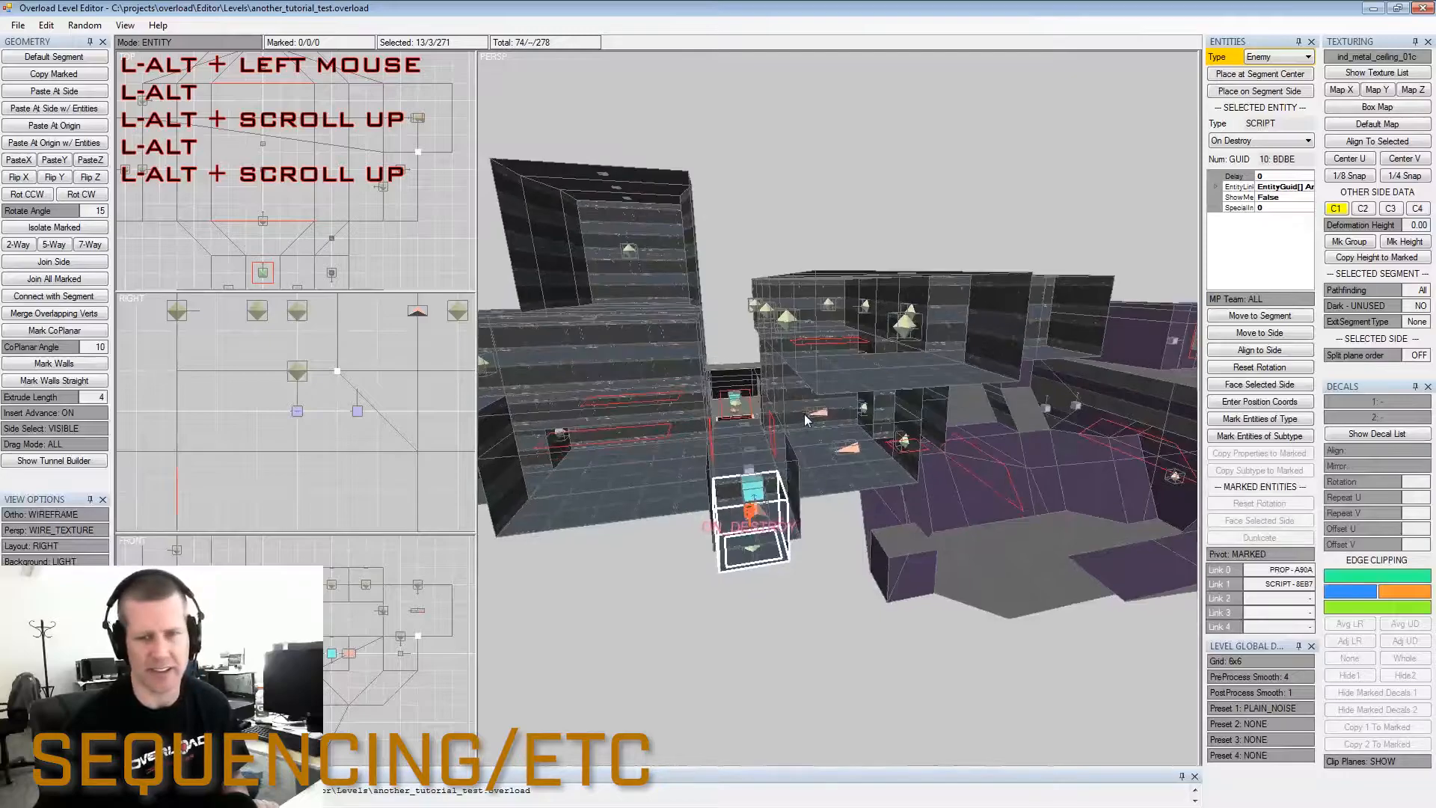
# Examine the level's layout around the selected On Destroy script entity from several angles and distances
pyautogui.keyDown('alt'); pyautogui.moveTo(788, 433); pyautogui.dragTo(766, 434); pyautogui.keyUp('alt')
pyautogui.keyDown('alt'); pyautogui.scroll(1, 766, 434); pyautogui.keyUp('alt')
pyautogui.keyDown('alt'); pyautogui.moveTo(766, 434); pyautogui.dragTo(797, 441, button='middle'); pyautogui.keyUp('alt')
pyautogui.keyDown('alt'); pyautogui.scroll(-1, 855, 437); pyautogui.keyUp('alt')
pyautogui.keyDown('alt'); pyautogui.moveTo(855, 437); pyautogui.dragTo(897, 425); pyautogui.keyUp('alt')
pyautogui.keyDown('alt'); pyautogui.scroll(1, 815, 425); pyautogui.keyUp('alt')
pyautogui.keyDown('alt'); pyautogui.moveTo(897, 425); pyautogui.dragTo(918, 421, button='middle'); pyautogui.keyUp('alt')
pyautogui.keyDown('alt'); pyautogui.scroll(-1, 918, 420); pyautogui.keyUp('alt')
pyautogui.keyDown('alt'); pyautogui.moveTo(918, 420); pyautogui.dragTo(857, 423); pyautogui.keyUp('alt')
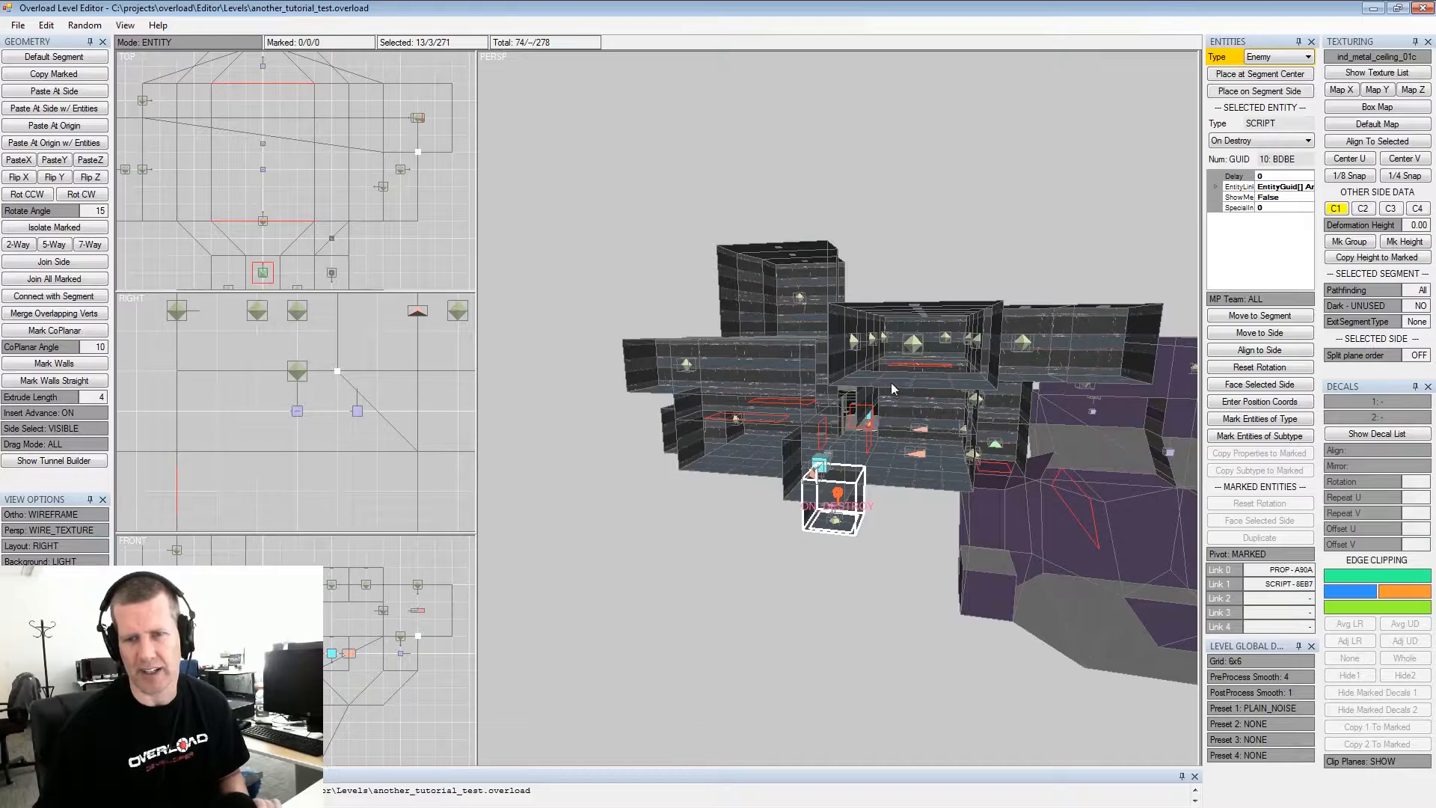
pyautogui.keyDown('alt'); pyautogui.moveTo(892, 384); pyautogui.dragTo(910, 384); pyautogui.keyUp('alt')
pyautogui.keyDown('alt'); pyautogui.moveTo(910, 384); pyautogui.dragTo(900, 408, button='middle'); pyautogui.keyUp('alt')
pyautogui.keyDown('alt'); pyautogui.scroll(2, 897, 410); pyautogui.keyUp('alt')
pyautogui.keyDown('alt'); pyautogui.moveTo(895, 411); pyautogui.dragTo(1065, 367); pyautogui.keyUp('alt')
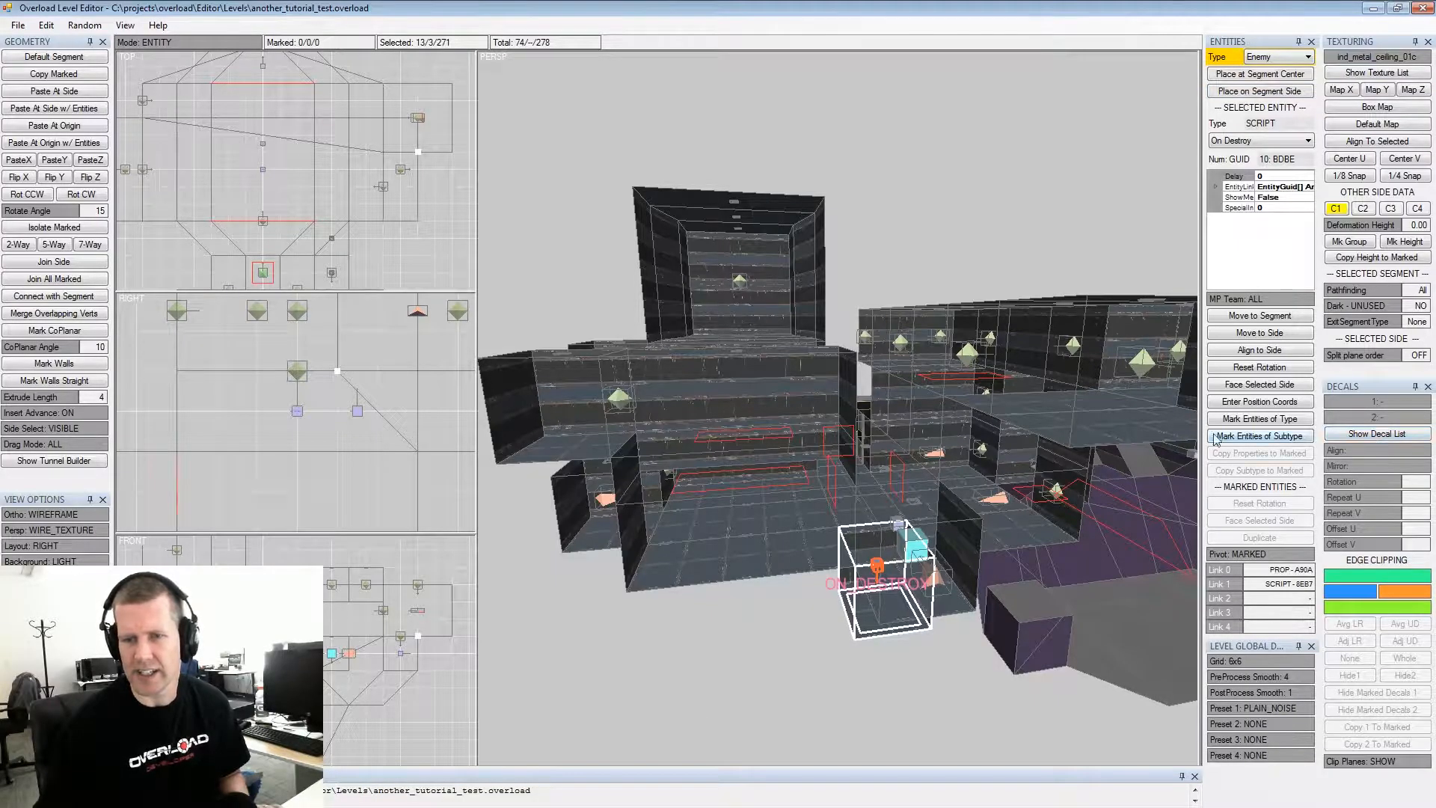
pyautogui.keyDown('alt'); pyautogui.moveTo(931, 460); pyautogui.dragTo(877, 429); pyautogui.keyUp('alt')
pyautogui.keyDown('alt'); pyautogui.scroll(-2, 883, 433); pyautogui.keyUp('alt')
pyautogui.keyDown('alt'); pyautogui.scroll(2, 864, 439); pyautogui.keyUp('alt')
pyautogui.keyDown('alt'); pyautogui.moveTo(890, 432); pyautogui.dragTo(910, 424, button='middle'); pyautogui.keyUp('alt')
pyautogui.keyDown('alt'); pyautogui.scroll(-2, 911, 425); pyautogui.keyUp('alt')
pyautogui.keyDown('alt'); pyautogui.moveTo(911, 425); pyautogui.dragTo(894, 411); pyautogui.keyUp('alt')
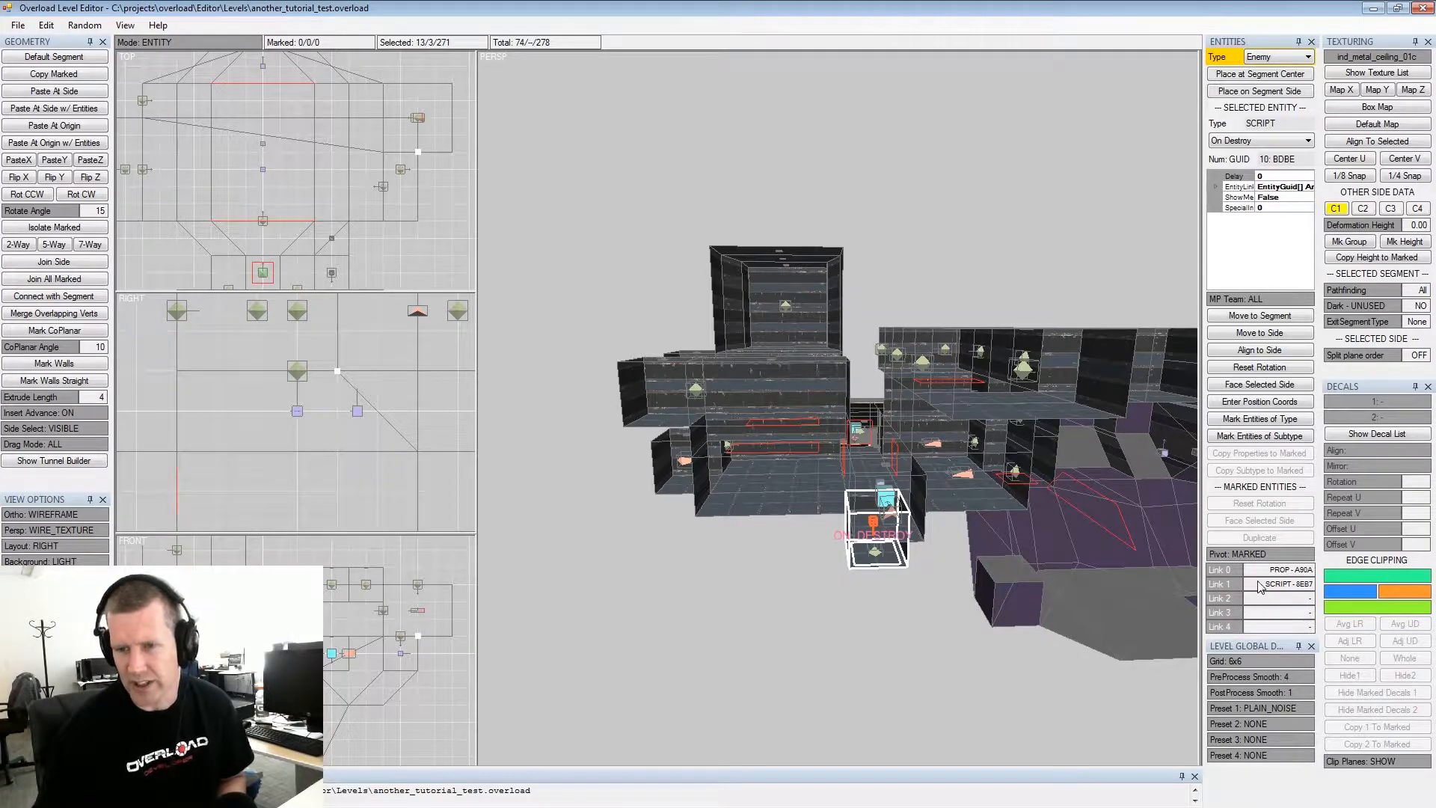
# Inspect the On Destroy script's prop and script links alongside a closer view of its surroundings
pyautogui.moveTo(1056, 368); pyautogui.dragTo(907, 361, button='middle')
pyautogui.scroll(3, 900, 439)
pyautogui.press('alt')
pyautogui.keyDown('alt'); pyautogui.moveTo(906, 409); pyautogui.dragTo(1233, 507); pyautogui.keyUp('alt')
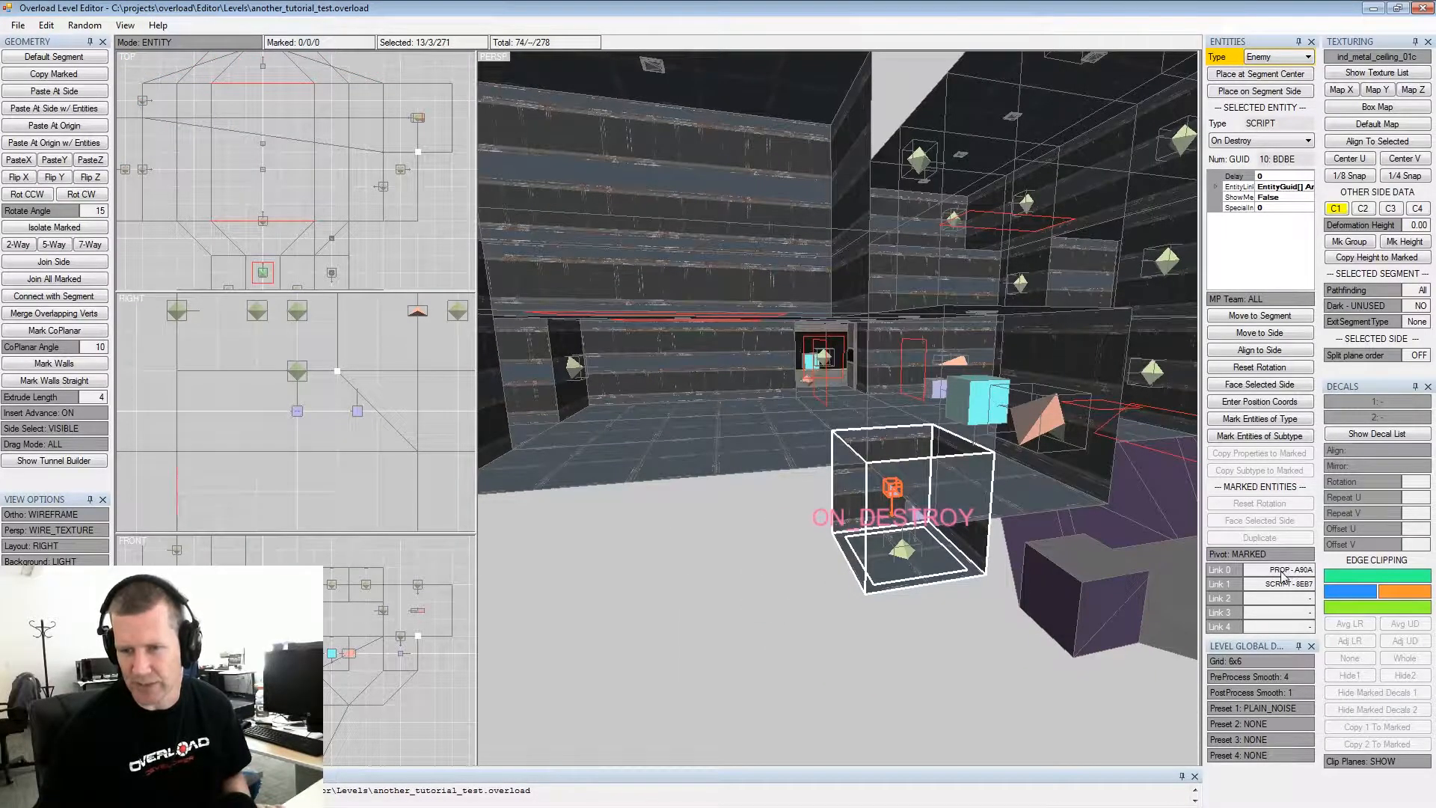
pyautogui.moveTo(1074, 458); pyautogui.dragTo(1021, 460, button='middle')
pyautogui.scroll(-2, 1021, 460)
pyautogui.keyDown('alt'); pyautogui.moveTo(1021, 460); pyautogui.dragTo(1026, 446); pyautogui.keyUp('alt')
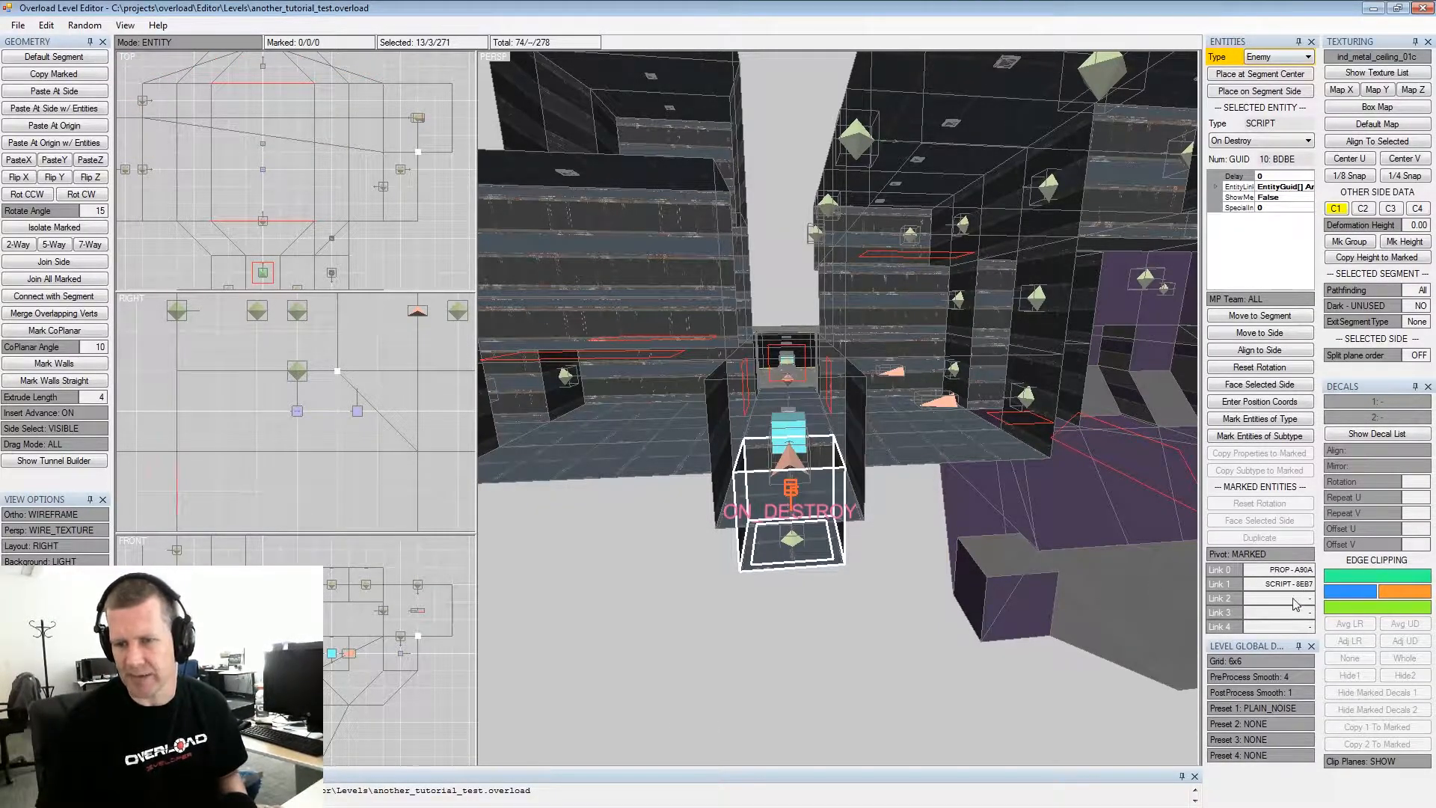
# Inspect the On Count script and the neighbouring Activate Alien Warp script in the purple alien area
pyautogui.keyDown('alt'); pyautogui.moveTo(1011, 463); pyautogui.dragTo(1002, 447); pyautogui.keyUp('alt')
pyautogui.keyDown('alt'); pyautogui.moveTo(1002, 447); pyautogui.dragTo(993, 423, button='middle'); pyautogui.keyUp('alt')
pyautogui.keyDown('alt'); pyautogui.moveTo(993, 424); pyautogui.dragTo(951, 389); pyautogui.keyUp('alt')
pyautogui.click(979, 424)
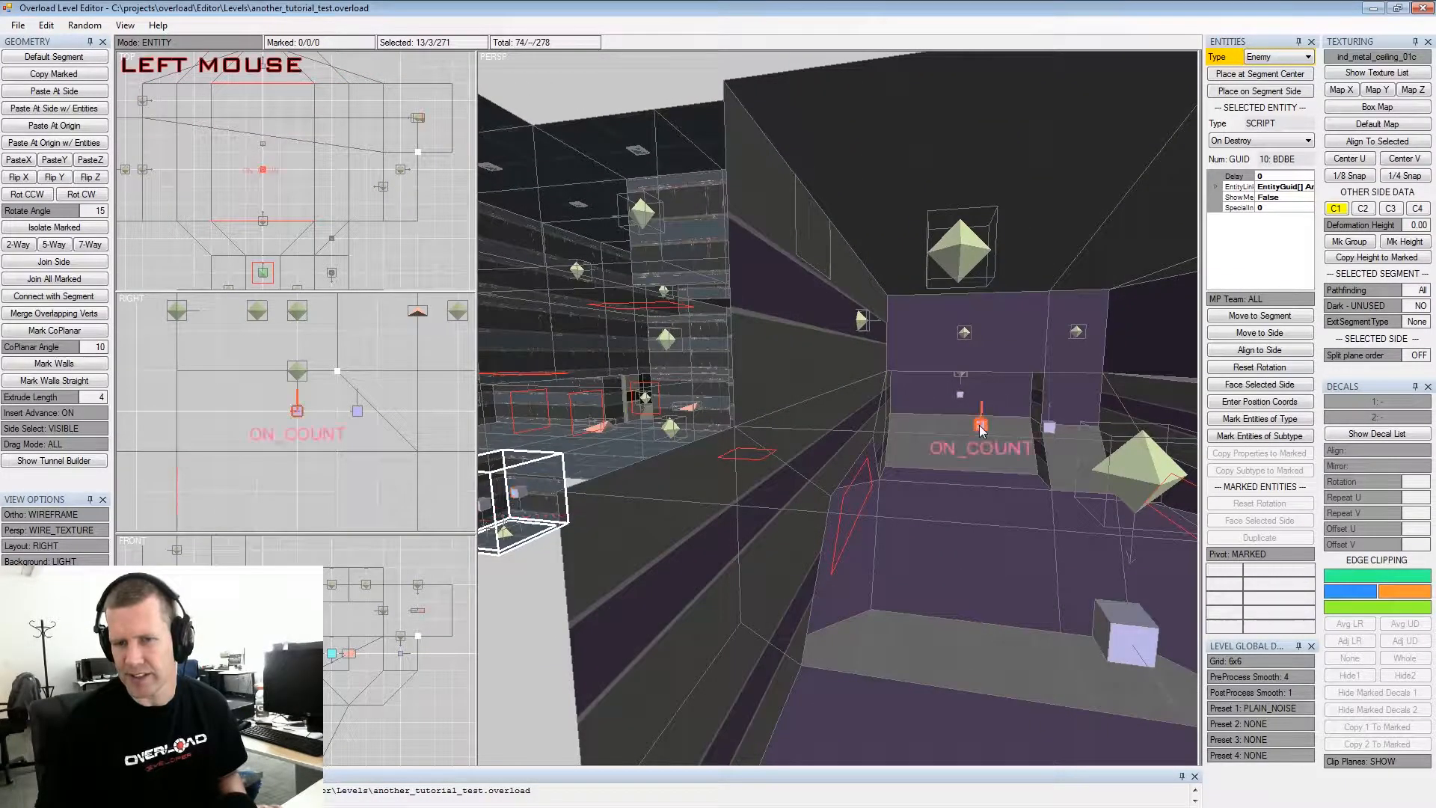
pyautogui.click(1043, 429)
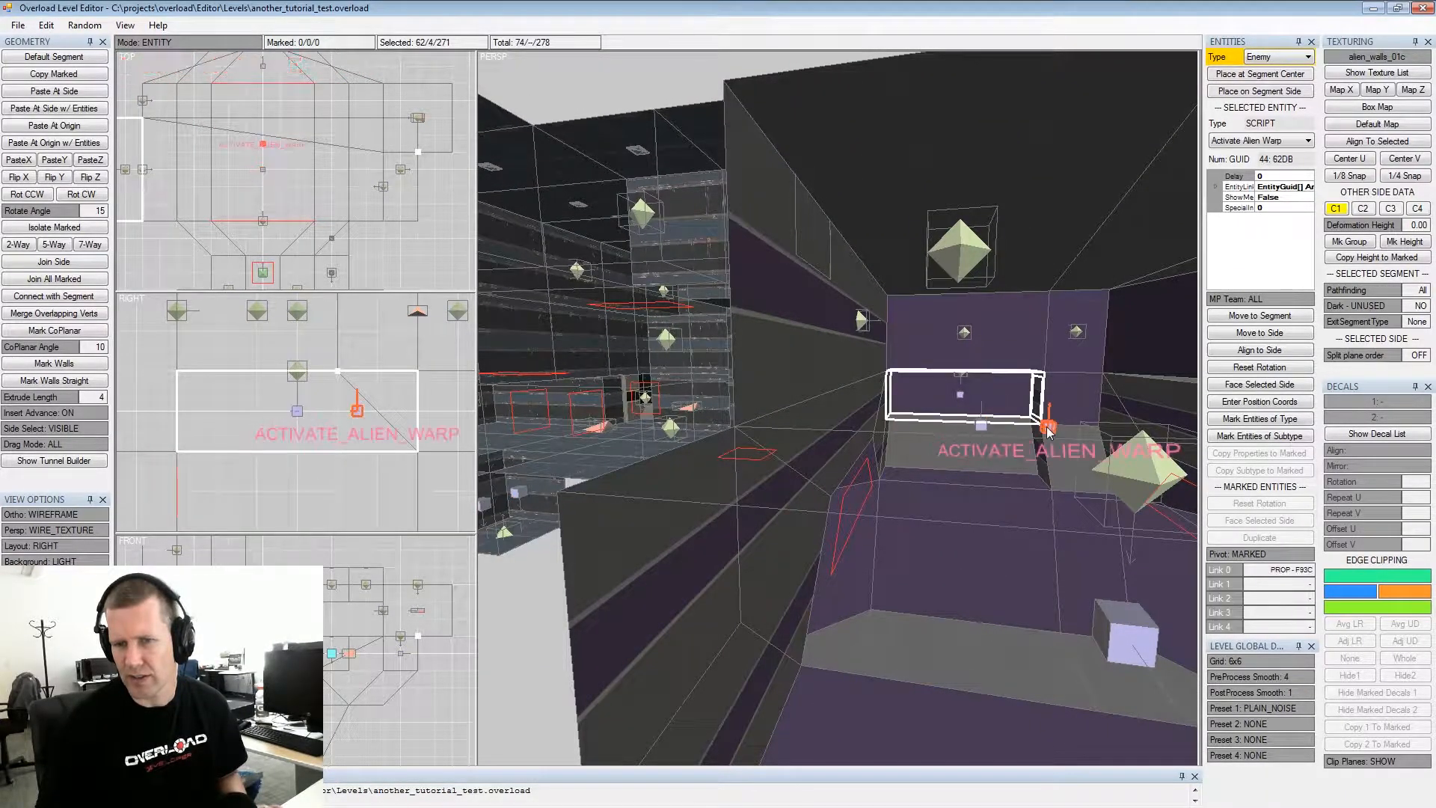
# Select the On Destroy script in the alien area and review its linked entities
pyautogui.scroll(3, 995, 414)
pyautogui.scroll(-2, 845, 516)
pyautogui.click(797, 516)
pyautogui.keyDown('alt'); pyautogui.moveTo(797, 516); pyautogui.dragTo(885, 456); pyautogui.keyUp('alt')
pyautogui.keyDown('alt'); pyautogui.moveTo(885, 455); pyautogui.dragTo(885, 459, button='middle'); pyautogui.keyUp('alt')
pyautogui.keyDown('alt'); pyautogui.scroll(-2, 886, 459); pyautogui.keyUp('alt')
pyautogui.keyDown('alt'); pyautogui.moveTo(885, 459); pyautogui.dragTo(984, 487); pyautogui.keyUp('alt')
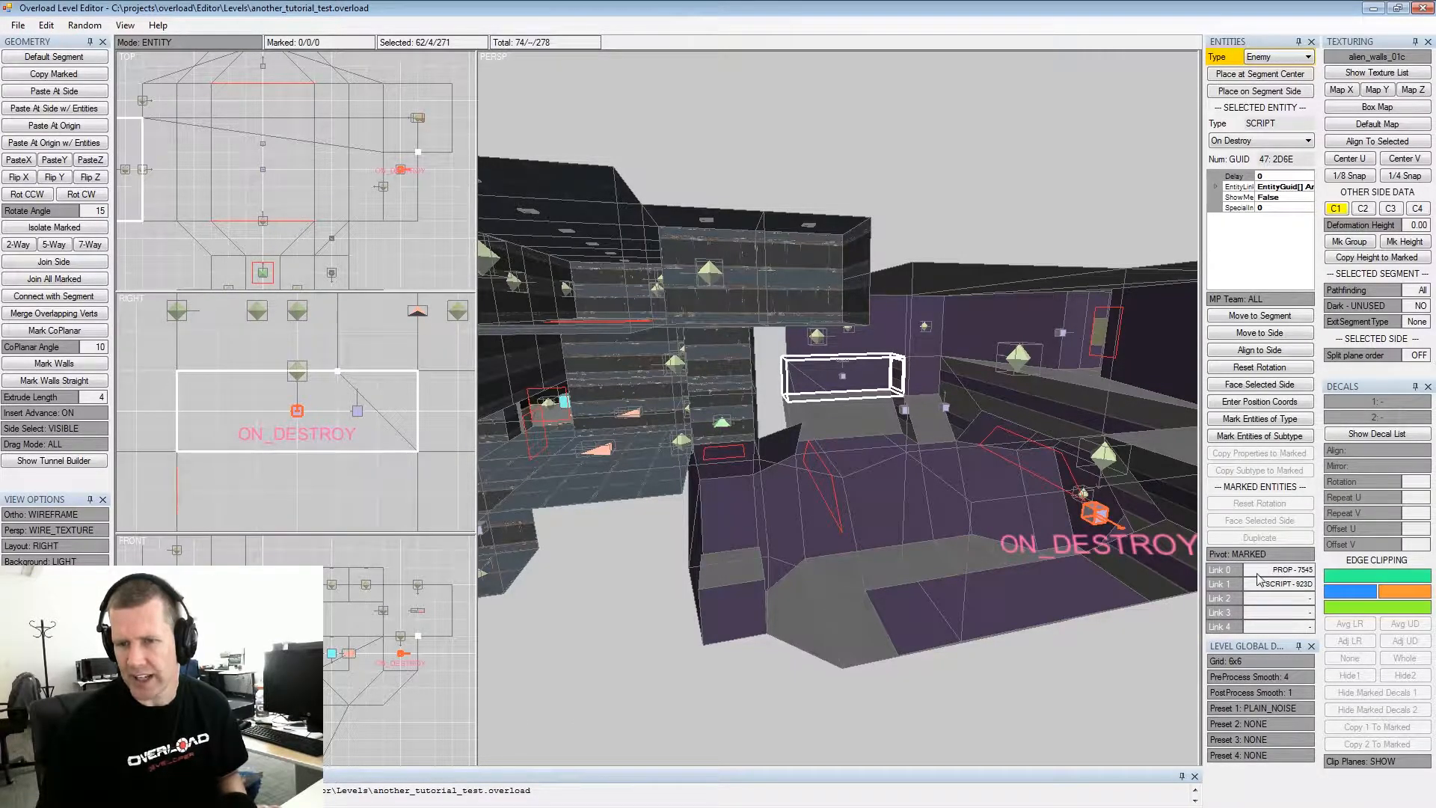
# Check the Alien Power prop beside the On Destroy script and the properties of the linked On Count script
pyautogui.click(1110, 454)
pyautogui.keyDown('alt'); pyautogui.moveTo(1109, 454); pyautogui.dragTo(1011, 459); pyautogui.keyUp('alt')
pyautogui.keyDown('alt'); pyautogui.scroll(2, 1036, 470); pyautogui.keyUp('alt')
pyautogui.scroll(2, 1011, 460)
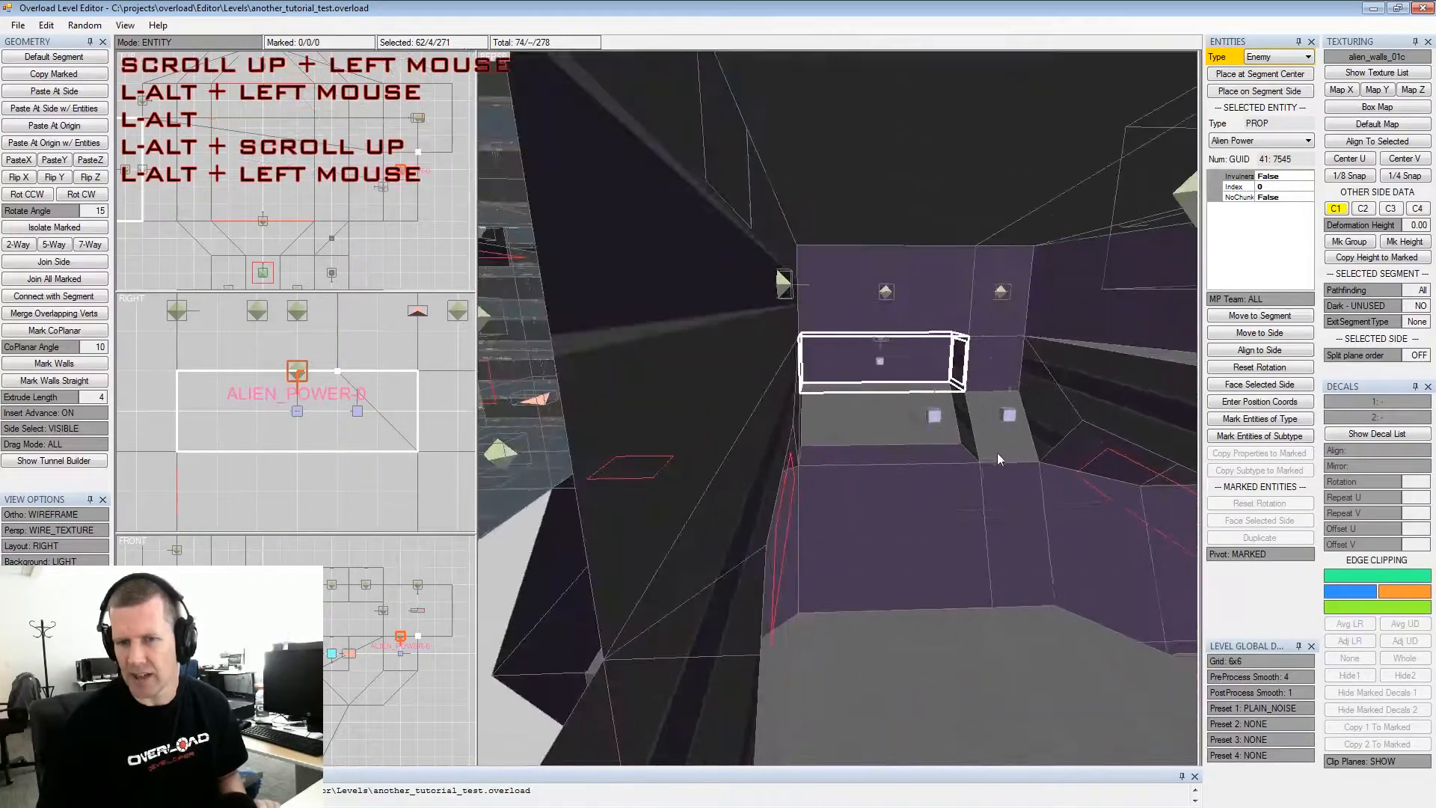
pyautogui.click(936, 419)
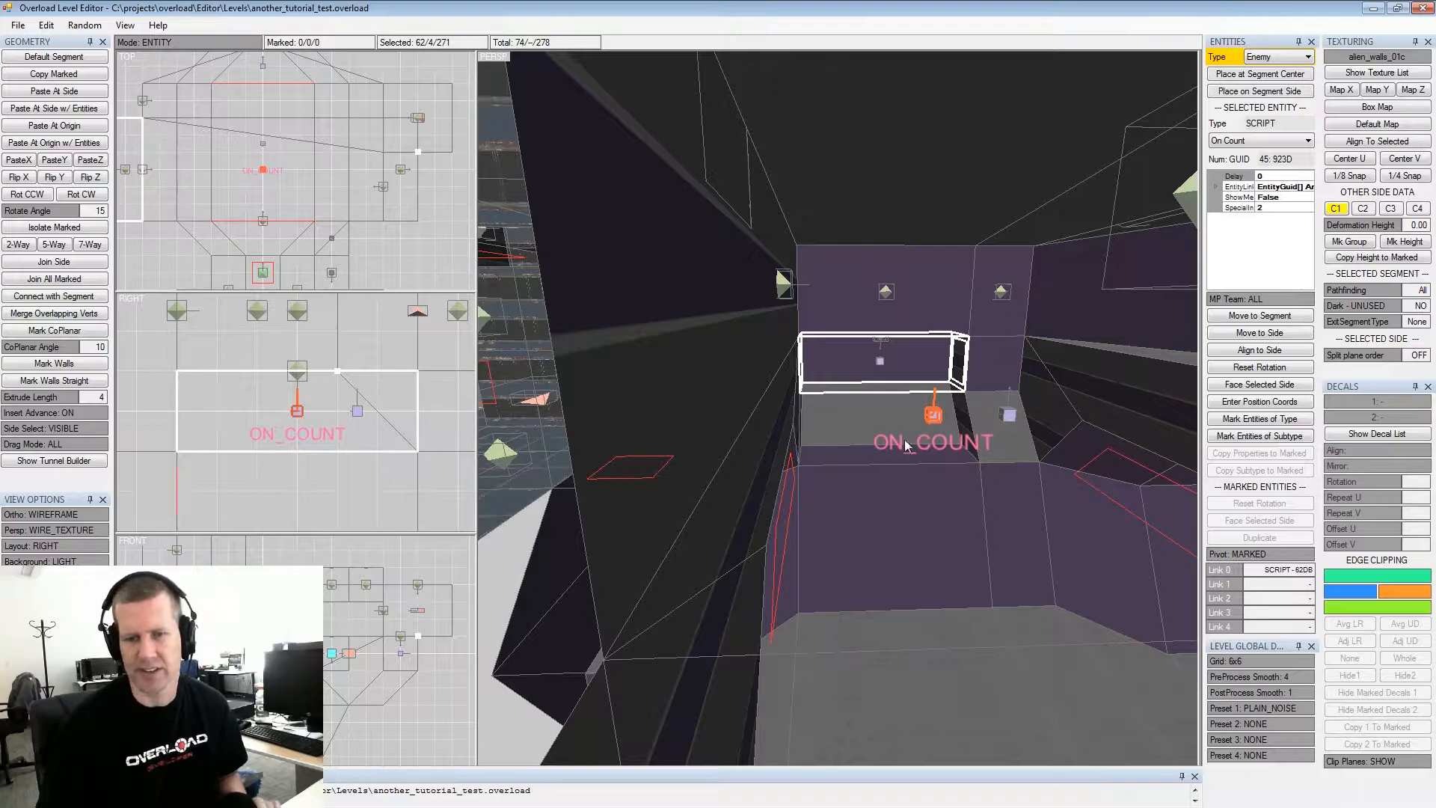
# Delete all entities from the level, leaving only the segment geometry
pyautogui.moveTo(898, 448); pyautogui.dragTo(891, 442)
pyautogui.keyDown('alt'); pyautogui.moveTo(891, 443); pyautogui.dragTo(987, 418, button='middle'); pyautogui.keyUp('alt')
pyautogui.keyDown('alt'); pyautogui.scroll(-2, 944, 430); pyautogui.keyUp('alt')
pyautogui.keyDown('alt'); pyautogui.moveTo(987, 419); pyautogui.dragTo(917, 380); pyautogui.keyUp('alt')
pyautogui.keyDown('alt'); pyautogui.moveTo(917, 380); pyautogui.dragTo(860, 368, button='middle'); pyautogui.keyUp('alt')
pyautogui.keyDown('alt'); pyautogui.scroll(-2, 860, 368); pyautogui.keyUp('alt')
pyautogui.keyDown('alt'); pyautogui.moveTo(860, 368); pyautogui.dragTo(849, 361); pyautogui.keyUp('alt')
pyautogui.keyDown('shift'); pyautogui.click(849, 361); pyautogui.keyUp('shift')
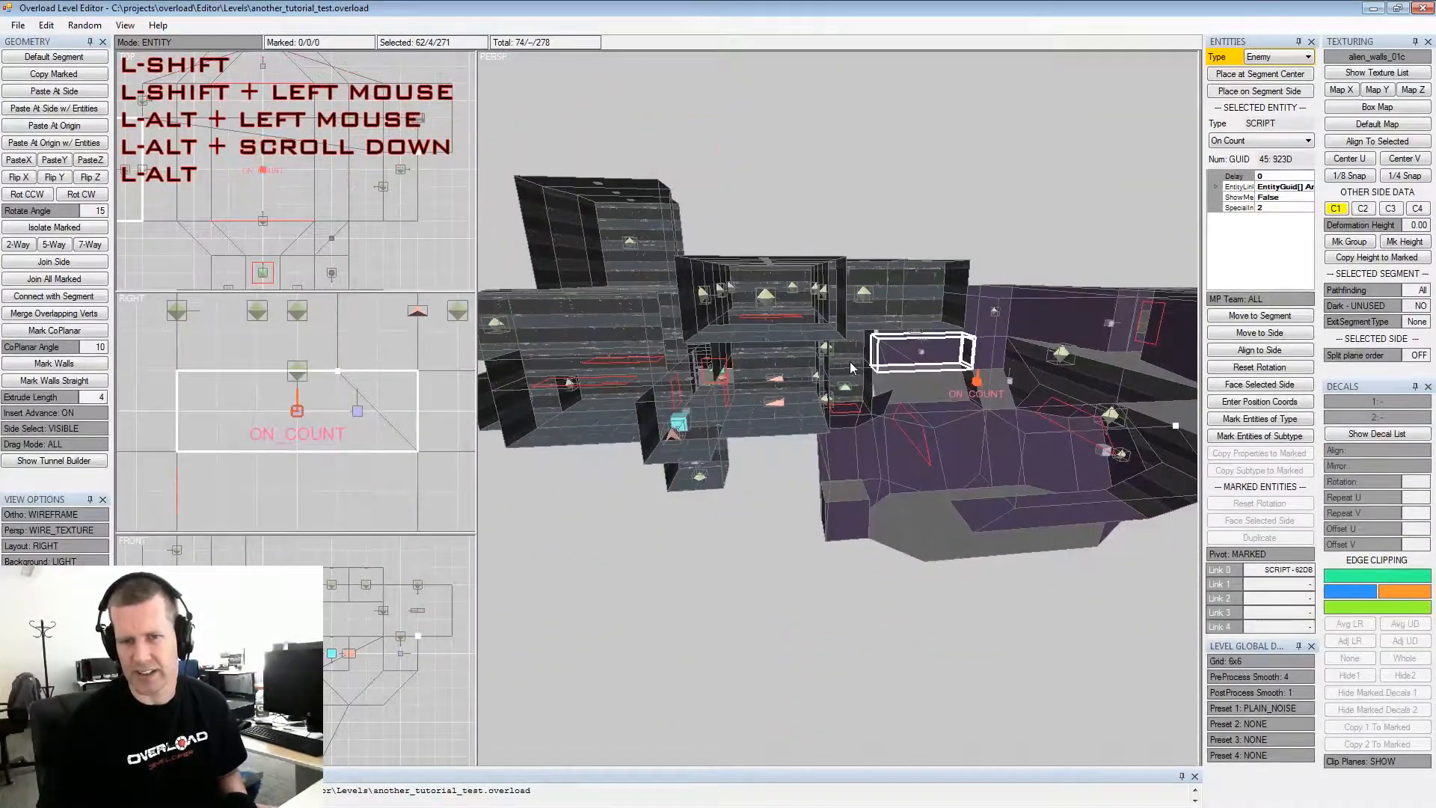
pyautogui.hotkey('shift', 'space')
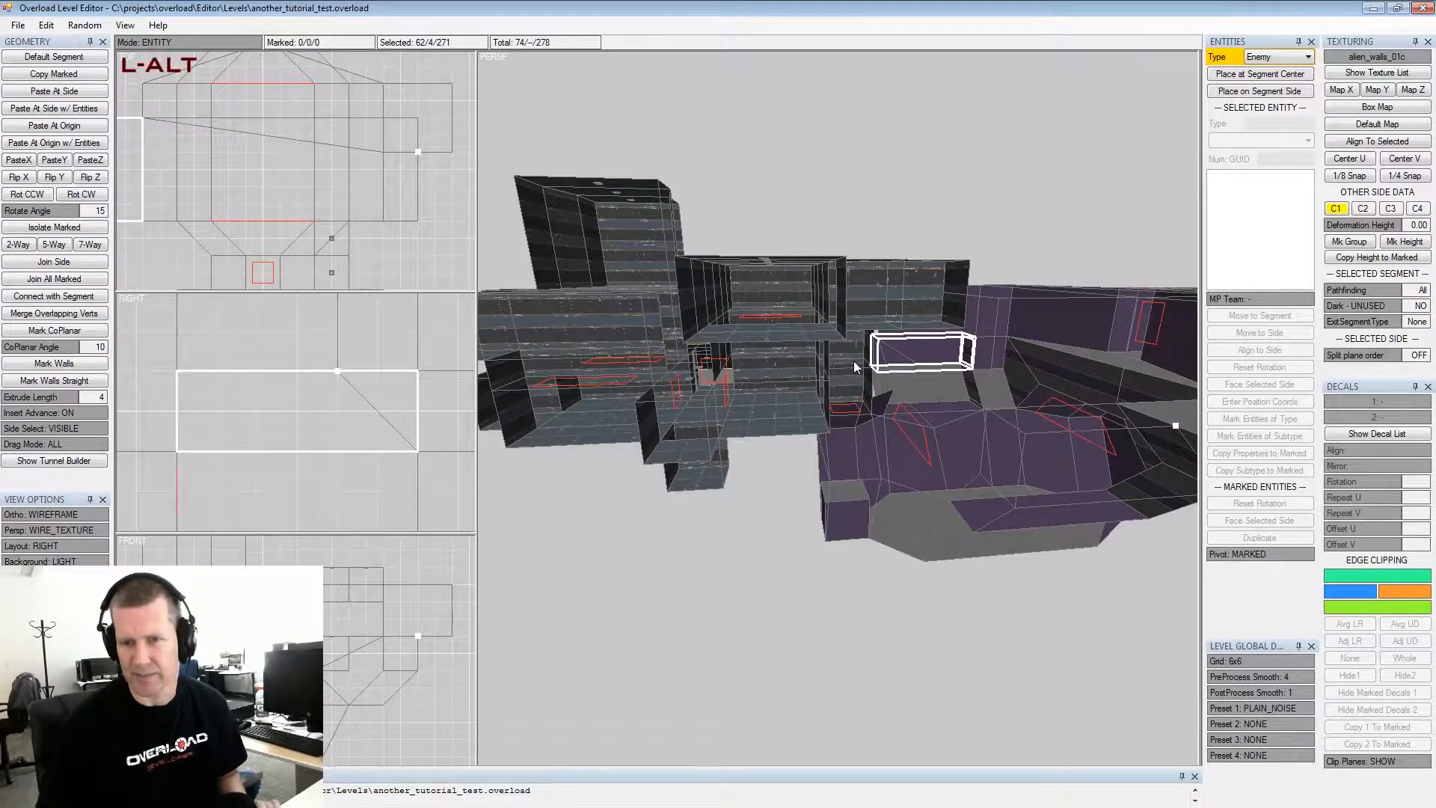
# Mark all segments of the purple alien area in segment mode and delete them
pyautogui.keyDown('alt'); pyautogui.moveTo(848, 362); pyautogui.dragTo(860, 368, button='middle'); pyautogui.keyUp('alt')
pyautogui.keyDown('alt'); pyautogui.scroll(-2, 868, 373); pyautogui.keyUp('alt')
pyautogui.keyDown('alt'); pyautogui.moveTo(869, 374); pyautogui.dragTo(867, 356); pyautogui.keyUp('alt')
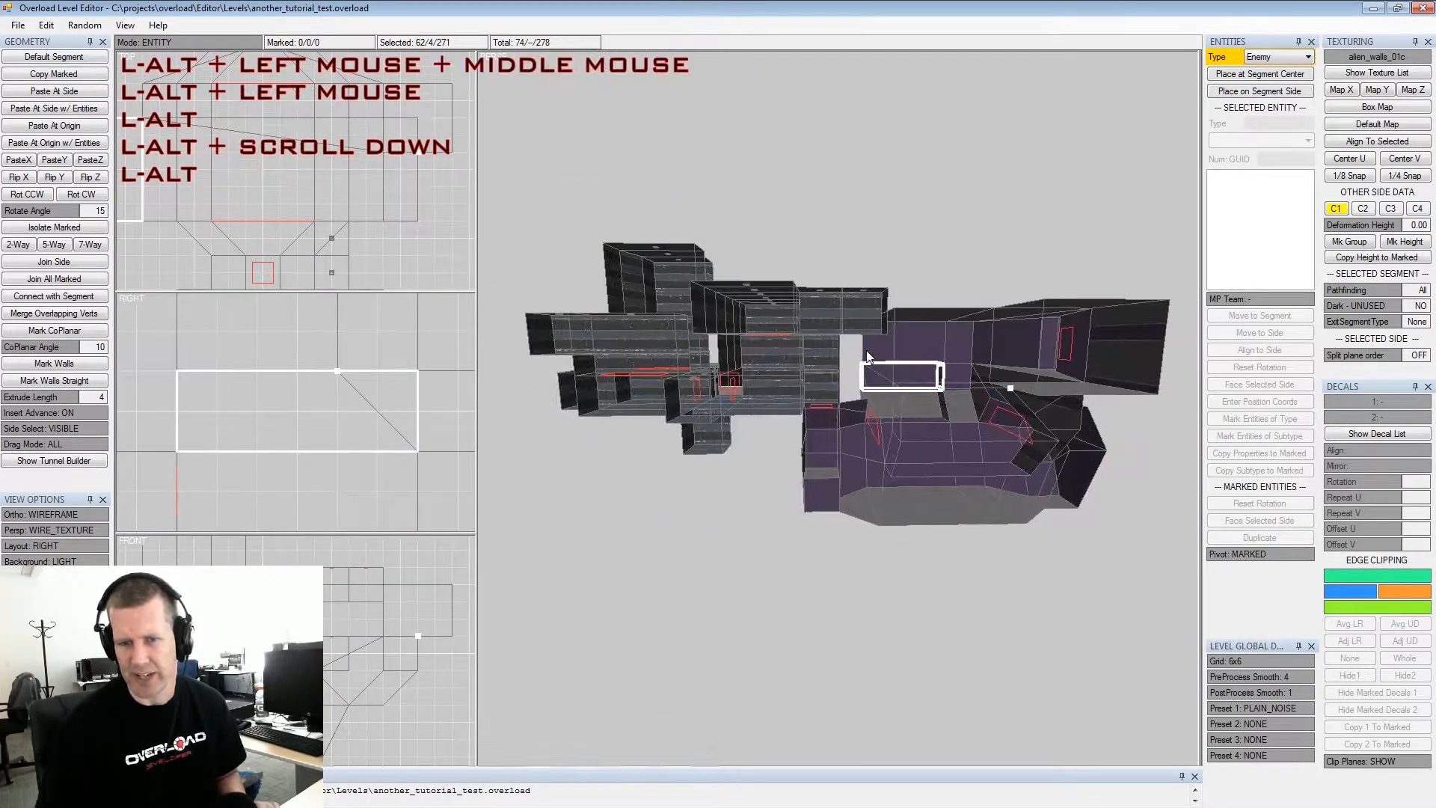
pyautogui.press('Tab')
pyautogui.click(868, 361)
pyautogui.click(831, 436)
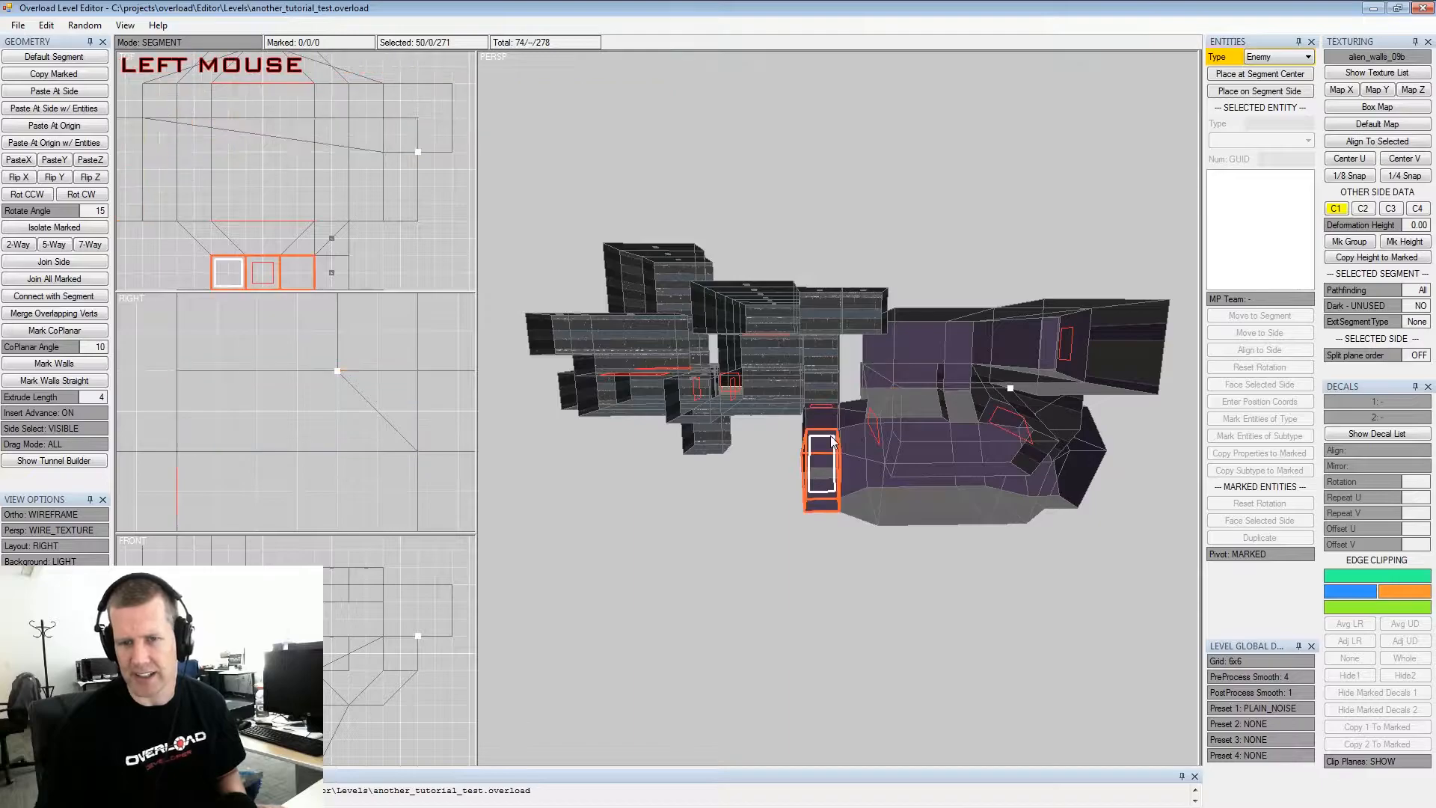
pyautogui.keyDown('alt'); pyautogui.moveTo(831, 437); pyautogui.dragTo(857, 425); pyautogui.keyUp('alt')
pyautogui.keyDown('alt'); pyautogui.moveTo(857, 424); pyautogui.dragTo(857, 414, button='middle'); pyautogui.keyUp('alt')
pyautogui.keyDown('alt'); pyautogui.moveTo(857, 414); pyautogui.dragTo(1156, 547); pyautogui.keyUp('alt')
pyautogui.moveTo(1156, 547); pyautogui.dragTo(822, 367, button='middle')
pyautogui.scroll(-2, 823, 366)
pyautogui.keyDown('shift'); pyautogui.moveTo(767, 324); pyautogui.dragTo(1019, 472); pyautogui.keyUp('shift')
pyautogui.scroll(1, 897, 436)
pyautogui.press('Delete')
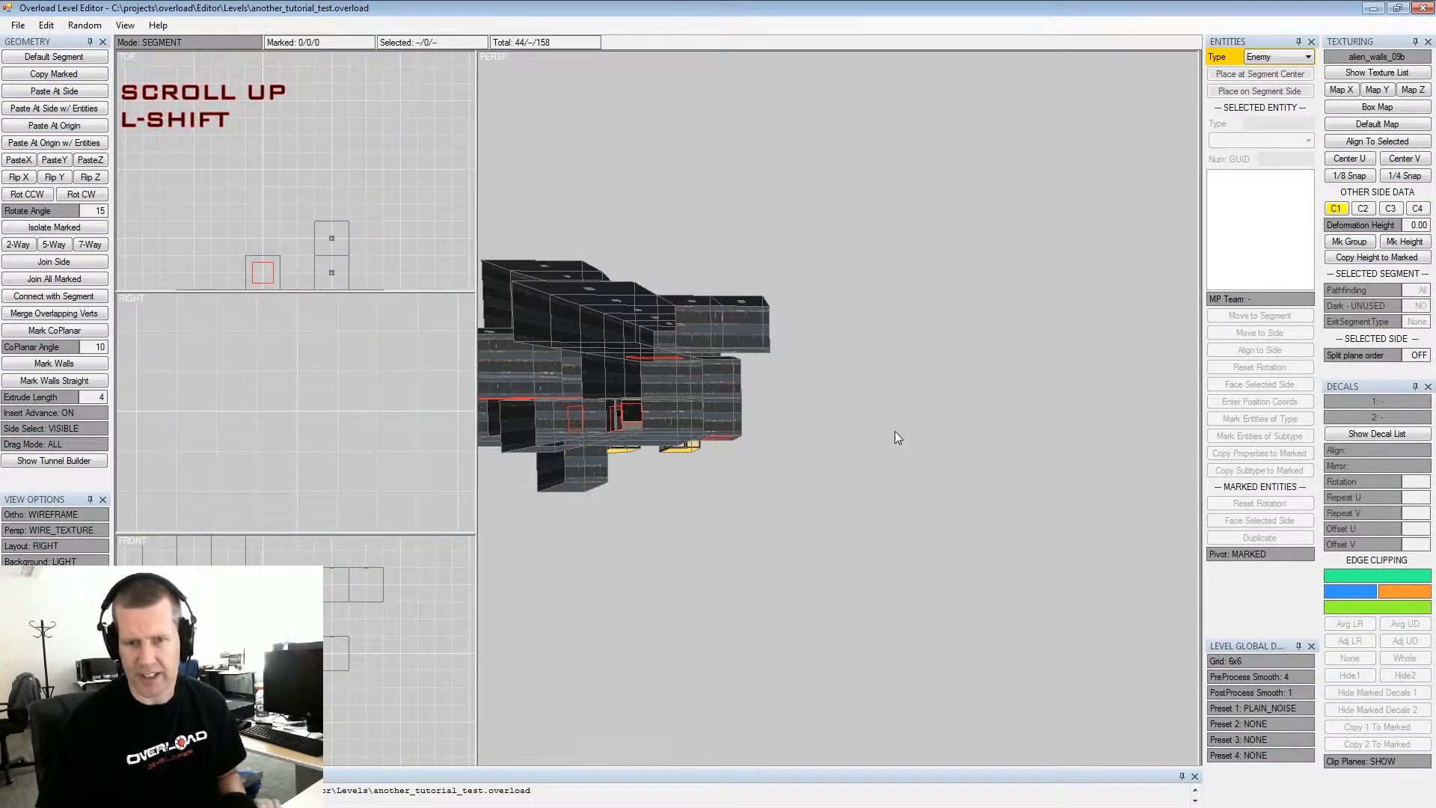
# Place a prop at the center of the upper segment in the tall alcove and set its subtype to Reactor Om
pyautogui.keyDown('alt'); pyautogui.moveTo(896, 431); pyautogui.dragTo(899, 458); pyautogui.keyUp('alt')
pyautogui.keyDown('alt'); pyautogui.moveTo(900, 457); pyautogui.dragTo(930, 419, button='middle'); pyautogui.keyUp('alt')
pyautogui.keyDown('alt'); pyautogui.moveTo(930, 420); pyautogui.dragTo(832, 423); pyautogui.keyUp('alt')
pyautogui.keyDown('alt'); pyautogui.scroll(2, 954, 425); pyautogui.keyUp('alt')
pyautogui.keyDown('alt'); pyautogui.moveTo(832, 423); pyautogui.dragTo(900, 397, button='middle'); pyautogui.keyUp('alt')
pyautogui.keyDown('alt'); pyautogui.moveTo(901, 398); pyautogui.dragTo(828, 379); pyautogui.keyUp('alt')
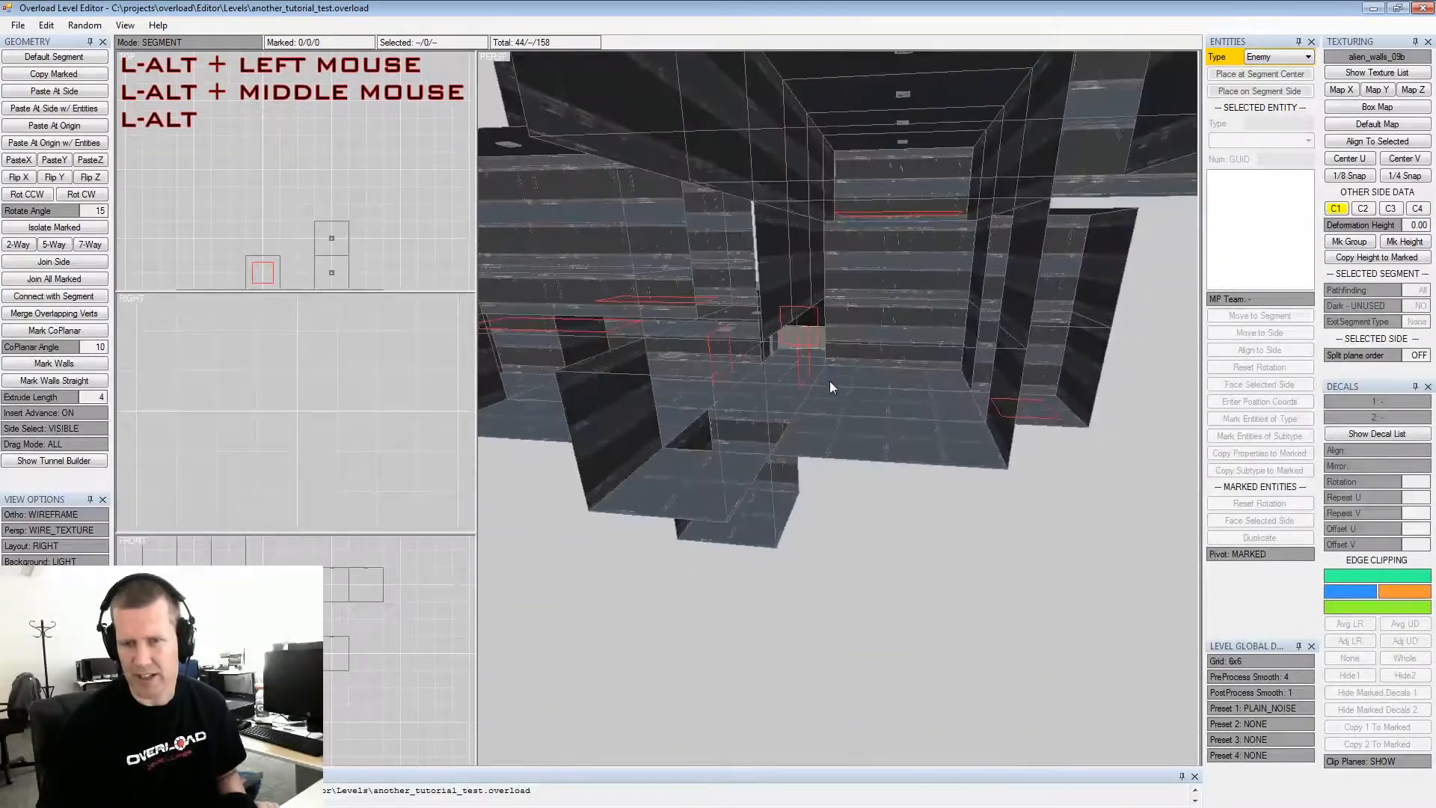
pyautogui.keyDown('alt'); pyautogui.moveTo(828, 379); pyautogui.dragTo(930, 416, button='middle'); pyautogui.keyUp('alt')
pyautogui.keyDown('alt'); pyautogui.moveTo(930, 416); pyautogui.dragTo(990, 321); pyautogui.keyUp('alt')
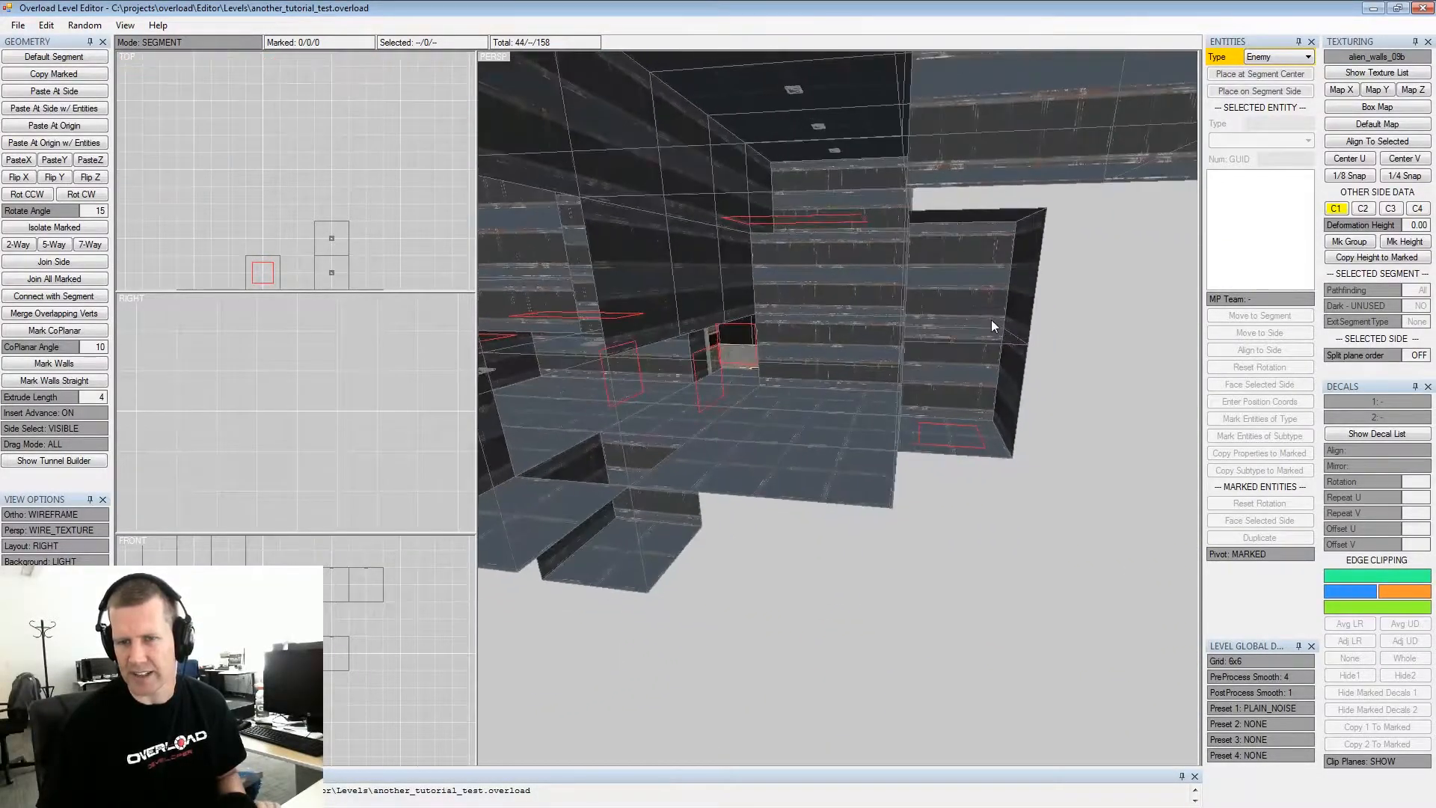
pyautogui.click(990, 320)
pyautogui.press('Tab')
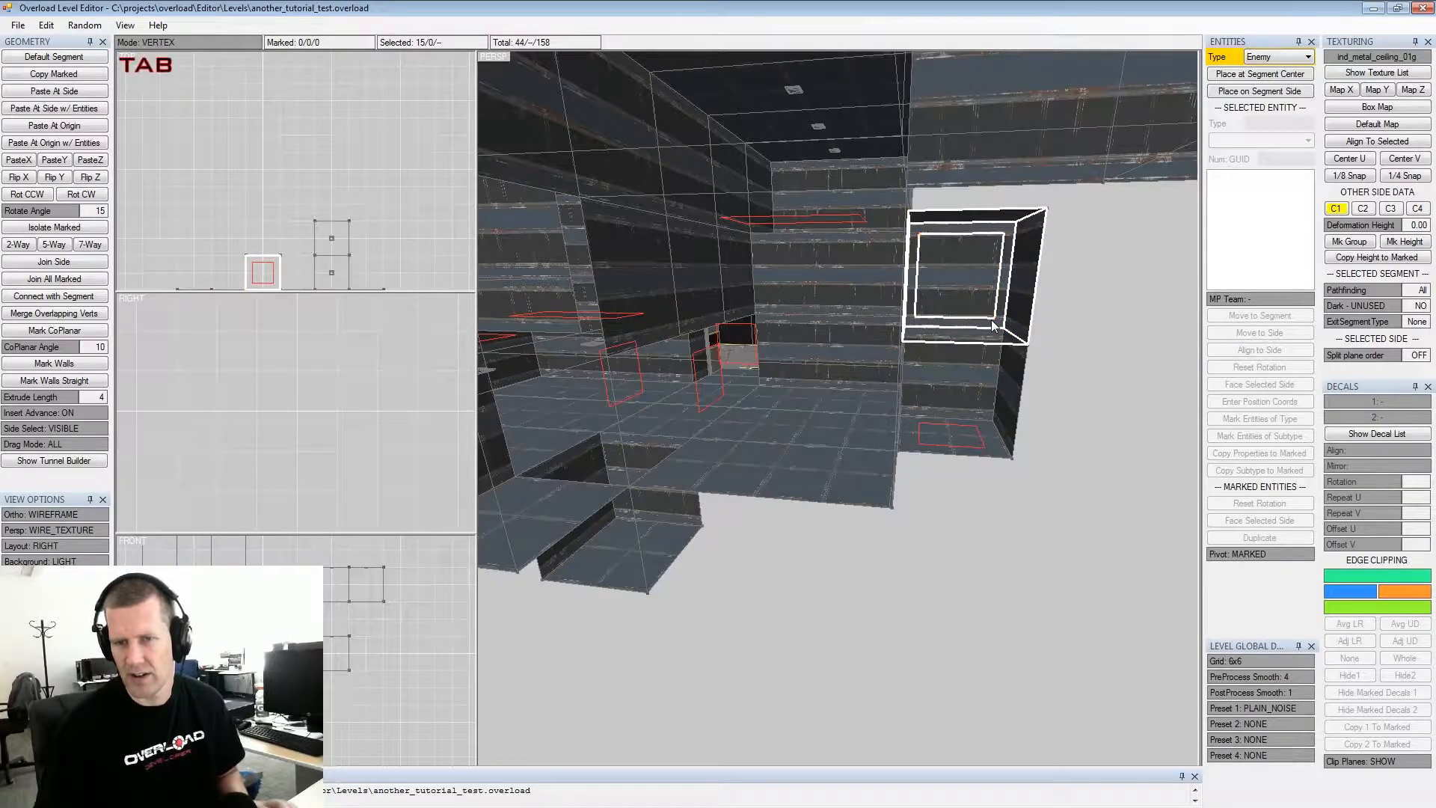
pyautogui.press('x')
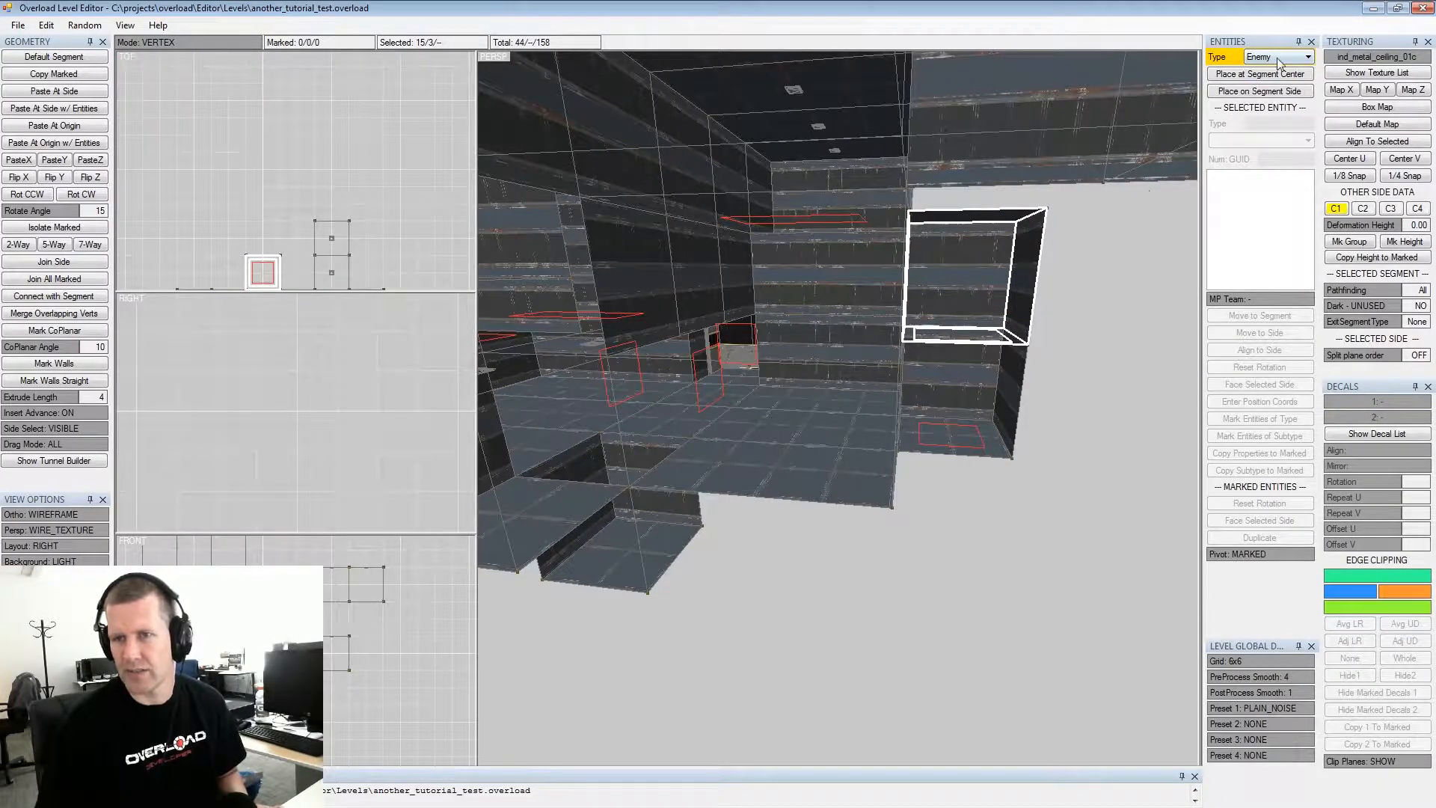
pyautogui.click(1277, 60)
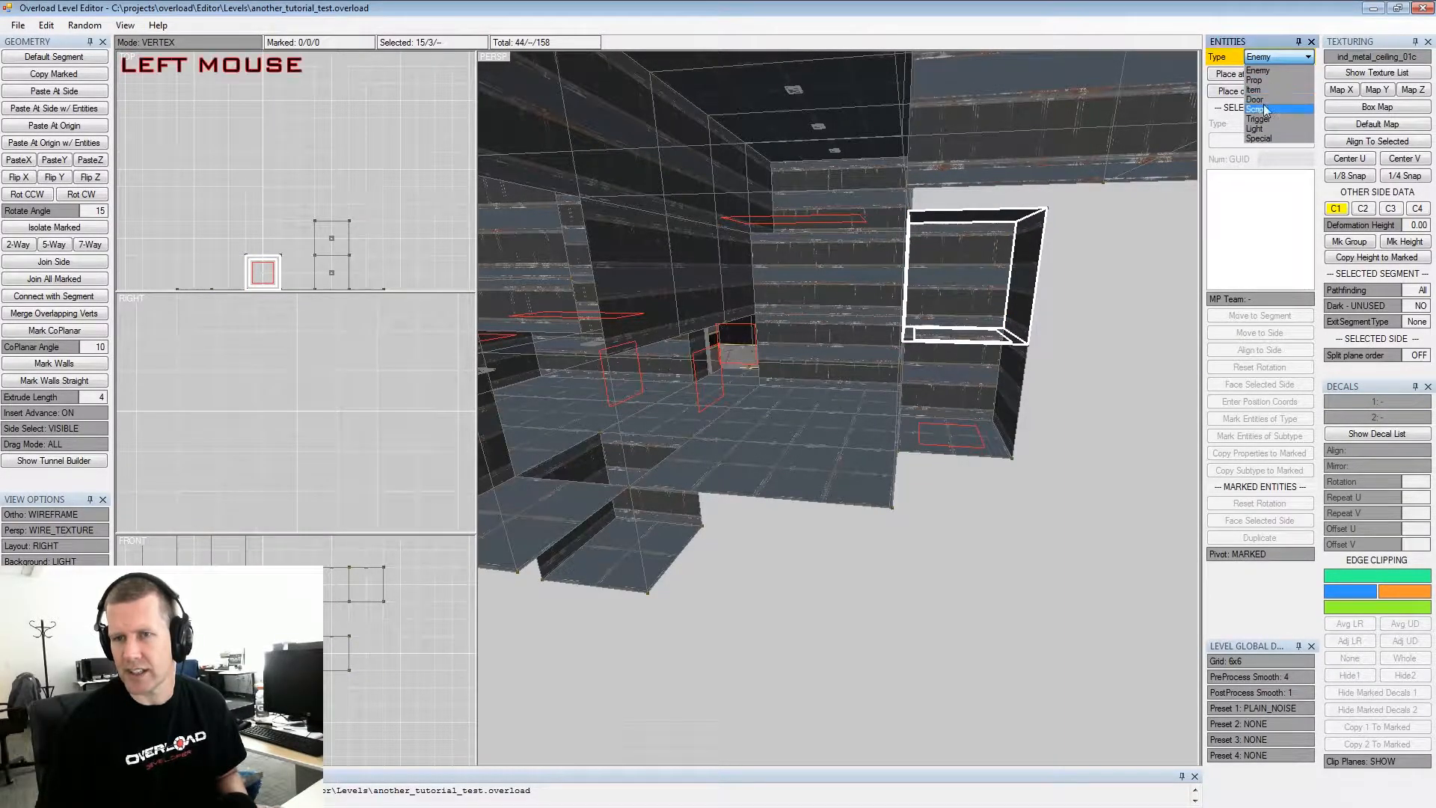
pyautogui.click(1255, 80)
pyautogui.click(1258, 75)
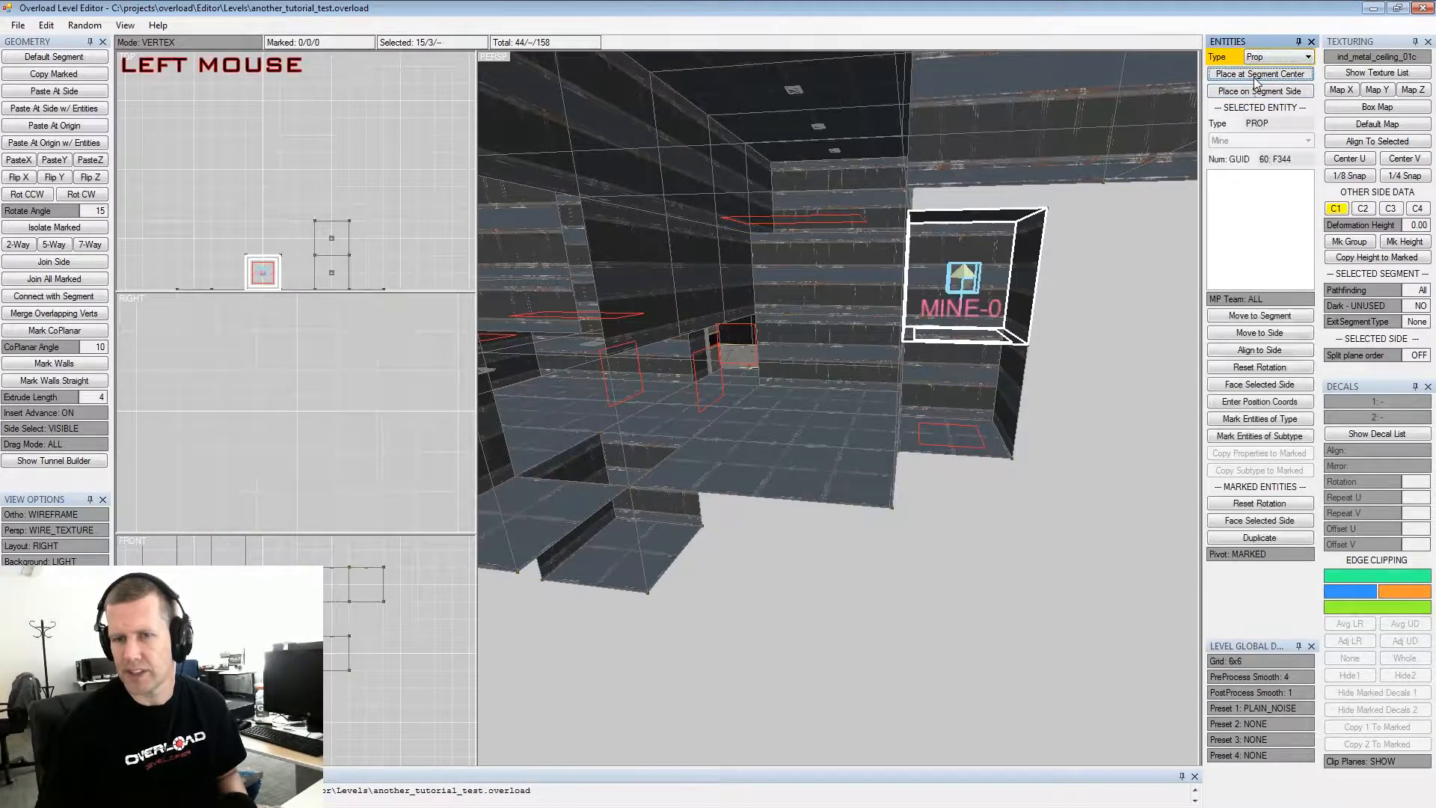
pyautogui.click(1271, 141)
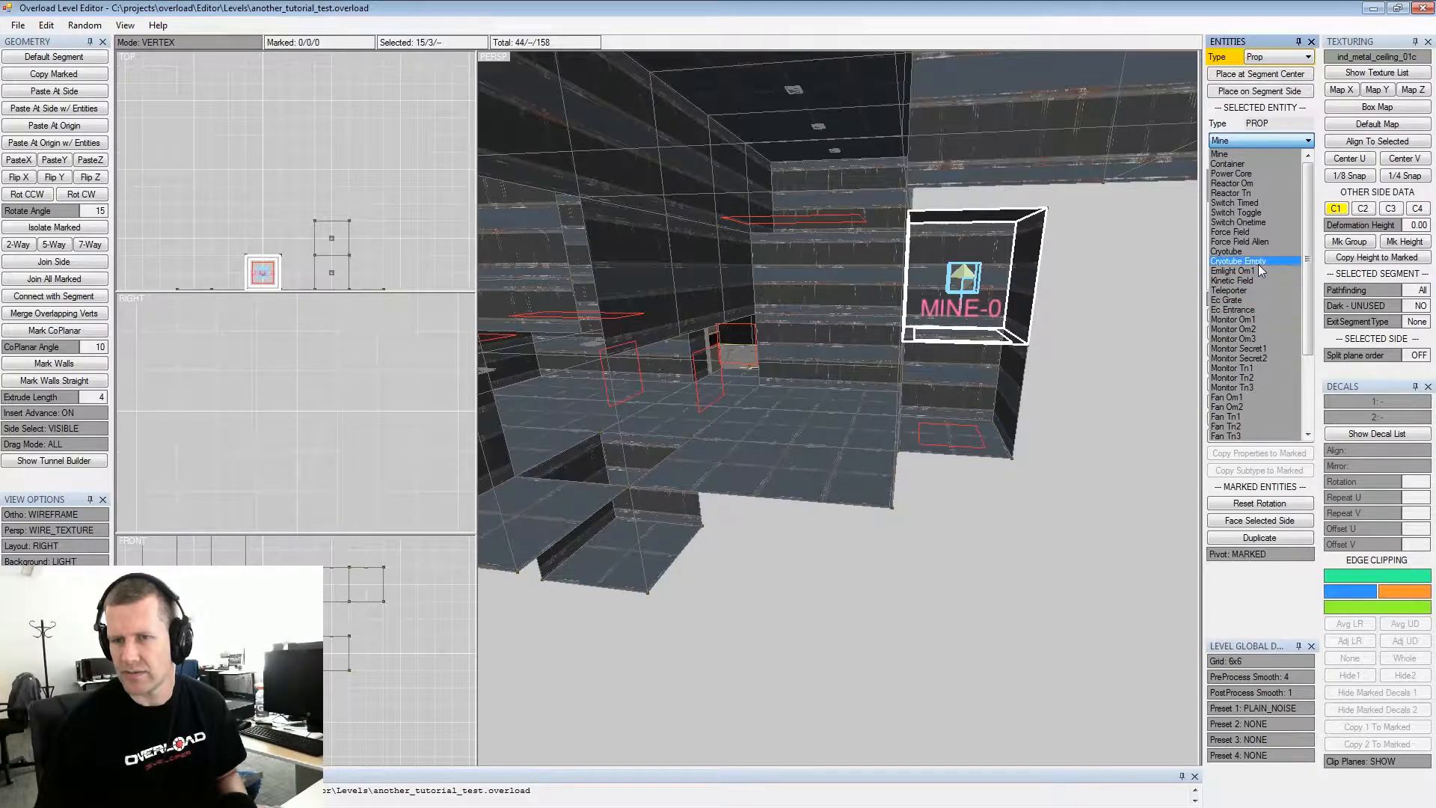
pyautogui.click(1244, 183)
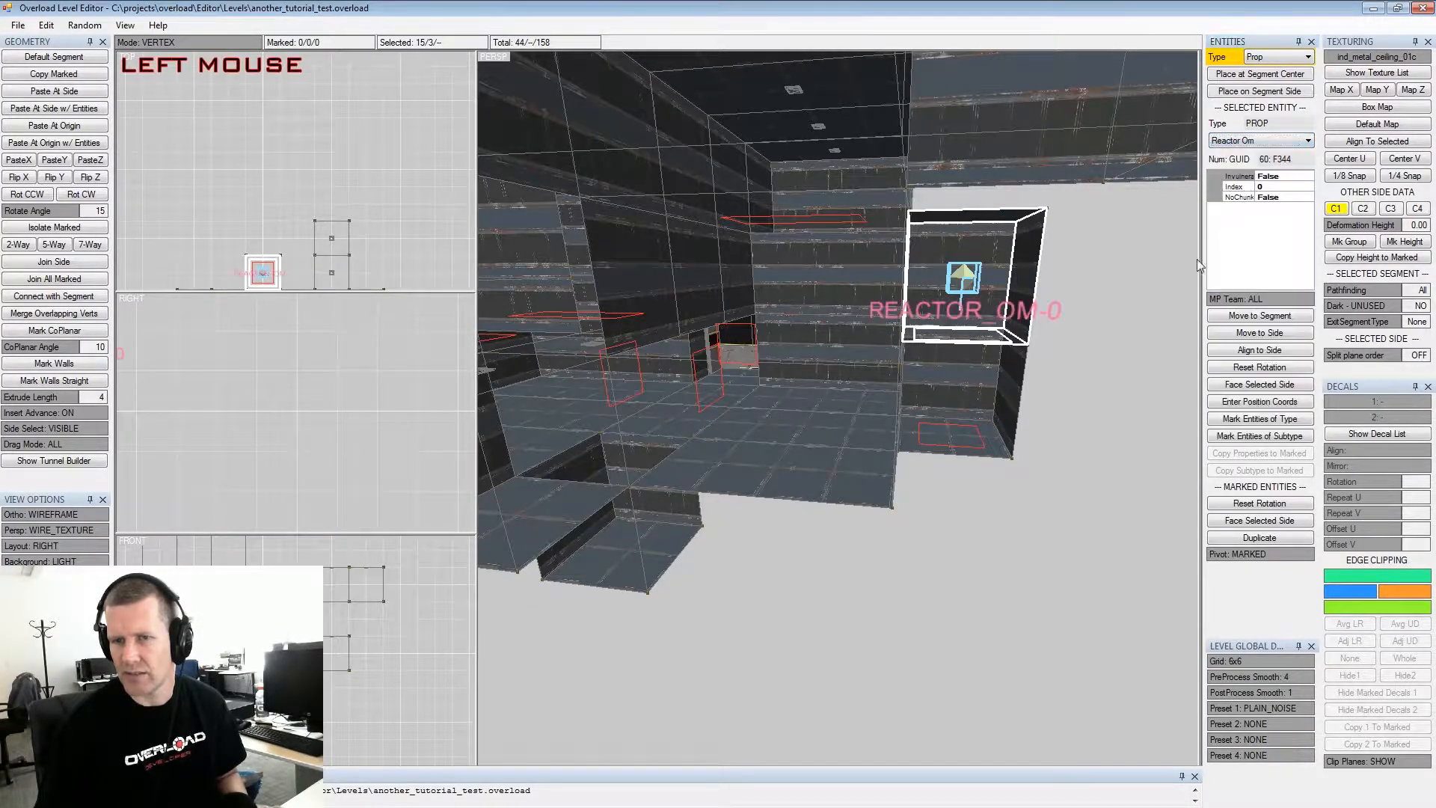
# Mark the reactor entity, lower it two grid steps to its segment's floor side, and reset its rotation
pyautogui.press('Tab')
pyautogui.press('Tab')
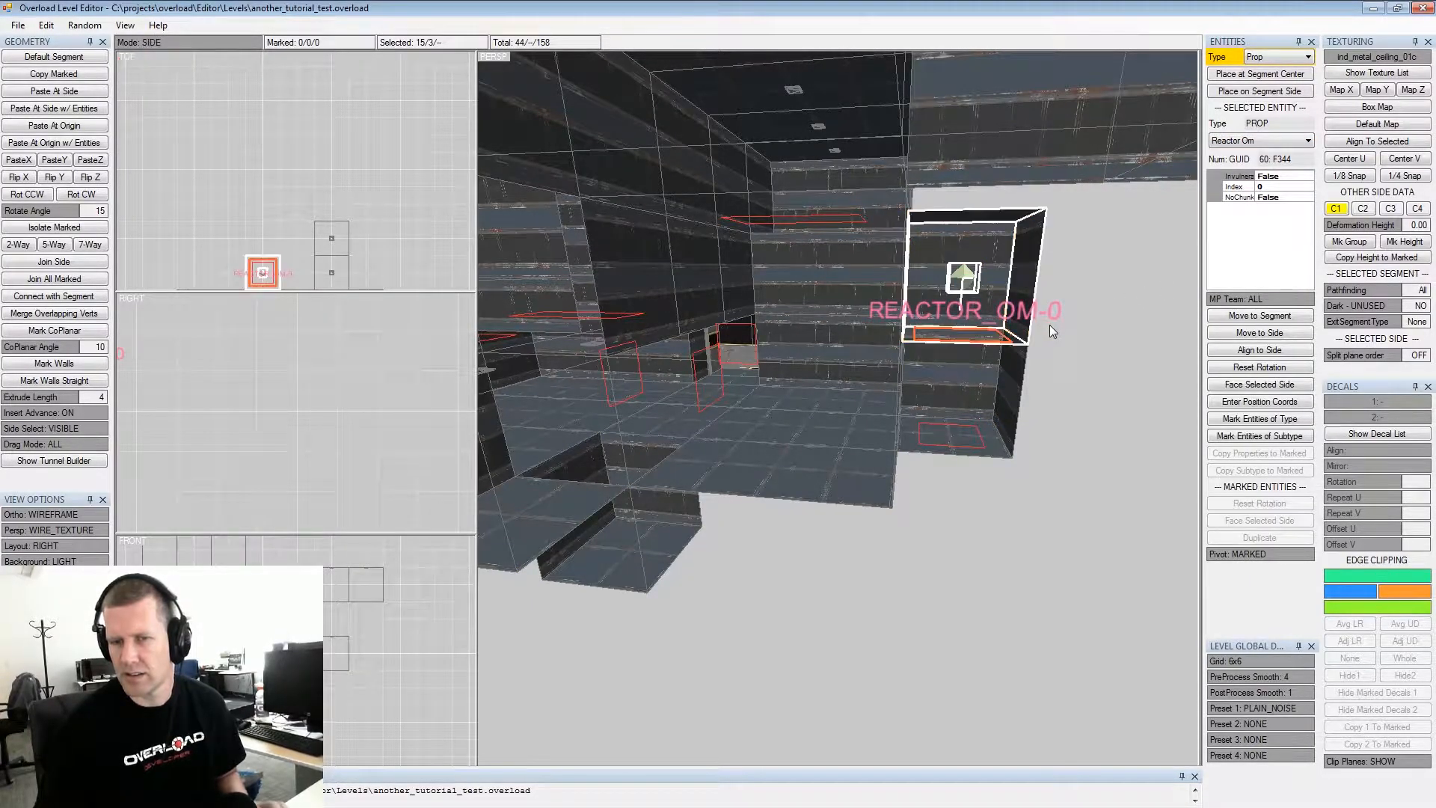
pyautogui.hotkey('shift', 'Tab')
pyautogui.hotkey('shift', 'Tab')
pyautogui.hotkey('shift', 'Tab')
pyautogui.press('Tab')
pyautogui.press('space')
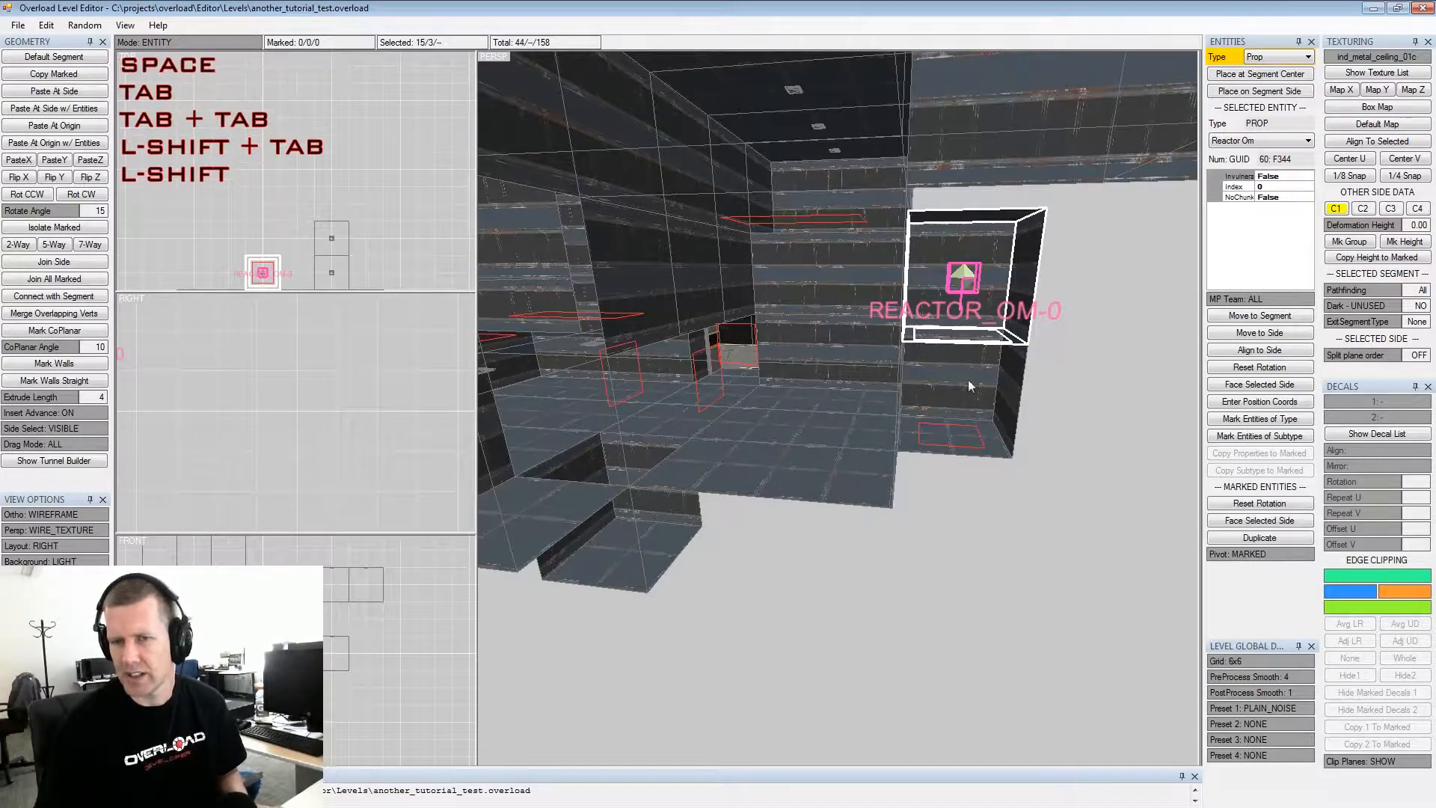
pyautogui.press('KP_2')
pyautogui.press('KP_2')
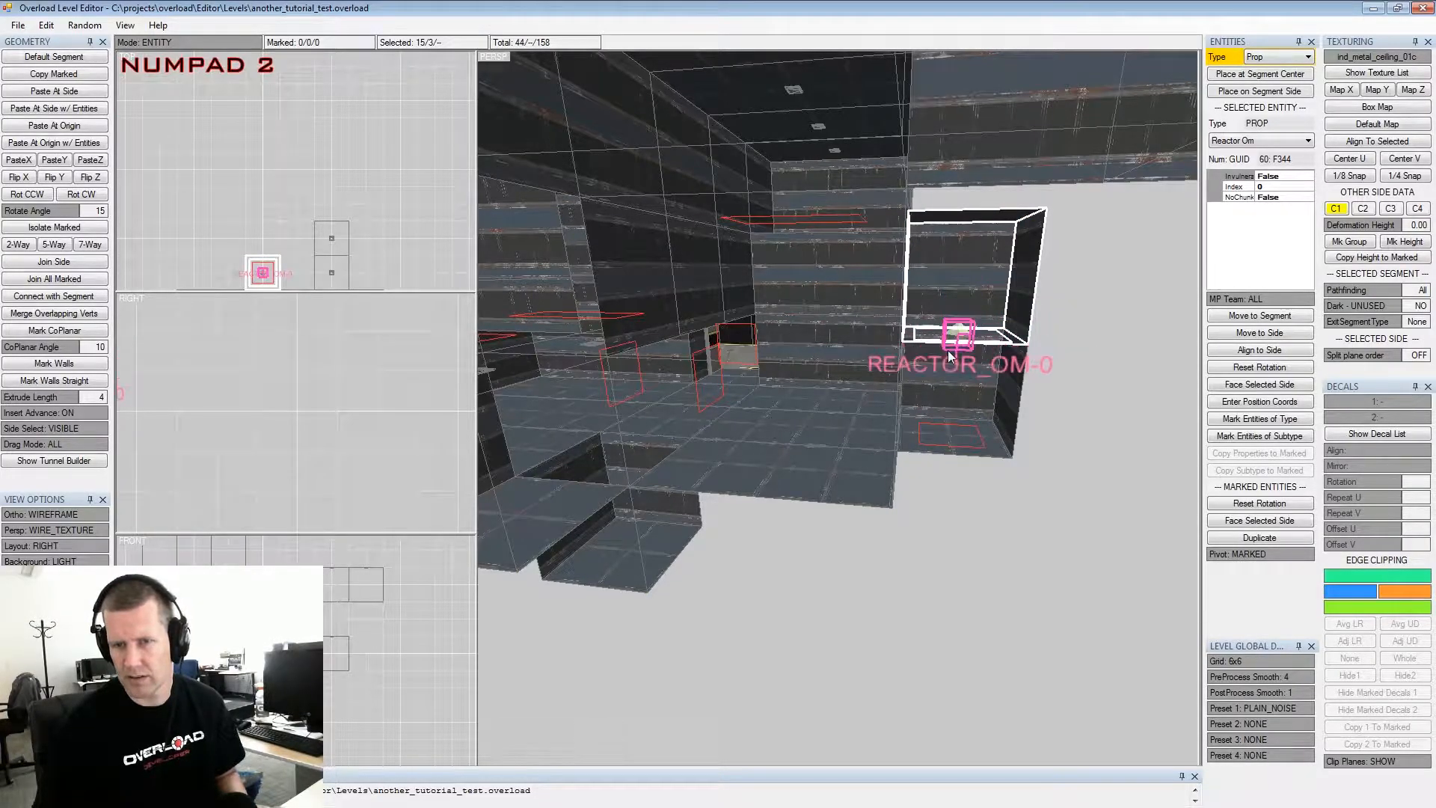
pyautogui.click(1259, 503)
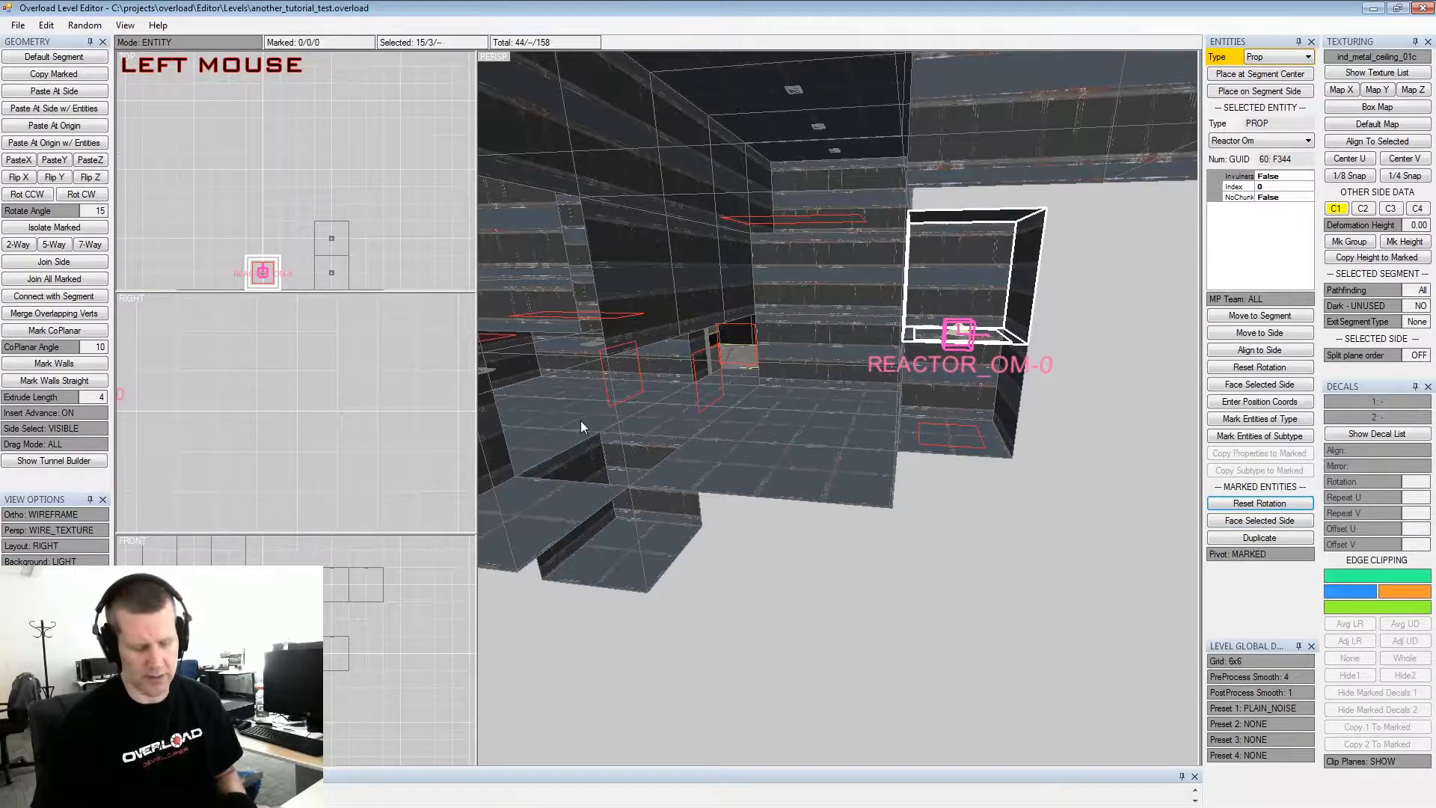
# Insert a new segment on the outer end side of the short metal passage near the reactor
pyautogui.keyDown('alt'); pyautogui.moveTo(640, 378); pyautogui.dragTo(866, 325); pyautogui.keyUp('alt')
pyautogui.keyDown('alt'); pyautogui.moveTo(866, 325); pyautogui.dragTo(845, 320, button='middle'); pyautogui.keyUp('alt')
pyautogui.keyDown('alt'); pyautogui.moveTo(845, 320); pyautogui.dragTo(866, 353); pyautogui.keyUp('alt')
pyautogui.click(960, 327)
pyautogui.keyDown('alt'); pyautogui.moveTo(866, 353); pyautogui.dragTo(885, 362, button='middle'); pyautogui.keyUp('alt')
pyautogui.keyDown('alt'); pyautogui.moveTo(885, 362); pyautogui.dragTo(1029, 378); pyautogui.keyUp('alt')
pyautogui.keyDown('alt'); pyautogui.moveTo(1029, 378); pyautogui.dragTo(739, 388, button='middle'); pyautogui.keyUp('alt')
pyautogui.keyDown('alt'); pyautogui.scroll(2, 739, 387); pyautogui.keyUp('alt')
pyautogui.keyDown('alt'); pyautogui.moveTo(739, 387); pyautogui.dragTo(914, 347); pyautogui.keyUp('alt')
pyautogui.keyDown('alt'); pyautogui.scroll(1, 926, 375); pyautogui.keyUp('alt')
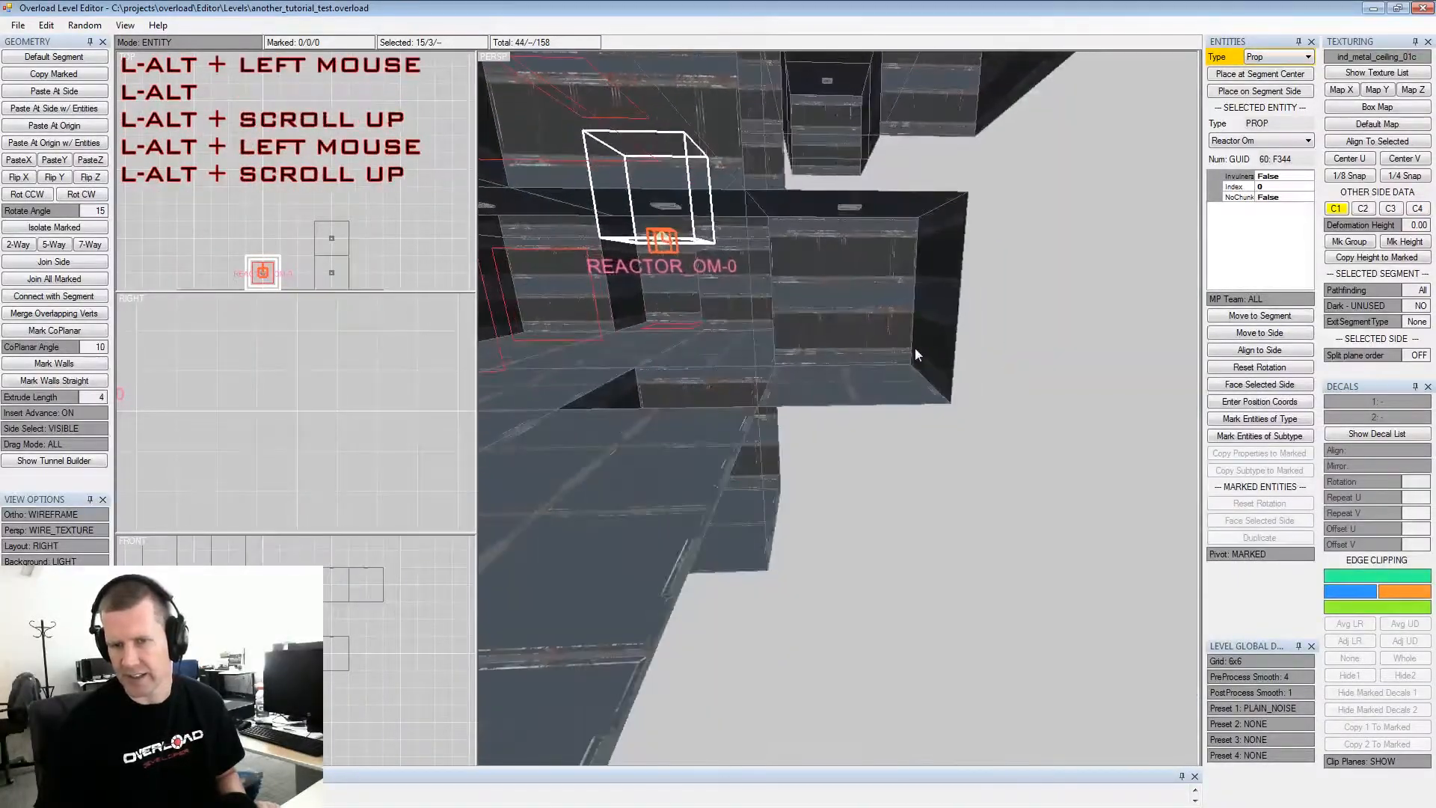
pyautogui.click(946, 318)
pyautogui.moveTo(946, 318); pyautogui.dragTo(830, 329, button='middle')
pyautogui.keyDown('alt'); pyautogui.moveTo(830, 329); pyautogui.dragTo(819, 343); pyautogui.keyUp('alt')
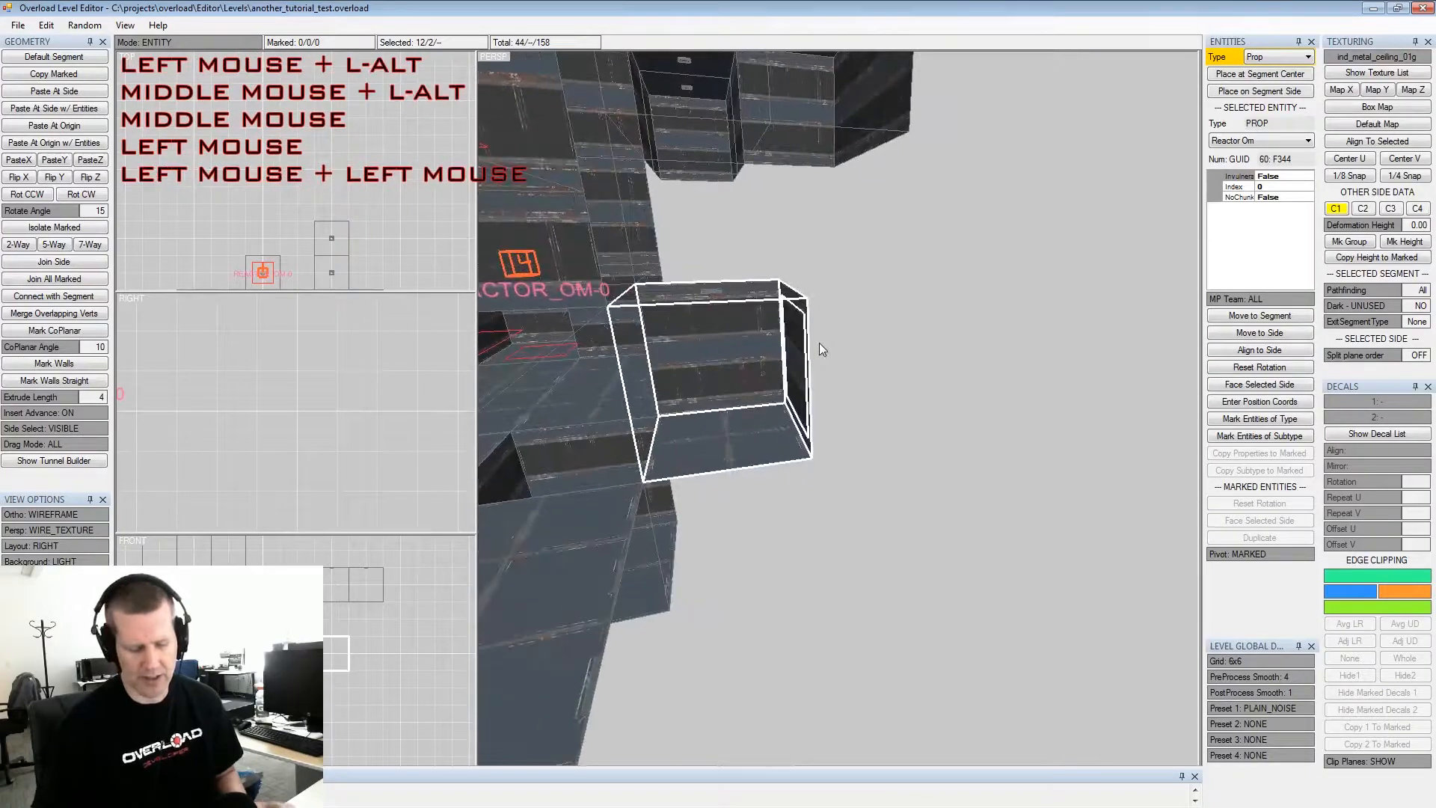
pyautogui.press('Tab')
pyautogui.press('Tab')
pyautogui.press('Insert')
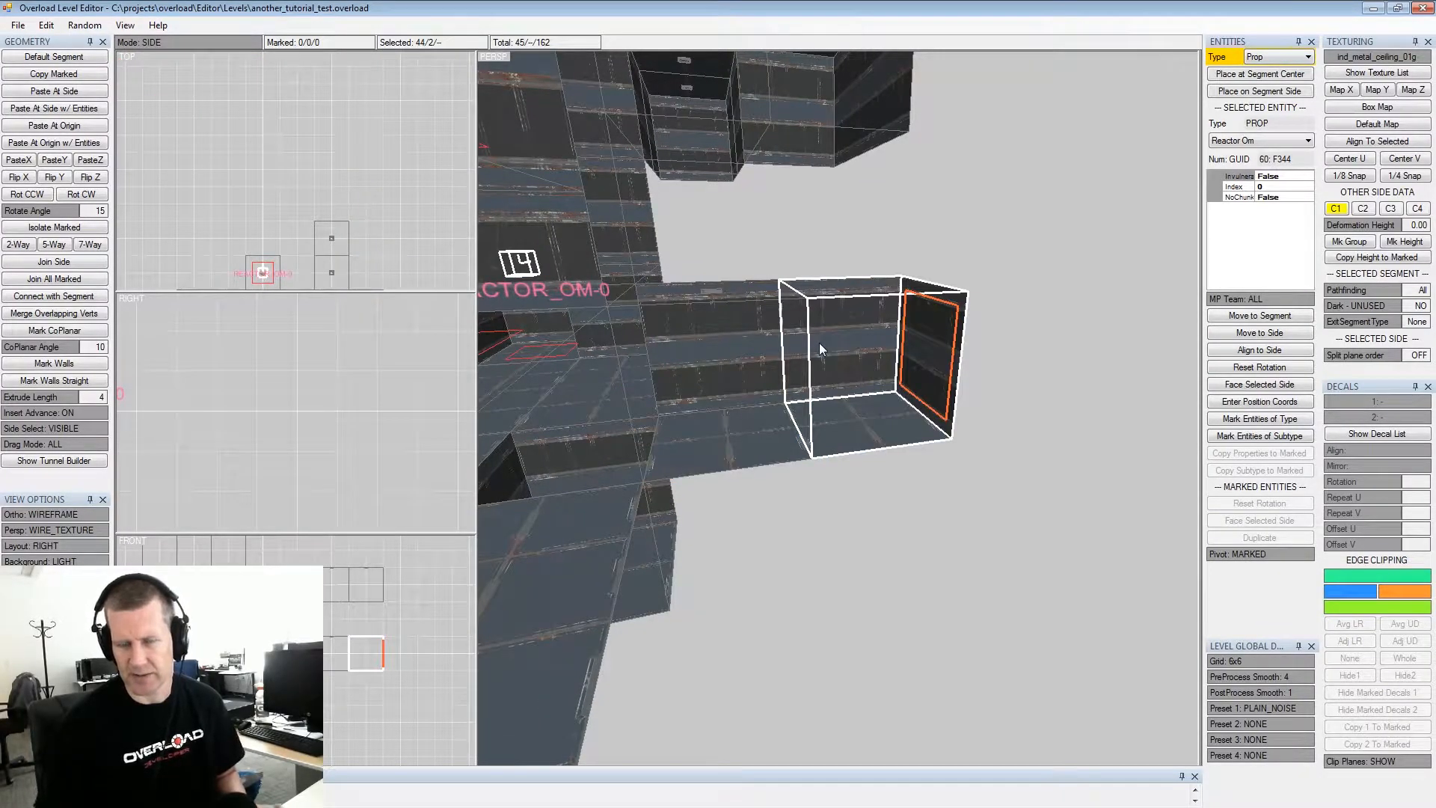
# Mark the end side of the new segment and show the Tunnel Builder as a floating window over the orthographic views
pyautogui.keyDown('alt'); pyautogui.moveTo(819, 342); pyautogui.dragTo(814, 356); pyautogui.keyUp('alt')
pyautogui.press('space')
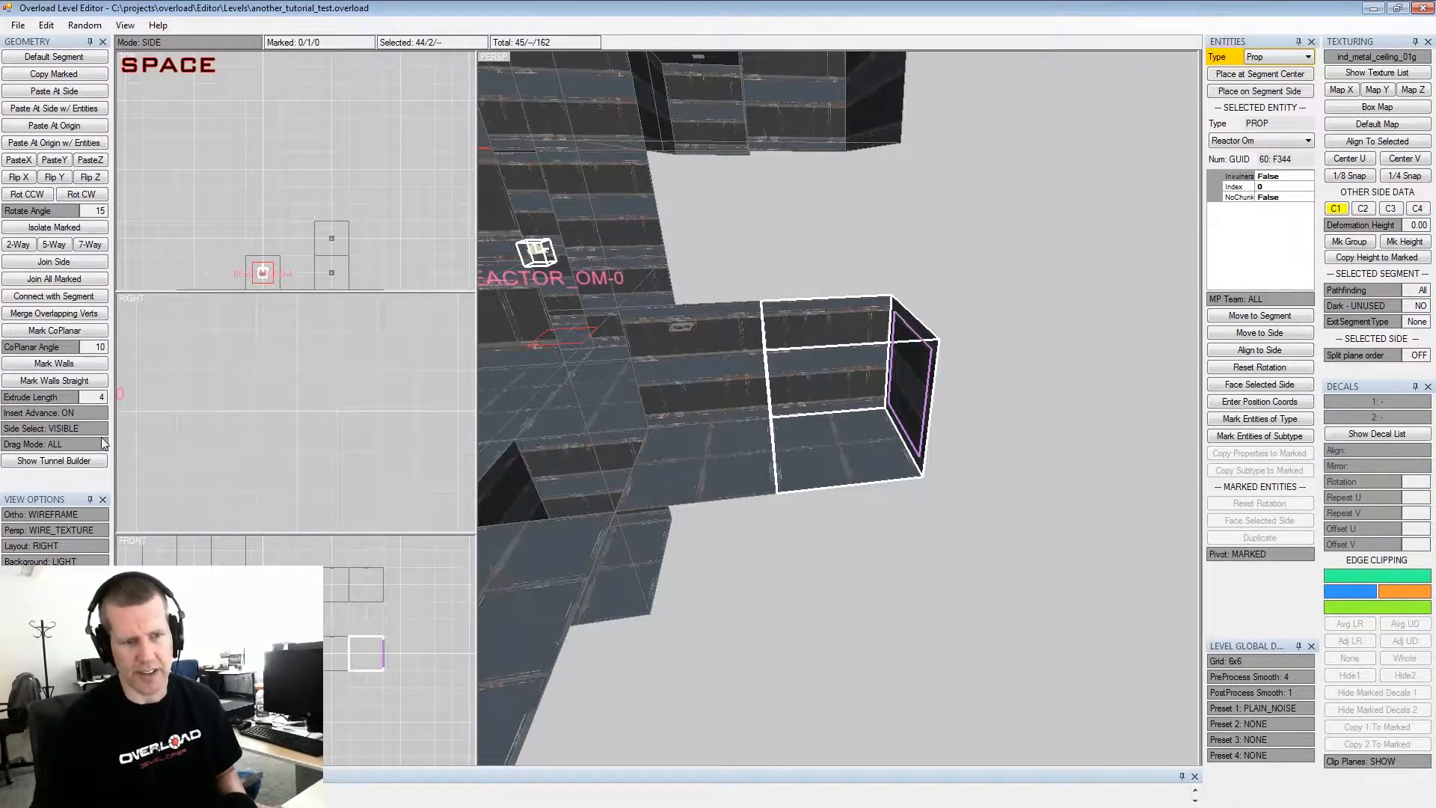
pyautogui.click(54, 460)
pyautogui.moveTo(178, 69); pyautogui.dragTo(303, 57)
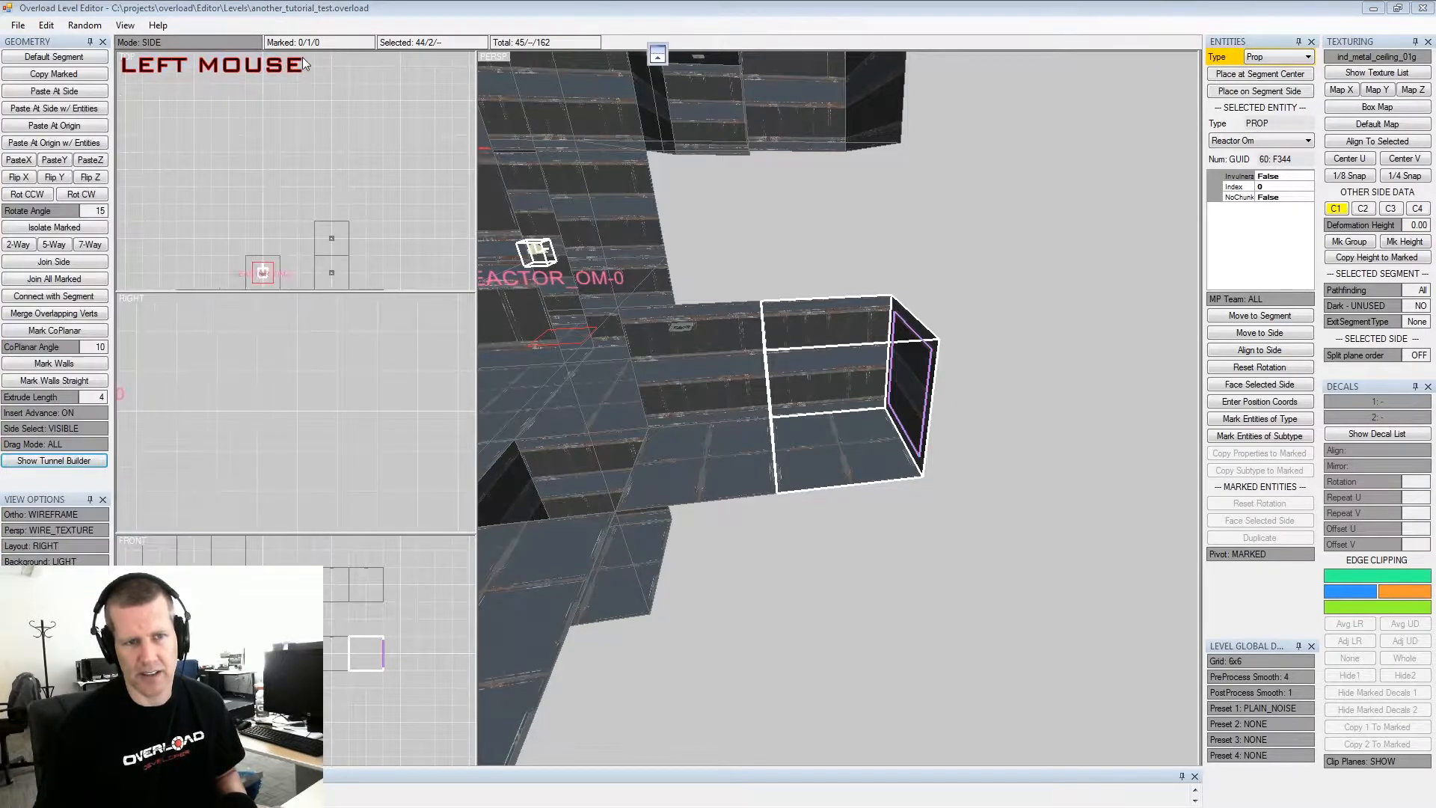
pyautogui.moveTo(420, 160); pyautogui.dragTo(420, 162)
# Show the entity list and expand its Prop and Reactor Om branches
pyautogui.click(120, 26)
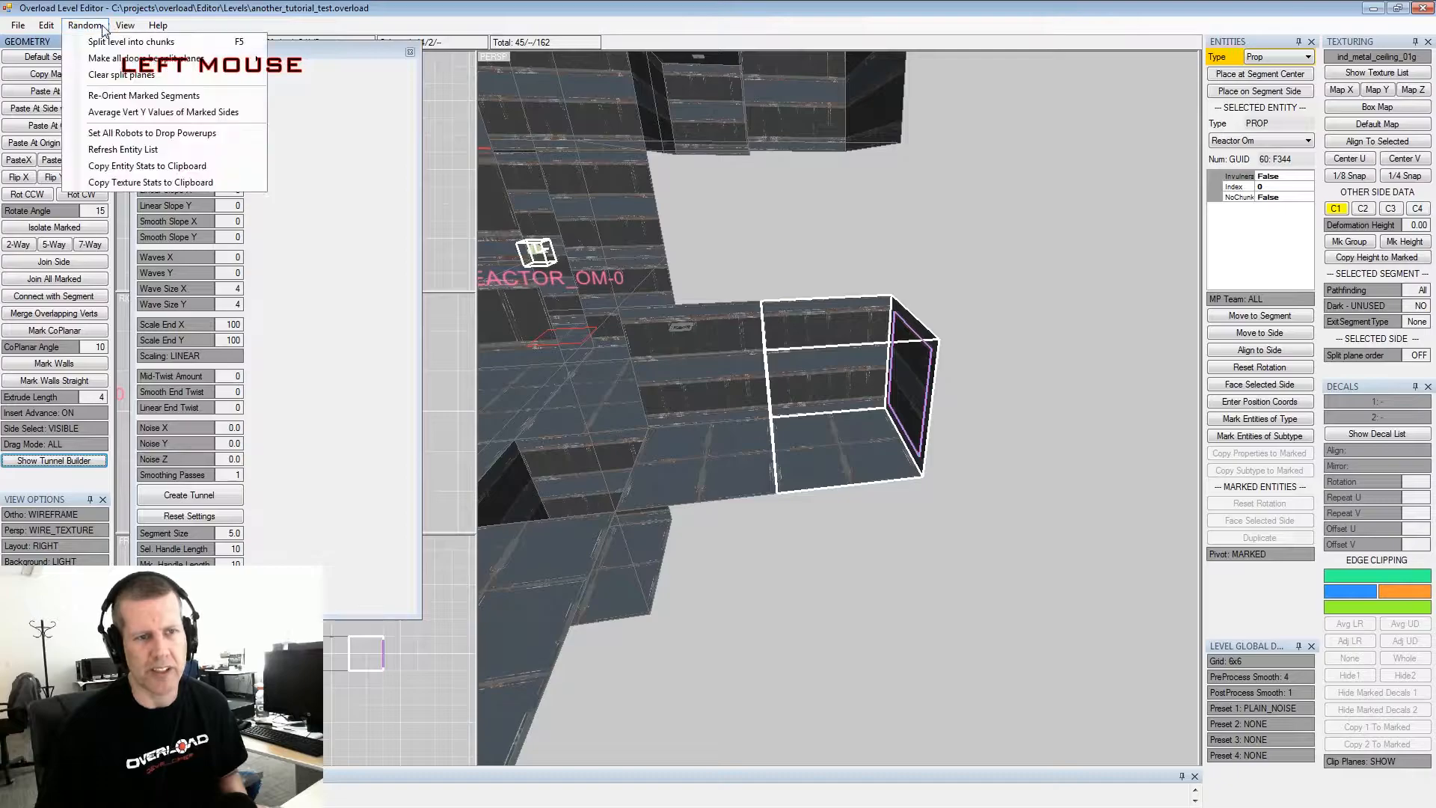
pyautogui.click(145, 165)
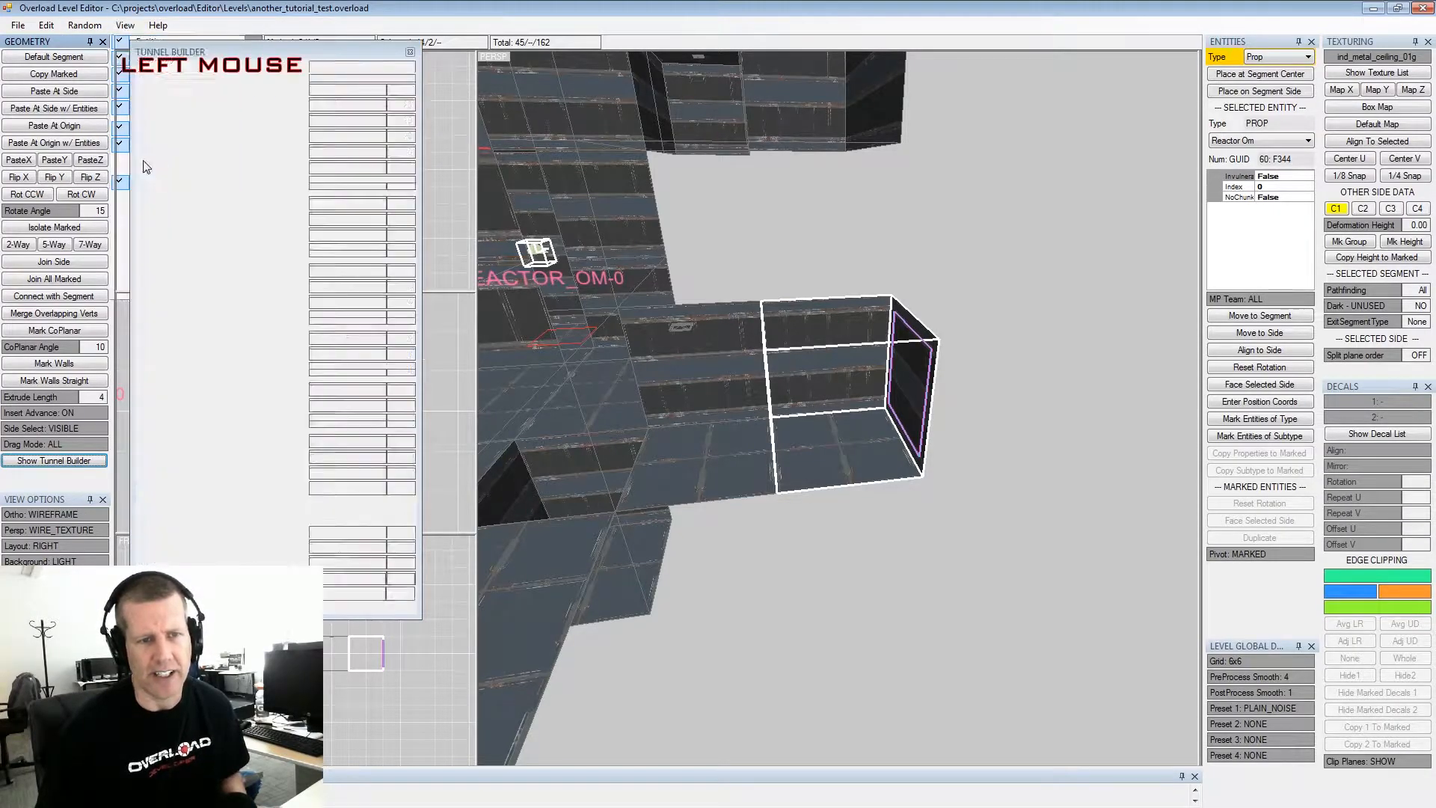
pyautogui.click(148, 80)
pyautogui.click(160, 92)
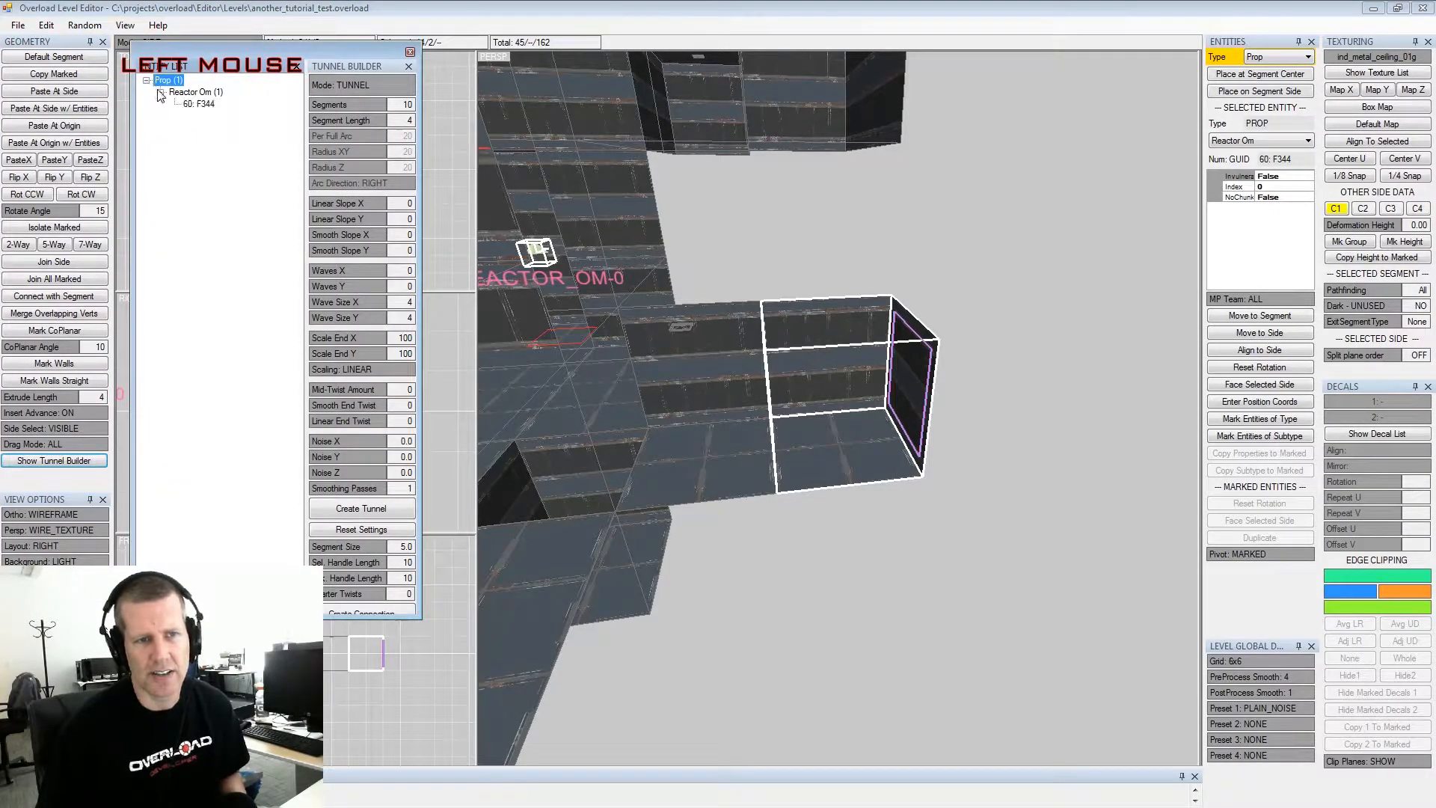
# Close the entity list and narrow the floating window to fit the Tunnel Builder alone
pyautogui.click(125, 25)
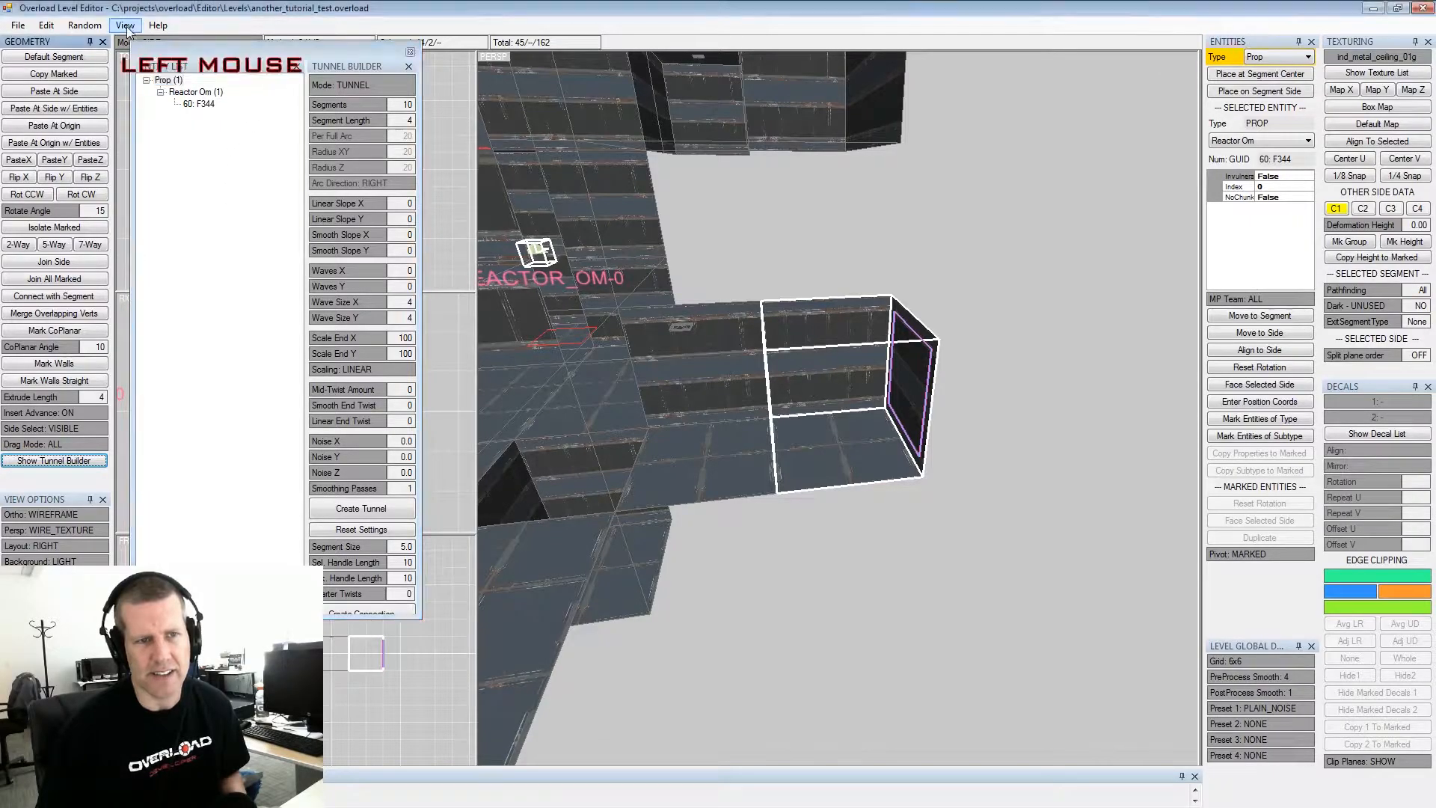
pyautogui.click(125, 25)
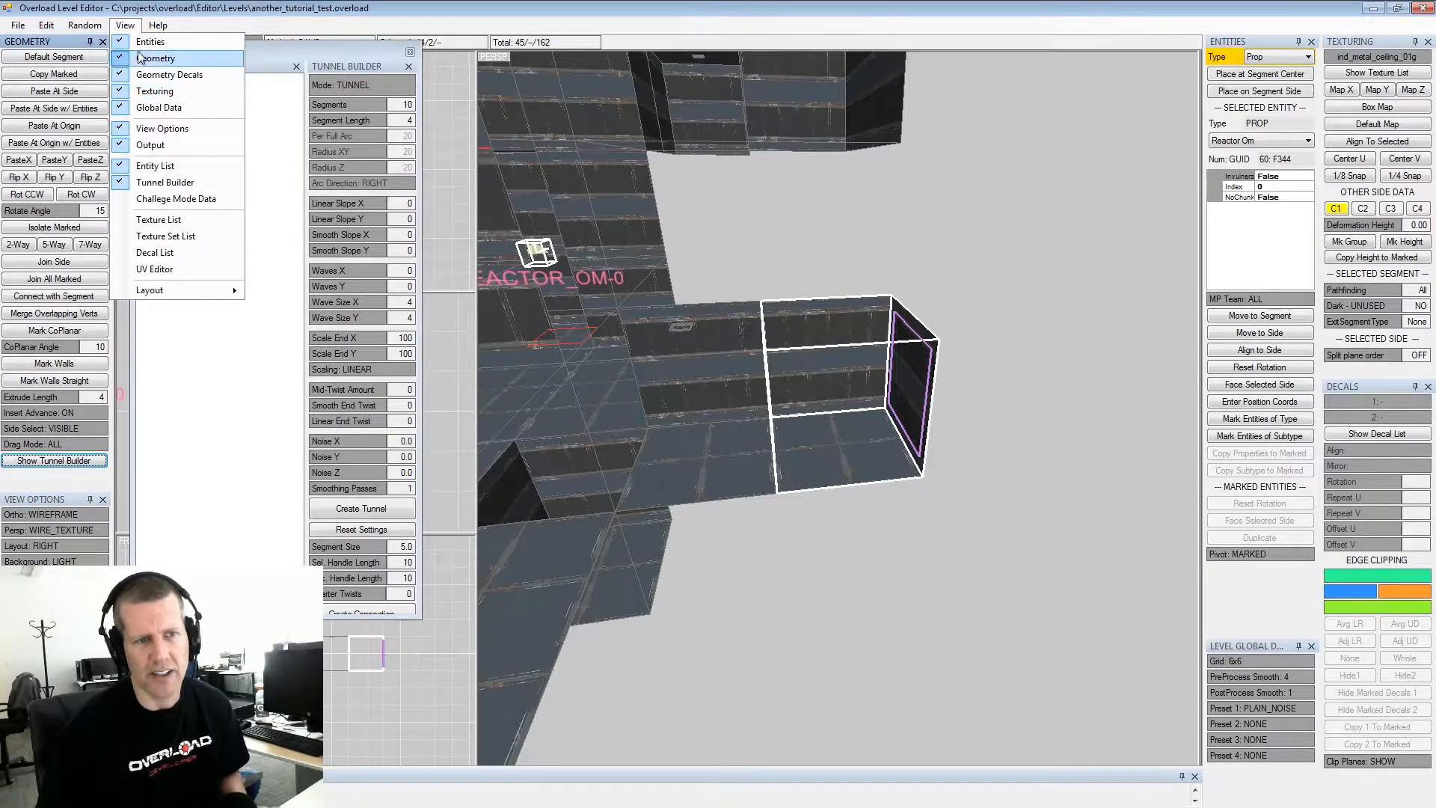
pyautogui.click(176, 166)
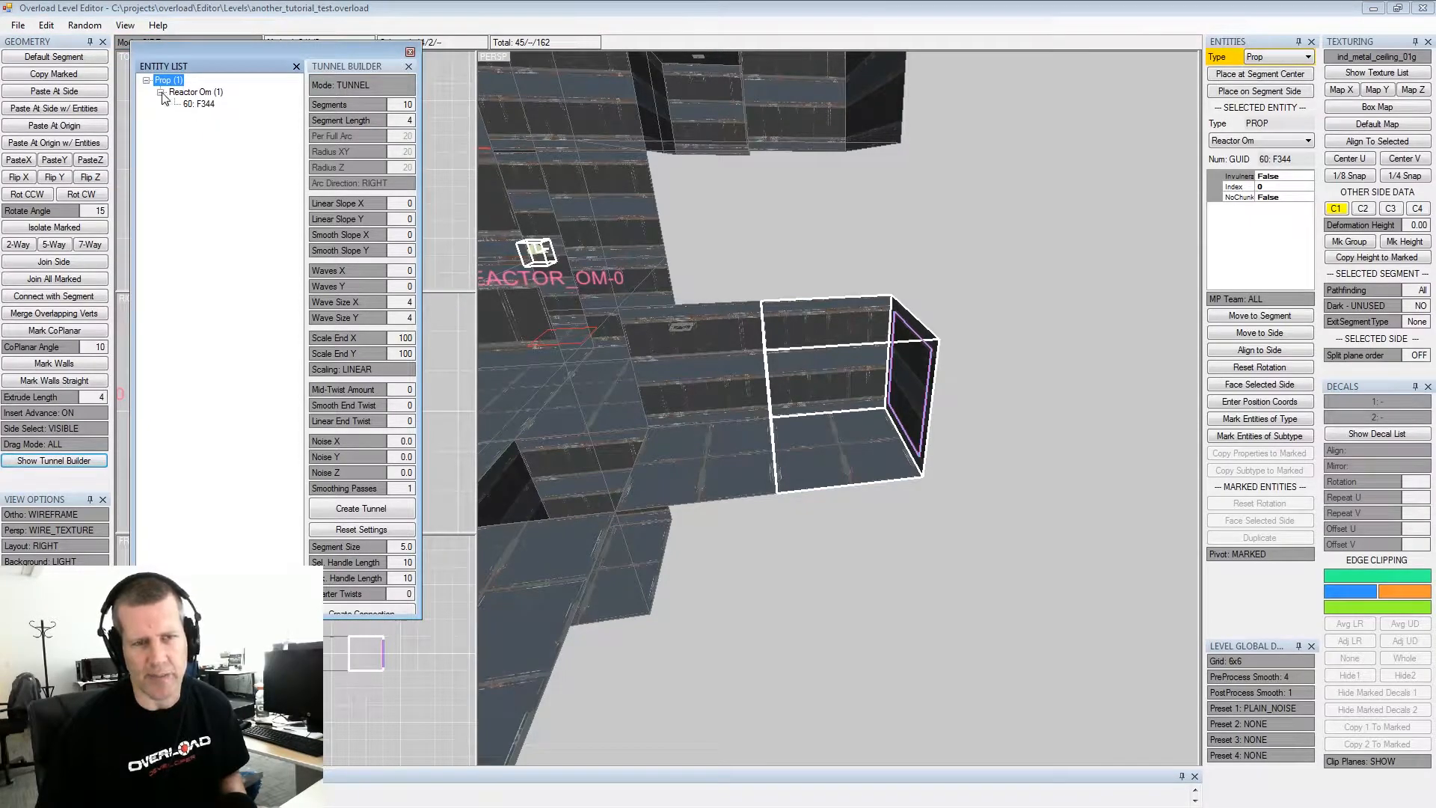
pyautogui.click(200, 104)
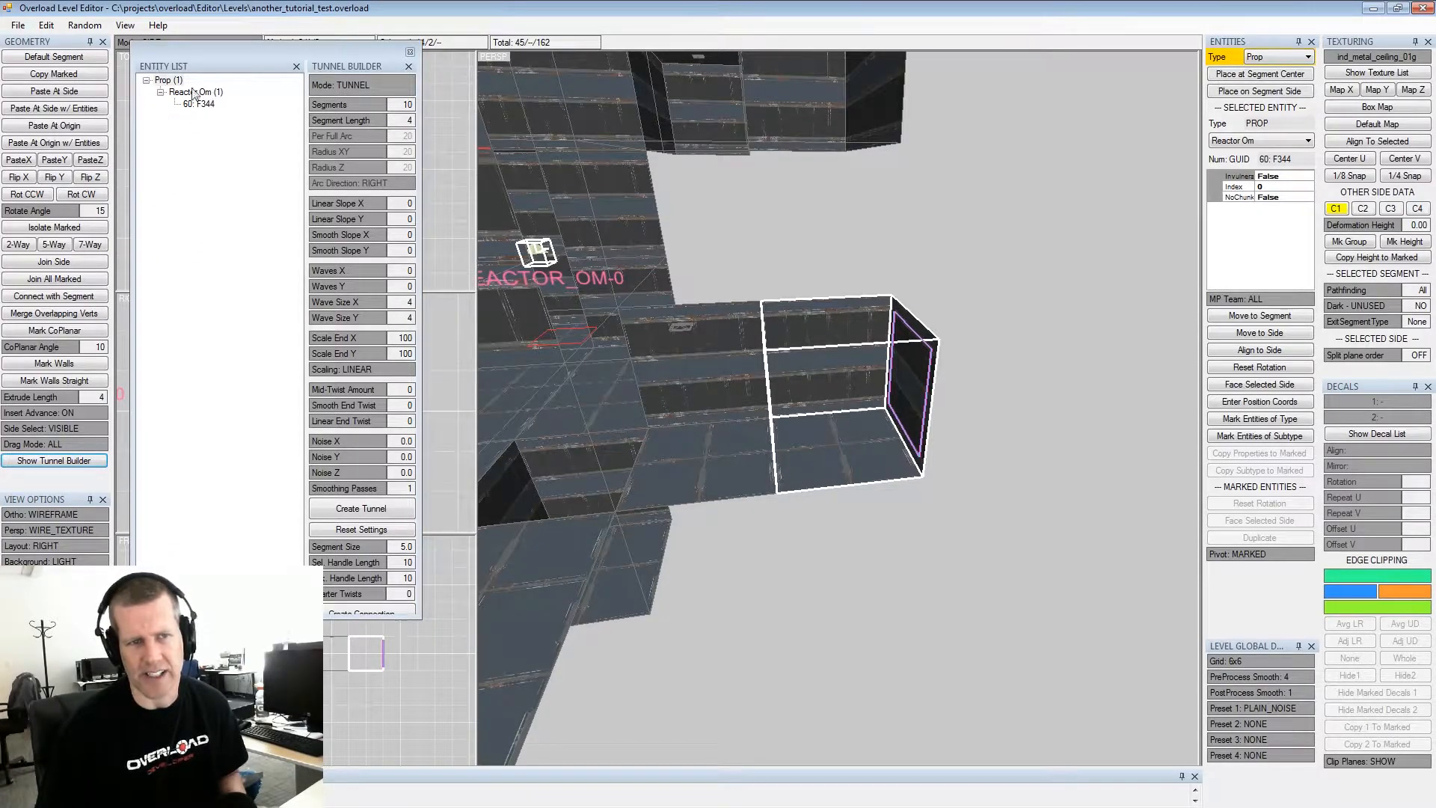
pyautogui.click(148, 82)
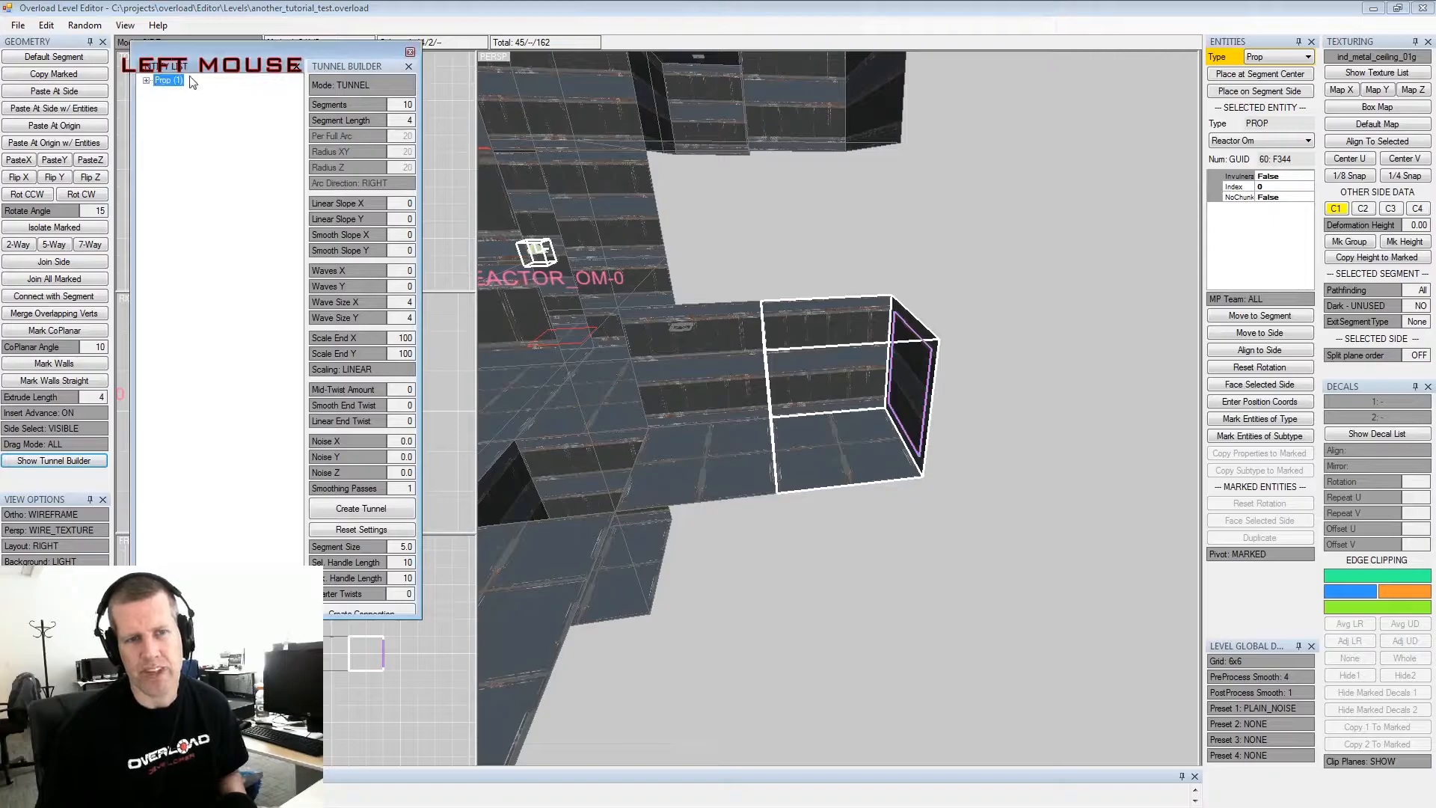
pyautogui.click(296, 66)
pyautogui.click(420, 198)
pyautogui.moveTo(420, 209); pyautogui.dragTo(259, 211)
# Mark the passage's end side and configure an upward arc tunnel with 8 segments and 36 per full arc
pyautogui.keyDown('alt'); pyautogui.moveTo(963, 355); pyautogui.dragTo(909, 329); pyautogui.keyUp('alt')
pyautogui.keyDown('alt'); pyautogui.moveTo(908, 329); pyautogui.dragTo(850, 359, button='middle'); pyautogui.keyUp('alt')
pyautogui.keyDown('alt'); pyautogui.scroll(-2, 851, 359); pyautogui.keyUp('alt')
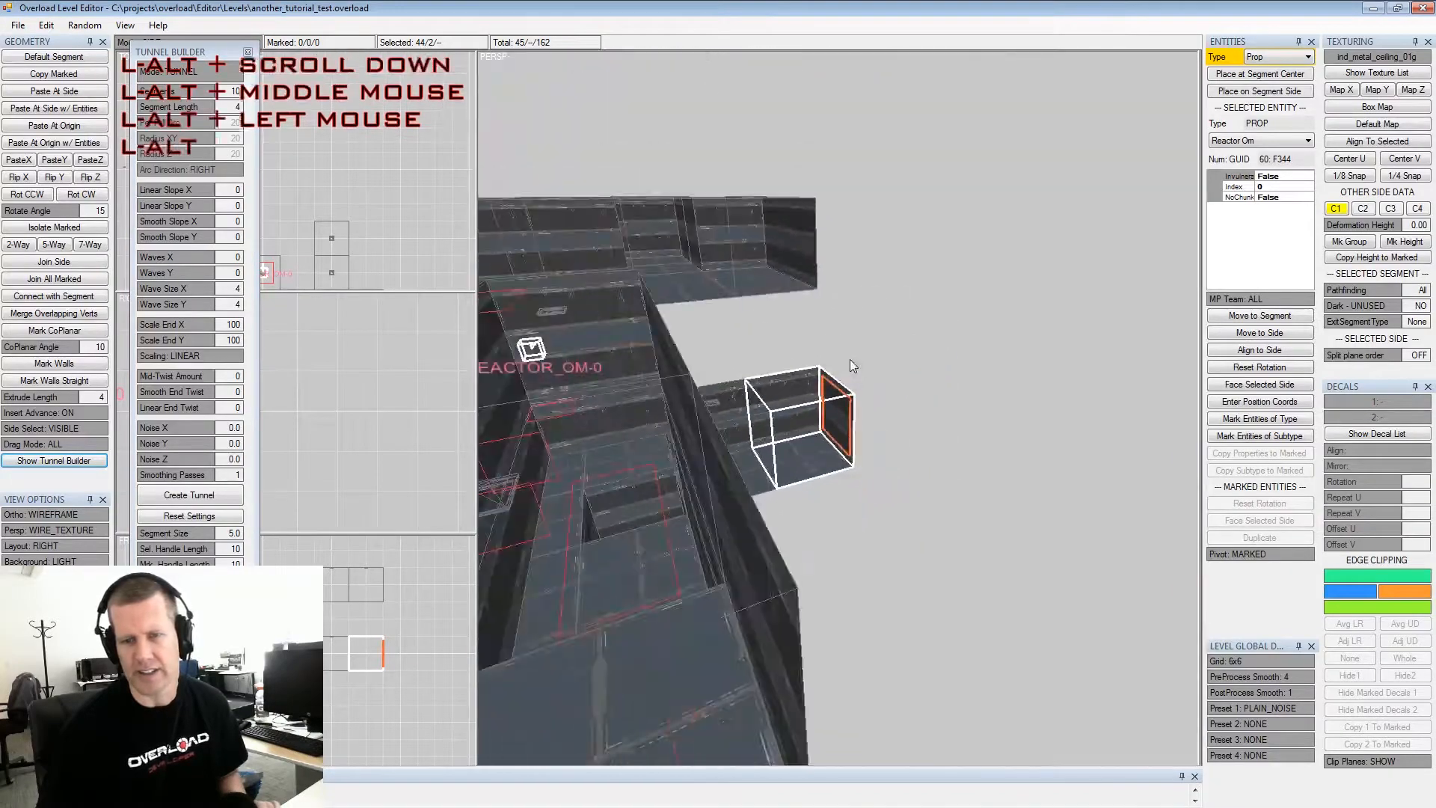
pyautogui.keyDown('alt'); pyautogui.moveTo(850, 359); pyautogui.dragTo(835, 329); pyautogui.keyUp('alt')
pyautogui.press('space')
pyautogui.click(179, 72)
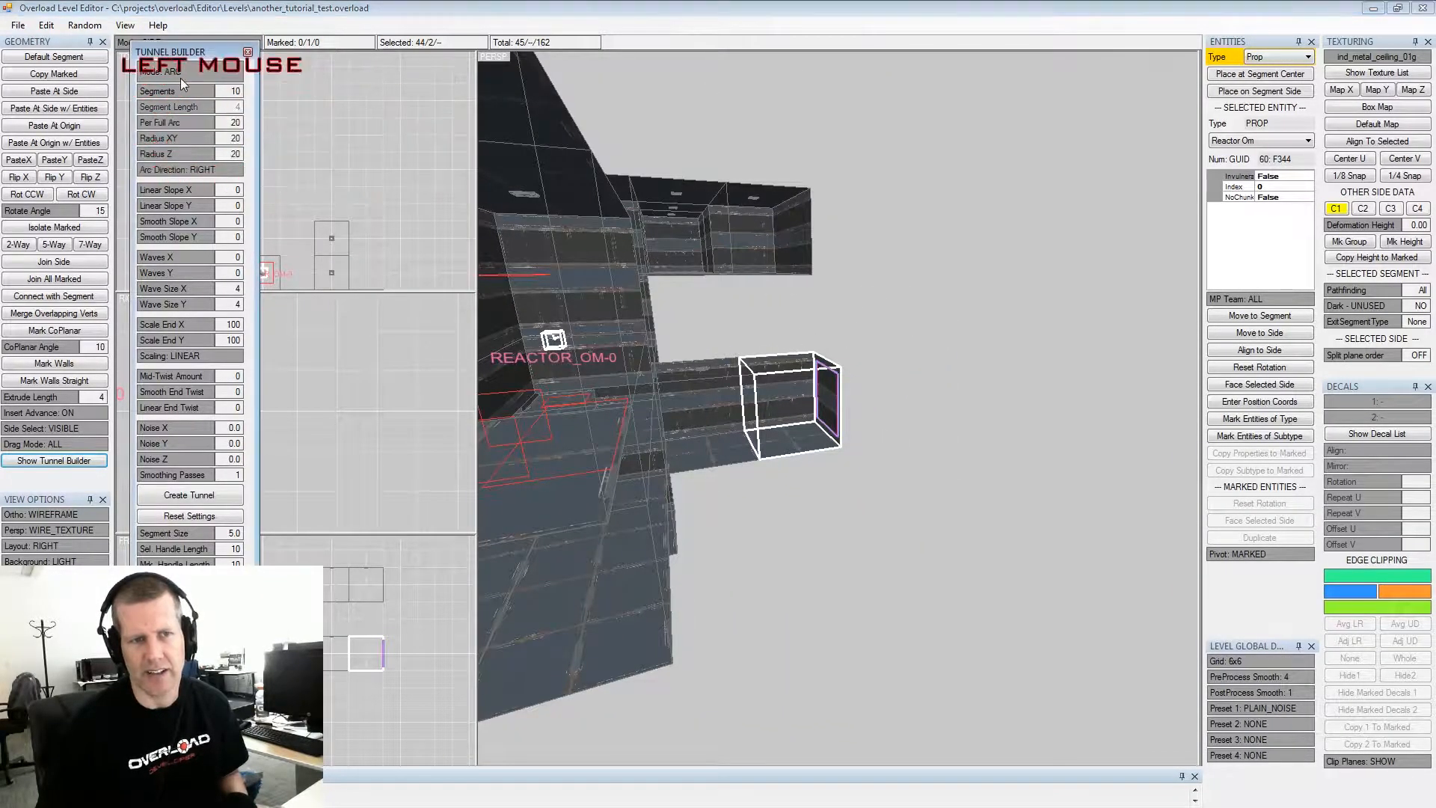
pyautogui.click(177, 171)
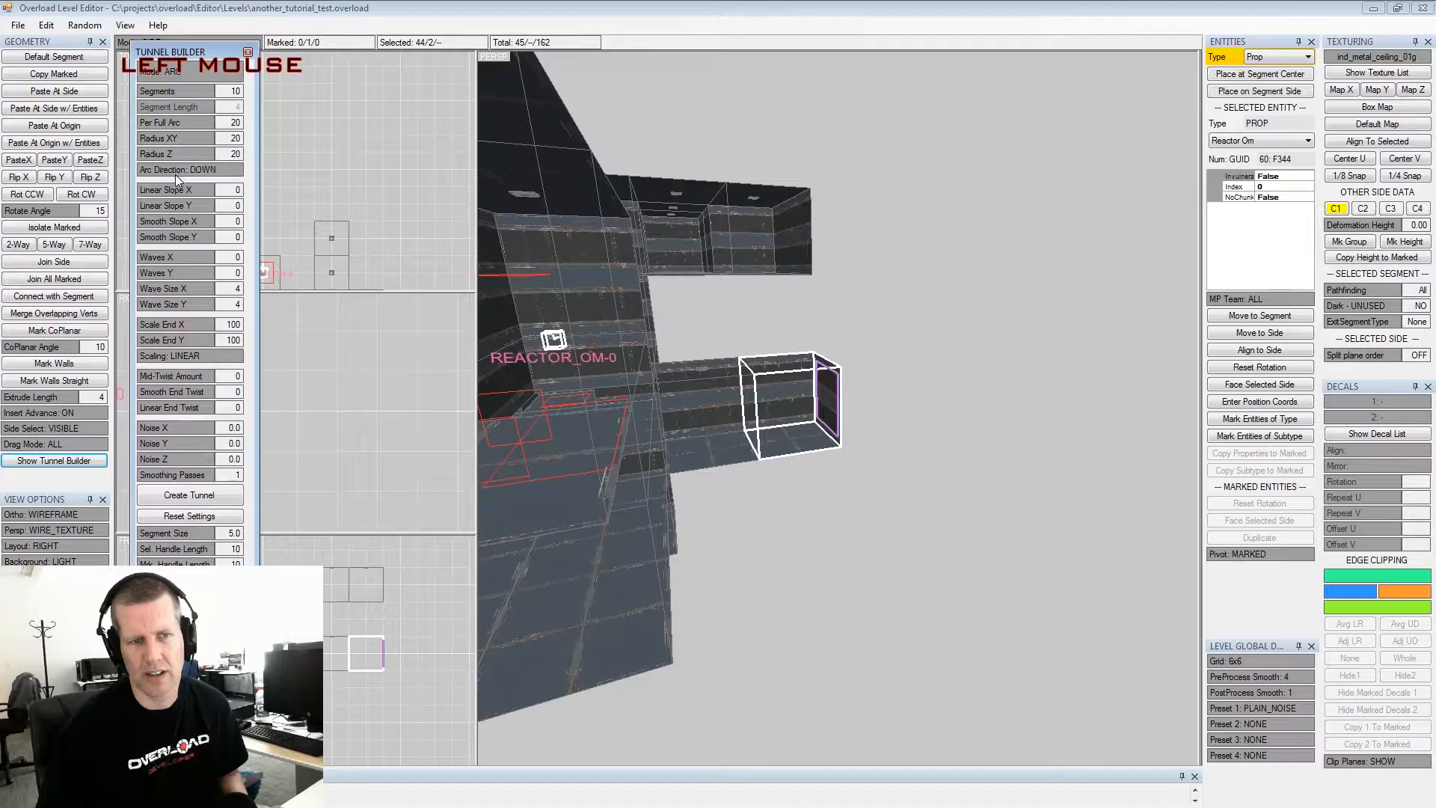
pyautogui.moveTo(198, 94); pyautogui.dragTo(275, 122)
pyautogui.click(295, 114)
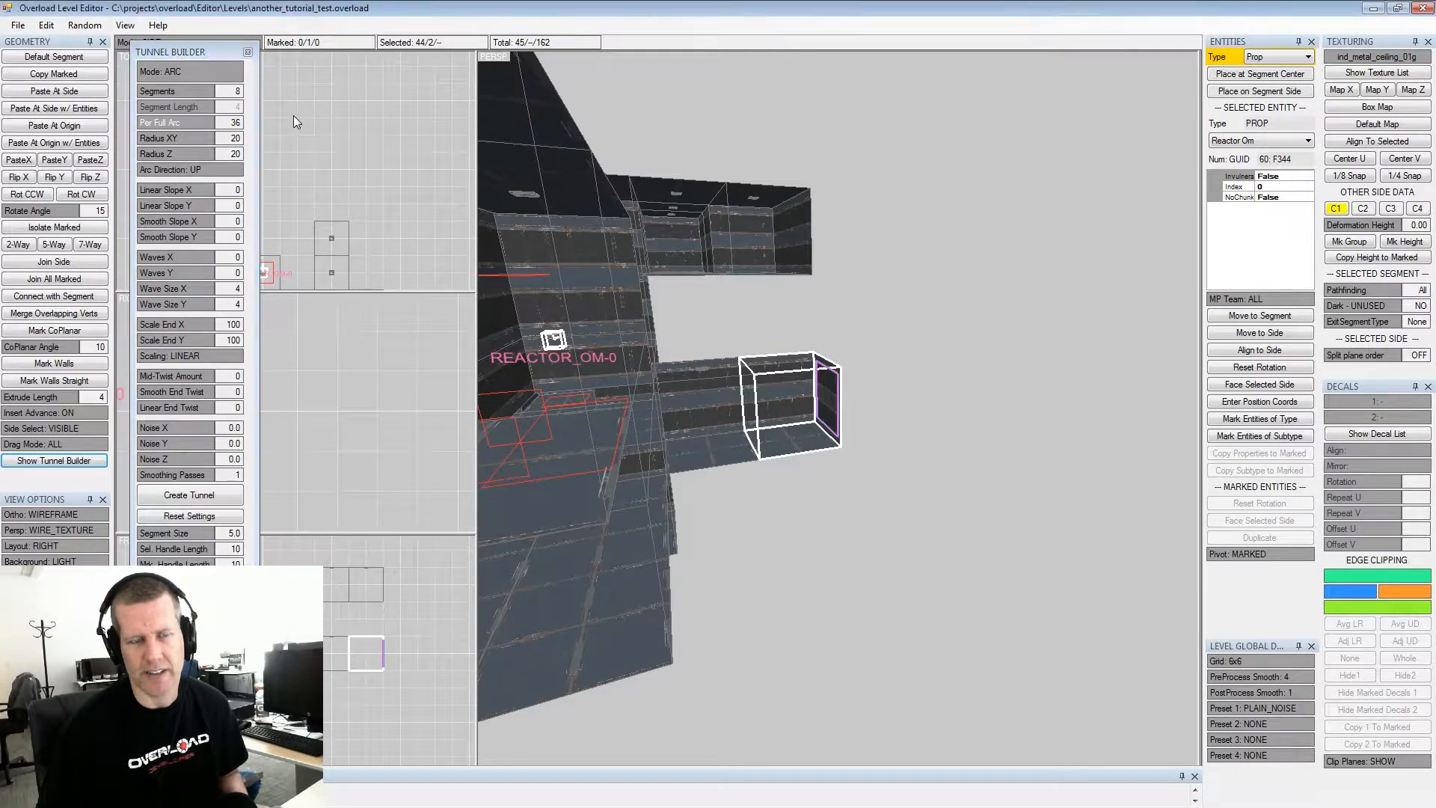
# Try creating the 8-segment upward arc tunnel from the marked passage end
pyautogui.keyDown('alt'); pyautogui.moveTo(835, 289); pyautogui.dragTo(837, 276); pyautogui.keyUp('alt')
pyautogui.keyDown('alt'); pyautogui.moveTo(837, 276); pyautogui.dragTo(868, 283, button='middle'); pyautogui.keyUp('alt')
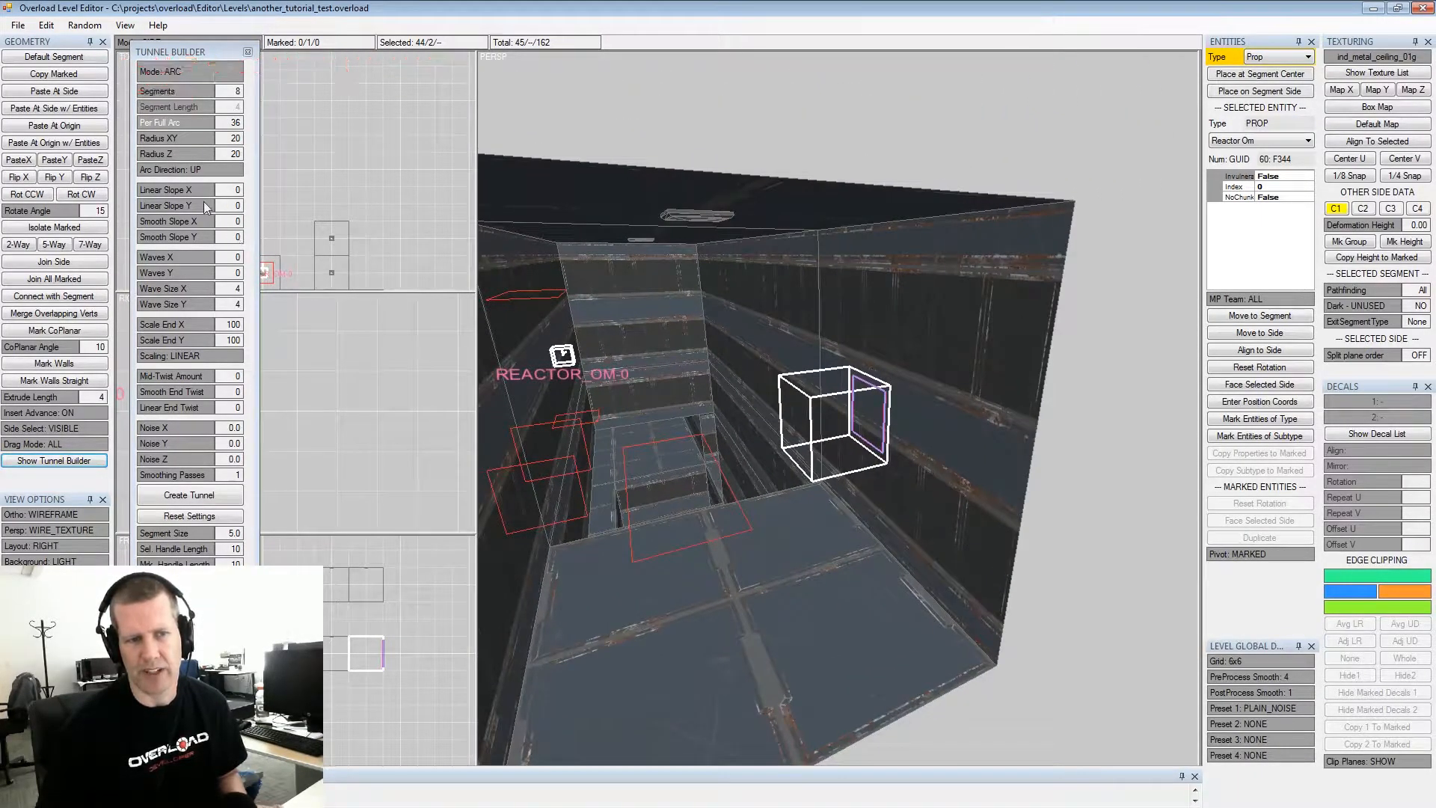
pyautogui.click(202, 319)
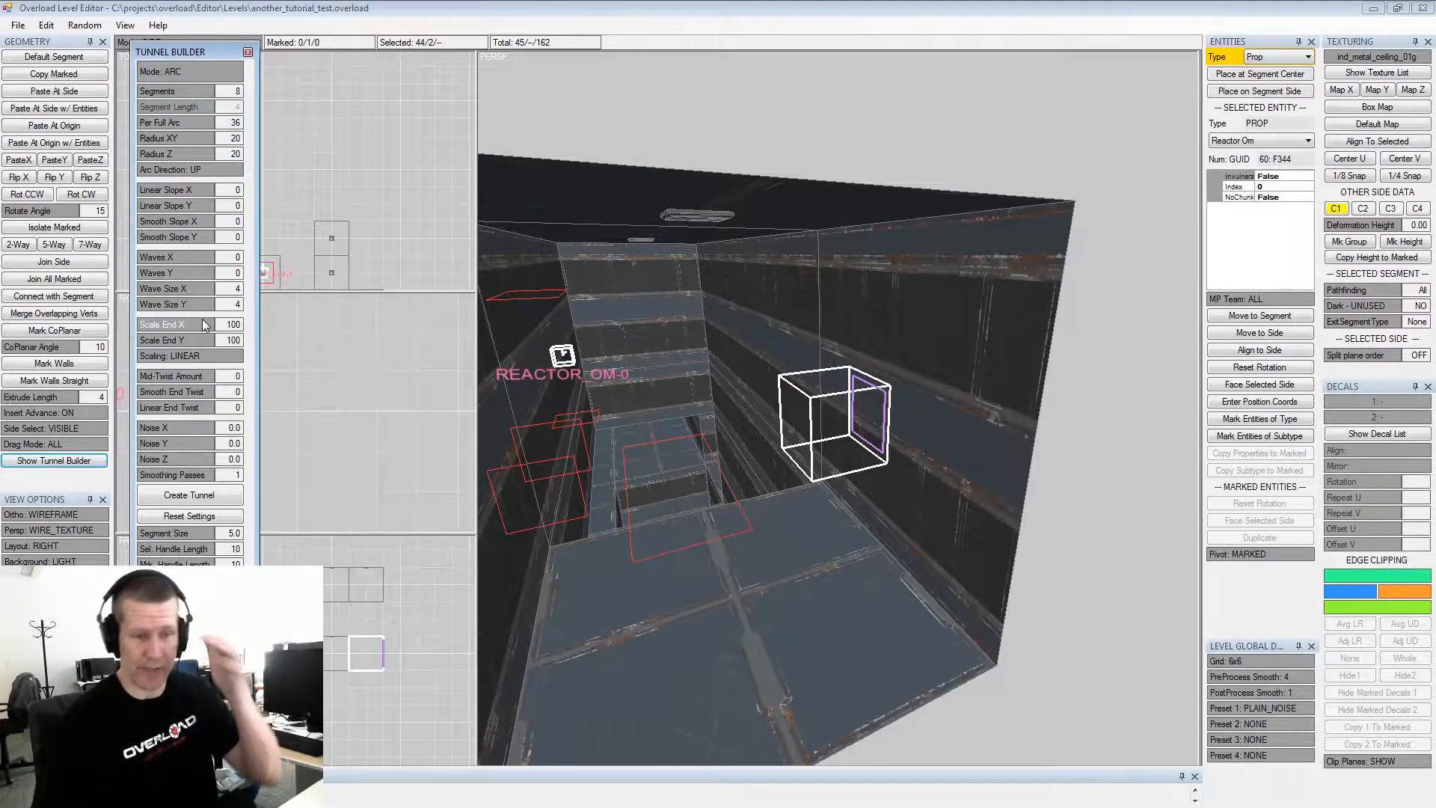
pyautogui.click(210, 496)
pyautogui.keyDown('alt'); pyautogui.moveTo(845, 228); pyautogui.dragTo(823, 246, button='middle'); pyautogui.keyUp('alt')
pyautogui.keyDown('alt'); pyautogui.moveTo(822, 247); pyautogui.dragTo(768, 270); pyautogui.keyUp('alt')
pyautogui.keyDown('alt'); pyautogui.moveTo(767, 271); pyautogui.dragTo(792, 276, button='middle'); pyautogui.keyUp('alt')
pyautogui.hotkey('ctrl', 'z')
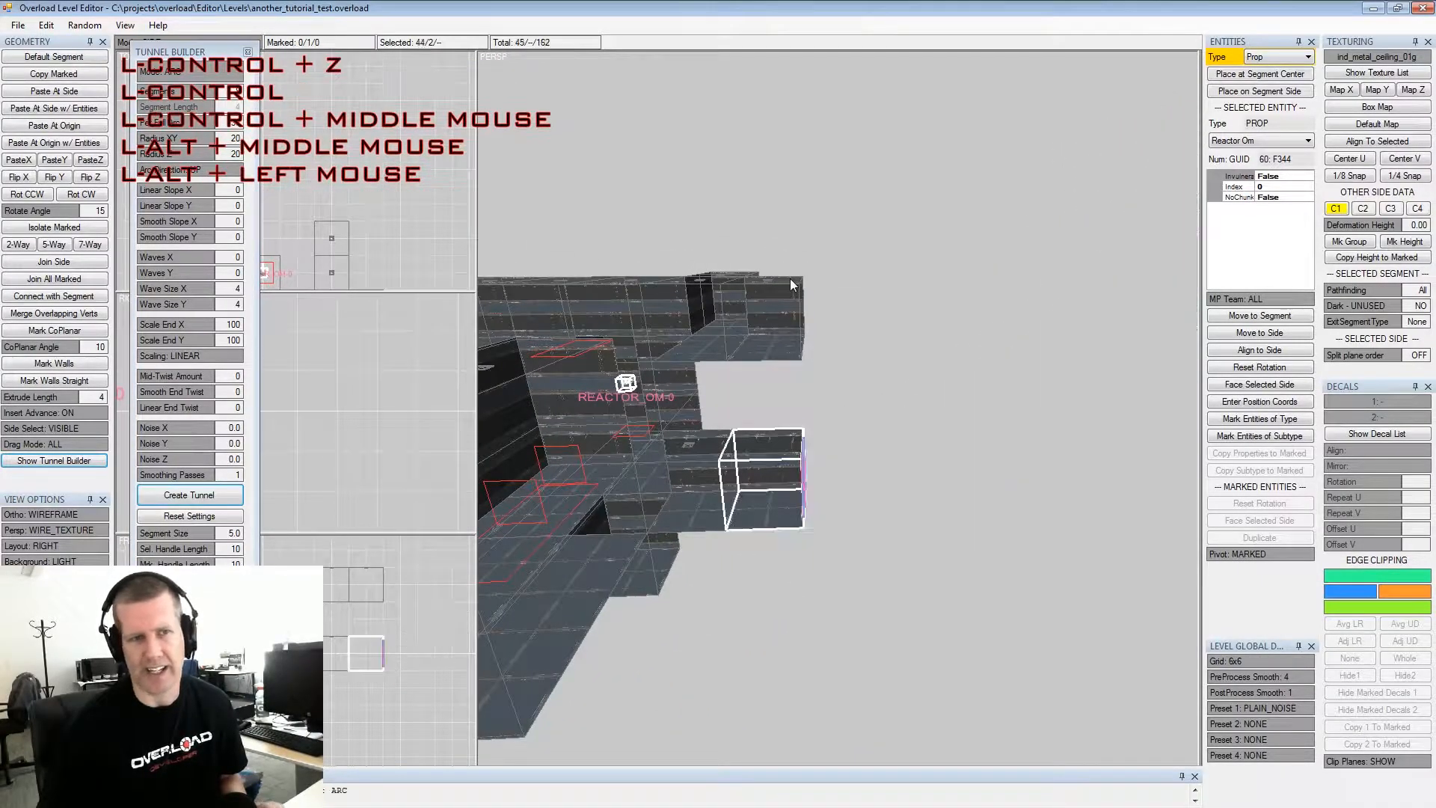
# Set the tunnel to 9 segments and create the upward arc from the marked passage end
pyautogui.click(200, 91)
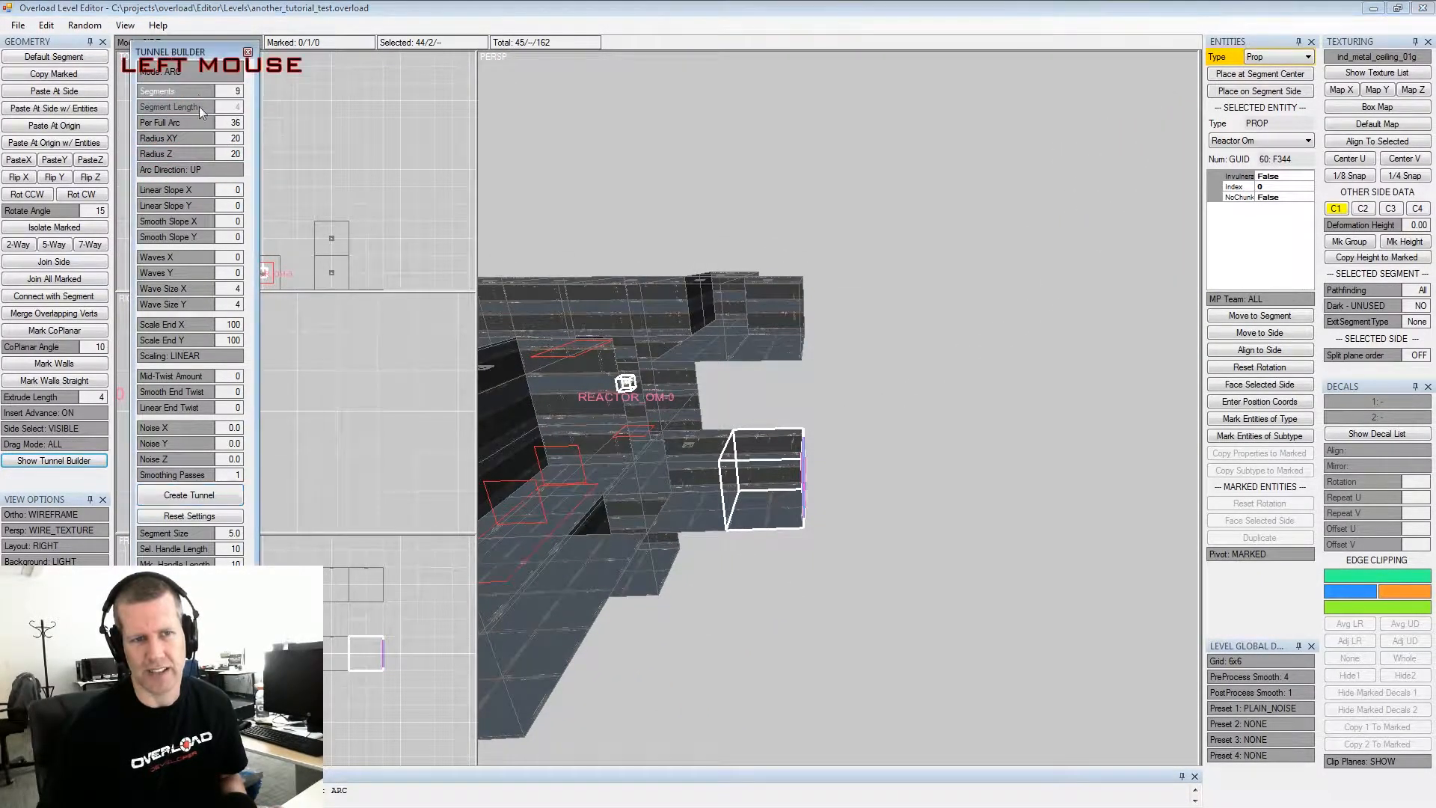
pyautogui.click(189, 495)
pyautogui.keyDown('alt'); pyautogui.moveTo(918, 312); pyautogui.dragTo(883, 344); pyautogui.keyUp('alt')
pyautogui.keyDown('alt'); pyautogui.scroll(2, 882, 344); pyautogui.keyUp('alt')
pyautogui.keyDown('alt'); pyautogui.moveTo(883, 344); pyautogui.dragTo(852, 384, button='middle'); pyautogui.keyUp('alt')
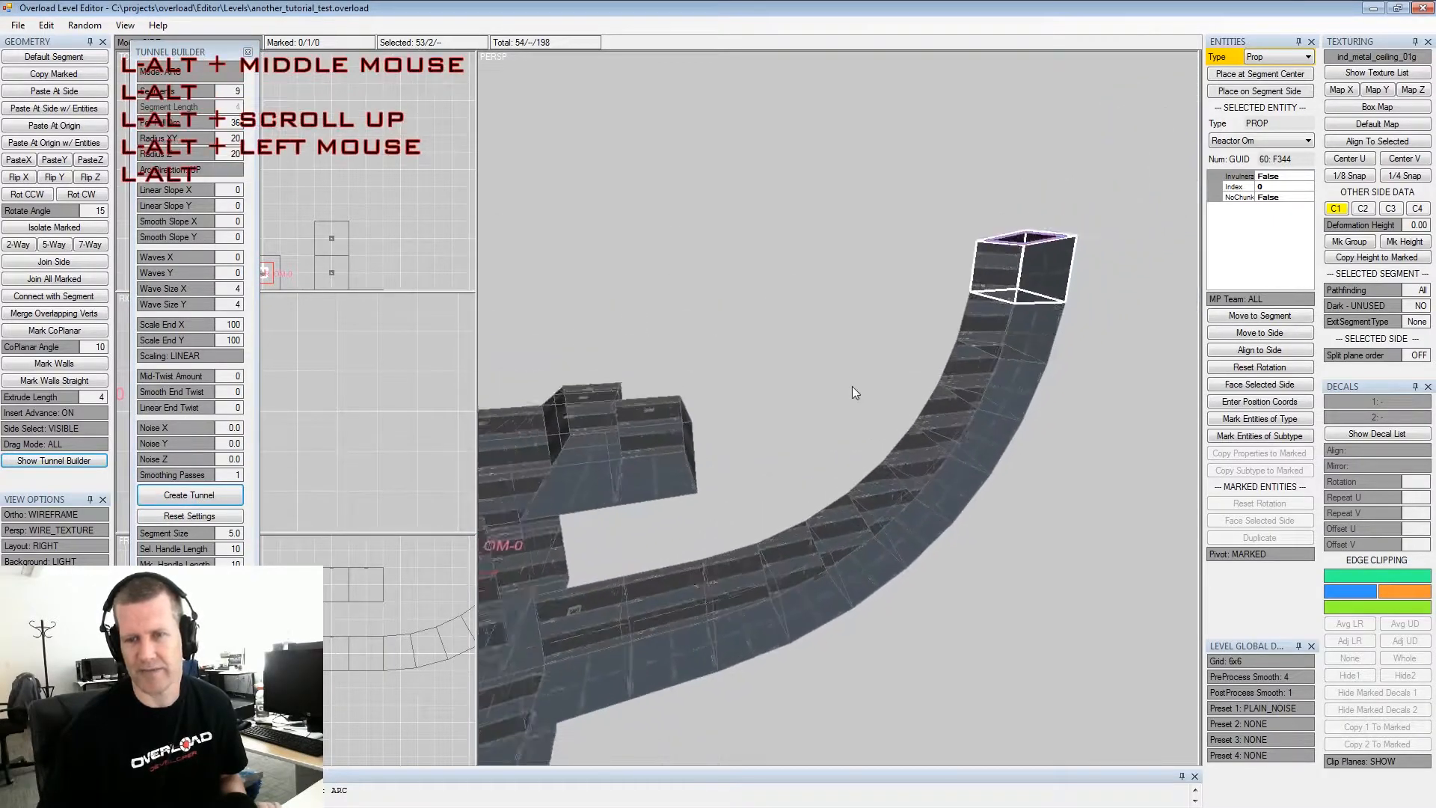
pyautogui.keyDown('alt'); pyautogui.scroll(-2, 852, 384); pyautogui.keyUp('alt')
pyautogui.keyDown('alt'); pyautogui.moveTo(852, 384); pyautogui.dragTo(916, 288); pyautogui.keyUp('alt')
pyautogui.keyDown('alt'); pyautogui.moveTo(917, 288); pyautogui.dragTo(864, 335, button='middle'); pyautogui.keyUp('alt')
pyautogui.keyDown('alt'); pyautogui.moveTo(864, 335); pyautogui.dragTo(934, 278); pyautogui.keyUp('alt')
pyautogui.keyDown('alt'); pyautogui.scroll(2, 857, 317); pyautogui.keyUp('alt')
# Insert three straight segments one after another on the upper end of the arc tunnel
pyautogui.keyDown('shift'); pyautogui.click(930, 303); pyautogui.keyUp('shift')
pyautogui.hotkey('shift', 'space')
pyautogui.press('space')
pyautogui.keyDown('alt'); pyautogui.moveTo(934, 278); pyautogui.dragTo(907, 343, button='middle'); pyautogui.keyUp('alt')
pyautogui.keyDown('alt'); pyautogui.moveTo(907, 344); pyautogui.dragTo(894, 339); pyautogui.keyUp('alt')
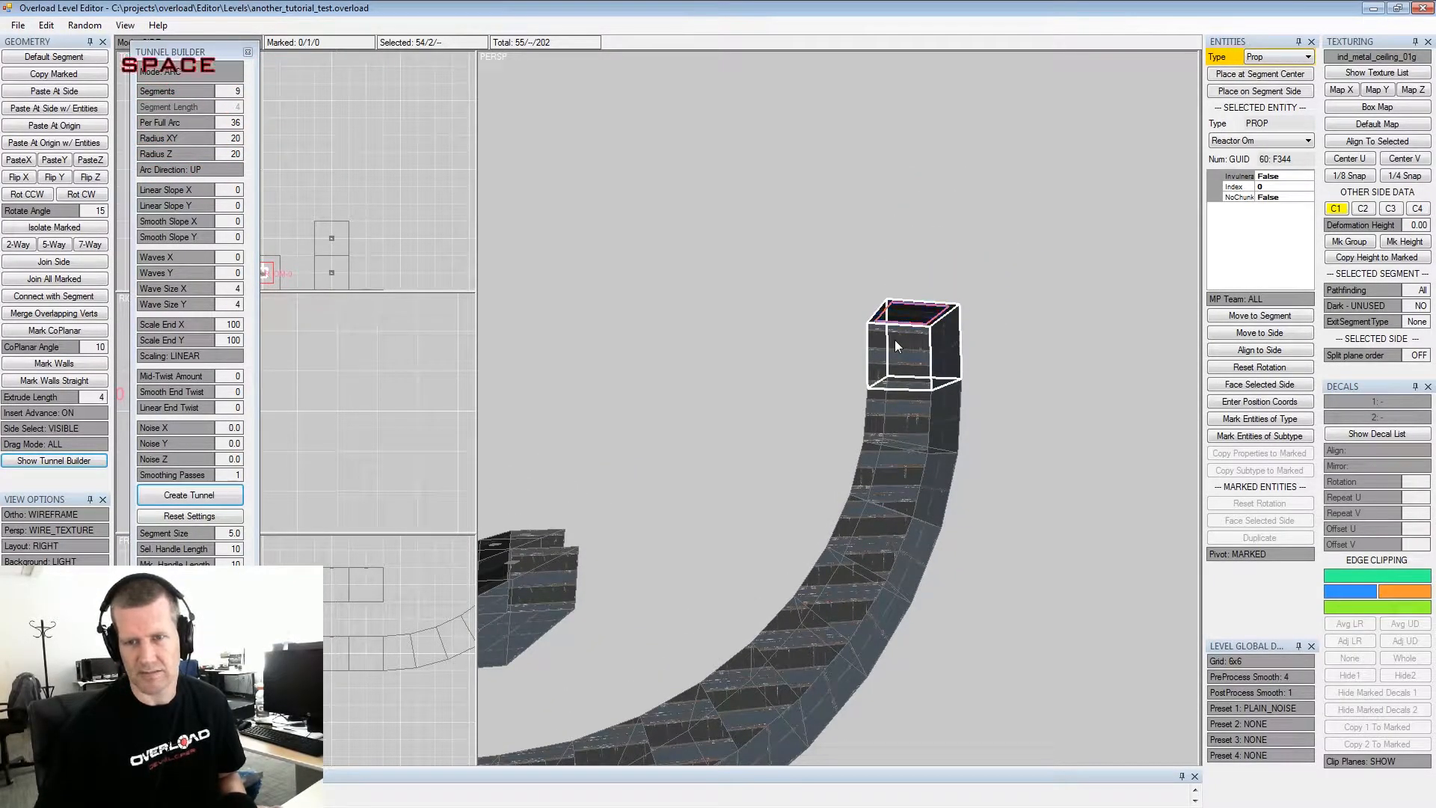
pyautogui.press('space')
pyautogui.hotkey('shift', 'space')
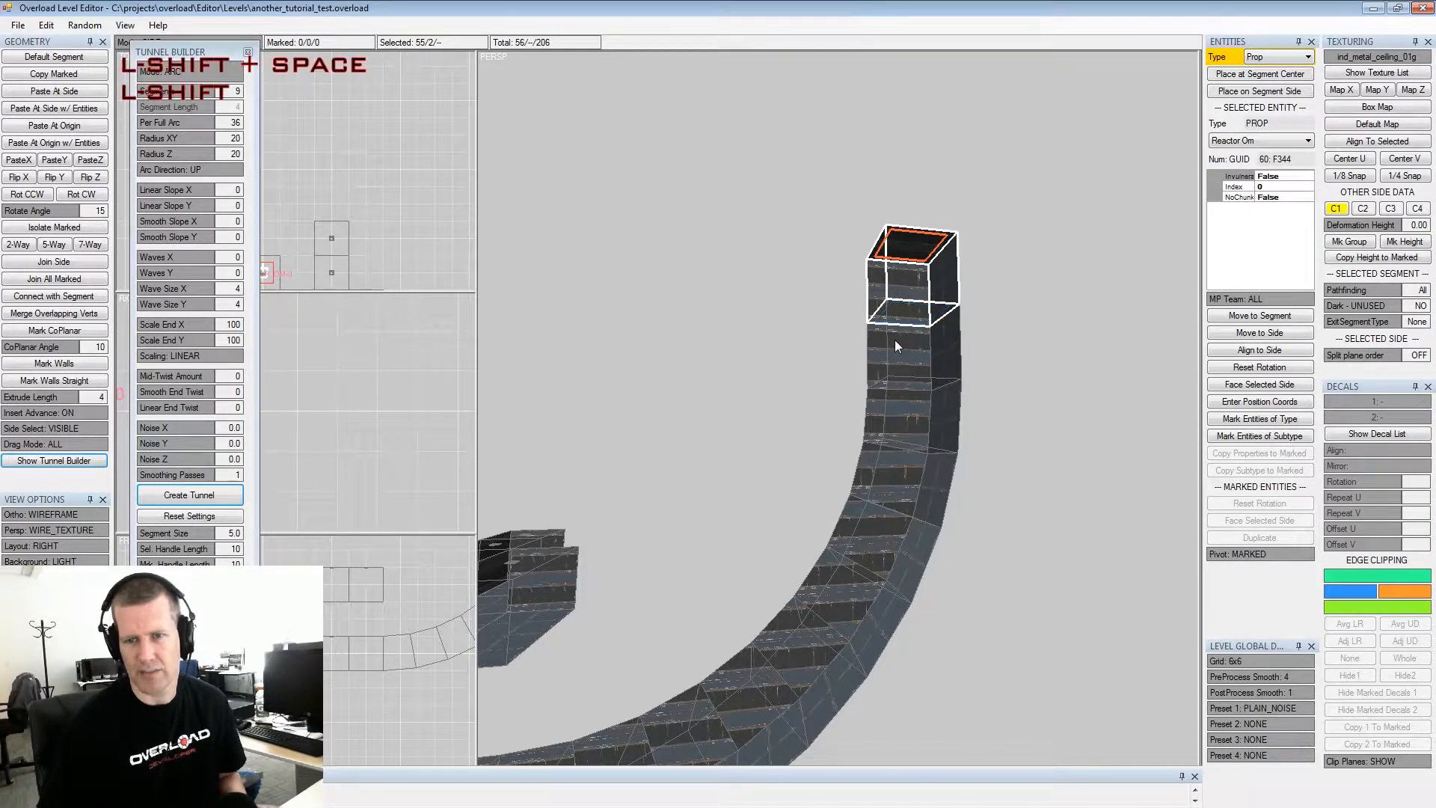
pyautogui.scroll(-3, 906, 356)
pyautogui.keyDown('alt'); pyautogui.moveTo(906, 355); pyautogui.dragTo(972, 299, button='middle'); pyautogui.keyUp('alt')
pyautogui.keyDown('alt'); pyautogui.moveTo(972, 299); pyautogui.dragTo(856, 423); pyautogui.keyUp('alt')
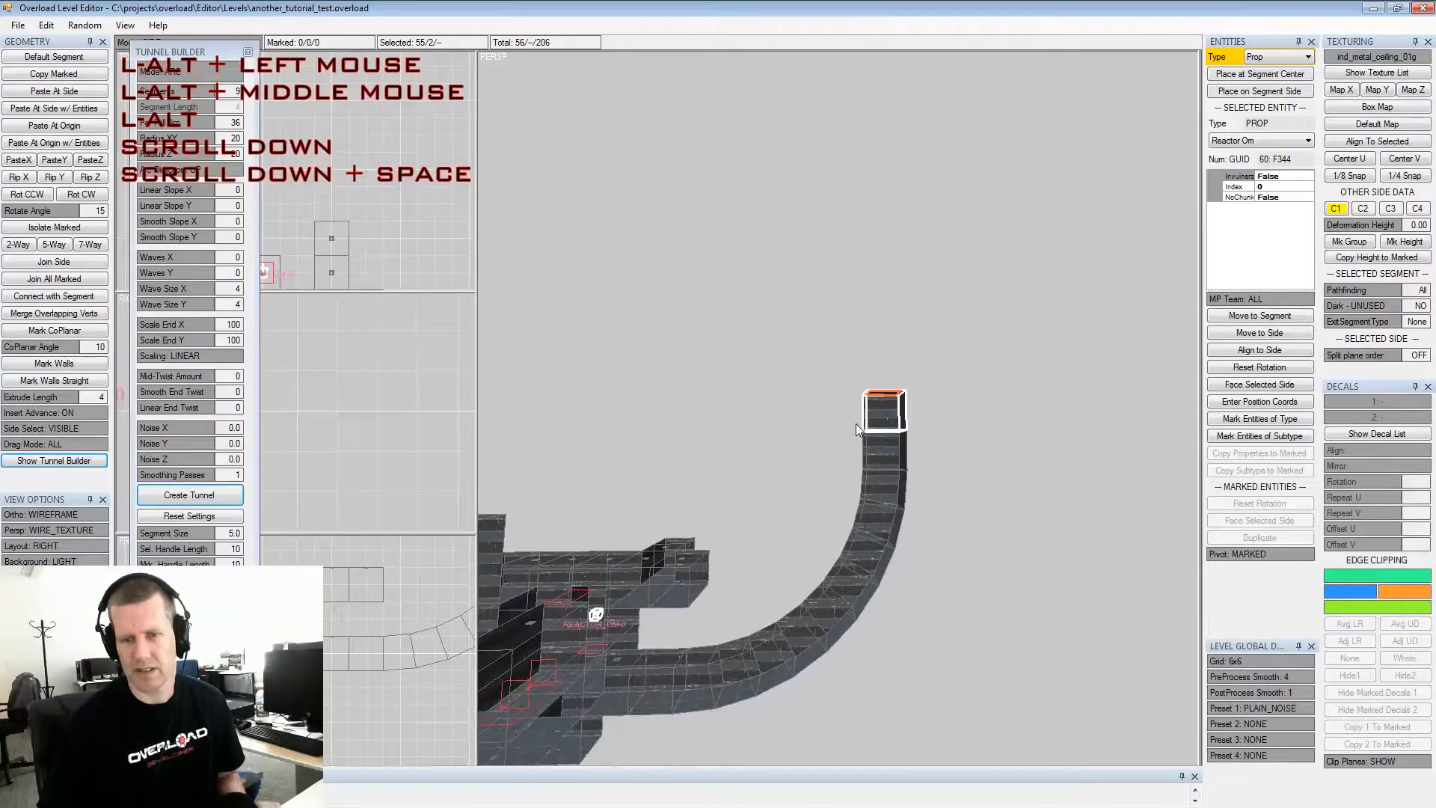
pyautogui.press('space')
pyautogui.press('space')
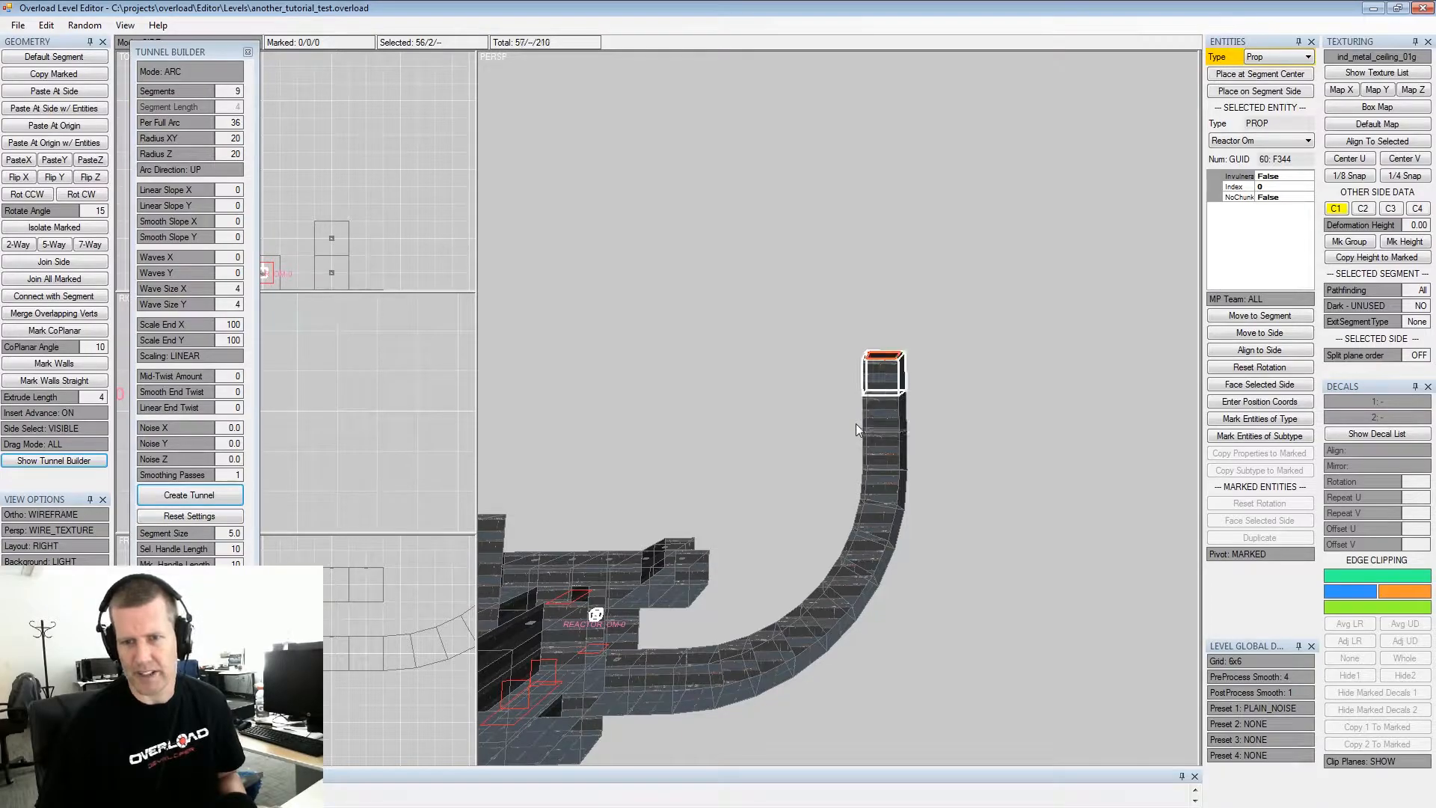
# Enlarge the upper end of the vertical shaft into a wider flared section and insert another segment on top
pyautogui.keyDown('alt'); pyautogui.moveTo(855, 423); pyautogui.dragTo(924, 404); pyautogui.keyUp('alt')
pyautogui.keyDown('ctrl'); pyautogui.keyDown('shift'); pyautogui.moveTo(911, 379); pyautogui.dragTo(937, 284, button='right'); pyautogui.keyUp('shift'); pyautogui.keyUp('ctrl')
pyautogui.keyDown('shift'); pyautogui.moveTo(937, 285); pyautogui.dragTo(866, 486, button='middle'); pyautogui.keyUp('shift')
pyautogui.scroll(2, 897, 367)
pyautogui.hotkey('shift', 'space')
pyautogui.hotkey('alt', 'space')
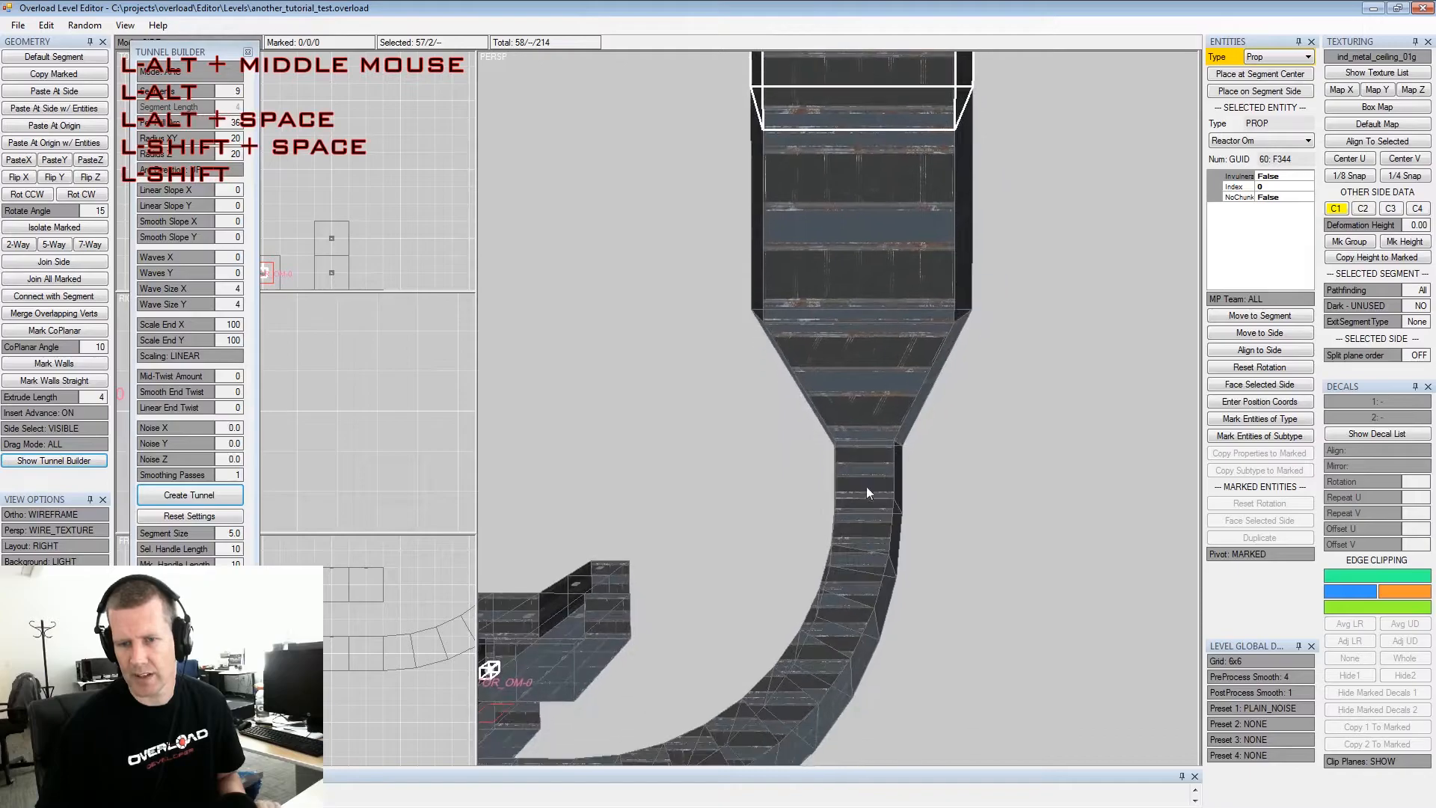
# Mark the outer walls on one narrow side of the shaft's enlarged upper segments and move them outward
pyautogui.keyDown('alt'); pyautogui.moveTo(865, 486); pyautogui.dragTo(872, 447); pyautogui.keyUp('alt')
pyautogui.keyDown('alt'); pyautogui.moveTo(872, 447); pyautogui.dragTo(840, 536, button='middle'); pyautogui.keyUp('alt')
pyautogui.keyDown('alt'); pyautogui.scroll(-4, 841, 530); pyautogui.keyUp('alt')
pyautogui.keyDown('alt'); pyautogui.moveTo(841, 530); pyautogui.dragTo(765, 431); pyautogui.keyUp('alt')
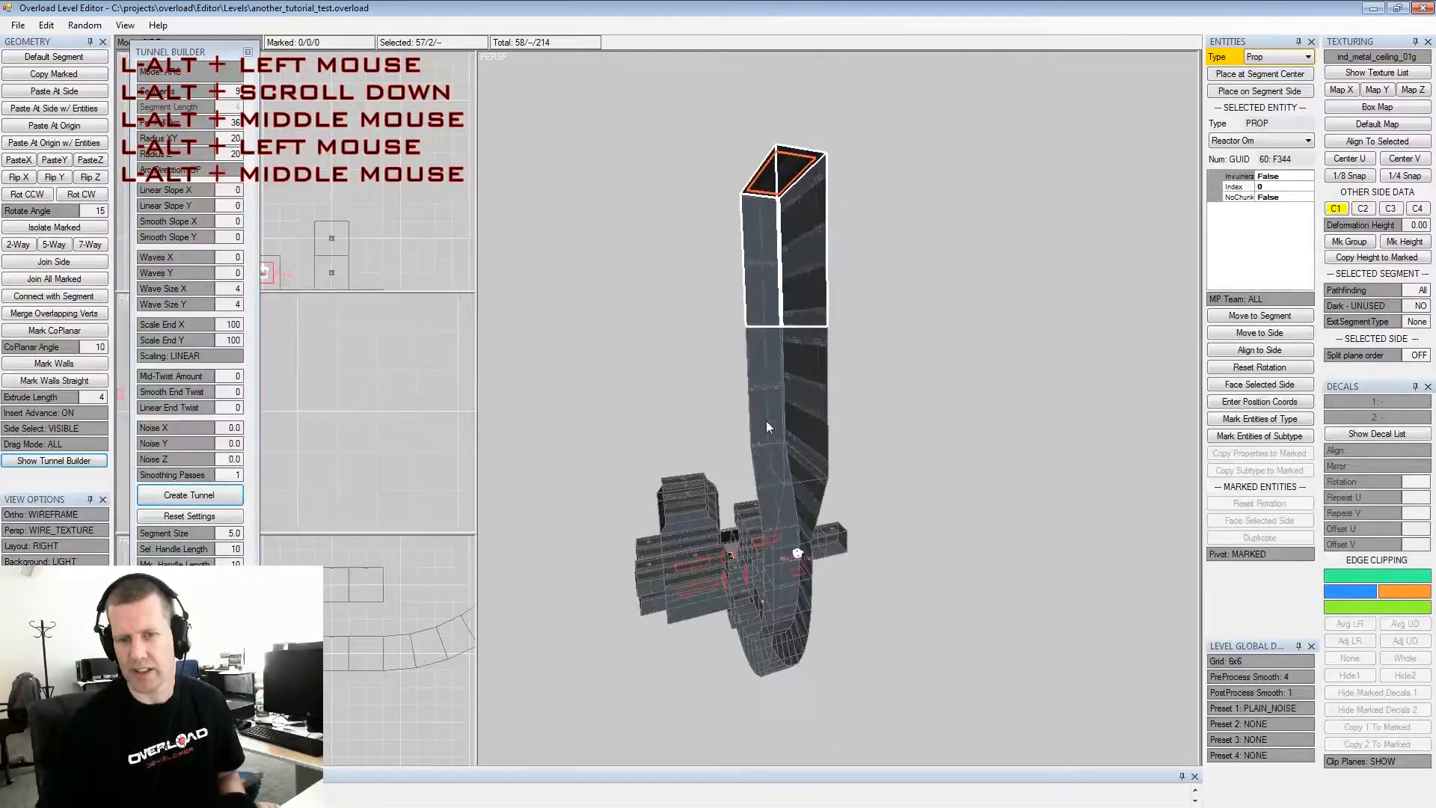
pyautogui.click(804, 382)
pyautogui.keyDown('alt'); pyautogui.moveTo(800, 338); pyautogui.dragTo(769, 344); pyautogui.keyUp('alt')
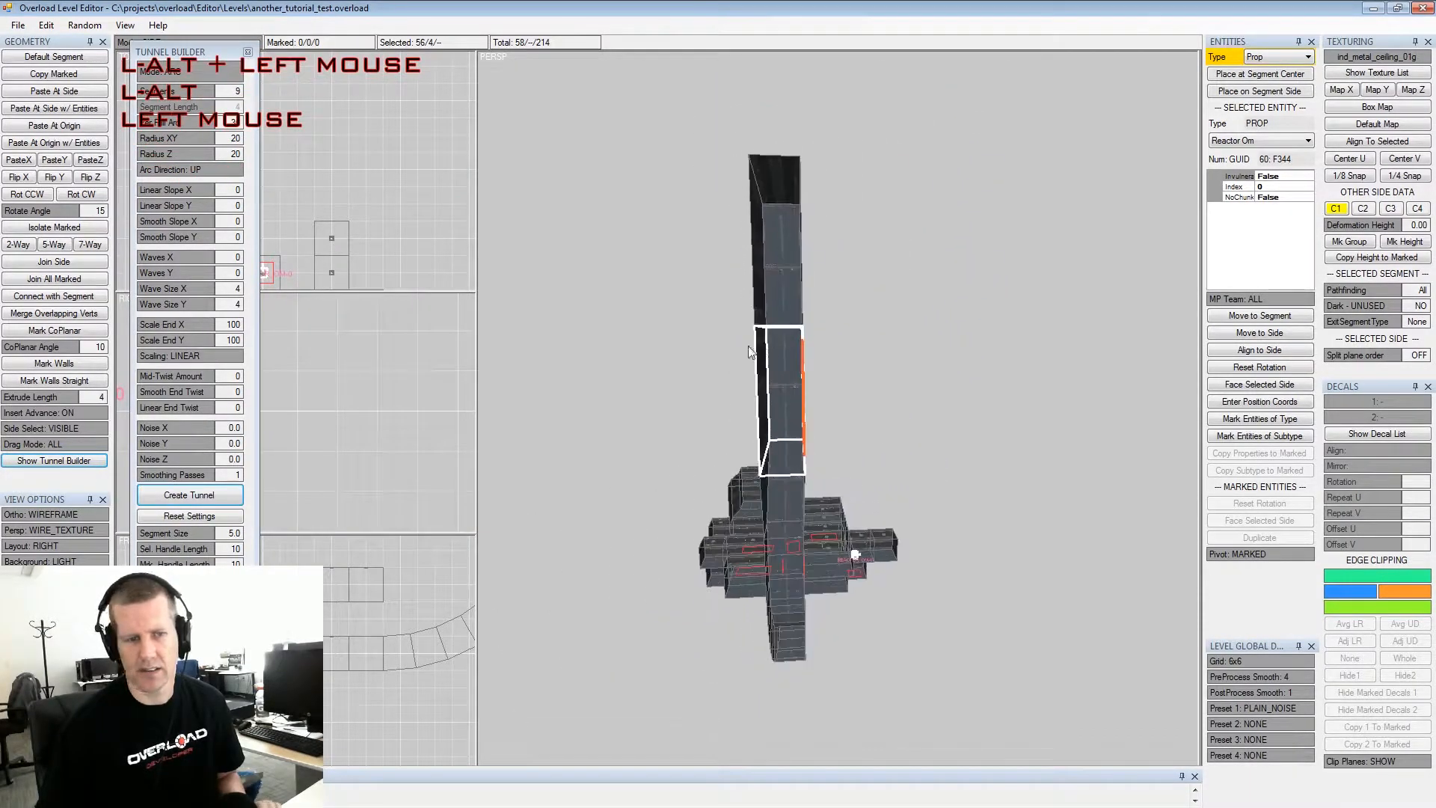
pyautogui.keyDown('alt'); pyautogui.moveTo(794, 297); pyautogui.dragTo(808, 295); pyautogui.keyUp('alt')
pyautogui.click(805, 276)
pyautogui.press('space')
pyautogui.keyDown('shift'); pyautogui.moveTo(795, 299); pyautogui.dragTo(846, 290, button='right'); pyautogui.keyUp('shift')
pyautogui.hotkey('shift', 'space')
# Mark the opposite walls of the enlarged upper segments and move them outward to deepen the chamber
pyautogui.keyDown('alt'); pyautogui.moveTo(846, 290); pyautogui.dragTo(769, 339); pyautogui.keyUp('alt')
pyautogui.click(757, 369)
pyautogui.press('space')
pyautogui.click(773, 281)
pyautogui.press('space')
pyautogui.keyDown('shift'); pyautogui.moveTo(774, 279); pyautogui.dragTo(763, 378, button='right'); pyautogui.keyUp('shift')
pyautogui.hotkey('shift', 'space')
pyautogui.hotkey('alt', 'space')
pyautogui.keyDown('alt'); pyautogui.moveTo(763, 378); pyautogui.dragTo(859, 466); pyautogui.keyUp('alt')
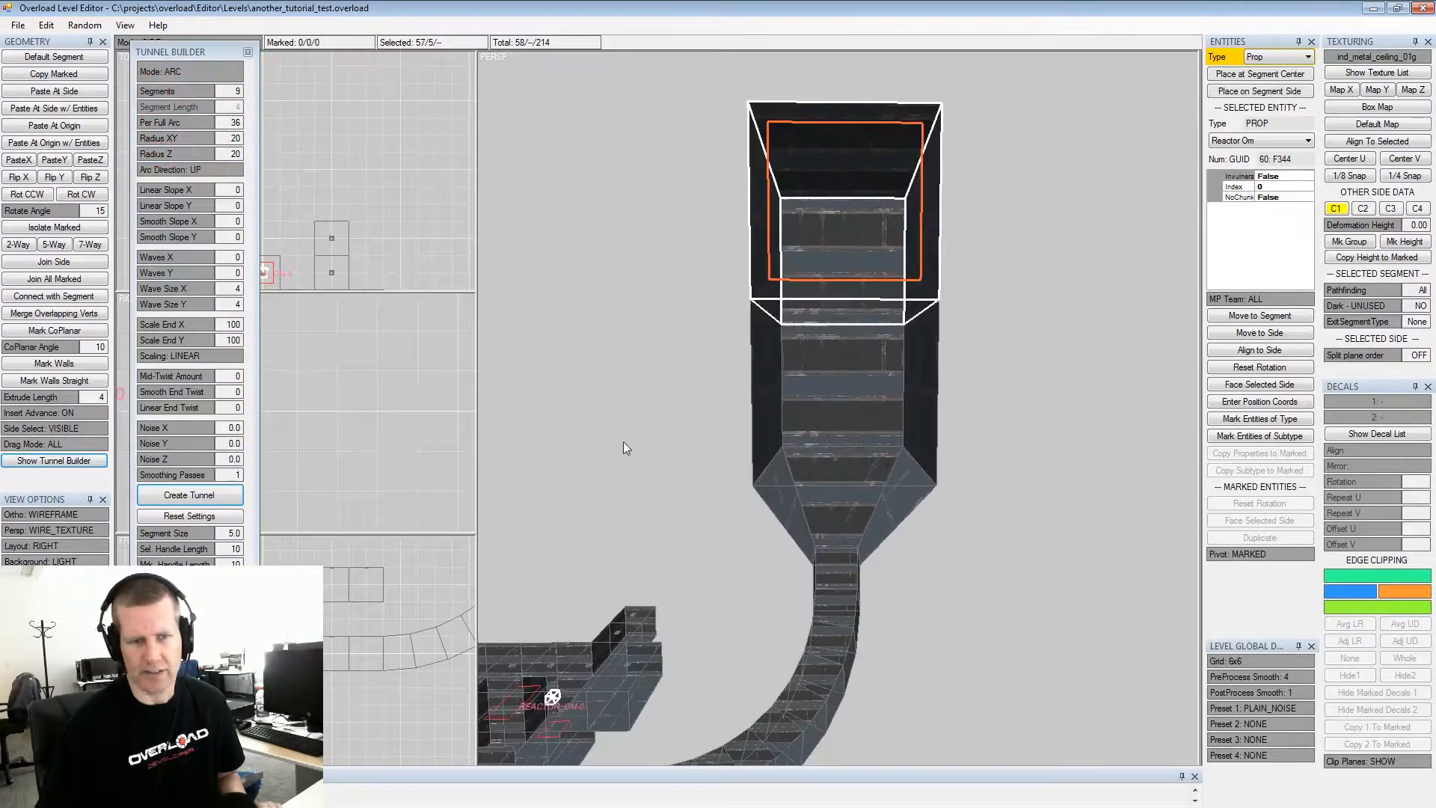
# Mark all sides of the enlarged upper chamber and its flared base, and apply the rockwall_01a texture
pyautogui.scroll(-3, 737, 222)
pyautogui.moveTo(720, 169); pyautogui.dragTo(989, 525)
pyautogui.click(1378, 73)
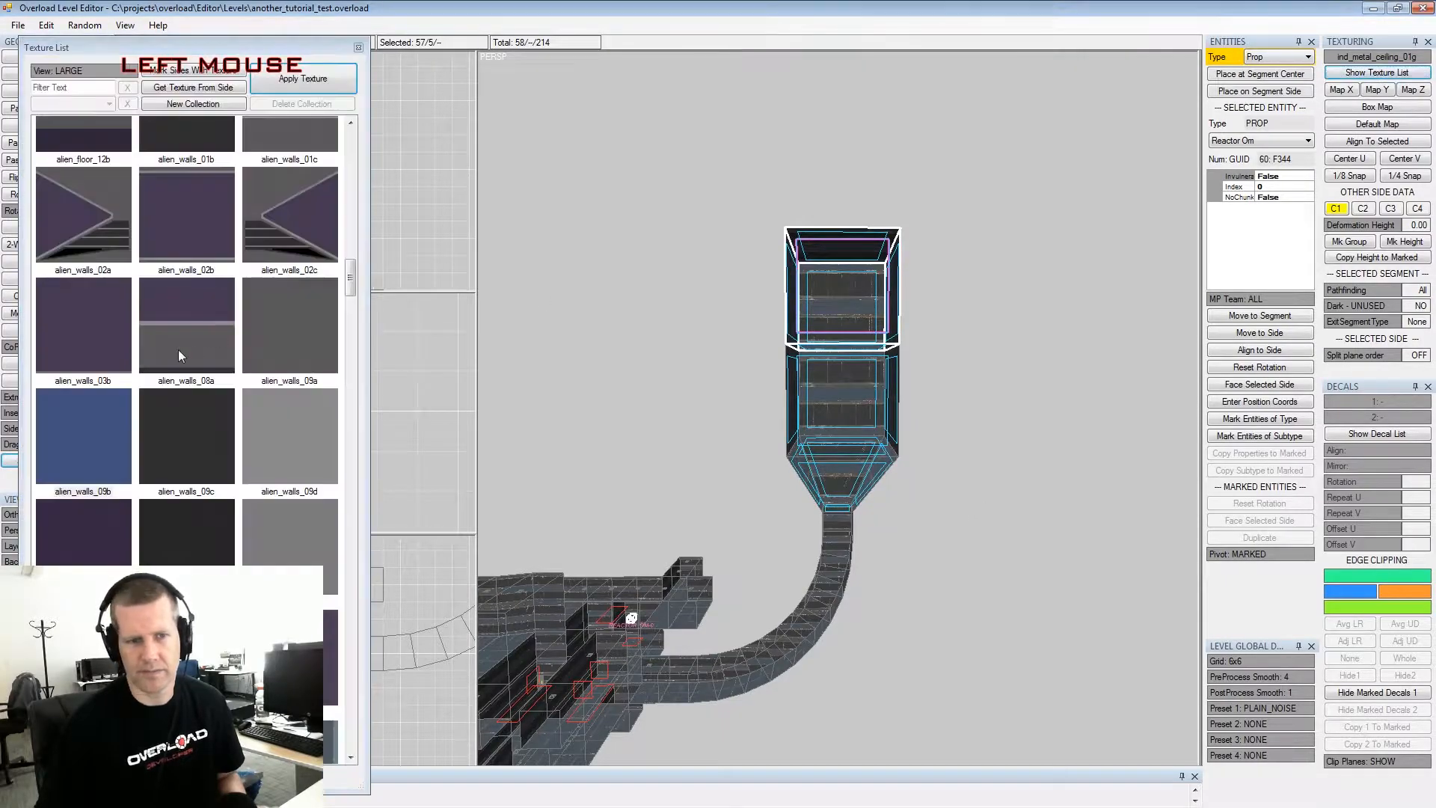
pyautogui.moveTo(350, 282); pyautogui.dragTo(350, 724)
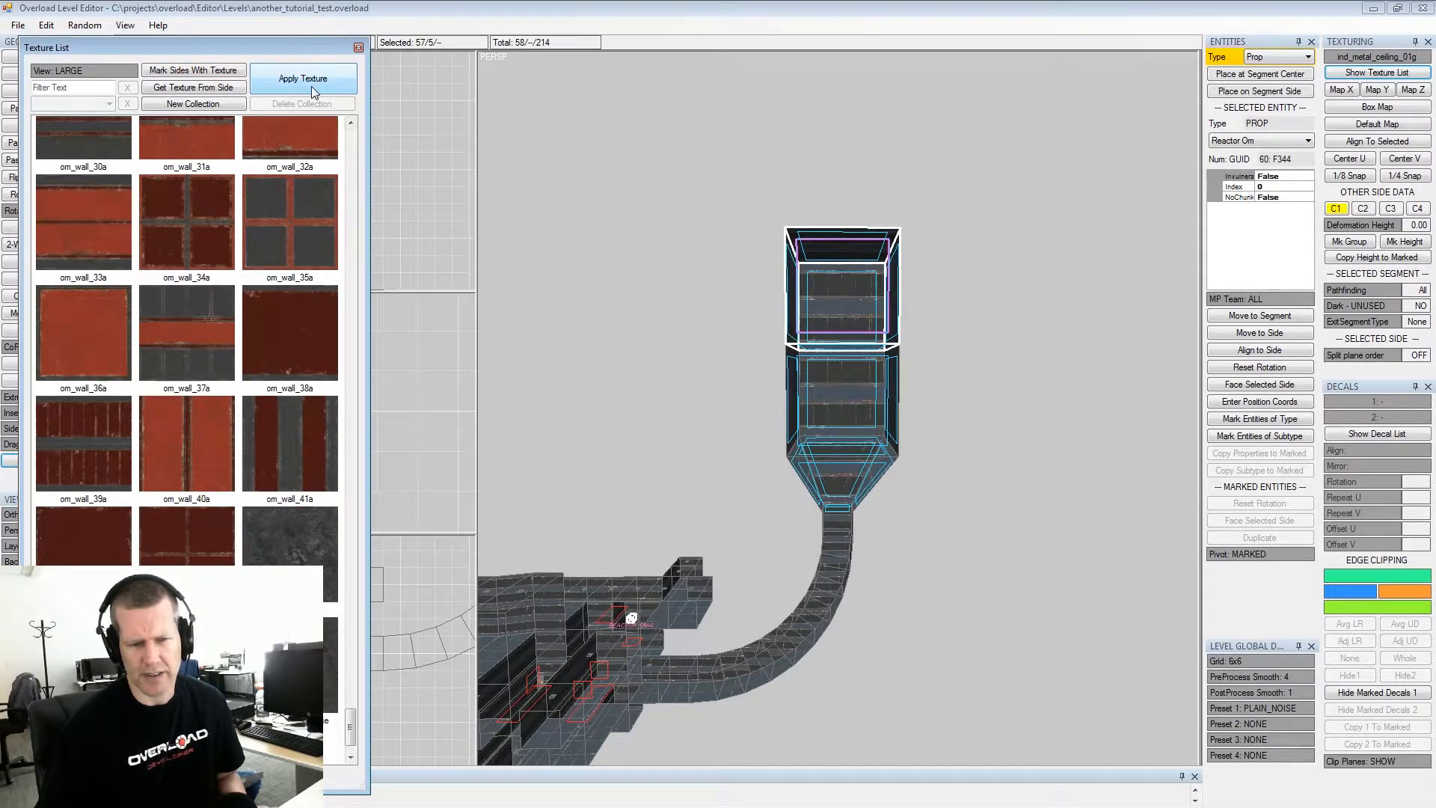
pyautogui.click(284, 73)
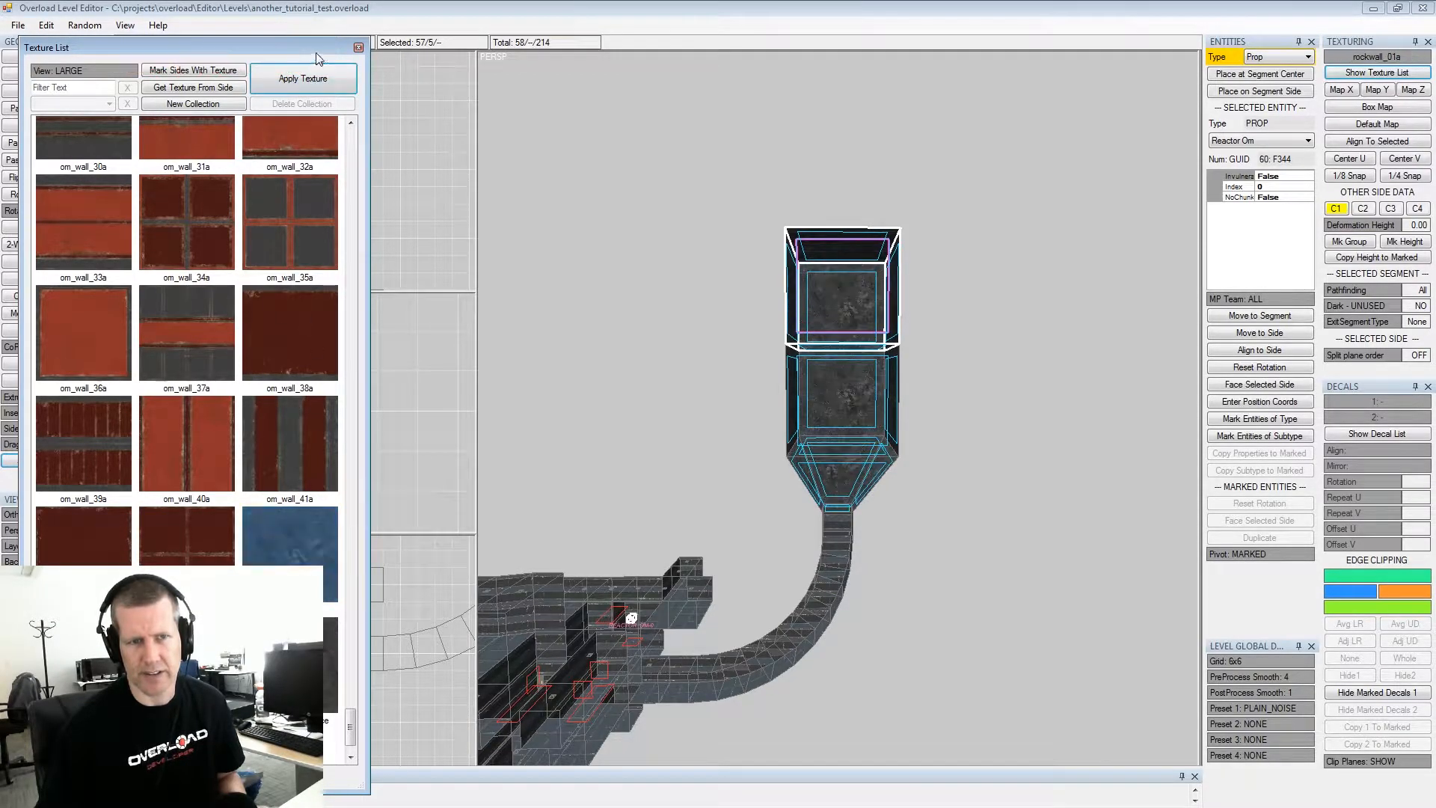
pyautogui.click(358, 48)
# Examine the rock-textured chamber and the curved tunnel leading back to the reactor area
pyautogui.moveTo(760, 376)
pyautogui.keyDown('alt'); pyautogui.mouseDown()
pyautogui.moveTo(743, 385)
pyautogui.moveTo(755, 378)
pyautogui.mouseUp(); pyautogui.keyUp('alt')
pyautogui.keyDown('alt'); pyautogui.scroll(3, 744, 384); pyautogui.keyUp('alt')
pyautogui.keyDown('alt'); pyautogui.moveTo(755, 378); pyautogui.dragTo(760, 357, button='middle'); pyautogui.keyUp('alt')
pyautogui.keyDown('alt'); pyautogui.moveTo(762, 365); pyautogui.dragTo(824, 352); pyautogui.keyUp('alt')
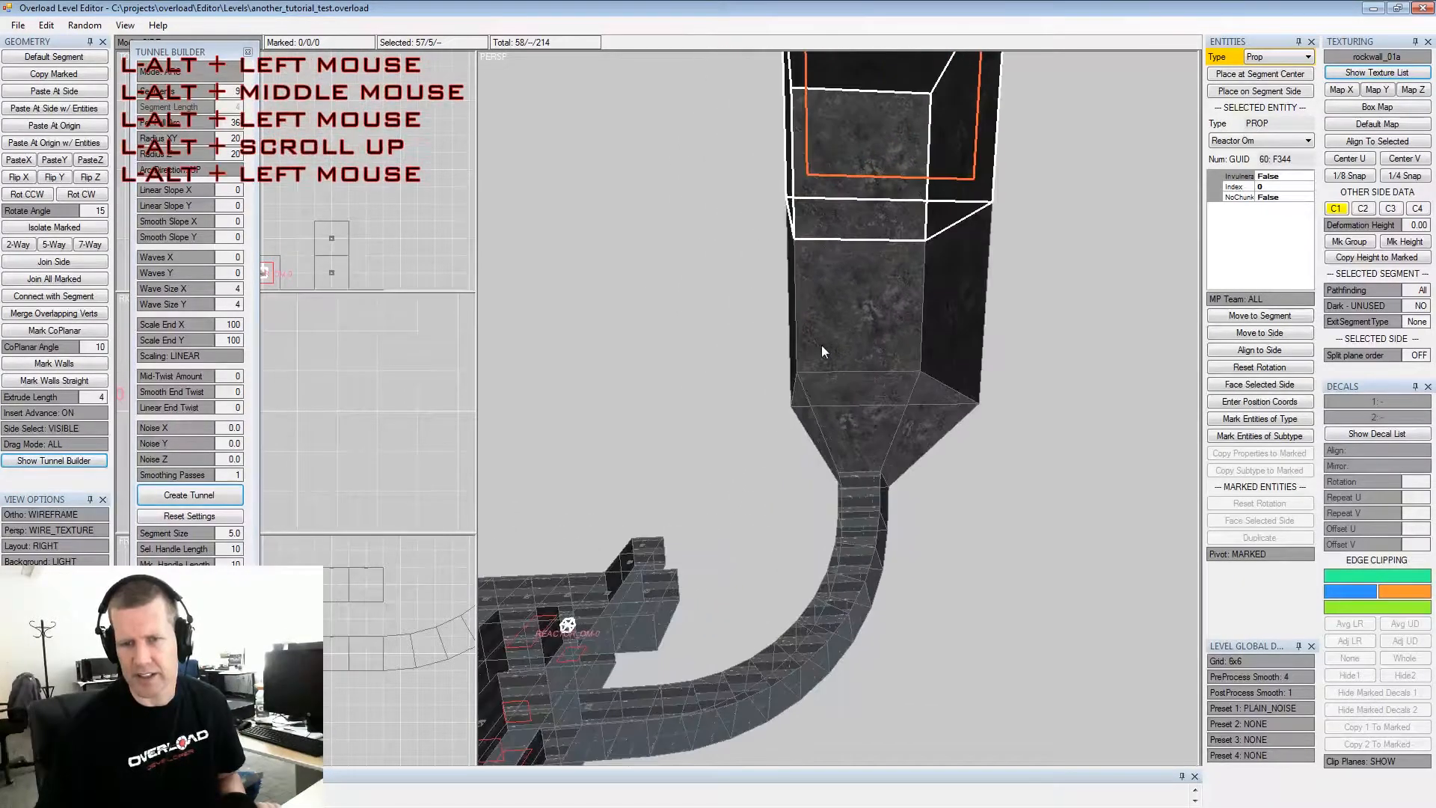
pyautogui.keyDown('alt'); pyautogui.moveTo(823, 352); pyautogui.dragTo(823, 343, button='middle'); pyautogui.keyUp('alt')
pyautogui.keyDown('alt'); pyautogui.scroll(-2, 823, 343); pyautogui.keyUp('alt')
pyautogui.keyDown('alt'); pyautogui.moveTo(823, 343); pyautogui.dragTo(814, 359); pyautogui.keyUp('alt')
pyautogui.keyDown('alt'); pyautogui.scroll(2, 829, 447); pyautogui.keyUp('alt')
pyautogui.keyDown('alt'); pyautogui.moveTo(828, 445); pyautogui.dragTo(845, 491); pyautogui.keyUp('alt')
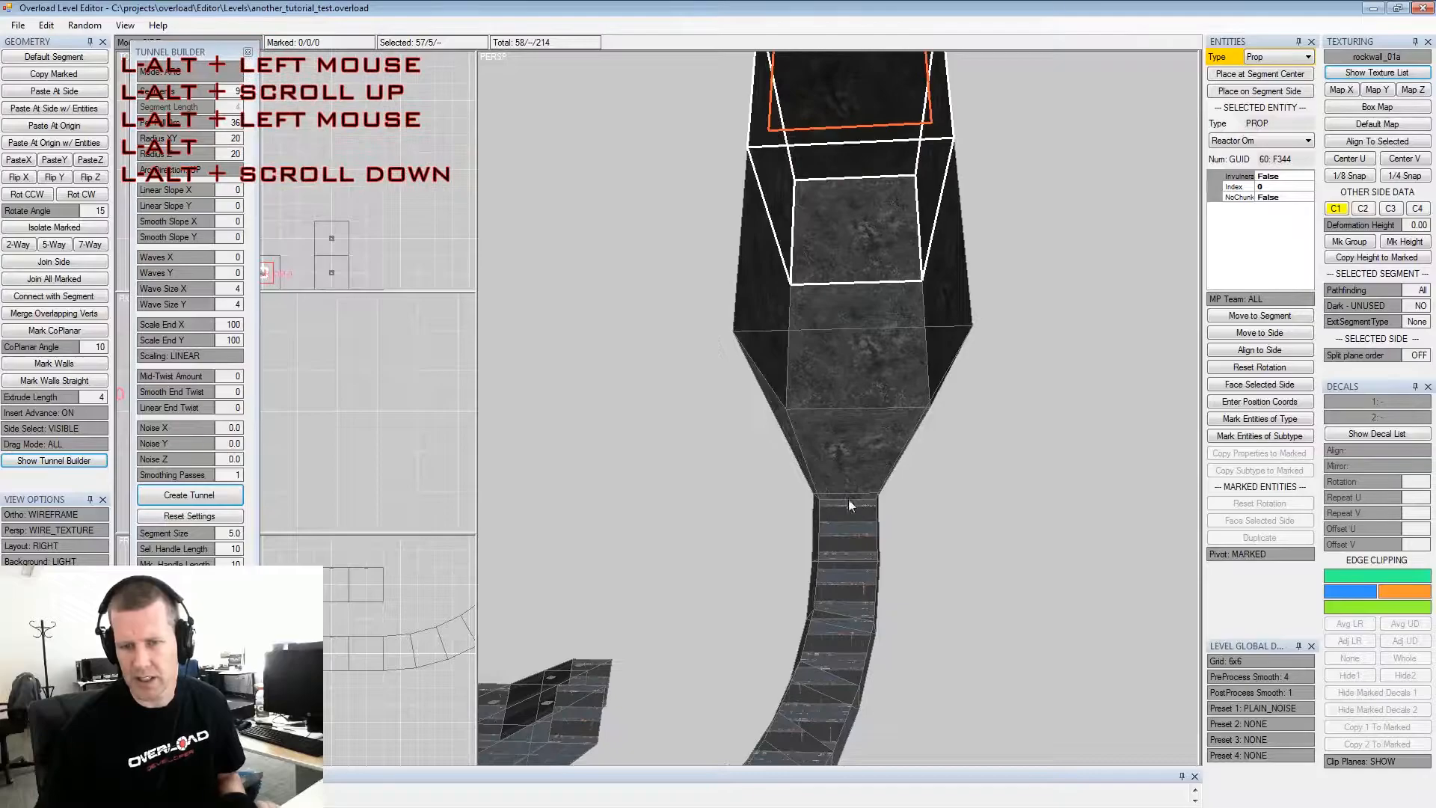
pyautogui.keyDown('alt'); pyautogui.moveTo(845, 491); pyautogui.dragTo(933, 370, button='middle'); pyautogui.keyUp('alt')
pyautogui.keyDown('alt'); pyautogui.scroll(-2, 933, 371); pyautogui.keyUp('alt')
pyautogui.keyDown('alt'); pyautogui.moveTo(934, 370); pyautogui.dragTo(904, 393); pyautogui.keyUp('alt')
pyautogui.keyDown('alt'); pyautogui.moveTo(905, 393); pyautogui.dragTo(886, 404, button='middle'); pyautogui.keyUp('alt')
pyautogui.keyDown('alt'); pyautogui.moveTo(884, 397); pyautogui.dragTo(802, 498); pyautogui.keyUp('alt')
# Split the first passage segment beside the reactor area with a 2-way division
pyautogui.moveTo(967, 343); pyautogui.dragTo(903, 396, button='middle')
pyautogui.keyDown('alt'); pyautogui.moveTo(903, 396); pyautogui.dragTo(890, 389); pyautogui.keyUp('alt')
pyautogui.keyDown('alt'); pyautogui.moveTo(890, 388); pyautogui.dragTo(901, 358, button='middle'); pyautogui.keyUp('alt')
pyautogui.keyDown('alt'); pyautogui.scroll(2, 901, 358); pyautogui.keyUp('alt')
pyautogui.keyDown('alt'); pyautogui.moveTo(900, 358); pyautogui.dragTo(719, 525); pyautogui.keyUp('alt')
pyautogui.click(724, 501)
pyautogui.press('x')
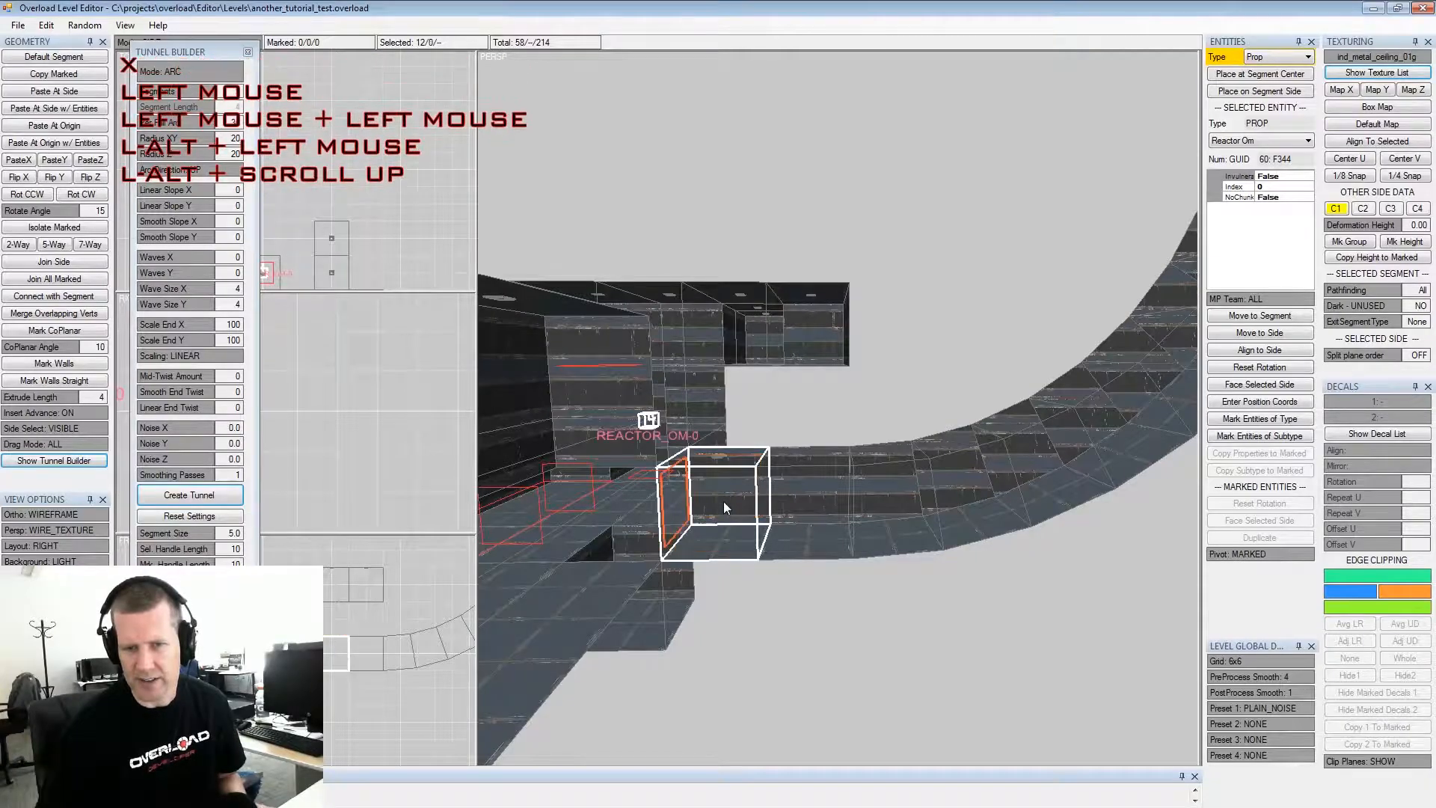
pyautogui.click(20, 245)
pyautogui.moveTo(768, 504); pyautogui.dragTo(842, 447, button='middle')
pyautogui.keyDown('alt'); pyautogui.scroll(2, 842, 447); pyautogui.keyUp('alt')
pyautogui.keyDown('alt'); pyautogui.moveTo(841, 447); pyautogui.dragTo(853, 443); pyautogui.keyUp('alt')
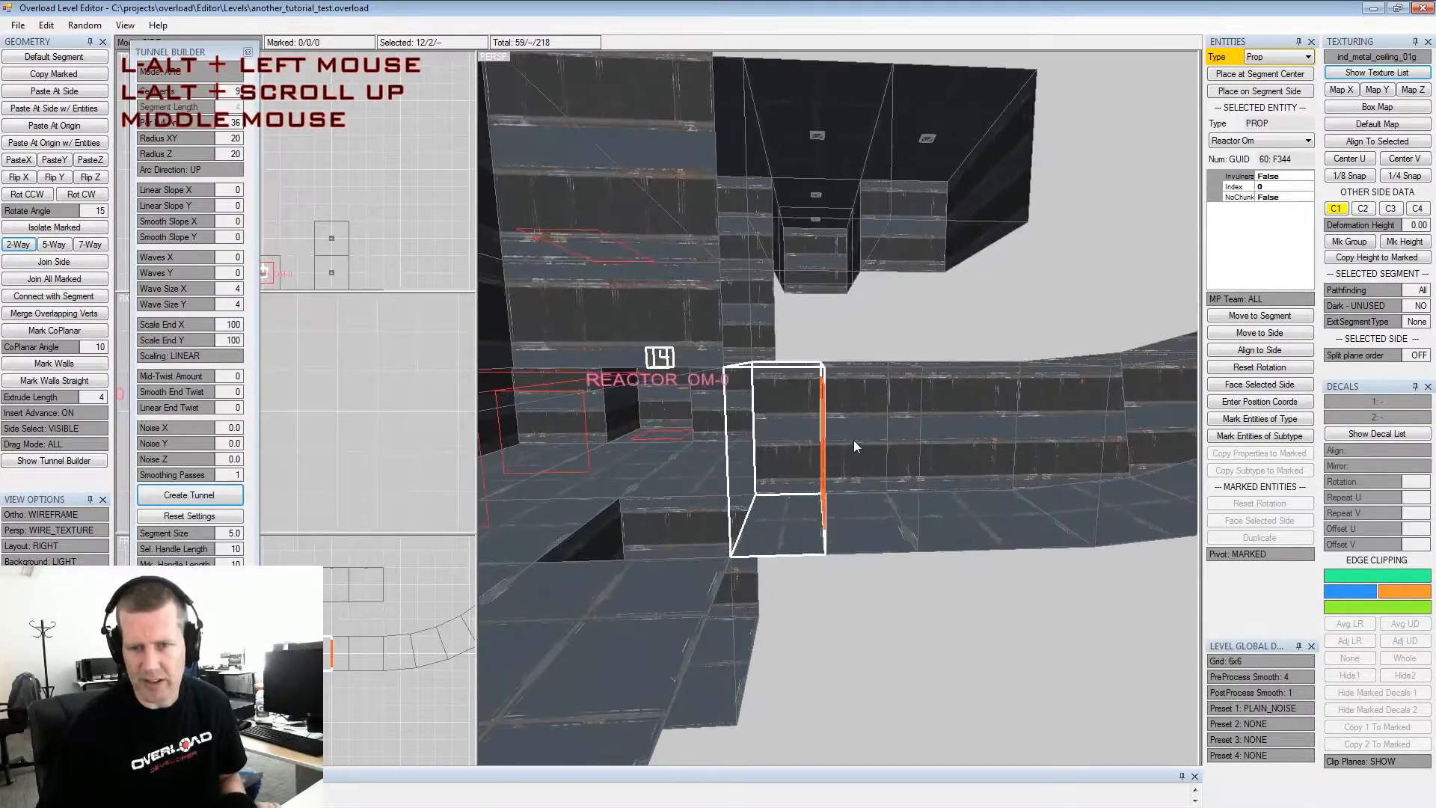
# Place a door entity on the dividing side of the split passage segment and set its subtype to Om Exit
pyautogui.click(1296, 59)
pyautogui.click(1274, 98)
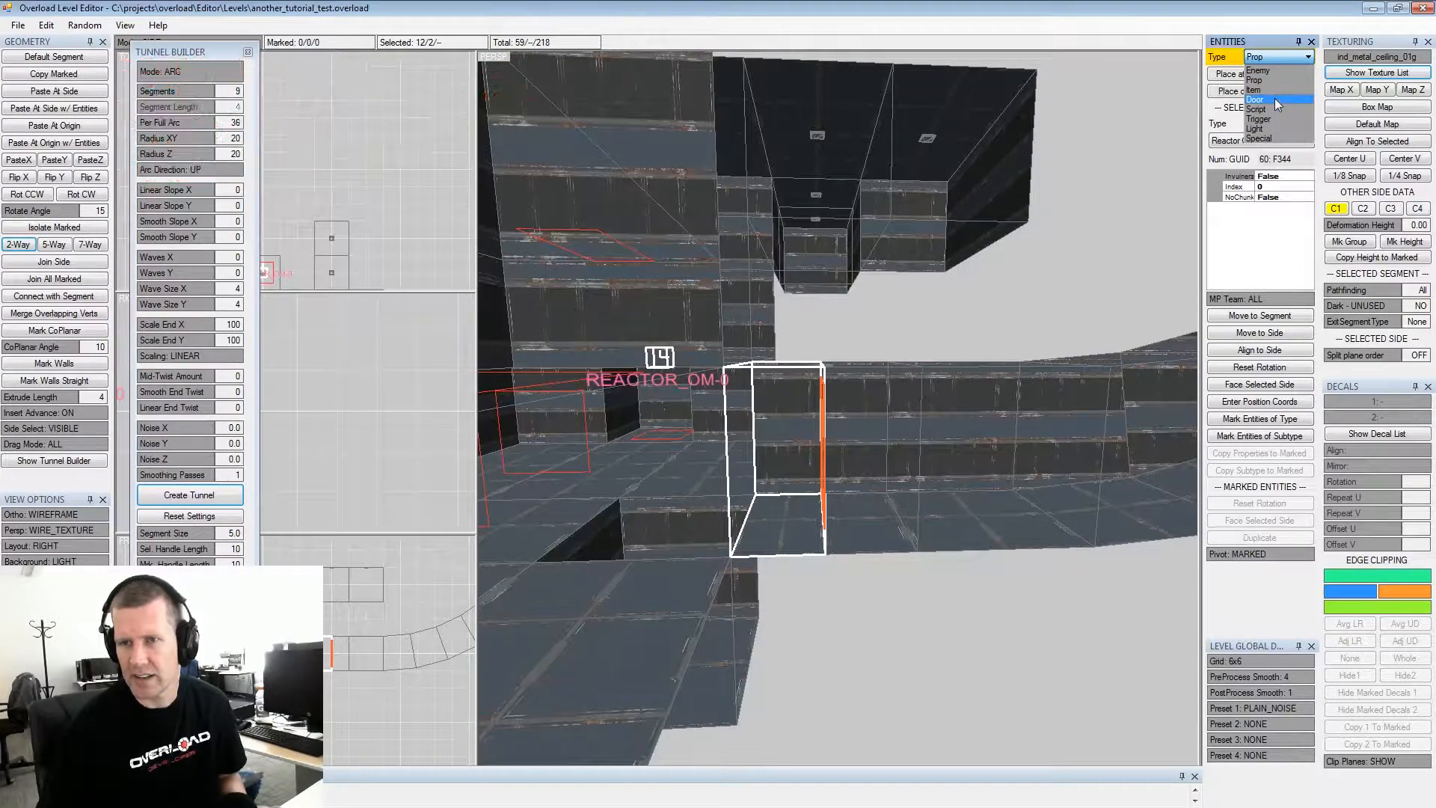
pyautogui.click(1246, 142)
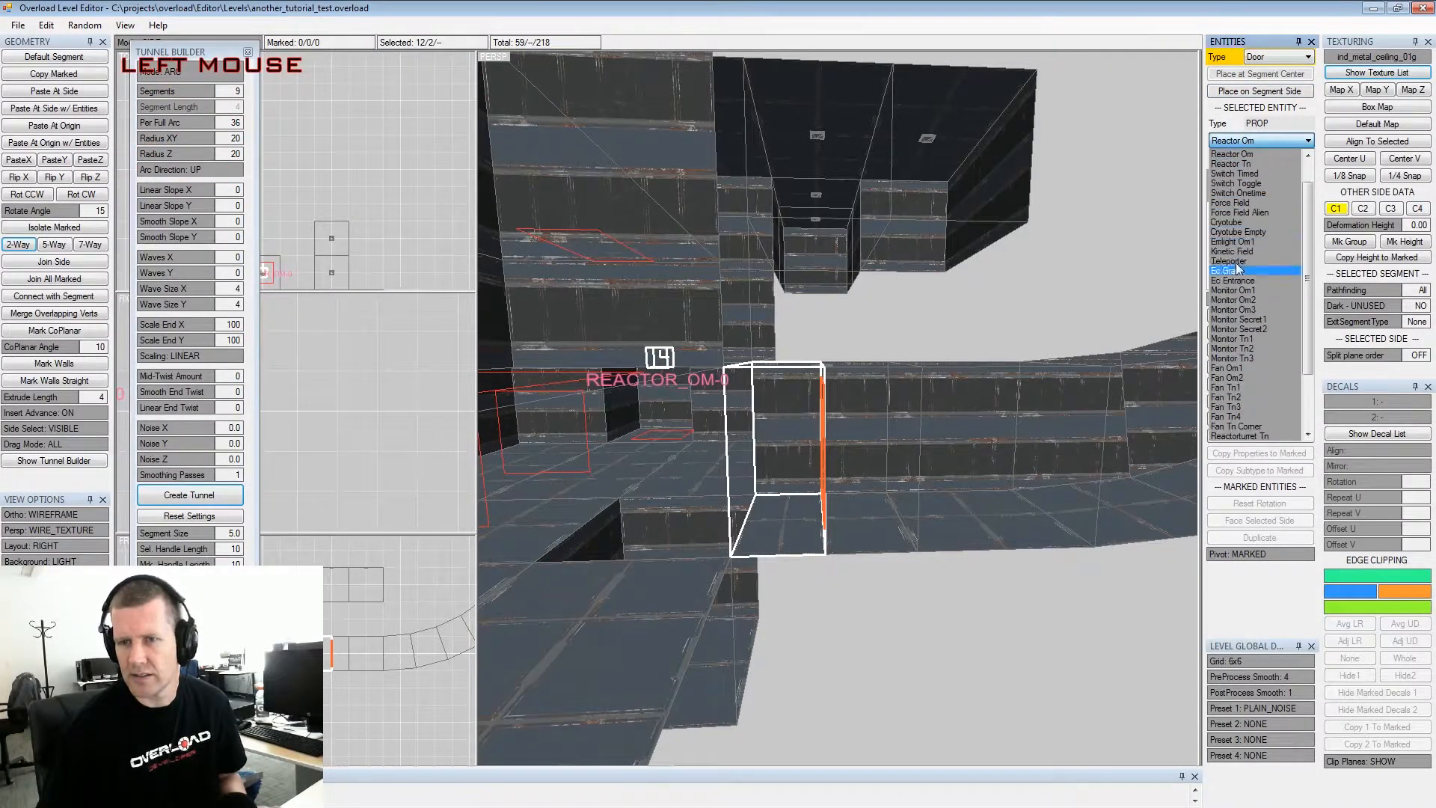
pyautogui.moveTo(1305, 323)
pyautogui.mouseDown()
pyautogui.moveTo(1301, 345)
pyautogui.moveTo(1304, 303)
pyautogui.mouseUp()
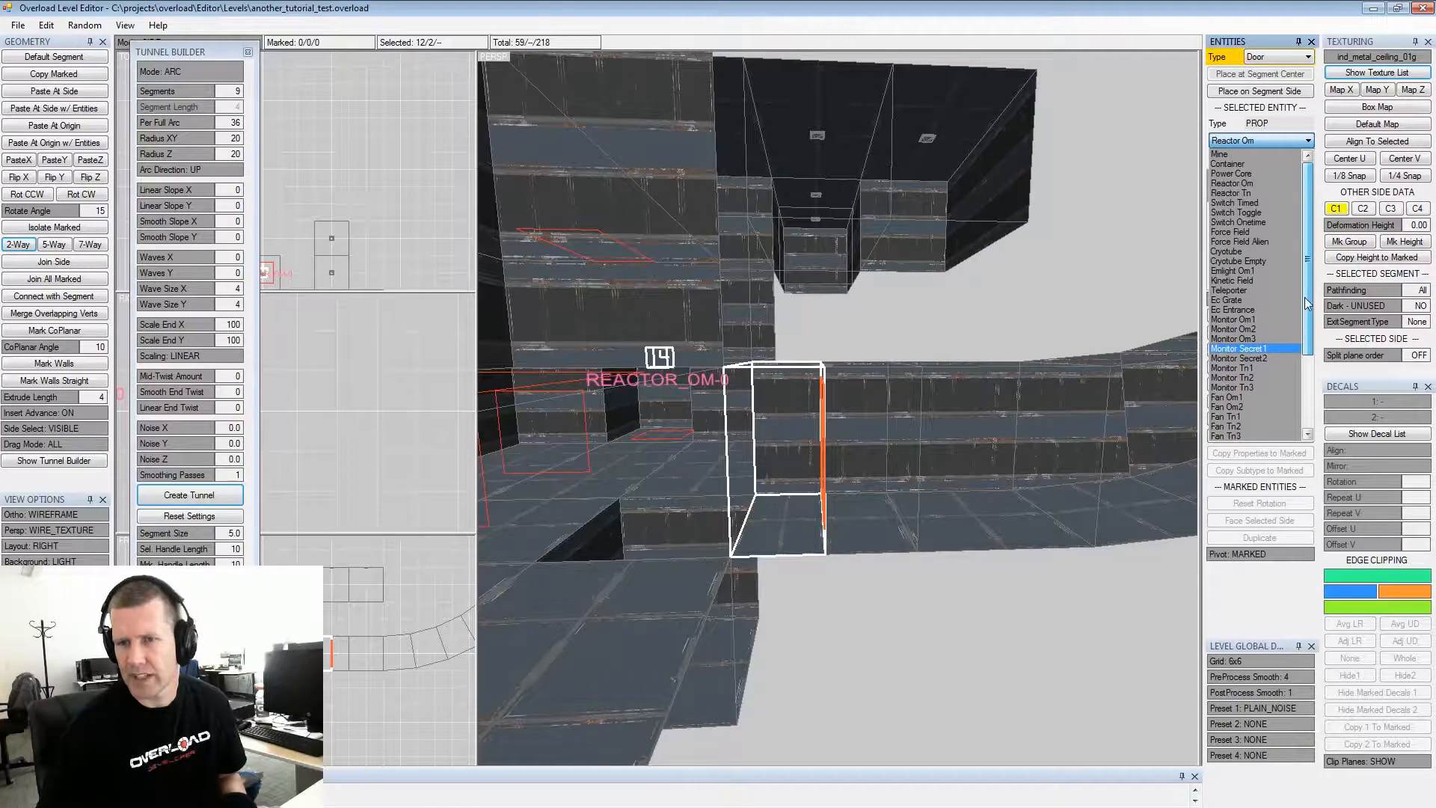
pyautogui.click(1262, 92)
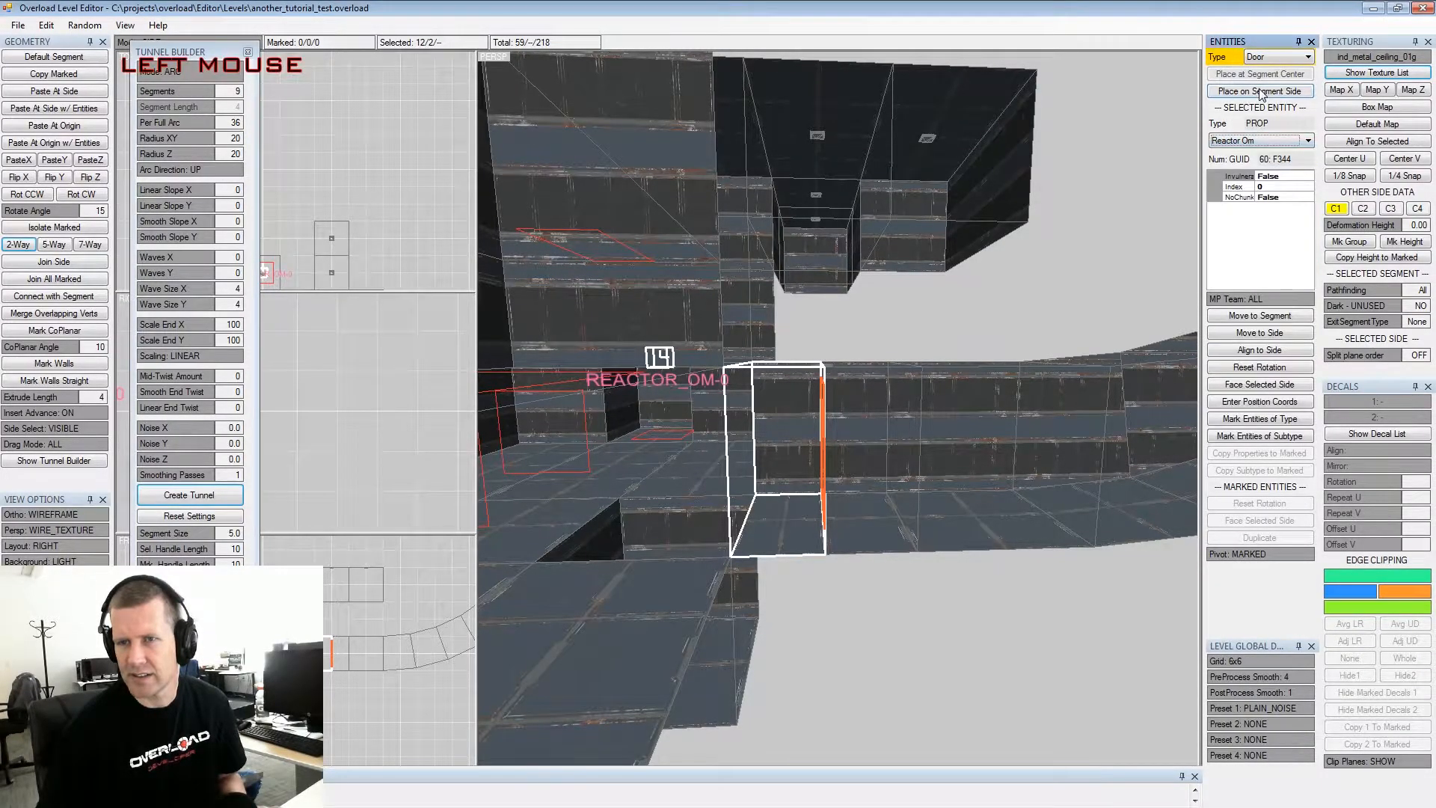
pyautogui.click(1261, 91)
pyautogui.click(1268, 142)
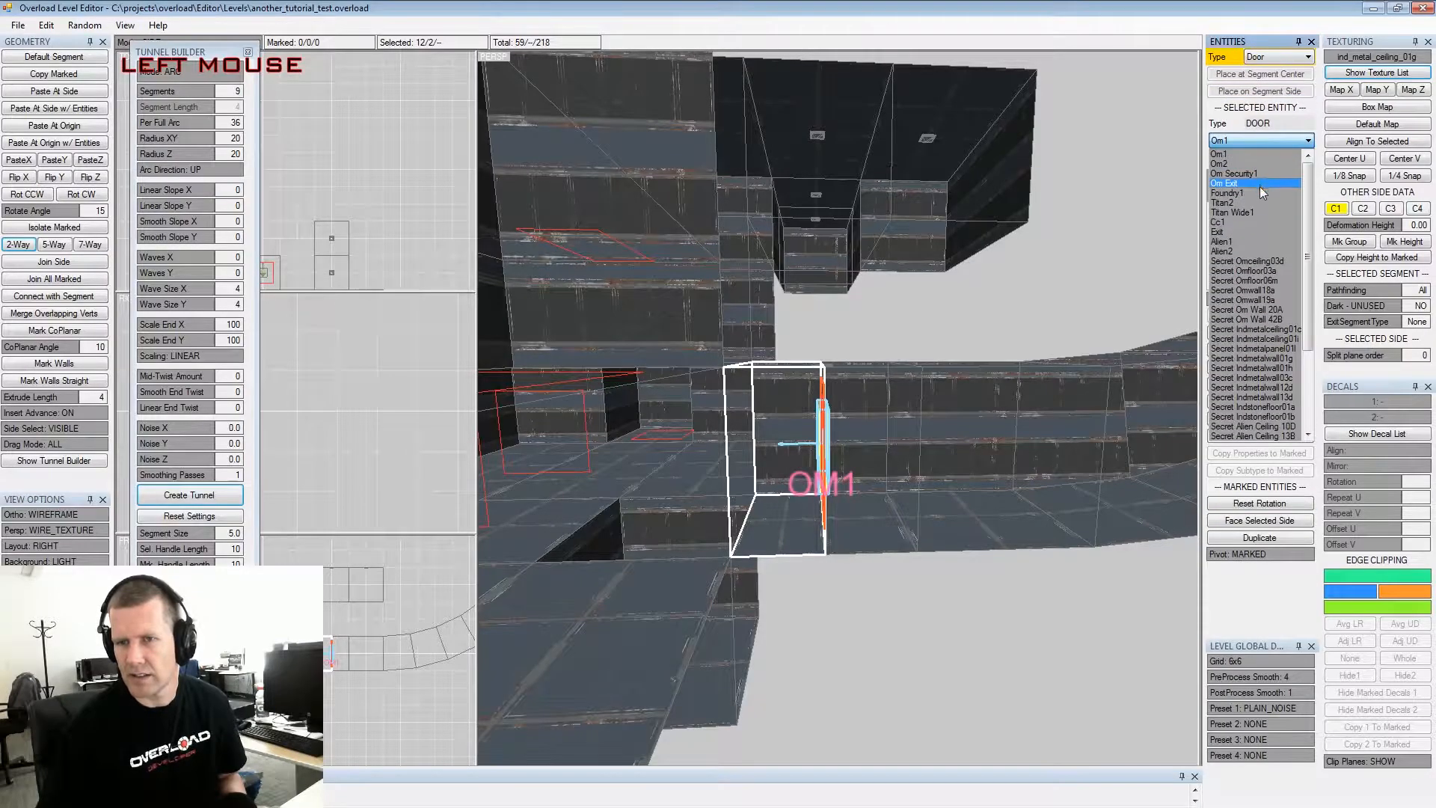
pyautogui.click(1250, 181)
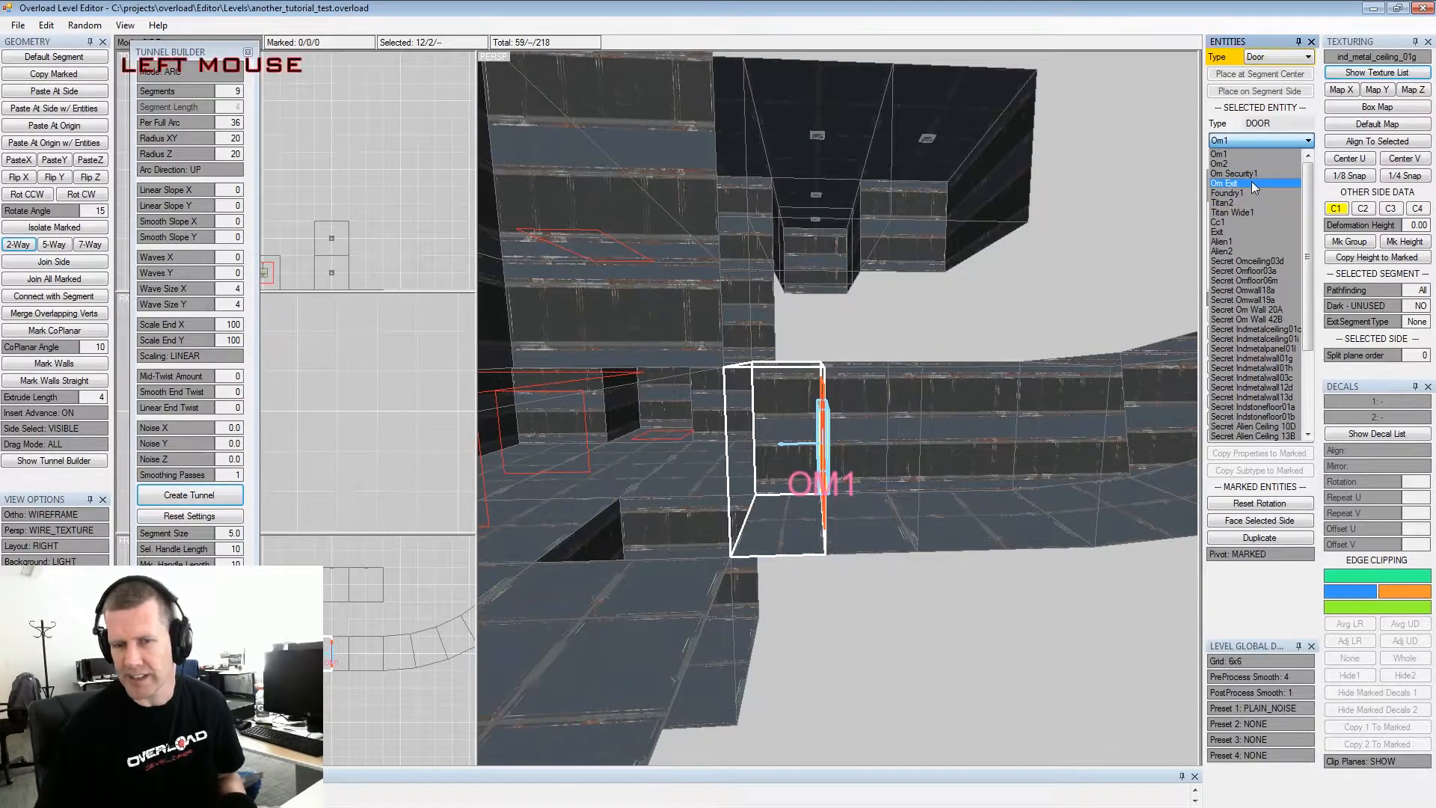
# Place a second door on the far side of the next passage segment and set its subtype to Exit
pyautogui.keyDown('alt'); pyautogui.moveTo(953, 379); pyautogui.dragTo(935, 407); pyautogui.keyUp('alt')
pyautogui.keyDown('alt'); pyautogui.moveTo(936, 407); pyautogui.dragTo(912, 380, button='middle'); pyautogui.keyUp('alt')
pyautogui.keyDown('alt'); pyautogui.moveTo(912, 380); pyautogui.dragTo(896, 412); pyautogui.keyUp('alt')
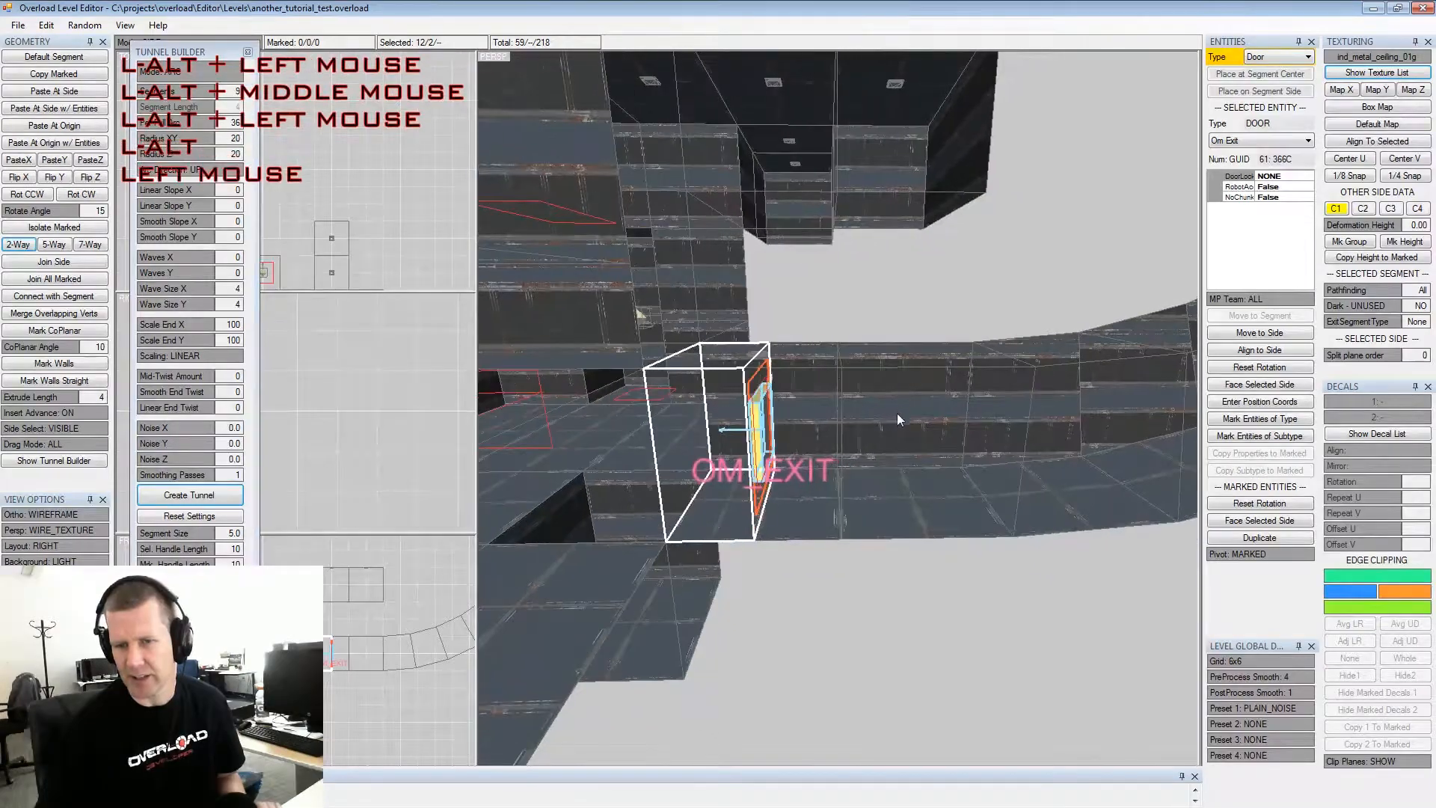
pyautogui.doubleClick(896, 413)
pyautogui.click(896, 415)
pyautogui.press('x')
pyautogui.doubleClick(819, 426)
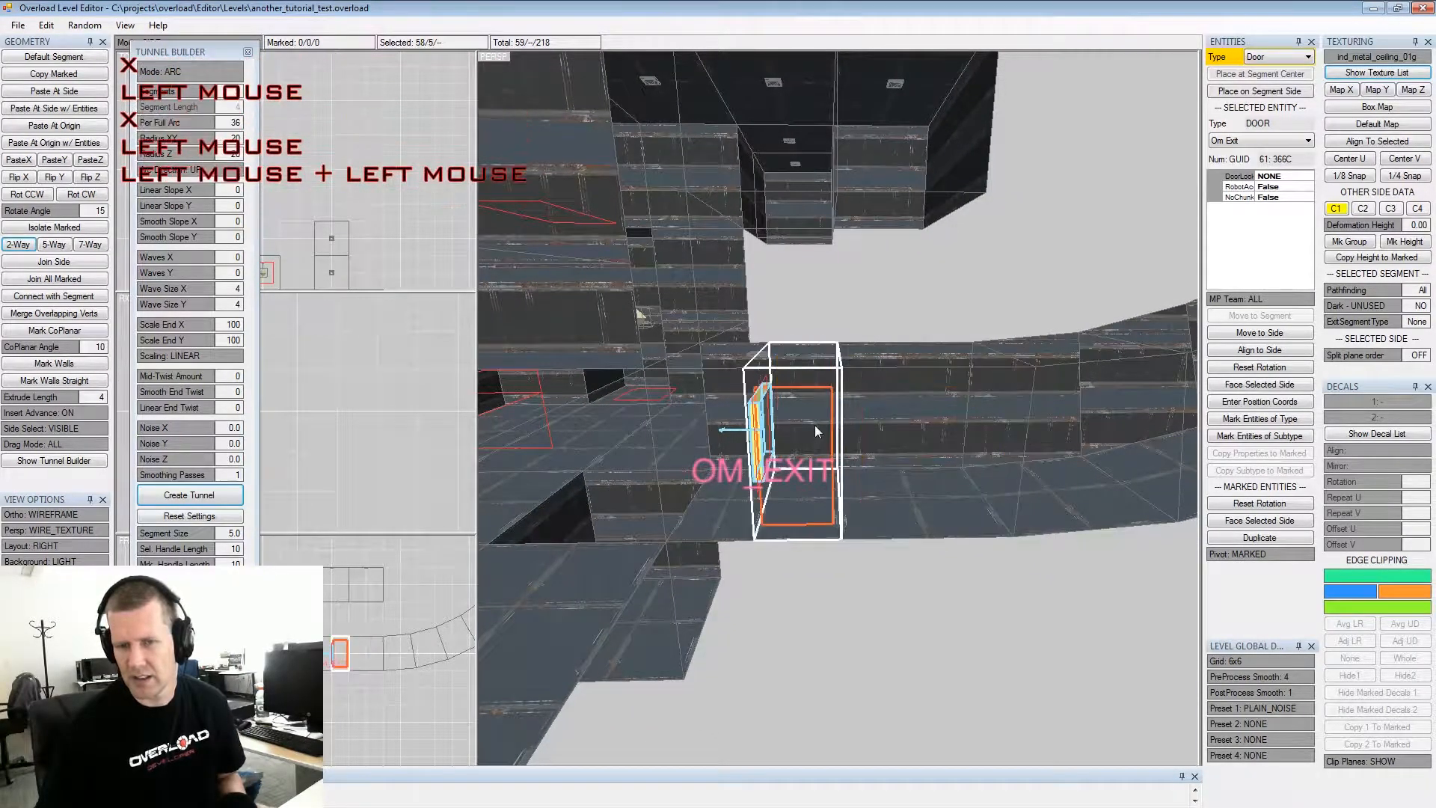
pyautogui.click(1252, 144)
pyautogui.click(1255, 142)
pyautogui.click(1261, 92)
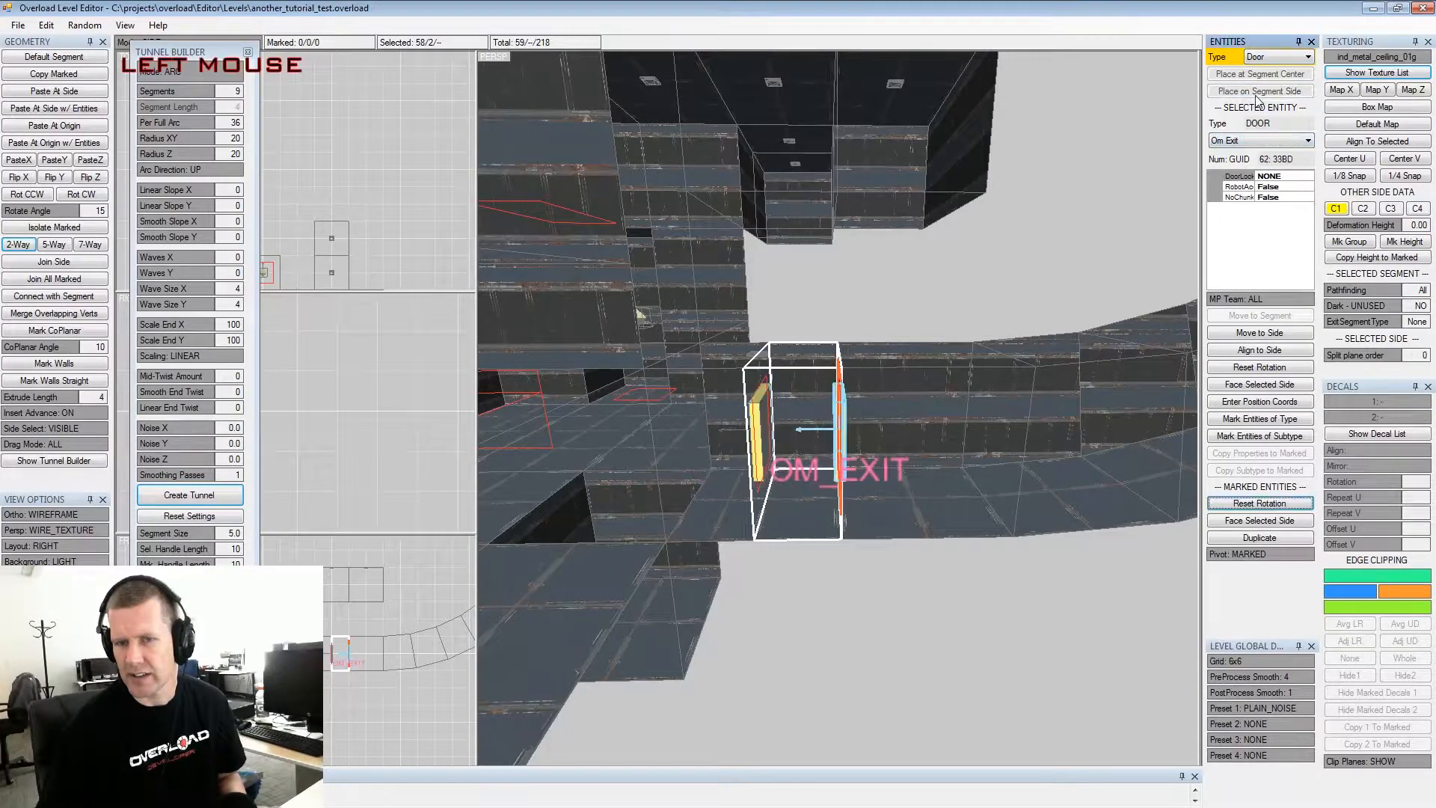
pyautogui.click(1252, 142)
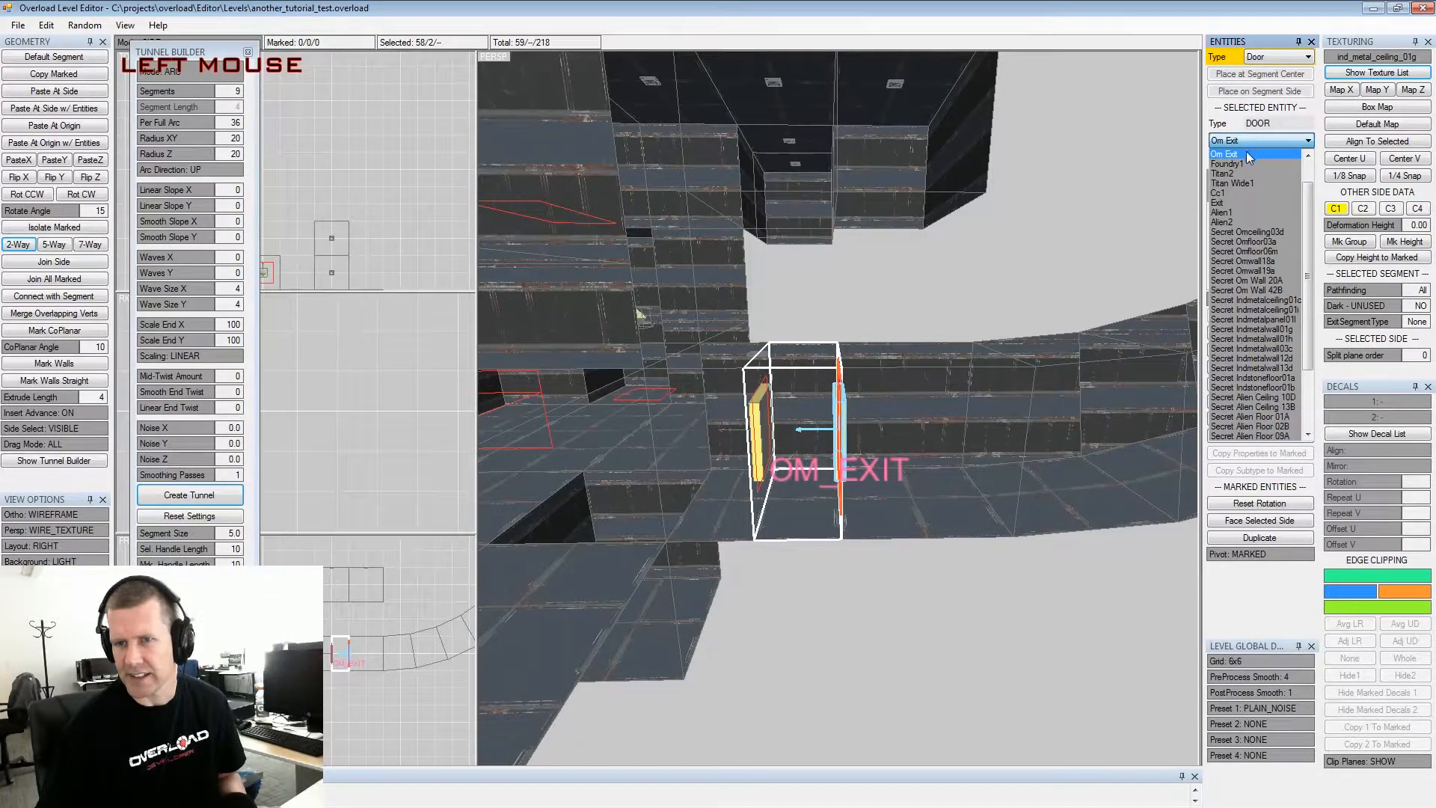
pyautogui.click(1232, 201)
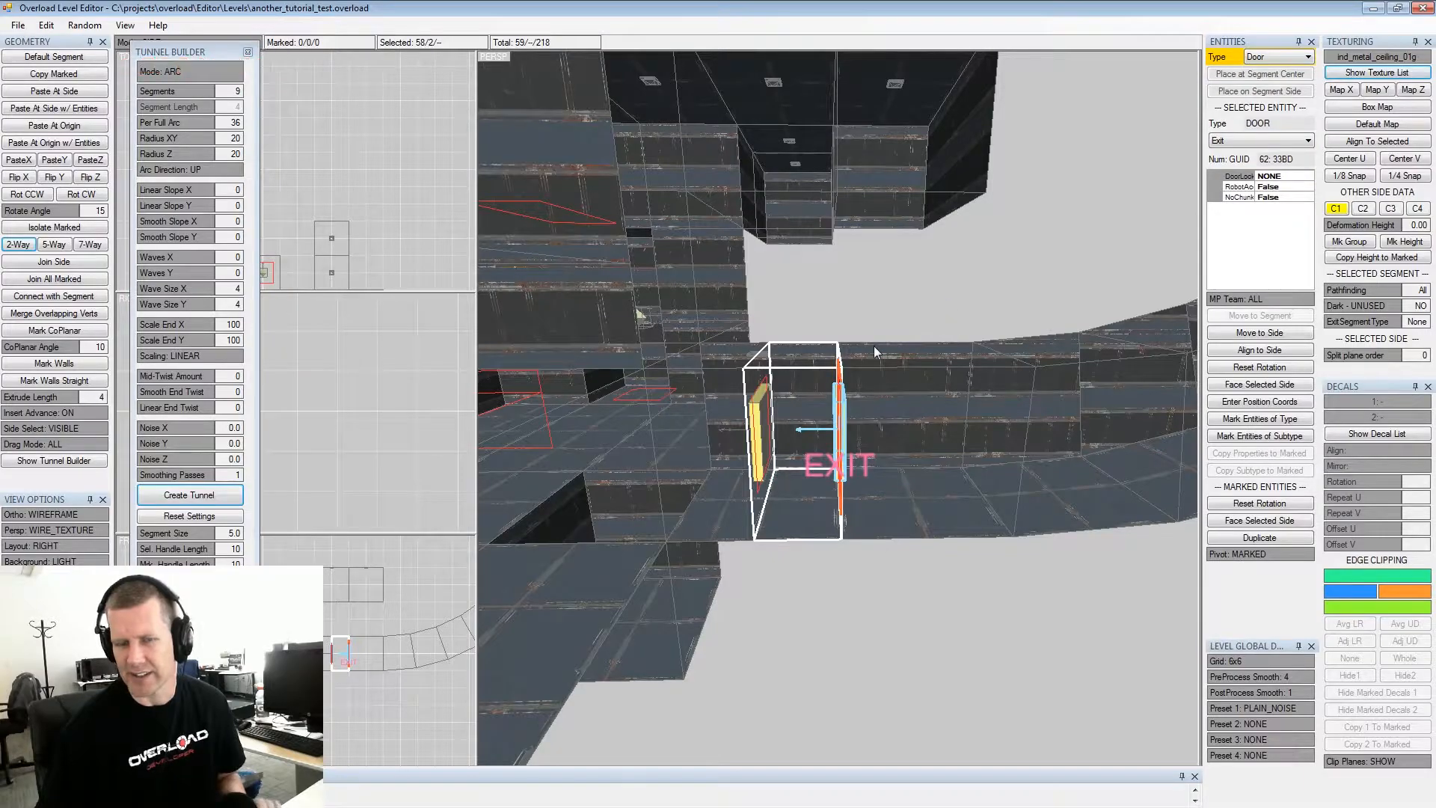
# Select the tunnel segment just past the Exit door and set its exit segment type to Start
pyautogui.keyDown('alt'); pyautogui.moveTo(873, 345); pyautogui.dragTo(881, 347); pyautogui.keyUp('alt')
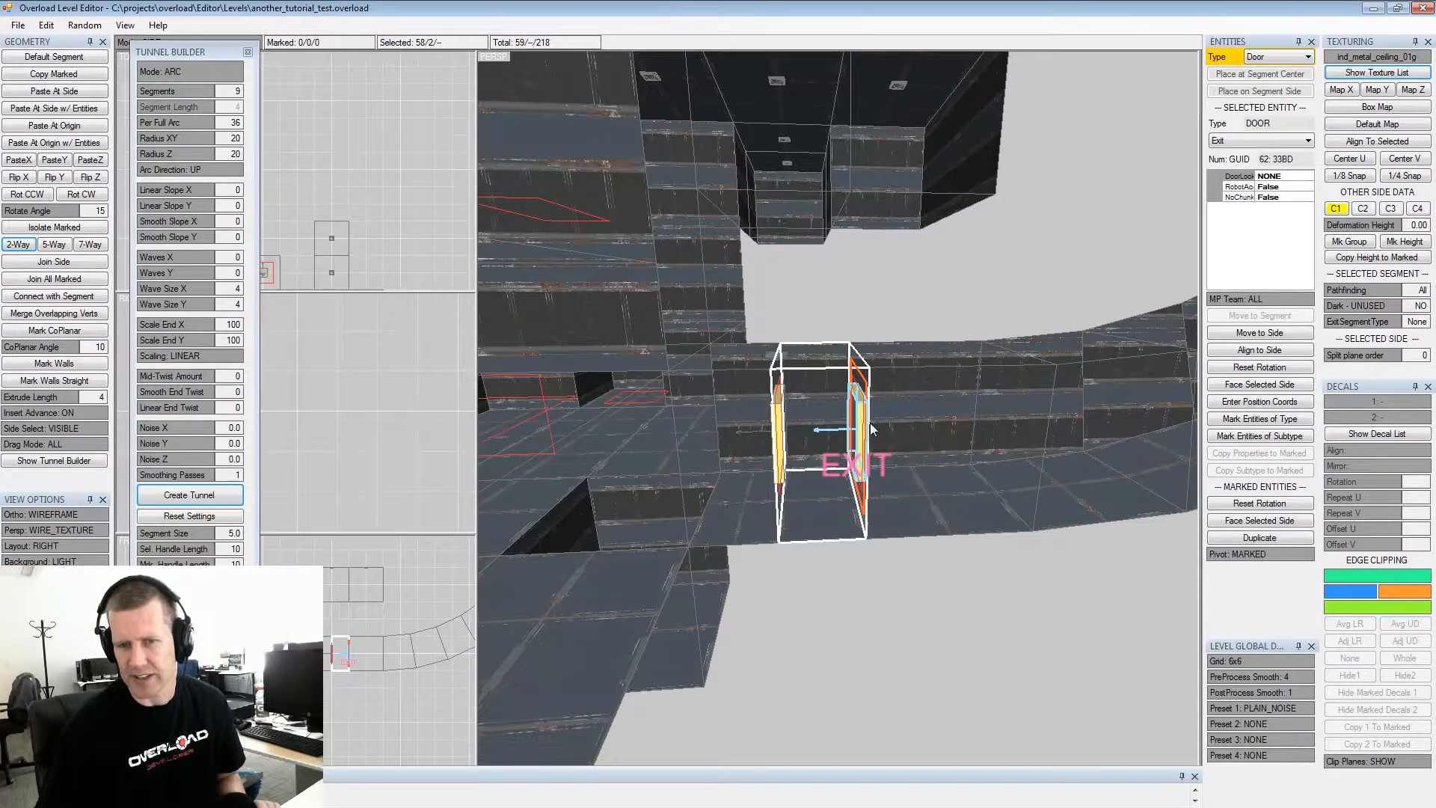
pyautogui.keyDown('alt'); pyautogui.moveTo(889, 429); pyautogui.dragTo(886, 425); pyautogui.keyUp('alt')
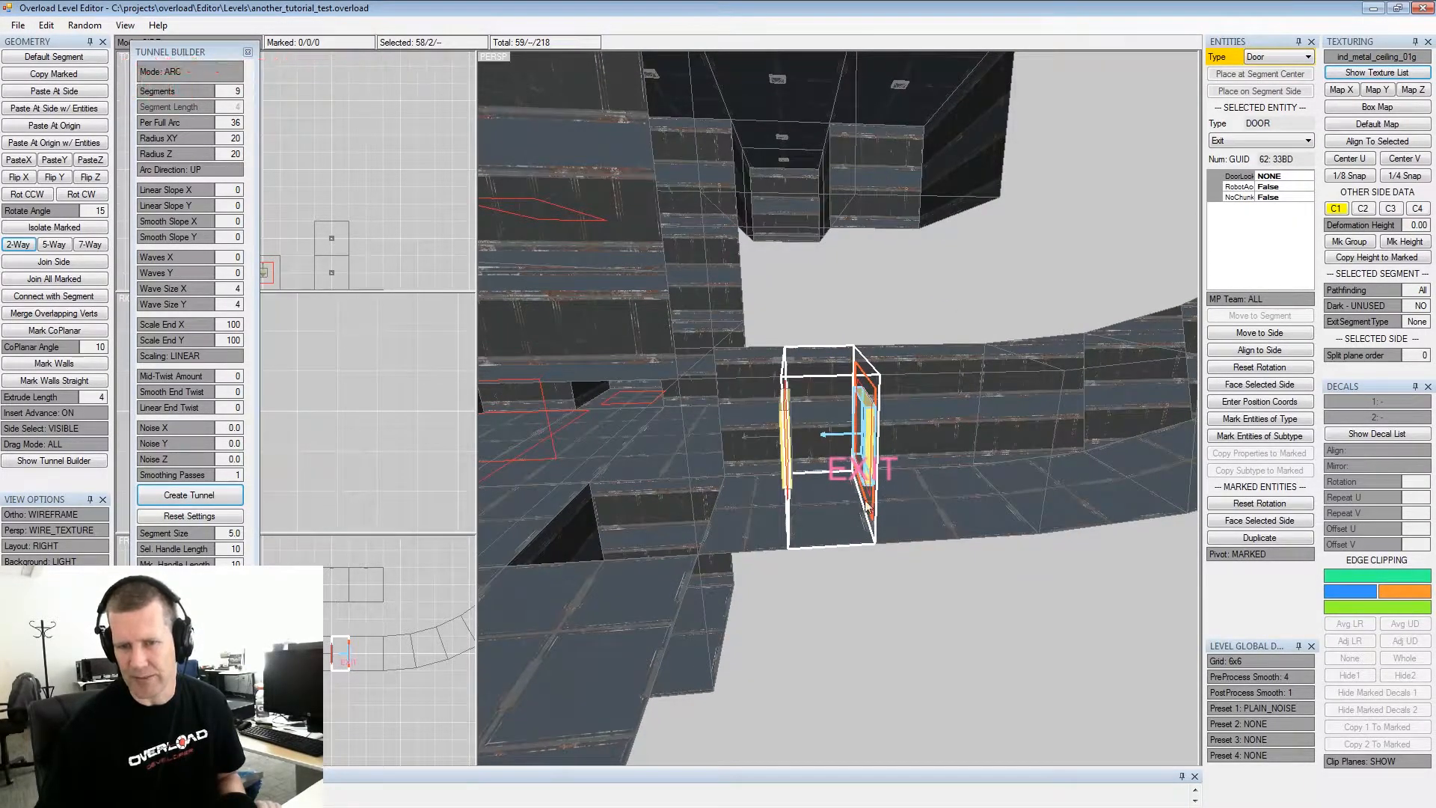
pyautogui.keyDown('alt'); pyautogui.moveTo(836, 456); pyautogui.dragTo(855, 431); pyautogui.keyUp('alt')
pyautogui.moveTo(927, 380); pyautogui.dragTo(938, 376, button='middle')
pyautogui.keyDown('alt'); pyautogui.moveTo(938, 375); pyautogui.dragTo(870, 425); pyautogui.keyUp('alt')
pyautogui.click(870, 425)
pyautogui.press('x')
pyautogui.press('x')
pyautogui.press('x')
pyautogui.press('x')
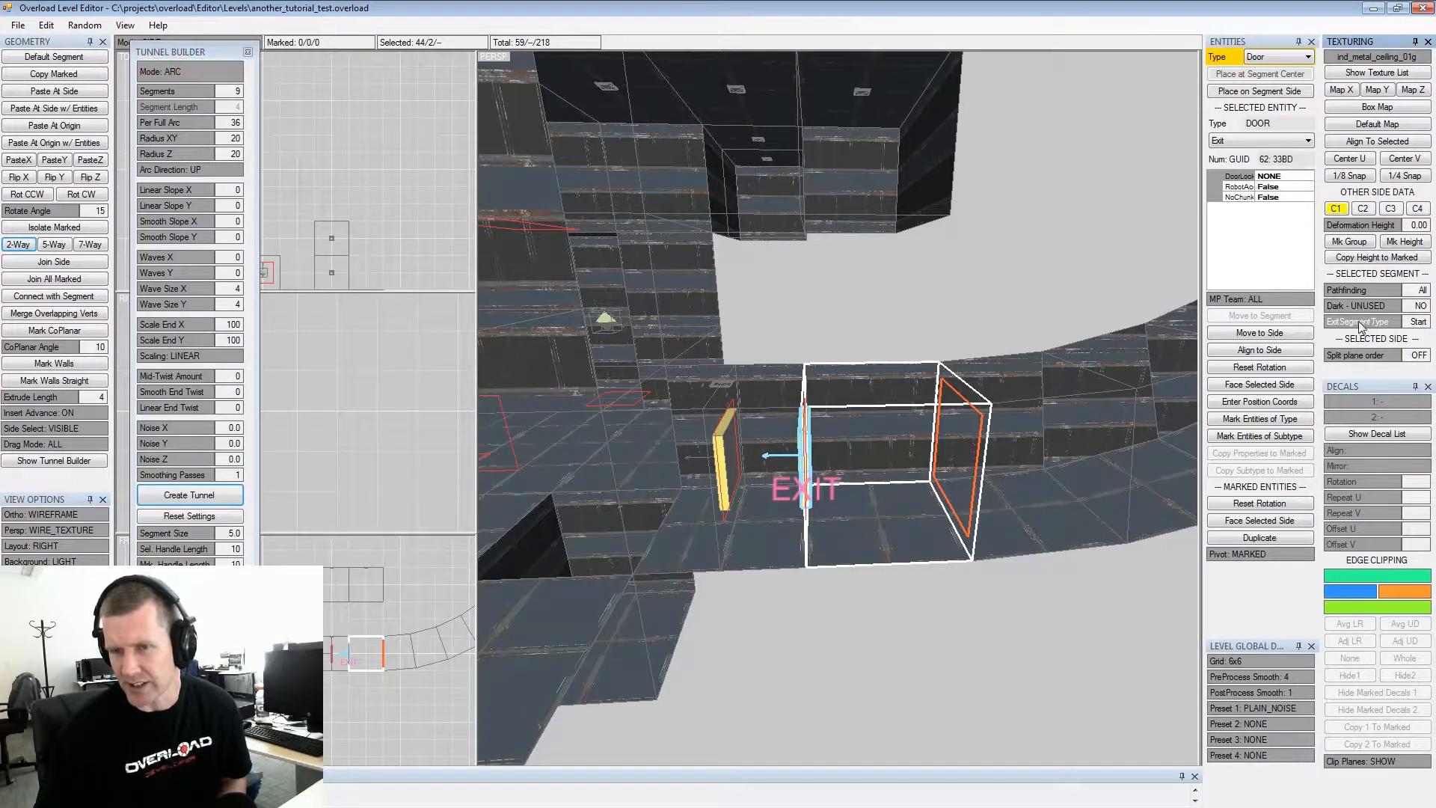
# Select the flared segment joining the curved tunnel to the rock chamber and set its exit segment type to End
pyautogui.moveTo(968, 289); pyautogui.dragTo(841, 341, button='middle')
pyautogui.scroll(-2, 922, 228)
pyautogui.moveTo(922, 227); pyautogui.dragTo(805, 396, button='middle')
pyautogui.scroll(-2, 804, 396)
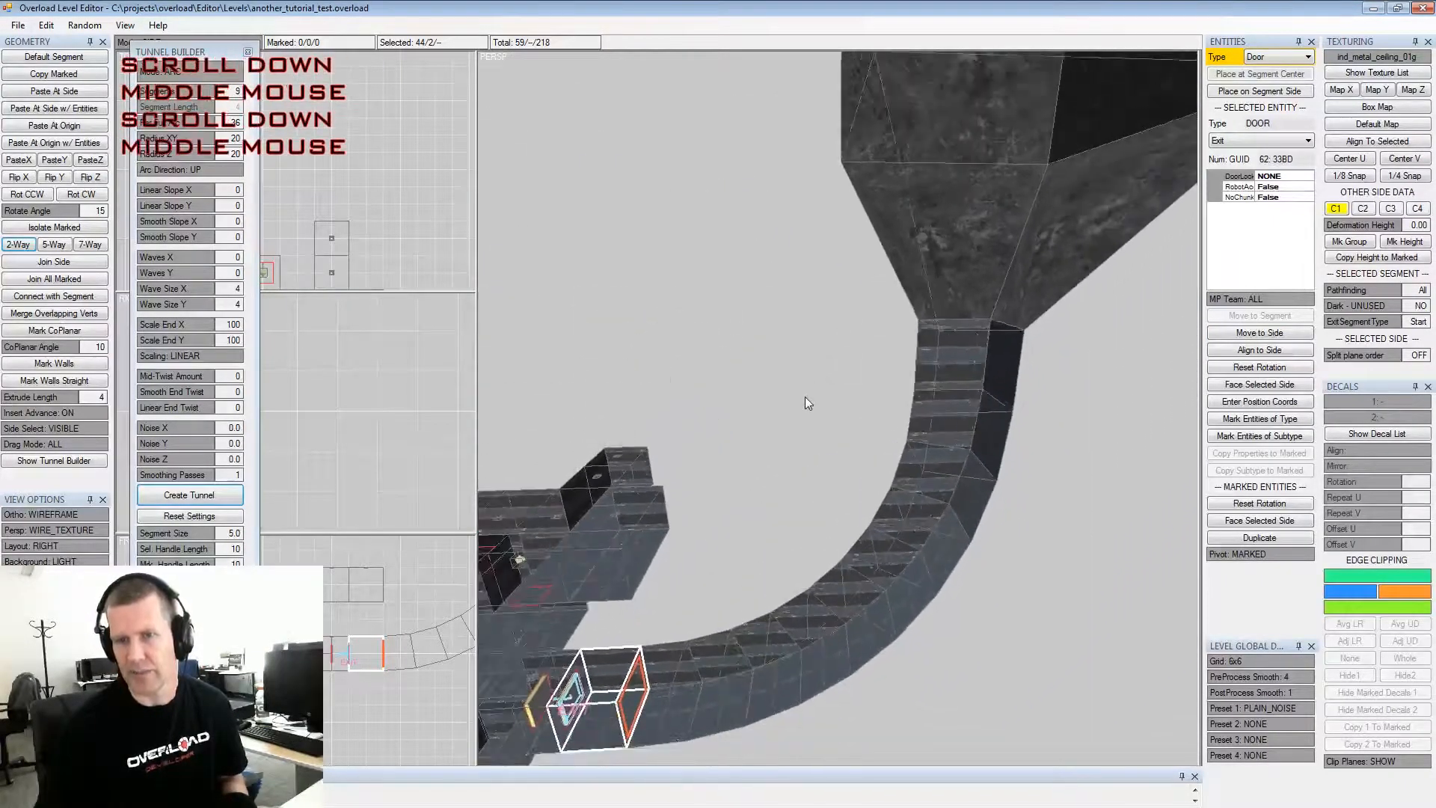
pyautogui.keyDown('alt'); pyautogui.moveTo(805, 397); pyautogui.dragTo(901, 319); pyautogui.keyUp('alt')
pyautogui.doubleClick(966, 274)
pyautogui.click(975, 267)
pyautogui.press('x')
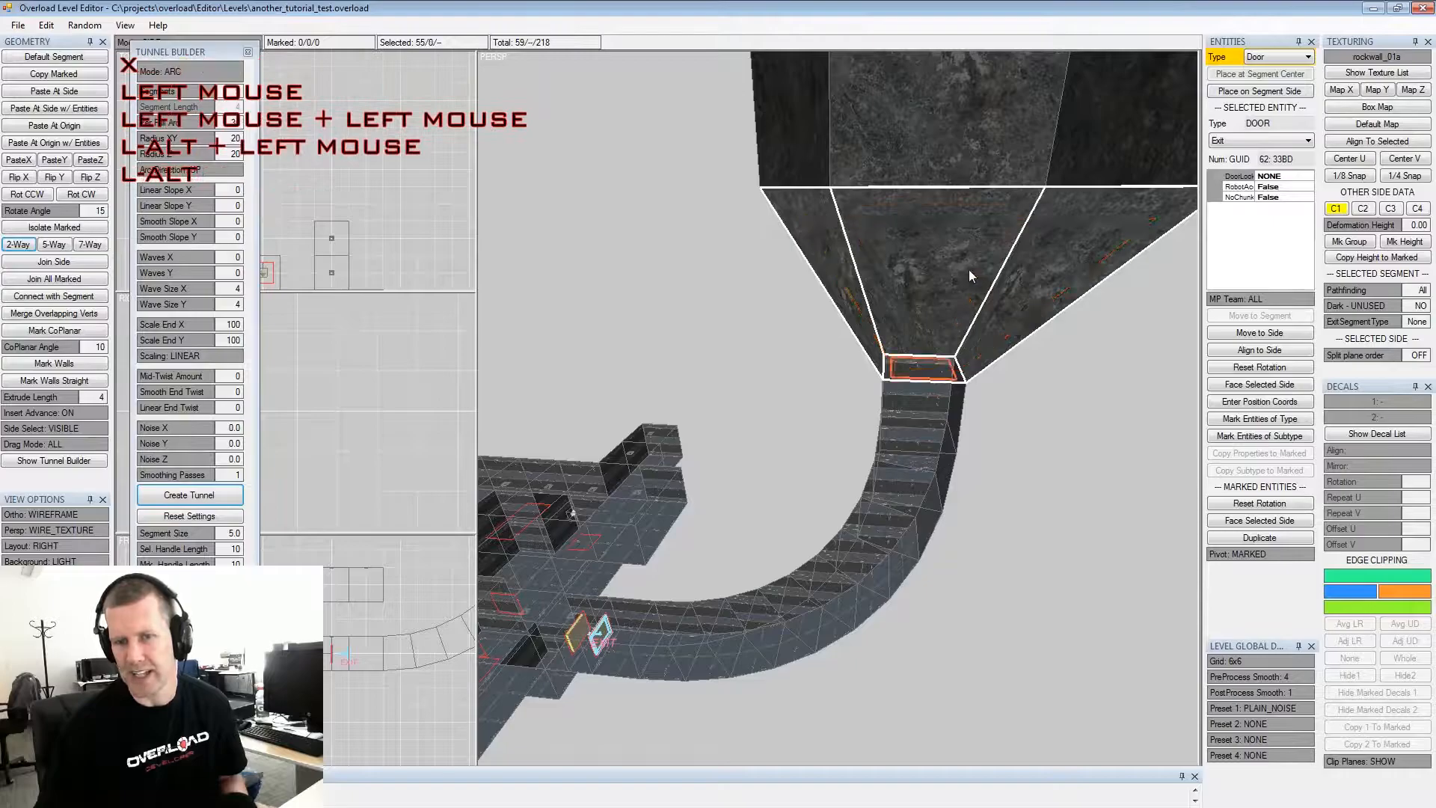
pyautogui.press('x')
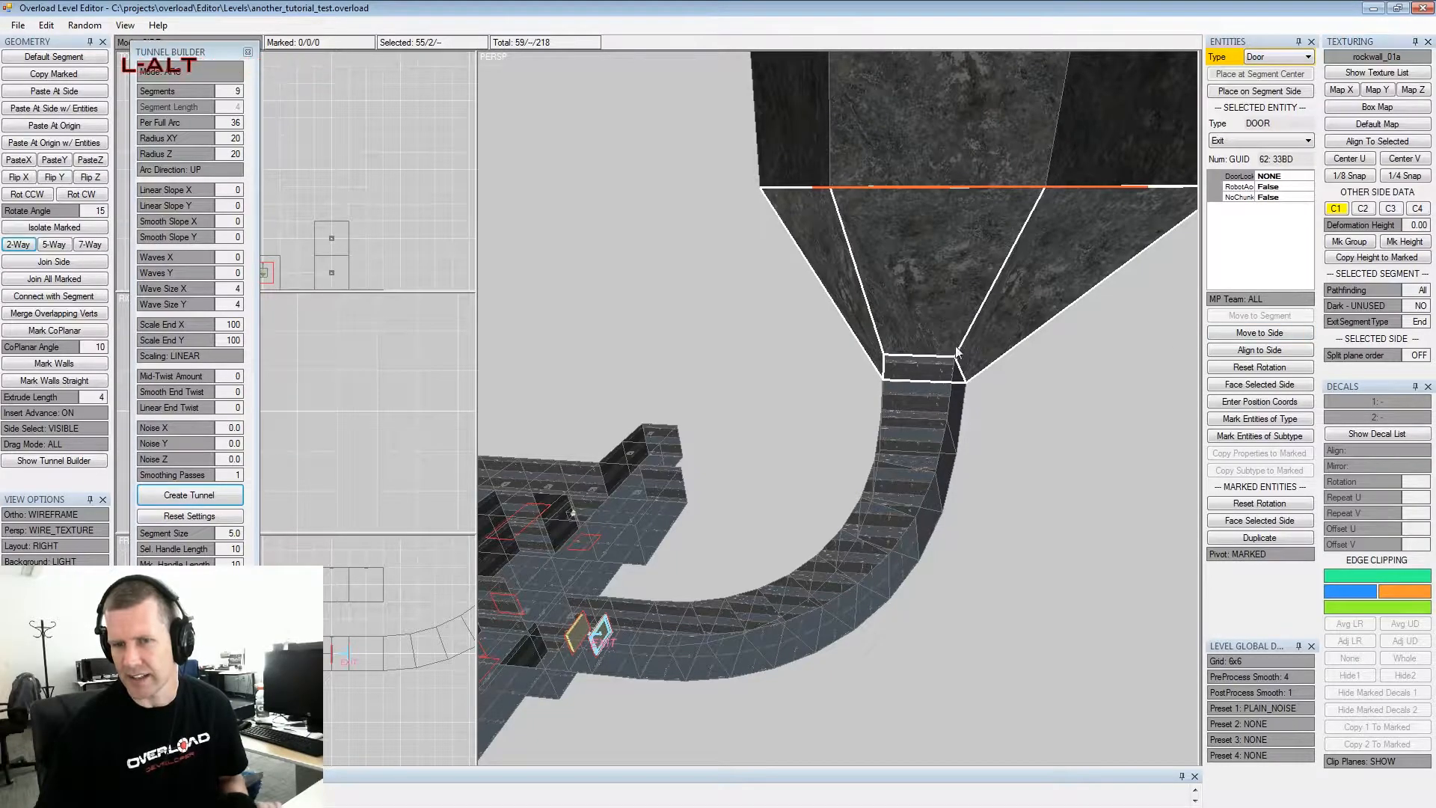
# Mark the upper rock chamber's sides that carry light decals, hide their first decal, and clear the marks
pyautogui.keyDown('alt'); pyautogui.moveTo(967, 345); pyautogui.dragTo(961, 326); pyautogui.keyUp('alt')
pyautogui.keyDown('alt'); pyautogui.moveTo(962, 326); pyautogui.dragTo(962, 346, button='middle'); pyautogui.keyUp('alt')
pyautogui.keyDown('alt'); pyautogui.scroll(-1, 961, 345); pyautogui.keyUp('alt')
pyautogui.keyDown('alt'); pyautogui.moveTo(961, 345); pyautogui.dragTo(964, 340); pyautogui.keyUp('alt')
pyautogui.keyDown('alt'); pyautogui.moveTo(965, 339); pyautogui.dragTo(995, 279, button='middle'); pyautogui.keyUp('alt')
pyautogui.keyDown('alt'); pyautogui.scroll(-1, 995, 280); pyautogui.keyUp('alt')
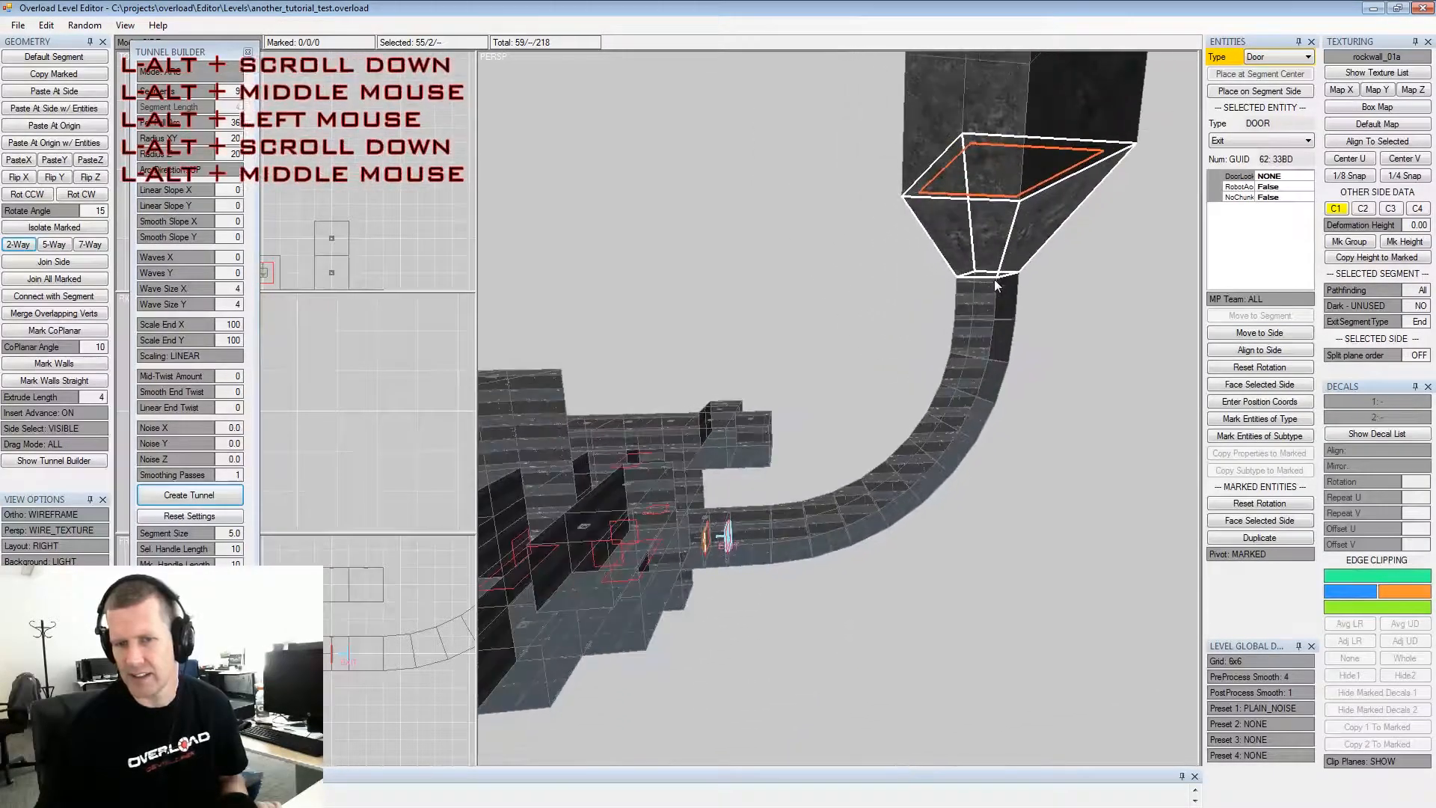
pyautogui.keyDown('alt'); pyautogui.moveTo(994, 280); pyautogui.dragTo(958, 301); pyautogui.keyUp('alt')
pyautogui.keyDown('alt'); pyautogui.moveTo(943, 315); pyautogui.dragTo(912, 353, button='middle'); pyautogui.keyUp('alt')
pyautogui.keyDown('alt'); pyautogui.scroll(-1, 912, 353); pyautogui.keyUp('alt')
pyautogui.keyDown('alt'); pyautogui.moveTo(912, 353); pyautogui.dragTo(823, 362); pyautogui.keyUp('alt')
pyautogui.keyDown('alt'); pyautogui.scroll(1, 849, 293); pyautogui.keyUp('alt')
pyautogui.press('Return')
pyautogui.click(823, 269)
pyautogui.press('space')
pyautogui.click(801, 127)
pyautogui.press('space')
pyautogui.moveTo(801, 130); pyautogui.dragTo(798, 287, button='middle')
pyautogui.click(788, 152)
pyautogui.press('space')
pyautogui.click(1395, 694)
pyautogui.hotkey('shift', 'space')
# Examine the curved escape tunnel, the reactor room and the two exit doors from outside and inside
pyautogui.keyDown('alt'); pyautogui.moveTo(914, 536); pyautogui.dragTo(945, 483); pyautogui.keyUp('alt')
pyautogui.keyDown('alt'); pyautogui.moveTo(945, 483); pyautogui.dragTo(902, 444, button='middle'); pyautogui.keyUp('alt')
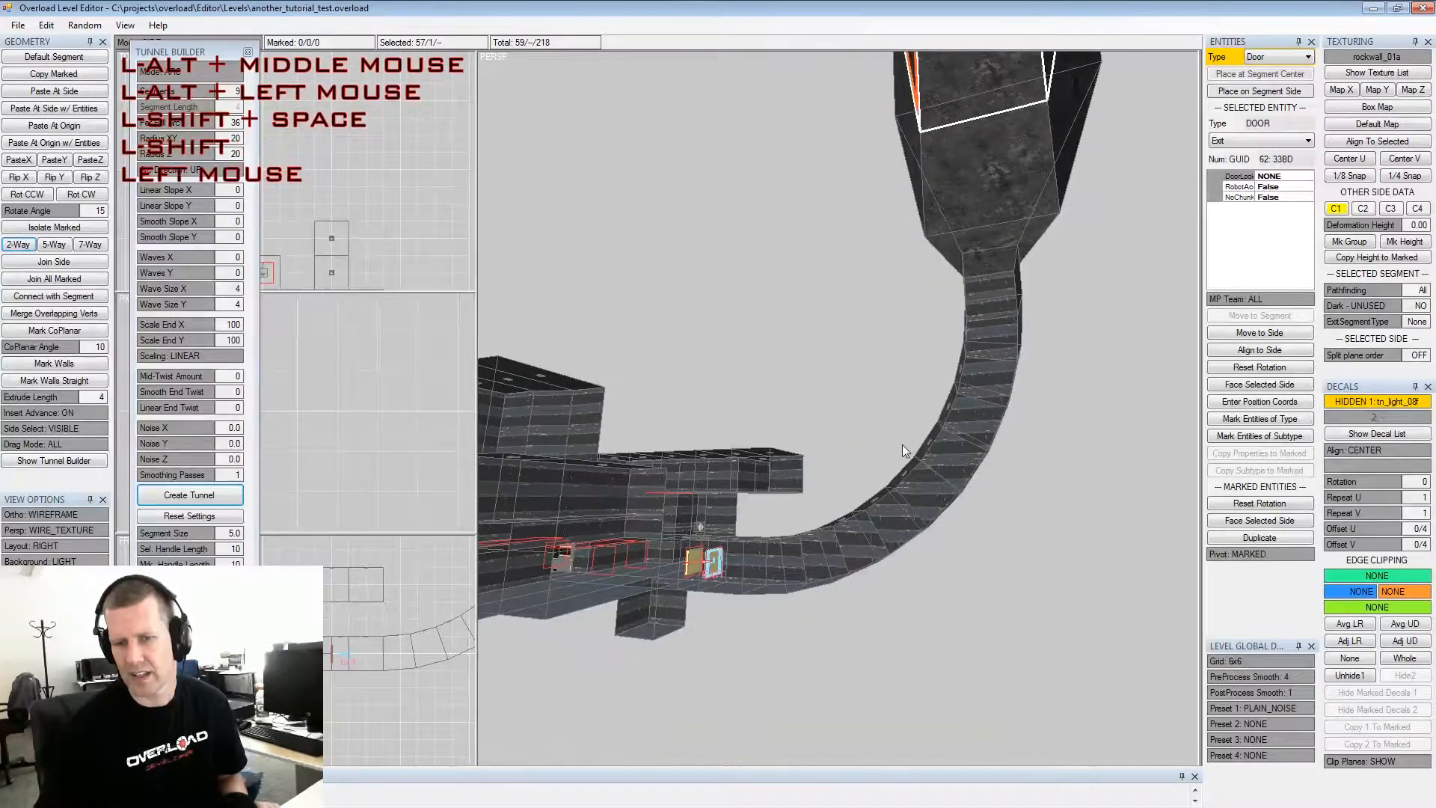
pyautogui.keyDown('alt'); pyautogui.moveTo(902, 444); pyautogui.dragTo(929, 420); pyautogui.keyUp('alt')
pyautogui.keyDown('alt'); pyautogui.moveTo(929, 420); pyautogui.dragTo(950, 413, button='middle'); pyautogui.keyUp('alt')
pyautogui.keyDown('alt'); pyautogui.scroll(-2, 950, 413); pyautogui.keyUp('alt')
pyautogui.keyDown('alt'); pyautogui.moveTo(950, 413); pyautogui.dragTo(933, 478); pyautogui.keyUp('alt')
pyautogui.keyDown('alt'); pyautogui.scroll(2, 926, 458); pyautogui.keyUp('alt')
pyautogui.keyDown('alt'); pyautogui.moveTo(933, 478); pyautogui.dragTo(882, 459, button='middle'); pyautogui.keyUp('alt')
pyautogui.keyDown('alt'); pyautogui.moveTo(882, 459); pyautogui.dragTo(893, 438); pyautogui.keyUp('alt')
pyautogui.keyDown('alt'); pyautogui.moveTo(893, 439); pyautogui.dragTo(949, 394, button='middle'); pyautogui.keyUp('alt')
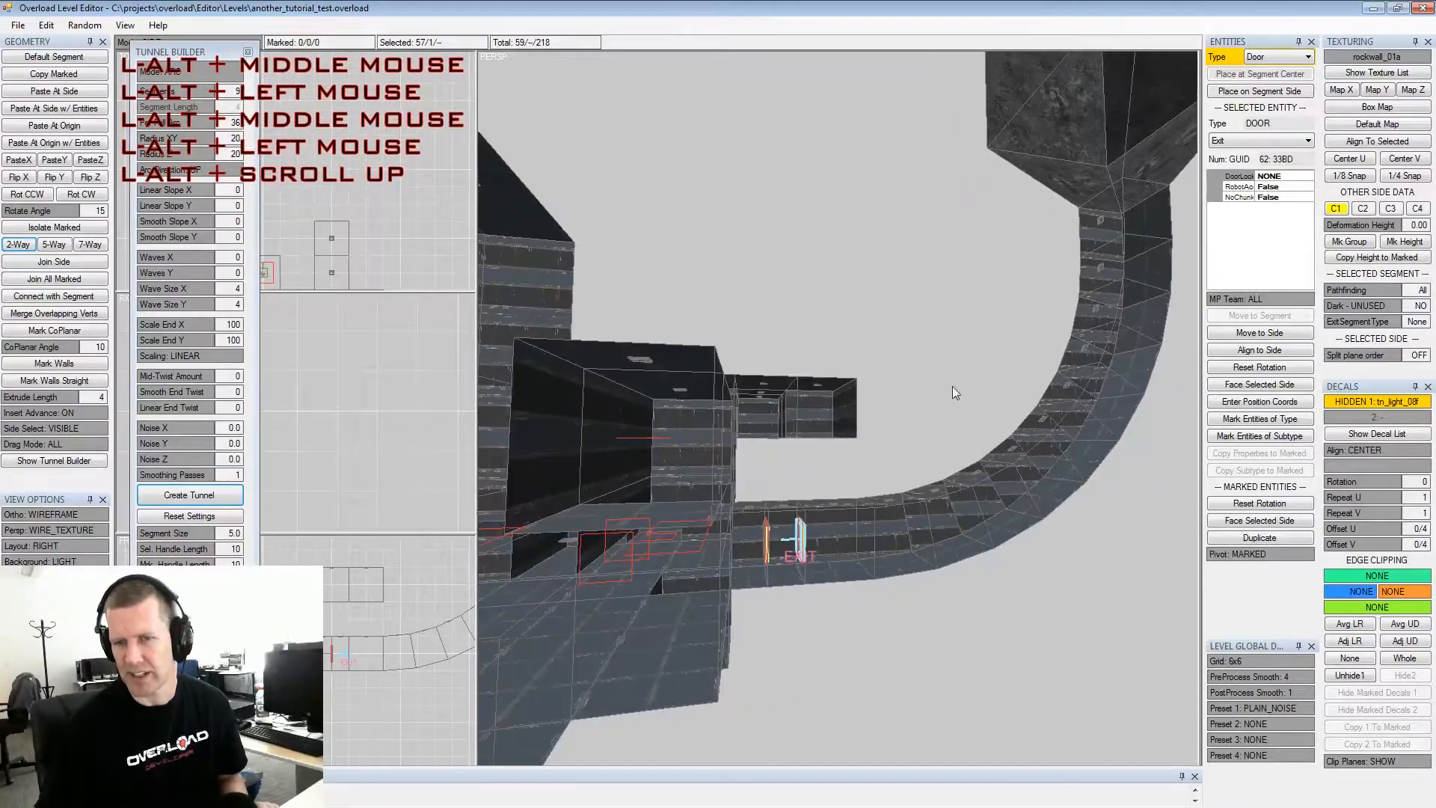
pyautogui.keyDown('alt'); pyautogui.moveTo(949, 394); pyautogui.dragTo(935, 417); pyautogui.keyUp('alt')
pyautogui.keyDown('alt'); pyautogui.moveTo(935, 416); pyautogui.dragTo(926, 411, button='middle'); pyautogui.keyUp('alt')
pyautogui.keyDown('alt'); pyautogui.moveTo(926, 411); pyautogui.dragTo(868, 443); pyautogui.keyUp('alt')
pyautogui.keyDown('alt'); pyautogui.moveTo(868, 441); pyautogui.dragTo(922, 416, button='middle'); pyautogui.keyUp('alt')
pyautogui.keyDown('alt'); pyautogui.moveTo(923, 416); pyautogui.dragTo(908, 406); pyautogui.keyUp('alt')
pyautogui.keyDown('alt'); pyautogui.moveTo(908, 406); pyautogui.dragTo(903, 414, button='middle'); pyautogui.keyUp('alt')
pyautogui.moveTo(903, 413)
pyautogui.keyDown('alt'); pyautogui.mouseDown()
pyautogui.moveTo(898, 441)
pyautogui.moveTo(913, 433)
pyautogui.moveTo(898, 432)
pyautogui.mouseUp(); pyautogui.keyUp('alt')
pyautogui.keyDown('alt'); pyautogui.scroll(2, 895, 433); pyautogui.keyUp('alt')
pyautogui.keyDown('alt'); pyautogui.moveTo(894, 418); pyautogui.dragTo(889, 387, button='middle'); pyautogui.keyUp('alt')
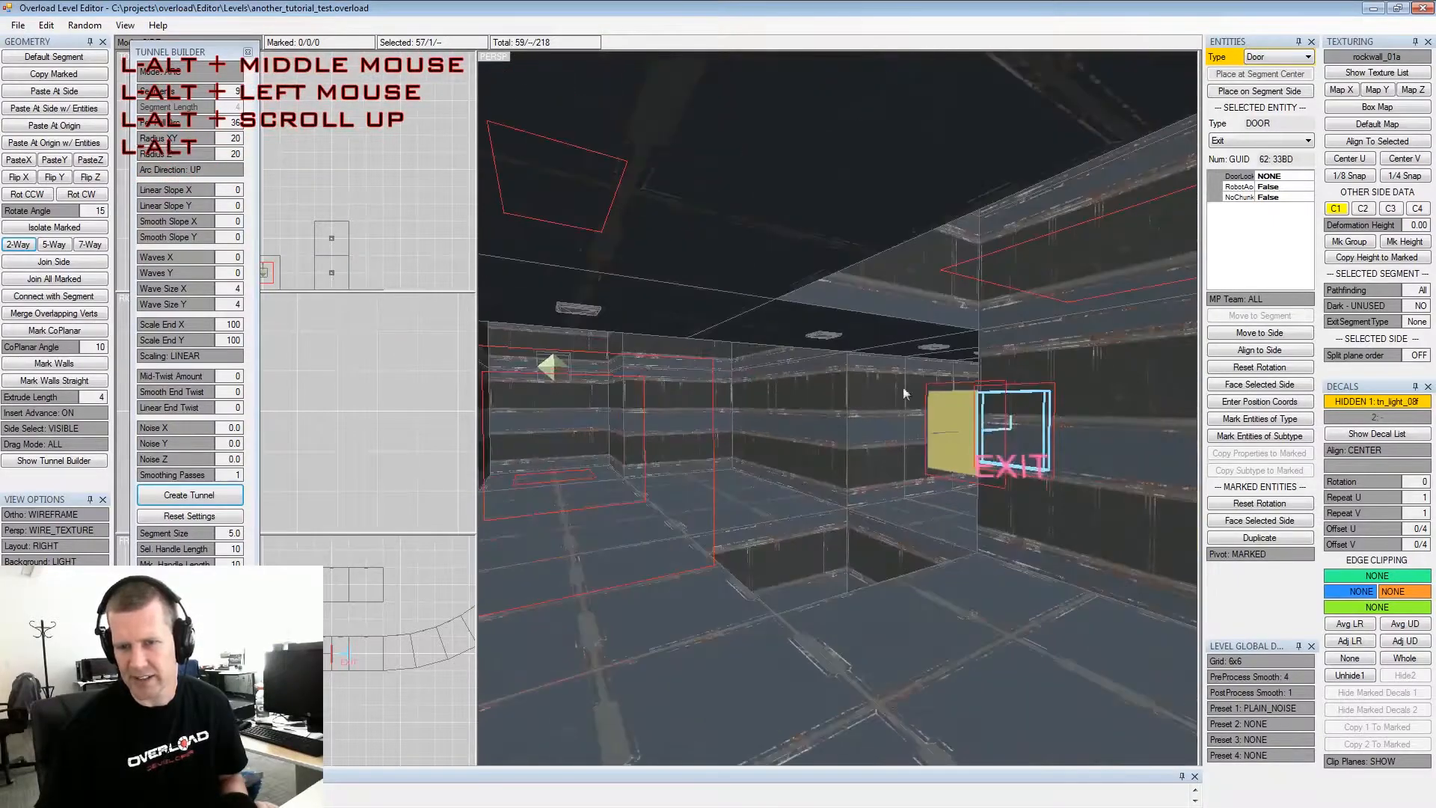
pyautogui.keyDown('alt'); pyautogui.moveTo(890, 388); pyautogui.dragTo(899, 392); pyautogui.keyUp('alt')
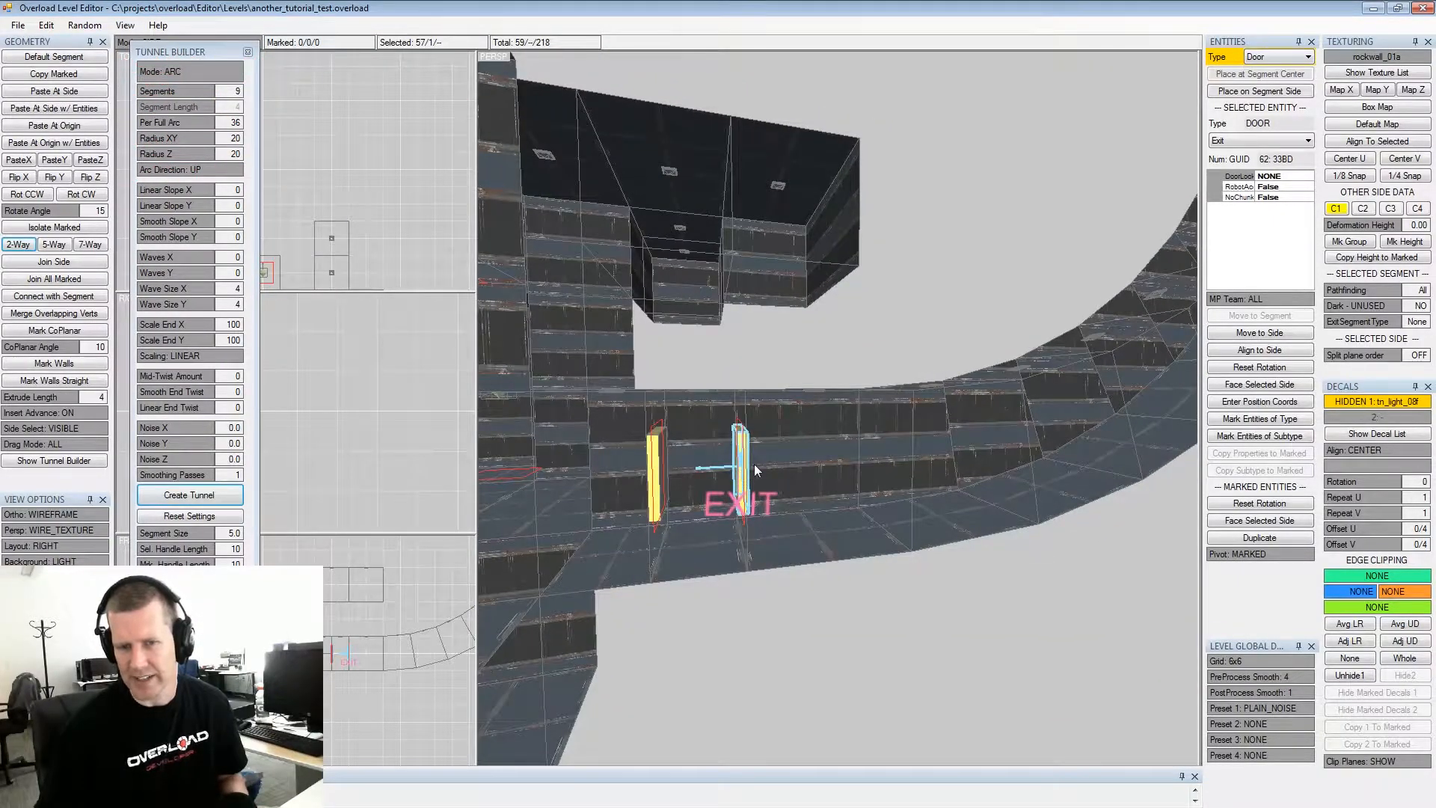
# Review the escape route from the Exit door up to the flared end segment and back to the reactor room
pyautogui.press('Tab')
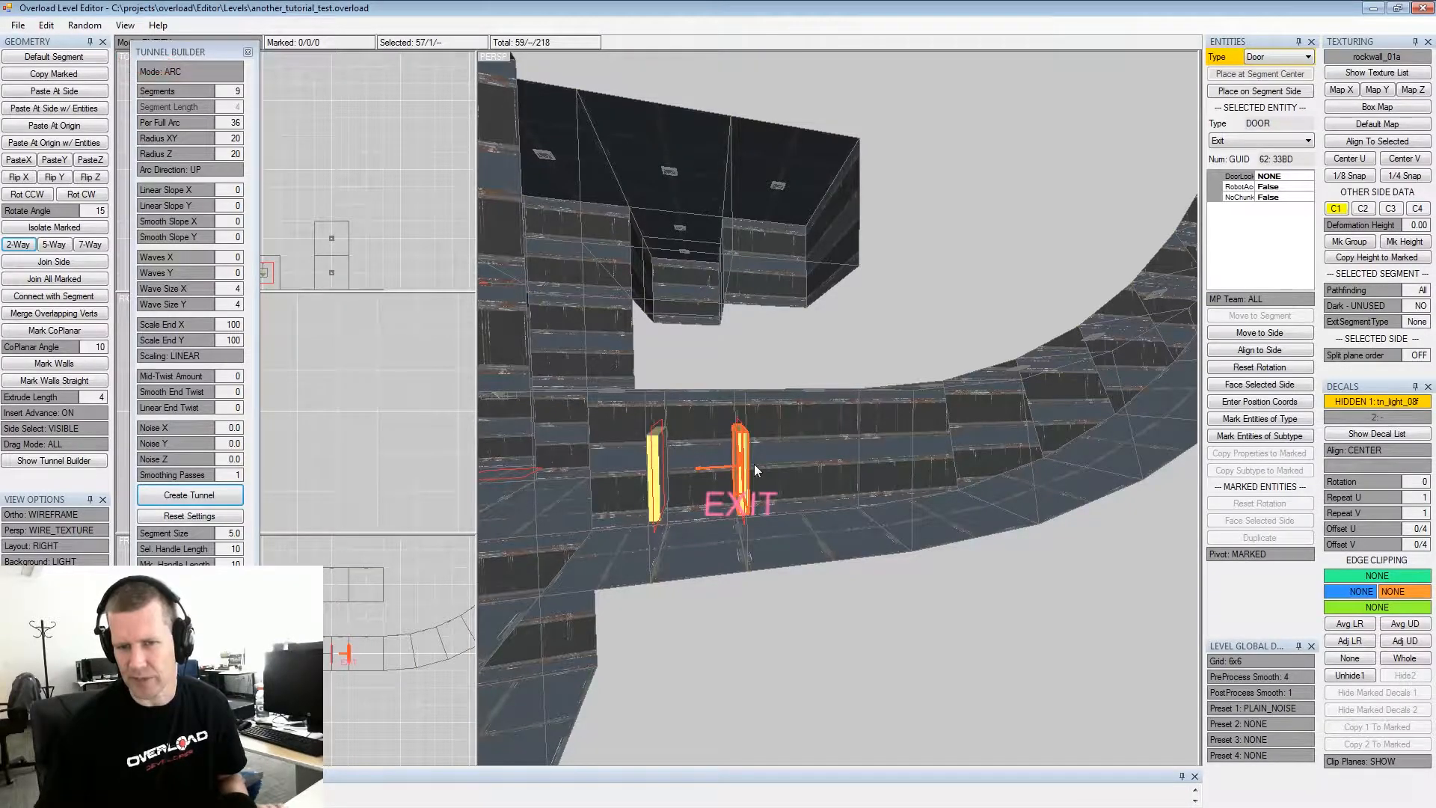
pyautogui.click(816, 469)
pyautogui.moveTo(817, 469); pyautogui.dragTo(967, 380, button='middle')
pyautogui.scroll(-3, 898, 424)
pyautogui.moveTo(898, 425); pyautogui.dragTo(995, 263, button='middle')
pyautogui.click(994, 264)
pyautogui.keyDown('alt'); pyautogui.moveTo(994, 264); pyautogui.dragTo(987, 291); pyautogui.keyUp('alt')
pyautogui.keyDown('alt'); pyautogui.moveTo(987, 290); pyautogui.dragTo(889, 389, button='middle'); pyautogui.keyUp('alt')
pyautogui.keyDown('alt'); pyautogui.scroll(-1, 882, 395); pyautogui.keyUp('alt')
pyautogui.keyDown('alt'); pyautogui.moveTo(877, 399); pyautogui.dragTo(909, 359); pyautogui.keyUp('alt')
pyautogui.keyDown('alt'); pyautogui.moveTo(909, 359); pyautogui.dragTo(935, 324, button='middle'); pyautogui.keyUp('alt')
pyautogui.keyDown('alt'); pyautogui.moveTo(934, 324); pyautogui.dragTo(896, 382); pyautogui.keyUp('alt')
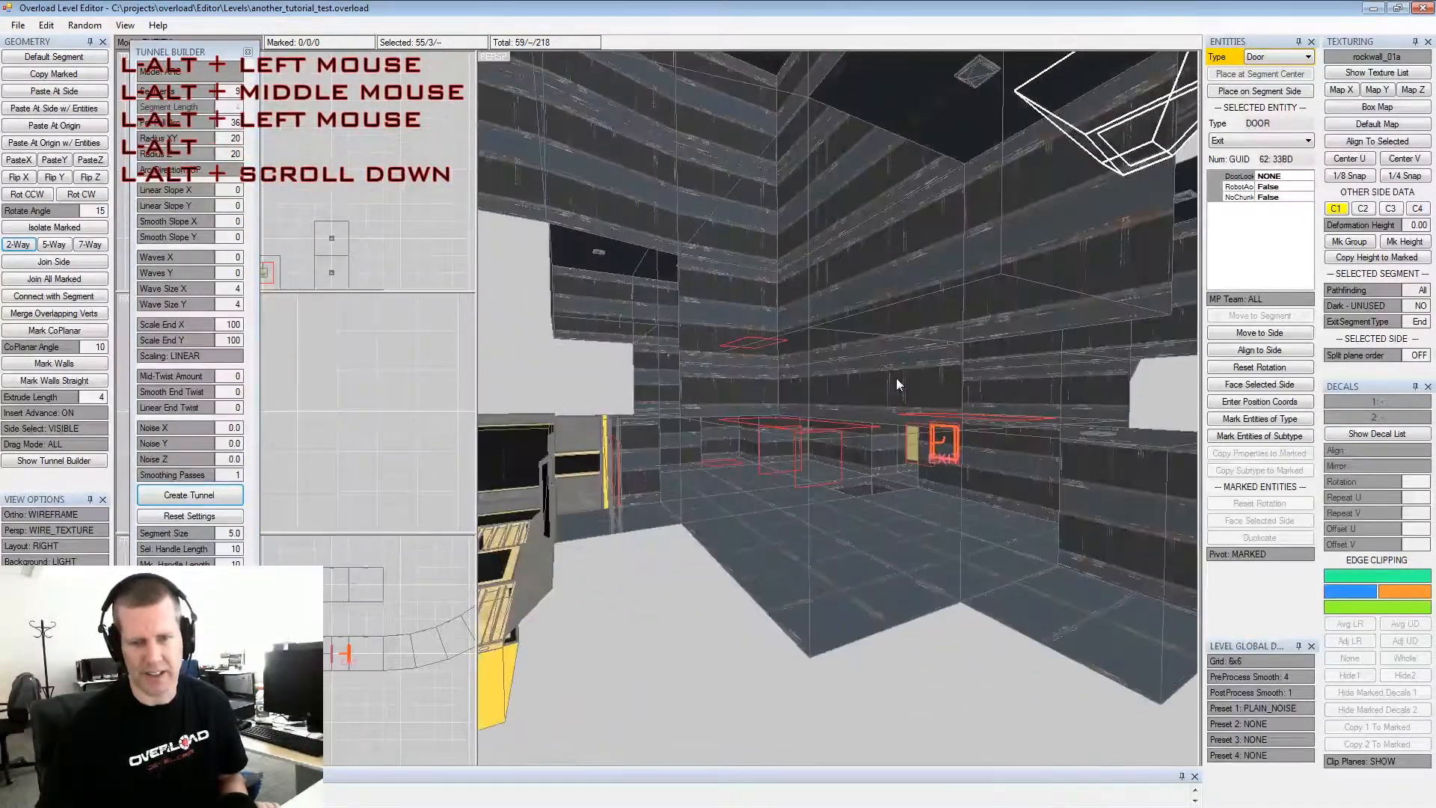
# Place a Special entity of subtype Player Start at the centre of the reactor room's corner segment
pyautogui.click(1087, 540)
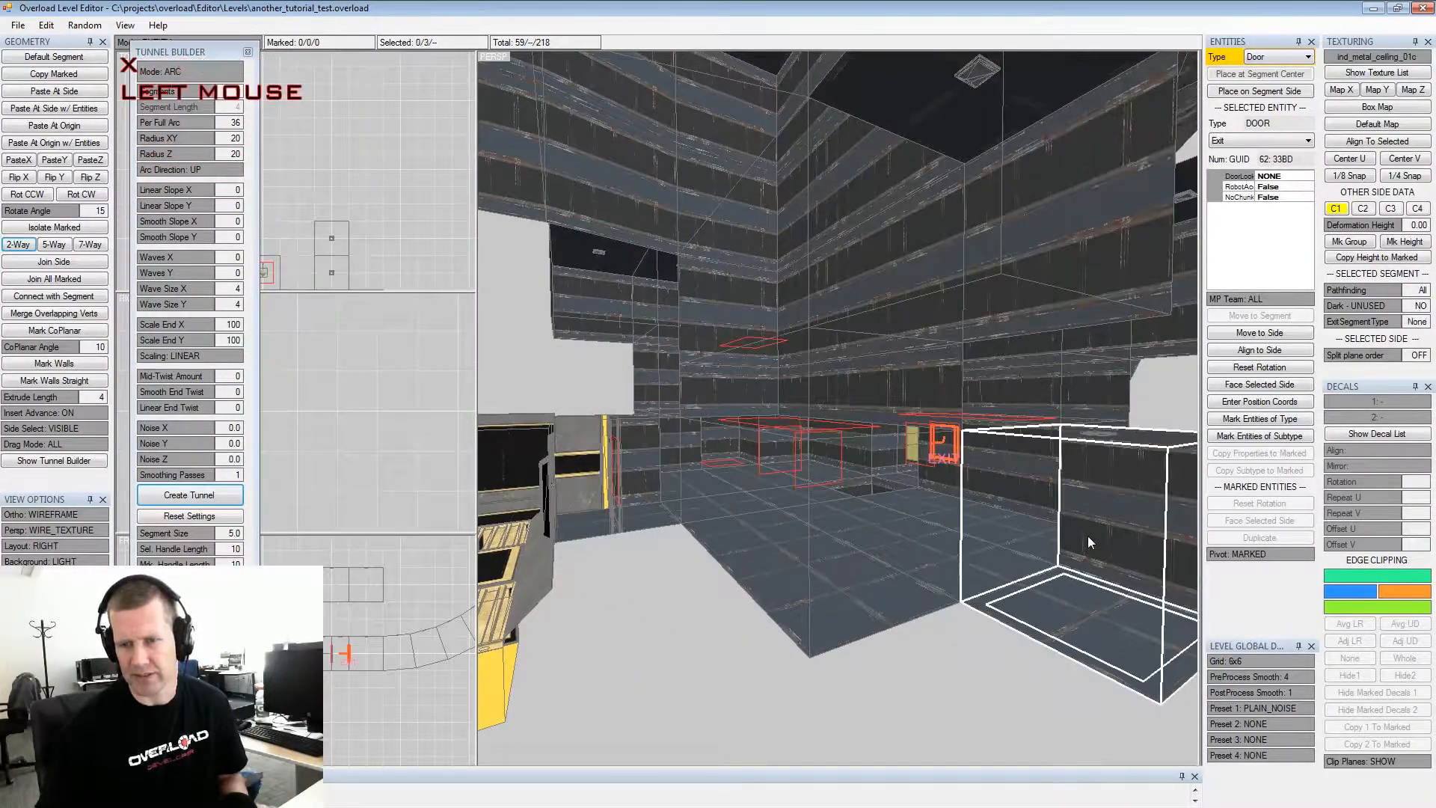
pyautogui.click(1276, 59)
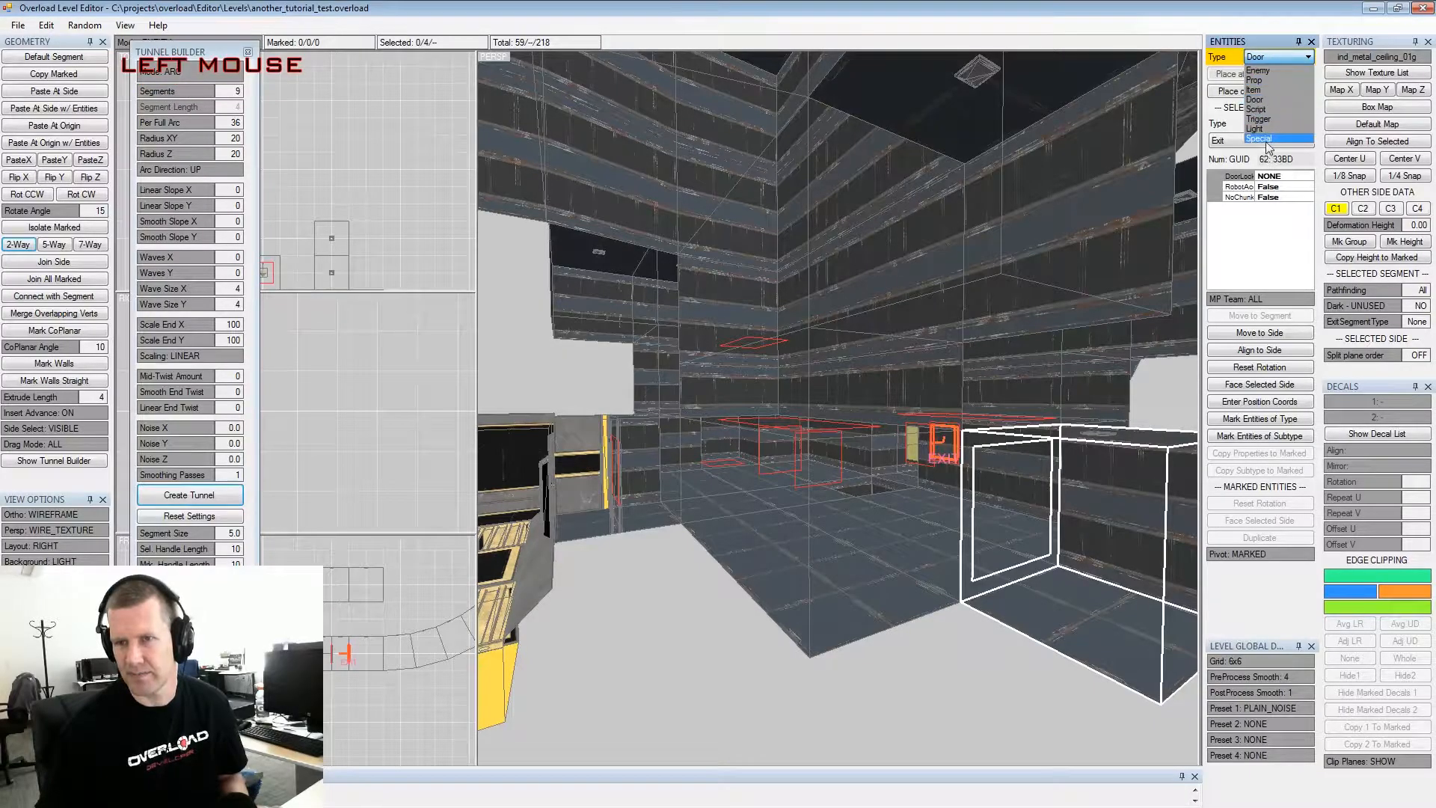
pyautogui.click(1259, 139)
pyautogui.click(1247, 77)
pyautogui.keyDown('alt'); pyautogui.moveTo(1067, 389); pyautogui.dragTo(1047, 391, button='middle'); pyautogui.keyUp('alt')
pyautogui.keyDown('alt'); pyautogui.moveTo(1047, 390); pyautogui.dragTo(998, 395); pyautogui.keyUp('alt')
pyautogui.keyDown('alt'); pyautogui.moveTo(997, 395); pyautogui.dragTo(1039, 394, button='middle'); pyautogui.keyUp('alt')
pyautogui.keyDown('alt'); pyautogui.moveTo(1040, 394); pyautogui.dragTo(1090, 465); pyautogui.keyUp('alt')
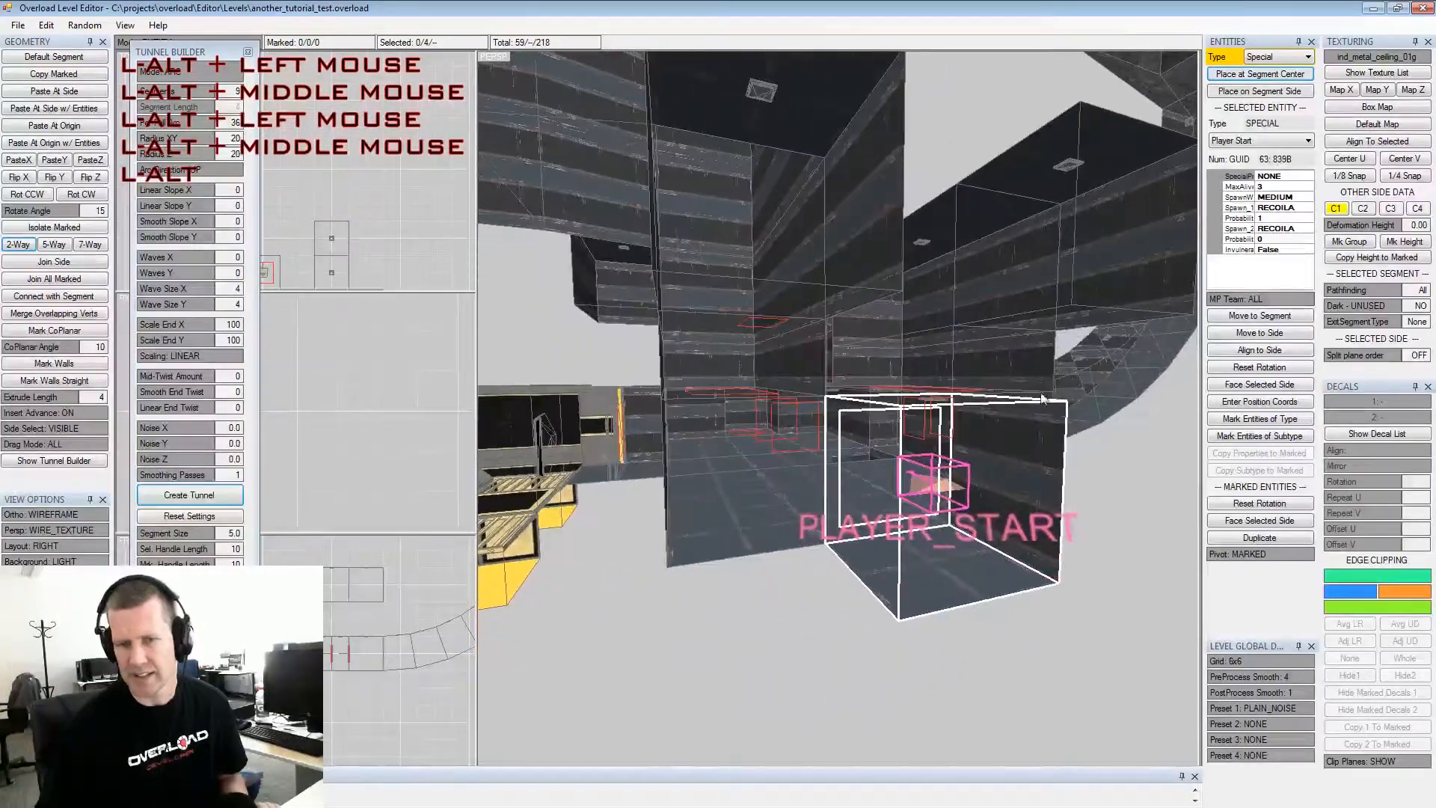
pyautogui.click(1092, 469)
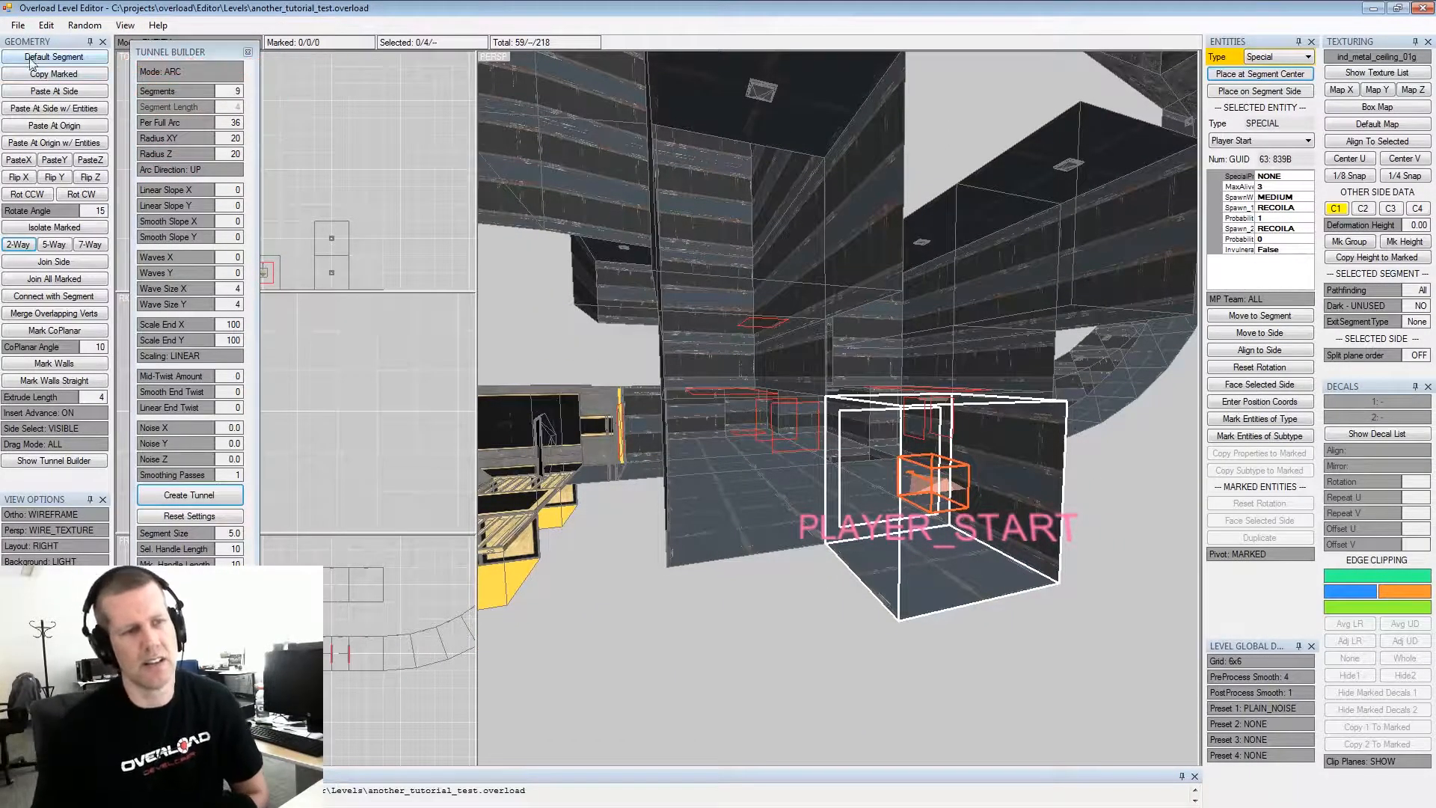
# Export the level as a single player level
pyautogui.click(18, 27)
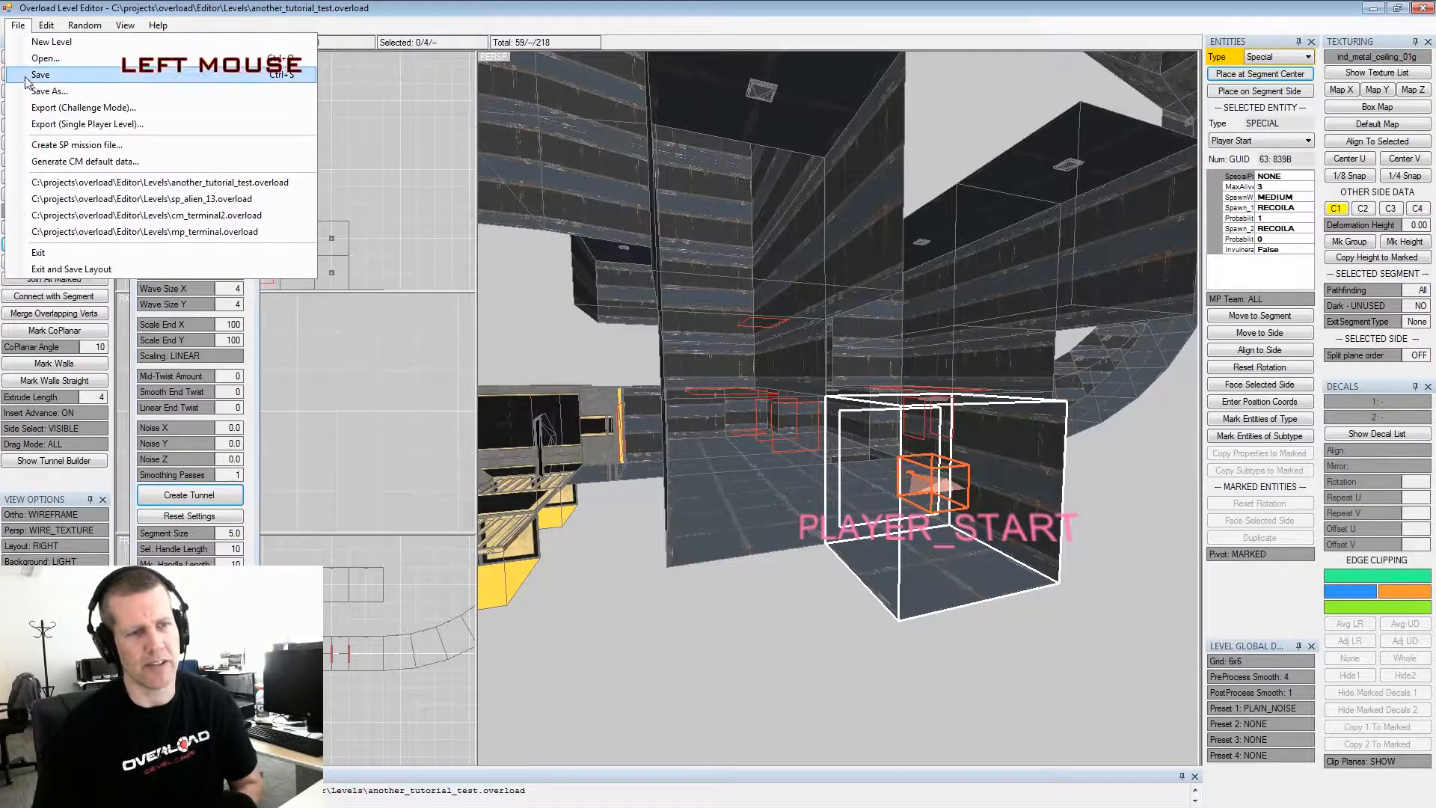
pyautogui.click(59, 124)
pyautogui.press('Return')
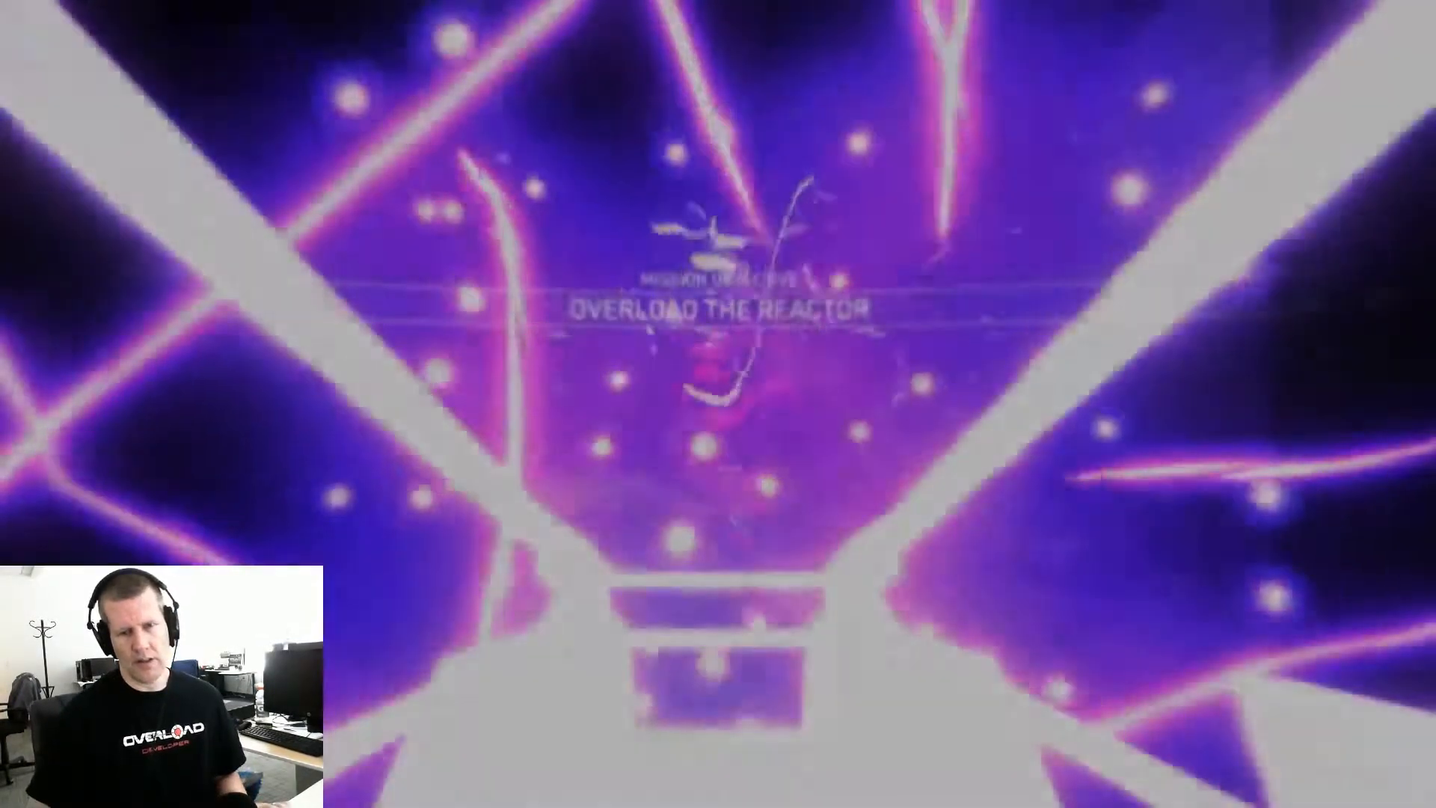
# Playtest the level in the Overload game by flying toward the emergency exit door and shooting it open
pyautogui.press('s')
pyautogui.press('a')
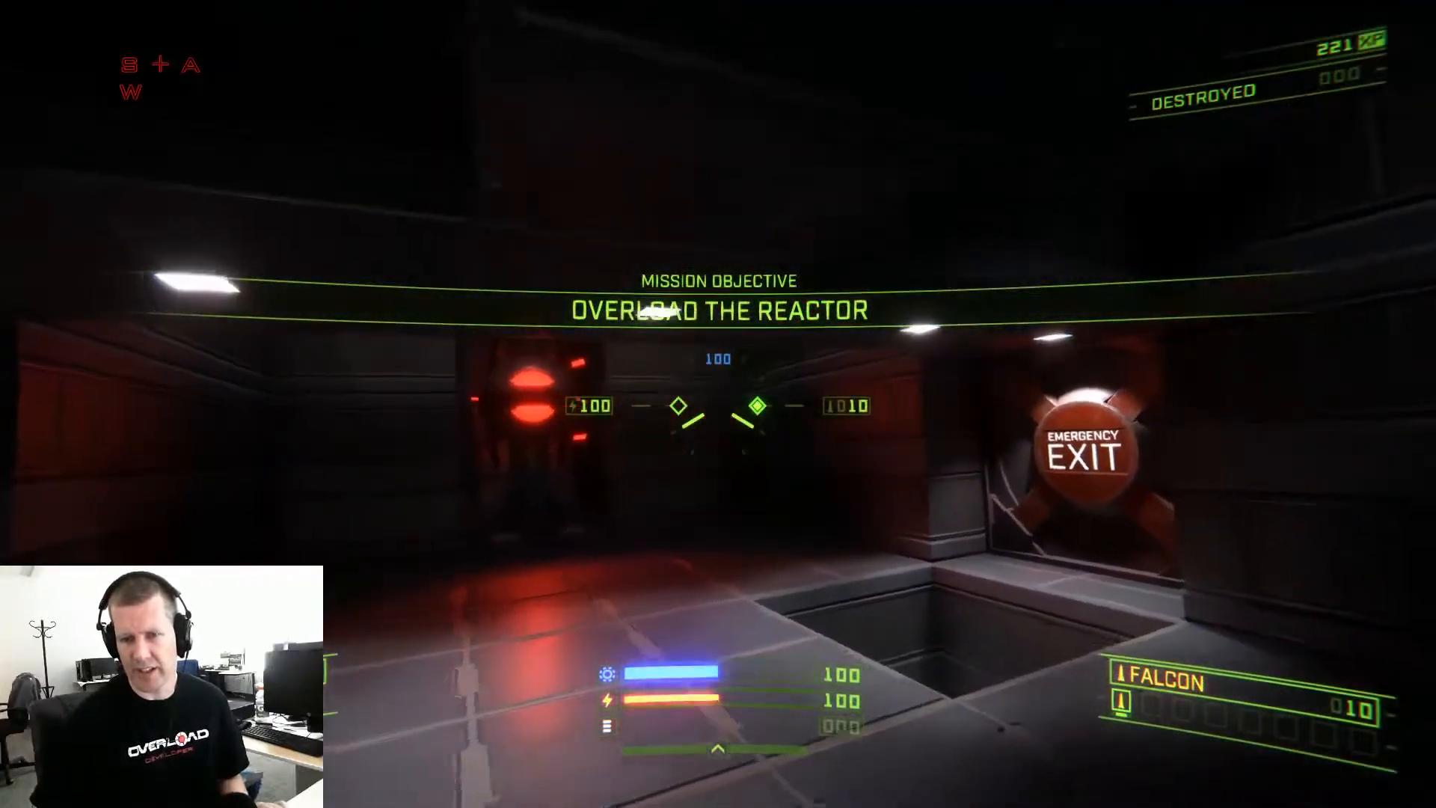
pyautogui.click(718, 404)
pyautogui.press('w')
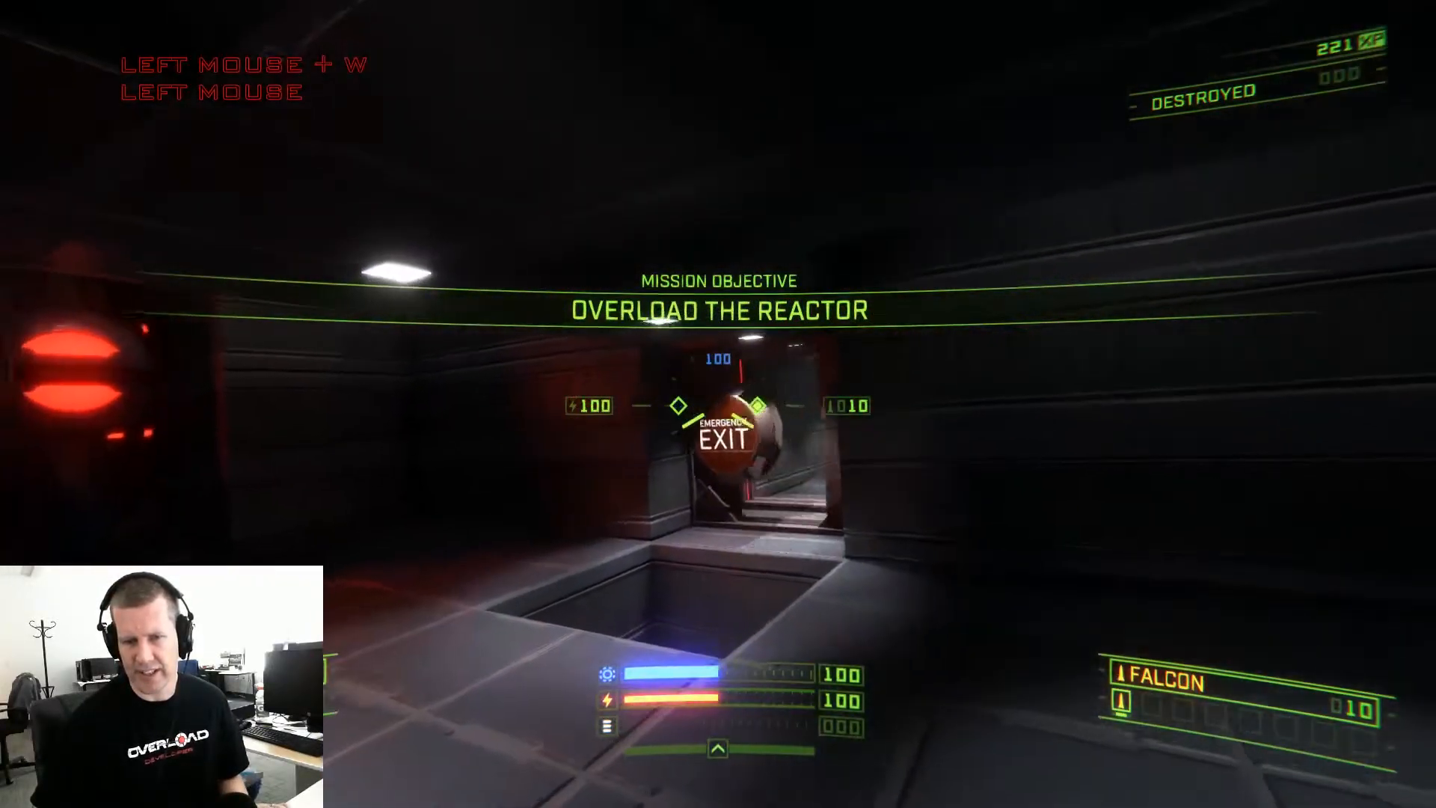
pyautogui.press('w')
pyautogui.press('d')
pyautogui.press('a')
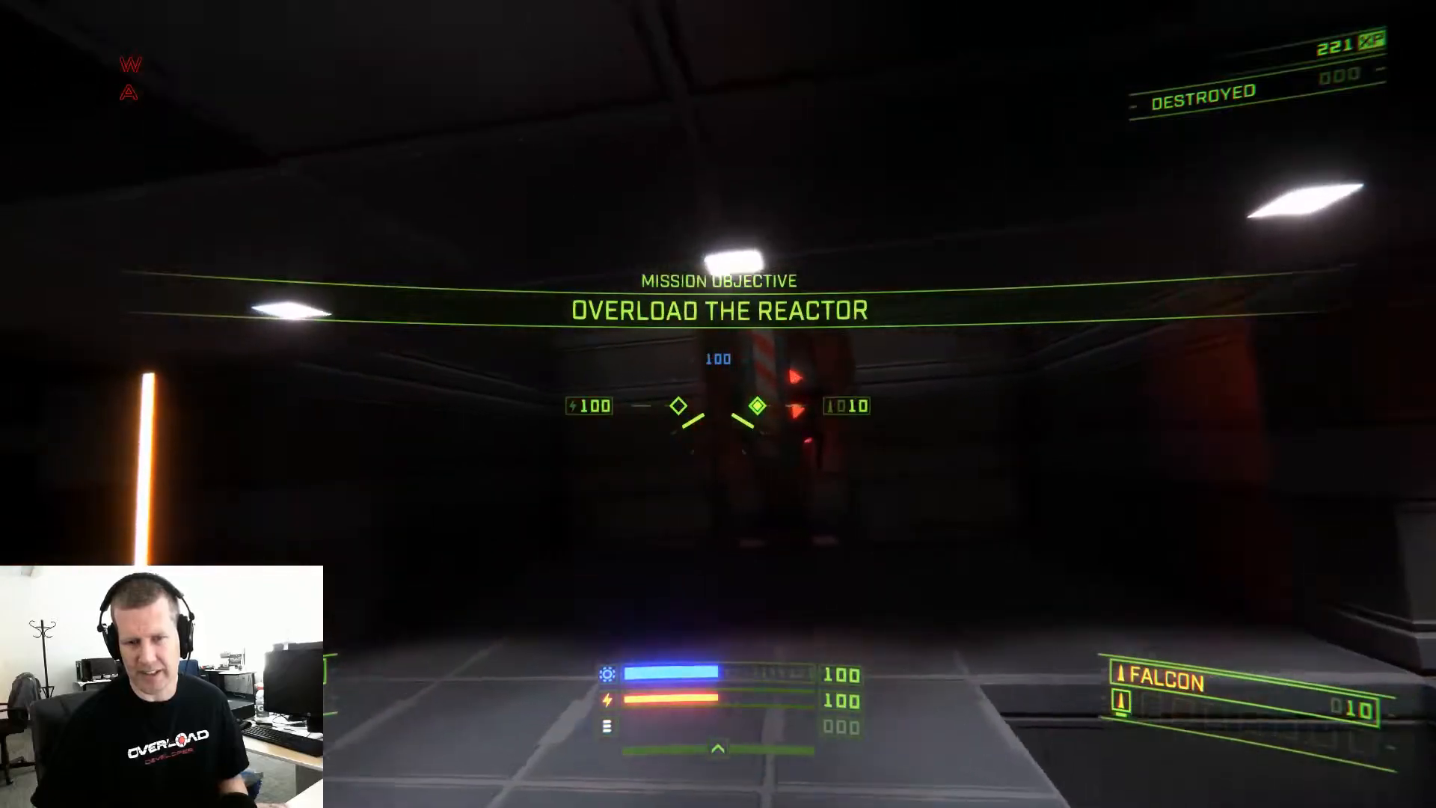
# Attack the reactor with primary weapon and missile fire until it is destroyed, and back away from it
pyautogui.press('w')
pyautogui.click(718, 404)
pyautogui.rightClick(718, 403)
pyautogui.press('s')
pyautogui.press('w')
pyautogui.press('d')
pyautogui.press('w')
pyautogui.press('a')
pyautogui.press('w')
pyautogui.press('s')
pyautogui.press('d')
pyautogui.click(717, 404)
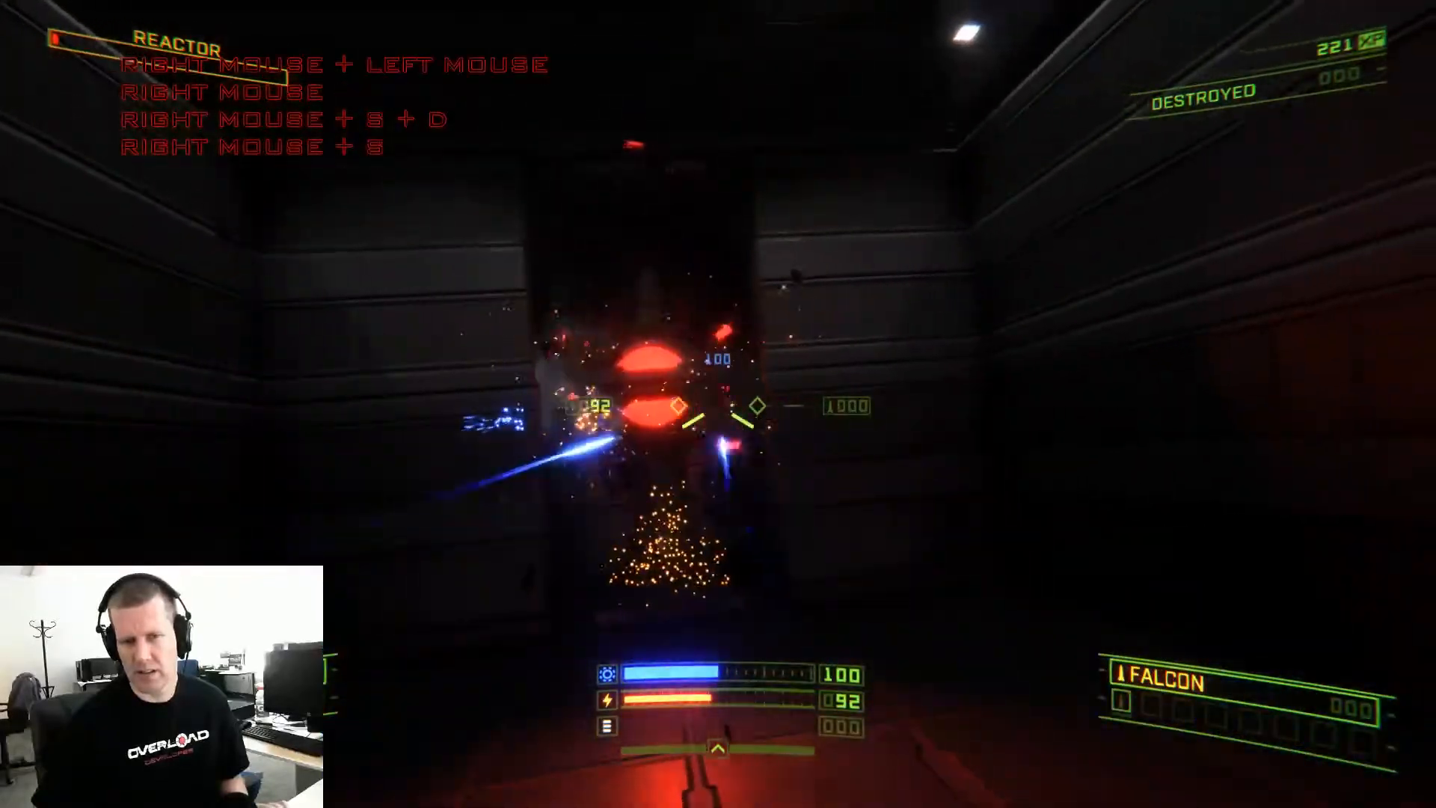
pyautogui.press('a')
pyautogui.press('s')
pyautogui.press('w')
pyautogui.press('d')
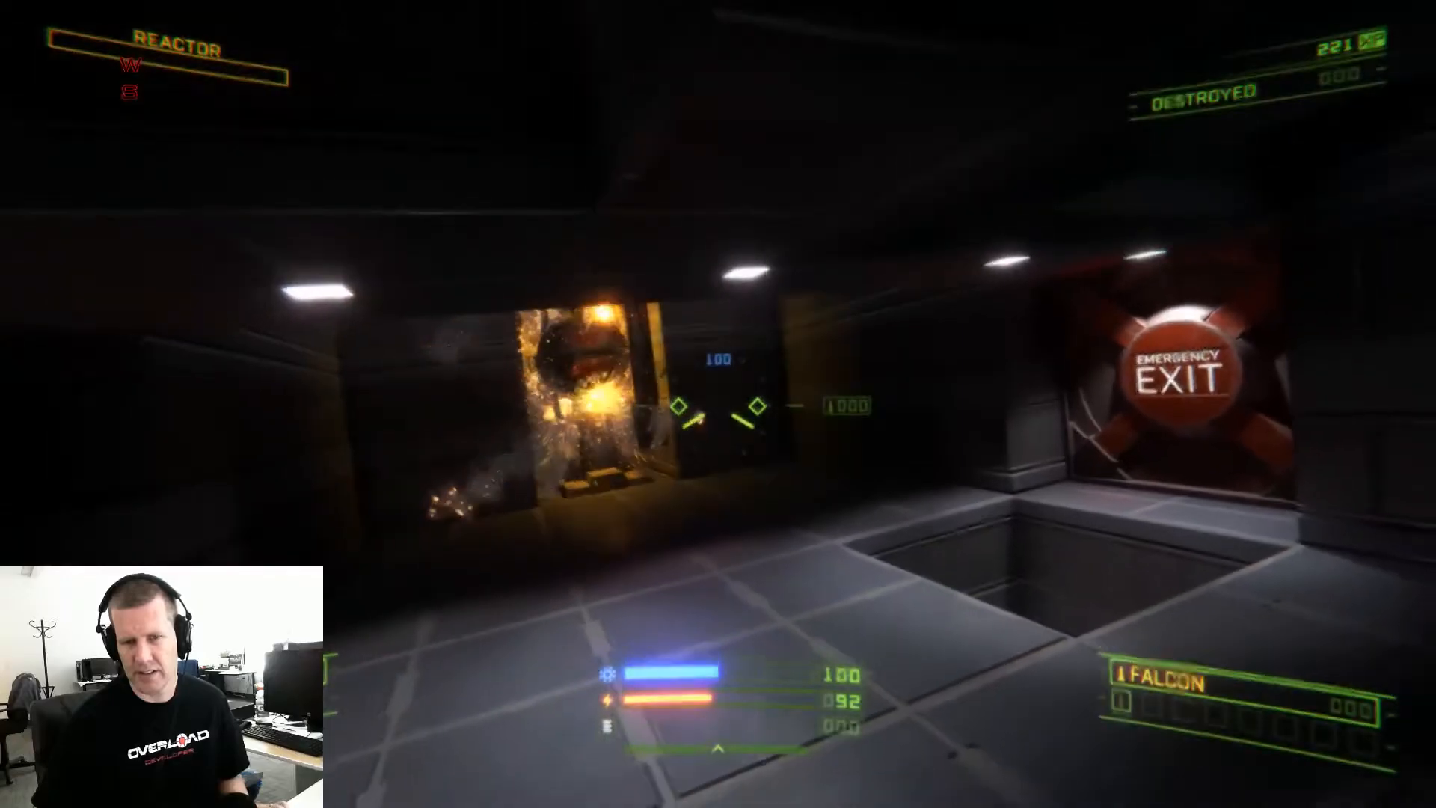
# Fly through the two exit doors into the escape tunnel to finish the level, and return to the main menu
pyautogui.press('w')
pyautogui.press('e')
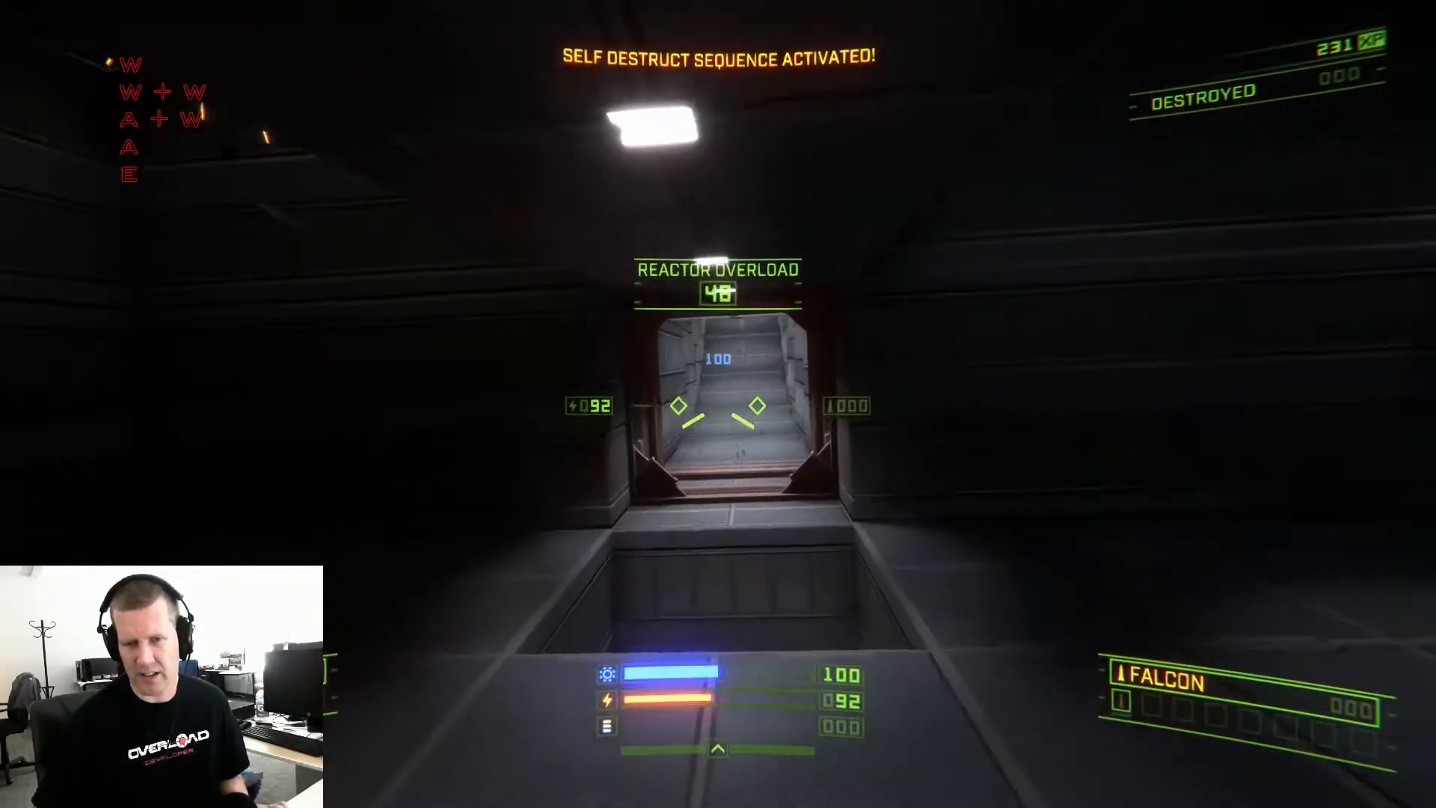
pyautogui.press('w')
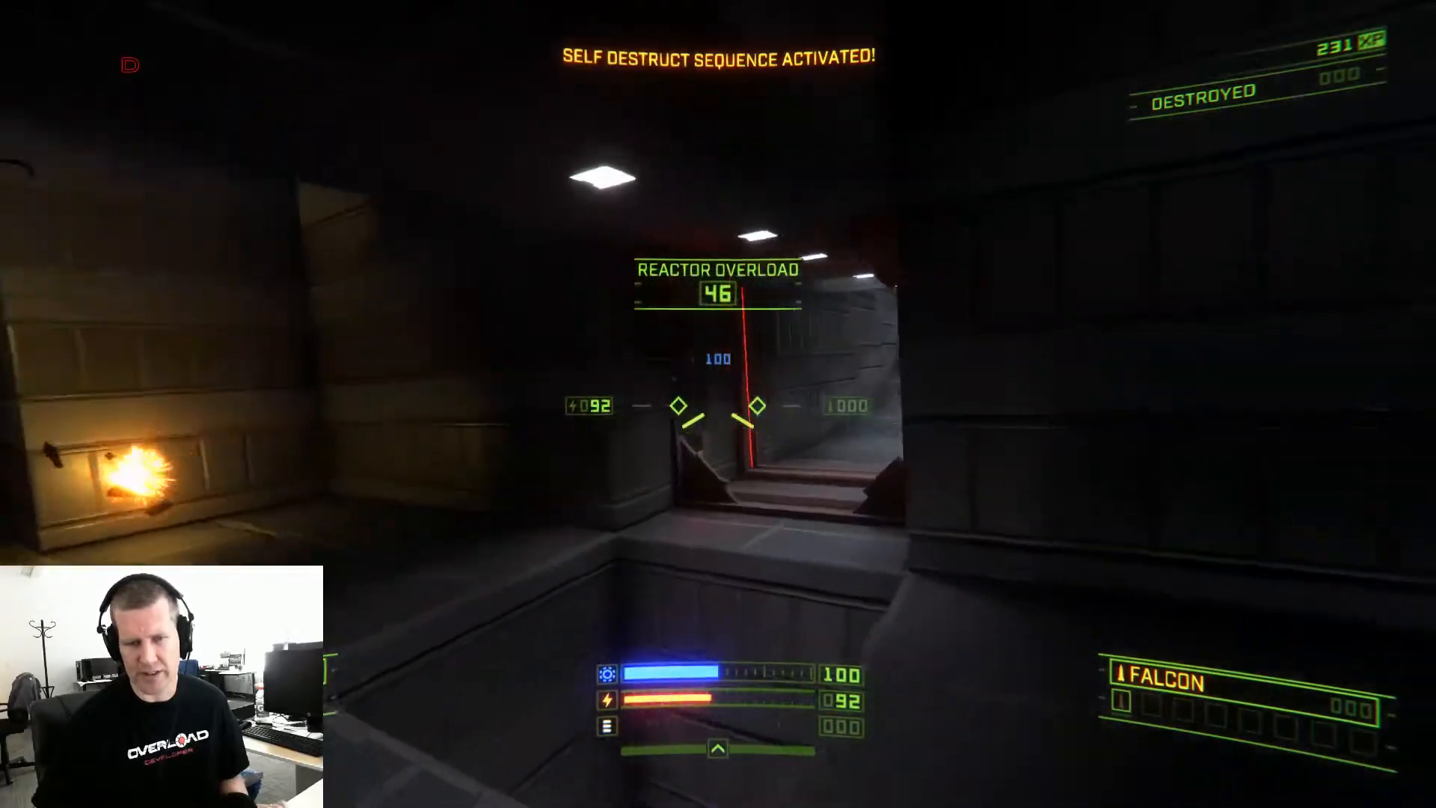
pyautogui.press('a')
pyautogui.press('d')
pyautogui.press('w')
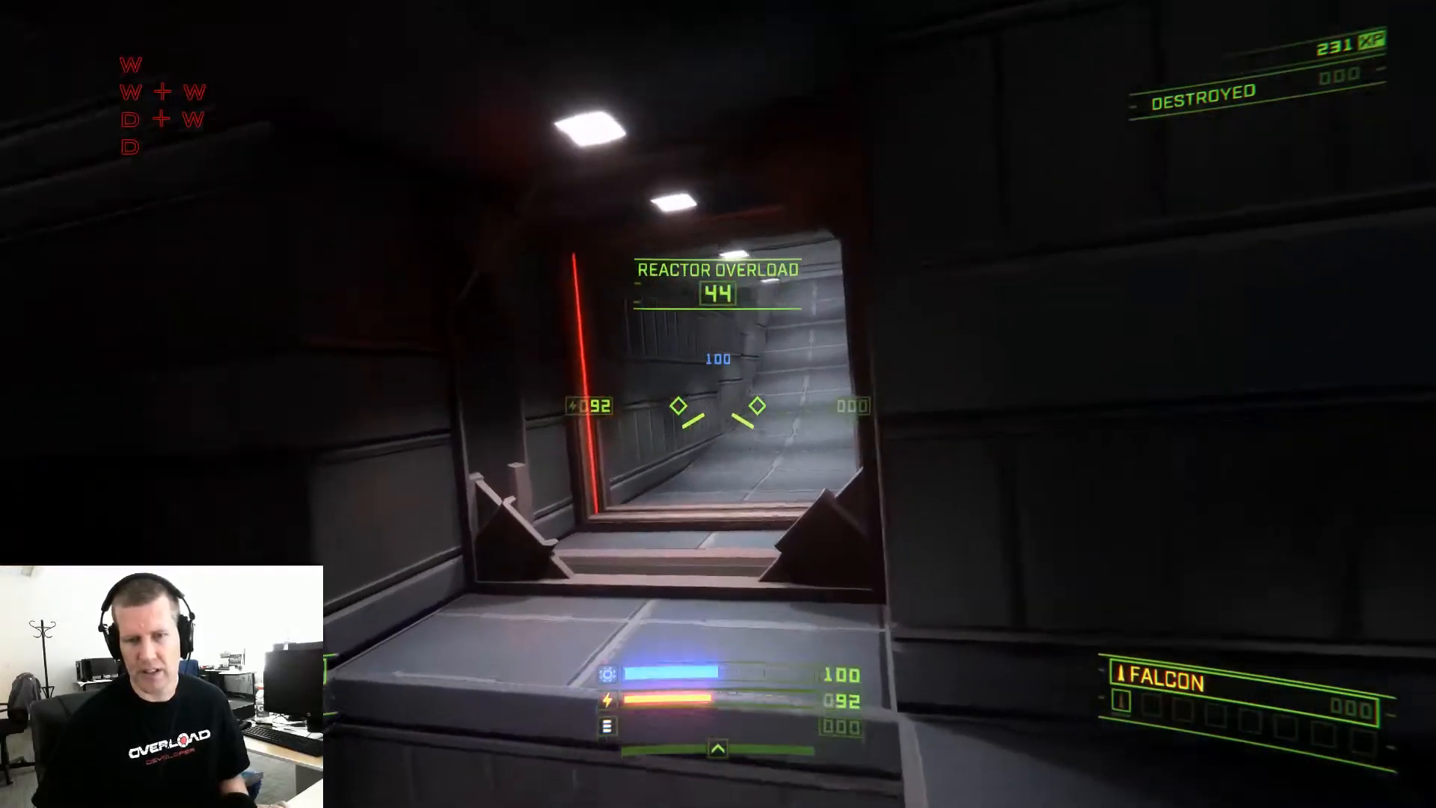
pyautogui.press('a')
pyautogui.press('w')
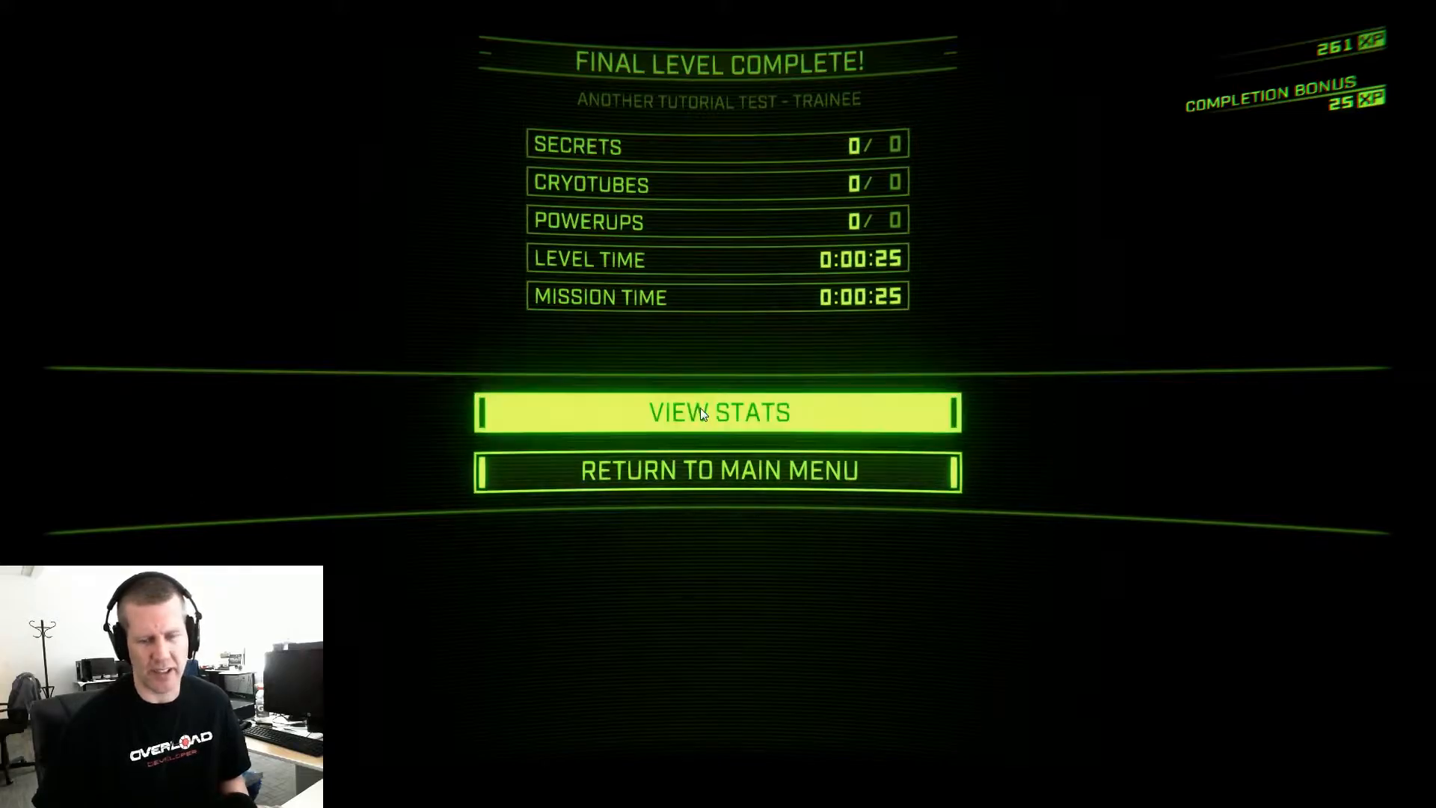
pyautogui.click(490, 471)
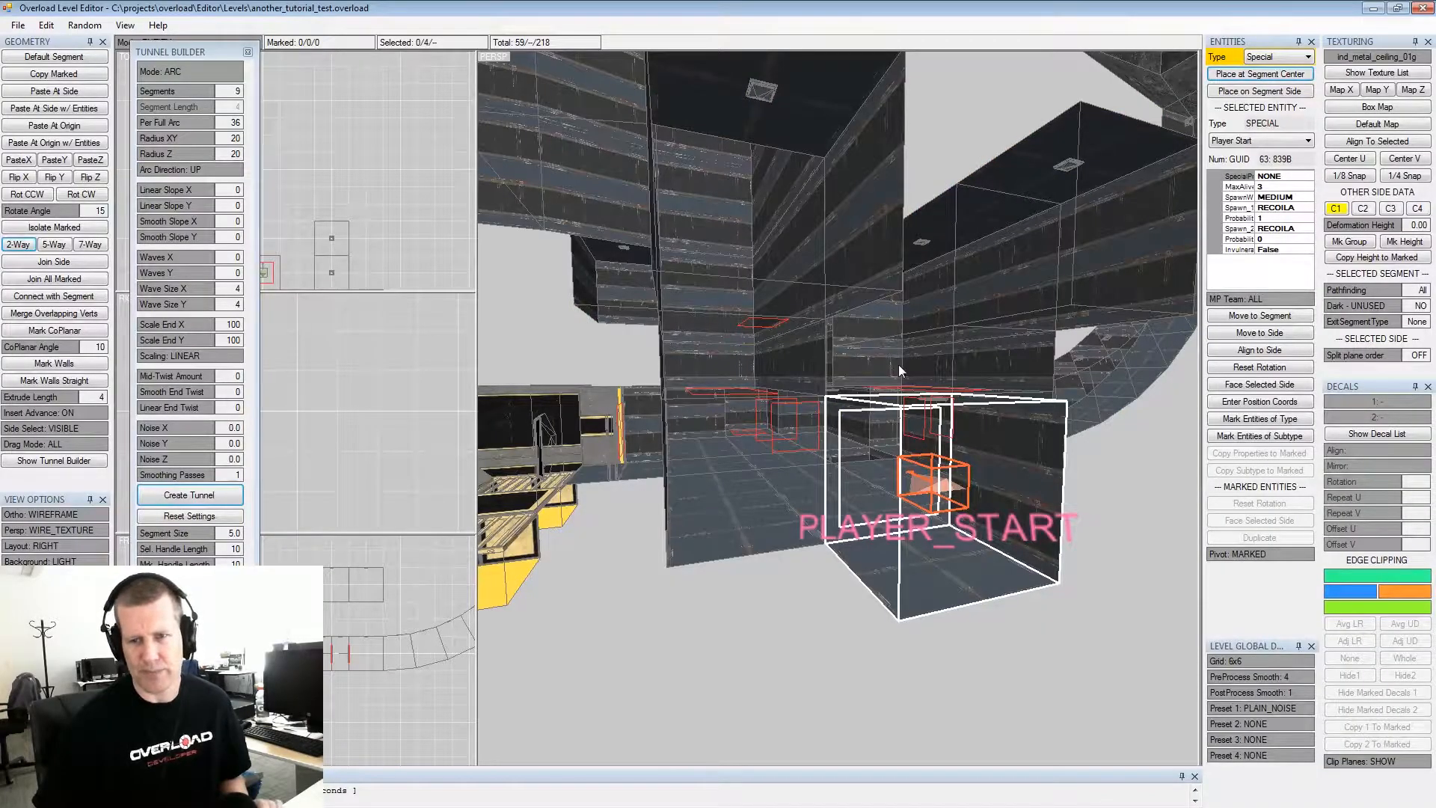
# Switch back to the level editor and select the flared end segment below the rock chamber
pyautogui.scroll(-5, 850, 404)
pyautogui.moveTo(899, 365); pyautogui.dragTo(837, 468, button='middle')
pyautogui.keyDown('alt'); pyautogui.moveTo(838, 469); pyautogui.dragTo(933, 359); pyautogui.keyUp('alt')
pyautogui.click(912, 384)
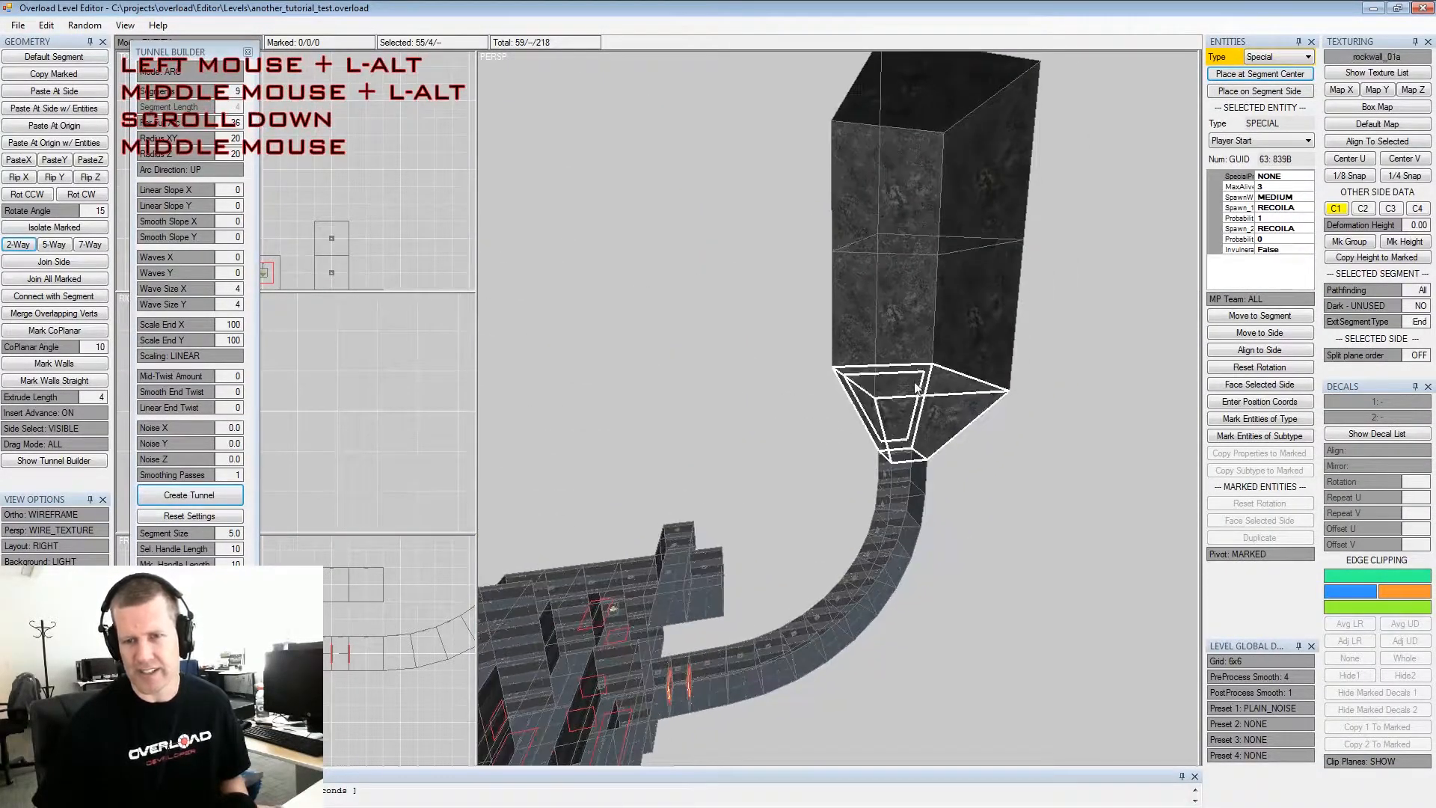
# Mark the rock wall sides of the end chamber, set the deformation height to 1.55, and copy that height to the marked sides
pyautogui.press('Tab')
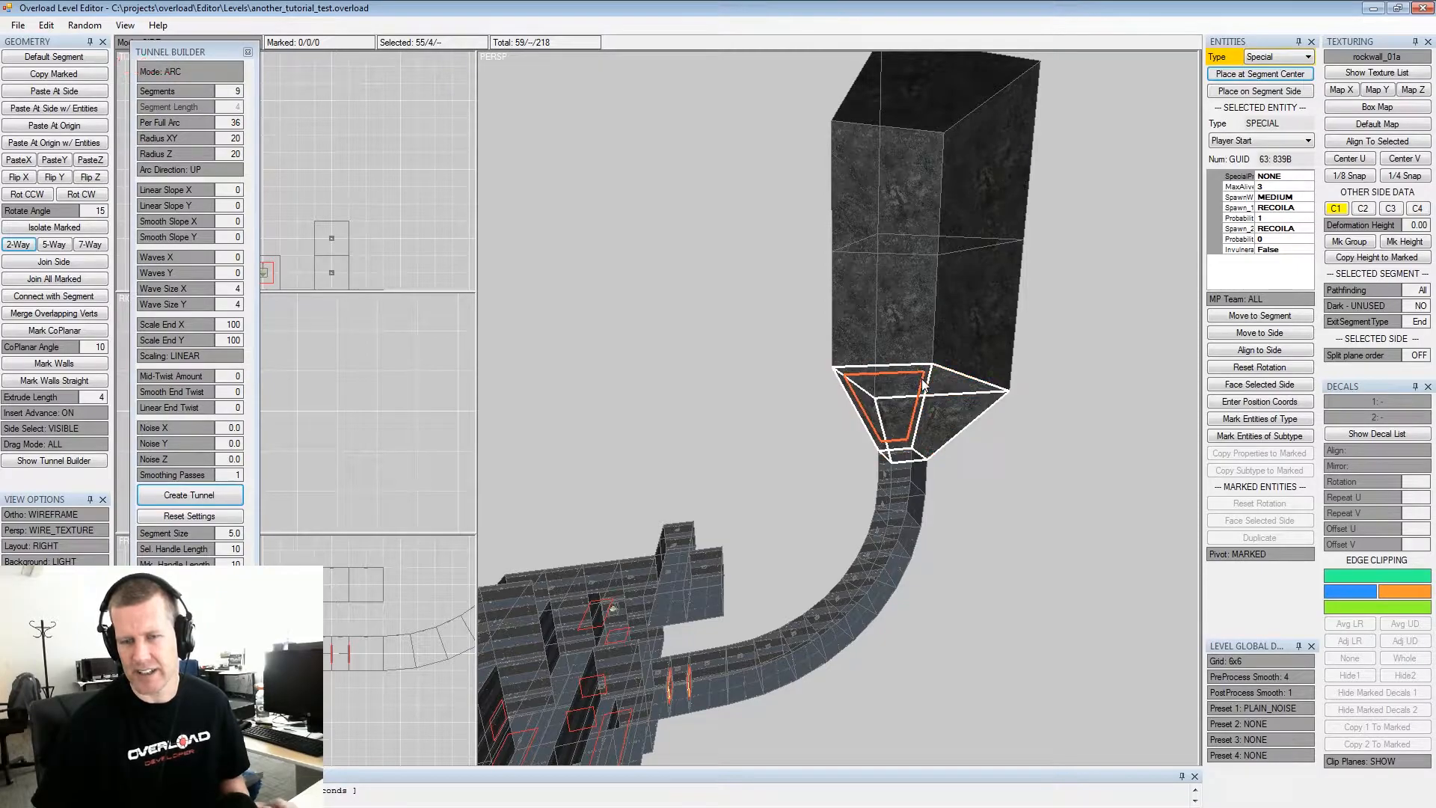
pyautogui.press('q')
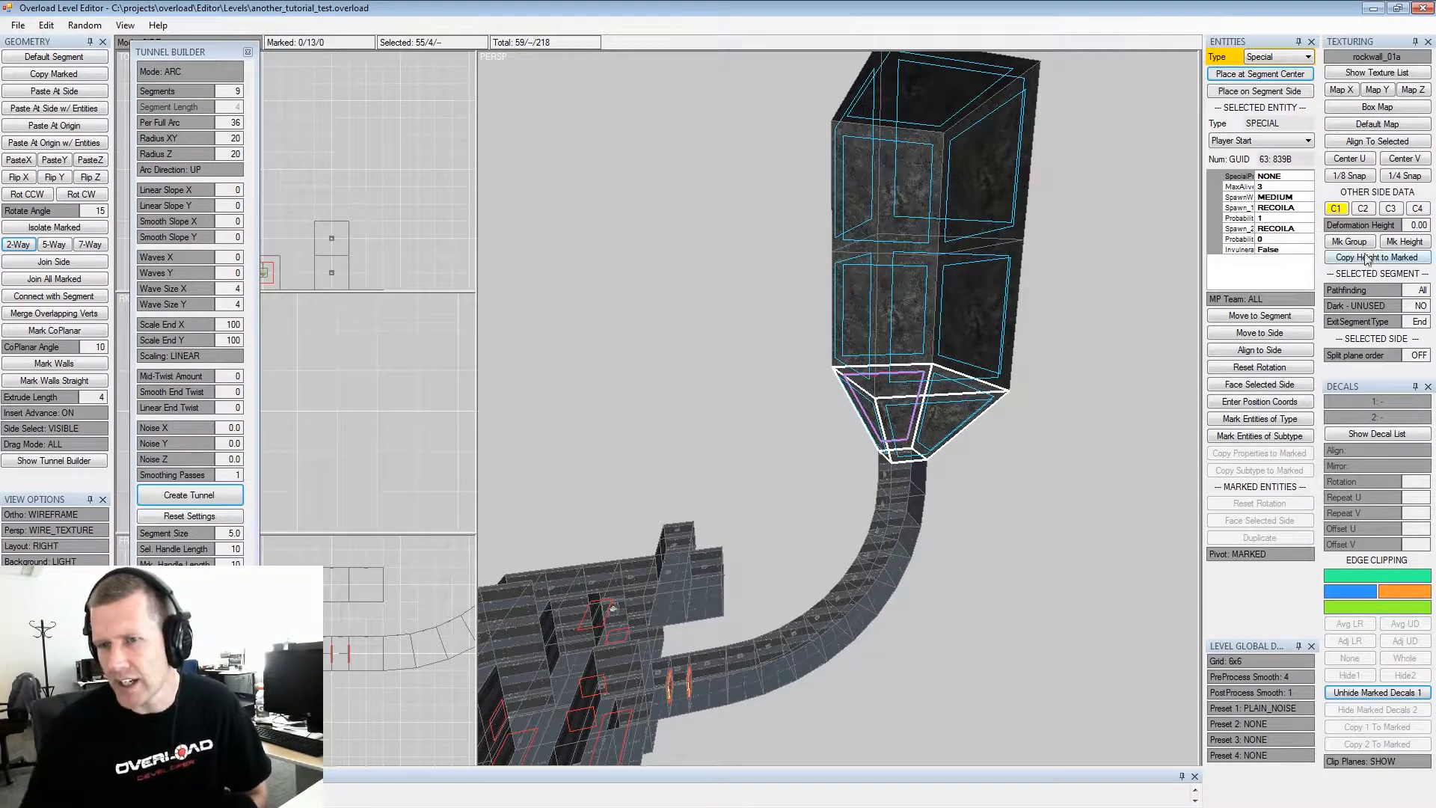
pyautogui.moveTo(1373, 229)
pyautogui.mouseDown()
pyautogui.moveTo(1421, 234)
pyautogui.moveTo(1343, 226)
pyautogui.moveTo(1371, 231)
pyautogui.mouseUp()
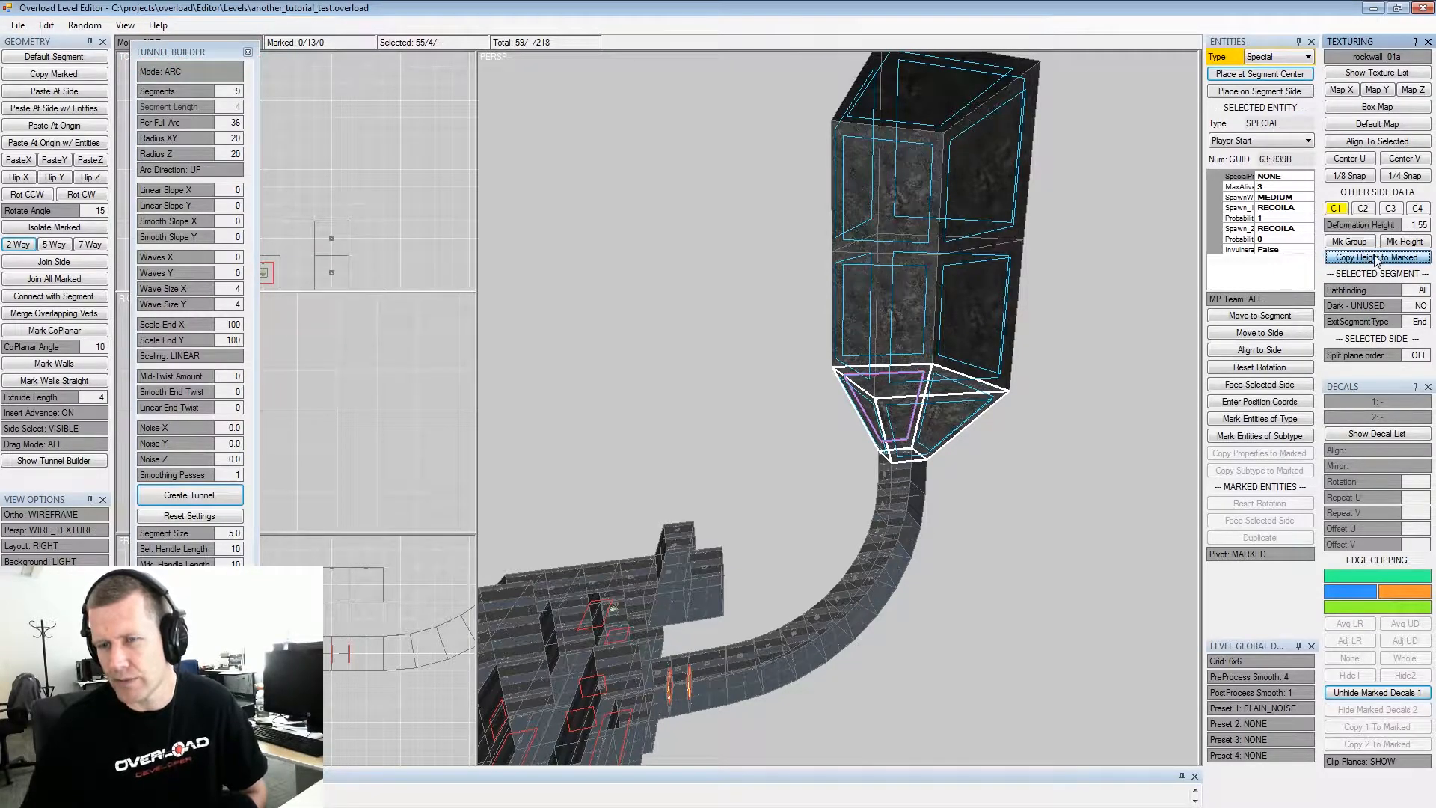
pyautogui.click(1376, 258)
# Select the exit door at the entrance to the escape tunnel and set its door lock to EXIT
pyautogui.keyDown('alt'); pyautogui.moveTo(971, 338); pyautogui.dragTo(921, 384); pyautogui.keyUp('alt')
pyautogui.keyDown('alt'); pyautogui.moveTo(921, 385); pyautogui.dragTo(922, 355, button='middle'); pyautogui.keyUp('alt')
pyautogui.keyDown('alt'); pyautogui.scroll(-2, 921, 350); pyautogui.keyUp('alt')
pyautogui.keyDown('alt'); pyautogui.moveTo(922, 349); pyautogui.dragTo(890, 303); pyautogui.keyUp('alt')
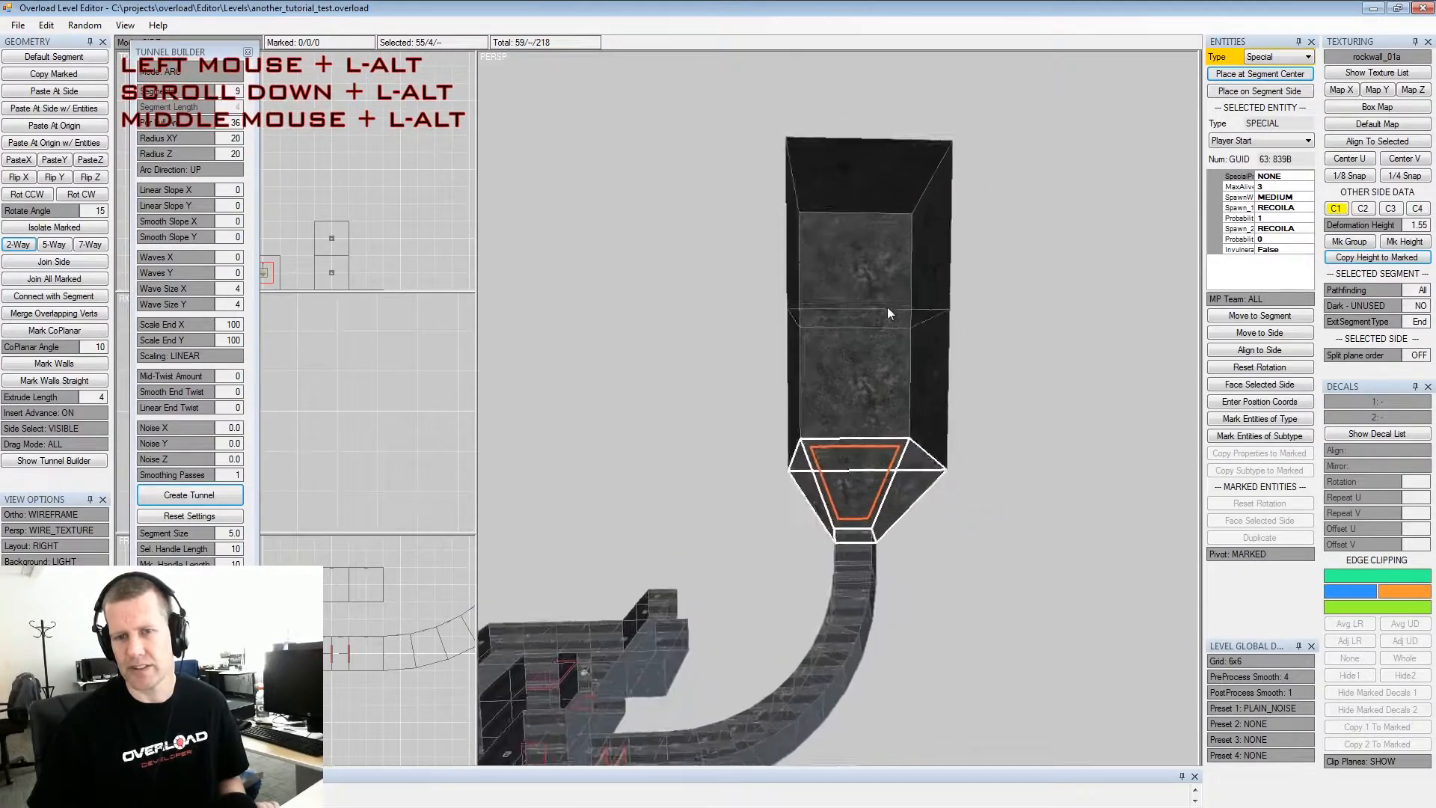
pyautogui.keyDown('alt'); pyautogui.moveTo(823, 419); pyautogui.dragTo(823, 384, button='middle'); pyautogui.keyUp('alt')
pyautogui.keyDown('alt'); pyautogui.moveTo(823, 384); pyautogui.dragTo(836, 388); pyautogui.keyUp('alt')
pyautogui.keyDown('alt'); pyautogui.moveTo(836, 387); pyautogui.dragTo(847, 389, button='middle'); pyautogui.keyUp('alt')
pyautogui.keyDown('alt'); pyautogui.scroll(2, 860, 380); pyautogui.keyUp('alt')
pyautogui.keyDown('alt'); pyautogui.moveTo(872, 371); pyautogui.dragTo(849, 383); pyautogui.keyUp('alt')
pyautogui.keyDown('alt'); pyautogui.scroll(2, 849, 383); pyautogui.keyUp('alt')
pyautogui.keyDown('alt'); pyautogui.moveTo(849, 383); pyautogui.dragTo(912, 362, button='middle'); pyautogui.keyUp('alt')
pyautogui.keyDown('alt'); pyautogui.moveTo(912, 362); pyautogui.dragTo(888, 375); pyautogui.keyUp('alt')
pyautogui.click(951, 376)
pyautogui.press('Tab')
pyautogui.click(954, 377)
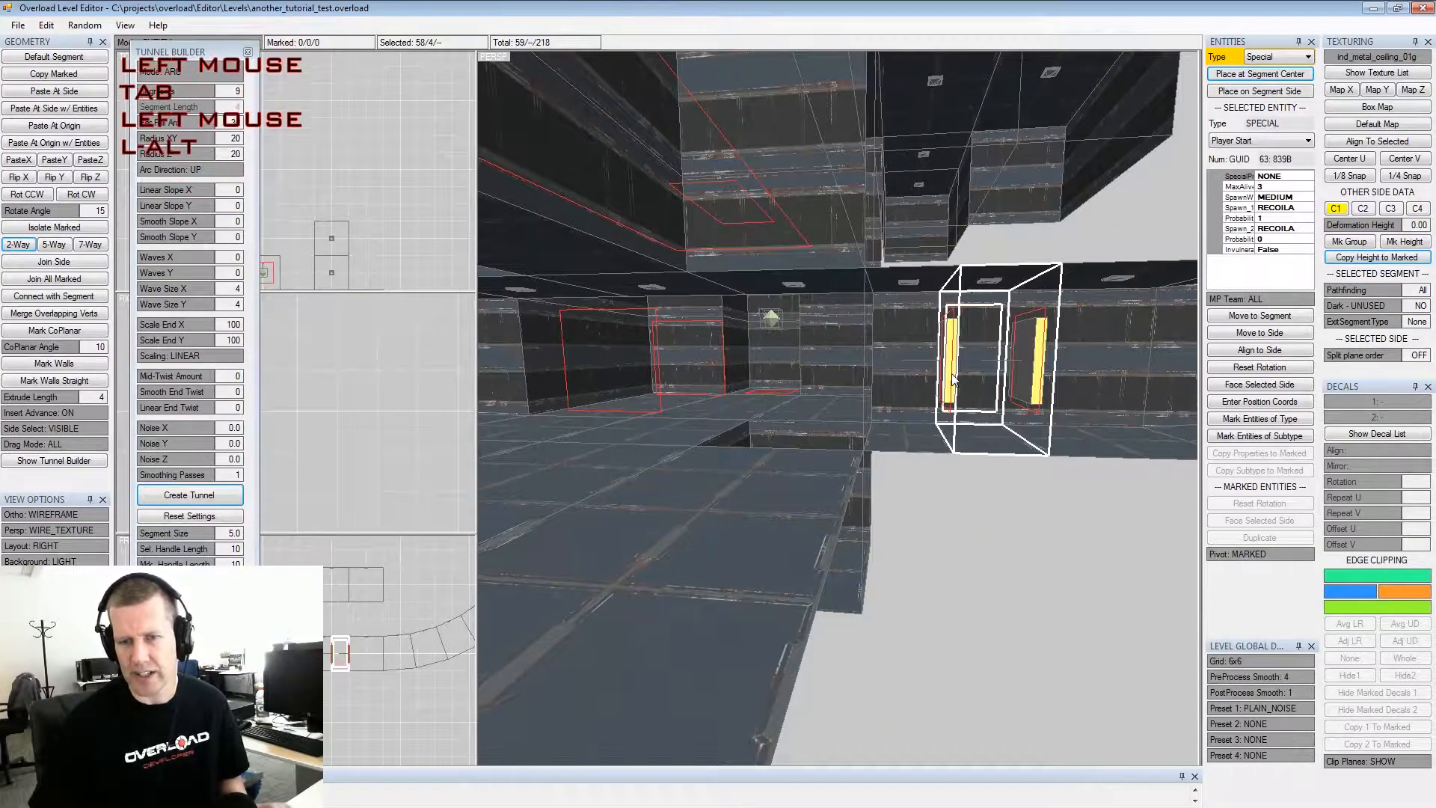
pyautogui.click(1267, 178)
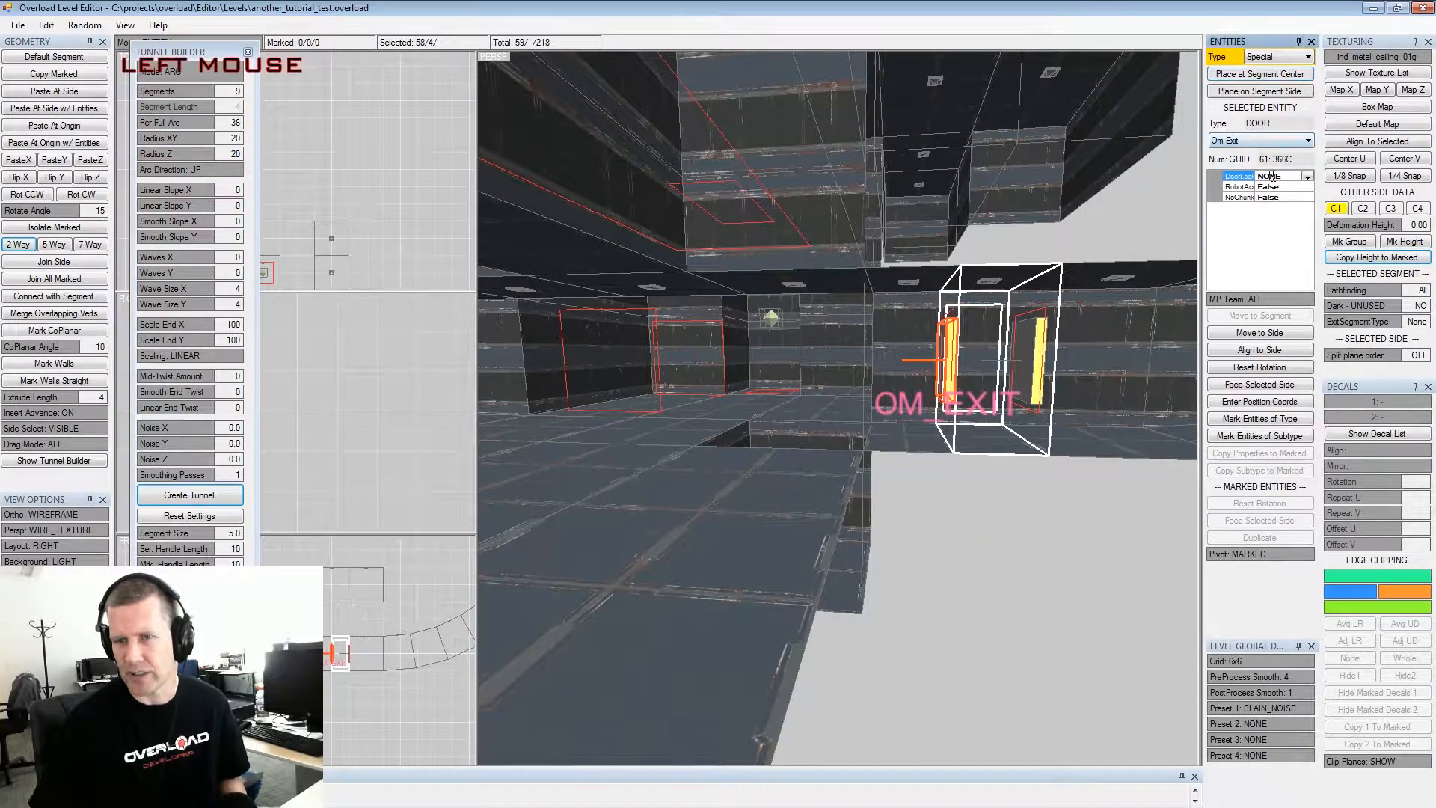
pyautogui.click(1307, 177)
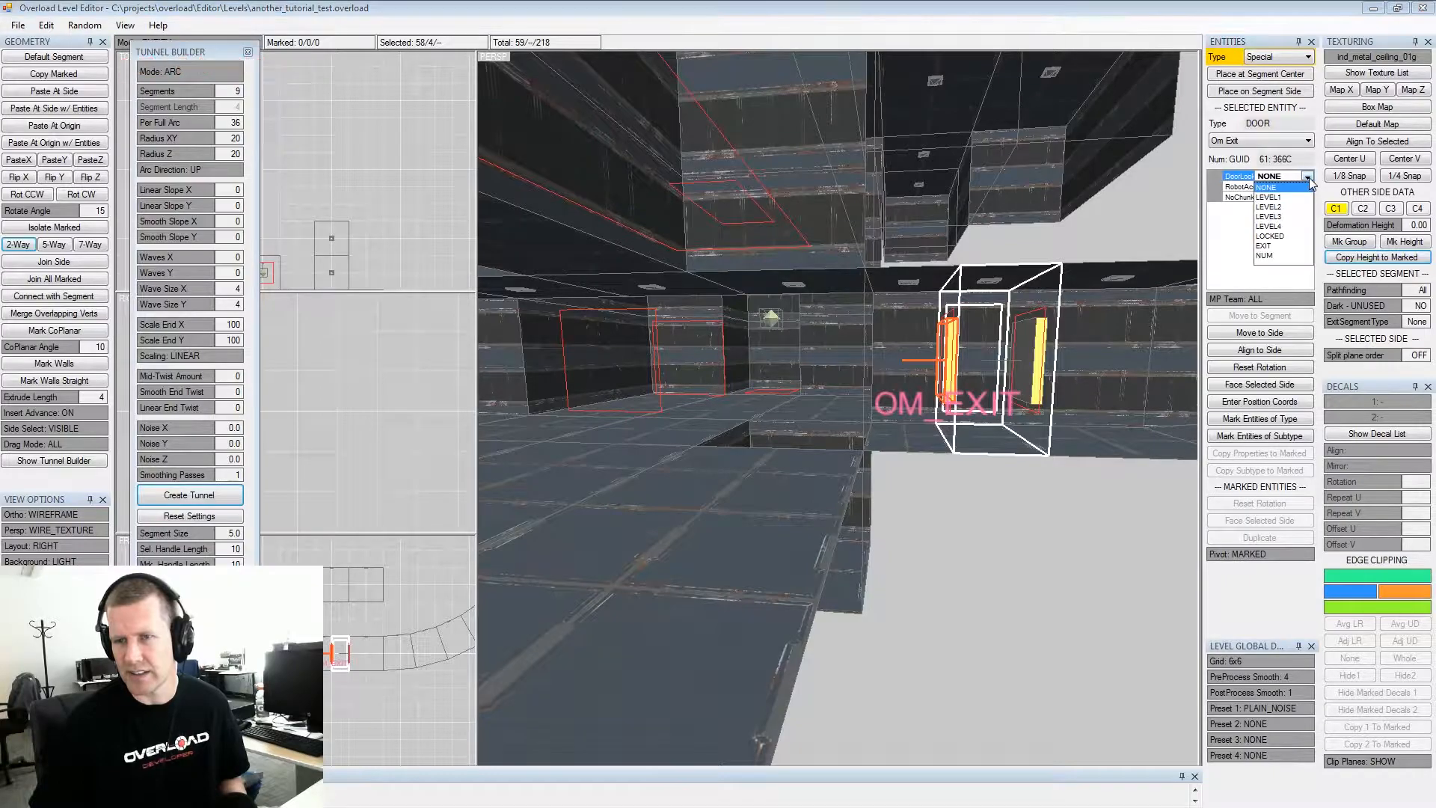
pyautogui.click(1273, 246)
# Place a prop at the center of the energy center's doorway segment and change its subtype to Ec Entrance
pyautogui.keyDown('alt'); pyautogui.moveTo(994, 299); pyautogui.dragTo(1012, 308); pyautogui.keyUp('alt')
pyautogui.keyDown('alt'); pyautogui.moveTo(1012, 307); pyautogui.dragTo(980, 257, button='middle'); pyautogui.keyUp('alt')
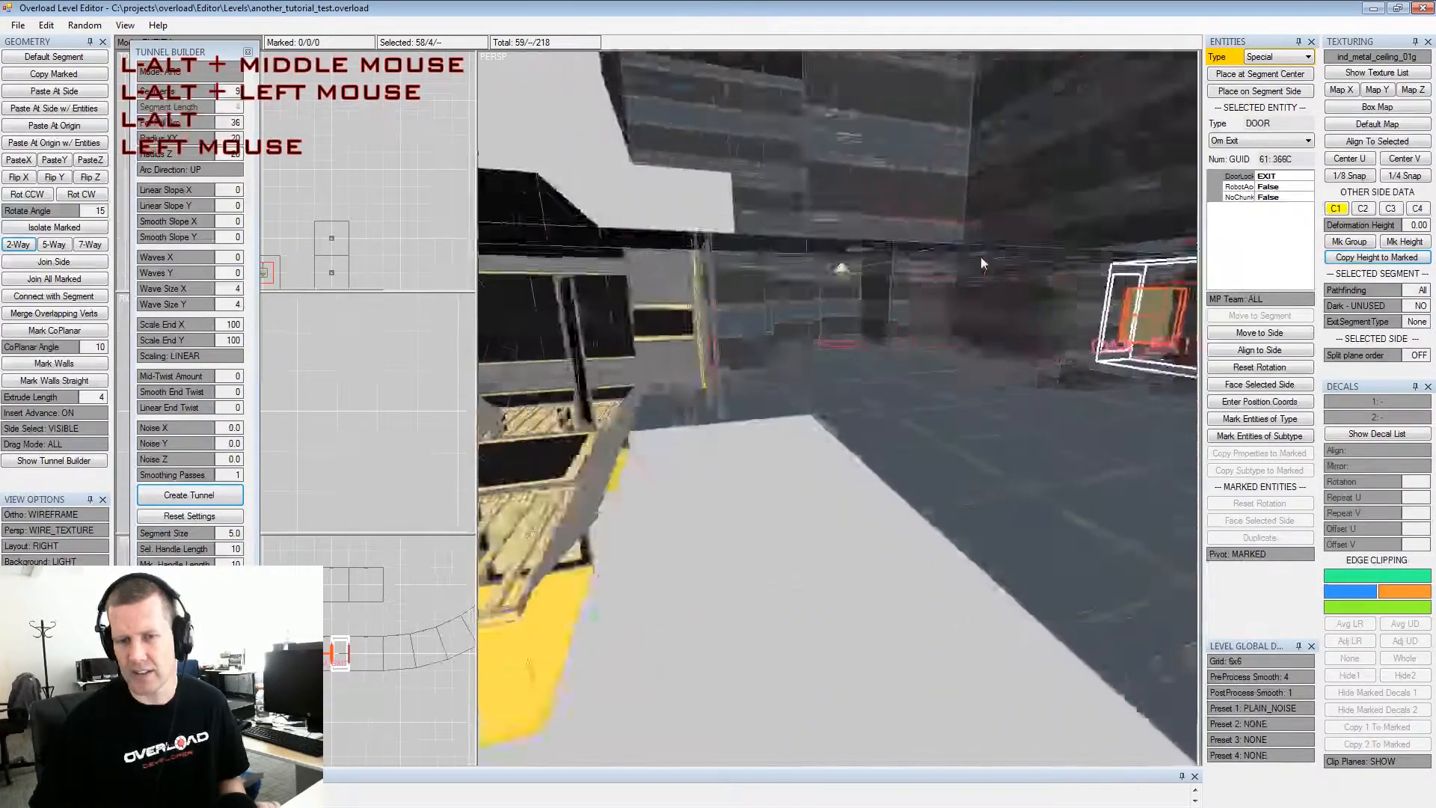
pyautogui.keyDown('alt'); pyautogui.moveTo(980, 257); pyautogui.dragTo(937, 311); pyautogui.keyUp('alt')
pyautogui.keyDown('alt'); pyautogui.moveTo(938, 312); pyautogui.dragTo(927, 299, button='middle'); pyautogui.keyUp('alt')
pyautogui.keyDown('alt'); pyautogui.moveTo(927, 299); pyautogui.dragTo(809, 332); pyautogui.keyUp('alt')
pyautogui.keyDown('alt'); pyautogui.moveTo(809, 332); pyautogui.dragTo(869, 307, button='middle'); pyautogui.keyUp('alt')
pyautogui.keyDown('alt'); pyautogui.scroll(2, 869, 307); pyautogui.keyUp('alt')
pyautogui.keyDown('alt'); pyautogui.moveTo(869, 308); pyautogui.dragTo(851, 309); pyautogui.keyUp('alt')
pyautogui.keyDown('alt'); pyautogui.moveTo(851, 309); pyautogui.dragTo(886, 312, button='middle'); pyautogui.keyUp('alt')
pyautogui.keyDown('alt'); pyautogui.moveTo(885, 311); pyautogui.dragTo(850, 370); pyautogui.keyUp('alt')
pyautogui.doubleClick(850, 394)
pyautogui.click(849, 393)
pyautogui.press('x')
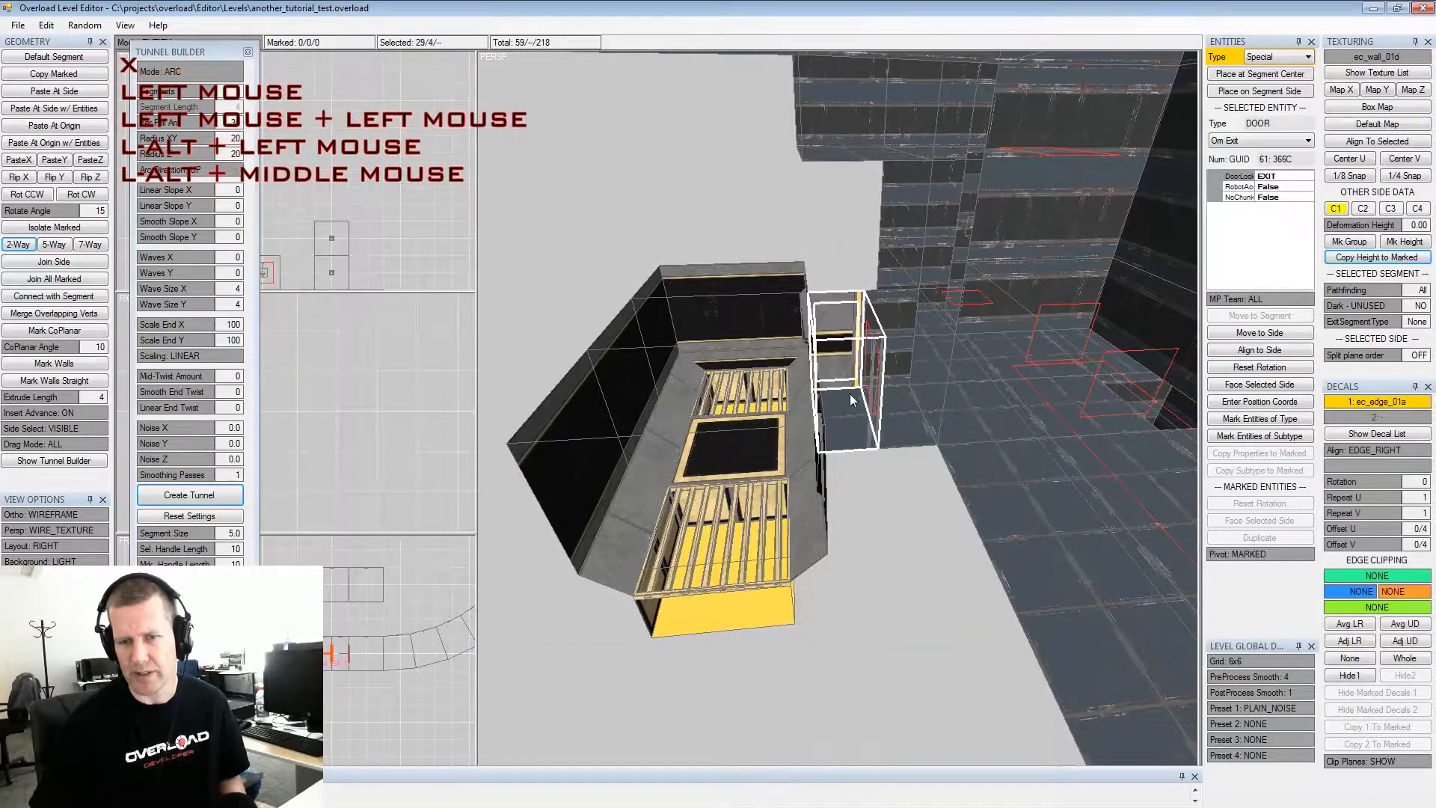
pyautogui.click(850, 393)
pyautogui.click(849, 393)
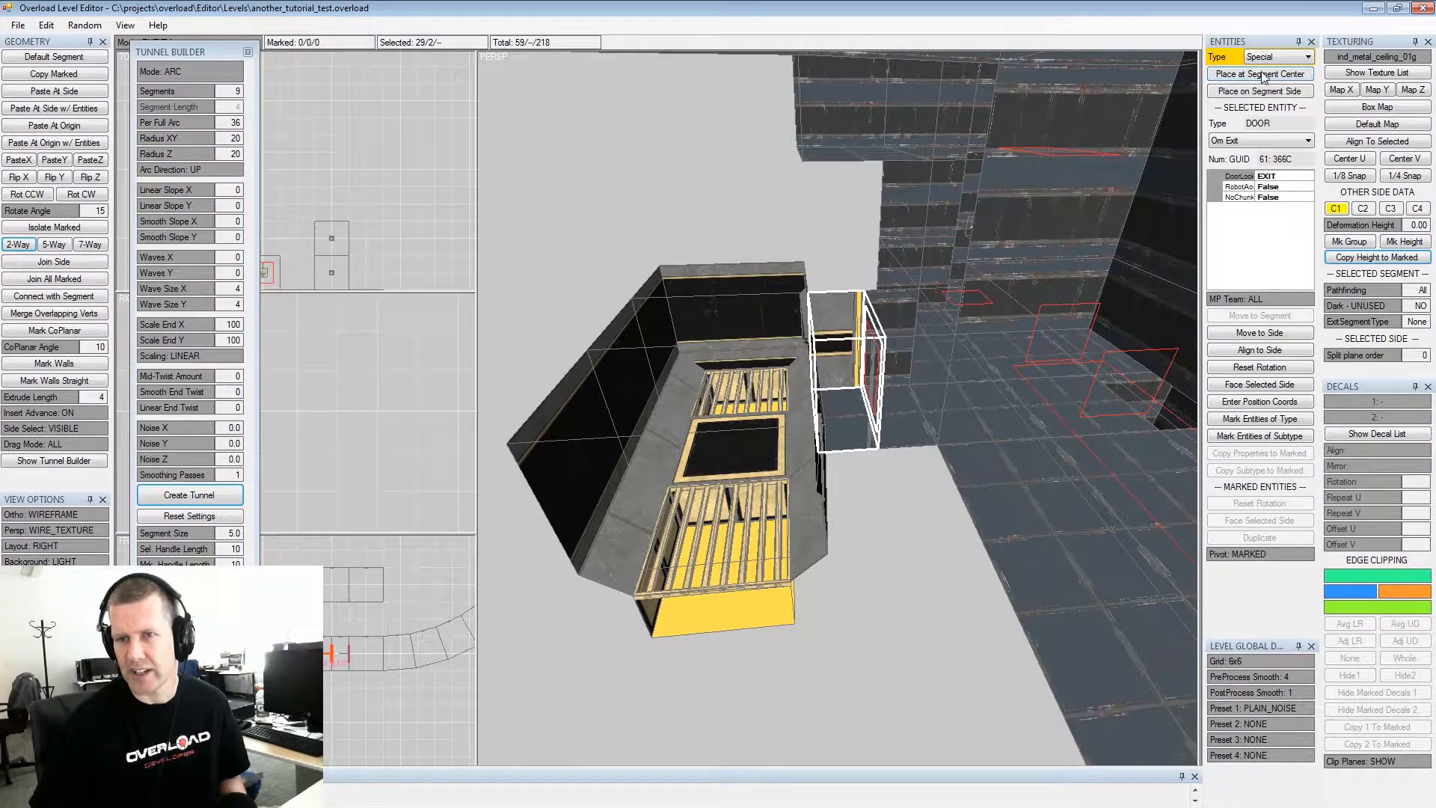
pyautogui.click(1269, 58)
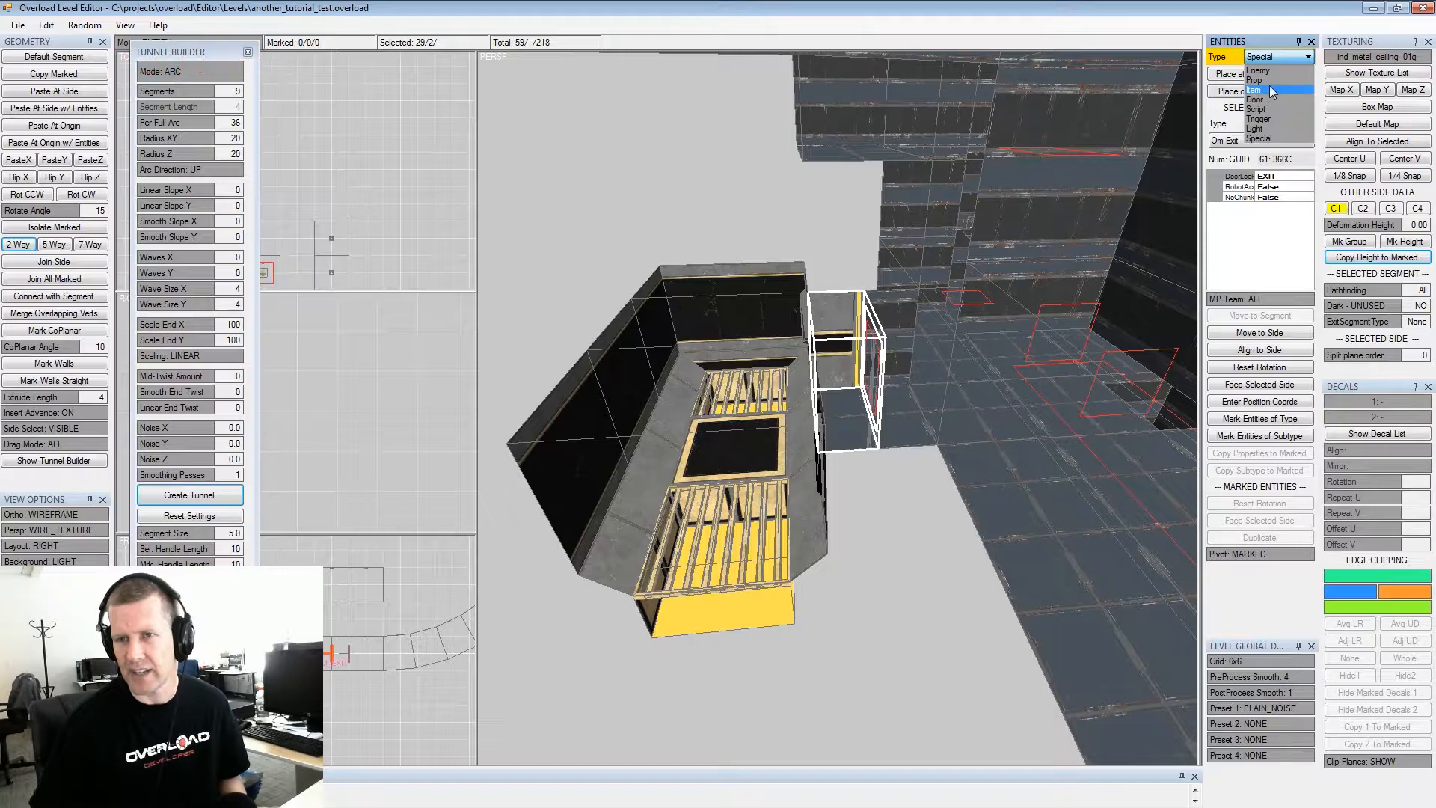
pyautogui.click(1264, 80)
pyautogui.click(1262, 140)
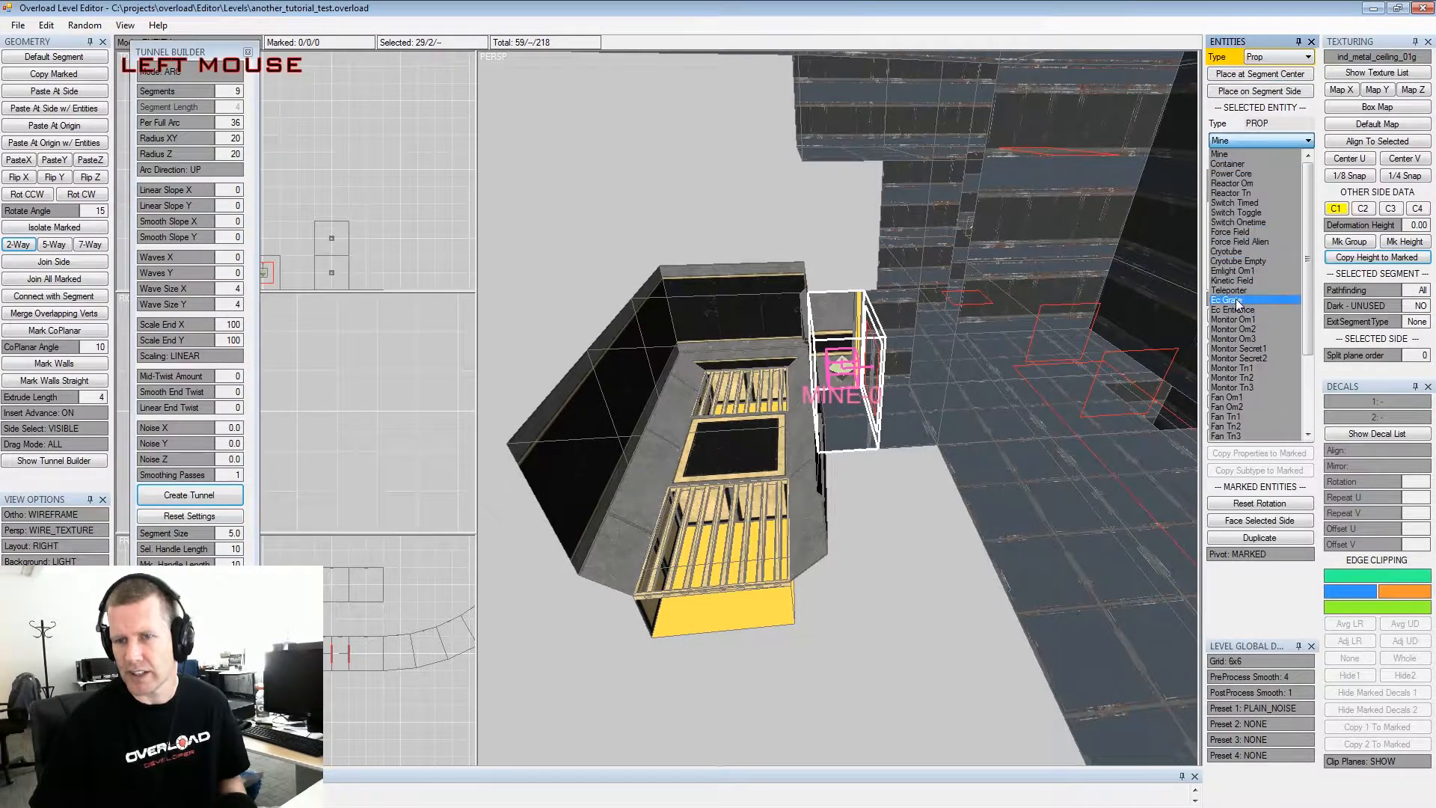
pyautogui.click(1290, 309)
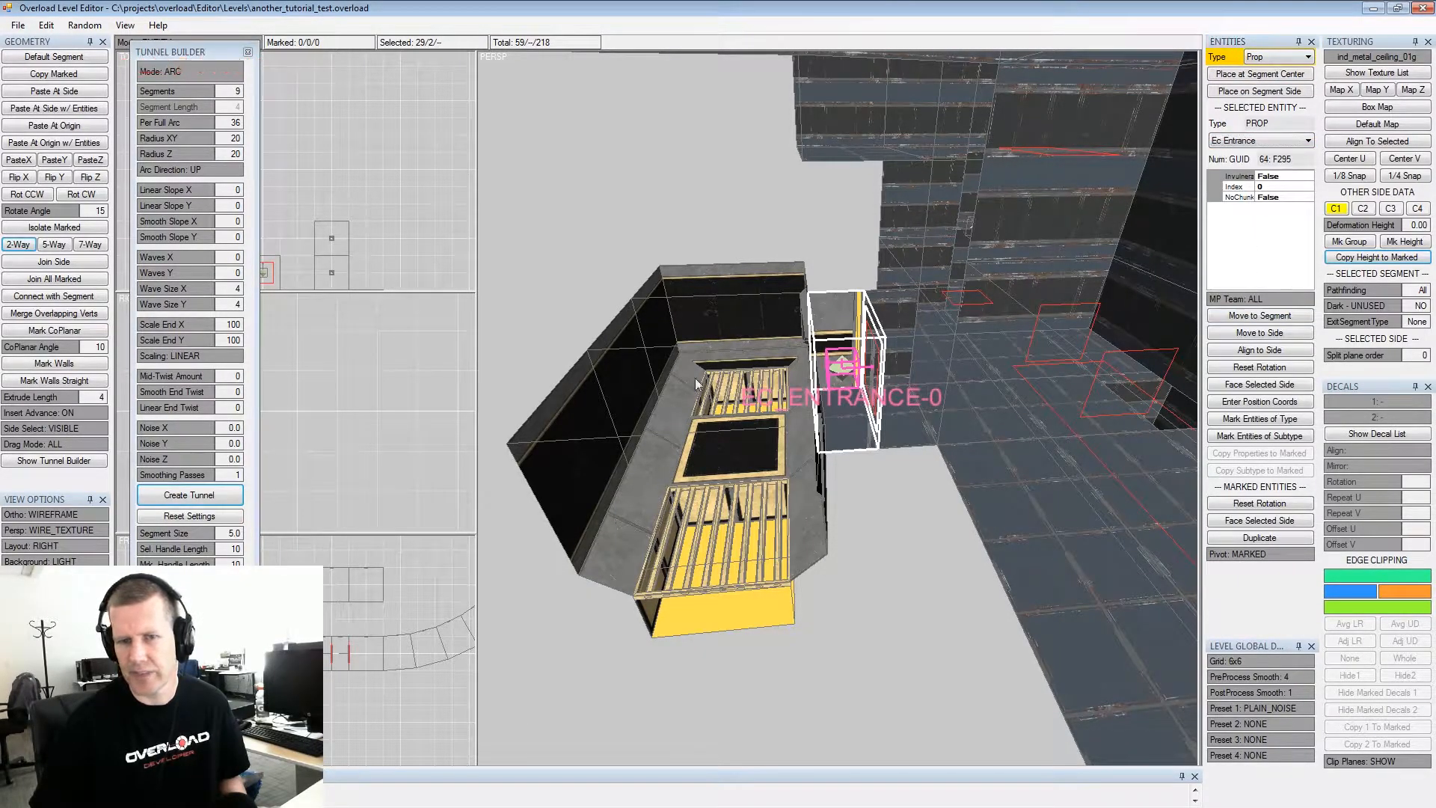
# Place a prop in one grated segment of the energy center, change it to Ec Grate, and move it to the grated side
pyautogui.click(759, 363)
pyautogui.press('x')
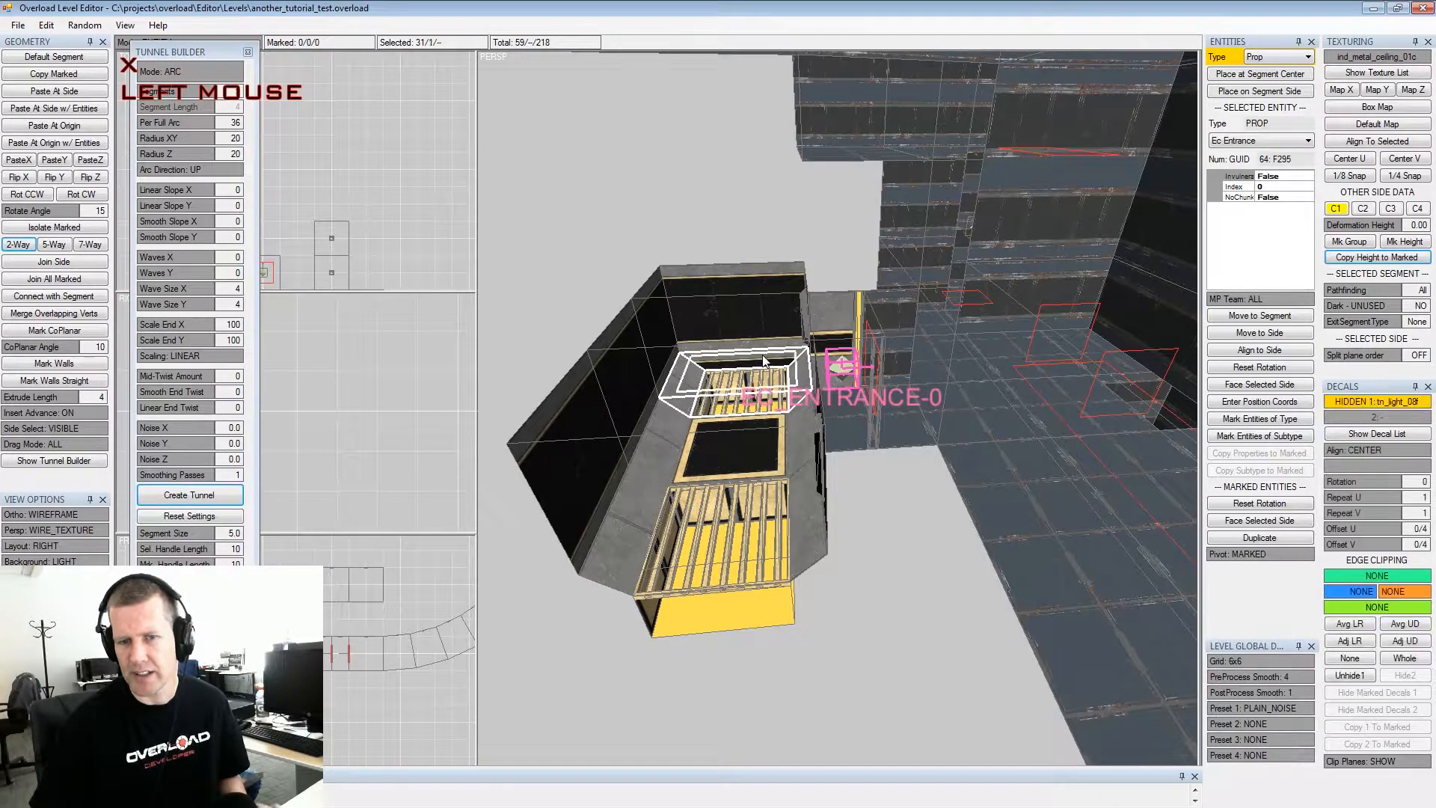
pyautogui.click(764, 362)
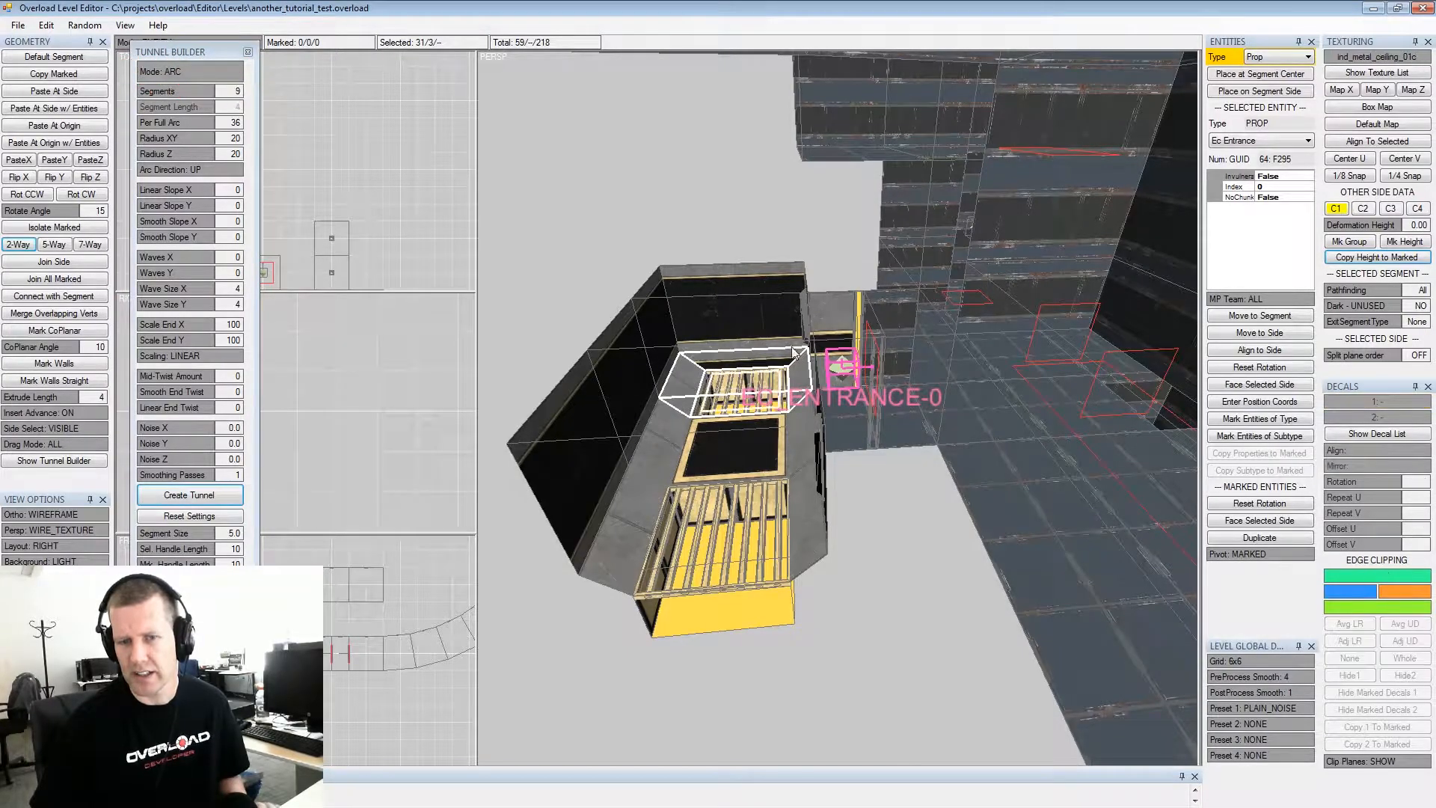
pyautogui.click(1270, 75)
pyautogui.click(1255, 142)
pyautogui.click(1255, 144)
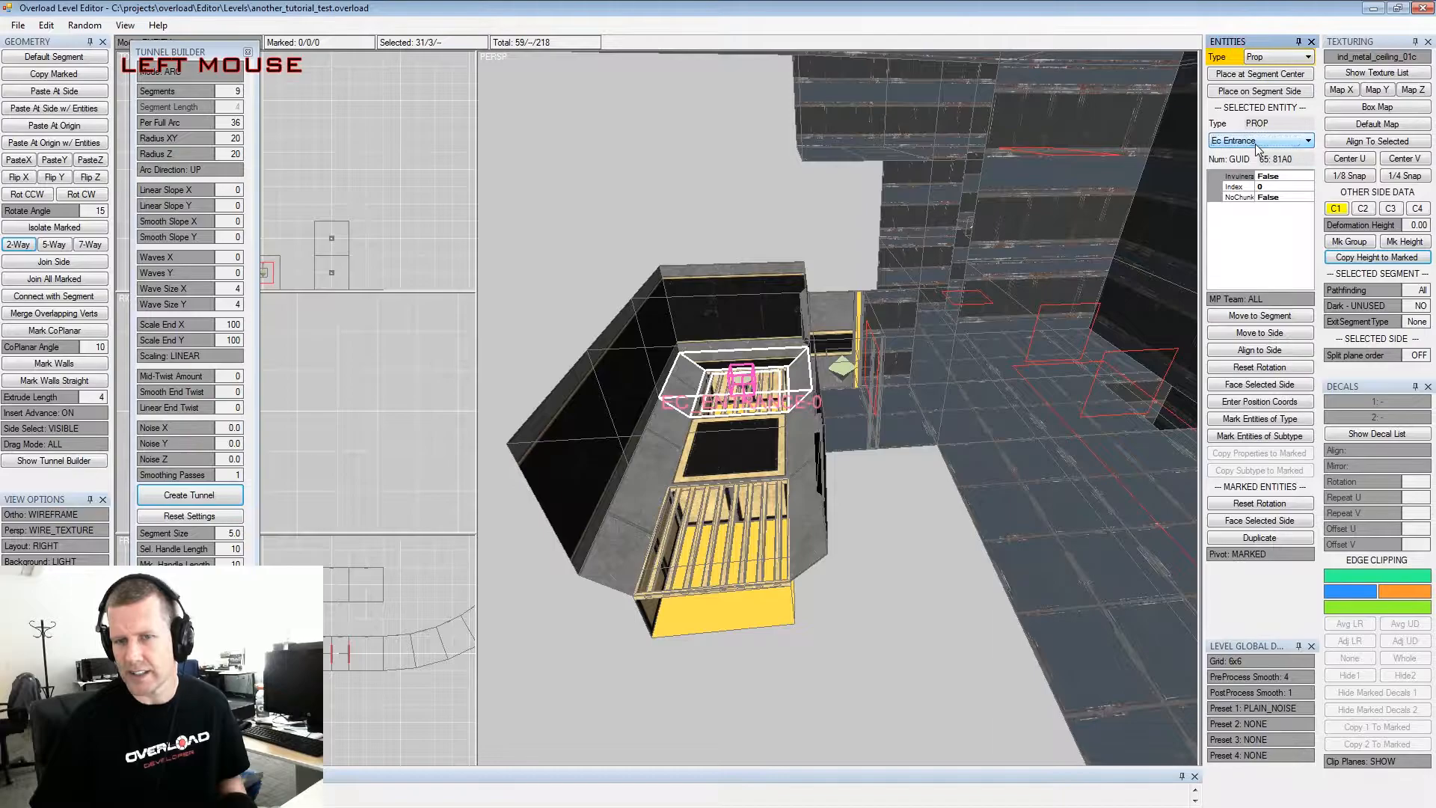
pyautogui.click(1255, 145)
pyautogui.click(1248, 190)
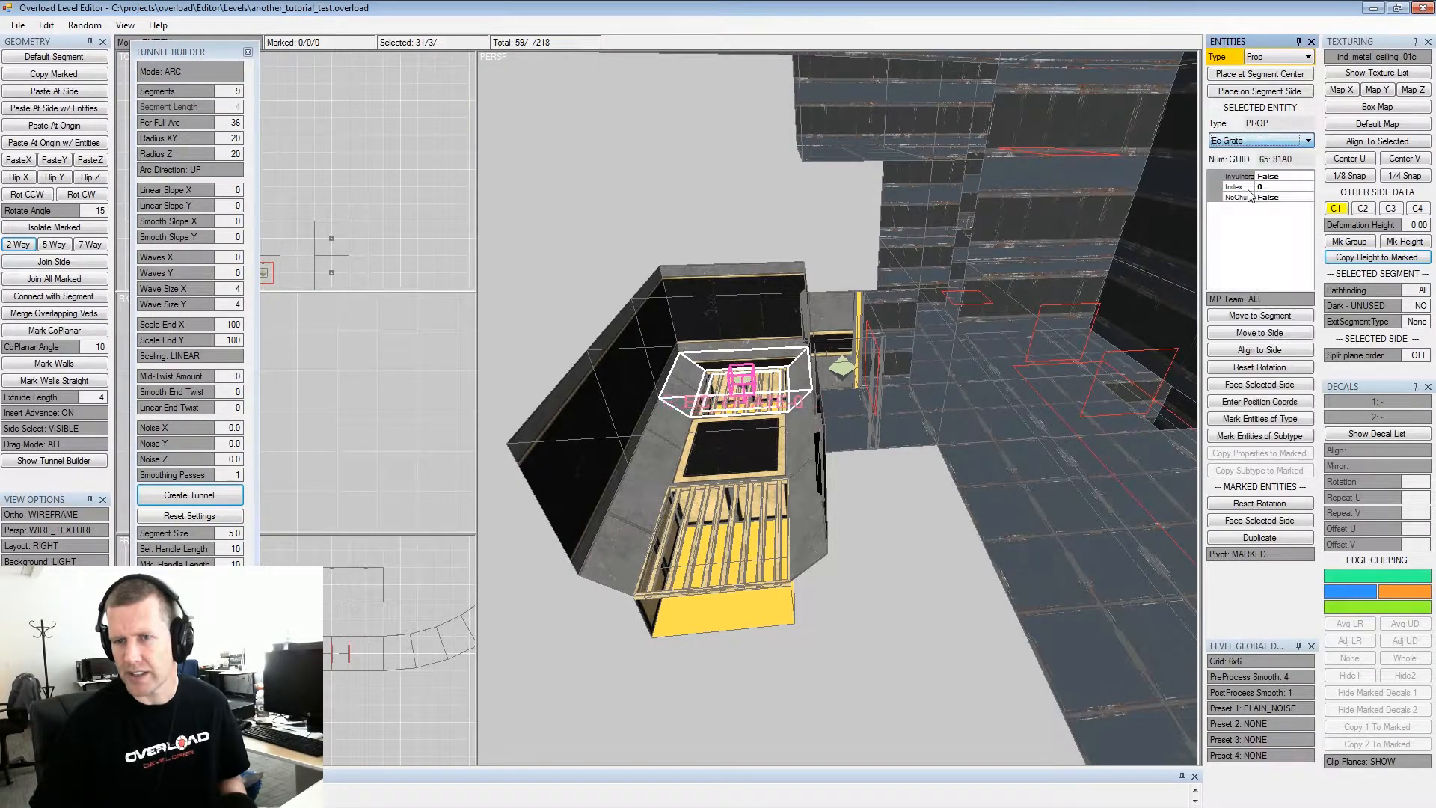
pyautogui.click(1261, 332)
# Place a second Ec Grate prop on the grated side of the energy center's other grated segment
pyautogui.keyDown('alt'); pyautogui.moveTo(568, 426); pyautogui.dragTo(857, 420); pyautogui.keyUp('alt')
pyautogui.click(969, 433)
pyautogui.press('x')
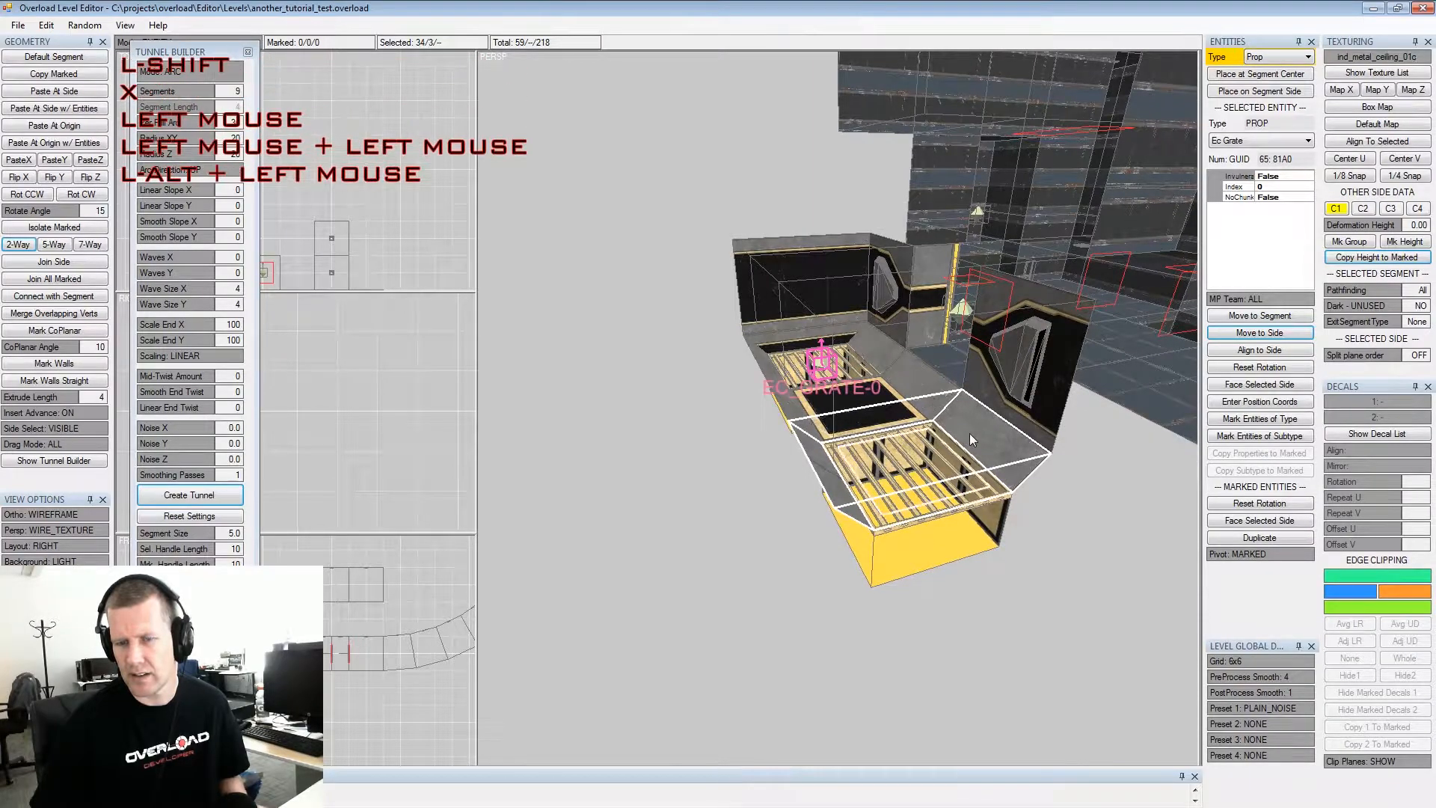
pyautogui.hotkey('shift', 'x')
pyautogui.click(1259, 91)
# Select the Ec Entrance prop, move it to the doorway segment's side facing the main room, and clear the marks
pyautogui.keyDown('alt'); pyautogui.moveTo(965, 322); pyautogui.dragTo(899, 323); pyautogui.keyUp('alt')
pyautogui.keyDown('alt'); pyautogui.scroll(1, 895, 324); pyautogui.keyUp('alt')
pyautogui.keyDown('alt'); pyautogui.scroll(1, 888, 327); pyautogui.keyUp('alt')
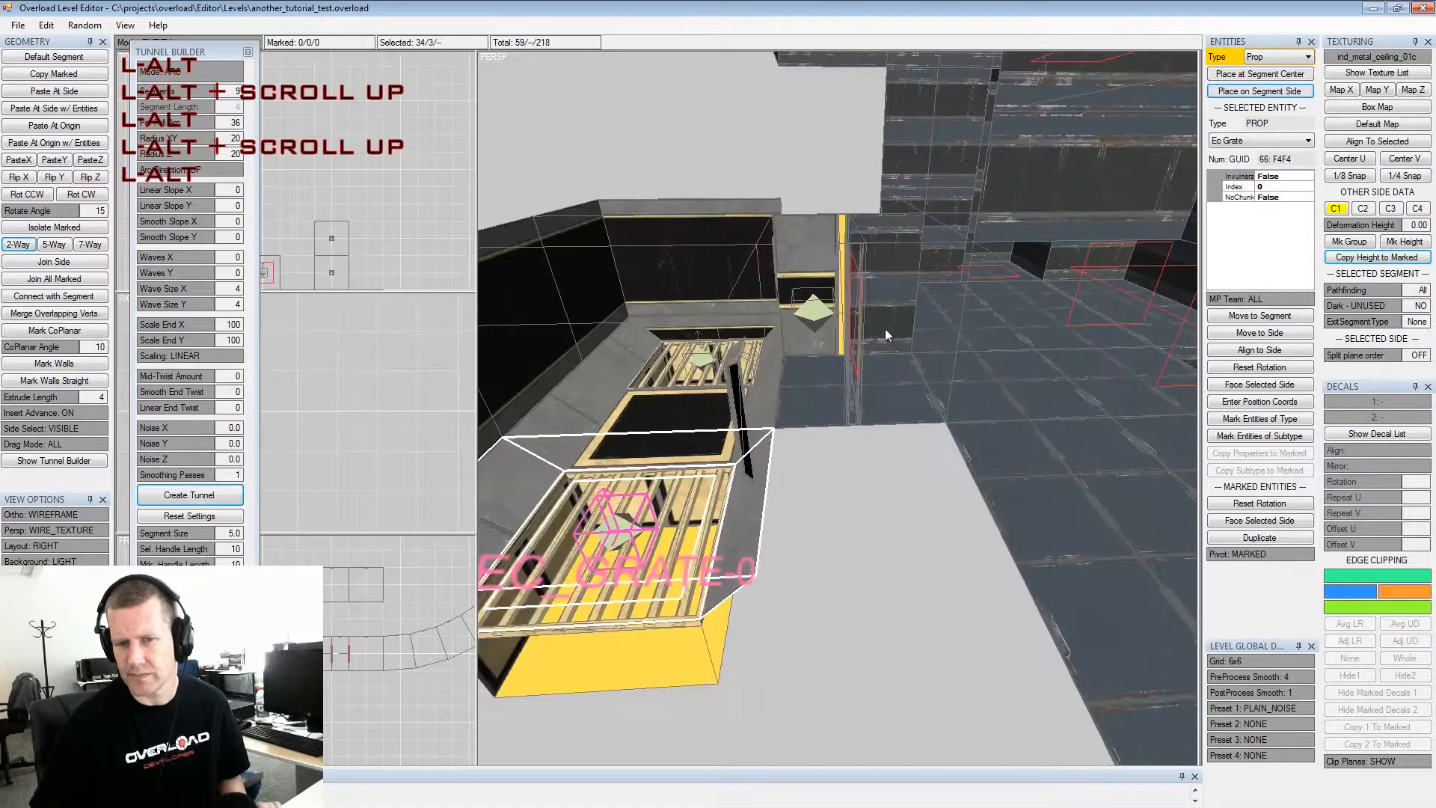
pyautogui.click(833, 374)
pyautogui.click(818, 321)
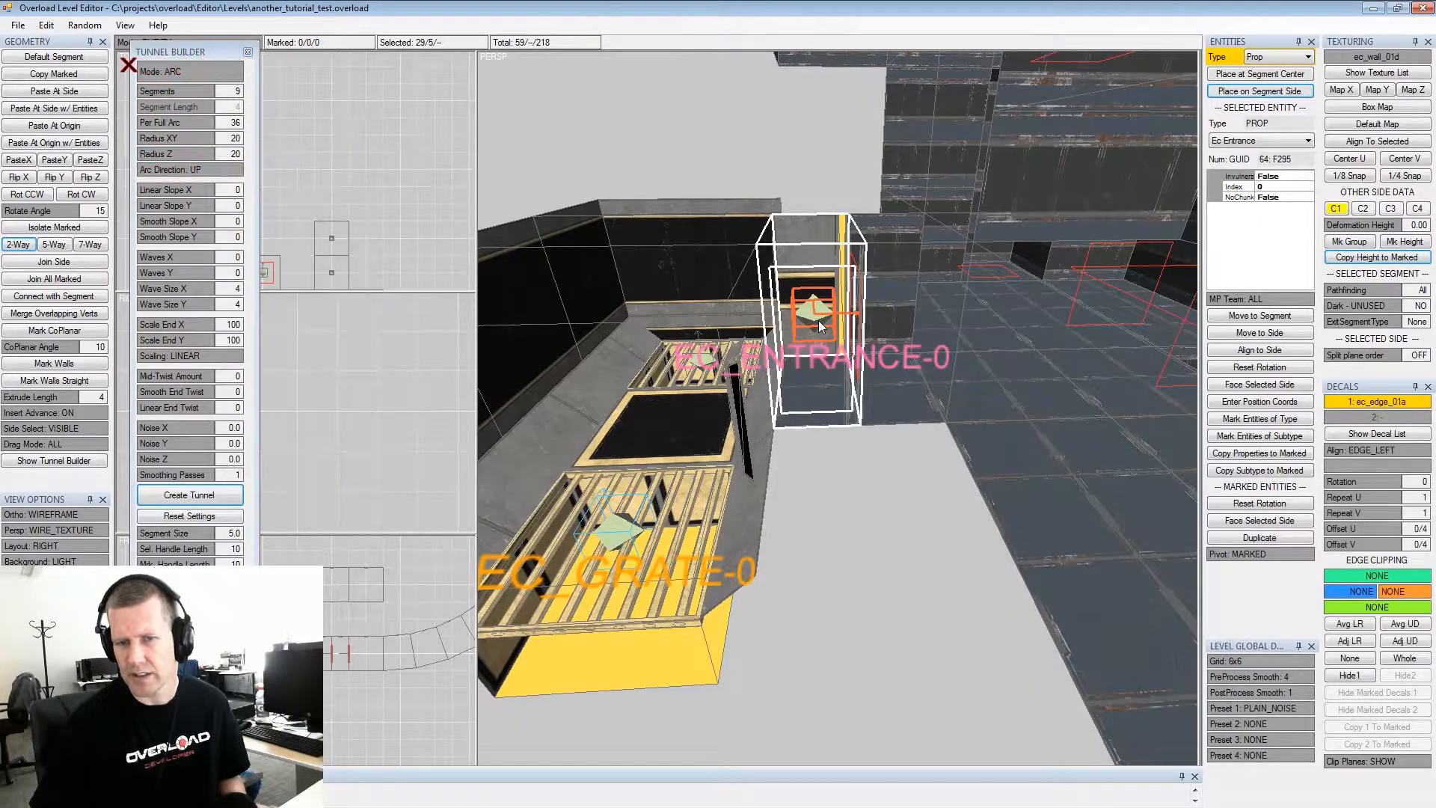
pyautogui.click(1254, 331)
pyautogui.hotkey('shift', 'space')
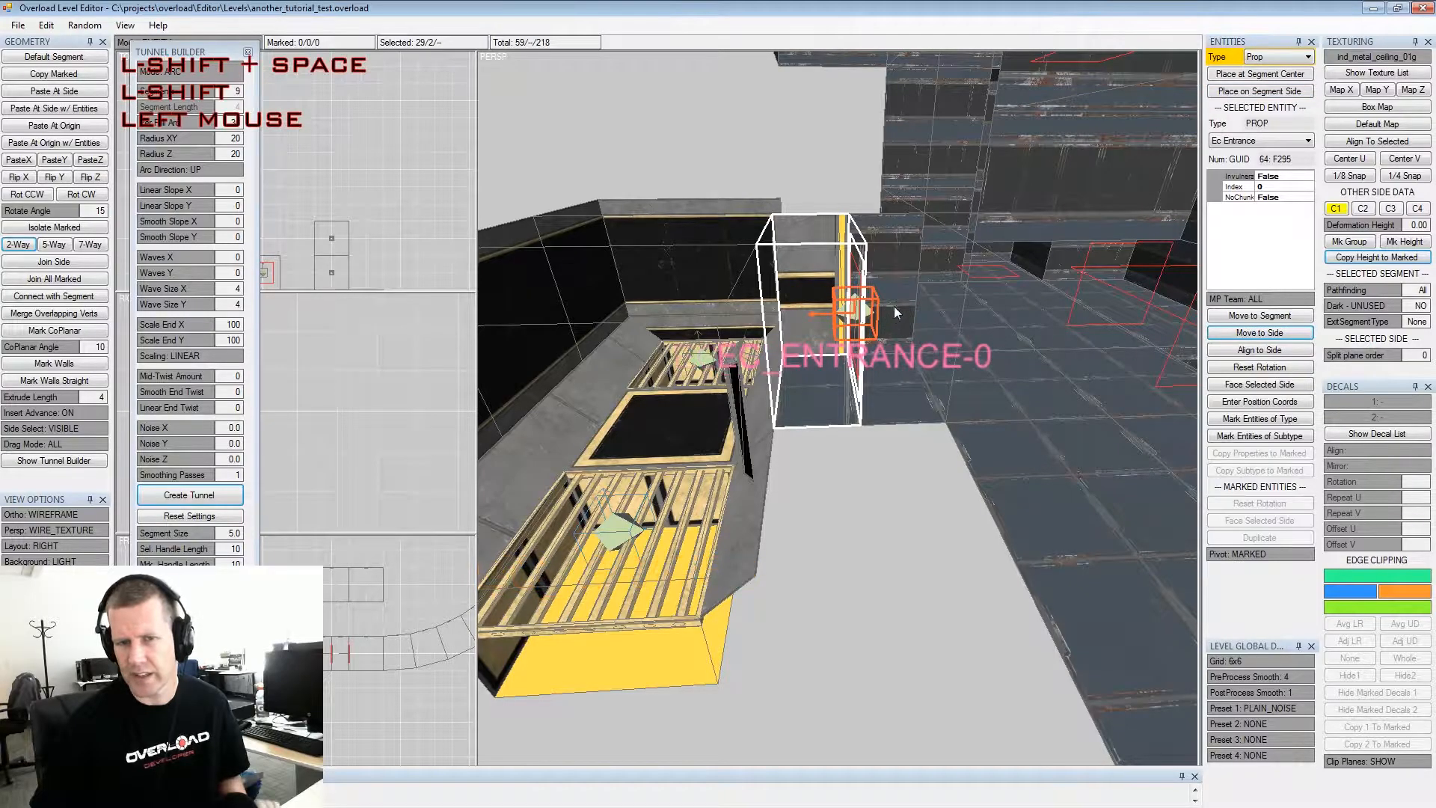
# Select the energy center's middle segment and place a Box trigger at its center
pyautogui.keyDown('alt'); pyautogui.moveTo(889, 311); pyautogui.dragTo(993, 400); pyautogui.keyUp('alt')
pyautogui.keyDown('alt'); pyautogui.moveTo(993, 400); pyautogui.dragTo(926, 286, button='middle'); pyautogui.keyUp('alt')
pyautogui.keyDown('alt'); pyautogui.moveTo(926, 285); pyautogui.dragTo(899, 271); pyautogui.keyUp('alt')
pyautogui.keyDown('alt'); pyautogui.moveTo(899, 271); pyautogui.dragTo(909, 272, button='middle'); pyautogui.keyUp('alt')
pyautogui.keyDown('alt'); pyautogui.moveTo(909, 271); pyautogui.dragTo(775, 350); pyautogui.keyUp('alt')
pyautogui.click(778, 371)
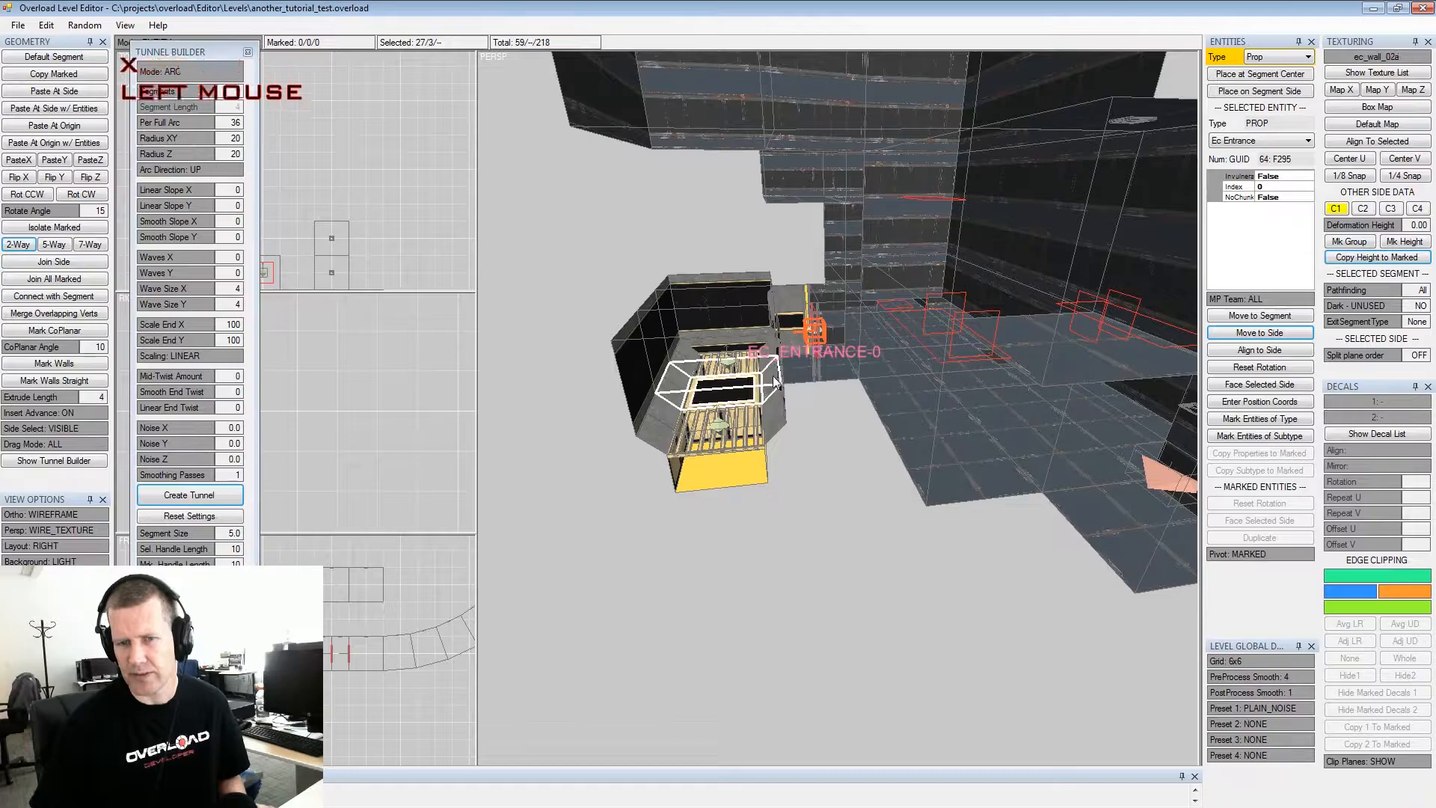
pyautogui.click(662, 349)
pyautogui.hotkey('shift', 'x')
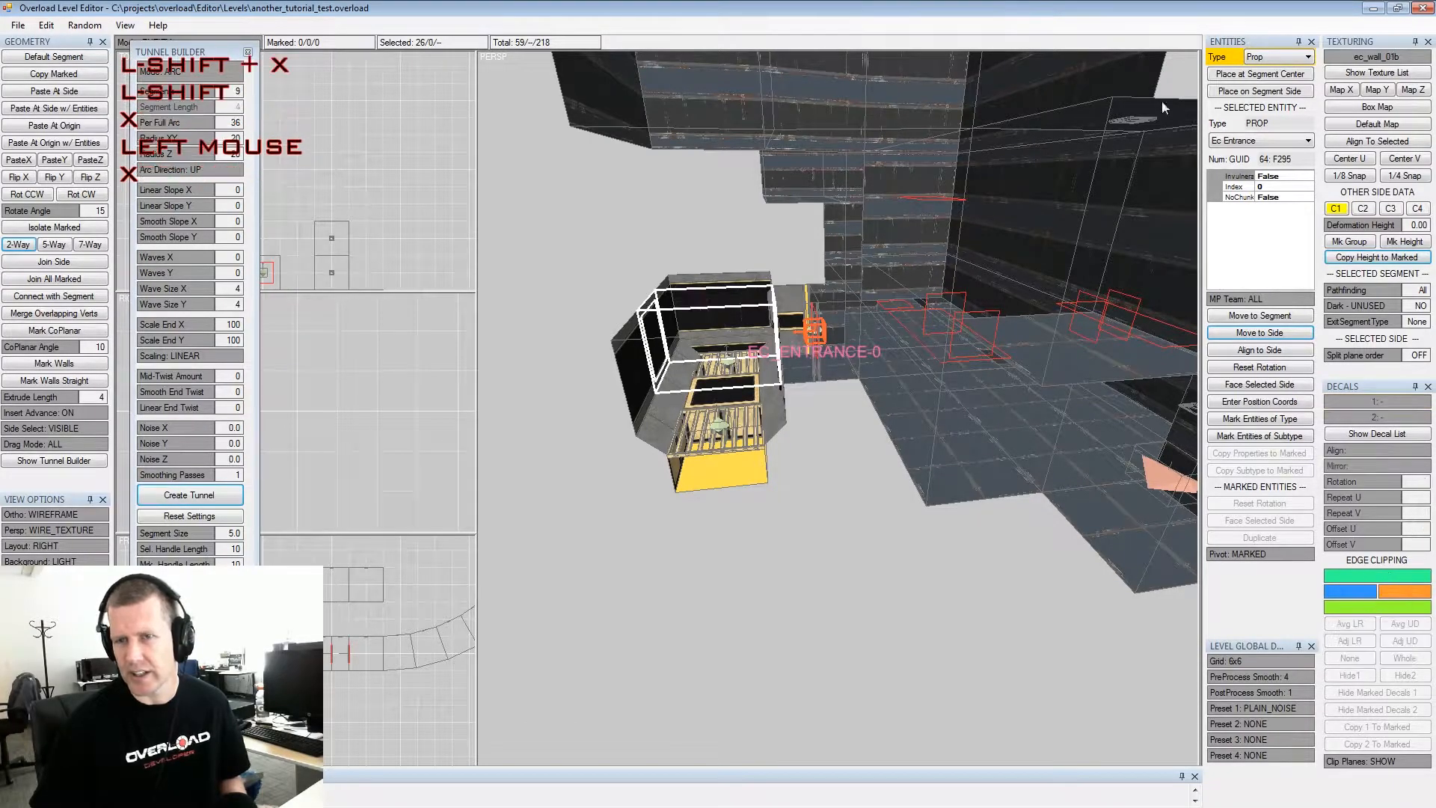
pyautogui.click(1273, 58)
pyautogui.click(1260, 120)
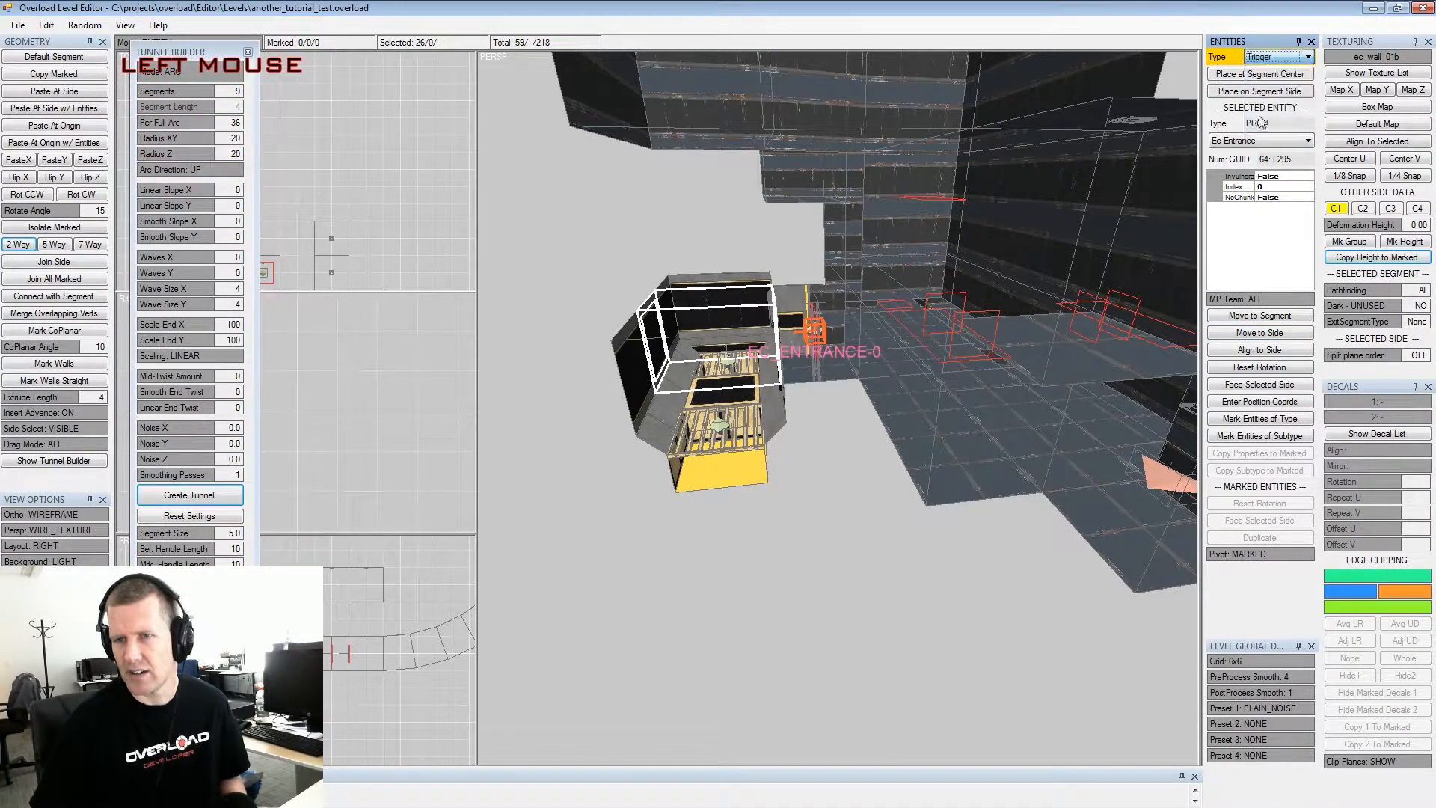
pyautogui.click(1256, 74)
# Set the trigger's size to X 12, Y 6 and Z 8, and nudge it toward the energy center's entrance
pyautogui.moveTo(1120, 154); pyautogui.dragTo(977, 240, button='middle')
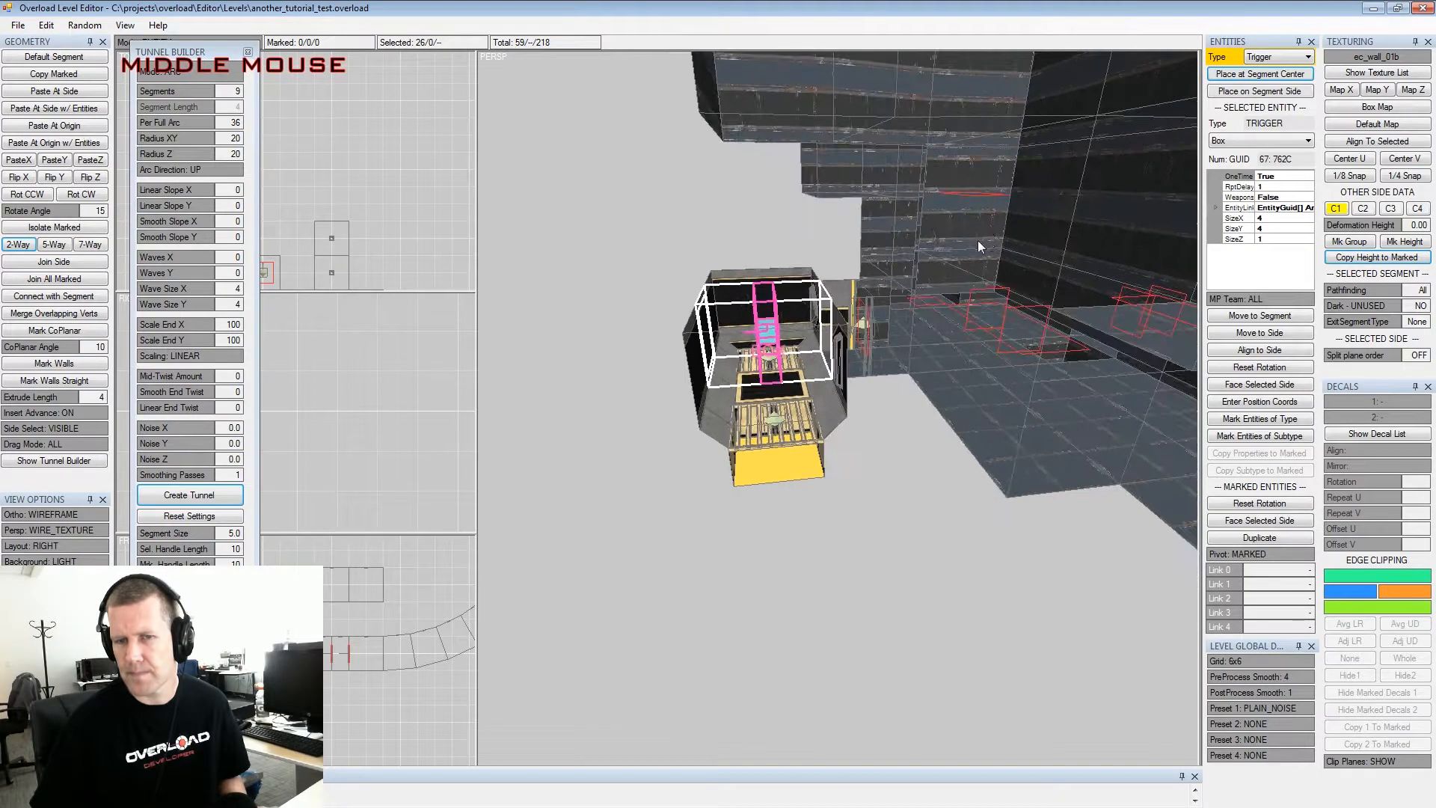
pyautogui.click(1271, 219)
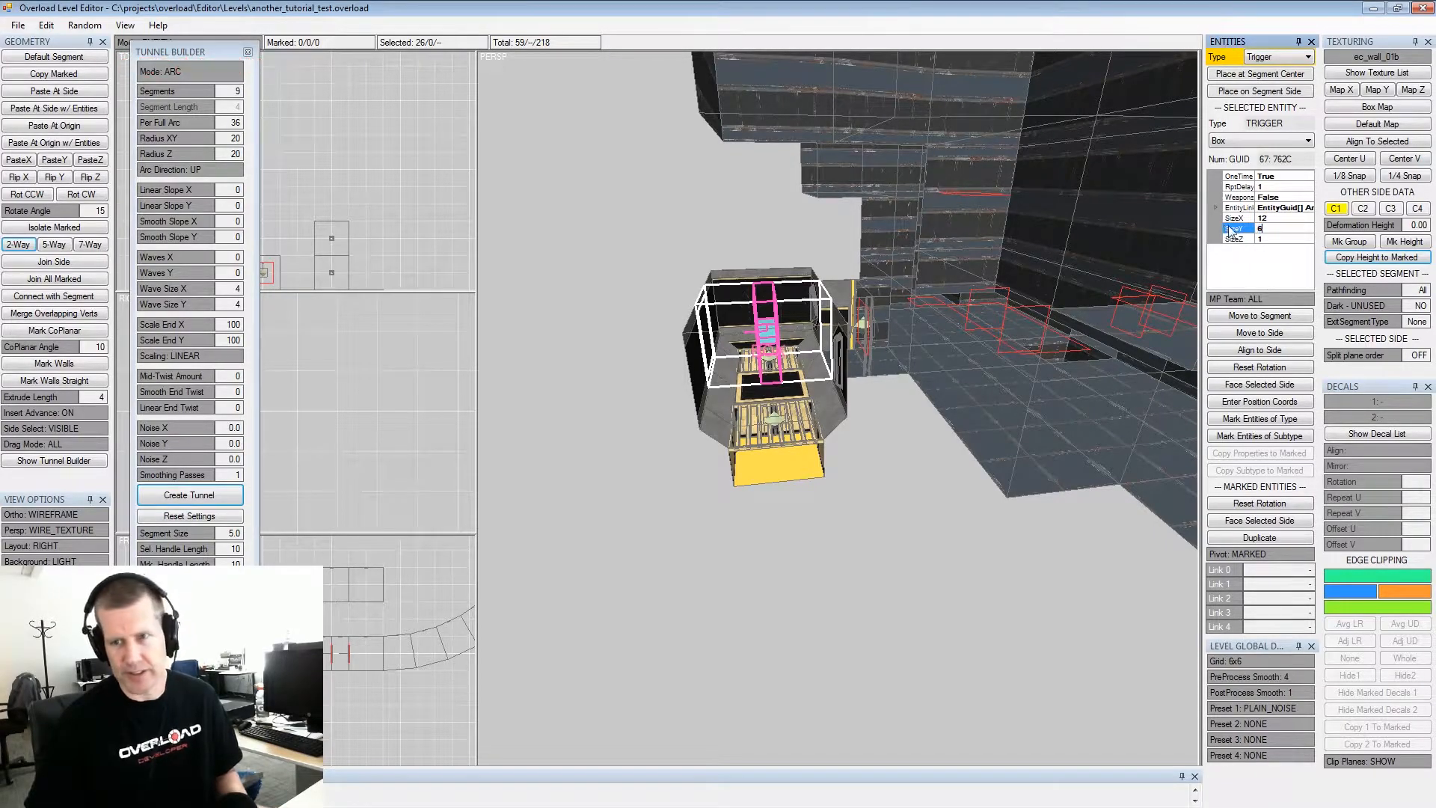
pyautogui.click(1266, 239)
pyautogui.write('8')
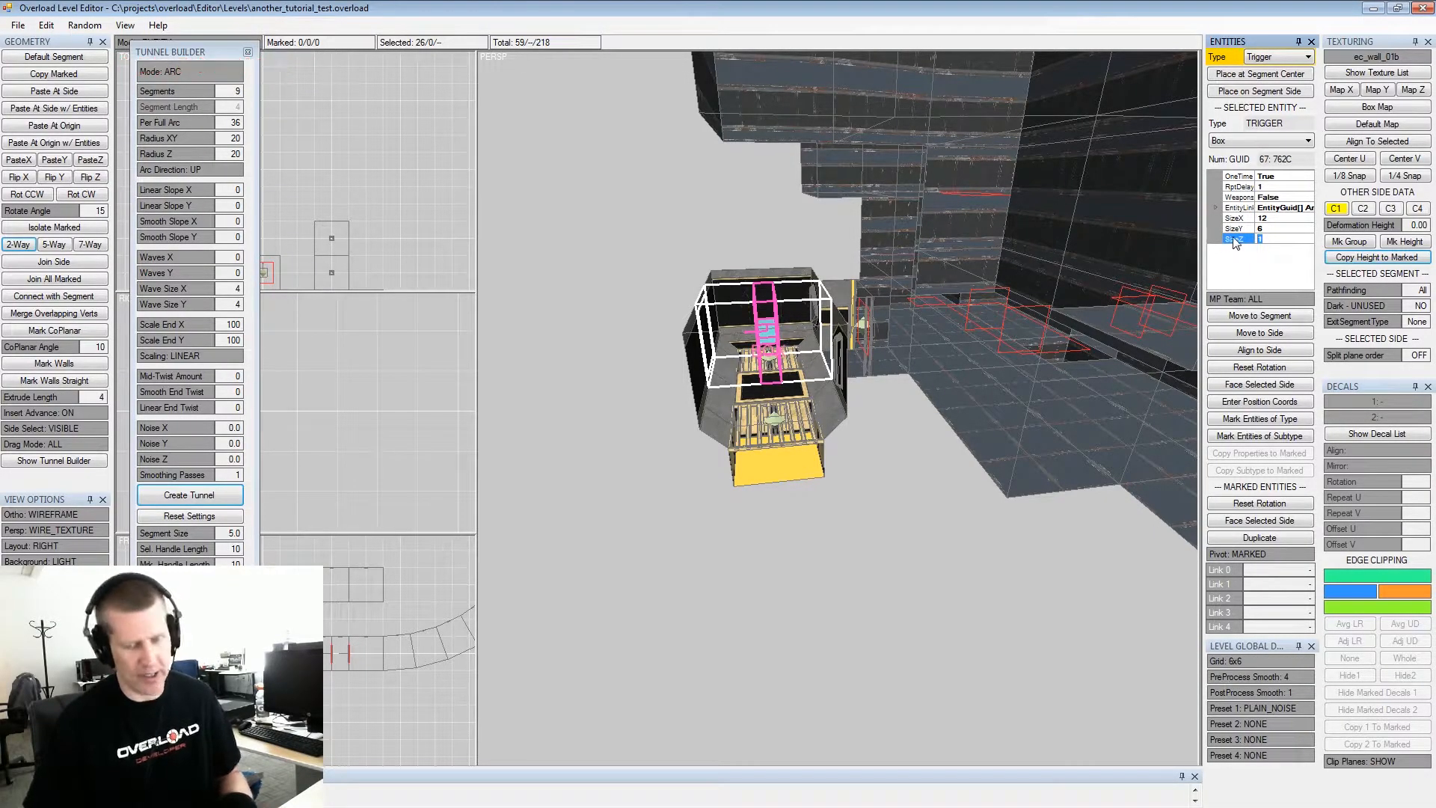
pyautogui.keyDown('alt'); pyautogui.moveTo(978, 314); pyautogui.dragTo(923, 333); pyautogui.keyUp('alt')
pyautogui.keyDown('alt'); pyautogui.moveTo(923, 333); pyautogui.dragTo(935, 339, button='middle'); pyautogui.keyUp('alt')
pyautogui.keyDown('alt'); pyautogui.moveTo(935, 339); pyautogui.dragTo(914, 348); pyautogui.keyUp('alt')
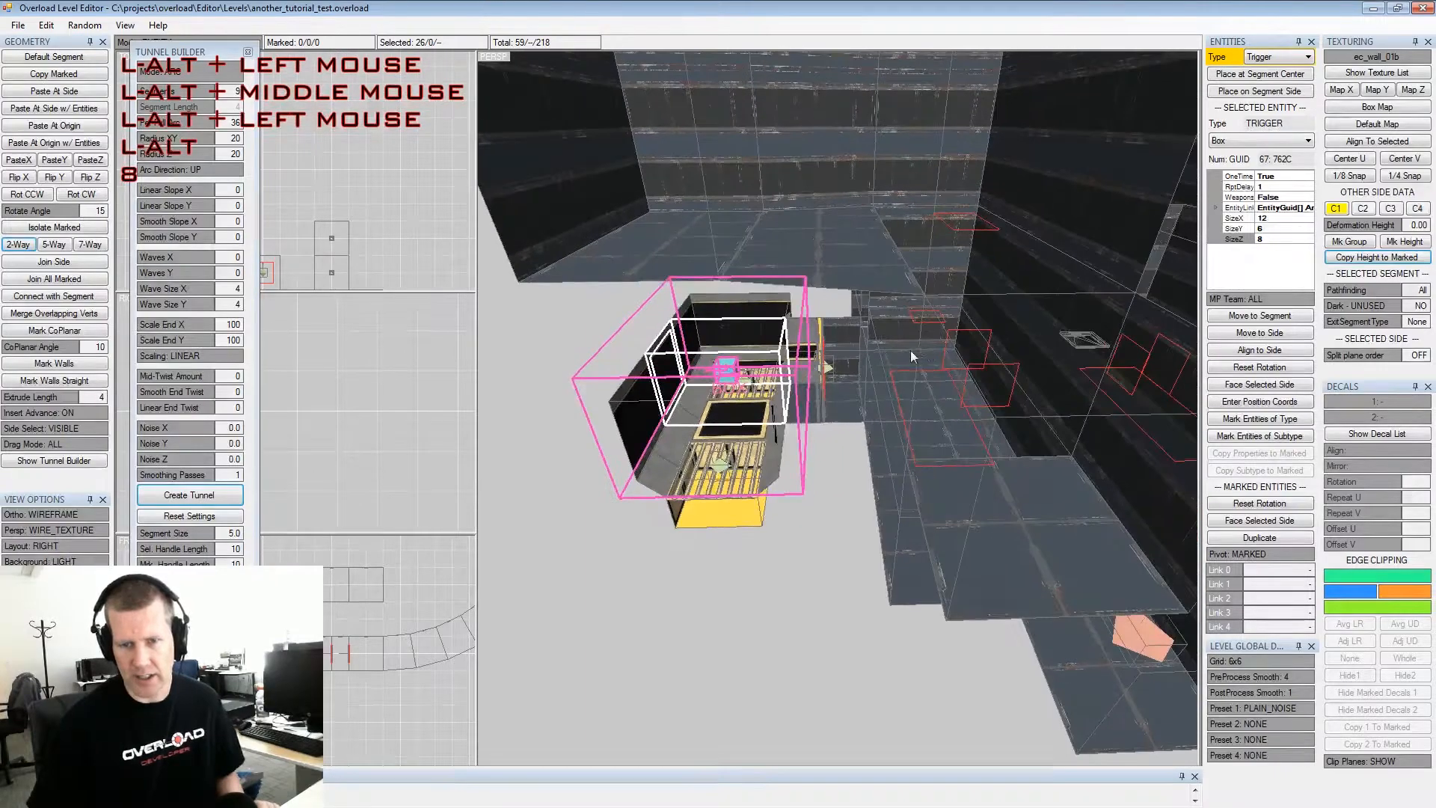
pyautogui.keyDown('alt'); pyautogui.scroll(2, 883, 351); pyautogui.keyUp('alt')
pyautogui.press('KP_6')
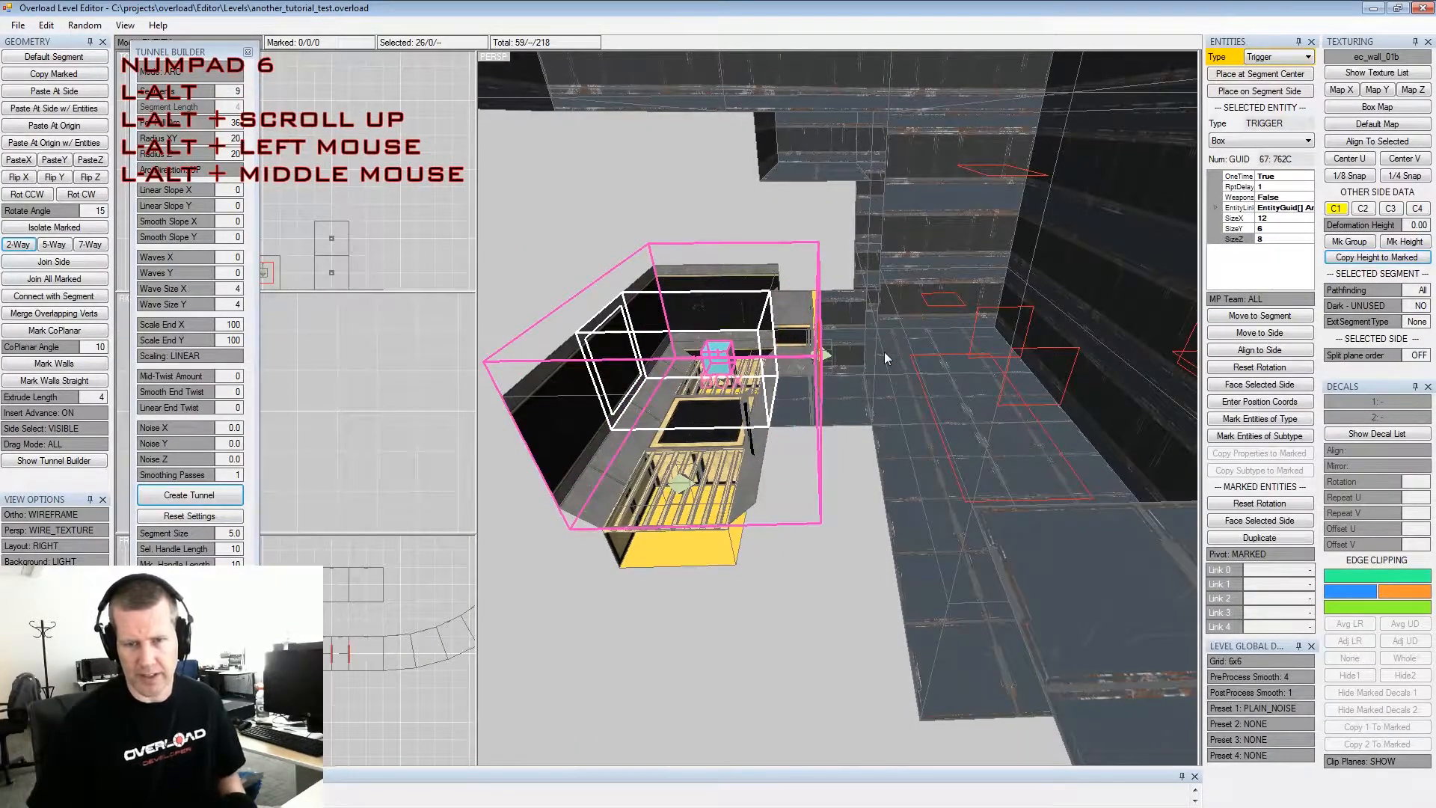
# Examine the energy center, its trigger and the surrounding level layout from several angles
pyautogui.keyDown('alt'); pyautogui.moveTo(923, 344); pyautogui.dragTo(977, 315); pyautogui.keyUp('alt')
pyautogui.keyDown('alt'); pyautogui.moveTo(976, 315); pyautogui.dragTo(806, 379, button='middle'); pyautogui.keyUp('alt')
pyautogui.click(862, 392)
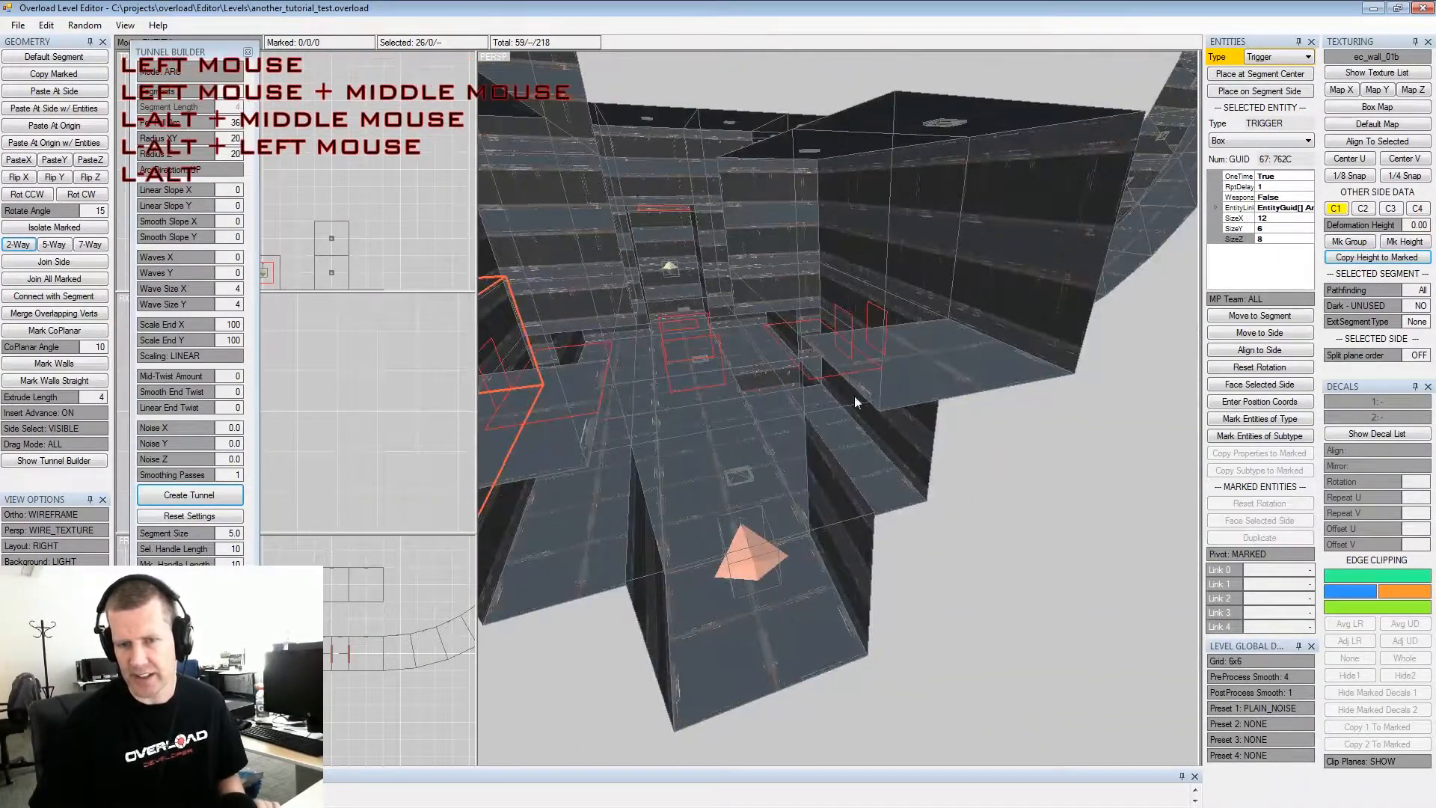
pyautogui.keyDown('alt'); pyautogui.moveTo(862, 393); pyautogui.dragTo(875, 397); pyautogui.keyUp('alt')
pyautogui.keyDown('alt'); pyautogui.moveTo(875, 398); pyautogui.dragTo(803, 362, button='middle'); pyautogui.keyUp('alt')
pyautogui.keyDown('alt'); pyautogui.moveTo(803, 362); pyautogui.dragTo(937, 388); pyautogui.keyUp('alt')
pyautogui.keyDown('alt'); pyautogui.moveTo(937, 387); pyautogui.dragTo(944, 393, button='middle'); pyautogui.keyUp('alt')
pyautogui.keyDown('alt'); pyautogui.scroll(-2, 944, 393); pyautogui.keyUp('alt')
pyautogui.keyDown('alt'); pyautogui.moveTo(944, 393); pyautogui.dragTo(895, 392); pyautogui.keyUp('alt')
pyautogui.keyDown('alt'); pyautogui.moveTo(895, 392); pyautogui.dragTo(896, 391, button='middle'); pyautogui.keyUp('alt')
pyautogui.keyDown('alt'); pyautogui.scroll(-1, 896, 390); pyautogui.keyUp('alt')
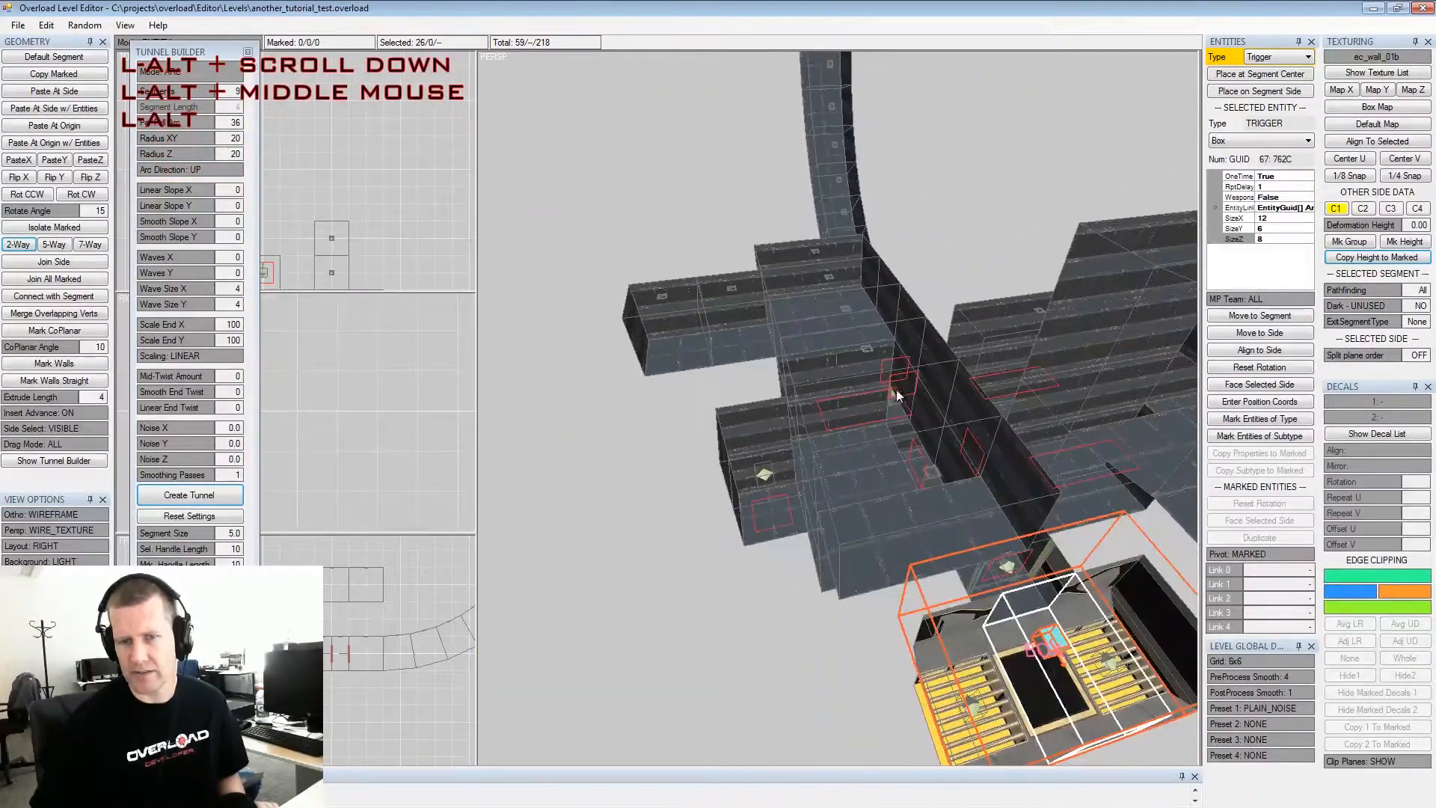
pyautogui.keyDown('alt'); pyautogui.moveTo(896, 390); pyautogui.dragTo(854, 390); pyautogui.keyUp('alt')
pyautogui.keyDown('alt'); pyautogui.moveTo(853, 391); pyautogui.dragTo(885, 369, button='middle'); pyautogui.keyUp('alt')
pyautogui.keyDown('alt'); pyautogui.moveTo(885, 369); pyautogui.dragTo(796, 390); pyautogui.keyUp('alt')
pyautogui.keyDown('alt'); pyautogui.moveTo(795, 390); pyautogui.dragTo(720, 358, button='middle'); pyautogui.keyUp('alt')
pyautogui.moveTo(844, 357)
pyautogui.keyDown('alt'); pyautogui.mouseDown()
pyautogui.moveTo(962, 369)
pyautogui.moveTo(842, 353)
pyautogui.mouseUp(); pyautogui.keyUp('alt')
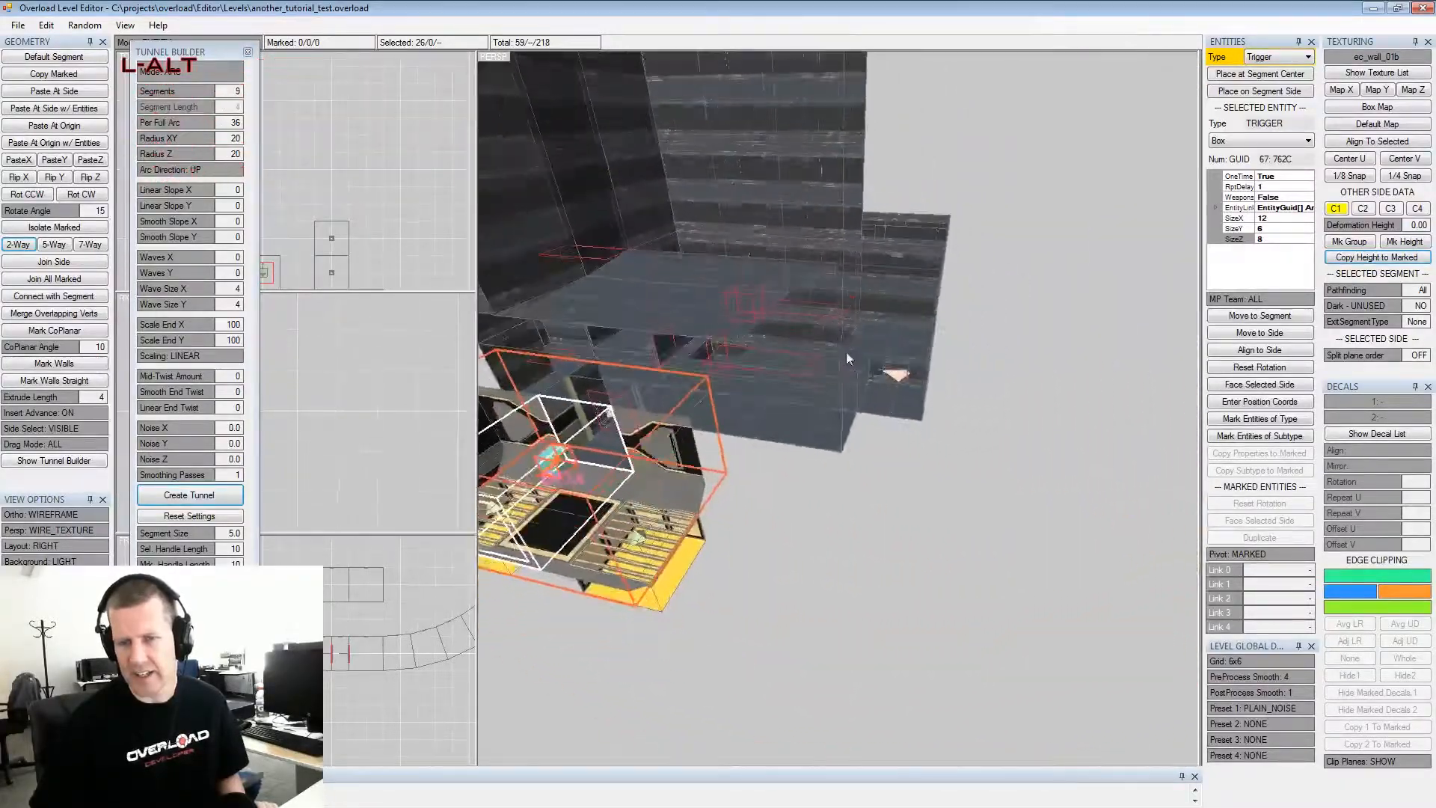
pyautogui.keyDown('alt'); pyautogui.moveTo(843, 360); pyautogui.dragTo(807, 353, button='middle'); pyautogui.keyUp('alt')
pyautogui.keyDown('alt'); pyautogui.moveTo(807, 353); pyautogui.dragTo(692, 359); pyautogui.keyUp('alt')
pyautogui.keyDown('alt'); pyautogui.scroll(2, 859, 336); pyautogui.keyUp('alt')
pyautogui.keyDown('alt'); pyautogui.scroll(-2, 857, 339); pyautogui.keyUp('alt')
# Mark the chosen segment sides in the main room area and join them
pyautogui.click(867, 334)
pyautogui.press('Tab')
pyautogui.keyDown('alt'); pyautogui.moveTo(693, 358); pyautogui.dragTo(904, 442, button='middle'); pyautogui.keyUp('alt')
pyautogui.keyDown('alt'); pyautogui.scroll(2, 903, 442); pyautogui.keyUp('alt')
pyautogui.keyDown('alt'); pyautogui.moveTo(903, 442); pyautogui.dragTo(828, 299); pyautogui.keyUp('alt')
pyautogui.click(837, 268)
pyautogui.press('space')
pyautogui.click(859, 276)
pyautogui.keyDown('shift'); pyautogui.click(819, 284); pyautogui.keyUp('shift')
pyautogui.hotkey('shift', 'j')
pyautogui.hotkey('alt', 'j')
# Extend the segment projecting from the main room by inserting new segments off its outer side, and clear the marks
pyautogui.keyDown('alt'); pyautogui.moveTo(828, 299); pyautogui.dragTo(928, 309, button='middle'); pyautogui.keyUp('alt')
pyautogui.keyDown('alt'); pyautogui.moveTo(929, 310); pyautogui.dragTo(904, 338); pyautogui.keyUp('alt')
pyautogui.keyDown('alt'); pyautogui.moveTo(904, 344); pyautogui.dragTo(914, 368, button='middle'); pyautogui.keyUp('alt')
pyautogui.keyDown('alt'); pyautogui.moveTo(914, 369); pyautogui.dragTo(764, 312); pyautogui.keyUp('alt')
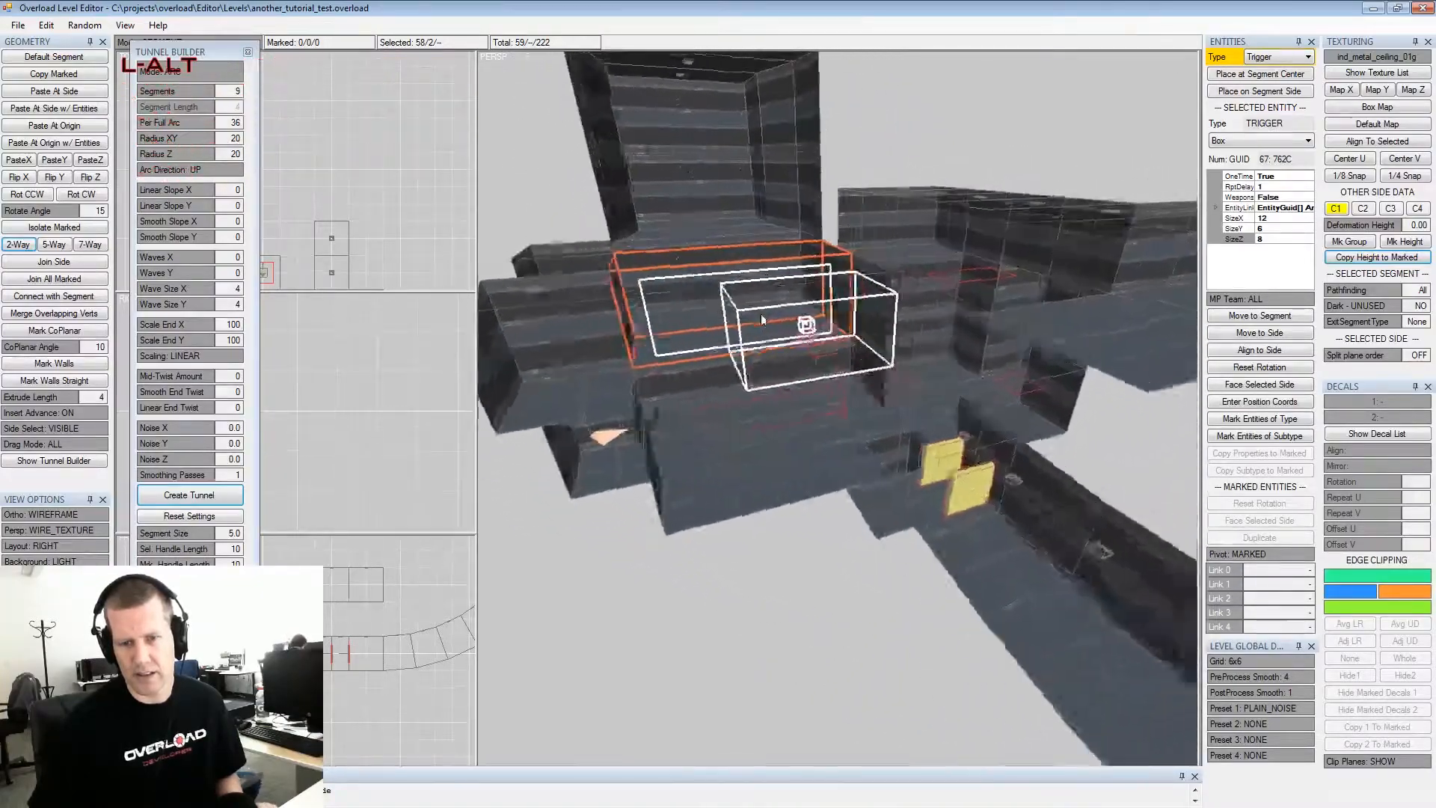
pyautogui.keyDown('alt'); pyautogui.moveTo(764, 313); pyautogui.dragTo(819, 323, button='middle'); pyautogui.keyUp('alt')
pyautogui.keyDown('alt'); pyautogui.moveTo(818, 323); pyautogui.dragTo(863, 329); pyautogui.keyUp('alt')
pyautogui.click(694, 333)
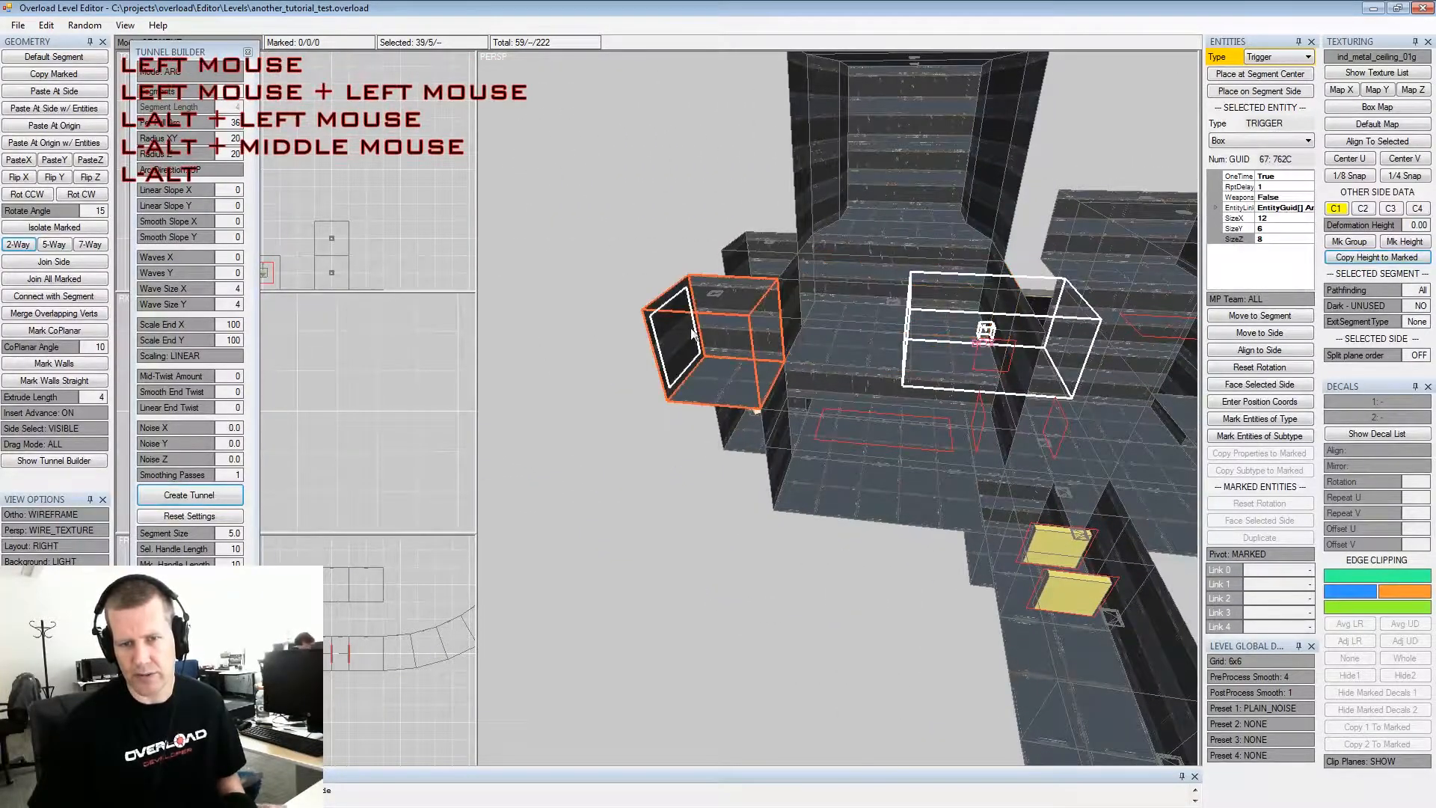
pyautogui.press('Tab')
pyautogui.hotkey('shift', 'Tab')
pyautogui.press('space')
pyautogui.click(737, 270)
pyautogui.press('space')
pyautogui.keyDown('alt'); pyautogui.moveTo(761, 278); pyautogui.dragTo(721, 308); pyautogui.keyUp('alt')
pyautogui.keyDown('alt'); pyautogui.moveTo(722, 308); pyautogui.dragTo(852, 320, button='middle'); pyautogui.keyUp('alt')
pyautogui.keyDown('alt'); pyautogui.moveTo(852, 320); pyautogui.dragTo(799, 314); pyautogui.keyUp('alt')
pyautogui.keyDown('alt'); pyautogui.moveTo(799, 314); pyautogui.dragTo(830, 310, button='middle'); pyautogui.keyUp('alt')
pyautogui.keyDown('alt'); pyautogui.scroll(-3, 830, 311); pyautogui.keyUp('alt')
pyautogui.keyDown('alt'); pyautogui.moveTo(830, 311); pyautogui.dragTo(806, 327); pyautogui.keyUp('alt')
pyautogui.keyDown('alt'); pyautogui.scroll(2, 806, 327); pyautogui.keyUp('alt')
pyautogui.keyDown('alt'); pyautogui.moveTo(806, 328); pyautogui.dragTo(854, 350, button='middle'); pyautogui.keyUp('alt')
pyautogui.keyDown('alt'); pyautogui.moveTo(853, 350); pyautogui.dragTo(990, 354); pyautogui.keyUp('alt')
pyautogui.press('ctrl+Insert')
pyautogui.press('ctrl+Insert')
pyautogui.hotkey('shift', 'space')
pyautogui.keyDown('alt'); pyautogui.moveTo(990, 354); pyautogui.dragTo(801, 353, button='middle'); pyautogui.keyUp('alt')
pyautogui.keyDown('alt'); pyautogui.moveTo(802, 353); pyautogui.dragTo(830, 349); pyautogui.keyUp('alt')
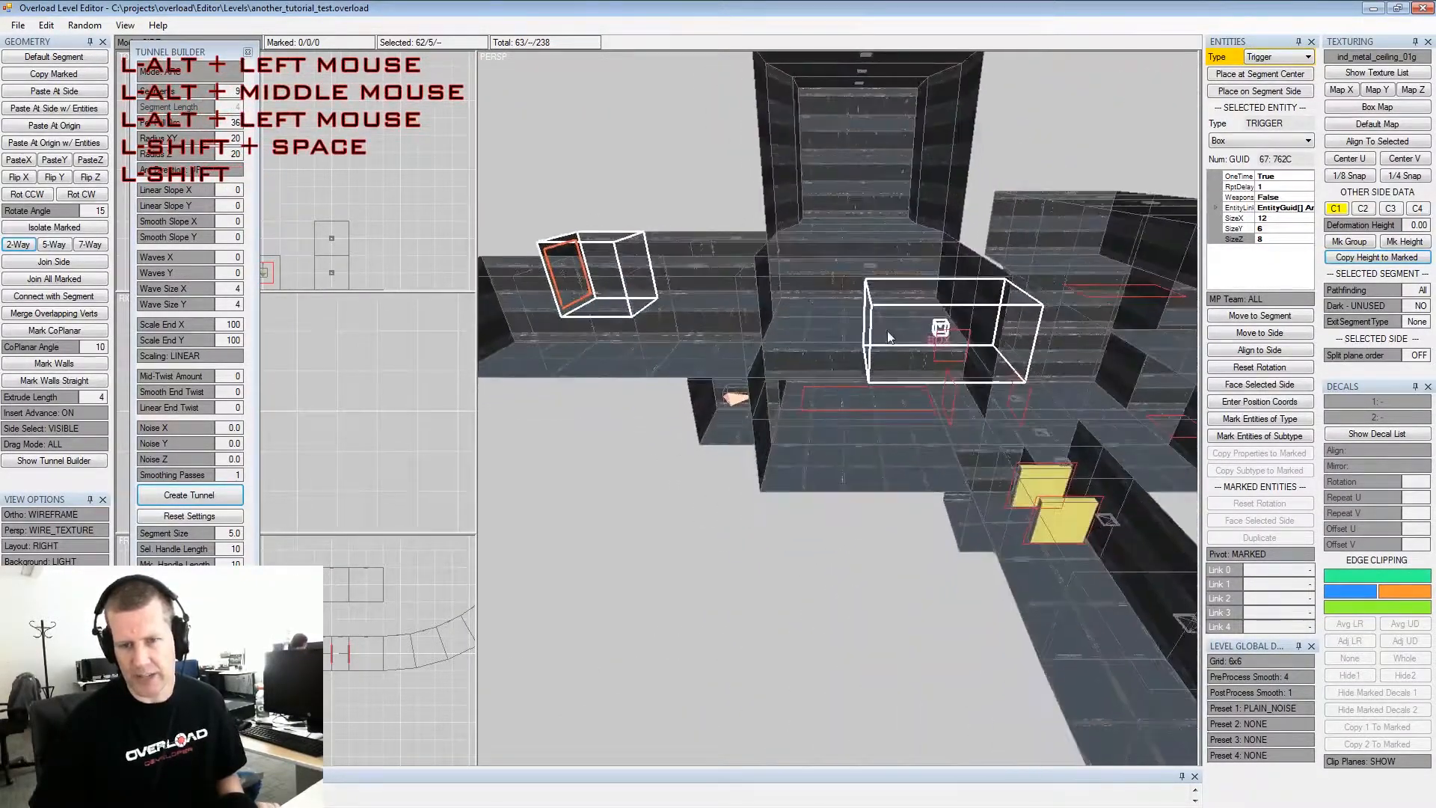
# Select the horizontal opening above the lower pit beside the trigger and open the geometry decal list
pyautogui.keyDown('alt'); pyautogui.moveTo(830, 349); pyautogui.dragTo(852, 346, button='middle'); pyautogui.keyUp('alt')
pyautogui.keyDown('alt'); pyautogui.scroll(2, 853, 345); pyautogui.keyUp('alt')
pyautogui.keyDown('alt'); pyautogui.moveTo(853, 346); pyautogui.dragTo(935, 339); pyautogui.keyUp('alt')
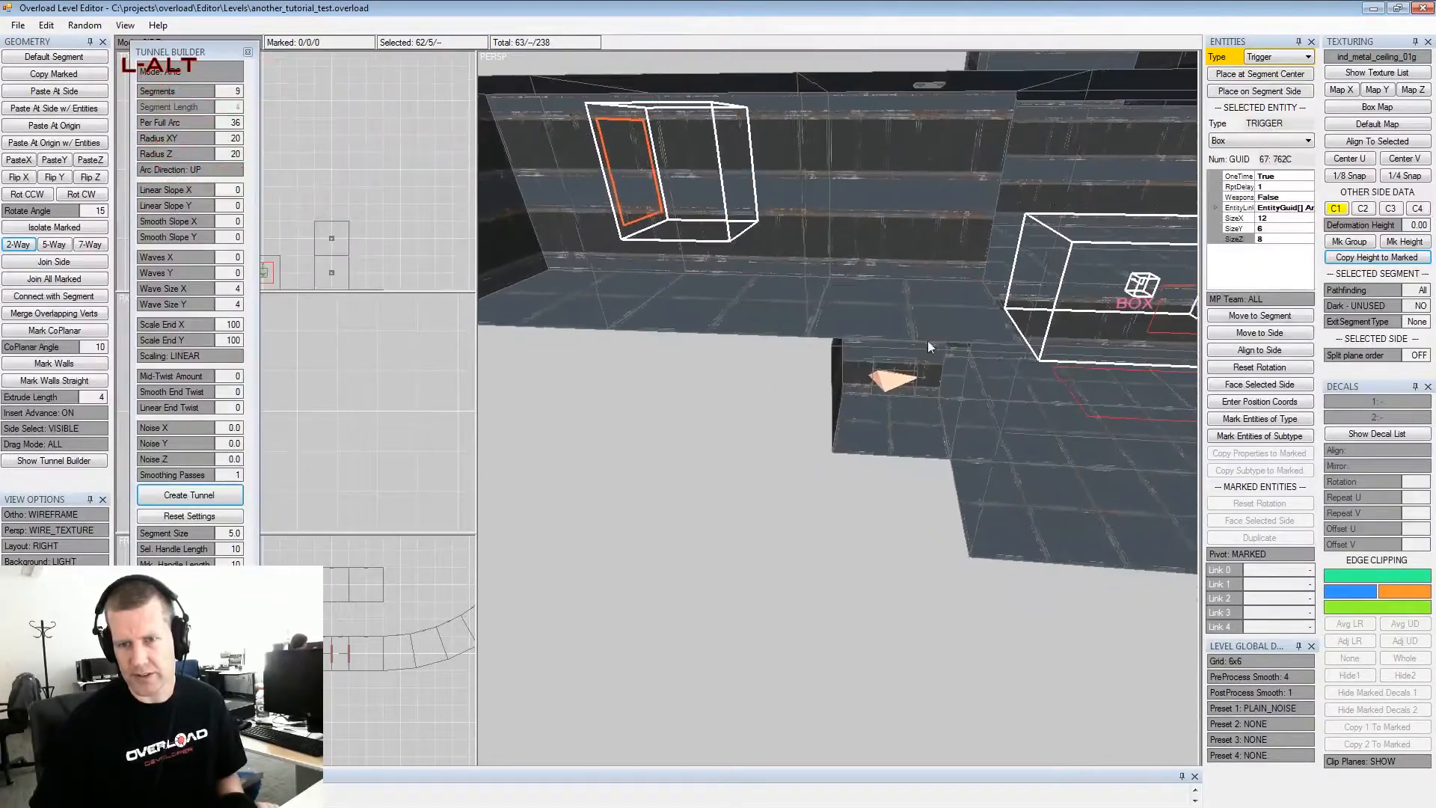
pyautogui.keyDown('alt'); pyautogui.moveTo(935, 340); pyautogui.dragTo(894, 325, button='middle'); pyautogui.keyUp('alt')
pyautogui.click(899, 326)
pyautogui.press('x')
pyautogui.hotkey('shift', 'x')
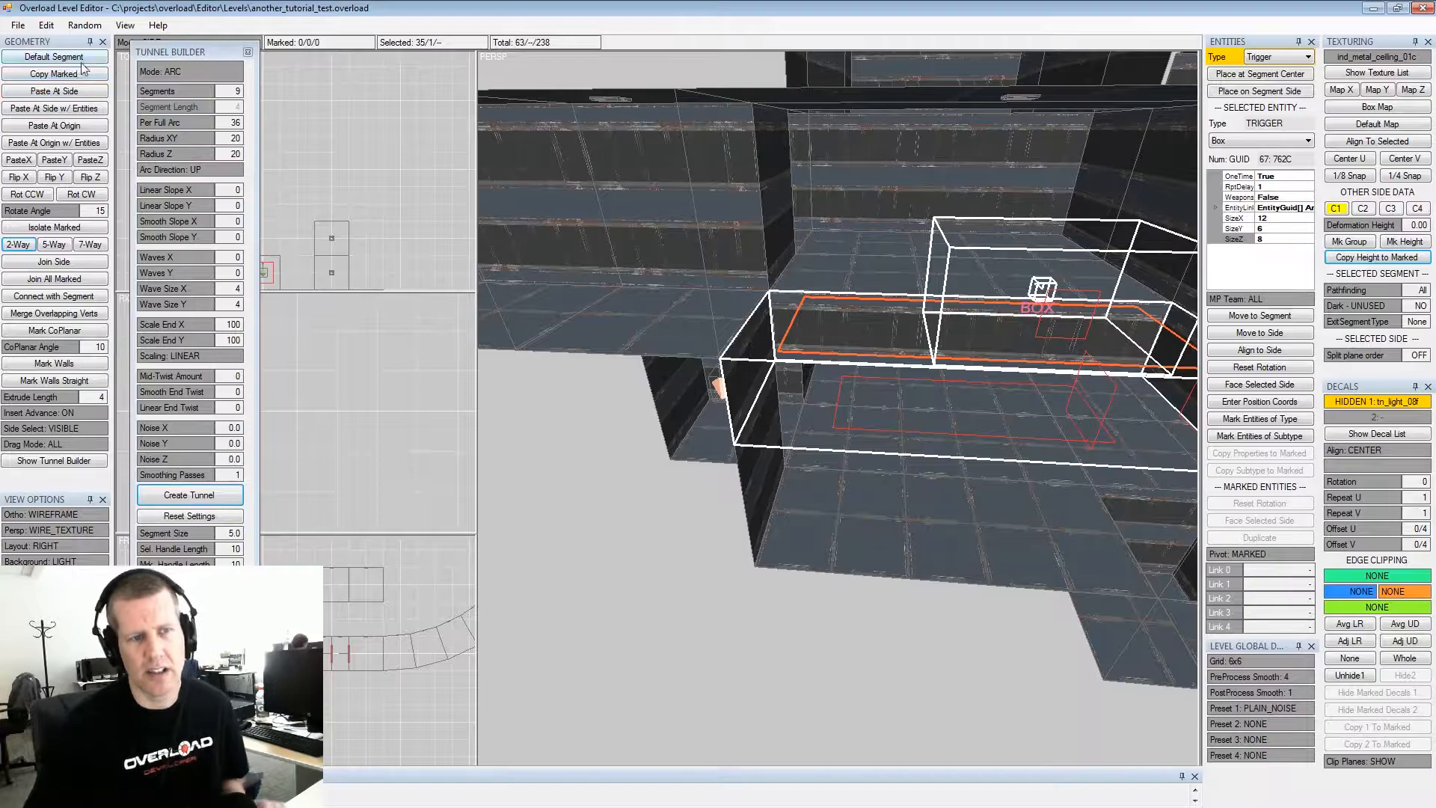
pyautogui.click(1375, 72)
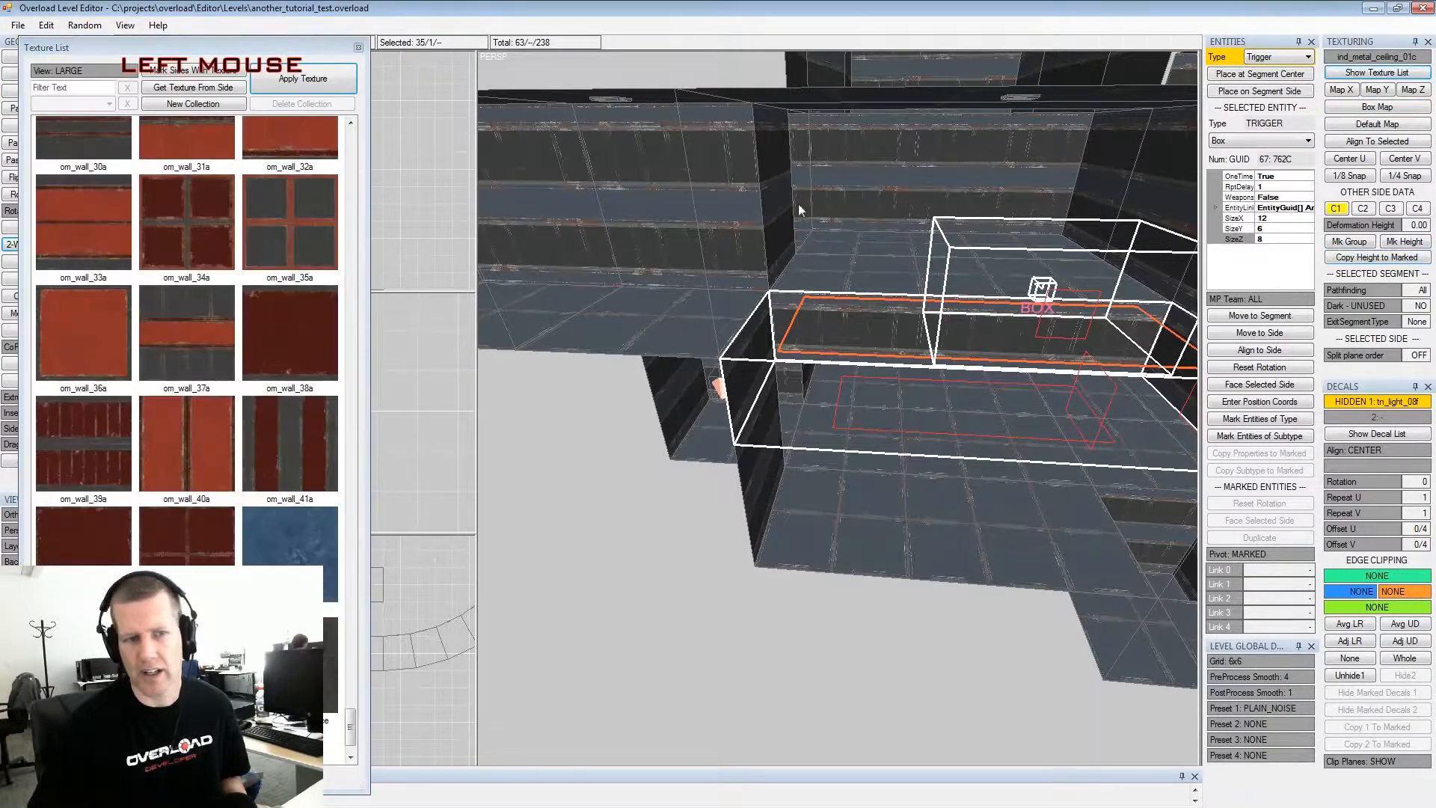
pyautogui.click(1397, 432)
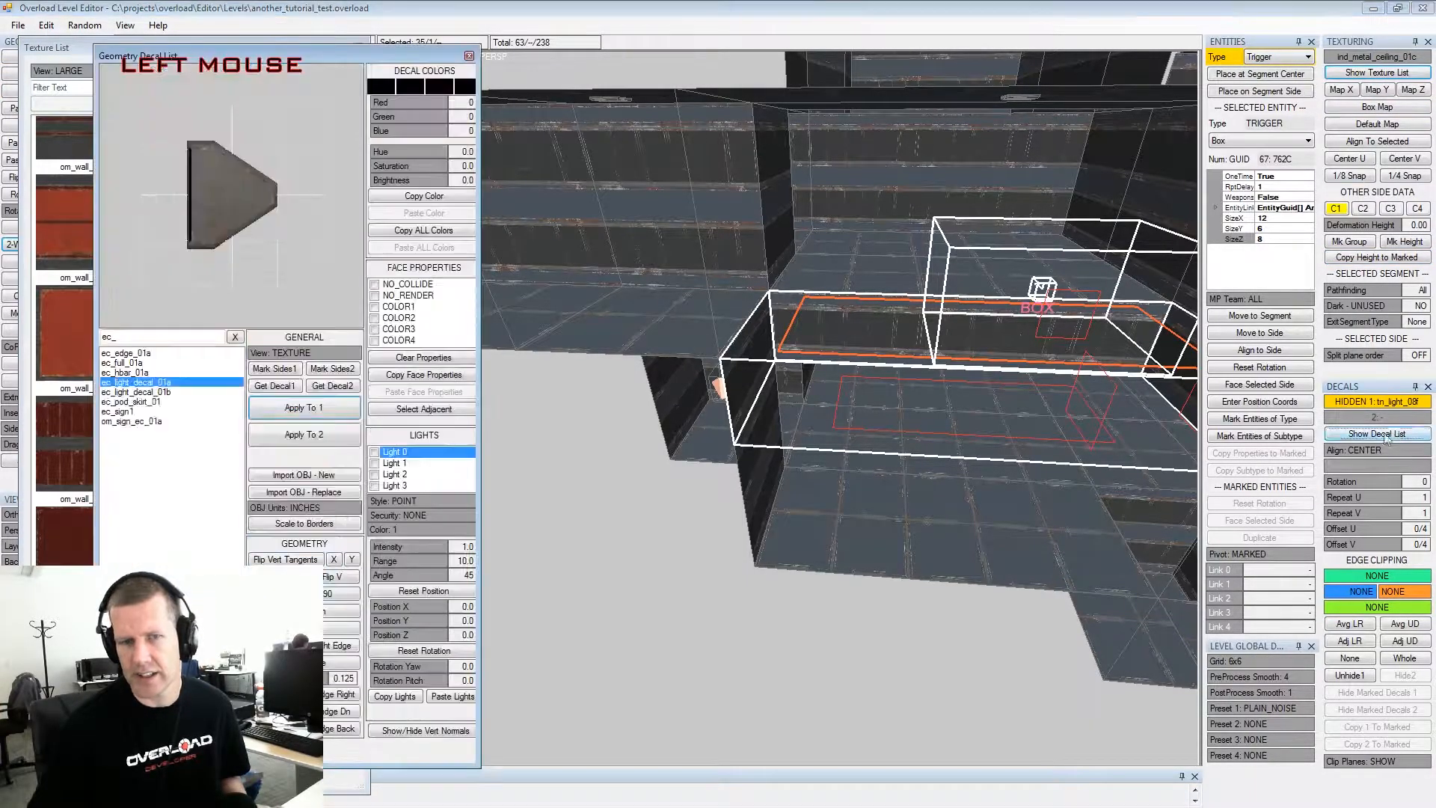
# Filter the decals by "full" and apply rust_full06 as the first decal on the selected opening
pyautogui.click(234, 338)
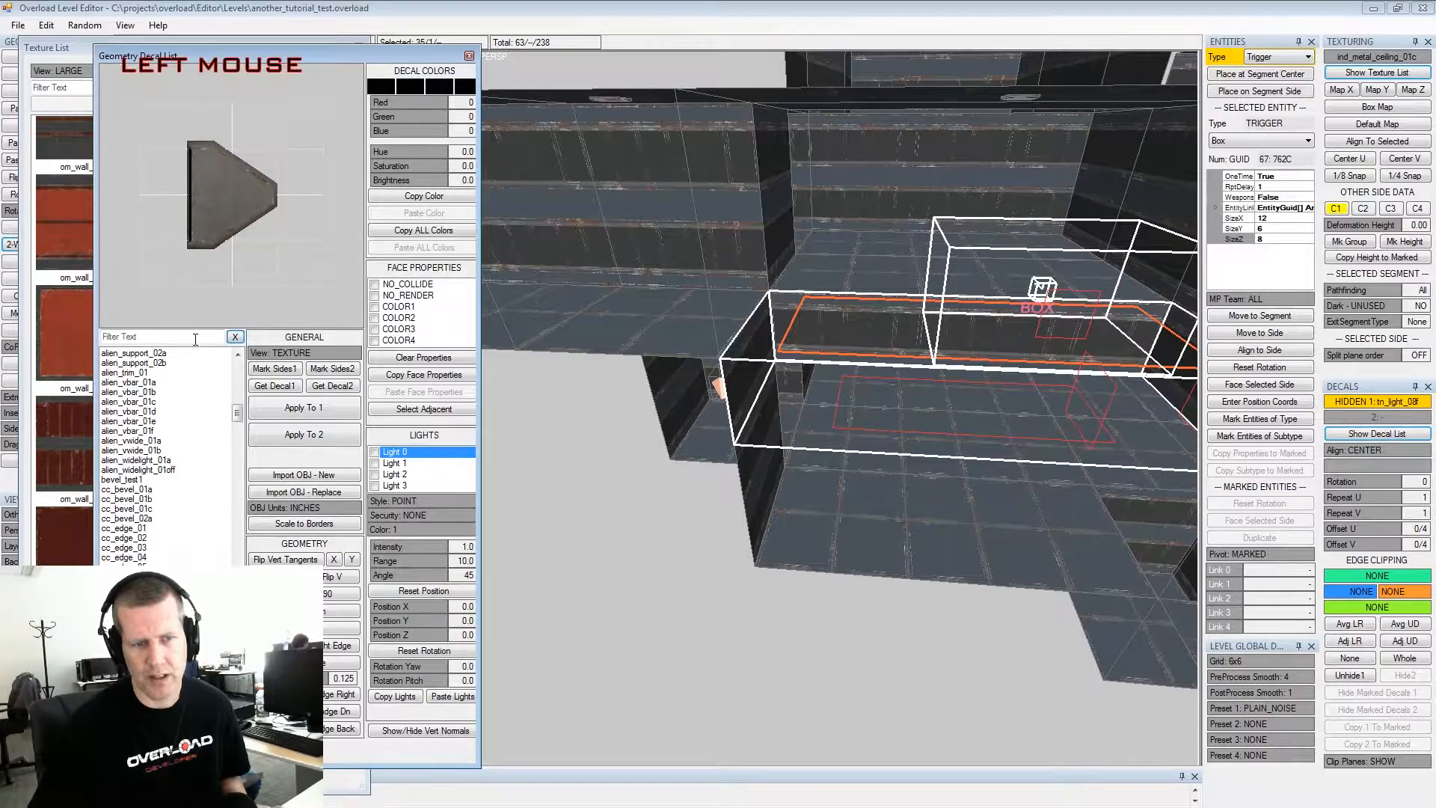
pyautogui.write('full')
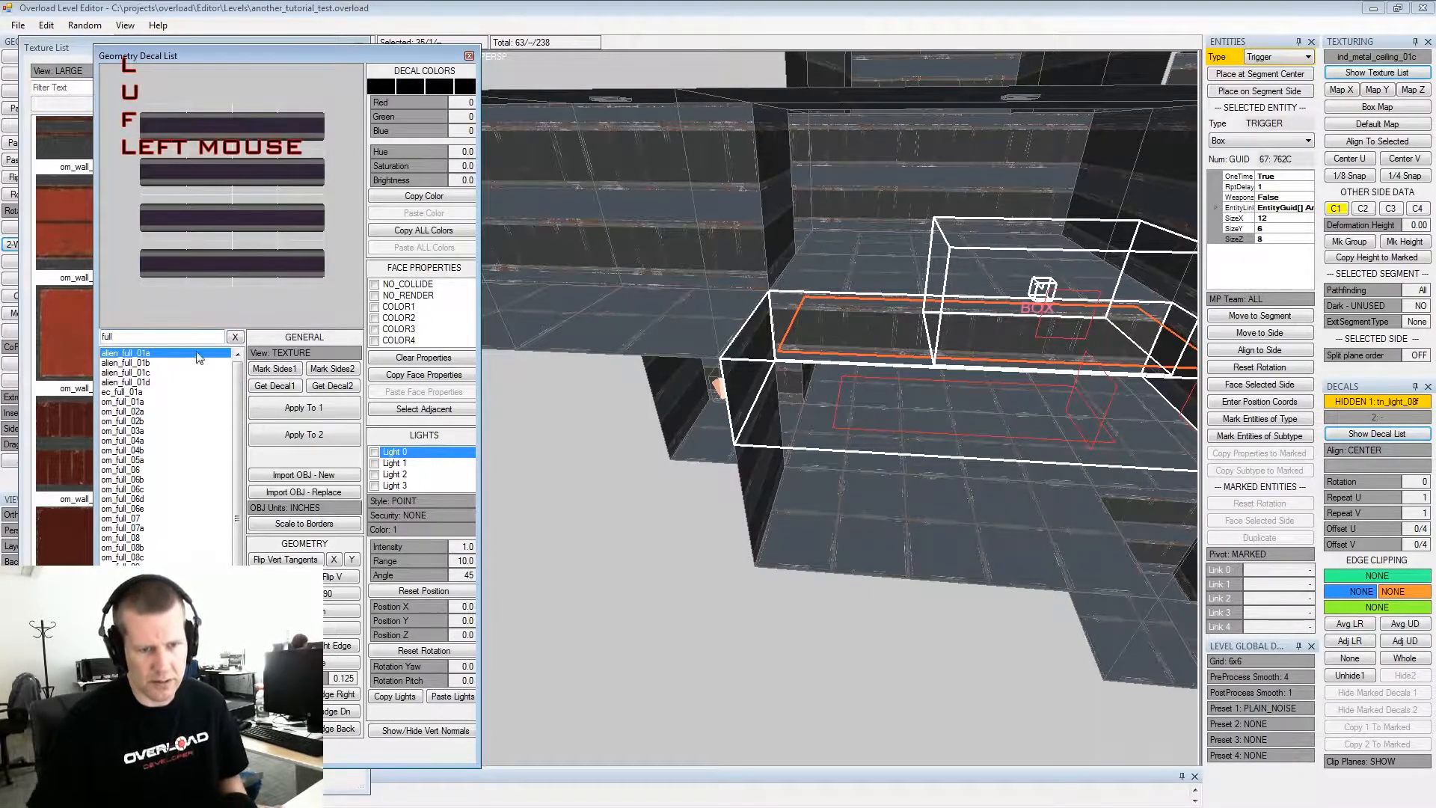
pyautogui.moveTo(238, 517); pyautogui.dragTo(238, 585)
pyautogui.click(142, 596)
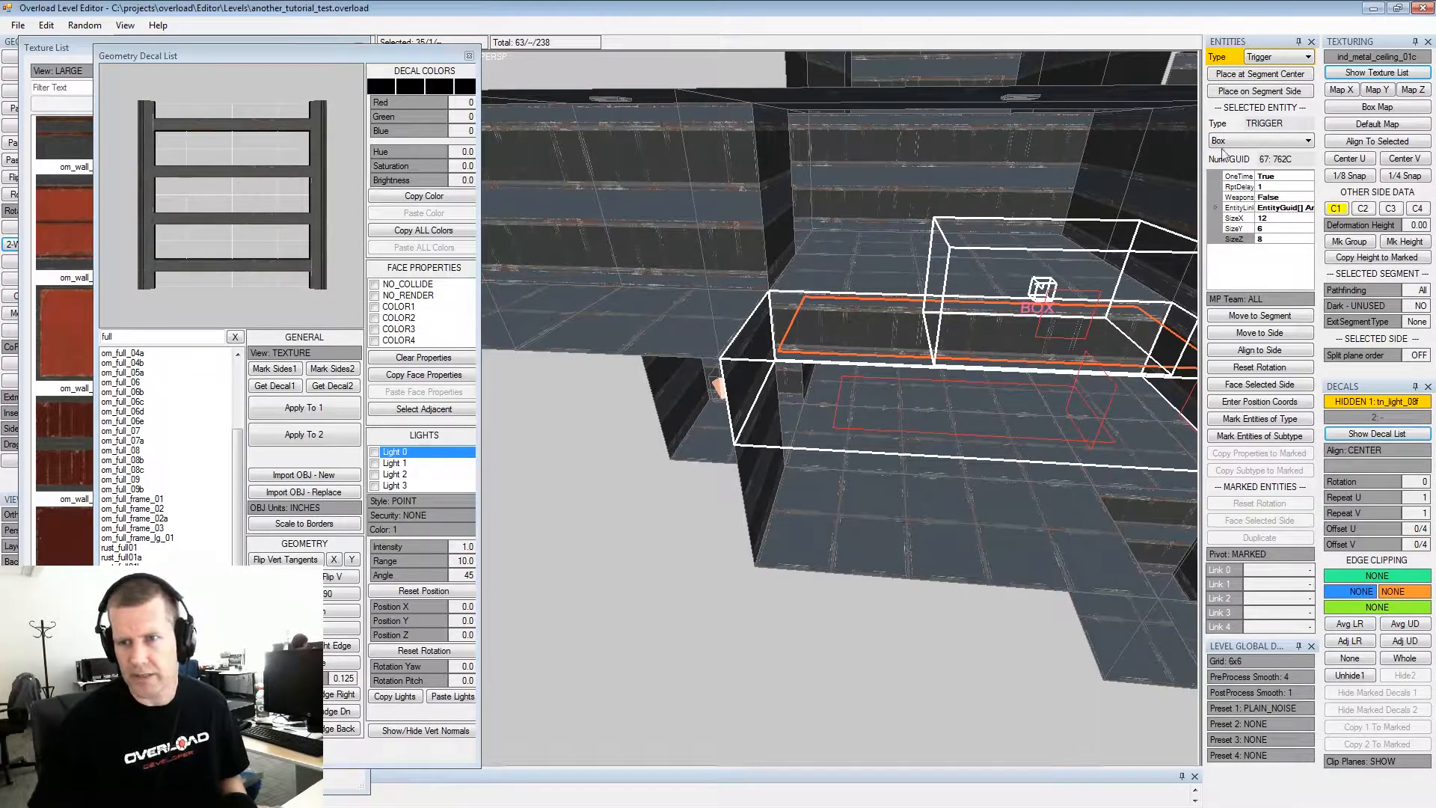
pyautogui.click(263, 411)
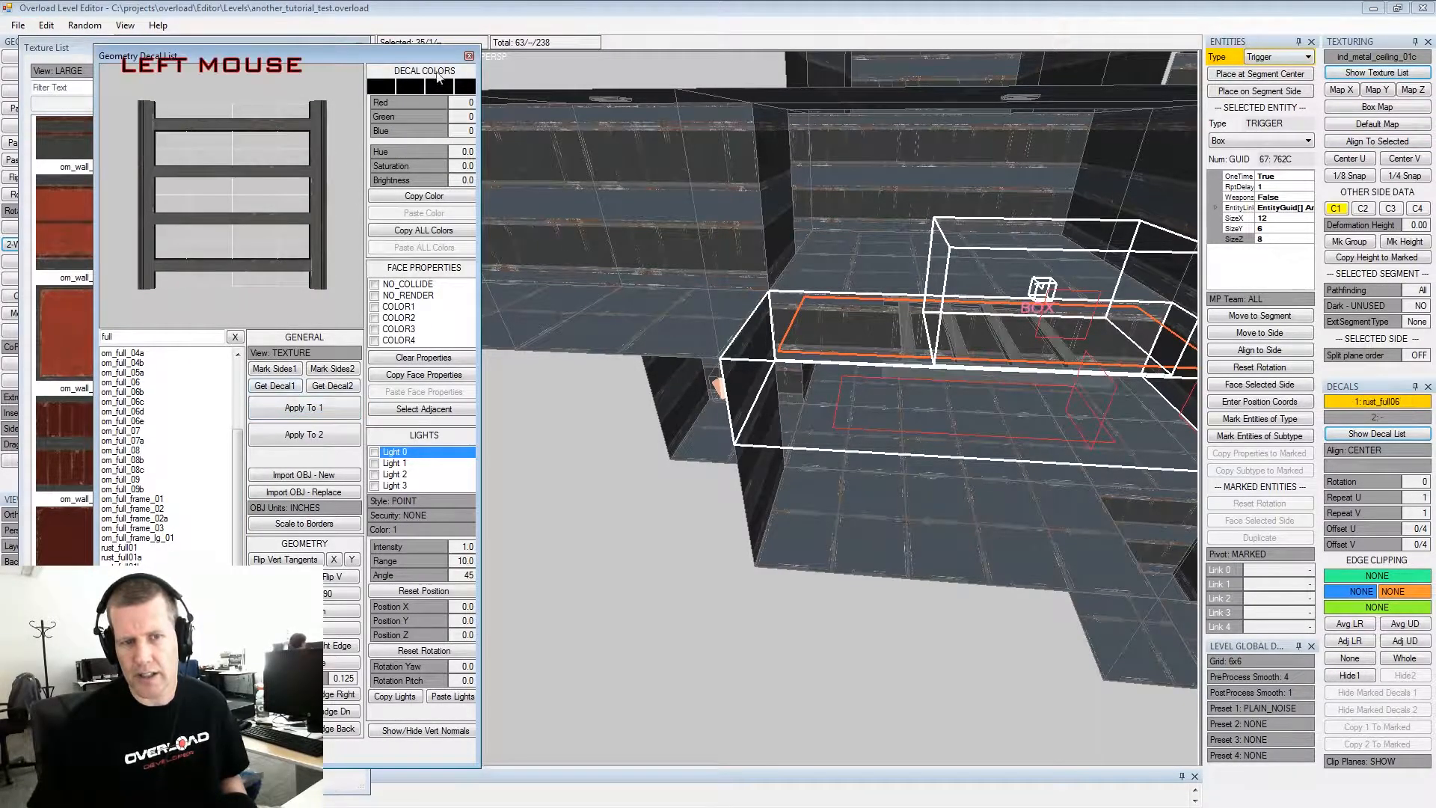
pyautogui.click(468, 53)
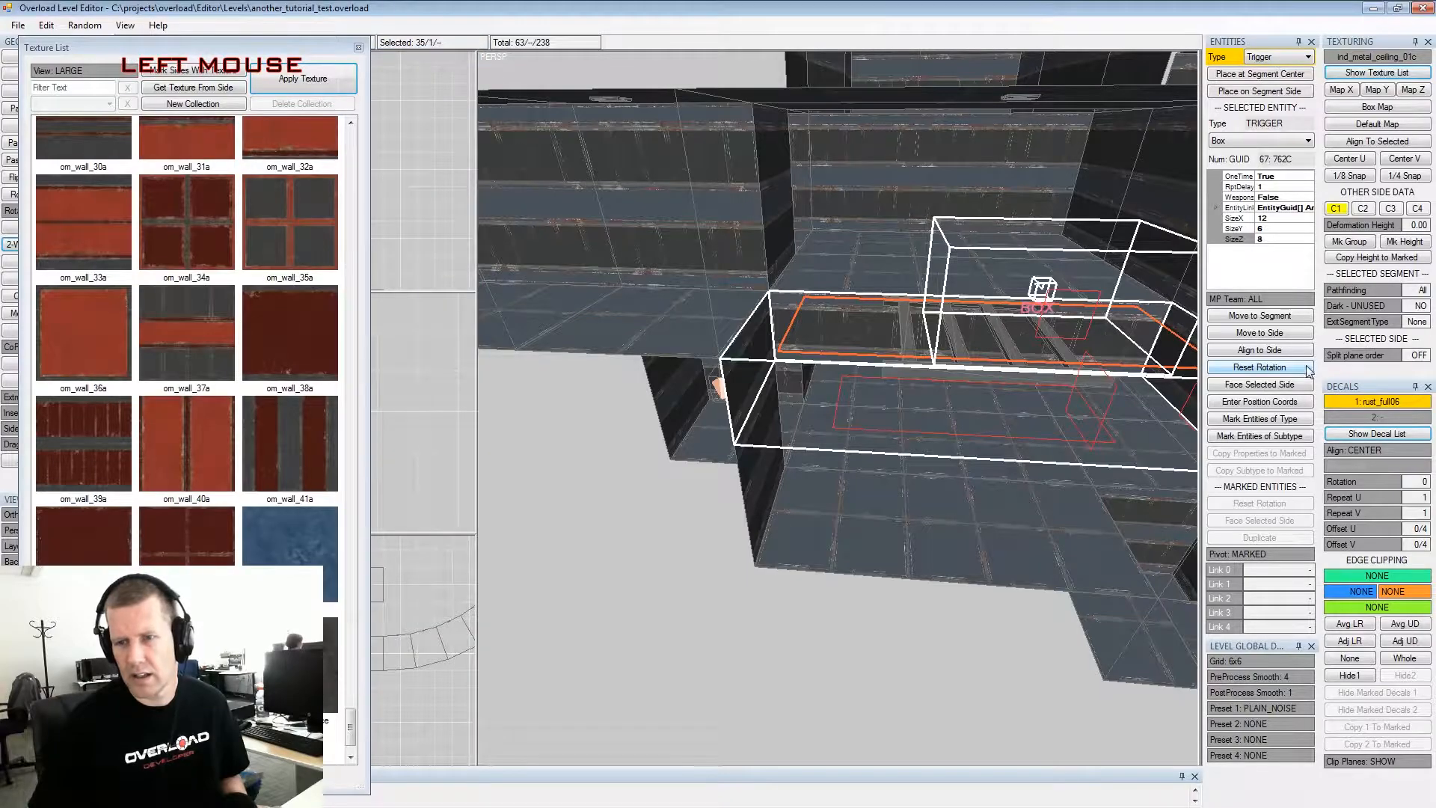
# Set the grate decal's Repeat V to 3 and its top and bottom edge clipping to SEGMENT
pyautogui.click(1337, 498)
pyautogui.rightClick(1354, 495)
pyautogui.click(1354, 512)
pyautogui.click(1354, 513)
pyautogui.rightClick(1351, 513)
pyautogui.click(1354, 513)
pyautogui.scroll(1, 1152, 475)
pyautogui.moveTo(1151, 479); pyautogui.dragTo(1350, 603, button='middle')
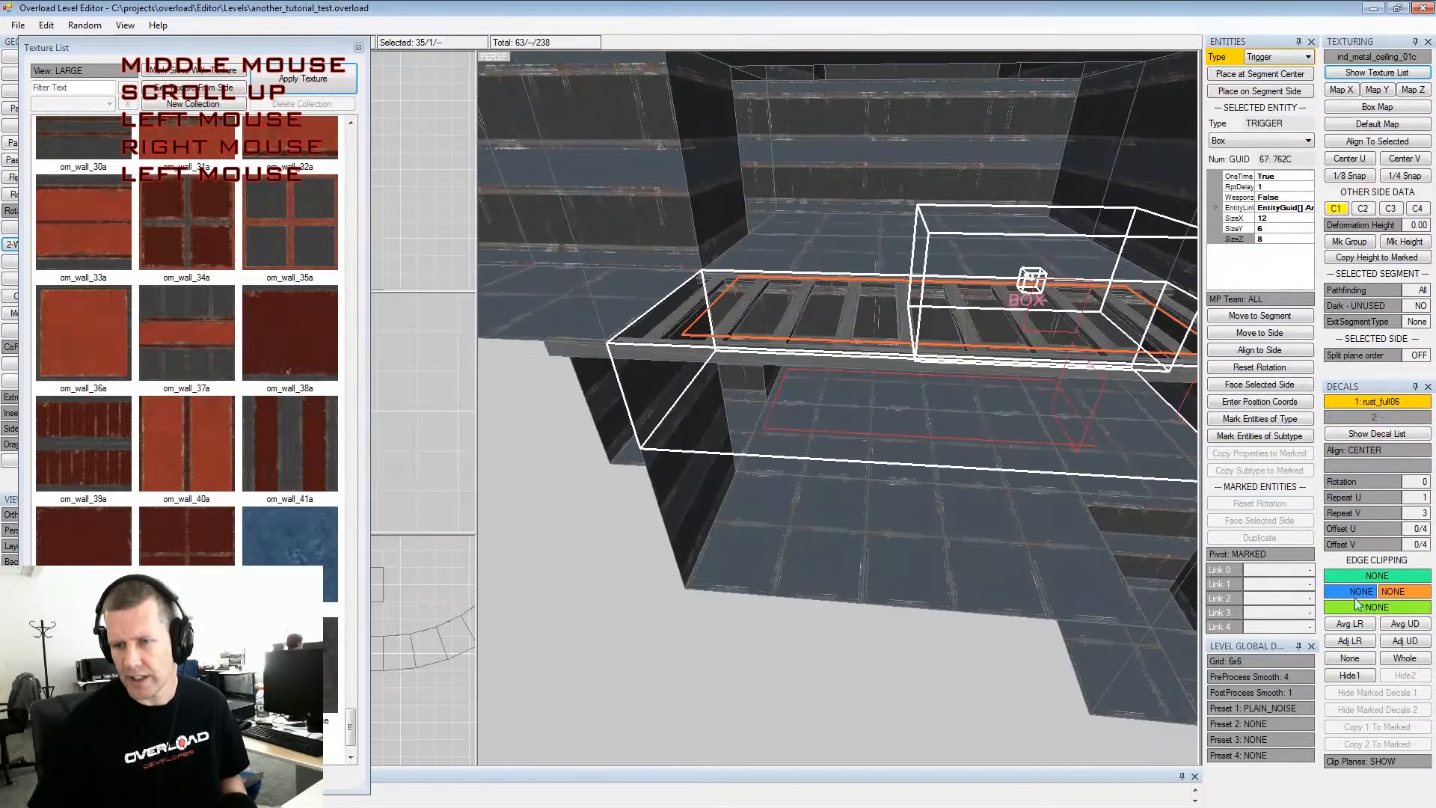
pyautogui.click(1382, 575)
pyautogui.click(1378, 607)
# Examine the grate decal over the pit and the surrounding rooms from several angles
pyautogui.keyDown('alt'); pyautogui.moveTo(1019, 402); pyautogui.dragTo(918, 406, button='middle'); pyautogui.keyUp('alt')
pyautogui.keyDown('alt'); pyautogui.moveTo(918, 406); pyautogui.dragTo(897, 383); pyautogui.keyUp('alt')
pyautogui.keyDown('alt'); pyautogui.scroll(-2, 908, 393); pyautogui.keyUp('alt')
pyautogui.keyDown('alt'); pyautogui.moveTo(897, 383); pyautogui.dragTo(950, 393, button='middle'); pyautogui.keyUp('alt')
pyautogui.keyDown('alt'); pyautogui.moveTo(821, 363); pyautogui.dragTo(783, 320); pyautogui.keyUp('alt')
pyautogui.keyDown('alt'); pyautogui.moveTo(783, 321); pyautogui.dragTo(787, 352, button='middle'); pyautogui.keyUp('alt')
pyautogui.keyDown('alt'); pyautogui.moveTo(786, 351); pyautogui.dragTo(859, 302); pyautogui.keyUp('alt')
pyautogui.keyDown('alt'); pyautogui.moveTo(859, 302); pyautogui.dragTo(856, 335, button='middle'); pyautogui.keyUp('alt')
pyautogui.keyDown('alt'); pyautogui.moveTo(856, 335); pyautogui.dragTo(832, 353); pyautogui.keyUp('alt')
pyautogui.keyDown('alt'); pyautogui.moveTo(831, 353); pyautogui.dragTo(875, 313, button='middle'); pyautogui.keyUp('alt')
pyautogui.keyDown('alt'); pyautogui.moveTo(875, 311); pyautogui.dragTo(832, 335); pyautogui.keyUp('alt')
pyautogui.keyDown('alt'); pyautogui.moveTo(833, 335); pyautogui.dragTo(882, 322, button='middle'); pyautogui.keyUp('alt')
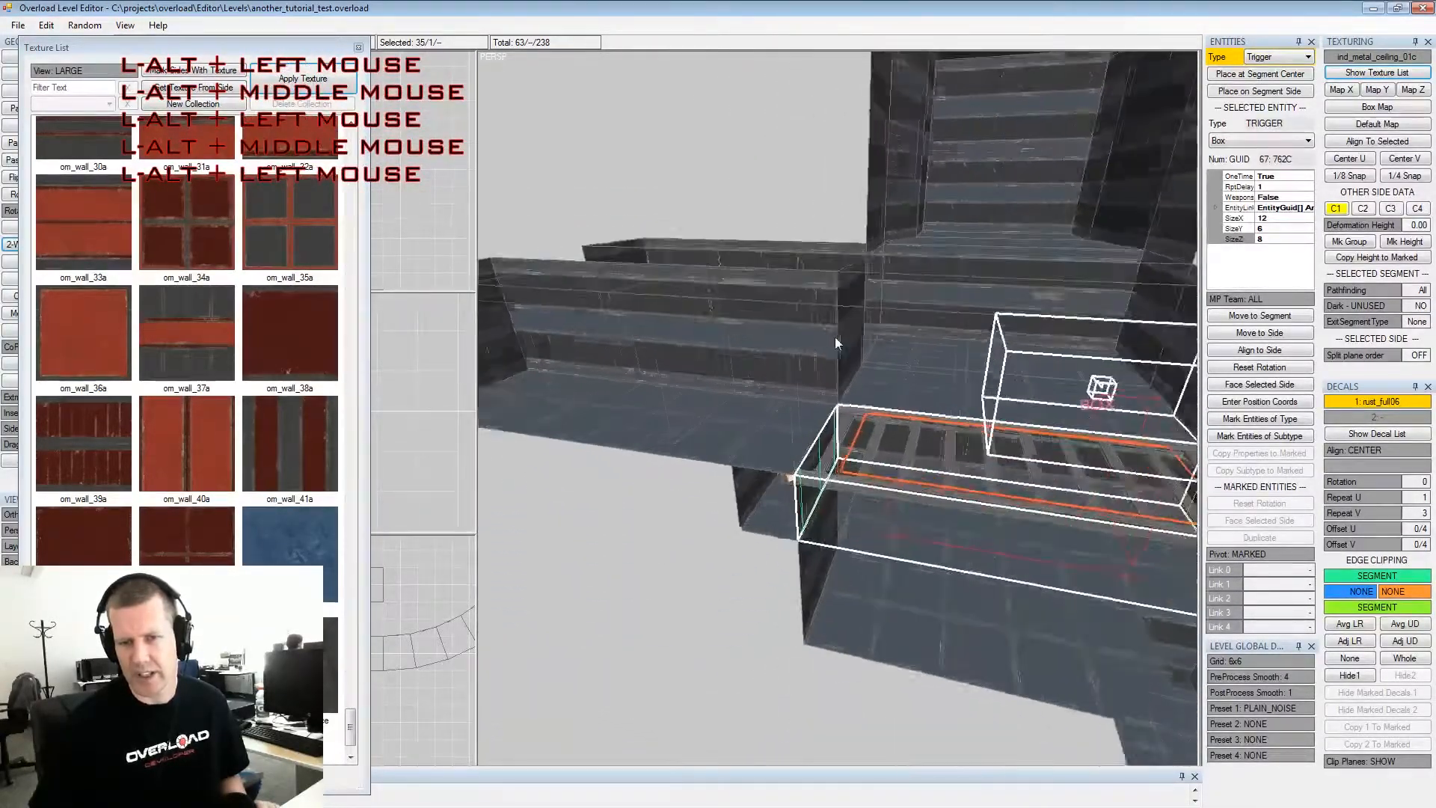
pyautogui.keyDown('alt'); pyautogui.moveTo(882, 321); pyautogui.dragTo(919, 347); pyautogui.keyUp('alt')
pyautogui.keyDown('alt'); pyautogui.moveTo(919, 347); pyautogui.dragTo(841, 349, button='middle'); pyautogui.keyUp('alt')
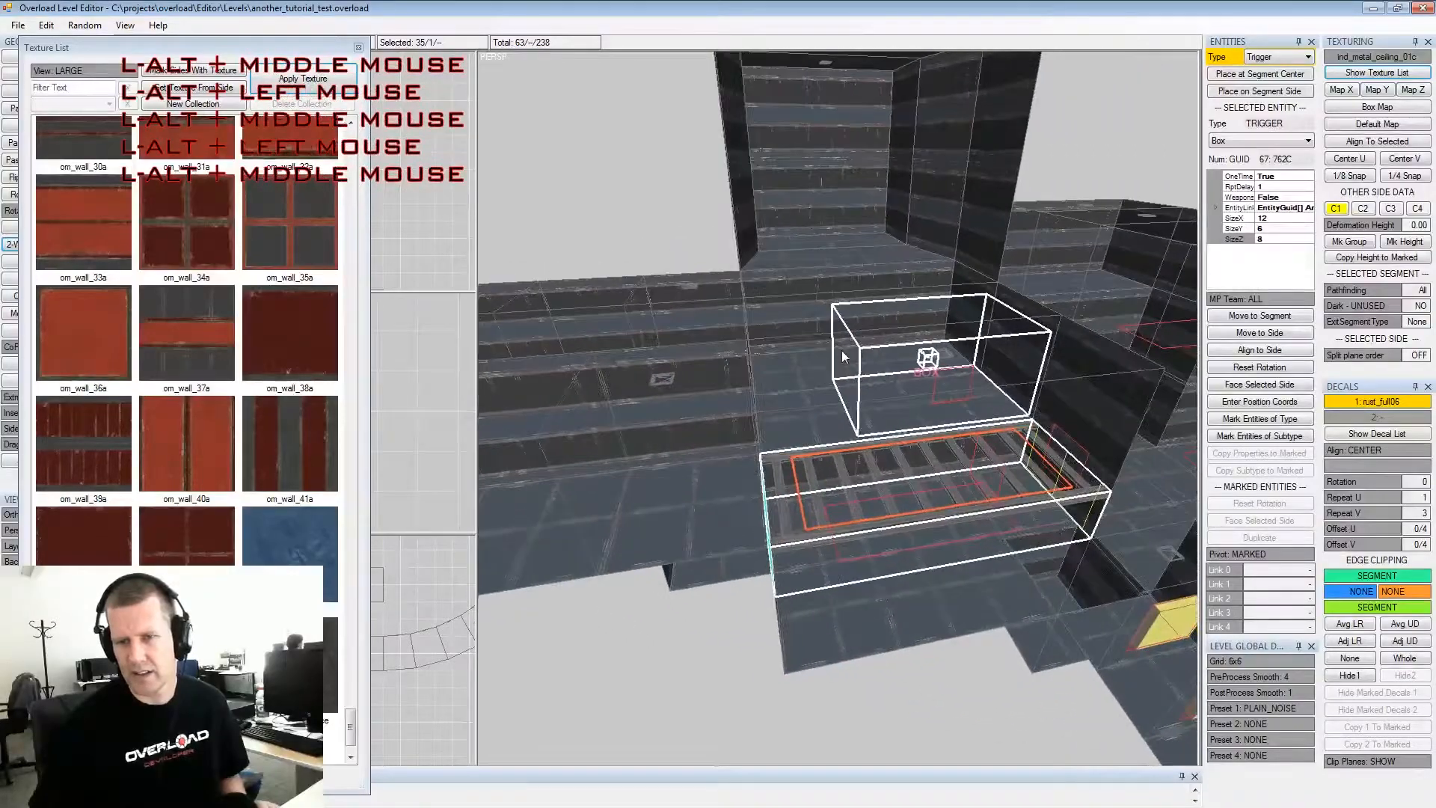
# Insert a segment off the room wall behind the trigger and make it thinner by moving its outer side inward
pyautogui.click(984, 337)
pyautogui.keyDown('alt'); pyautogui.moveTo(980, 336); pyautogui.dragTo(935, 346, button='middle'); pyautogui.keyUp('alt')
pyautogui.keyDown('alt'); pyautogui.moveTo(935, 345); pyautogui.dragTo(858, 326); pyautogui.keyUp('alt')
pyautogui.press('space')
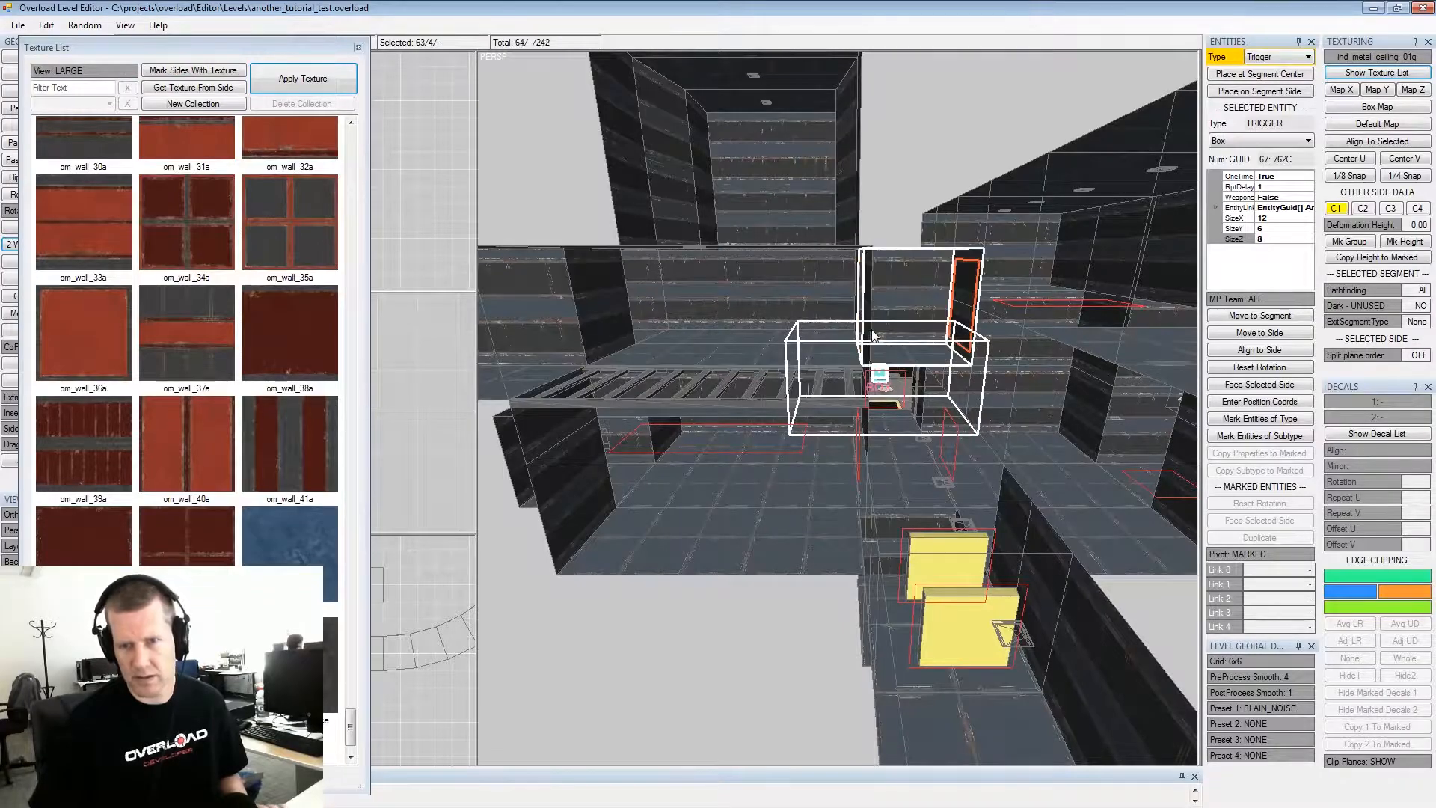
pyautogui.press('KP_4')
pyautogui.hotkey('shift', 'space')
pyautogui.keyDown('alt'); pyautogui.moveTo(874, 336); pyautogui.dragTo(886, 357); pyautogui.keyUp('alt')
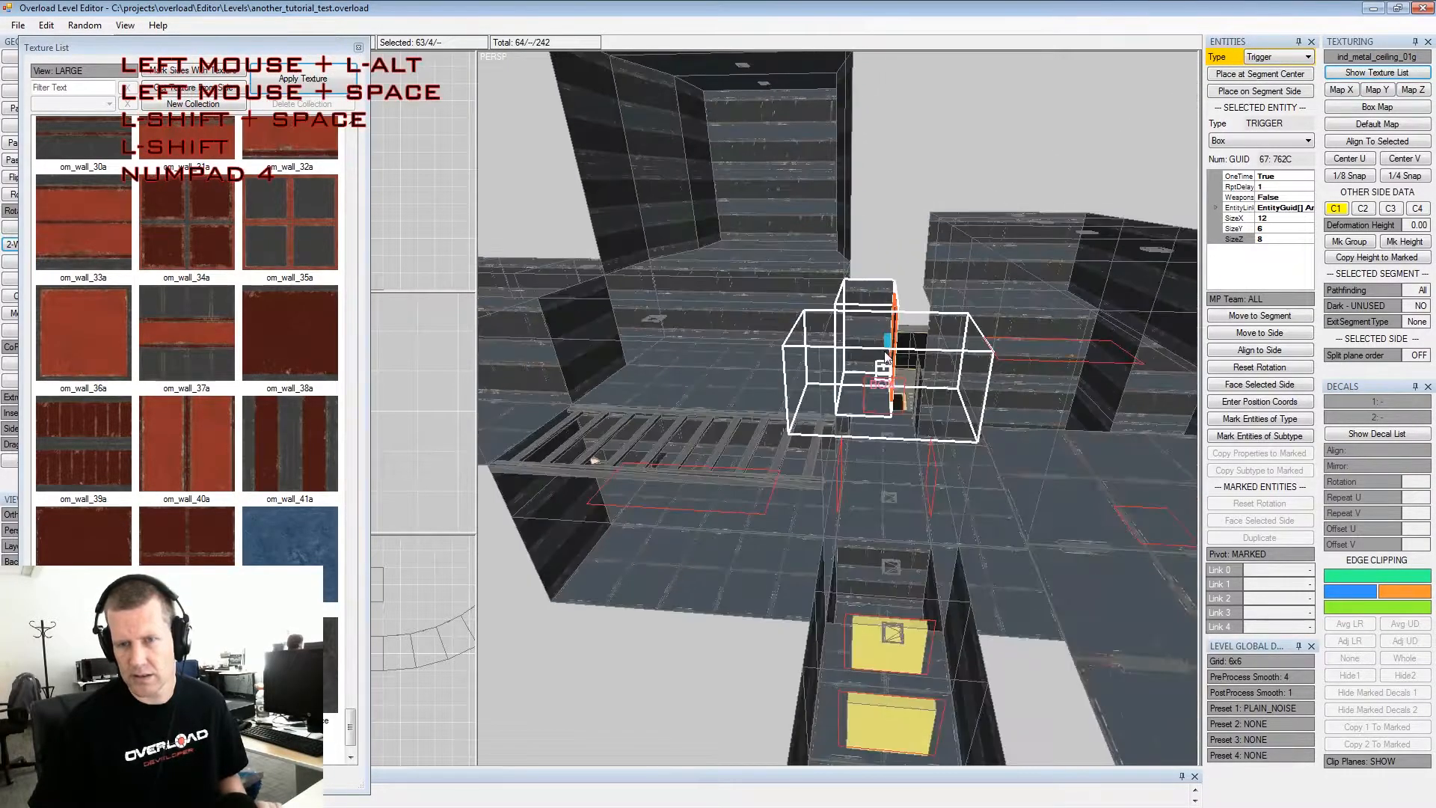
# Place an item at the new alcove segment's center, nudge it toward the room, and set its subtype to Security Key
pyautogui.click(1305, 57)
pyautogui.click(1262, 91)
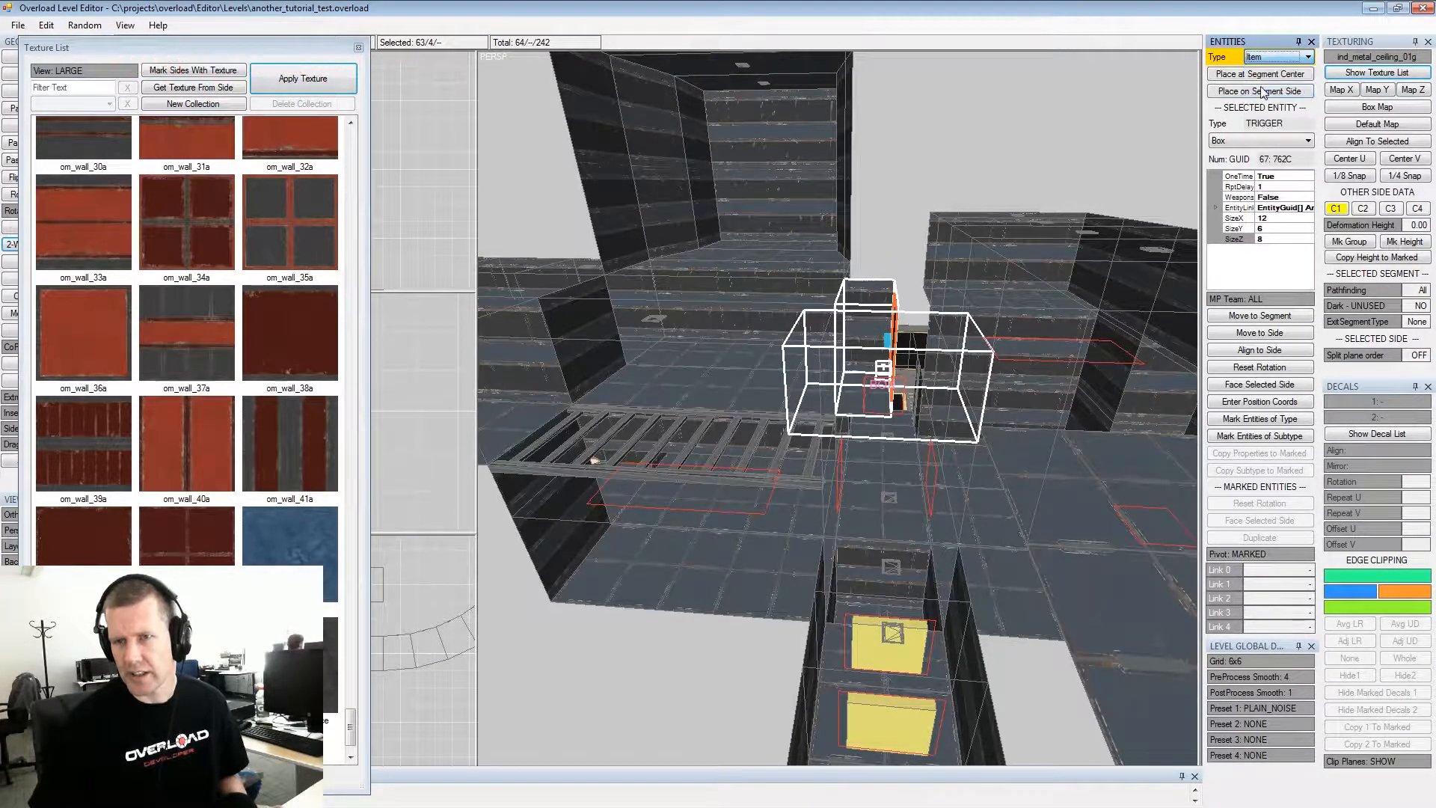
pyautogui.click(1259, 75)
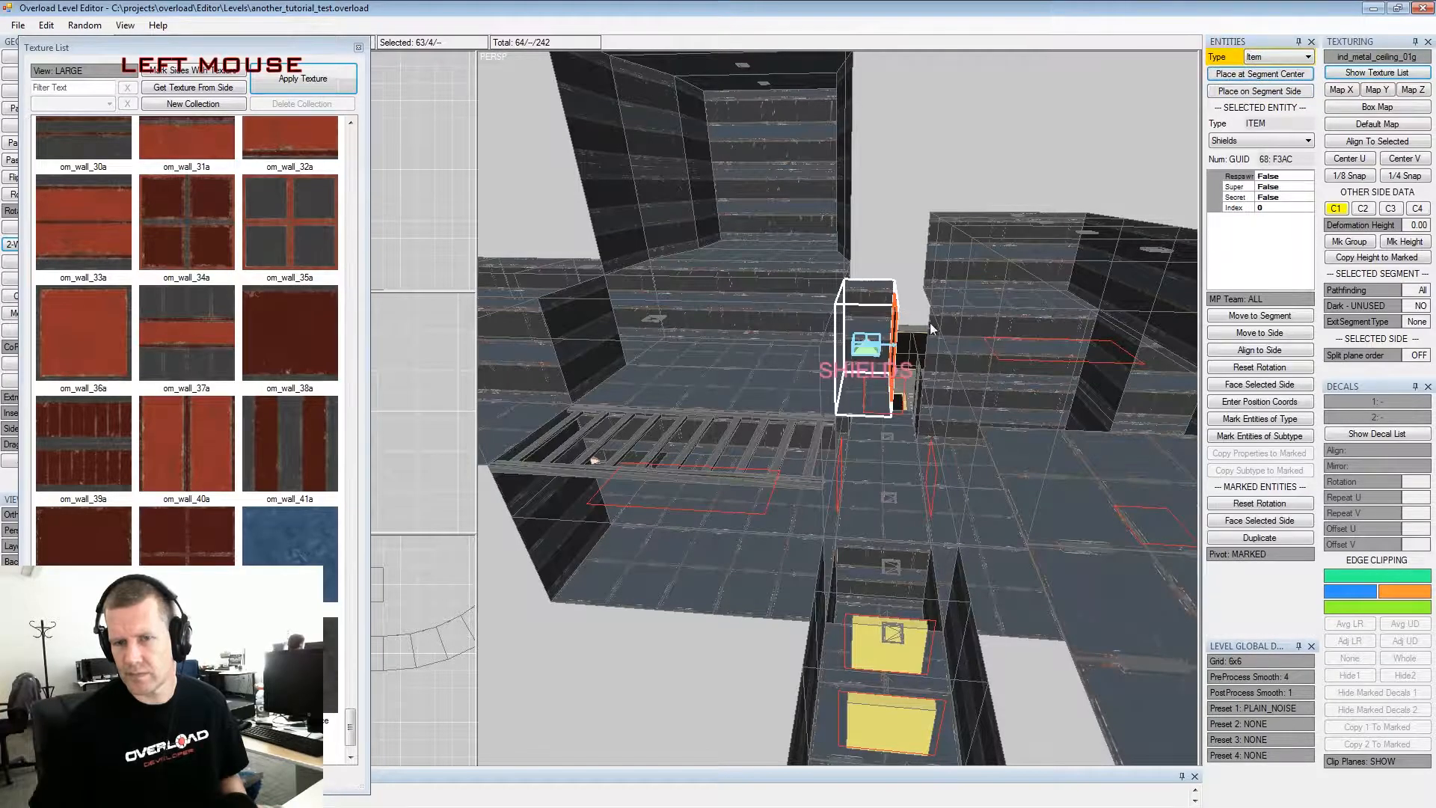
pyautogui.keyDown('alt'); pyautogui.moveTo(932, 320); pyautogui.dragTo(926, 337); pyautogui.keyUp('alt')
pyautogui.click(926, 336)
pyautogui.press('Tab')
pyautogui.press('space')
pyautogui.press('KP_4')
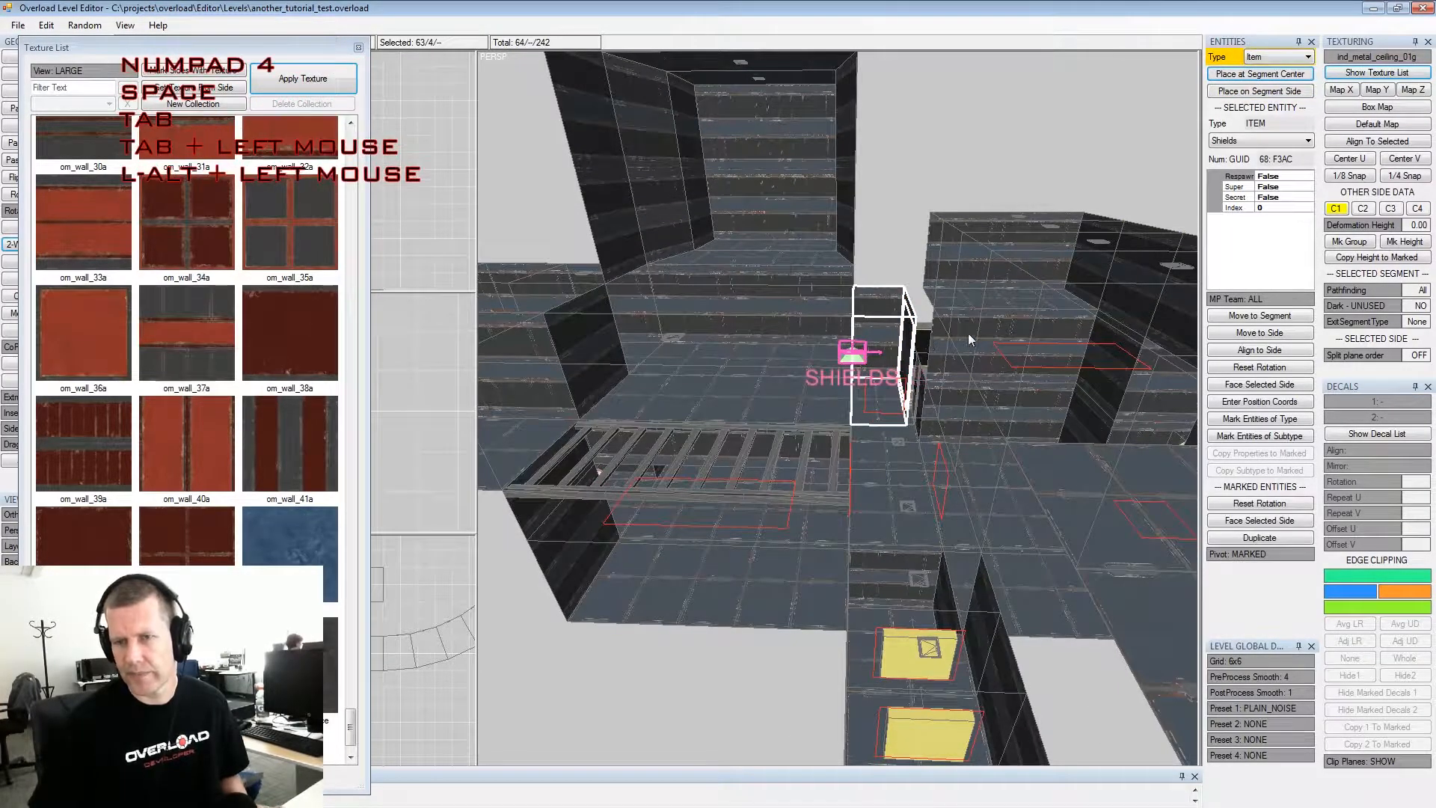
pyautogui.click(1266, 142)
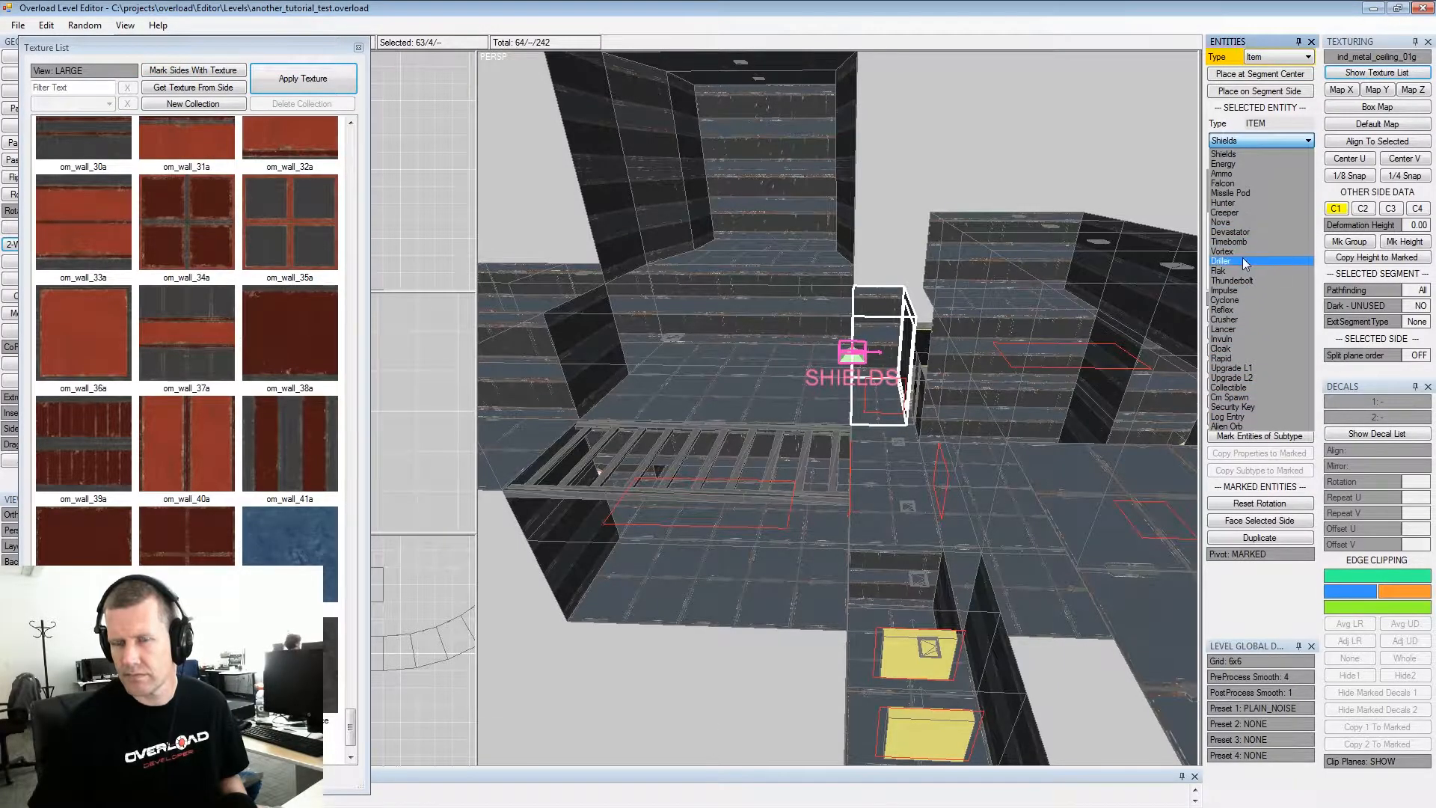
pyautogui.click(1252, 407)
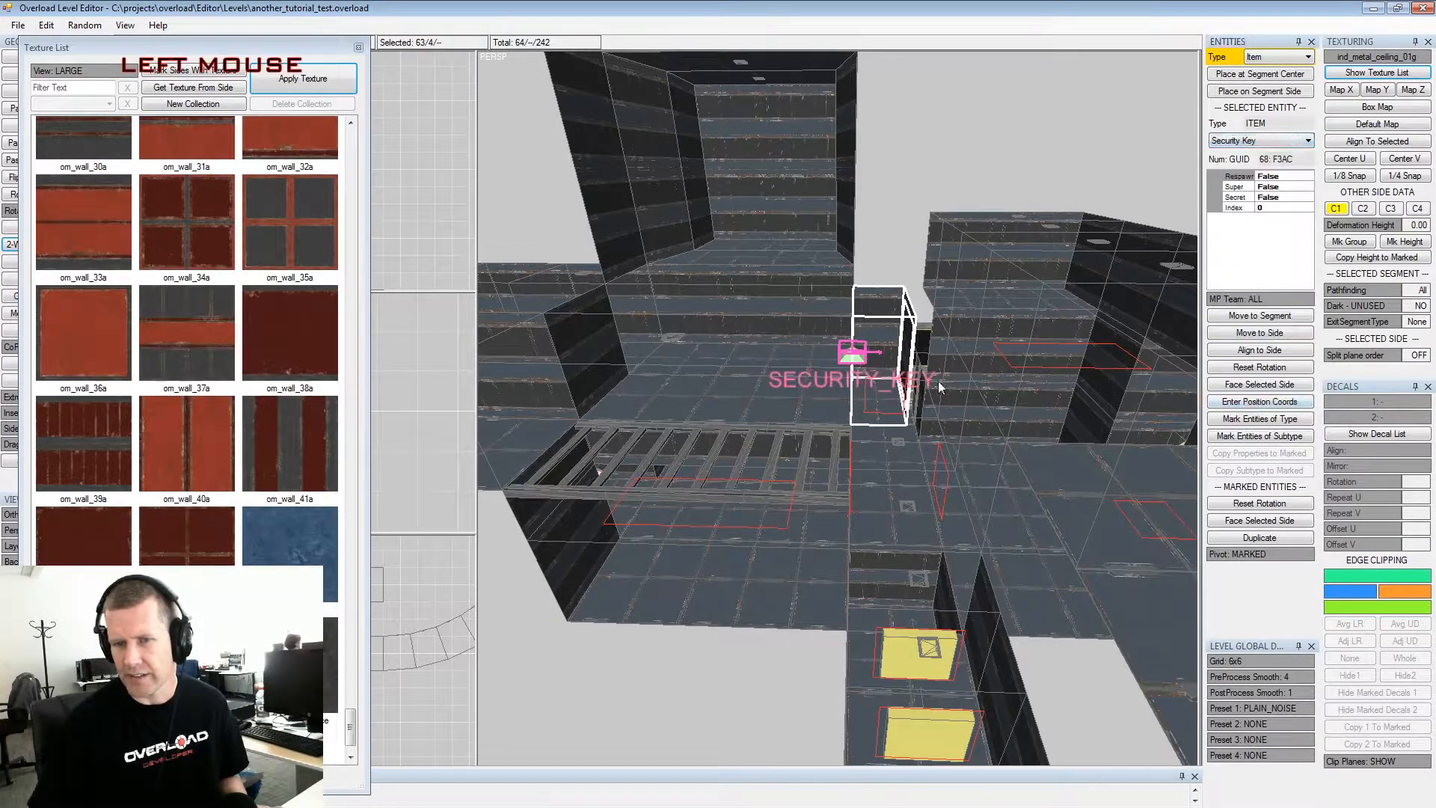
# Insert a new segment off the outer side of the small side segment containing the orange marker
pyautogui.keyDown('alt'); pyautogui.moveTo(697, 254); pyautogui.dragTo(823, 254, button='middle'); pyautogui.keyUp('alt')
pyautogui.keyDown('alt'); pyautogui.moveTo(822, 254); pyautogui.dragTo(856, 254); pyautogui.keyUp('alt')
pyautogui.keyDown('alt'); pyautogui.moveTo(856, 254); pyautogui.dragTo(885, 253, button='middle'); pyautogui.keyUp('alt')
pyautogui.keyDown('alt'); pyautogui.moveTo(885, 253); pyautogui.dragTo(886, 286); pyautogui.keyUp('alt')
pyautogui.click(882, 387)
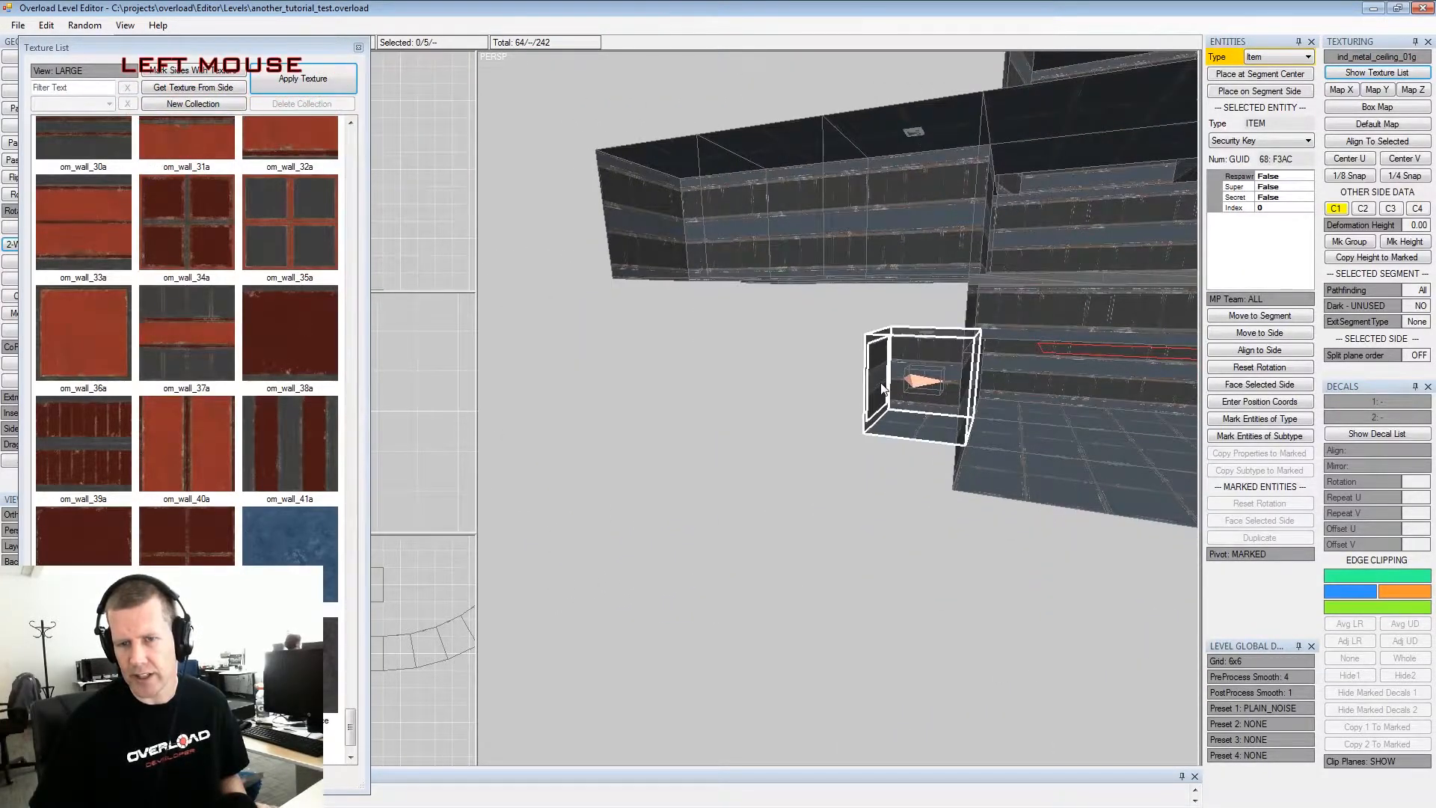
pyautogui.press('Tab')
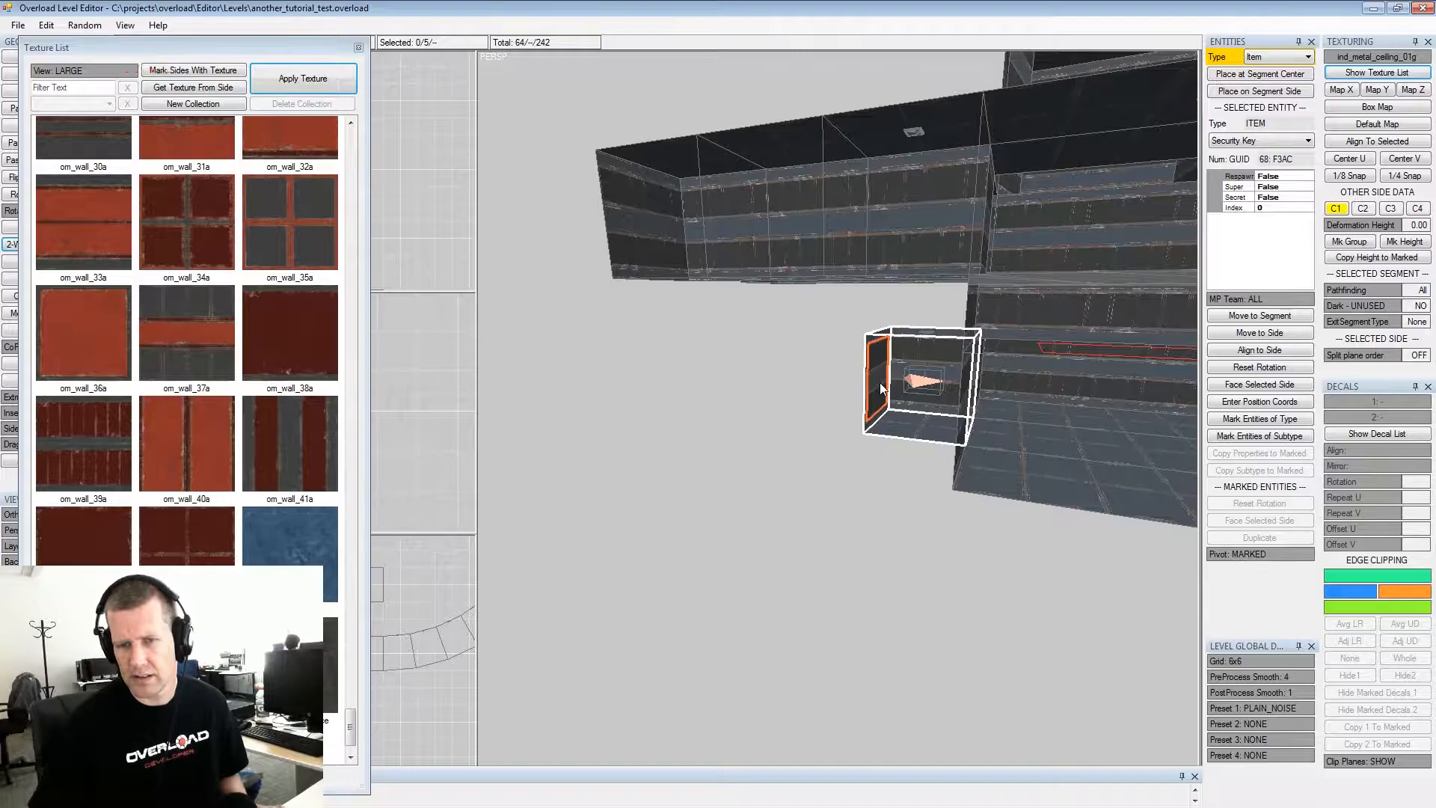
pyautogui.press('Insert')
# Place an Om Security1 door on the side between the two small segments and set its lock to LEVEL2
pyautogui.click(883, 387)
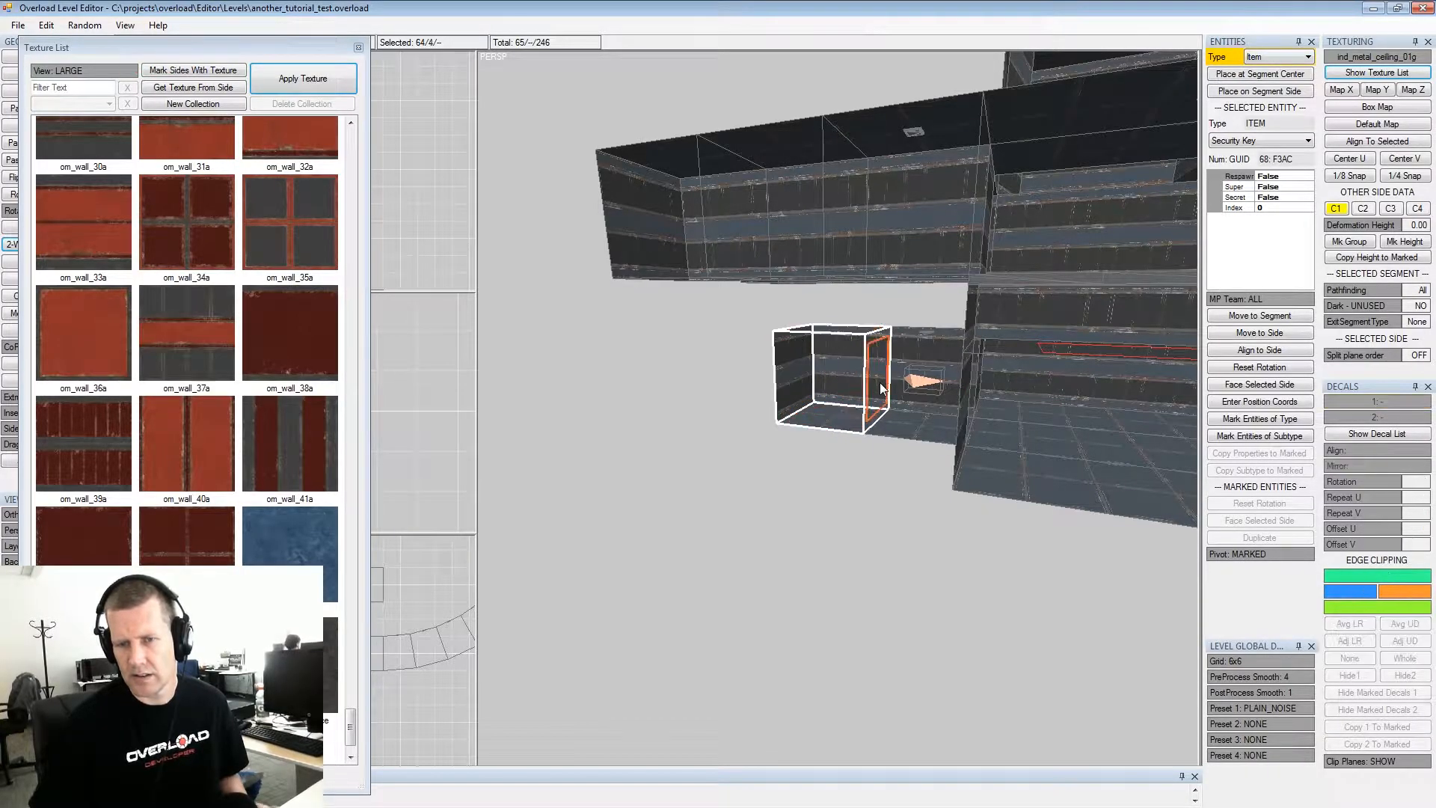
pyautogui.click(1276, 58)
pyautogui.click(1263, 95)
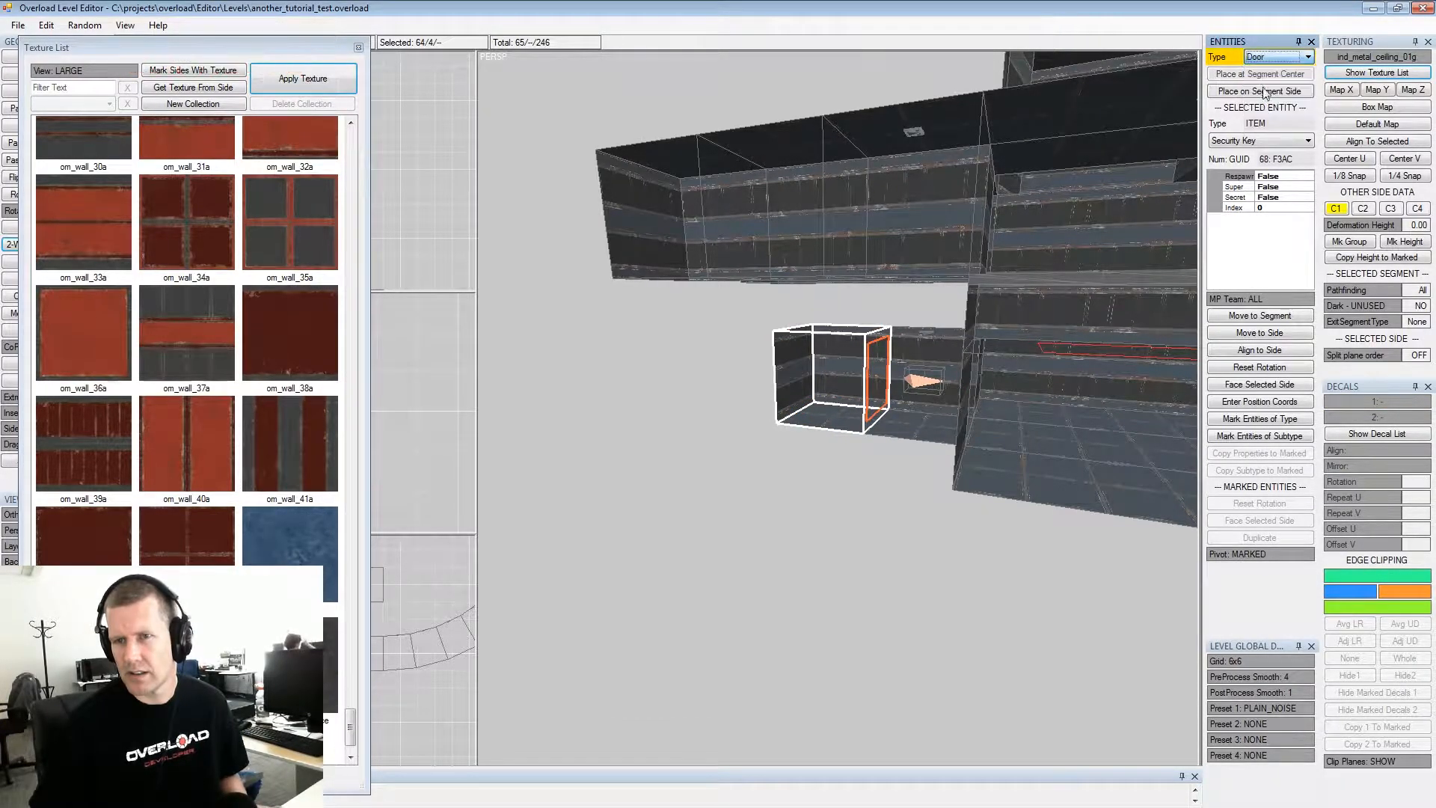
pyautogui.click(1259, 92)
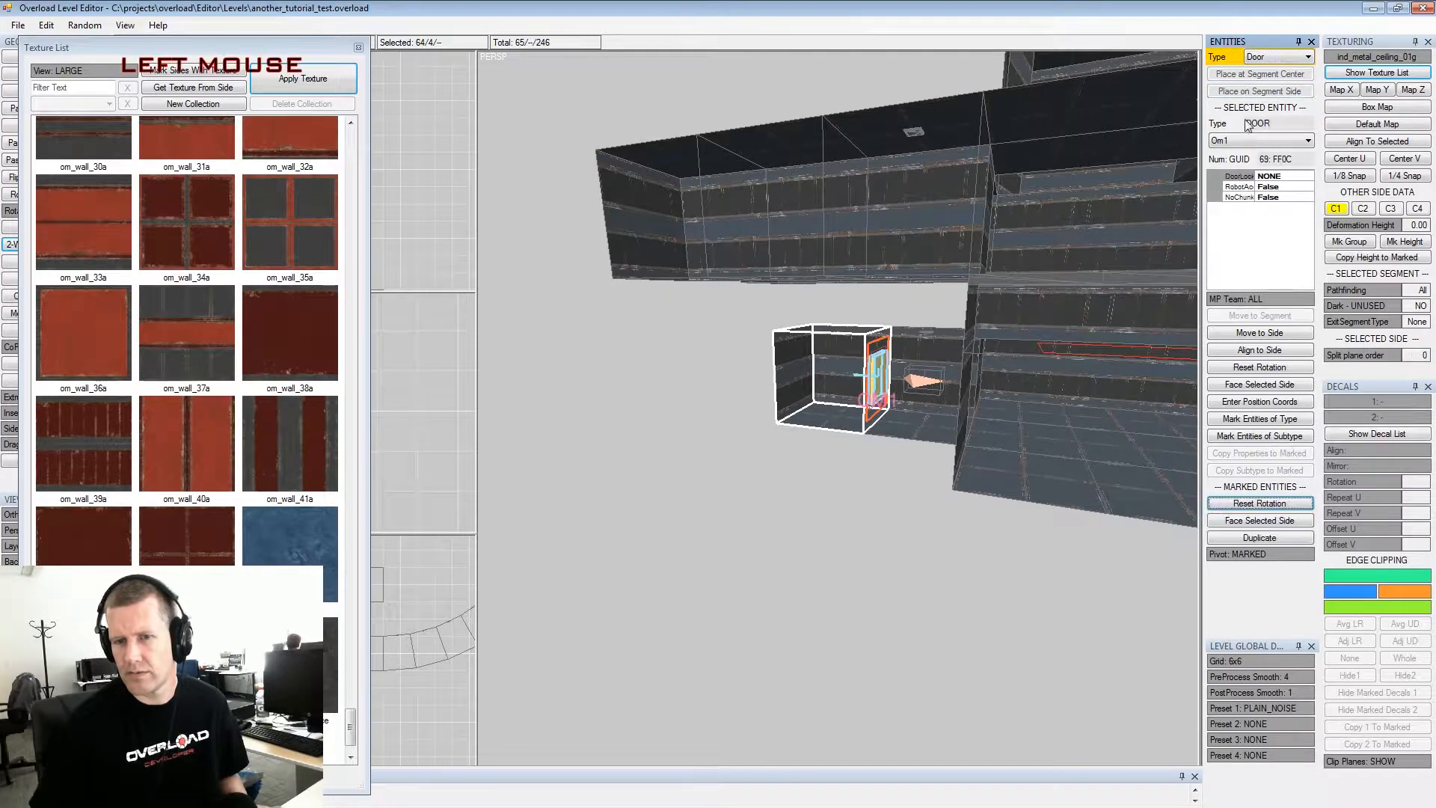
pyautogui.click(1250, 140)
pyautogui.click(1242, 173)
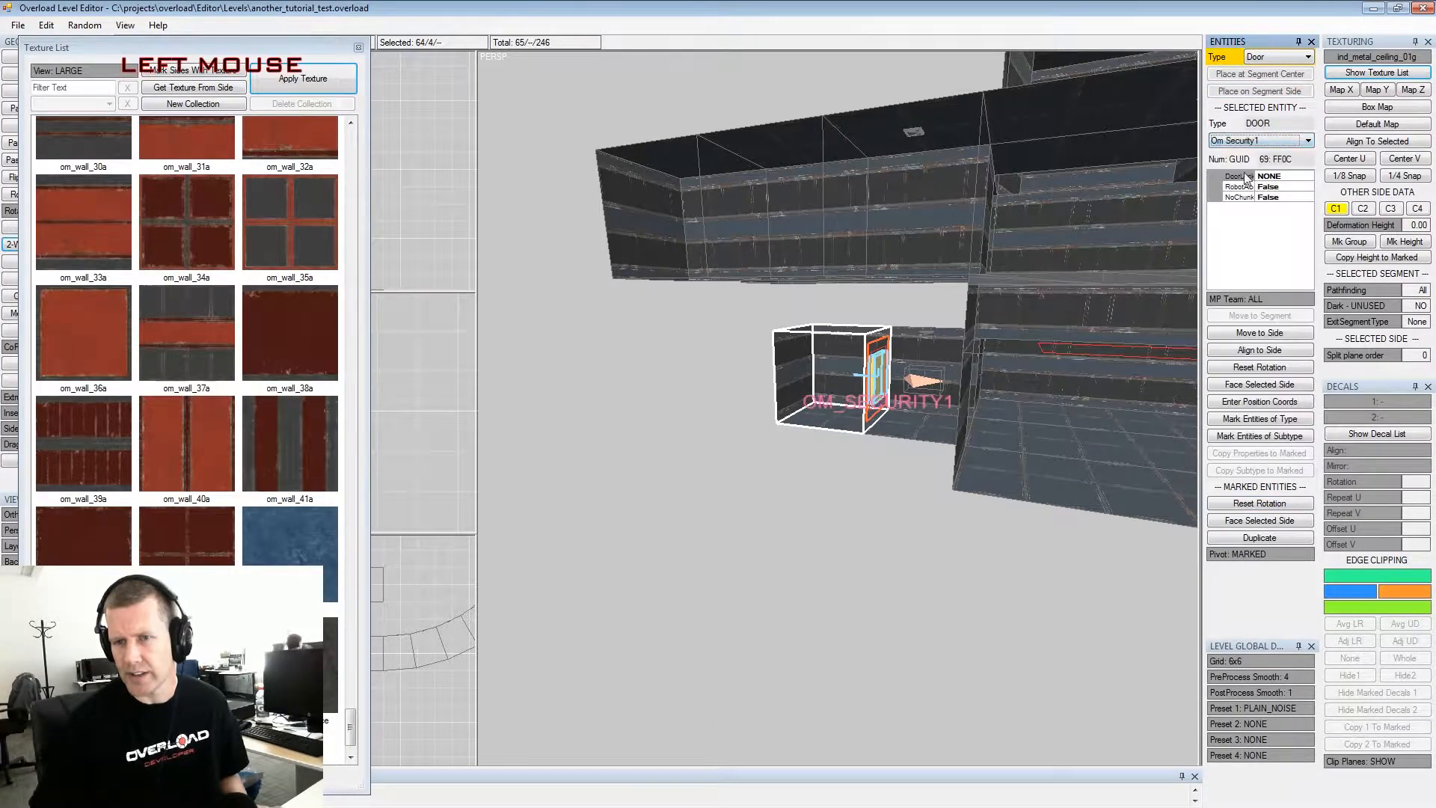
pyautogui.click(1307, 177)
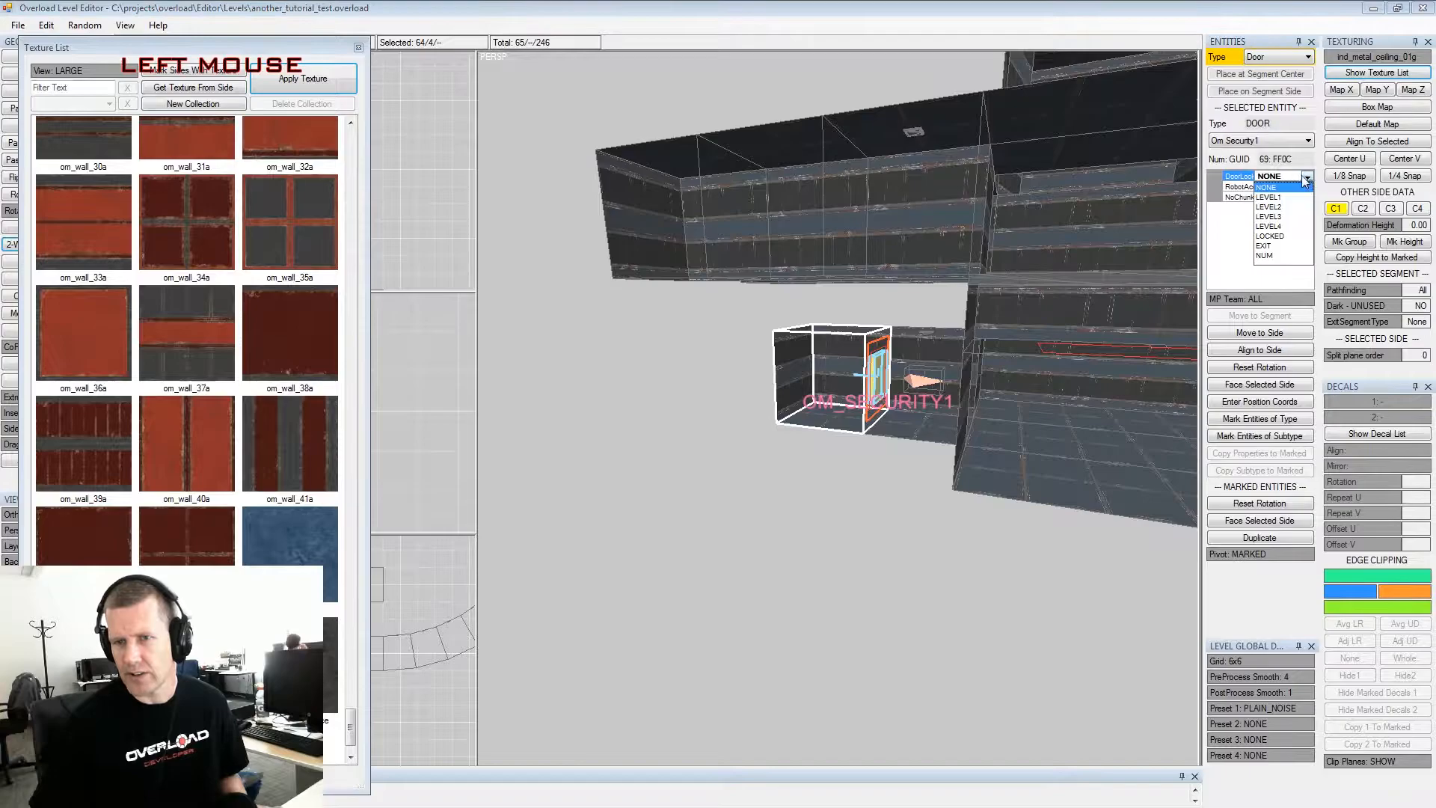
pyautogui.click(1283, 207)
# Insert a segment in the gap between the far ends of the two parallel corridors and join it across
pyautogui.keyDown('alt'); pyautogui.moveTo(809, 255); pyautogui.dragTo(814, 300); pyautogui.keyUp('alt')
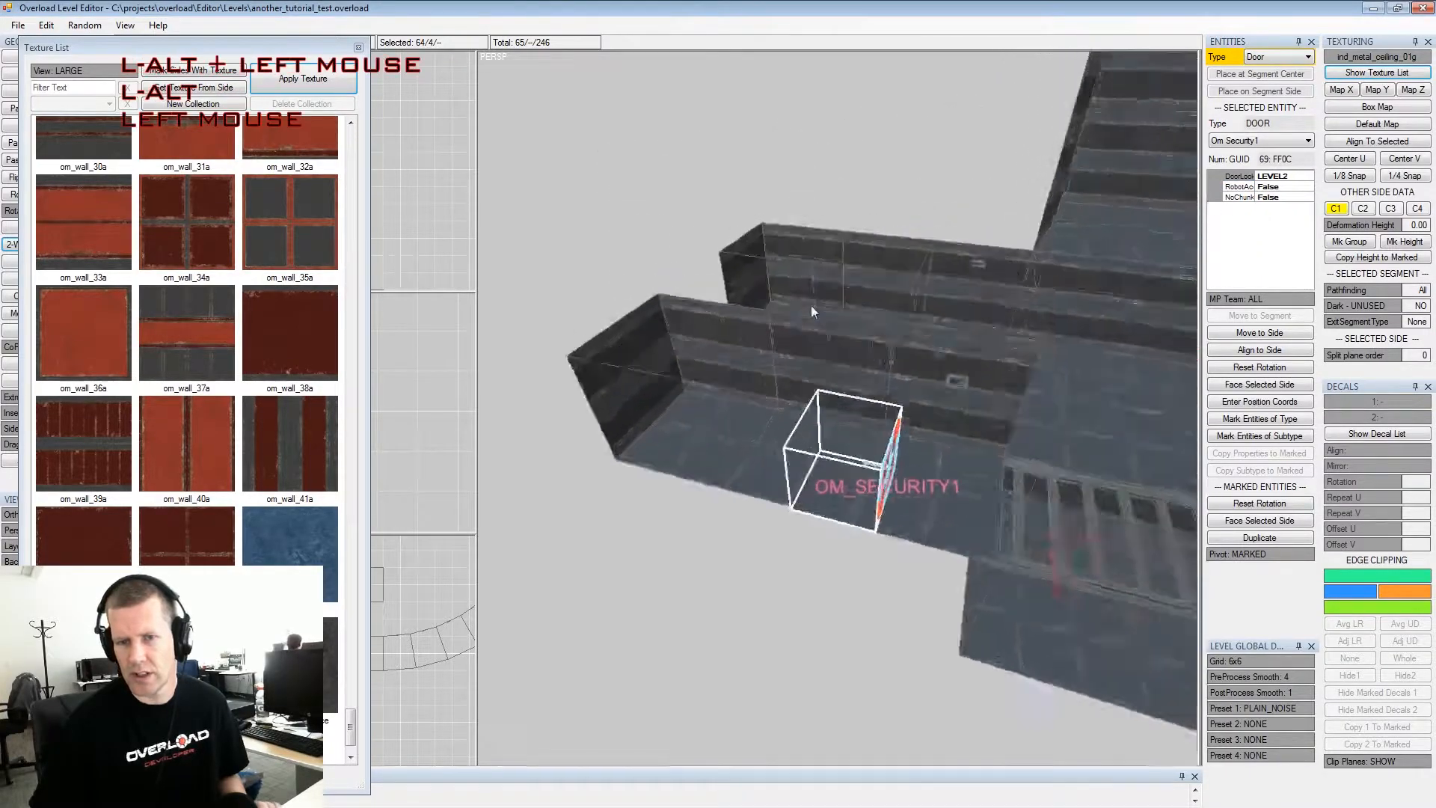
pyautogui.keyDown('alt'); pyautogui.moveTo(814, 300); pyautogui.dragTo(900, 231, button='middle'); pyautogui.keyUp('alt')
pyautogui.keyDown('alt'); pyautogui.moveTo(900, 231); pyautogui.dragTo(812, 276); pyautogui.keyUp('alt')
pyautogui.doubleClick(813, 282)
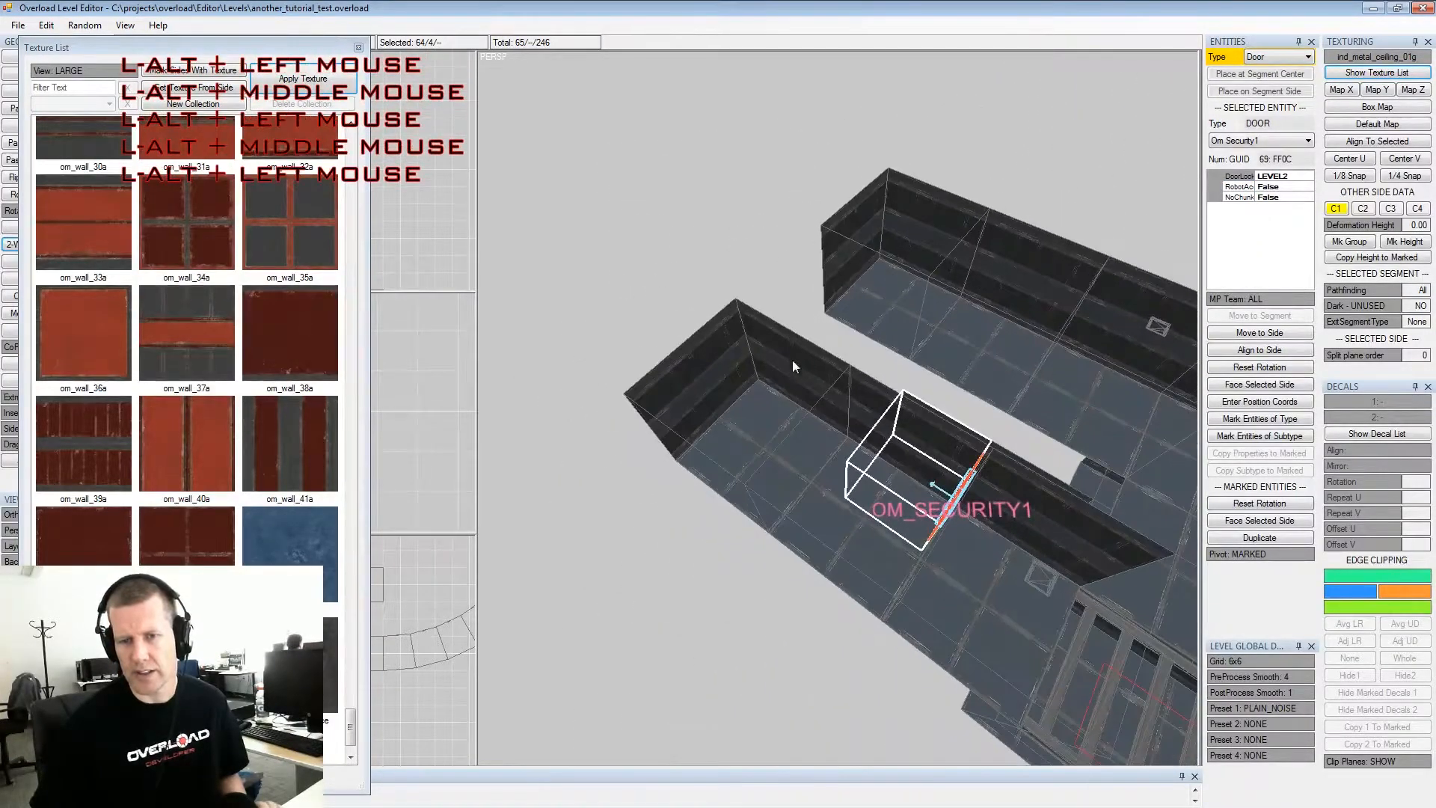
pyautogui.click(805, 385)
pyautogui.press('Insert')
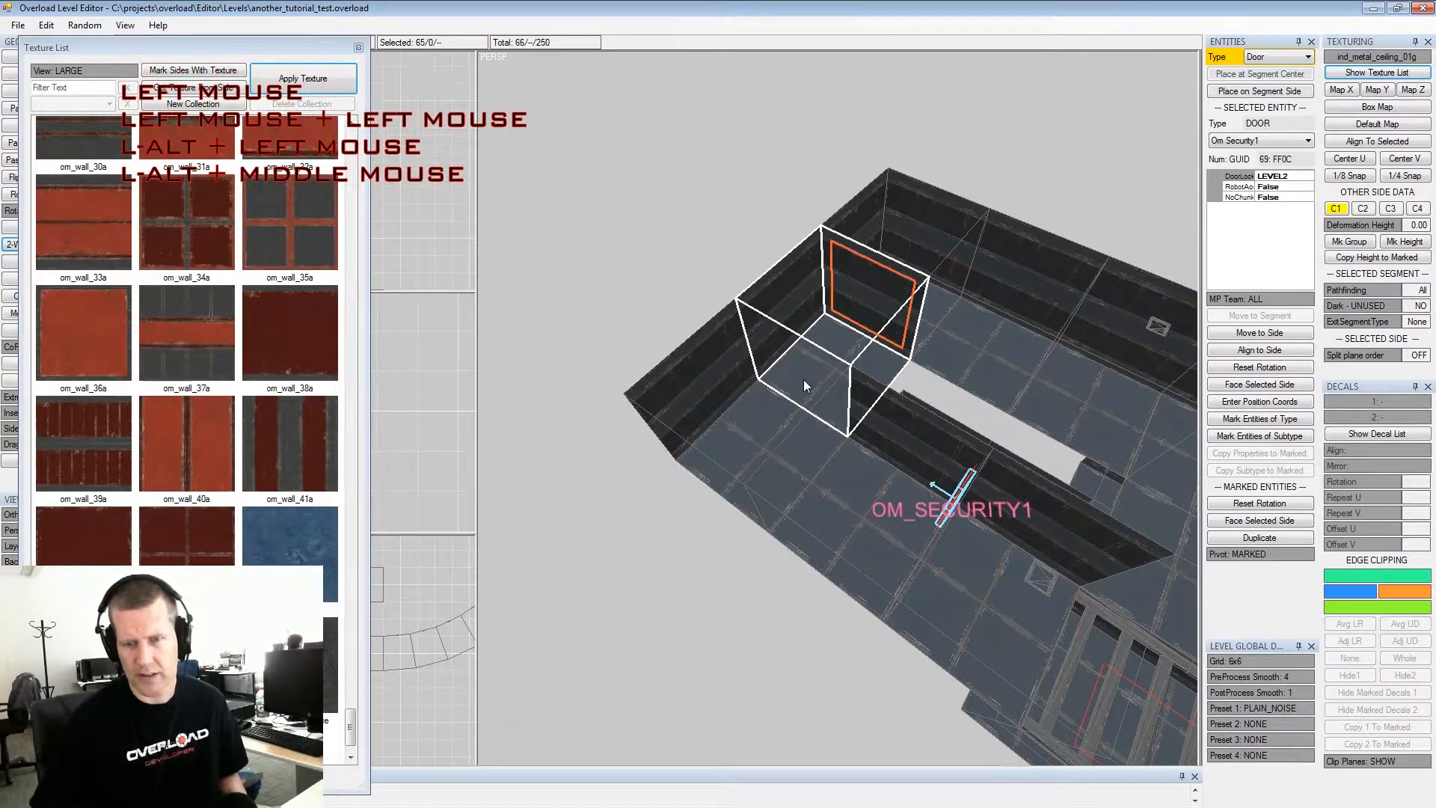
pyautogui.hotkey('shift', 'j')
# Mark the coplanar end walls of the connected corridors, move them outward one grid step, and clear the marks
pyautogui.click(778, 316)
pyautogui.hotkey('shift', 'q')
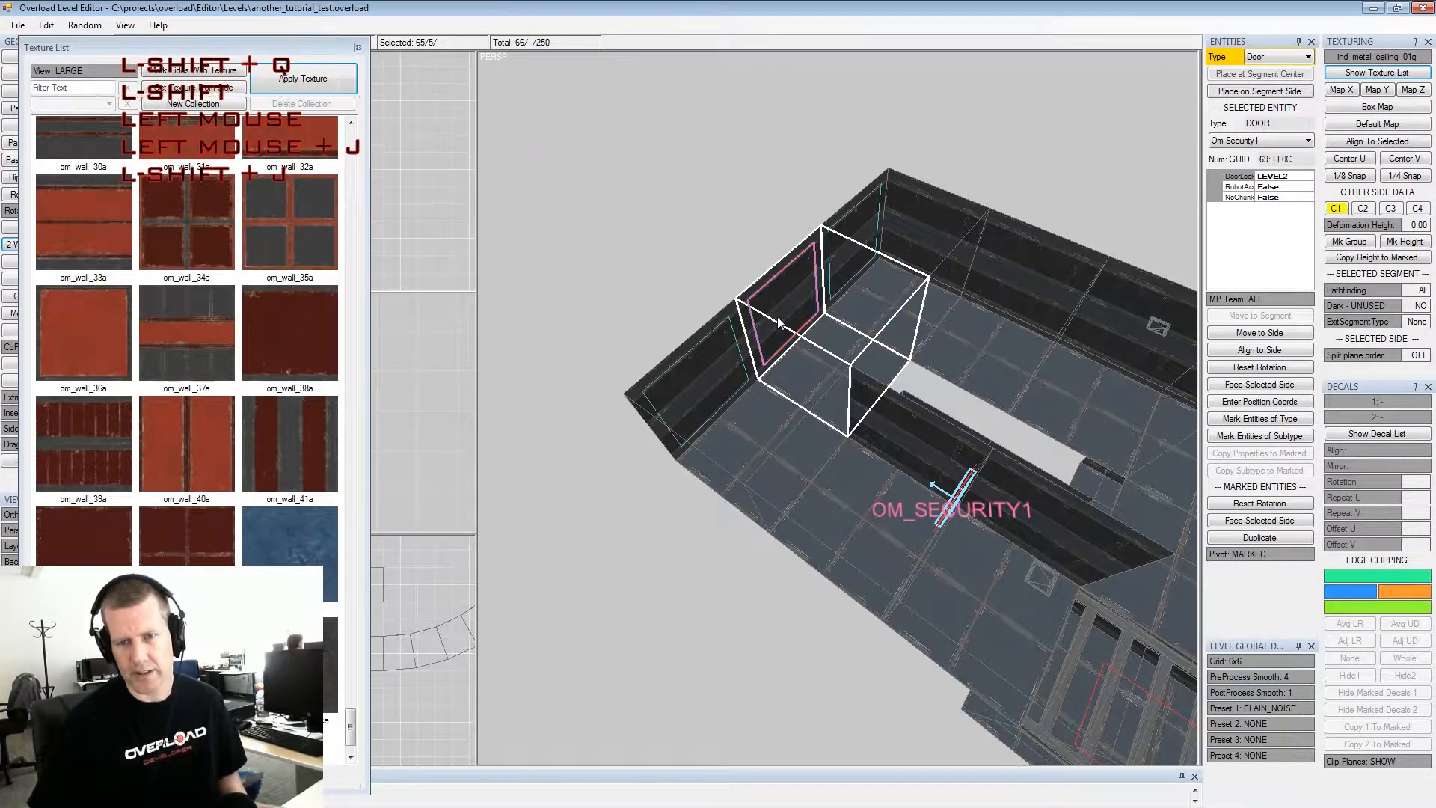
pyautogui.keyDown('alt'); pyautogui.moveTo(778, 316); pyautogui.dragTo(855, 285); pyautogui.keyUp('alt')
pyautogui.keyDown('alt'); pyautogui.scroll(-2, 845, 285); pyautogui.keyUp('alt')
pyautogui.press('KP_4')
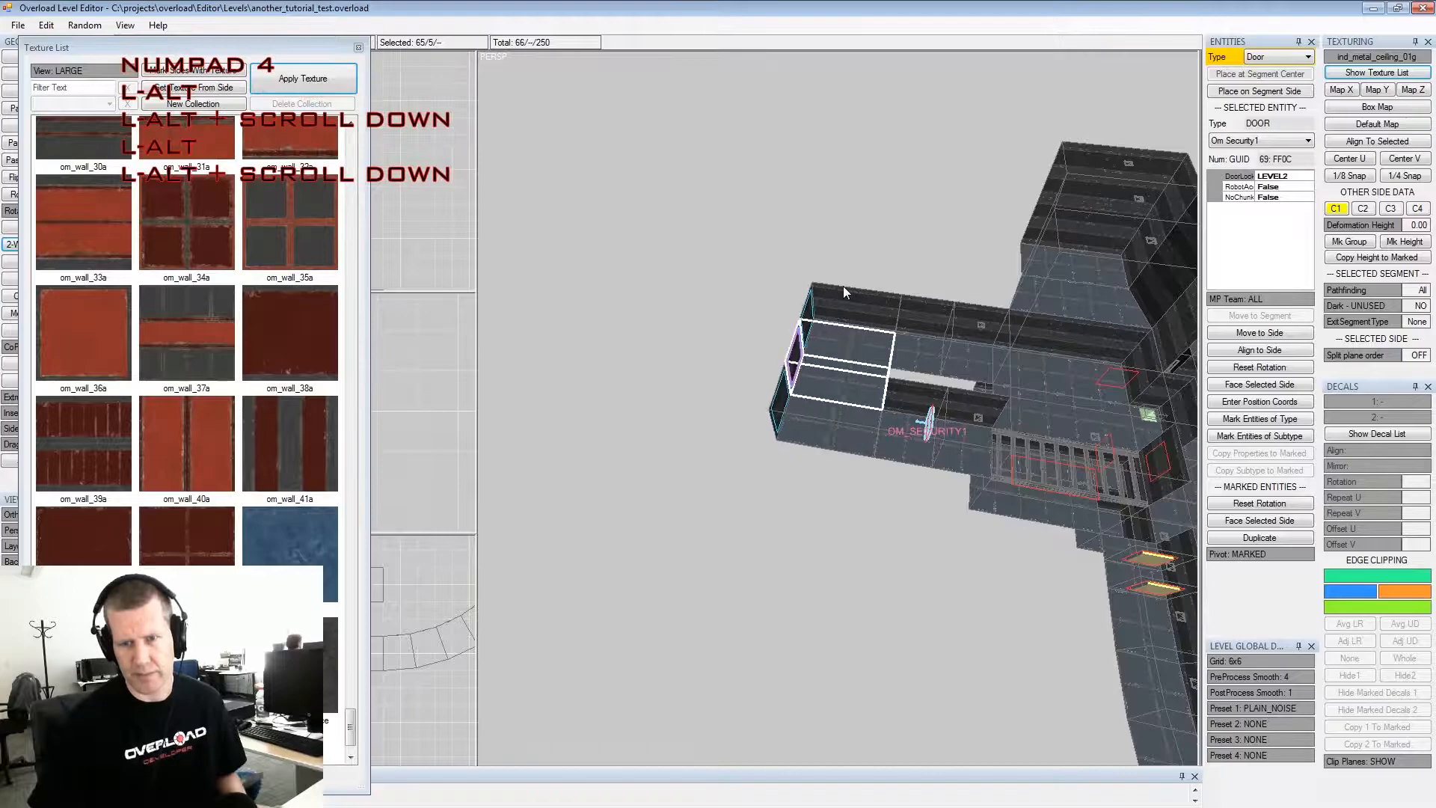
pyautogui.hotkey('shift', 'space')
pyautogui.hotkey('alt', 'space')
# Mark all sides in the level, apply the default texture mapping to them, and clear the marks
pyautogui.keyDown('alt'); pyautogui.moveTo(842, 294); pyautogui.dragTo(892, 308); pyautogui.keyUp('alt')
pyautogui.keyDown('alt'); pyautogui.scroll(2, 987, 310); pyautogui.keyUp('alt')
pyautogui.doubleClick(870, 311)
pyautogui.click(870, 311)
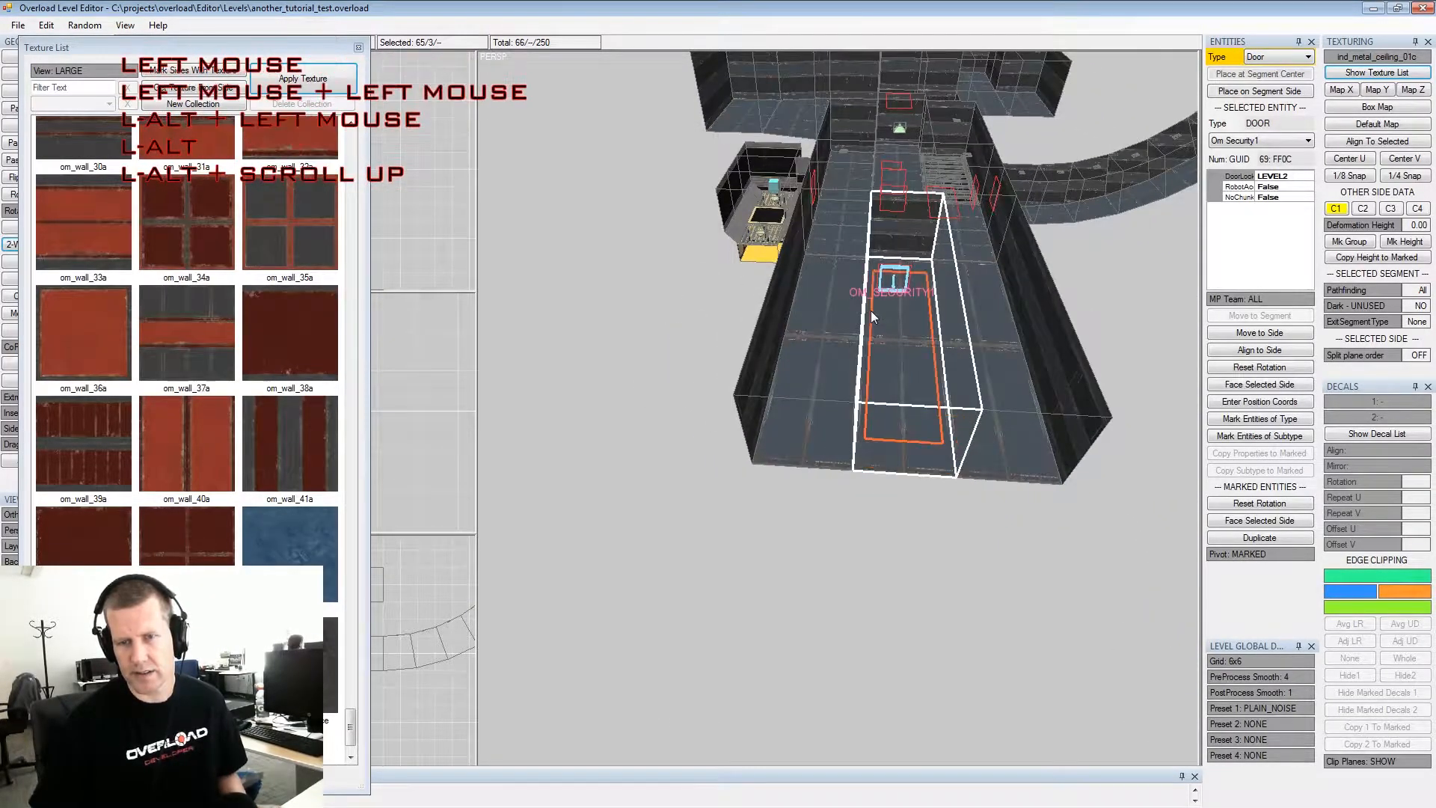
pyautogui.hotkey('shift', 'space')
pyautogui.click(1379, 127)
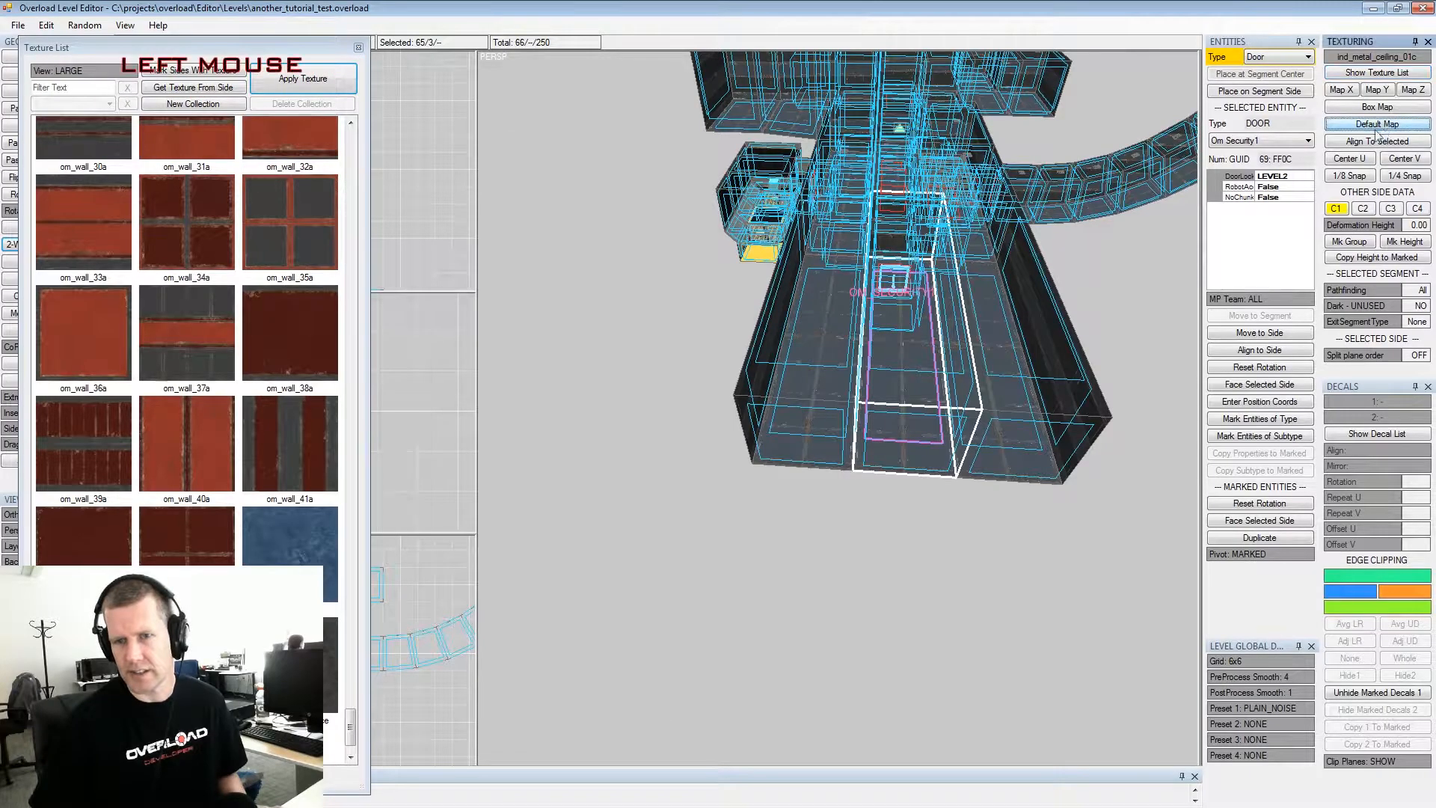
pyautogui.hotkey('shift', 'space')
pyautogui.hotkey('alt', 'space')
# Add a thin segment off the middle of the corridors' shared end wall and select its inner side
pyautogui.keyDown('alt'); pyautogui.moveTo(807, 284); pyautogui.dragTo(899, 242); pyautogui.keyUp('alt')
pyautogui.keyDown('alt'); pyautogui.moveTo(899, 243); pyautogui.dragTo(901, 294, button='middle'); pyautogui.keyUp('alt')
pyautogui.moveTo(902, 294)
pyautogui.keyDown('alt'); pyautogui.mouseDown()
pyautogui.moveTo(807, 298)
pyautogui.moveTo(875, 301)
pyautogui.mouseUp(); pyautogui.keyUp('alt')
pyautogui.keyDown('alt'); pyautogui.moveTo(875, 301); pyautogui.dragTo(809, 275, button='middle'); pyautogui.keyUp('alt')
pyautogui.keyDown('alt'); pyautogui.moveTo(809, 281); pyautogui.dragTo(607, 286); pyautogui.keyUp('alt')
pyautogui.click(571, 333)
pyautogui.press('Insert')
pyautogui.press('space')
pyautogui.press('KP_6')
pyautogui.hotkey('shift', 'space')
pyautogui.hotkey('alt', 'space')
pyautogui.keyDown('alt'); pyautogui.moveTo(571, 334); pyautogui.dragTo(628, 344); pyautogui.keyUp('alt')
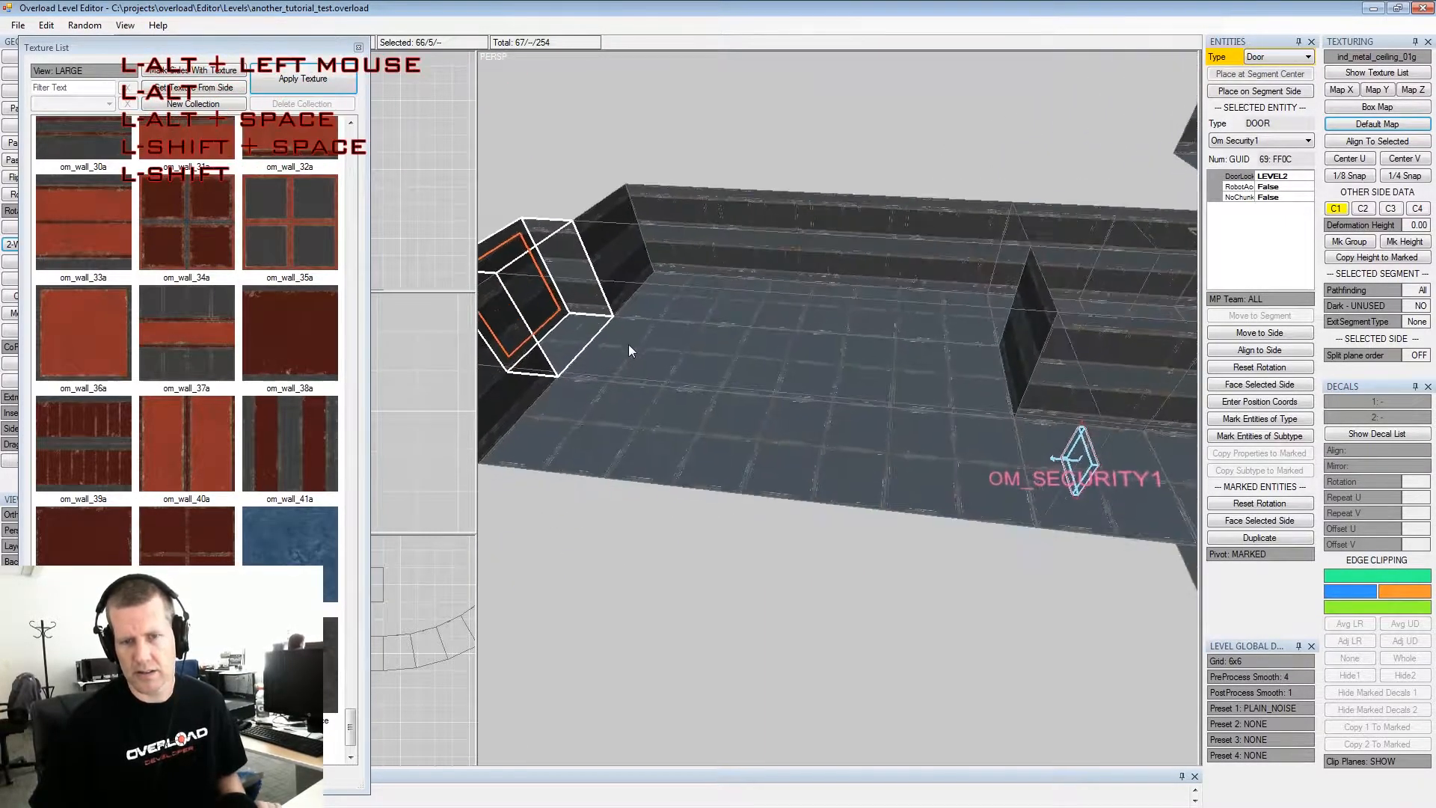
pyautogui.click(621, 343)
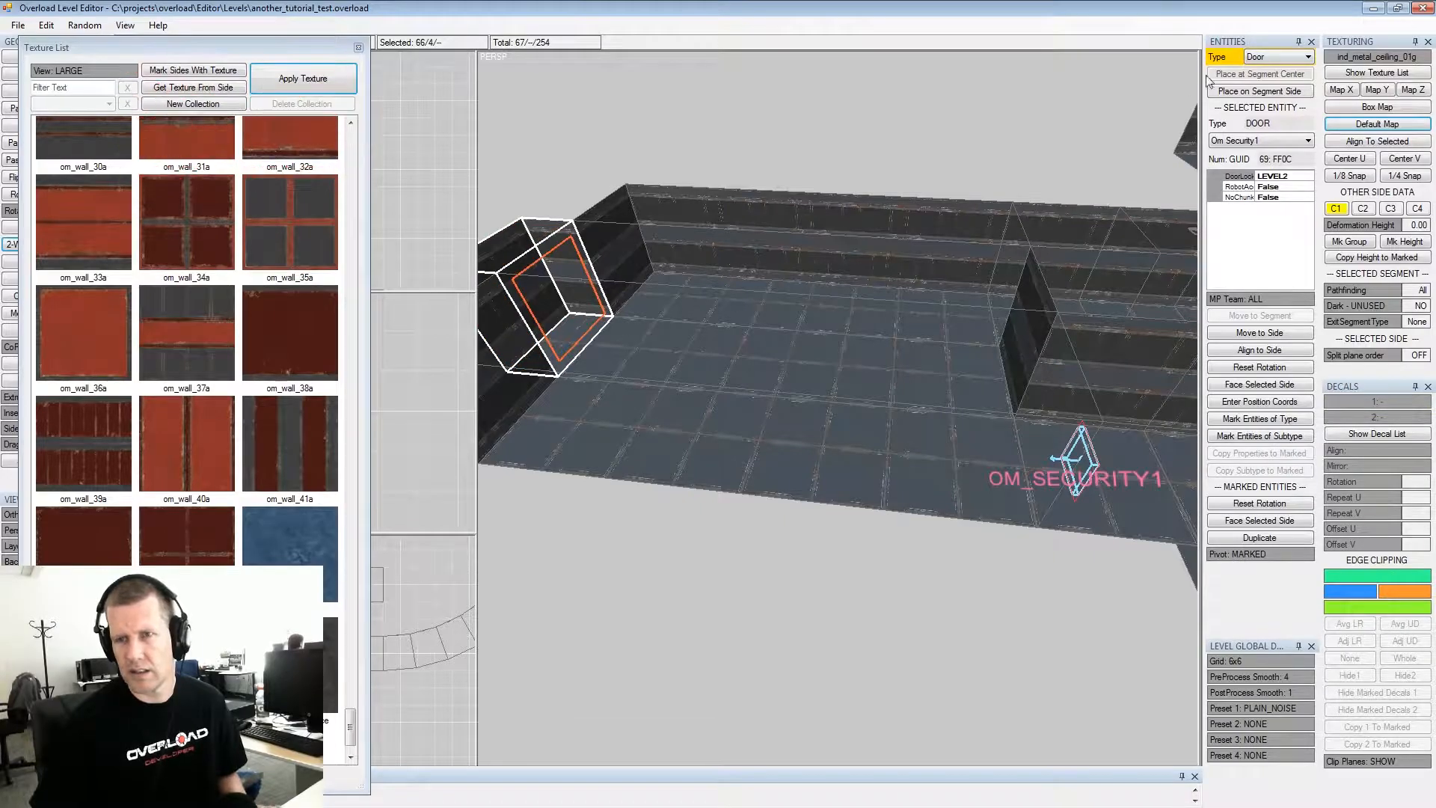
# Place an Item entity at the center of the thin end segment and make it a Security Key
pyautogui.click(1264, 60)
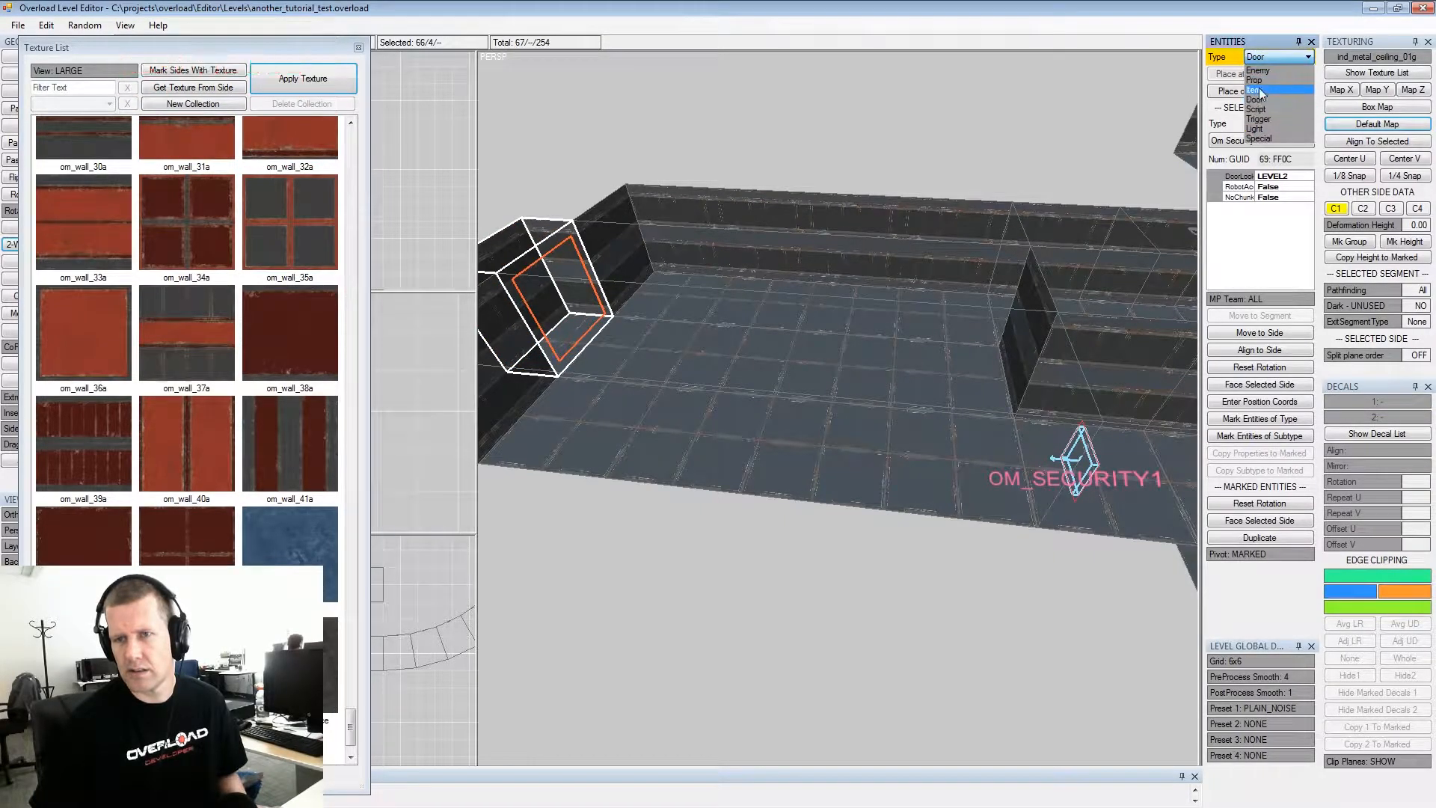
pyautogui.click(1259, 90)
pyautogui.click(1255, 80)
pyautogui.click(1240, 140)
pyautogui.click(1259, 405)
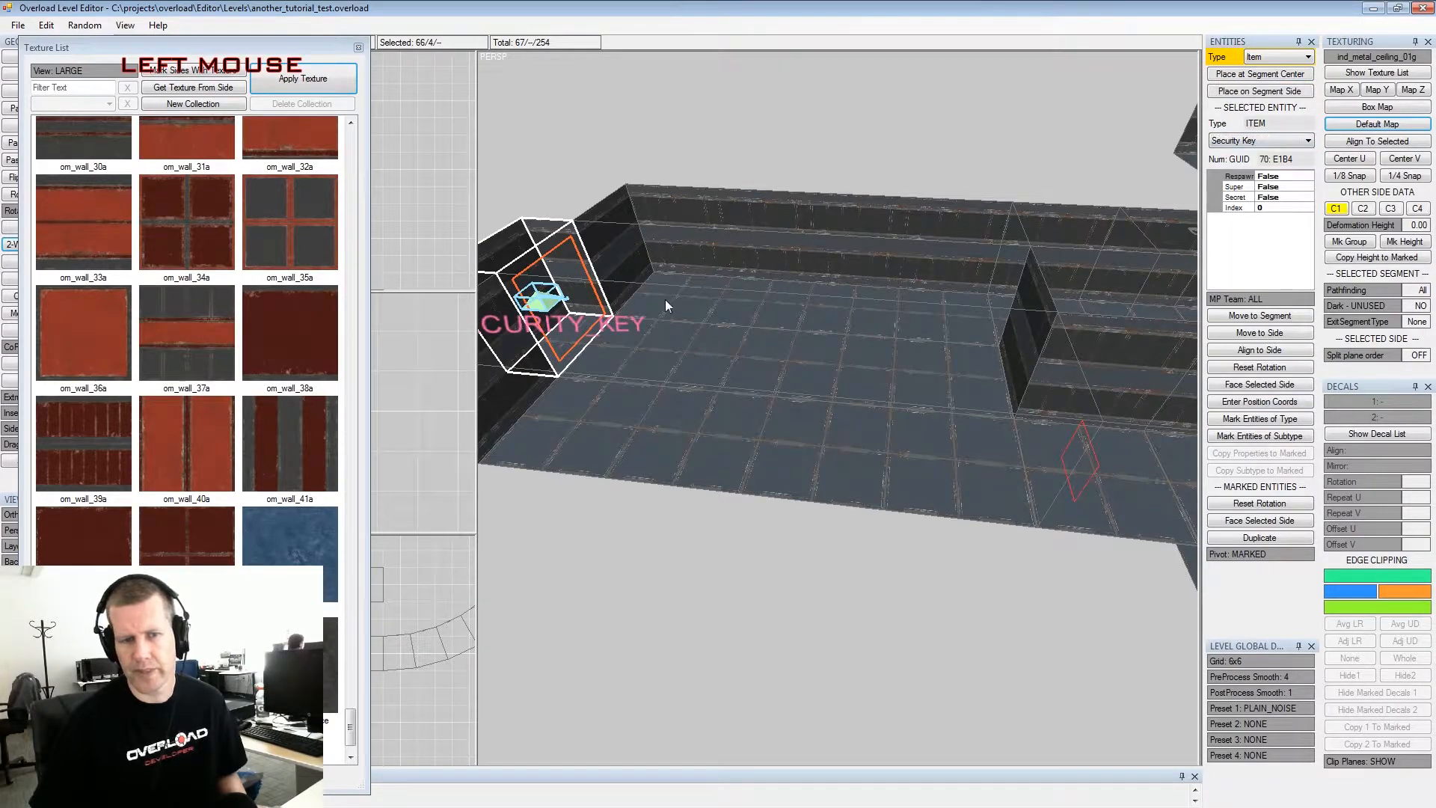
# Mark the Security Key entity, shift it one grid step toward the corridors, and clear the mark
pyautogui.press('Tab')
pyautogui.press('space')
pyautogui.press('KP_6')
pyautogui.hotkey('shift', 'space')
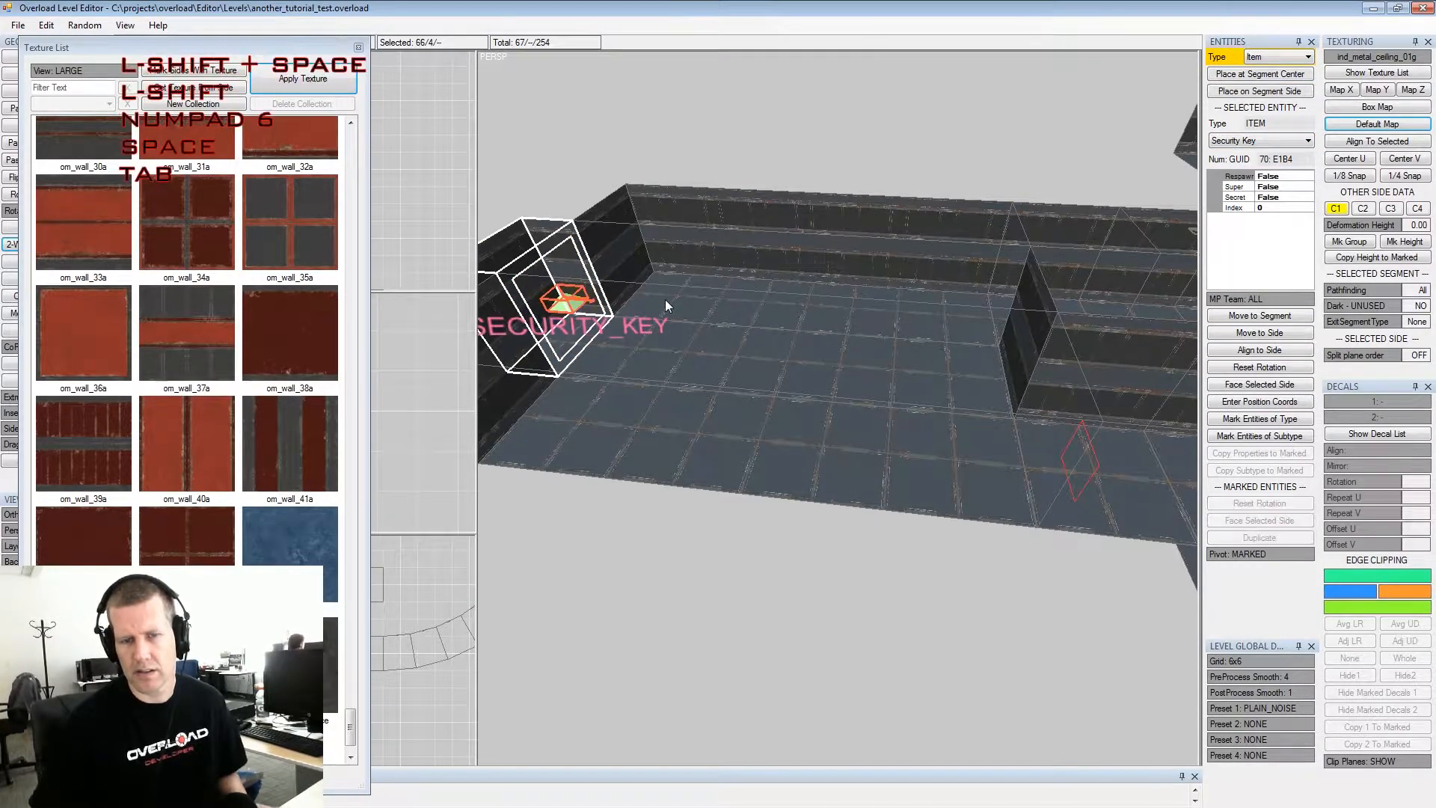
# Mark the floor sides of the three long segments beside the security key and insert a segment beneath each of them
pyautogui.hotkey('alt', 'space')
pyautogui.keyDown('alt'); pyautogui.moveTo(665, 299); pyautogui.dragTo(845, 306); pyautogui.keyUp('alt')
pyautogui.keyDown('alt'); pyautogui.moveTo(846, 306); pyautogui.dragTo(861, 289, button='middle'); pyautogui.keyUp('alt')
pyautogui.keyDown('alt'); pyautogui.moveTo(862, 294); pyautogui.dragTo(830, 338); pyautogui.keyUp('alt')
pyautogui.doubleClick(850, 369)
pyautogui.click(850, 370)
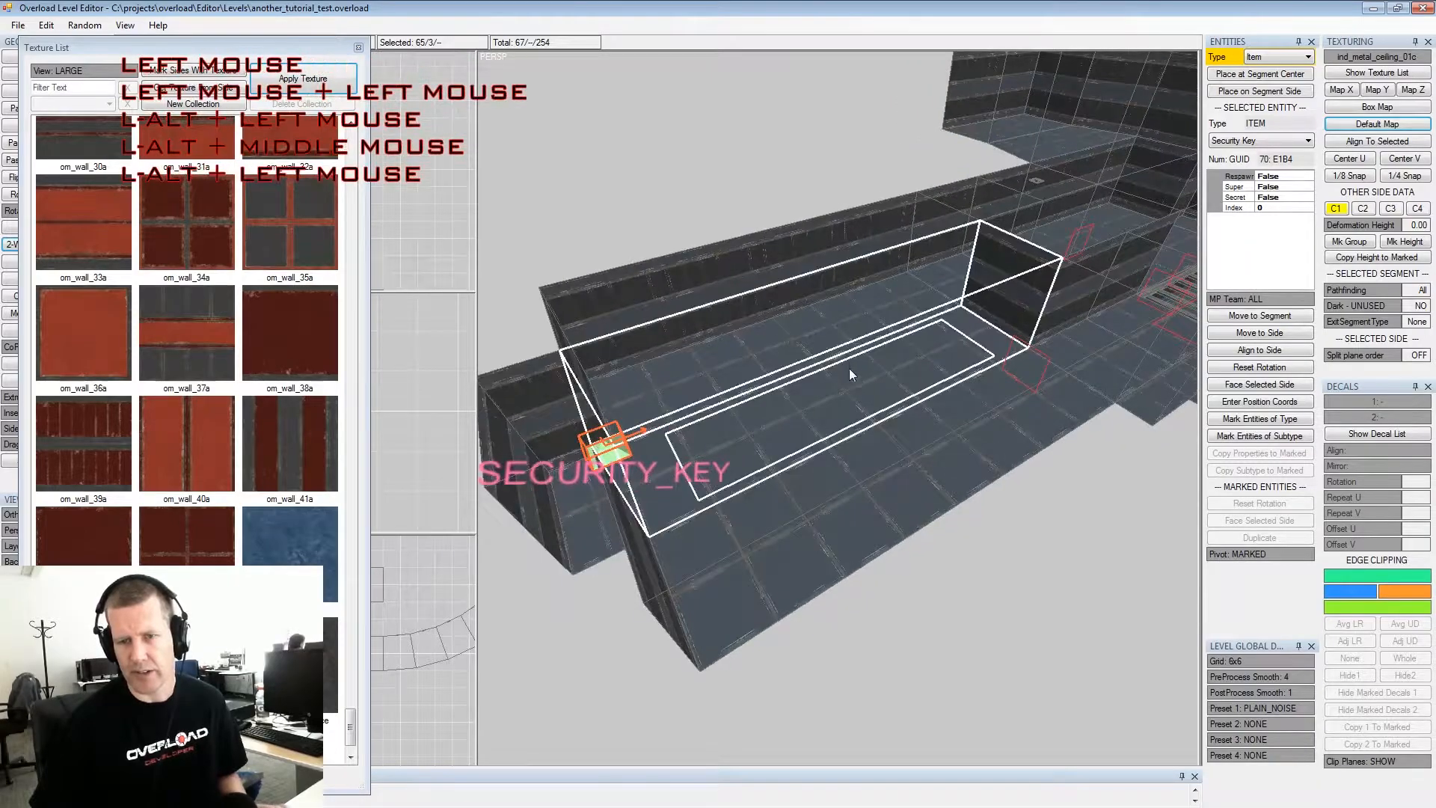
pyautogui.press('Tab')
pyautogui.click(832, 346)
pyautogui.press('Tab')
pyautogui.press('space')
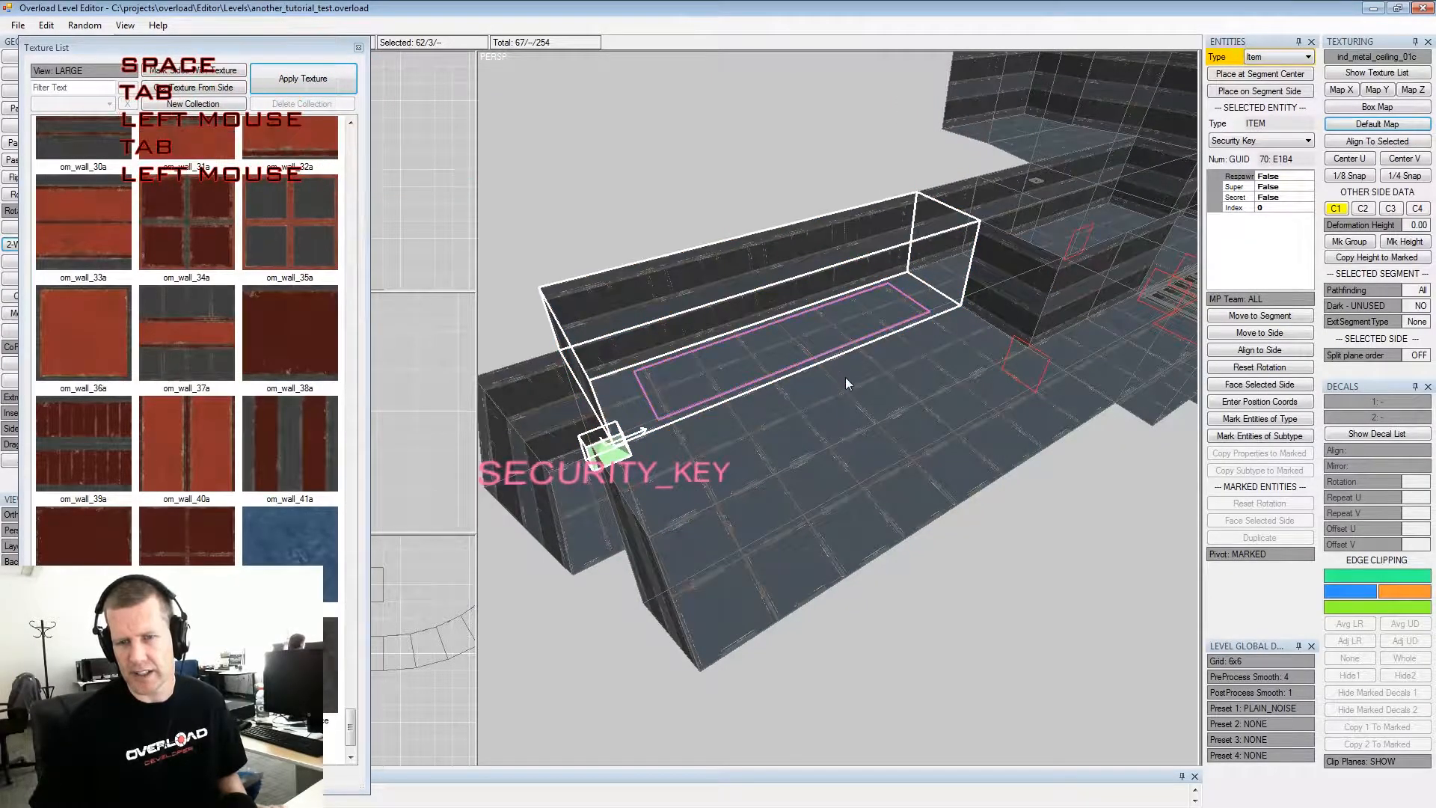
pyautogui.click(846, 378)
pyautogui.press('space')
pyautogui.click(917, 444)
pyautogui.press('space')
pyautogui.press('ctrl')
pyautogui.press('ctrl')
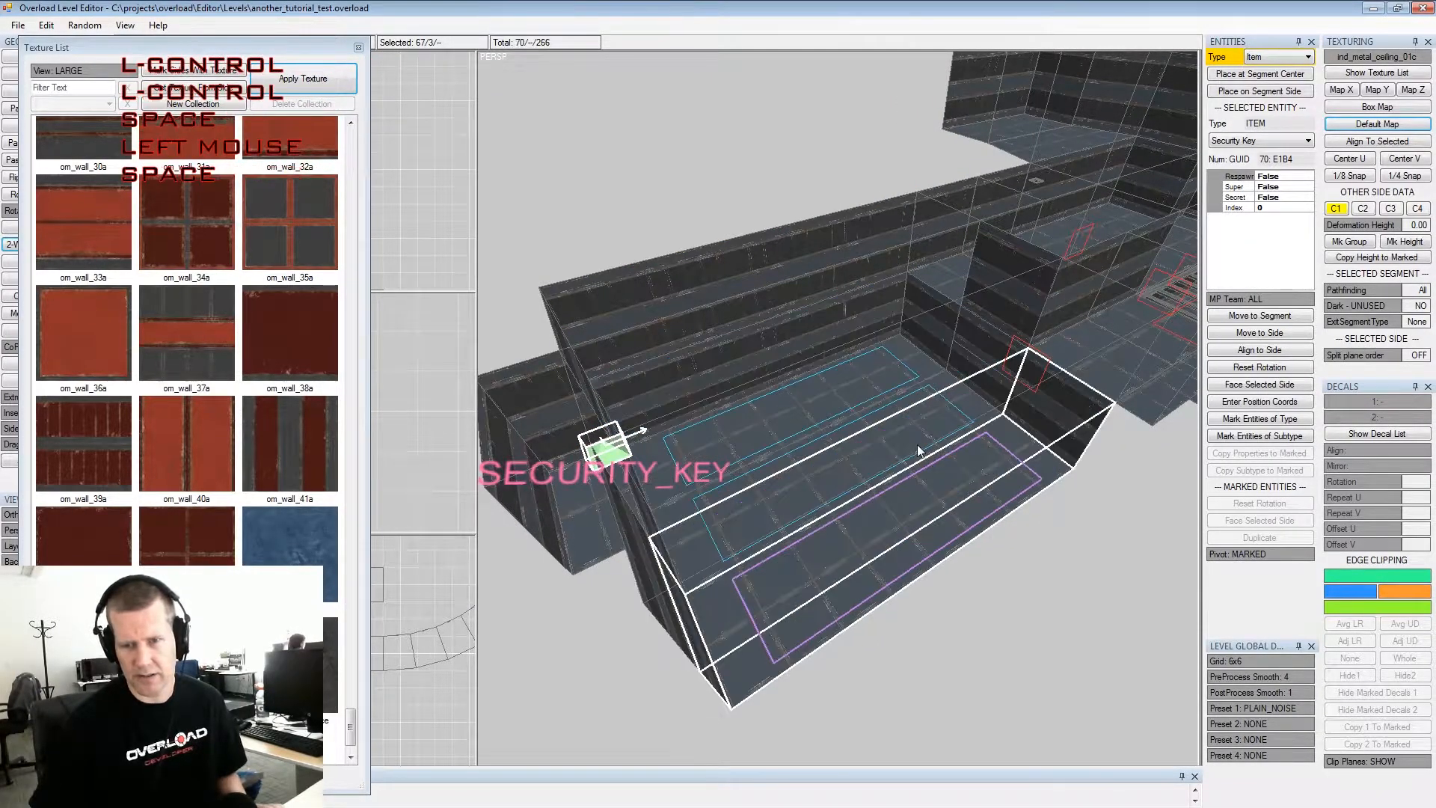
# Move the marked floor sides two grid steps, insert another layer of segments from them, and clear the marks
pyautogui.press('KP_8')
pyautogui.press('KP_8')
pyautogui.press('ctrl')
pyautogui.press('ctrl')
pyautogui.hotkey('shift', 'space')
pyautogui.hotkey('alt', 'space')
# Mark the side wall of the outer bottom-layer segment, move it one grid step outward, and clear the mark
pyautogui.keyDown('alt'); pyautogui.moveTo(917, 444); pyautogui.dragTo(814, 378); pyautogui.keyUp('alt')
pyautogui.click(897, 388)
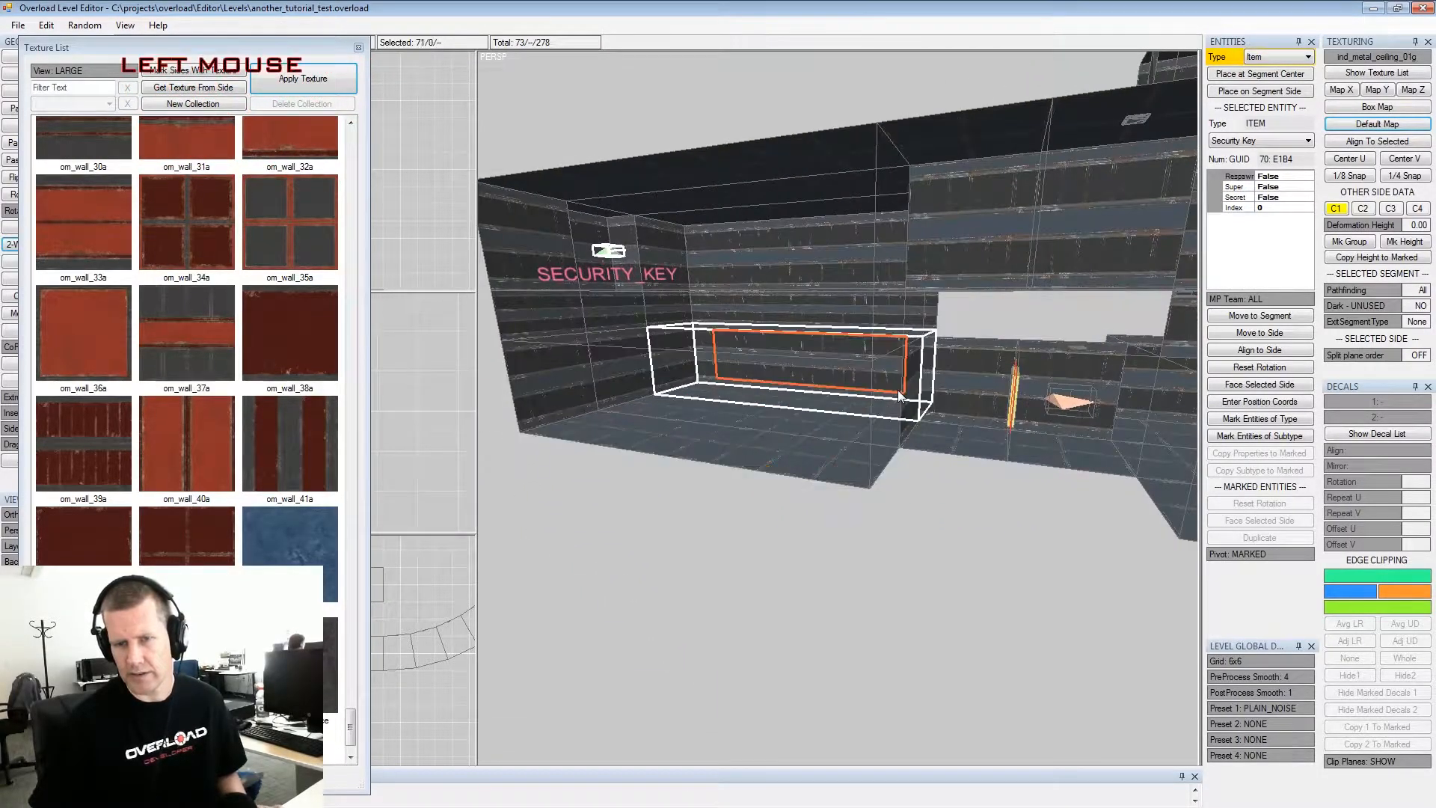
pyautogui.click(908, 391)
pyautogui.keyDown('alt'); pyautogui.moveTo(901, 387); pyautogui.dragTo(765, 422); pyautogui.keyUp('alt')
pyautogui.keyDown('alt'); pyautogui.scroll(3, 1033, 376); pyautogui.keyUp('alt')
pyautogui.keyDown('alt'); pyautogui.scroll(-5, 897, 327); pyautogui.keyUp('alt')
pyautogui.click(787, 393)
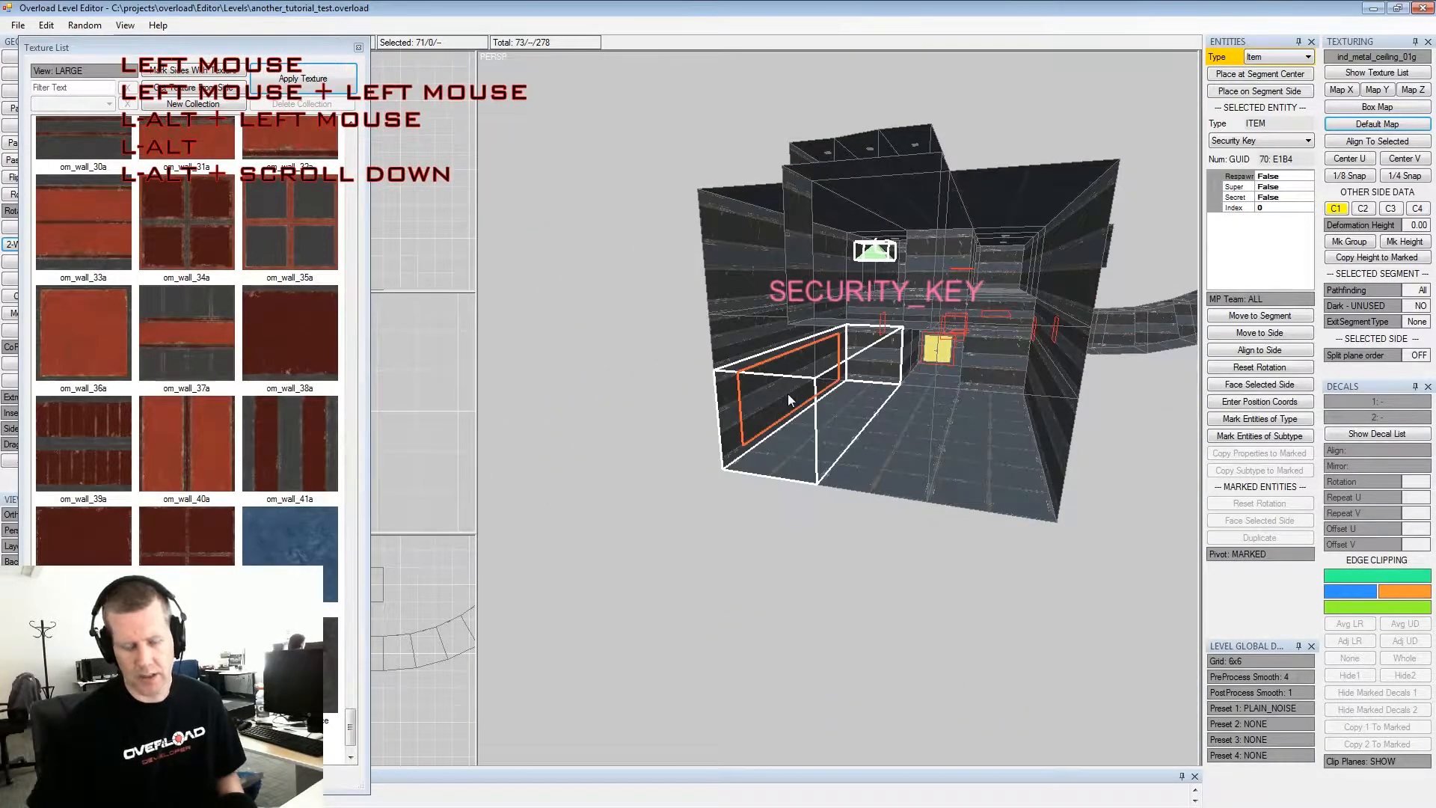
pyautogui.press('space')
pyautogui.press('KP_4')
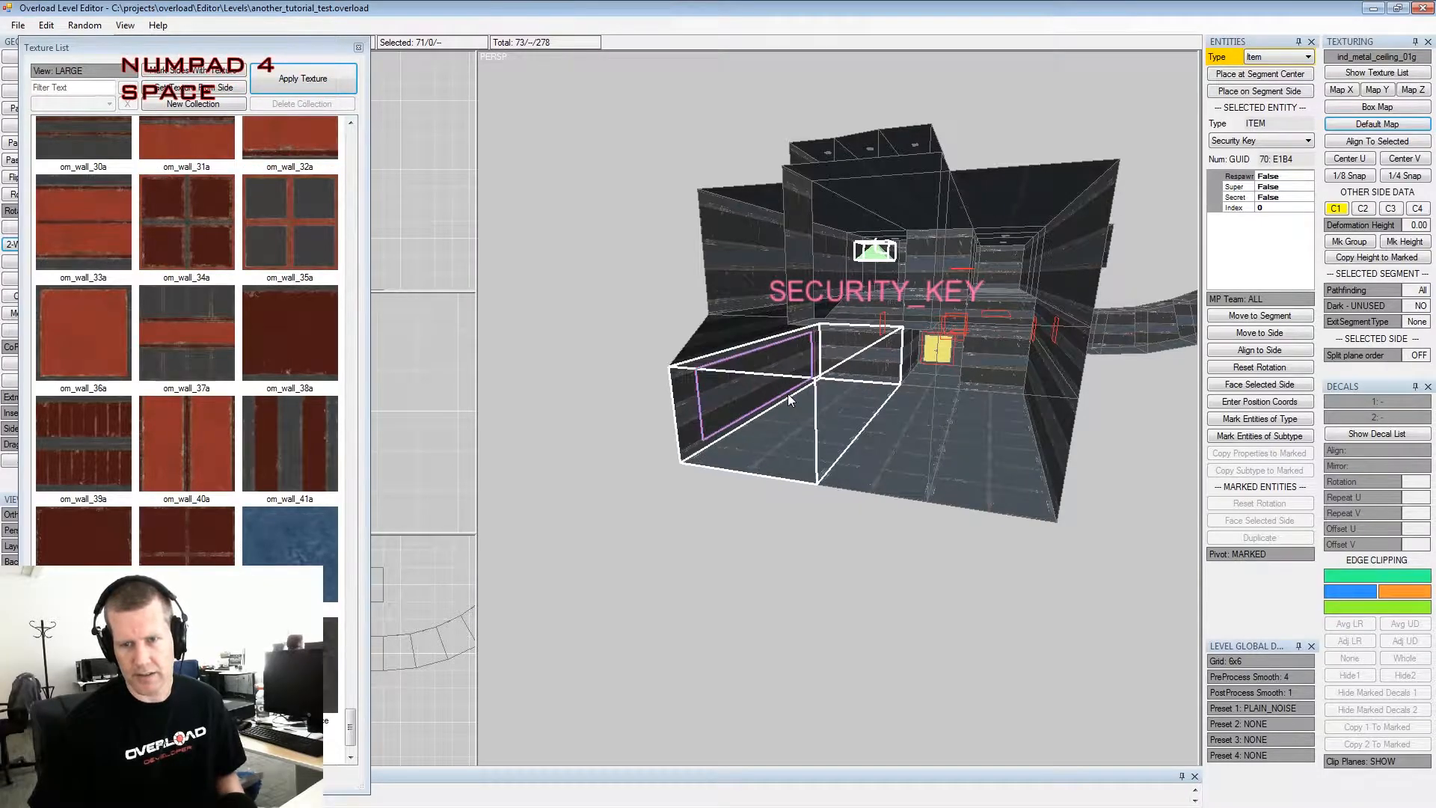
pyautogui.hotkey('shift', 'space')
# Mark the opposite bottom-layer side wall, move it one grid step outward, and clear the mark
pyautogui.click(1040, 393)
pyautogui.press('space')
pyautogui.press('KP_6')
pyautogui.hotkey('shift', 'space')
# Insert three consecutive segments outward from the room's side wall to form a short side passage
pyautogui.hotkey('alt', 'space')
pyautogui.keyDown('alt'); pyautogui.moveTo(1040, 393); pyautogui.dragTo(907, 359); pyautogui.keyUp('alt')
pyautogui.keyDown('alt'); pyautogui.moveTo(906, 359); pyautogui.dragTo(752, 311, button='middle'); pyautogui.keyUp('alt')
pyautogui.keyDown('alt'); pyautogui.scroll(-3, 752, 310); pyautogui.keyUp('alt')
pyautogui.keyDown('alt'); pyautogui.moveTo(752, 310); pyautogui.dragTo(861, 291); pyautogui.keyUp('alt')
pyautogui.press('Return')
pyautogui.keyDown('alt'); pyautogui.moveTo(861, 291); pyautogui.dragTo(860, 302, button='middle'); pyautogui.keyUp('alt')
pyautogui.moveTo(860, 302)
pyautogui.keyDown('alt'); pyautogui.mouseDown()
pyautogui.moveTo(966, 293)
pyautogui.moveTo(862, 326)
pyautogui.moveTo(918, 288)
pyautogui.moveTo(879, 299)
pyautogui.mouseUp(); pyautogui.keyUp('alt')
pyautogui.keyDown('alt'); pyautogui.moveTo(879, 299); pyautogui.dragTo(924, 299, button='middle'); pyautogui.keyUp('alt')
pyautogui.keyDown('alt'); pyautogui.moveTo(924, 299); pyautogui.dragTo(909, 357); pyautogui.keyUp('alt')
pyautogui.click(848, 334)
pyautogui.press('shift+Insert')
pyautogui.click(908, 358)
pyautogui.press('shift+Insert')
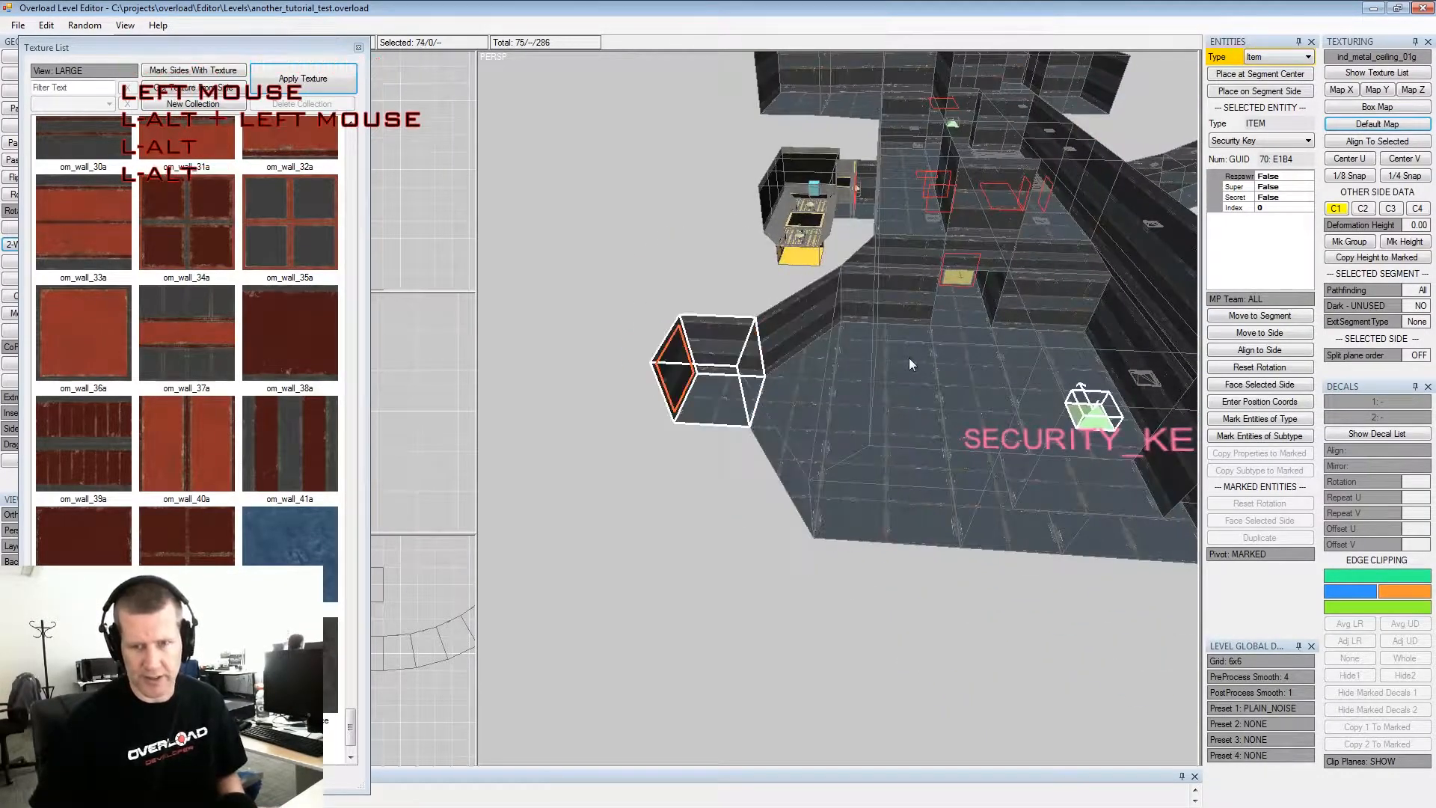
pyautogui.press('shift+Insert')
# Select the side between the last two segments of the side passage and place a Door entity on it
pyautogui.moveTo(780, 361); pyautogui.dragTo(826, 363, button='middle')
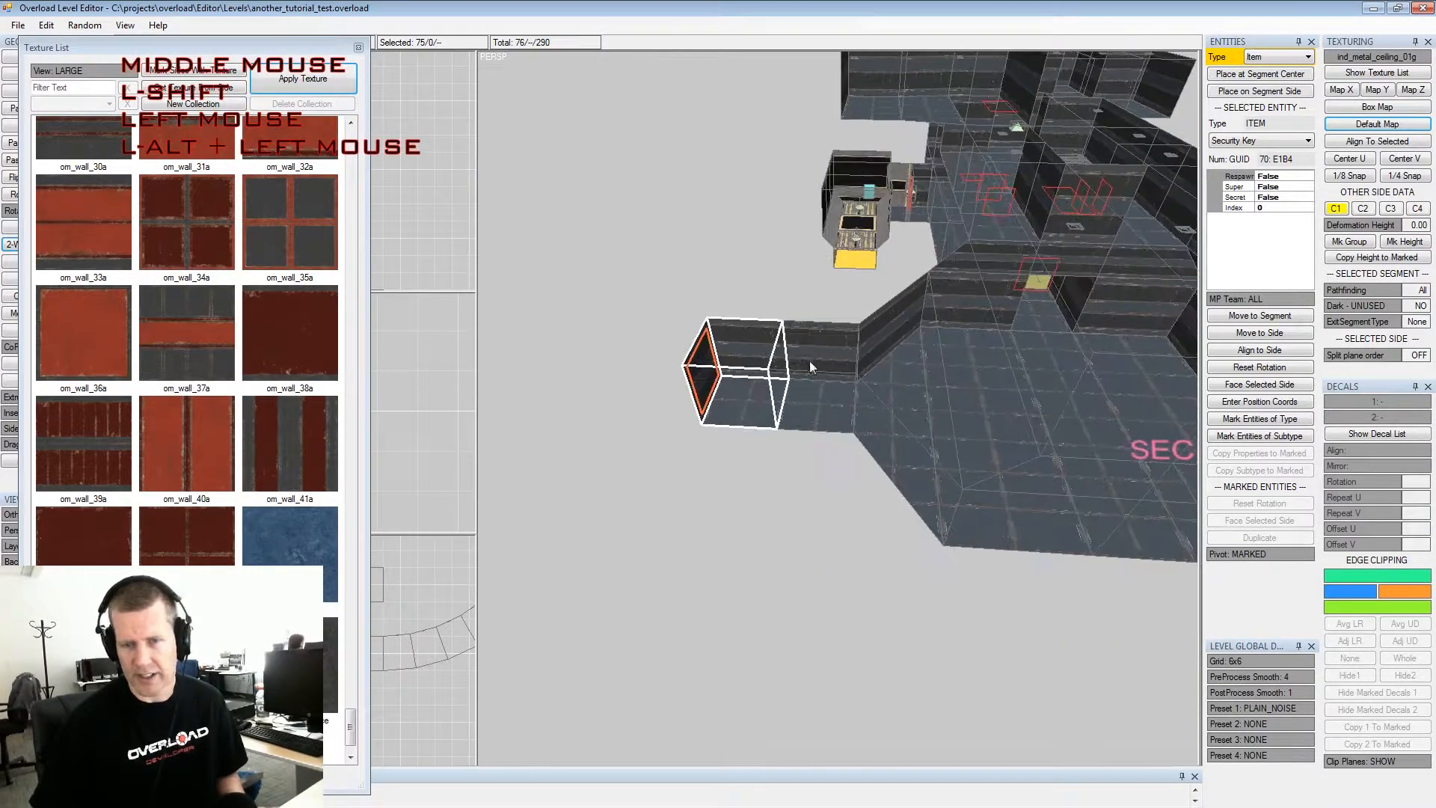
pyautogui.click(810, 362)
pyautogui.press('x')
pyautogui.hotkey('shift', 'x')
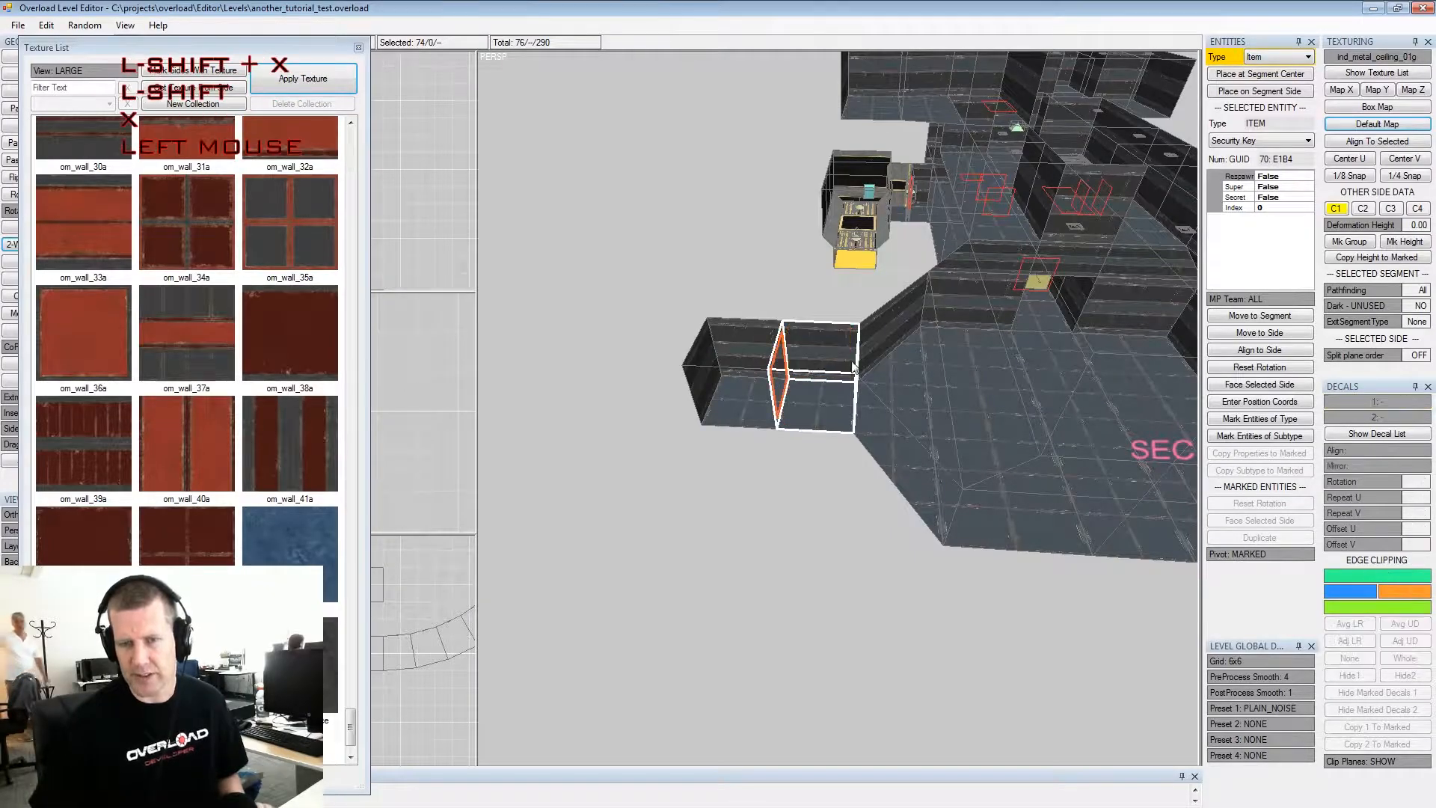
pyautogui.click(1267, 58)
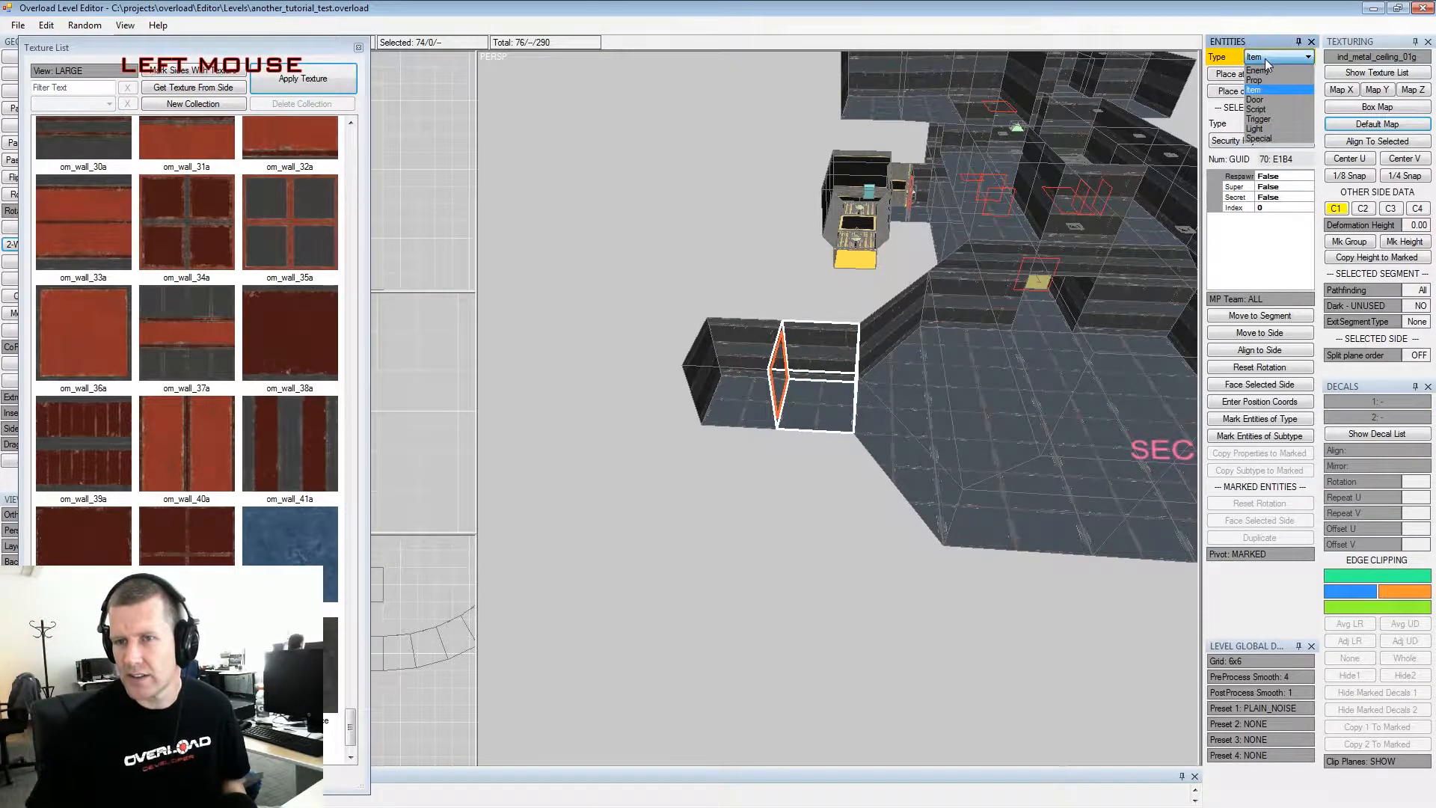
pyautogui.click(1262, 100)
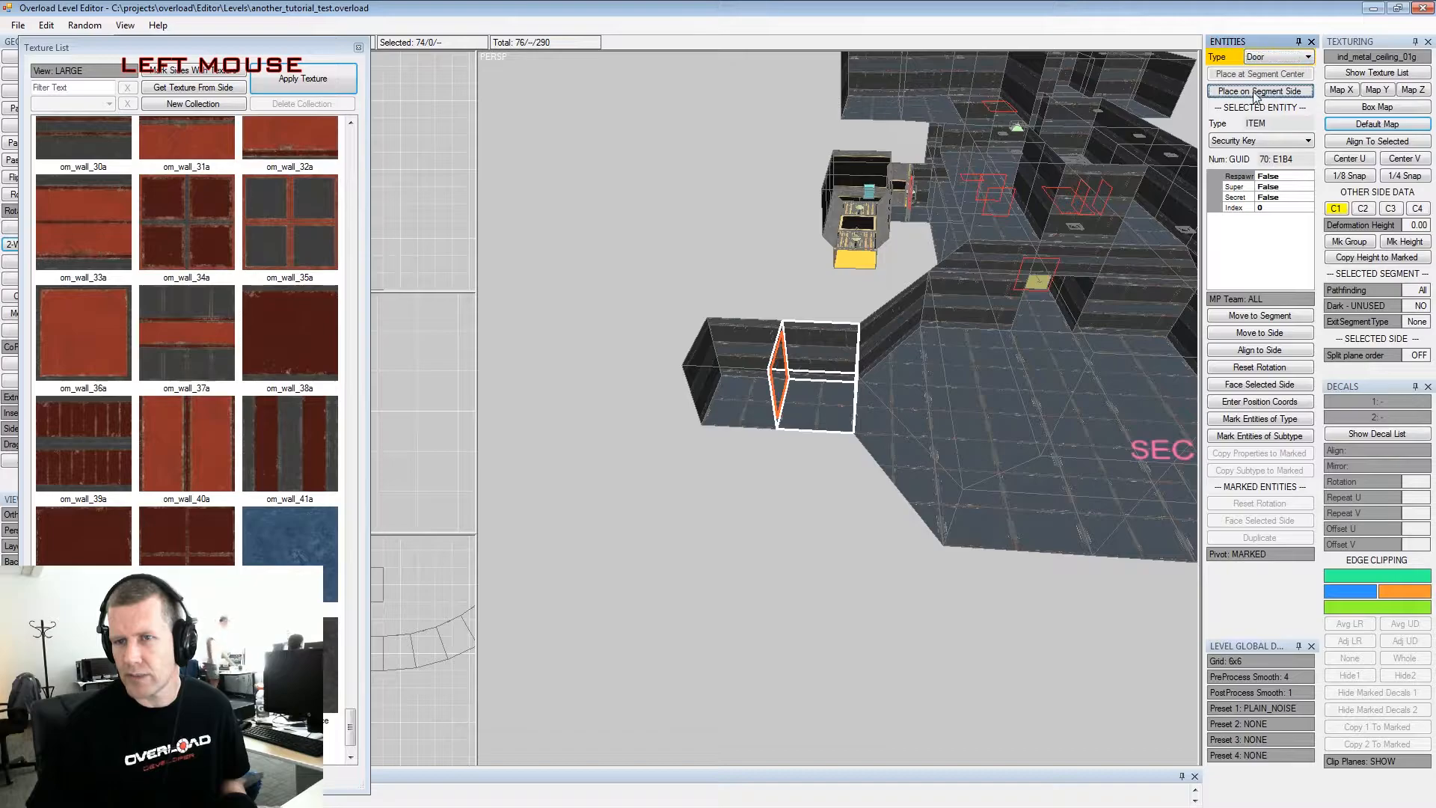
pyautogui.click(1256, 91)
# Set the new door's subtype to Om Security1 and its lock to LEVEL1
pyautogui.click(1256, 140)
pyautogui.click(1249, 174)
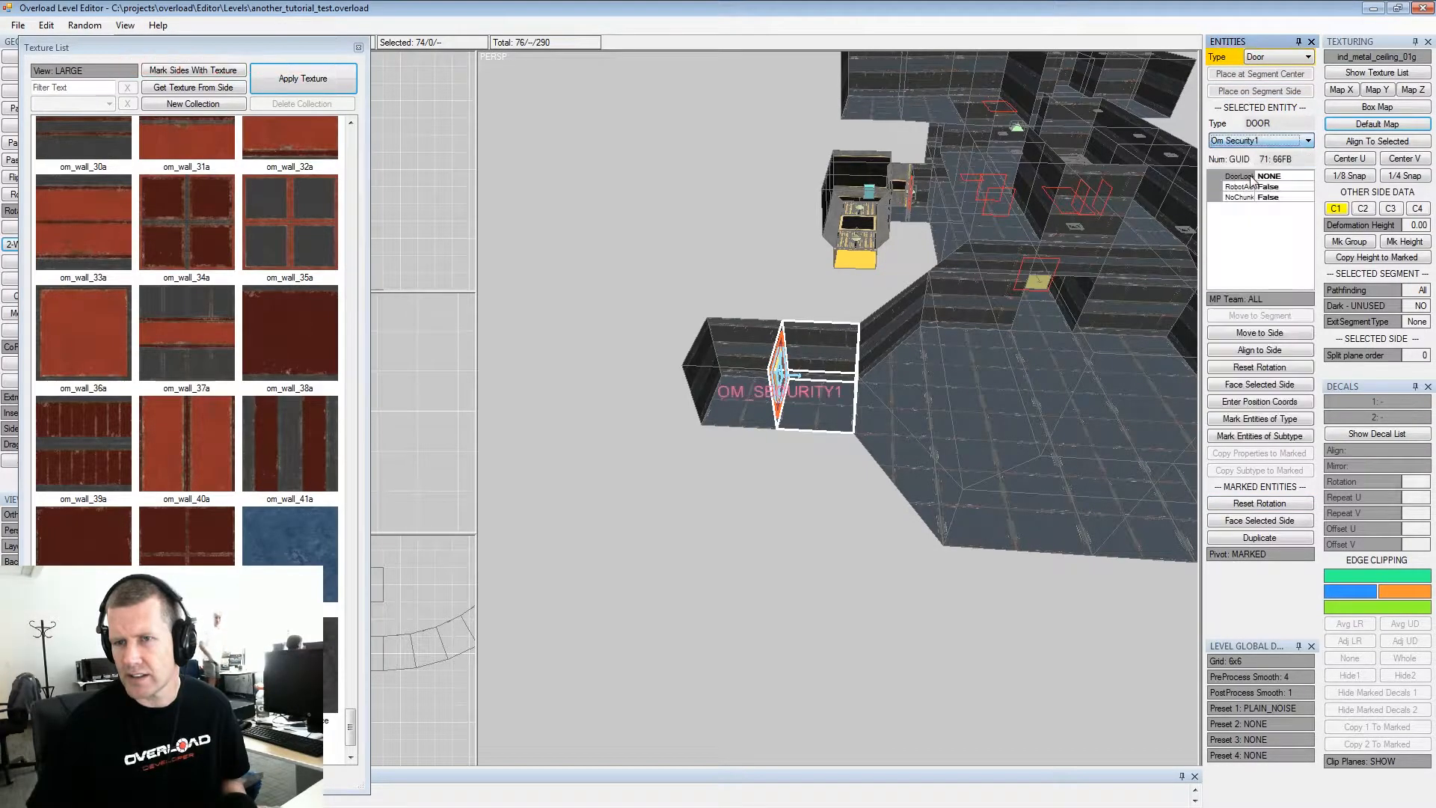
pyautogui.click(1307, 176)
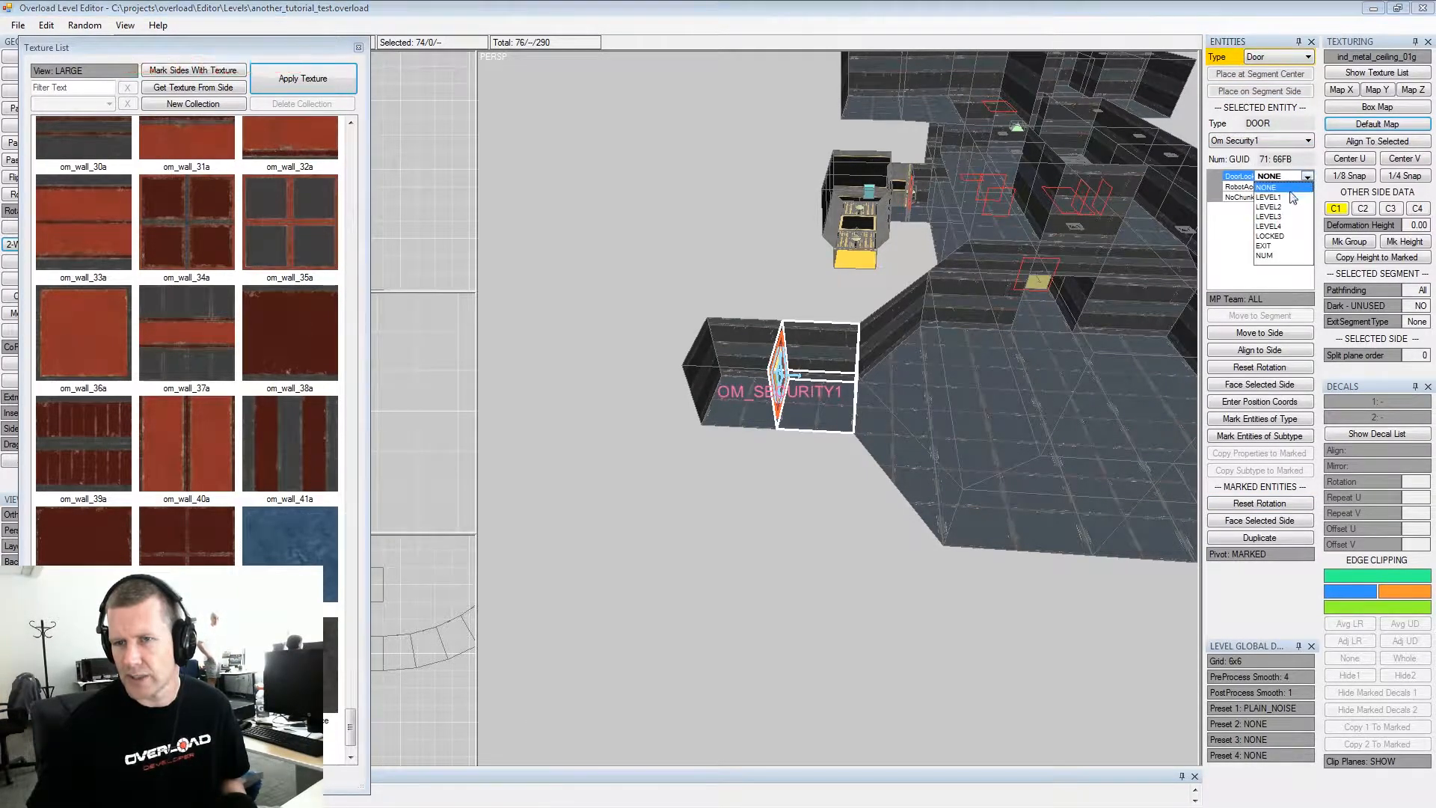
pyautogui.click(1293, 197)
pyautogui.keyDown('alt'); pyautogui.moveTo(1032, 282); pyautogui.dragTo(973, 299); pyautogui.keyUp('alt')
pyautogui.keyDown('alt'); pyautogui.moveTo(972, 299); pyautogui.dragTo(900, 322, button='middle'); pyautogui.keyUp('alt')
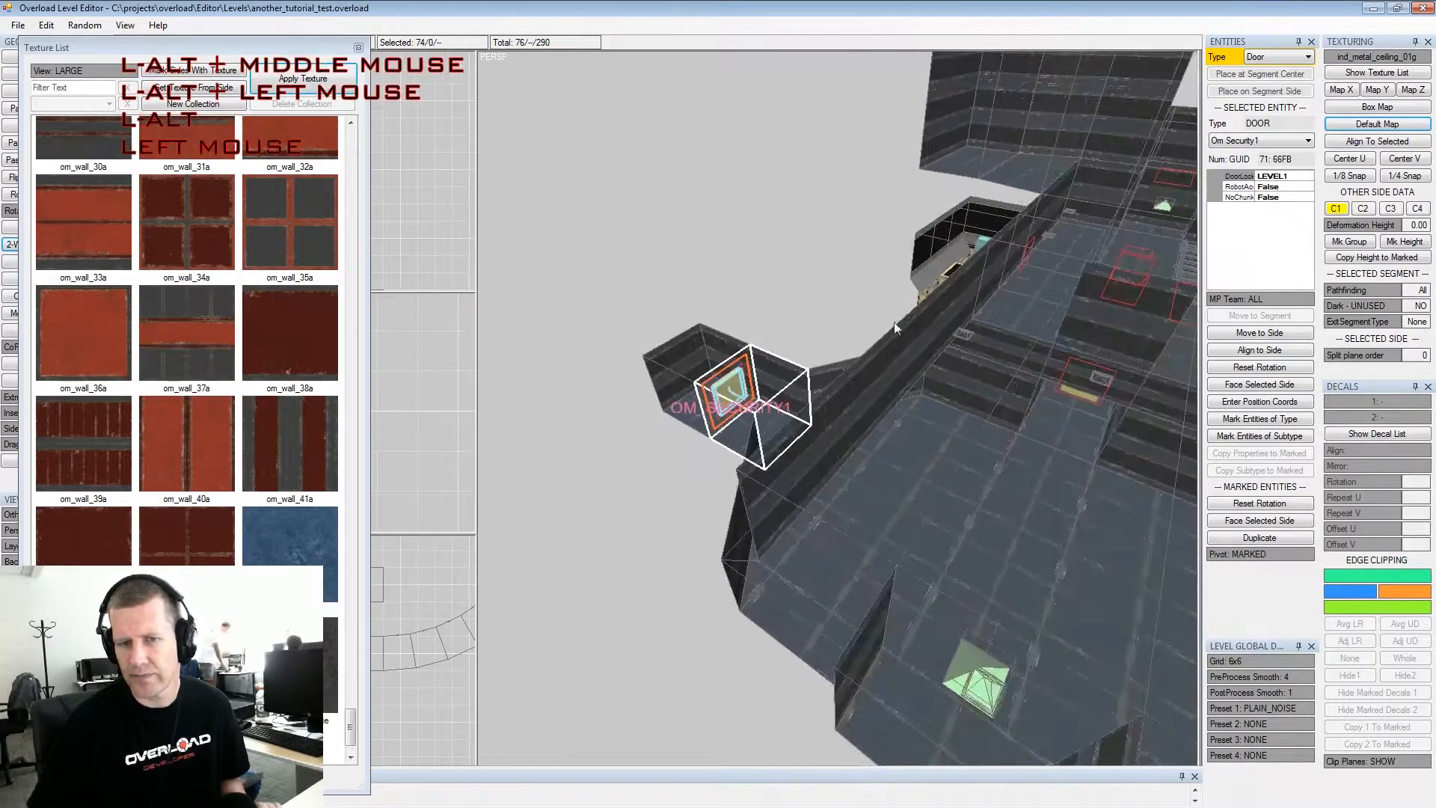
pyautogui.keyDown('alt'); pyautogui.moveTo(900, 321); pyautogui.dragTo(864, 338); pyautogui.keyUp('alt')
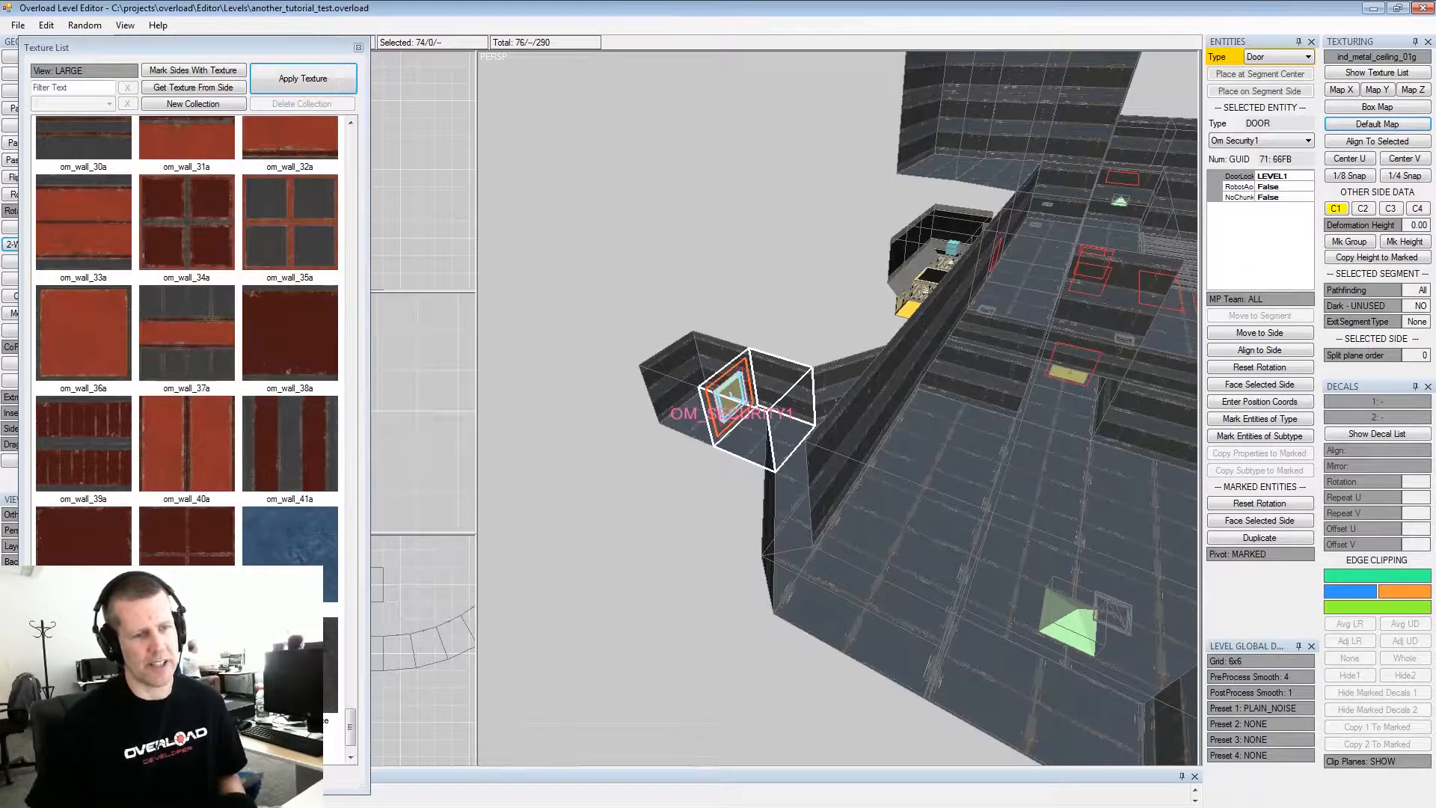
pyautogui.click(225, 805)
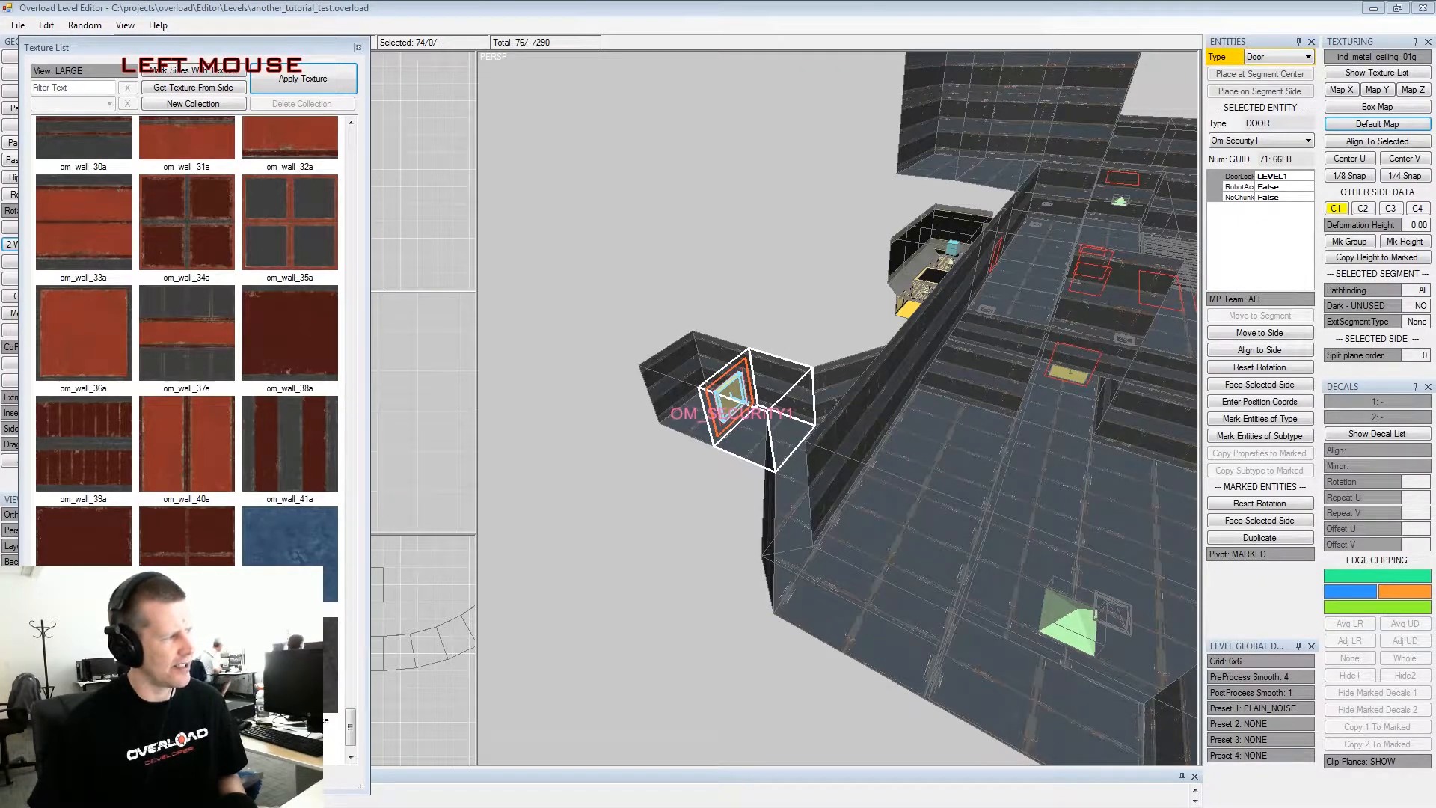
# Insert another segment at the closed end of the side passage behind the security door
pyautogui.keyDown('alt'); pyautogui.moveTo(809, 432); pyautogui.dragTo(859, 412); pyautogui.keyUp('alt')
pyautogui.keyDown('alt'); pyautogui.moveTo(858, 413); pyautogui.dragTo(894, 425, button='middle'); pyautogui.keyUp('alt')
pyautogui.keyDown('alt'); pyautogui.scroll(2, 890, 426); pyautogui.keyUp('alt')
pyautogui.keyDown('alt'); pyautogui.moveTo(889, 426); pyautogui.dragTo(797, 426); pyautogui.keyUp('alt')
pyautogui.press('Tab')
pyautogui.click(773, 426)
pyautogui.press('Tab')
pyautogui.click(770, 427)
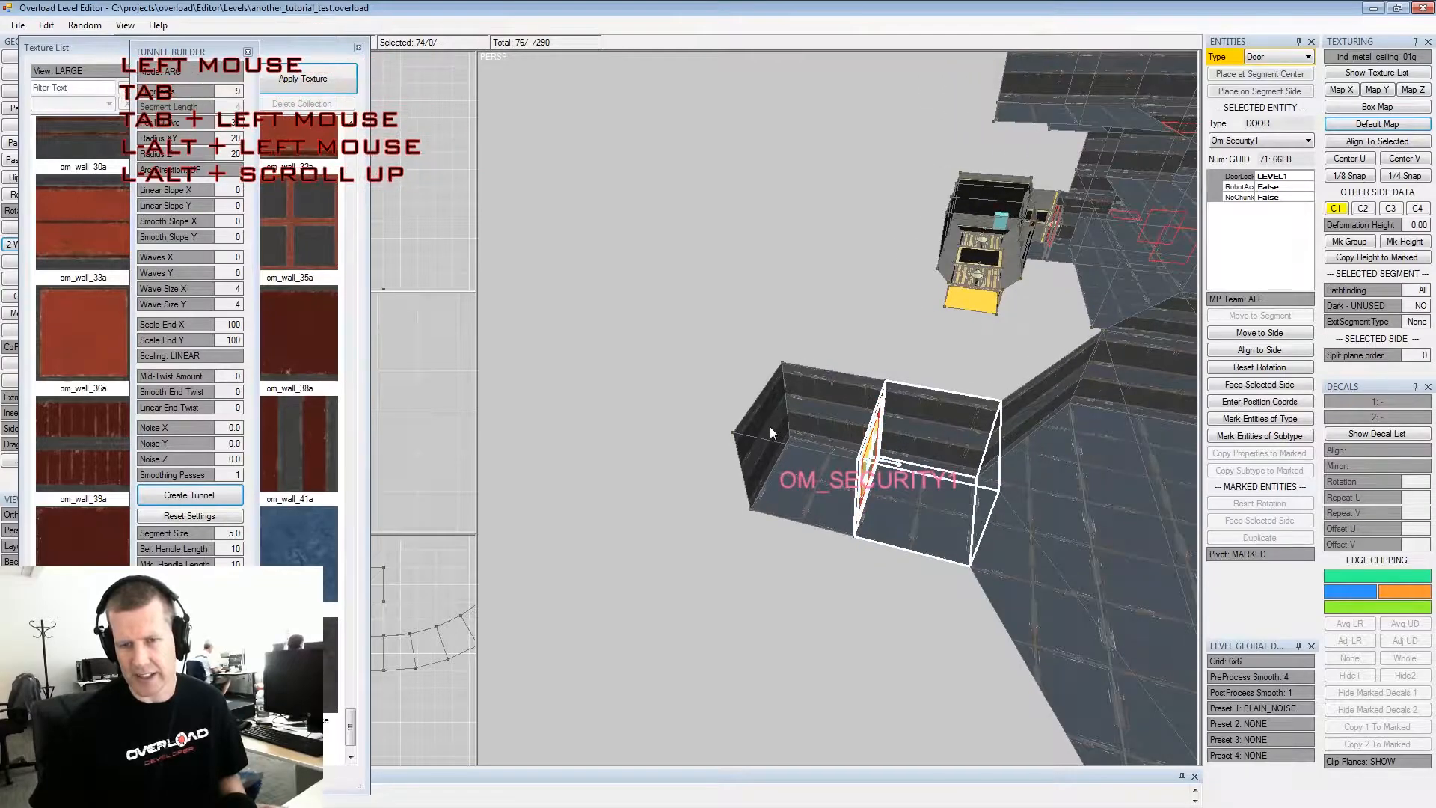
pyautogui.press('Tab')
pyautogui.click(767, 429)
pyautogui.press('Tab')
pyautogui.press('Tab')
# Mark the new segment's end side and move it seven grid steps outward to lengthen the segment
pyautogui.press('space')
pyautogui.keyDown('alt'); pyautogui.moveTo(768, 428); pyautogui.dragTo(833, 423, button='middle'); pyautogui.keyUp('alt')
pyautogui.keyDown('alt'); pyautogui.moveTo(834, 423); pyautogui.dragTo(883, 421); pyautogui.keyUp('alt')
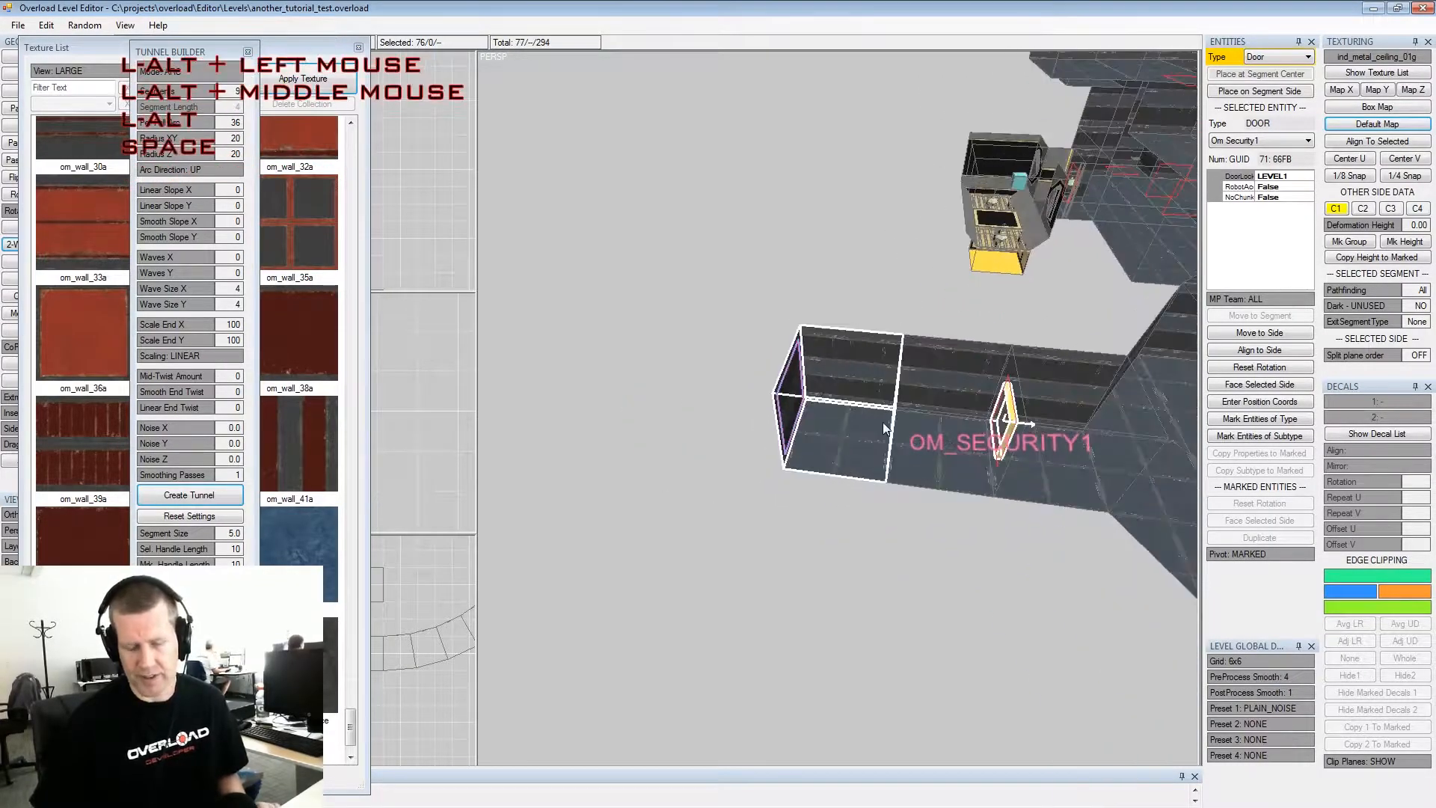
pyautogui.press('KP_4')
pyautogui.press('KP_4')
pyautogui.press('KP_4')
pyautogui.press('KP_4')
pyautogui.press('KP_4')
pyautogui.press('KP_4')
pyautogui.press('KP_4')
# Add a segment on the lengthened segment's long side, then mark its outer side and move it four grid steps outward
pyautogui.keyDown('alt'); pyautogui.moveTo(882, 422); pyautogui.dragTo(896, 433, button='middle'); pyautogui.keyUp('alt')
pyautogui.keyDown('alt'); pyautogui.scroll(-2, 895, 434); pyautogui.keyUp('alt')
pyautogui.keyDown('alt'); pyautogui.moveTo(896, 433); pyautogui.dragTo(769, 389); pyautogui.keyUp('alt')
pyautogui.press('space')
pyautogui.press('KP_4')
pyautogui.press('KP_4')
pyautogui.press('KP_4')
pyautogui.press('KP_4')
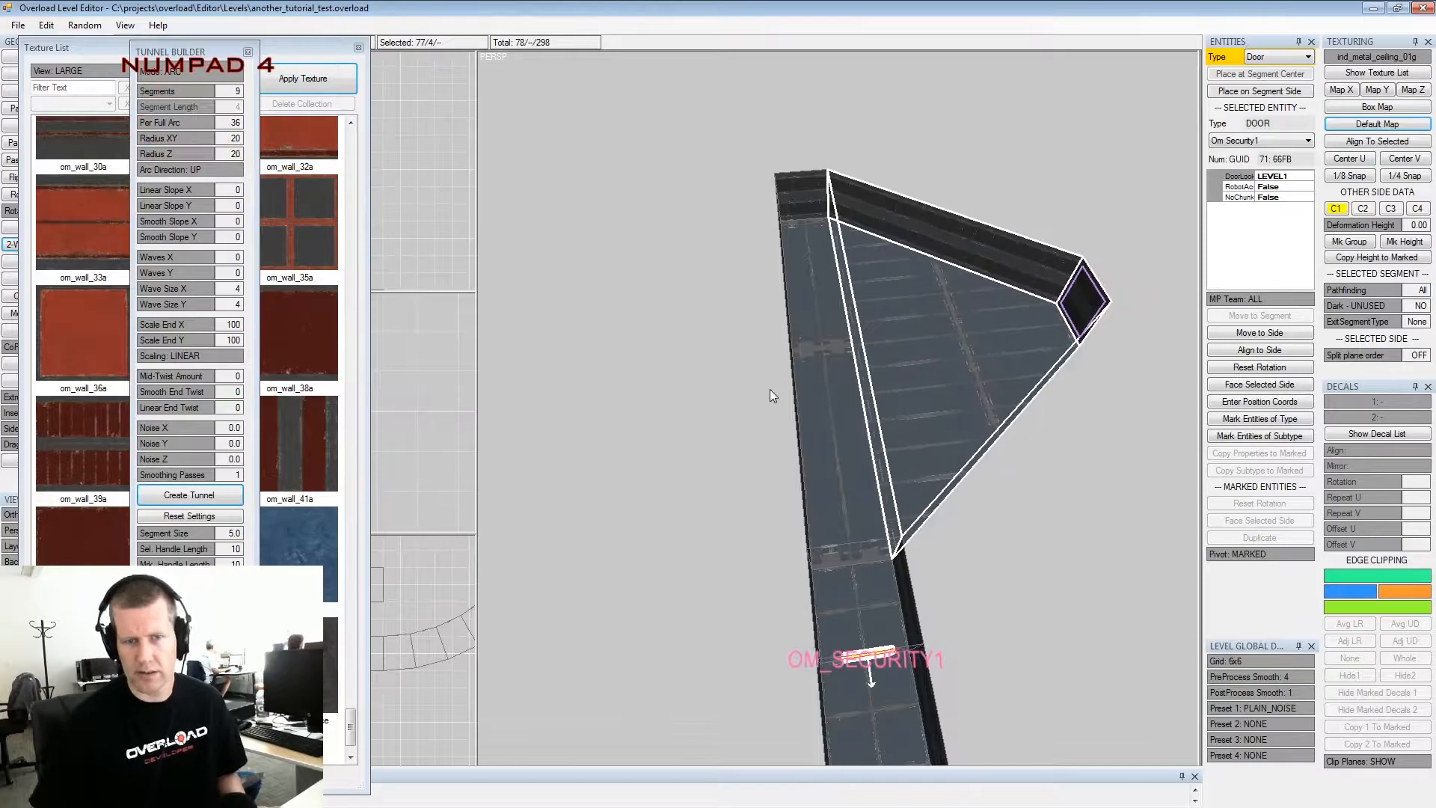
# Close the Texture List and Tunnel Builder windows, frame the geometry in the orthographic views, and clear the marks
pyautogui.click(358, 48)
pyautogui.click(248, 51)
pyautogui.scroll(-2, 271, 274)
pyautogui.press('f')
pyautogui.scroll(-2, 284, 268)
pyautogui.moveTo(302, 255); pyautogui.dragTo(295, 212, button='middle')
pyautogui.moveTo(295, 212); pyautogui.dragTo(280, 187, button='right')
pyautogui.hotkey('shift', 'space')
# Insert a segment on the selected wall of the new tapered room
pyautogui.keyDown('alt'); pyautogui.moveTo(658, 303); pyautogui.dragTo(757, 287, button='middle'); pyautogui.keyUp('alt')
pyautogui.keyDown('alt'); pyautogui.moveTo(757, 288); pyautogui.dragTo(800, 307); pyautogui.keyUp('alt')
pyautogui.keyDown('alt'); pyautogui.scroll(-3, 800, 313); pyautogui.keyUp('alt')
pyautogui.click(698, 248)
pyautogui.press('Insert')
# Mark the coplanar sides of the new room, insert segments on all marked sides, and clear the marks
pyautogui.keyDown('alt'); pyautogui.moveTo(699, 248); pyautogui.dragTo(909, 316); pyautogui.keyUp('alt')
pyautogui.click(909, 316)
pyautogui.hotkey('shift', 'q')
pyautogui.click(981, 265)
pyautogui.scroll(-5, 981, 265)
pyautogui.keyDown('alt'); pyautogui.moveTo(981, 265); pyautogui.dragTo(839, 387); pyautogui.keyUp('alt')
pyautogui.press('space')
pyautogui.click(826, 326)
pyautogui.press('ctrl+Insert')
pyautogui.hotkey('shift', 'space')
# Insert a segment on the tapered room's narrow end wall, then select the room's large tapered side
pyautogui.click(1065, 267)
pyautogui.press('Insert')
pyautogui.click(839, 387)
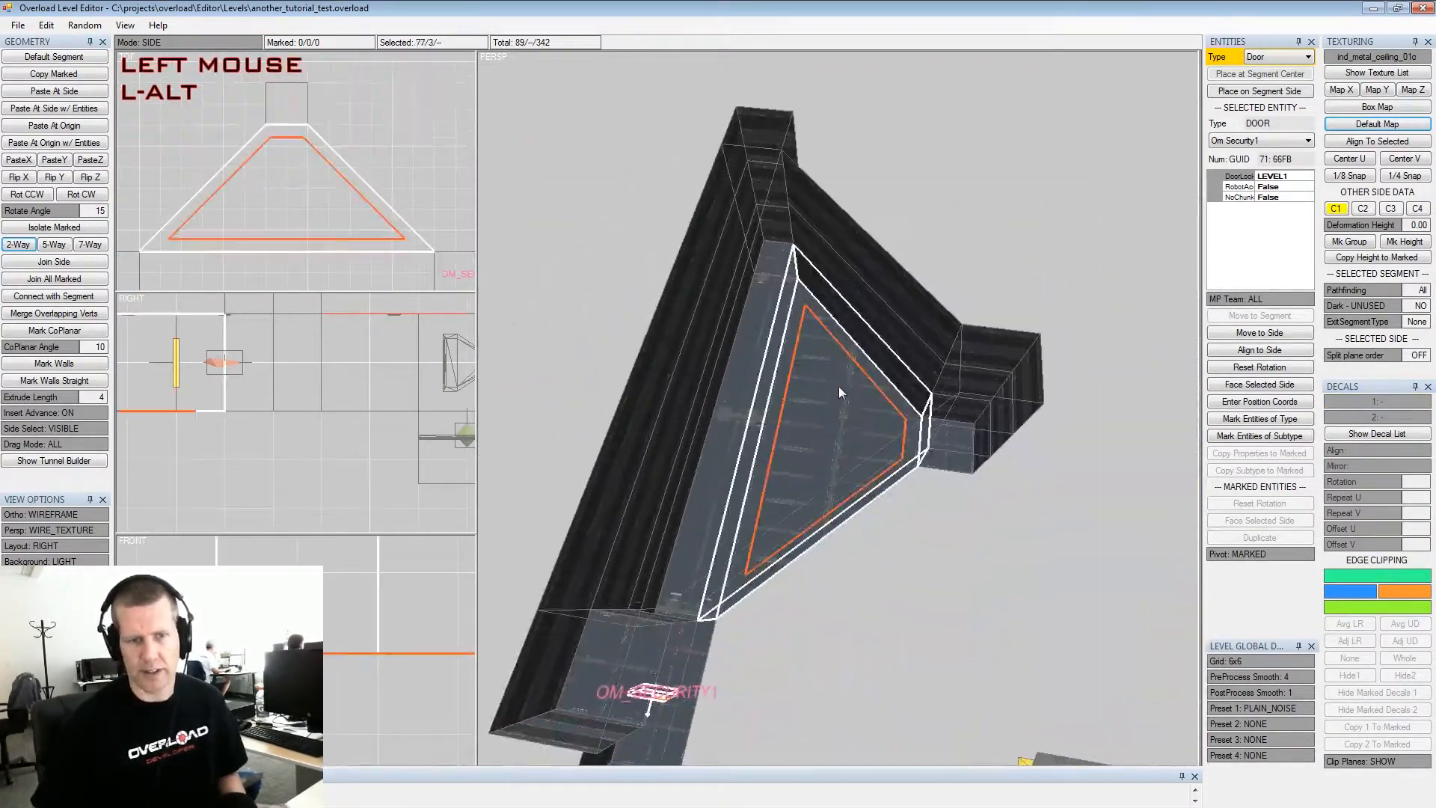
# Mark and copy the tapered half of the room, then paste it at the long side opposite it
pyautogui.press('1')
pyautogui.scroll(-3, 239, 138)
pyautogui.moveTo(245, 86); pyautogui.dragTo(336, 175)
pyautogui.moveTo(379, 230); pyautogui.dragTo(195, 97)
pyautogui.press('x')
pyautogui.hotkey('ctrl', 'c')
pyautogui.keyDown('alt'); pyautogui.moveTo(778, 358); pyautogui.dragTo(837, 269); pyautogui.keyUp('alt')
pyautogui.click(707, 404)
pyautogui.hotkey('ctrl', 'v')
# Join all marked sides so the pasted half connects with the existing room
pyautogui.hotkey('shift', 'space')
pyautogui.press('Tab')
pyautogui.hotkey('shift', 'space')
pyautogui.click(49, 280)
# Mark three segments around the pasted half of the room and delete them
pyautogui.press('Tab')
pyautogui.click(520, 370)
pyautogui.press('space')
pyautogui.click(701, 226)
pyautogui.press('space')
pyautogui.click(956, 222)
pyautogui.press('space')
pyautogui.press('Delete')
# Place a door on the side of the upper connecting segment and set its subtype to Secret Indmetalceiling01c
pyautogui.keyDown('alt'); pyautogui.moveTo(956, 222); pyautogui.dragTo(927, 333); pyautogui.keyUp('alt')
pyautogui.press('Tab')
pyautogui.click(927, 334)
pyautogui.hotkey('shift', 'Tab')
pyautogui.press('x')
pyautogui.moveTo(927, 336); pyautogui.dragTo(748, 310, button='middle')
pyautogui.scroll(2, 748, 310)
pyautogui.click(700, 288)
pyautogui.click(1281, 91)
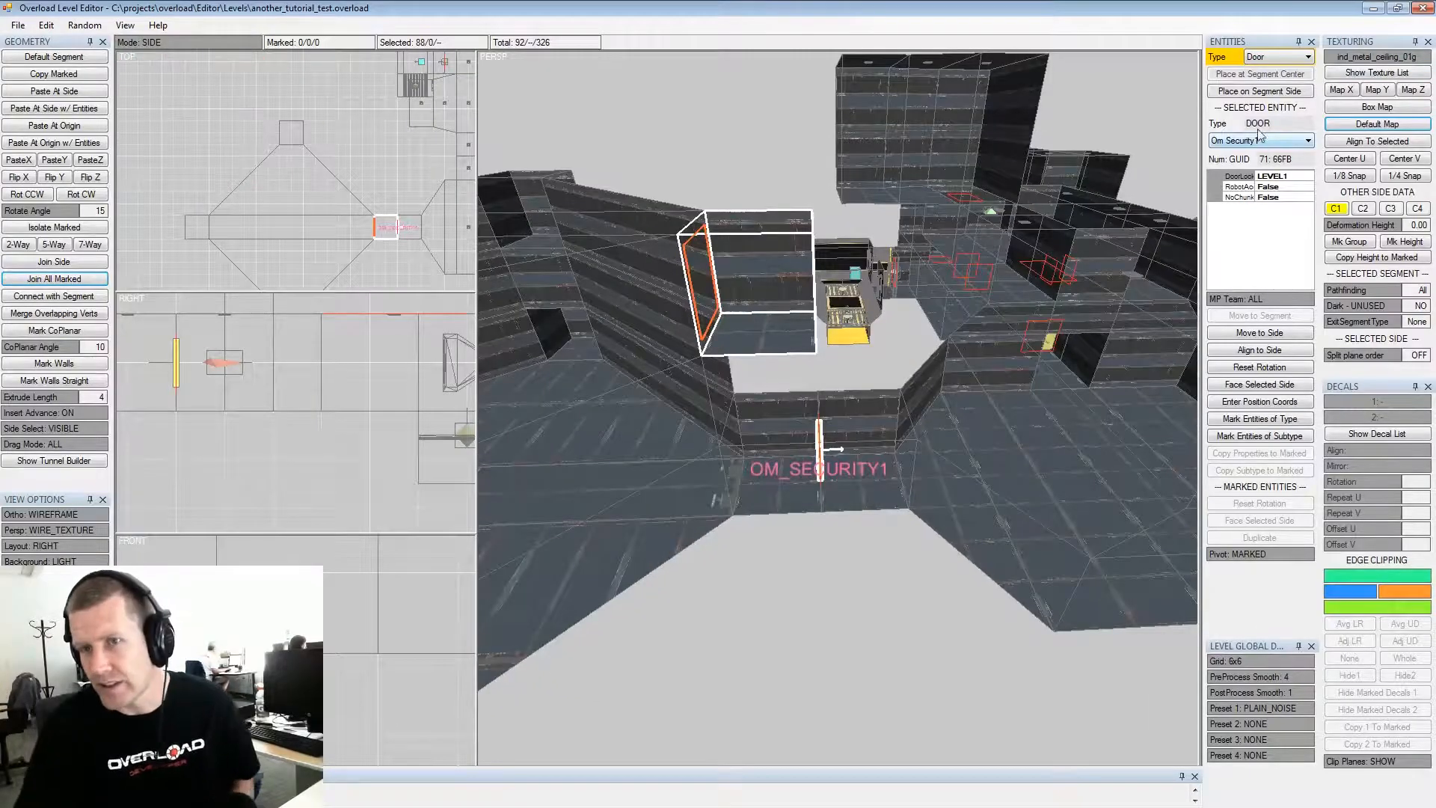
pyautogui.click(1260, 141)
pyautogui.click(1262, 314)
# Set the new secret door's lock to LOCKED
pyautogui.keyDown('alt'); pyautogui.moveTo(838, 314); pyautogui.dragTo(920, 255); pyautogui.keyUp('alt')
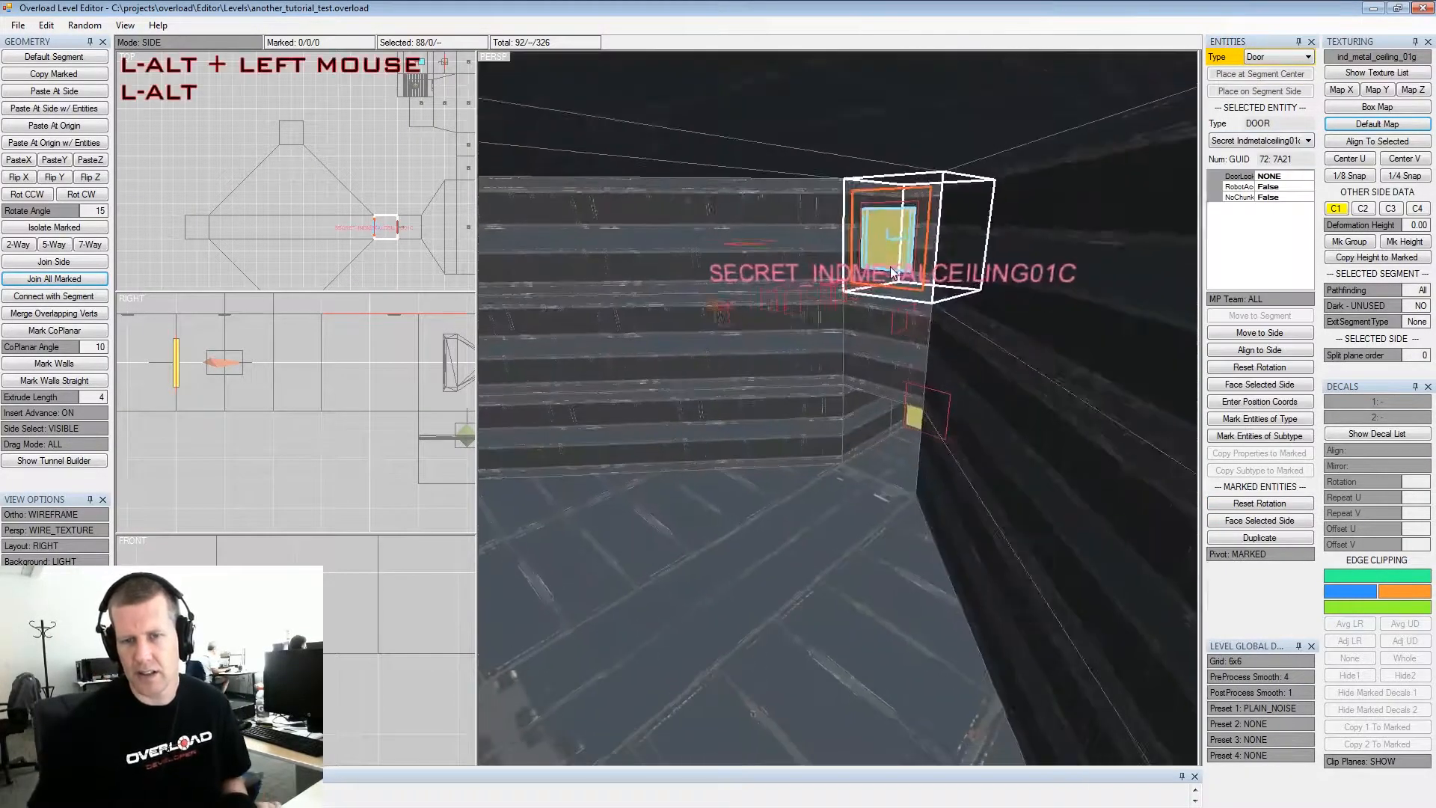
pyautogui.keyDown('alt'); pyautogui.moveTo(920, 255); pyautogui.dragTo(890, 277, button='middle'); pyautogui.keyUp('alt')
pyautogui.keyDown('alt'); pyautogui.moveTo(890, 276); pyautogui.dragTo(870, 293); pyautogui.keyUp('alt')
pyautogui.press('Tab')
pyautogui.press('Tab')
pyautogui.click(1282, 176)
pyautogui.click(1306, 177)
pyautogui.click(1279, 237)
# Select the long central segment of the new room and place a Script entity at its center
pyautogui.keyDown('alt'); pyautogui.moveTo(942, 299); pyautogui.dragTo(946, 329, button='middle'); pyautogui.keyUp('alt')
pyautogui.keyDown('alt'); pyautogui.moveTo(946, 329); pyautogui.dragTo(882, 367); pyautogui.keyUp('alt')
pyautogui.keyDown('alt'); pyautogui.moveTo(882, 397); pyautogui.dragTo(885, 337, button='middle'); pyautogui.keyUp('alt')
pyautogui.keyDown('alt'); pyautogui.moveTo(885, 336); pyautogui.dragTo(931, 333); pyautogui.keyUp('alt')
pyautogui.keyDown('alt'); pyautogui.scroll(-2, 930, 333); pyautogui.keyUp('alt')
pyautogui.keyDown('alt'); pyautogui.moveTo(931, 333); pyautogui.dragTo(939, 362, button='middle'); pyautogui.keyUp('alt')
pyautogui.keyDown('alt'); pyautogui.moveTo(940, 362); pyautogui.dragTo(925, 360); pyautogui.keyUp('alt')
pyautogui.keyDown('alt'); pyautogui.moveTo(925, 360); pyautogui.dragTo(914, 367, button='middle'); pyautogui.keyUp('alt')
pyautogui.keyDown('alt'); pyautogui.scroll(2, 907, 370); pyautogui.keyUp('alt')
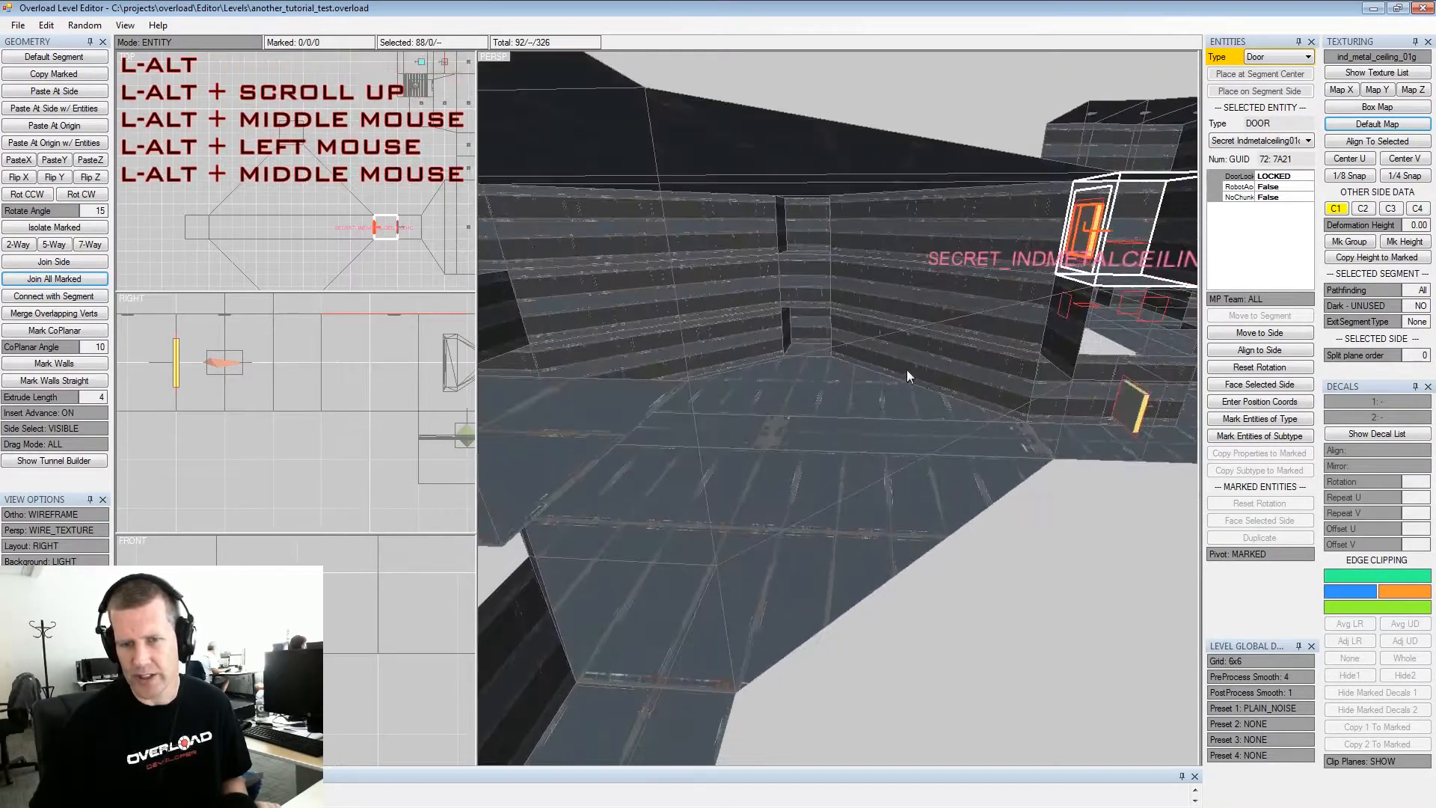
pyautogui.keyDown('alt'); pyautogui.moveTo(906, 370); pyautogui.dragTo(895, 420); pyautogui.keyUp('alt')
pyautogui.click(881, 449)
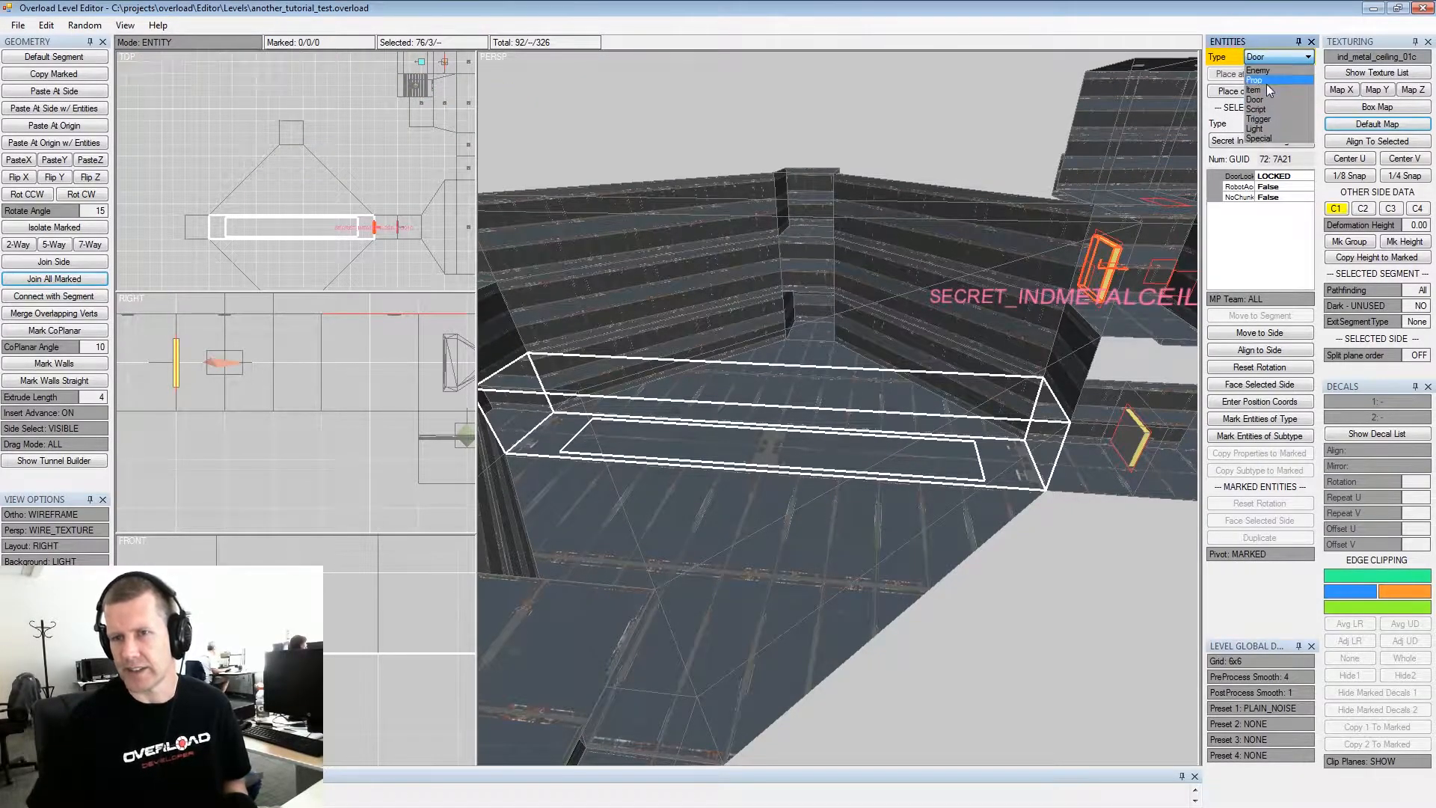
pyautogui.click(1259, 109)
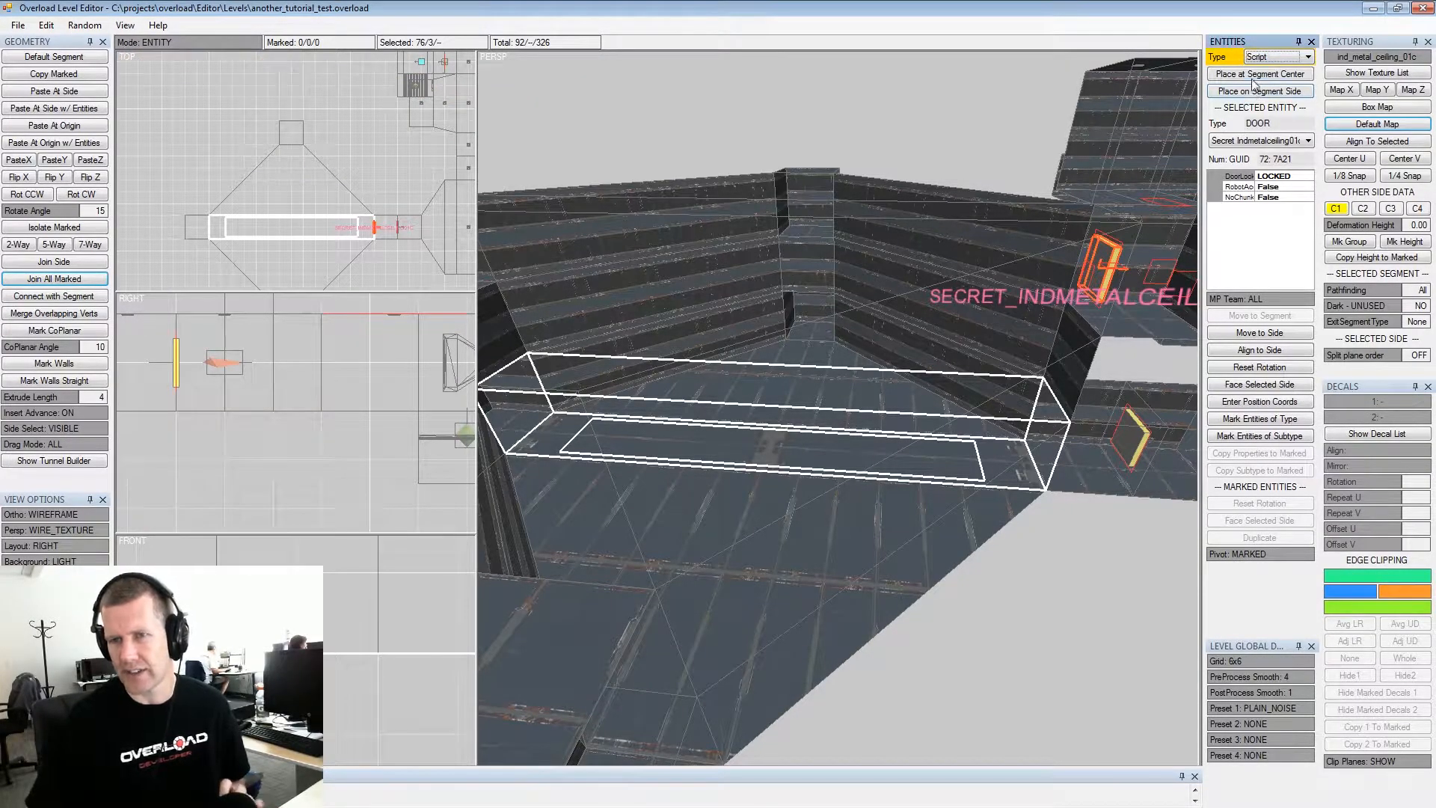
pyautogui.click(1255, 74)
# Set the new script entity's subtype to Lockdown Master
pyautogui.click(1252, 142)
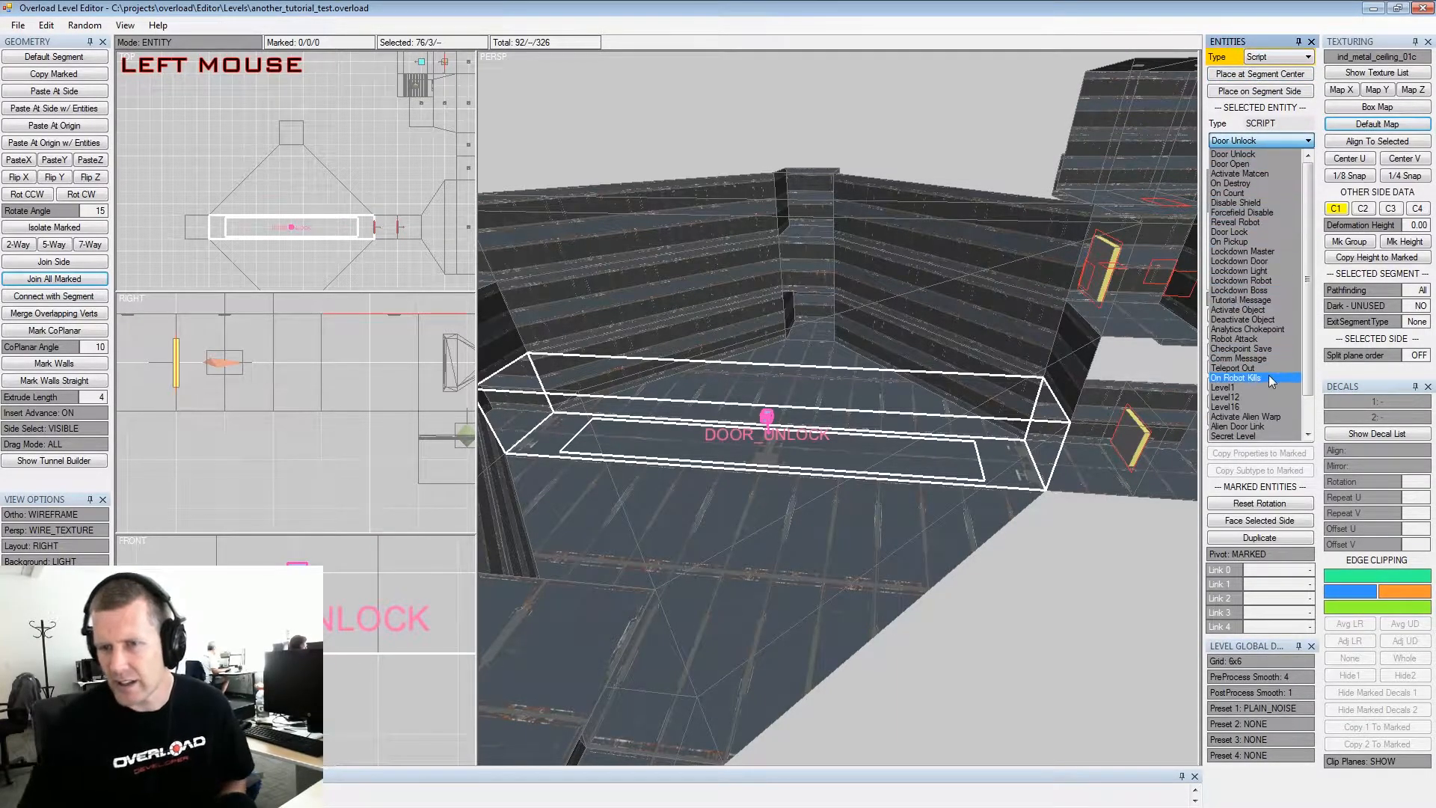
pyautogui.click(1245, 252)
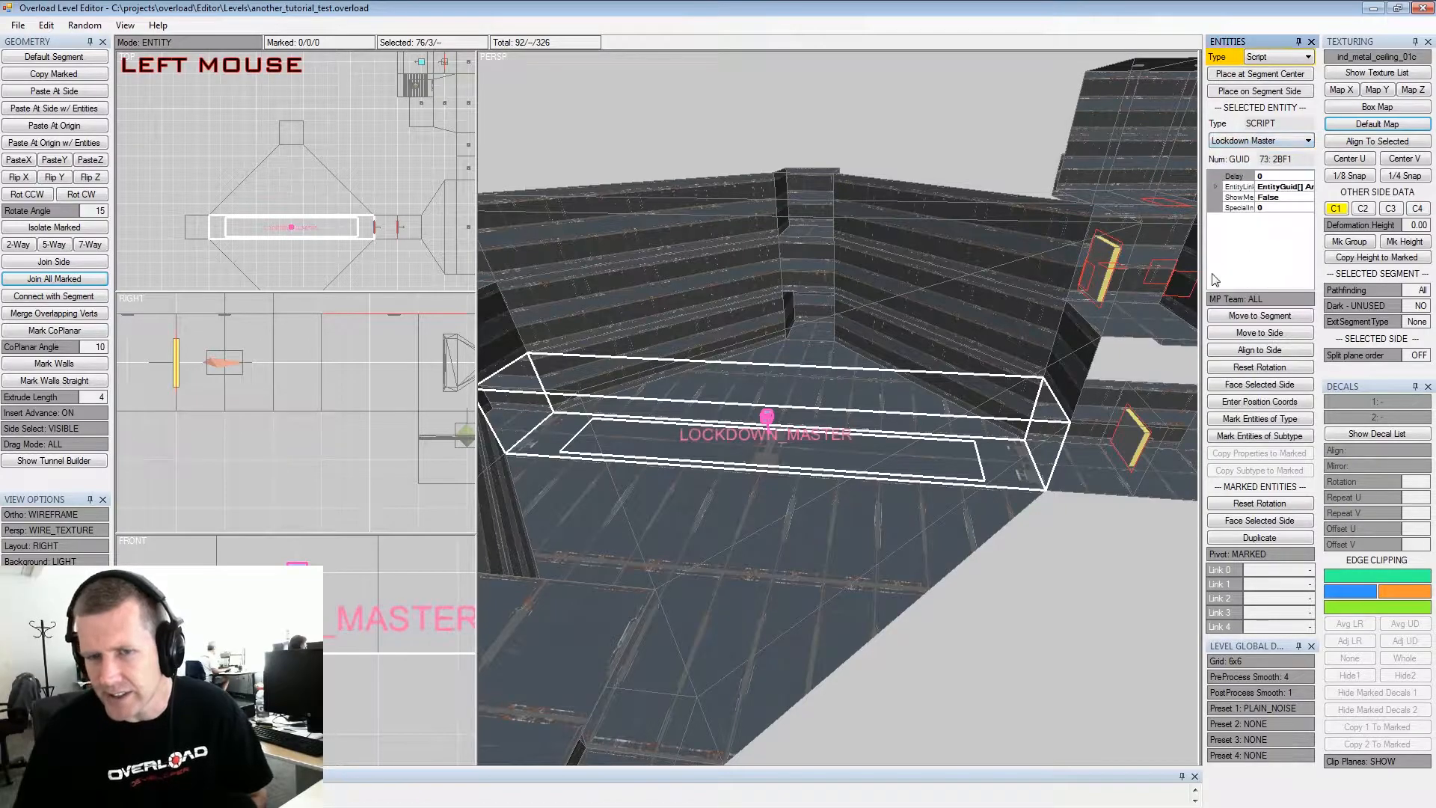
pyautogui.press('Tab')
pyautogui.press('Tab')
pyautogui.press('Tab')
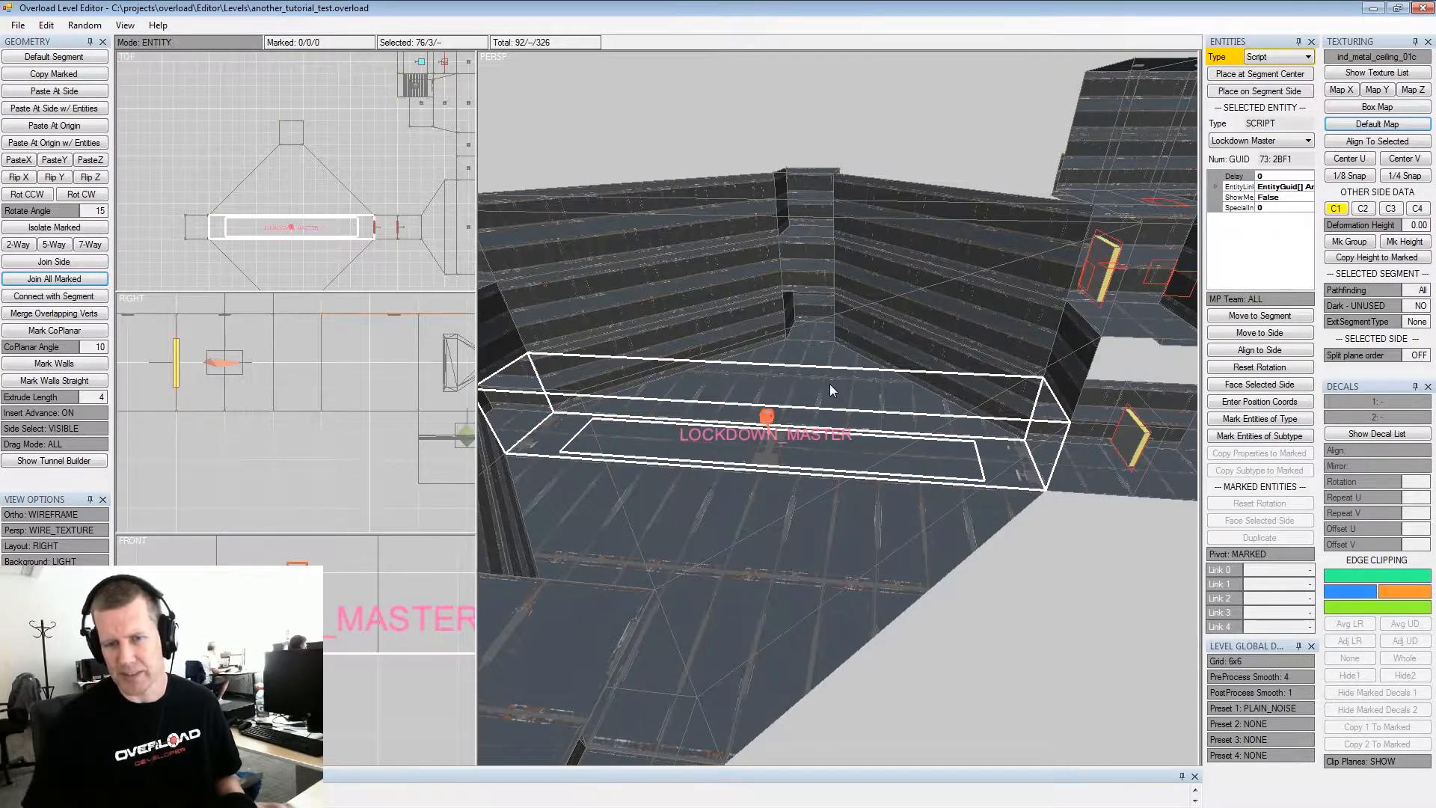
# Duplicate the Lockdown Master script and move the copy one grid step along the central segment
pyautogui.press('space')
pyautogui.scroll(3, 828, 387)
pyautogui.keyDown('alt'); pyautogui.moveTo(824, 393); pyautogui.dragTo(834, 402); pyautogui.keyUp('alt')
pyautogui.keyDown('alt'); pyautogui.moveTo(834, 403); pyautogui.dragTo(829, 401, button='middle'); pyautogui.keyUp('alt')
pyautogui.keyDown('alt'); pyautogui.moveTo(829, 400); pyautogui.dragTo(822, 398); pyautogui.keyUp('alt')
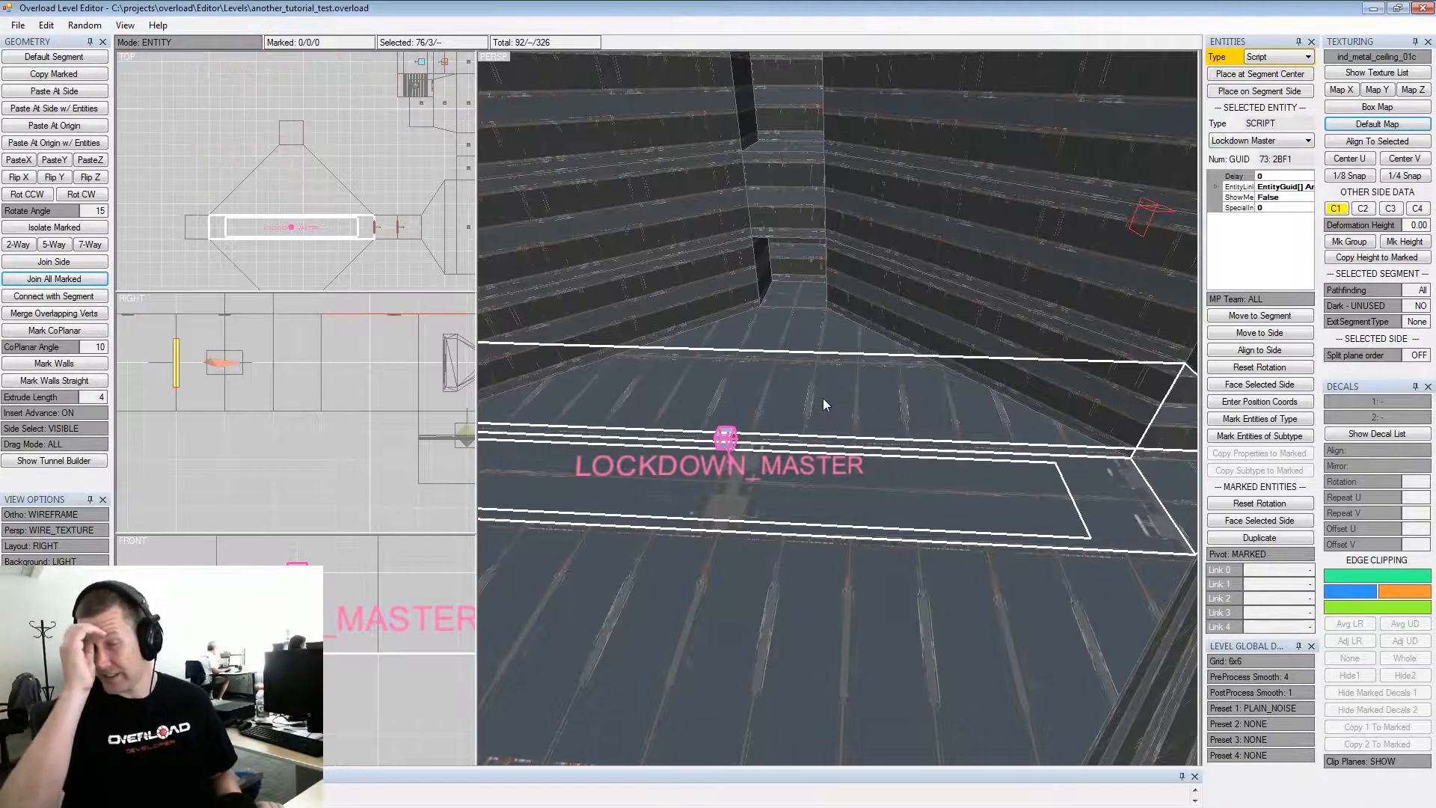
pyautogui.hotkey('shift', 'space')
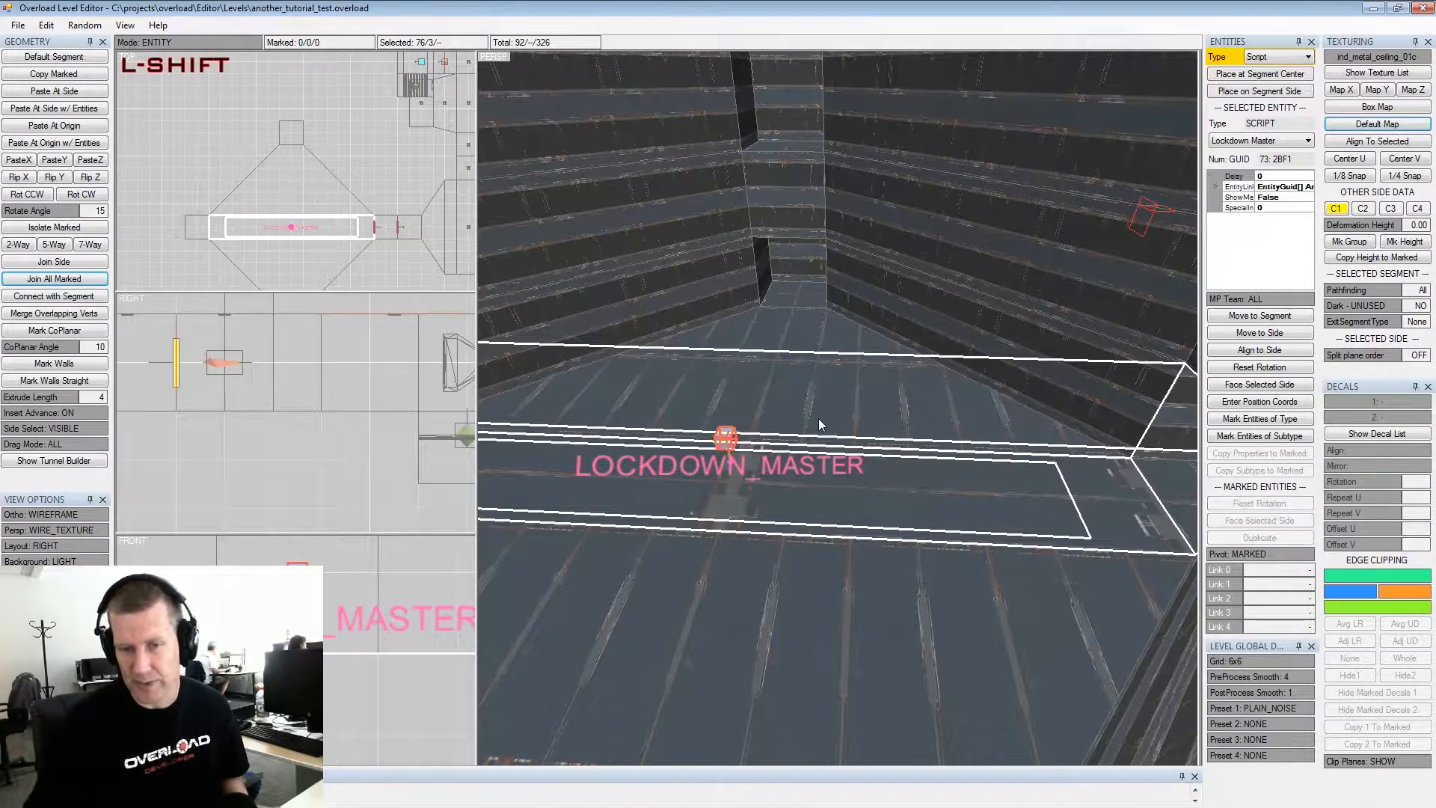
pyautogui.hotkey('alt', 'space')
pyautogui.keyDown('alt'); pyautogui.moveTo(799, 425); pyautogui.dragTo(802, 417); pyautogui.keyUp('alt')
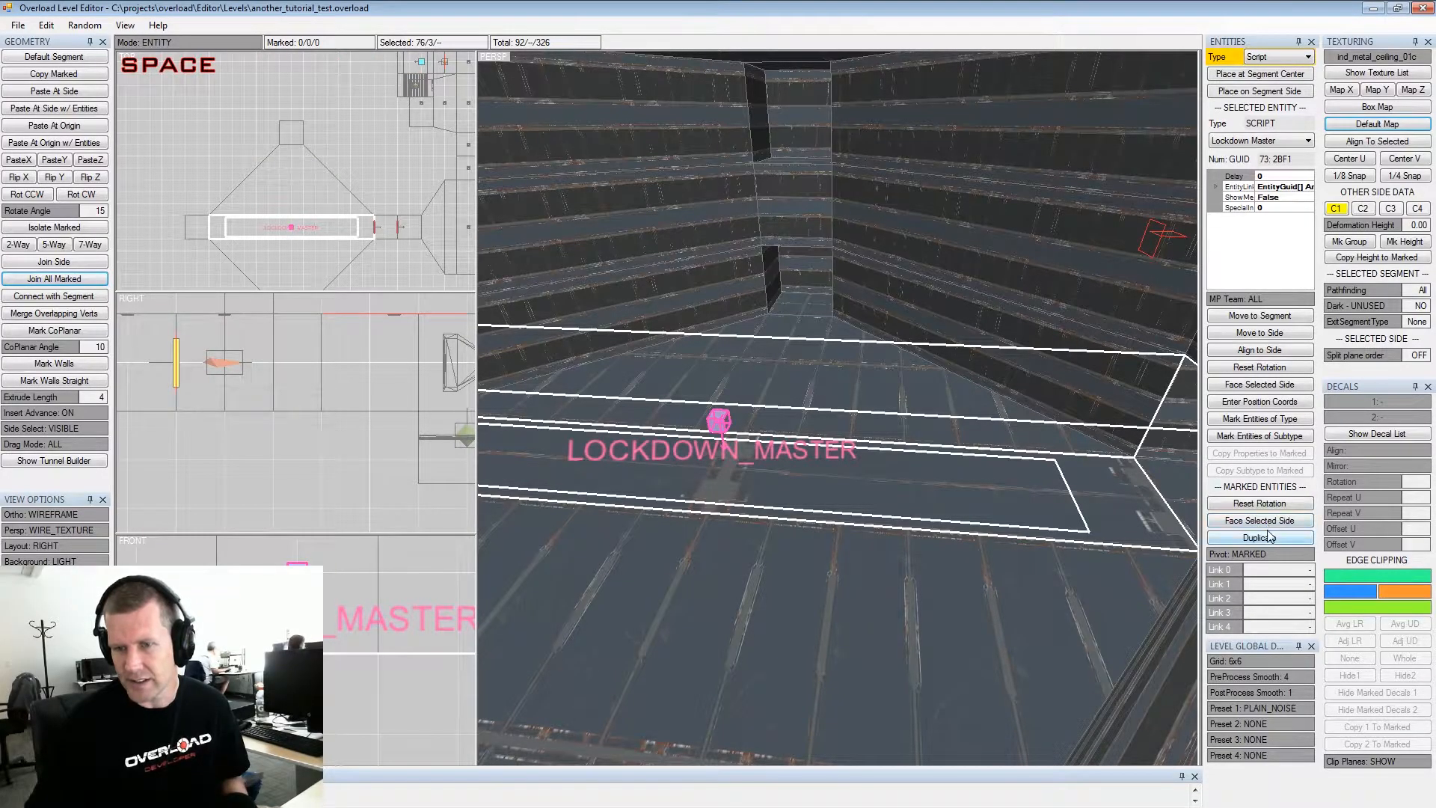
pyautogui.click(1269, 536)
pyautogui.press('KP_6')
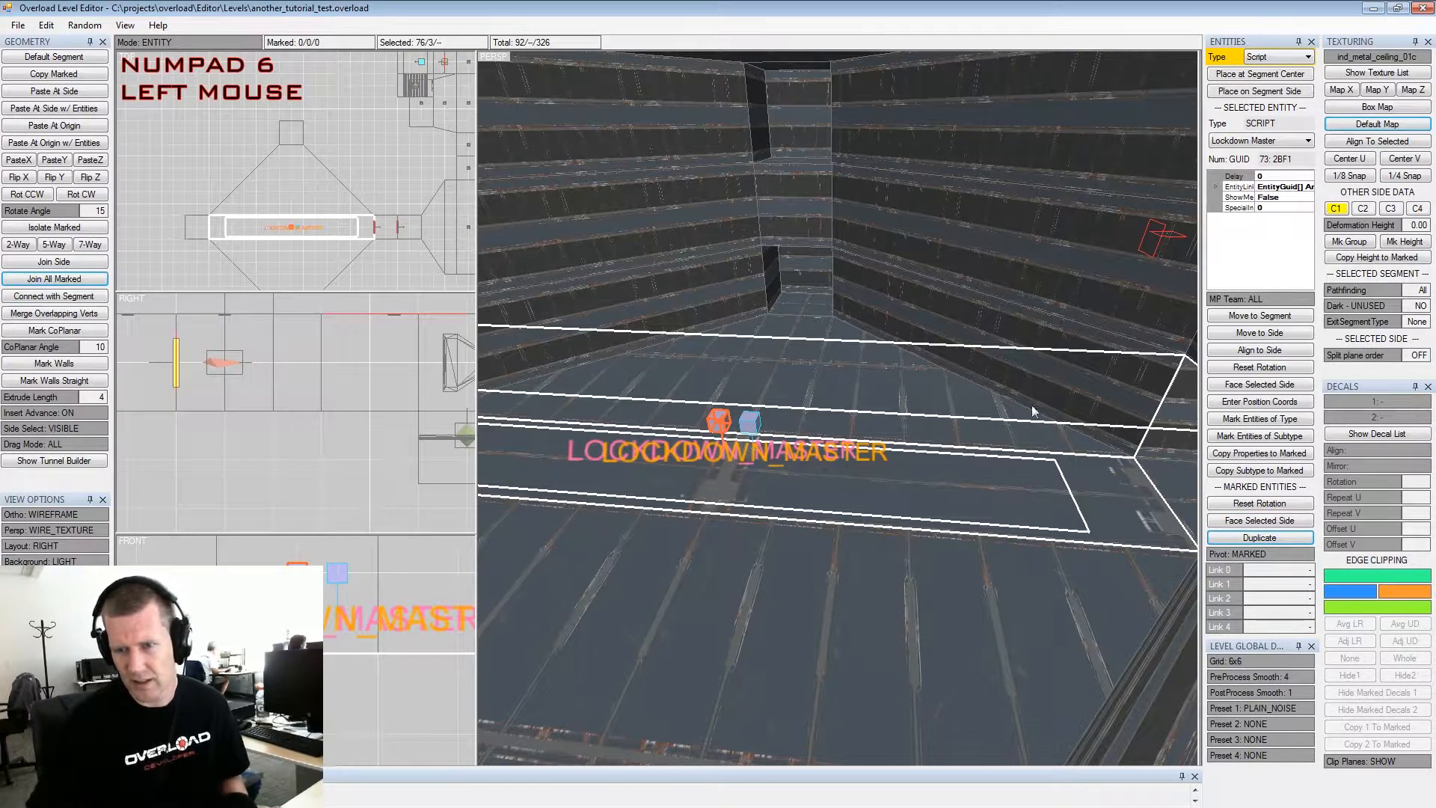
# Duplicate the script two more times, shift the copies along the row, and clear the marks
pyautogui.click(1271, 541)
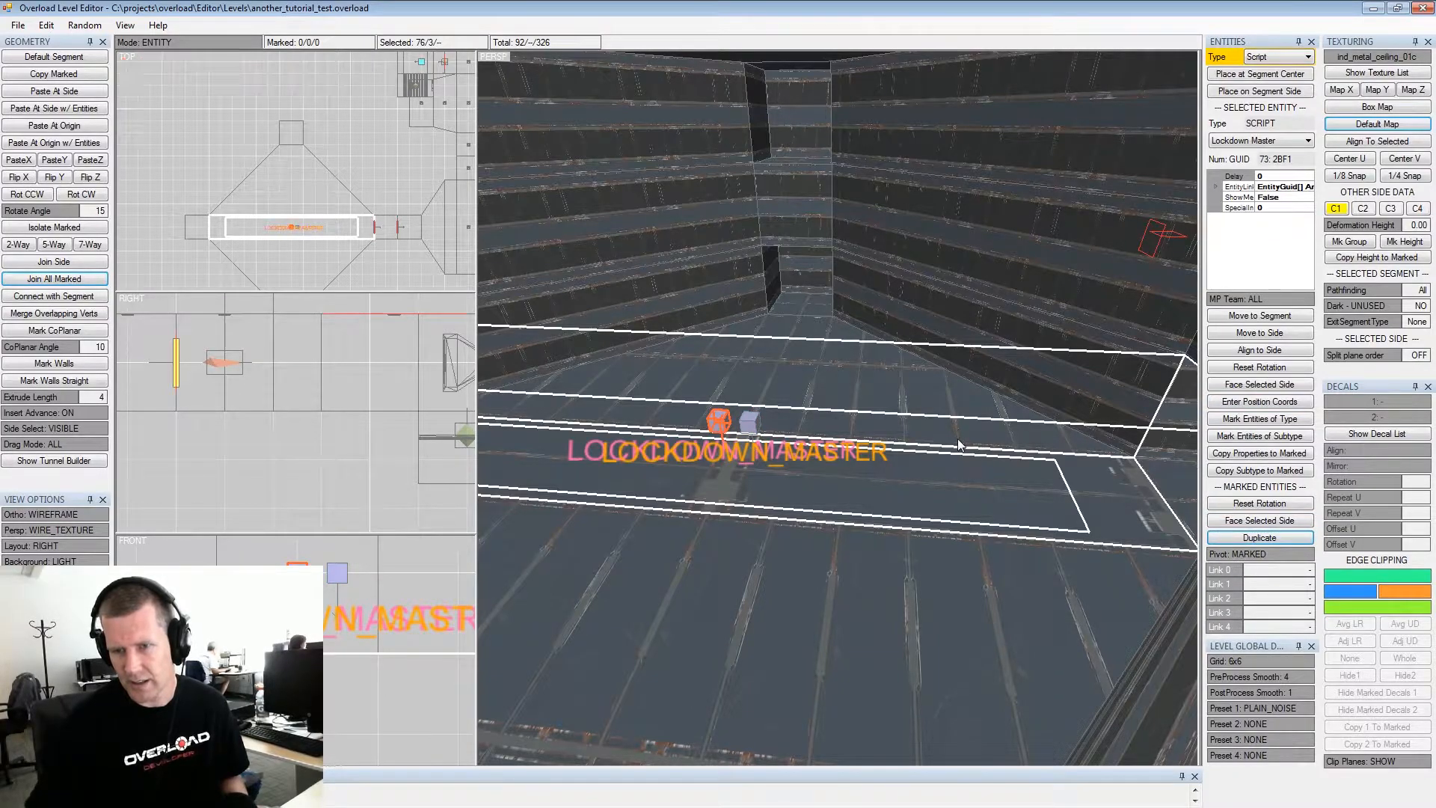
pyautogui.click(1251, 540)
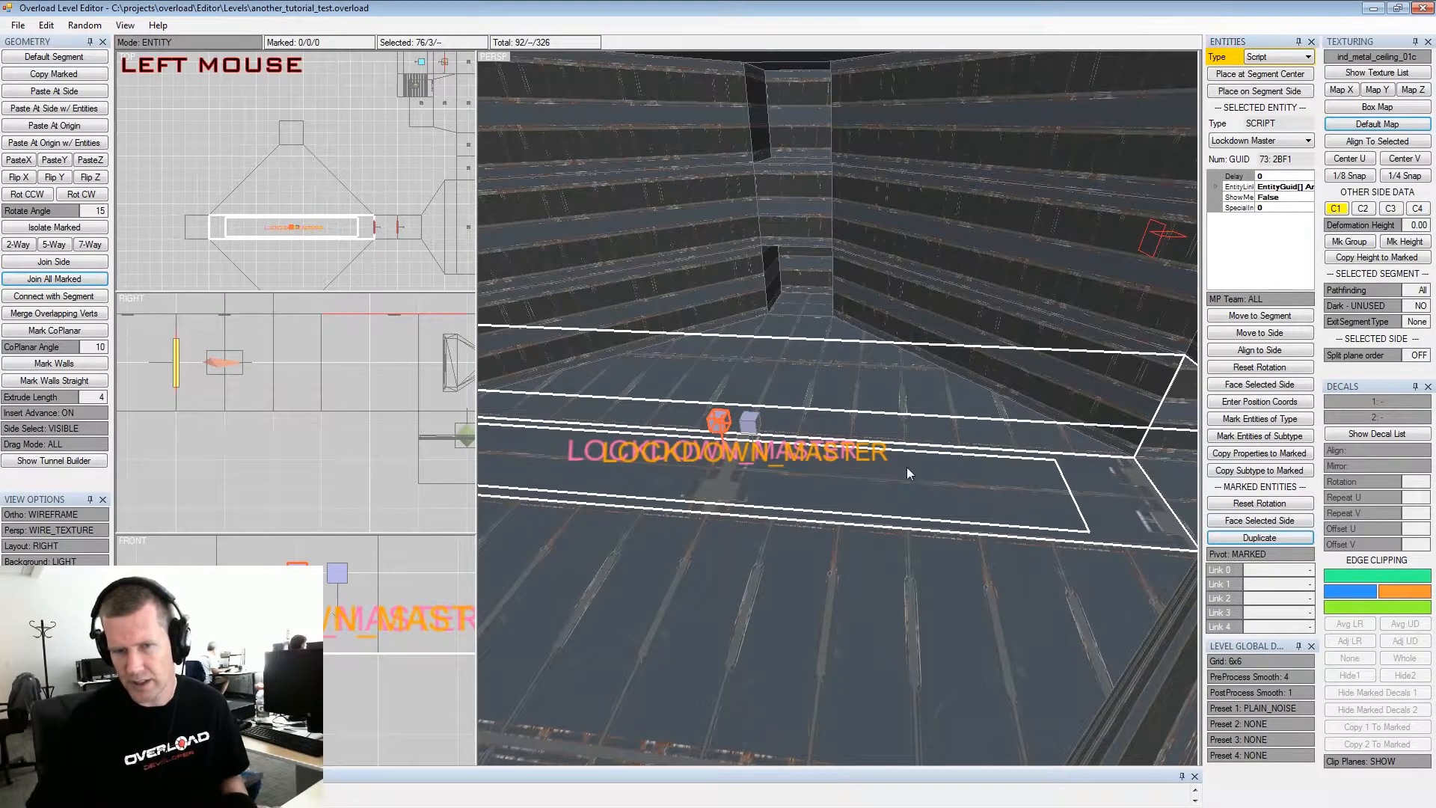
pyautogui.press('KP_6')
pyautogui.press('KP_4')
pyautogui.hotkey('shift', 'space')
pyautogui.hotkey('alt', 'space')
# Move the script at the end of the row one grid step sideways and clear its mark
pyautogui.keyDown('alt'); pyautogui.moveTo(901, 460); pyautogui.dragTo(765, 455); pyautogui.keyUp('alt')
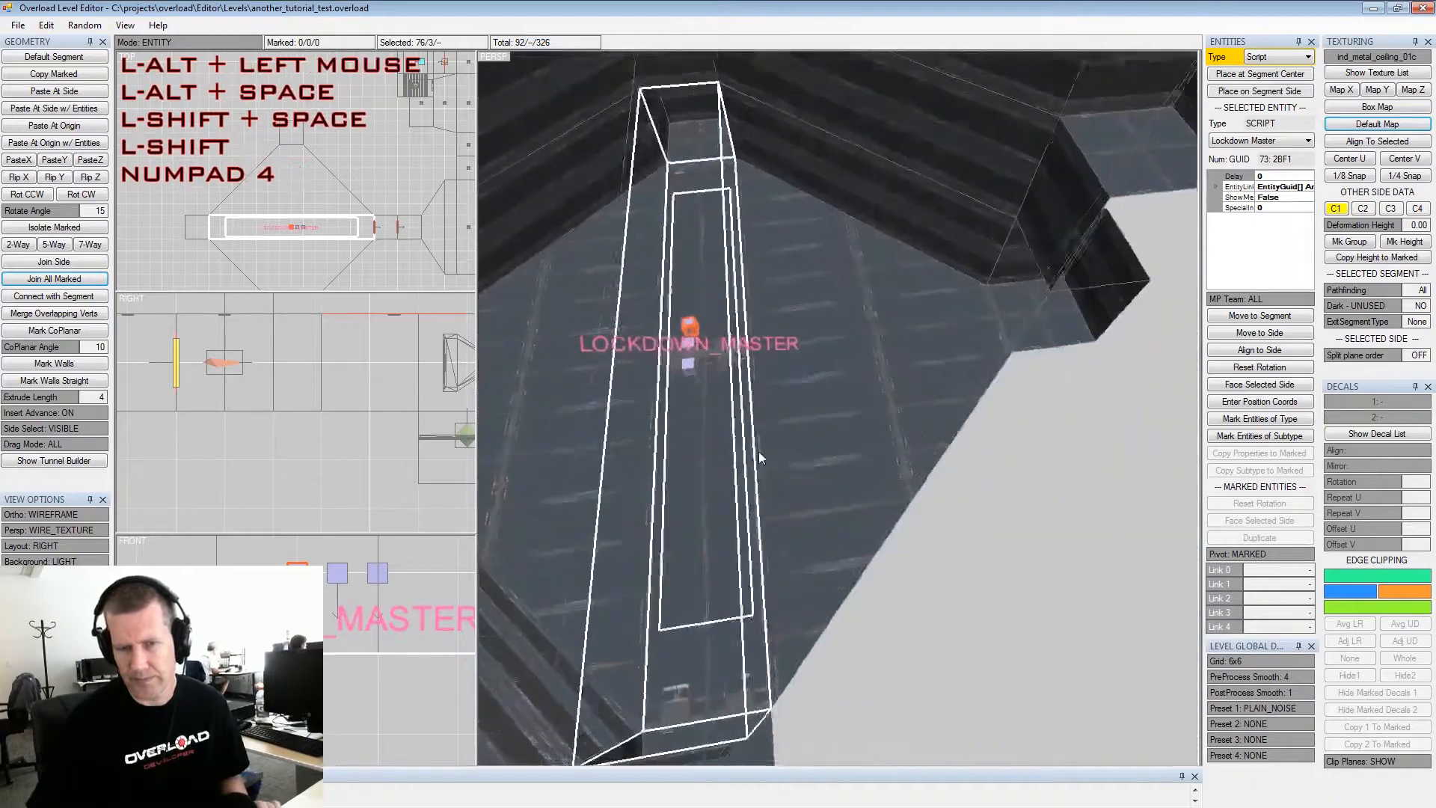
pyautogui.keyDown('alt'); pyautogui.moveTo(765, 450); pyautogui.dragTo(778, 404, button='middle'); pyautogui.keyUp('alt')
pyautogui.keyDown('alt'); pyautogui.scroll(2, 782, 385); pyautogui.keyUp('alt')
pyautogui.keyDown('alt'); pyautogui.moveTo(781, 385); pyautogui.dragTo(764, 341); pyautogui.keyUp('alt')
pyautogui.click(762, 329)
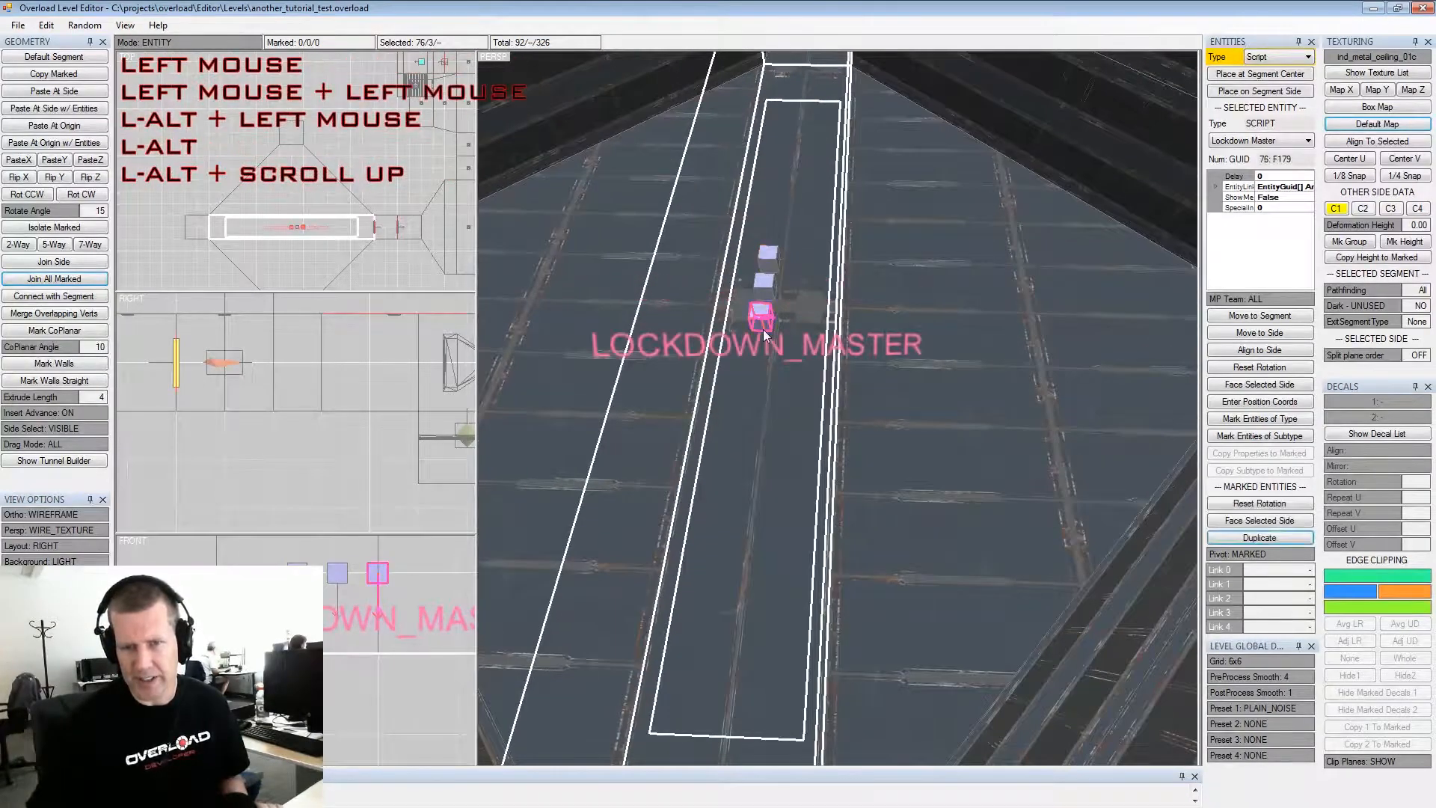
pyautogui.press('space')
pyautogui.press('KP_4')
pyautogui.hotkey('shift', 'space')
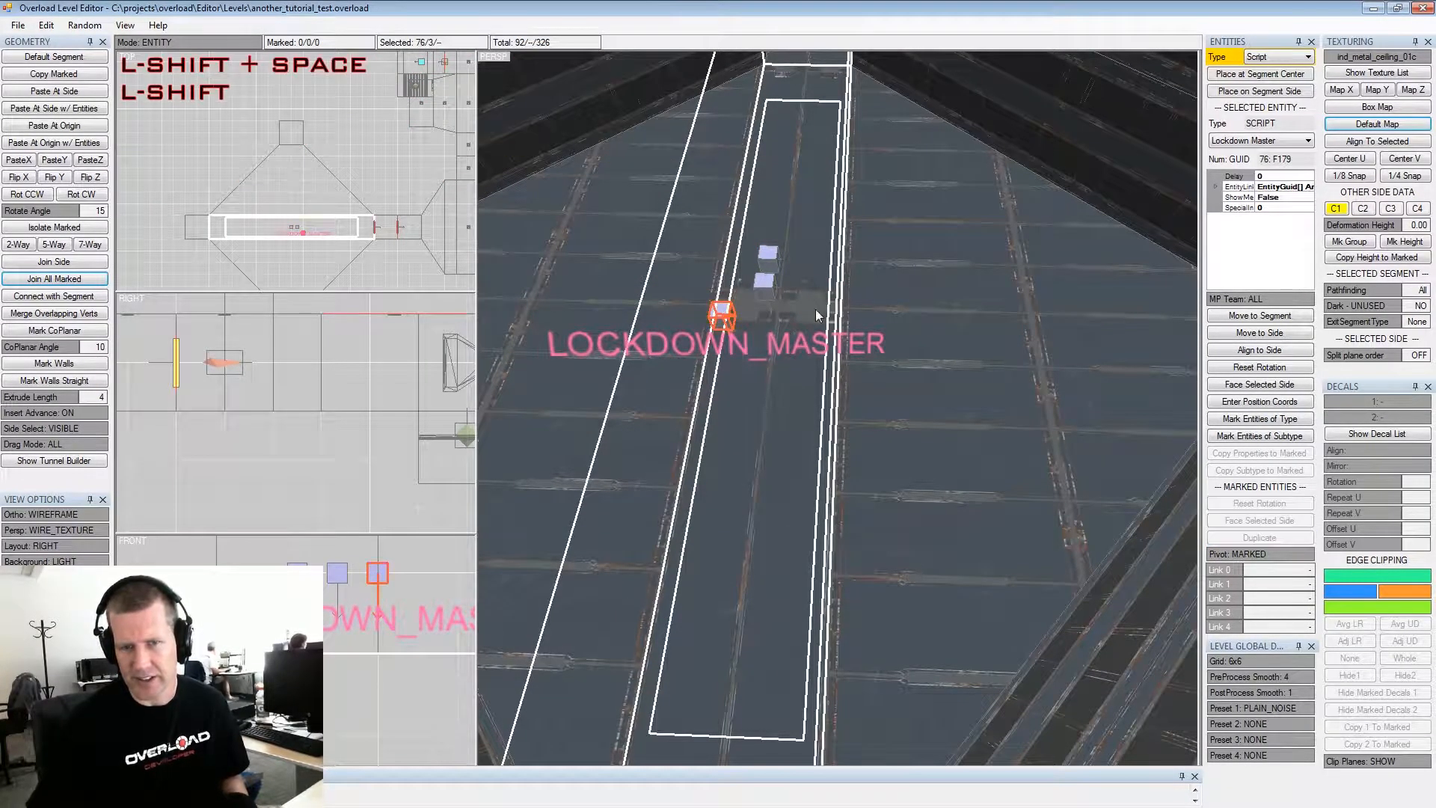
# Move the original script sideways out of the row and shift the remaining copy along to the far end
pyautogui.click(768, 270)
pyautogui.press('space')
pyautogui.press('KP_6')
pyautogui.hotkey('shift', 'space')
pyautogui.click(769, 286)
pyautogui.press('space')
pyautogui.keyDown('alt'); pyautogui.moveTo(783, 304); pyautogui.dragTo(937, 311); pyautogui.keyUp('alt')
pyautogui.press('KP_4')
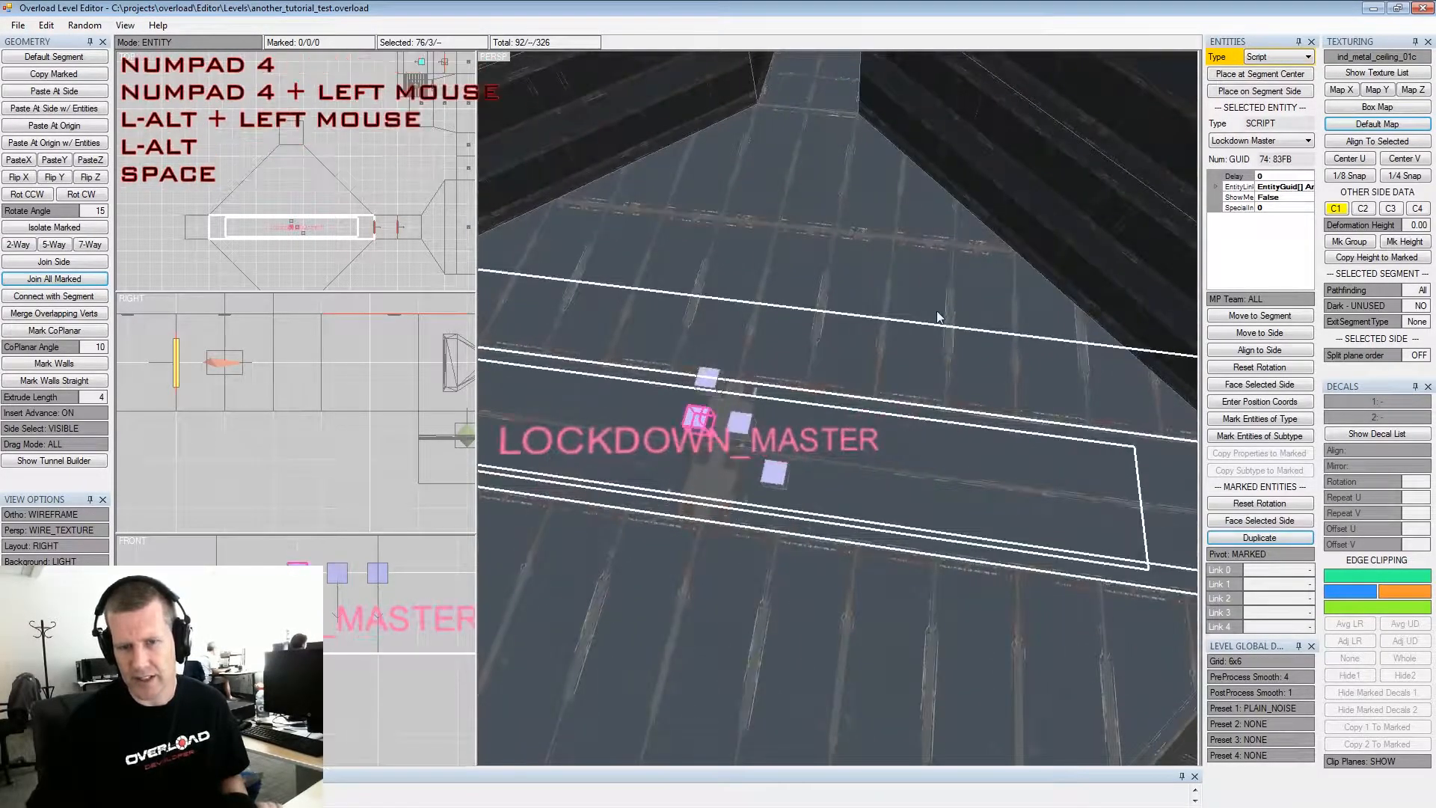
pyautogui.press('KP_6')
pyautogui.press('KP_6')
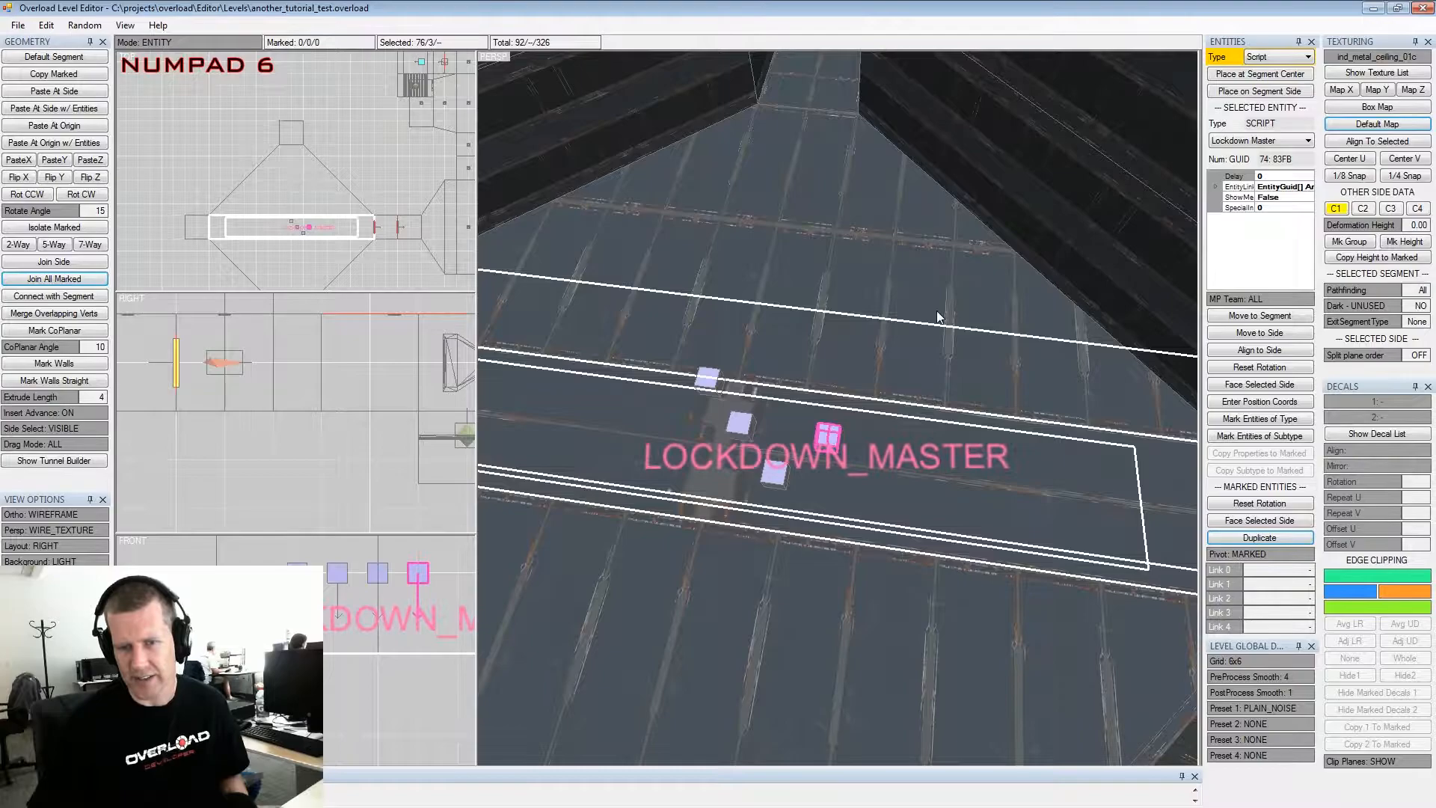
# Clear the marks and change the middle script beside the Lockdown Master to Lockdown Door
pyautogui.hotkey('shift', 'space')
pyautogui.hotkey('alt', 'space')
pyautogui.keyDown('alt'); pyautogui.moveTo(948, 370); pyautogui.dragTo(859, 401); pyautogui.keyUp('alt')
pyautogui.keyDown('alt'); pyautogui.moveTo(859, 401); pyautogui.dragTo(979, 447, button='middle'); pyautogui.keyUp('alt')
pyautogui.keyDown('alt'); pyautogui.moveTo(980, 447); pyautogui.dragTo(994, 367); pyautogui.keyUp('alt')
pyautogui.keyDown('alt'); pyautogui.moveTo(994, 367); pyautogui.dragTo(837, 376, button='middle'); pyautogui.keyUp('alt')
pyautogui.keyDown('alt'); pyautogui.moveTo(837, 375); pyautogui.dragTo(896, 369); pyautogui.keyUp('alt')
pyautogui.click(813, 308)
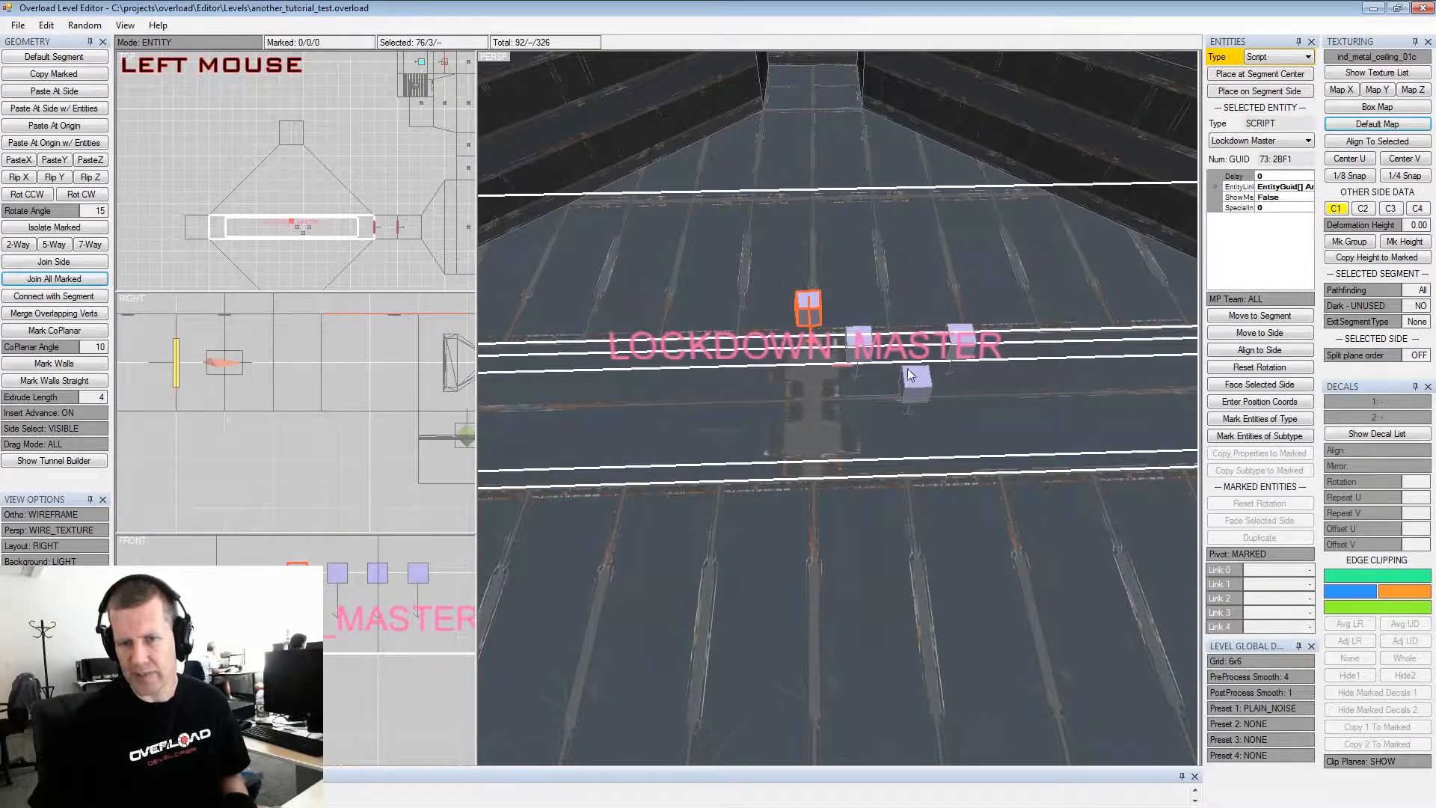
pyautogui.click(857, 343)
pyautogui.click(1271, 141)
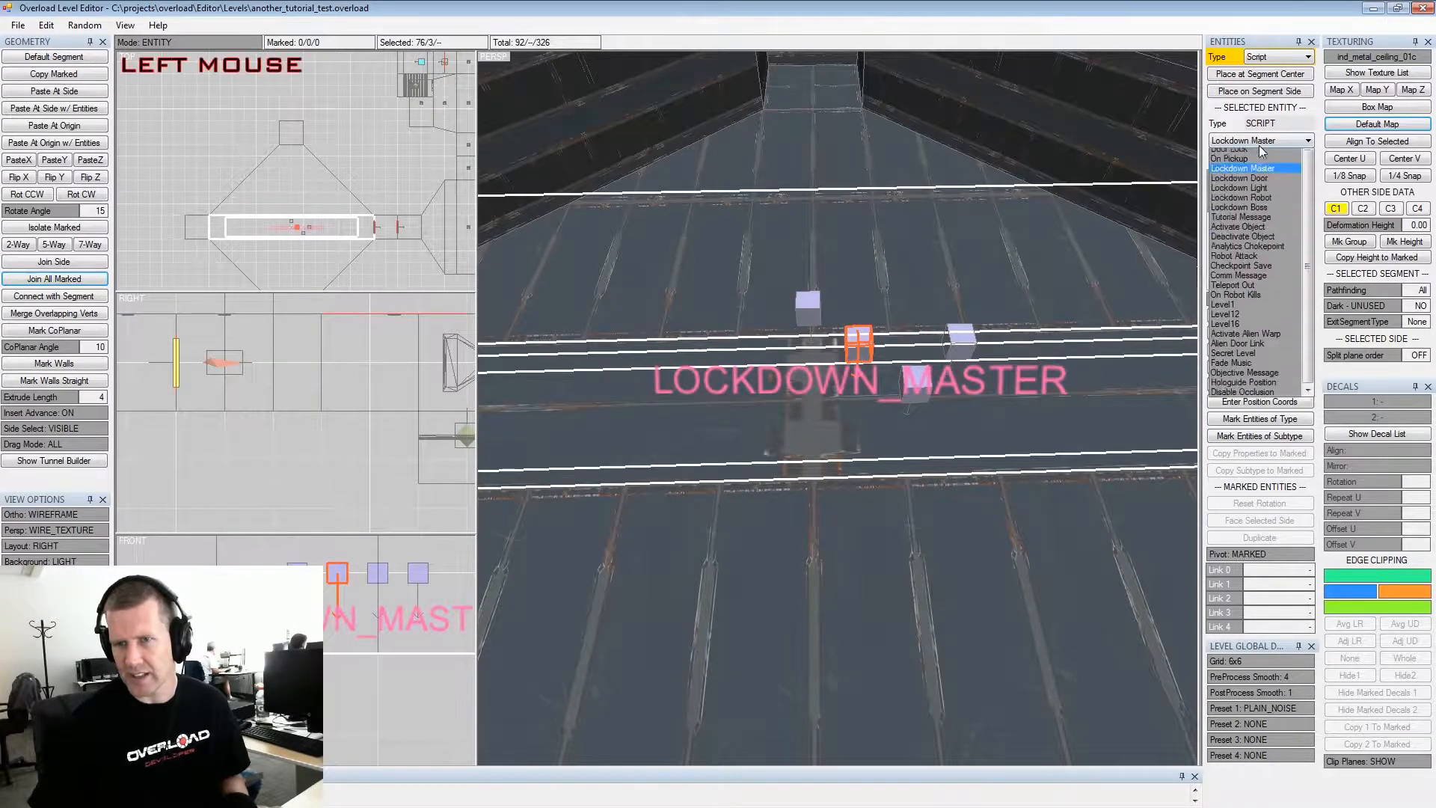
pyautogui.click(1256, 217)
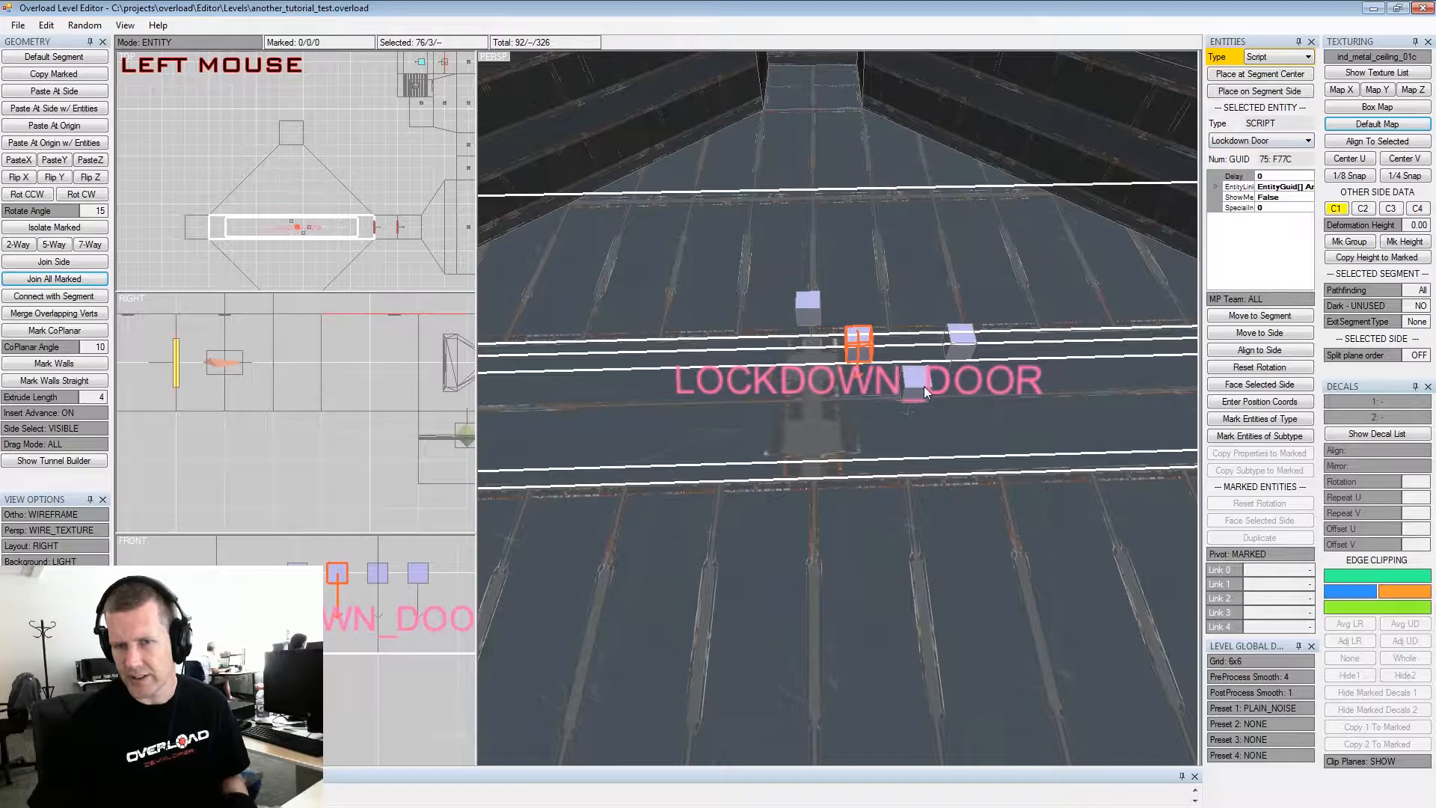
# Change the two remaining script copies to Lockdown Robot
pyautogui.click(923, 386)
pyautogui.click(1252, 142)
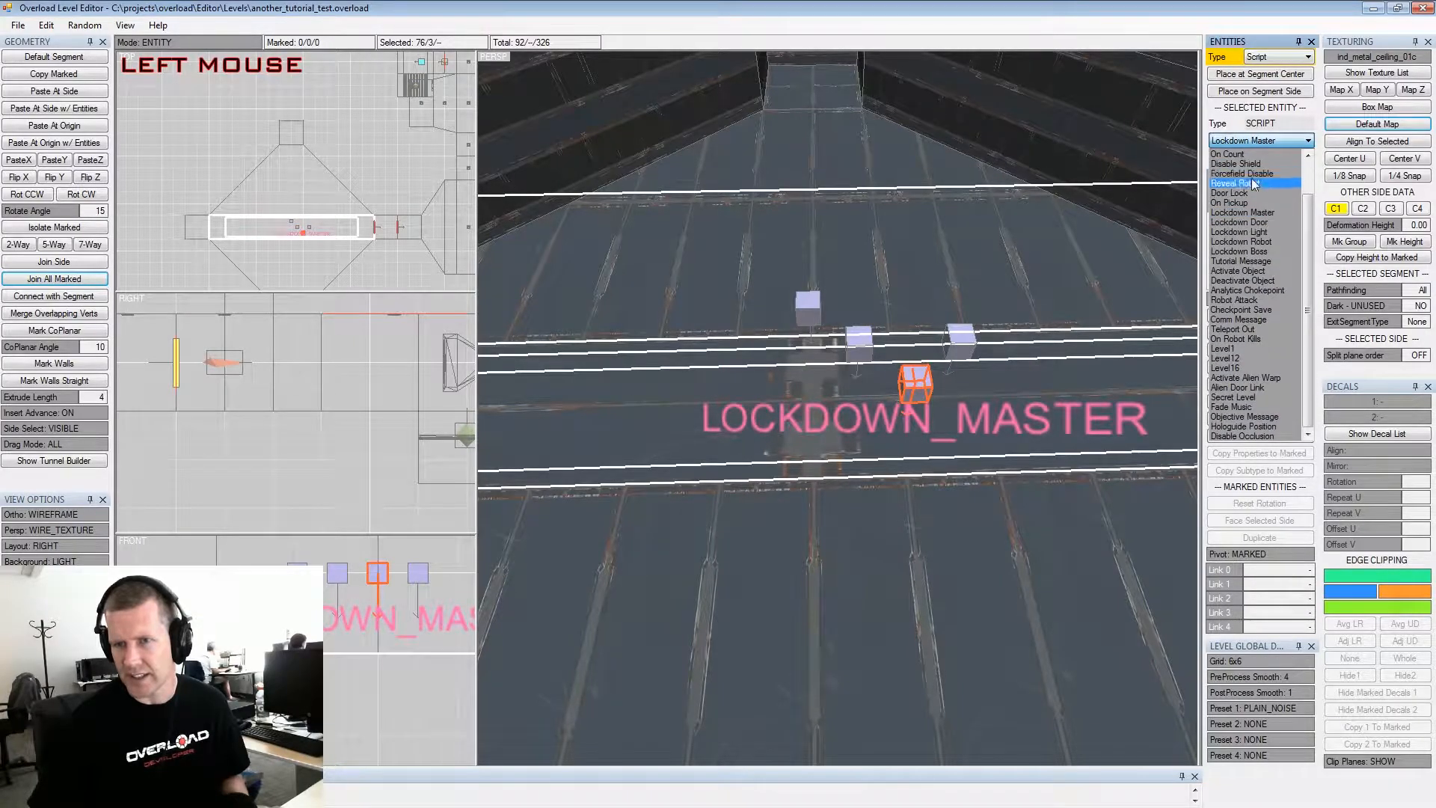
pyautogui.click(1243, 241)
pyautogui.click(957, 350)
pyautogui.click(1292, 144)
pyautogui.click(1260, 243)
# Place an Enemy at the center of the room's lower end segment and set its Hidden property to True
pyautogui.keyDown('alt'); pyautogui.moveTo(1172, 265); pyautogui.dragTo(1061, 326); pyautogui.keyUp('alt')
pyautogui.keyDown('alt'); pyautogui.scroll(-3, 972, 275); pyautogui.keyUp('alt')
pyautogui.keyDown('alt'); pyautogui.scroll(-3, 940, 299); pyautogui.keyUp('alt')
pyautogui.keyDown('alt'); pyautogui.moveTo(1061, 326); pyautogui.dragTo(1009, 324, button='middle'); pyautogui.keyUp('alt')
pyautogui.keyDown('alt'); pyautogui.moveTo(1009, 324); pyautogui.dragTo(1068, 425); pyautogui.keyUp('alt')
pyautogui.click(1101, 468)
pyautogui.click(1097, 462)
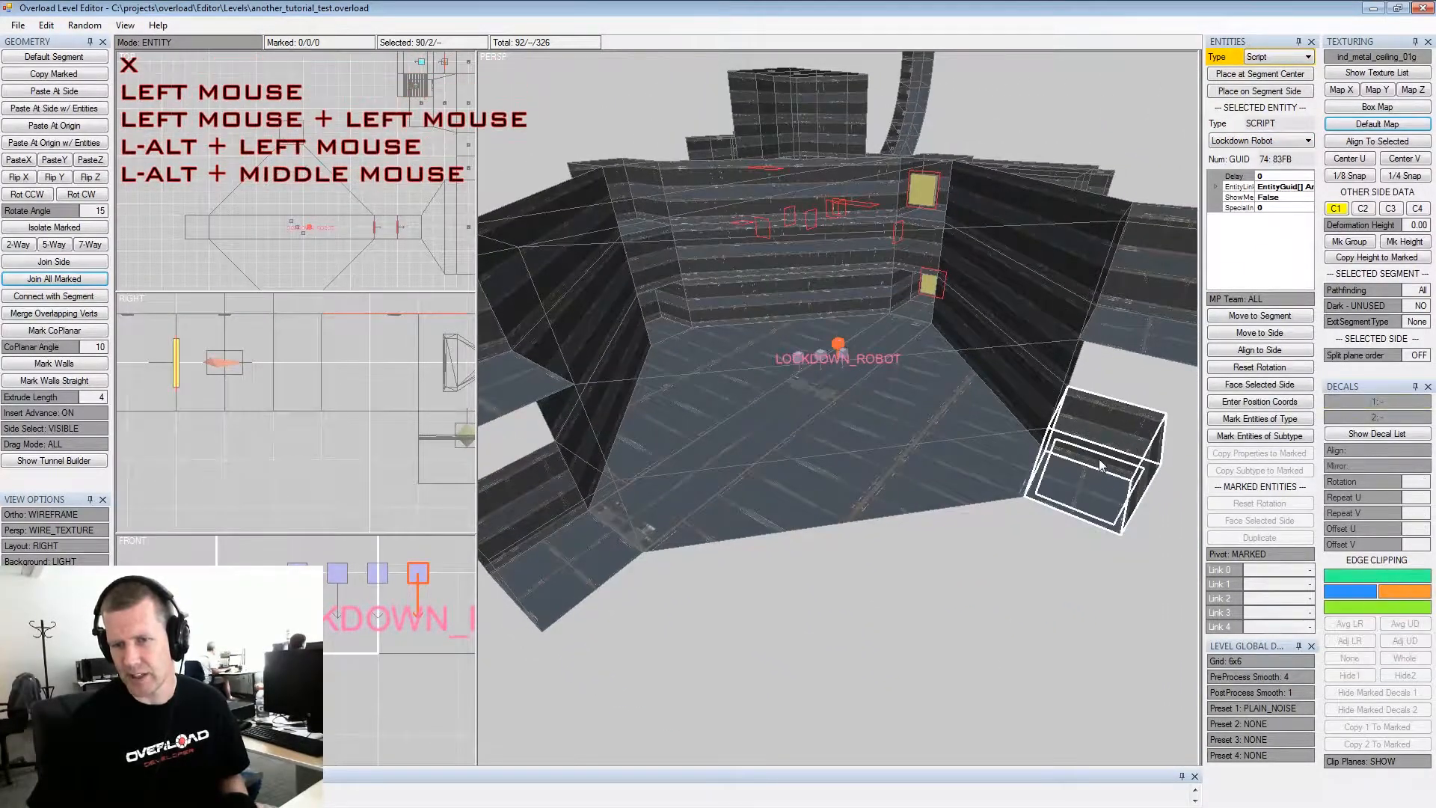
pyautogui.click(1273, 56)
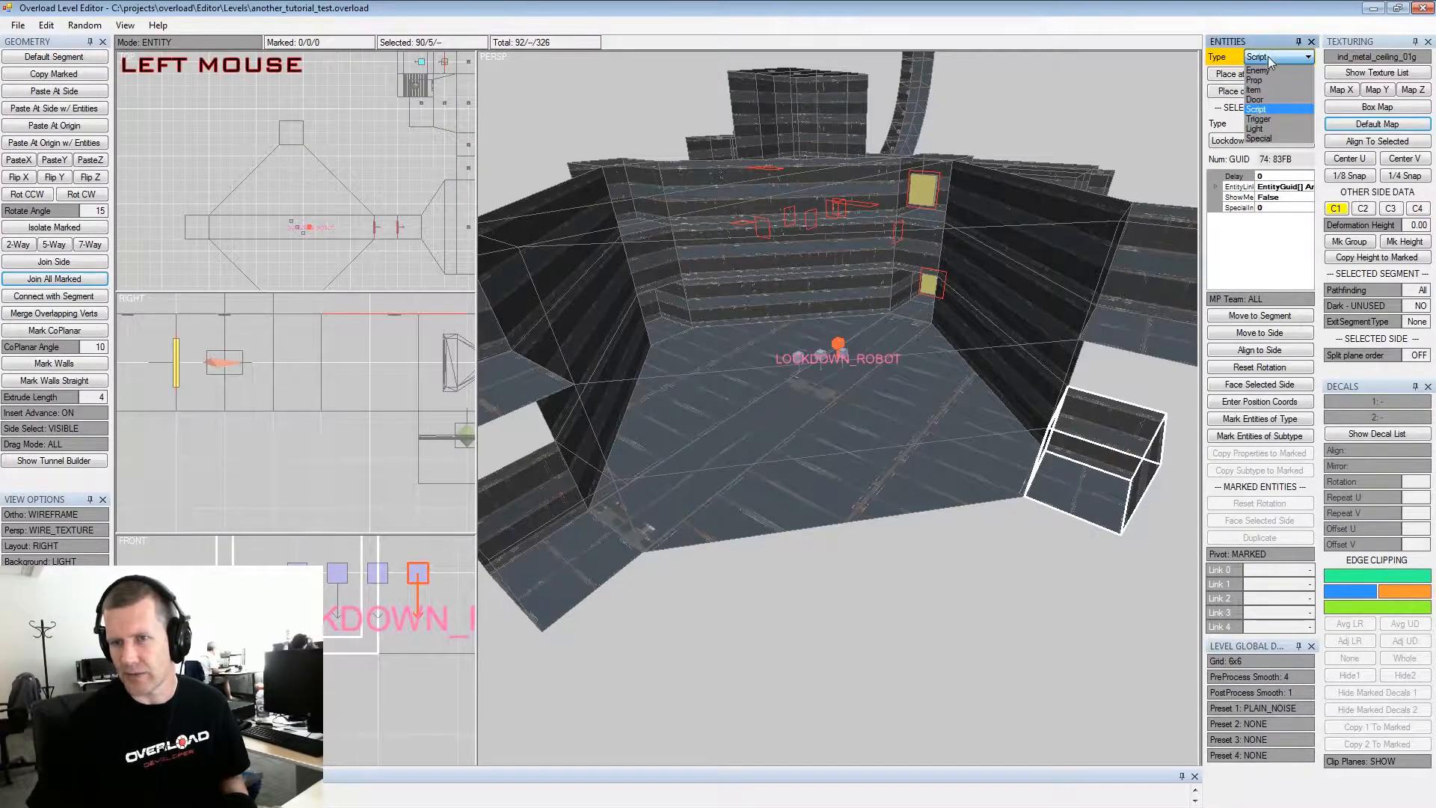
pyautogui.click(1264, 71)
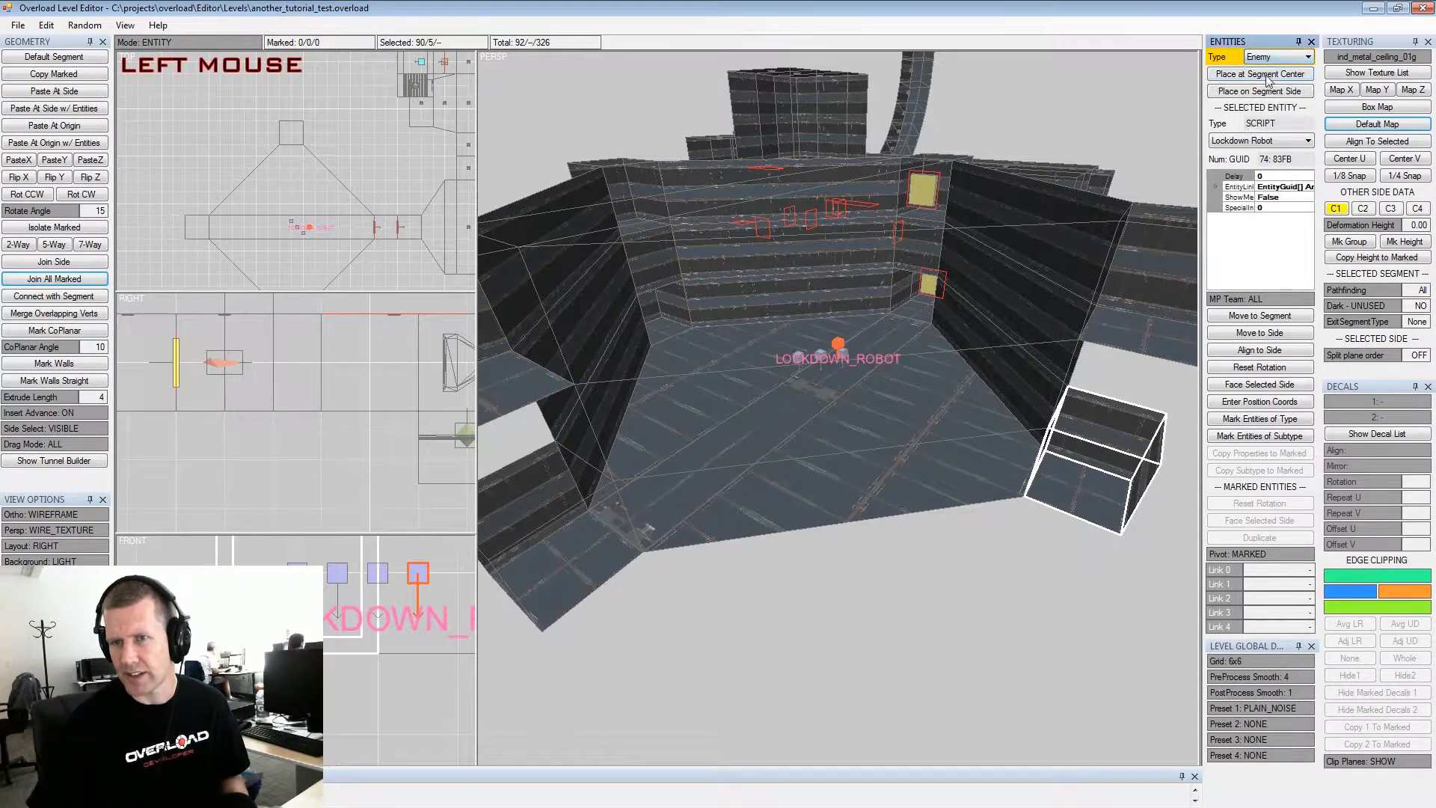
pyautogui.click(1257, 75)
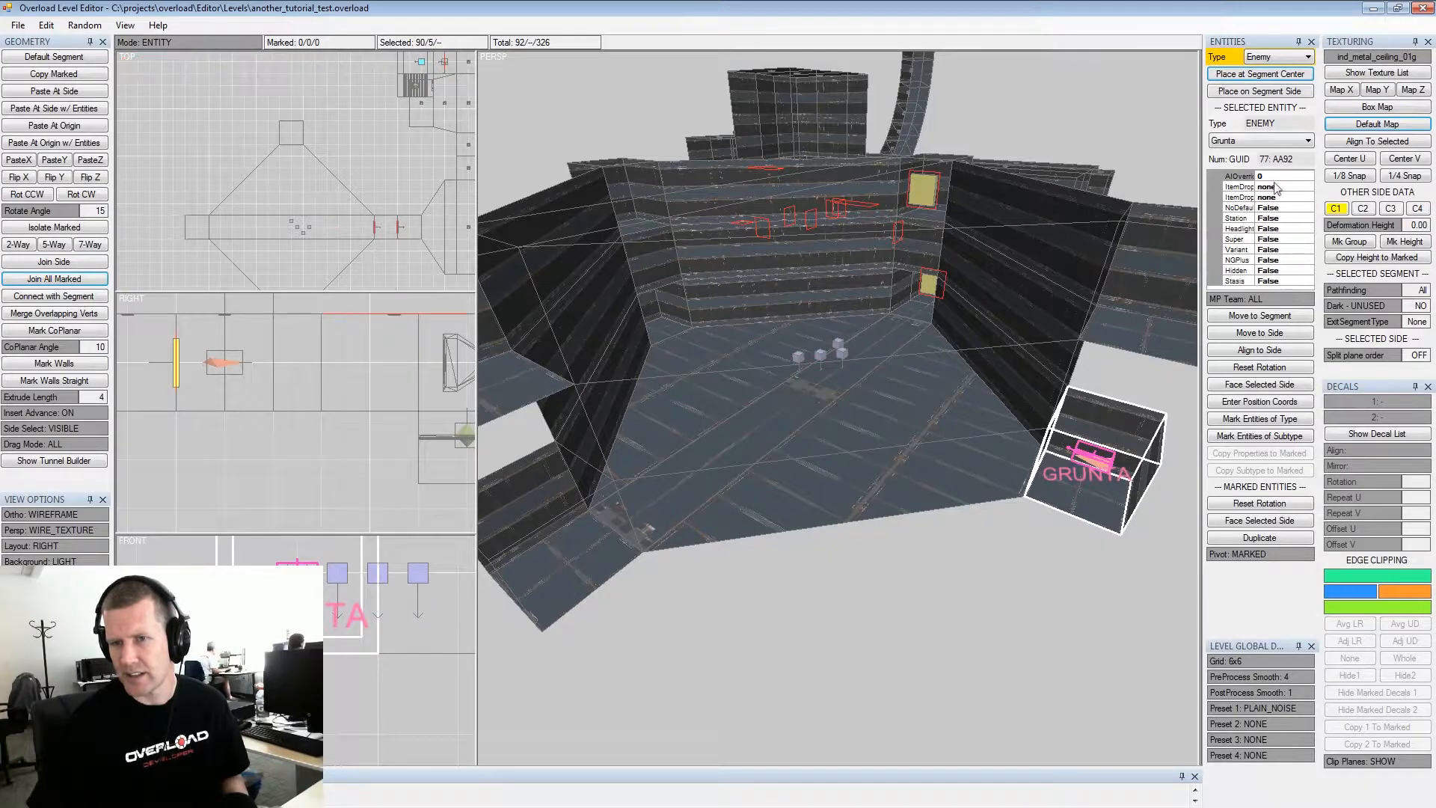
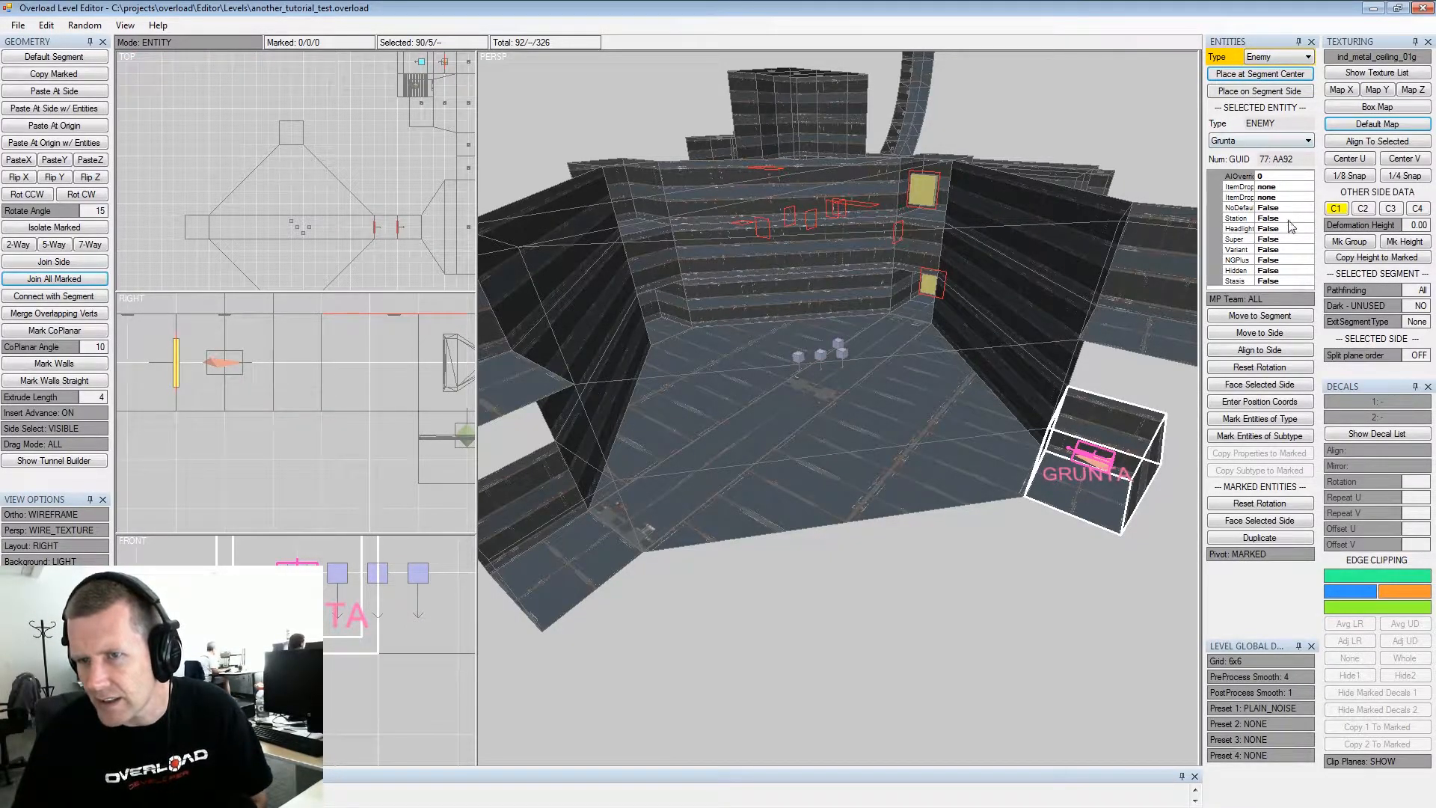
pyautogui.doubleClick(1271, 269)
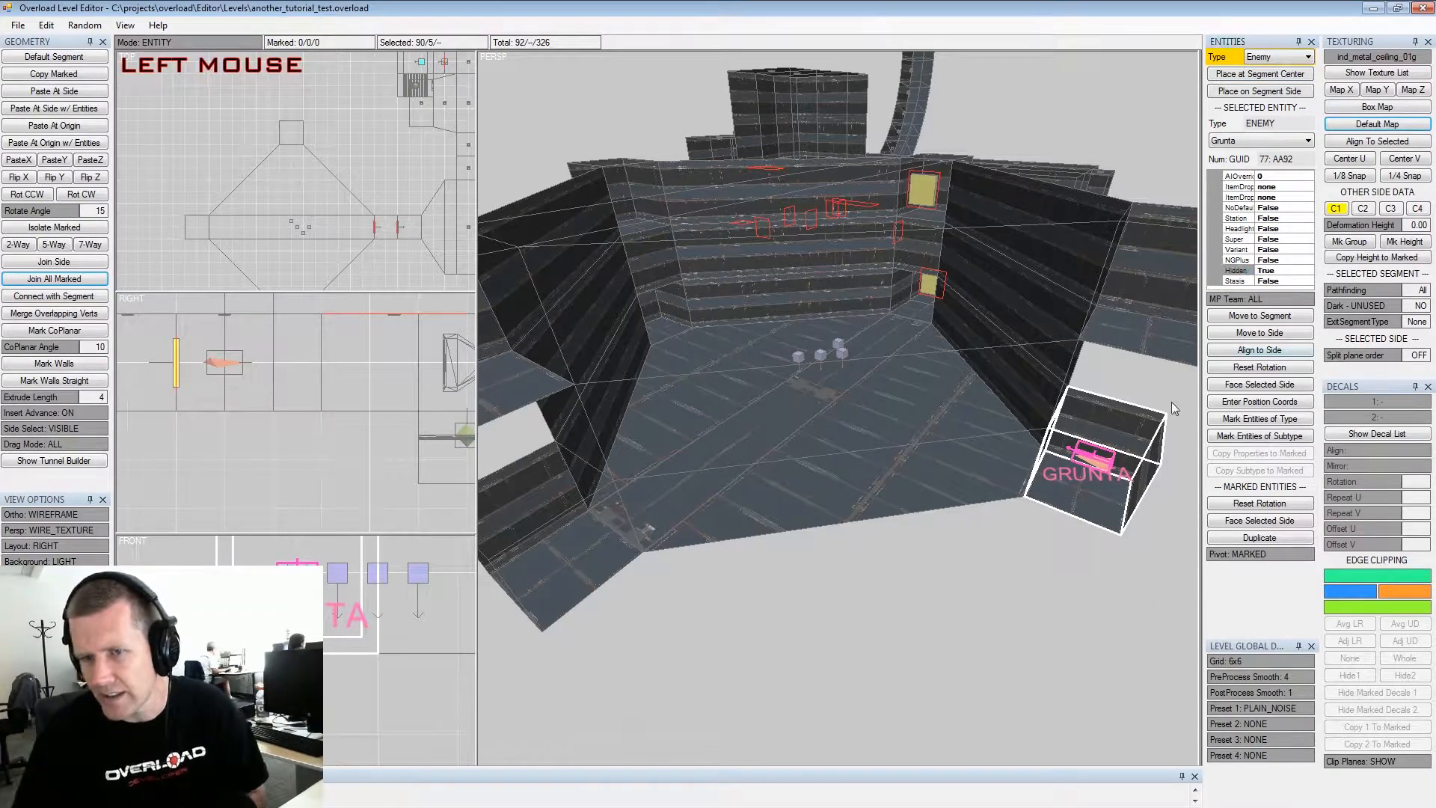
# Duplicate the hidden enemy and raise the copy into the upper end segment directly above
pyautogui.keyDown('alt'); pyautogui.moveTo(1054, 366); pyautogui.dragTo(1053, 360); pyautogui.keyUp('alt')
pyautogui.keyDown('alt'); pyautogui.moveTo(1053, 359); pyautogui.dragTo(1051, 353, button='middle'); pyautogui.keyUp('alt')
pyautogui.keyDown('alt'); pyautogui.moveTo(1052, 353); pyautogui.dragTo(987, 379); pyautogui.keyUp('alt')
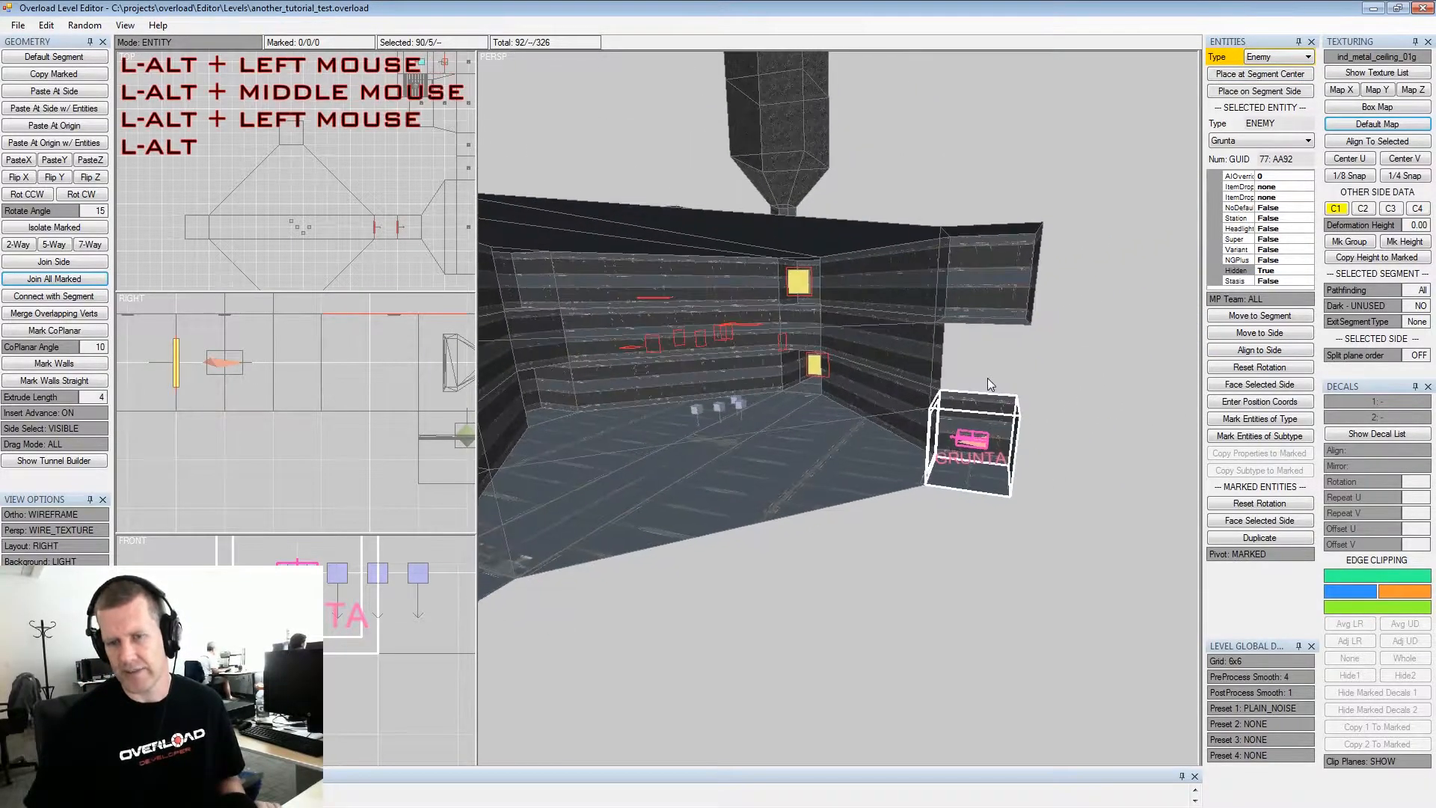
pyautogui.press('space')
pyautogui.click(992, 377)
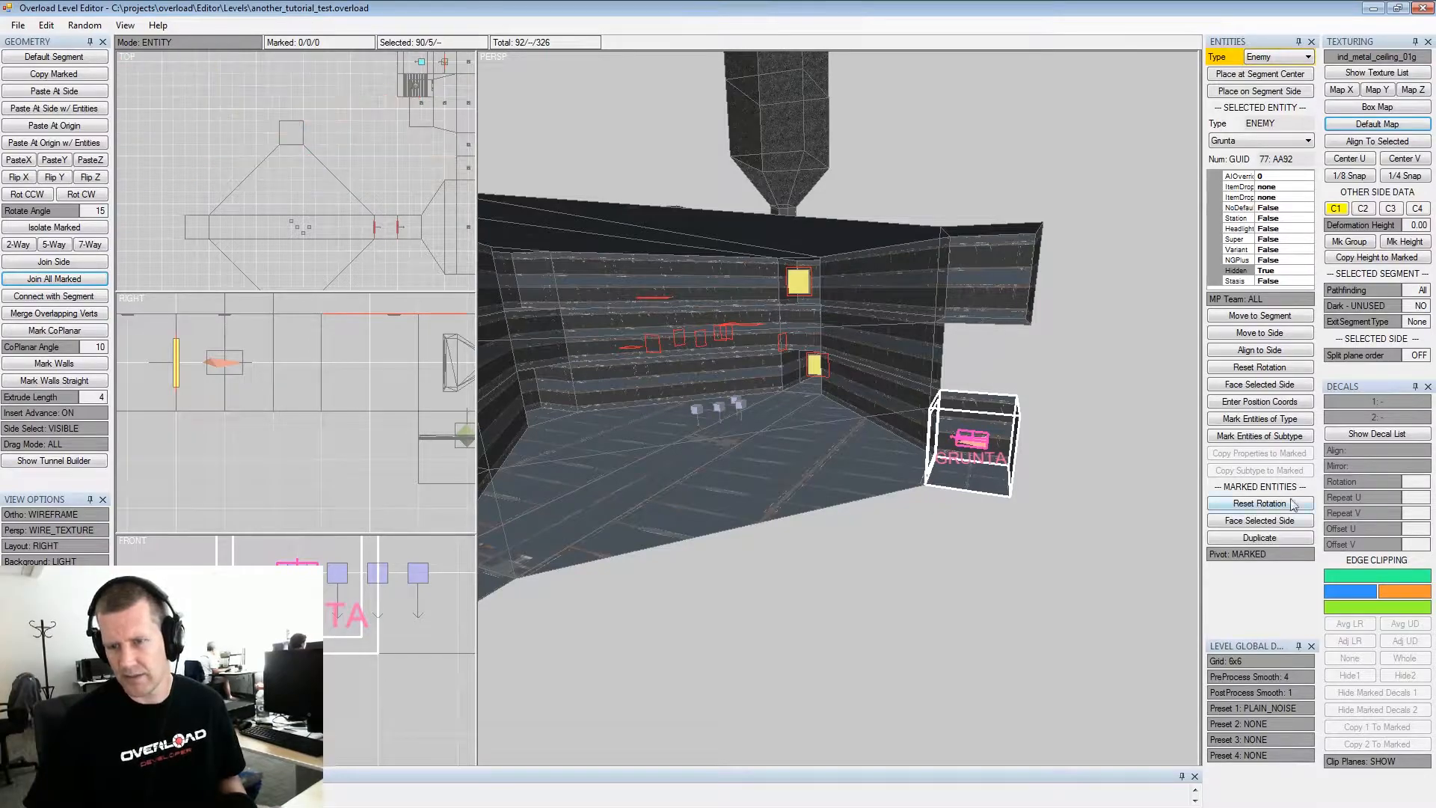
pyautogui.click(1307, 536)
pyautogui.press('KP_8')
pyautogui.press('KP_8')
pyautogui.press('KP_8')
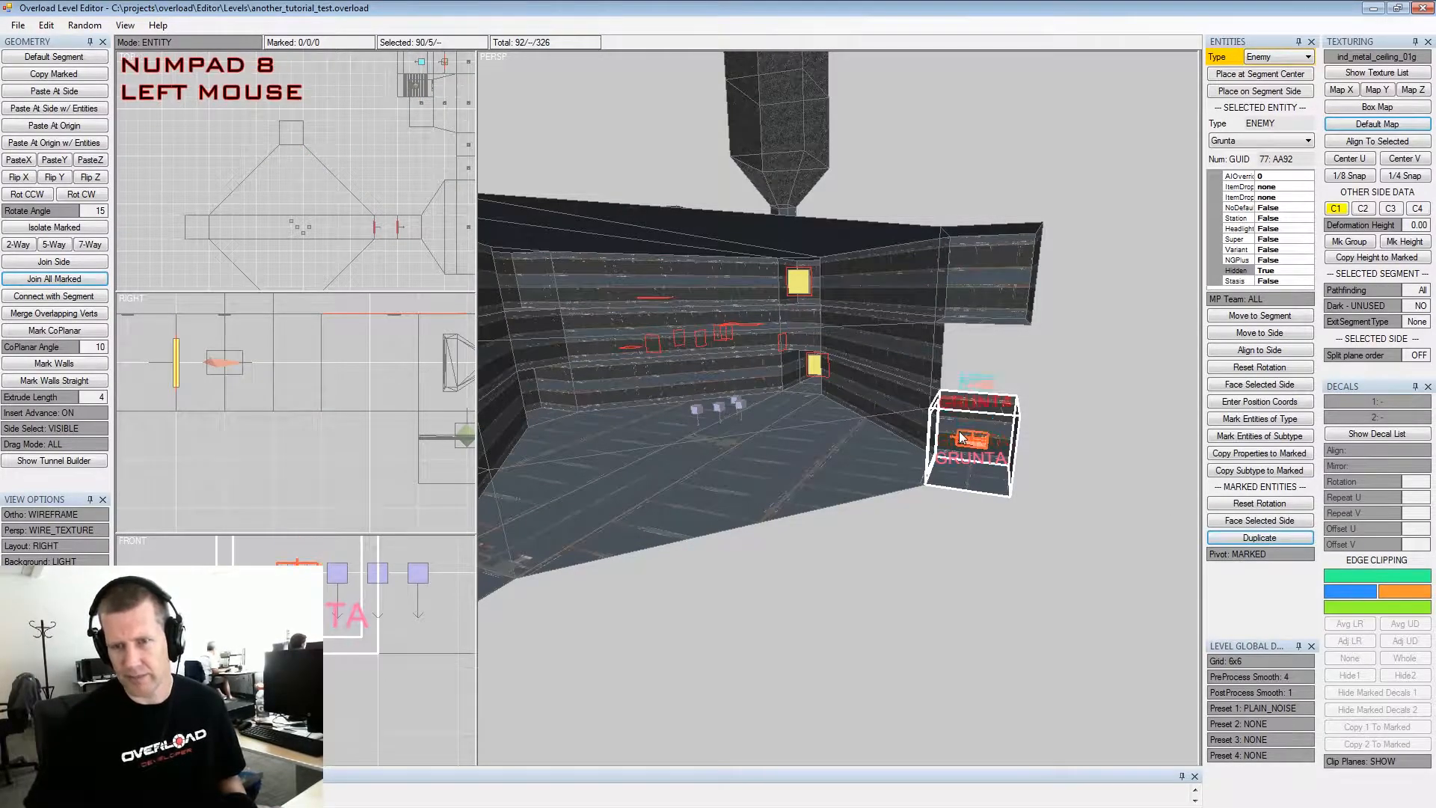
pyautogui.press('KP_8')
# Duplicate the pair of stacked hidden enemies and move the copies into the alcove on the opposite side of the room, rotating them
pyautogui.hotkey('shift', 'space')
pyautogui.press('space')
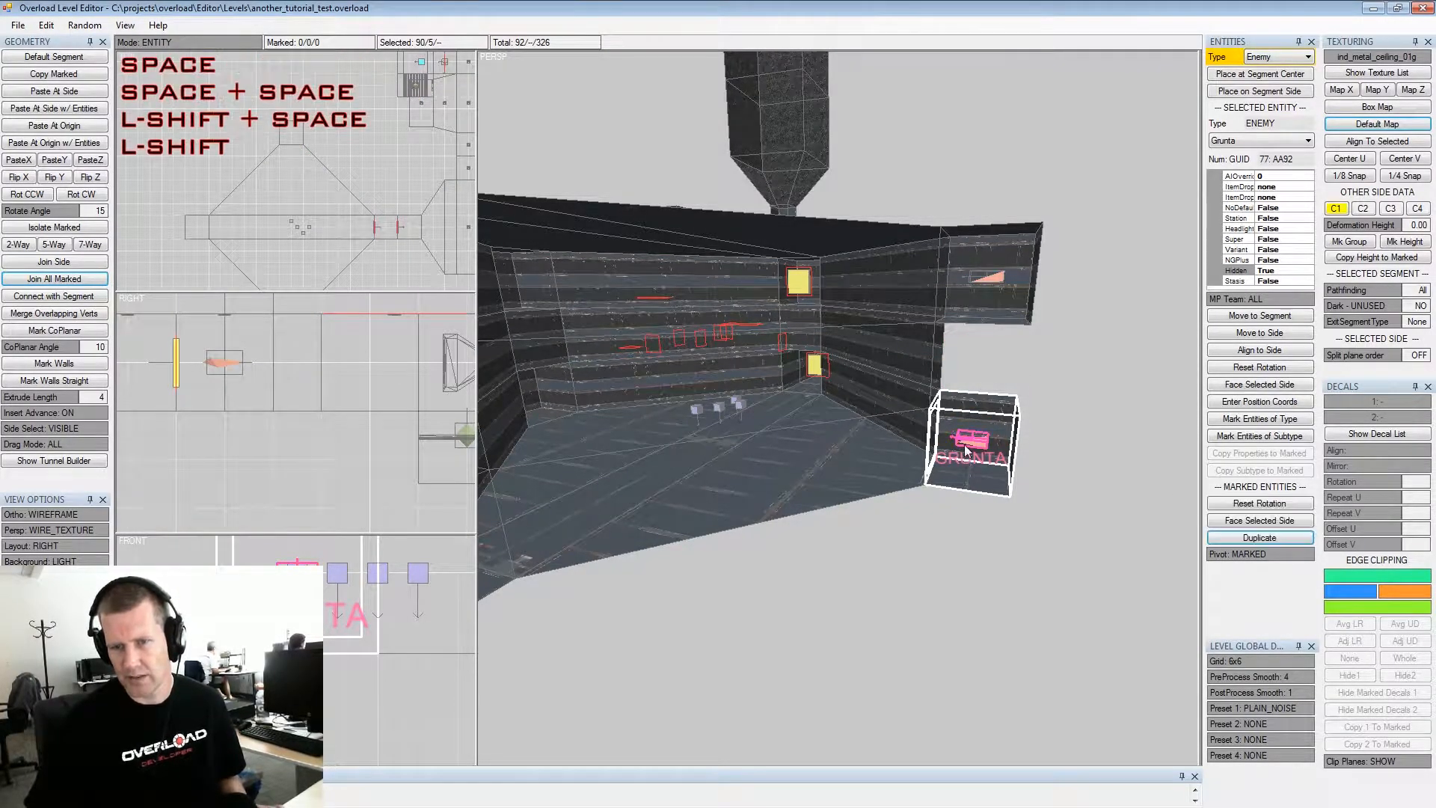
pyautogui.click(997, 265)
pyautogui.press('space')
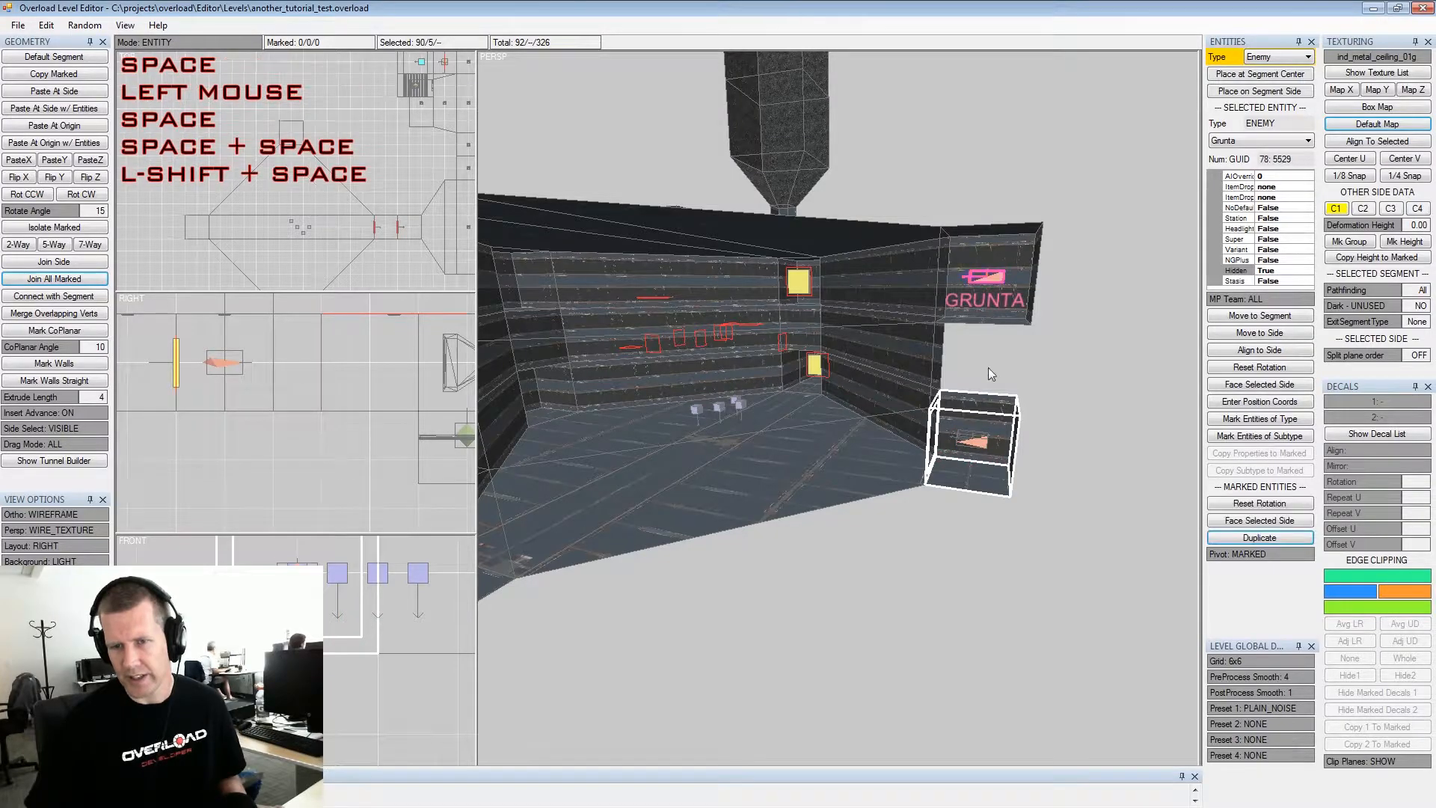
pyautogui.click(982, 454)
pyautogui.press('space')
pyautogui.keyDown('alt'); pyautogui.moveTo(951, 369); pyautogui.dragTo(995, 449); pyautogui.keyUp('alt')
pyautogui.keyDown('alt'); pyautogui.moveTo(994, 449); pyautogui.dragTo(1069, 467, button='middle'); pyautogui.keyUp('alt')
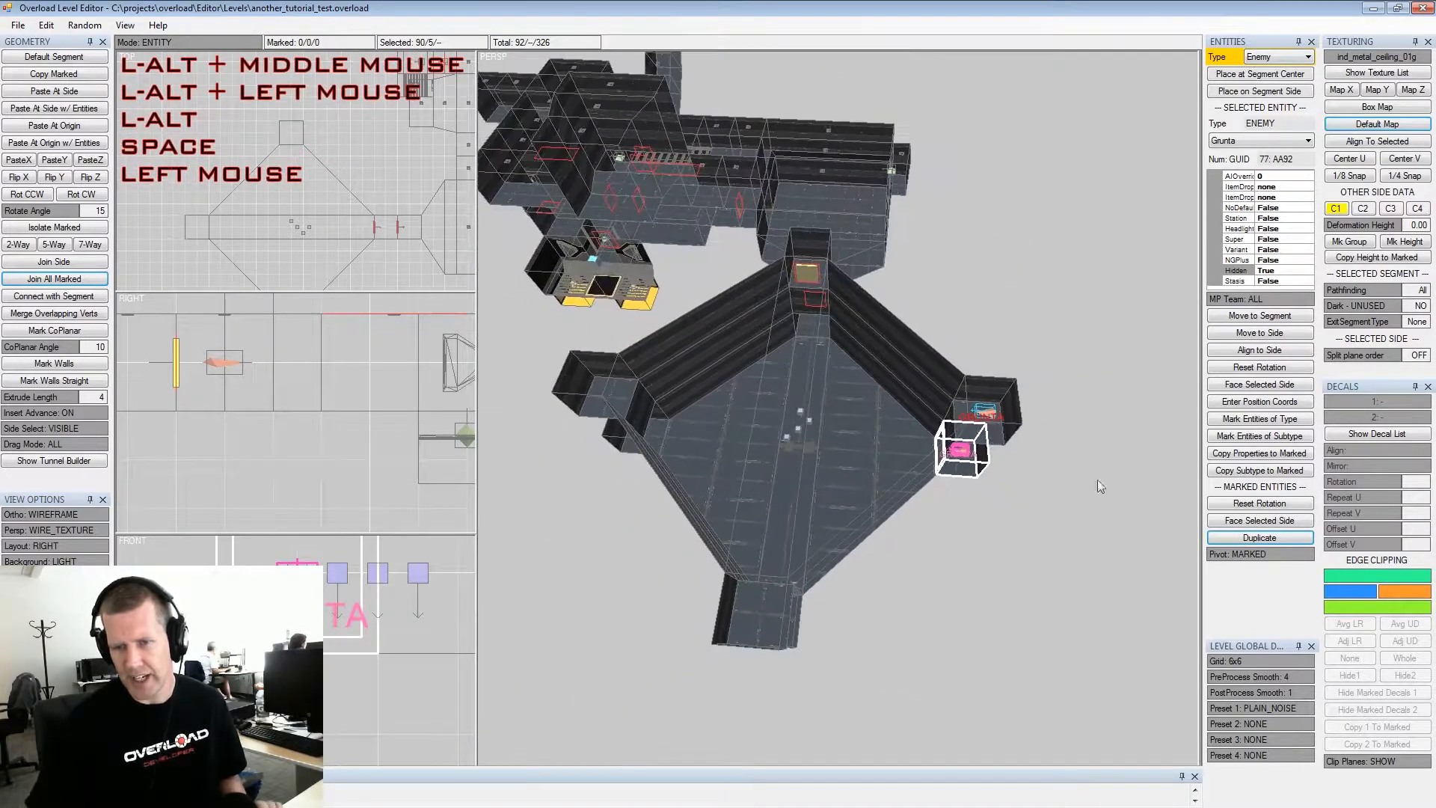
pyautogui.click(1224, 522)
pyautogui.press('KP_4')
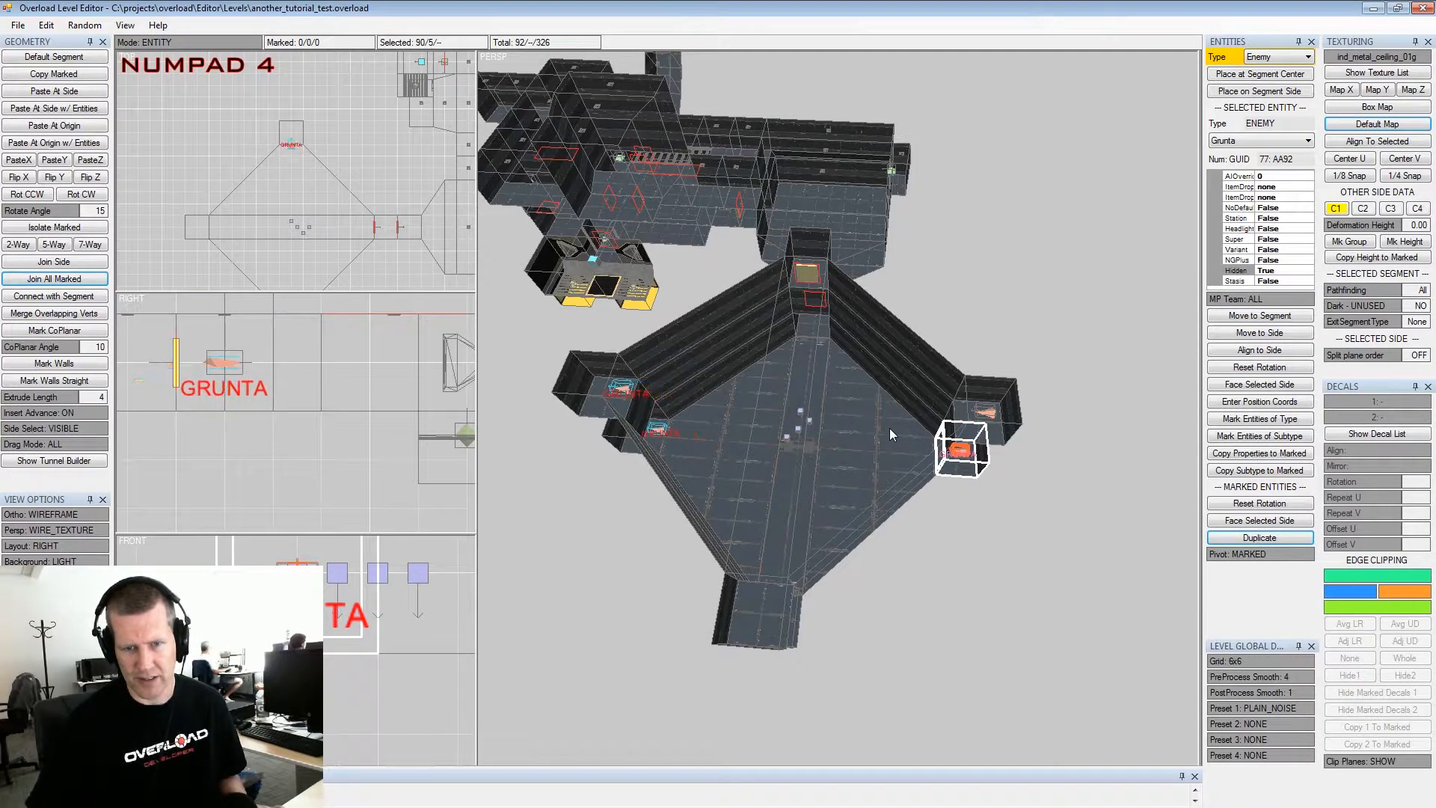
pyautogui.moveTo(204, 150); pyautogui.dragTo(213, 149, button='middle')
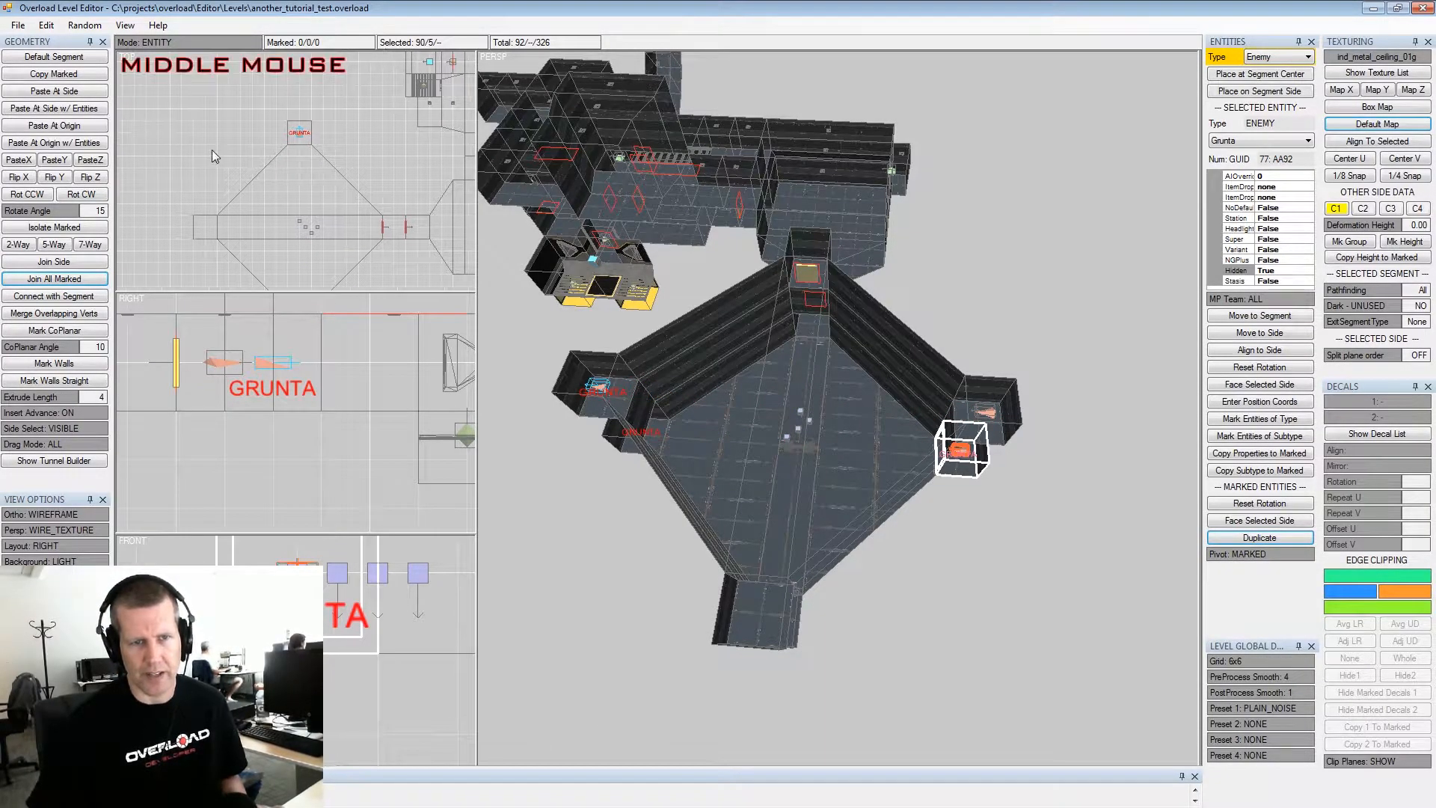
pyautogui.press('ctrl+KP_6')
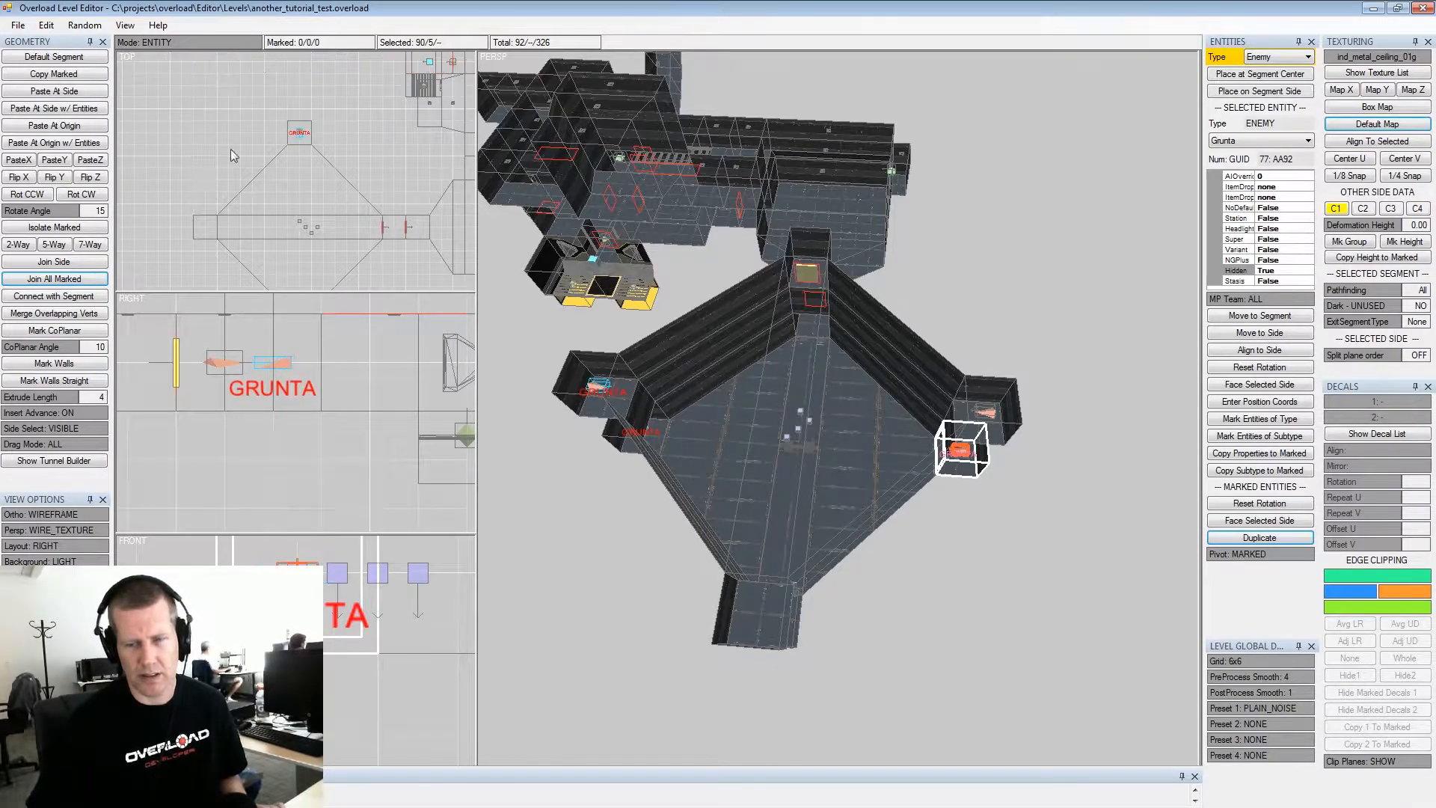
# Duplicate the enemy pair again, move and rotate the copies in the third alcove opposite the doors, and clear the marks
pyautogui.click(1244, 537)
pyautogui.moveTo(236, 190); pyautogui.dragTo(260, 171, button='middle')
pyautogui.moveTo(268, 180); pyautogui.dragTo(240, 224, button='right')
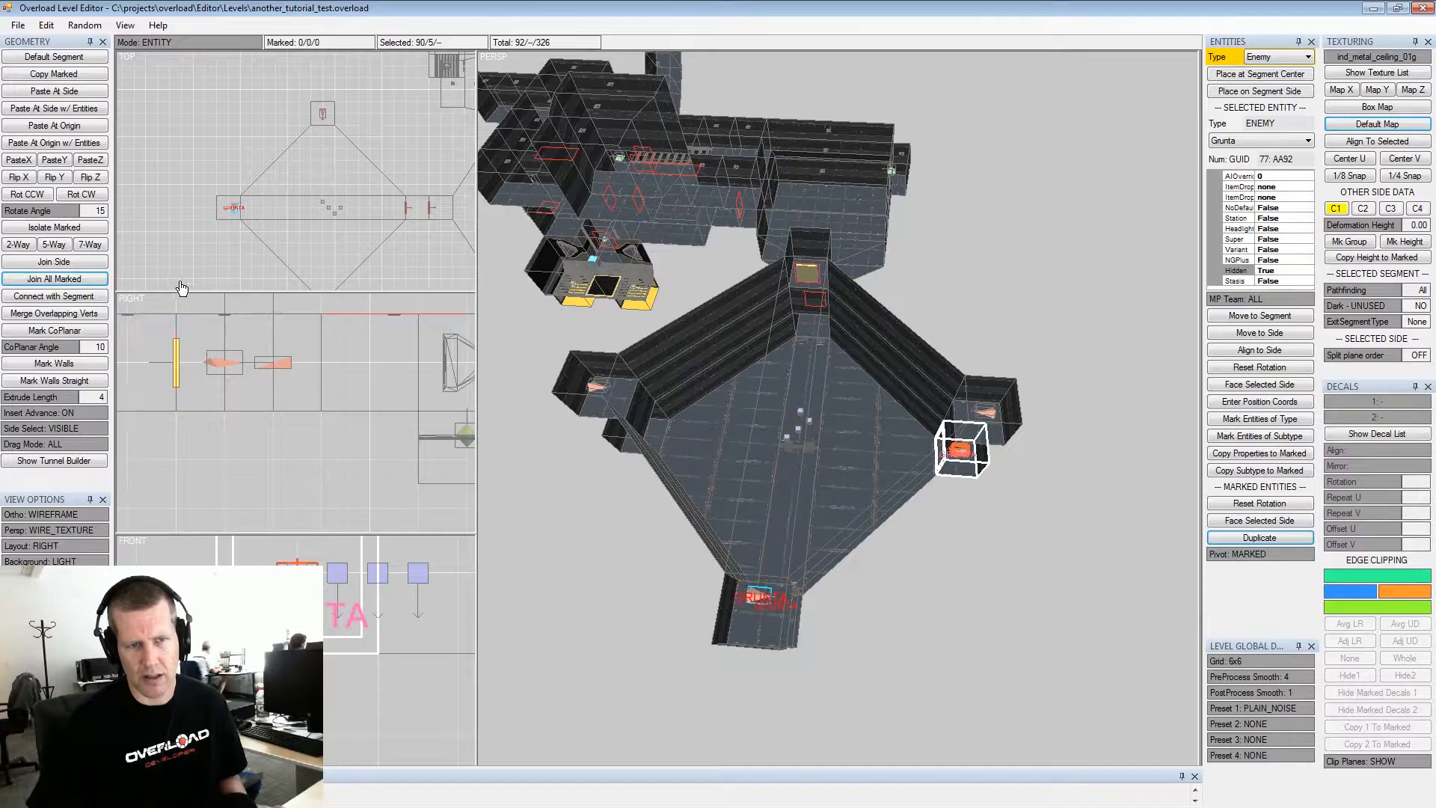
pyautogui.rightClick(226, 266)
pyautogui.press('ctrl+KP_4')
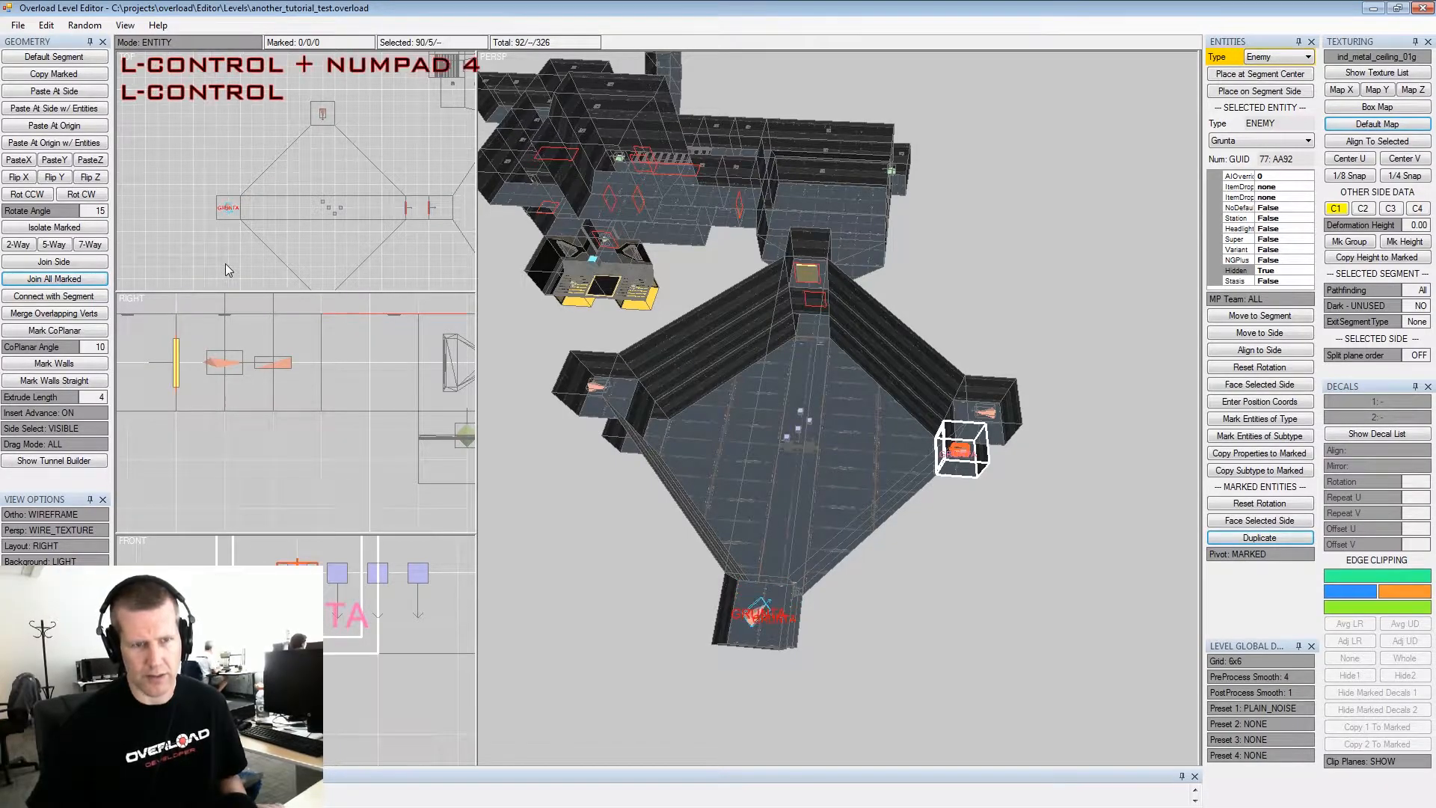
pyautogui.press('ctrl+KP_6')
pyautogui.press('shift+KP_6')
pyautogui.hotkey('shift', 'space')
# Examine the placement and facing of the hidden enemies in the room's three alcoves
pyautogui.hotkey('alt', 'space')
pyautogui.keyDown('alt'); pyautogui.moveTo(851, 373); pyautogui.dragTo(758, 361); pyautogui.keyUp('alt')
pyautogui.keyDown('alt'); pyautogui.scroll(2, 759, 361); pyautogui.keyUp('alt')
pyautogui.keyDown('alt'); pyautogui.moveTo(777, 366); pyautogui.dragTo(830, 353, button='middle'); pyautogui.keyUp('alt')
pyautogui.keyDown('alt'); pyautogui.moveTo(830, 353); pyautogui.dragTo(878, 307); pyautogui.keyUp('alt')
pyautogui.keyDown('alt'); pyautogui.moveTo(878, 307); pyautogui.dragTo(909, 311, button='middle'); pyautogui.keyUp('alt')
pyautogui.keyDown('alt'); pyautogui.moveTo(909, 311); pyautogui.dragTo(882, 425); pyautogui.keyUp('alt')
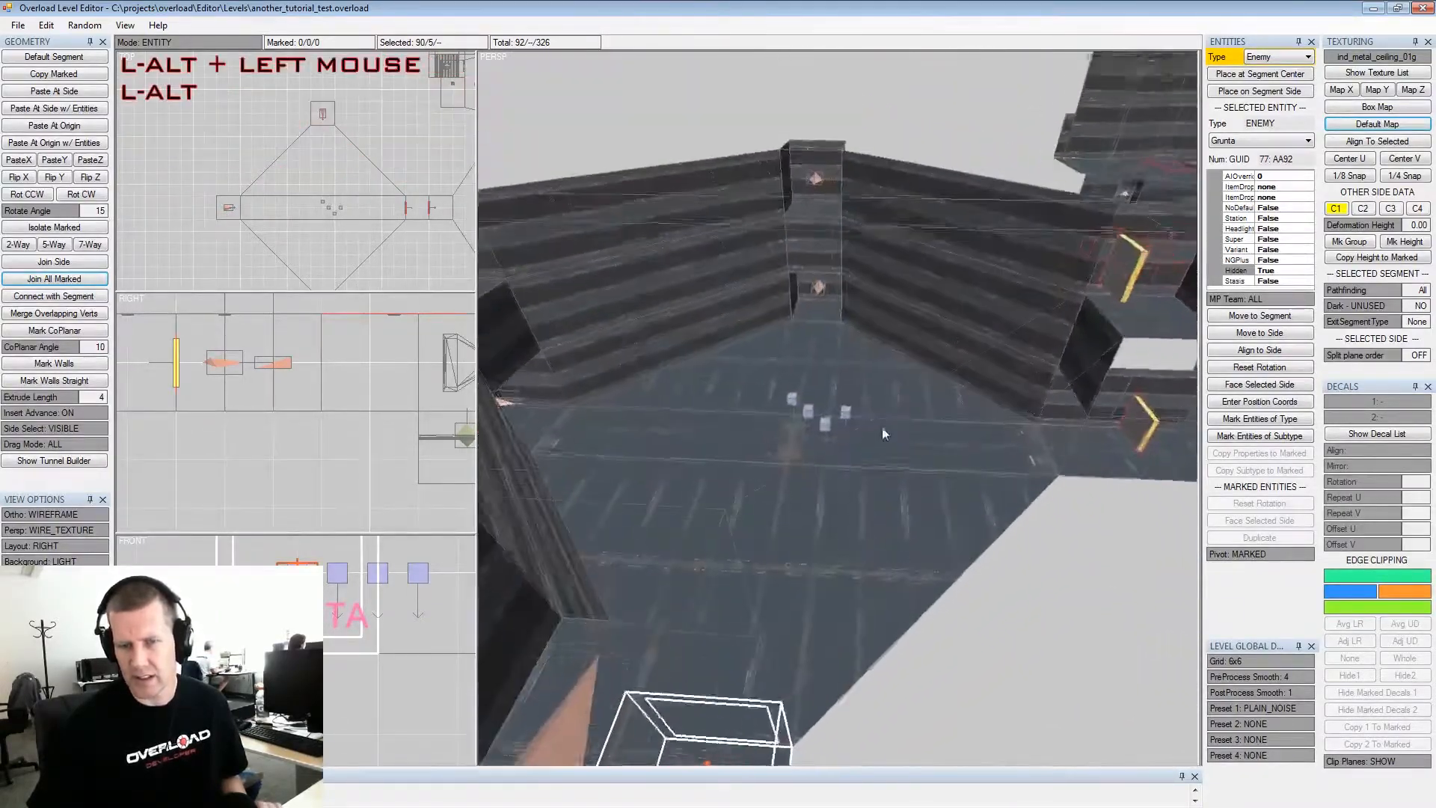
pyautogui.keyDown('alt'); pyautogui.moveTo(882, 425); pyautogui.dragTo(987, 411, button='middle'); pyautogui.keyUp('alt')
pyautogui.keyDown('alt'); pyautogui.moveTo(986, 406); pyautogui.dragTo(903, 391); pyautogui.keyUp('alt')
pyautogui.keyDown('alt'); pyautogui.scroll(-3, 893, 386); pyautogui.keyUp('alt')
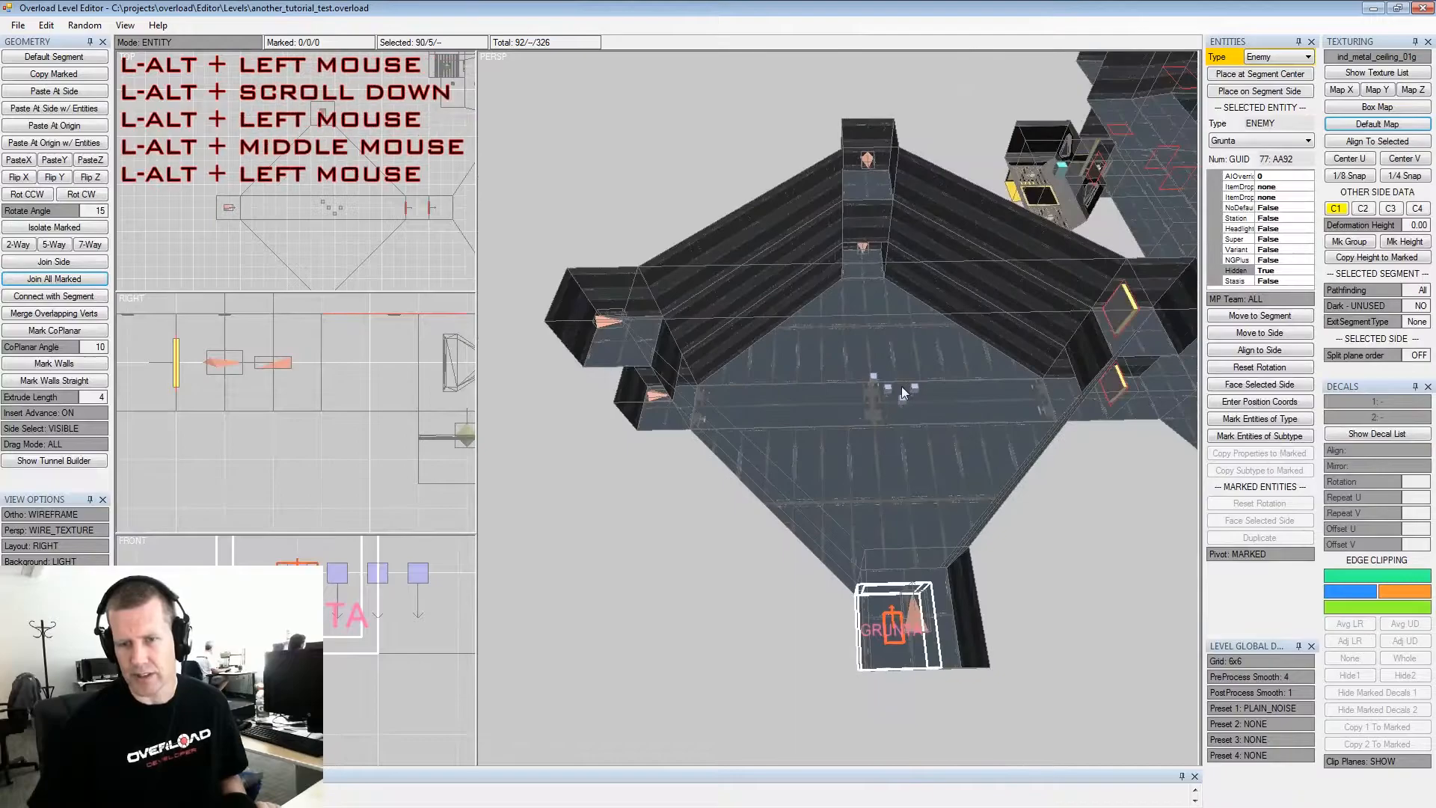
# Link the four enemies in the two newly filled alcoves to one Lockdown Robot script as Link 0 through Link 3
pyautogui.click(911, 617)
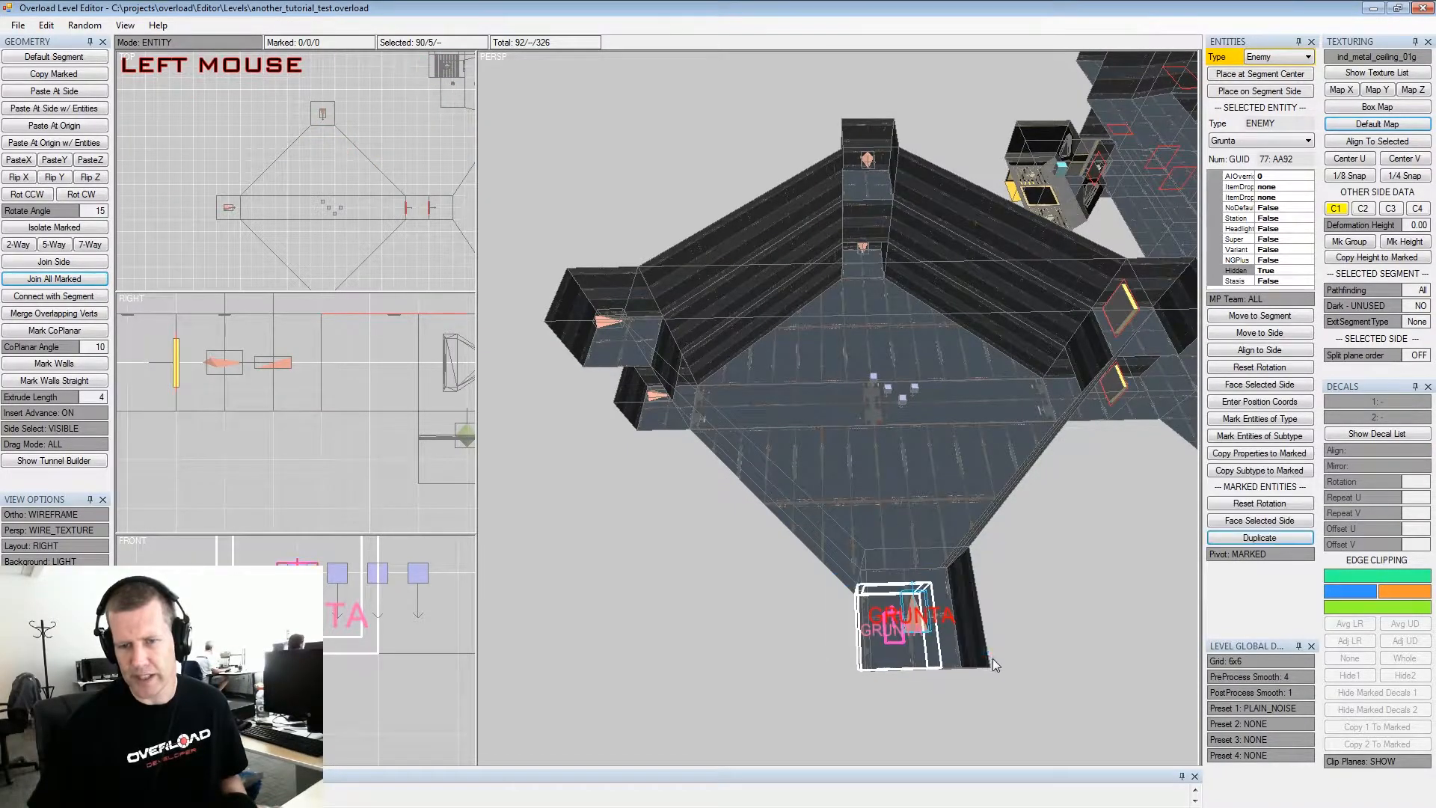
pyautogui.keyDown('shift'); pyautogui.click(428, 196); pyautogui.keyUp('shift')
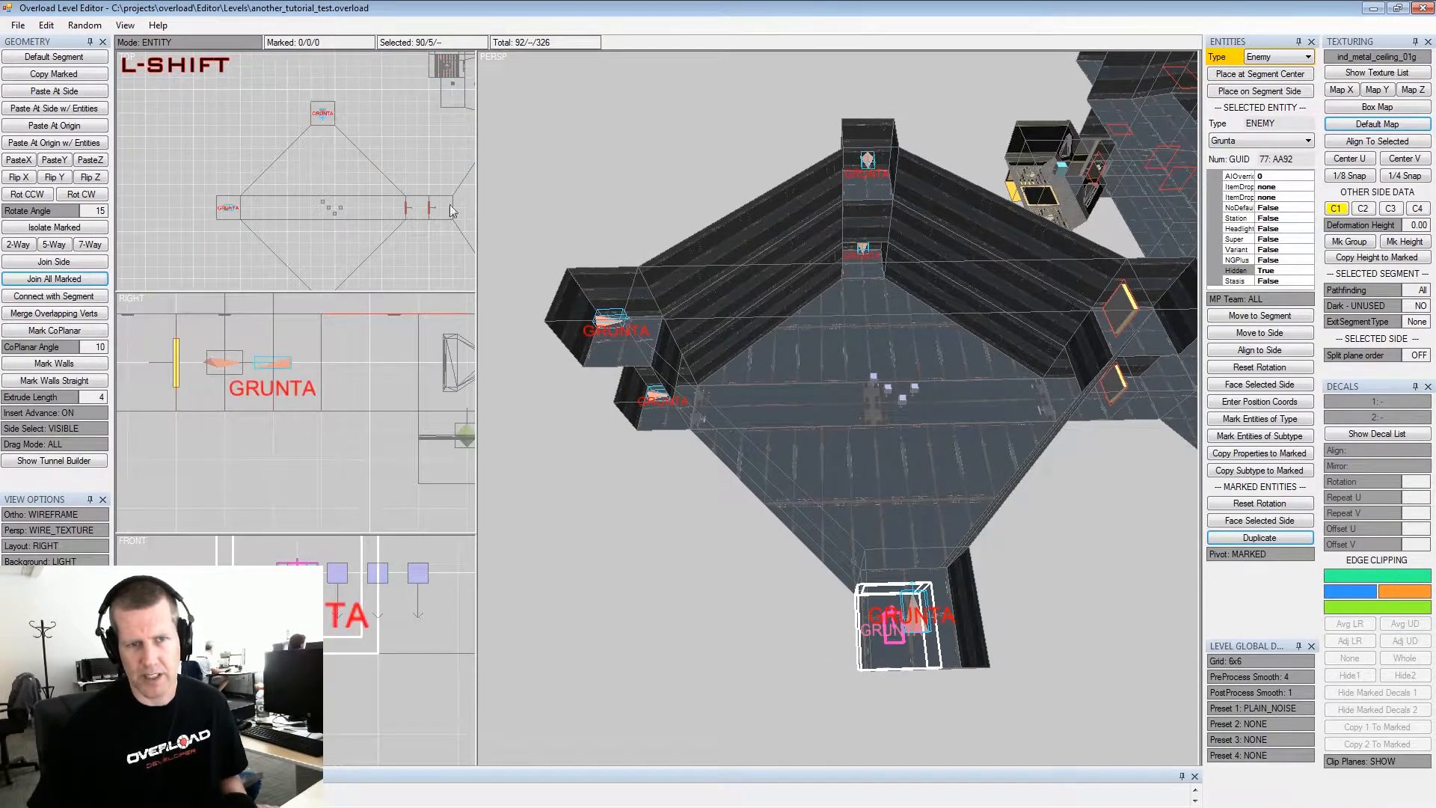
pyautogui.scroll(5, 788, 380)
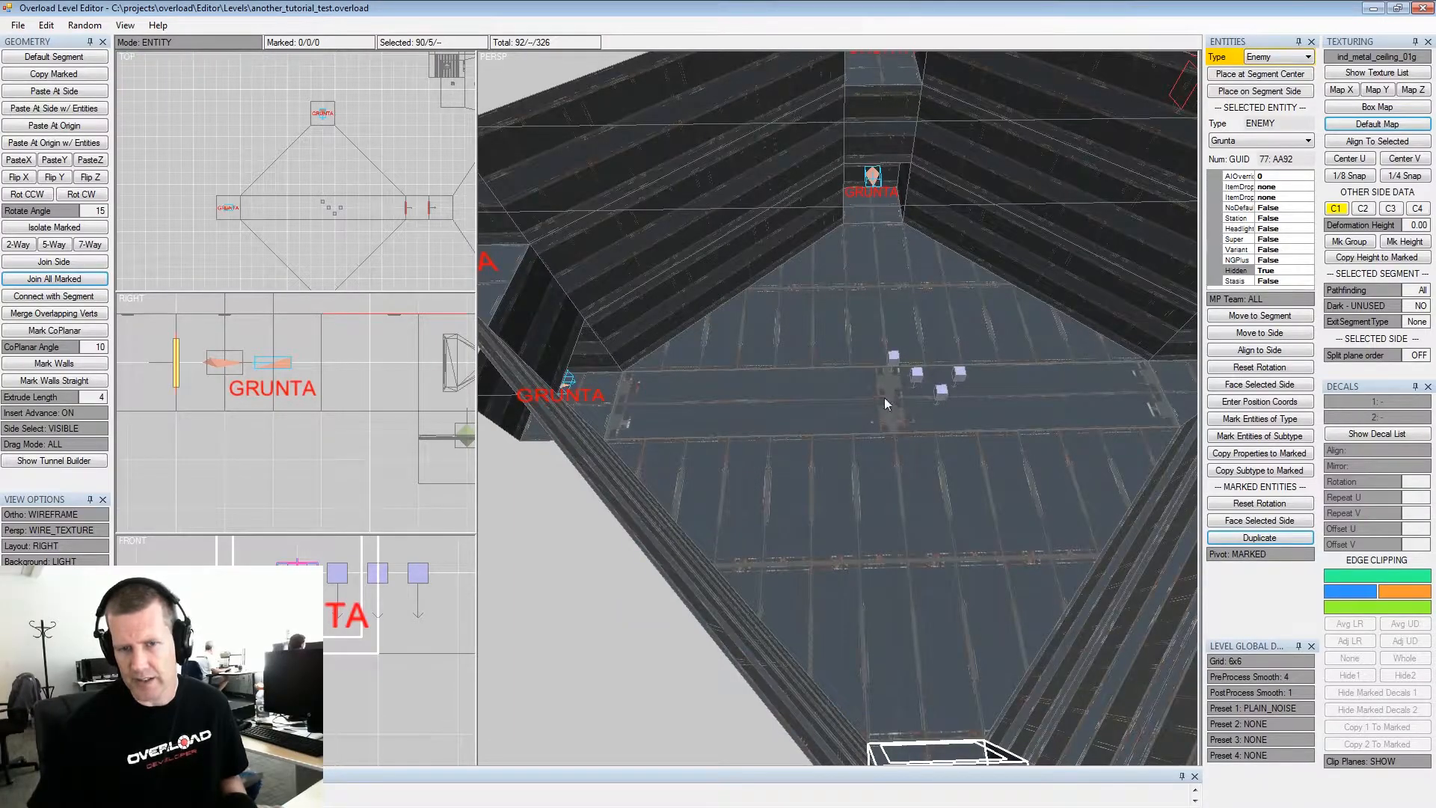
pyautogui.scroll(-4, 858, 383)
pyautogui.click(293, 123)
pyautogui.keyDown('shift'); pyautogui.click(199, 191); pyautogui.keyUp('shift')
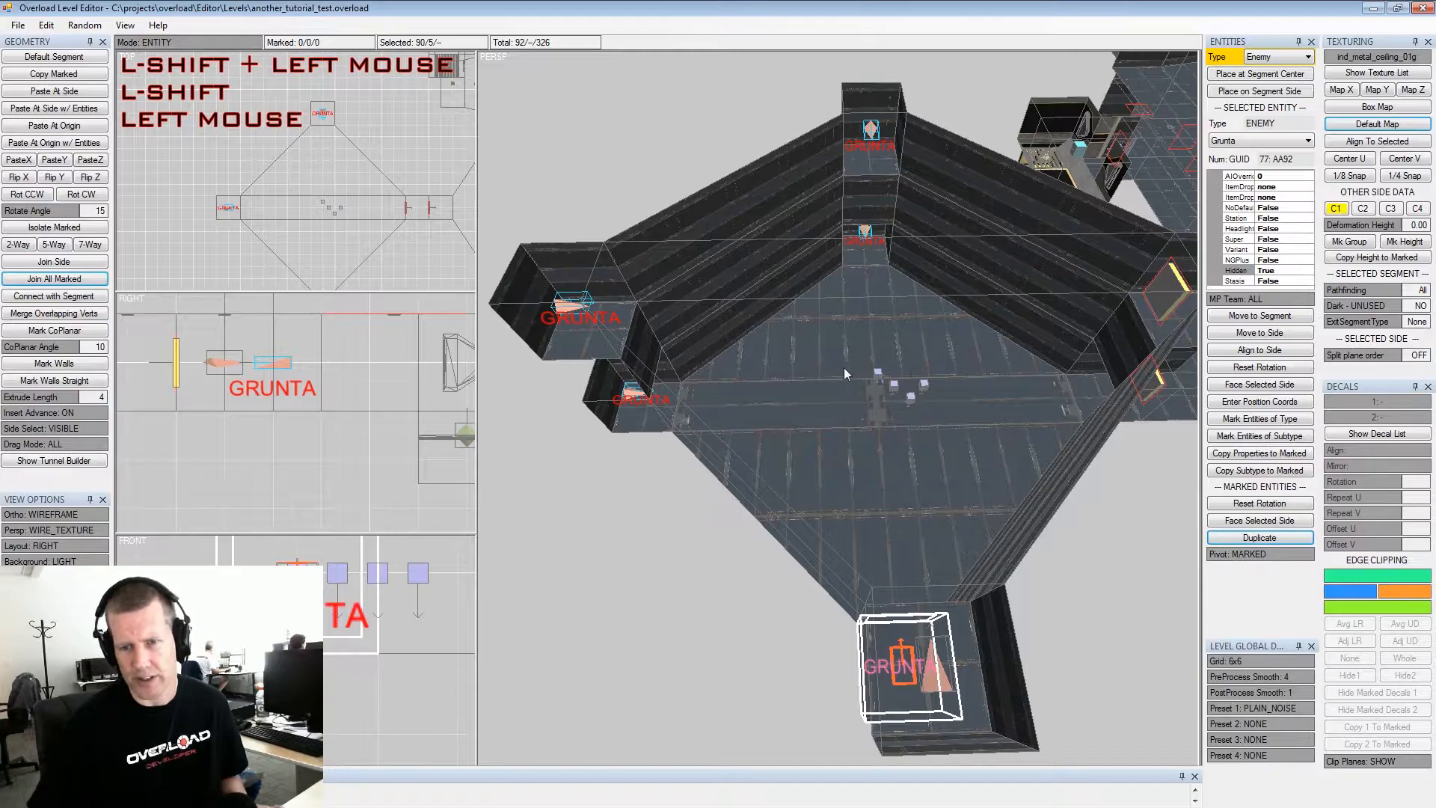
pyautogui.scroll(3, 843, 373)
pyautogui.click(943, 396)
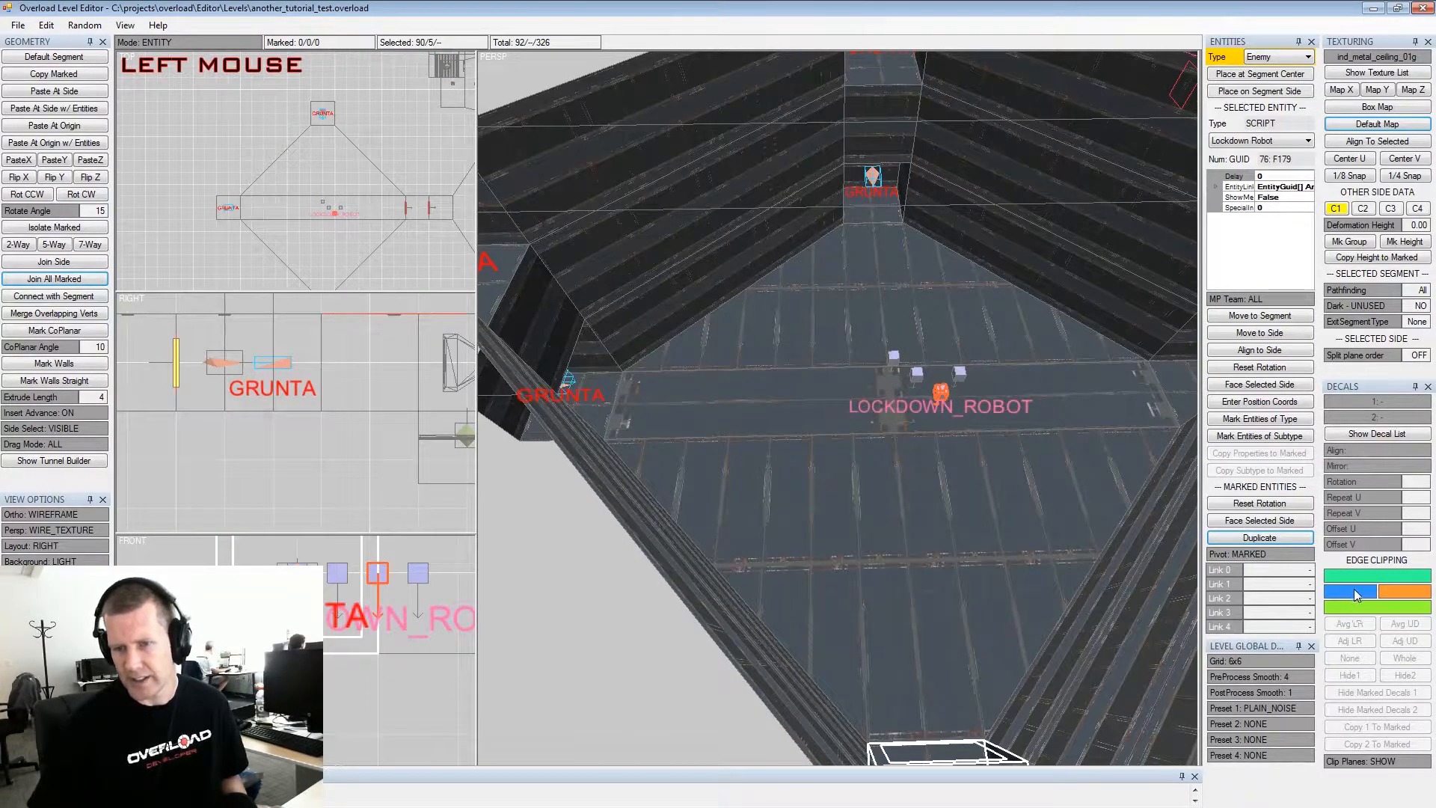
pyautogui.click(1286, 574)
pyautogui.click(1289, 584)
pyautogui.click(1286, 598)
pyautogui.click(1286, 612)
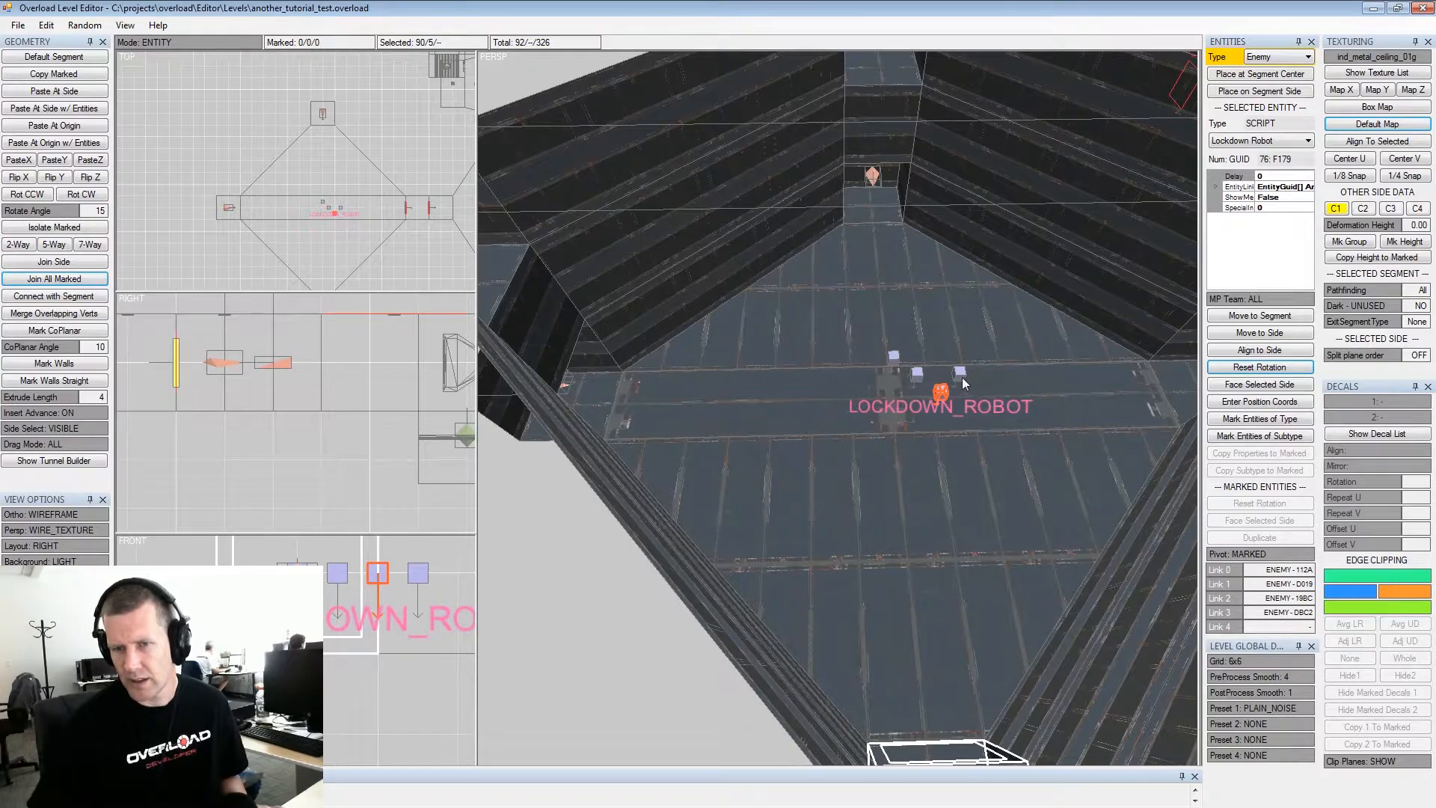
# Mark the two enemies in the original alcove and link them to the other Lockdown Robot script as Link 0 and Link 1
pyautogui.click(963, 381)
pyautogui.scroll(-2, 951, 486)
pyautogui.keyDown('alt'); pyautogui.moveTo(905, 488); pyautogui.dragTo(899, 449, button='middle'); pyautogui.keyUp('alt')
pyautogui.keyDown('alt'); pyautogui.moveTo(900, 449); pyautogui.dragTo(894, 460); pyautogui.keyUp('alt')
pyautogui.click(860, 614)
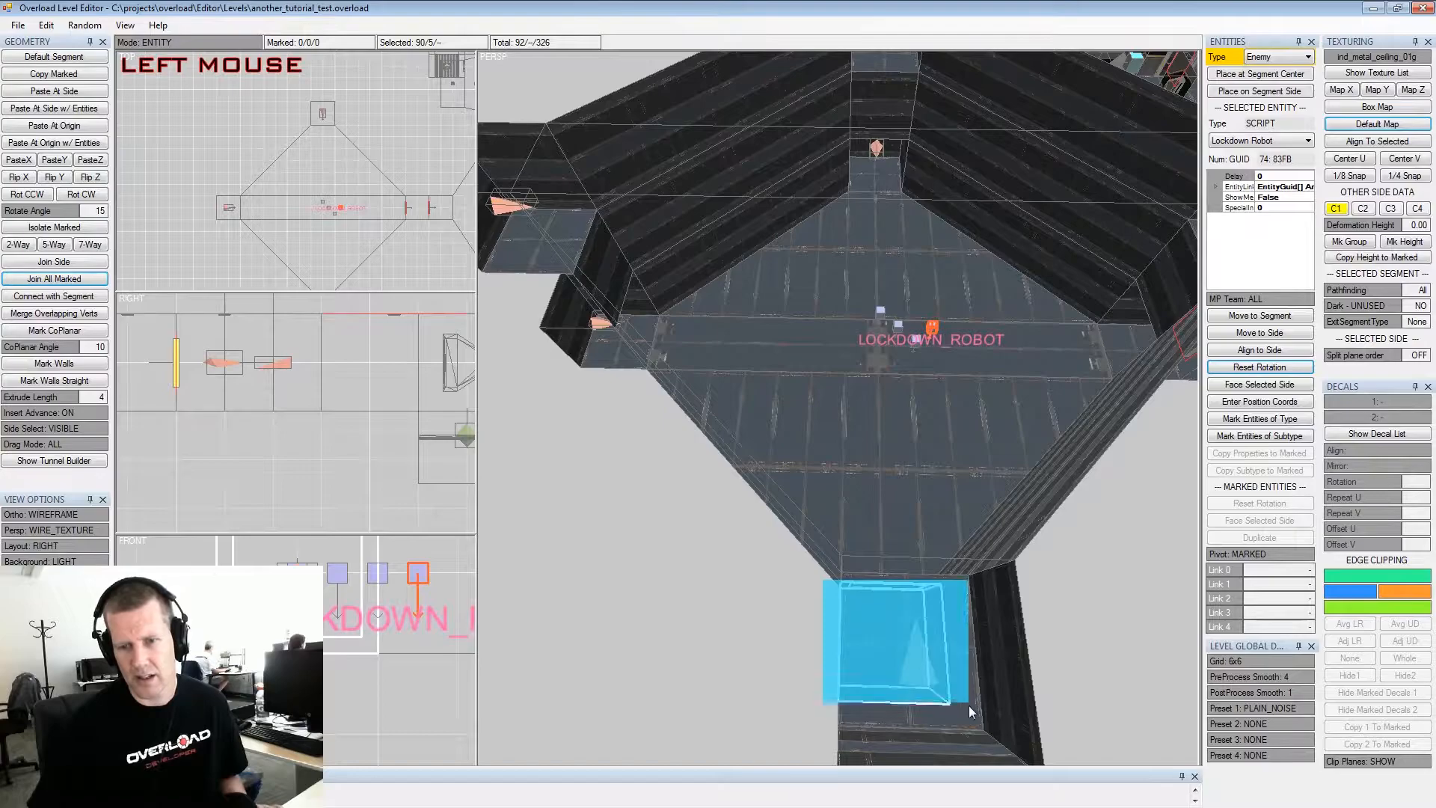
pyautogui.moveTo(931, 353); pyautogui.dragTo(913, 383, button='middle')
pyautogui.scroll(3, 915, 367)
pyautogui.click(920, 354)
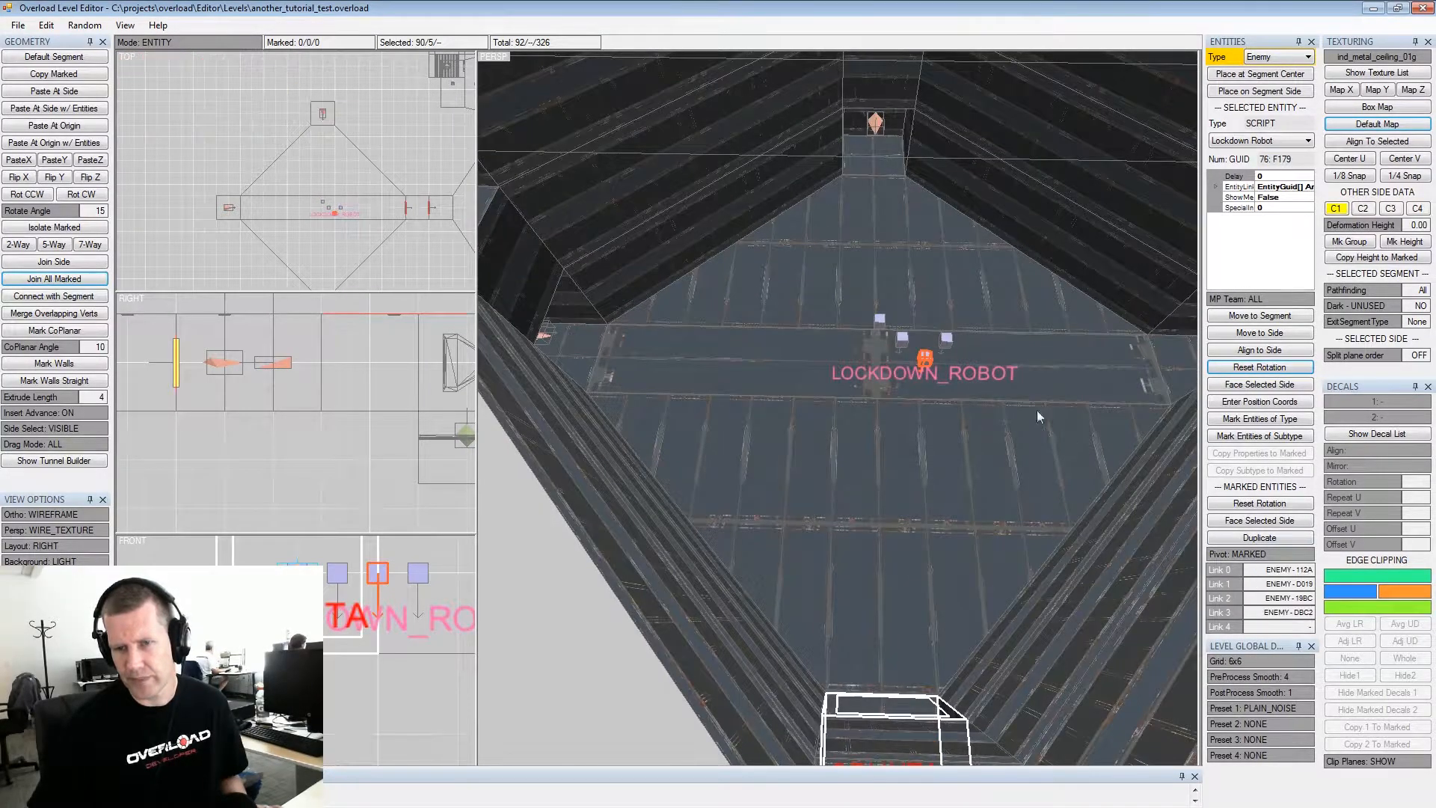
pyautogui.click(948, 343)
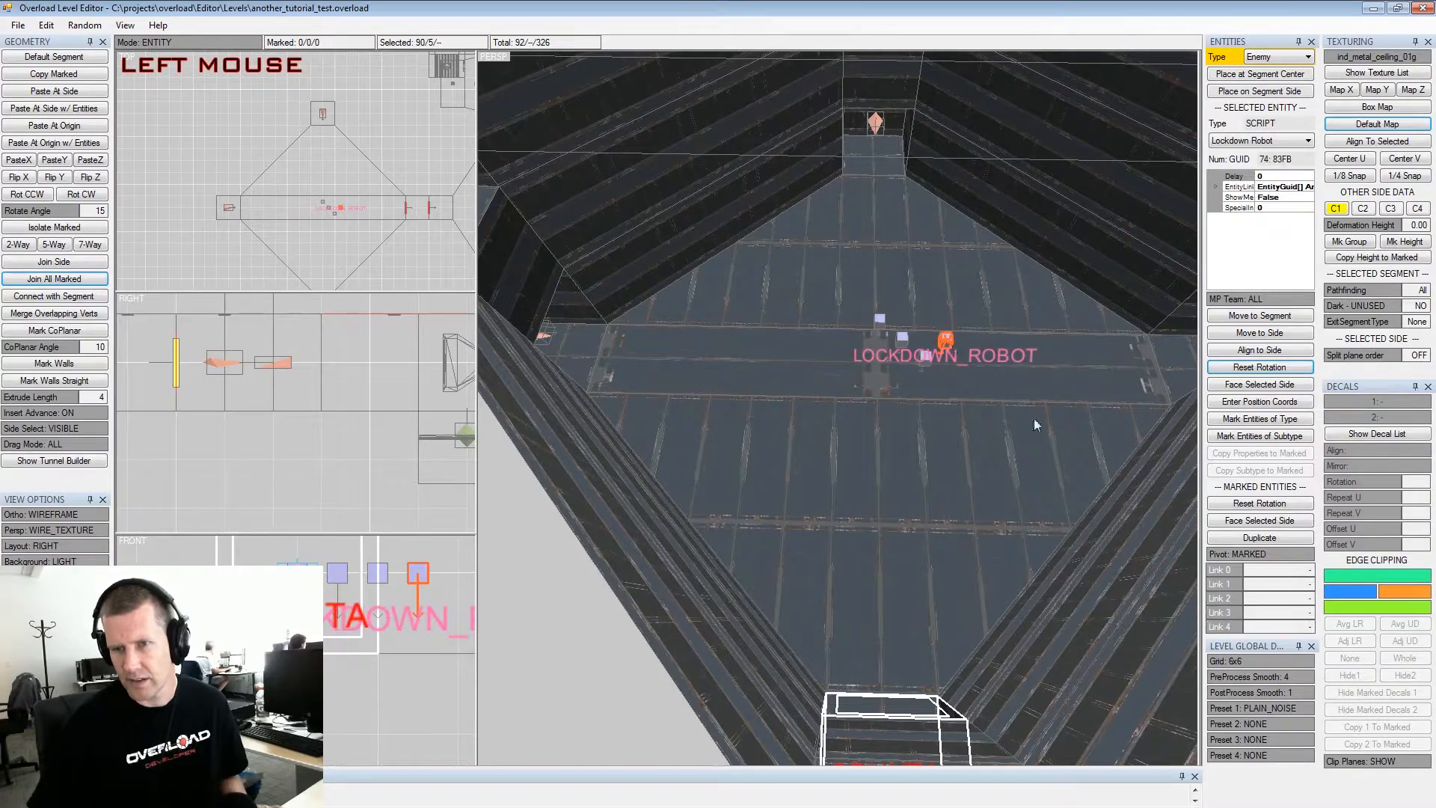
pyautogui.click(1288, 570)
pyautogui.click(1284, 585)
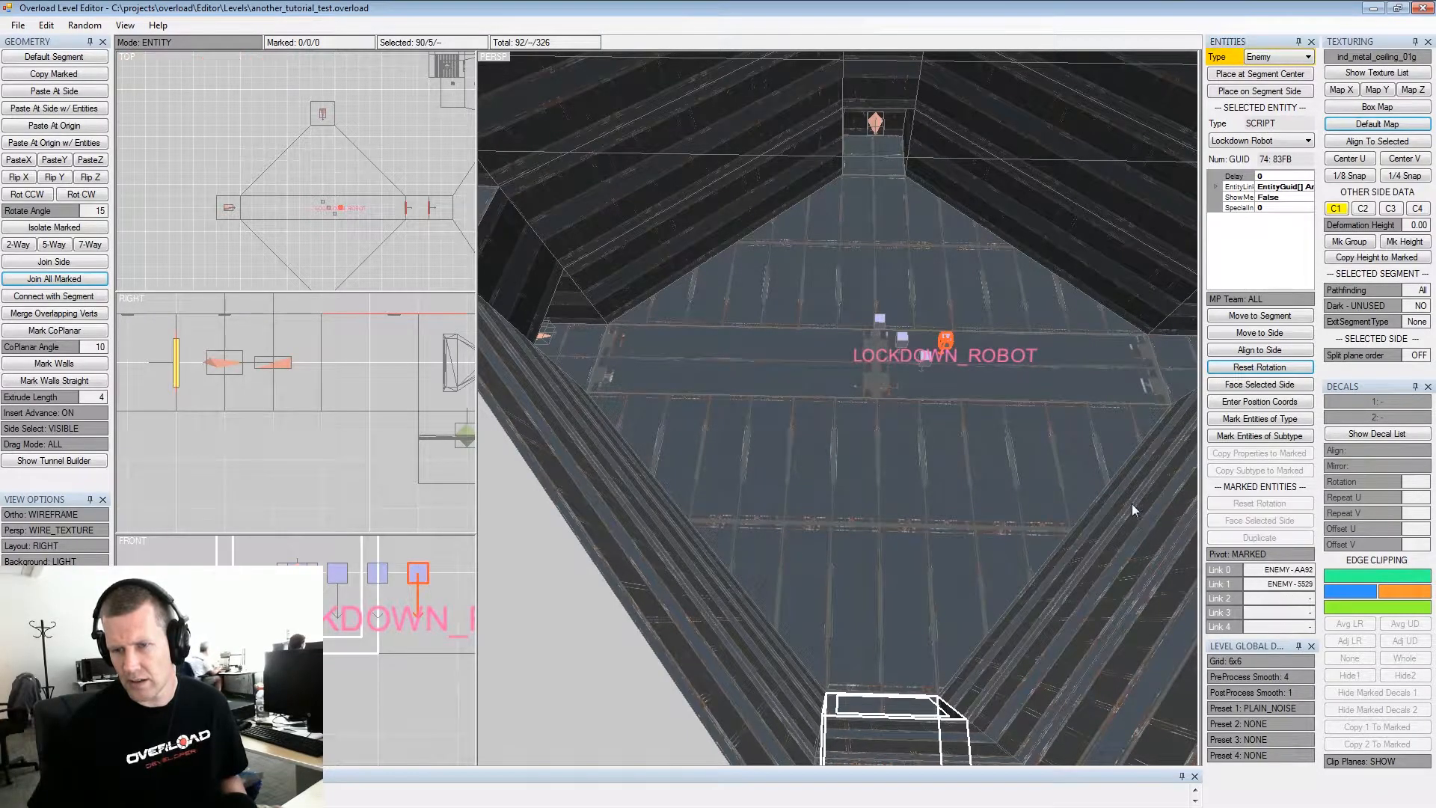
# Mark both Lockdown Robot scripts and link them to the Lockdown Master script as Link 0 and Link 1
pyautogui.click(925, 360)
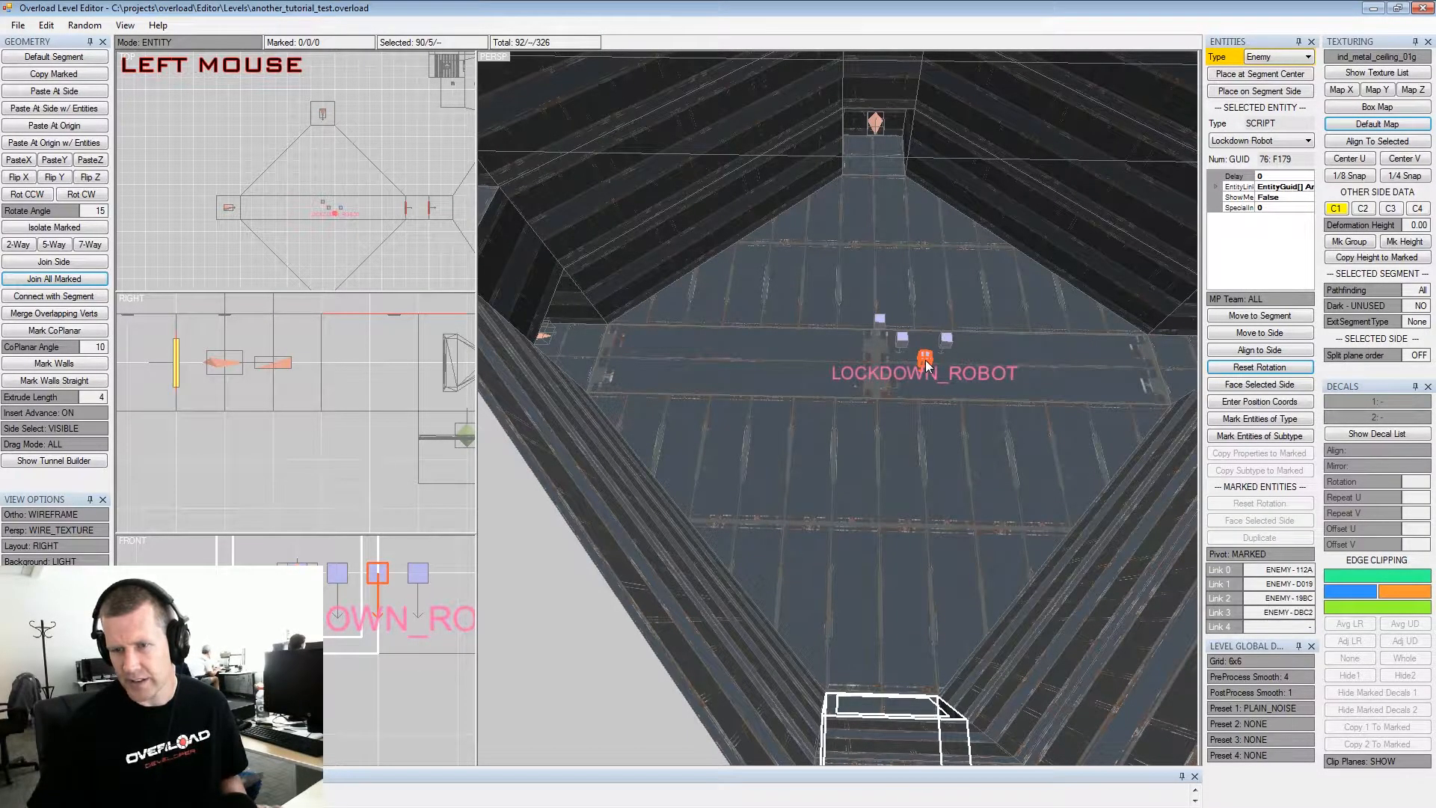
pyautogui.click(946, 338)
pyautogui.scroll(-3, 939, 375)
pyautogui.keyDown('alt'); pyautogui.moveTo(939, 376); pyautogui.dragTo(939, 393); pyautogui.keyUp('alt')
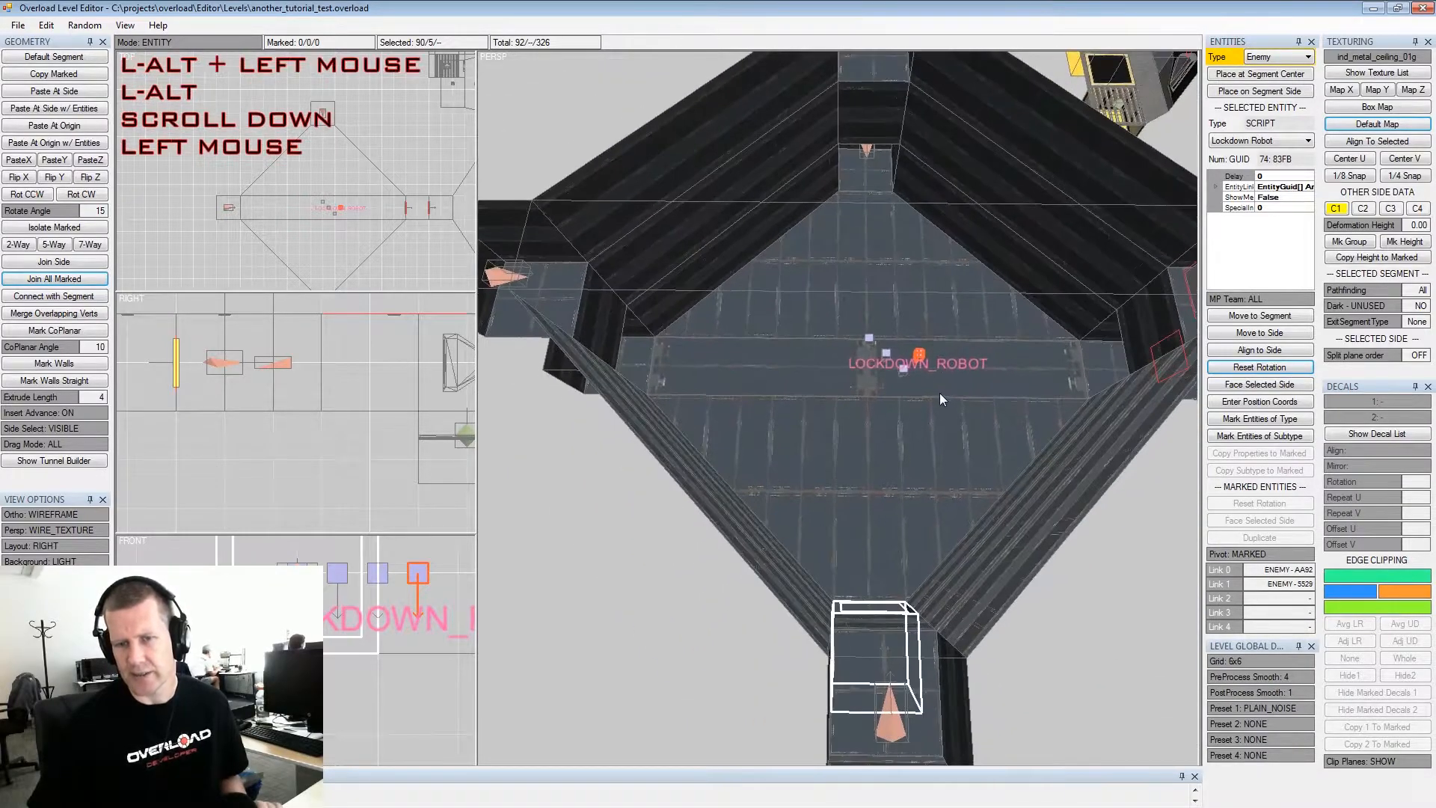
pyautogui.keyDown('alt'); pyautogui.scroll(2, 928, 374); pyautogui.keyUp('alt')
pyautogui.press('space')
pyautogui.click(918, 361)
pyautogui.press('space')
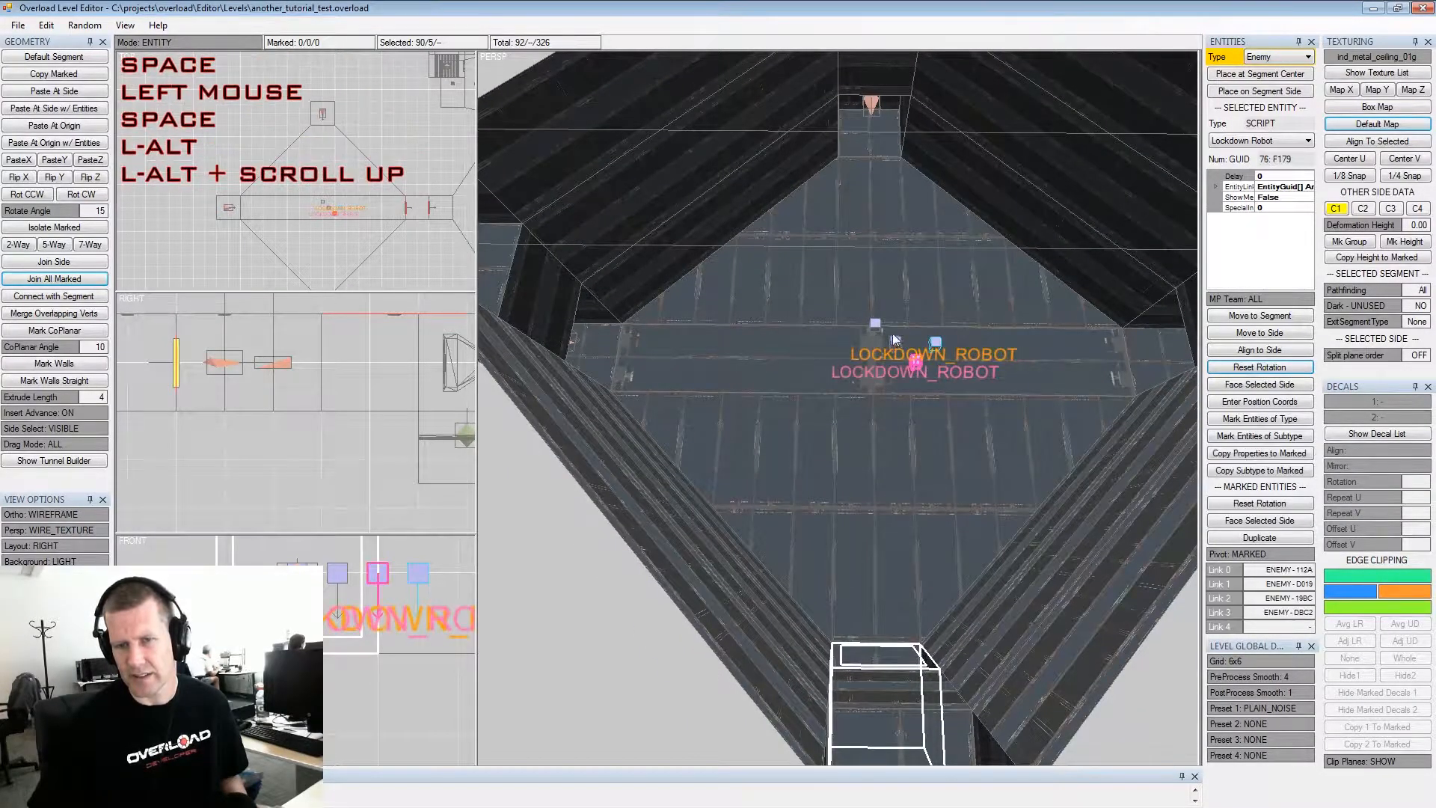
pyautogui.click(878, 326)
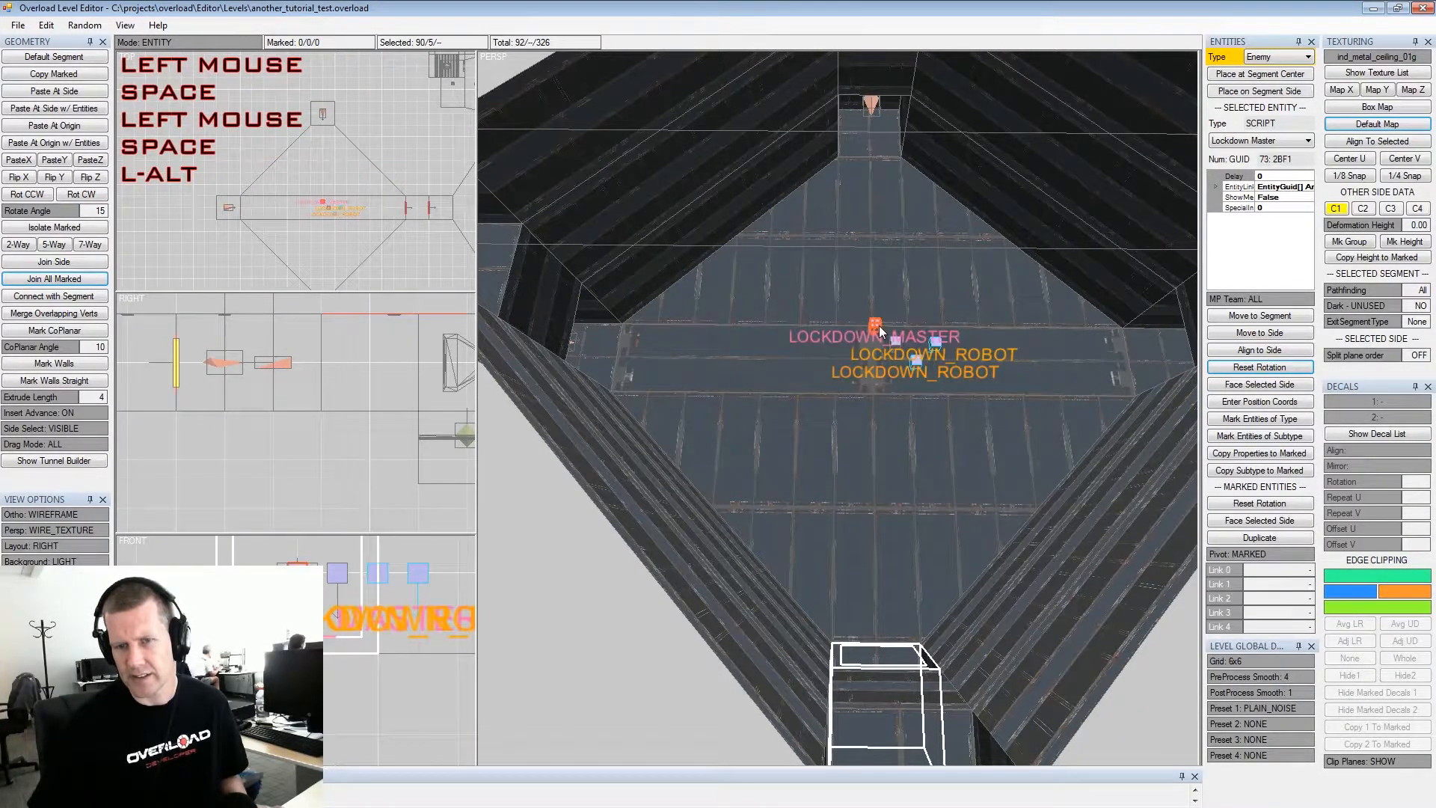
pyautogui.click(1294, 582)
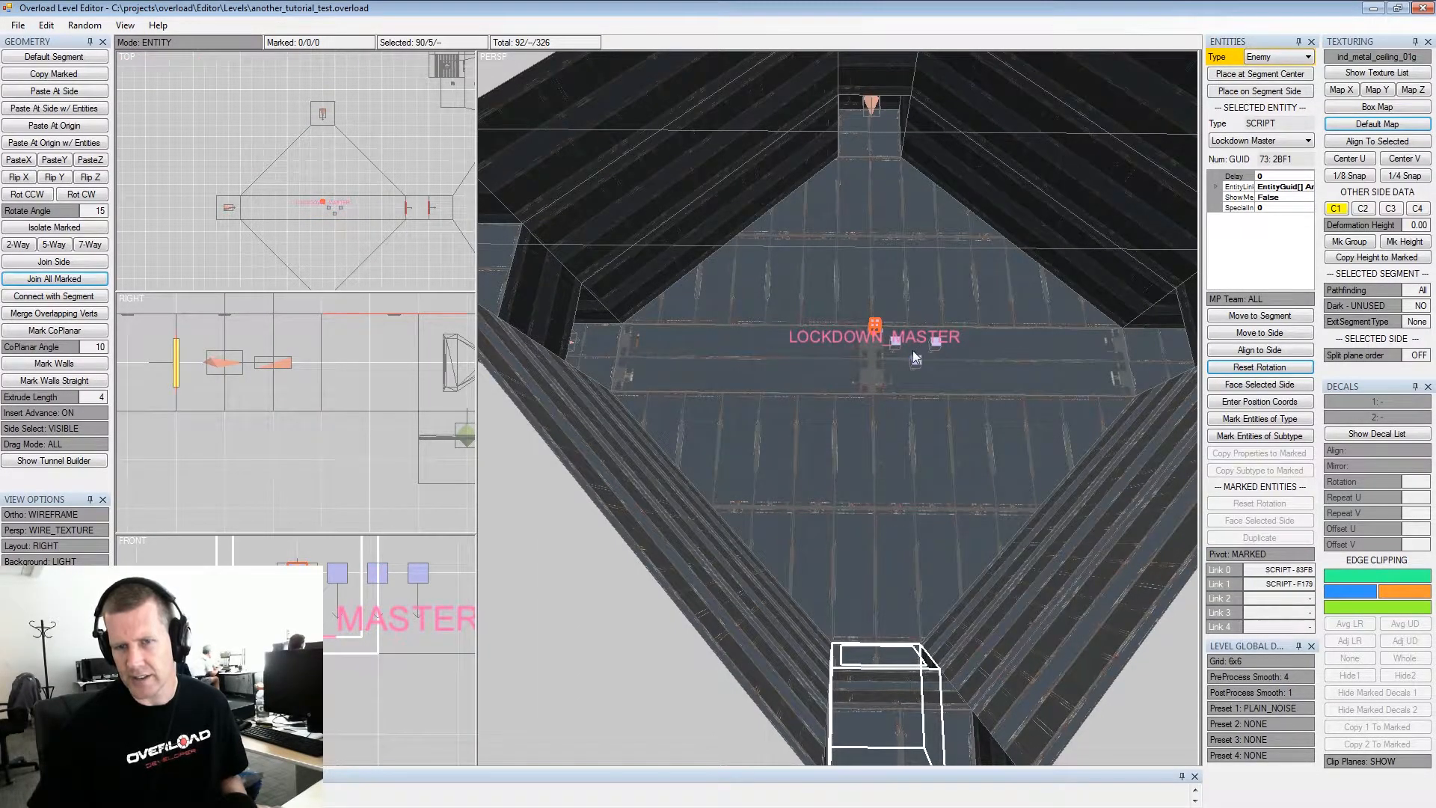
# Mark the Lockdown Door script and assign it to Link 2 of the Lockdown Master
pyautogui.click(912, 361)
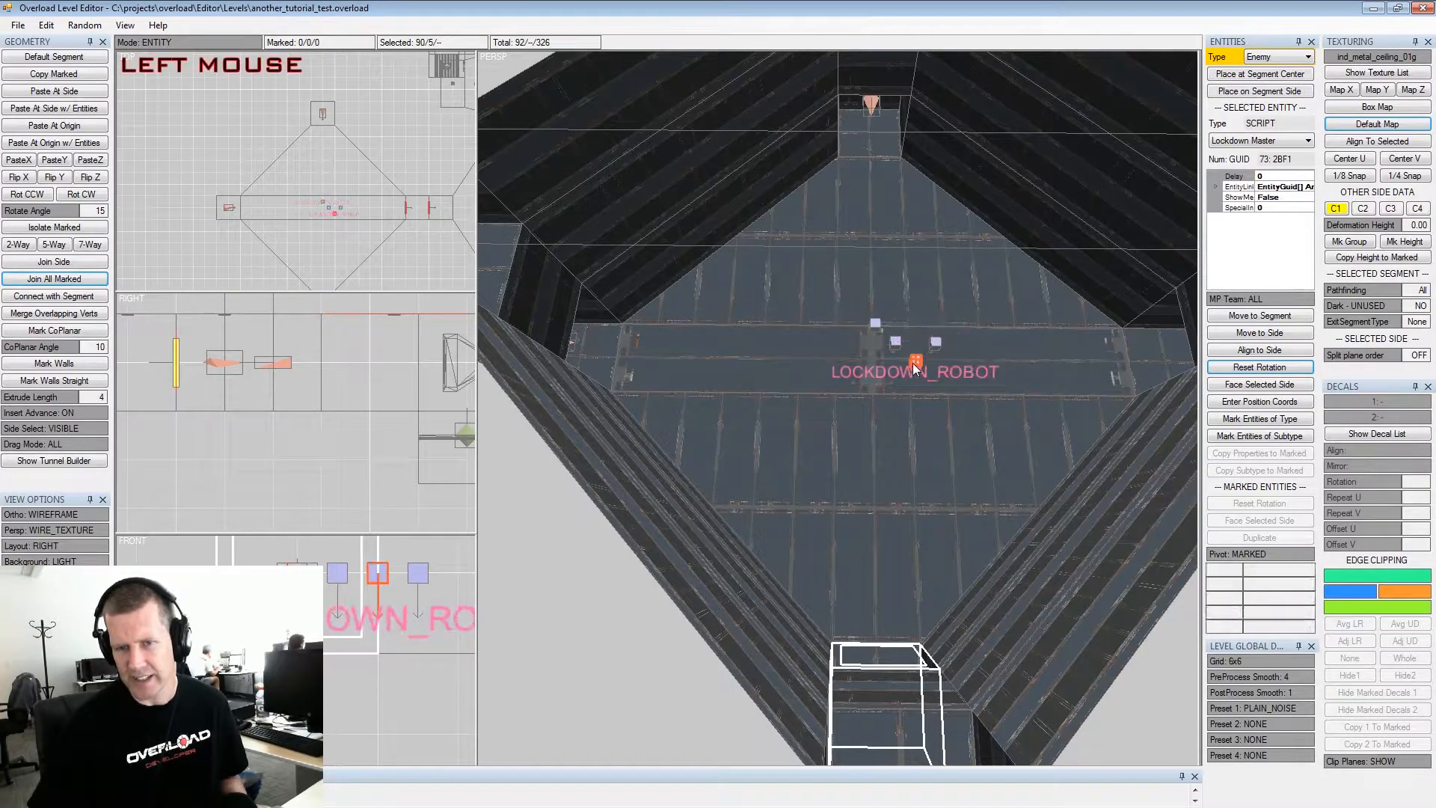
pyautogui.click(934, 344)
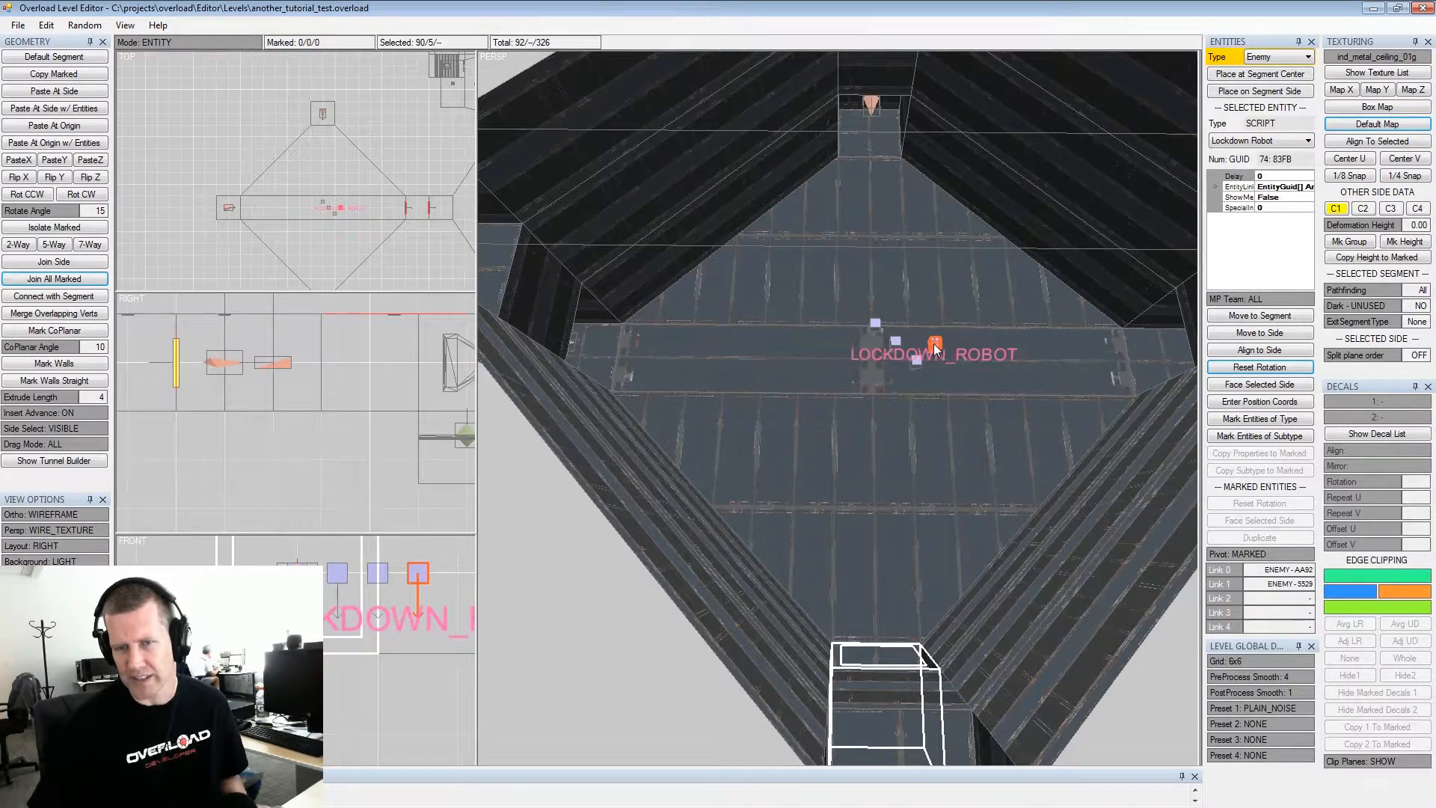
pyautogui.click(894, 342)
pyautogui.press('space')
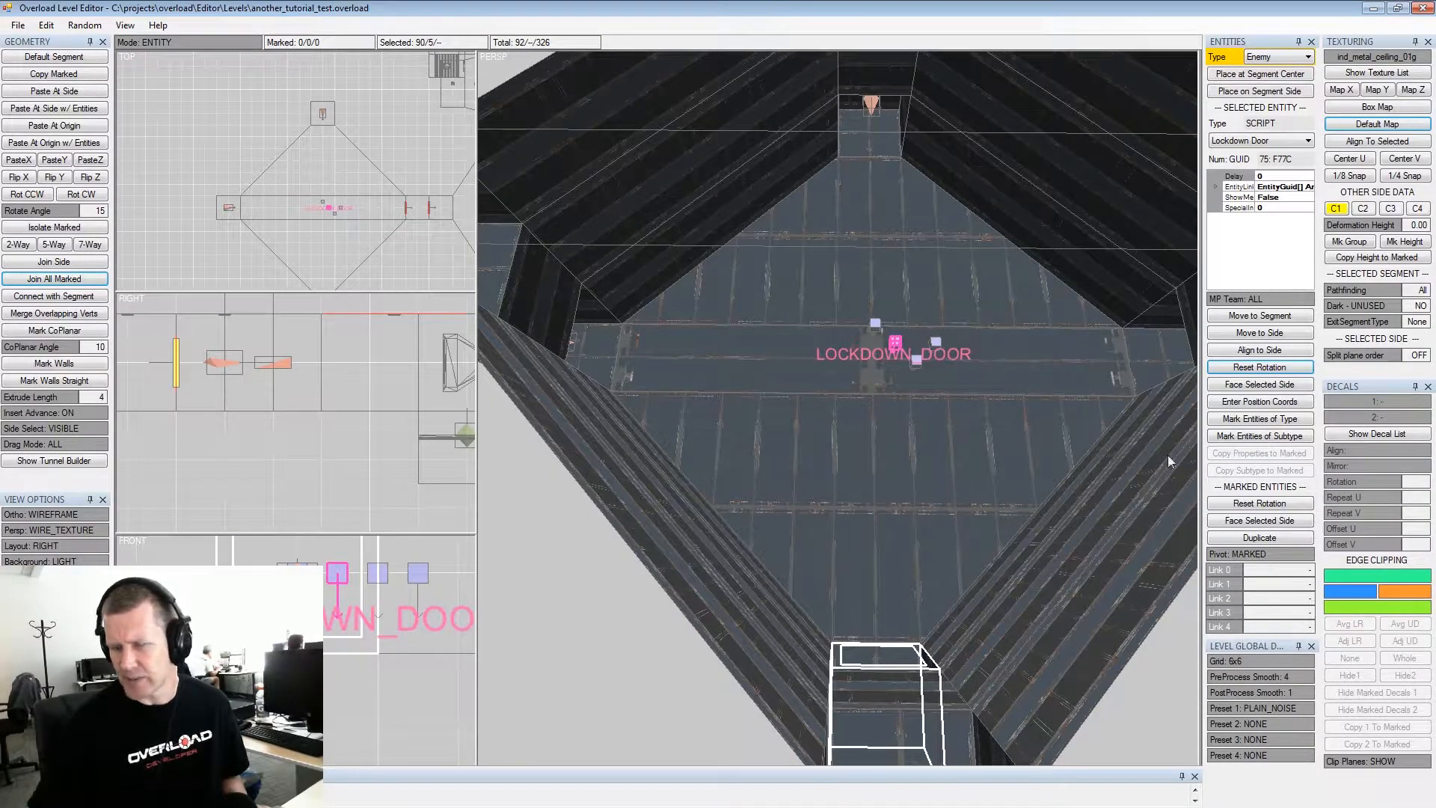
pyautogui.moveTo(1062, 441); pyautogui.dragTo(828, 332, button='middle')
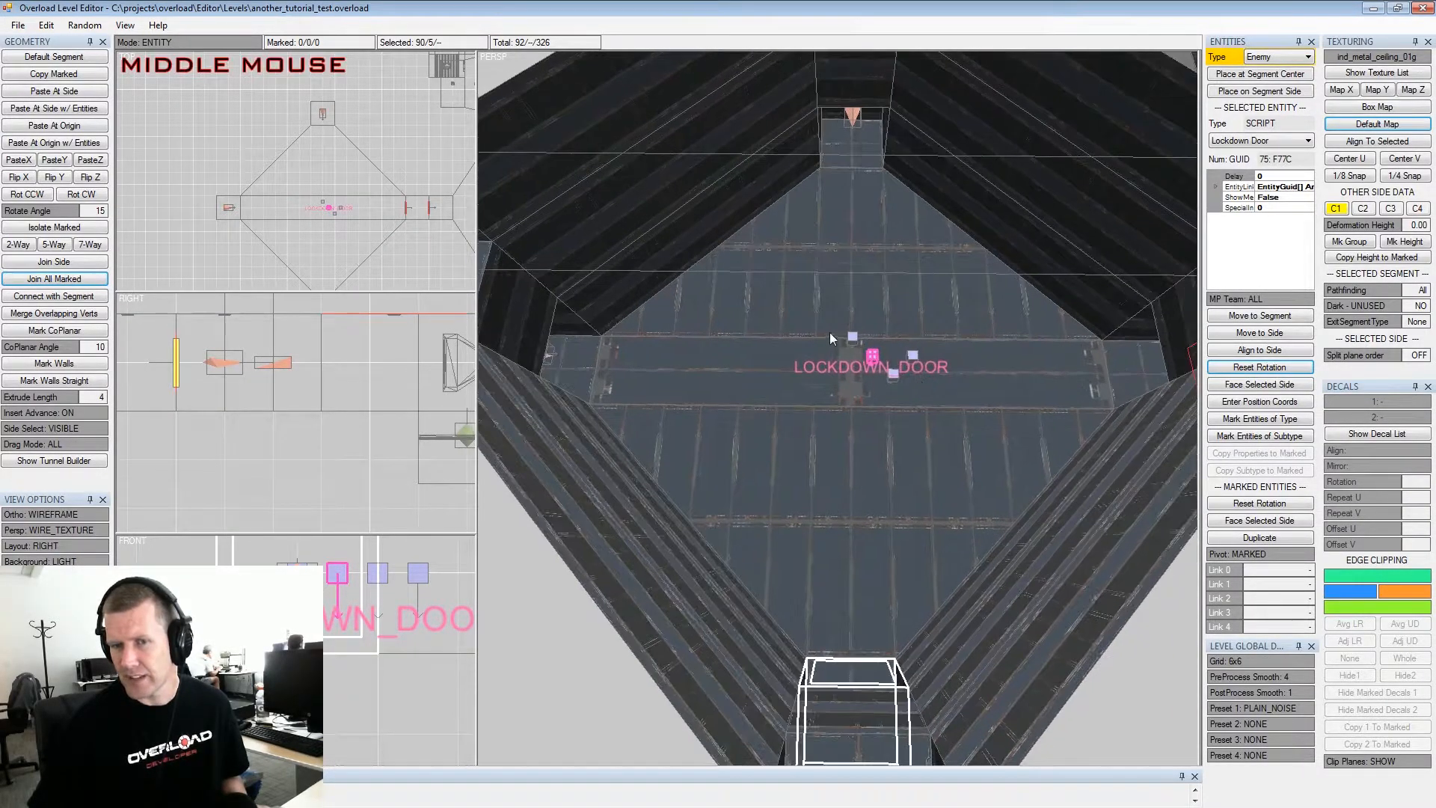
pyautogui.click(858, 343)
pyautogui.click(854, 338)
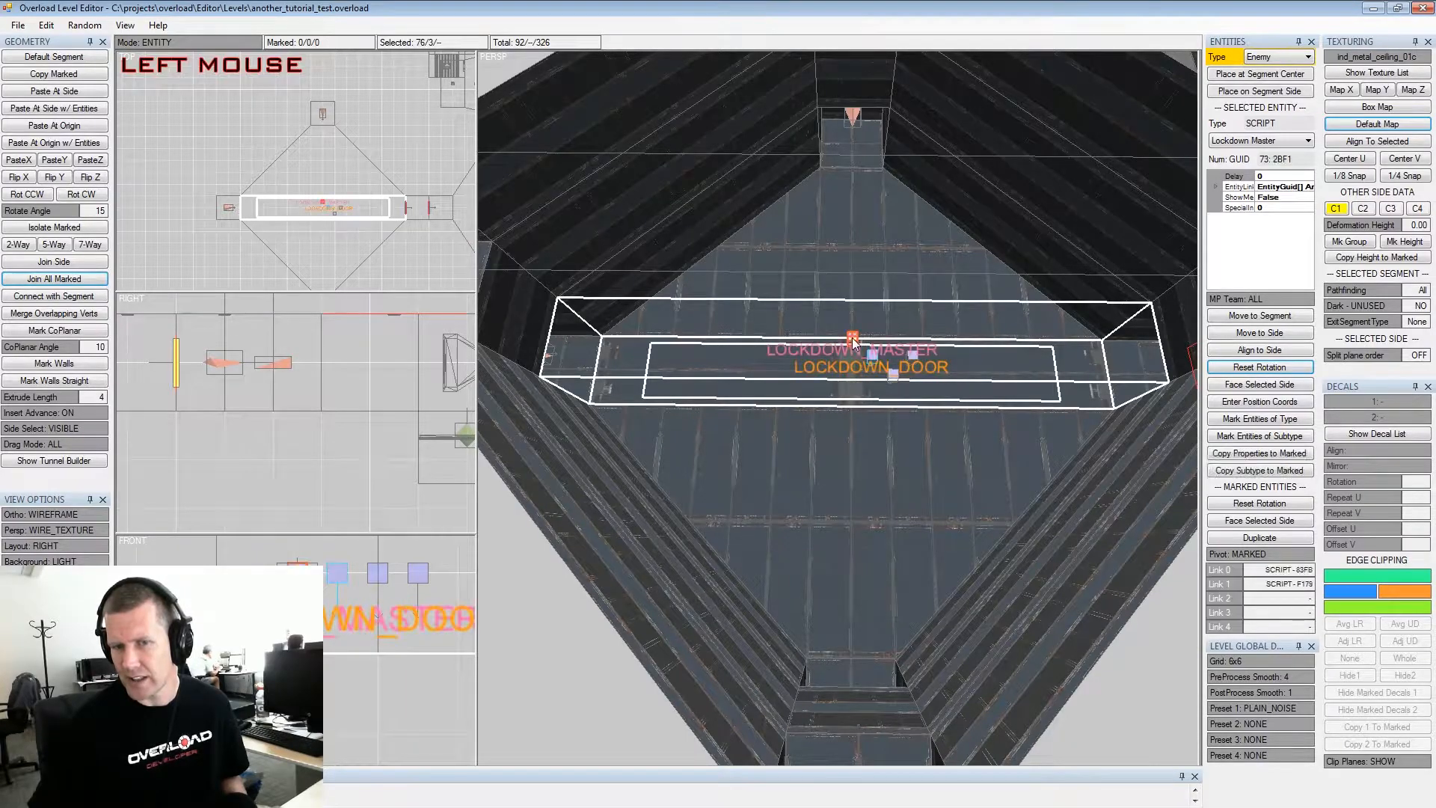
pyautogui.click(1284, 599)
# Mark the security door and the secret ceiling-textured door, and link them to the Lockdown Door script as Link 0 and Link 1
pyautogui.moveTo(974, 448); pyautogui.dragTo(963, 474, button='middle')
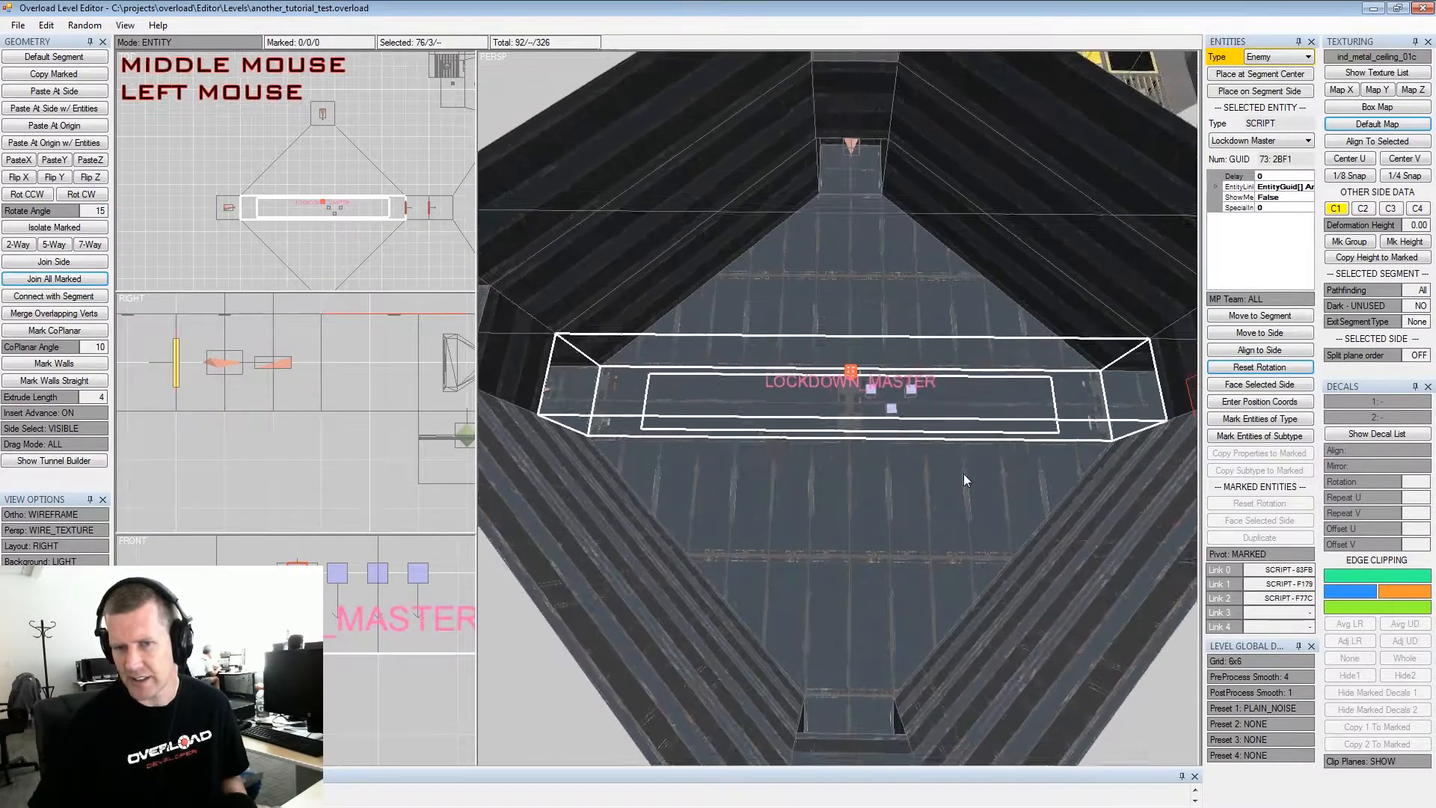
pyautogui.scroll(3, 907, 432)
pyautogui.moveTo(907, 437); pyautogui.dragTo(845, 388, button='middle')
pyautogui.scroll(-2, 1024, 399)
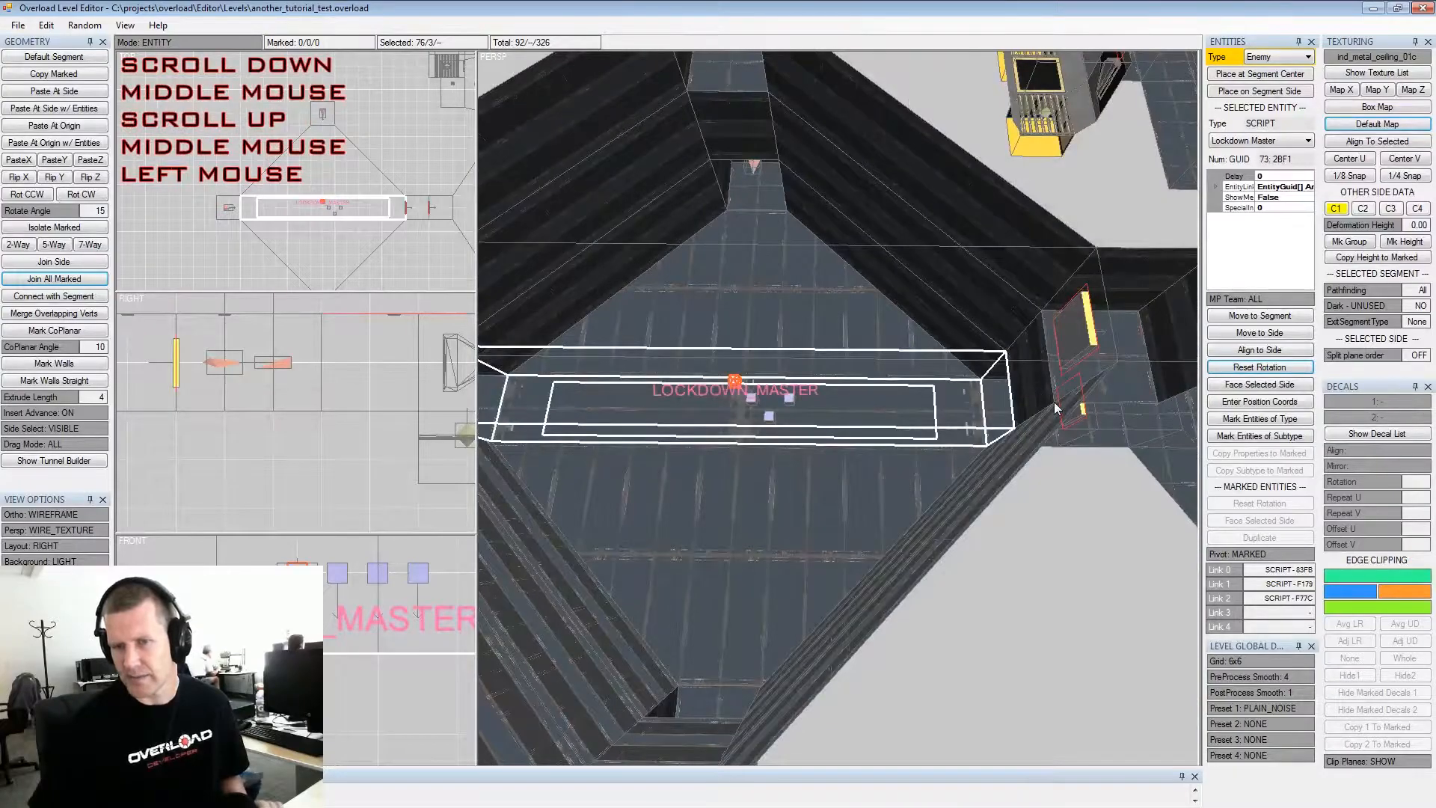
pyautogui.click(1055, 407)
pyautogui.press('space')
pyautogui.click(1028, 349)
pyautogui.press('space')
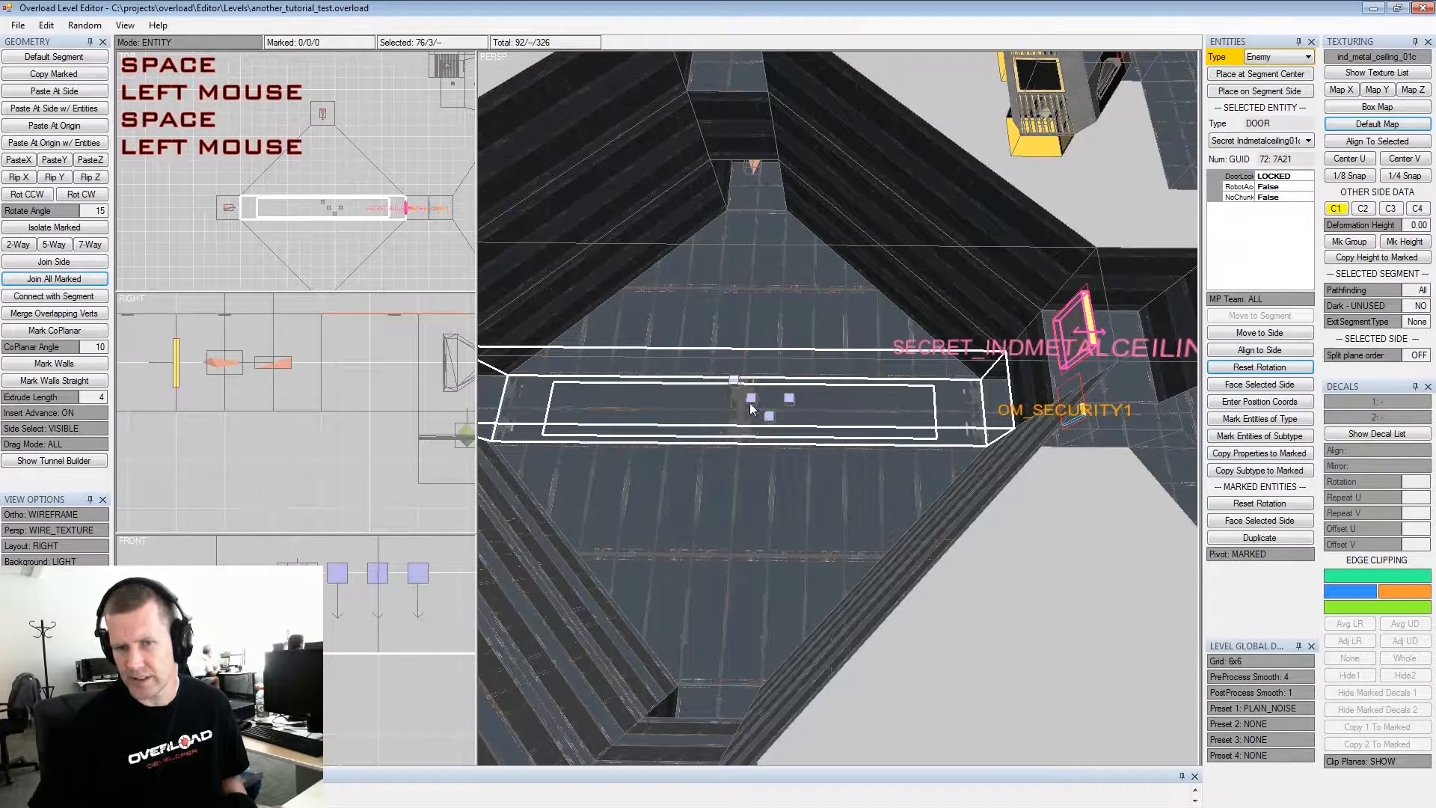
pyautogui.scroll(1, 757, 415)
pyautogui.click(725, 398)
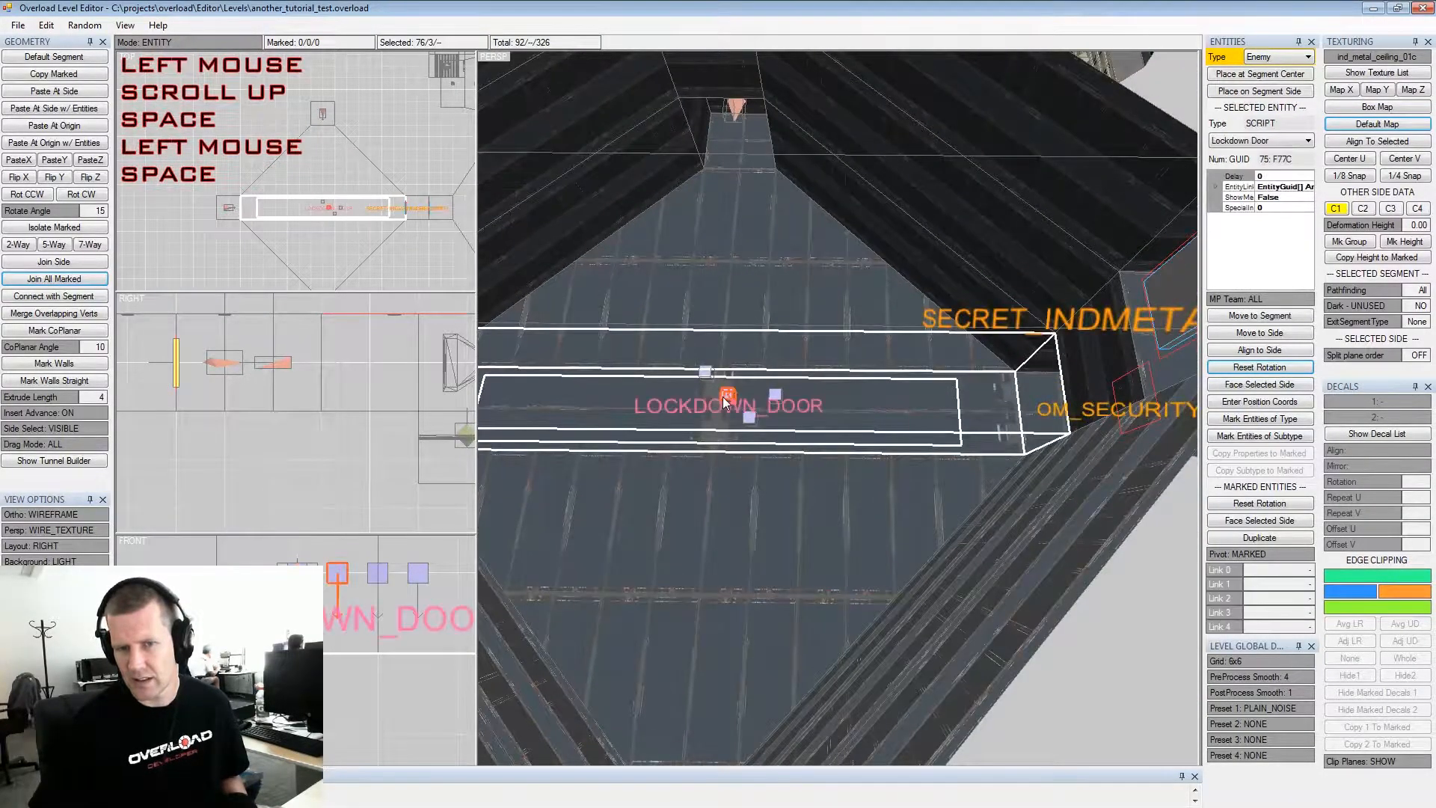
pyautogui.click(1278, 570)
pyautogui.click(1275, 583)
pyautogui.keyDown('alt'); pyautogui.moveTo(1047, 538); pyautogui.dragTo(1026, 527, button='middle'); pyautogui.keyUp('alt')
pyautogui.keyDown('alt'); pyautogui.moveTo(1026, 527); pyautogui.dragTo(949, 524); pyautogui.keyUp('alt')
pyautogui.keyDown('alt'); pyautogui.scroll(-2, 987, 546); pyautogui.keyUp('alt')
pyautogui.keyDown('alt'); pyautogui.moveTo(950, 524); pyautogui.dragTo(928, 512, button='middle'); pyautogui.keyUp('alt')
pyautogui.keyDown('alt'); pyautogui.scroll(2, 882, 478); pyautogui.keyUp('alt')
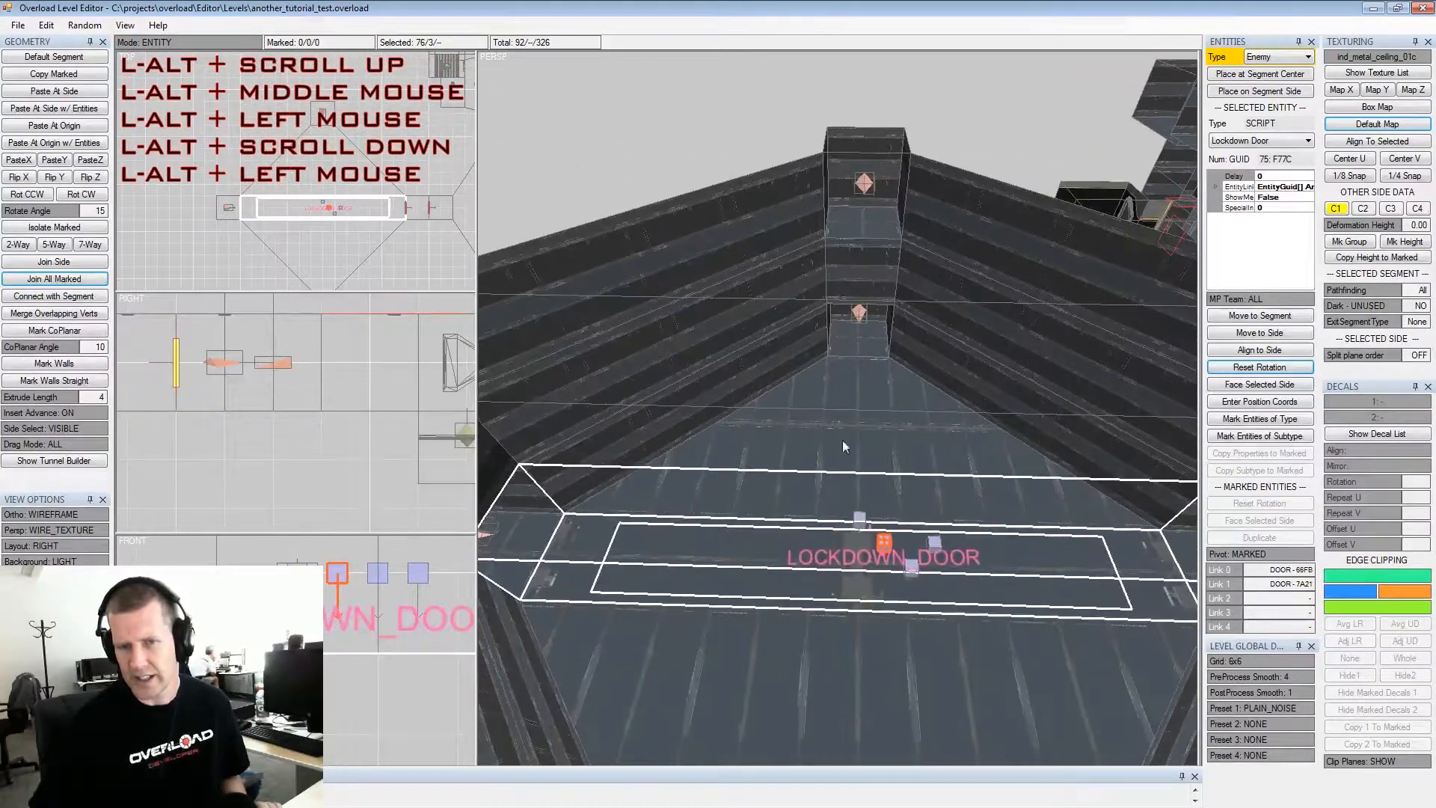
# Place a prop on the lockdown room's upper angled side wall and set its subtype to Emlight Om1
pyautogui.click(635, 326)
pyautogui.press('Tab')
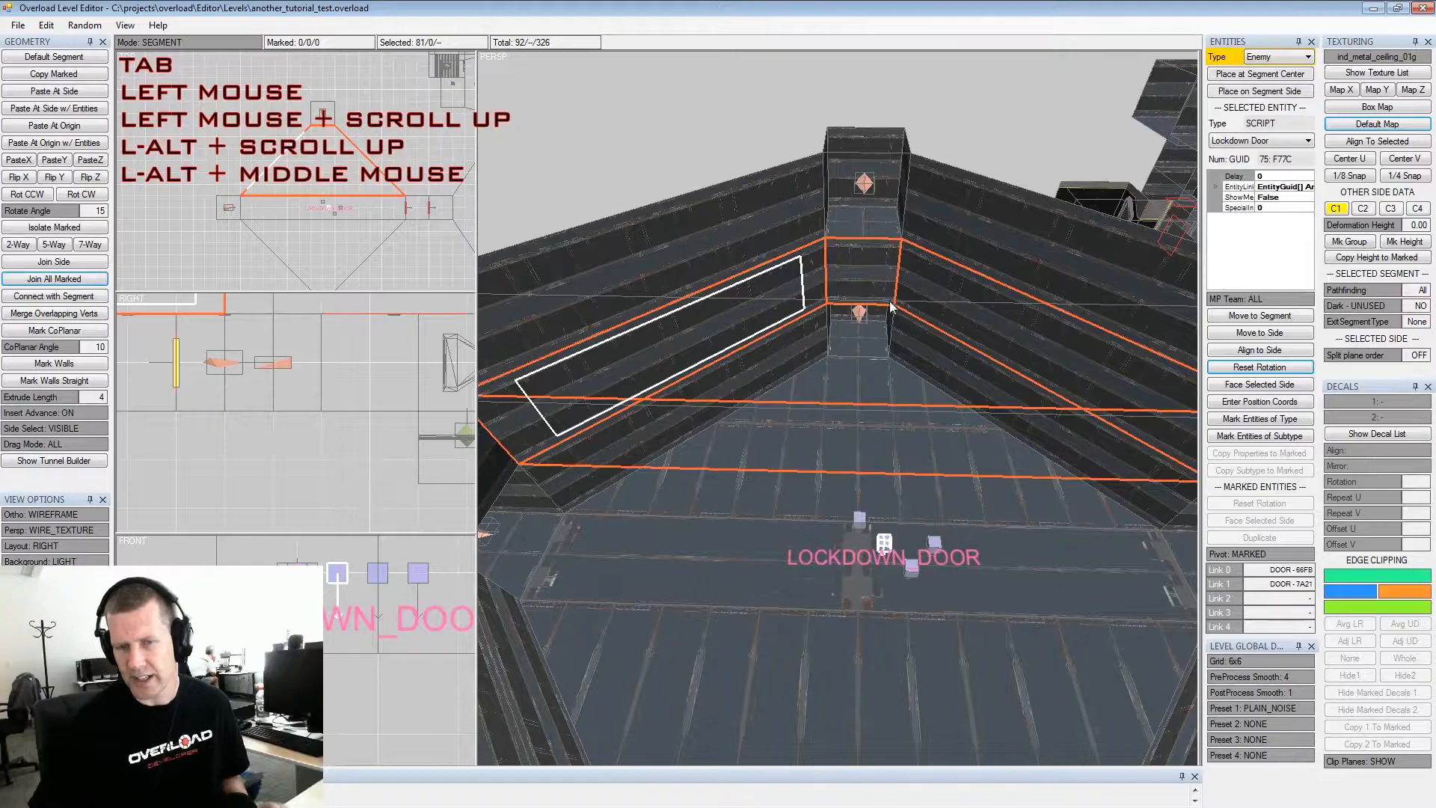
pyautogui.hotkey('shift', 'Tab')
pyautogui.click(1271, 57)
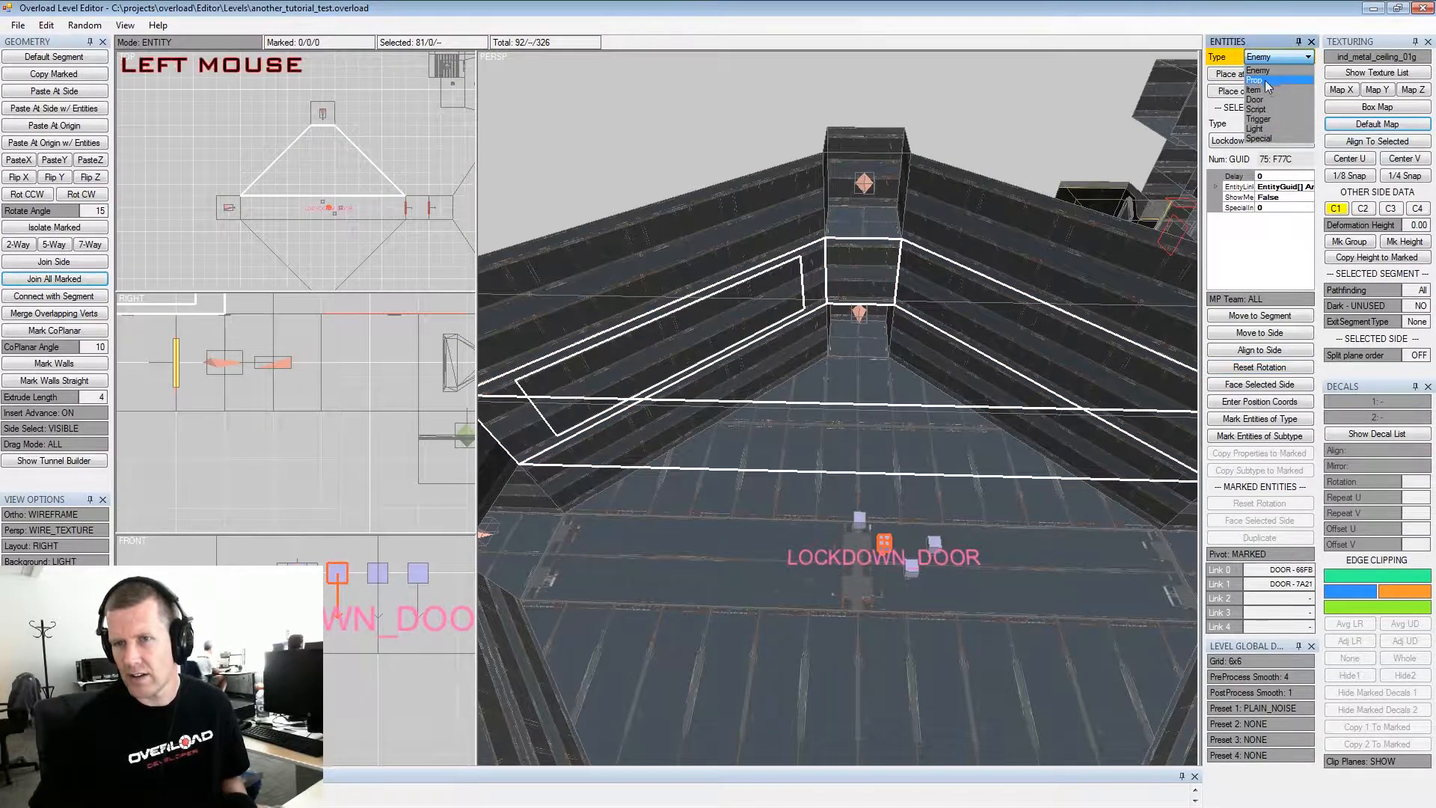
pyautogui.click(1268, 81)
pyautogui.click(1262, 91)
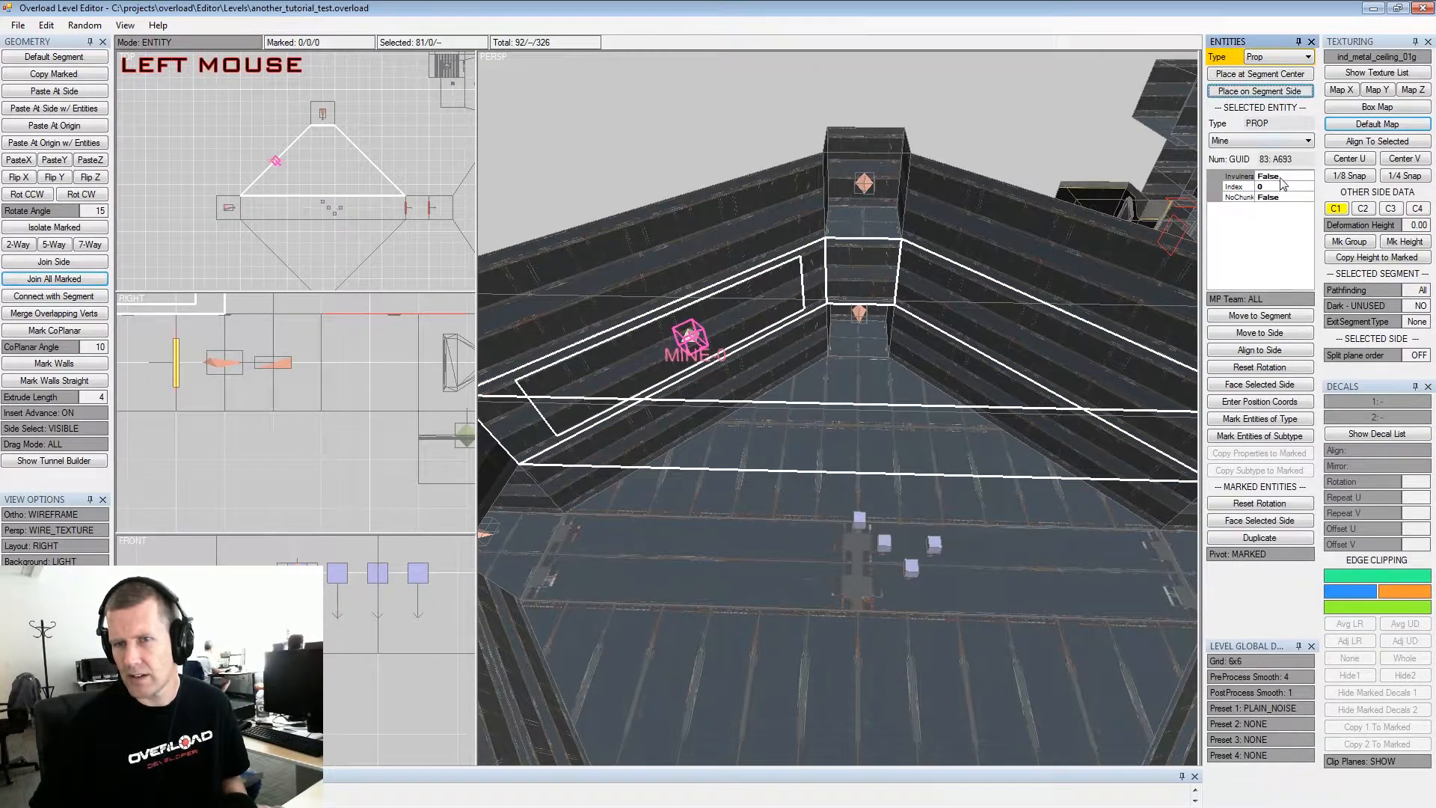
pyautogui.click(1271, 141)
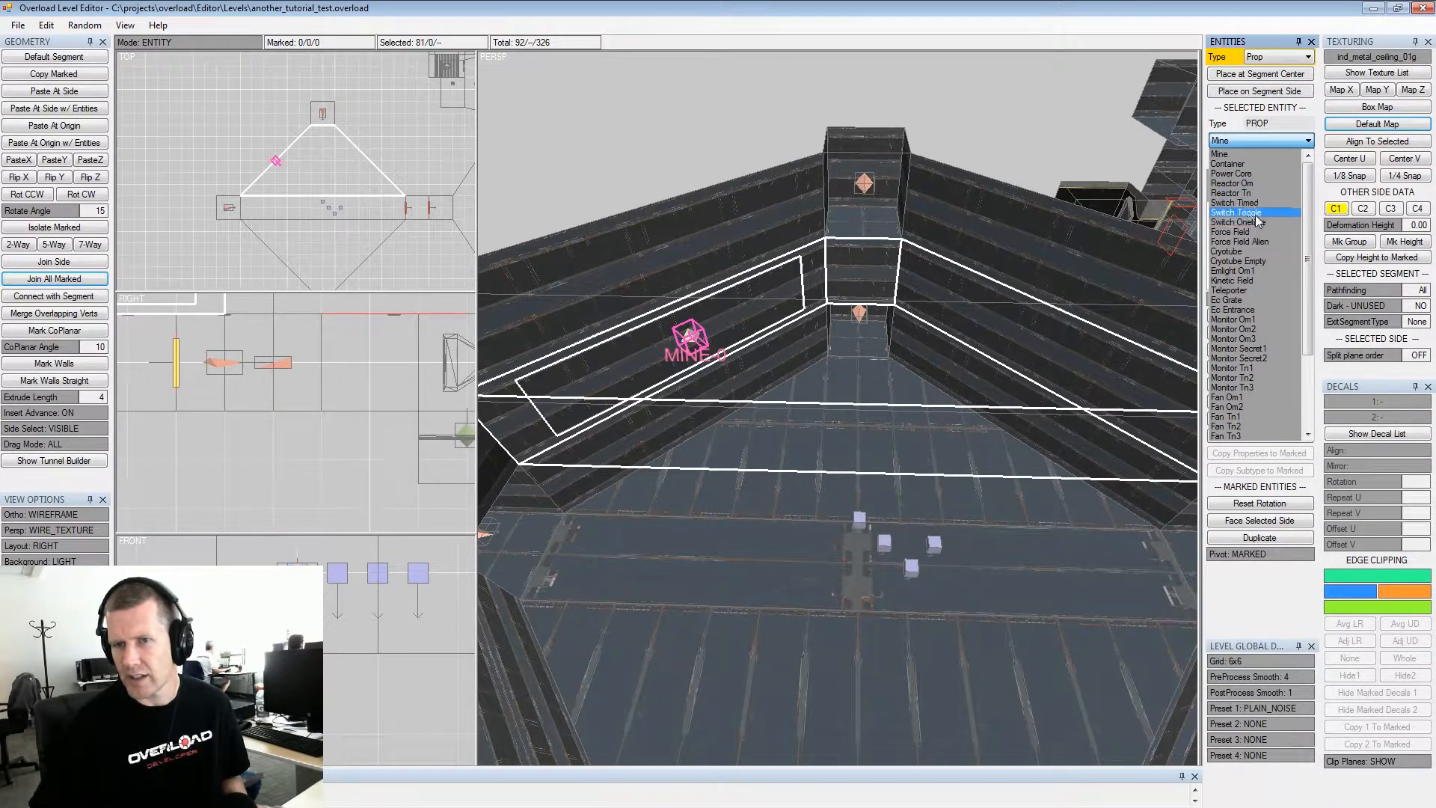
pyautogui.click(1241, 270)
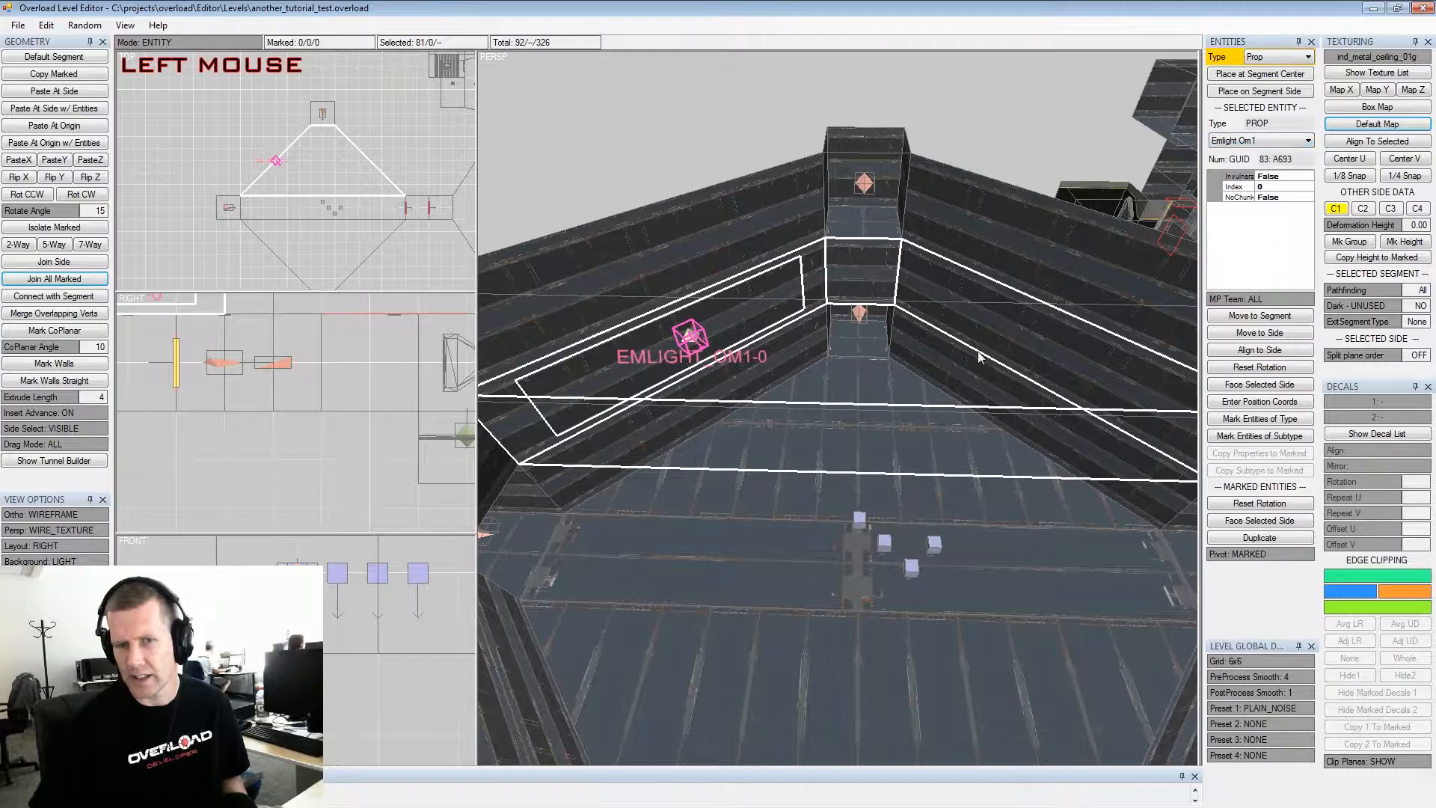
# Place a matching Emlight Om1 prop on the angled wall at the opposite side of the lockdown room
pyautogui.keyDown('alt'); pyautogui.moveTo(991, 361); pyautogui.dragTo(769, 354); pyautogui.keyUp('alt')
pyautogui.click(575, 355)
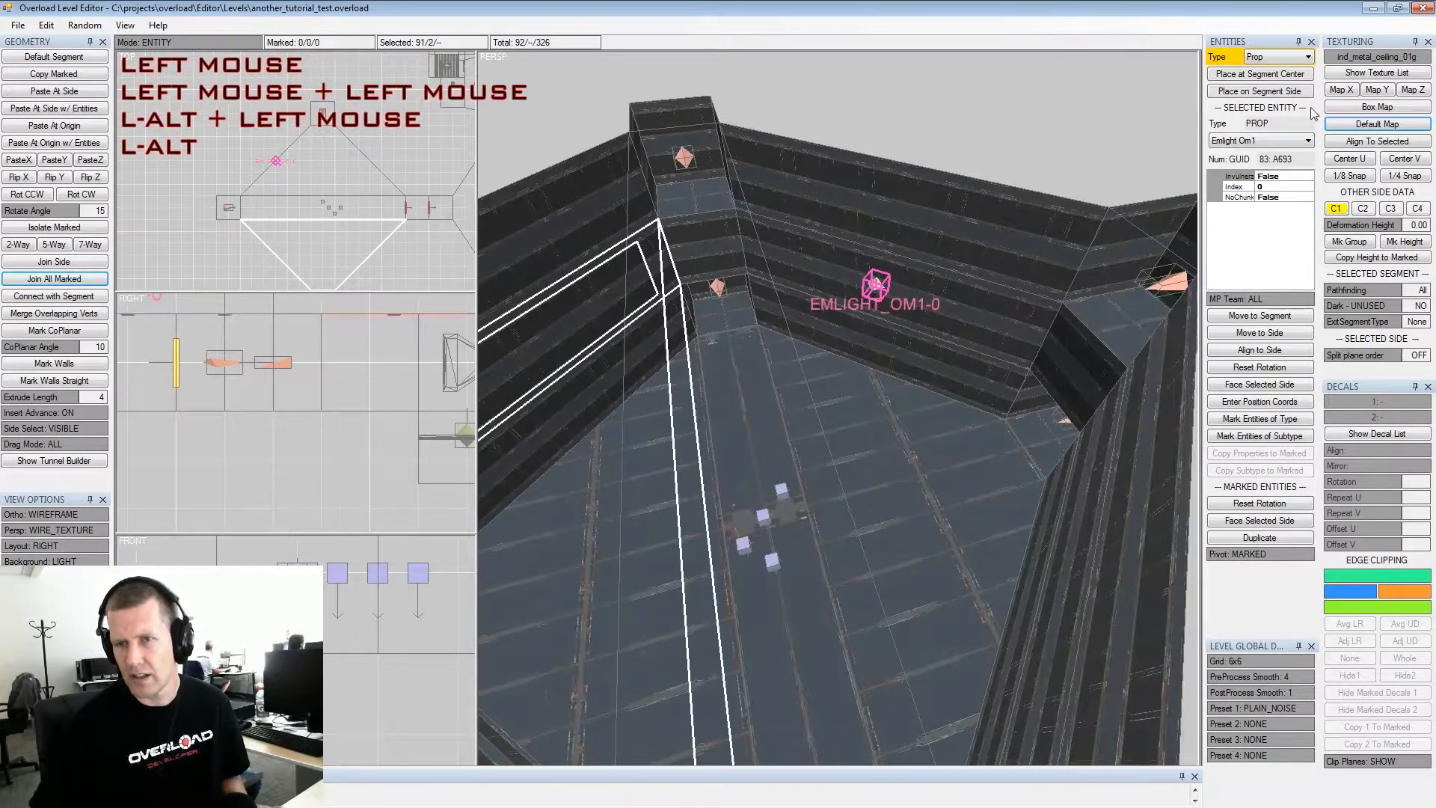
pyautogui.click(1259, 91)
# Mark every side in the level, reapply the default texture mapping to them, and clear the marks
pyautogui.keyDown('alt'); pyautogui.moveTo(828, 307); pyautogui.dragTo(890, 307); pyautogui.keyUp('alt')
pyautogui.keyDown('alt'); pyautogui.moveTo(890, 306); pyautogui.dragTo(920, 274, button='middle'); pyautogui.keyUp('alt')
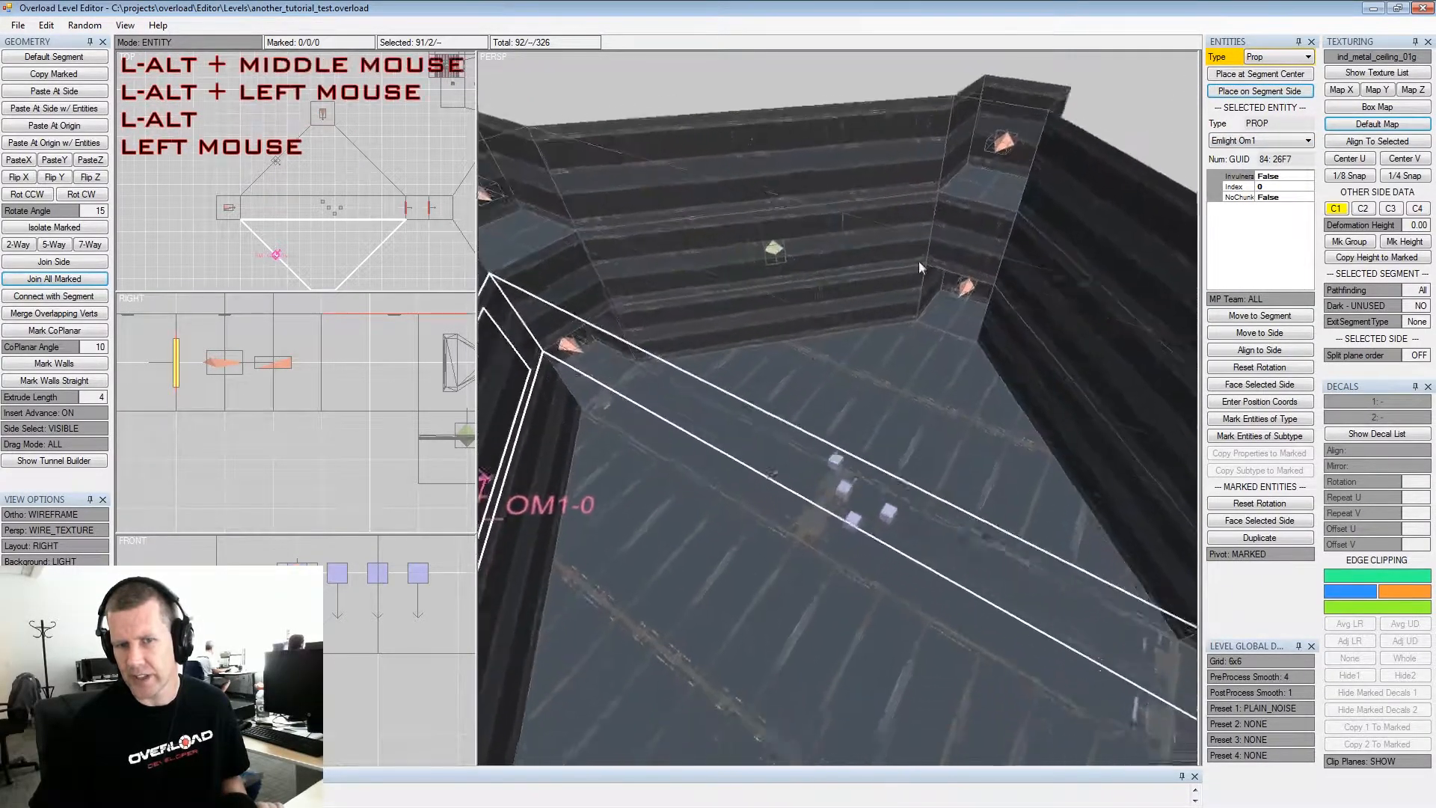
pyautogui.keyDown('alt'); pyautogui.scroll(-1, 918, 267); pyautogui.keyUp('alt')
pyautogui.keyDown('alt'); pyautogui.moveTo(918, 267); pyautogui.dragTo(947, 299); pyautogui.keyUp('alt')
pyautogui.moveTo(843, 330); pyautogui.dragTo(854, 357)
pyautogui.keyDown('alt'); pyautogui.moveTo(951, 449); pyautogui.dragTo(964, 370, button='middle'); pyautogui.keyUp('alt')
pyautogui.keyDown('alt'); pyautogui.moveTo(965, 370); pyautogui.dragTo(921, 357); pyautogui.keyUp('alt')
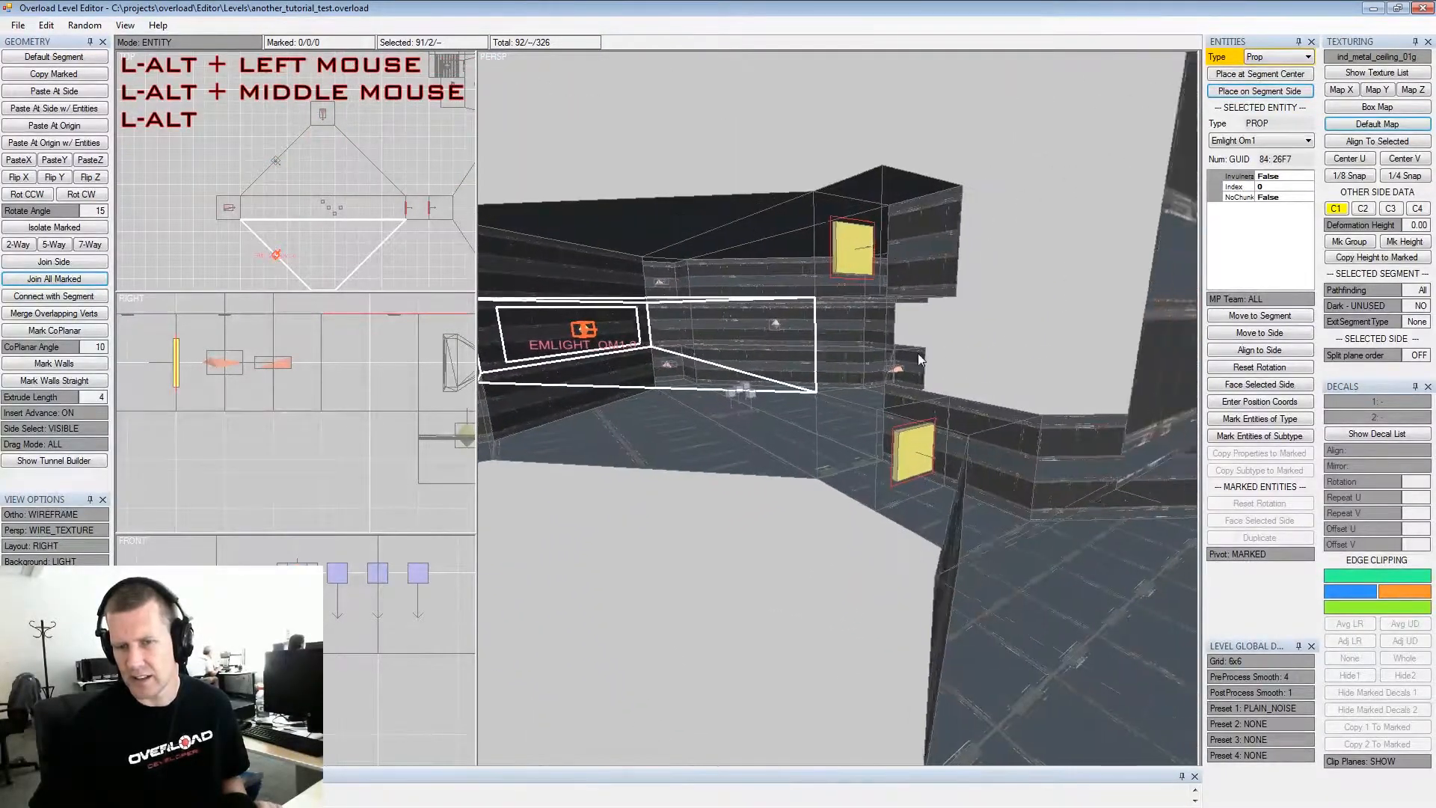
pyautogui.keyDown('alt'); pyautogui.moveTo(922, 358); pyautogui.dragTo(941, 335, button='middle'); pyautogui.keyUp('alt')
pyautogui.keyDown('alt'); pyautogui.moveTo(941, 335); pyautogui.dragTo(888, 352); pyautogui.keyUp('alt')
pyautogui.keyDown('alt'); pyautogui.moveTo(885, 351); pyautogui.dragTo(955, 357, button='middle'); pyautogui.keyUp('alt')
pyautogui.keyDown('alt'); pyautogui.moveTo(954, 357); pyautogui.dragTo(1018, 418); pyautogui.keyUp('alt')
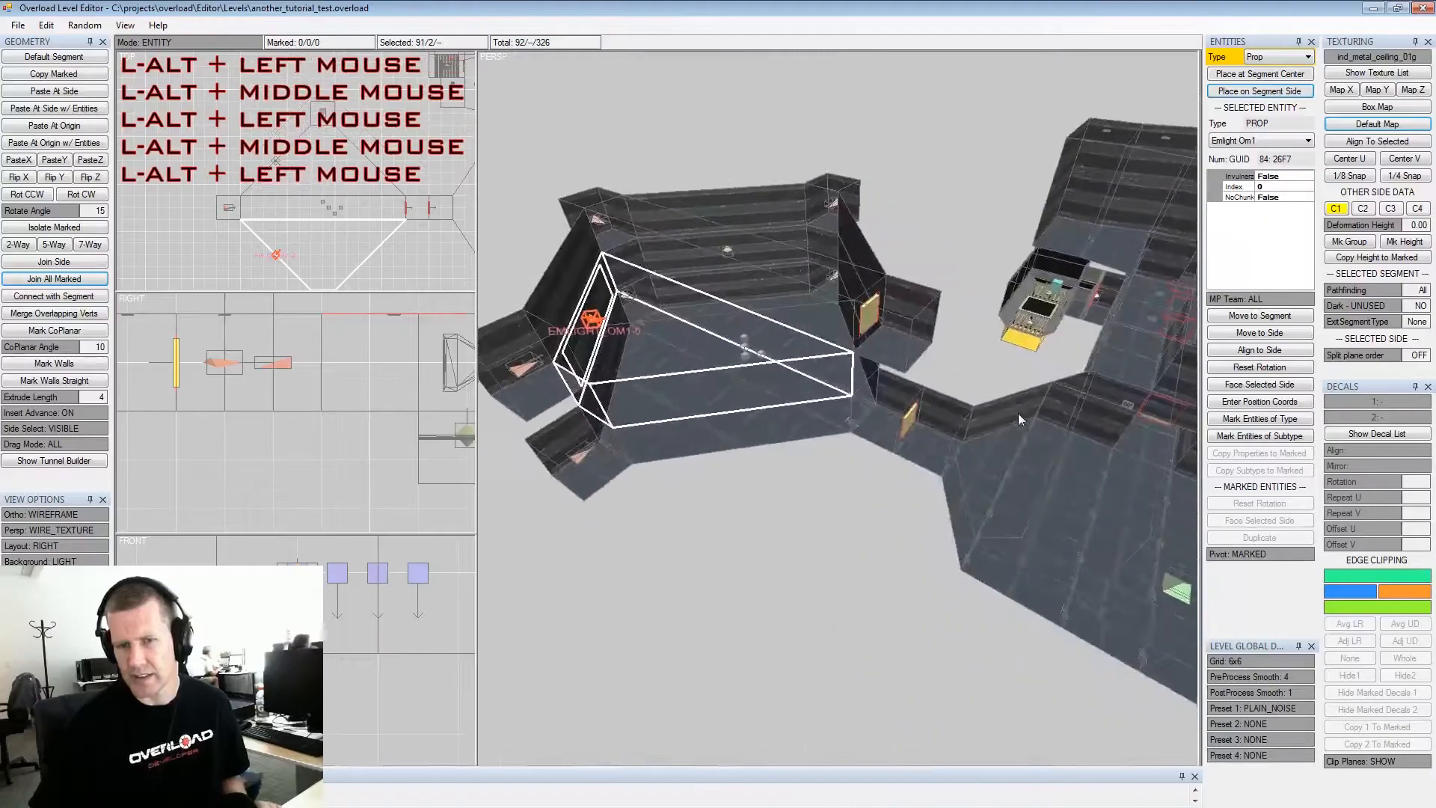
pyautogui.press('Tab')
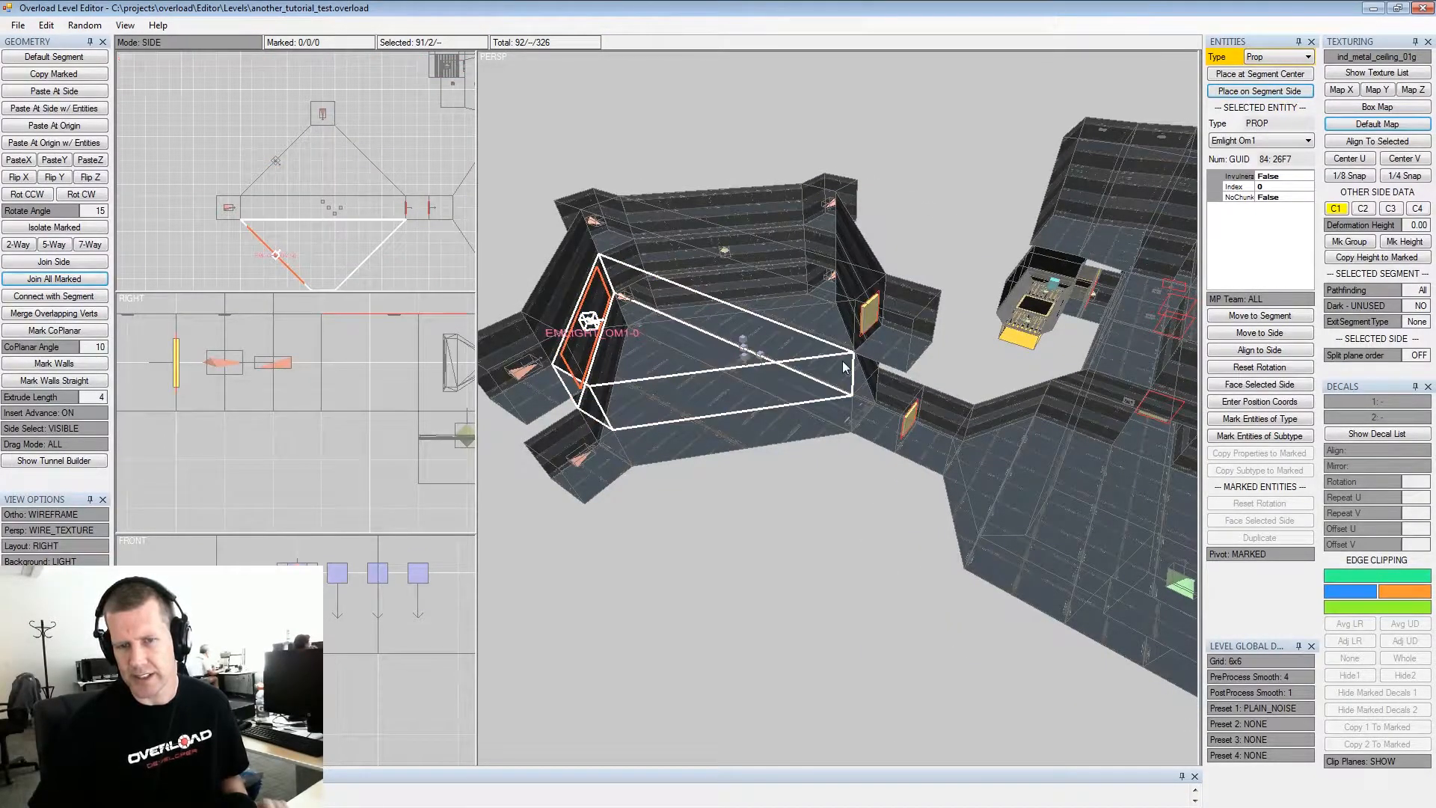
pyautogui.hotkey('shift', 'space')
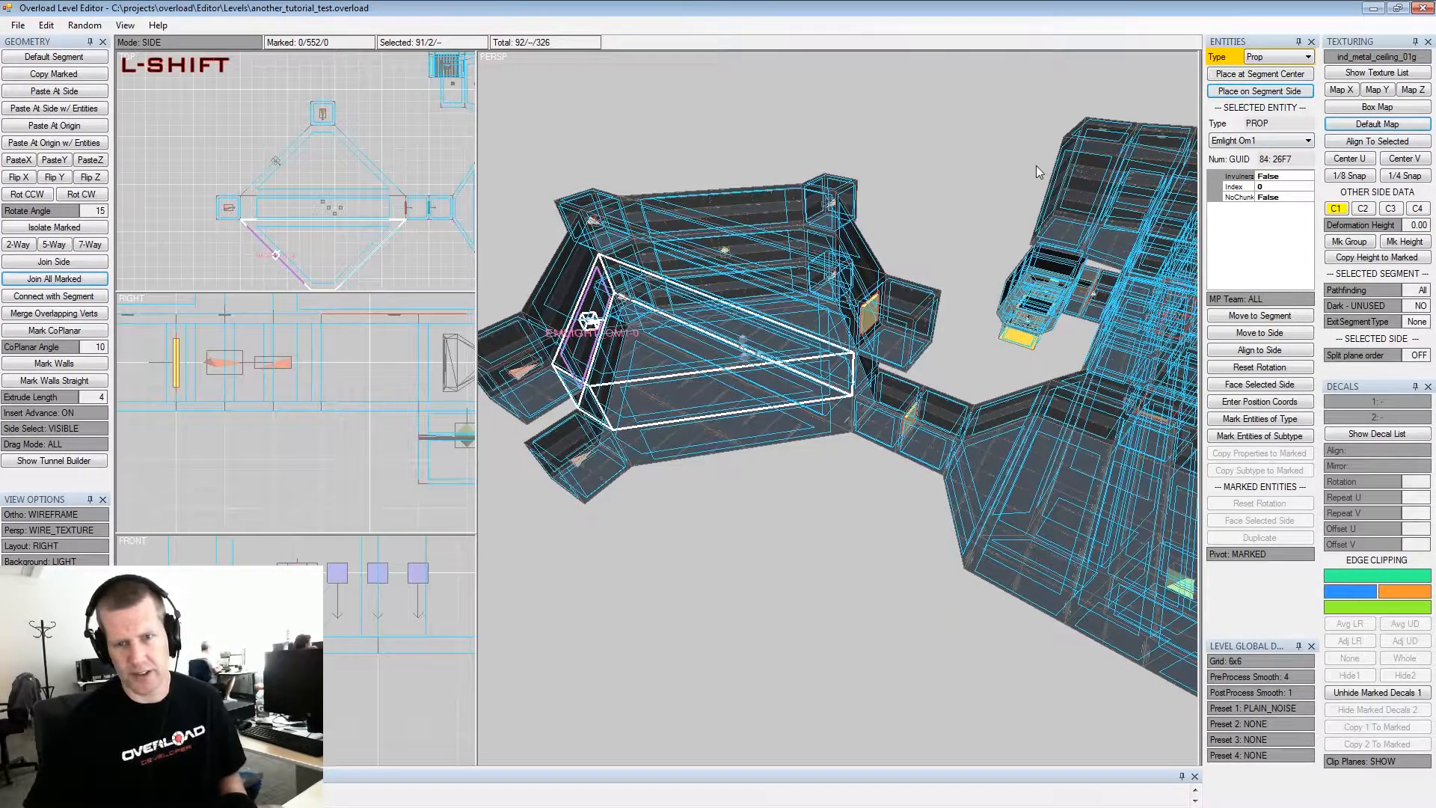
pyautogui.hotkey('ctrl', 't')
pyautogui.hotkey('shift', 't')
pyautogui.hotkey('shift', 'space')
# Place an item at the center of the small upper segment behind the secret door and set it to Upgrade L1
pyautogui.moveTo(824, 303); pyautogui.dragTo(850, 322, button='middle')
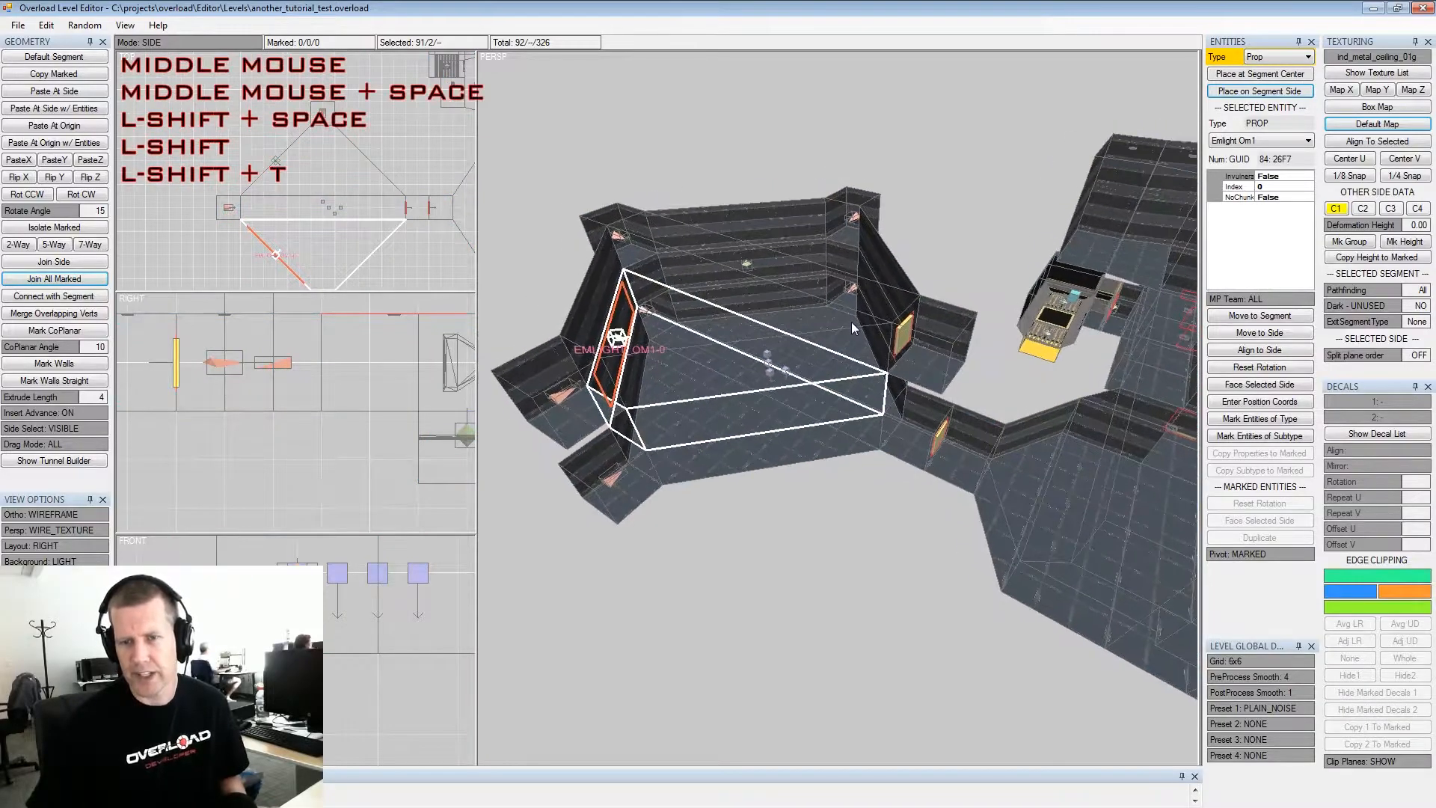
pyautogui.scroll(2, 851, 322)
pyautogui.keyDown('alt'); pyautogui.moveTo(851, 322); pyautogui.dragTo(858, 313); pyautogui.keyUp('alt')
pyautogui.keyDown('alt'); pyautogui.moveTo(859, 313); pyautogui.dragTo(866, 301, button='middle'); pyautogui.keyUp('alt')
pyautogui.keyDown('alt'); pyautogui.moveTo(866, 301); pyautogui.dragTo(874, 286); pyautogui.keyUp('alt')
pyautogui.keyDown('alt'); pyautogui.moveTo(873, 285); pyautogui.dragTo(881, 271, button='middle'); pyautogui.keyUp('alt')
pyautogui.keyDown('alt'); pyautogui.scroll(-3, 882, 271); pyautogui.keyUp('alt')
pyautogui.keyDown('alt'); pyautogui.moveTo(882, 272); pyautogui.dragTo(907, 303); pyautogui.keyUp('alt')
pyautogui.scroll(1, 908, 303)
pyautogui.click(918, 278)
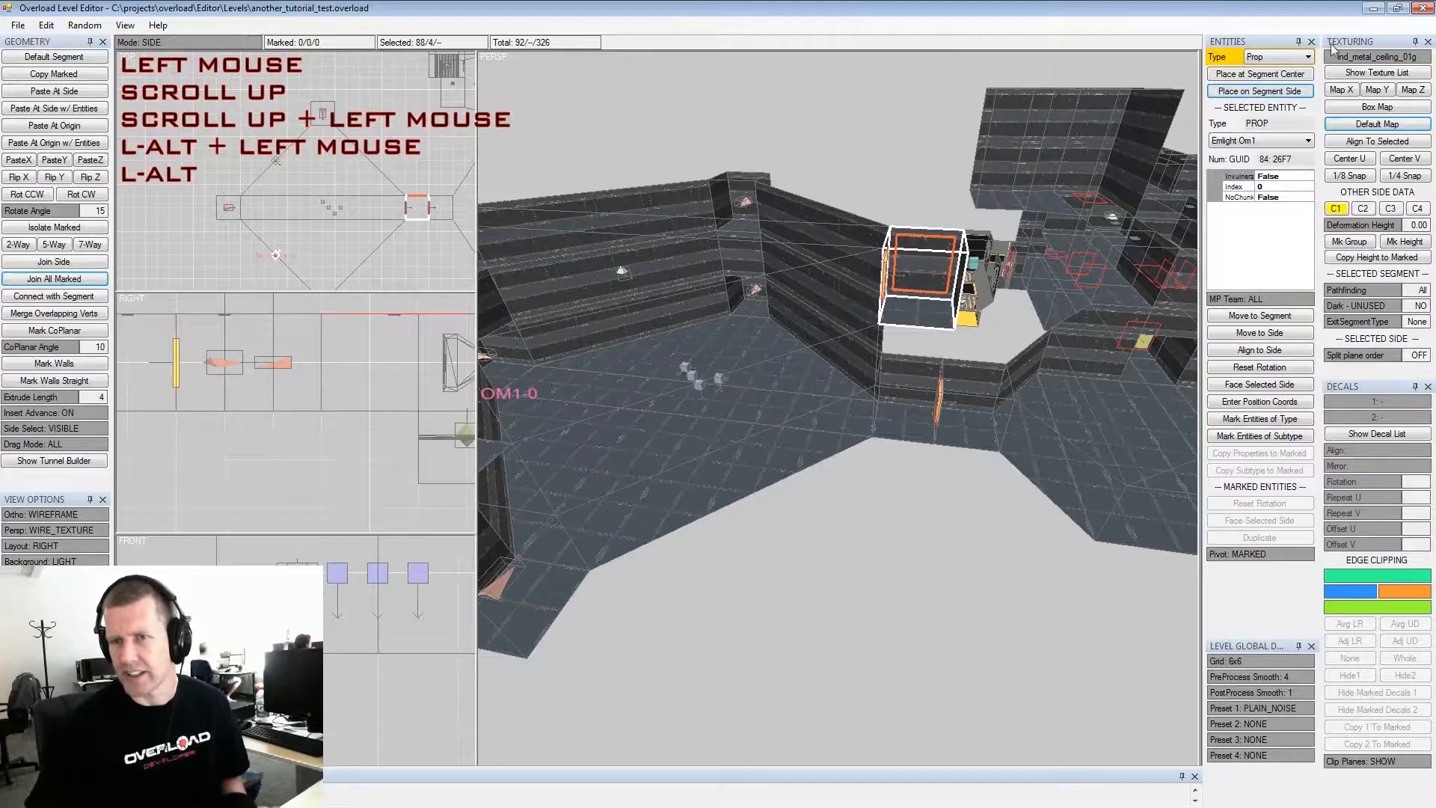
pyautogui.click(1279, 59)
pyautogui.click(1265, 89)
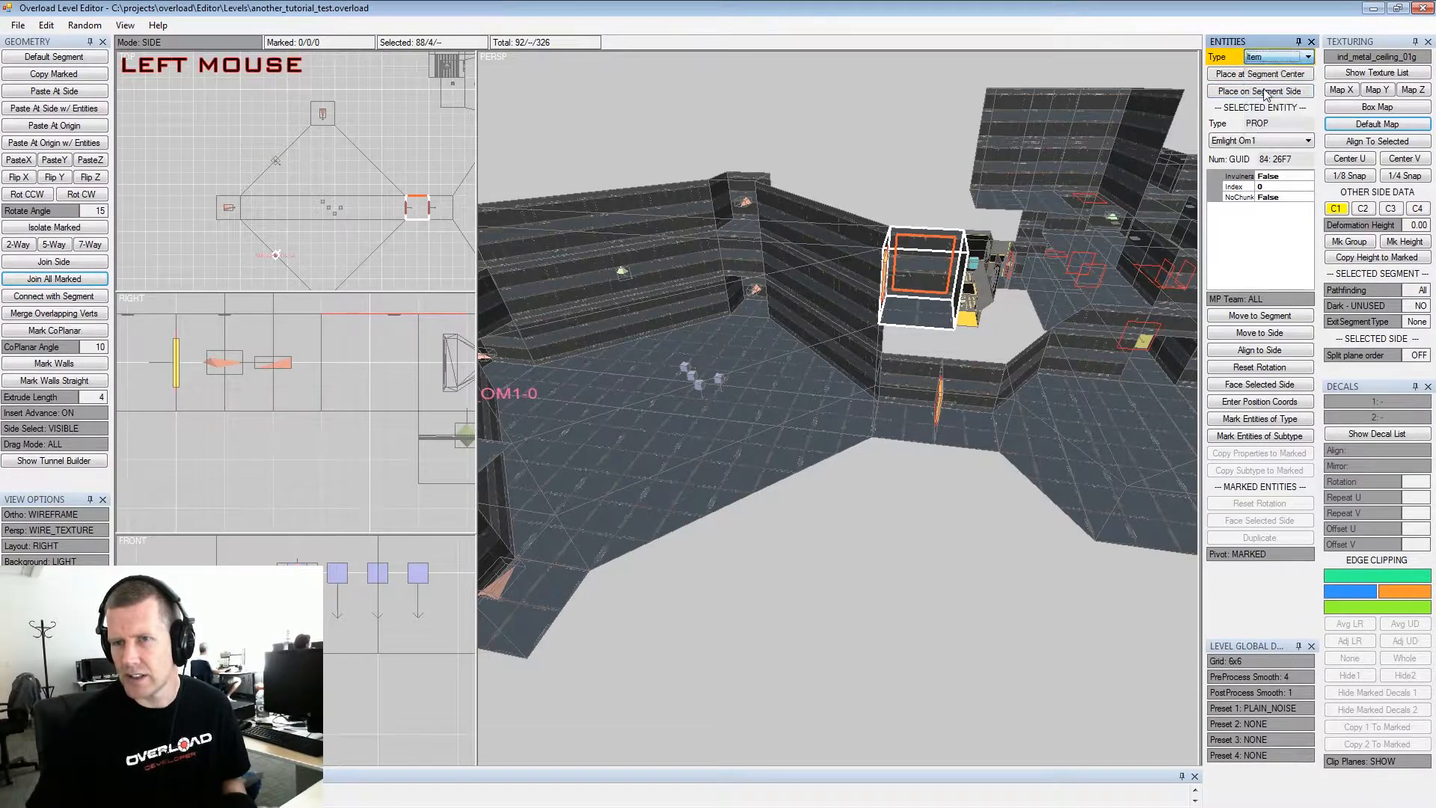
pyautogui.click(1257, 74)
pyautogui.click(1250, 140)
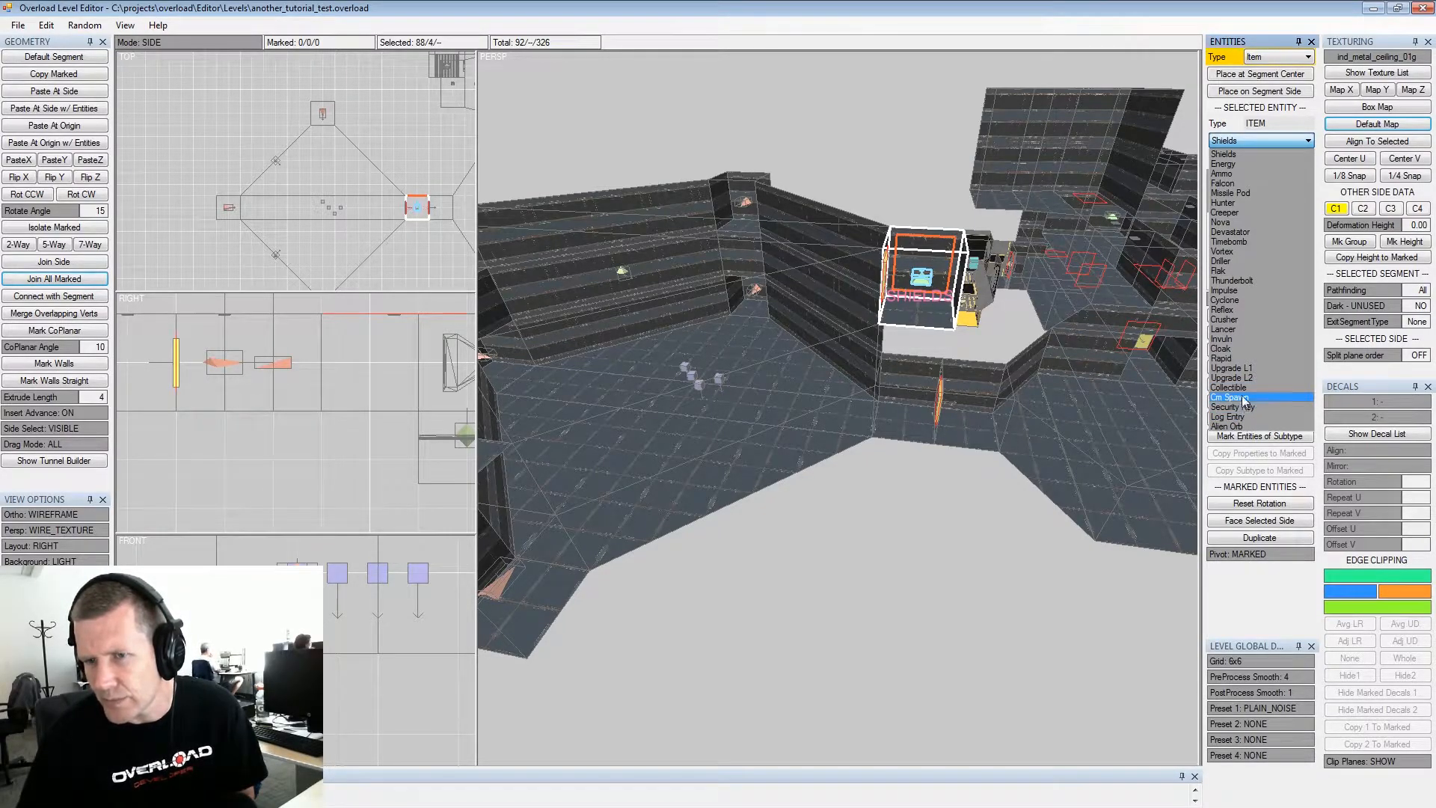
pyautogui.click(1241, 367)
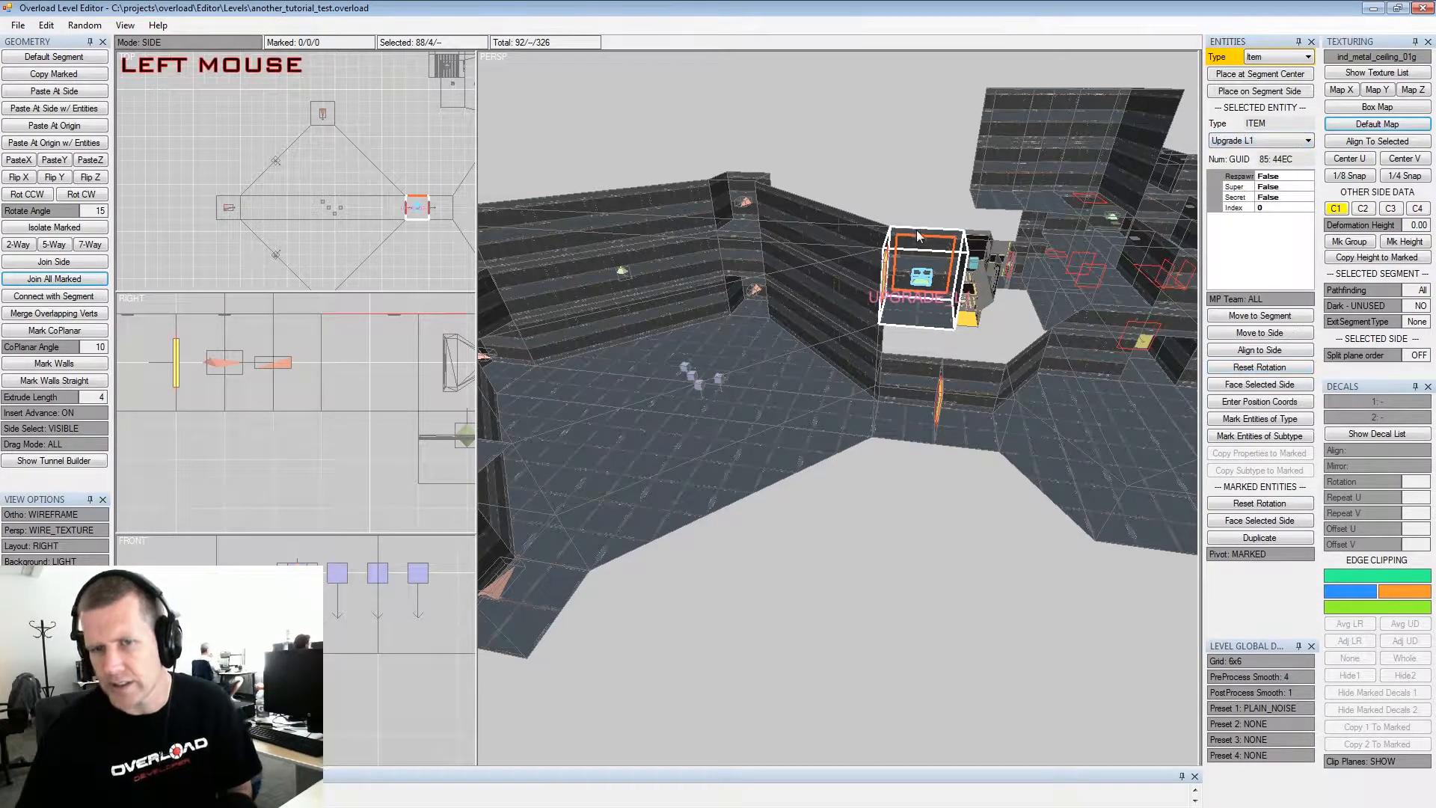
# Examine the level layout from the secret compartment across to the main rooms and corridors
pyautogui.moveTo(1033, 243); pyautogui.dragTo(888, 272, button='middle')
pyautogui.moveTo(943, 335)
pyautogui.keyDown('alt'); pyautogui.mouseDown()
pyautogui.moveTo(847, 338)
pyautogui.moveTo(948, 340)
pyautogui.mouseUp(); pyautogui.keyUp('alt')
pyautogui.keyDown('alt'); pyautogui.scroll(2, 846, 338); pyautogui.keyUp('alt')
pyautogui.keyDown('alt'); pyautogui.moveTo(948, 339); pyautogui.dragTo(931, 348, button='middle'); pyautogui.keyUp('alt')
pyautogui.keyDown('alt'); pyautogui.scroll(-4, 930, 348); pyautogui.keyUp('alt')
pyautogui.keyDown('alt'); pyautogui.moveTo(930, 349); pyautogui.dragTo(881, 318); pyautogui.keyUp('alt')
pyautogui.keyDown('alt'); pyautogui.scroll(3, 849, 338); pyautogui.keyUp('alt')
pyautogui.keyDown('alt'); pyautogui.moveTo(881, 319); pyautogui.dragTo(863, 350, button='middle'); pyautogui.keyUp('alt')
pyautogui.keyDown('alt'); pyautogui.scroll(-3, 864, 350); pyautogui.keyUp('alt')
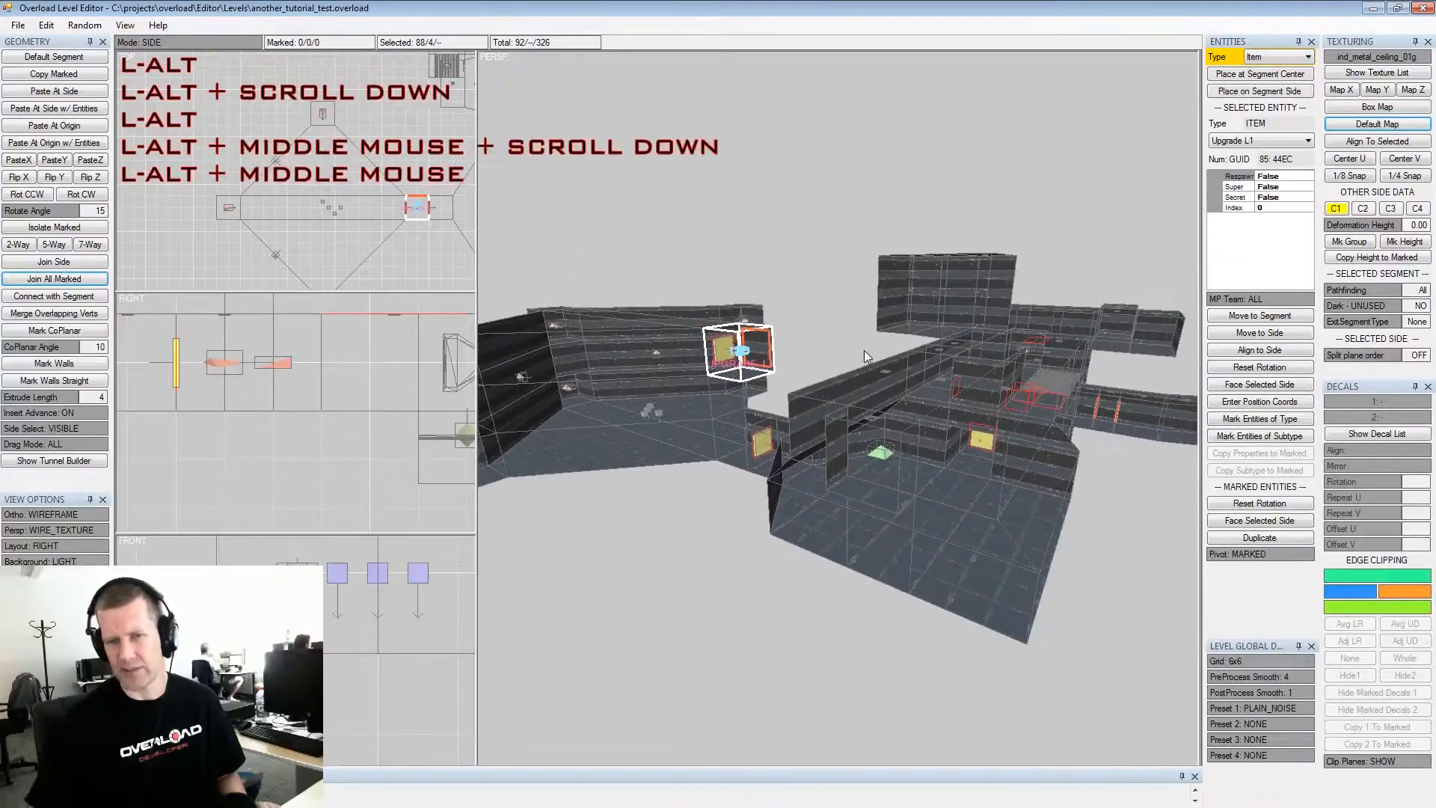
pyautogui.keyDown('alt'); pyautogui.moveTo(864, 350); pyautogui.dragTo(877, 353); pyautogui.keyUp('alt')
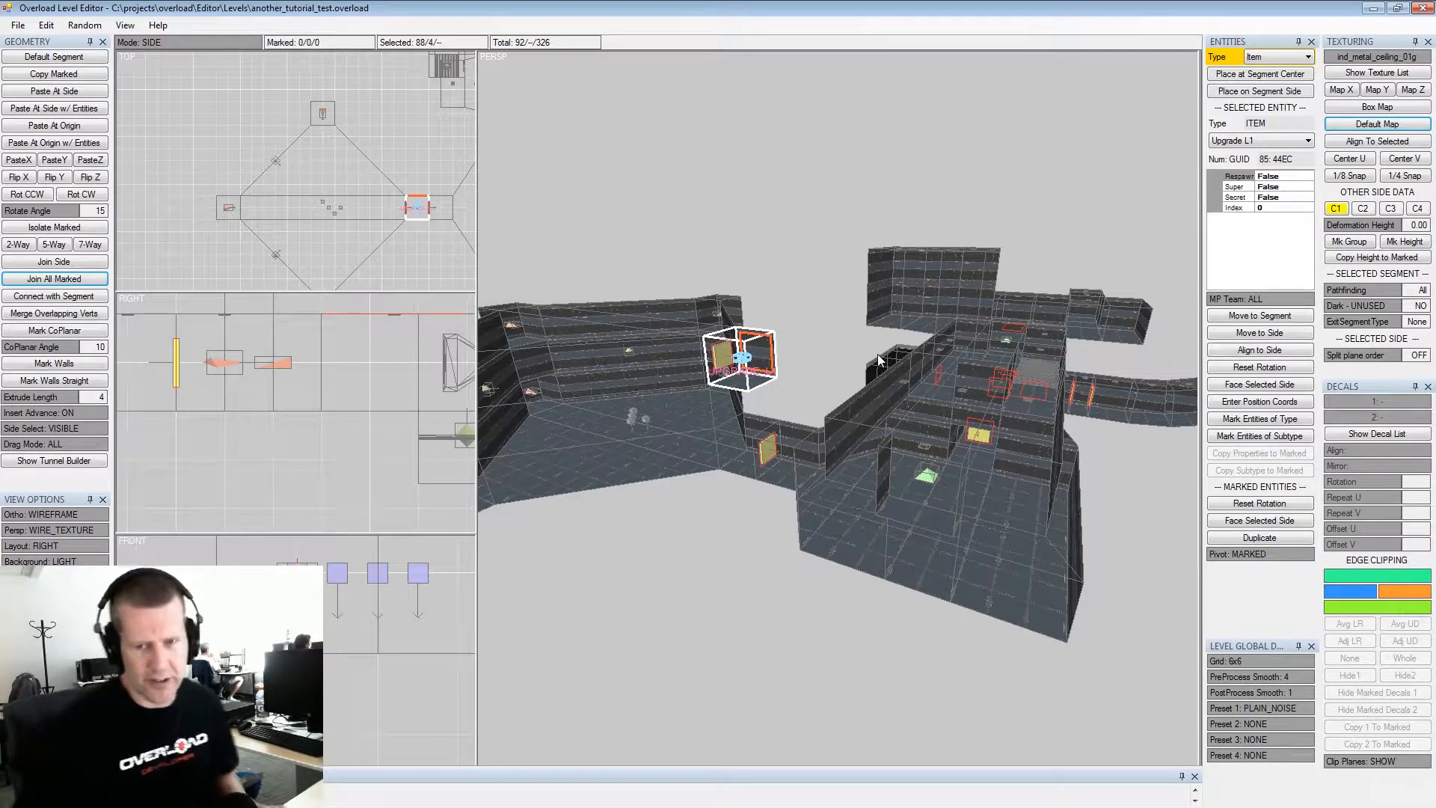
pyautogui.keyDown('alt'); pyautogui.moveTo(1017, 332); pyautogui.dragTo(953, 364); pyautogui.keyUp('alt')
pyautogui.keyDown('alt'); pyautogui.scroll(2, 987, 351); pyautogui.keyUp('alt')
pyautogui.keyDown('alt'); pyautogui.moveTo(953, 363); pyautogui.dragTo(897, 350, button='middle'); pyautogui.keyUp('alt')
pyautogui.keyDown('alt'); pyautogui.moveTo(897, 350); pyautogui.dragTo(830, 326); pyautogui.keyUp('alt')
pyautogui.keyDown('alt'); pyautogui.scroll(2, 801, 348); pyautogui.keyUp('alt')
pyautogui.keyDown('alt'); pyautogui.moveTo(830, 326); pyautogui.dragTo(747, 329, button='middle'); pyautogui.keyUp('alt')
pyautogui.keyDown('alt'); pyautogui.moveTo(747, 329); pyautogui.dragTo(884, 346); pyautogui.keyUp('alt')
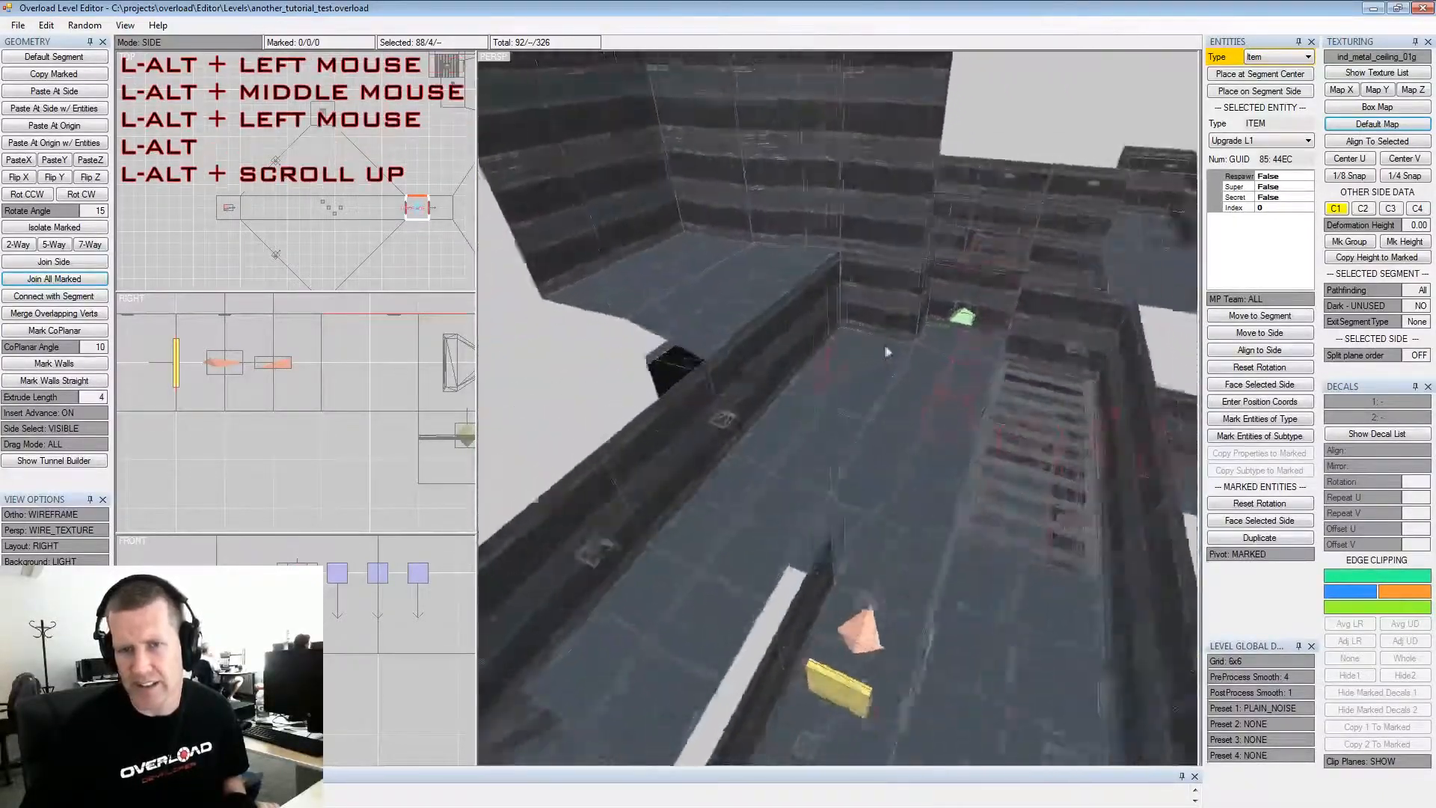
# Insert two segments in a row outward from the outer side wall of the upper ledge area
pyautogui.keyDown('alt'); pyautogui.moveTo(883, 345); pyautogui.dragTo(881, 339, button='middle'); pyautogui.keyUp('alt')
pyautogui.keyDown('alt'); pyautogui.scroll(-4, 881, 340); pyautogui.keyUp('alt')
pyautogui.keyDown('alt'); pyautogui.moveTo(882, 340); pyautogui.dragTo(754, 308); pyautogui.keyUp('alt')
pyautogui.keyDown('alt'); pyautogui.moveTo(753, 308); pyautogui.dragTo(831, 323, button='middle'); pyautogui.keyUp('alt')
pyautogui.keyDown('alt'); pyautogui.moveTo(831, 323); pyautogui.dragTo(770, 245); pyautogui.keyUp('alt')
pyautogui.doubleClick(770, 245)
pyautogui.click(770, 245)
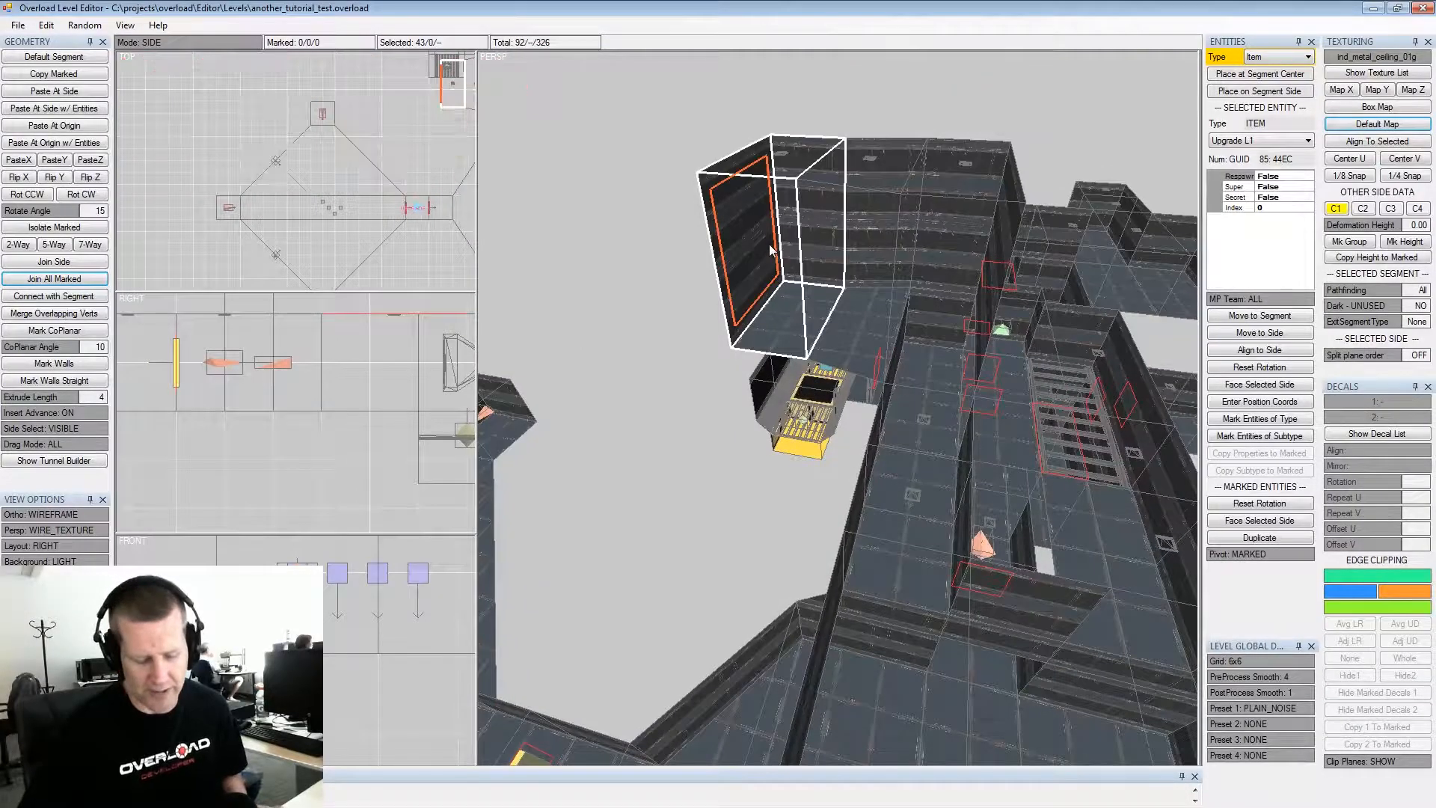
pyautogui.press('shift+Insert')
pyautogui.press('shift+Insert')
pyautogui.keyDown('alt'); pyautogui.moveTo(769, 245); pyautogui.dragTo(827, 283); pyautogui.keyUp('alt')
pyautogui.press('x')
pyautogui.press('x')
# Select the Player Start entity and move it into the outermost newly inserted segment
pyautogui.press('Tab')
pyautogui.moveTo(823, 286); pyautogui.dragTo(852, 279, button='middle')
pyautogui.press('Tab')
pyautogui.keyDown('alt'); pyautogui.moveTo(852, 280); pyautogui.dragTo(847, 348); pyautogui.keyUp('alt')
pyautogui.click(857, 360)
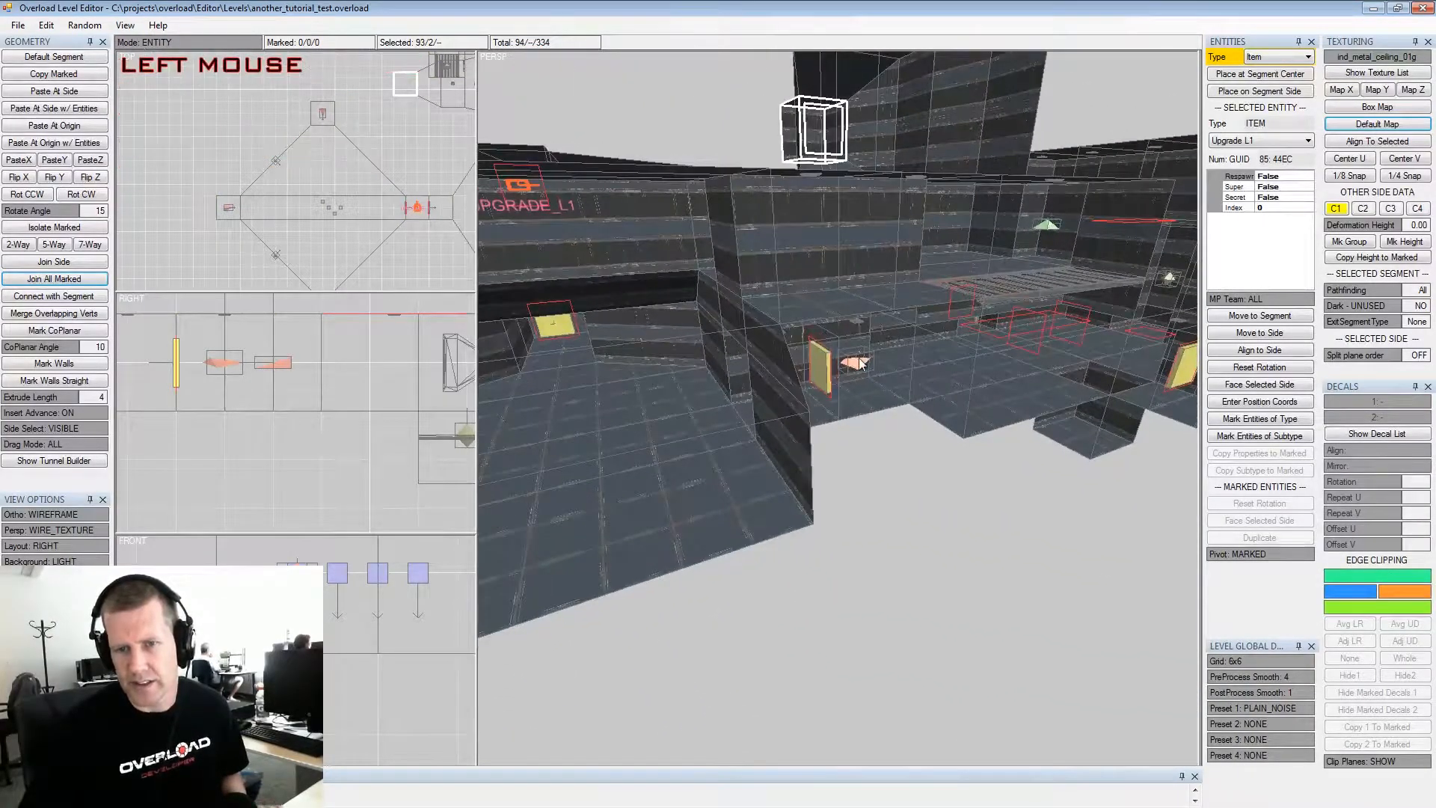
pyautogui.click(1259, 315)
# Insert one new segment off each of two side walls of the upper ledge area near the player start
pyautogui.keyDown('alt'); pyautogui.moveTo(841, 180); pyautogui.dragTo(907, 207); pyautogui.keyUp('alt')
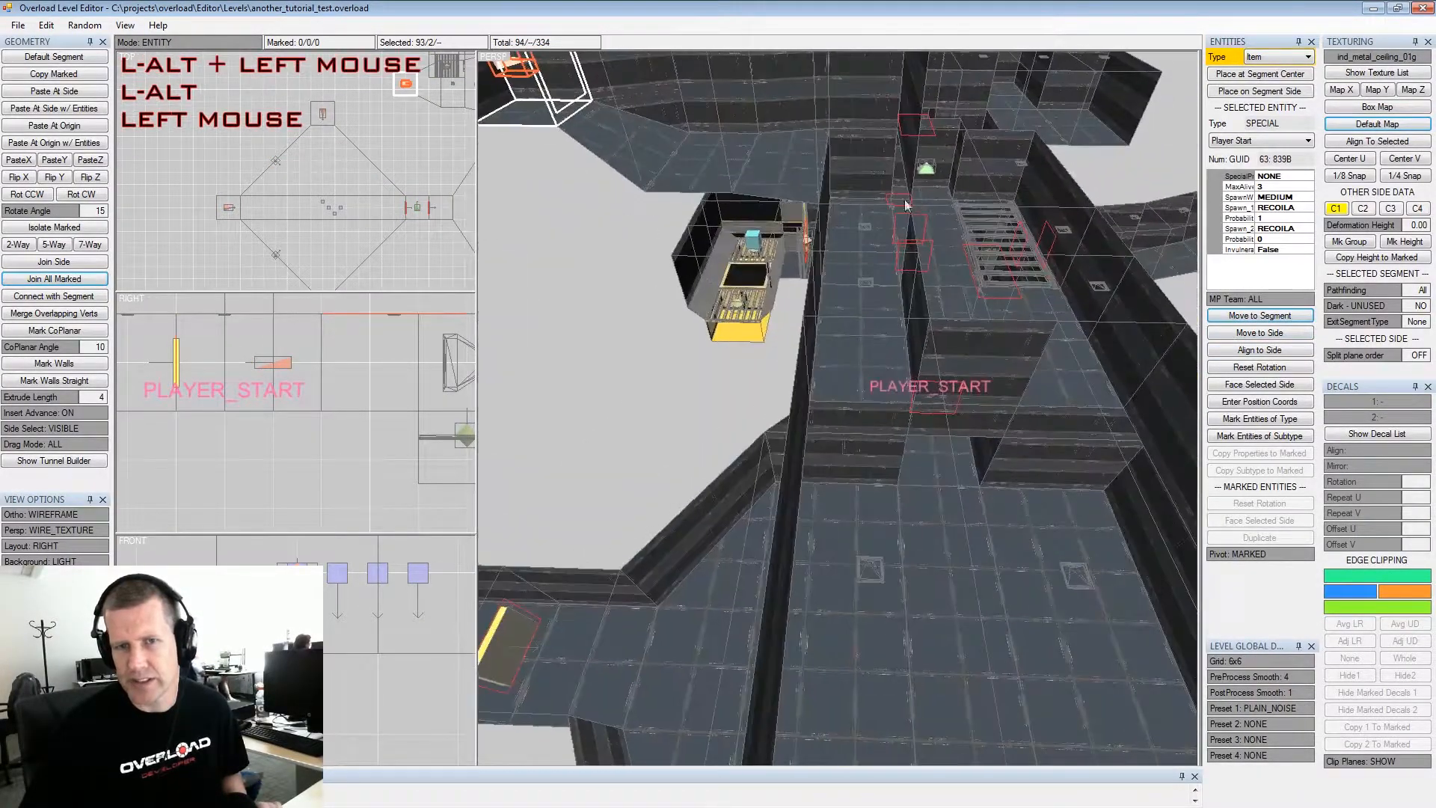
pyautogui.keyDown('alt'); pyautogui.moveTo(907, 207); pyautogui.dragTo(969, 296, button='middle'); pyautogui.keyUp('alt')
pyautogui.keyDown('alt'); pyautogui.moveTo(969, 296); pyautogui.dragTo(923, 285); pyautogui.keyUp('alt')
pyautogui.keyDown('alt'); pyautogui.moveTo(922, 285); pyautogui.dragTo(888, 293, button='middle'); pyautogui.keyUp('alt')
pyautogui.keyDown('alt'); pyautogui.moveTo(888, 293); pyautogui.dragTo(875, 305); pyautogui.keyUp('alt')
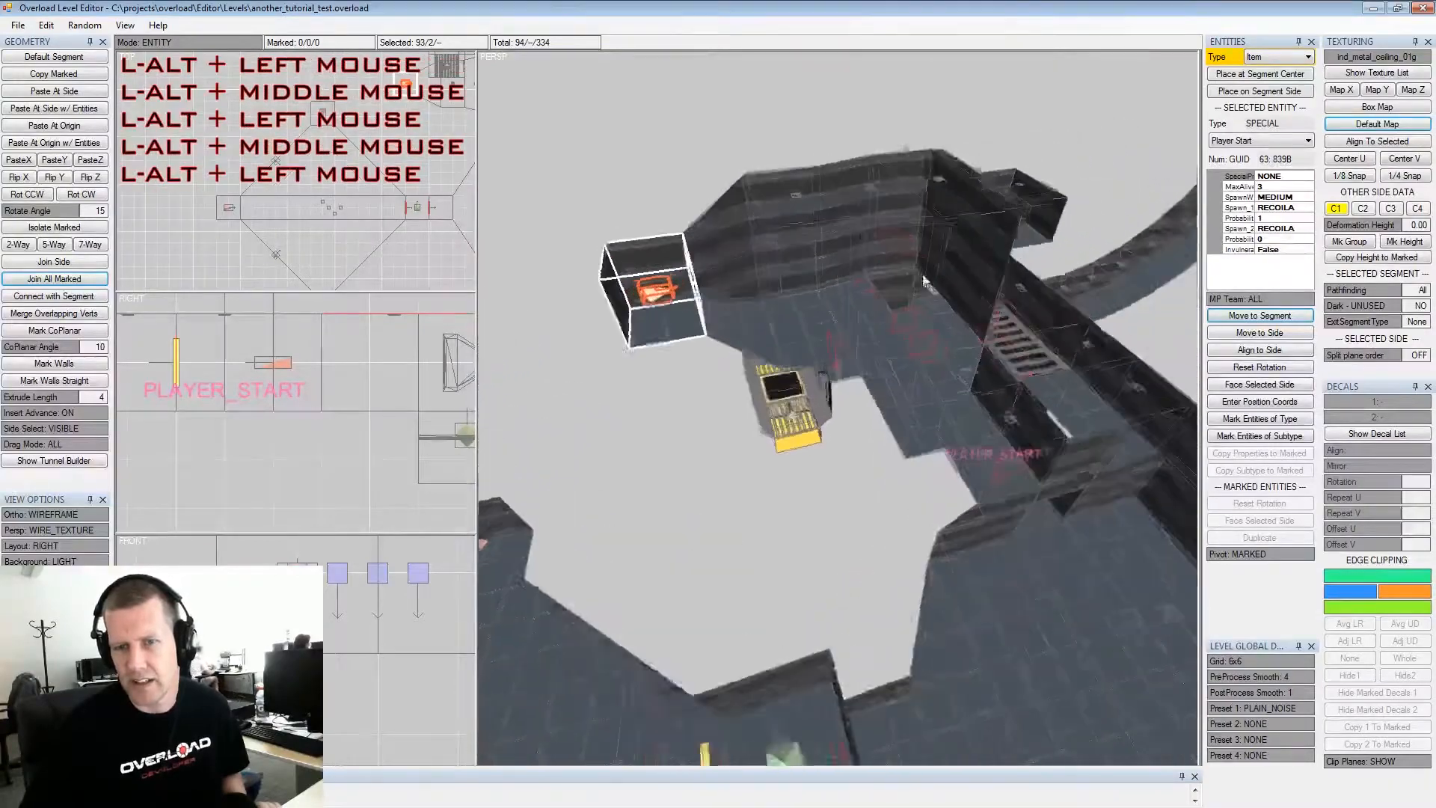
pyautogui.keyDown('alt'); pyautogui.moveTo(875, 305); pyautogui.dragTo(869, 319, button='middle'); pyautogui.keyUp('alt')
pyautogui.keyDown('alt'); pyautogui.scroll(2, 869, 318); pyautogui.keyUp('alt')
pyautogui.keyDown('alt'); pyautogui.moveTo(869, 318); pyautogui.dragTo(896, 239); pyautogui.keyUp('alt')
pyautogui.click(797, 210)
pyautogui.keyDown('alt'); pyautogui.moveTo(797, 210); pyautogui.dragTo(947, 204); pyautogui.keyUp('alt')
pyautogui.press('Tab')
pyautogui.press('Tab')
pyautogui.press('shift+Insert')
pyautogui.doubleClick(946, 204)
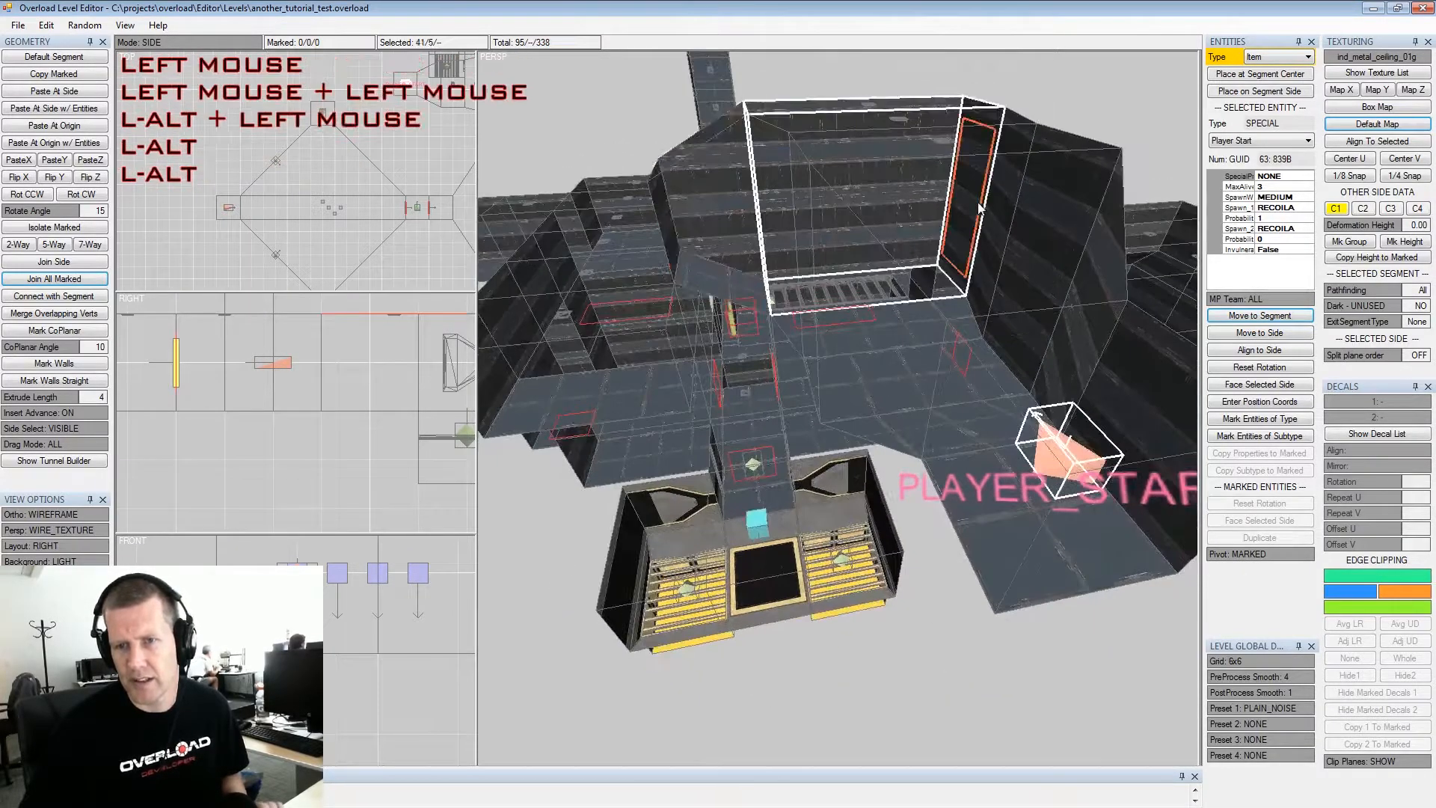
pyautogui.press('shift+Insert')
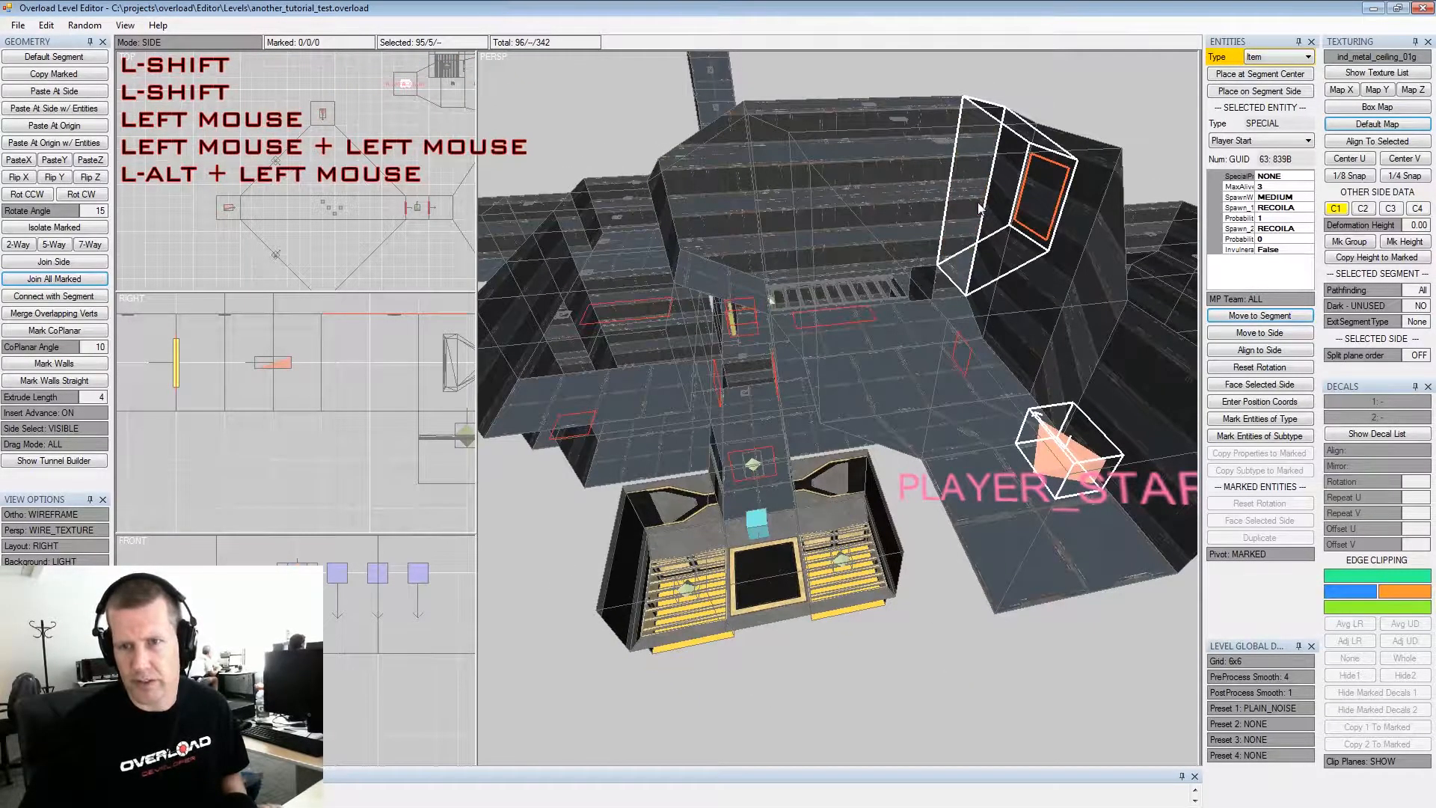
# Place an item at the center of the last inserted segment and set it to Upgrade L1
pyautogui.click(1275, 77)
pyautogui.click(1244, 140)
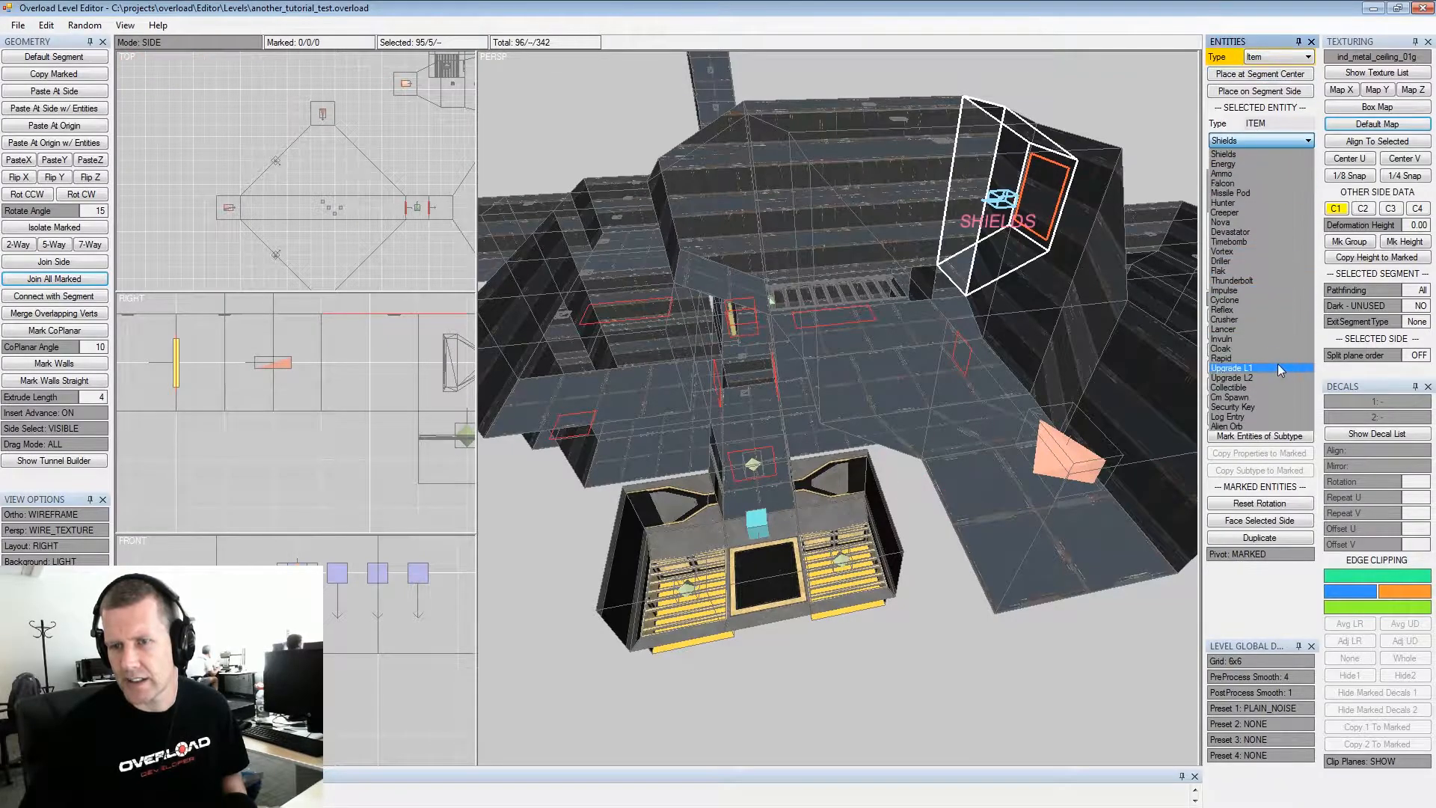
pyautogui.click(1273, 368)
# Place an Upgrade L1 item at the center of the new segment on the opposite side of the ledge area
pyautogui.keyDown('alt'); pyautogui.moveTo(729, 232); pyautogui.dragTo(697, 235); pyautogui.keyUp('alt')
pyautogui.doubleClick(697, 225)
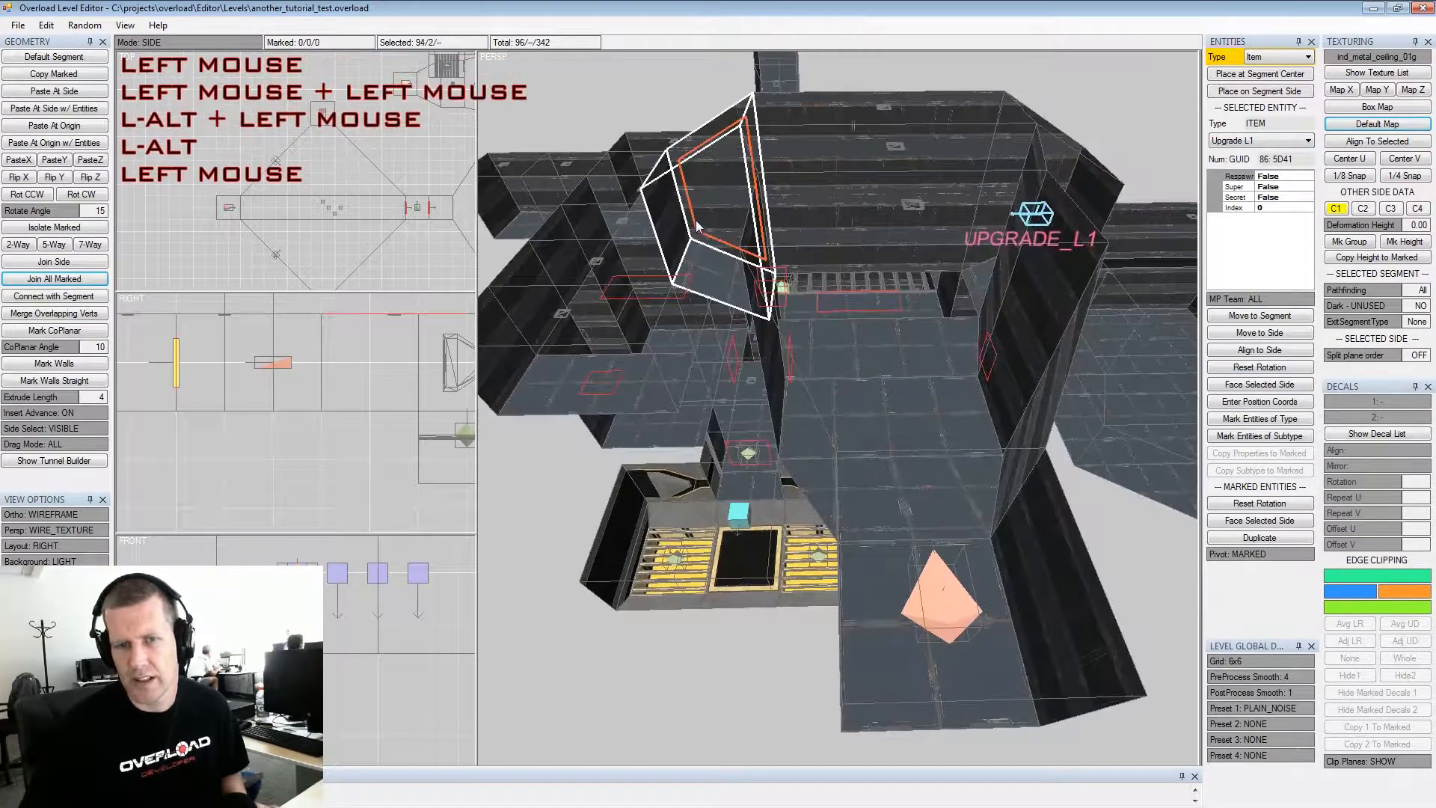
pyautogui.press('x')
pyautogui.press('x')
pyautogui.press('x')
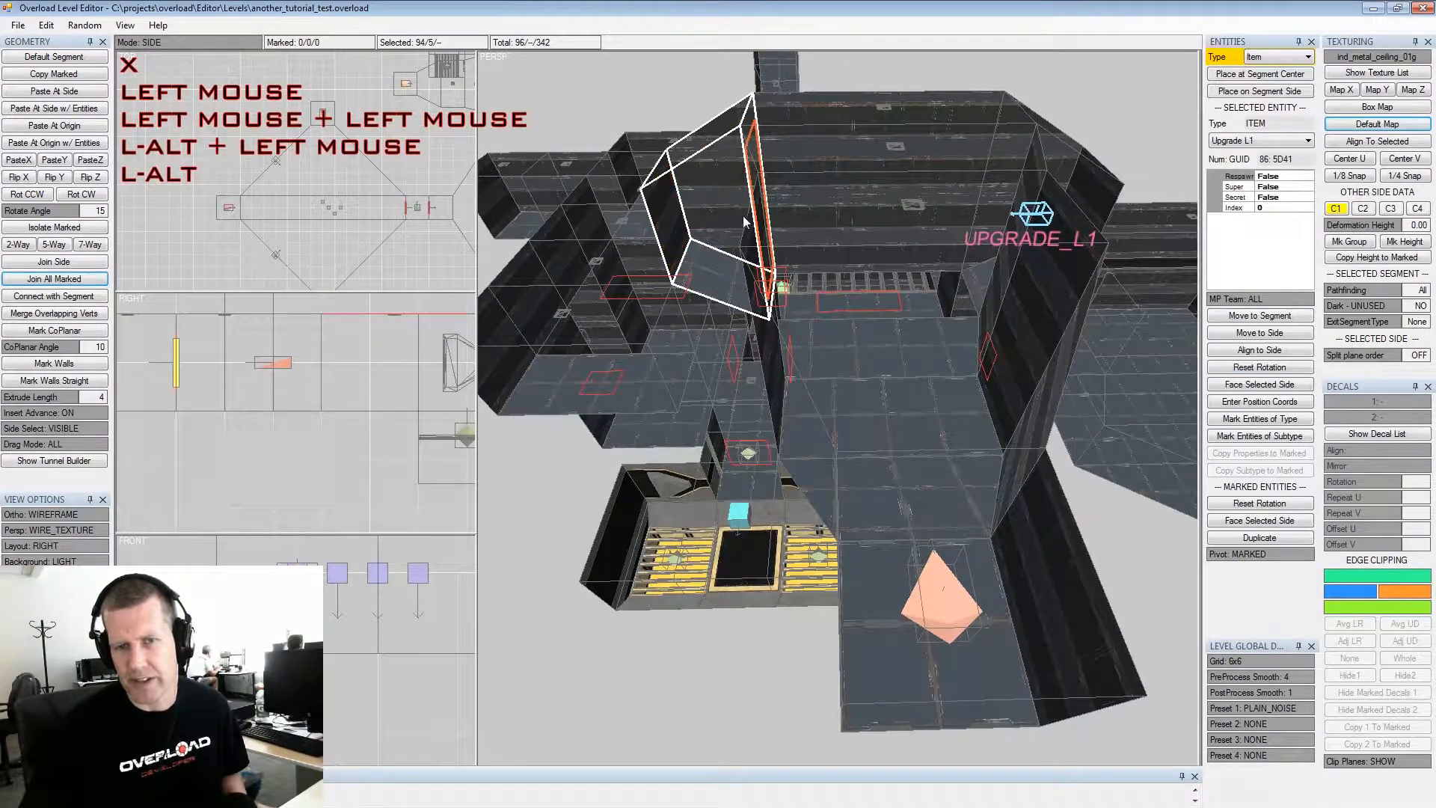
pyautogui.click(1223, 75)
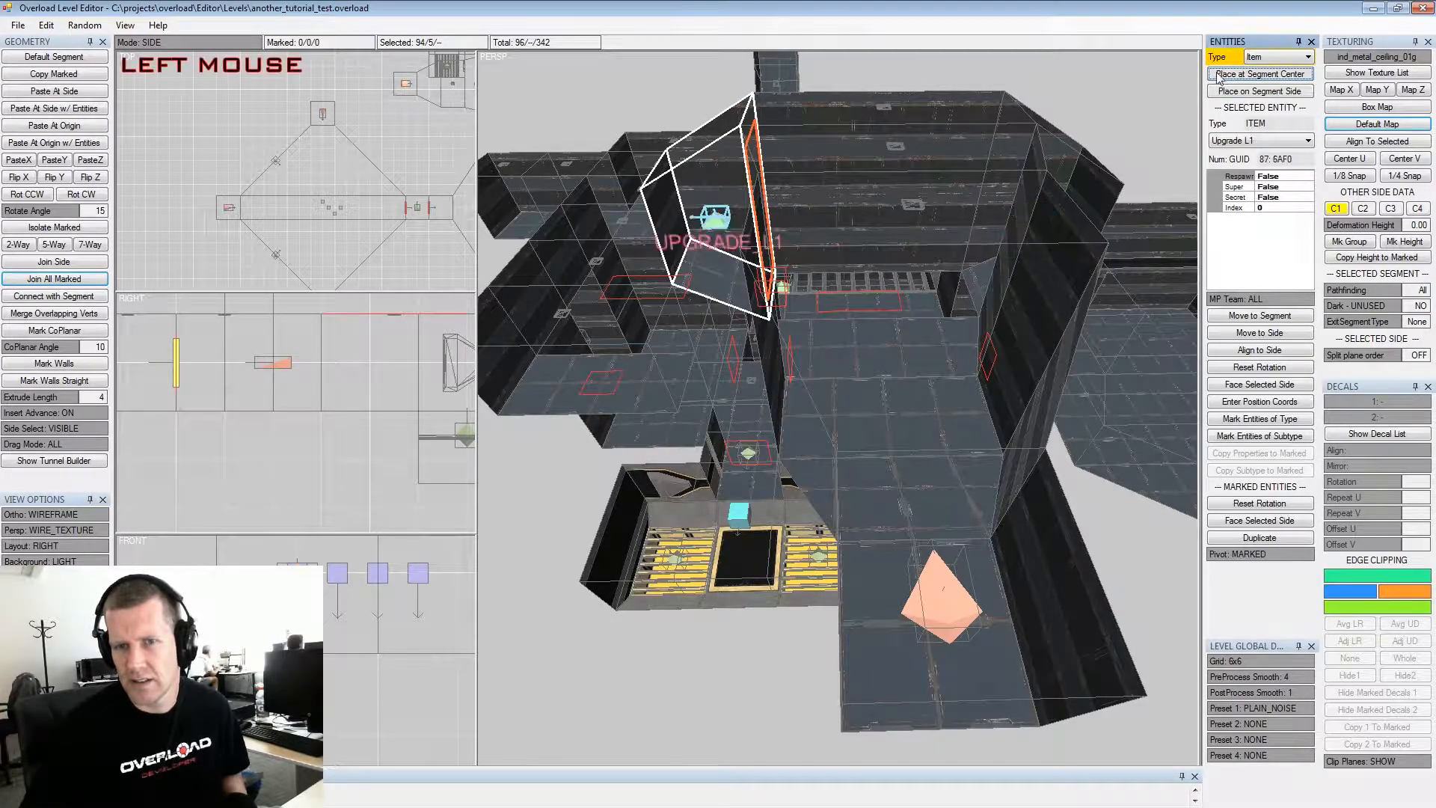
# Place an Upgrade L1 item at the center of the end segment of the short side passage
pyautogui.keyDown('alt'); pyautogui.moveTo(711, 224); pyautogui.dragTo(929, 291, button='middle'); pyautogui.keyUp('alt')
pyautogui.keyDown('alt'); pyautogui.moveTo(928, 292); pyautogui.dragTo(828, 290); pyautogui.keyUp('alt')
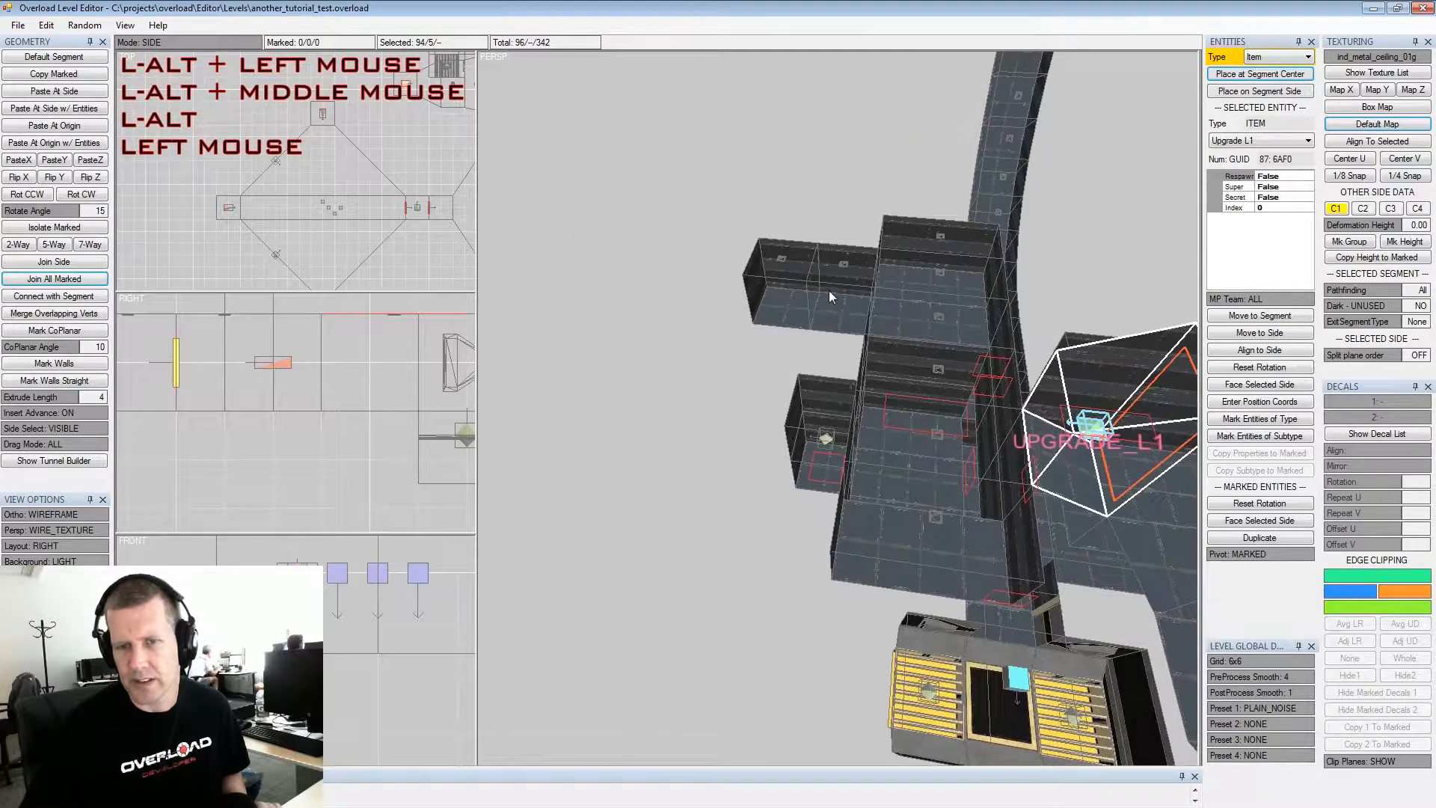
pyautogui.doubleClick(764, 295)
pyautogui.click(1252, 78)
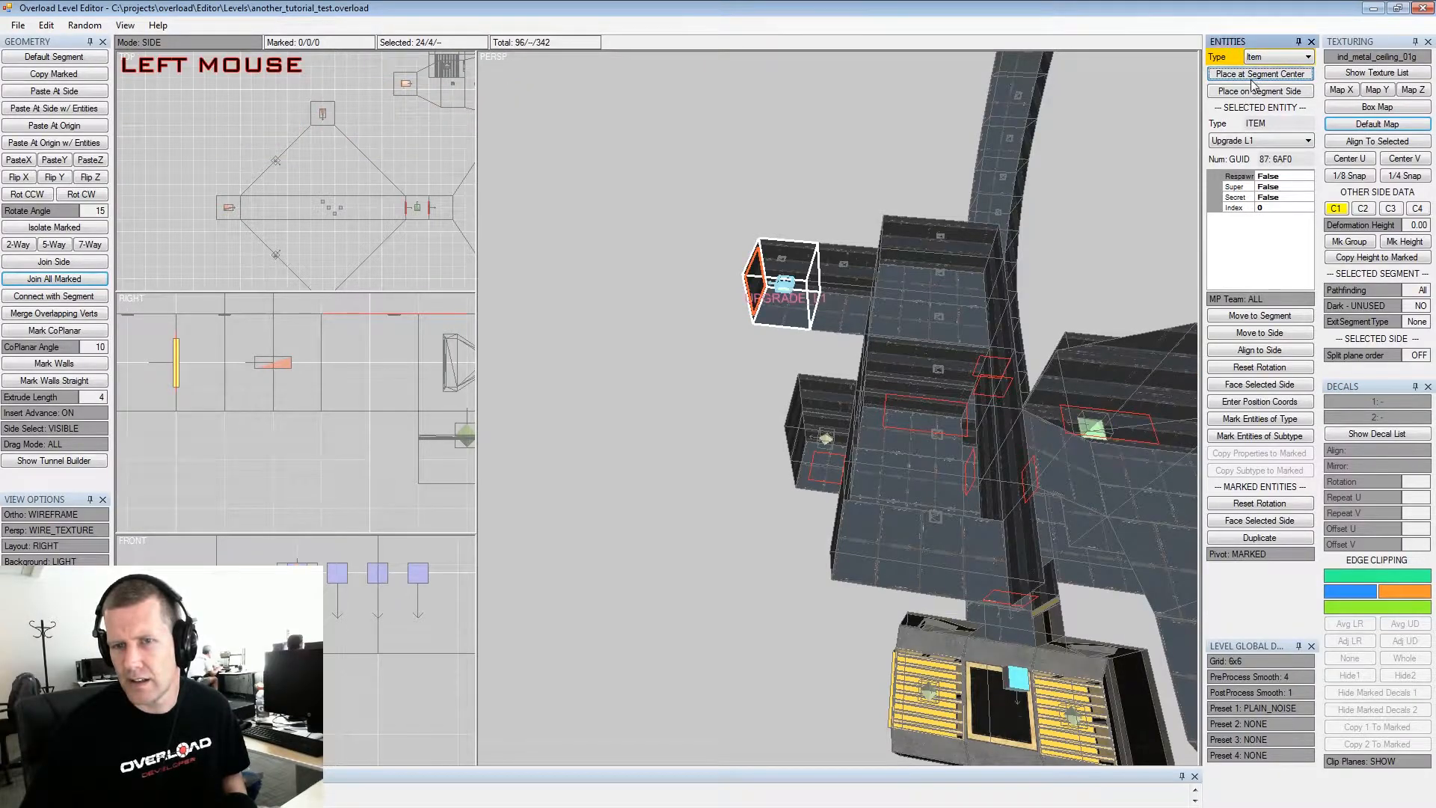
# Delete the corridor segment where the short side passage meets the corridor's far end
pyautogui.hotkey('shift', 'Tab')
pyautogui.click(924, 277)
pyautogui.press('space')
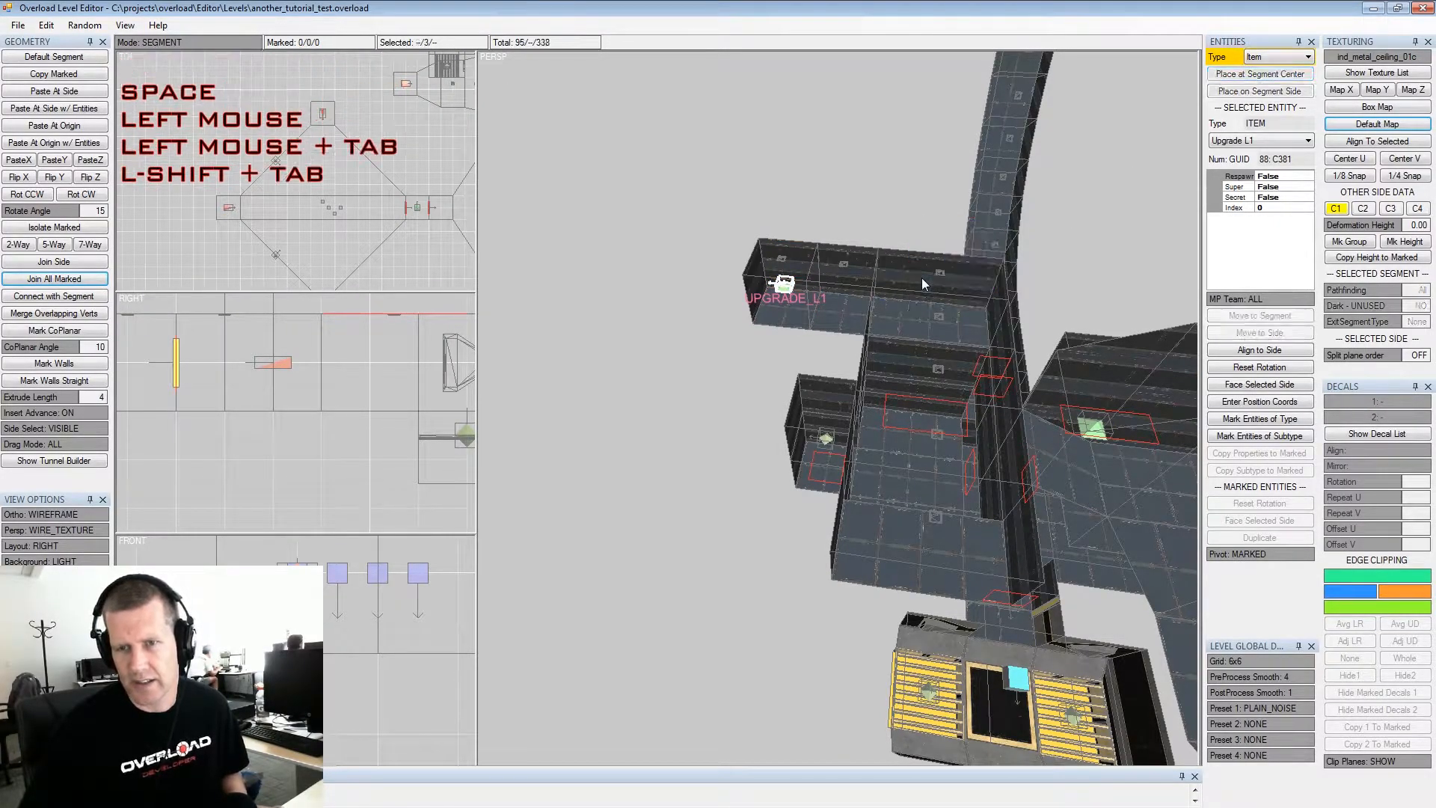
# Examine the layout from the main room through the security doors into the lockdown room
pyautogui.keyDown('alt'); pyautogui.moveTo(913, 278); pyautogui.dragTo(824, 234); pyautogui.keyUp('alt')
pyautogui.keyDown('alt'); pyautogui.moveTo(824, 234); pyautogui.dragTo(855, 280, button='middle'); pyautogui.keyUp('alt')
pyautogui.keyDown('alt'); pyautogui.scroll(-5, 867, 311); pyautogui.keyUp('alt')
pyautogui.keyDown('alt'); pyautogui.moveTo(878, 340); pyautogui.dragTo(923, 320, button='middle'); pyautogui.keyUp('alt')
pyautogui.keyDown('alt'); pyautogui.moveTo(923, 320); pyautogui.dragTo(872, 330); pyautogui.keyUp('alt')
pyautogui.keyDown('alt'); pyautogui.moveTo(871, 330); pyautogui.dragTo(885, 335, button='middle'); pyautogui.keyUp('alt')
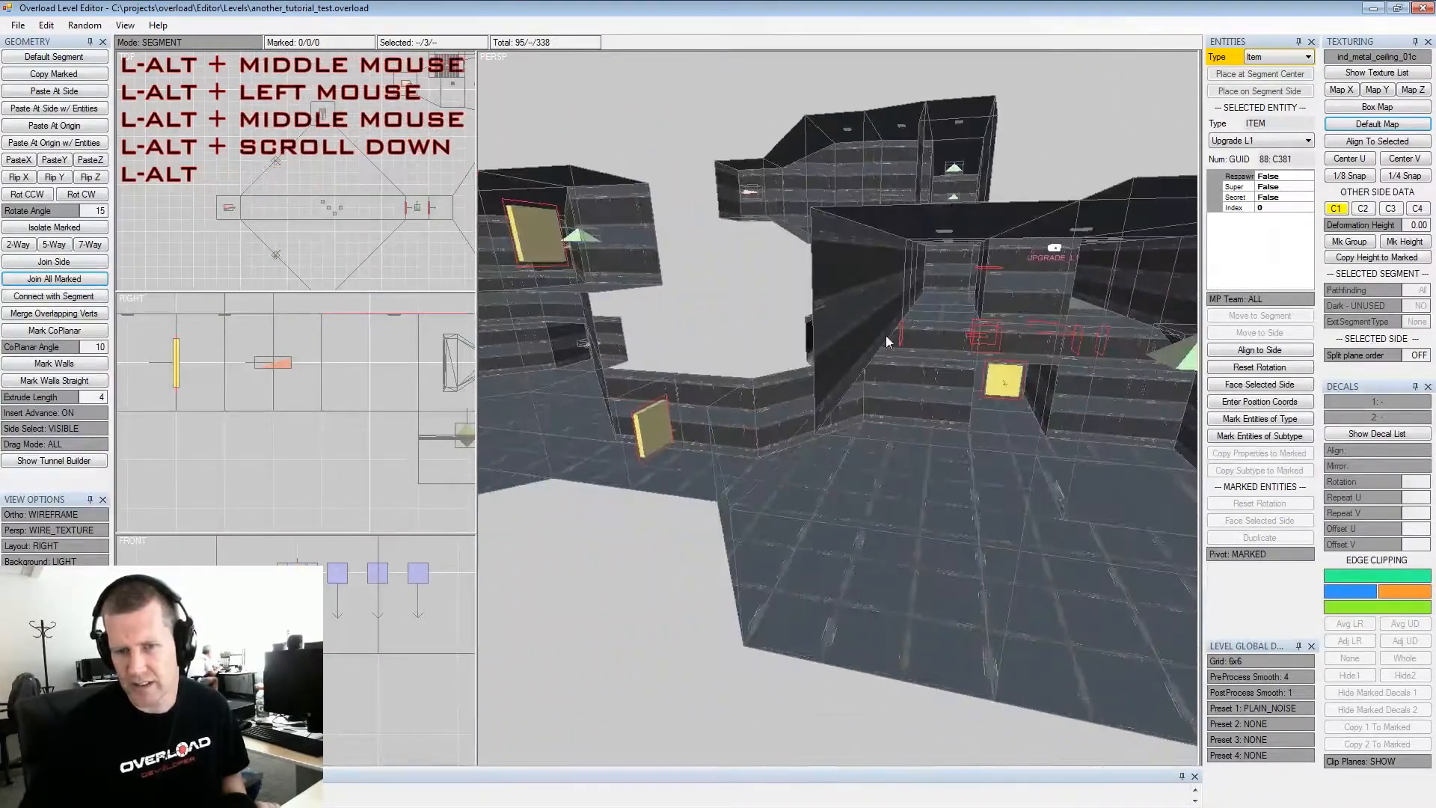
pyautogui.keyDown('alt'); pyautogui.moveTo(885, 335); pyautogui.dragTo(890, 341); pyautogui.keyUp('alt')
pyautogui.keyDown('alt'); pyautogui.moveTo(891, 341); pyautogui.dragTo(1023, 325, button='middle'); pyautogui.keyUp('alt')
pyautogui.keyDown('alt'); pyautogui.moveTo(1022, 325); pyautogui.dragTo(935, 320); pyautogui.keyUp('alt')
pyautogui.keyDown('alt'); pyautogui.moveTo(934, 320); pyautogui.dragTo(895, 327, button='middle'); pyautogui.keyUp('alt')
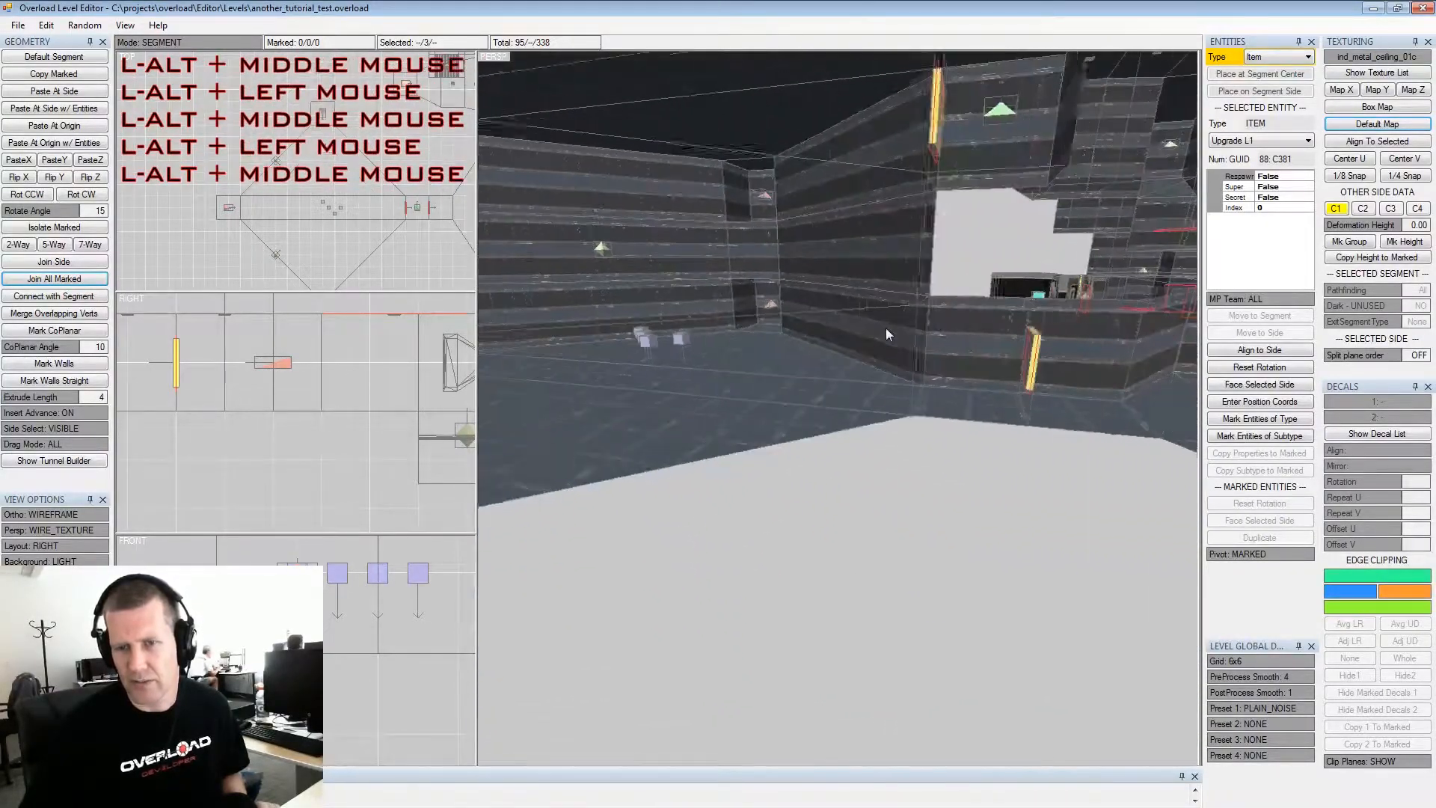
pyautogui.keyDown('alt'); pyautogui.moveTo(894, 328); pyautogui.dragTo(895, 338); pyautogui.keyUp('alt')
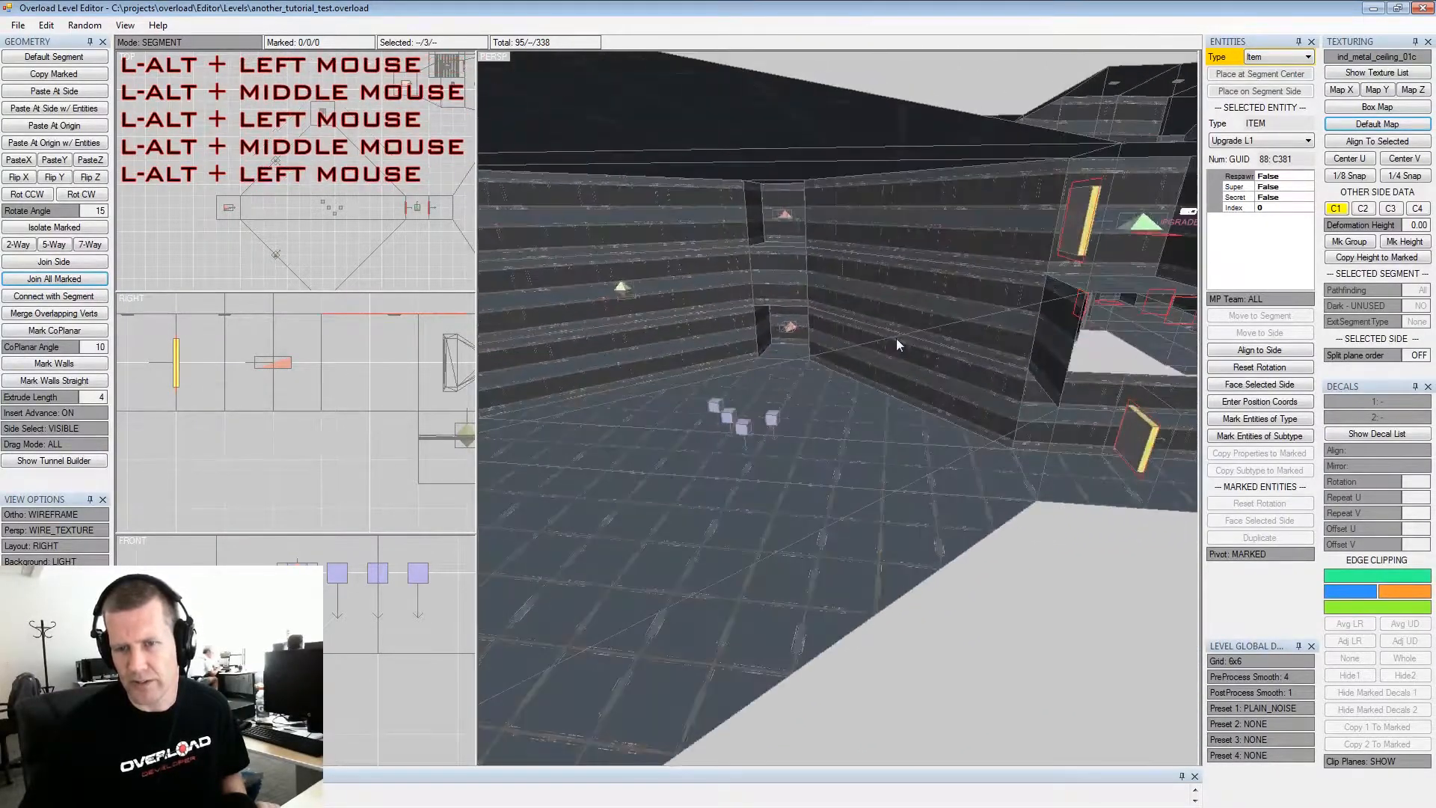
# Place a trigger on the entrance side of the long segment running through the lockdown room
pyautogui.click(1055, 448)
pyautogui.click(980, 441)
pyautogui.click(979, 469)
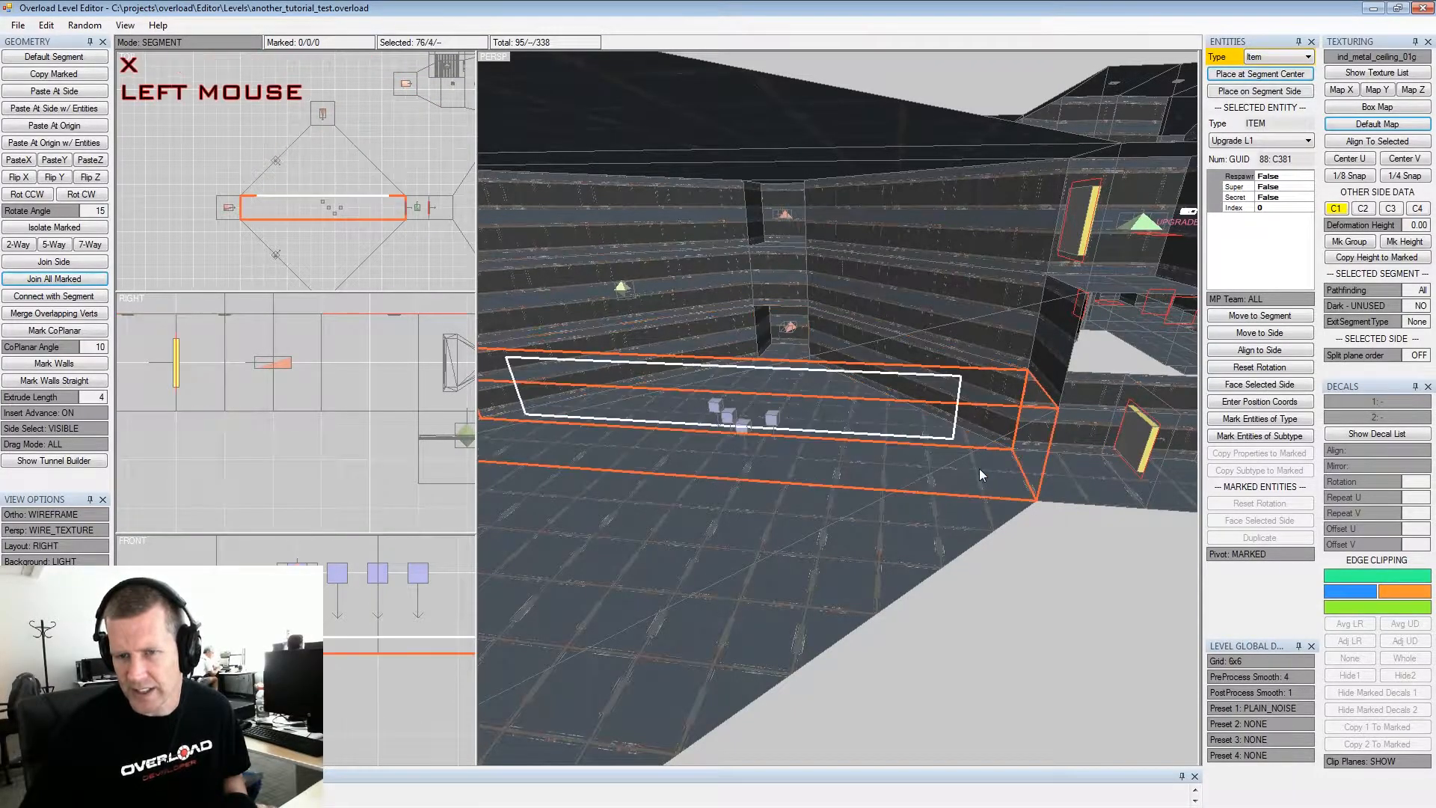
pyautogui.click(979, 469)
pyautogui.click(1277, 57)
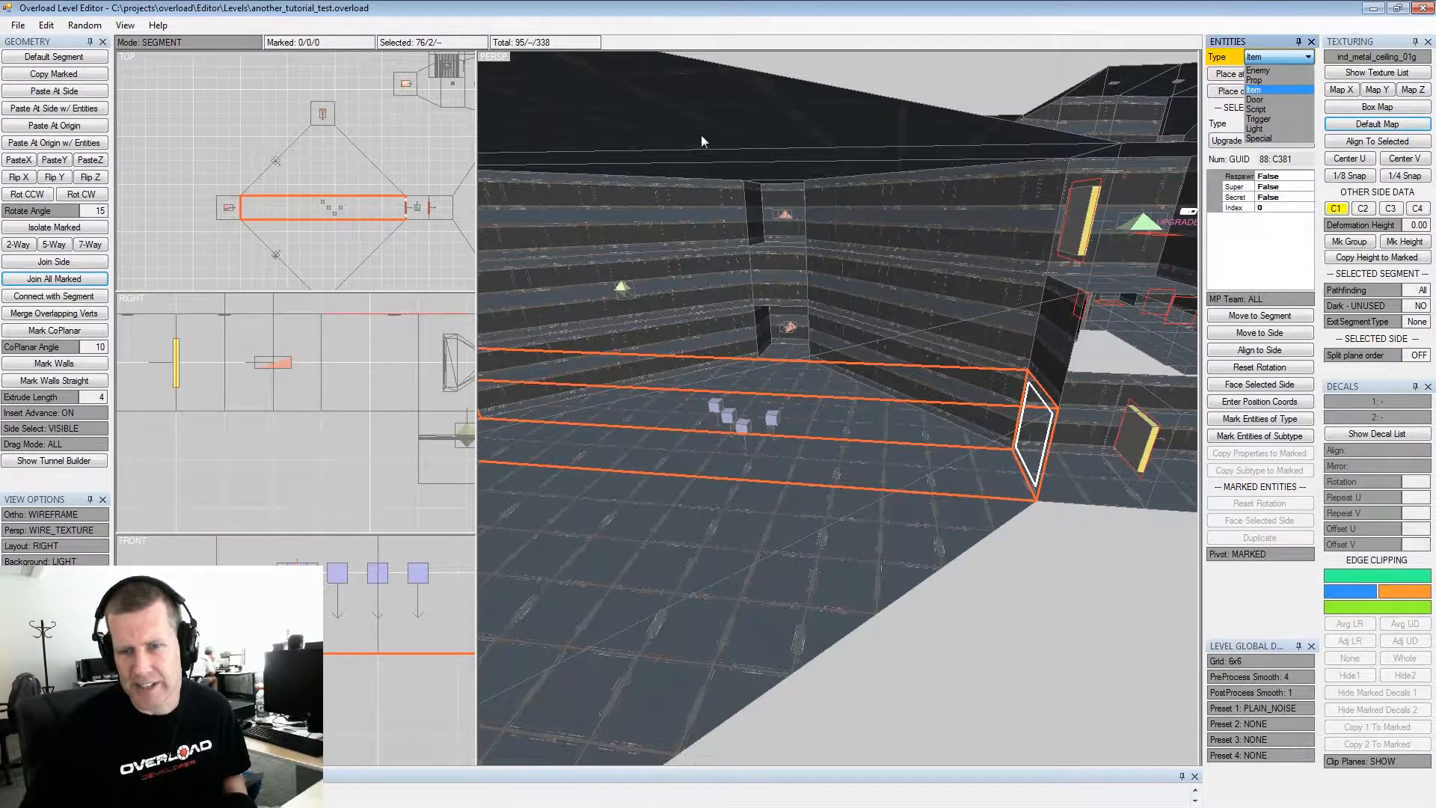
pyautogui.click(1262, 119)
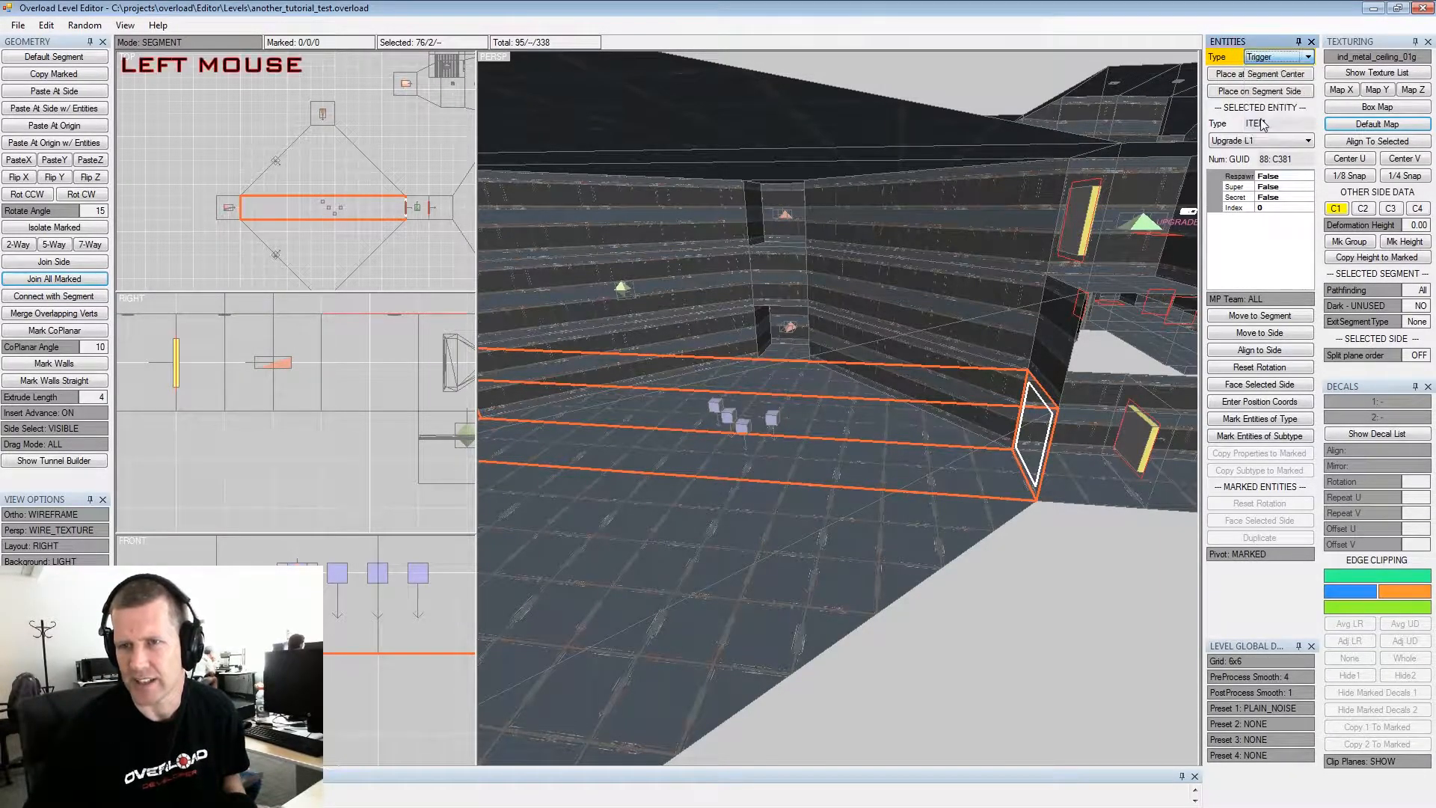
pyautogui.click(1259, 90)
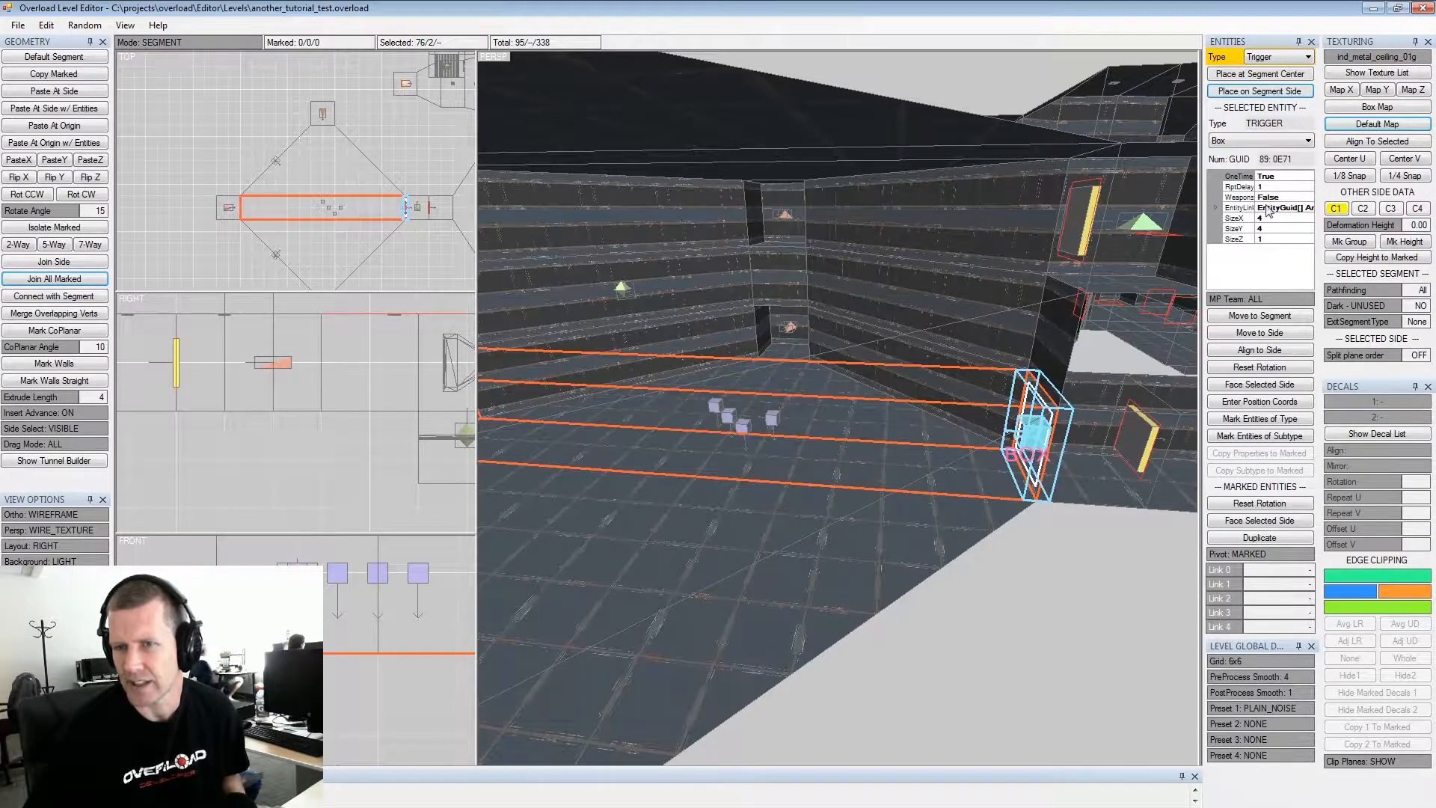
# Link the new box trigger at the lockdown room's entrance to the Lockdown Master script
pyautogui.press('Tab')
pyautogui.press('Tab')
pyautogui.keyDown('alt'); pyautogui.moveTo(988, 405); pyautogui.dragTo(842, 417); pyautogui.keyUp('alt')
pyautogui.click(724, 496)
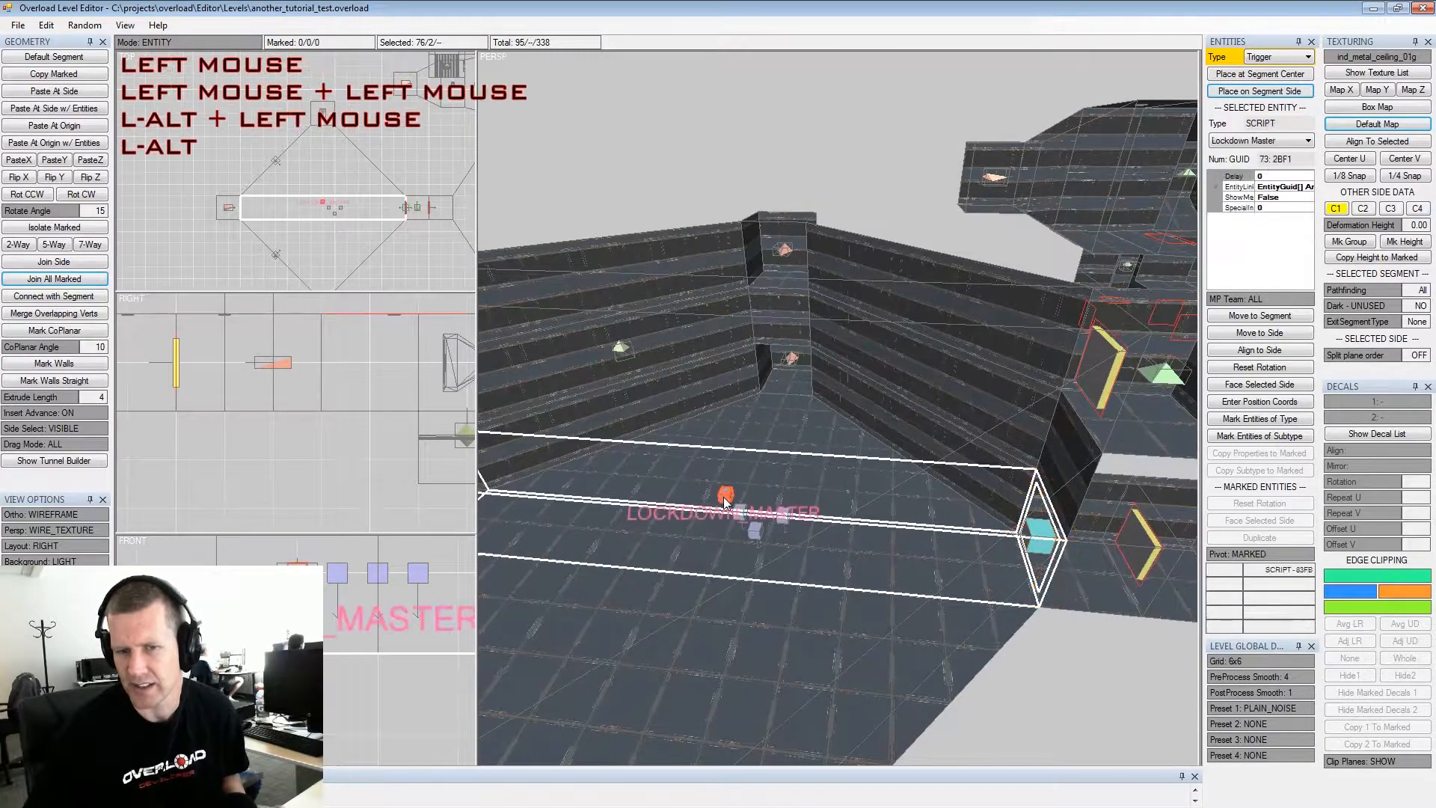
pyautogui.press('space')
pyautogui.click(1037, 542)
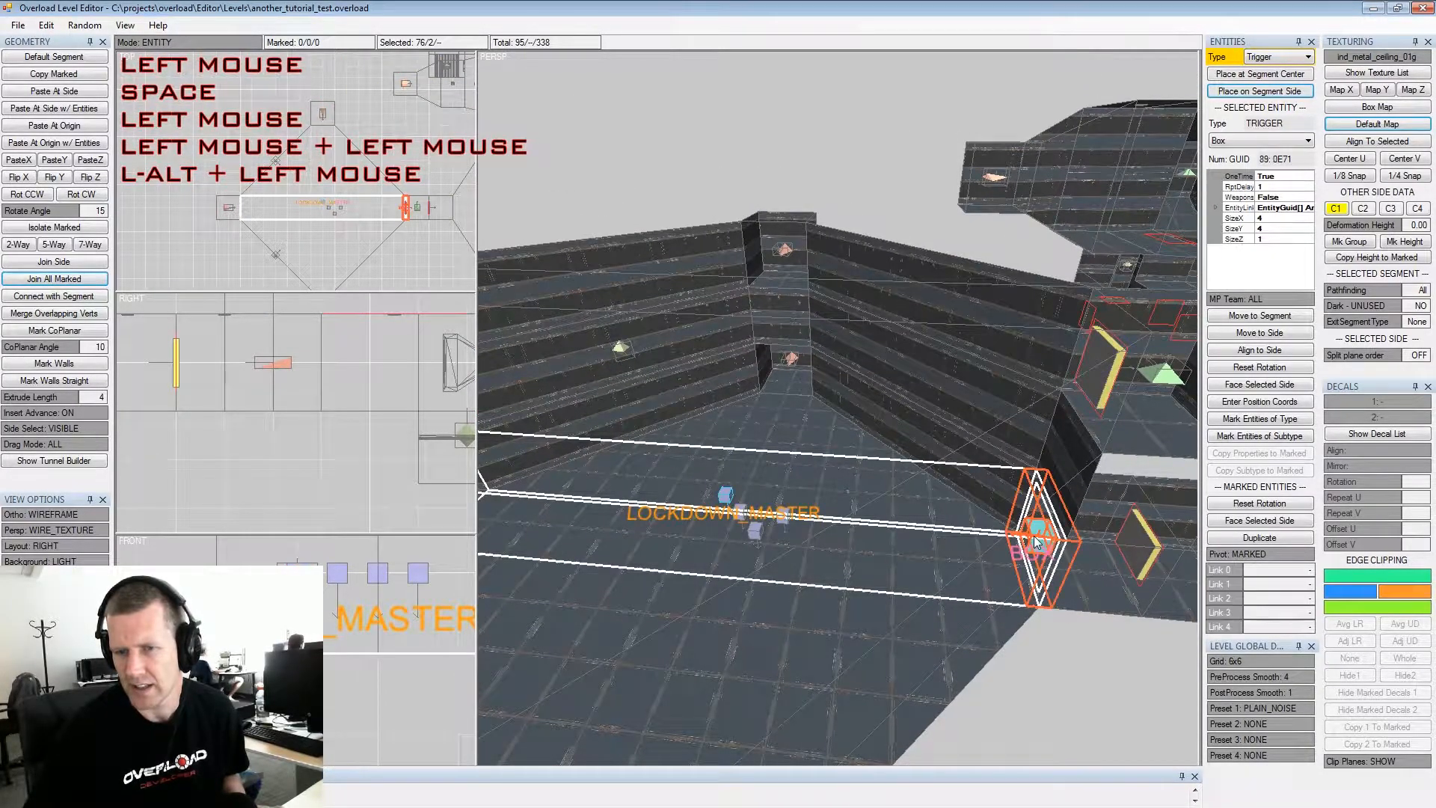
pyautogui.click(1281, 569)
# Set the Lockdown Master script's delay to 5 and its special index value to 2
pyautogui.moveTo(1089, 544); pyautogui.dragTo(972, 479, button='middle')
pyautogui.keyDown('alt'); pyautogui.moveTo(972, 479); pyautogui.dragTo(932, 446); pyautogui.keyUp('alt')
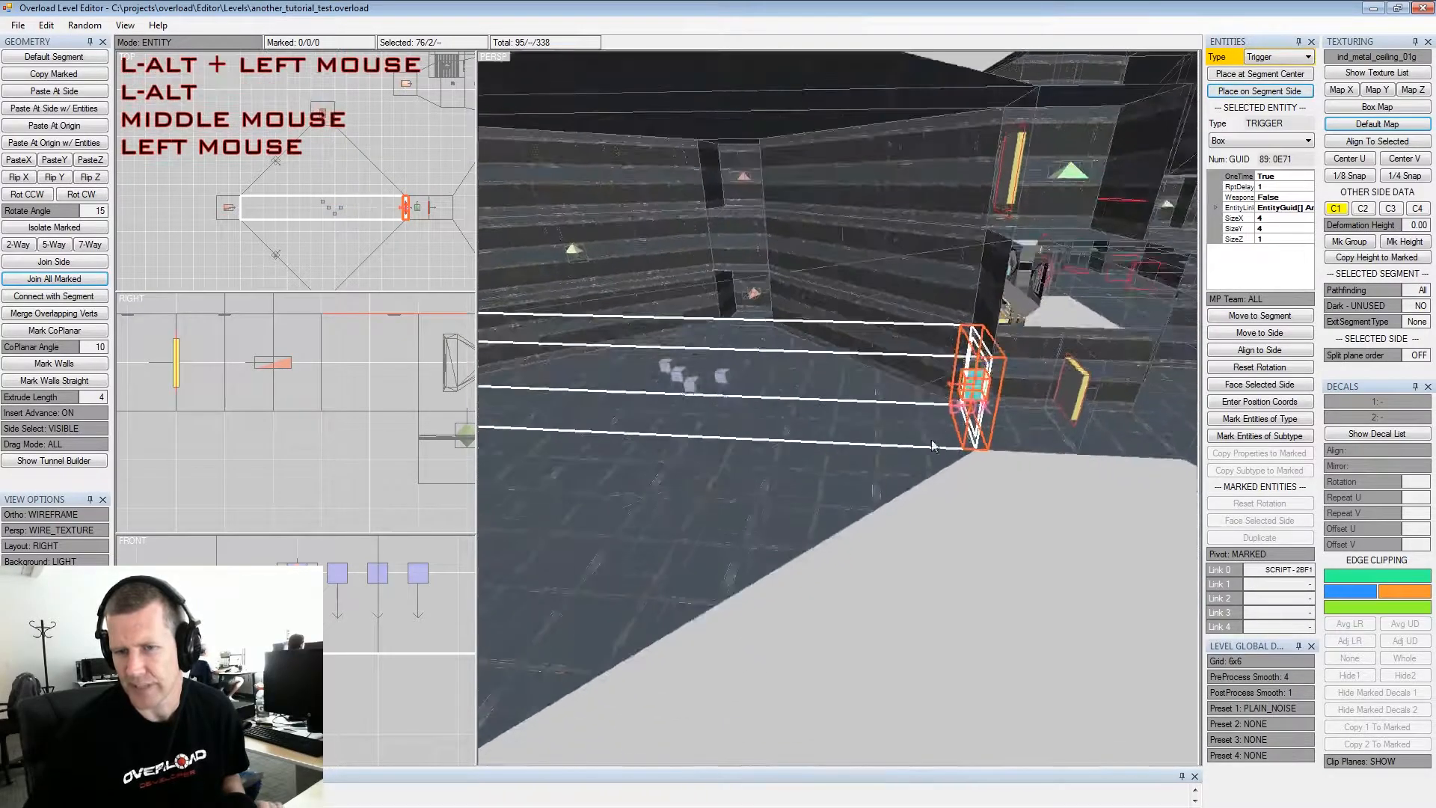
pyautogui.keyDown('alt'); pyautogui.moveTo(933, 447); pyautogui.dragTo(913, 421, button='middle'); pyautogui.keyUp('alt')
pyautogui.keyDown('alt'); pyautogui.scroll(-2, 908, 414); pyautogui.keyUp('alt')
pyautogui.keyDown('alt'); pyautogui.moveTo(905, 409); pyautogui.dragTo(917, 401); pyautogui.keyUp('alt')
pyautogui.keyDown('alt'); pyautogui.moveTo(916, 401); pyautogui.dragTo(959, 403, button='middle'); pyautogui.keyUp('alt')
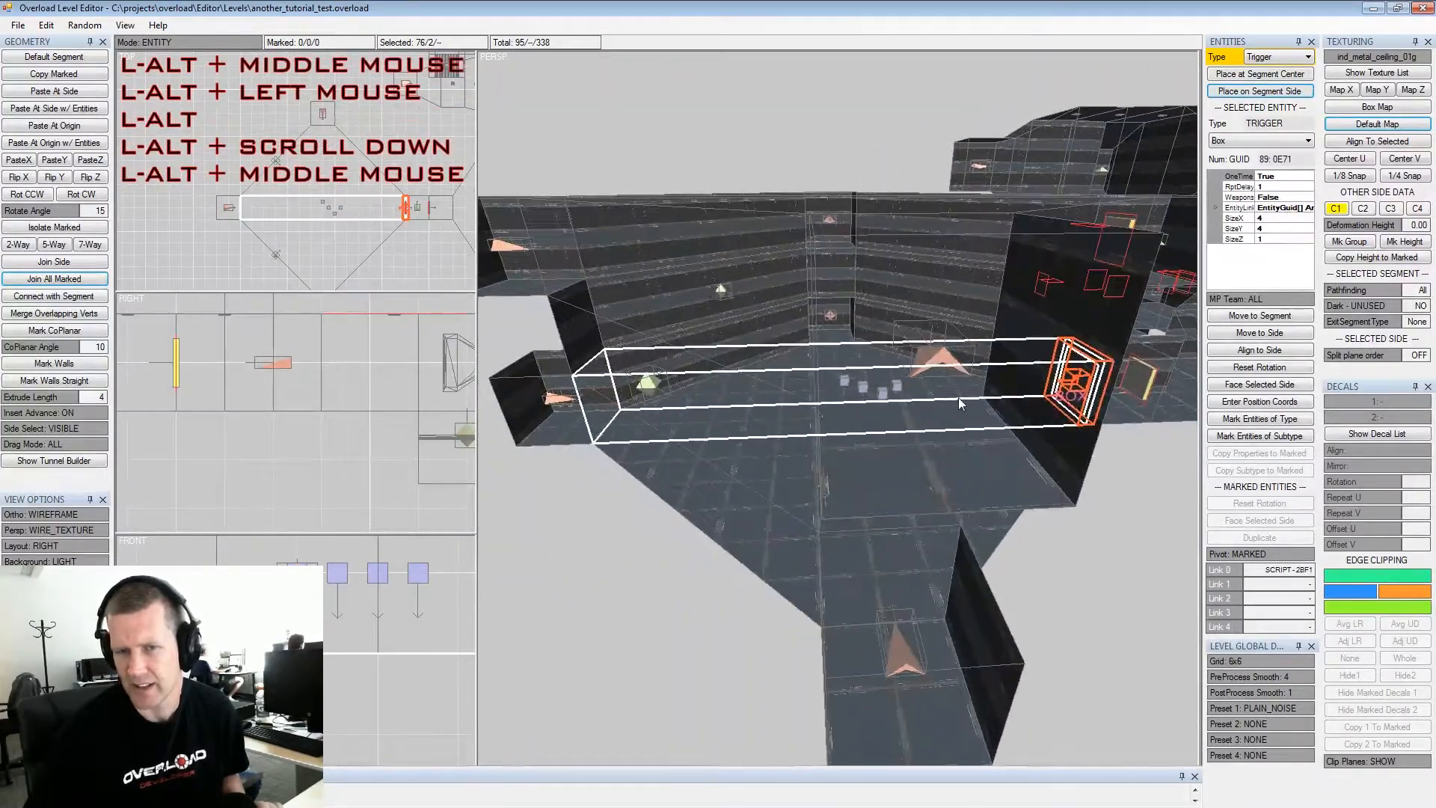
pyautogui.keyDown('alt'); pyautogui.moveTo(958, 397); pyautogui.dragTo(968, 395); pyautogui.keyUp('alt')
pyautogui.keyDown('alt'); pyautogui.moveTo(969, 395); pyautogui.dragTo(907, 386, button='middle'); pyautogui.keyUp('alt')
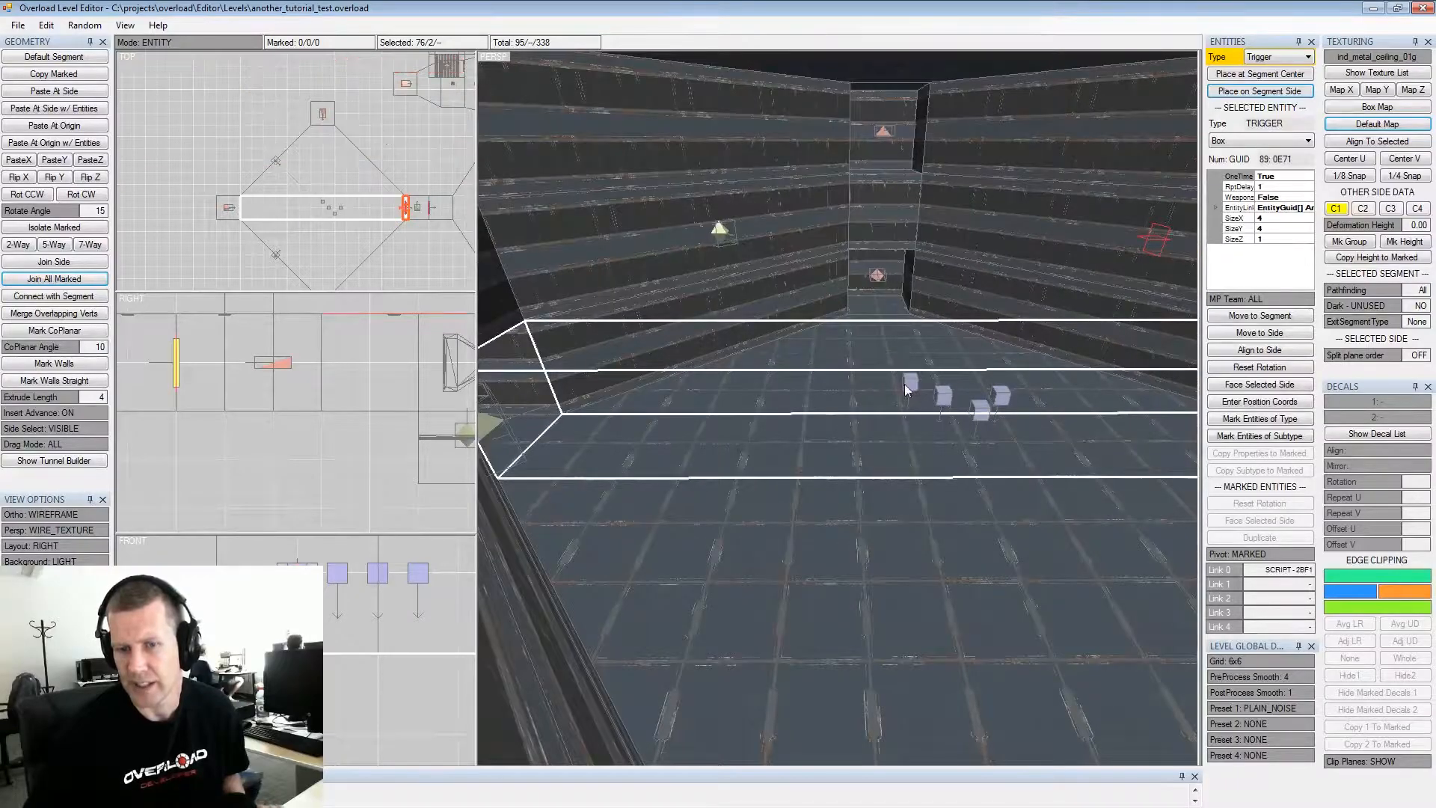
pyautogui.click(908, 385)
pyautogui.click(1275, 176)
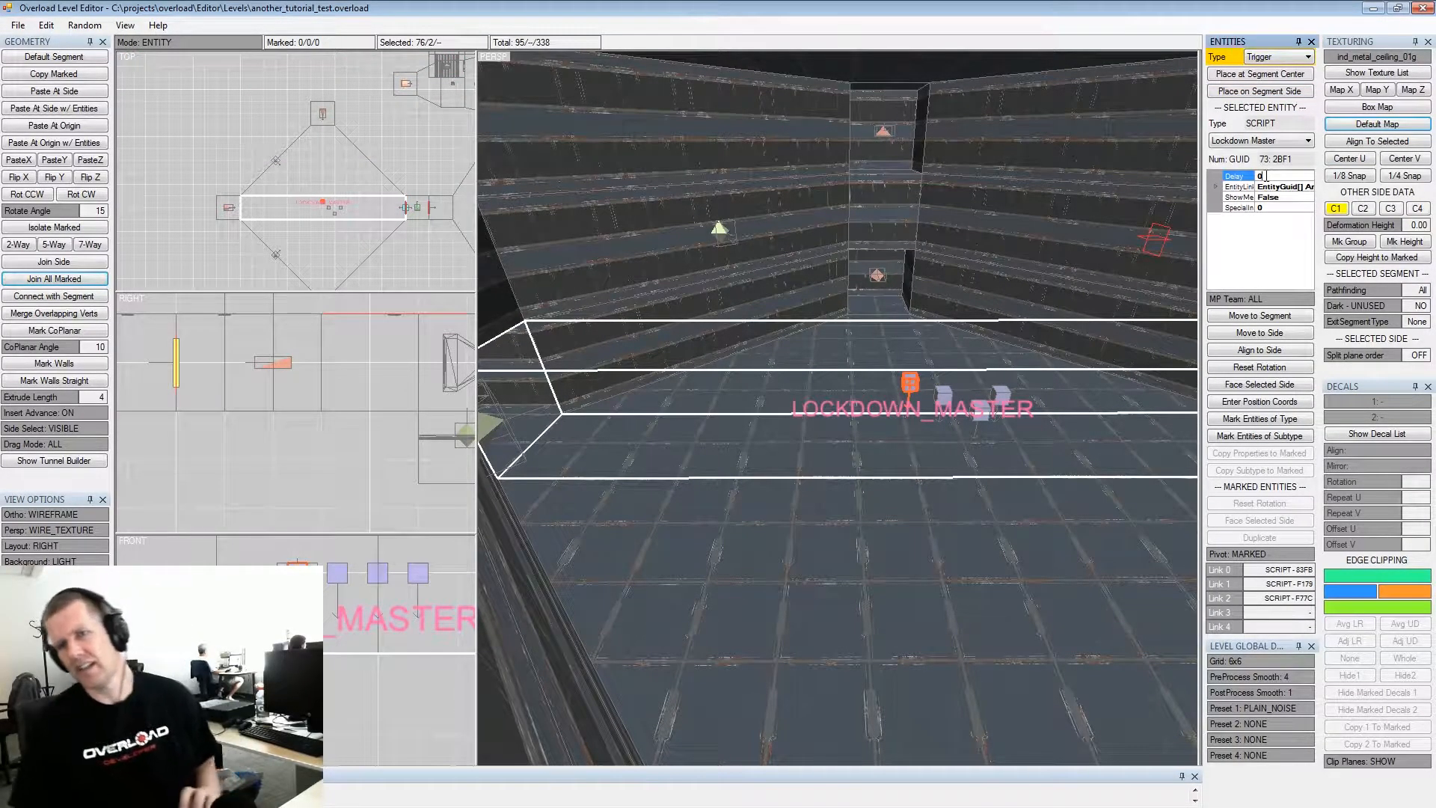
pyautogui.doubleClick(1264, 176)
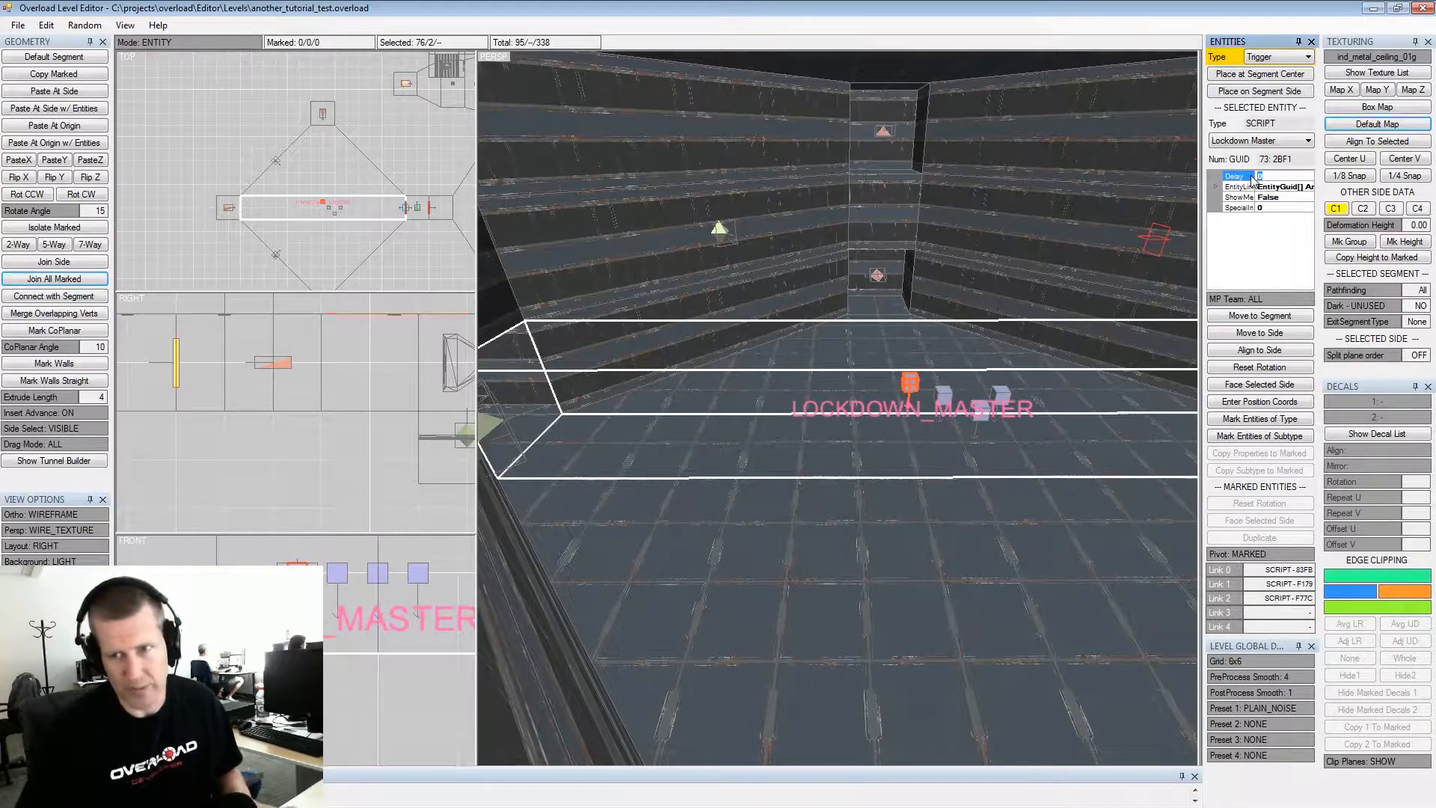
pyautogui.click(1267, 208)
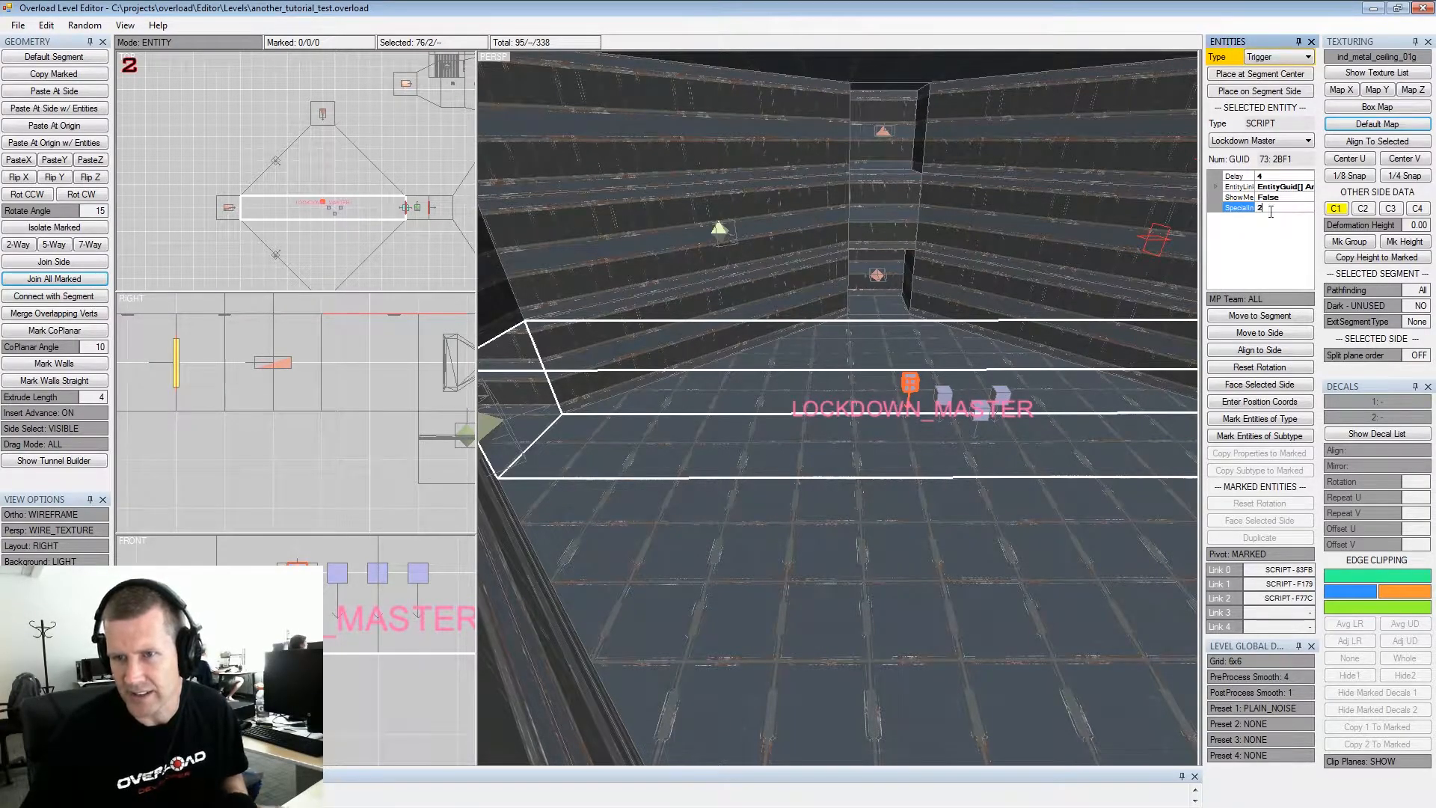
pyautogui.click(1261, 177)
pyautogui.write('5')
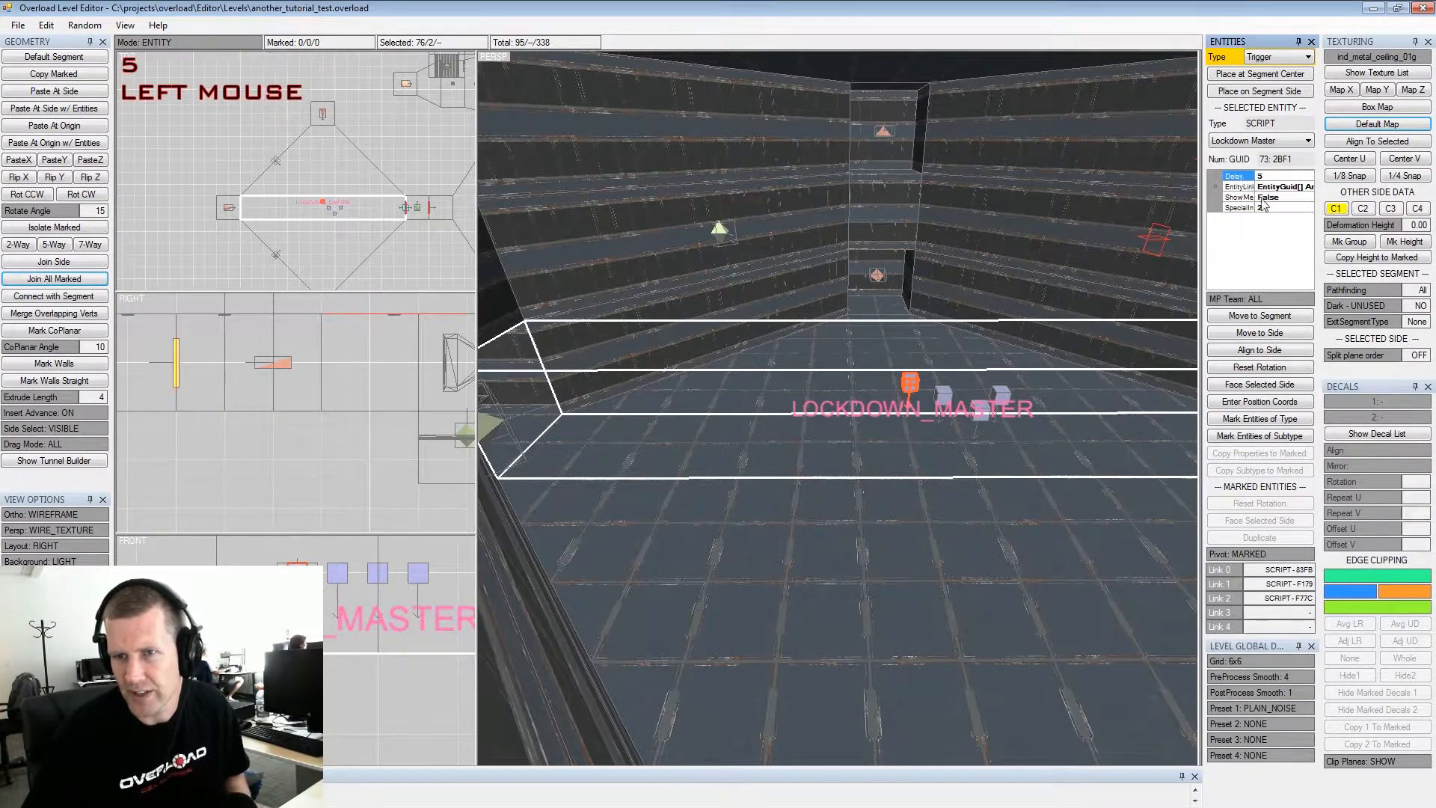
# Examine the layout of the lockdown room and how it connects to the main rooms
pyautogui.moveTo(1037, 315); pyautogui.dragTo(1009, 303, button='middle')
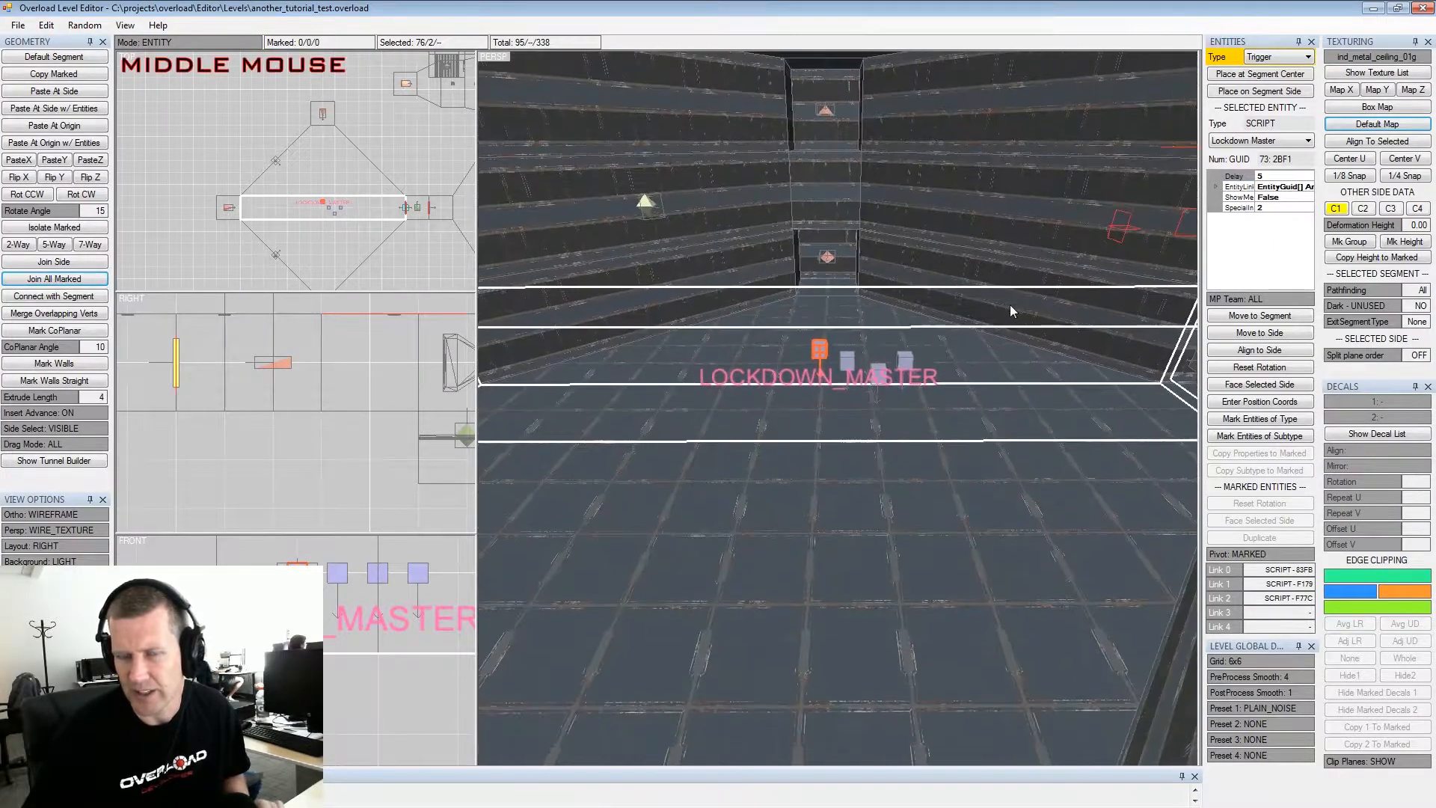
pyautogui.moveTo(918, 341); pyautogui.dragTo(899, 386)
pyautogui.keyDown('alt'); pyautogui.scroll(-3, 907, 365); pyautogui.keyUp('alt')
pyautogui.keyDown('alt'); pyautogui.moveTo(899, 386); pyautogui.dragTo(910, 366, button='middle'); pyautogui.keyUp('alt')
pyautogui.keyDown('alt'); pyautogui.scroll(2, 907, 369); pyautogui.keyUp('alt')
pyautogui.keyDown('alt'); pyautogui.moveTo(904, 370); pyautogui.dragTo(908, 433); pyautogui.keyUp('alt')
pyautogui.keyDown('alt'); pyautogui.scroll(3, 893, 410); pyautogui.keyUp('alt')
pyautogui.keyDown('alt'); pyautogui.moveTo(908, 432); pyautogui.dragTo(906, 387, button='middle'); pyautogui.keyUp('alt')
pyautogui.keyDown('alt'); pyautogui.scroll(-3, 905, 386); pyautogui.keyUp('alt')
pyautogui.keyDown('alt'); pyautogui.moveTo(906, 386); pyautogui.dragTo(813, 364); pyautogui.keyUp('alt')
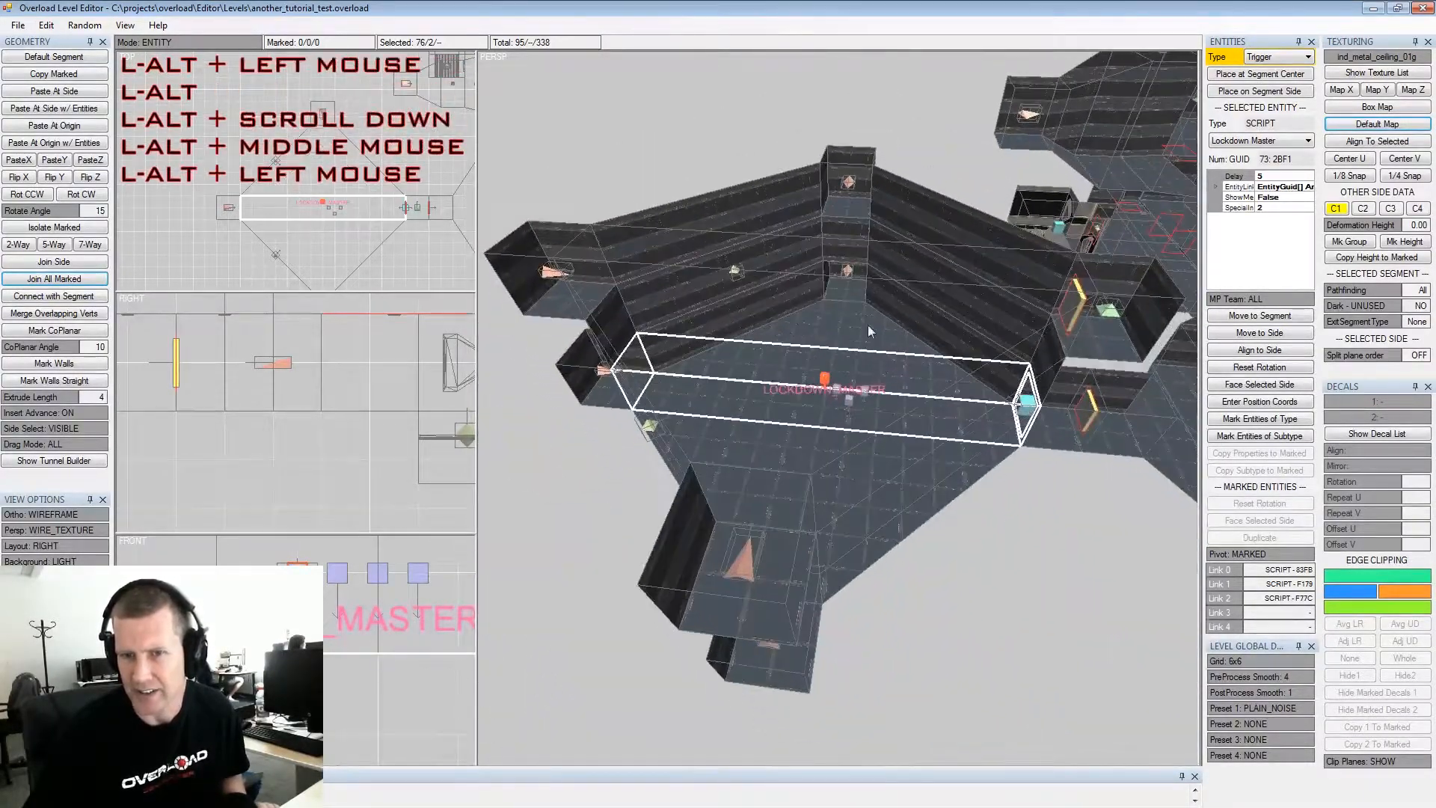
pyautogui.keyDown('alt'); pyautogui.moveTo(904, 335); pyautogui.dragTo(901, 400); pyautogui.keyUp('alt')
pyautogui.keyDown('alt'); pyautogui.moveTo(1007, 350); pyautogui.dragTo(898, 361, button='middle'); pyautogui.keyUp('alt')
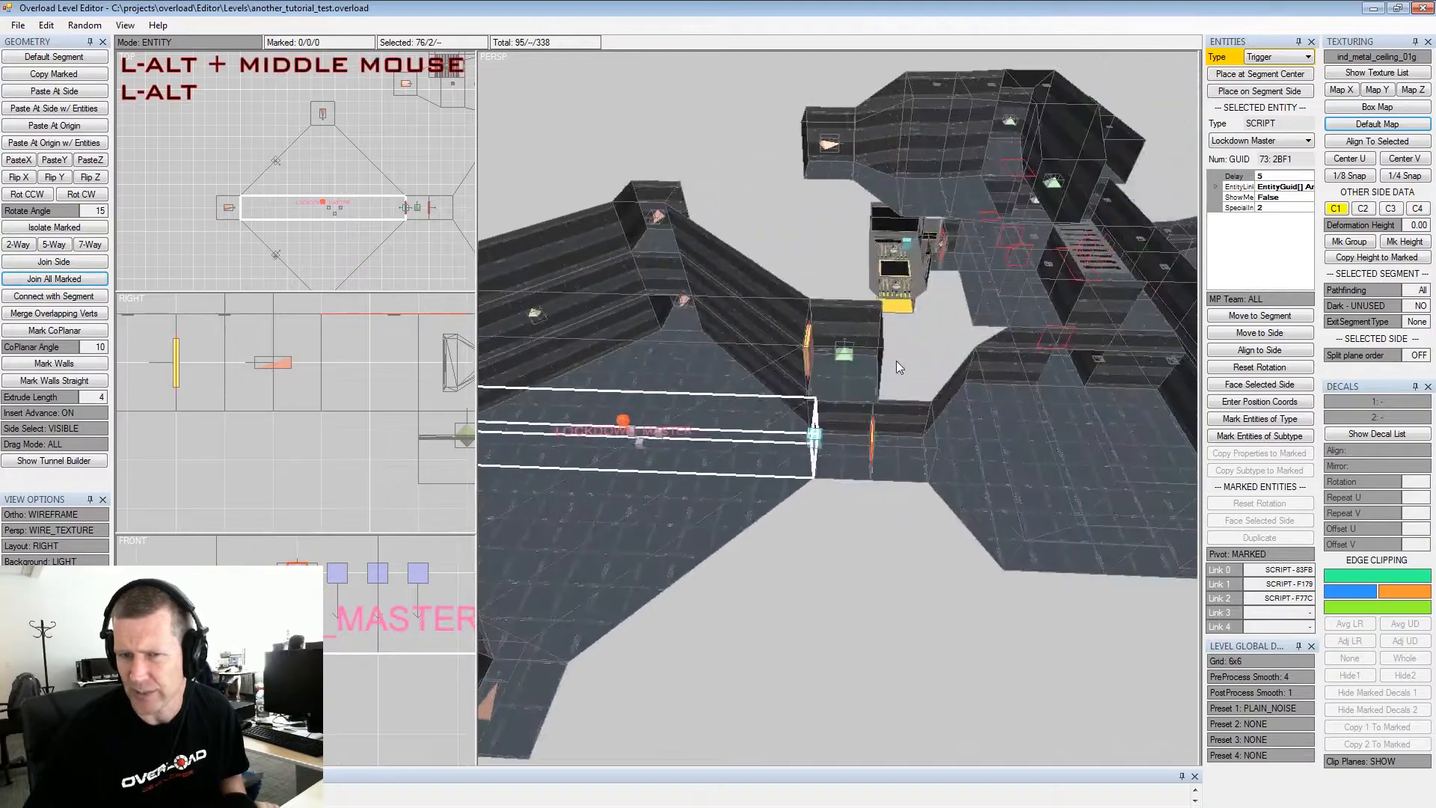
pyautogui.keyDown('alt'); pyautogui.scroll(2, 899, 361); pyautogui.keyUp('alt')
pyautogui.keyDown('alt'); pyautogui.moveTo(899, 360); pyautogui.dragTo(894, 356); pyautogui.keyUp('alt')
pyautogui.keyDown('alt'); pyautogui.scroll(2, 894, 356); pyautogui.keyUp('alt')
pyautogui.keyDown('alt'); pyautogui.moveTo(894, 356); pyautogui.dragTo(900, 335, button='middle'); pyautogui.keyUp('alt')
pyautogui.keyDown('alt'); pyautogui.scroll(-3, 900, 335); pyautogui.keyUp('alt')
pyautogui.keyDown('alt'); pyautogui.moveTo(900, 335); pyautogui.dragTo(890, 367); pyautogui.keyUp('alt')
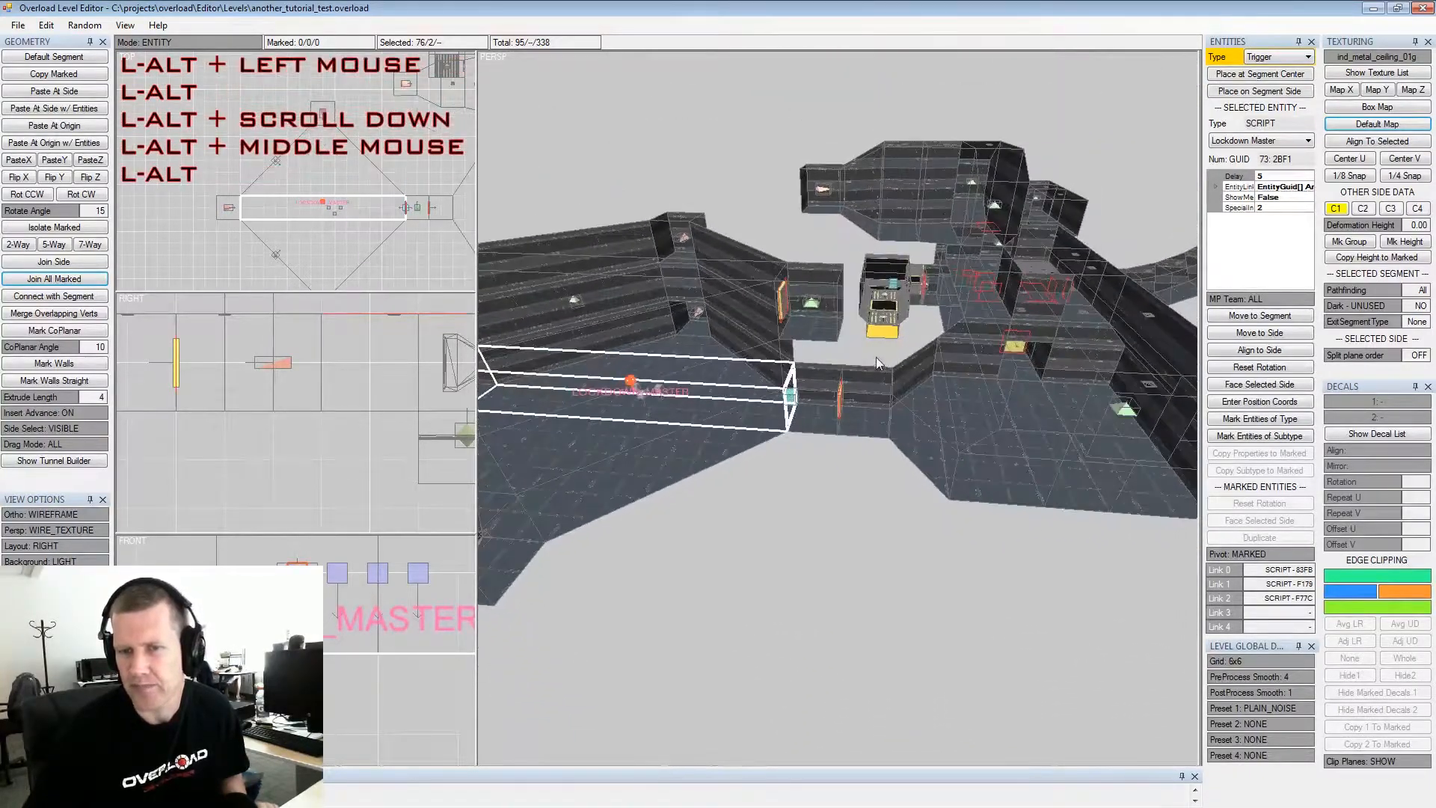
pyautogui.keyDown('alt'); pyautogui.moveTo(876, 357); pyautogui.dragTo(842, 367, button='middle'); pyautogui.keyUp('alt')
pyautogui.keyDown('alt'); pyautogui.moveTo(841, 366); pyautogui.dragTo(798, 387); pyautogui.keyUp('alt')
pyautogui.keyDown('alt'); pyautogui.scroll(2, 769, 392); pyautogui.keyUp('alt')
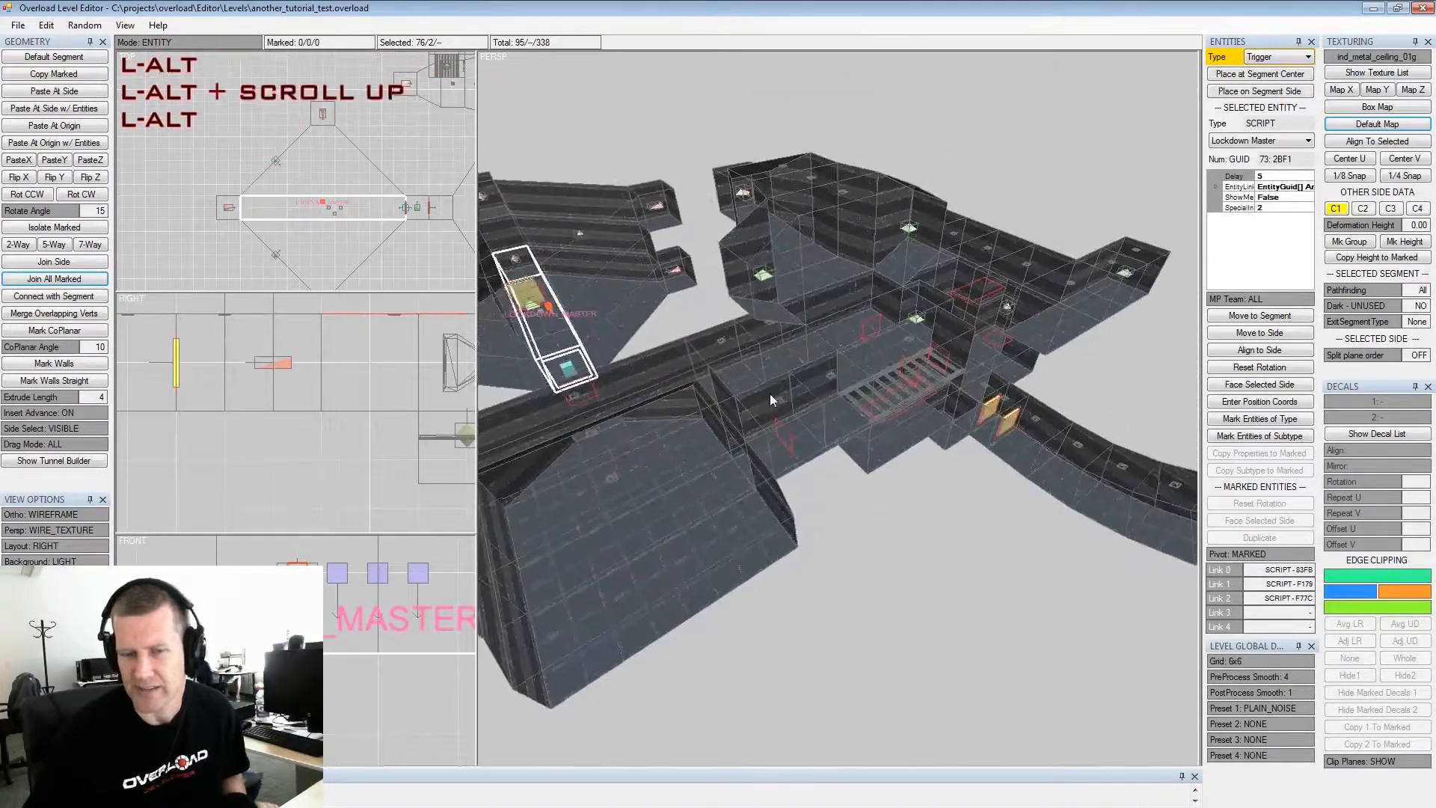
# Check the lock settings of the two security doors and the secret door of the lockdown room
pyautogui.keyDown('alt'); pyautogui.moveTo(768, 393); pyautogui.dragTo(761, 437, button='middle'); pyautogui.keyUp('alt')
pyautogui.keyDown('alt'); pyautogui.moveTo(761, 437); pyautogui.dragTo(760, 406); pyautogui.keyUp('alt')
pyautogui.keyDown('alt'); pyautogui.moveTo(760, 406); pyautogui.dragTo(783, 429, button='middle'); pyautogui.keyUp('alt')
pyautogui.moveTo(784, 428)
pyautogui.keyDown('alt'); pyautogui.mouseDown()
pyautogui.moveTo(833, 432)
pyautogui.moveTo(765, 443)
pyautogui.mouseUp(); pyautogui.keyUp('alt')
pyautogui.keyDown('alt'); pyautogui.moveTo(765, 443); pyautogui.dragTo(798, 473, button='middle'); pyautogui.keyUp('alt')
pyautogui.keyDown('alt'); pyautogui.moveTo(798, 472); pyautogui.dragTo(891, 454); pyautogui.keyUp('alt')
pyautogui.keyDown('alt'); pyautogui.moveTo(891, 455); pyautogui.dragTo(871, 458, button='middle'); pyautogui.keyUp('alt')
pyautogui.keyDown('alt'); pyautogui.scroll(2, 860, 459); pyautogui.keyUp('alt')
pyautogui.keyDown('alt'); pyautogui.moveTo(853, 459); pyautogui.dragTo(835, 408); pyautogui.keyUp('alt')
pyautogui.click(908, 415)
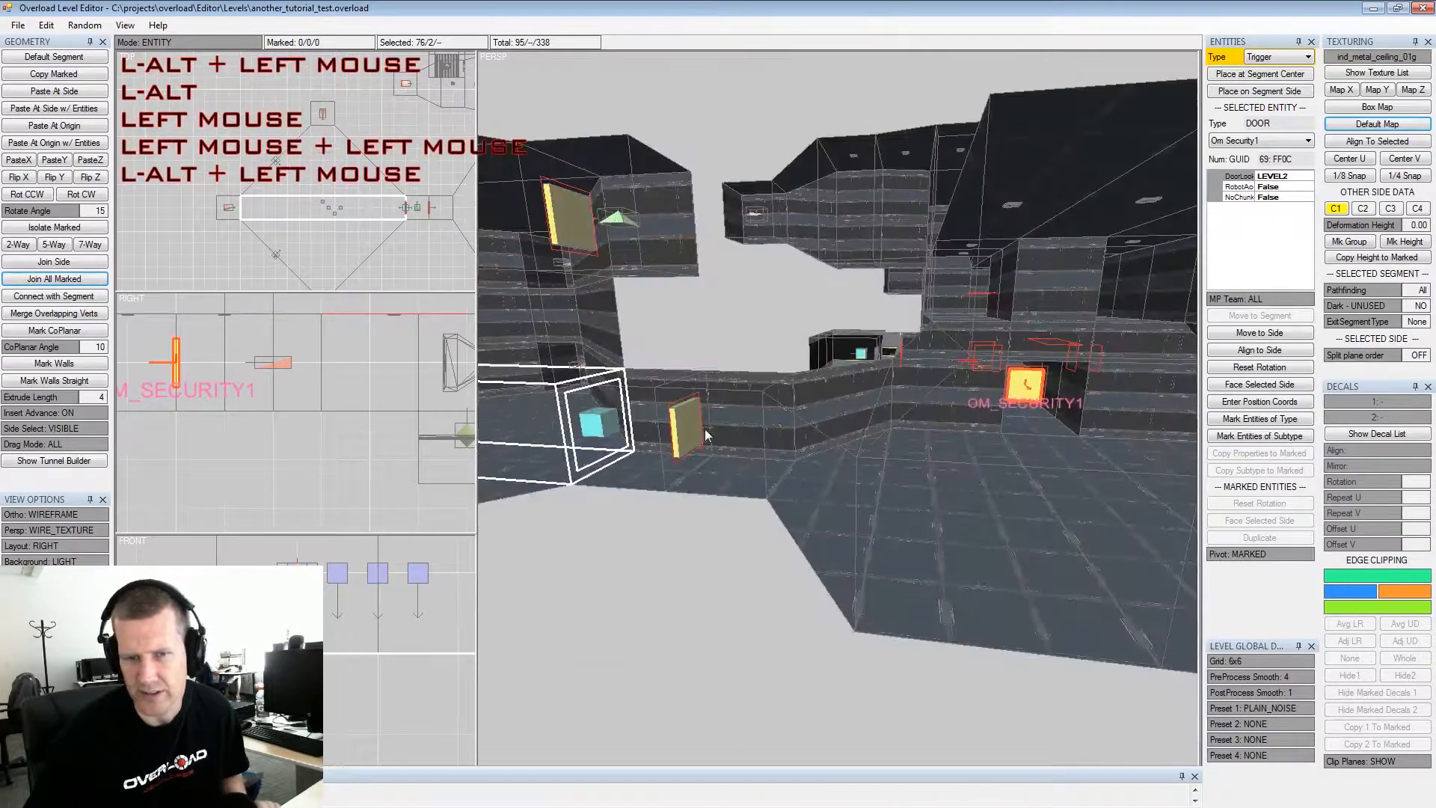
pyautogui.click(697, 428)
pyautogui.keyDown('alt'); pyautogui.moveTo(1165, 284); pyautogui.dragTo(877, 371); pyautogui.keyUp('alt')
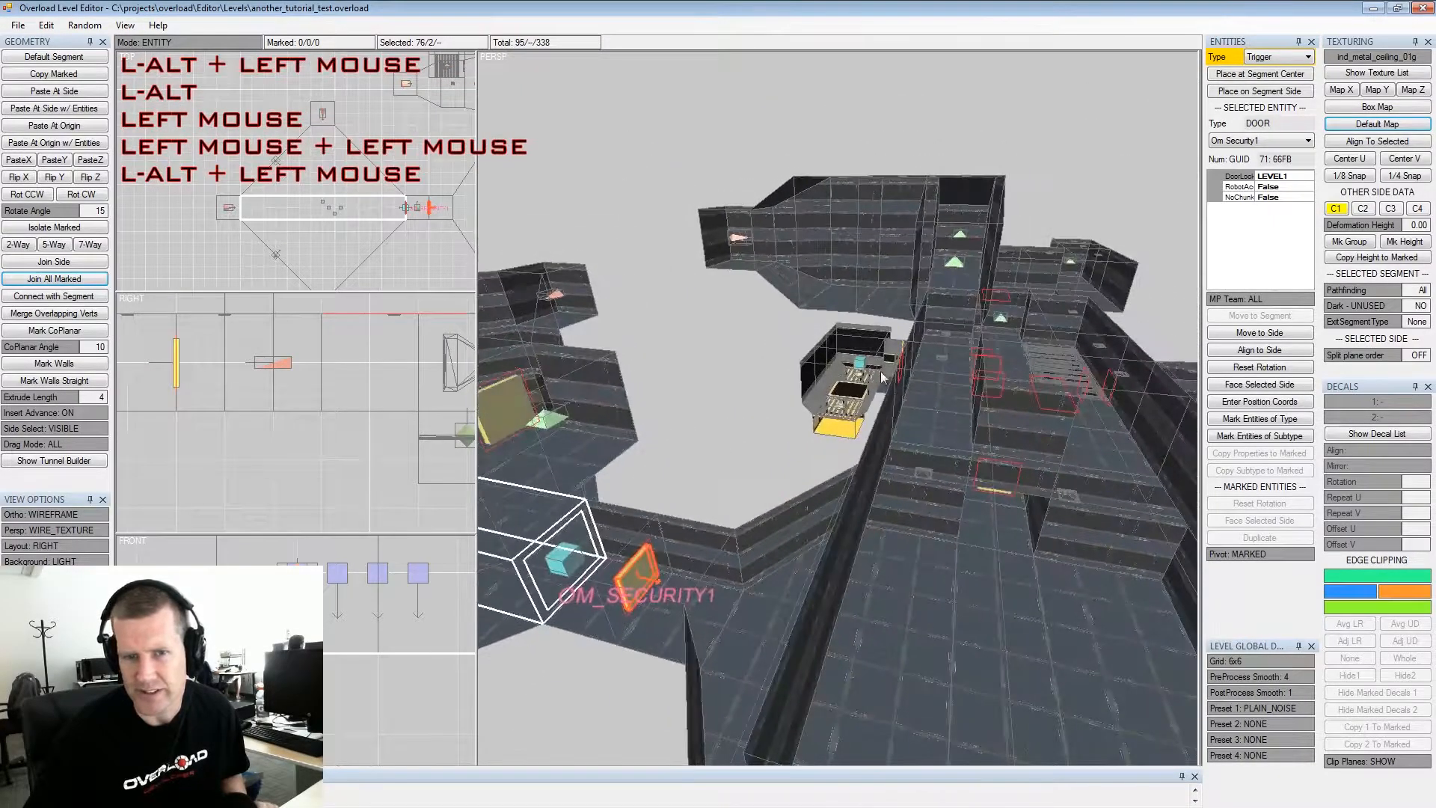
pyautogui.keyDown('alt'); pyautogui.moveTo(876, 371); pyautogui.dragTo(671, 374, button='middle'); pyautogui.keyUp('alt')
pyautogui.click(671, 374)
pyautogui.keyDown('alt'); pyautogui.moveTo(671, 374); pyautogui.dragTo(798, 374); pyautogui.keyUp('alt')
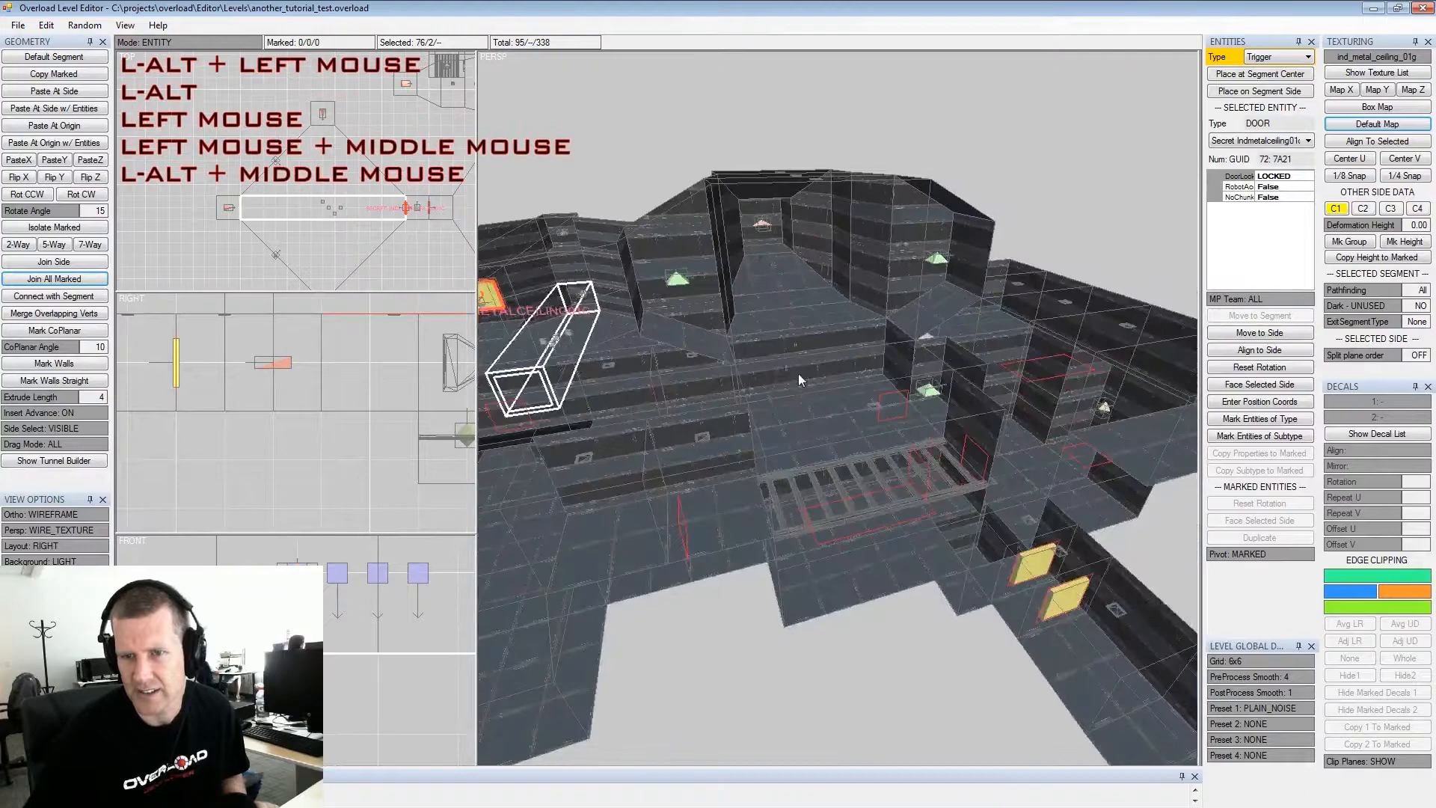
# Place an item in the small segment beside the floor grate and set its subtype to Upgrade L1
pyautogui.keyDown('alt'); pyautogui.moveTo(797, 374); pyautogui.dragTo(842, 356, button='middle'); pyautogui.keyUp('alt')
pyautogui.keyDown('alt'); pyautogui.moveTo(842, 355); pyautogui.dragTo(831, 366); pyautogui.keyUp('alt')
pyautogui.keyDown('alt'); pyautogui.moveTo(831, 367); pyautogui.dragTo(912, 359, button='middle'); pyautogui.keyUp('alt')
pyautogui.keyDown('alt'); pyautogui.scroll(-2, 913, 359); pyautogui.keyUp('alt')
pyautogui.moveTo(896, 359)
pyautogui.keyDown('alt'); pyautogui.mouseDown()
pyautogui.moveTo(926, 348)
pyautogui.moveTo(891, 344)
pyautogui.mouseUp(); pyautogui.keyUp('alt')
pyautogui.keyDown('alt'); pyautogui.moveTo(890, 344); pyautogui.dragTo(873, 369, button='middle'); pyautogui.keyUp('alt')
pyautogui.keyDown('alt'); pyautogui.scroll(2, 874, 369); pyautogui.keyUp('alt')
pyautogui.keyDown('alt'); pyautogui.moveTo(873, 369); pyautogui.dragTo(838, 374); pyautogui.keyUp('alt')
pyautogui.keyDown('alt'); pyautogui.moveTo(837, 374); pyautogui.dragTo(908, 500, button='middle'); pyautogui.keyUp('alt')
pyautogui.keyDown('alt'); pyautogui.moveTo(908, 500); pyautogui.dragTo(975, 481); pyautogui.keyUp('alt')
pyautogui.doubleClick(1096, 452)
pyautogui.click(1095, 452)
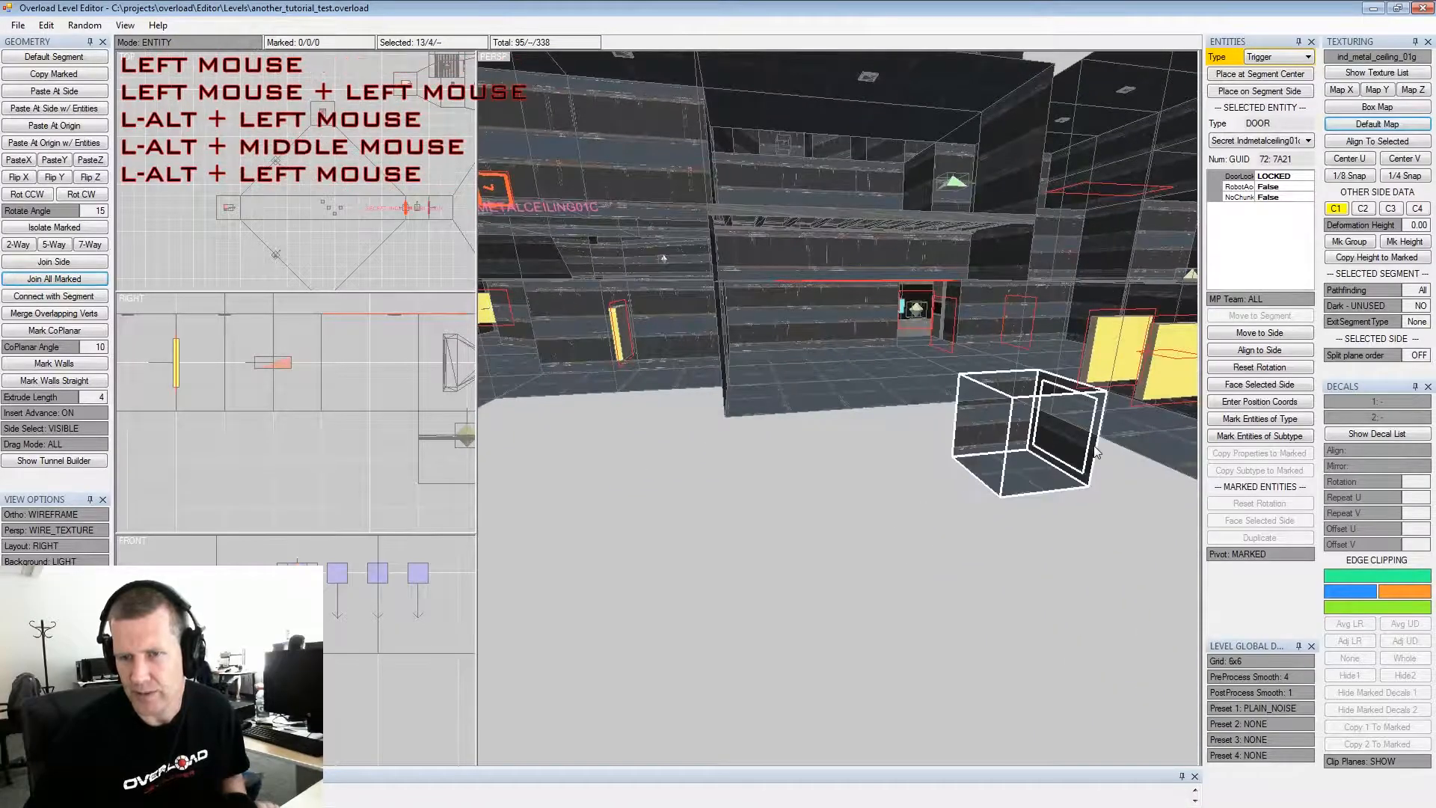
pyautogui.click(1276, 57)
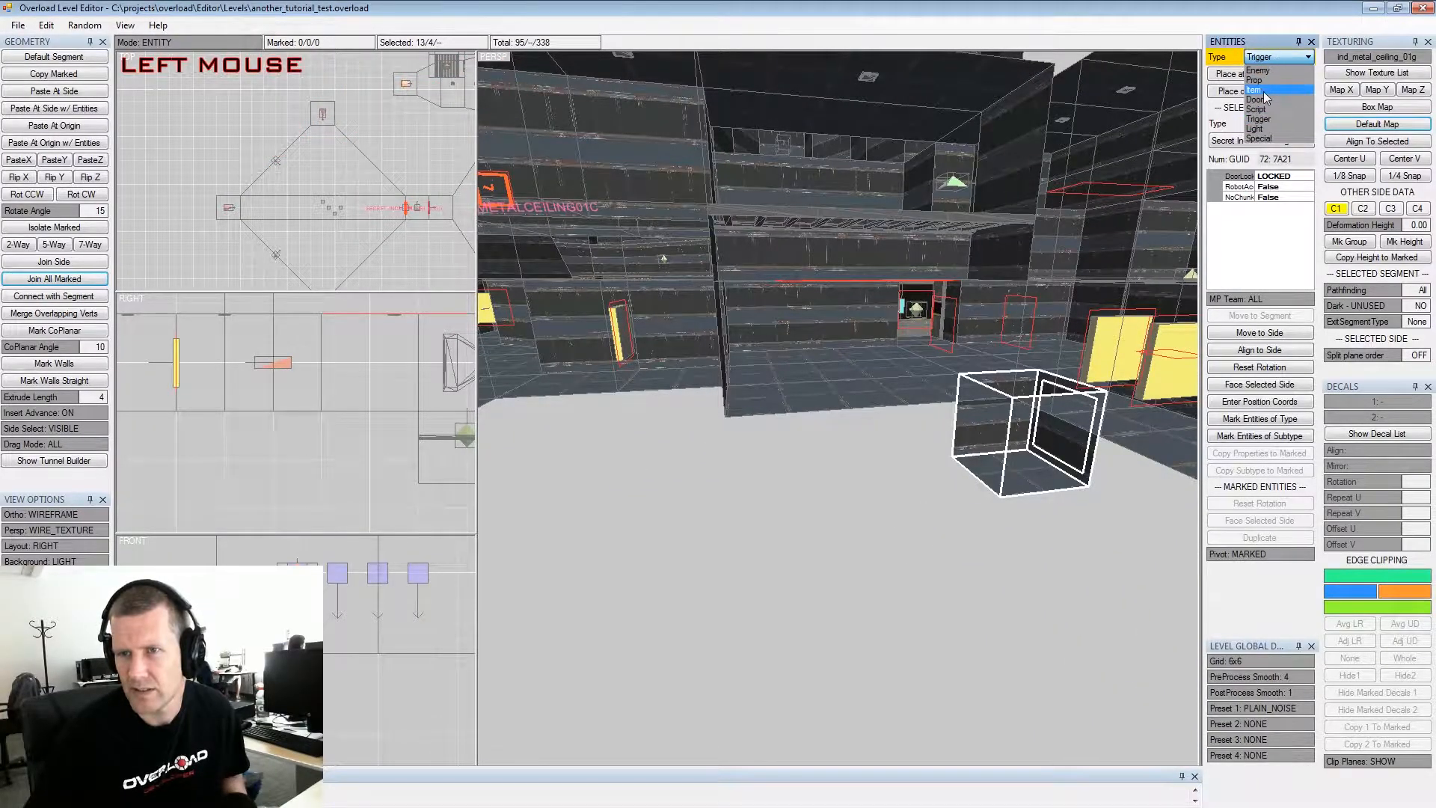
pyautogui.click(1266, 95)
pyautogui.click(1266, 93)
pyautogui.click(1263, 140)
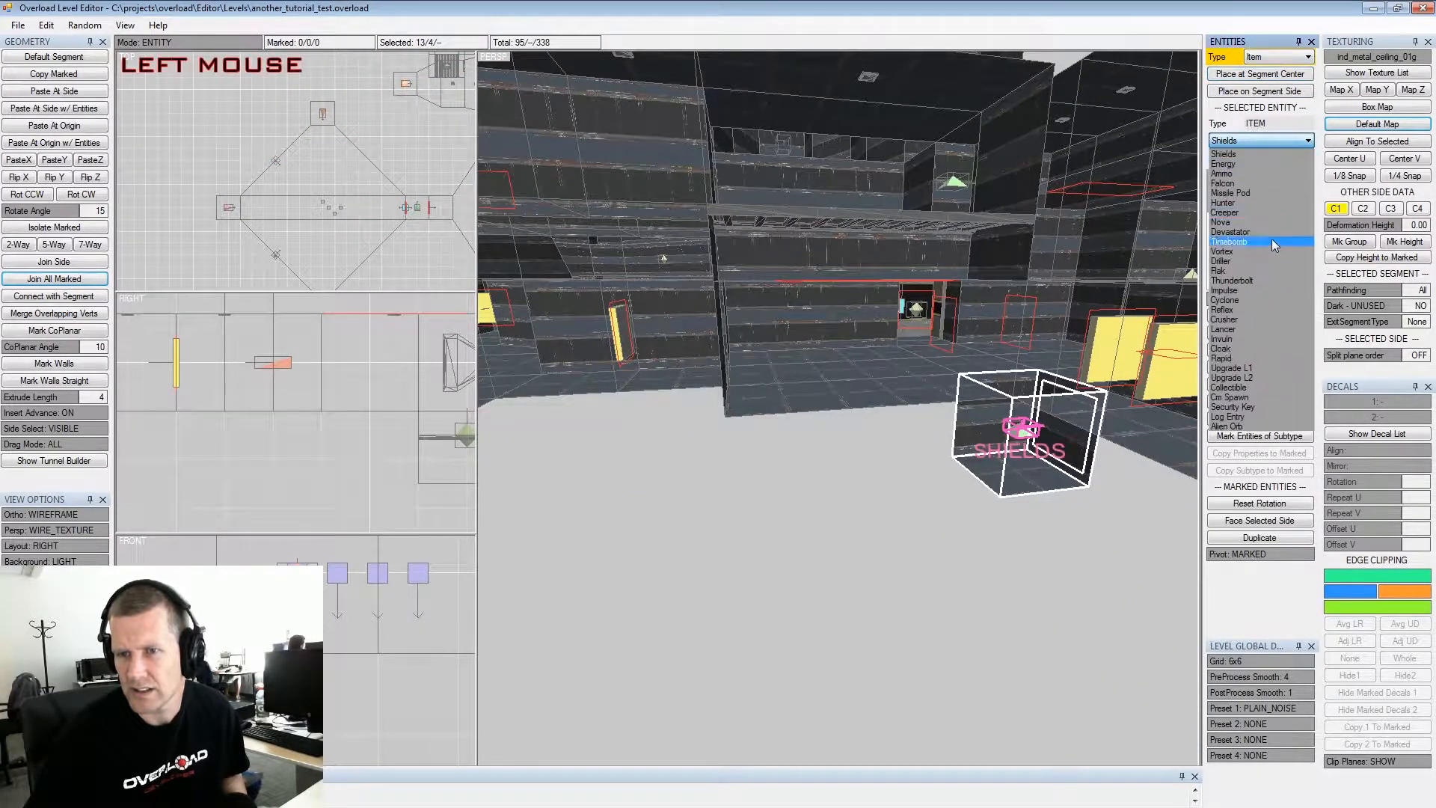
pyautogui.click(1262, 368)
# Mark all Upgrade L1 items, change the selected one to Upgrade L2, copy its properties to the marked items and clear the marking
pyautogui.keyDown('alt'); pyautogui.moveTo(926, 324); pyautogui.dragTo(948, 325); pyautogui.keyUp('alt')
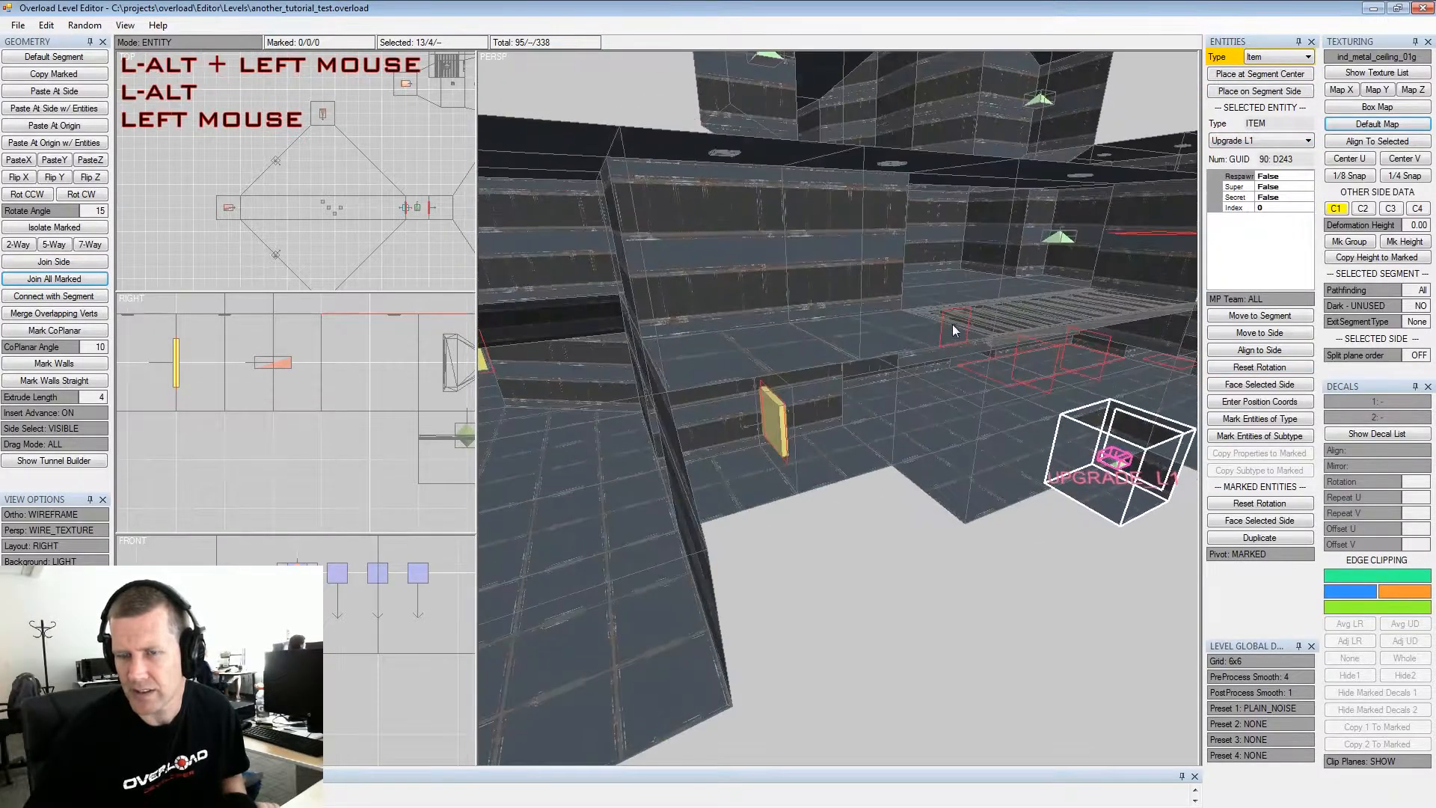
pyautogui.keyDown('alt'); pyautogui.moveTo(949, 324); pyautogui.dragTo(948, 293, button='middle'); pyautogui.keyUp('alt')
pyautogui.keyDown('alt'); pyautogui.moveTo(948, 289); pyautogui.dragTo(895, 347); pyautogui.keyUp('alt')
pyautogui.click(908, 353)
pyautogui.keyDown('alt'); pyautogui.scroll(1, 897, 344); pyautogui.keyUp('alt')
pyautogui.keyDown('alt'); pyautogui.scroll(1, 895, 347); pyautogui.keyUp('alt')
pyautogui.keyDown('alt'); pyautogui.moveTo(895, 347); pyautogui.dragTo(882, 333, button='middle'); pyautogui.keyUp('alt')
pyautogui.keyDown('alt'); pyautogui.scroll(-1, 882, 333); pyautogui.keyUp('alt')
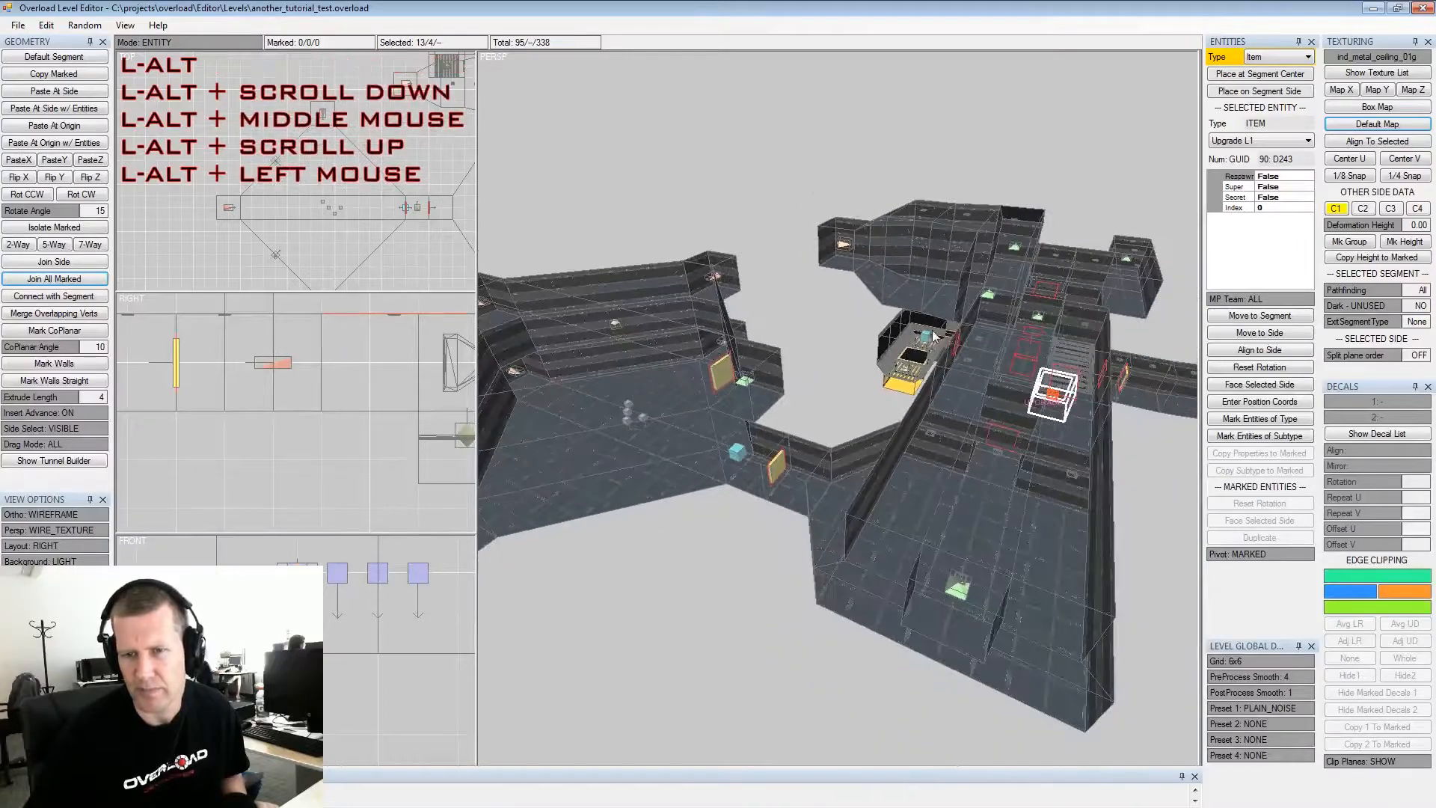
pyautogui.keyDown('alt'); pyautogui.moveTo(882, 333); pyautogui.dragTo(866, 319); pyautogui.keyUp('alt')
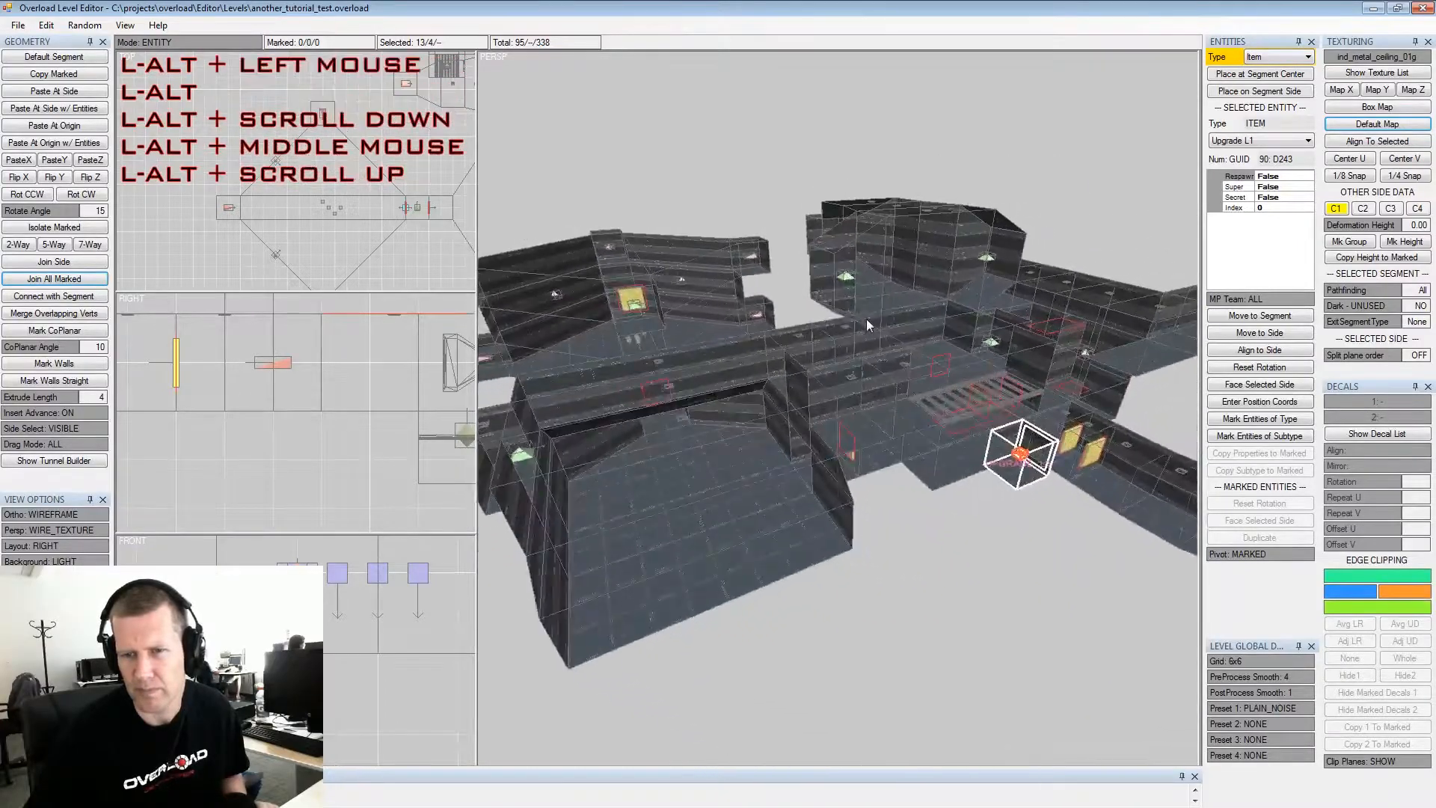
pyautogui.click(1259, 437)
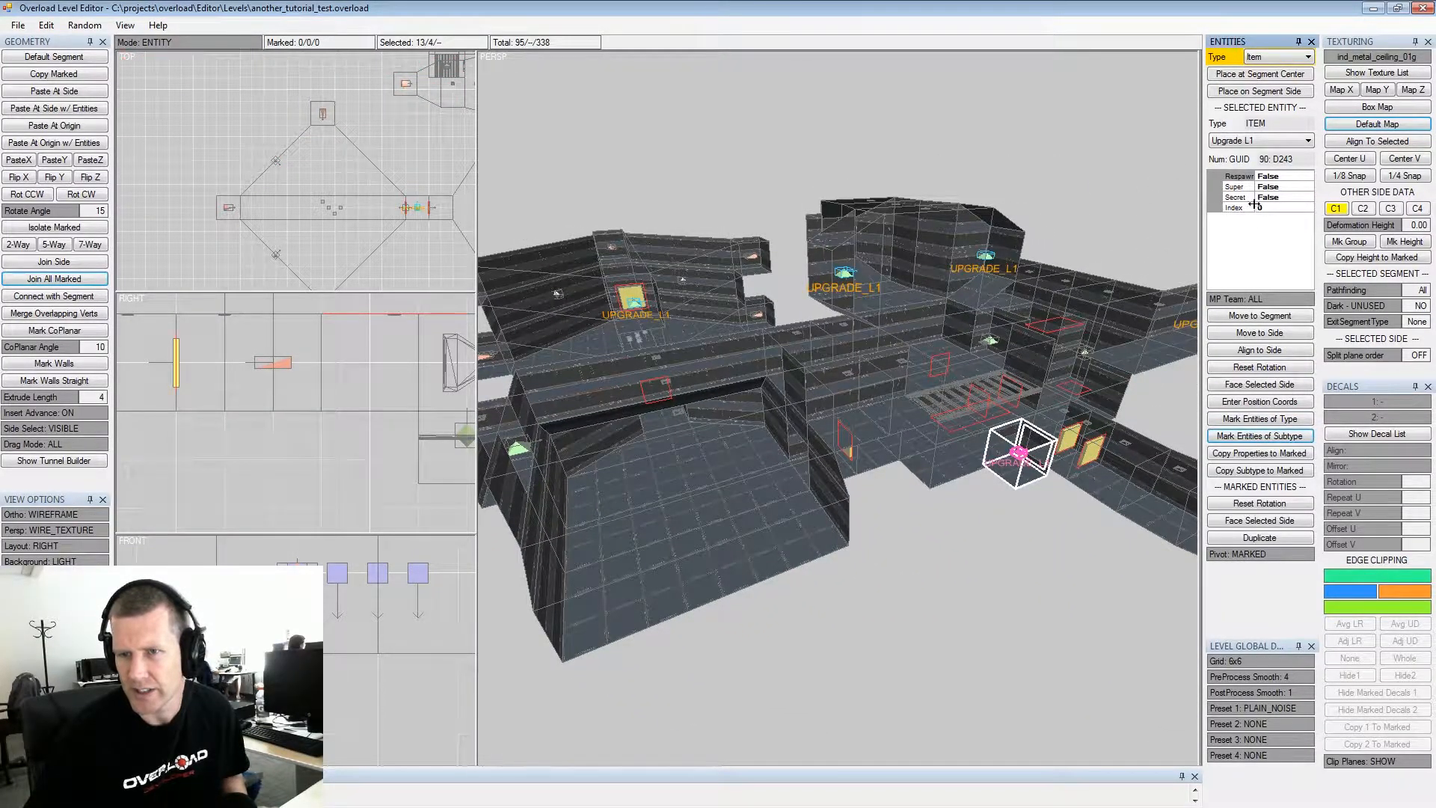
pyautogui.click(1276, 142)
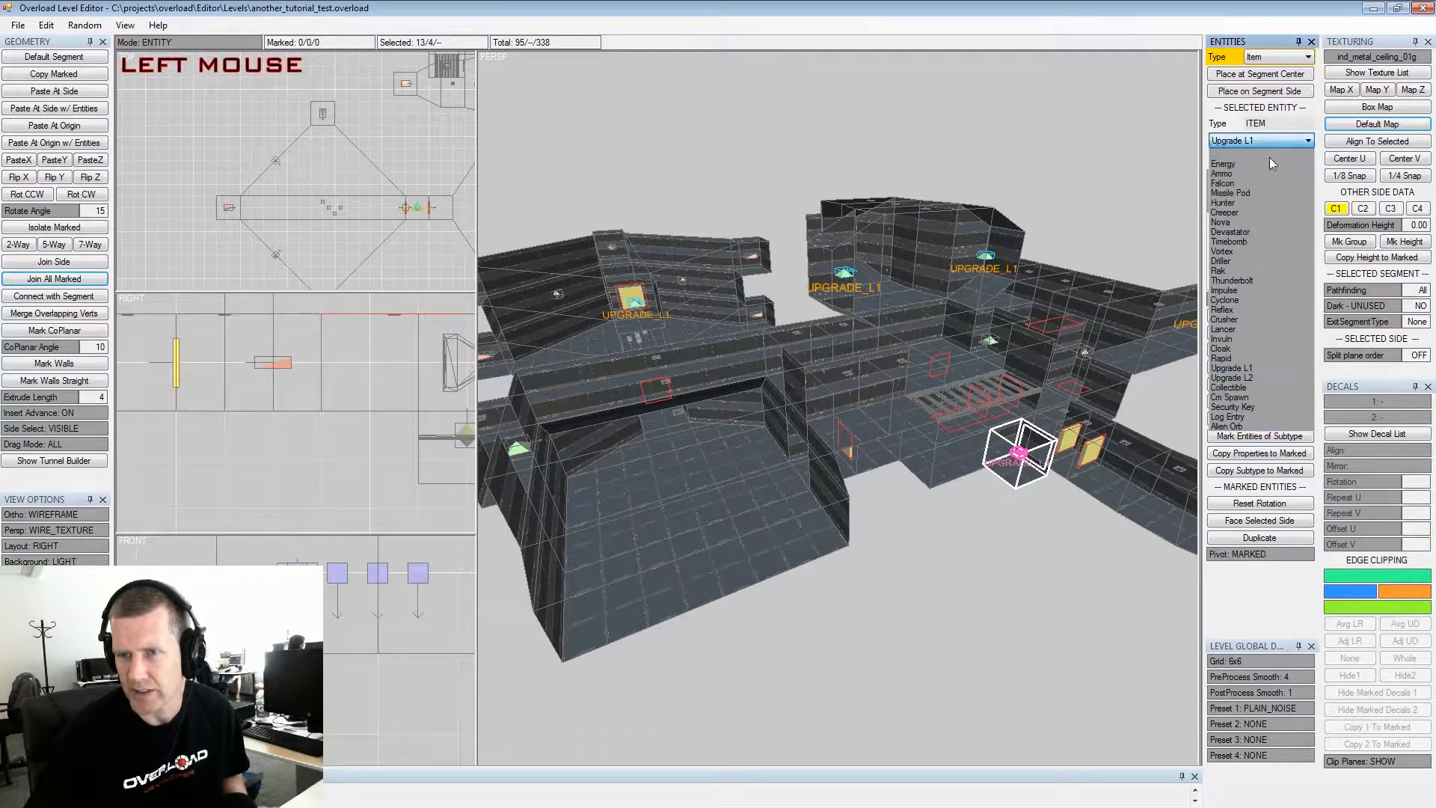
pyautogui.click(1250, 381)
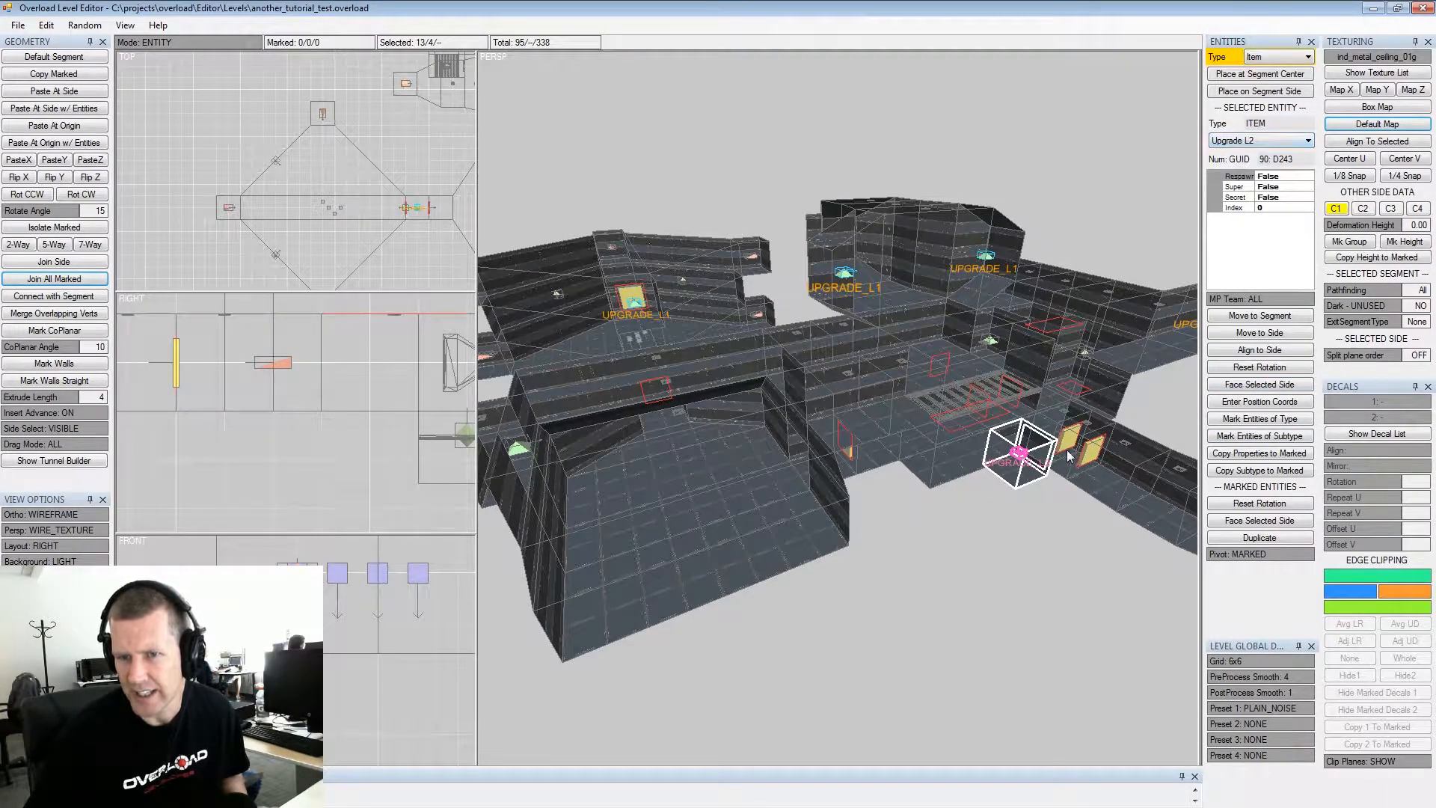
pyautogui.click(1244, 455)
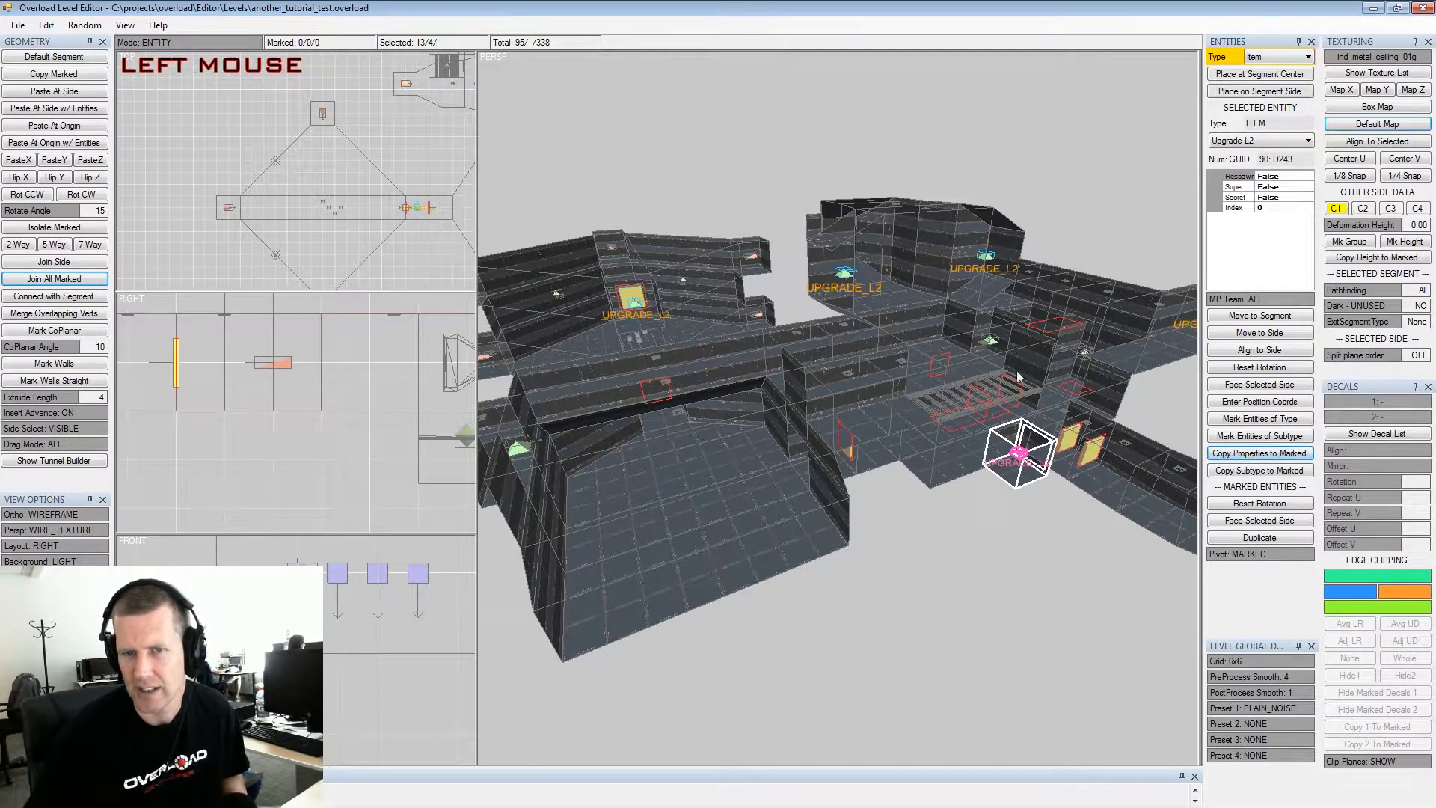
pyautogui.hotkey('shift', 'space')
# Save the level
pyautogui.keyDown('alt'); pyautogui.moveTo(845, 258); pyautogui.dragTo(993, 317); pyautogui.keyUp('alt')
pyautogui.keyDown('alt'); pyautogui.moveTo(932, 367); pyautogui.dragTo(954, 357); pyautogui.keyUp('alt')
pyautogui.keyDown('alt'); pyautogui.moveTo(954, 357); pyautogui.dragTo(945, 353, button='middle'); pyautogui.keyUp('alt')
pyautogui.keyDown('alt'); pyautogui.moveTo(944, 353); pyautogui.dragTo(943, 266); pyautogui.keyUp('alt')
pyautogui.keyDown('alt'); pyautogui.moveTo(942, 266); pyautogui.dragTo(971, 266, button='middle'); pyautogui.keyUp('alt')
pyautogui.keyDown('alt'); pyautogui.scroll(-2, 971, 266); pyautogui.keyUp('alt')
pyautogui.keyDown('alt'); pyautogui.moveTo(971, 267); pyautogui.dragTo(933, 313); pyautogui.keyUp('alt')
pyautogui.keyDown('alt'); pyautogui.scroll(2, 918, 299); pyautogui.keyUp('alt')
pyautogui.keyDown('ctrl'); pyautogui.click(933, 312); pyautogui.keyUp('ctrl')
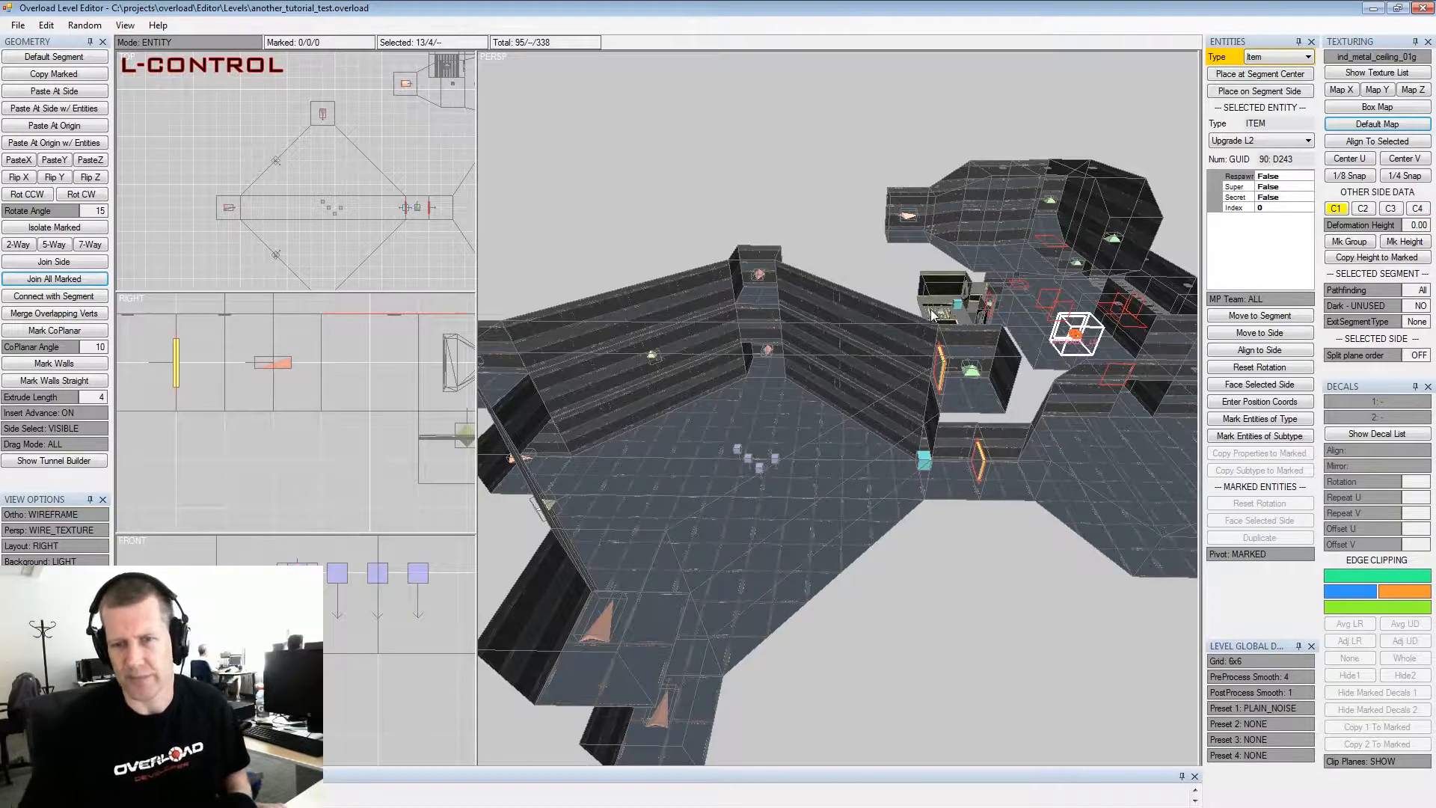
pyautogui.hotkey('ctrl', 's')
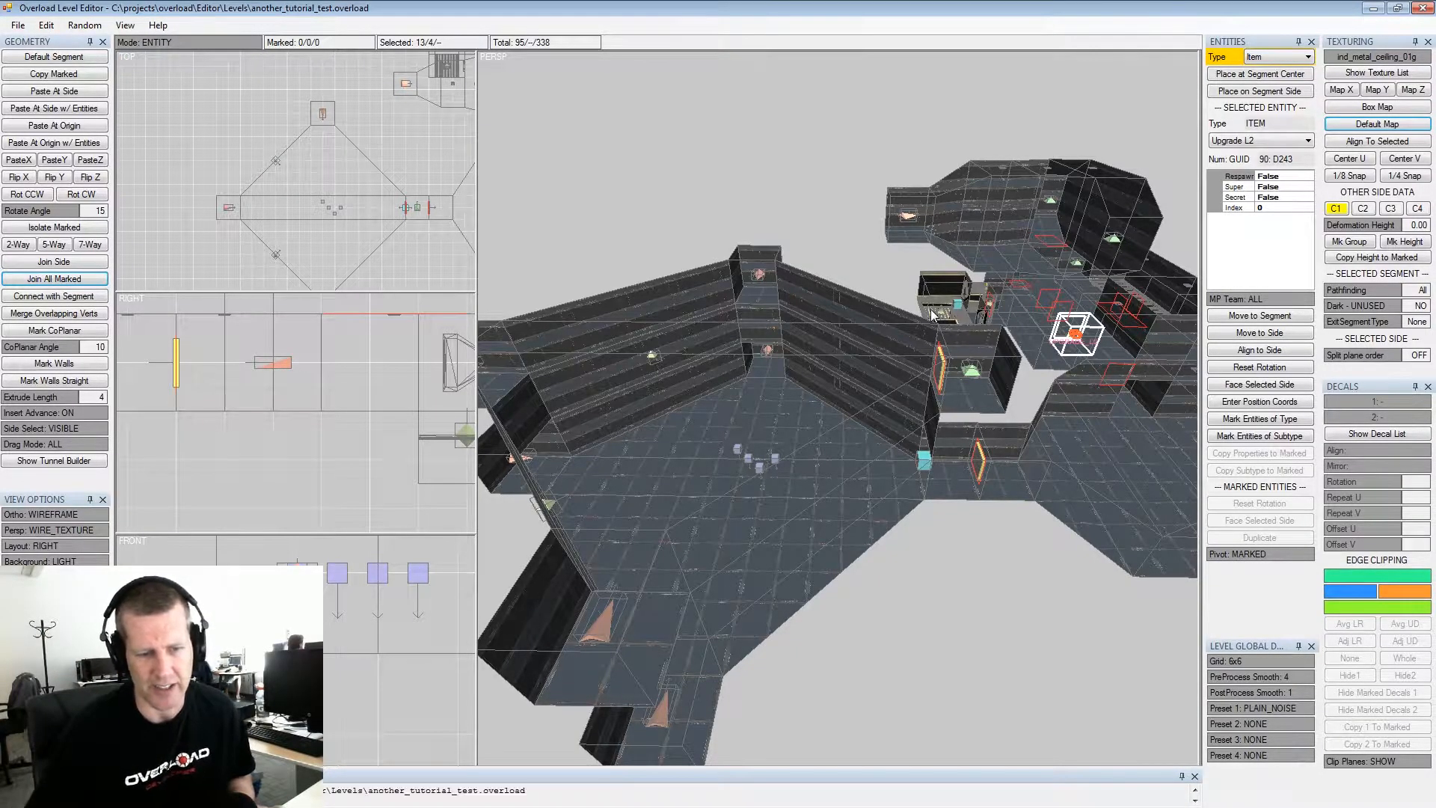
pyautogui.keyDown('alt'); pyautogui.moveTo(937, 337); pyautogui.dragTo(926, 381); pyautogui.keyUp('alt')
pyautogui.keyDown('alt'); pyautogui.moveTo(926, 382); pyautogui.dragTo(915, 395, button='middle'); pyautogui.keyUp('alt')
pyautogui.keyDown('alt'); pyautogui.scroll(-2, 915, 395); pyautogui.keyUp('alt')
pyautogui.moveTo(915, 395)
pyautogui.keyDown('alt'); pyautogui.mouseDown()
pyautogui.moveTo(894, 384)
pyautogui.moveTo(925, 390)
pyautogui.mouseUp(); pyautogui.keyUp('alt')
pyautogui.keyDown('alt'); pyautogui.scroll(3, 895, 383); pyautogui.keyUp('alt')
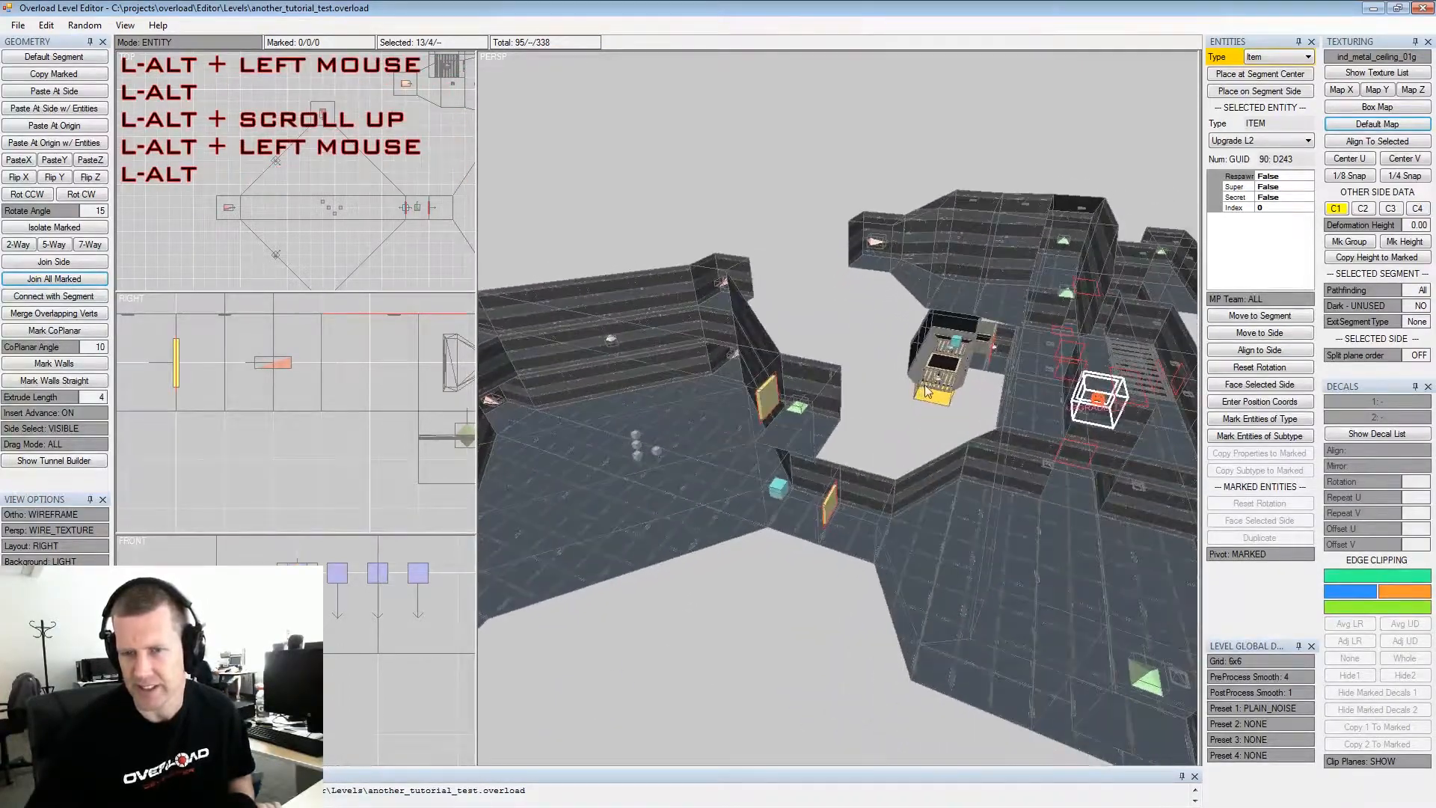
pyautogui.click(17, 25)
pyautogui.click(16, 25)
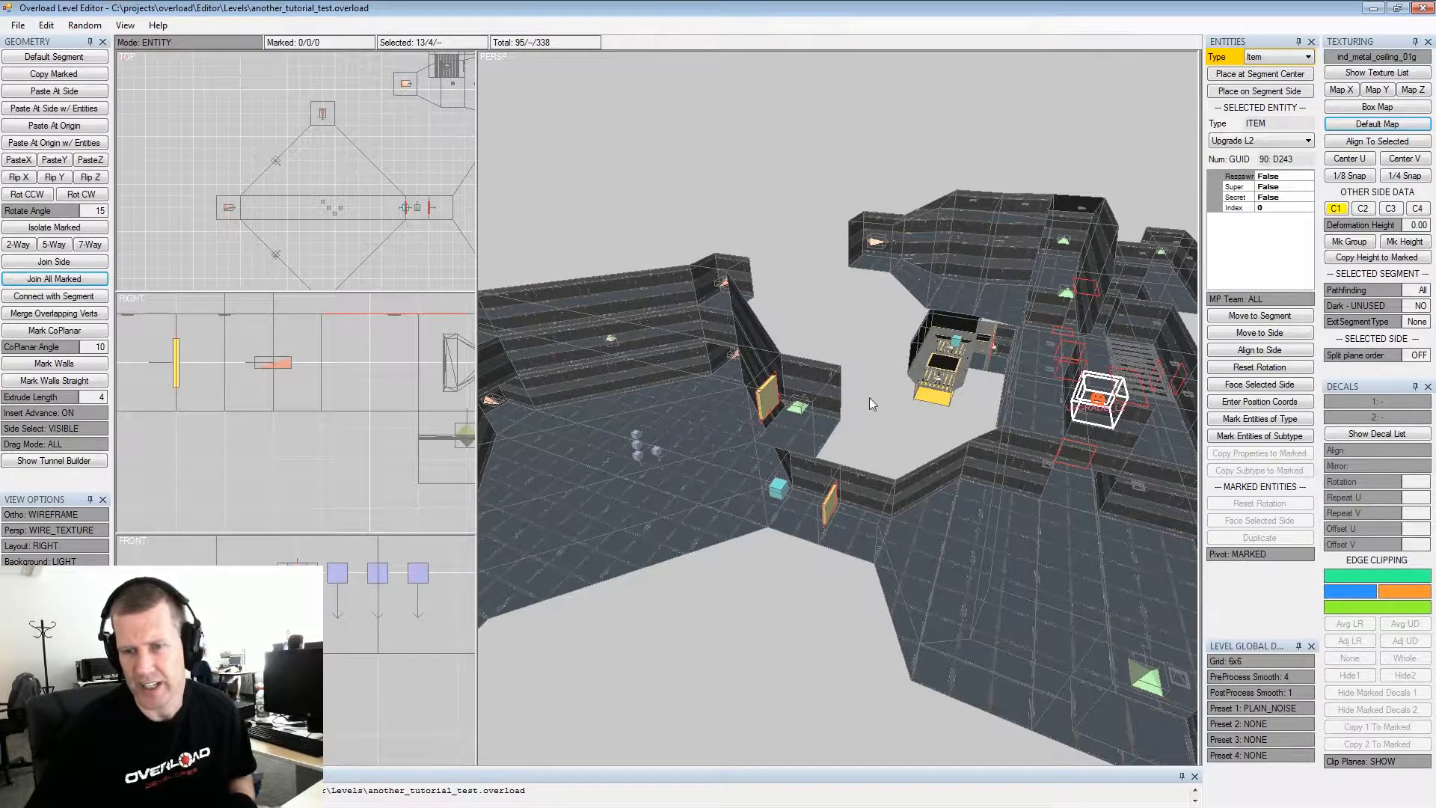
# Export the level as a single player level into the Revival\Overload folder
pyautogui.click(18, 25)
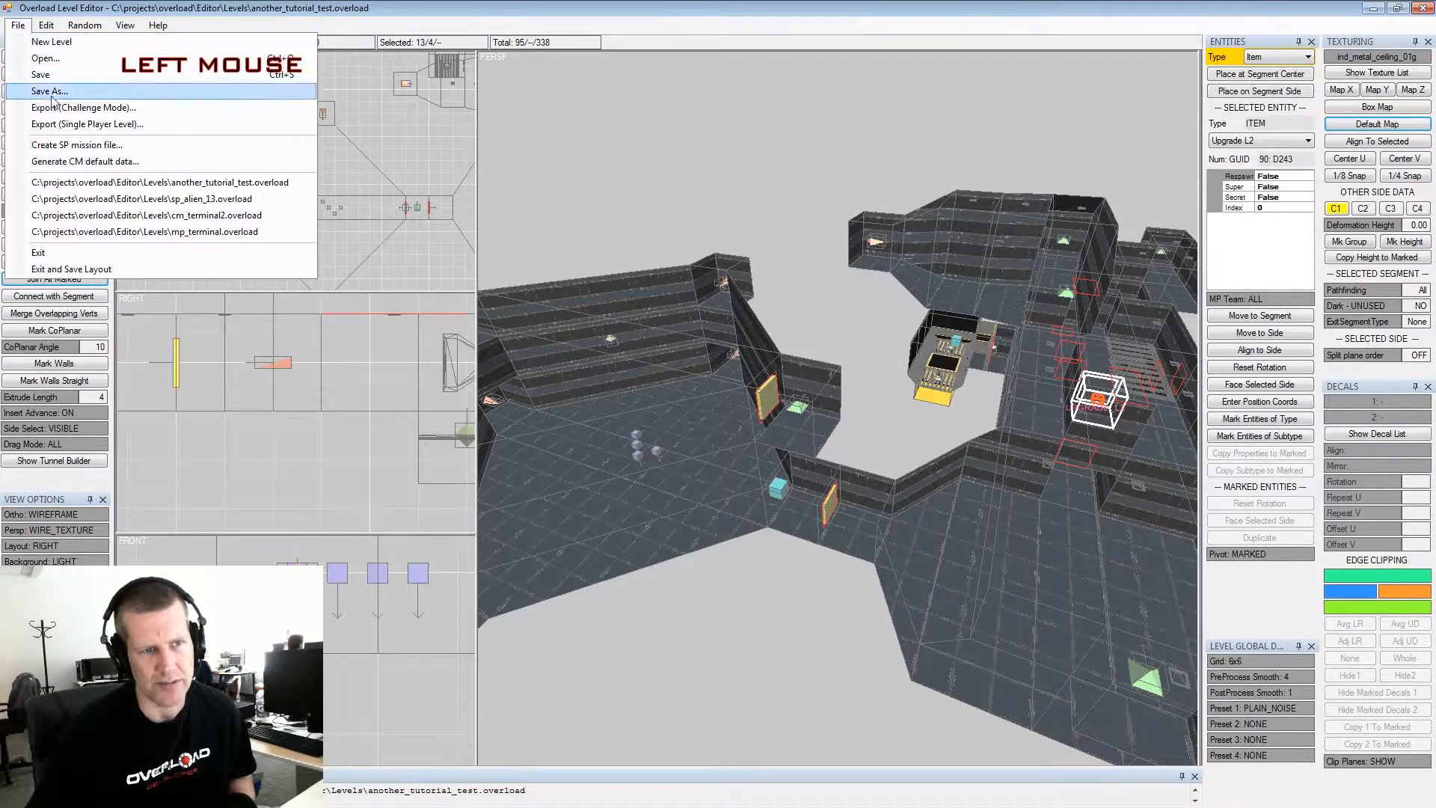
pyautogui.click(59, 124)
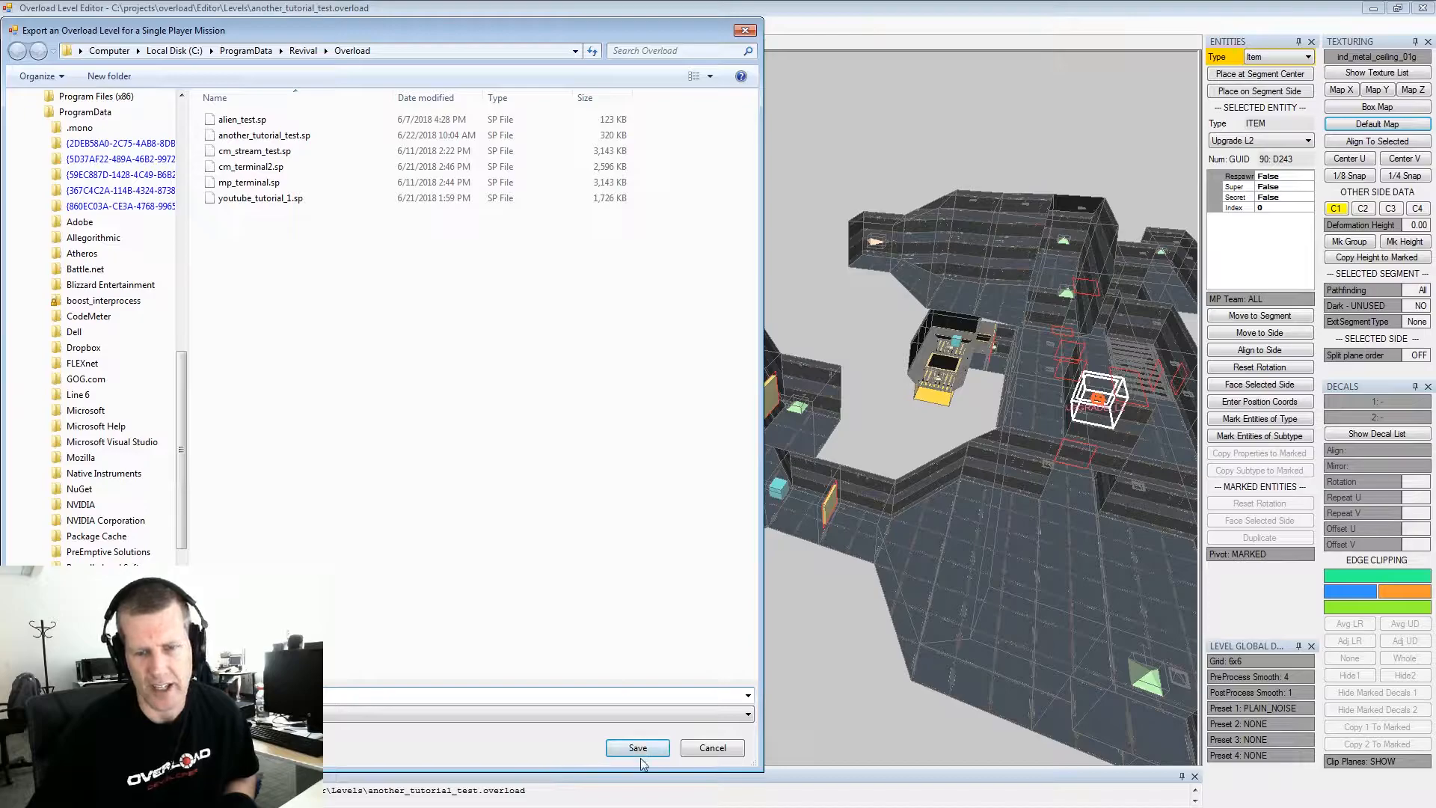
pyautogui.click(638, 750)
pyautogui.click(742, 411)
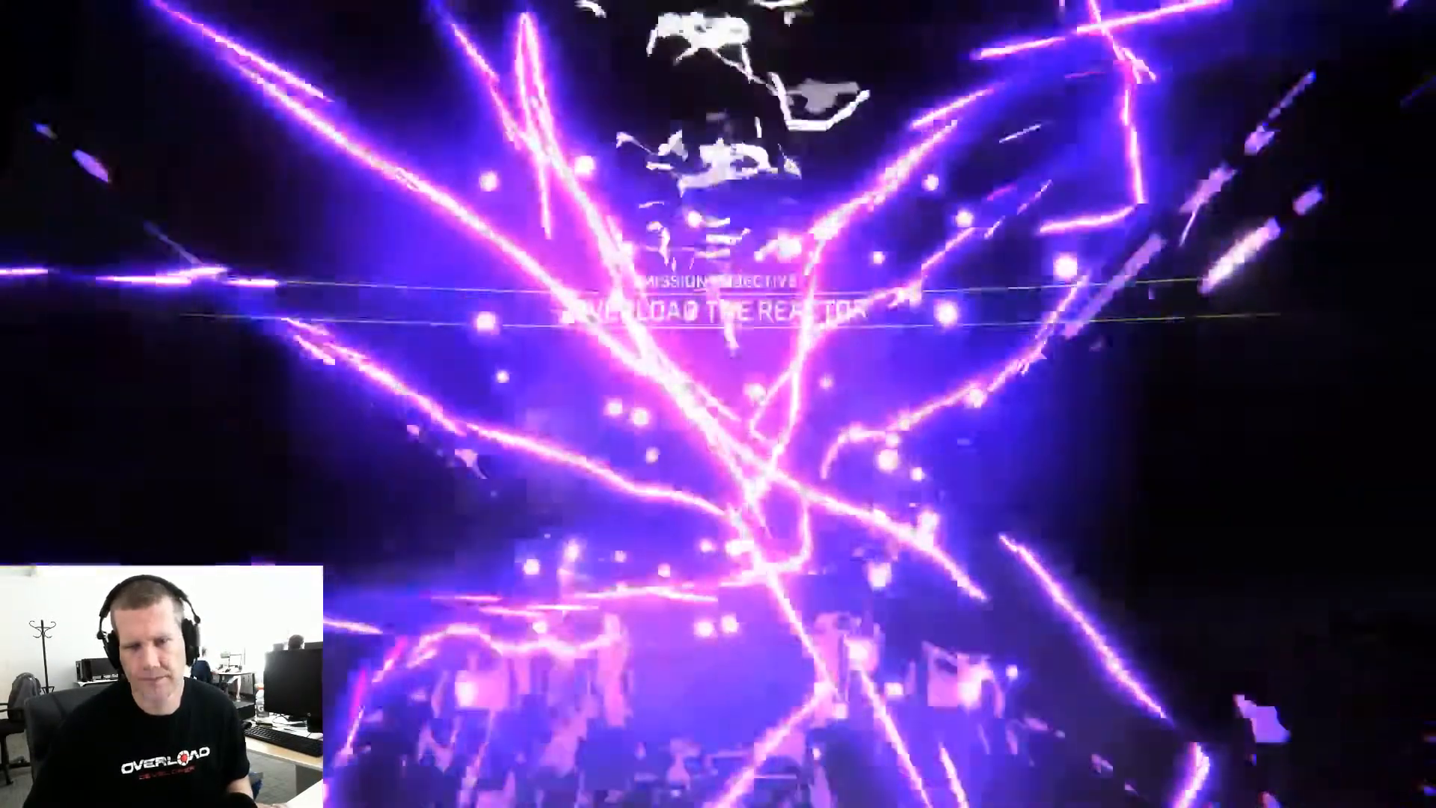
# Switch to the Overload game and fly through the starting corridors of the exported level to collect the first super upgrade point
pyautogui.press('d')
pyautogui.press('w')
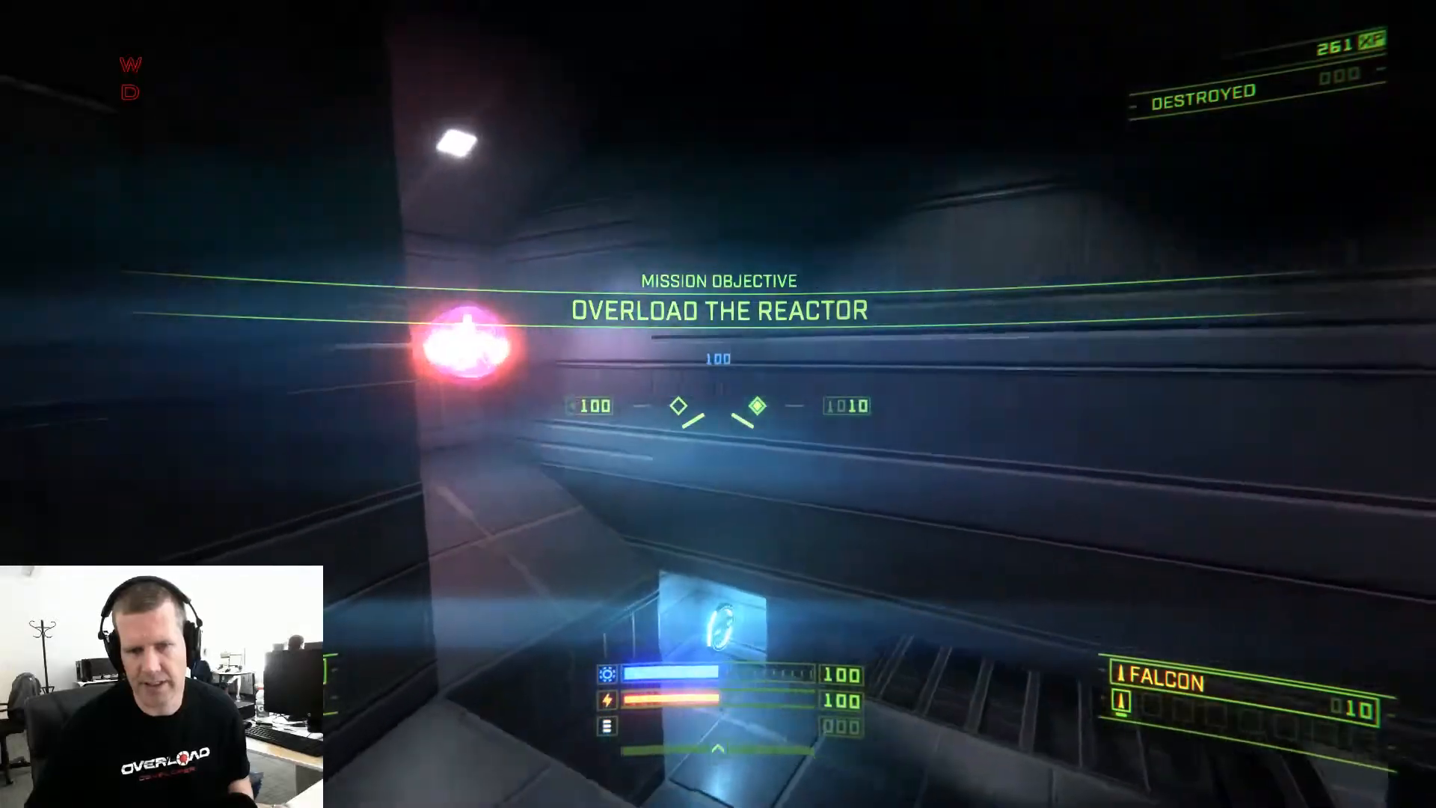
pyautogui.press('a')
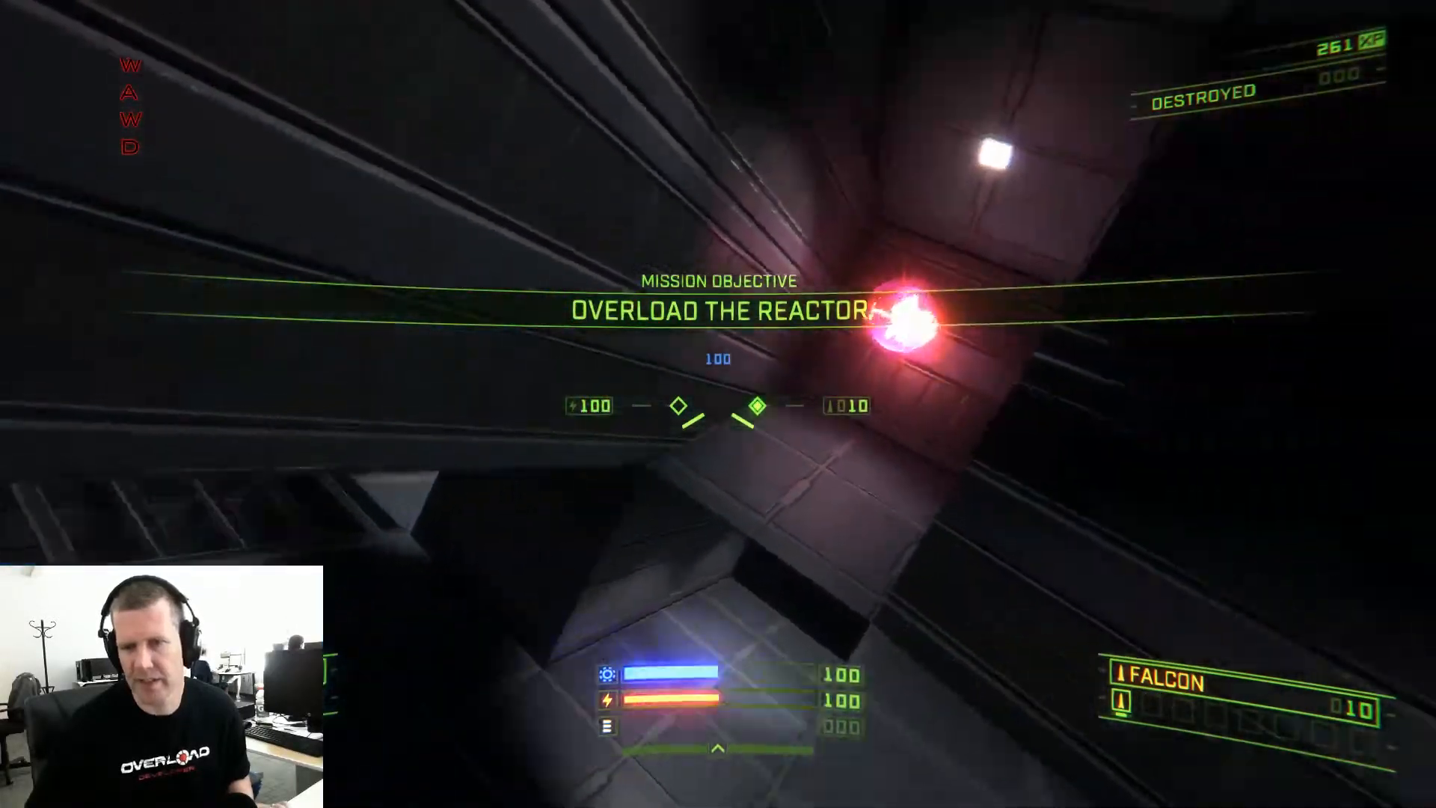
pyautogui.press('e')
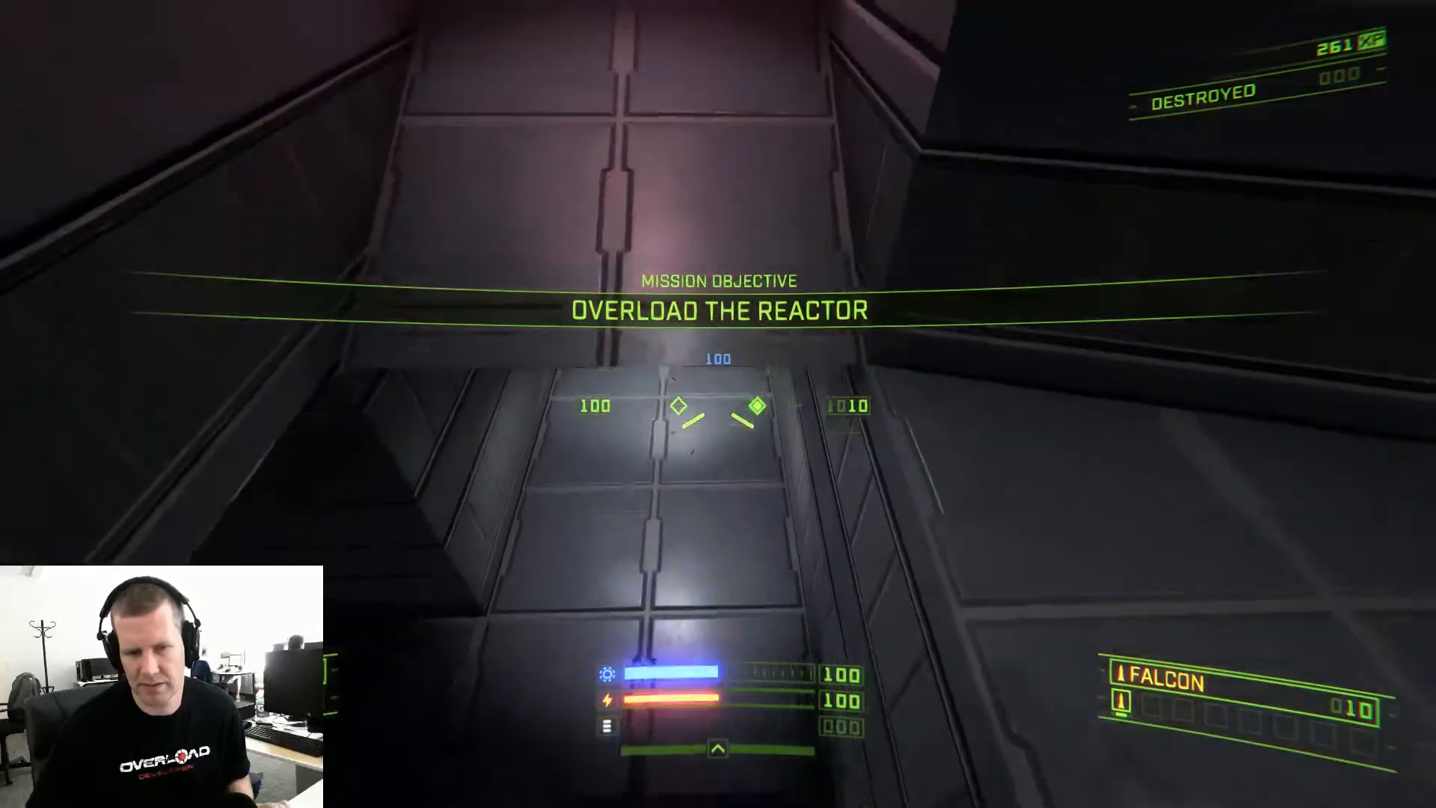
pyautogui.press('w')
pyautogui.press('s')
pyautogui.press('w')
pyautogui.press('a')
pyautogui.press('a')
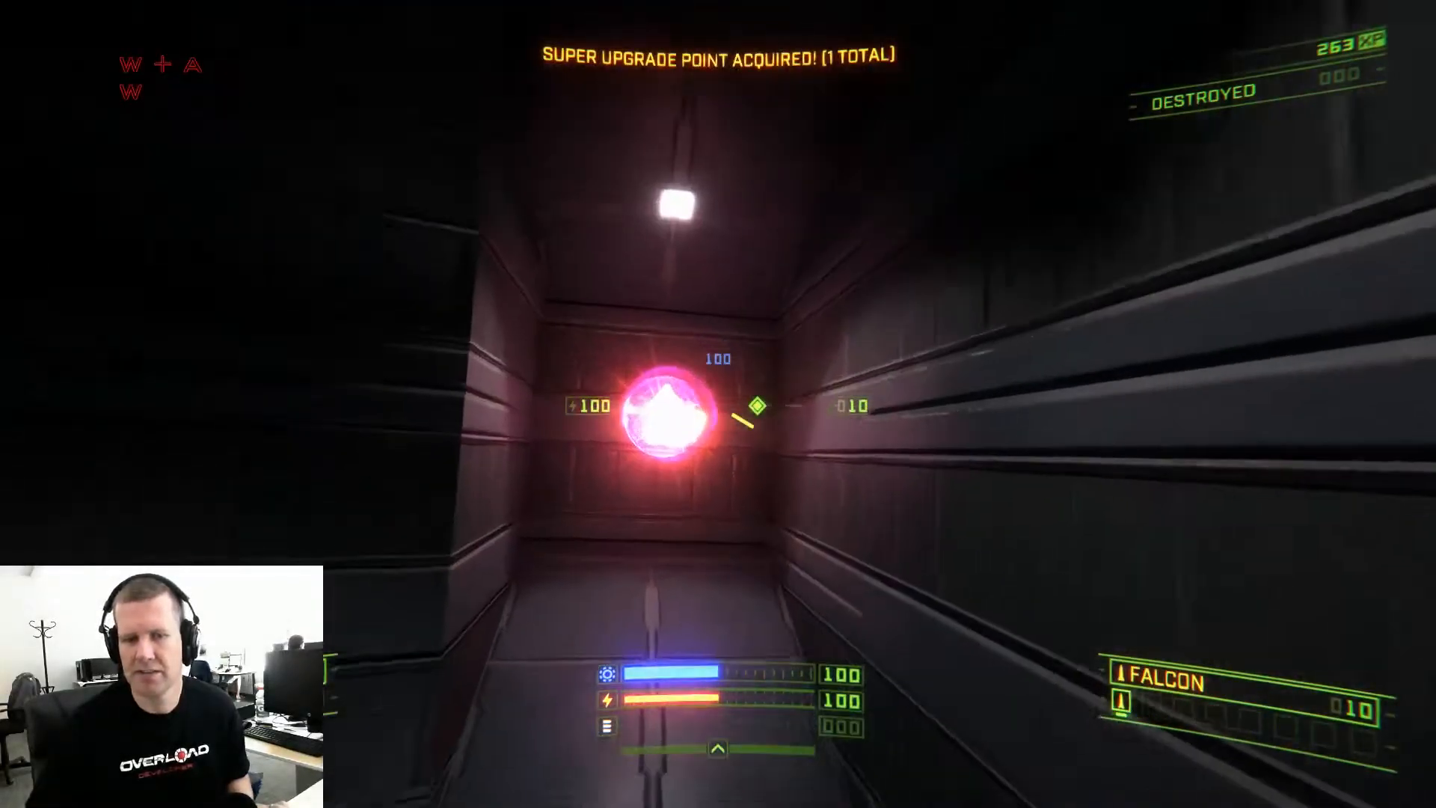
# Collect the second super upgrade point and pick up the level 1 security key
pyautogui.press('w')
pyautogui.press('e')
pyautogui.press('w')
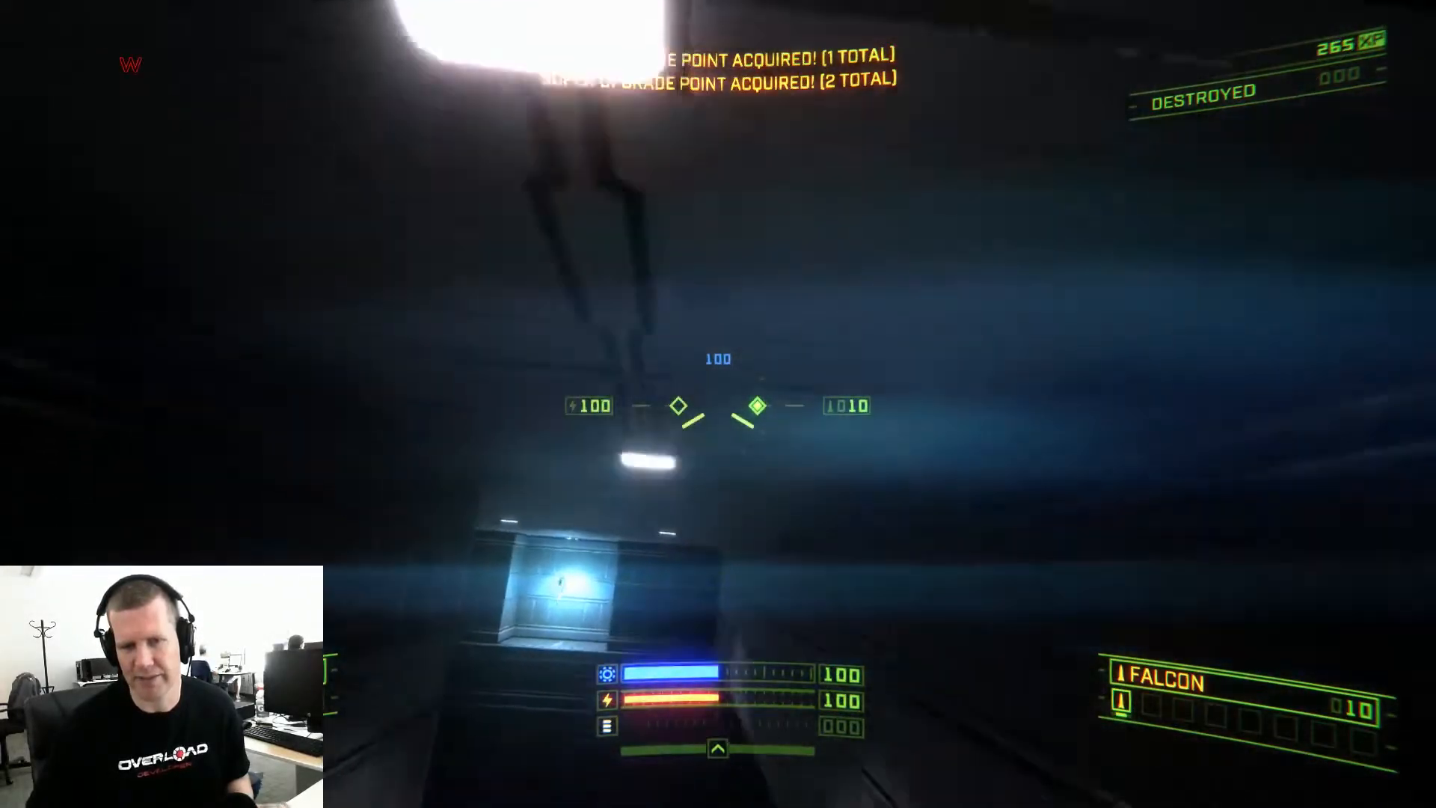
pyautogui.press('s')
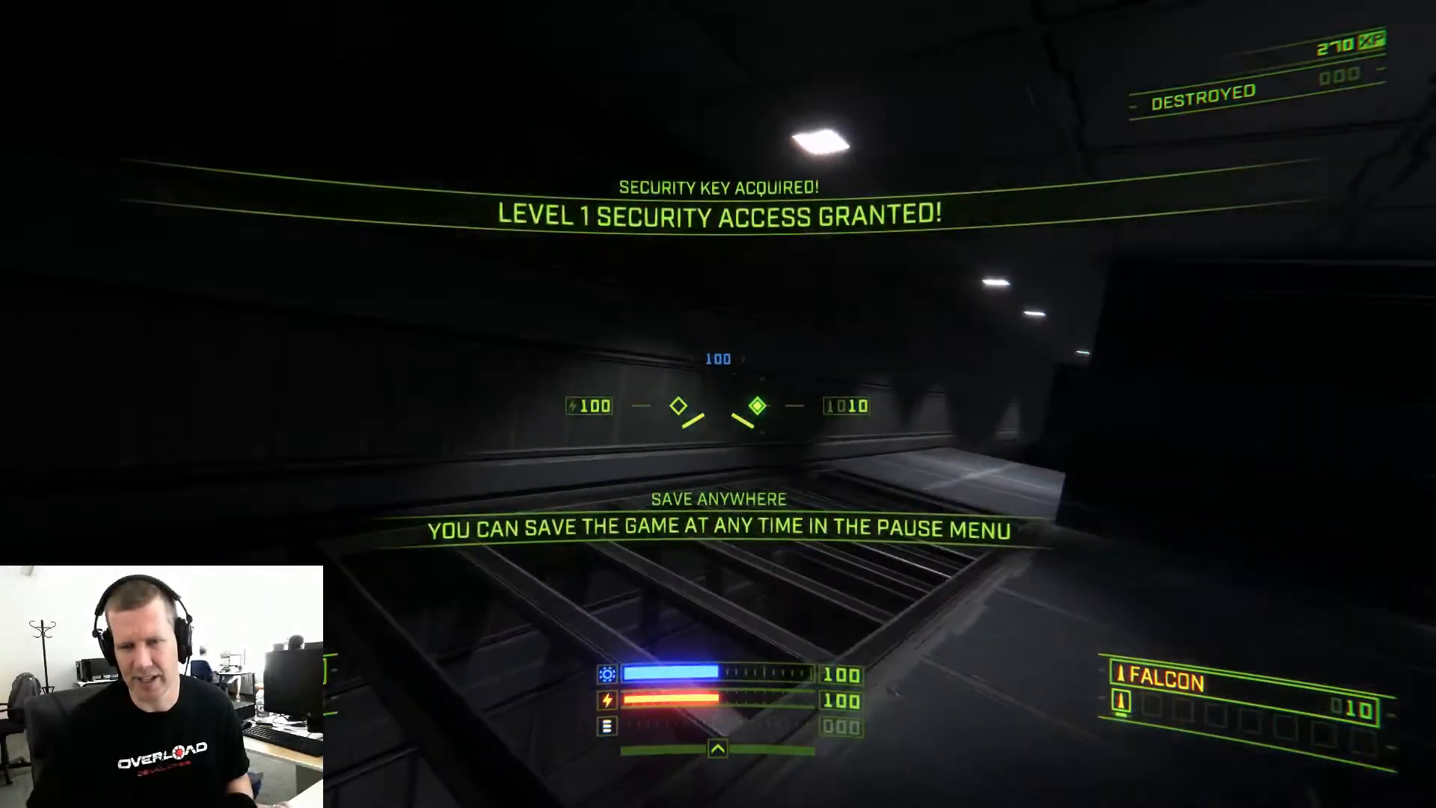
# Fly back along the lit corridor and shoot open the blue door
pyautogui.press('e')
pyautogui.press('w')
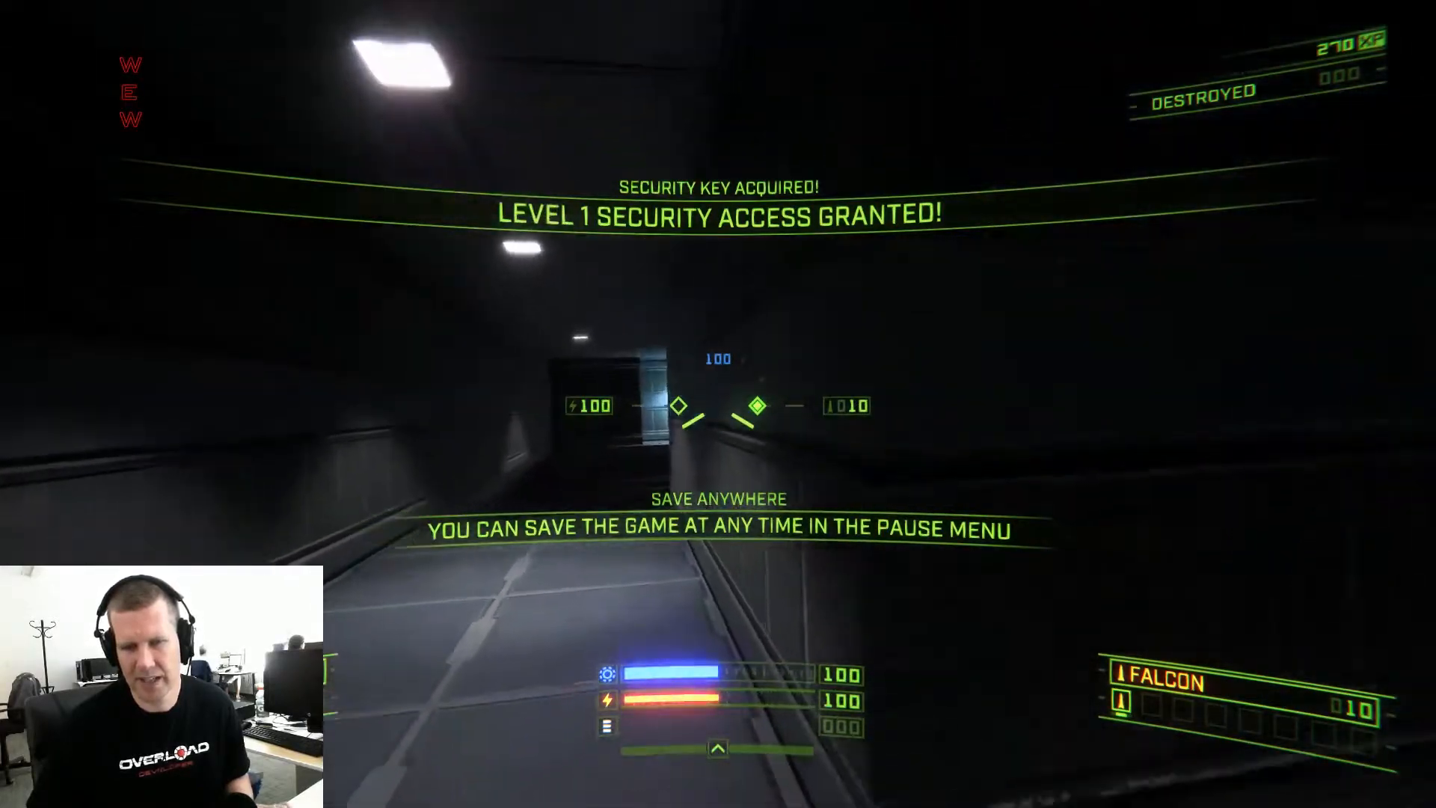
pyautogui.hotkey('a', 'w')
pyautogui.press('a')
pyautogui.press('w')
pyautogui.hotkey('w', 'w')
pyautogui.hotkey('a', 'w')
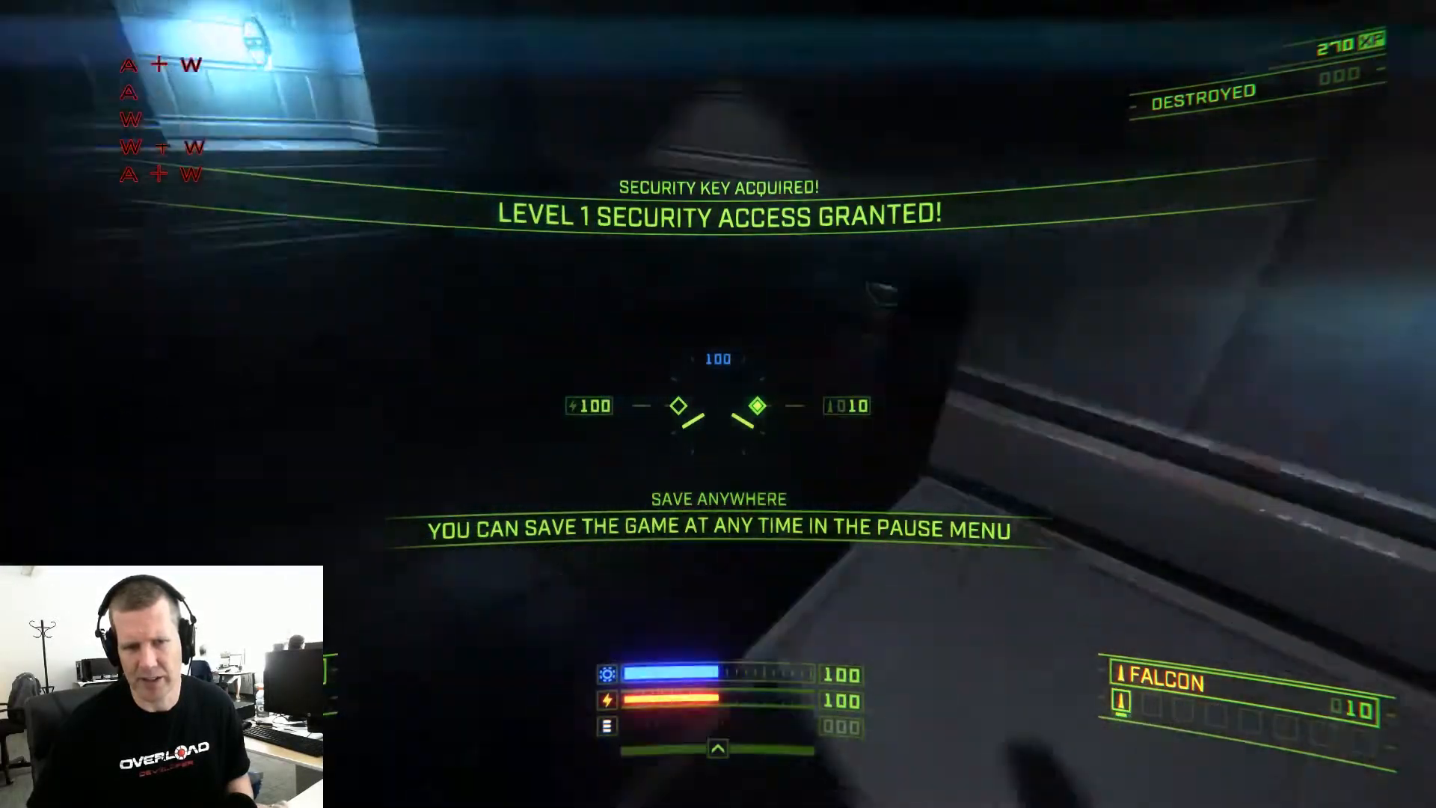
pyautogui.hotkey('w', 'e')
pyautogui.press('w')
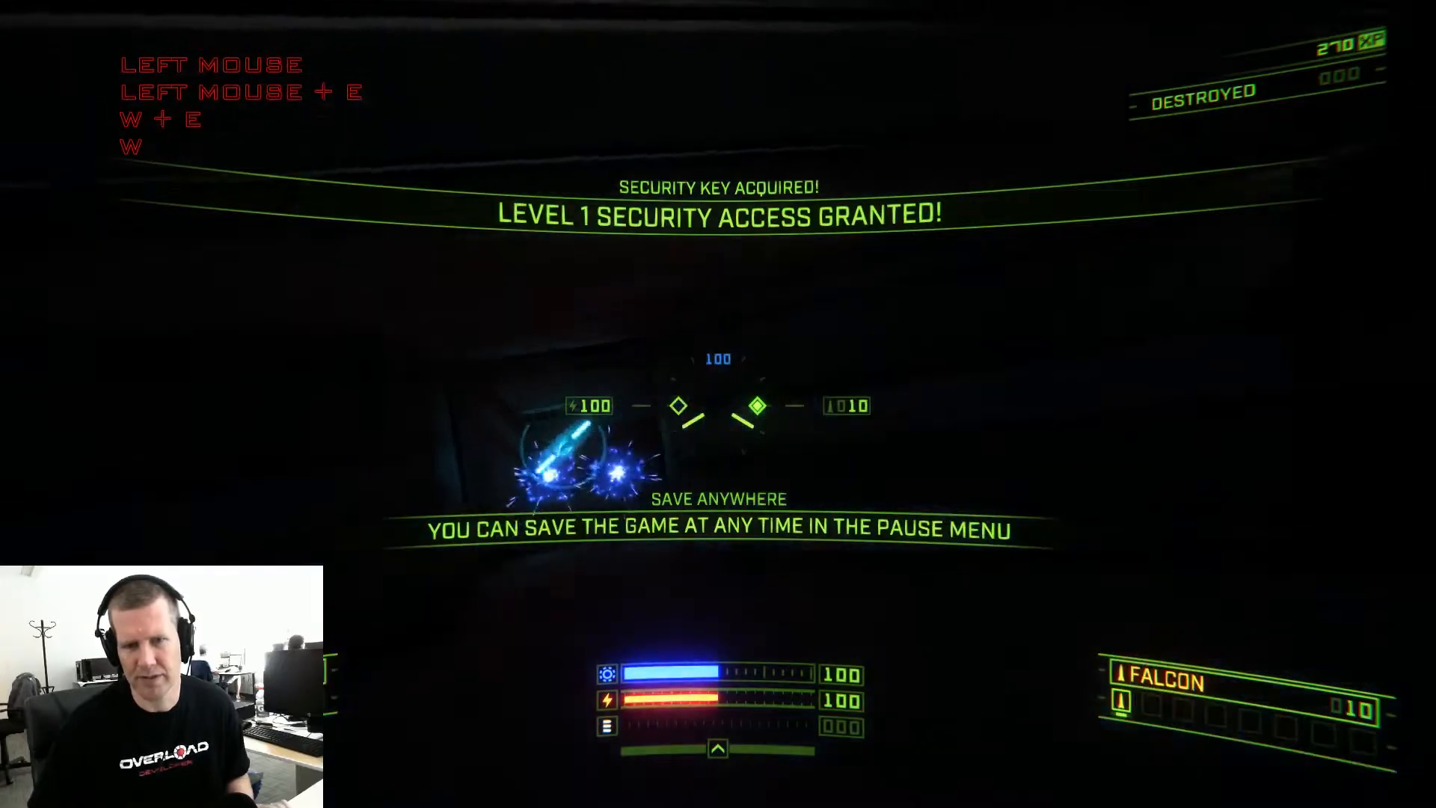
# Test the red level 2 security doors by approaching and shooting them
pyautogui.press('w')
pyautogui.click(718, 404)
pyautogui.press('d')
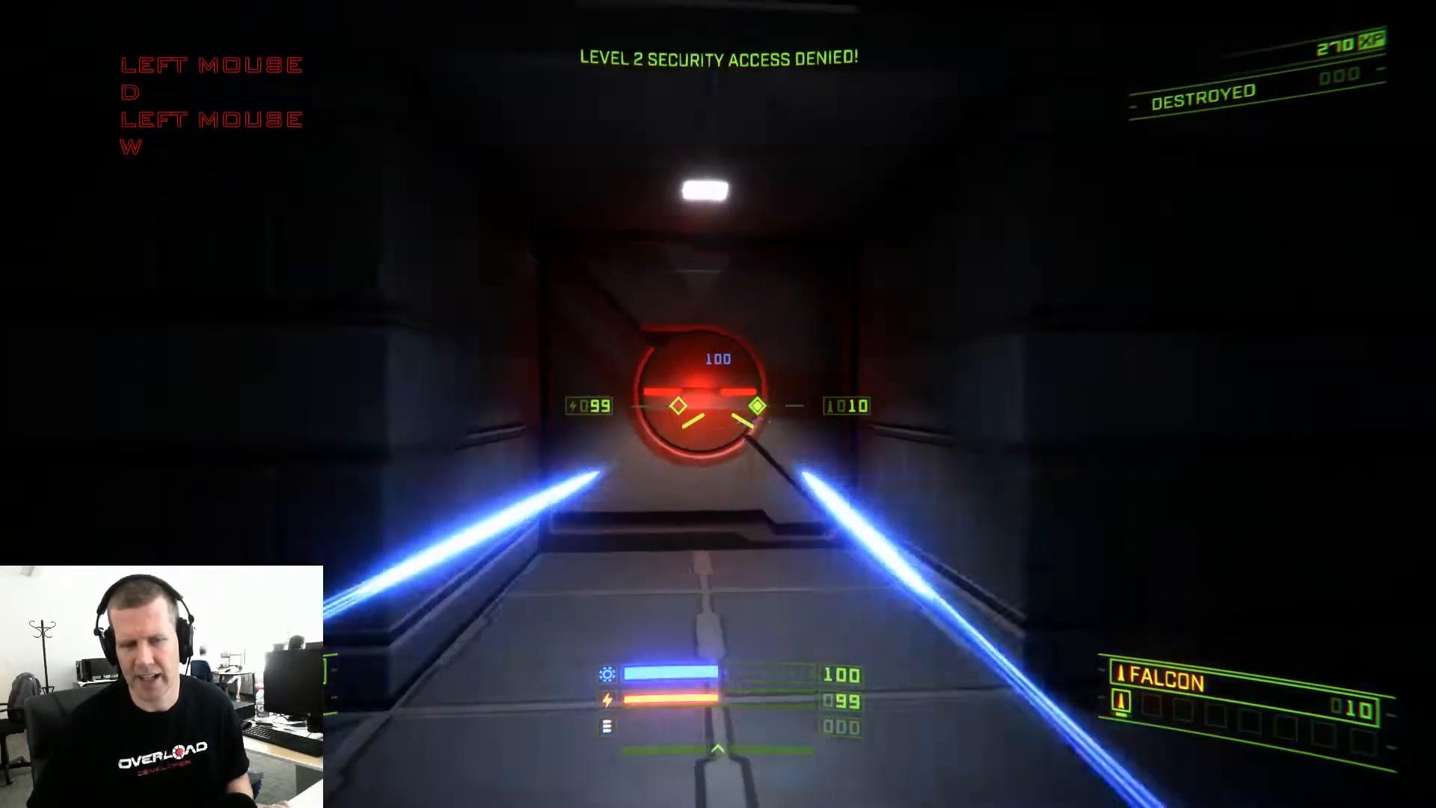
pyautogui.click(718, 403)
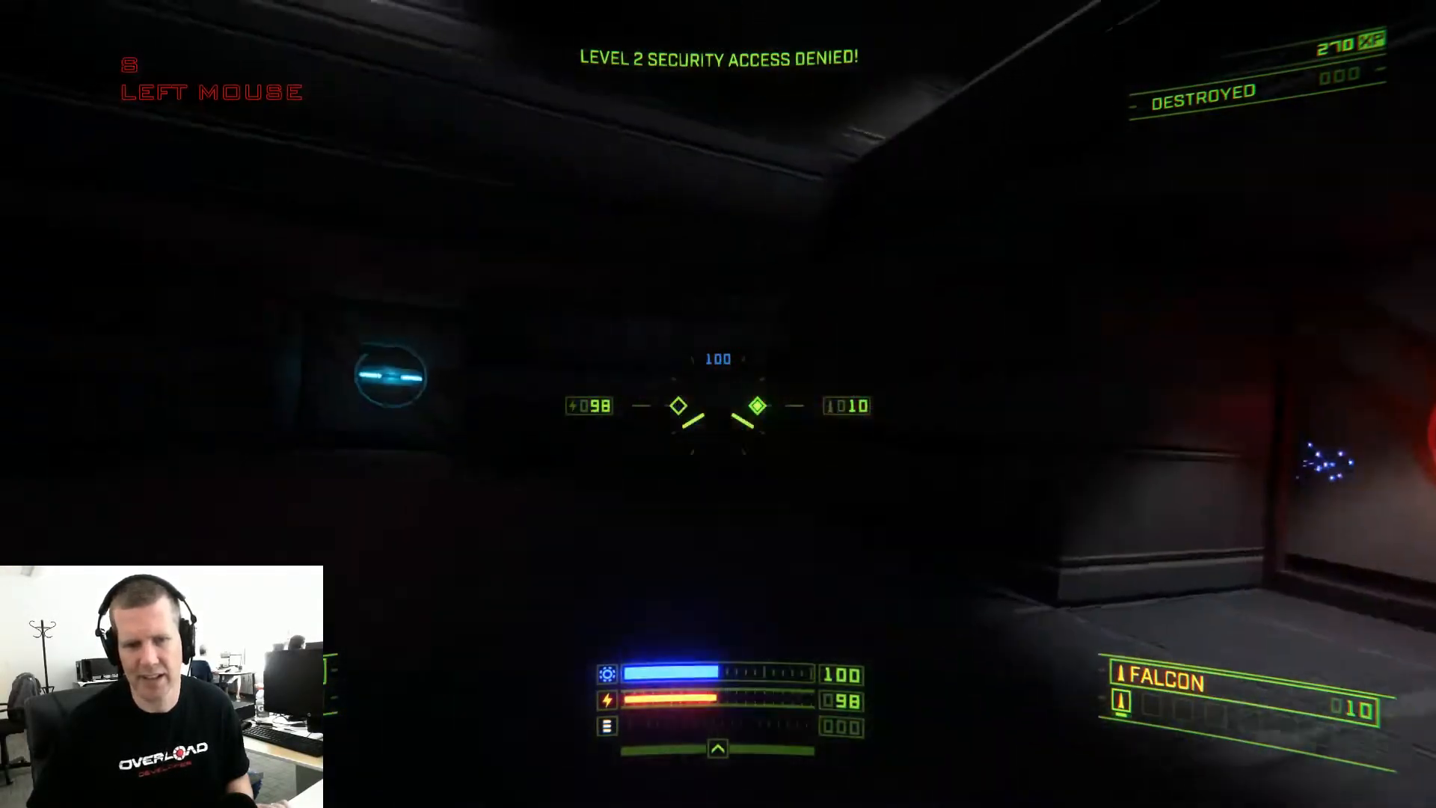
pyautogui.press('w')
pyautogui.click(718, 404)
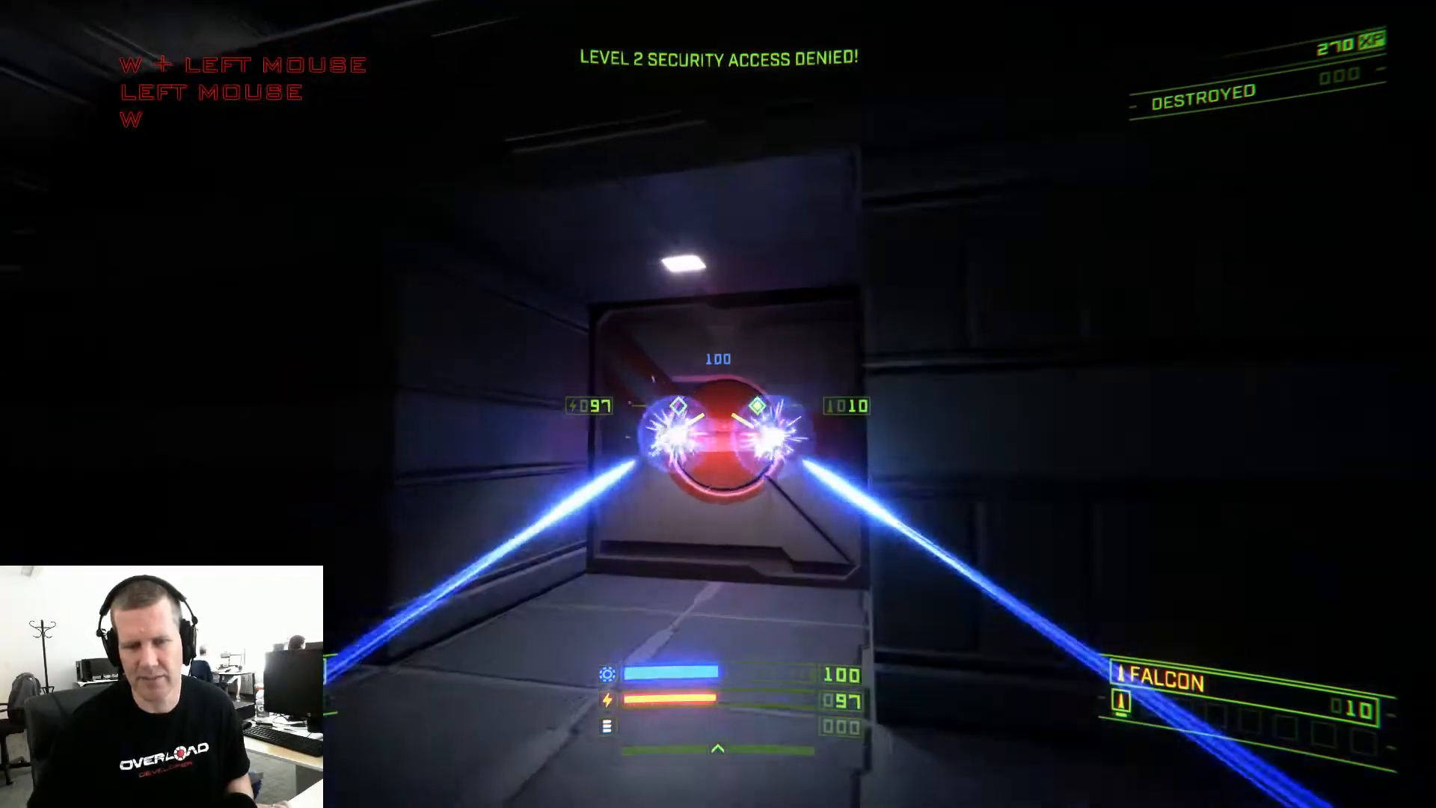
pyautogui.press('w')
pyautogui.click(718, 403)
# Fly through the other blue door and pick up the level 2 security key
pyautogui.press('s')
pyautogui.press('a')
pyautogui.press('w')
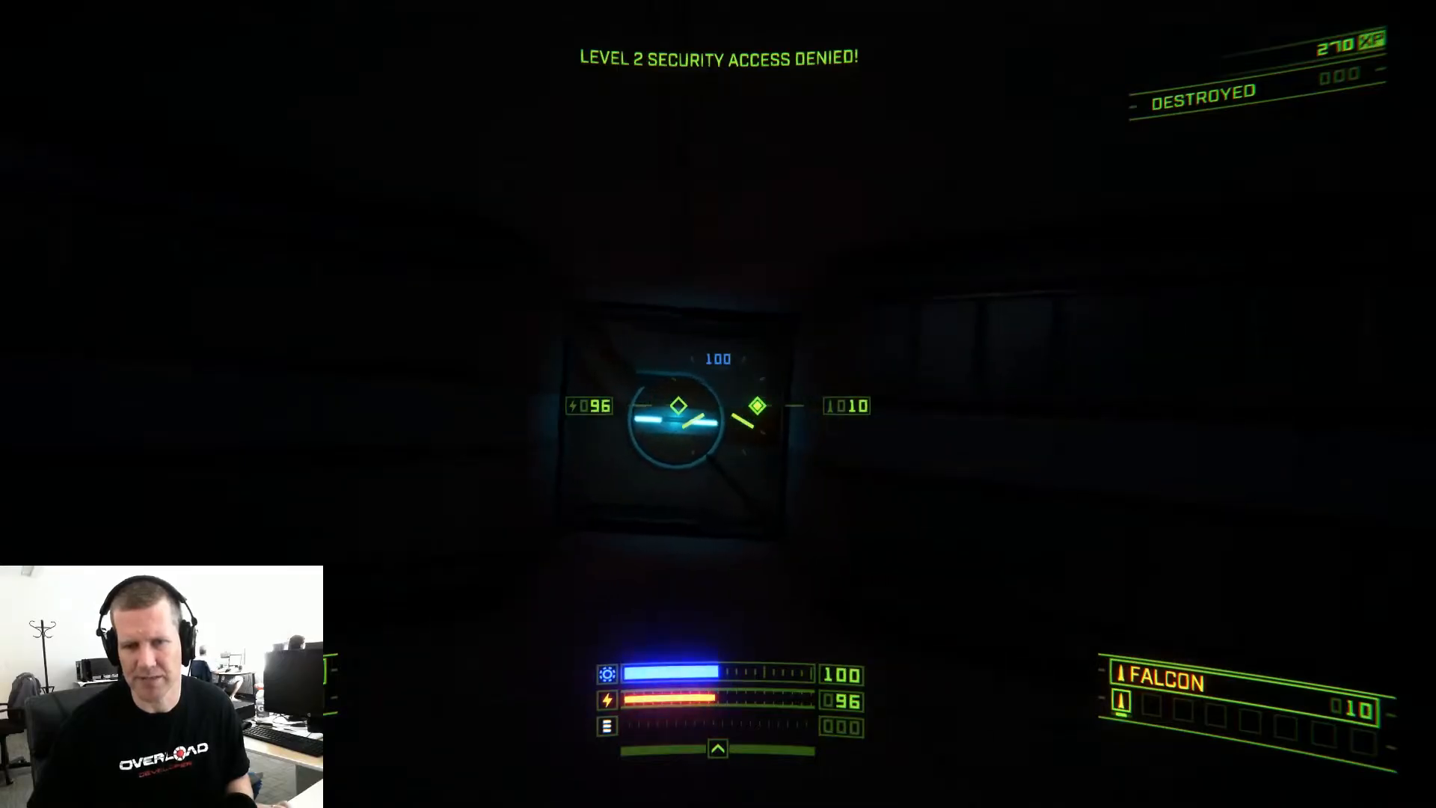
pyautogui.click(718, 403)
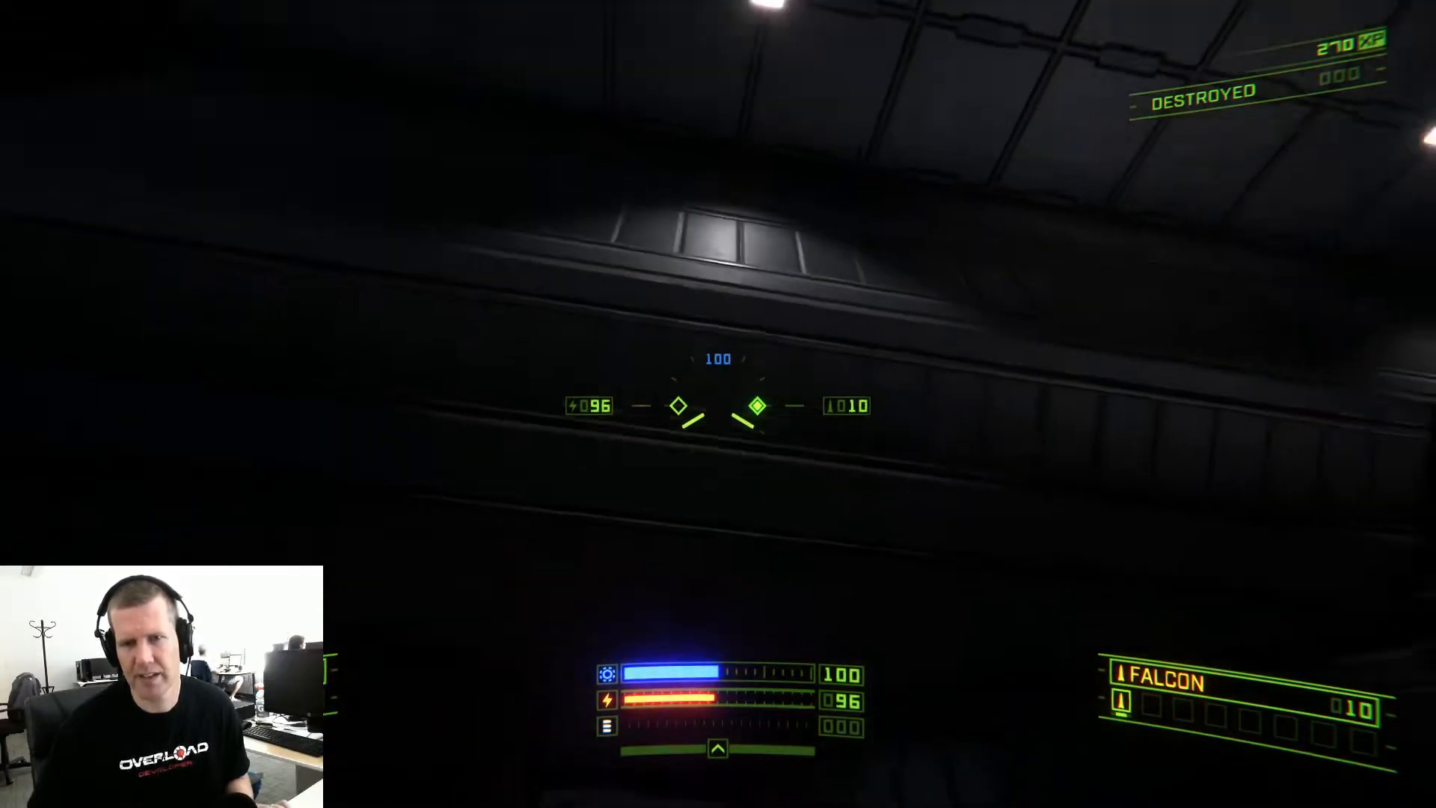
pyautogui.press('q')
pyautogui.press('w')
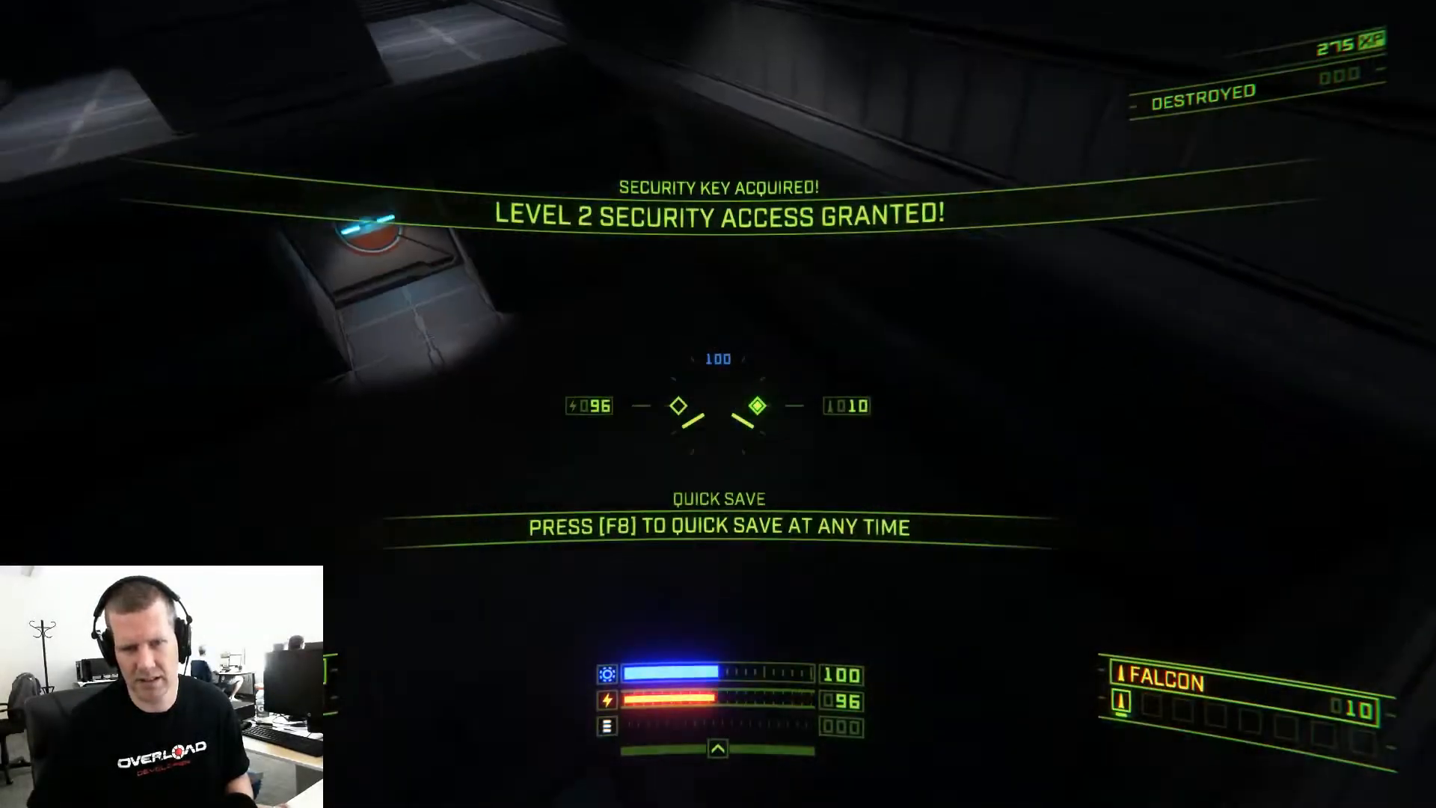
# Return with the level 2 key, shooting open the doors on the way to the lockdown room
pyautogui.press('q')
pyautogui.click(717, 404)
pyautogui.press('w')
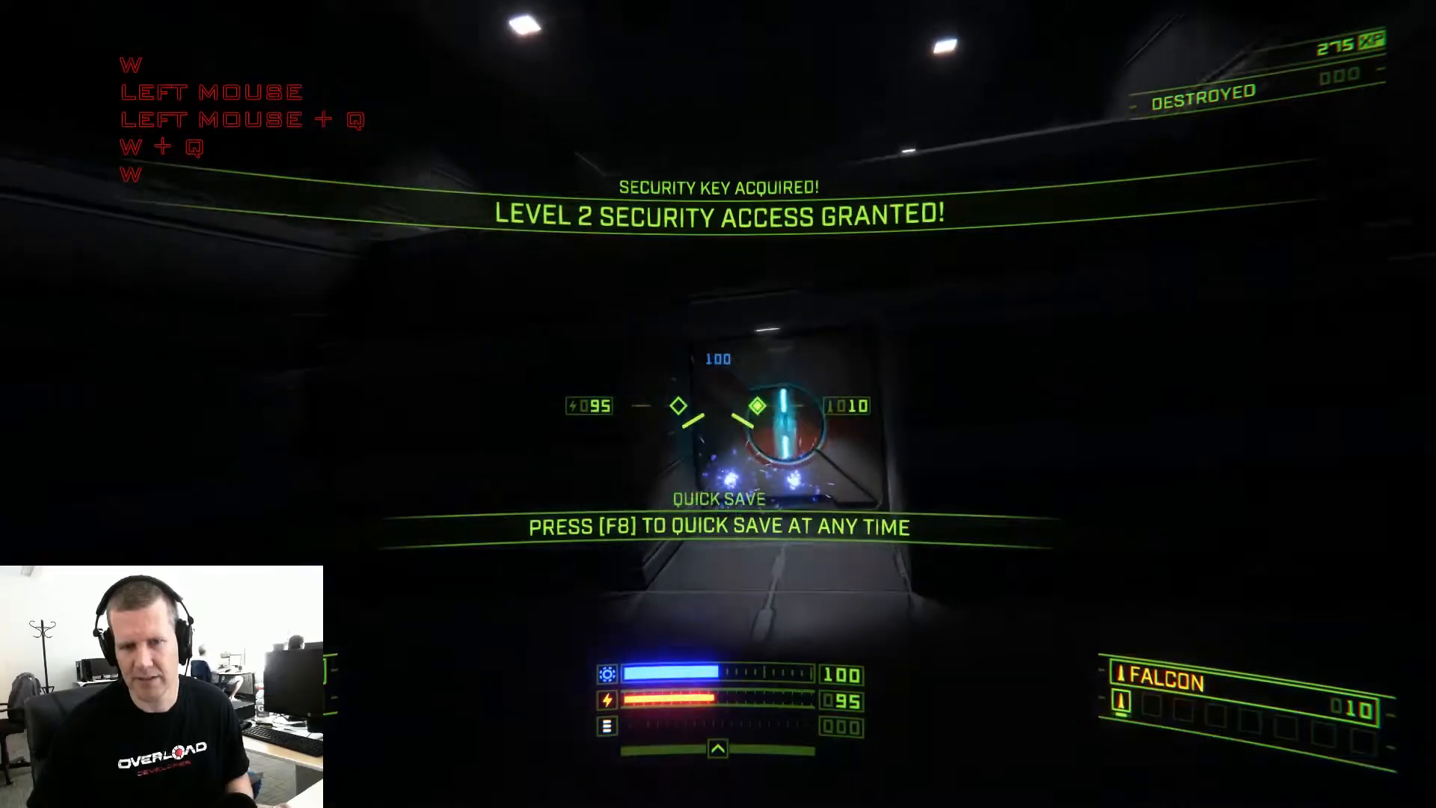
pyautogui.press('w')
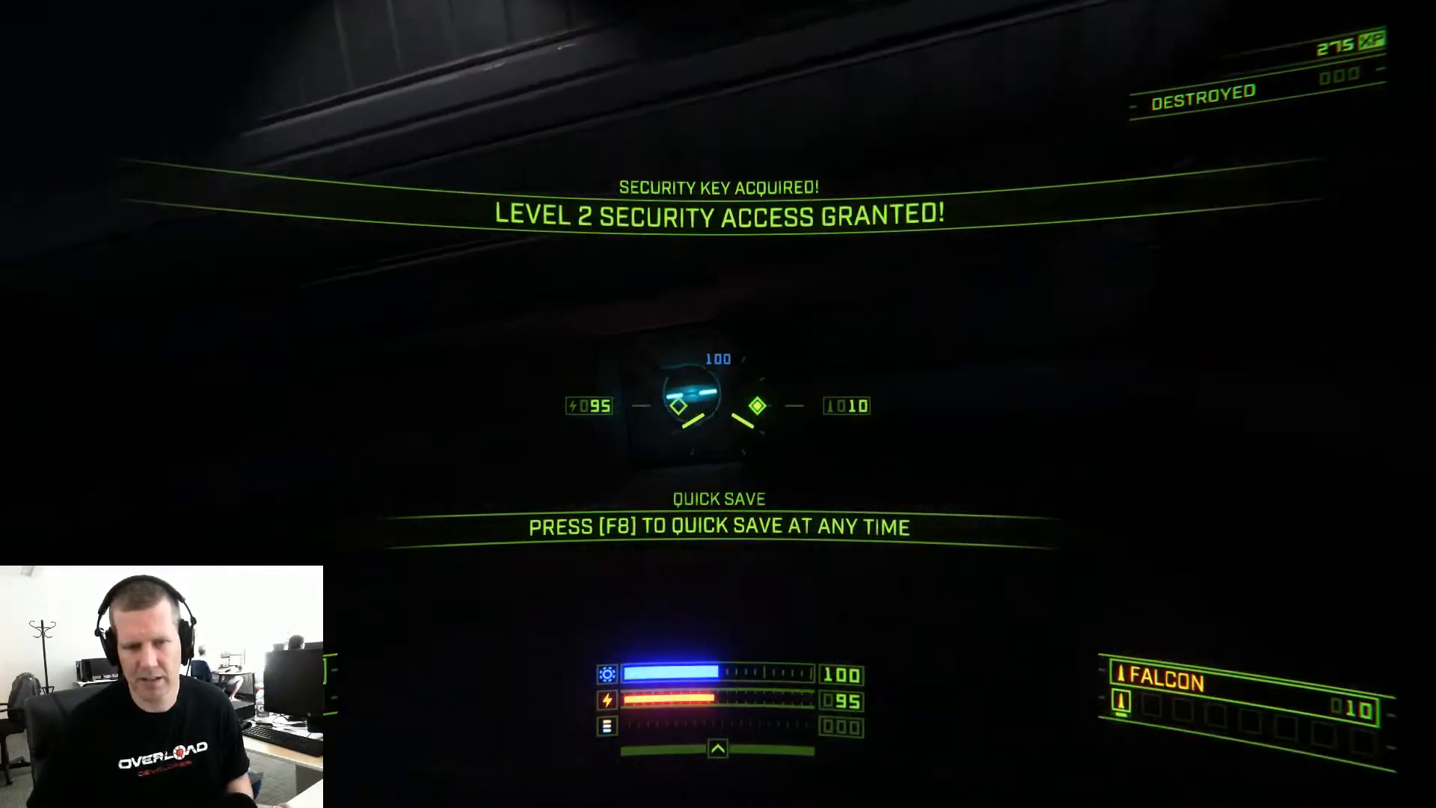
pyautogui.click(717, 404)
pyautogui.click(717, 404)
pyautogui.press('w')
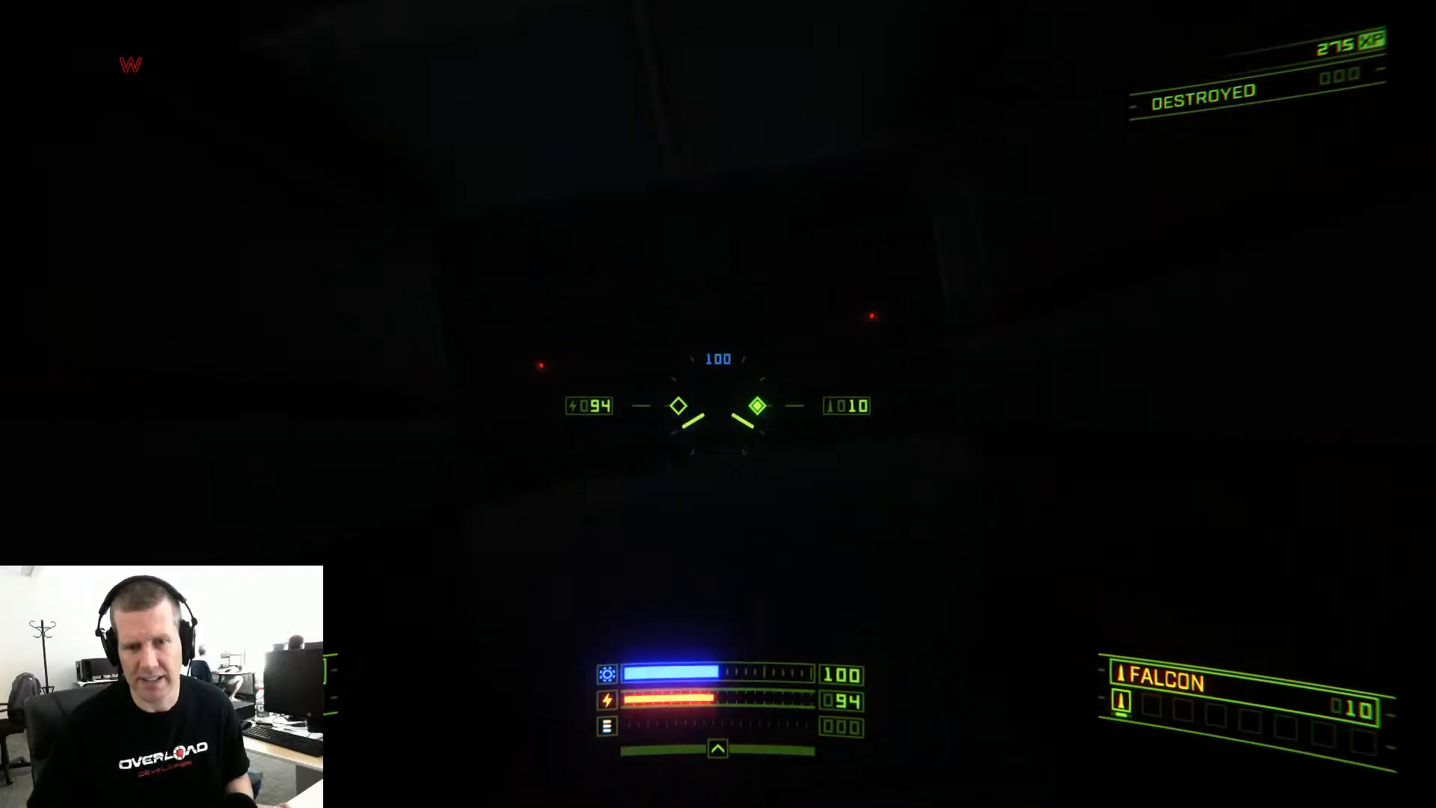
# Enter the lockdown room to set off the lockdown and destroy the first two Goblin robots
pyautogui.press('a')
pyautogui.click(718, 404)
pyautogui.press('w')
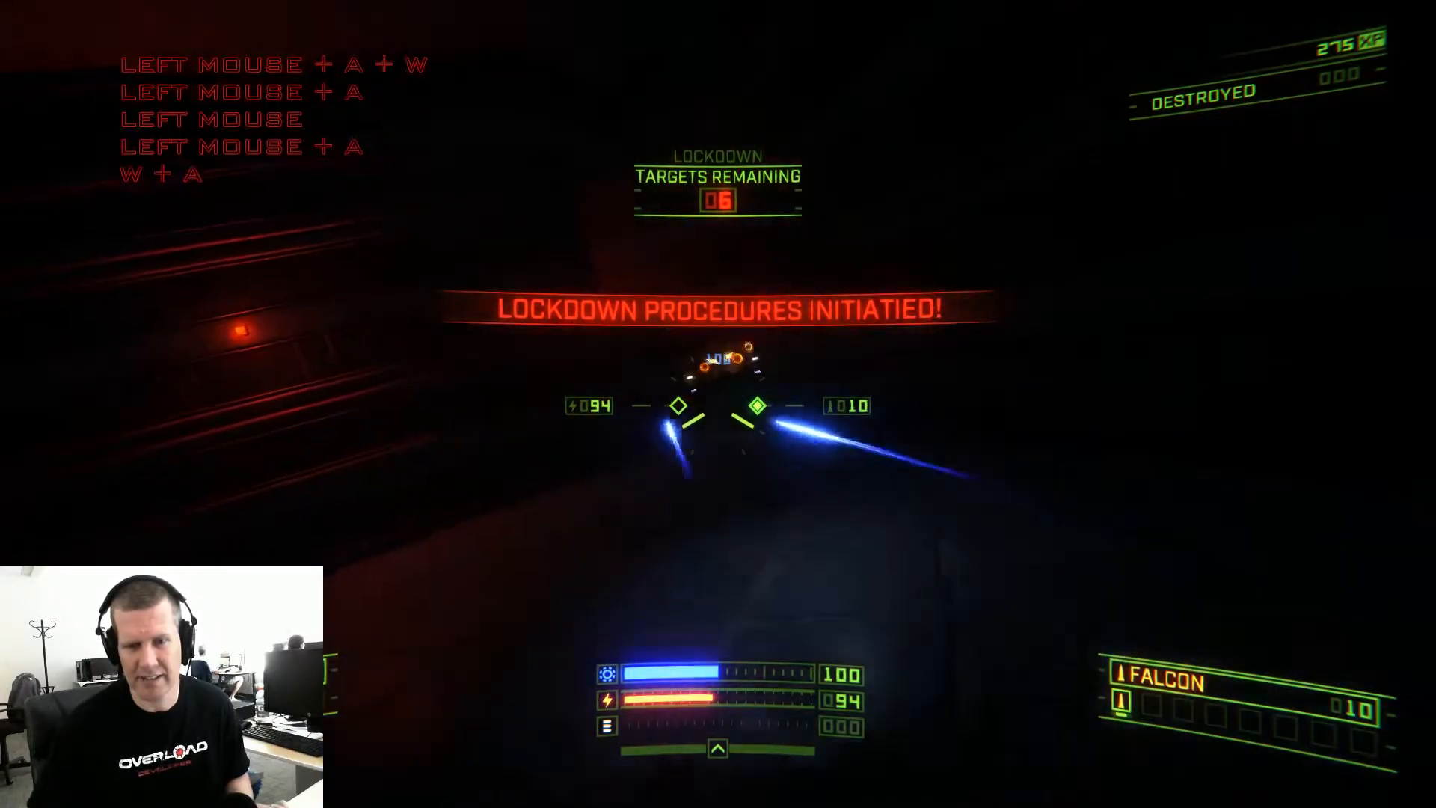
pyautogui.press('s')
pyautogui.click(718, 403)
pyautogui.press('d')
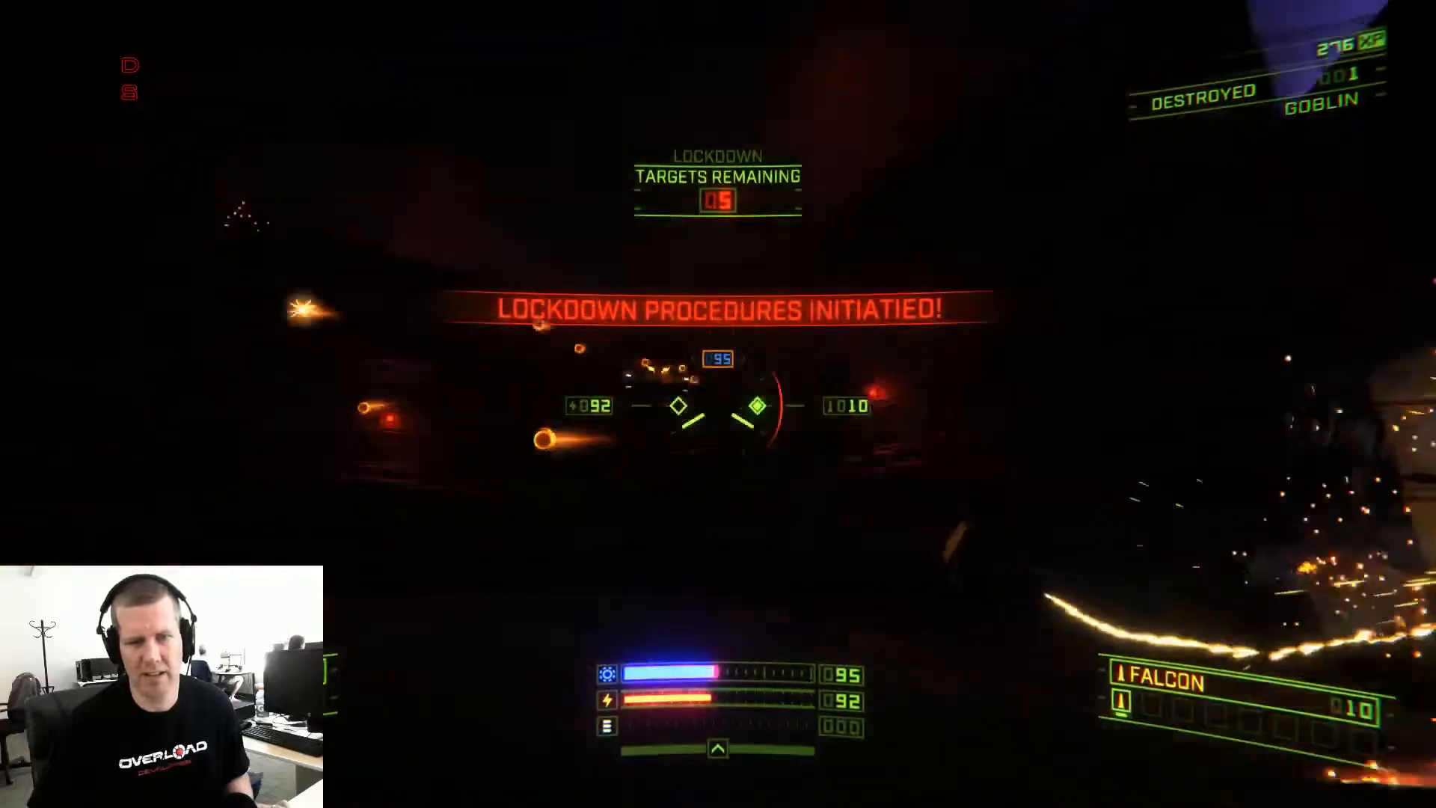
pyautogui.click(717, 404)
pyautogui.press('w')
pyautogui.click(718, 404)
pyautogui.press('a')
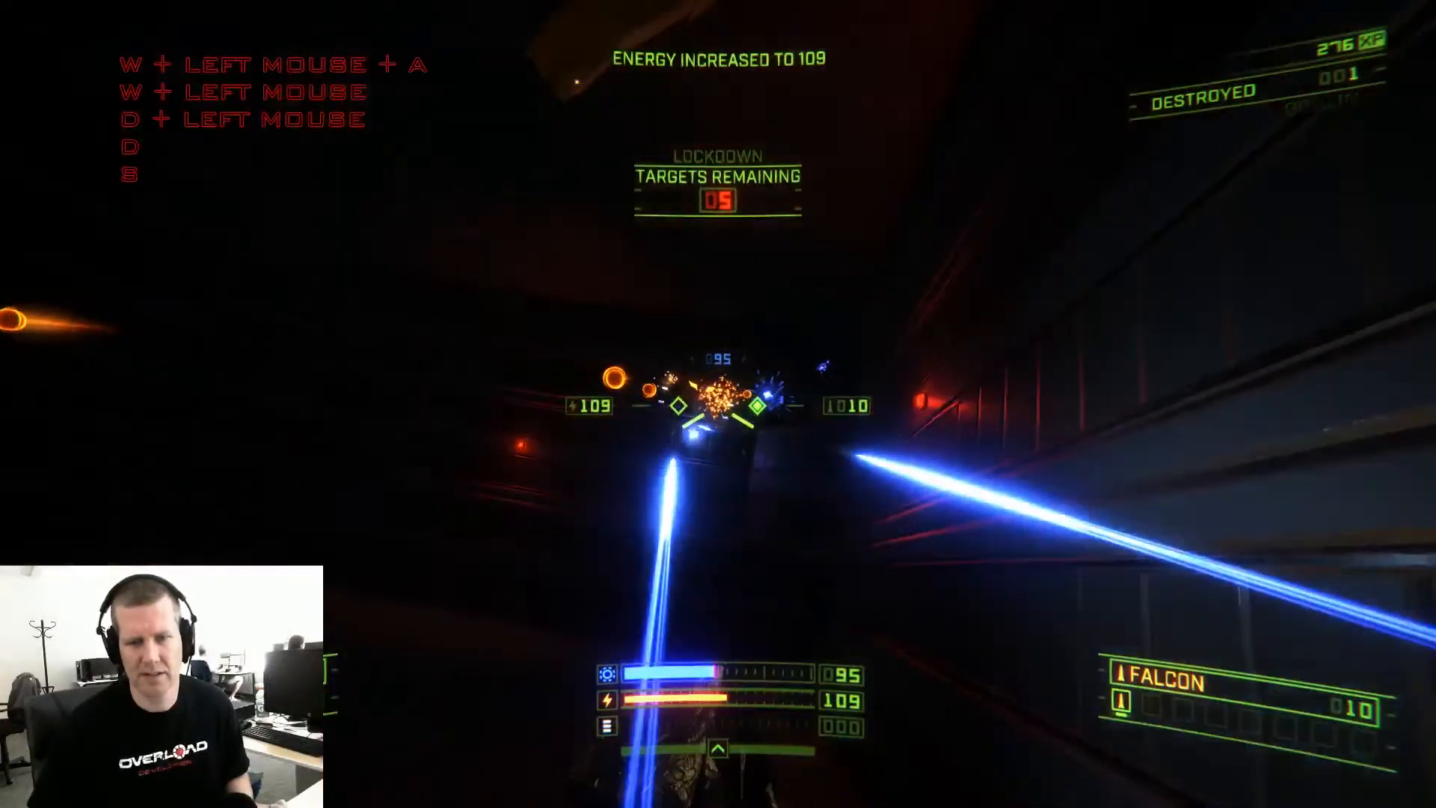
pyautogui.press('w')
pyautogui.press('d')
pyautogui.press('w')
pyautogui.press('a')
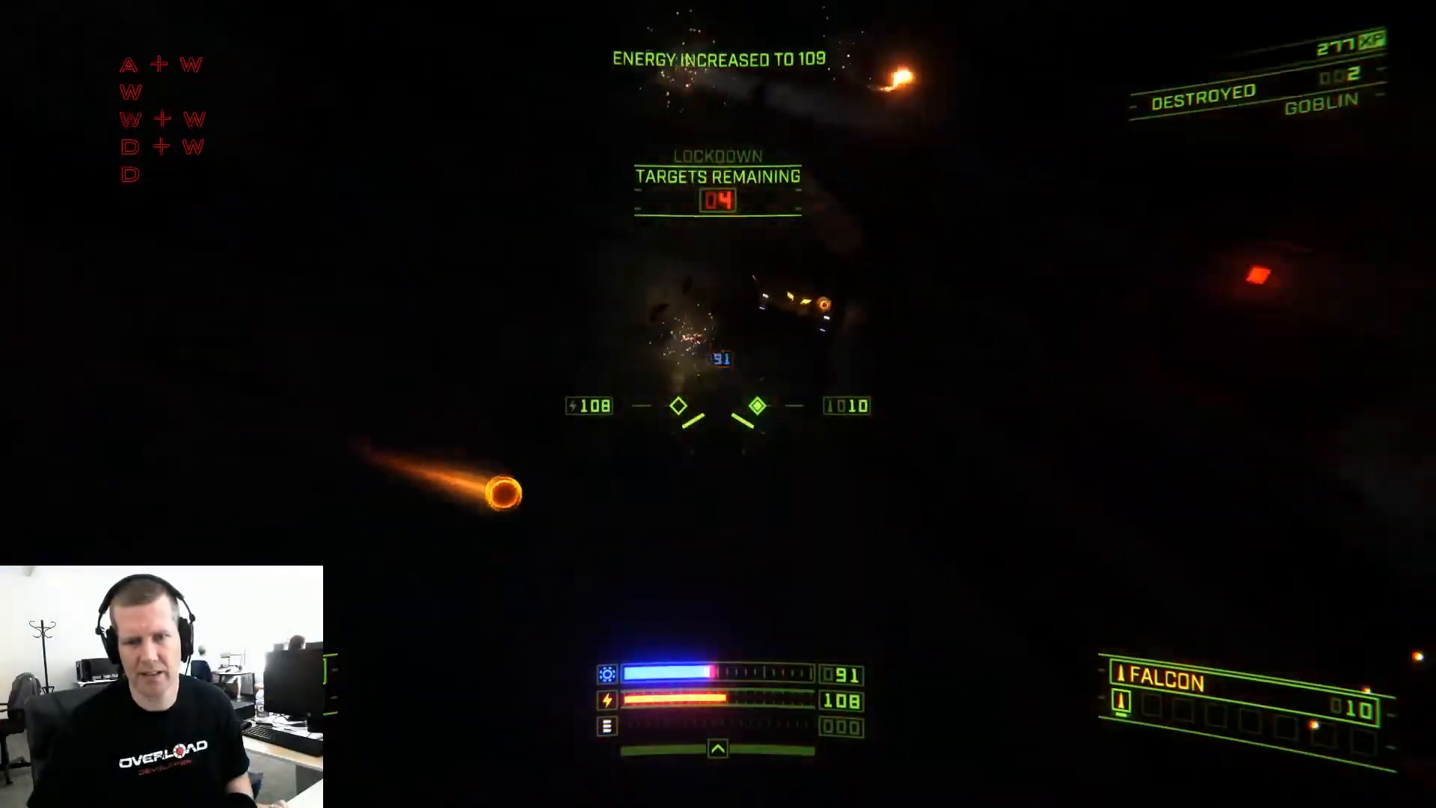
# Destroy the third and fourth Goblin robots in the lockdown room with the primary weapon and Falcon missiles
pyautogui.click(718, 404)
pyautogui.press('w')
pyautogui.rightClick(718, 404)
pyautogui.press('a')
pyautogui.press('s')
pyautogui.press('w')
pyautogui.press('d')
pyautogui.click(718, 404)
pyautogui.press('w')
pyautogui.rightClick(718, 404)
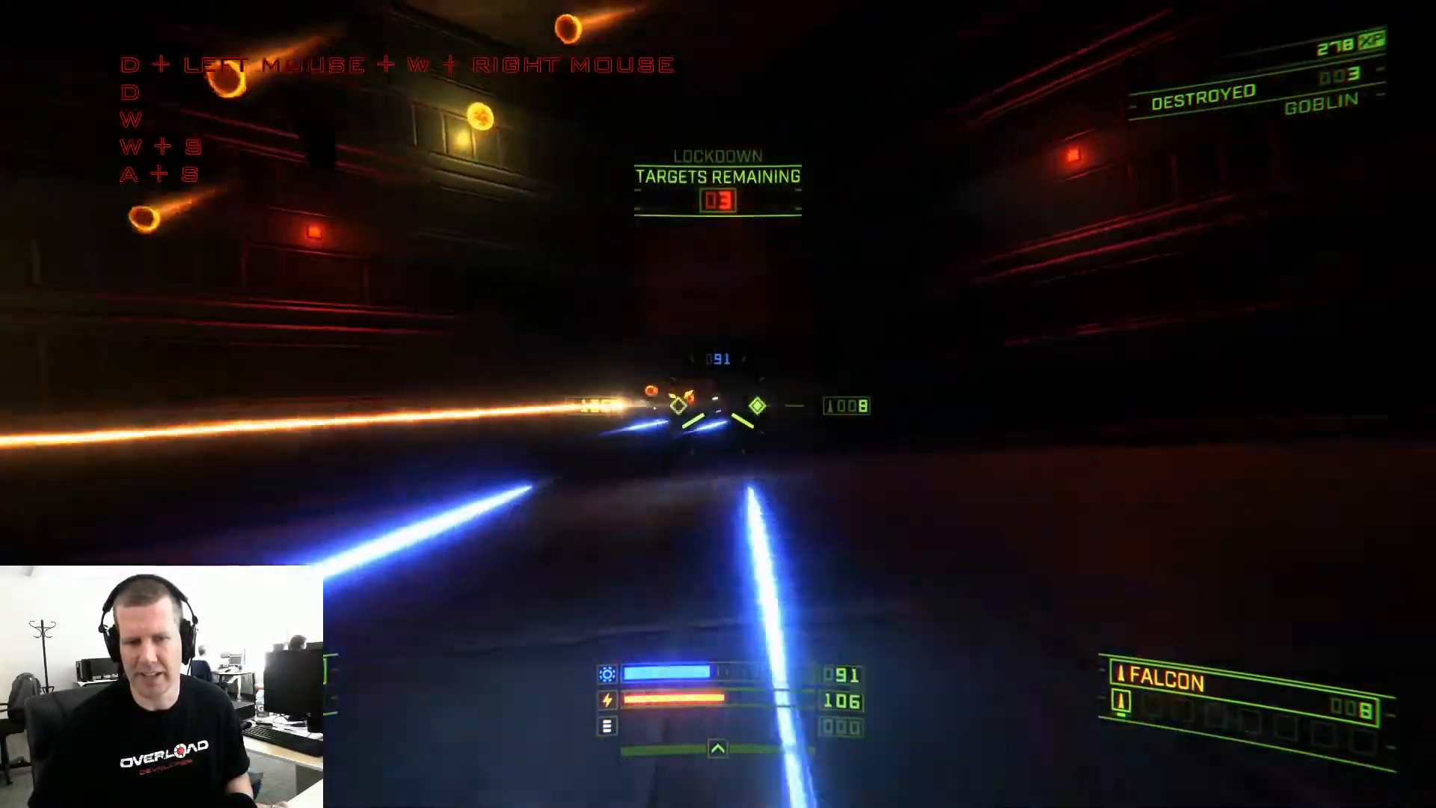
pyautogui.press('a')
pyautogui.click(718, 404)
pyautogui.press('a')
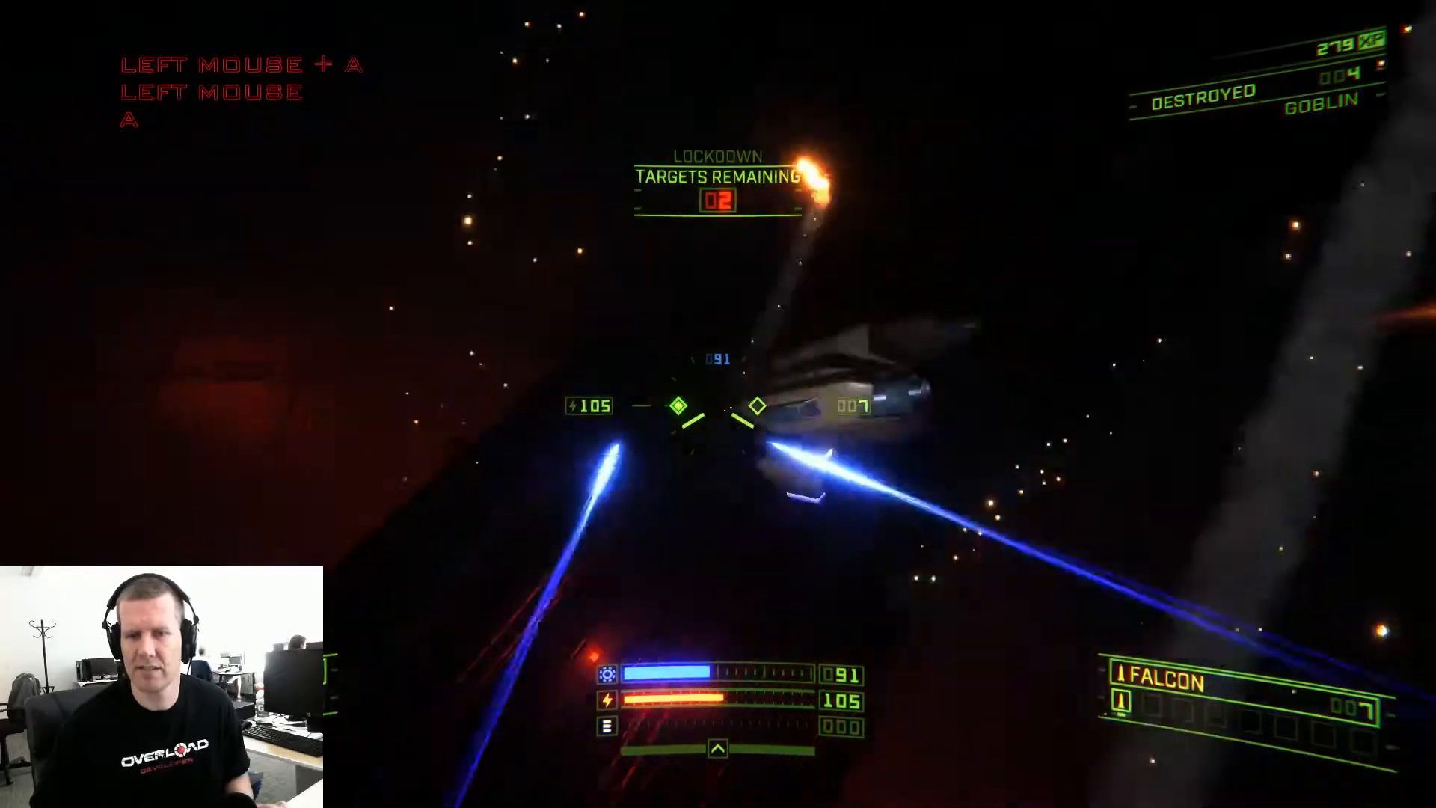
# Destroy the last two Goblin robots to end the lockdown
pyautogui.click(718, 404)
pyautogui.press('a')
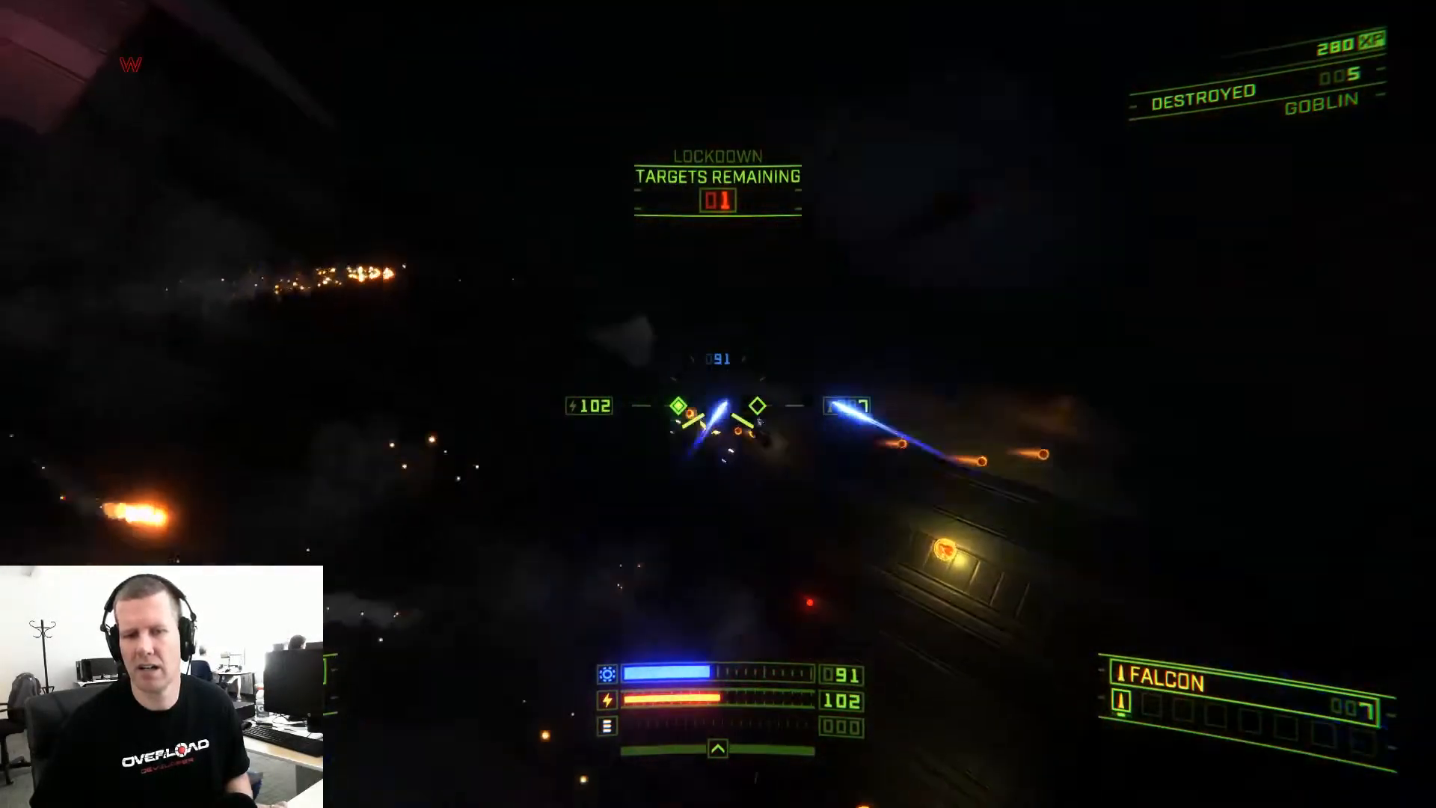
pyautogui.press('w')
pyautogui.rightClick(718, 404)
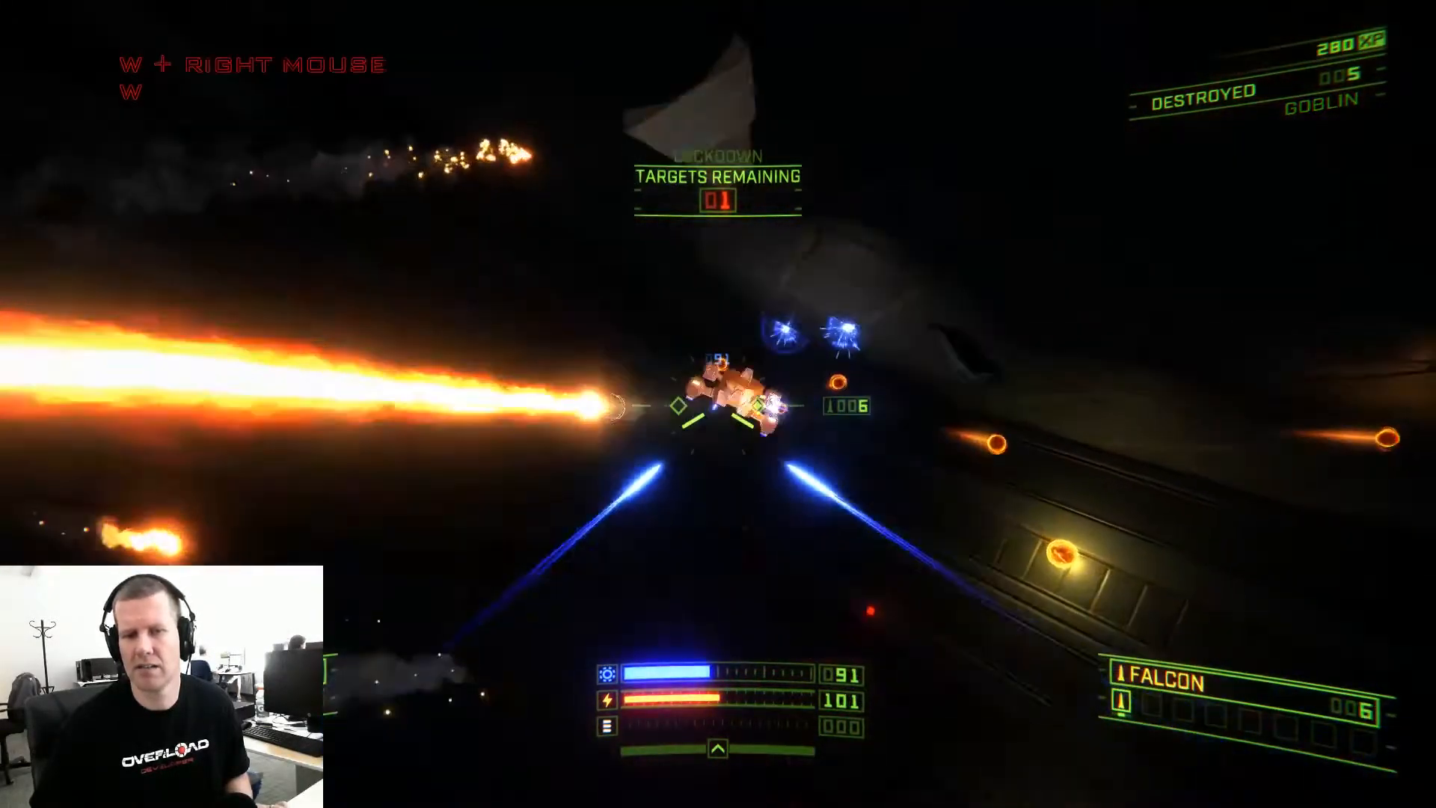
pyautogui.press('d')
pyautogui.press('w')
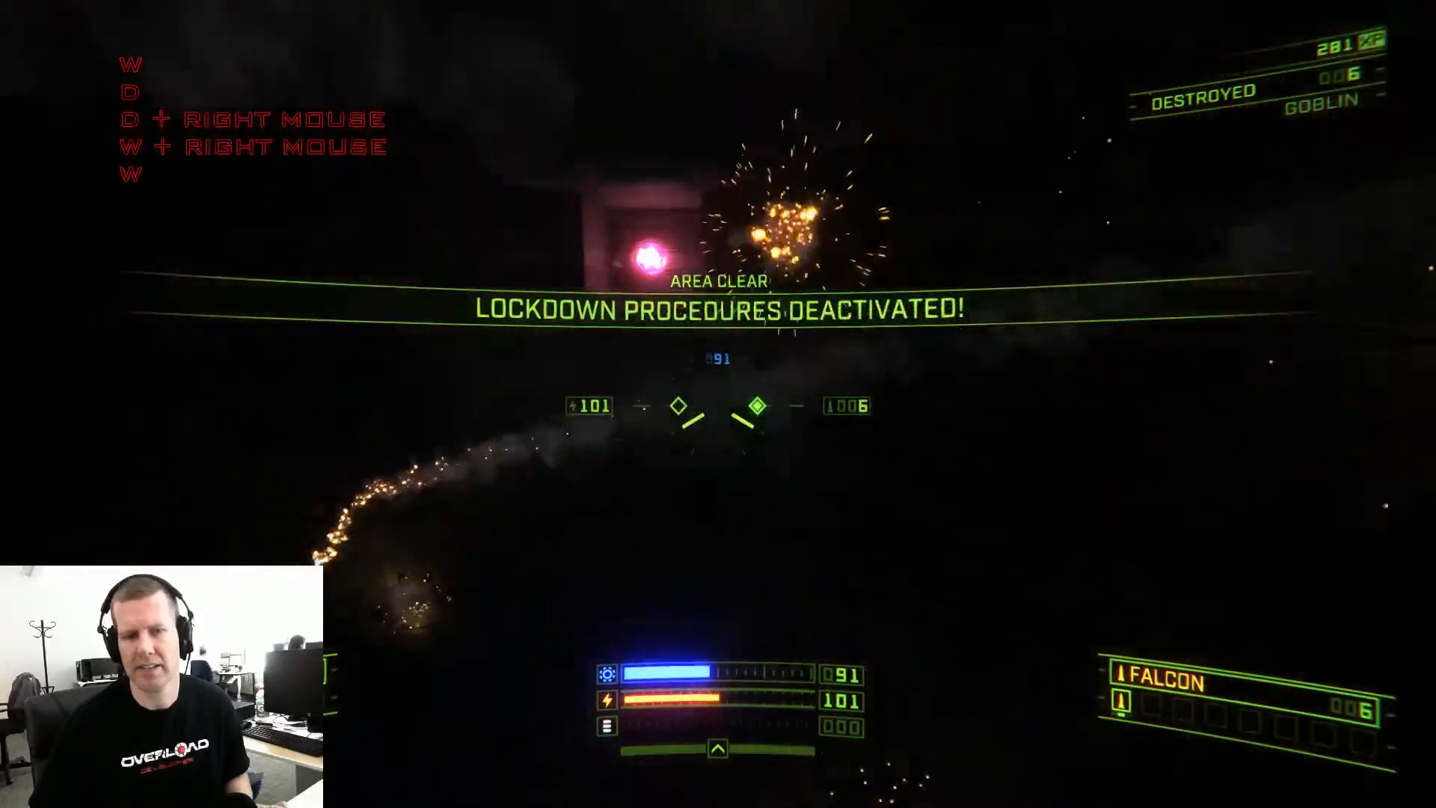
# Fly into the red-lit alcove and collect the super upgrade point
pyautogui.press('w')
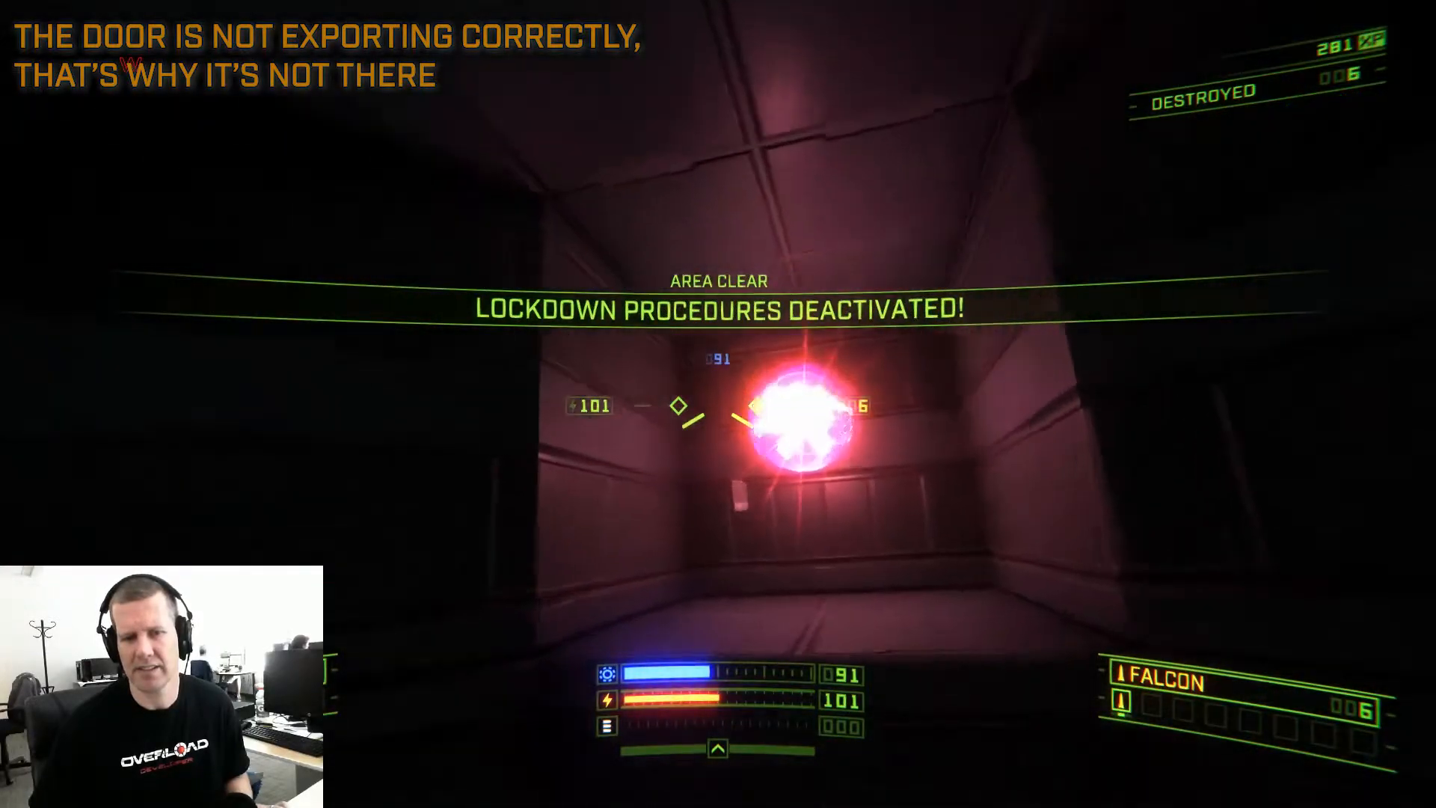
pyautogui.press('w')
pyautogui.press('s')
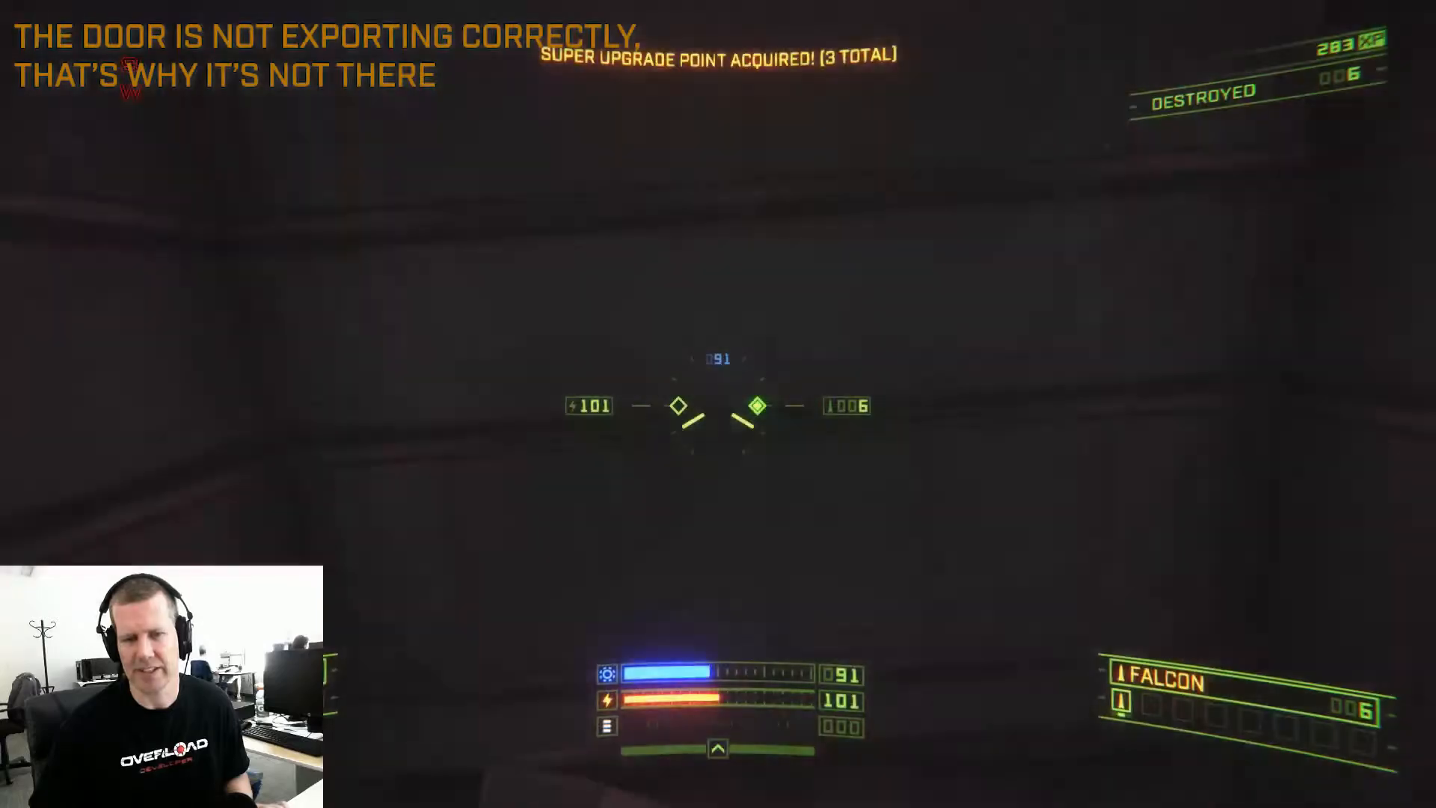
# Fly back through the dark room and collect the glowing orange energy pickup
pyautogui.press('a')
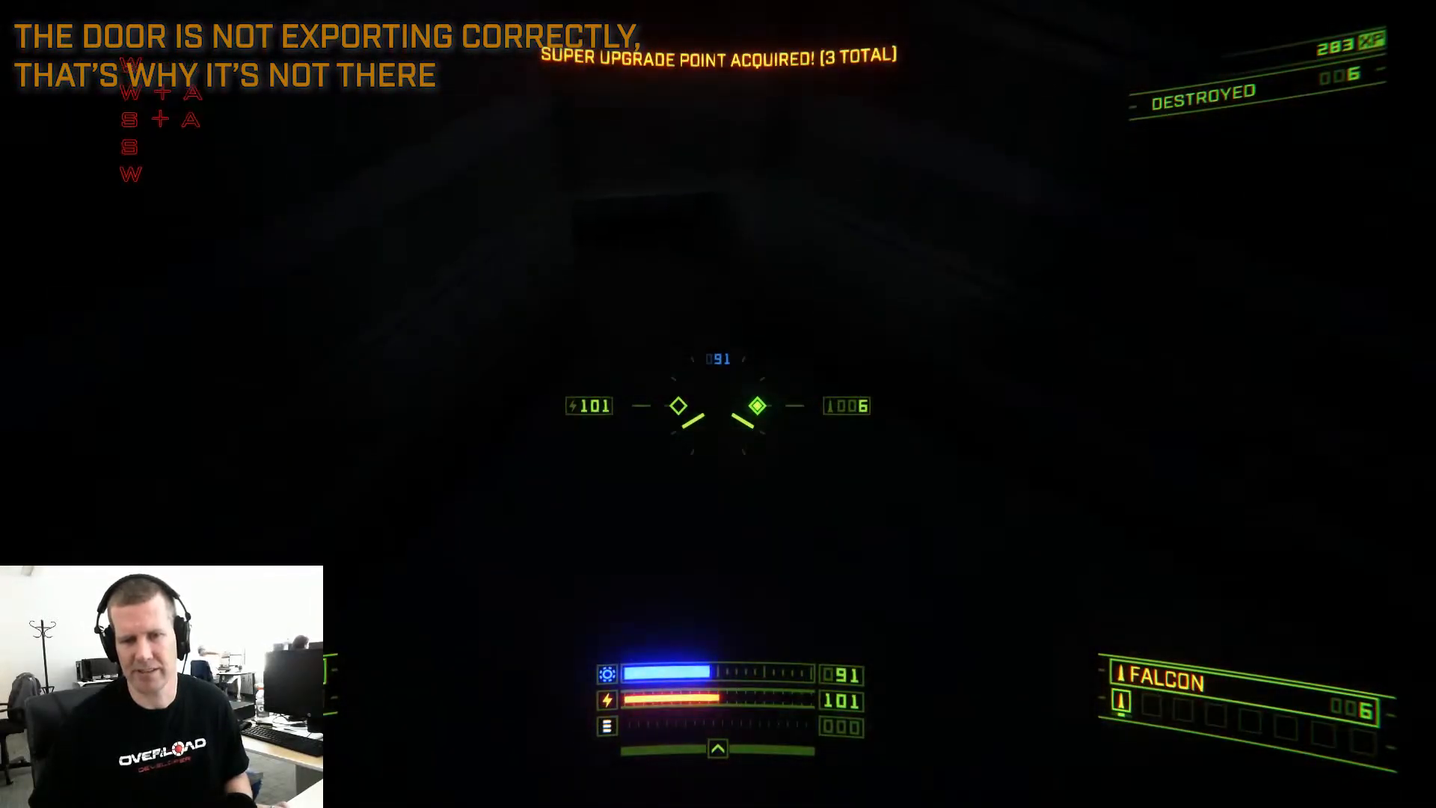
pyautogui.press('w')
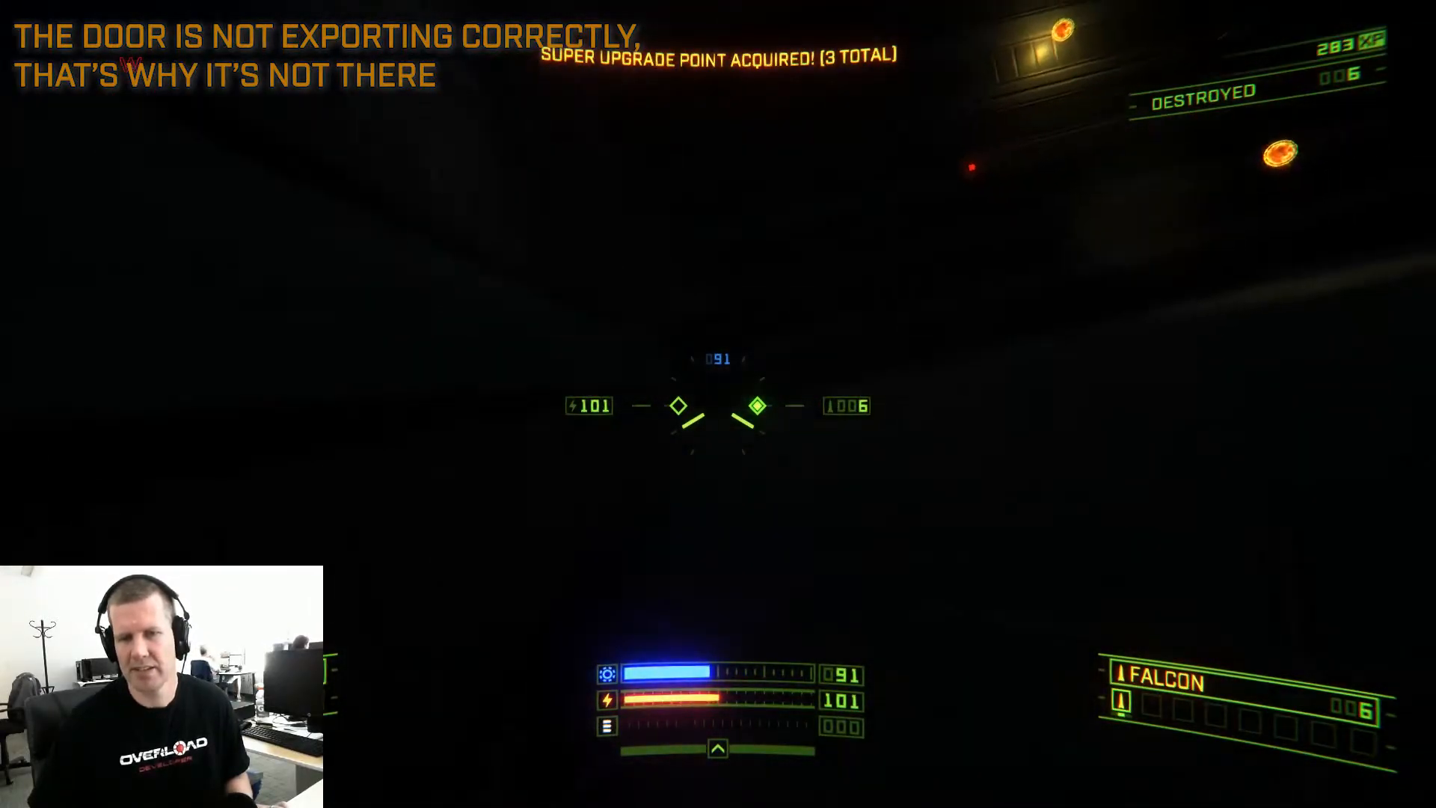
pyautogui.press('w')
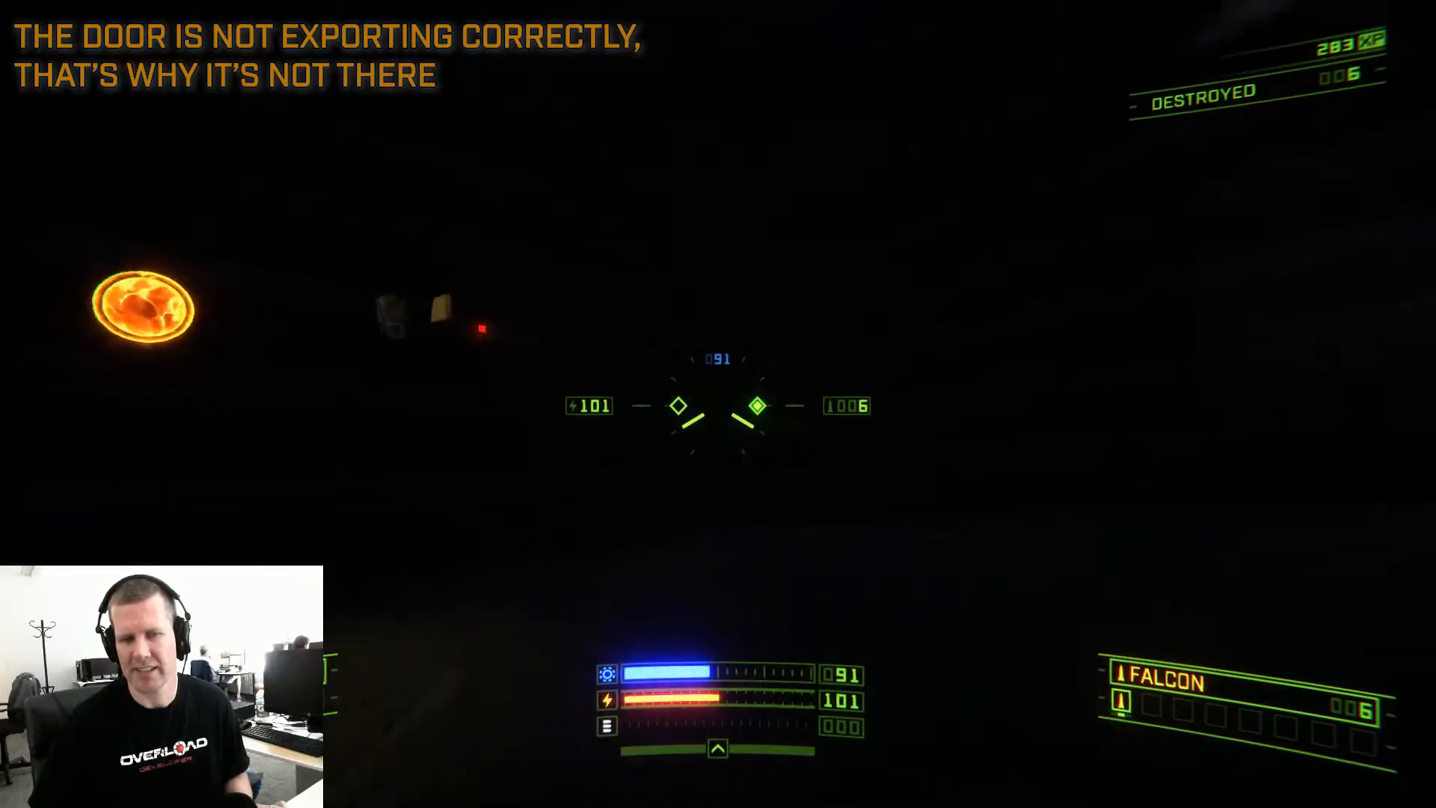
pyautogui.press('w')
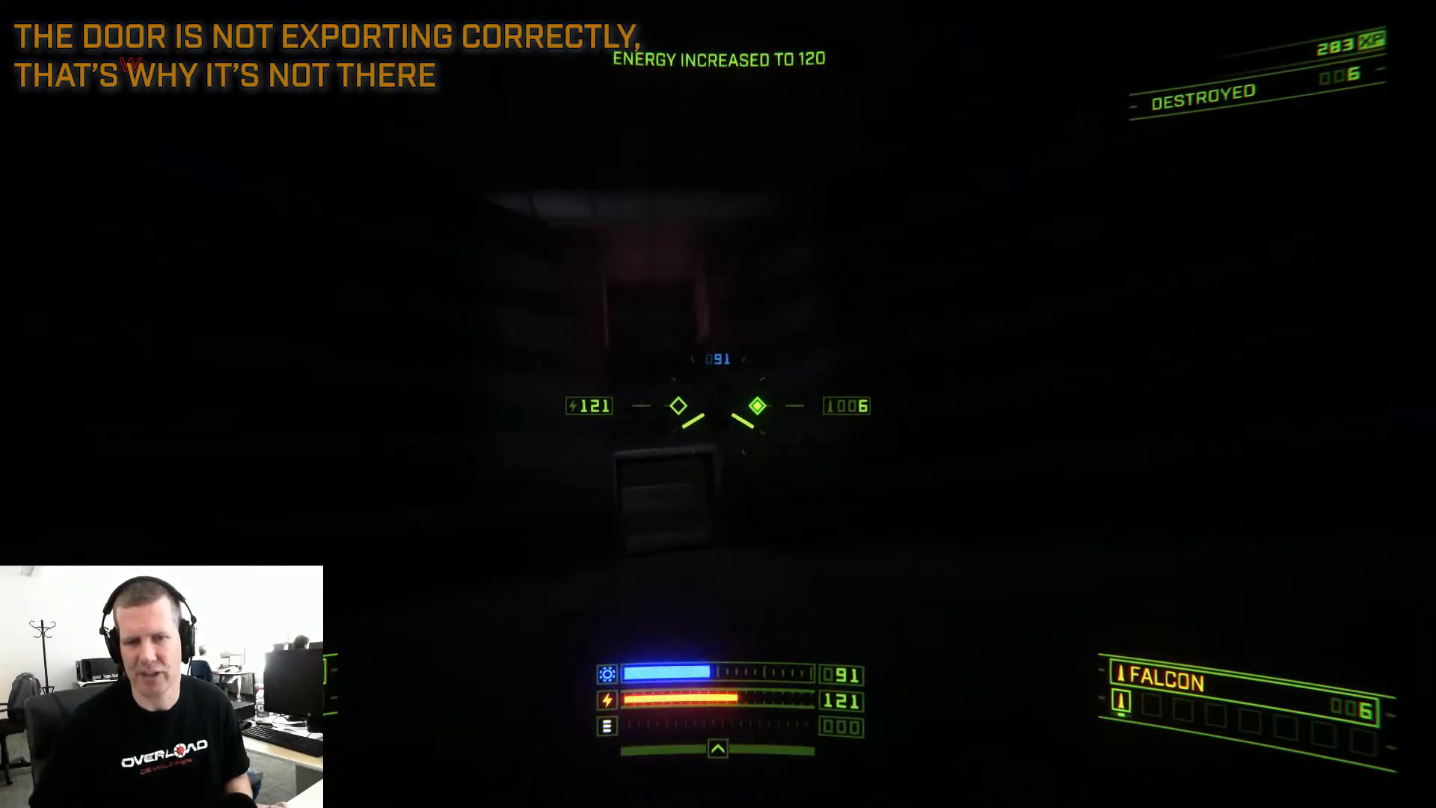
# Fly through the dark rooms to the lit door with the round blue and orange emblem
pyautogui.press('w')
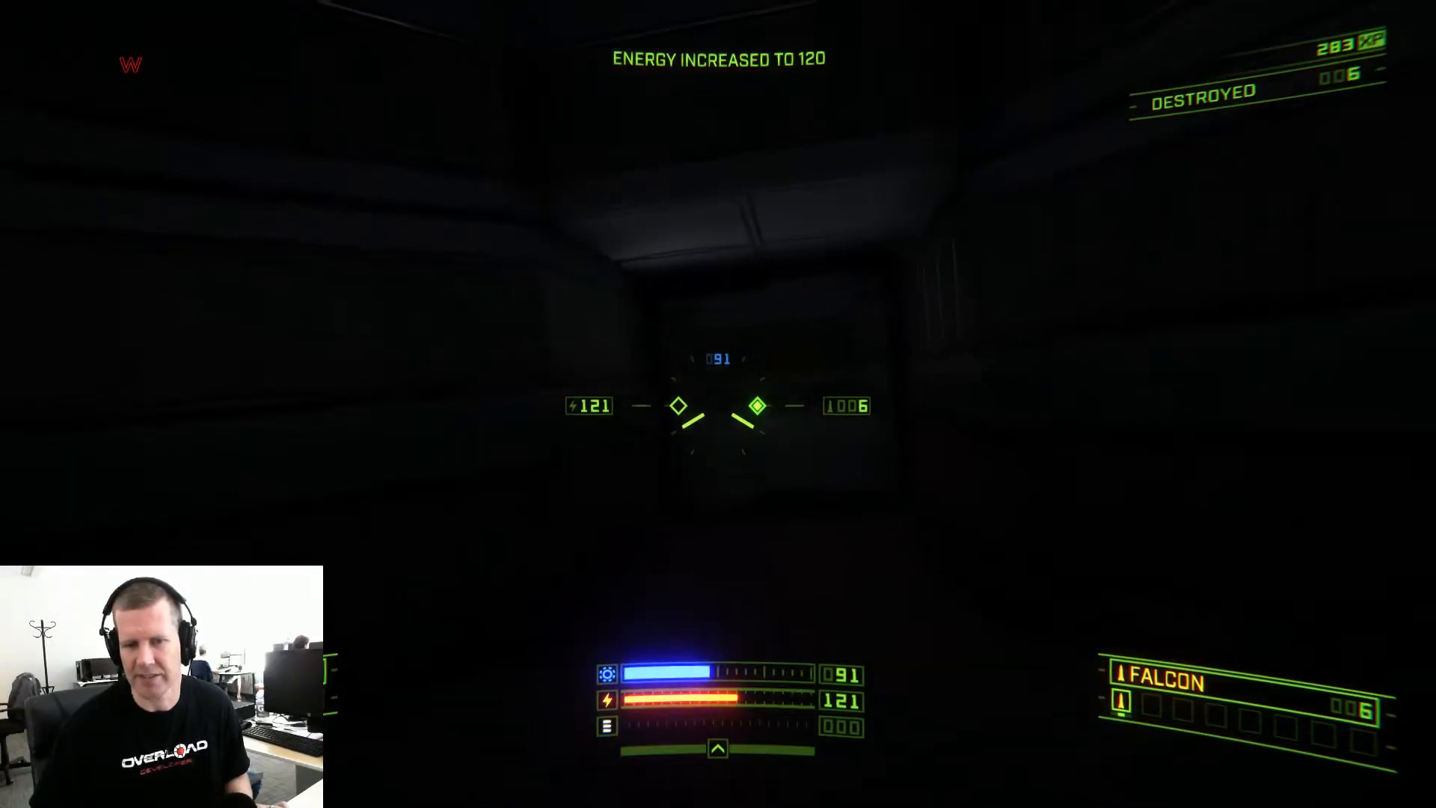
pyautogui.press('s')
pyautogui.press('w')
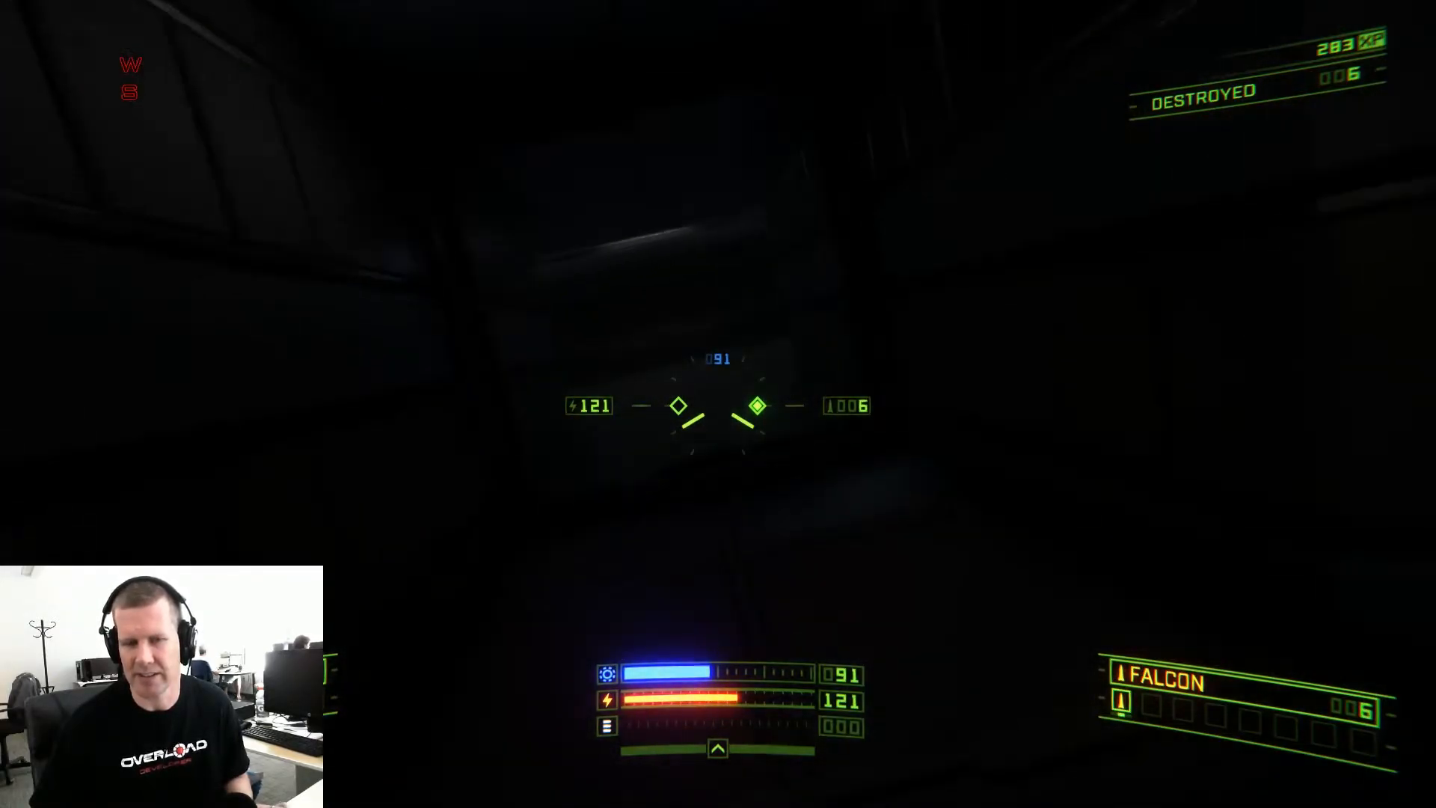
pyautogui.press('q')
pyautogui.hotkey('w', 'd')
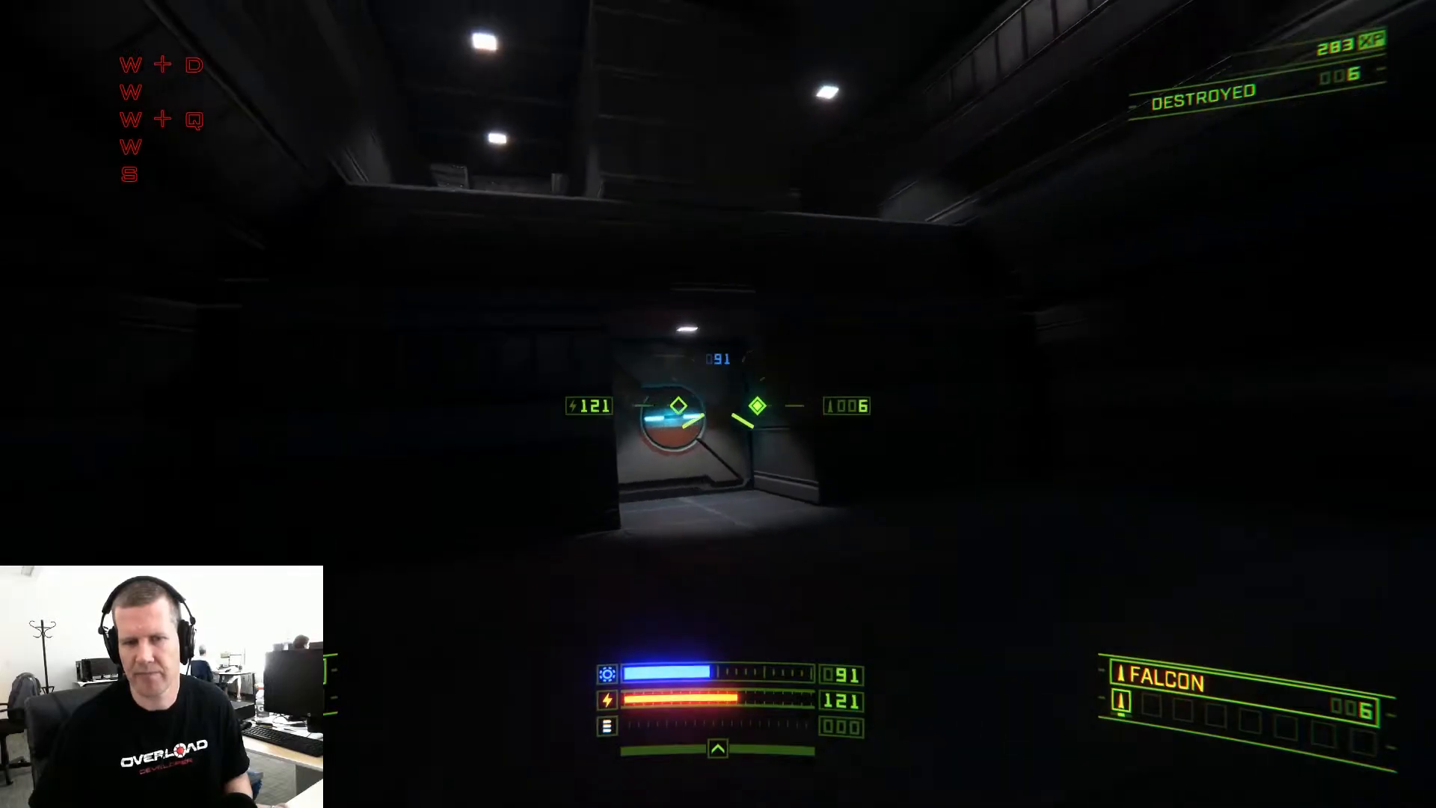
pyautogui.press('w')
pyautogui.press('w')
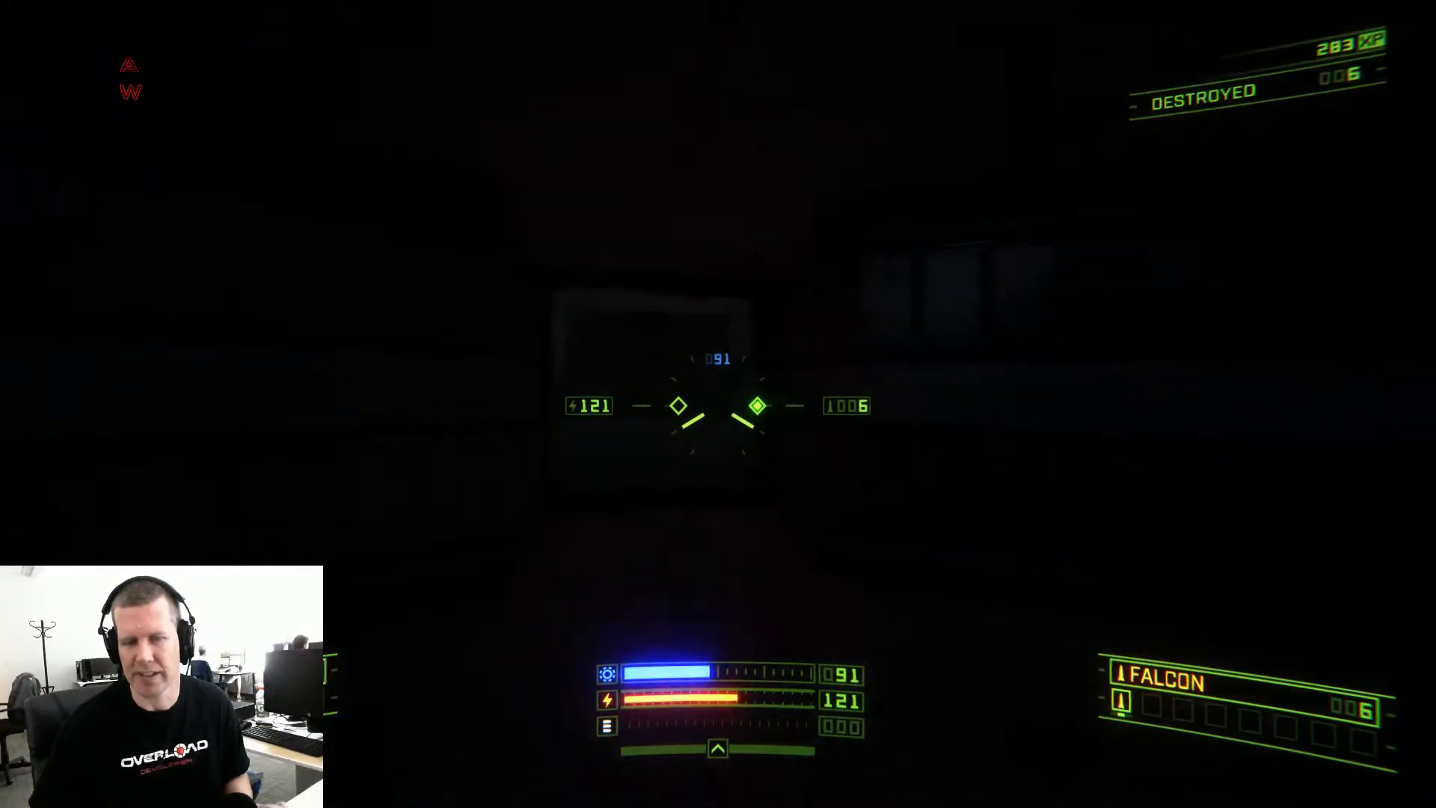
pyautogui.press('d')
pyautogui.hotkey('d', 'w')
pyautogui.press('w')
pyautogui.press('w')
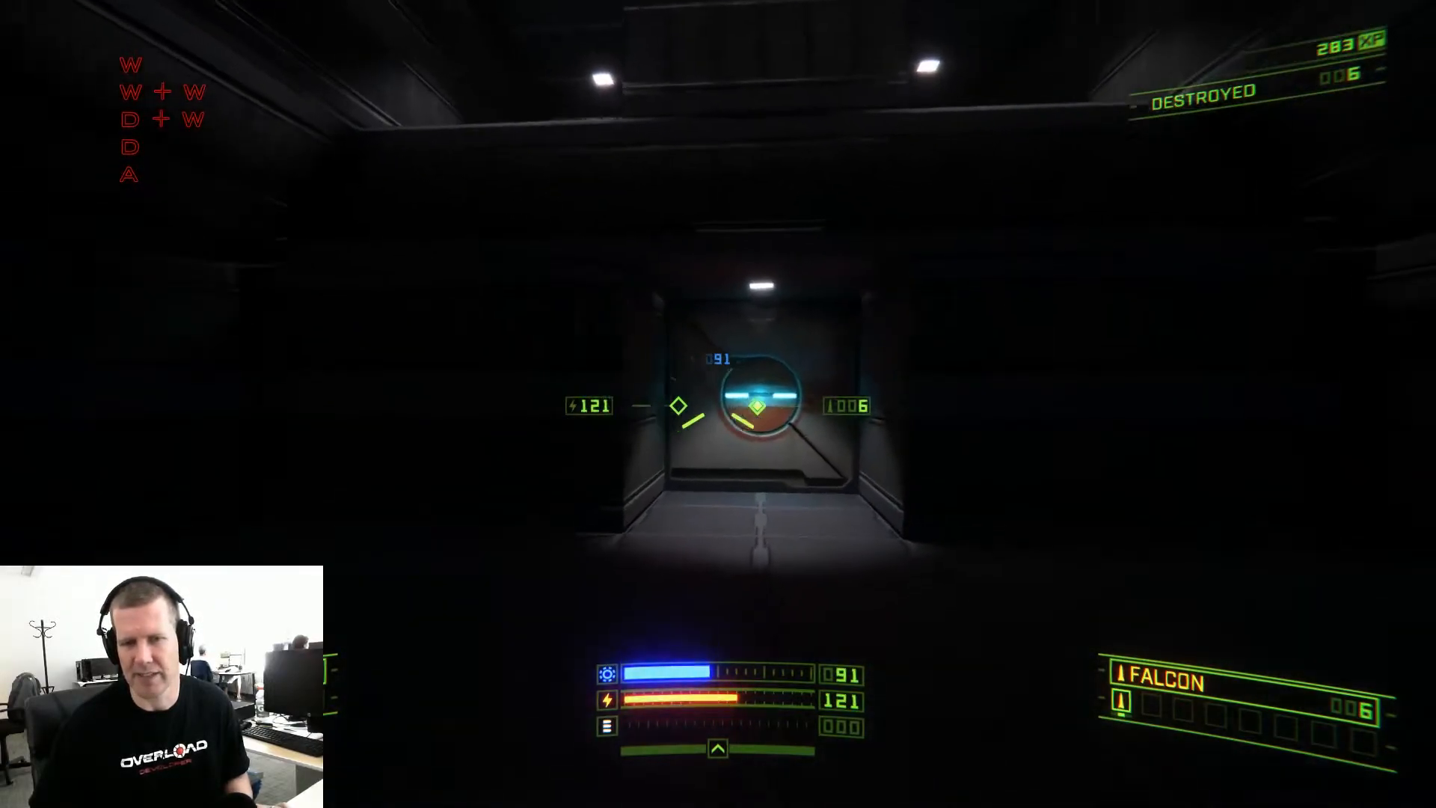
# Shoot the door open, cross the reactor room and fly through the fiery force field into the side room
pyautogui.click(718, 404)
pyautogui.press('w')
pyautogui.hotkey('w', 'd')
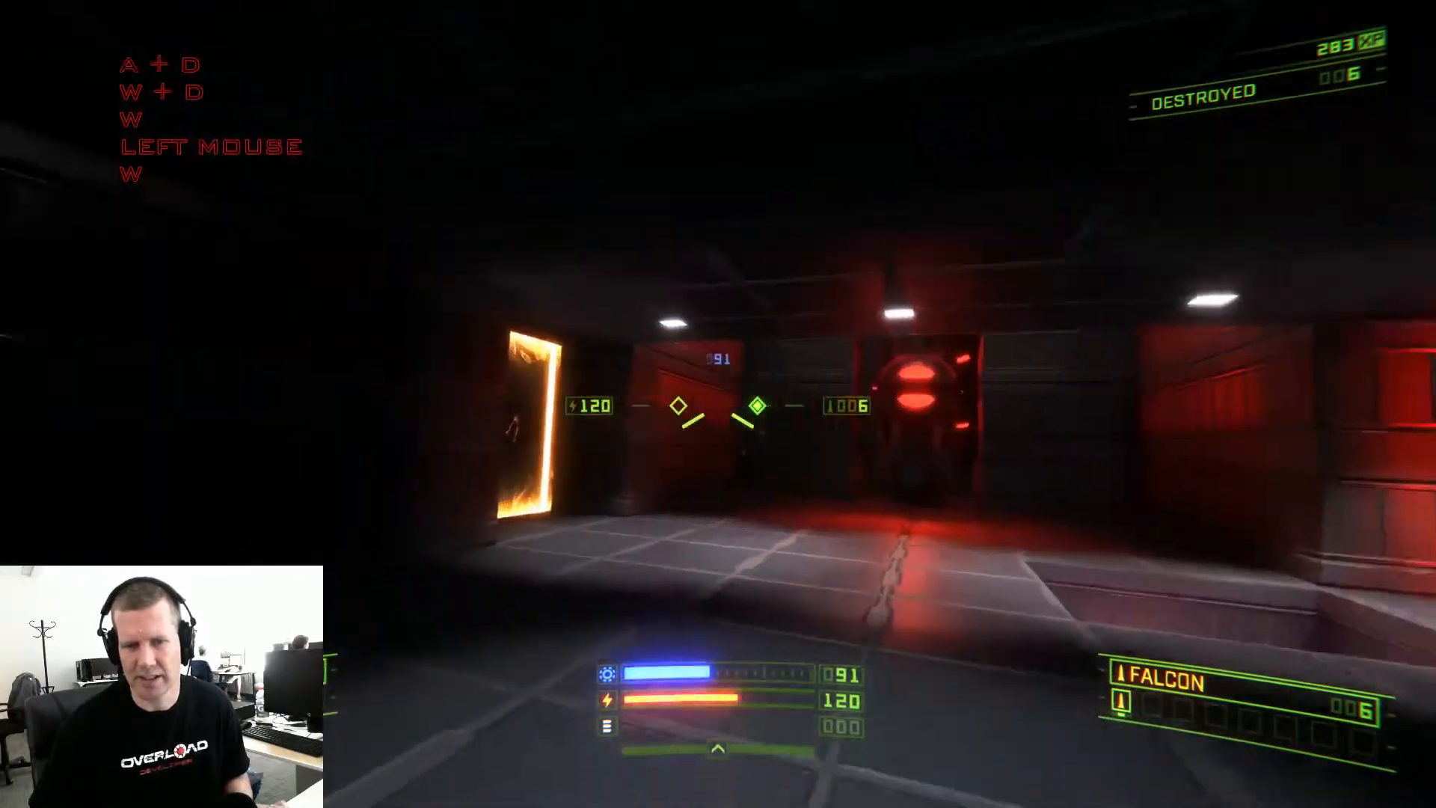
pyautogui.press('a')
pyautogui.hotkey('a', 'w')
pyautogui.hotkey('d', 'w')
pyautogui.press('w')
pyautogui.hotkey('w', 'a')
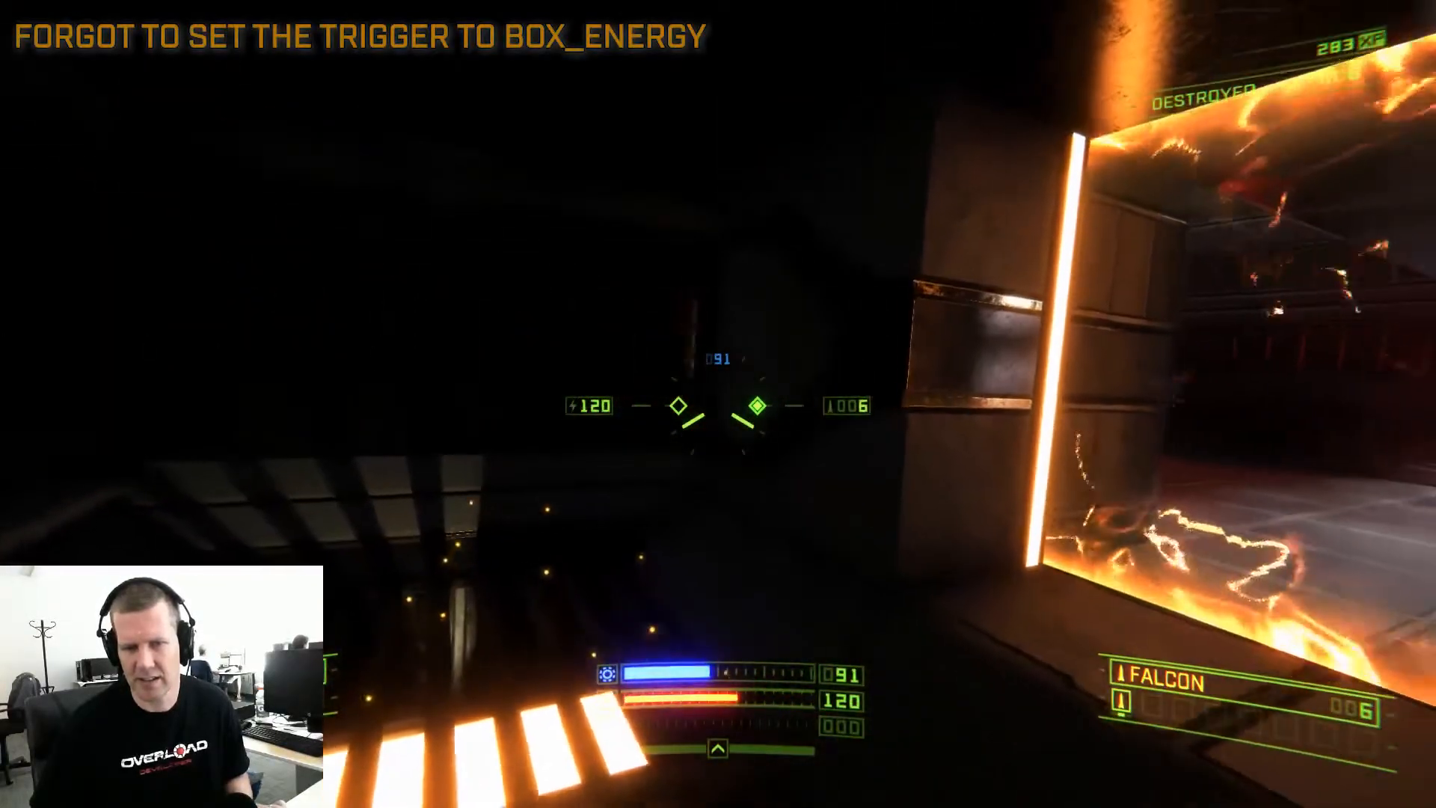
# Fire inside the energy room, turn around and head back through the force field towards the emergency exit
pyautogui.click(718, 404)
pyautogui.press('w')
pyautogui.hotkey('s', 'w')
pyautogui.press('s')
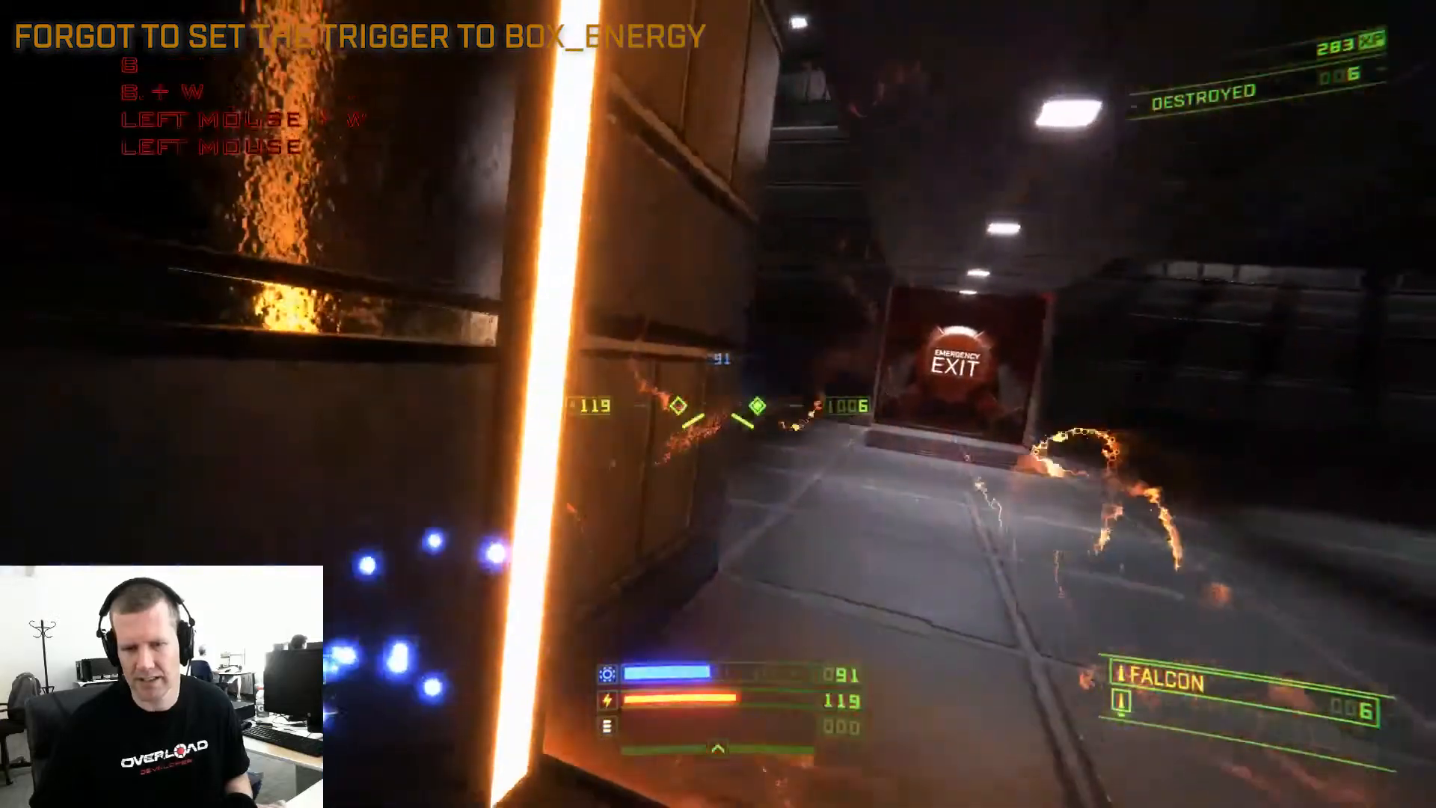
pyautogui.hotkey('s', 'a')
pyautogui.hotkey('e', 'a')
pyautogui.press('e')
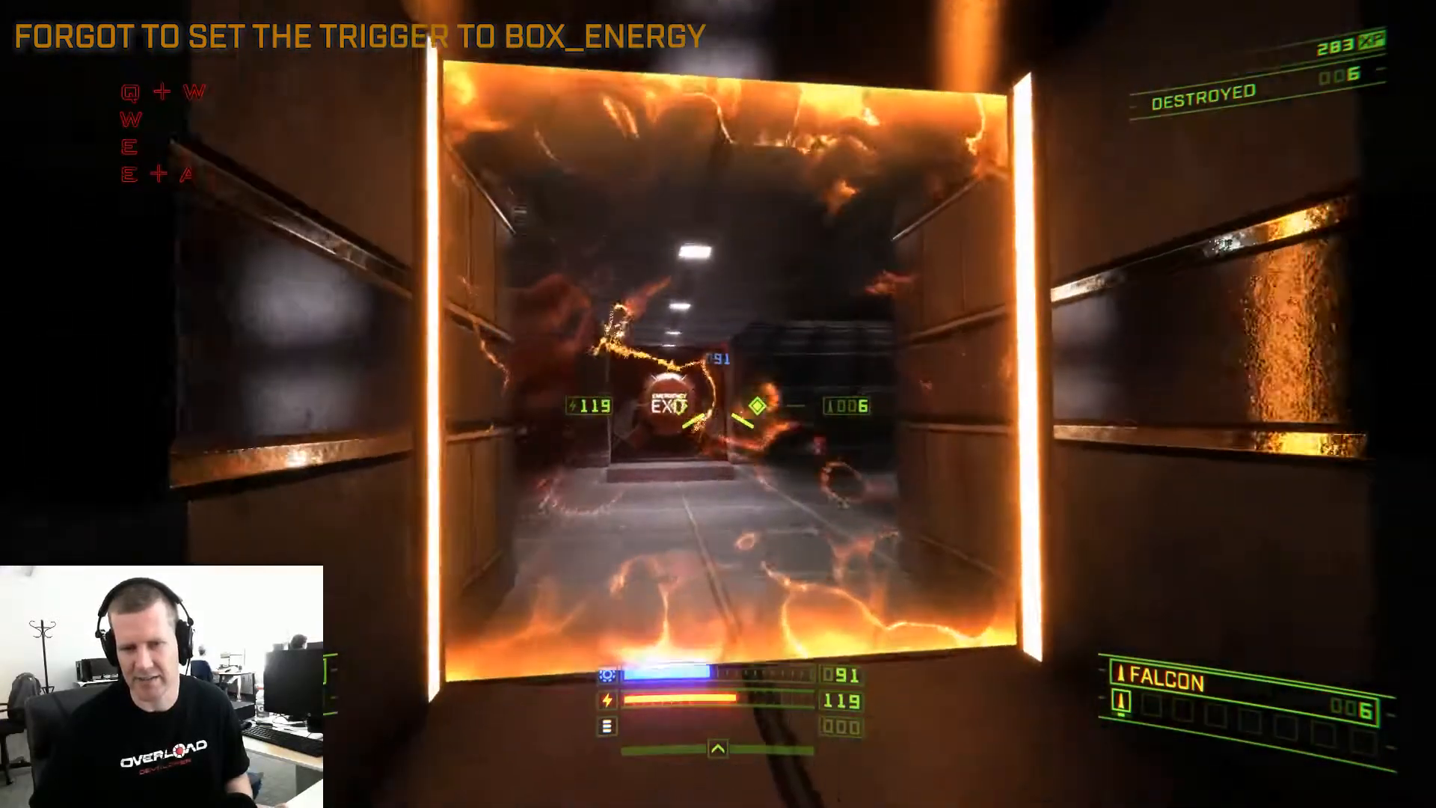
pyautogui.press('w')
pyautogui.press('w')
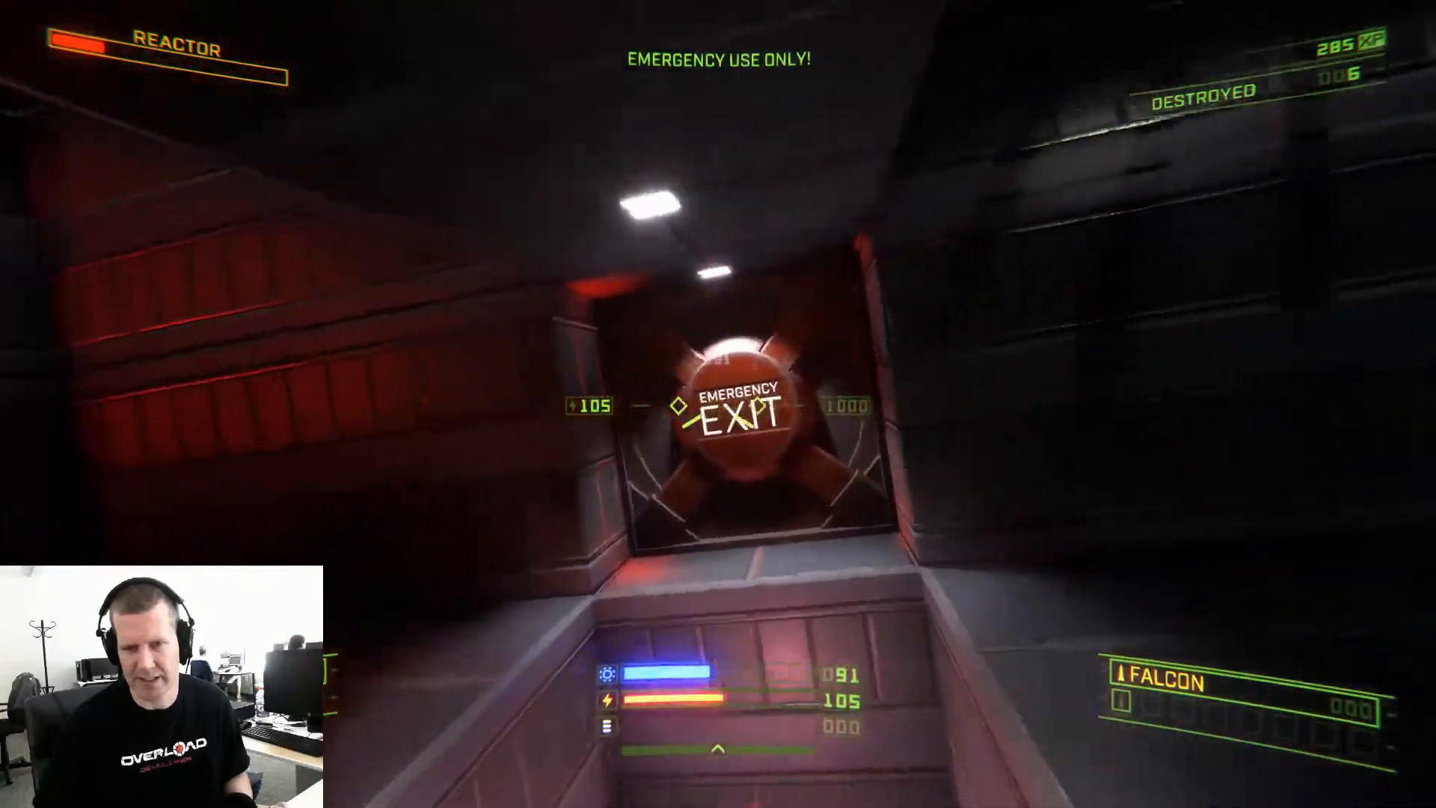
# Fire at the emergency exit door, then shoot the reactor until it is destroyed
pyautogui.click(718, 404)
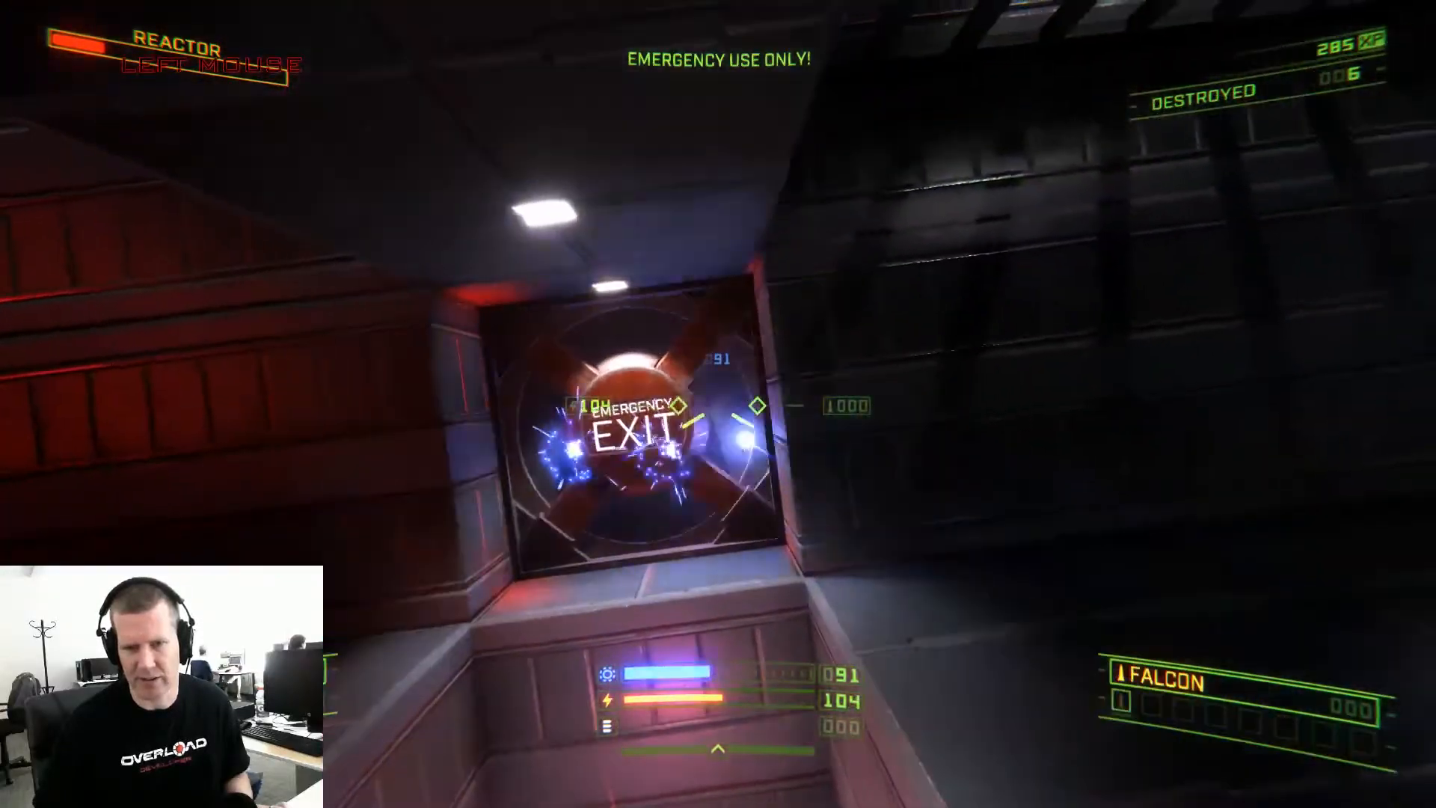
pyautogui.click(717, 404)
pyautogui.click(717, 404)
pyautogui.press('s')
pyautogui.press('a')
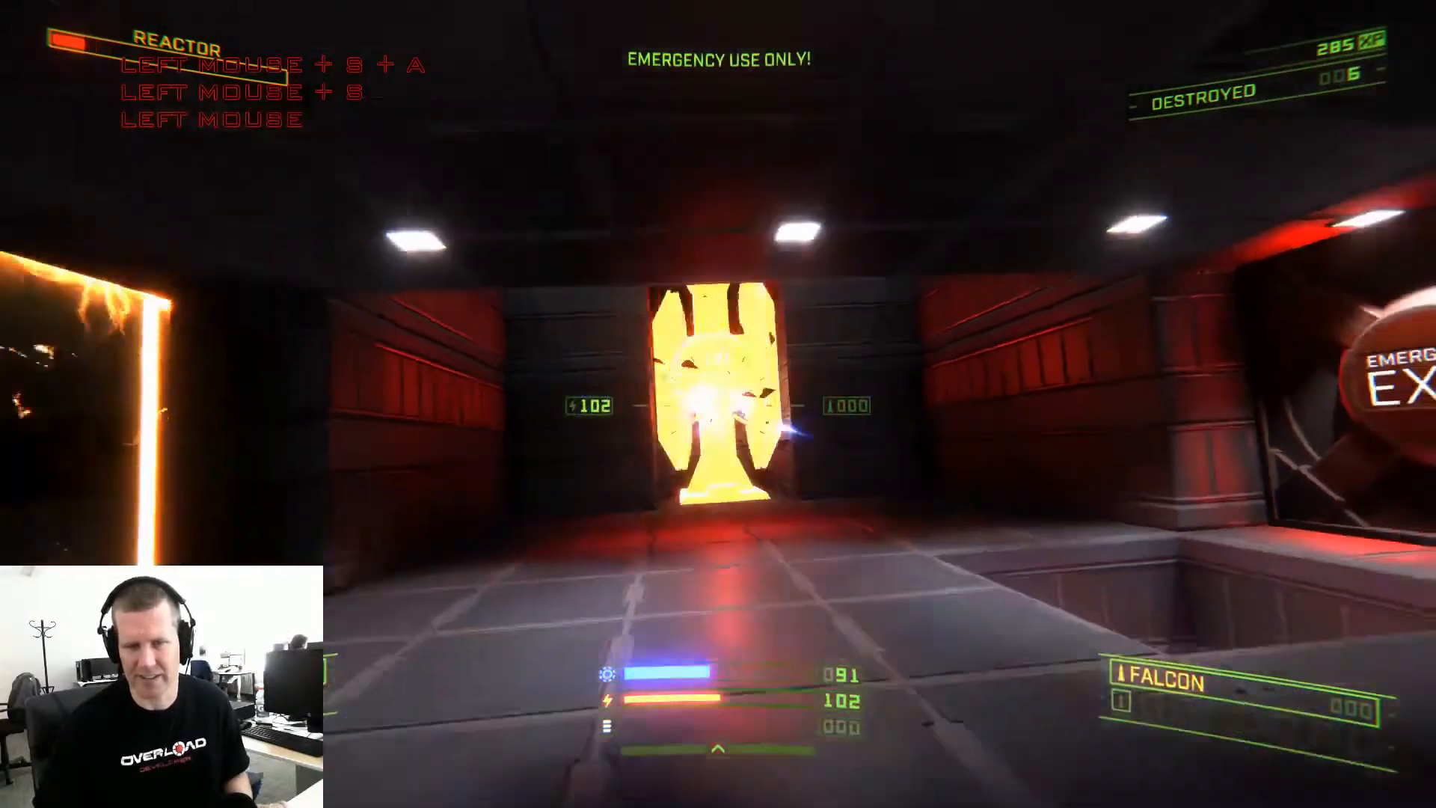
pyautogui.press('w')
pyautogui.press('s')
pyautogui.press('w')
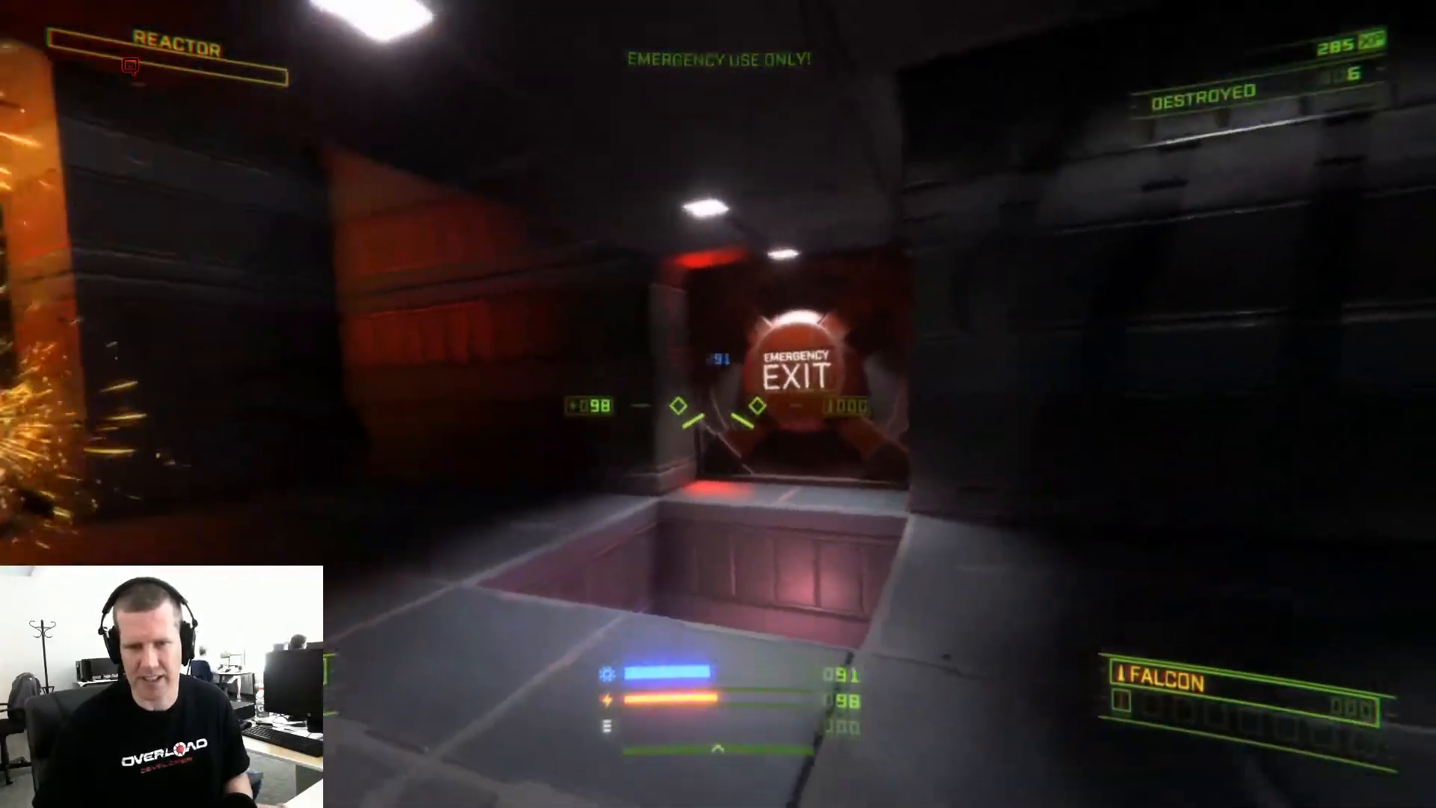
# Fly through the emergency exit to complete the level
pyautogui.press('w')
pyautogui.press('a')
pyautogui.press('q')
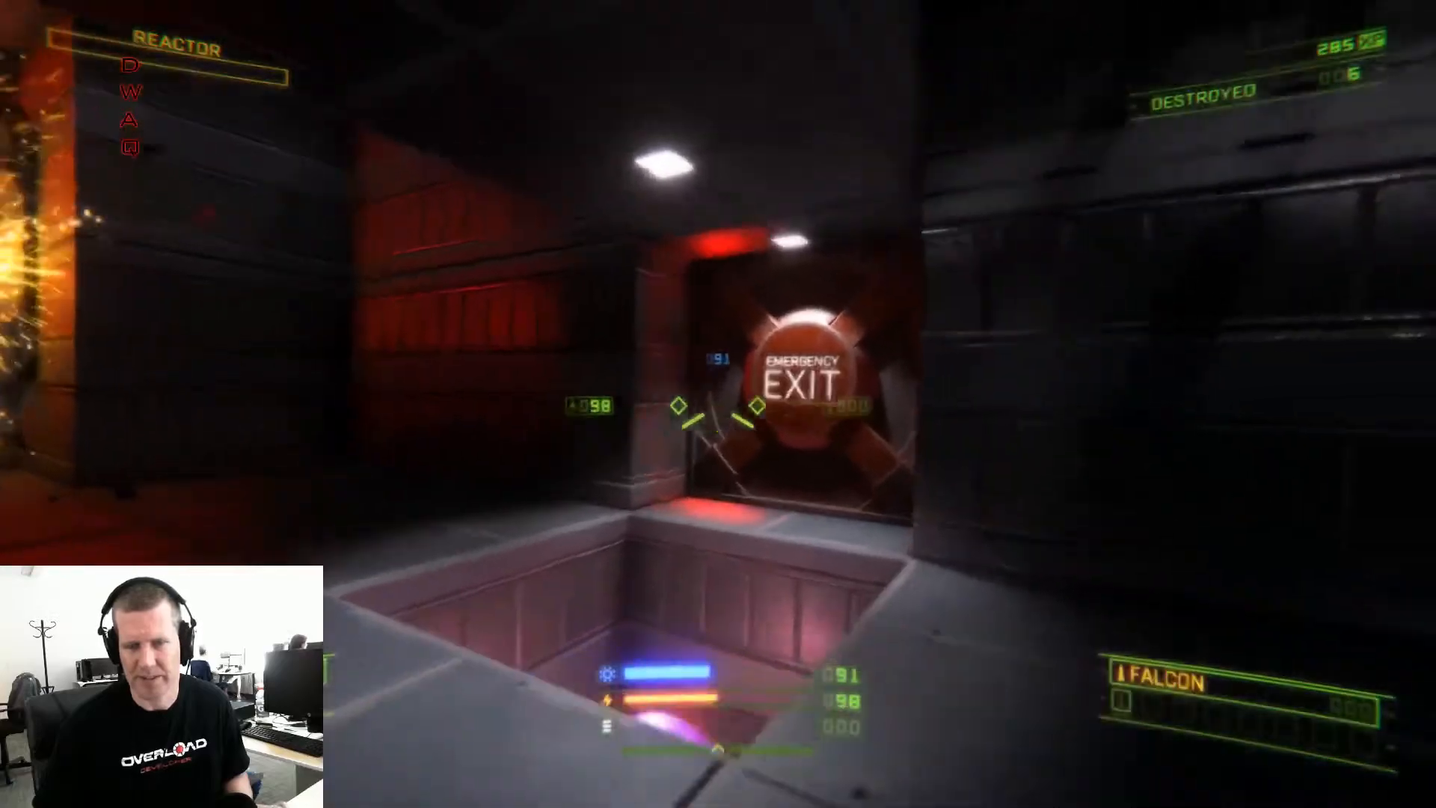
pyautogui.press('a')
pyautogui.press('w')
pyautogui.press('w')
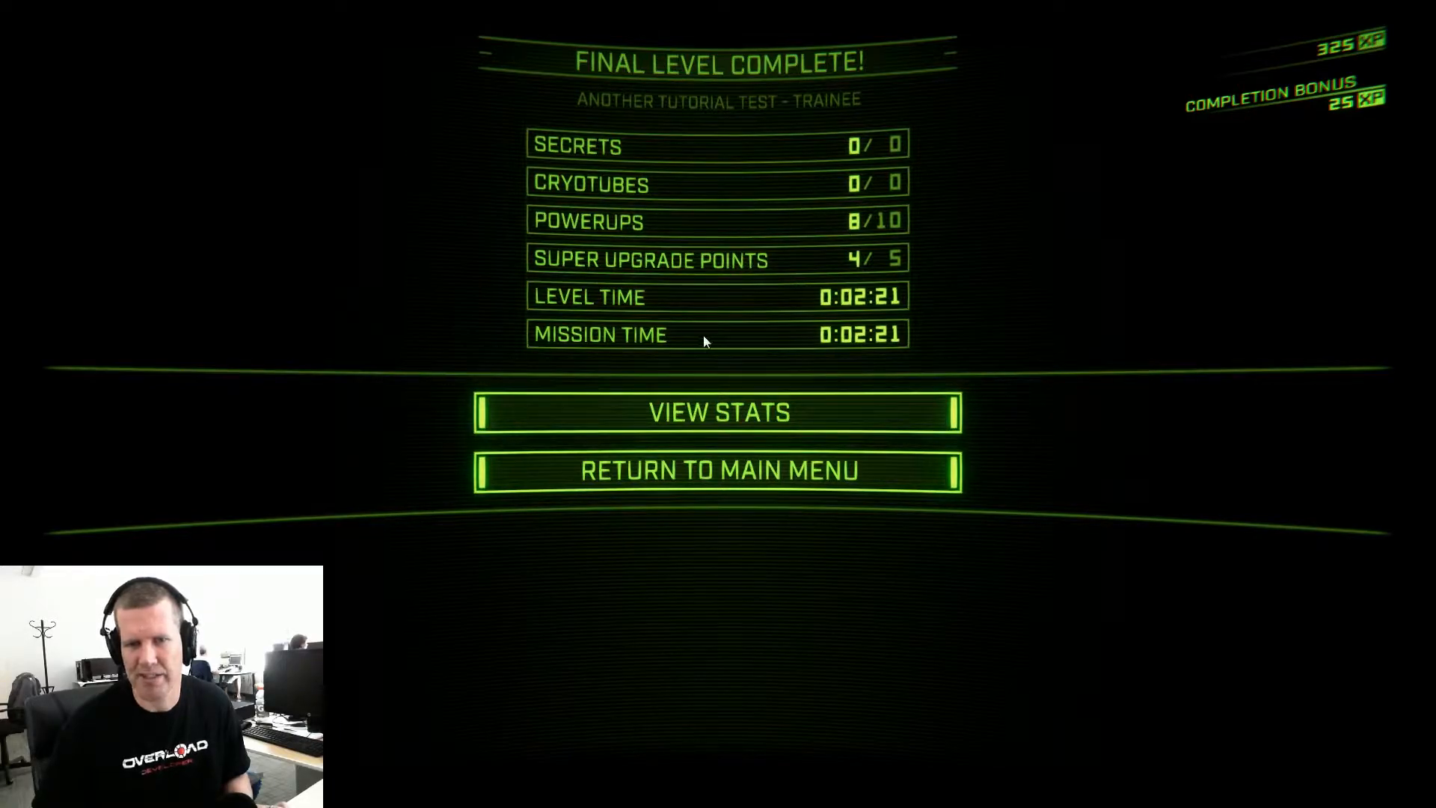
# Return to the game's main menu and switch to the Overload Level Editor
pyautogui.click(699, 463)
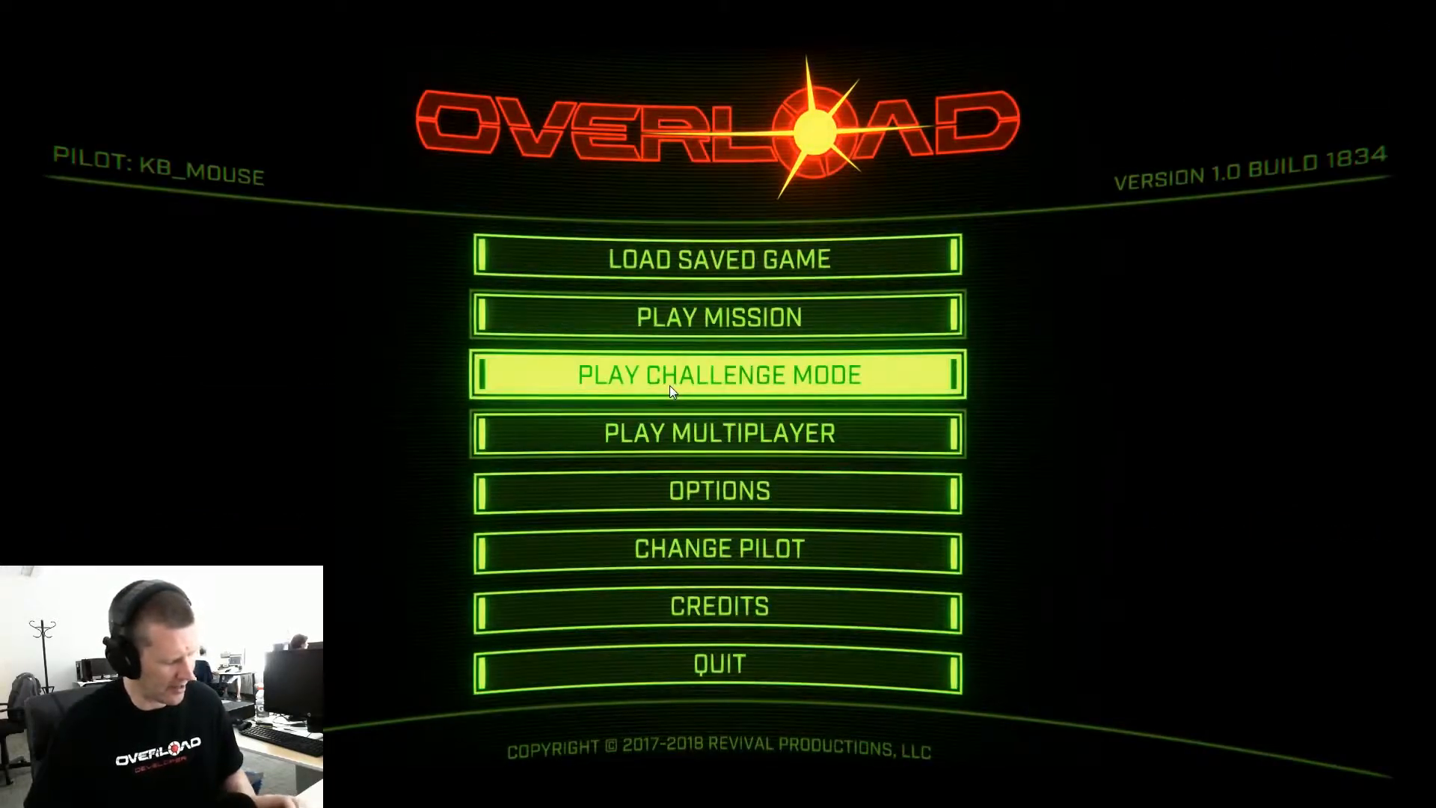
pyautogui.hotkey('alt', 'Tab')
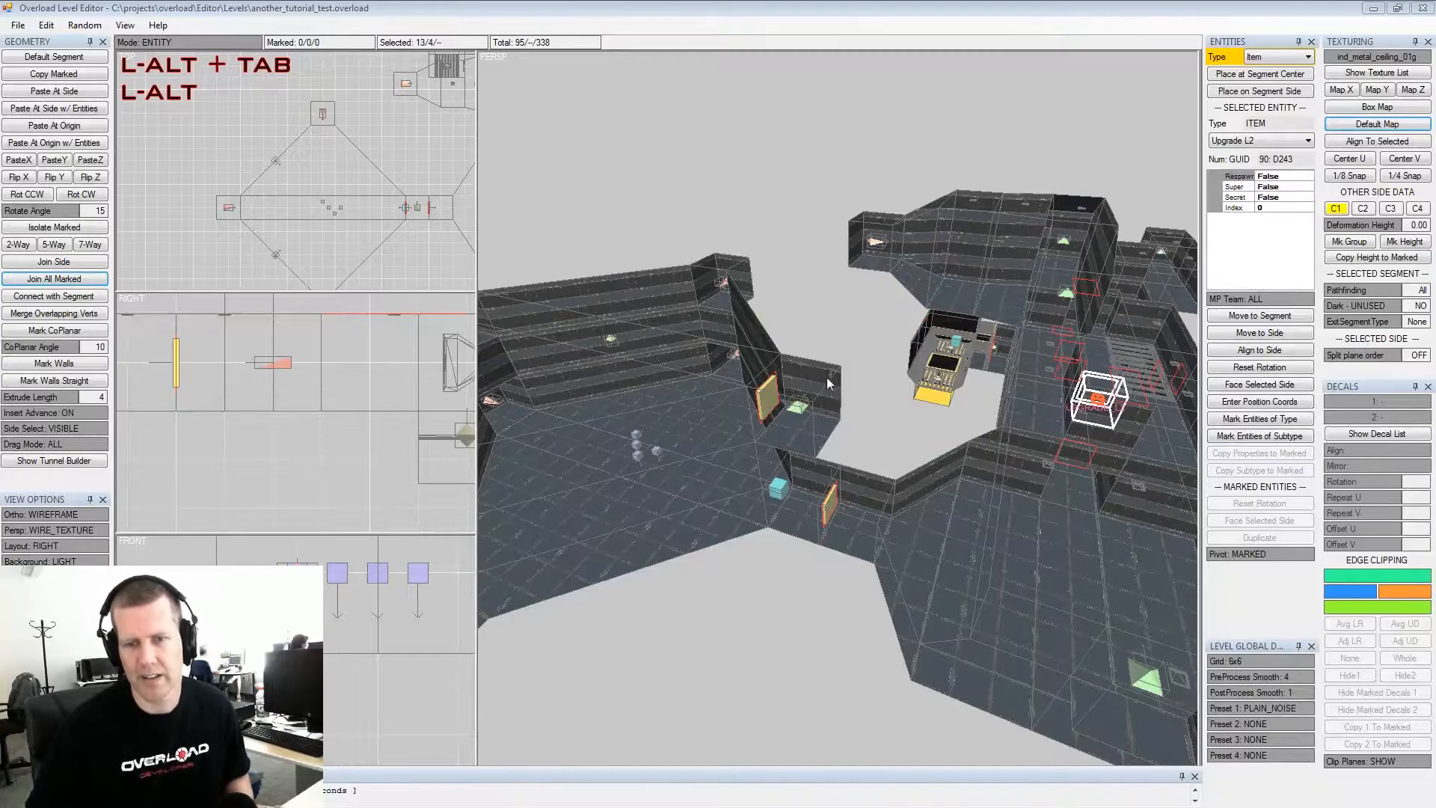
# Examine the level's room layout and entity placement in the perspective view from several angles
pyautogui.keyDown('alt'); pyautogui.moveTo(793, 398); pyautogui.dragTo(887, 388); pyautogui.keyUp('alt')
pyautogui.keyDown('alt'); pyautogui.scroll(-2, 887, 388); pyautogui.keyUp('alt')
pyautogui.keyDown('alt'); pyautogui.moveTo(887, 389); pyautogui.dragTo(827, 371, button='middle'); pyautogui.keyUp('alt')
pyautogui.keyDown('alt'); pyautogui.moveTo(827, 371); pyautogui.dragTo(896, 372); pyautogui.keyUp('alt')
pyautogui.keyDown('alt'); pyautogui.scroll(3, 854, 379); pyautogui.keyUp('alt')
pyautogui.keyDown('alt'); pyautogui.moveTo(896, 371); pyautogui.dragTo(931, 420, button='middle'); pyautogui.keyUp('alt')
pyautogui.keyDown('alt'); pyautogui.moveTo(932, 420); pyautogui.dragTo(960, 424); pyautogui.keyUp('alt')
pyautogui.keyDown('alt'); pyautogui.moveTo(960, 423); pyautogui.dragTo(905, 412, button='middle'); pyautogui.keyUp('alt')
pyautogui.keyDown('alt'); pyautogui.scroll(-2, 914, 419); pyautogui.keyUp('alt')
pyautogui.keyDown('alt'); pyautogui.moveTo(905, 412); pyautogui.dragTo(896, 405); pyautogui.keyUp('alt')
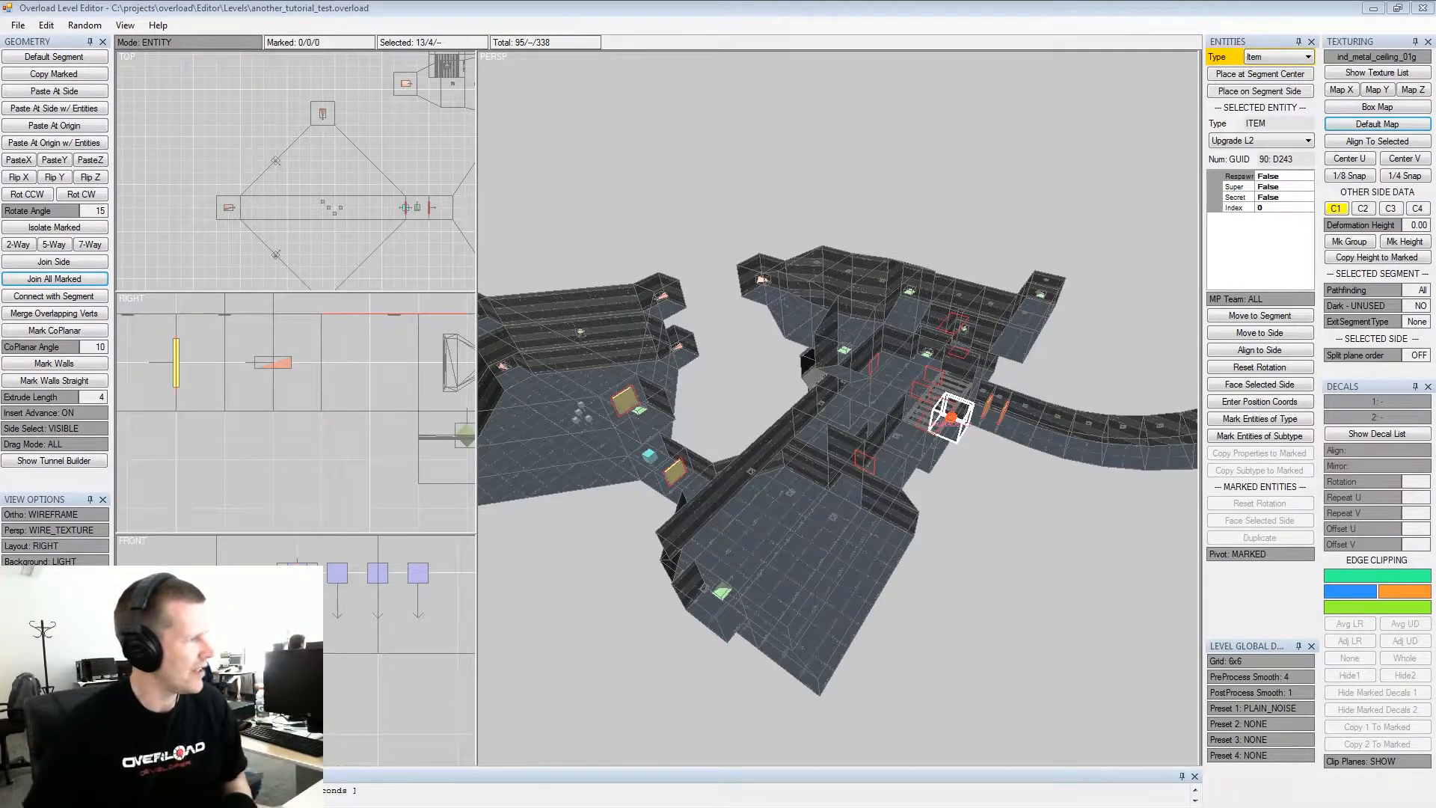
pyautogui.keyDown('alt'); pyautogui.moveTo(526, 428); pyautogui.dragTo(733, 414); pyautogui.keyUp('alt')
pyautogui.keyDown('alt'); pyautogui.moveTo(732, 414); pyautogui.dragTo(769, 415, button='middle'); pyautogui.keyUp('alt')
pyautogui.keyDown('alt'); pyautogui.moveTo(768, 415); pyautogui.dragTo(847, 430); pyautogui.keyUp('alt')
pyautogui.keyDown('alt'); pyautogui.moveTo(847, 430); pyautogui.dragTo(851, 427, button='middle'); pyautogui.keyUp('alt')
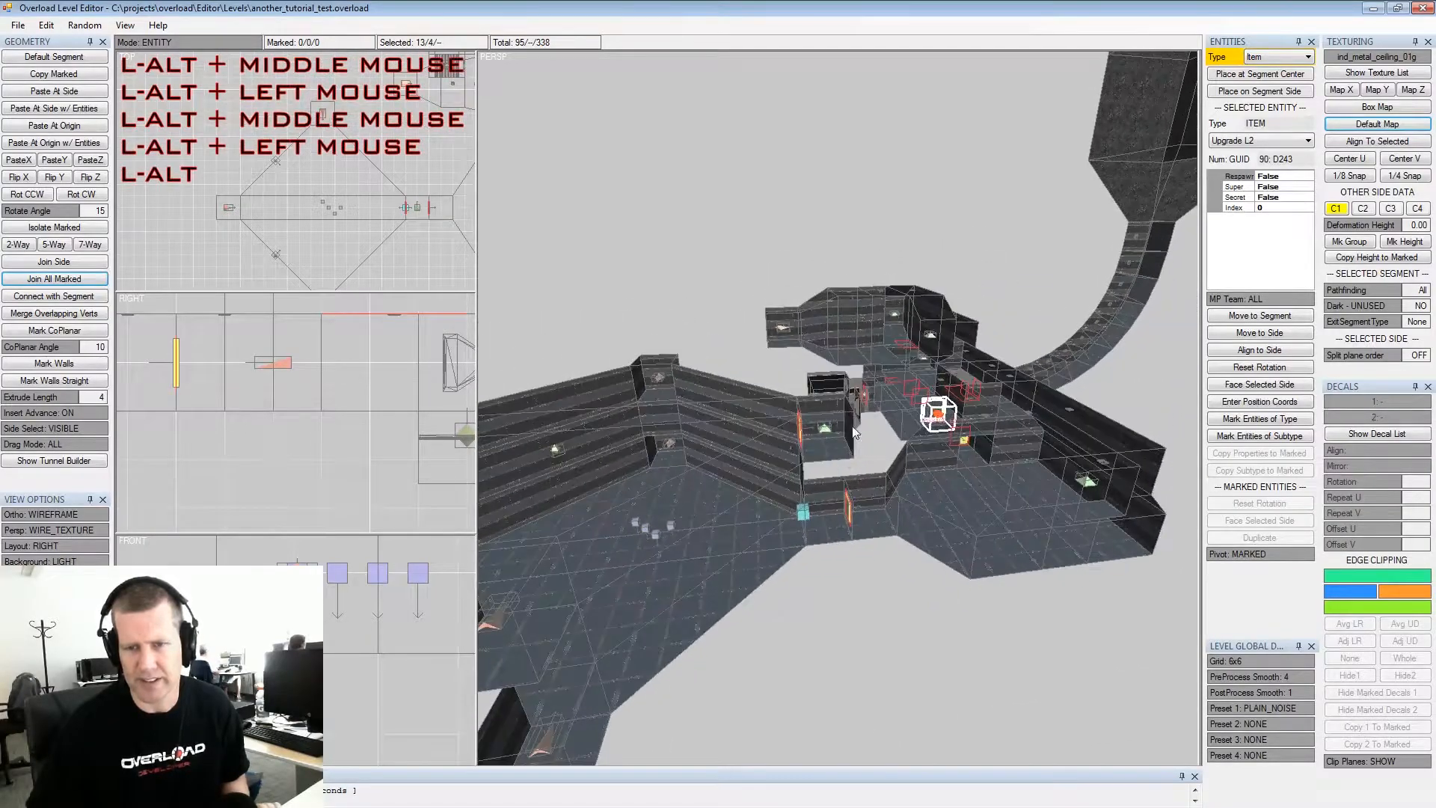
pyautogui.keyDown('alt'); pyautogui.moveTo(851, 428); pyautogui.dragTo(826, 441); pyautogui.keyUp('alt')
pyautogui.keyDown('alt'); pyautogui.scroll(3, 825, 441); pyautogui.keyUp('alt')
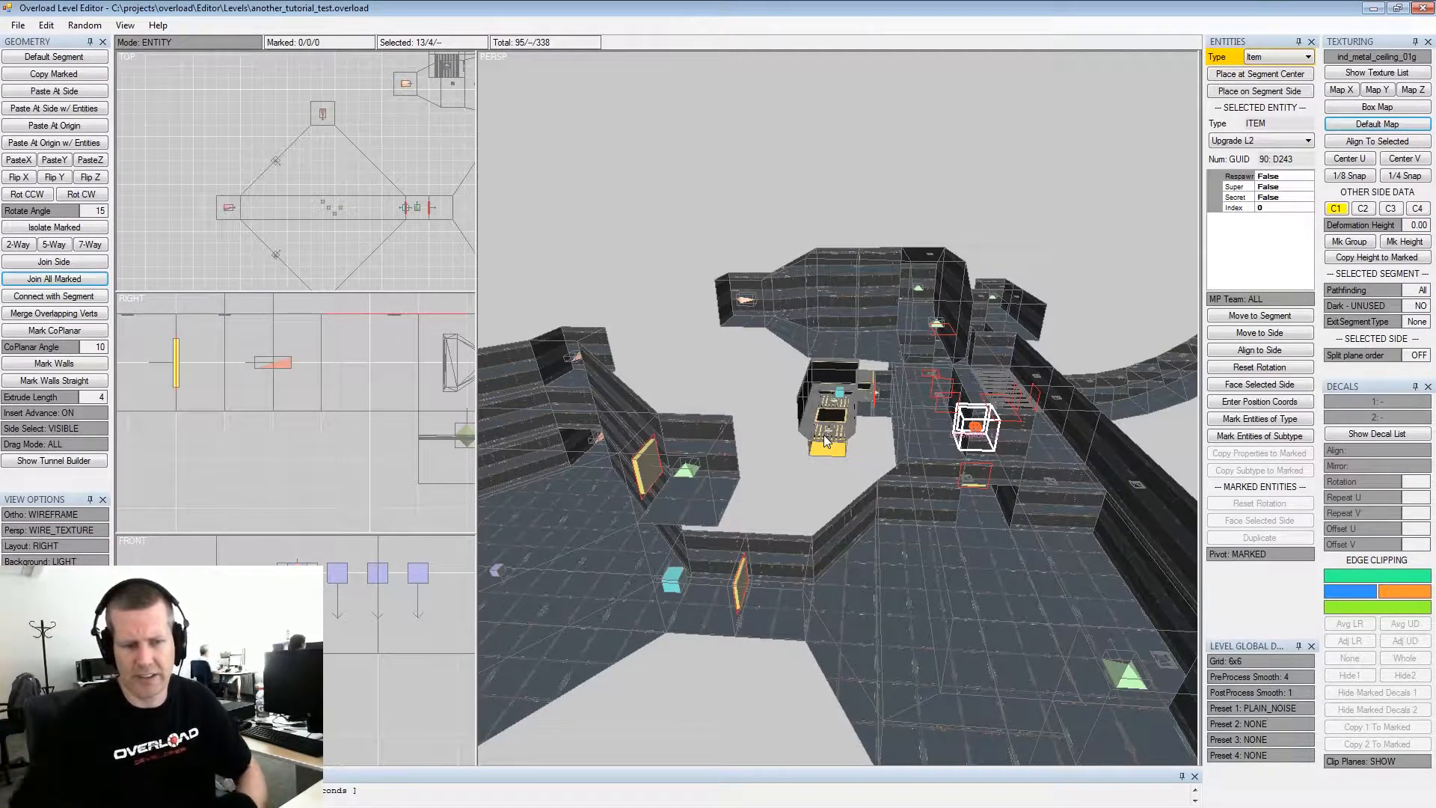
pyautogui.keyDown('alt'); pyautogui.moveTo(950, 455); pyautogui.dragTo(885, 443); pyautogui.keyUp('alt')
pyautogui.keyDown('alt'); pyautogui.scroll(3, 890, 481); pyautogui.keyUp('alt')
pyautogui.keyDown('alt'); pyautogui.scroll(3, 885, 450); pyautogui.keyUp('alt')
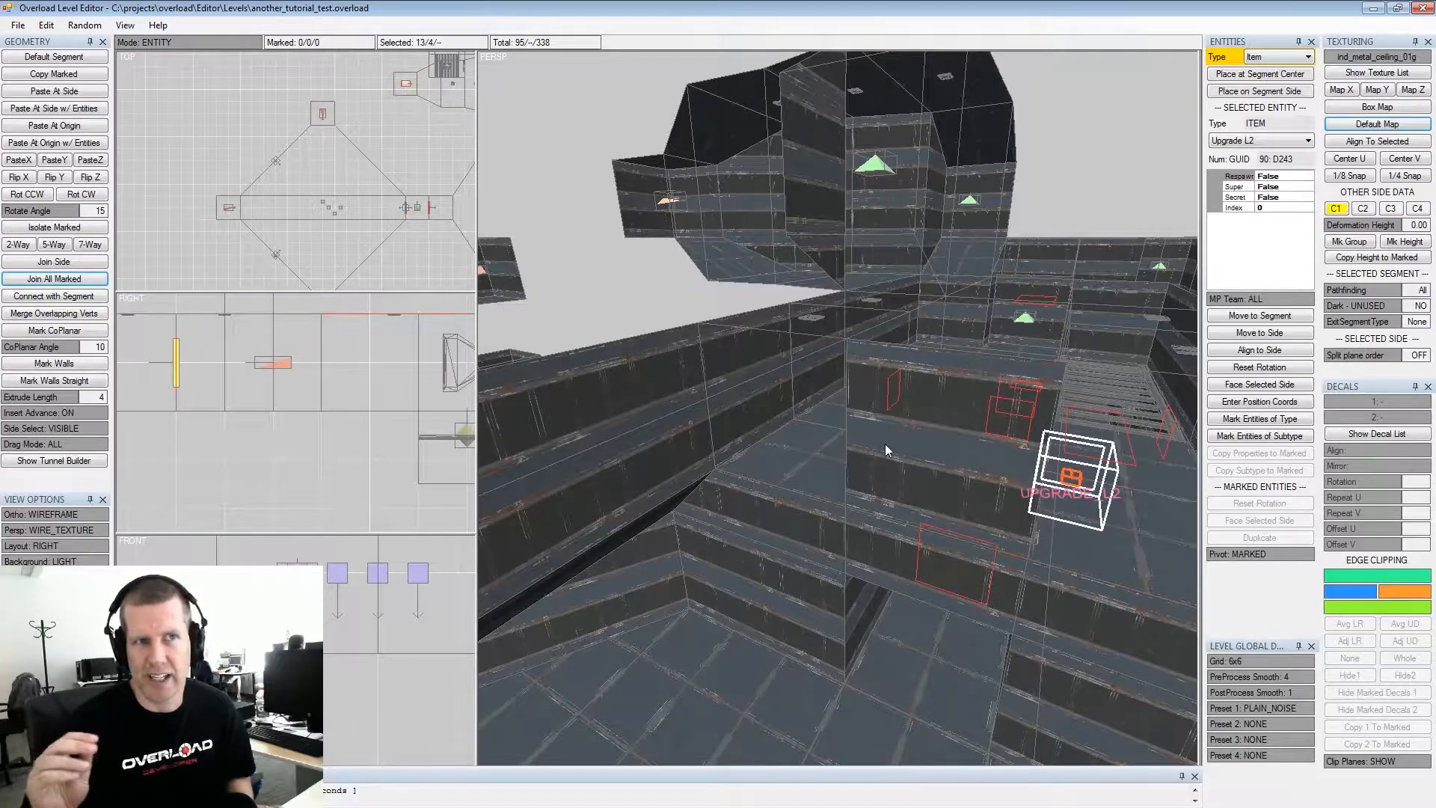
pyautogui.keyDown('alt'); pyautogui.moveTo(954, 441); pyautogui.dragTo(973, 446); pyautogui.keyUp('alt')
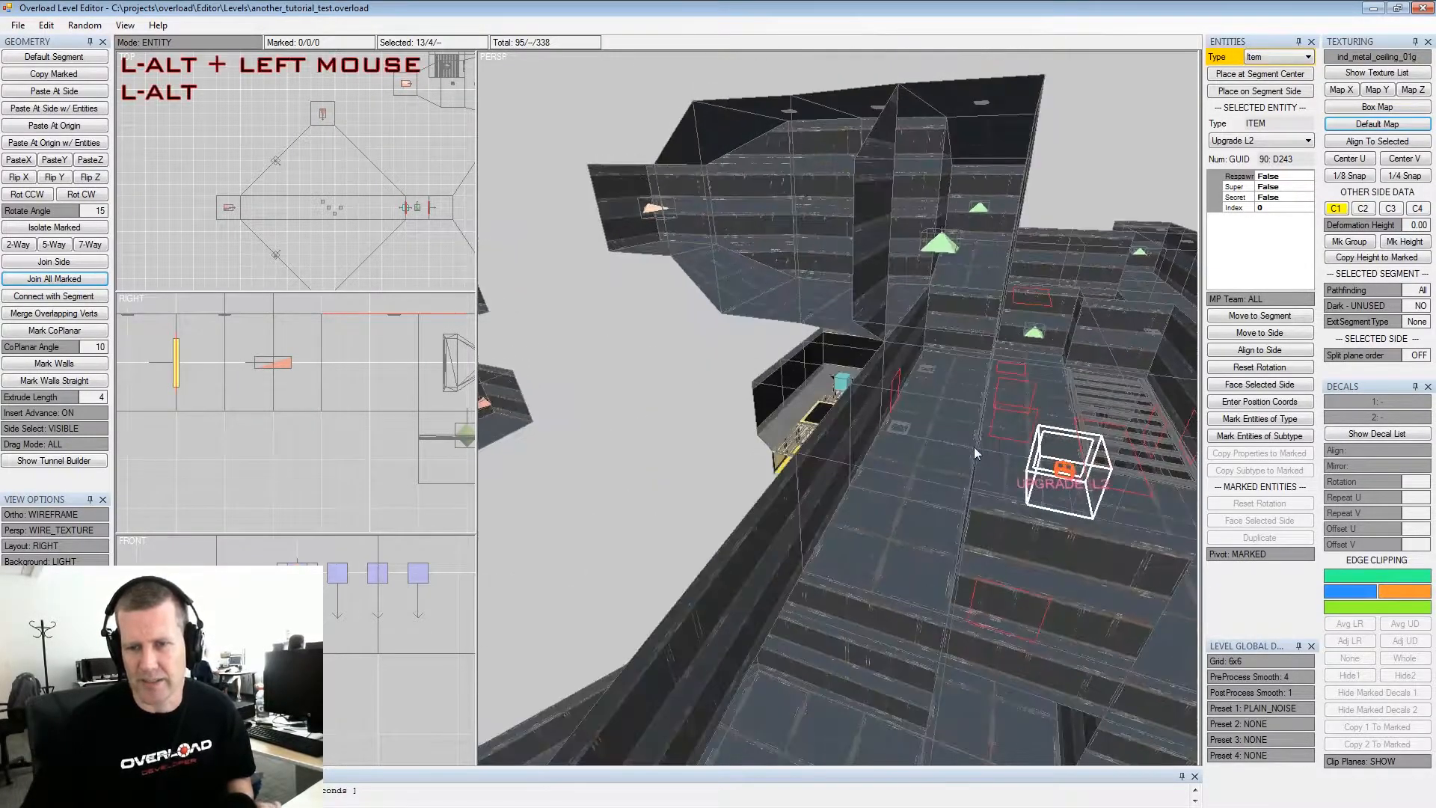
# Place a light entity at the centre of a segment in the energy room with the yellow grates
pyautogui.keyDown('alt'); pyautogui.moveTo(973, 446); pyautogui.dragTo(949, 433, button='middle'); pyautogui.keyUp('alt')
pyautogui.keyDown('alt'); pyautogui.scroll(-2, 949, 433); pyautogui.keyUp('alt')
pyautogui.moveTo(949, 434)
pyautogui.keyDown('alt'); pyautogui.mouseDown()
pyautogui.moveTo(861, 402)
pyautogui.moveTo(893, 411)
pyautogui.moveTo(854, 418)
pyautogui.moveTo(957, 438)
pyautogui.mouseUp(); pyautogui.keyUp('alt')
pyautogui.keyDown('alt'); pyautogui.scroll(3, 877, 410); pyautogui.keyUp('alt')
pyautogui.keyDown('alt'); pyautogui.scroll(3, 861, 407); pyautogui.keyUp('alt')
pyautogui.keyDown('alt'); pyautogui.moveTo(957, 437); pyautogui.dragTo(811, 407, button='middle'); pyautogui.keyUp('alt')
pyautogui.keyDown('alt'); pyautogui.scroll(2, 900, 433); pyautogui.keyUp('alt')
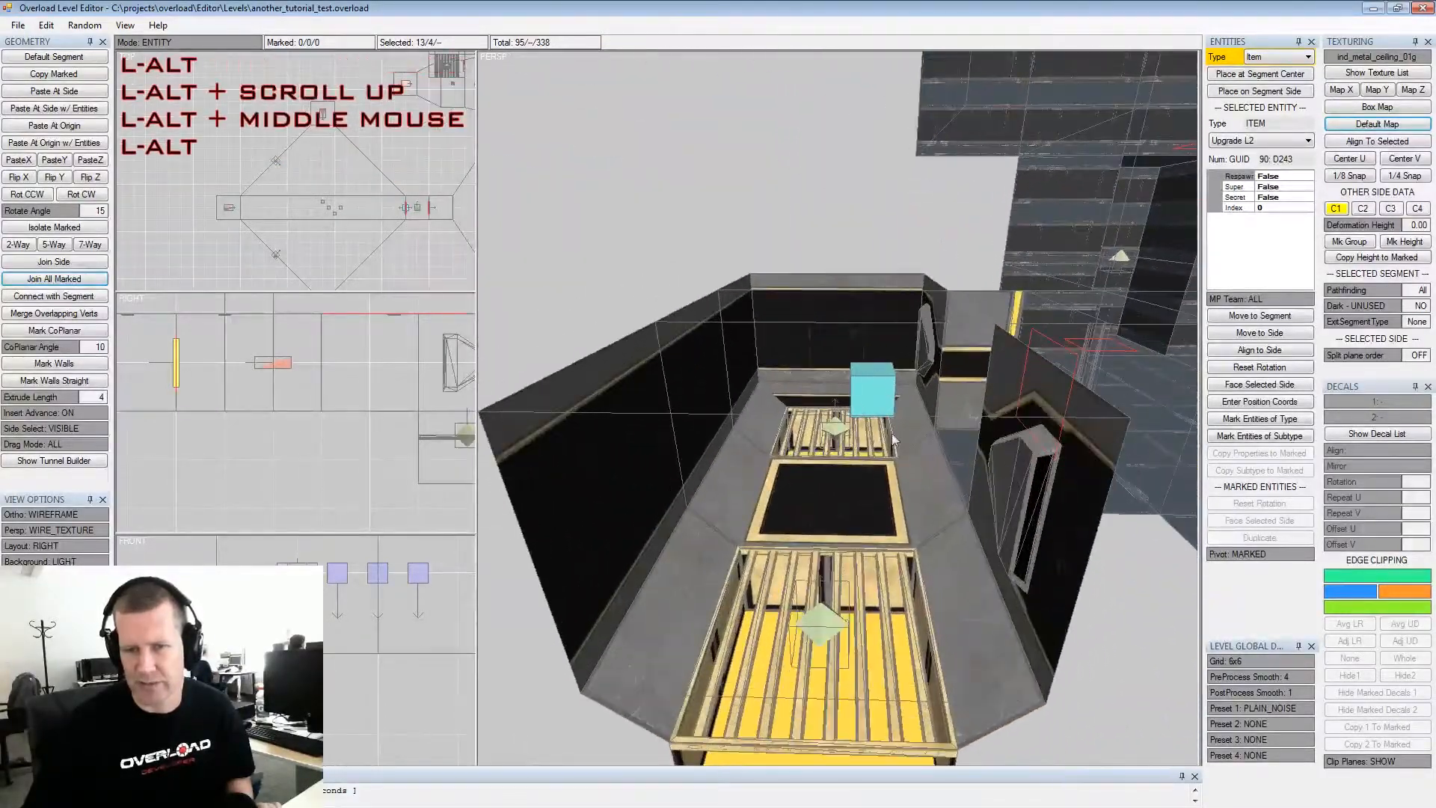
pyautogui.keyDown('alt'); pyautogui.moveTo(900, 433); pyautogui.dragTo(755, 407); pyautogui.keyUp('alt')
pyautogui.click(733, 402)
pyautogui.click(1259, 59)
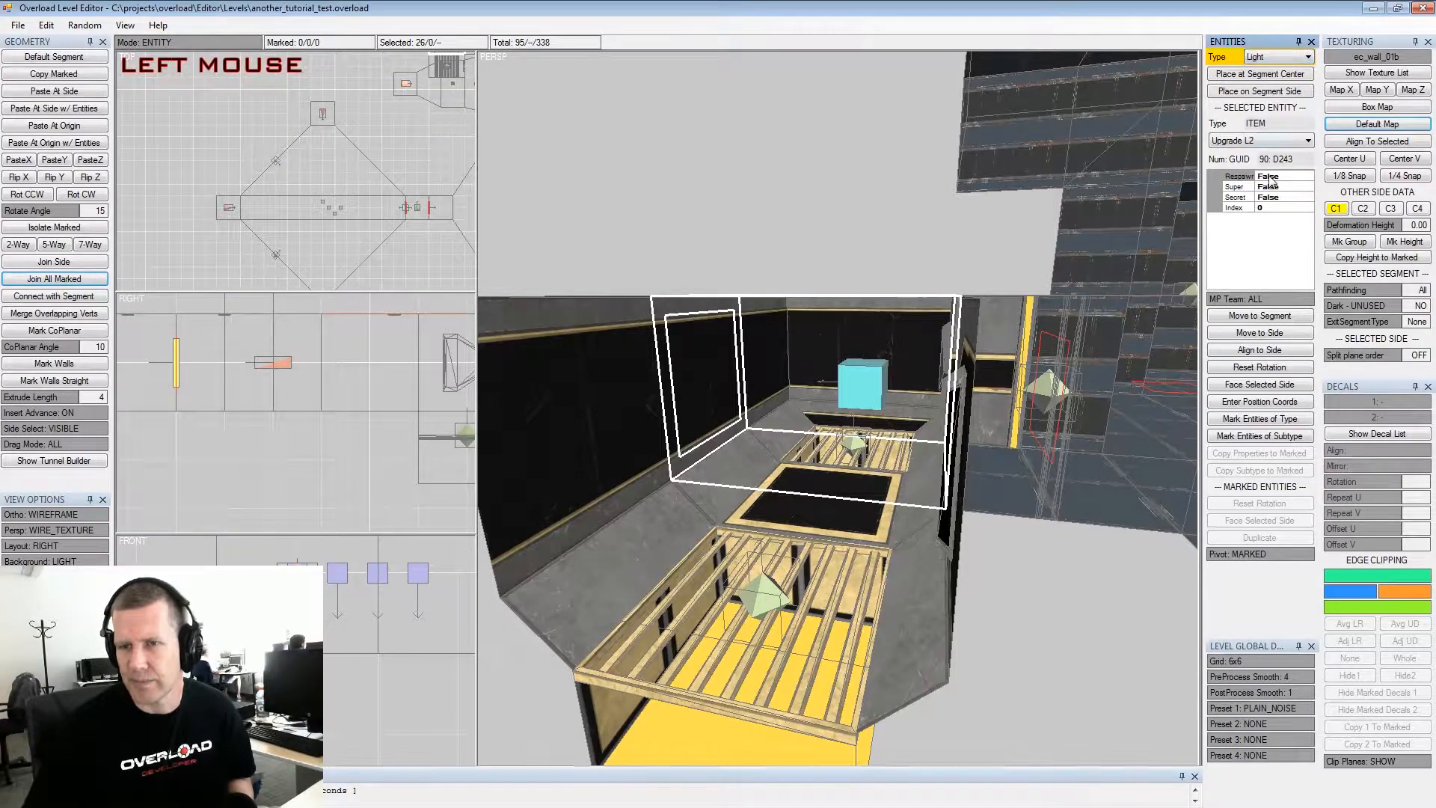
pyautogui.click(1250, 74)
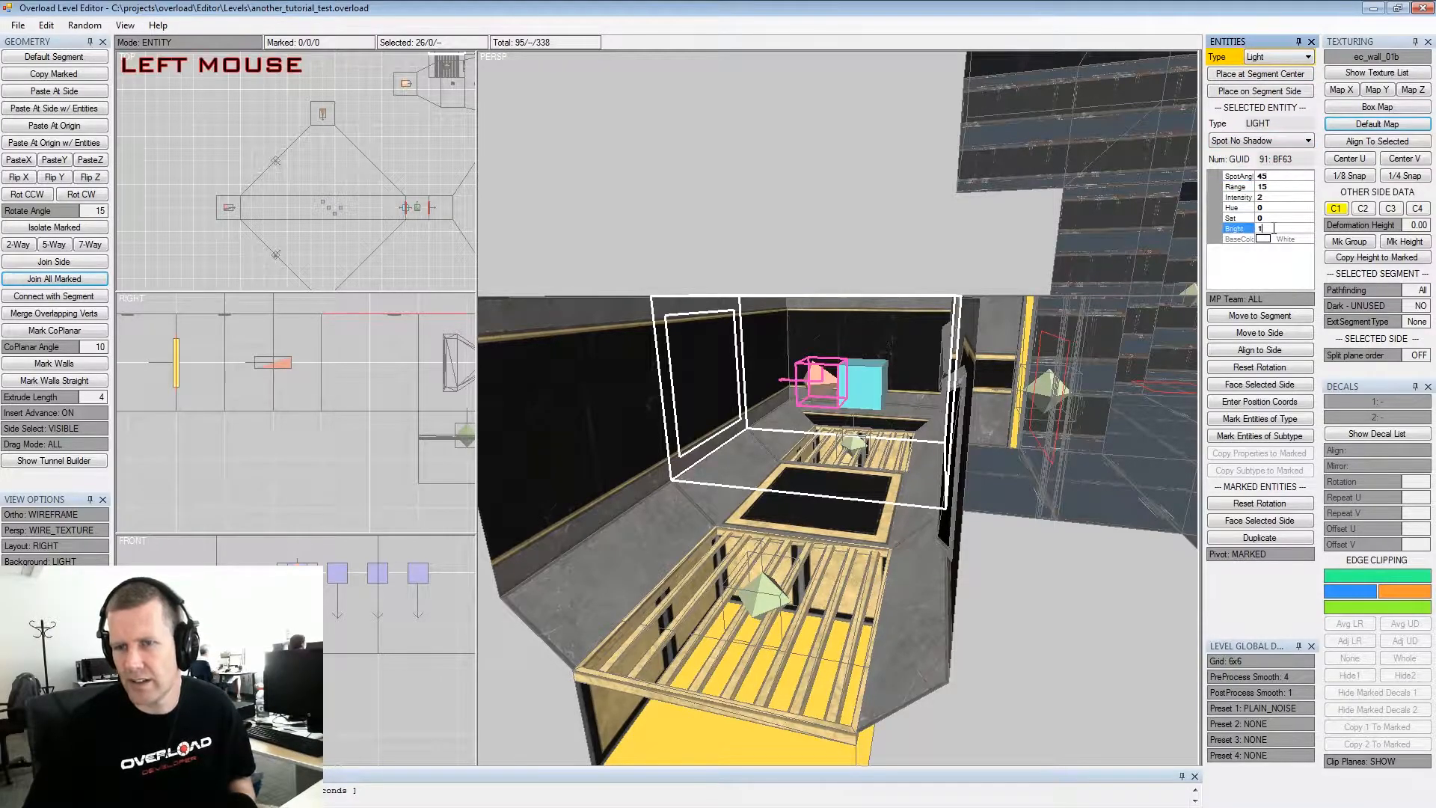
pyautogui.keyDown('alt'); pyautogui.moveTo(898, 359); pyautogui.dragTo(901, 299); pyautogui.keyUp('alt')
pyautogui.keyDown('alt'); pyautogui.scroll(-8, 901, 299); pyautogui.keyUp('alt')
pyautogui.keyDown('alt'); pyautogui.moveTo(901, 299); pyautogui.dragTo(896, 253, button='middle'); pyautogui.keyUp('alt')
pyautogui.keyDown('alt'); pyautogui.moveTo(896, 253); pyautogui.dragTo(901, 367); pyautogui.keyUp('alt')
pyautogui.keyDown('alt'); pyautogui.scroll(3, 901, 367); pyautogui.keyUp('alt')
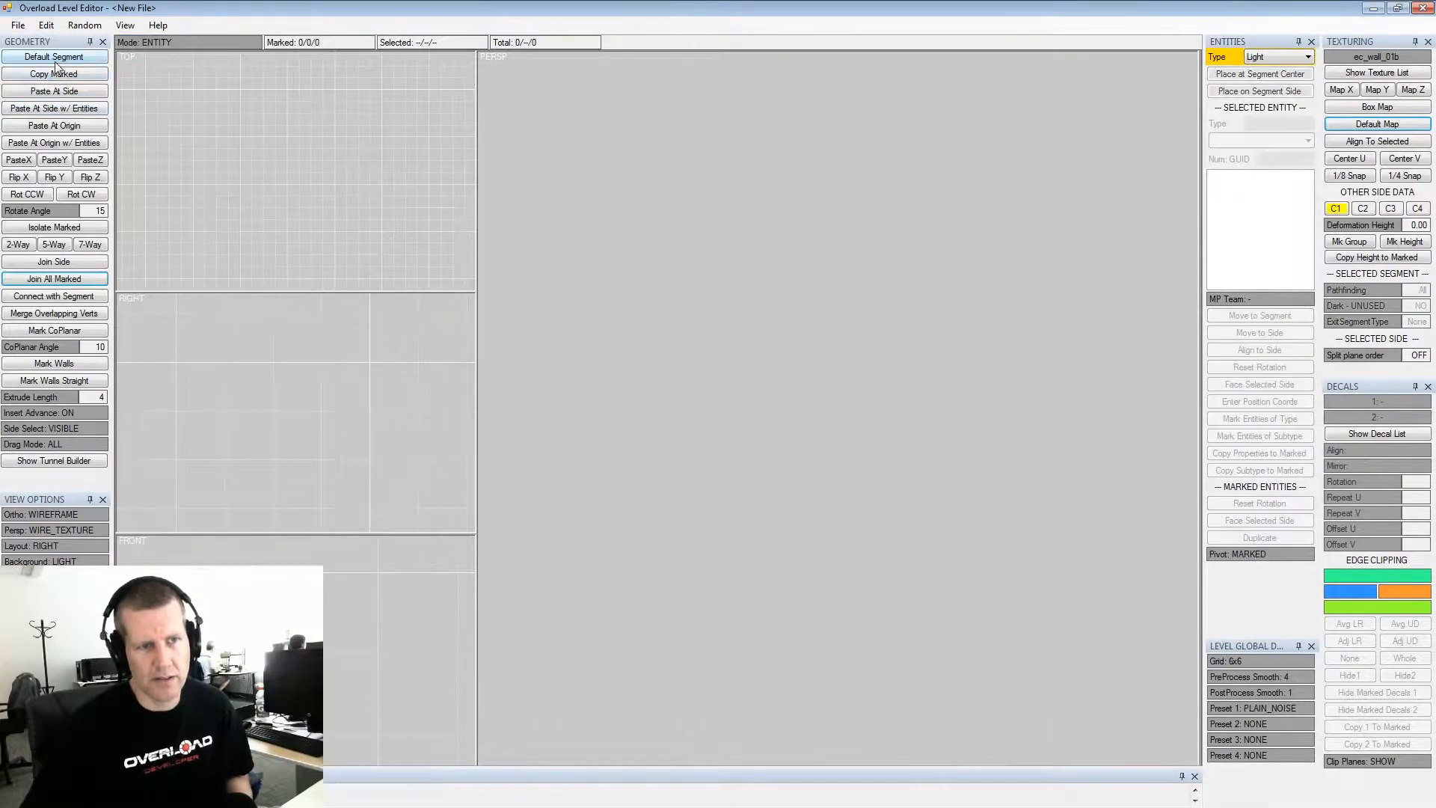
# Start a new level file with a default segment and insert a second segment on its selected side
pyautogui.keyDown('alt'); pyautogui.moveTo(985, 334); pyautogui.dragTo(850, 343, button='middle'); pyautogui.keyUp('alt')
pyautogui.keyDown('alt'); pyautogui.scroll(3, 849, 344); pyautogui.keyUp('alt')
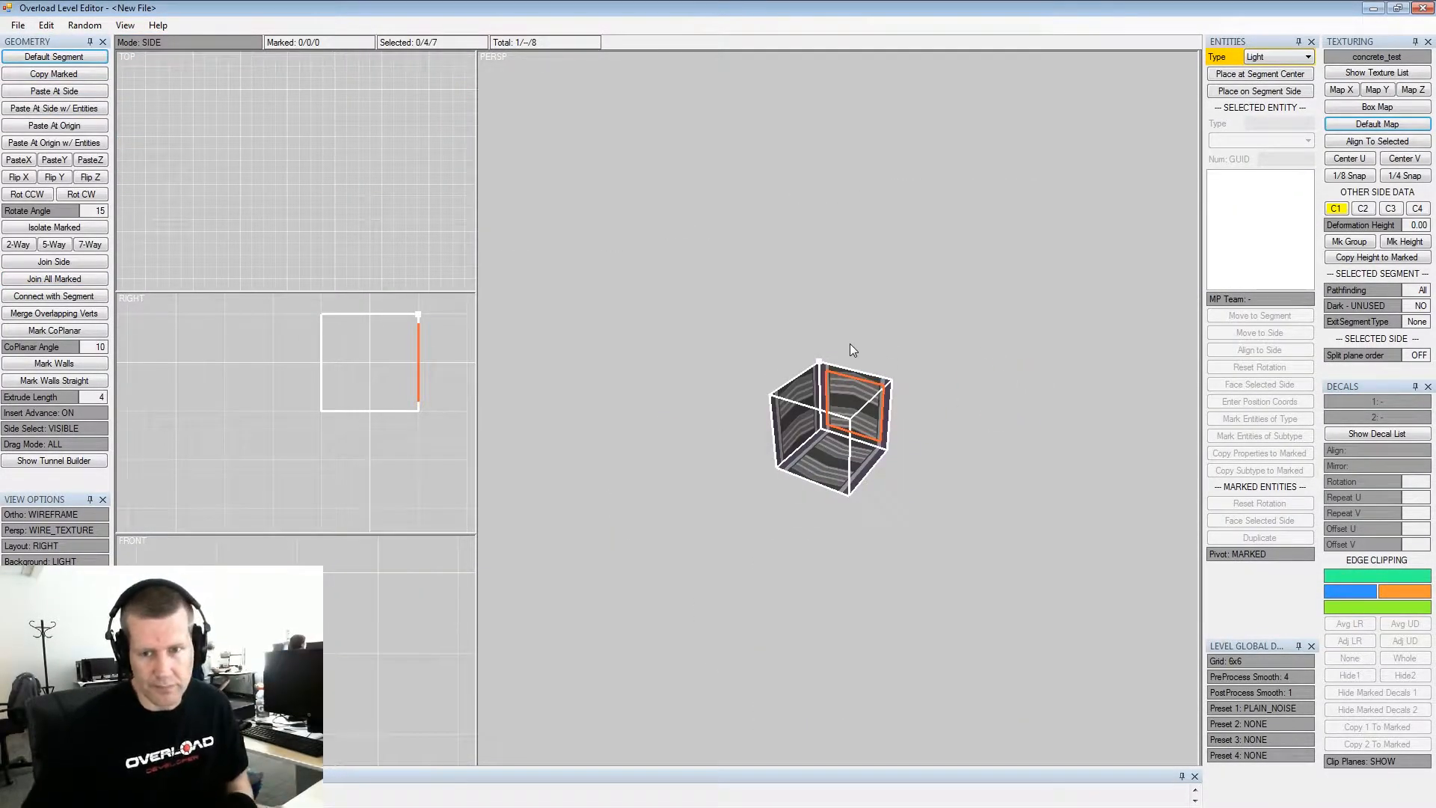
pyautogui.press('Insert')
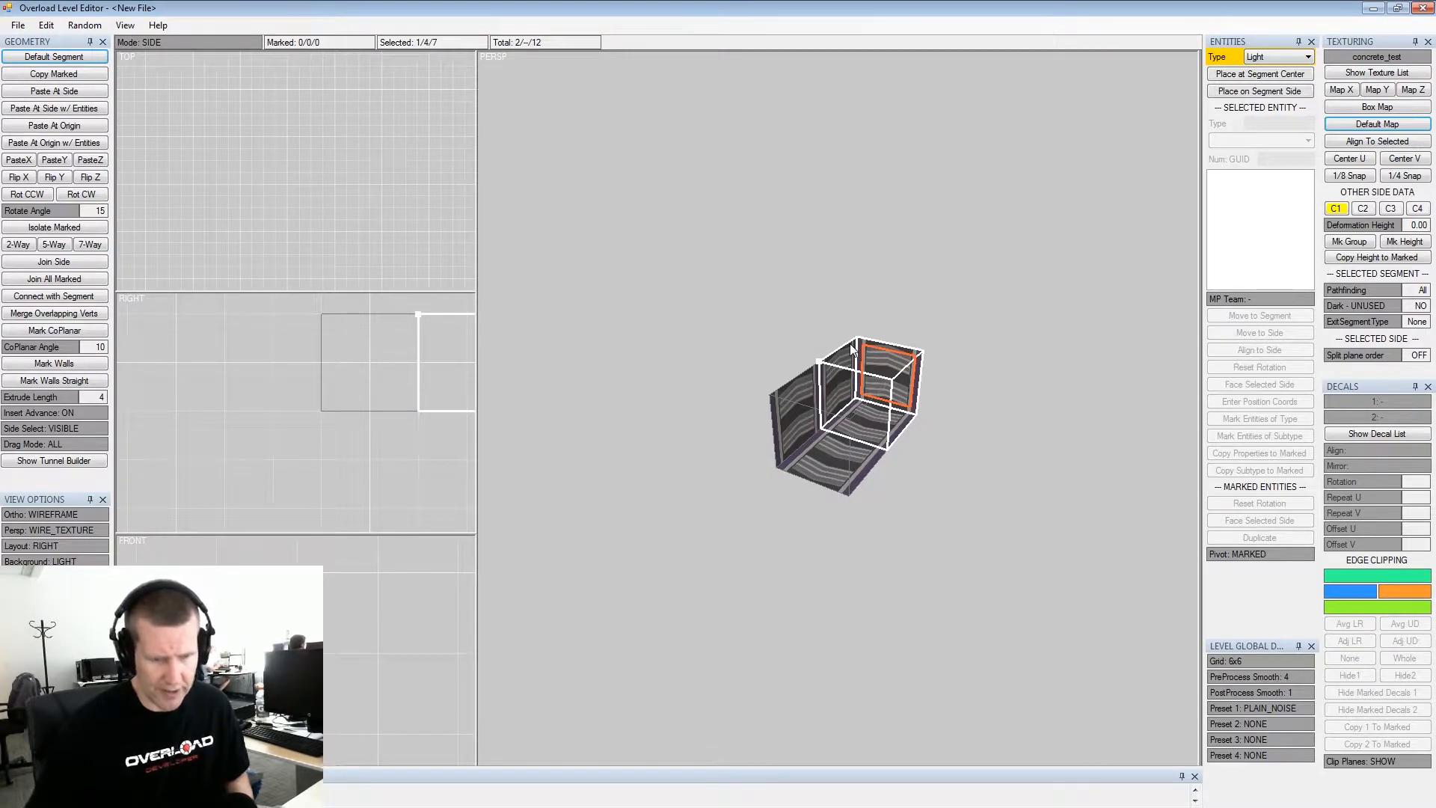
# Mark the end side of the second segment and move it outward repeatedly to stretch the segment into a long tunnel
pyautogui.keyDown('alt'); pyautogui.moveTo(851, 349); pyautogui.dragTo(960, 443); pyautogui.keyUp('alt')
pyautogui.keyDown('alt'); pyautogui.moveTo(960, 443); pyautogui.dragTo(827, 449, button='middle'); pyautogui.keyUp('alt')
pyautogui.keyDown('alt'); pyautogui.moveTo(828, 449); pyautogui.dragTo(796, 460); pyautogui.keyUp('alt')
pyautogui.click(796, 460)
pyautogui.press('KP_8')
pyautogui.press('KP_8')
pyautogui.press('KP_8')
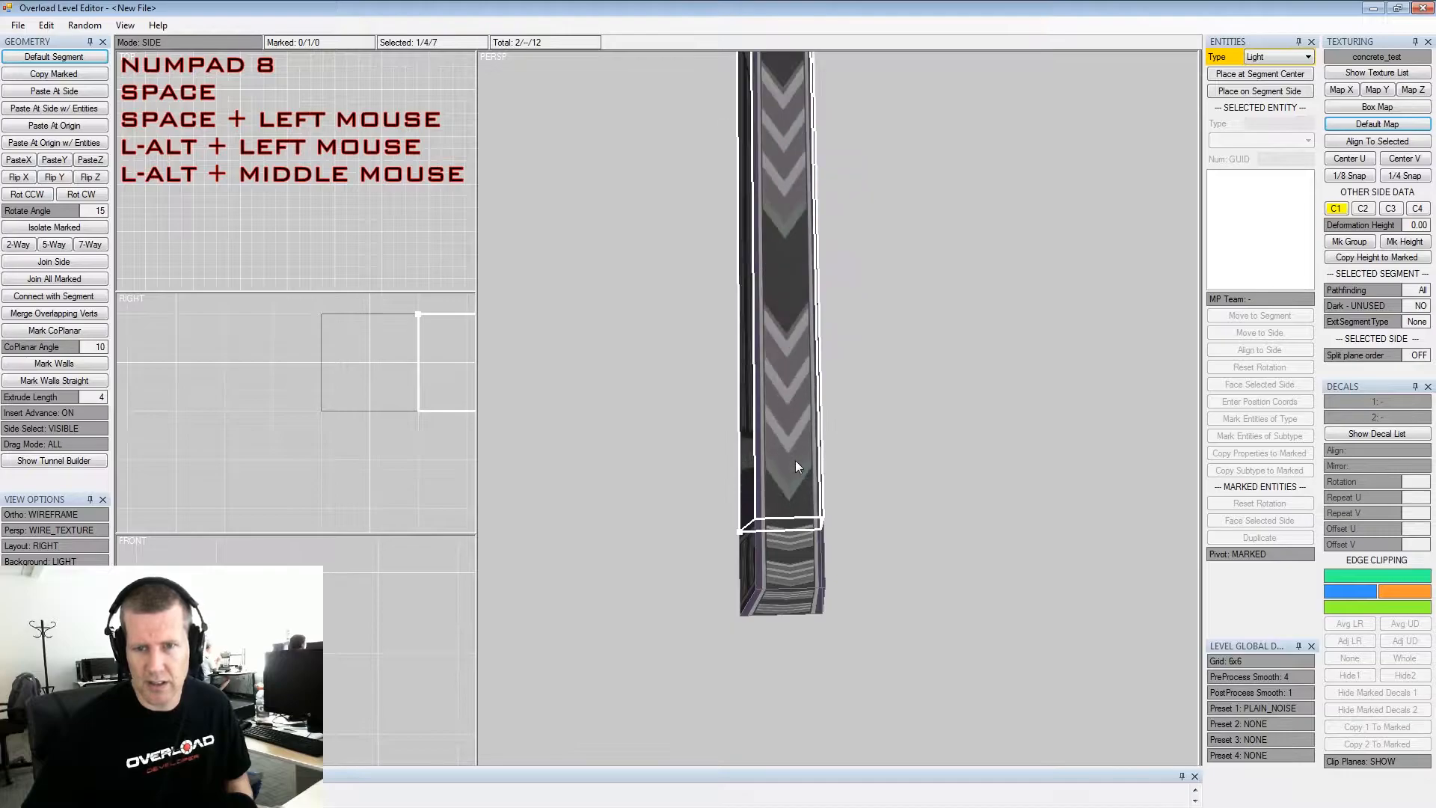
# Insert a new segment on each of the two long side walls of the stretched tunnel
pyautogui.press('KP_2')
pyautogui.keyDown('alt'); pyautogui.moveTo(796, 459); pyautogui.dragTo(793, 477, button='middle'); pyautogui.keyUp('alt')
pyautogui.keyDown('alt'); pyautogui.moveTo(793, 477); pyautogui.dragTo(778, 432); pyautogui.keyUp('alt')
pyautogui.keyDown('shift'); pyautogui.click(779, 433); pyautogui.keyUp('shift')
pyautogui.moveTo(758, 383)
pyautogui.keyDown('alt'); pyautogui.mouseDown()
pyautogui.moveTo(743, 365)
pyautogui.moveTo(771, 362)
pyautogui.mouseUp(); pyautogui.keyUp('alt')
pyautogui.click(746, 374)
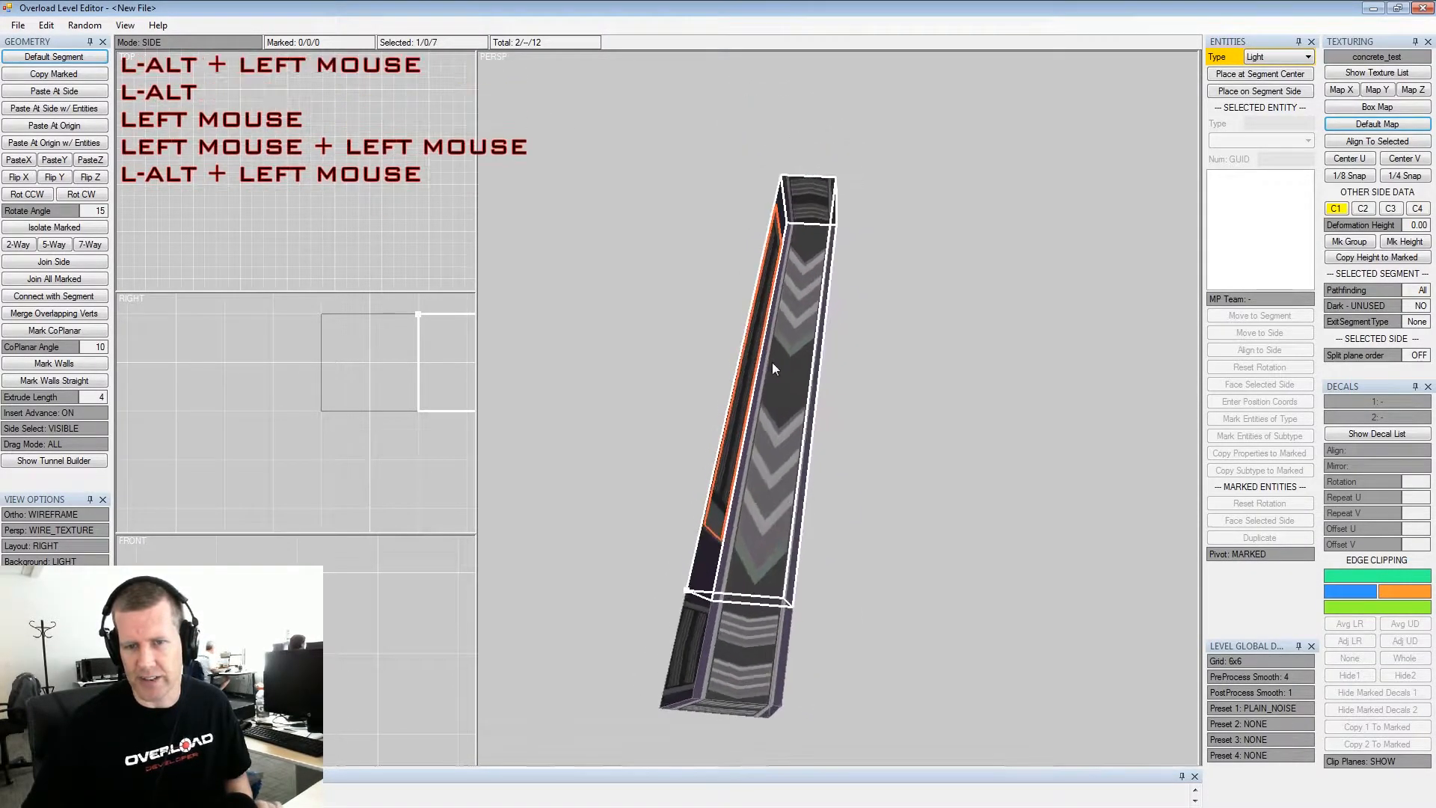
pyautogui.keyDown('alt'); pyautogui.moveTo(770, 362); pyautogui.dragTo(850, 320, button='middle'); pyautogui.keyUp('alt')
pyautogui.keyDown('alt'); pyautogui.moveTo(850, 320); pyautogui.dragTo(706, 201); pyautogui.keyUp('alt')
pyautogui.press('Insert')
pyautogui.click(852, 326)
pyautogui.press('Insert')
# Mark the top sides of the three parallel tunnel segments and insert a segment on each, then clear the marks
pyautogui.press('space')
pyautogui.click(805, 274)
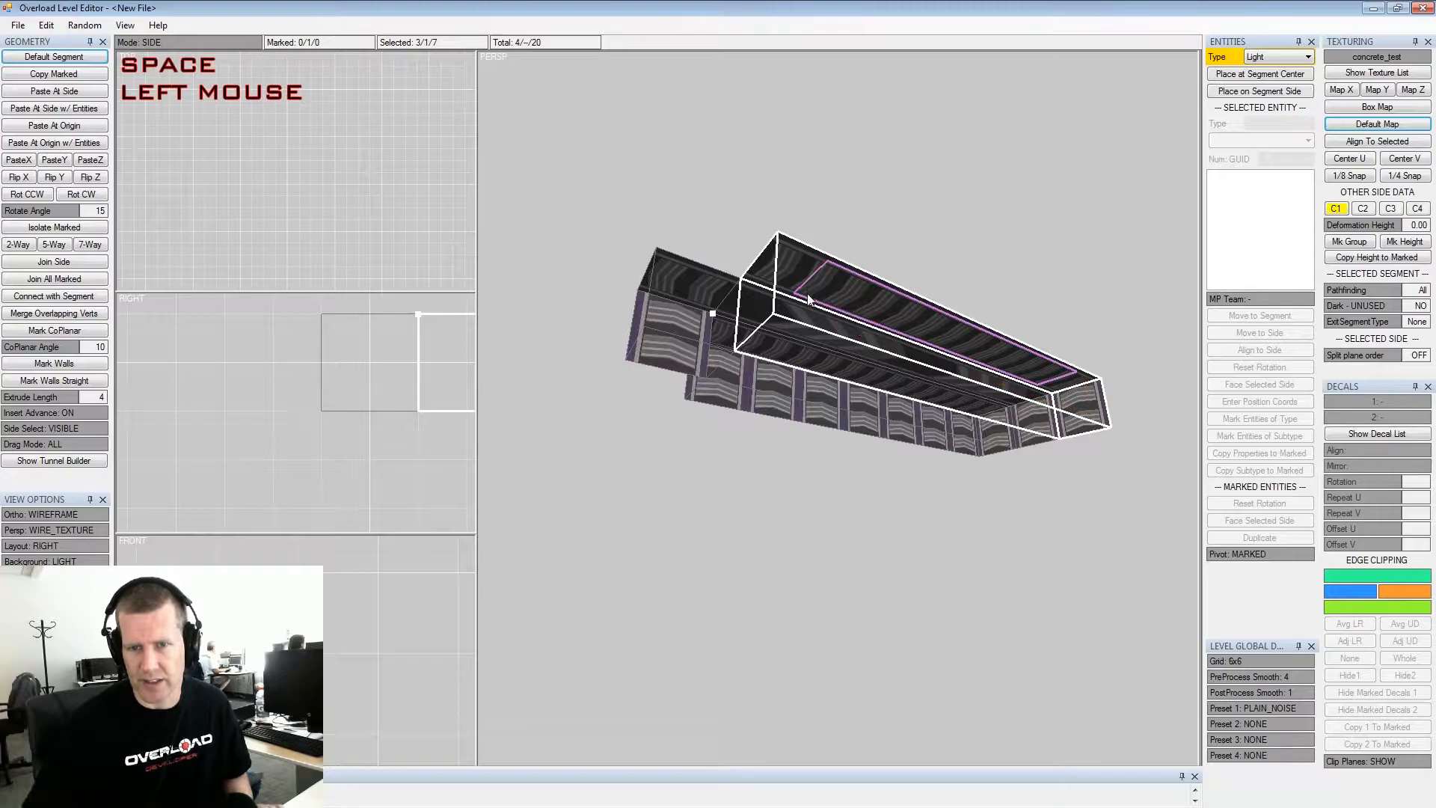
pyautogui.press('space')
pyautogui.click(802, 341)
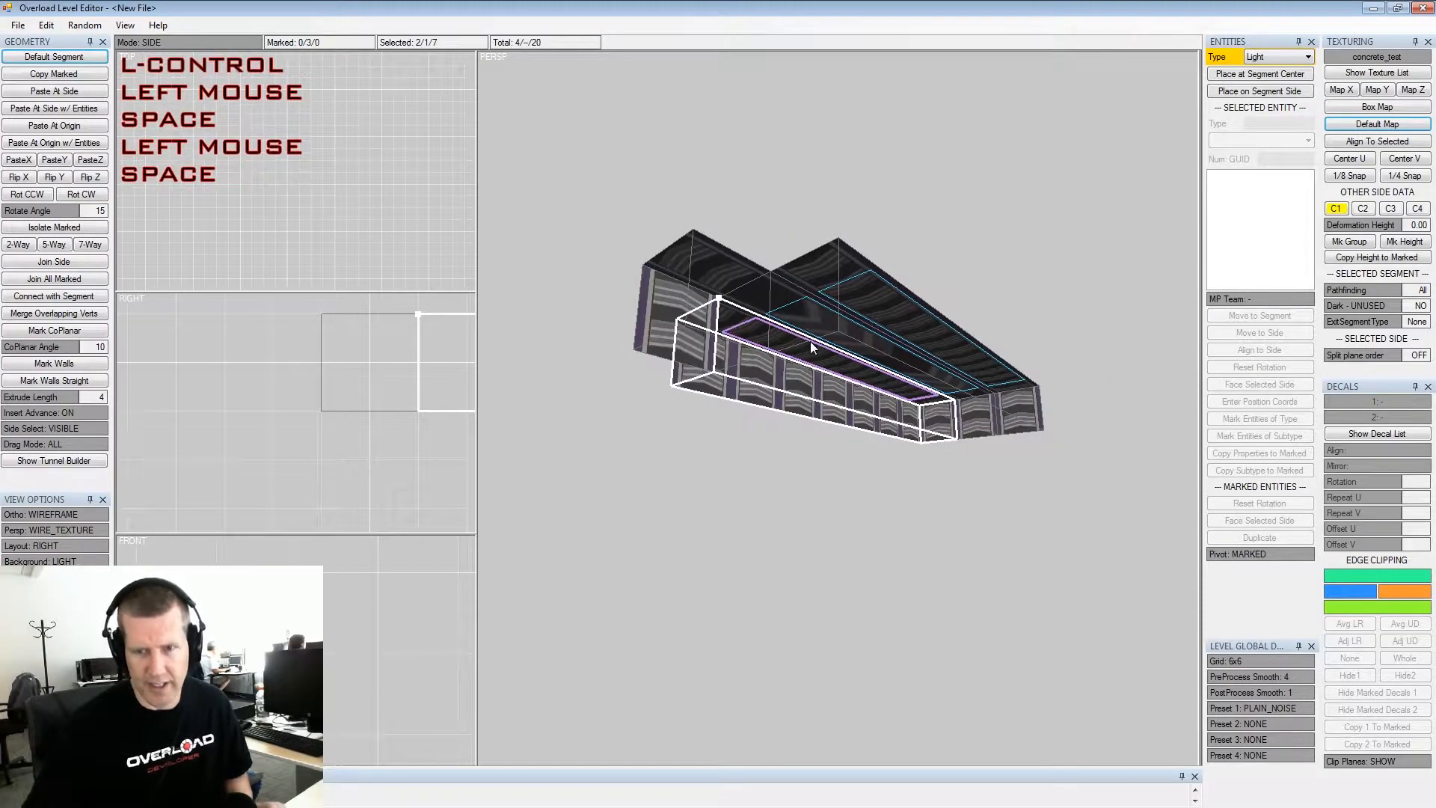
pyautogui.press('ctrl+Insert')
pyautogui.hotkey('shift', 'space')
pyautogui.moveTo(811, 342)
pyautogui.keyDown('alt'); pyautogui.mouseDown()
pyautogui.moveTo(942, 461)
pyautogui.moveTo(803, 356)
pyautogui.mouseUp(); pyautogui.keyUp('alt')
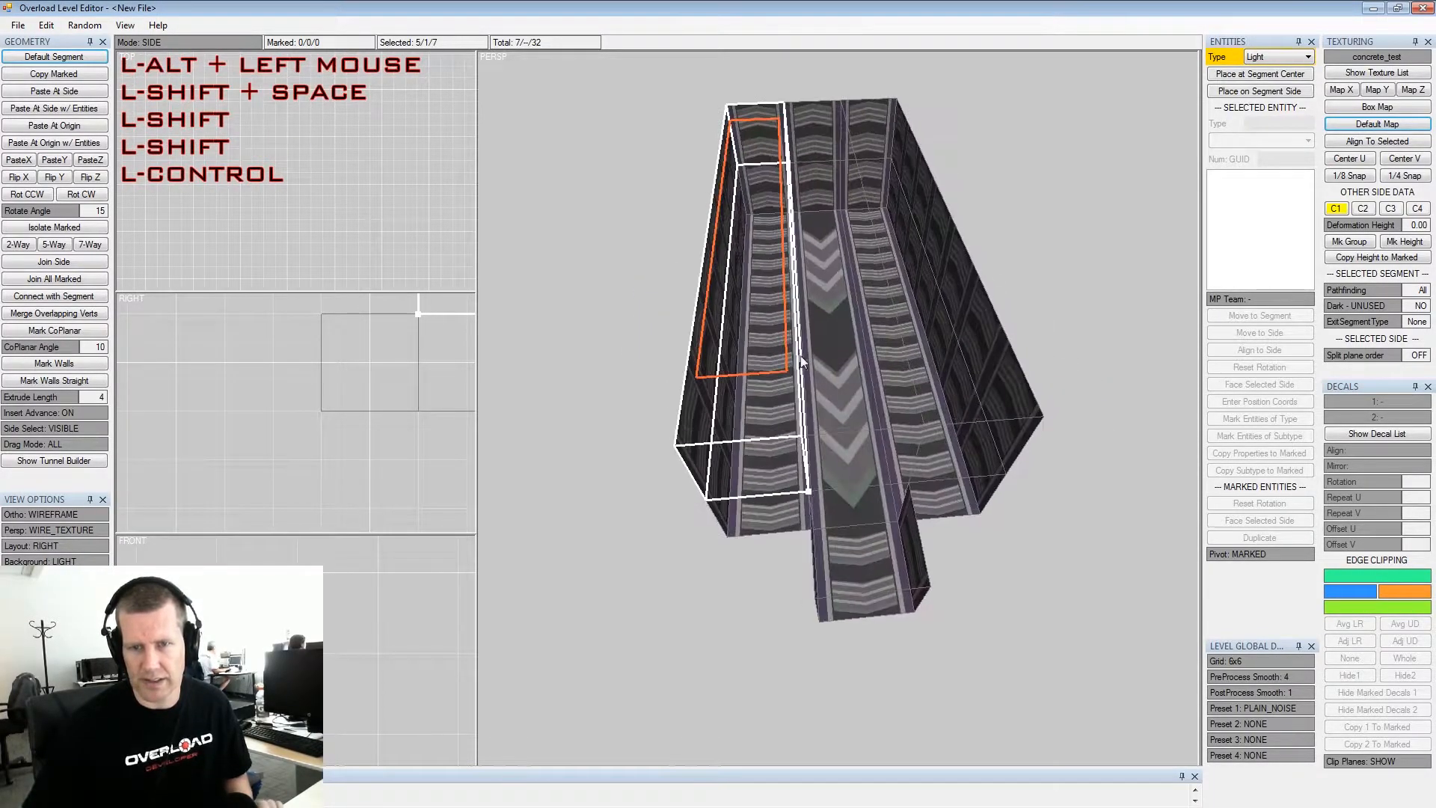
# Mark the outer sides of the segments on the tunnel's left flank in the top view and move them outward
pyautogui.scroll(-3, 366, 144)
pyautogui.press('f')
pyautogui.scroll(-1, 338, 179)
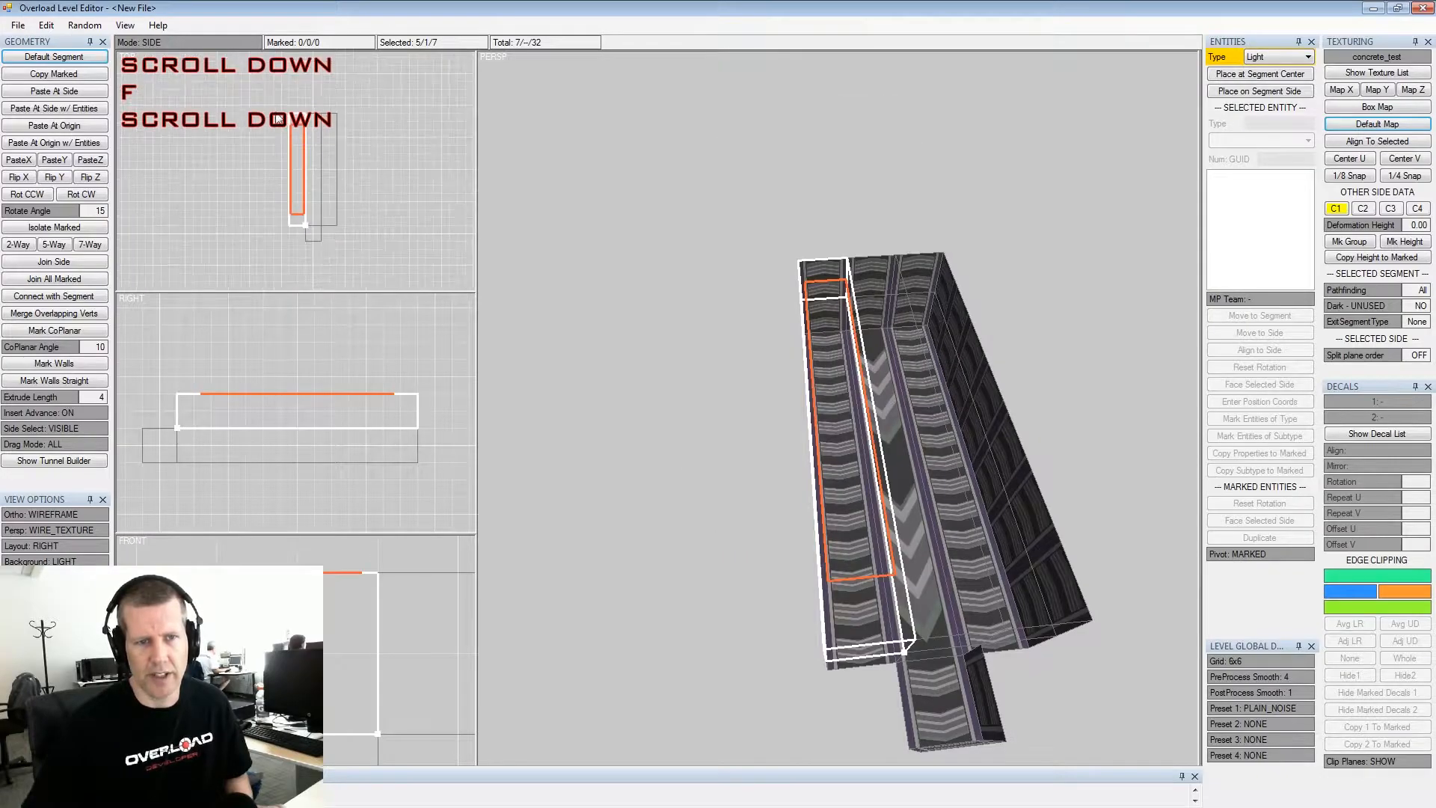
pyautogui.click(284, 233)
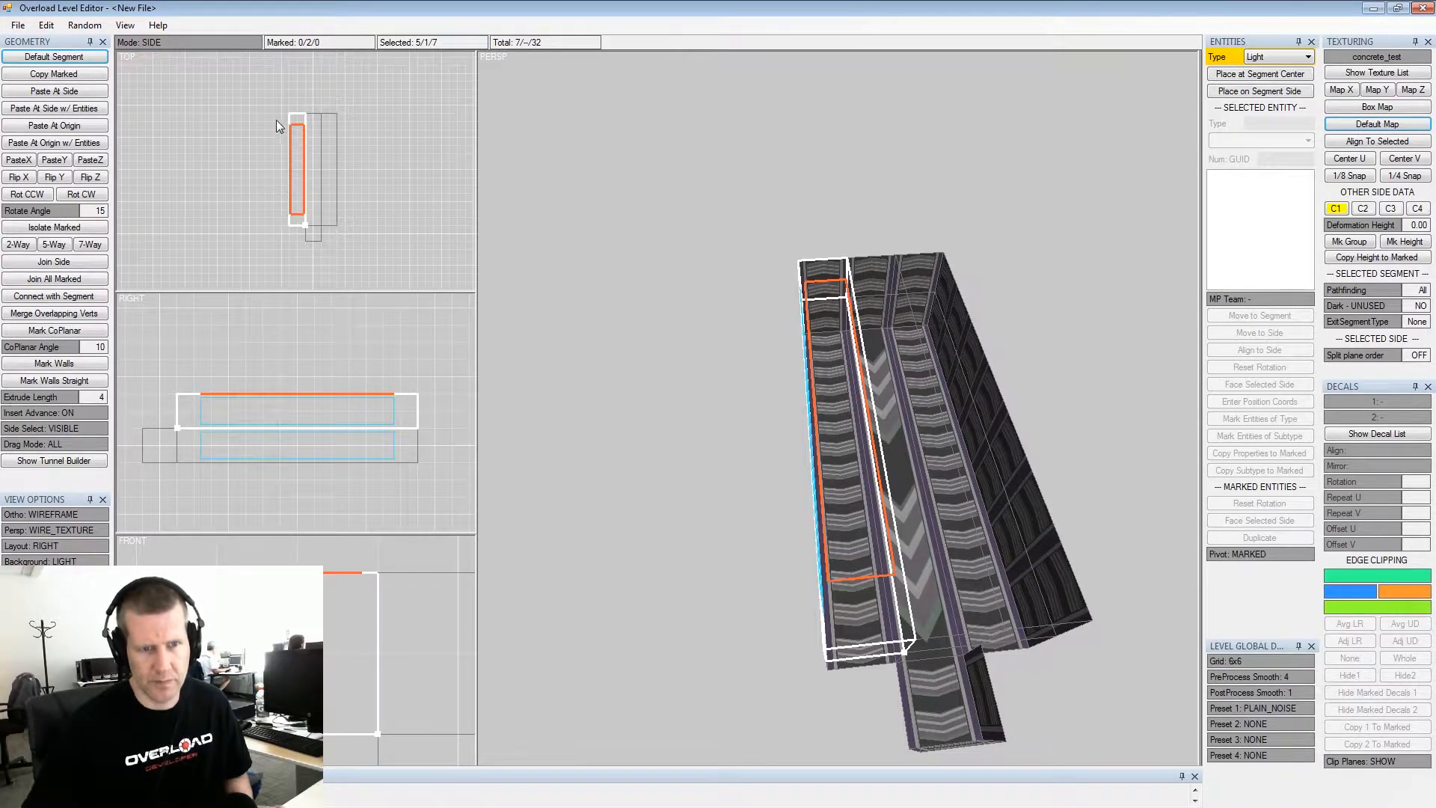
pyautogui.press('KP_4')
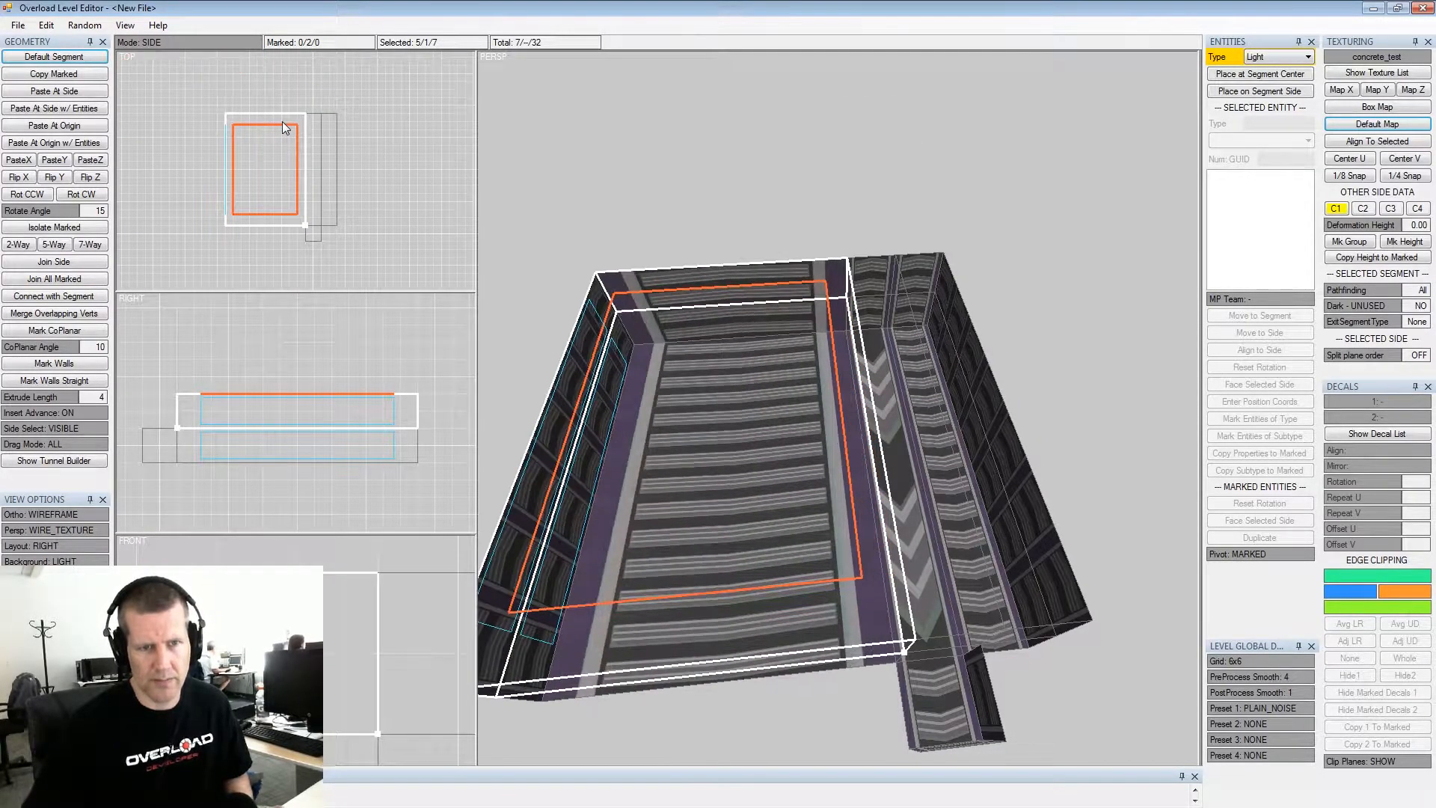
# Mark the outer sides on the tunnel's right flank, move them outward to match the other half, and clear the marks
pyautogui.moveTo(326, 105); pyautogui.dragTo(381, 240)
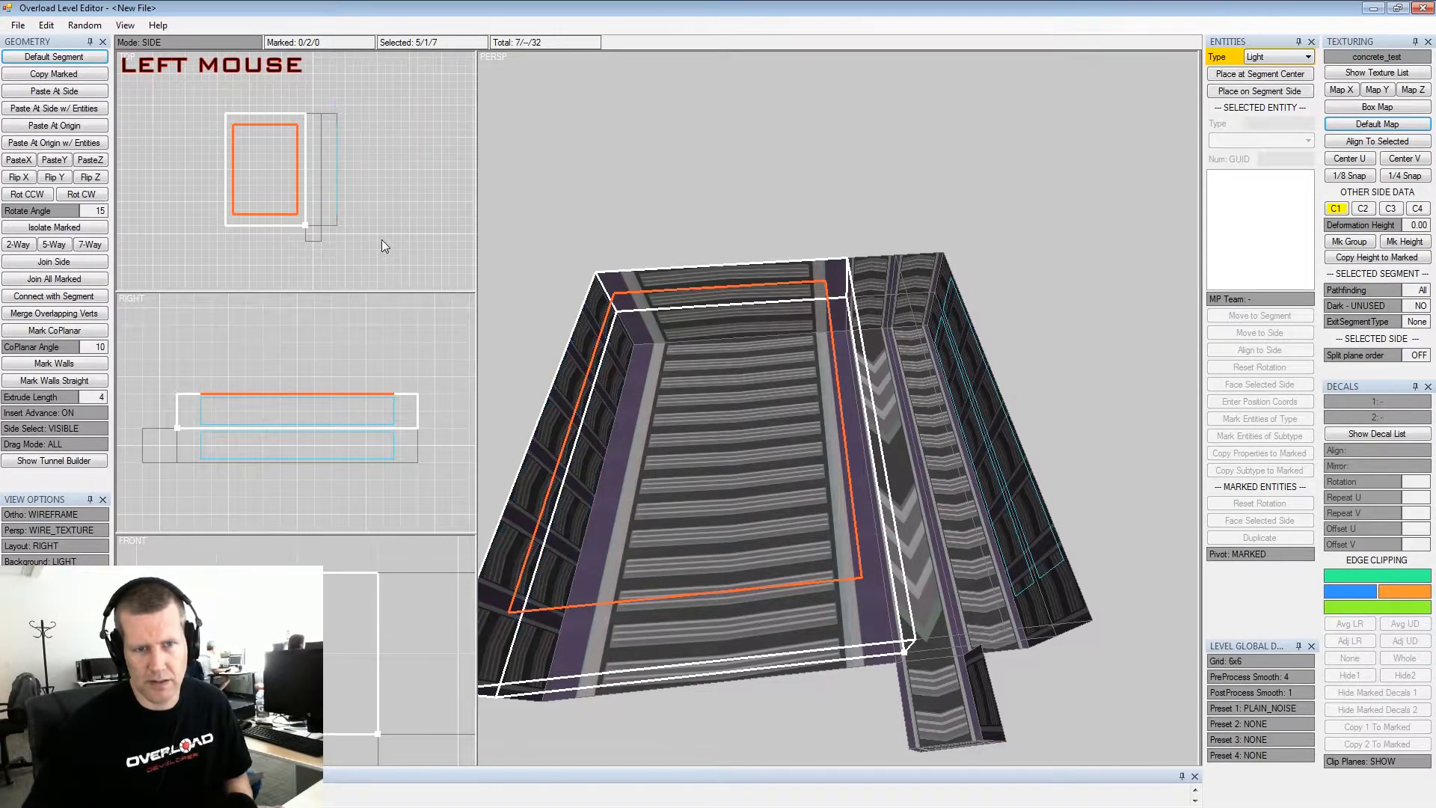
pyautogui.press('KP_6')
pyautogui.hotkey('shift', 'space')
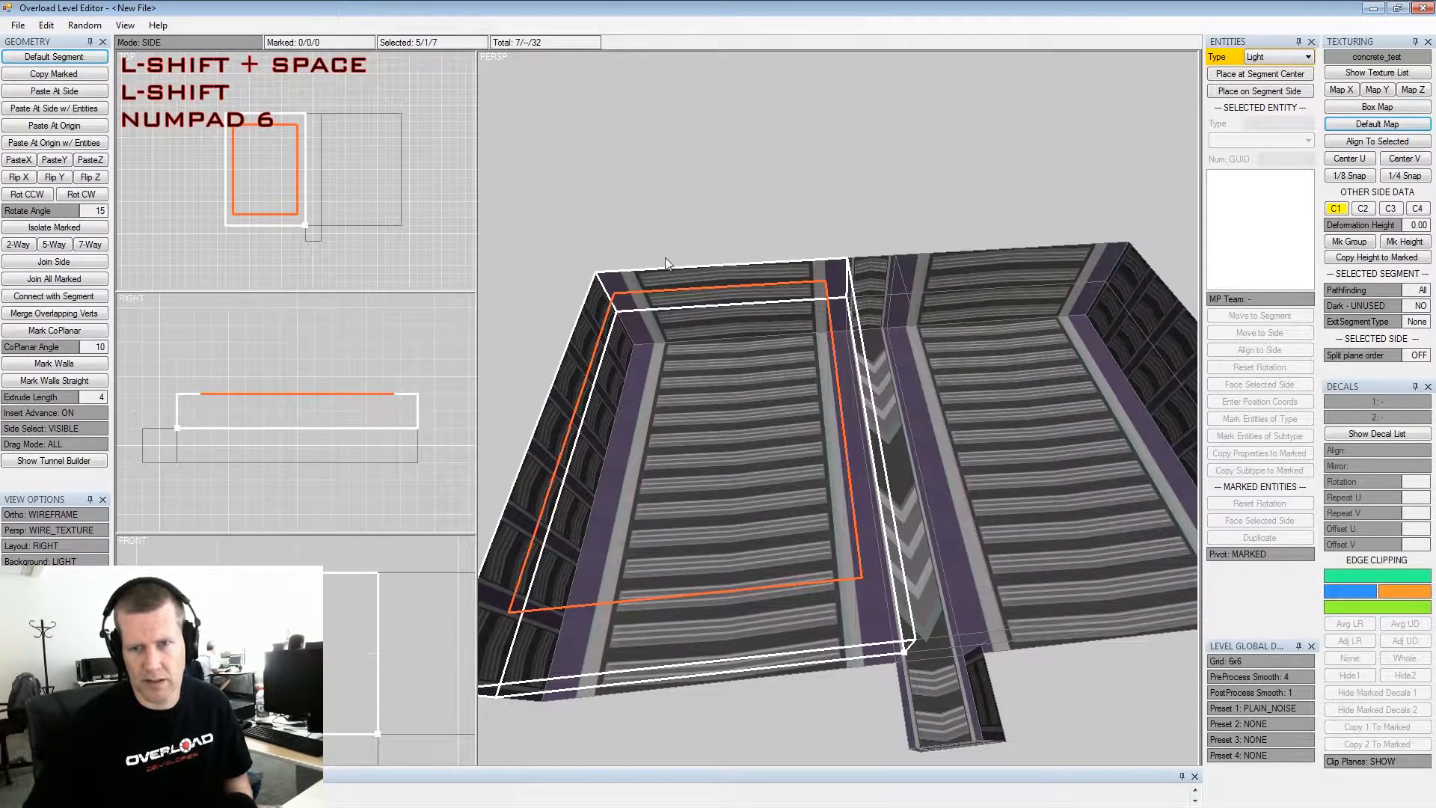
# Mark all coplanar sides of the room's far end wall and insert two rows of segments on them
pyautogui.click(895, 324)
pyautogui.click(868, 313)
pyautogui.hotkey('shift', 'q')
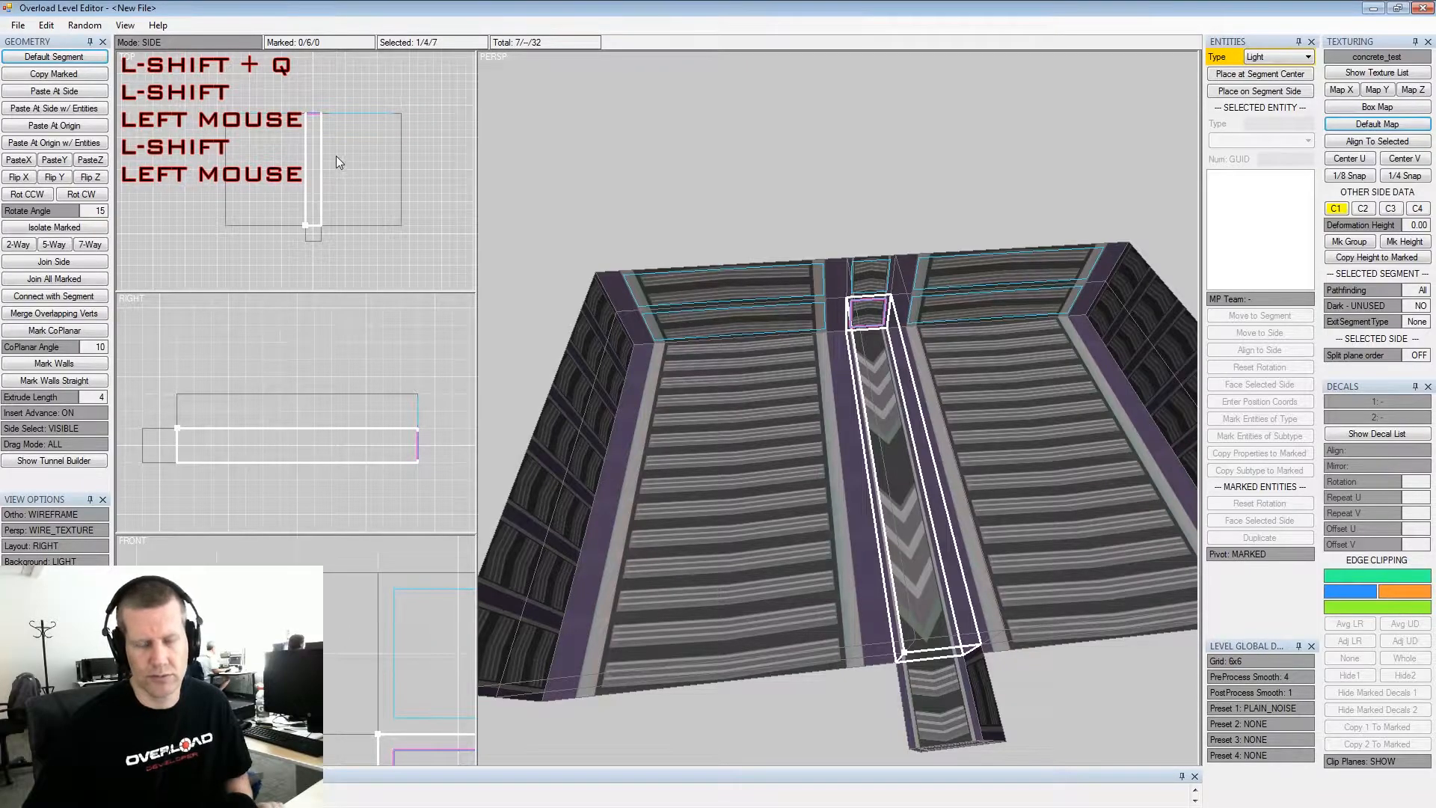
pyautogui.hotkey('ctrl', 'q')
pyautogui.moveTo(365, 178); pyautogui.dragTo(349, 261, button='middle')
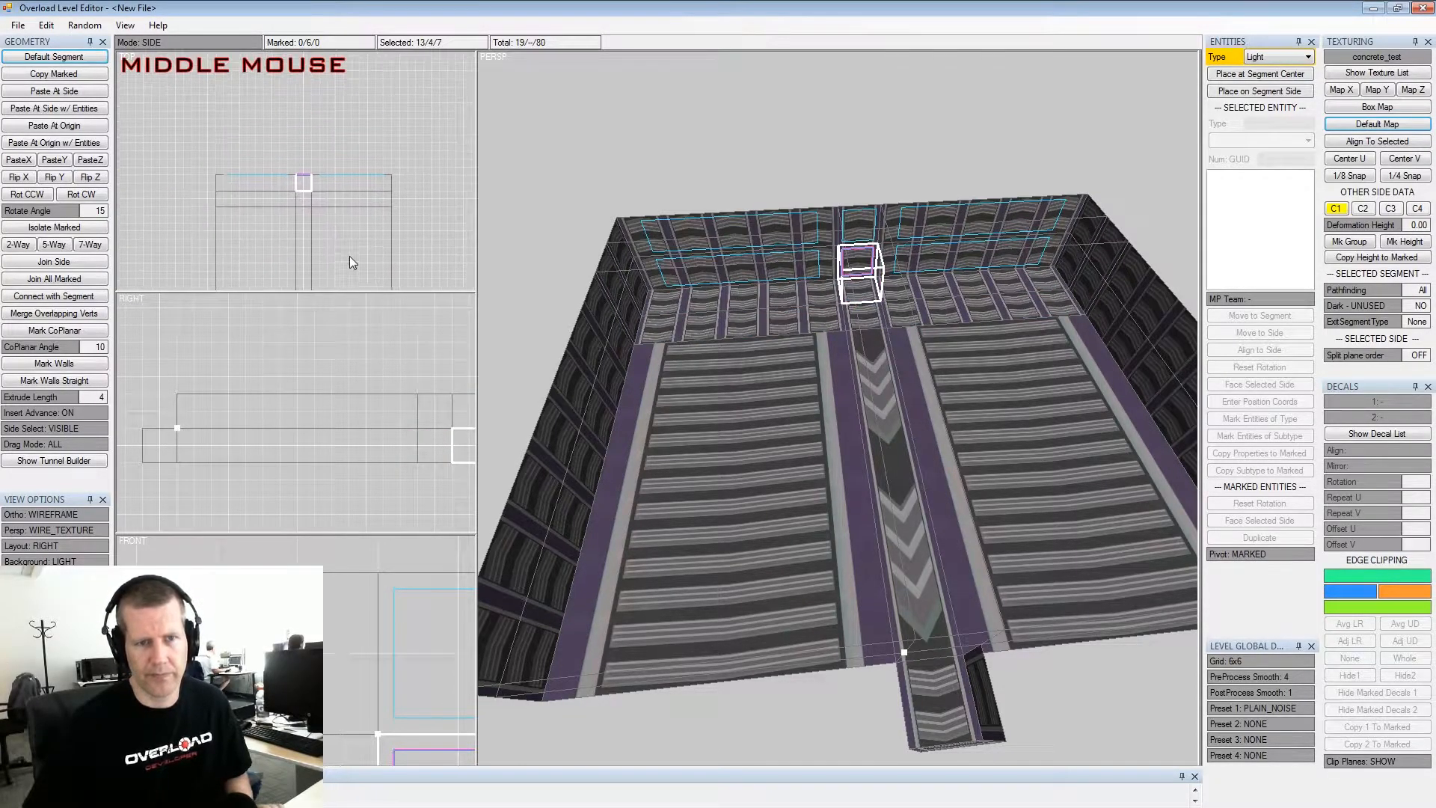
# Move the marked end sides outward repeatedly to stretch the outer row of segments, and clear the marks
pyautogui.press('KP_8')
pyautogui.press('KP_8')
pyautogui.press('KP_8')
pyautogui.hotkey('shift', 'space')
pyautogui.hotkey('alt', 'space')
# Insert a single segment on the lower central side of the room's stretched end wall
pyautogui.keyDown('alt'); pyautogui.moveTo(774, 203); pyautogui.dragTo(742, 320); pyautogui.keyUp('alt')
pyautogui.keyDown('alt'); pyautogui.moveTo(742, 320); pyautogui.dragTo(863, 348, button='middle'); pyautogui.keyUp('alt')
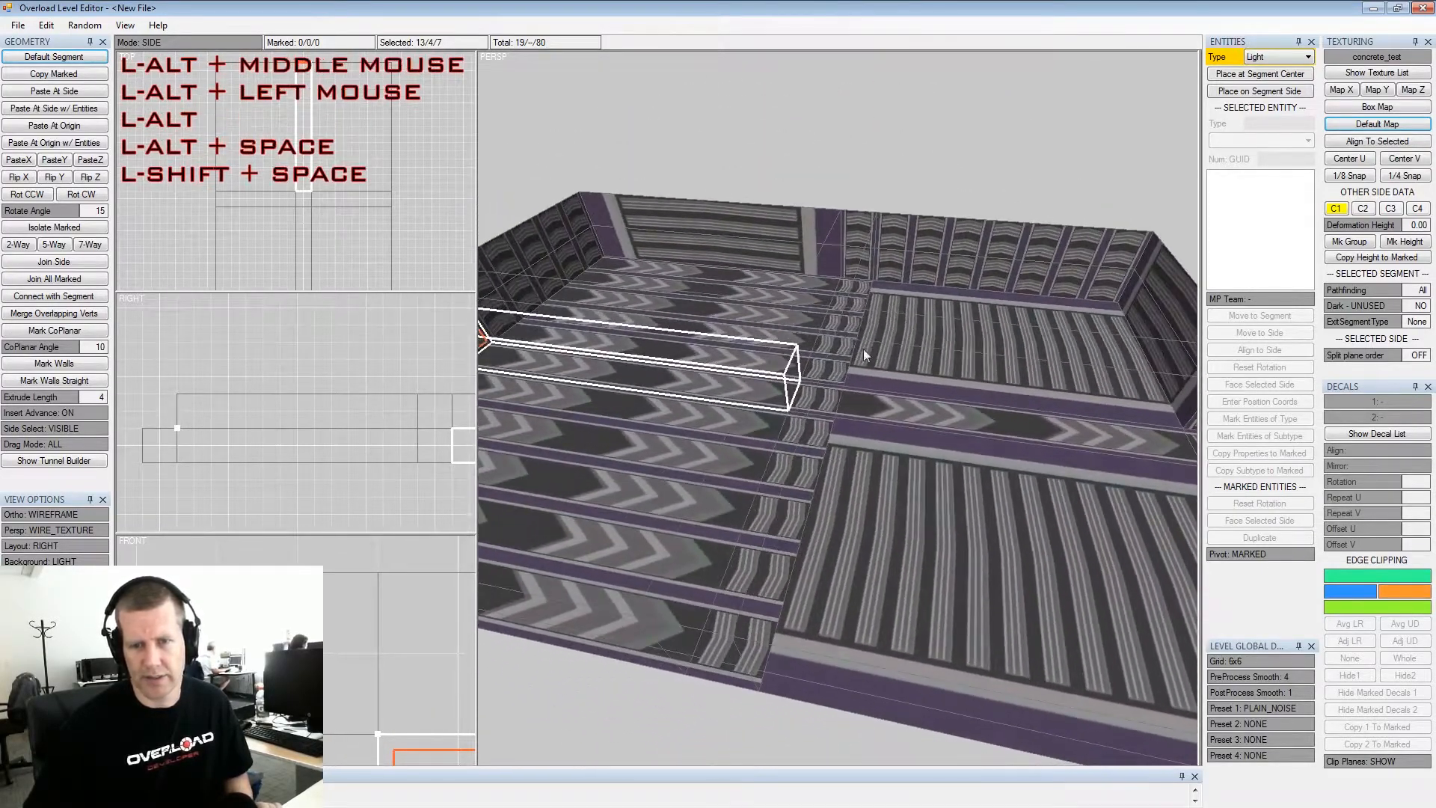
pyautogui.keyDown('alt'); pyautogui.moveTo(863, 349); pyautogui.dragTo(786, 342); pyautogui.keyUp('alt')
pyautogui.click(569, 279)
pyautogui.press('Insert')
pyautogui.keyDown('alt'); pyautogui.moveTo(569, 291); pyautogui.dragTo(636, 267); pyautogui.keyUp('alt')
pyautogui.keyDown('alt'); pyautogui.moveTo(636, 267); pyautogui.dragTo(791, 279, button='middle'); pyautogui.keyUp('alt')
pyautogui.keyDown('alt'); pyautogui.scroll(-2, 791, 280); pyautogui.keyUp('alt')
pyautogui.keyDown('alt'); pyautogui.moveTo(791, 279); pyautogui.dragTo(801, 314); pyautogui.keyUp('alt')
pyautogui.keyDown('shift'); pyautogui.moveTo(801, 314); pyautogui.dragTo(750, 338, button='middle'); pyautogui.keyUp('shift')
pyautogui.press('shift')
# Switch to segment mode, mark every segment in the level and open the texture set list
pyautogui.press('Tab')
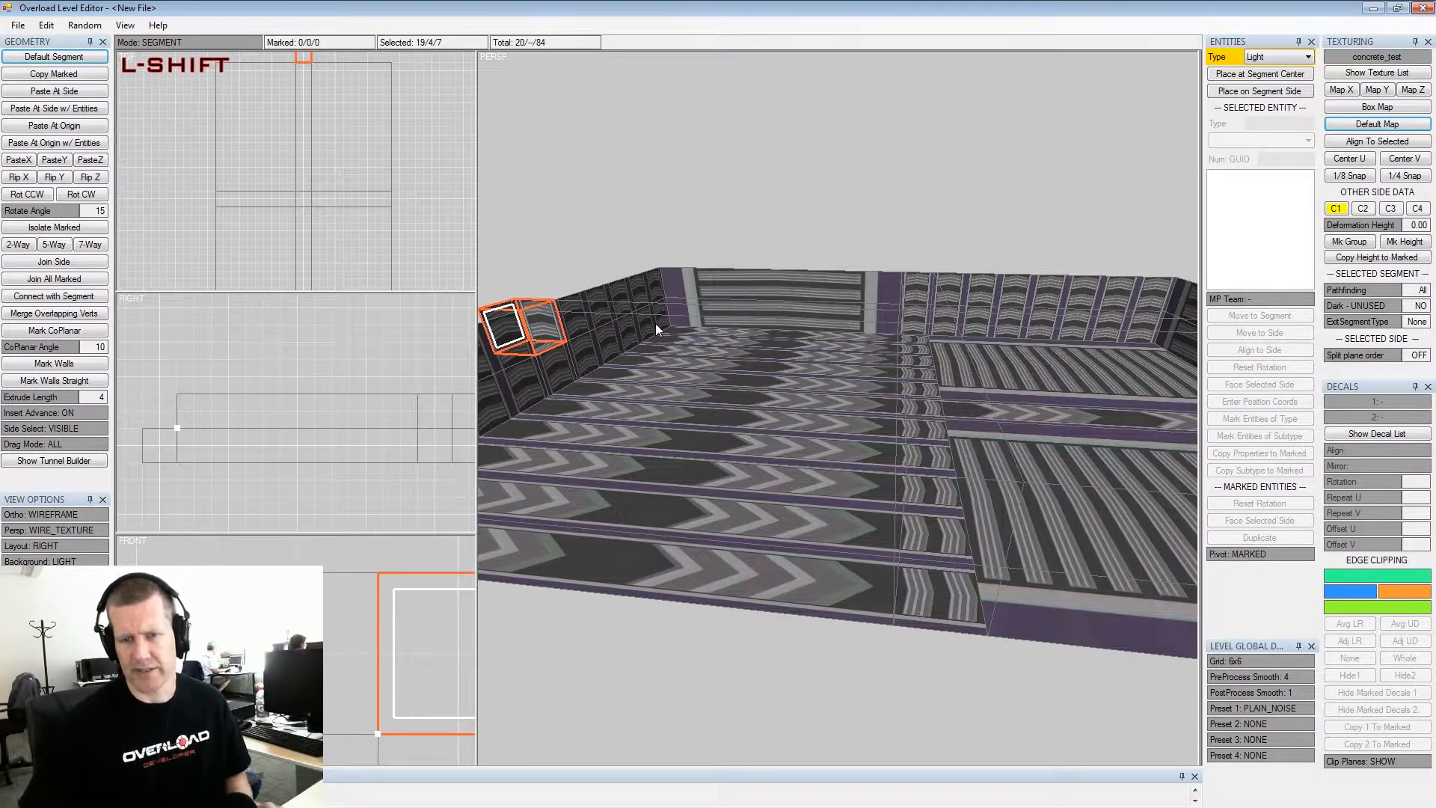
pyautogui.hotkey('shift', 'space')
pyautogui.click(85, 25)
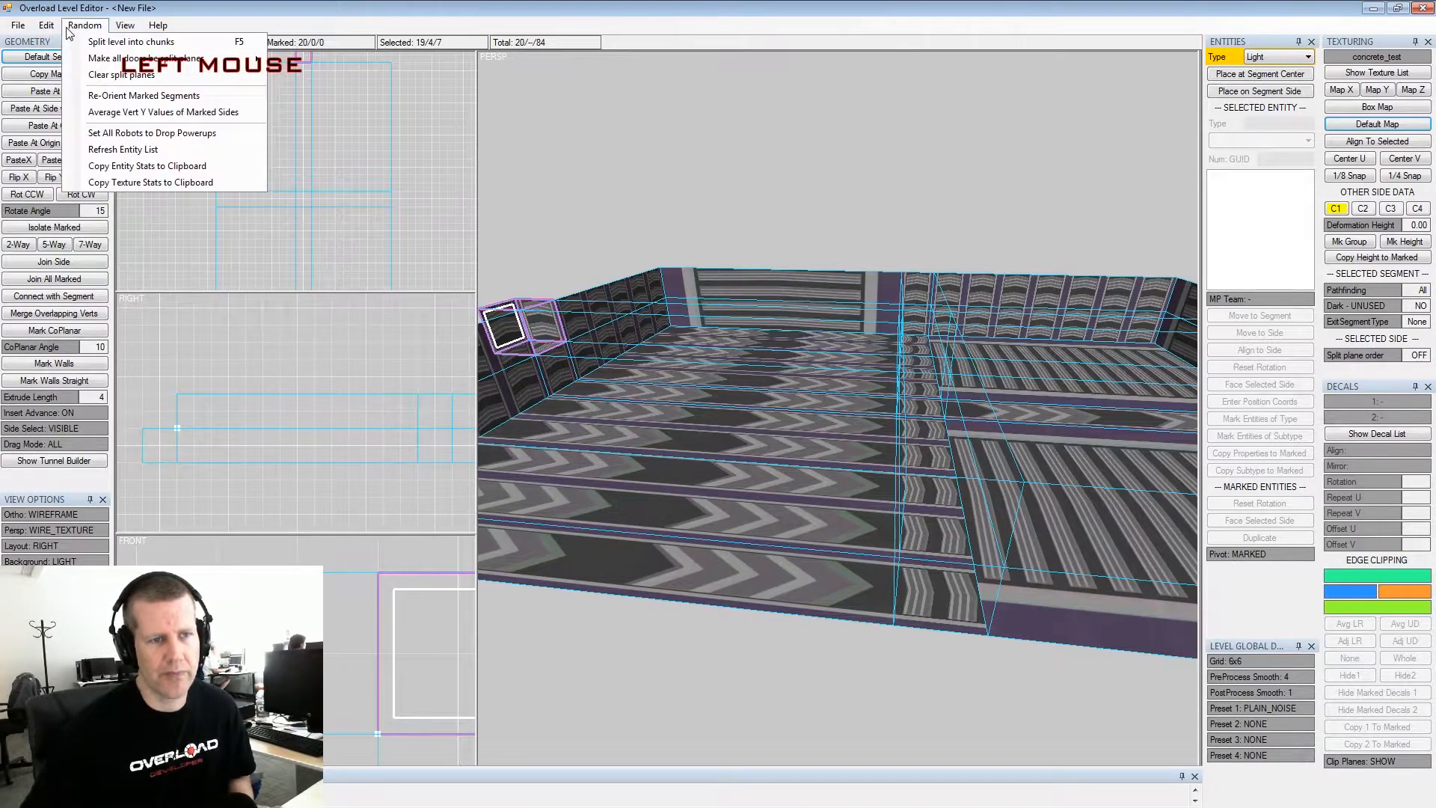
pyautogui.click(105, 29)
pyautogui.click(124, 27)
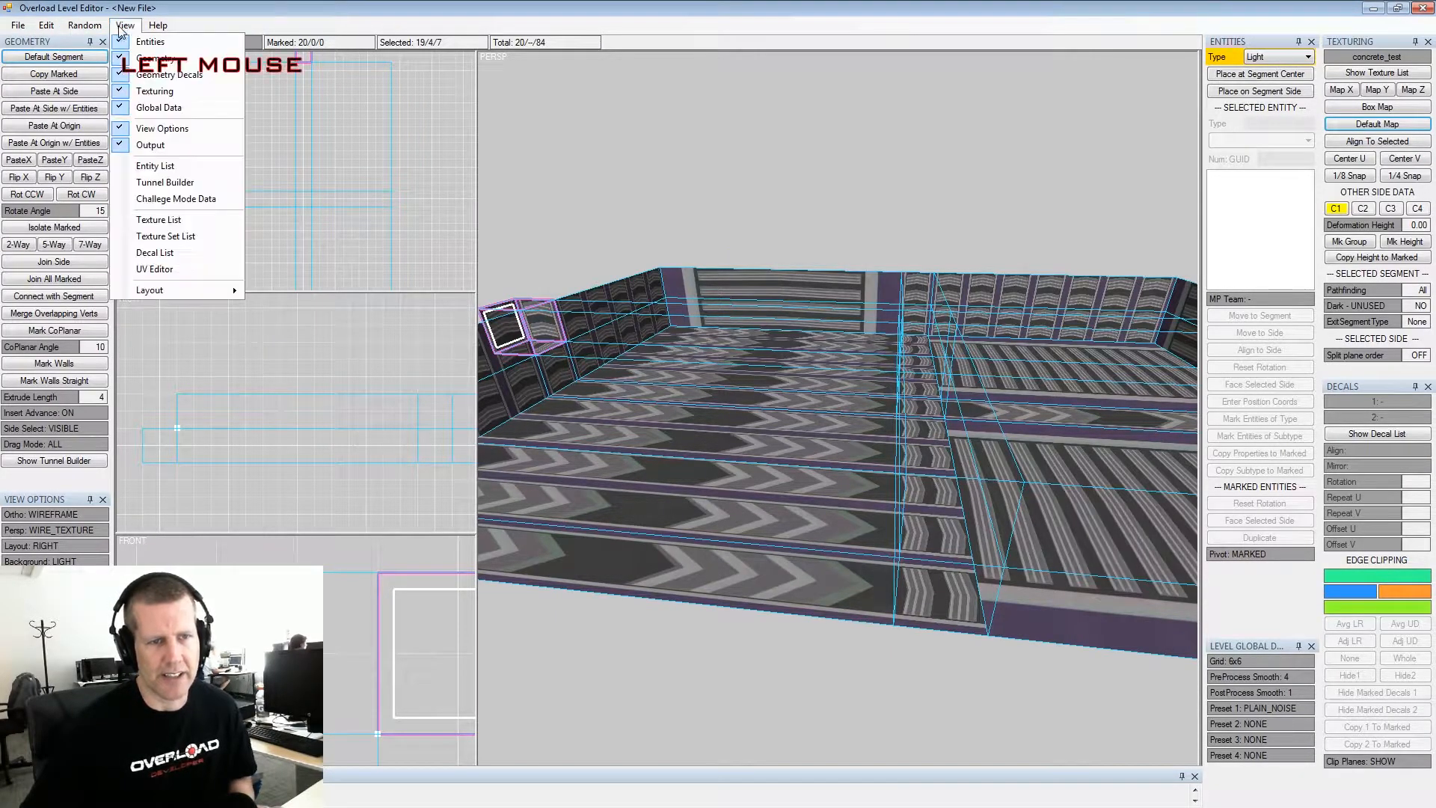
pyautogui.moveTo(90, 27)
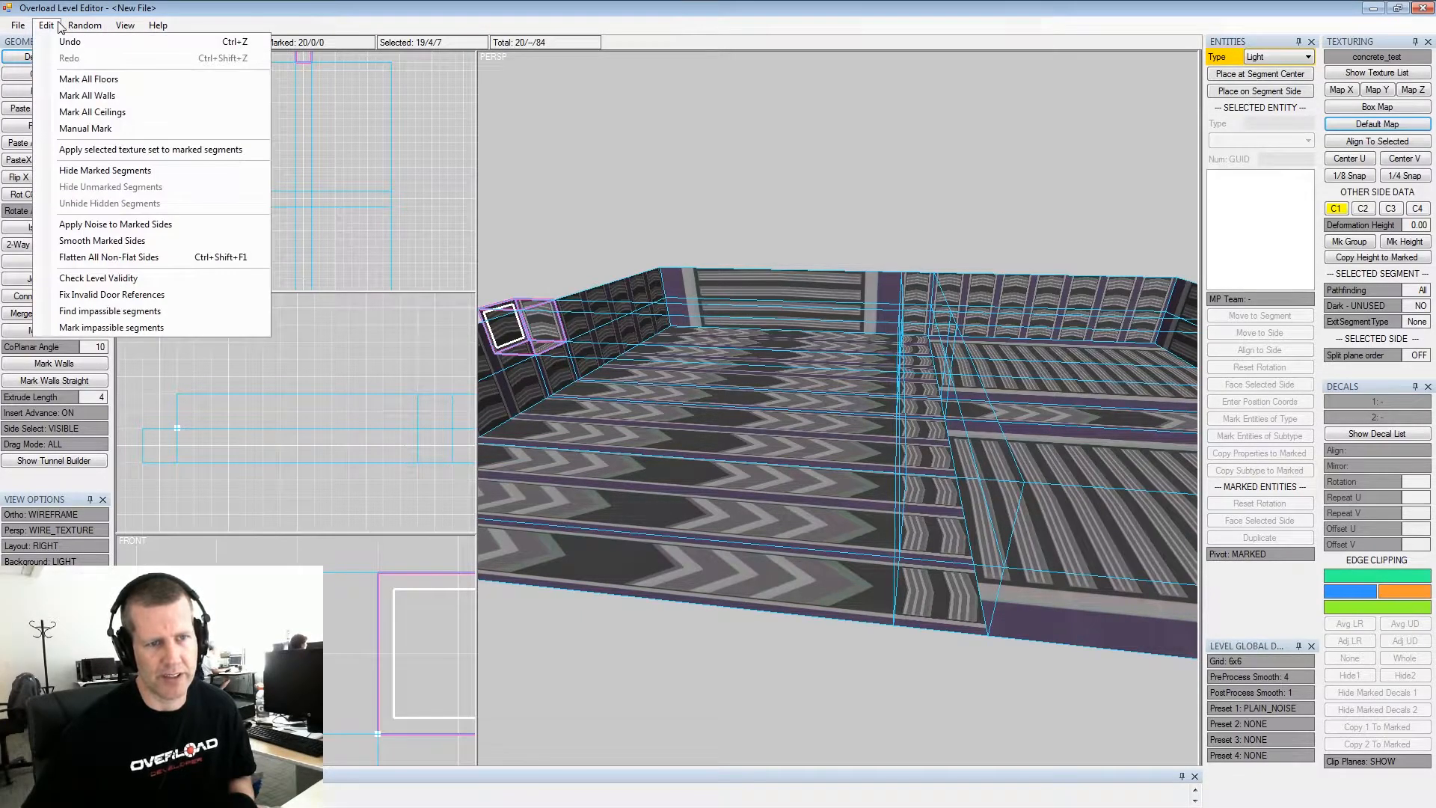
pyautogui.click(61, 27)
pyautogui.click(74, 27)
pyautogui.moveTo(126, 25)
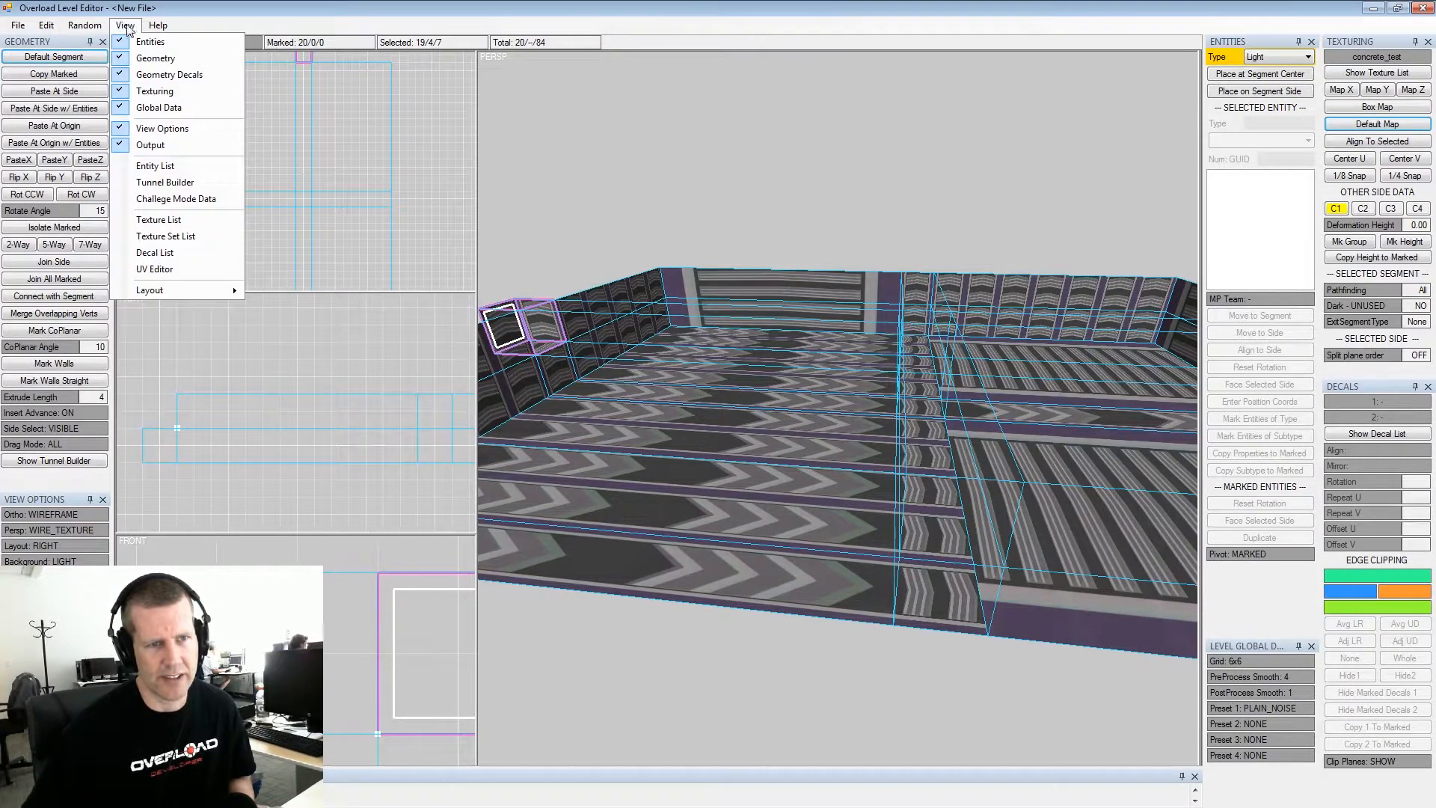
pyautogui.click(200, 237)
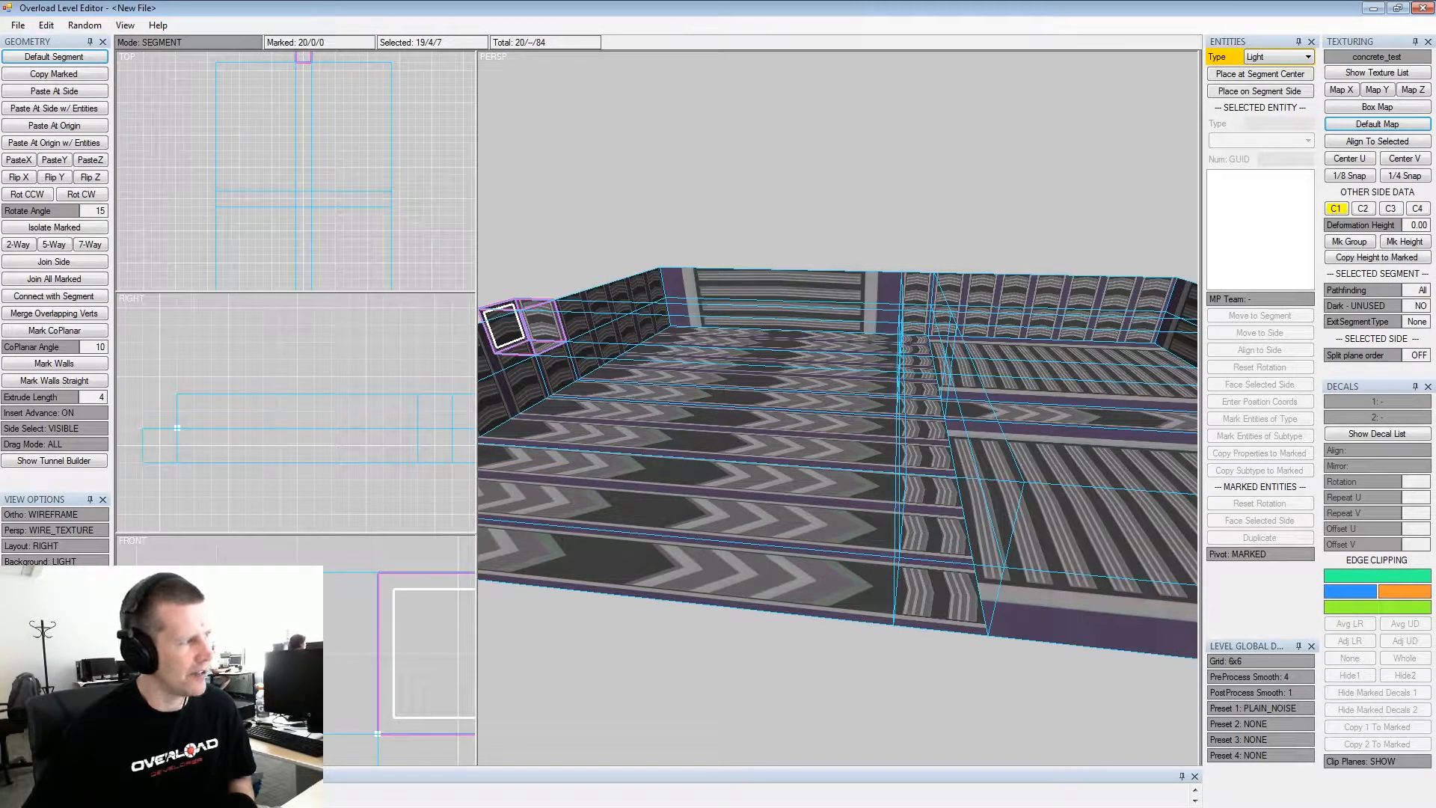
# Make OM - Red the selected texture set and apply it to all the marked segments
pyautogui.moveTo(463, 166); pyautogui.dragTo(288, 62)
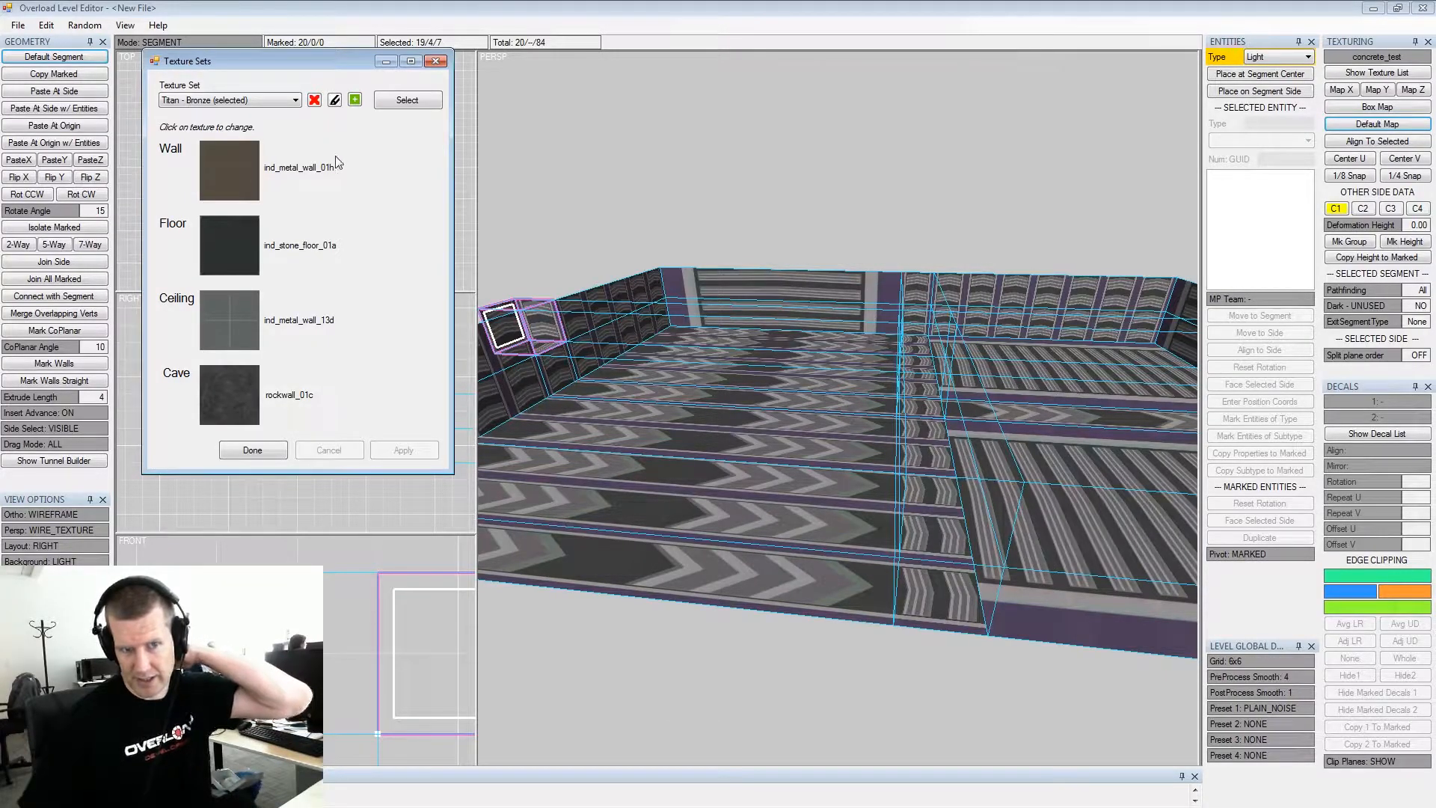
pyautogui.click(397, 102)
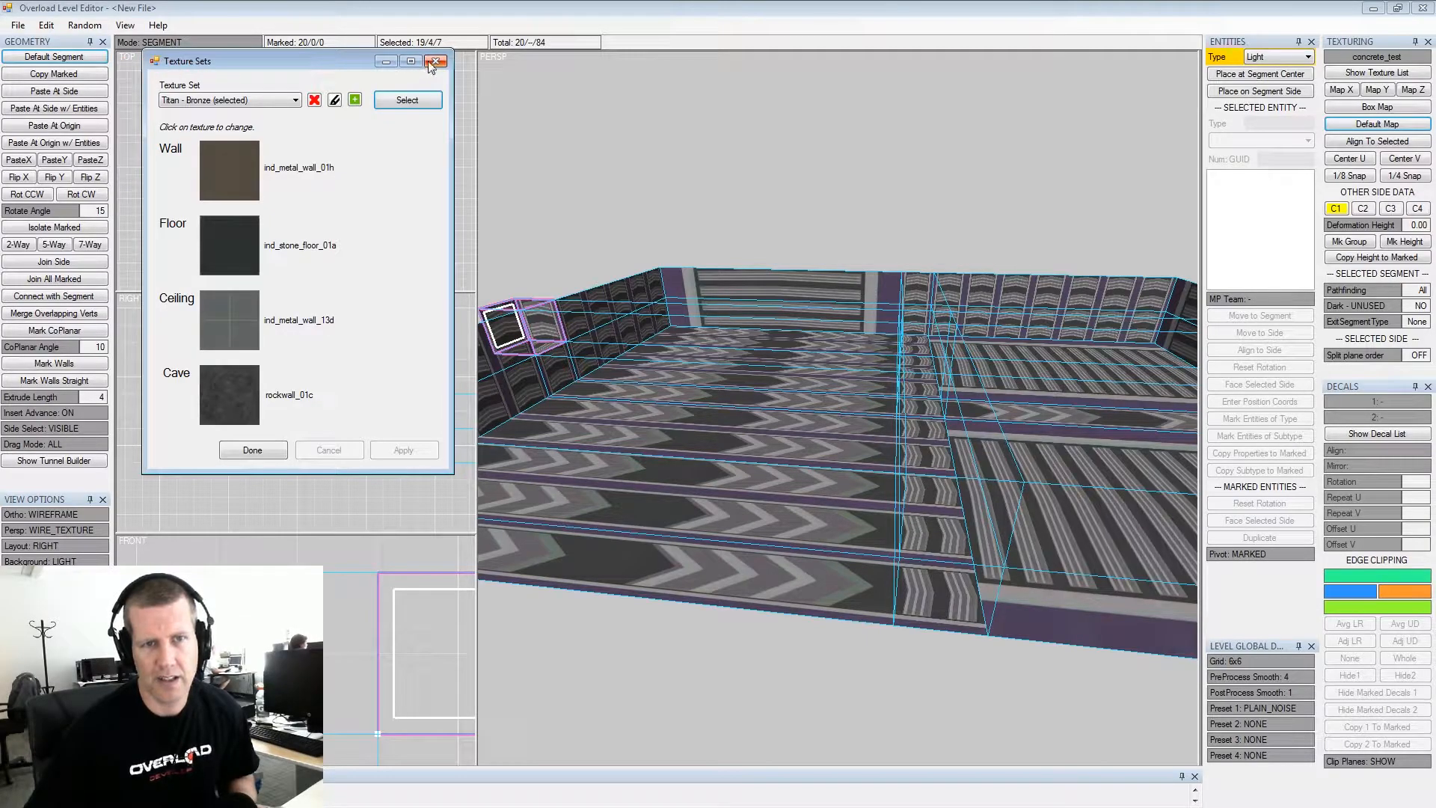
pyautogui.click(261, 99)
pyautogui.click(271, 114)
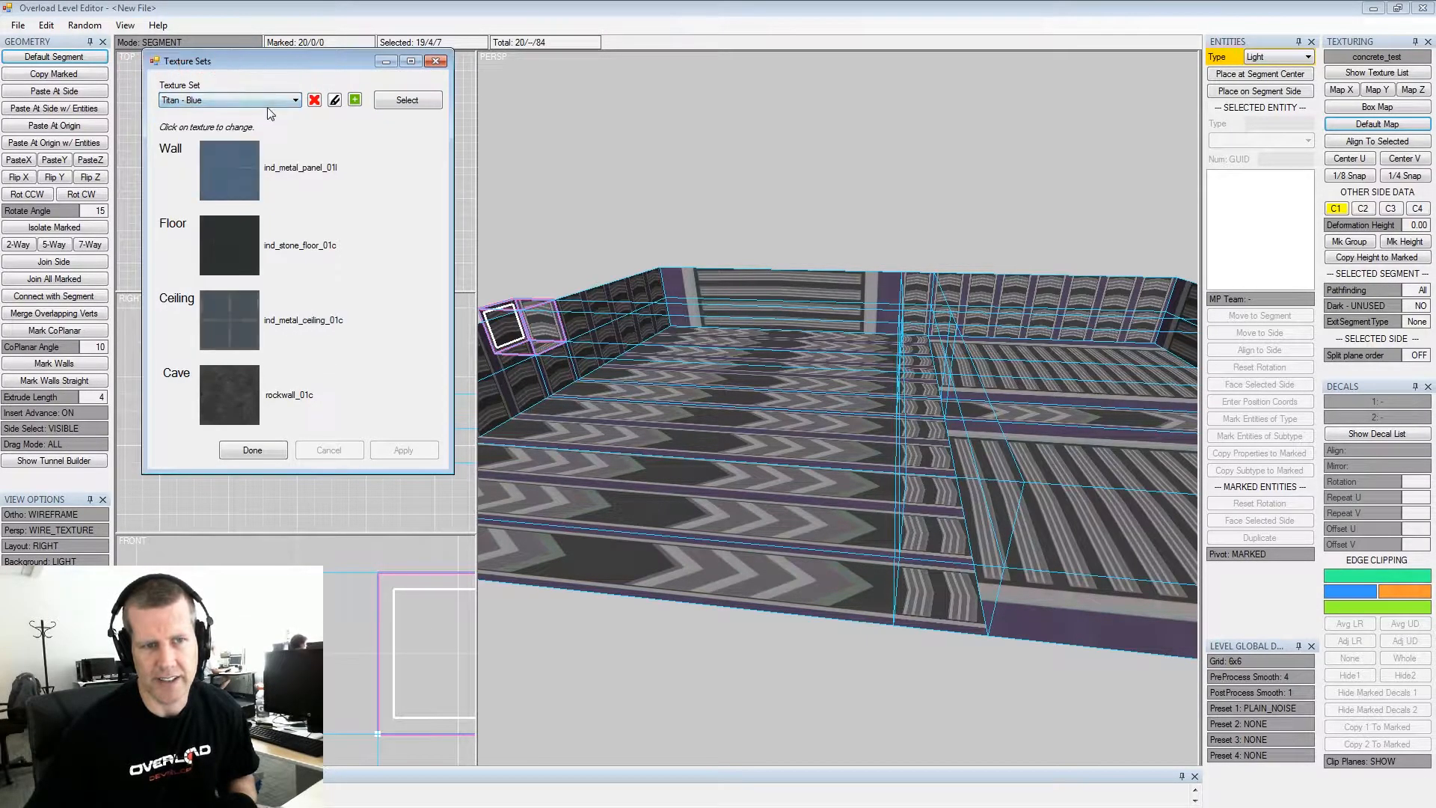
pyautogui.click(271, 100)
pyautogui.click(261, 110)
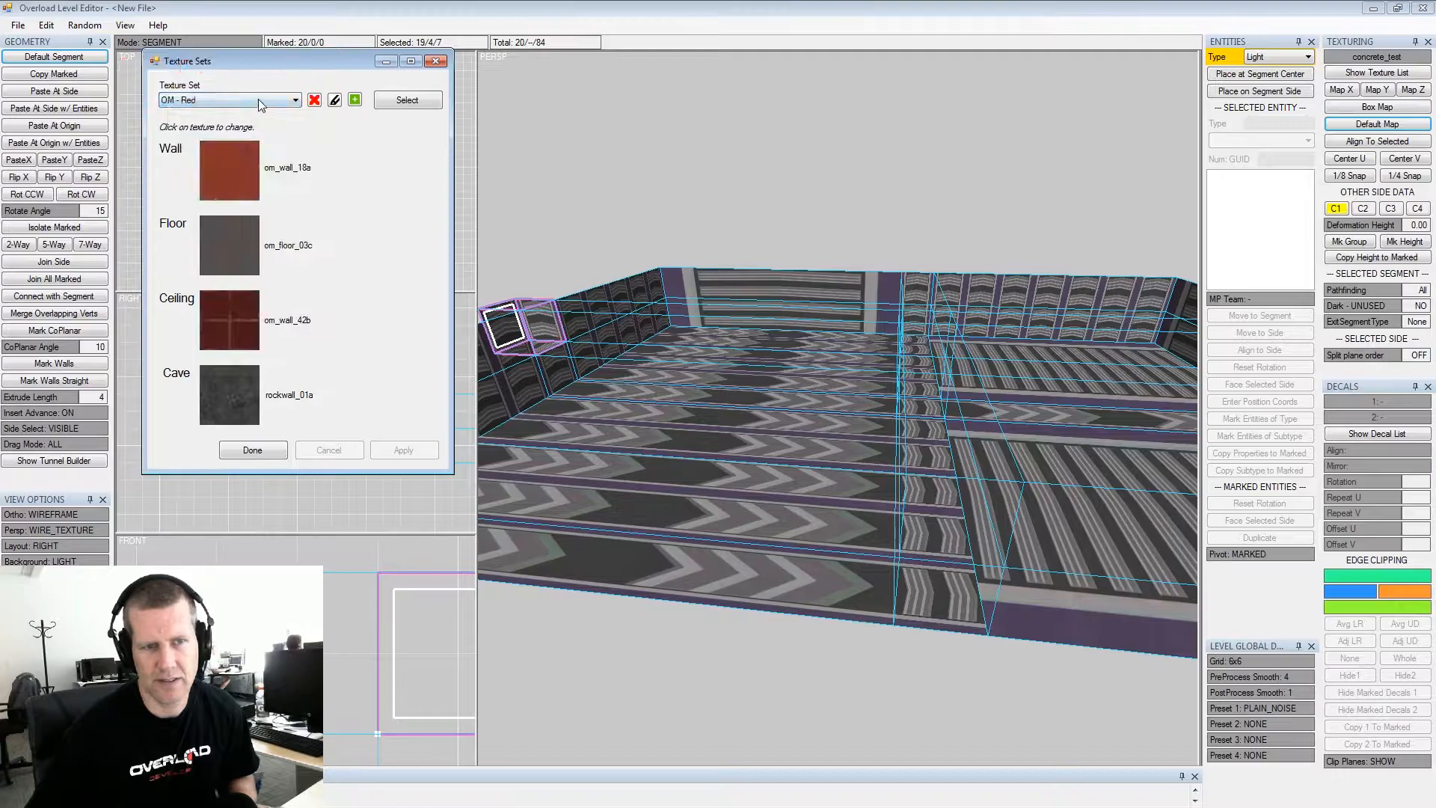
pyautogui.click(390, 102)
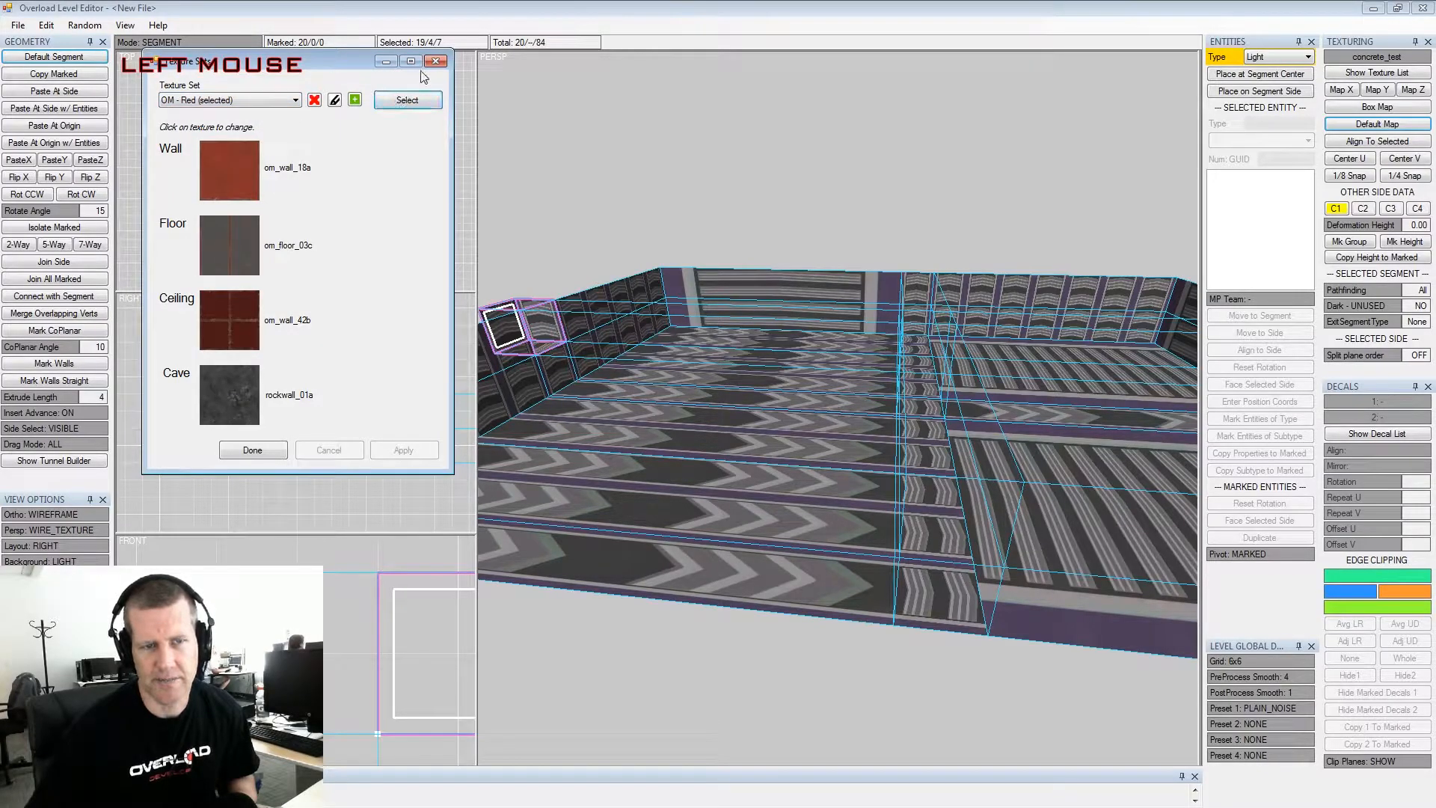
pyautogui.click(437, 65)
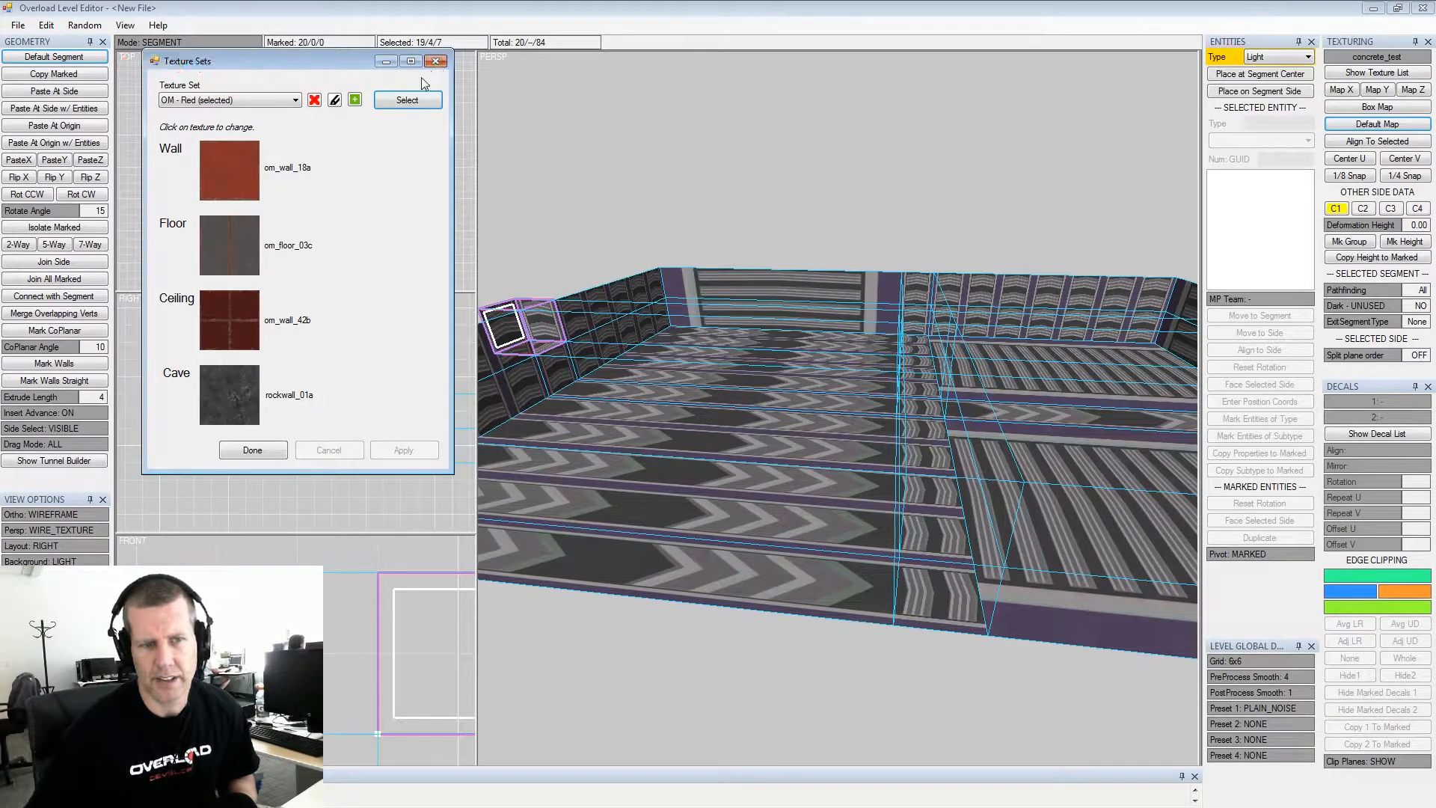
pyautogui.click(47, 26)
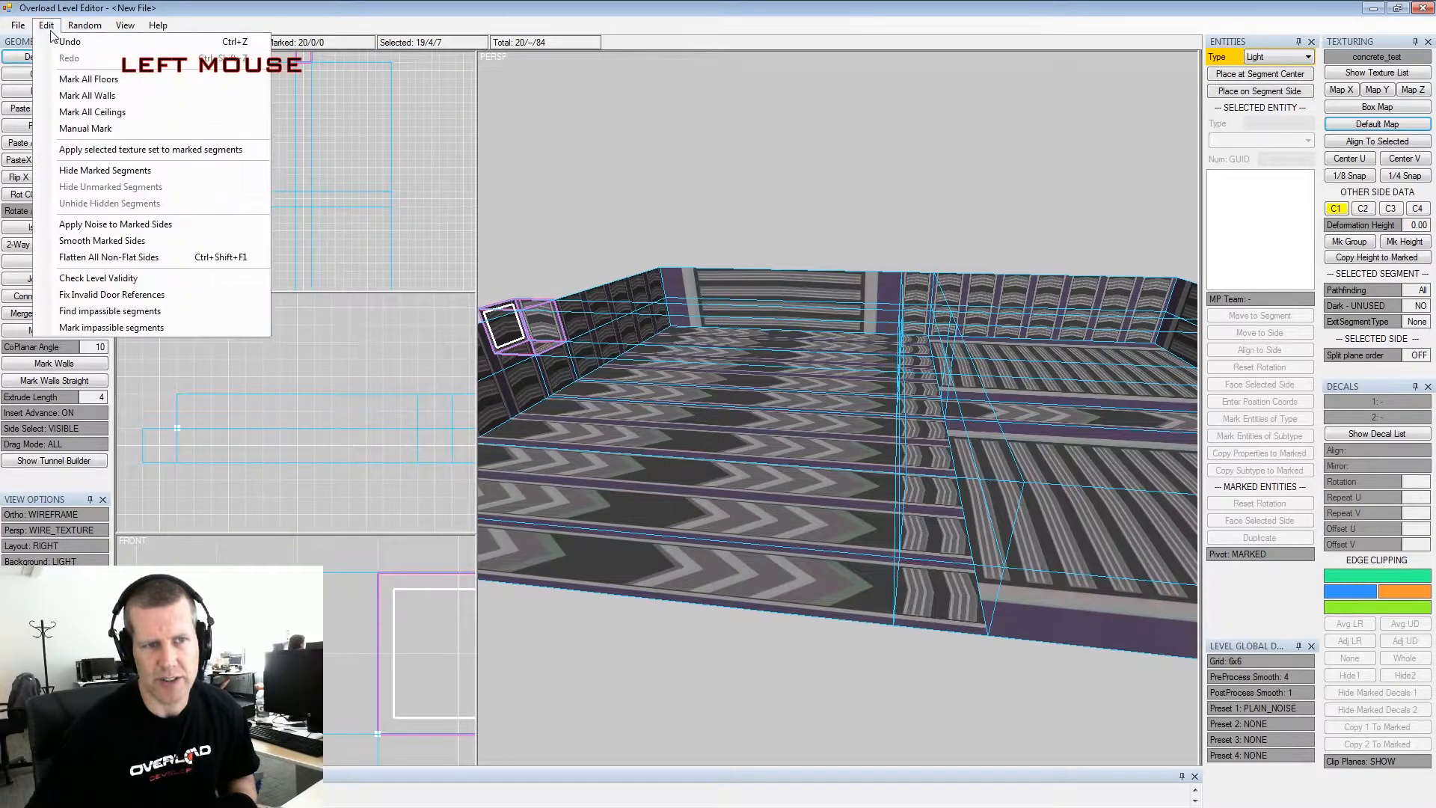
pyautogui.click(89, 150)
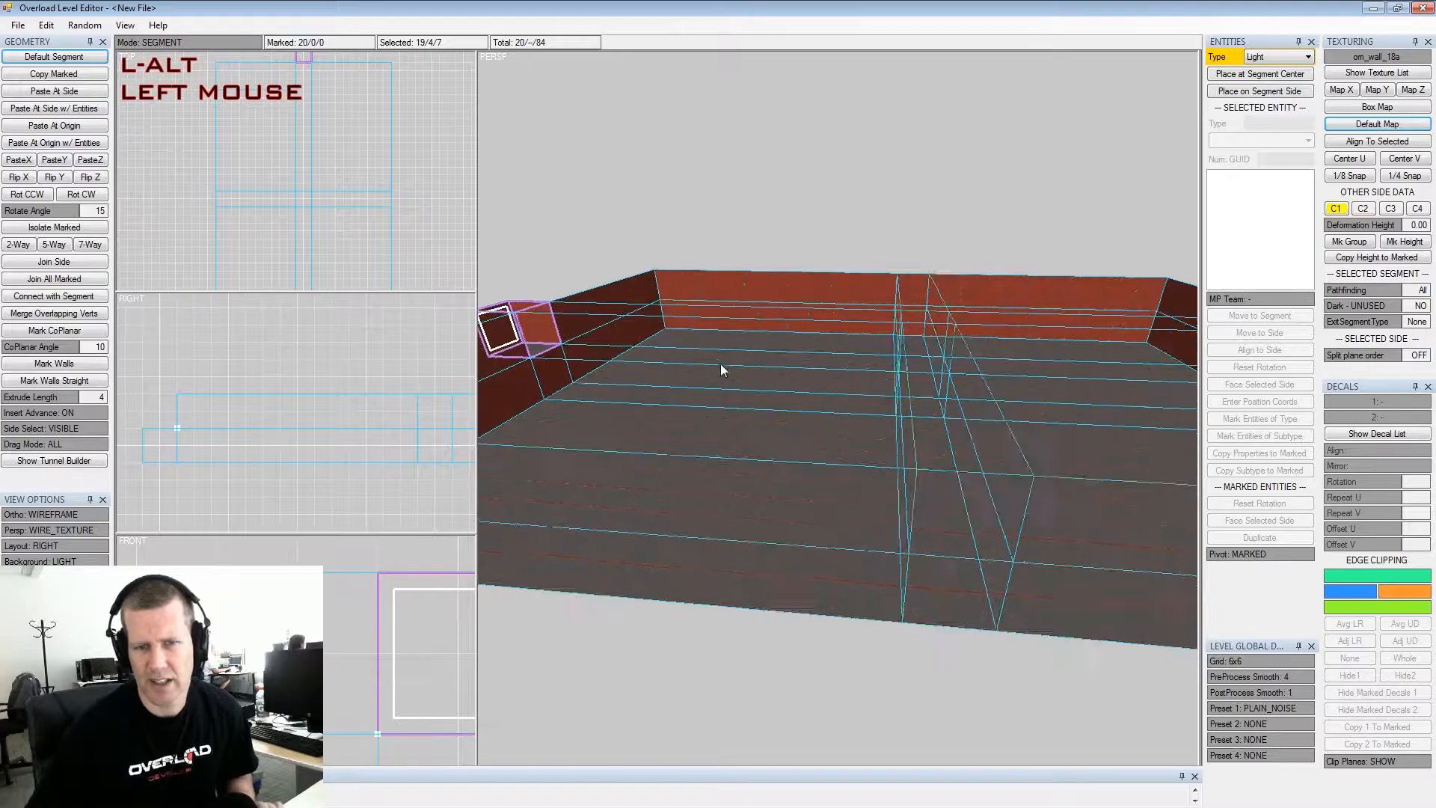
# Examine the retextured room's walls, floor and ceiling from several angles
pyautogui.keyDown('alt'); pyautogui.moveTo(716, 365); pyautogui.dragTo(840, 343); pyautogui.keyUp('alt')
pyautogui.keyDown('alt'); pyautogui.moveTo(840, 344); pyautogui.dragTo(888, 318, button='middle'); pyautogui.keyUp('alt')
pyautogui.keyDown('alt'); pyautogui.moveTo(888, 317); pyautogui.dragTo(755, 311); pyautogui.keyUp('alt')
pyautogui.keyDown('alt'); pyautogui.moveTo(755, 311); pyautogui.dragTo(778, 299, button='middle'); pyautogui.keyUp('alt')
pyautogui.keyDown('alt'); pyautogui.moveTo(778, 299); pyautogui.dragTo(827, 304); pyautogui.keyUp('alt')
pyautogui.keyDown('alt'); pyautogui.moveTo(827, 304); pyautogui.dragTo(763, 307, button='middle'); pyautogui.keyUp('alt')
pyautogui.keyDown('alt'); pyautogui.moveTo(762, 307); pyautogui.dragTo(871, 361); pyautogui.keyUp('alt')
pyautogui.keyDown('alt'); pyautogui.moveTo(871, 360); pyautogui.dragTo(859, 361, button='middle'); pyautogui.keyUp('alt')
pyautogui.moveTo(859, 361)
pyautogui.keyDown('alt'); pyautogui.mouseDown()
pyautogui.moveTo(917, 367)
pyautogui.moveTo(883, 354)
pyautogui.moveTo(854, 371)
pyautogui.moveTo(883, 374)
pyautogui.mouseUp(); pyautogui.keyUp('alt')
pyautogui.keyDown('alt'); pyautogui.scroll(2, 882, 354); pyautogui.keyUp('alt')
pyautogui.keyDown('alt'); pyautogui.scroll(1, 856, 375); pyautogui.keyUp('alt')
pyautogui.keyDown('alt'); pyautogui.moveTo(883, 374); pyautogui.dragTo(865, 308, button='middle'); pyautogui.keyUp('alt')
pyautogui.keyDown('alt'); pyautogui.scroll(-1, 874, 310); pyautogui.keyUp('alt')
pyautogui.keyDown('alt'); pyautogui.moveTo(884, 314); pyautogui.dragTo(825, 370); pyautogui.keyUp('alt')
pyautogui.keyDown('alt'); pyautogui.moveTo(825, 370); pyautogui.dragTo(882, 359, button='middle'); pyautogui.keyUp('alt')
pyautogui.keyDown('alt'); pyautogui.moveTo(882, 359); pyautogui.dragTo(835, 148); pyautogui.keyUp('alt')
# Delete the two stacked segments at the centre of the room to form a solid column
pyautogui.keyDown('shift'); pyautogui.click(890, 356); pyautogui.keyUp('shift')
pyautogui.hotkey('shift', 'space')
pyautogui.click(881, 362)
pyautogui.press('space')
pyautogui.press('space')
pyautogui.click(837, 127)
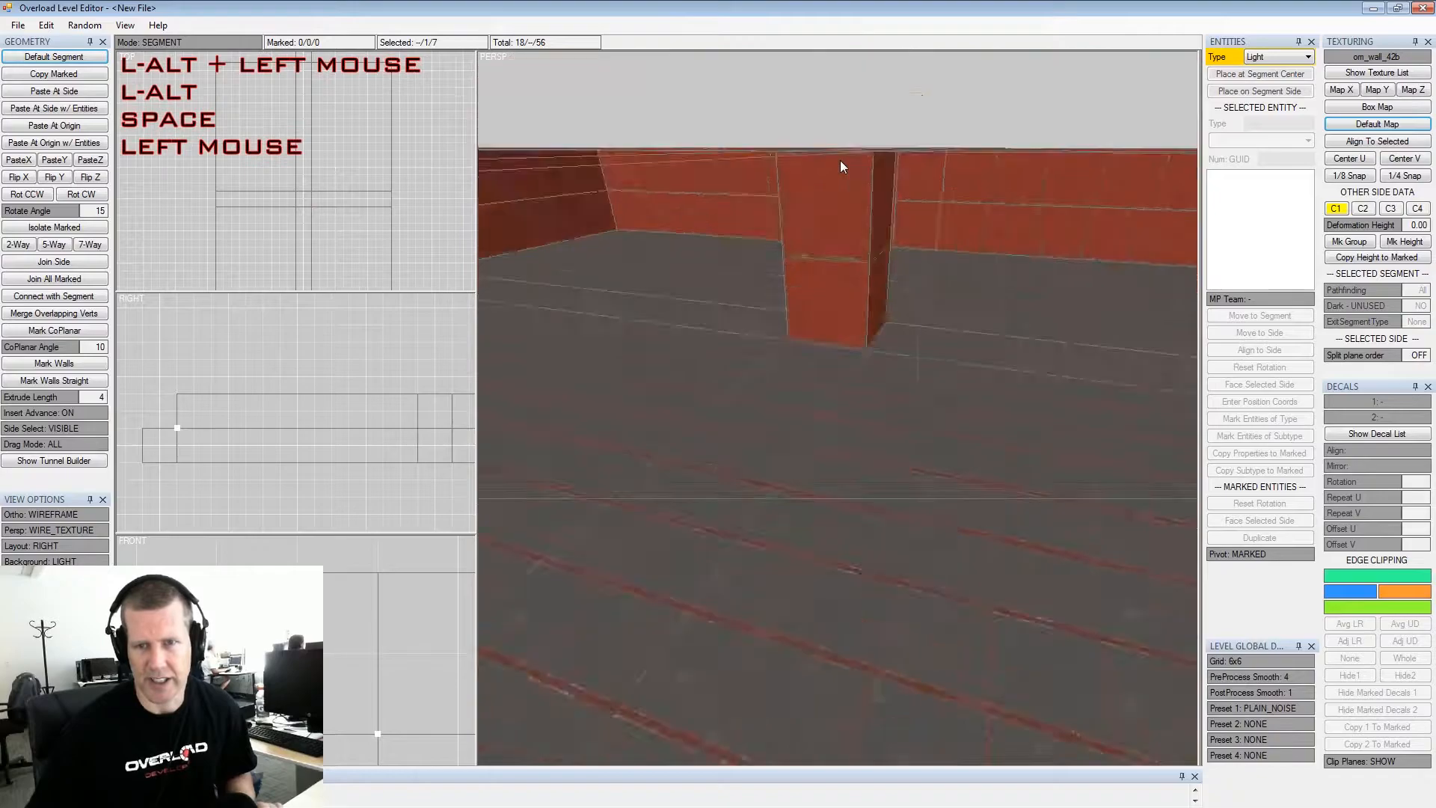
# Examine the room and its central column from above, outside and within
pyautogui.keyDown('alt'); pyautogui.moveTo(840, 164); pyautogui.dragTo(881, 240); pyautogui.keyUp('alt')
pyautogui.keyDown('alt'); pyautogui.scroll(-3, 833, 299); pyautogui.keyUp('alt')
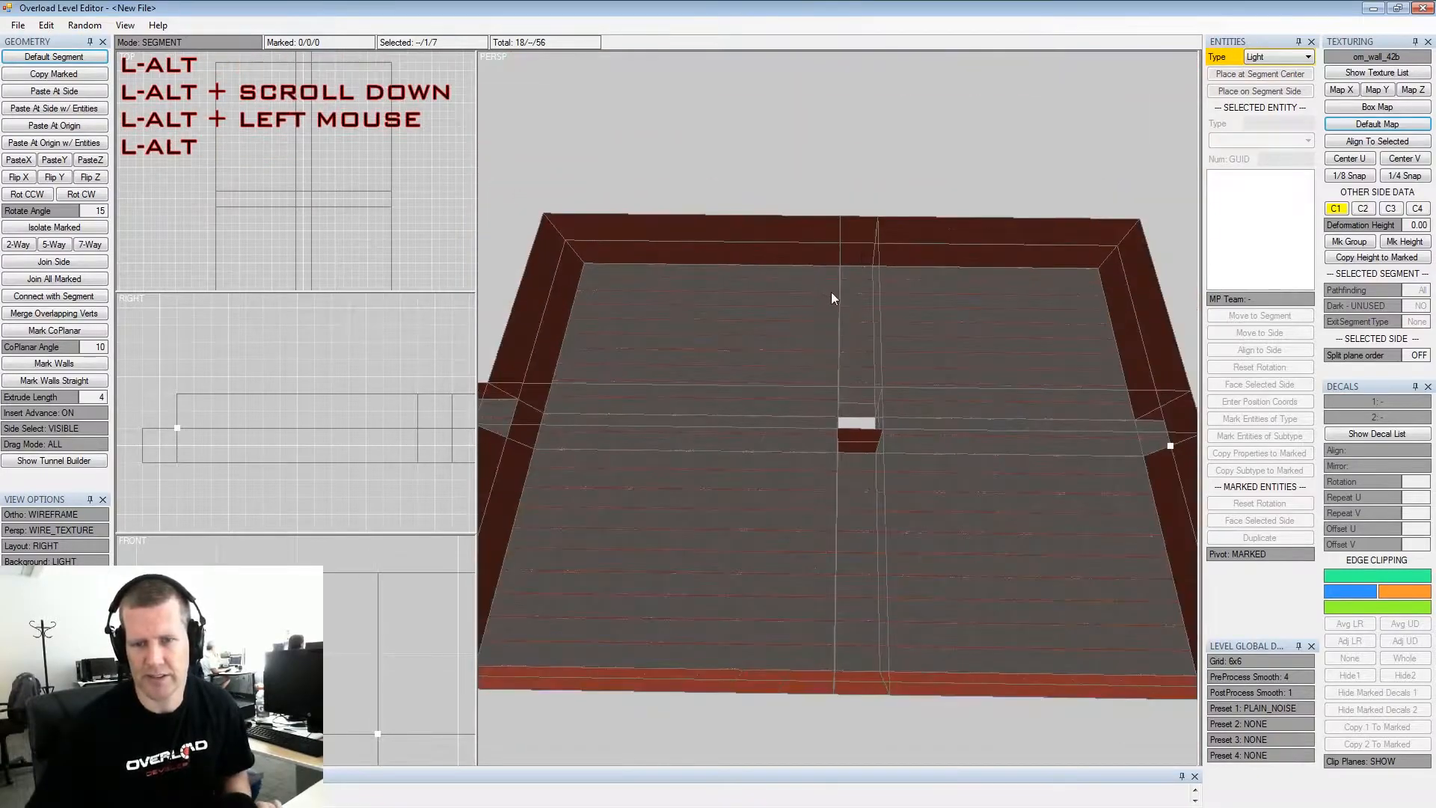
pyautogui.keyDown('alt'); pyautogui.moveTo(833, 298); pyautogui.dragTo(827, 323, button='middle'); pyautogui.keyUp('alt')
pyautogui.keyDown('alt'); pyautogui.moveTo(827, 324); pyautogui.dragTo(937, 358); pyautogui.keyUp('alt')
pyautogui.keyDown('alt'); pyautogui.moveTo(938, 359); pyautogui.dragTo(964, 371, button='middle'); pyautogui.keyUp('alt')
pyautogui.keyDown('alt'); pyautogui.moveTo(964, 371); pyautogui.dragTo(1003, 433); pyautogui.keyUp('alt')
pyautogui.keyDown('alt'); pyautogui.scroll(3, 853, 372); pyautogui.keyUp('alt')
pyautogui.keyDown('alt'); pyautogui.scroll(-2, 1003, 433); pyautogui.keyUp('alt')
pyautogui.keyDown('alt'); pyautogui.moveTo(1003, 433); pyautogui.dragTo(954, 442, button='middle'); pyautogui.keyUp('alt')
pyautogui.keyDown('alt'); pyautogui.moveTo(953, 441); pyautogui.dragTo(956, 401); pyautogui.keyUp('alt')
pyautogui.keyDown('alt'); pyautogui.scroll(3, 897, 413); pyautogui.keyUp('alt')
pyautogui.keyDown('alt'); pyautogui.moveTo(956, 401); pyautogui.dragTo(879, 383, button='middle'); pyautogui.keyUp('alt')
pyautogui.keyDown('alt'); pyautogui.scroll(-2, 879, 384); pyautogui.keyUp('alt')
pyautogui.keyDown('alt'); pyautogui.moveTo(879, 384); pyautogui.dragTo(845, 374); pyautogui.keyUp('alt')
pyautogui.keyDown('alt'); pyautogui.moveTo(845, 374); pyautogui.dragTo(802, 371, button='middle'); pyautogui.keyUp('alt')
pyautogui.keyDown('alt'); pyautogui.moveTo(802, 371); pyautogui.dragTo(878, 326); pyautogui.keyUp('alt')
pyautogui.keyDown('alt'); pyautogui.moveTo(878, 326); pyautogui.dragTo(859, 365, button='middle'); pyautogui.keyUp('alt')
pyautogui.keyDown('alt'); pyautogui.moveTo(859, 364); pyautogui.dragTo(818, 301); pyautogui.keyUp('alt')
# Select the ceiling side of the segment beside the central column and open the geometry decal list
pyautogui.click(860, 183)
pyautogui.keyDown('alt'); pyautogui.moveTo(860, 182); pyautogui.dragTo(856, 180); pyautogui.keyUp('alt')
pyautogui.keyDown('alt'); pyautogui.moveTo(858, 183); pyautogui.dragTo(839, 215, button='middle'); pyautogui.keyUp('alt')
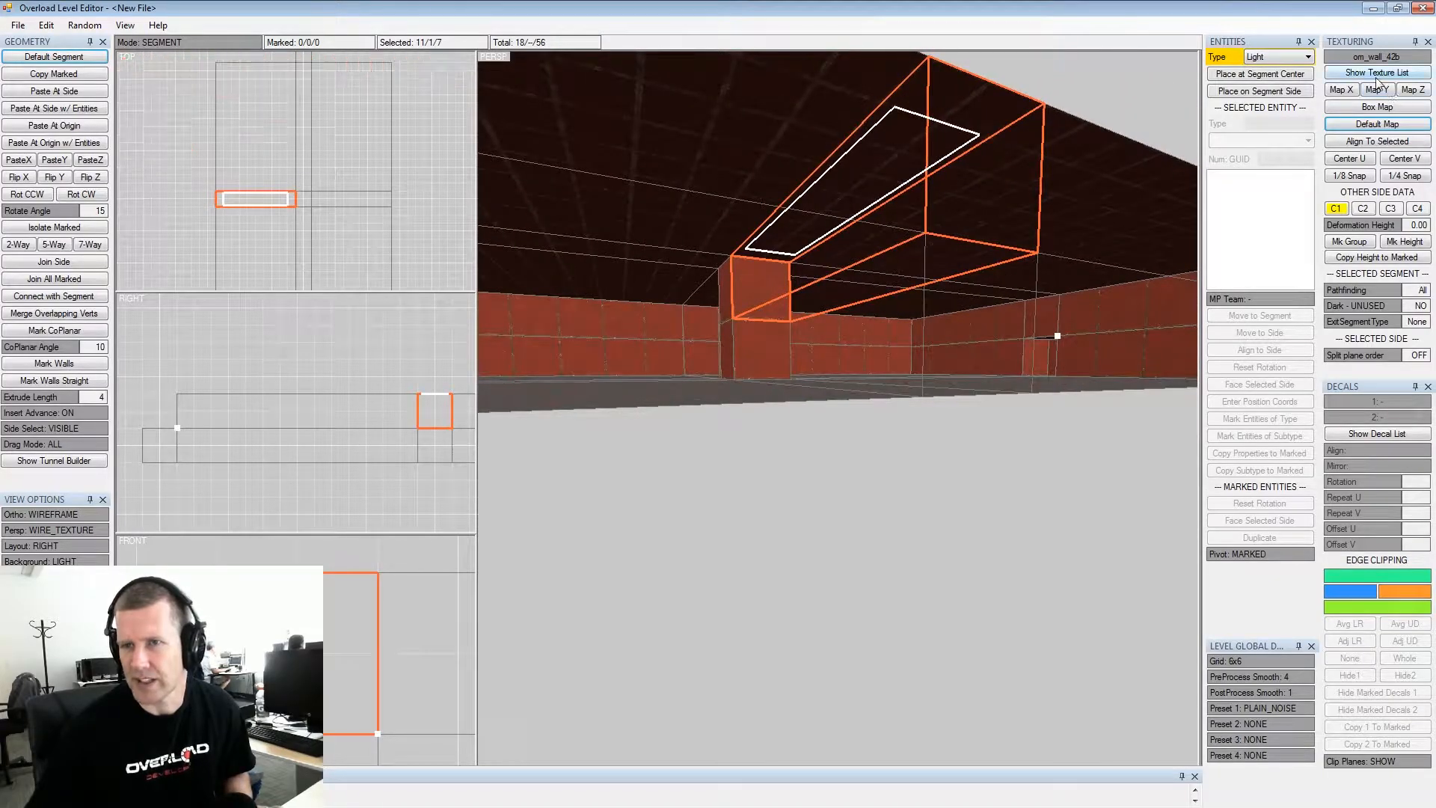
pyautogui.click(1380, 435)
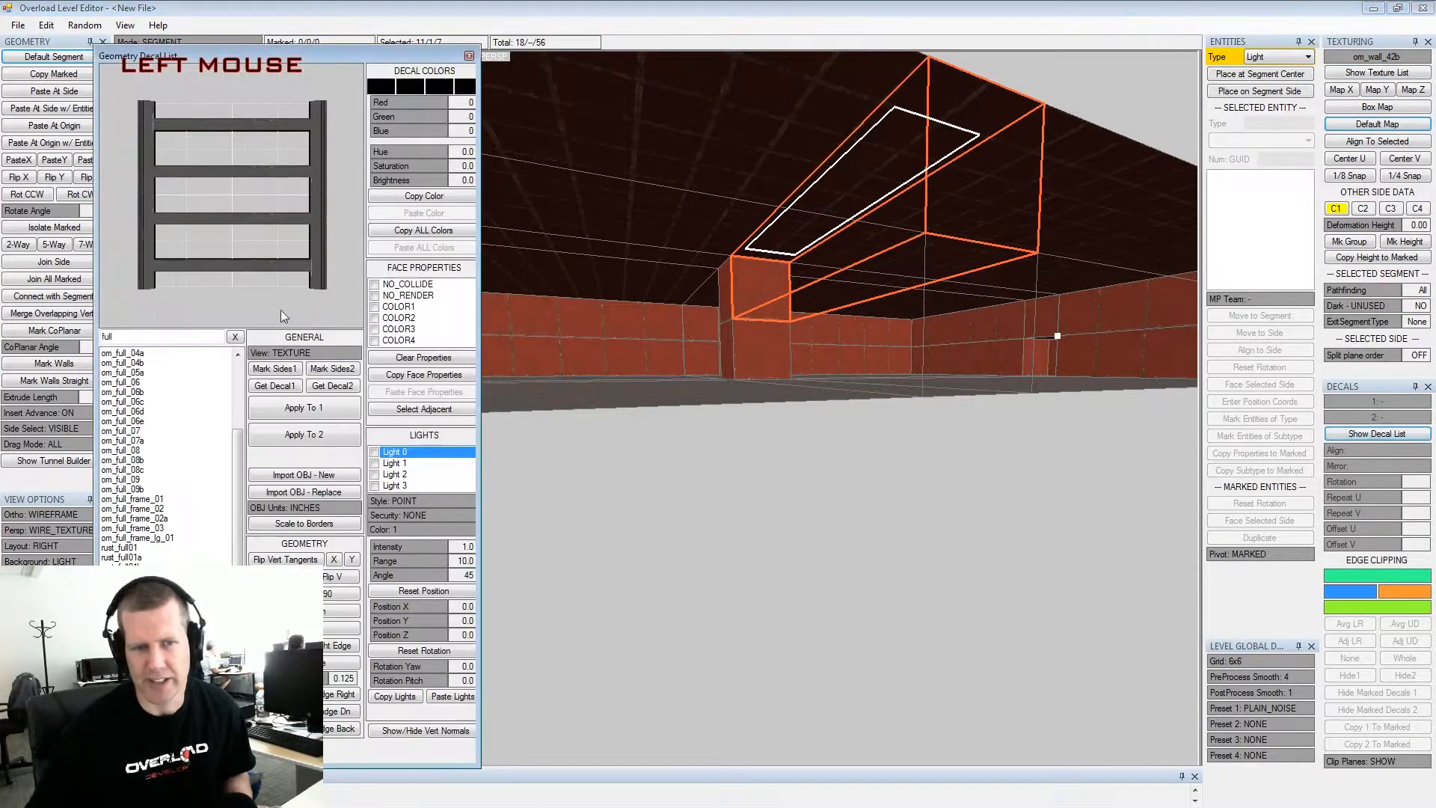
# Filter the decals by "pill" and apply om_pillar_01a as the first decal on the selected ceiling side
pyautogui.click(235, 338)
pyautogui.write('p')
pyautogui.press('BackSpace')
pyautogui.write('p')
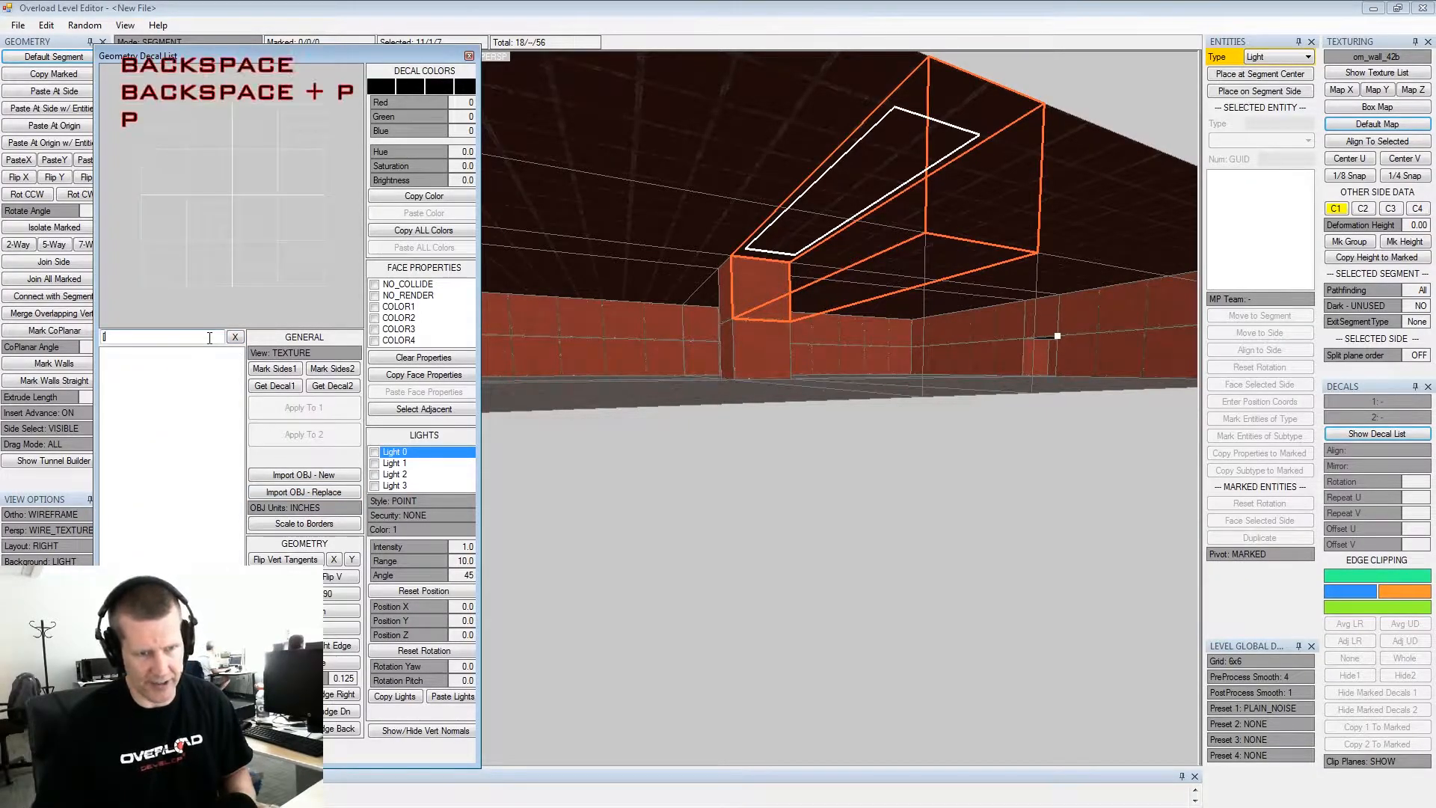
pyautogui.press('BackSpace')
pyautogui.write('pill')
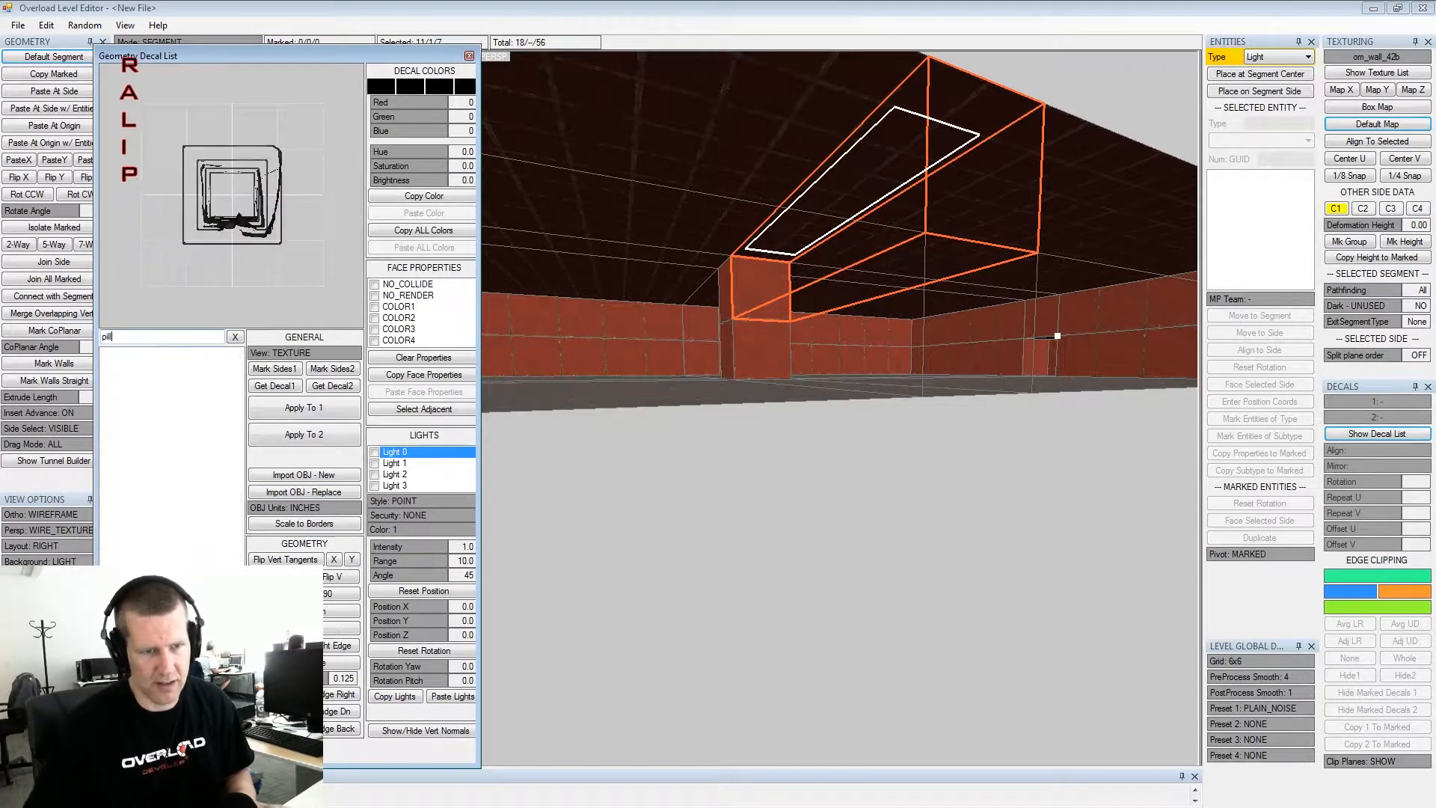
pyautogui.write('ar')
pyautogui.press('BackSpace')
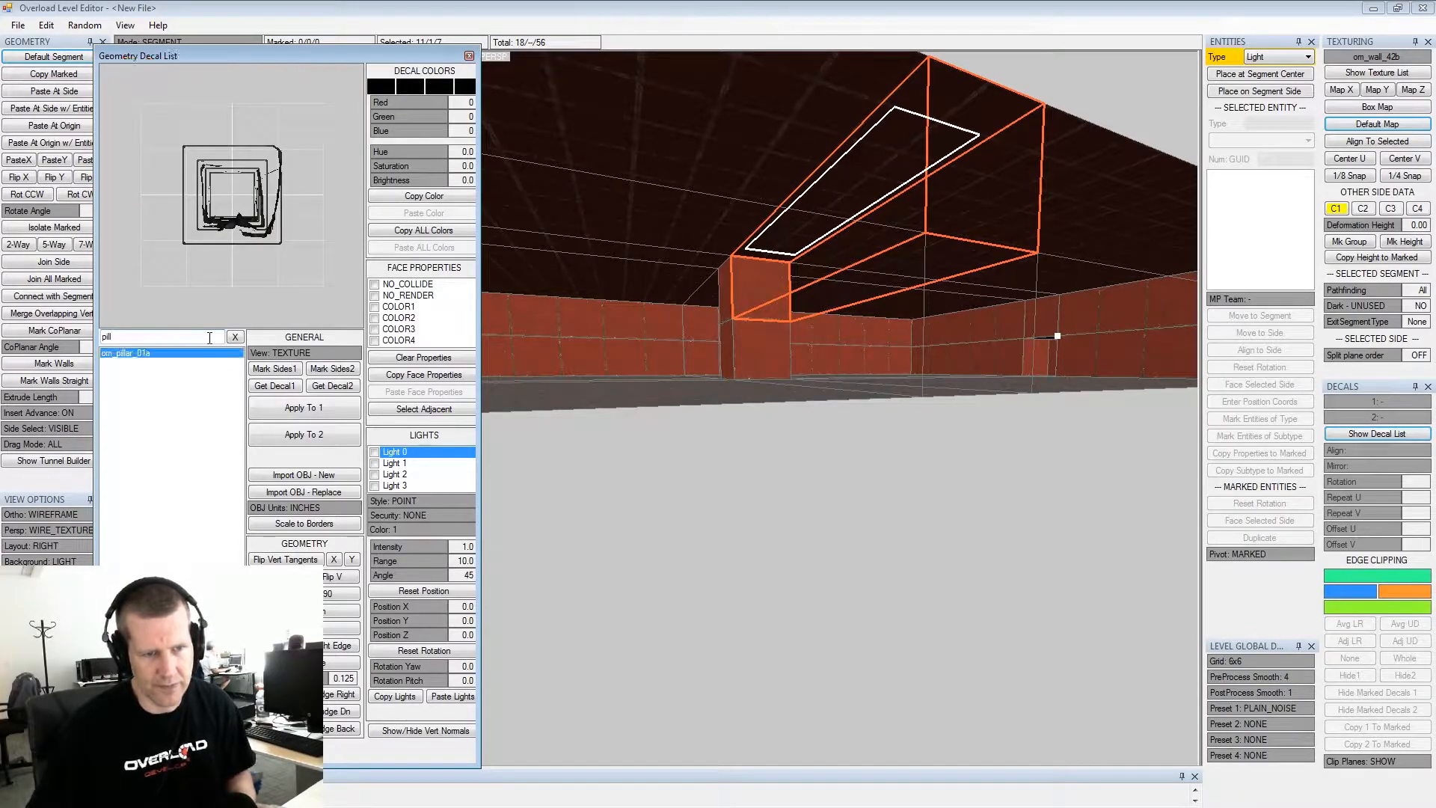
pyautogui.click(279, 410)
# Apply om_pillar_01a as the first decal on the floor side directly below the ceiling pillar
pyautogui.keyDown('alt'); pyautogui.moveTo(987, 234); pyautogui.dragTo(932, 397); pyautogui.keyUp('alt')
pyautogui.click(869, 493)
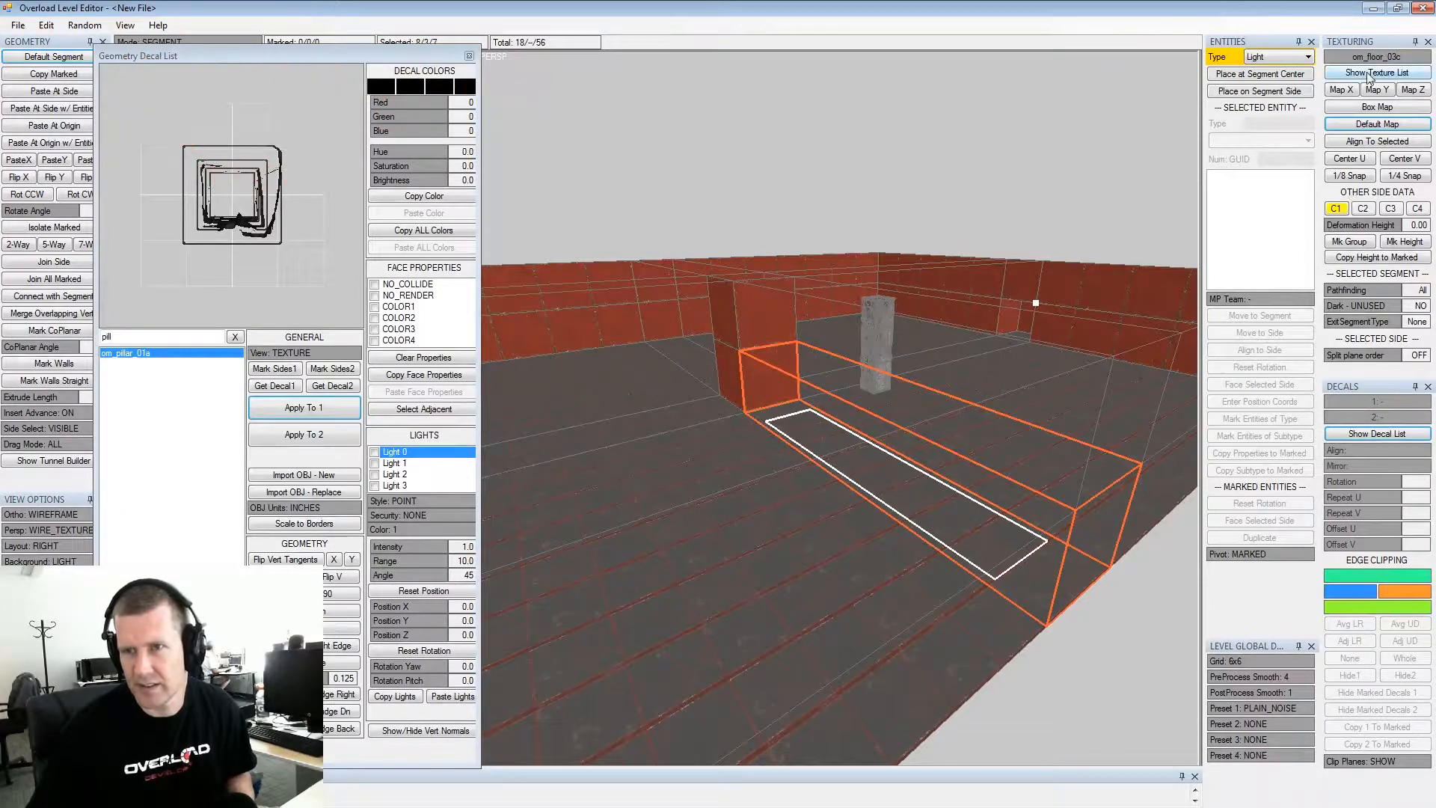
pyautogui.click(293, 404)
# Examine the ceiling and floor pillars beside the central column from several angles
pyautogui.keyDown('alt'); pyautogui.moveTo(739, 359); pyautogui.dragTo(890, 357); pyautogui.keyUp('alt')
pyautogui.keyDown('alt'); pyautogui.scroll(3, 773, 359); pyautogui.keyUp('alt')
pyautogui.keyDown('alt'); pyautogui.moveTo(826, 404); pyautogui.dragTo(935, 380); pyautogui.keyUp('alt')
pyautogui.click(784, 373)
pyautogui.keyDown('alt'); pyautogui.moveTo(826, 356); pyautogui.dragTo(949, 396); pyautogui.keyUp('alt')
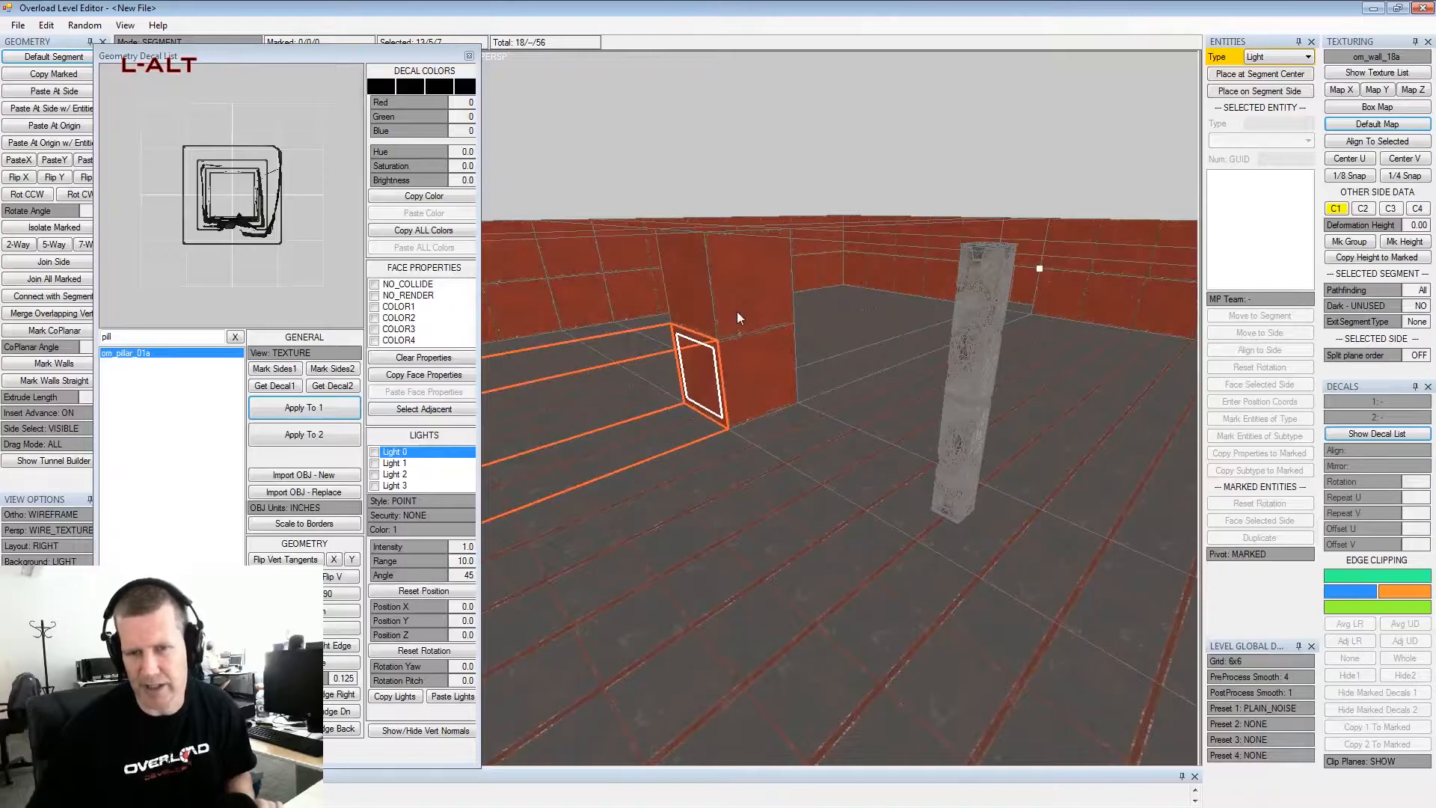
pyautogui.keyDown('alt'); pyautogui.moveTo(783, 315); pyautogui.dragTo(857, 333); pyautogui.keyUp('alt')
pyautogui.keyDown('alt'); pyautogui.scroll(2, 857, 333); pyautogui.keyUp('alt')
pyautogui.keyDown('alt'); pyautogui.moveTo(856, 334); pyautogui.dragTo(854, 320, button='middle'); pyautogui.keyUp('alt')
pyautogui.moveTo(854, 321)
pyautogui.keyDown('alt'); pyautogui.mouseDown()
pyautogui.moveTo(905, 326)
pyautogui.moveTo(836, 342)
pyautogui.mouseUp(); pyautogui.keyUp('alt')
pyautogui.keyDown('alt'); pyautogui.moveTo(931, 428); pyautogui.dragTo(926, 396); pyautogui.keyUp('alt')
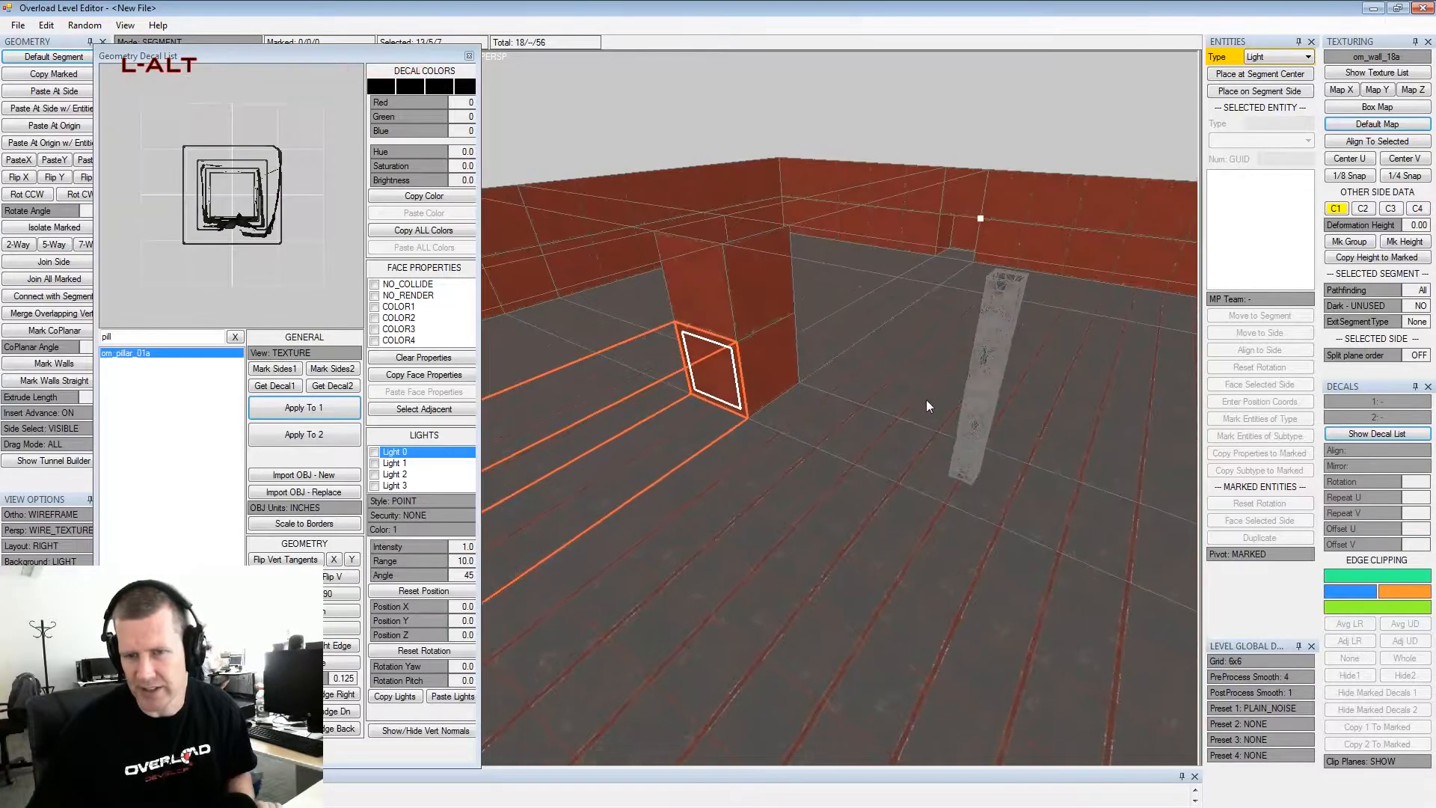
# Hide the first decal on both the floor side and the ceiling side beside the central column, and close the decal list
pyautogui.click(928, 446)
pyautogui.click(1348, 672)
pyautogui.keyDown('alt'); pyautogui.moveTo(879, 389); pyautogui.dragTo(865, 338); pyautogui.keyUp('alt')
pyautogui.press('x')
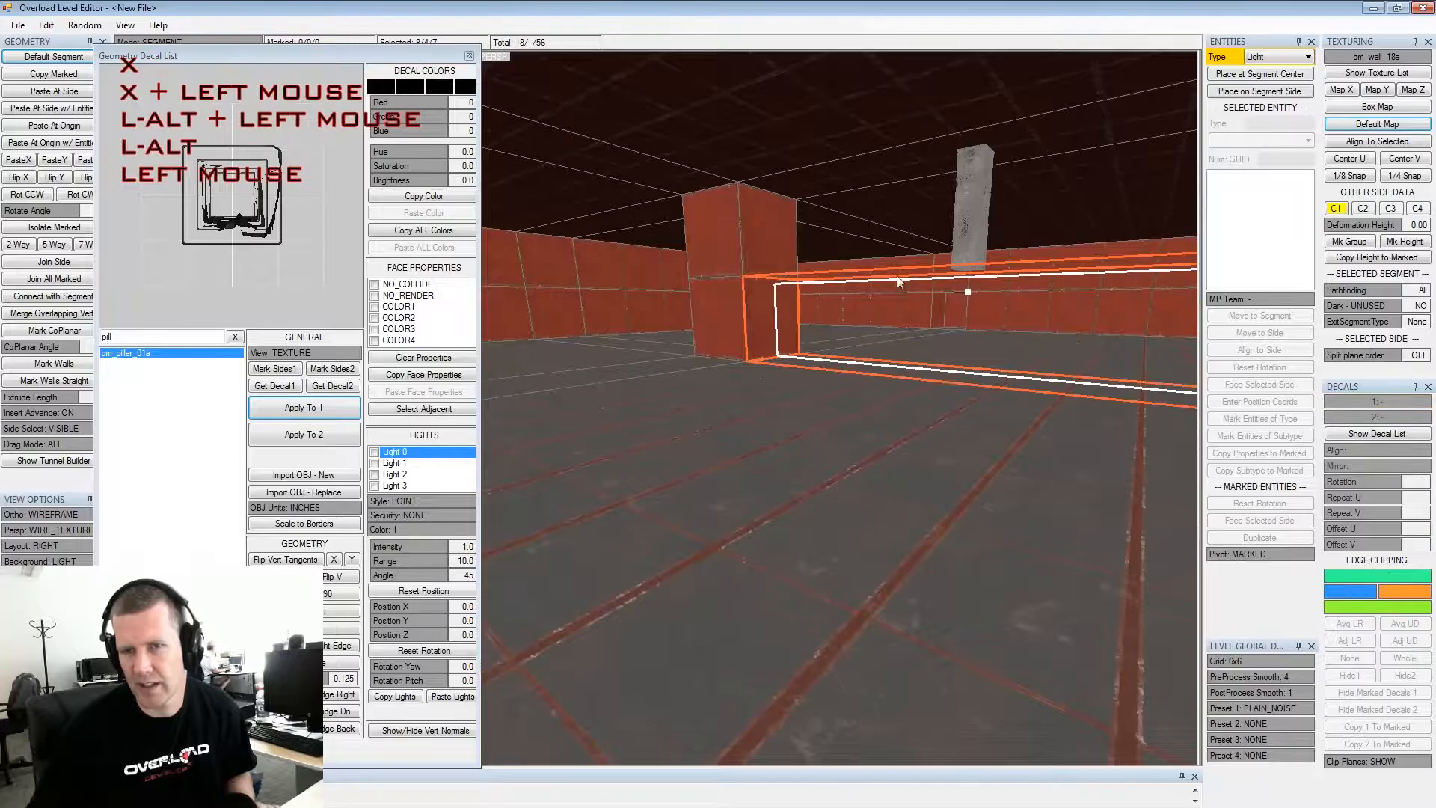
pyautogui.click(890, 170)
pyautogui.click(1350, 674)
pyautogui.keyDown('alt'); pyautogui.moveTo(934, 382); pyautogui.dragTo(928, 426); pyautogui.keyUp('alt')
pyautogui.keyDown('alt'); pyautogui.scroll(-4, 857, 447); pyautogui.keyUp('alt')
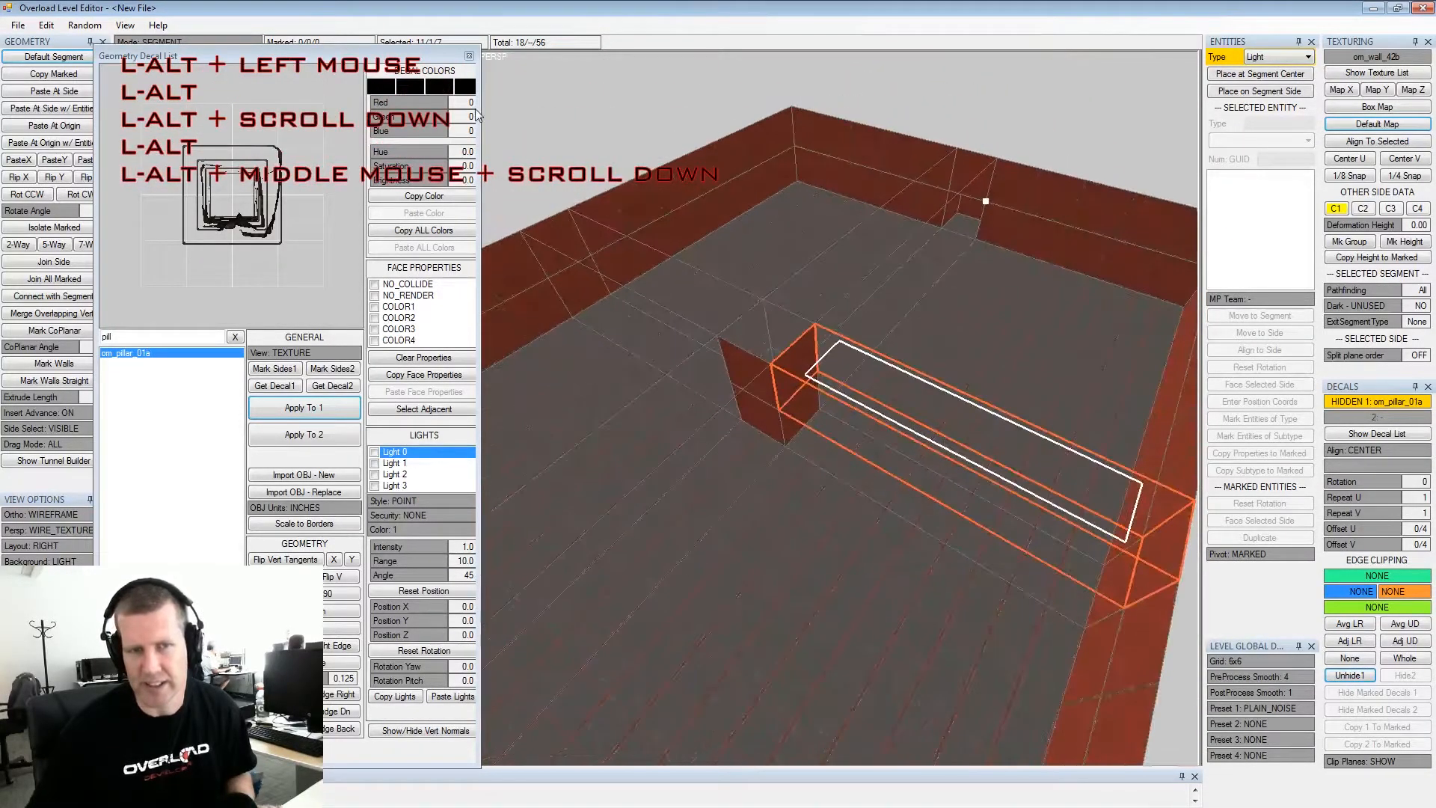
pyautogui.click(468, 56)
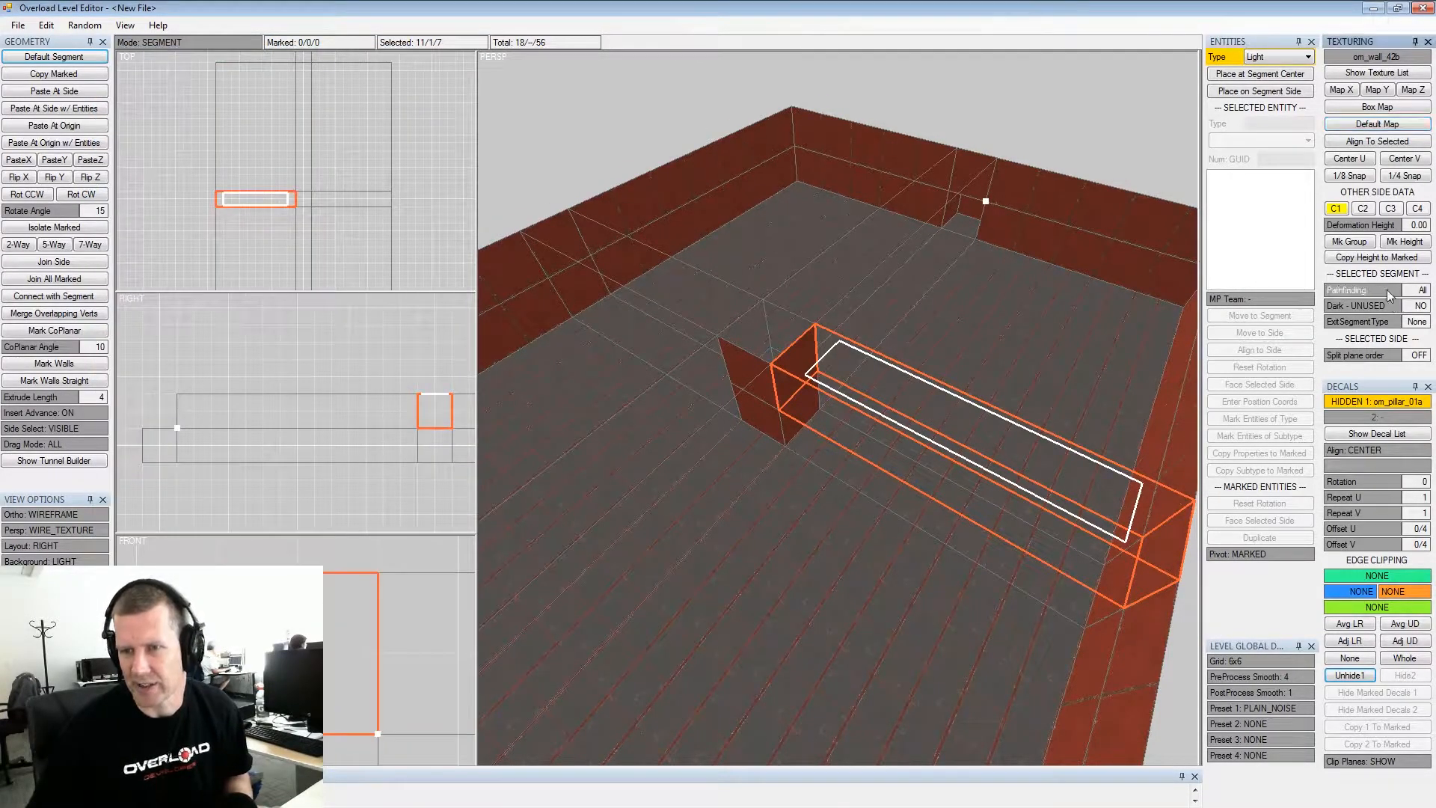
# Examine the whole room around its central column, including the ceiling seen from beneath
pyautogui.click(1386, 291)
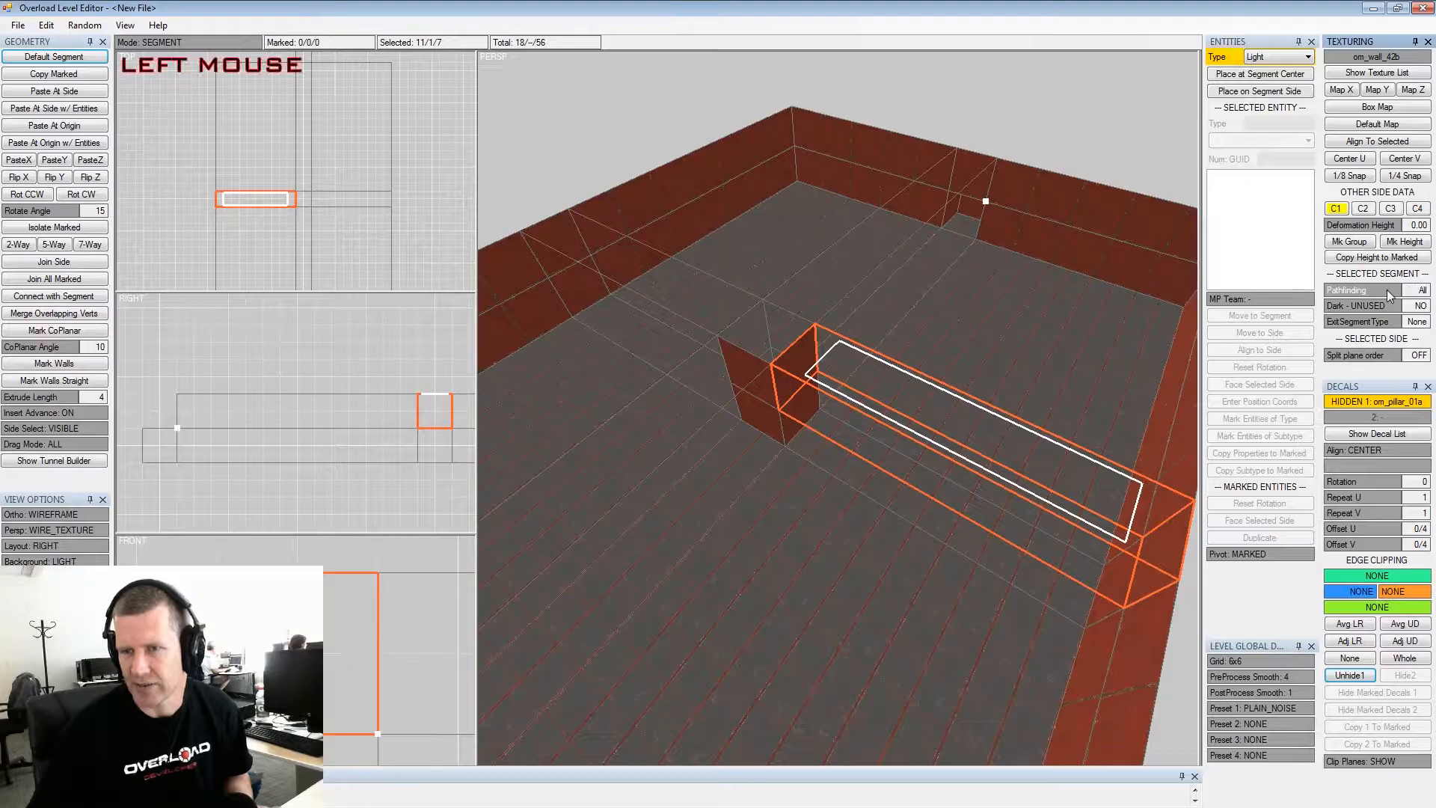
pyautogui.keyDown('alt'); pyautogui.moveTo(942, 333); pyautogui.dragTo(917, 329); pyautogui.keyUp('alt')
pyautogui.keyDown('alt'); pyautogui.moveTo(916, 329); pyautogui.dragTo(909, 325, button='middle'); pyautogui.keyUp('alt')
pyautogui.keyDown('alt'); pyautogui.scroll(3, 886, 350); pyautogui.keyUp('alt')
pyautogui.keyDown('alt'); pyautogui.scroll(1, 886, 350); pyautogui.keyUp('alt')
pyautogui.keyDown('alt'); pyautogui.moveTo(890, 350); pyautogui.dragTo(991, 342); pyautogui.keyUp('alt')
pyautogui.keyDown('alt'); pyautogui.moveTo(991, 342); pyautogui.dragTo(971, 340, button='middle'); pyautogui.keyUp('alt')
pyautogui.keyDown('alt'); pyautogui.scroll(-2, 965, 342); pyautogui.keyUp('alt')
pyautogui.keyDown('alt'); pyautogui.moveTo(922, 350); pyautogui.dragTo(981, 354); pyautogui.keyUp('alt')
pyautogui.keyDown('alt'); pyautogui.moveTo(981, 354); pyautogui.dragTo(966, 353, button='middle'); pyautogui.keyUp('alt')
pyautogui.keyDown('alt'); pyautogui.moveTo(966, 353); pyautogui.dragTo(932, 365); pyautogui.keyUp('alt')
pyautogui.keyDown('alt'); pyautogui.moveTo(933, 365); pyautogui.dragTo(888, 391, button='middle'); pyautogui.keyUp('alt')
pyautogui.keyDown('alt'); pyautogui.moveTo(888, 391); pyautogui.dragTo(1034, 350); pyautogui.keyUp('alt')
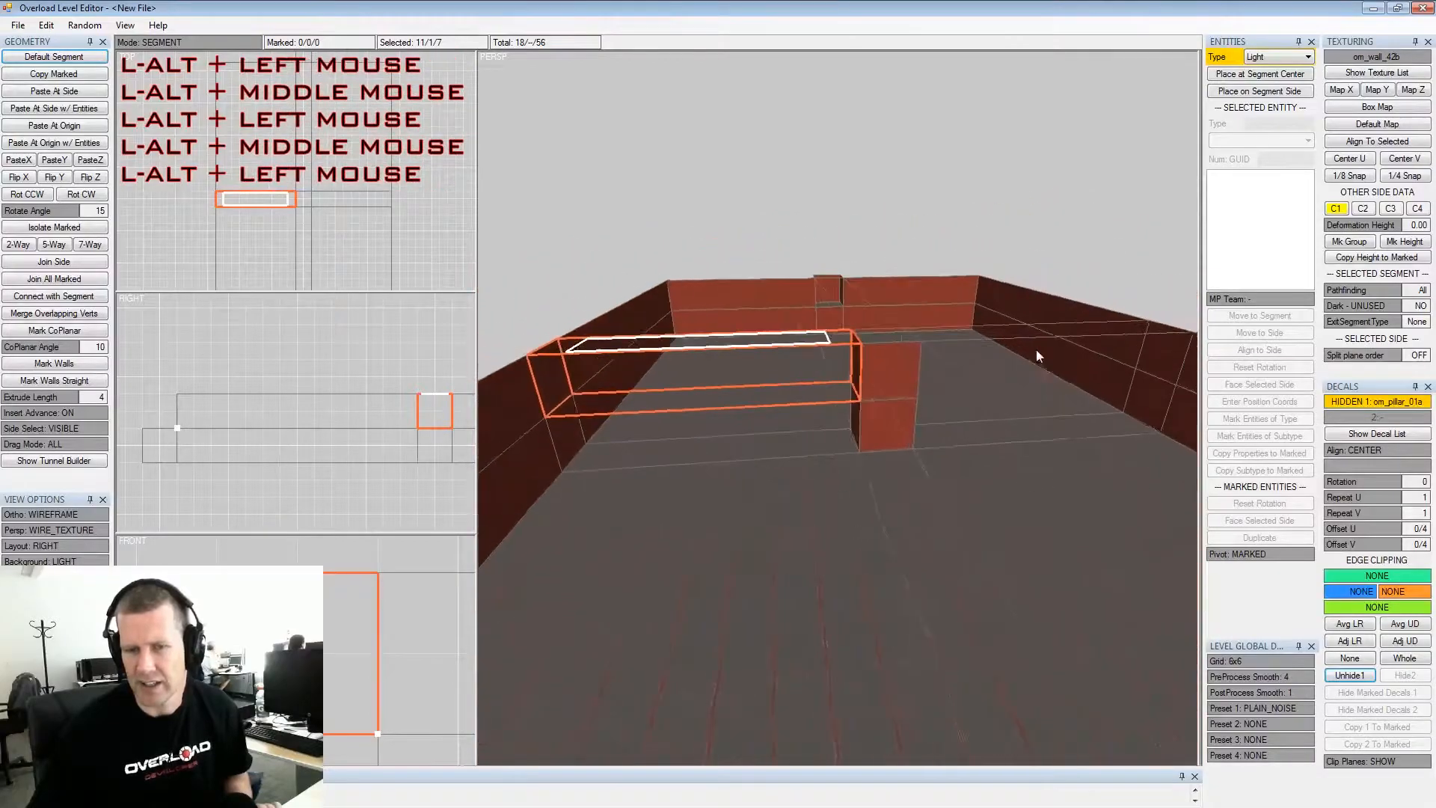
pyautogui.keyDown('alt'); pyautogui.moveTo(1034, 350); pyautogui.dragTo(1039, 339, button='middle'); pyautogui.keyUp('alt')
pyautogui.keyDown('alt'); pyautogui.moveTo(1039, 339); pyautogui.dragTo(839, 287); pyautogui.keyUp('alt')
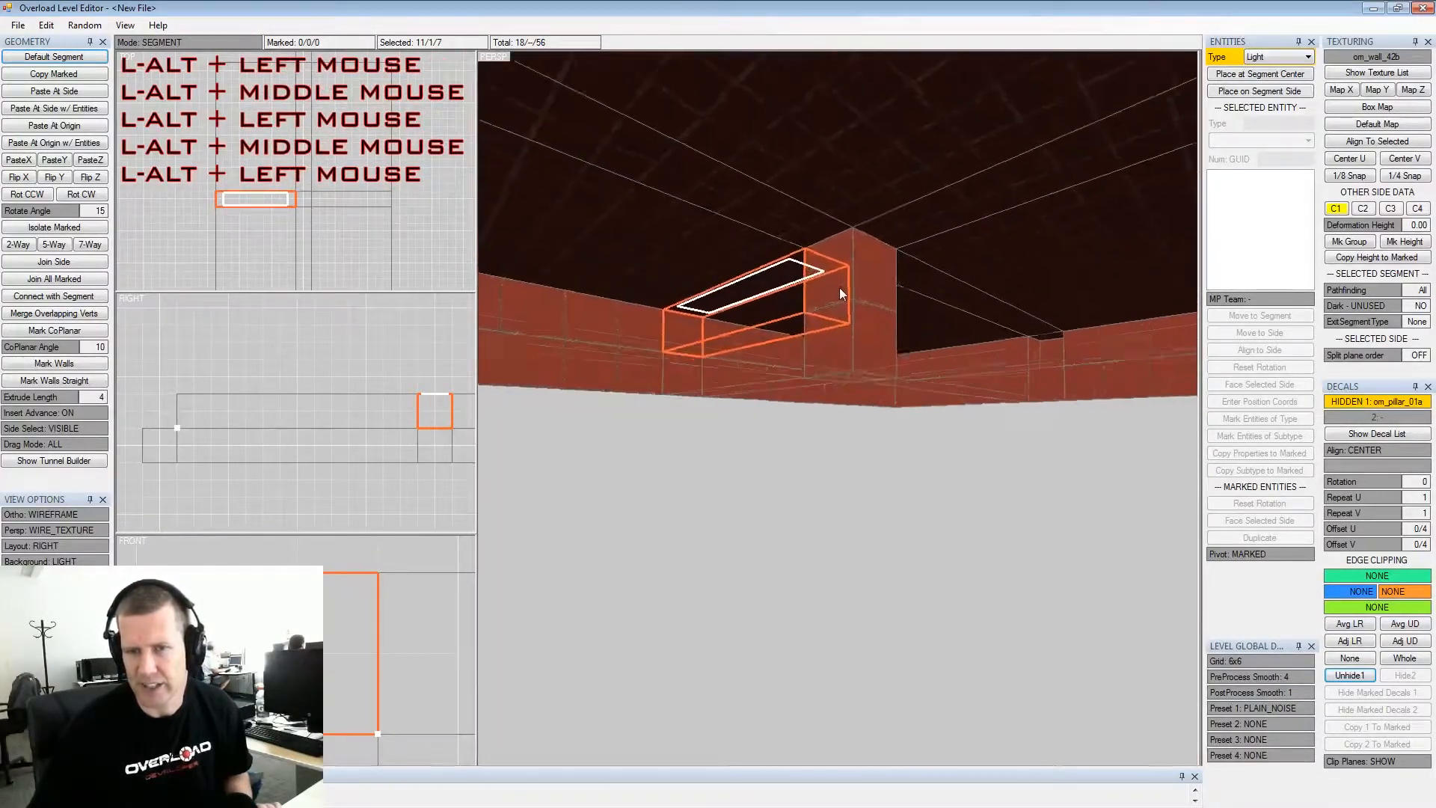
# Mark the four large ceiling sides around the central column in side mode and extrude them upward
pyautogui.click(842, 184)
pyautogui.press('Tab')
pyautogui.press('Tab')
pyautogui.hotkey('shift', 'Tab')
pyautogui.press('space')
pyautogui.click(1016, 265)
pyautogui.press('space')
pyautogui.click(907, 325)
pyautogui.press('space')
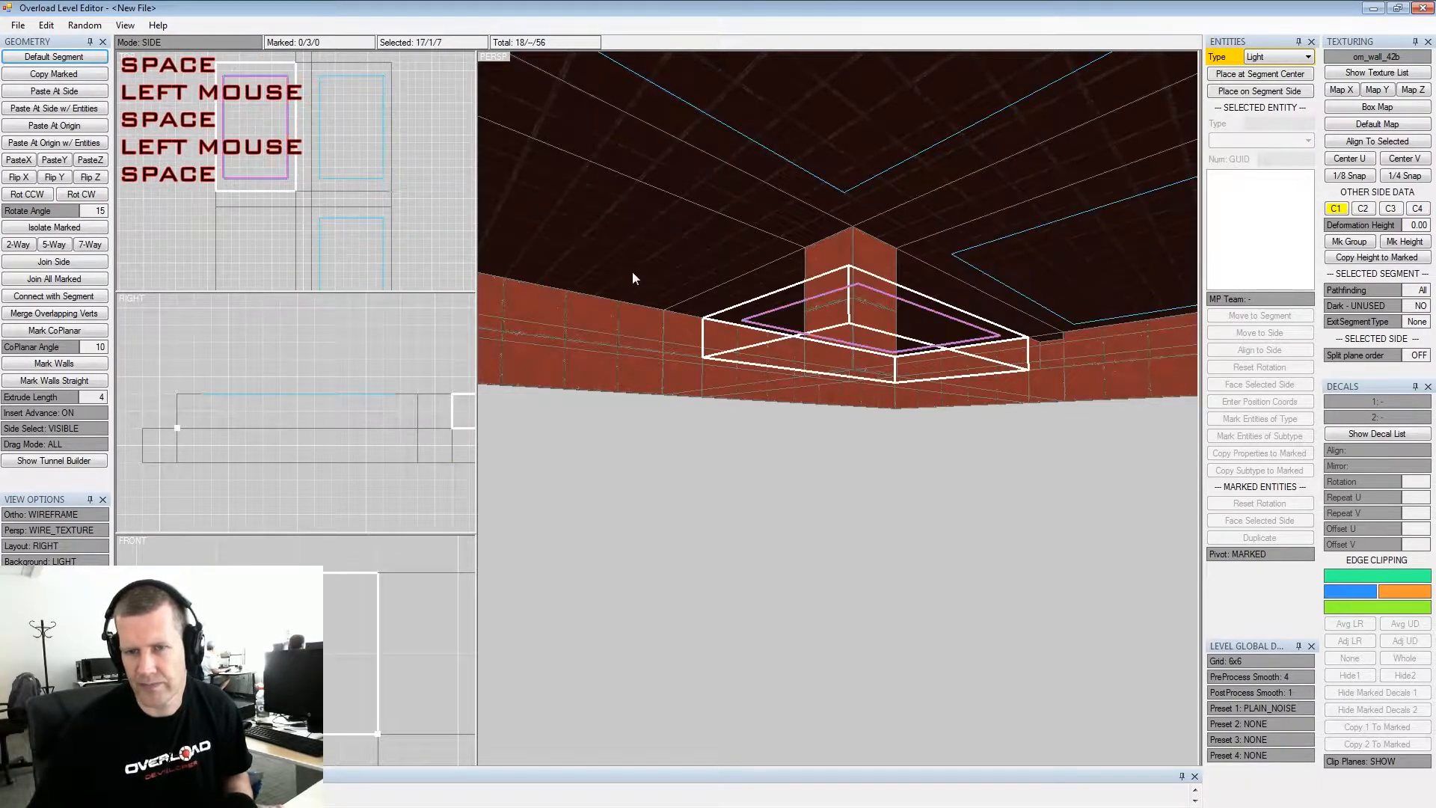
pyautogui.click(632, 253)
pyautogui.press('space')
pyautogui.press('space')
pyautogui.click(932, 323)
pyautogui.press('space')
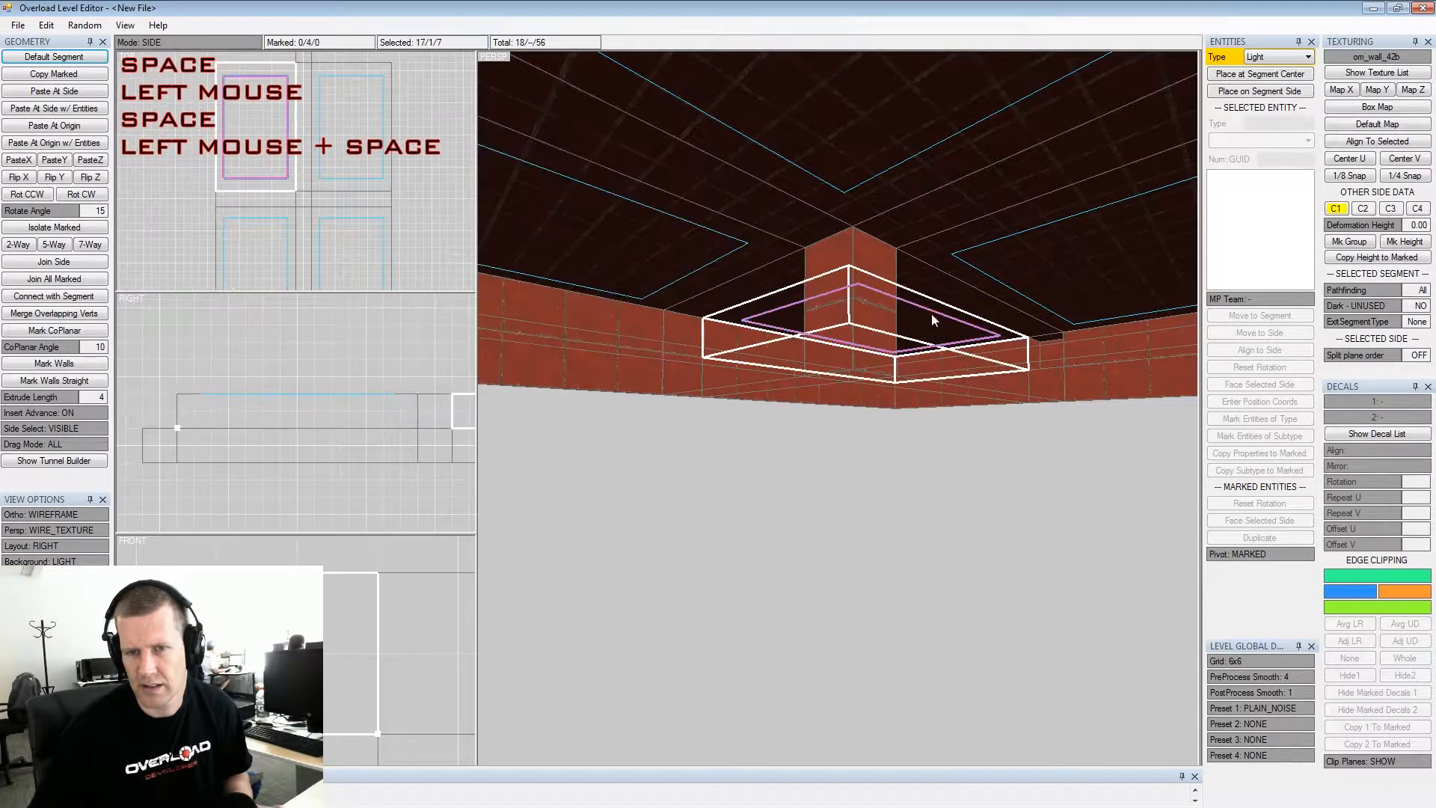
pyautogui.press('ctrl+shift+Insert')
pyautogui.hotkey('shift', 'space')
pyautogui.hotkey('alt', 'space')
pyautogui.keyDown('alt'); pyautogui.moveTo(1016, 260); pyautogui.dragTo(918, 305); pyautogui.keyUp('alt')
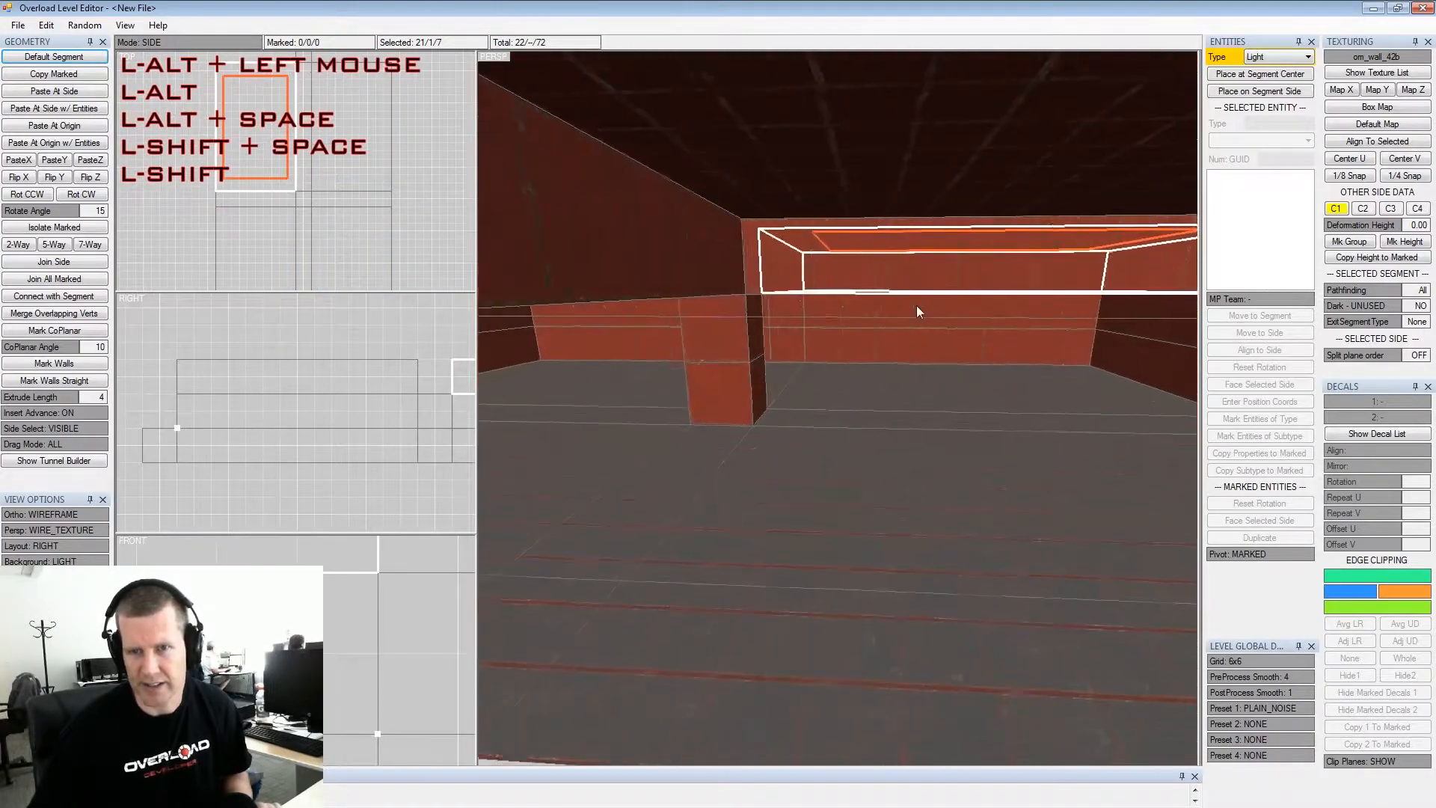
# Restore the marks on the four raised ceiling sides, lower those sides by half the extruded height, and clear the marks
pyautogui.keyDown('alt'); pyautogui.moveTo(917, 305); pyautogui.dragTo(752, 301, button='middle'); pyautogui.keyUp('alt')
pyautogui.keyDown('alt'); pyautogui.moveTo(753, 301); pyautogui.dragTo(755, 303); pyautogui.keyUp('alt')
pyautogui.keyDown('alt'); pyautogui.moveTo(757, 302); pyautogui.dragTo(849, 291, button='middle'); pyautogui.keyUp('alt')
pyautogui.keyDown('alt'); pyautogui.scroll(-1, 849, 292); pyautogui.keyUp('alt')
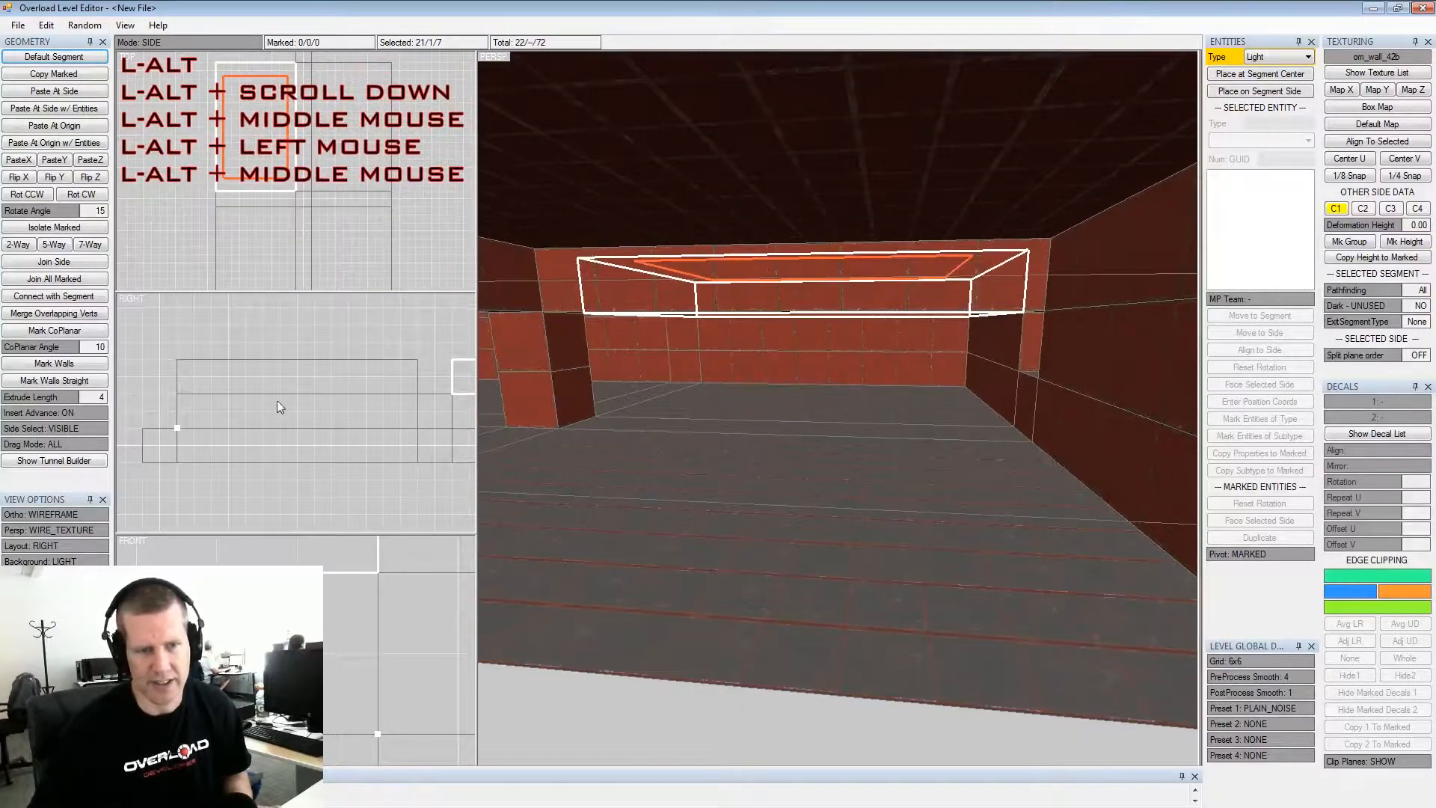
pyautogui.hotkey('ctrl', 'z')
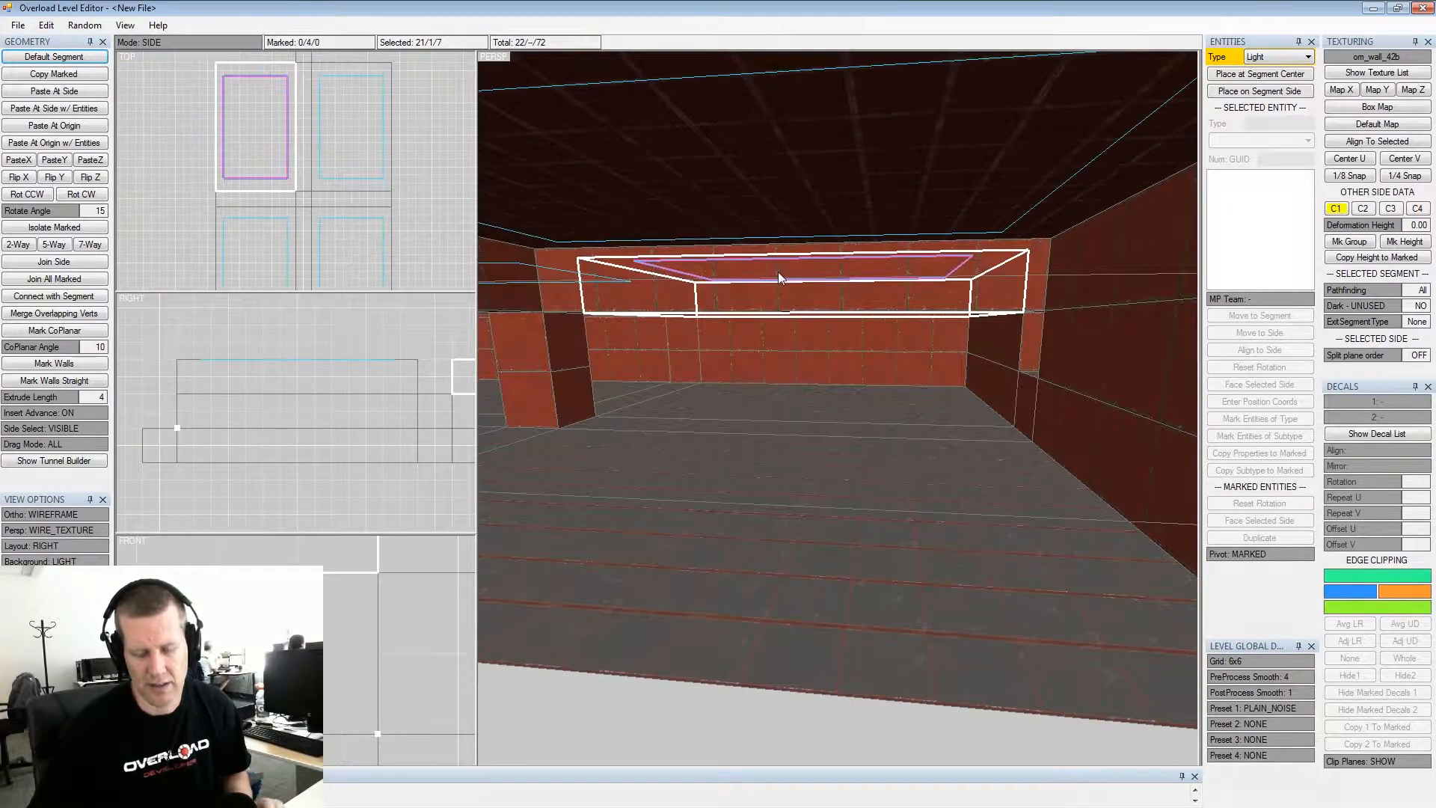
pyautogui.press('KP_2')
pyautogui.press('KP_8')
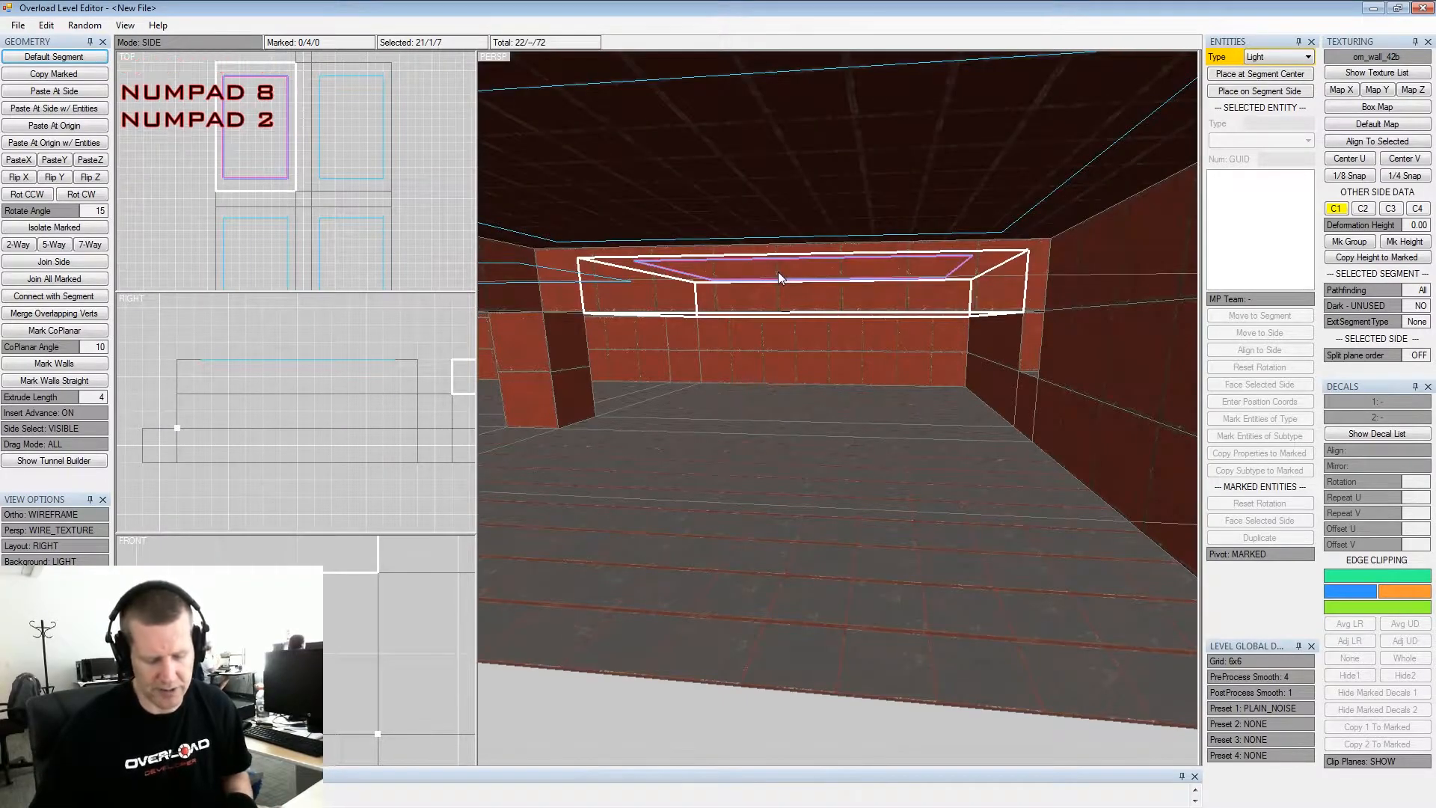
pyautogui.press('KP_2')
pyautogui.hotkey('shift', 'space')
pyautogui.keyDown('alt'); pyautogui.moveTo(777, 272); pyautogui.dragTo(1056, 318); pyautogui.keyUp('alt')
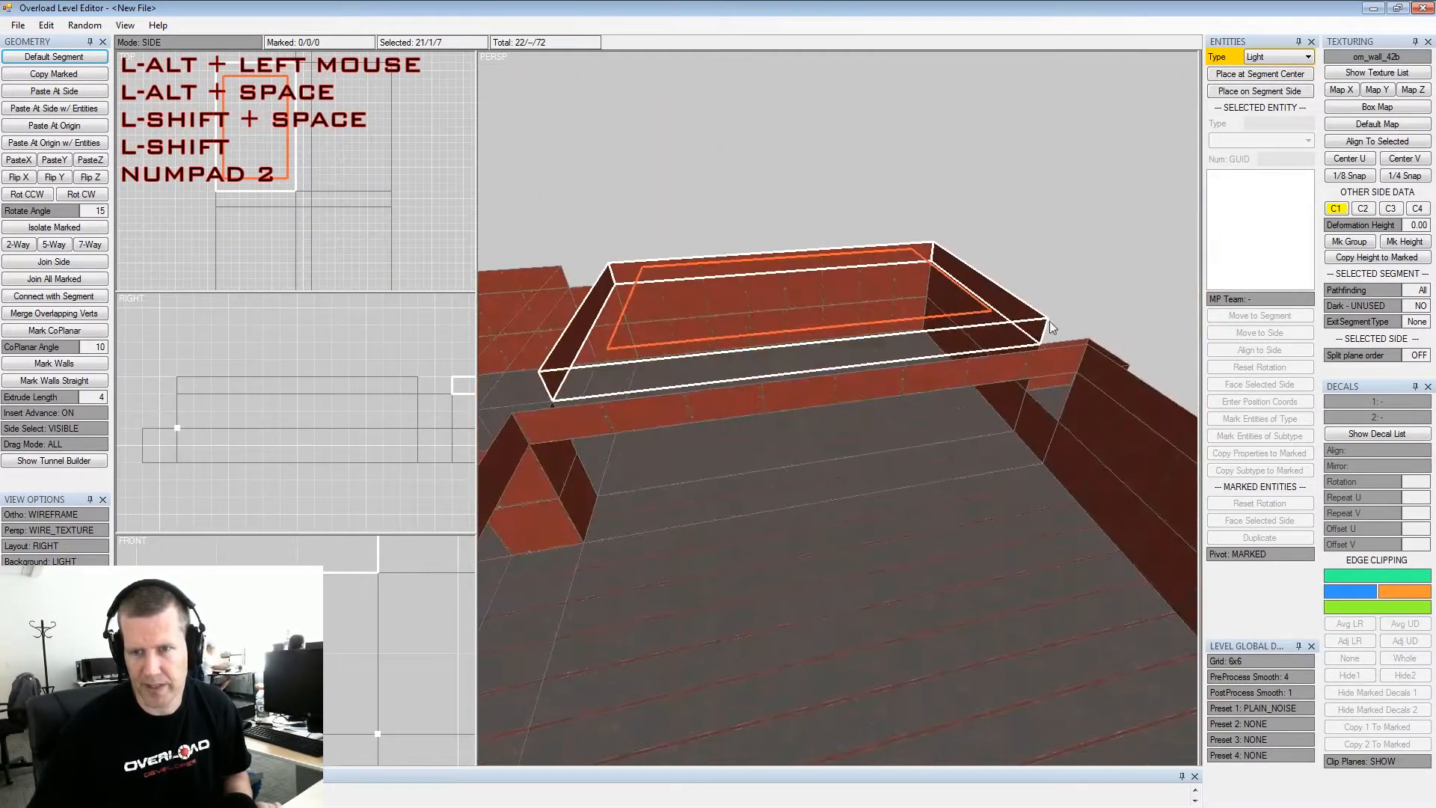
# Extrude one segment outward from the room's outer wall and mark the end side of the new segment
pyautogui.keyDown('alt'); pyautogui.moveTo(1056, 317); pyautogui.dragTo(925, 341, button='middle'); pyautogui.keyUp('alt')
pyautogui.keyDown('alt'); pyautogui.scroll(2, 926, 341); pyautogui.keyUp('alt')
pyautogui.keyDown('alt'); pyautogui.moveTo(926, 341); pyautogui.dragTo(912, 338); pyautogui.keyUp('alt')
pyautogui.keyDown('alt'); pyautogui.moveTo(912, 338); pyautogui.dragTo(894, 344, button='middle'); pyautogui.keyUp('alt')
pyautogui.moveTo(894, 344)
pyautogui.keyDown('alt'); pyautogui.mouseDown()
pyautogui.moveTo(850, 339)
pyautogui.moveTo(906, 358)
pyautogui.mouseUp(); pyautogui.keyUp('alt')
pyautogui.click(879, 355)
pyautogui.click(890, 356)
pyautogui.press('Insert')
pyautogui.keyDown('alt'); pyautogui.moveTo(906, 359); pyautogui.dragTo(922, 360, button='middle'); pyautogui.keyUp('alt')
pyautogui.press('space')
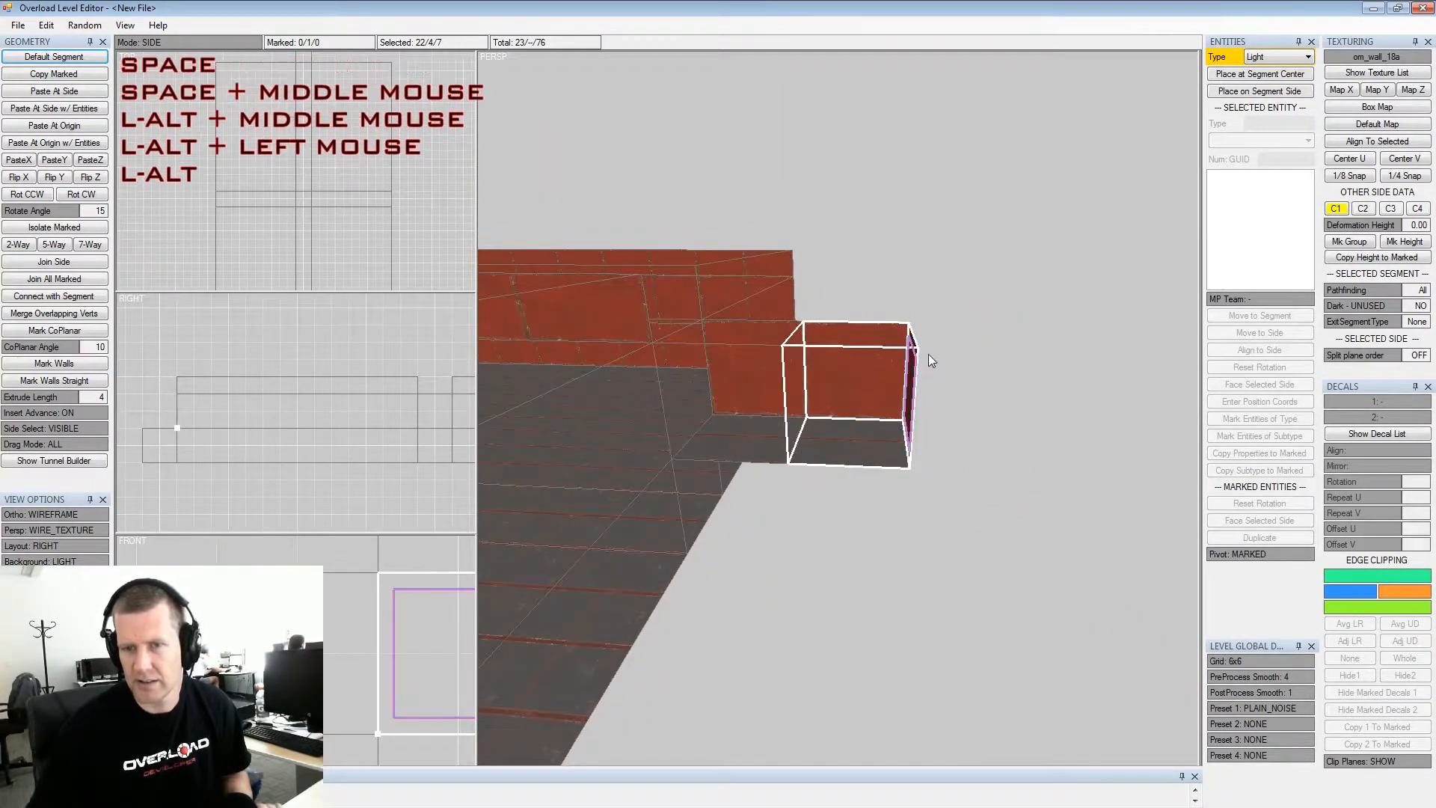
# Build an upward arc tunnel of 9 segments with radius 20 from the marked side using the Tunnel Builder
pyautogui.click(125, 25)
pyautogui.click(125, 25)
pyautogui.click(54, 460)
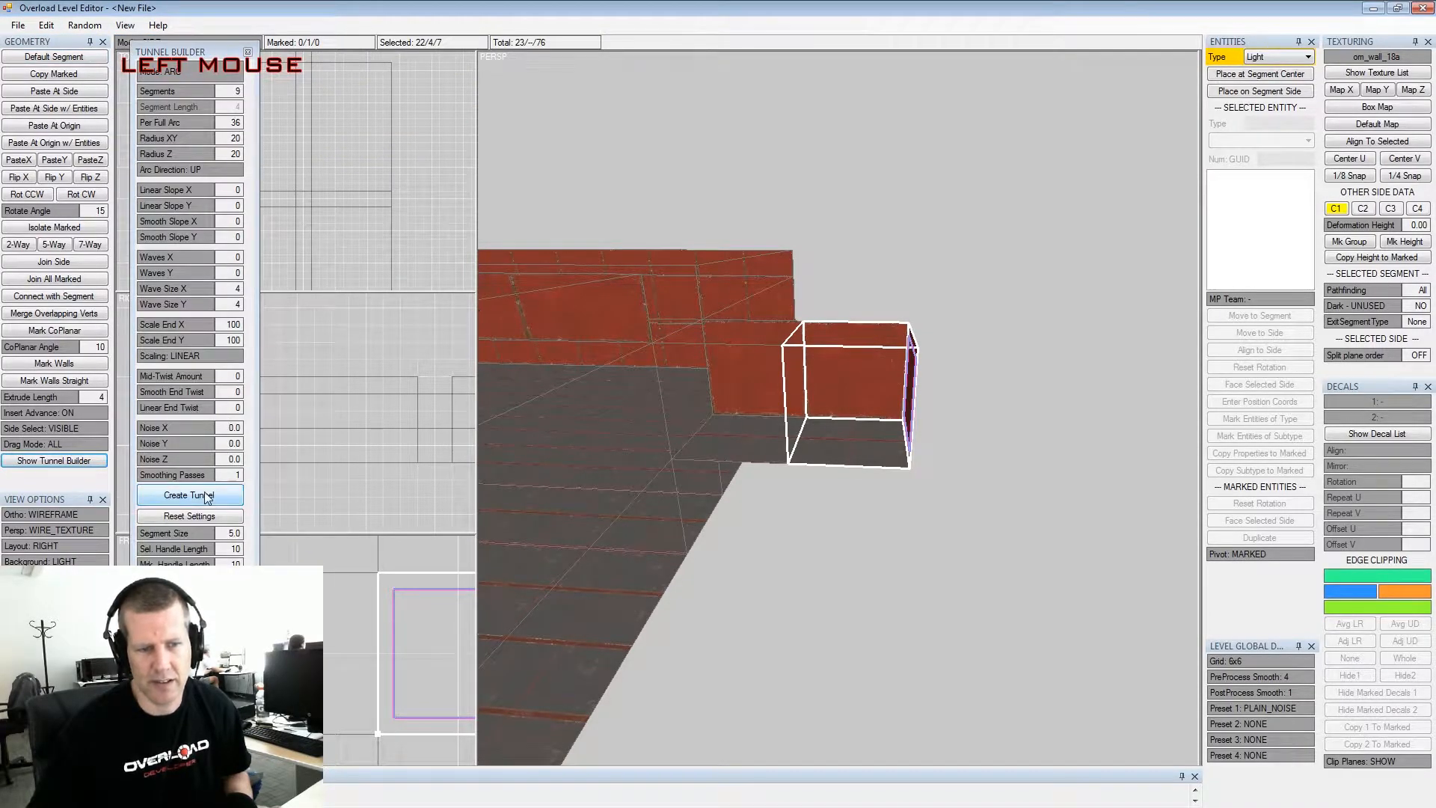
pyautogui.click(207, 497)
pyautogui.keyDown('alt'); pyautogui.moveTo(898, 269); pyautogui.dragTo(743, 372, button='middle'); pyautogui.keyUp('alt')
pyautogui.keyDown('alt'); pyautogui.scroll(-3, 743, 371); pyautogui.keyUp('alt')
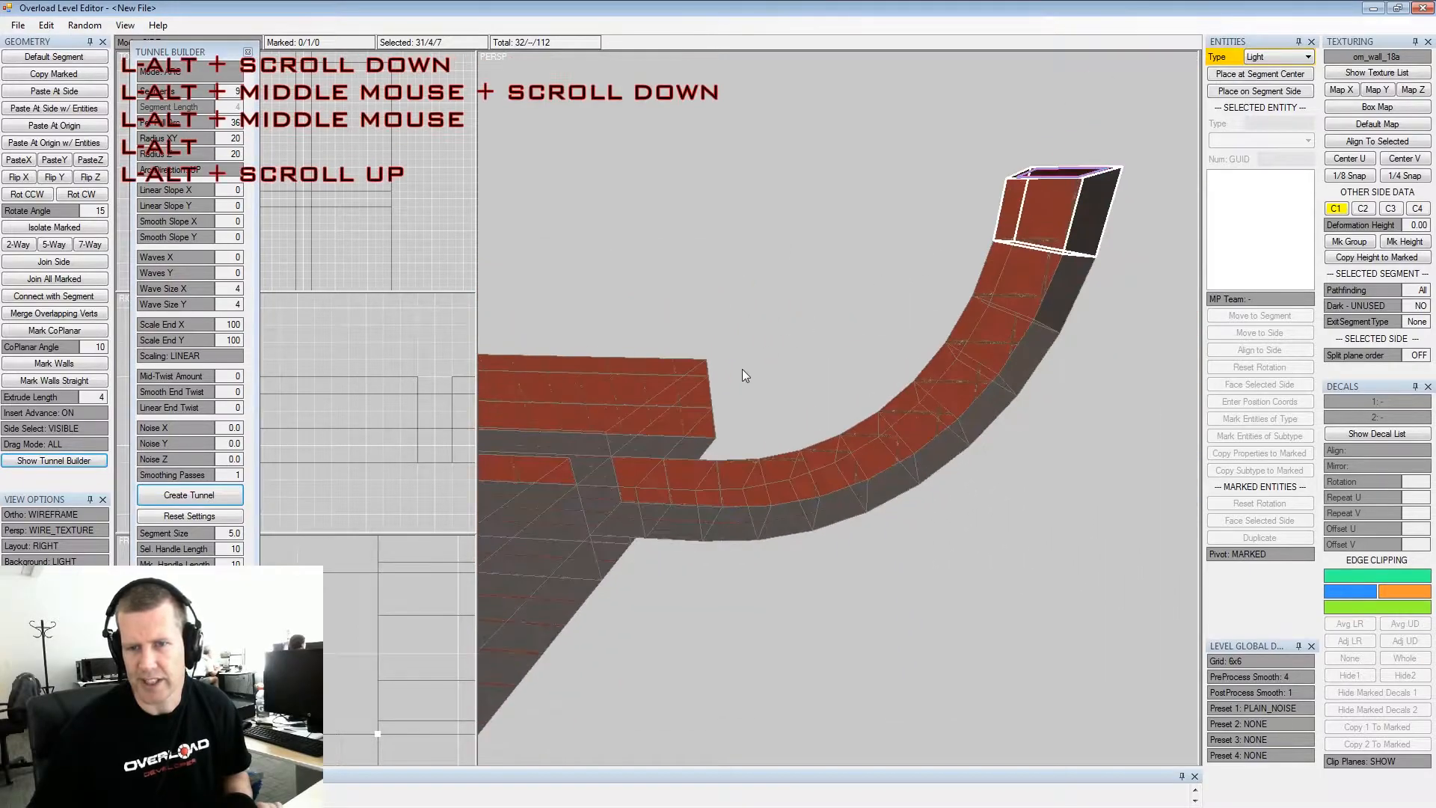
# Extrude two more segments upward from the end of the arc tunnel and clear the marks
pyautogui.keyDown('alt'); pyautogui.moveTo(743, 372); pyautogui.dragTo(884, 295); pyautogui.keyUp('alt')
pyautogui.keyDown('alt'); pyautogui.moveTo(885, 295); pyautogui.dragTo(898, 379, button='middle'); pyautogui.keyUp('alt')
pyautogui.press('Insert')
pyautogui.hotkey('shift', 'space')
pyautogui.keyDown('alt'); pyautogui.moveTo(898, 379); pyautogui.dragTo(1003, 344); pyautogui.keyUp('alt')
pyautogui.click(909, 357)
pyautogui.press('Insert')
pyautogui.hotkey('shift', 'space')
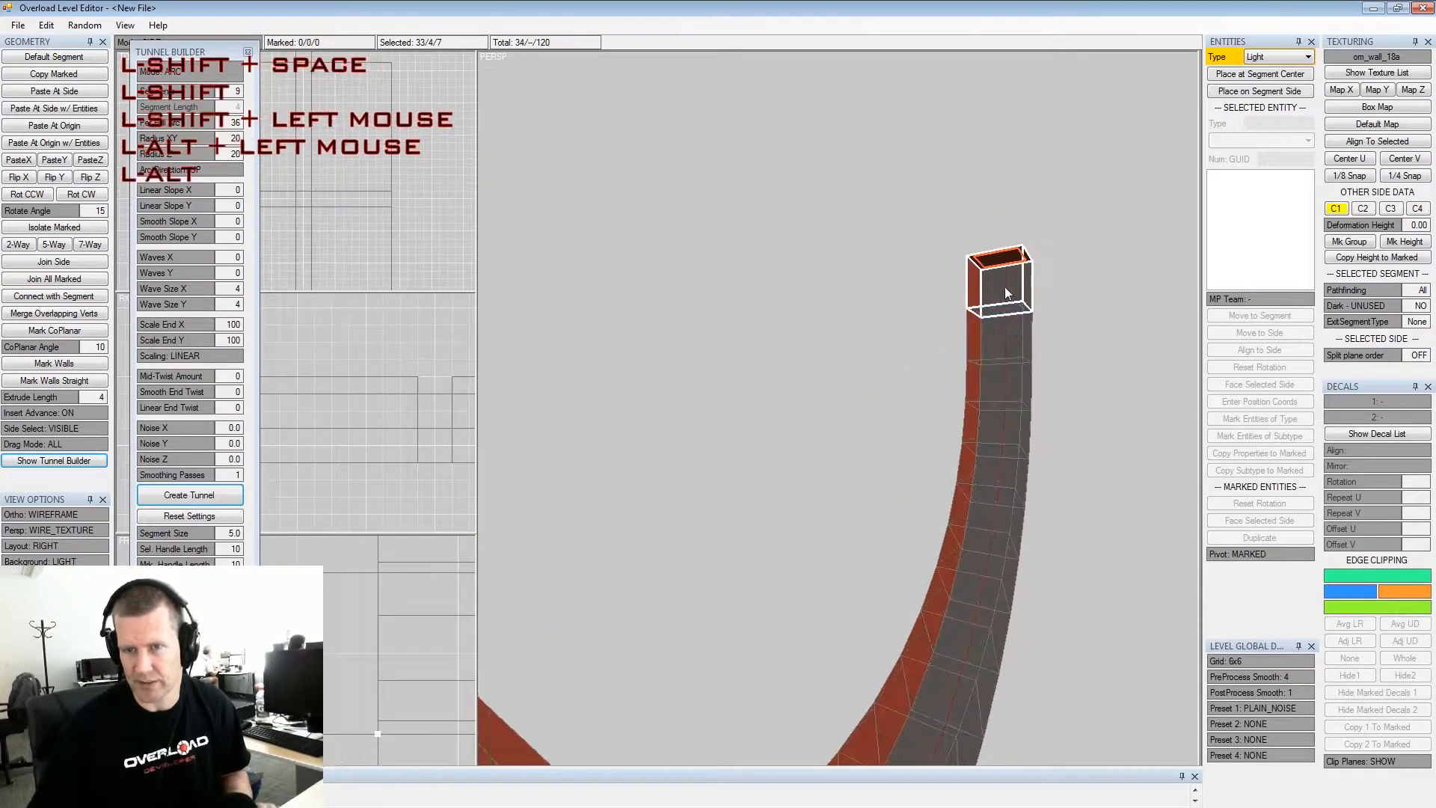
# Mark the end side of the topmost tunnel segment, raise it to form a tall shaft, and clear the mark
pyautogui.keyDown('alt'); pyautogui.moveTo(1004, 287); pyautogui.dragTo(911, 342, button='middle'); pyautogui.keyUp('alt')
pyautogui.press('space')
pyautogui.keyDown('alt'); pyautogui.moveTo(910, 342); pyautogui.dragTo(779, 334); pyautogui.keyUp('alt')
pyautogui.press('space')
pyautogui.press('KP_8')
pyautogui.hotkey('shift', 'space')
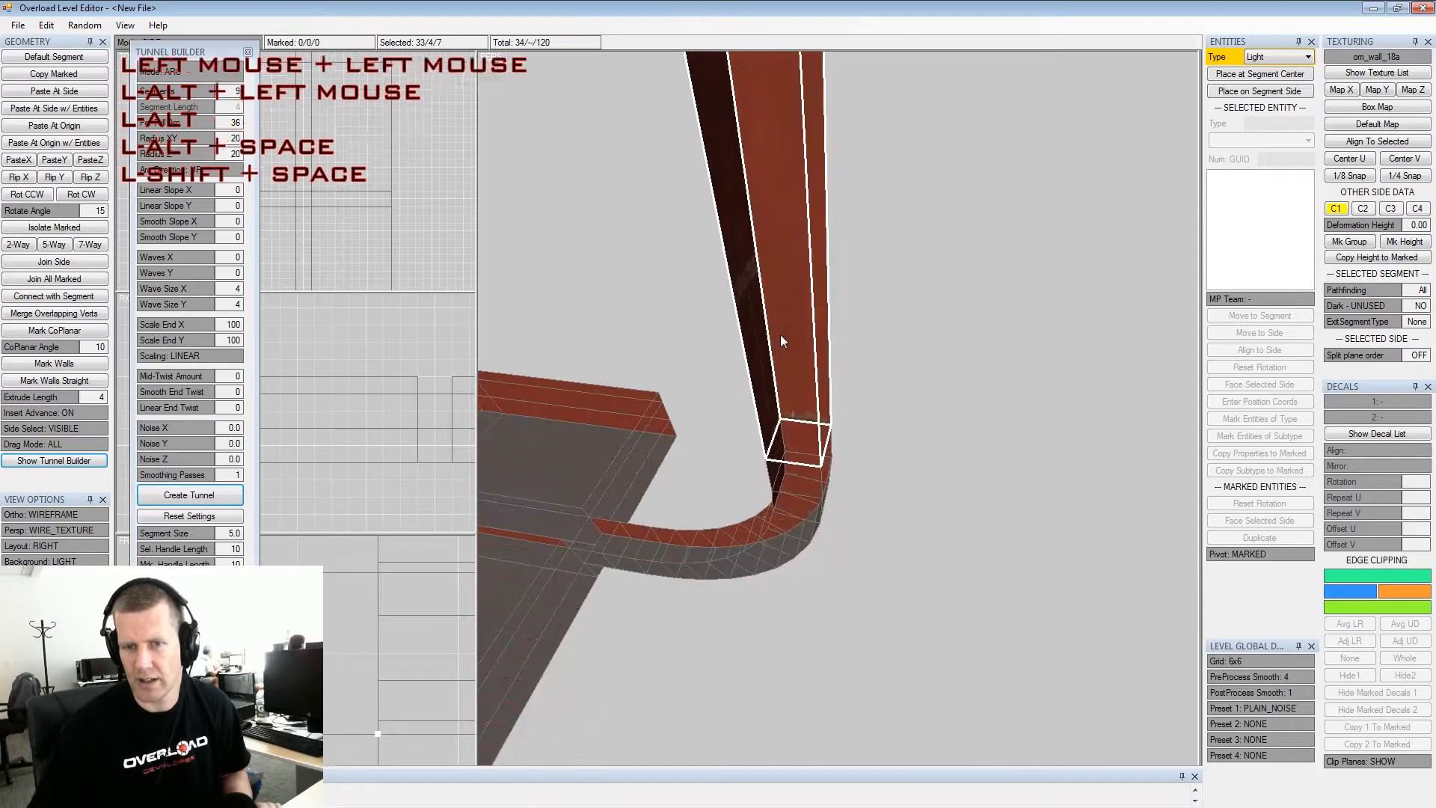
# Extrude one segment outward from each of the tall shaft segment's four vertical sides
pyautogui.click(780, 334)
pyautogui.press('Insert')
pyautogui.click(759, 345)
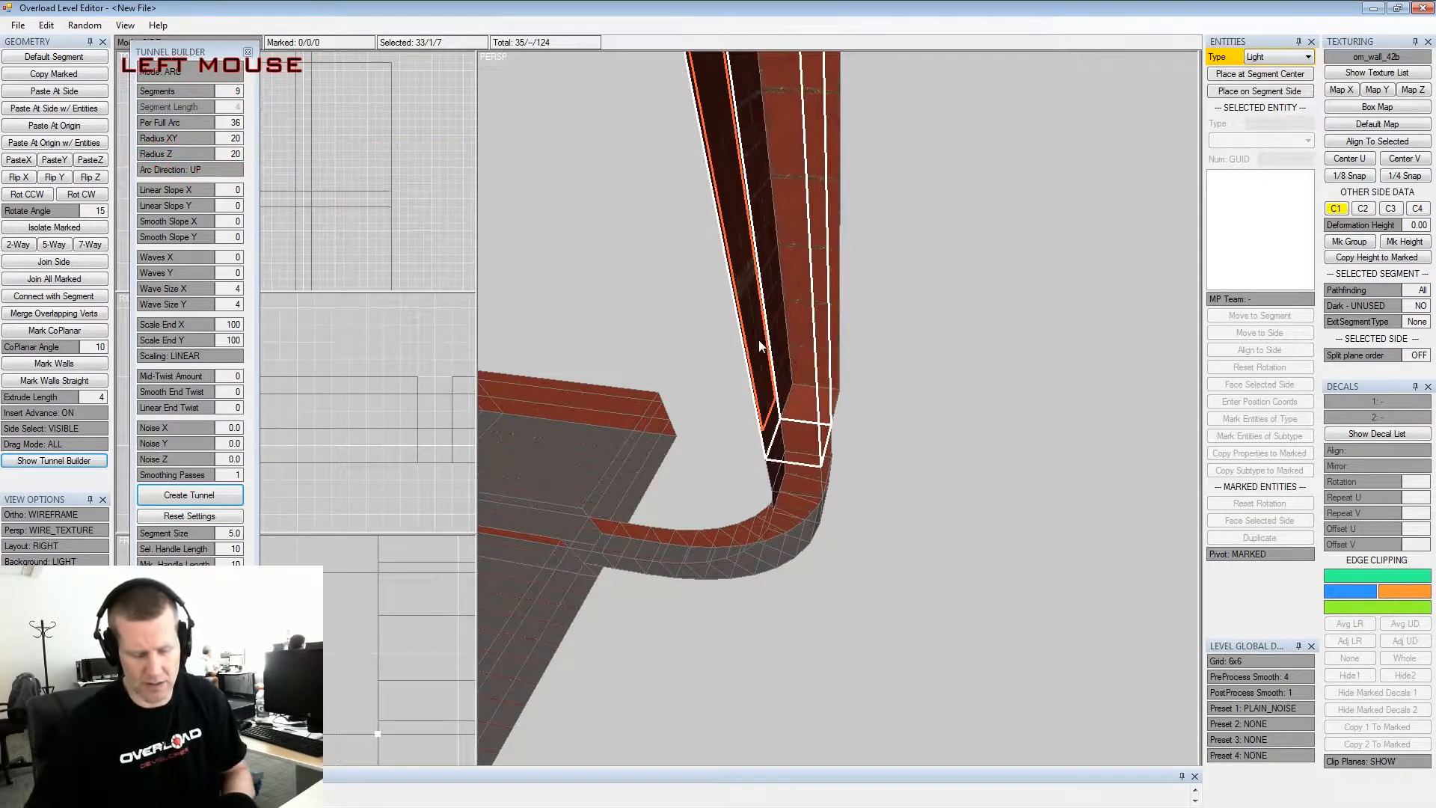
pyautogui.press('Insert')
pyautogui.keyDown('alt'); pyautogui.moveTo(748, 334); pyautogui.dragTo(995, 365); pyautogui.keyUp('alt')
pyautogui.click(996, 365)
pyautogui.press('Insert')
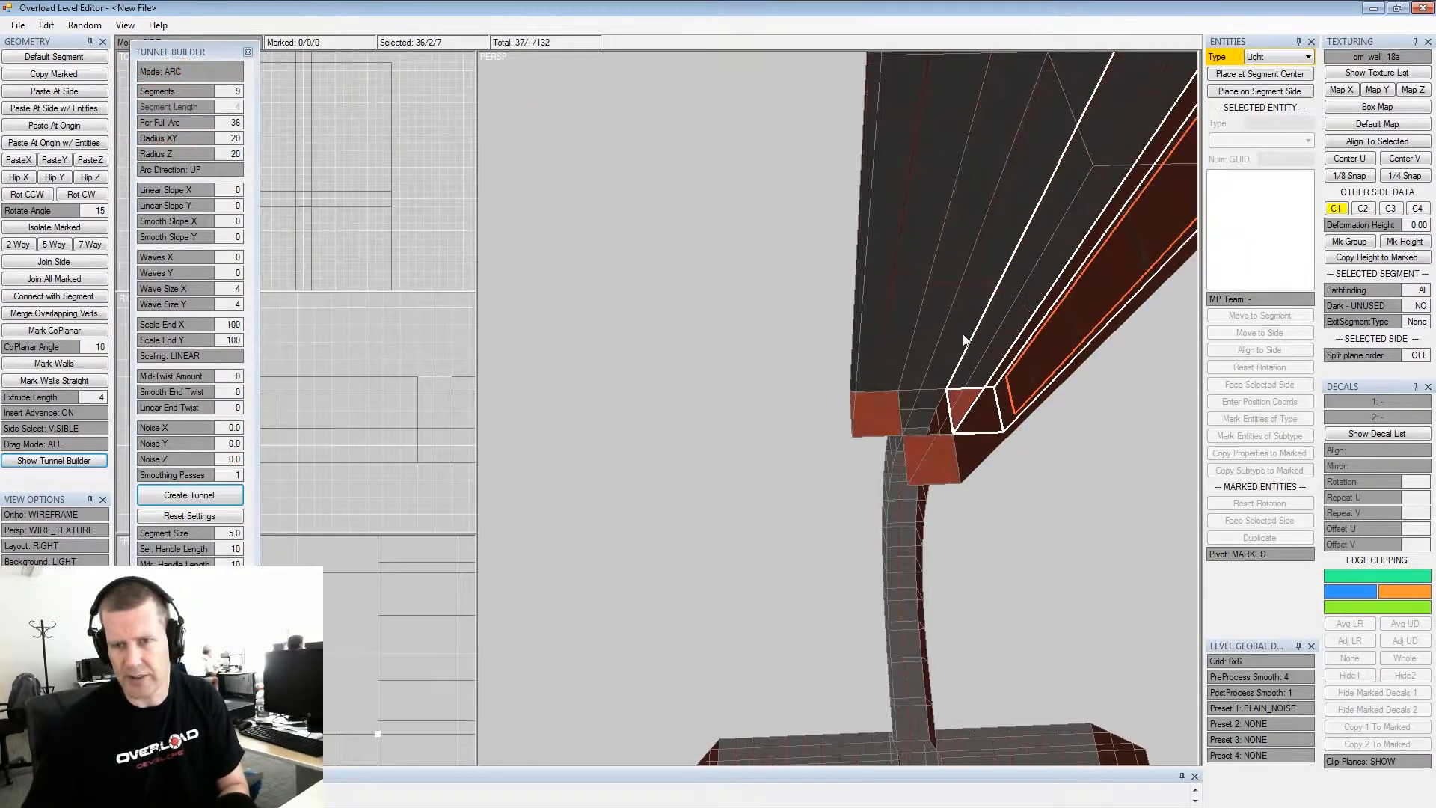
pyautogui.click(962, 335)
pyautogui.press('Insert')
# Mark facing sides of the outer shaft segments and extrude them to fill two corners of the shaft
pyautogui.keyDown('alt'); pyautogui.moveTo(959, 347); pyautogui.dragTo(791, 358); pyautogui.keyUp('alt')
pyautogui.click(787, 365)
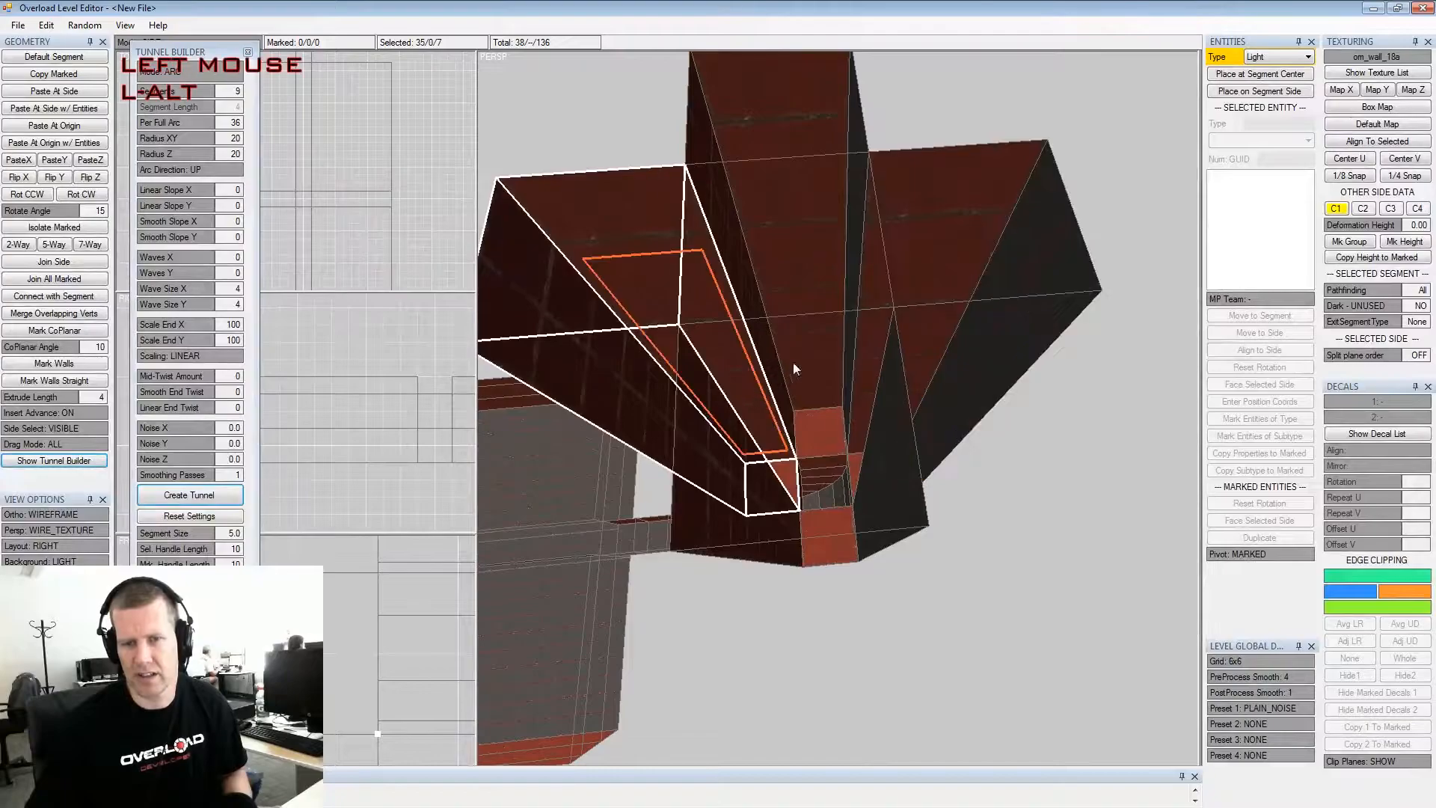
pyautogui.press('space')
pyautogui.keyDown('alt'); pyautogui.moveTo(880, 294); pyautogui.dragTo(1017, 456); pyautogui.keyUp('alt')
pyautogui.keyDown('ctrl'); pyautogui.click(931, 366); pyautogui.keyUp('ctrl')
pyautogui.press('shift')
pyautogui.press('shift')
pyautogui.hotkey('shift', 'space')
pyautogui.keyDown('alt'); pyautogui.moveTo(1016, 456); pyautogui.dragTo(932, 460, button='middle'); pyautogui.keyUp('alt')
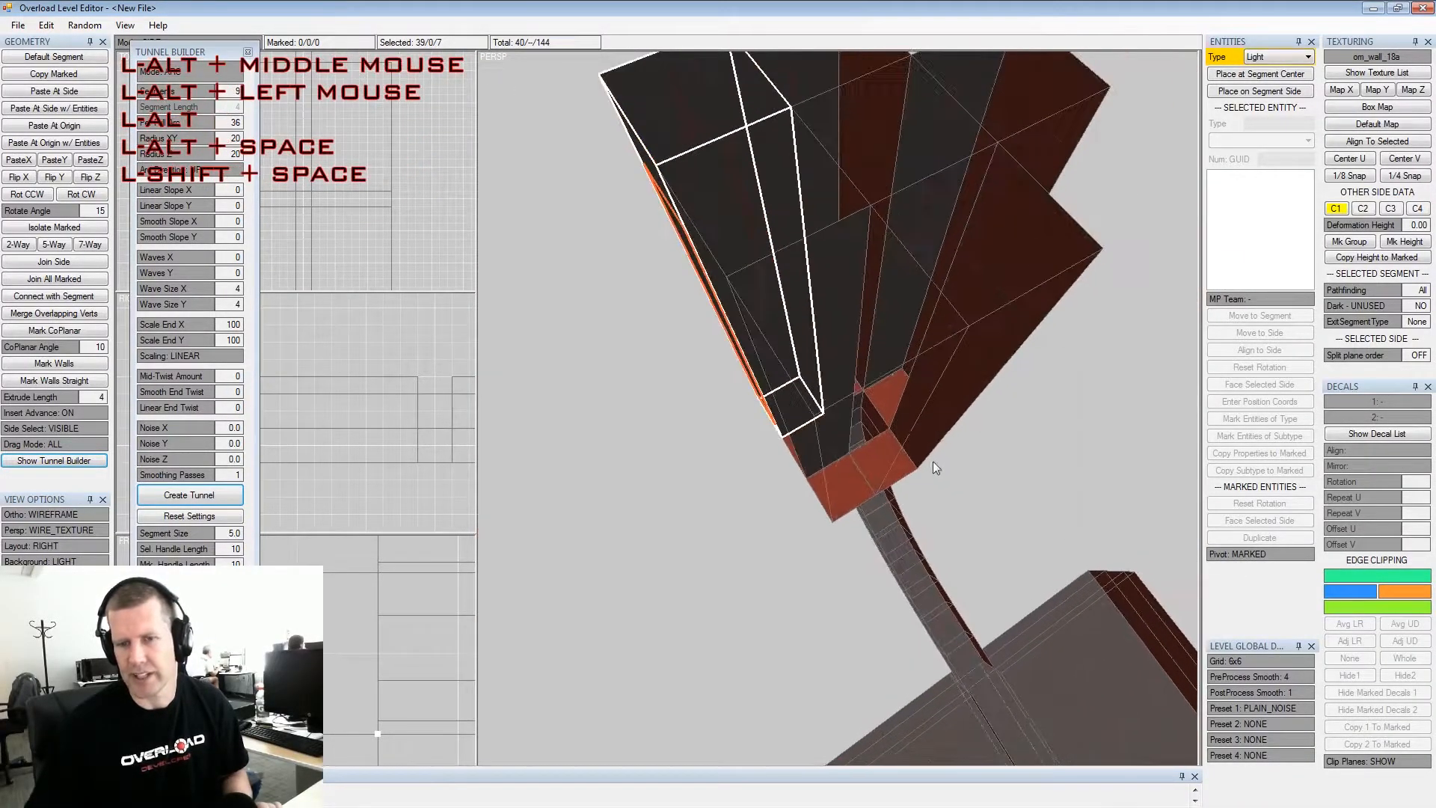
# Mark two more outer shaft sides, extrude them to fill the remaining two corners, and clear the marks
pyautogui.click(912, 385)
pyautogui.press('space')
pyautogui.click(900, 165)
pyautogui.press('space')
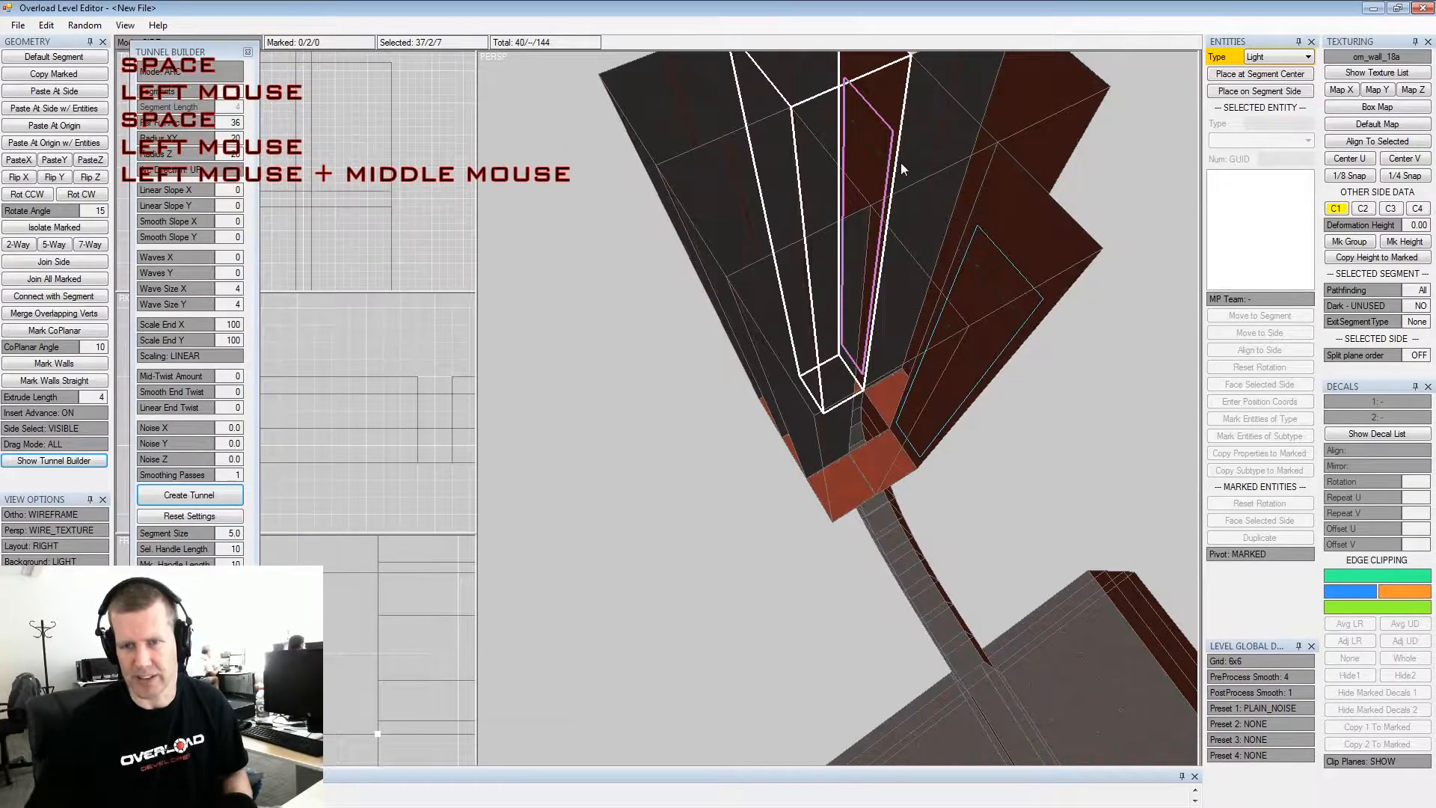
pyautogui.hotkey('ctrl', 'space')
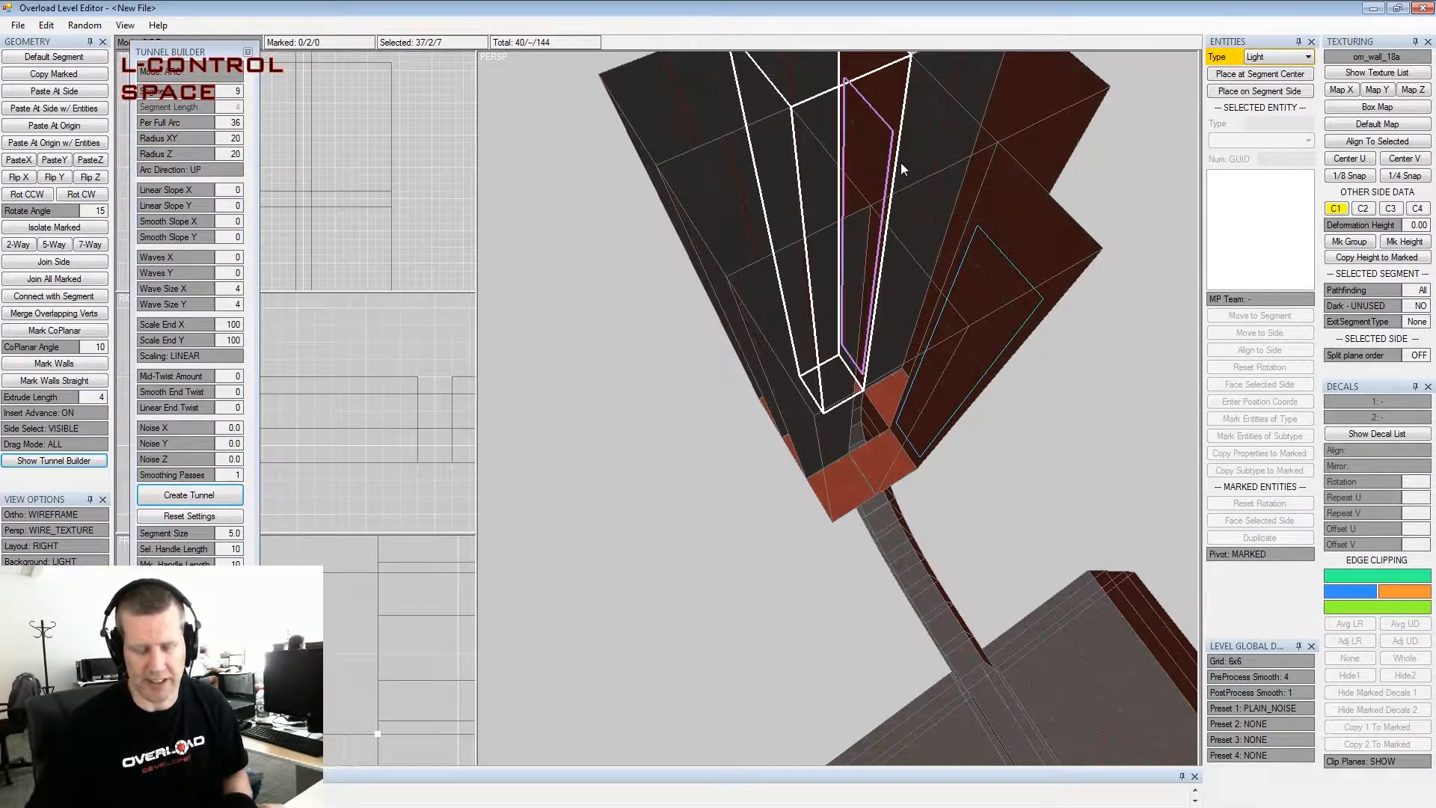
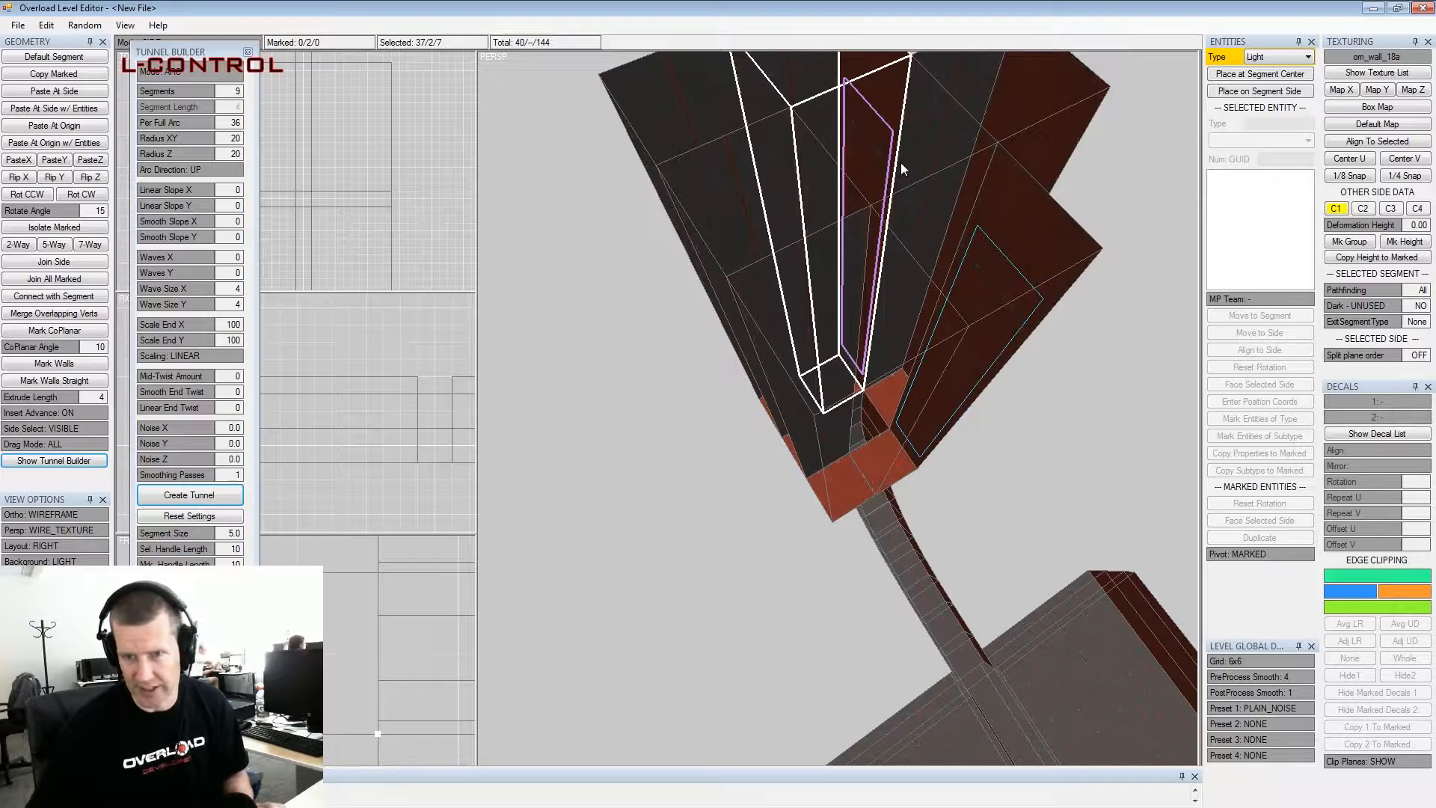
pyautogui.press('ctrl+Insert')
pyautogui.hotkey('shift', 'space')
pyautogui.keyDown('alt'); pyautogui.moveTo(900, 163); pyautogui.dragTo(1016, 302); pyautogui.keyUp('alt')
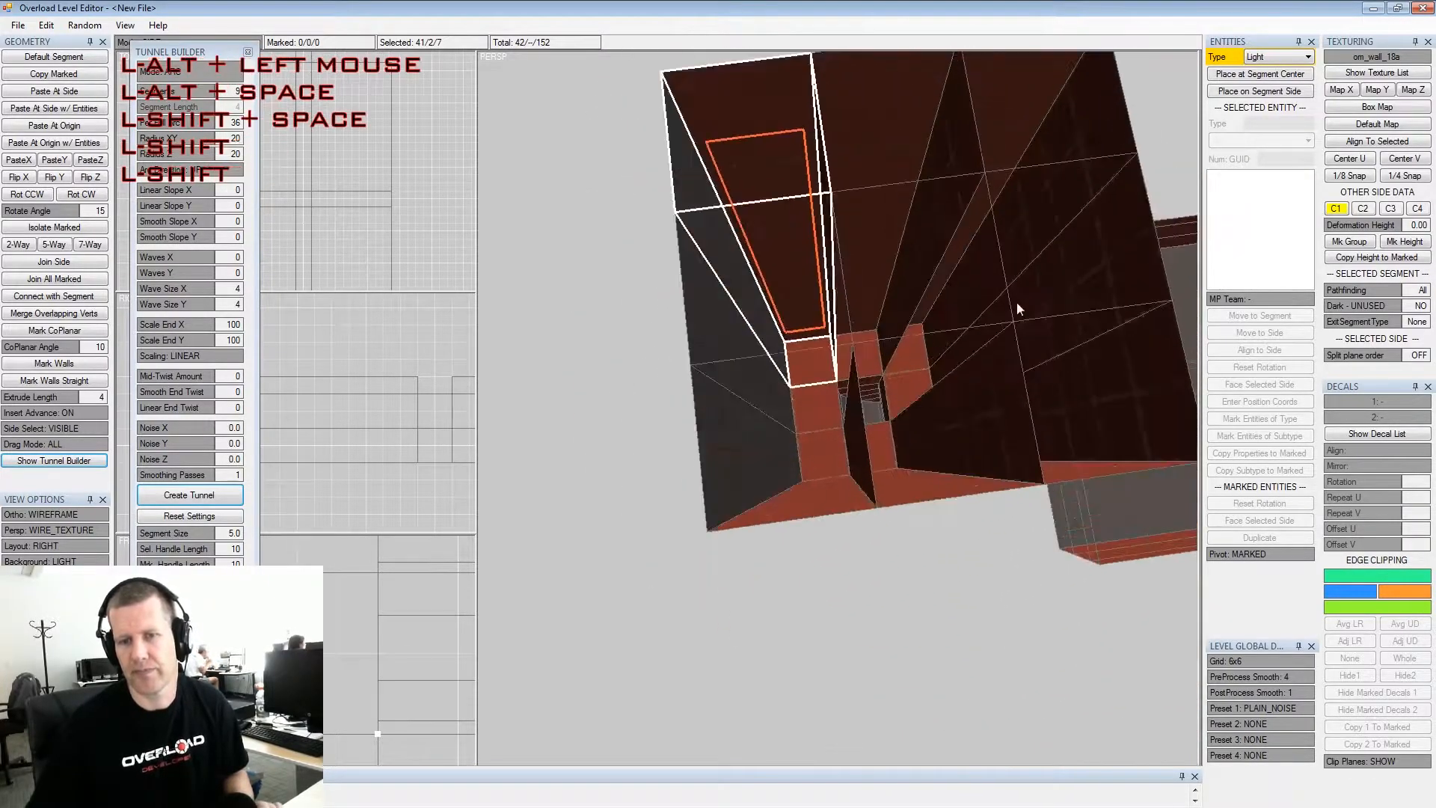
# Mark every side of the tall shaft's segments and join all the marked sides
pyautogui.keyDown('alt'); pyautogui.moveTo(1016, 302); pyautogui.dragTo(953, 397, button='middle'); pyautogui.keyUp('alt')
pyautogui.keyDown('alt'); pyautogui.moveTo(953, 397); pyautogui.dragTo(921, 272); pyautogui.keyUp('alt')
pyautogui.keyDown('alt'); pyautogui.moveTo(921, 272); pyautogui.dragTo(738, 239, button='middle'); pyautogui.keyUp('alt')
pyautogui.moveTo(737, 239); pyautogui.dragTo(972, 528)
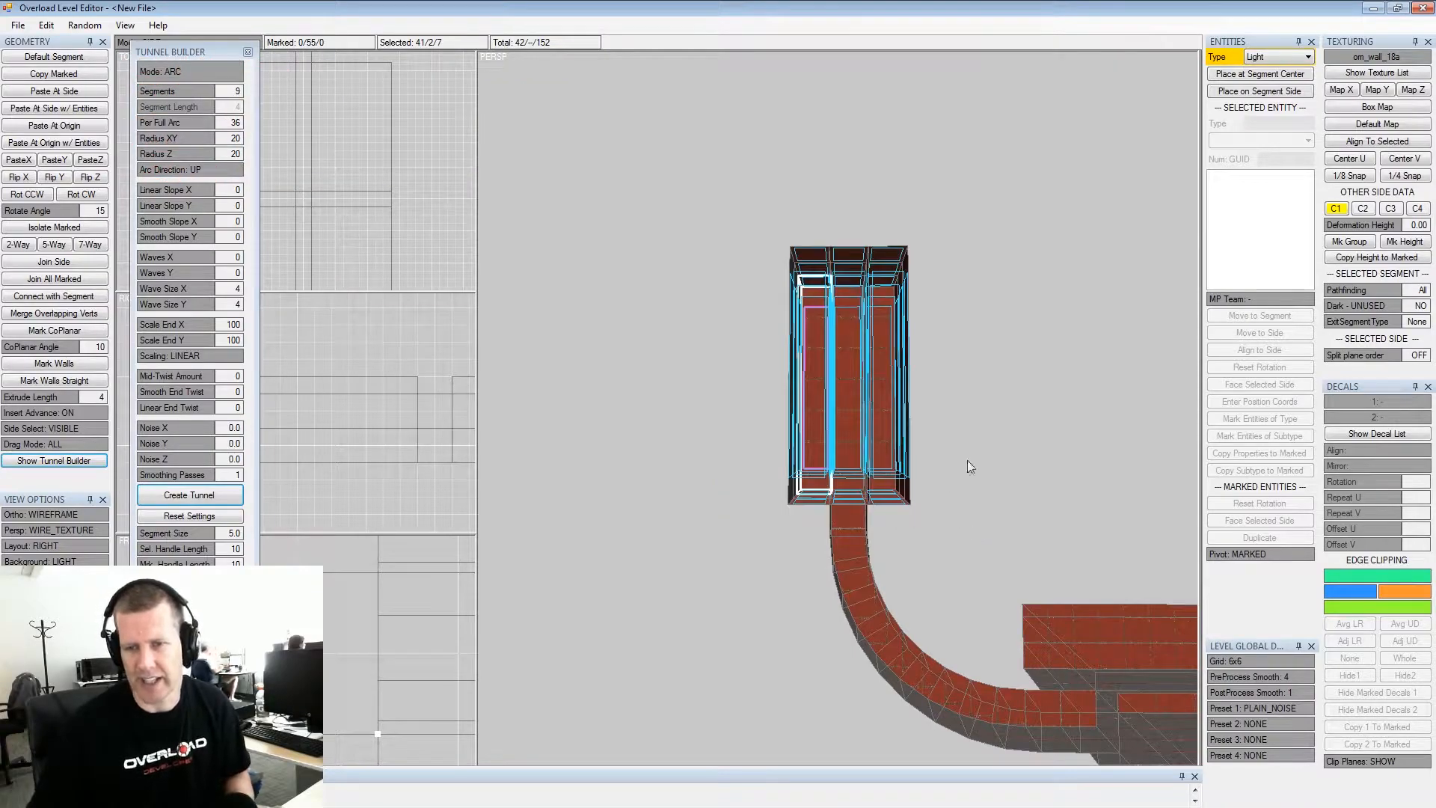
pyautogui.click(64, 279)
# Examine the joined shaft inside and out, selecting the top side of its central segment
pyautogui.keyDown('alt'); pyautogui.moveTo(715, 271); pyautogui.dragTo(756, 314); pyautogui.keyUp('alt')
pyautogui.keyDown('alt'); pyautogui.scroll(3, 806, 354); pyautogui.keyUp('alt')
pyautogui.keyDown('alt'); pyautogui.moveTo(806, 354); pyautogui.dragTo(864, 259); pyautogui.keyUp('alt')
pyautogui.keyDown('alt'); pyautogui.moveTo(864, 259); pyautogui.dragTo(862, 342, button='middle'); pyautogui.keyUp('alt')
pyautogui.keyDown('alt'); pyautogui.scroll(-2, 863, 345); pyautogui.keyUp('alt')
pyautogui.keyDown('alt'); pyautogui.moveTo(865, 348); pyautogui.dragTo(865, 265); pyautogui.keyUp('alt')
pyautogui.click(861, 158)
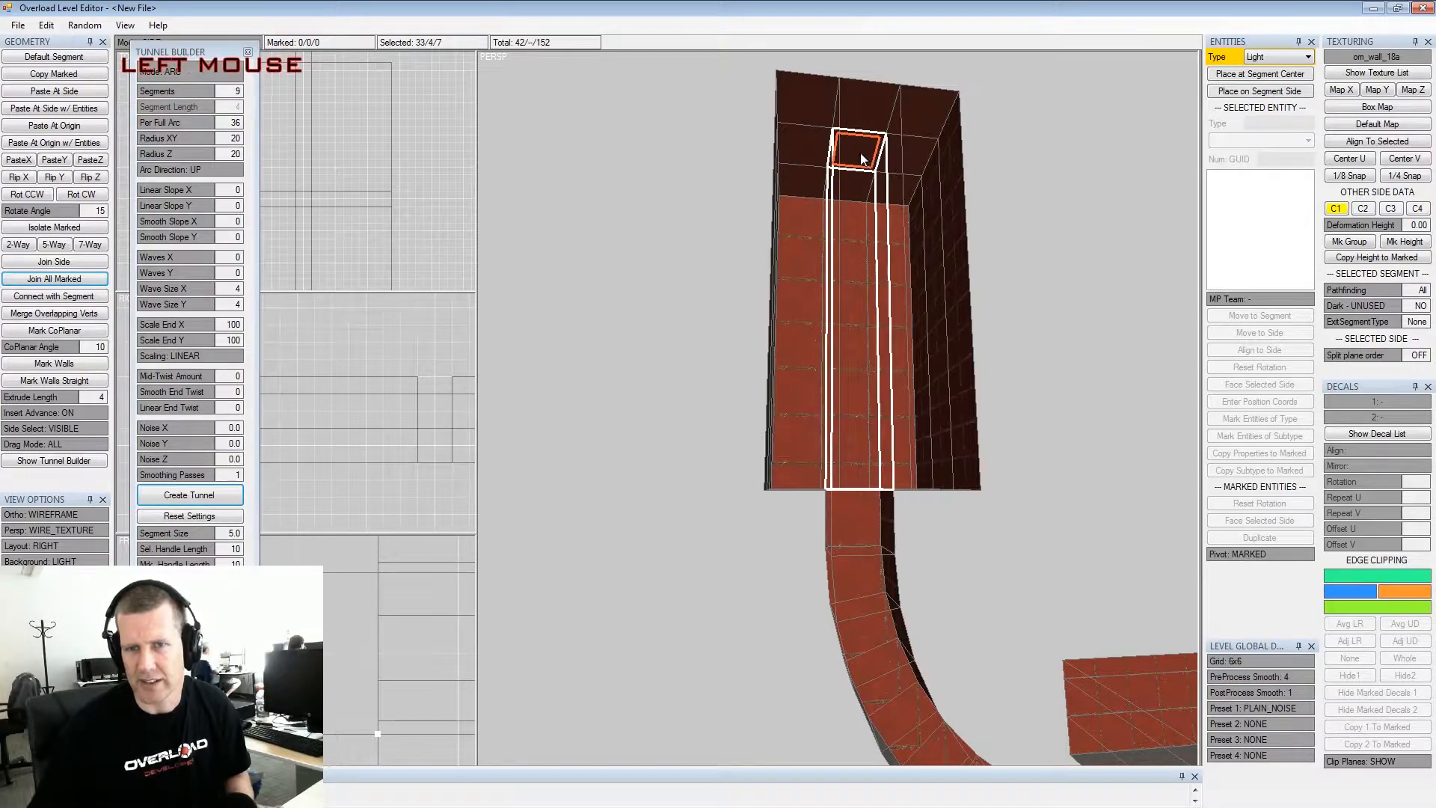
pyautogui.keyDown('alt'); pyautogui.moveTo(859, 200); pyautogui.dragTo(883, 281); pyautogui.keyUp('alt')
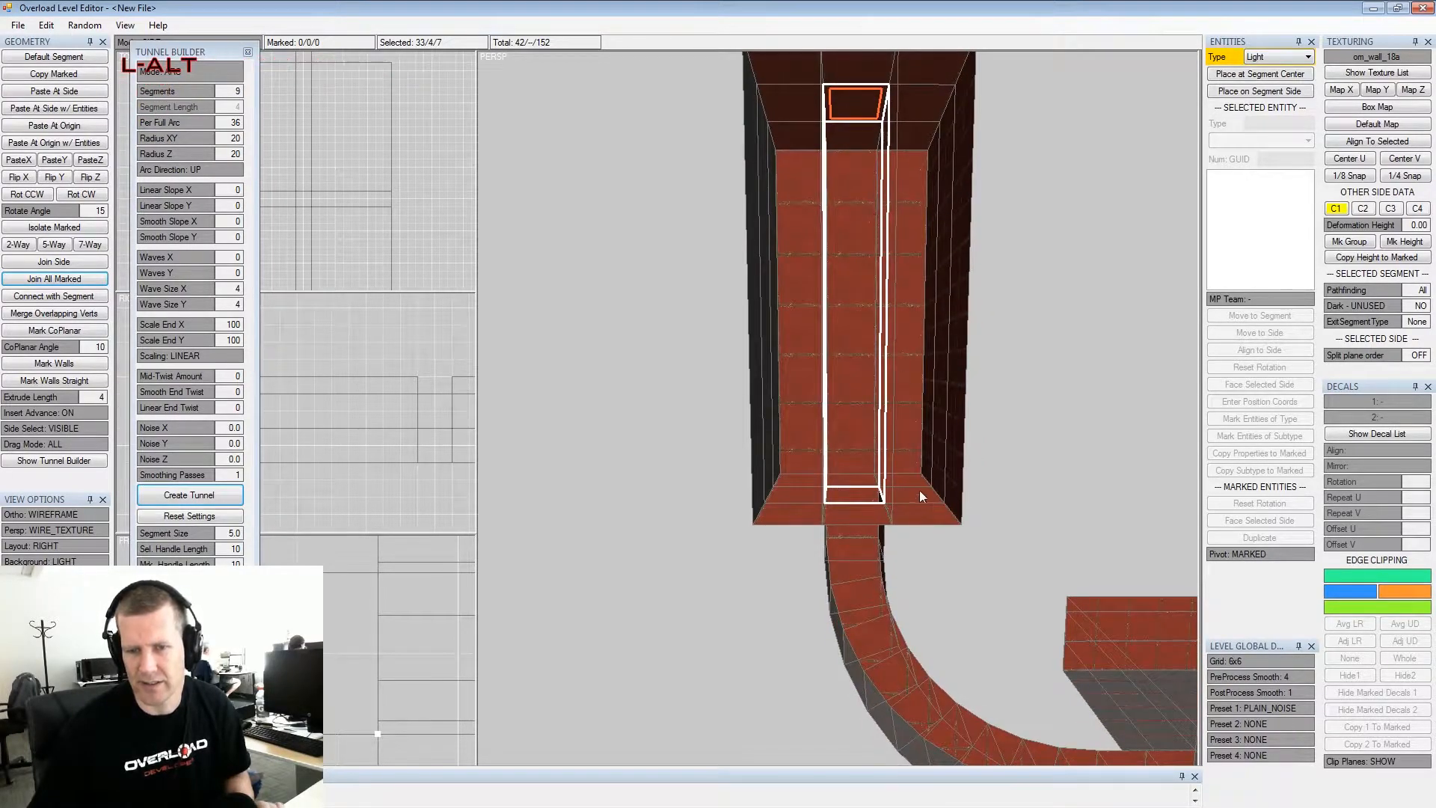
pyautogui.keyDown('alt'); pyautogui.moveTo(919, 495); pyautogui.dragTo(914, 409, button='middle'); pyautogui.keyUp('alt')
pyautogui.keyDown('alt'); pyautogui.moveTo(914, 410); pyautogui.dragTo(878, 412); pyautogui.keyUp('alt')
pyautogui.keyDown('alt'); pyautogui.scroll(2, 878, 412); pyautogui.keyUp('alt')
pyautogui.keyDown('alt'); pyautogui.moveTo(890, 374); pyautogui.dragTo(892, 406, button='middle'); pyautogui.keyUp('alt')
pyautogui.keyDown('alt'); pyautogui.scroll(-1, 891, 406); pyautogui.keyUp('alt')
pyautogui.keyDown('alt'); pyautogui.moveTo(892, 406); pyautogui.dragTo(868, 382); pyautogui.keyUp('alt')
pyautogui.moveTo(868, 382); pyautogui.dragTo(838, 383, button='middle')
pyautogui.scroll(-1, 837, 383)
# Mark the nine top sides of the shaft and lower them to shorten it
pyautogui.moveTo(722, 121); pyautogui.dragTo(987, 327)
pyautogui.press('KP_2')
pyautogui.press('KP_2')
pyautogui.press('KP_2')
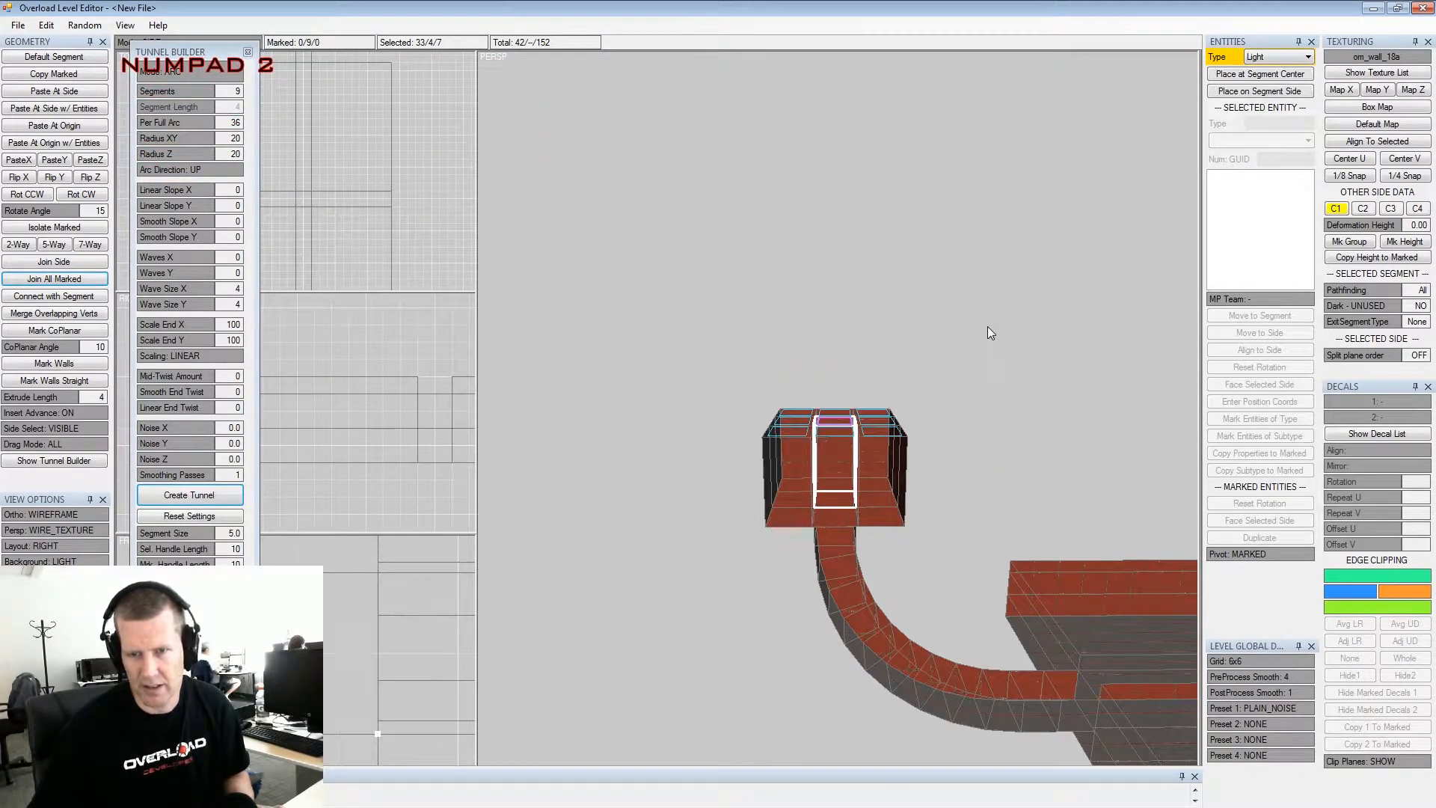
# Extrude the shaft's nine marked top sides into a second layer, raise those sides, and clear the marks
pyautogui.keyDown('alt'); pyautogui.moveTo(948, 397); pyautogui.dragTo(951, 372); pyautogui.keyUp('alt')
pyautogui.keyDown('alt'); pyautogui.scroll(2, 952, 372); pyautogui.keyUp('alt')
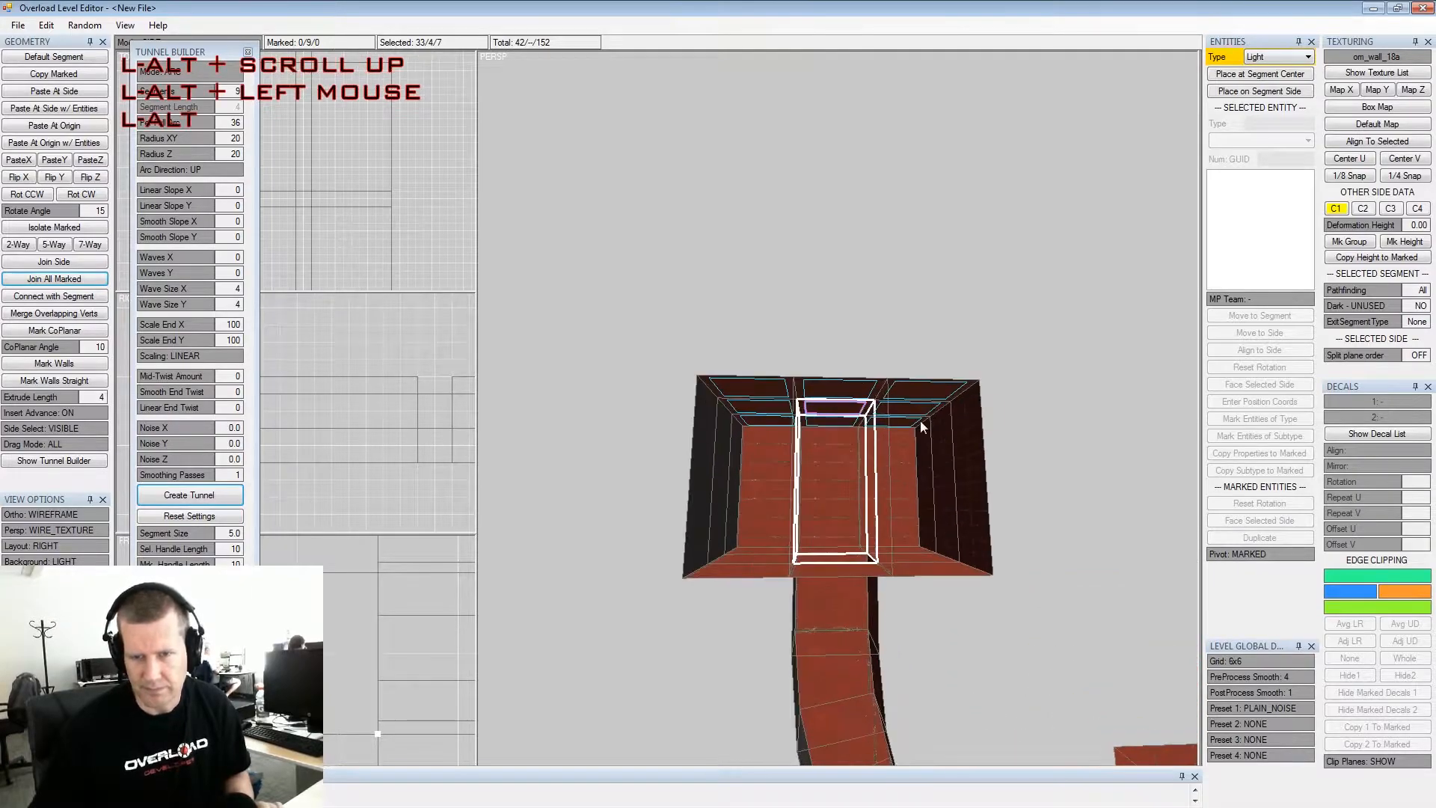
pyautogui.keyDown('alt'); pyautogui.moveTo(919, 419); pyautogui.dragTo(915, 414, button='middle'); pyautogui.keyUp('alt')
pyautogui.keyDown('alt'); pyautogui.moveTo(915, 414); pyautogui.dragTo(910, 409); pyautogui.keyUp('alt')
pyautogui.keyDown('ctrl'); pyautogui.click(909, 407); pyautogui.keyUp('ctrl')
pyautogui.press('KP_8')
pyautogui.press('KP_8')
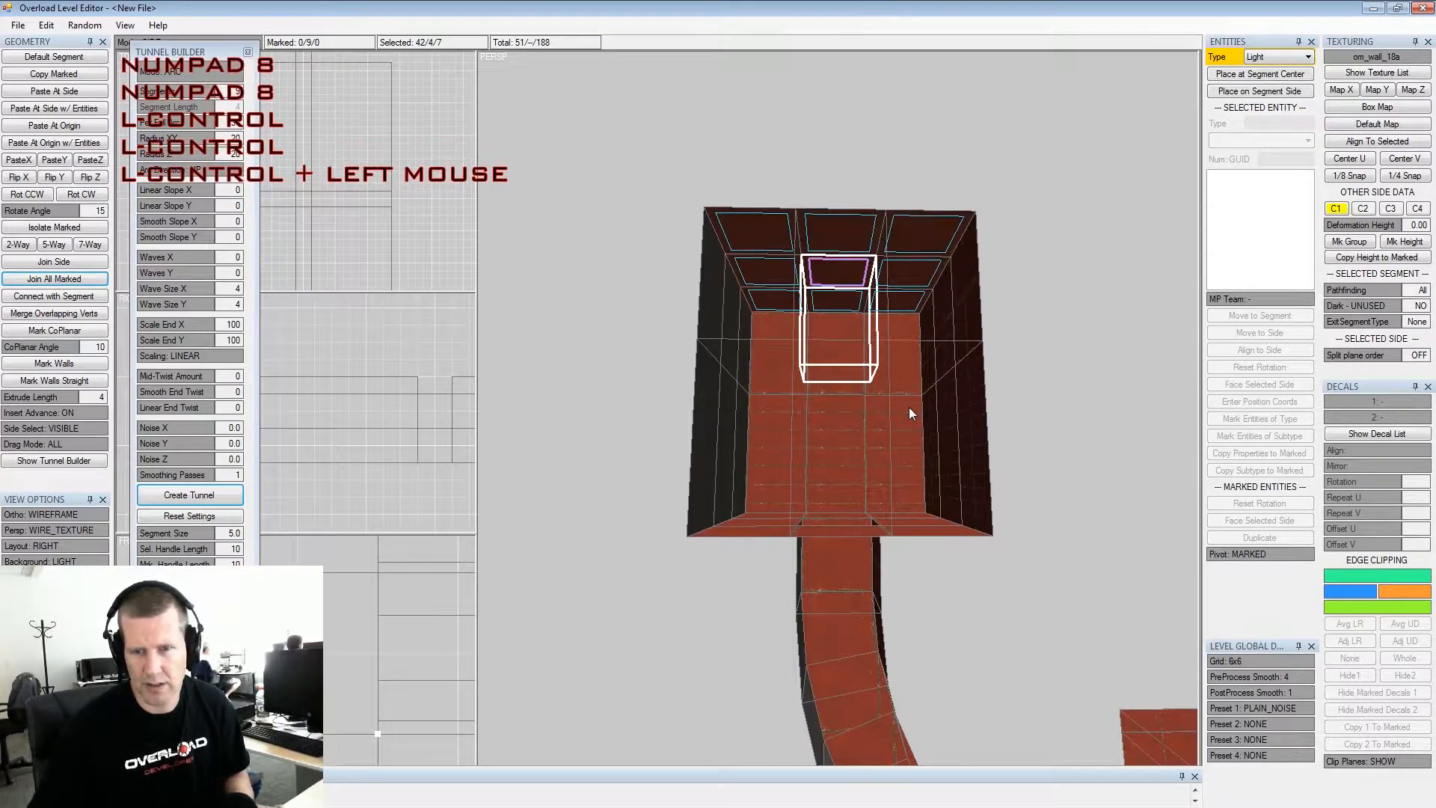
pyautogui.hotkey('shift', 'space')
pyautogui.keyDown('alt'); pyautogui.moveTo(839, 511); pyautogui.dragTo(827, 546); pyautogui.keyUp('alt')
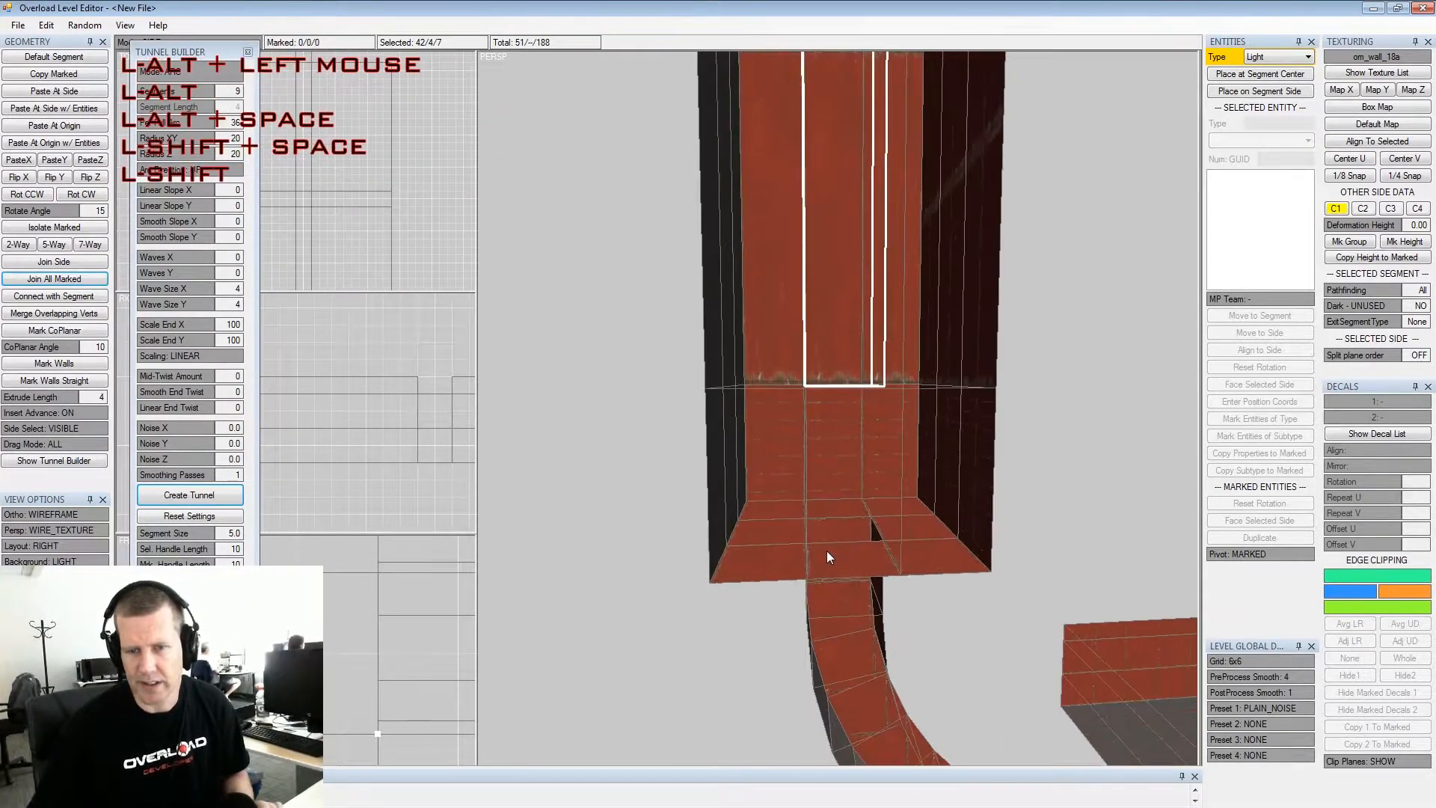
# Select the shaft's lower central segment above the tunnel and set its exit segment type to End
pyautogui.click(841, 542)
pyautogui.press('n')
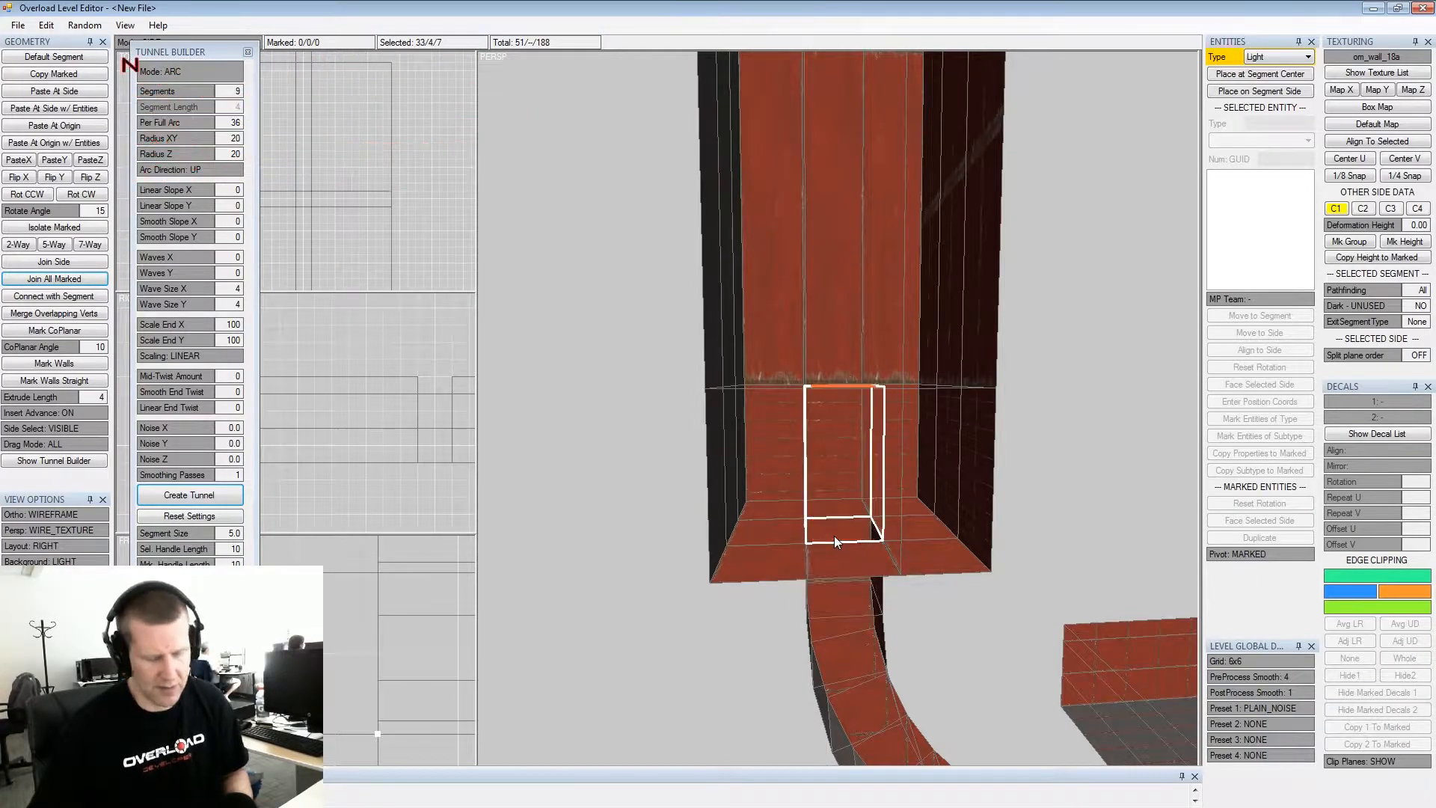
pyautogui.click(1359, 323)
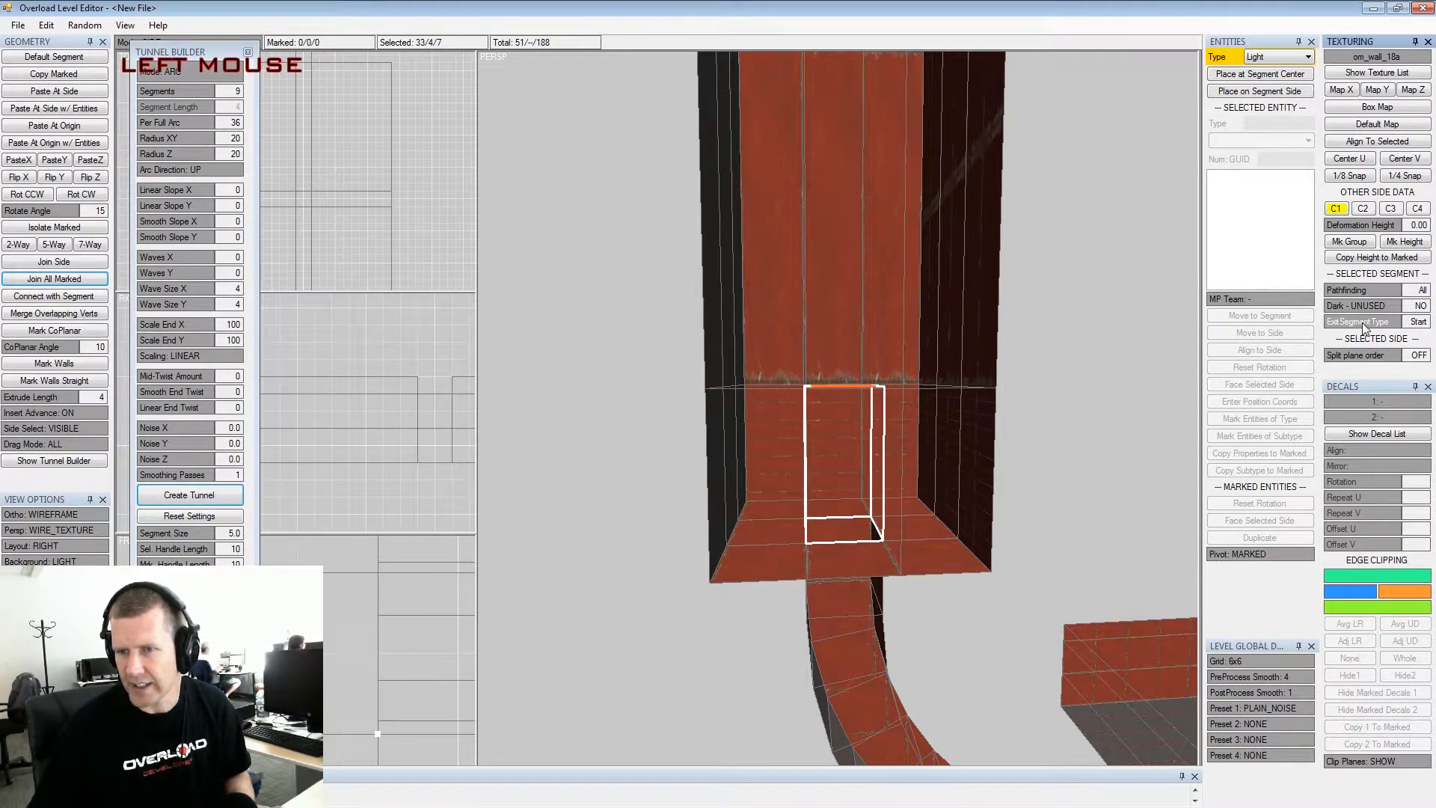
pyautogui.keyDown('alt'); pyautogui.moveTo(1168, 388); pyautogui.dragTo(900, 349, button='middle'); pyautogui.keyUp('alt')
pyautogui.keyDown('alt'); pyautogui.click(901, 348); pyautogui.keyUp('alt')
pyautogui.keyDown('alt'); pyautogui.moveTo(900, 348); pyautogui.dragTo(852, 230); pyautogui.keyUp('alt')
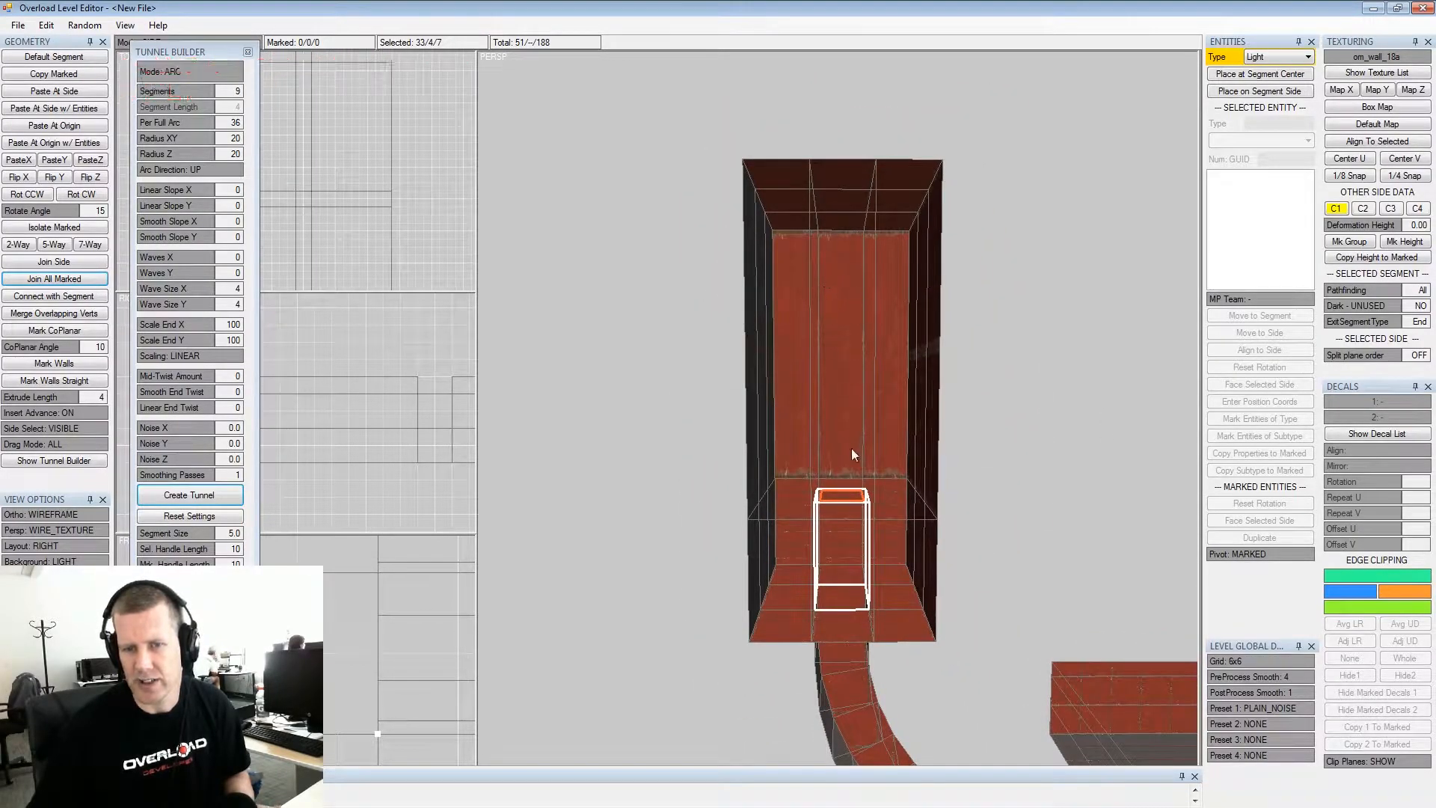
pyautogui.moveTo(879, 271)
pyautogui.keyDown('alt'); pyautogui.mouseDown()
pyautogui.moveTo(900, 276)
pyautogui.moveTo(887, 289)
pyautogui.moveTo(881, 266)
pyautogui.mouseUp(); pyautogui.keyUp('alt')
pyautogui.keyDown('alt'); pyautogui.scroll(2, 887, 290); pyautogui.keyUp('alt')
pyautogui.keyDown('alt'); pyautogui.moveTo(881, 266); pyautogui.dragTo(873, 303, button='middle'); pyautogui.keyUp('alt')
pyautogui.keyDown('alt'); pyautogui.scroll(-2, 873, 304); pyautogui.keyUp('alt')
# Inspect the exit segment type of the tunnel segments one and two places before the segment joining the main room
pyautogui.click(1029, 343)
pyautogui.rightClick(990, 362)
pyautogui.moveTo(995, 399); pyautogui.dragTo(996, 409, button='right')
pyautogui.hotkey('shift', 'space')
pyautogui.keyDown('alt'); pyautogui.moveTo(978, 465); pyautogui.dragTo(984, 401, button='middle'); pyautogui.keyUp('alt')
pyautogui.keyDown('alt'); pyautogui.scroll(2, 903, 326); pyautogui.keyUp('alt')
pyautogui.keyDown('alt'); pyautogui.moveTo(984, 401); pyautogui.dragTo(923, 378); pyautogui.keyUp('alt')
pyautogui.keyDown('alt'); pyautogui.moveTo(923, 378); pyautogui.dragTo(900, 383, button='middle'); pyautogui.keyUp('alt')
pyautogui.keyDown('alt'); pyautogui.scroll(-2, 900, 376); pyautogui.keyUp('alt')
pyautogui.keyDown('alt'); pyautogui.moveTo(900, 375); pyautogui.dragTo(869, 352); pyautogui.keyUp('alt')
pyautogui.keyDown('alt'); pyautogui.moveTo(869, 352); pyautogui.dragTo(908, 292, button='middle'); pyautogui.keyUp('alt')
pyautogui.keyDown('alt'); pyautogui.moveTo(908, 291); pyautogui.dragTo(973, 322); pyautogui.keyUp('alt')
pyautogui.keyDown('alt'); pyautogui.moveTo(973, 321); pyautogui.dragTo(882, 350, button='middle'); pyautogui.keyUp('alt')
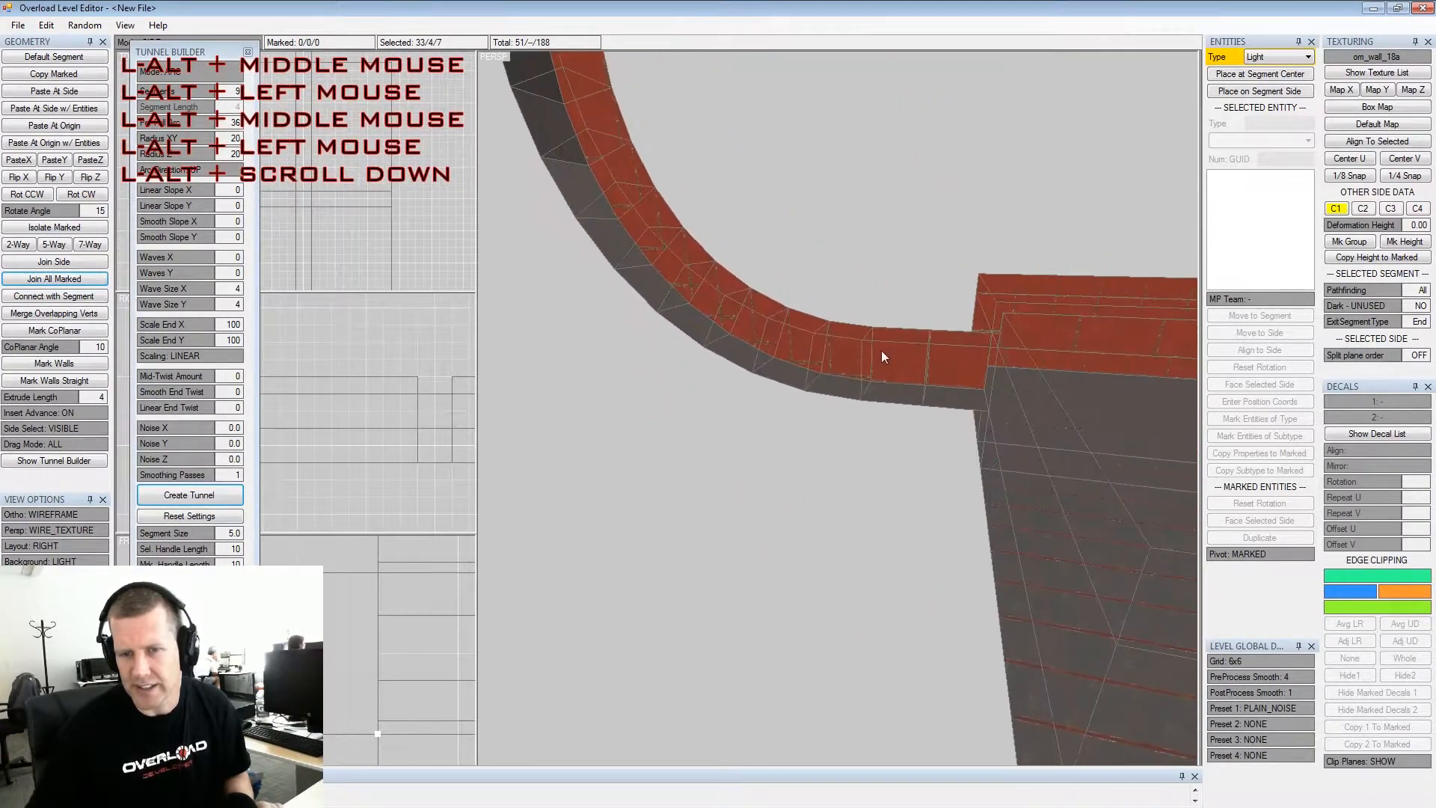
pyautogui.keyDown('alt'); pyautogui.scroll(2, 880, 345); pyautogui.keyUp('alt')
pyautogui.click(905, 344)
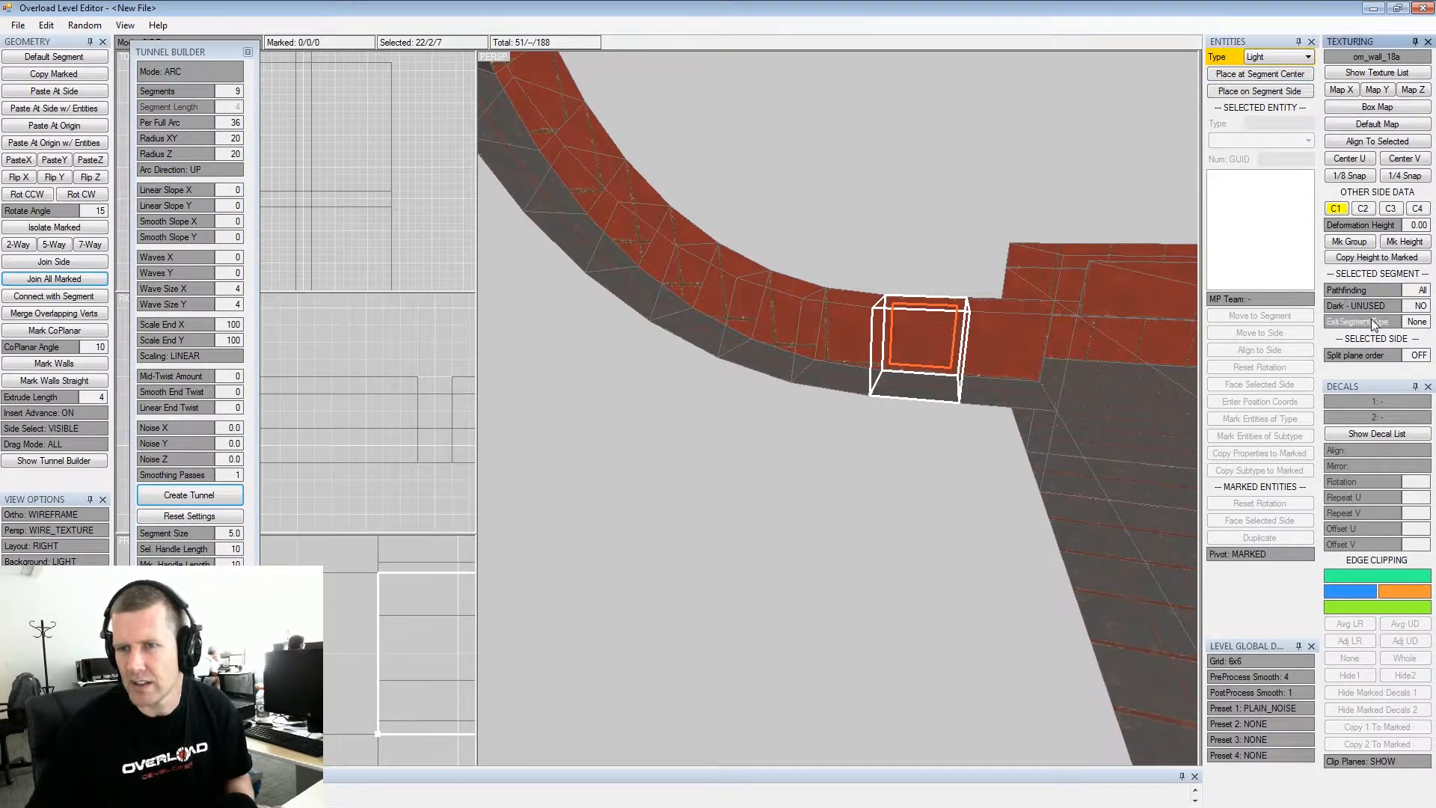
pyautogui.click(863, 347)
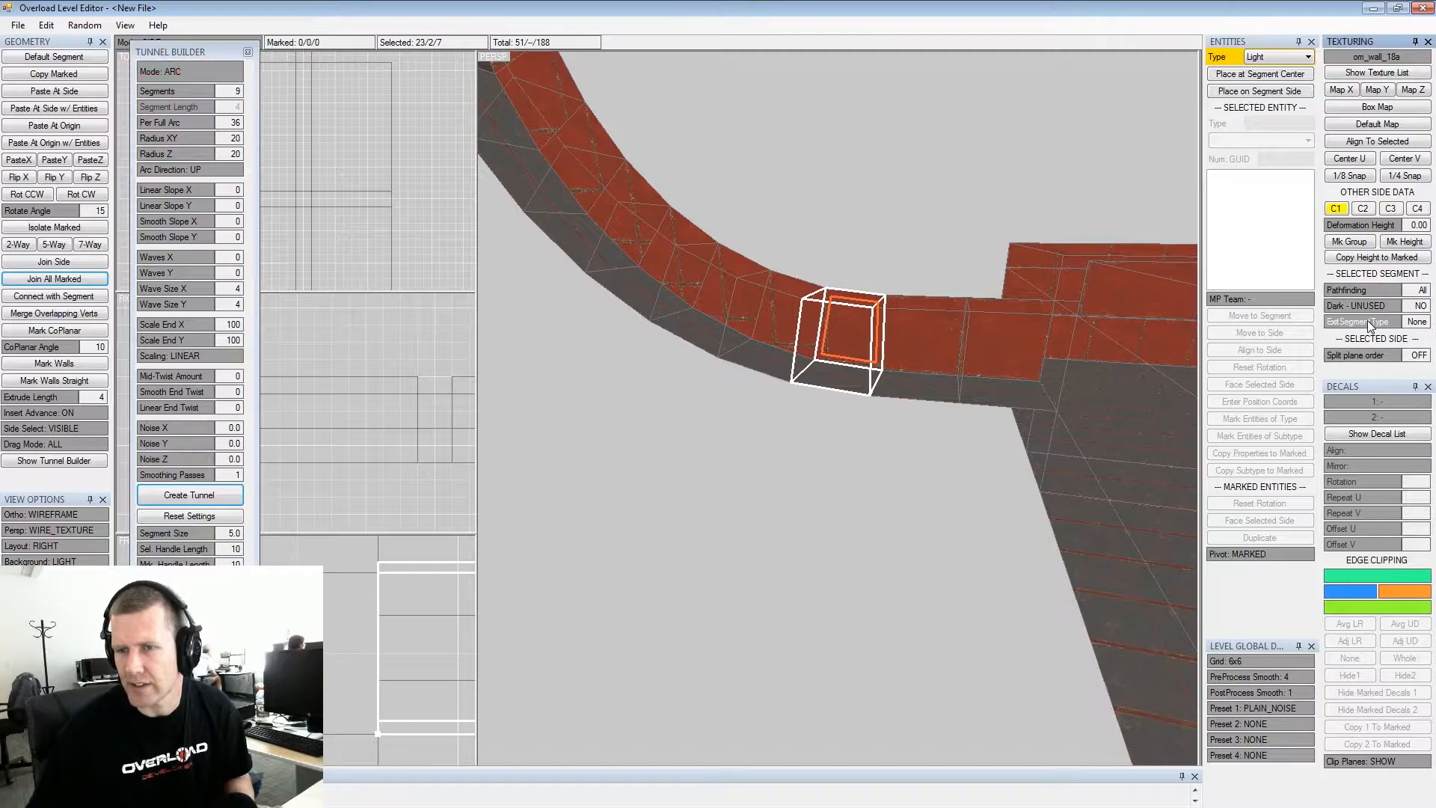
# Place a door on the shaft-facing side of the second tunnel segment from the main room and set its type to Exit
pyautogui.click(940, 330)
pyautogui.press('x')
pyautogui.press('x')
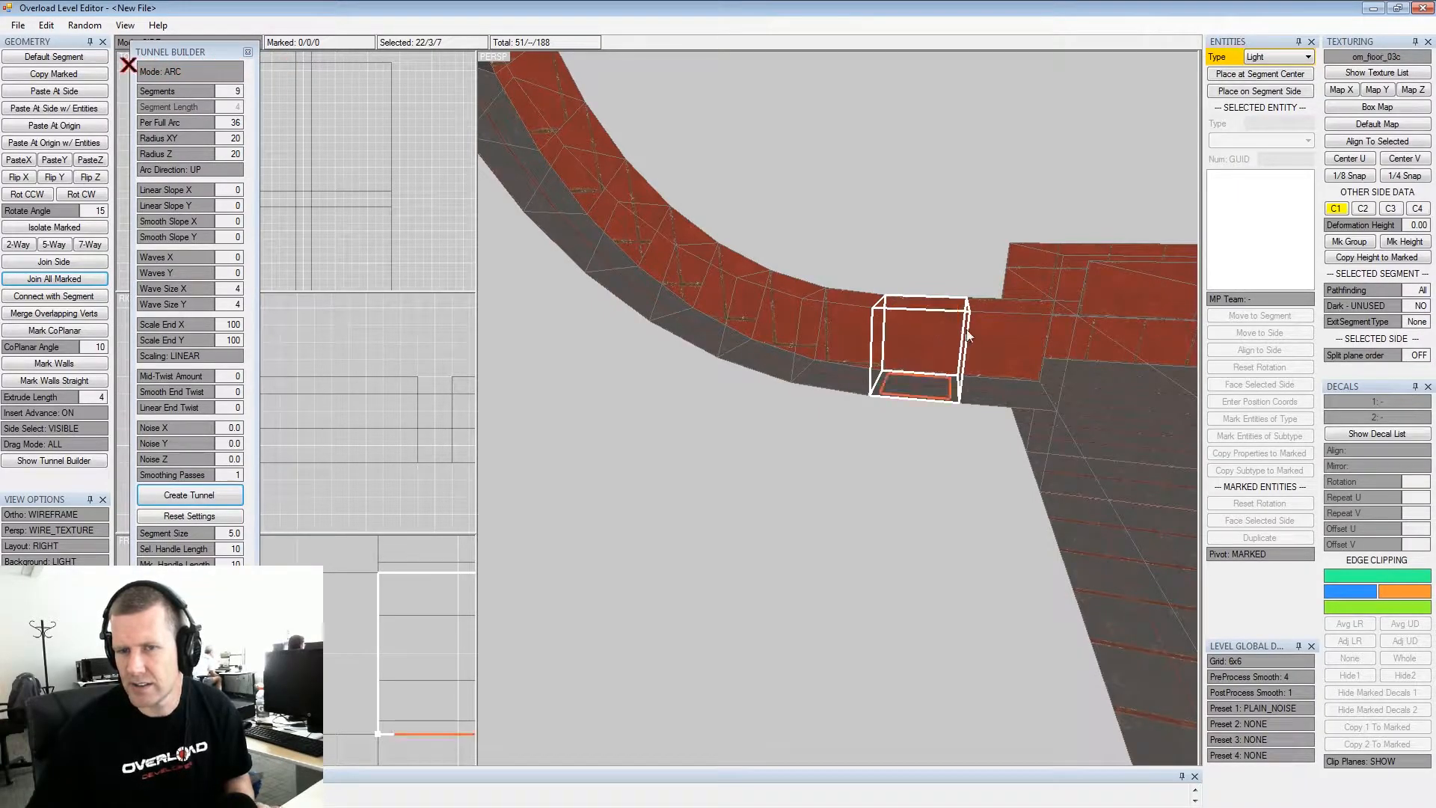
pyautogui.click(1277, 65)
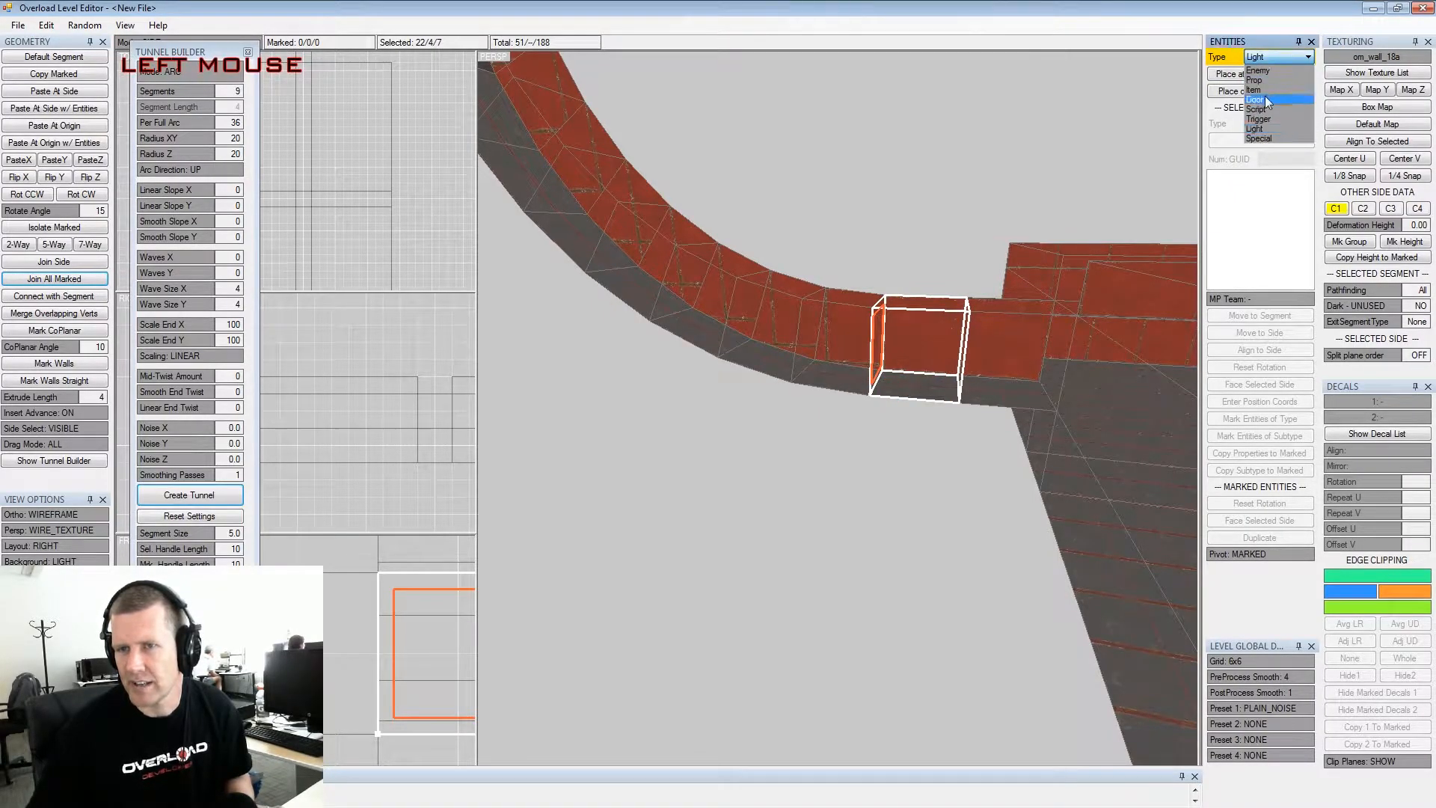
pyautogui.click(1267, 101)
pyautogui.click(1259, 91)
pyautogui.click(1241, 140)
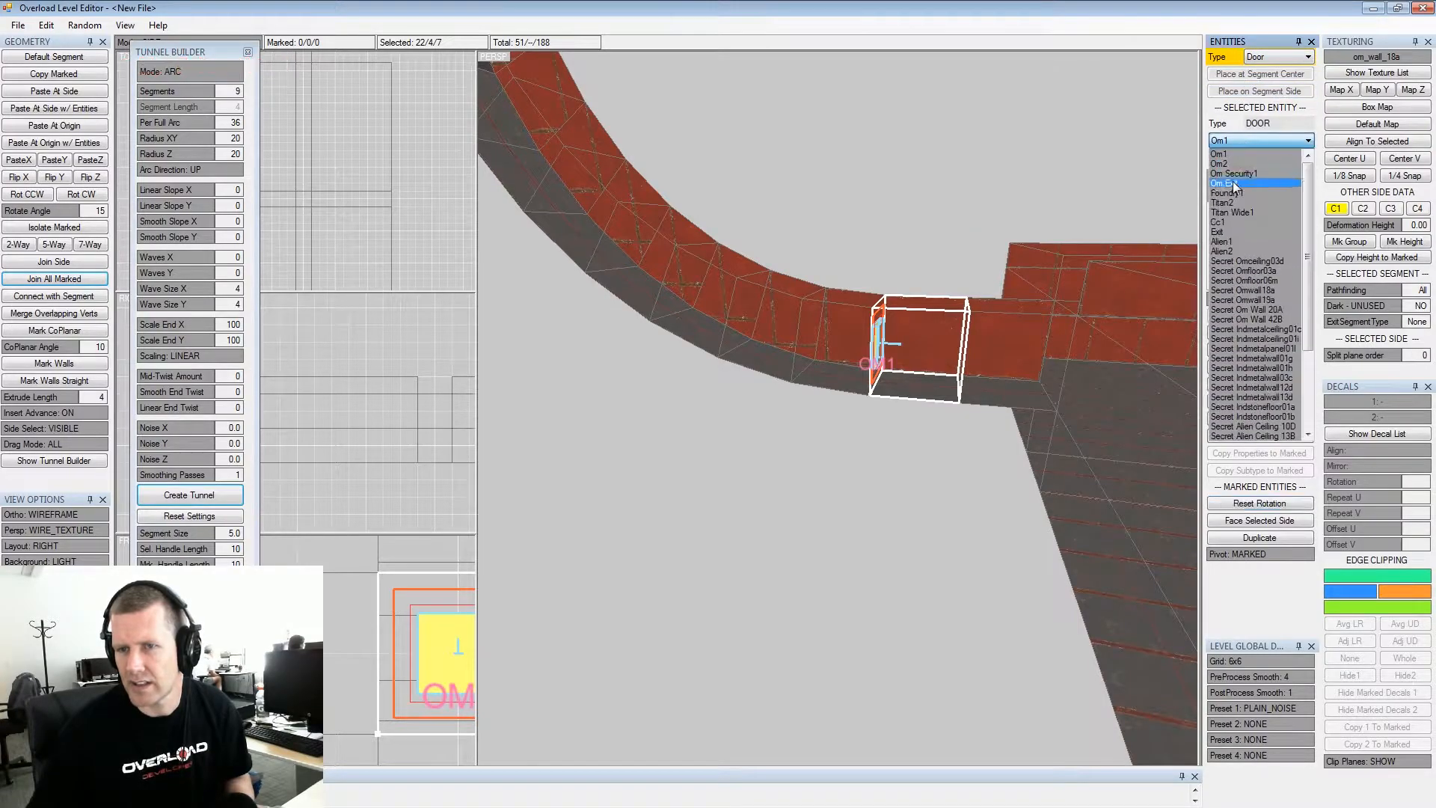
pyautogui.click(1217, 231)
# Place another door on the tunnel-facing side of the segment adjoining the main room and set its type to Om Exit
pyautogui.click(1007, 343)
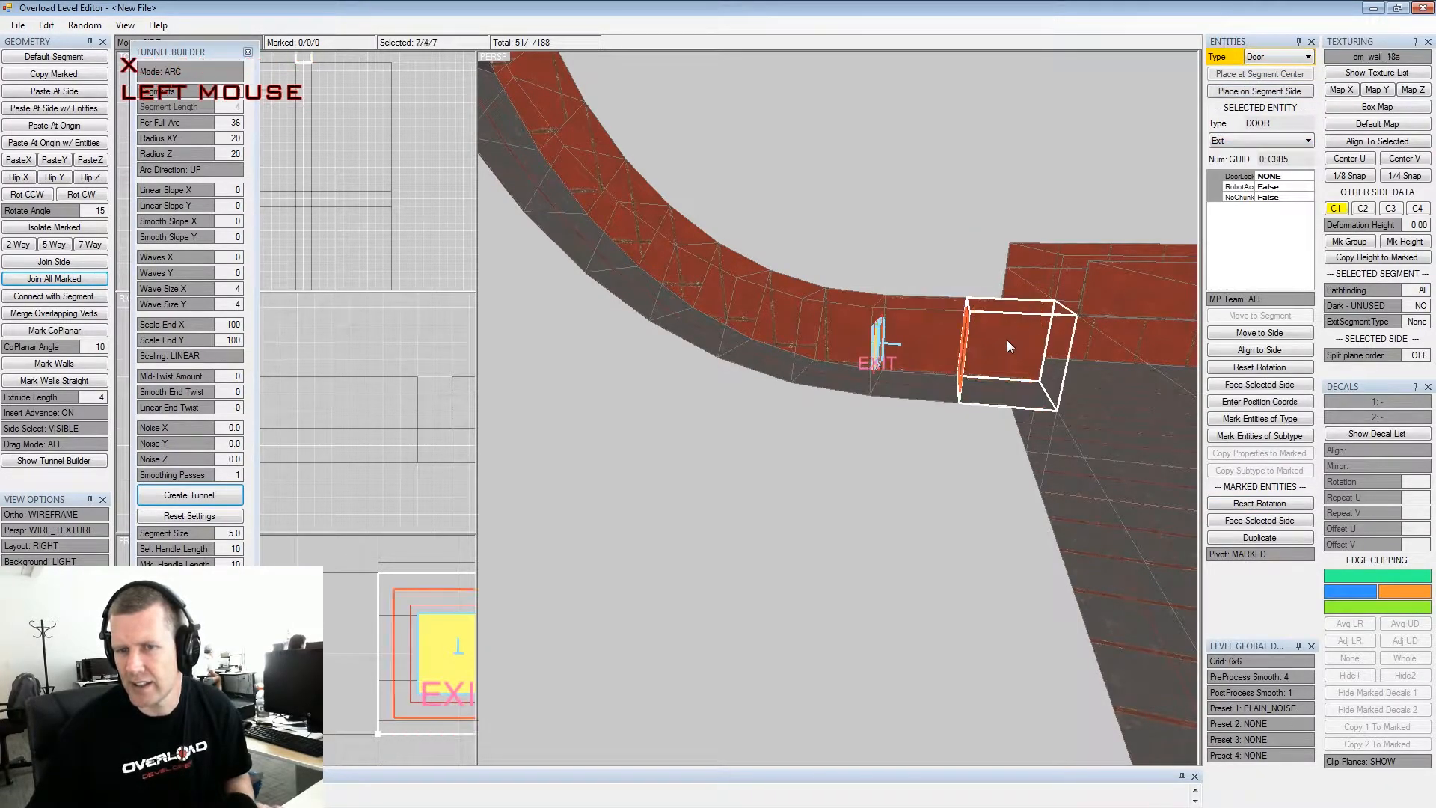
pyautogui.click(1259, 91)
pyautogui.click(1249, 137)
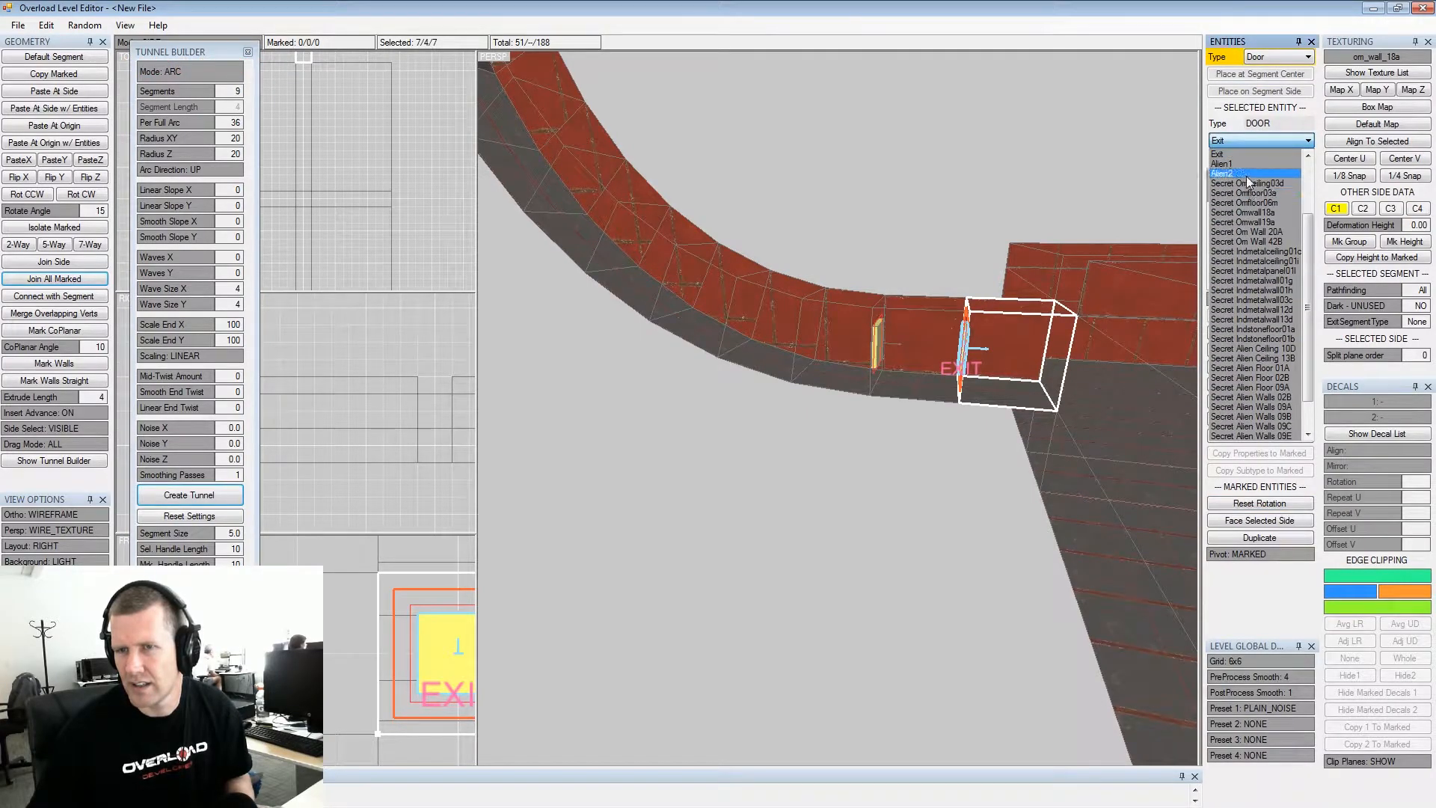
pyautogui.scroll(5, 1258, 181)
pyautogui.click(1253, 186)
# Set the door lock of the Om Exit door to EXIT
pyautogui.keyDown('alt'); pyautogui.moveTo(1002, 294); pyautogui.dragTo(934, 302, button='middle'); pyautogui.keyUp('alt')
pyautogui.press('Tab')
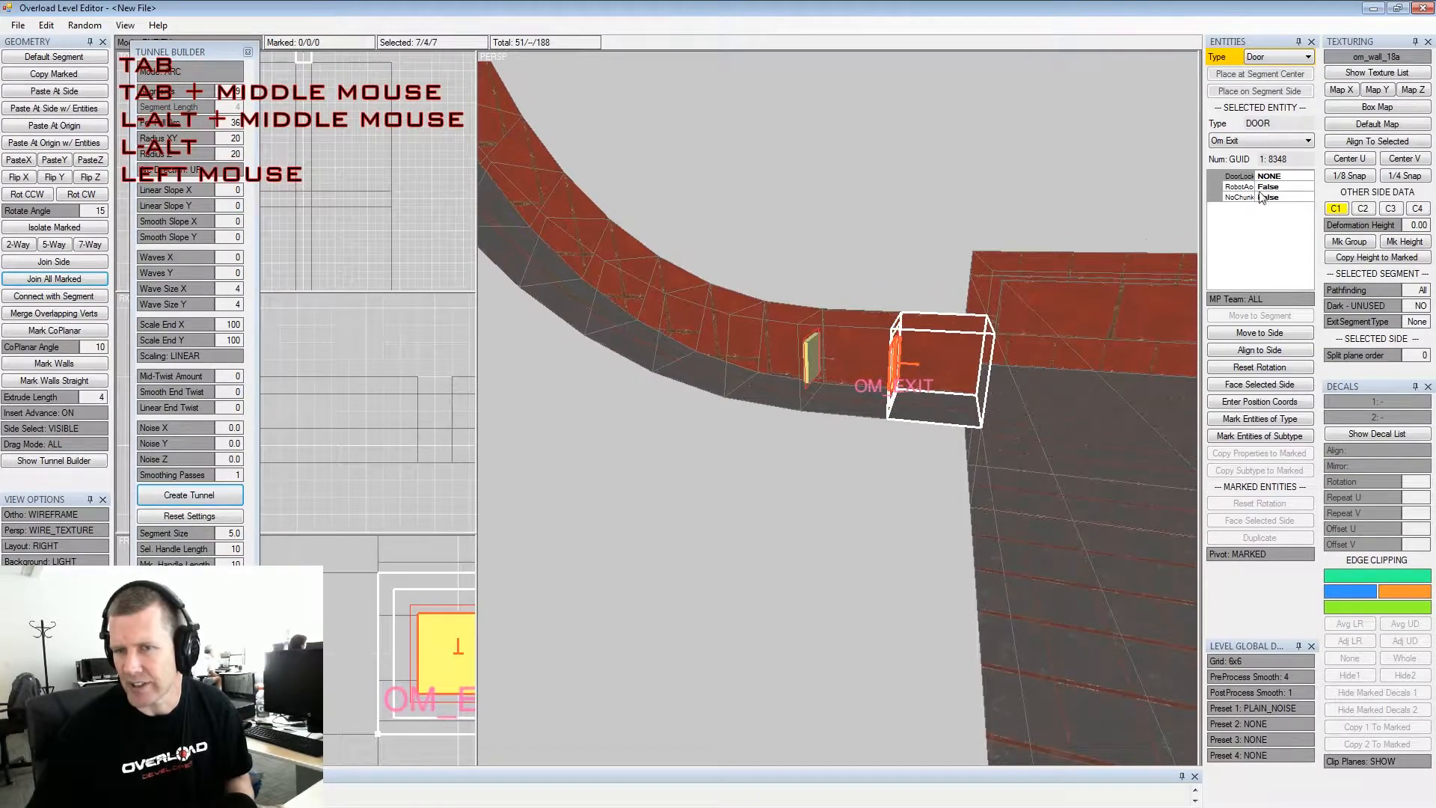
pyautogui.click(1301, 176)
pyautogui.click(1307, 177)
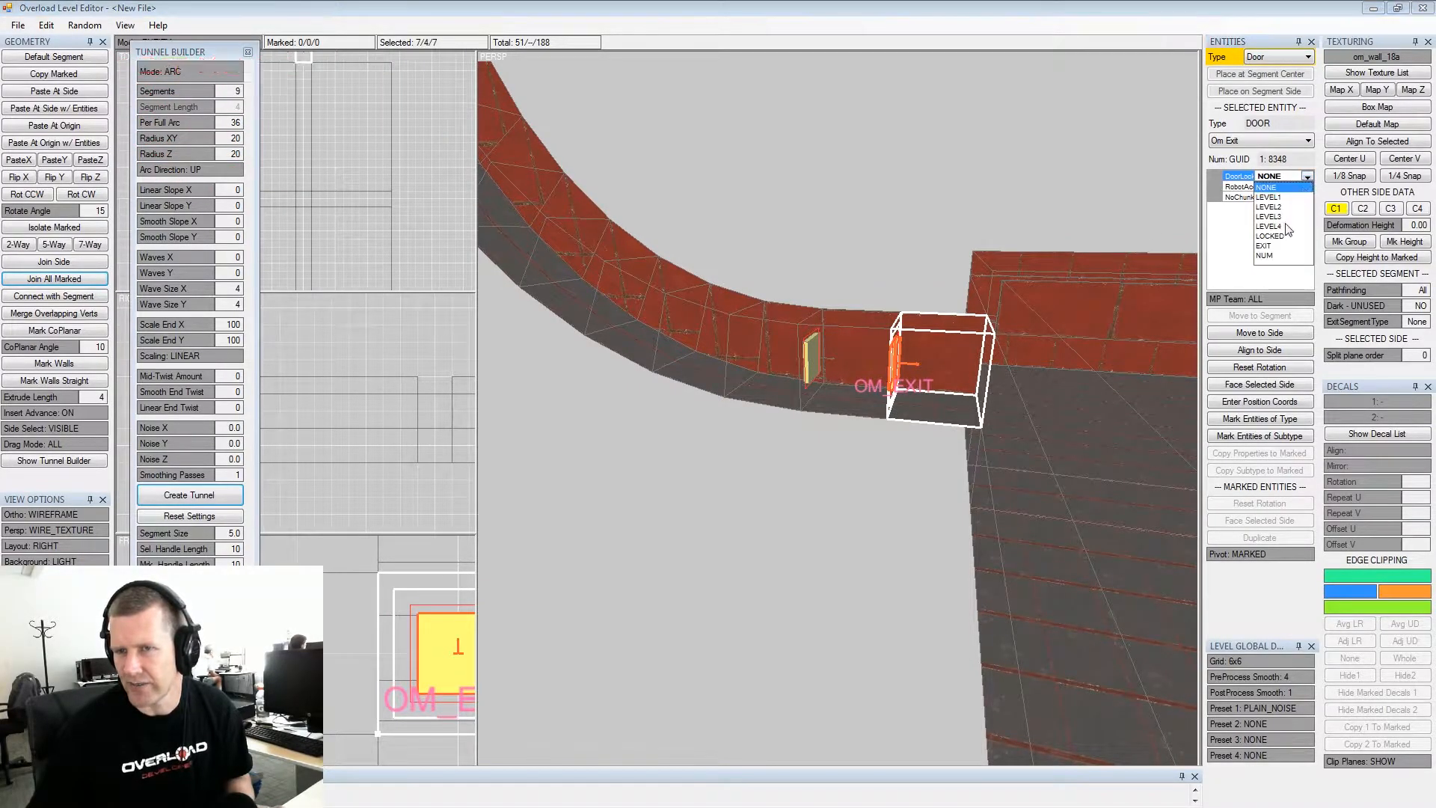
pyautogui.click(1263, 246)
# Examine the exit tunnel and shaft, selecting the Exit door and the shaft's upper central segment
pyautogui.keyDown('alt'); pyautogui.moveTo(922, 269); pyautogui.dragTo(860, 352); pyautogui.keyUp('alt')
pyautogui.moveTo(860, 352)
pyautogui.keyDown('alt'); pyautogui.mouseDown(button='middle')
pyautogui.moveTo(903, 389)
pyautogui.moveTo(869, 367)
pyautogui.mouseUp(button='middle'); pyautogui.keyUp('alt')
pyautogui.keyDown('alt'); pyautogui.scroll(-1, 902, 388); pyautogui.keyUp('alt')
pyautogui.keyDown('alt'); pyautogui.moveTo(869, 368); pyautogui.dragTo(820, 403); pyautogui.keyUp('alt')
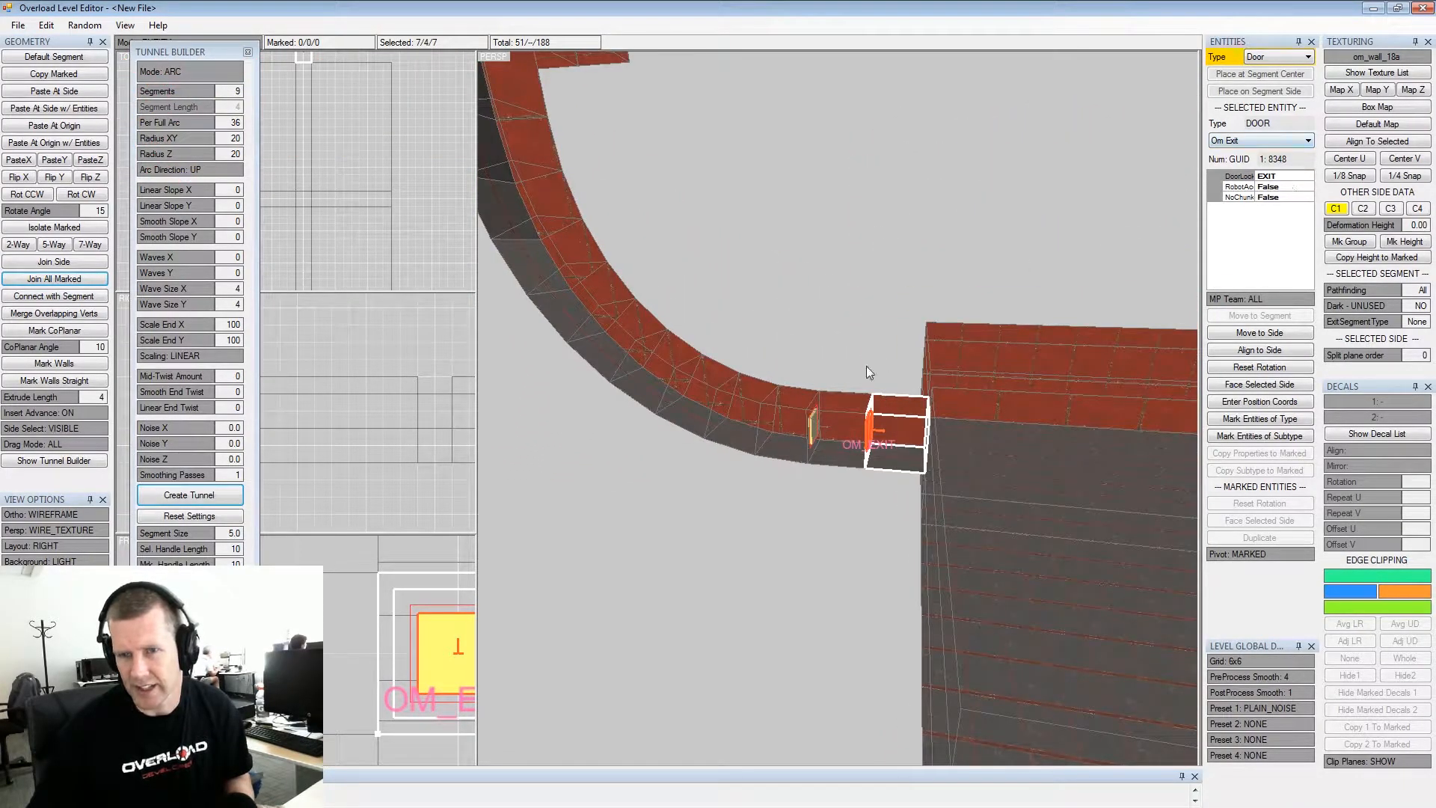
pyautogui.click(813, 428)
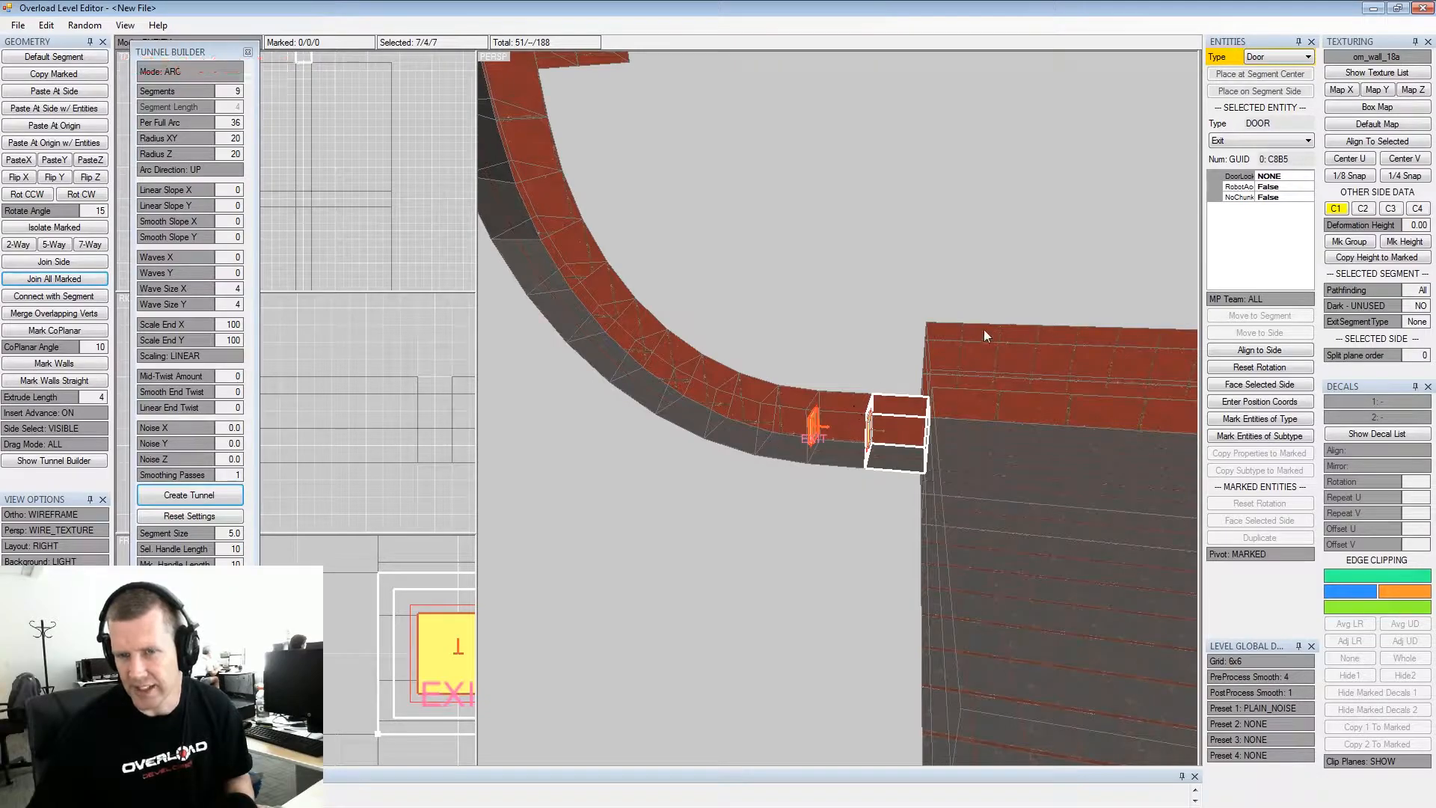
pyautogui.moveTo(805, 348); pyautogui.dragTo(853, 383, button='middle')
pyautogui.keyDown('alt'); pyautogui.moveTo(852, 383); pyautogui.dragTo(734, 281); pyautogui.keyUp('alt')
pyautogui.keyDown('alt'); pyautogui.moveTo(734, 281); pyautogui.dragTo(823, 331, button='middle'); pyautogui.keyUp('alt')
pyautogui.keyDown('alt'); pyautogui.scroll(-1, 846, 392); pyautogui.keyUp('alt')
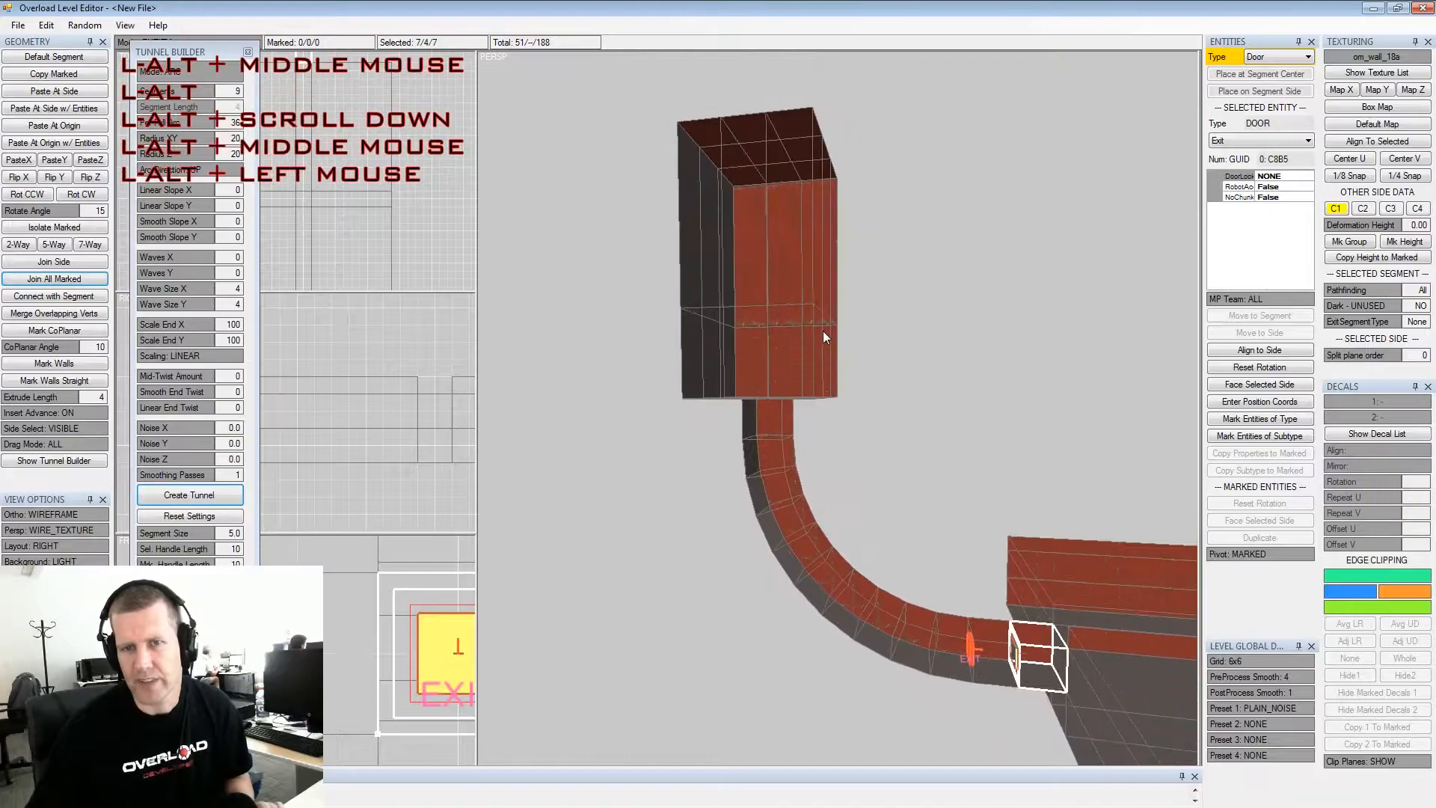
pyautogui.keyDown('alt'); pyautogui.moveTo(782, 327); pyautogui.dragTo(787, 276); pyautogui.keyUp('alt')
pyautogui.keyDown('alt'); pyautogui.moveTo(786, 275); pyautogui.dragTo(787, 274, button='middle'); pyautogui.keyUp('alt')
pyautogui.keyDown('alt'); pyautogui.moveTo(761, 333); pyautogui.dragTo(782, 122); pyautogui.keyUp('alt')
pyautogui.moveTo(782, 123); pyautogui.dragTo(870, 148, button='middle')
pyautogui.click(786, 139)
pyautogui.scroll(-1, 1035, 381)
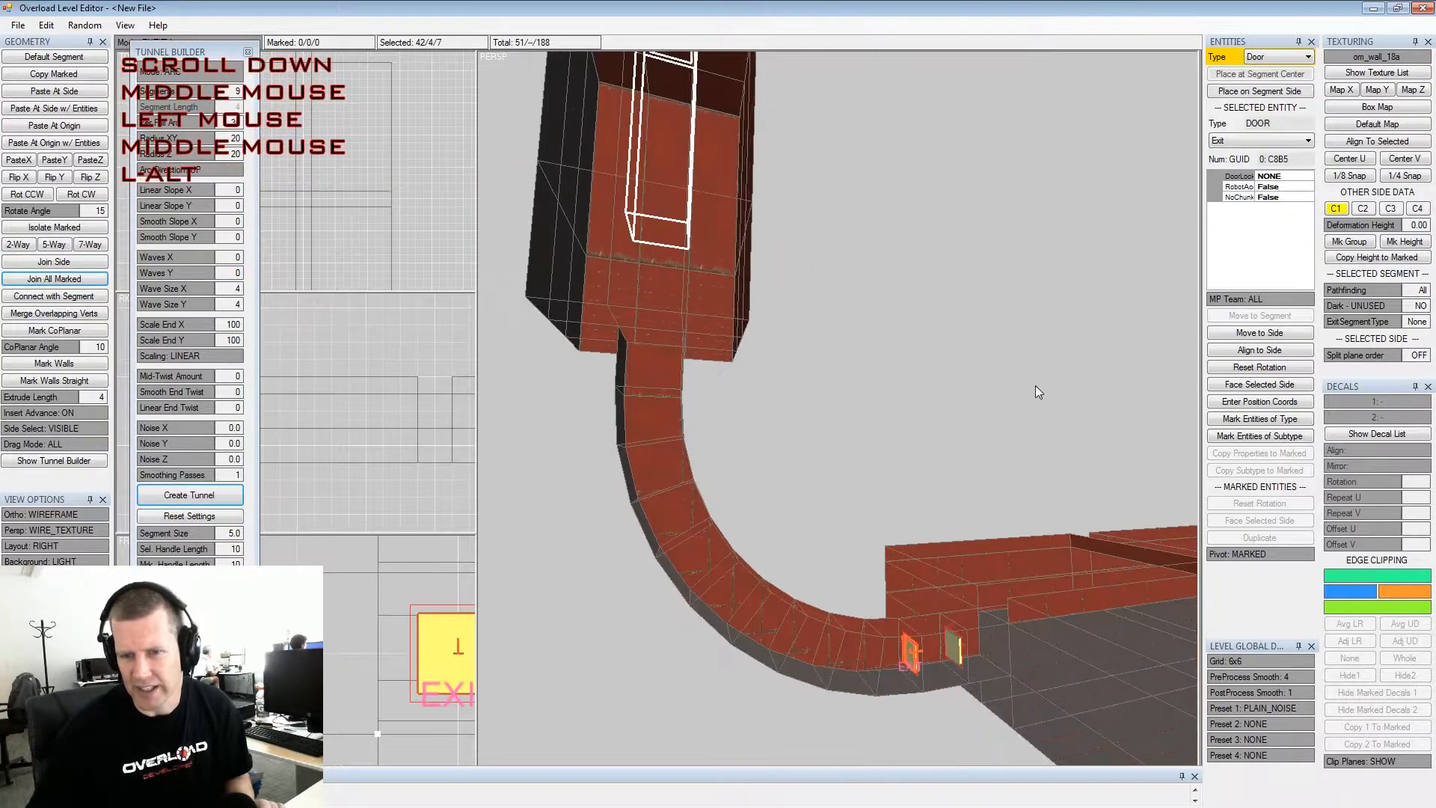
# Place an enemy at the center of the wide floor-level segment between the two dark side walls in the main room
pyautogui.keyDown('alt'); pyautogui.moveTo(1034, 381); pyautogui.dragTo(1015, 419); pyautogui.keyUp('alt')
pyautogui.keyDown('alt'); pyautogui.moveTo(1015, 416); pyautogui.dragTo(1015, 432, button='middle'); pyautogui.keyUp('alt')
pyautogui.keyDown('alt'); pyautogui.moveTo(1016, 432); pyautogui.dragTo(990, 420); pyautogui.keyUp('alt')
pyautogui.keyDown('alt'); pyautogui.moveTo(990, 420); pyautogui.dragTo(872, 226, button='middle'); pyautogui.keyUp('alt')
pyautogui.keyDown('alt'); pyautogui.moveTo(871, 225); pyautogui.dragTo(926, 287); pyautogui.keyUp('alt')
pyautogui.keyDown('alt'); pyautogui.scroll(1, 847, 265); pyautogui.keyUp('alt')
pyautogui.keyDown('alt'); pyautogui.moveTo(926, 287); pyautogui.dragTo(944, 348, button='middle'); pyautogui.keyUp('alt')
pyautogui.keyDown('alt'); pyautogui.scroll(1, 944, 349); pyautogui.keyUp('alt')
pyautogui.keyDown('alt'); pyautogui.moveTo(944, 349); pyautogui.dragTo(856, 321); pyautogui.keyUp('alt')
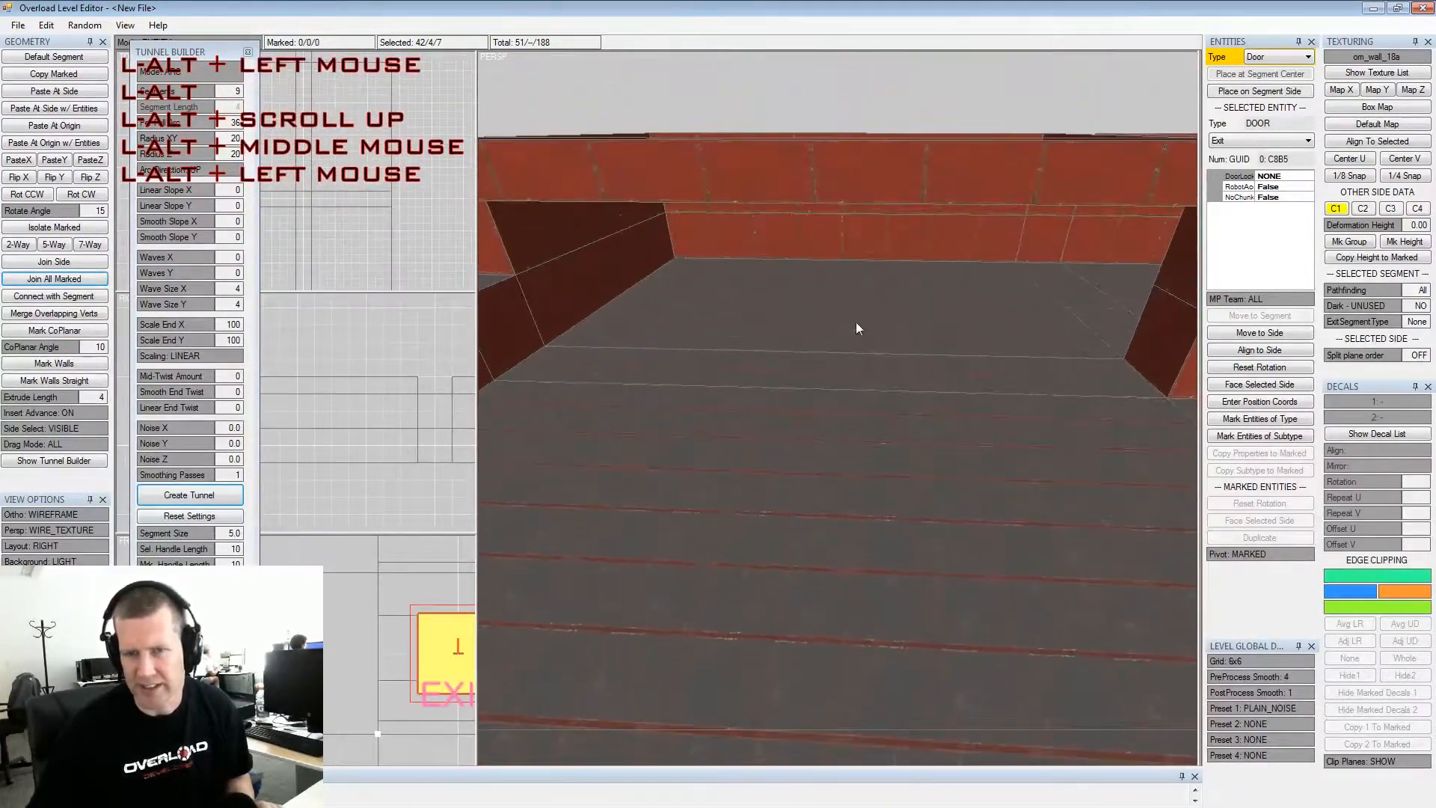
pyautogui.click(831, 371)
pyautogui.press('x')
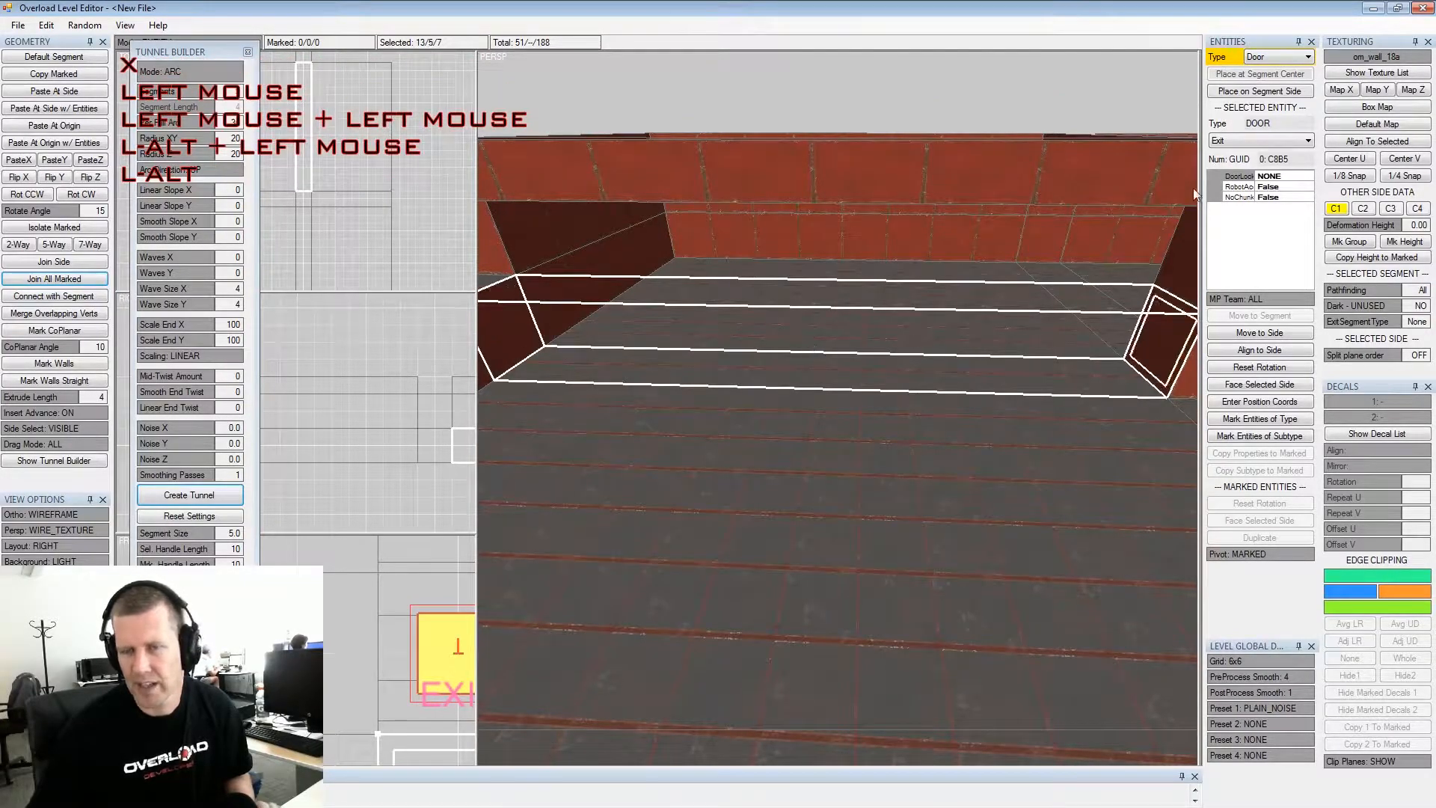
pyautogui.click(1289, 58)
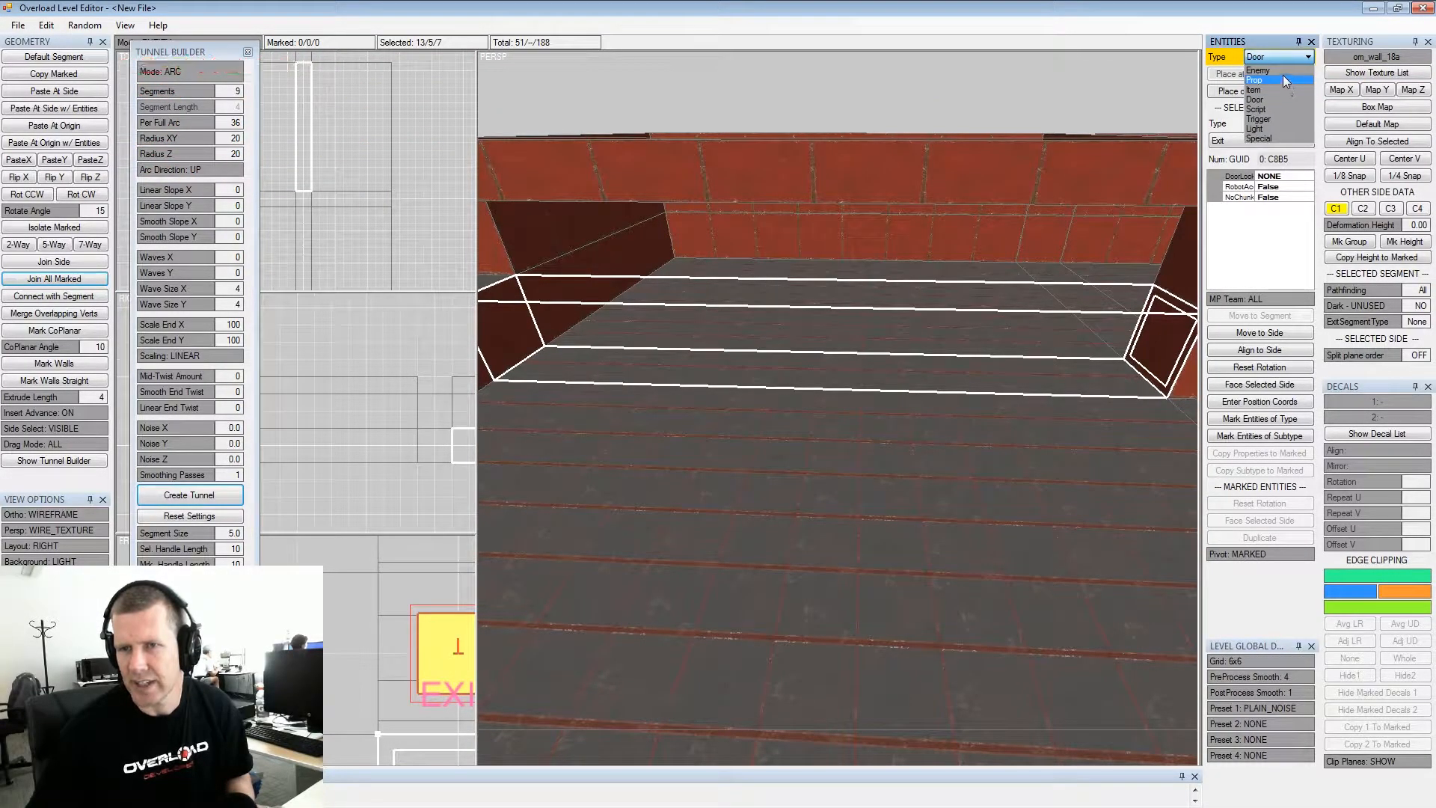
pyautogui.click(1282, 72)
pyautogui.click(1262, 78)
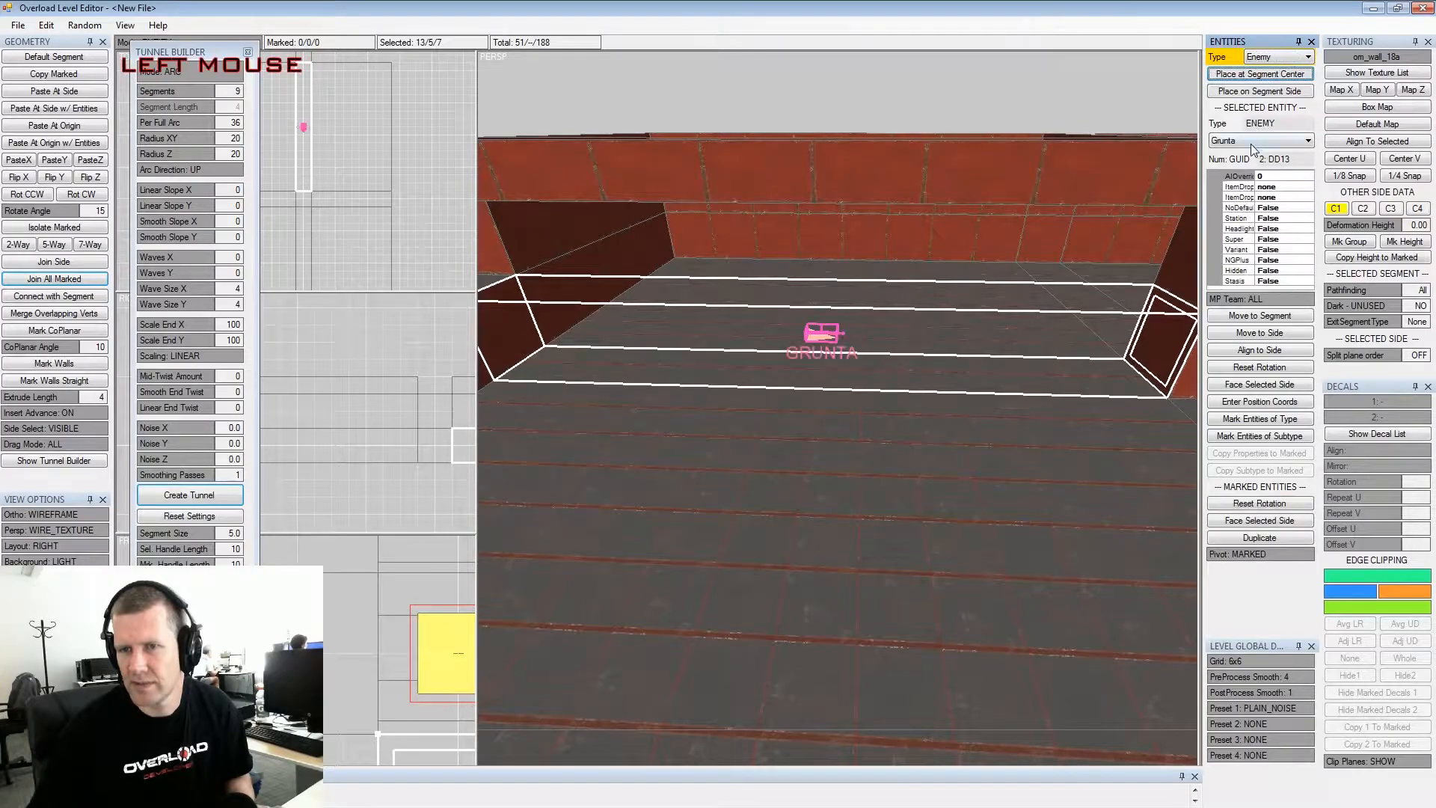
# Change the placed enemy's type to Boss2b and set its Hidden property to True
pyautogui.click(1252, 142)
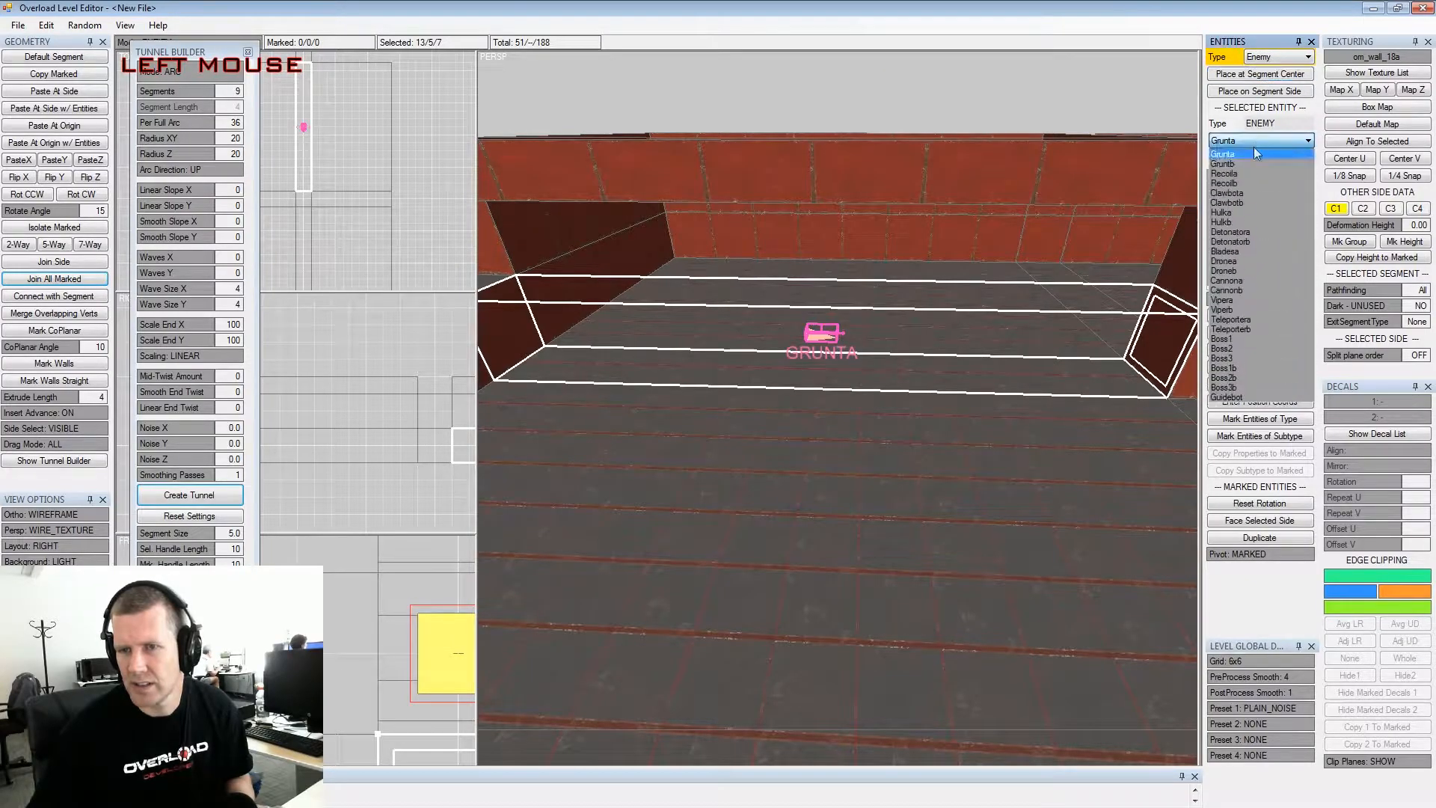
pyautogui.click(1250, 376)
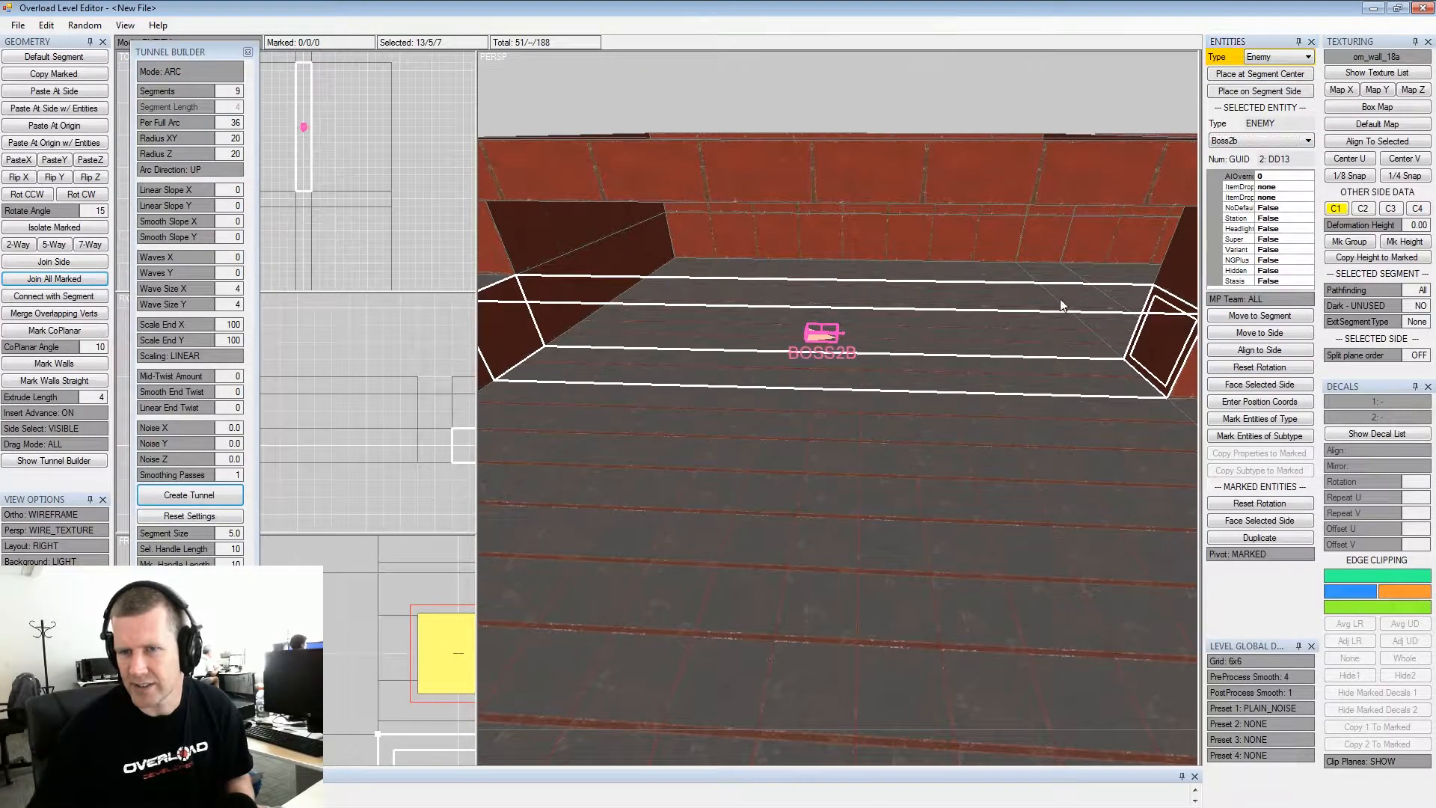
pyautogui.doubleClick(1281, 271)
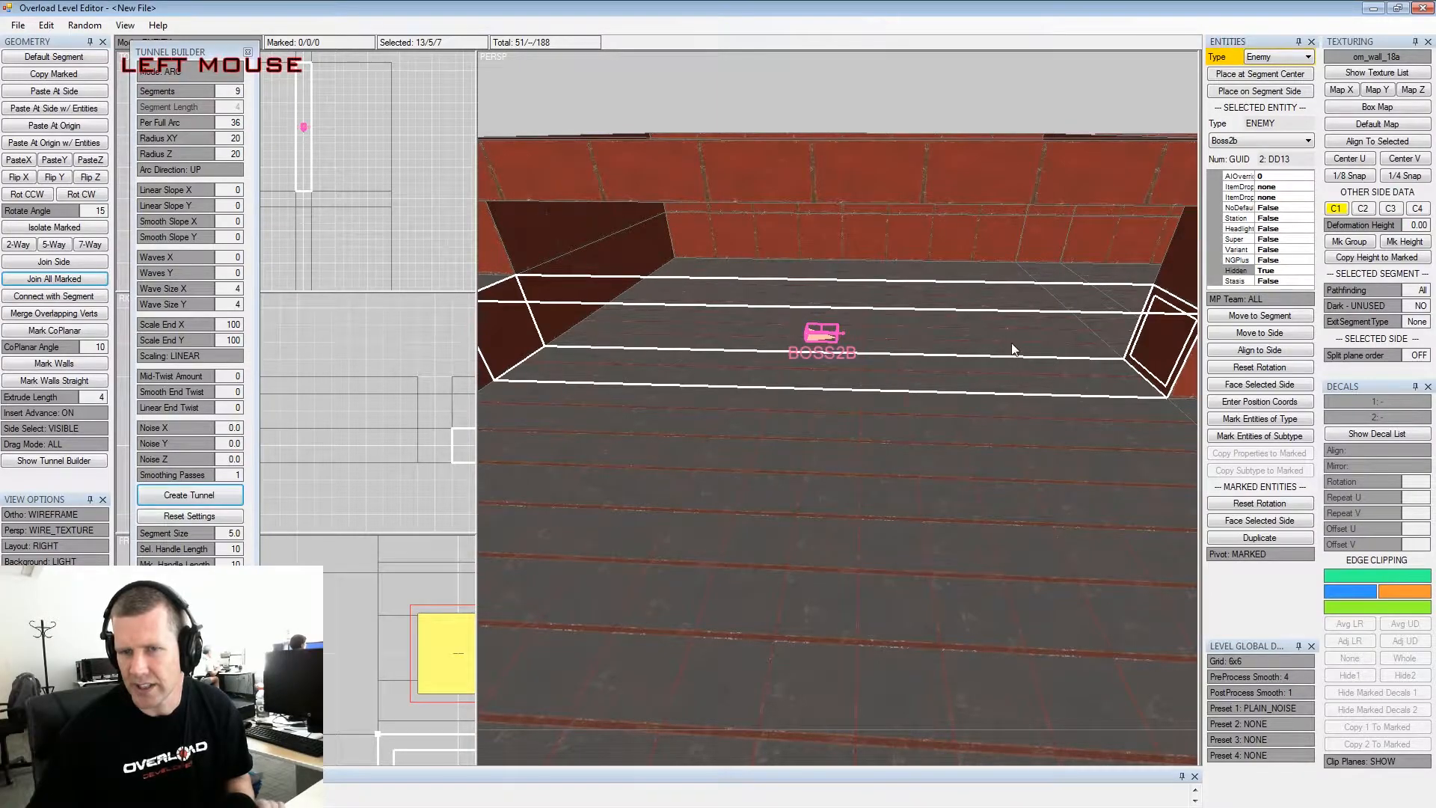
# Place a script entity at the center of the wide segment beyond the boss's room and set it to Lockdown Boss
pyautogui.keyDown('alt'); pyautogui.moveTo(1012, 346); pyautogui.dragTo(990, 315); pyautogui.keyUp('alt')
pyautogui.keyDown('alt'); pyautogui.moveTo(990, 316); pyautogui.dragTo(870, 305, button='middle'); pyautogui.keyUp('alt')
pyautogui.keyDown('alt'); pyautogui.scroll(-2, 763, 305); pyautogui.keyUp('alt')
pyautogui.keyDown('alt'); pyautogui.moveTo(870, 305); pyautogui.dragTo(864, 338); pyautogui.keyUp('alt')
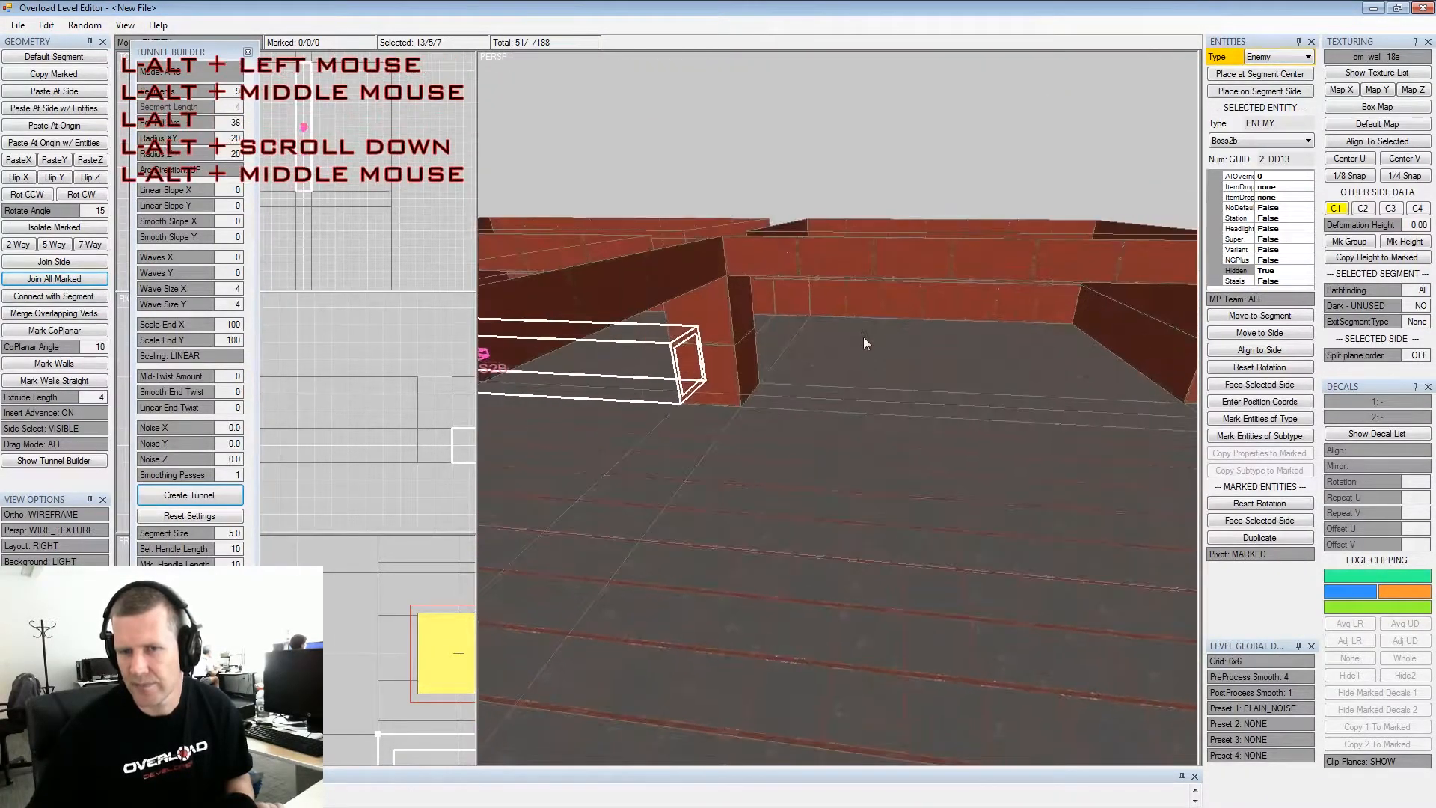
pyautogui.click(935, 419)
pyautogui.press('x')
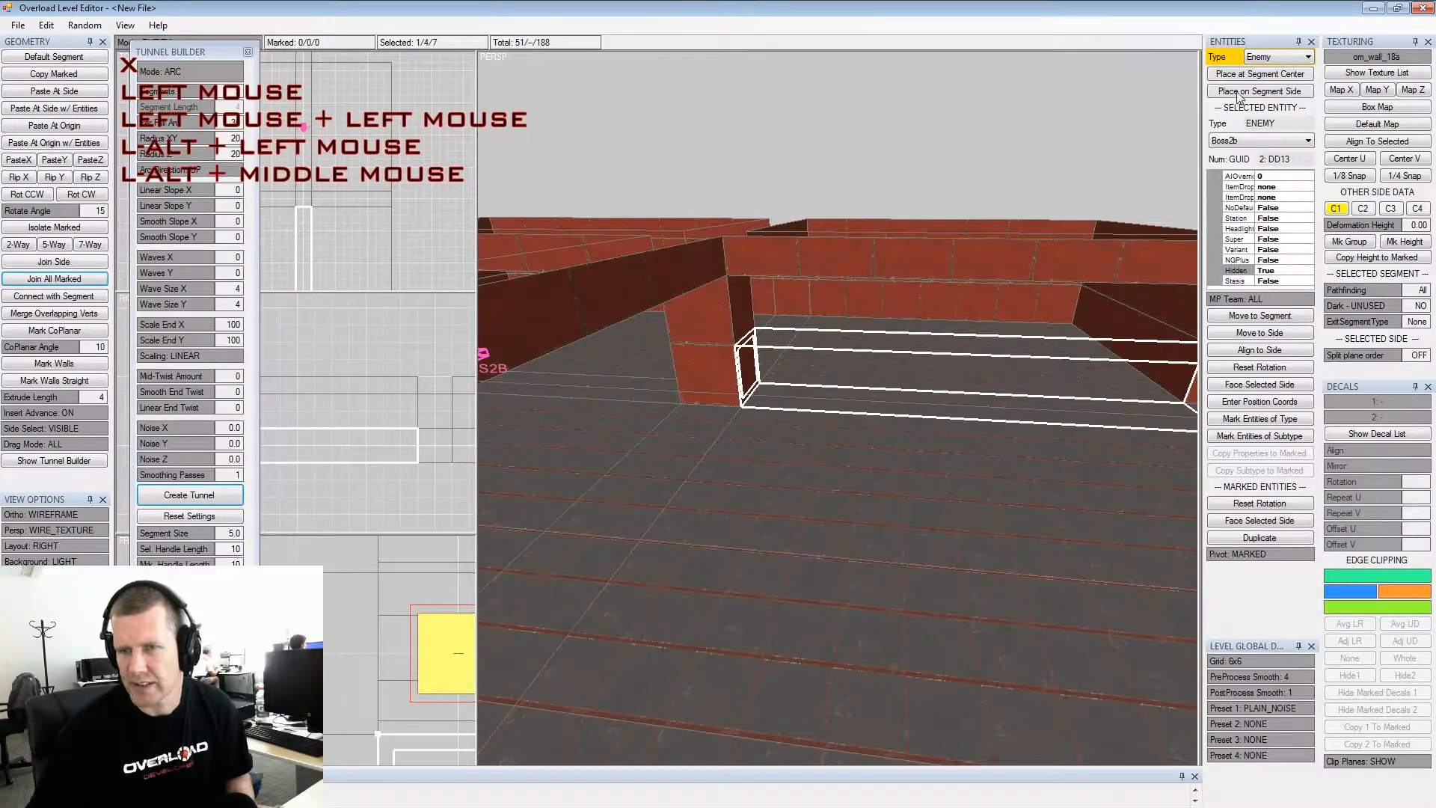
pyautogui.click(1276, 59)
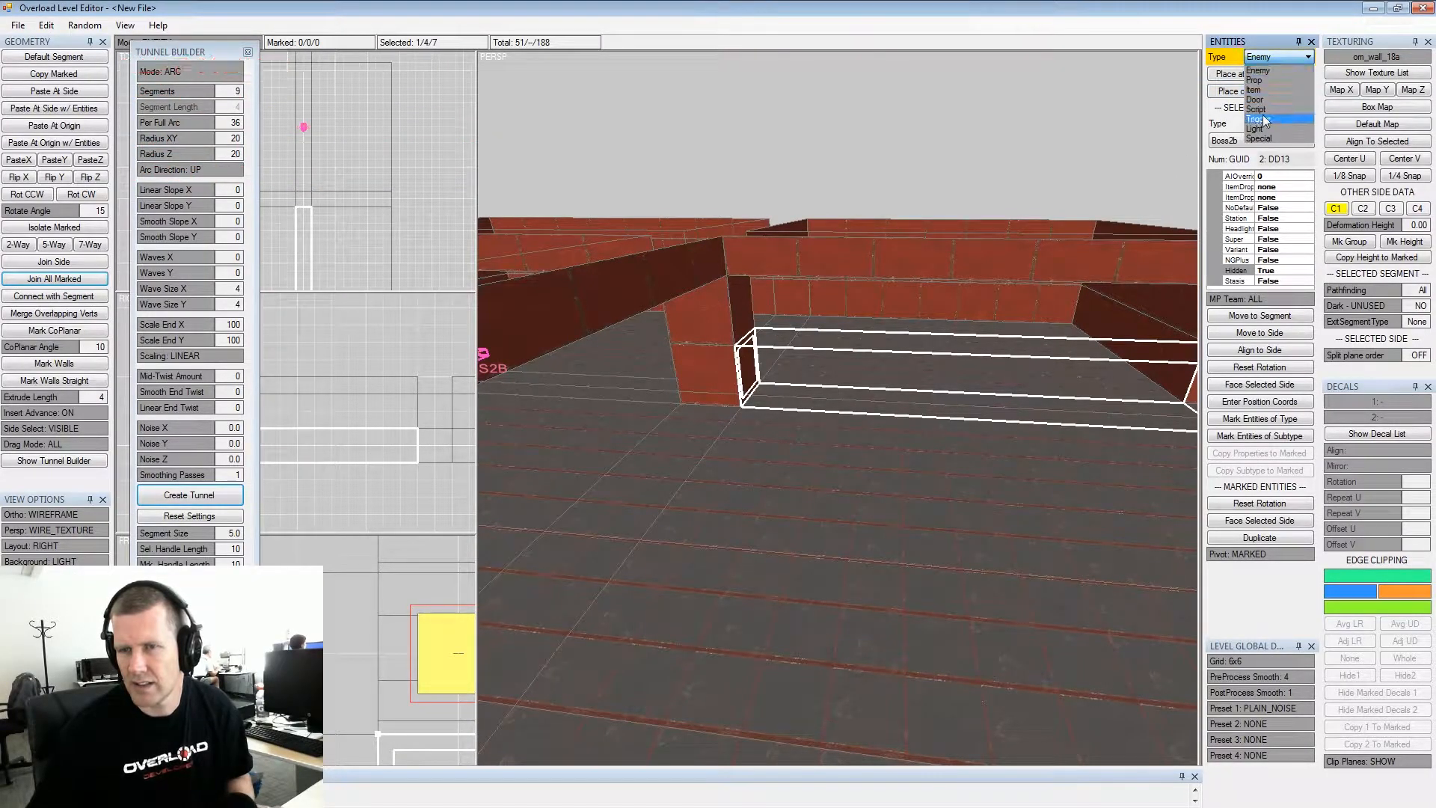
pyautogui.click(1256, 109)
pyautogui.click(1260, 75)
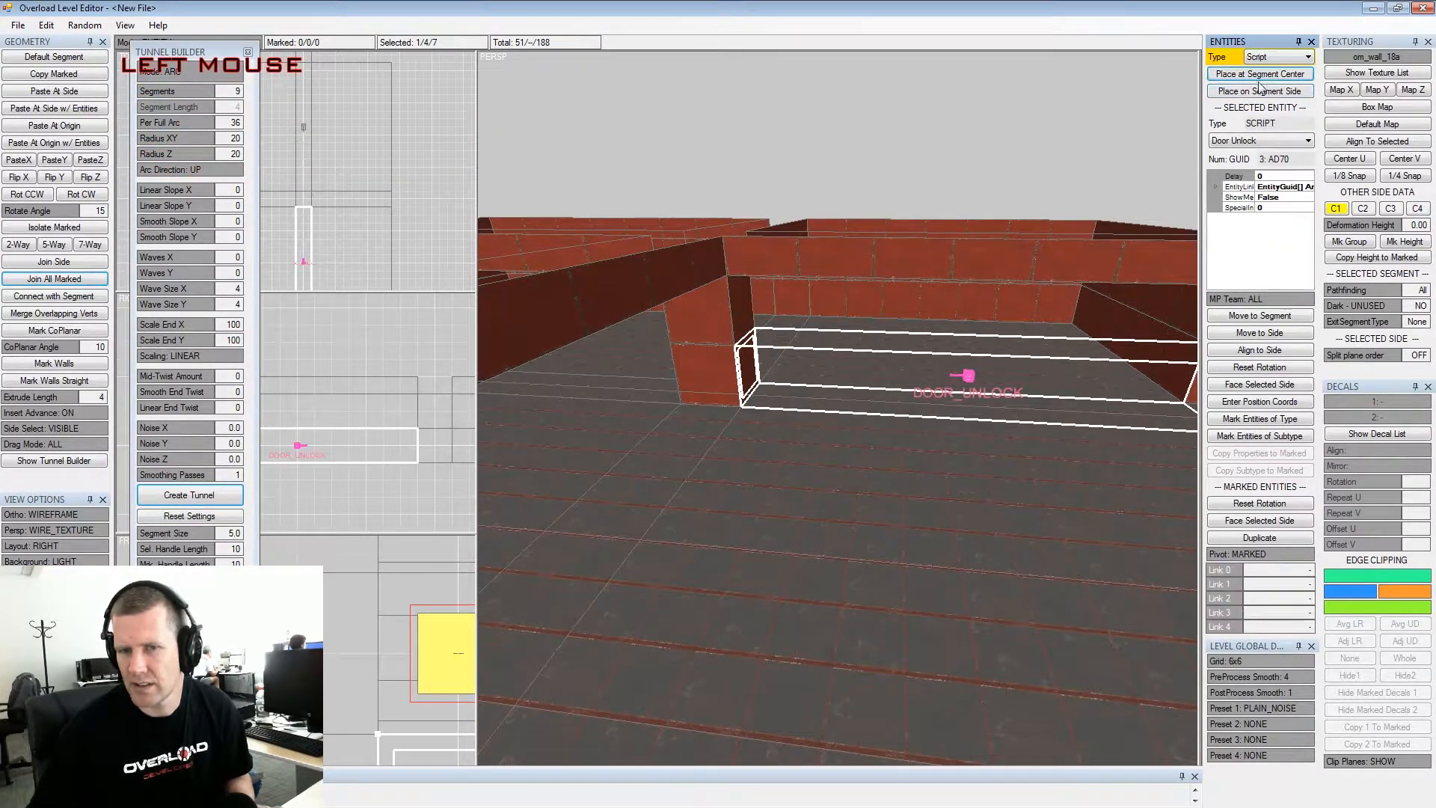
pyautogui.click(1271, 140)
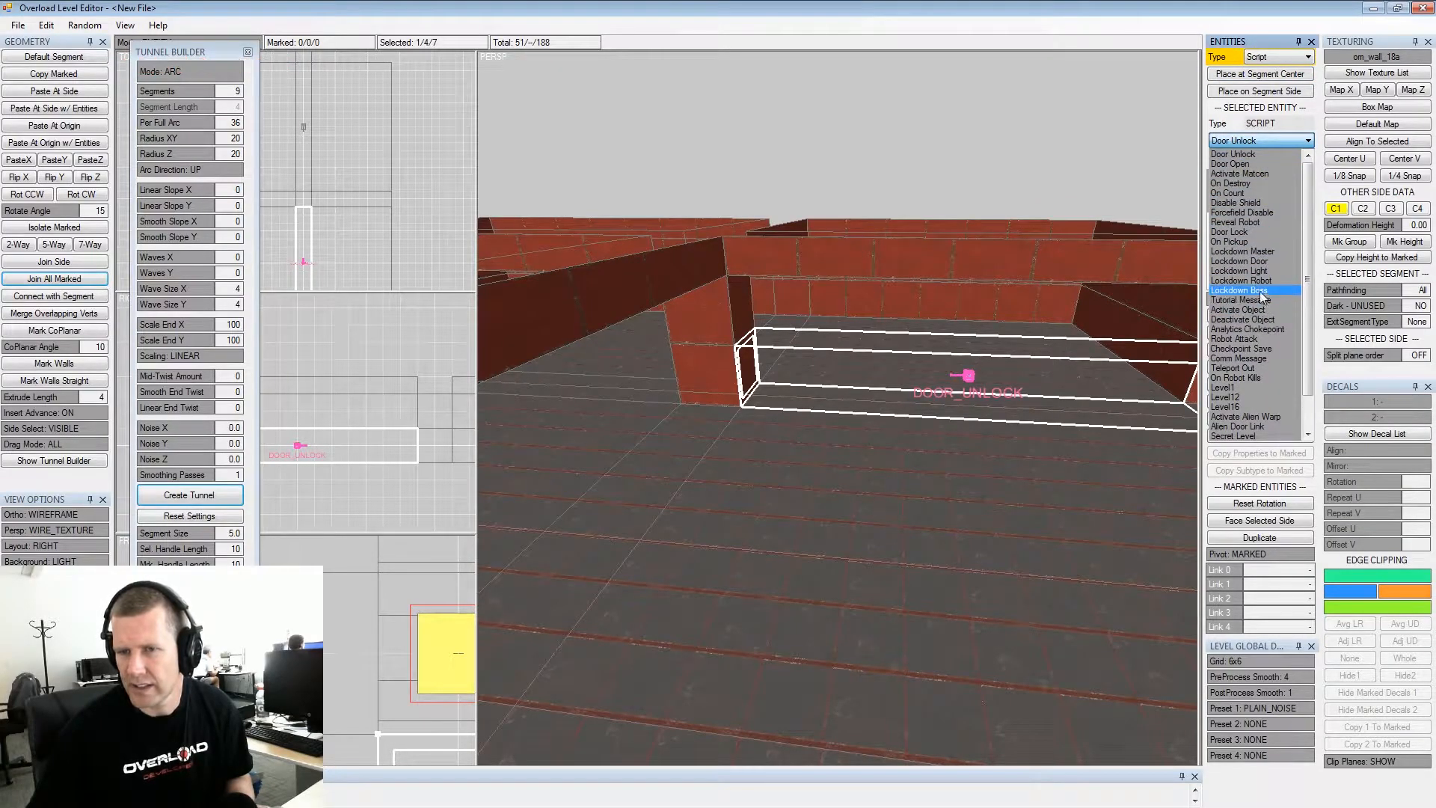
pyautogui.click(1263, 292)
# Place a second script entity on the end side of the Lockdown Boss segment and set it to Lockdown Door
pyautogui.moveTo(968, 419); pyautogui.dragTo(945, 392, button='middle')
pyautogui.scroll(-2, 897, 387)
pyautogui.keyDown('alt'); pyautogui.scroll(-2, 868, 383); pyautogui.keyUp('alt')
pyautogui.keyDown('alt'); pyautogui.moveTo(868, 383); pyautogui.dragTo(859, 400); pyautogui.keyUp('alt')
pyautogui.keyDown('alt'); pyautogui.scroll(2, 869, 398); pyautogui.keyUp('alt')
pyautogui.keyDown('alt'); pyautogui.moveTo(859, 400); pyautogui.dragTo(858, 411, button='middle'); pyautogui.keyUp('alt')
pyautogui.keyDown('alt'); pyautogui.scroll(1, 860, 411); pyautogui.keyUp('alt')
pyautogui.moveTo(860, 411)
pyautogui.keyDown('alt'); pyautogui.mouseDown()
pyautogui.moveTo(857, 429)
pyautogui.moveTo(839, 416)
pyautogui.mouseUp(); pyautogui.keyUp('alt')
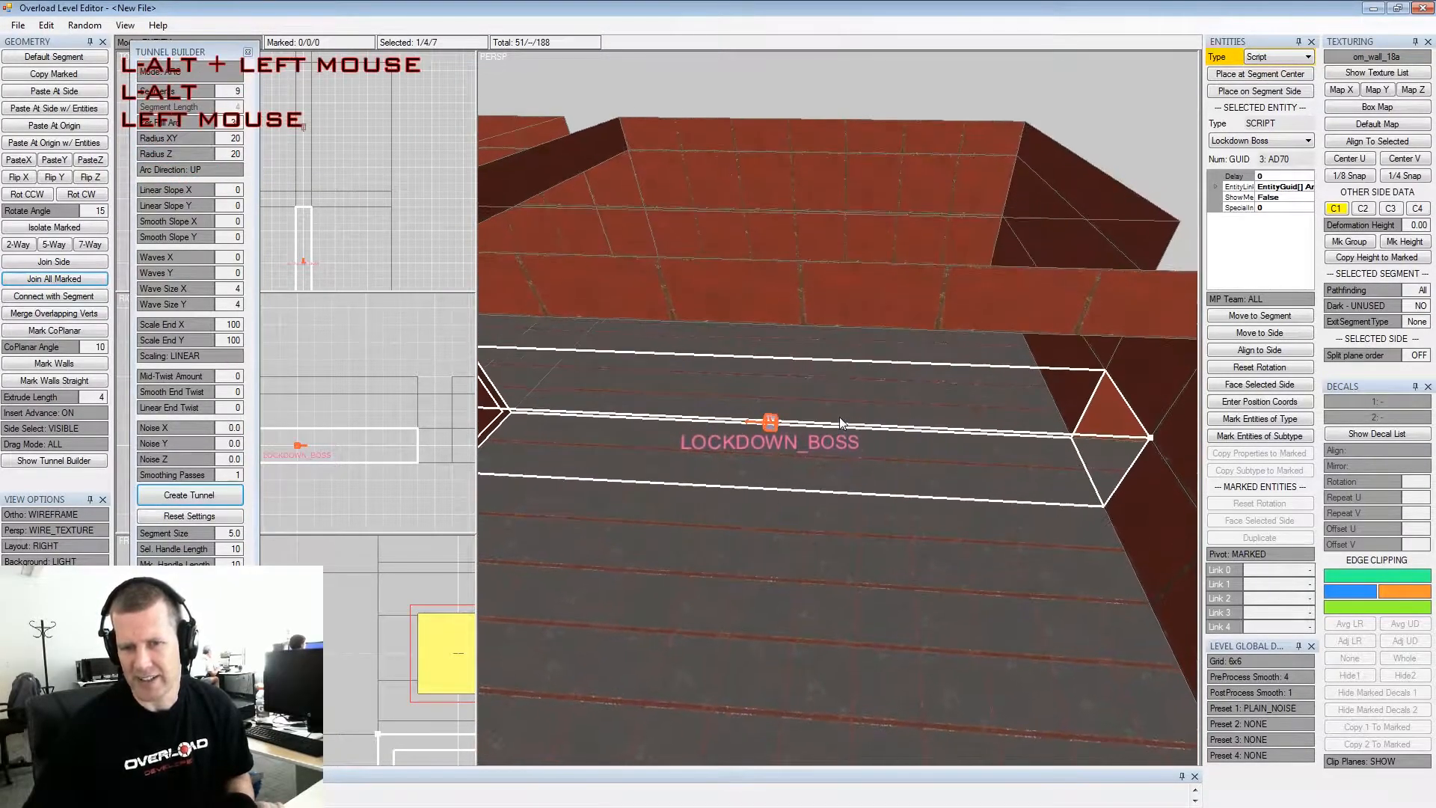
pyautogui.keyDown('alt'); pyautogui.moveTo(839, 416); pyautogui.dragTo(856, 412, button='middle'); pyautogui.keyUp('alt')
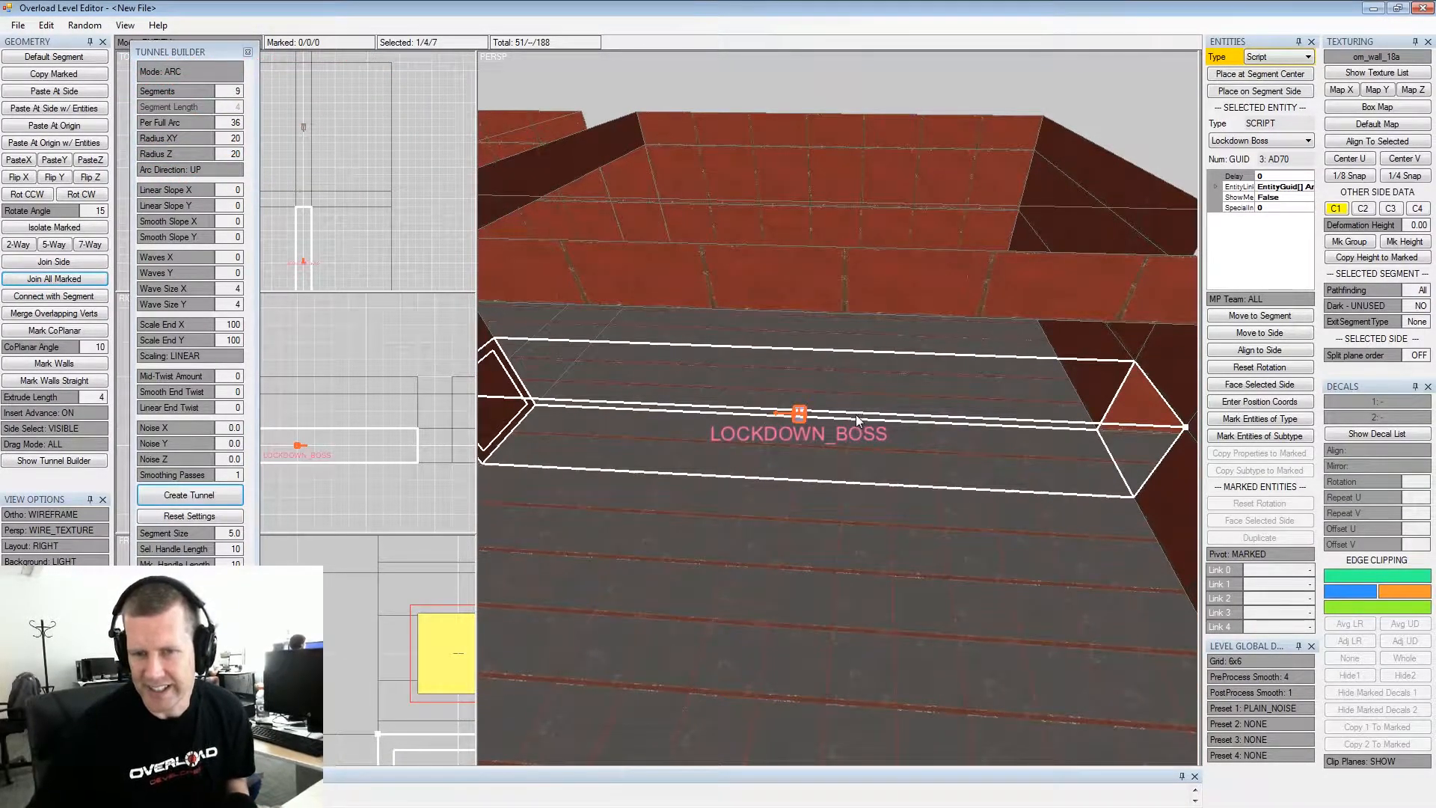
pyautogui.press('x')
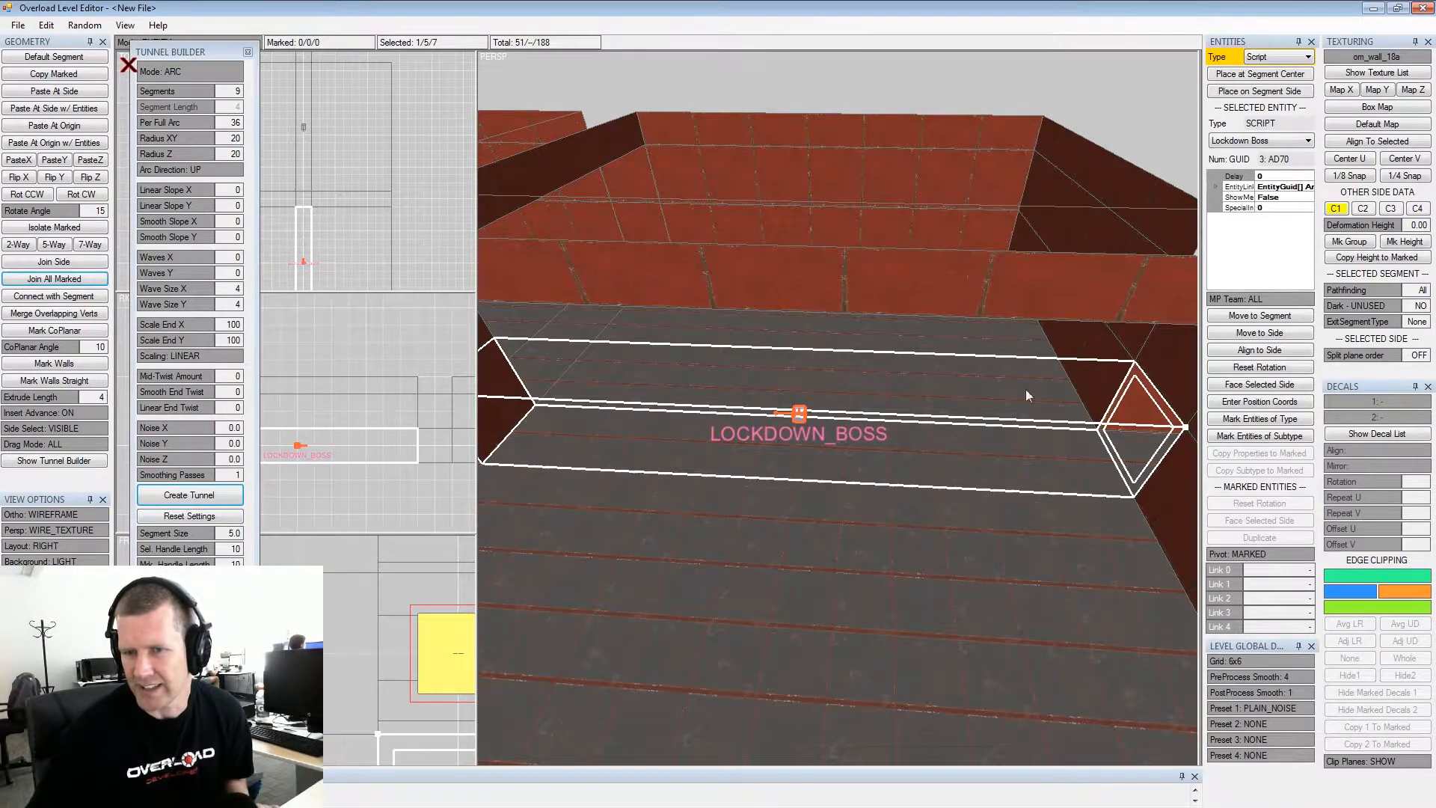
pyautogui.click(1255, 92)
pyautogui.click(1260, 141)
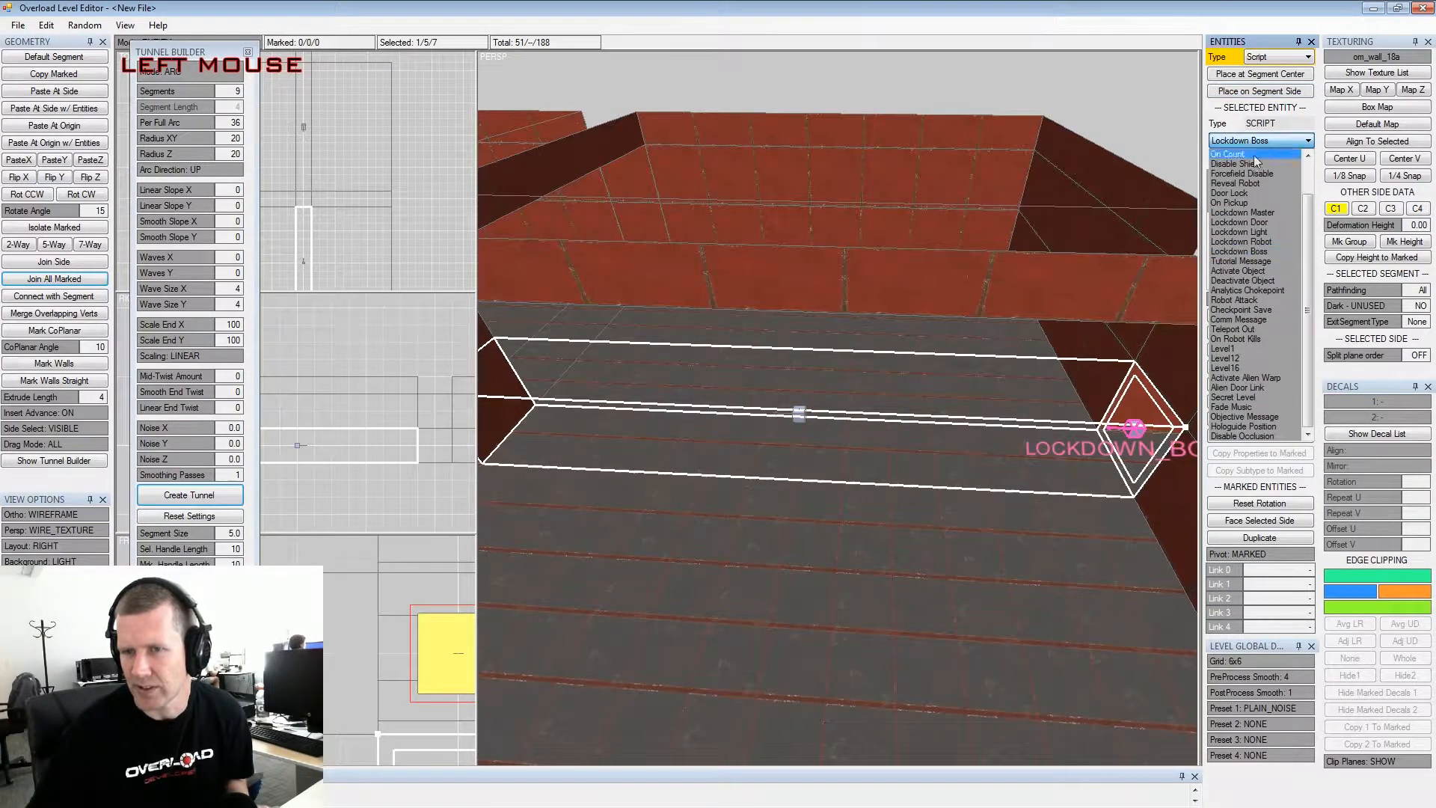
pyautogui.click(1241, 222)
# Move the Lockdown Door script inward from the segment's end to sit beside the Lockdown Boss script
pyautogui.moveTo(1145, 382); pyautogui.dragTo(975, 392, button='right')
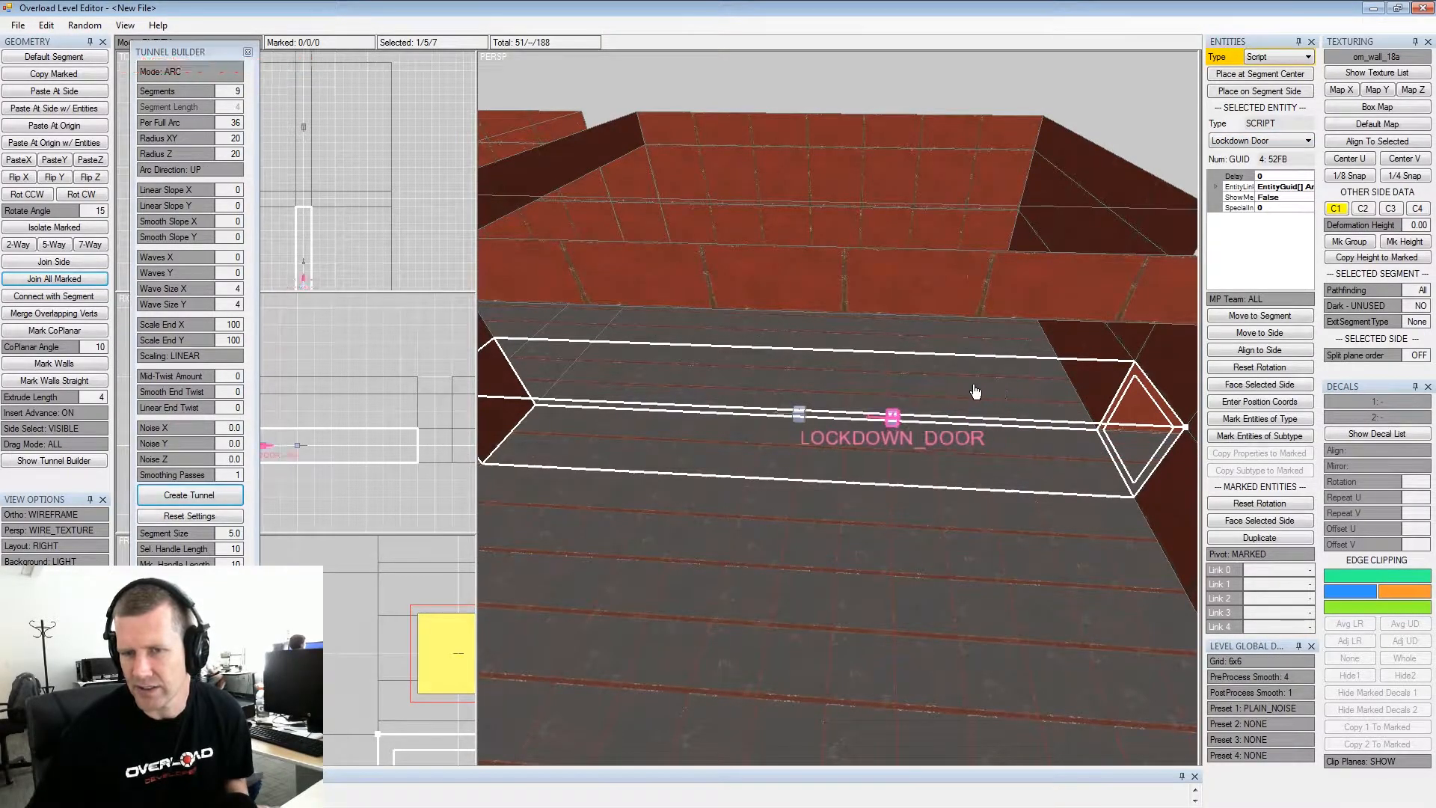
pyautogui.hotkey('shift', 'space')
pyautogui.keyDown('alt'); pyautogui.moveTo(893, 380); pyautogui.dragTo(912, 365, button='middle'); pyautogui.keyUp('alt')
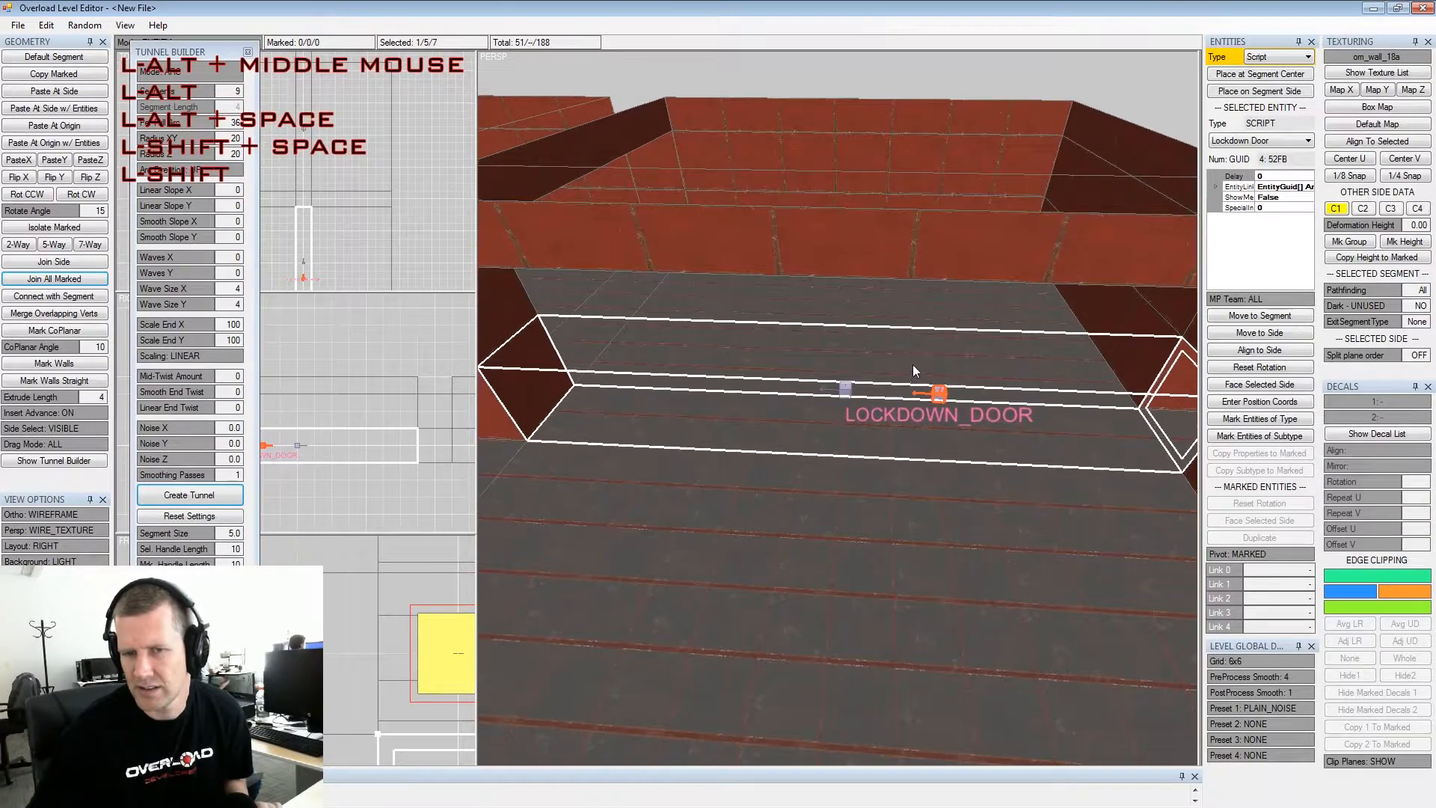
# Mark the Lockdown Door script and assign it to Link 0 of the Lockdown Boss script
pyautogui.click(847, 390)
pyautogui.press('space')
pyautogui.click(941, 393)
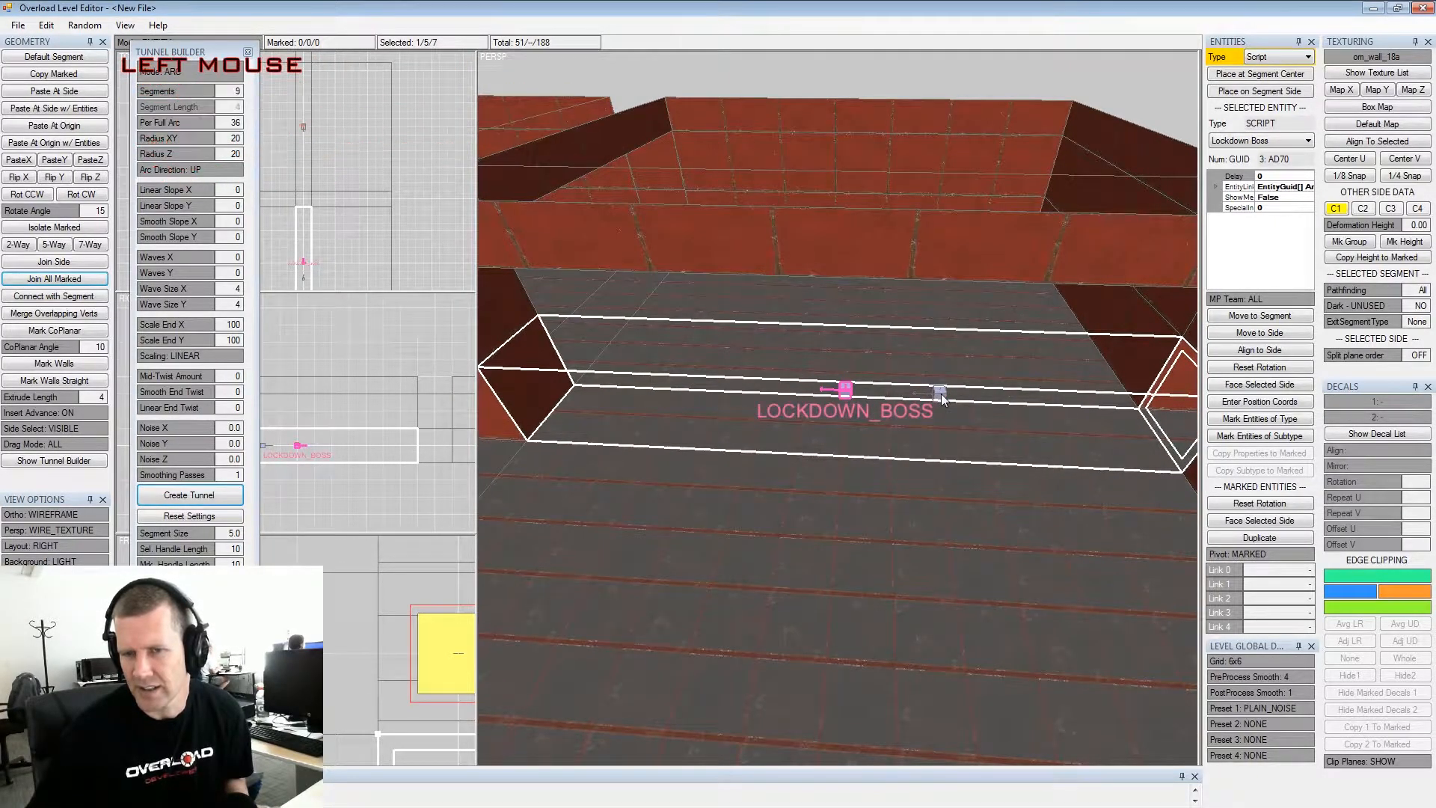
pyautogui.hotkey('shift', 'space')
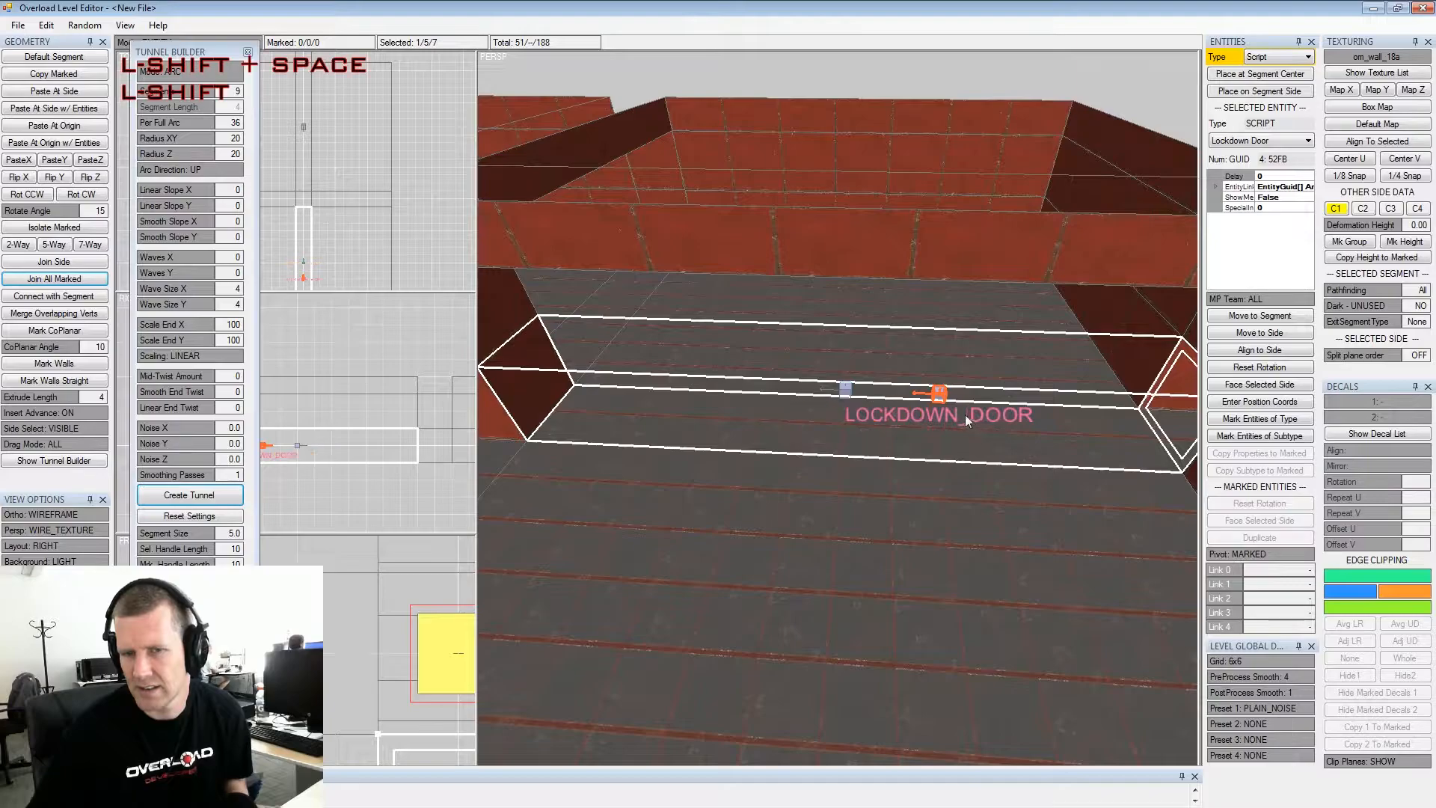
pyautogui.press('space')
pyautogui.click(844, 390)
pyautogui.click(1269, 572)
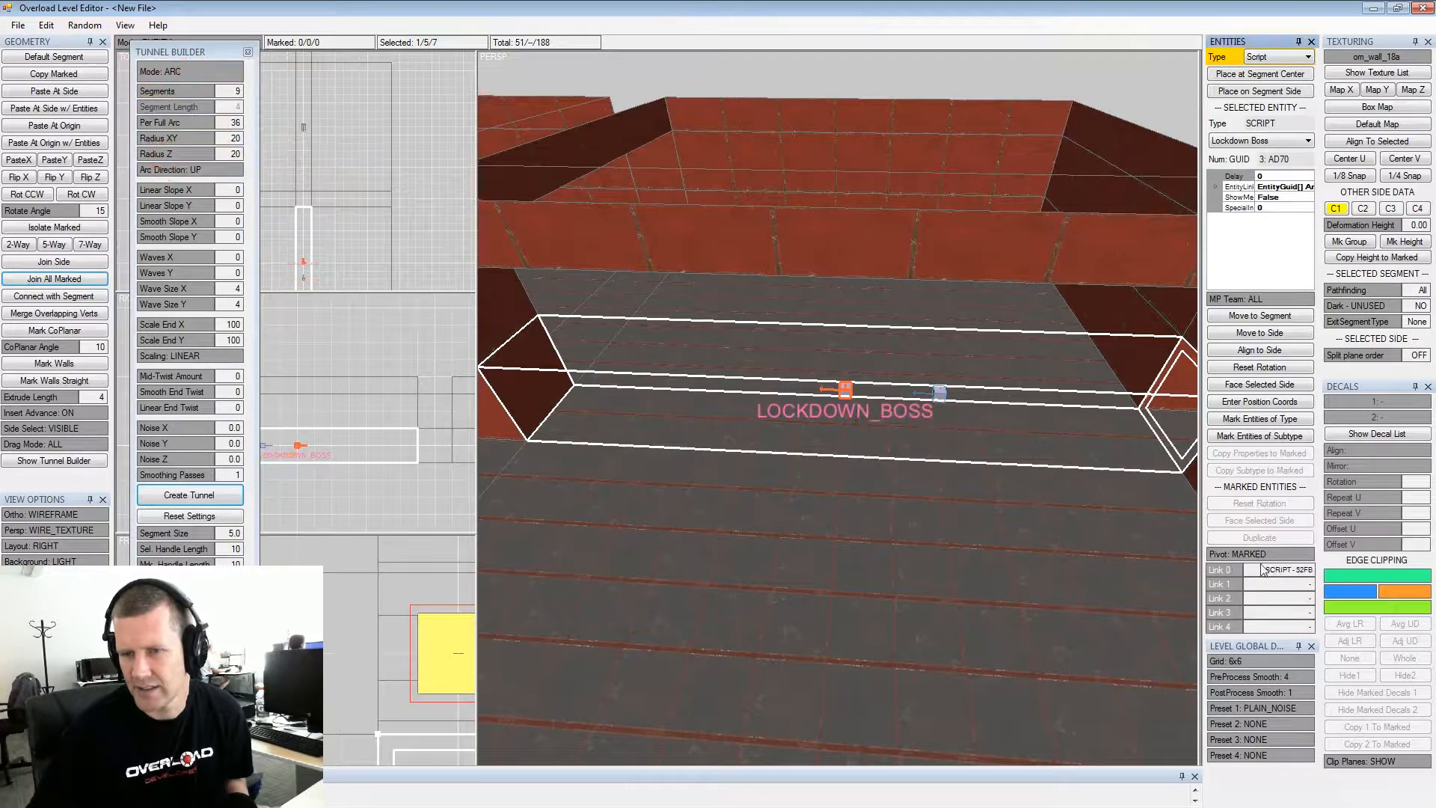
# Mark the boss enemy in the neighbouring room and assign it to Link 0 of the Lockdown Boss script
pyautogui.keyDown('alt'); pyautogui.moveTo(900, 413); pyautogui.dragTo(912, 411, button='middle'); pyautogui.keyUp('alt')
pyautogui.keyDown('alt'); pyautogui.moveTo(913, 411); pyautogui.dragTo(936, 396); pyautogui.keyUp('alt')
pyautogui.keyDown('alt'); pyautogui.moveTo(936, 397); pyautogui.dragTo(1071, 474, button='middle'); pyautogui.keyUp('alt')
pyautogui.press('space')
pyautogui.moveTo(859, 389); pyautogui.dragTo(1030, 397, button='middle')
pyautogui.hotkey('shift', 'space')
pyautogui.click(593, 374)
pyautogui.press('space')
pyautogui.click(1070, 397)
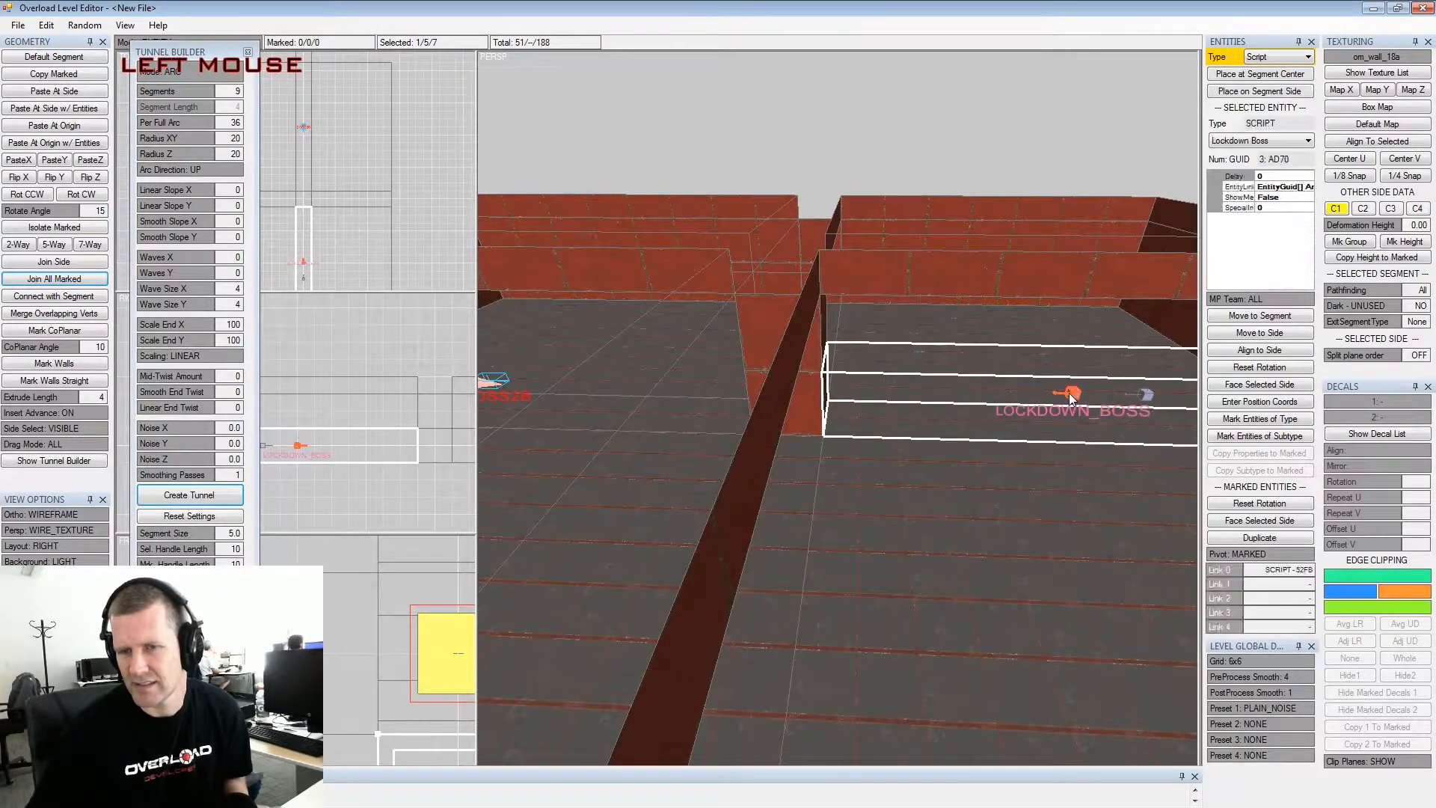
pyautogui.click(1261, 572)
# Mark the Lockdown Door script and assign it to Link 1 of the Lockdown Boss script
pyautogui.click(1147, 394)
pyautogui.press('space')
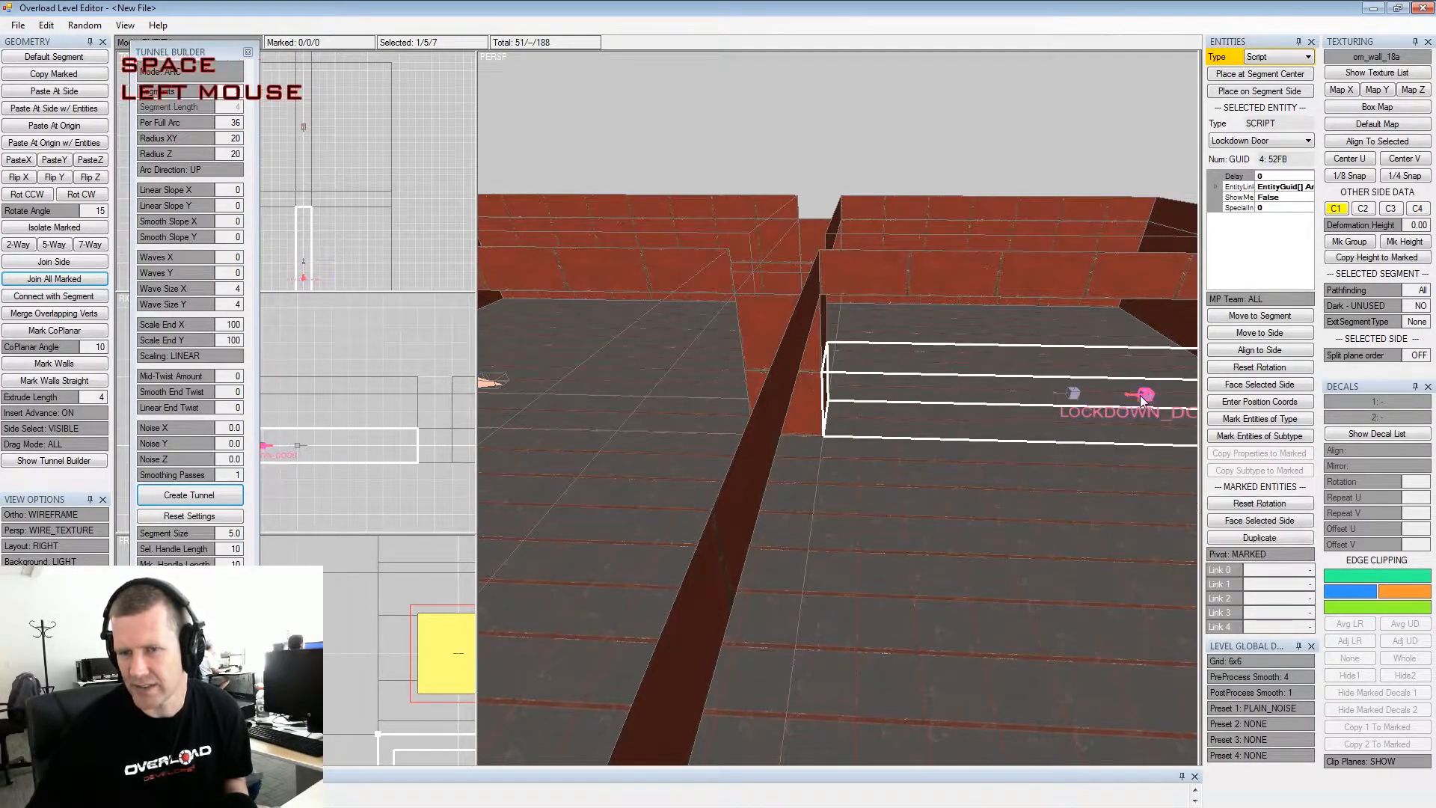
pyautogui.click(1074, 394)
pyautogui.click(1284, 585)
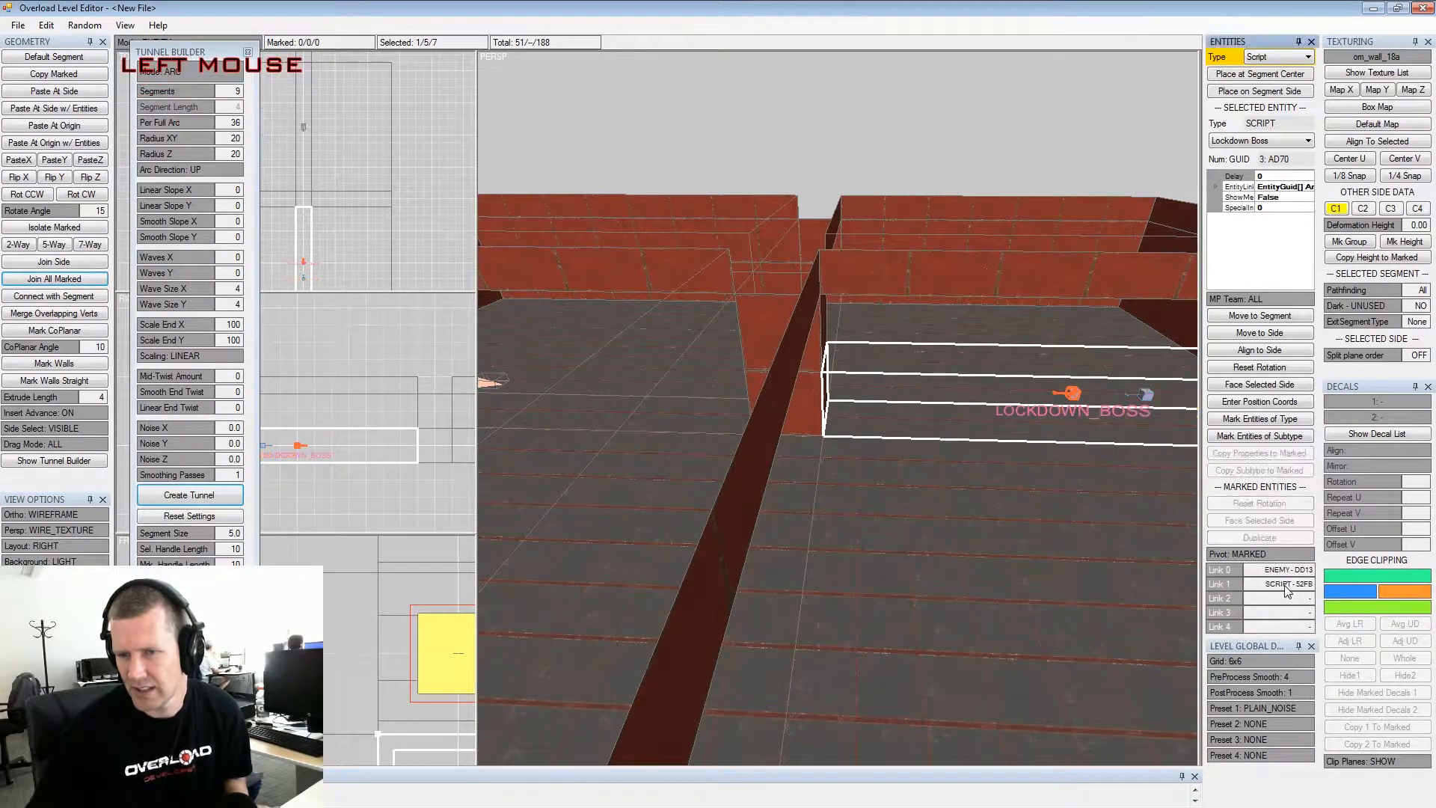
# Extend the short corridor beyond the lockdown room outward by inserting three more segments at its end
pyautogui.moveTo(1037, 421); pyautogui.dragTo(975, 404, button='middle')
pyautogui.keyDown('alt'); pyautogui.moveTo(975, 404); pyautogui.dragTo(943, 421); pyautogui.keyUp('alt')
pyautogui.keyDown('alt'); pyautogui.moveTo(943, 422); pyautogui.dragTo(939, 419, button='middle'); pyautogui.keyUp('alt')
pyautogui.keyDown('alt'); pyautogui.moveTo(939, 419); pyautogui.dragTo(897, 420); pyautogui.keyUp('alt')
pyautogui.keyDown('alt'); pyautogui.moveTo(897, 420); pyautogui.dragTo(828, 426, button='middle'); pyautogui.keyUp('alt')
pyautogui.keyDown('alt'); pyautogui.moveTo(828, 426); pyautogui.dragTo(1016, 438); pyautogui.keyUp('alt')
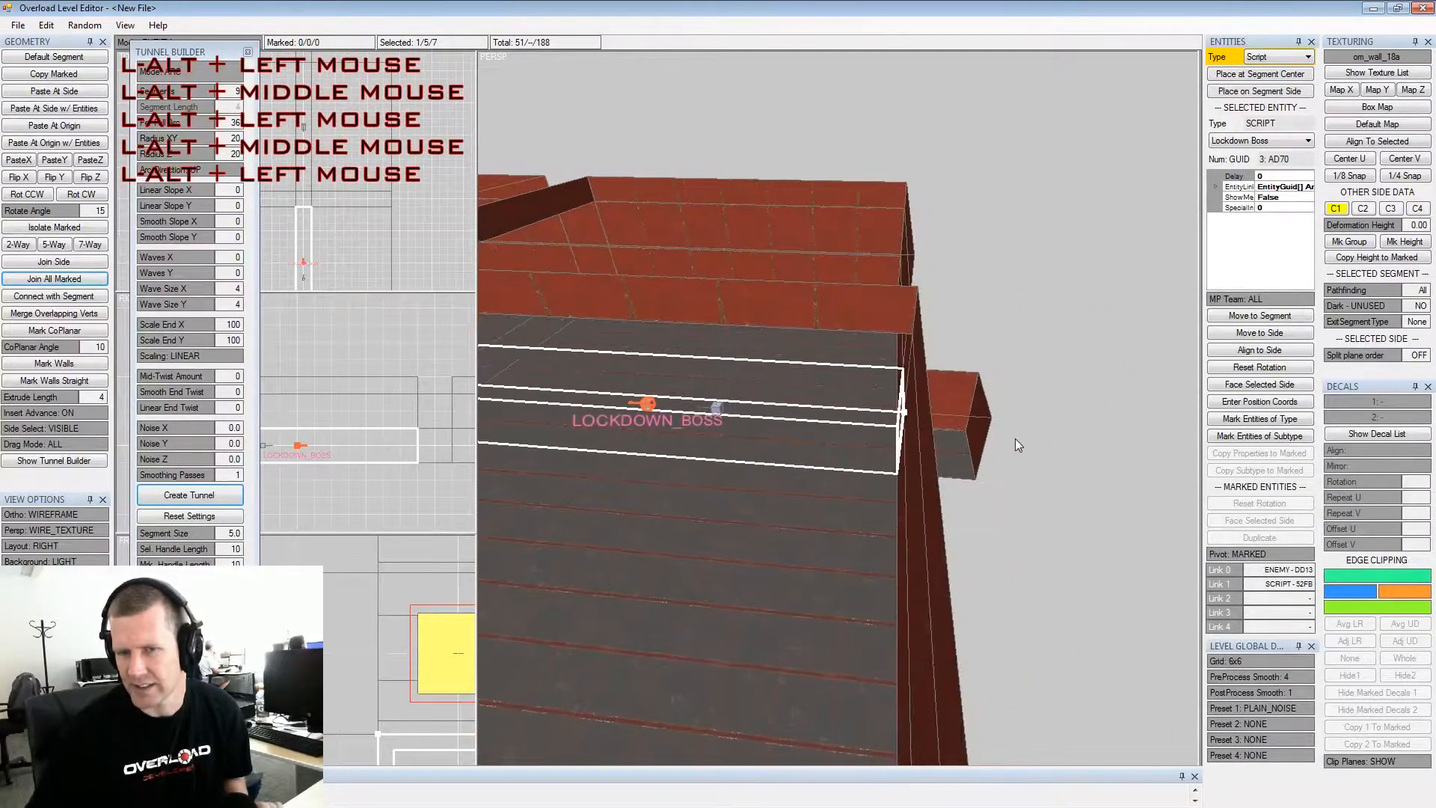
pyautogui.doubleClick(967, 435)
pyautogui.press('Tab')
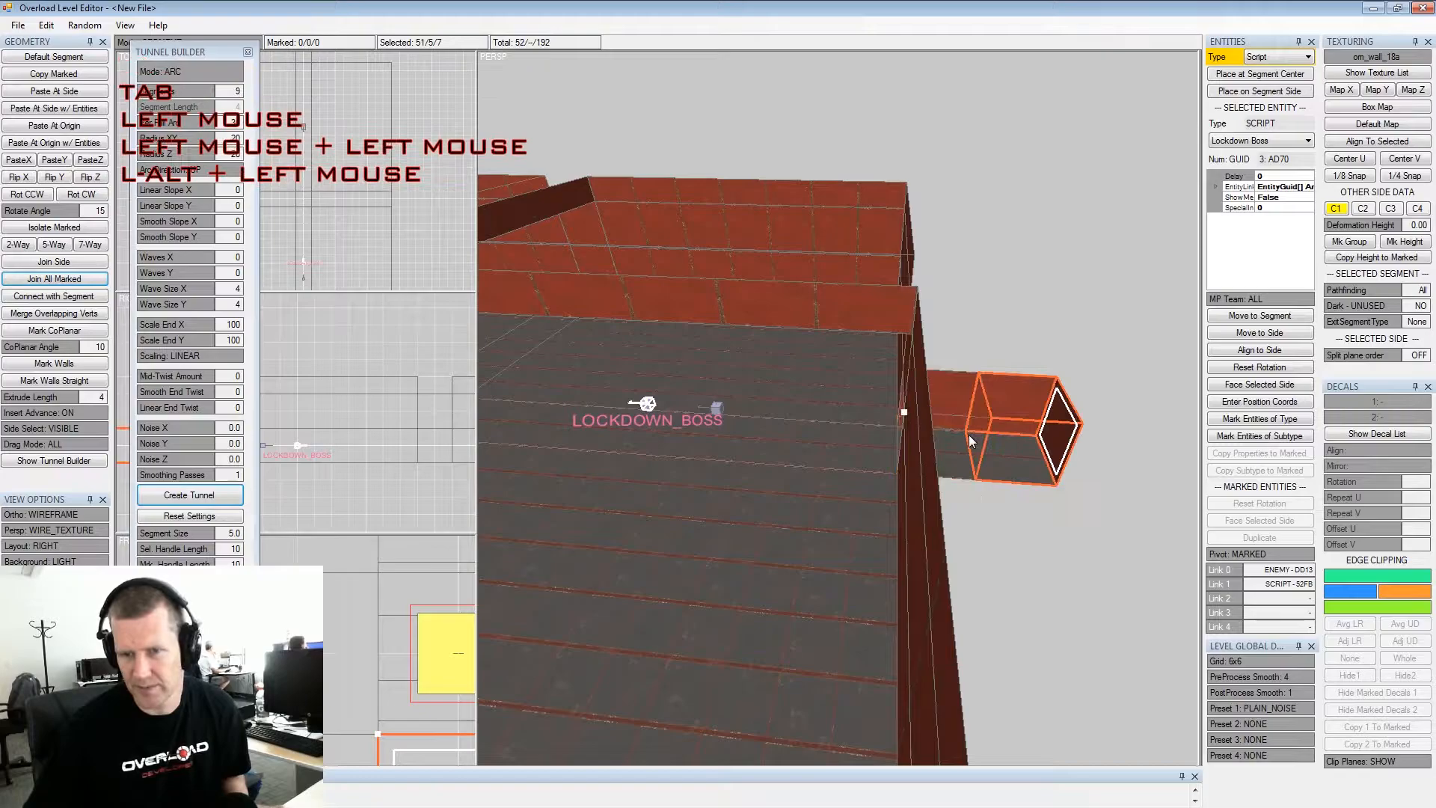
pyautogui.press('Tab')
pyautogui.press('Tab')
# Place an Om Security1 door on the outer side of the corridor's first segment and set its lock to LEVEL3
pyautogui.keyDown('alt'); pyautogui.moveTo(969, 435); pyautogui.dragTo(933, 425); pyautogui.keyUp('alt')
pyautogui.click(932, 423)
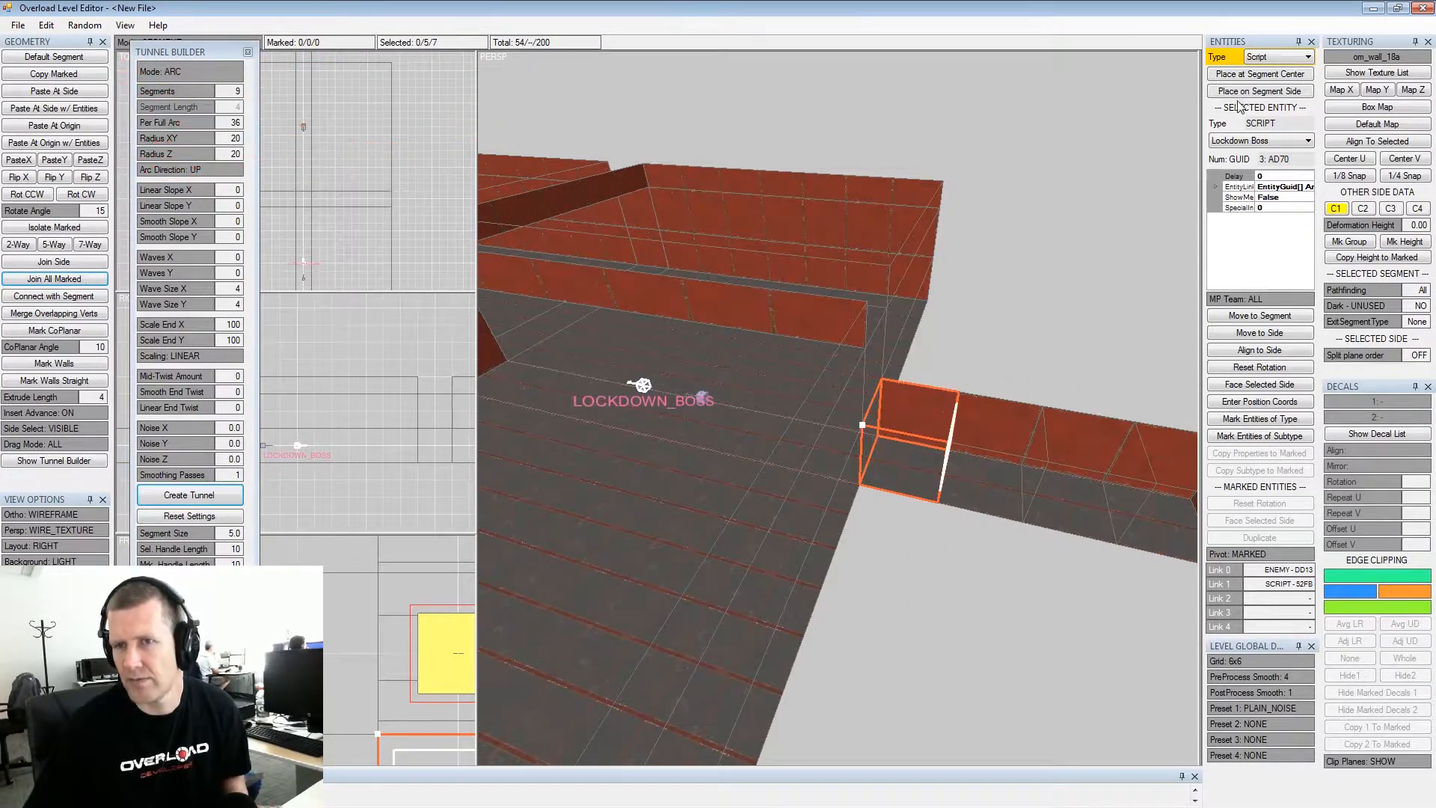
pyautogui.click(1277, 58)
pyautogui.click(1258, 88)
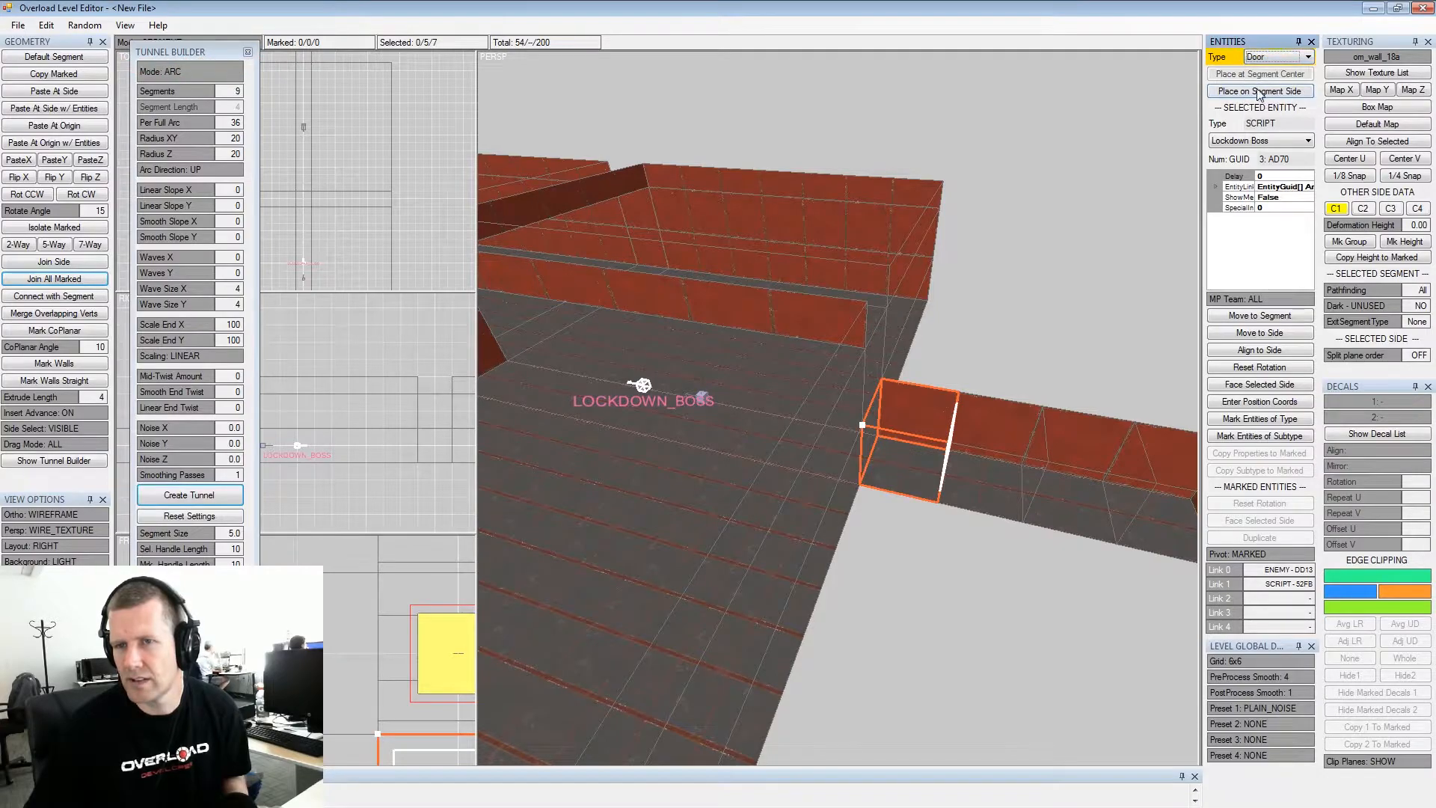
pyautogui.click(1259, 90)
pyautogui.click(1257, 142)
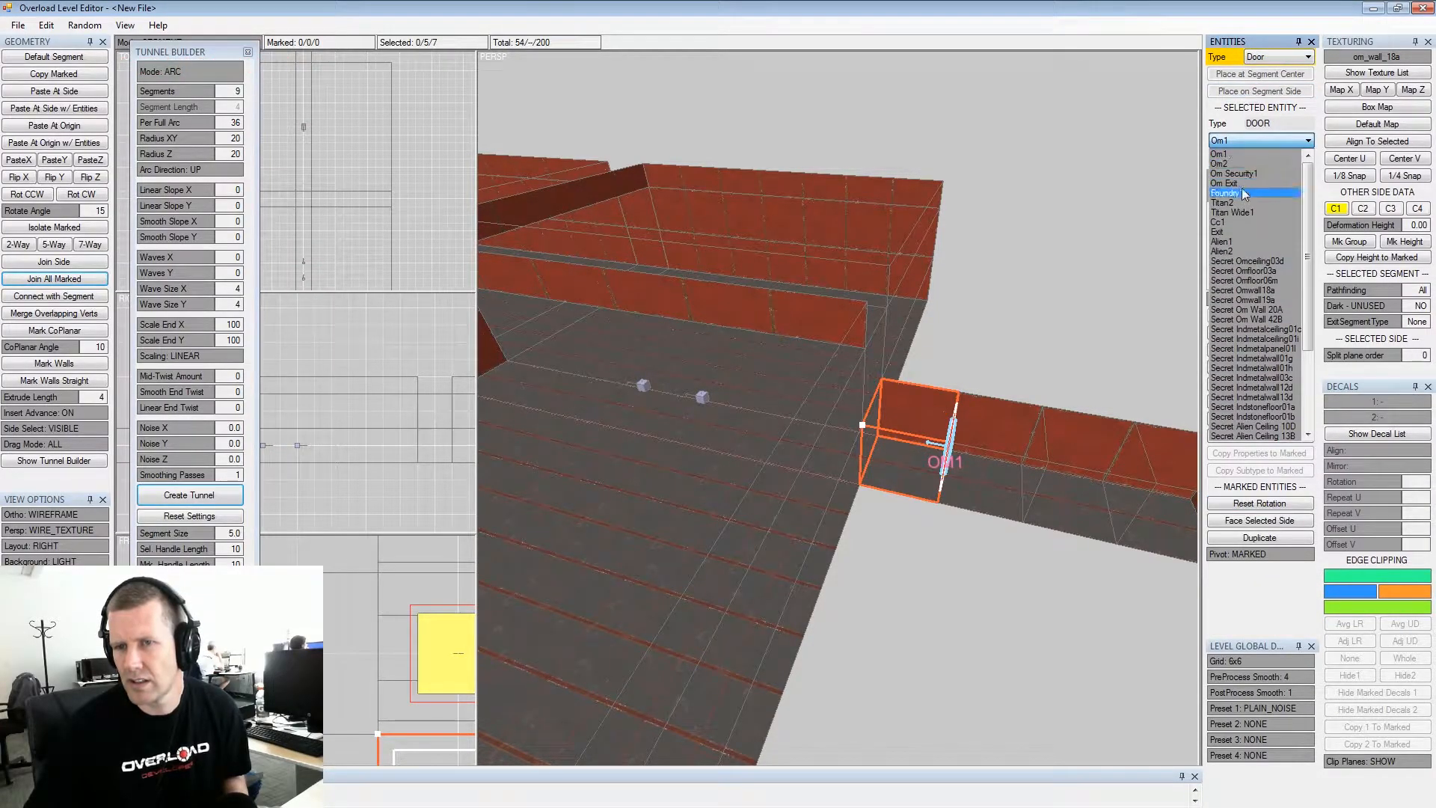
pyautogui.click(1245, 177)
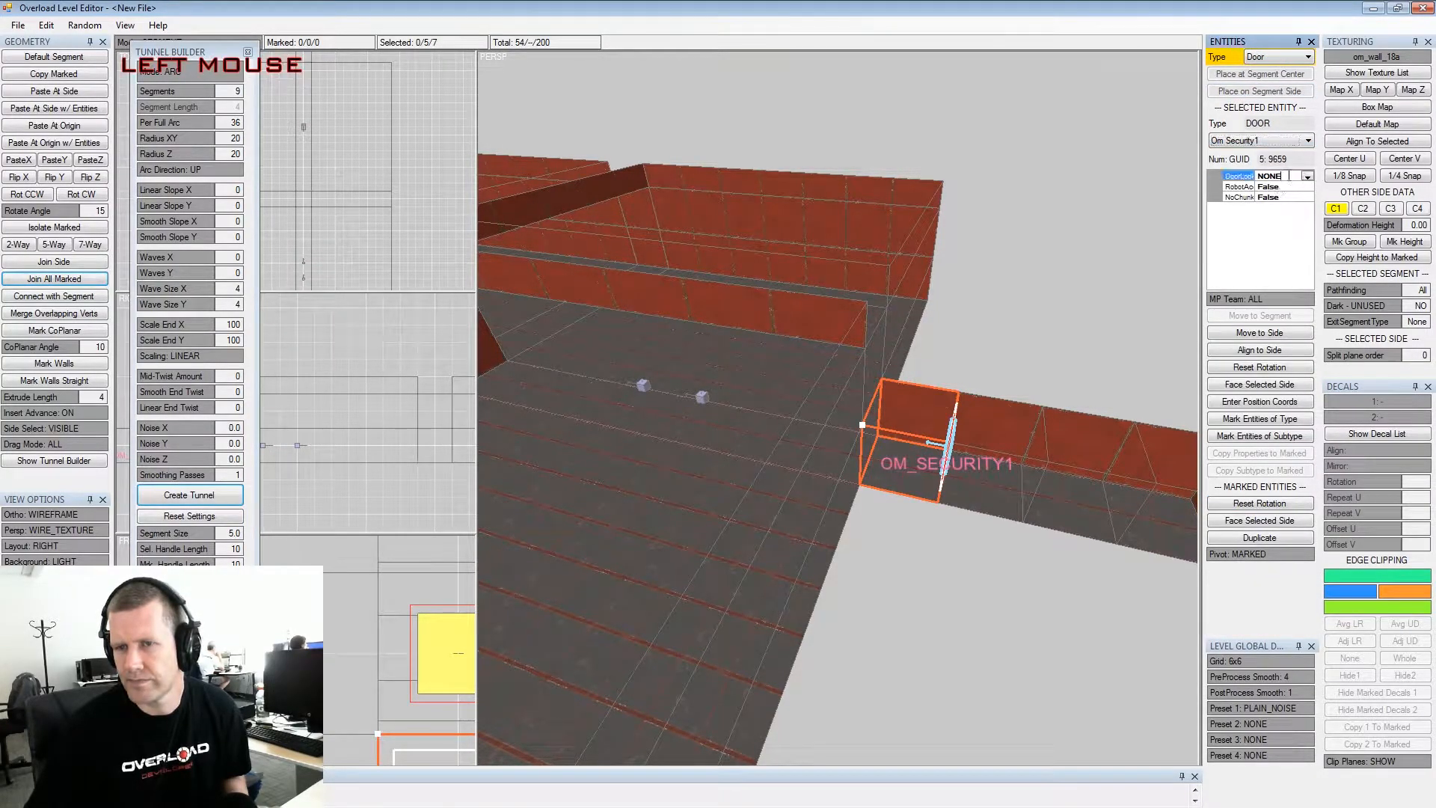
pyautogui.click(1307, 178)
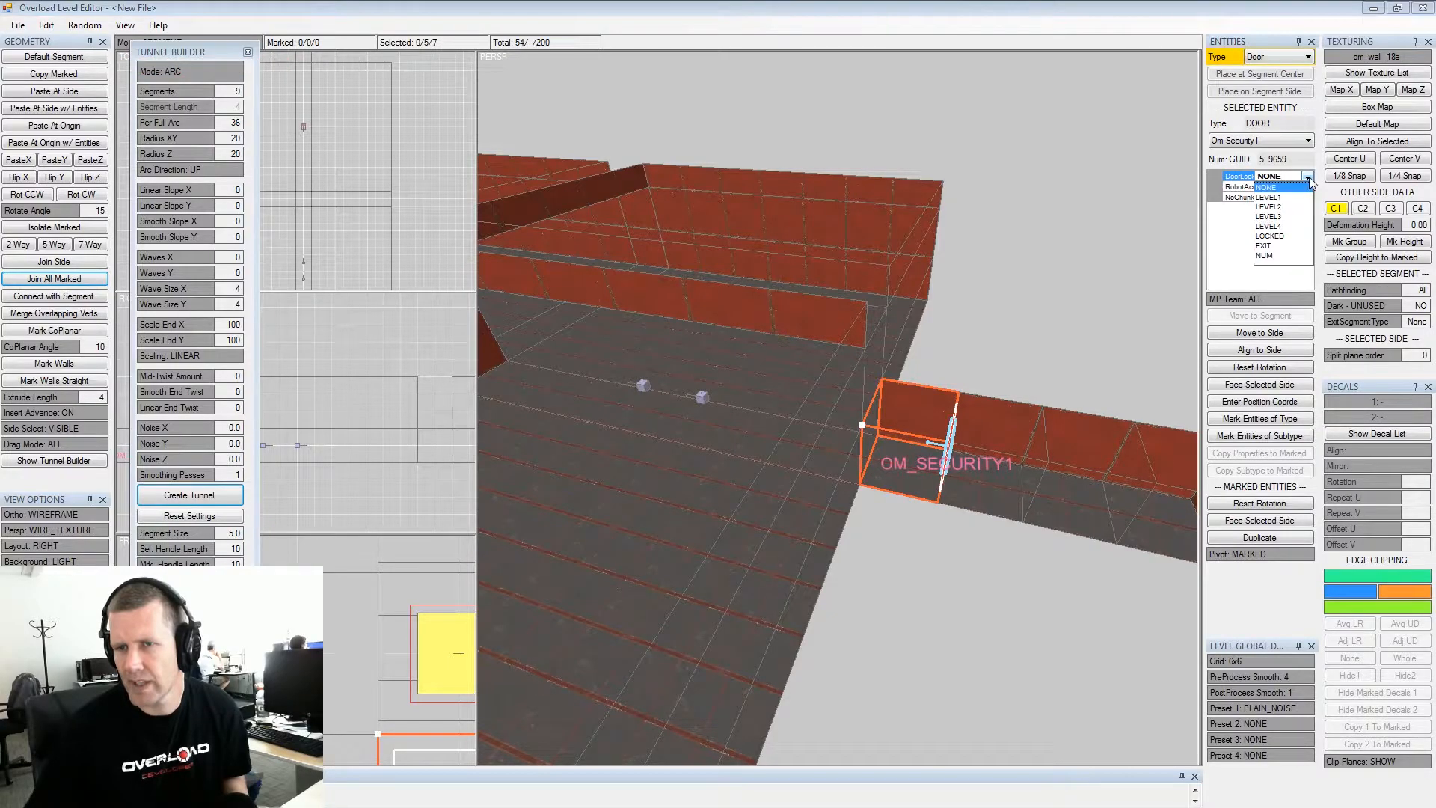
pyautogui.click(1280, 216)
# Examine the security door's placement and facing in the corridor from several angles
pyautogui.keyDown('alt'); pyautogui.moveTo(994, 384); pyautogui.dragTo(957, 383); pyautogui.keyUp('alt')
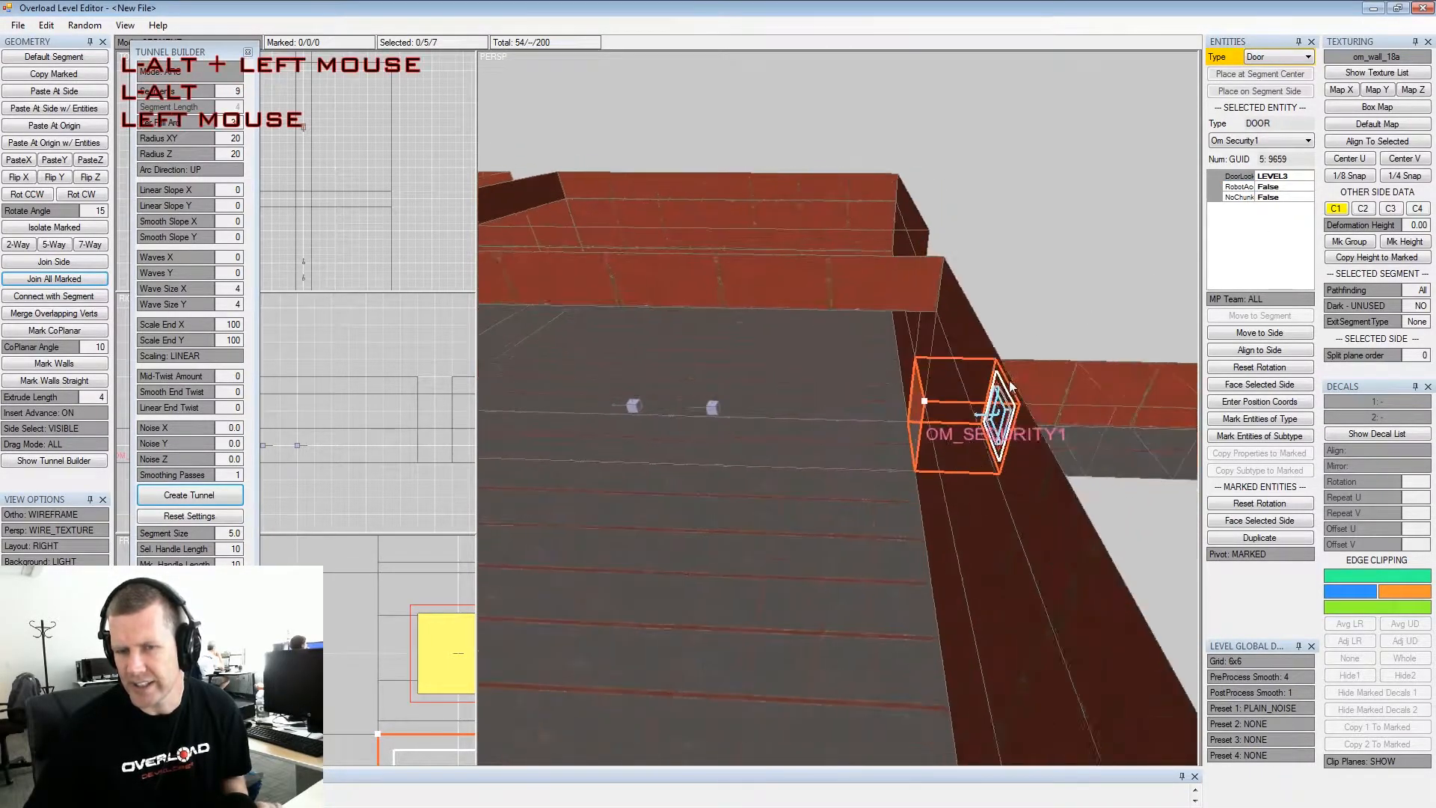
pyautogui.keyDown('alt'); pyautogui.moveTo(957, 384); pyautogui.dragTo(918, 385, button='middle'); pyautogui.keyUp('alt')
pyautogui.keyDown('alt'); pyautogui.scroll(2, 915, 380); pyautogui.keyUp('alt')
pyautogui.moveTo(912, 377)
pyautogui.keyDown('alt'); pyautogui.mouseDown()
pyautogui.moveTo(873, 377)
pyautogui.moveTo(892, 382)
pyautogui.mouseUp(); pyautogui.keyUp('alt')
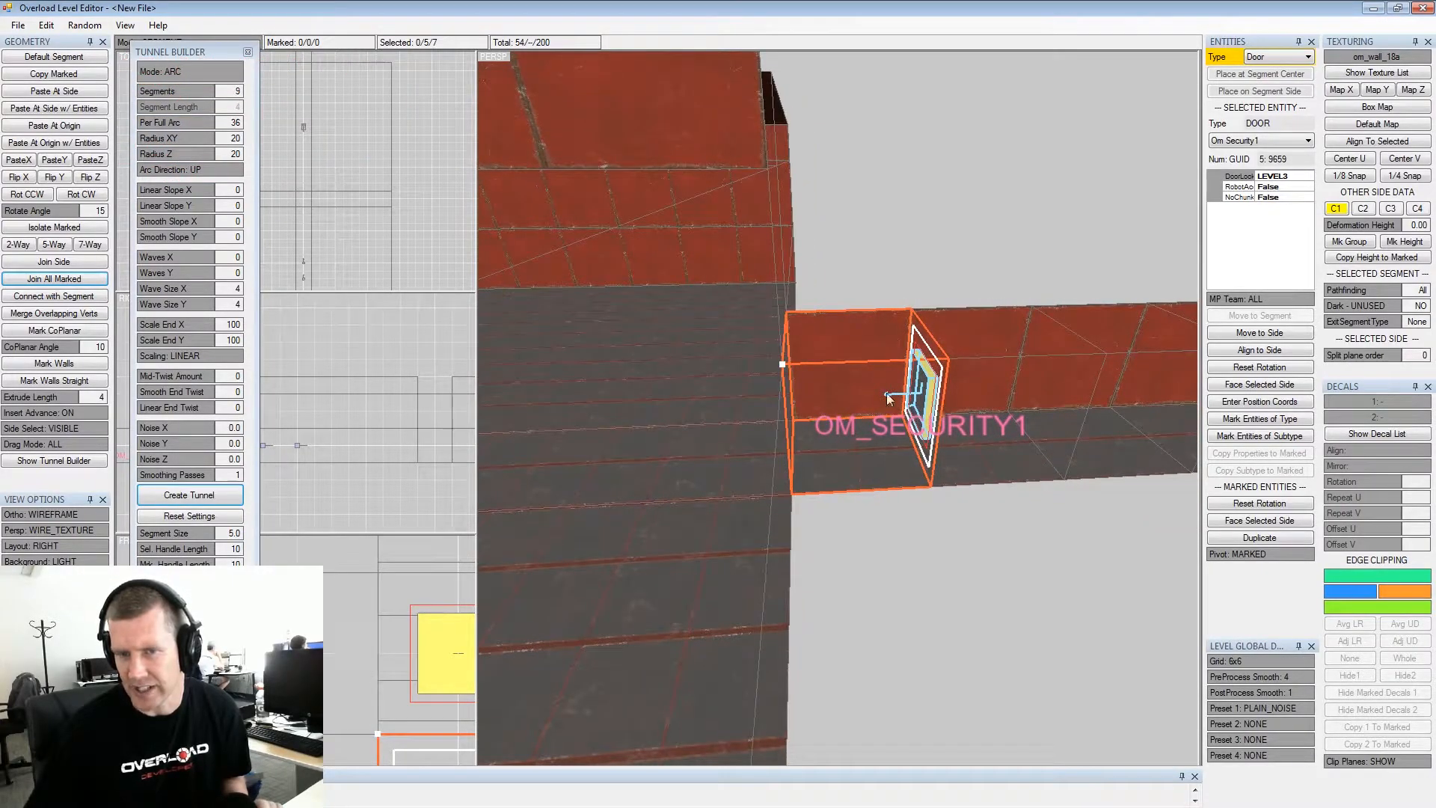
pyautogui.keyDown('alt'); pyautogui.moveTo(994, 402); pyautogui.dragTo(937, 382); pyautogui.keyUp('alt')
pyautogui.keyDown('alt'); pyautogui.scroll(2, 912, 365); pyautogui.keyUp('alt')
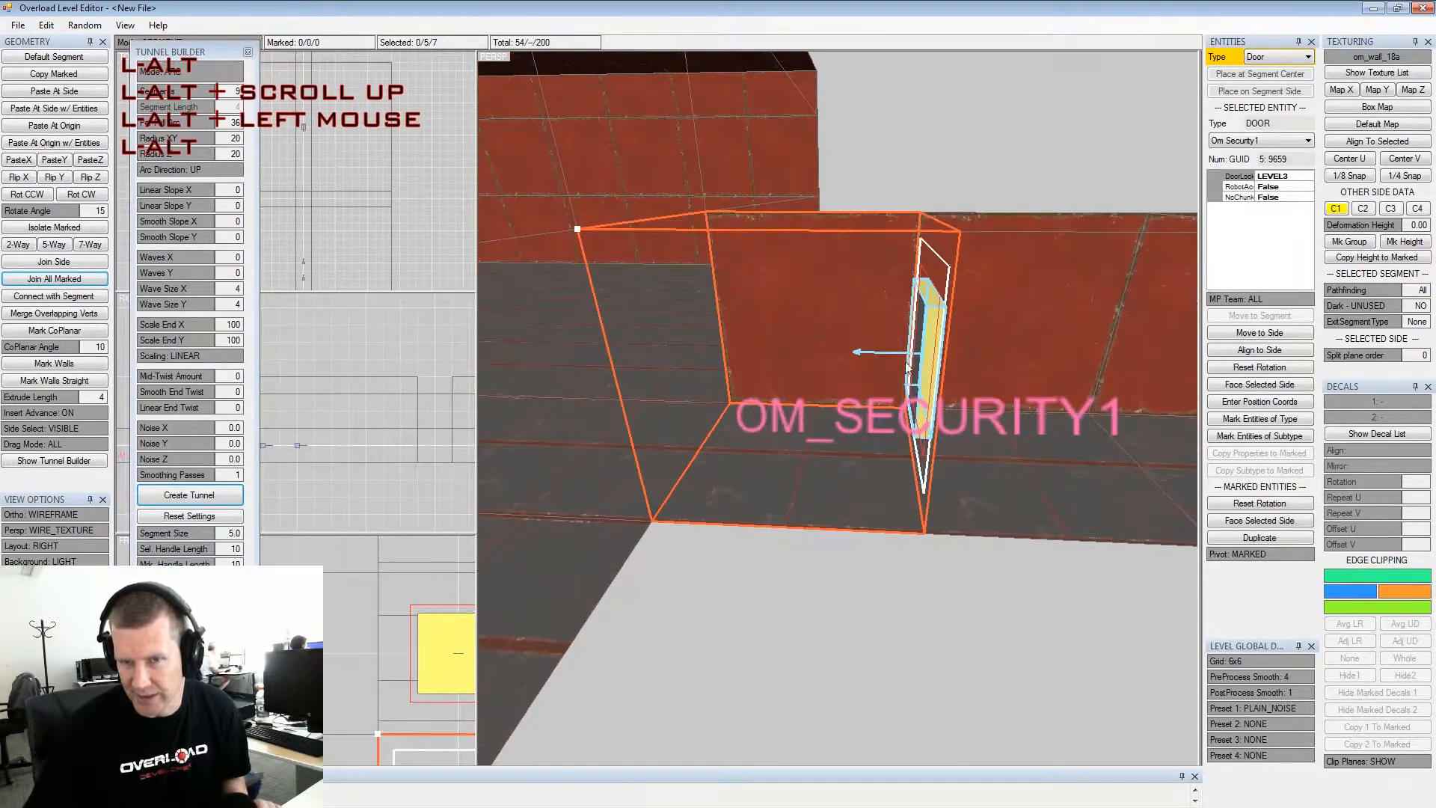
pyautogui.keyDown('alt'); pyautogui.moveTo(1024, 381); pyautogui.dragTo(987, 382); pyautogui.keyUp('alt')
pyautogui.keyDown('alt'); pyautogui.moveTo(987, 382); pyautogui.dragTo(941, 381, button='middle'); pyautogui.keyUp('alt')
pyautogui.keyDown('alt'); pyautogui.scroll(-5, 941, 381); pyautogui.keyUp('alt')
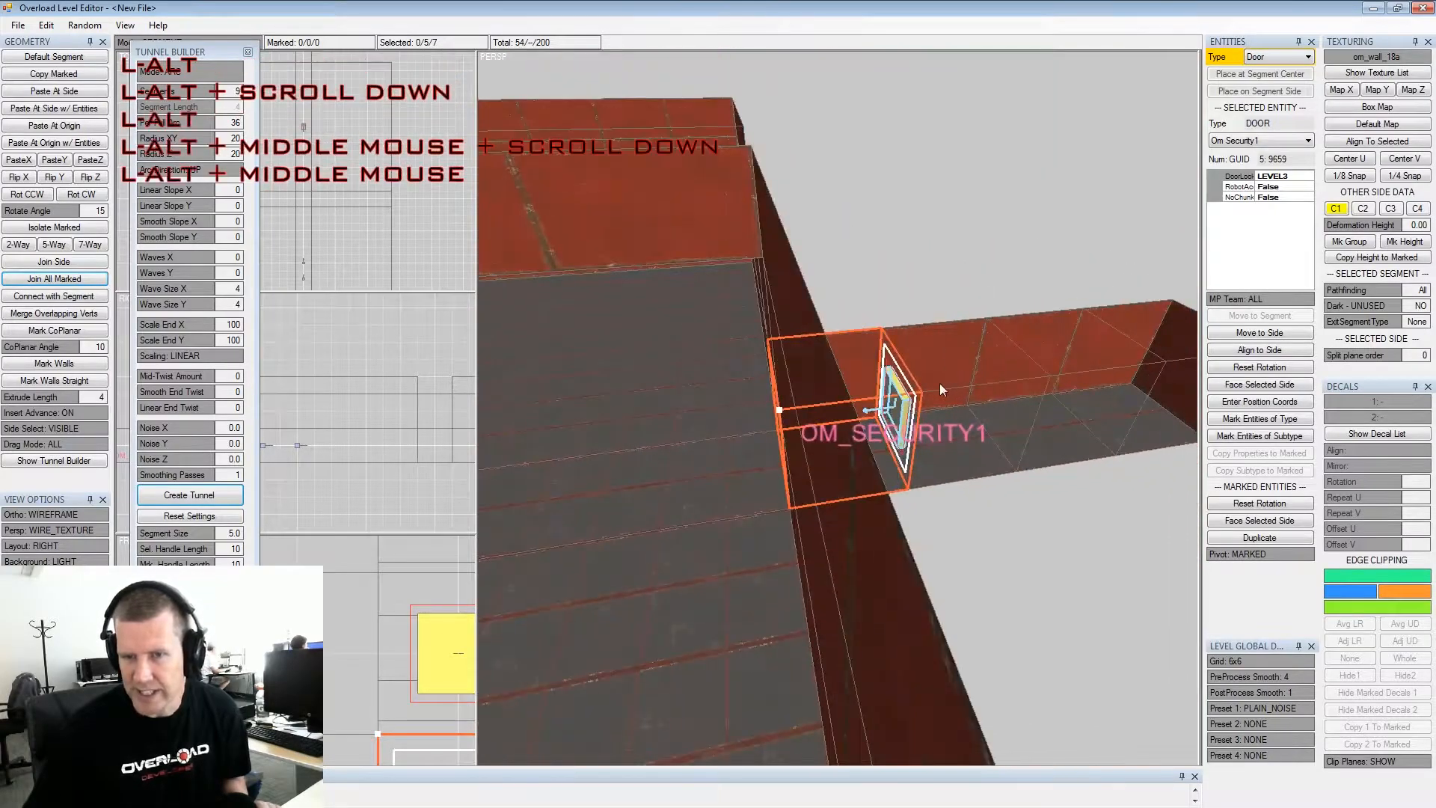
# Insert a new alcove segment in the side wall at the opposite end of the rooms from the security door
pyautogui.keyDown('alt'); pyautogui.moveTo(940, 382); pyautogui.dragTo(867, 383); pyautogui.keyUp('alt')
pyautogui.keyDown('alt'); pyautogui.moveTo(868, 383); pyautogui.dragTo(991, 404, button='middle'); pyautogui.keyUp('alt')
pyautogui.keyDown('alt'); pyautogui.moveTo(990, 404); pyautogui.dragTo(737, 357); pyautogui.keyUp('alt')
pyautogui.keyDown('alt'); pyautogui.scroll(-3, 829, 398); pyautogui.keyUp('alt')
pyautogui.keyDown('alt'); pyautogui.moveTo(737, 357); pyautogui.dragTo(882, 317, button='middle'); pyautogui.keyUp('alt')
pyautogui.keyDown('alt'); pyautogui.moveTo(882, 317); pyautogui.dragTo(725, 439); pyautogui.keyUp('alt')
pyautogui.click(727, 441)
pyautogui.press('Tab')
pyautogui.click(725, 438)
pyautogui.click(725, 438)
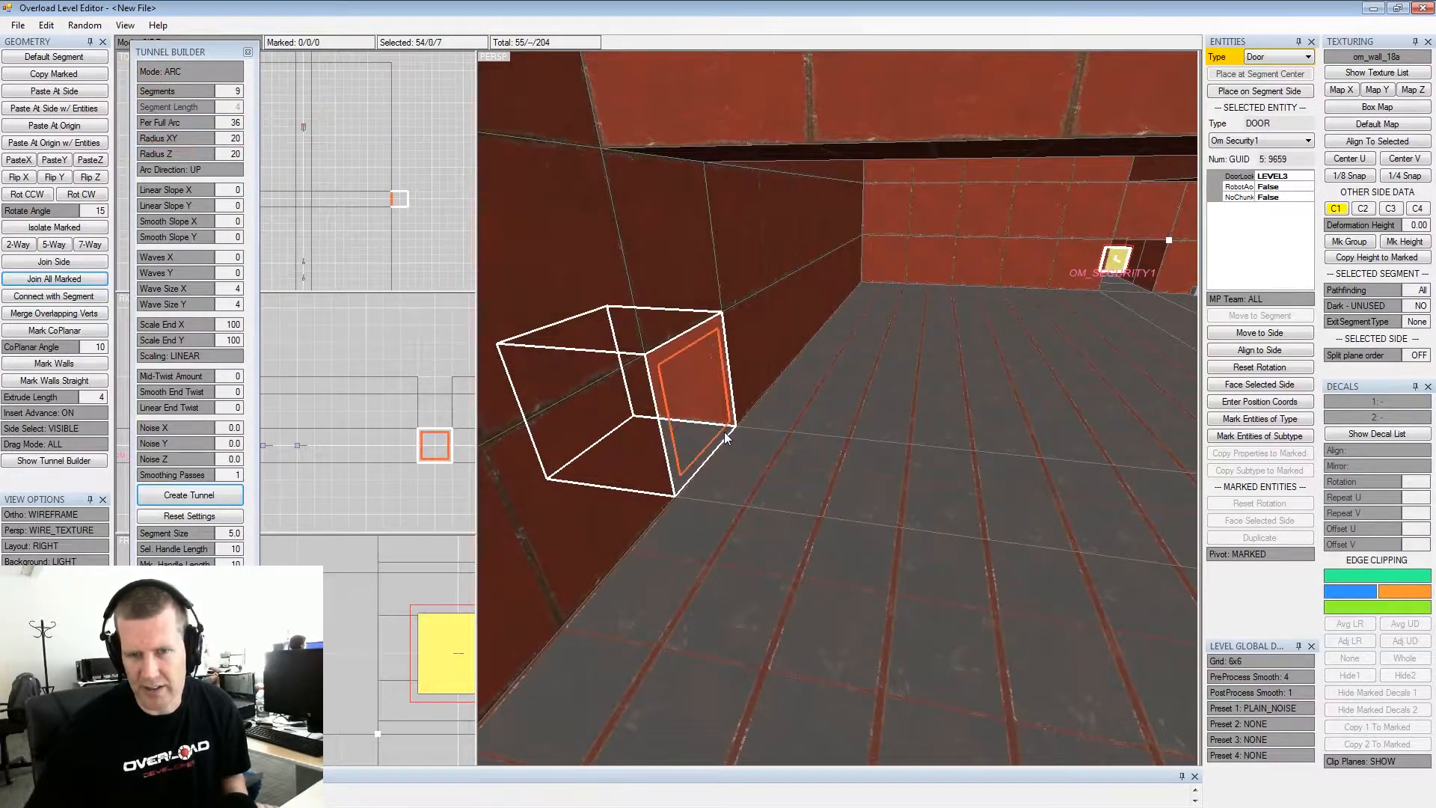
# Place a door on the alcove's side facing the room and set it to Secret Omwall18a
pyautogui.click(782, 480)
pyautogui.click(786, 479)
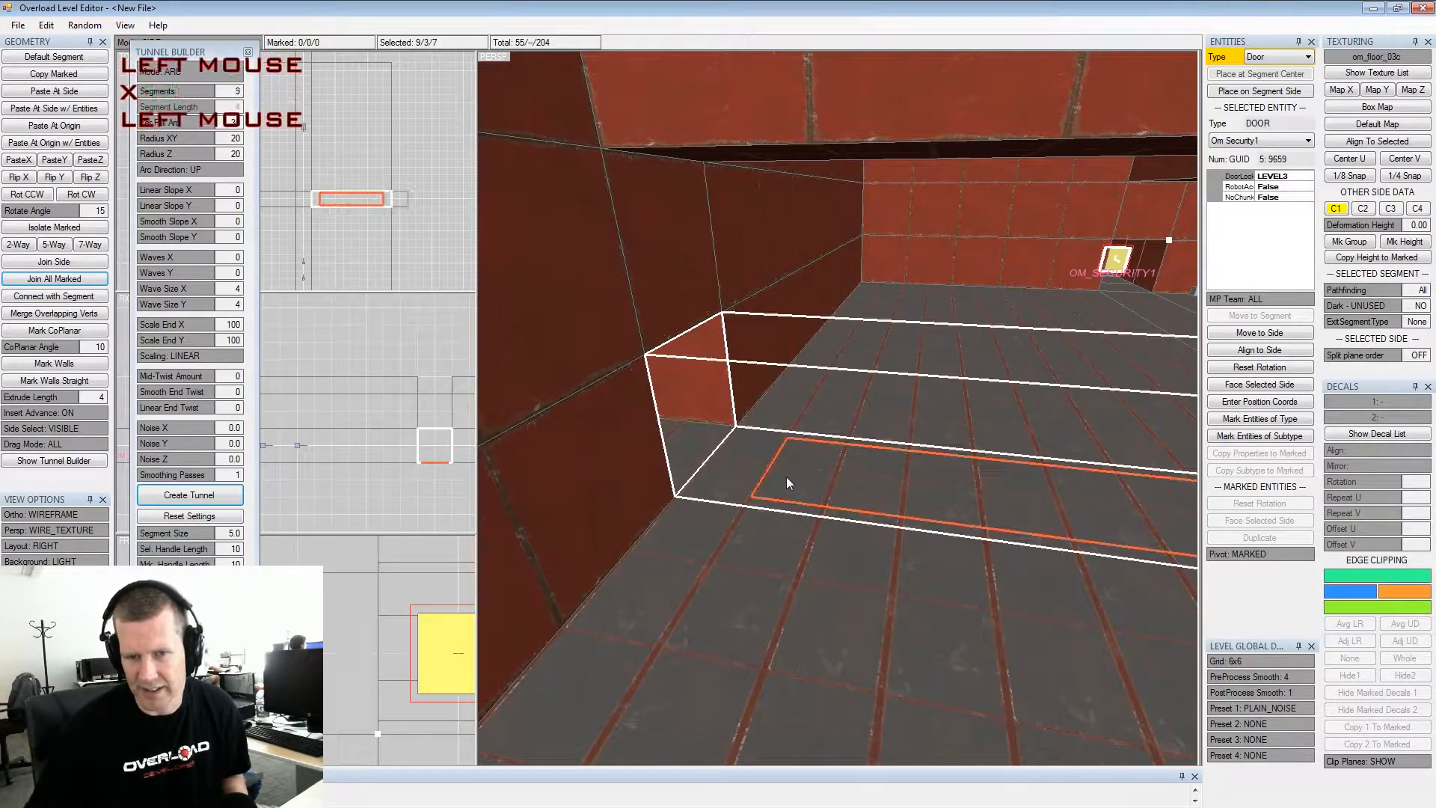
pyautogui.press('x')
pyautogui.press('x')
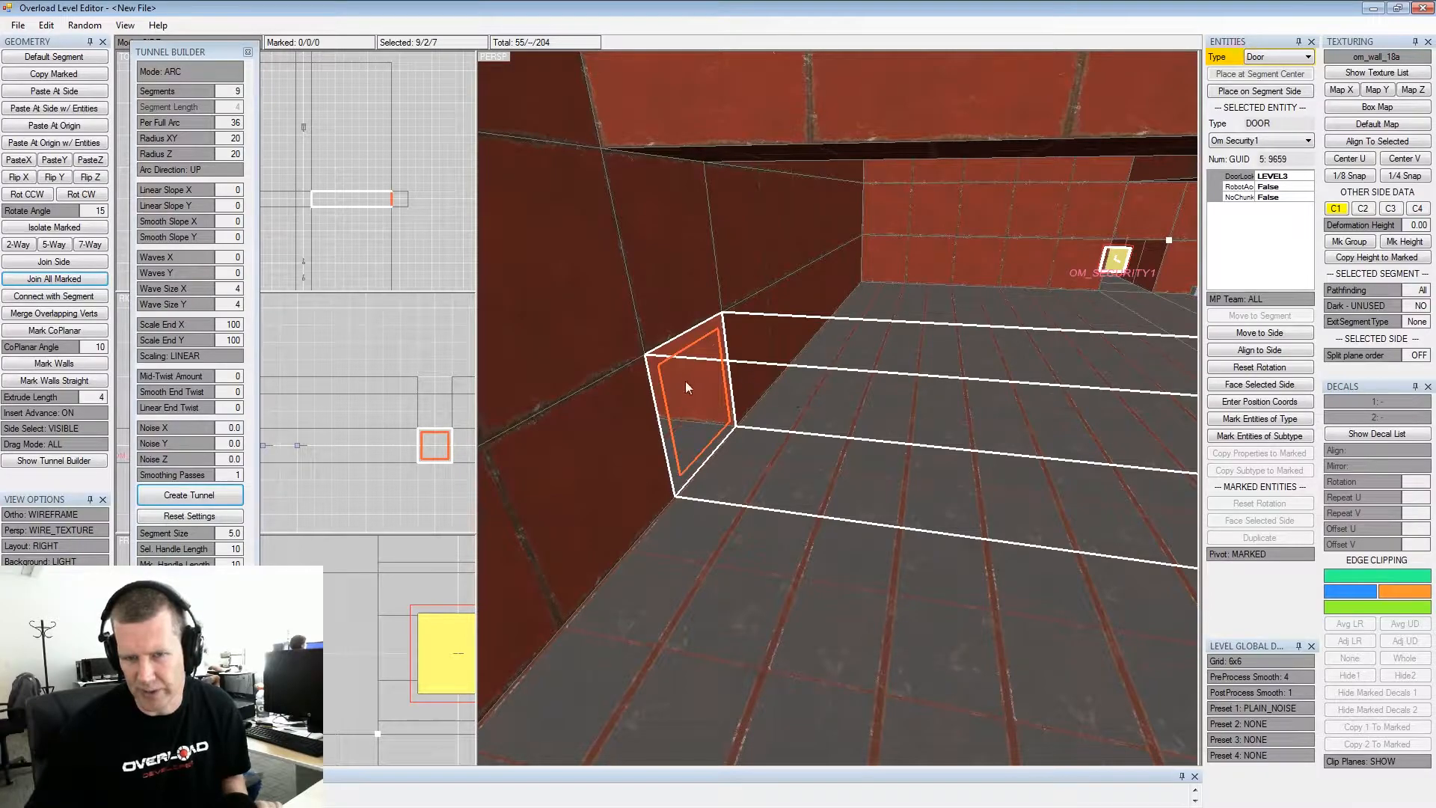
pyautogui.keyDown('alt'); pyautogui.moveTo(685, 379); pyautogui.dragTo(785, 378); pyautogui.keyUp('alt')
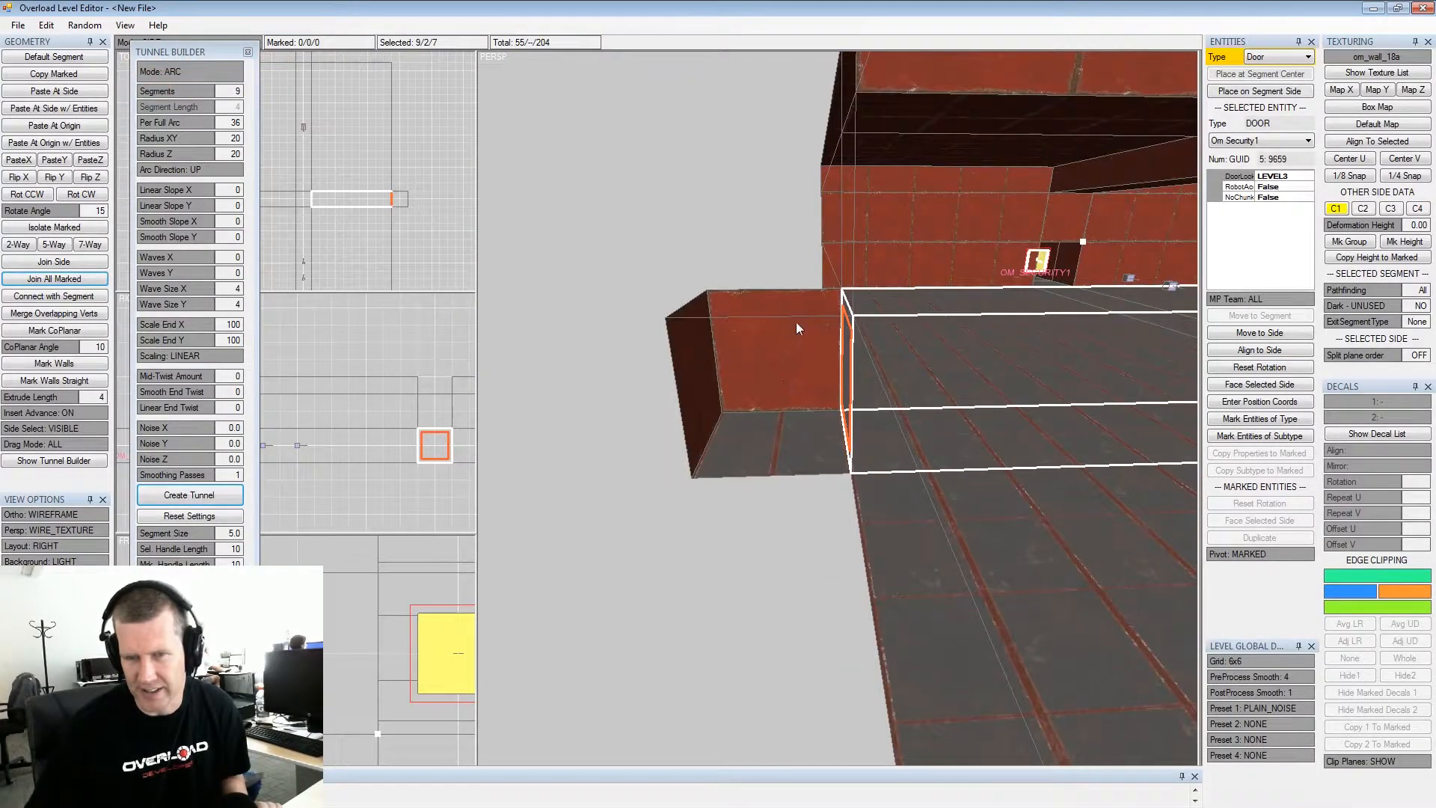
pyautogui.keyDown('alt'); pyautogui.moveTo(868, 376); pyautogui.dragTo(783, 417); pyautogui.keyUp('alt')
pyautogui.click(783, 415)
pyautogui.press('x')
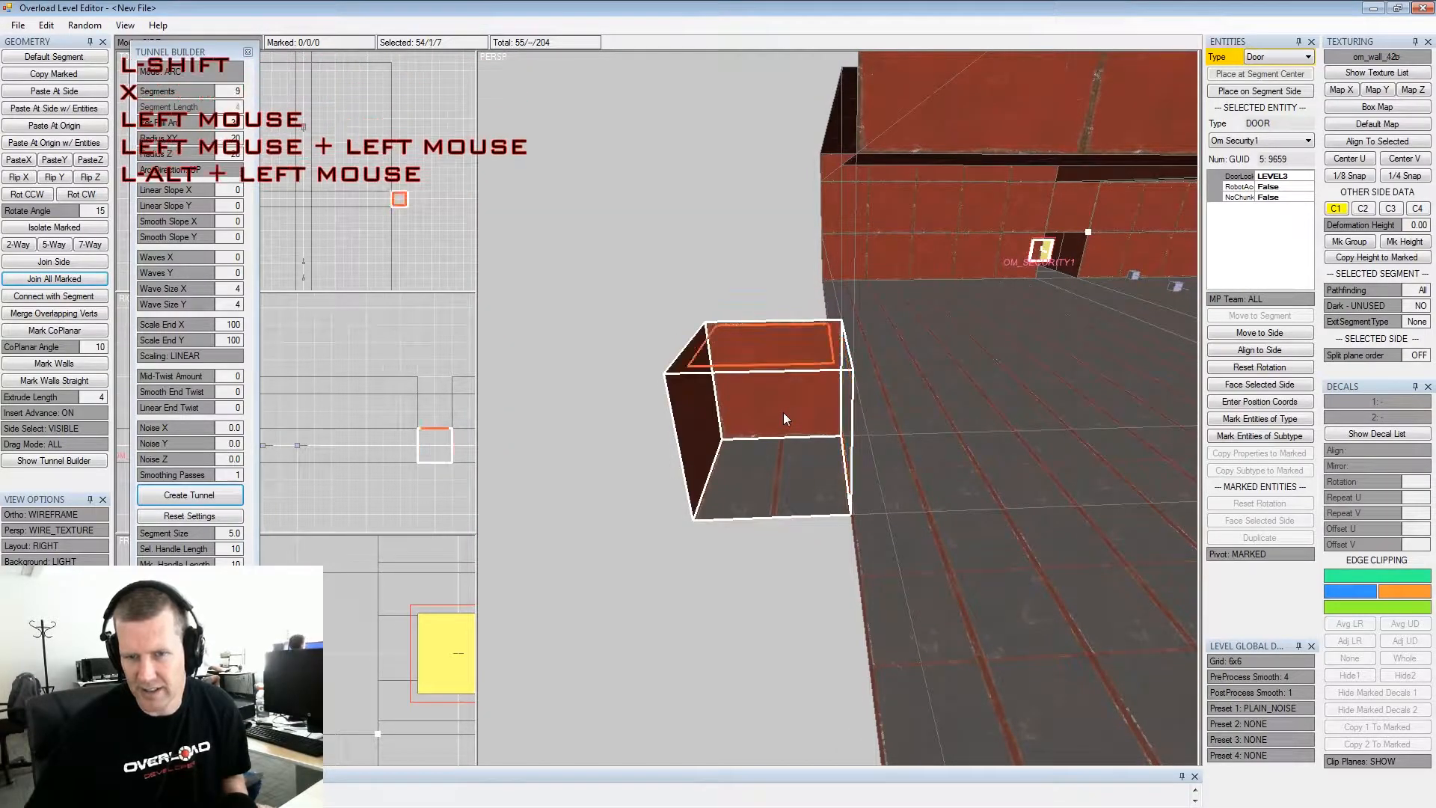
pyautogui.hotkey('shift', 'x')
pyautogui.click(1260, 90)
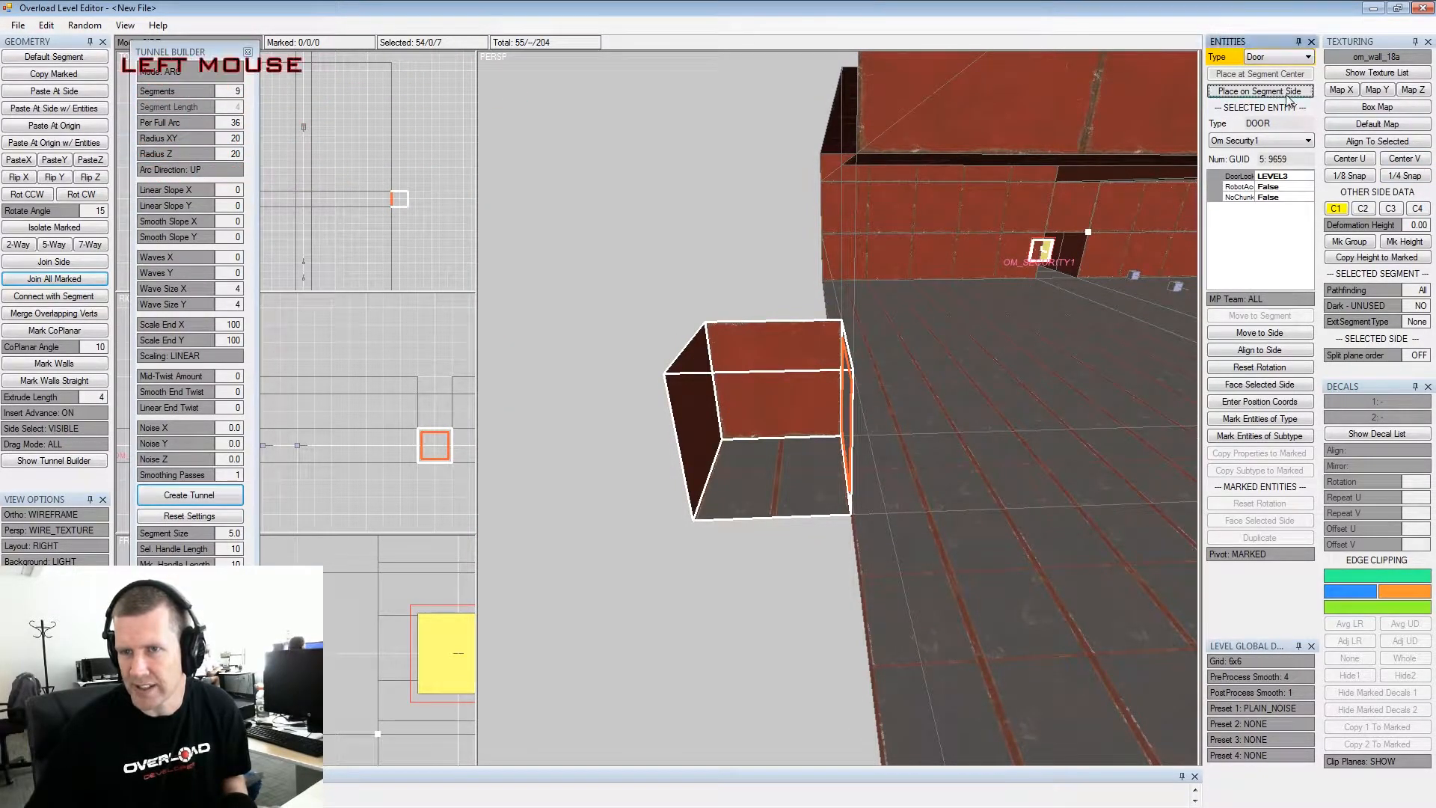
pyautogui.click(1268, 141)
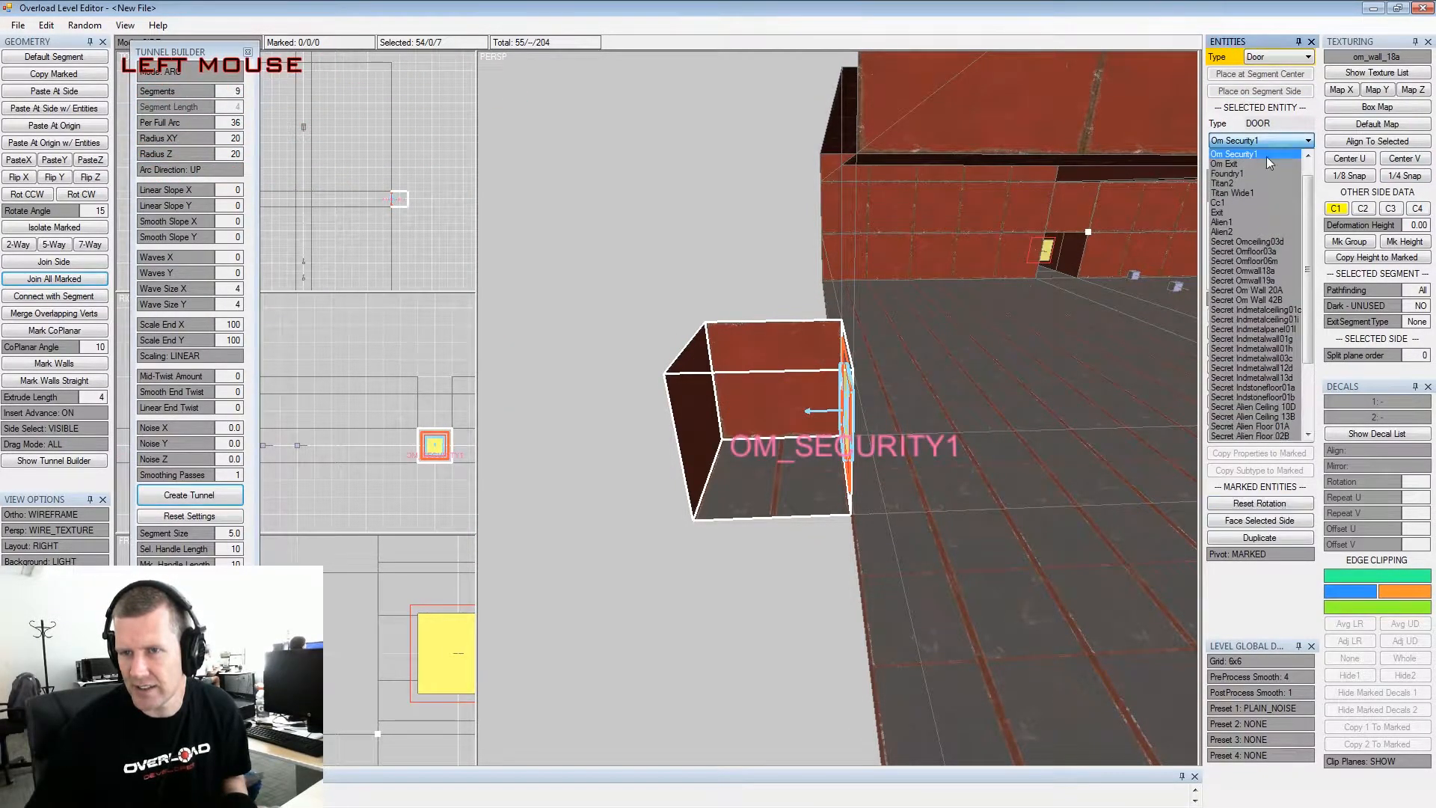
pyautogui.click(1256, 271)
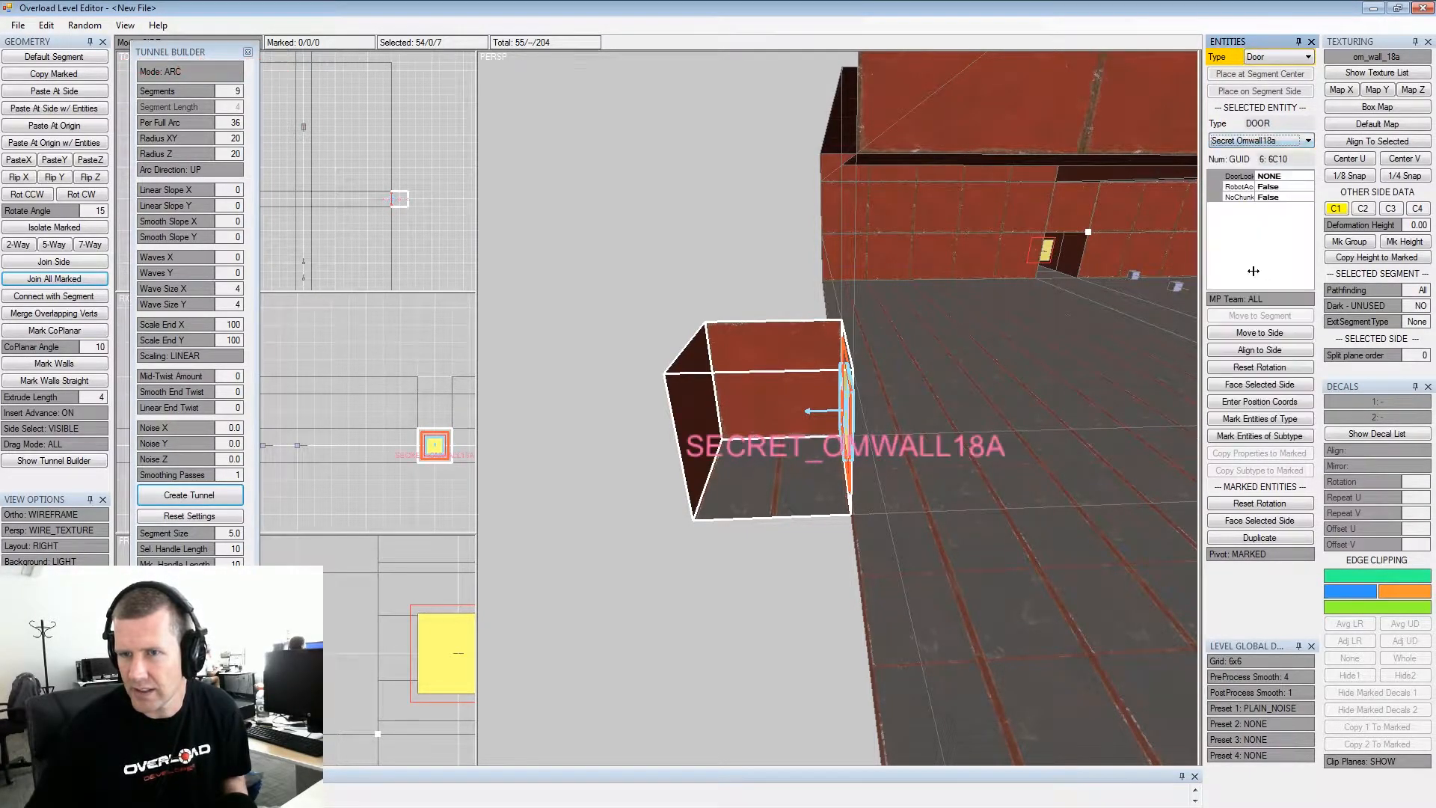
# Place an item at the center of the alcove segment behind the secret door and set it to Upgrade L2
pyautogui.keyDown('alt'); pyautogui.moveTo(952, 317); pyautogui.dragTo(903, 326); pyautogui.keyUp('alt')
pyautogui.keyDown('alt'); pyautogui.moveTo(903, 326); pyautogui.dragTo(917, 302, button='middle'); pyautogui.keyUp('alt')
pyautogui.moveTo(916, 302)
pyautogui.keyDown('alt'); pyautogui.mouseDown()
pyautogui.moveTo(848, 307)
pyautogui.moveTo(903, 314)
pyautogui.mouseUp(); pyautogui.keyUp('alt')
pyautogui.keyDown('alt'); pyautogui.scroll(2, 848, 313); pyautogui.keyUp('alt')
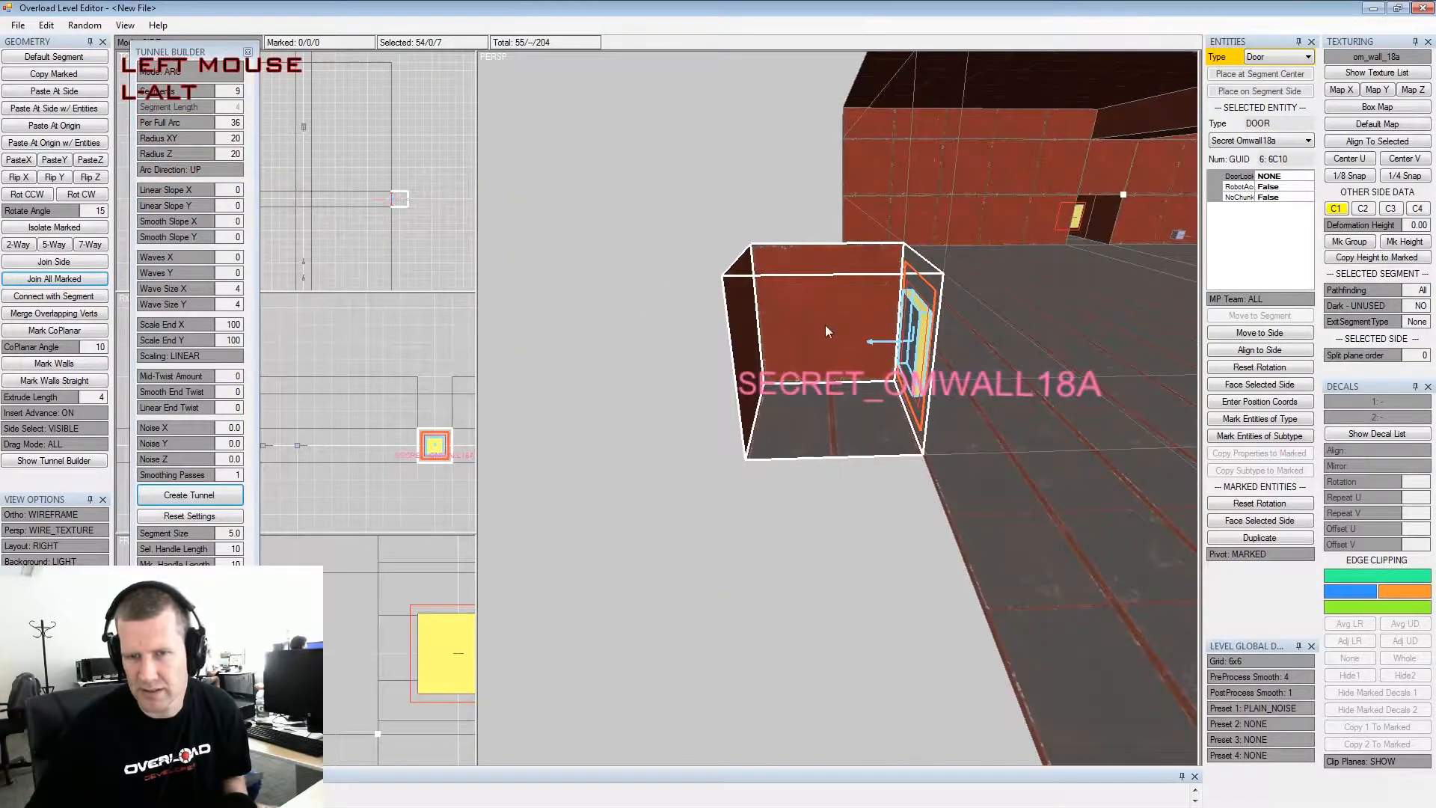
pyautogui.click(827, 331)
pyautogui.click(1290, 60)
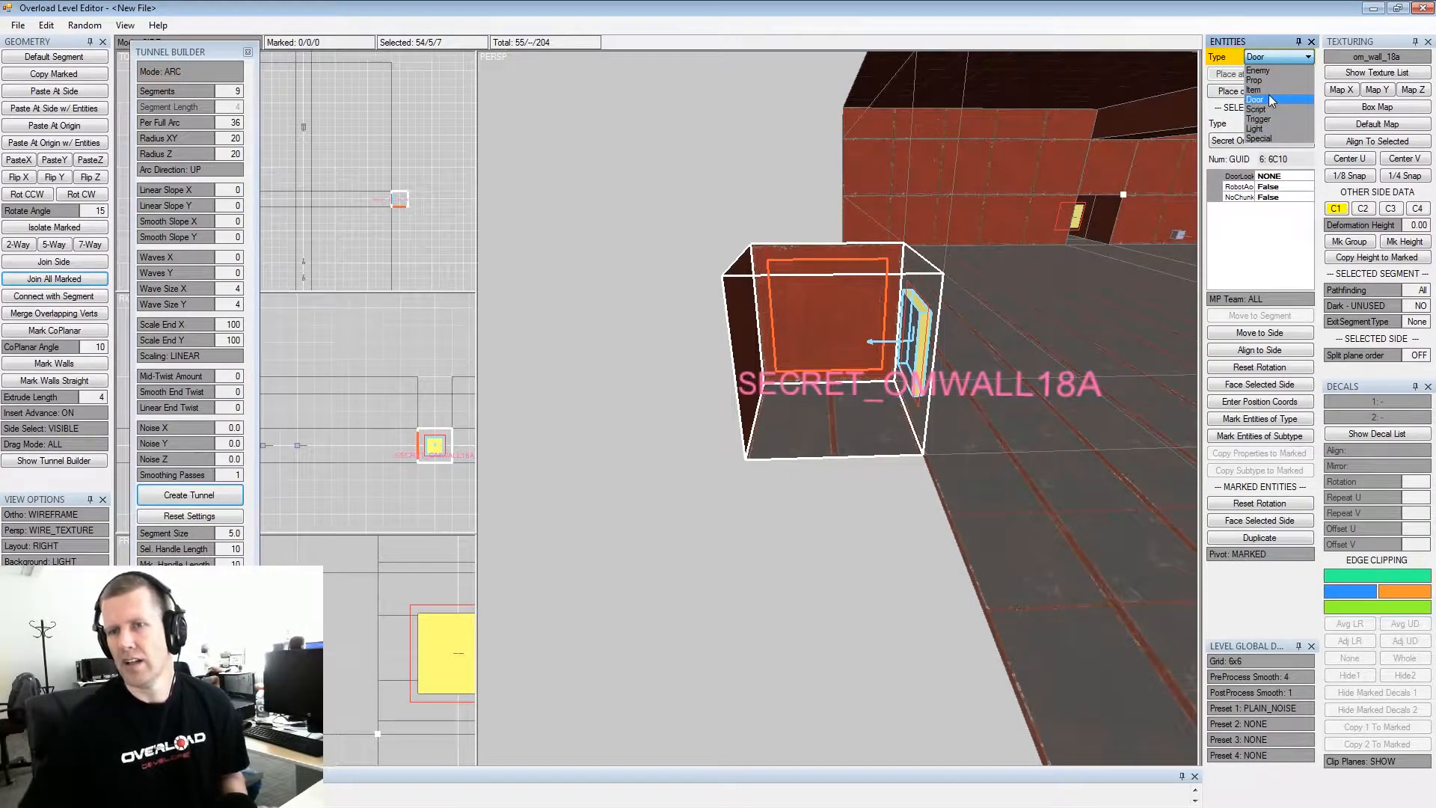
pyautogui.click(1268, 89)
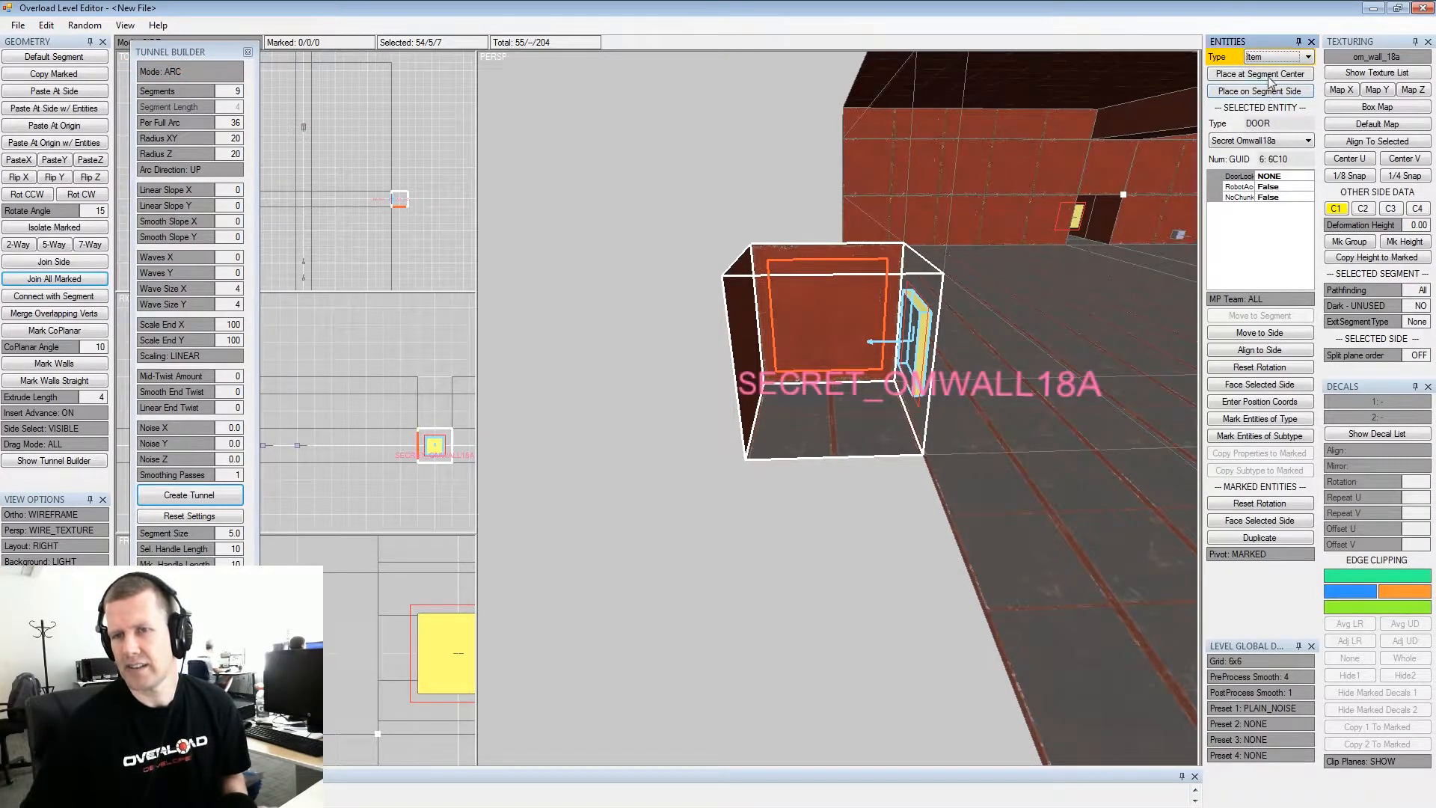
pyautogui.click(1268, 77)
pyautogui.click(1258, 140)
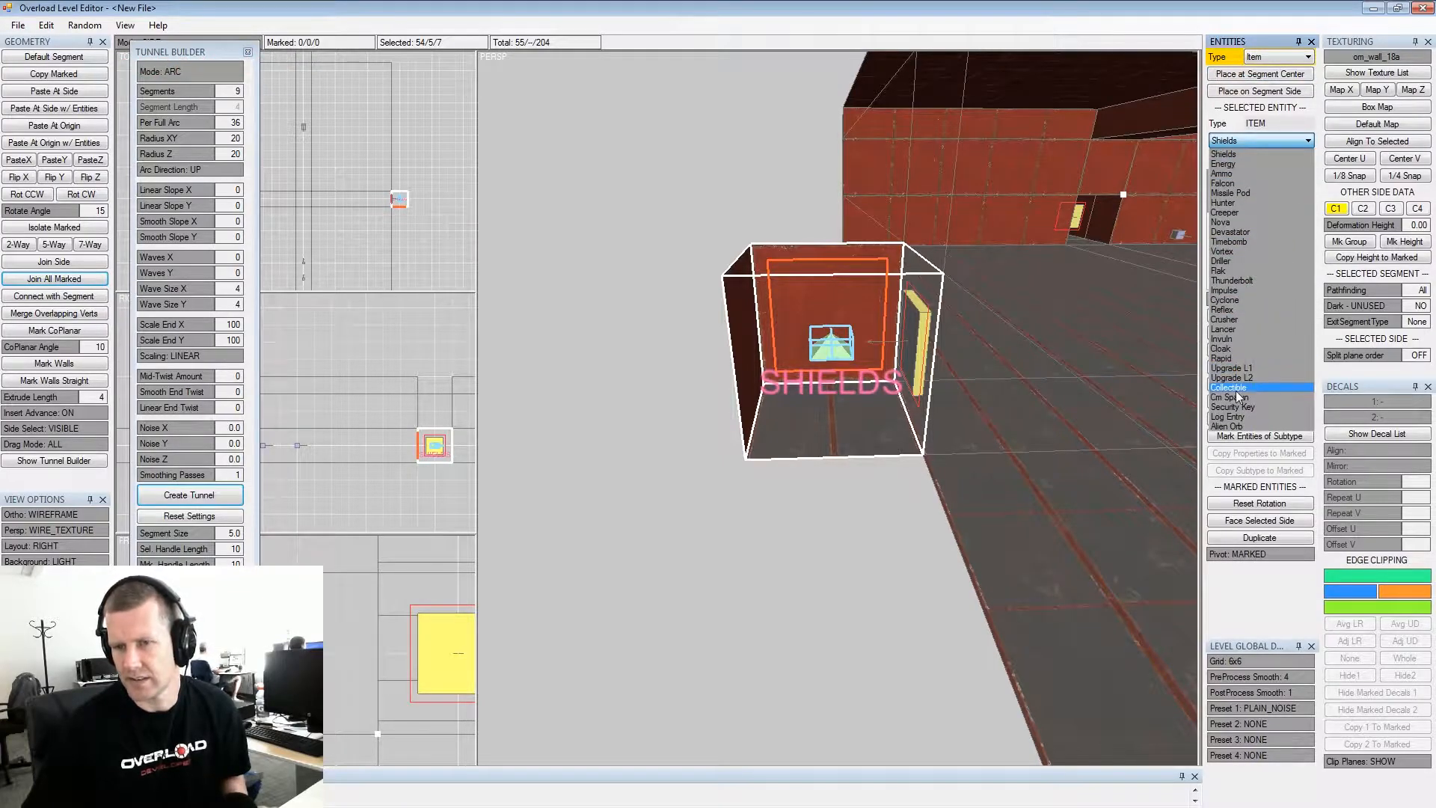
pyautogui.click(1234, 377)
# Survey the rooms around the secret alcove, the boss and the lockdown scripts
pyautogui.keyDown('alt'); pyautogui.moveTo(836, 268); pyautogui.dragTo(900, 263); pyautogui.keyUp('alt')
pyautogui.keyDown('alt'); pyautogui.moveTo(899, 263); pyautogui.dragTo(810, 258, button='middle'); pyautogui.keyUp('alt')
pyautogui.keyDown('alt'); pyautogui.scroll(-3, 810, 259); pyautogui.keyUp('alt')
pyautogui.keyDown('alt'); pyautogui.moveTo(811, 258); pyautogui.dragTo(752, 262); pyautogui.keyUp('alt')
pyautogui.keyDown('alt'); pyautogui.moveTo(752, 262); pyautogui.dragTo(924, 272, button='middle'); pyautogui.keyUp('alt')
pyautogui.keyDown('alt'); pyautogui.scroll(-2, 925, 273); pyautogui.keyUp('alt')
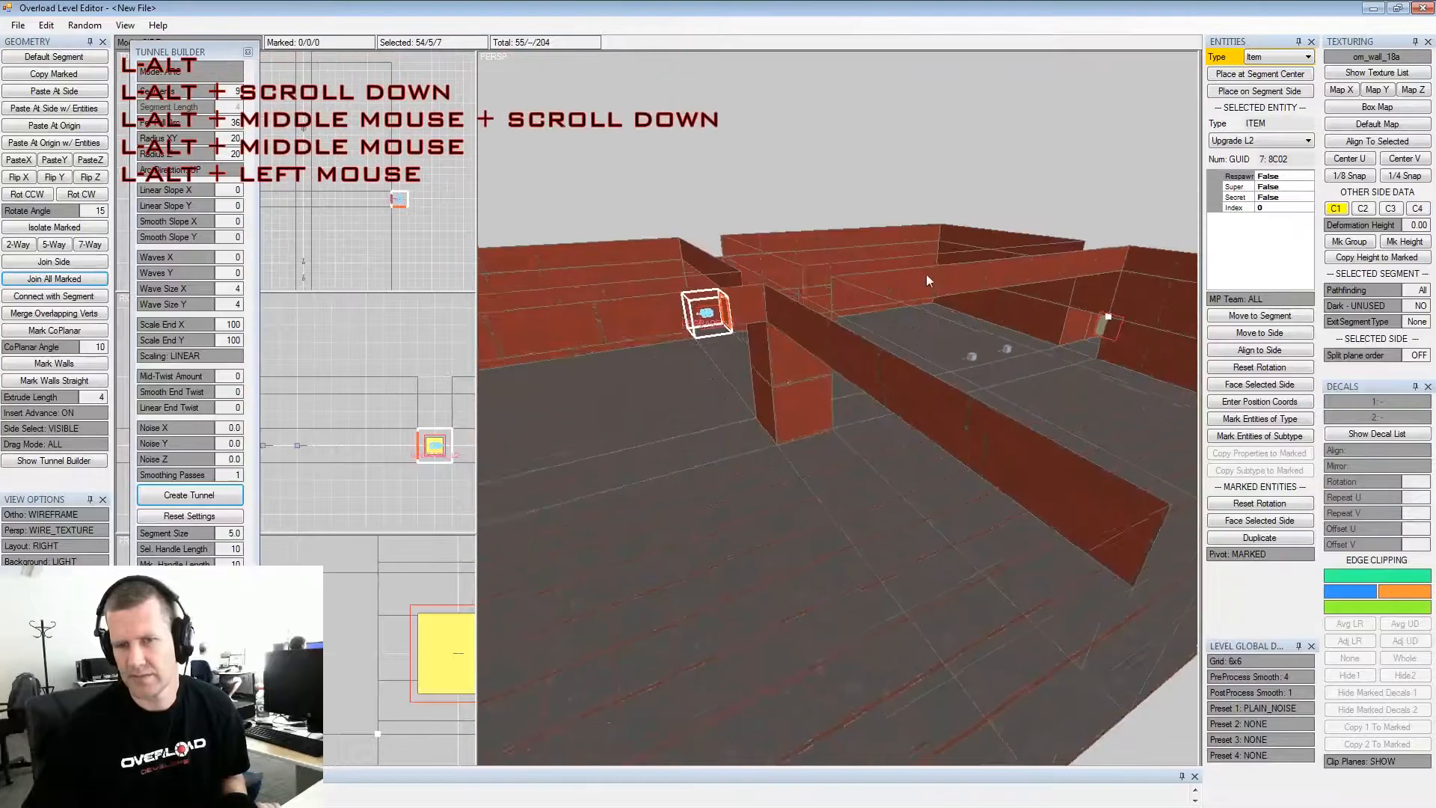
pyautogui.keyDown('alt'); pyautogui.moveTo(924, 272); pyautogui.dragTo(851, 291); pyautogui.keyUp('alt')
pyautogui.keyDown('alt'); pyautogui.moveTo(851, 290); pyautogui.dragTo(953, 295, button='middle'); pyautogui.keyUp('alt')
pyautogui.keyDown('alt'); pyautogui.moveTo(953, 294); pyautogui.dragTo(949, 324); pyautogui.keyUp('alt')
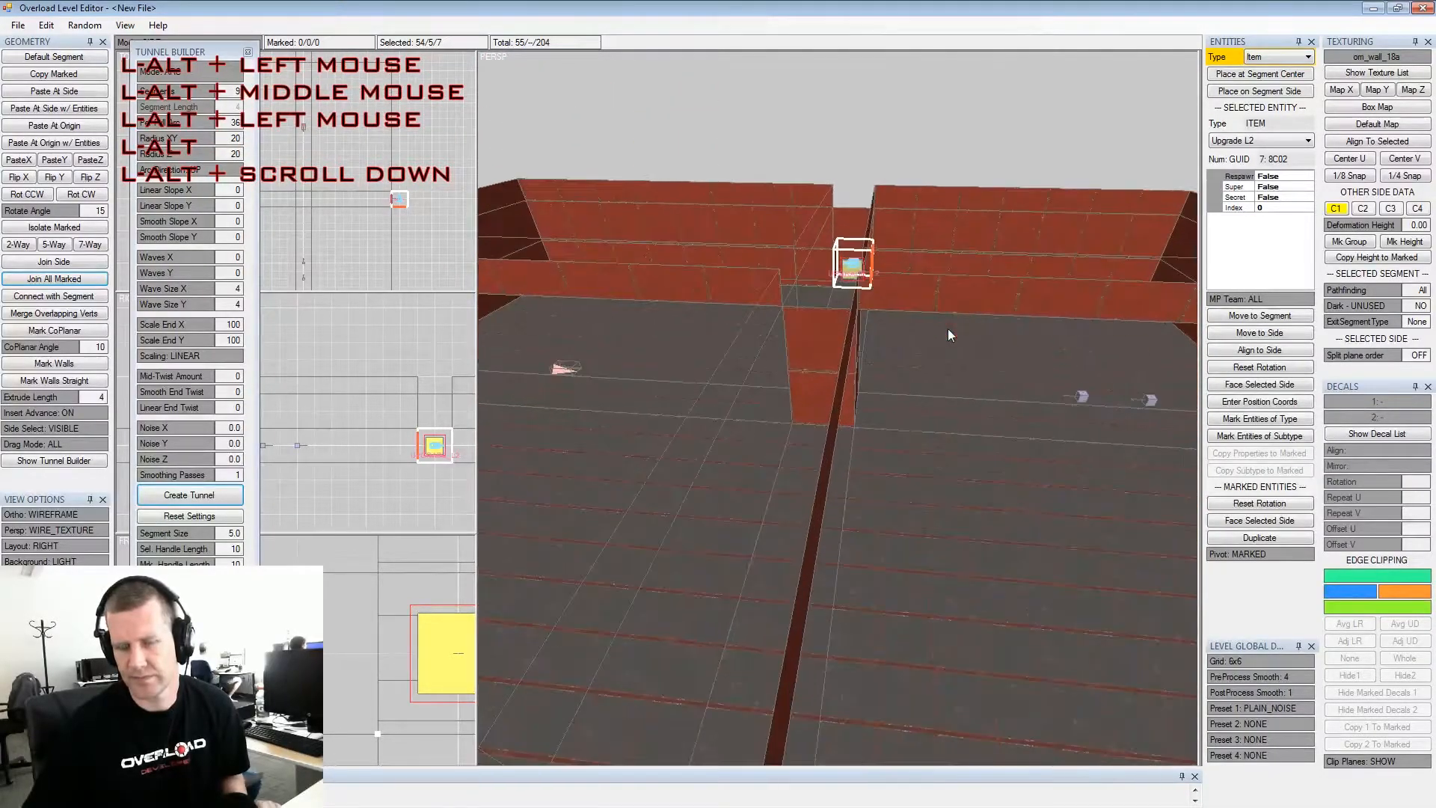
# Save the level as another_tutorial_test_pt2 in the Levels folder
pyautogui.keyDown('ctrl'); pyautogui.click(948, 329); pyautogui.keyUp('ctrl')
pyautogui.hotkey('ctrl', 's')
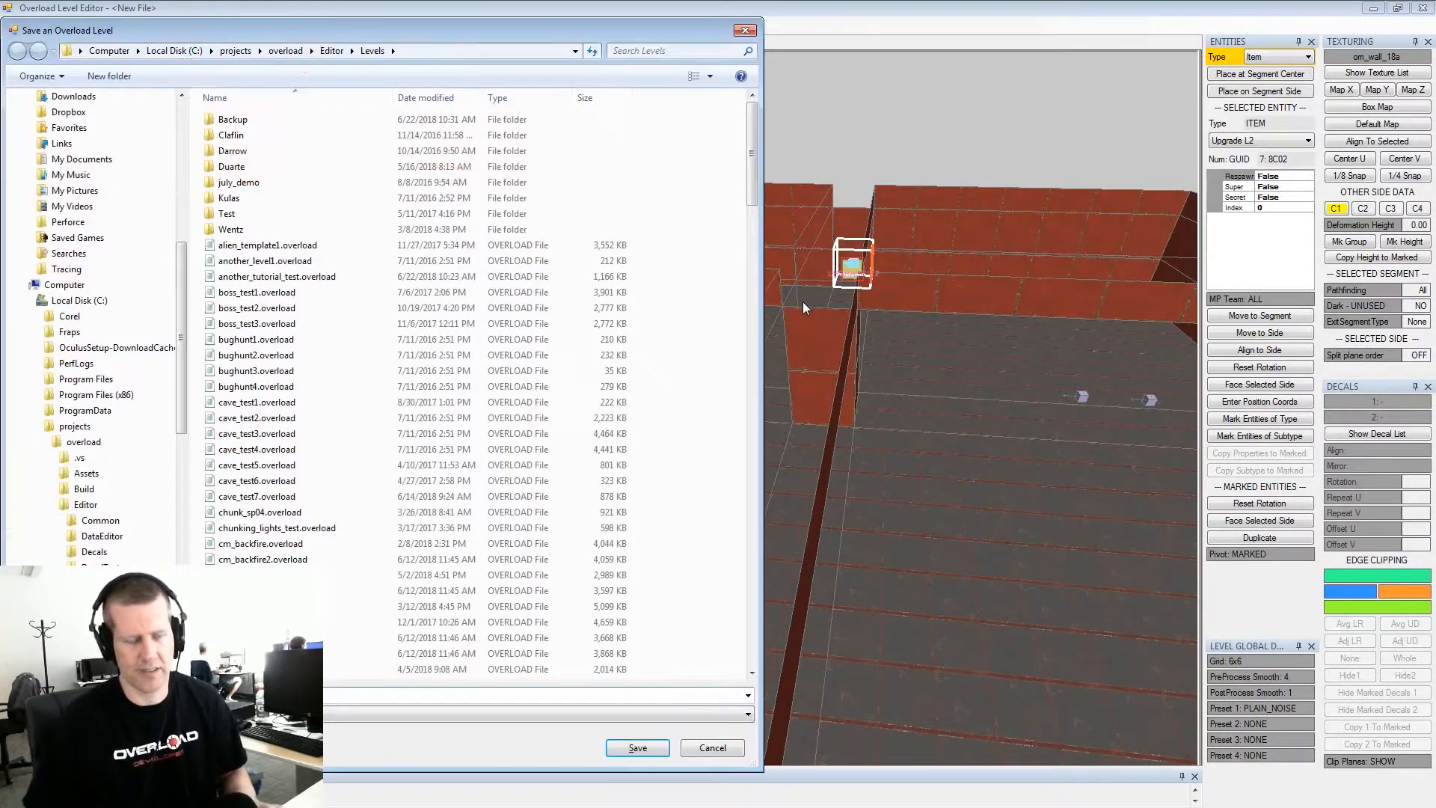
pyautogui.write('anothe')
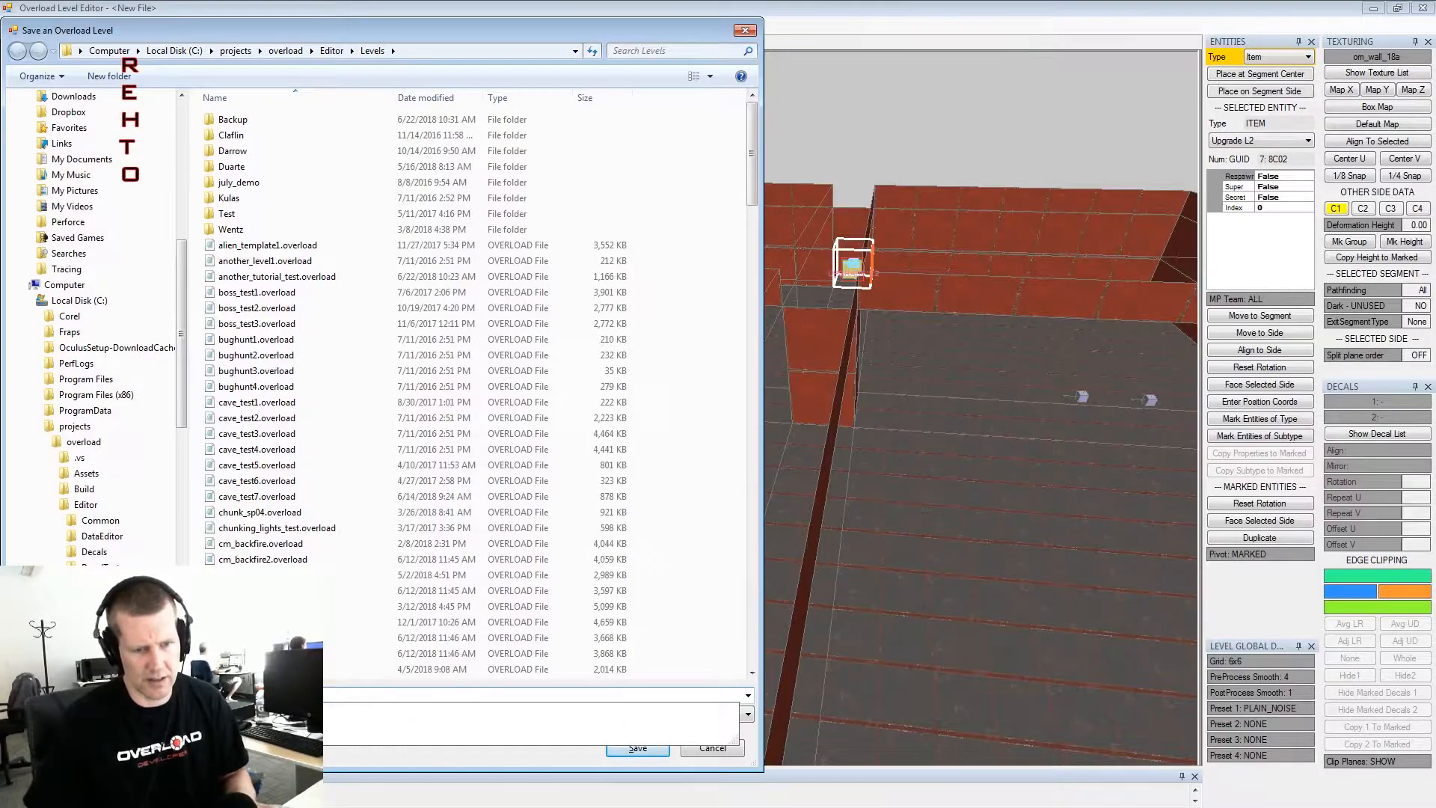
pyautogui.press('Down')
pyautogui.press('Left')
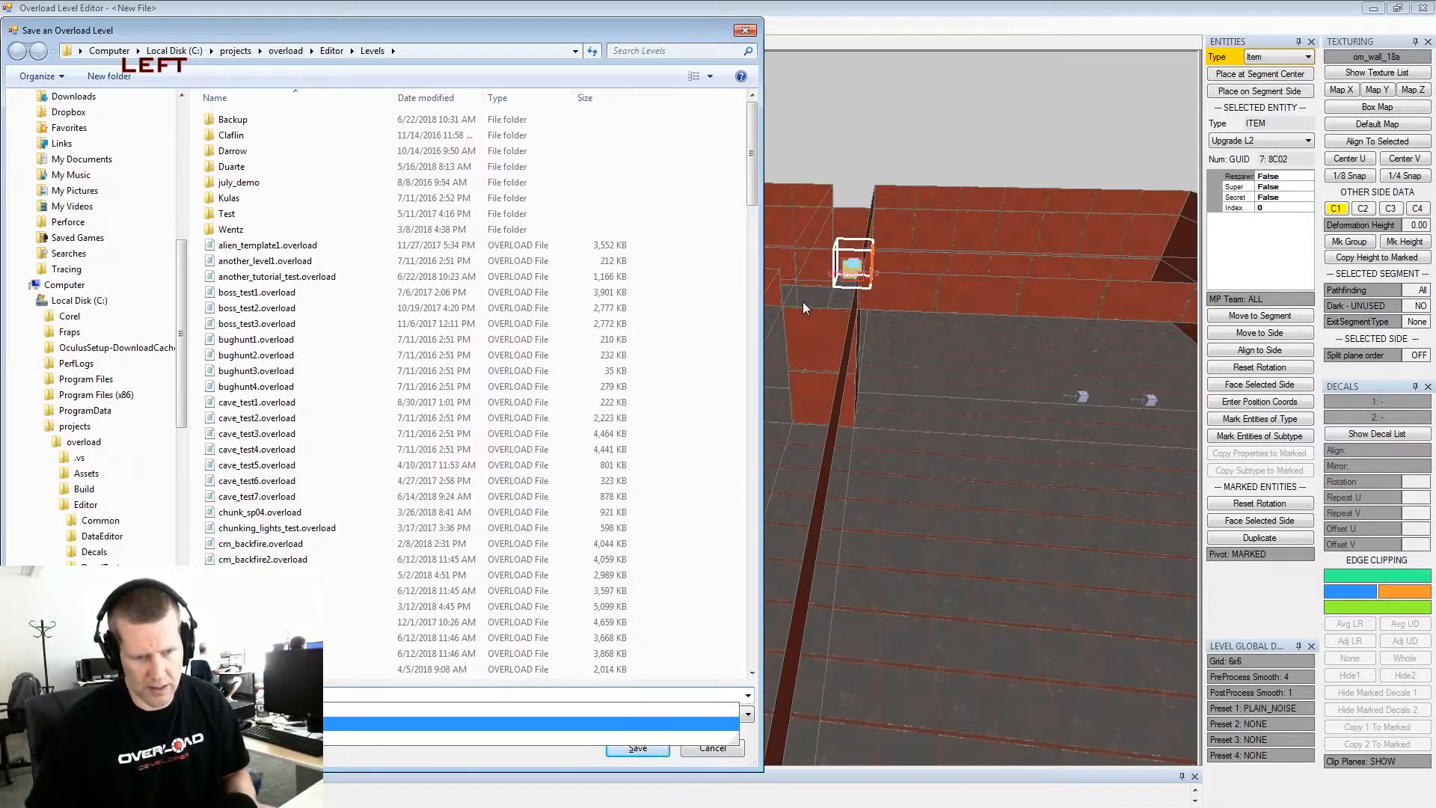
pyautogui.write('_ppt')
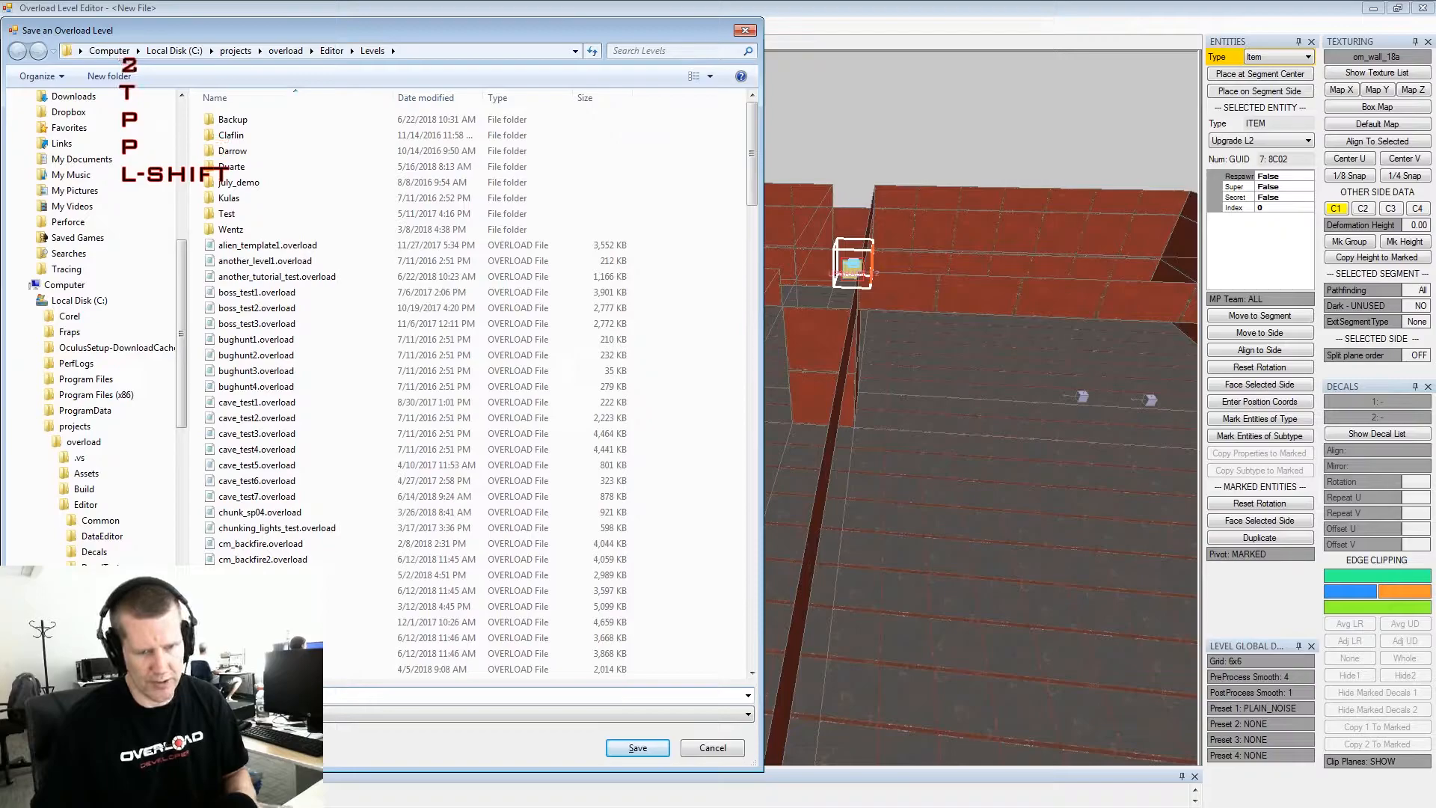
pyautogui.press('Return')
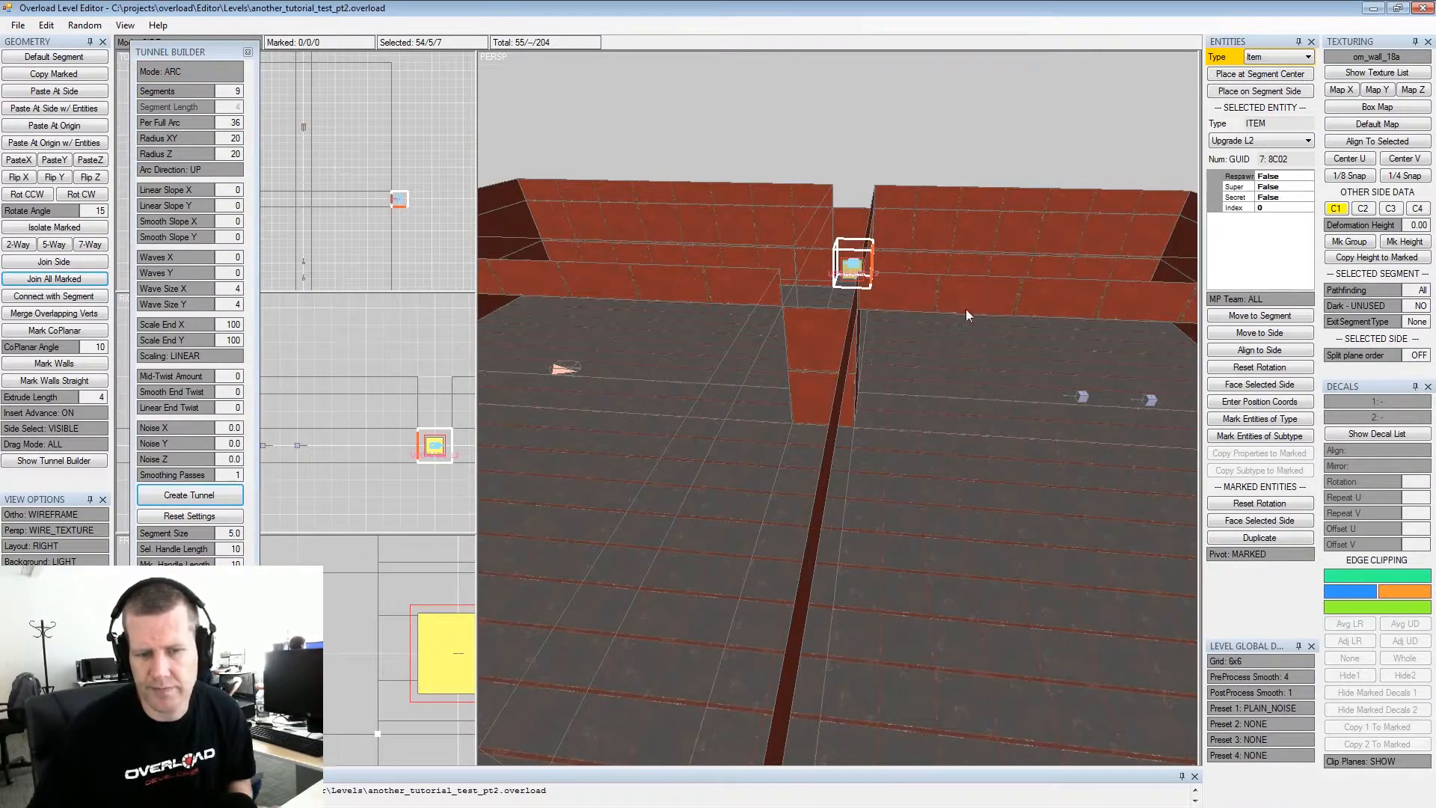
# Examine the room layout and the entity links of the Lockdown Boss script
pyautogui.keyDown('alt'); pyautogui.moveTo(967, 310); pyautogui.dragTo(945, 309); pyautogui.keyUp('alt')
pyautogui.keyDown('alt'); pyautogui.moveTo(945, 309); pyautogui.dragTo(981, 323, button='middle'); pyautogui.keyUp('alt')
pyautogui.keyDown('alt'); pyautogui.scroll(-3, 981, 323); pyautogui.keyUp('alt')
pyautogui.keyDown('alt'); pyautogui.moveTo(982, 323); pyautogui.dragTo(903, 303); pyautogui.keyUp('alt')
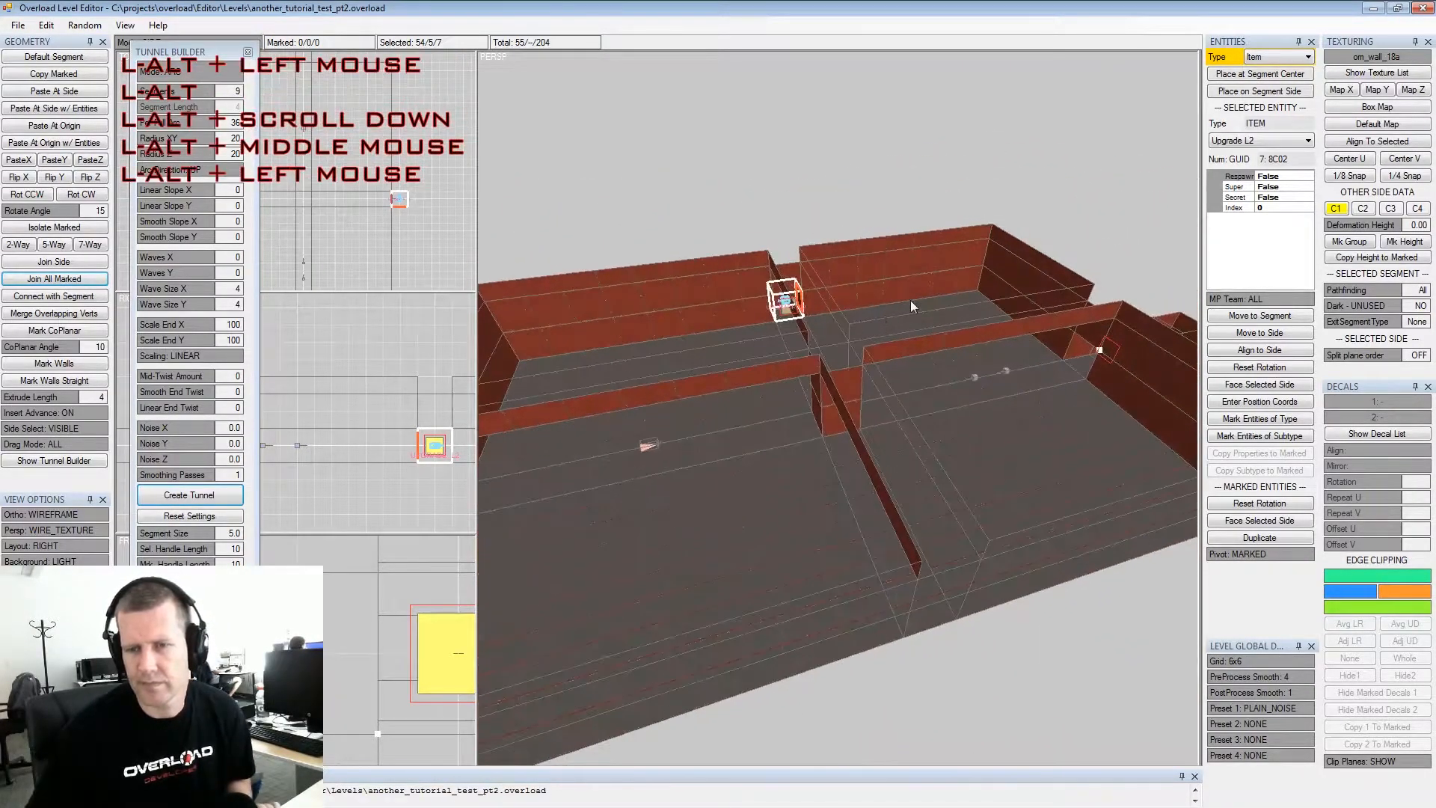
pyautogui.keyDown('alt'); pyautogui.moveTo(903, 303); pyautogui.dragTo(1108, 361, button='middle'); pyautogui.keyUp('alt')
pyautogui.keyDown('alt'); pyautogui.moveTo(1108, 360); pyautogui.dragTo(985, 330); pyautogui.keyUp('alt')
pyautogui.moveTo(985, 331)
pyautogui.keyDown('alt'); pyautogui.mouseDown(button='middle')
pyautogui.moveTo(903, 329)
pyautogui.moveTo(962, 320)
pyautogui.mouseUp(button='middle'); pyautogui.keyUp('alt')
pyautogui.keyDown('alt'); pyautogui.scroll(2, 903, 329); pyautogui.keyUp('alt')
pyautogui.click(1086, 327)
pyautogui.press('Tab')
pyautogui.click(1087, 328)
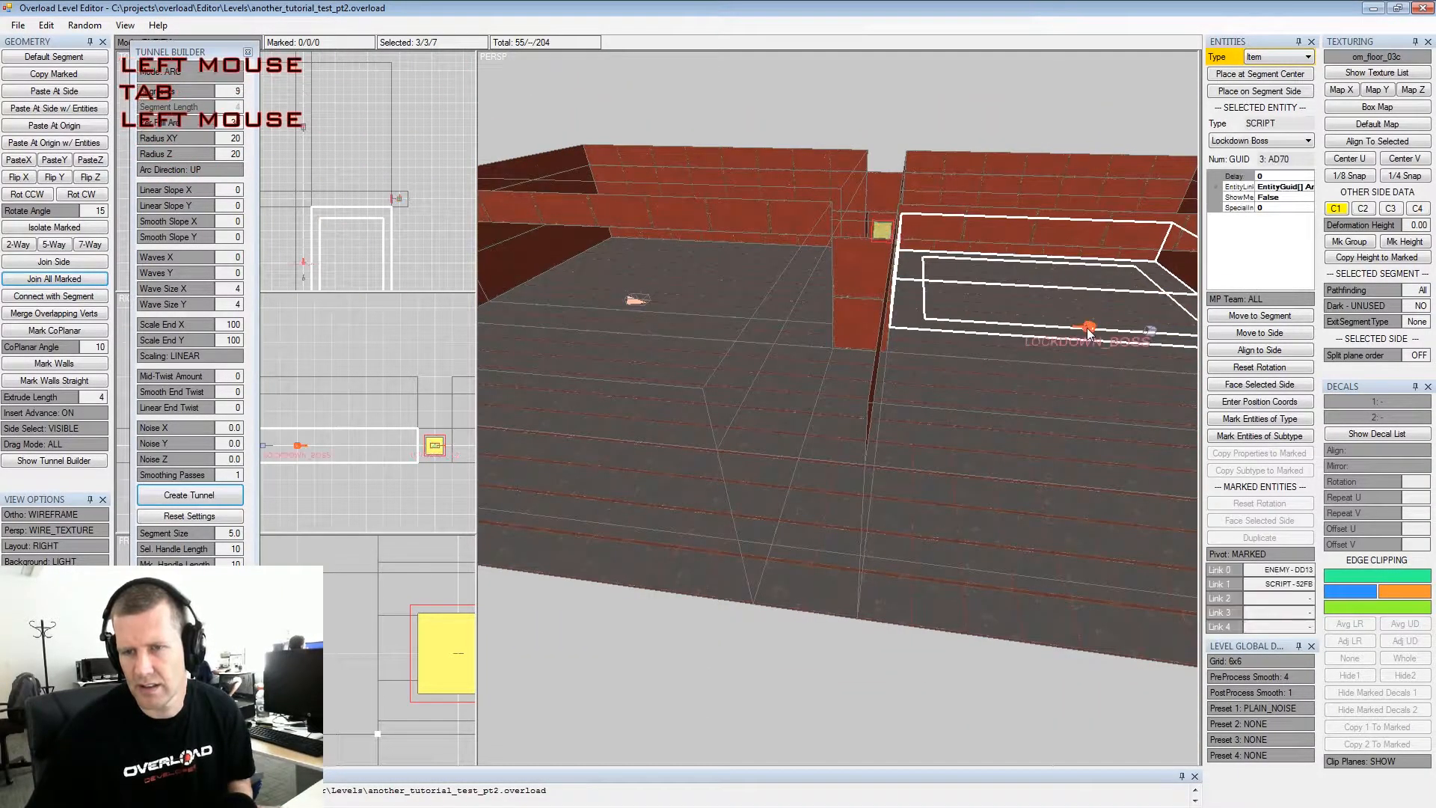
# Link the Lockdown Door script to the OM_SECURITY1 door through its Link 0 slot
pyautogui.moveTo(1007, 323); pyautogui.dragTo(887, 317, button='middle')
pyautogui.scroll(1, 881, 321)
pyautogui.keyDown('alt'); pyautogui.moveTo(887, 317); pyautogui.dragTo(899, 338); pyautogui.keyUp('alt')
pyautogui.keyDown('alt'); pyautogui.moveTo(899, 339); pyautogui.dragTo(718, 344, button='middle'); pyautogui.keyUp('alt')
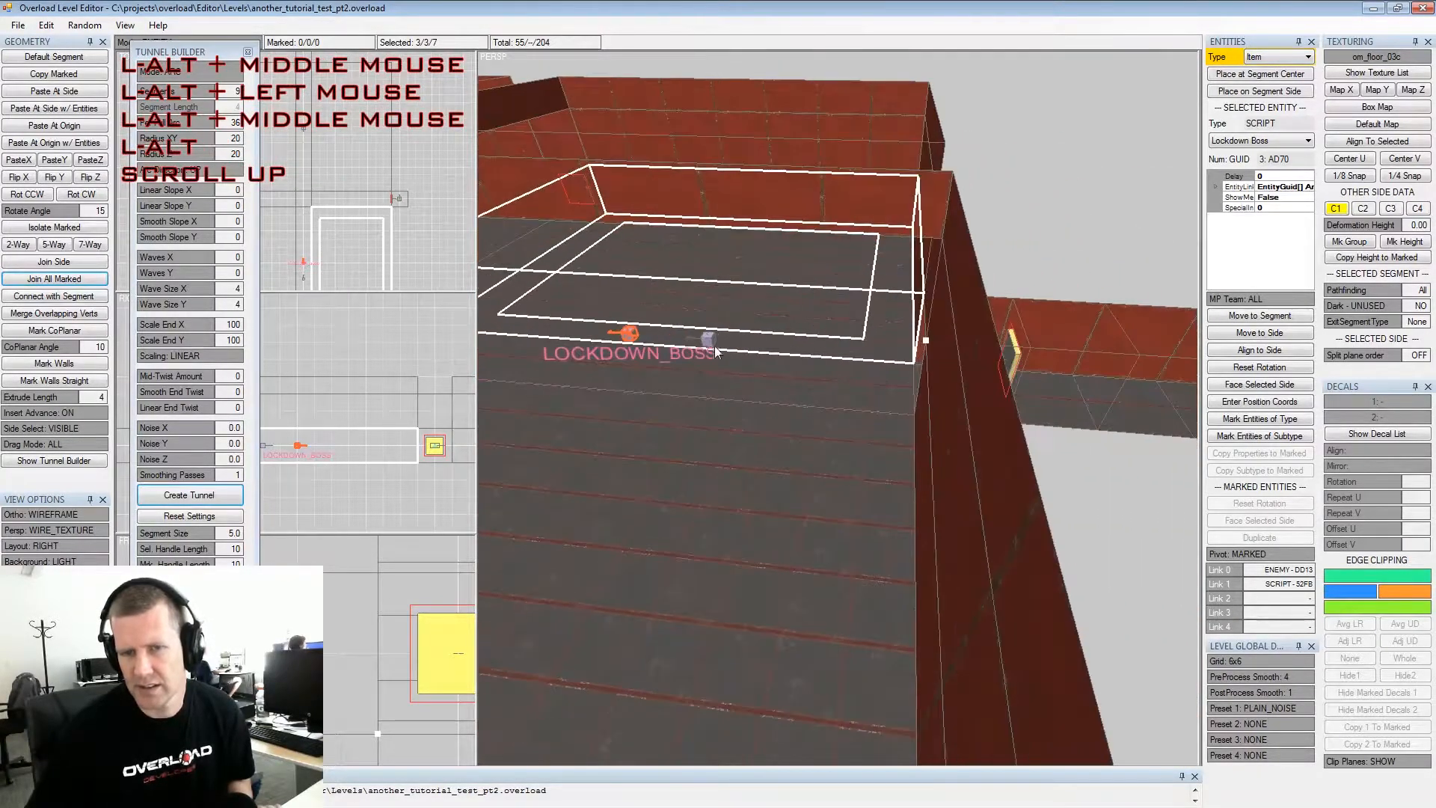
pyautogui.click(711, 341)
pyautogui.press('space')
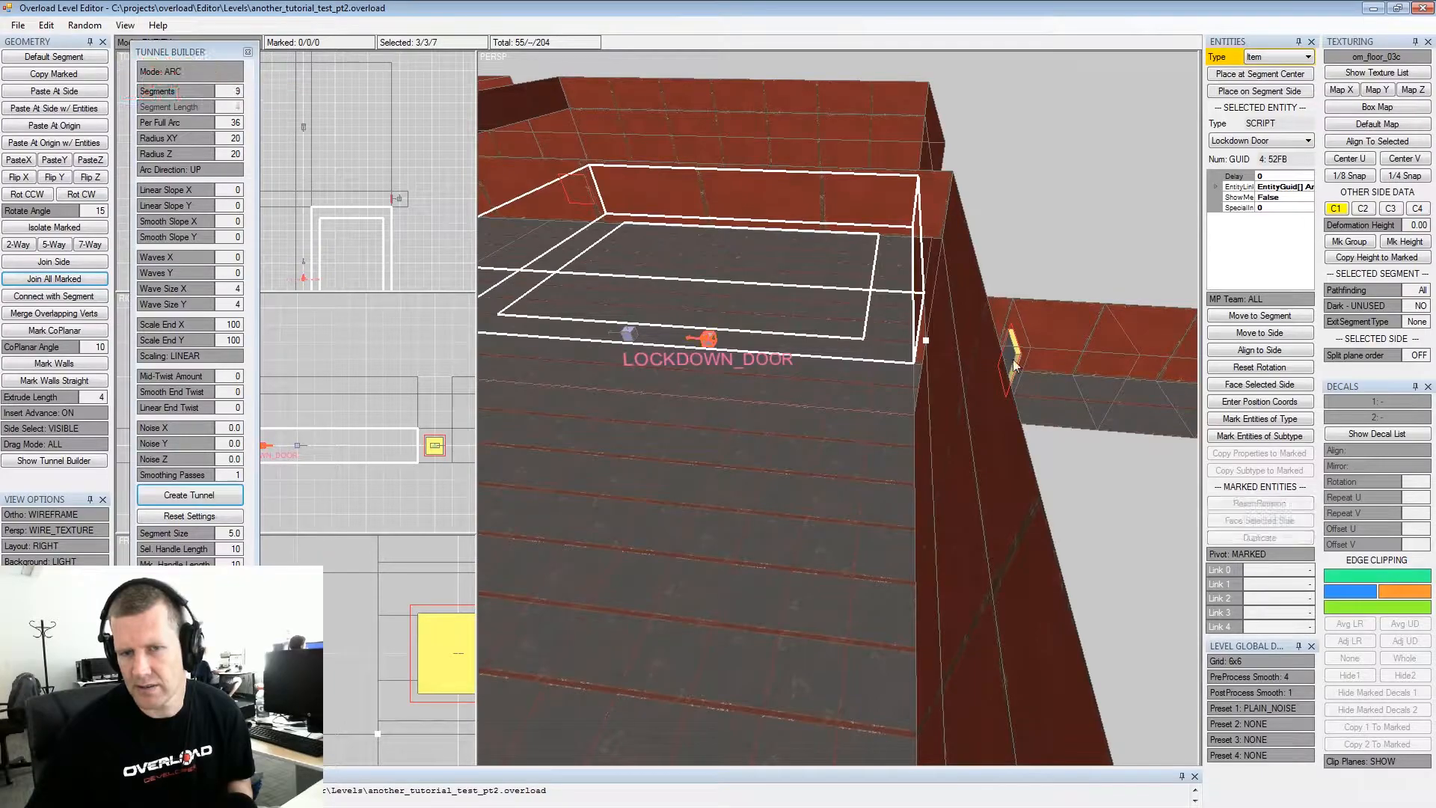
pyautogui.click(1008, 353)
pyautogui.press('space')
pyautogui.click(709, 341)
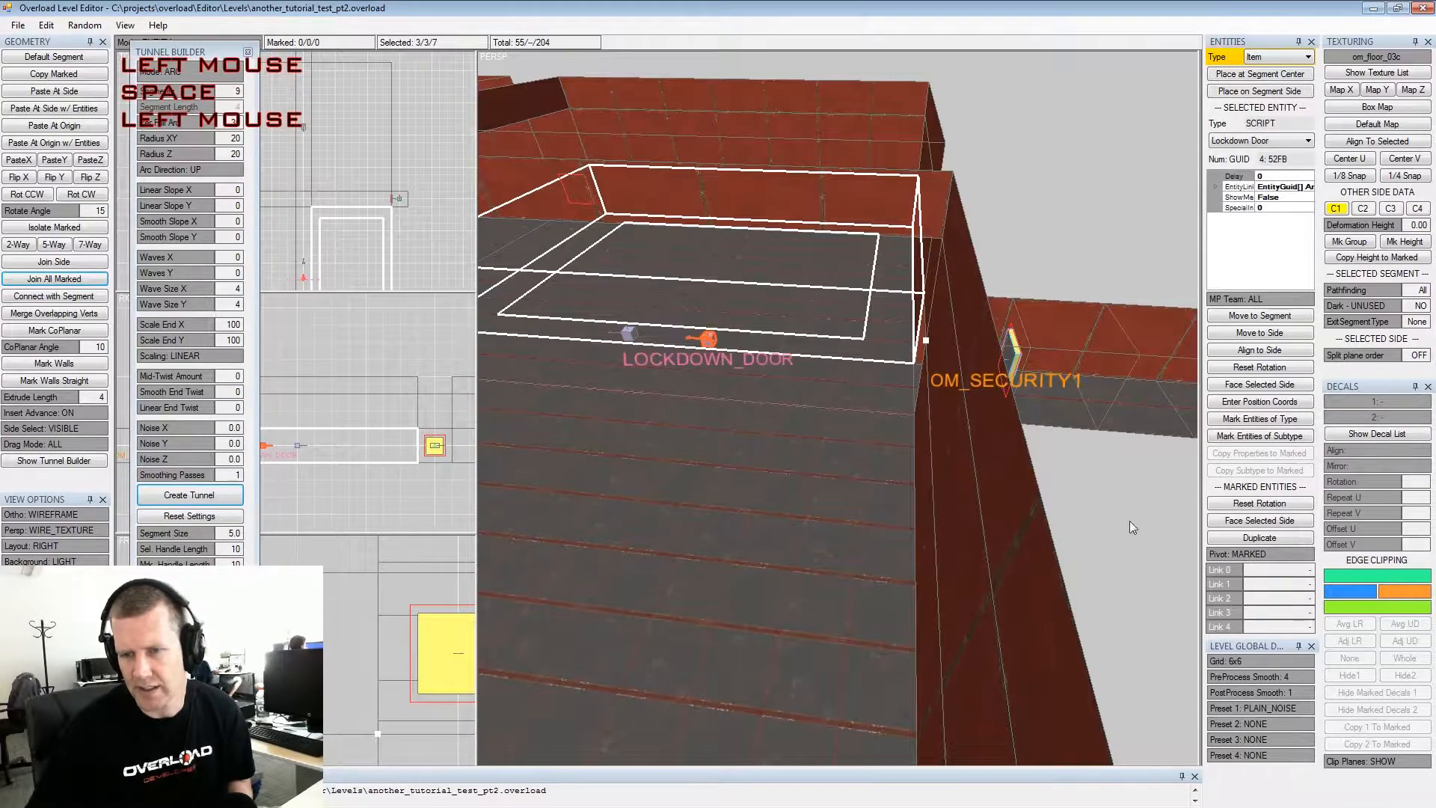
pyautogui.click(1287, 571)
# Check the Lockdown Door script's link and look over the secret alcove and the surrounding rooms
pyautogui.keyDown('alt'); pyautogui.moveTo(964, 416); pyautogui.dragTo(685, 333); pyautogui.keyUp('alt')
pyautogui.keyDown('alt'); pyautogui.moveTo(684, 333); pyautogui.dragTo(763, 336, button='middle'); pyautogui.keyUp('alt')
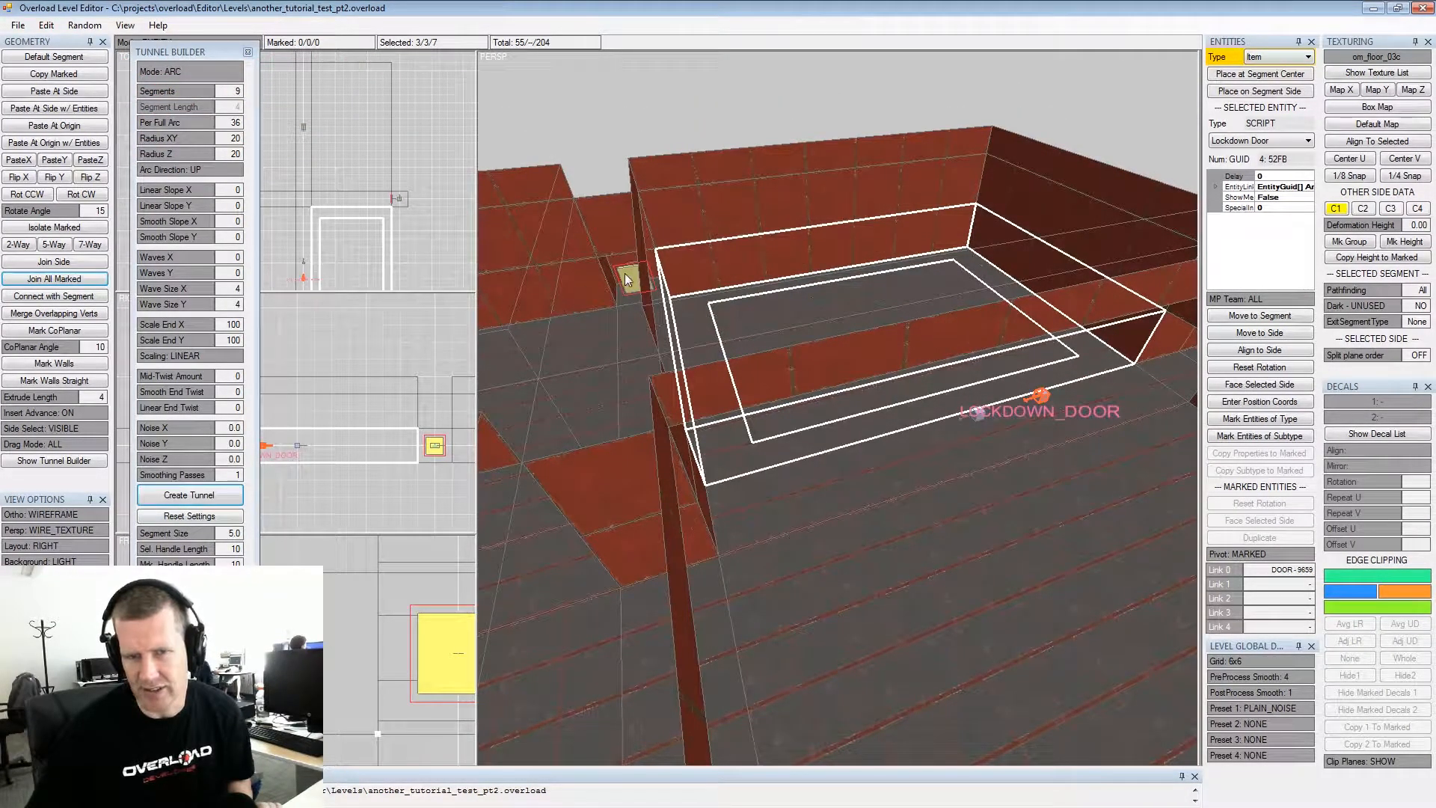
pyautogui.moveTo(683, 286)
pyautogui.keyDown('alt'); pyautogui.mouseDown()
pyautogui.moveTo(724, 298)
pyautogui.moveTo(697, 293)
pyautogui.mouseUp(); pyautogui.keyUp('alt')
pyautogui.keyDown('alt'); pyautogui.moveTo(697, 294); pyautogui.dragTo(684, 291, button='middle'); pyautogui.keyUp('alt')
pyautogui.keyDown('alt'); pyautogui.moveTo(684, 292); pyautogui.dragTo(762, 310); pyautogui.keyUp('alt')
pyautogui.keyDown('alt'); pyautogui.scroll(-3, 675, 289); pyautogui.keyUp('alt')
pyautogui.keyDown('alt'); pyautogui.moveTo(761, 310); pyautogui.dragTo(822, 336, button='middle'); pyautogui.keyUp('alt')
pyautogui.keyDown('alt'); pyautogui.scroll(-2, 823, 336); pyautogui.keyUp('alt')
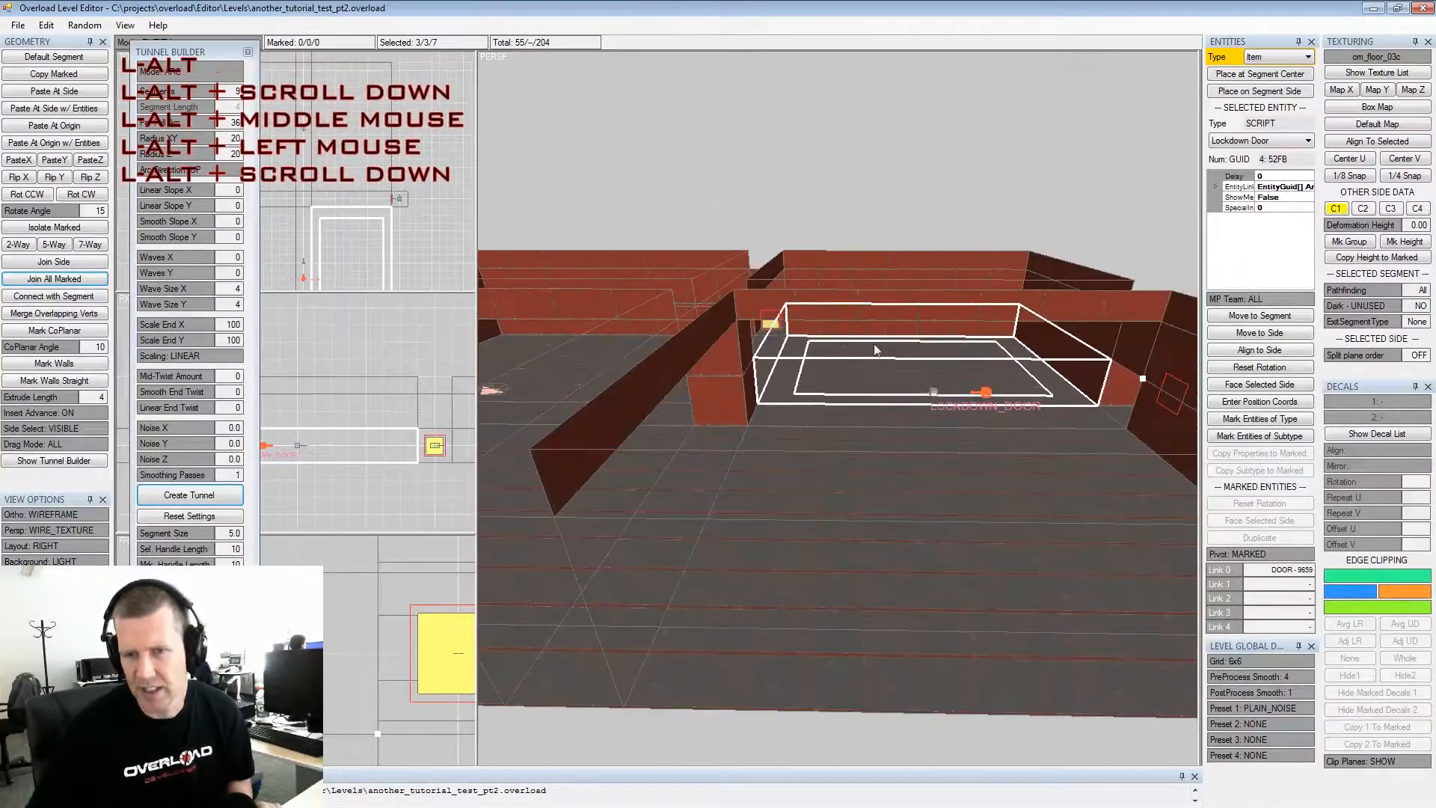
pyautogui.keyDown('alt'); pyautogui.moveTo(823, 336); pyautogui.dragTo(917, 379); pyautogui.keyUp('alt')
pyautogui.scroll(3, 925, 377)
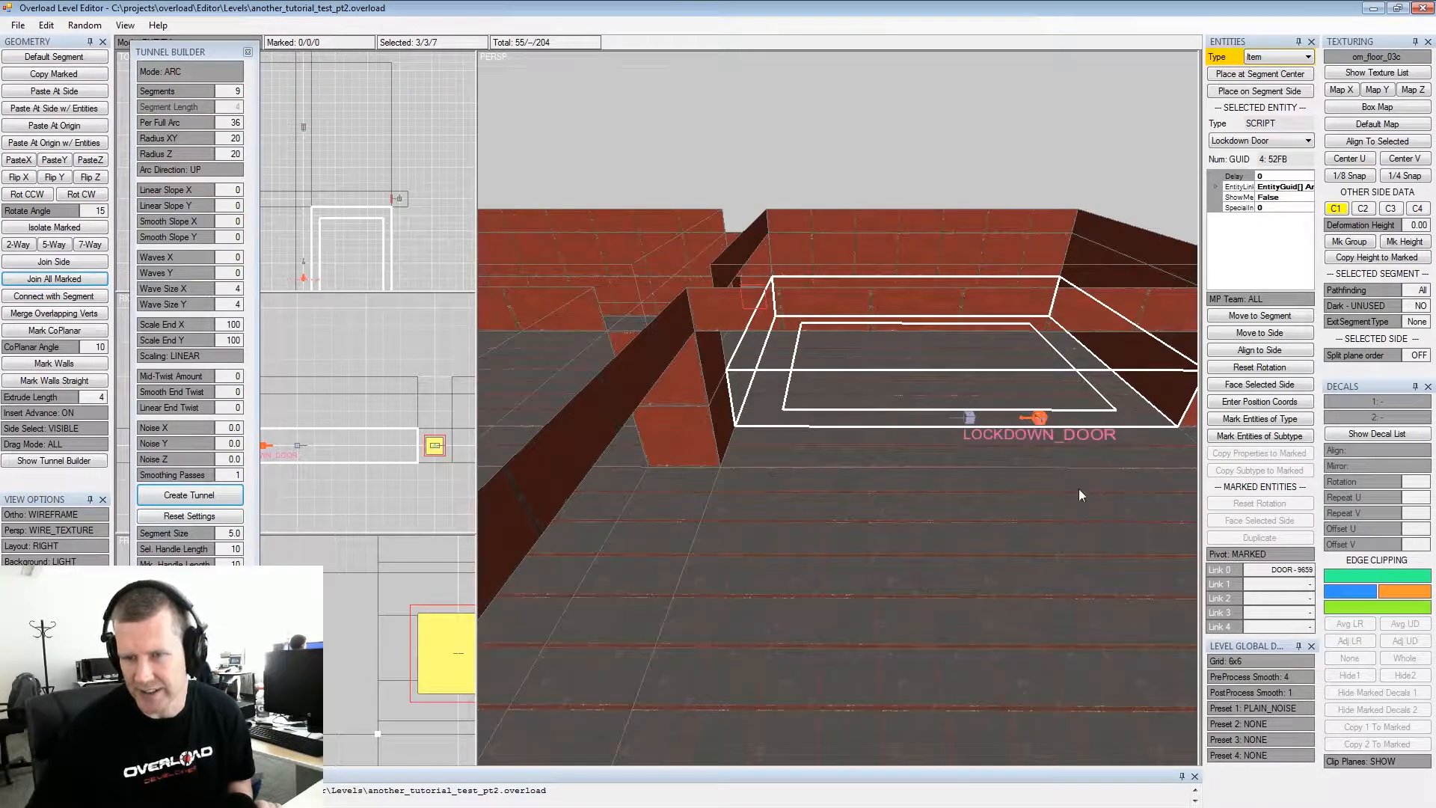
# Survey the whole level from outside, including the curved exit tunnel and its doors
pyautogui.keyDown('alt'); pyautogui.moveTo(1100, 499); pyautogui.dragTo(985, 447); pyautogui.keyUp('alt')
pyautogui.keyDown('alt'); pyautogui.moveTo(985, 446); pyautogui.dragTo(960, 389, button='middle'); pyautogui.keyUp('alt')
pyautogui.keyDown('alt'); pyautogui.scroll(-3, 960, 388); pyautogui.keyUp('alt')
pyautogui.keyDown('alt'); pyautogui.moveTo(963, 390); pyautogui.dragTo(972, 395); pyautogui.keyUp('alt')
pyautogui.keyDown('alt'); pyautogui.moveTo(972, 395); pyautogui.dragTo(957, 375, button='middle'); pyautogui.keyUp('alt')
pyautogui.keyDown('alt'); pyautogui.moveTo(957, 375); pyautogui.dragTo(1002, 355); pyautogui.keyUp('alt')
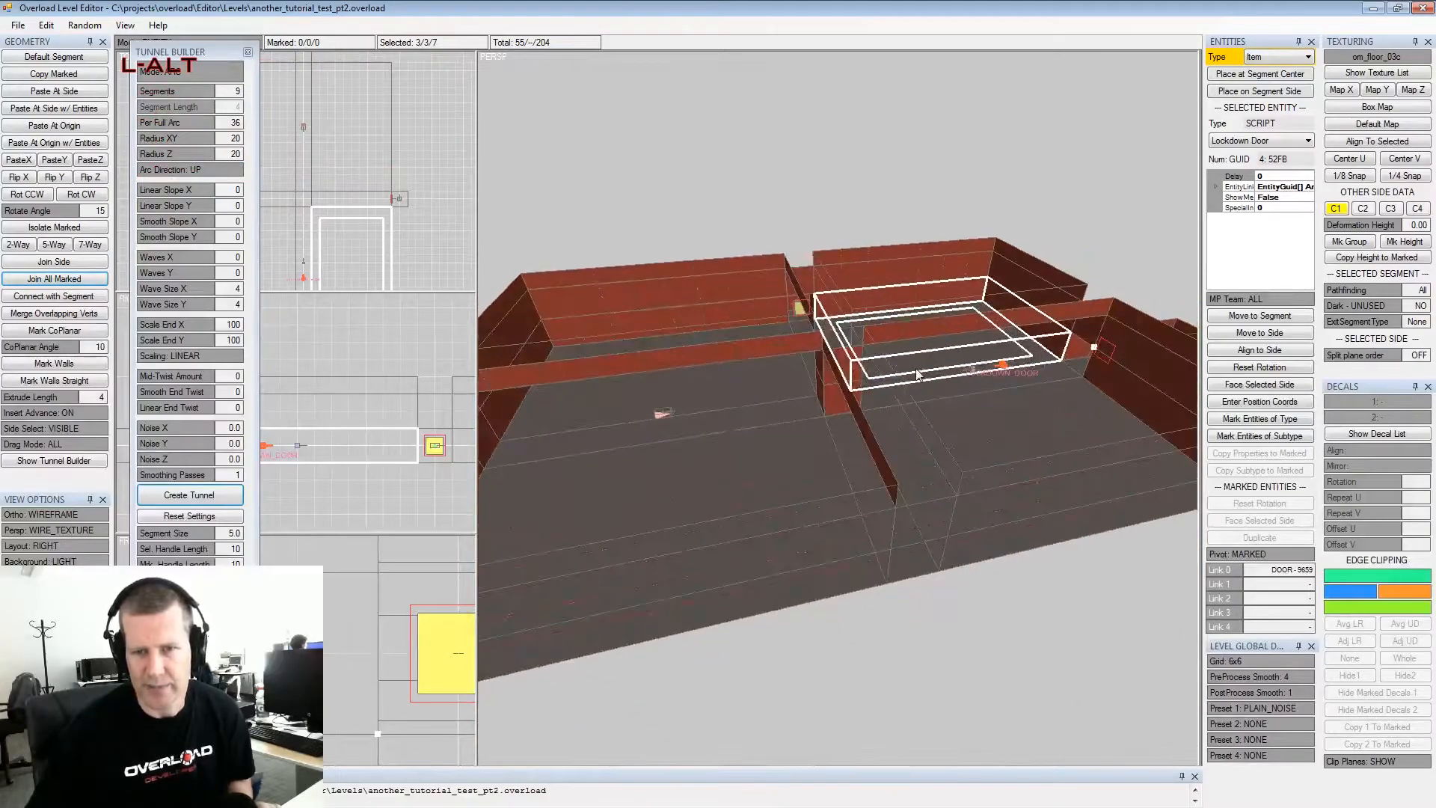
pyautogui.keyDown('alt'); pyautogui.moveTo(1002, 356); pyautogui.dragTo(1044, 360, button='middle'); pyautogui.keyUp('alt')
pyautogui.keyDown('alt'); pyautogui.moveTo(1043, 361); pyautogui.dragTo(751, 366); pyautogui.keyUp('alt')
pyautogui.keyDown('alt'); pyautogui.moveTo(750, 367); pyautogui.dragTo(824, 411, button='middle'); pyautogui.keyUp('alt')
pyautogui.keyDown('alt'); pyautogui.scroll(2, 860, 411); pyautogui.keyUp('alt')
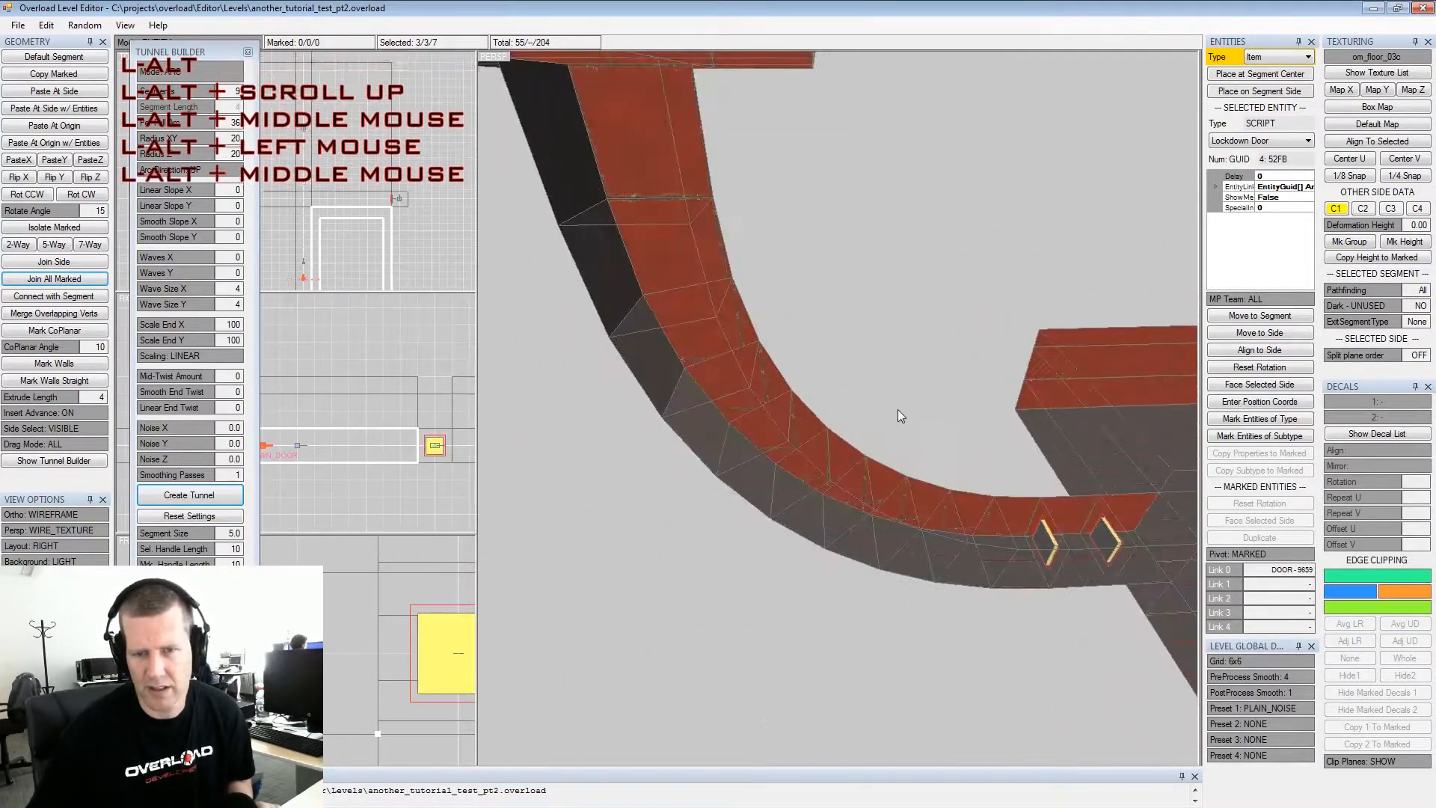
# Look over the player start room and review the Lockdown Boss script's links beside the security door corridor
pyautogui.keyDown('alt'); pyautogui.moveTo(899, 411); pyautogui.dragTo(981, 479); pyautogui.keyUp('alt')
pyautogui.keyDown('alt'); pyautogui.scroll(5, 1056, 468); pyautogui.keyUp('alt')
pyautogui.keyDown('alt'); pyautogui.moveTo(1056, 468); pyautogui.dragTo(827, 395, button='middle'); pyautogui.keyUp('alt')
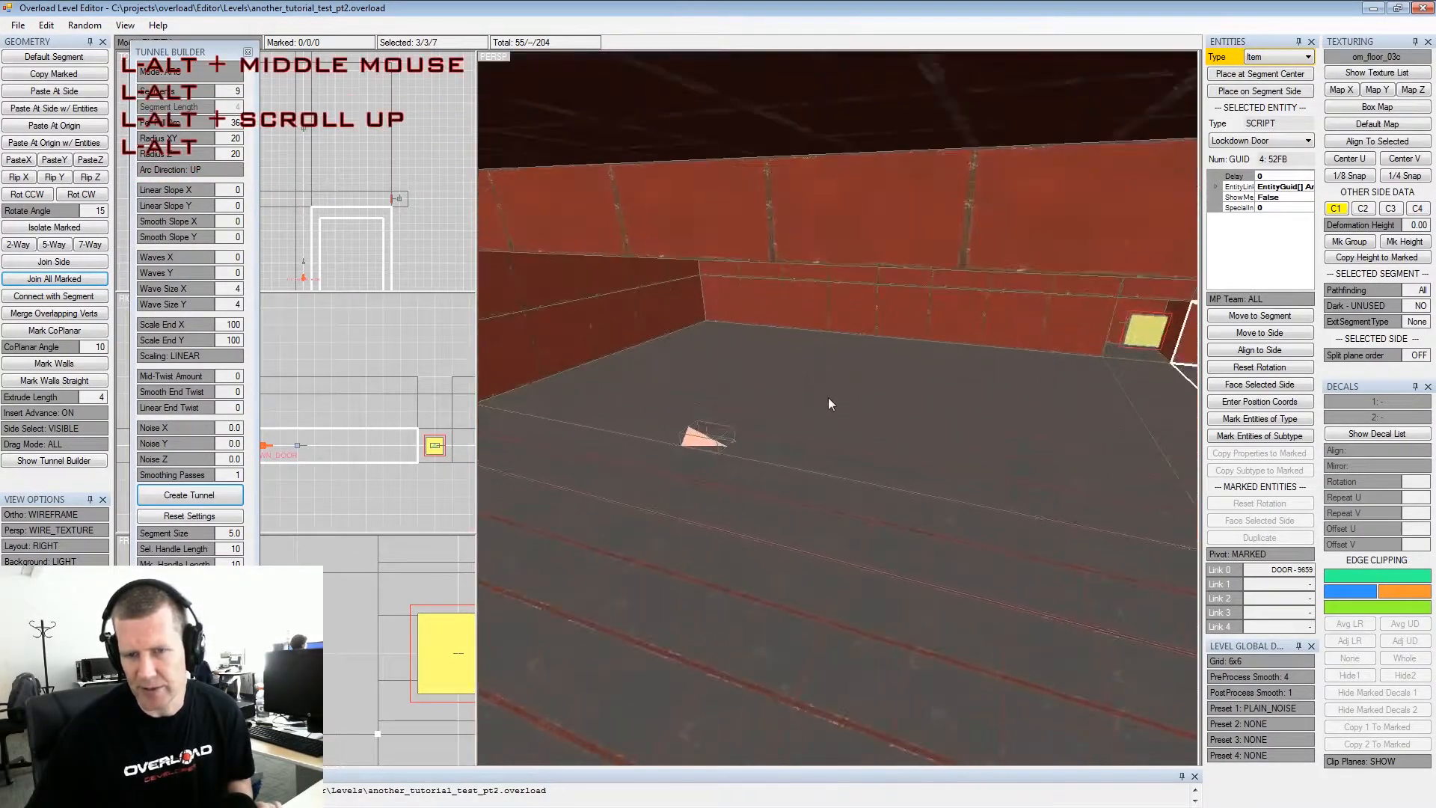
pyautogui.keyDown('alt'); pyautogui.moveTo(827, 394); pyautogui.dragTo(773, 447); pyautogui.keyUp('alt')
pyautogui.keyDown('alt'); pyautogui.moveTo(762, 390); pyautogui.dragTo(763, 396, button='middle'); pyautogui.keyUp('alt')
pyautogui.keyDown('alt'); pyautogui.scroll(-3, 763, 397); pyautogui.keyUp('alt')
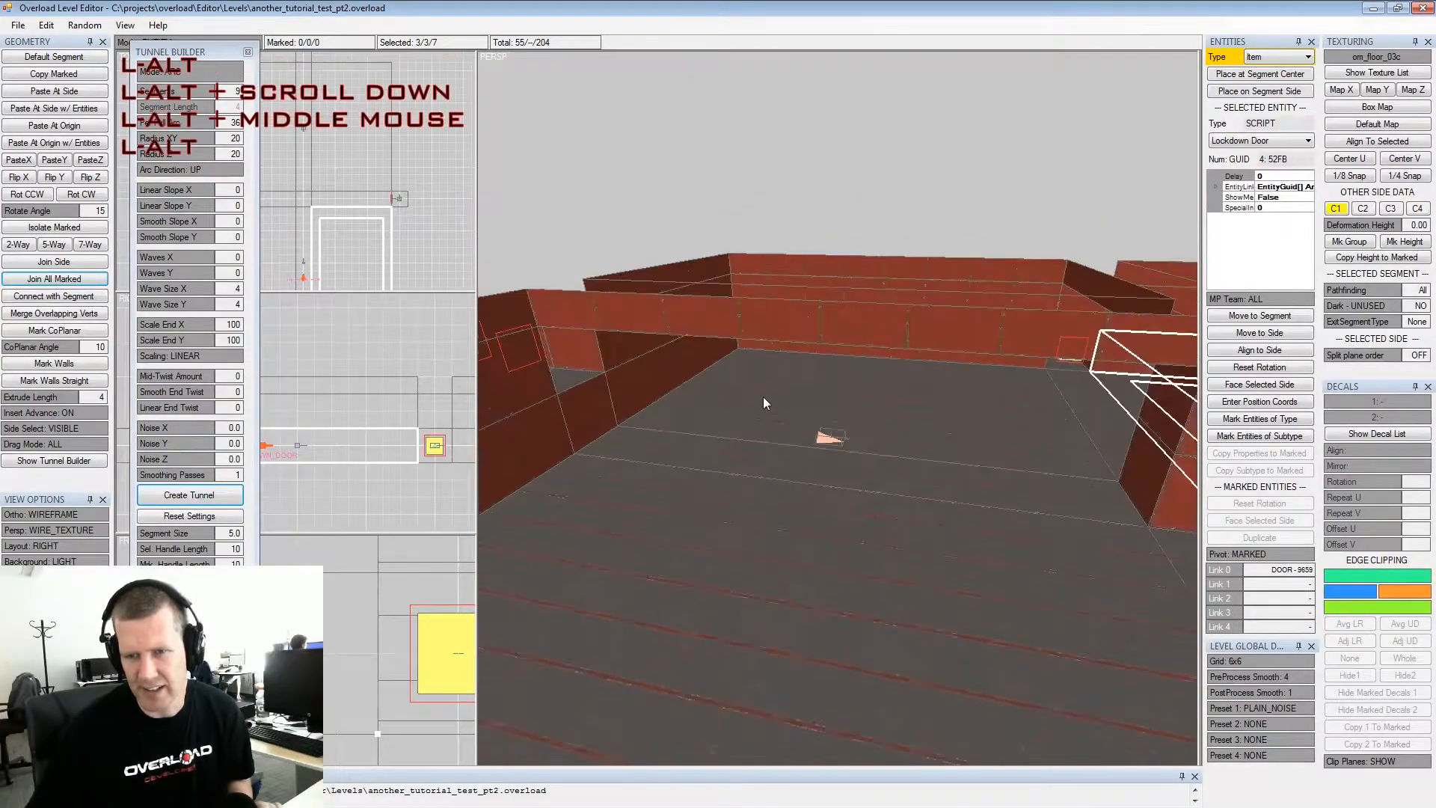
pyautogui.keyDown('alt'); pyautogui.moveTo(763, 396); pyautogui.dragTo(800, 390); pyautogui.keyUp('alt')
pyautogui.keyDown('alt'); pyautogui.moveTo(801, 390); pyautogui.dragTo(759, 396, button='middle'); pyautogui.keyUp('alt')
pyautogui.keyDown('alt'); pyautogui.moveTo(760, 396); pyautogui.dragTo(728, 338); pyautogui.keyUp('alt')
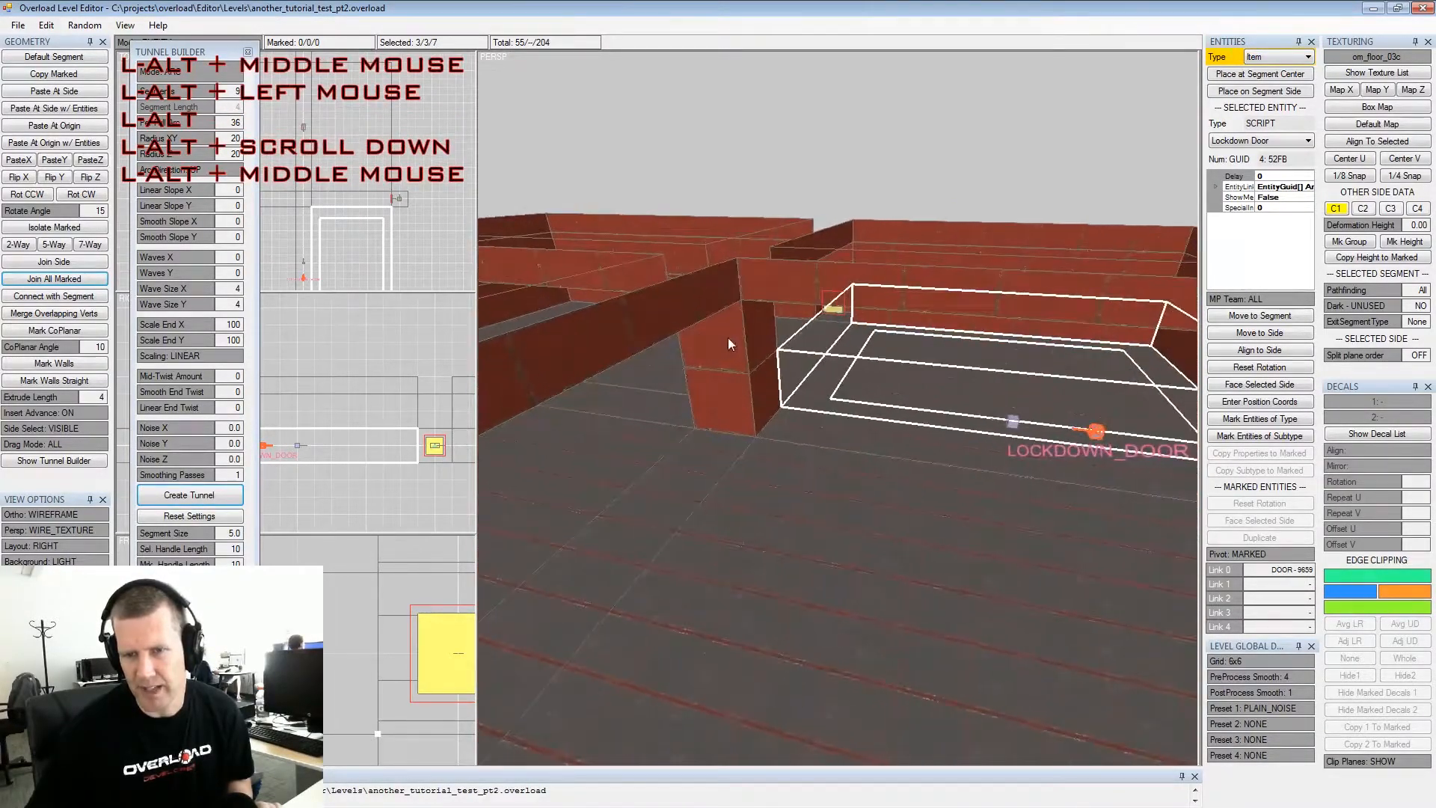
pyautogui.click(1009, 421)
pyautogui.keyDown('alt'); pyautogui.moveTo(1009, 421); pyautogui.dragTo(972, 419); pyautogui.keyUp('alt')
pyautogui.keyDown('alt'); pyautogui.moveTo(972, 419); pyautogui.dragTo(908, 413, button='middle'); pyautogui.keyUp('alt')
pyautogui.keyDown('alt'); pyautogui.moveTo(907, 412); pyautogui.dragTo(890, 416); pyautogui.keyUp('alt')
pyautogui.keyDown('alt'); pyautogui.moveTo(890, 416); pyautogui.dragTo(830, 418, button='middle'); pyautogui.keyUp('alt')
pyautogui.keyDown('alt'); pyautogui.scroll(3, 823, 421); pyautogui.keyUp('alt')
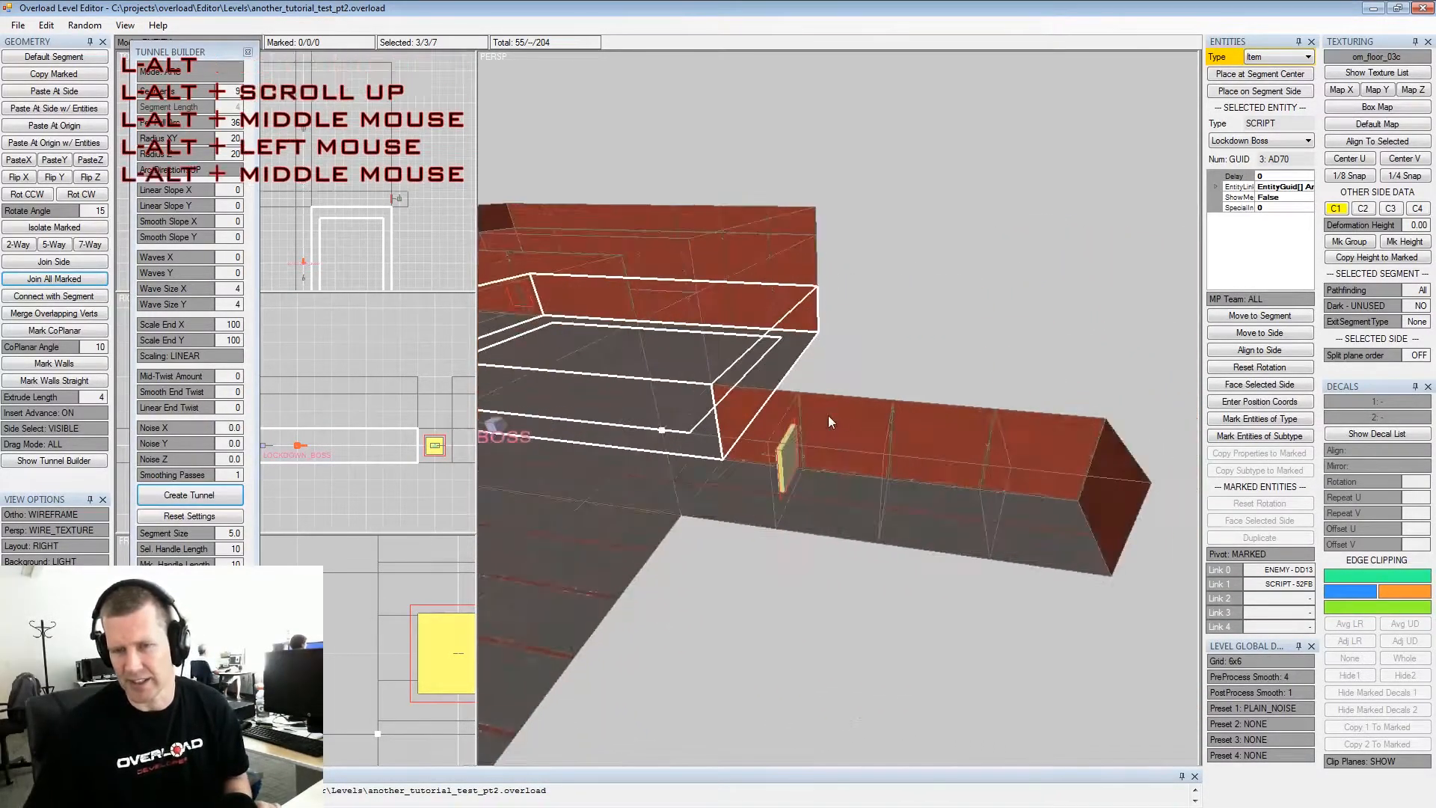
# Extend the corridor behind the security door with two opposite side pockets and a wider chamber with slanted sides
pyautogui.keyDown('alt'); pyautogui.moveTo(822, 416); pyautogui.dragTo(1056, 477); pyautogui.keyUp('alt')
pyautogui.keyDown('alt'); pyautogui.moveTo(1057, 477); pyautogui.dragTo(1024, 475, button='middle'); pyautogui.keyUp('alt')
pyautogui.keyDown('alt'); pyautogui.moveTo(1024, 474); pyautogui.dragTo(992, 473); pyautogui.keyUp('alt')
pyautogui.keyDown('alt'); pyautogui.moveTo(992, 473); pyautogui.dragTo(885, 474, button='middle'); pyautogui.keyUp('alt')
pyautogui.keyDown('alt'); pyautogui.moveTo(885, 474); pyautogui.dragTo(853, 475); pyautogui.keyUp('alt')
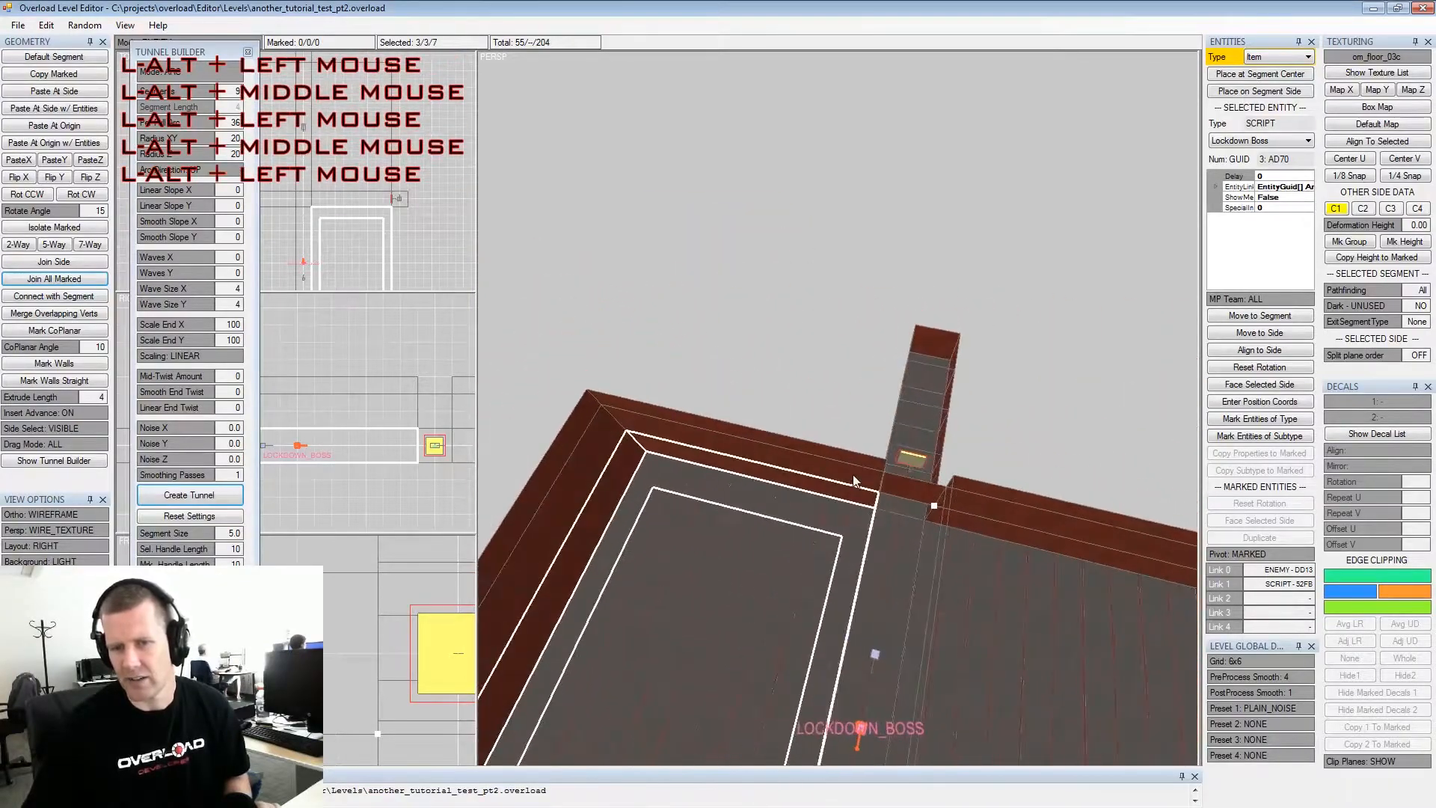
pyautogui.doubleClick(911, 411)
pyautogui.press('Tab')
pyautogui.keyDown('alt'); pyautogui.scroll(2, 920, 407); pyautogui.keyUp('alt')
pyautogui.keyDown('alt'); pyautogui.moveTo(919, 408); pyautogui.dragTo(791, 369, button='middle'); pyautogui.keyUp('alt')
pyautogui.keyDown('alt'); pyautogui.scroll(2, 791, 370); pyautogui.keyUp('alt')
pyautogui.keyDown('alt'); pyautogui.moveTo(791, 369); pyautogui.dragTo(797, 376); pyautogui.keyUp('alt')
pyautogui.keyDown('alt'); pyautogui.moveTo(797, 377); pyautogui.dragTo(800, 388, button='middle'); pyautogui.keyUp('alt')
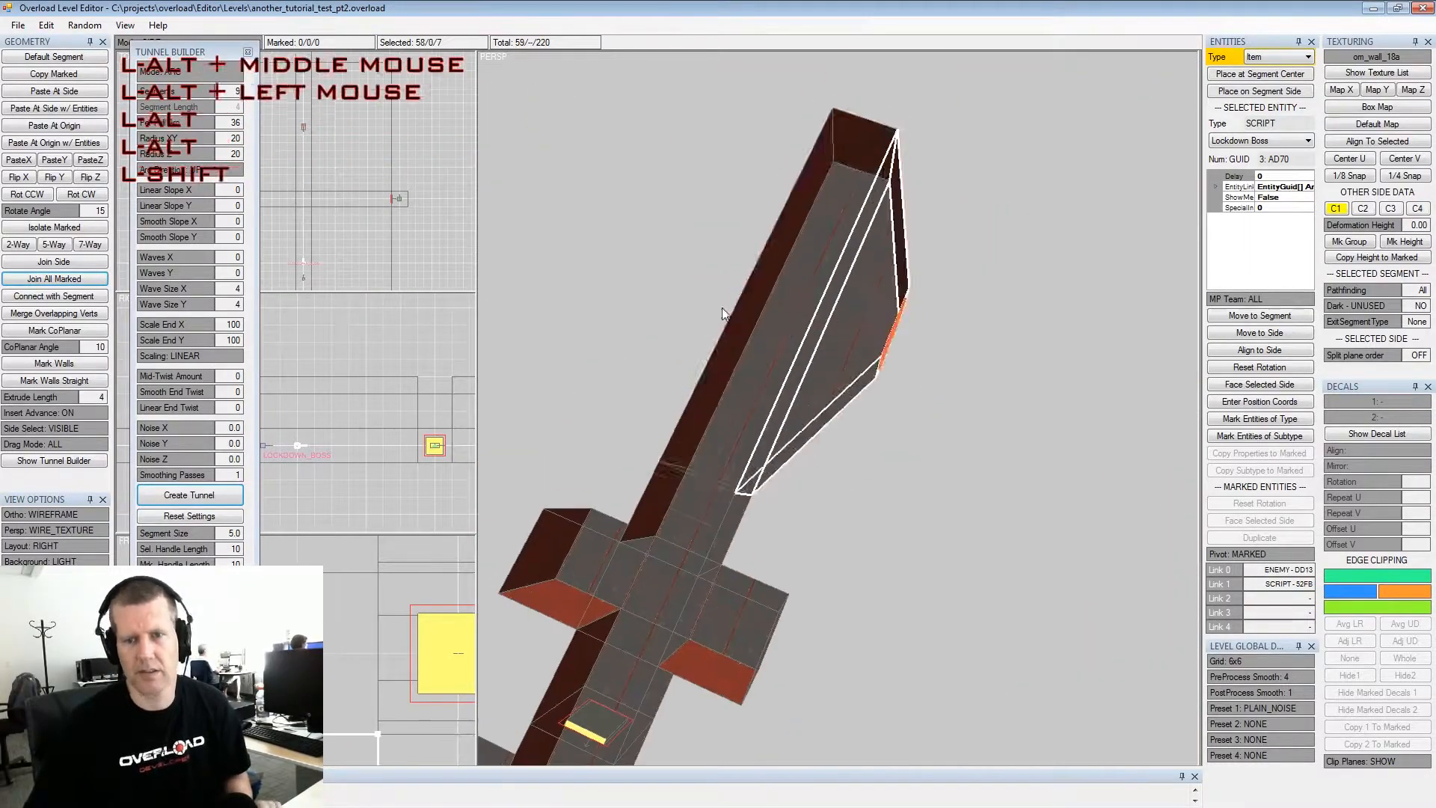
pyautogui.keyDown('alt'); pyautogui.moveTo(720, 307); pyautogui.dragTo(755, 314); pyautogui.keyUp('alt')
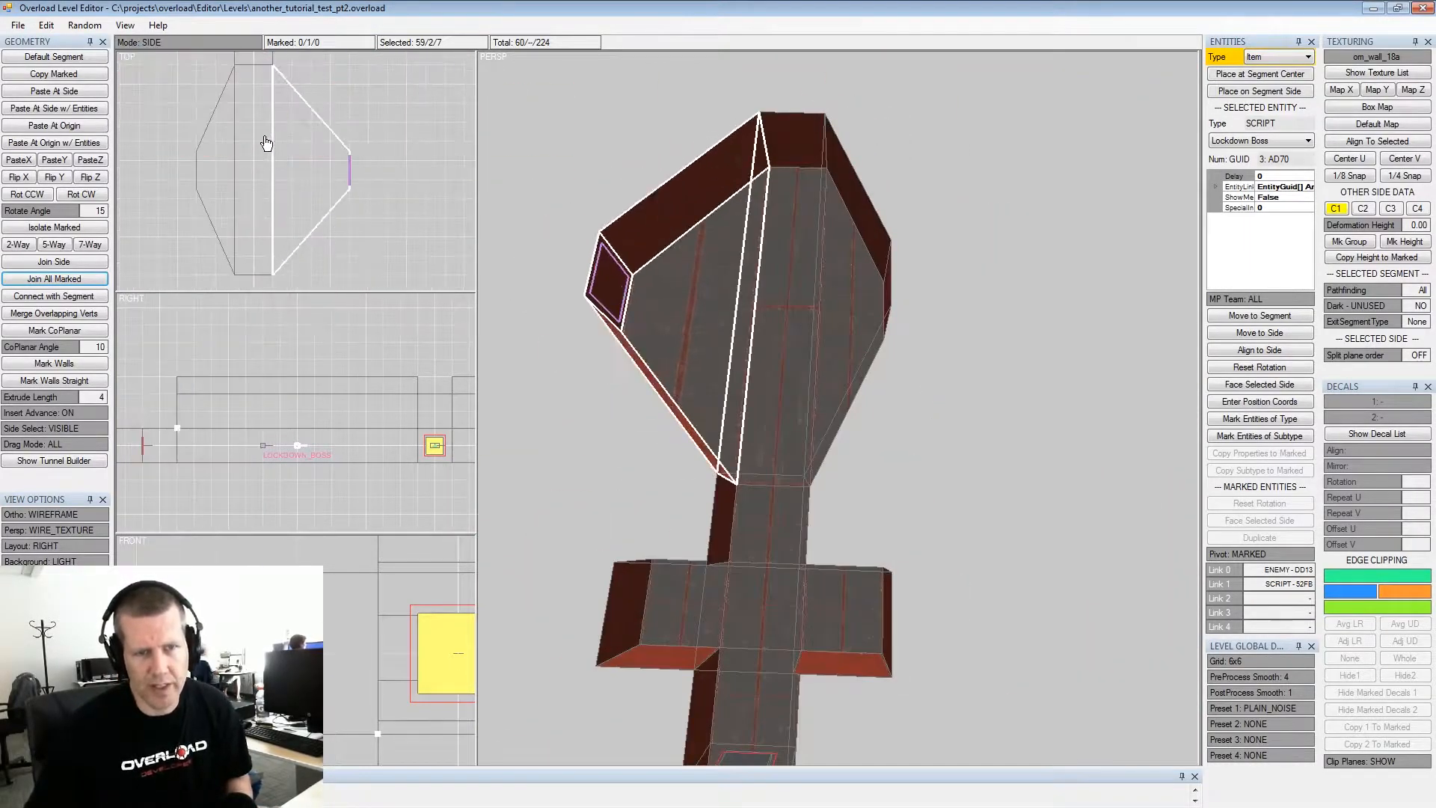
# Add small alcove segments to the chamber's sides and far end, and place Recoilb enemies in them
pyautogui.click(269, 140)
pyautogui.rightClick(316, 204)
pyautogui.hotkey('shift', 'space')
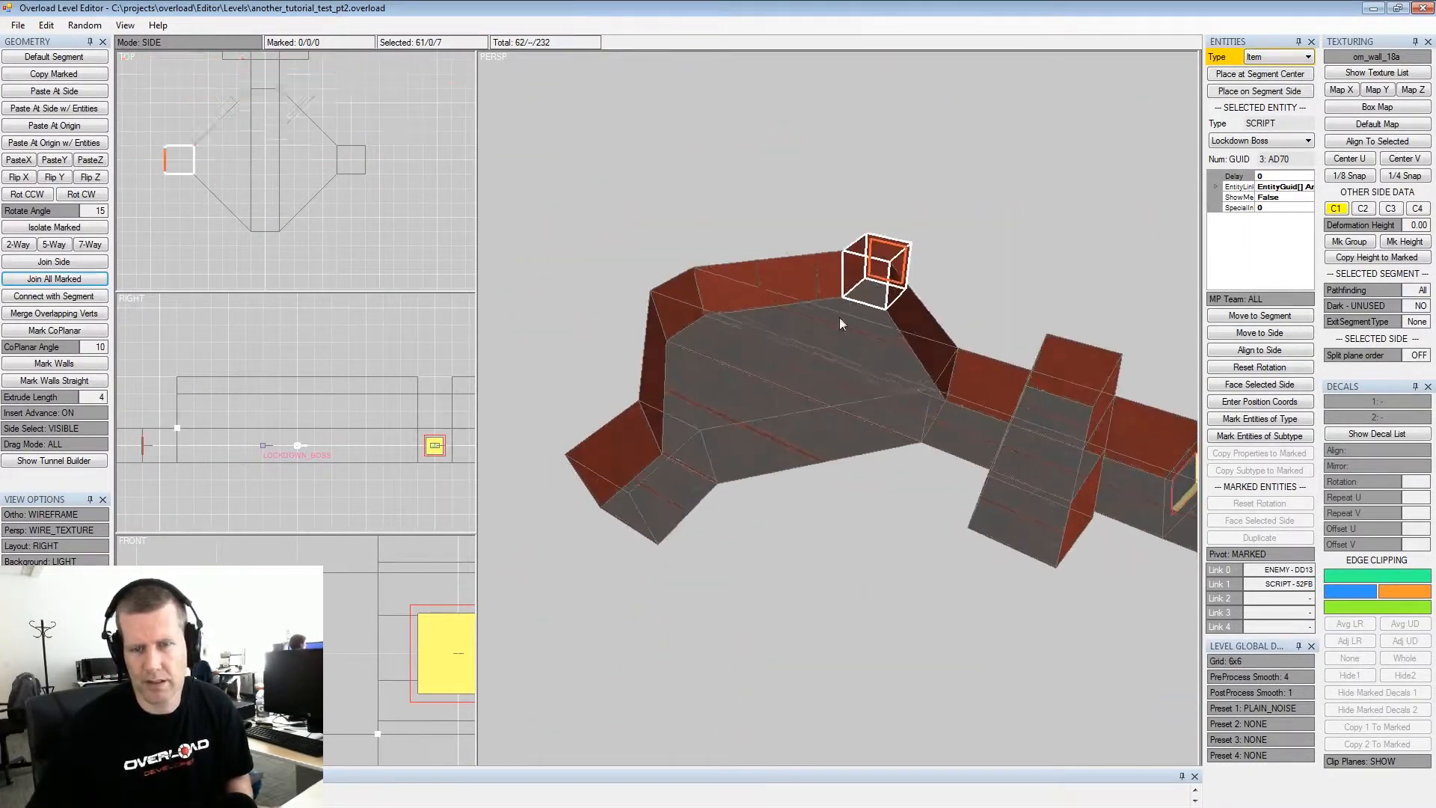
pyautogui.keyDown('alt'); pyautogui.moveTo(839, 317); pyautogui.dragTo(849, 359); pyautogui.keyUp('alt')
pyautogui.keyDown('alt'); pyautogui.moveTo(848, 359); pyautogui.dragTo(856, 403, button='middle'); pyautogui.keyUp('alt')
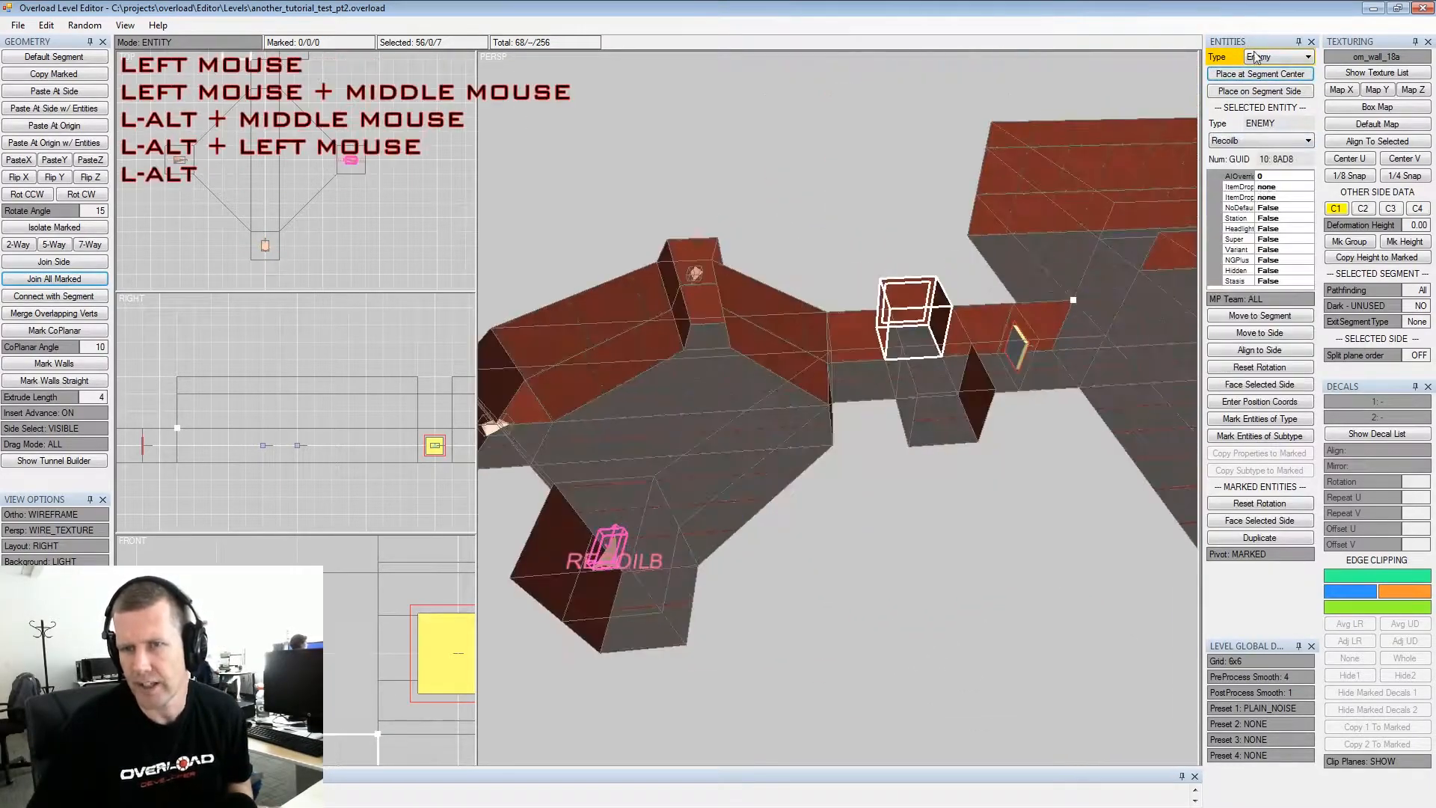
# Place a Security Key item at the center of each side pocket off the corridor
pyautogui.click(1256, 57)
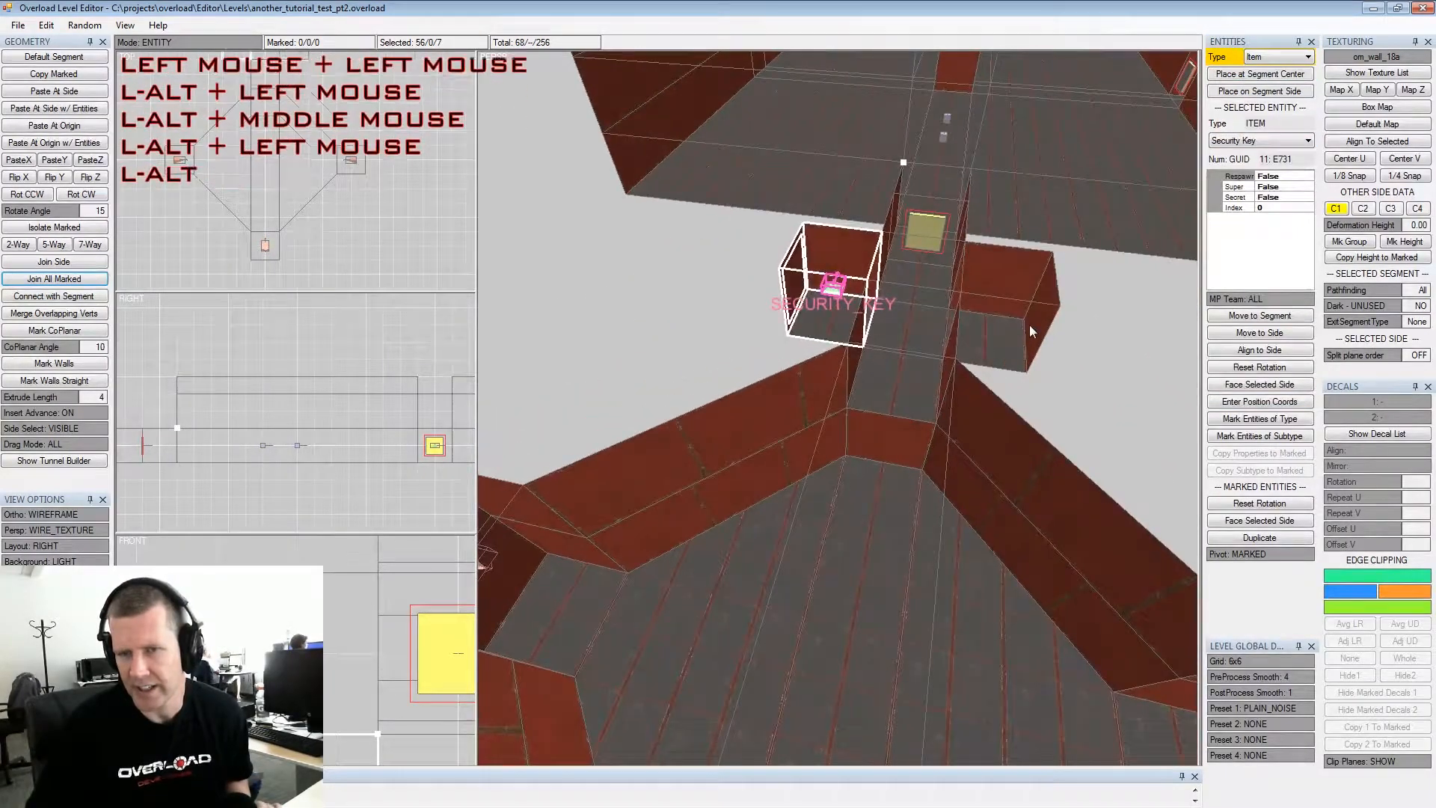
pyautogui.click(1029, 324)
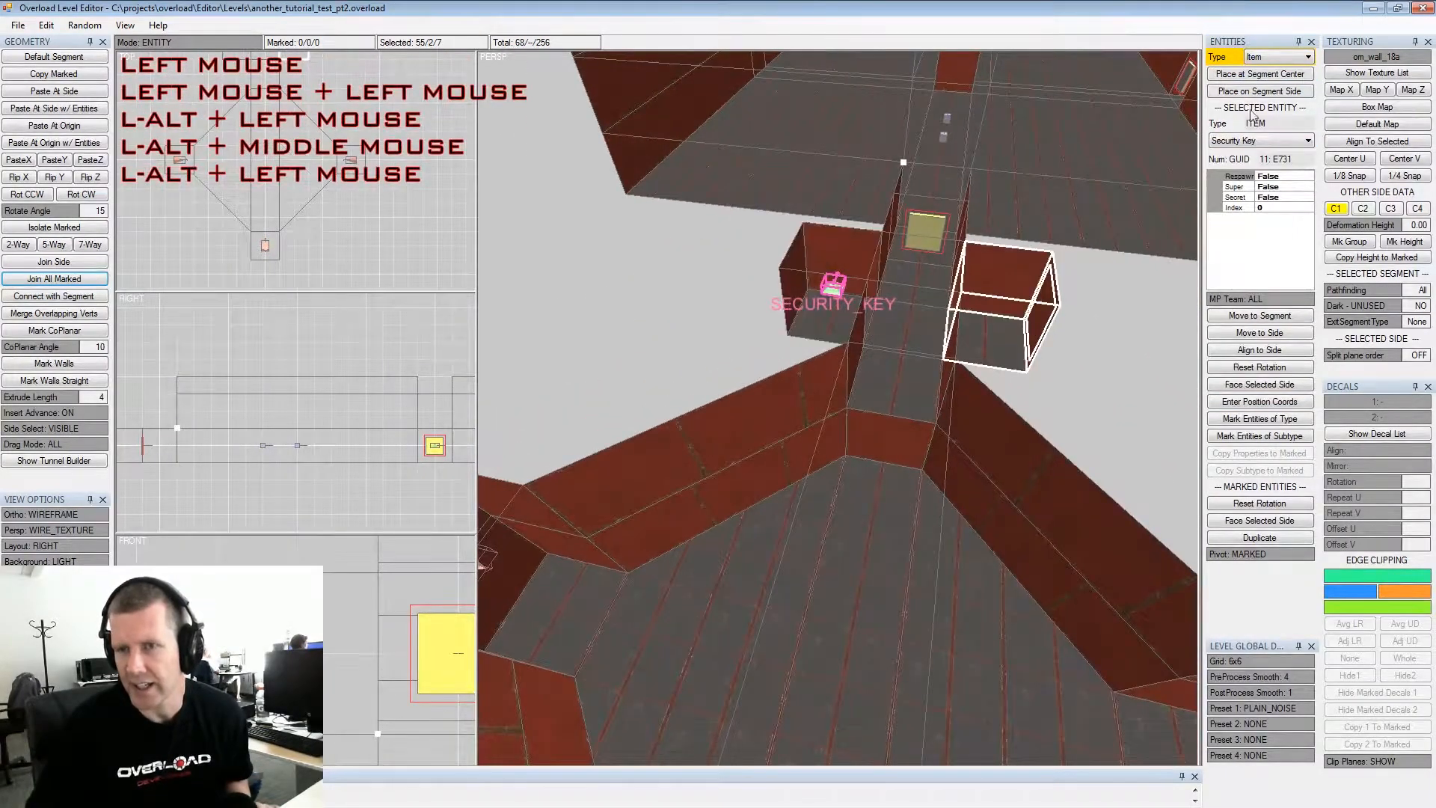
pyautogui.click(1258, 74)
# Place a third Security Key item on the chamber's end side that faces the security door corridor
pyautogui.keyDown('alt'); pyautogui.moveTo(1188, 155); pyautogui.dragTo(896, 389); pyautogui.keyUp('alt')
pyautogui.click(871, 433)
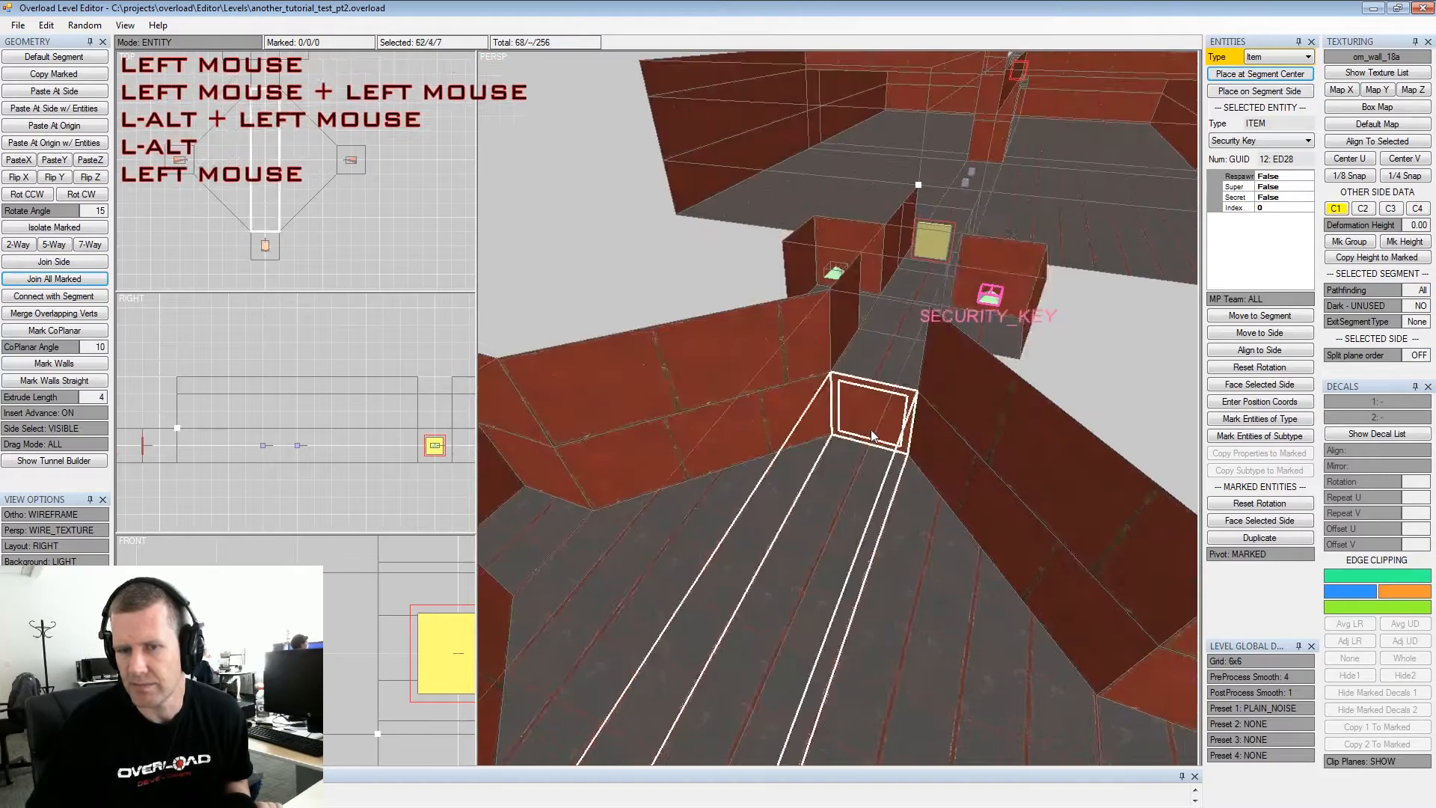
pyautogui.click(1247, 93)
pyautogui.keyDown('alt'); pyautogui.moveTo(1047, 232); pyautogui.dragTo(919, 463); pyautogui.keyUp('alt')
pyautogui.press('KP_4')
pyautogui.press('KP_4')
pyautogui.press('KP_6')
pyautogui.hotkey('shift', 'space')
# Mark the four corridor wall sides in the two segments on either side of the security door
pyautogui.keyDown('alt'); pyautogui.moveTo(920, 463); pyautogui.dragTo(942, 522, button='middle'); pyautogui.keyUp('alt')
pyautogui.keyDown('alt'); pyautogui.scroll(3, 869, 487); pyautogui.keyUp('alt')
pyautogui.keyDown('alt'); pyautogui.moveTo(869, 487); pyautogui.dragTo(914, 412); pyautogui.keyUp('alt')
pyautogui.doubleClick(905, 411)
pyautogui.click(905, 411)
pyautogui.press('Tab')
pyautogui.press('Tab')
pyautogui.press('space')
pyautogui.click(717, 402)
pyautogui.press('space')
pyautogui.doubleClick(906, 346)
pyautogui.click(906, 346)
pyautogui.press('space')
pyautogui.press('x')
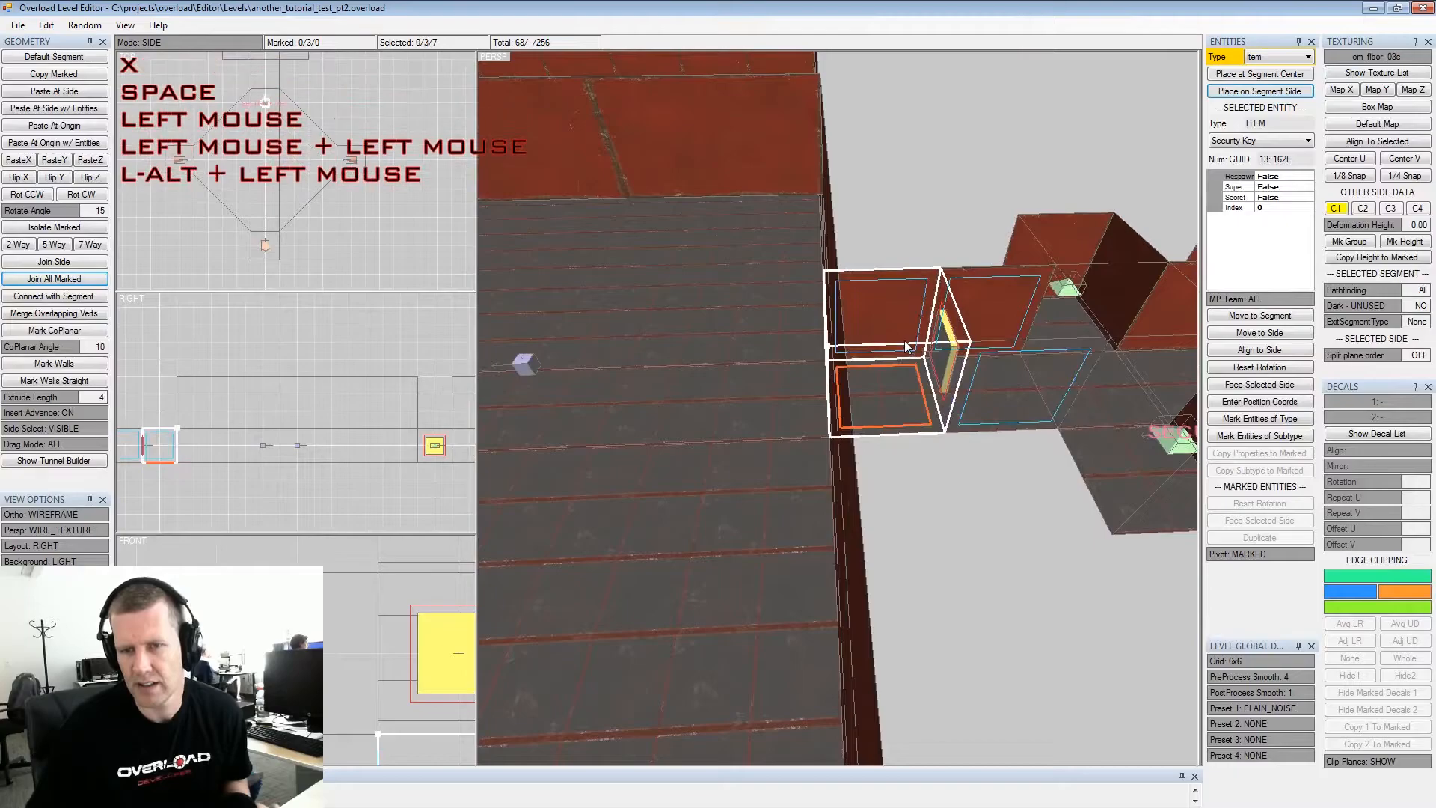
pyautogui.click(906, 346)
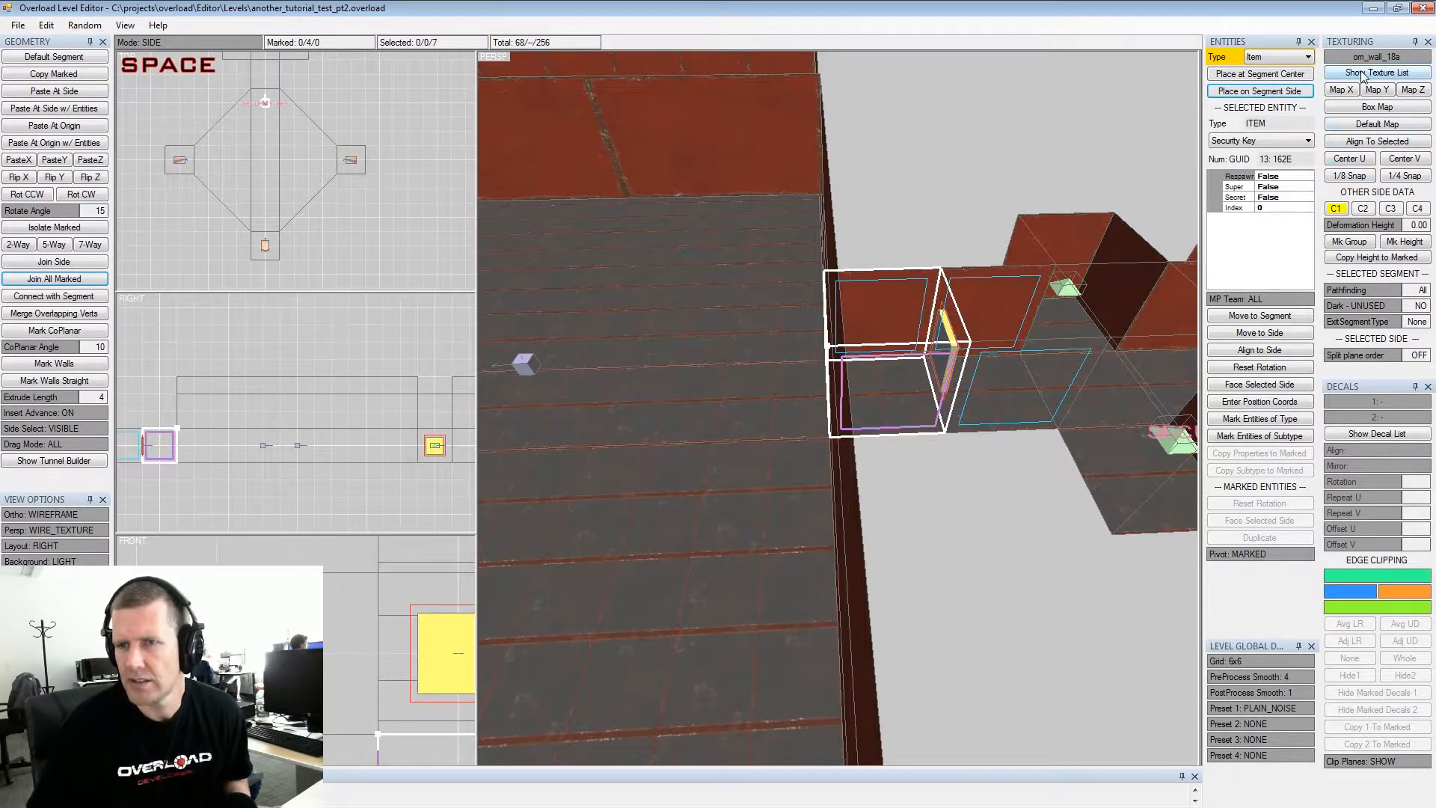
# Search the geometry decal list for "sec"
pyautogui.click(1363, 437)
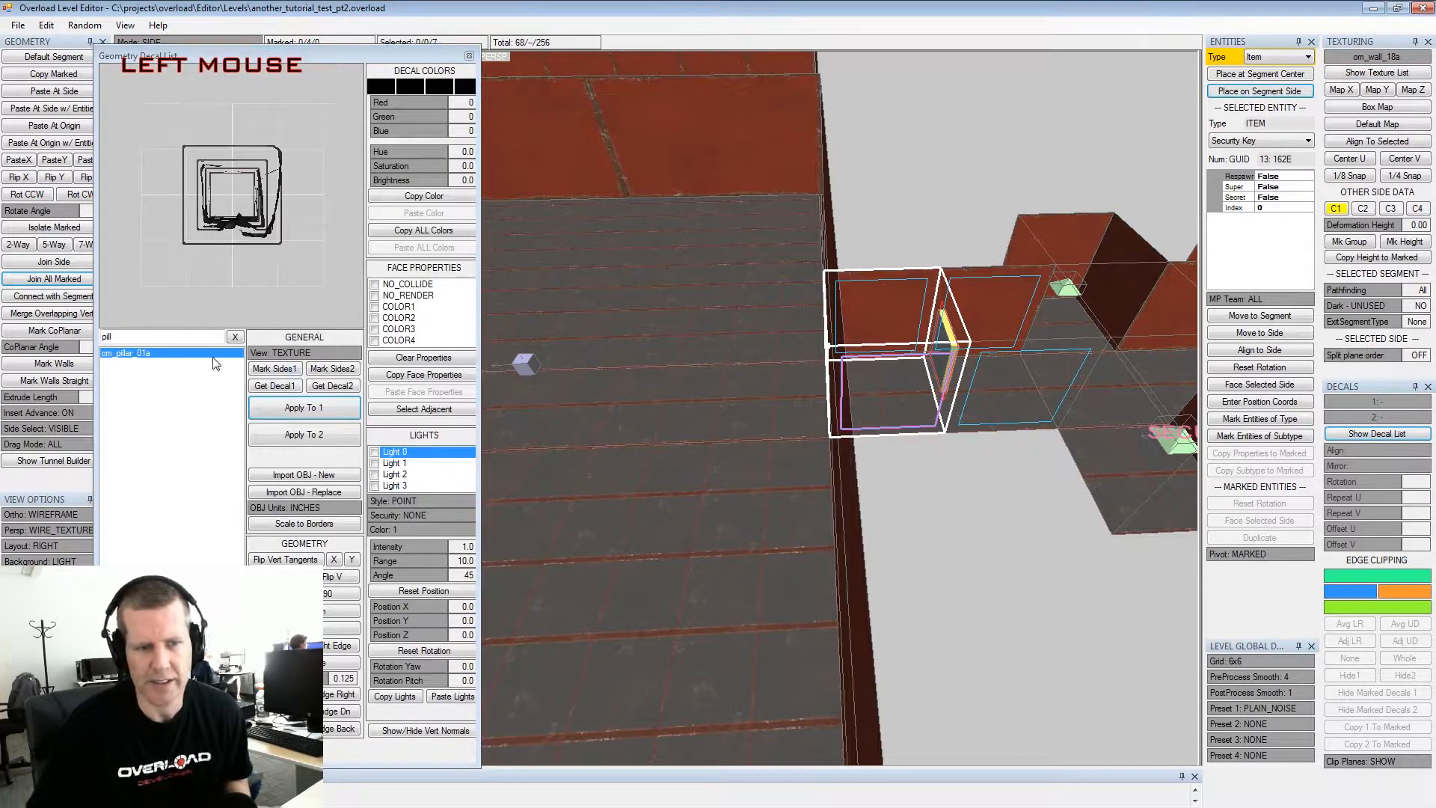
pyautogui.click(200, 337)
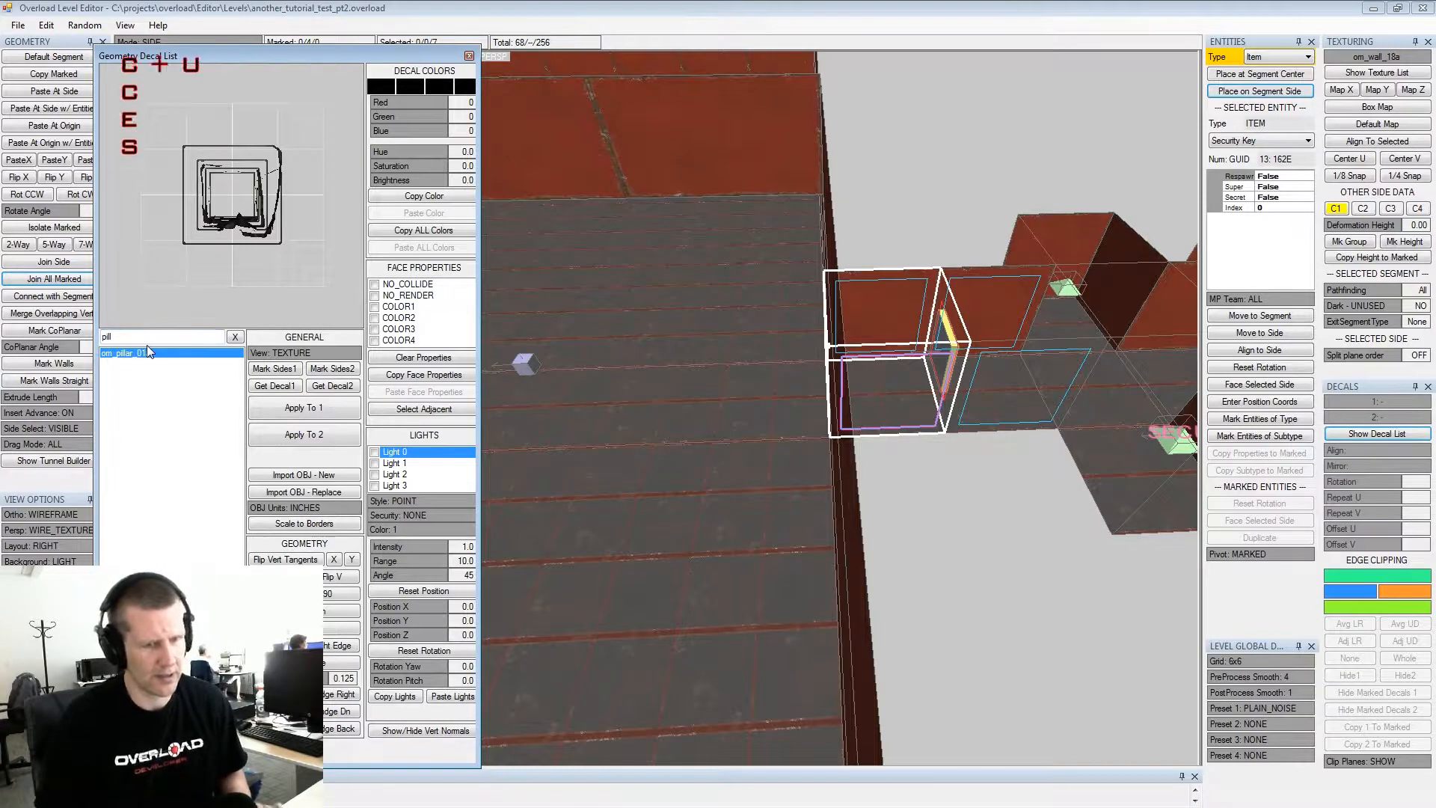
pyautogui.click(176, 337)
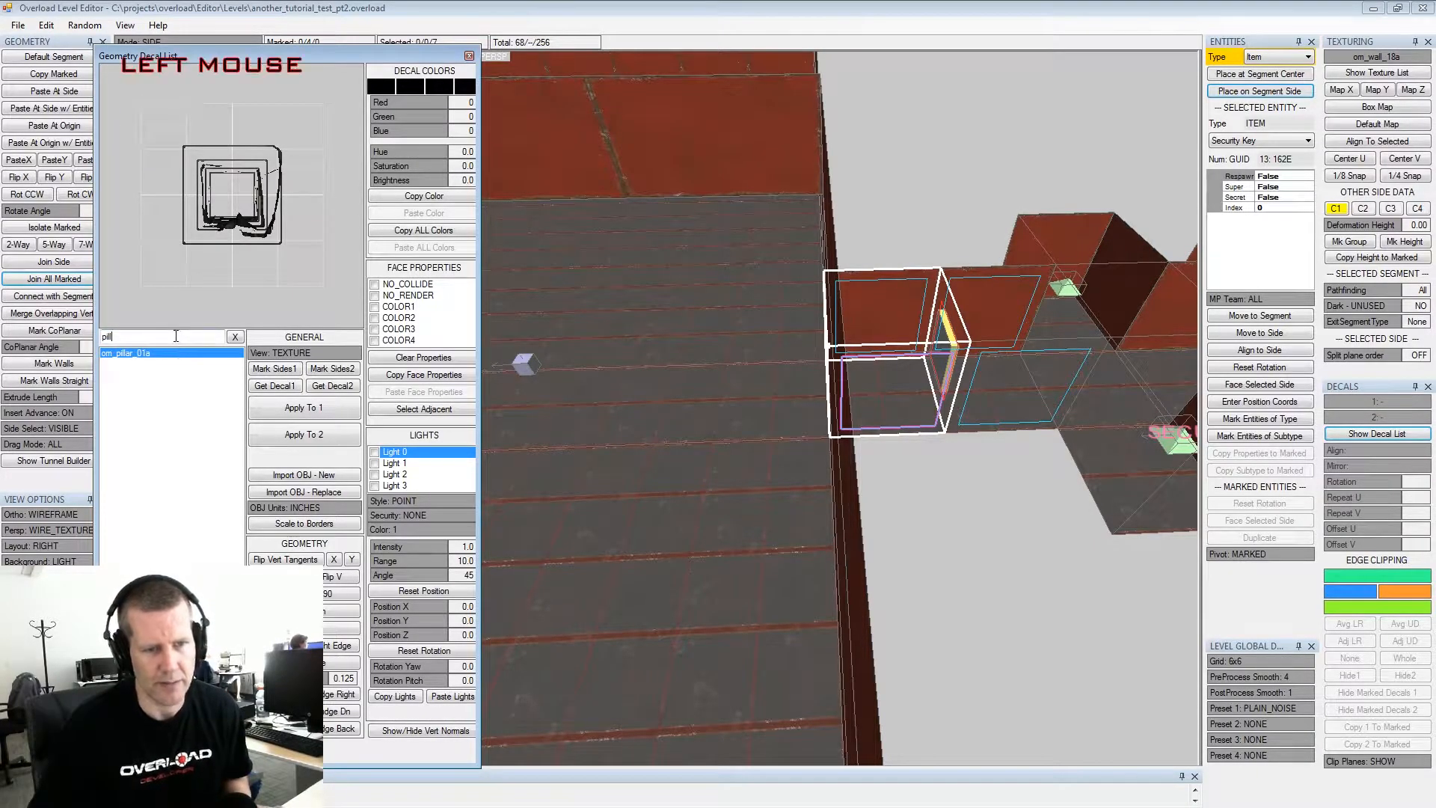
pyautogui.press('BackSpace')
pyautogui.press('BackSpace')
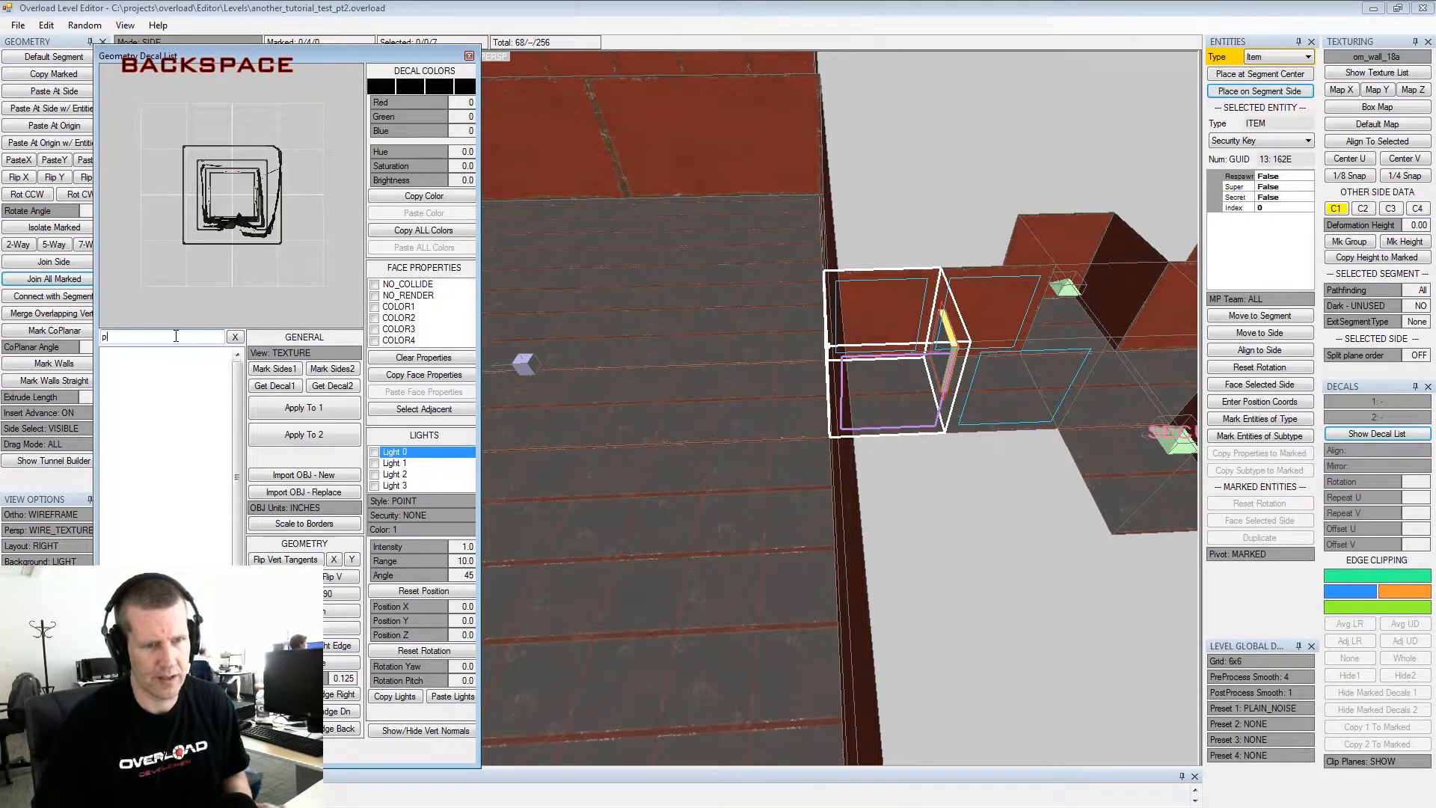
pyautogui.write('sec')
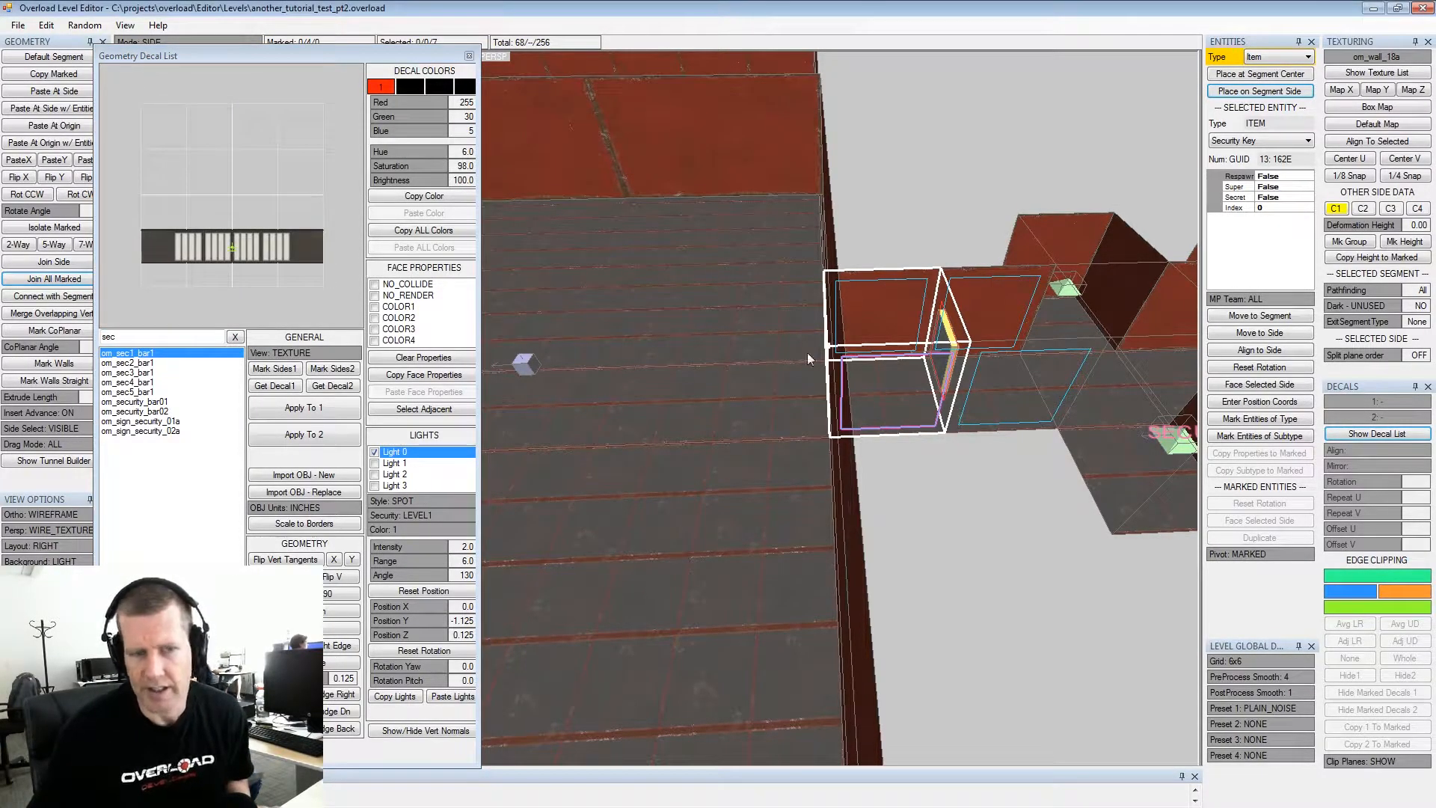
# Preview the security decals, comparing om_sec1_bar1 through om_sec5_bar1 with the security bar and sign variants
pyautogui.click(140, 363)
pyautogui.click(135, 372)
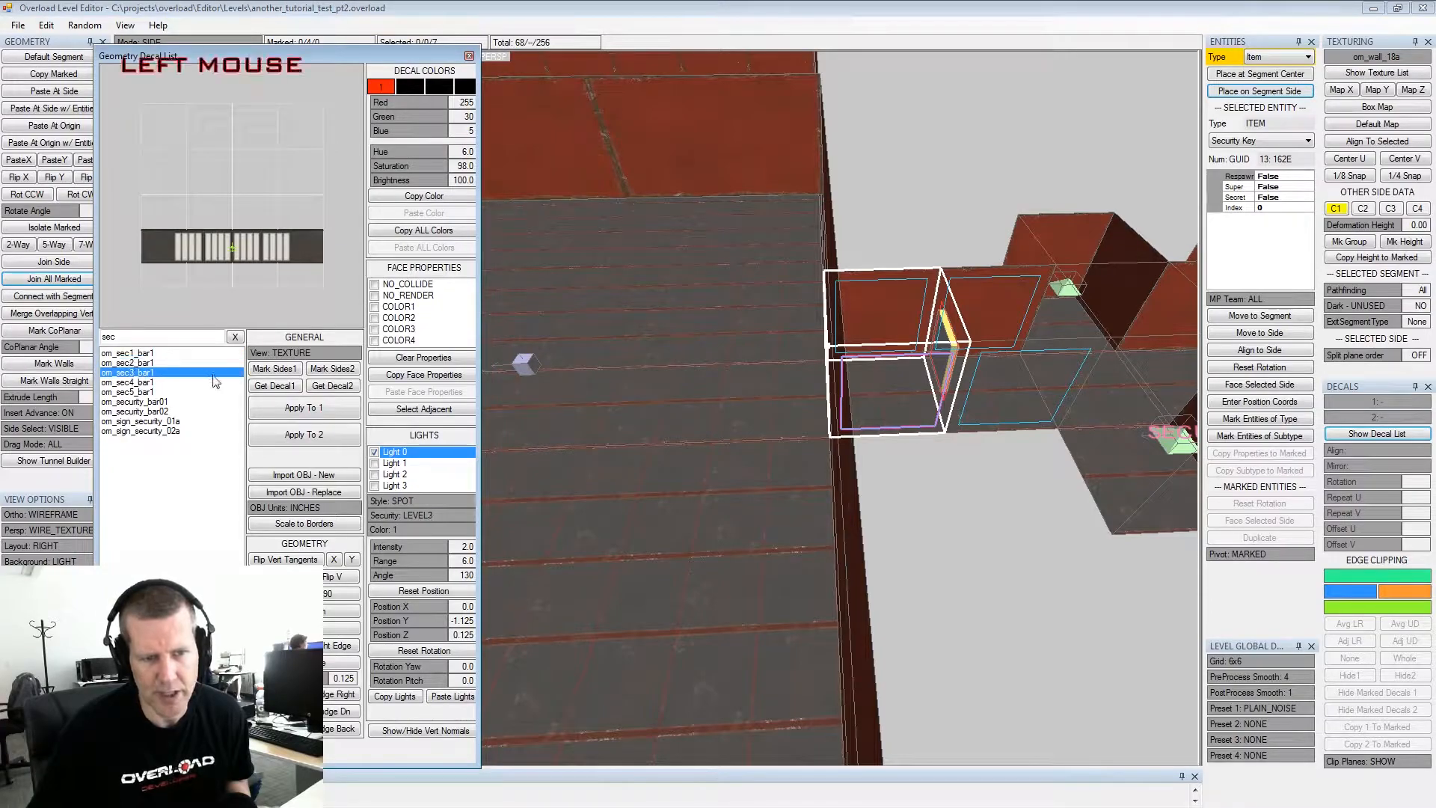
pyautogui.click(131, 354)
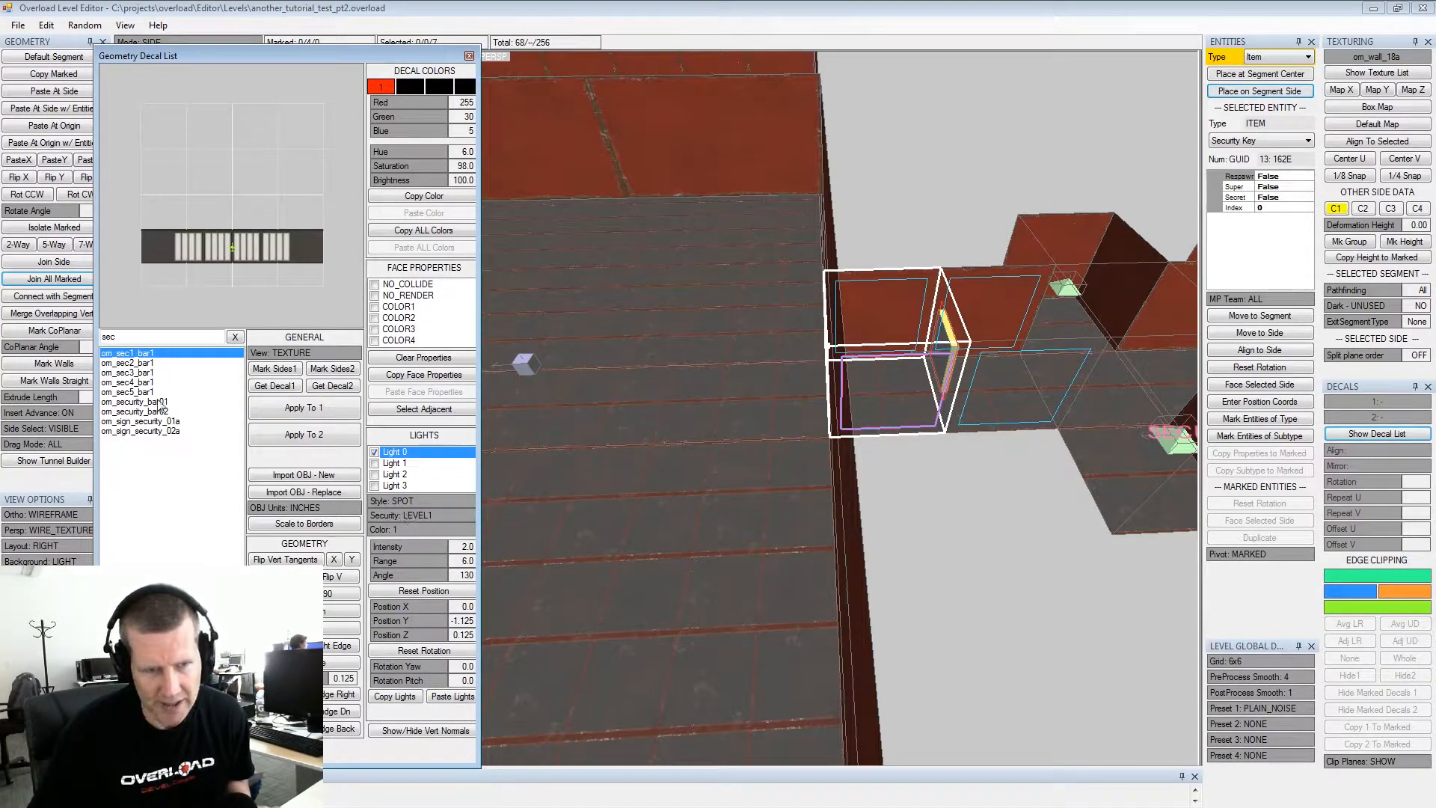
pyautogui.click(133, 364)
pyautogui.click(137, 374)
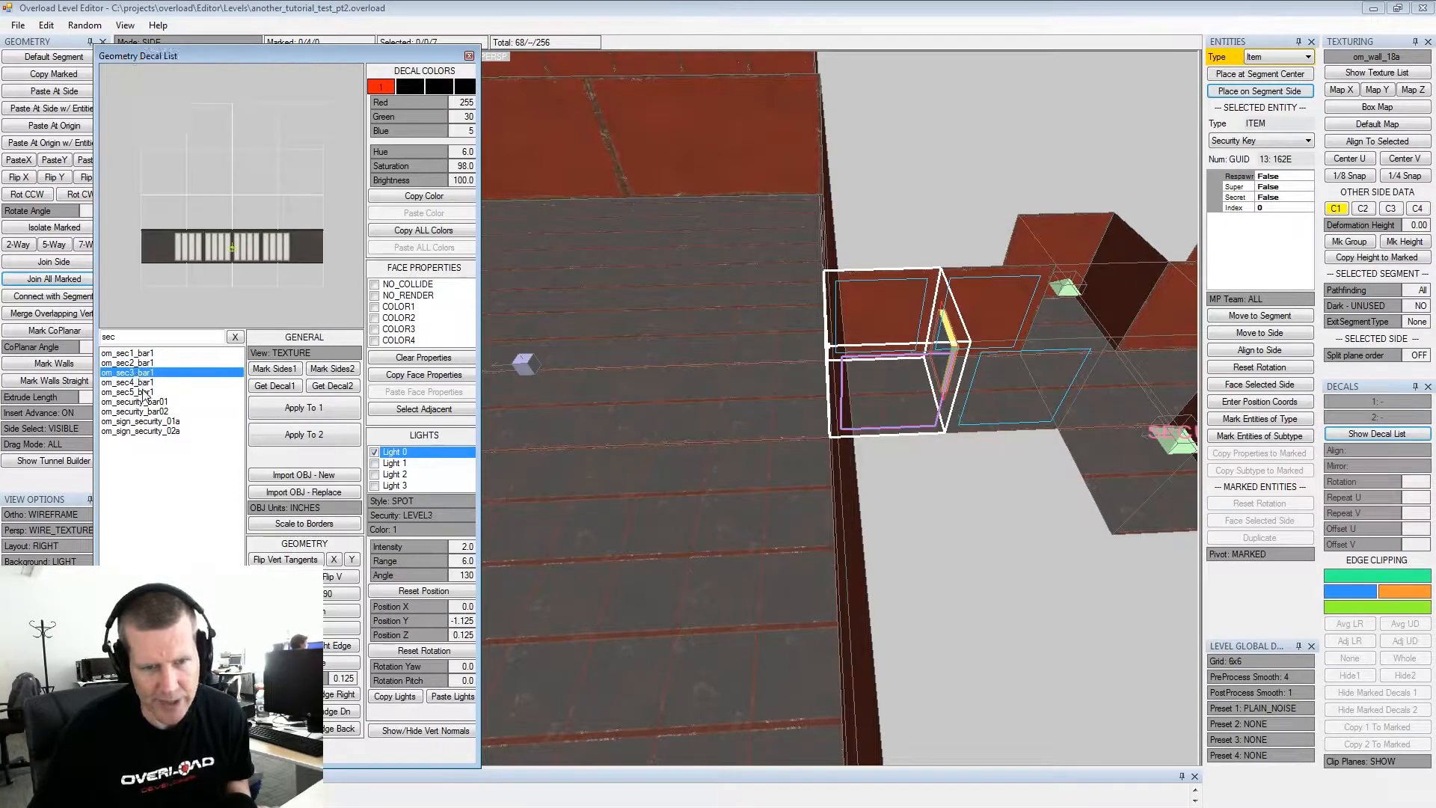
pyautogui.click(144, 392)
pyautogui.click(152, 412)
pyautogui.click(151, 422)
pyautogui.click(144, 393)
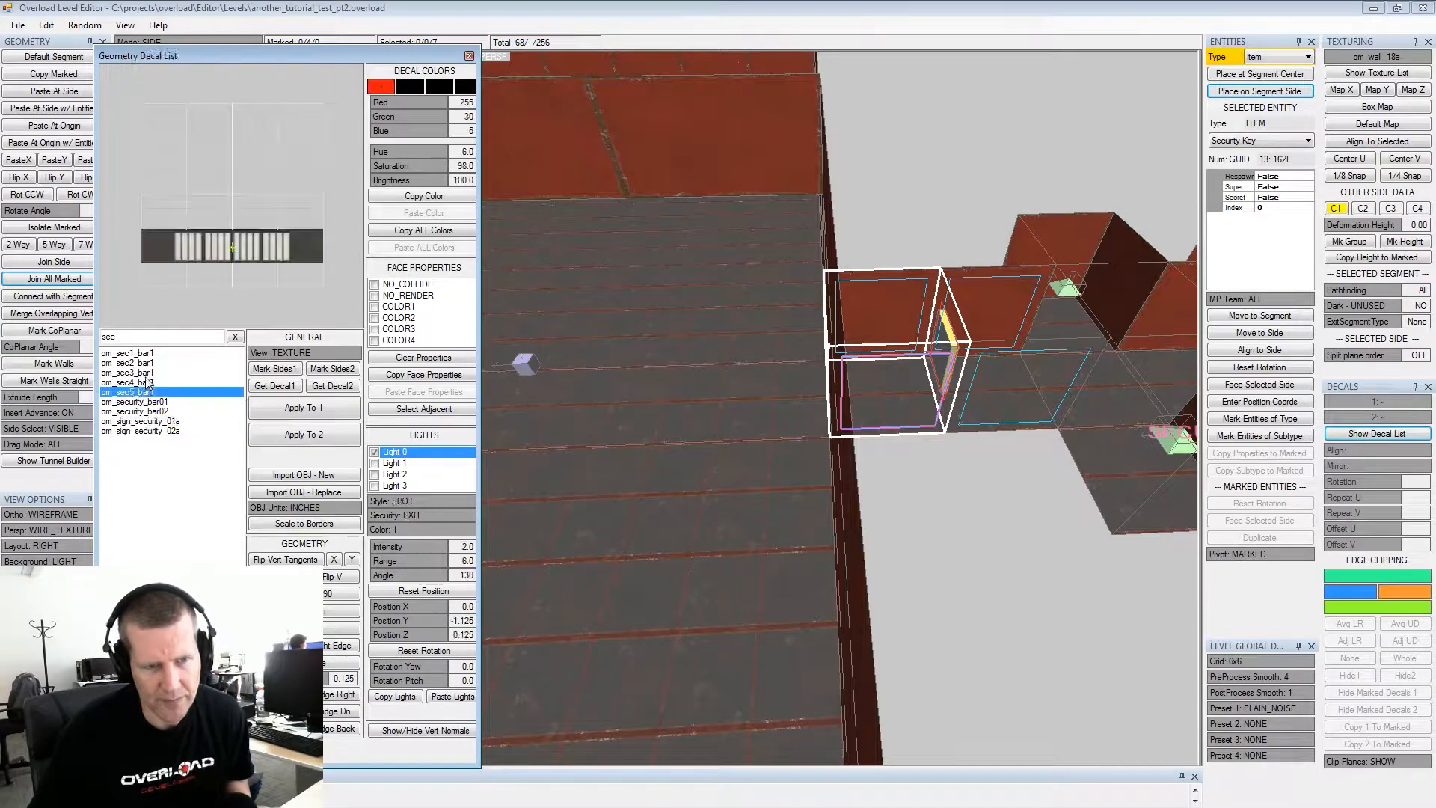
pyautogui.click(179, 372)
# Clear the decal filter and preview the numbered sign decals further down the full list
pyautogui.click(235, 337)
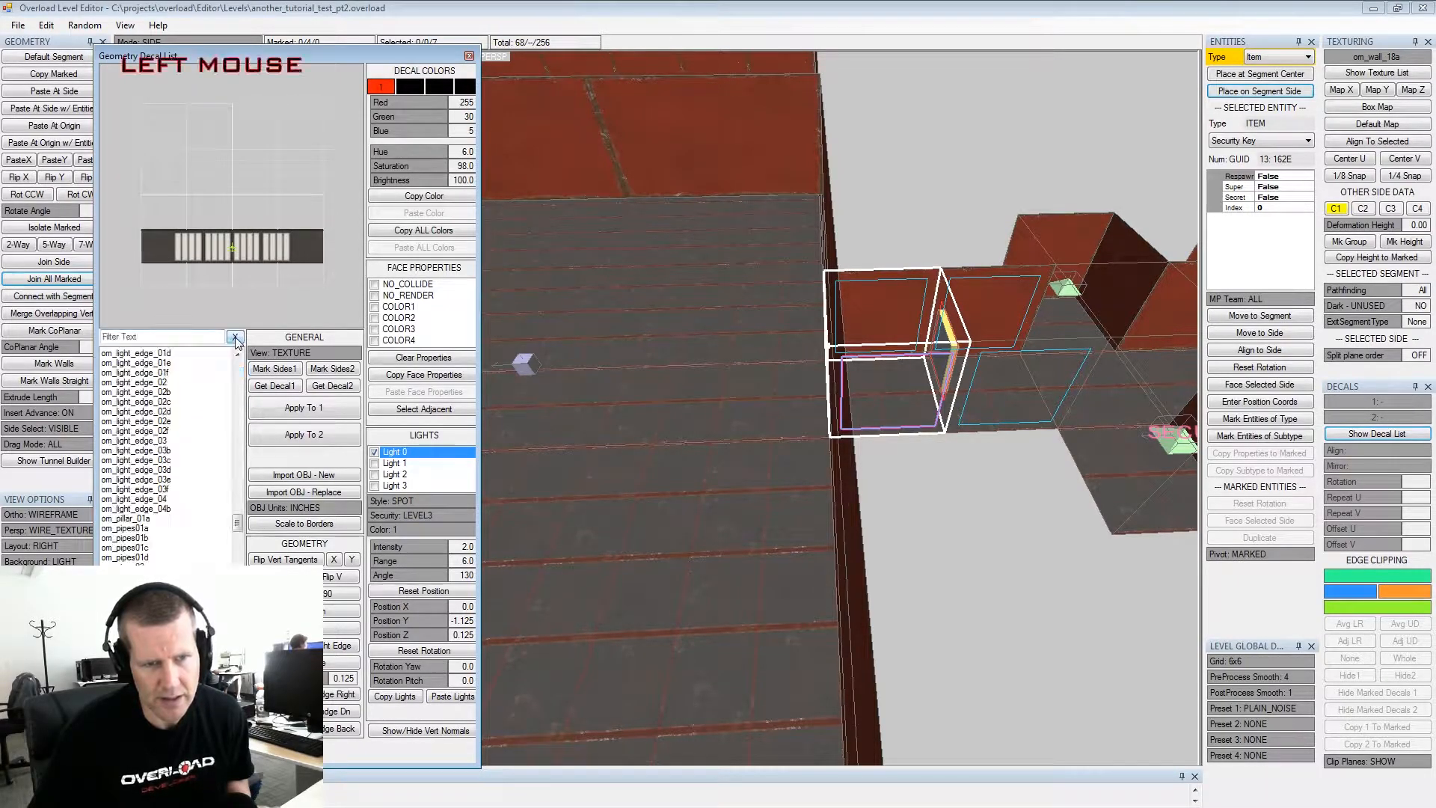
pyautogui.click(236, 537)
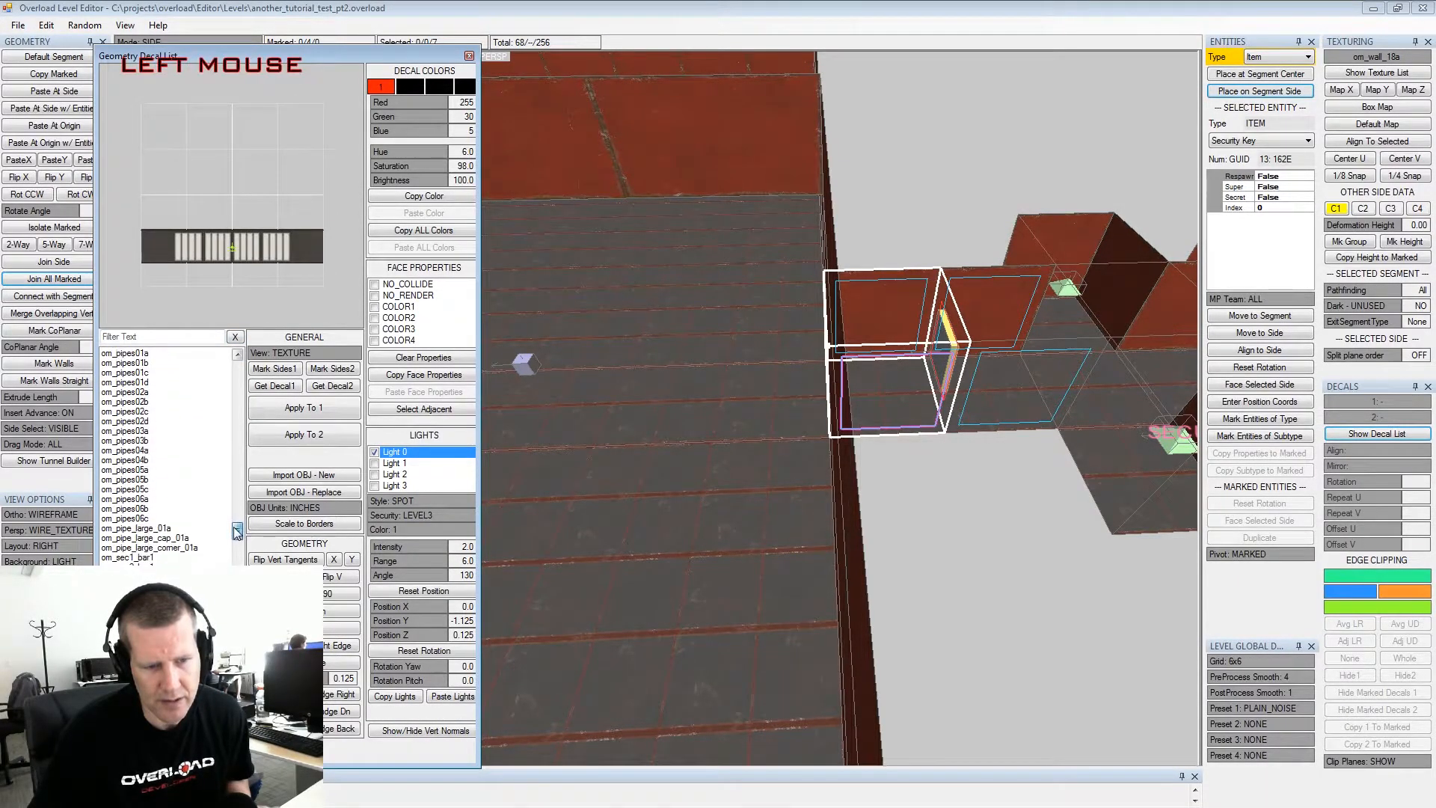
pyautogui.click(237, 537)
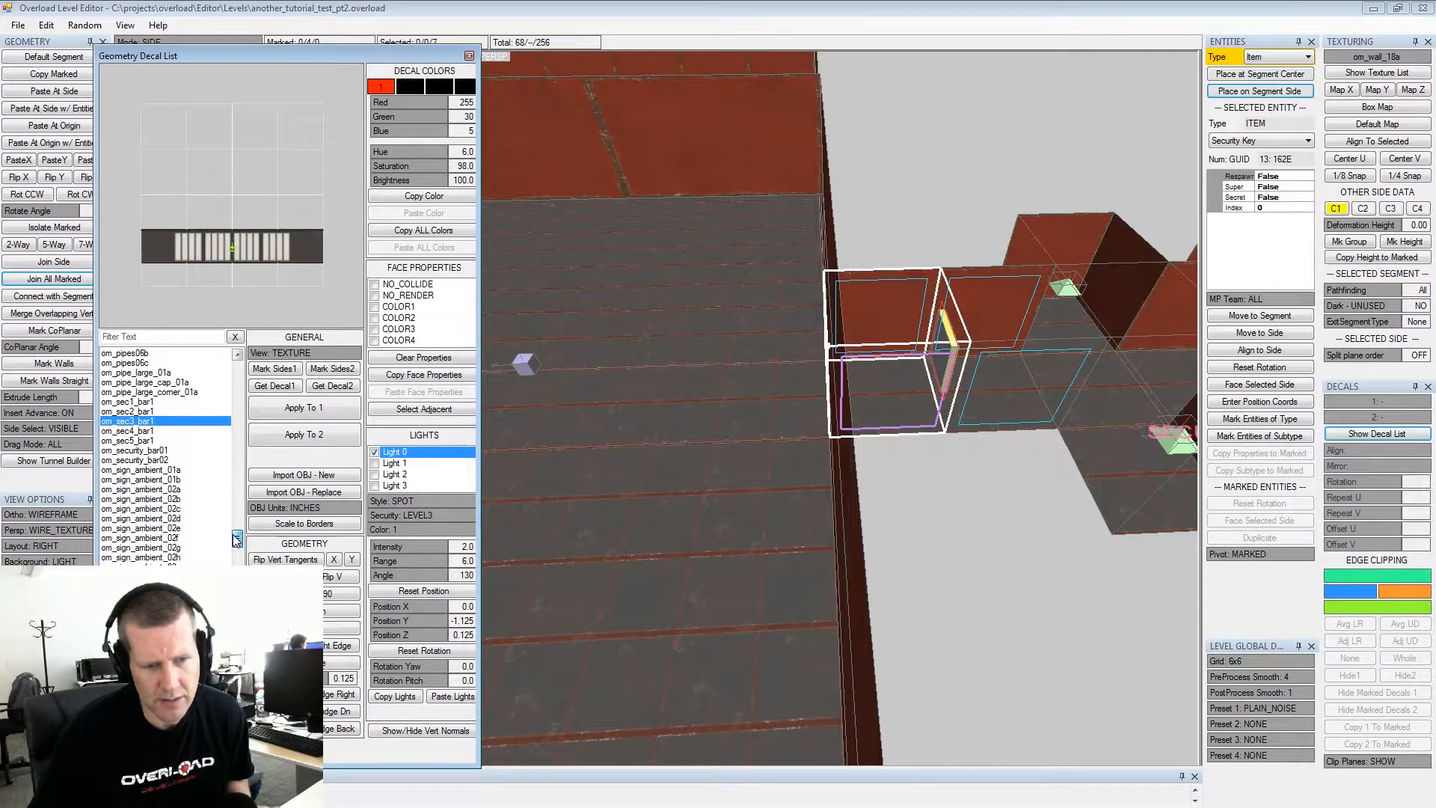
pyautogui.click(237, 538)
pyautogui.click(157, 658)
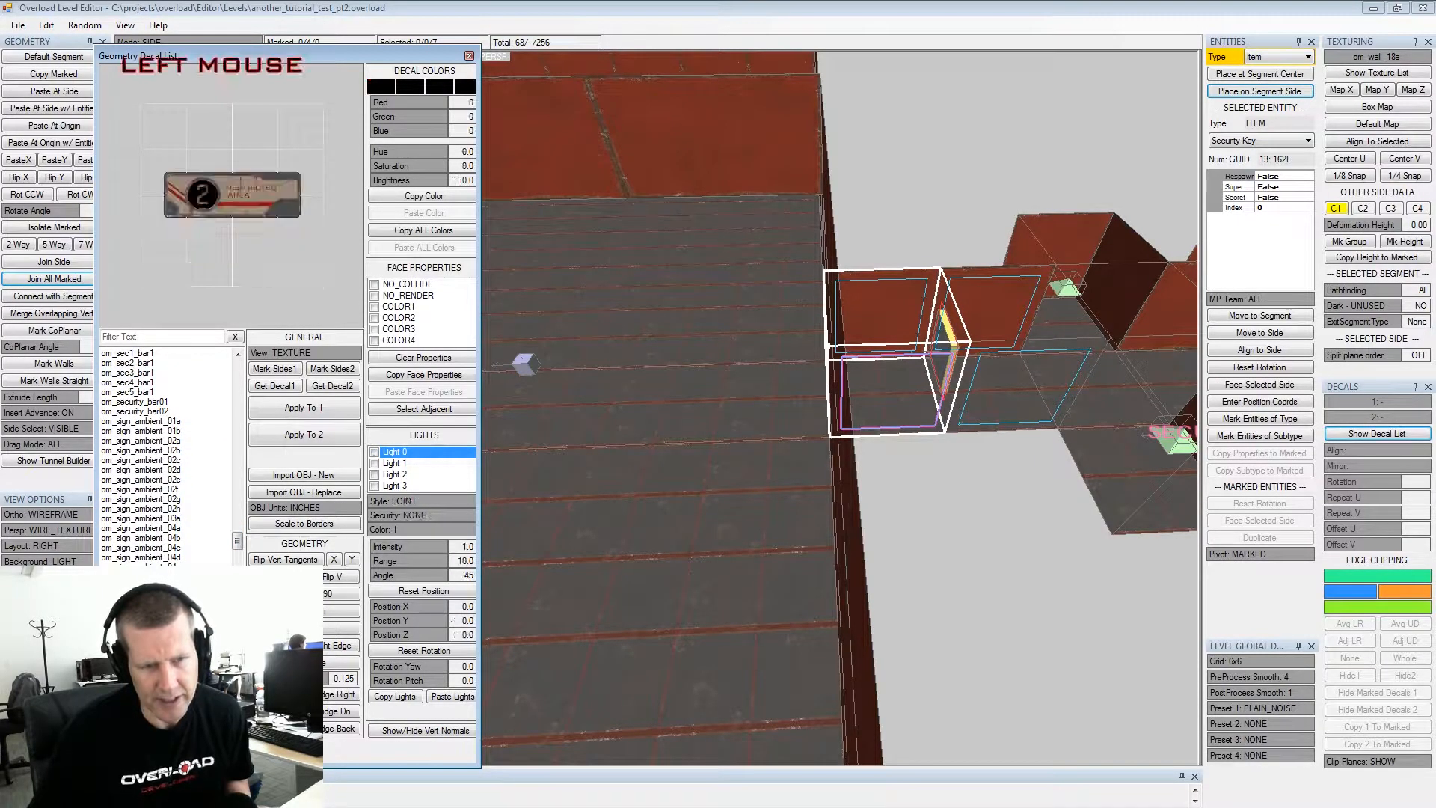
pyautogui.click(157, 668)
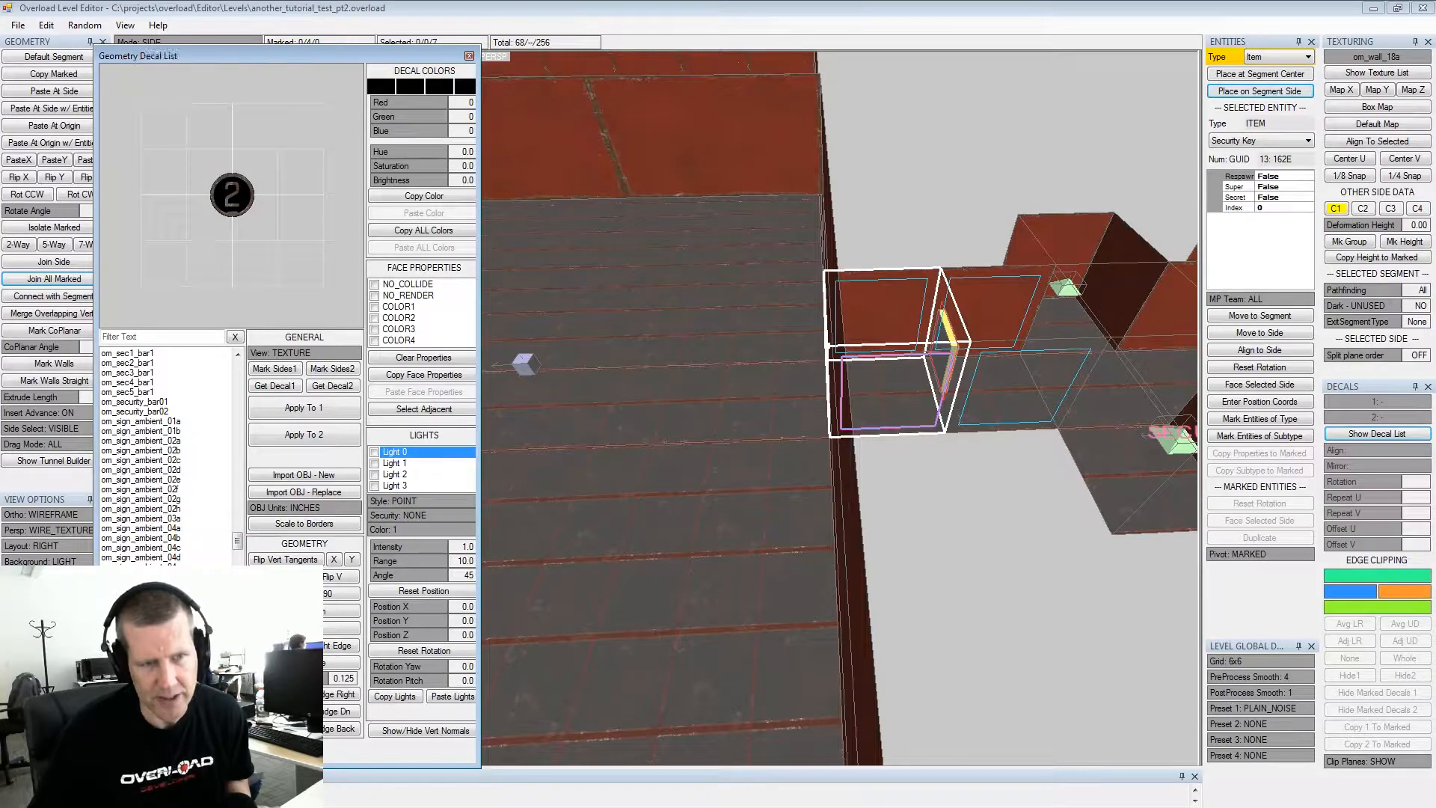
pyautogui.click(157, 658)
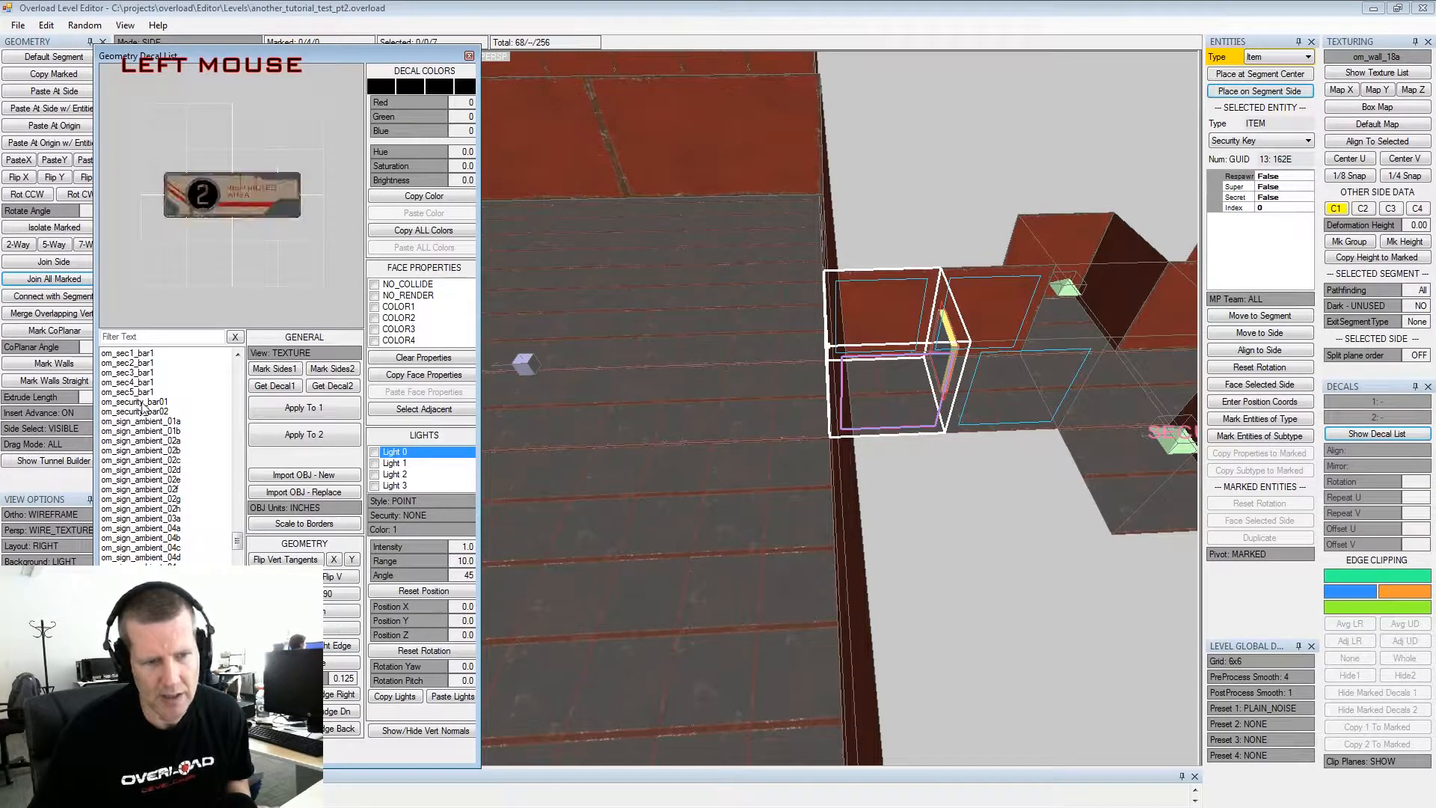
# Apply om_sec3_bar1 as decal 1 to the four marked corridor sides, with EDGE_RIGHT alignment on all of them
pyautogui.click(132, 373)
pyautogui.keyDown('alt'); pyautogui.moveTo(854, 351); pyautogui.dragTo(755, 354); pyautogui.keyUp('alt')
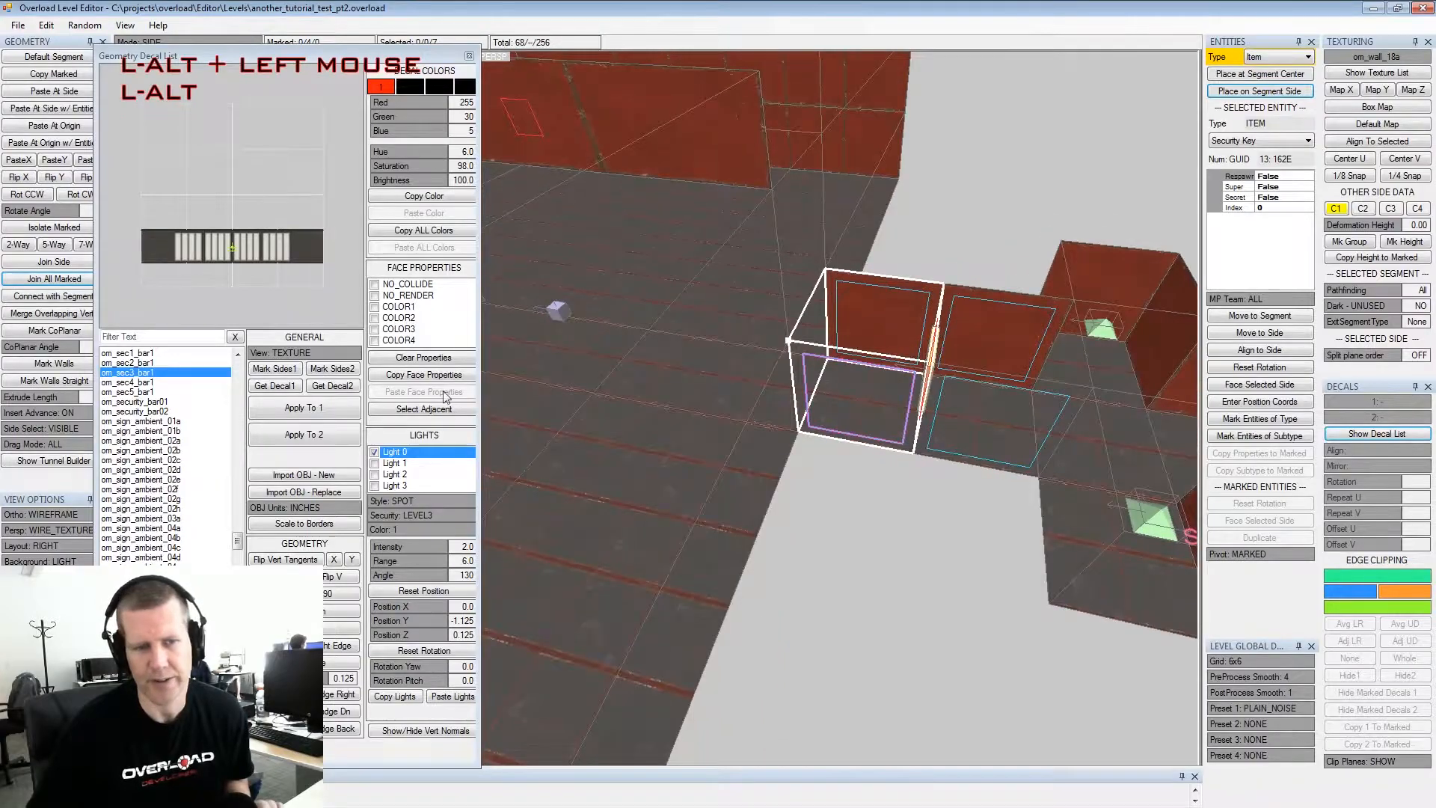
pyautogui.click(299, 408)
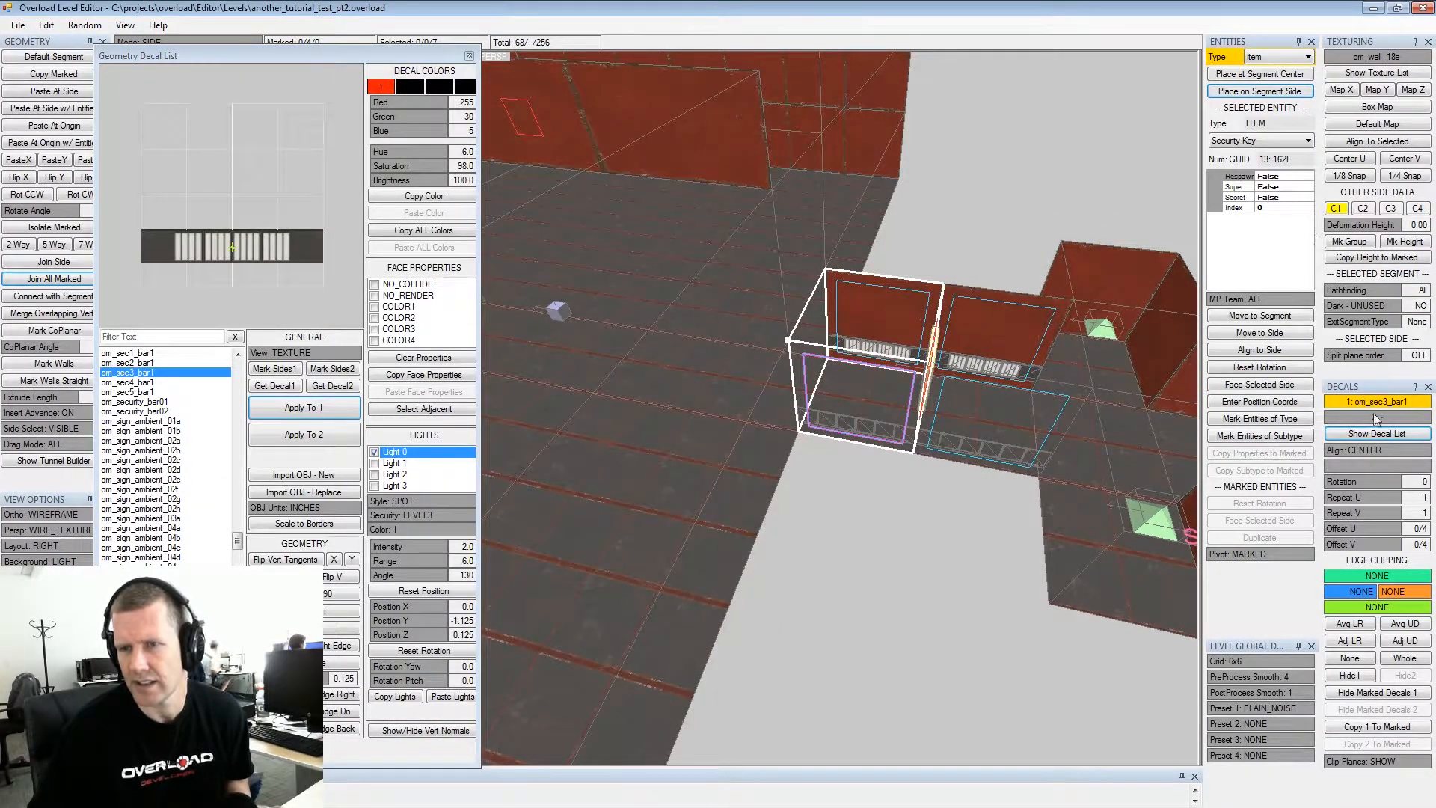
pyautogui.click(1379, 450)
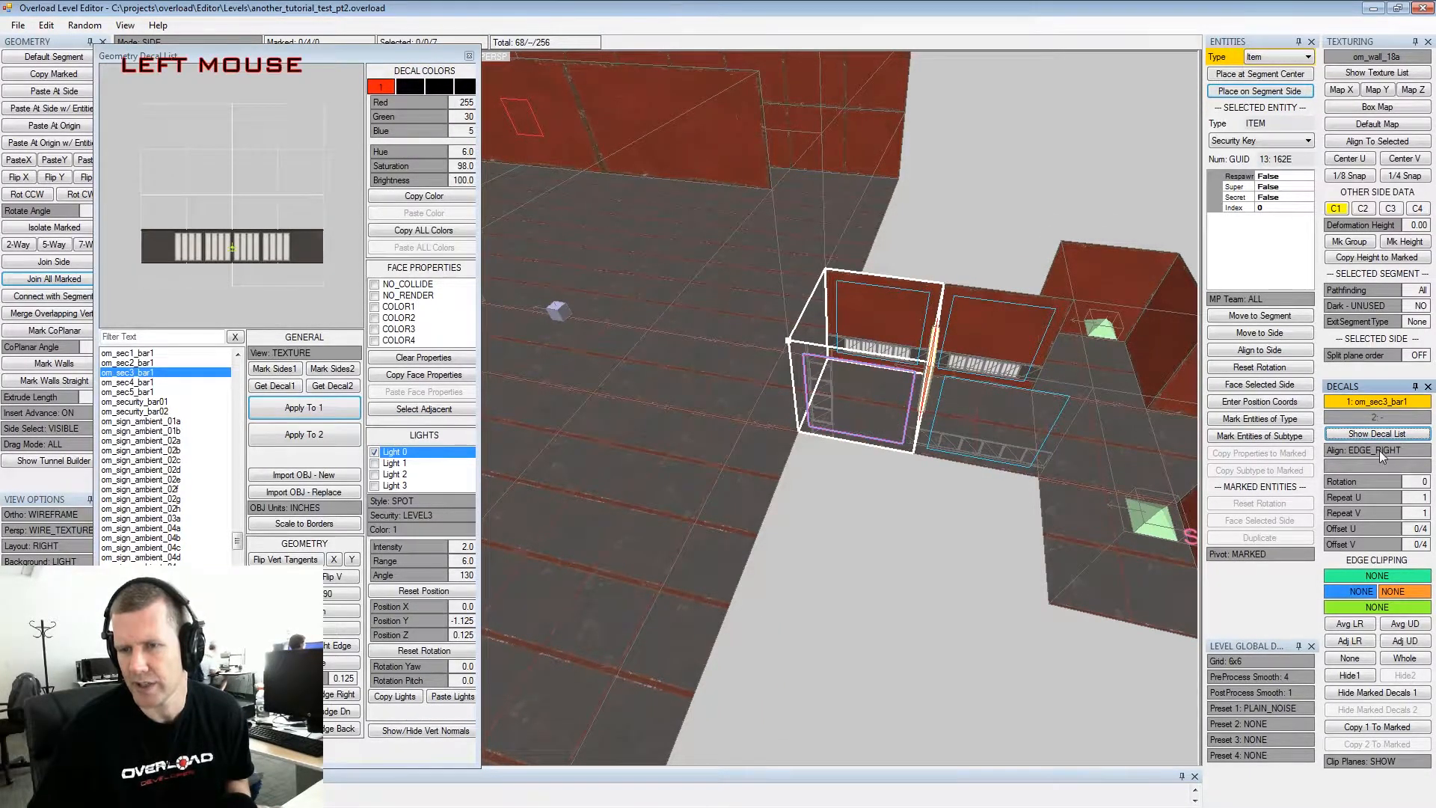
pyautogui.click(1360, 727)
# Mark only the two diagonally opposite walls whose bars sit away from the security door, and align their decals to EDGE_LEFT
pyautogui.hotkey('shift', 'space')
pyautogui.press('space')
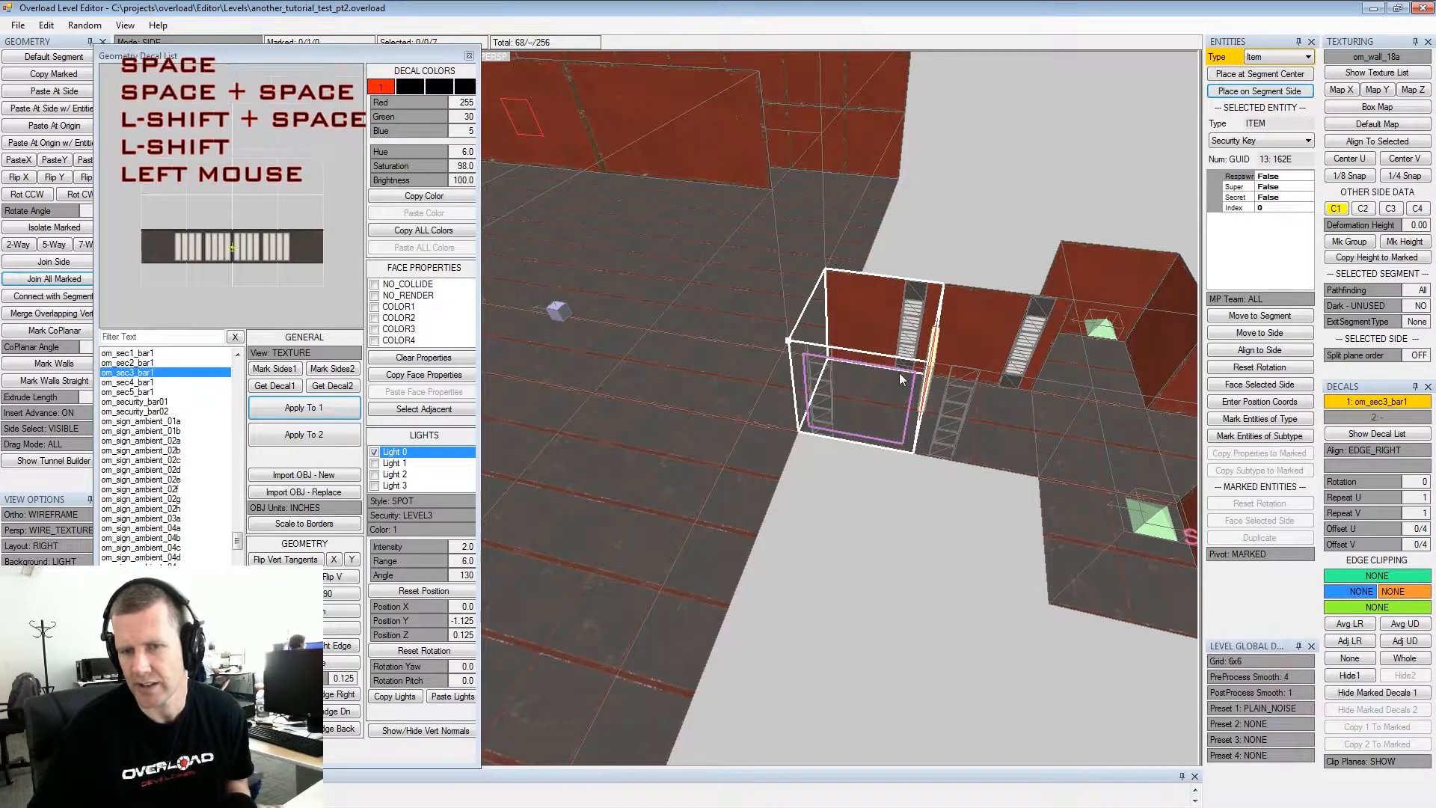
pyautogui.click(973, 348)
pyautogui.press('space')
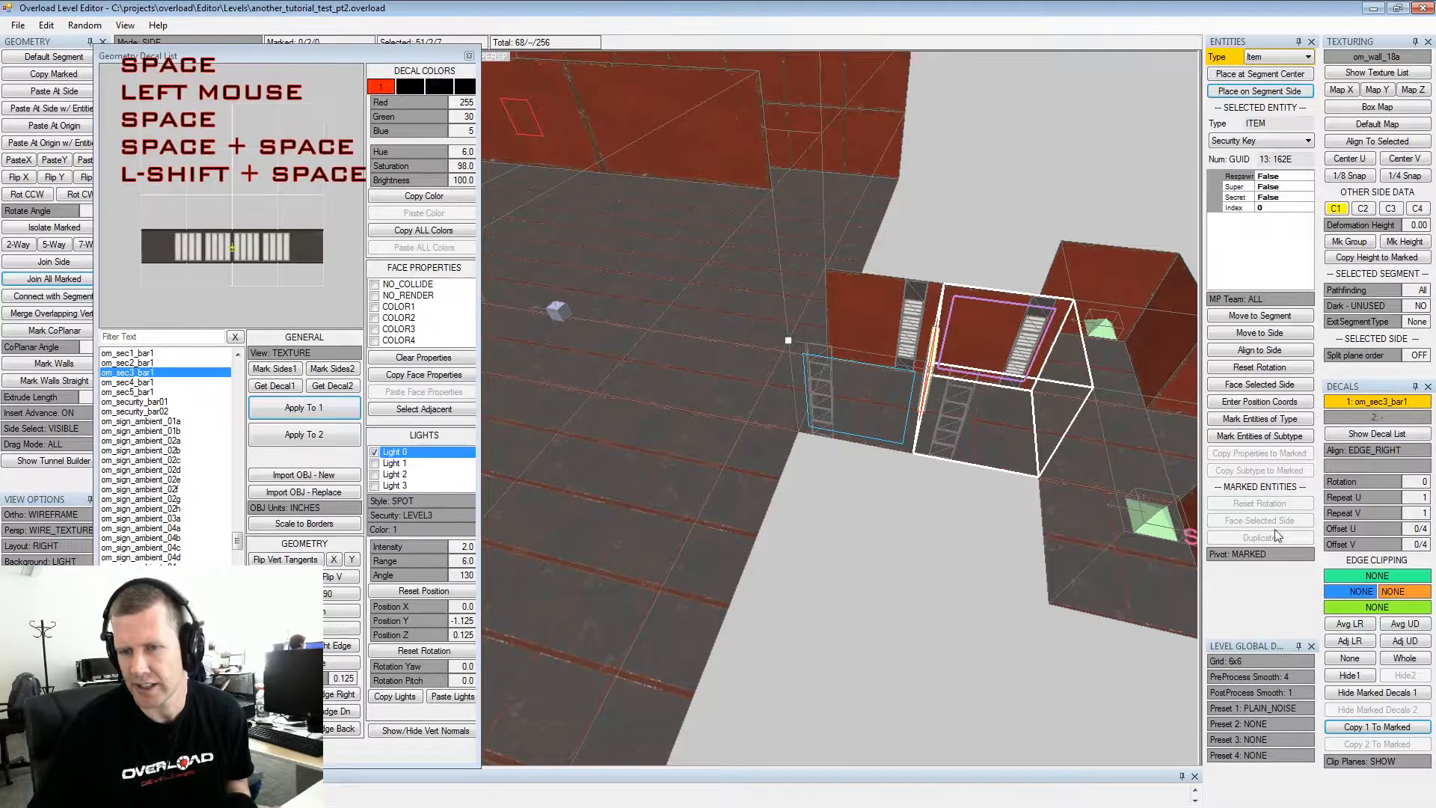
pyautogui.click(1388, 452)
pyautogui.click(1388, 731)
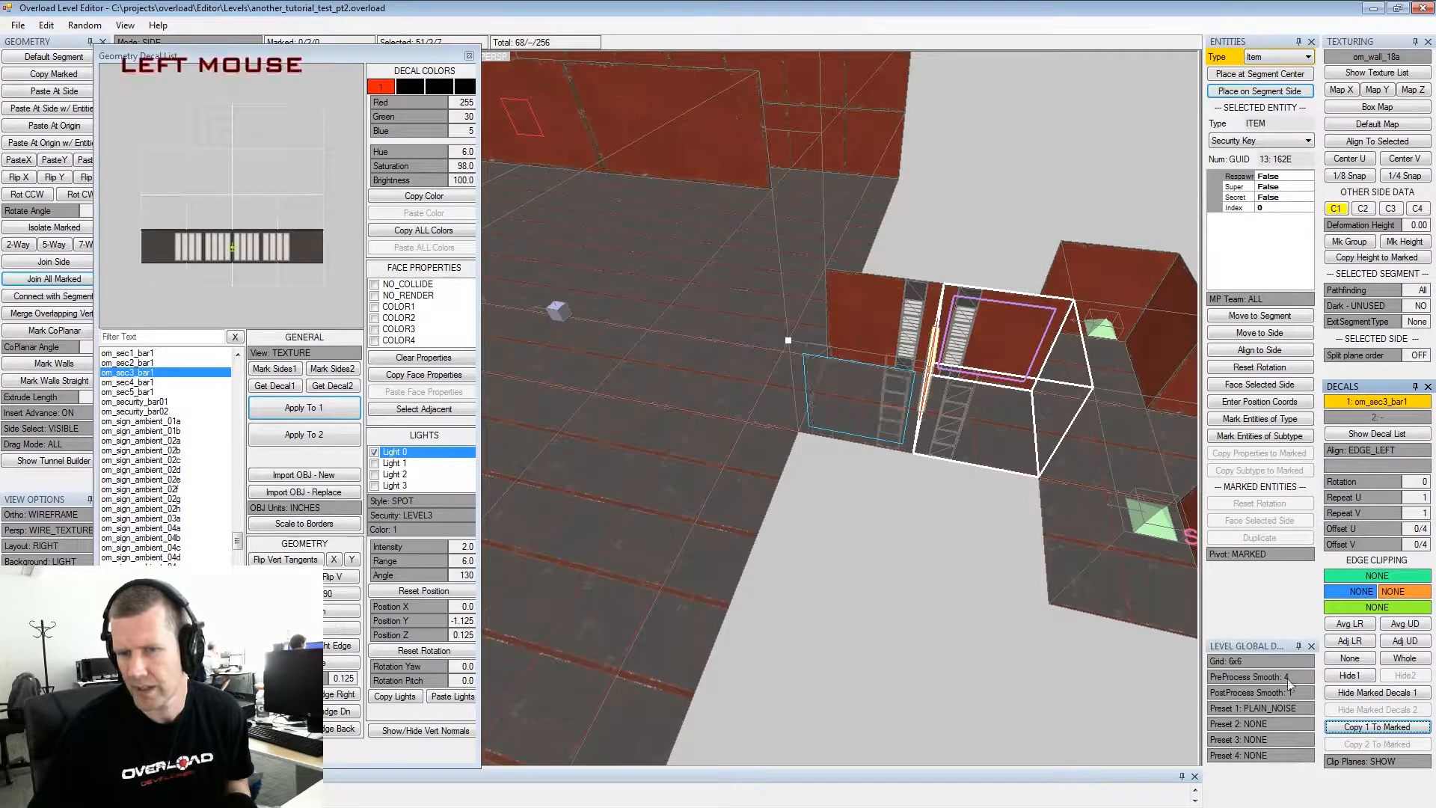
# Unmark all sides and close the geometry decal list
pyautogui.hotkey('shift', 'space')
pyautogui.hotkey('alt', 'space')
pyautogui.moveTo(941, 427)
pyautogui.keyDown('alt'); pyautogui.mouseDown()
pyautogui.moveTo(834, 401)
pyautogui.moveTo(963, 420)
pyautogui.mouseUp(); pyautogui.keyUp('alt')
pyautogui.click(929, 414)
pyautogui.keyDown('alt'); pyautogui.moveTo(962, 421); pyautogui.dragTo(934, 416, button='middle'); pyautogui.keyUp('alt')
pyautogui.keyDown('alt'); pyautogui.scroll(-3, 935, 415); pyautogui.keyUp('alt')
pyautogui.keyDown('alt'); pyautogui.moveTo(935, 416); pyautogui.dragTo(897, 410); pyautogui.keyUp('alt')
pyautogui.keyDown('alt'); pyautogui.scroll(-2, 897, 415); pyautogui.keyUp('alt')
pyautogui.keyDown('alt'); pyautogui.moveTo(898, 415); pyautogui.dragTo(837, 389, button='middle'); pyautogui.keyUp('alt')
pyautogui.keyDown('alt'); pyautogui.moveTo(837, 388); pyautogui.dragTo(773, 369); pyautogui.keyUp('alt')
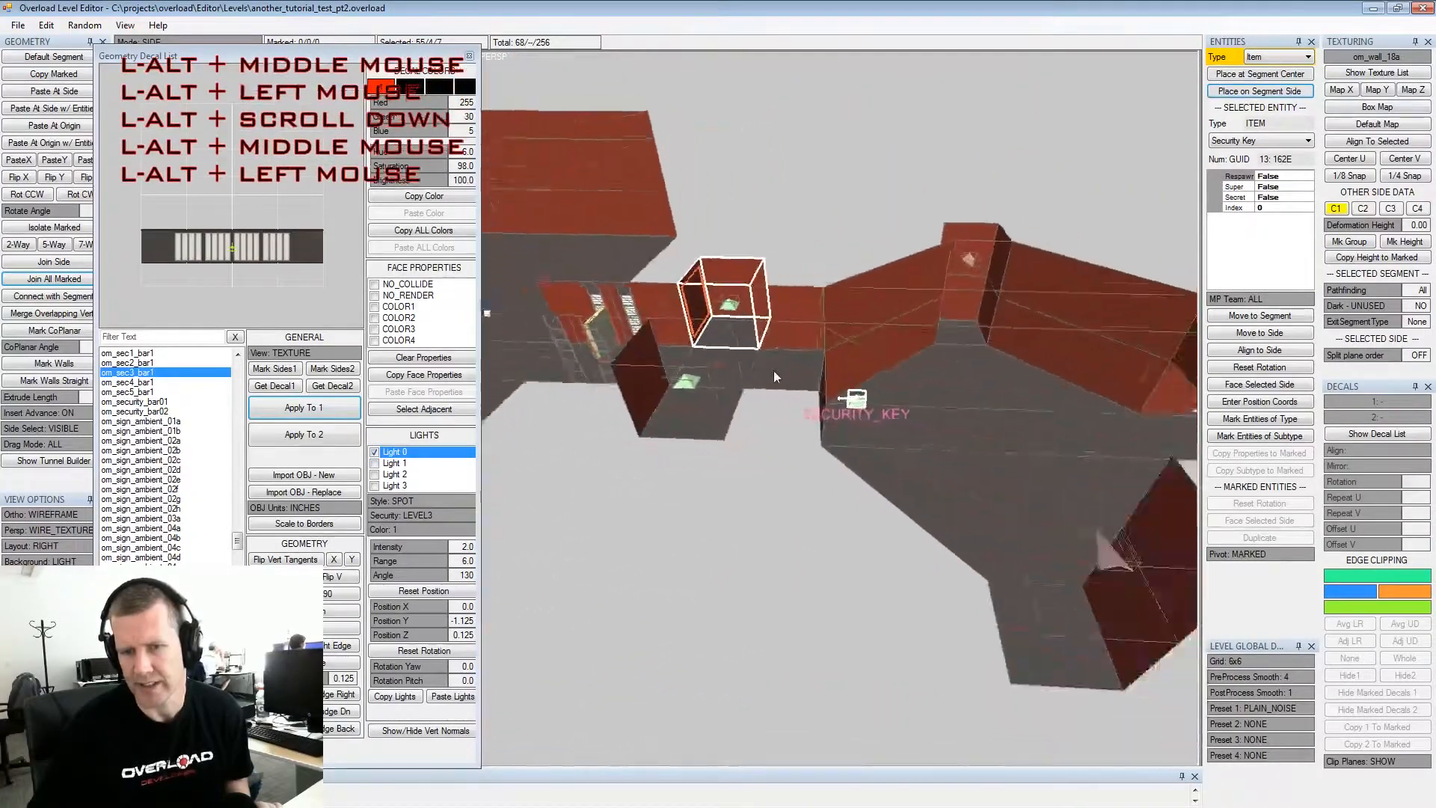
pyautogui.keyDown('alt'); pyautogui.scroll(-2, 774, 368); pyautogui.keyUp('alt')
pyautogui.keyDown('alt'); pyautogui.moveTo(773, 369); pyautogui.dragTo(822, 409, button='middle'); pyautogui.keyUp('alt')
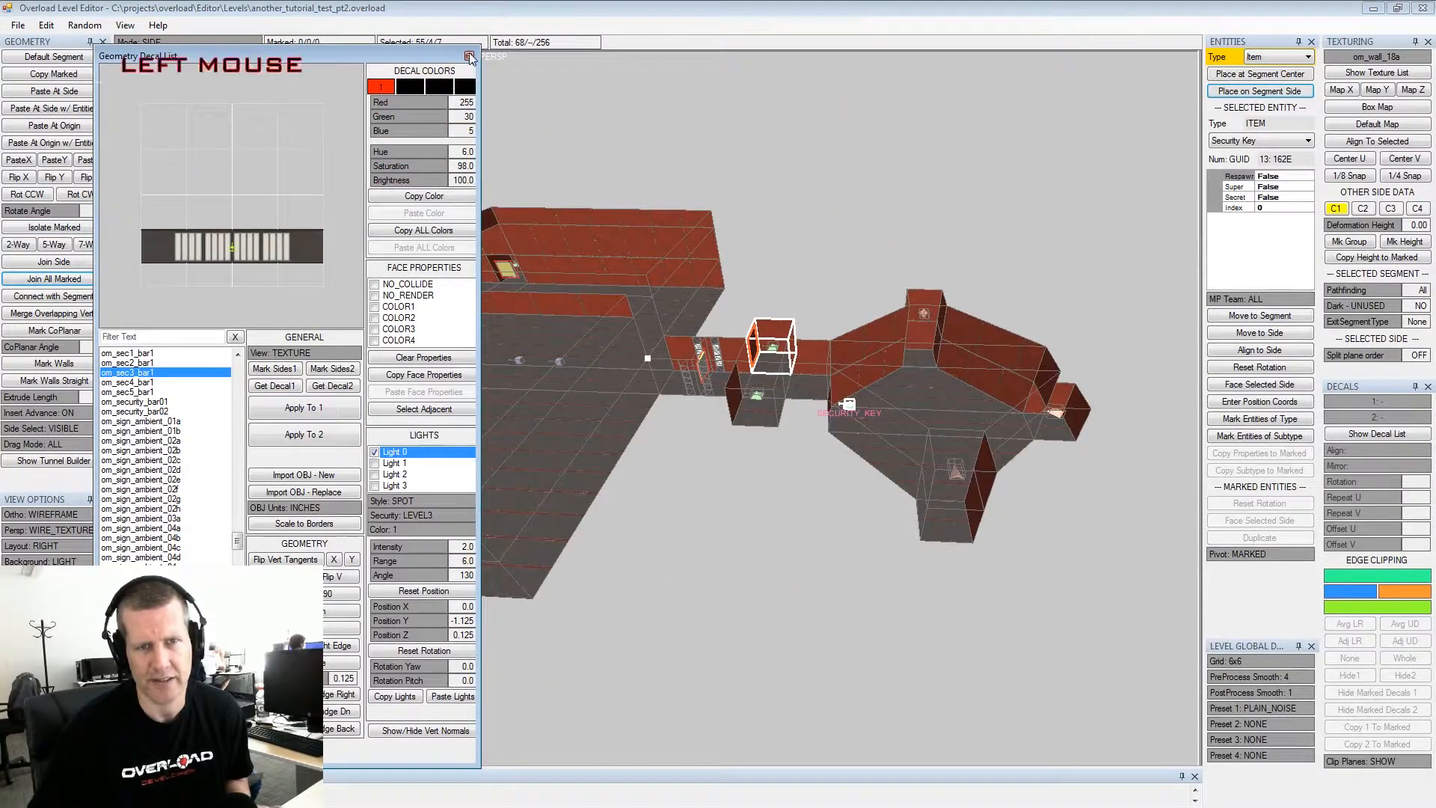
pyautogui.click(469, 57)
pyautogui.scroll(-2, 269, 189)
pyautogui.press('Tab')
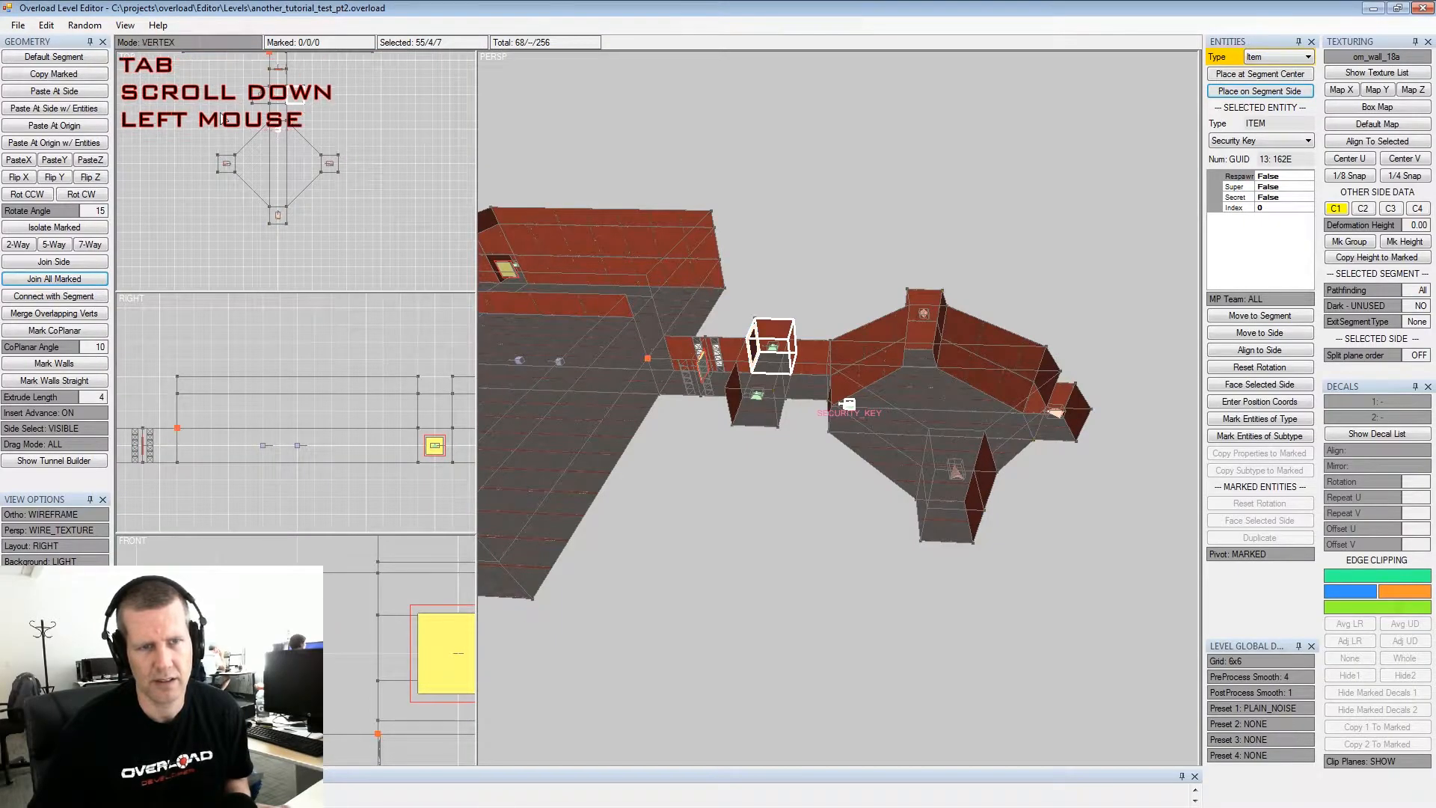
pyautogui.hotkey('shift', 'Tab')
pyautogui.press('Tab')
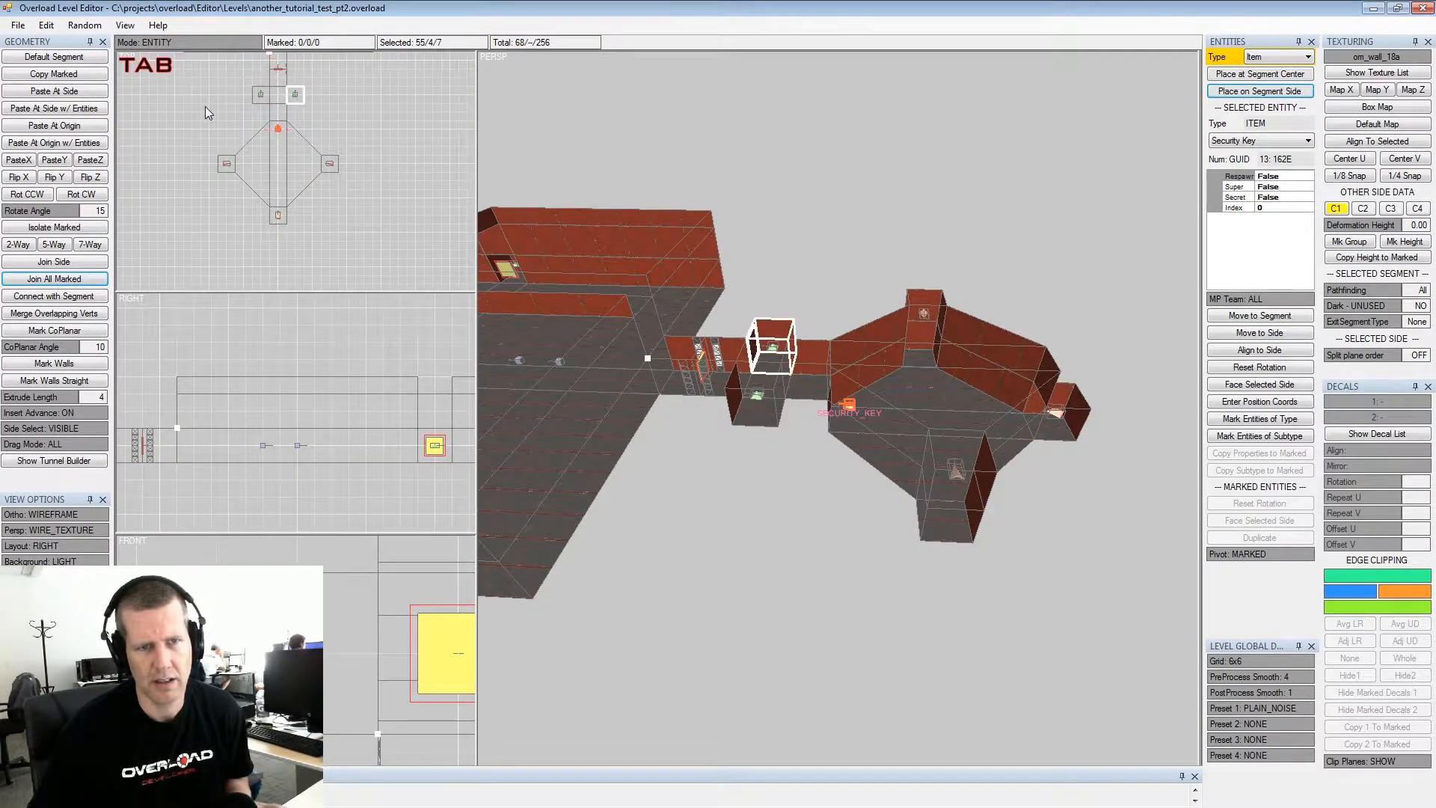
pyautogui.press('Tab')
pyautogui.press('Tab')
pyautogui.moveTo(202, 99); pyautogui.dragTo(352, 235)
pyautogui.rightClick(333, 208)
pyautogui.moveTo(333, 208); pyautogui.dragTo(337, 260, button='right')
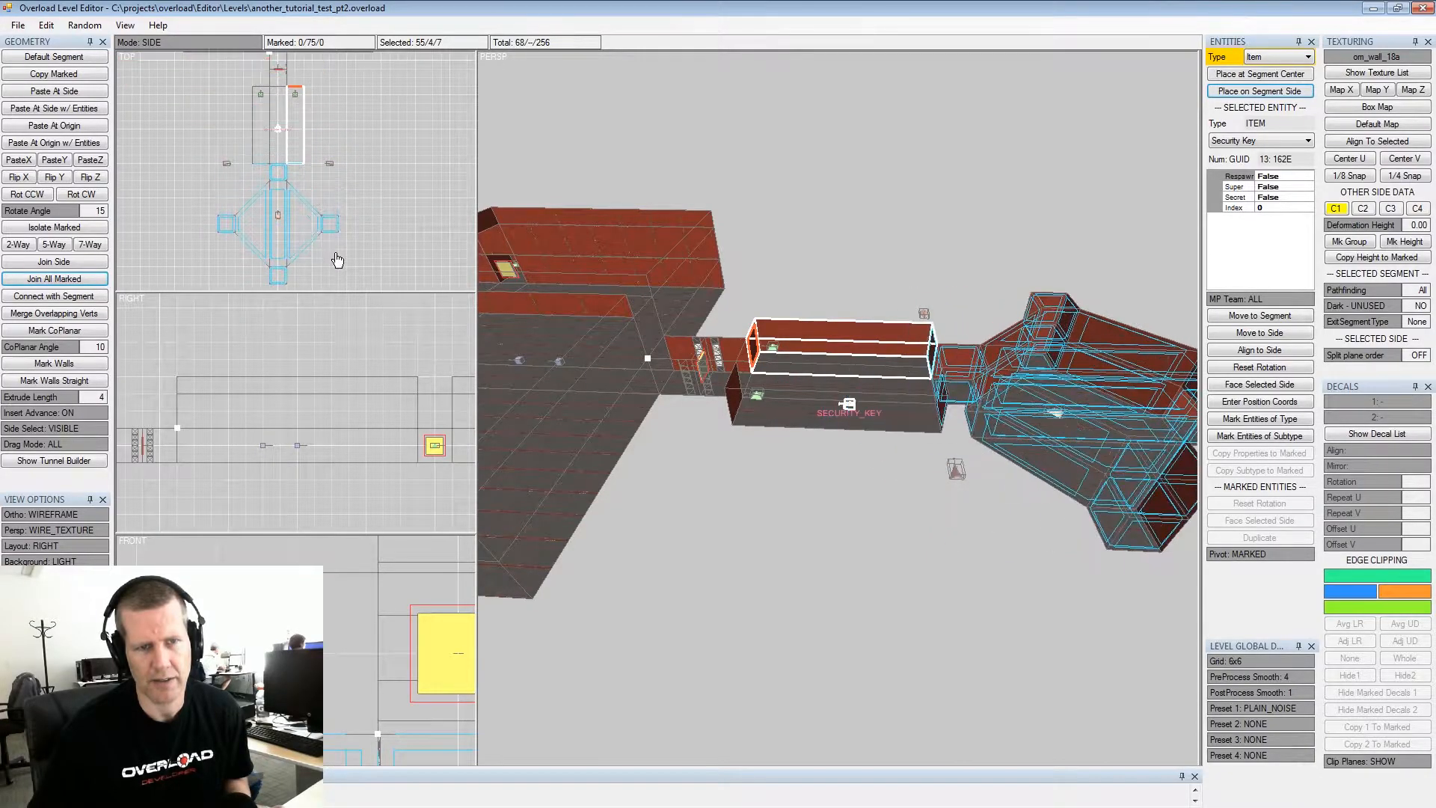
pyautogui.hotkey('ctrl', 'z')
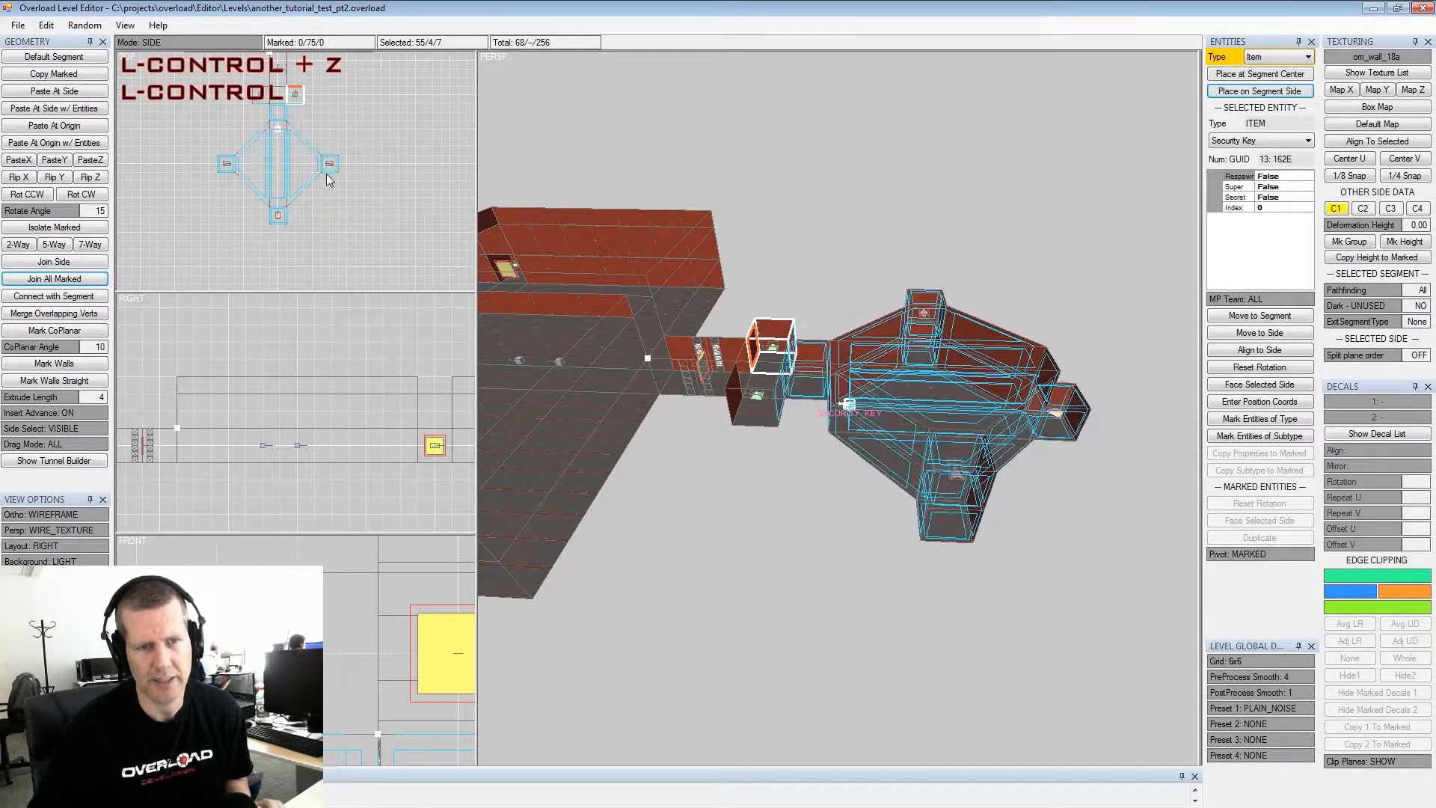
# Mark the chamber, its alcoves and the key pocket segments, move them away from the security door to lengthen the corridor, and clear the marks
pyautogui.press('Tab')
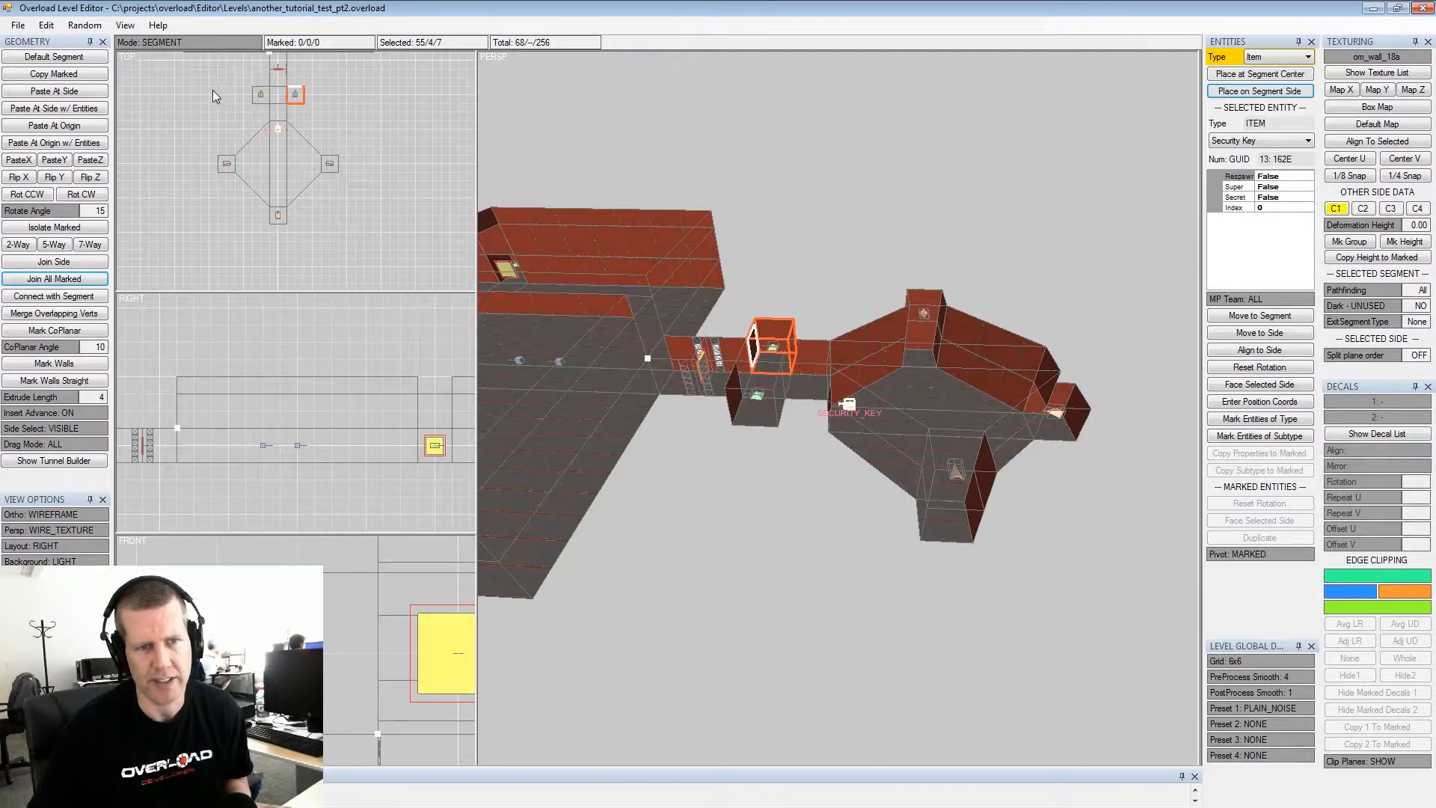
pyautogui.moveTo(203, 88); pyautogui.dragTo(386, 245)
pyautogui.moveTo(302, 164); pyautogui.dragTo(292, 232, button='right')
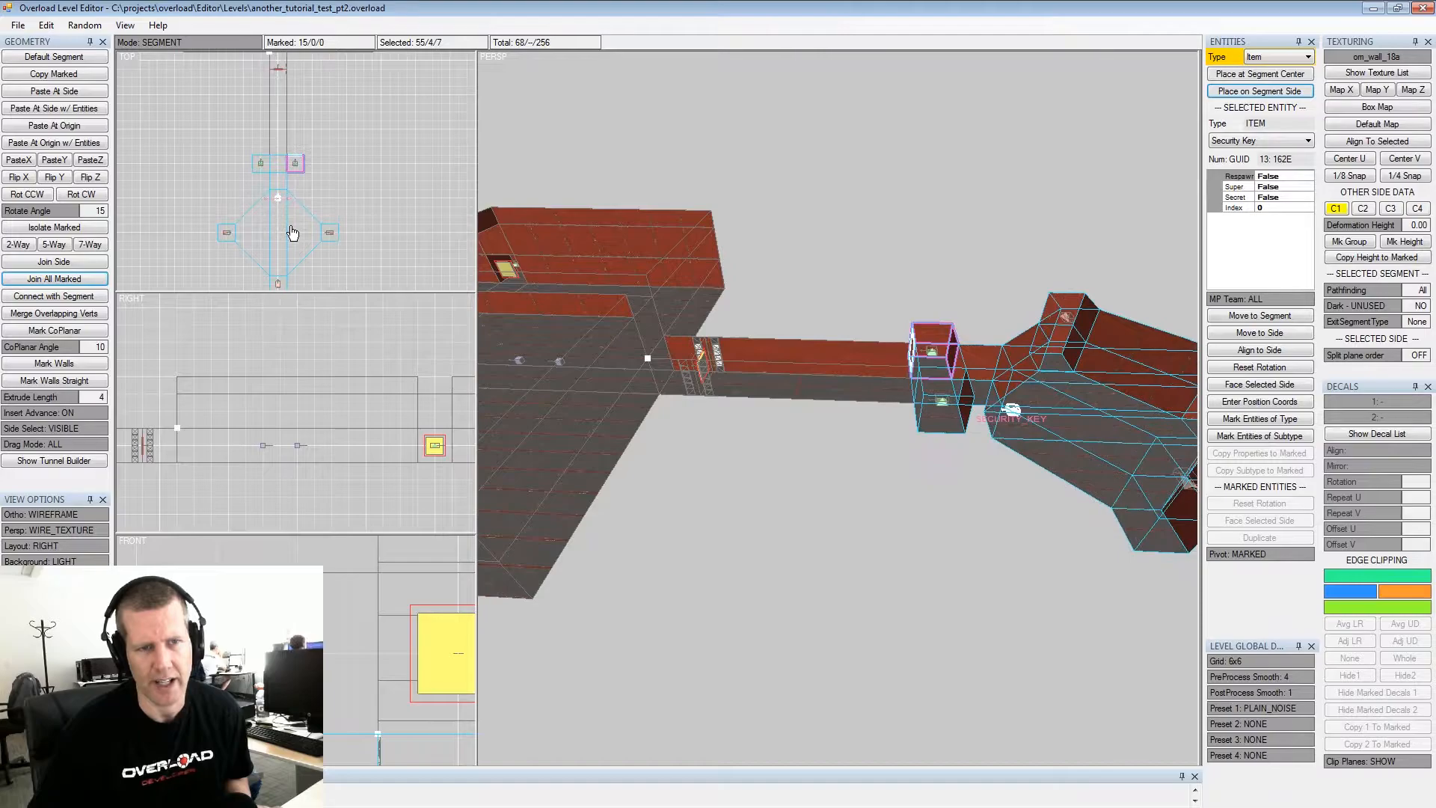
pyautogui.hotkey('shift', 'space')
pyautogui.hotkey('alt', 'space')
# Select the far end side of the stretched corridor segment beyond the security door and apply a 2-Way split twice
pyautogui.keyDown('alt'); pyautogui.moveTo(785, 329); pyautogui.dragTo(890, 379); pyautogui.keyUp('alt')
pyautogui.keyDown('alt'); pyautogui.scroll(1, 819, 356); pyautogui.keyUp('alt')
pyautogui.keyDown('alt'); pyautogui.scroll(1, 819, 355); pyautogui.keyUp('alt')
pyautogui.click(833, 352)
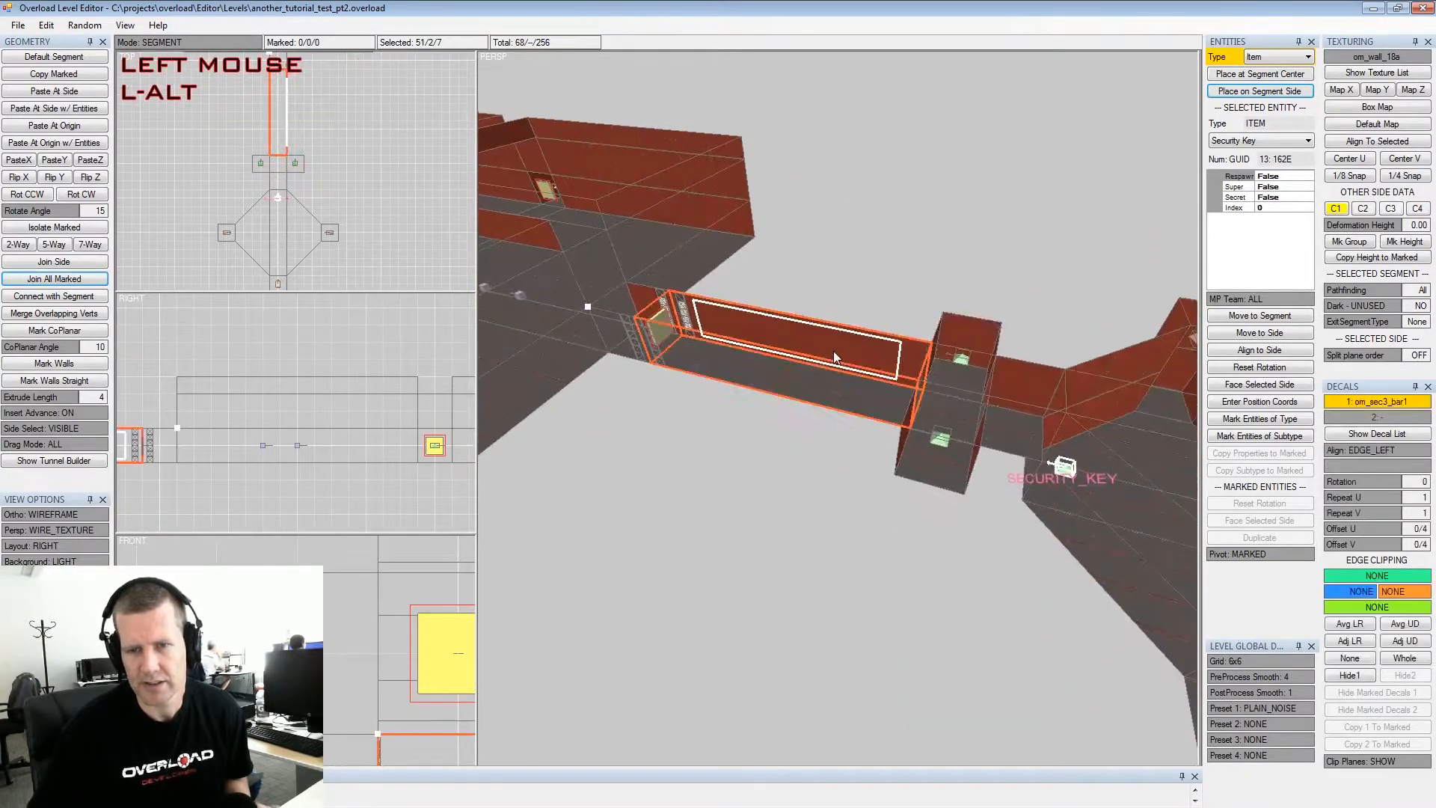
pyautogui.press('x')
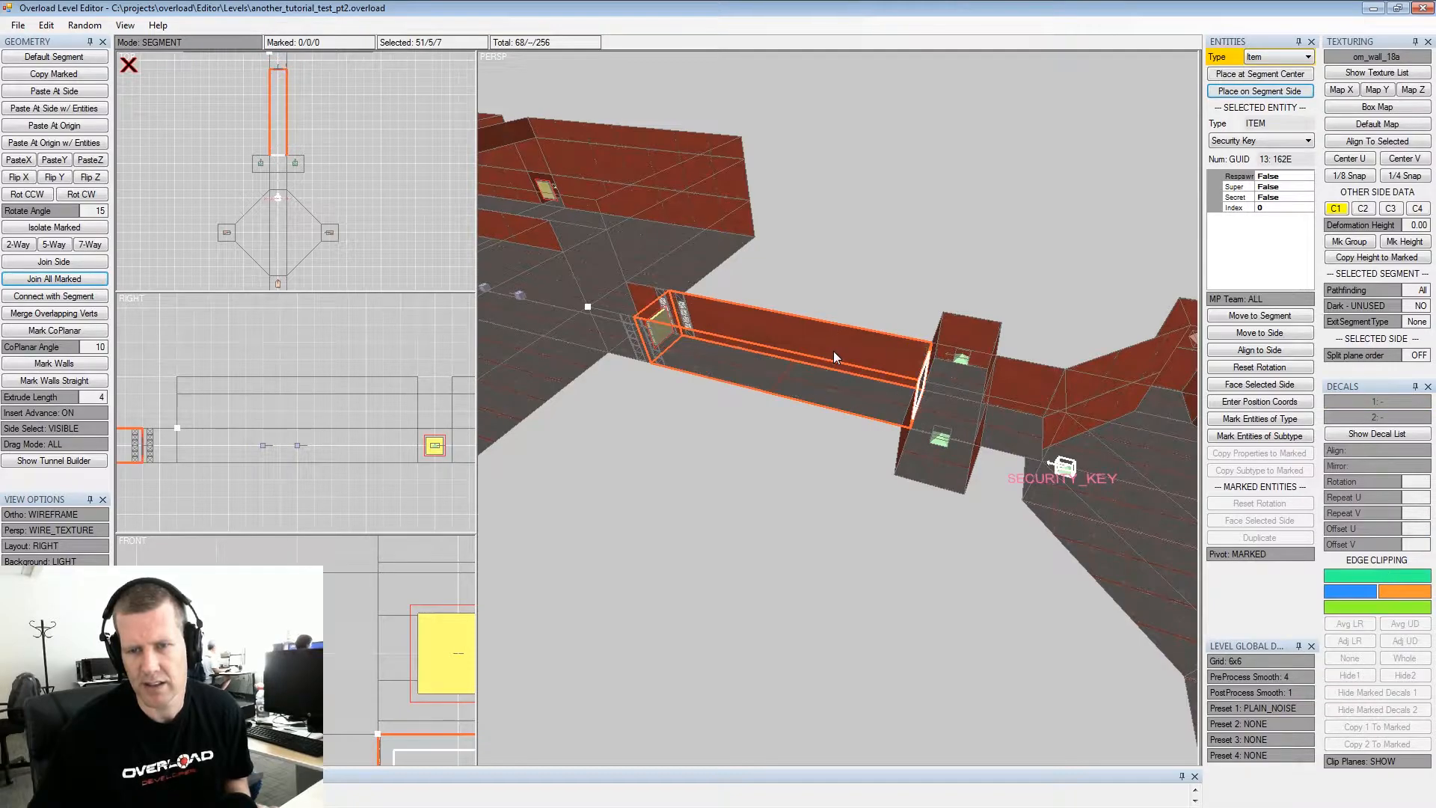
pyautogui.click(33, 244)
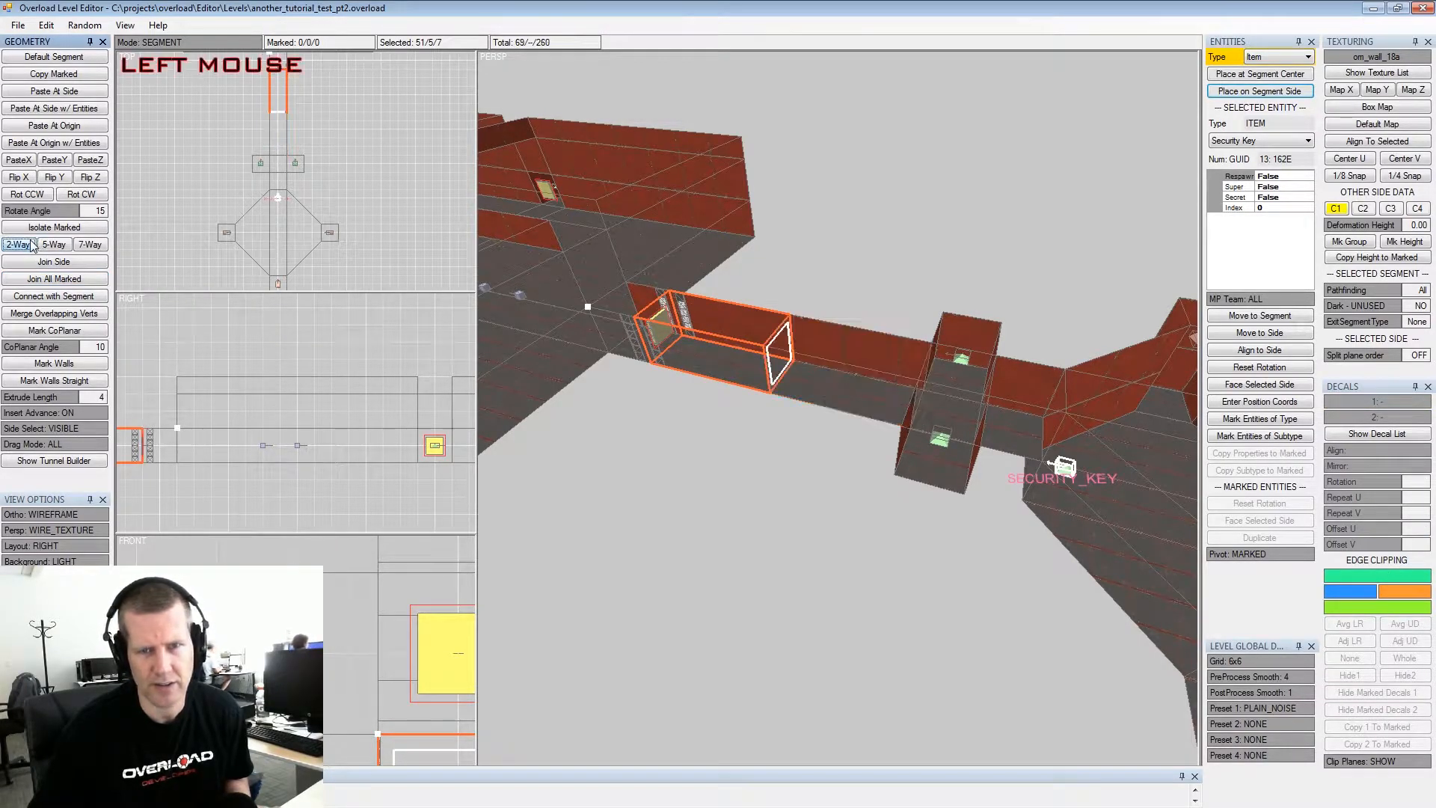
pyautogui.moveTo(390, 237); pyautogui.dragTo(307, 184, button='middle')
pyautogui.scroll(2, 307, 161)
# Mark the dividing side nearest the security door and shift it slightly toward the door
pyautogui.press('Tab')
pyautogui.press('space')
pyautogui.press('ctrl')
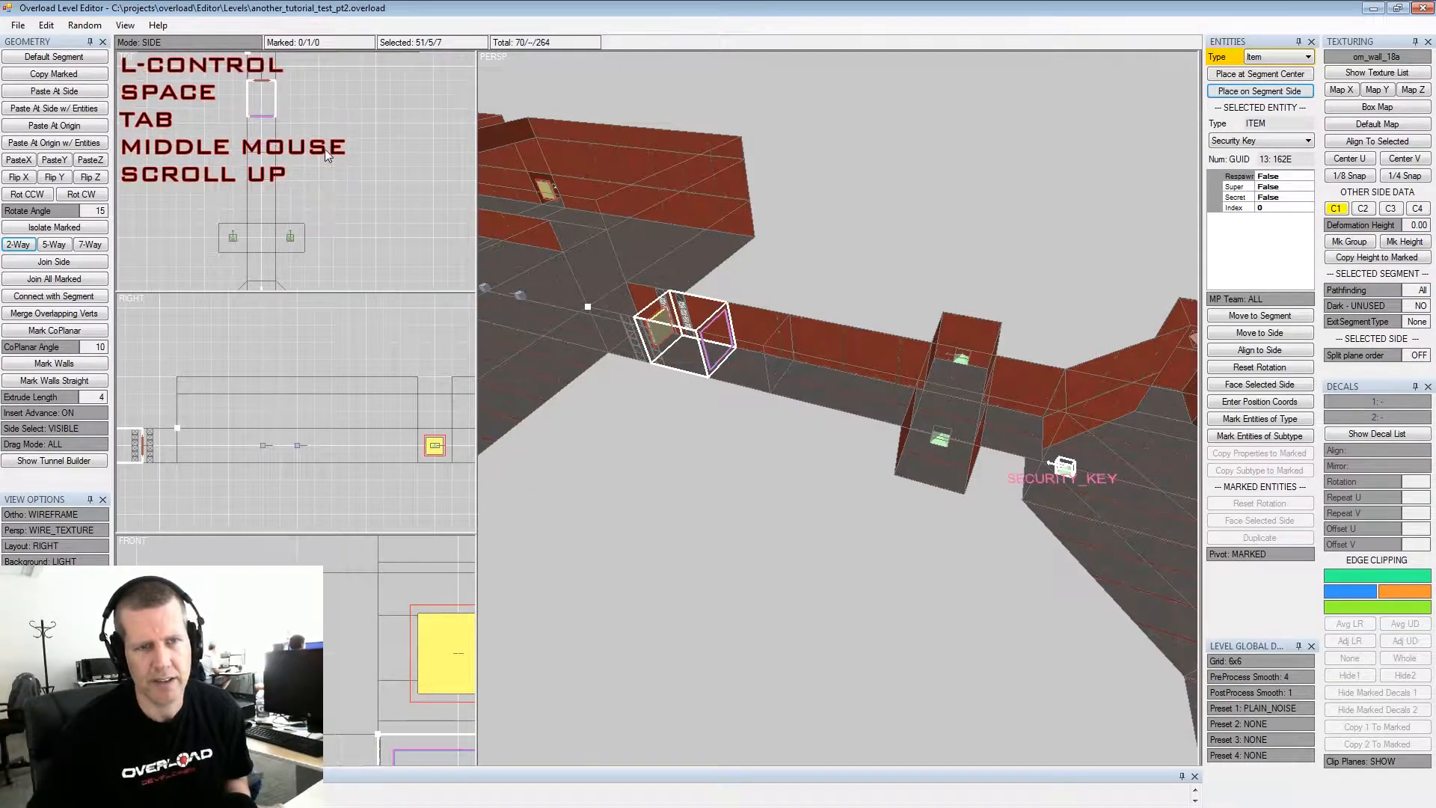
pyautogui.hotkey('ctrl', 'g')
pyautogui.press('KP_8')
# Clear the marks and mark the two walls with duplicated bar decals along one side of the corridor
pyautogui.hotkey('shift', 'space')
pyautogui.keyDown('alt'); pyautogui.moveTo(878, 290); pyautogui.dragTo(826, 337); pyautogui.keyUp('alt')
pyautogui.scroll(2, 837, 326)
pyautogui.press('Return')
pyautogui.press('alt')
pyautogui.click(825, 336)
pyautogui.press('space')
pyautogui.click(734, 323)
pyautogui.press('space')
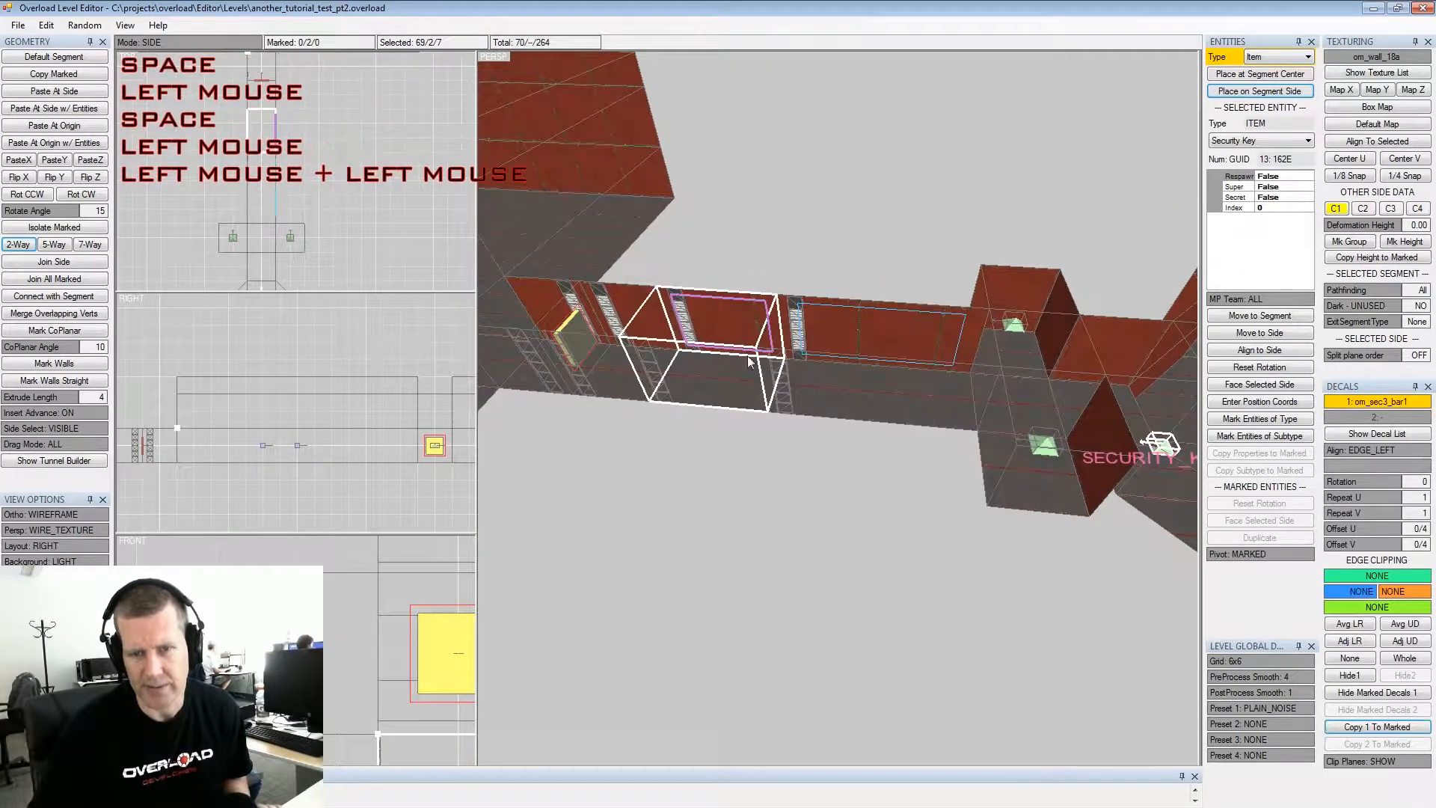
# Mark the two matching walls with duplicated bar decals along the opposite side of the corridor
pyautogui.press('alt')
pyautogui.keyDown('alt'); pyautogui.moveTo(944, 324); pyautogui.dragTo(961, 270); pyautogui.keyUp('alt')
pyautogui.doubleClick(761, 347)
pyautogui.click(761, 347)
pyautogui.press('space')
pyautogui.click(761, 348)
pyautogui.press('space')
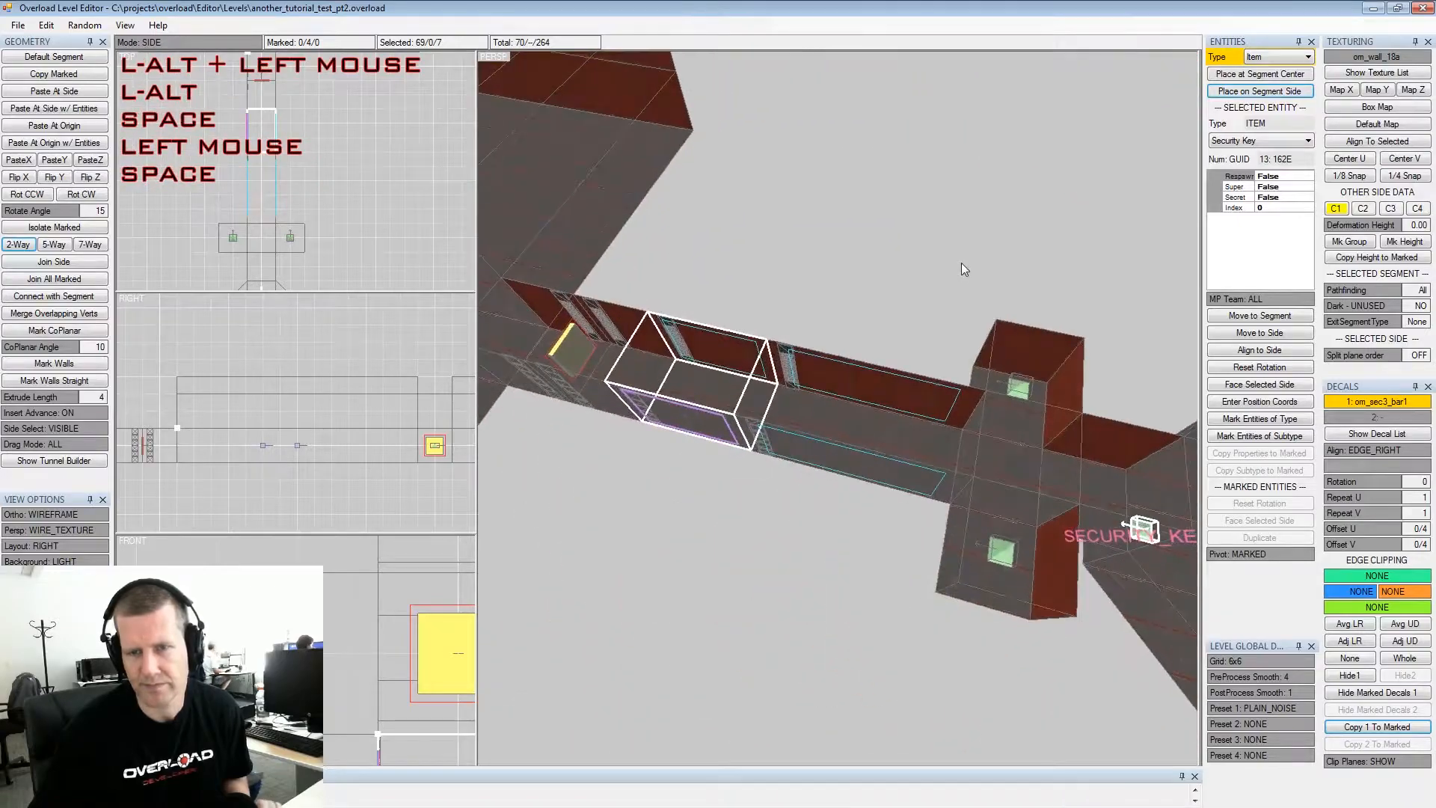
# Hide the first decals on the marked corridor walls beyond the security door and clear the marks
pyautogui.click(1359, 693)
pyautogui.hotkey('shift', 'space')
pyautogui.hotkey('alt', 'space')
pyautogui.keyDown('alt'); pyautogui.moveTo(827, 389); pyautogui.dragTo(757, 351); pyautogui.keyUp('alt')
pyautogui.keyDown('alt'); pyautogui.moveTo(756, 352); pyautogui.dragTo(842, 382, button='middle'); pyautogui.keyUp('alt')
pyautogui.keyDown('alt'); pyautogui.moveTo(842, 381); pyautogui.dragTo(944, 389); pyautogui.keyUp('alt')
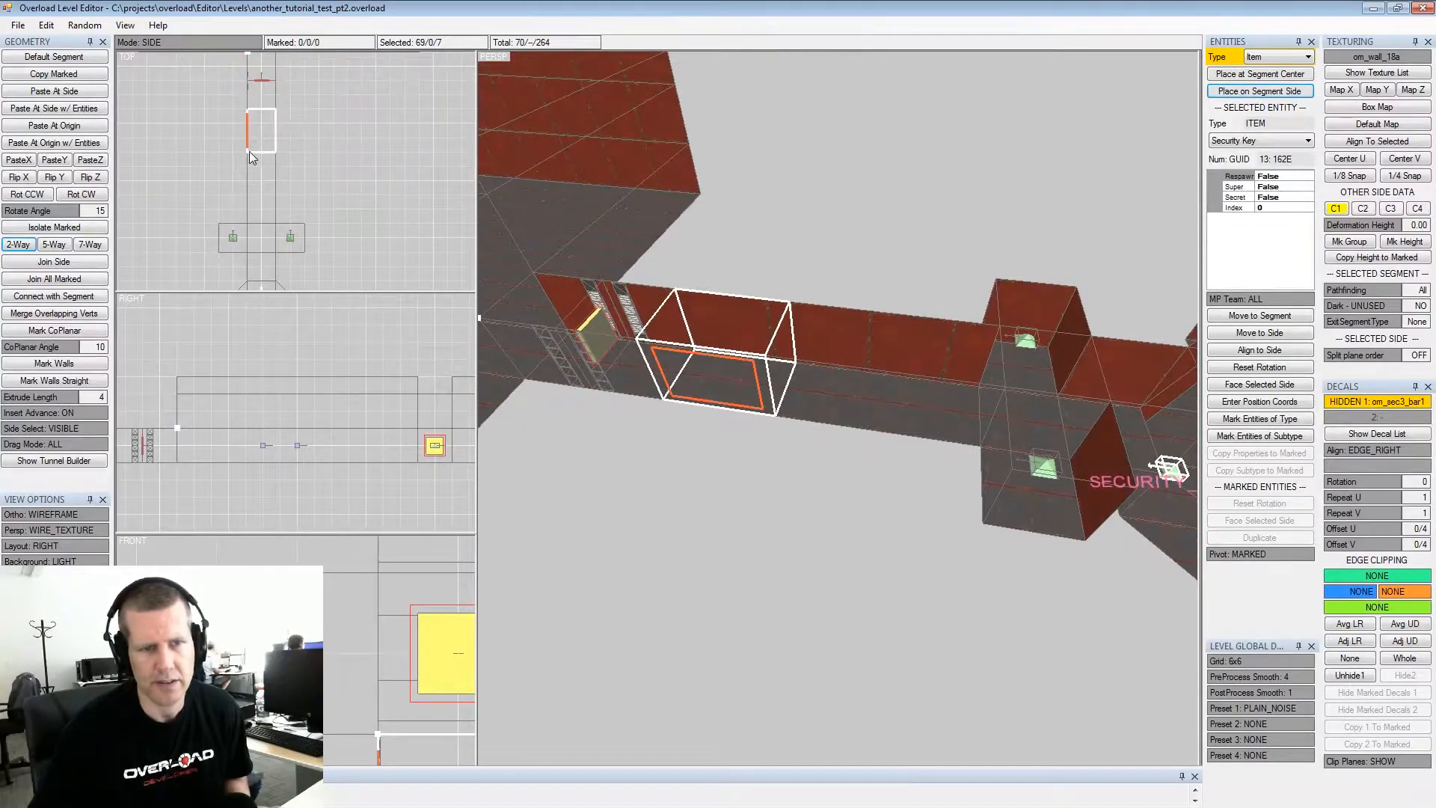
# Mark the dividing side farther from the security door, shift it away from the door to lengthen the corridor segment, and clear the marks
pyautogui.moveTo(241, 150); pyautogui.dragTo(307, 179)
pyautogui.moveTo(307, 179); pyautogui.dragTo(307, 219, button='right')
pyautogui.hotkey('shift', 'space')
# Mark both side walls of the lengthened corridor segment and extrude them outward by 4 to form two side alcoves
pyautogui.keyDown('alt'); pyautogui.moveTo(762, 230); pyautogui.dragTo(821, 353); pyautogui.keyUp('alt')
pyautogui.click(842, 342)
pyautogui.press('space')
pyautogui.press('space')
pyautogui.keyDown('shift'); pyautogui.click(774, 380); pyautogui.keyUp('shift')
pyautogui.hotkey('shift', 'space')
pyautogui.press('space')
pyautogui.click(724, 334)
pyautogui.press('Insert')
pyautogui.keyDown('alt'); pyautogui.moveTo(821, 353); pyautogui.dragTo(856, 397, button='middle'); pyautogui.keyUp('alt')
pyautogui.keyDown('alt'); pyautogui.moveTo(855, 397); pyautogui.dragTo(793, 312); pyautogui.keyUp('alt')
# Mark the end wall nearest the security door in each of the two side alcoves
pyautogui.click(793, 312)
pyautogui.press('space')
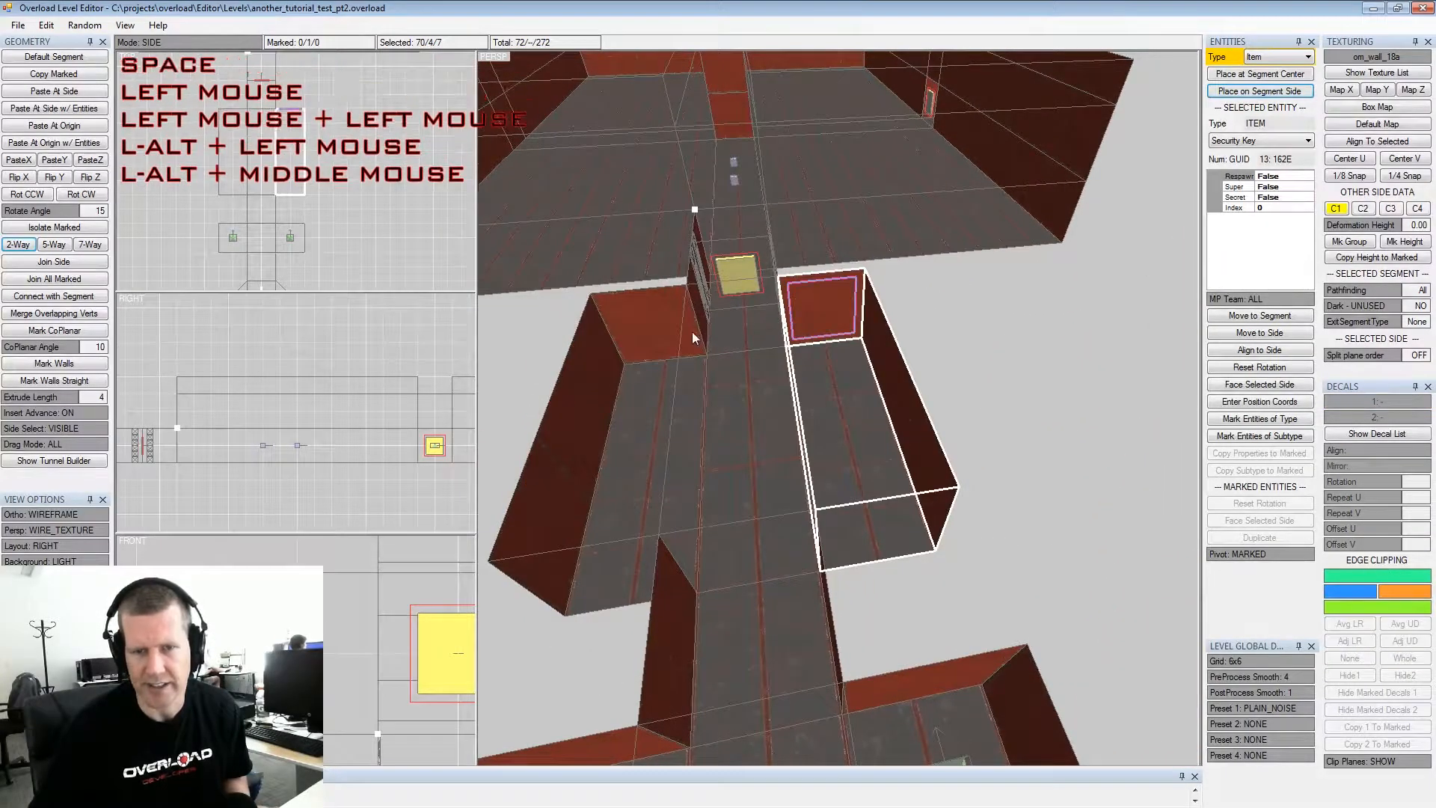
pyautogui.click(692, 333)
pyautogui.press('space')
pyautogui.keyDown('alt'); pyautogui.moveTo(693, 333); pyautogui.dragTo(823, 333); pyautogui.keyUp('alt')
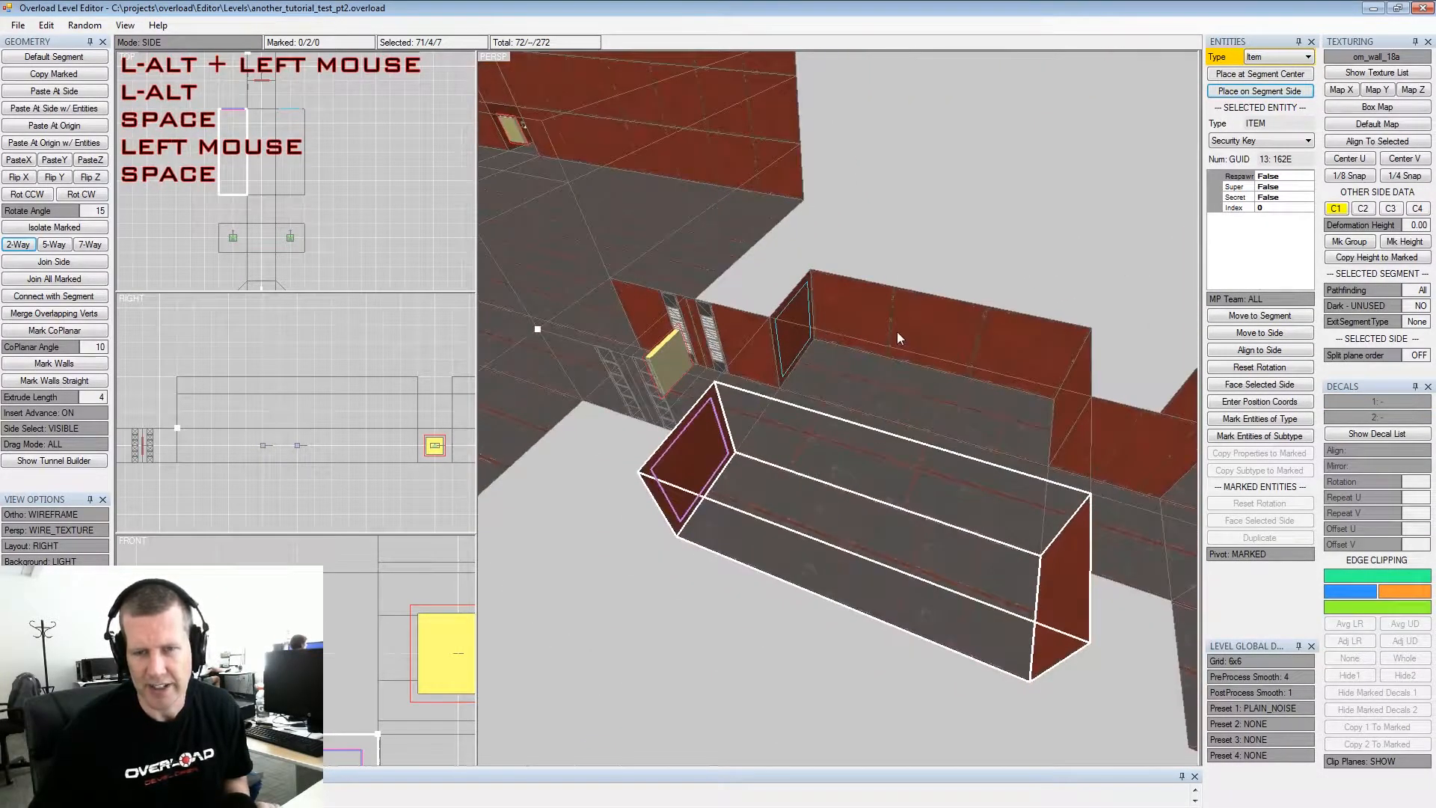
pyautogui.keyDown('alt'); pyautogui.moveTo(898, 338); pyautogui.dragTo(954, 317, button='middle'); pyautogui.keyUp('alt')
pyautogui.keyDown('alt'); pyautogui.moveTo(954, 316); pyautogui.dragTo(808, 329); pyautogui.keyUp('alt')
pyautogui.keyDown('alt'); pyautogui.scroll(3, 766, 332); pyautogui.keyUp('alt')
pyautogui.keyDown('alt'); pyautogui.moveTo(765, 332); pyautogui.dragTo(1120, 104, button='middle'); pyautogui.keyUp('alt')
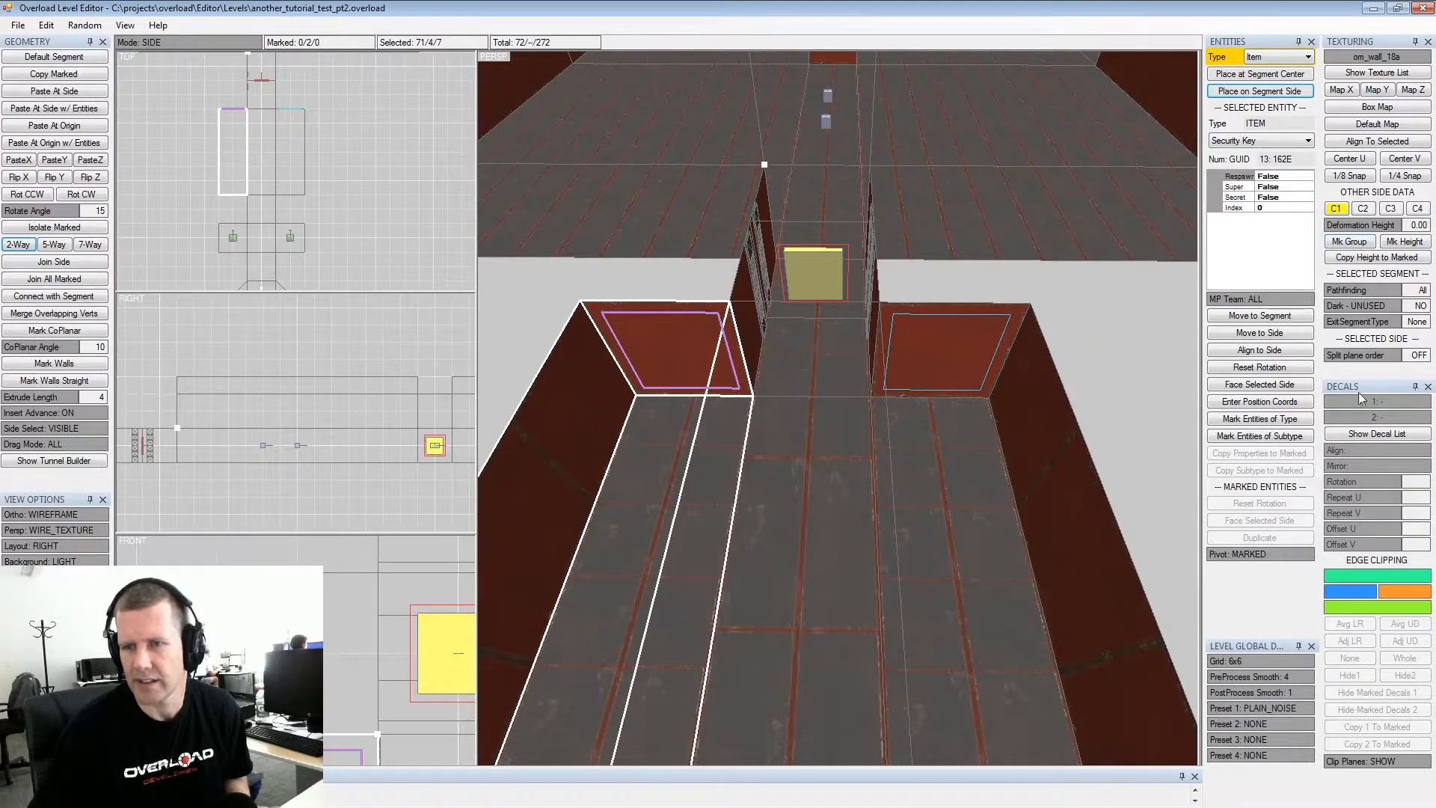
# Apply the "3 Restricted Area" sign decal to both marked walls, clear the marks, and apply the round "3" decal to one alcove wall
pyautogui.click(1370, 432)
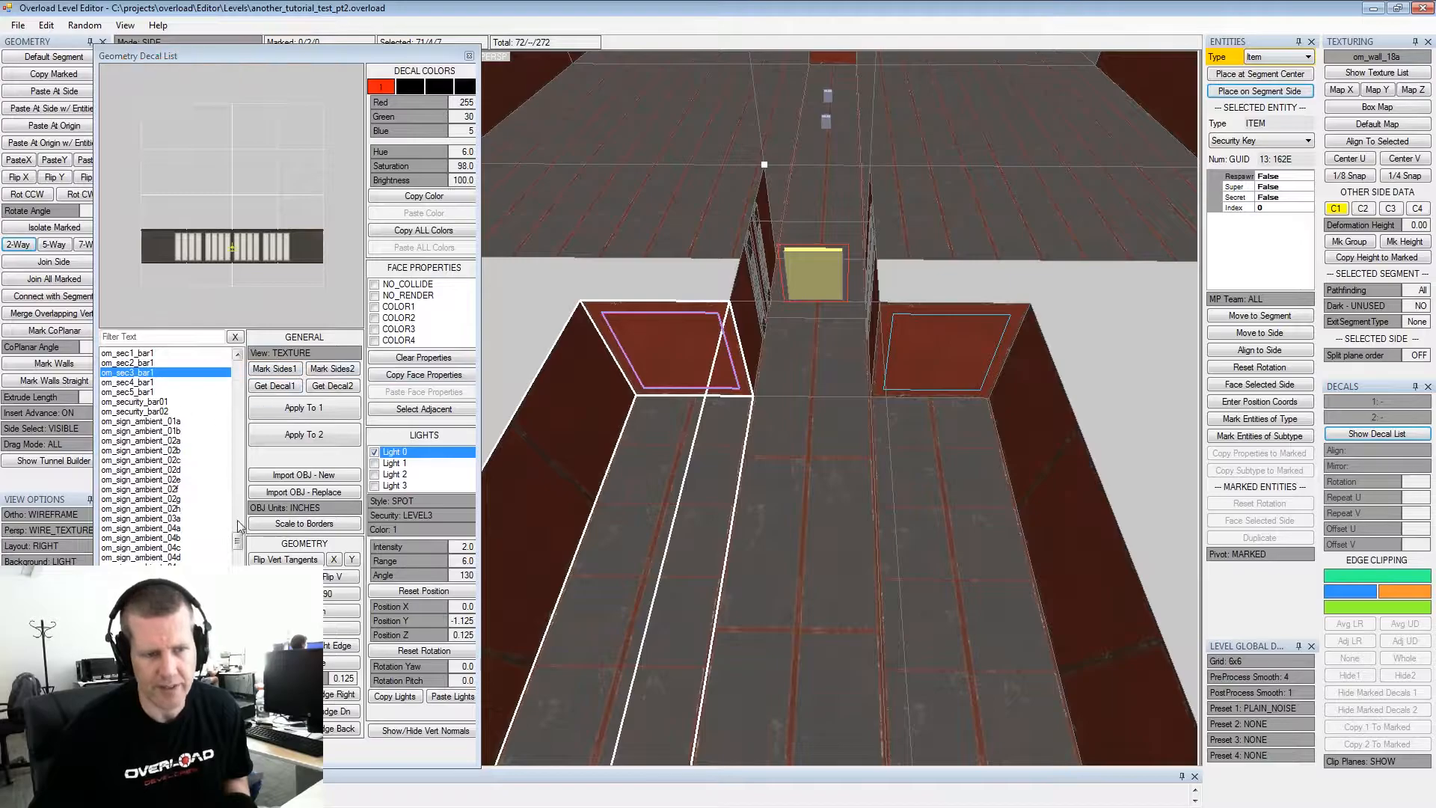
pyautogui.click(293, 408)
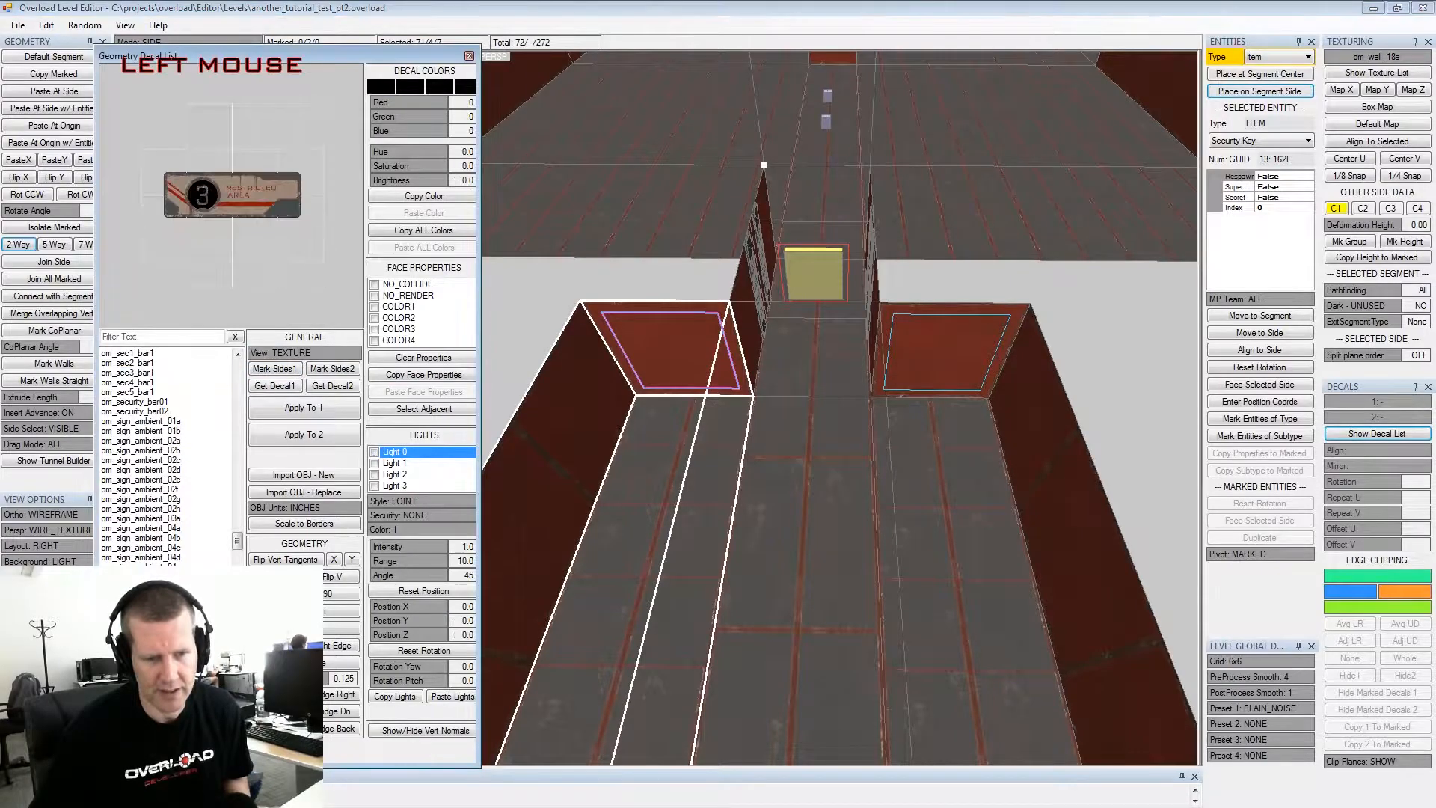
pyautogui.click(290, 409)
pyautogui.hotkey('shift', 'space')
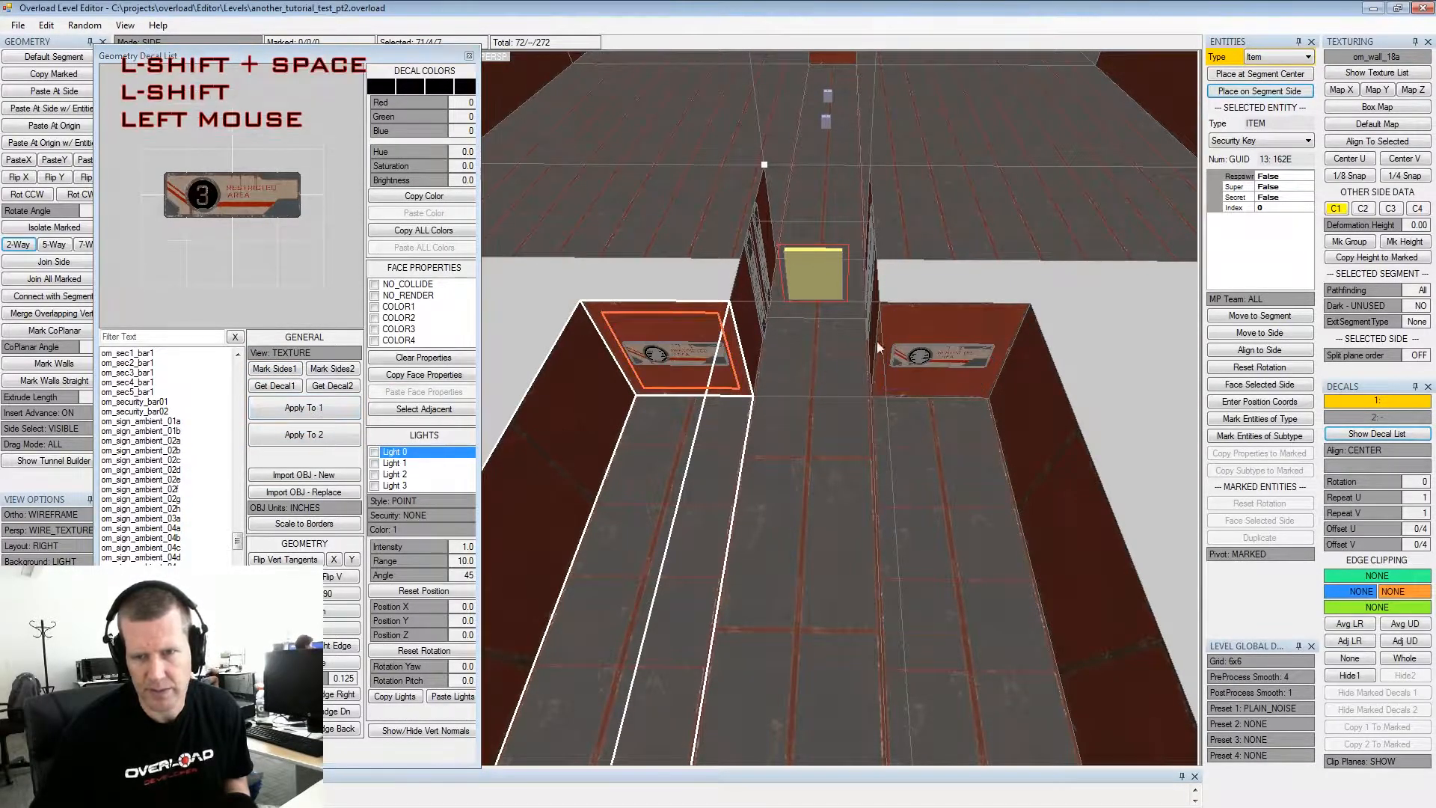
pyautogui.click(855, 364)
pyautogui.click(304, 407)
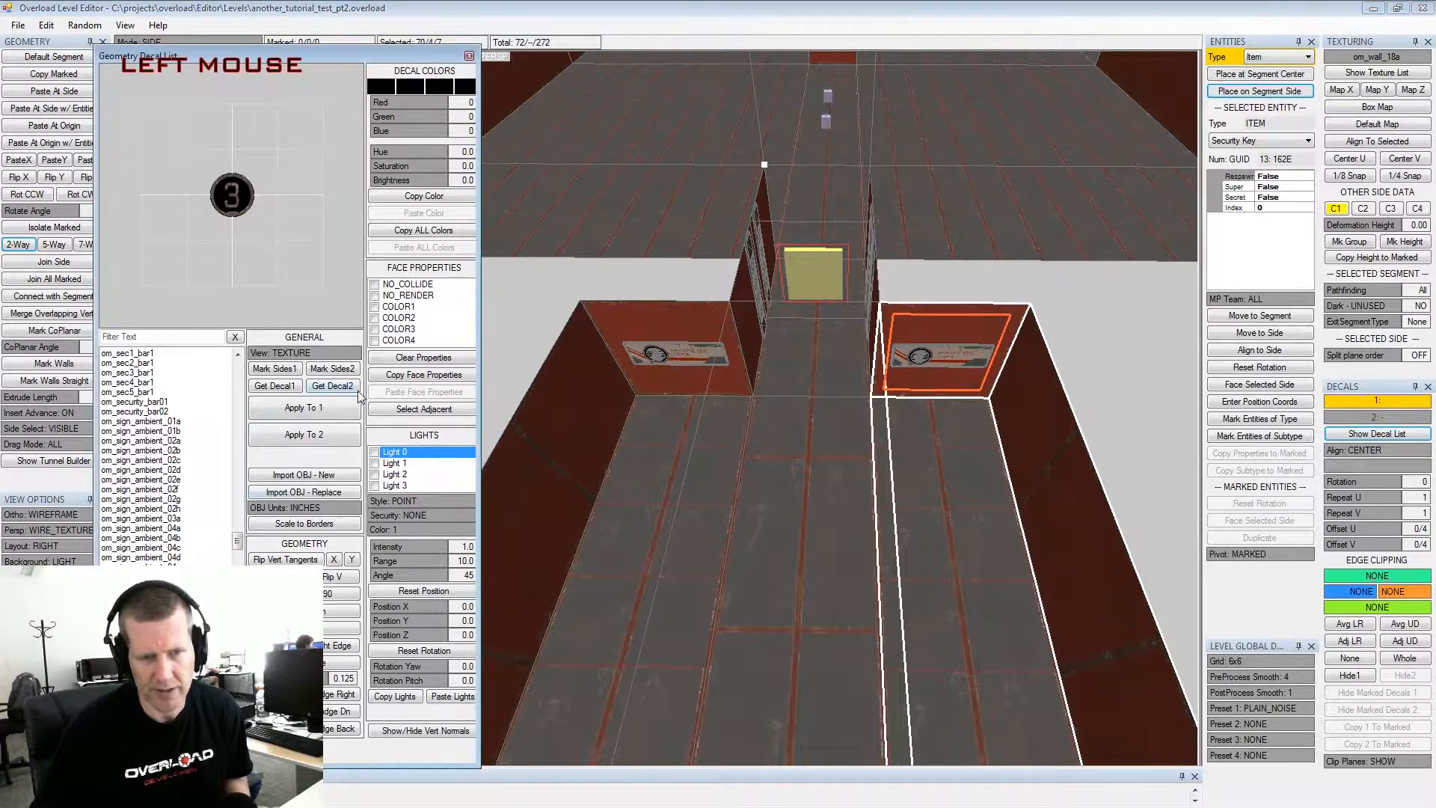
# Examine the alcove signs, the corridor, the security key room and the large boss room from several angles
pyautogui.keyDown('alt'); pyautogui.moveTo(822, 366); pyautogui.dragTo(864, 352); pyautogui.keyUp('alt')
pyautogui.keyDown('alt'); pyautogui.scroll(-2, 936, 388); pyautogui.keyUp('alt')
pyautogui.keyDown('alt'); pyautogui.moveTo(864, 352); pyautogui.dragTo(1063, 433, button='middle'); pyautogui.keyUp('alt')
pyautogui.keyDown('alt'); pyautogui.scroll(-2, 1063, 434); pyautogui.keyUp('alt')
pyautogui.keyDown('alt'); pyautogui.moveTo(1064, 434); pyautogui.dragTo(927, 418); pyautogui.keyUp('alt')
pyautogui.keyDown('alt'); pyautogui.scroll(3, 881, 416); pyautogui.keyUp('alt')
pyautogui.keyDown('alt'); pyautogui.moveTo(927, 419); pyautogui.dragTo(965, 393, button='middle'); pyautogui.keyUp('alt')
pyautogui.keyDown('alt'); pyautogui.moveTo(965, 394); pyautogui.dragTo(930, 397); pyautogui.keyUp('alt')
pyautogui.keyDown('alt'); pyautogui.moveTo(930, 398); pyautogui.dragTo(923, 407, button='middle'); pyautogui.keyUp('alt')
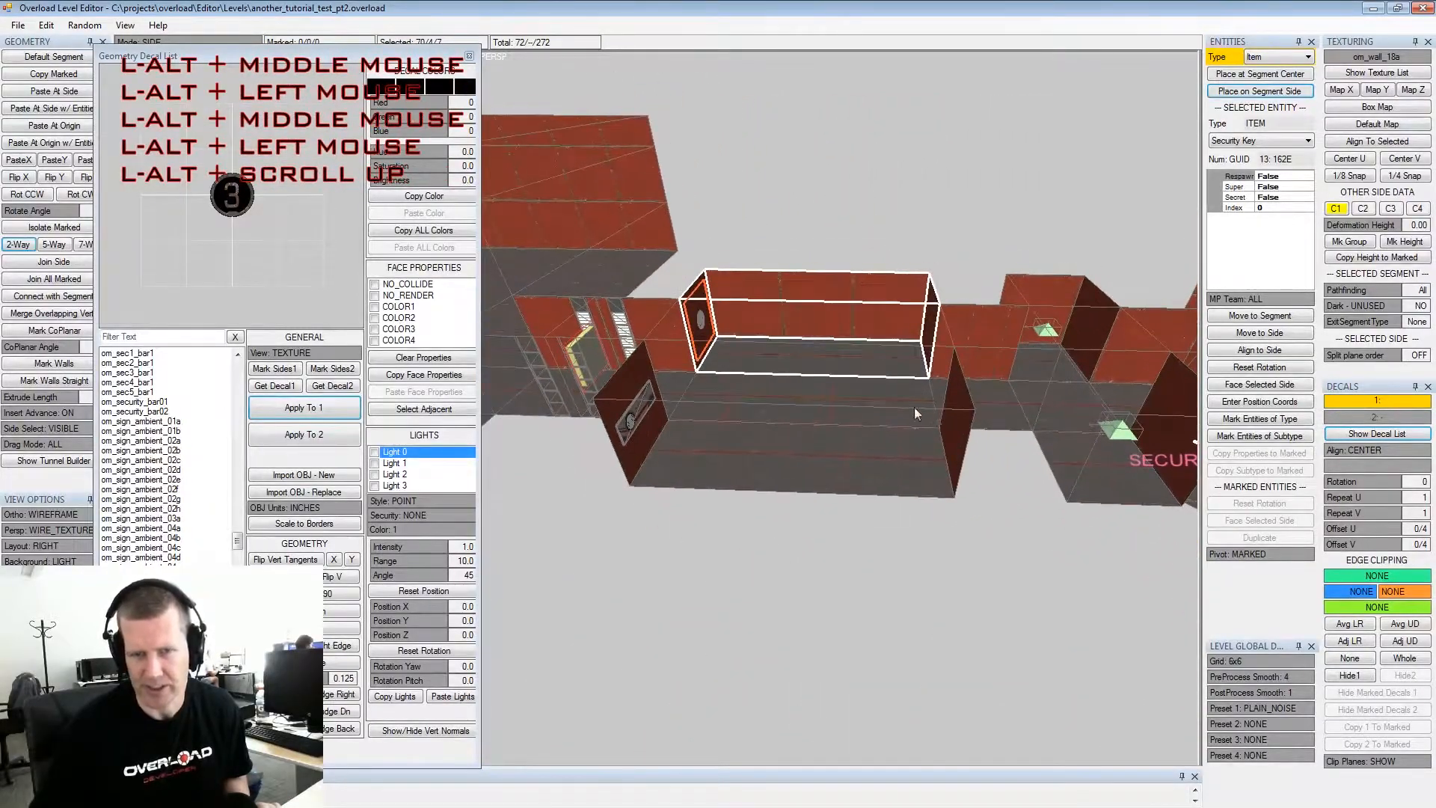
pyautogui.keyDown('alt'); pyautogui.moveTo(923, 407); pyautogui.dragTo(796, 376); pyautogui.keyUp('alt')
pyautogui.keyDown('alt'); pyautogui.moveTo(796, 375); pyautogui.dragTo(733, 347, button='middle'); pyautogui.keyUp('alt')
pyautogui.keyDown('alt'); pyautogui.scroll(-2, 733, 348); pyautogui.keyUp('alt')
pyautogui.keyDown('alt'); pyautogui.moveTo(733, 352); pyautogui.dragTo(694, 335); pyautogui.keyUp('alt')
pyautogui.keyDown('alt'); pyautogui.moveTo(694, 335); pyautogui.dragTo(727, 319, button='middle'); pyautogui.keyUp('alt')
pyautogui.keyDown('alt'); pyautogui.moveTo(727, 319); pyautogui.dragTo(818, 388); pyautogui.keyUp('alt')
pyautogui.keyDown('alt'); pyautogui.scroll(2, 906, 393); pyautogui.keyUp('alt')
pyautogui.keyDown('alt'); pyautogui.moveTo(906, 392); pyautogui.dragTo(863, 371, button='middle'); pyautogui.keyUp('alt')
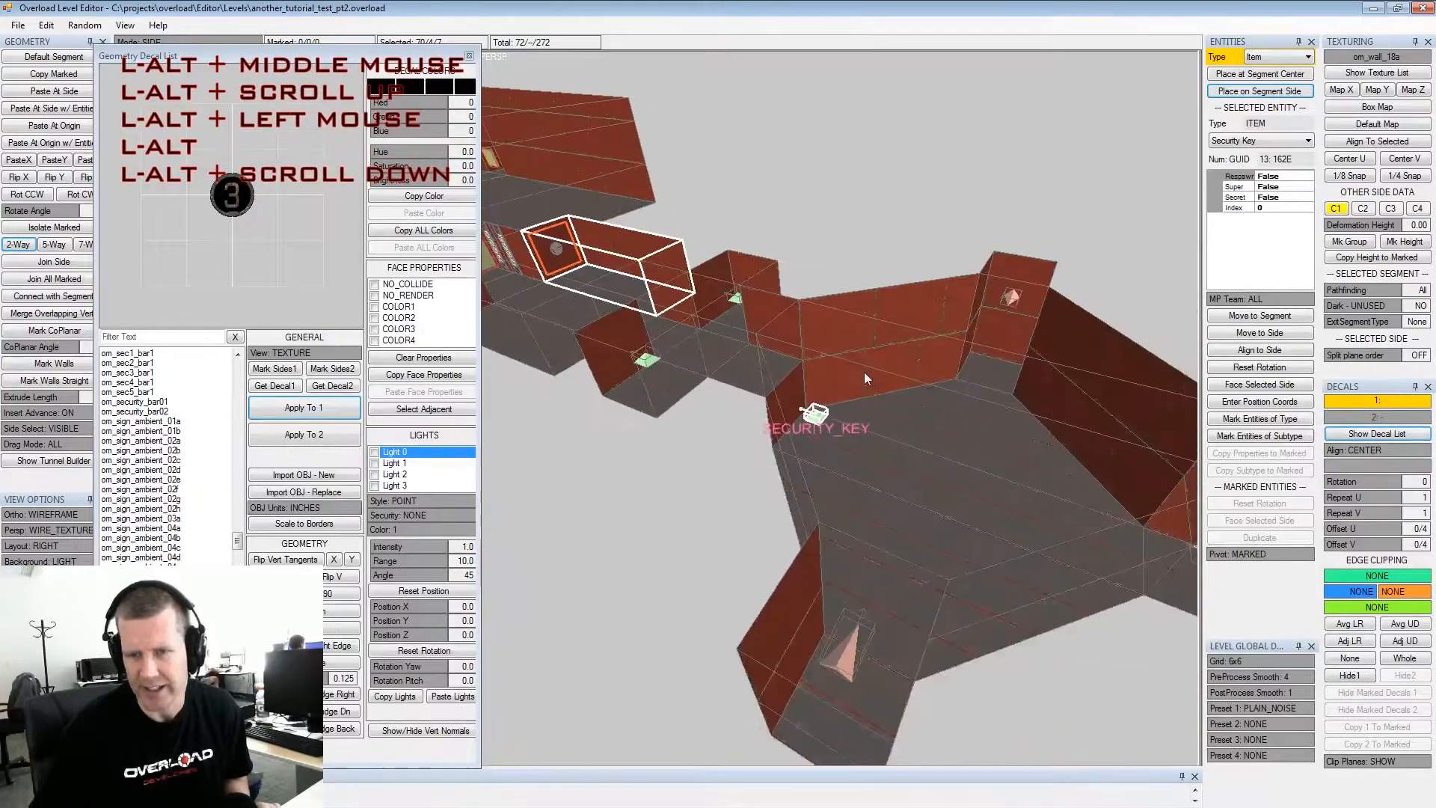
pyautogui.keyDown('alt'); pyautogui.moveTo(864, 370); pyautogui.dragTo(778, 360); pyautogui.keyUp('alt')
pyautogui.keyDown('alt'); pyautogui.moveTo(777, 360); pyautogui.dragTo(821, 374, button='middle'); pyautogui.keyUp('alt')
pyautogui.keyDown('alt'); pyautogui.moveTo(821, 374); pyautogui.dragTo(818, 405); pyautogui.keyUp('alt')
pyautogui.keyDown('alt'); pyautogui.moveTo(818, 406); pyautogui.dragTo(831, 400, button='middle'); pyautogui.keyUp('alt')
pyautogui.keyDown('alt'); pyautogui.moveTo(832, 400); pyautogui.dragTo(926, 413); pyautogui.keyUp('alt')
pyautogui.keyDown('alt'); pyautogui.moveTo(643, 366); pyautogui.dragTo(852, 419, button='middle'); pyautogui.keyUp('alt')
pyautogui.keyDown('alt'); pyautogui.moveTo(852, 419); pyautogui.dragTo(776, 405); pyautogui.keyUp('alt')
# Save the level and dismiss the decal list
pyautogui.hotkey('ctrl', 's')
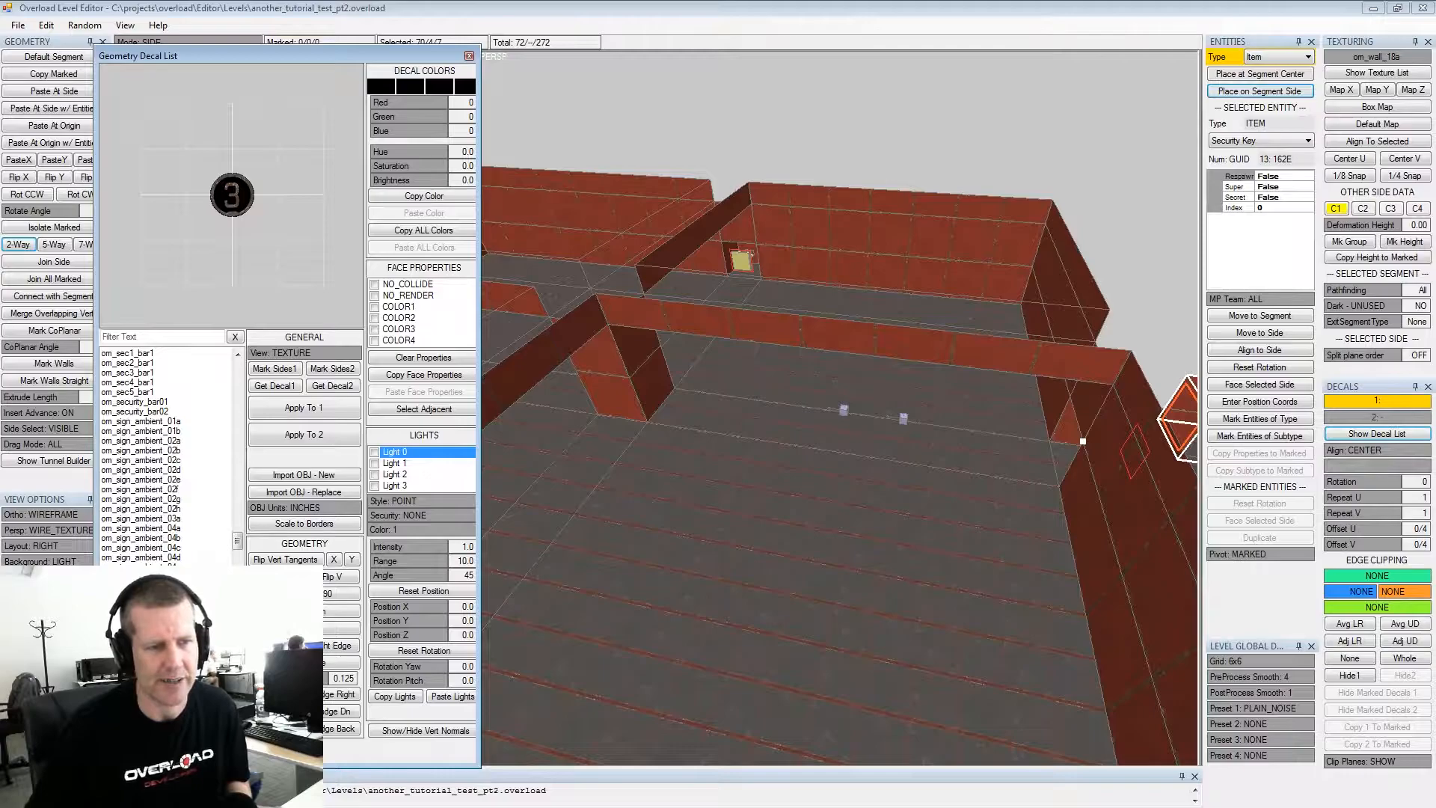
pyautogui.click(469, 55)
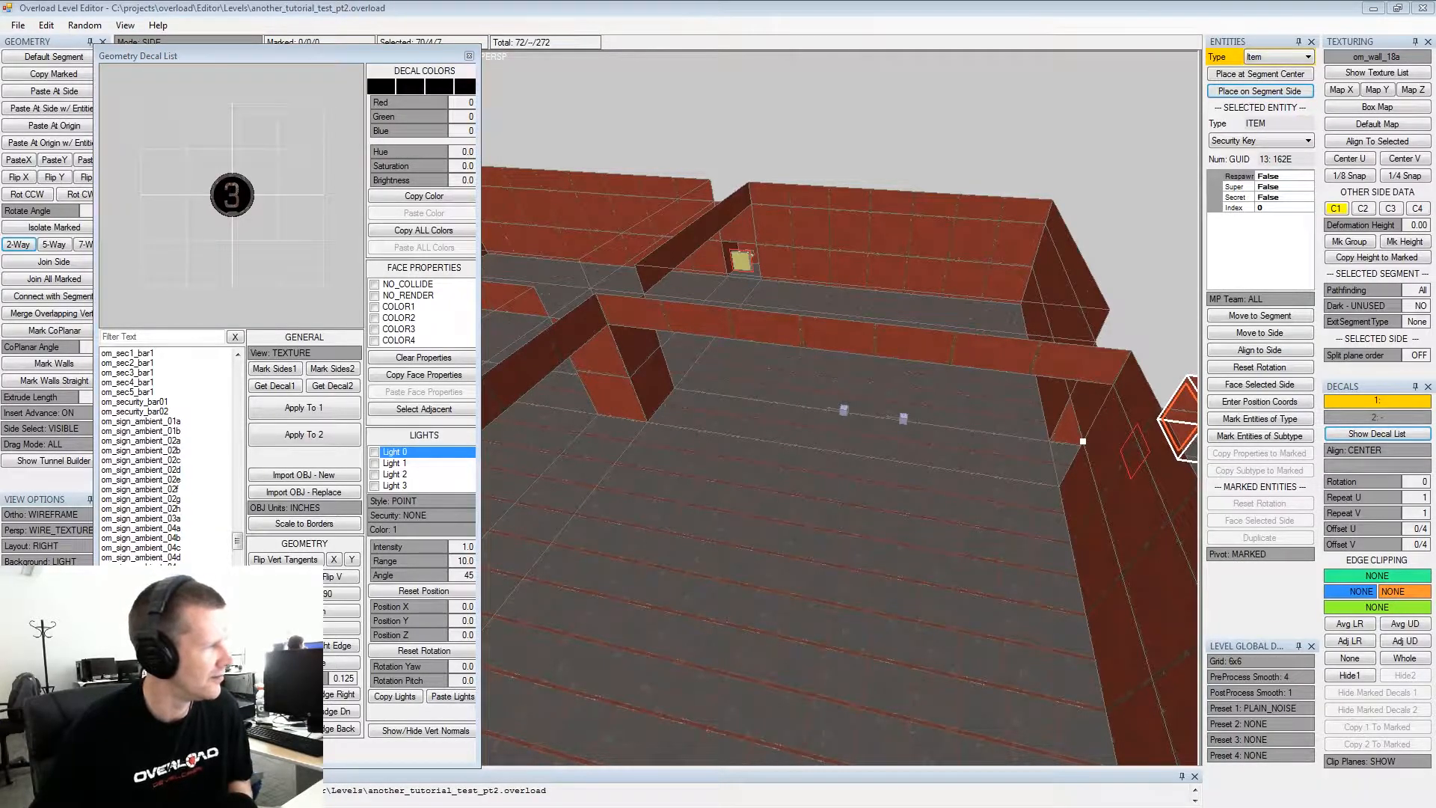
# Bring ScriptLockdownBoss.cs into view in Visual Studio and read the boss lockdown notes on the trigger and Special Index
pyautogui.moveTo(709, 70); pyautogui.dragTo(601, 47)
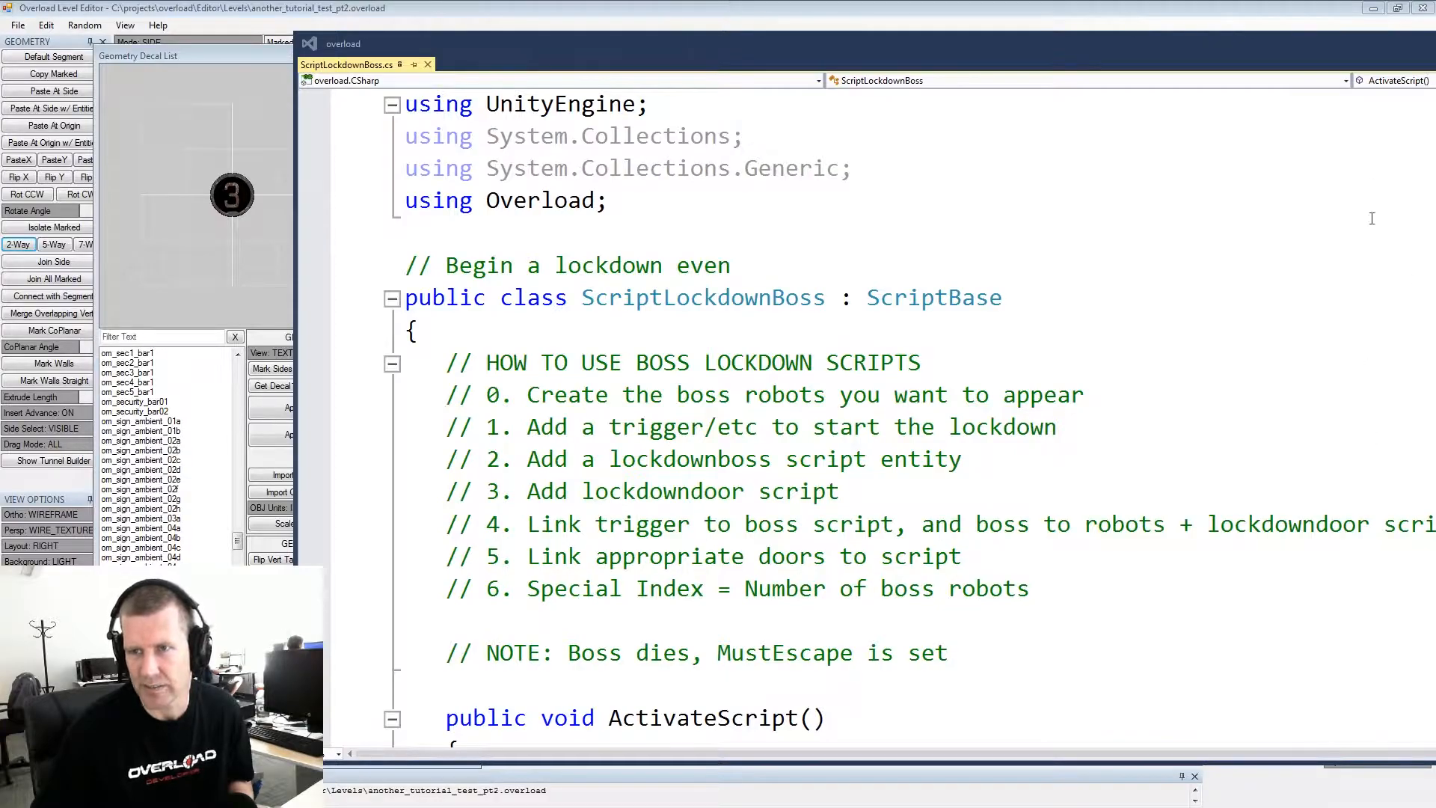
pyautogui.moveTo(903, 54); pyautogui.dragTo(742, 52)
pyautogui.moveTo(364, 589); pyautogui.dragTo(856, 590)
pyautogui.click(862, 590)
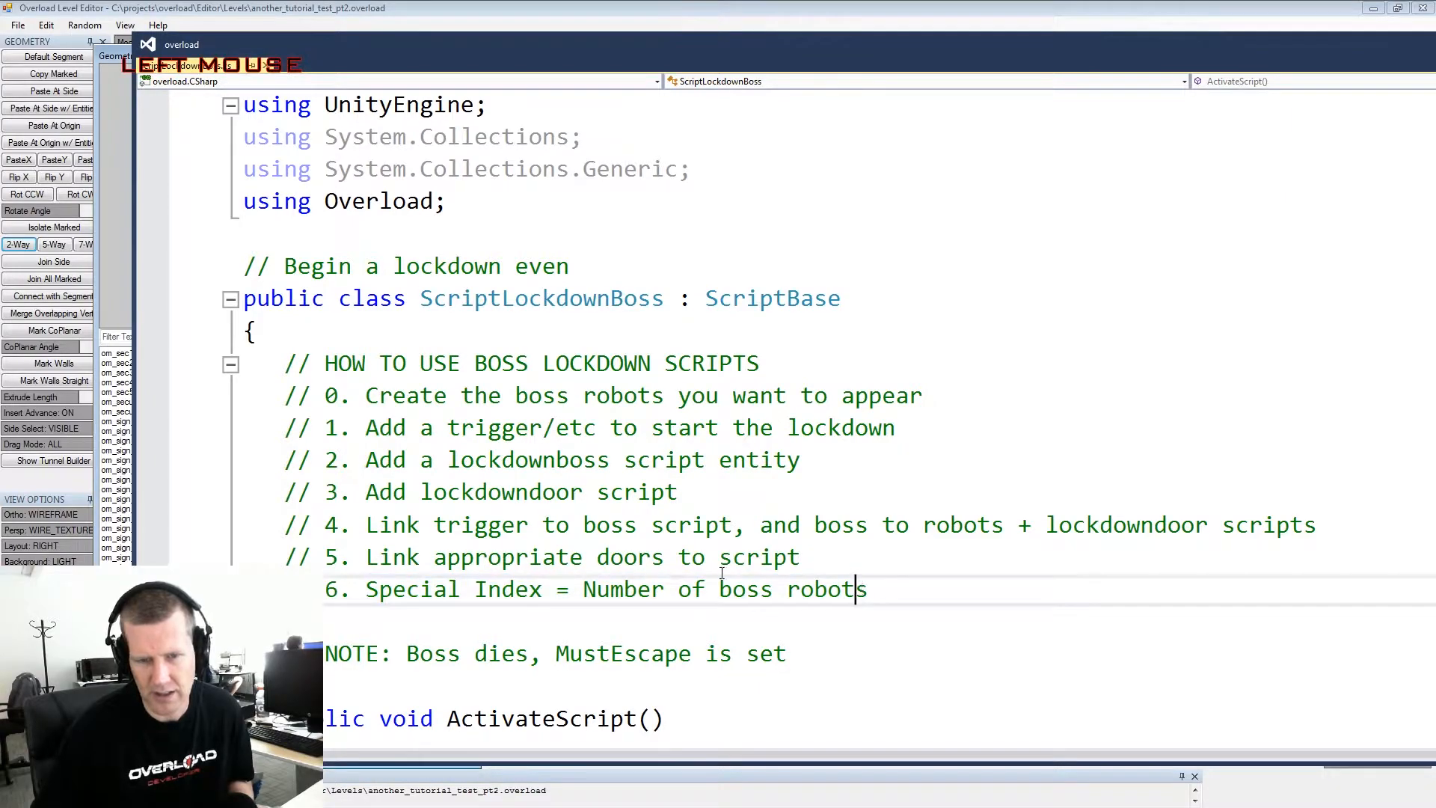
pyautogui.moveTo(366, 428); pyautogui.dragTo(935, 425)
pyautogui.click(935, 426)
pyautogui.moveTo(1074, 49); pyautogui.dragTo(0, 73)
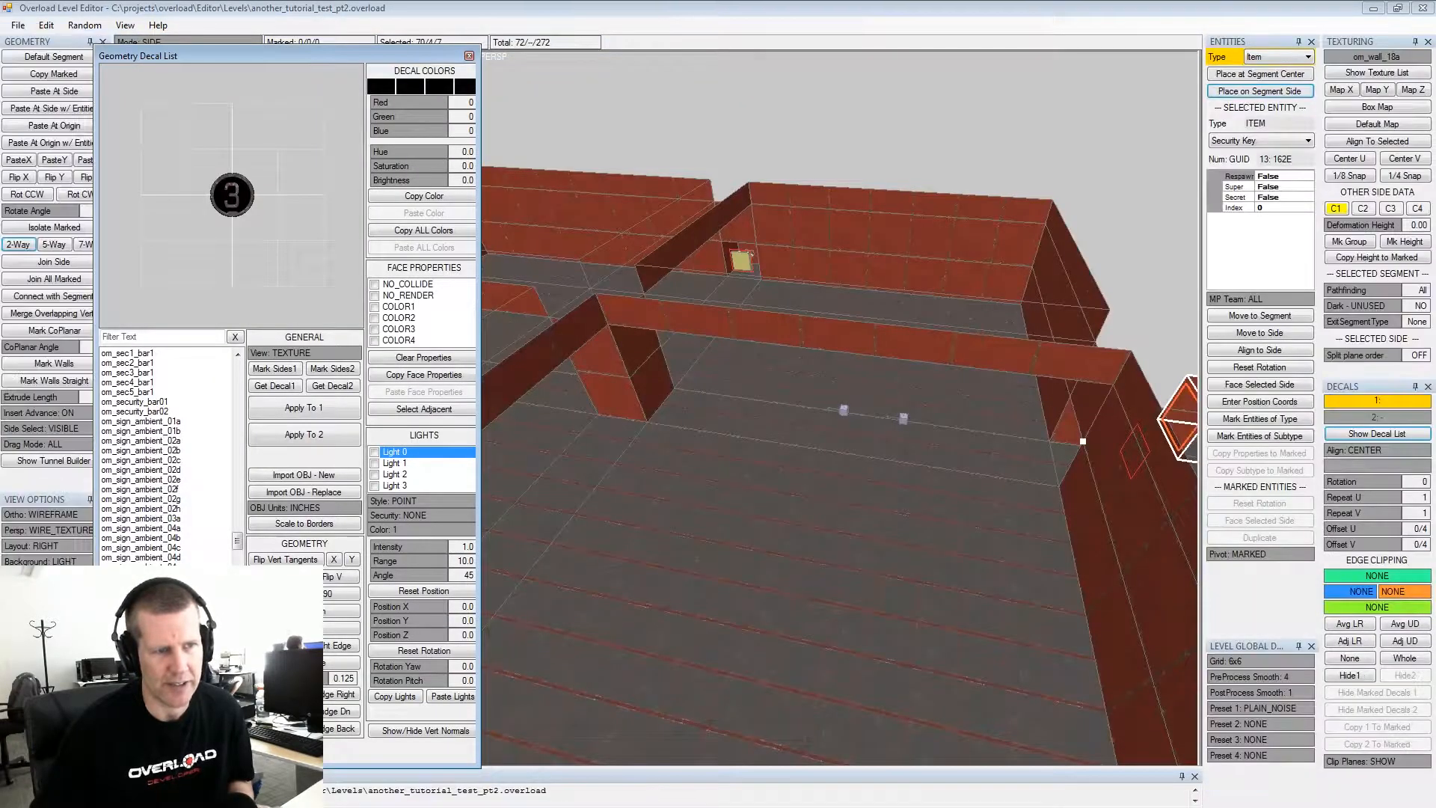
# Return to the level editor and place a Box trigger on the boss room segment side facing the restricted corridor
pyautogui.click(874, 6)
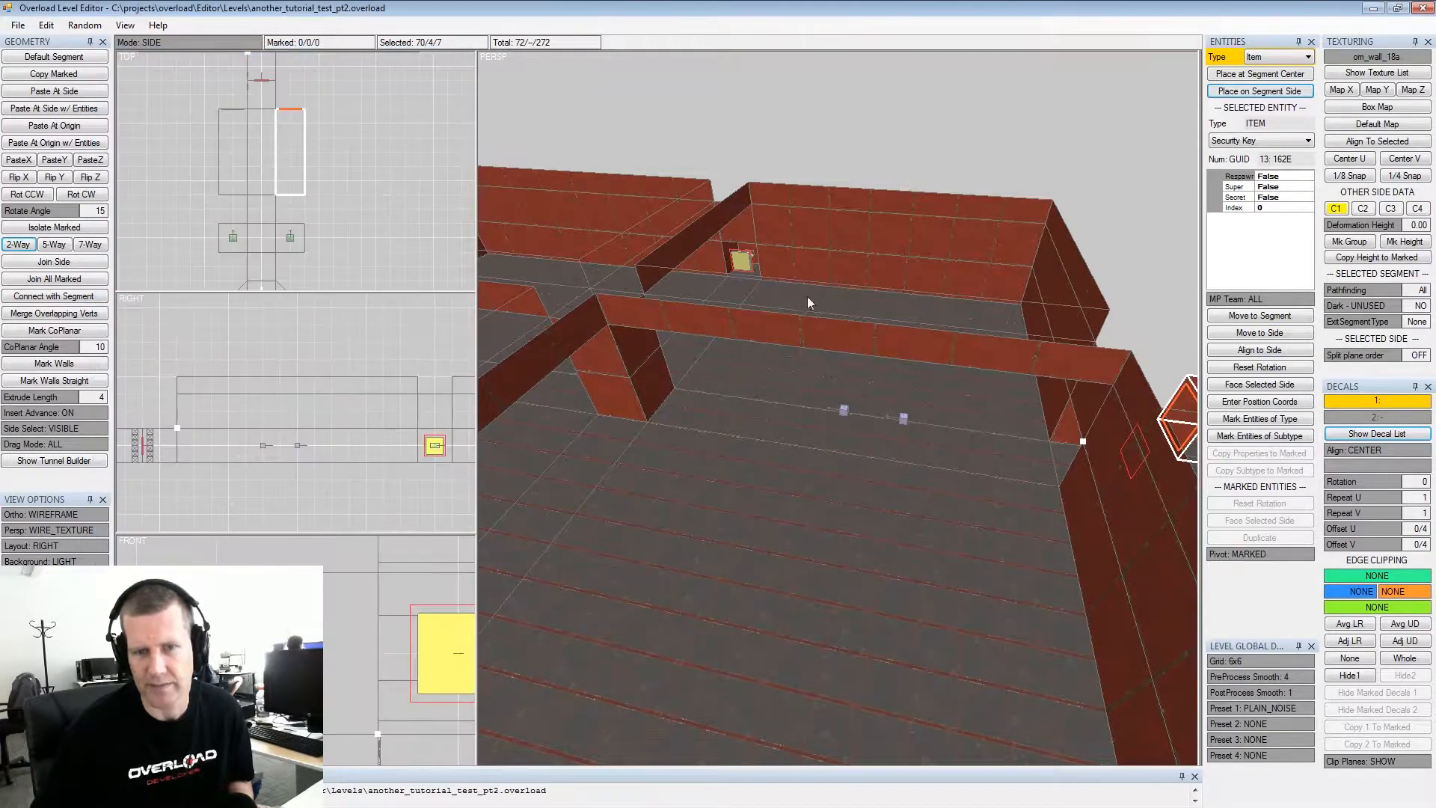
pyautogui.keyDown('alt'); pyautogui.moveTo(778, 289); pyautogui.dragTo(962, 393); pyautogui.keyUp('alt')
pyautogui.keyDown('alt'); pyautogui.moveTo(962, 393); pyautogui.dragTo(898, 399, button='middle'); pyautogui.keyUp('alt')
pyautogui.keyDown('alt'); pyautogui.scroll(2, 829, 394); pyautogui.keyUp('alt')
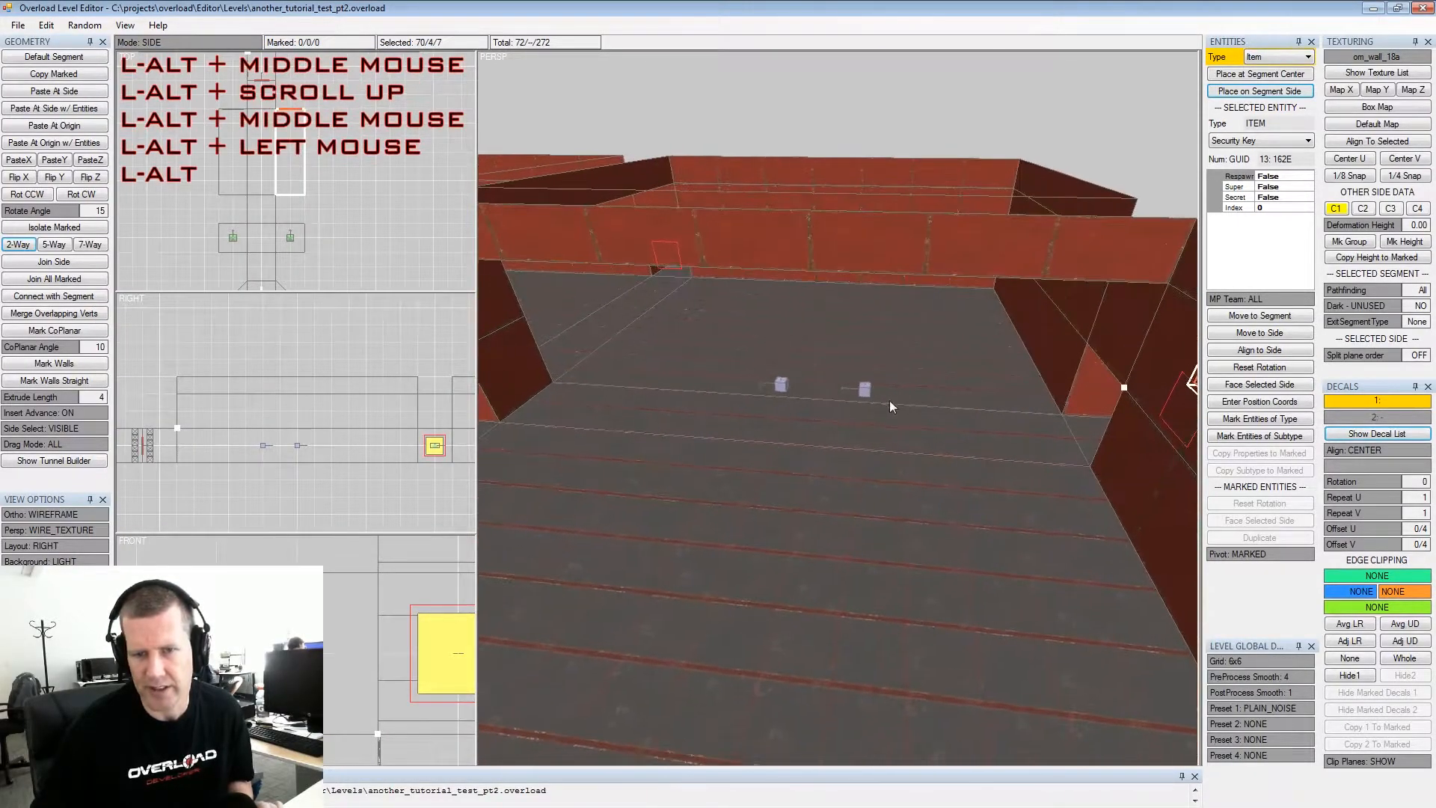
pyautogui.click(974, 428)
pyautogui.press('x')
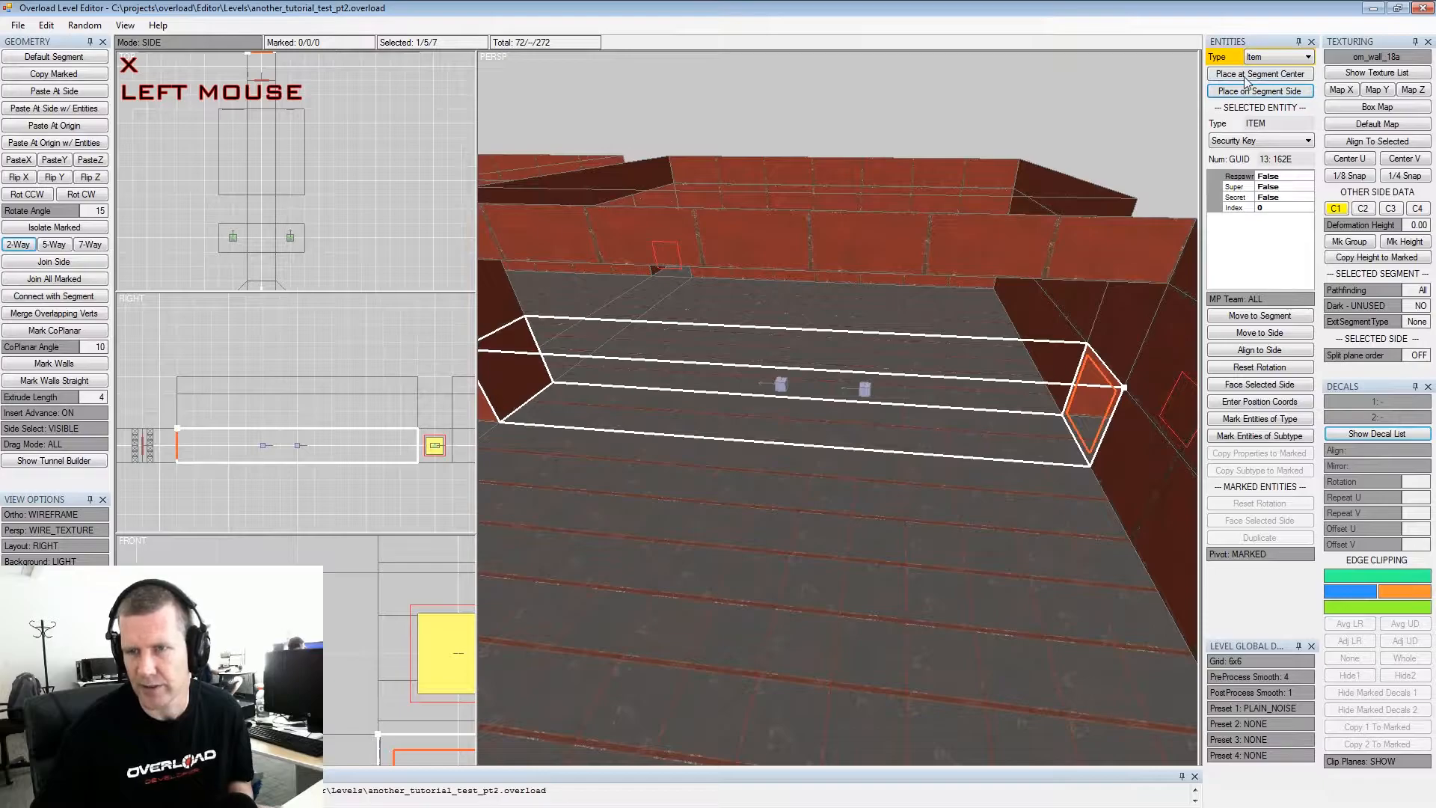
pyautogui.click(1277, 57)
pyautogui.click(1271, 124)
pyautogui.click(1266, 90)
pyautogui.click(1252, 139)
pyautogui.click(1252, 153)
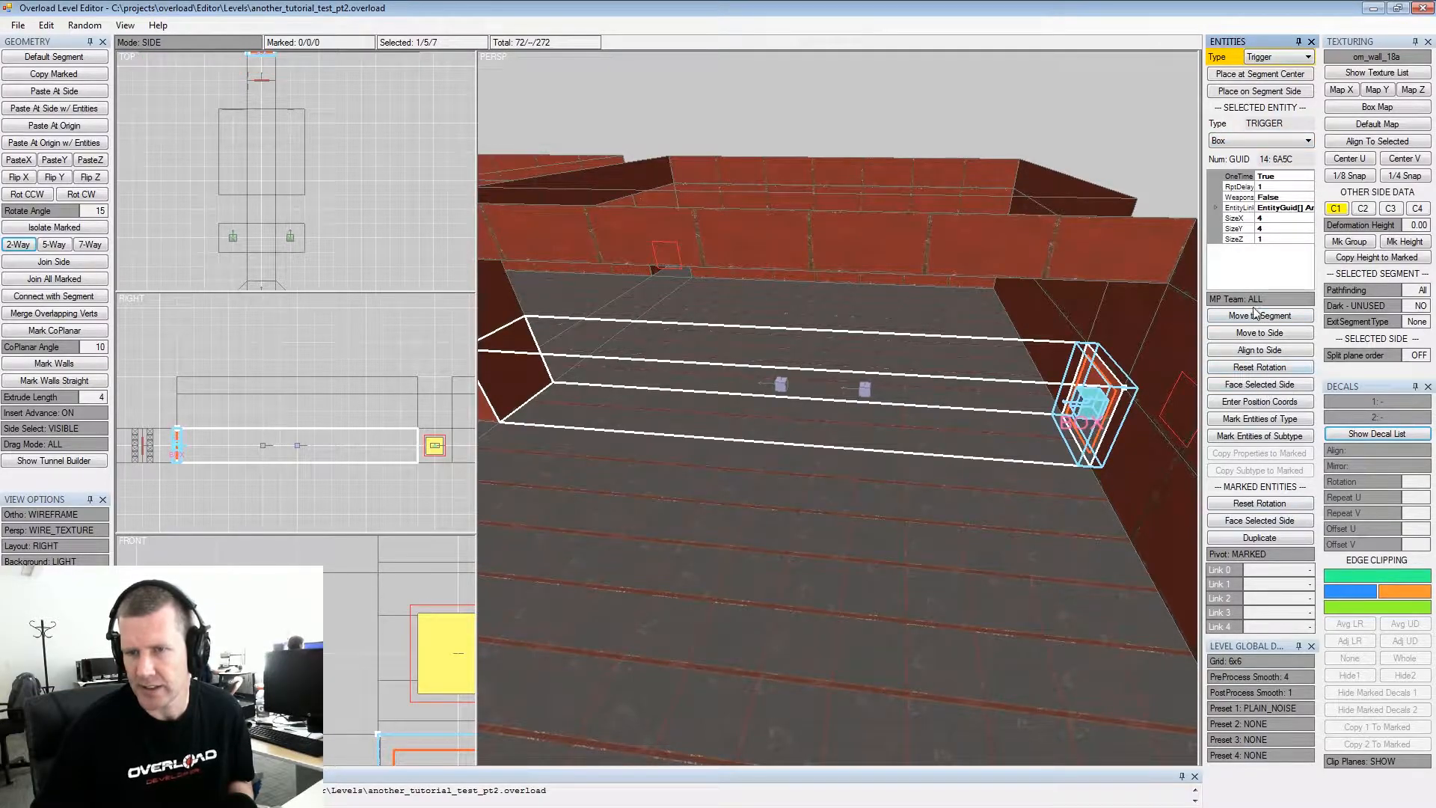
# Mark the Lockdown Boss script entity and set it as Link 0 of the box trigger
pyautogui.press('Tab')
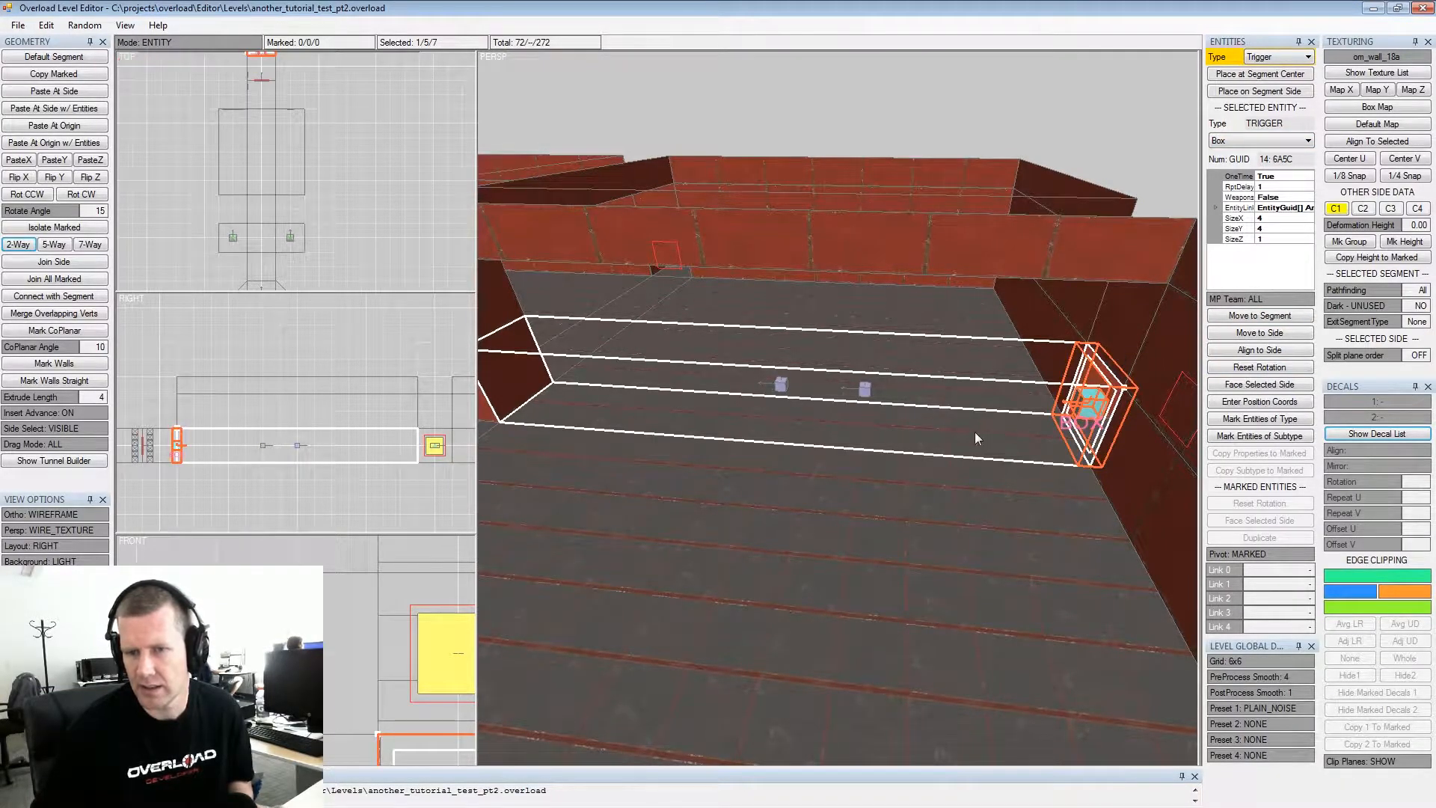
pyautogui.click(865, 390)
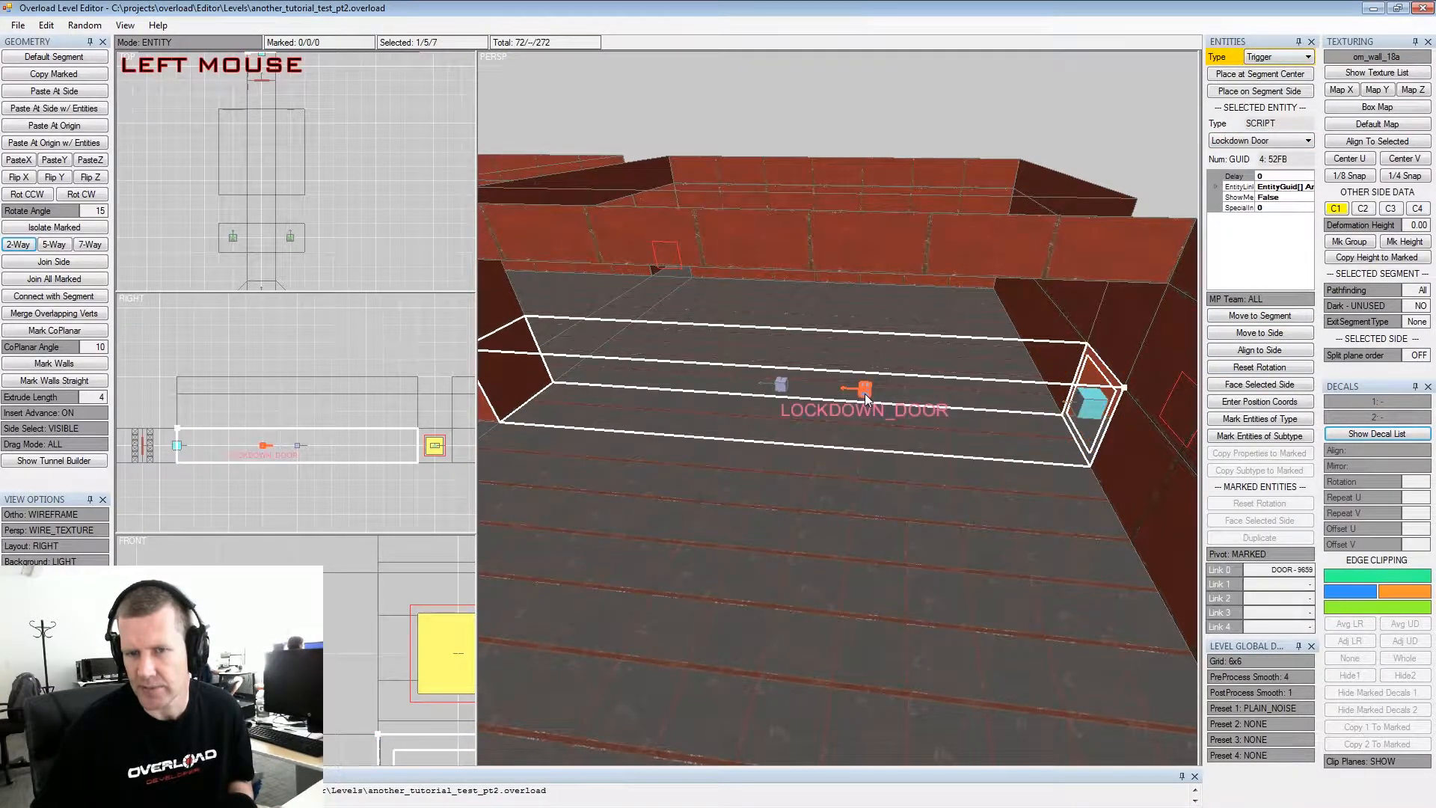
pyautogui.click(784, 389)
pyautogui.press('space')
pyautogui.click(1090, 407)
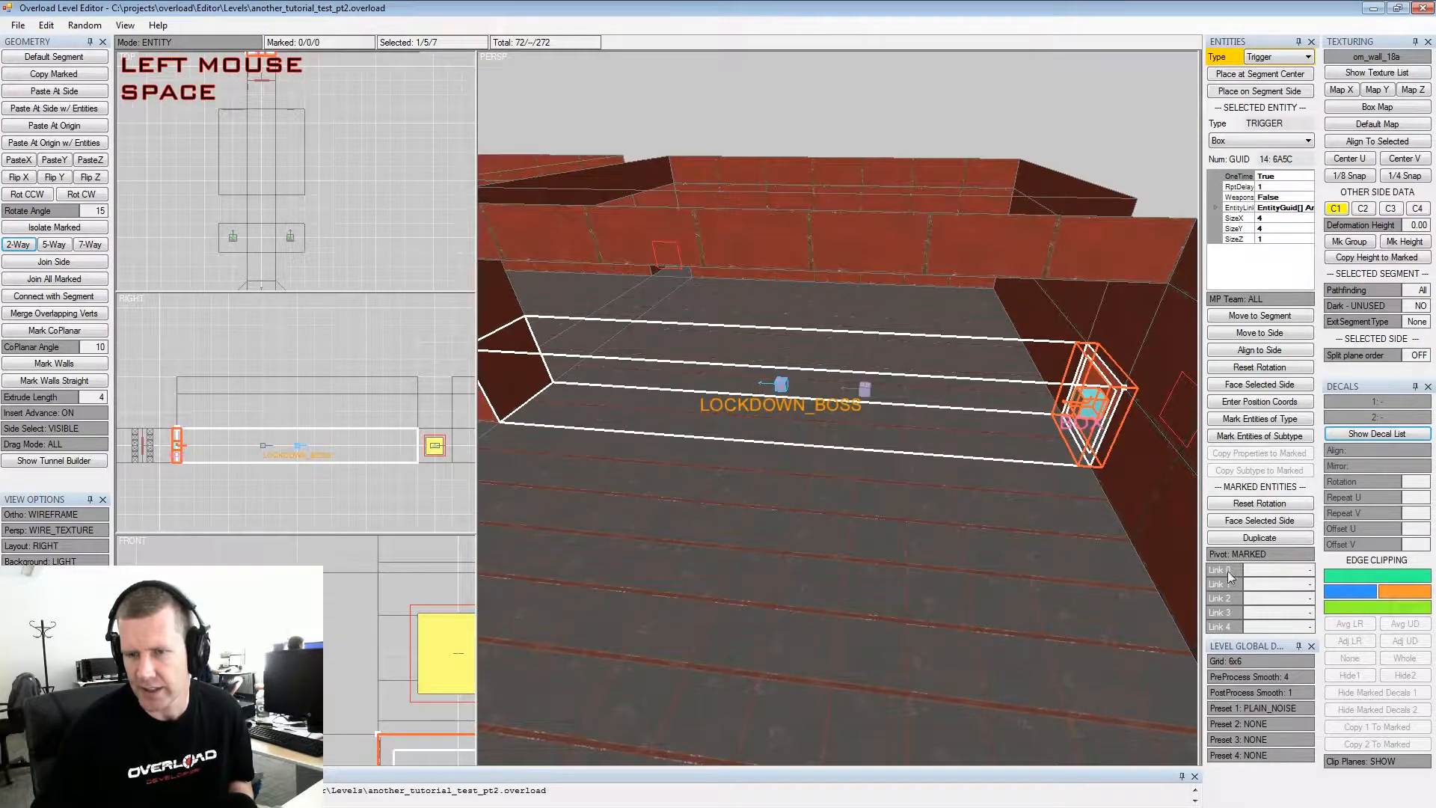
pyautogui.click(1278, 573)
pyautogui.keyDown('alt'); pyautogui.moveTo(1011, 427); pyautogui.dragTo(1035, 451); pyautogui.keyUp('alt')
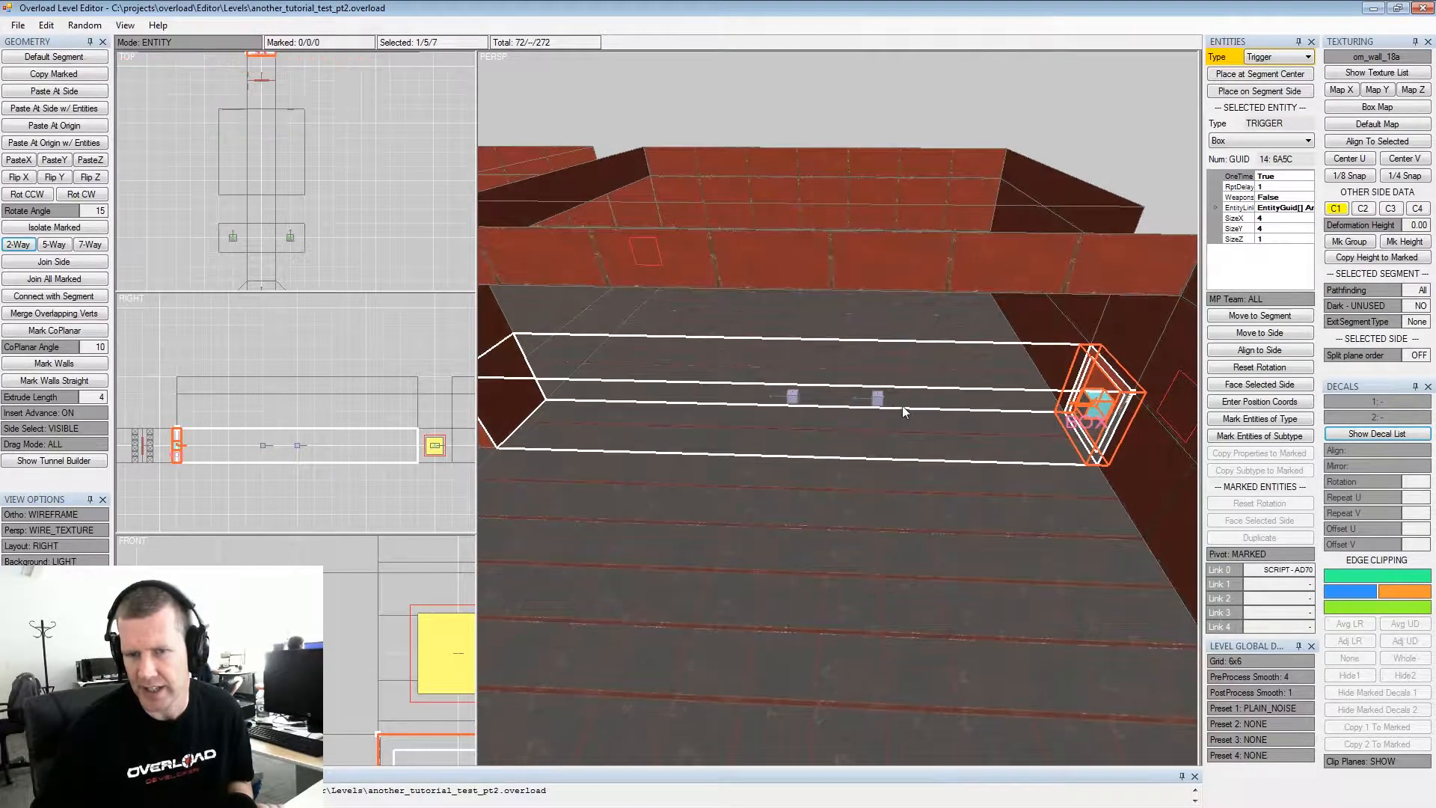
# Set the Lockdown Boss script's special index to 1
pyautogui.click(792, 401)
pyautogui.click(1282, 207)
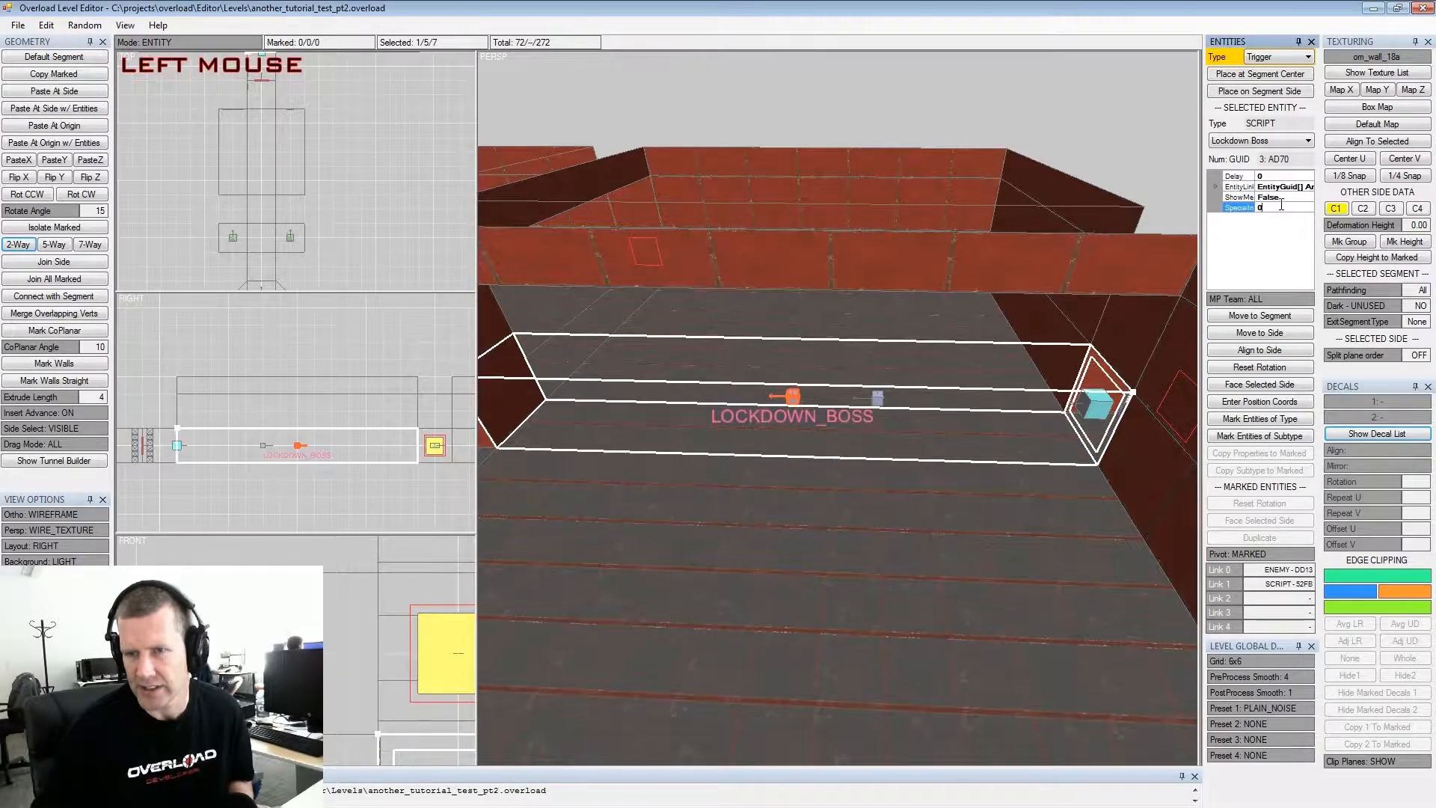
pyautogui.write('1')
# Examine the overall level layout from the entry tunnel through the boss rooms to the security key area
pyautogui.keyDown('alt'); pyautogui.moveTo(823, 424); pyautogui.dragTo(855, 419); pyautogui.keyUp('alt')
pyautogui.keyDown('alt'); pyautogui.moveTo(855, 419); pyautogui.dragTo(899, 395, button='middle'); pyautogui.keyUp('alt')
pyautogui.keyDown('alt'); pyautogui.moveTo(900, 395); pyautogui.dragTo(881, 414); pyautogui.keyUp('alt')
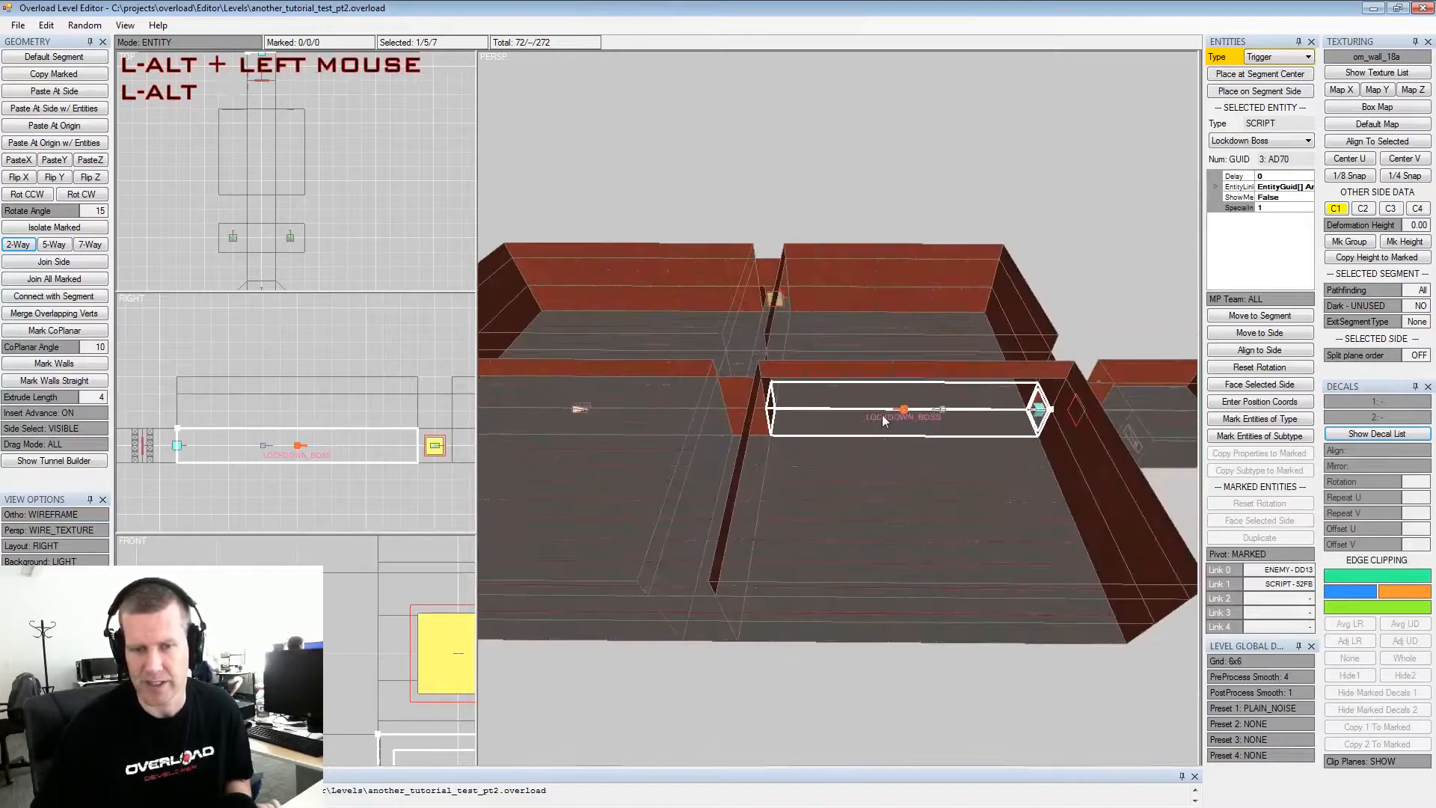
pyautogui.keyDown('alt'); pyautogui.moveTo(881, 415); pyautogui.dragTo(731, 442, button='middle'); pyautogui.keyUp('alt')
pyautogui.keyDown('alt'); pyautogui.moveTo(977, 443); pyautogui.dragTo(868, 387); pyautogui.keyUp('alt')
pyautogui.keyDown('alt'); pyautogui.scroll(2, 839, 396); pyautogui.keyUp('alt')
pyautogui.keyDown('alt'); pyautogui.scroll(1, 869, 387); pyautogui.keyUp('alt')
pyautogui.keyDown('alt'); pyautogui.moveTo(869, 388); pyautogui.dragTo(970, 408, button='middle'); pyautogui.keyUp('alt')
pyautogui.keyDown('alt'); pyautogui.scroll(-4, 970, 408); pyautogui.keyUp('alt')
pyautogui.keyDown('alt'); pyautogui.moveTo(971, 408); pyautogui.dragTo(865, 419); pyautogui.keyUp('alt')
pyautogui.keyDown('alt'); pyautogui.scroll(1, 872, 424); pyautogui.keyUp('alt')
pyautogui.keyDown('alt'); pyautogui.scroll(1, 866, 425); pyautogui.keyUp('alt')
pyautogui.moveTo(865, 419)
pyautogui.keyDown('alt'); pyautogui.mouseDown(button='middle')
pyautogui.moveTo(994, 428)
pyautogui.moveTo(872, 421)
pyautogui.mouseUp(button='middle'); pyautogui.keyUp('alt')
pyautogui.keyDown('alt'); pyautogui.scroll(-1, 931, 415); pyautogui.keyUp('alt')
pyautogui.keyDown('alt'); pyautogui.scroll(-2, 941, 464); pyautogui.keyUp('alt')
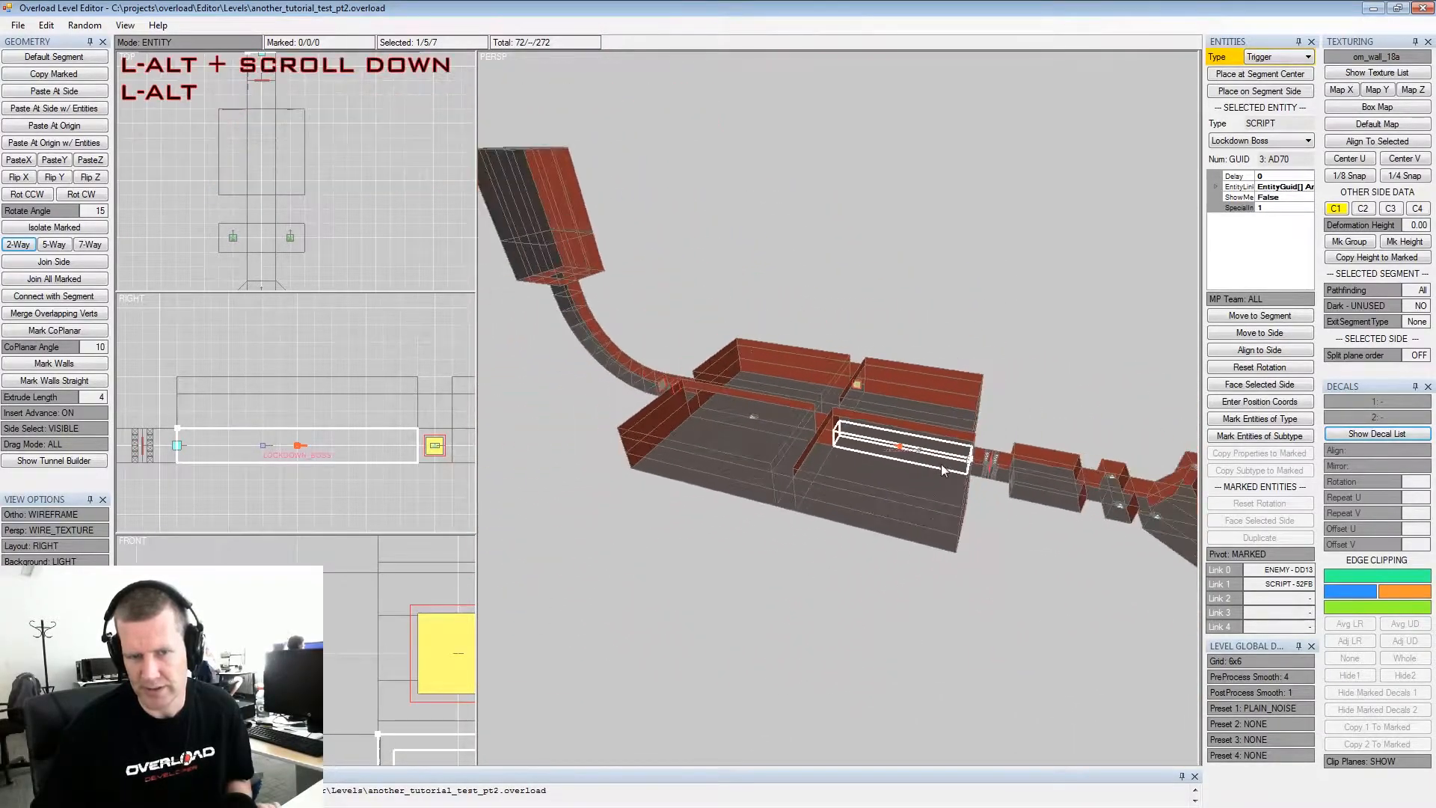
pyautogui.keyDown('alt'); pyautogui.moveTo(939, 462); pyautogui.dragTo(952, 455); pyautogui.keyUp('alt')
pyautogui.keyDown('ctrl'); pyautogui.click(954, 455); pyautogui.keyUp('ctrl')
pyautogui.keyDown('alt'); pyautogui.moveTo(1038, 425); pyautogui.dragTo(899, 423, button='middle'); pyautogui.keyUp('alt')
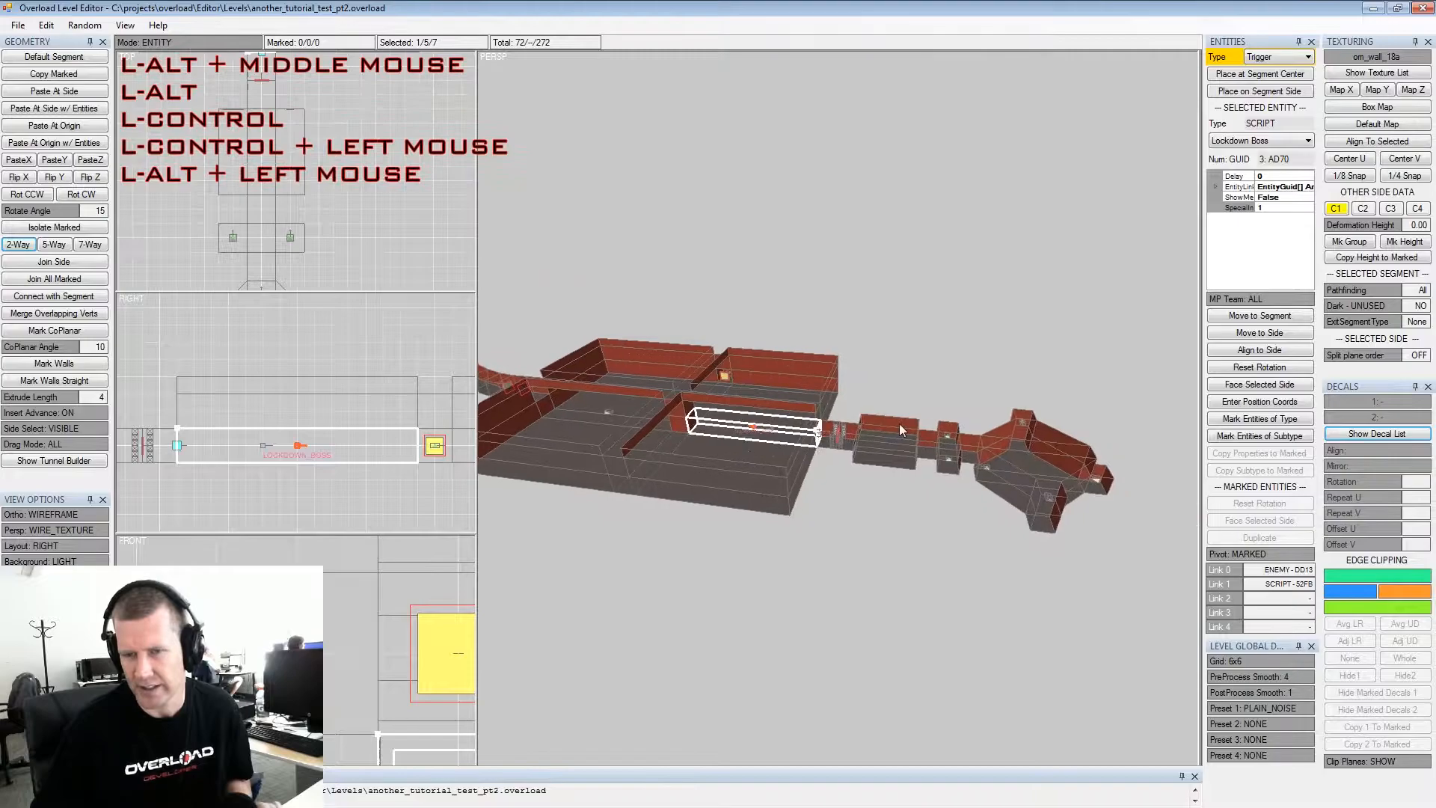
# Save the level and create a single-player mission file for it
pyautogui.keyDown('alt'); pyautogui.scroll(1, 898, 423); pyautogui.keyUp('alt')
pyautogui.press('ctrl')
pyautogui.hotkey('ctrl', 's')
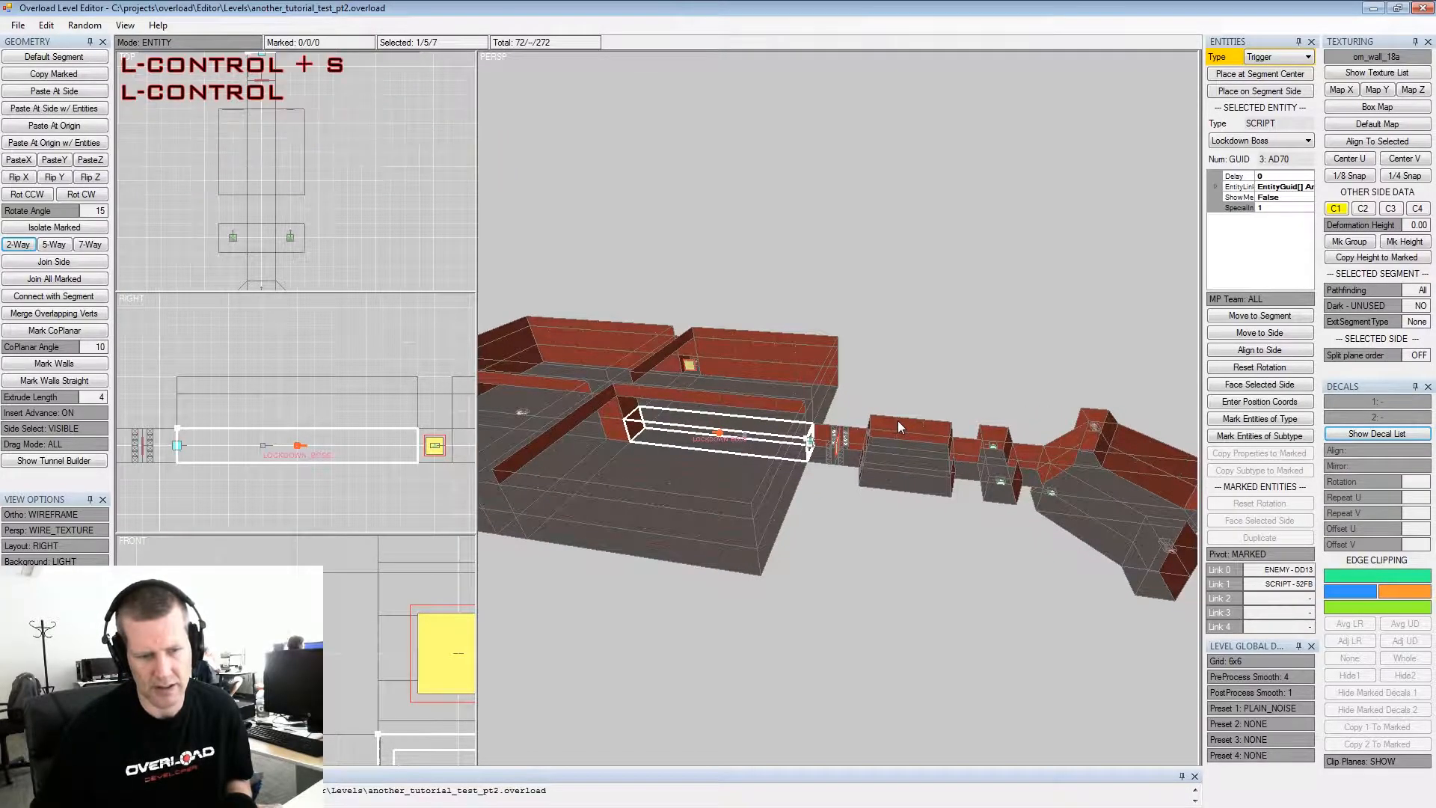
pyautogui.click(17, 25)
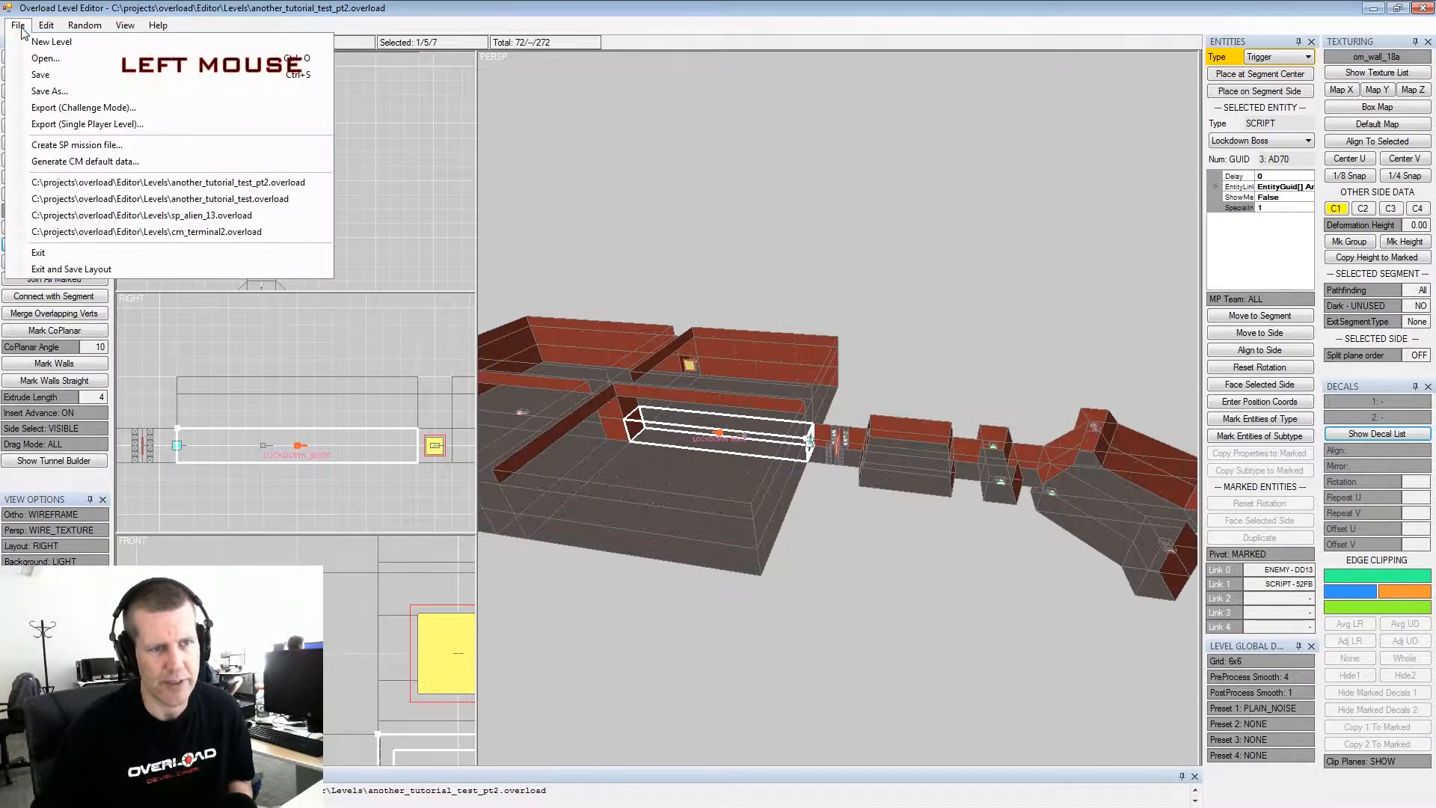
pyautogui.click(61, 146)
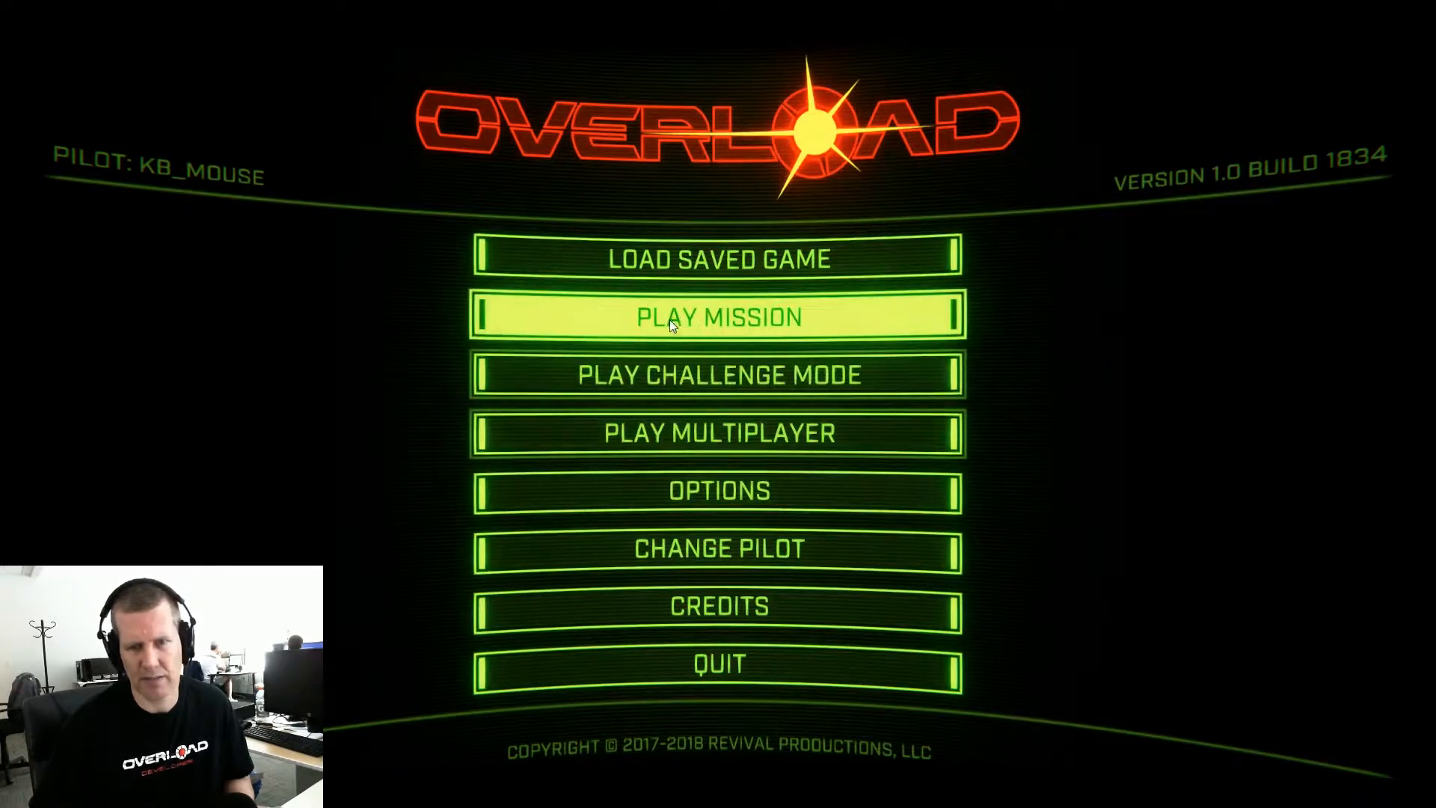
# Switch to the Overload game and check the mission list for the new level, reopening the list after returning to the main menu
pyautogui.click(673, 322)
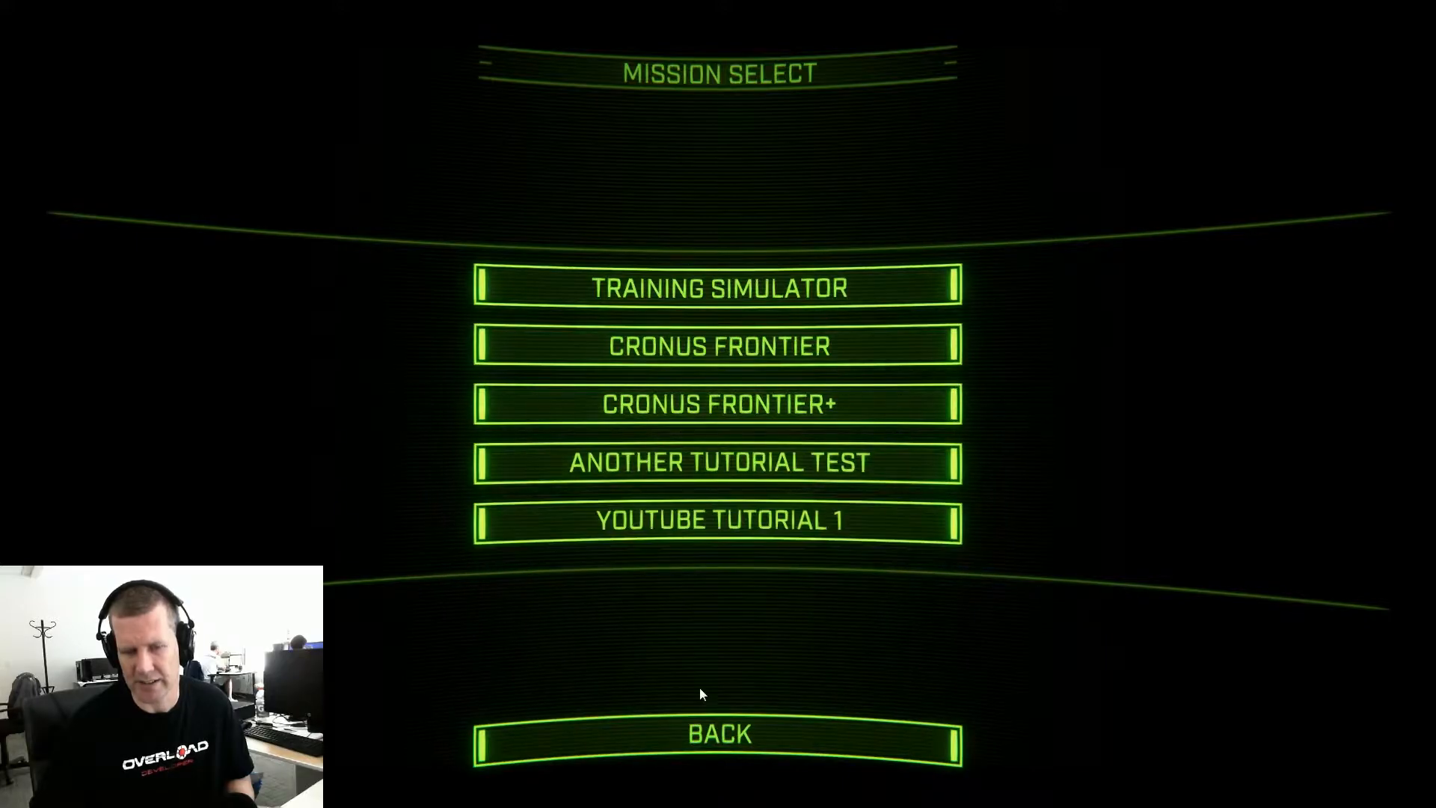
pyautogui.click(723, 747)
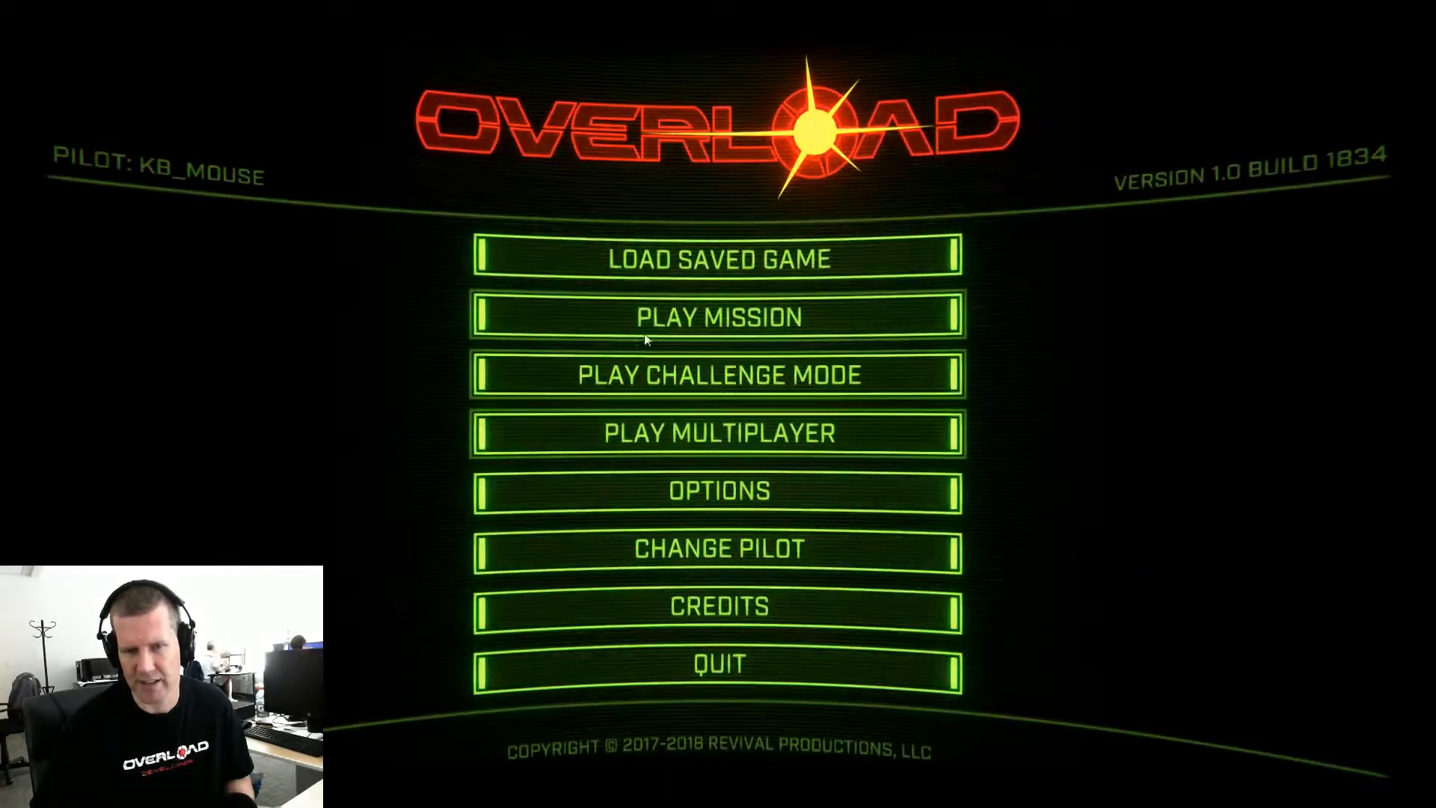
pyautogui.click(644, 329)
pyautogui.press('Escape')
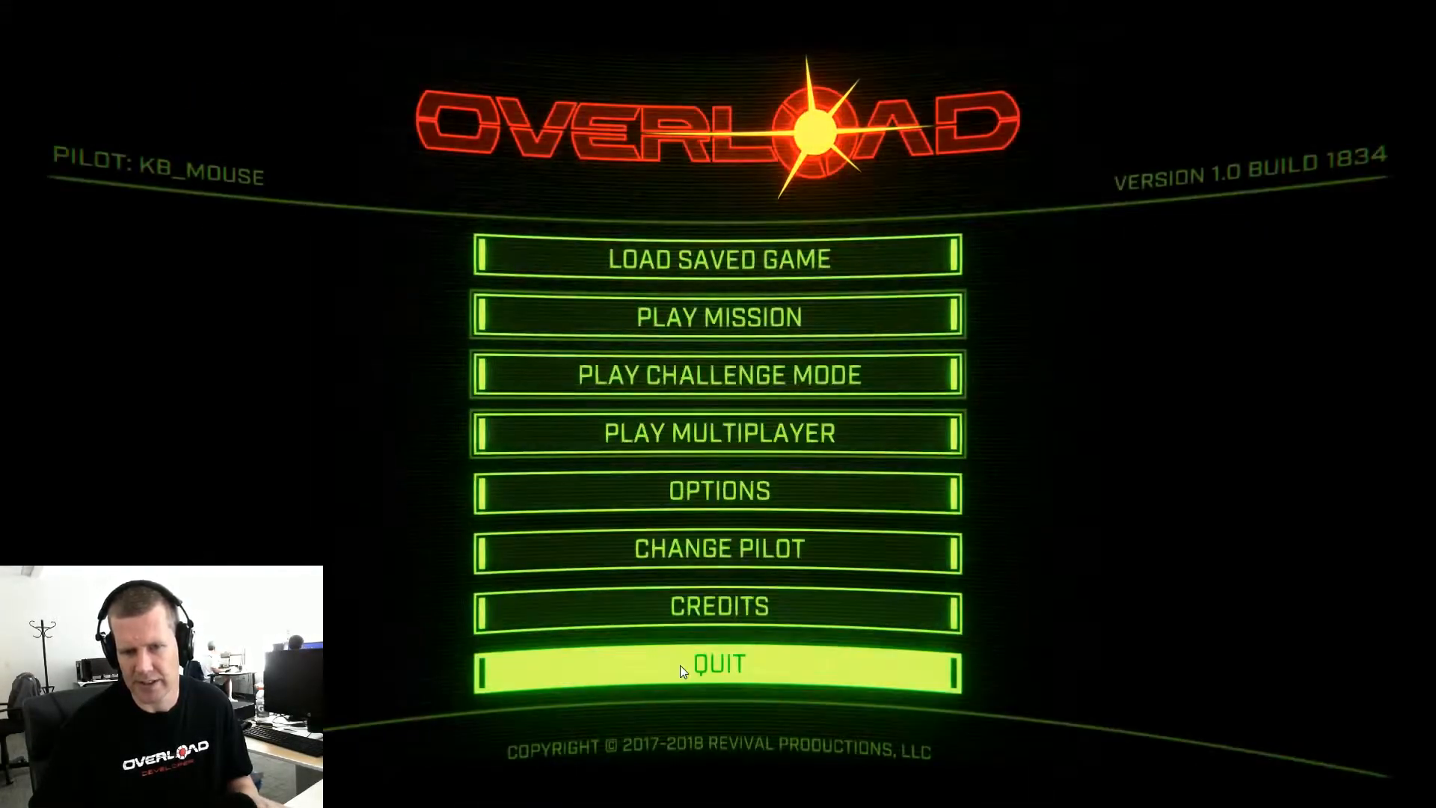
pyautogui.hotkey('alt', 'Tab')
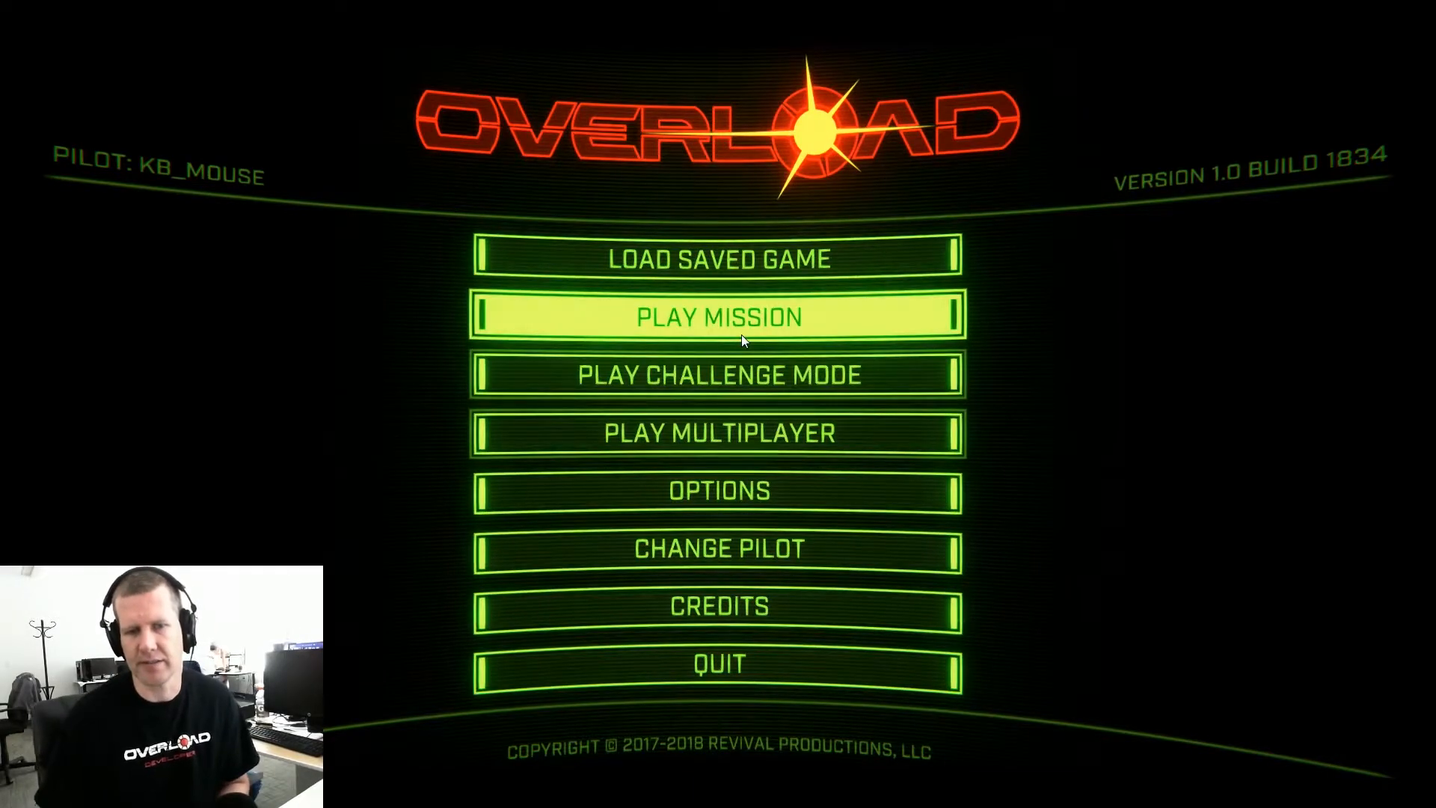
pyautogui.click(742, 335)
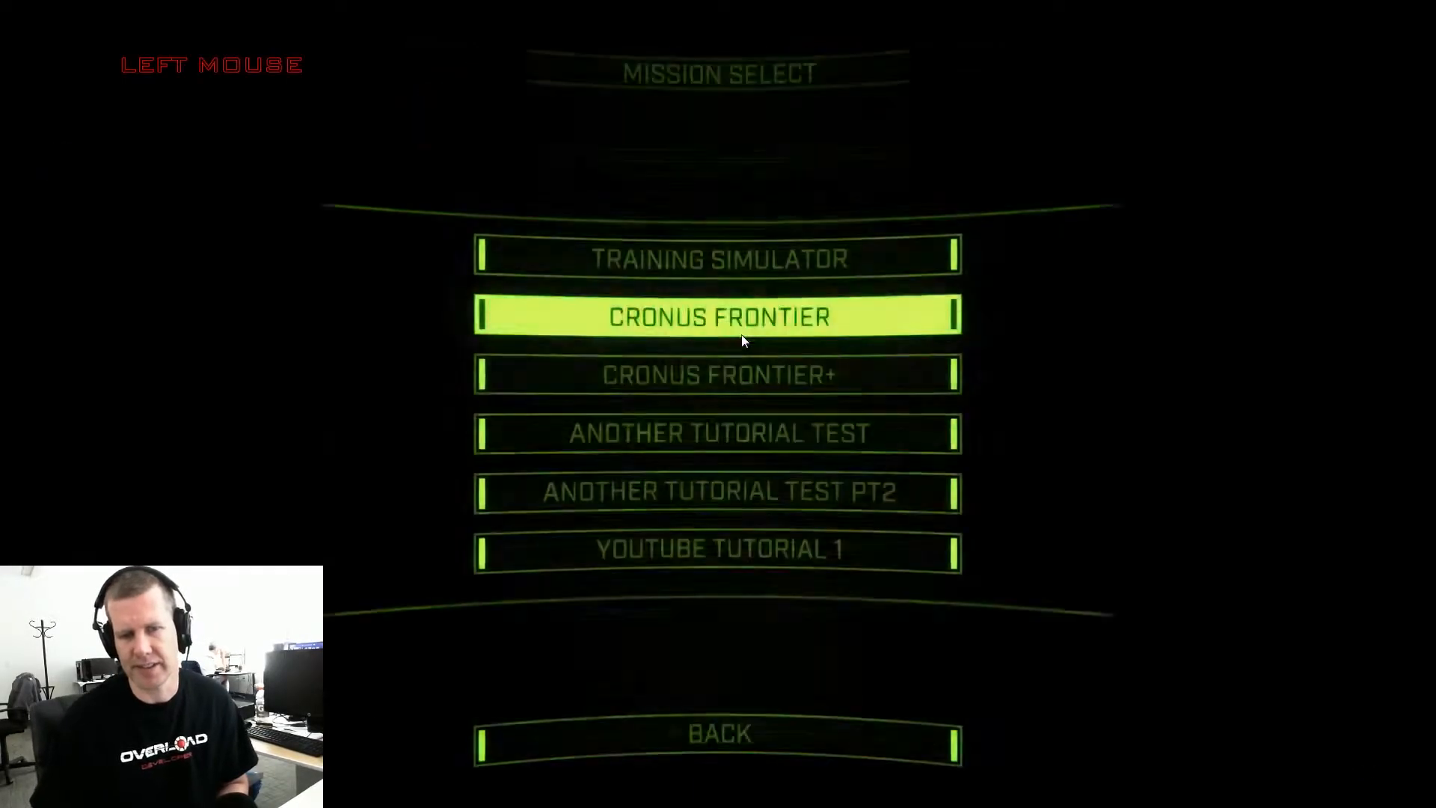
# Try to open the Another Tutorial Test PT2 mission and return to the main menu
pyautogui.click(756, 497)
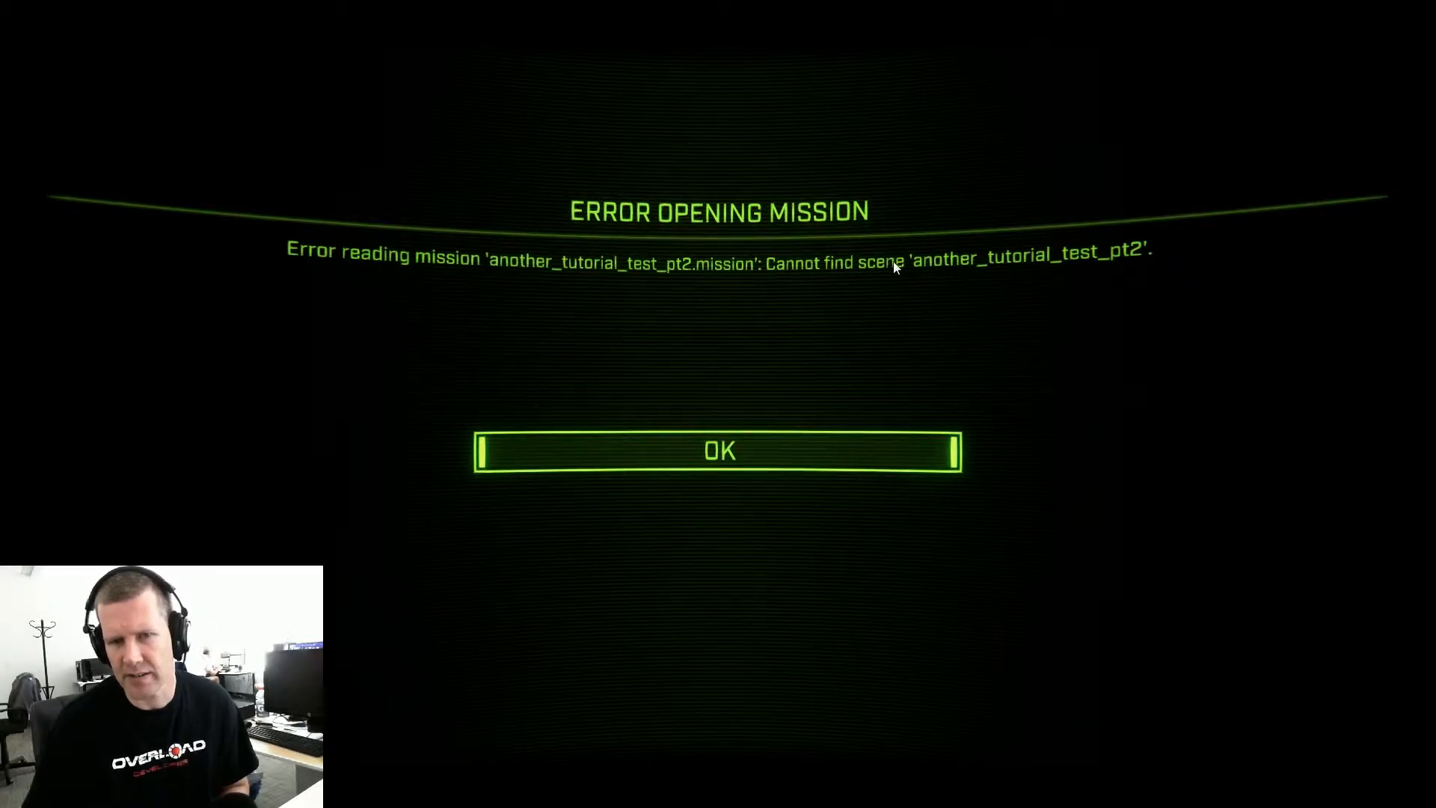
pyautogui.click(815, 451)
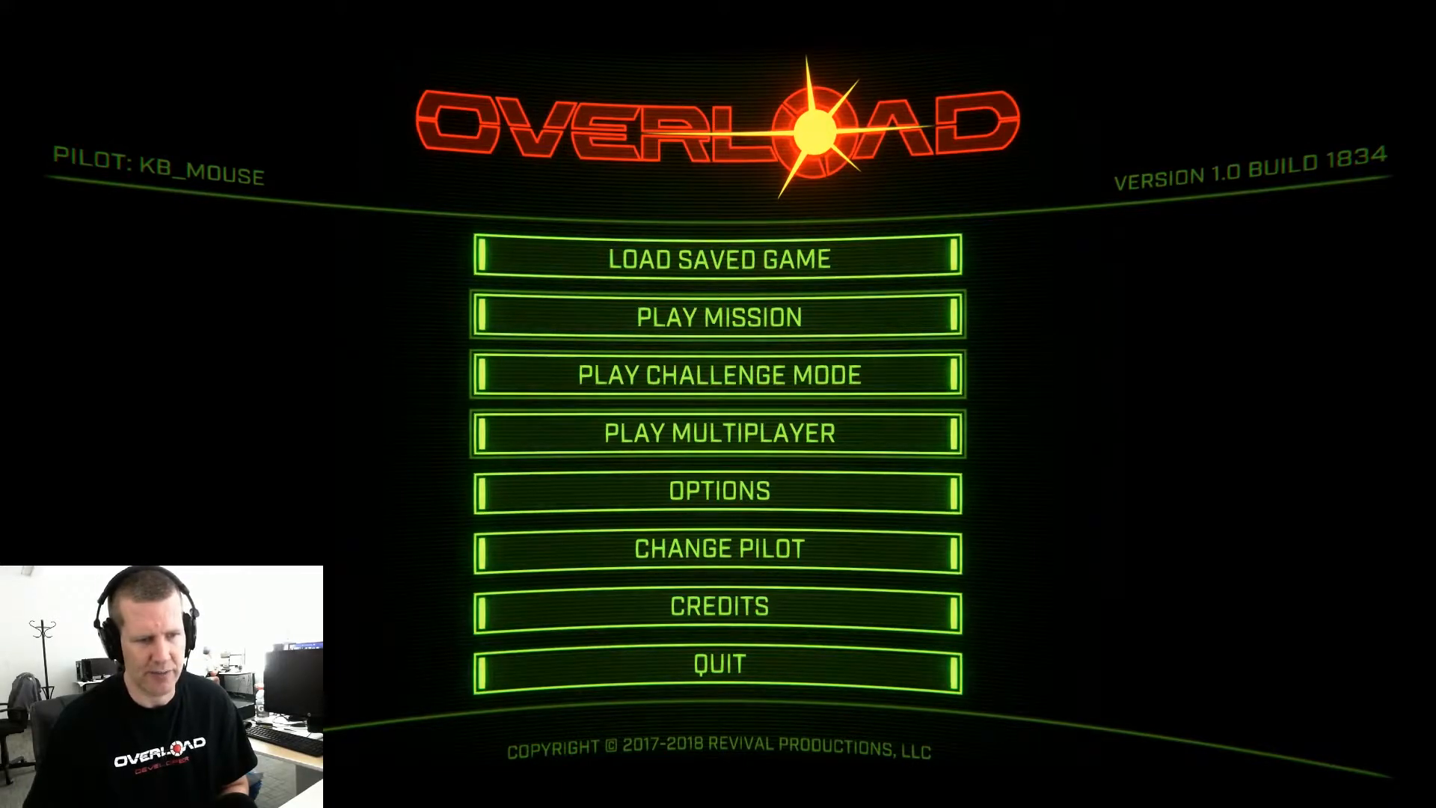
# Switch to the Overload Level Editor and export the current level as a single player level
pyautogui.hotkey('alt', 'Tab')
pyautogui.click(17, 24)
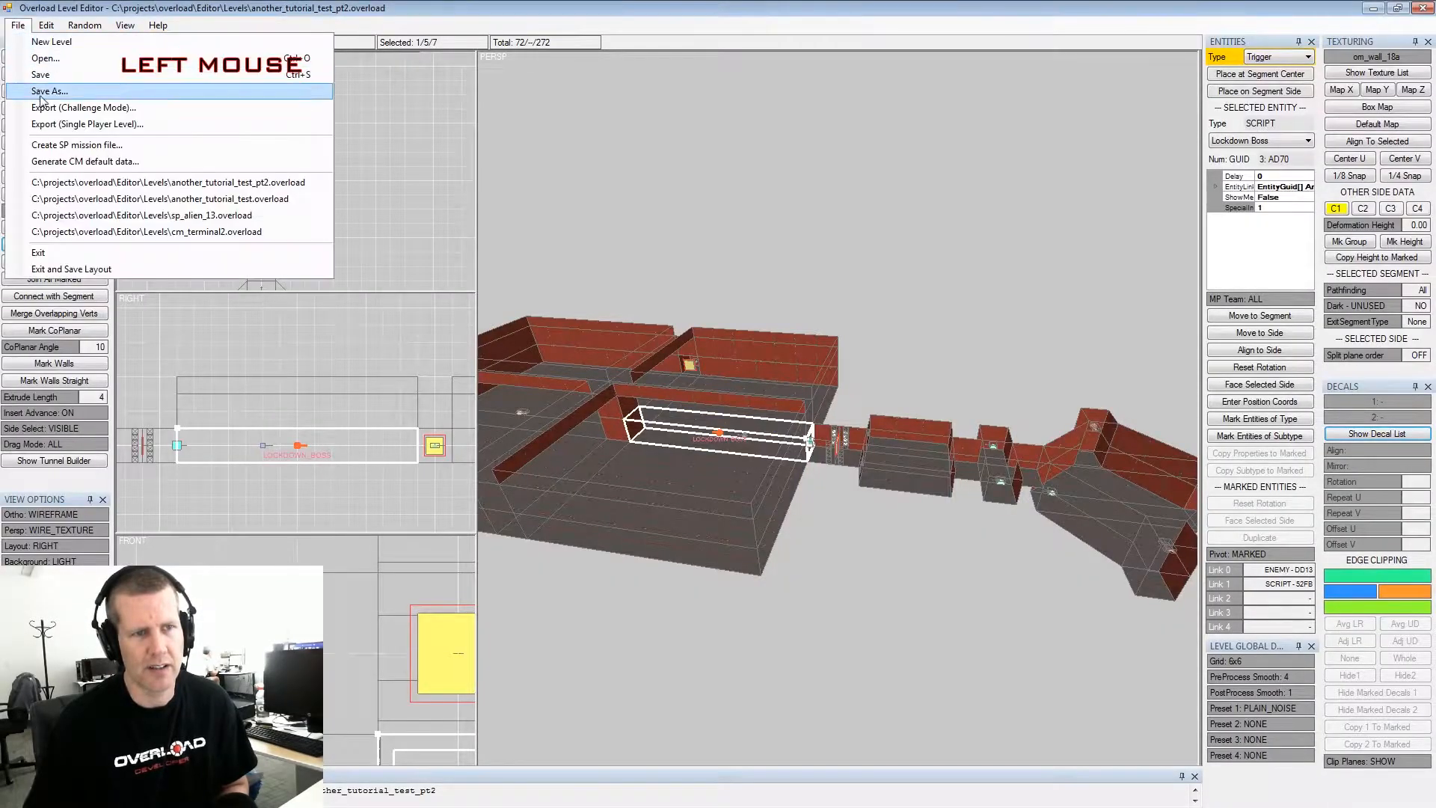
pyautogui.click(52, 126)
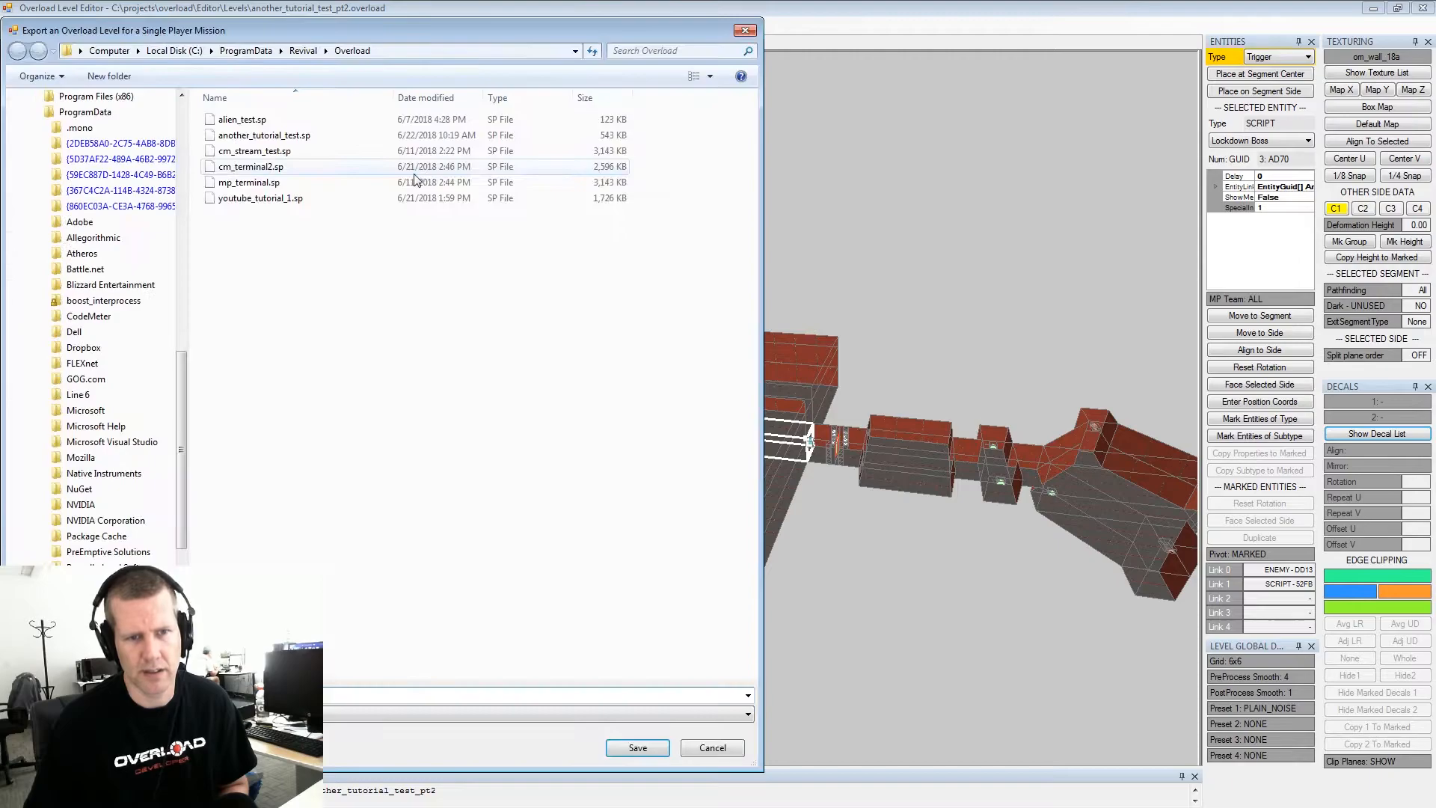
pyautogui.click(645, 749)
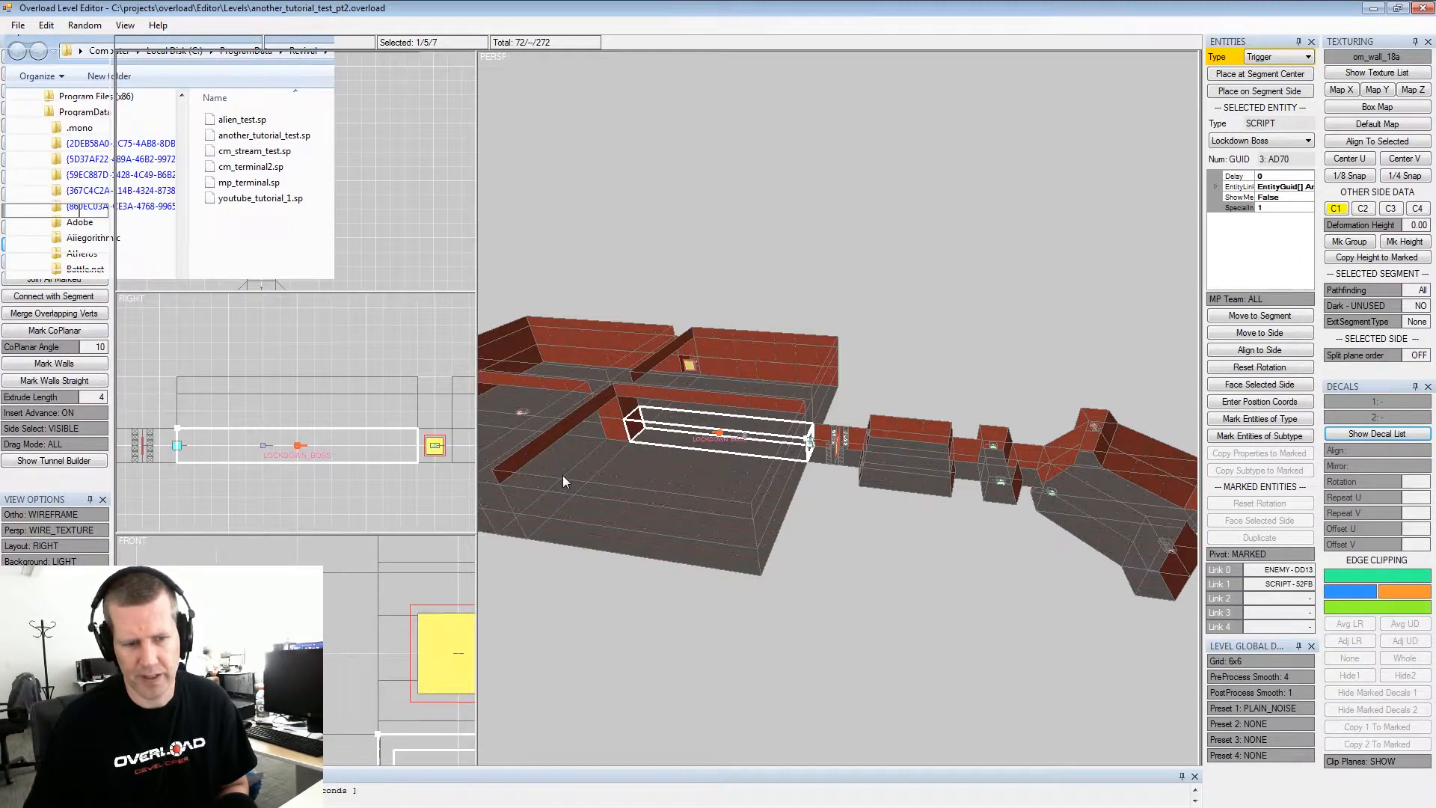
# Switch to the Overload game and start the Another Tutorial Test PT2 mission on Trainee difficulty
pyautogui.click(150, 794)
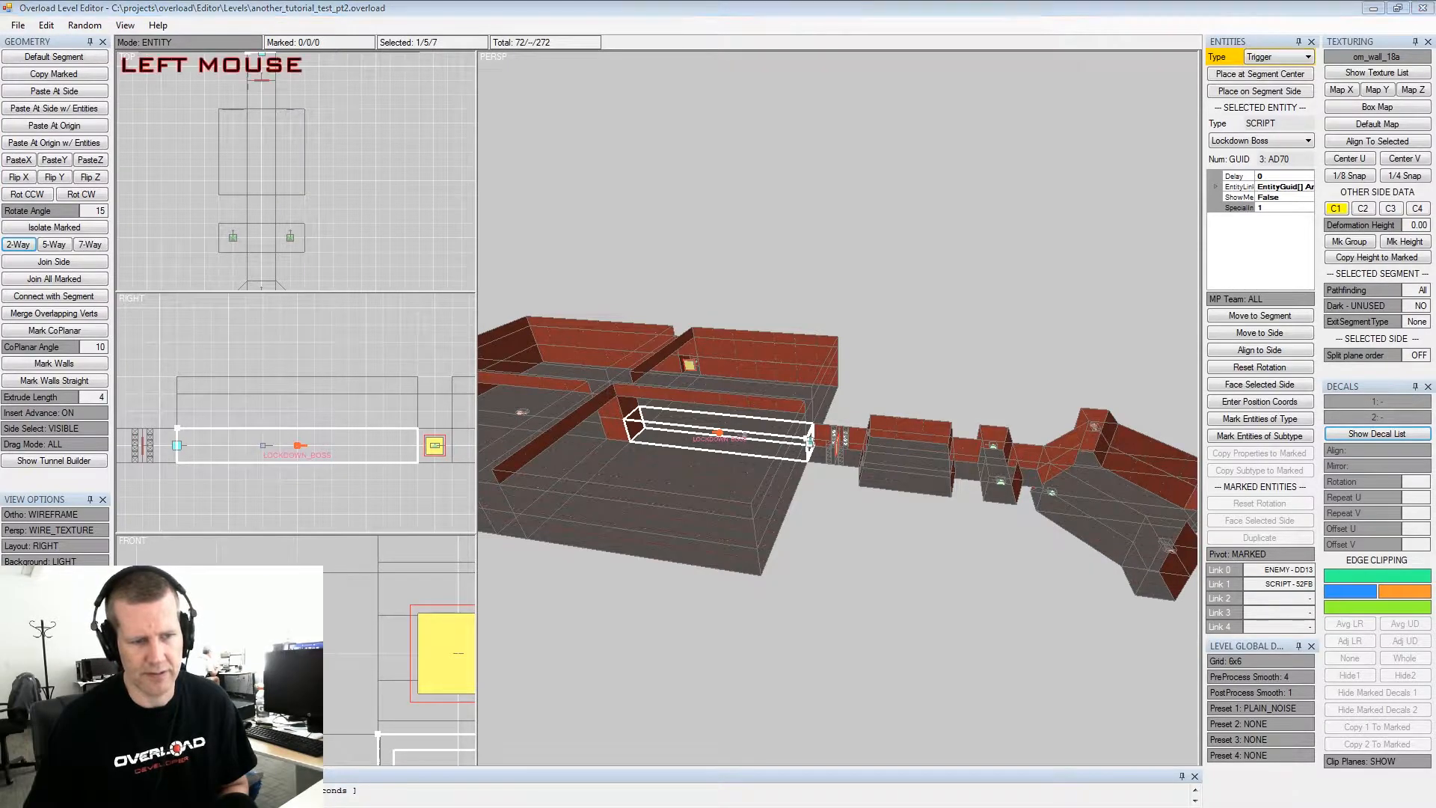
pyautogui.click(558, 329)
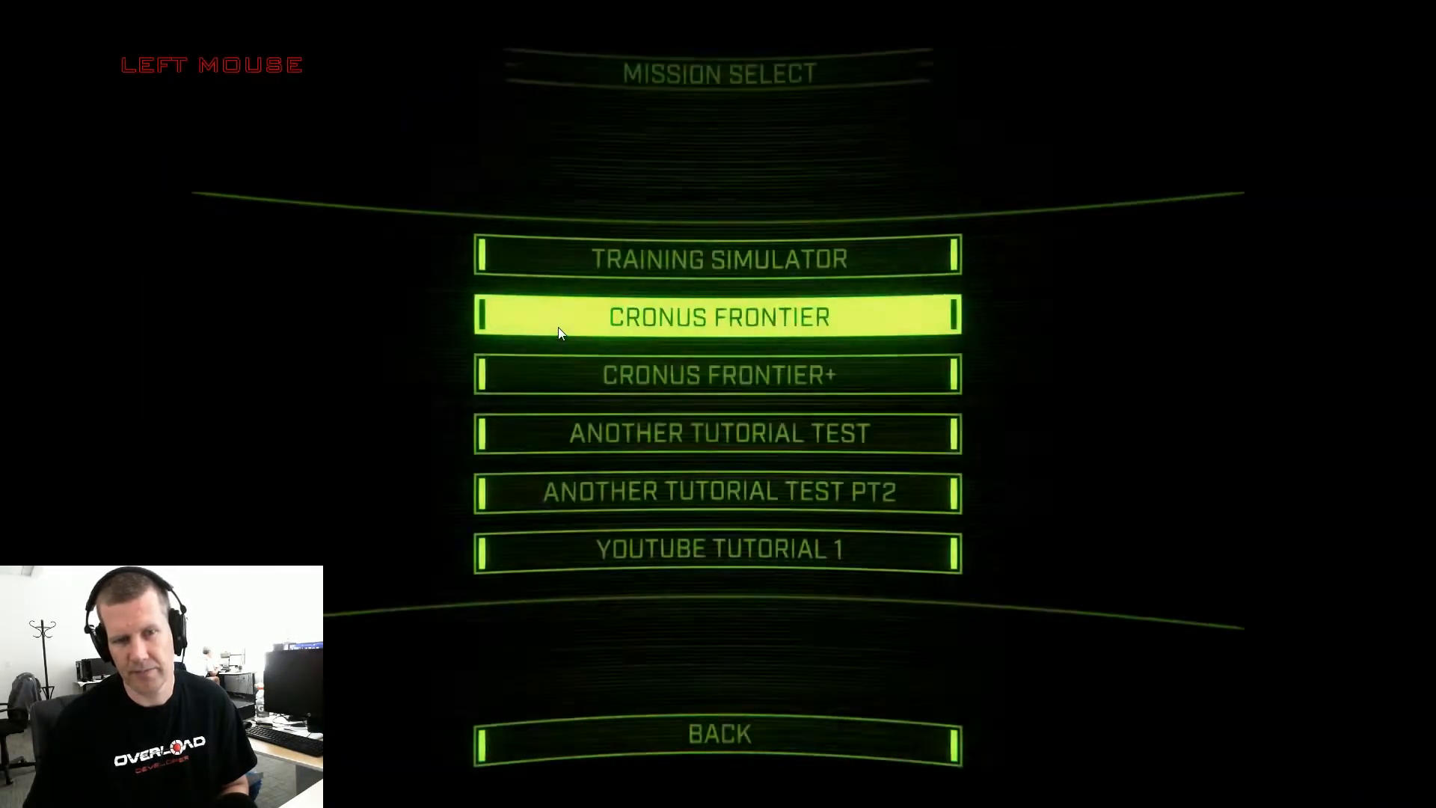
pyautogui.click(617, 489)
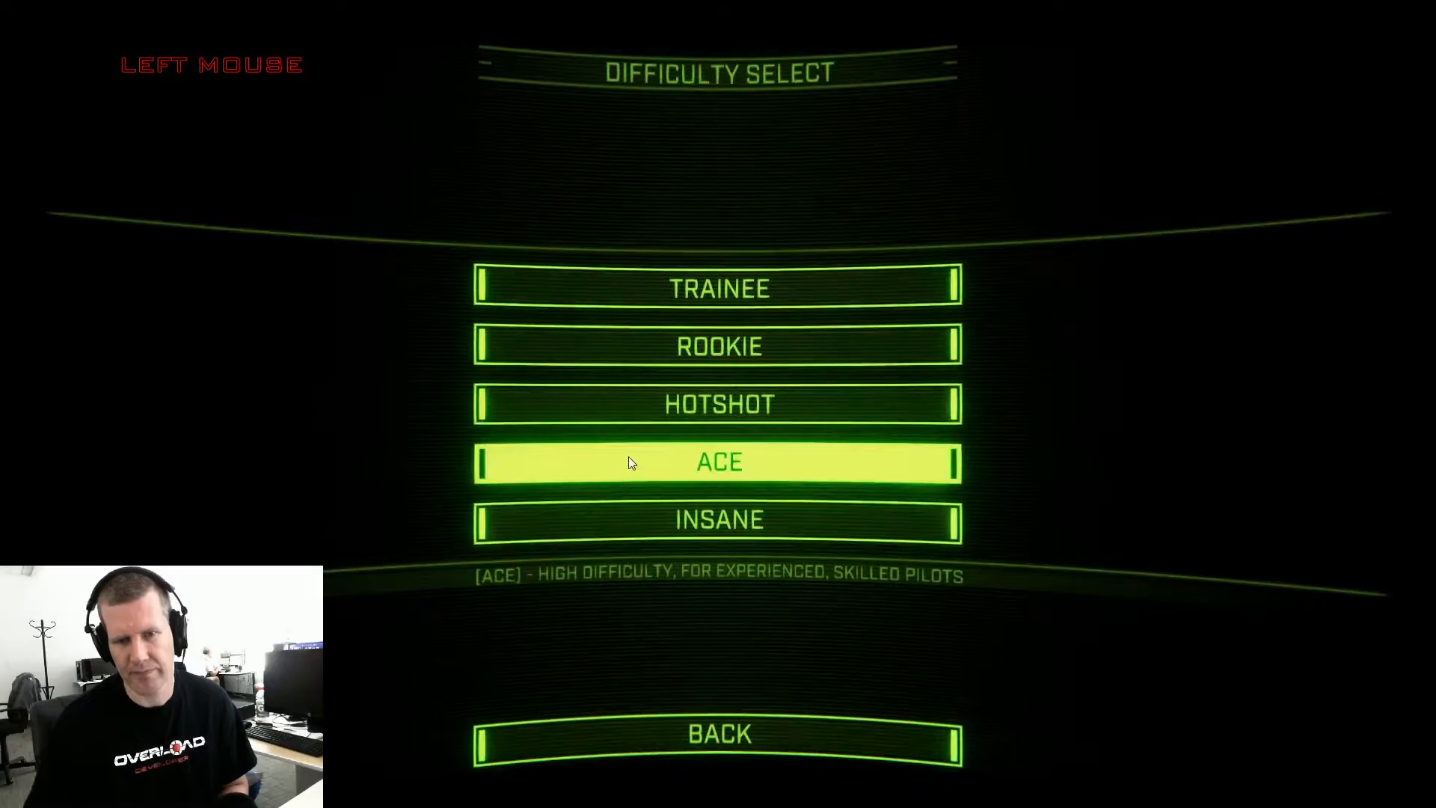
pyautogui.click(644, 296)
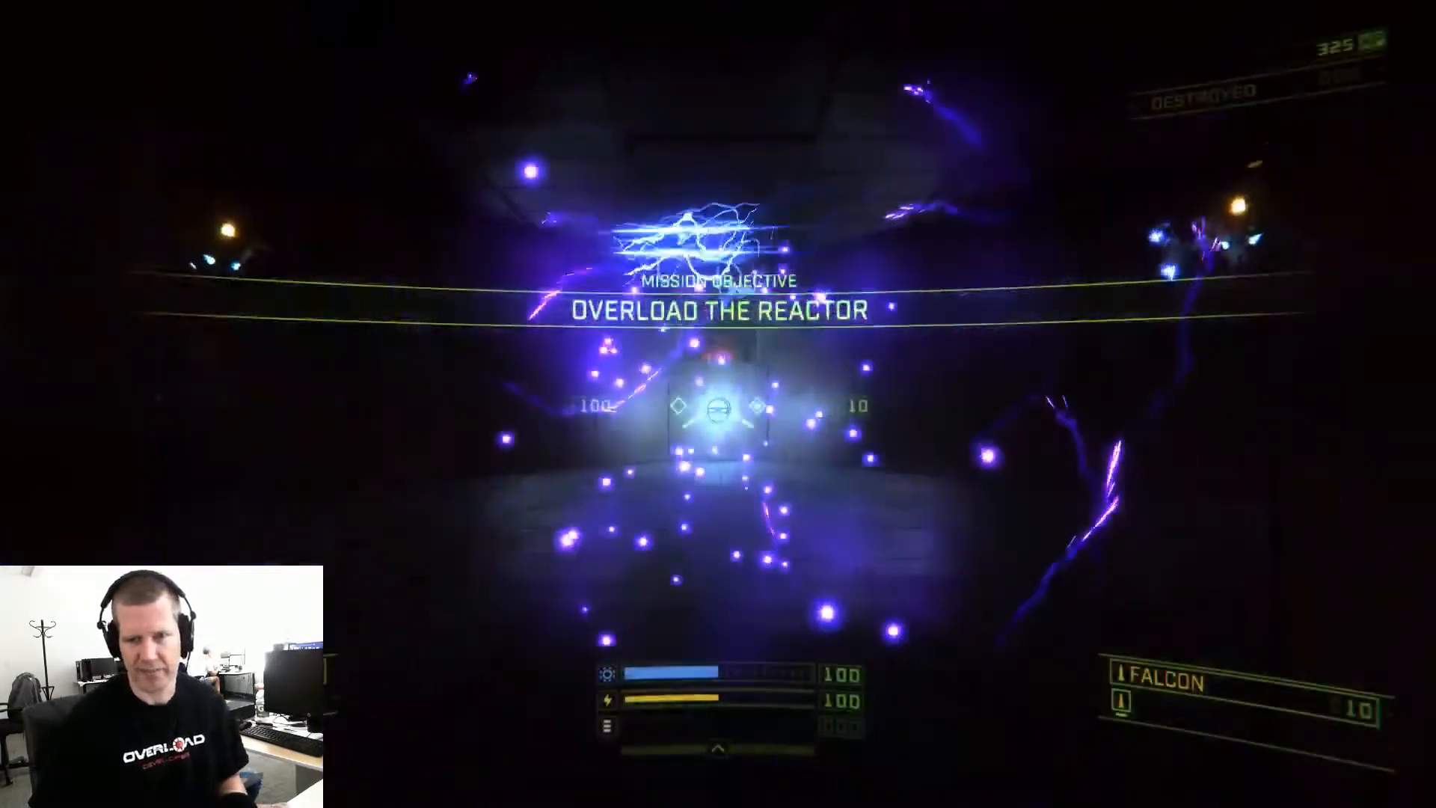
# Destroy the two Kraken enemies in the entry area with the primary weapon and Falcon missiles
pyautogui.press('w')
pyautogui.press('a')
pyautogui.click(718, 404)
pyautogui.rightClick(718, 404)
pyautogui.press('d')
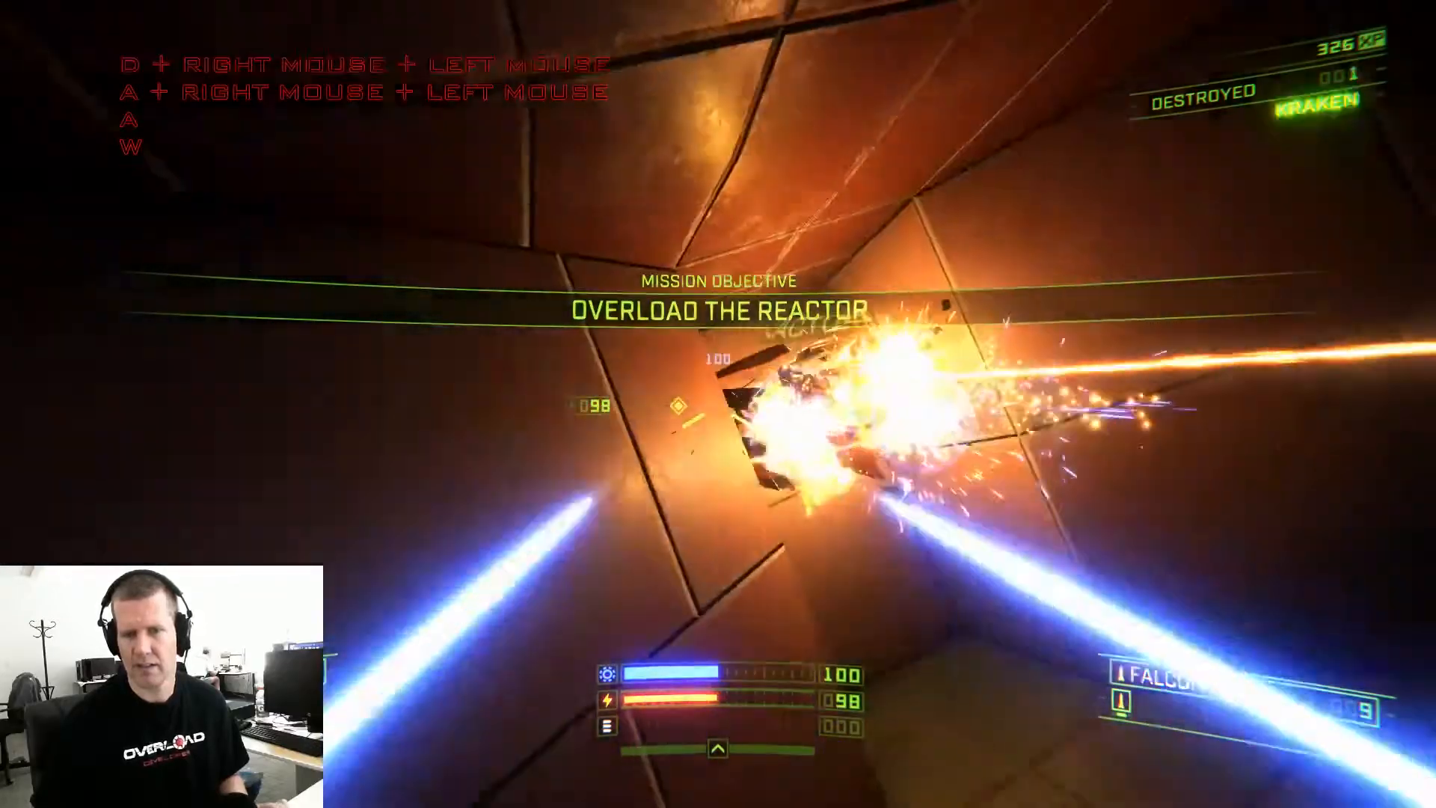
pyautogui.press('a')
pyautogui.press('w')
pyautogui.click(717, 403)
pyautogui.rightClick(718, 404)
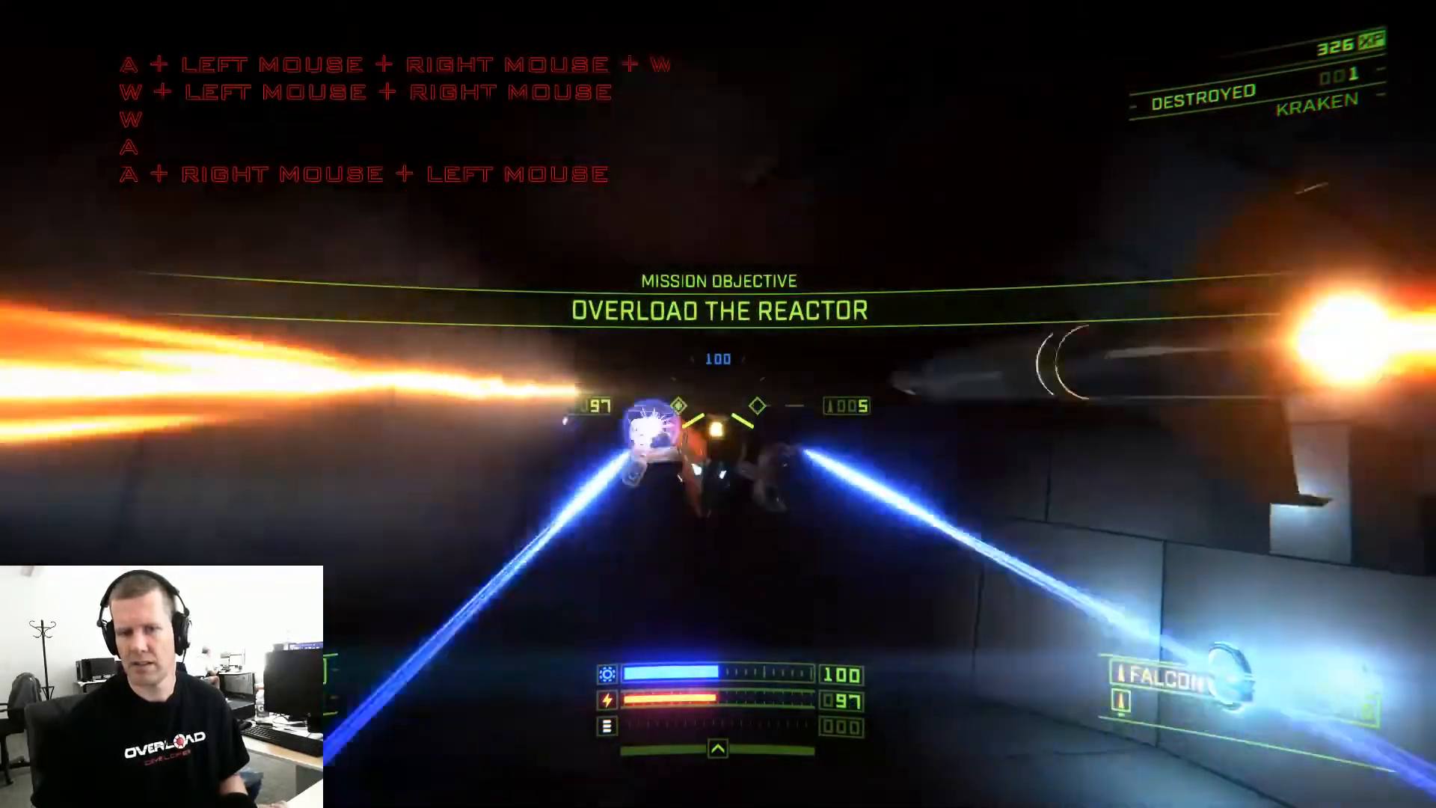
pyautogui.press('s')
pyautogui.press('a')
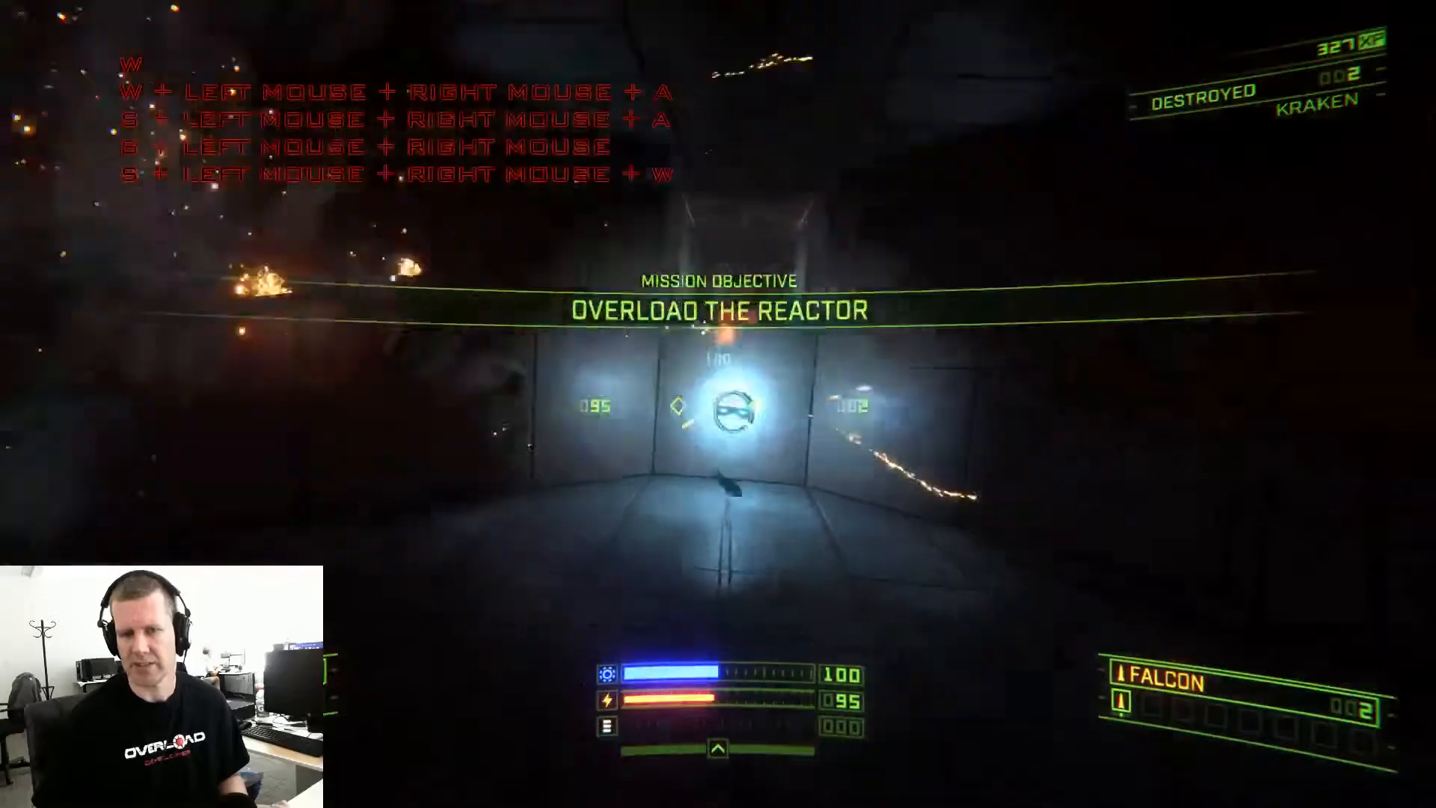
# Collect the level 1, 2 and 3 security keys along the tunnel leading to the security door
pyautogui.press('w')
pyautogui.press('w')
pyautogui.press('a')
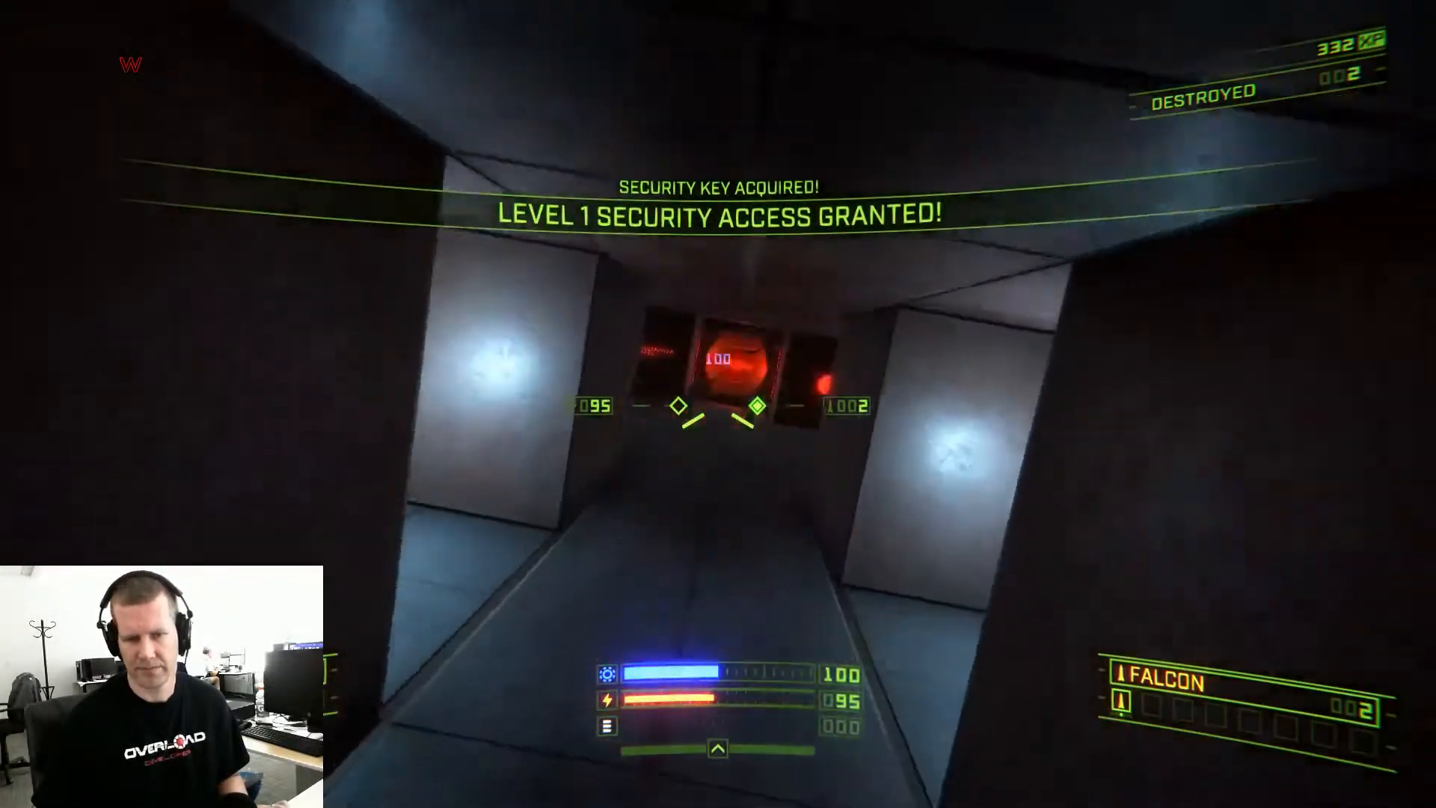
pyautogui.press('a')
pyautogui.press('d')
pyautogui.press('w')
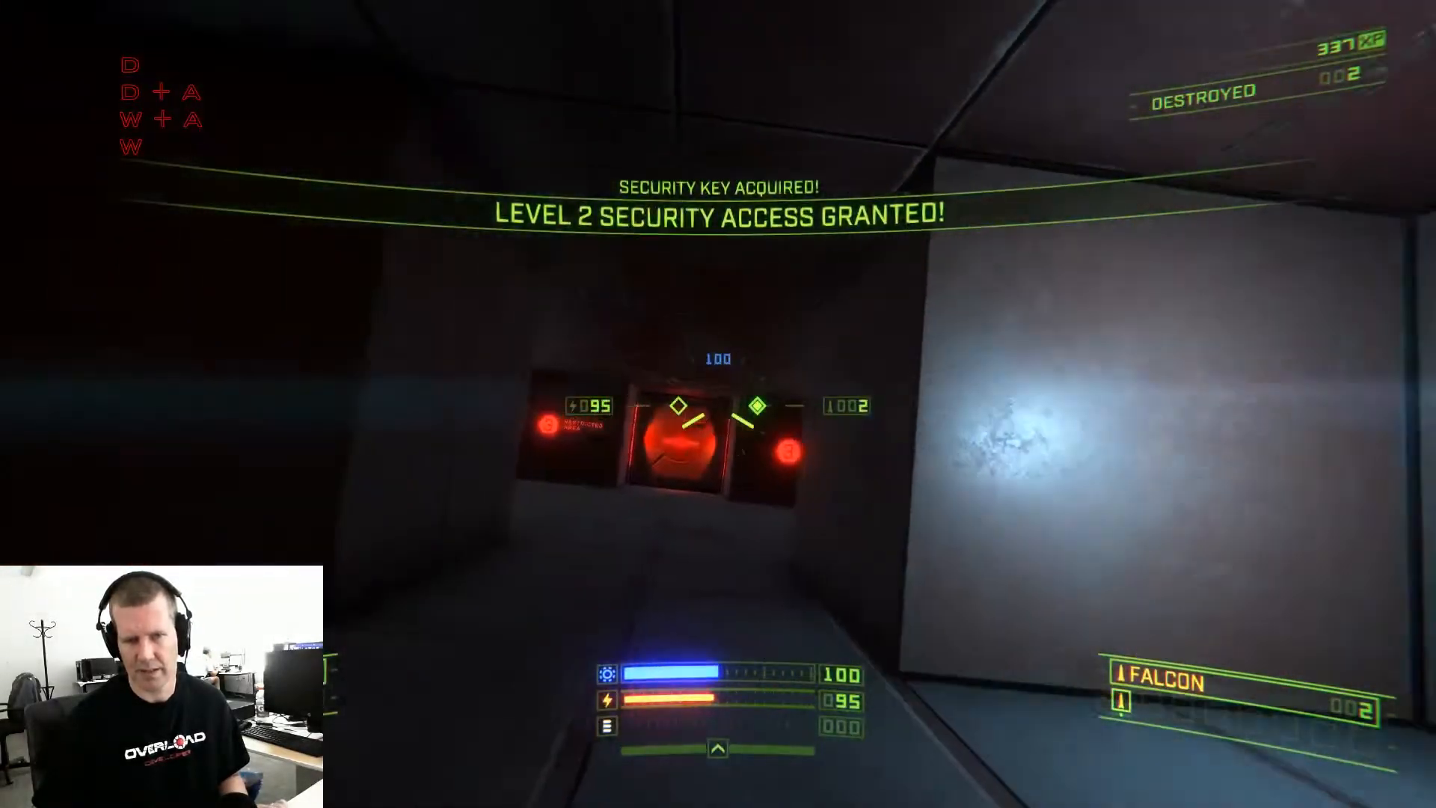
pyautogui.press('d')
pyautogui.press('a')
pyautogui.press('w')
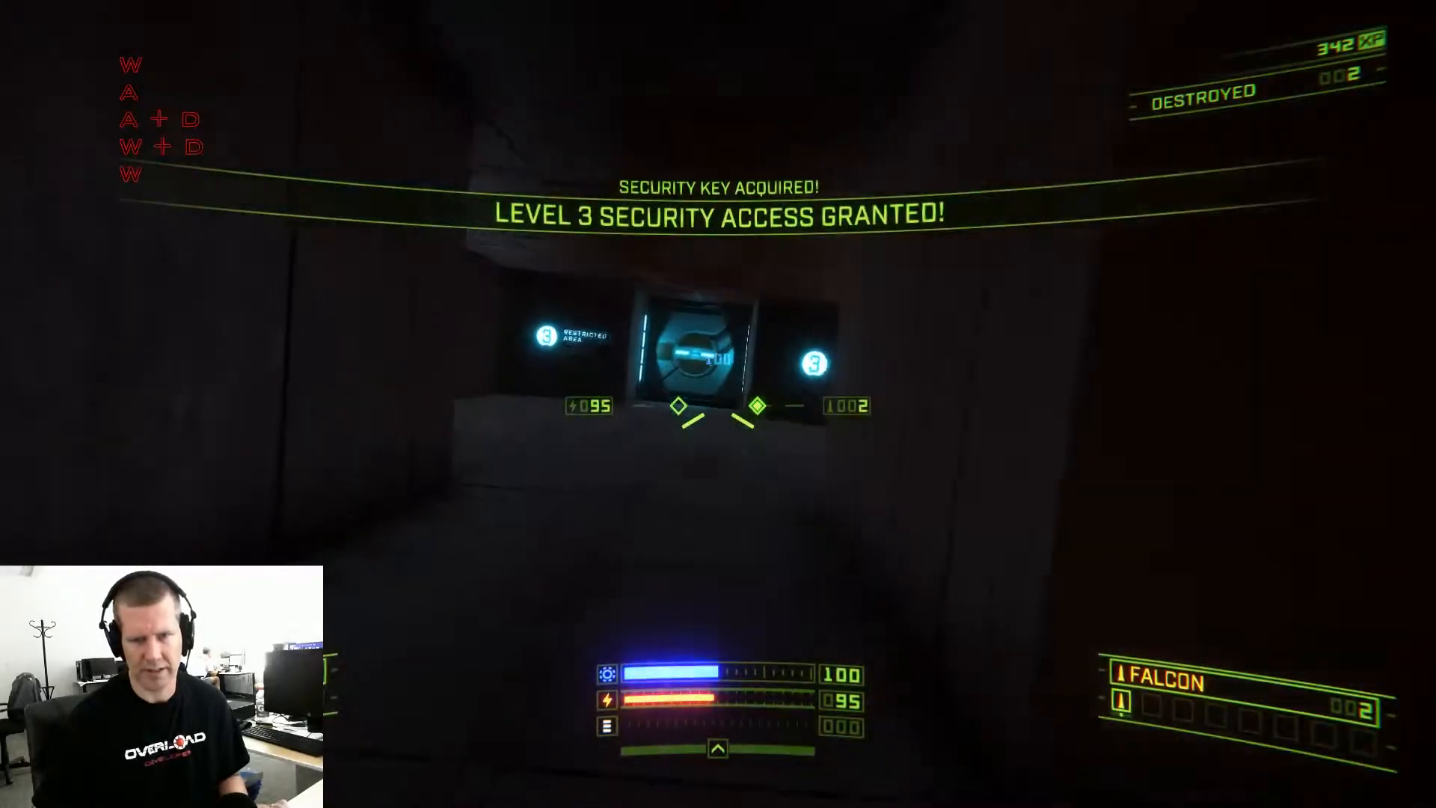
# Open the level 3 security door, enter the dark boss room and fire a flare
pyautogui.click(718, 404)
pyautogui.hotkey('w', 'd')
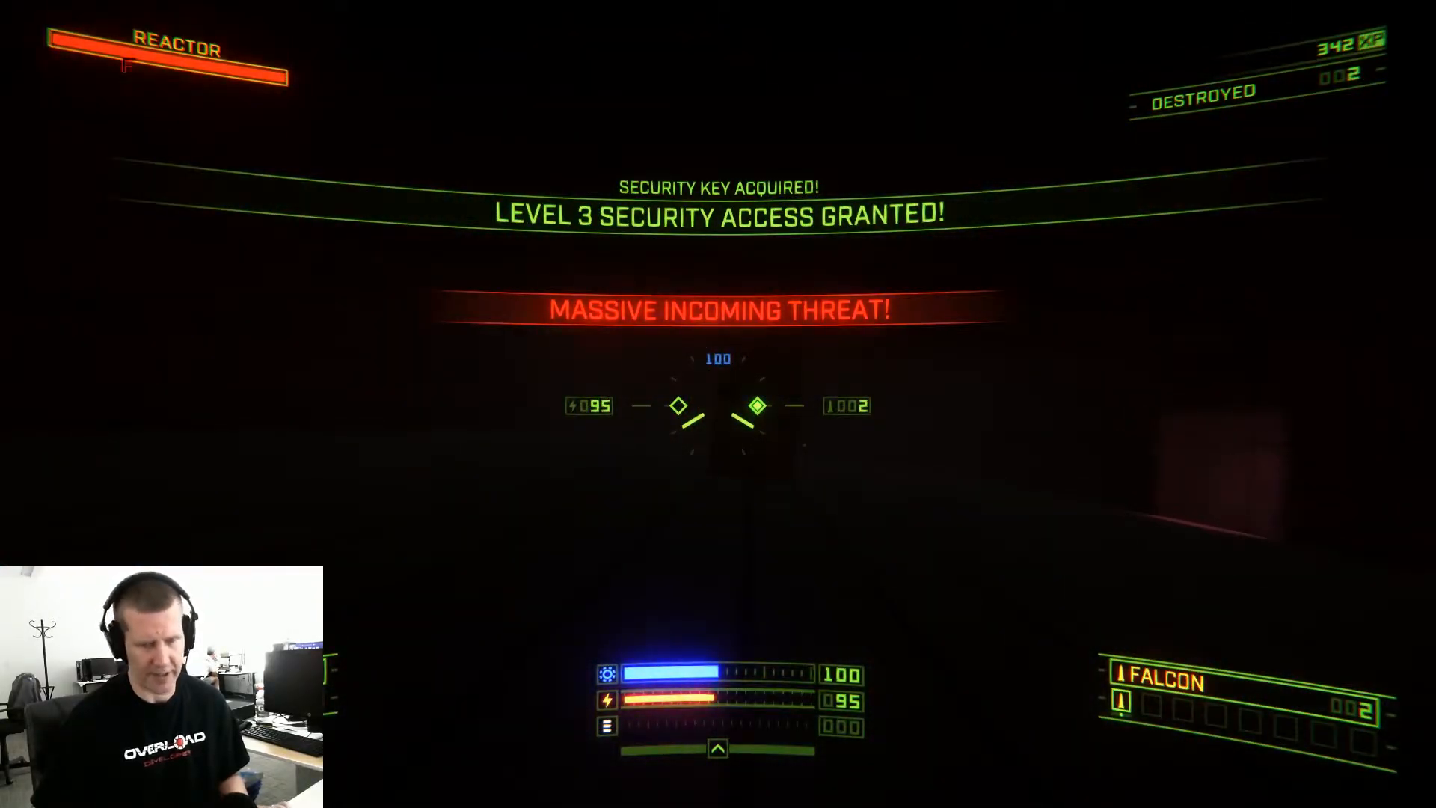
pyautogui.press('f')
pyautogui.press('h')
pyautogui.press('w')
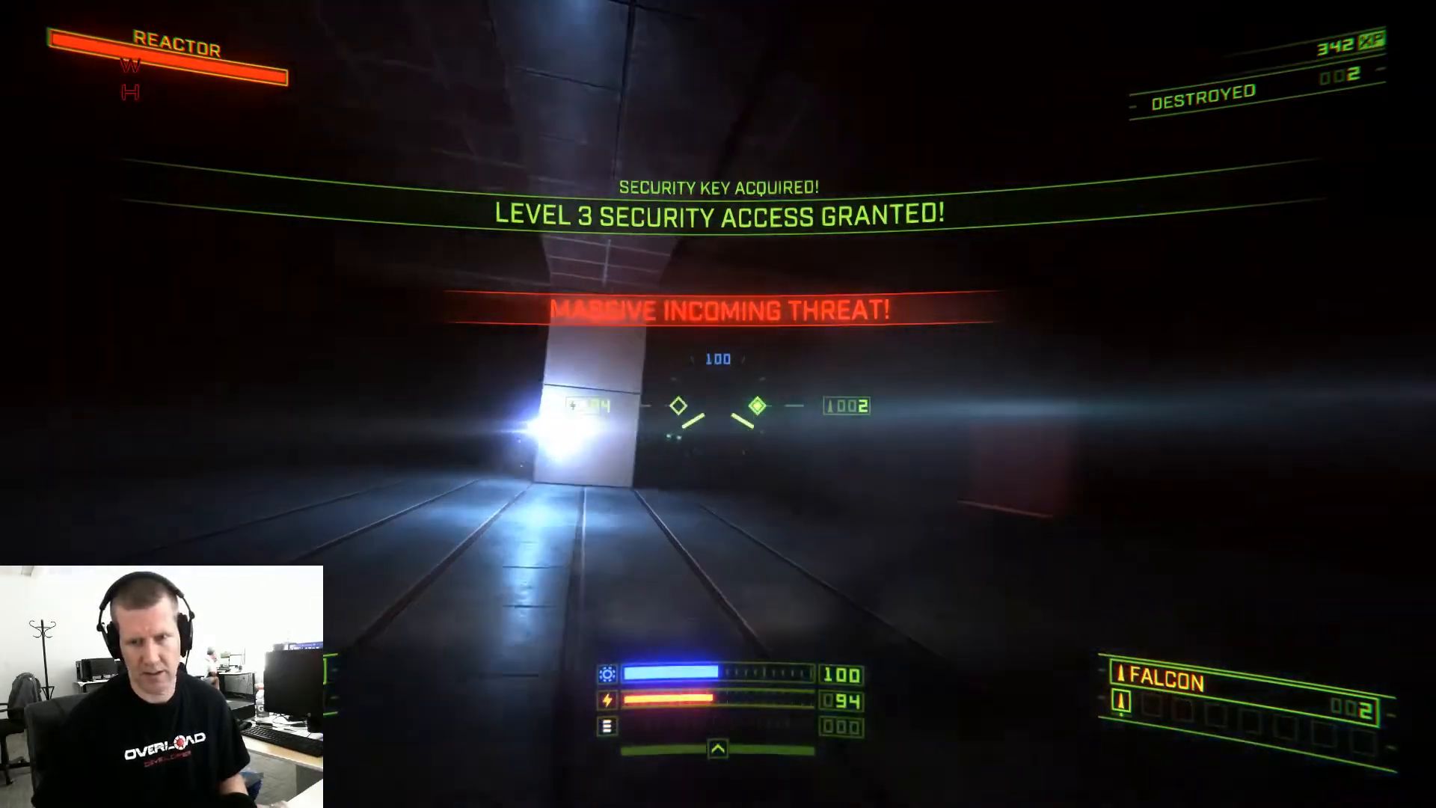
# Defeat the boss in the locked-down room with the primary weapon and the remaining Falcon missiles
pyautogui.press('d')
pyautogui.press('w')
pyautogui.click(718, 403)
pyautogui.press('w')
pyautogui.click(718, 404)
pyautogui.rightClick(718, 404)
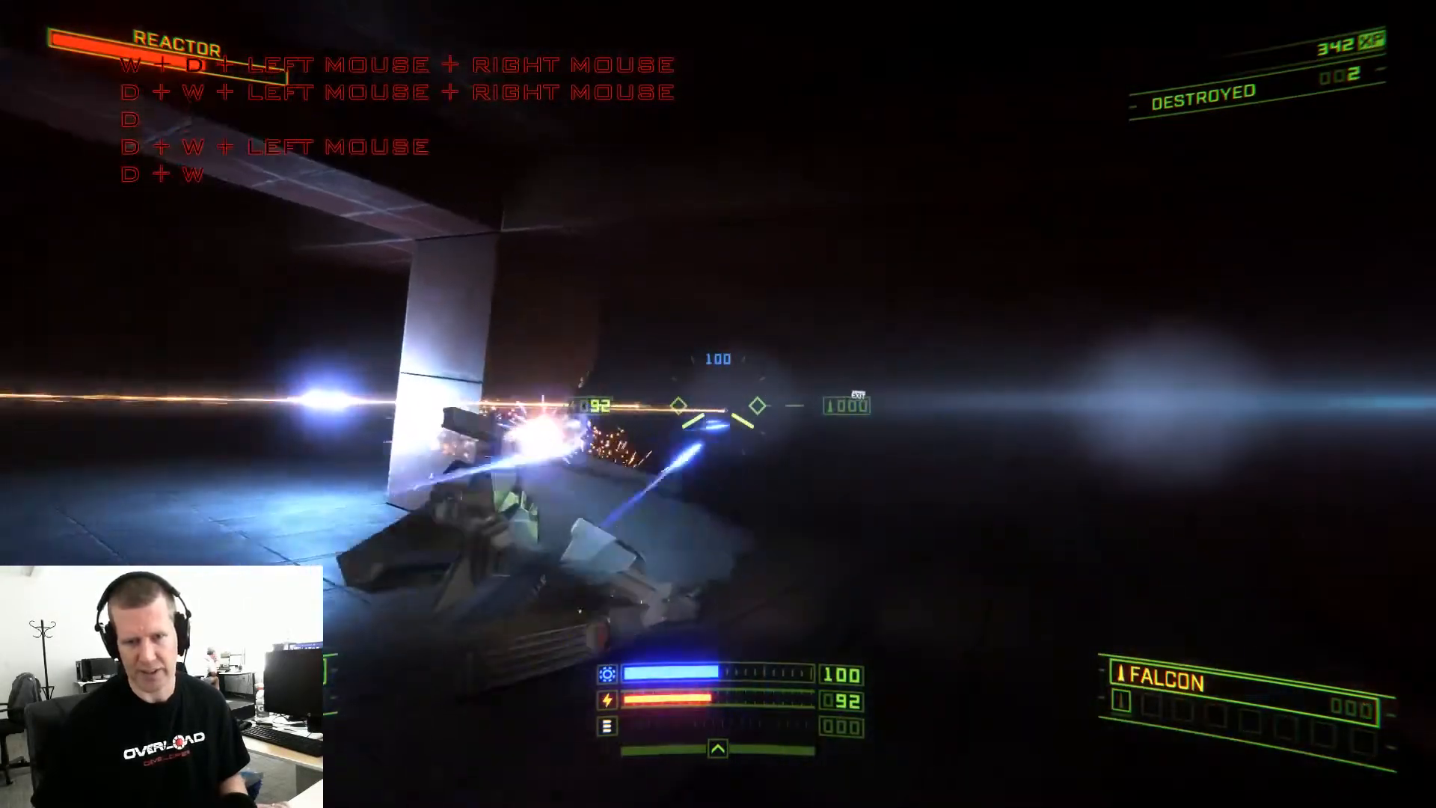
pyautogui.click(718, 404)
pyautogui.rightClick(717, 404)
pyautogui.click(718, 403)
pyautogui.rightClick(718, 404)
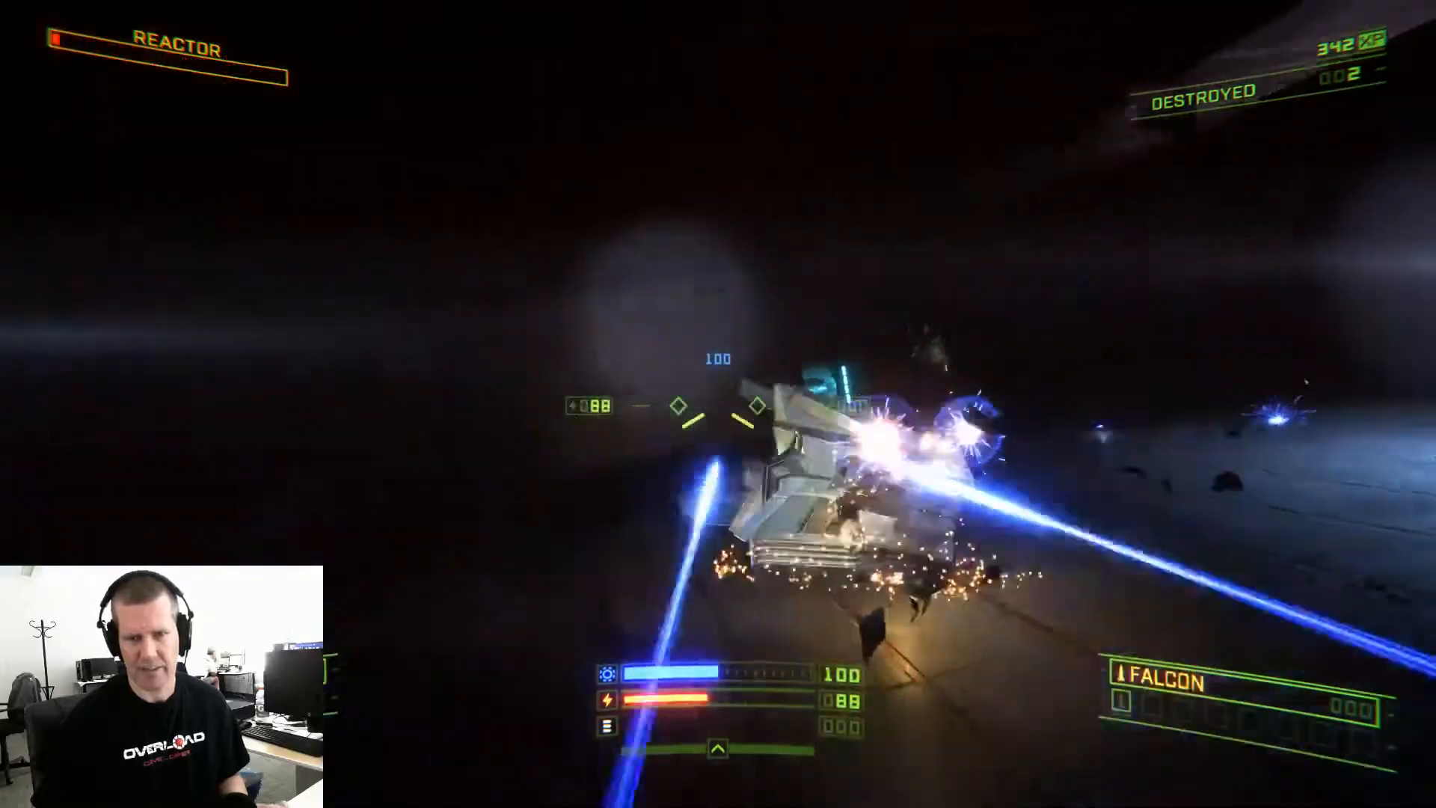
pyautogui.press('w')
pyautogui.click(718, 403)
pyautogui.rightClick(717, 403)
pyautogui.press('a')
pyautogui.press('w')
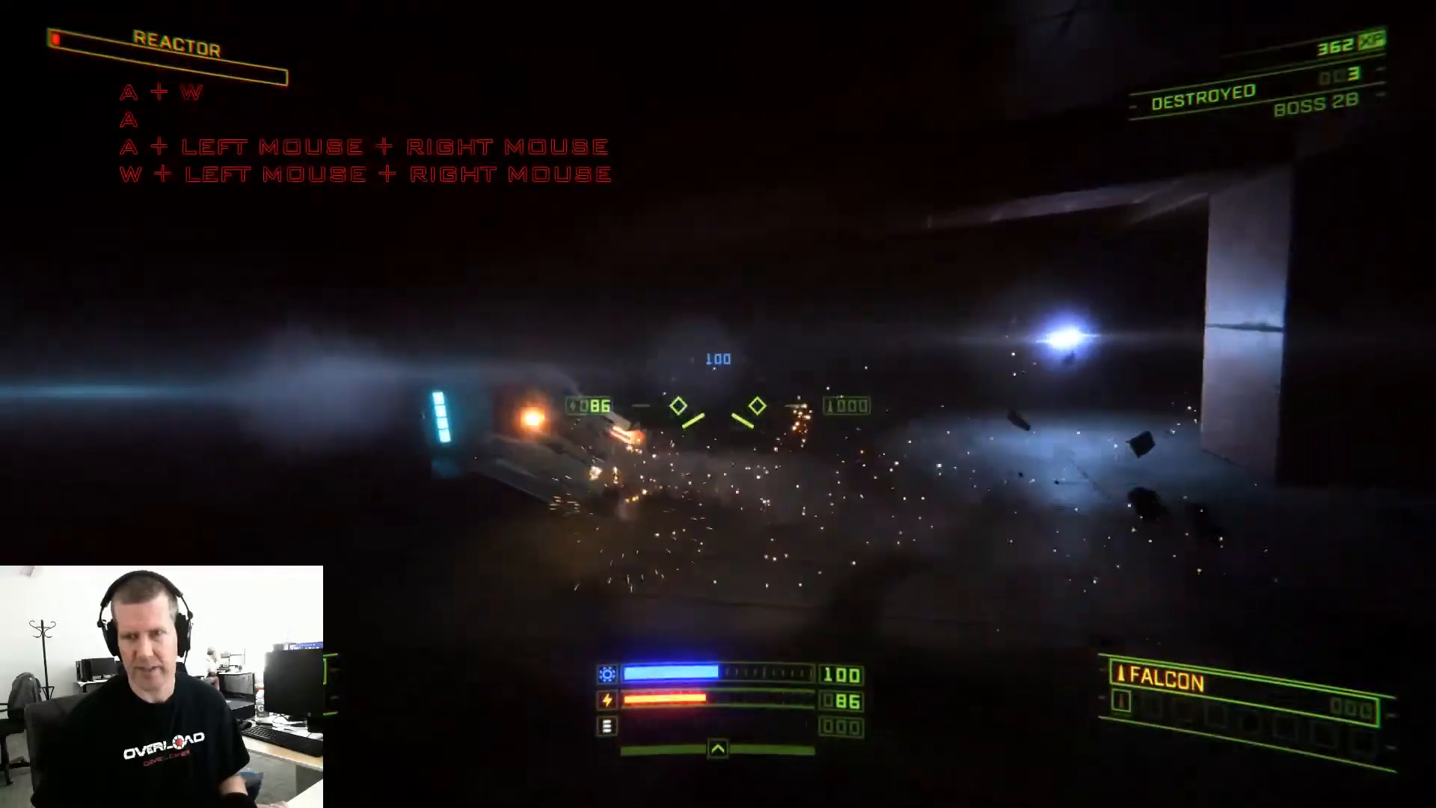
# Examine the defeated boss and the surrounding boss room from several sides
pyautogui.press('w')
pyautogui.press('w')
pyautogui.press('a')
pyautogui.press('d')
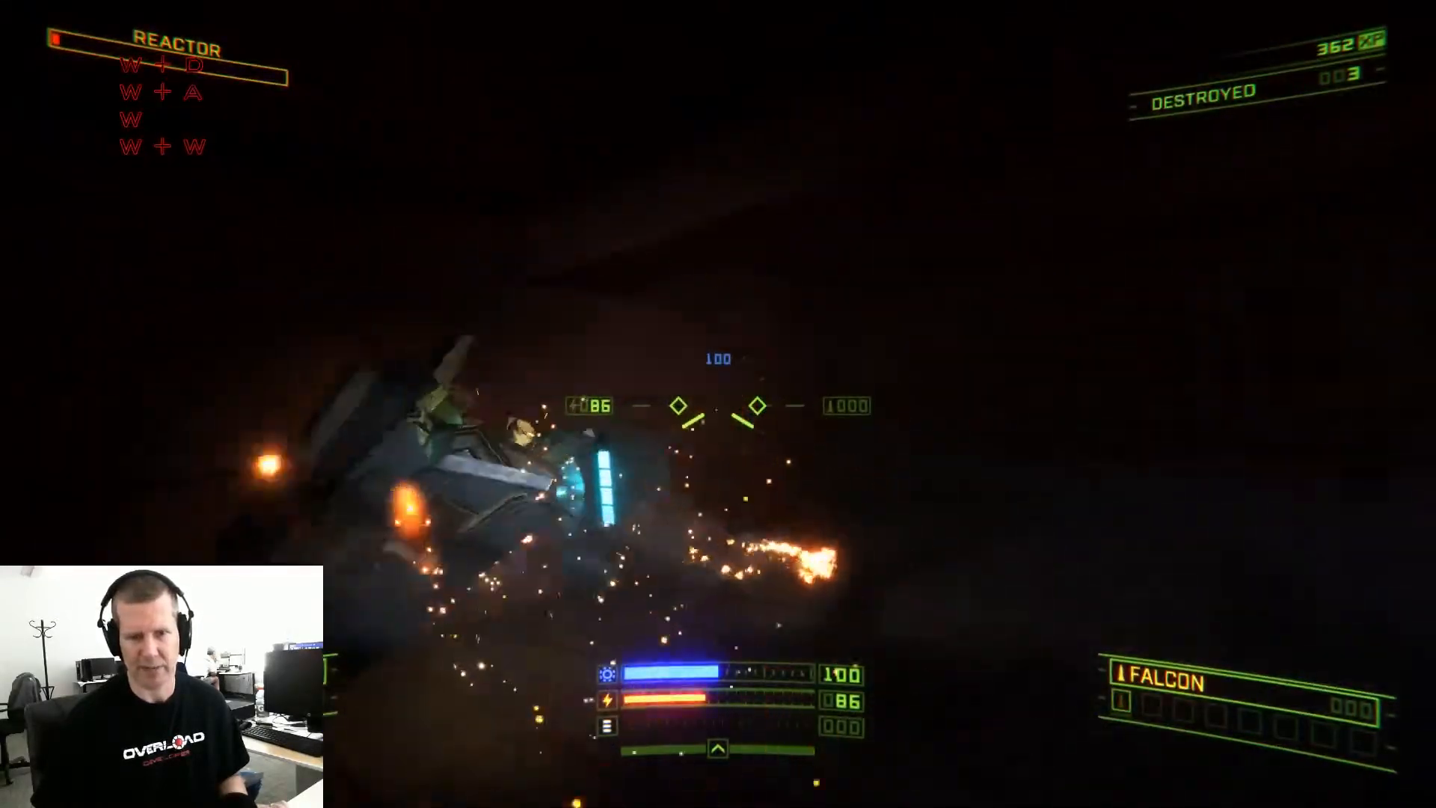
pyautogui.press('w')
pyautogui.press('a')
pyautogui.press('s')
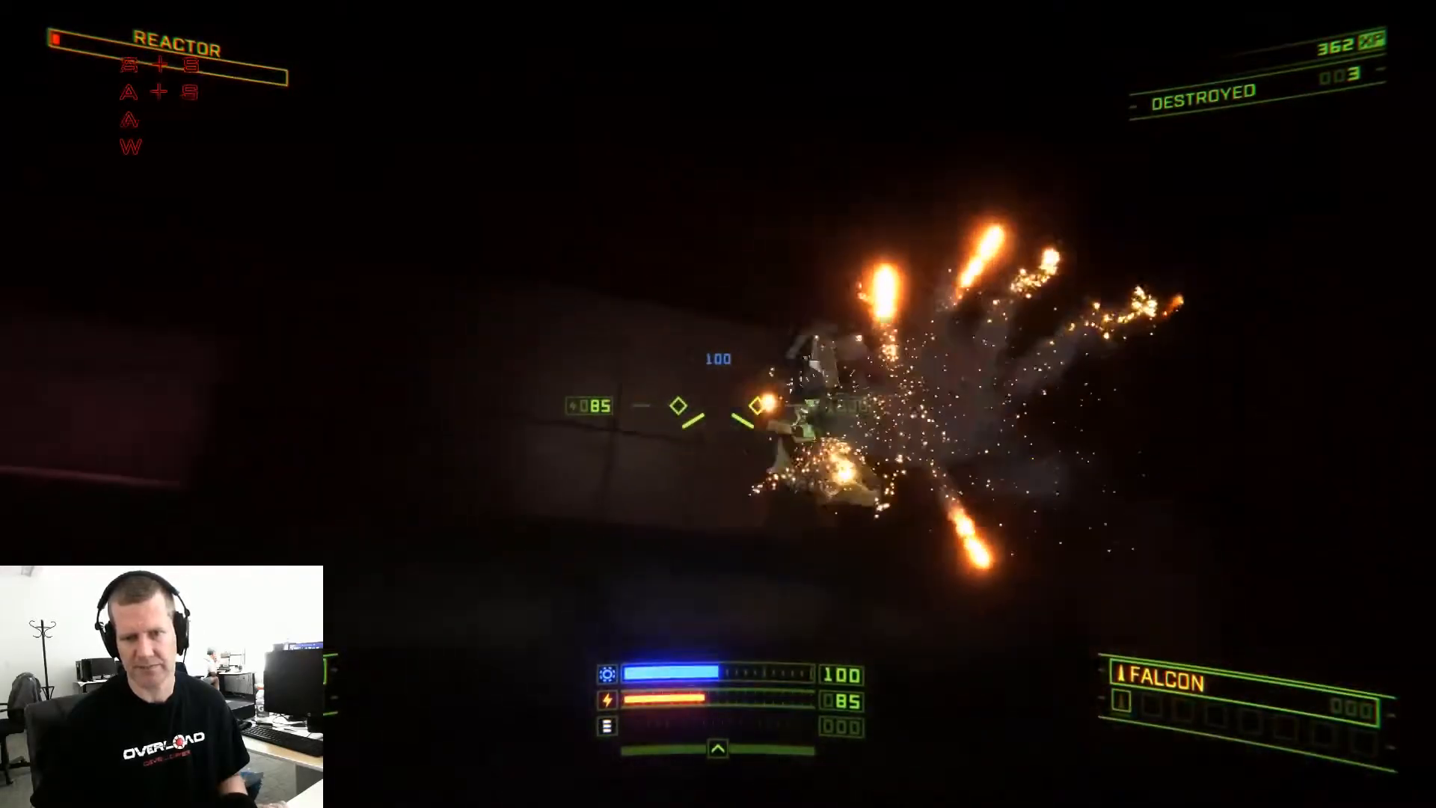
pyautogui.press('s')
pyautogui.press('a')
pyautogui.press('w')
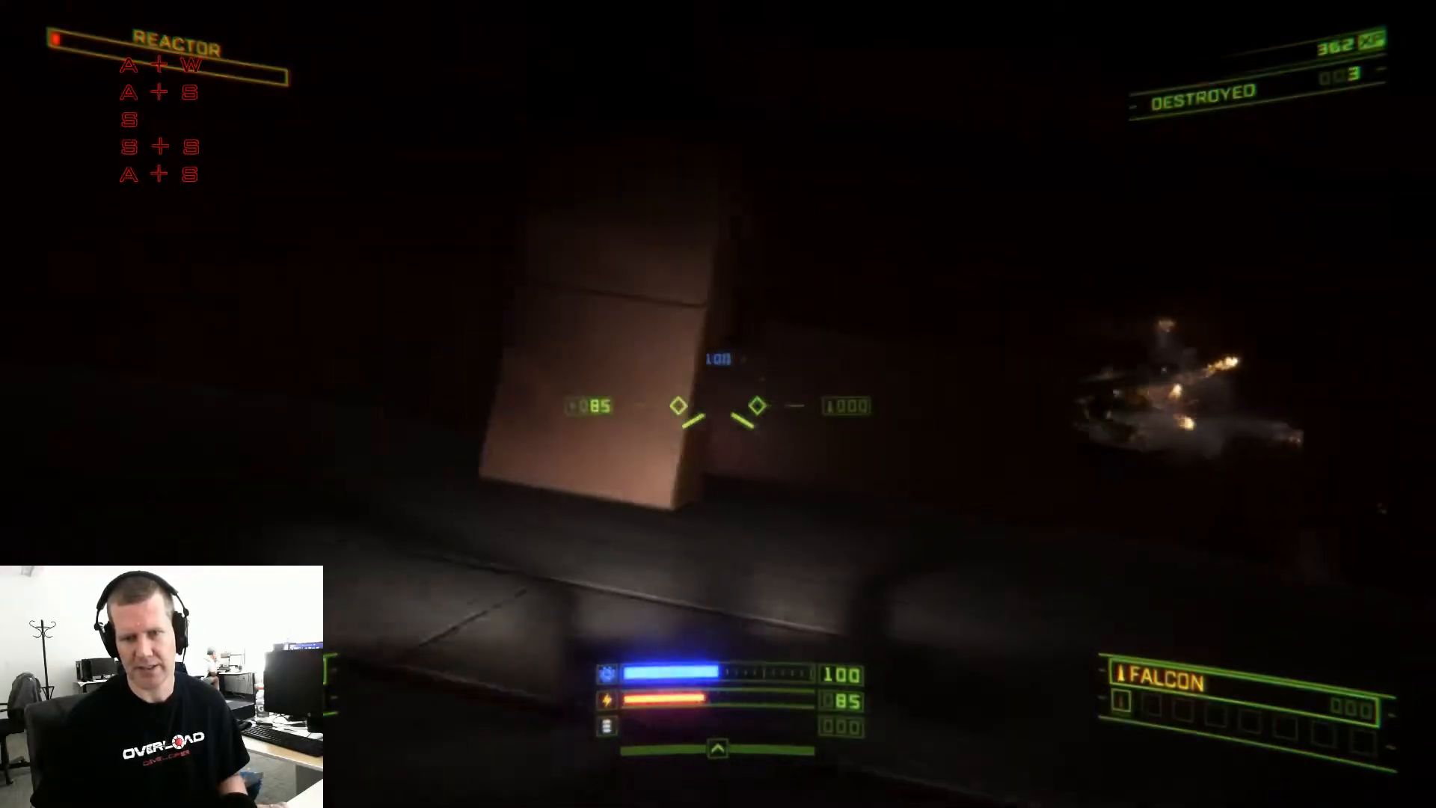
# Fly to the emergency exit in the boss room and shoot its door to test it
pyautogui.press('w')
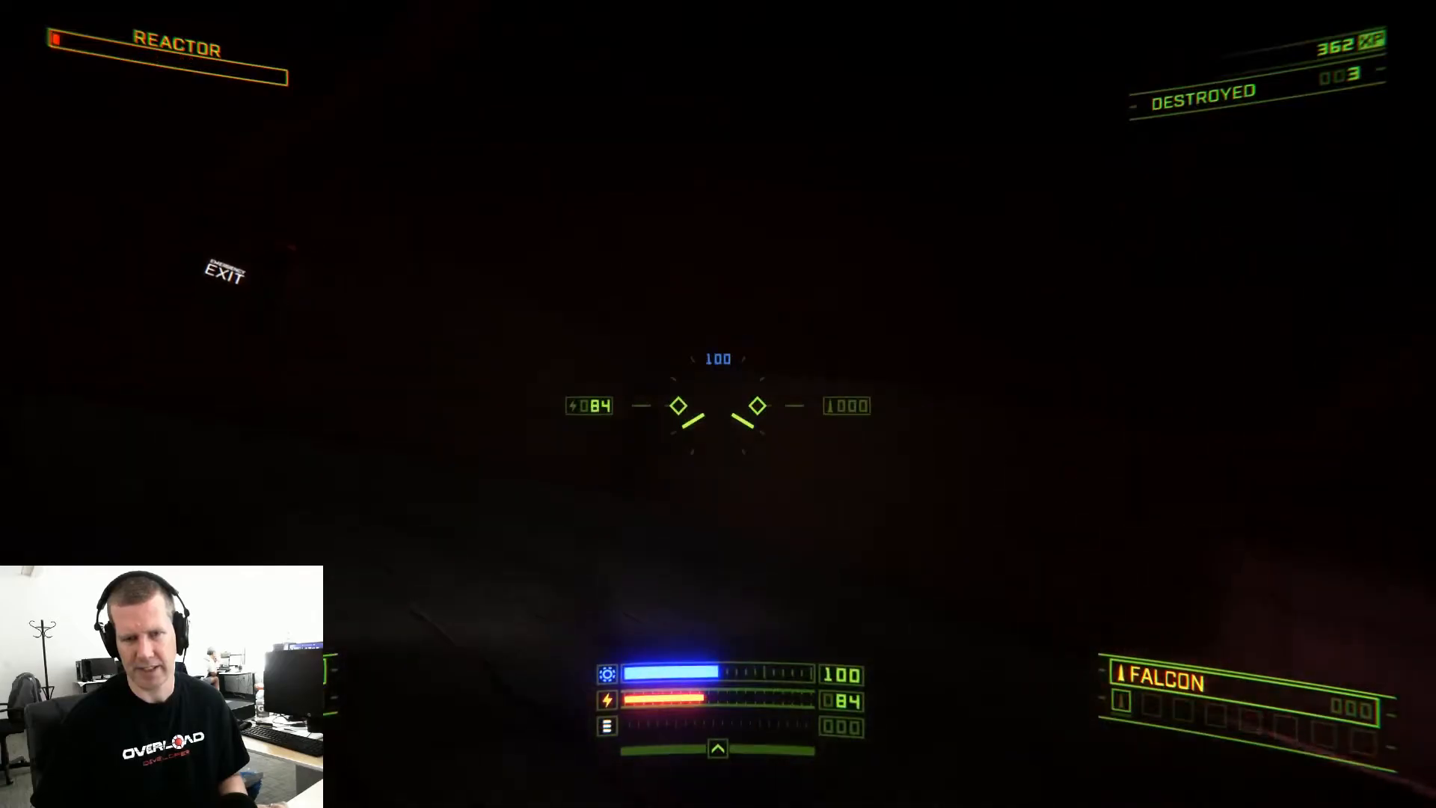
pyautogui.click(718, 404)
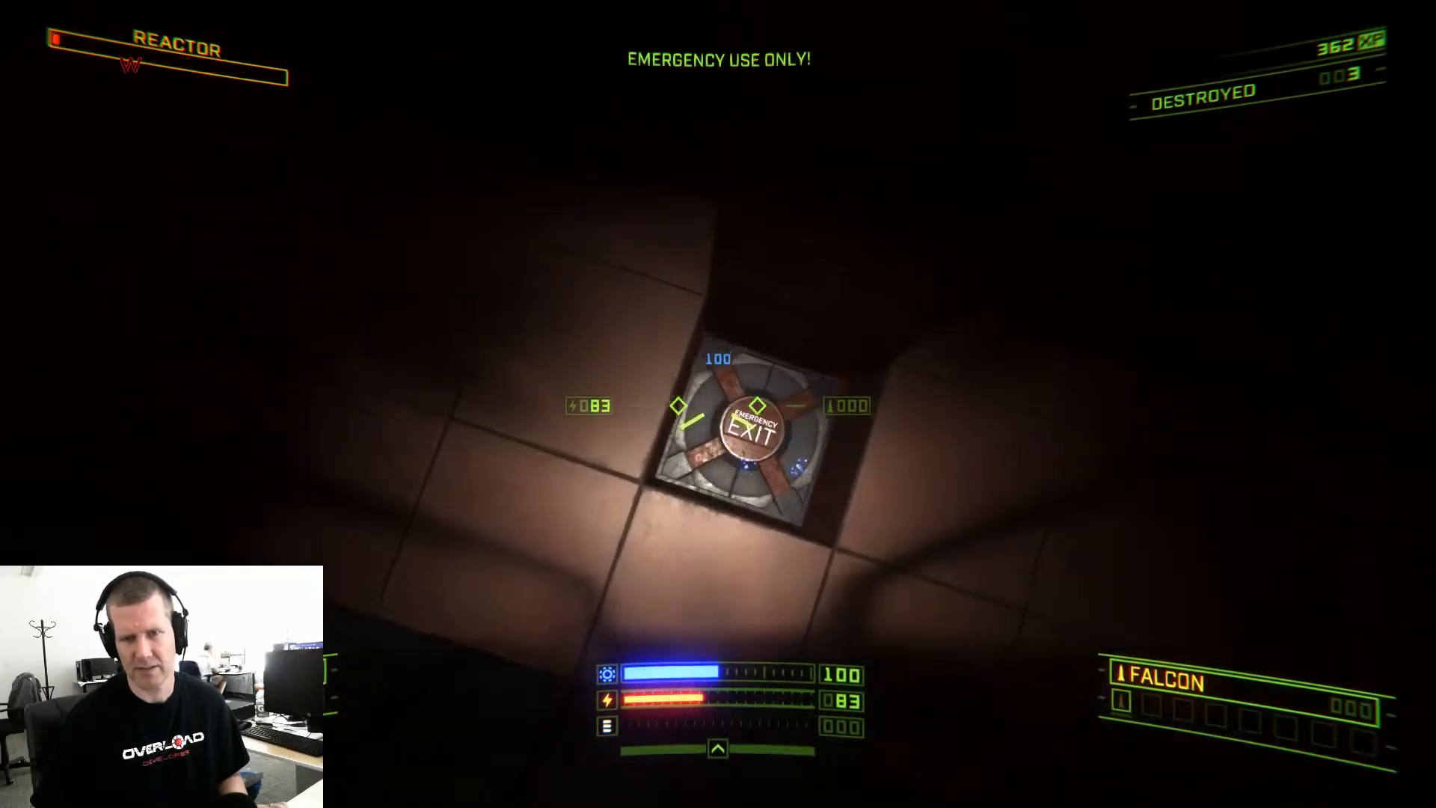
pyautogui.press('w')
pyautogui.press('w')
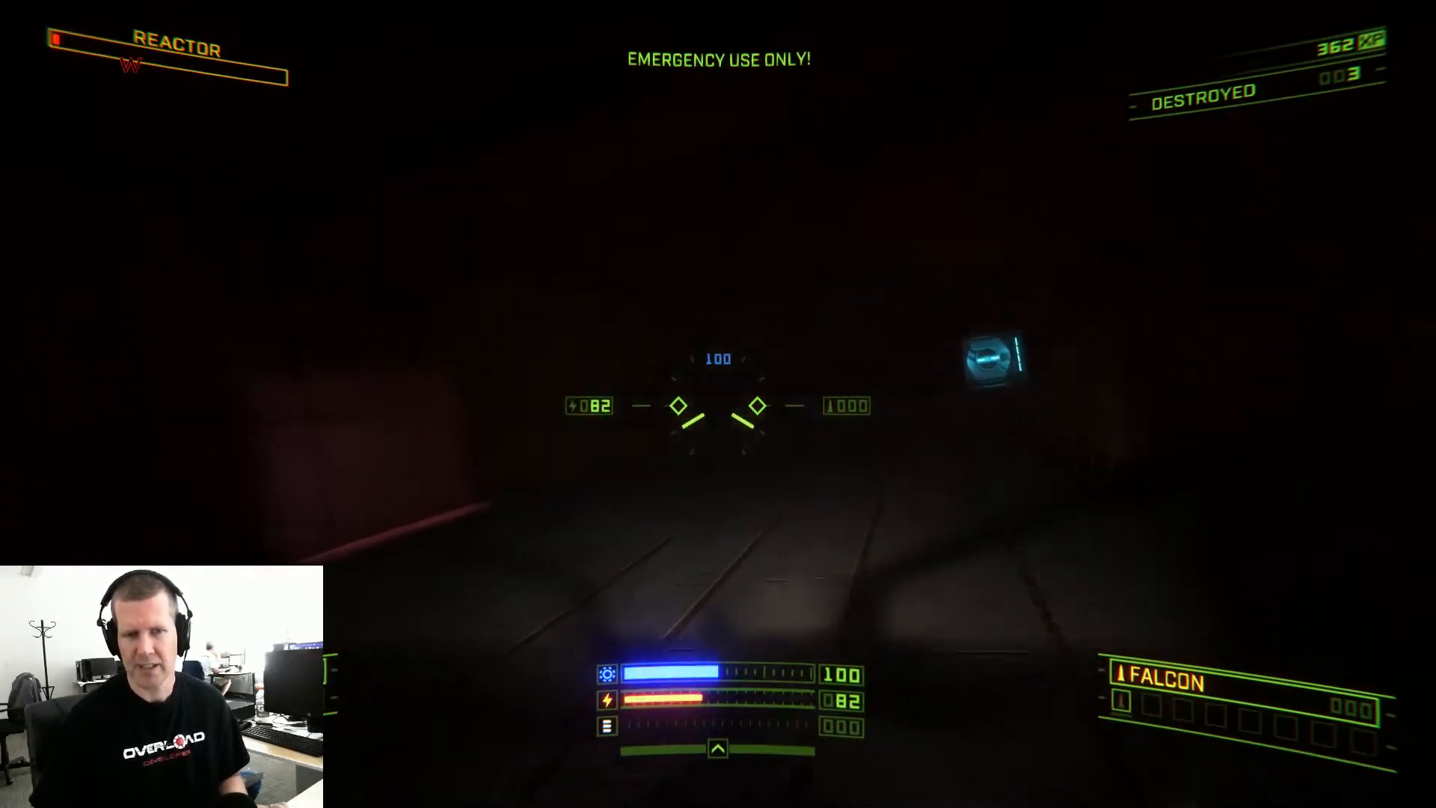
# Fly into the secret alcove and collect the super upgrade point there
pyautogui.click(718, 403)
pyautogui.press('w')
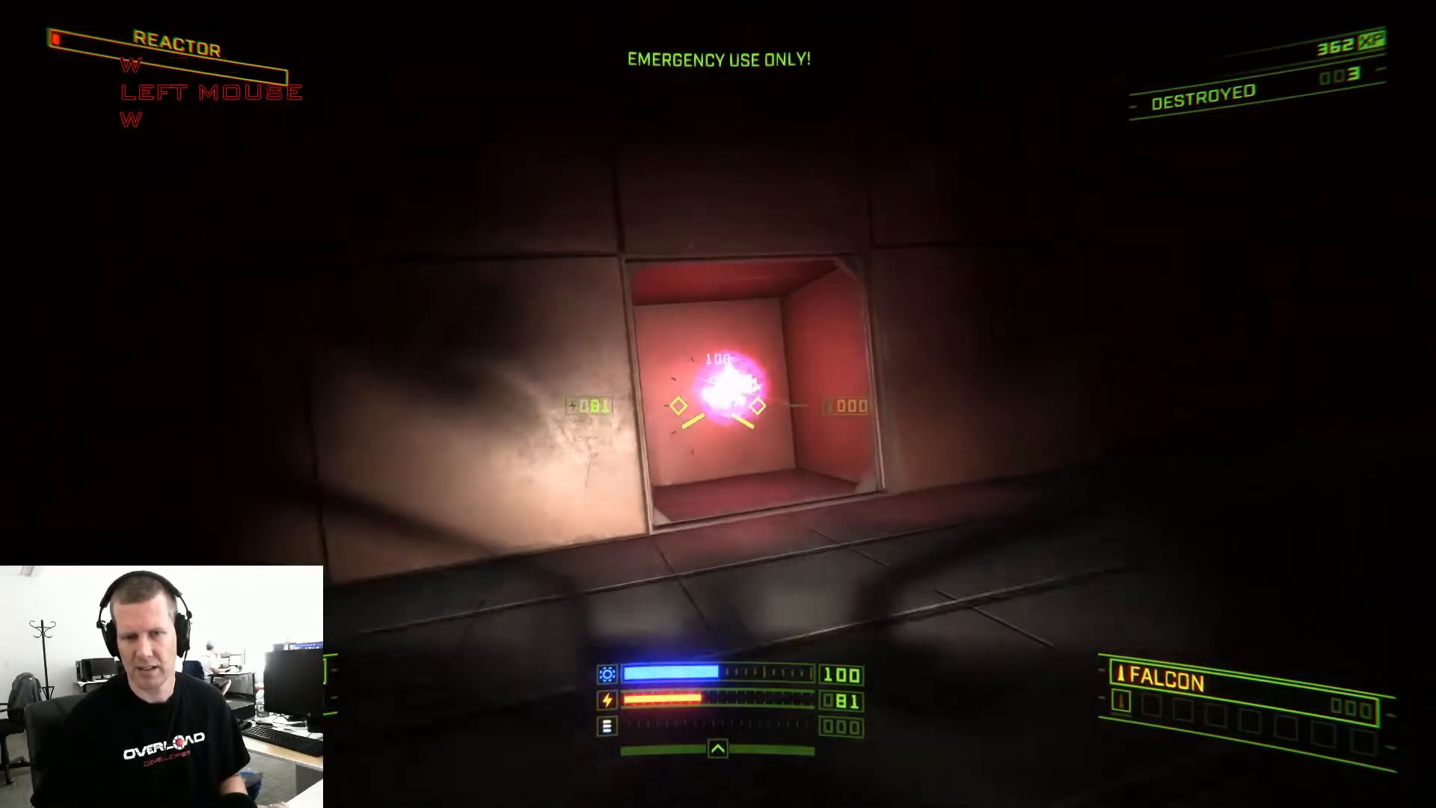
pyautogui.press('a')
pyautogui.press('w')
pyautogui.press('d')
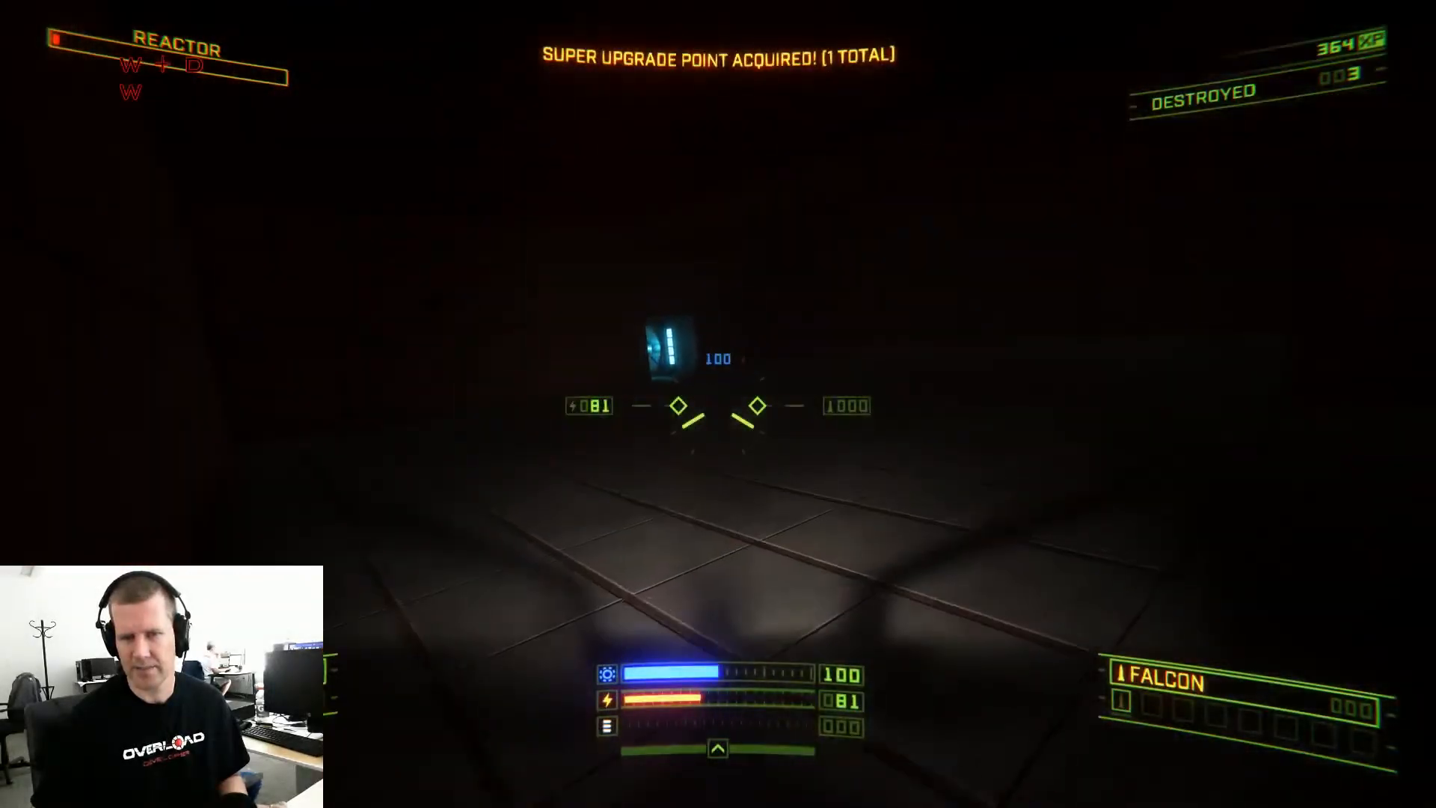
# Quit the play-test to the main menu and start Another Tutorial Test PT2 again on Trainee difficulty
pyautogui.press('Escape')
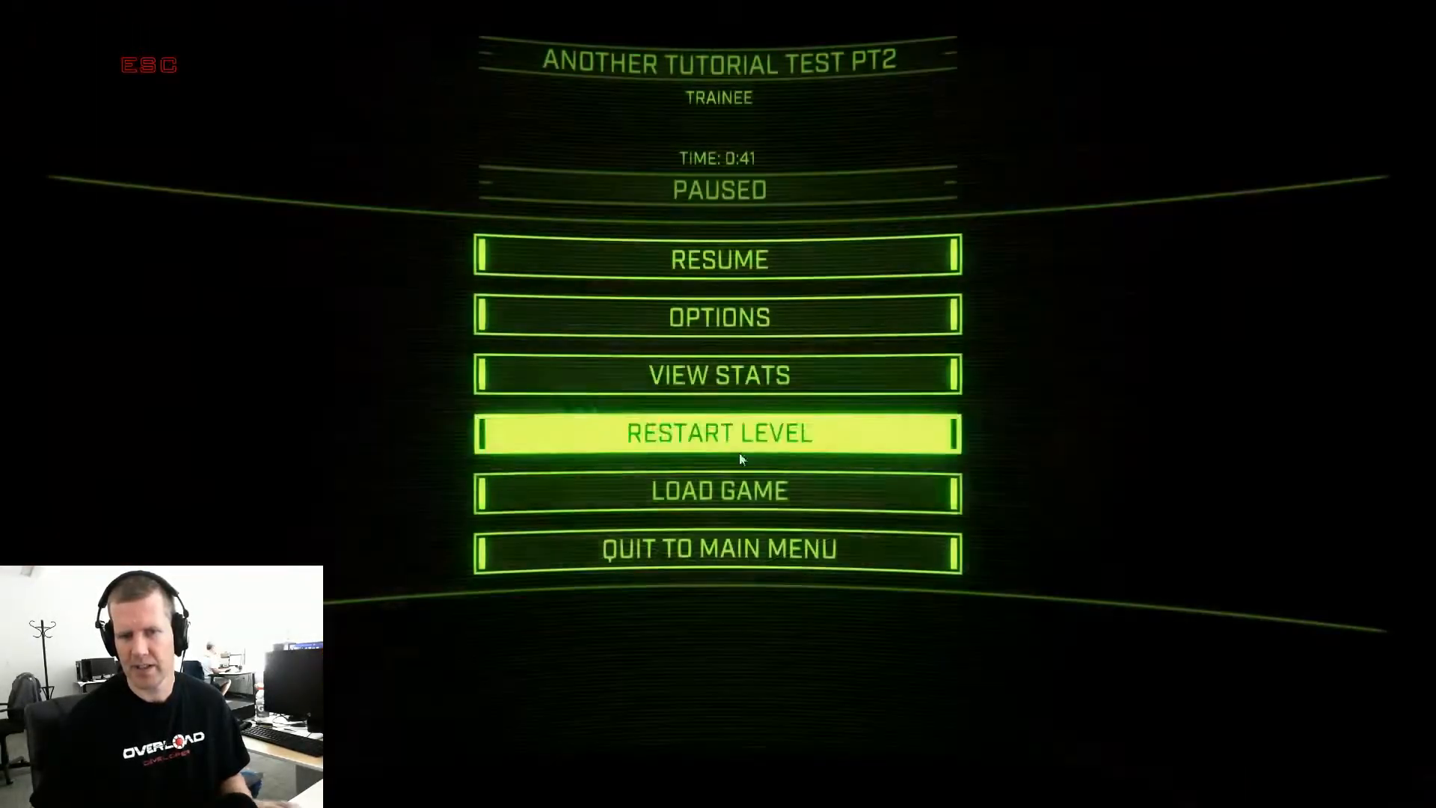
pyautogui.click(753, 538)
pyautogui.click(748, 409)
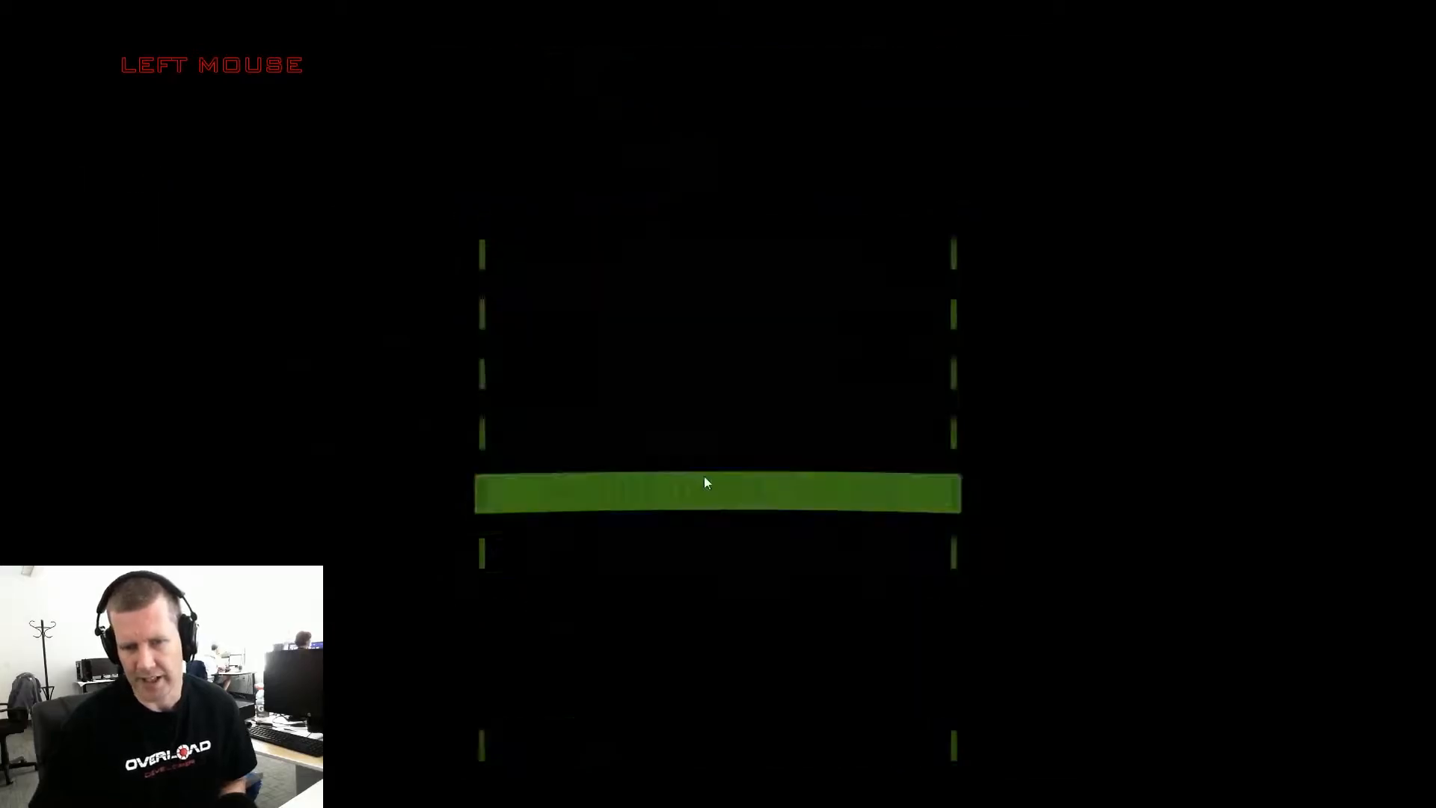
pyautogui.click(706, 486)
pyautogui.click(702, 298)
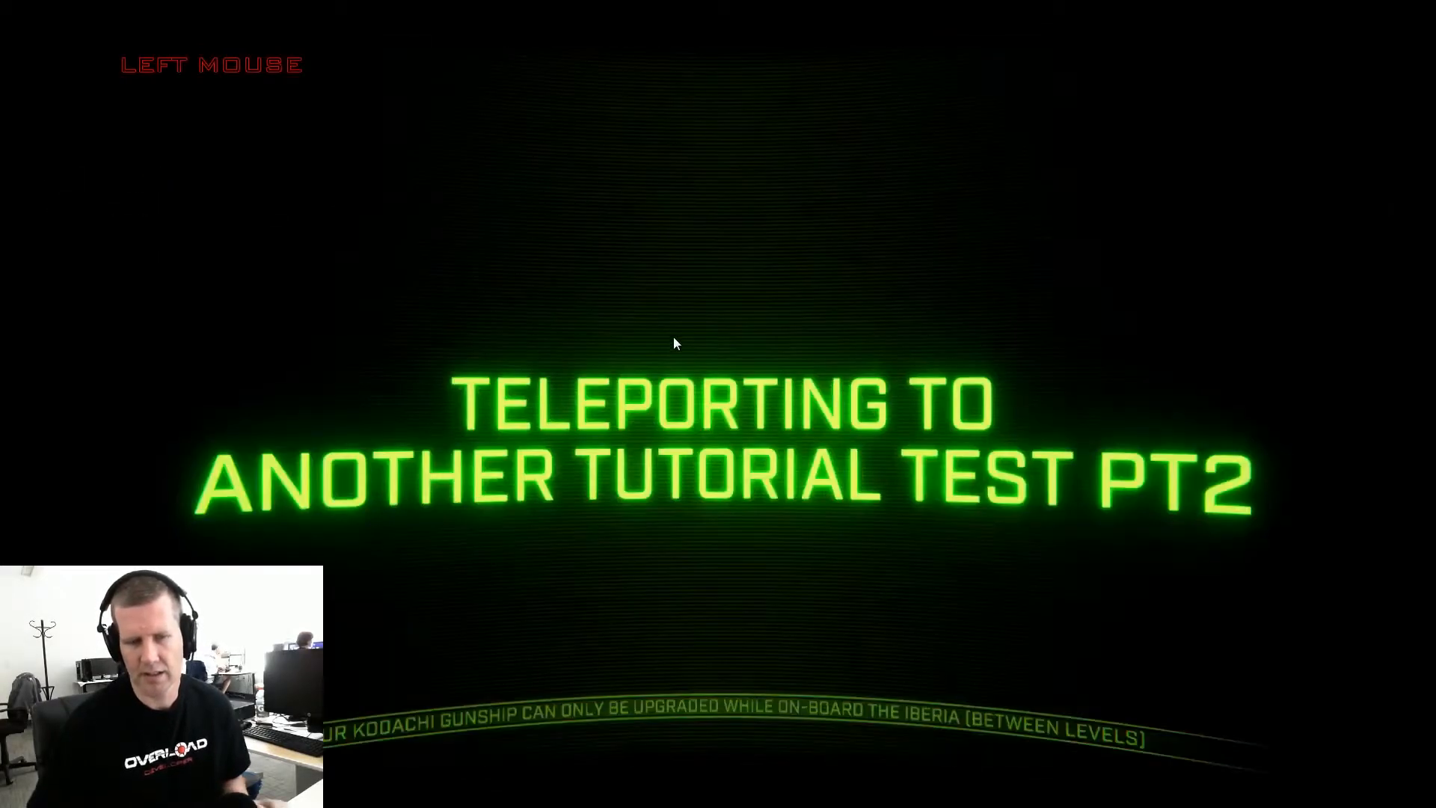
# Destroy both Kraken enemies in the lit entry area with the primary weapon and Falcon missiles
pyautogui.press('a')
pyautogui.press('w')
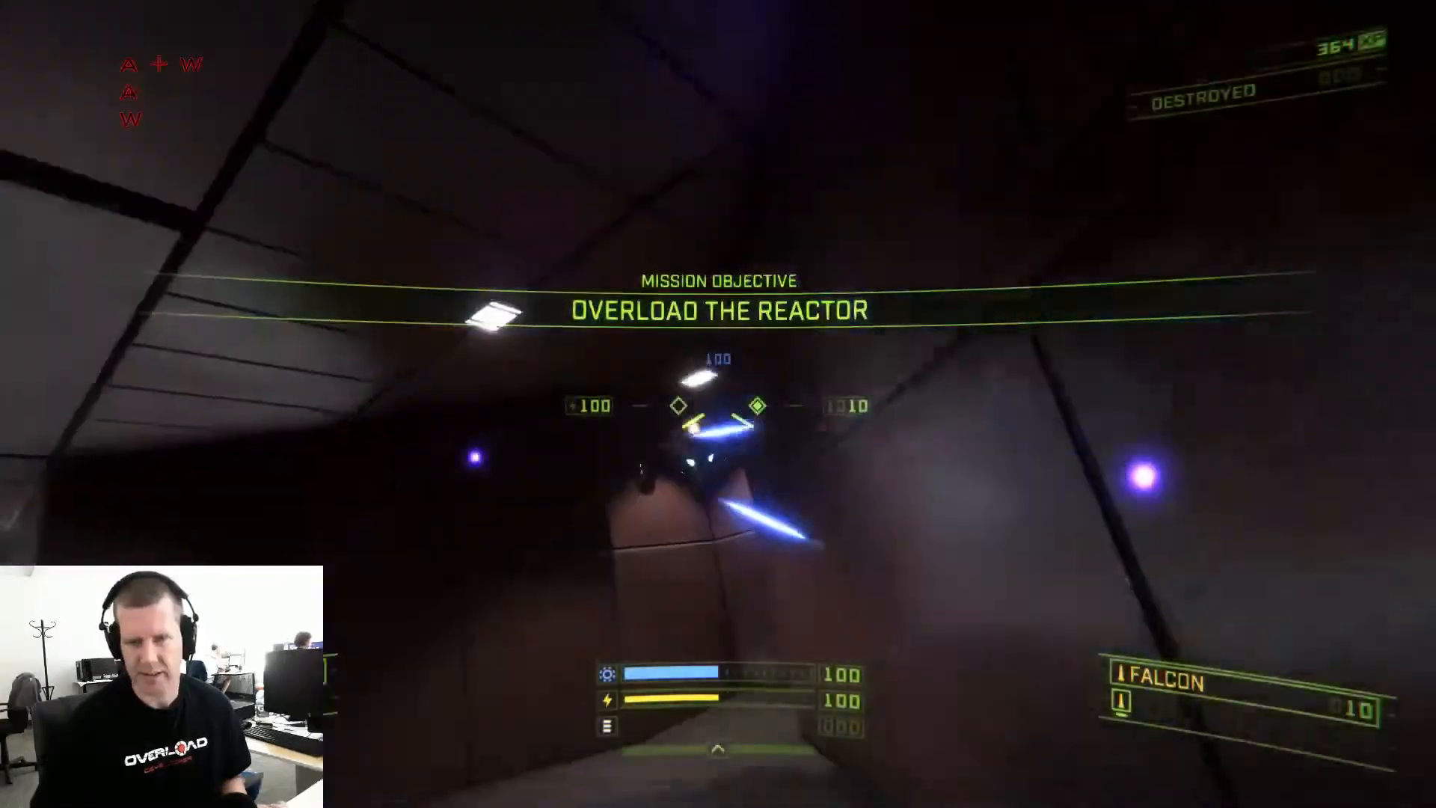
pyautogui.press('w')
pyautogui.click(718, 404)
pyautogui.rightClick(718, 403)
pyautogui.press('s')
pyautogui.press('d')
pyautogui.press('s')
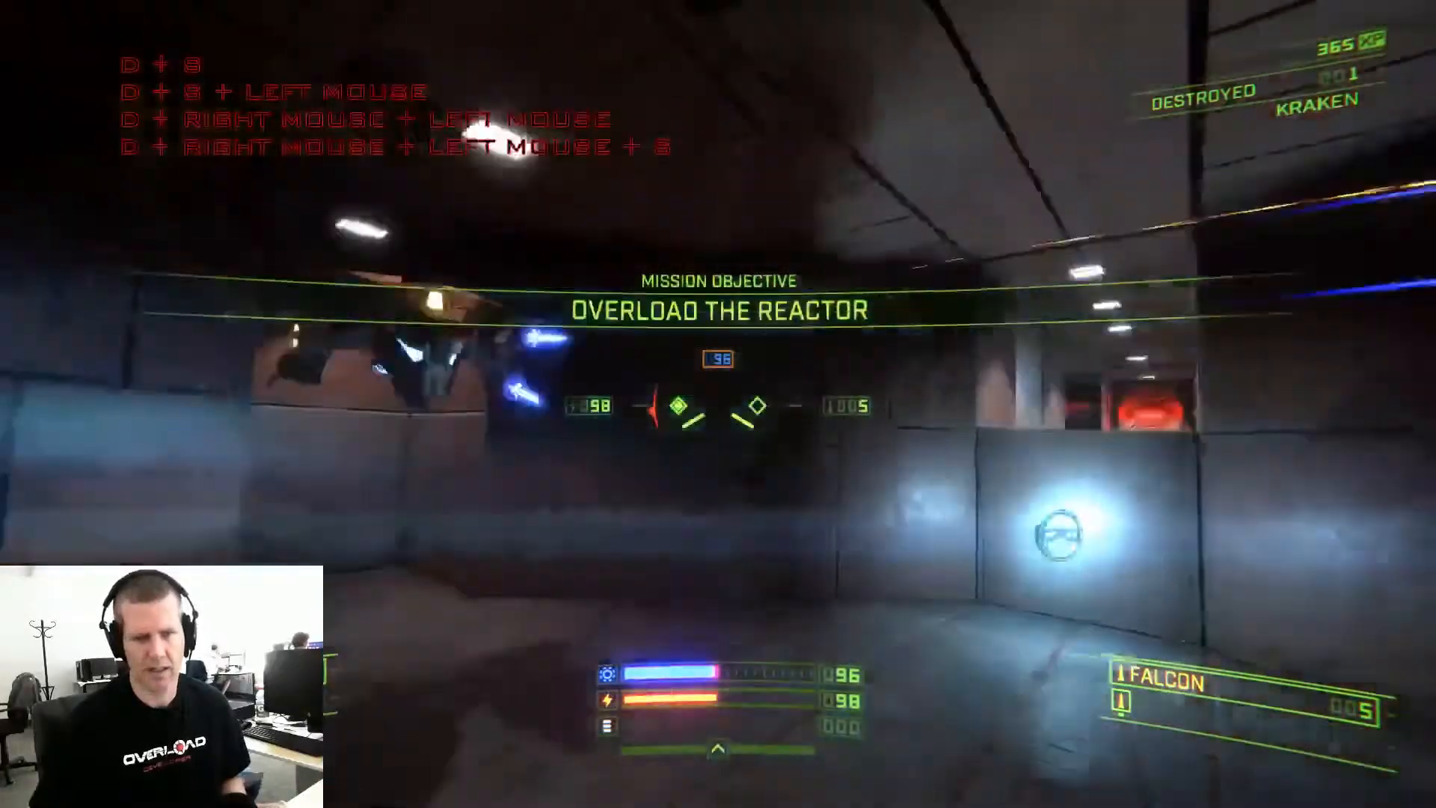
pyautogui.rightClick(717, 404)
pyautogui.press('w')
pyautogui.click(718, 404)
pyautogui.press('d')
# Collect all three security keys in the tunnel and fire at the level 3 security door
pyautogui.press('s')
pyautogui.press('a')
pyautogui.press('w')
pyautogui.press('d')
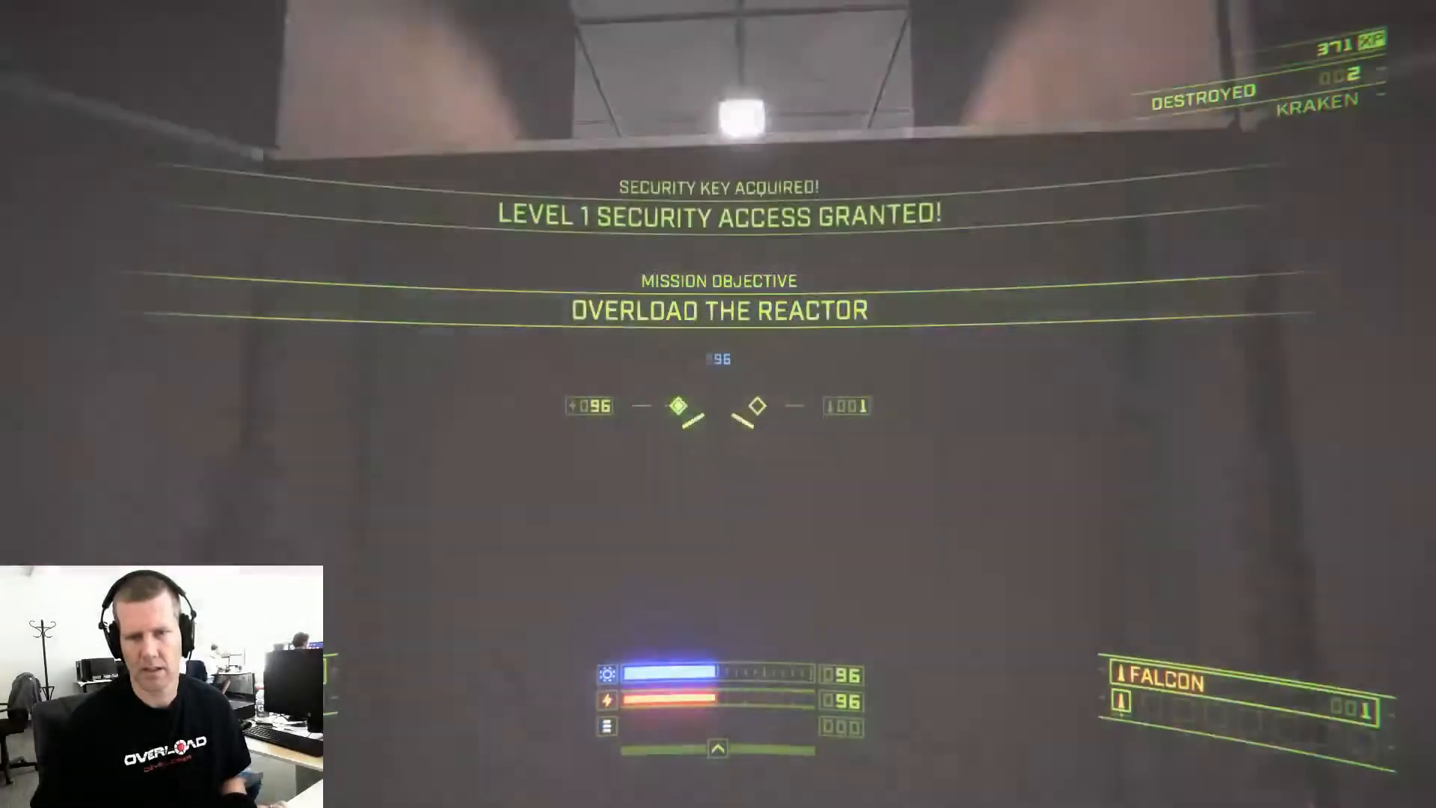
pyautogui.press('w')
pyautogui.press('a')
pyautogui.press('w')
pyautogui.press('d')
pyautogui.press('w')
pyautogui.press('a')
pyautogui.press('w')
pyautogui.click(717, 404)
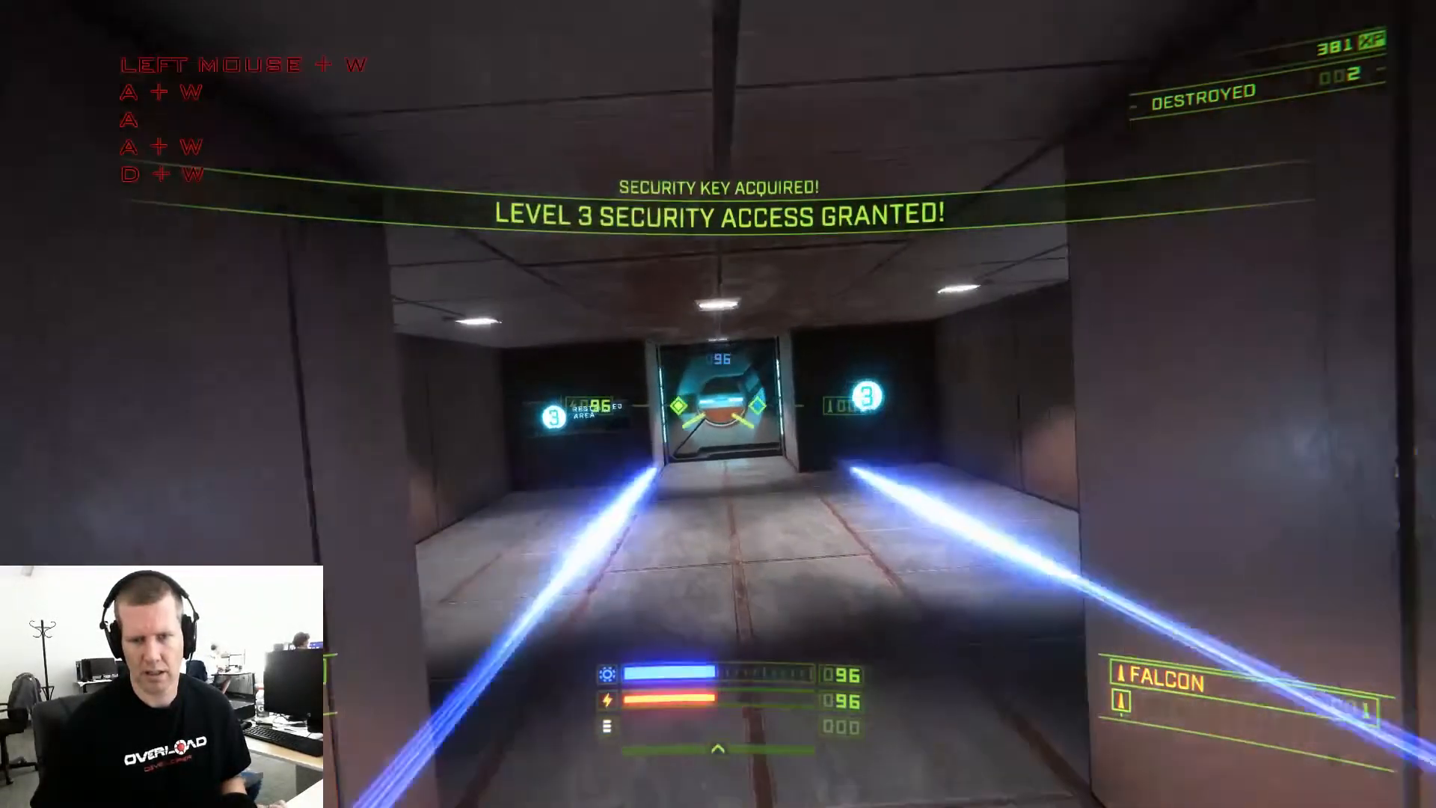
# Fly through the level 3 security door into the dark boss hall
pyautogui.press('d')
pyautogui.press('a')
pyautogui.press('w')
pyautogui.press('d')
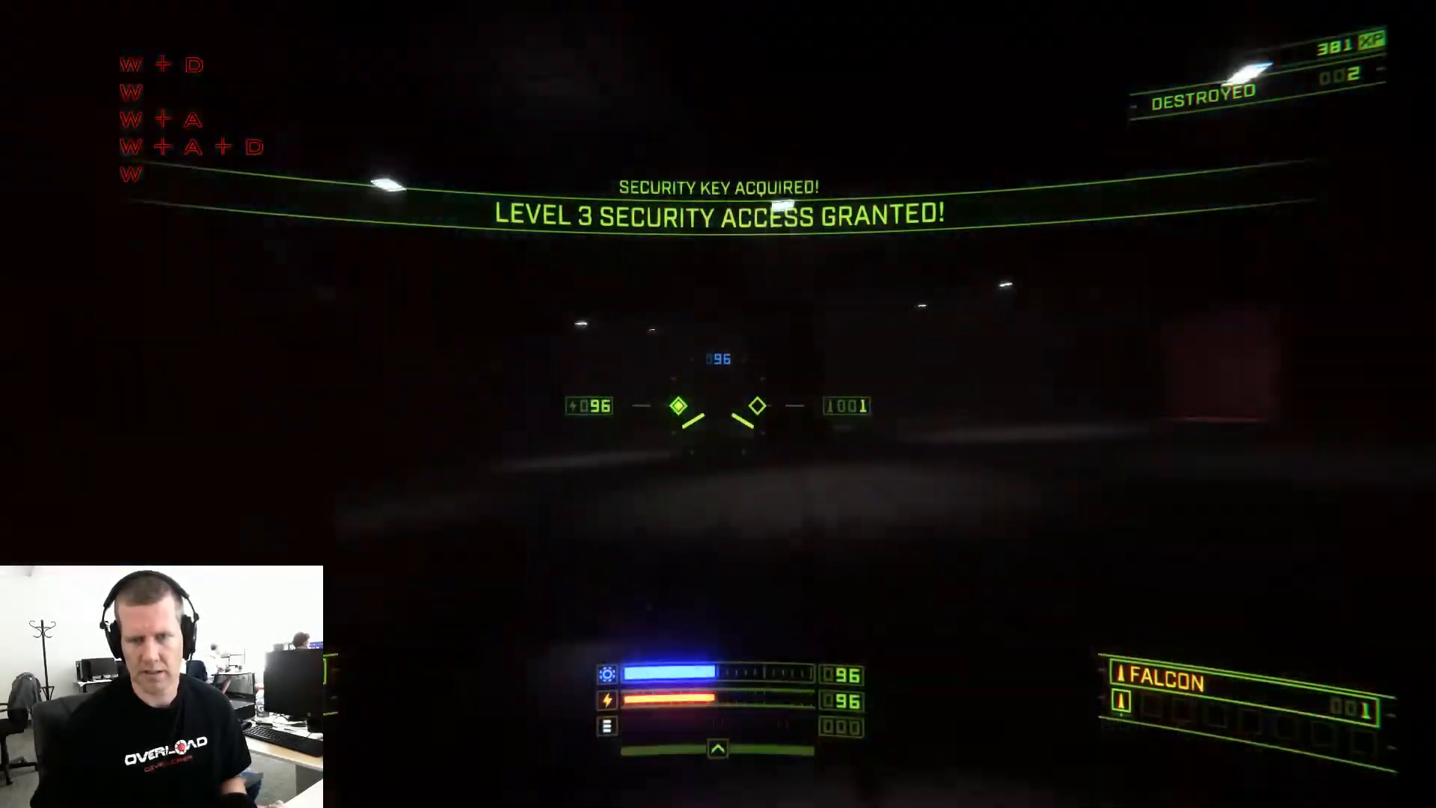
# Destroy the Taurus boss in the dark hall with the last Falcon missile and the primary weapon
pyautogui.press('a')
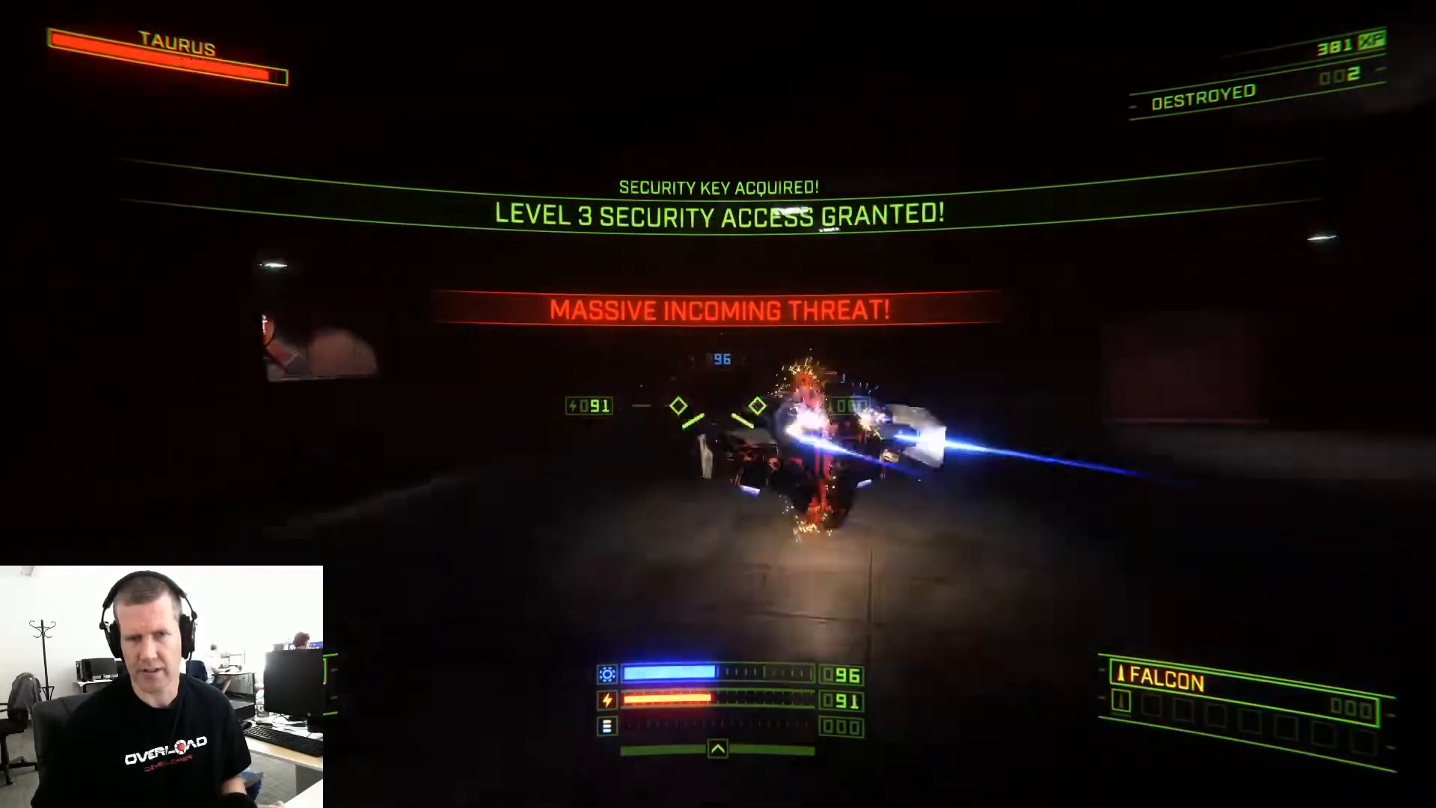
pyautogui.press('a')
pyautogui.press('d')
pyautogui.press('w')
pyautogui.press('a')
pyautogui.press('s')
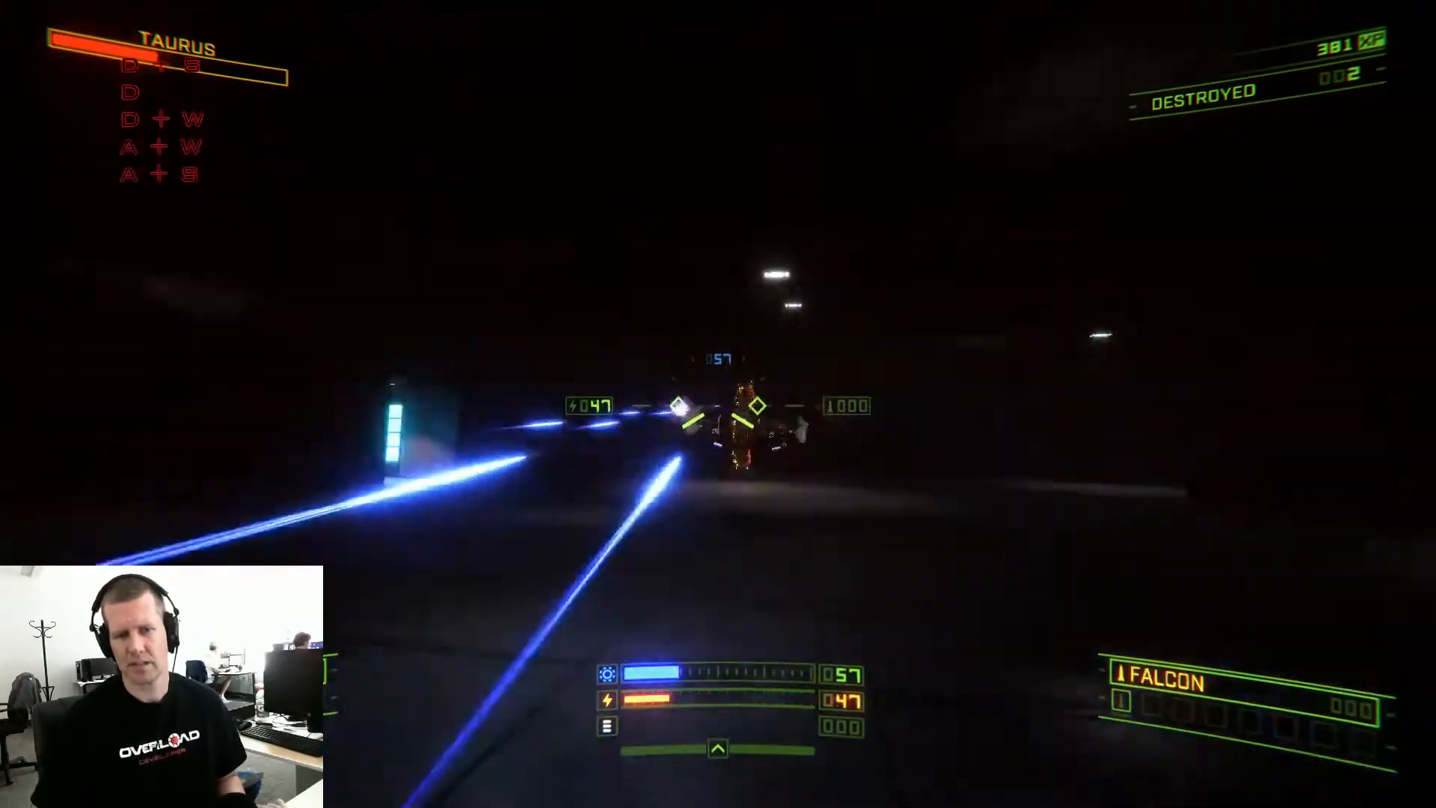
pyautogui.press('w')
pyautogui.press('d')
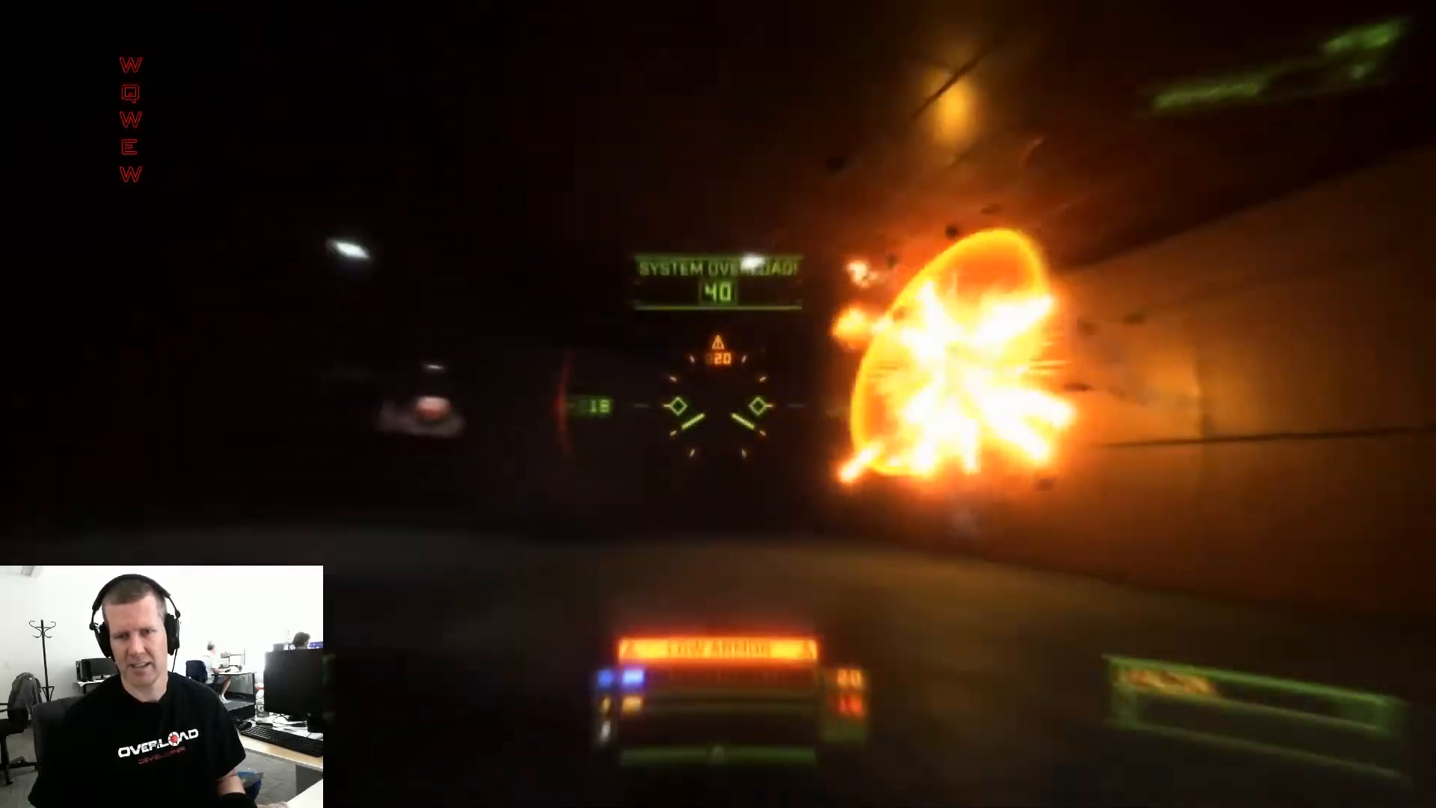
# Collect the power-ups around the destroyed boss and both super upgrade points in the hall
pyautogui.press('a')
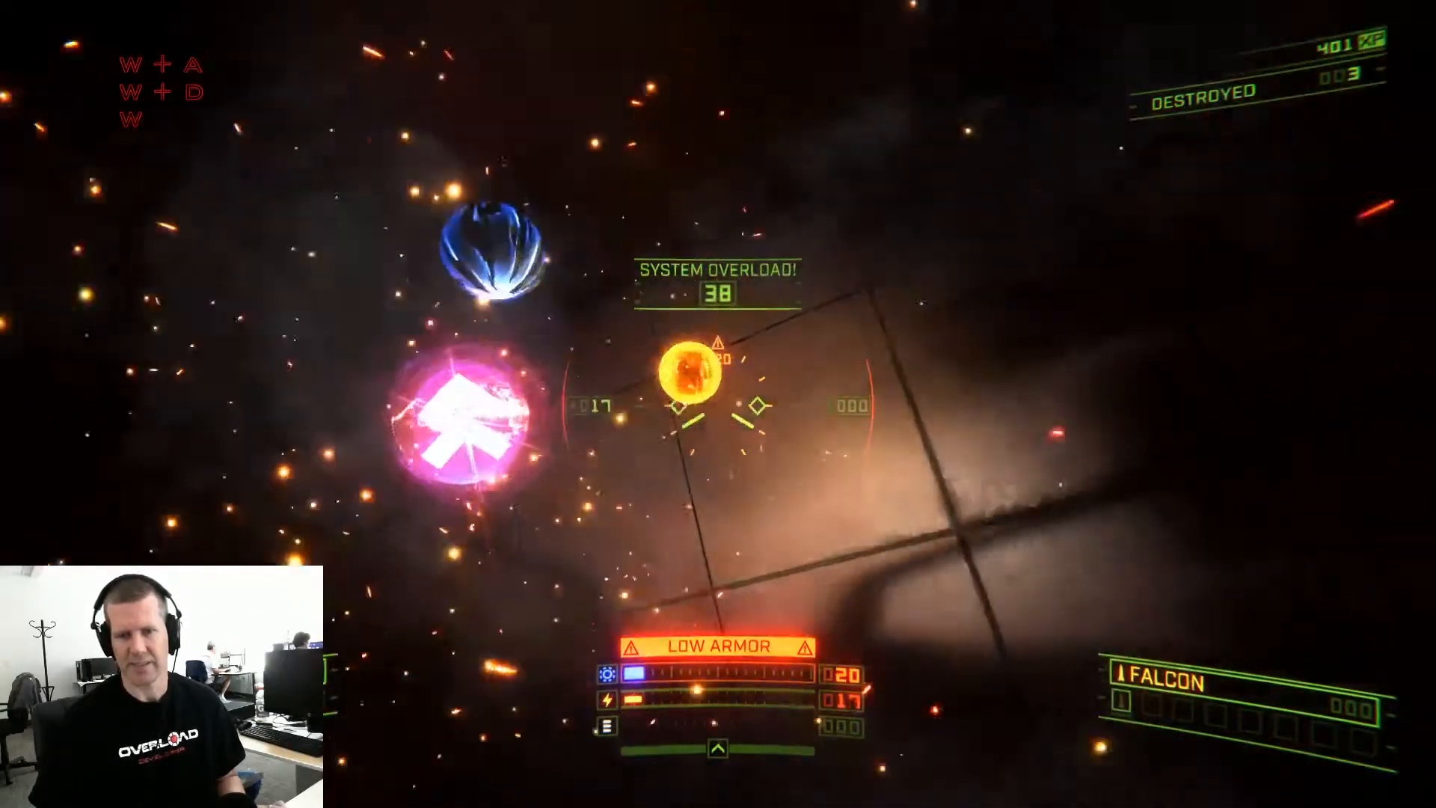
pyautogui.press('s')
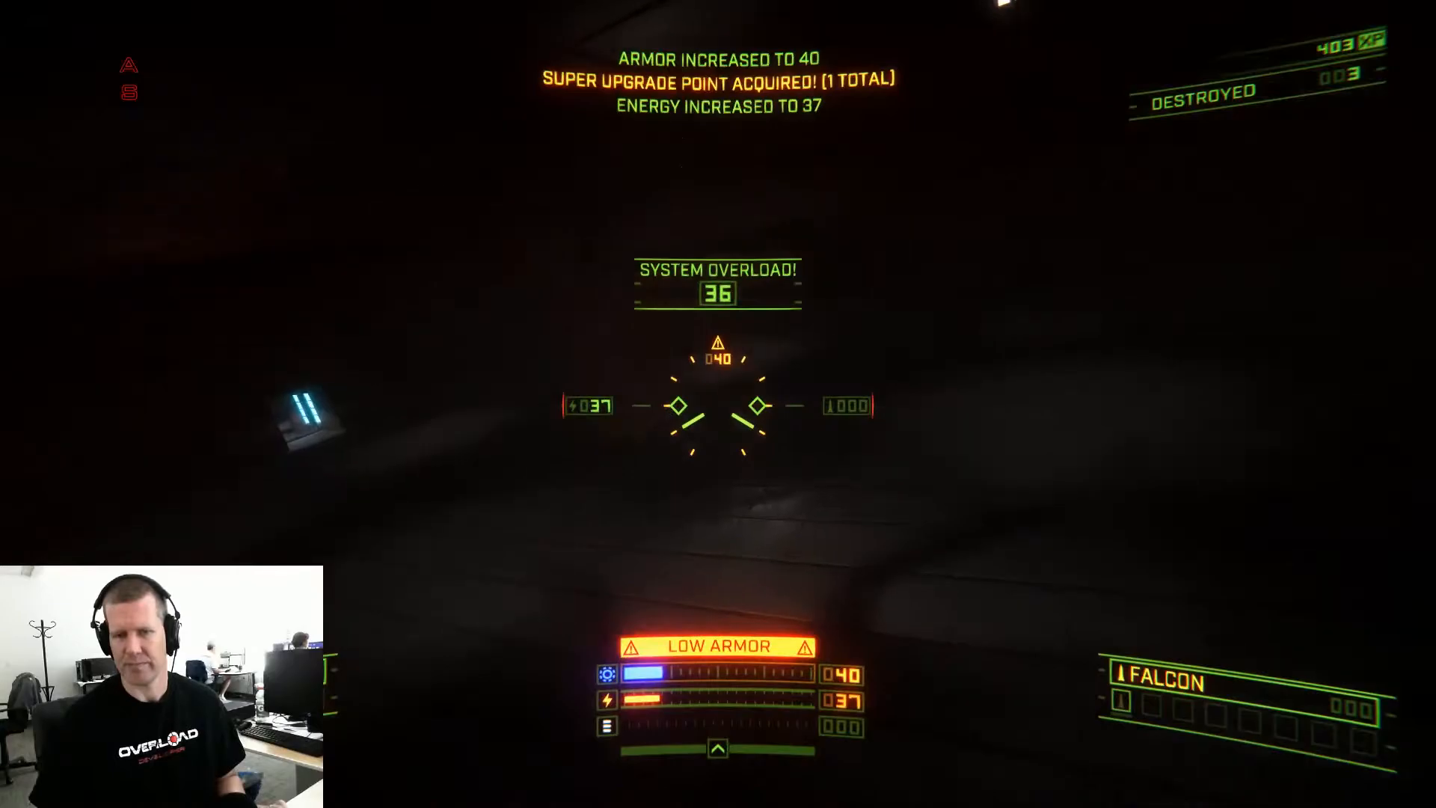
pyautogui.press('a')
pyautogui.press('w')
pyautogui.press('a')
pyautogui.press('q')
pyautogui.press('a')
pyautogui.press('w')
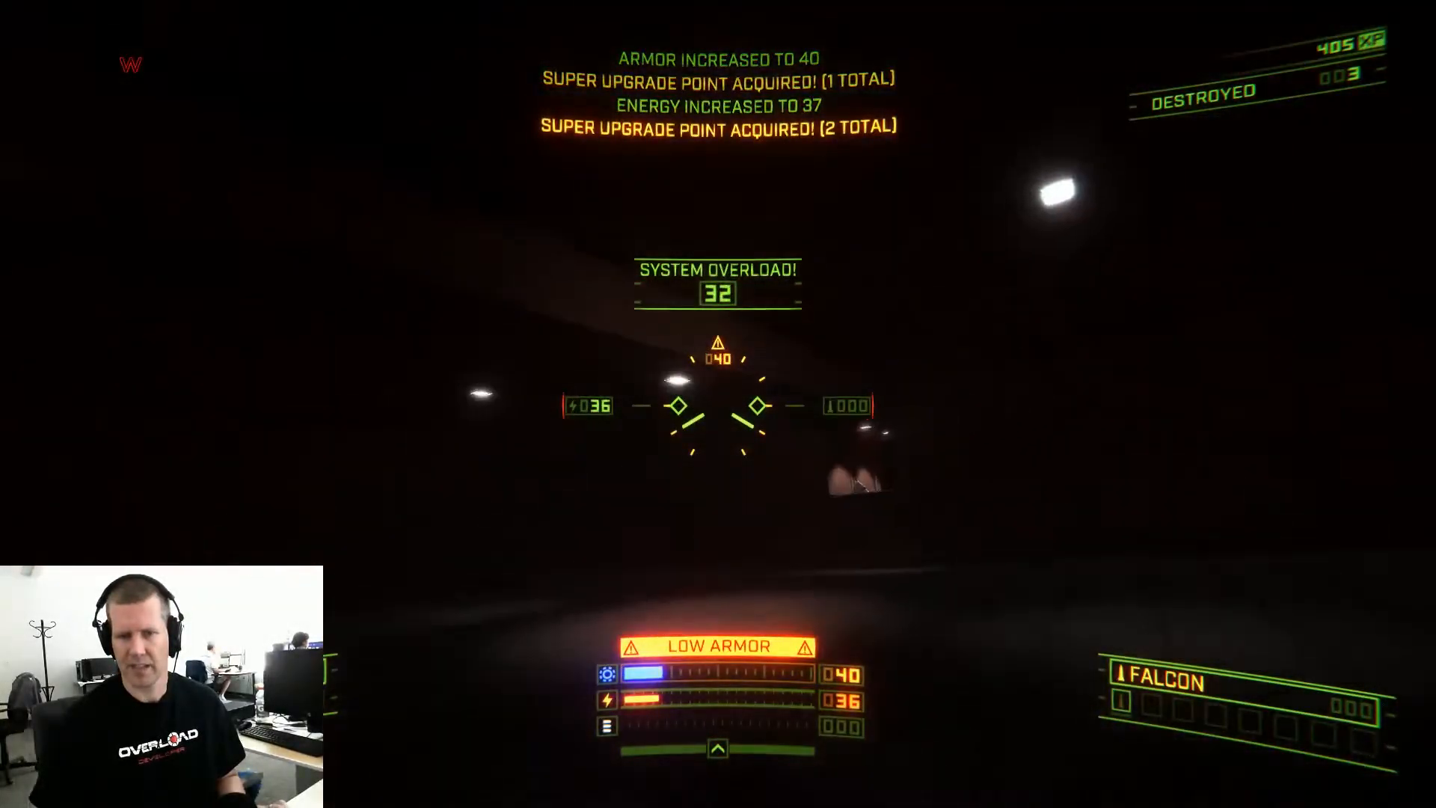
# Fly out through the emergency exit to finish the level and return to the main menu
pyautogui.press('q')
pyautogui.press('w')
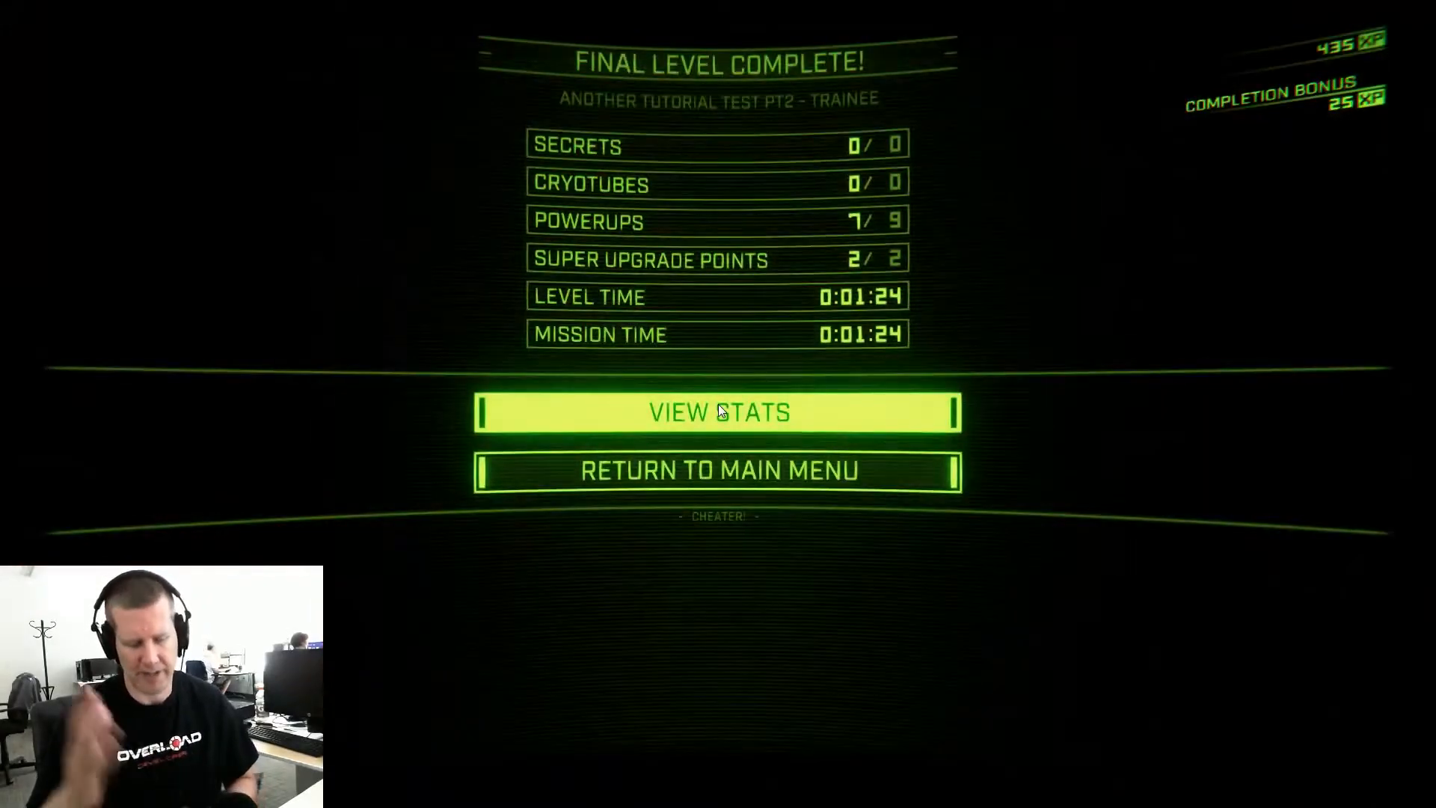
pyautogui.click(721, 470)
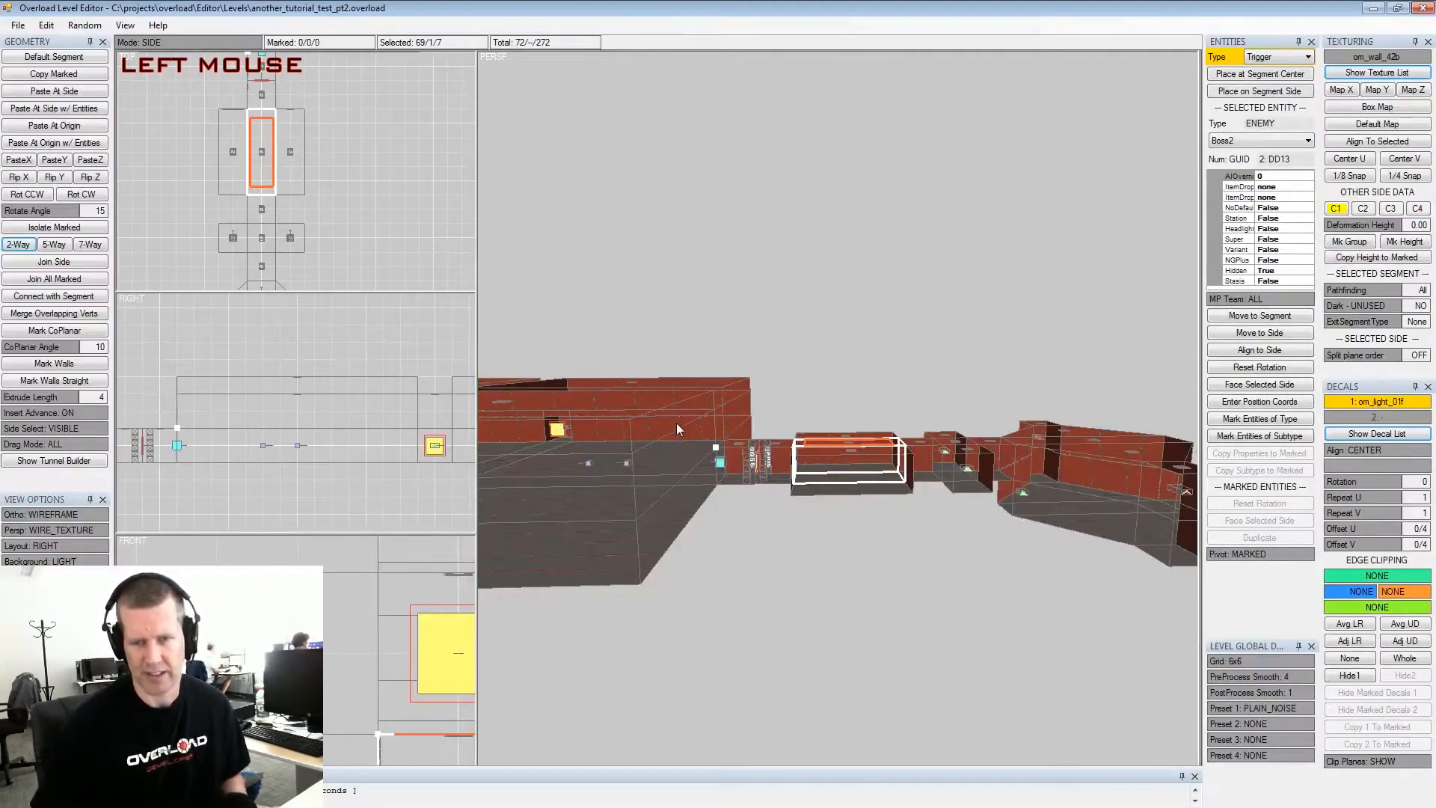
# Place an Item entity at the segment center of one side room just before the security door
pyautogui.keyDown('alt'); pyautogui.moveTo(676, 423); pyautogui.dragTo(820, 498); pyautogui.keyUp('alt')
pyautogui.keyDown('alt'); pyautogui.moveTo(821, 497); pyautogui.dragTo(792, 477, button='middle'); pyautogui.keyUp('alt')
pyautogui.keyDown('alt'); pyautogui.scroll(3, 793, 478); pyautogui.keyUp('alt')
pyautogui.keyDown('alt'); pyautogui.moveTo(793, 477); pyautogui.dragTo(756, 436); pyautogui.keyUp('alt')
pyautogui.keyDown('alt'); pyautogui.scroll(3, 756, 436); pyautogui.keyUp('alt')
pyautogui.keyDown('alt'); pyautogui.moveTo(757, 436); pyautogui.dragTo(882, 383, button='middle'); pyautogui.keyUp('alt')
pyautogui.keyDown('alt'); pyautogui.moveTo(884, 383); pyautogui.dragTo(877, 377); pyautogui.keyUp('alt')
pyautogui.click(878, 376)
pyautogui.click(878, 377)
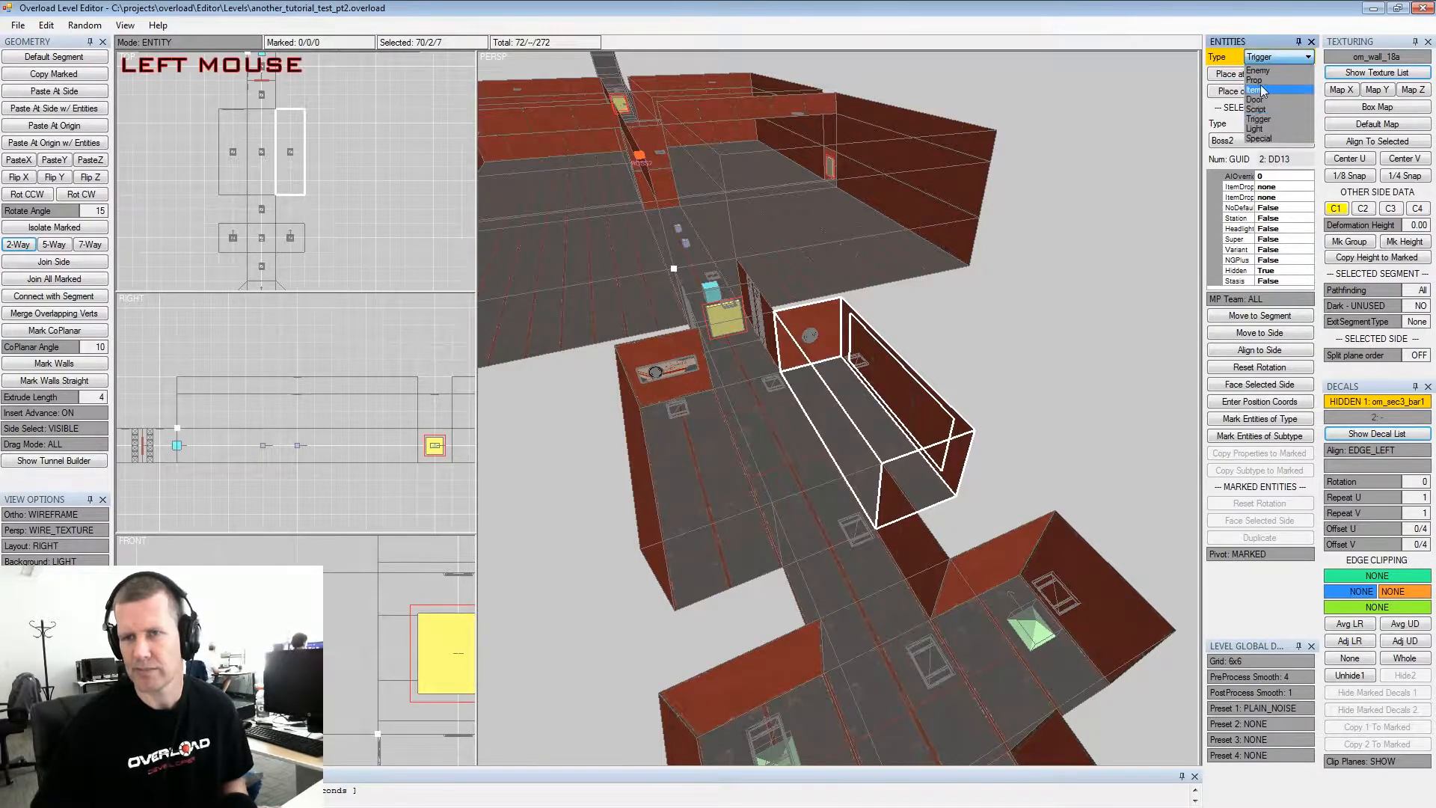
pyautogui.click(1257, 79)
pyautogui.keyDown('alt'); pyautogui.moveTo(831, 380); pyautogui.dragTo(939, 360); pyautogui.keyUp('alt')
pyautogui.keyDown('alt'); pyautogui.scroll(2, 940, 360); pyautogui.keyUp('alt')
# Change the new item to a Lancer and shift it toward the security door
pyautogui.click(1246, 142)
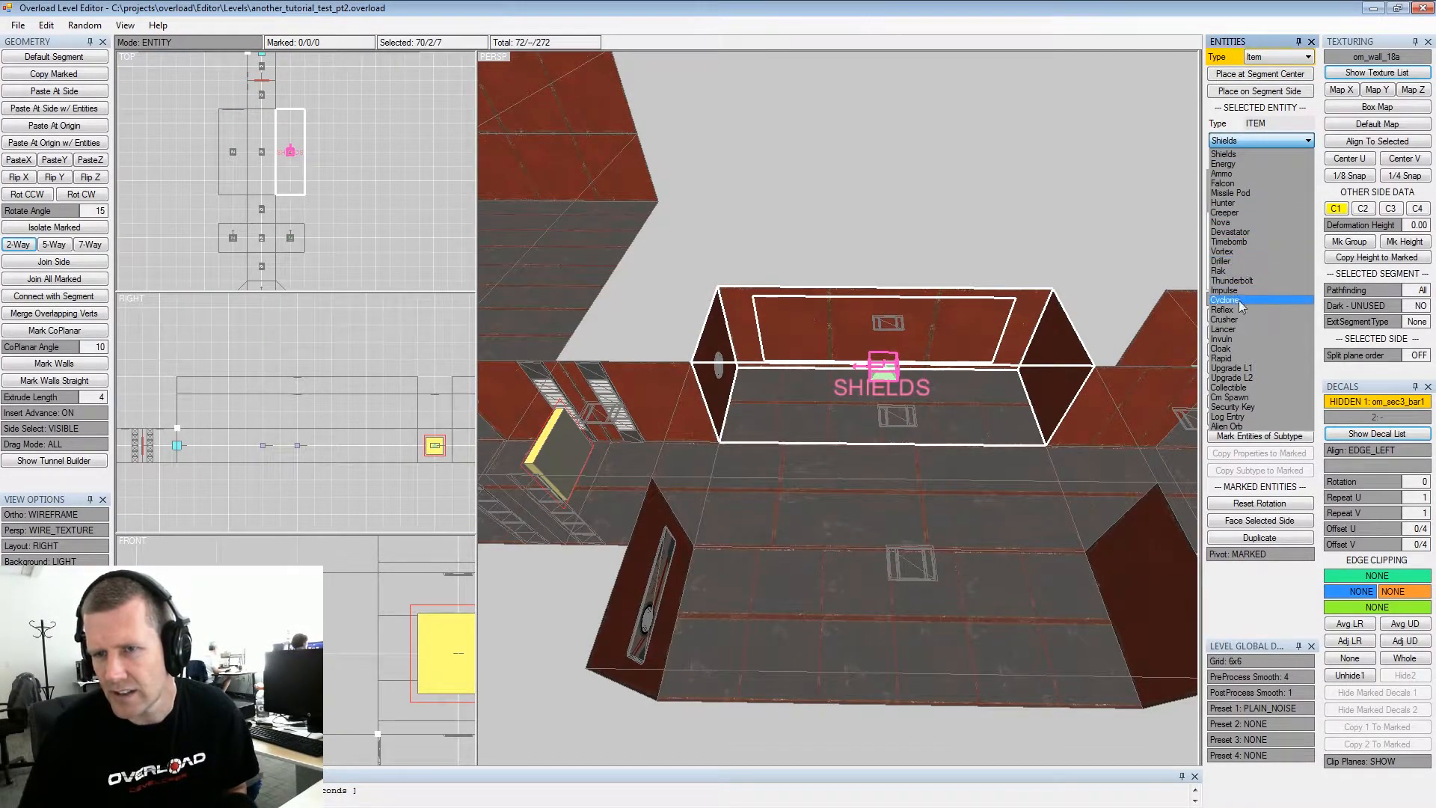
pyautogui.click(1238, 329)
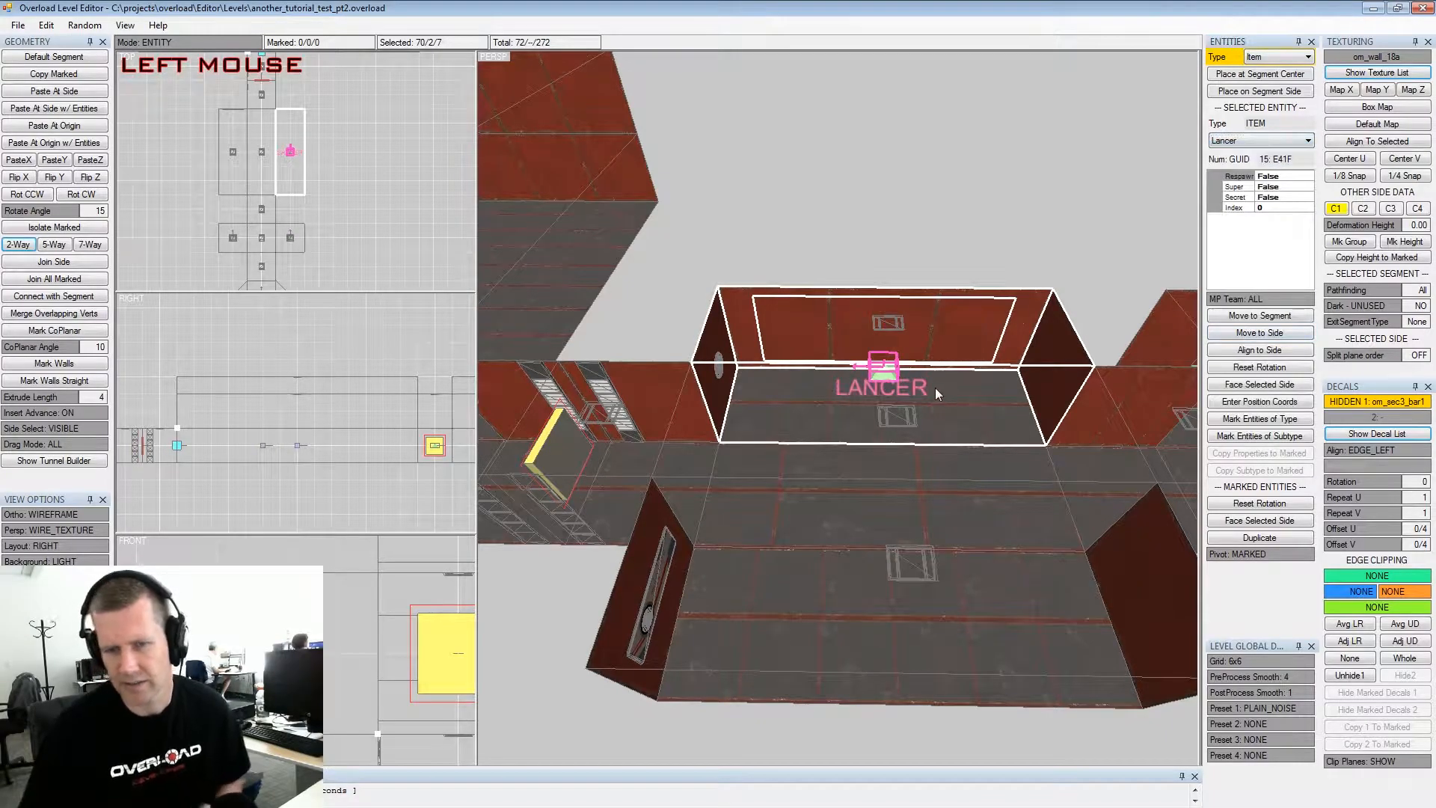
pyautogui.press('KP_4')
pyautogui.press('KP_4')
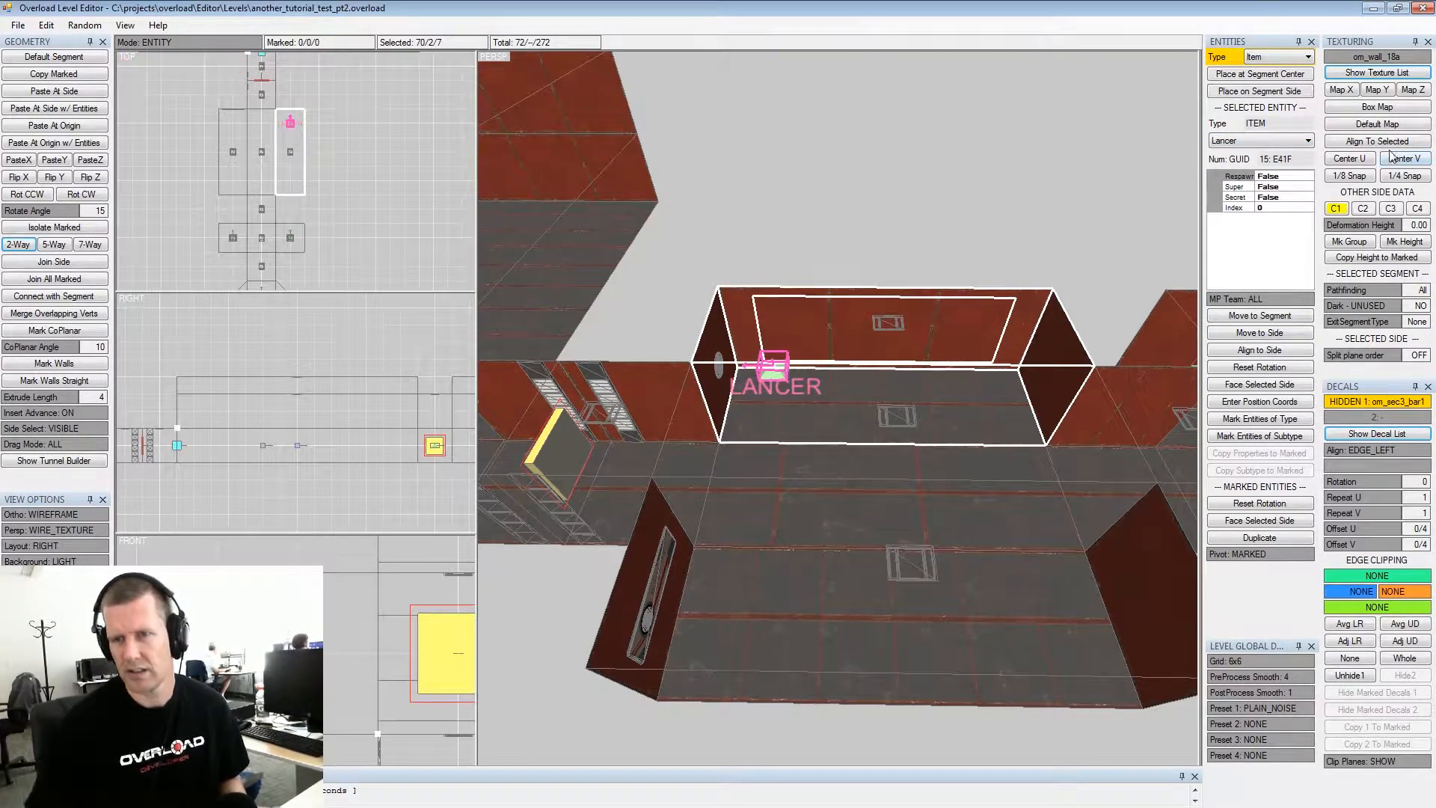
# Place a second item at the center of the Lancer's room and make it a Rapid
pyautogui.click(1275, 142)
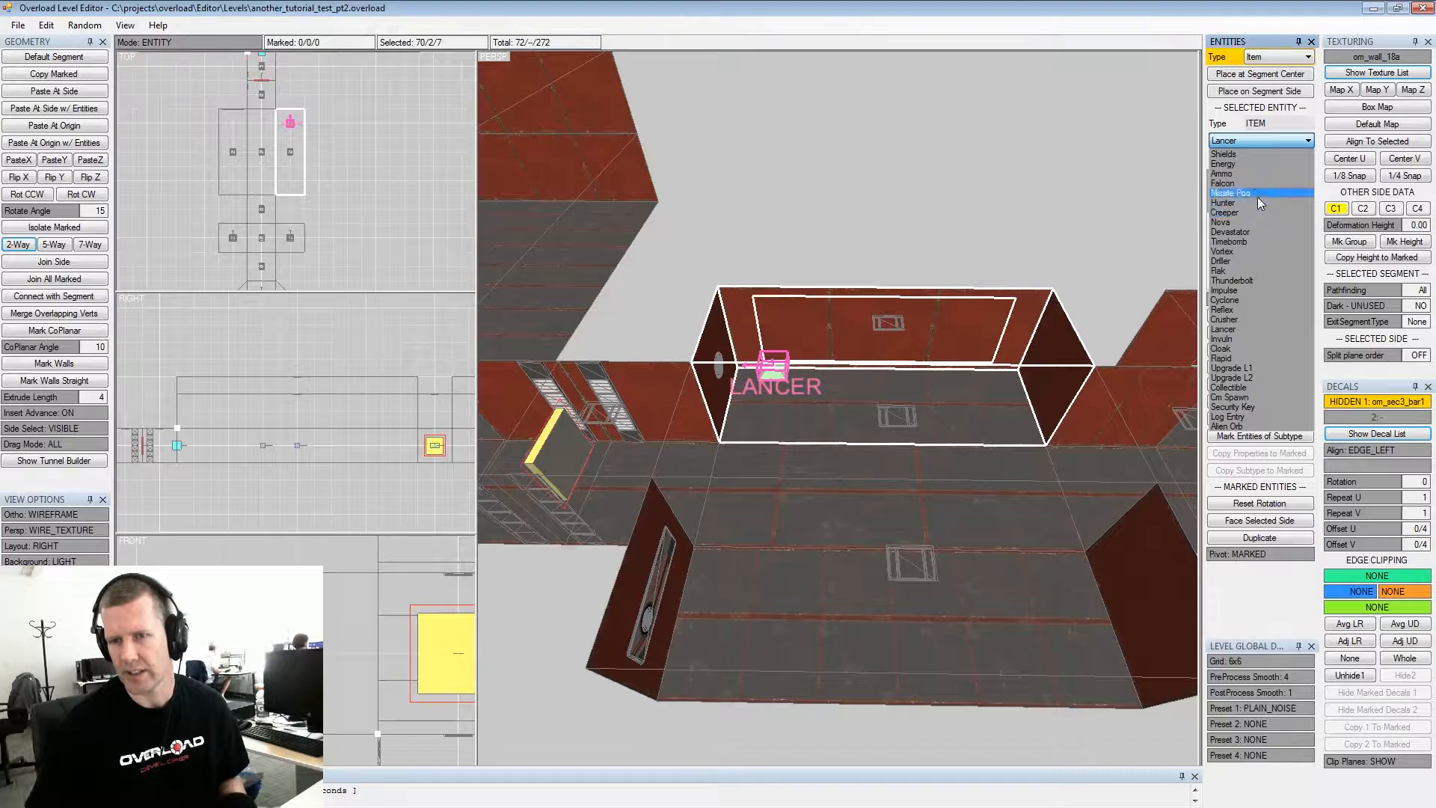
pyautogui.click(1262, 80)
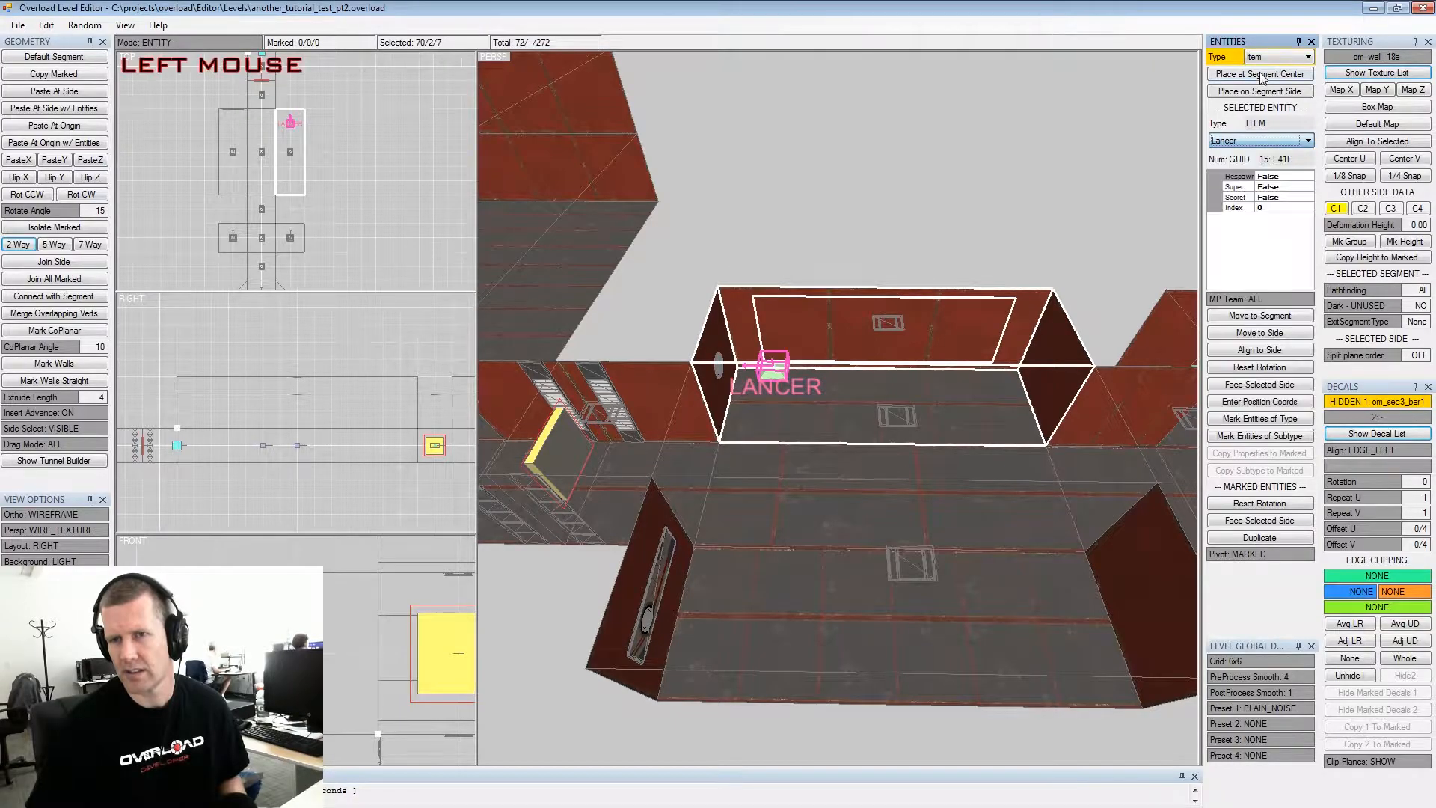
pyautogui.click(1259, 142)
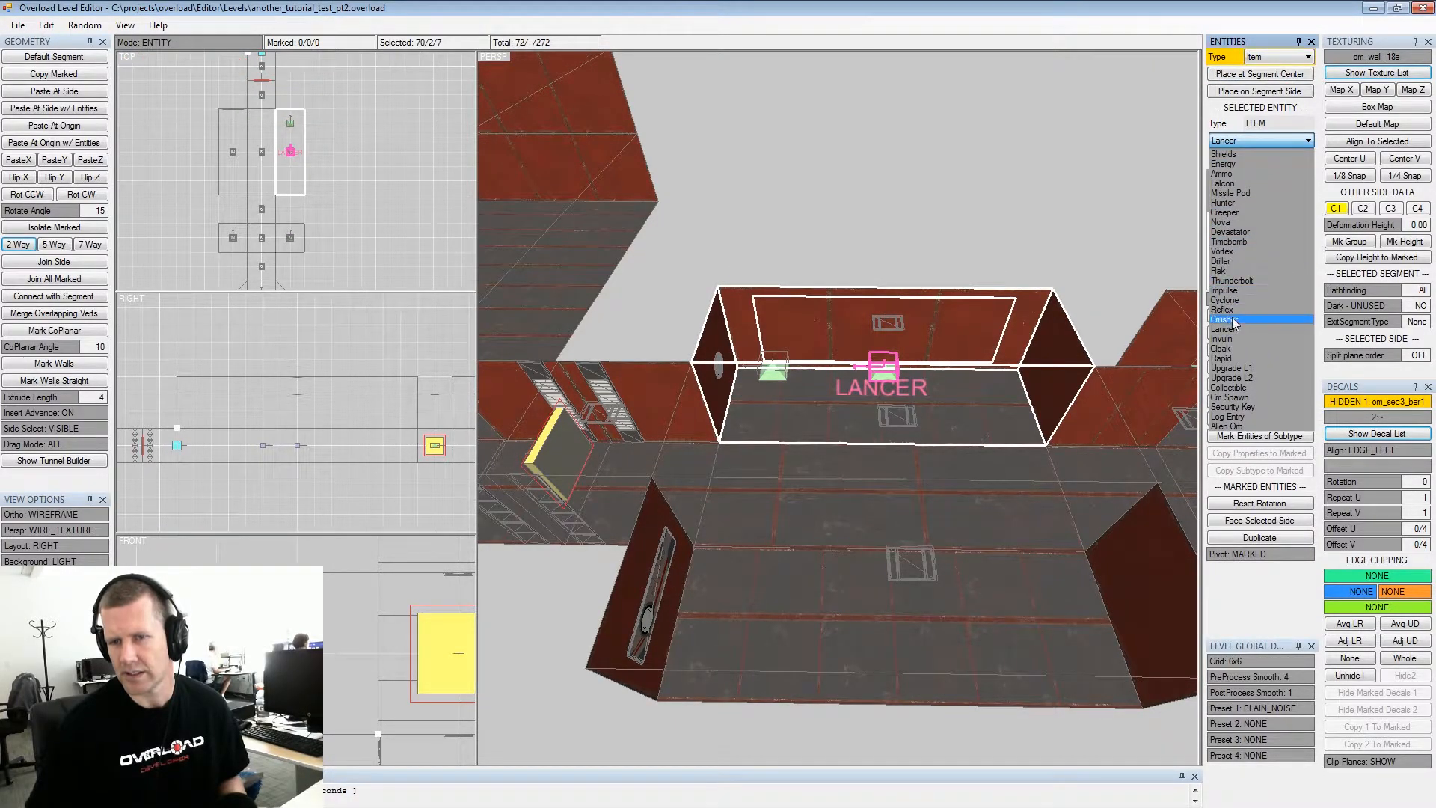
pyautogui.click(1232, 358)
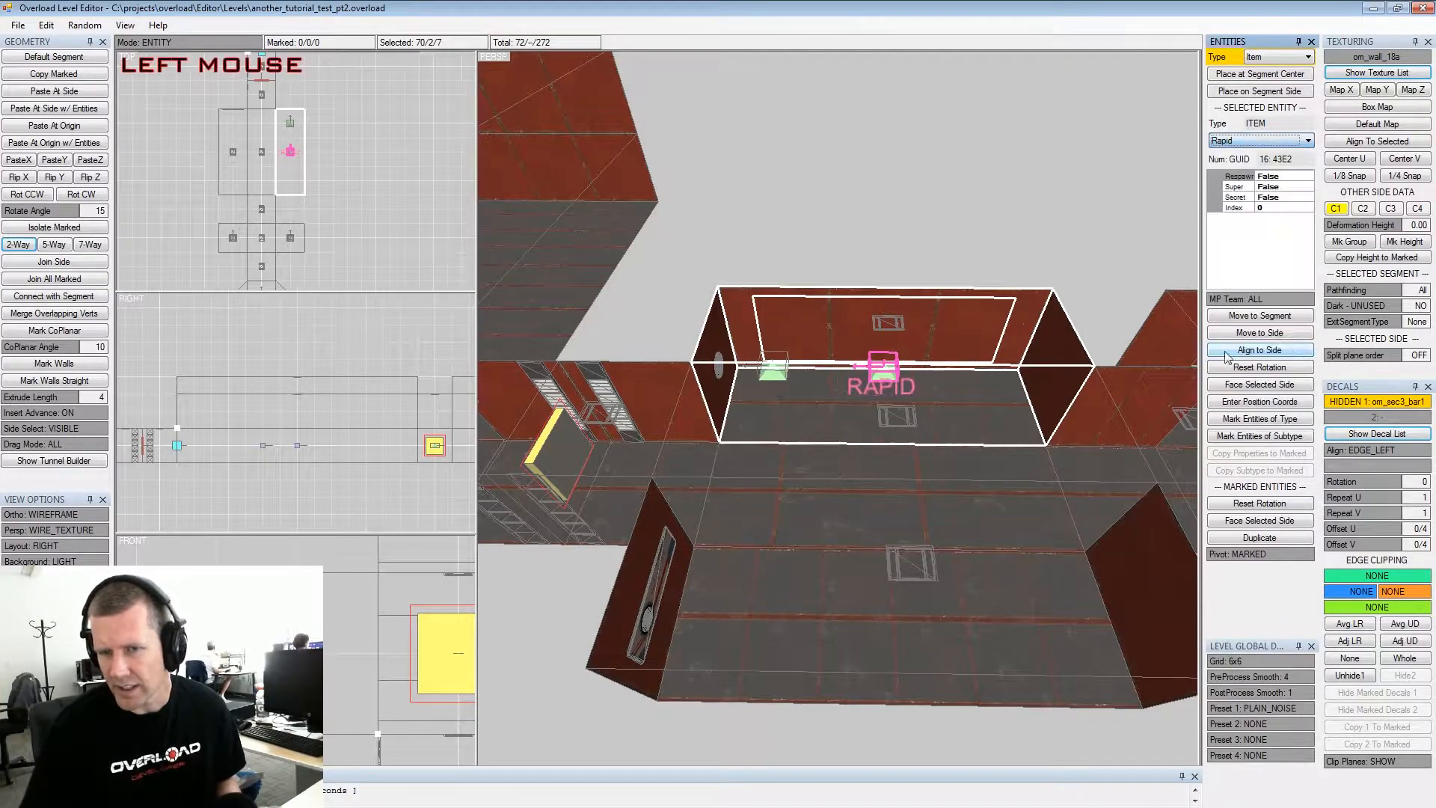
# Place an item at the center of the opposite side room and make it a Devastator
pyautogui.keyDown('alt'); pyautogui.moveTo(850, 545); pyautogui.dragTo(711, 557); pyautogui.keyUp('alt')
pyautogui.keyDown('alt'); pyautogui.moveTo(711, 556); pyautogui.dragTo(793, 494, button='middle'); pyautogui.keyUp('alt')
pyautogui.keyDown('alt'); pyautogui.moveTo(793, 494); pyautogui.dragTo(710, 441); pyautogui.keyUp('alt')
pyautogui.click(676, 340)
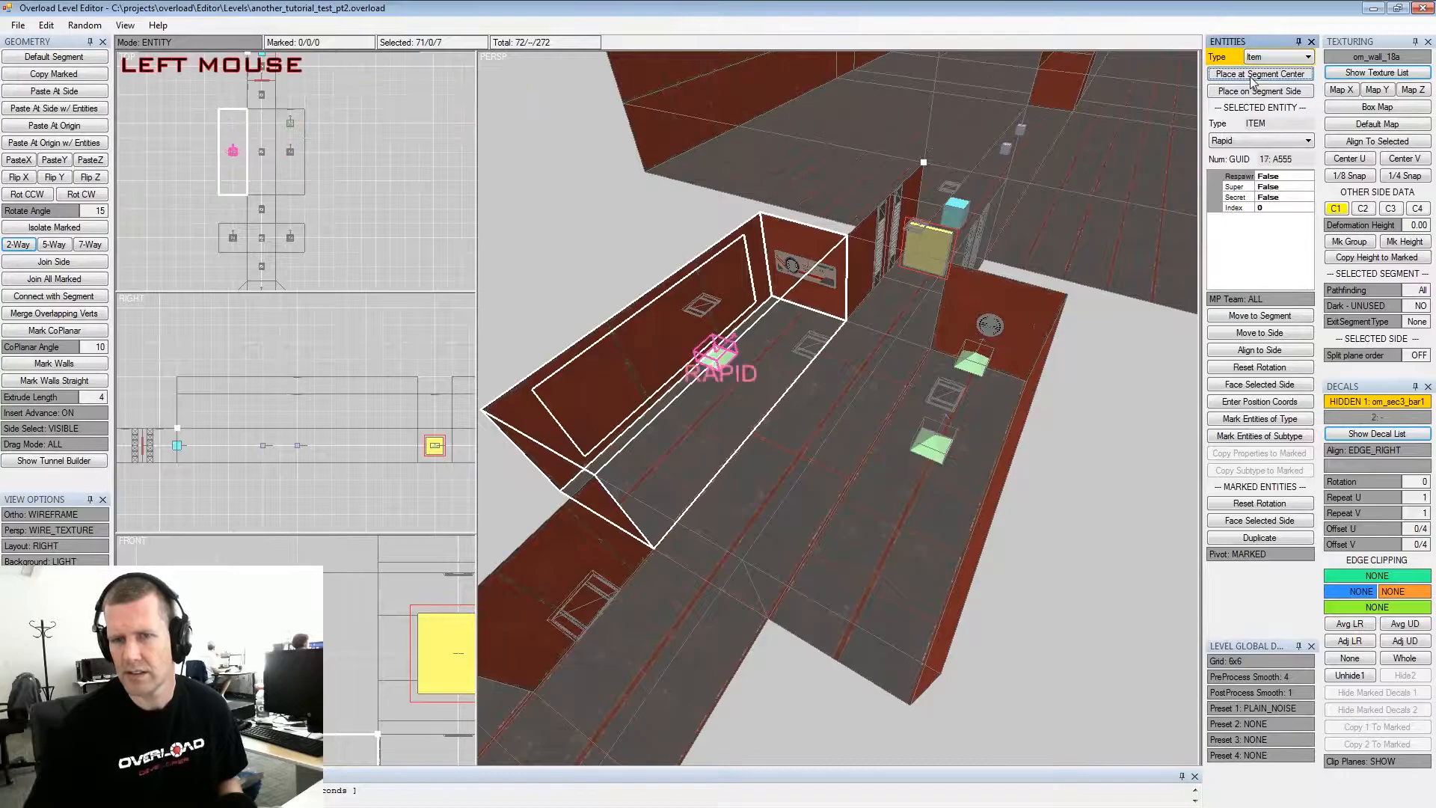
pyautogui.click(1264, 140)
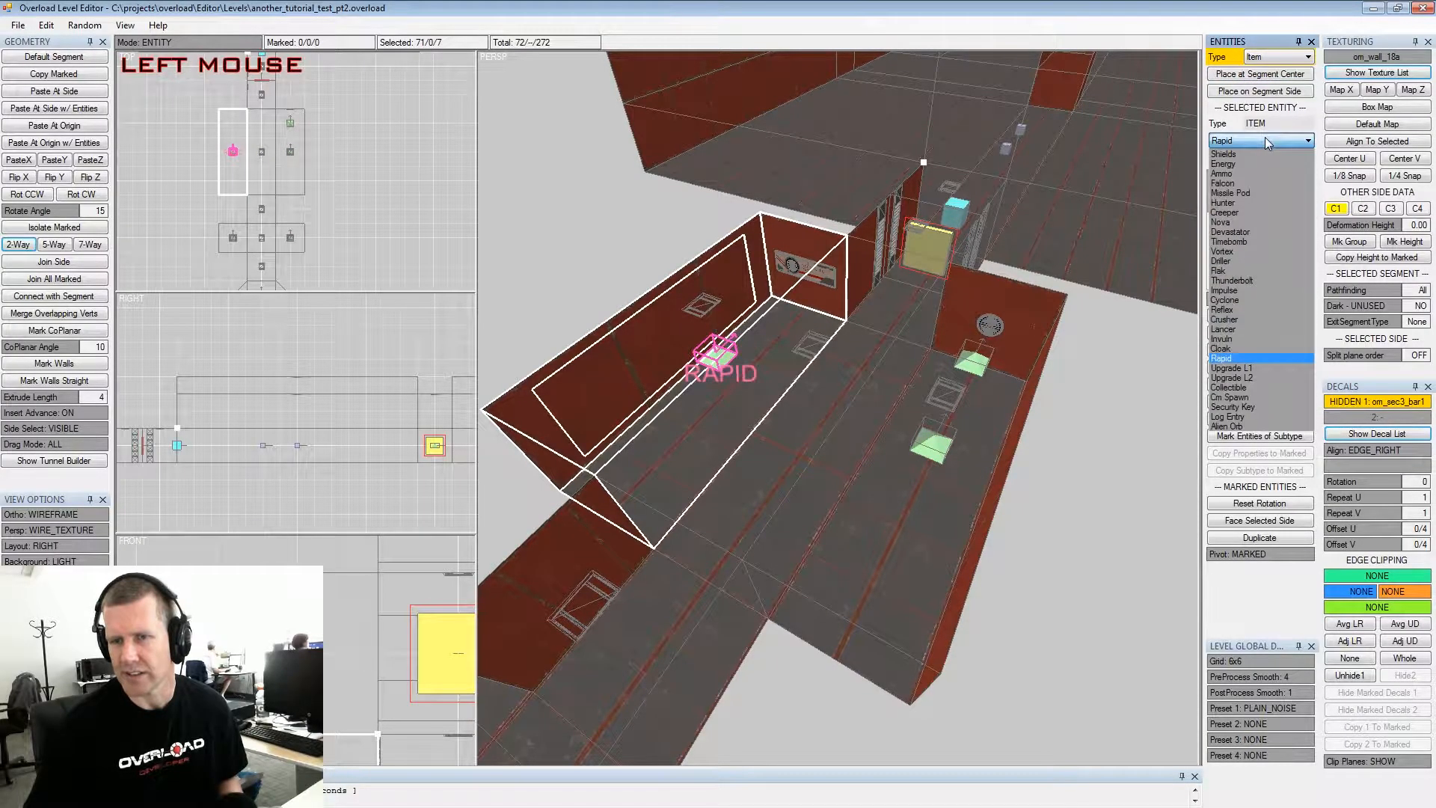
pyautogui.click(1239, 233)
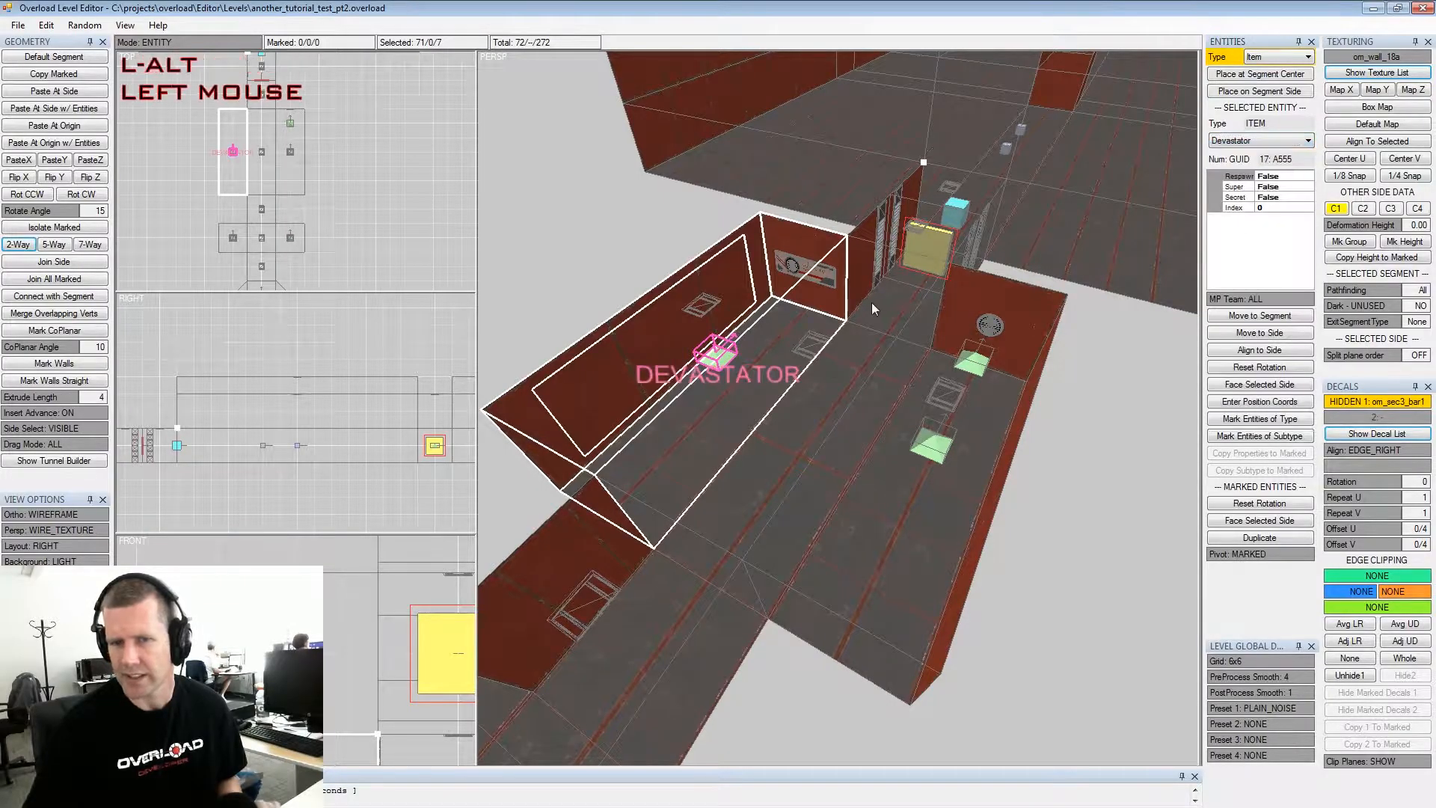
# Set the Devastator's Super property to True and shift the item toward the security door
pyautogui.keyDown('alt'); pyautogui.moveTo(872, 302); pyautogui.dragTo(782, 329); pyautogui.keyUp('alt')
pyautogui.keyDown('alt'); pyautogui.moveTo(782, 330); pyautogui.dragTo(804, 374, button='middle'); pyautogui.keyUp('alt')
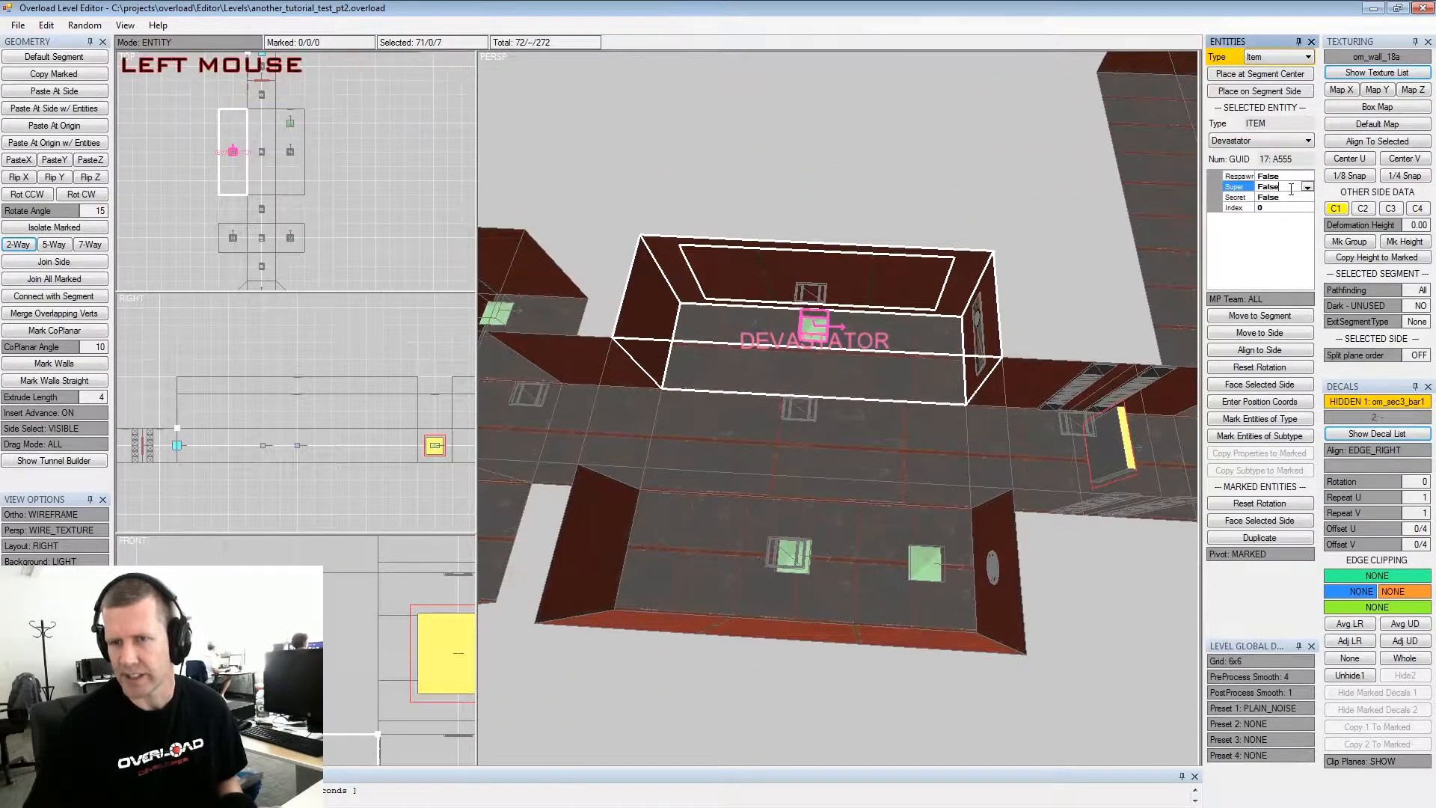
pyautogui.keyDown('alt'); pyautogui.moveTo(893, 374); pyautogui.dragTo(886, 343); pyautogui.keyUp('alt')
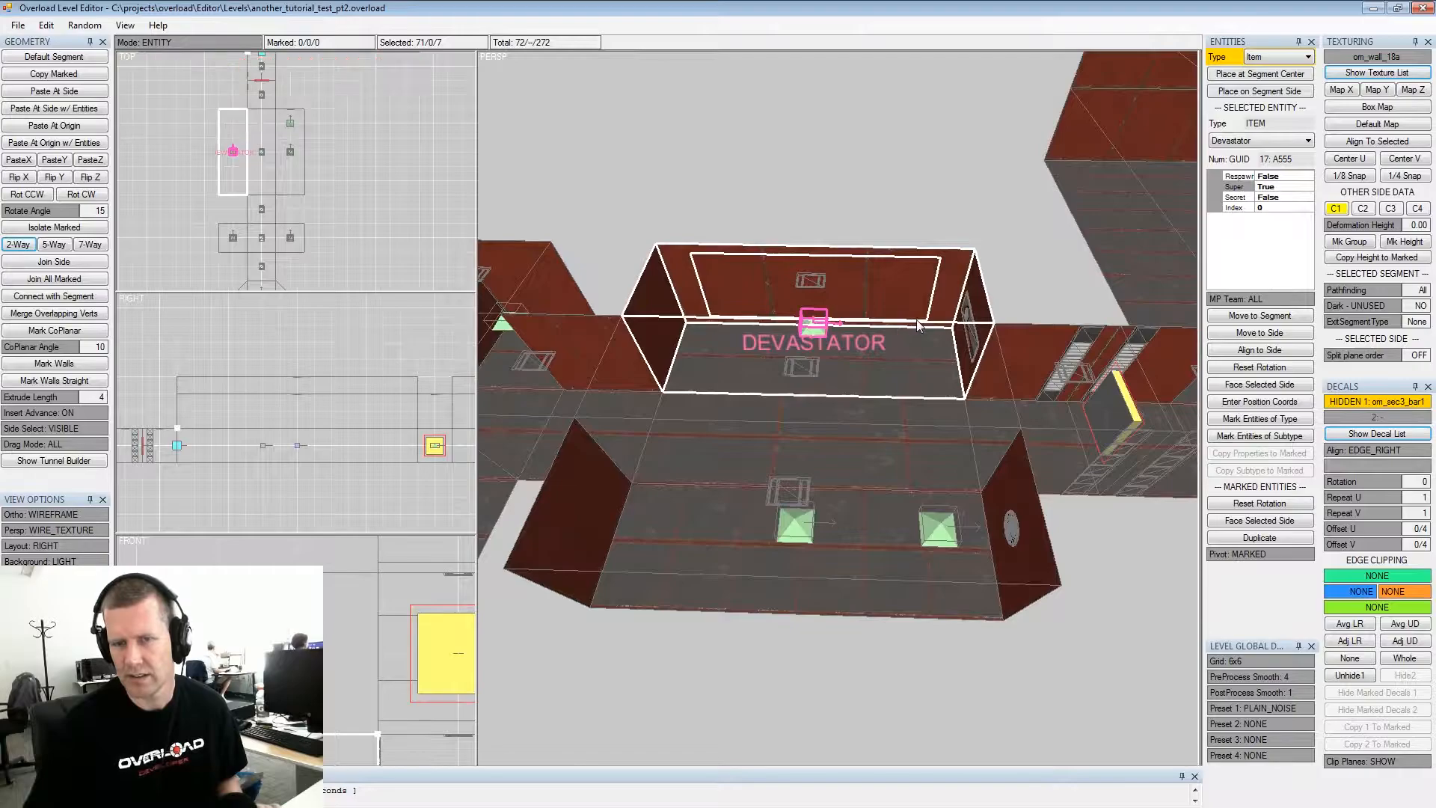
pyautogui.press('x')
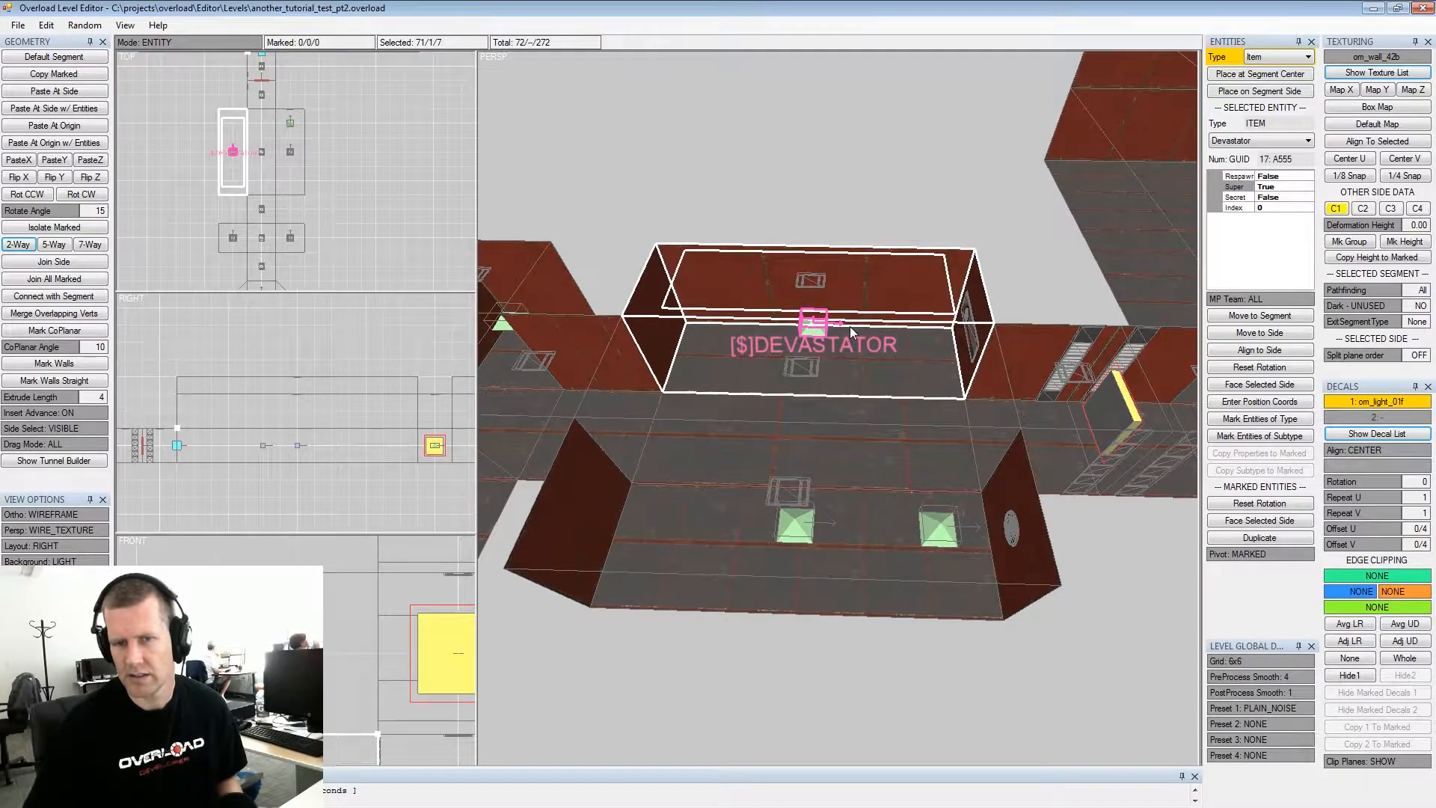
pyautogui.press('KP_6')
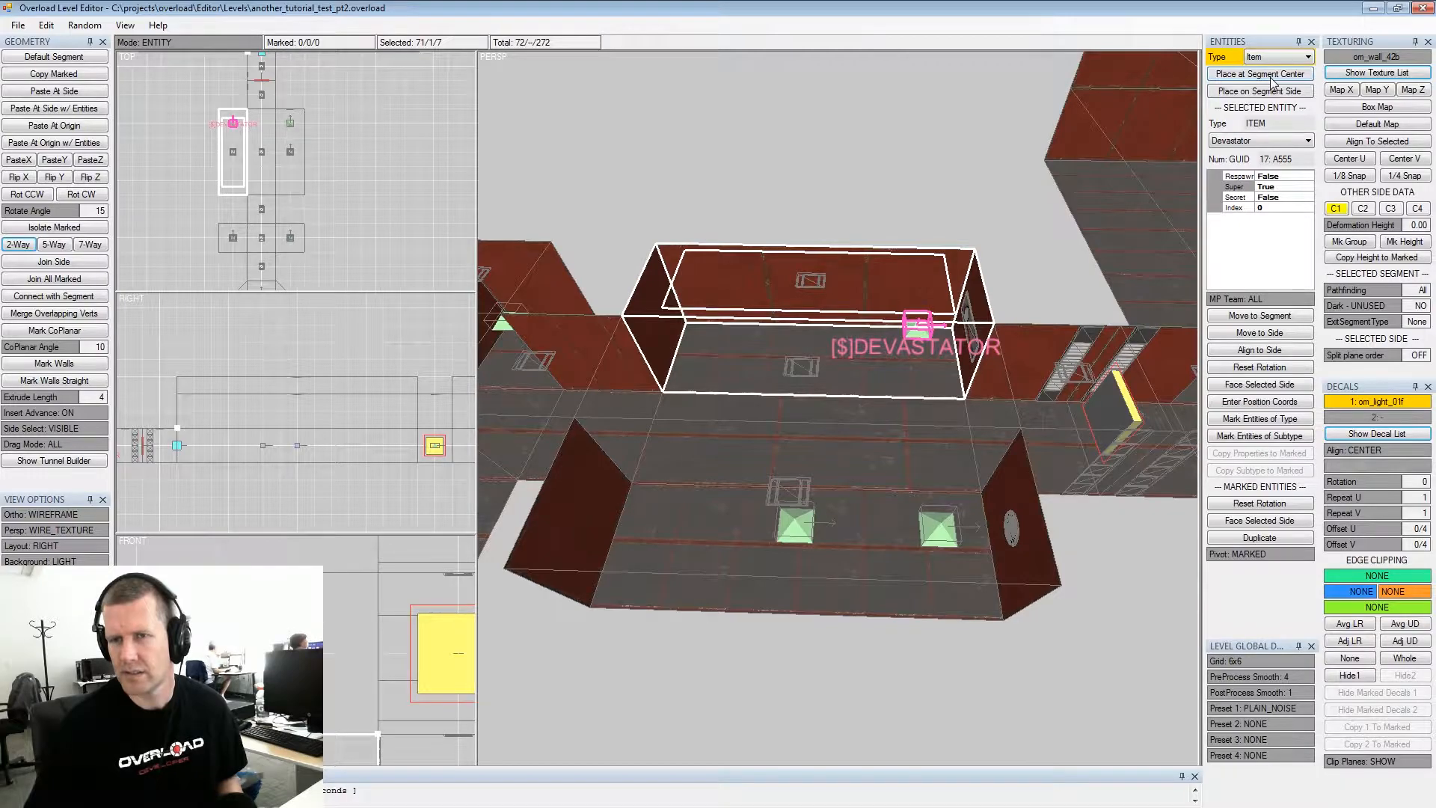
# Add another item in the Devastator's room, shift it away from the security door and make it a Nova
pyautogui.press('KP_4')
pyautogui.press('KP_4')
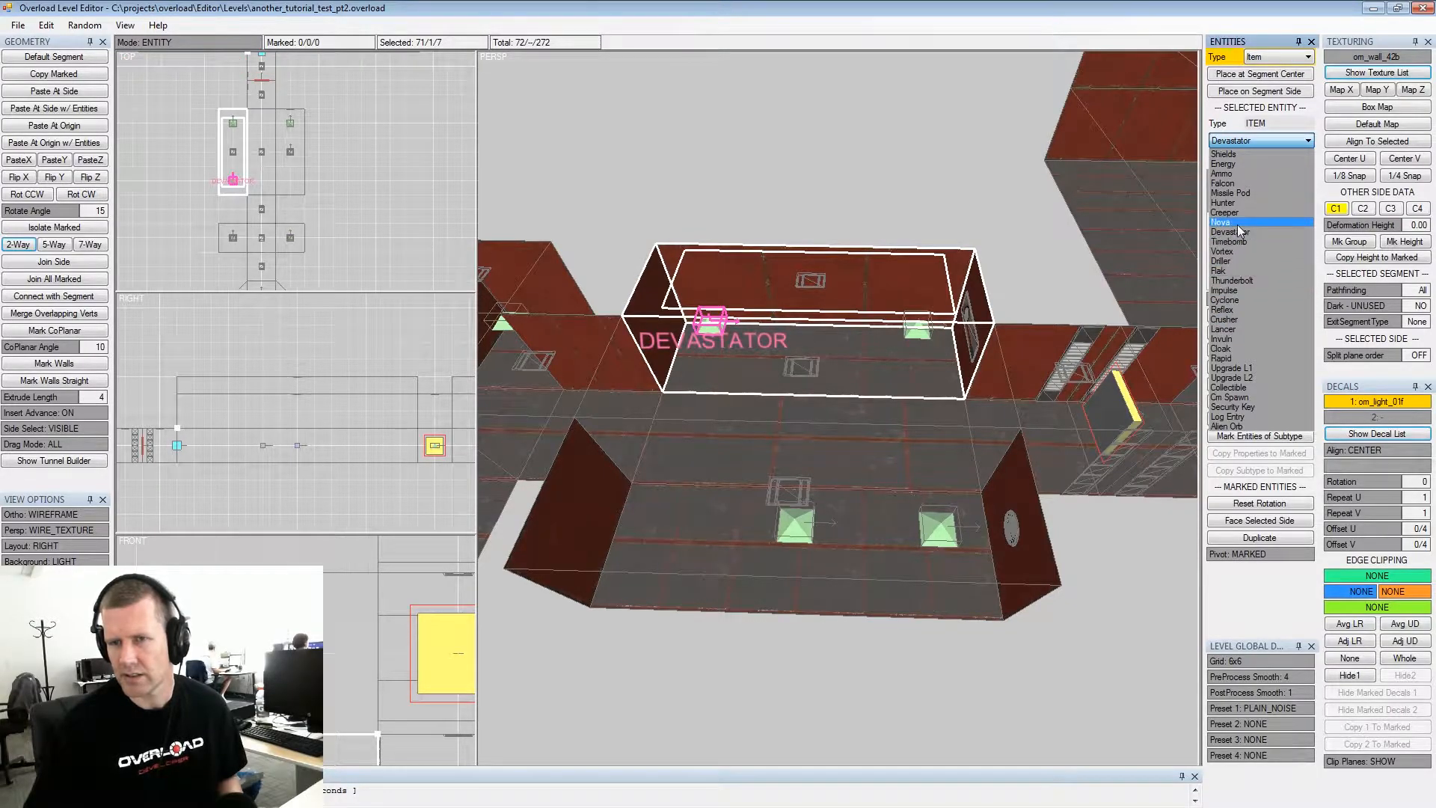
pyautogui.click(1237, 223)
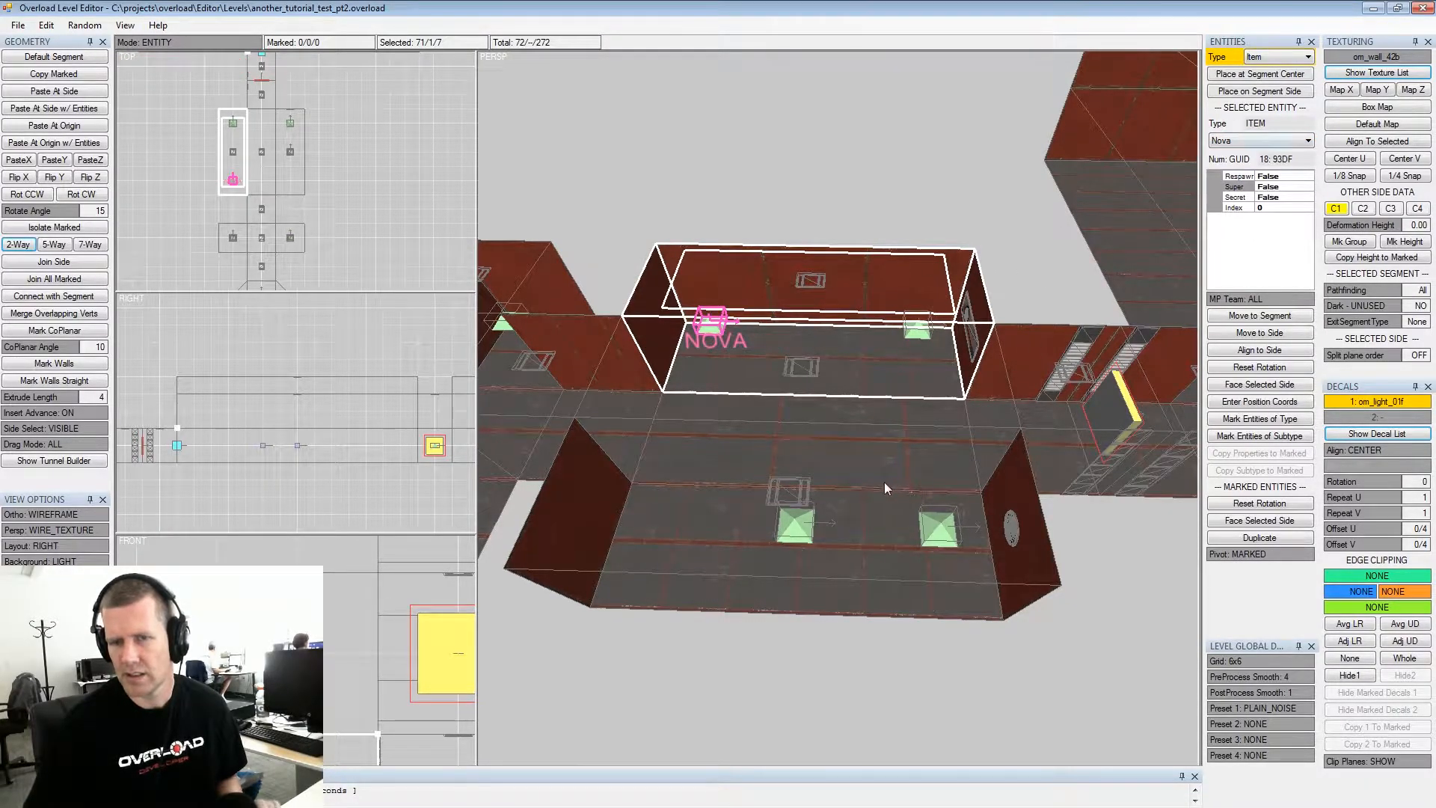
# Mark the Rapid item, shift it away from the security door and unmark it
pyautogui.keyDown('alt'); pyautogui.moveTo(887, 483); pyautogui.dragTo(919, 478); pyautogui.keyUp('alt')
pyautogui.keyDown('alt'); pyautogui.moveTo(920, 478); pyautogui.dragTo(934, 477, button='middle'); pyautogui.keyUp('alt')
pyautogui.keyDown('alt'); pyautogui.moveTo(933, 477); pyautogui.dragTo(759, 396); pyautogui.keyUp('alt')
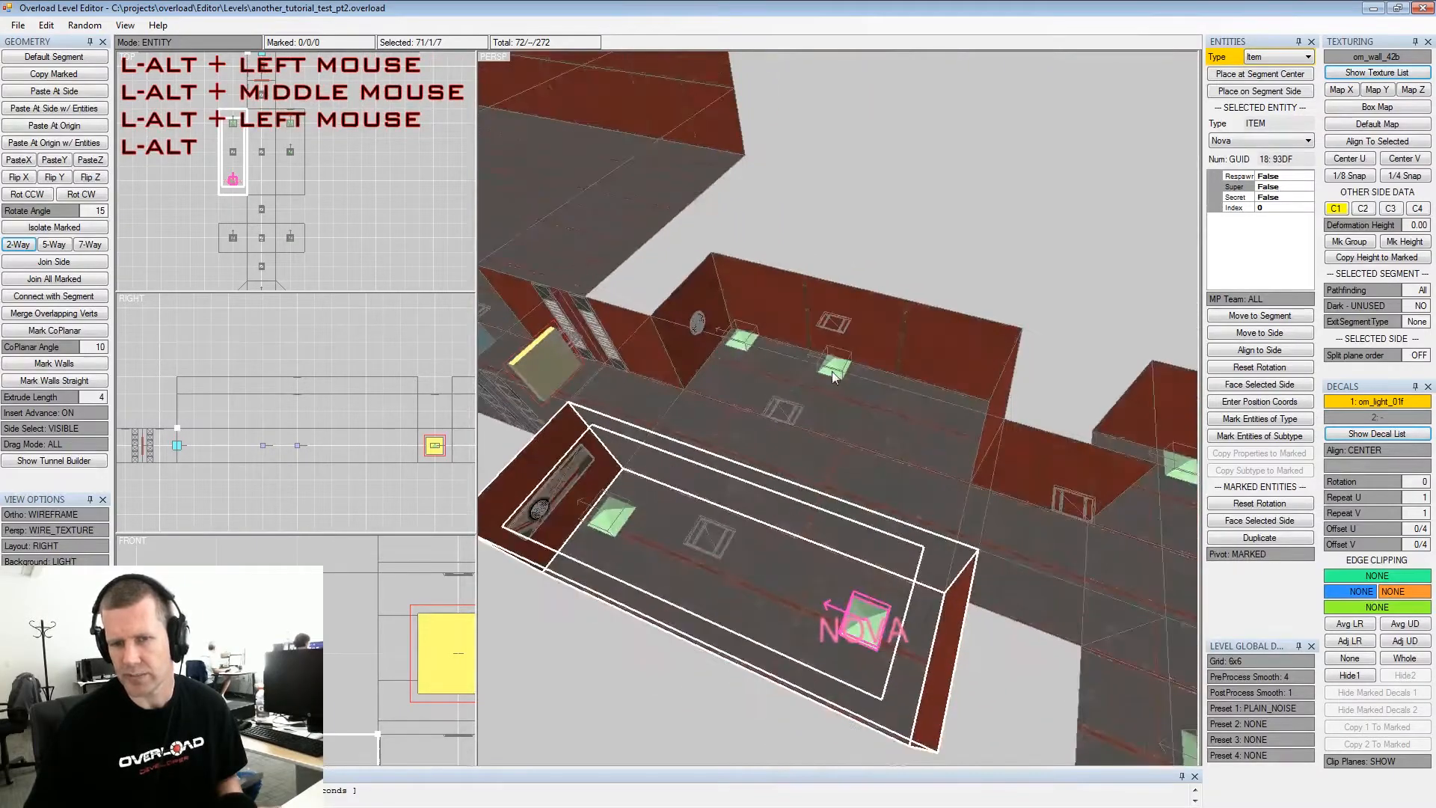
pyautogui.hotkey('shift', 'space')
pyautogui.press('space')
pyautogui.press('space')
pyautogui.press('space')
pyautogui.press('KP_6')
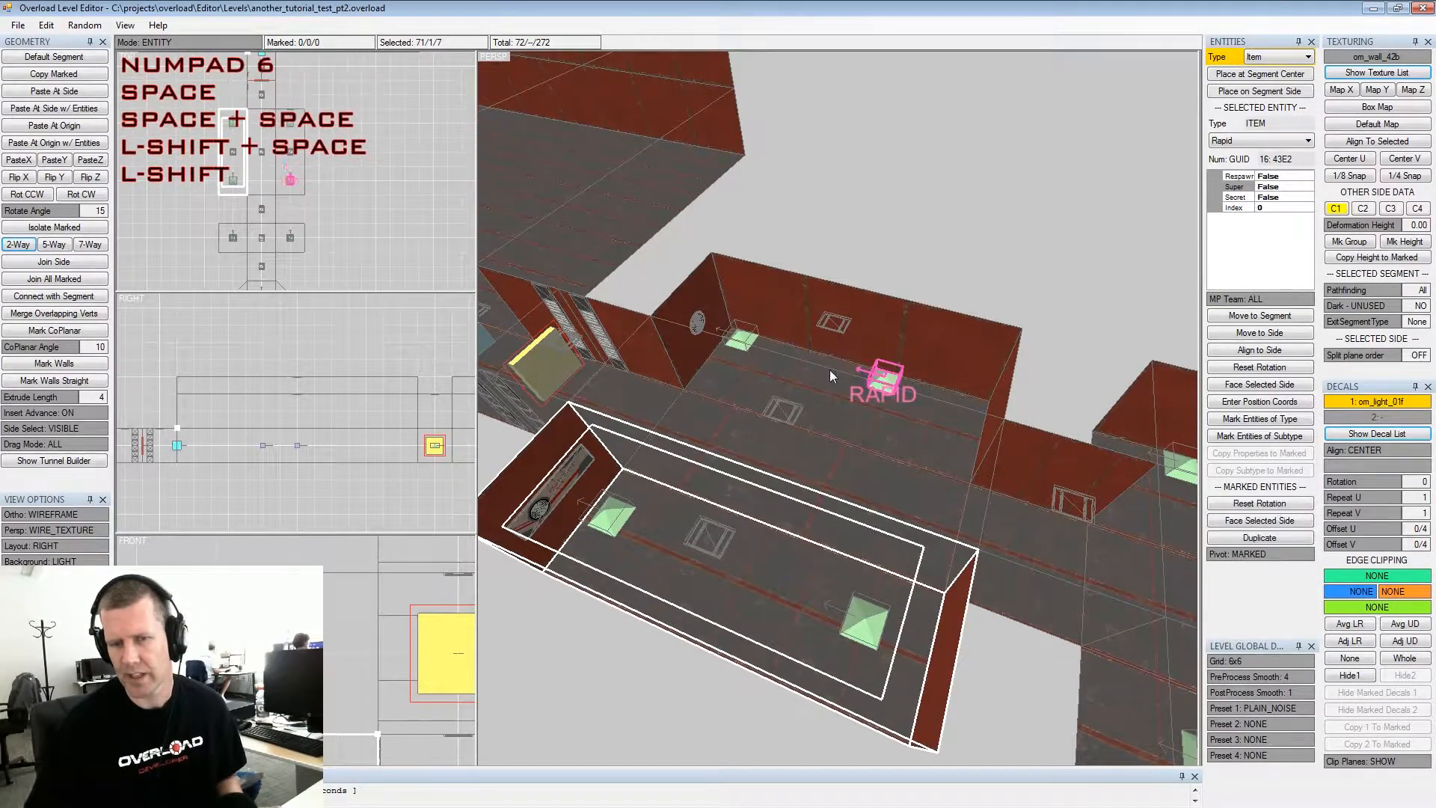
pyautogui.hotkey('shift', 'space')
# Examine the item rooms, the security door and the large boss hall from several angles
pyautogui.keyDown('alt'); pyautogui.moveTo(890, 420); pyautogui.dragTo(930, 399); pyautogui.keyUp('alt')
pyautogui.keyDown('alt'); pyautogui.moveTo(930, 399); pyautogui.dragTo(913, 384, button='middle'); pyautogui.keyUp('alt')
pyautogui.keyDown('alt'); pyautogui.scroll(-2, 913, 384); pyautogui.keyUp('alt')
pyautogui.keyDown('alt'); pyautogui.moveTo(913, 383); pyautogui.dragTo(825, 371); pyautogui.keyUp('alt')
pyautogui.keyDown('alt'); pyautogui.moveTo(825, 371); pyautogui.dragTo(864, 312, button='middle'); pyautogui.keyUp('alt')
pyautogui.keyDown('alt'); pyautogui.scroll(-2, 863, 311); pyautogui.keyUp('alt')
pyautogui.keyDown('alt'); pyautogui.moveTo(864, 311); pyautogui.dragTo(963, 352); pyautogui.keyUp('alt')
pyautogui.keyDown('alt'); pyautogui.scroll(2, 963, 356); pyautogui.keyUp('alt')
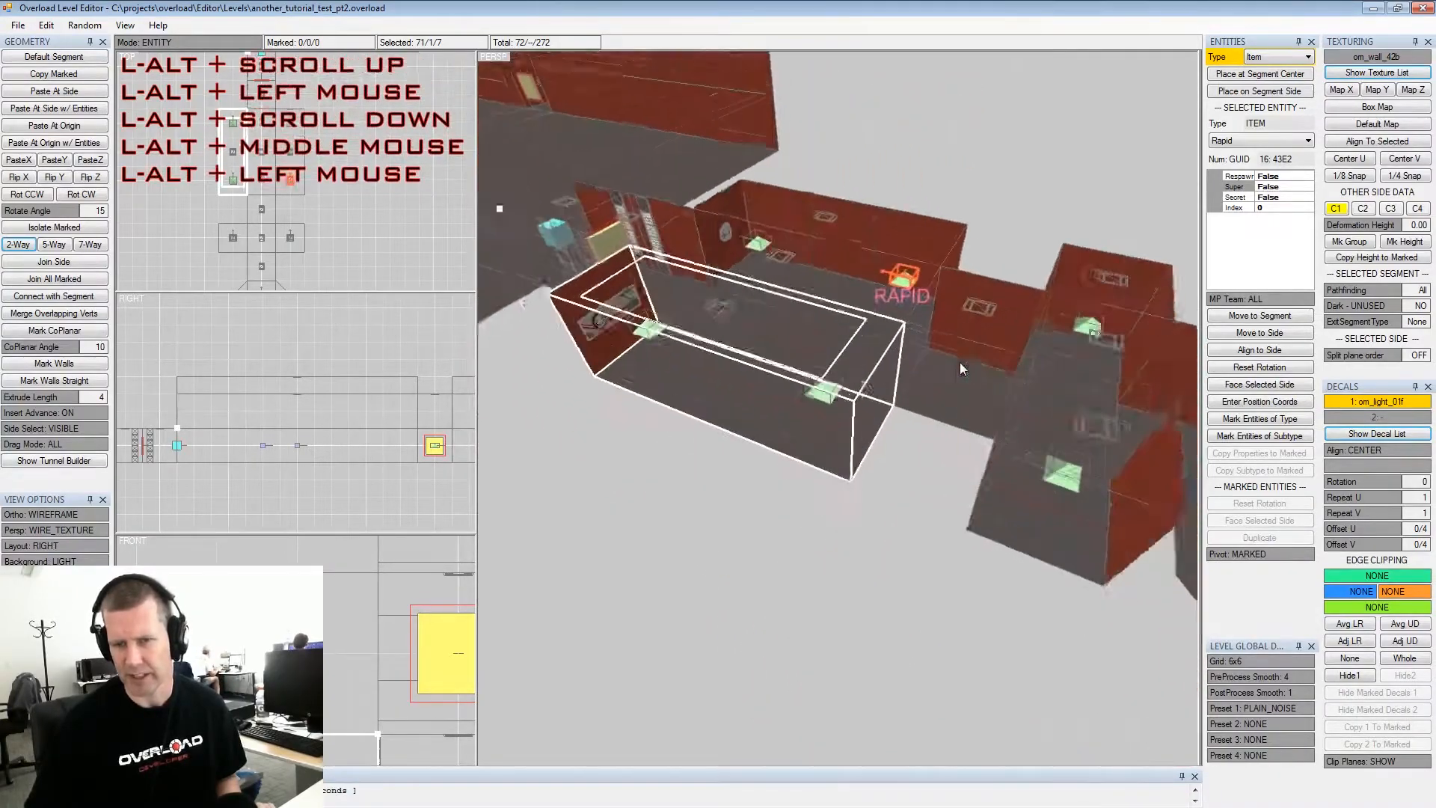
pyautogui.keyDown('alt'); pyautogui.moveTo(959, 362); pyautogui.dragTo(895, 349, button='middle'); pyautogui.keyUp('alt')
pyautogui.keyDown('alt'); pyautogui.moveTo(895, 348); pyautogui.dragTo(881, 356); pyautogui.keyUp('alt')
pyautogui.keyDown('alt'); pyautogui.moveTo(824, 342); pyautogui.dragTo(847, 323, button='middle'); pyautogui.keyUp('alt')
pyautogui.keyDown('alt'); pyautogui.moveTo(847, 323); pyautogui.dragTo(953, 323); pyautogui.keyUp('alt')
pyautogui.keyDown('alt'); pyautogui.moveTo(952, 323); pyautogui.dragTo(859, 335, button='middle'); pyautogui.keyUp('alt')
pyautogui.keyDown('alt'); pyautogui.scroll(2, 860, 335); pyautogui.keyUp('alt')
pyautogui.keyDown('alt'); pyautogui.moveTo(860, 335); pyautogui.dragTo(964, 374); pyautogui.keyUp('alt')
pyautogui.keyDown('alt'); pyautogui.moveTo(964, 374); pyautogui.dragTo(860, 358, button='middle'); pyautogui.keyUp('alt')
pyautogui.keyDown('alt'); pyautogui.scroll(-2, 860, 359); pyautogui.keyUp('alt')
pyautogui.keyDown('alt'); pyautogui.moveTo(860, 359); pyautogui.dragTo(877, 370); pyautogui.keyUp('alt')
pyautogui.keyDown('alt'); pyautogui.moveTo(877, 371); pyautogui.dragTo(860, 420, button='middle'); pyautogui.keyUp('alt')
pyautogui.keyDown('alt'); pyautogui.scroll(2, 856, 420); pyautogui.keyUp('alt')
pyautogui.keyDown('alt'); pyautogui.moveTo(853, 419); pyautogui.dragTo(848, 375); pyautogui.keyUp('alt')
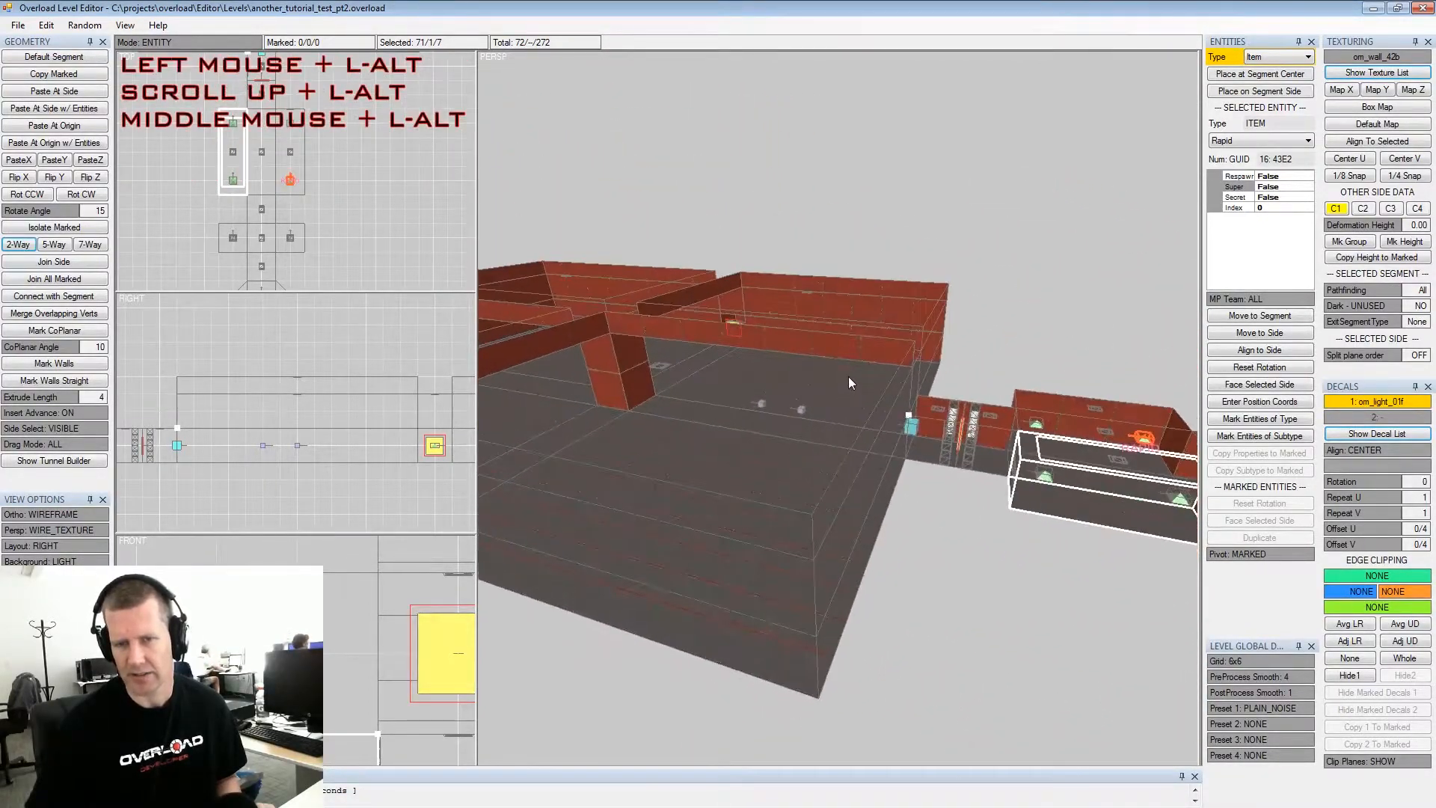
pyautogui.keyDown('alt'); pyautogui.moveTo(848, 376); pyautogui.dragTo(923, 392, button='middle'); pyautogui.keyUp('alt')
pyautogui.keyDown('alt'); pyautogui.scroll(-2, 923, 391); pyautogui.keyUp('alt')
pyautogui.keyDown('alt'); pyautogui.moveTo(923, 392); pyautogui.dragTo(918, 416); pyautogui.keyUp('alt')
# Save the level with the four added weapon and power-up items
pyautogui.hotkey('ctrl', 'alt')
pyautogui.press('ctrl')
pyautogui.hotkey('ctrl', 's')
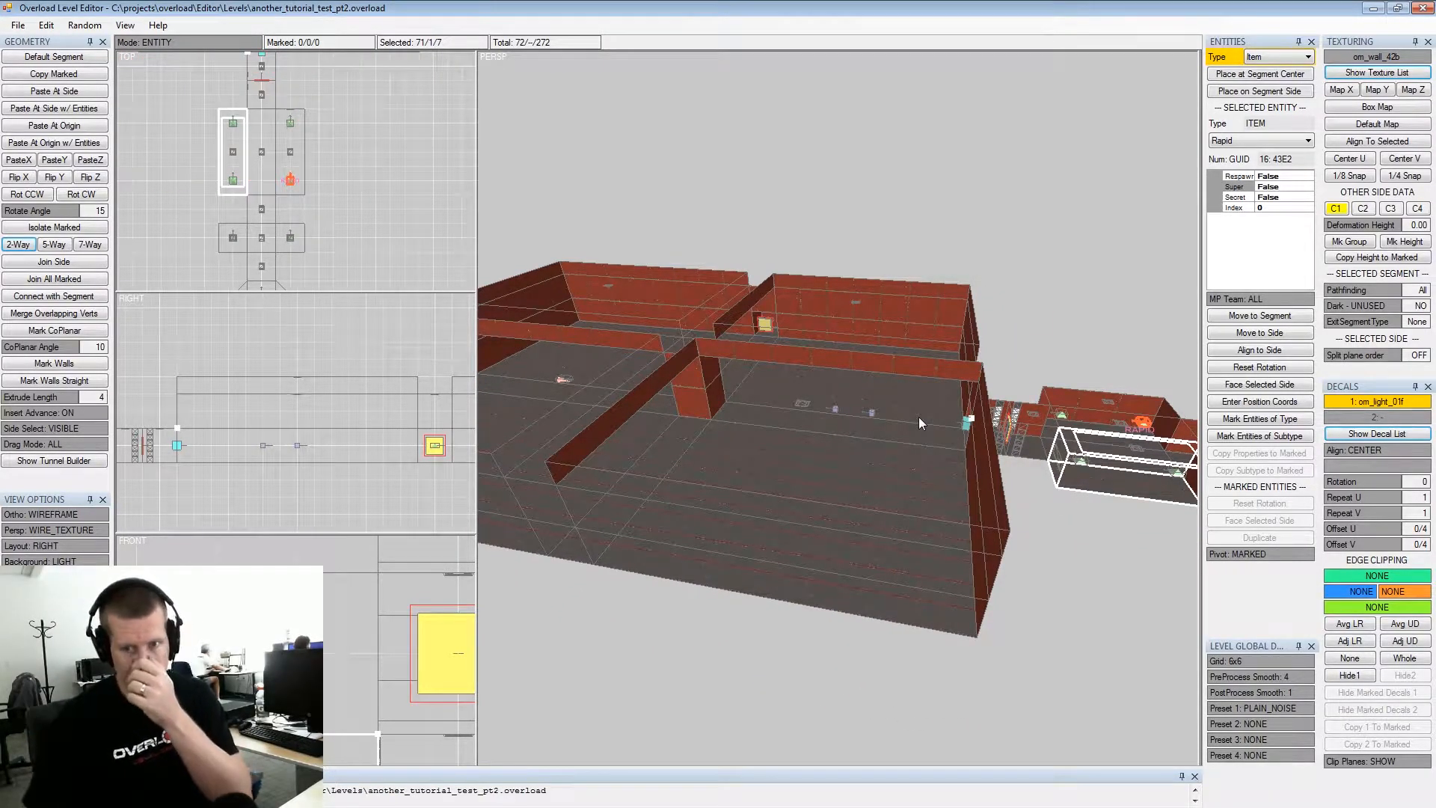
# Set the Nova item's Super property to True and save the level again
pyautogui.moveTo(918, 416); pyautogui.dragTo(935, 426, button='middle')
pyautogui.scroll(-2, 935, 426)
pyautogui.keyDown('alt'); pyautogui.moveTo(935, 426); pyautogui.dragTo(985, 449); pyautogui.keyUp('alt')
pyautogui.keyDown('alt'); pyautogui.moveTo(984, 447); pyautogui.dragTo(859, 432, button='middle'); pyautogui.keyUp('alt')
pyautogui.keyDown('alt'); pyautogui.scroll(2, 873, 428); pyautogui.keyUp('alt')
pyautogui.keyDown('alt'); pyautogui.moveTo(858, 432); pyautogui.dragTo(886, 423); pyautogui.keyUp('alt')
pyautogui.keyDown('alt'); pyautogui.moveTo(886, 423); pyautogui.dragTo(966, 418, button='middle'); pyautogui.keyUp('alt')
pyautogui.click(13, 27)
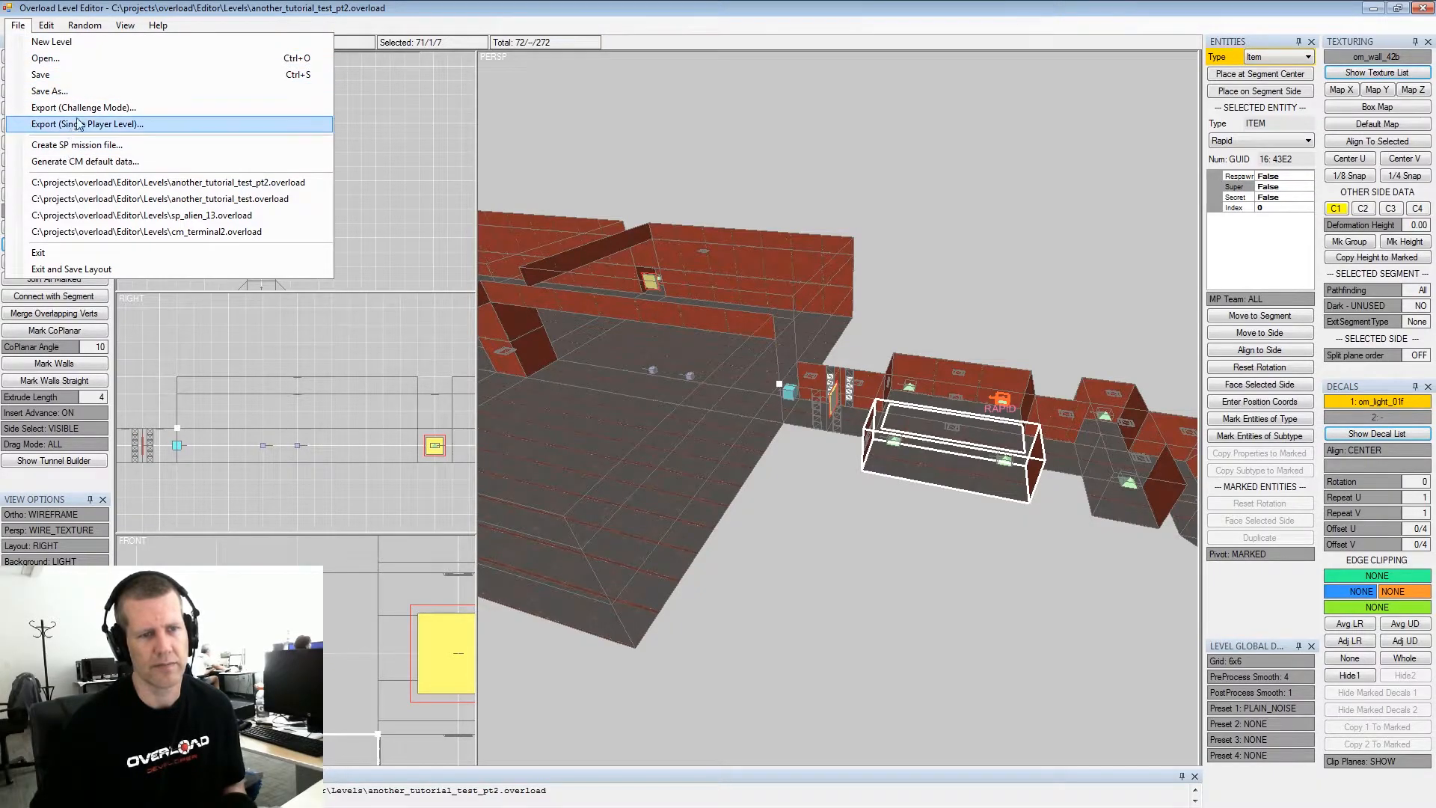
pyautogui.click(1003, 467)
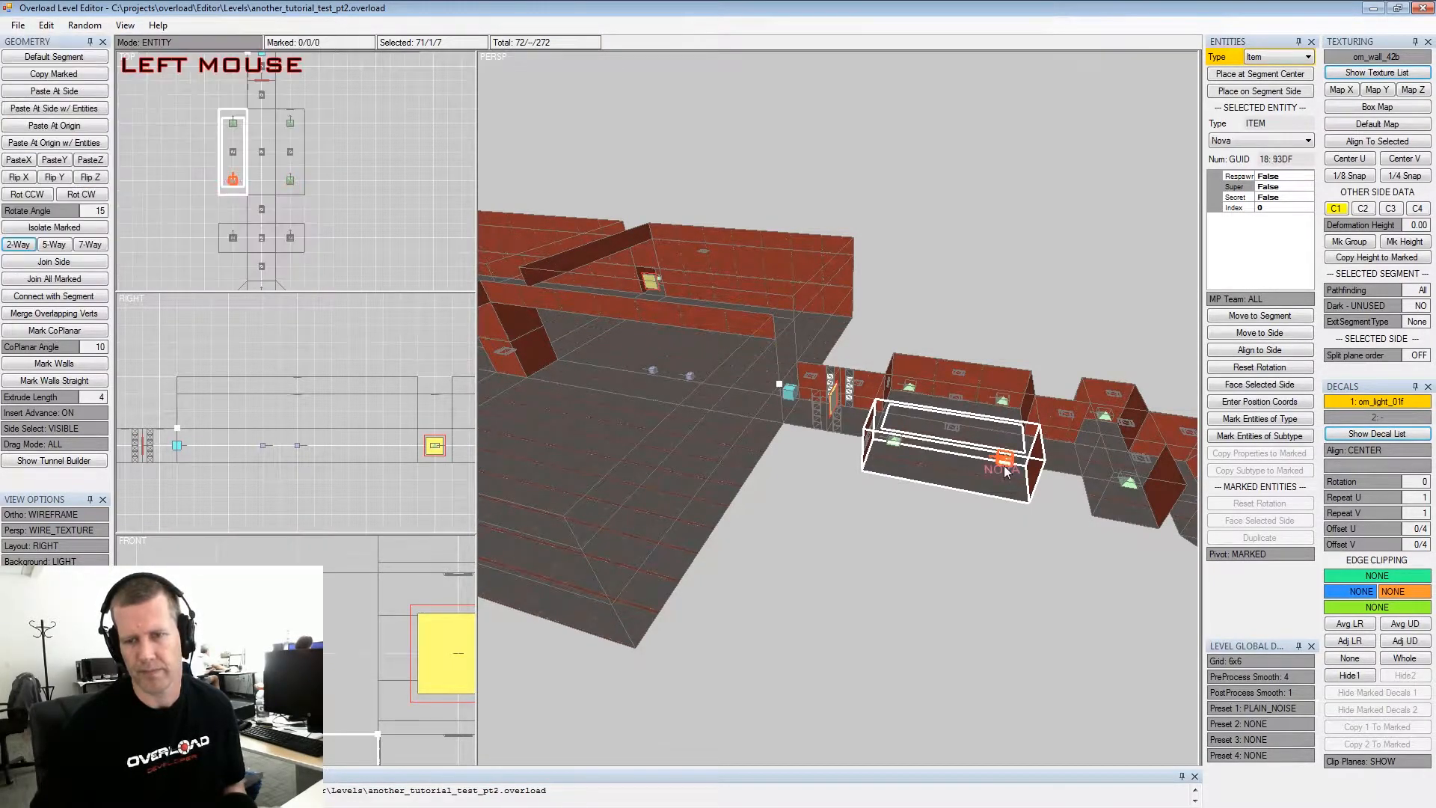
pyautogui.click(1297, 188)
pyautogui.hotkey('ctrl', 's')
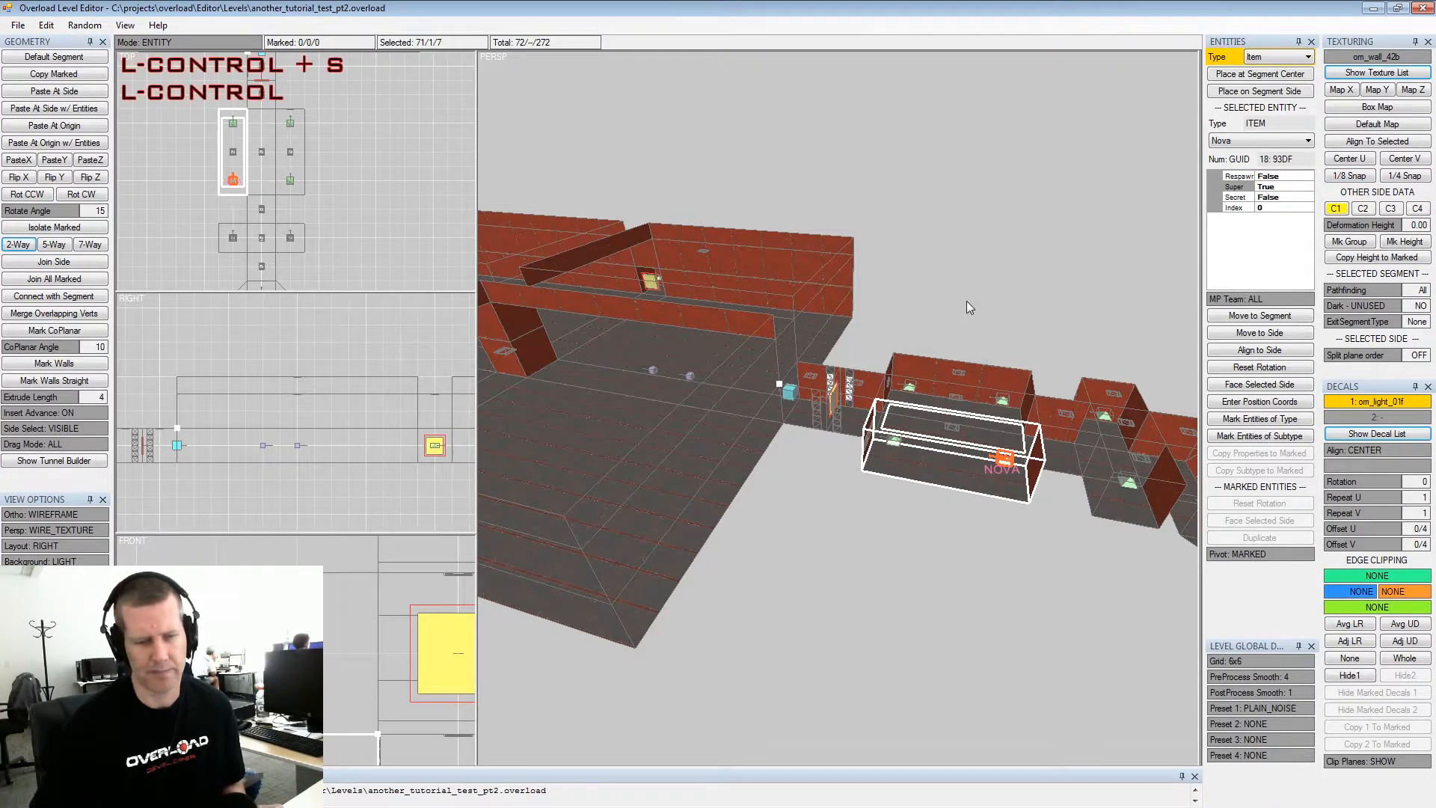
# Export the level for single player, replacing the existing another_tutorial_test_pt2.sp file
pyautogui.click(18, 24)
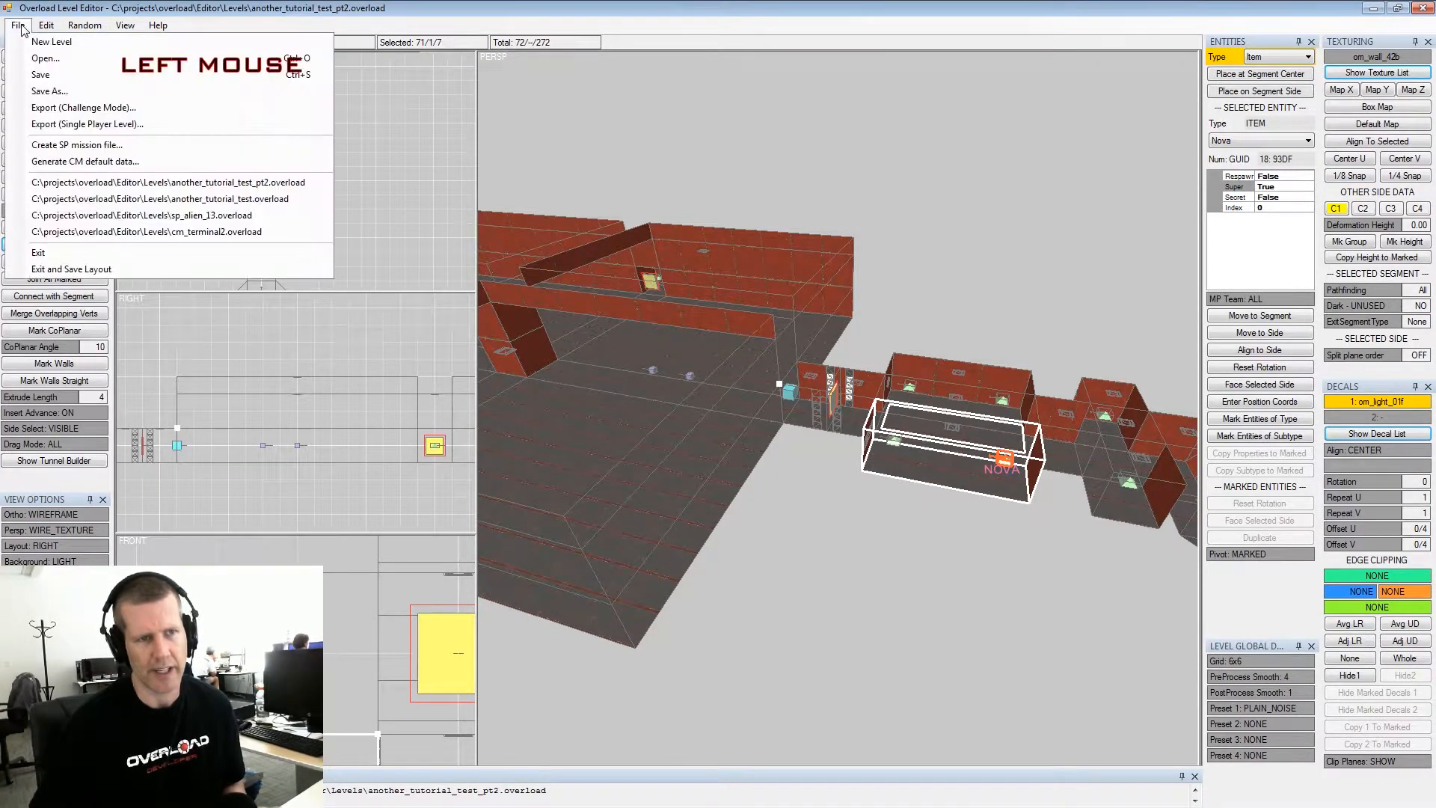
pyautogui.click(62, 125)
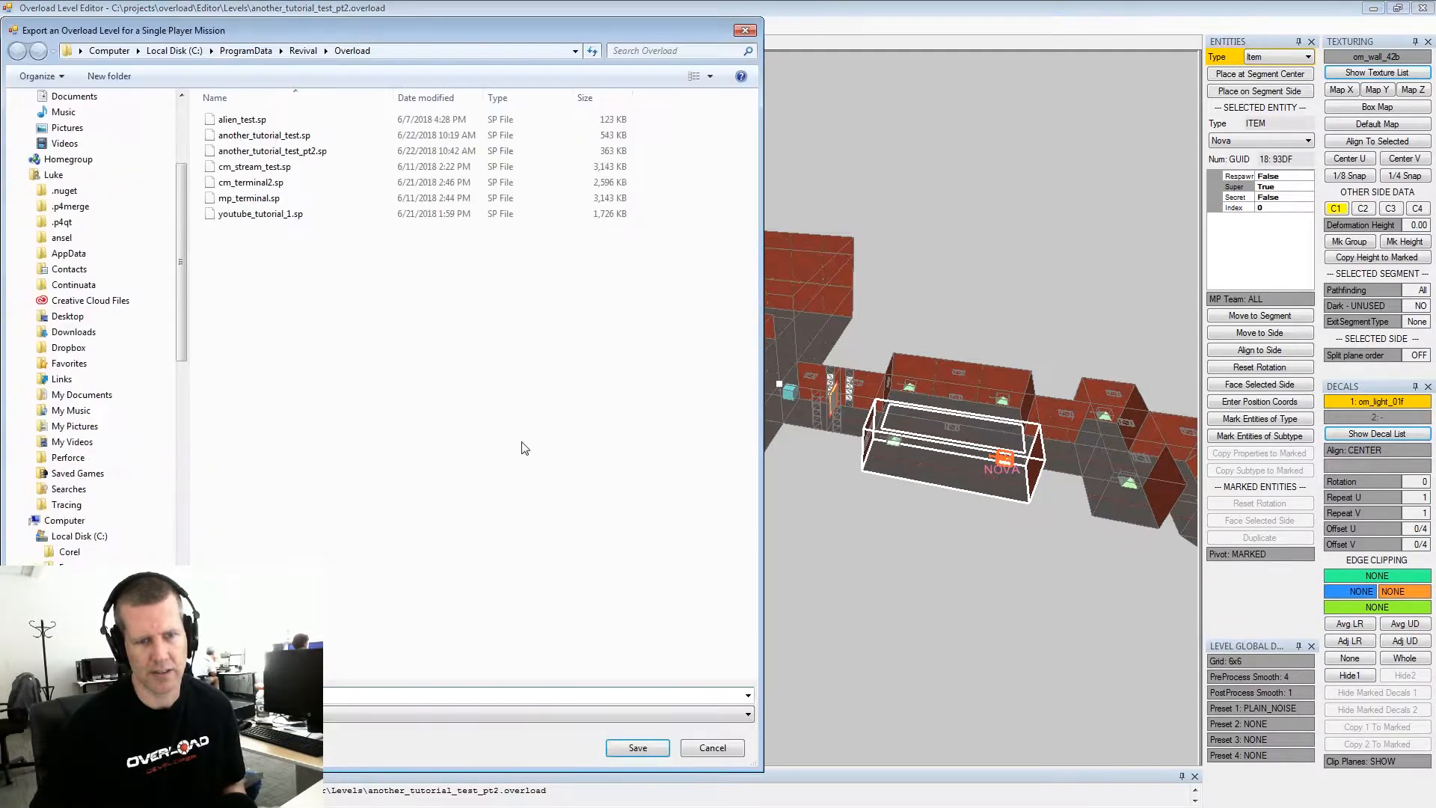
pyautogui.click(639, 750)
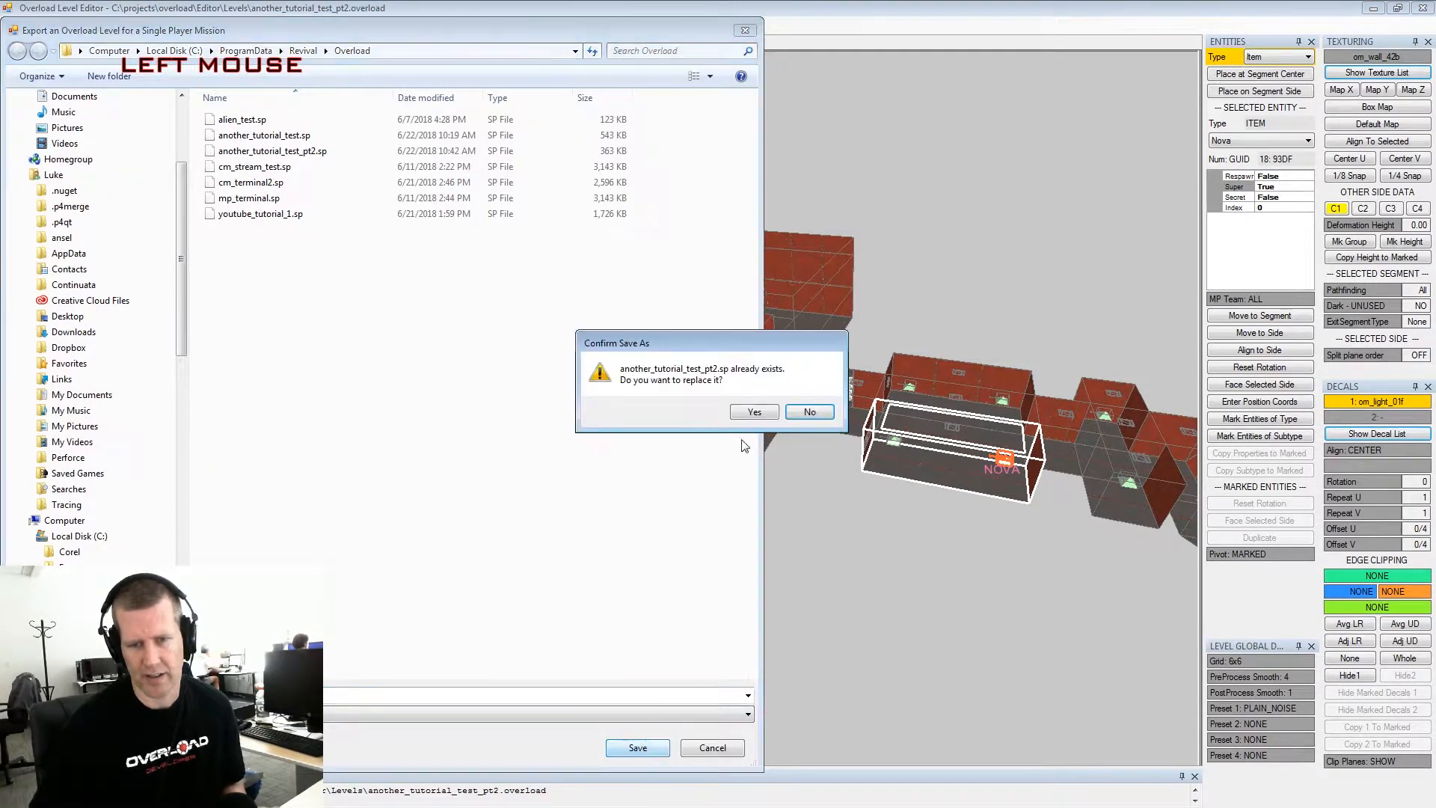
pyautogui.click(761, 412)
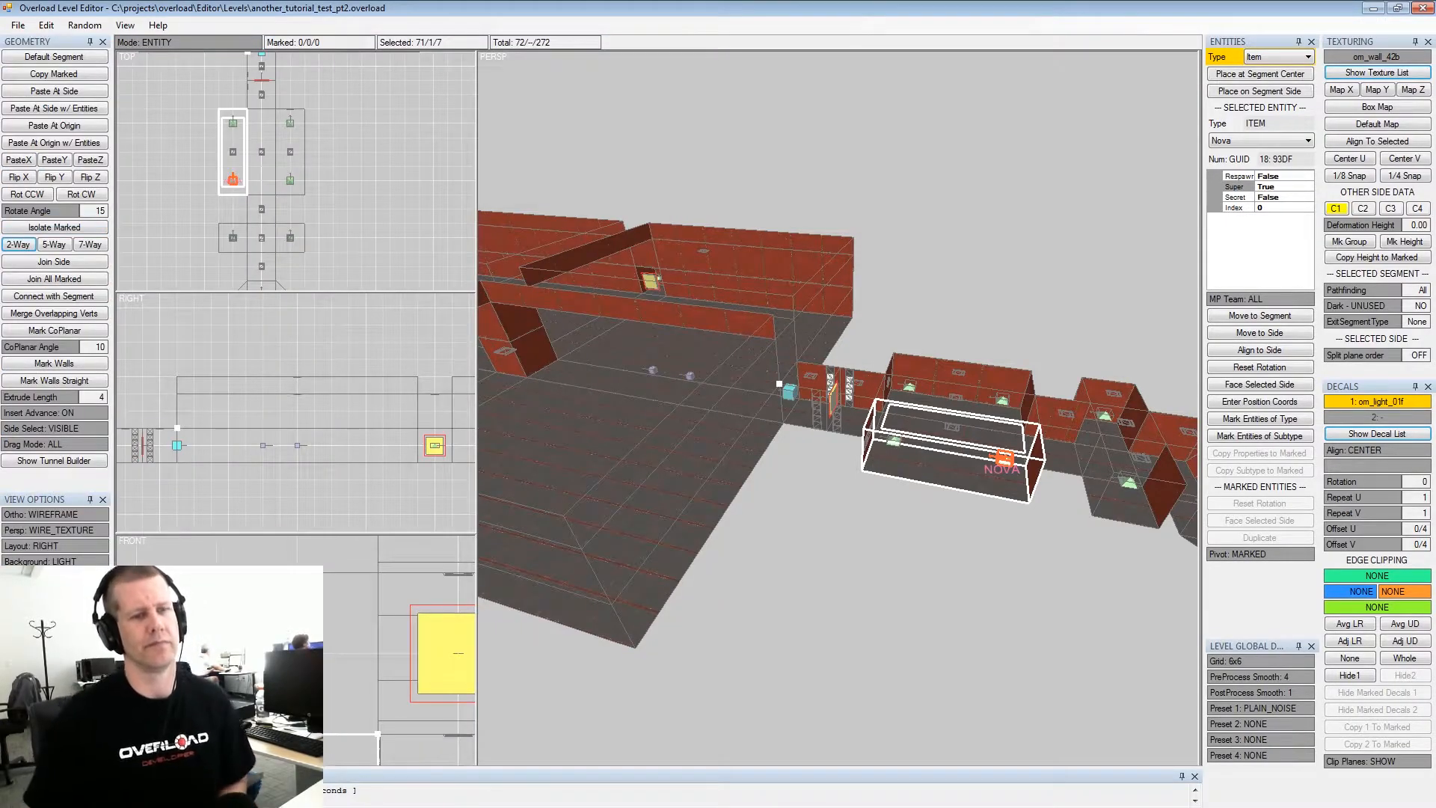
# Open the recent level another_tutorial_test.overload and select the segment in the hall near the yellow light
pyautogui.click(18, 25)
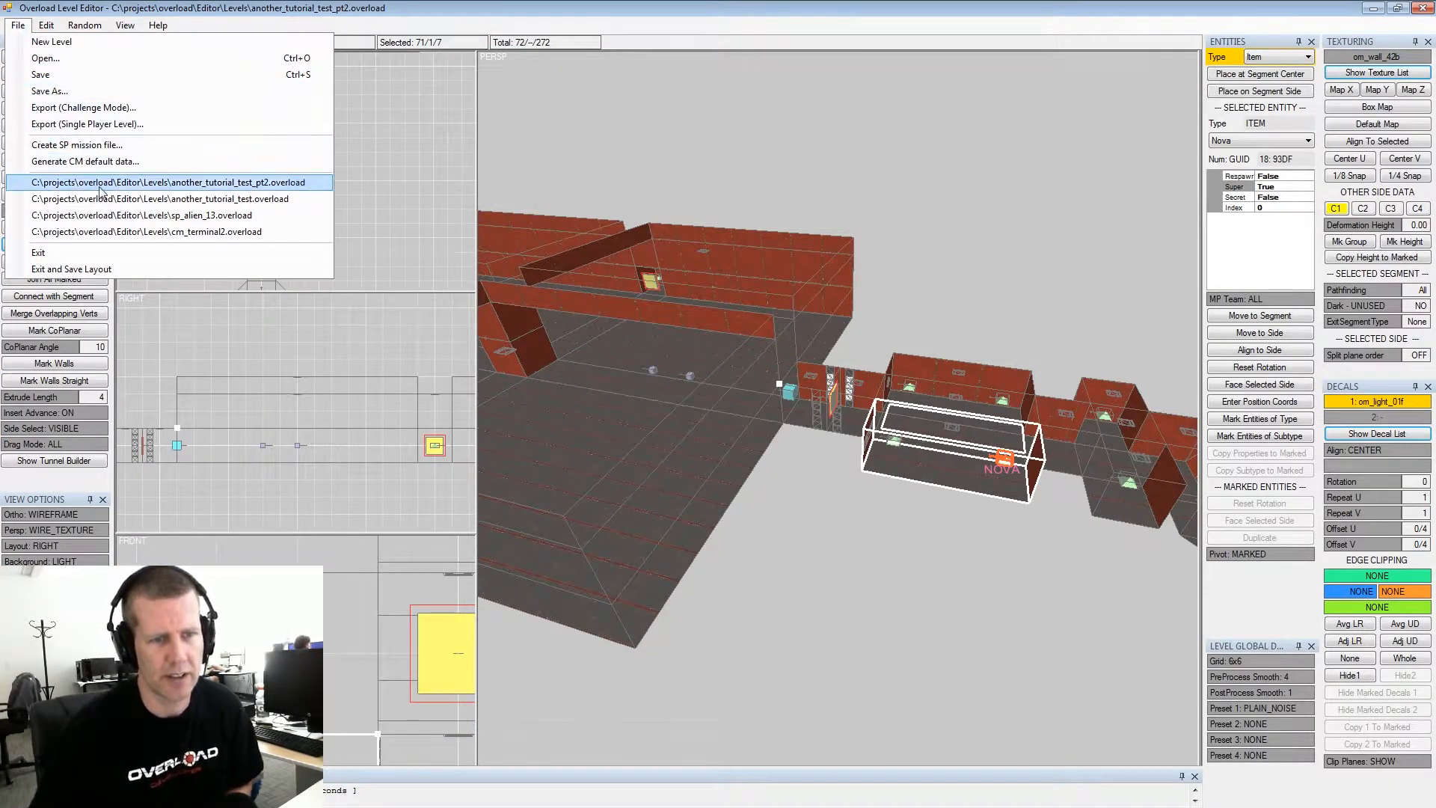
pyautogui.click(124, 199)
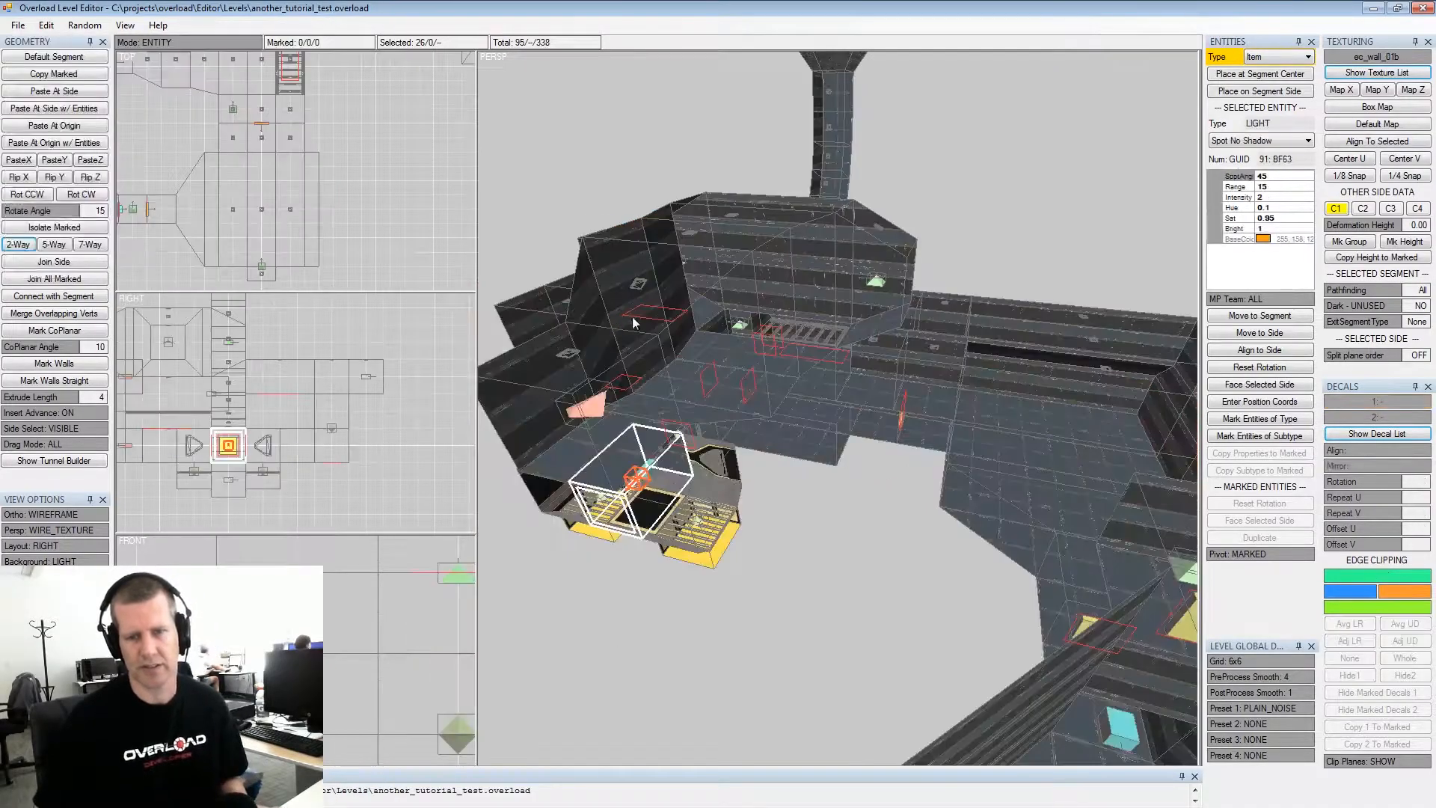
pyautogui.keyDown('alt'); pyautogui.moveTo(846, 351); pyautogui.dragTo(788, 361, button='middle'); pyautogui.keyUp('alt')
pyautogui.keyDown('alt'); pyautogui.moveTo(788, 361); pyautogui.dragTo(981, 361); pyautogui.keyUp('alt')
pyautogui.keyDown('alt'); pyautogui.moveTo(981, 362); pyautogui.dragTo(981, 365, button='middle'); pyautogui.keyUp('alt')
pyautogui.keyDown('alt'); pyautogui.moveTo(981, 365); pyautogui.dragTo(1032, 430); pyautogui.keyUp('alt')
pyautogui.keyDown('alt'); pyautogui.scroll(3, 905, 389); pyautogui.keyUp('alt')
pyautogui.click(965, 437)
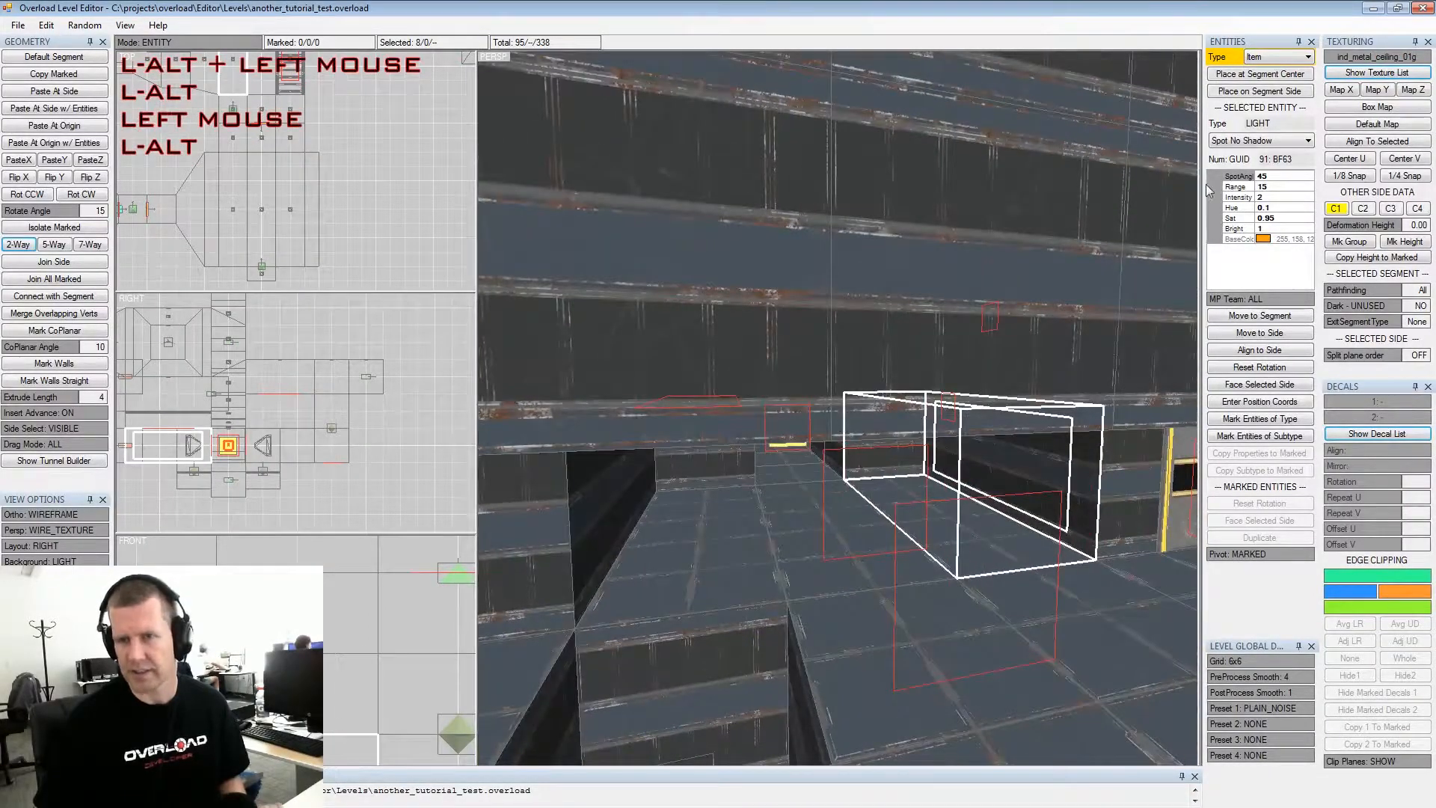
# Place an item entity at the centre of the selected segment and make it a Crusher
pyautogui.click(1265, 60)
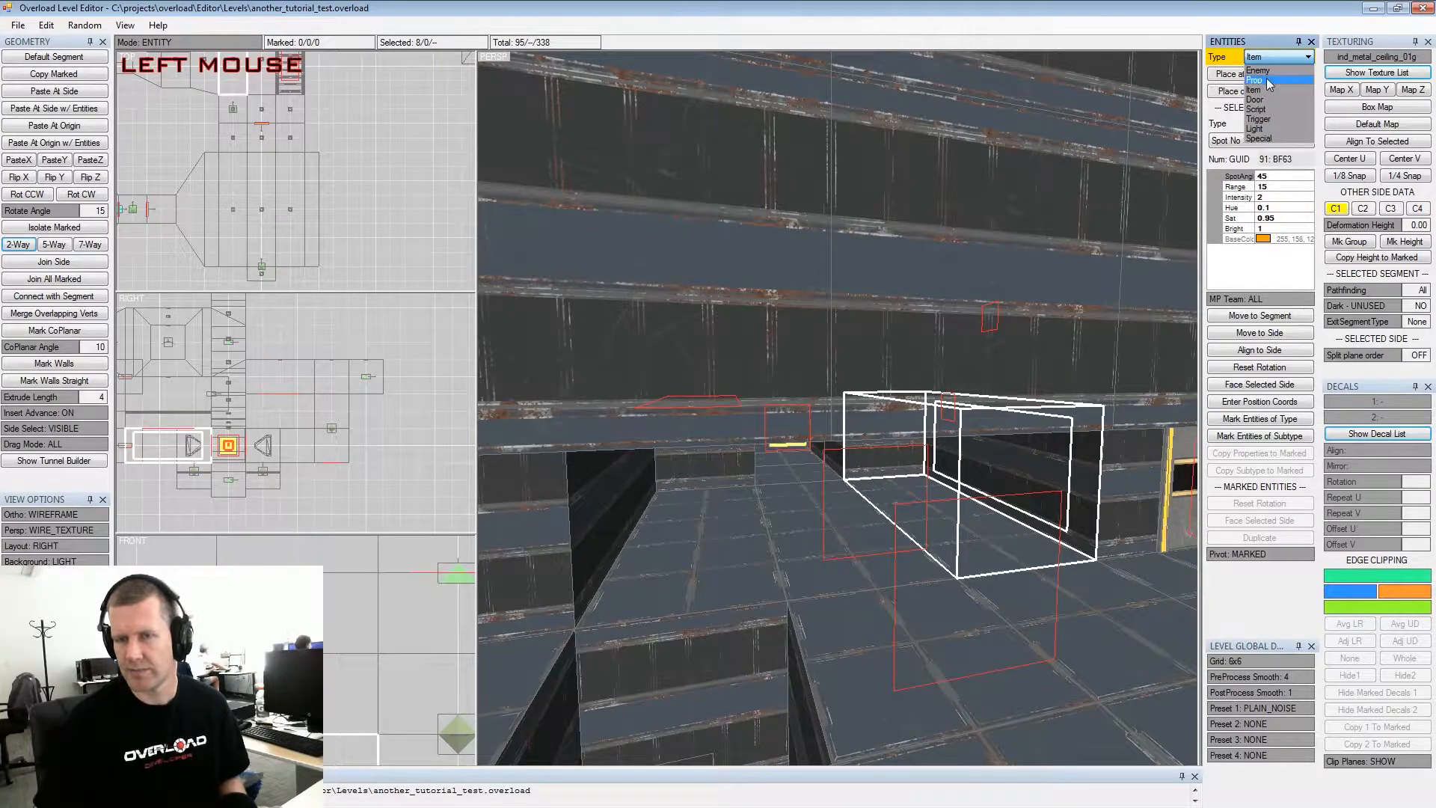
pyautogui.click(1254, 89)
pyautogui.click(1262, 77)
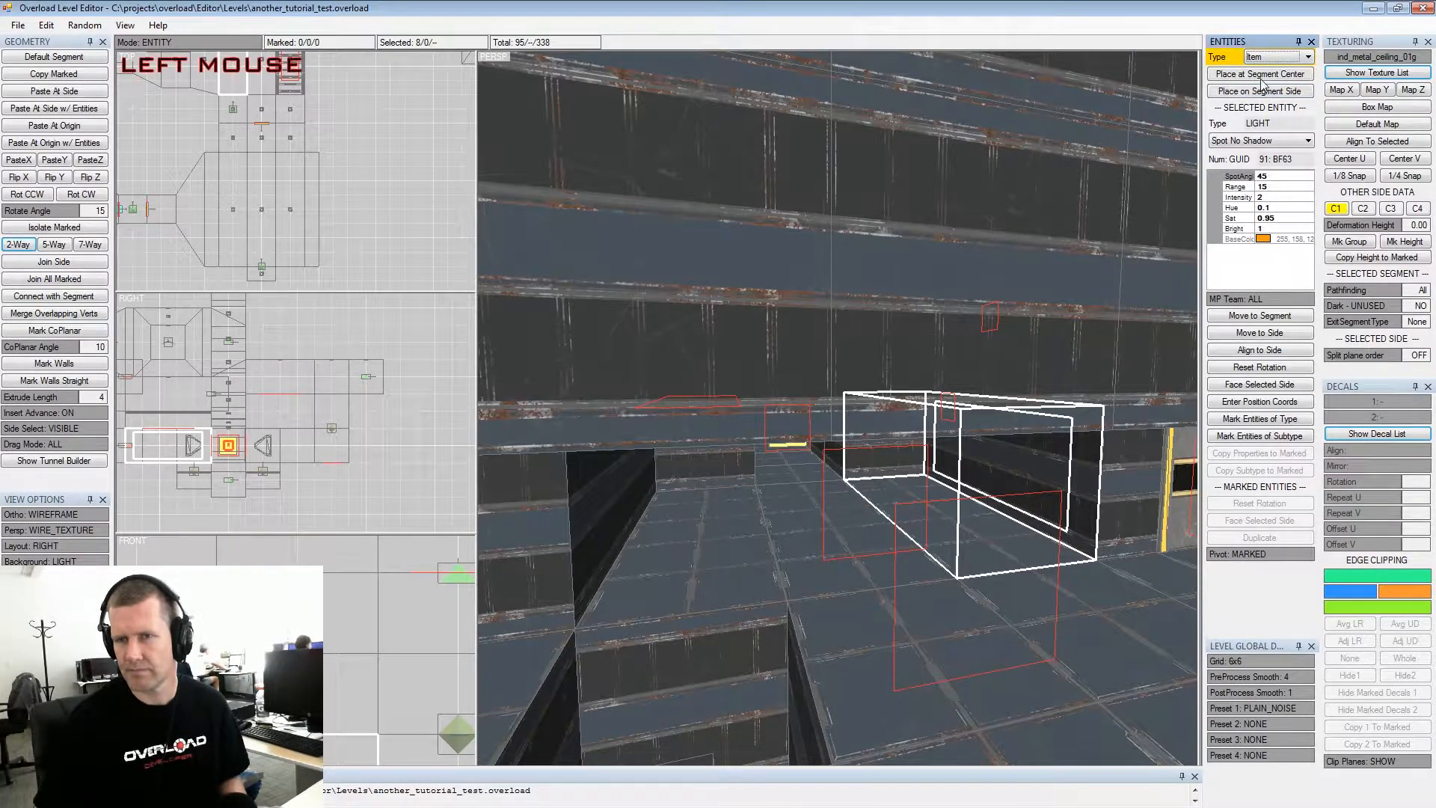
pyautogui.click(1263, 141)
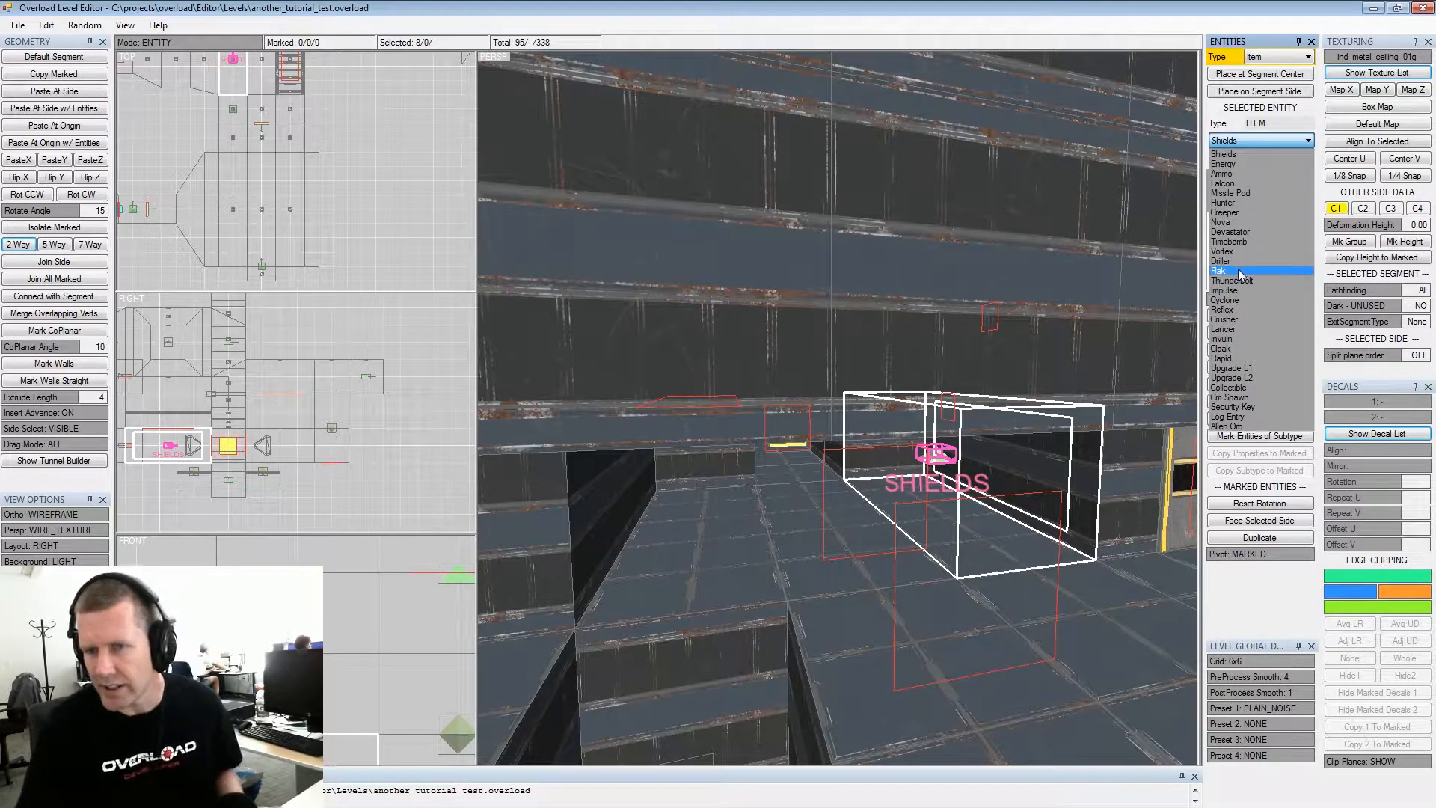
pyautogui.click(1226, 320)
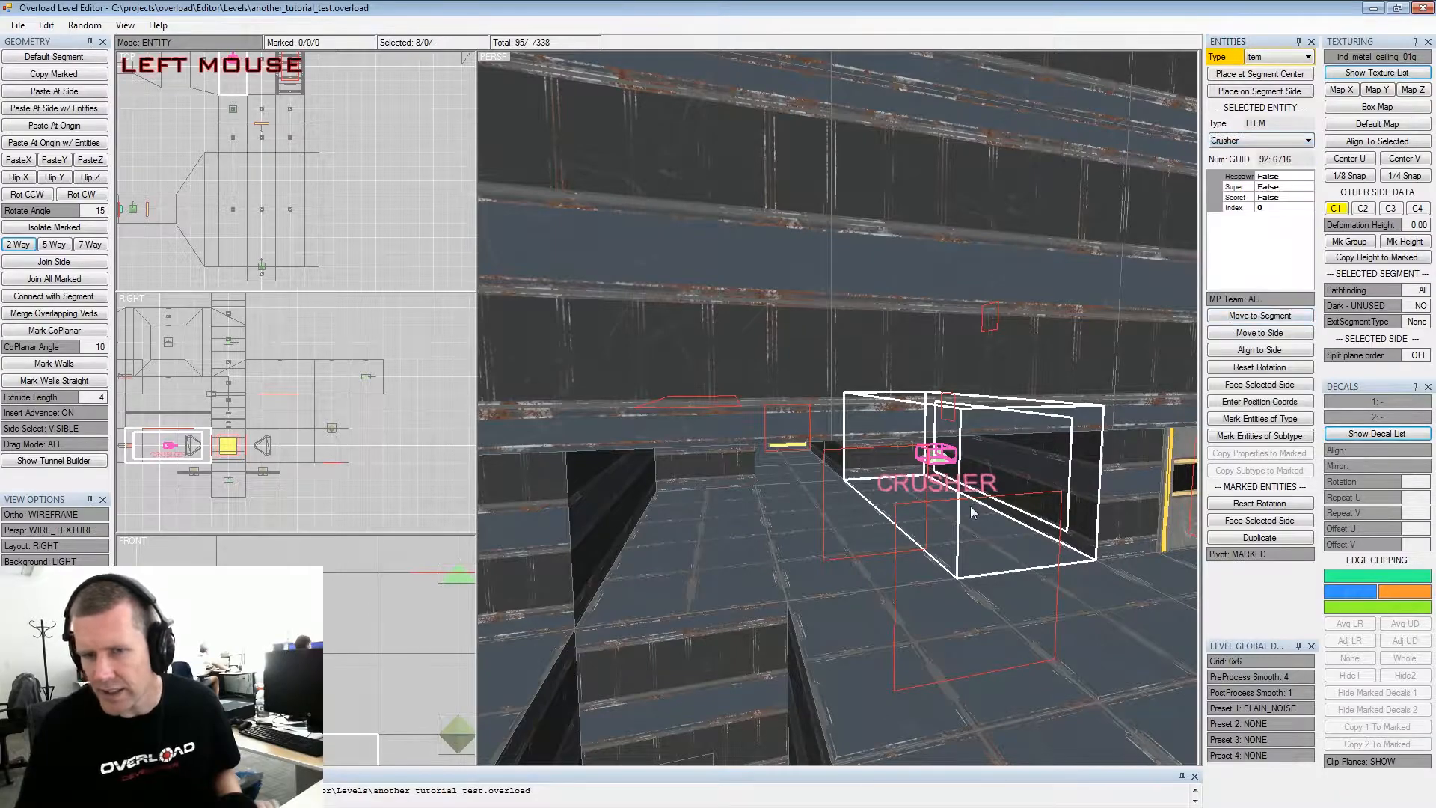
# Select the neighbouring segment, place an item at its centre and make it a Missile Pod
pyautogui.keyDown('alt'); pyautogui.moveTo(976, 512); pyautogui.dragTo(815, 506); pyautogui.keyUp('alt')
pyautogui.click(585, 469)
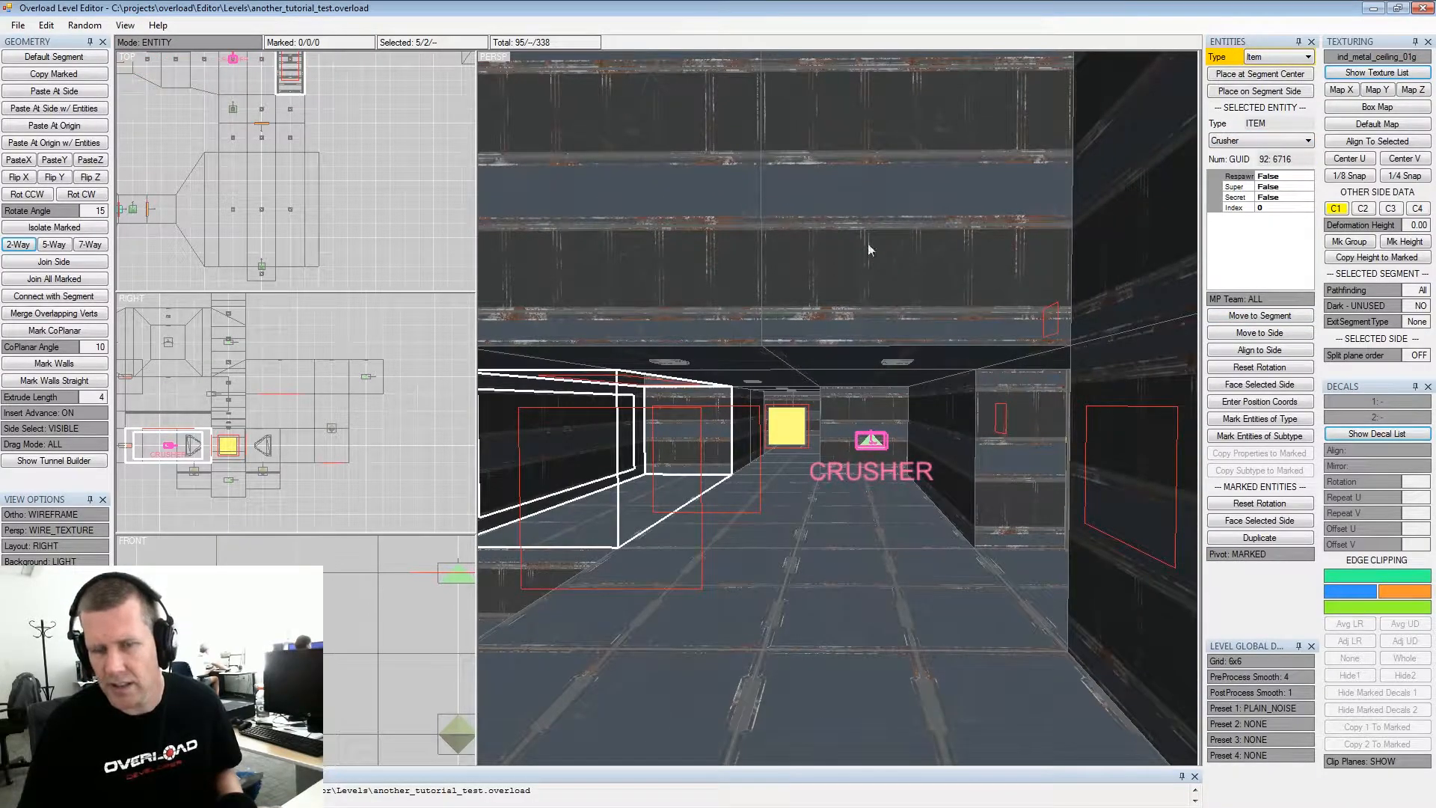
pyautogui.click(1271, 77)
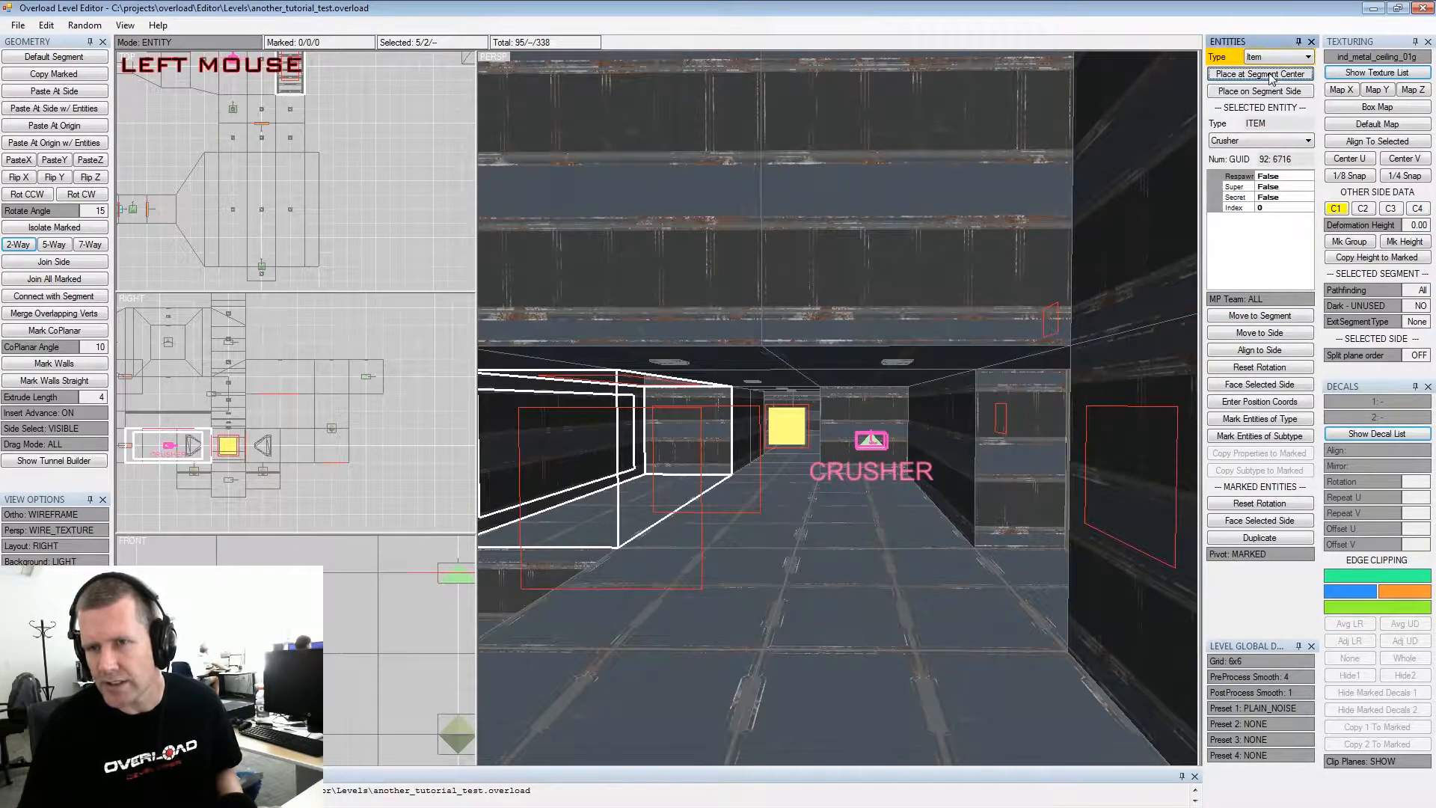
pyautogui.click(1247, 143)
pyautogui.click(1250, 191)
# Shift the Missile Pod item two grid steps away from the segment's centre
pyautogui.keyDown('alt'); pyautogui.moveTo(934, 389); pyautogui.dragTo(702, 360); pyautogui.keyUp('alt')
pyautogui.keyDown('alt'); pyautogui.scroll(3, 806, 375); pyautogui.keyUp('alt')
pyautogui.keyDown('alt'); pyautogui.moveTo(702, 360); pyautogui.dragTo(848, 380, button='middle'); pyautogui.keyUp('alt')
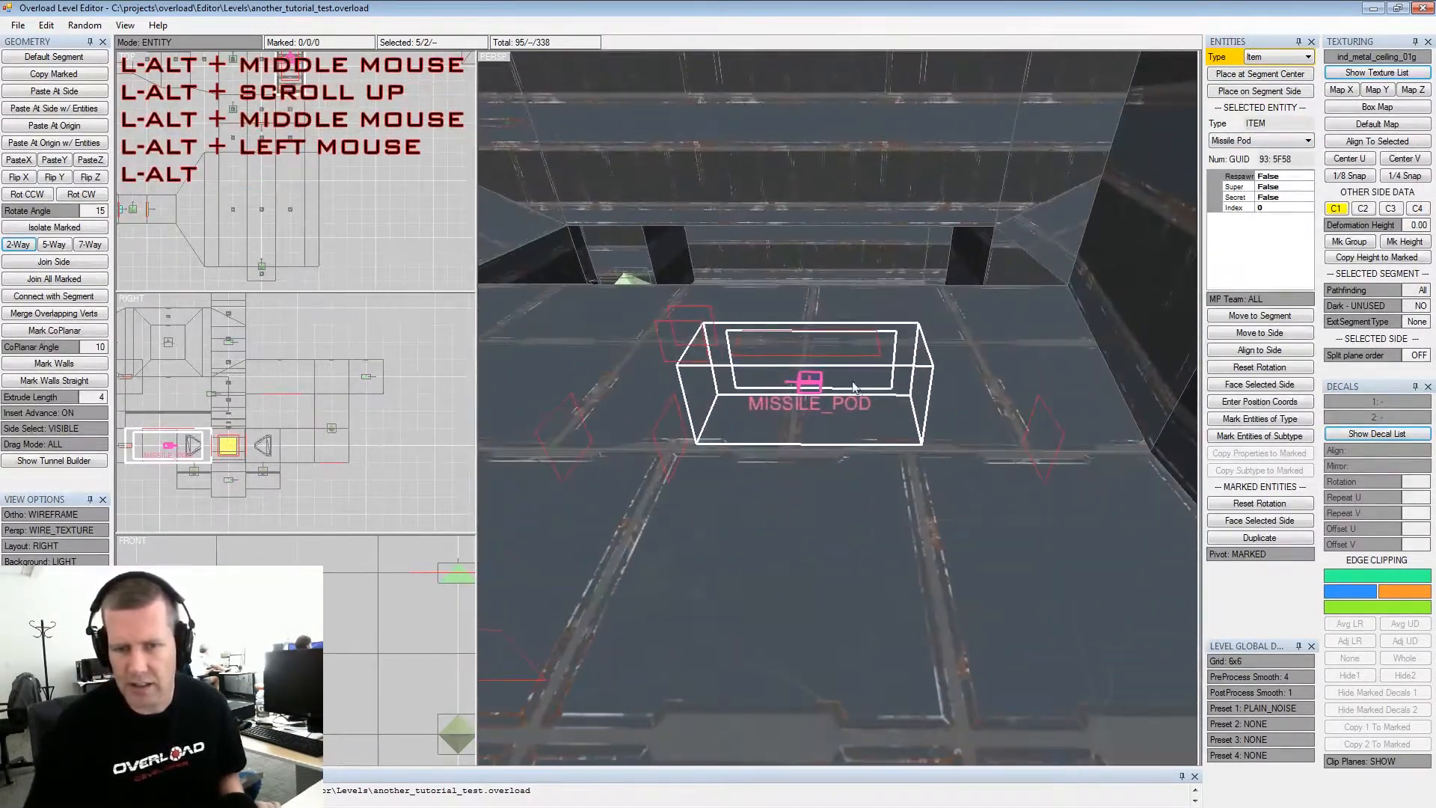
pyautogui.keyDown('alt'); pyautogui.moveTo(848, 380); pyautogui.dragTo(841, 322); pyautogui.keyUp('alt')
pyautogui.press('KP_6')
pyautogui.press('KP_6')
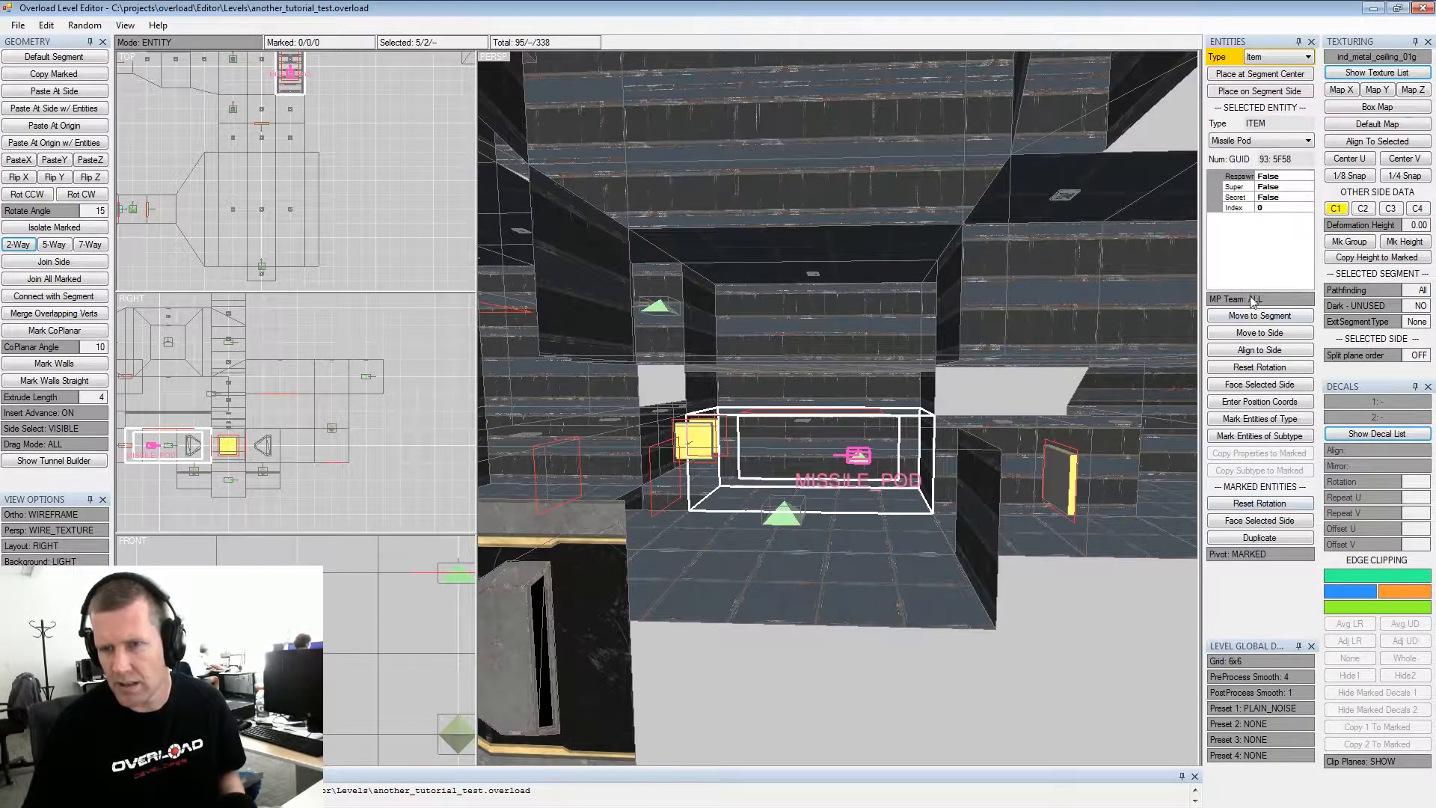
# Place another item at the segment centre, shift it one grid step away from the Missile Pod and make it a Hunter
pyautogui.click(1261, 74)
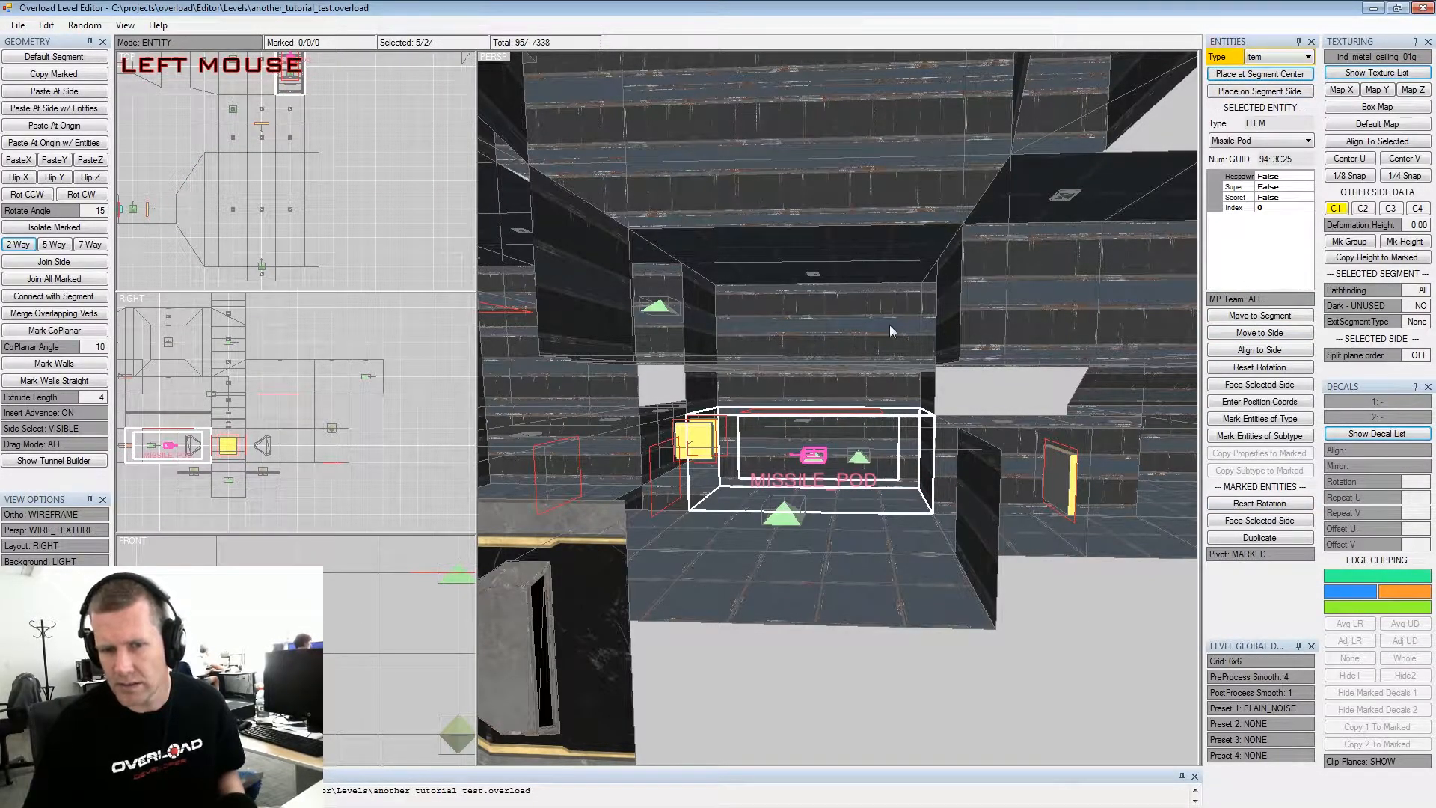
pyautogui.press('KP_4')
pyautogui.click(1288, 142)
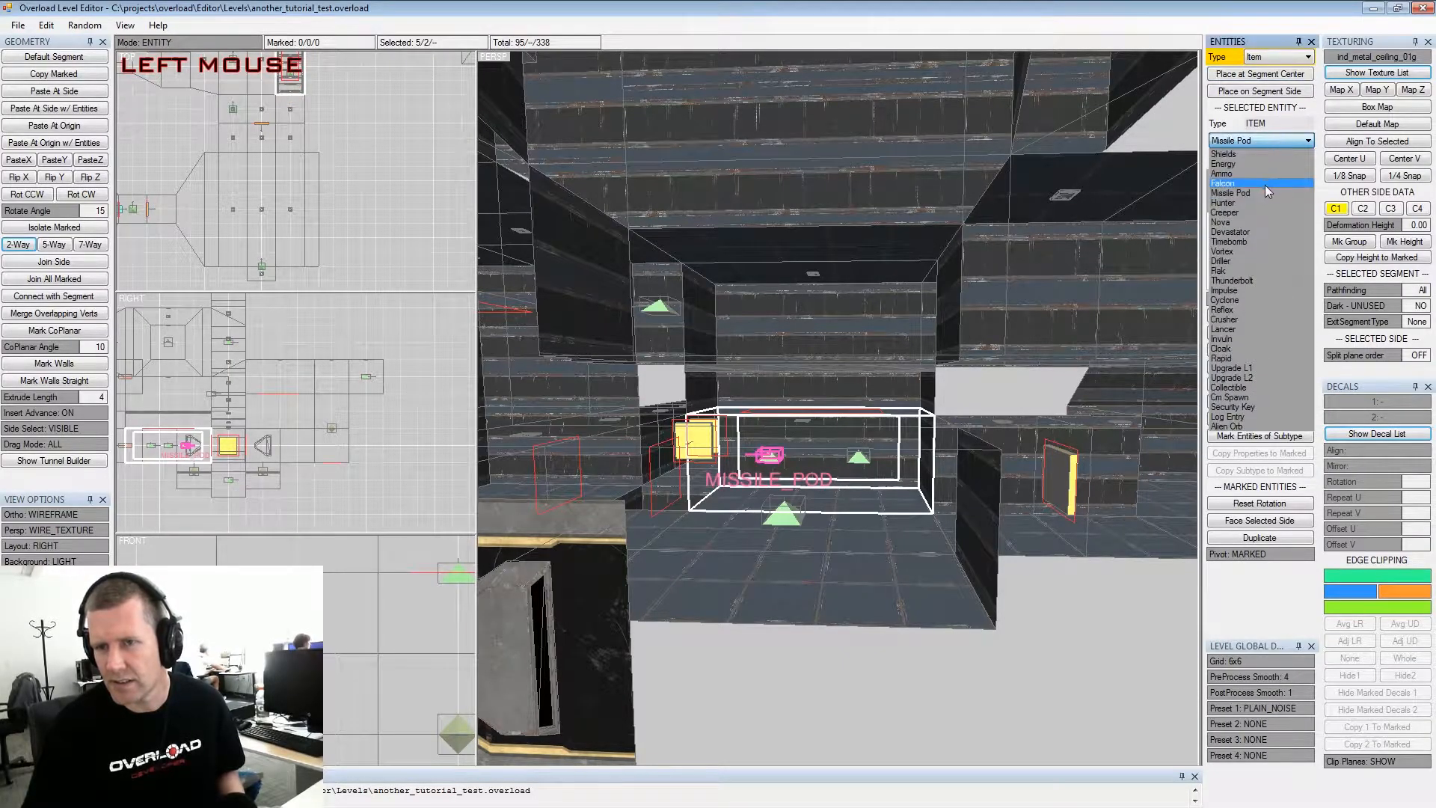
pyautogui.click(1258, 200)
# Mark the Missile Pod, Hunter and Crusher items and move them together into the wide room beyond the door
pyautogui.keyDown('alt'); pyautogui.moveTo(840, 409); pyautogui.dragTo(836, 438); pyautogui.keyUp('alt')
pyautogui.keyDown('alt'); pyautogui.scroll(-1, 802, 384); pyautogui.keyUp('alt')
pyautogui.keyDown('alt'); pyautogui.moveTo(836, 438); pyautogui.dragTo(903, 410, button='middle'); pyautogui.keyUp('alt')
pyautogui.keyDown('alt'); pyautogui.moveTo(905, 416); pyautogui.dragTo(732, 374); pyautogui.keyUp('alt')
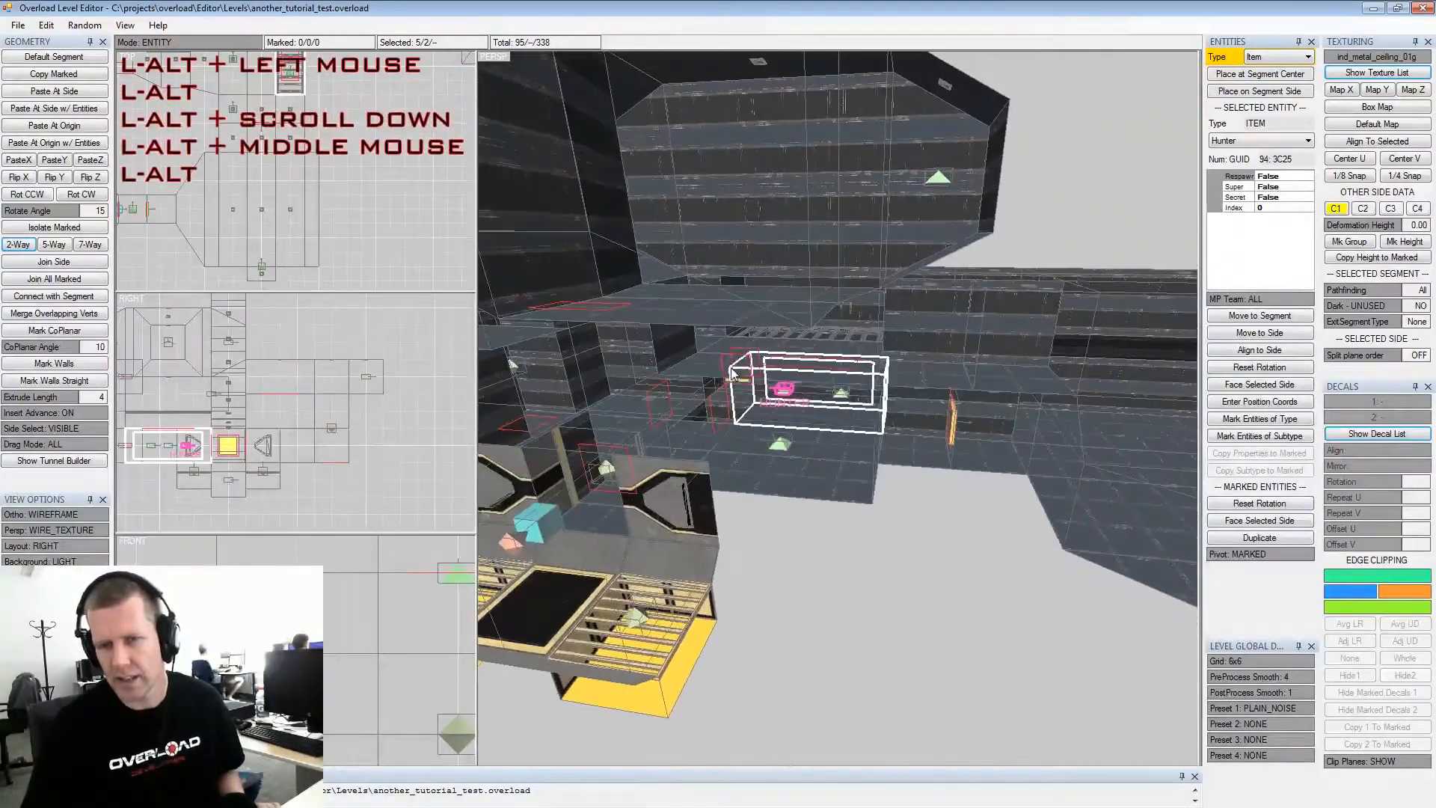
pyautogui.click(841, 404)
pyautogui.click(782, 446)
pyautogui.press('space')
pyautogui.keyDown('alt'); pyautogui.moveTo(856, 411); pyautogui.dragTo(765, 397, button='middle'); pyautogui.keyUp('alt')
pyautogui.keyDown('alt'); pyautogui.scroll(-3, 764, 397); pyautogui.keyUp('alt')
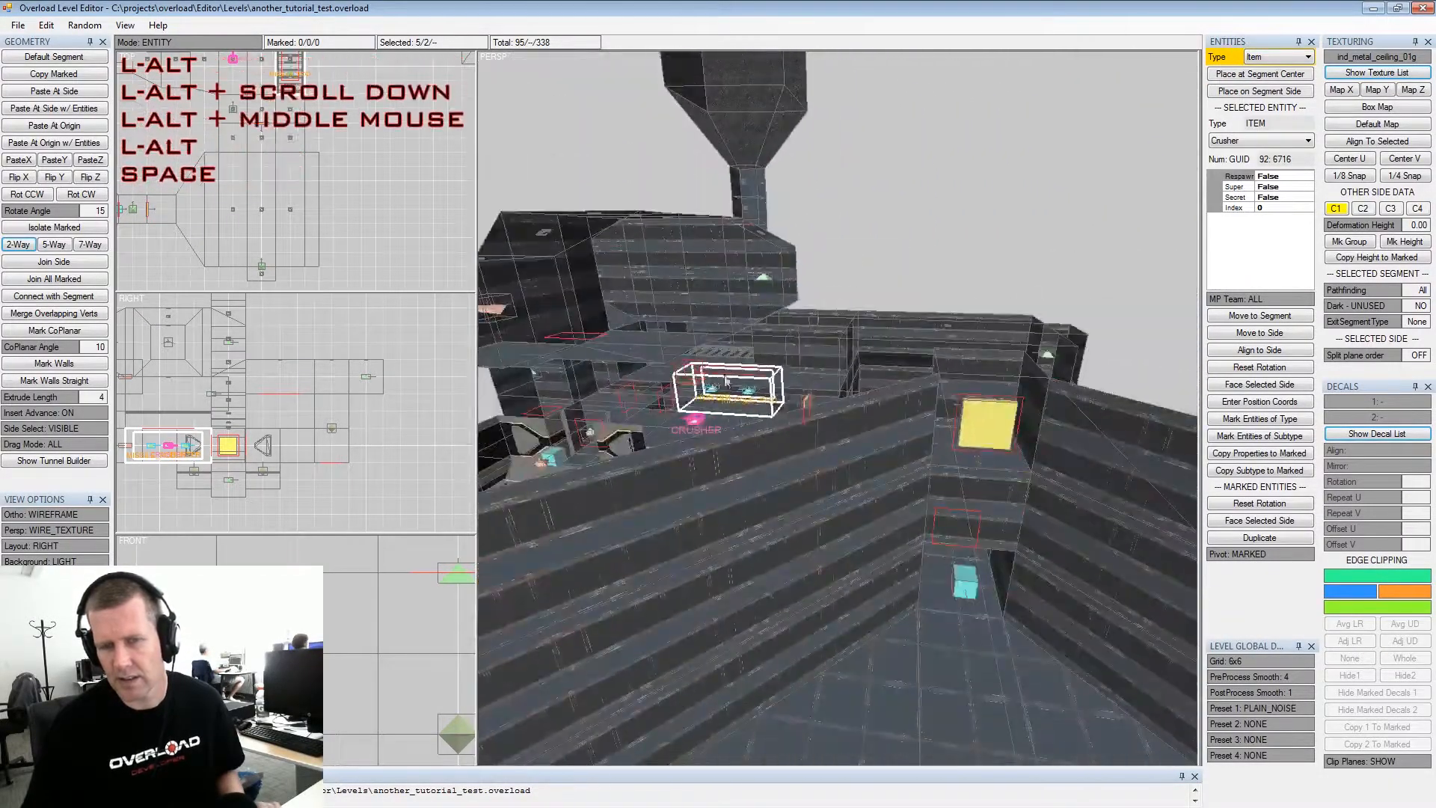
pyautogui.keyDown('alt'); pyautogui.moveTo(764, 397); pyautogui.dragTo(786, 432); pyautogui.keyUp('alt')
pyautogui.moveTo(787, 431); pyautogui.dragTo(845, 443, button='right')
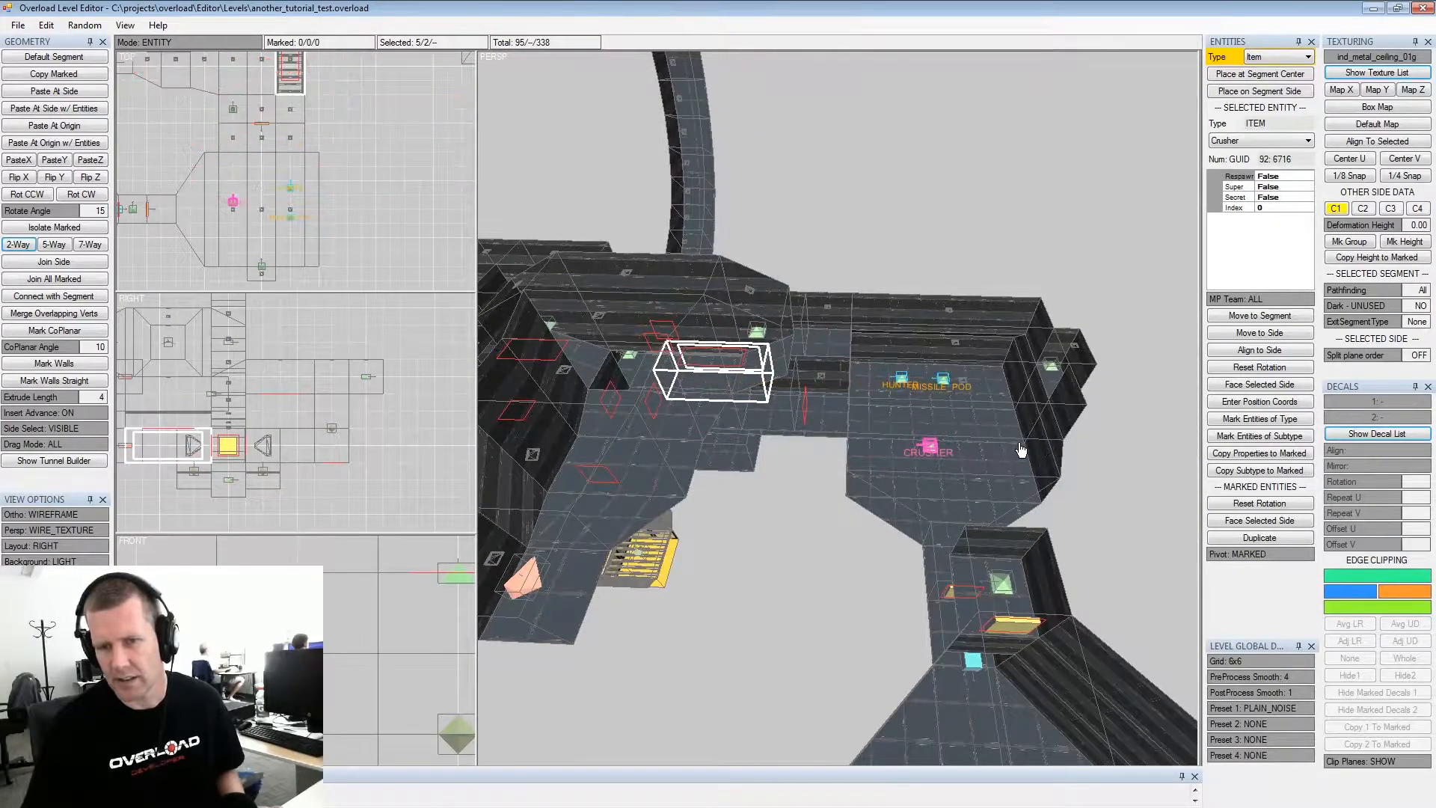
# Adjust the position of the three marked items in the wide room and unmark them
pyautogui.keyDown('alt'); pyautogui.moveTo(1025, 442); pyautogui.dragTo(841, 418); pyautogui.keyUp('alt')
pyautogui.click(864, 492)
pyautogui.keyDown('alt'); pyautogui.moveTo(864, 491); pyautogui.dragTo(845, 419); pyautogui.keyUp('alt')
pyautogui.keyDown('alt'); pyautogui.scroll(3, 845, 419); pyautogui.keyUp('alt')
pyautogui.moveTo(844, 418)
pyautogui.keyDown('alt'); pyautogui.mouseDown(button='middle')
pyautogui.moveTo(885, 400)
pyautogui.moveTo(833, 401)
pyautogui.mouseUp(button='middle'); pyautogui.keyUp('alt')
pyautogui.keyDown('alt'); pyautogui.scroll(-4, 882, 400); pyautogui.keyUp('alt')
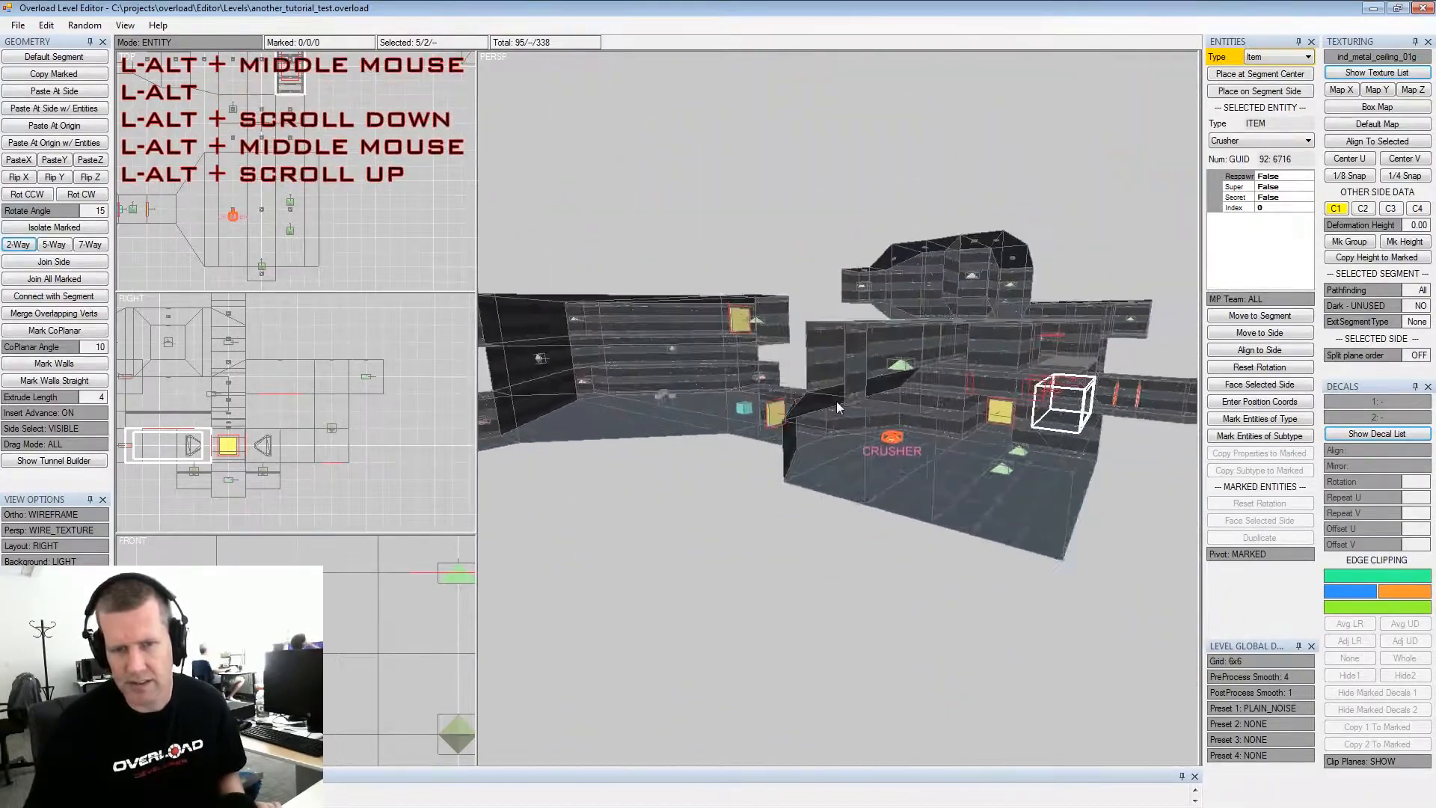
# Examine the surrounding rooms and the large hall for enemies that could carry item drops
pyautogui.keyDown('alt'); pyautogui.scroll(3, 832, 402); pyautogui.keyUp('alt')
pyautogui.keyDown('alt'); pyautogui.moveTo(617, 335); pyautogui.dragTo(821, 374); pyautogui.keyUp('alt')
pyautogui.keyDown('alt'); pyautogui.moveTo(821, 374); pyautogui.dragTo(791, 389, button='middle'); pyautogui.keyUp('alt')
pyautogui.keyDown('alt'); pyautogui.scroll(-3, 791, 389); pyautogui.keyUp('alt')
pyautogui.keyDown('alt'); pyautogui.moveTo(792, 389); pyautogui.dragTo(841, 414); pyautogui.keyUp('alt')
pyautogui.keyDown('alt'); pyautogui.scroll(2, 840, 414); pyautogui.keyUp('alt')
pyautogui.keyDown('alt'); pyautogui.moveTo(840, 415); pyautogui.dragTo(833, 428, button='middle'); pyautogui.keyUp('alt')
pyautogui.keyDown('alt'); pyautogui.moveTo(833, 427); pyautogui.dragTo(887, 370); pyautogui.keyUp('alt')
pyautogui.keyDown('alt'); pyautogui.scroll(-3, 811, 361); pyautogui.keyUp('alt')
pyautogui.keyDown('alt'); pyautogui.moveTo(887, 370); pyautogui.dragTo(915, 397, button='middle'); pyautogui.keyUp('alt')
pyautogui.keyDown('alt'); pyautogui.scroll(4, 823, 374); pyautogui.keyUp('alt')
pyautogui.keyDown('alt'); pyautogui.moveTo(791, 366); pyautogui.dragTo(874, 396, button='middle'); pyautogui.keyUp('alt')
pyautogui.keyDown('alt'); pyautogui.moveTo(875, 396); pyautogui.dragTo(815, 385); pyautogui.keyUp('alt')
pyautogui.keyDown('alt'); pyautogui.moveTo(815, 385); pyautogui.dragTo(949, 380, button='middle'); pyautogui.keyUp('alt')
# Set the first item drop of the Grunta in the lower alcove to entity_item_upgrade_L2
pyautogui.click(738, 415)
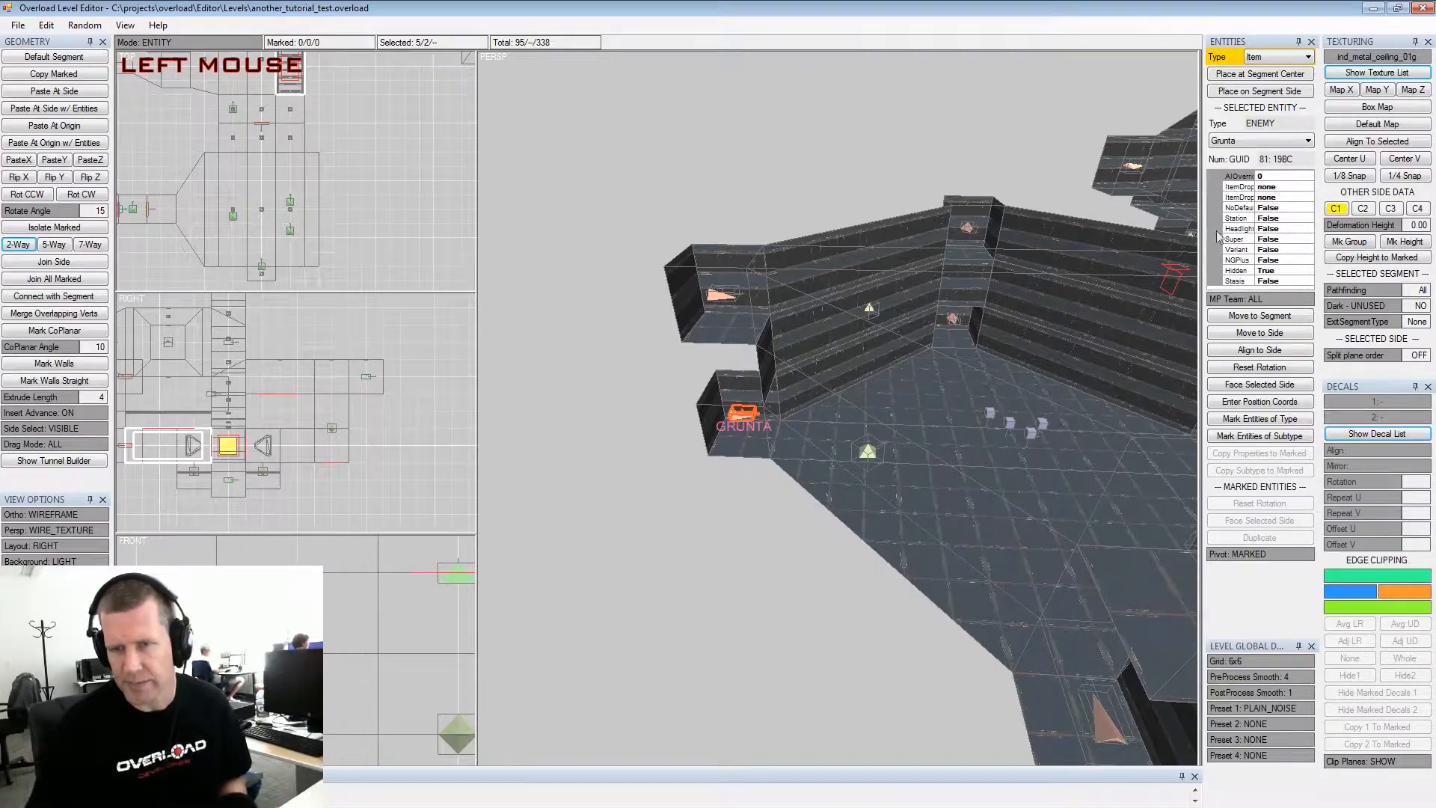
pyautogui.click(1287, 186)
pyautogui.click(1307, 188)
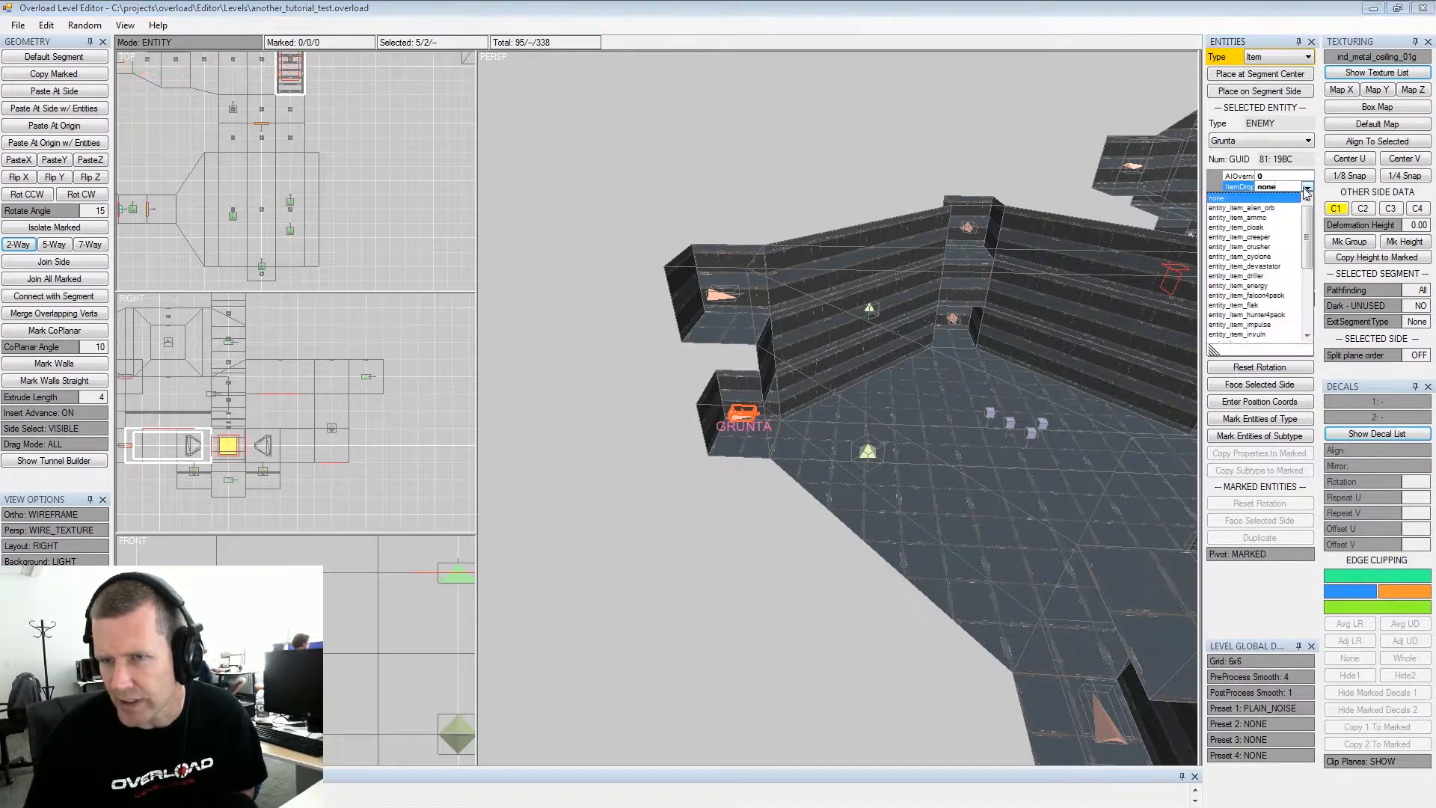
pyautogui.moveTo(1309, 238); pyautogui.dragTo(1305, 303)
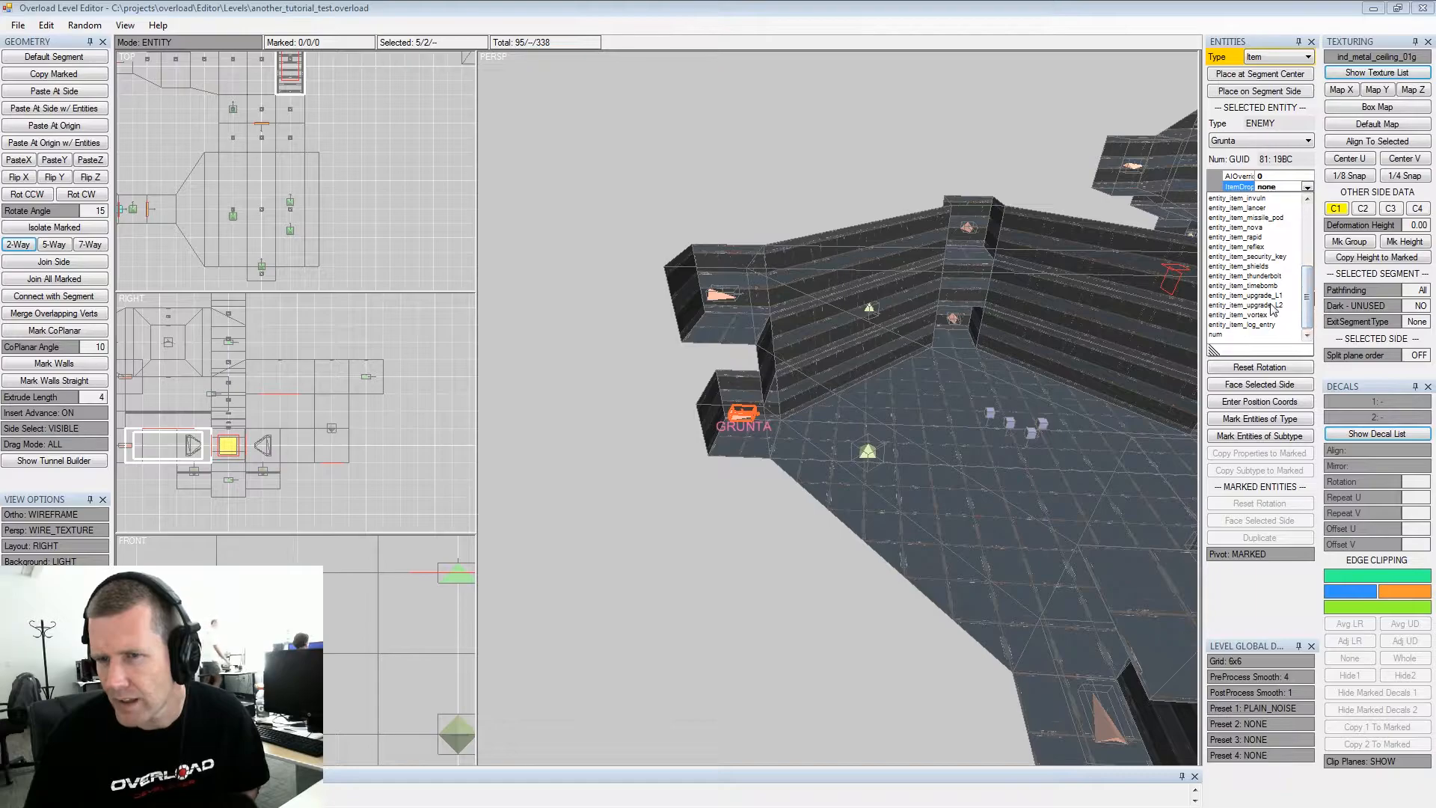
pyautogui.click(1266, 305)
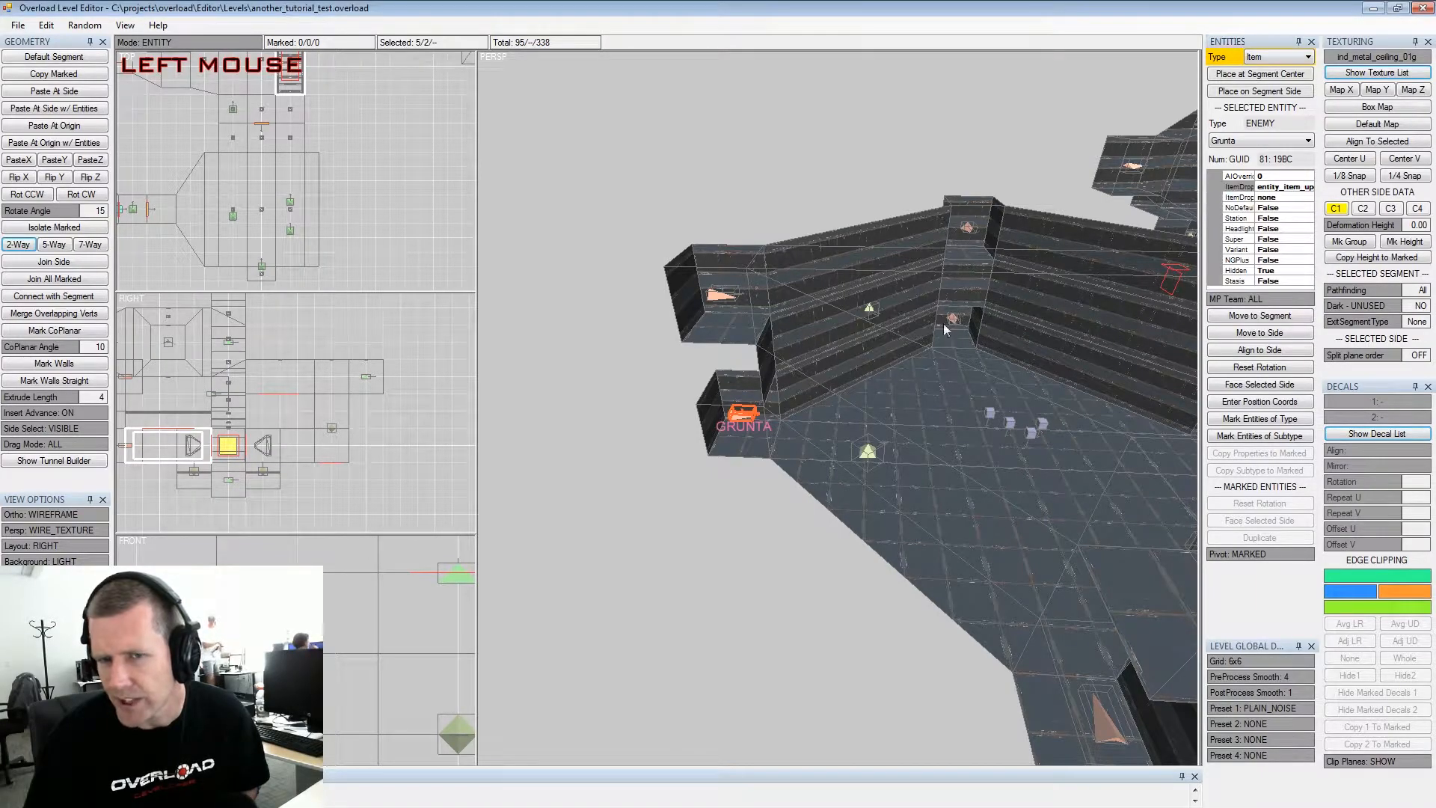
# Select the Grunta in the upper alcove and open its first item drop choices
pyautogui.click(736, 300)
pyautogui.click(1308, 187)
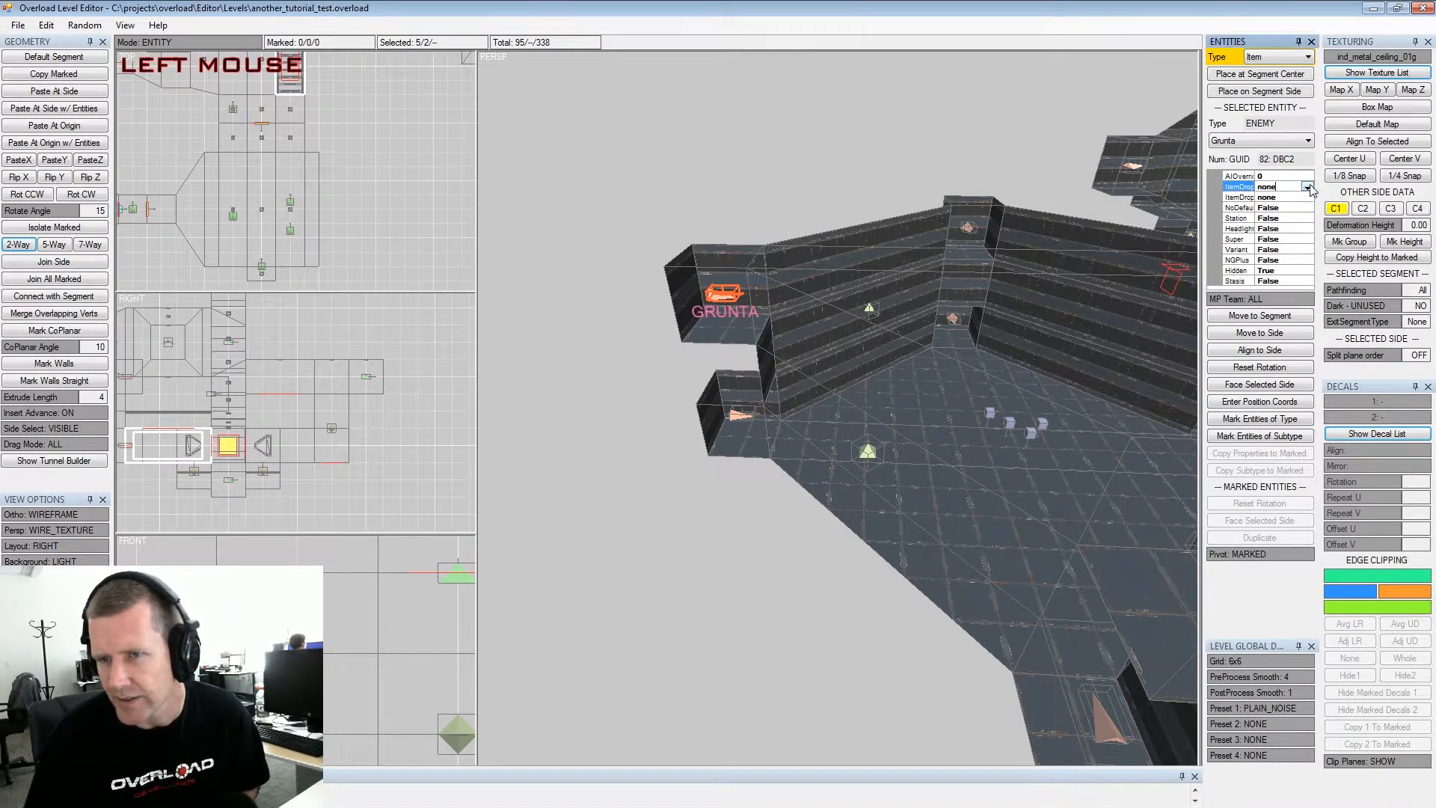
# Set the selected Grunta enemy's first item drop to entity_item_upgrade_L2
pyautogui.click(1309, 187)
pyautogui.moveTo(1304, 253); pyautogui.dragTo(1299, 316)
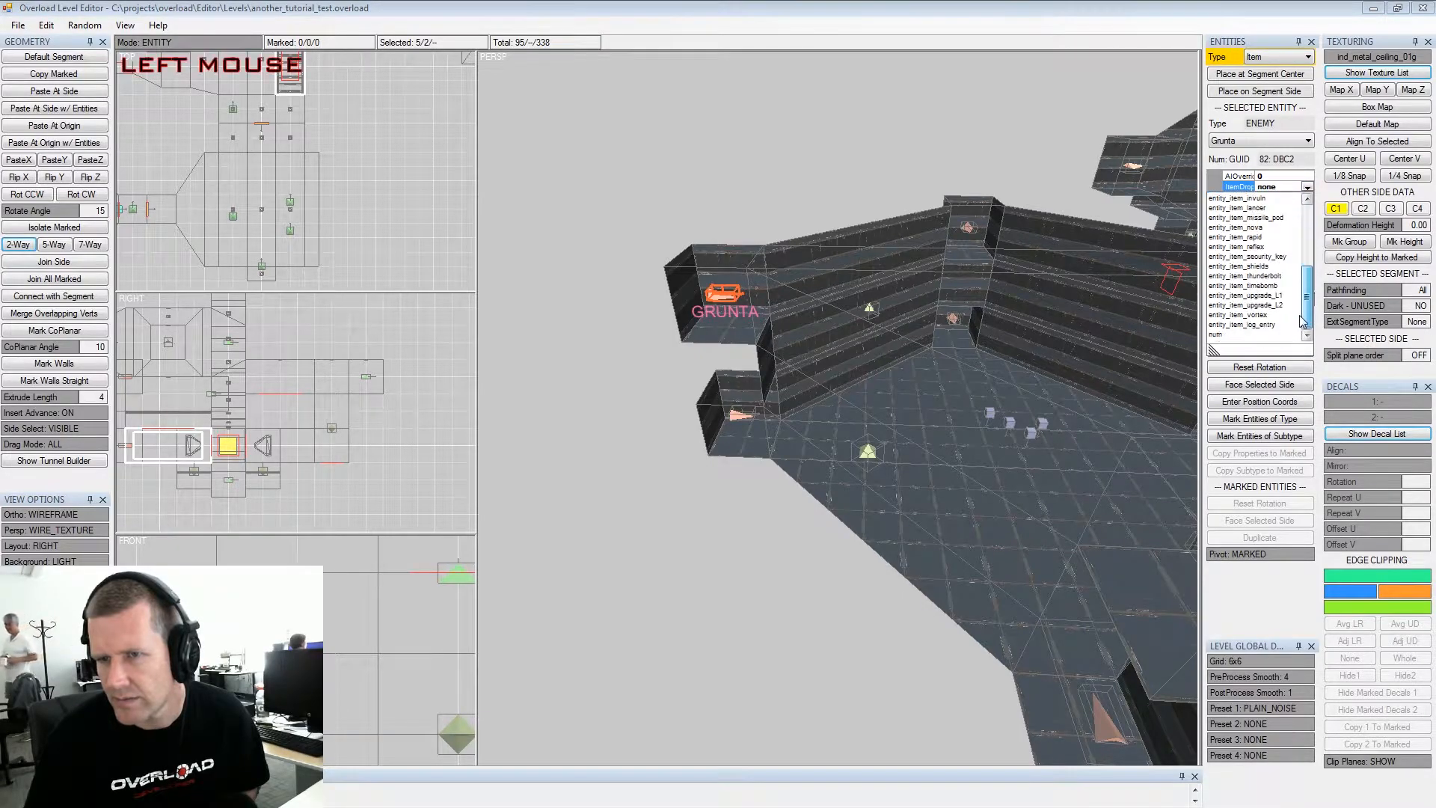
pyautogui.click(1249, 305)
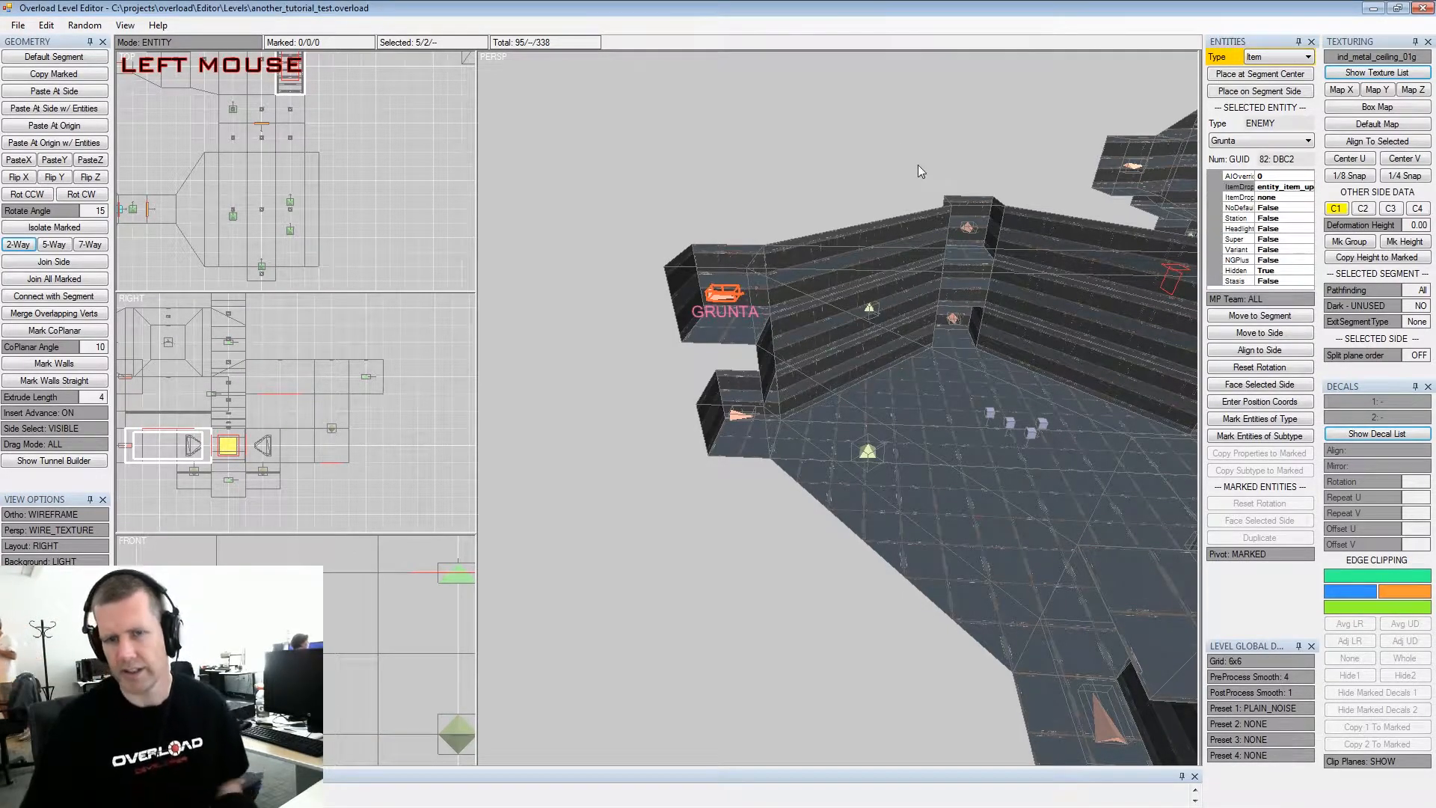
# Examine the level layout around the Grunta room and the connecting segments
pyautogui.moveTo(966, 209); pyautogui.dragTo(853, 243, button='middle')
pyautogui.scroll(-3, 853, 243)
pyautogui.keyDown('alt'); pyautogui.moveTo(852, 243); pyautogui.dragTo(906, 299); pyautogui.keyUp('alt')
pyautogui.keyDown('alt'); pyautogui.moveTo(906, 299); pyautogui.dragTo(745, 265, button='middle'); pyautogui.keyUp('alt')
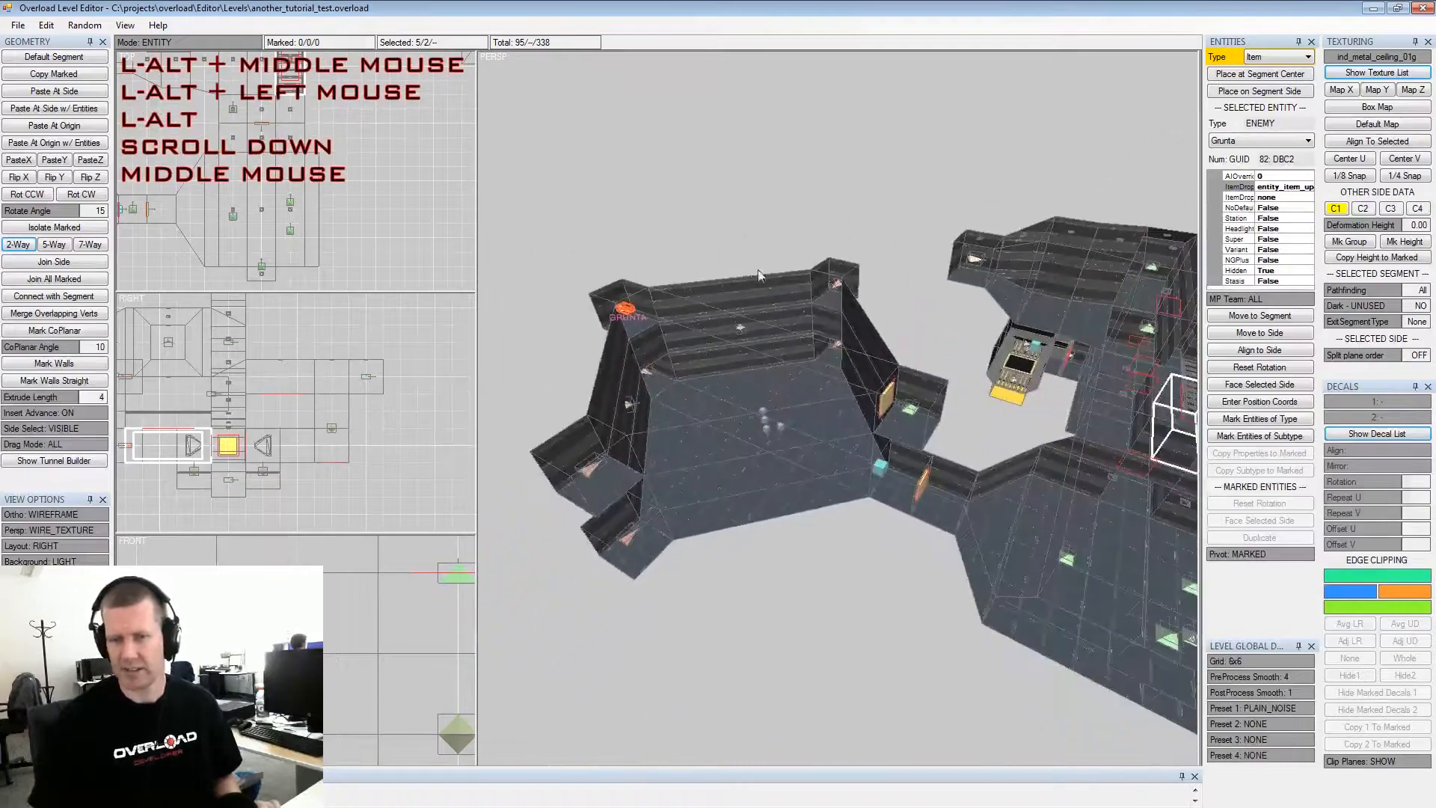
pyautogui.keyDown('alt'); pyautogui.scroll(-2, 745, 269); pyautogui.keyUp('alt')
pyautogui.keyDown('alt'); pyautogui.moveTo(746, 269); pyautogui.dragTo(712, 277); pyautogui.keyUp('alt')
pyautogui.keyDown('alt'); pyautogui.scroll(3, 800, 289); pyautogui.keyUp('alt')
pyautogui.moveTo(800, 289)
pyautogui.keyDown('alt'); pyautogui.mouseDown(button='middle')
pyautogui.moveTo(760, 298)
pyautogui.moveTo(792, 306)
pyautogui.mouseUp(button='middle'); pyautogui.keyUp('alt')
pyautogui.keyDown('alt'); pyautogui.moveTo(791, 307); pyautogui.dragTo(774, 316); pyautogui.keyUp('alt')
pyautogui.keyDown('ctrl'); pyautogui.click(774, 315); pyautogui.keyUp('ctrl')
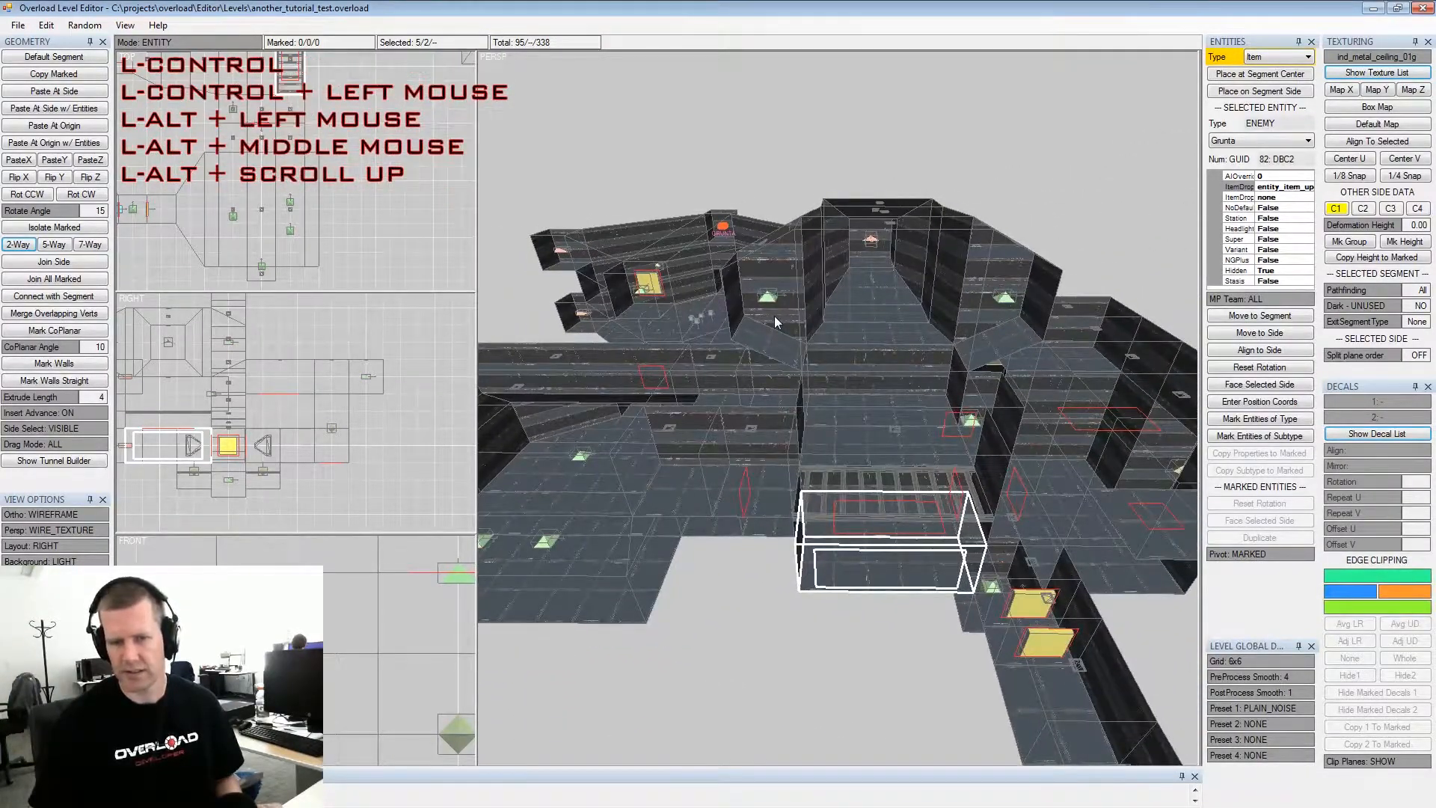
# Save the level and export it as a single player level, overwriting another_tutorial_test.sp
pyautogui.hotkey('ctrl', 's')
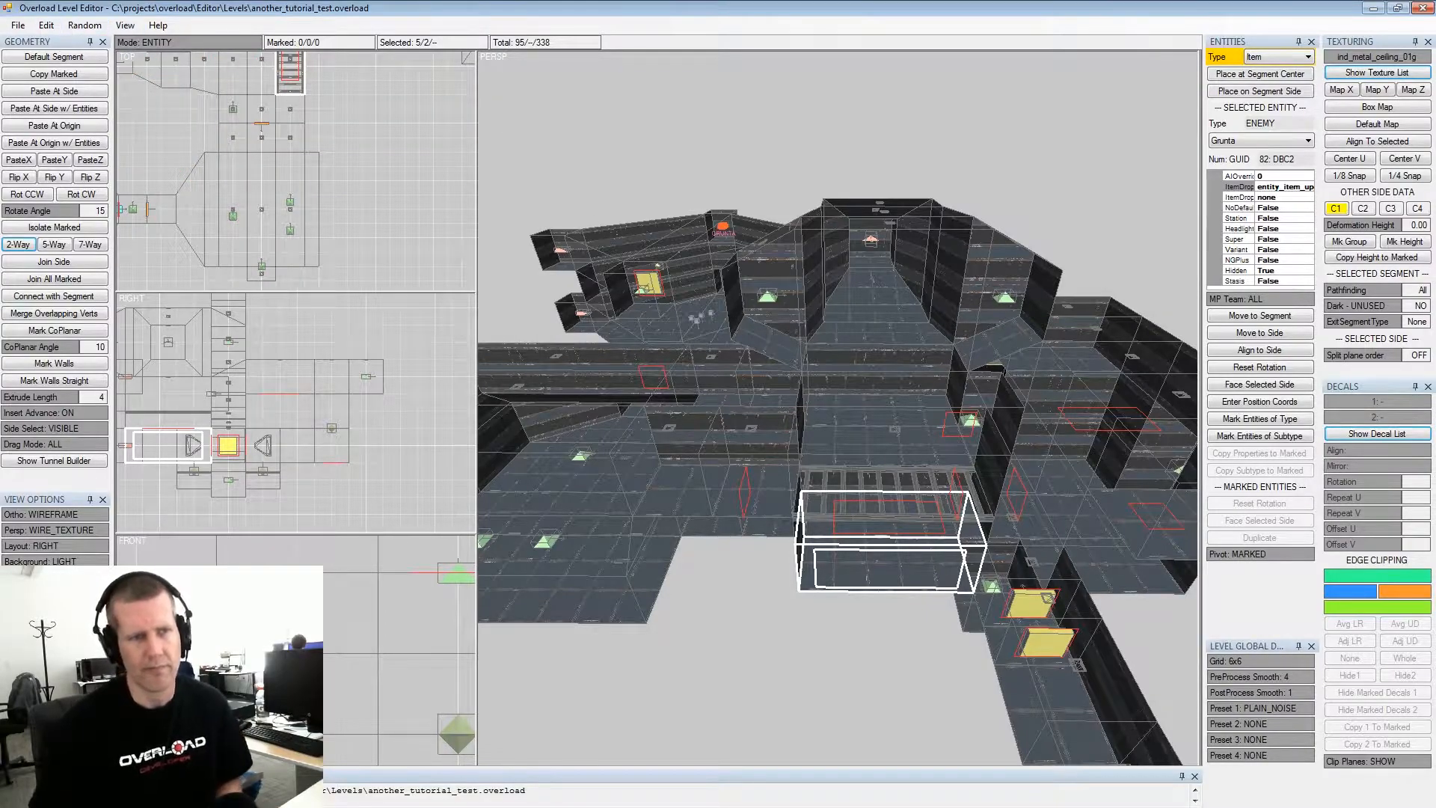
pyautogui.click(17, 26)
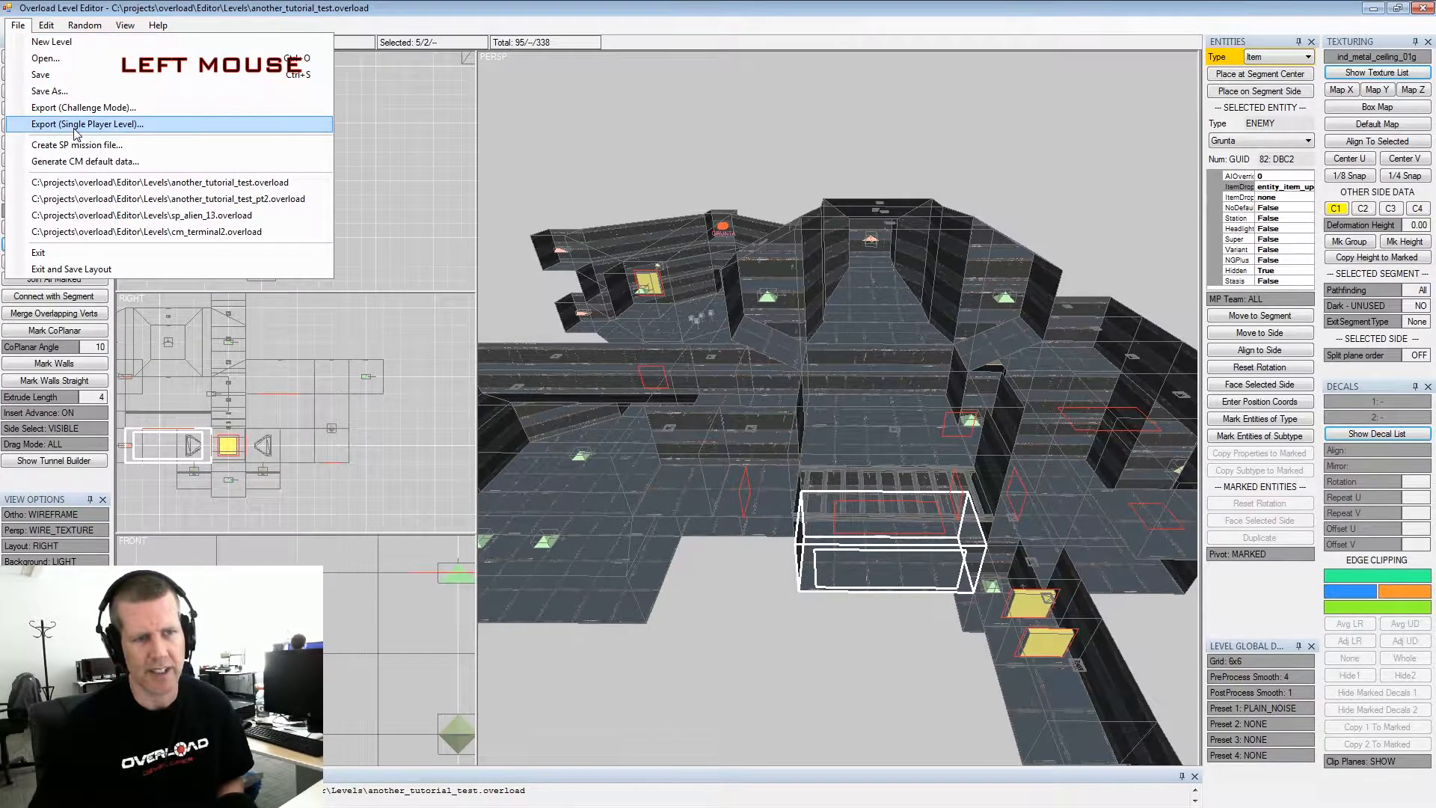
pyautogui.click(75, 127)
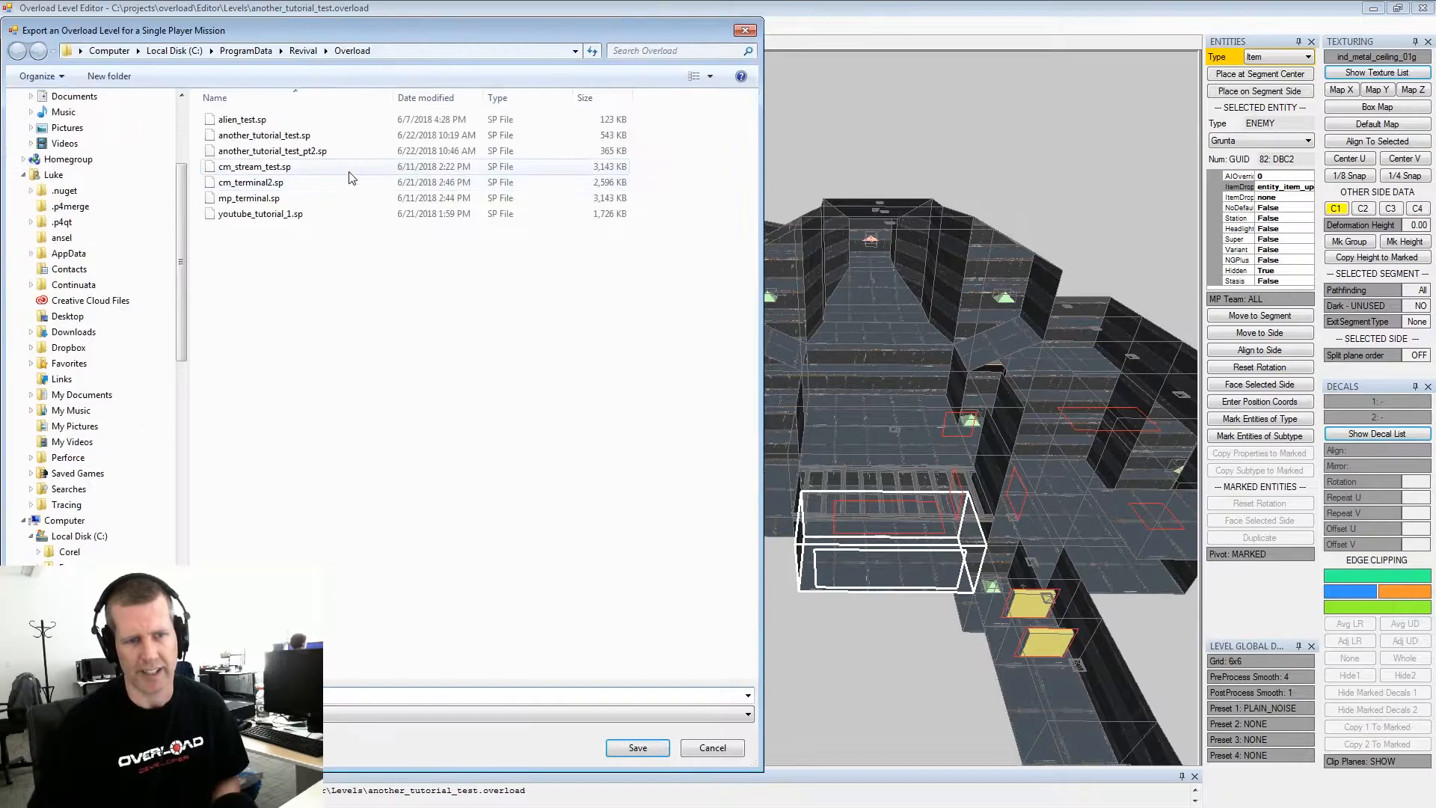
pyautogui.click(610, 745)
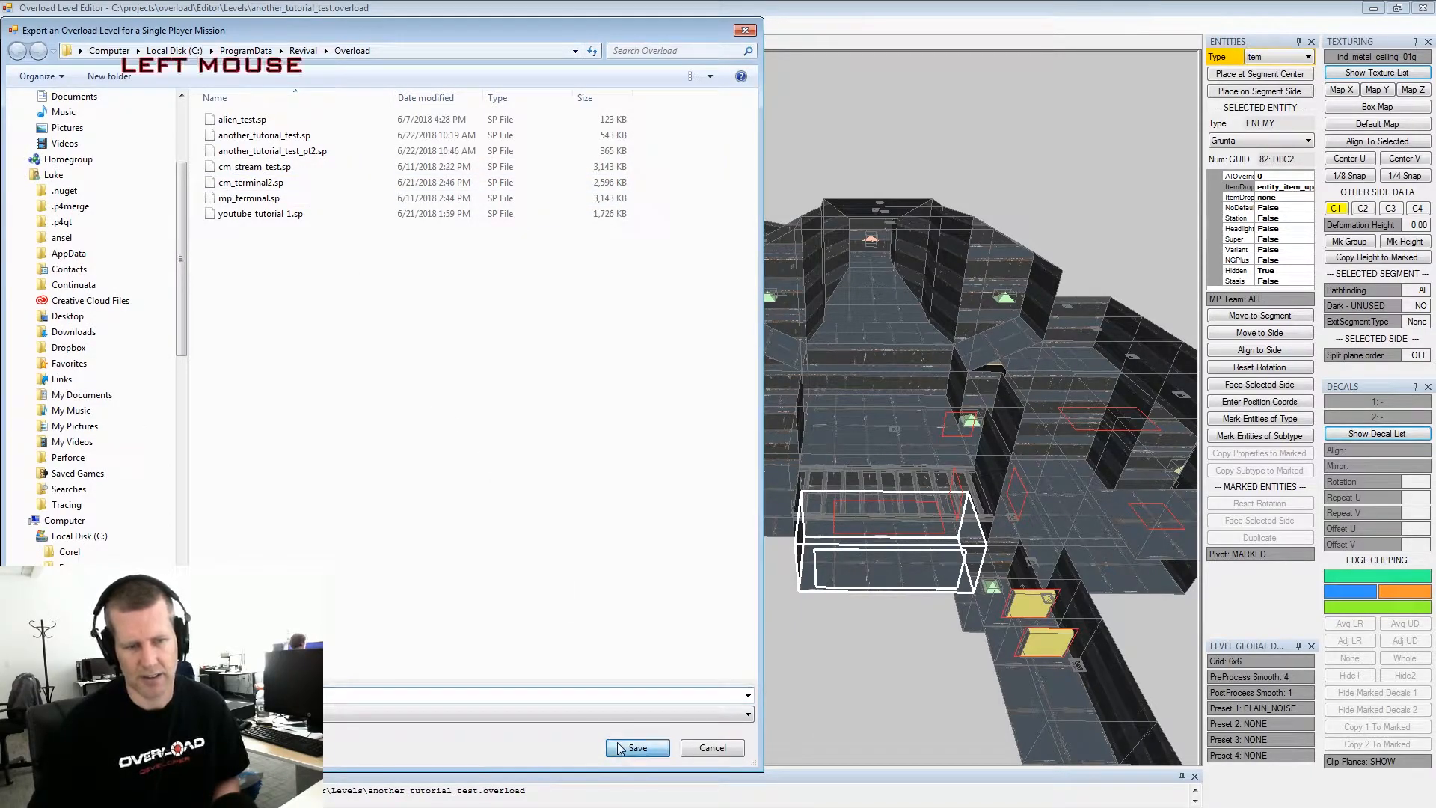
pyautogui.click(753, 412)
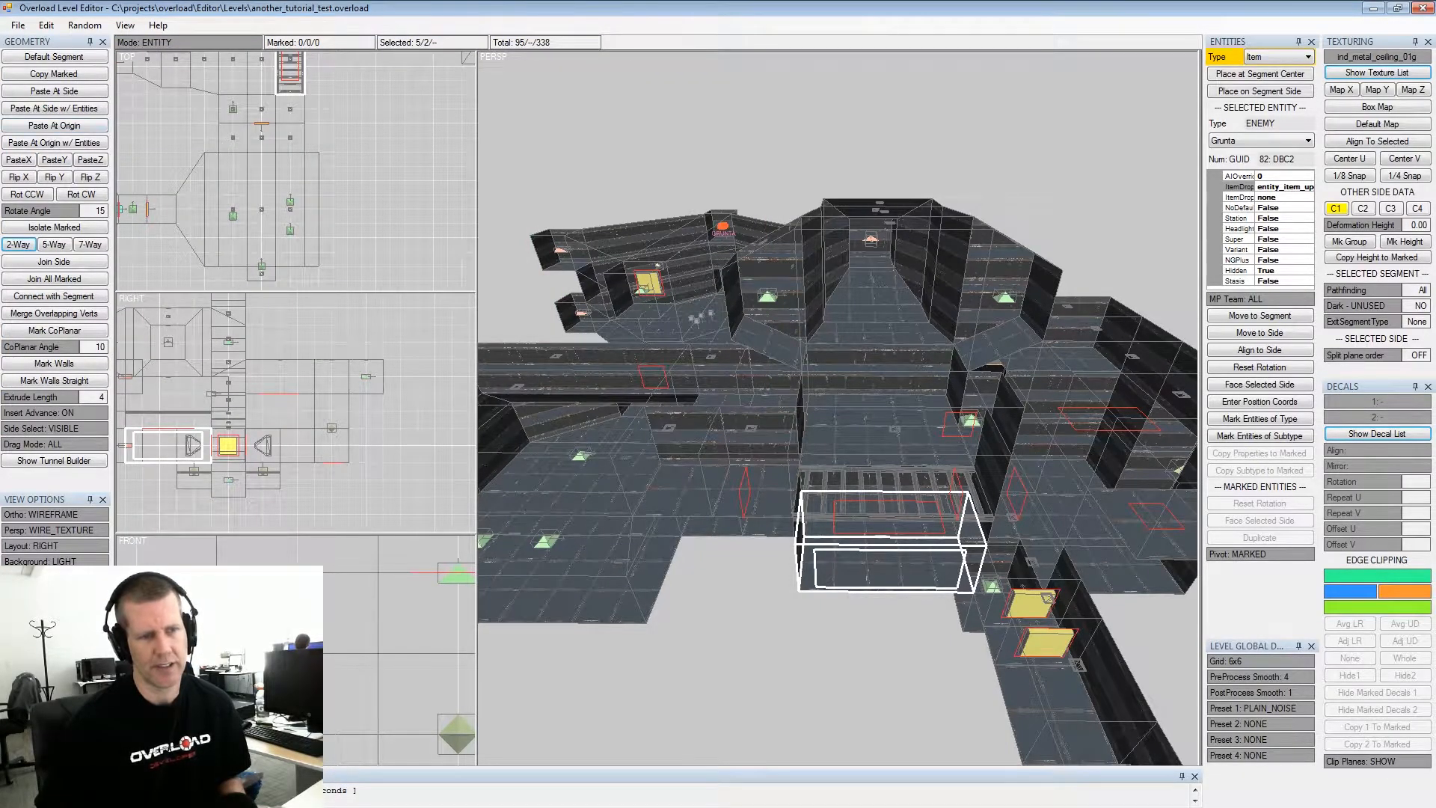
# Open another_tutorial_test.mission and another_tutorial_test_pt2.mission from the Overload data folder in Notepad
pyautogui.click(17, 25)
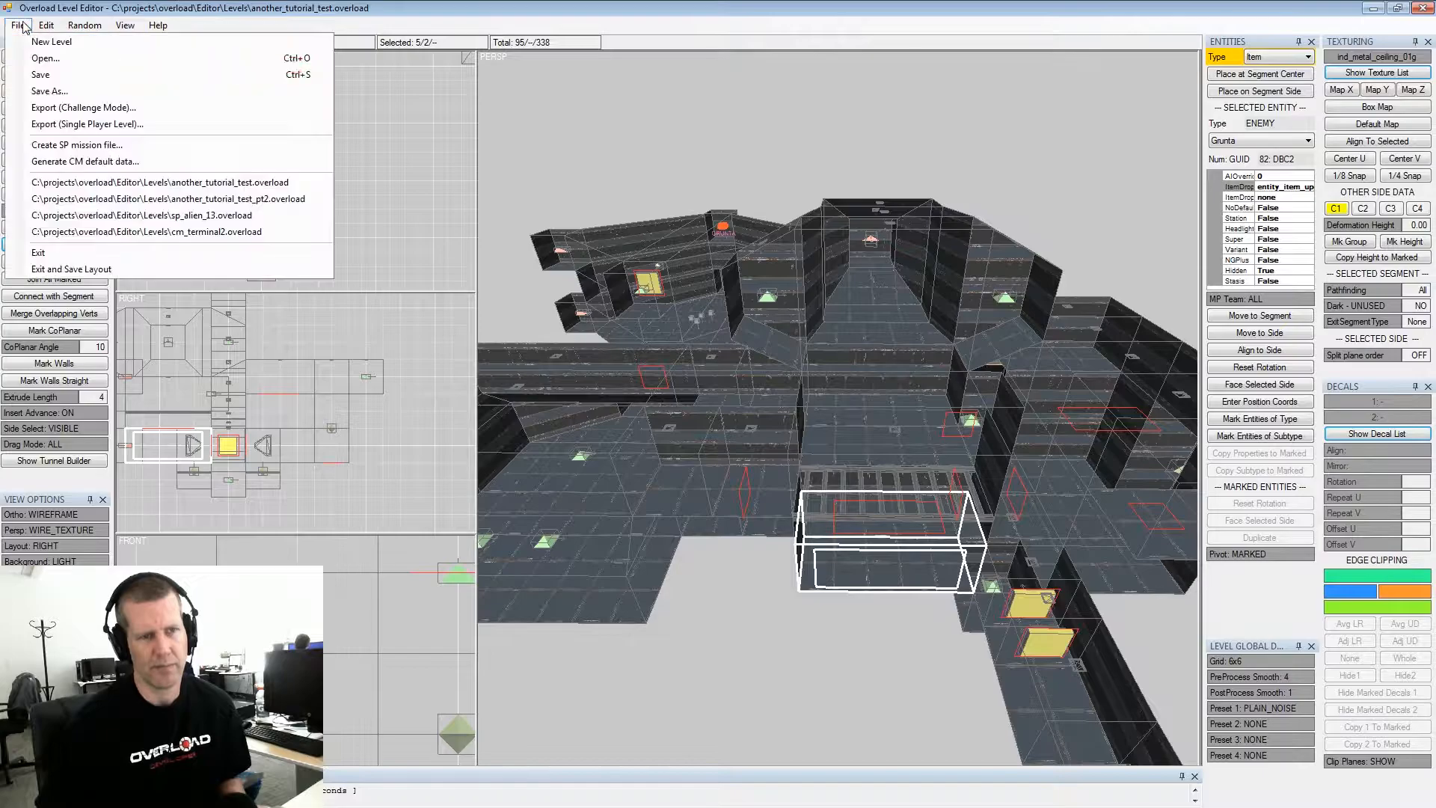
pyautogui.click(77, 145)
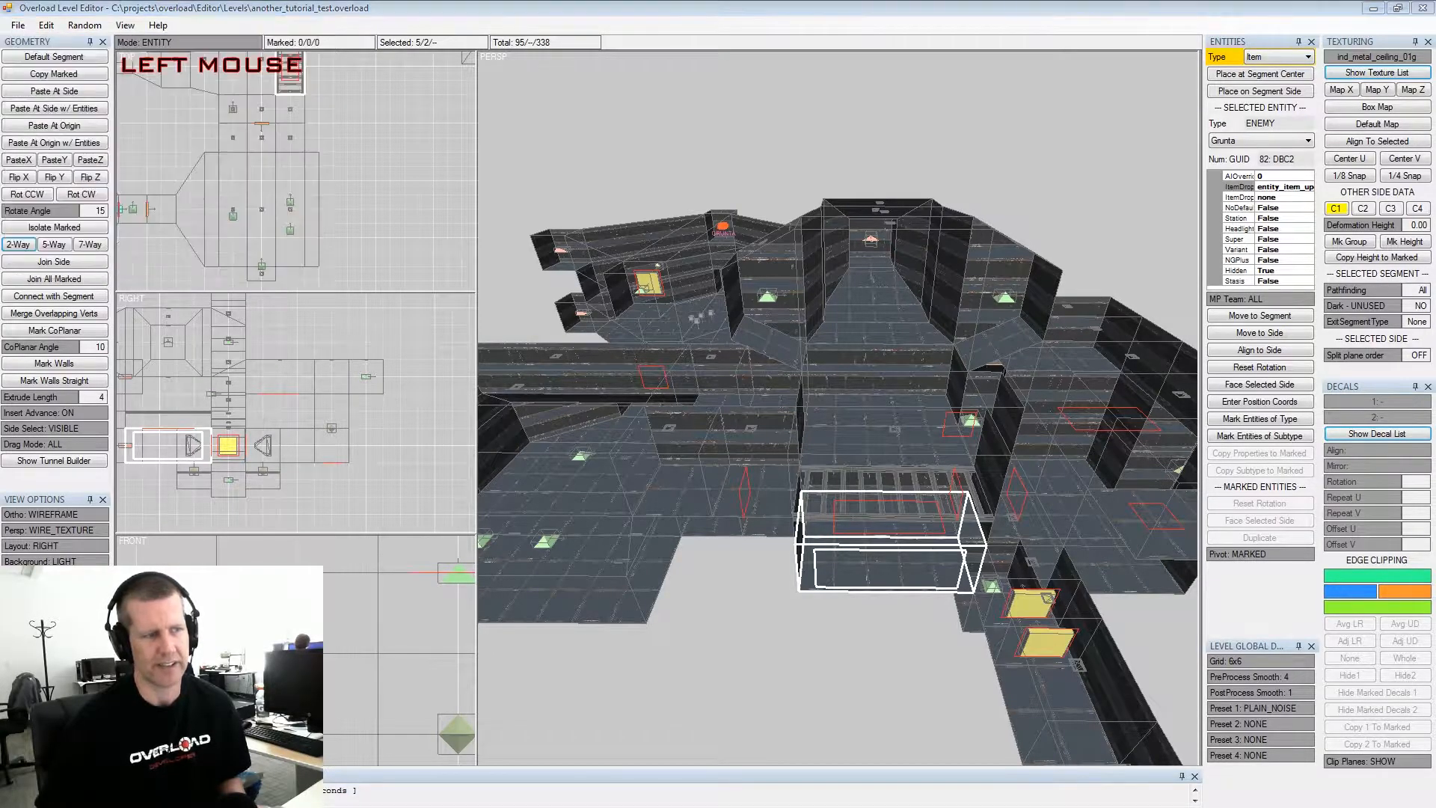
pyautogui.moveTo(0, 98); pyautogui.dragTo(515, 76)
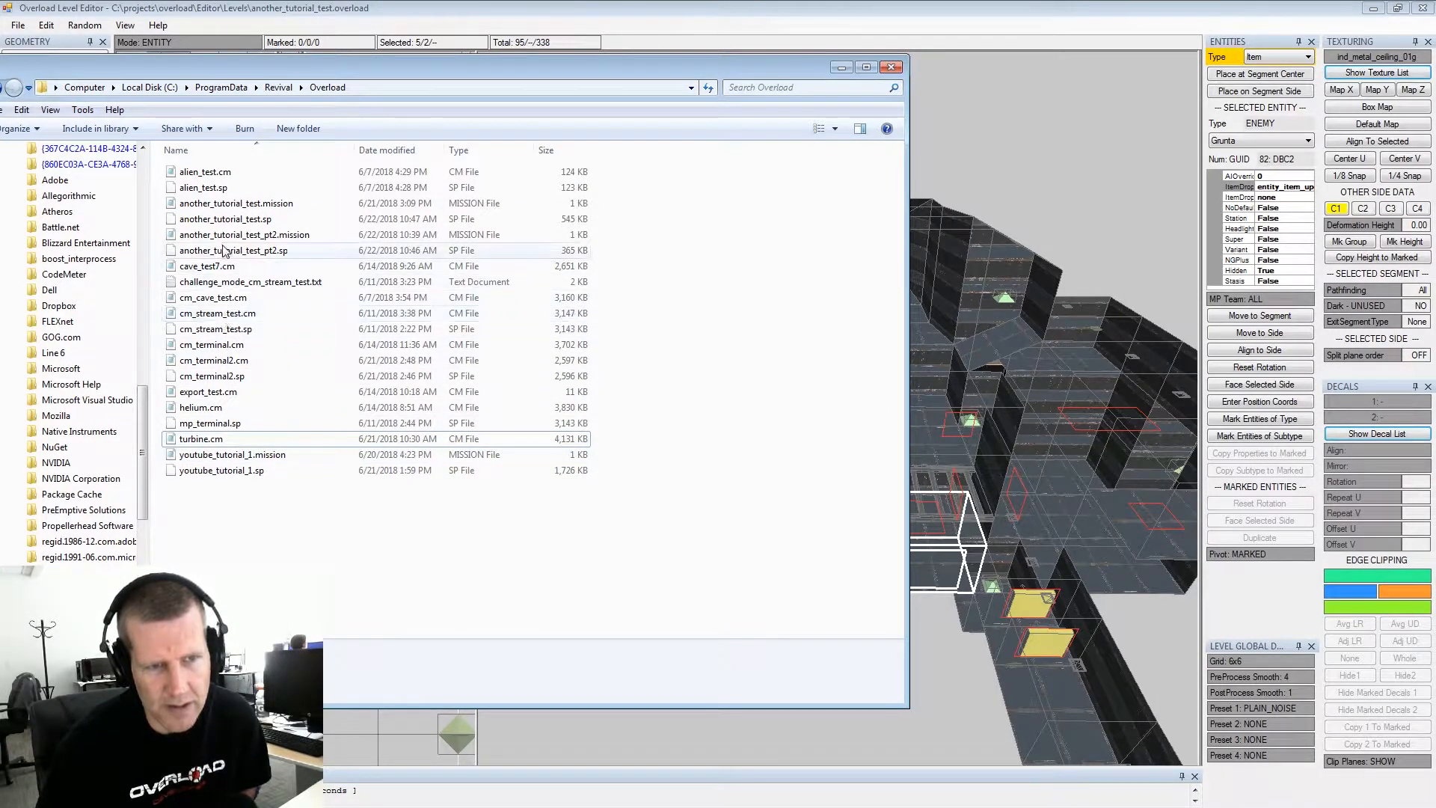
pyautogui.doubleClick(223, 206)
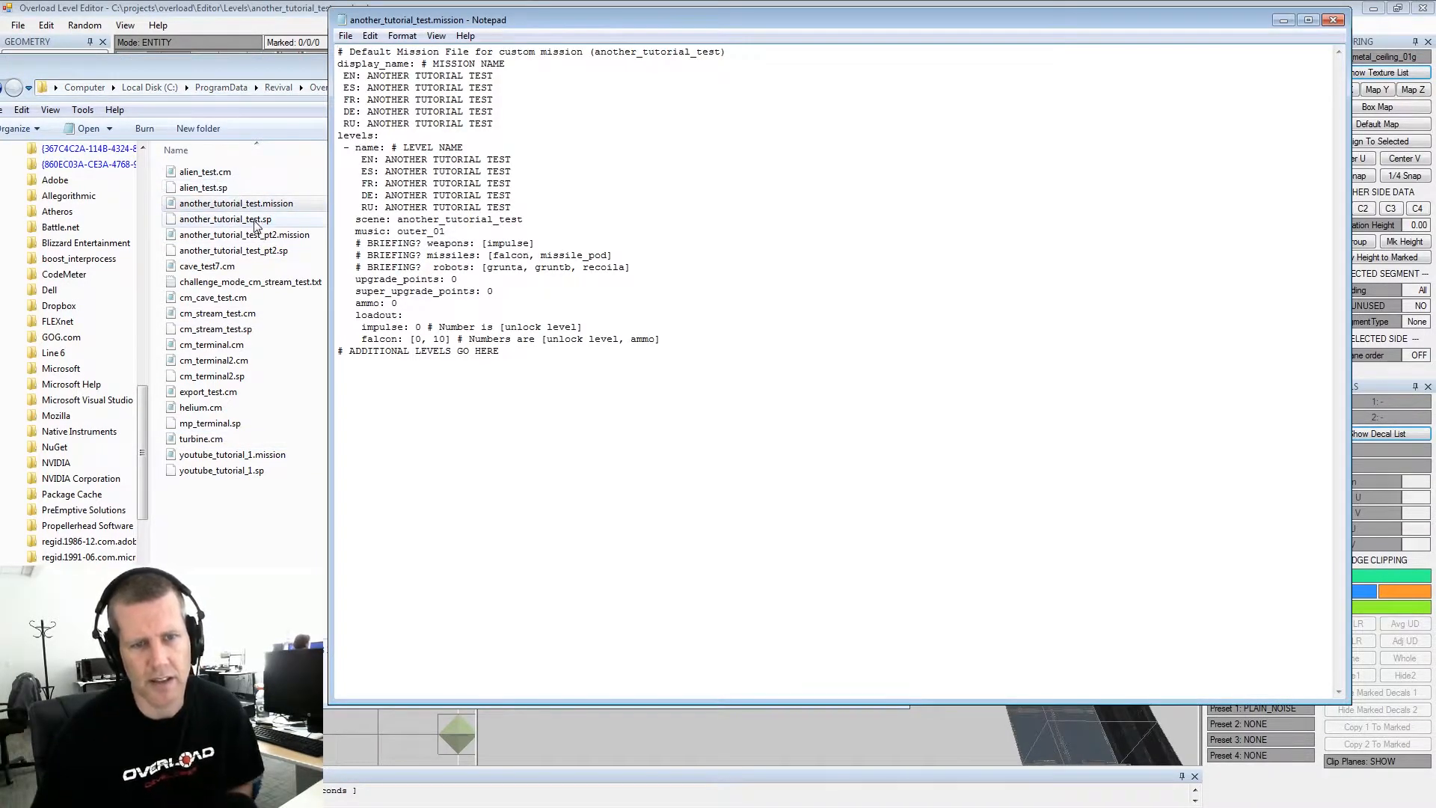
pyautogui.doubleClick(243, 235)
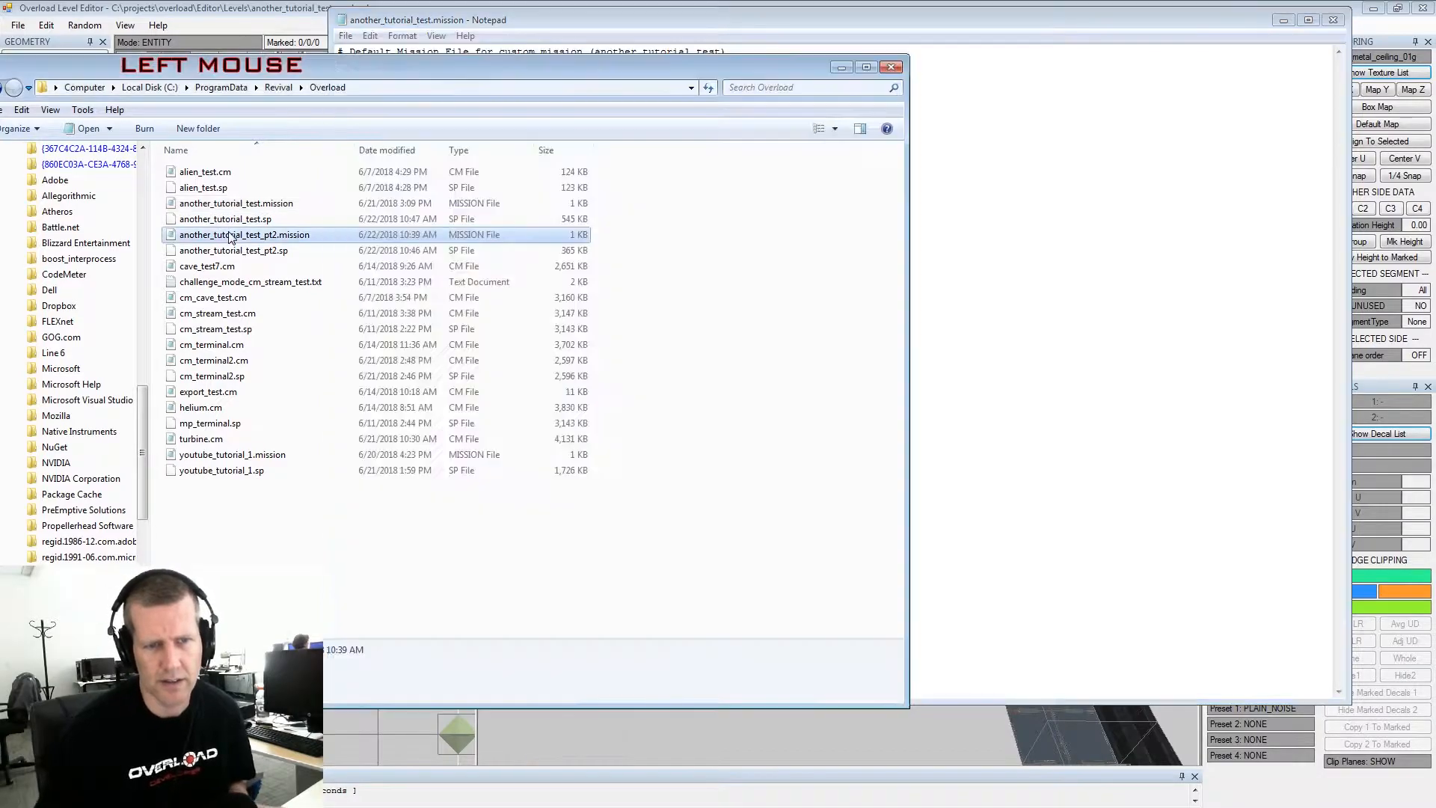
pyautogui.moveTo(430, 28); pyautogui.dragTo(530, 96)
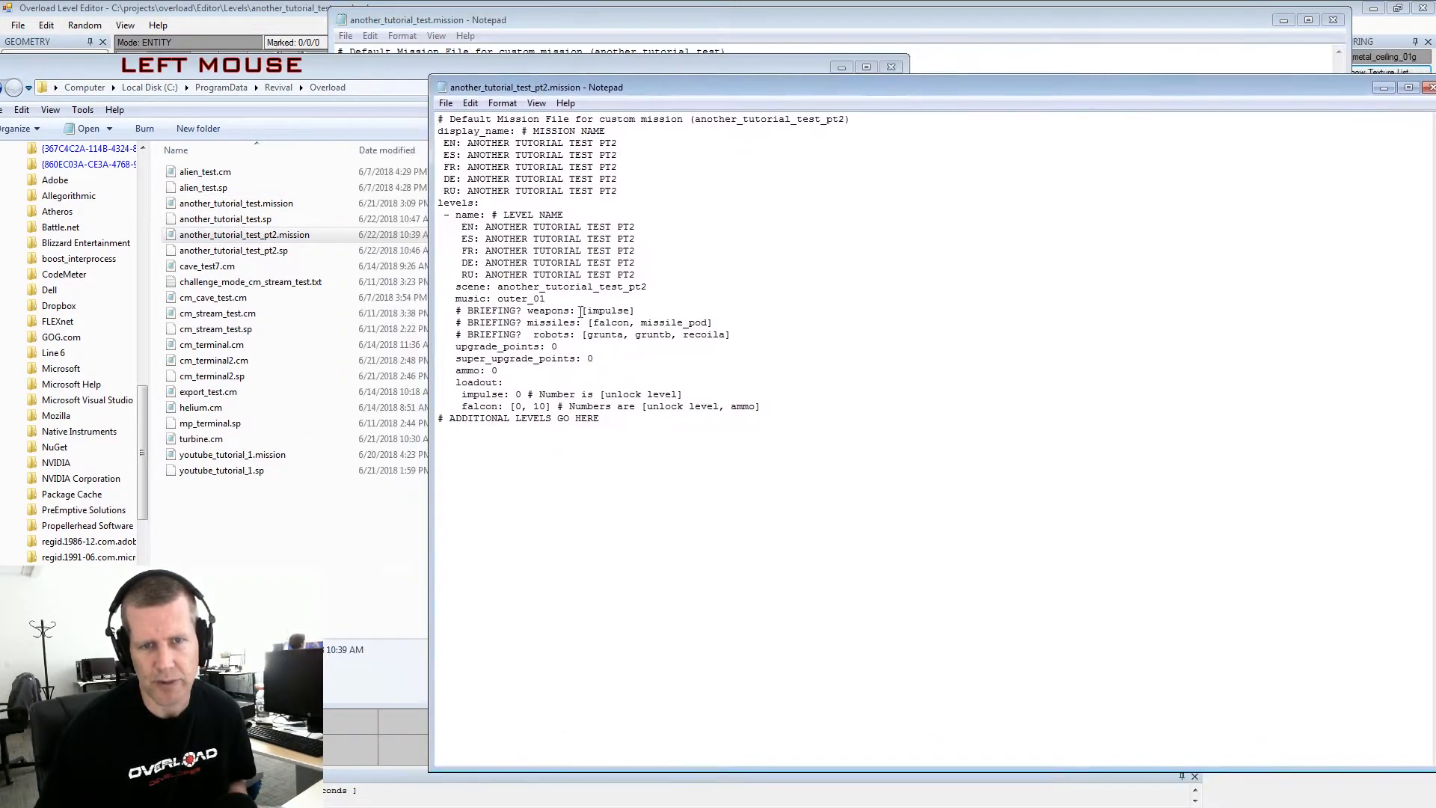
# Copy the PT2 level block into another_tutorial_test.mission after the first level's loadout and set its music to outer_02
pyautogui.moveTo(769, 406); pyautogui.dragTo(423, 202)
pyautogui.hotkey('ctrl', 'c')
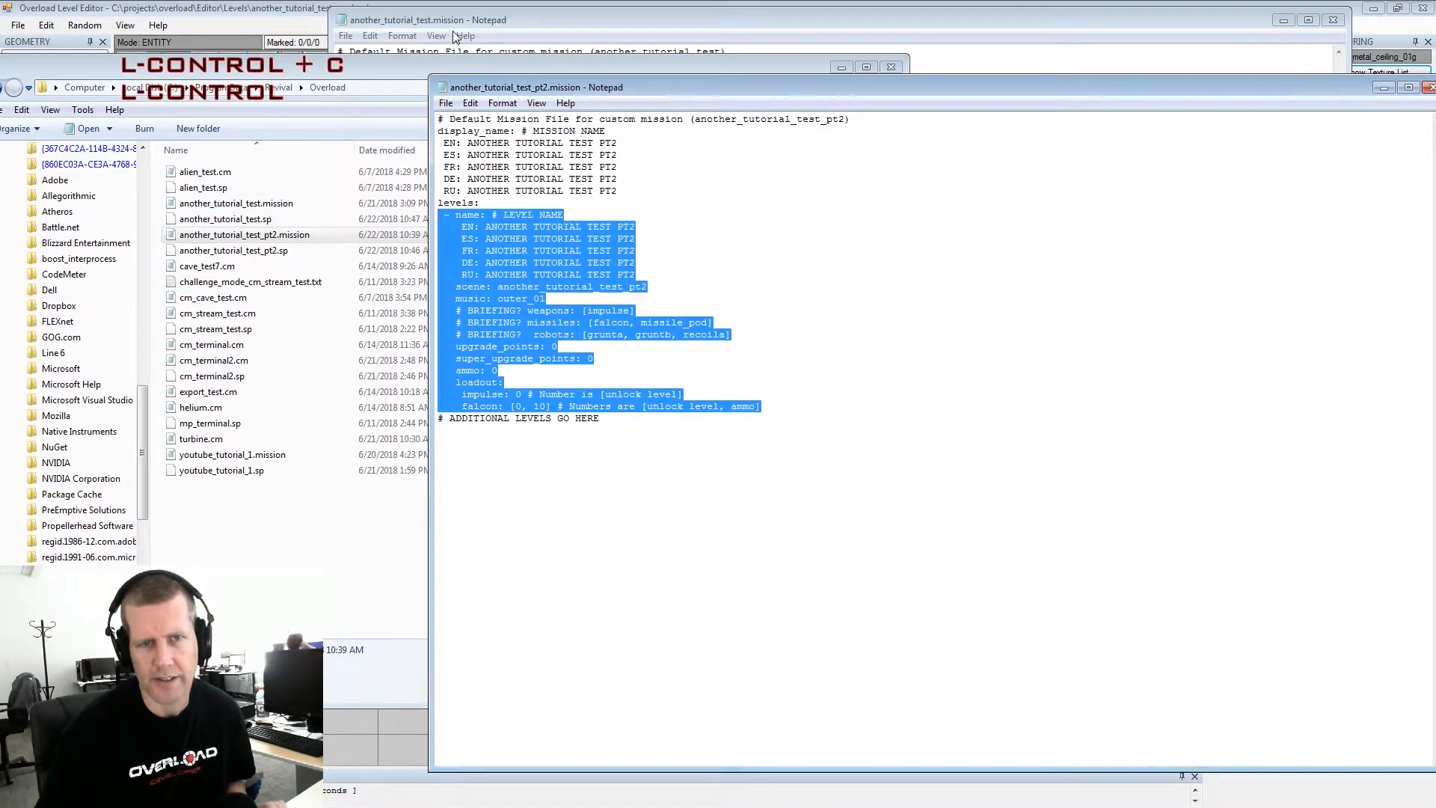
pyautogui.click(459, 24)
pyautogui.click(662, 339)
pyautogui.press('Return')
pyautogui.hotkey('ctrl', 'v')
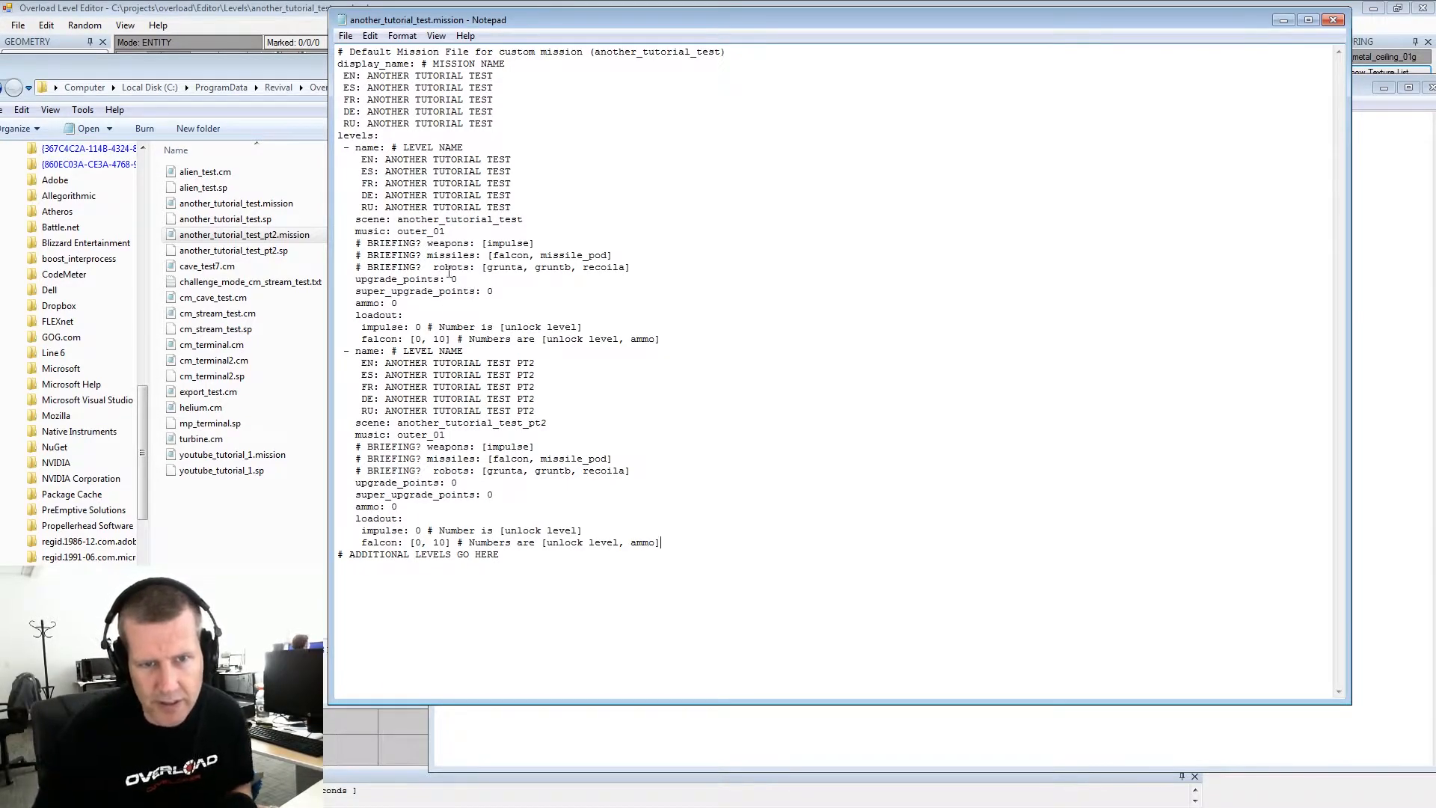
pyautogui.moveTo(453, 435); pyautogui.dragTo(441, 434)
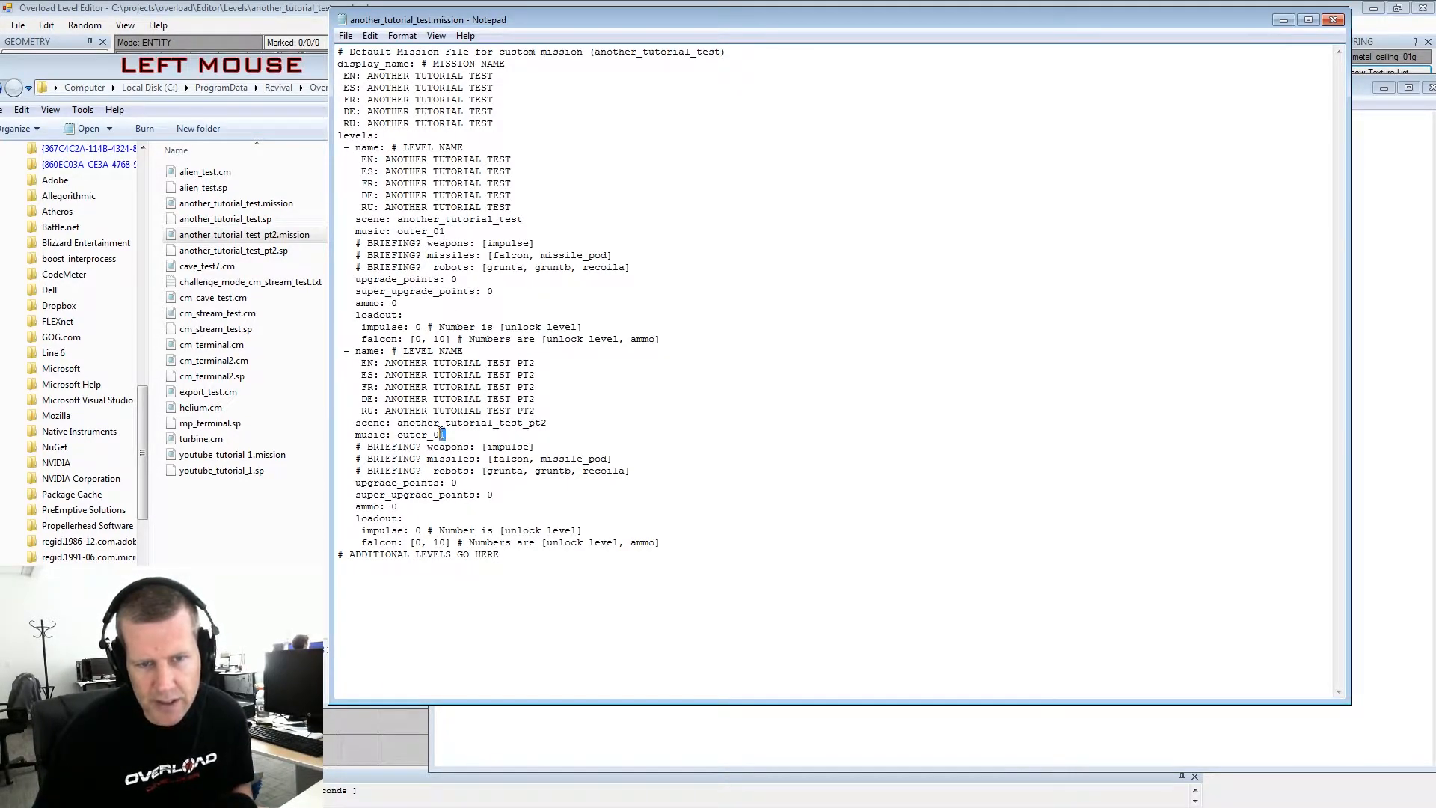
pyautogui.write('2')
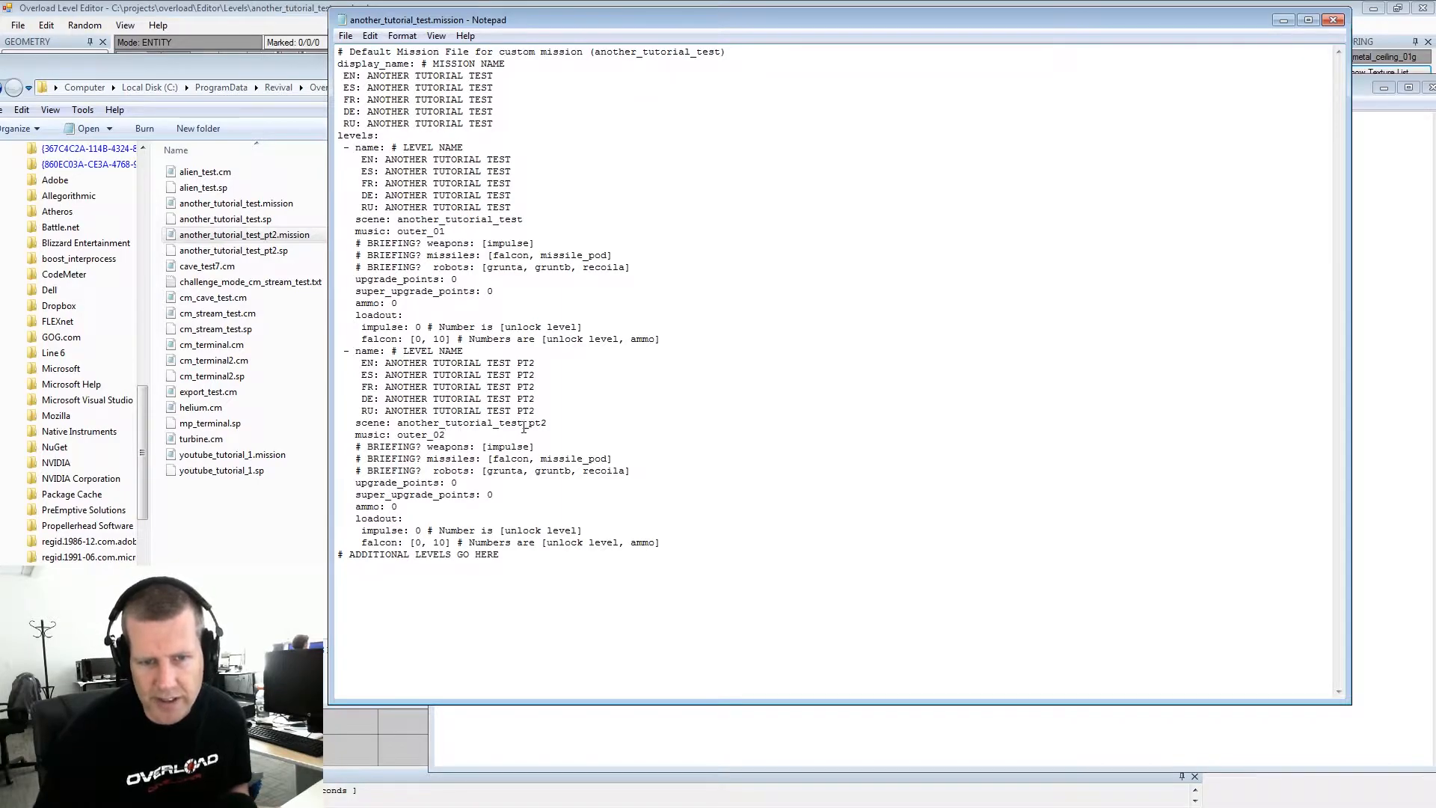
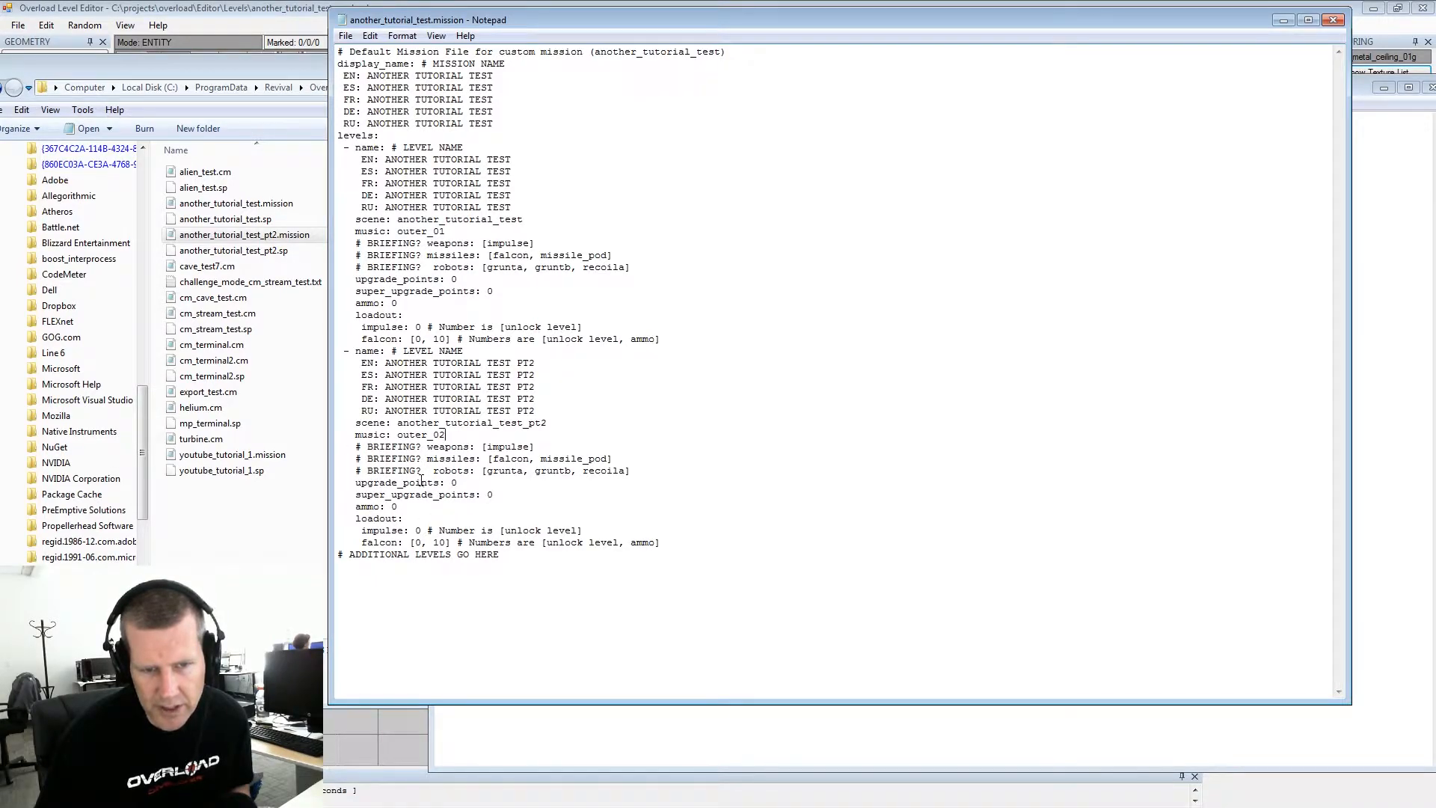
# Add cyclone and reflex to the first level's briefing weapons and set its upgrade_points and super_upgrade_points to 5
pyautogui.click(531, 243)
pyautogui.write(', cyclone, reflex')
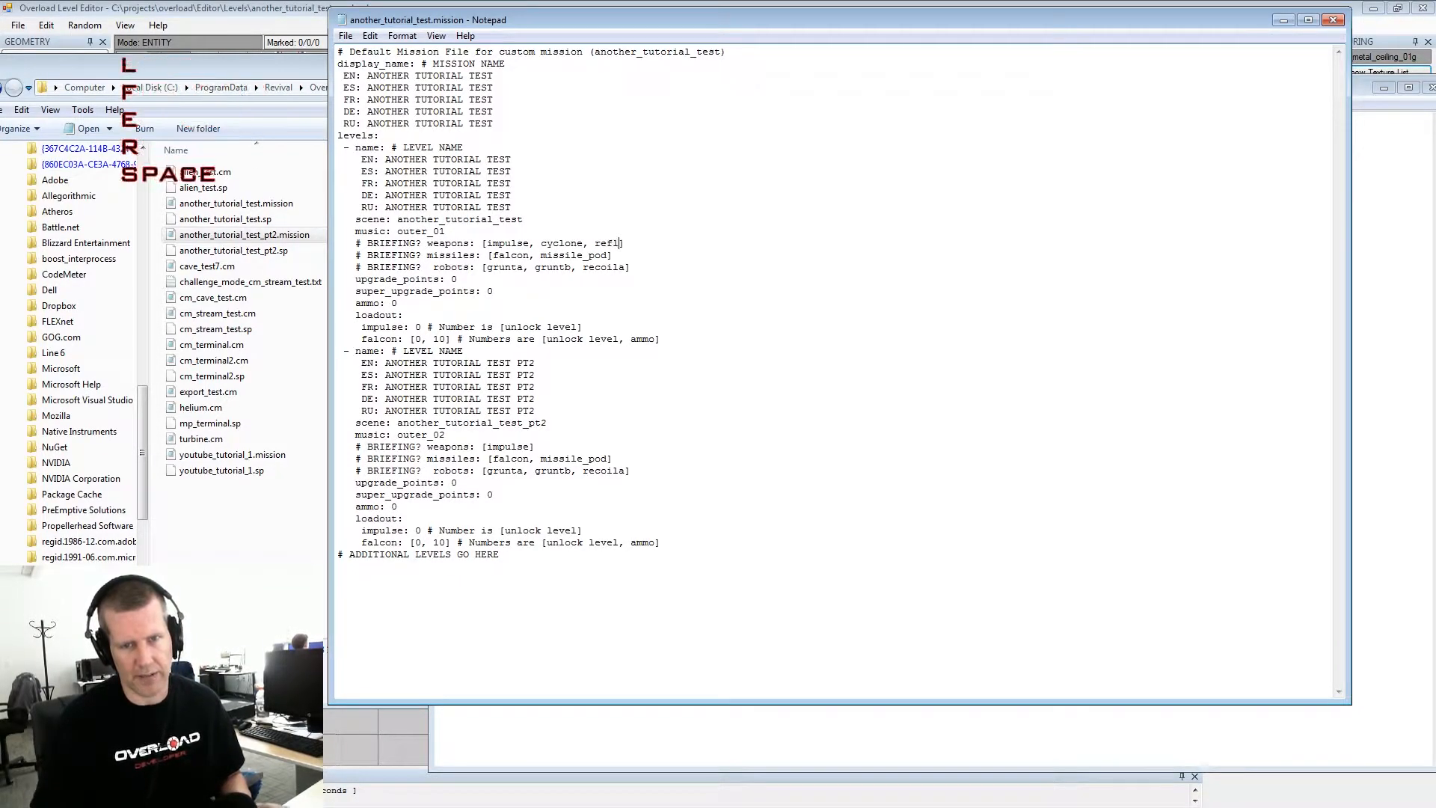
pyautogui.doubleClick(453, 279)
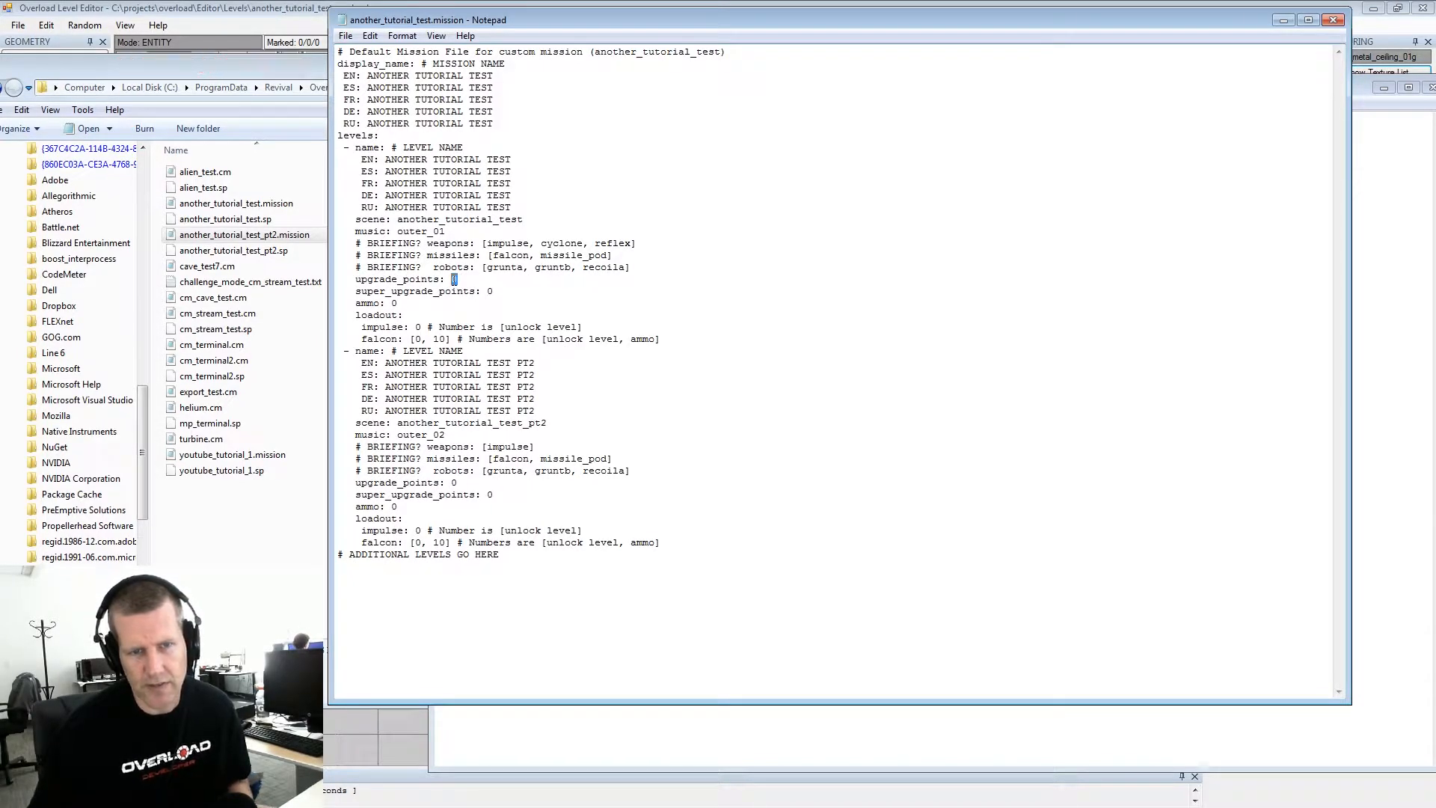
pyautogui.doubleClick(496, 293)
pyautogui.write('5')
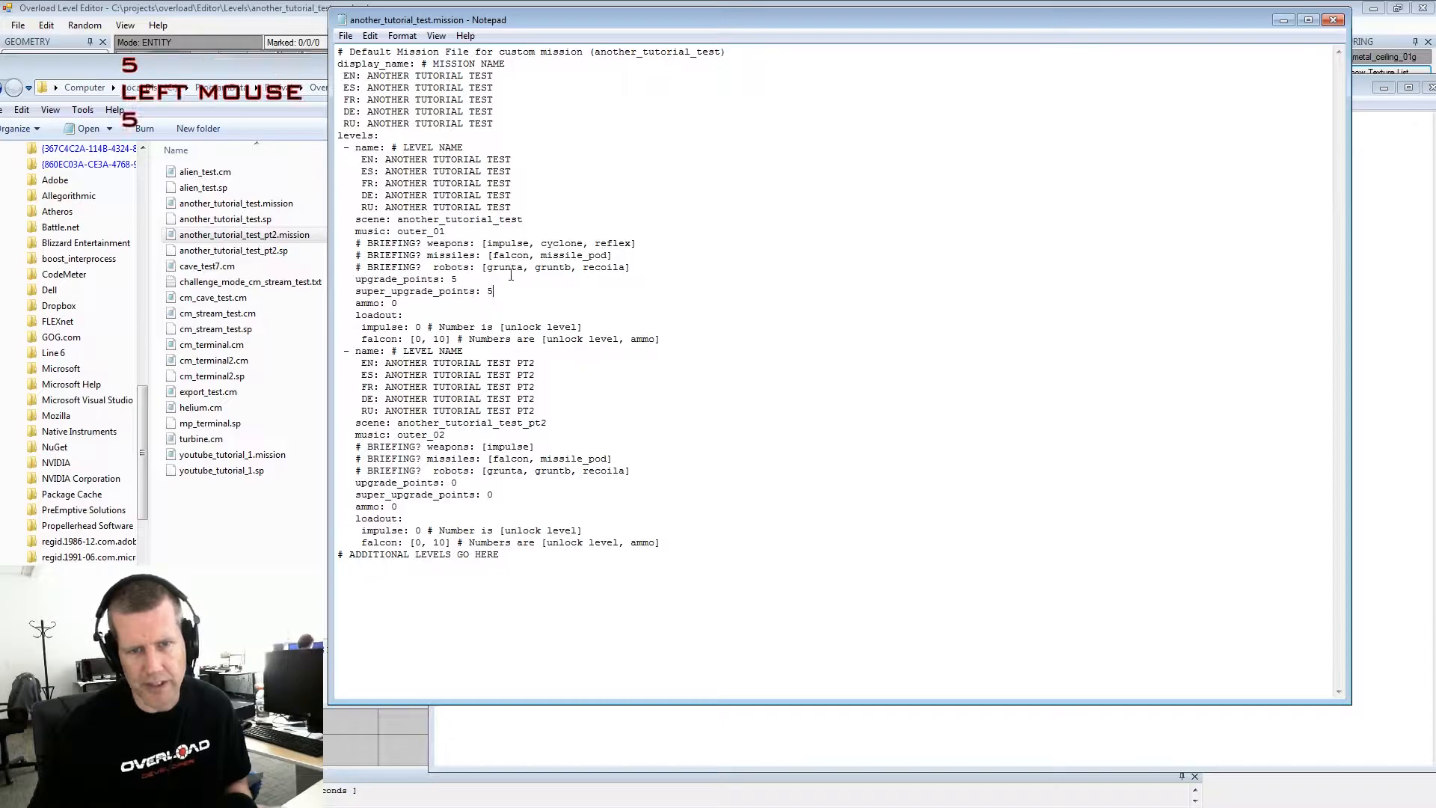
# Replace missile_pod with creeper in the first level's briefing missiles list
pyautogui.doubleClick(560, 255)
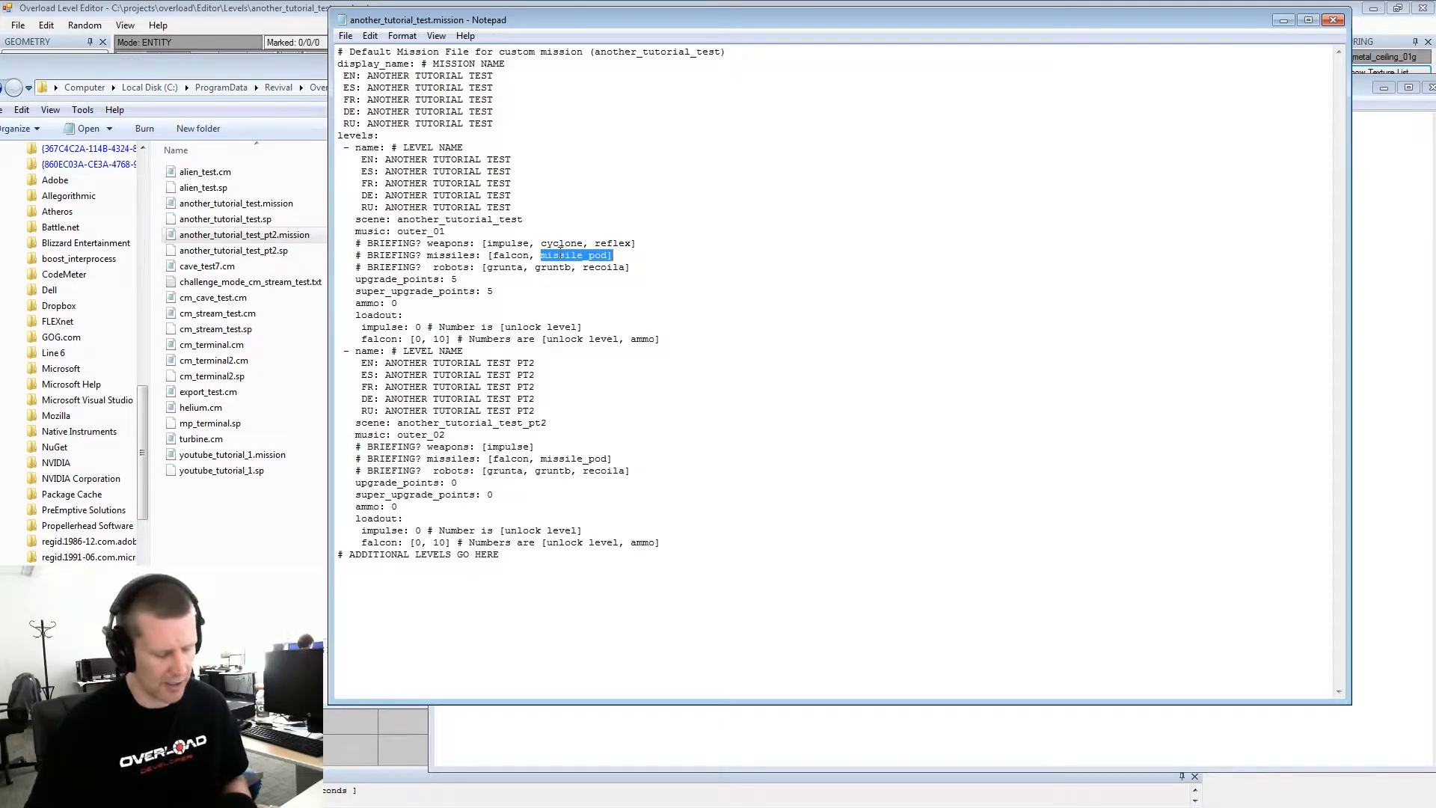
pyautogui.write('creeper')
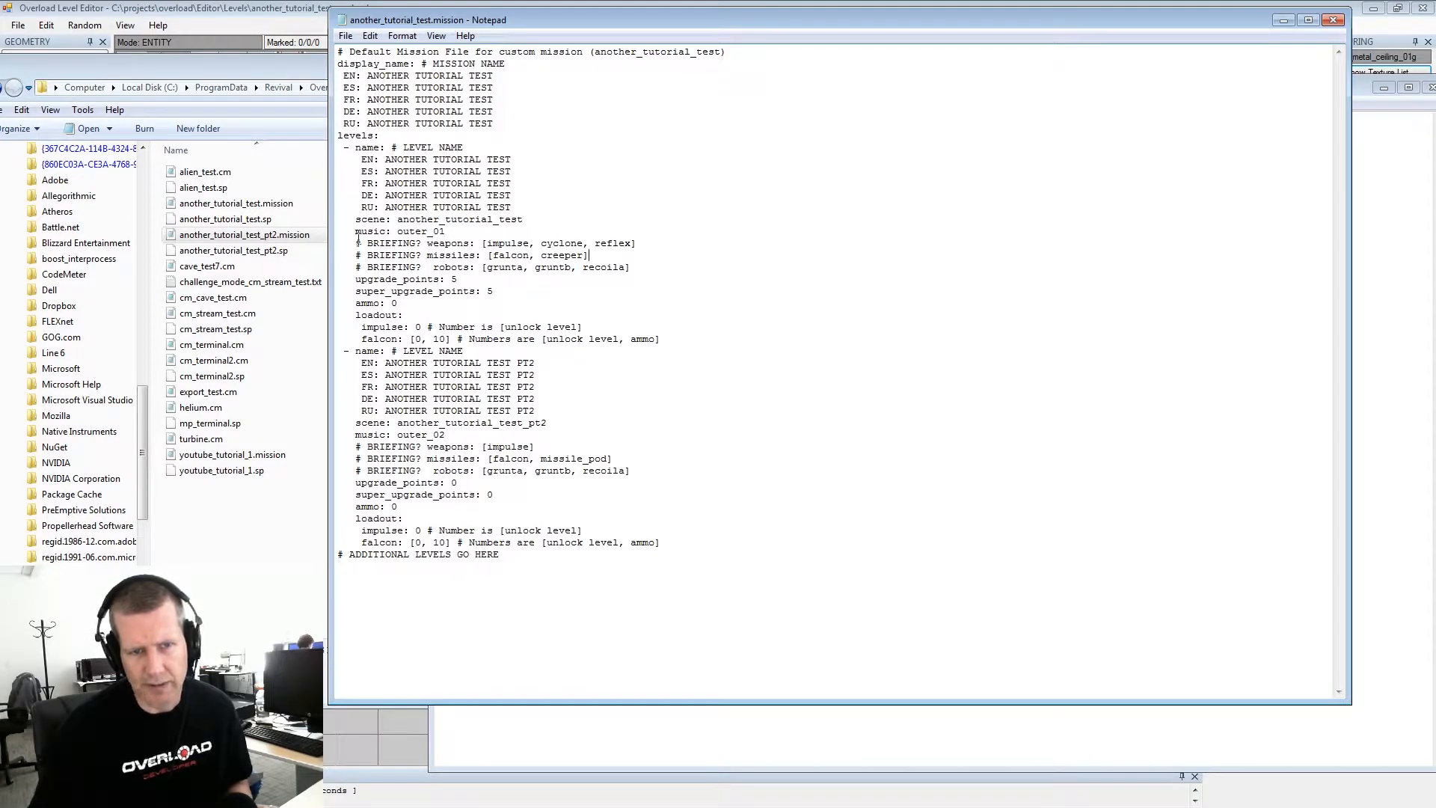
pyautogui.moveTo(356, 243); pyautogui.dragTo(356, 279)
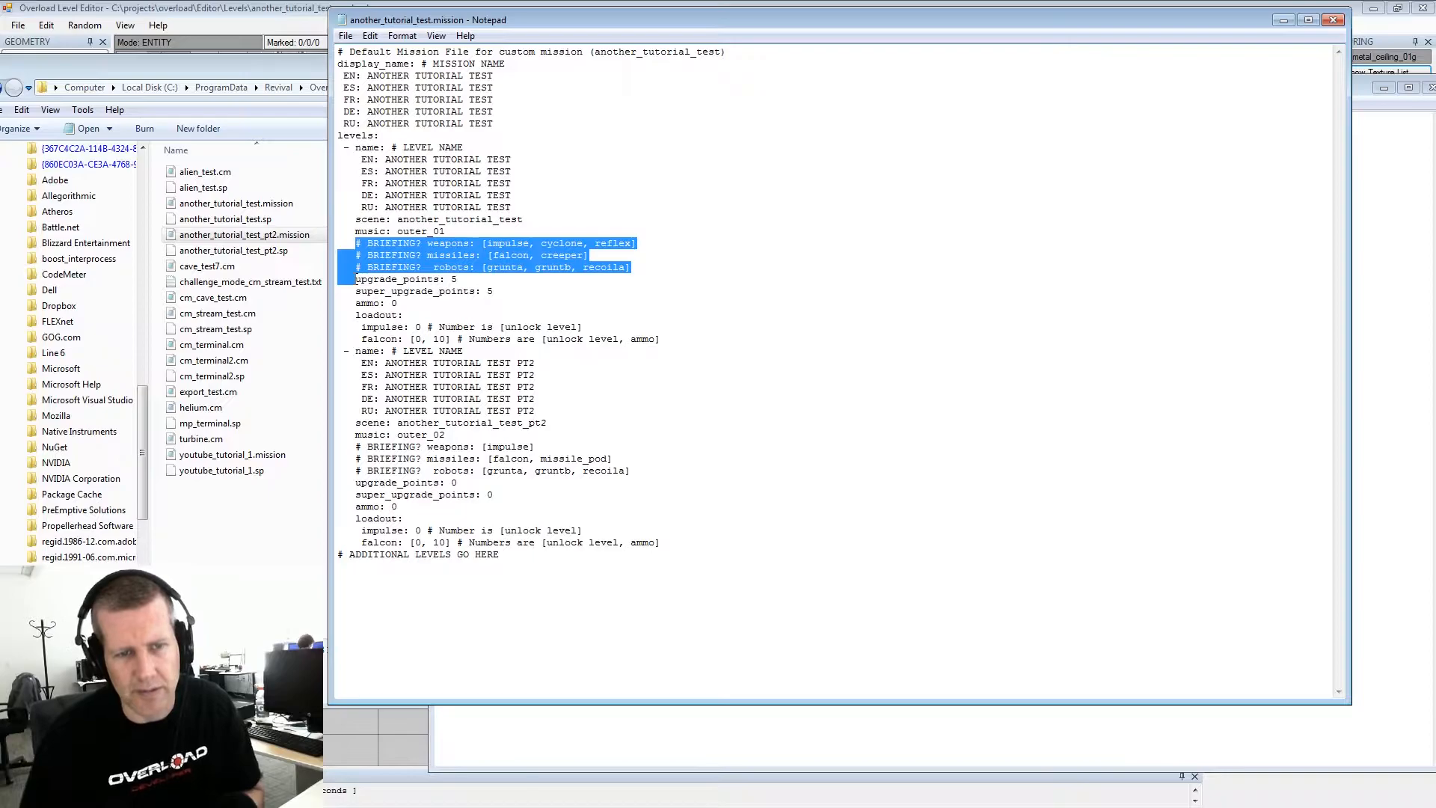
# Set the first level's impulse unlock level to 1 and add a cyclone line below it in the loadout
pyautogui.click(414, 327)
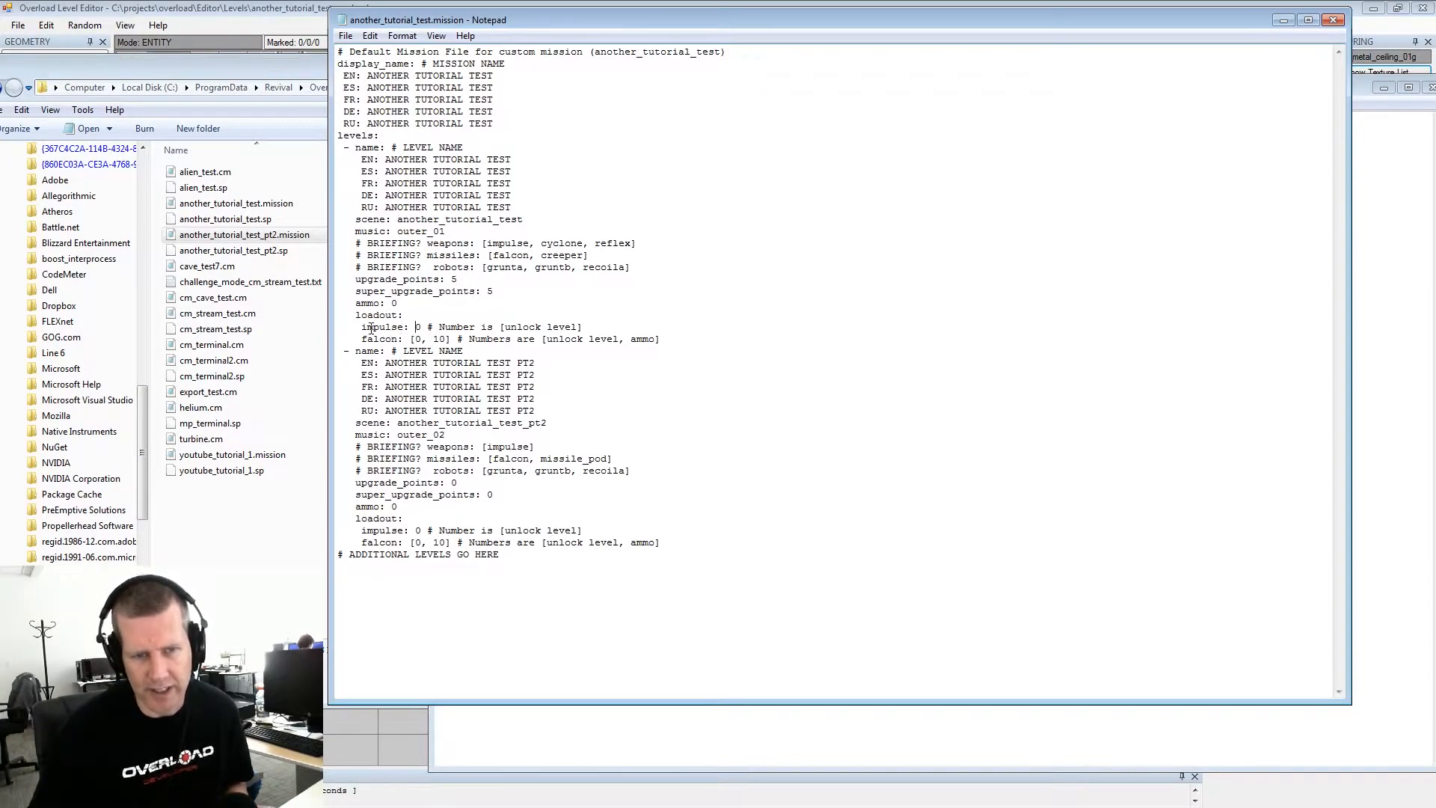
pyautogui.moveTo(363, 327); pyautogui.dragTo(409, 328)
pyautogui.hotkey('ctrl', 'c')
pyautogui.click(363, 339)
pyautogui.hotkey('ctrl', 'v')
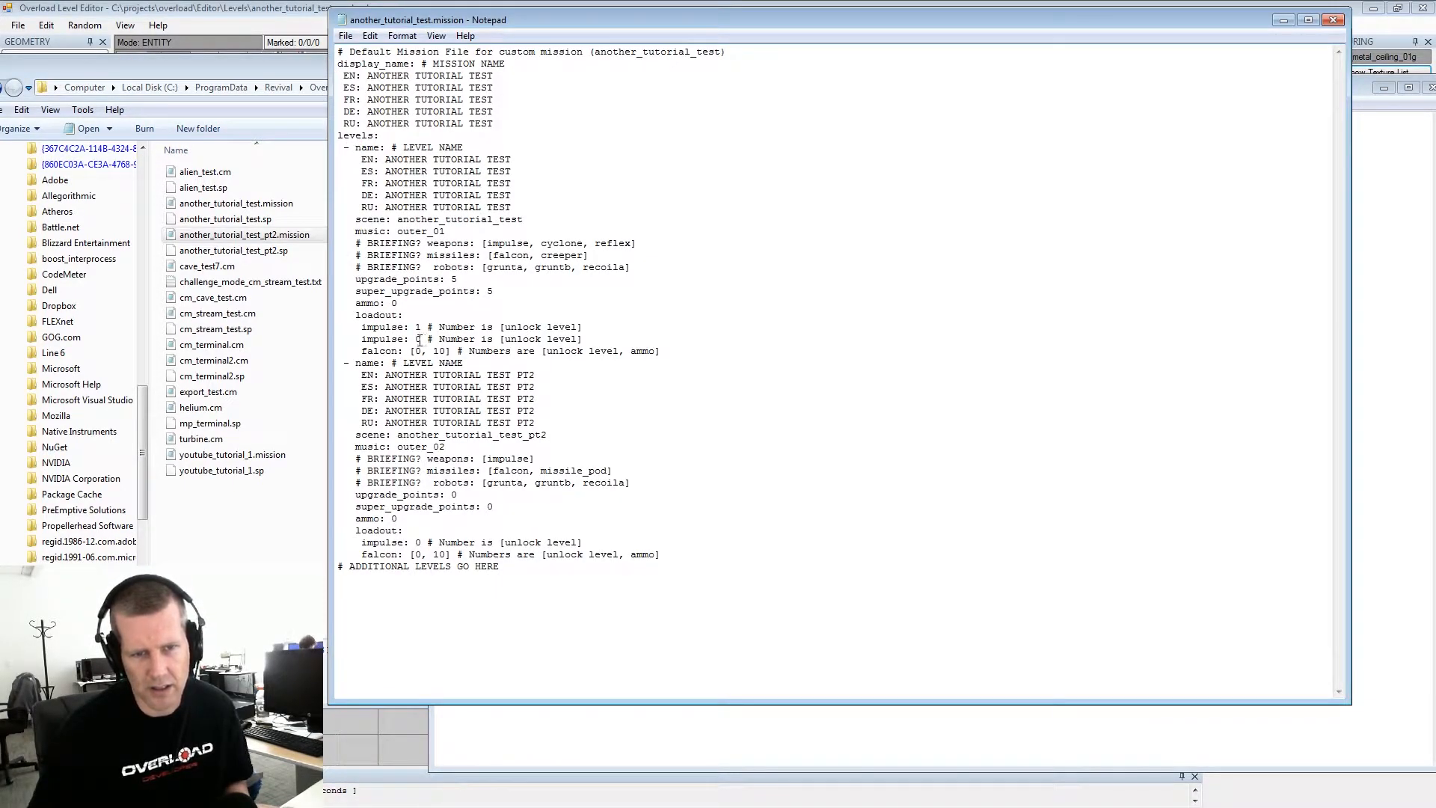
pyautogui.doubleClick(398, 339)
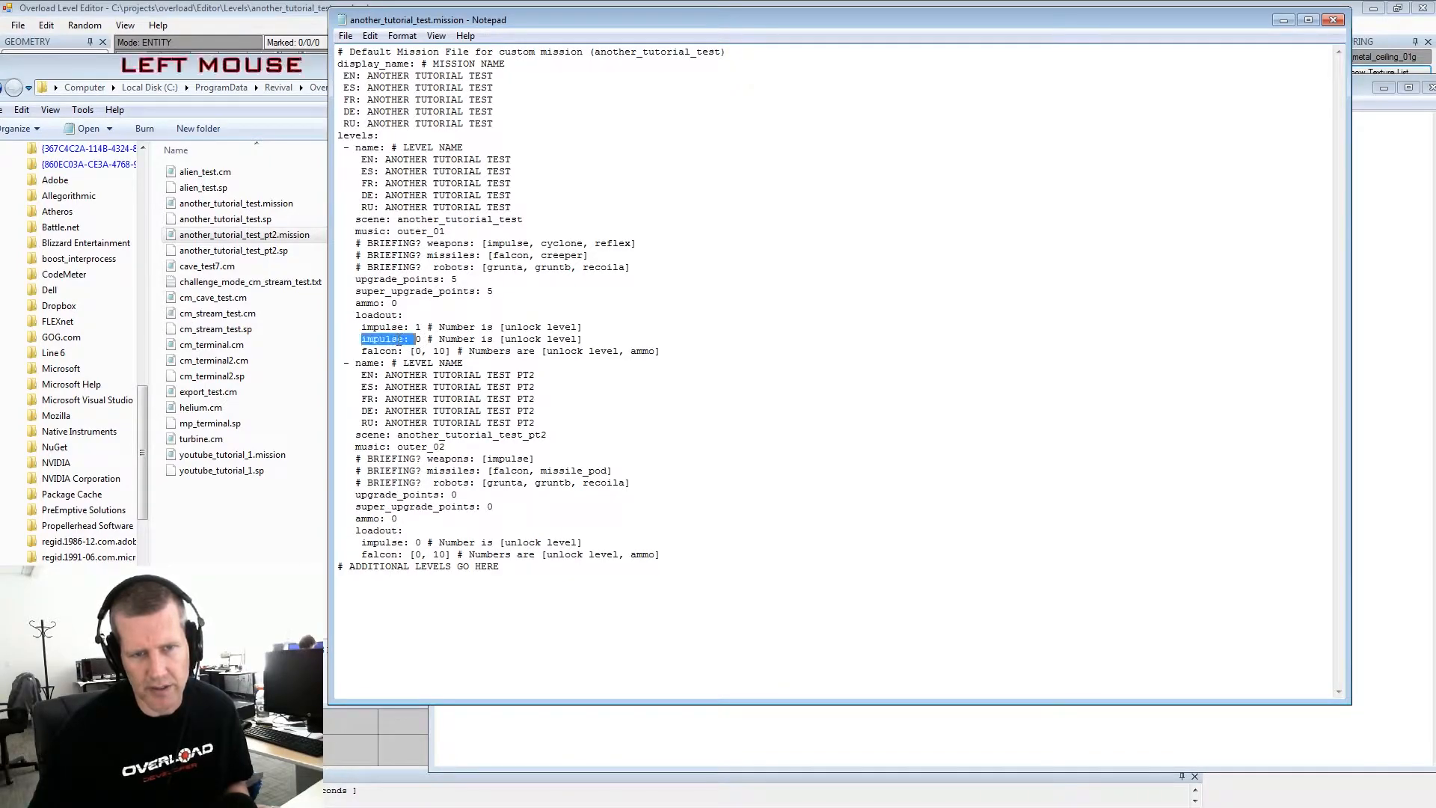
pyautogui.moveTo(403, 340); pyautogui.dragTo(373, 338)
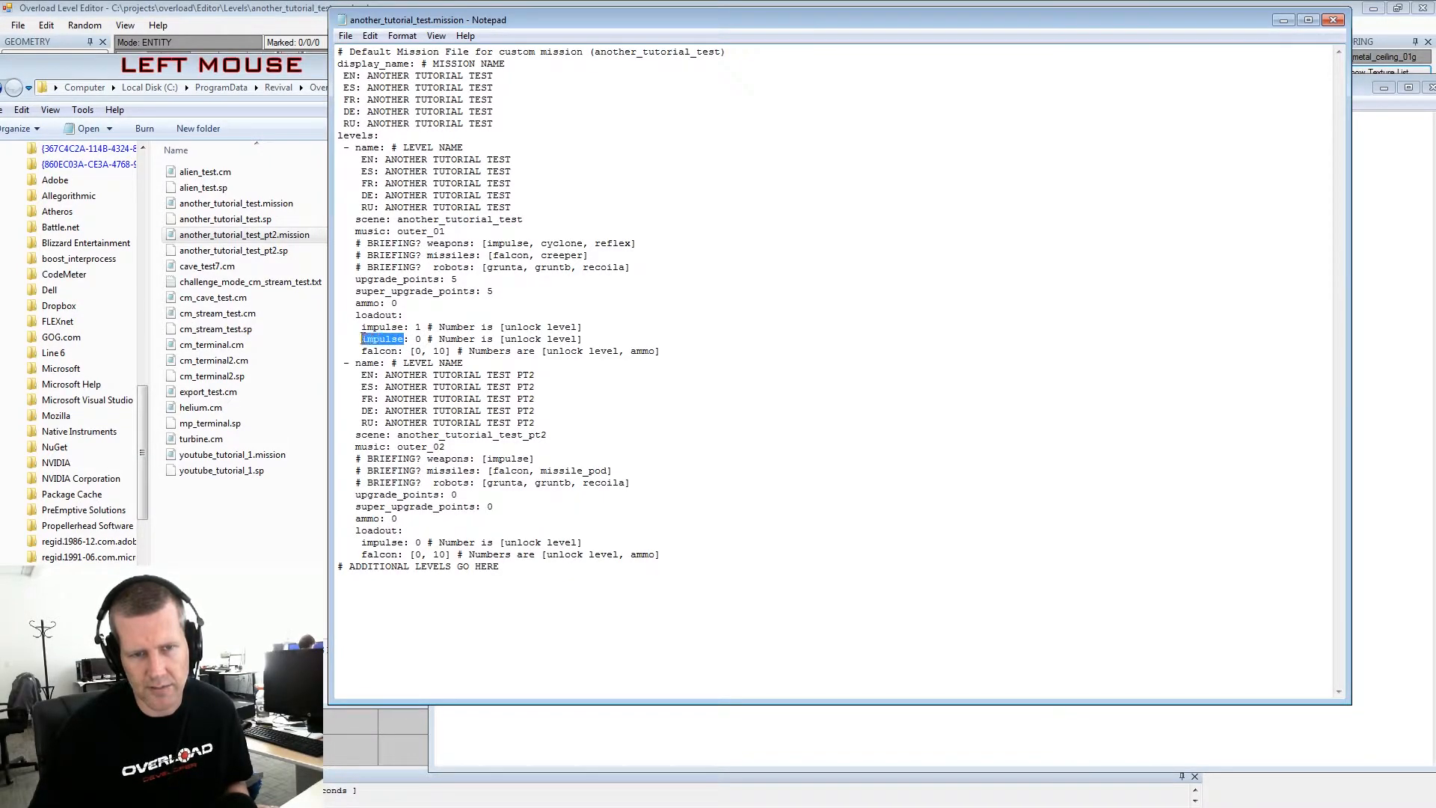
pyautogui.write('cyclone')
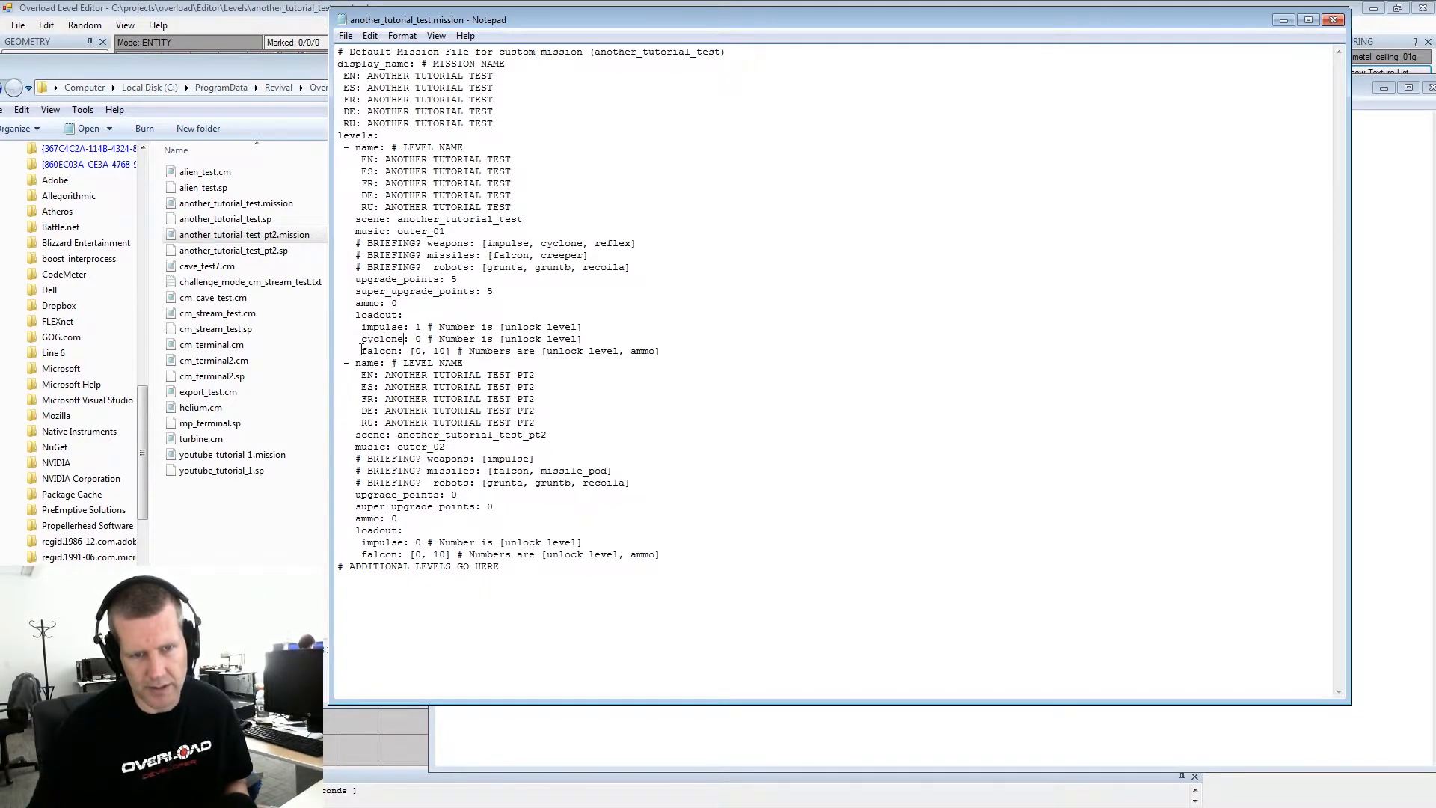
# Set the unlock levels of cyclone and falcon to 1 in the first level's loadout
pyautogui.moveTo(361, 350); pyautogui.dragTo(381, 351)
pyautogui.doubleClick(417, 339)
pyautogui.write('0')
pyautogui.write('1')
pyautogui.doubleClick(416, 350)
pyautogui.write('1')
# Duplicate the first level's falcon loadout line directly below itself and indent the copy to match
pyautogui.moveTo(364, 351); pyautogui.dragTo(672, 355)
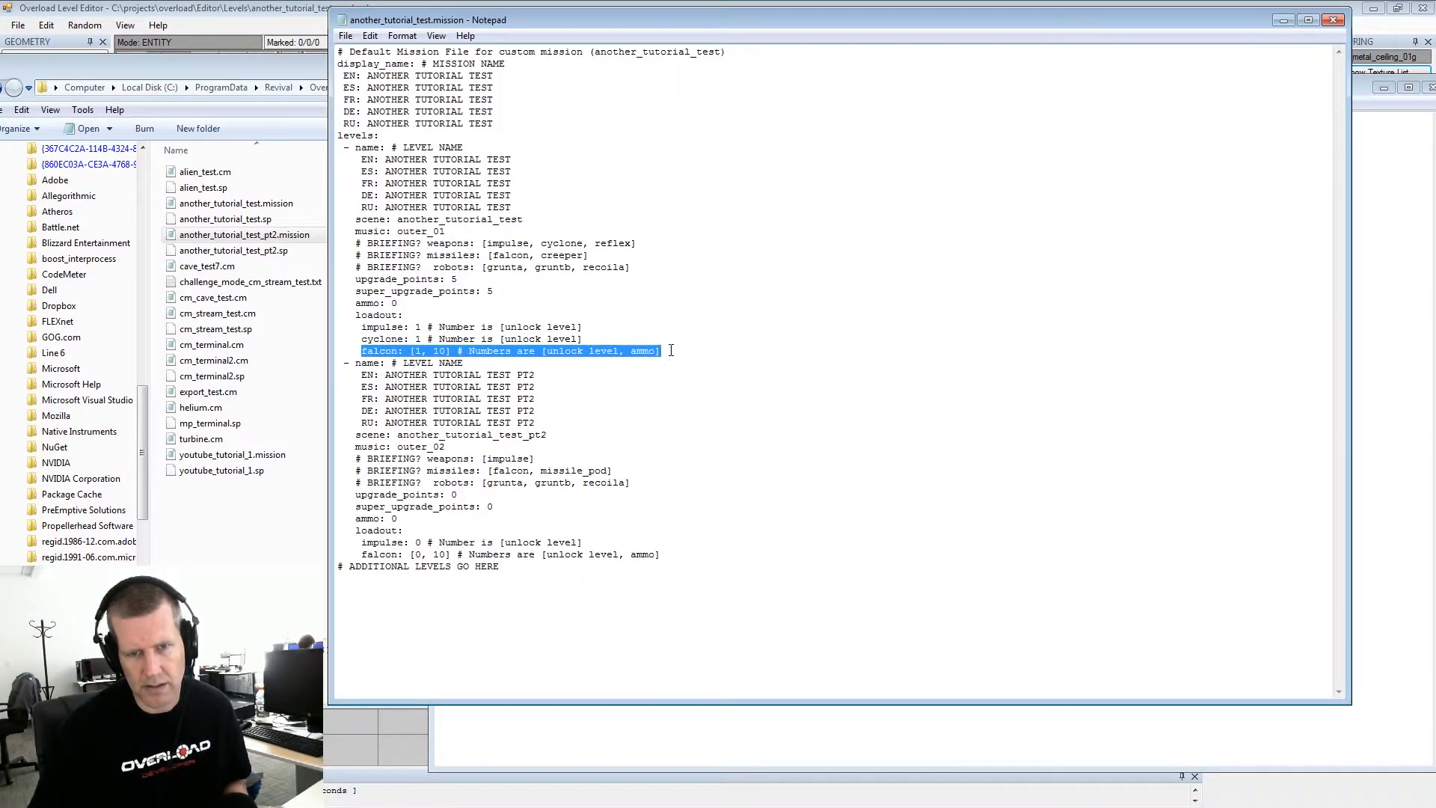
pyautogui.hotkey('ctrl', 'c')
pyautogui.click(669, 351)
pyautogui.press('Return')
pyautogui.hotkey('ctrl', 'v')
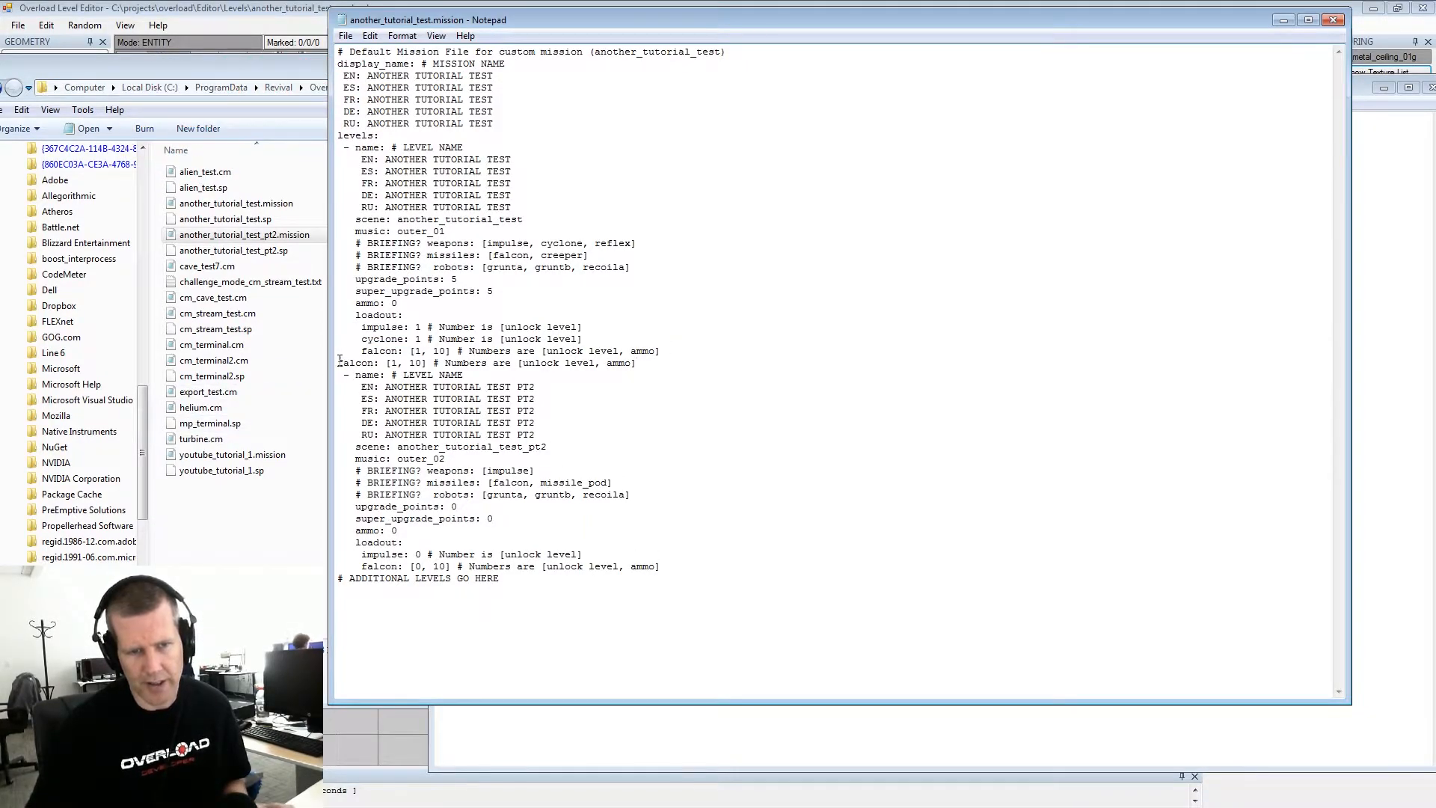
pyautogui.click(339, 363)
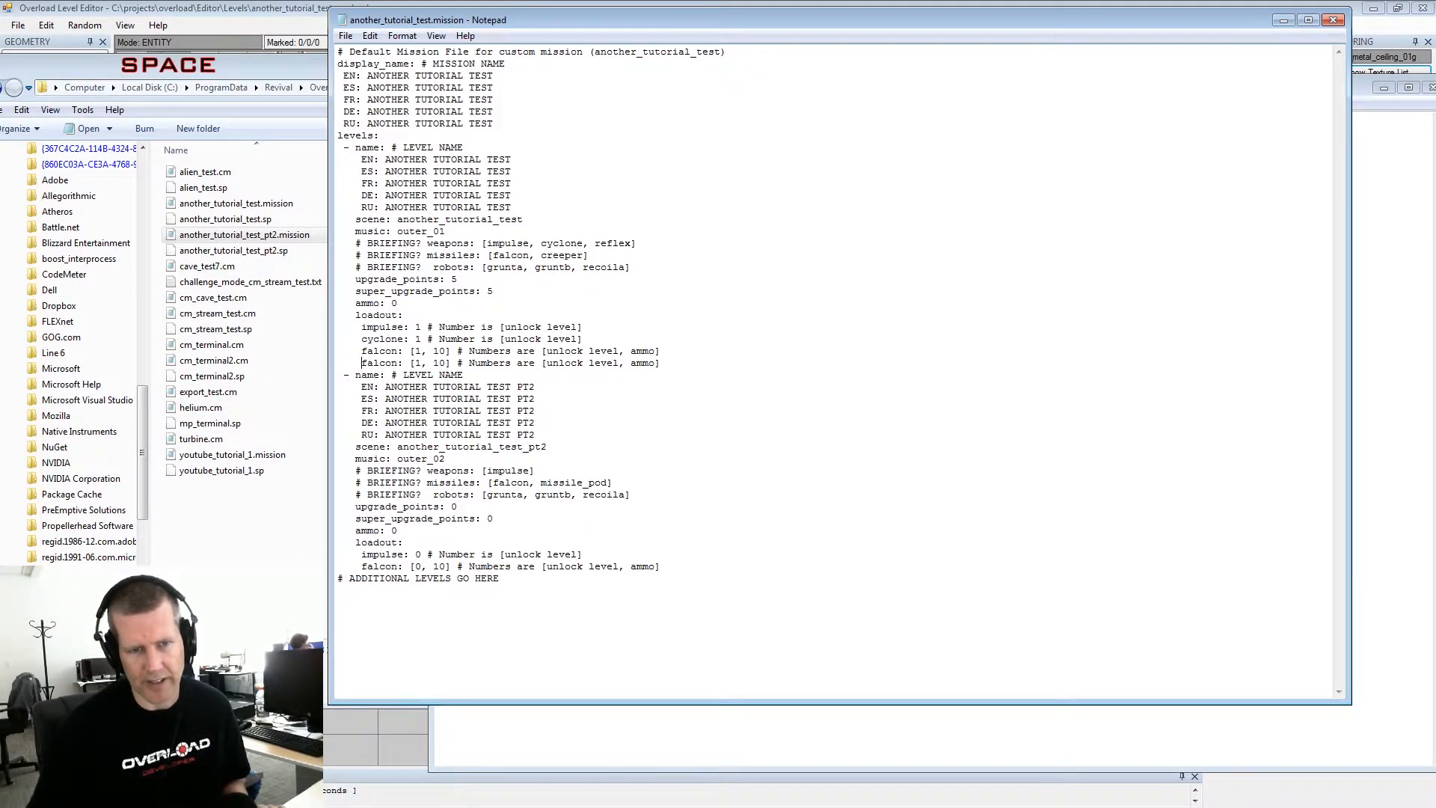
# Set the impulse unlock level to 2 in the second level's loadout
pyautogui.doubleClick(418, 554)
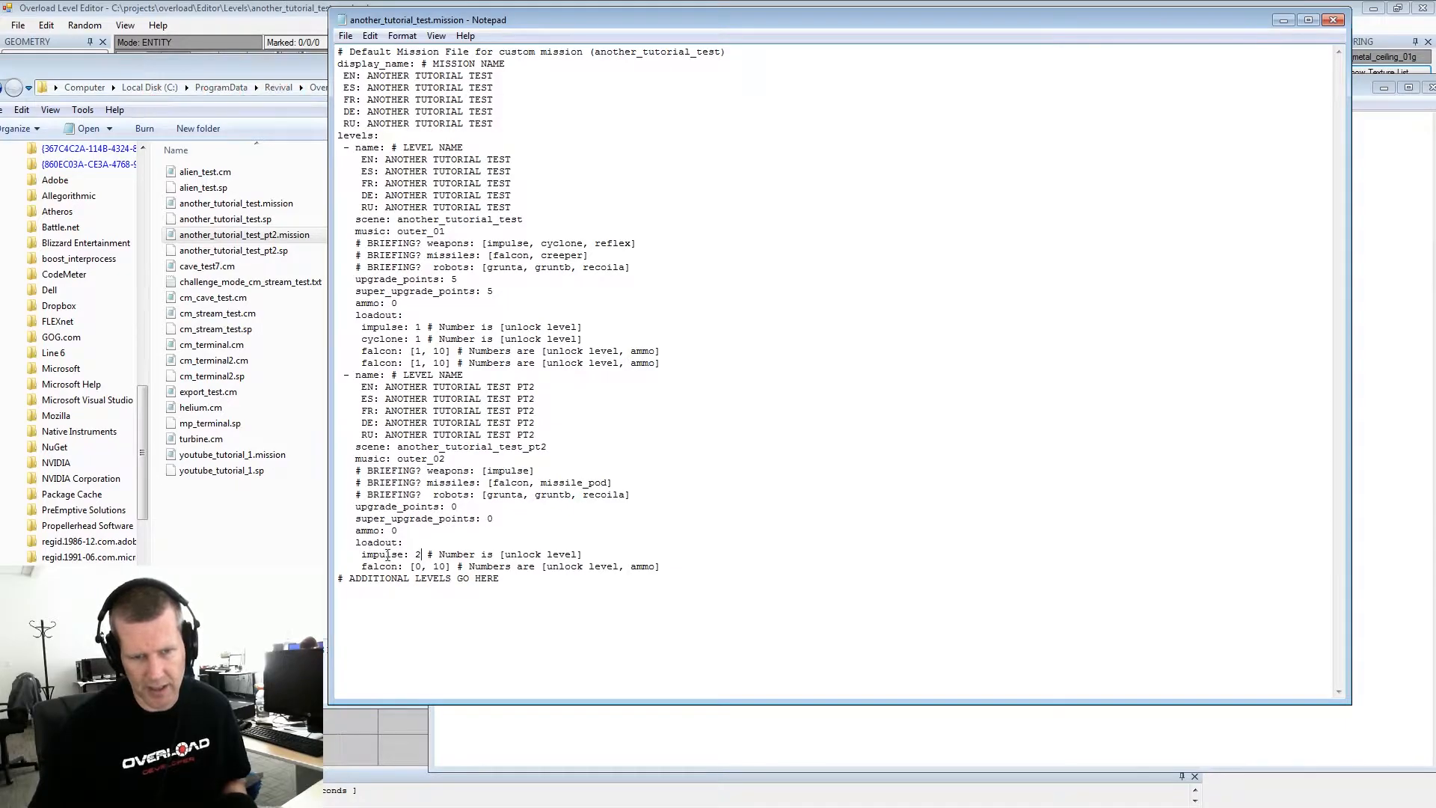
# Set the second level's impulse unlock level to 1 and duplicate that line directly below itself in the loadout
pyautogui.press('BackSpace')
pyautogui.write('1')
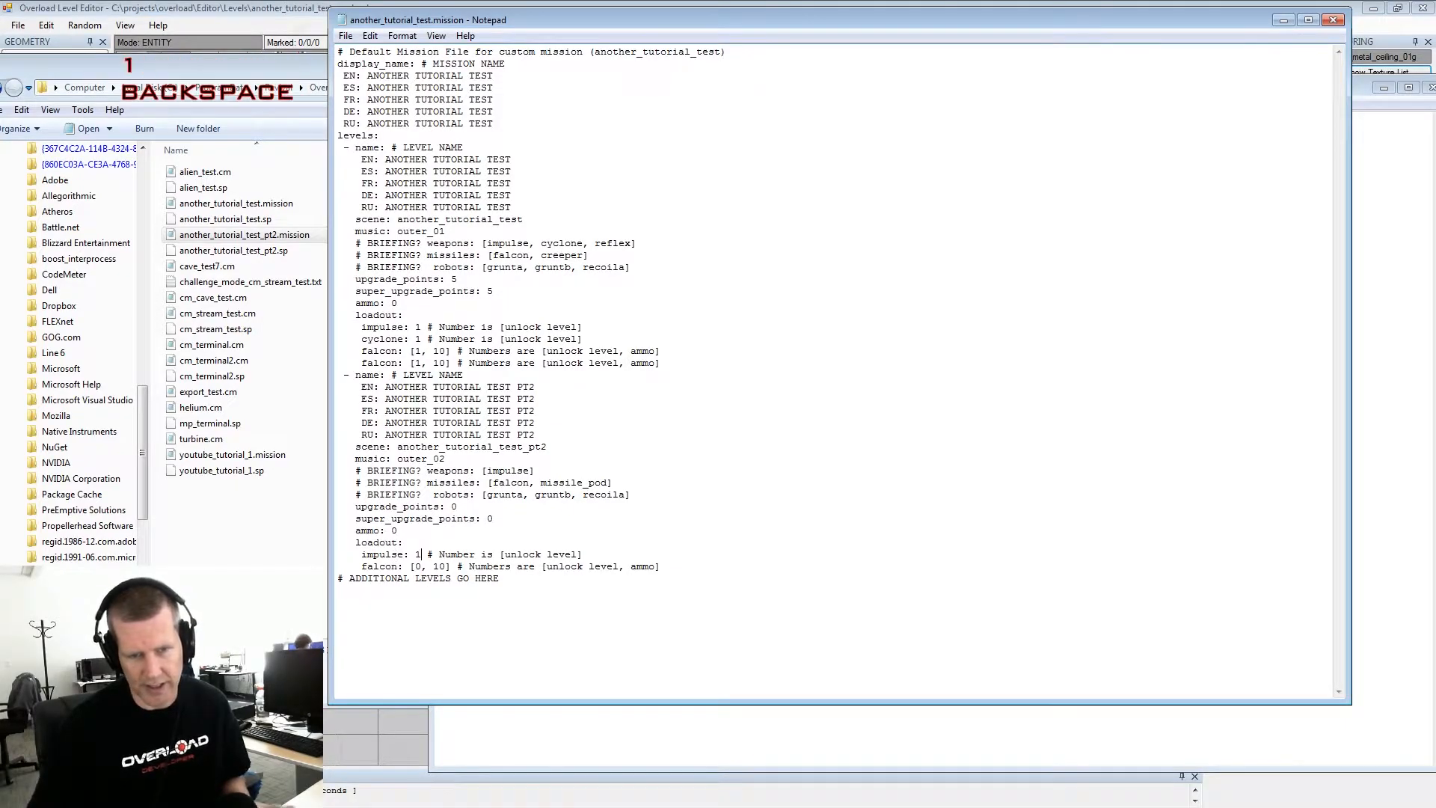
pyautogui.moveTo(337, 554); pyautogui.dragTo(661, 566)
pyautogui.hotkey('ctrl', 'c')
pyautogui.keyDown('ctrl'); pyautogui.click(364, 562); pyautogui.keyUp('ctrl')
pyautogui.keyDown('ctrl'); pyautogui.click(365, 562); pyautogui.keyUp('ctrl')
pyautogui.hotkey('ctrl', 'v')
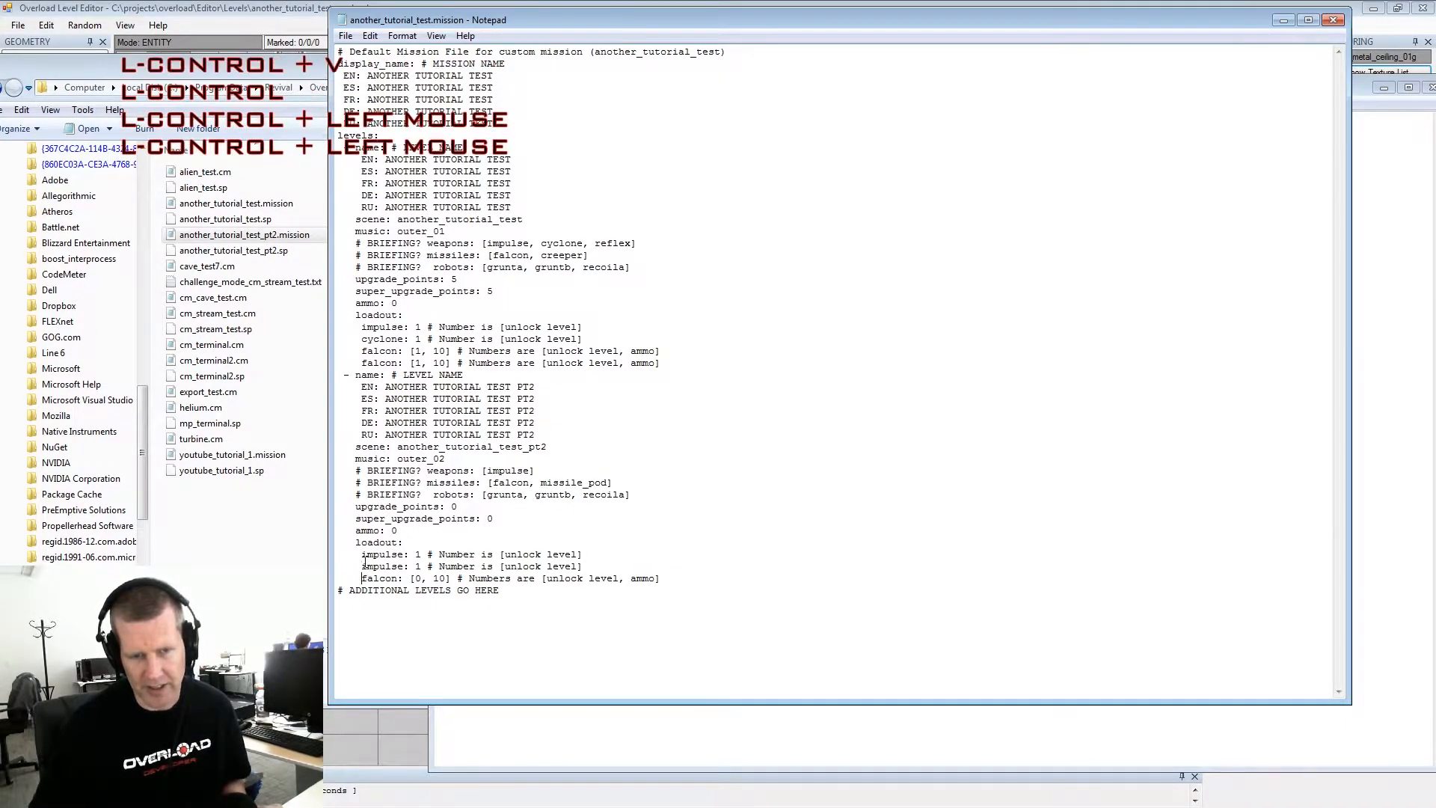
# Rename the duplicated impulse entry in the second level's loadout to driller
pyautogui.click(384, 565)
pyautogui.click(402, 567)
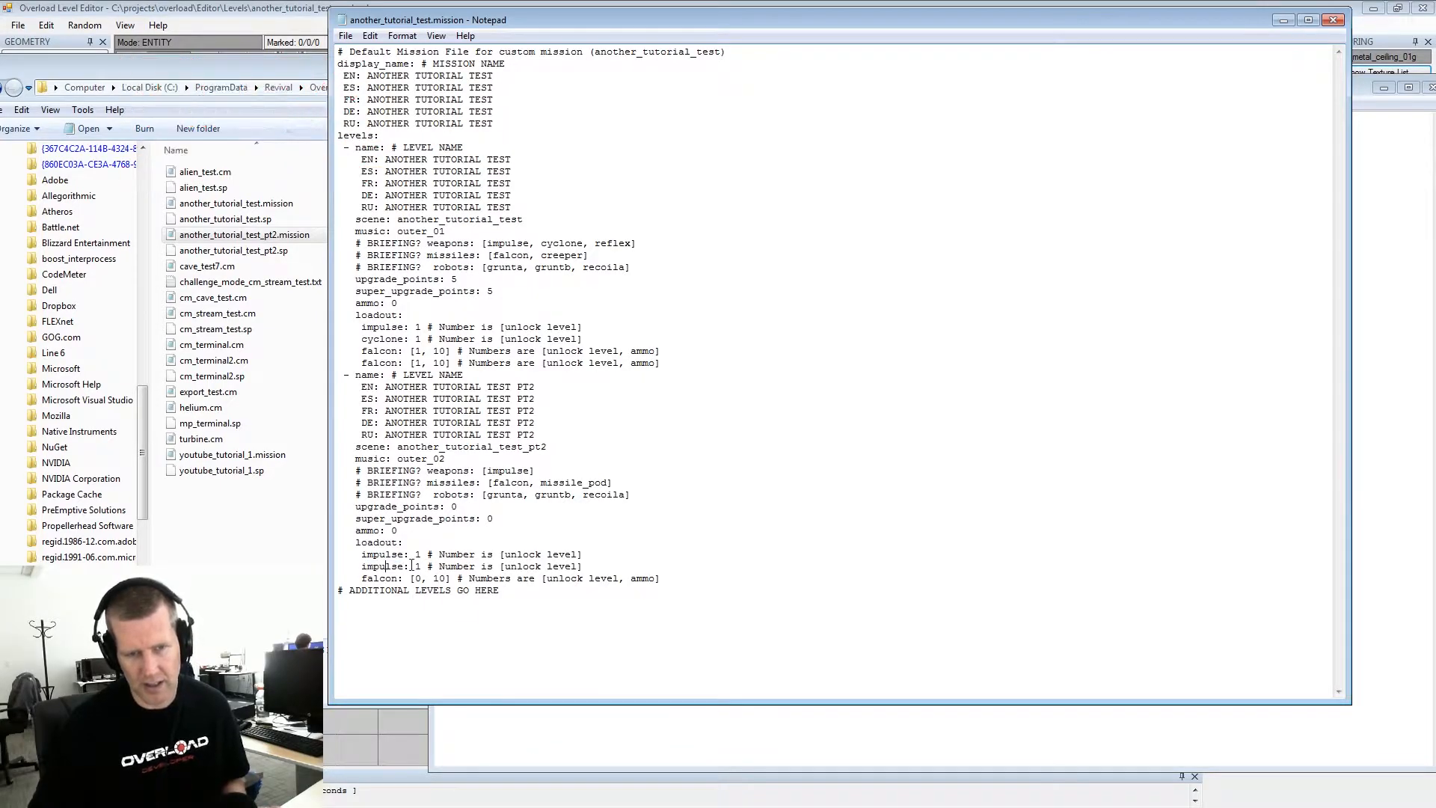
pyautogui.write('driller')
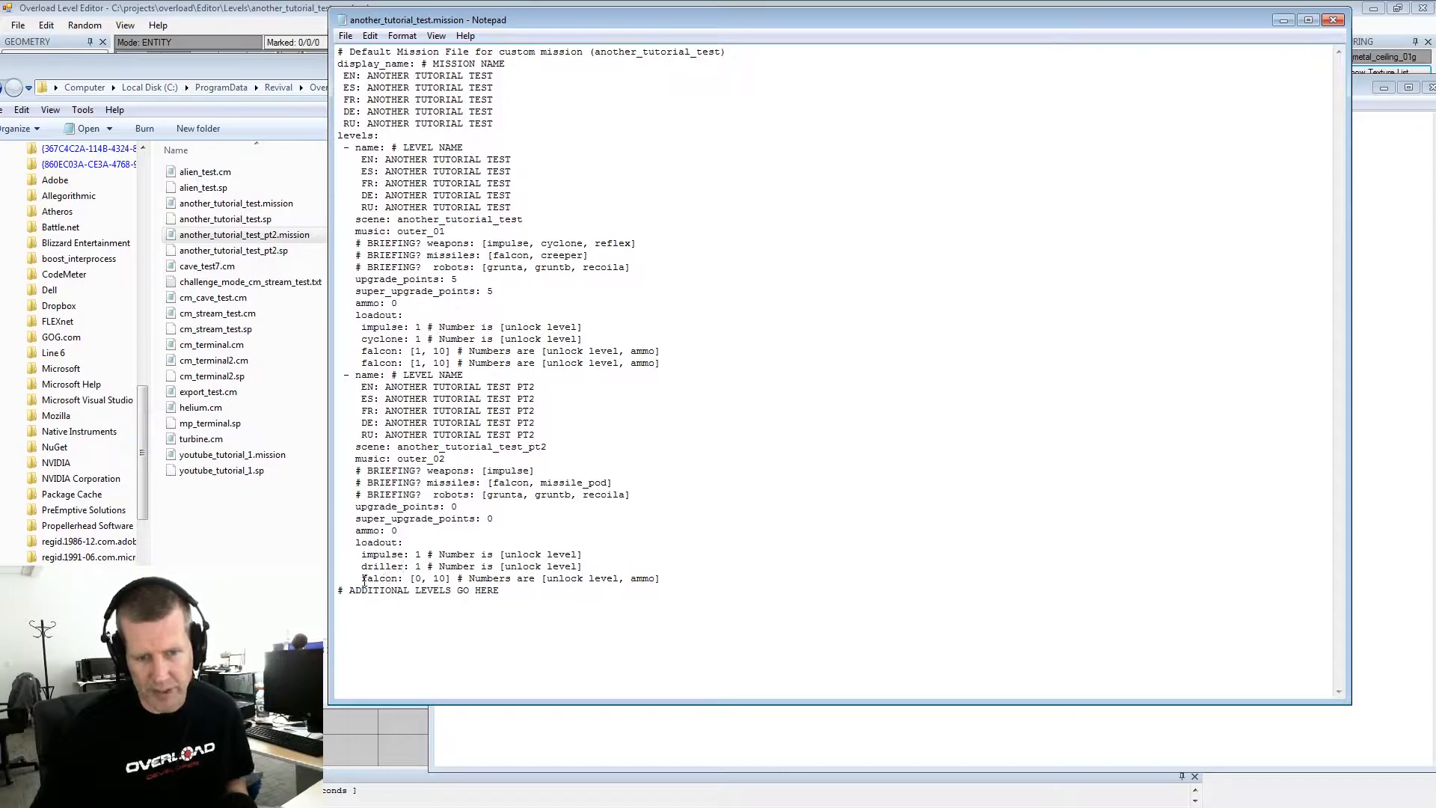
# Add a hunter line with values [0, 8] below falcon in the second level's loadout and save the mission file
pyautogui.moveTo(364, 579); pyautogui.dragTo(658, 579)
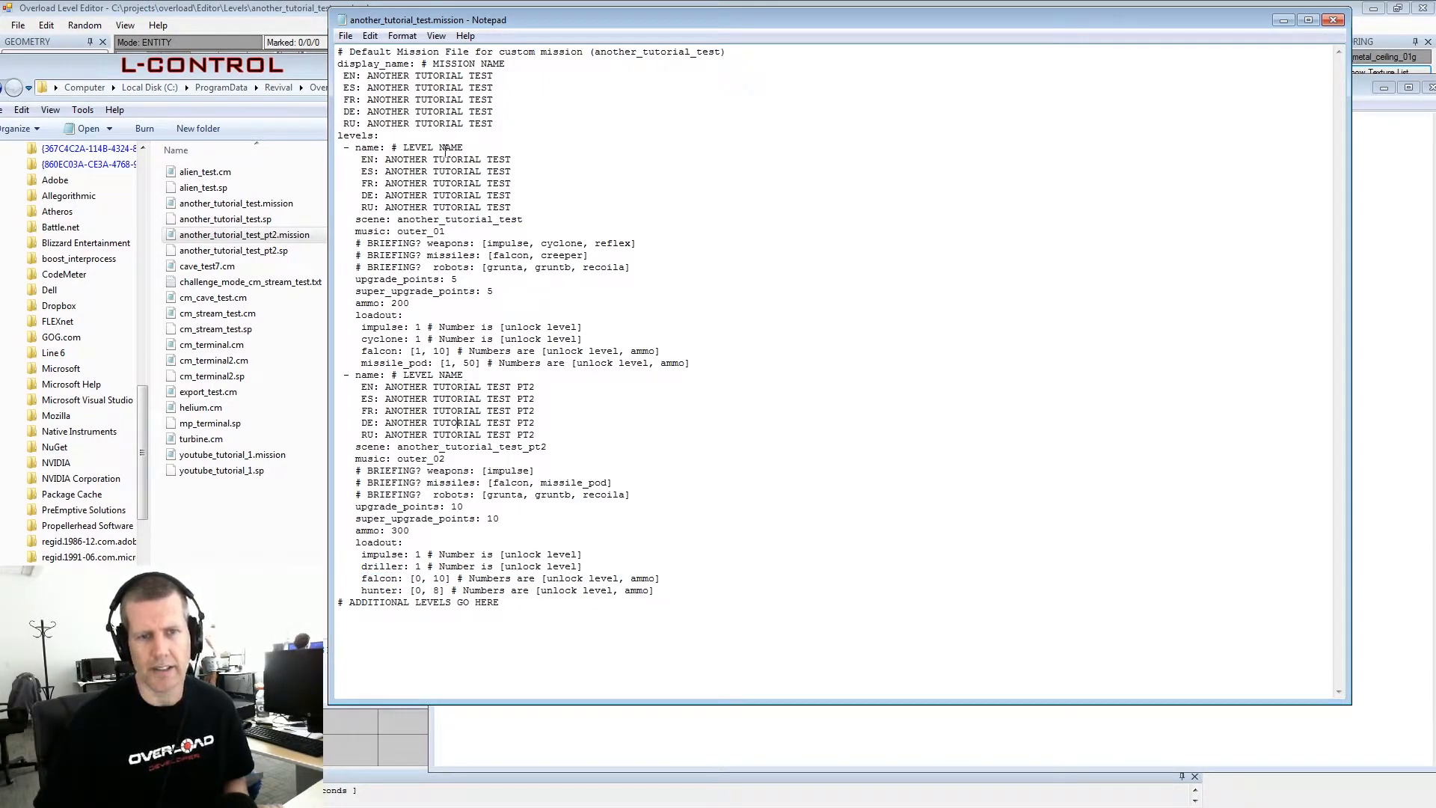
pyautogui.click(346, 38)
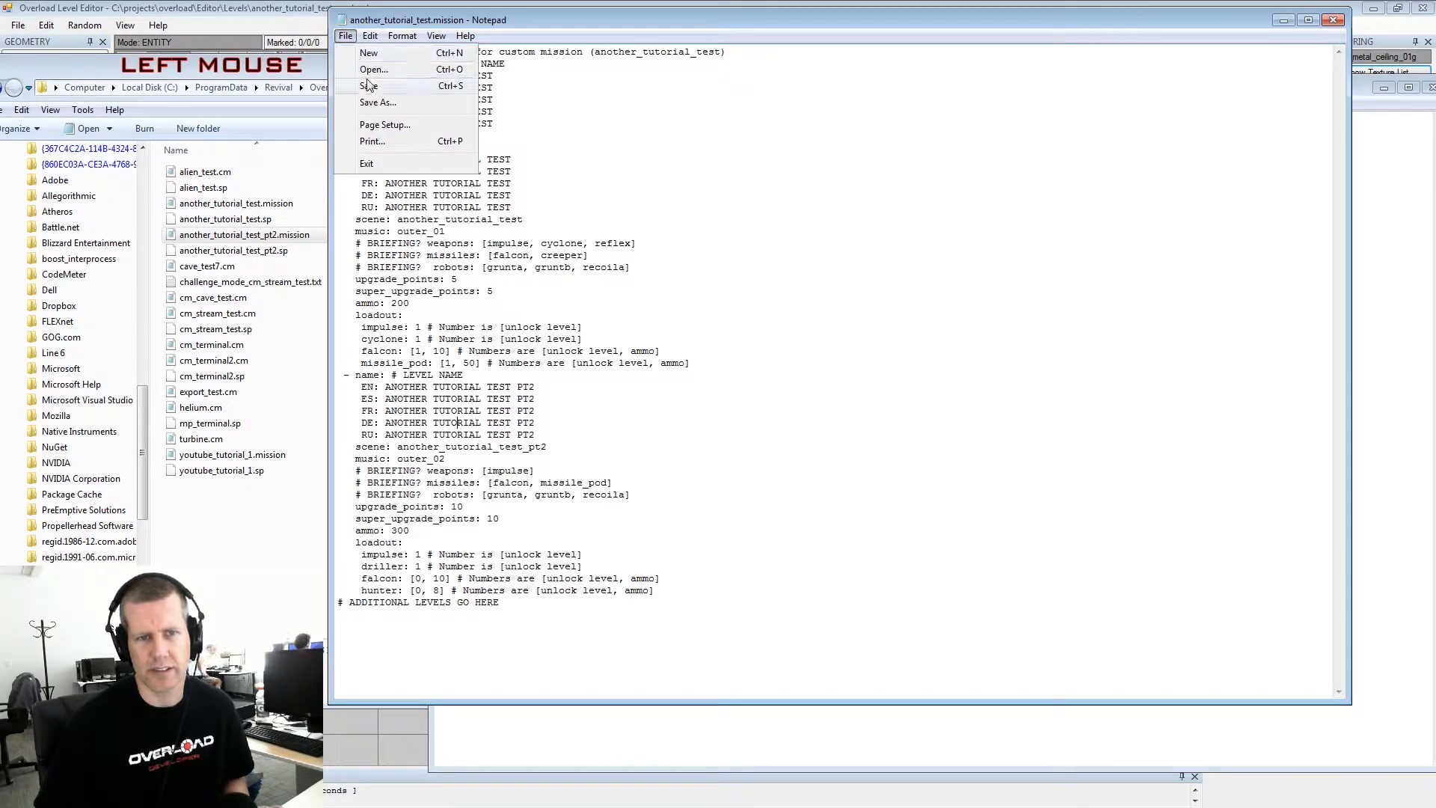
pyautogui.click(368, 85)
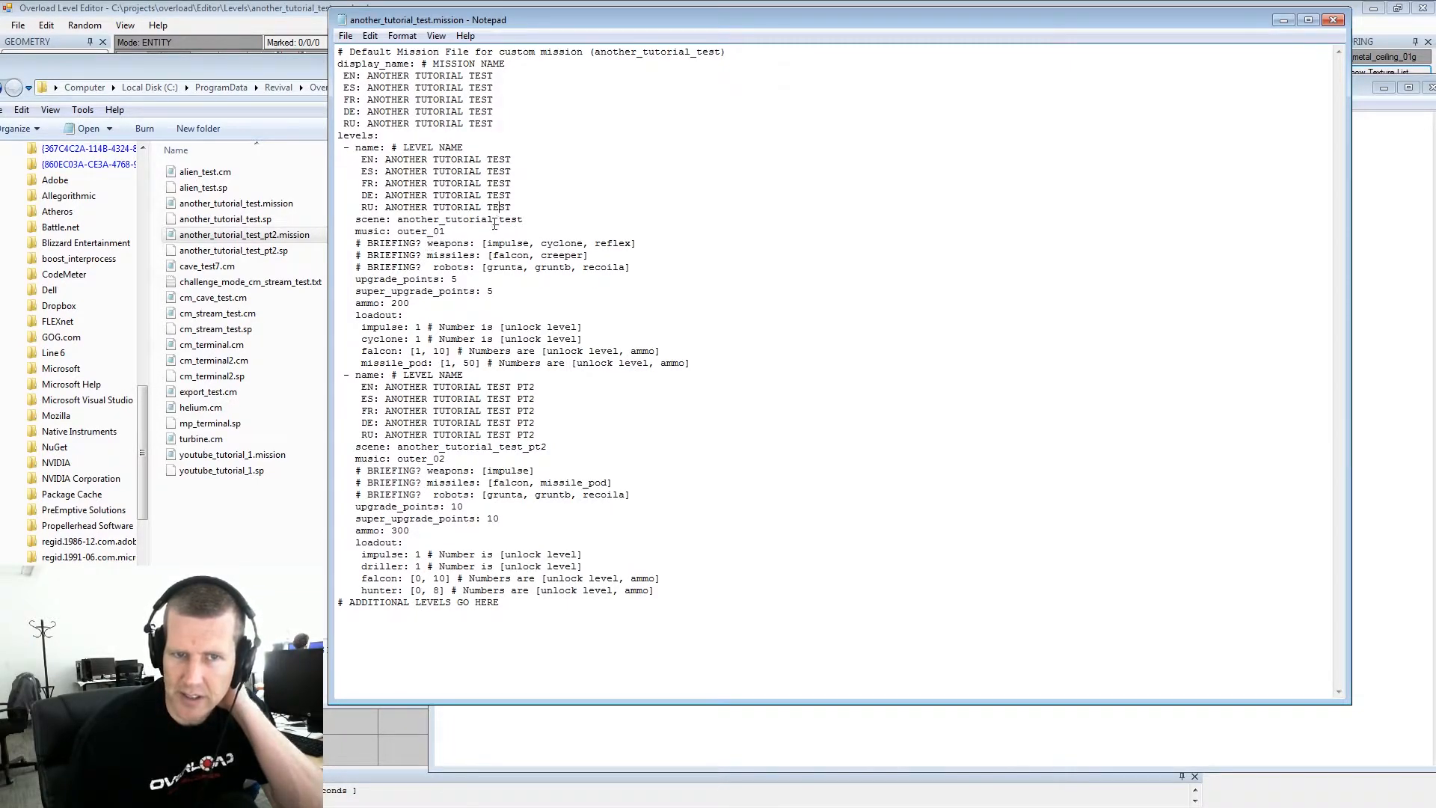
# Review the first level's name, music, upgrade point and ammo entries and save the mission file again
pyautogui.click(462, 232)
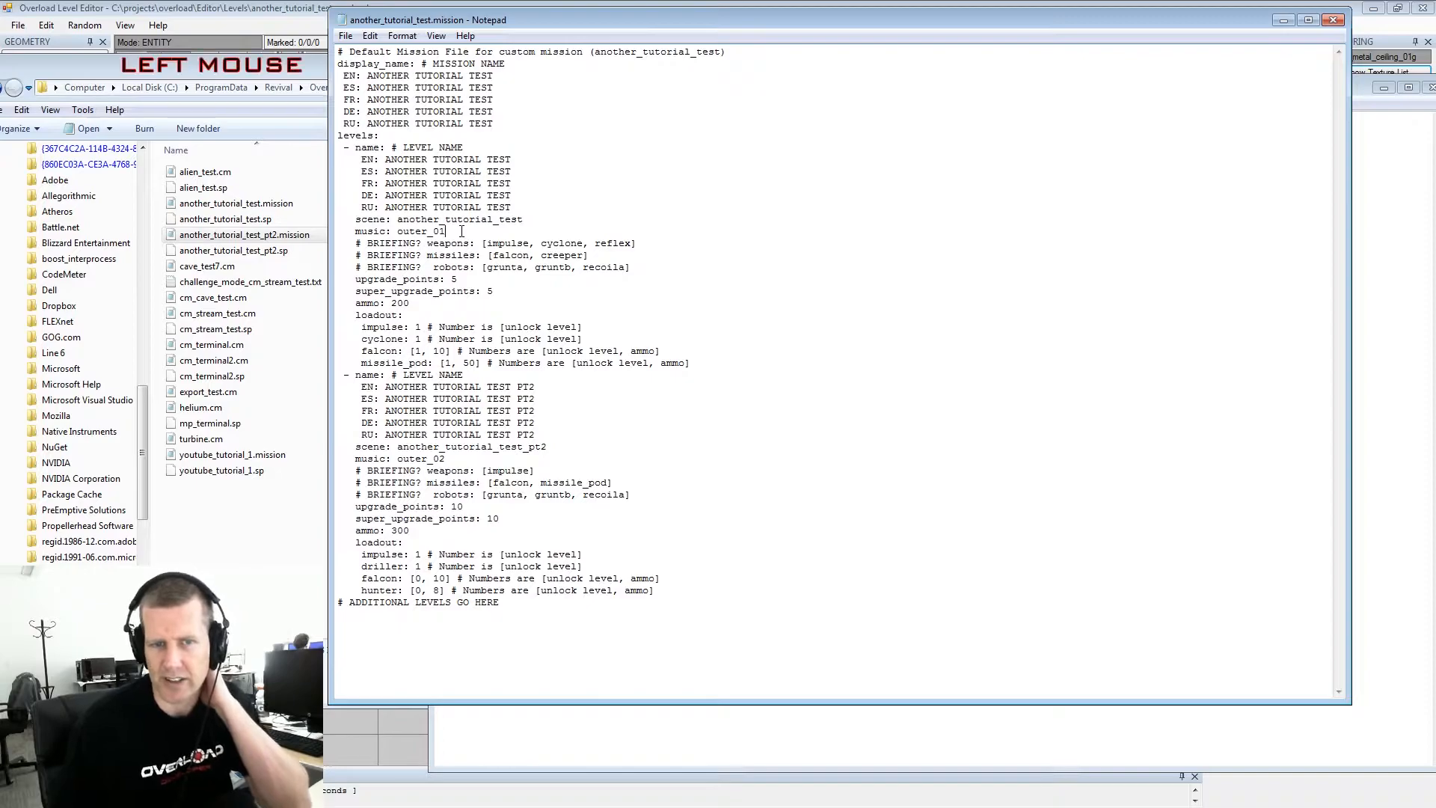
pyautogui.click(510, 278)
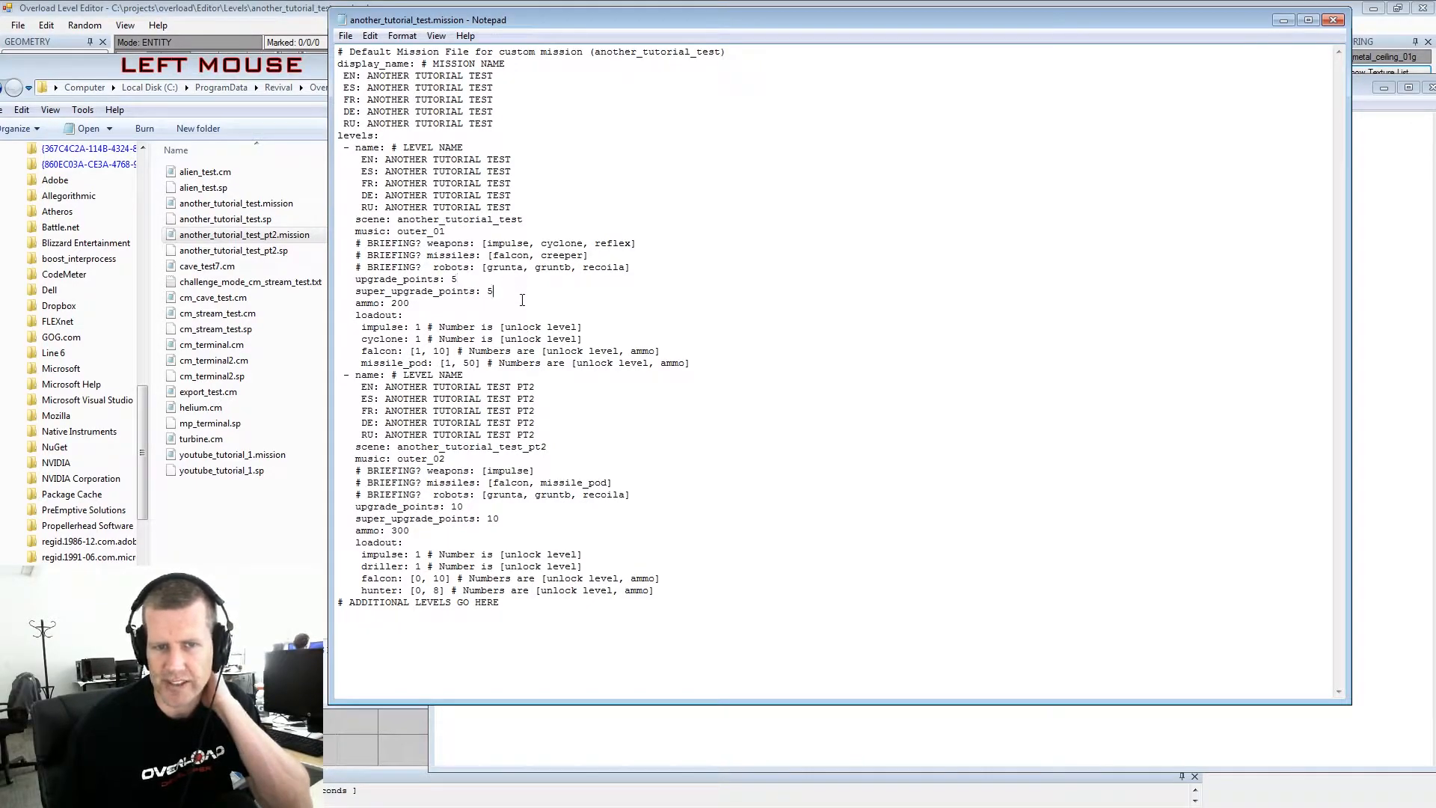
pyautogui.click(521, 303)
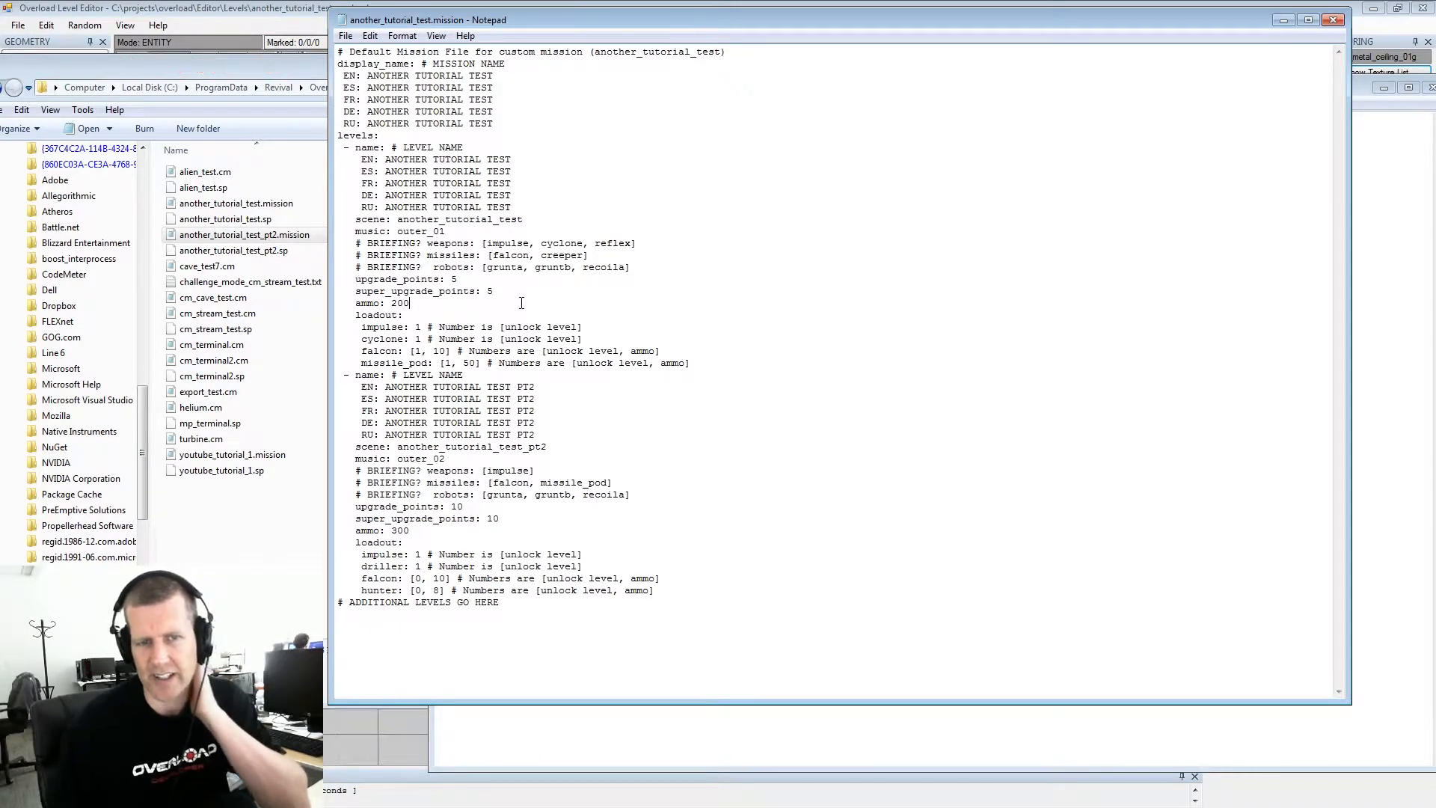
pyautogui.click(517, 234)
pyautogui.click(551, 195)
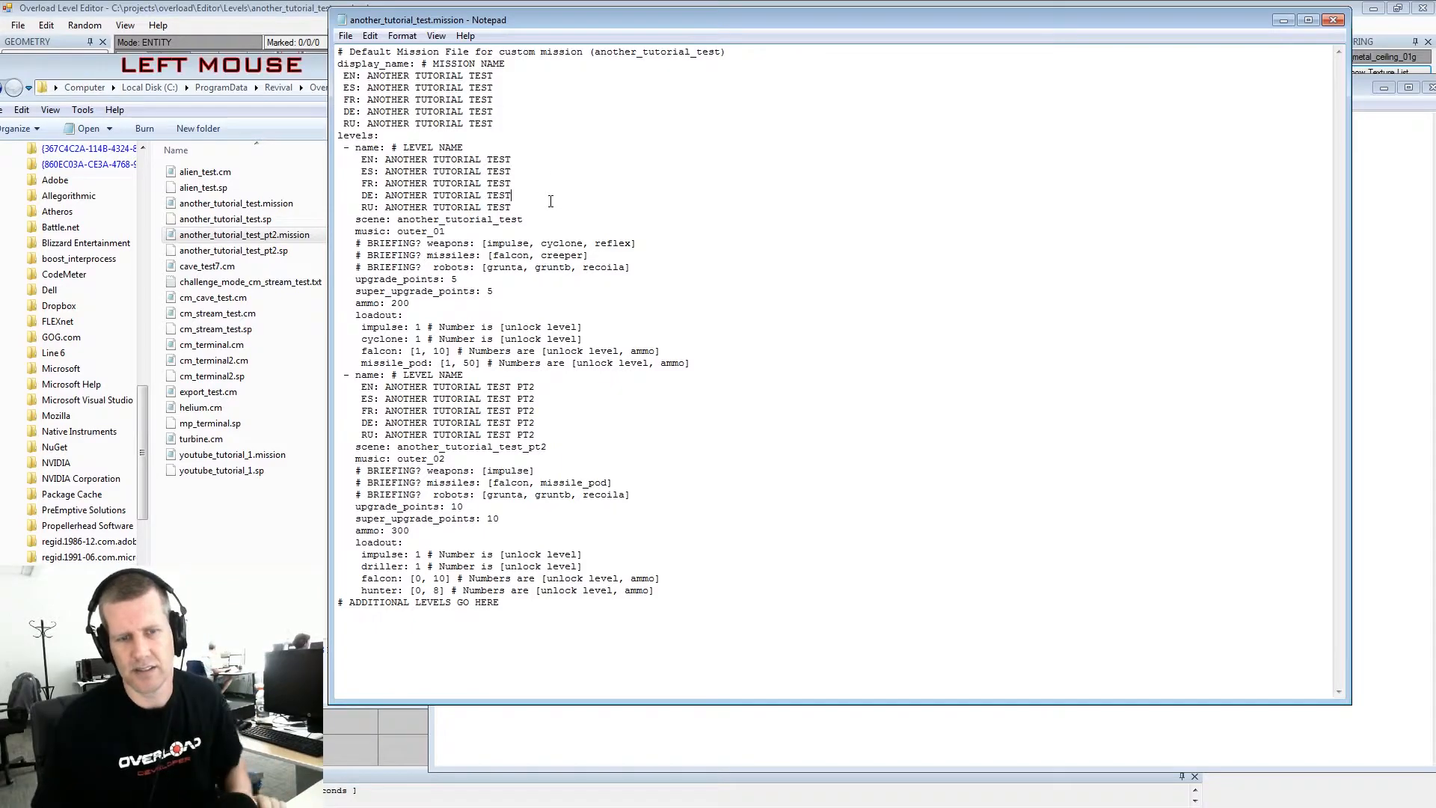
pyautogui.click(346, 37)
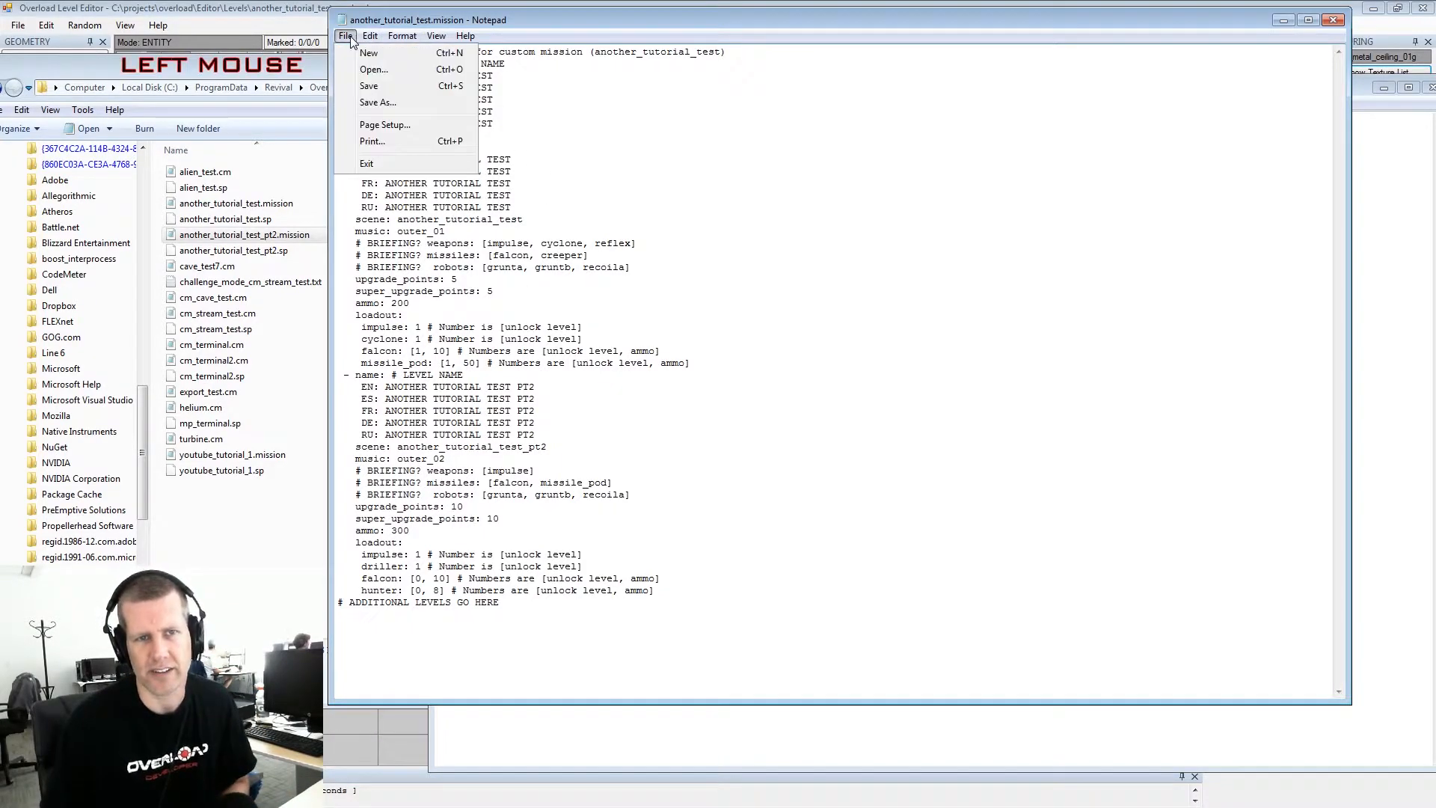
pyautogui.click(368, 87)
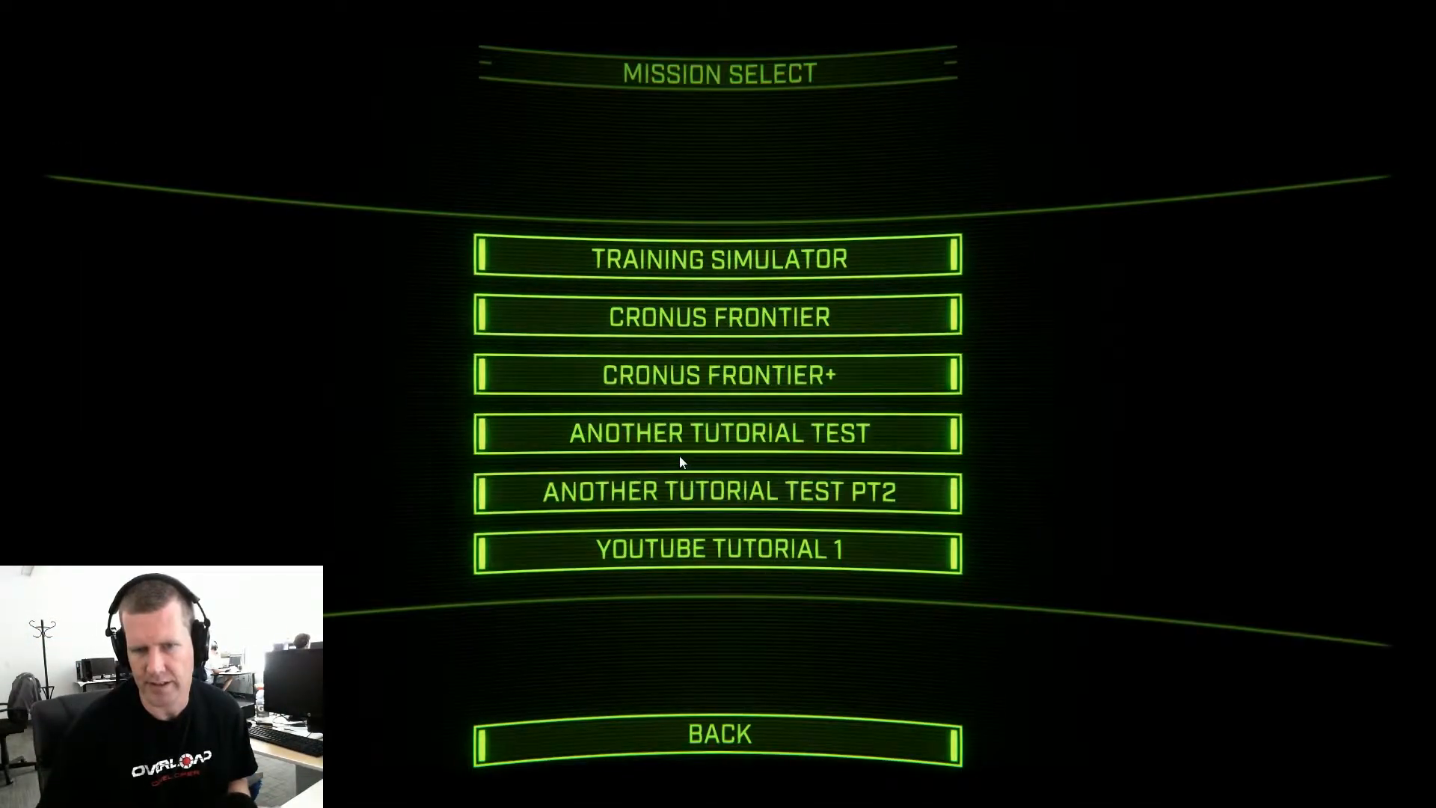
# In the Overload game, start the Another Tutorial Test mission from its first level at Trainee difficulty
pyautogui.click(678, 447)
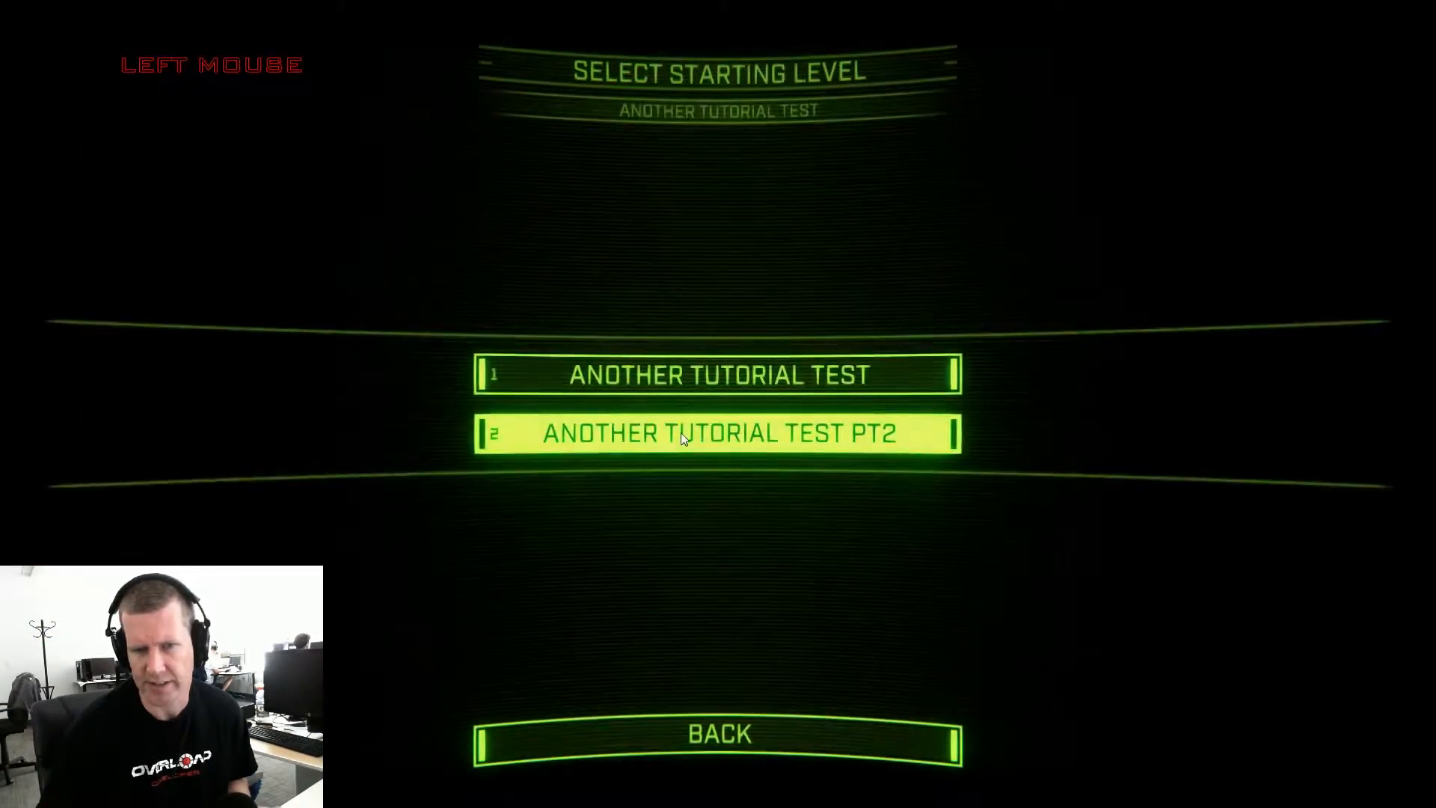
pyautogui.click(701, 371)
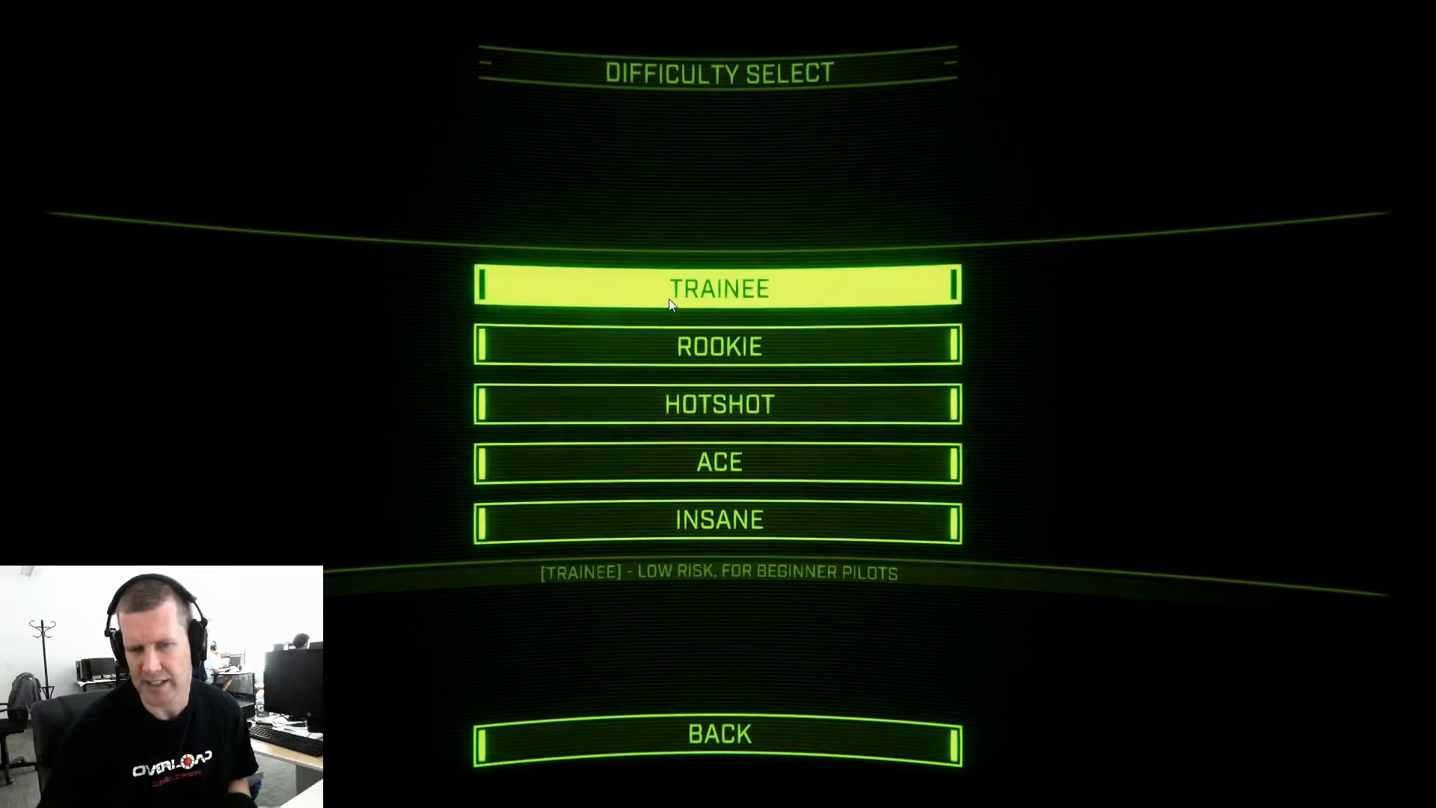
pyautogui.click(698, 333)
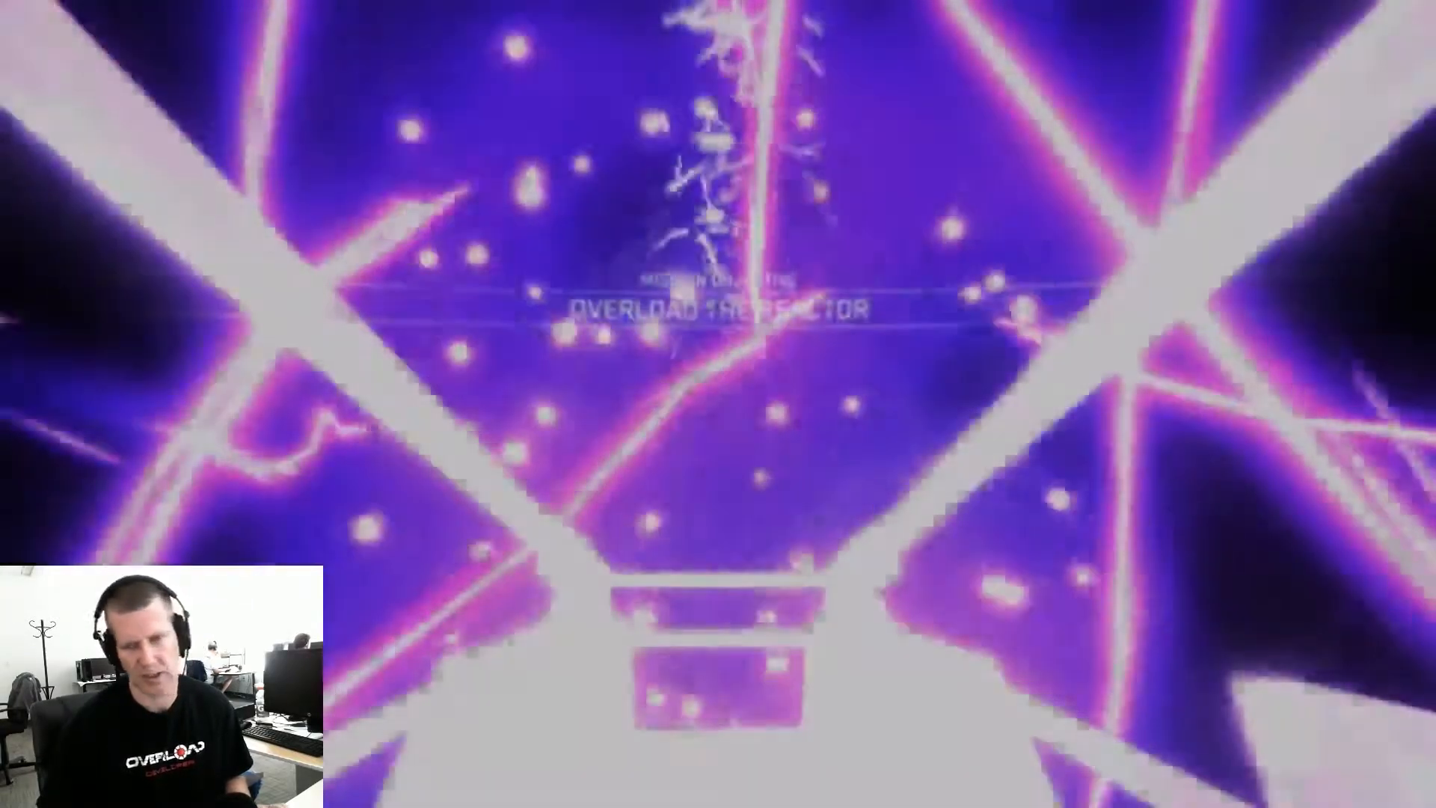
# Fly through the first level collecting the super upgrade points, the security keys and the crusher weapon
pyautogui.press('w')
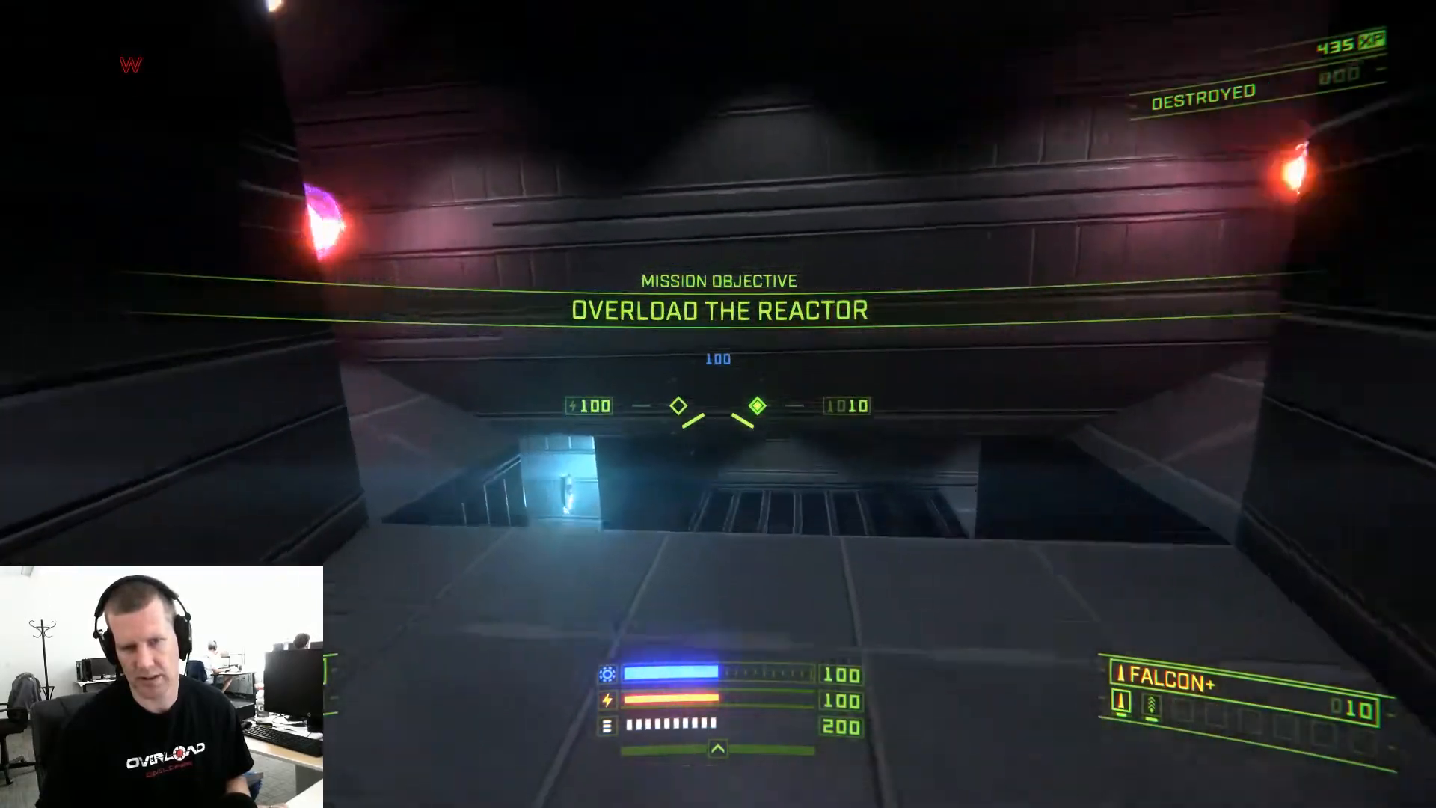
pyautogui.press('a')
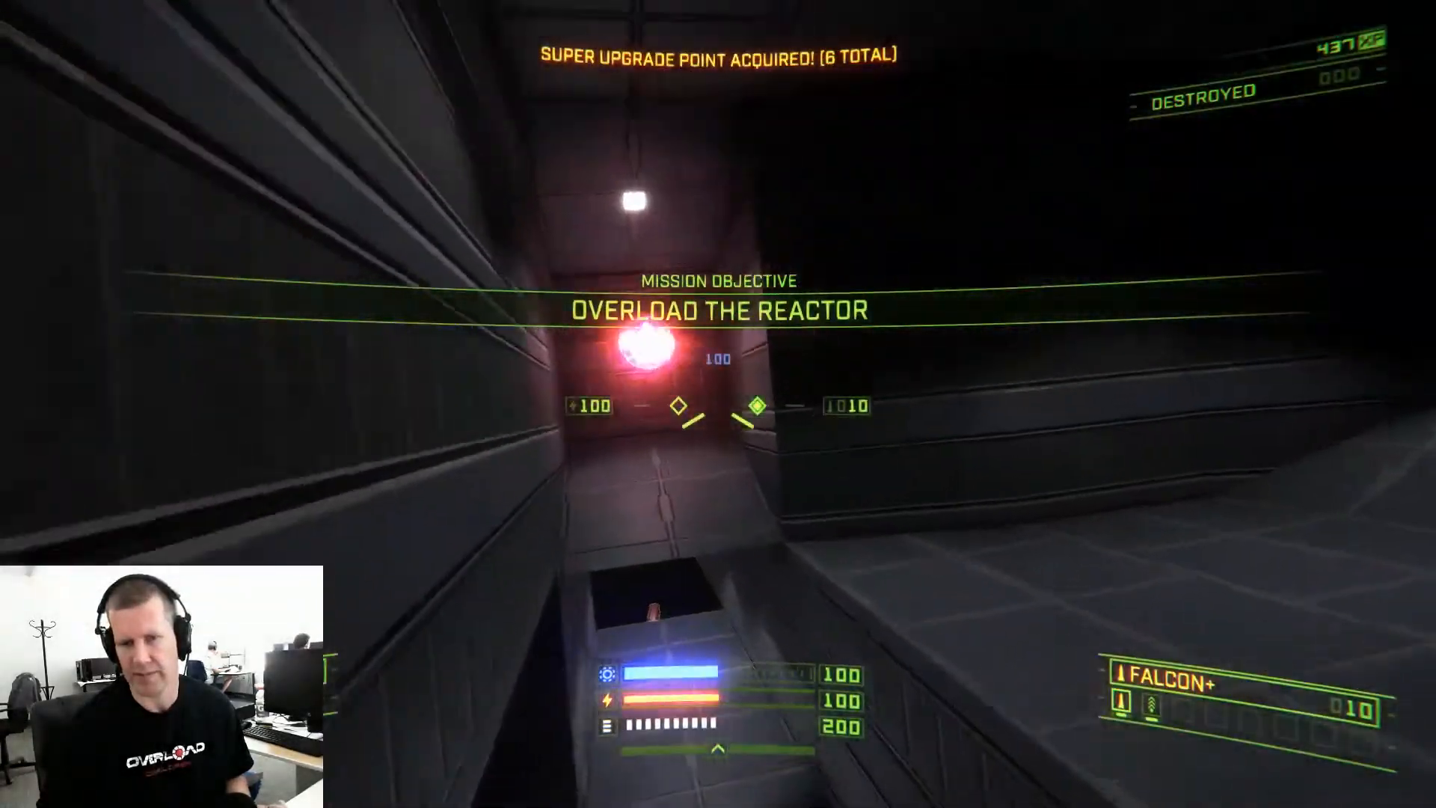
pyautogui.press('w')
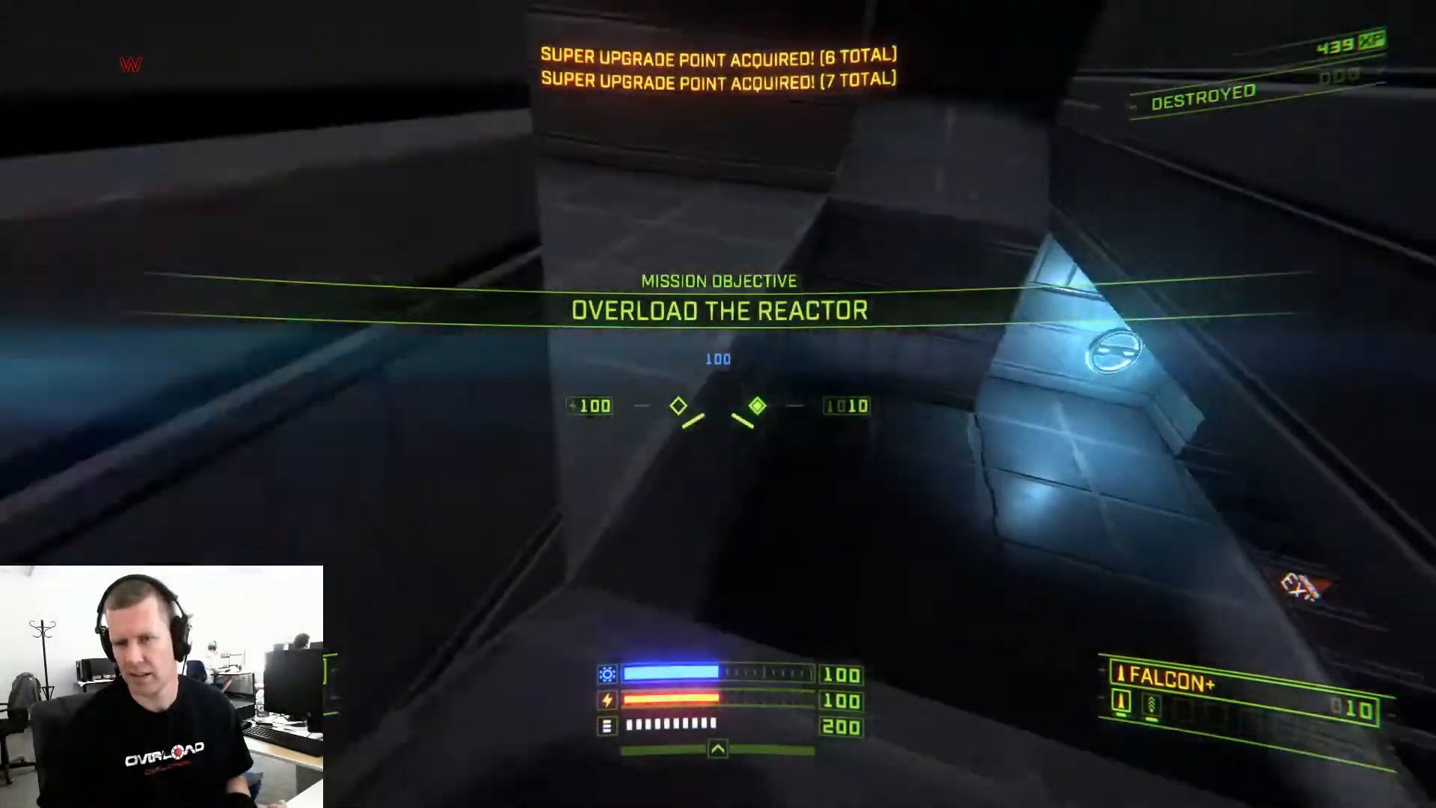
pyautogui.press('e')
pyautogui.press('w')
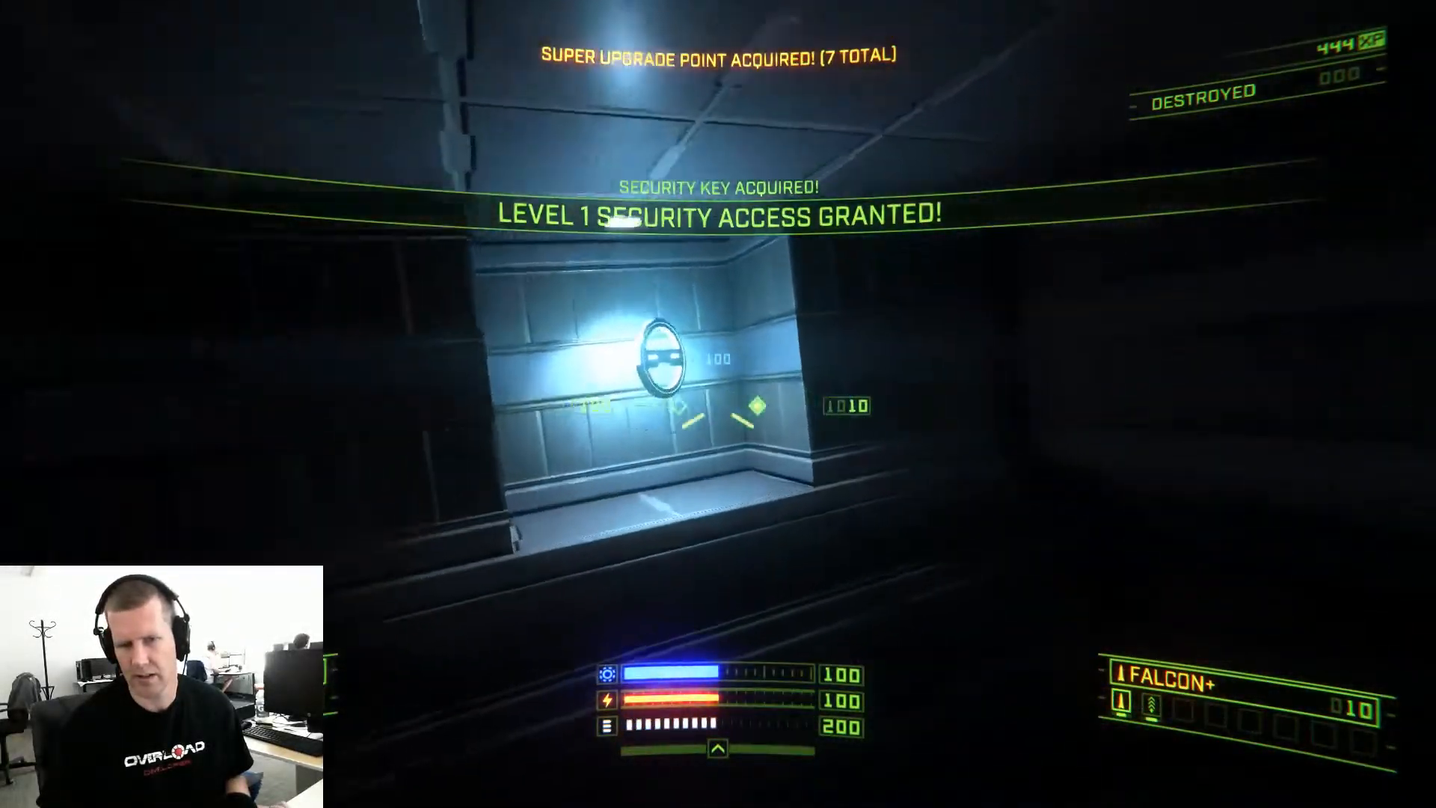
pyautogui.press('w')
pyautogui.press('q')
pyautogui.press('e')
pyautogui.press('q')
pyautogui.press('w')
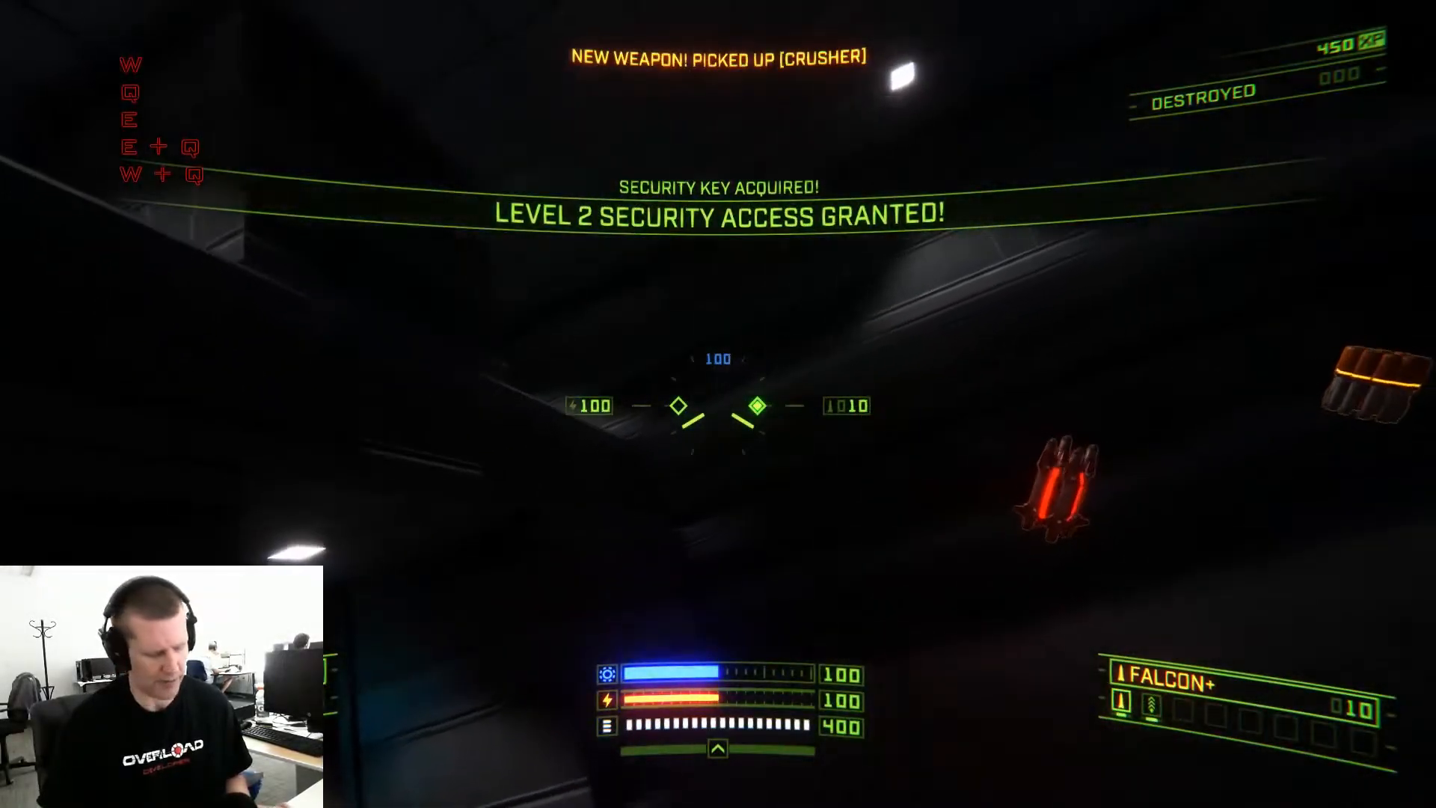
# Switch to the cyclone and fight through the lockdown robots to complete the first level
pyautogui.scroll(4, 718, 404)
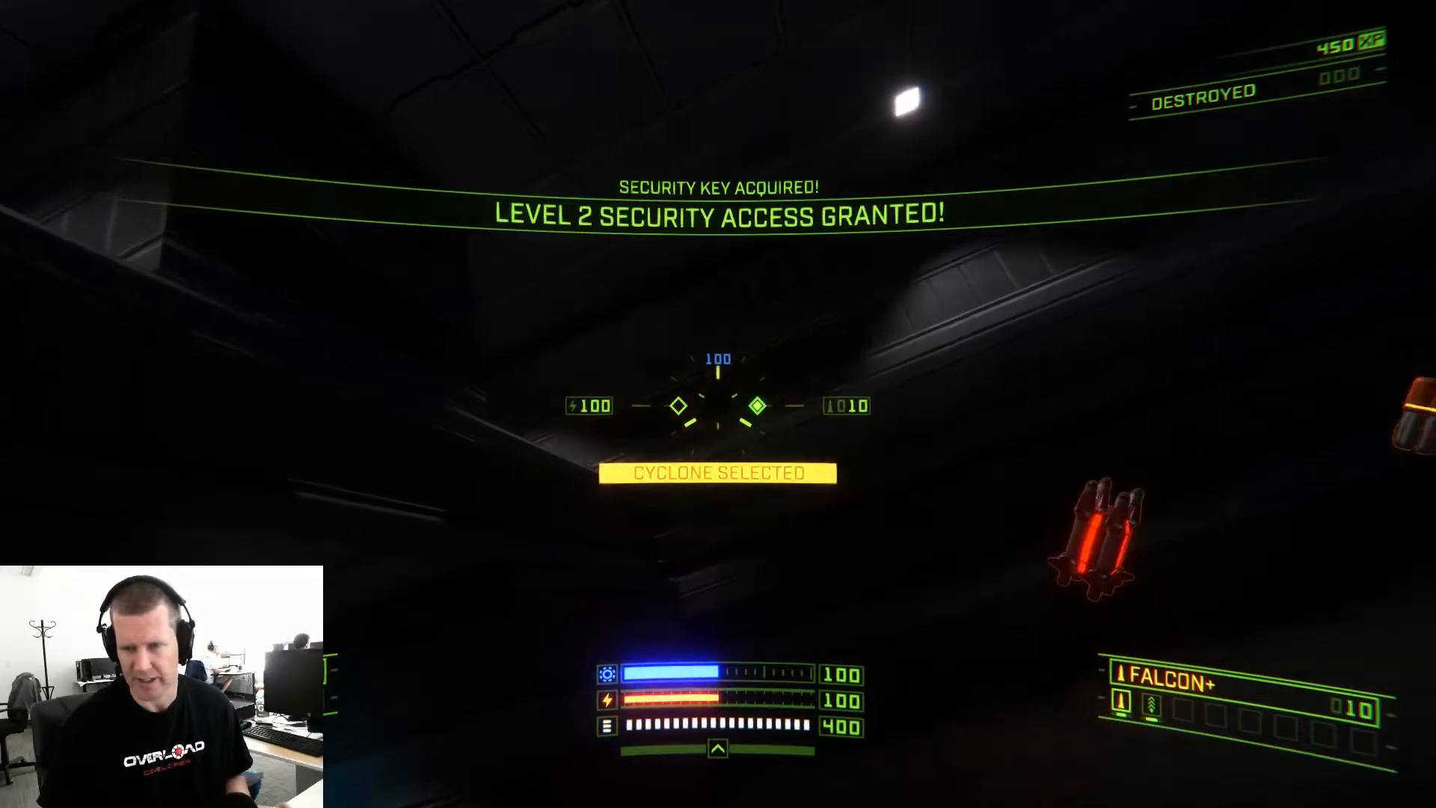
pyautogui.scroll(-1, 718, 404)
pyautogui.press('w')
pyautogui.press('q')
pyautogui.press('w')
pyautogui.press('e')
pyautogui.press('w')
pyautogui.press('w')
pyautogui.click(718, 404)
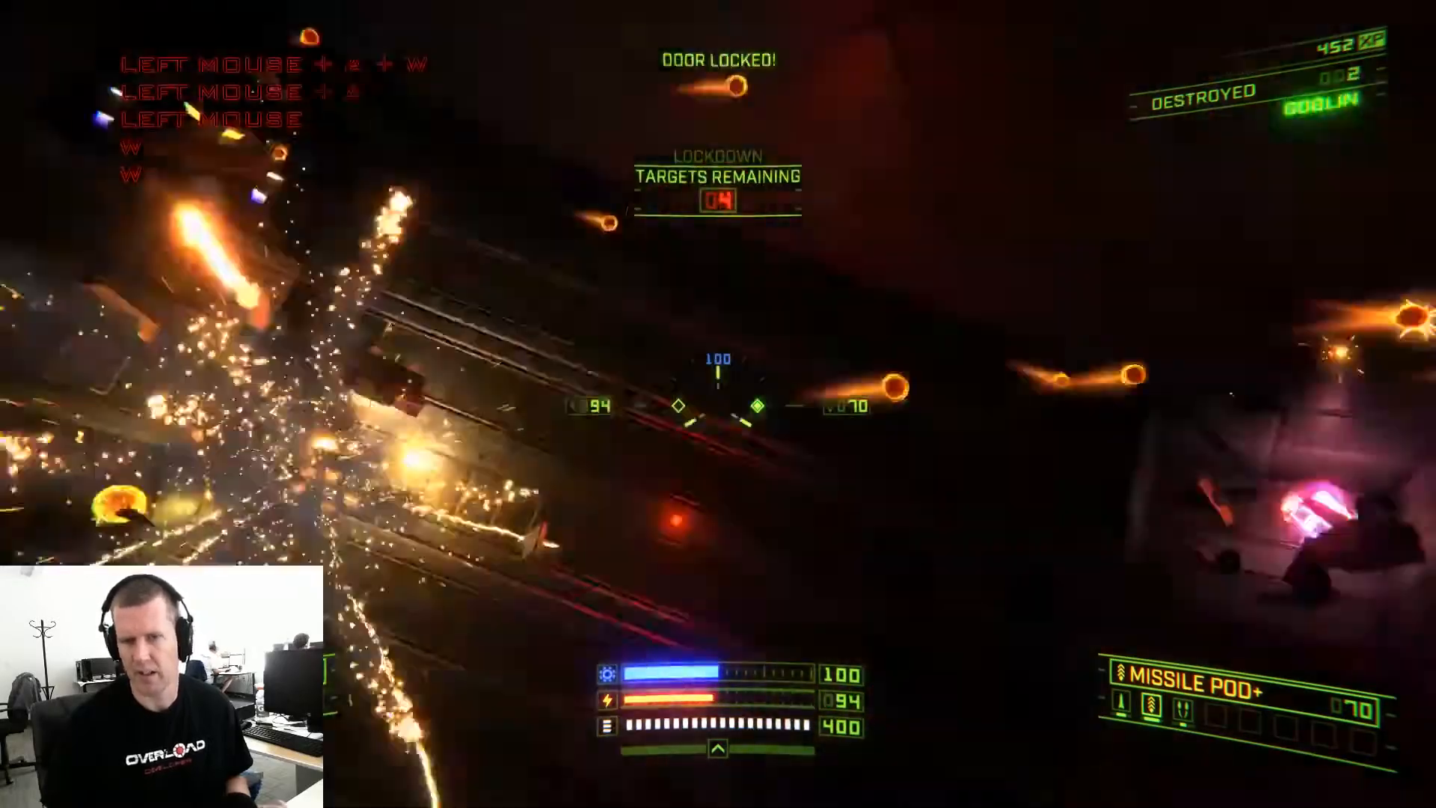
pyautogui.click(718, 404)
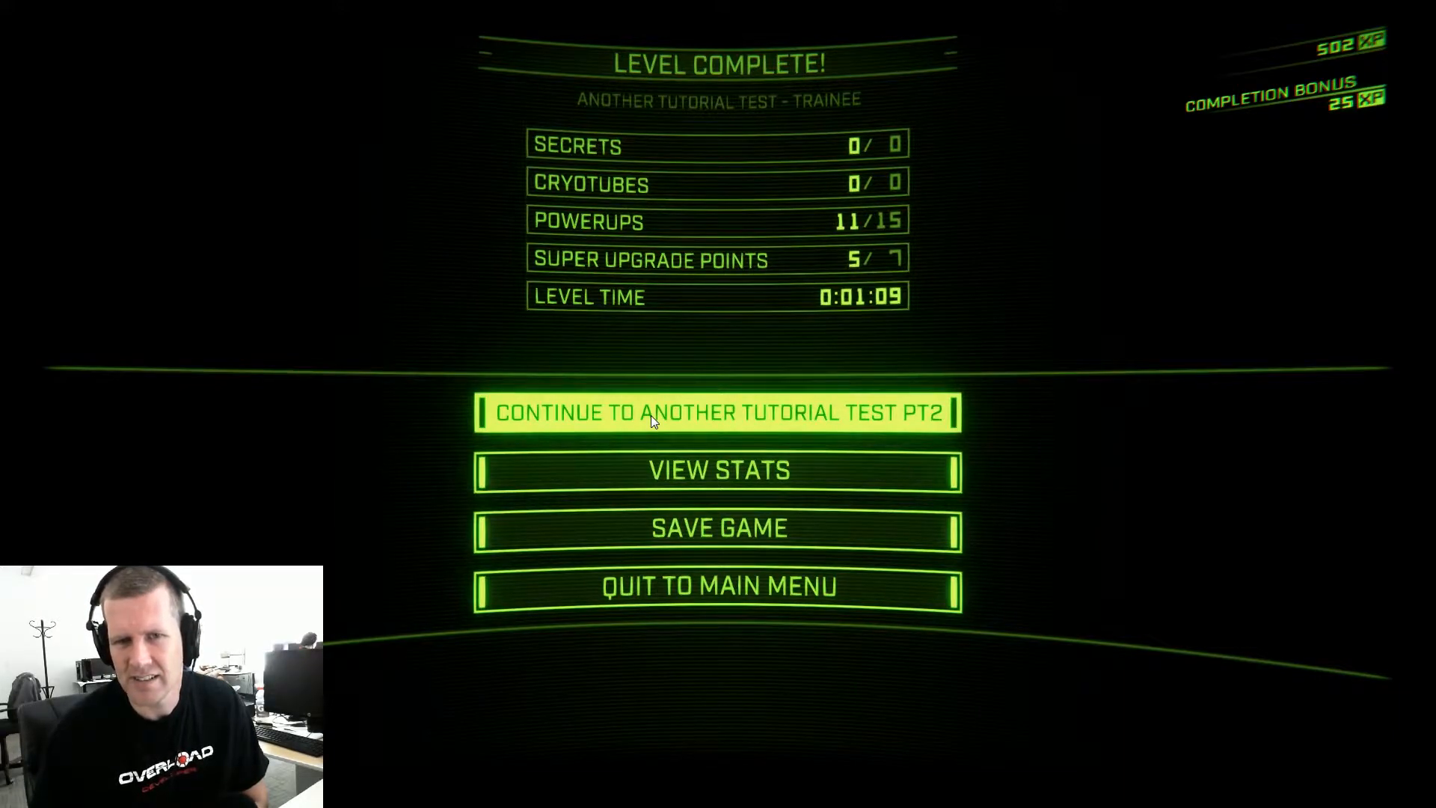
# Continue to Another Tutorial Test PT2 and upgrade the crusher twice, choosing the AF variant
pyautogui.click(650, 415)
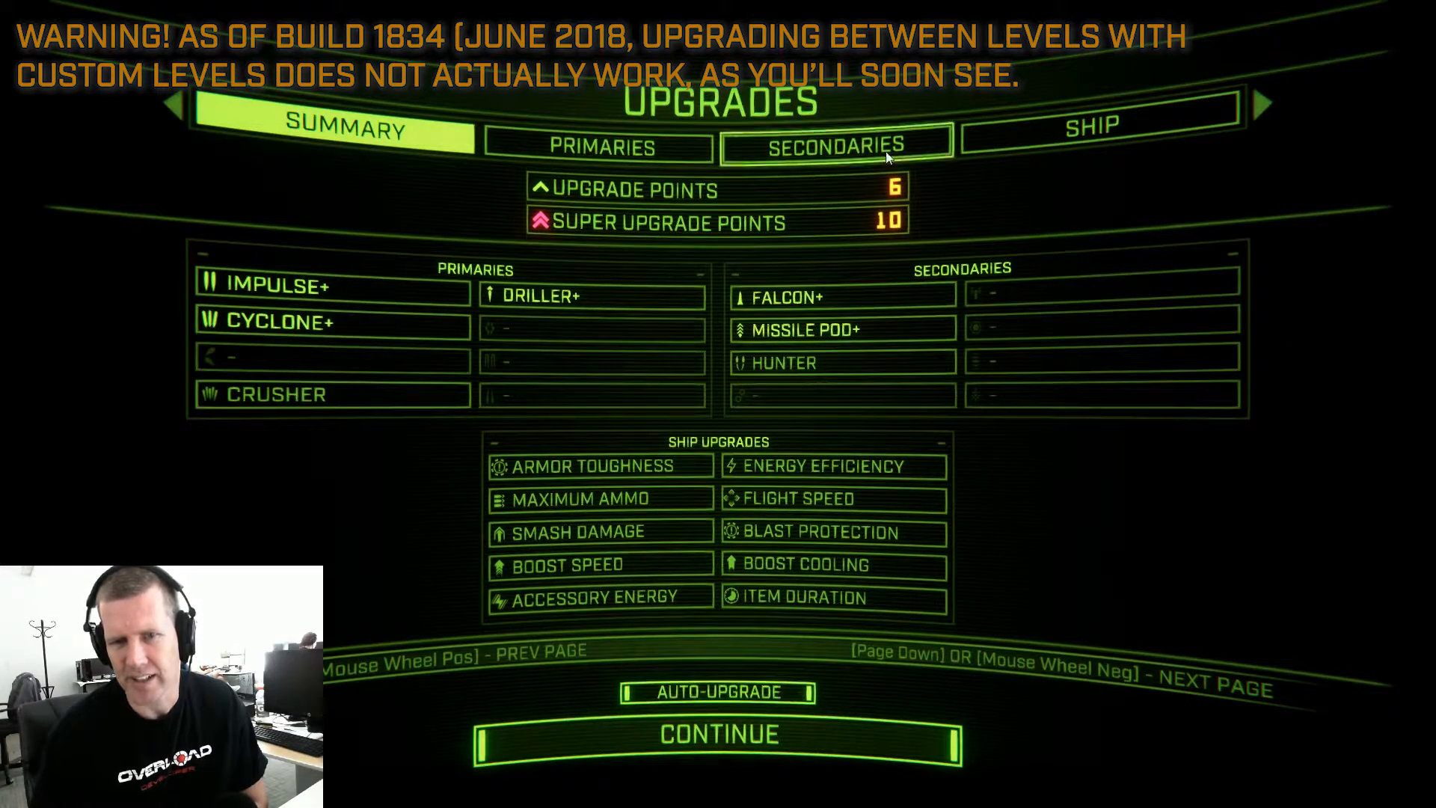
pyautogui.click(684, 153)
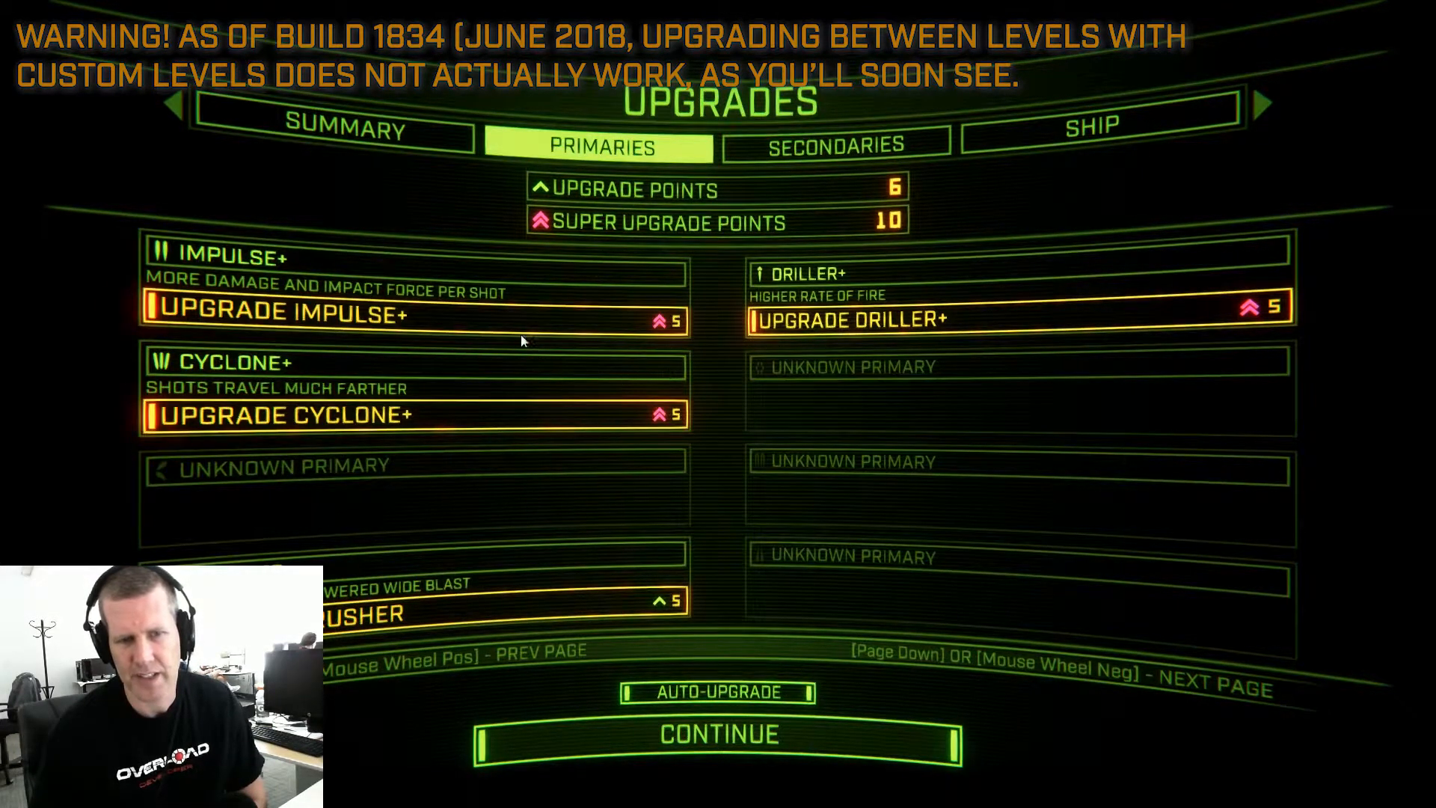
pyautogui.click(458, 602)
pyautogui.click(553, 422)
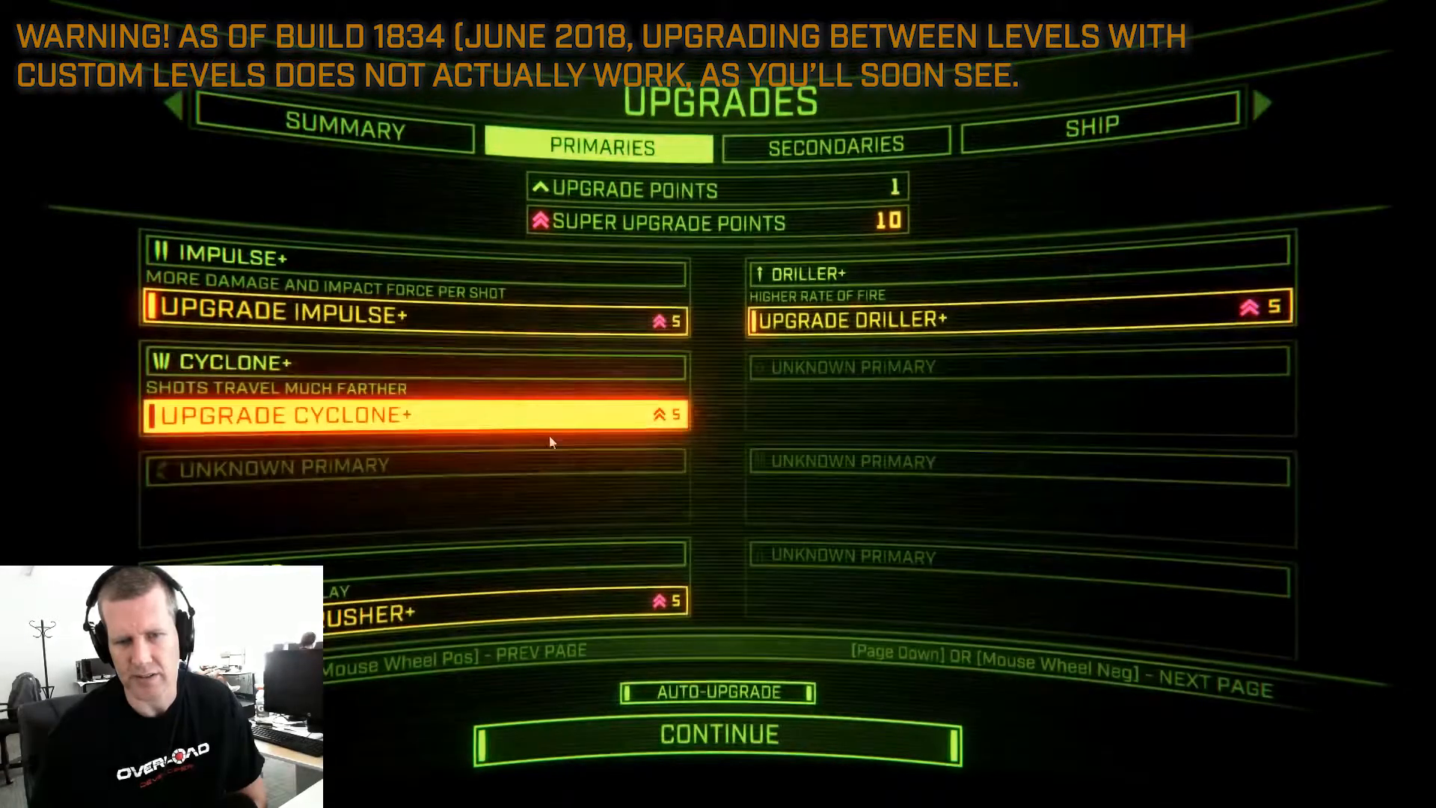
pyautogui.click(518, 604)
pyautogui.click(649, 523)
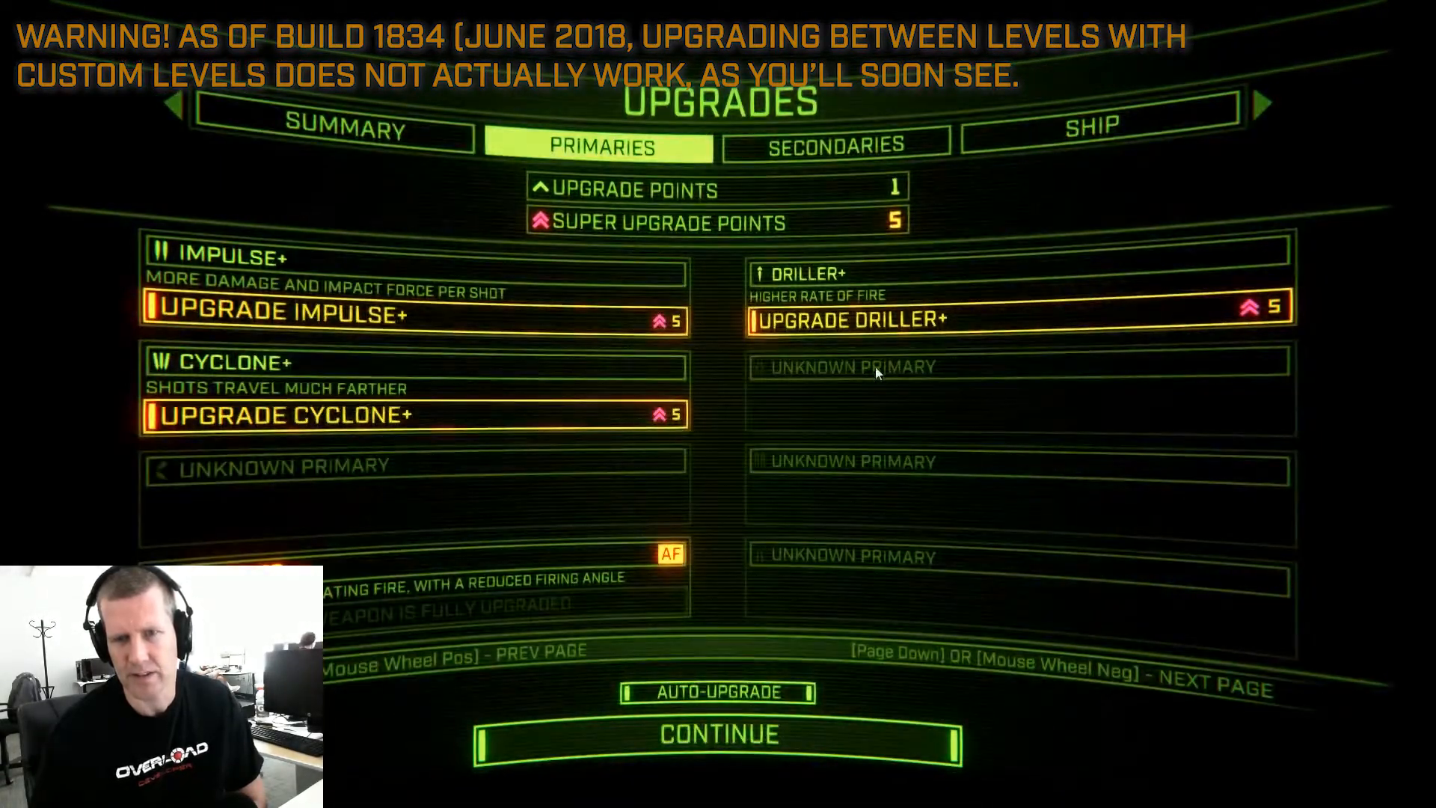
# Upgrade the falcon to Falcon++ [T], check the ship upgrades and continue into the second level
pyautogui.click(825, 143)
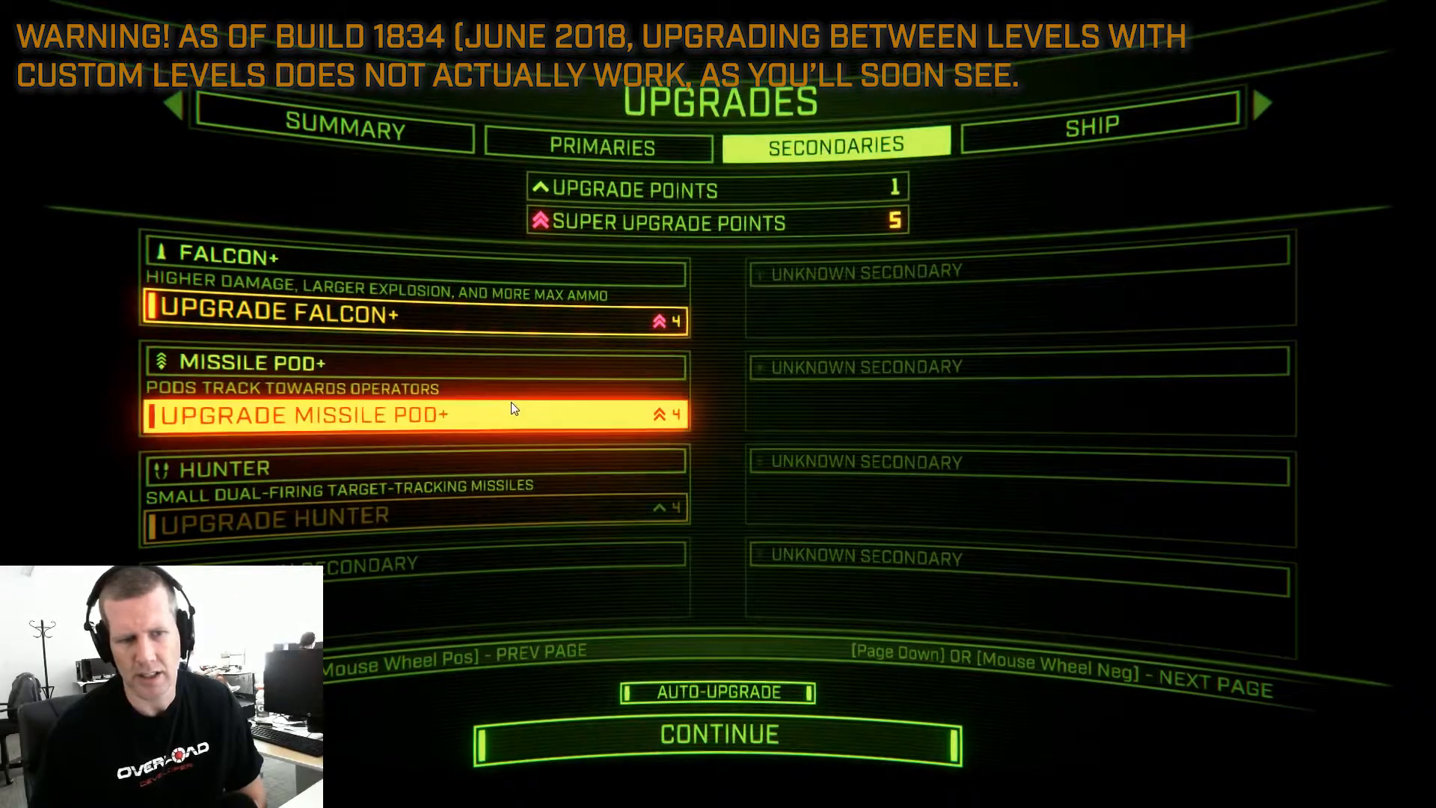
pyautogui.click(524, 311)
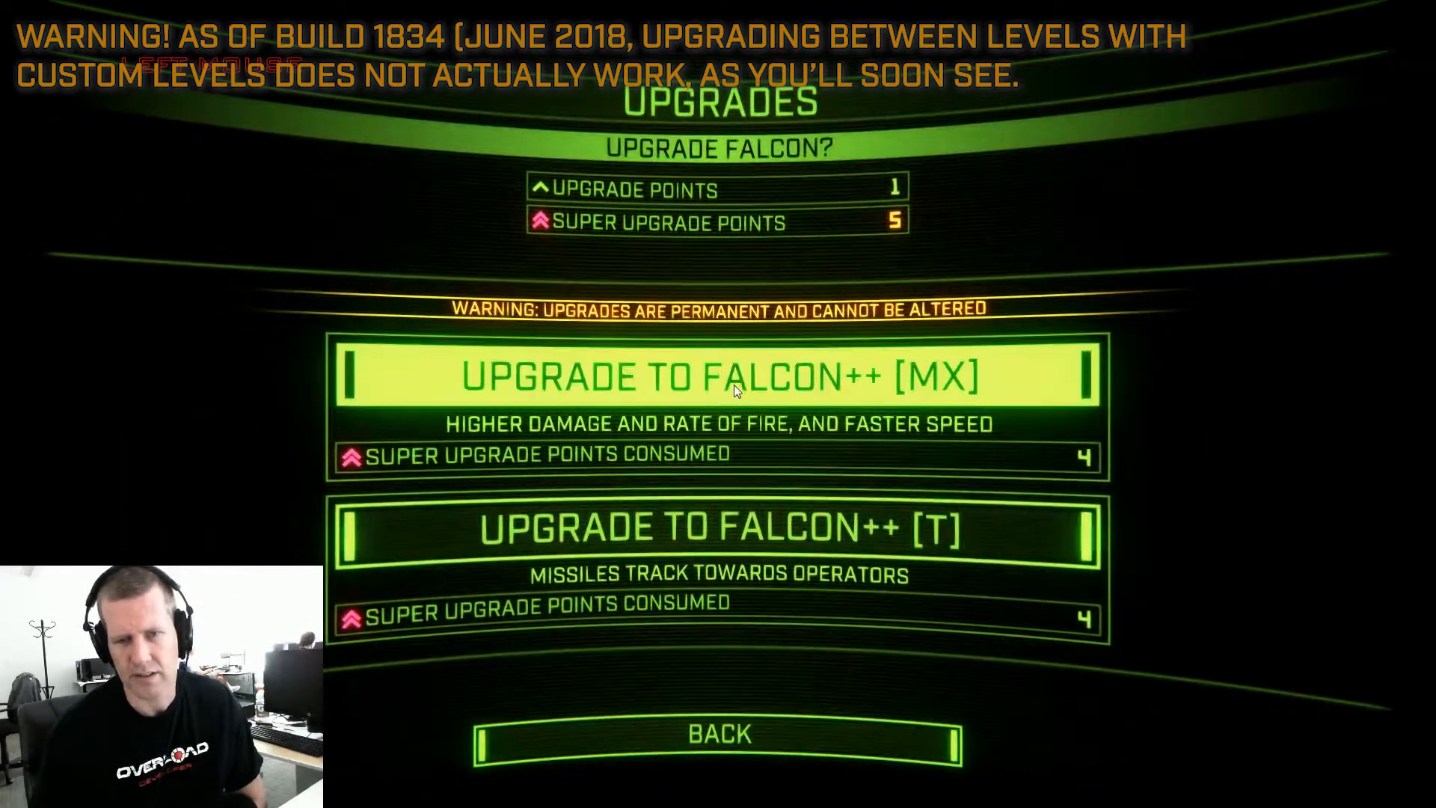
pyautogui.click(802, 549)
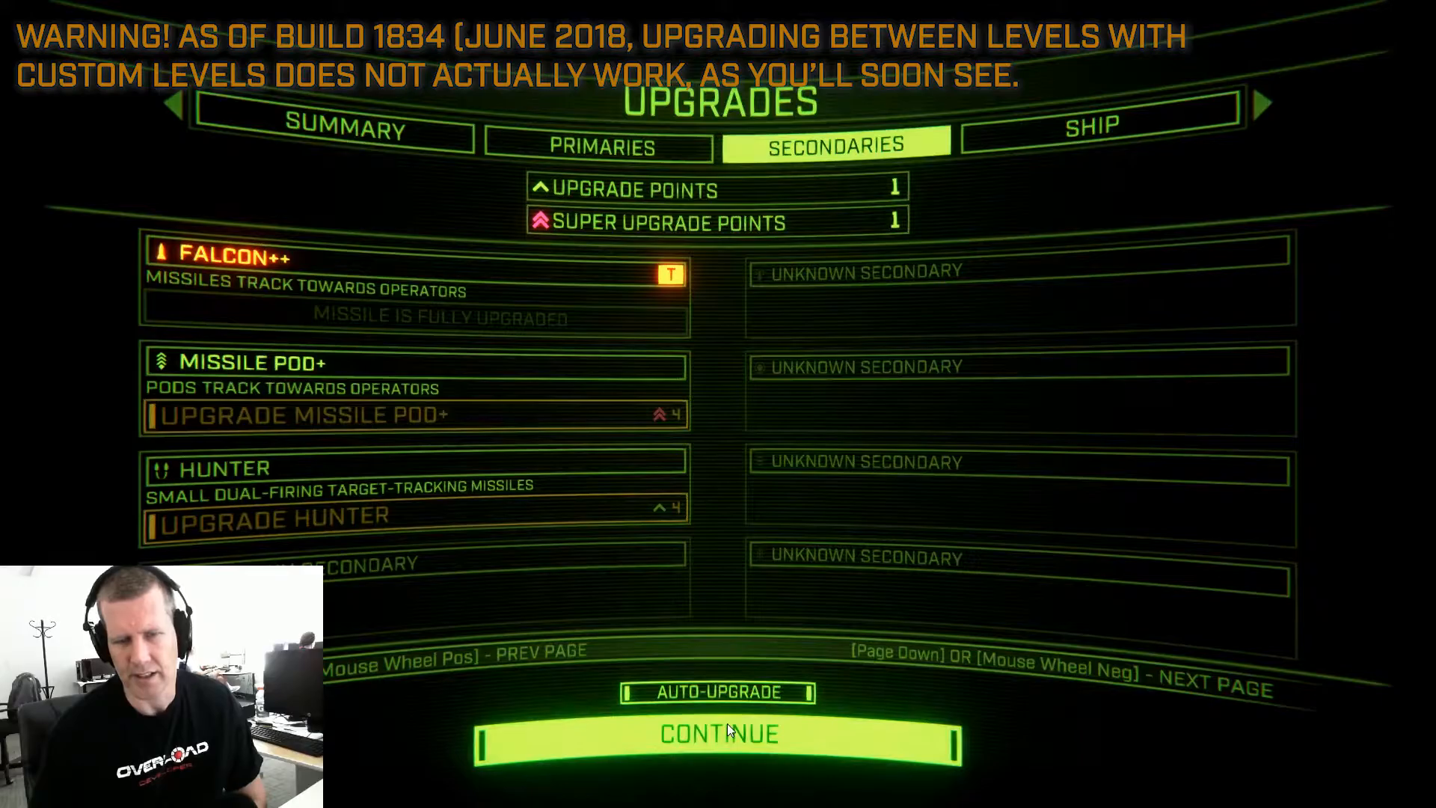
pyautogui.click(1076, 122)
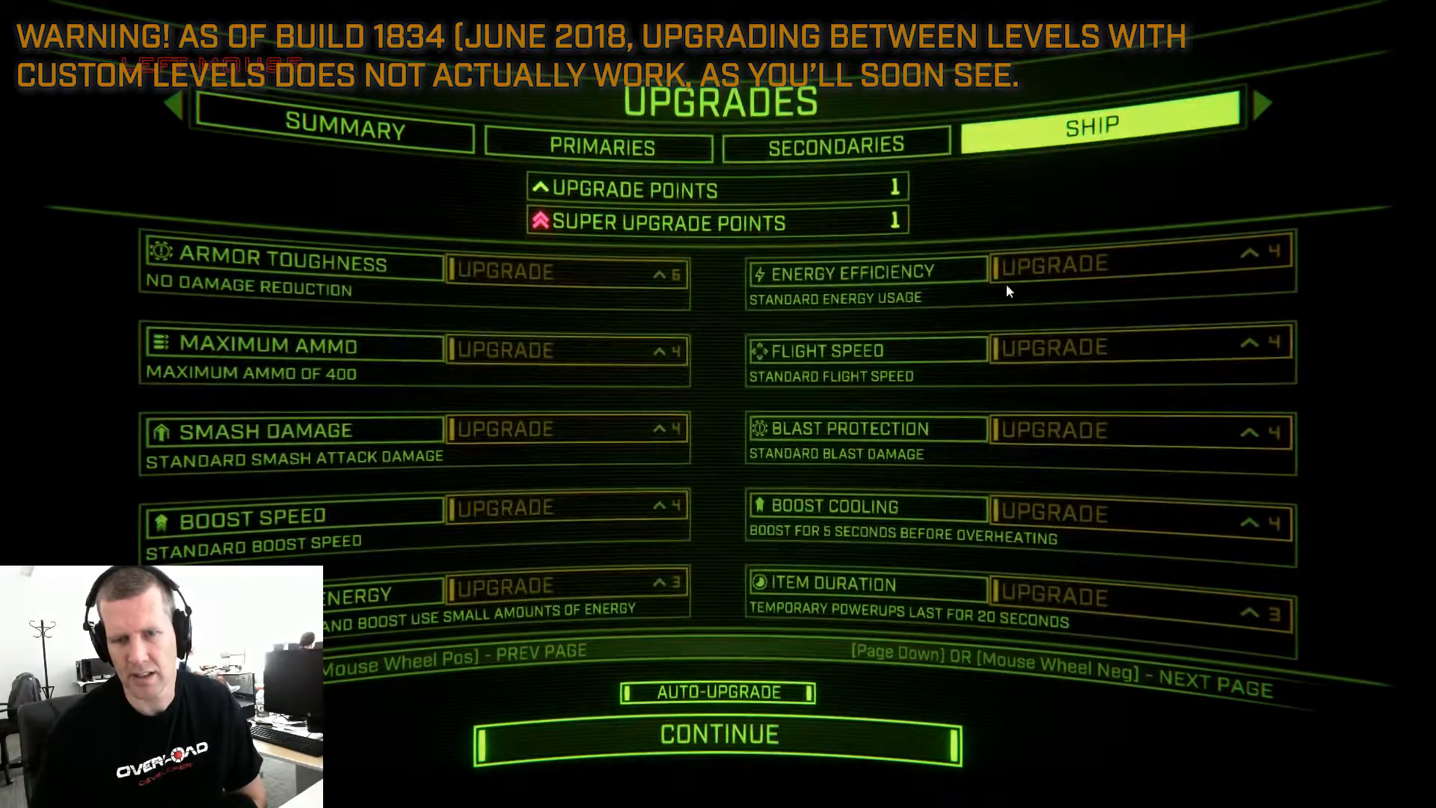
pyautogui.click(755, 725)
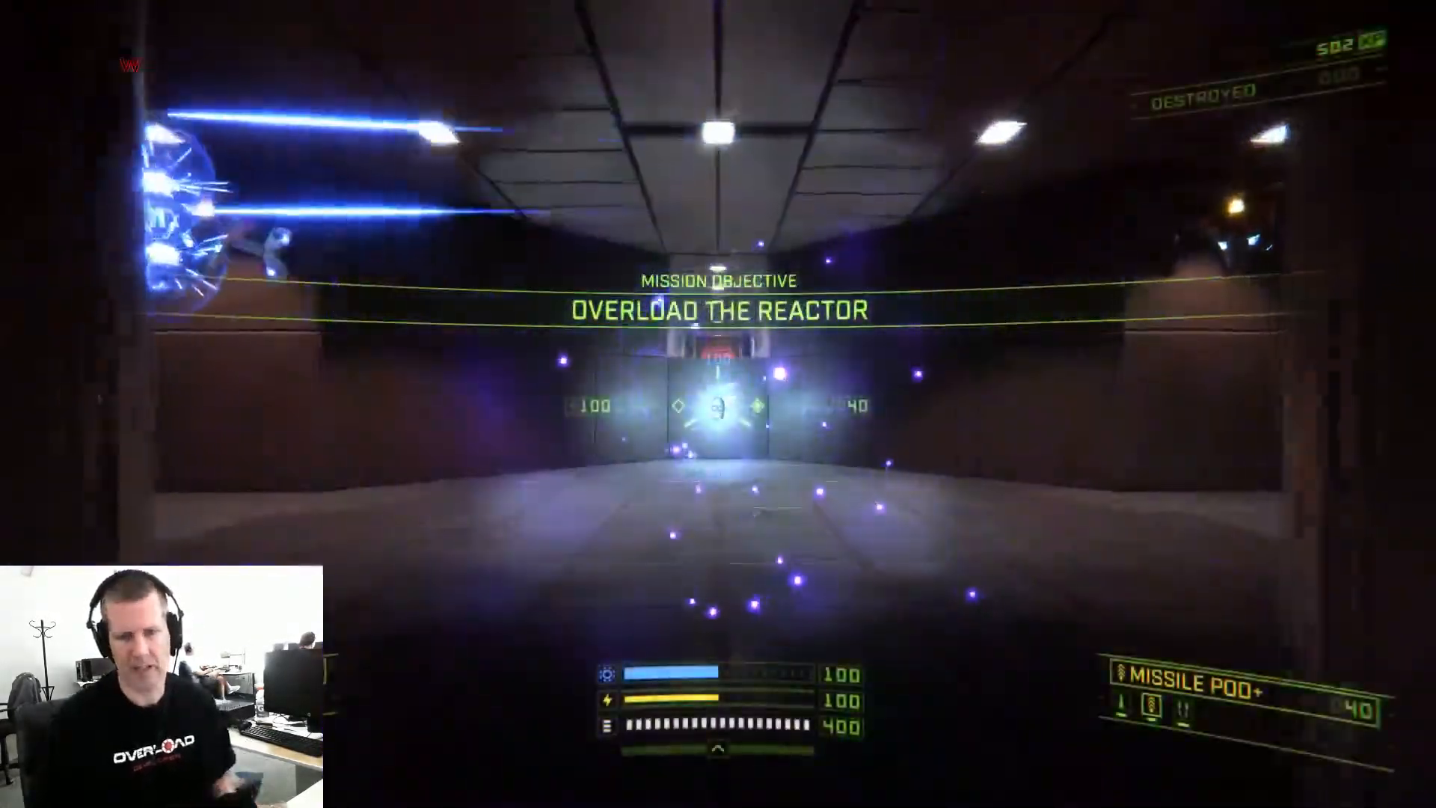
# Fight the robots in the second level's opening corridor until the first kraken is destroyed
pyautogui.press('w')
pyautogui.press('a')
pyautogui.click(718, 406)
pyautogui.press('w')
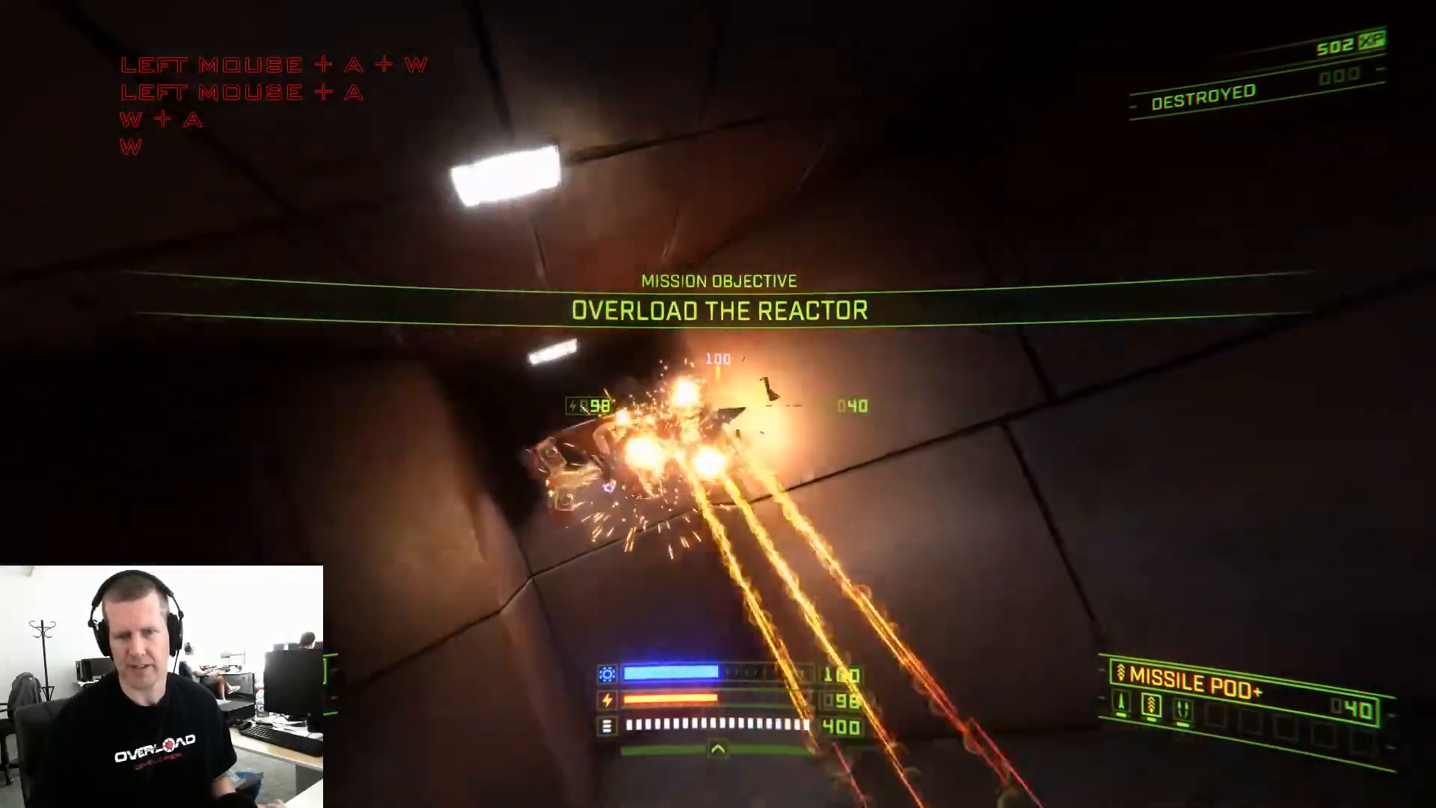
pyautogui.press('s')
pyautogui.press('d')
pyautogui.scroll(-1, 718, 405)
pyautogui.press('w')
pyautogui.click(718, 405)
pyautogui.press('d')
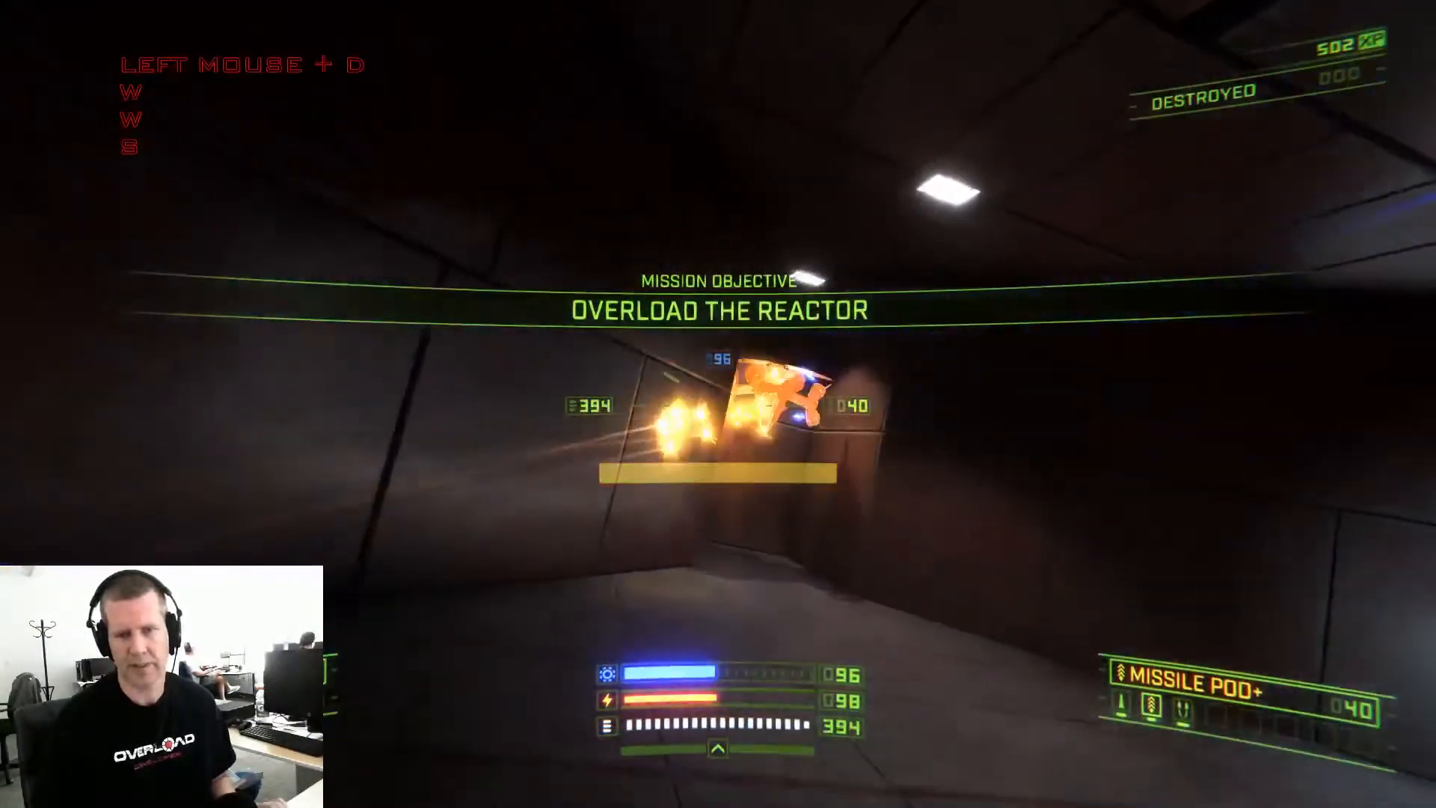
pyautogui.press('s')
pyautogui.press('w')
pyautogui.press('d')
pyautogui.click(717, 405)
pyautogui.press('a')
pyautogui.click(718, 405)
pyautogui.click(717, 406)
pyautogui.press('a')
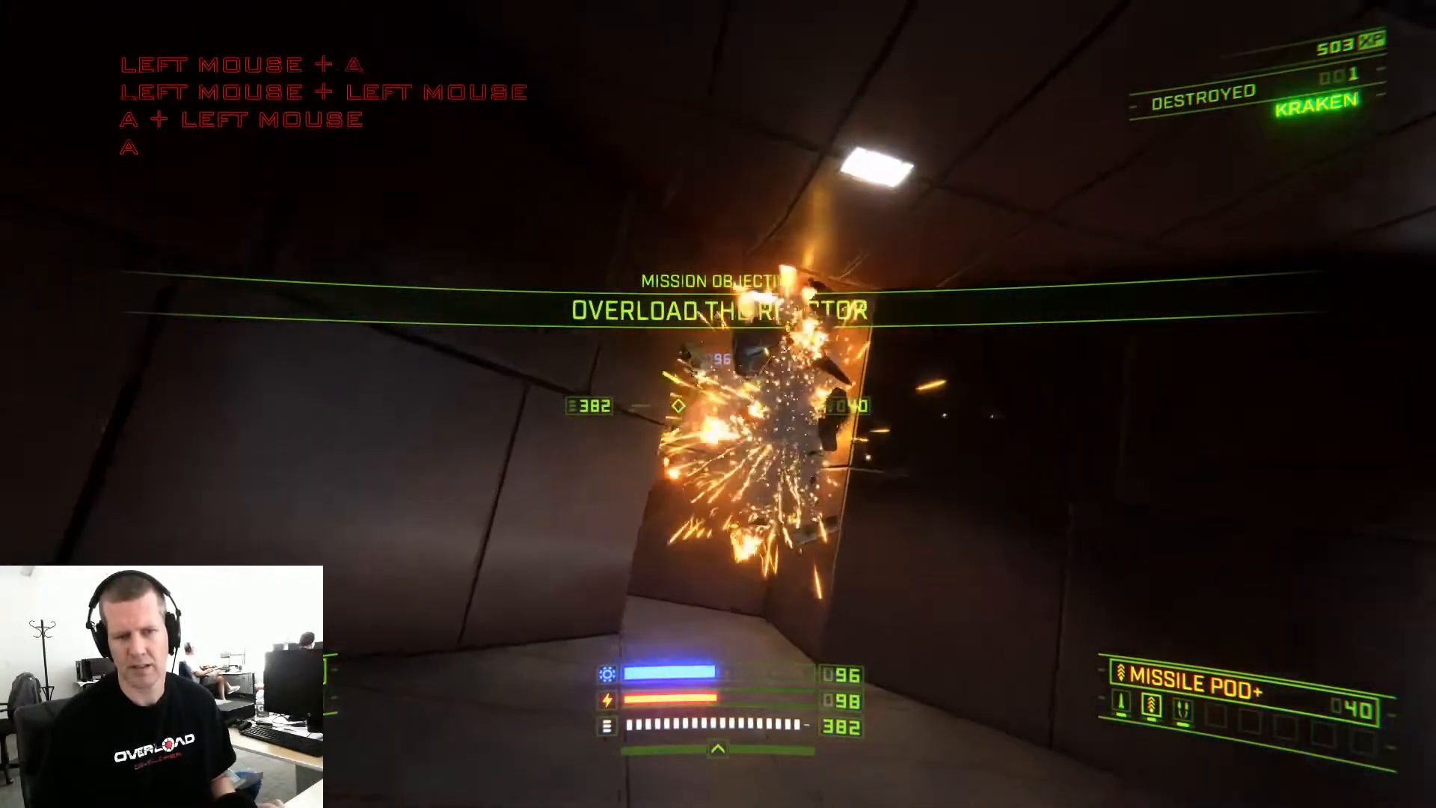
# Advance through the corridor, destroy the second kraken and pick up the level 1 security key
pyautogui.press('w')
pyautogui.press('a')
pyautogui.click(718, 405)
pyautogui.click(717, 405)
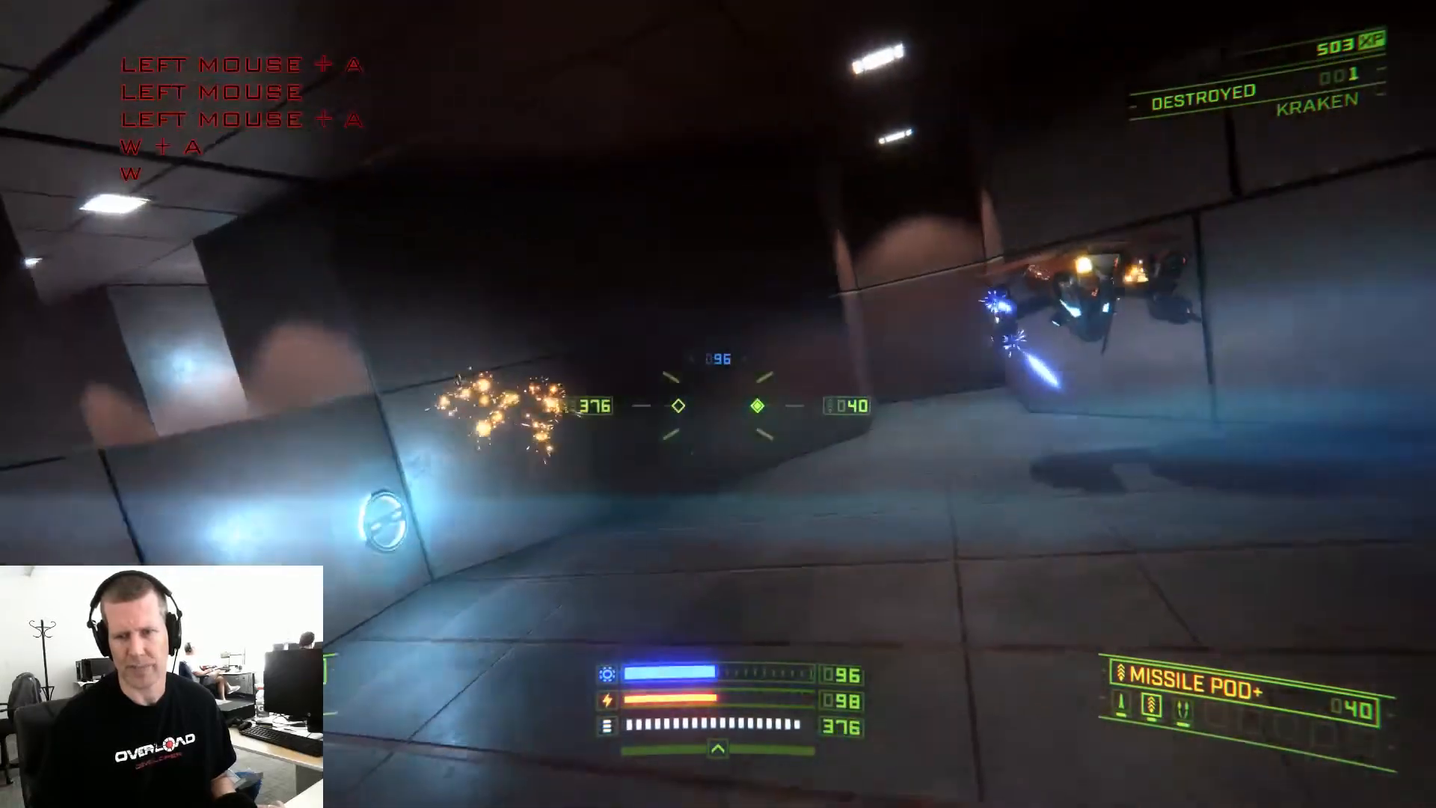
pyautogui.press('a')
pyautogui.press('w')
pyautogui.press('w')
pyautogui.press('a')
pyautogui.click(717, 405)
pyautogui.click(718, 405)
pyautogui.click(718, 405)
pyautogui.press('d')
pyautogui.press('w')
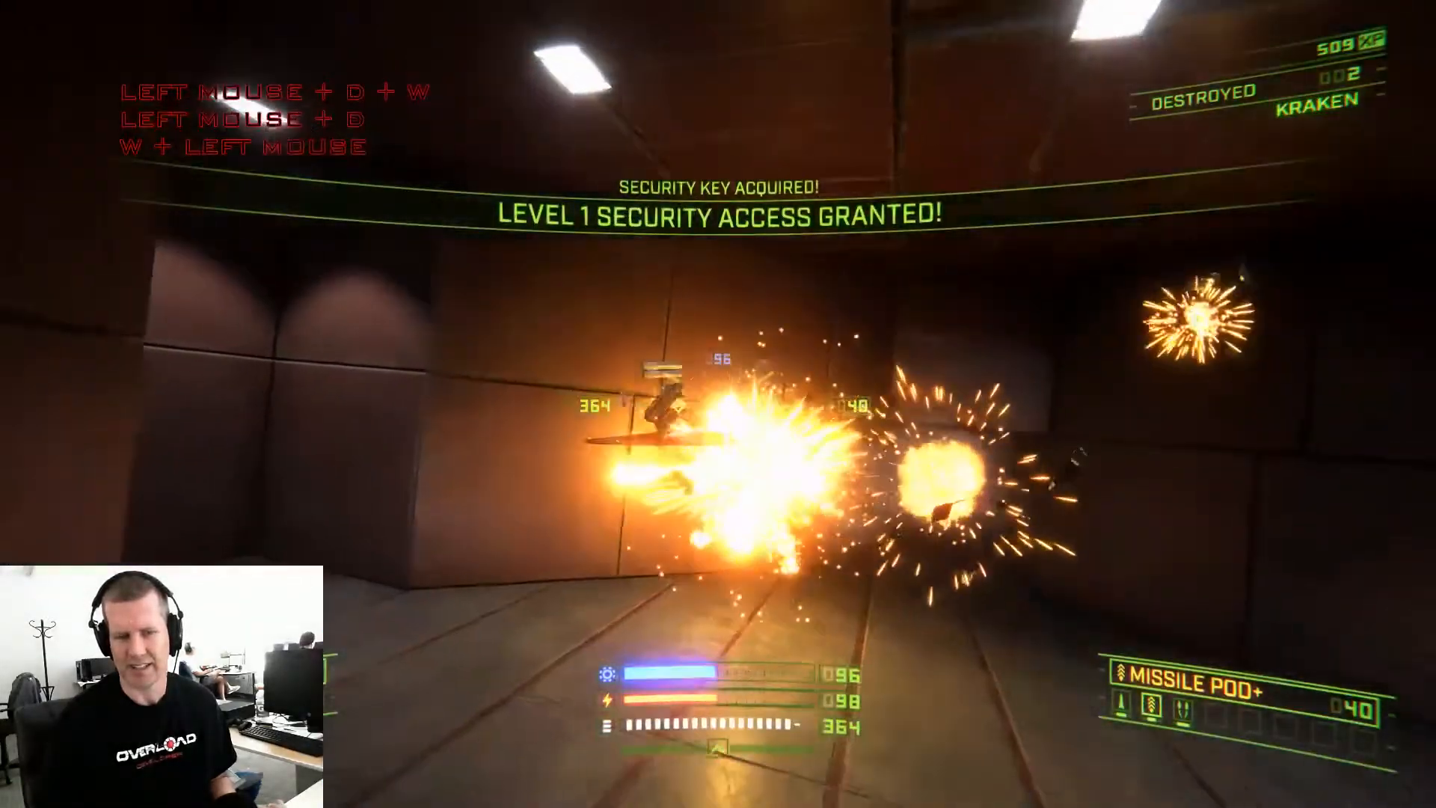
# Fly through the side passages to collect the level 3 security key and select the falcon missiles
pyautogui.press('d')
pyautogui.press('w')
pyautogui.press('d')
pyautogui.press('w')
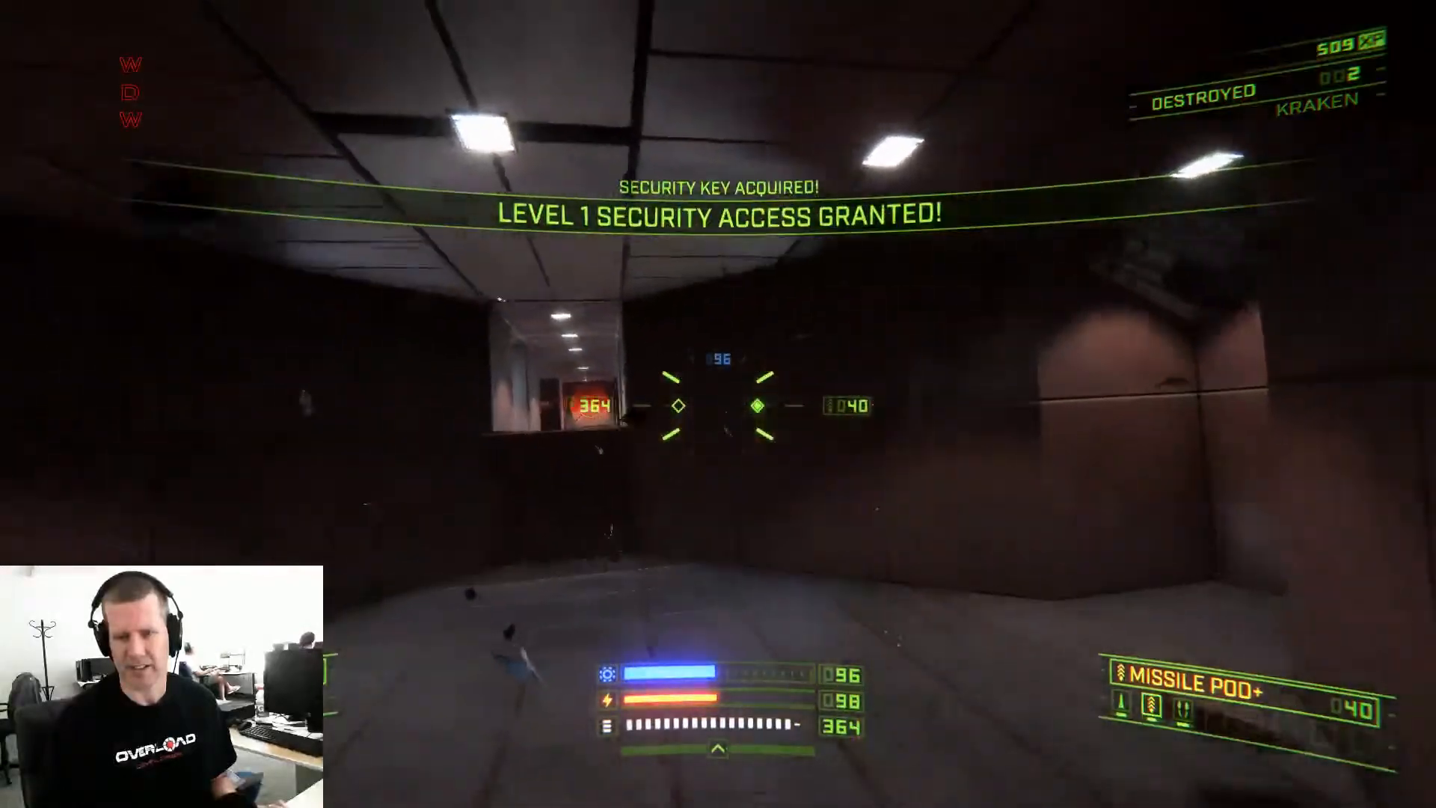
pyautogui.press('d')
pyautogui.press('a')
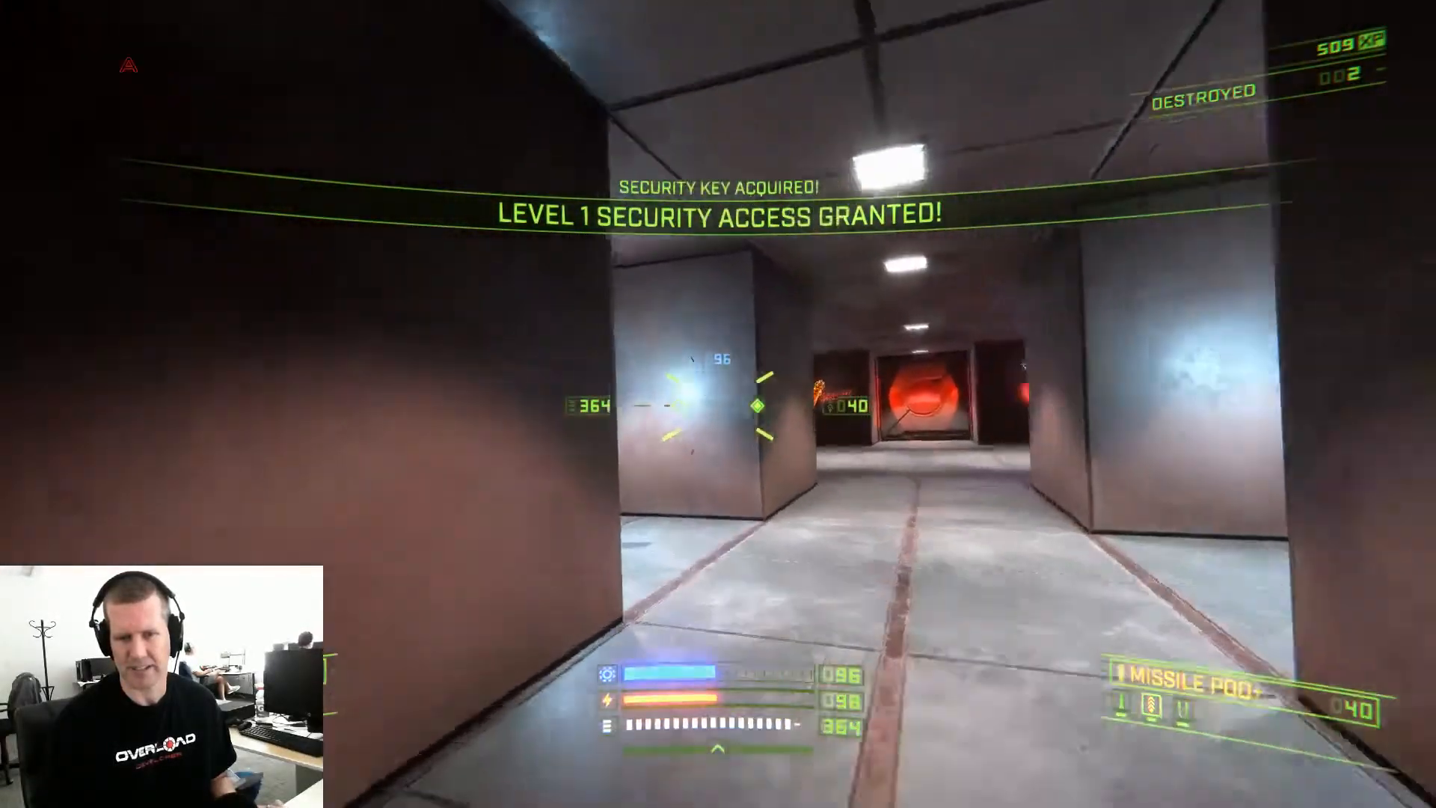
pyautogui.press('w')
pyautogui.press('d')
pyautogui.press('d')
pyautogui.press('w')
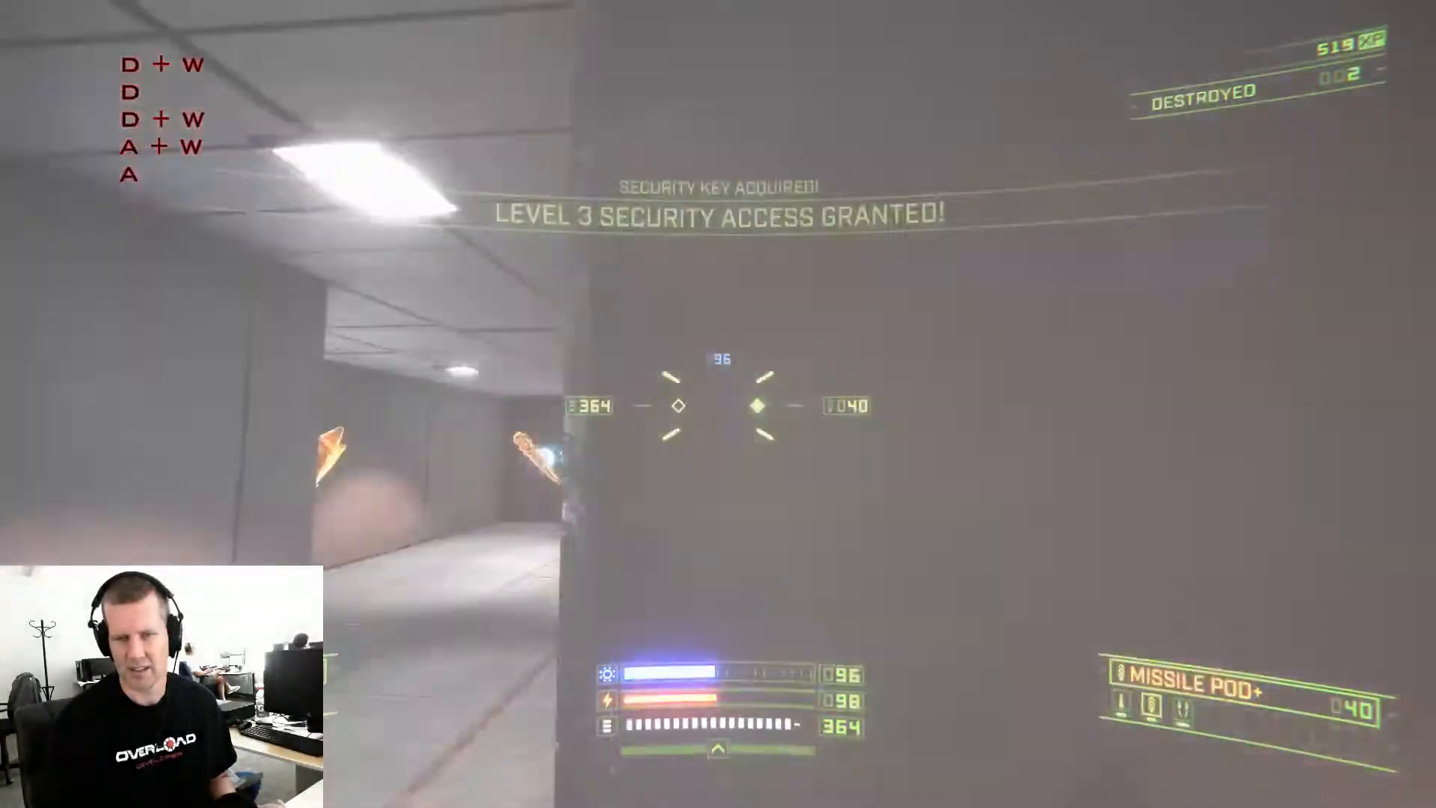
pyautogui.scroll(1, 717, 403)
pyautogui.scroll(-1, 718, 404)
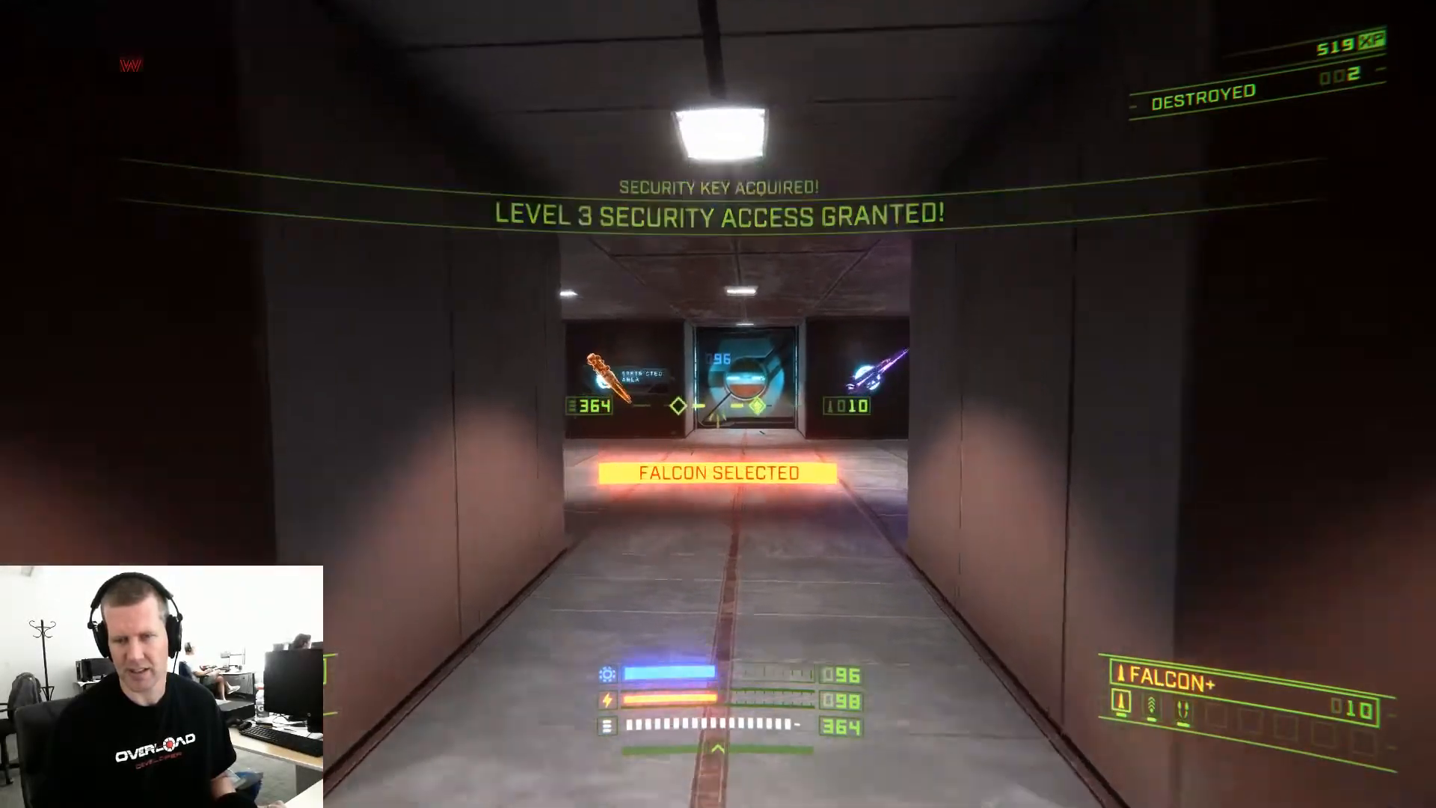
# Destroy the Taurus boss with primary weapons and missiles, collecting the super upgrade point in its arena
pyautogui.press('a')
pyautogui.click(718, 404)
pyautogui.click(718, 404)
pyautogui.press('d')
pyautogui.press('w')
pyautogui.press('a')
pyautogui.press('d')
pyautogui.click(717, 404)
pyautogui.rightClick(717, 403)
pyautogui.press('w')
pyautogui.rightClick(717, 404)
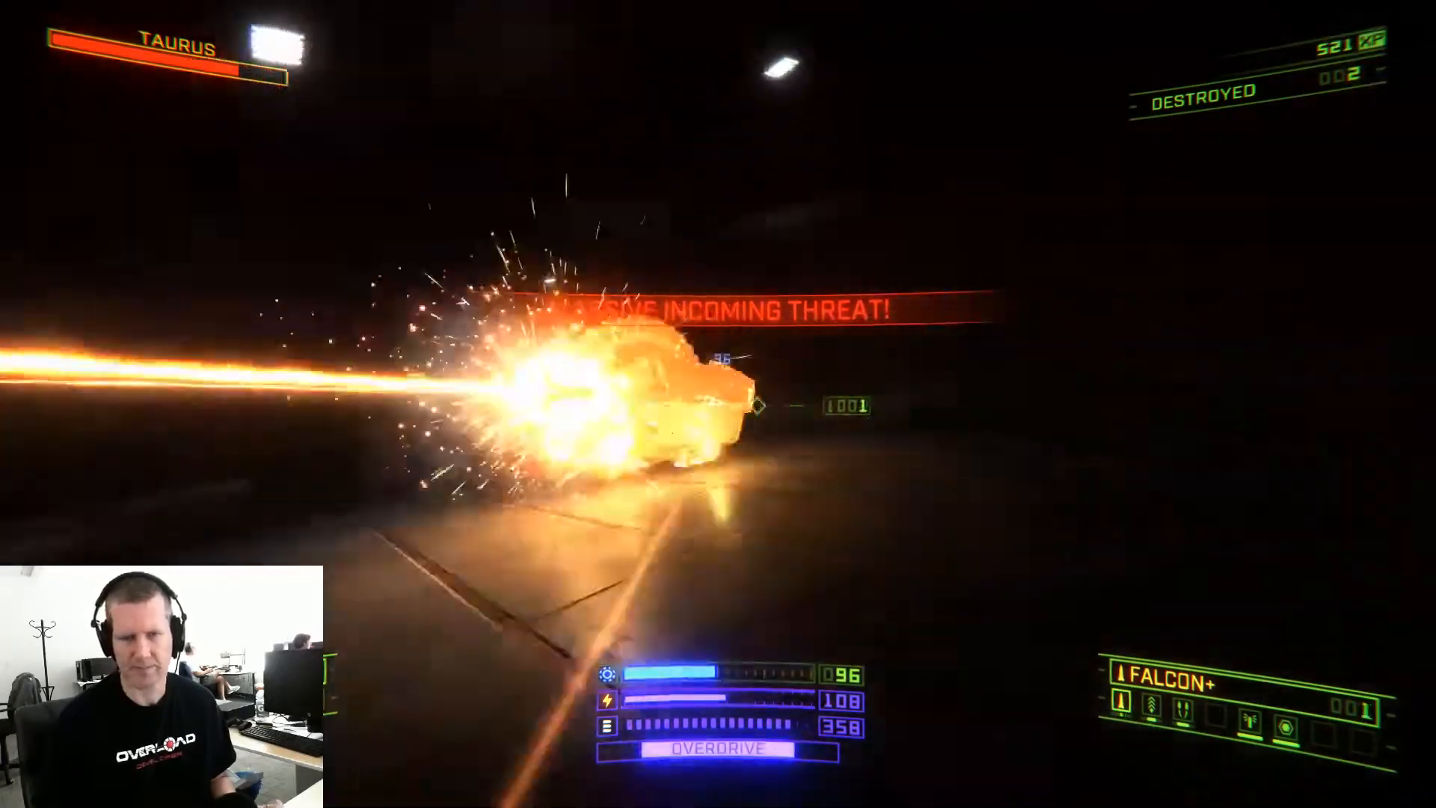
pyautogui.press('a')
pyautogui.press('w')
pyautogui.rightClick(718, 403)
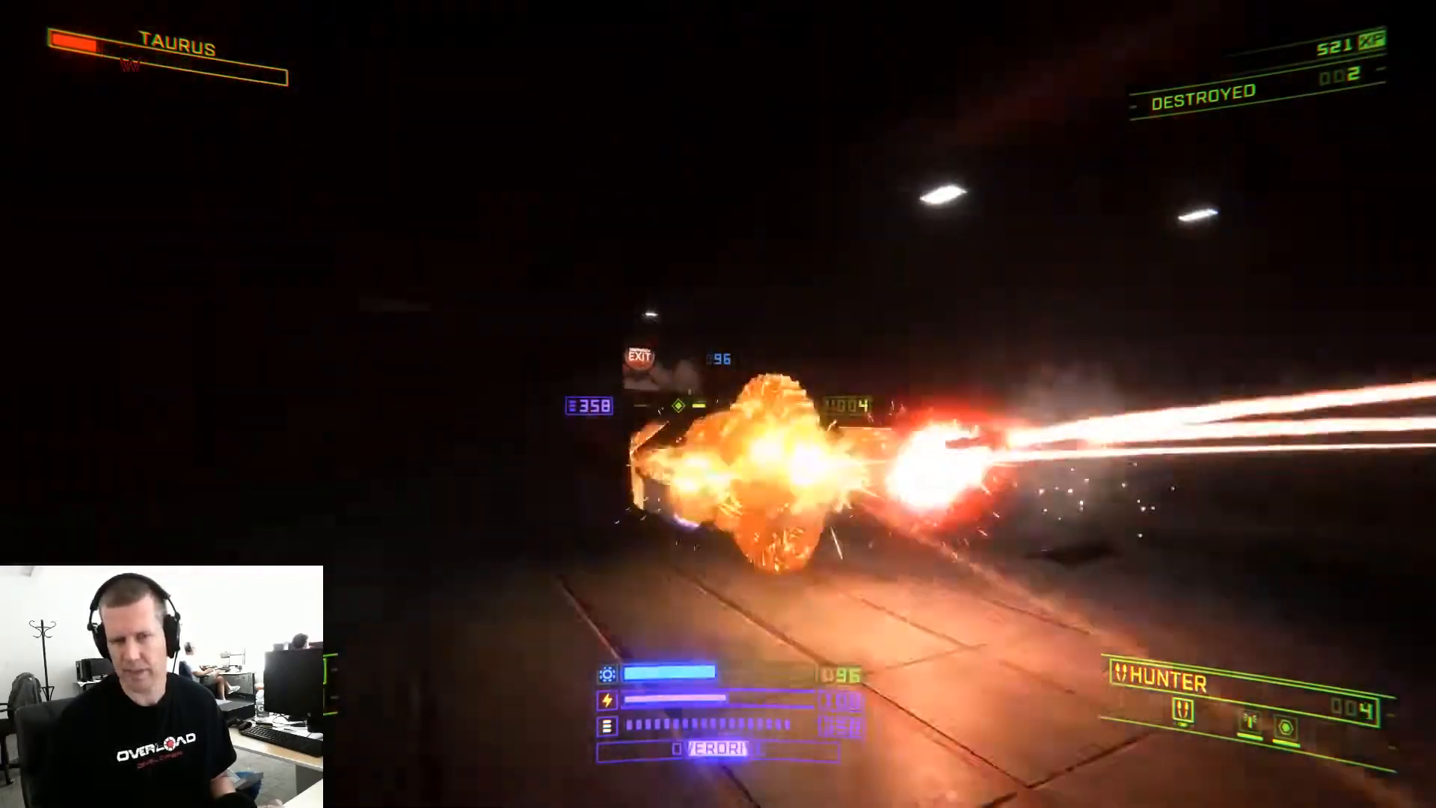
pyautogui.press('d')
pyautogui.press('w')
pyautogui.press('d')
pyautogui.click(718, 404)
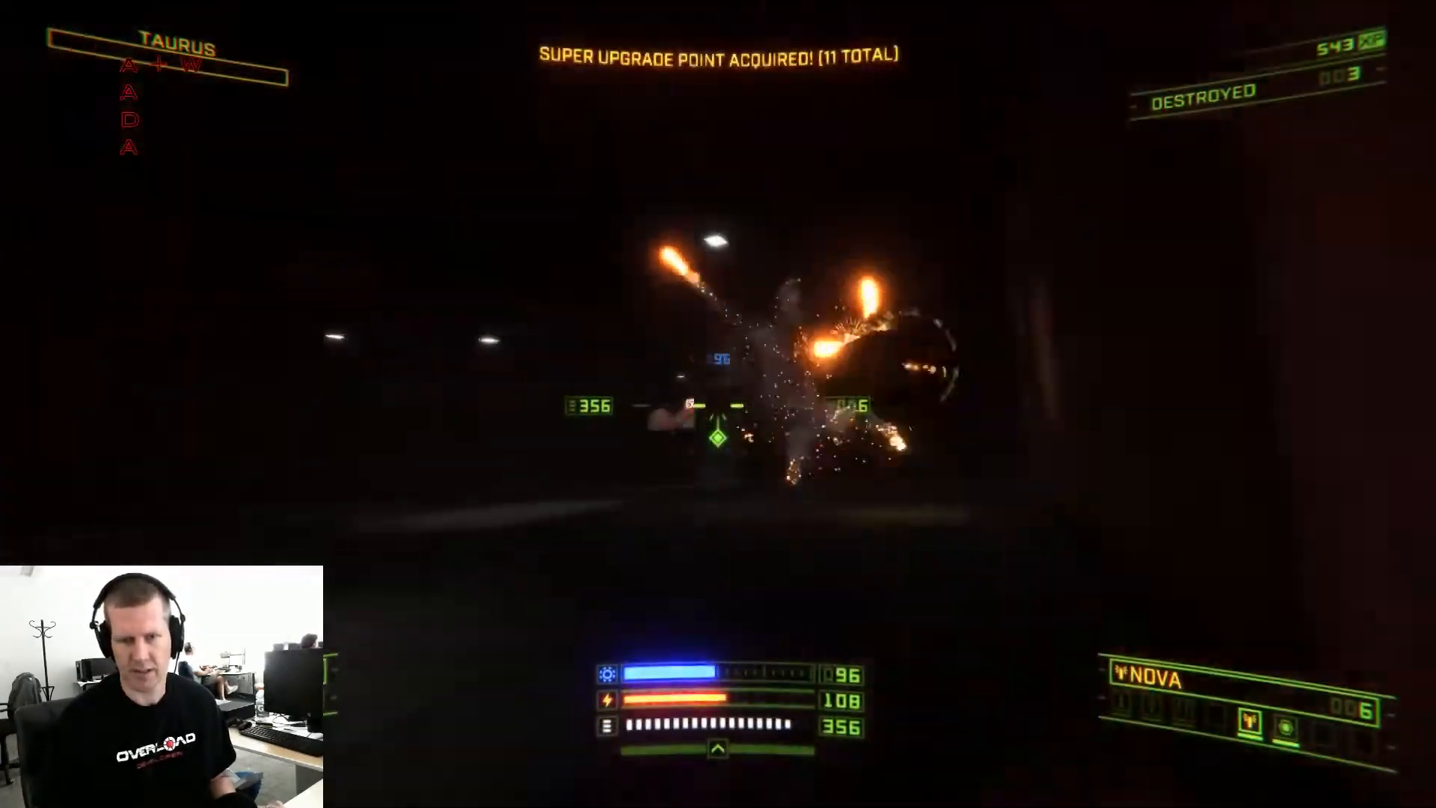
pyautogui.press('w')
pyautogui.press('a')
pyautogui.press('s')
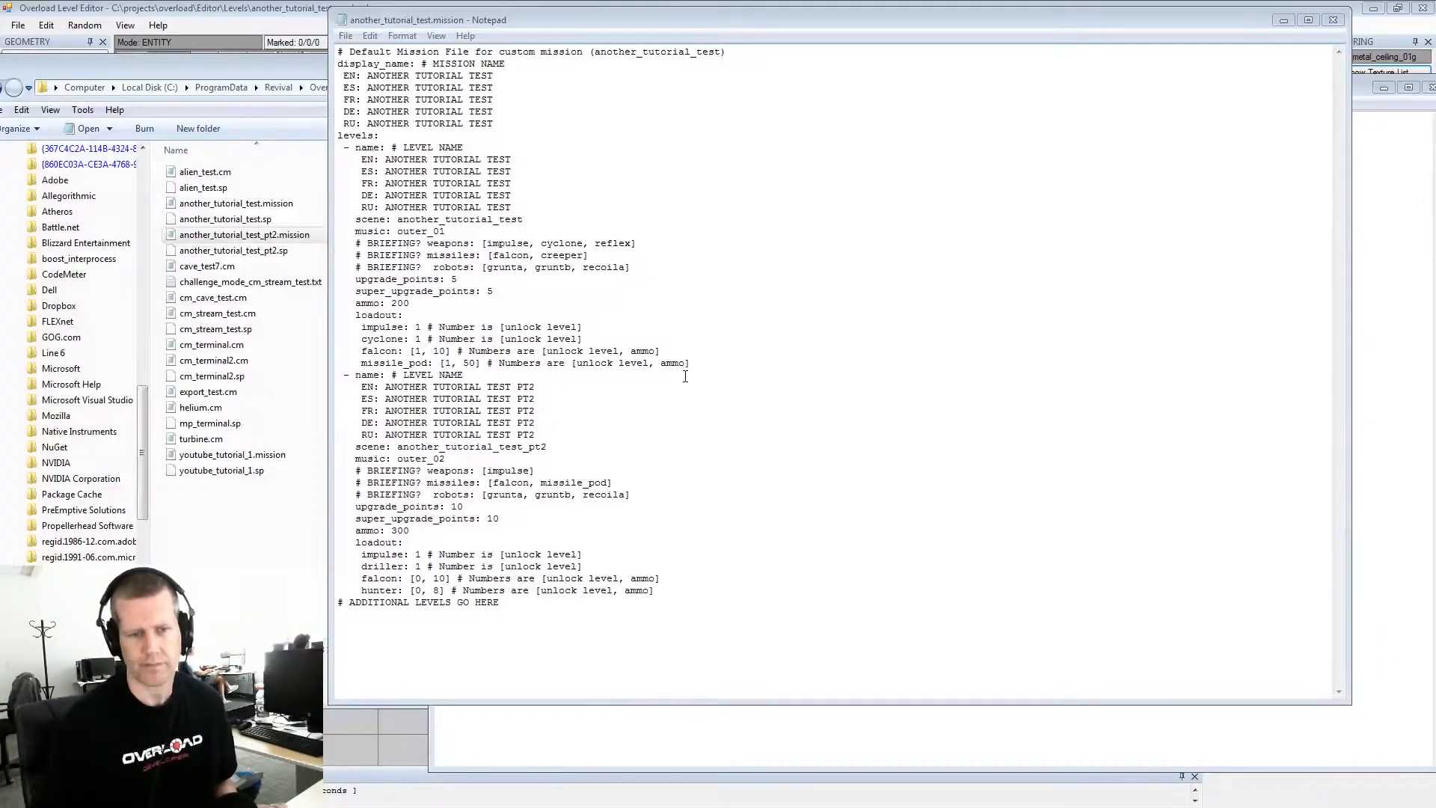
# Switch to the mission file in Notepad and review the second level's upgrade_points, super_upgrade_points and ammo lines
pyautogui.click(682, 299)
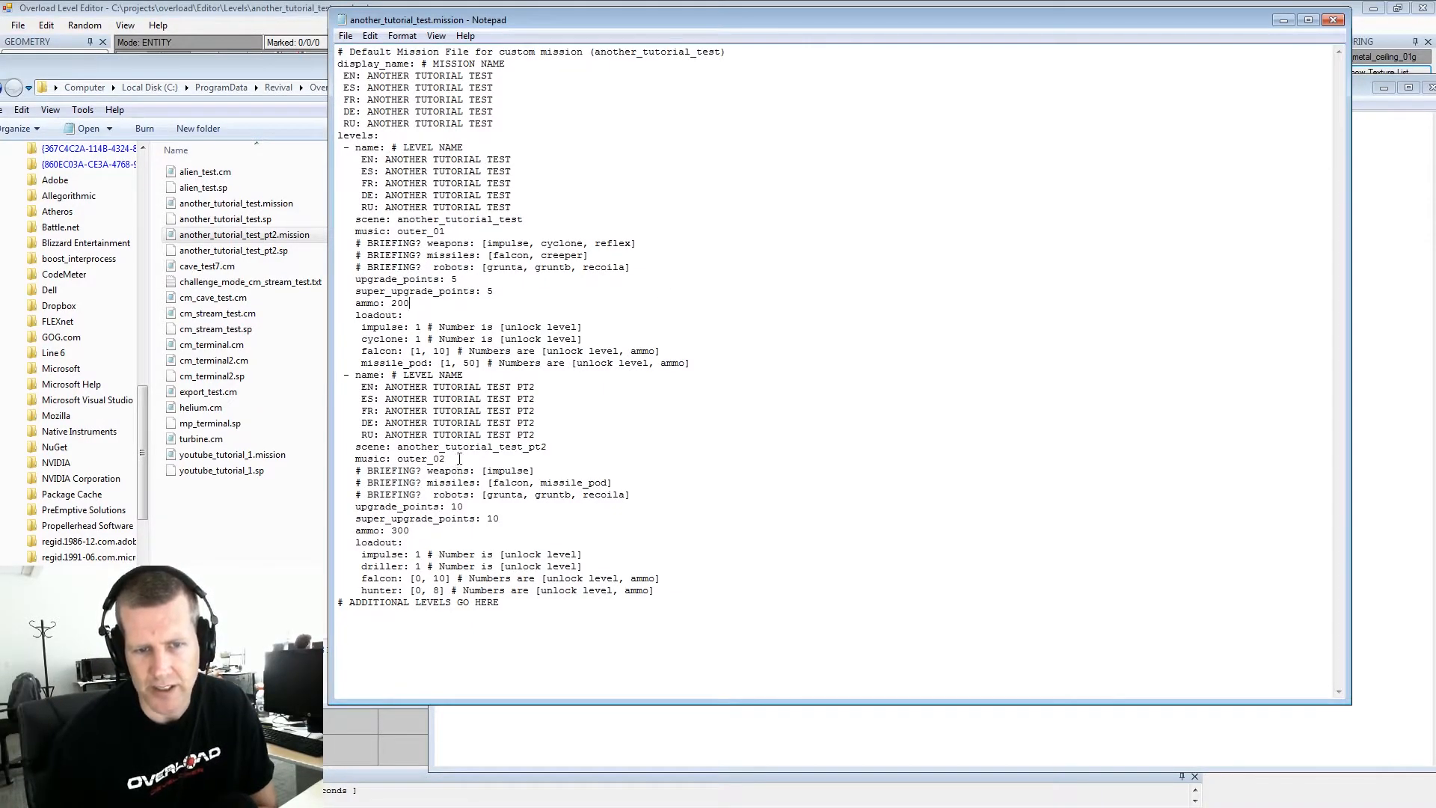
pyautogui.click(510, 515)
pyautogui.click(510, 515)
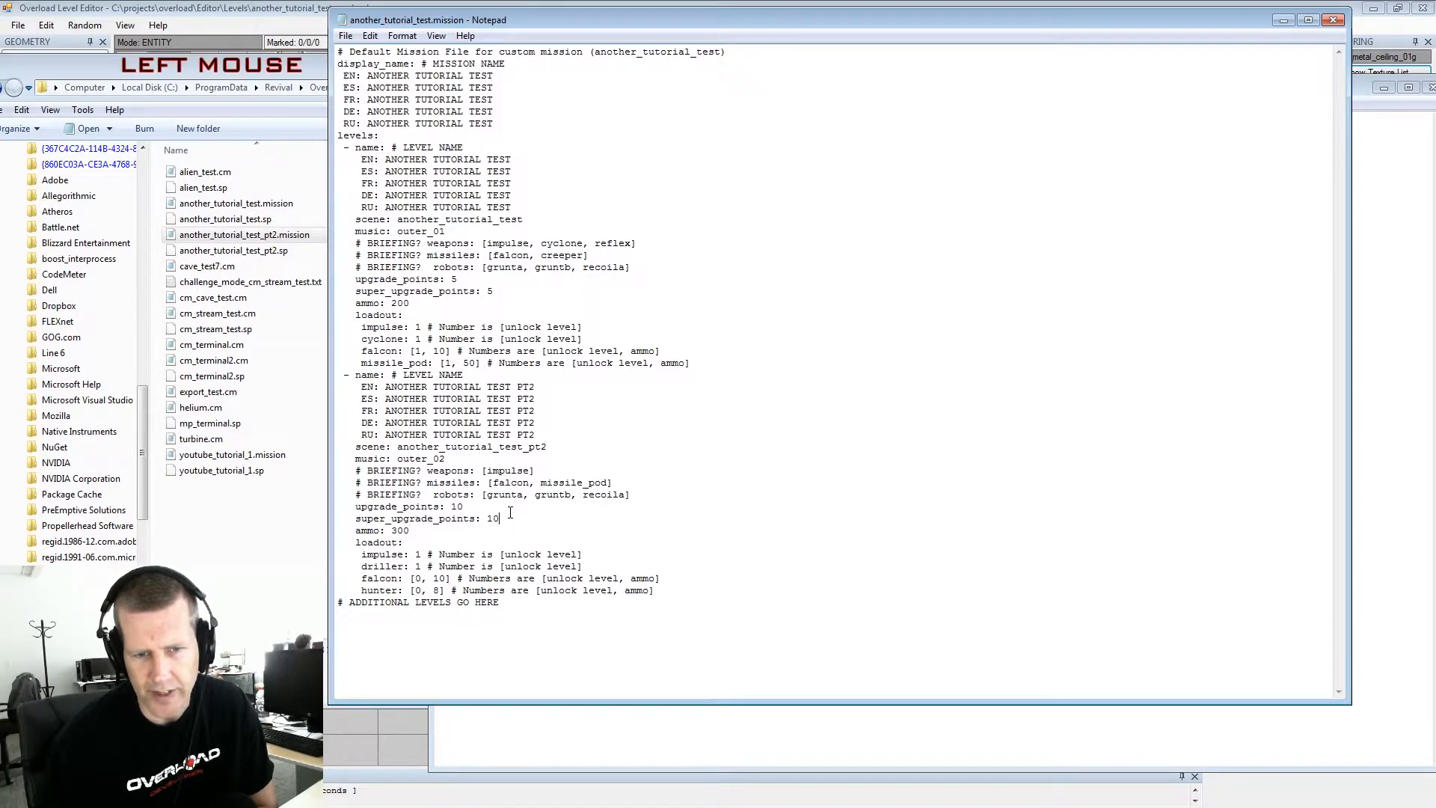
pyautogui.moveTo(499, 519); pyautogui.dragTo(377, 506)
pyautogui.click(382, 506)
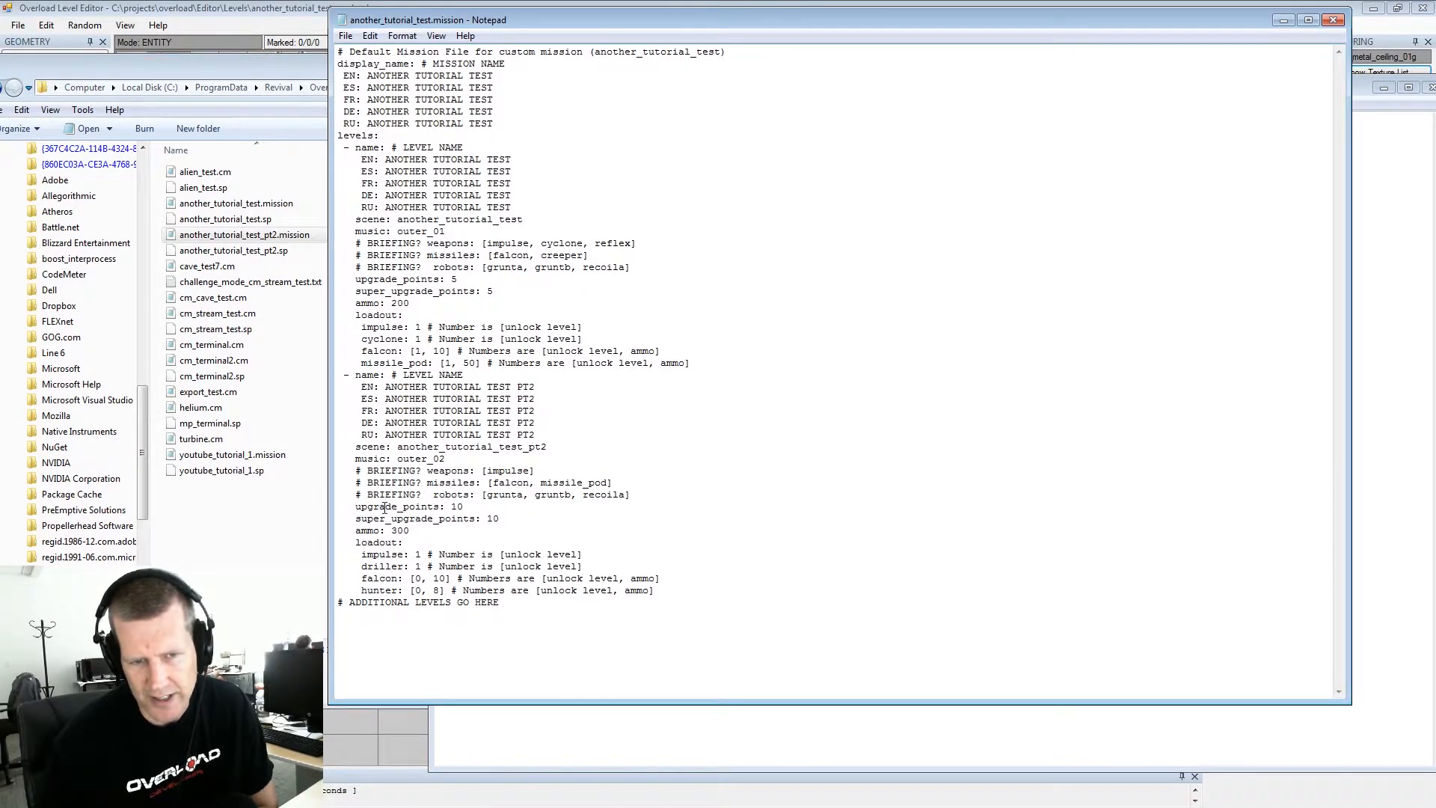
pyautogui.click(523, 521)
pyautogui.click(482, 529)
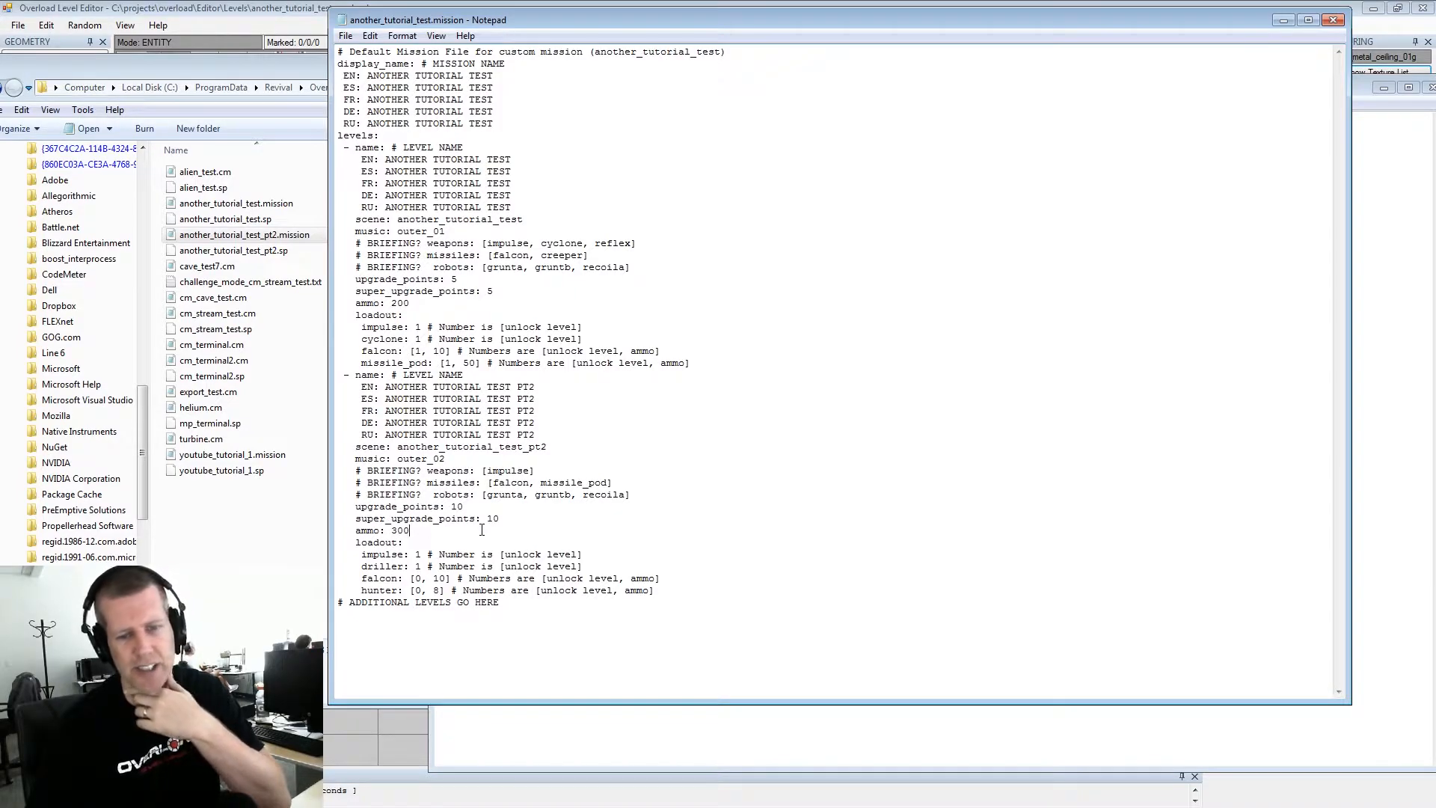
pyautogui.click(521, 518)
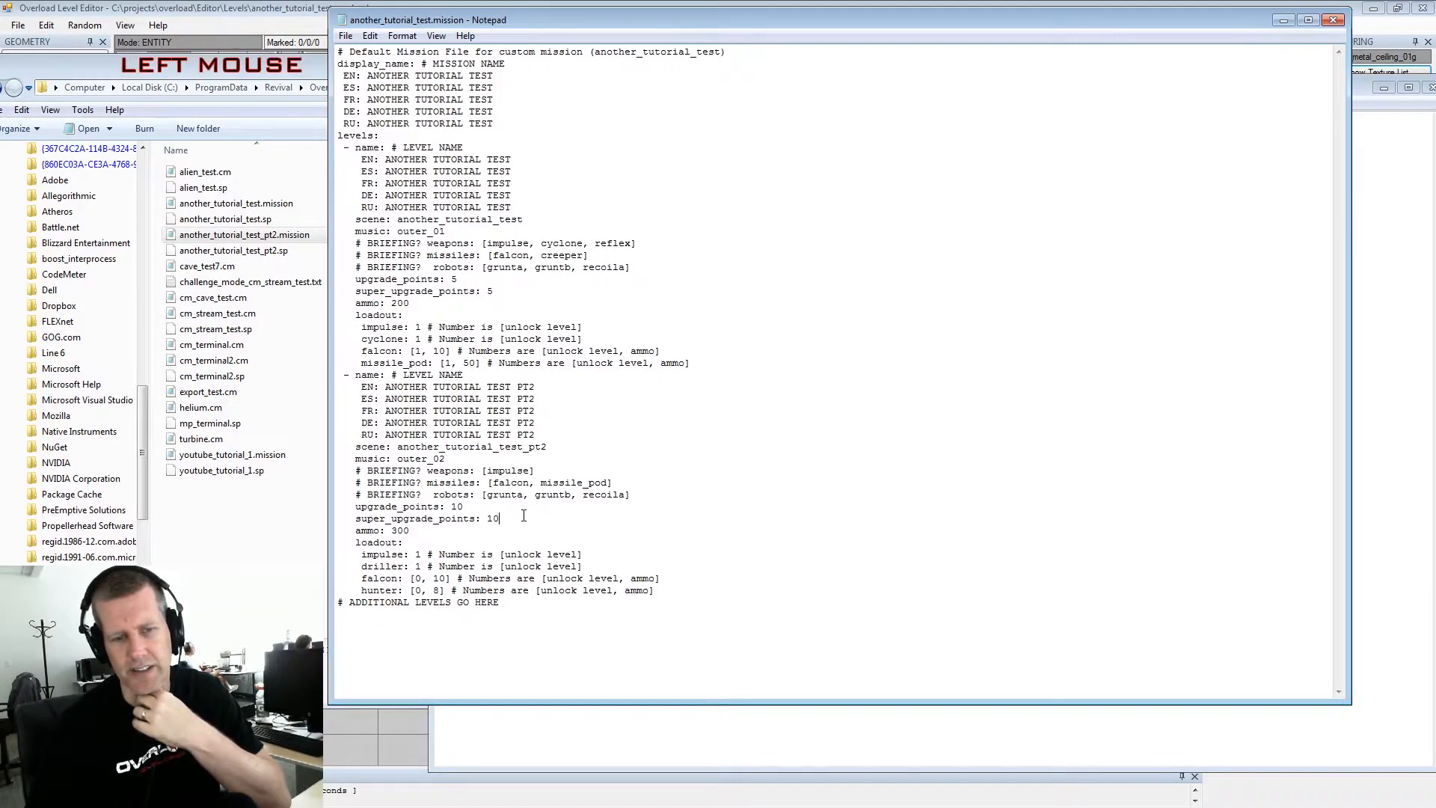
pyautogui.click(526, 518)
pyautogui.click(548, 410)
pyautogui.scroll(2, 558, 386)
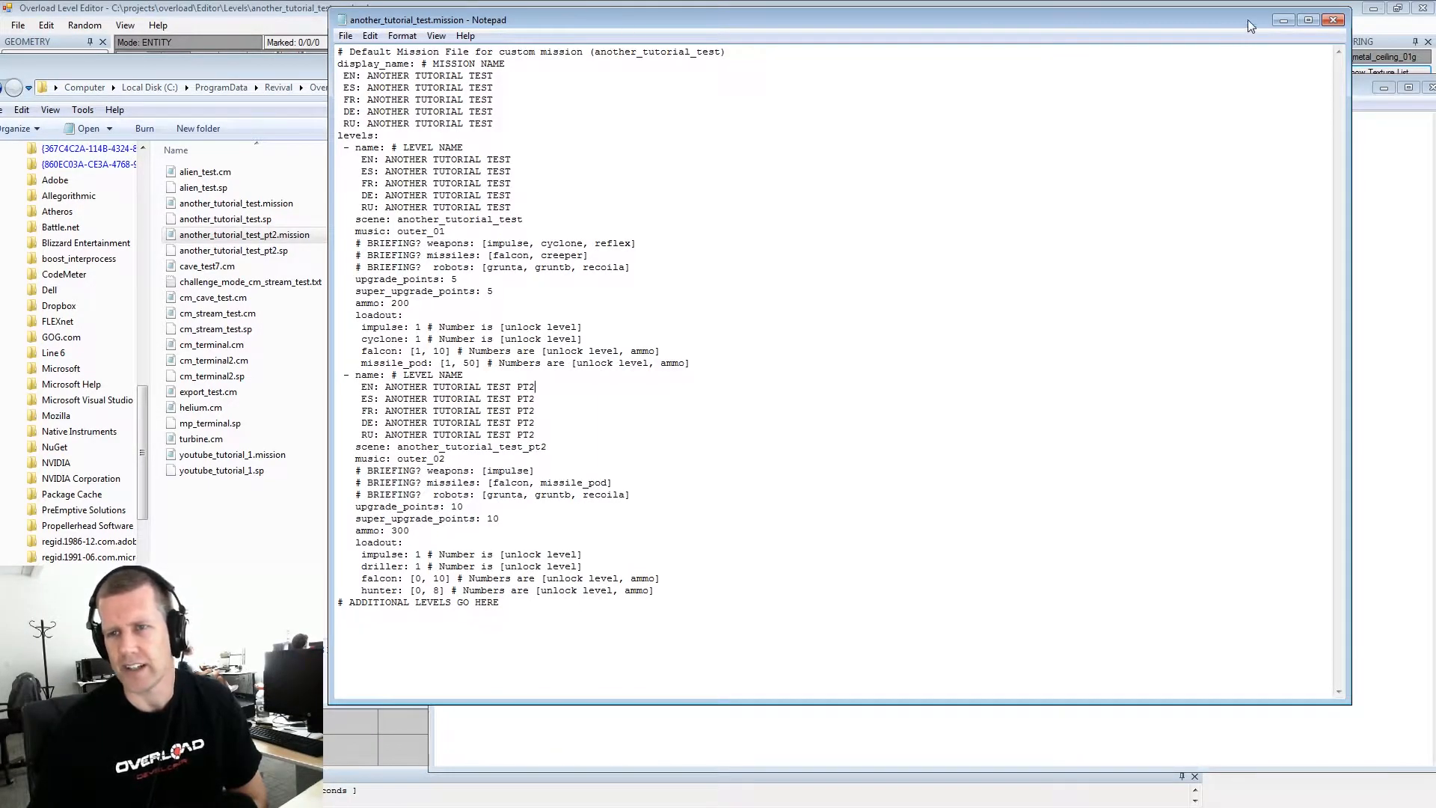
# Close another_tutorial_test.mission and another_tutorial_test_pt2.mission, returning to the Overload Level Editor
pyautogui.click(1334, 25)
pyautogui.moveTo(1271, 77); pyautogui.dragTo(1072, 81)
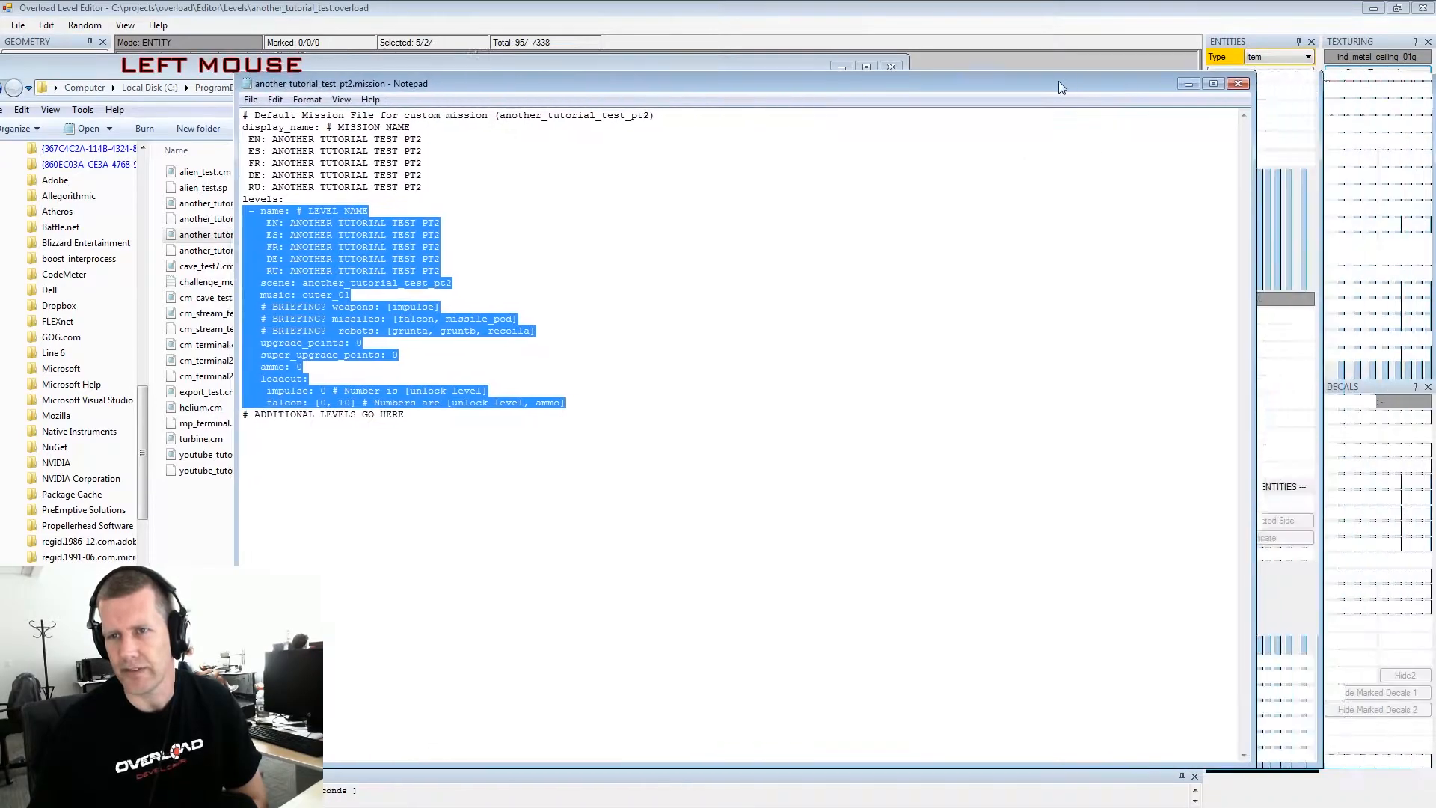
pyautogui.click(1231, 83)
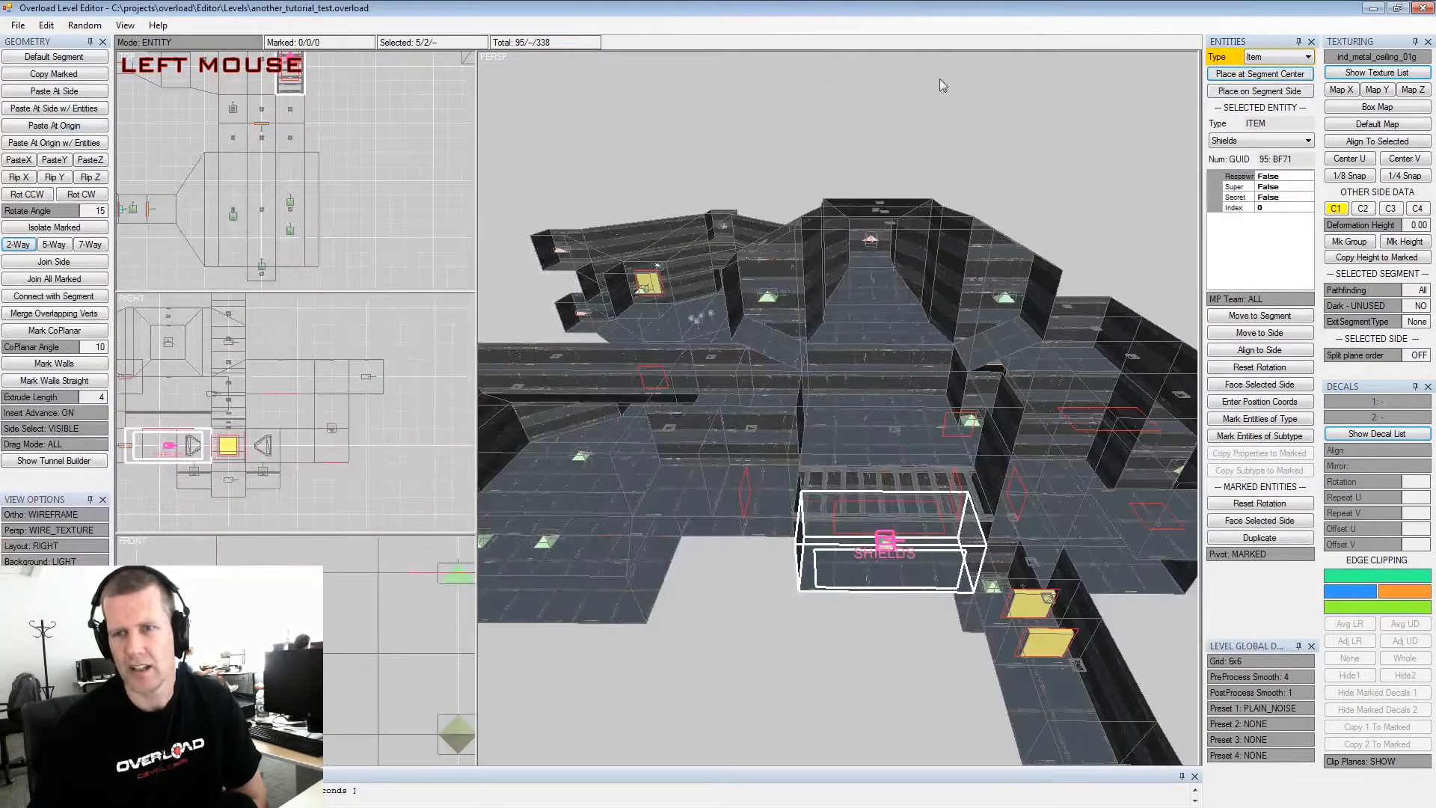
# Open the recent level cm_terminal2.overload, discarding the changes to the current level
pyautogui.click(18, 25)
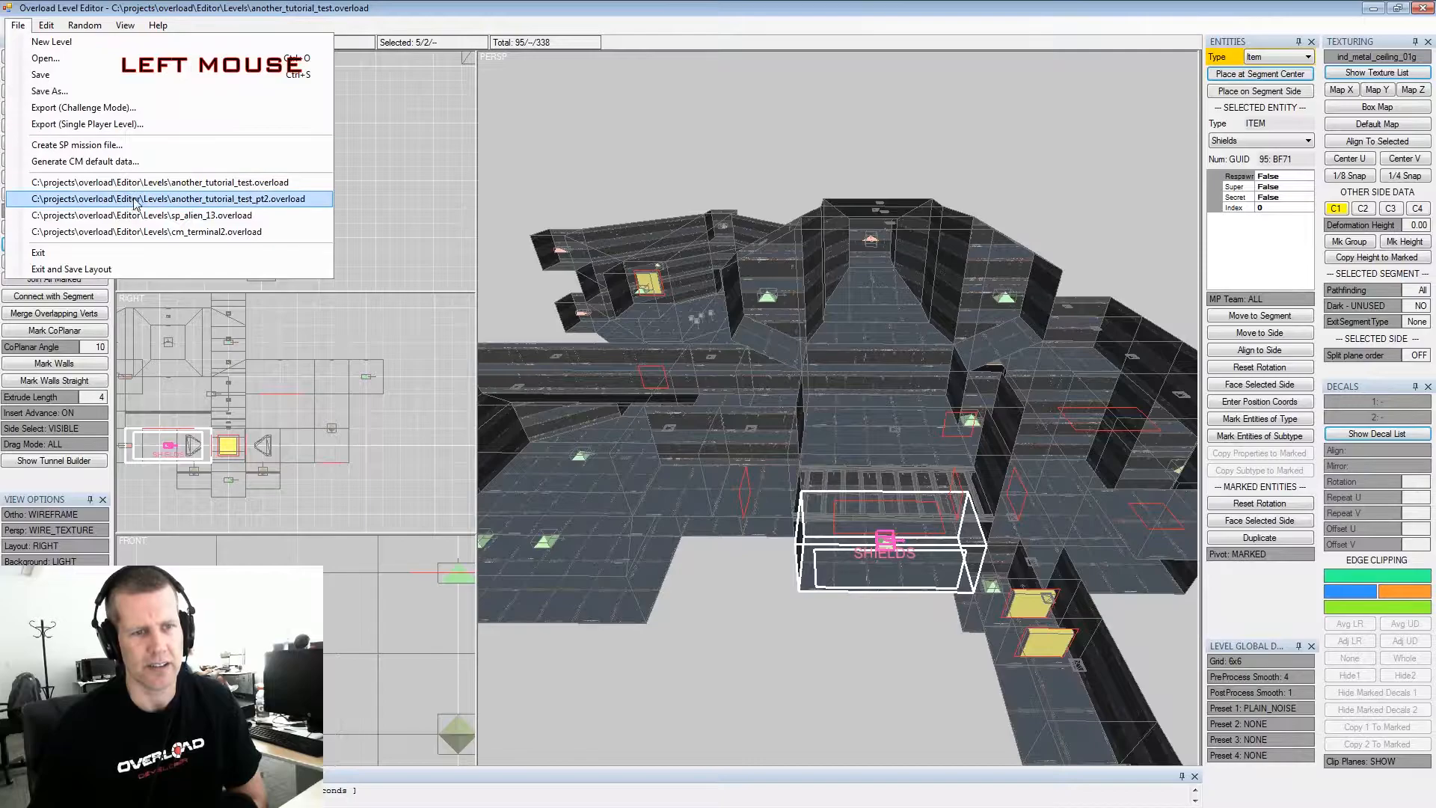
pyautogui.click(142, 233)
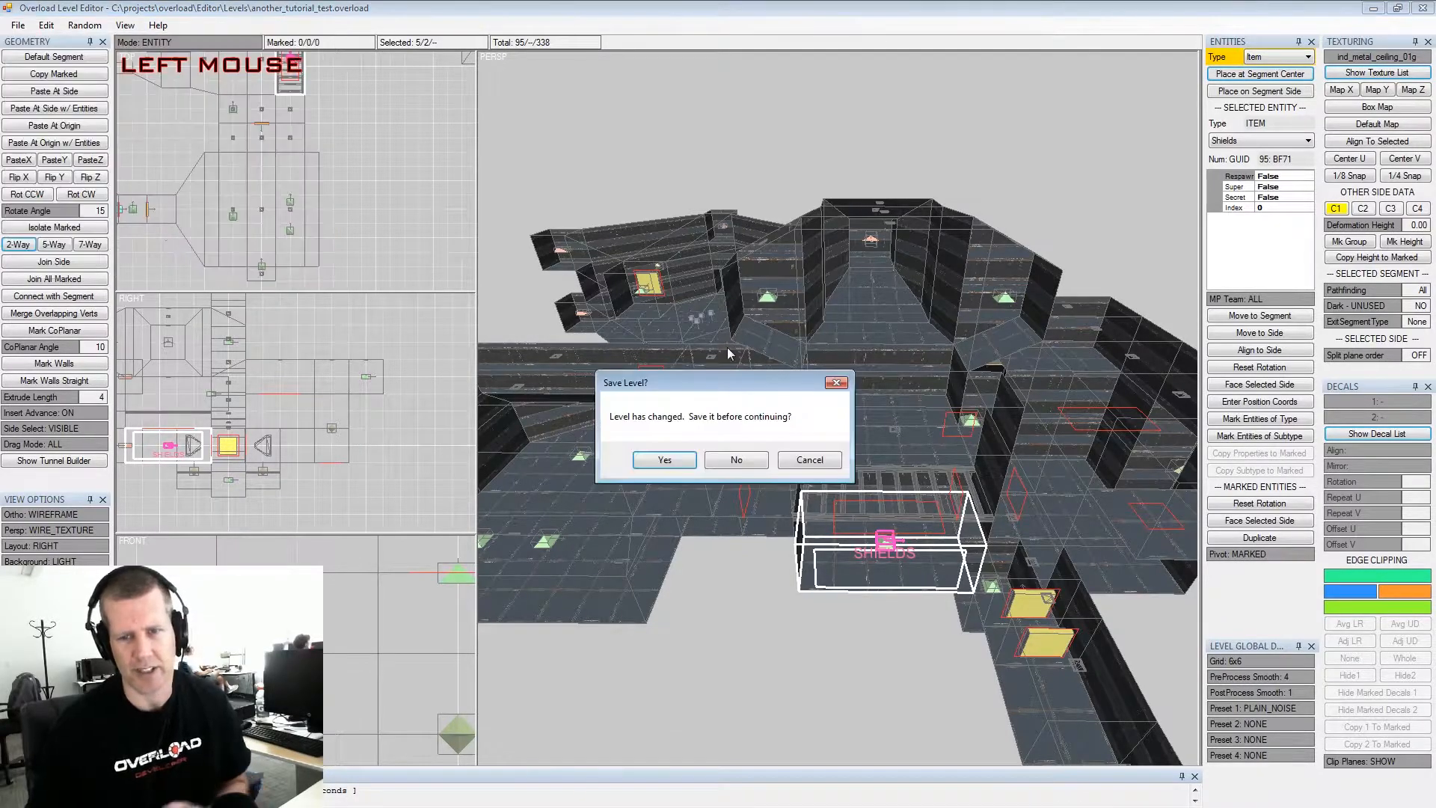
pyautogui.click(737, 460)
# Examine the layout and placed entities of the cm_terminal2 level, selecting a player start on the outer floor
pyautogui.keyDown('alt'); pyautogui.moveTo(822, 374); pyautogui.dragTo(926, 397); pyautogui.keyUp('alt')
pyautogui.keyDown('alt'); pyautogui.moveTo(927, 397); pyautogui.dragTo(827, 366, button='middle'); pyautogui.keyUp('alt')
pyautogui.keyDown('alt'); pyautogui.moveTo(828, 366); pyautogui.dragTo(815, 473); pyautogui.keyUp('alt')
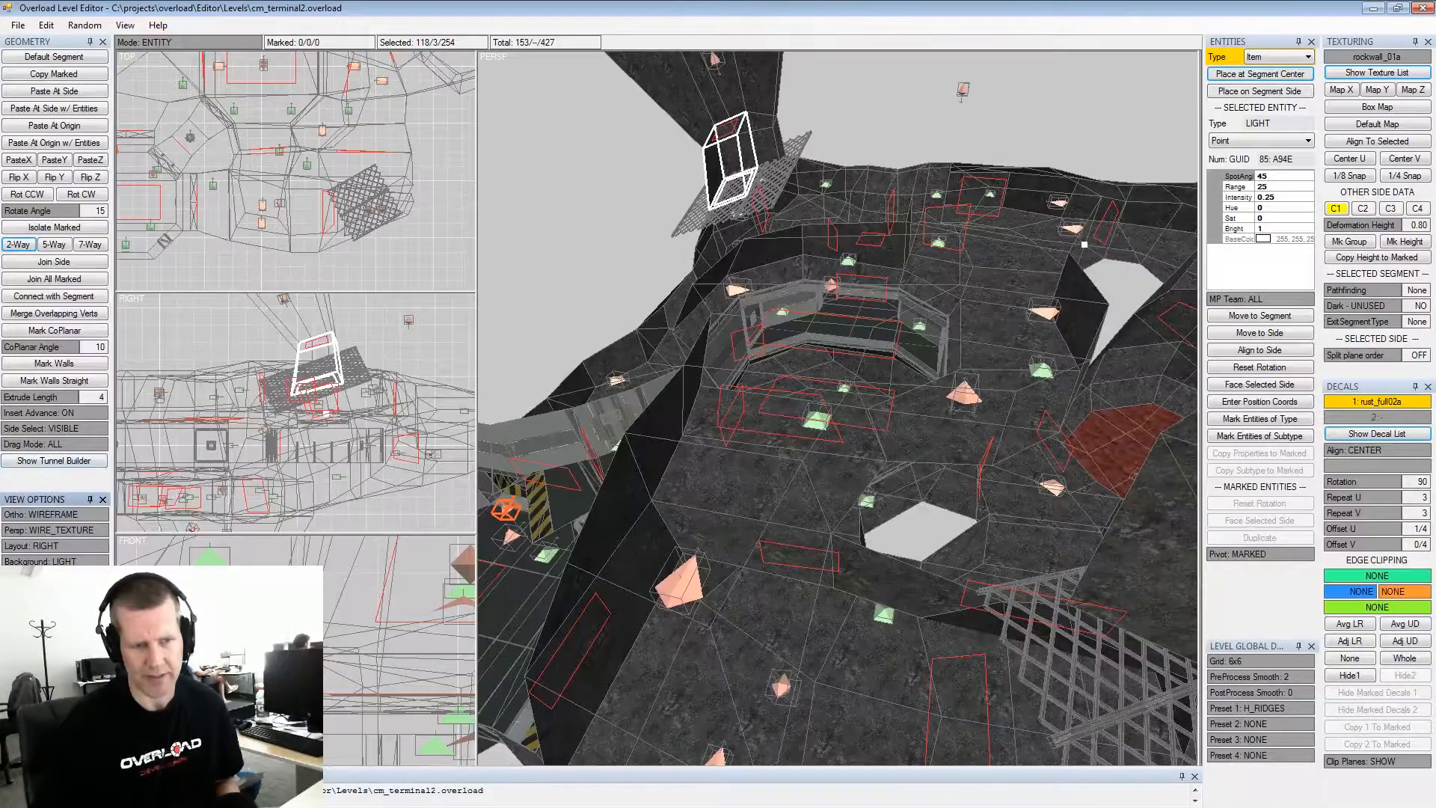
pyautogui.click(864, 494)
pyautogui.keyDown('alt'); pyautogui.moveTo(864, 494); pyautogui.dragTo(967, 443); pyautogui.keyUp('alt')
pyautogui.keyDown('alt'); pyautogui.moveTo(967, 442); pyautogui.dragTo(939, 404, button='middle'); pyautogui.keyUp('alt')
pyautogui.keyDown('alt'); pyautogui.scroll(-4, 939, 404); pyautogui.keyUp('alt')
pyautogui.keyDown('alt'); pyautogui.moveTo(940, 404); pyautogui.dragTo(881, 486); pyautogui.keyUp('alt')
pyautogui.keyDown('alt'); pyautogui.scroll(2, 881, 486); pyautogui.keyUp('alt')
pyautogui.keyDown('alt'); pyautogui.moveTo(881, 486); pyautogui.dragTo(857, 450, button='middle'); pyautogui.keyUp('alt')
pyautogui.keyDown('alt'); pyautogui.scroll(5, 857, 450); pyautogui.keyUp('alt')
pyautogui.keyDown('alt'); pyautogui.moveTo(857, 448); pyautogui.dragTo(925, 462); pyautogui.keyUp('alt')
pyautogui.keyDown('alt'); pyautogui.moveTo(926, 462); pyautogui.dragTo(926, 483, button='middle'); pyautogui.keyUp('alt')
pyautogui.keyDown('alt'); pyautogui.scroll(-4, 927, 483); pyautogui.keyUp('alt')
pyautogui.keyDown('alt'); pyautogui.moveTo(927, 483); pyautogui.dragTo(949, 502); pyautogui.keyUp('alt')
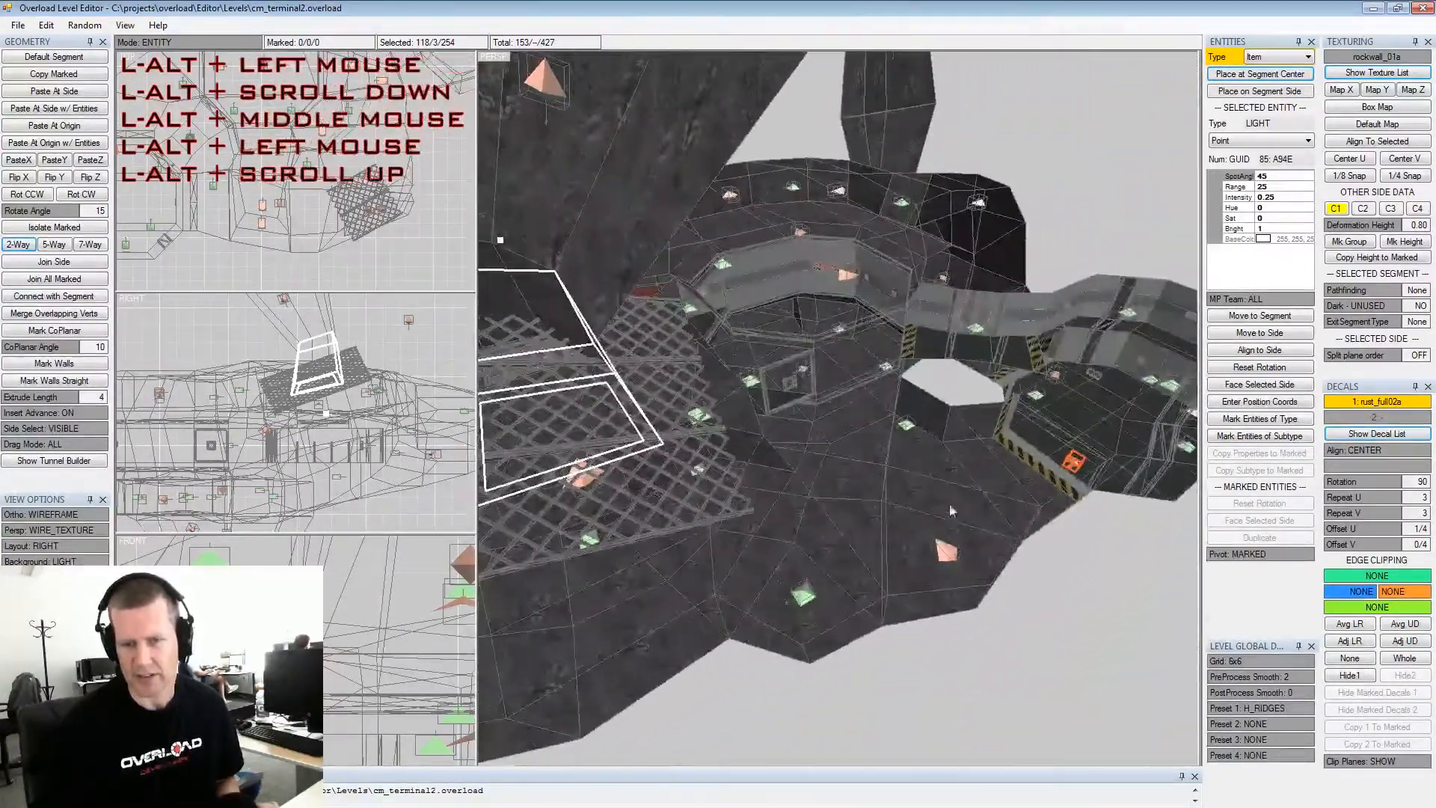
pyautogui.click(951, 554)
# Show the entity list over the perspective view and expand its Item group
pyautogui.click(85, 24)
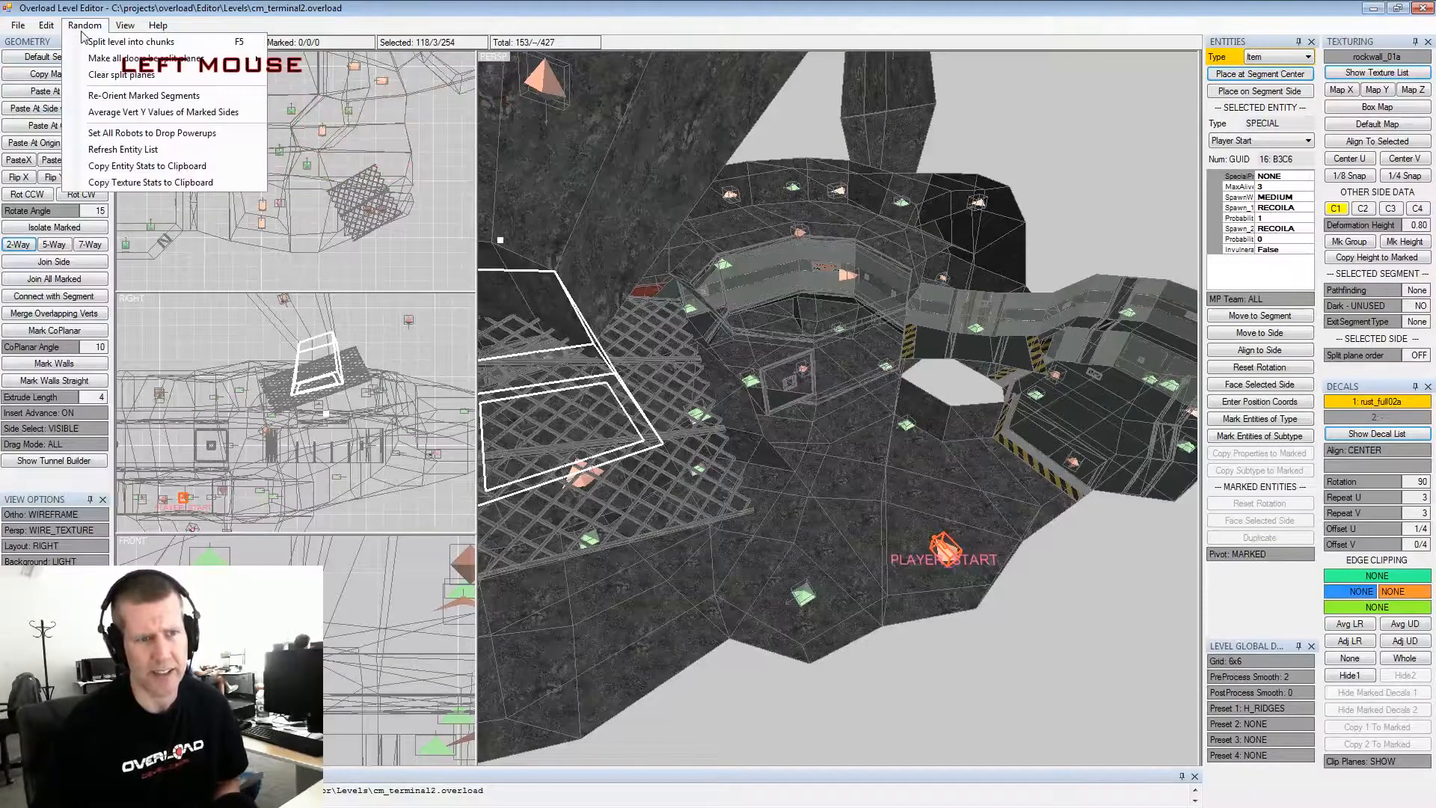
pyautogui.moveTo(123, 28)
pyautogui.click(174, 165)
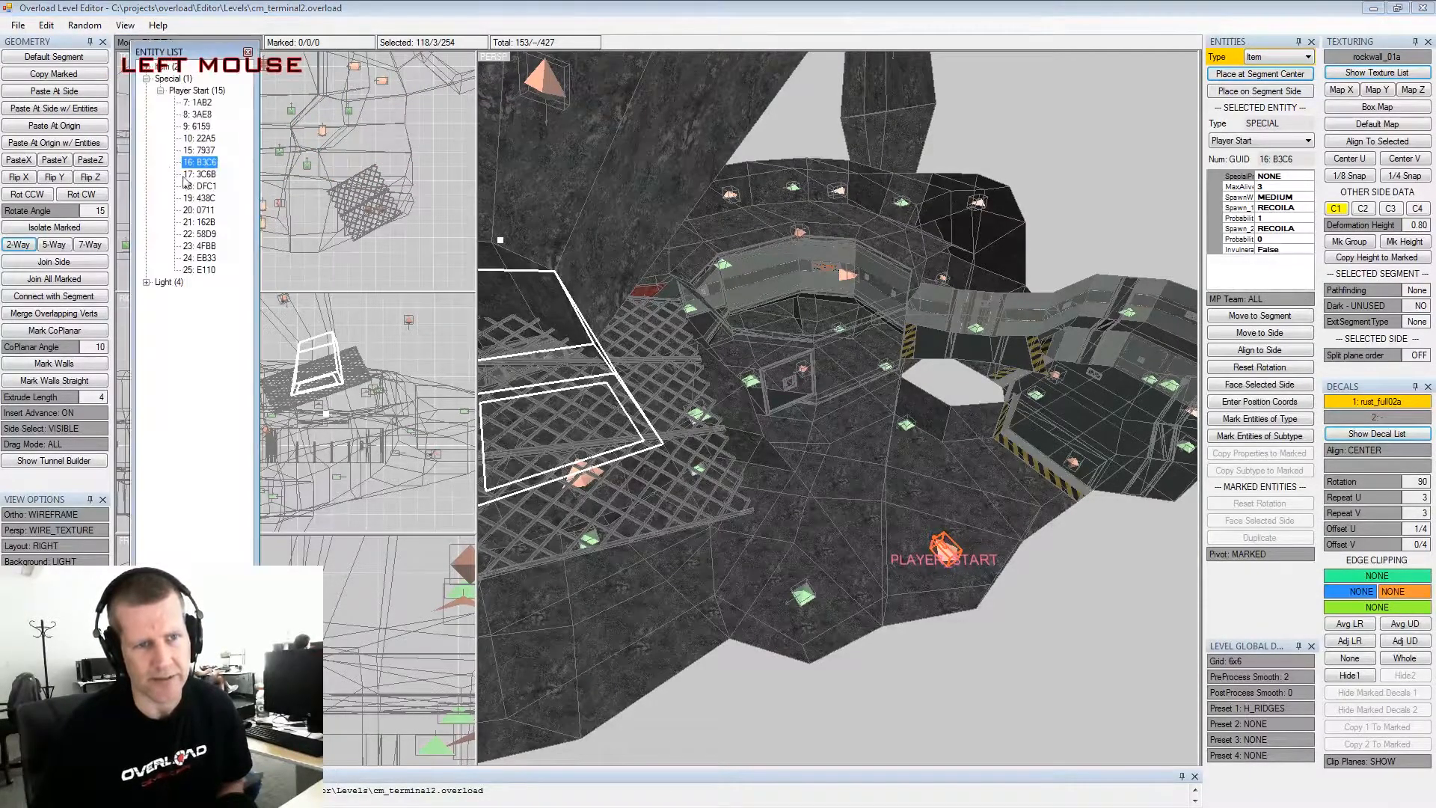
pyautogui.moveTo(184, 64); pyautogui.dragTo(477, 166)
pyautogui.moveTo(836, 143); pyautogui.dragTo(819, 159)
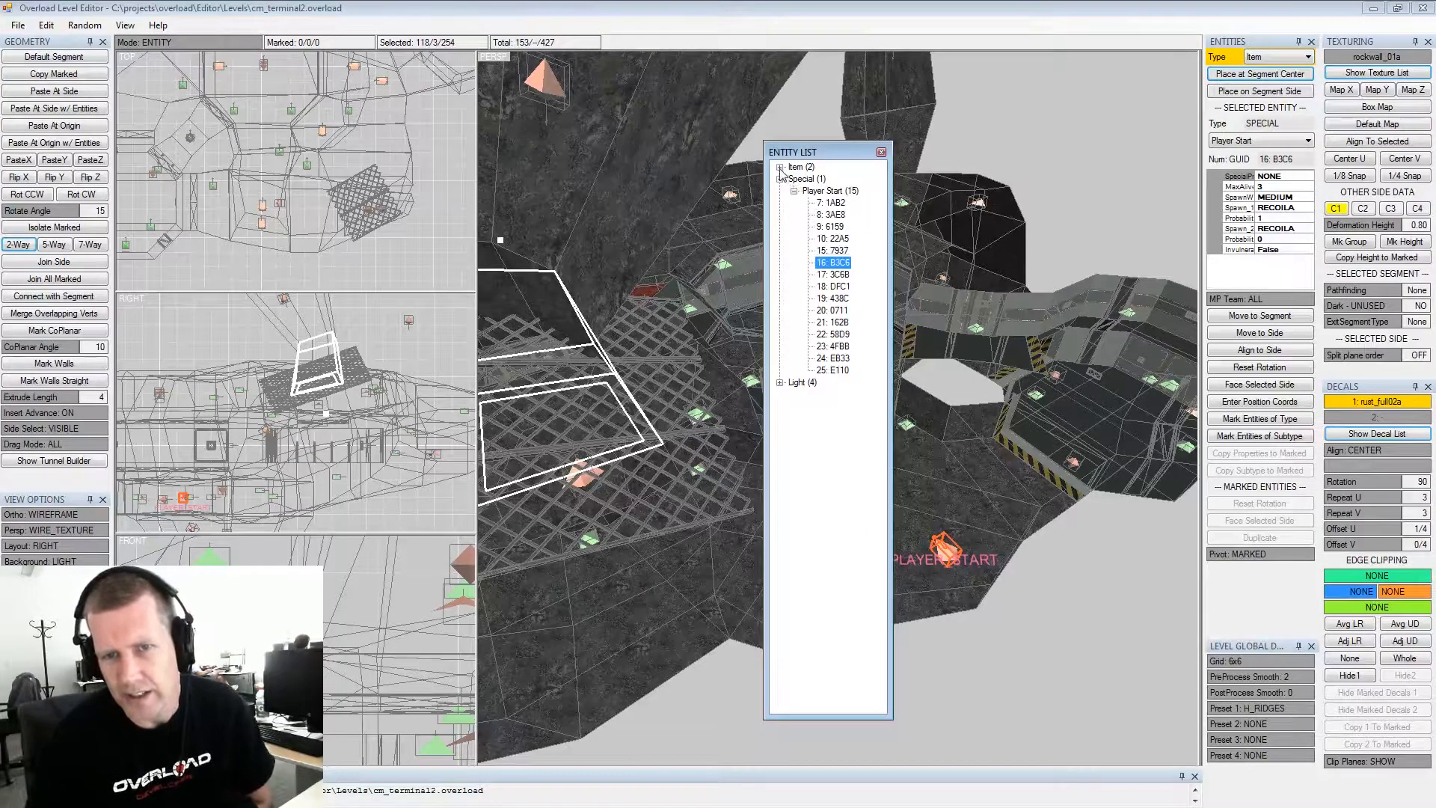
pyautogui.click(780, 168)
pyautogui.click(794, 191)
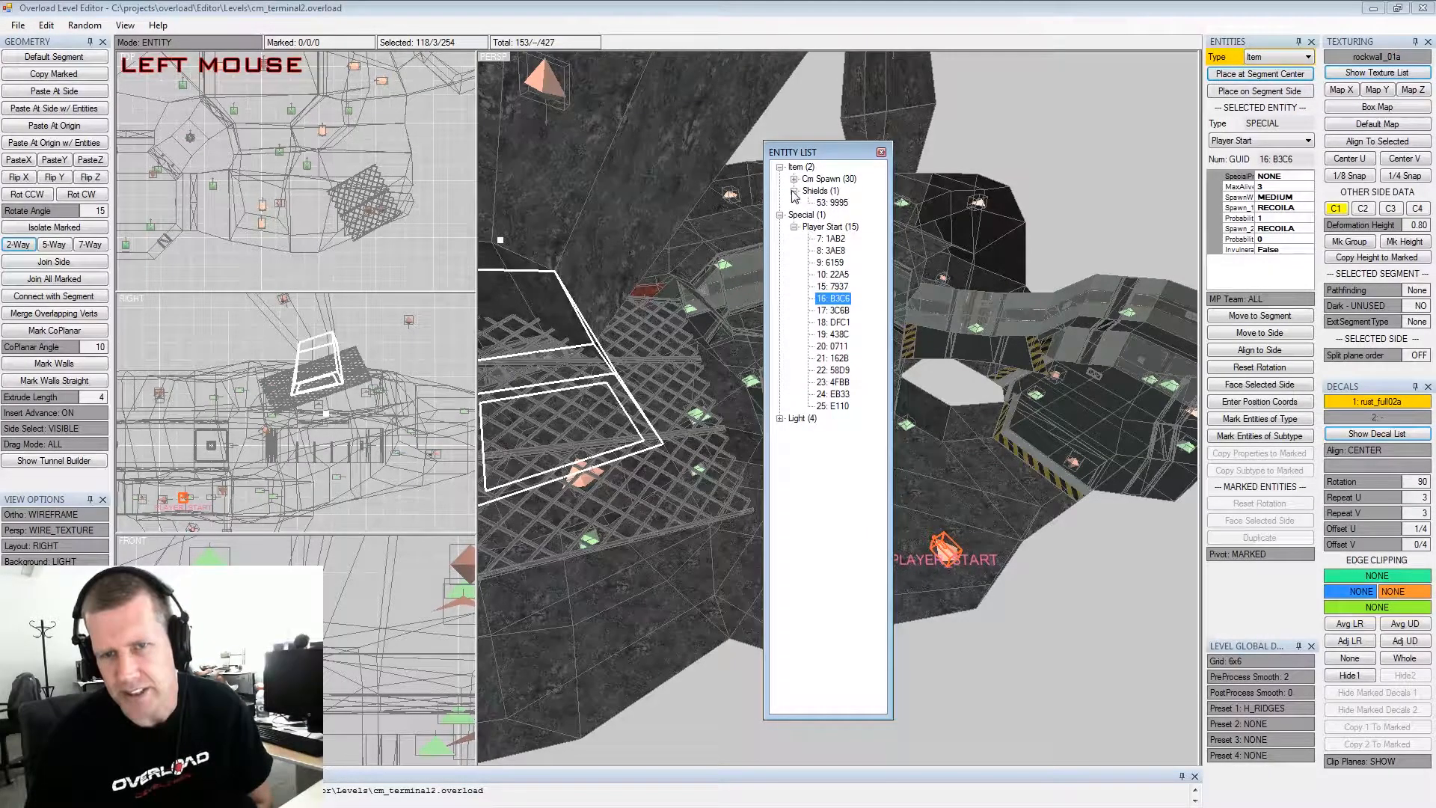
# Select the level's only Shields item and change its subtype to Cm Spawn
pyautogui.click(829, 202)
pyautogui.keyDown('alt'); pyautogui.moveTo(673, 341); pyautogui.dragTo(610, 351); pyautogui.keyUp('alt')
pyautogui.keyDown('alt'); pyautogui.moveTo(610, 352); pyautogui.dragTo(643, 359, button='middle'); pyautogui.keyUp('alt')
pyautogui.keyDown('alt'); pyautogui.scroll(2, 651, 361); pyautogui.keyUp('alt')
pyautogui.keyDown('alt'); pyautogui.moveTo(651, 361); pyautogui.dragTo(659, 364); pyautogui.keyUp('alt')
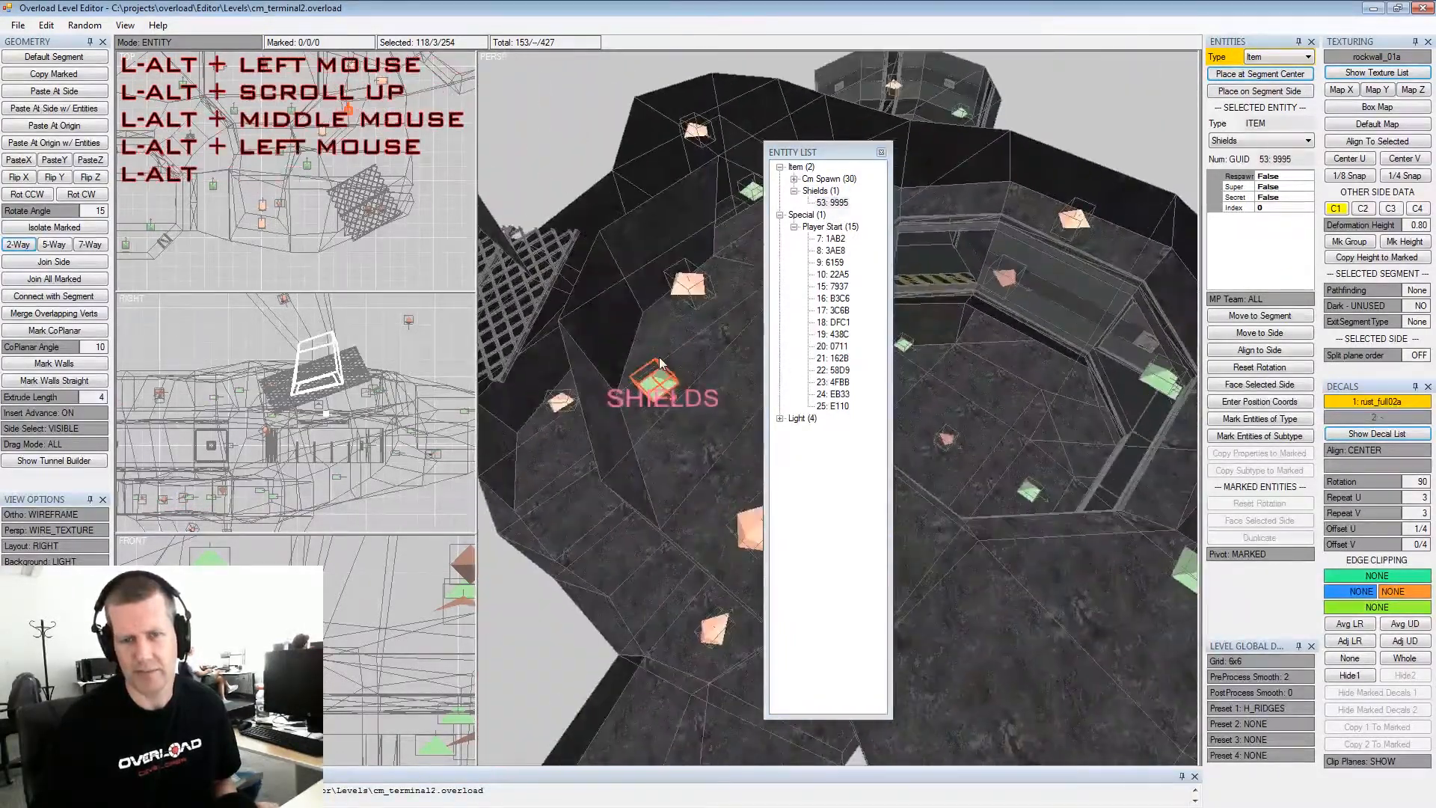
pyautogui.click(660, 364)
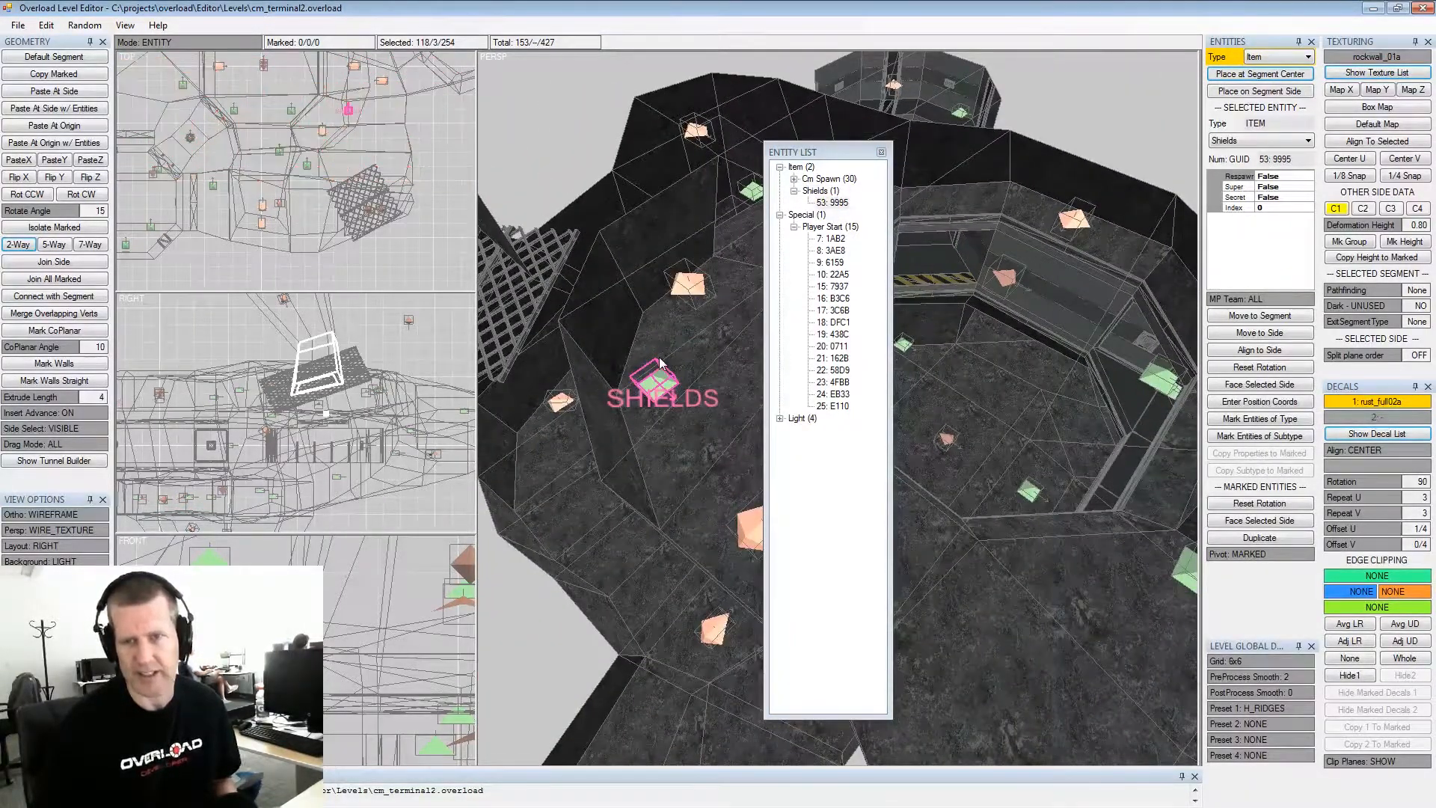
pyautogui.click(1286, 144)
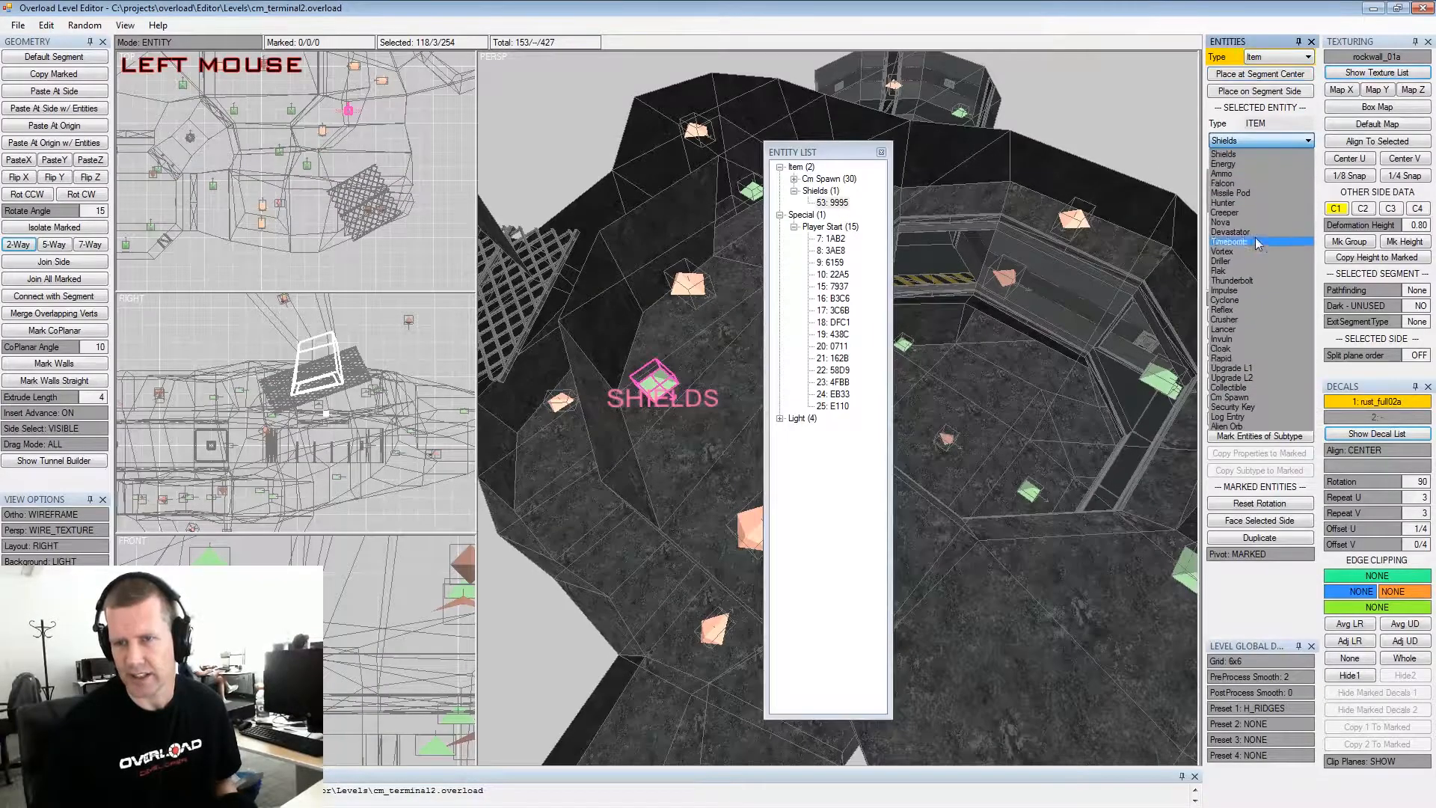
pyautogui.click(1246, 402)
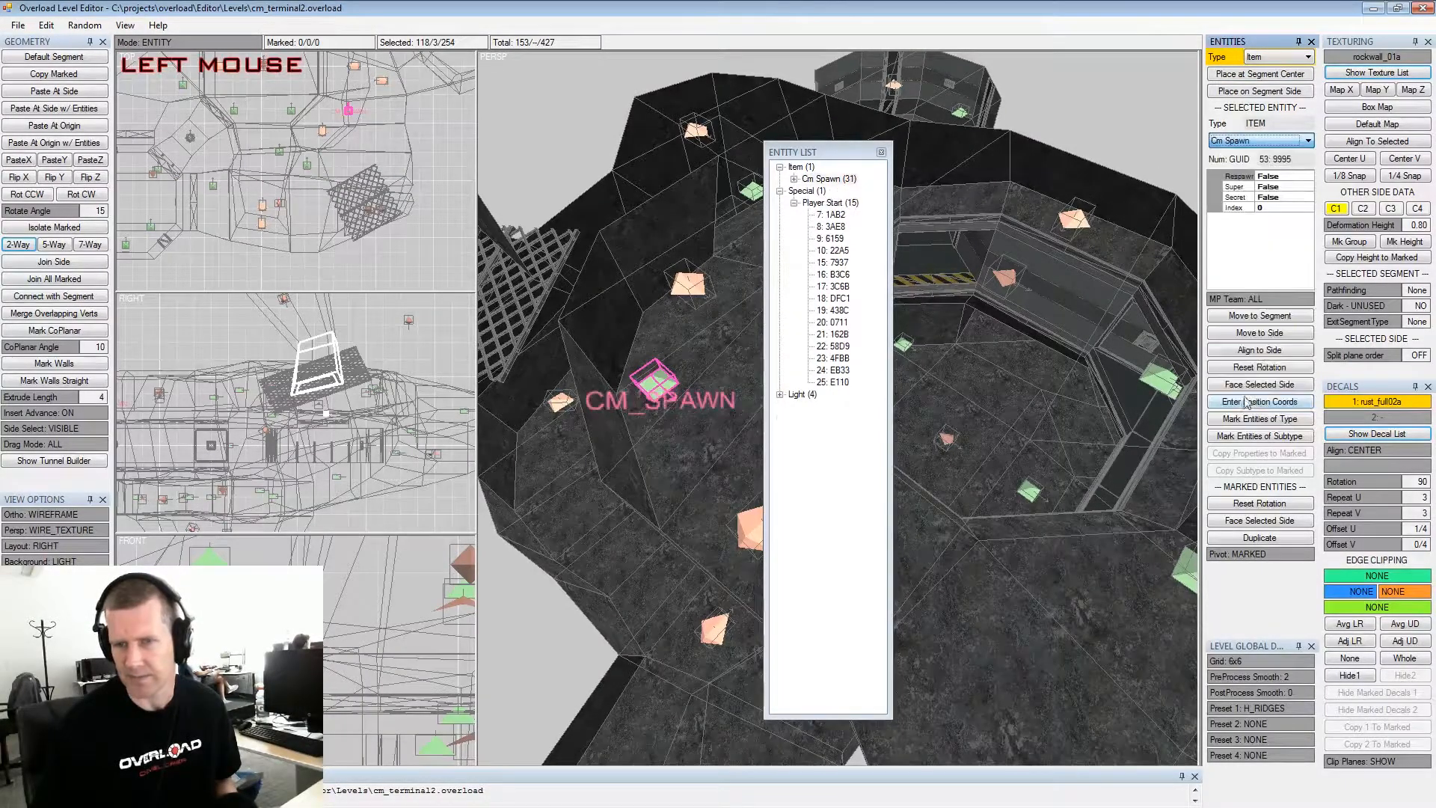
# Close the entity list, inspect the spawn points around the central structure, and reopen the entity list
pyautogui.click(881, 151)
pyautogui.keyDown('alt'); pyautogui.moveTo(809, 334); pyautogui.dragTo(889, 299); pyautogui.keyUp('alt')
pyautogui.keyDown('alt'); pyautogui.moveTo(889, 299); pyautogui.dragTo(850, 329, button='middle'); pyautogui.keyUp('alt')
pyautogui.moveTo(843, 293); pyautogui.dragTo(895, 331)
pyautogui.keyDown('alt'); pyautogui.scroll(3, 877, 369); pyautogui.keyUp('alt')
pyautogui.click(125, 25)
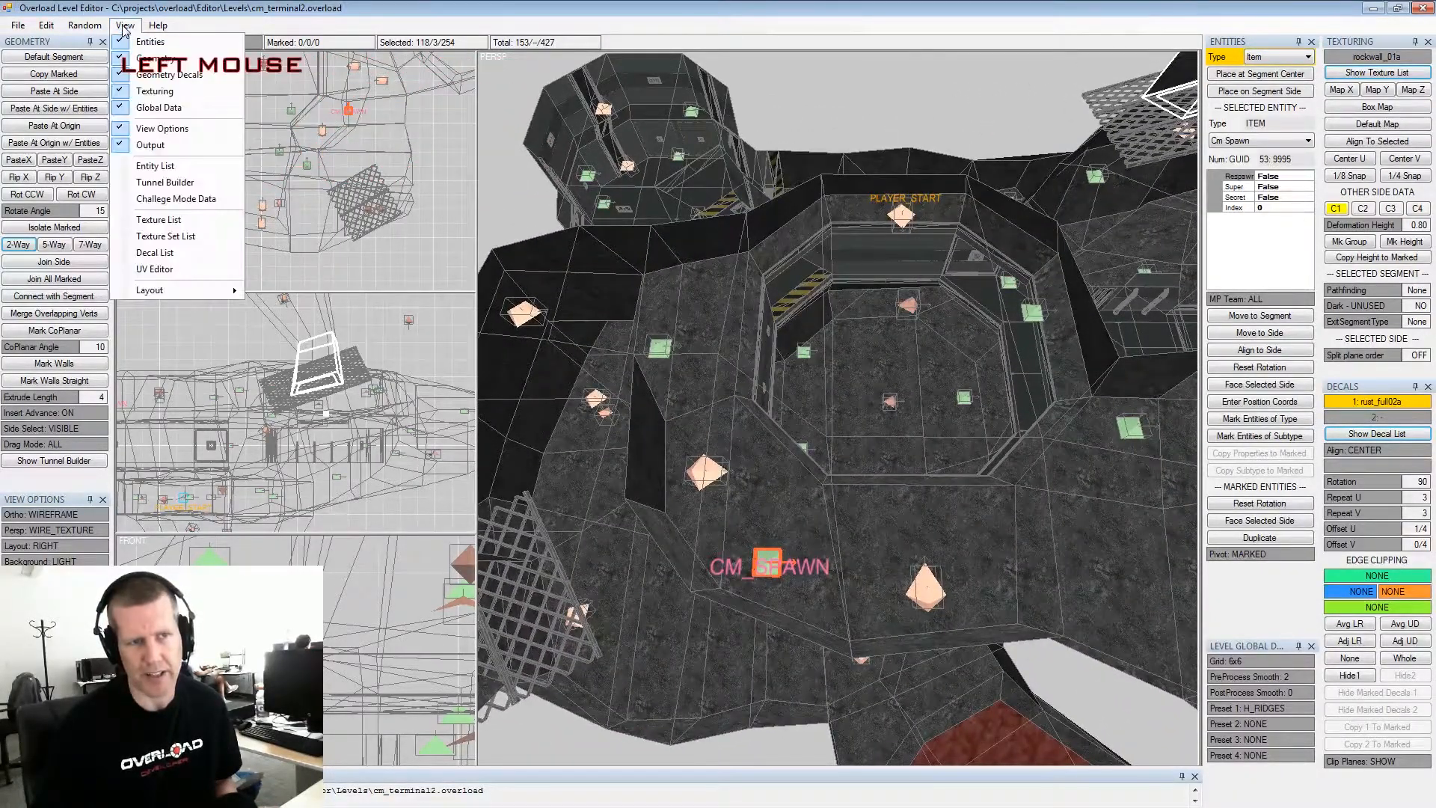
pyautogui.click(149, 168)
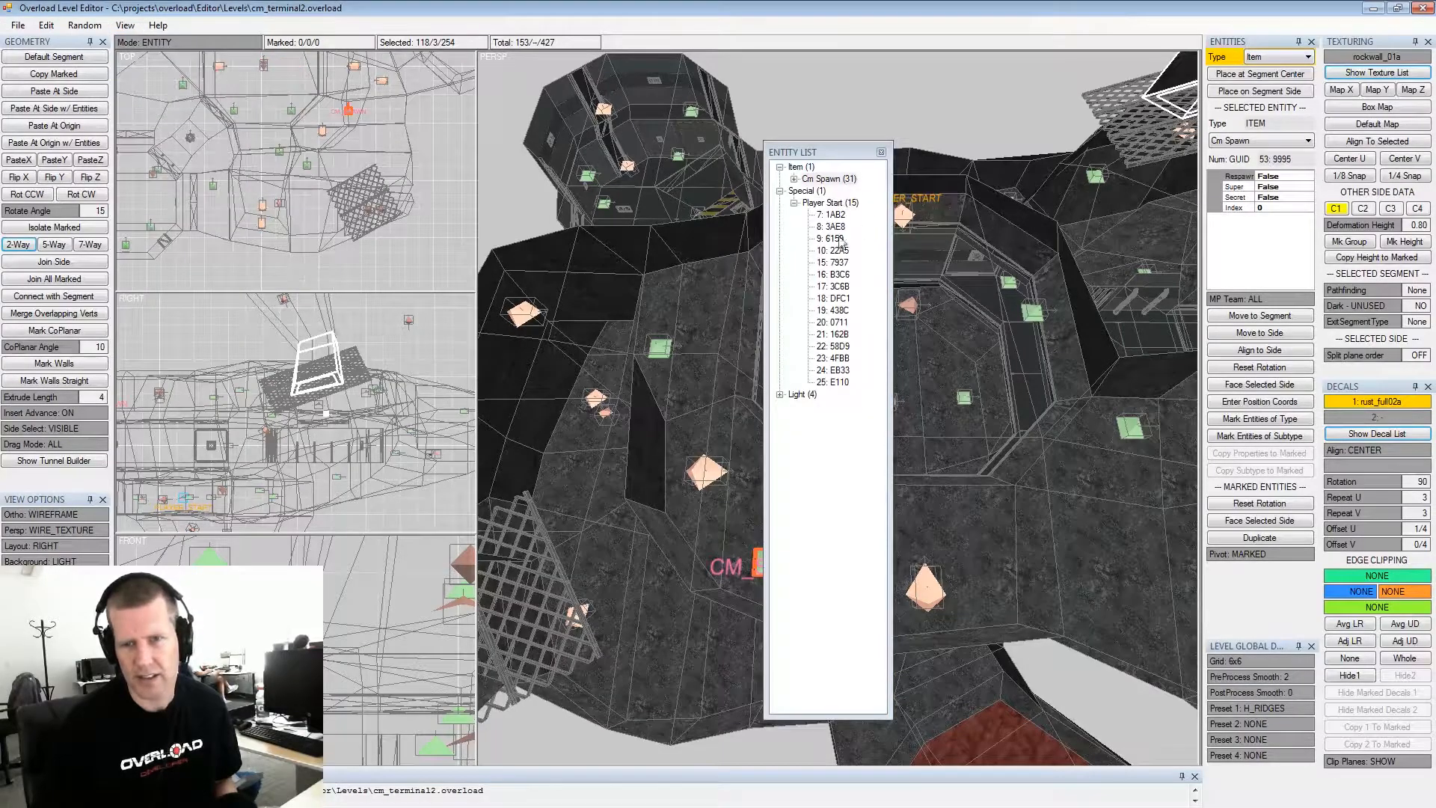
# Expand and collapse the Cm Spawn group in the entity list to review its entries
pyautogui.click(792, 179)
pyautogui.click(793, 180)
pyautogui.click(792, 179)
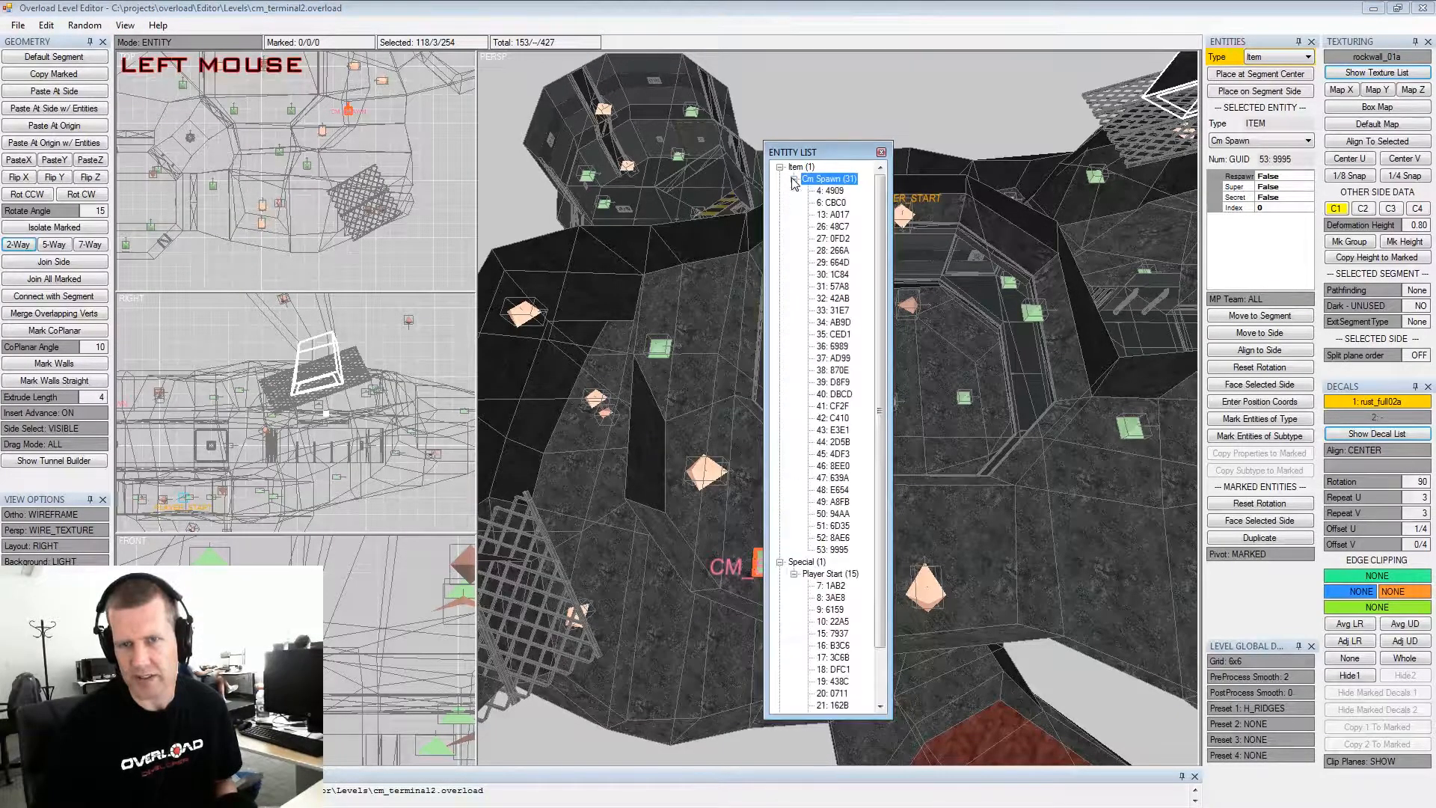
pyautogui.click(793, 179)
pyautogui.click(793, 179)
pyautogui.click(794, 179)
pyautogui.click(793, 180)
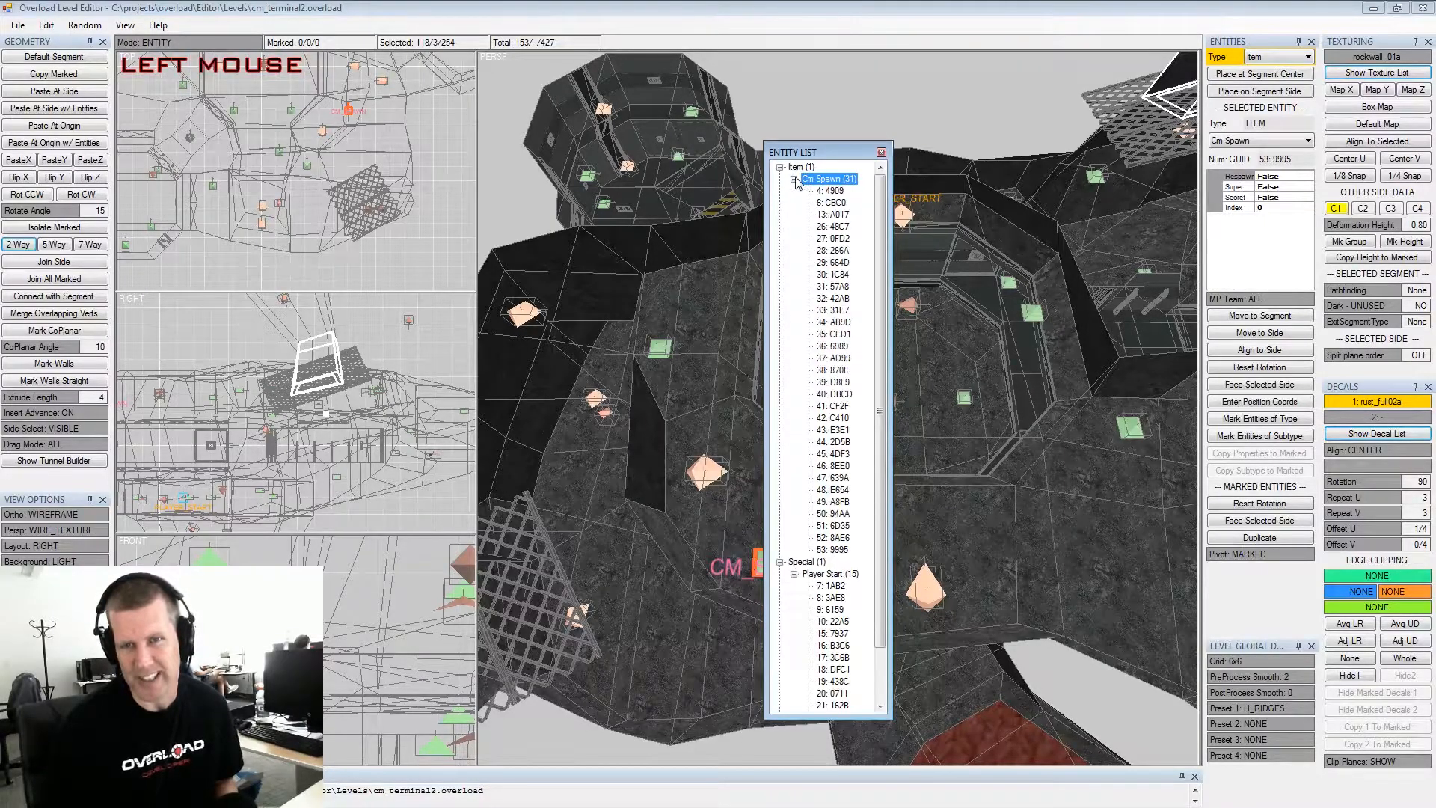
pyautogui.click(793, 180)
pyautogui.click(793, 179)
pyautogui.click(793, 180)
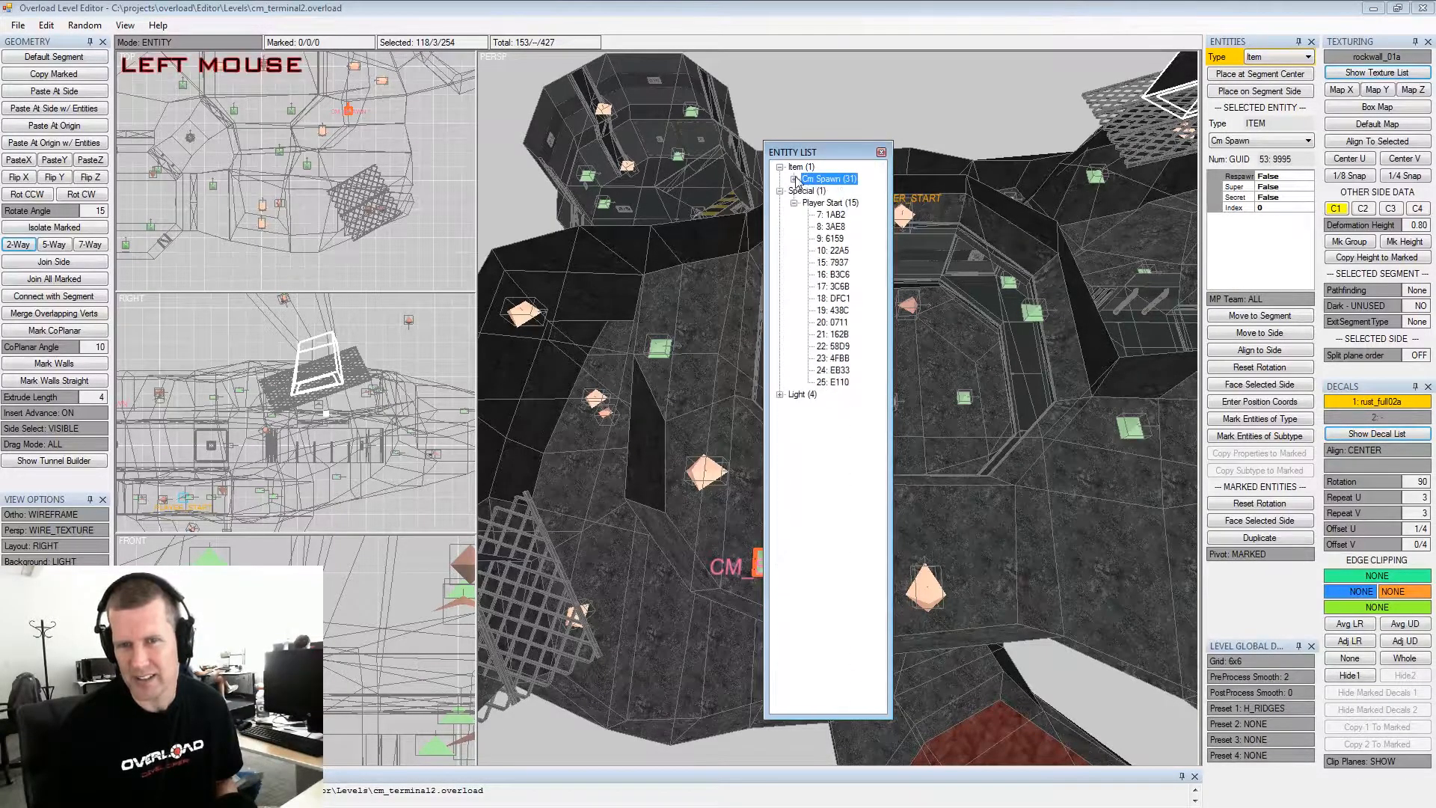
# Collapse the Player Start group and expand the Light group in the entity list to review the light subtypes
pyautogui.click(794, 203)
pyautogui.click(794, 204)
pyautogui.click(794, 203)
pyautogui.click(794, 204)
pyautogui.click(794, 203)
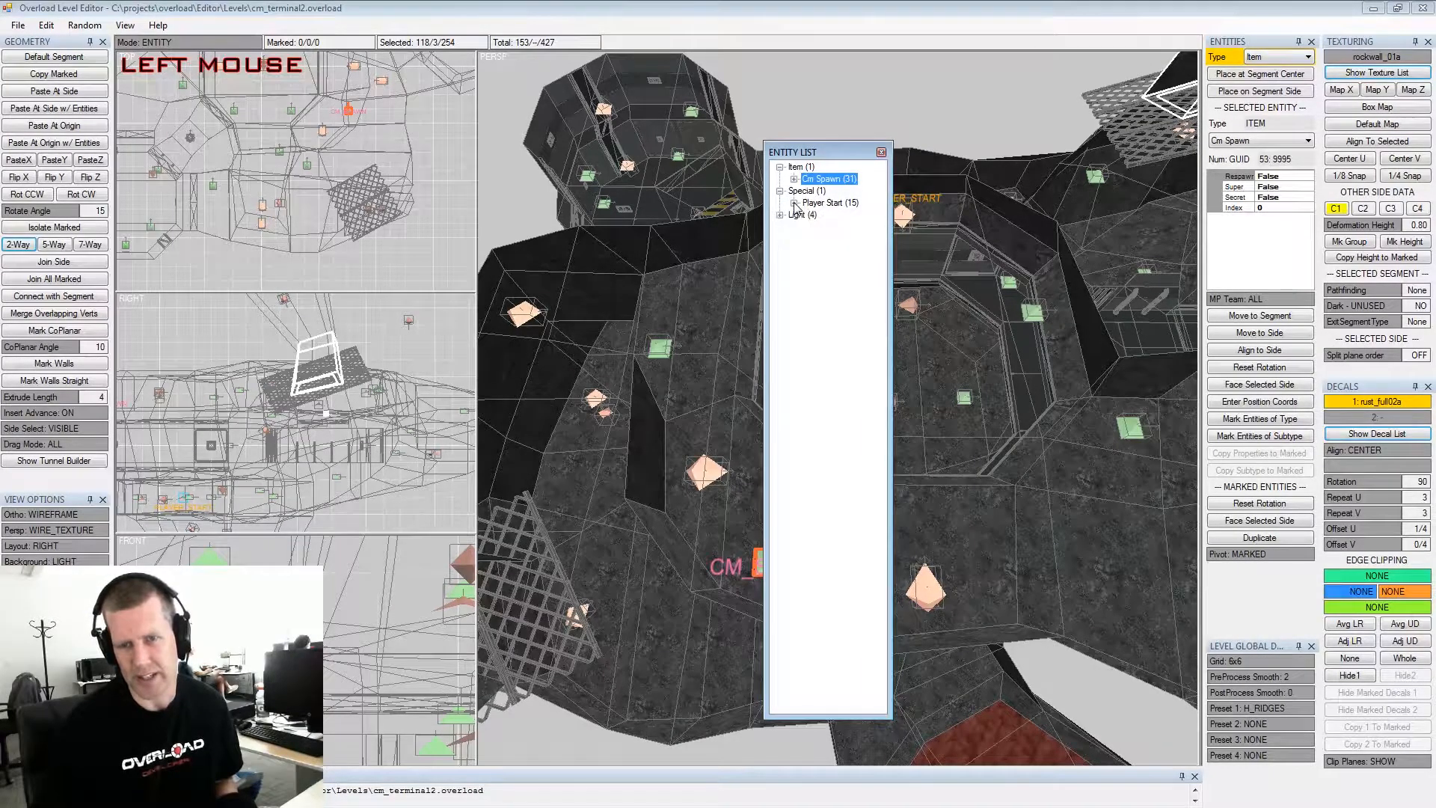
pyautogui.click(779, 215)
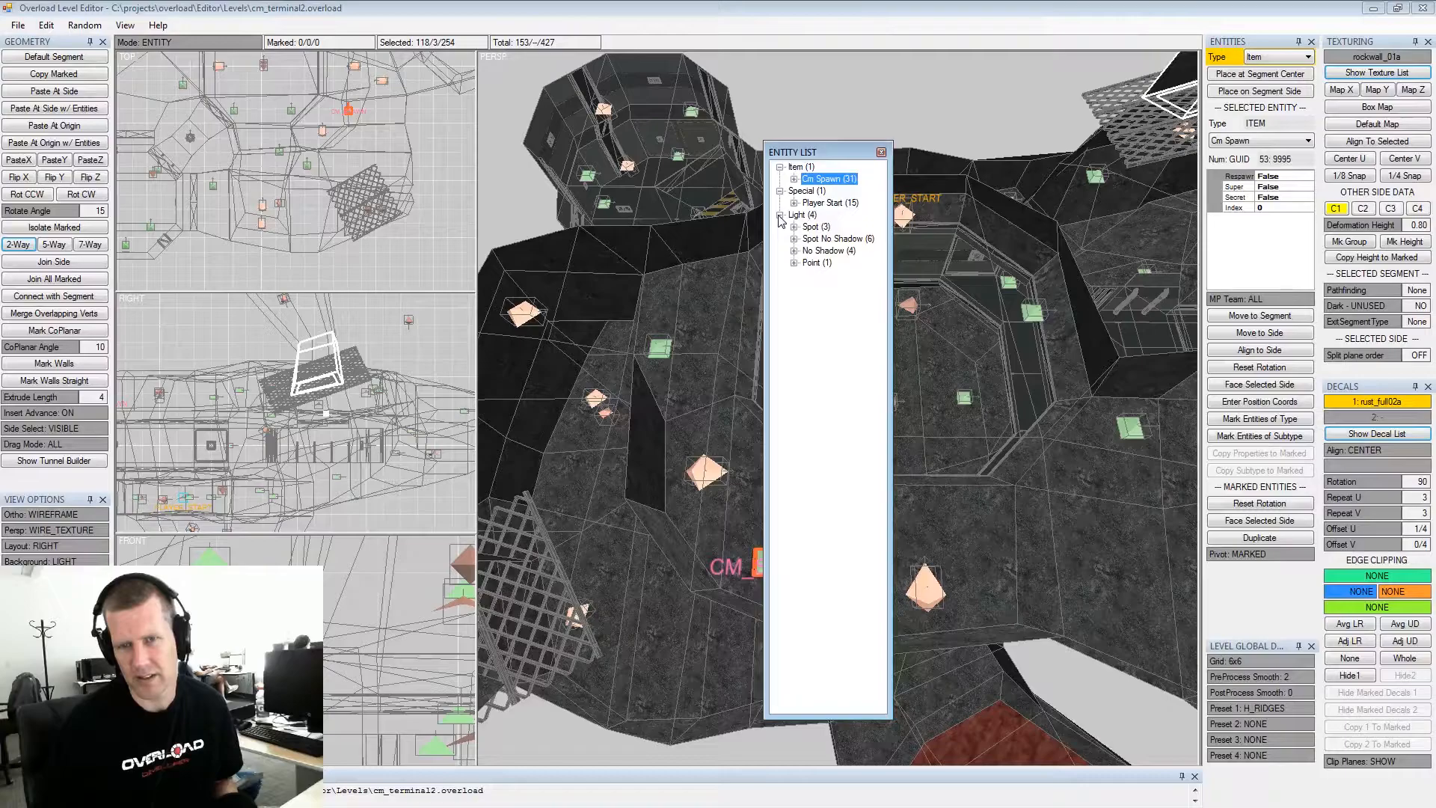
pyautogui.click(779, 215)
pyautogui.click(779, 215)
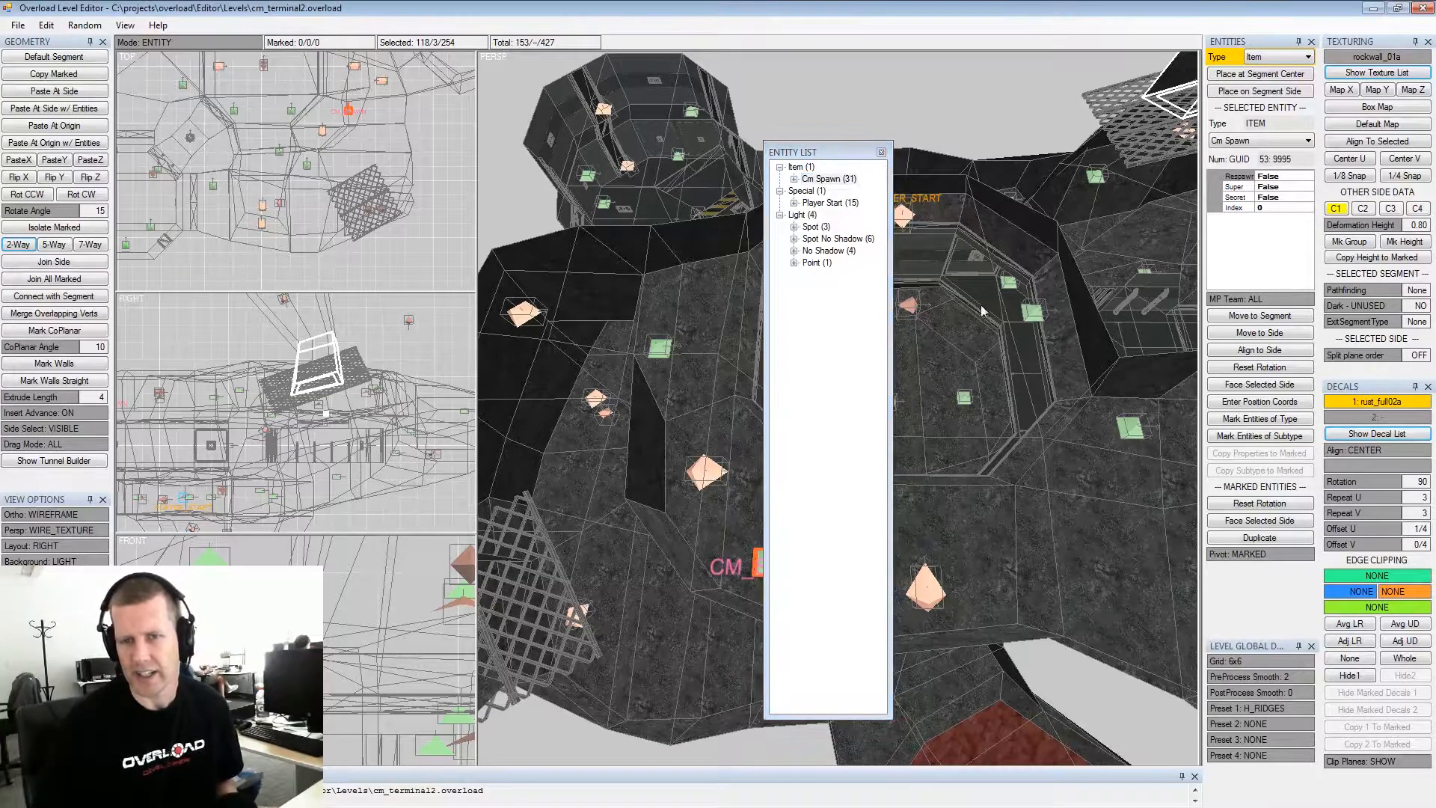
# Inspect the entities and raised shafts around the level from several angles and close the entity list
pyautogui.keyDown('alt'); pyautogui.moveTo(966, 284); pyautogui.dragTo(1002, 284); pyautogui.keyUp('alt')
pyautogui.keyDown('alt'); pyautogui.moveTo(1002, 284); pyautogui.dragTo(967, 315, button='middle'); pyautogui.keyUp('alt')
pyautogui.keyDown('alt'); pyautogui.scroll(-3, 968, 315); pyautogui.keyUp('alt')
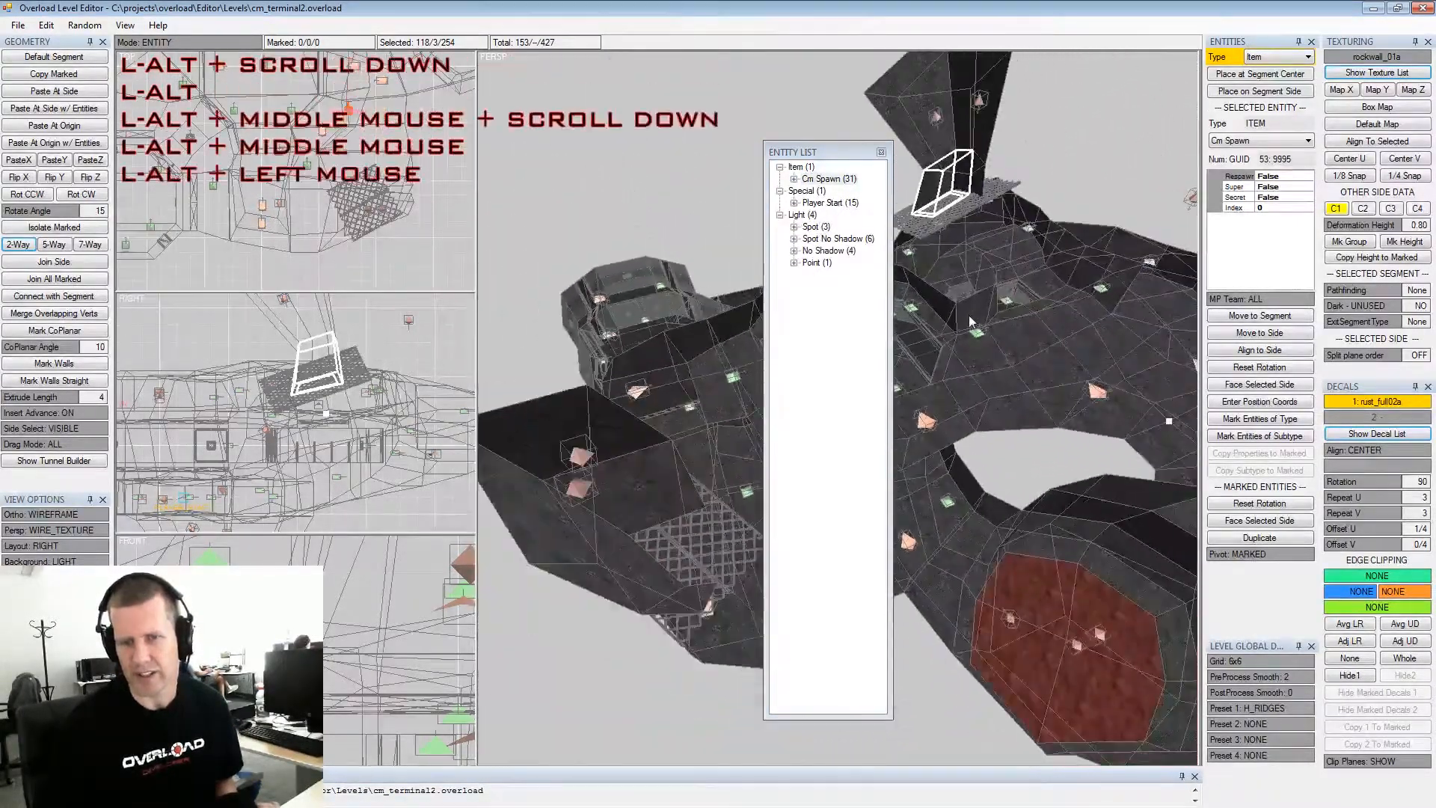
pyautogui.keyDown('alt'); pyautogui.moveTo(968, 315); pyautogui.dragTo(973, 296); pyautogui.keyUp('alt')
pyautogui.keyDown('alt'); pyautogui.scroll(3, 970, 298); pyautogui.keyUp('alt')
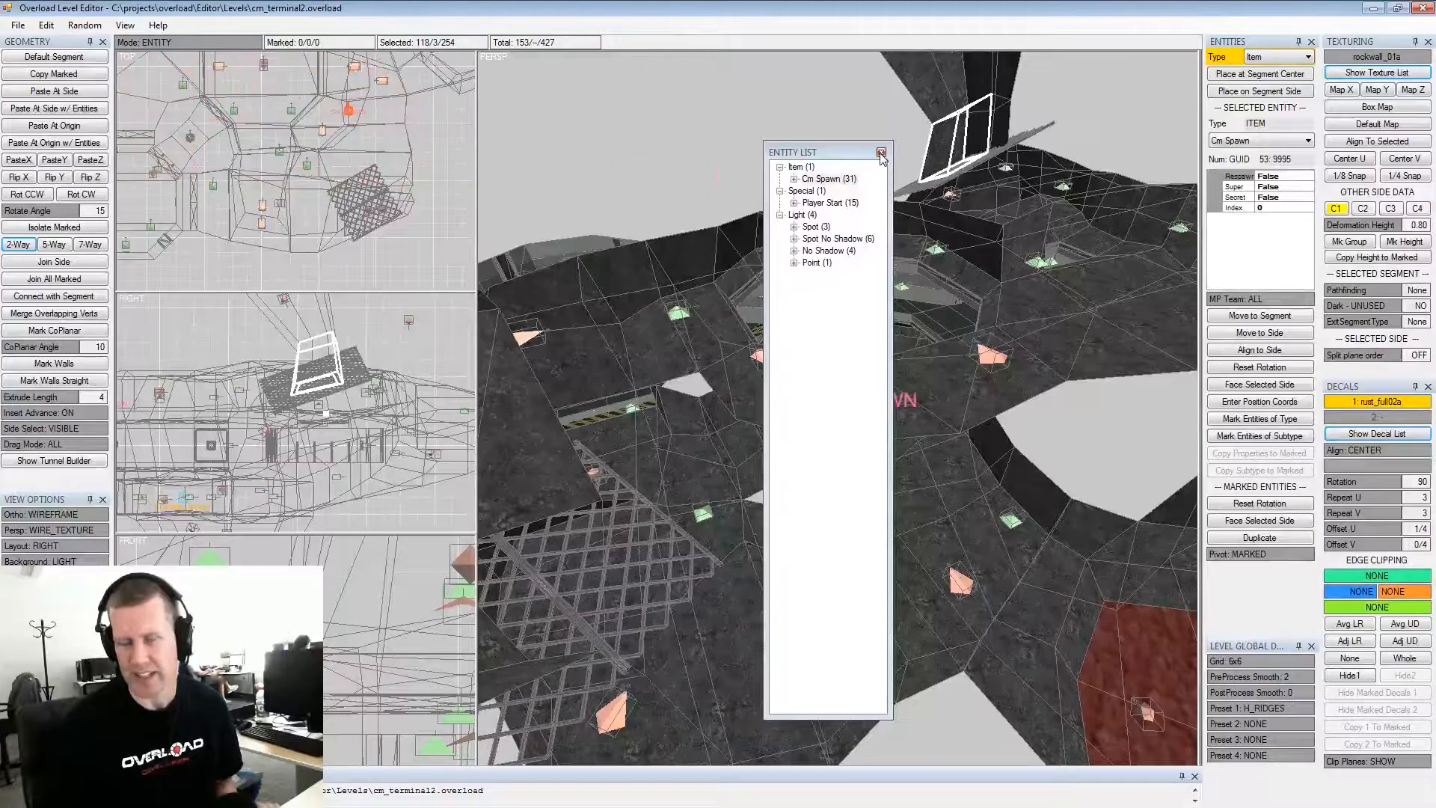
pyautogui.keyDown('alt'); pyautogui.moveTo(911, 157); pyautogui.dragTo(949, 298, button='middle'); pyautogui.keyUp('alt')
pyautogui.keyDown('alt'); pyautogui.scroll(-2, 949, 298); pyautogui.keyUp('alt')
pyautogui.keyDown('alt'); pyautogui.moveTo(949, 299); pyautogui.dragTo(844, 316); pyautogui.keyUp('alt')
pyautogui.keyDown('alt'); pyautogui.scroll(2, 999, 343); pyautogui.keyUp('alt')
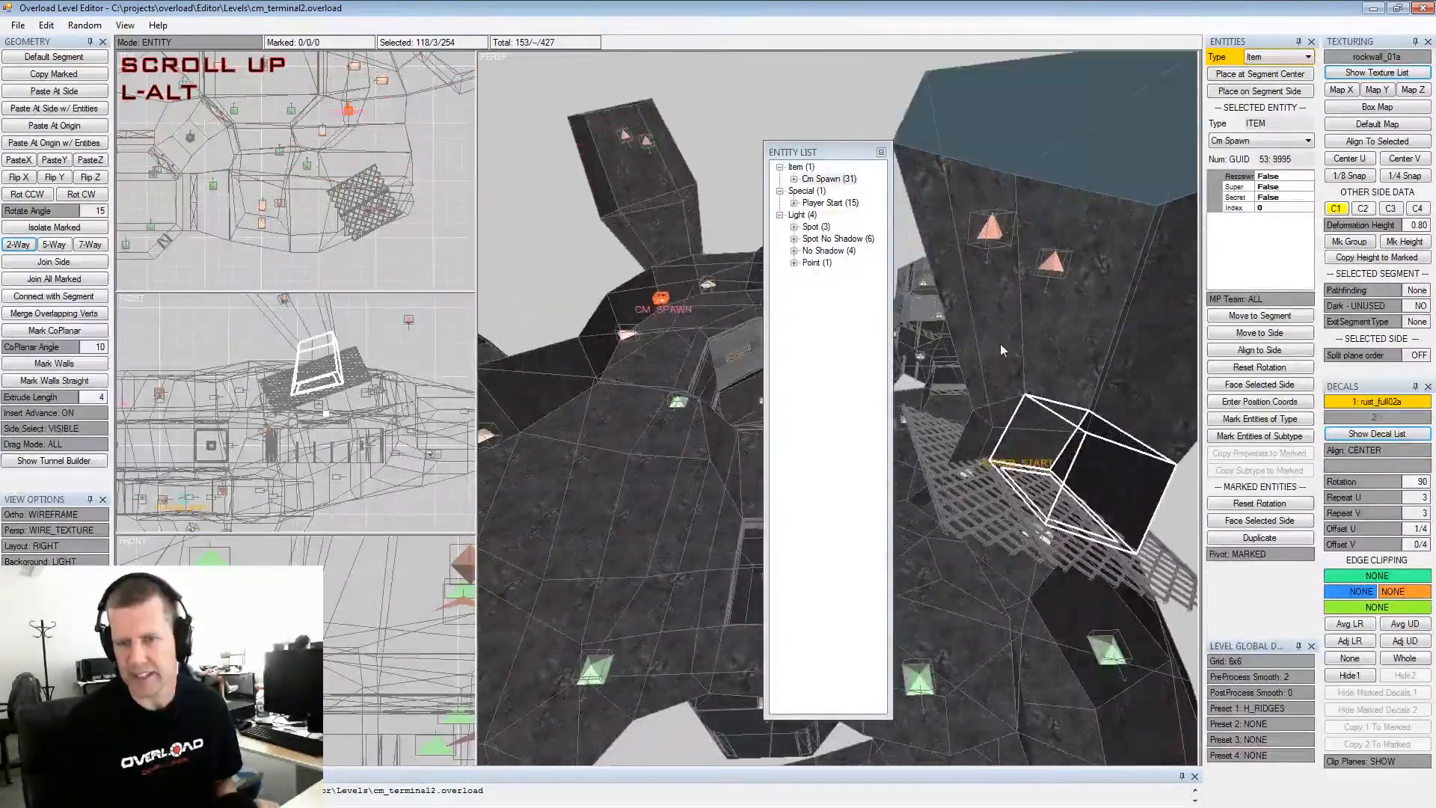
pyautogui.keyDown('alt'); pyautogui.moveTo(999, 343); pyautogui.dragTo(983, 314); pyautogui.keyUp('alt')
pyautogui.keyDown('alt'); pyautogui.scroll(-2, 985, 353); pyautogui.keyUp('alt')
pyautogui.keyDown('alt'); pyautogui.moveTo(985, 354); pyautogui.dragTo(981, 379, button='middle'); pyautogui.keyUp('alt')
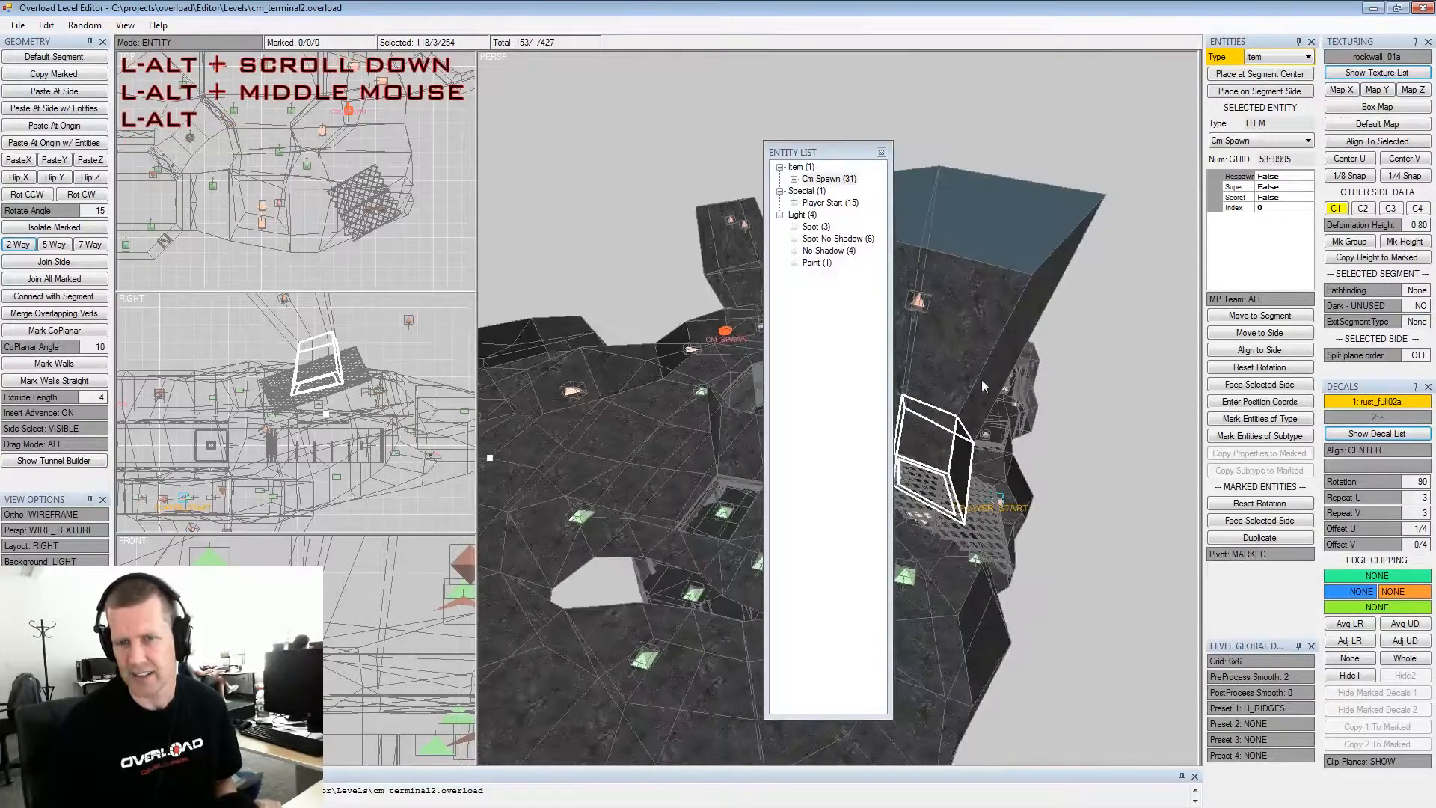
pyautogui.click(881, 152)
pyautogui.keyDown('alt'); pyautogui.moveTo(909, 300); pyautogui.dragTo(917, 333); pyautogui.keyUp('alt')
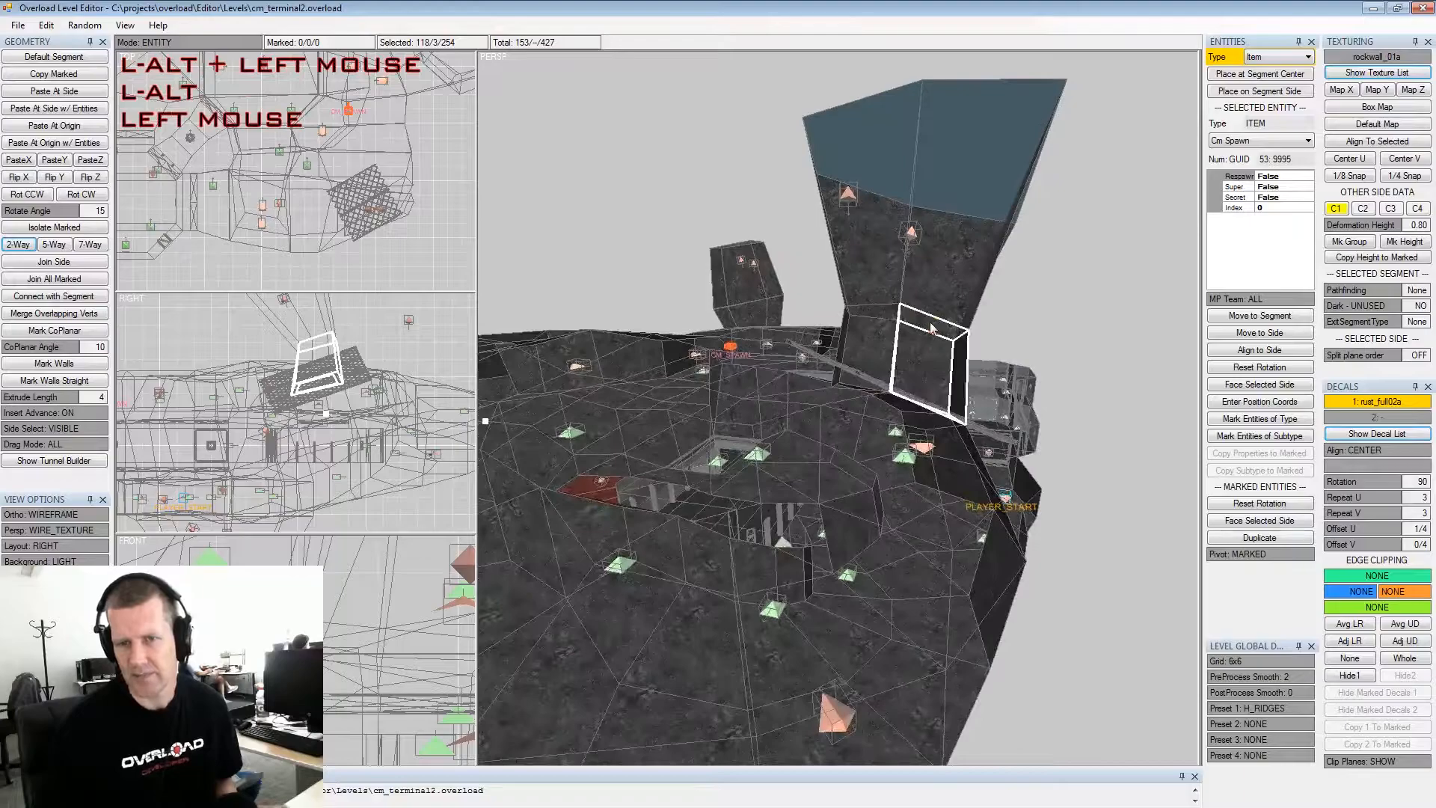
# Switch to segment mode and mark the three segments forming the raised shaft with the blue top
pyautogui.press('Tab')
pyautogui.click(916, 335)
pyautogui.press('space')
pyautogui.click(873, 283)
pyautogui.press('space')
pyautogui.click(939, 280)
pyautogui.press('space')
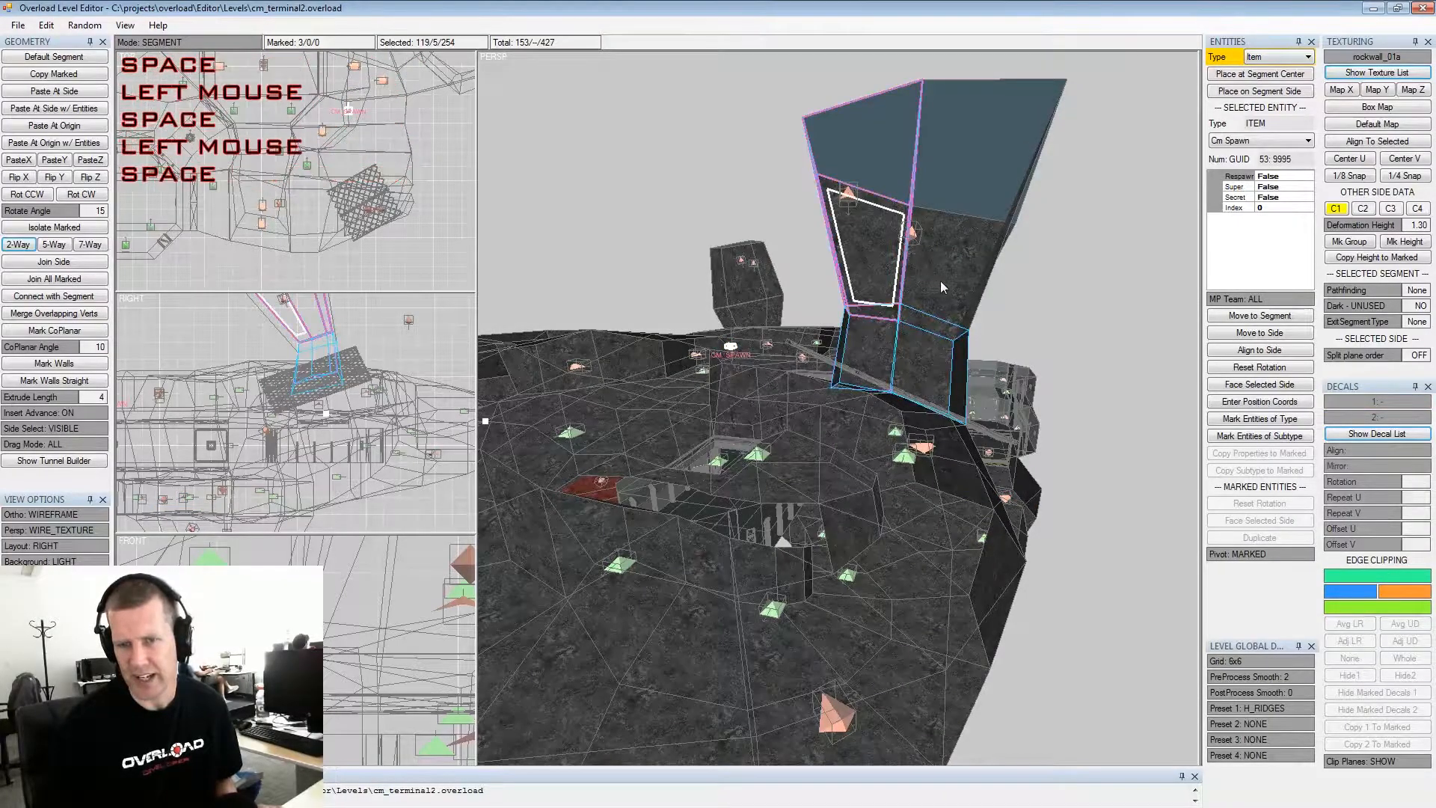
pyautogui.moveTo(903, 314)
pyautogui.keyDown('alt'); pyautogui.mouseDown()
pyautogui.moveTo(917, 332)
pyautogui.moveTo(905, 333)
pyautogui.mouseUp(); pyautogui.keyUp('alt')
pyautogui.press('space')
pyautogui.click(898, 342)
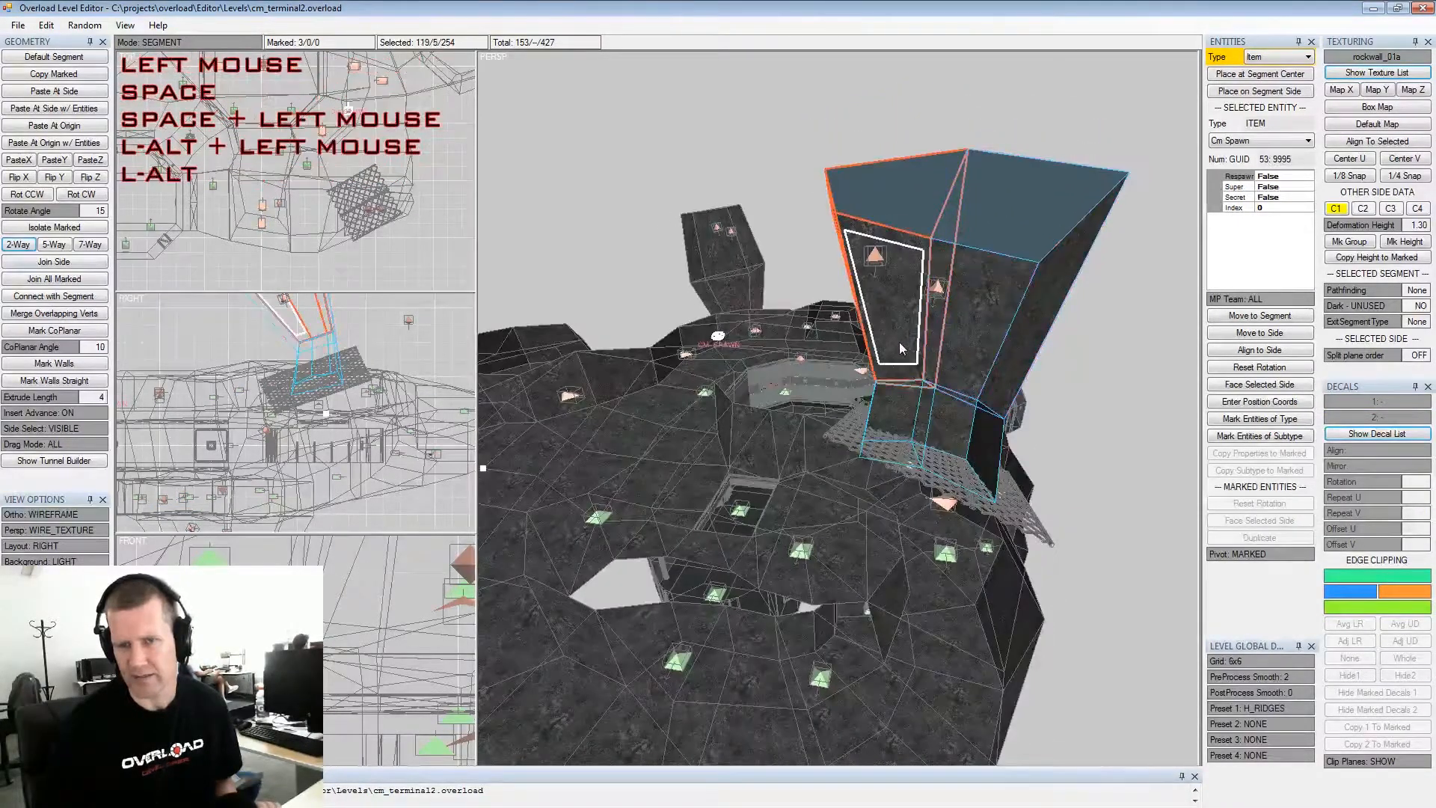
# Cycle the selected shaft segment's pathfinding setting through All and back to None
pyautogui.click(1367, 291)
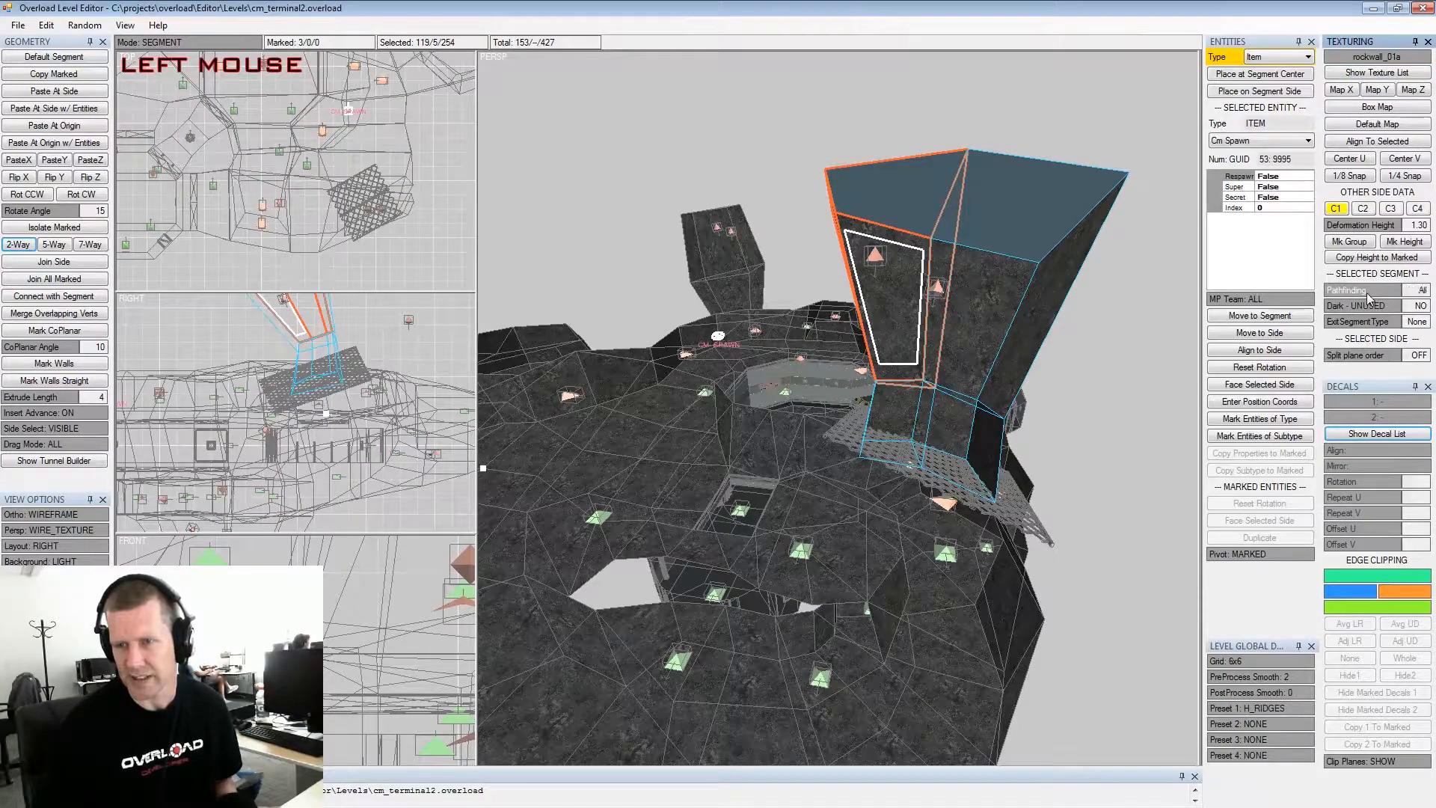
pyautogui.click(1367, 292)
pyautogui.click(1371, 294)
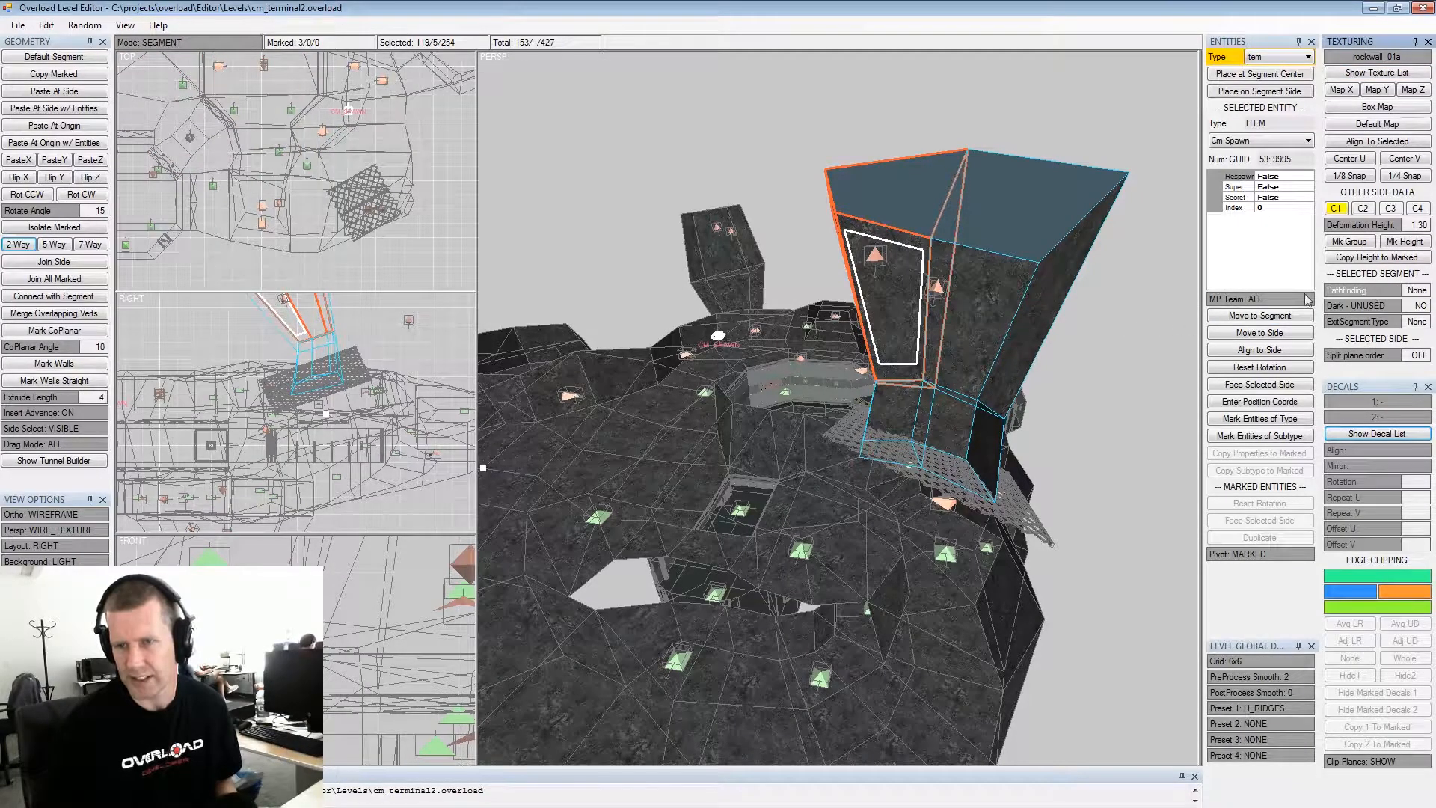
# Select the top segment of the other raised shaft and set its pathfinding to None
pyautogui.click(991, 335)
pyautogui.click(889, 422)
pyautogui.keyDown('alt'); pyautogui.moveTo(888, 423); pyautogui.dragTo(810, 375); pyautogui.keyUp('alt')
pyautogui.doubleClick(881, 393)
pyautogui.keyDown('alt'); pyautogui.moveTo(810, 375); pyautogui.dragTo(814, 368, button='middle'); pyautogui.keyUp('alt')
pyautogui.keyDown('alt'); pyautogui.moveTo(813, 367); pyautogui.dragTo(808, 359); pyautogui.keyUp('alt')
pyautogui.doubleClick(787, 353)
pyautogui.doubleClick(799, 227)
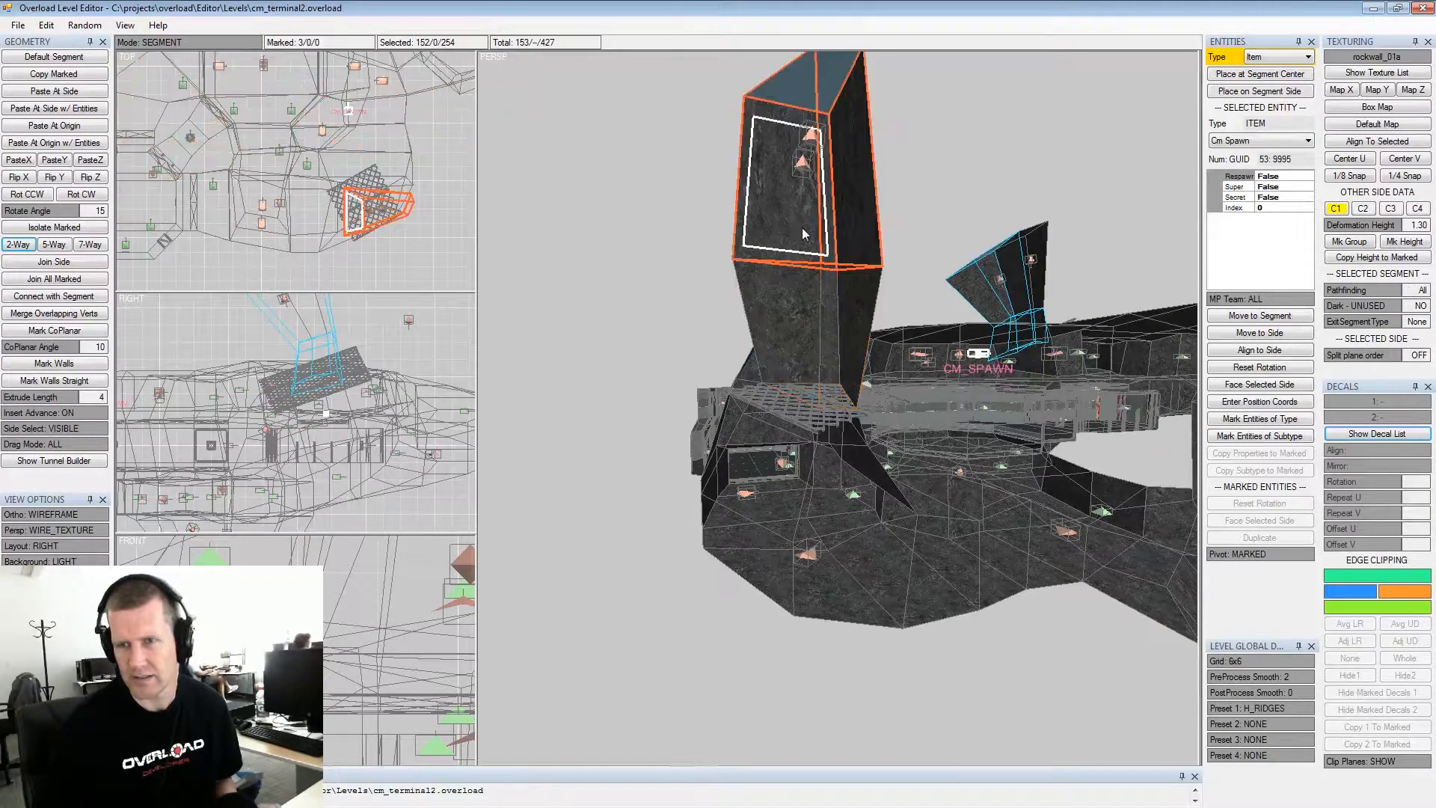
pyautogui.keyDown('alt'); pyautogui.moveTo(801, 227); pyautogui.dragTo(824, 240); pyautogui.keyUp('alt')
pyautogui.click(1372, 292)
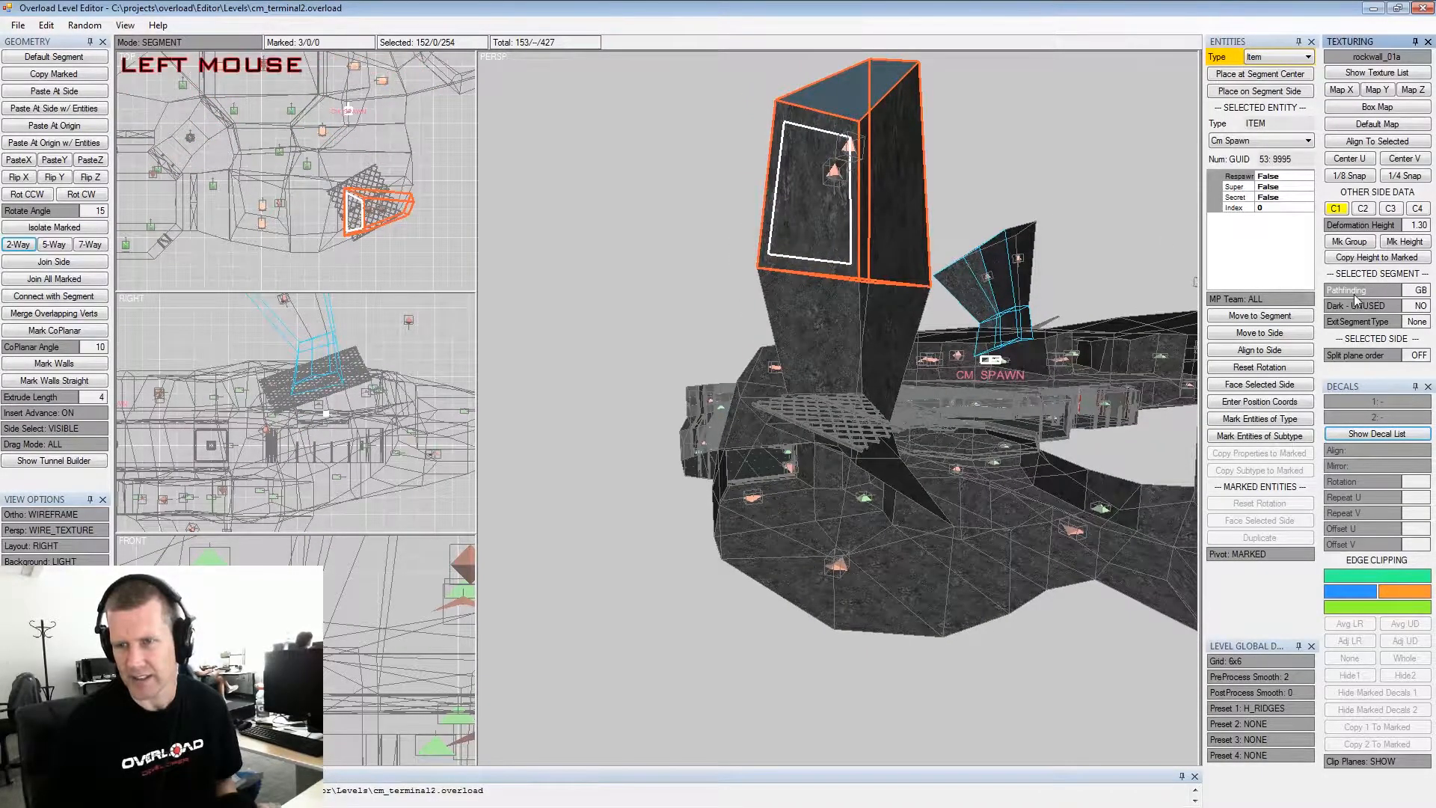
pyautogui.click(1361, 292)
# Check the individual segments of the raised shaft and clear all segment marks
pyautogui.keyDown('alt'); pyautogui.moveTo(982, 330); pyautogui.dragTo(923, 347); pyautogui.keyUp('alt')
pyautogui.scroll(3, 934, 353)
pyautogui.click(890, 347)
pyautogui.keyDown('alt'); pyautogui.scroll(-2, 971, 326); pyautogui.keyUp('alt')
pyautogui.click(903, 366)
pyautogui.click(823, 368)
pyautogui.click(836, 250)
pyautogui.click(949, 265)
pyautogui.hotkey('shift', 'space')
# Examine the spawn entities across the outer cave, the central structure and the octagonal side room
pyautogui.keyDown('alt'); pyautogui.moveTo(822, 357); pyautogui.dragTo(1046, 366); pyautogui.keyUp('alt')
pyautogui.keyDown('alt'); pyautogui.moveTo(1047, 370); pyautogui.dragTo(939, 360, button='middle'); pyautogui.keyUp('alt')
pyautogui.keyDown('alt'); pyautogui.moveTo(939, 360); pyautogui.dragTo(983, 338); pyautogui.keyUp('alt')
pyautogui.keyDown('alt'); pyautogui.moveTo(983, 338); pyautogui.dragTo(965, 356, button='middle'); pyautogui.keyUp('alt')
pyautogui.moveTo(964, 356)
pyautogui.keyDown('alt'); pyautogui.mouseDown()
pyautogui.moveTo(954, 387)
pyautogui.moveTo(949, 371)
pyautogui.mouseUp(); pyautogui.keyUp('alt')
pyautogui.keyDown('alt'); pyautogui.scroll(2, 954, 387); pyautogui.keyUp('alt')
pyautogui.keyDown('alt'); pyautogui.moveTo(949, 371); pyautogui.dragTo(993, 335, button='middle'); pyautogui.keyUp('alt')
pyautogui.keyDown('alt'); pyautogui.moveTo(993, 335); pyautogui.dragTo(923, 447); pyautogui.keyUp('alt')
pyautogui.keyDown('alt'); pyautogui.scroll(2, 972, 359); pyautogui.keyUp('alt')
pyautogui.keyDown('alt'); pyautogui.scroll(2, 1017, 388); pyautogui.keyUp('alt')
pyautogui.keyDown('alt'); pyautogui.moveTo(923, 447); pyautogui.dragTo(922, 393, button='middle'); pyautogui.keyUp('alt')
pyautogui.keyDown('alt'); pyautogui.moveTo(922, 393); pyautogui.dragTo(882, 404); pyautogui.keyUp('alt')
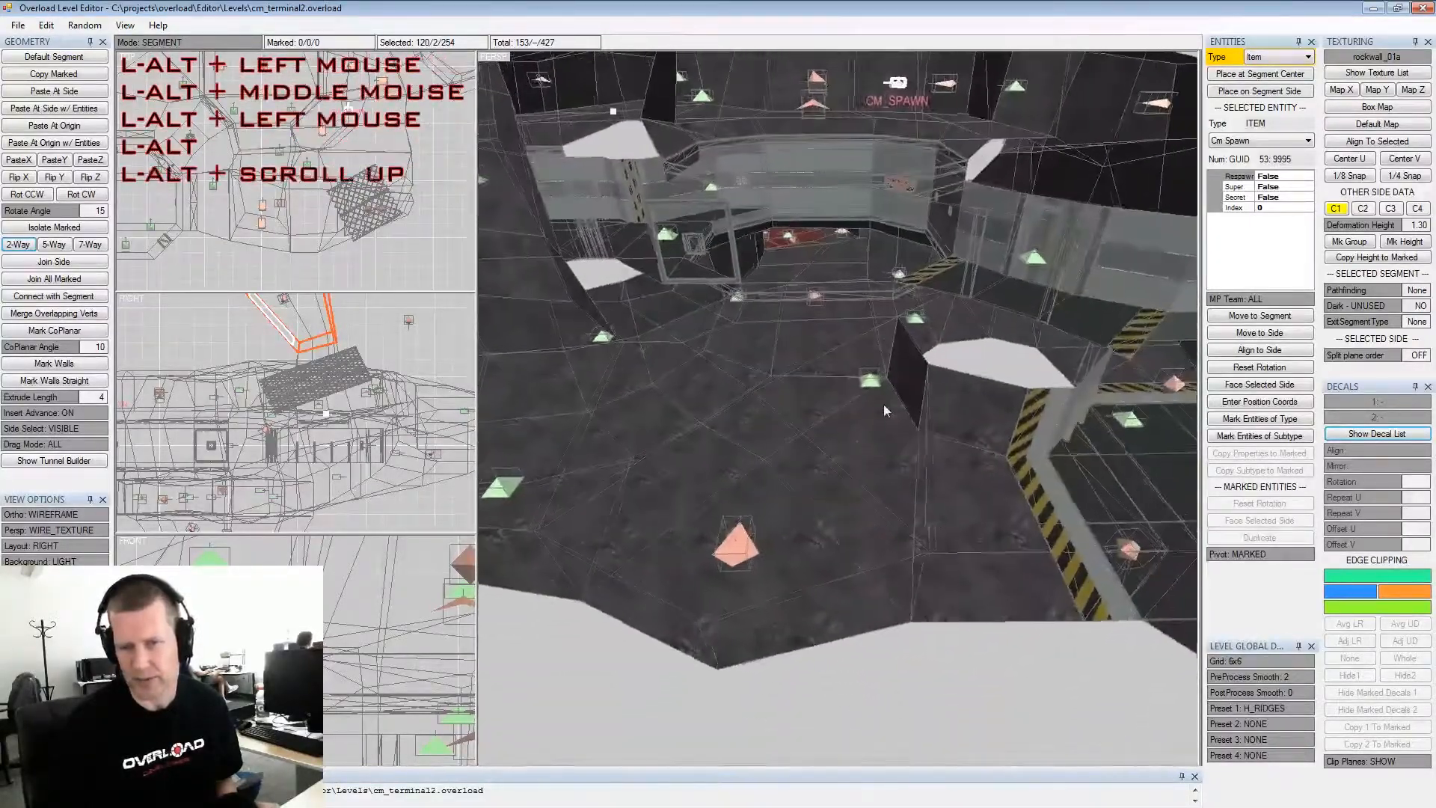
pyautogui.keyDown('alt'); pyautogui.moveTo(882, 405); pyautogui.dragTo(875, 404, button='middle'); pyautogui.keyUp('alt')
pyautogui.keyDown('alt'); pyautogui.moveTo(875, 404); pyautogui.dragTo(868, 403); pyautogui.keyUp('alt')
pyautogui.keyDown('alt'); pyautogui.moveTo(868, 402); pyautogui.dragTo(831, 433, button='middle'); pyautogui.keyUp('alt')
pyautogui.keyDown('alt'); pyautogui.scroll(2, 913, 361); pyautogui.keyUp('alt')
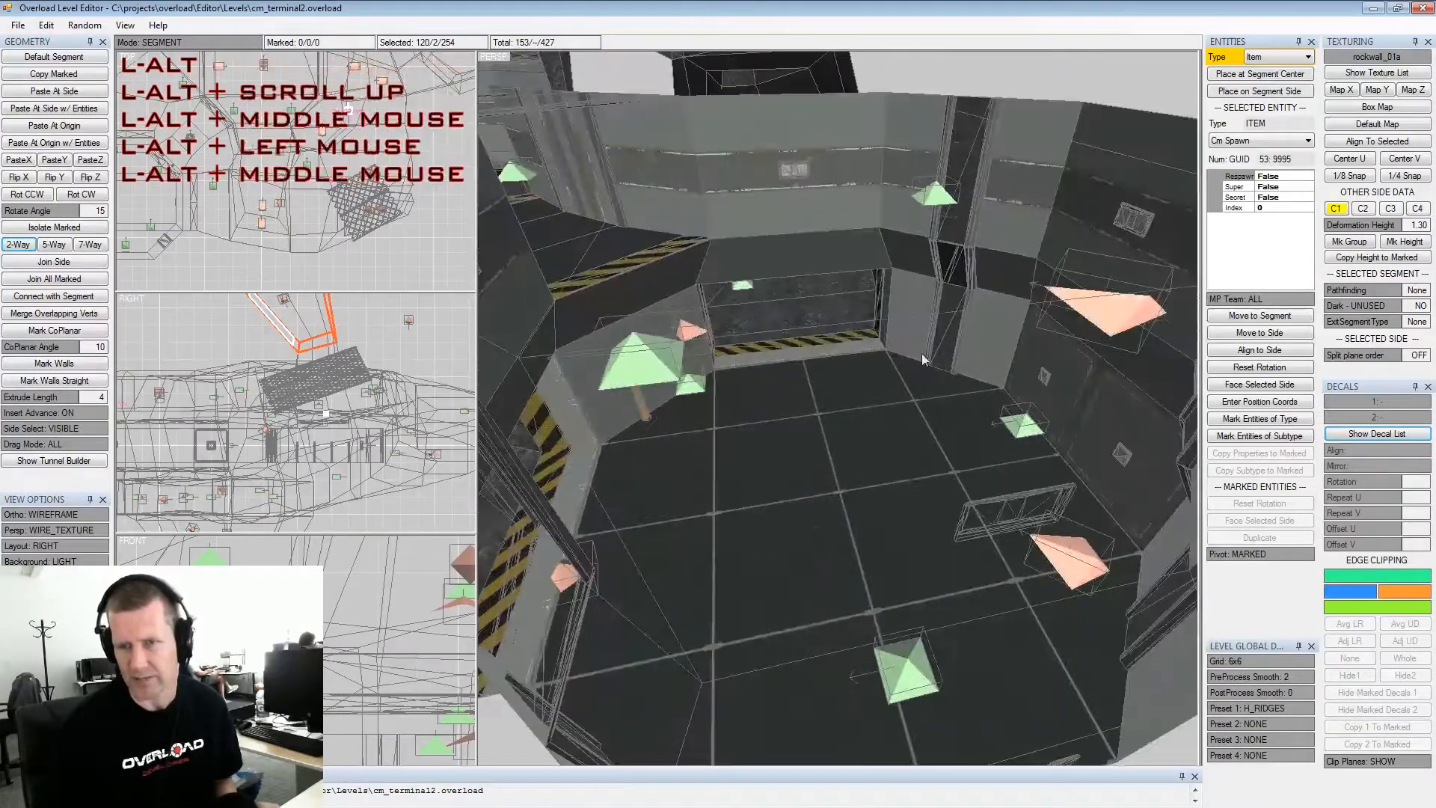
# Place a Special entity in the wall-side segment of the octagonal room and change its subtype to Robot Spawn Point
pyautogui.keyDown('alt'); pyautogui.moveTo(913, 360); pyautogui.dragTo(1078, 257); pyautogui.keyUp('alt')
pyautogui.click(1113, 210)
pyautogui.keyDown('alt'); pyautogui.moveTo(1113, 210); pyautogui.dragTo(1030, 237, button='middle'); pyautogui.keyUp('alt')
pyautogui.press('x')
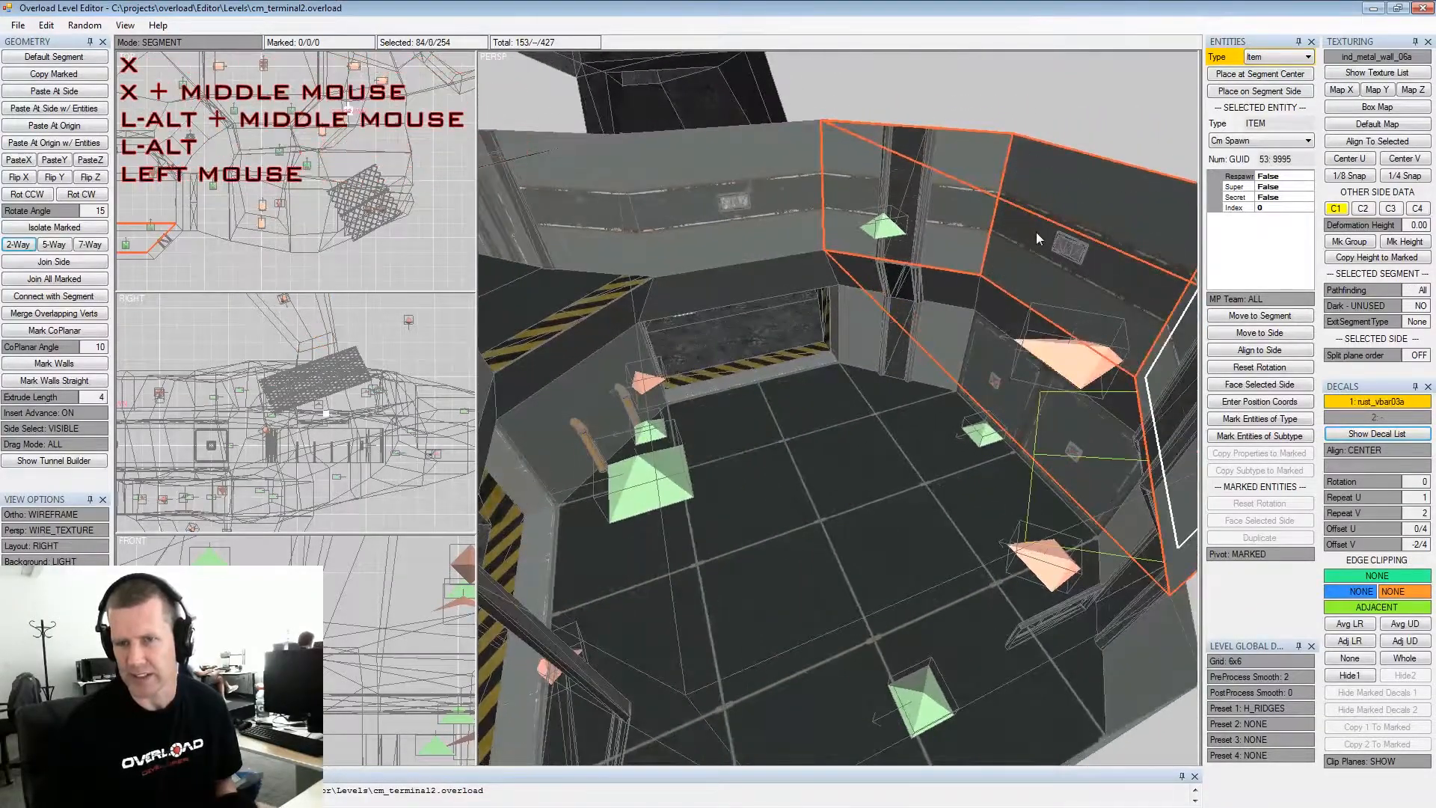
pyautogui.press('Tab')
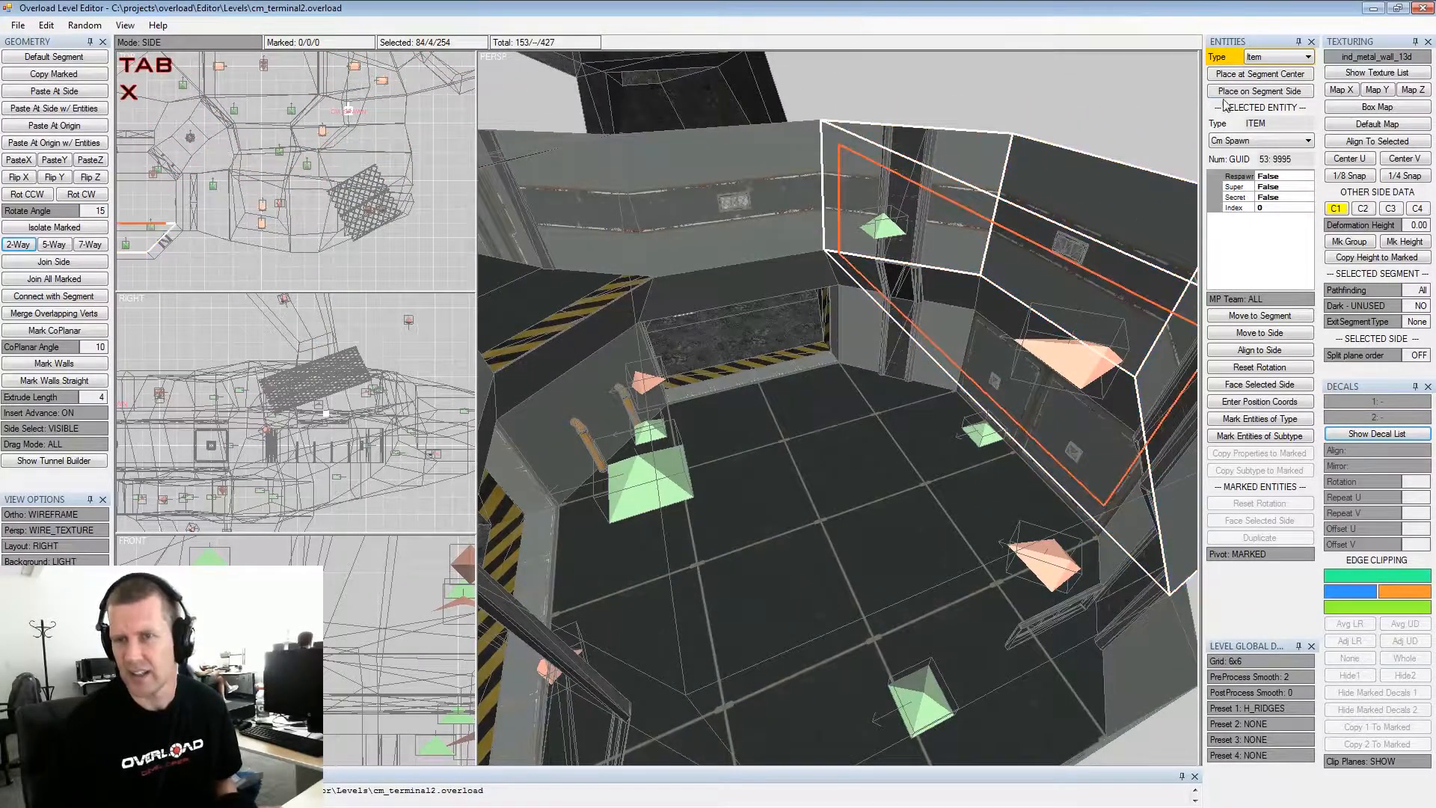
pyautogui.press('Tab')
pyautogui.click(1277, 57)
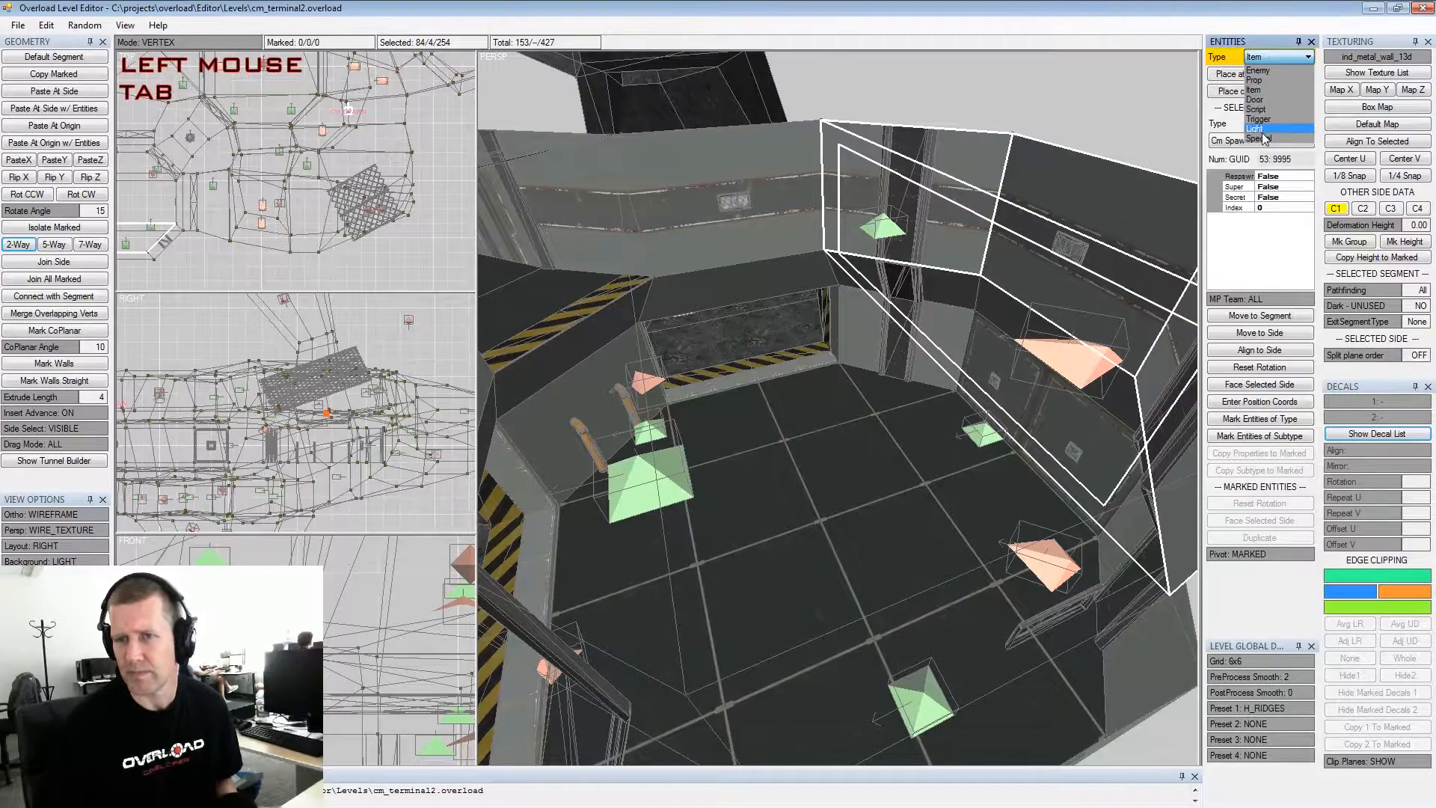
pyautogui.click(1260, 137)
pyautogui.click(1244, 91)
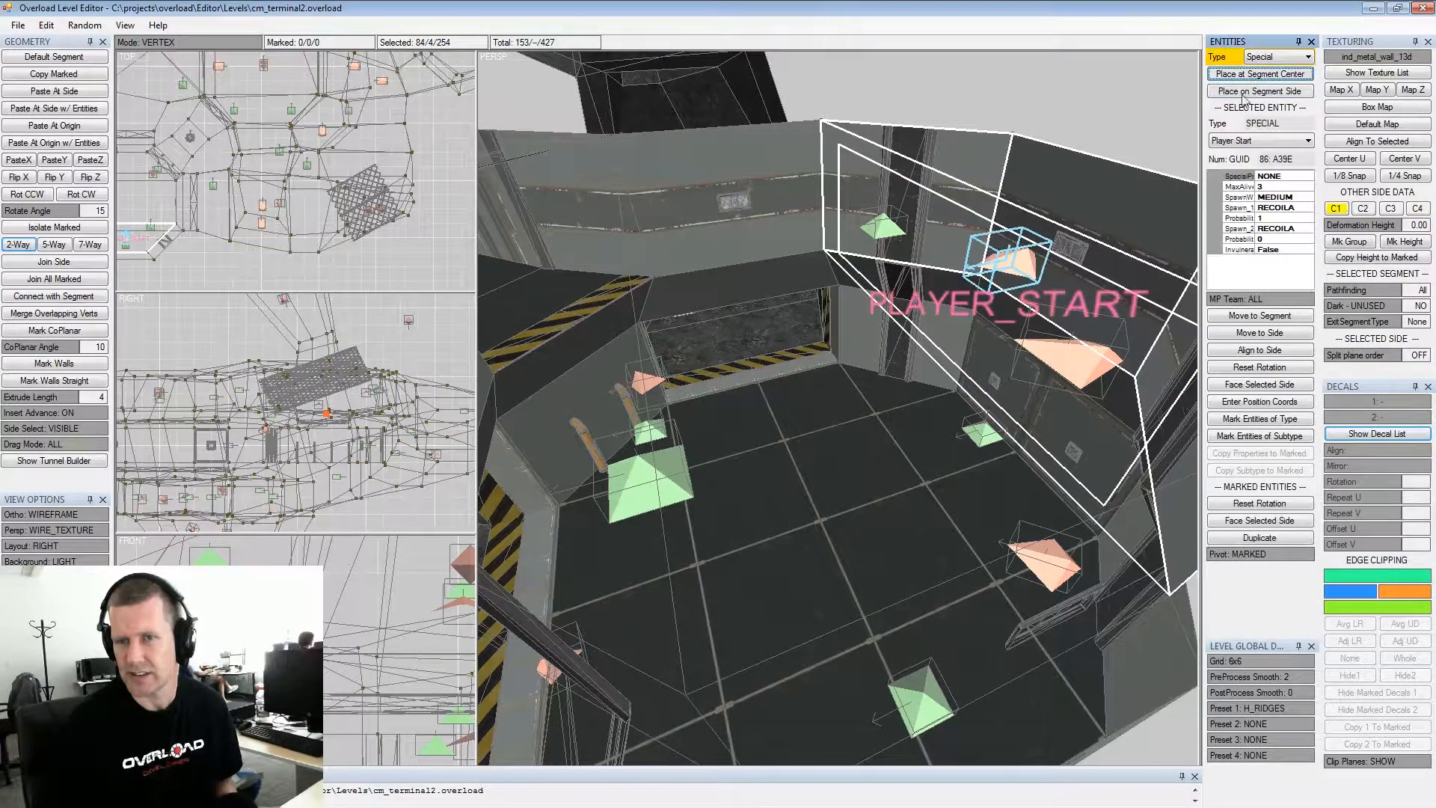
pyautogui.click(1256, 142)
pyautogui.click(1256, 162)
# Examine the robot spawn point's position in the octagonal room and the surrounding areas from several angles
pyautogui.keyDown('alt'); pyautogui.moveTo(1114, 276); pyautogui.dragTo(931, 306); pyautogui.keyUp('alt')
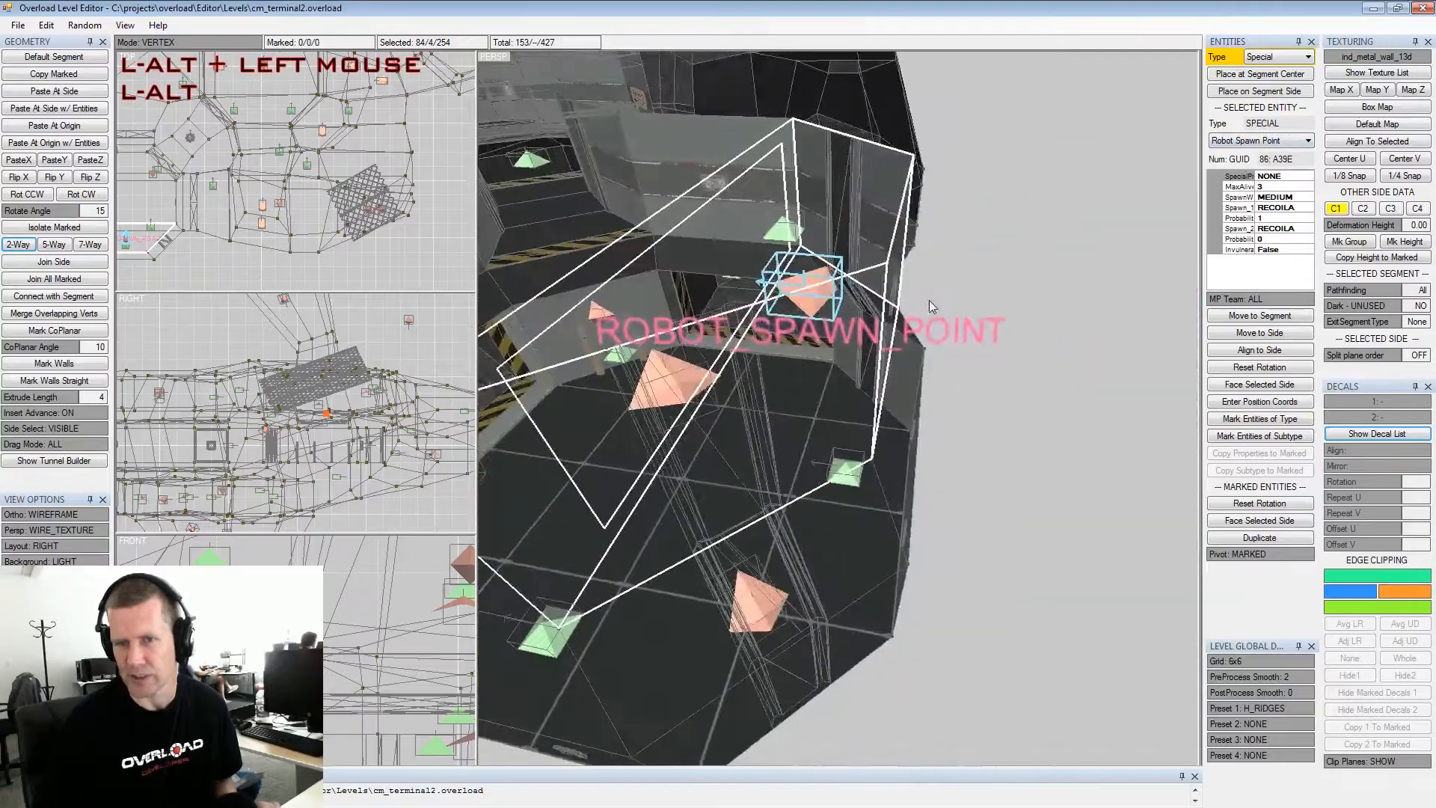
pyautogui.keyDown('alt'); pyautogui.moveTo(930, 307); pyautogui.dragTo(912, 314, button='middle'); pyautogui.keyUp('alt')
pyautogui.keyDown('alt'); pyautogui.moveTo(913, 314); pyautogui.dragTo(814, 334); pyautogui.keyUp('alt')
pyautogui.keyDown('alt'); pyautogui.scroll(2, 889, 321); pyautogui.keyUp('alt')
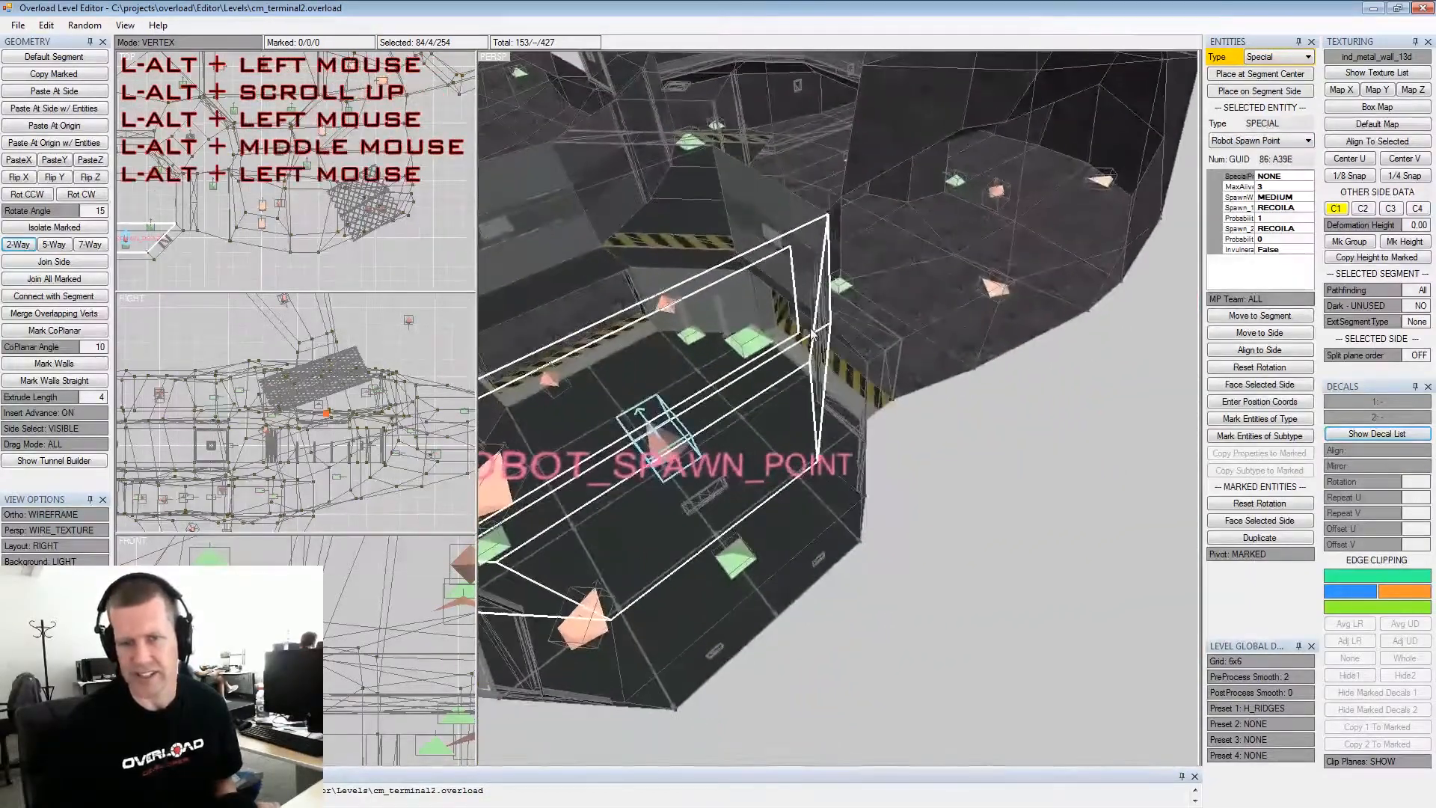
pyautogui.keyDown('alt'); pyautogui.moveTo(814, 334); pyautogui.dragTo(909, 323, button='middle'); pyautogui.keyUp('alt')
pyautogui.keyDown('alt'); pyautogui.moveTo(917, 409); pyautogui.dragTo(896, 311); pyautogui.keyUp('alt')
pyautogui.keyDown('alt'); pyautogui.moveTo(896, 311); pyautogui.dragTo(957, 314, button='middle'); pyautogui.keyUp('alt')
pyautogui.keyDown('alt'); pyautogui.scroll(-2, 958, 314); pyautogui.keyUp('alt')
pyautogui.keyDown('alt'); pyautogui.moveTo(957, 314); pyautogui.dragTo(1024, 320); pyautogui.keyUp('alt')
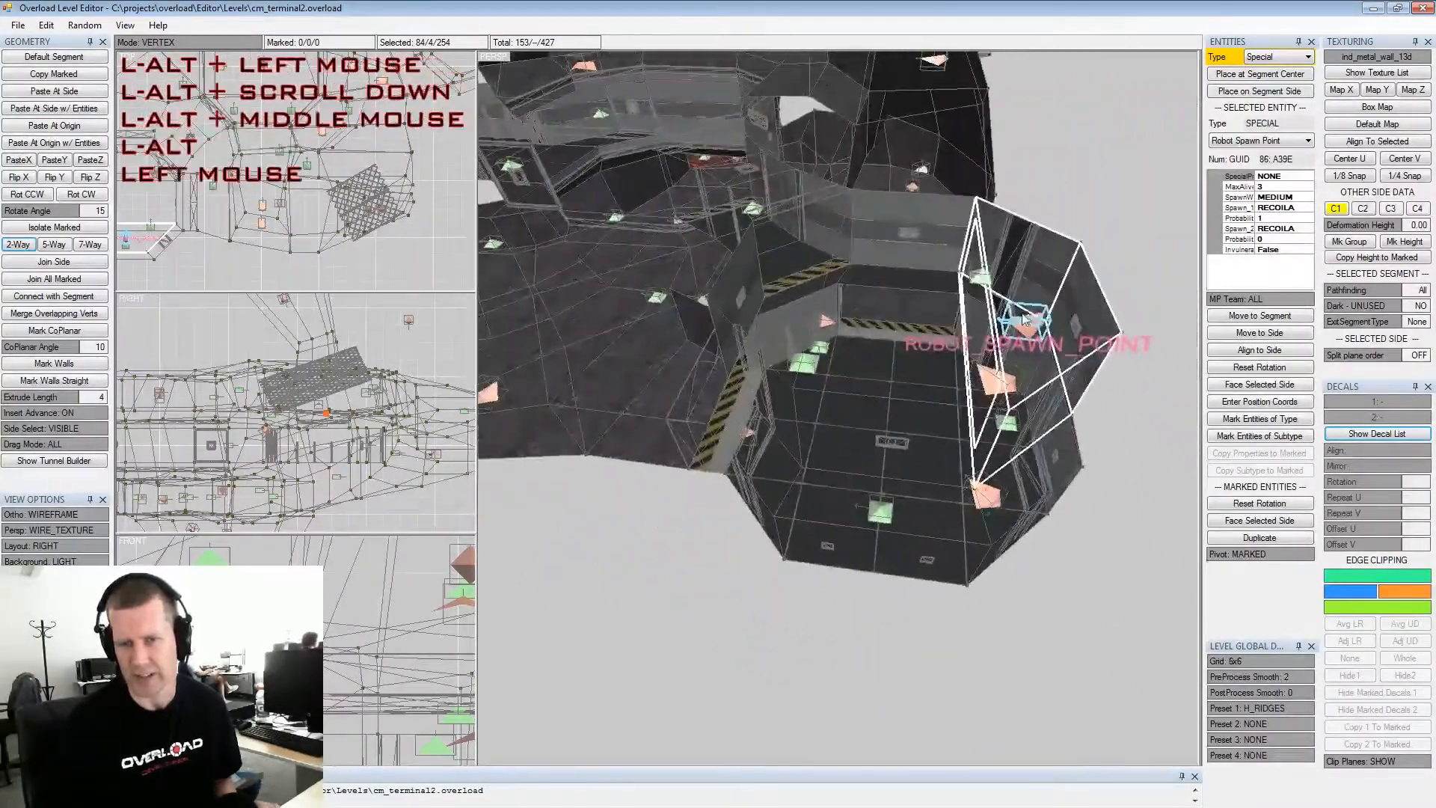
pyautogui.keyDown('alt'); pyautogui.moveTo(1024, 319); pyautogui.dragTo(976, 385, button='middle'); pyautogui.keyUp('alt')
pyautogui.keyDown('alt'); pyautogui.moveTo(976, 385); pyautogui.dragTo(967, 354); pyautogui.keyUp('alt')
pyautogui.keyDown('alt'); pyautogui.scroll(1, 898, 419); pyautogui.keyUp('alt')
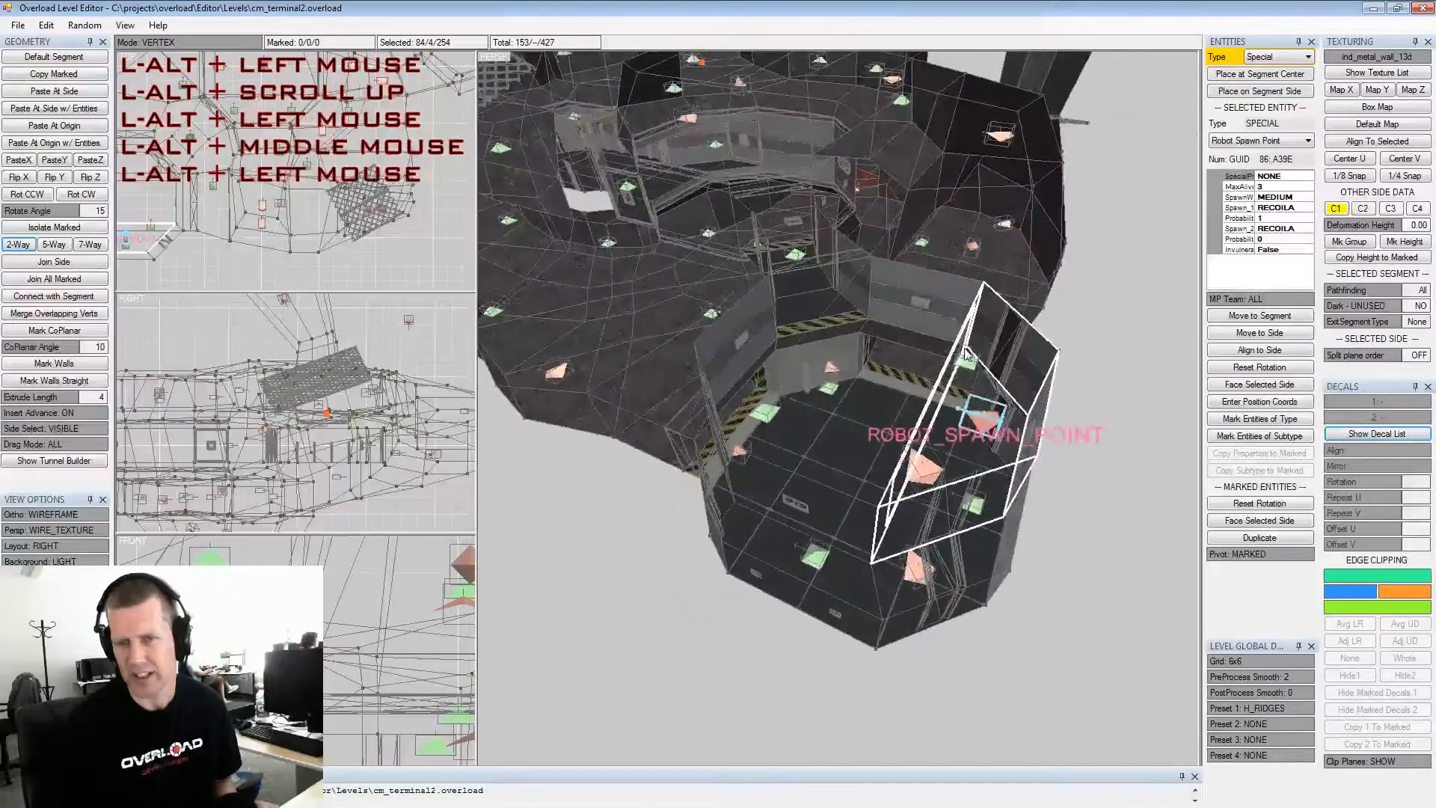
pyautogui.keyDown('alt'); pyautogui.scroll(3, 949, 349); pyautogui.keyUp('alt')
pyautogui.keyDown('alt'); pyautogui.moveTo(1112, 435); pyautogui.dragTo(1054, 400); pyautogui.keyUp('alt')
pyautogui.keyDown('alt'); pyautogui.moveTo(1054, 400); pyautogui.dragTo(1039, 385, button='middle'); pyautogui.keyUp('alt')
# Switch to entity mode and delete the robot spawn point from the octagonal room
pyautogui.press('Tab')
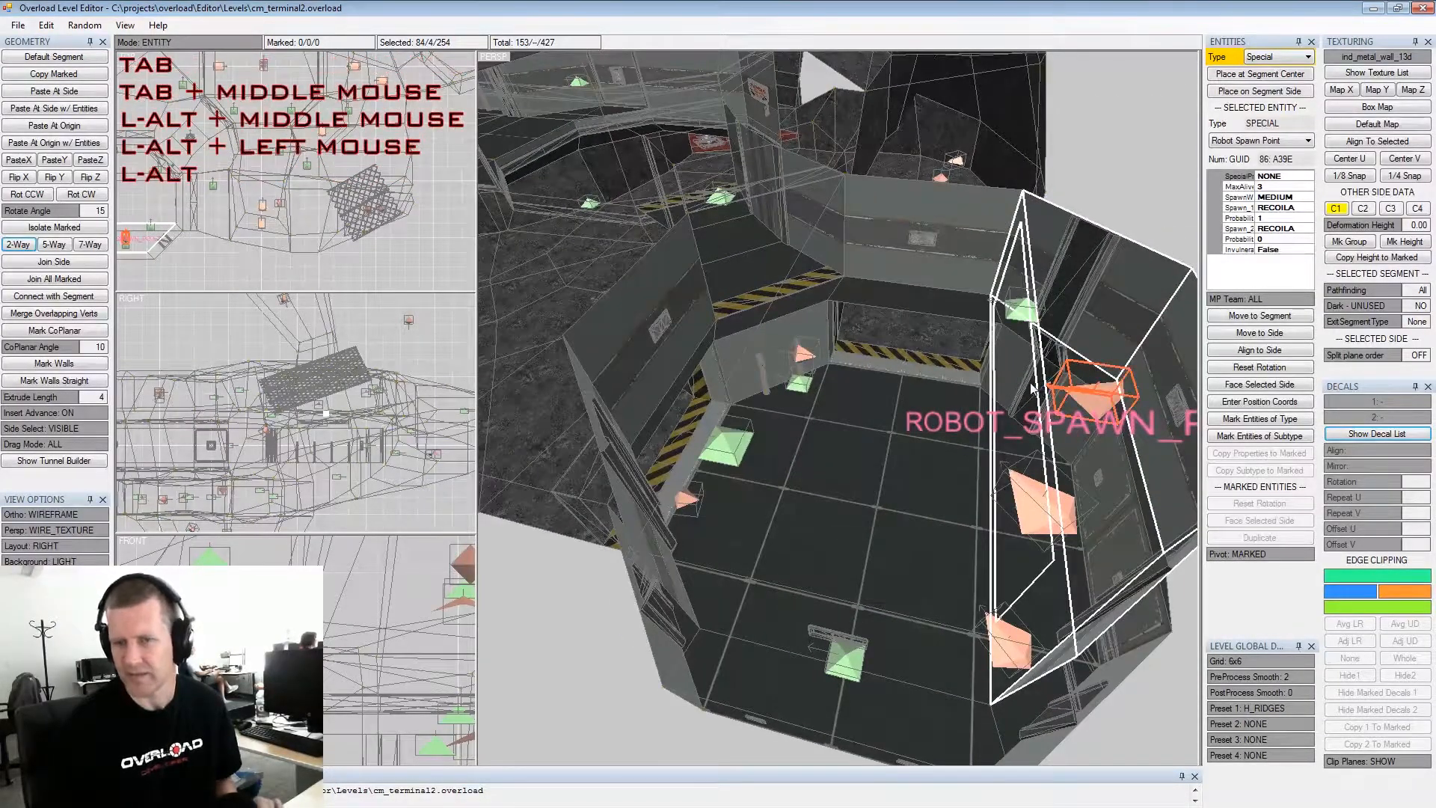
pyautogui.keyDown('alt'); pyautogui.moveTo(1032, 388); pyautogui.dragTo(1004, 365); pyautogui.keyUp('alt')
pyautogui.keyDown('alt'); pyautogui.moveTo(1003, 364); pyautogui.dragTo(998, 376, button='middle'); pyautogui.keyUp('alt')
pyautogui.middleClick(998, 375)
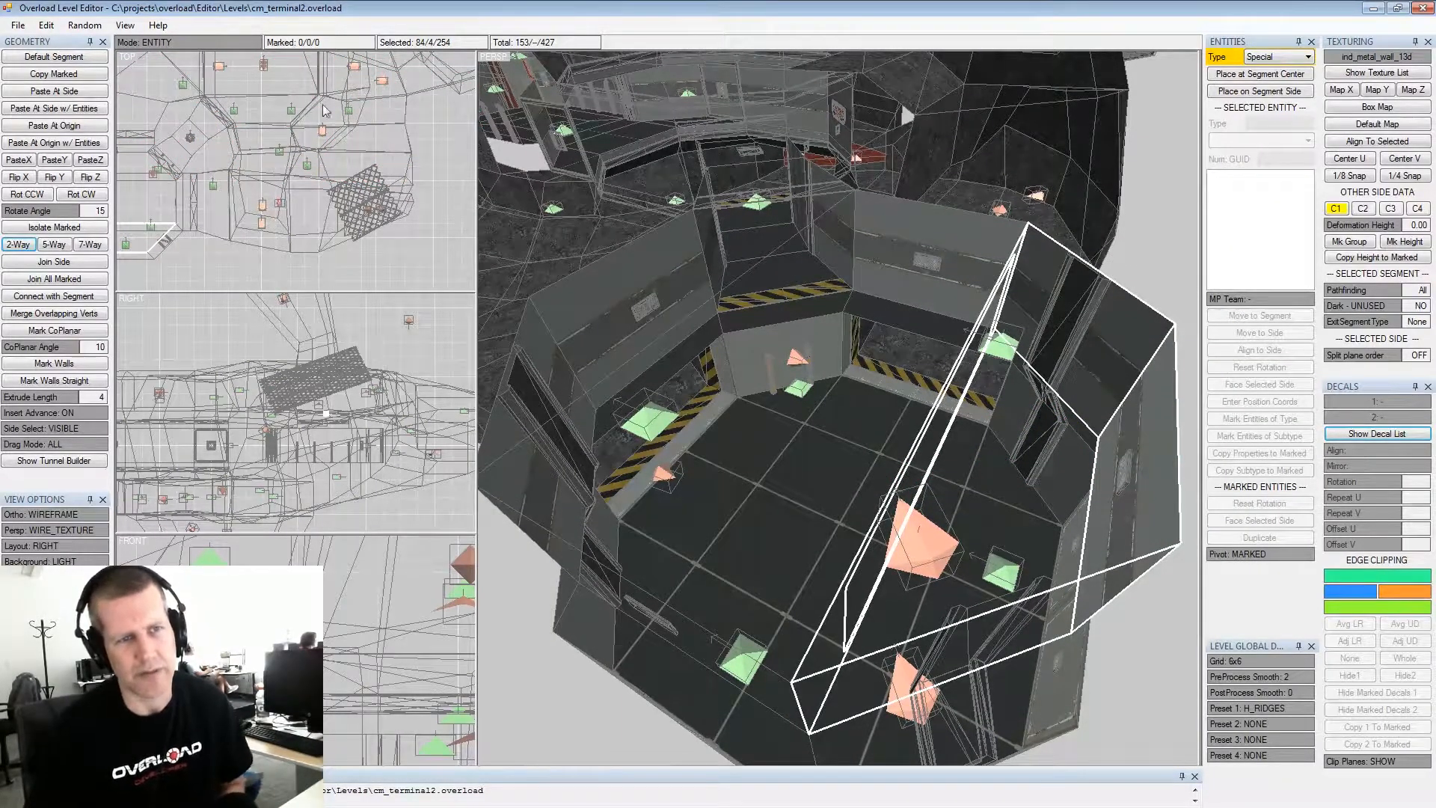
# Save the cm_terminal2 level and dismiss the error dialog
pyautogui.hotkey('ctrl', 's')
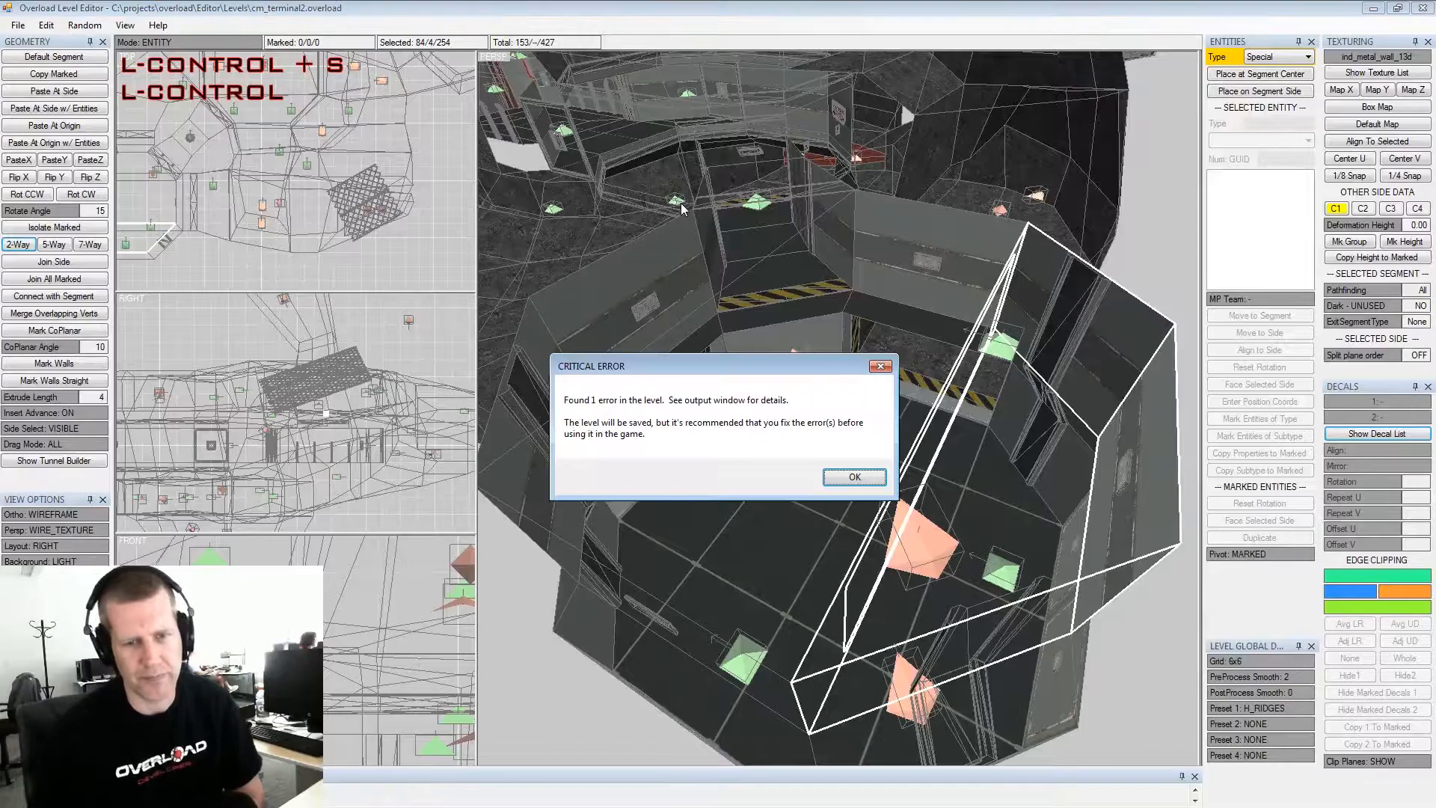
pyautogui.click(854, 476)
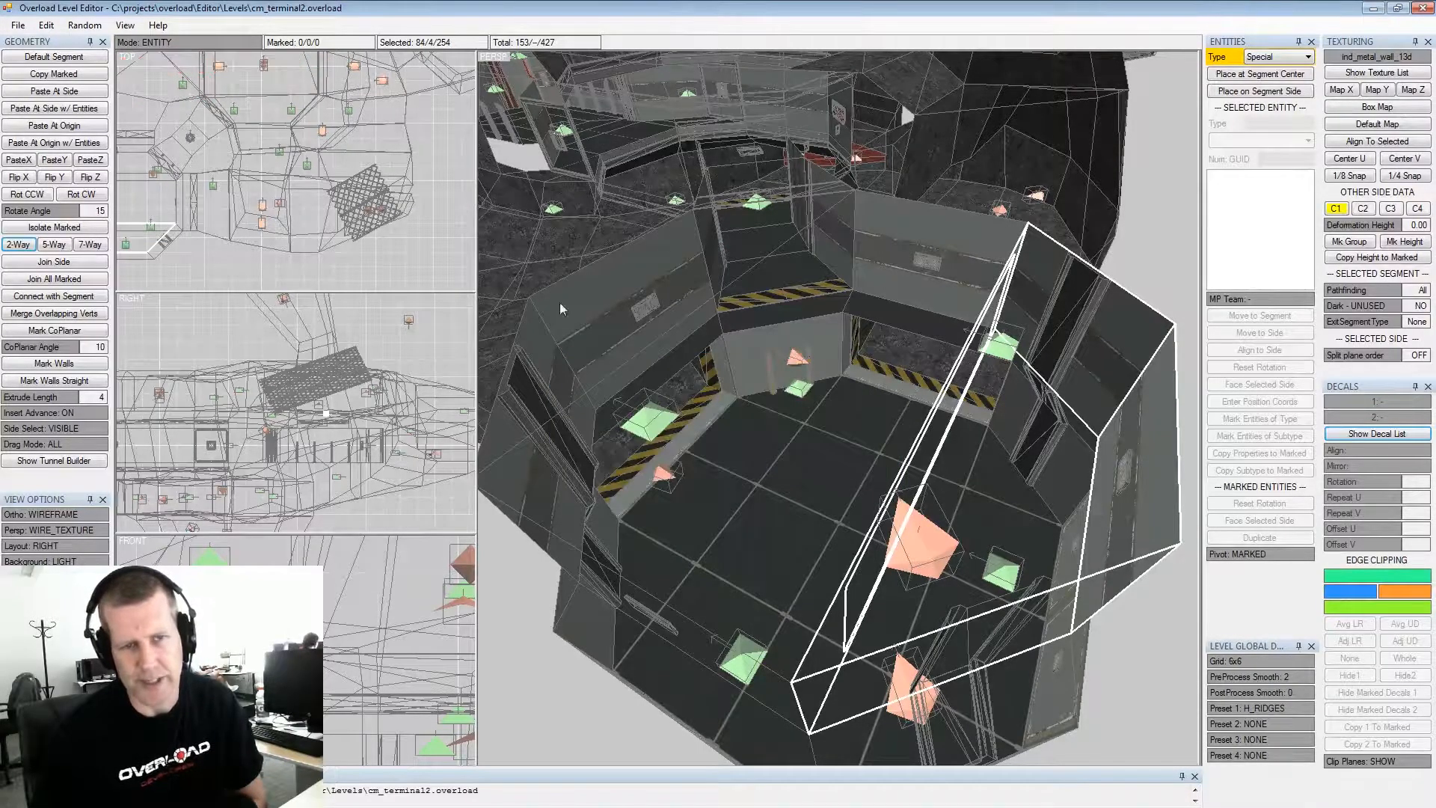
# Show the challenge mode data as a floating window over the viewports and enlarge it to fit the whole text
pyautogui.click(125, 24)
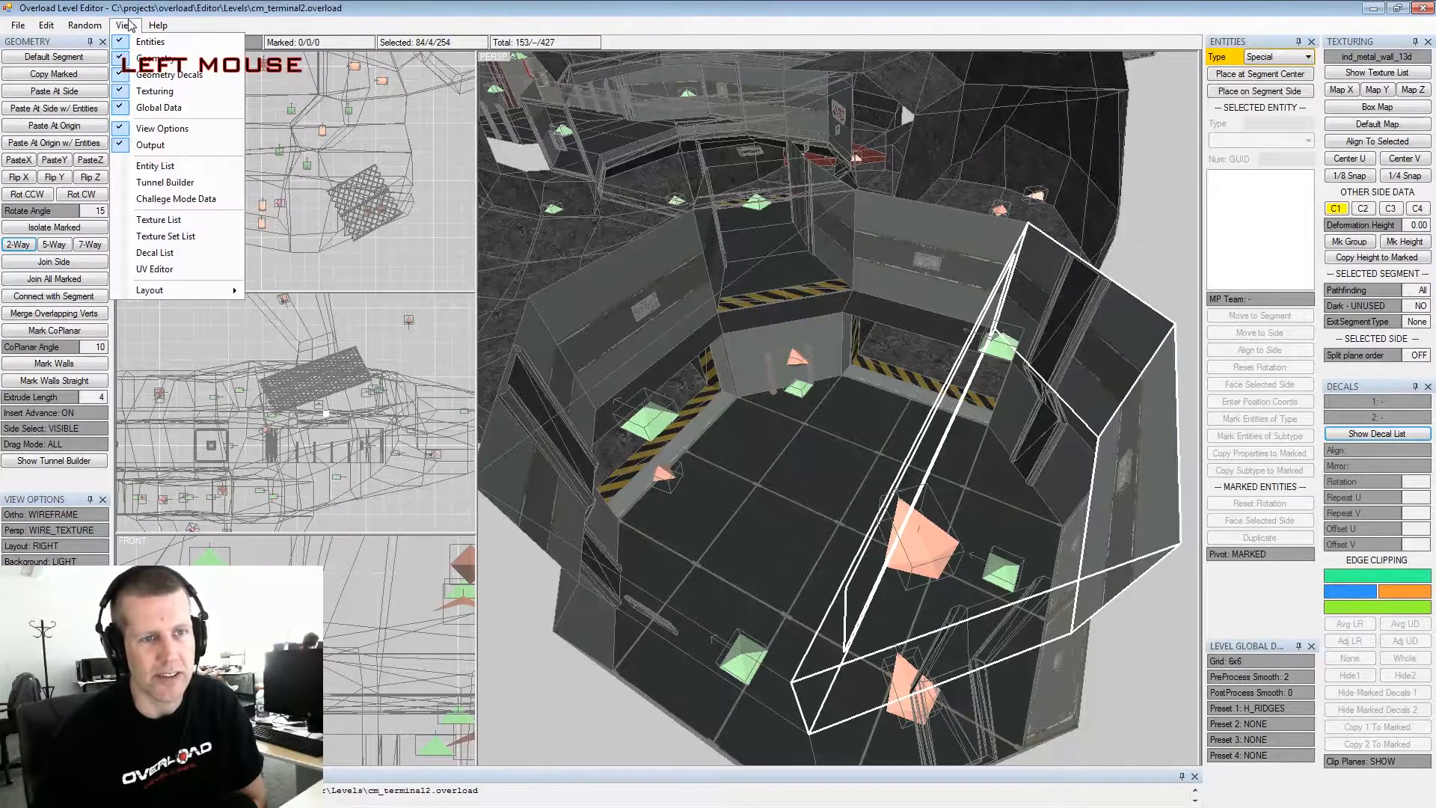
pyautogui.moveTo(108, 24)
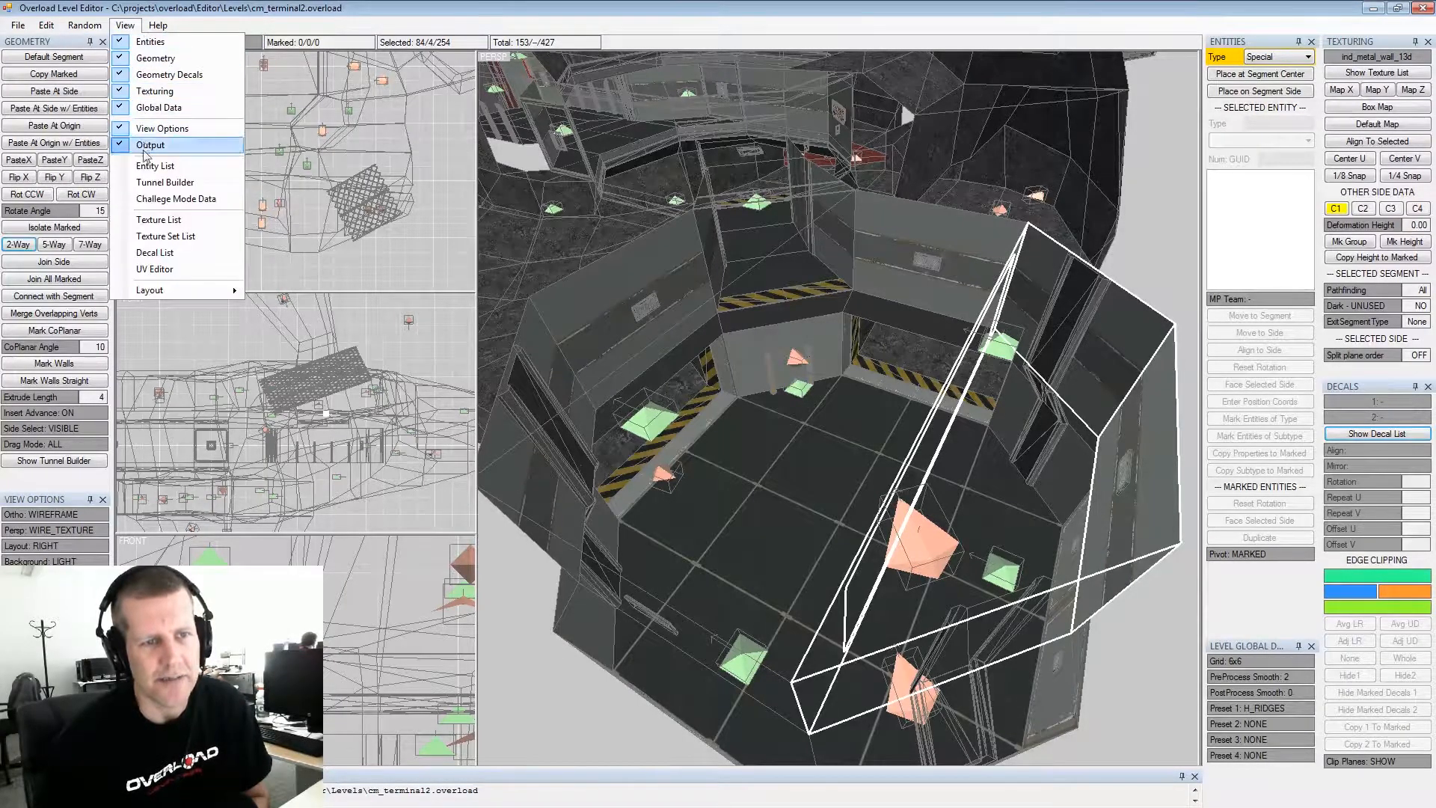
pyautogui.click(154, 199)
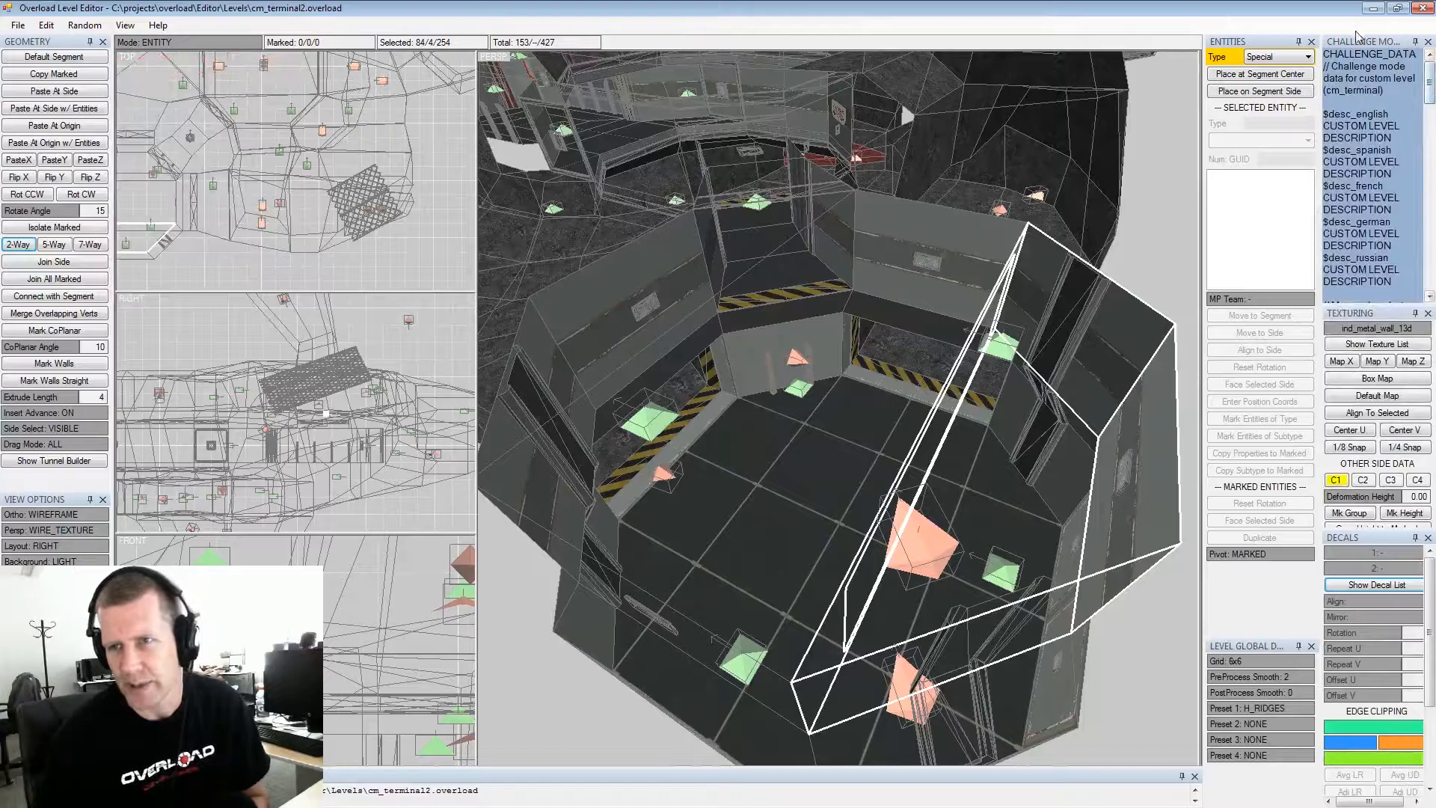
pyautogui.moveTo(1362, 47); pyautogui.dragTo(329, 91)
pyautogui.moveTo(473, 297); pyautogui.dragTo(1062, 734)
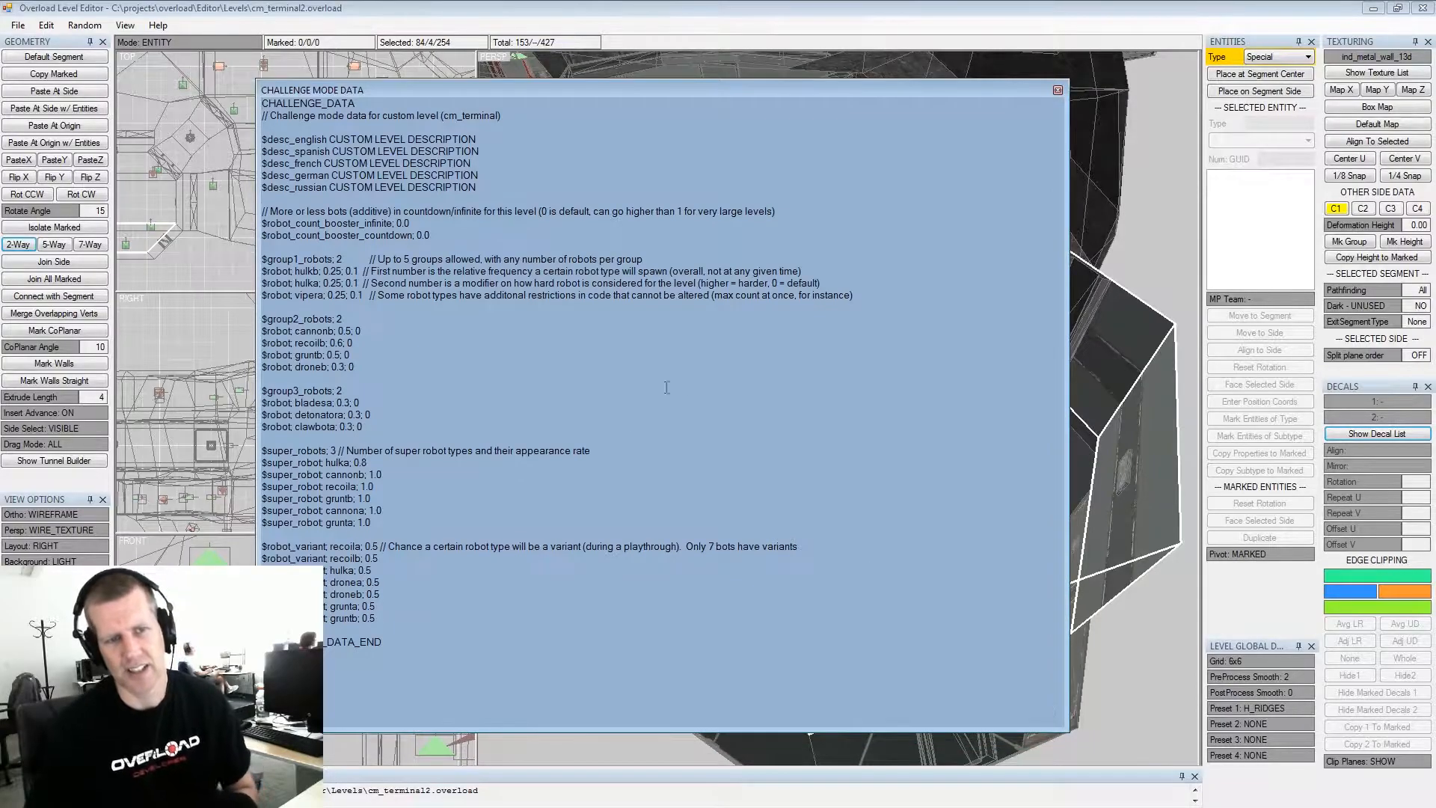
# Copy the entire challenge mode data text and open an empty Notepad document, moved clear of the webcam area
pyautogui.moveTo(435, 643); pyautogui.dragTo(262, 101)
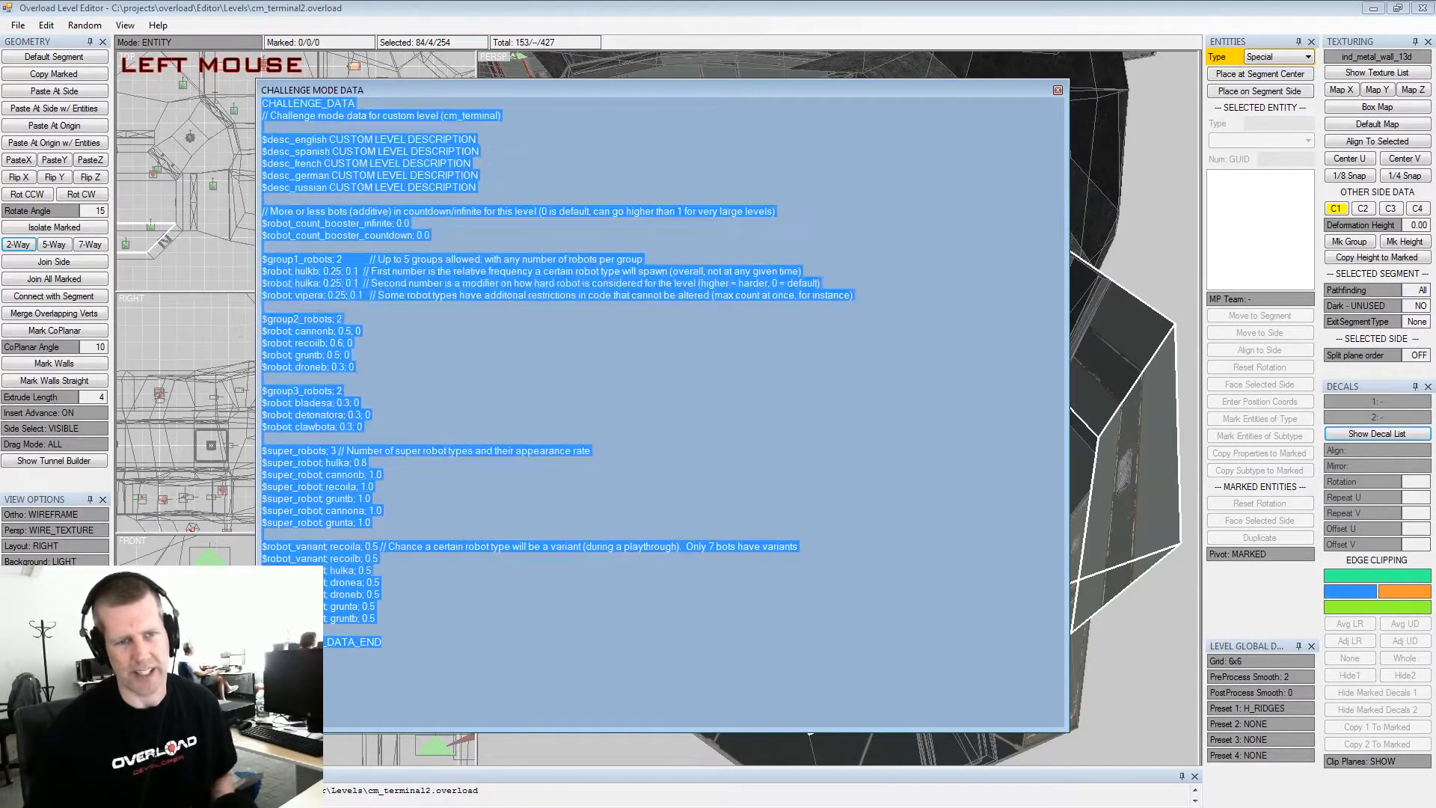
pyautogui.hotkey('ctrl', 'c')
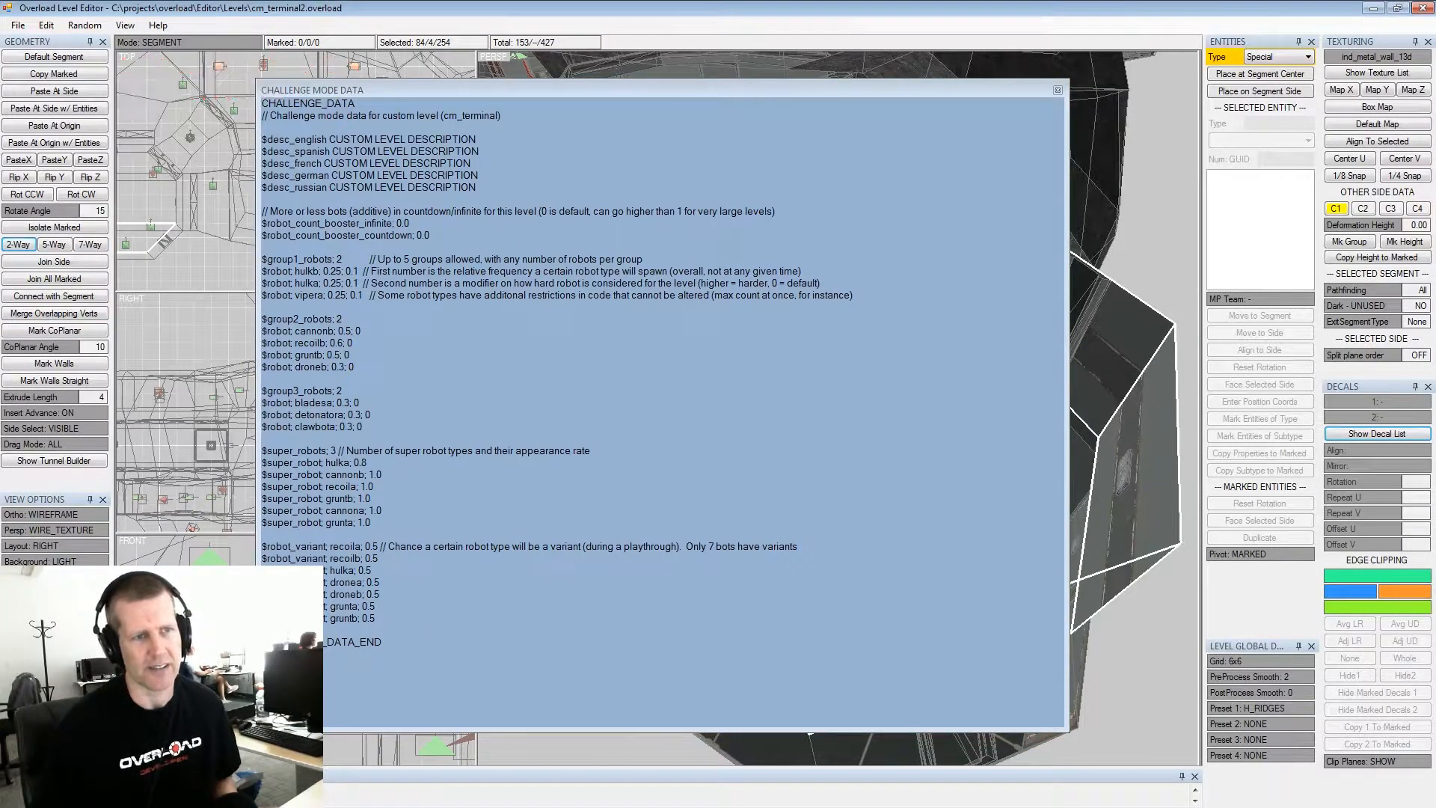
pyautogui.click(449, 806)
pyautogui.click(449, 806)
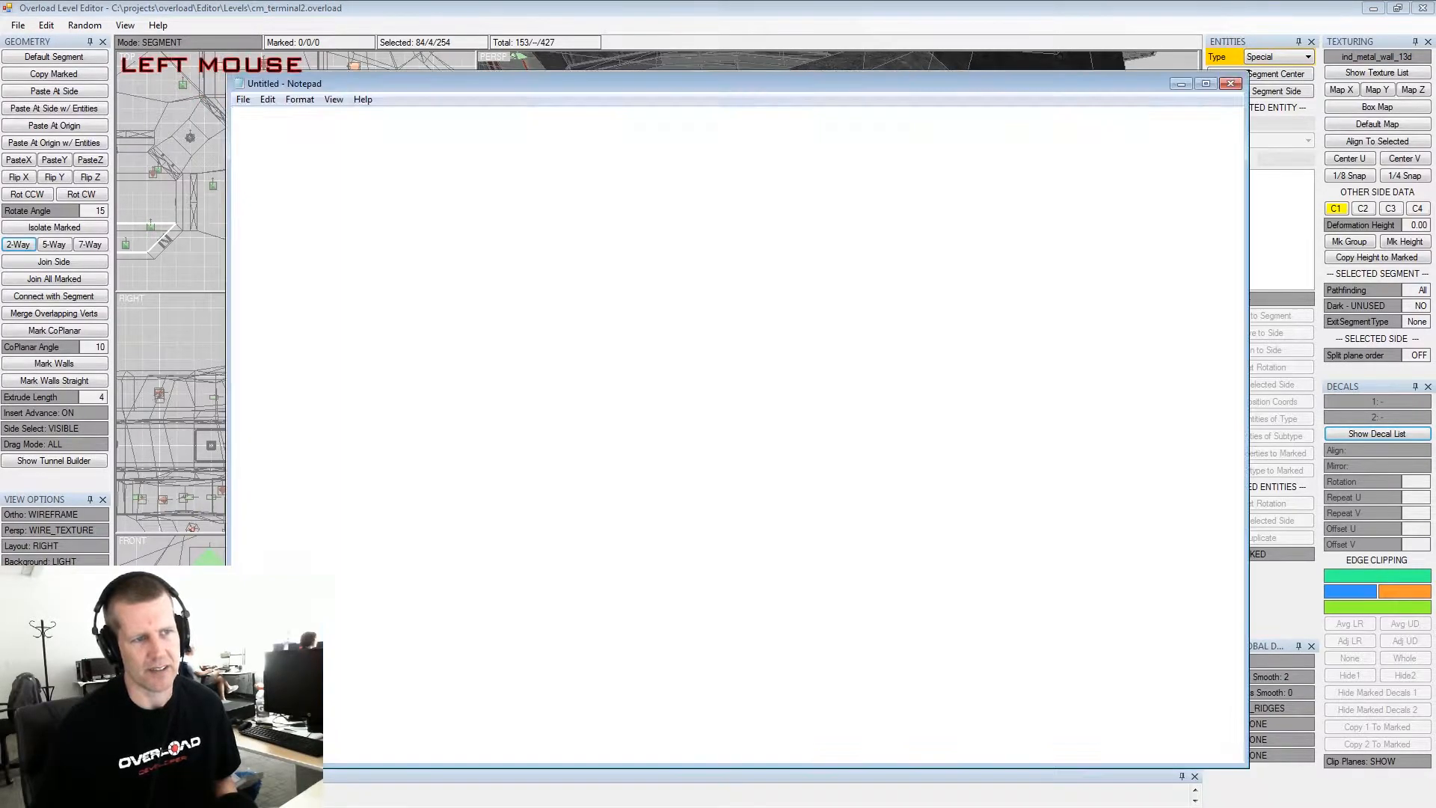
pyautogui.moveTo(444, 83); pyautogui.dragTo(535, 82)
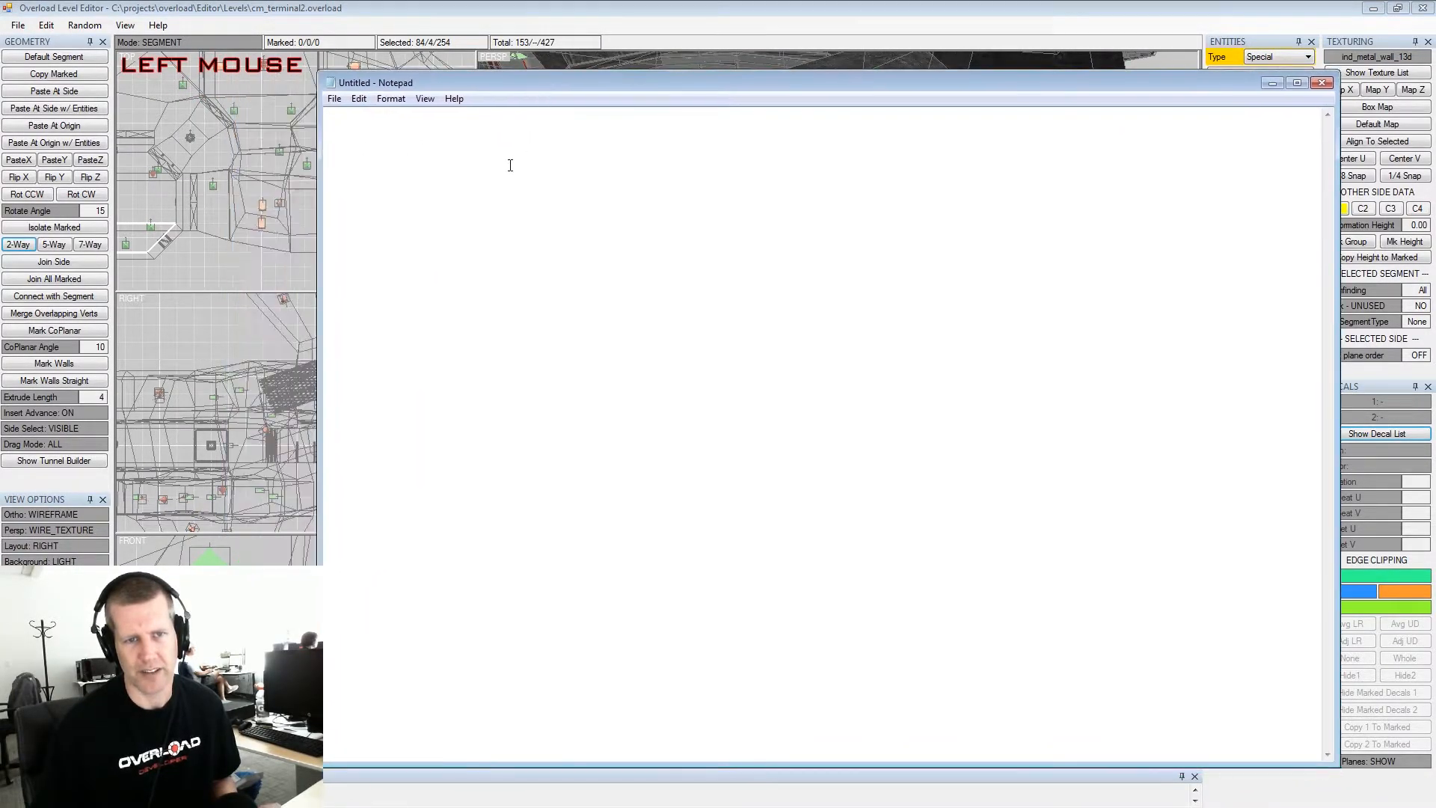
pyautogui.hotkey('ctrl', 'v')
pyautogui.hotkey('ctrl', 'z')
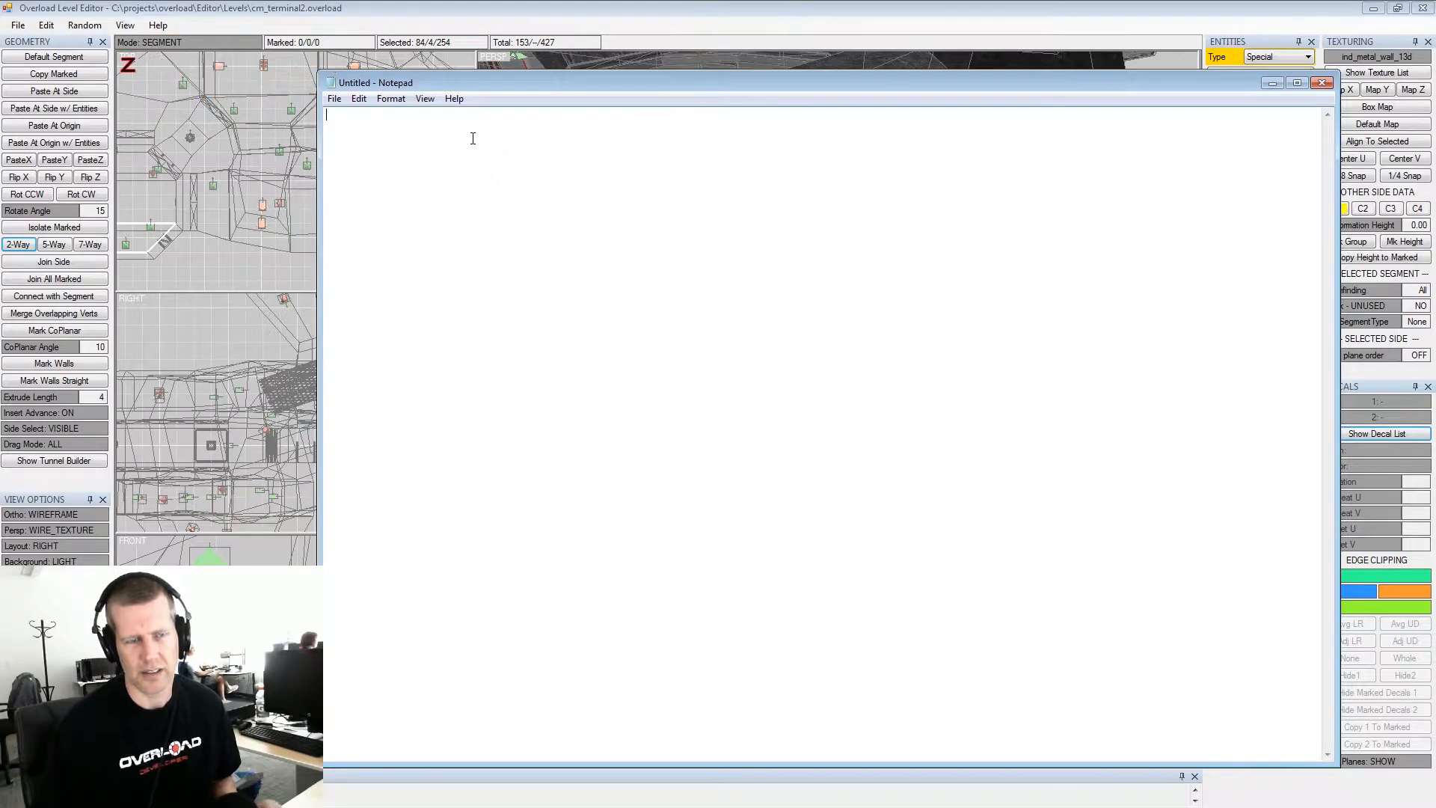
pyautogui.click(1272, 83)
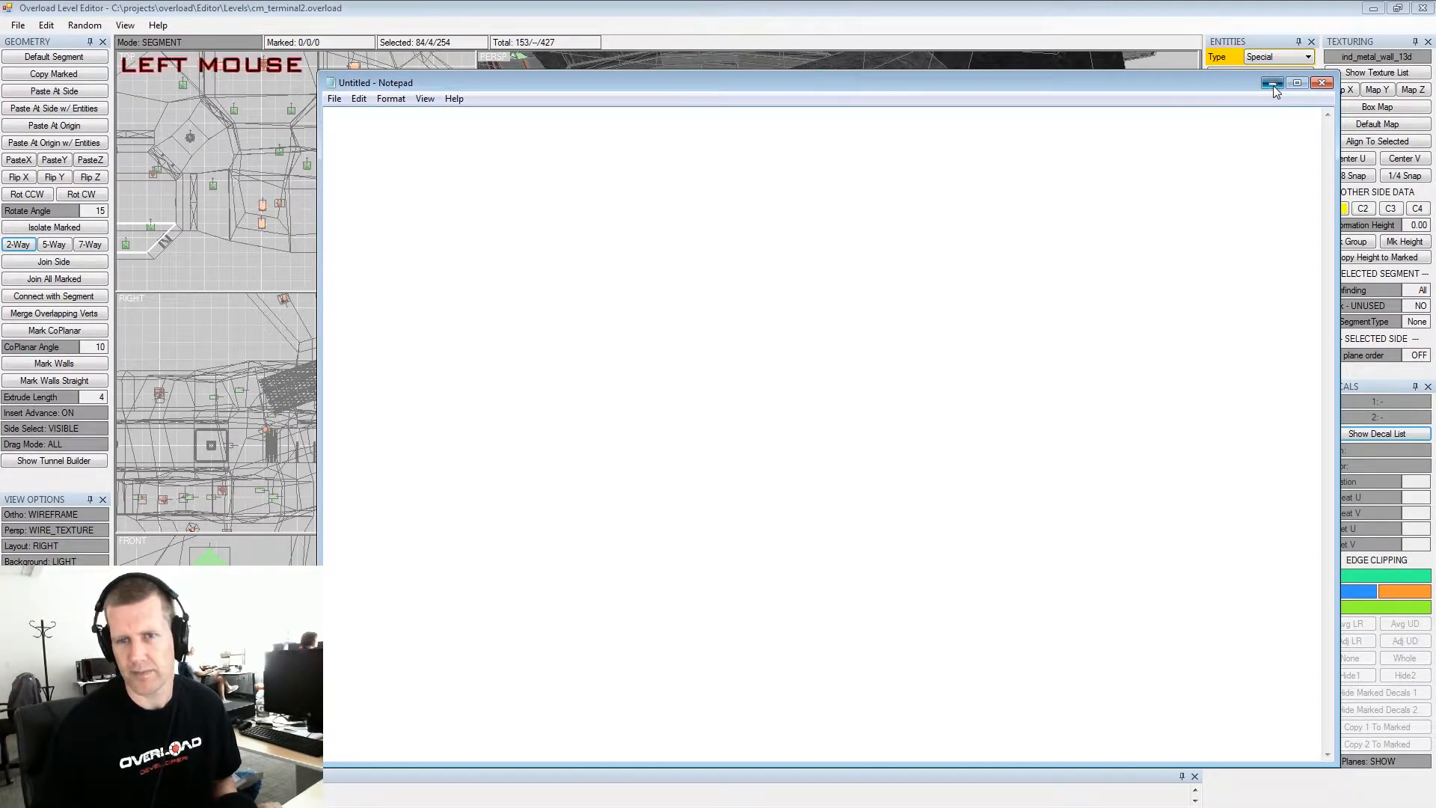
# Copy the full challenge mode data text again and paste it into the empty Notepad document
pyautogui.click(603, 92)
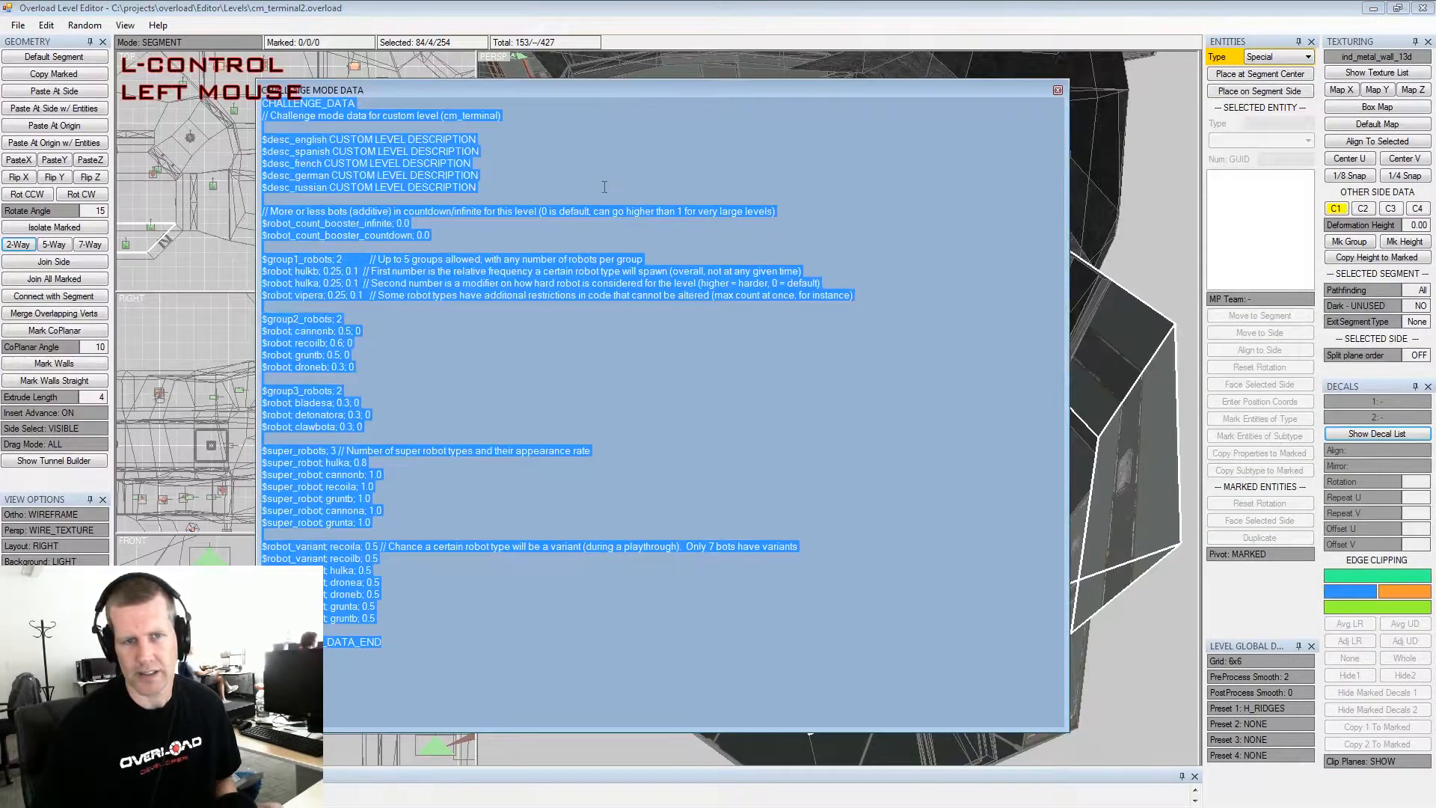
pyautogui.hotkey('ctrl', 'c')
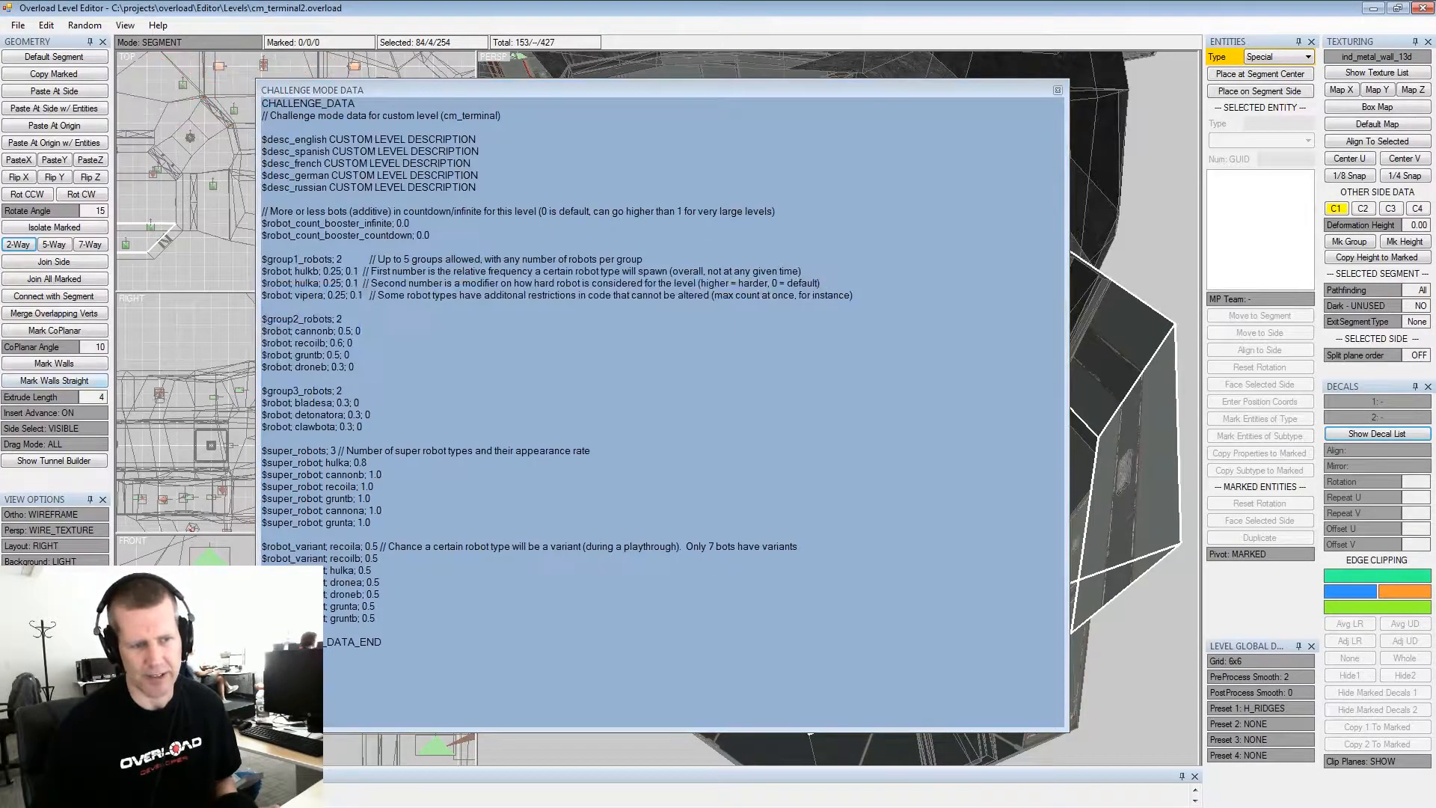
pyautogui.click(408, 364)
pyautogui.click(490, 170)
pyautogui.hotkey('ctrl', 'v')
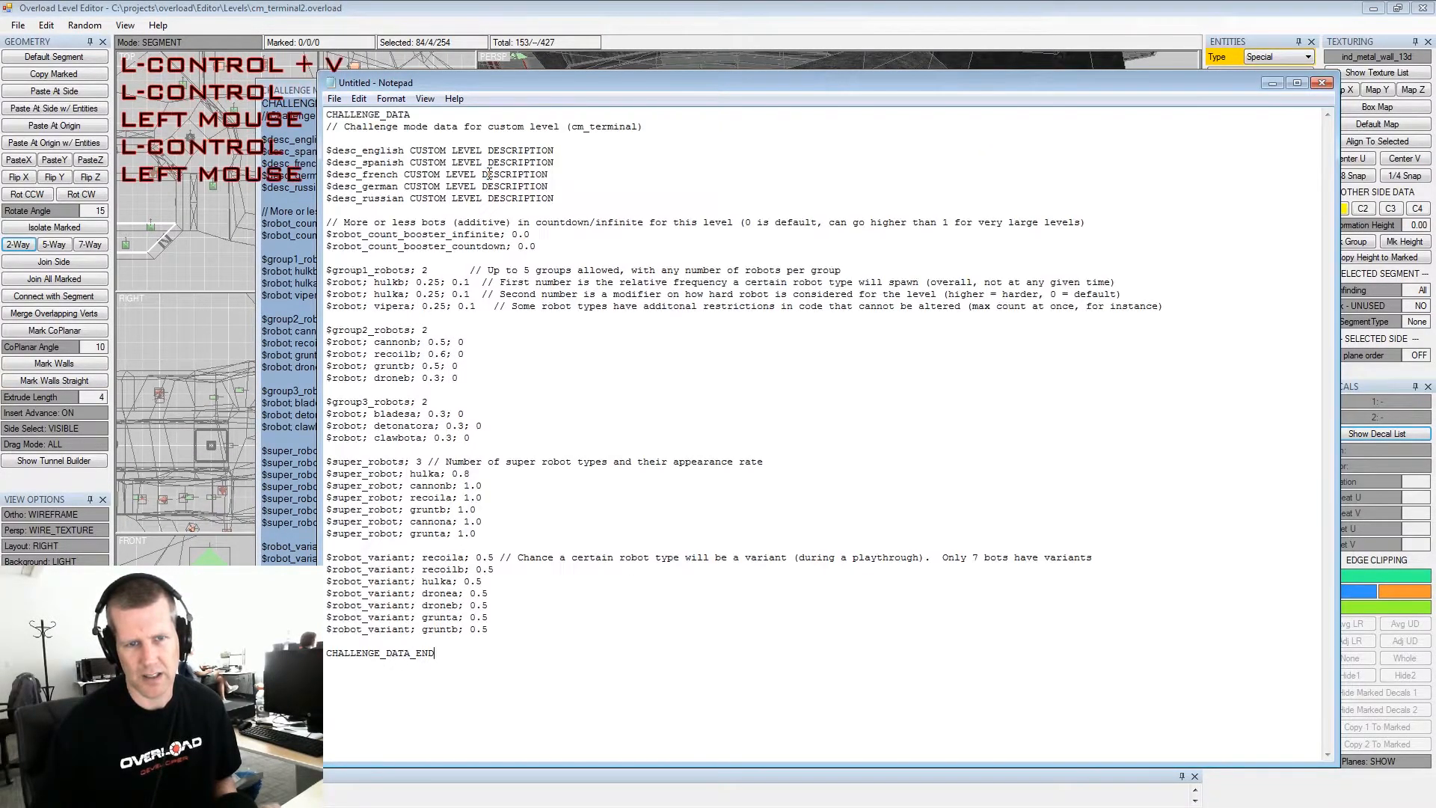
# Set the Notepad font size to 16 and return to the beginning of the pasted data
pyautogui.click(563, 306)
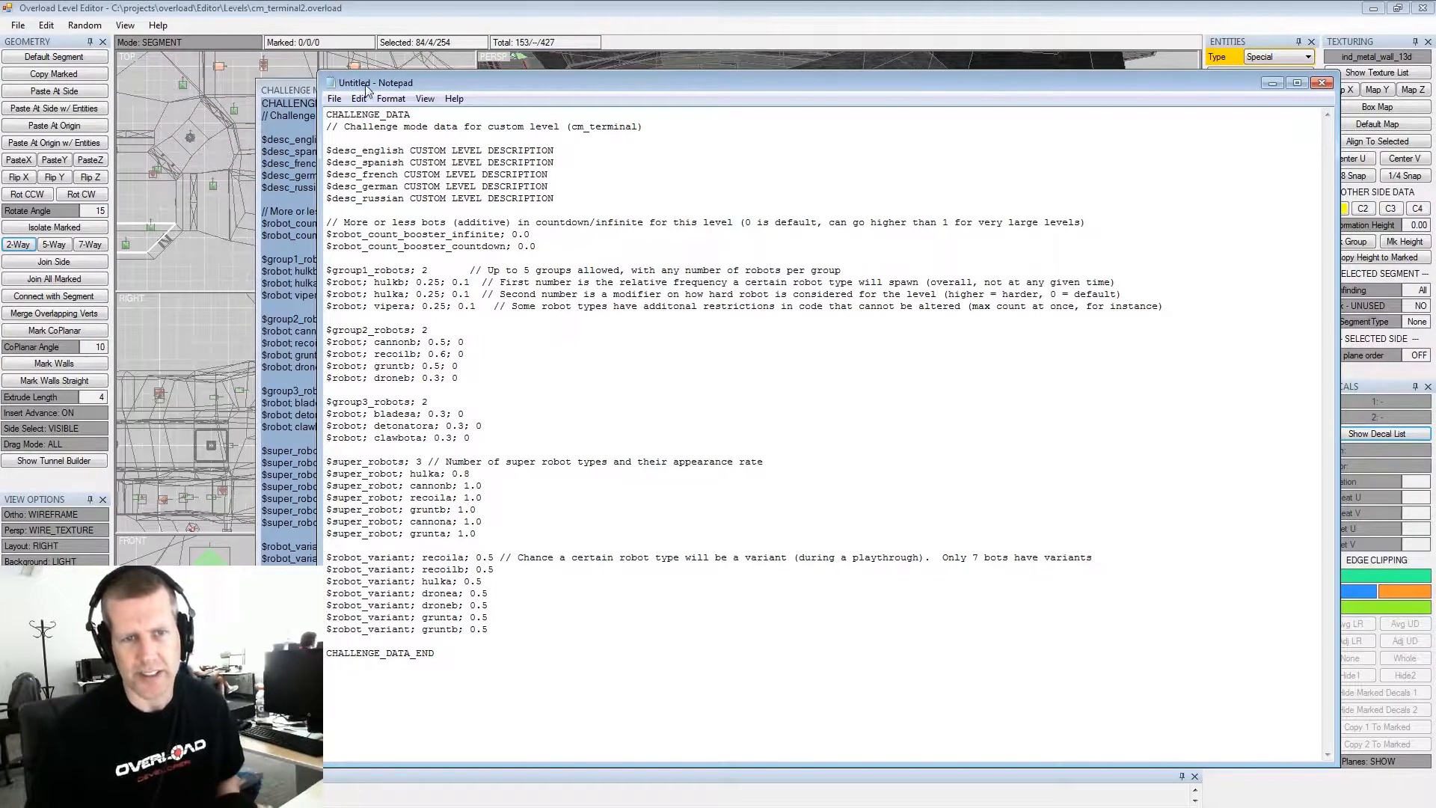
pyautogui.click(395, 102)
pyautogui.click(407, 128)
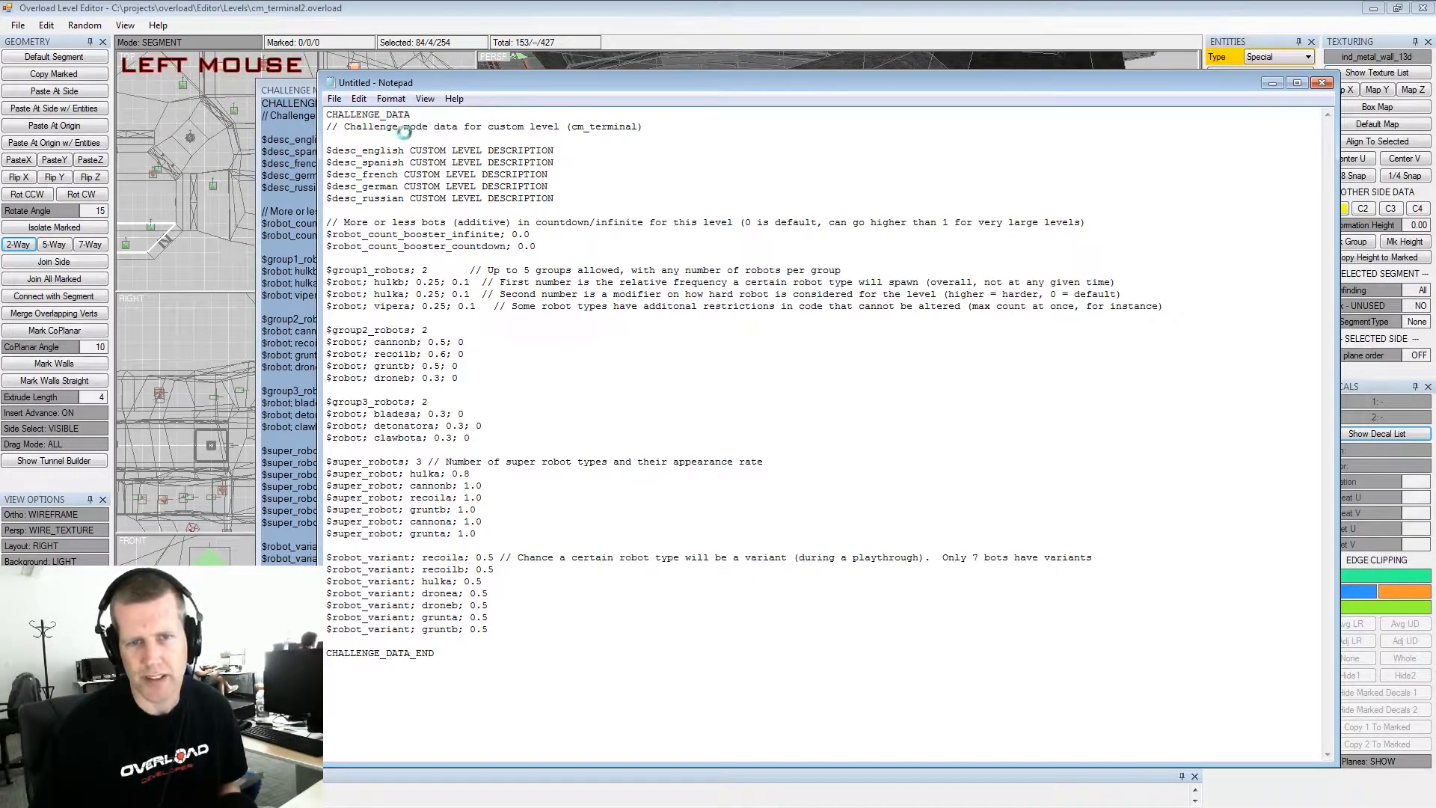
pyautogui.click(620, 295)
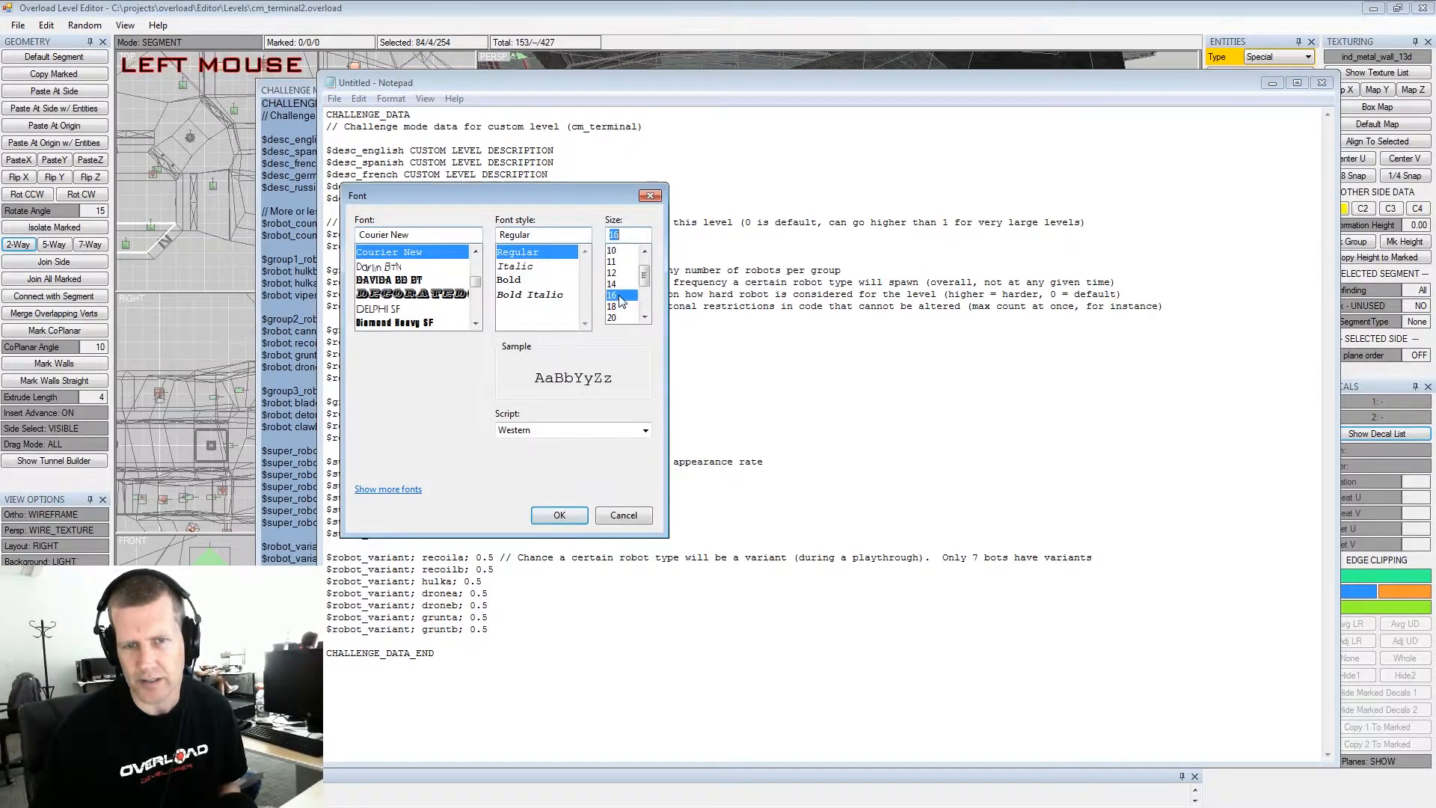
pyautogui.click(574, 515)
pyautogui.scroll(2, 462, 150)
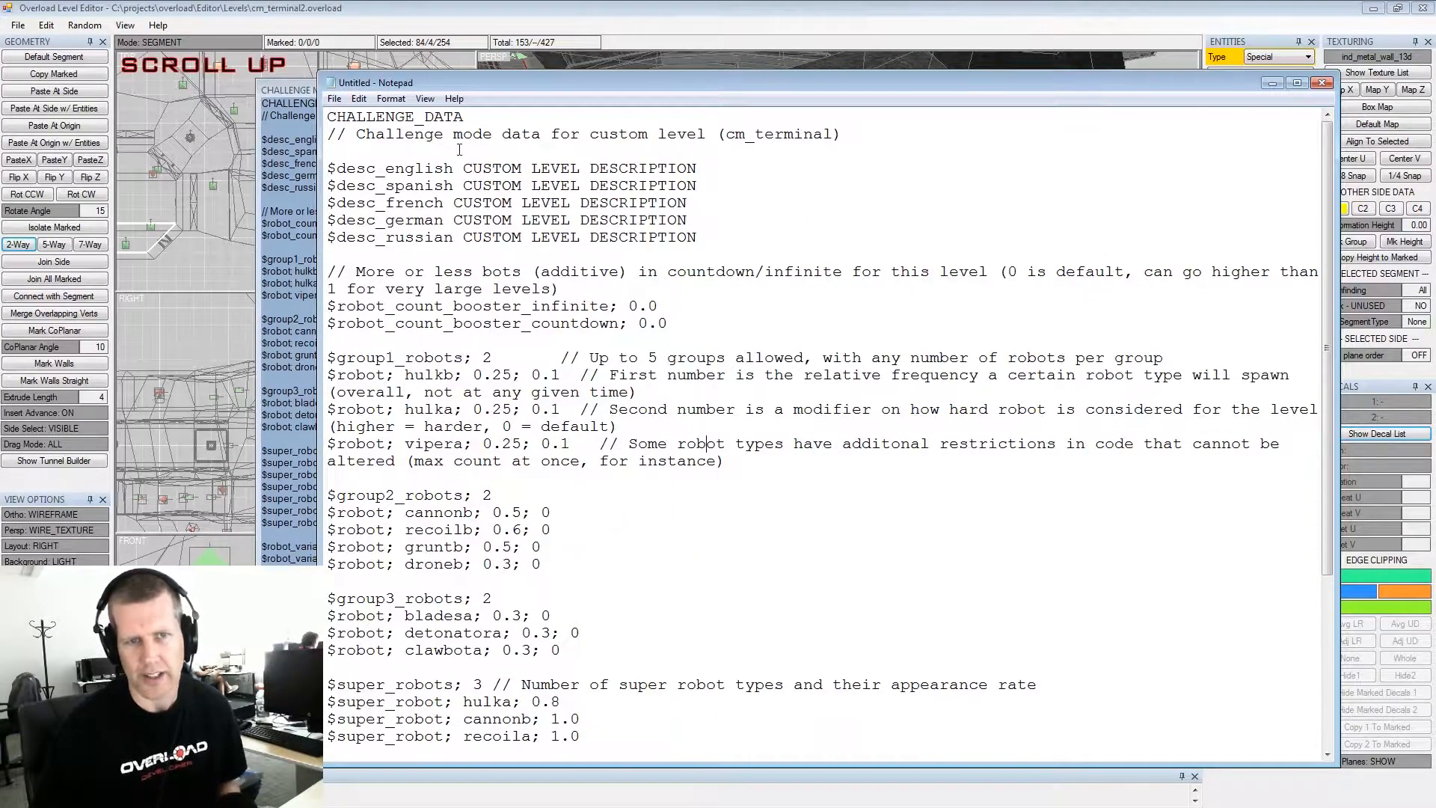
# Examine the CHALLENGE_DATA header line and the custom level description lines for the five languages
pyautogui.moveTo(469, 117); pyautogui.dragTo(327, 117)
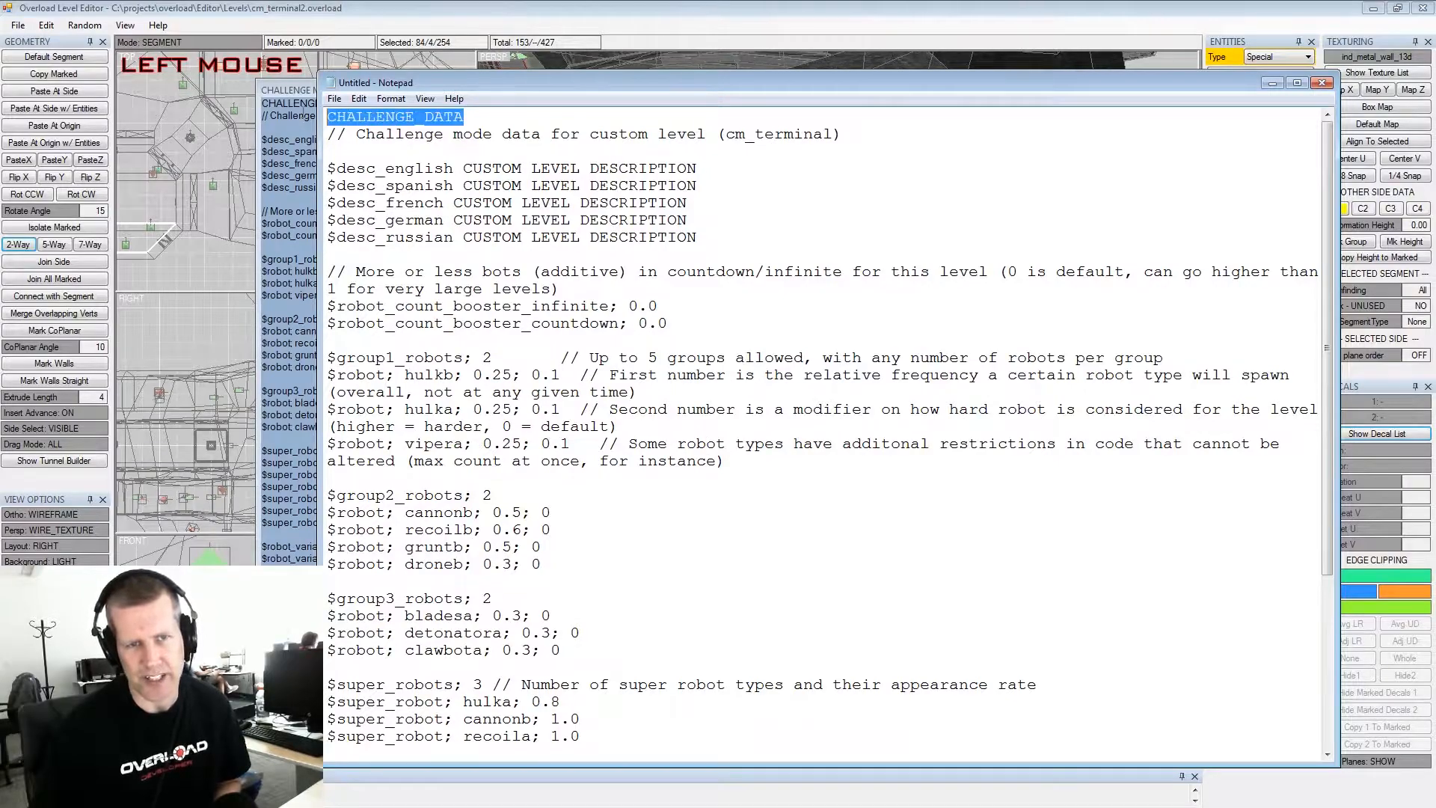
pyautogui.click(488, 113)
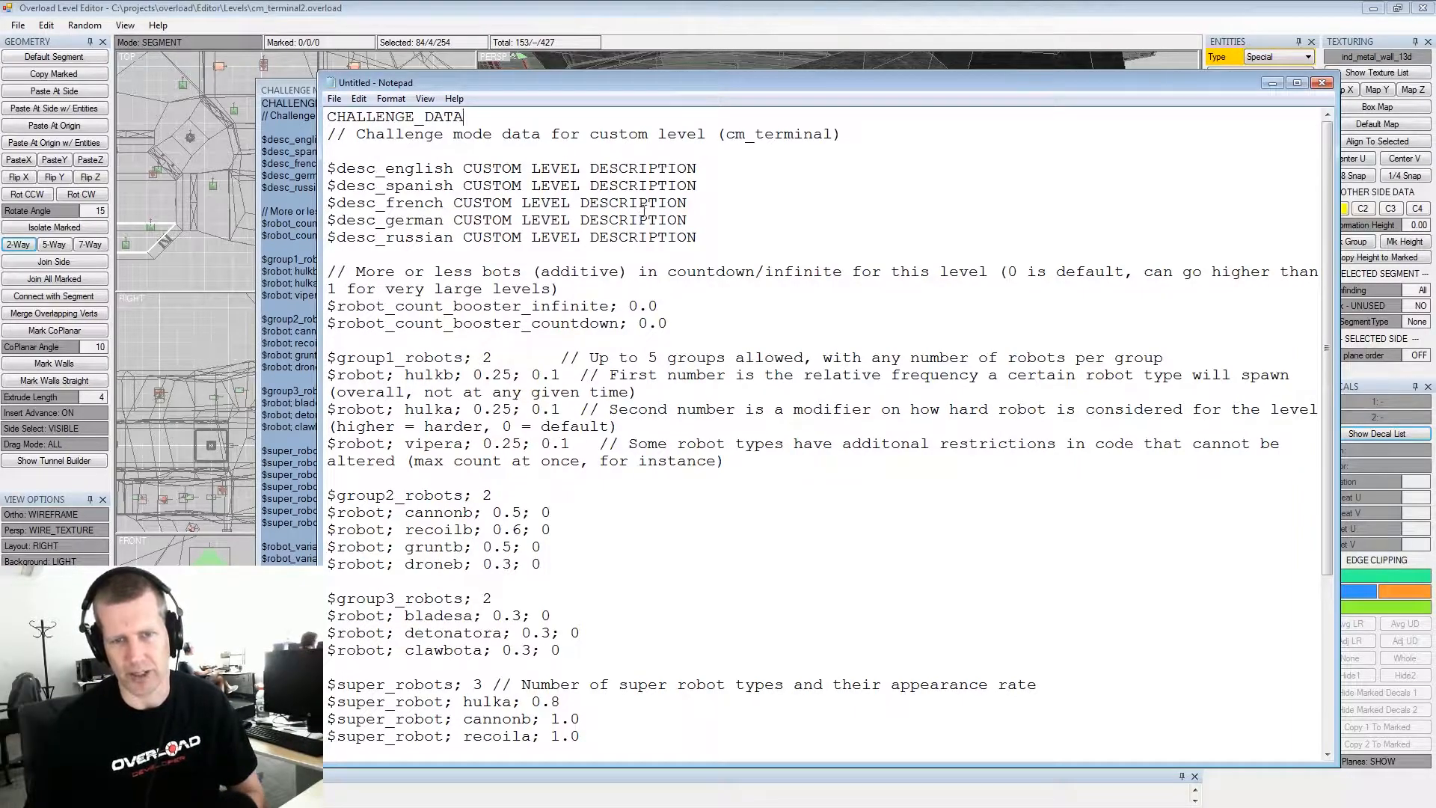
pyautogui.click(690, 170)
pyautogui.click(697, 216)
pyautogui.moveTo(703, 238); pyautogui.dragTo(329, 153)
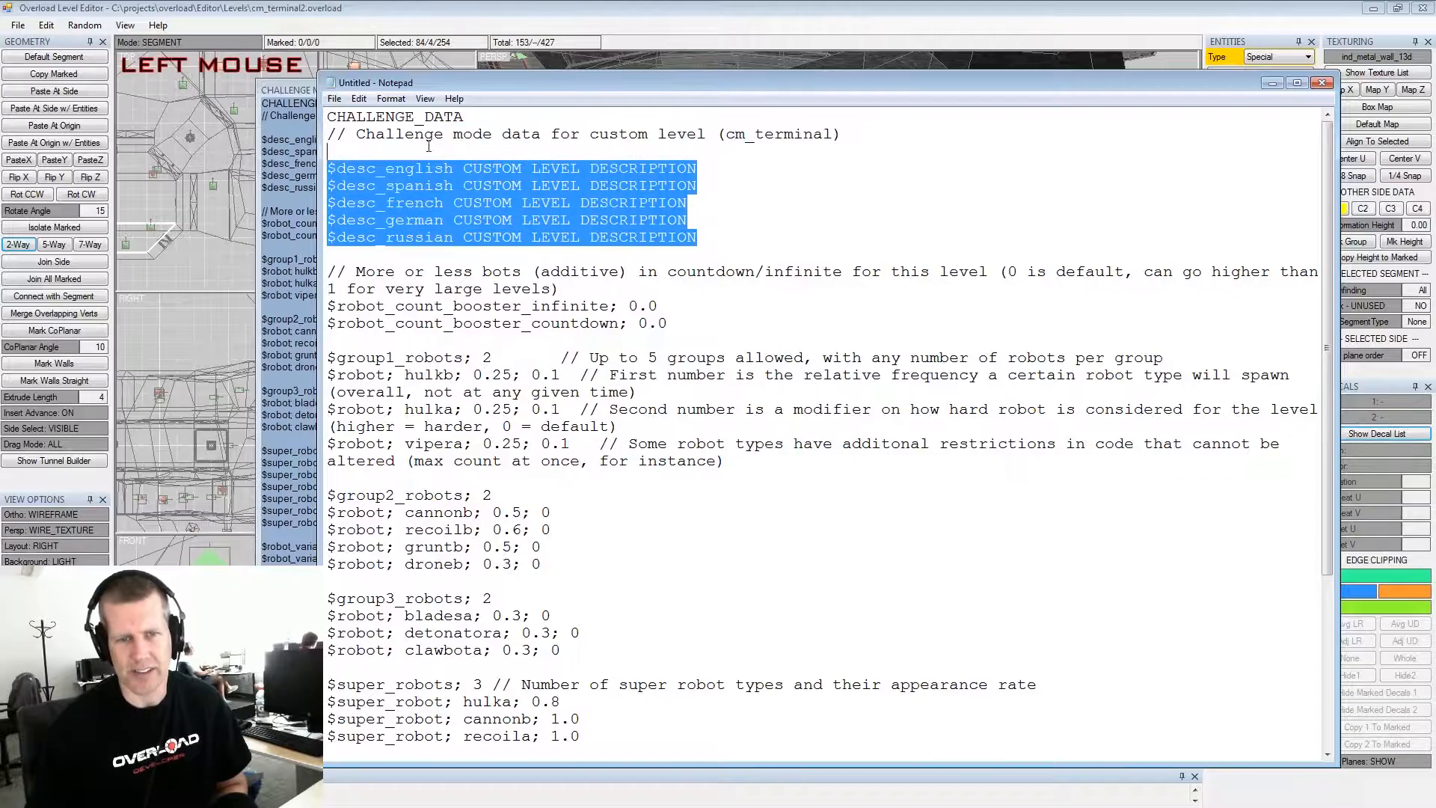
pyautogui.click(329, 155)
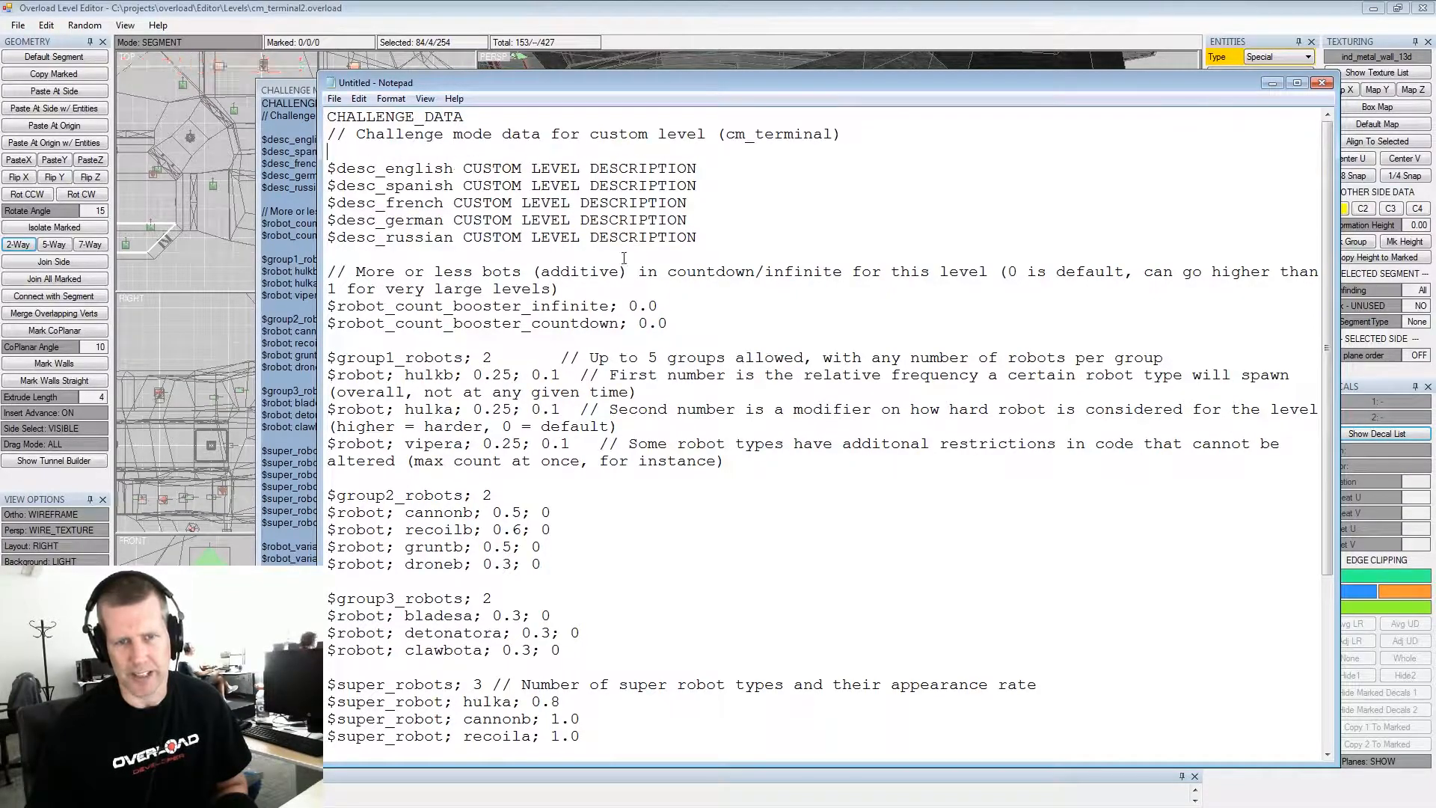
pyautogui.scroll(-3, 616, 258)
pyautogui.scroll(3, 614, 257)
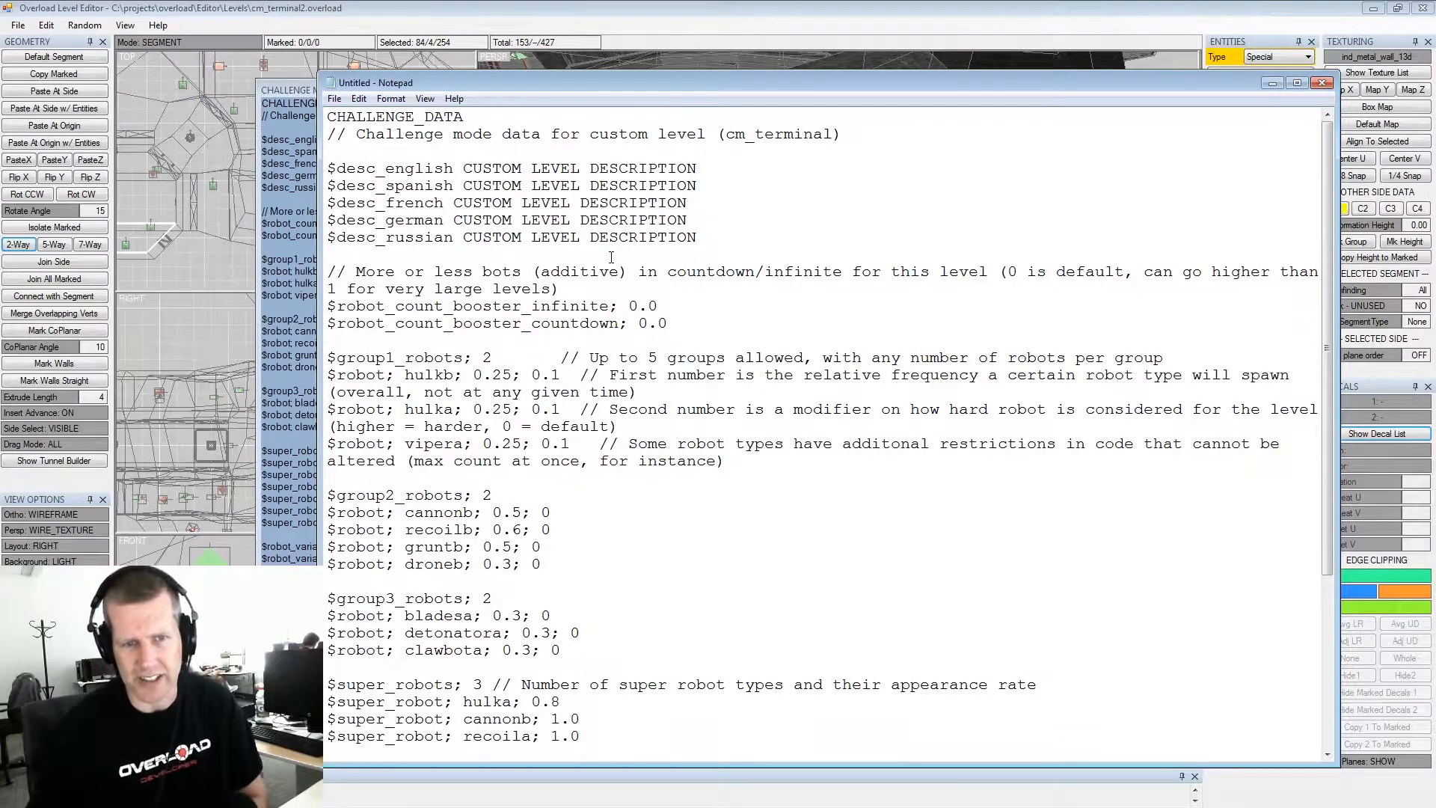
# Examine the robot count booster lines for infinite and countdown modes and their values
pyautogui.click(687, 325)
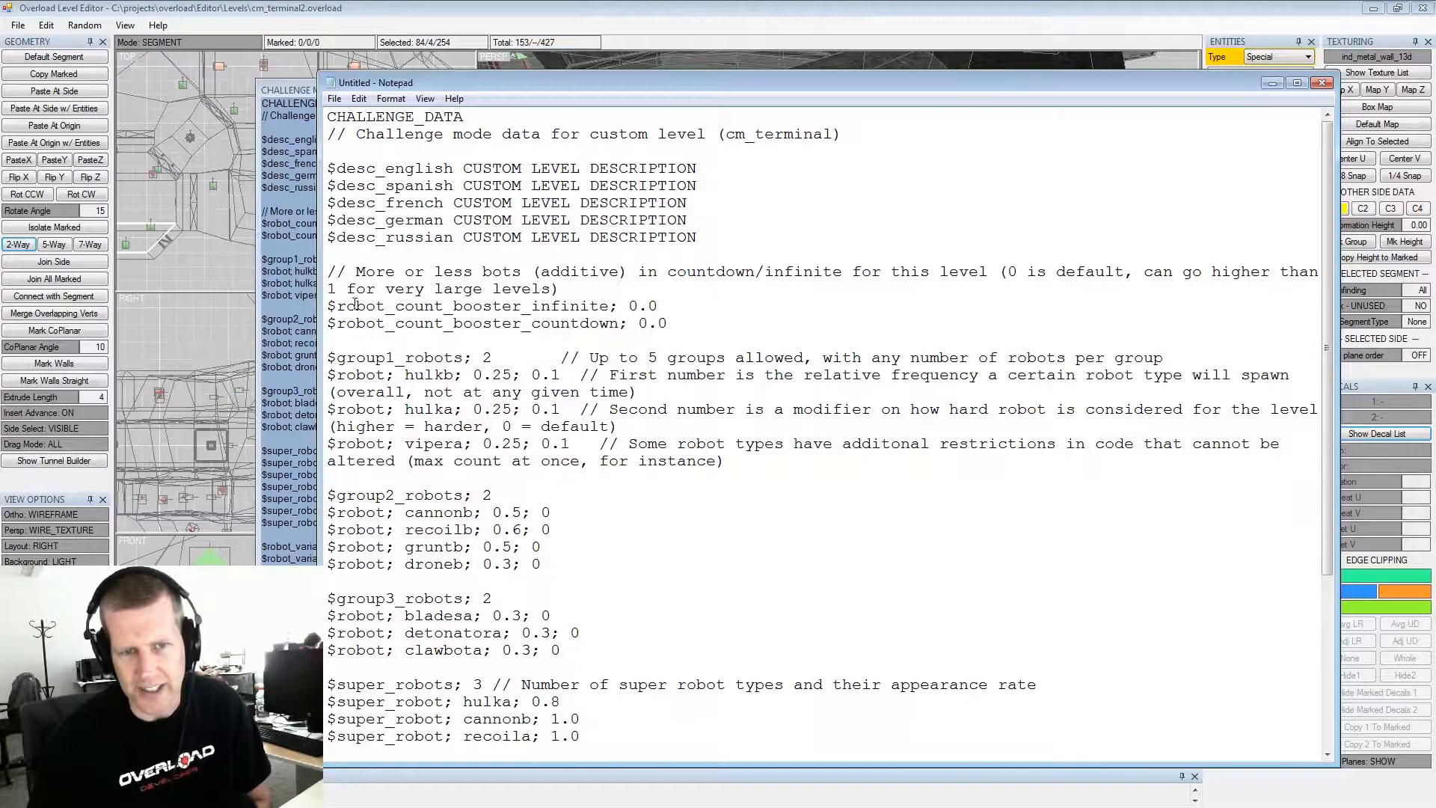
pyautogui.click(484, 306)
pyautogui.click(482, 300)
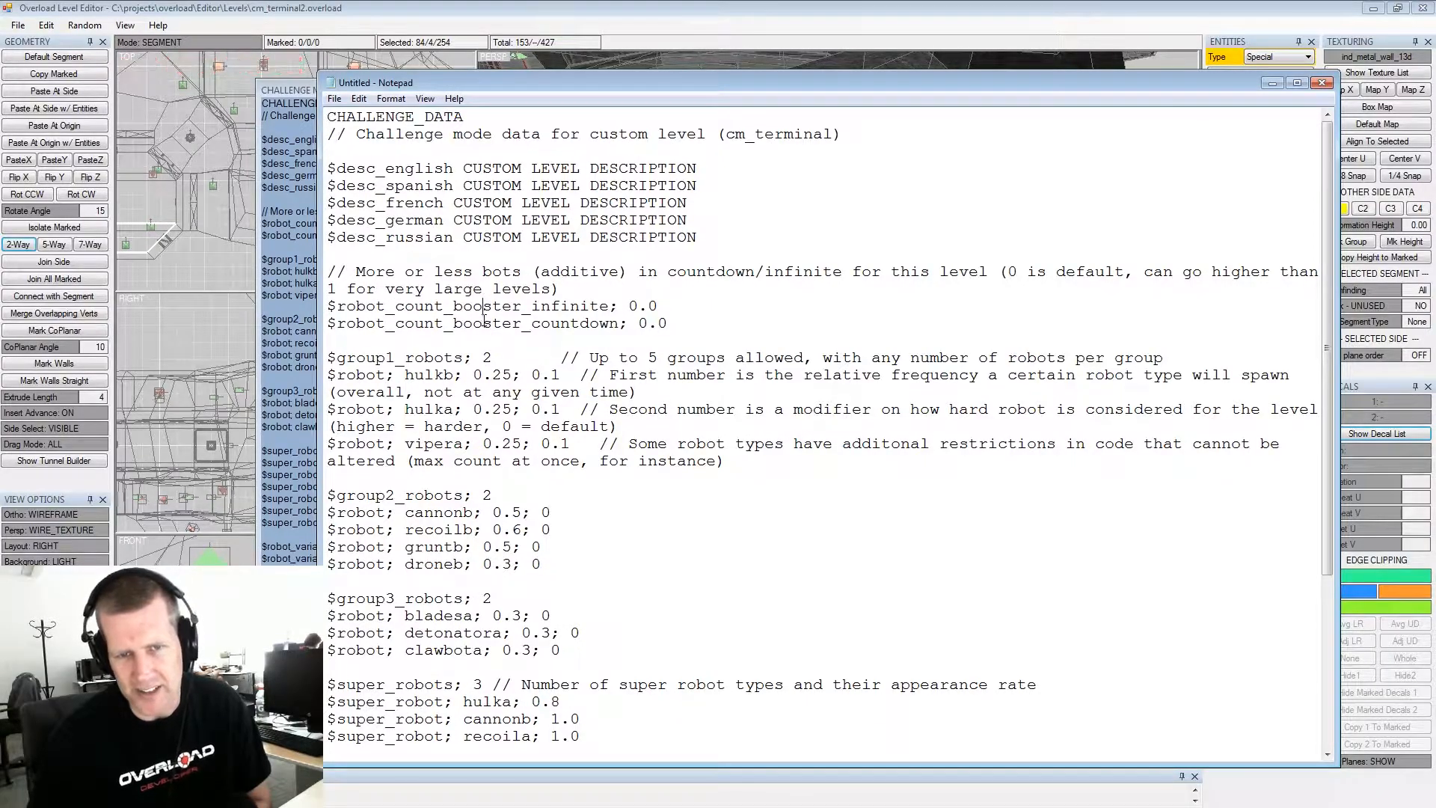
pyautogui.click(483, 320)
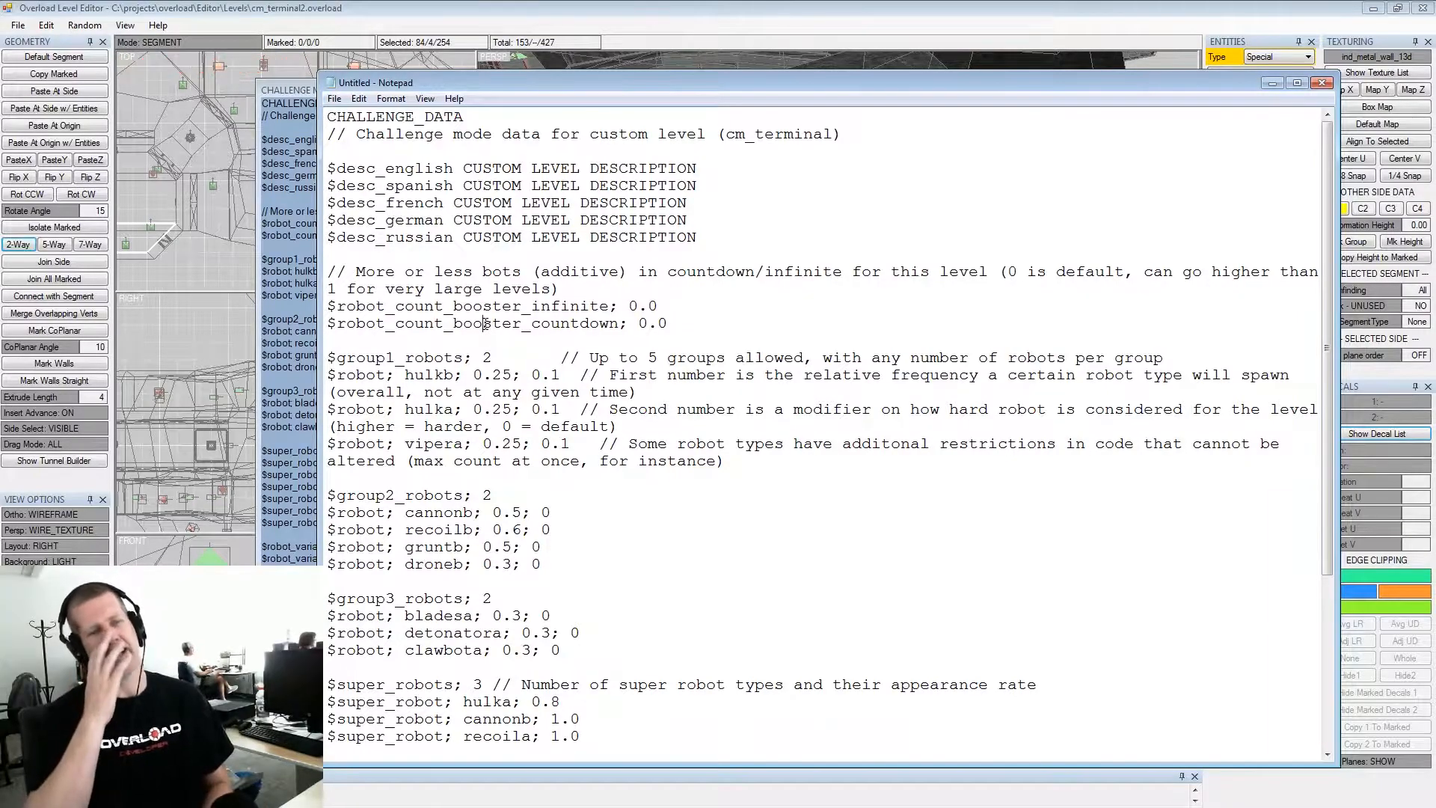
pyautogui.moveTo(657, 307)
pyautogui.mouseDown()
pyautogui.moveTo(629, 308)
pyautogui.moveTo(663, 311)
pyautogui.mouseUp()
pyautogui.click(630, 307)
pyautogui.click(651, 308)
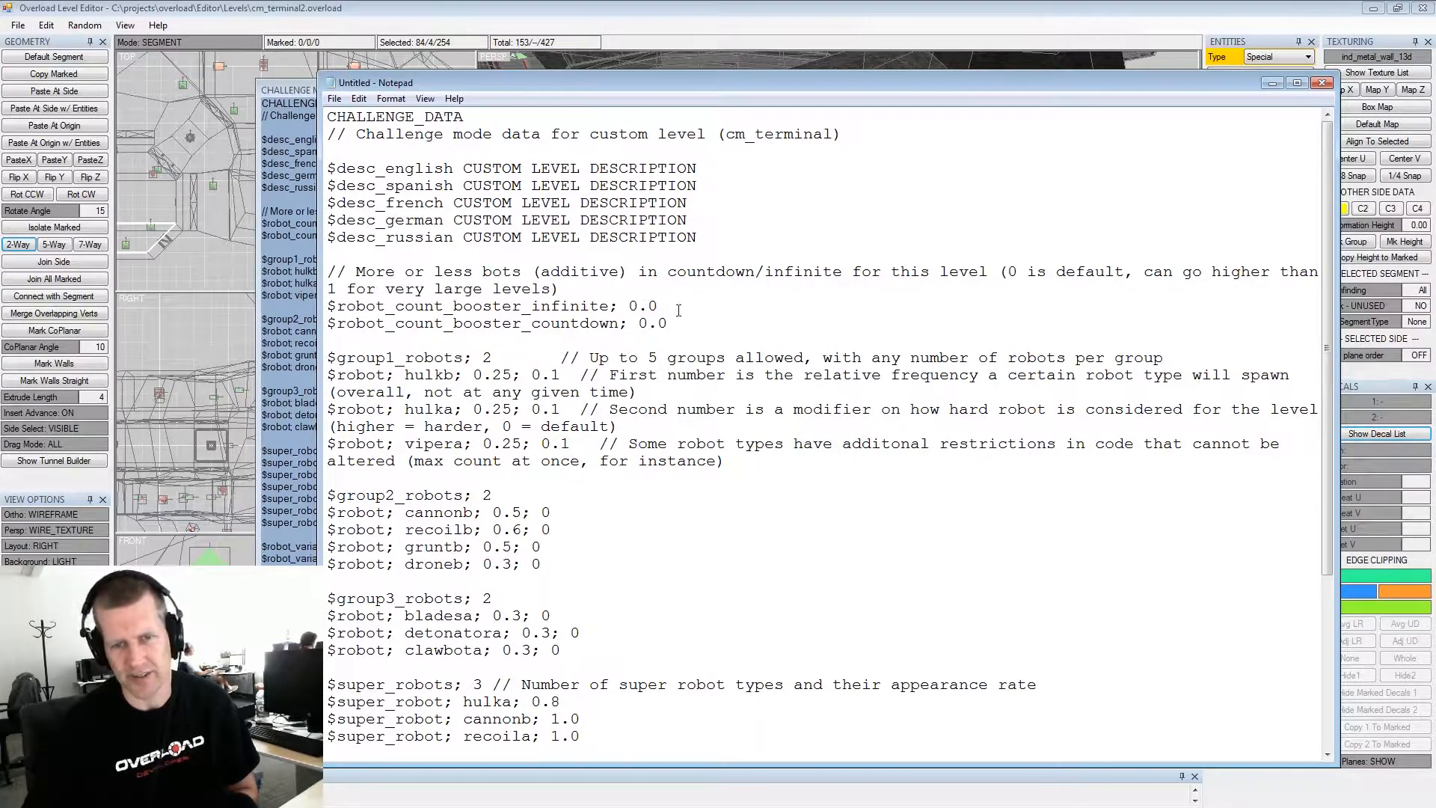
pyautogui.click(657, 306)
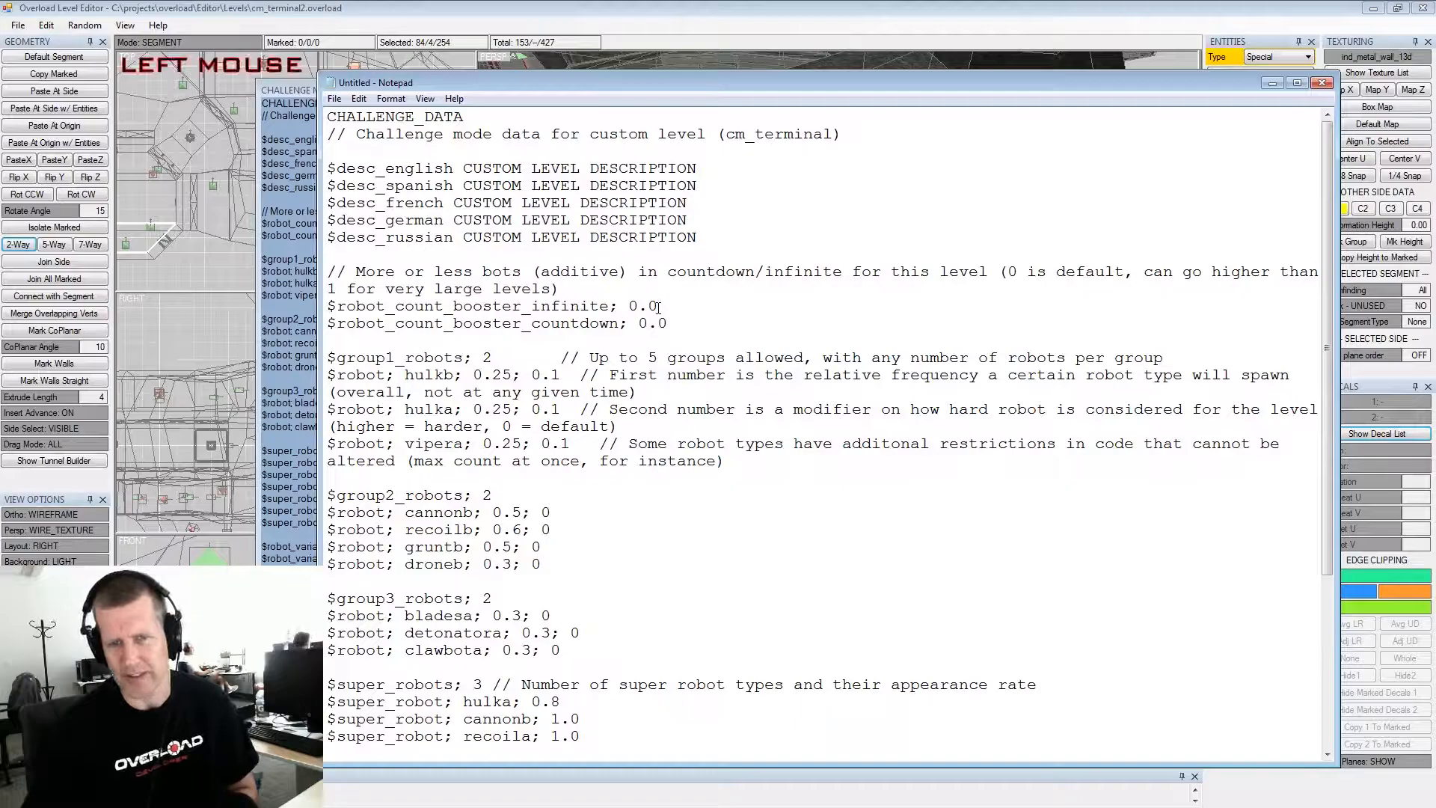
pyautogui.scroll(-1, 625, 321)
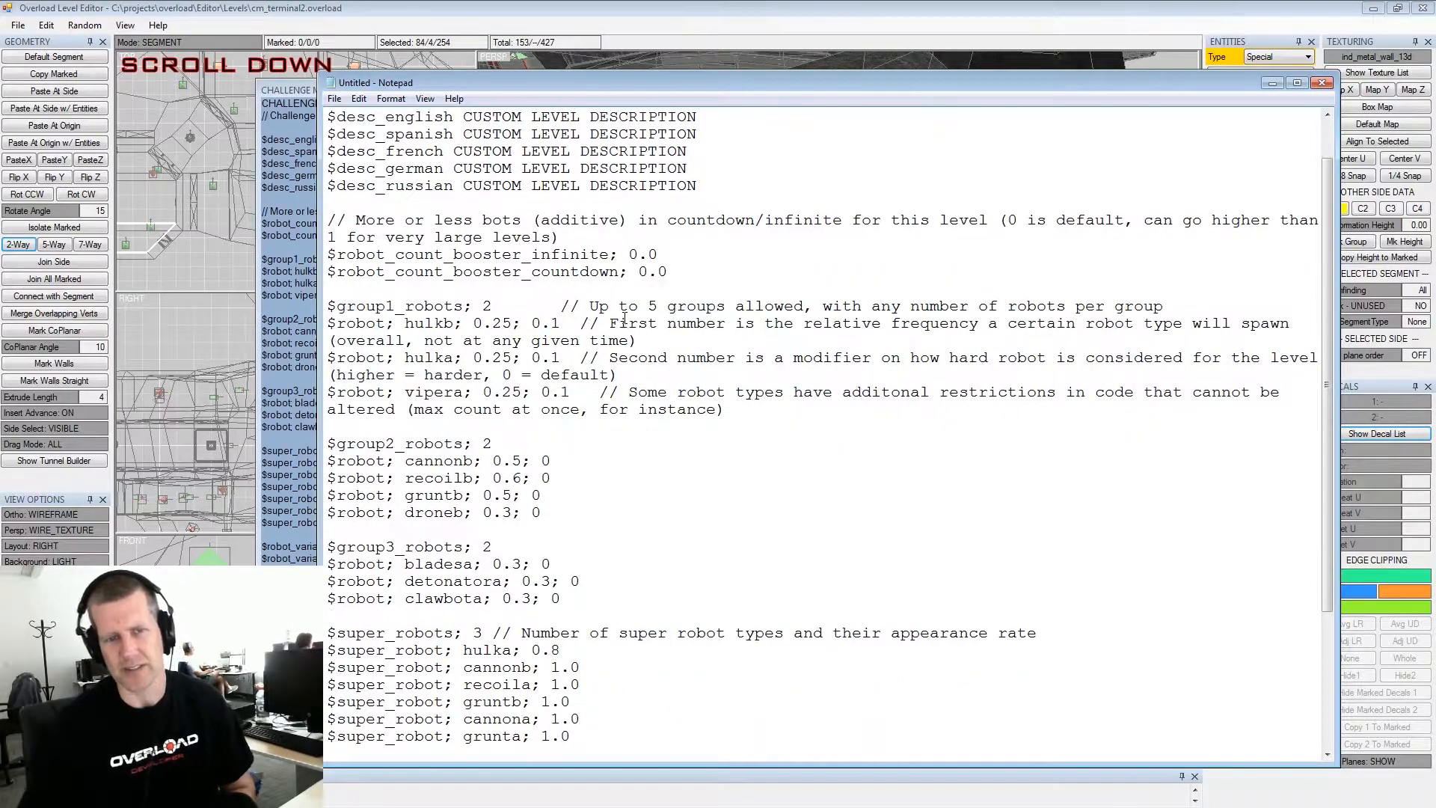
pyautogui.scroll(1, 625, 316)
# Try 0.5 as the infinite robot count booster and restore it to 0.0
pyautogui.click(663, 307)
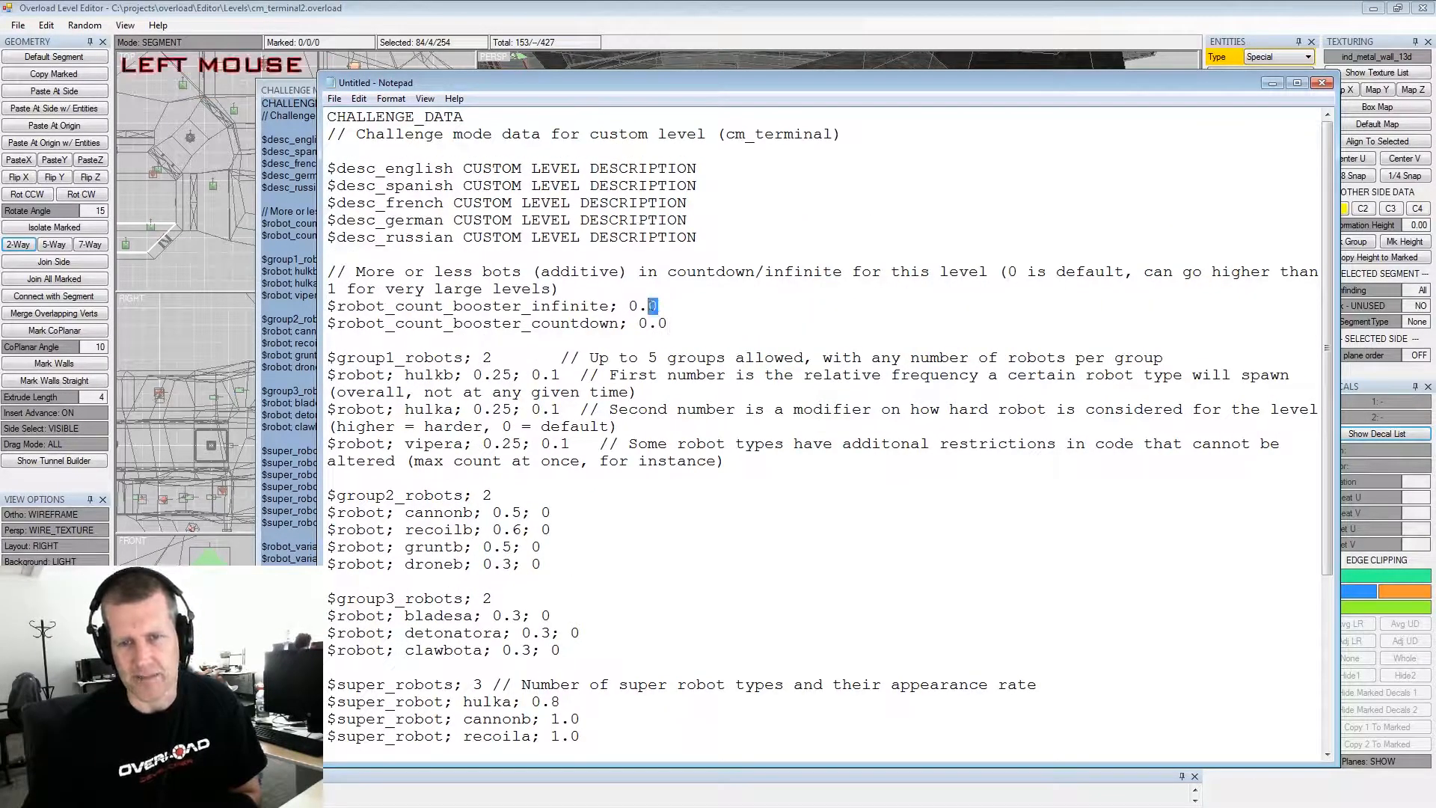
pyautogui.write('5')
pyautogui.press('BackSpace')
pyautogui.write('0')
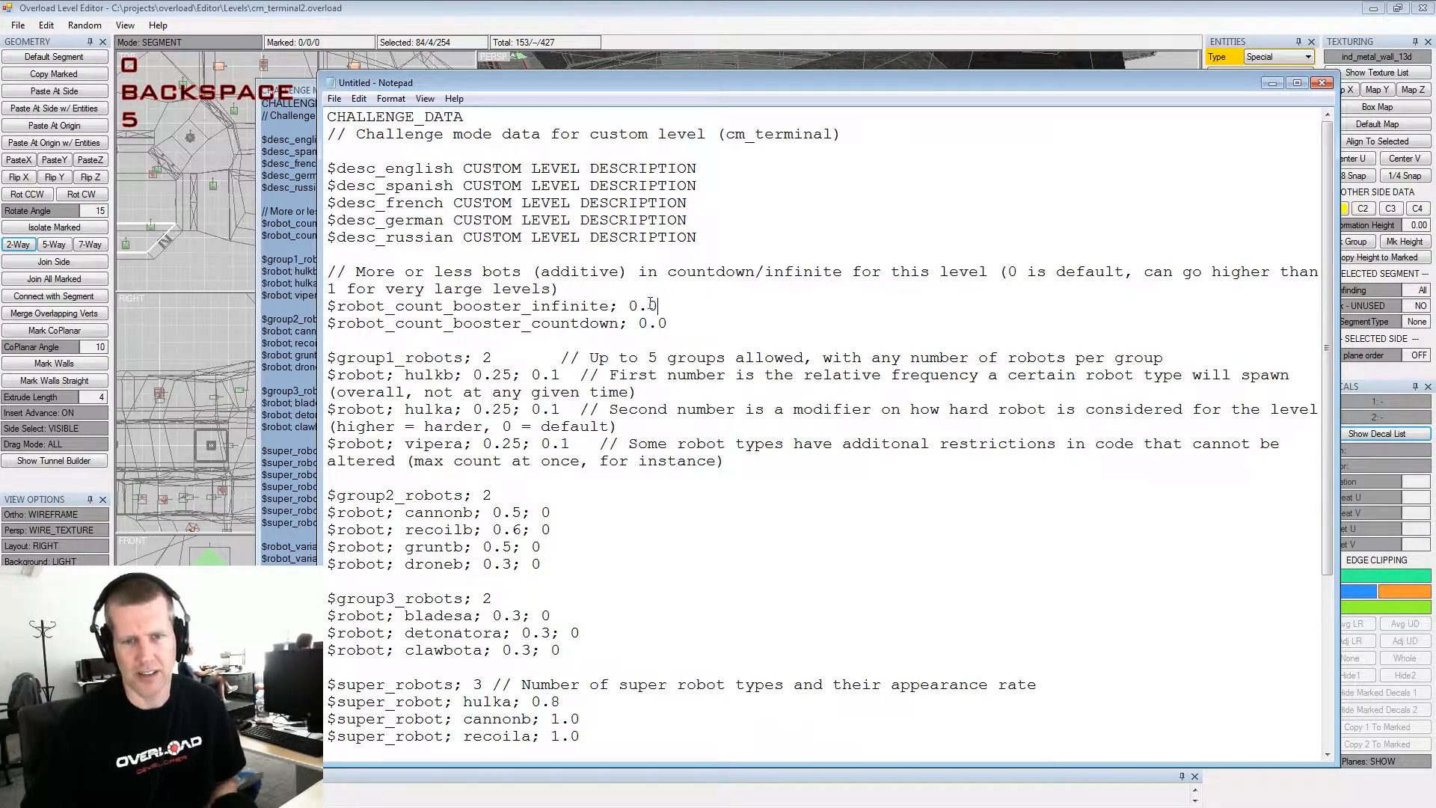
# Examine the group1_robots count and the comments on allowed groups and relative robot spawn frequency
pyautogui.click(494, 355)
pyautogui.scroll(-2, 509, 358)
pyautogui.scroll(2, 526, 360)
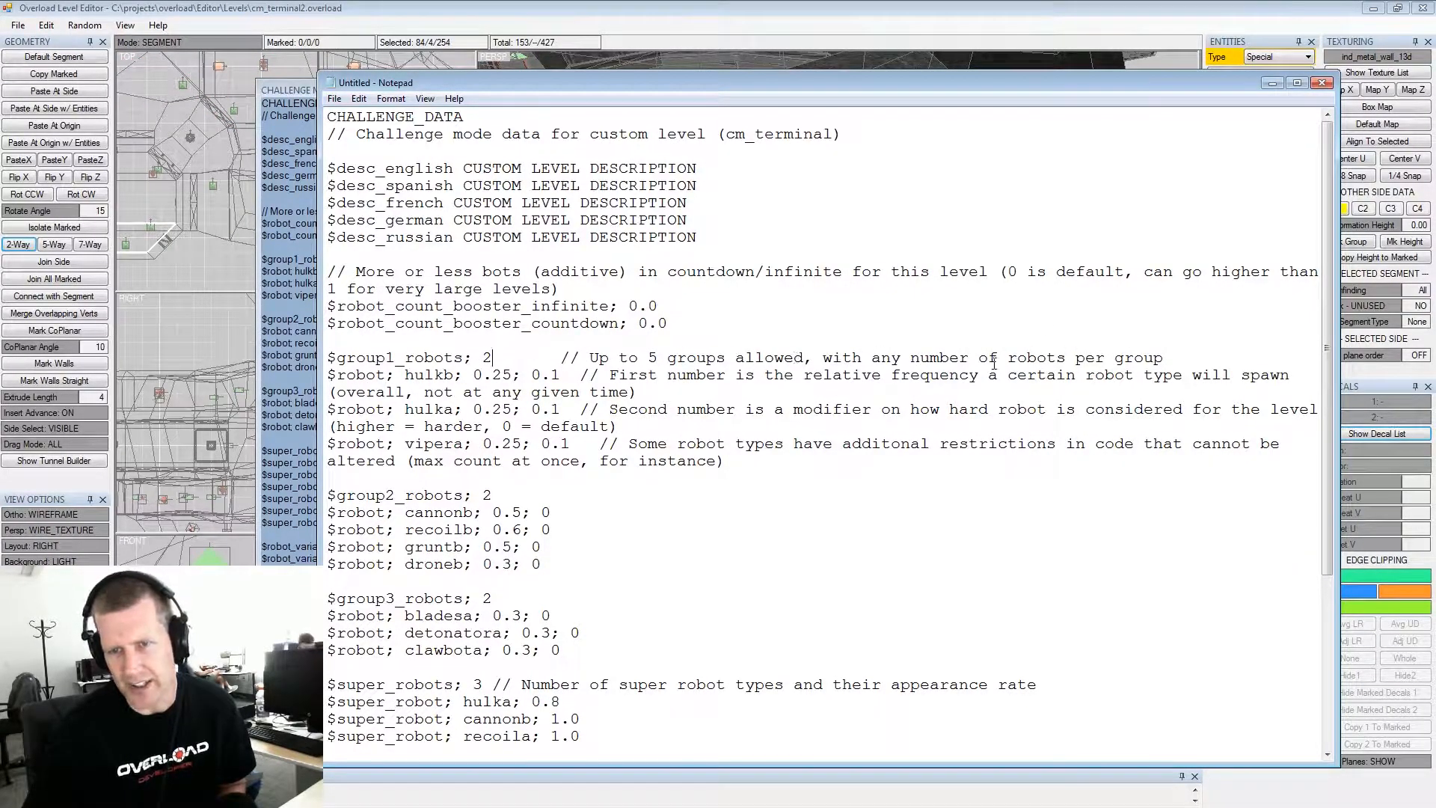
pyautogui.click(1211, 357)
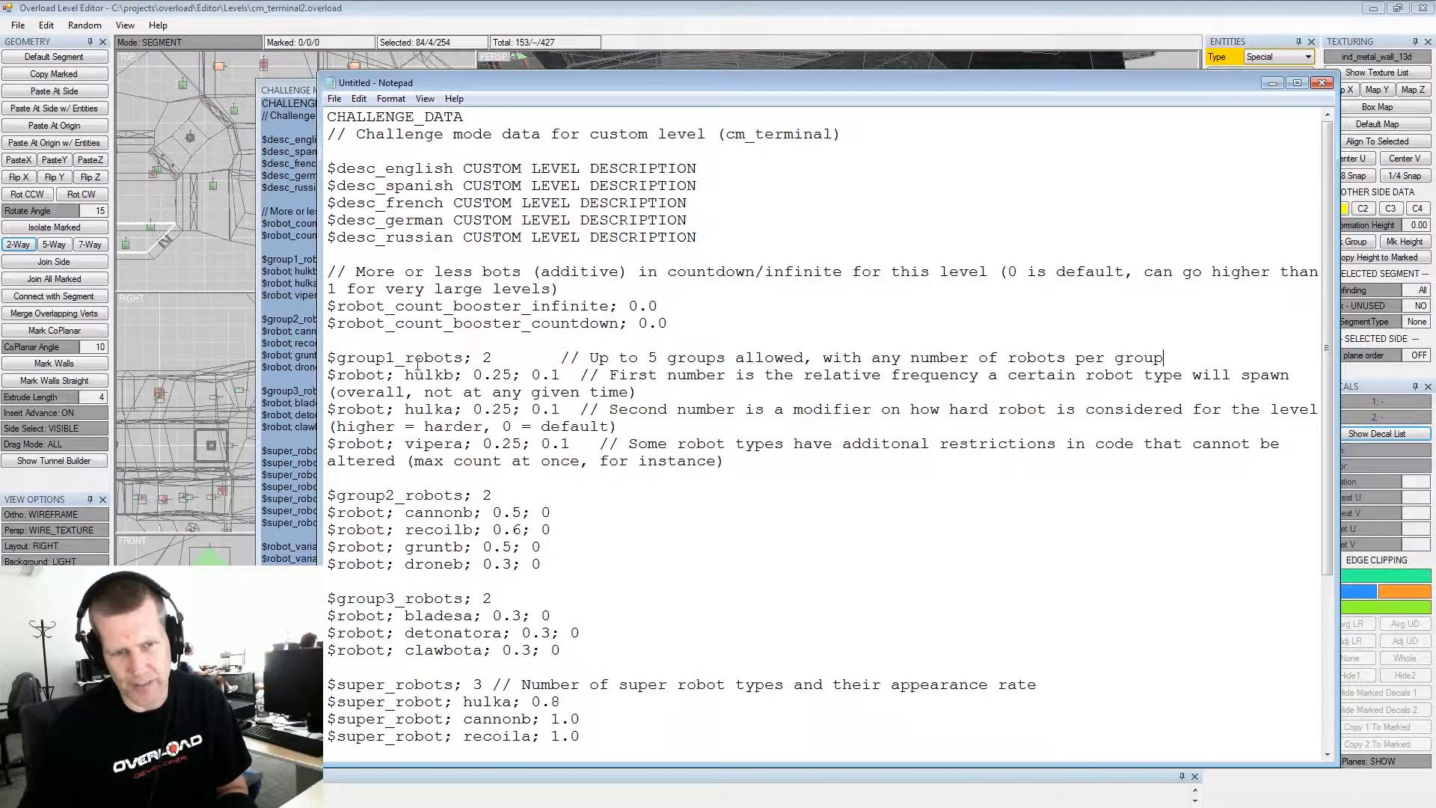
pyautogui.click(485, 358)
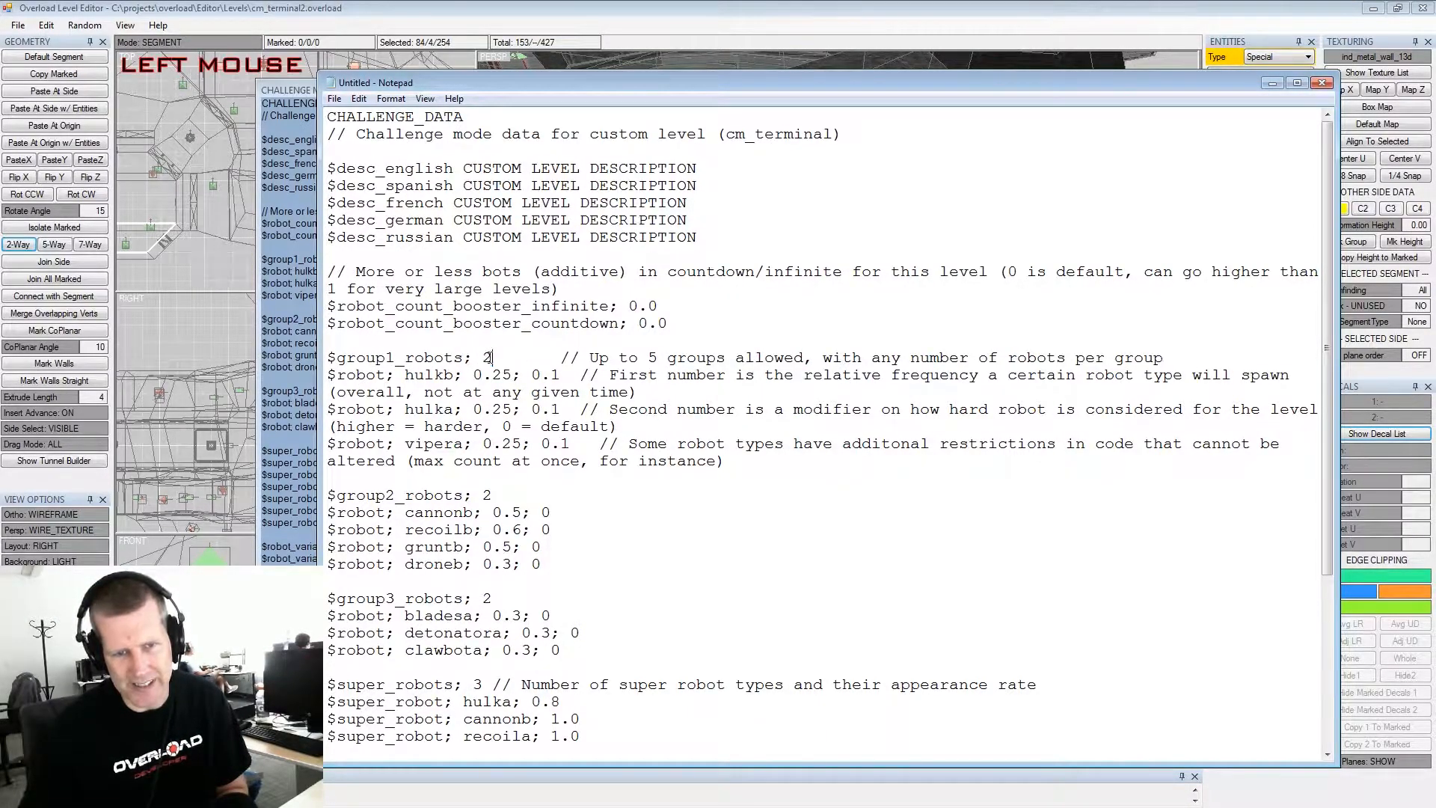
pyautogui.click(483, 358)
pyautogui.doubleClick(486, 357)
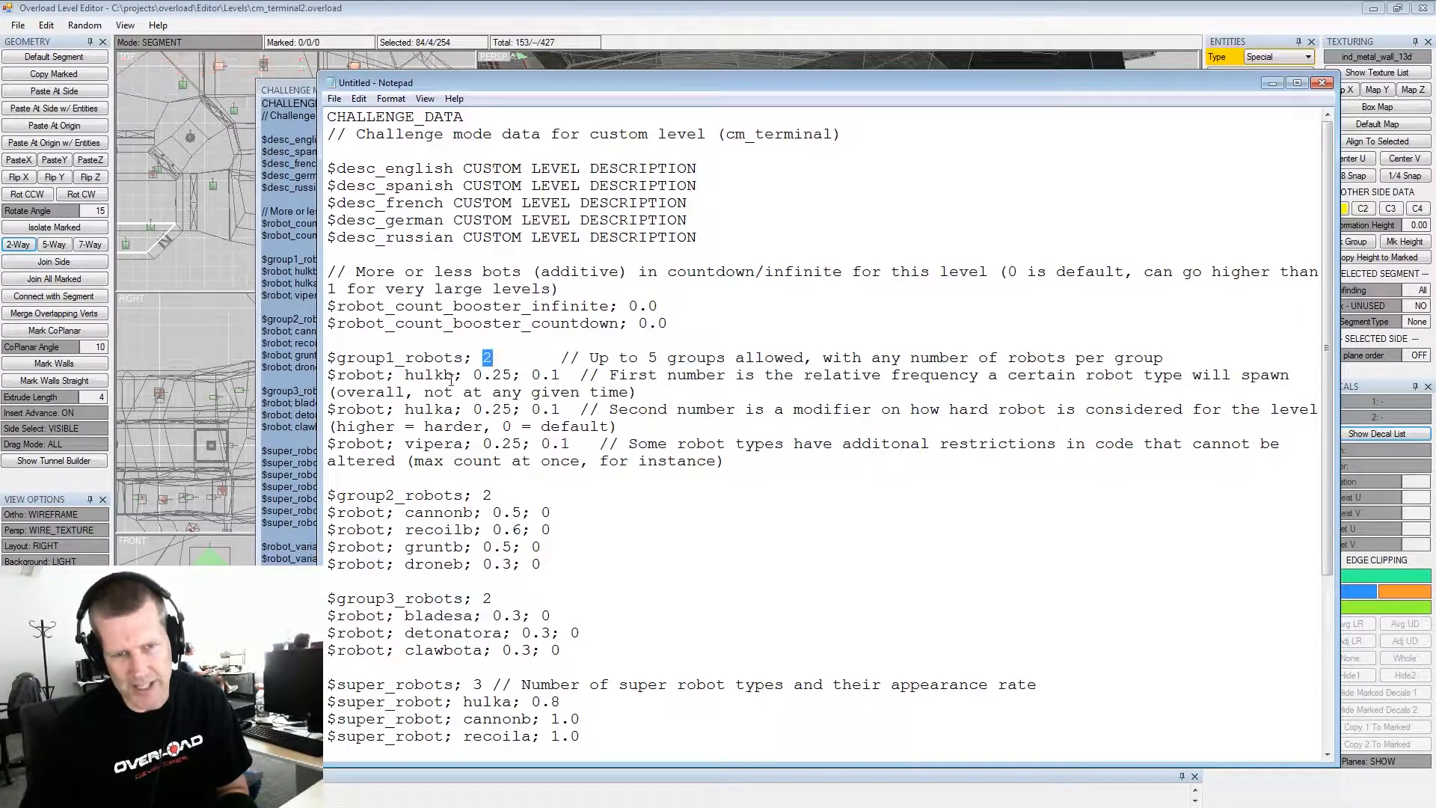
pyautogui.click(663, 391)
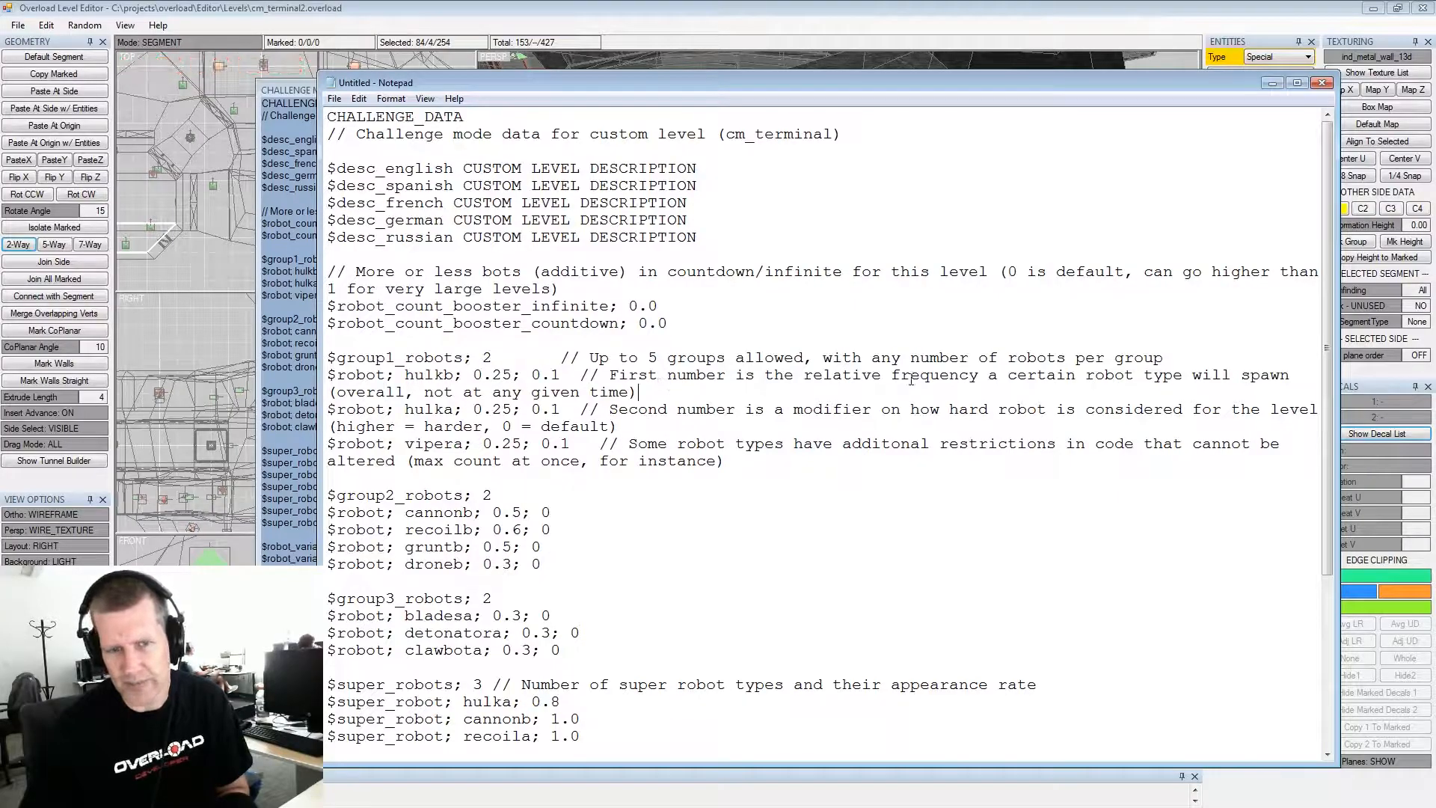
# Set the text font size to 14 and widen the Notepad window so the long comment lines fit without wrapping
pyautogui.moveTo(322, 374); pyautogui.dragTo(275, 365)
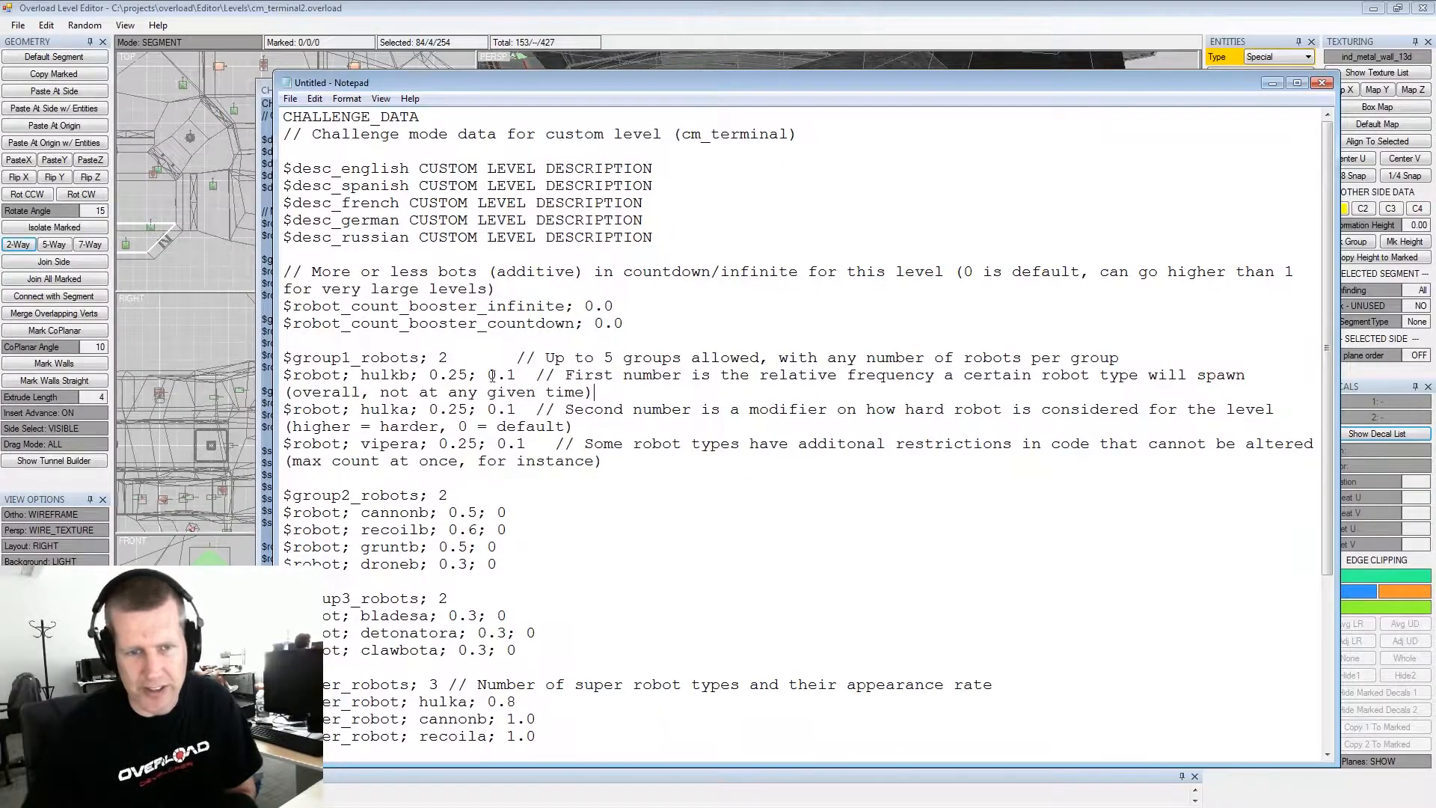
pyautogui.click(379, 101)
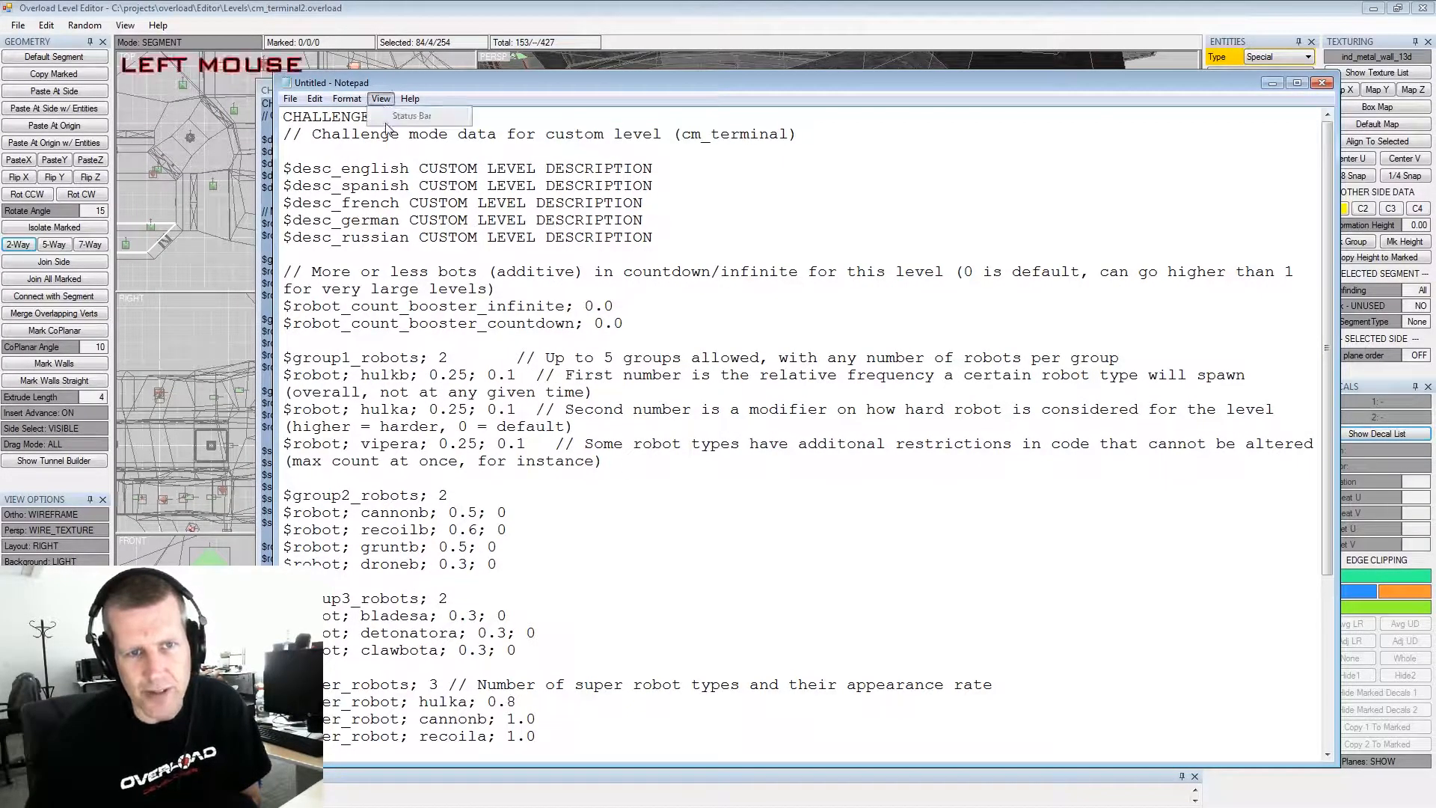
pyautogui.moveTo(354, 103)
pyautogui.click(359, 131)
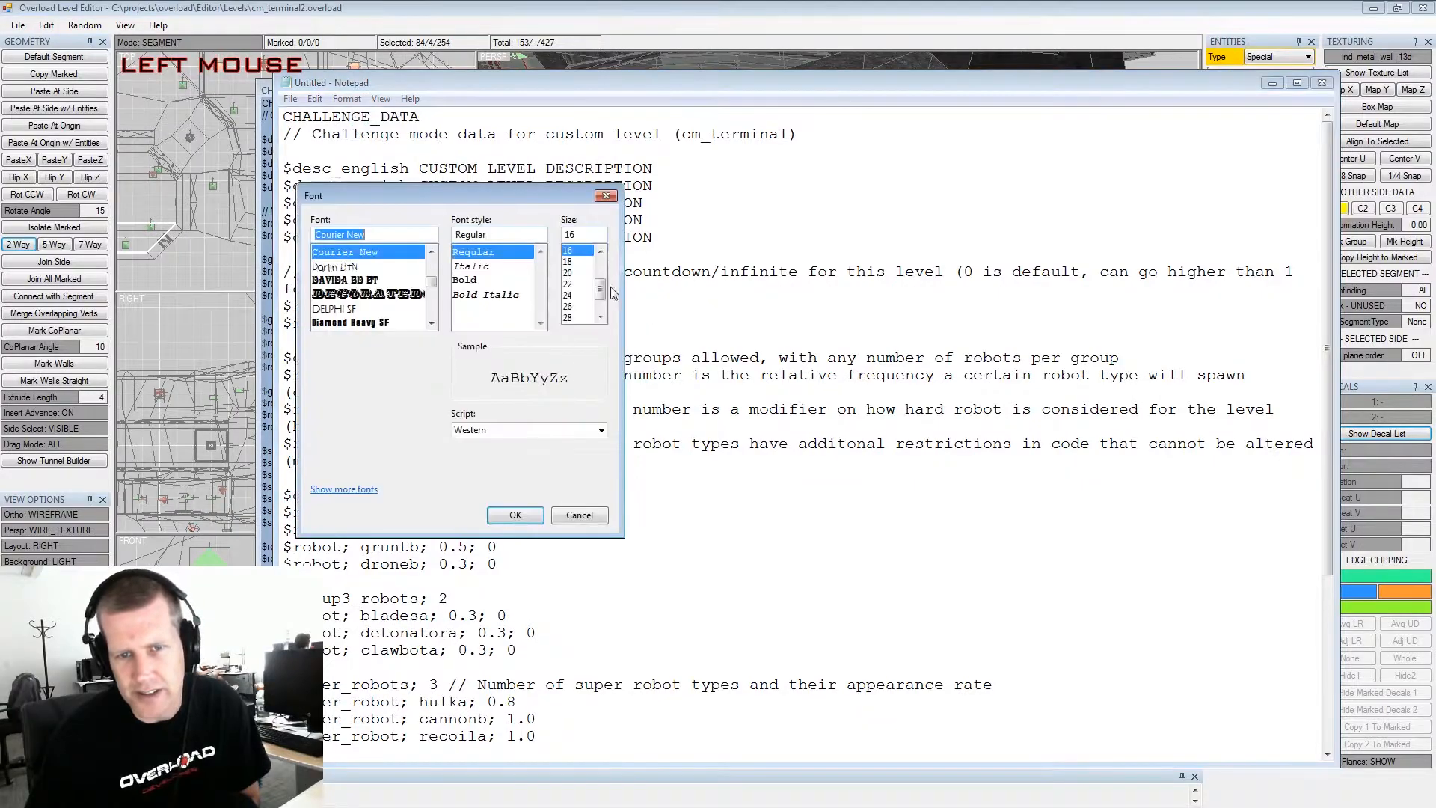
pyautogui.moveTo(598, 287); pyautogui.dragTo(596, 281)
pyautogui.click(569, 261)
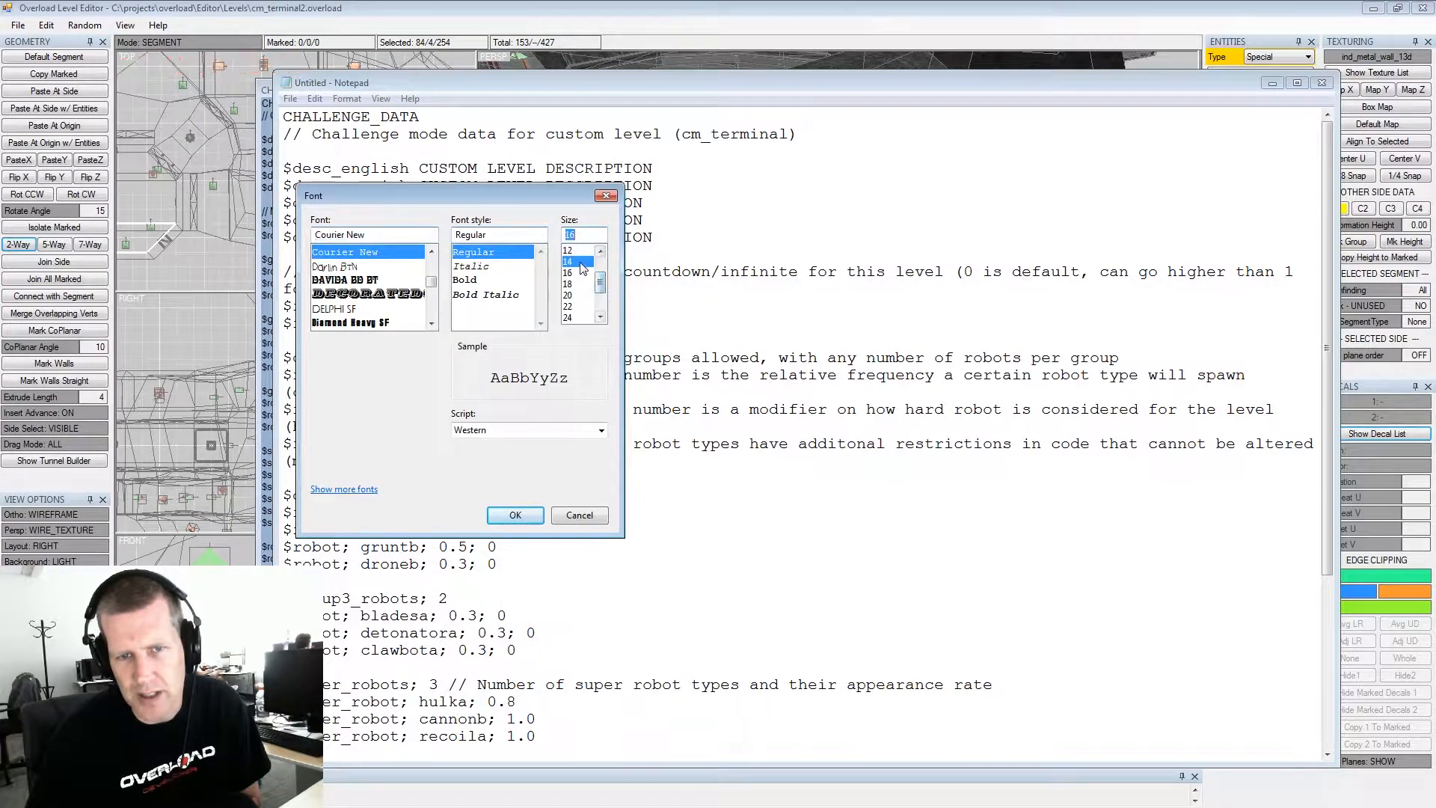
pyautogui.click(516, 514)
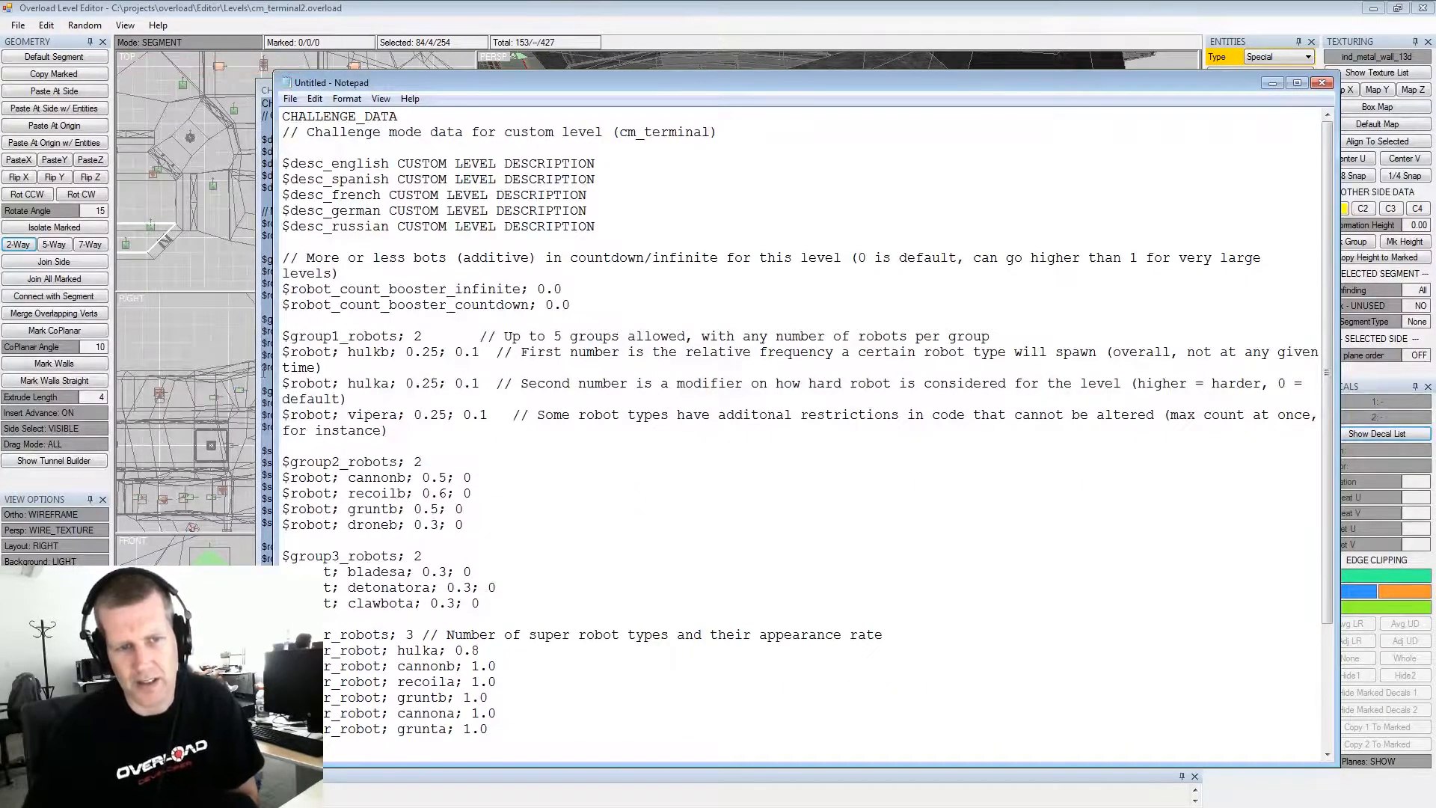
pyautogui.moveTo(274, 368); pyautogui.dragTo(112, 357)
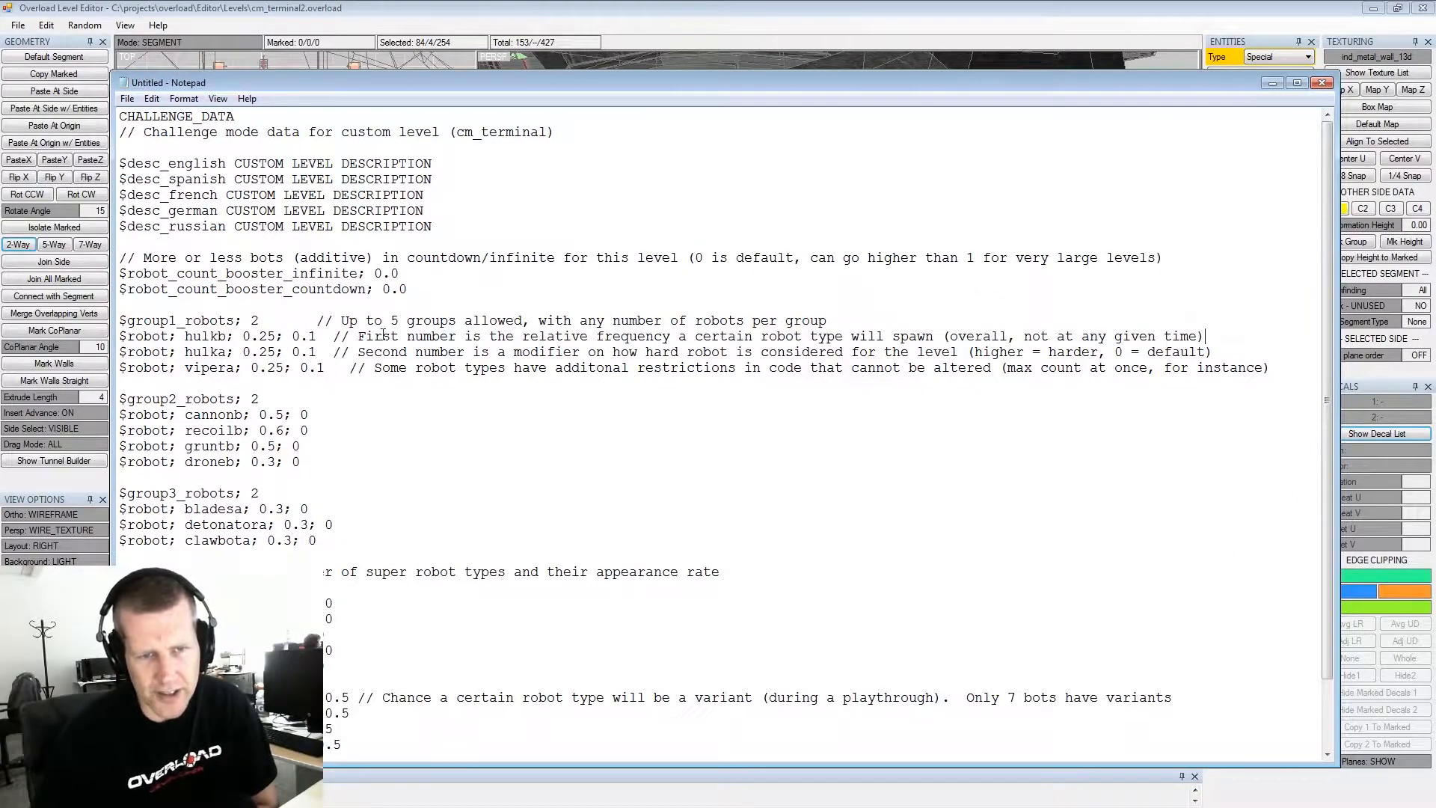
# Examine the group1 robot entries hulkb, hulka and vipera with the comments on their first and second numbers
pyautogui.click(356, 337)
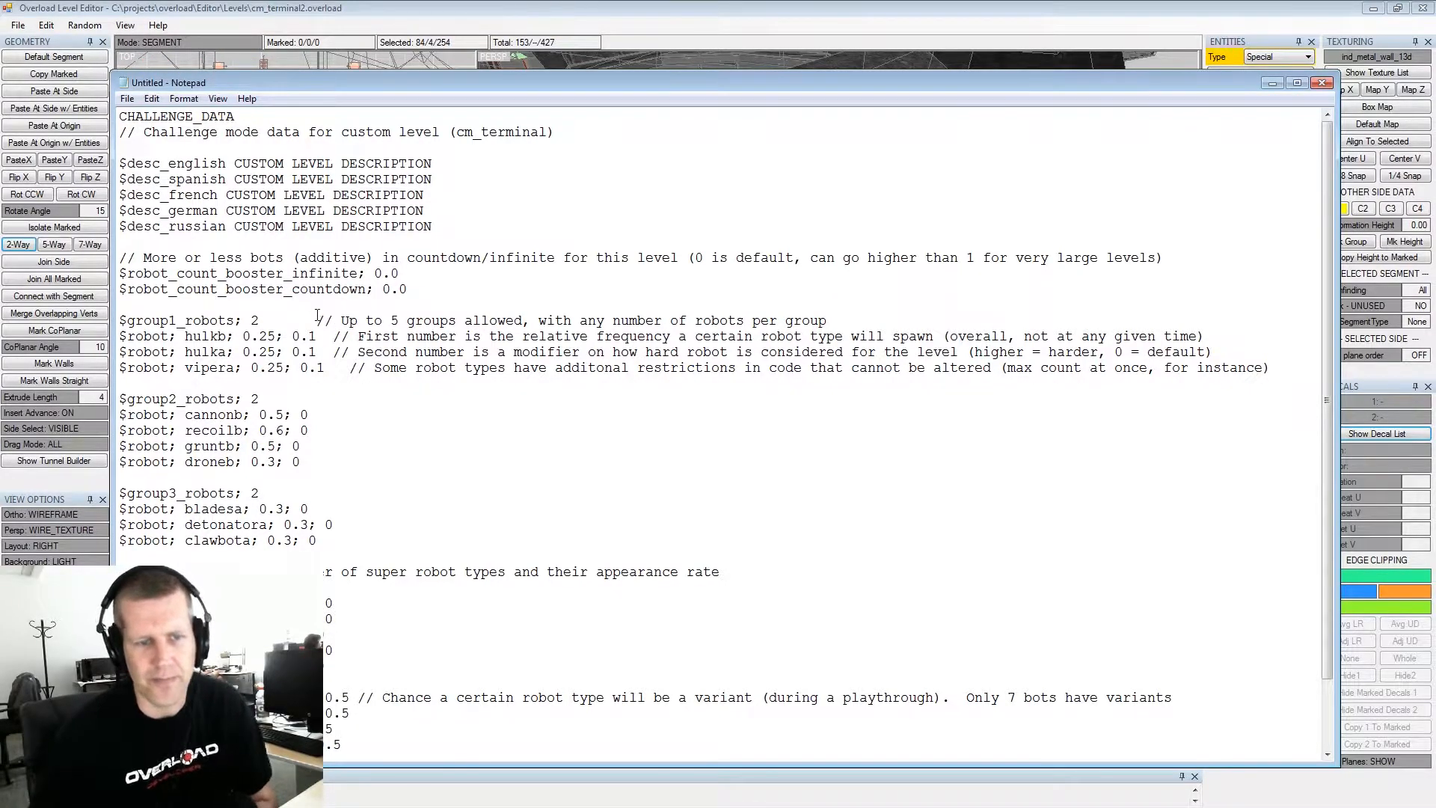
pyautogui.click(300, 353)
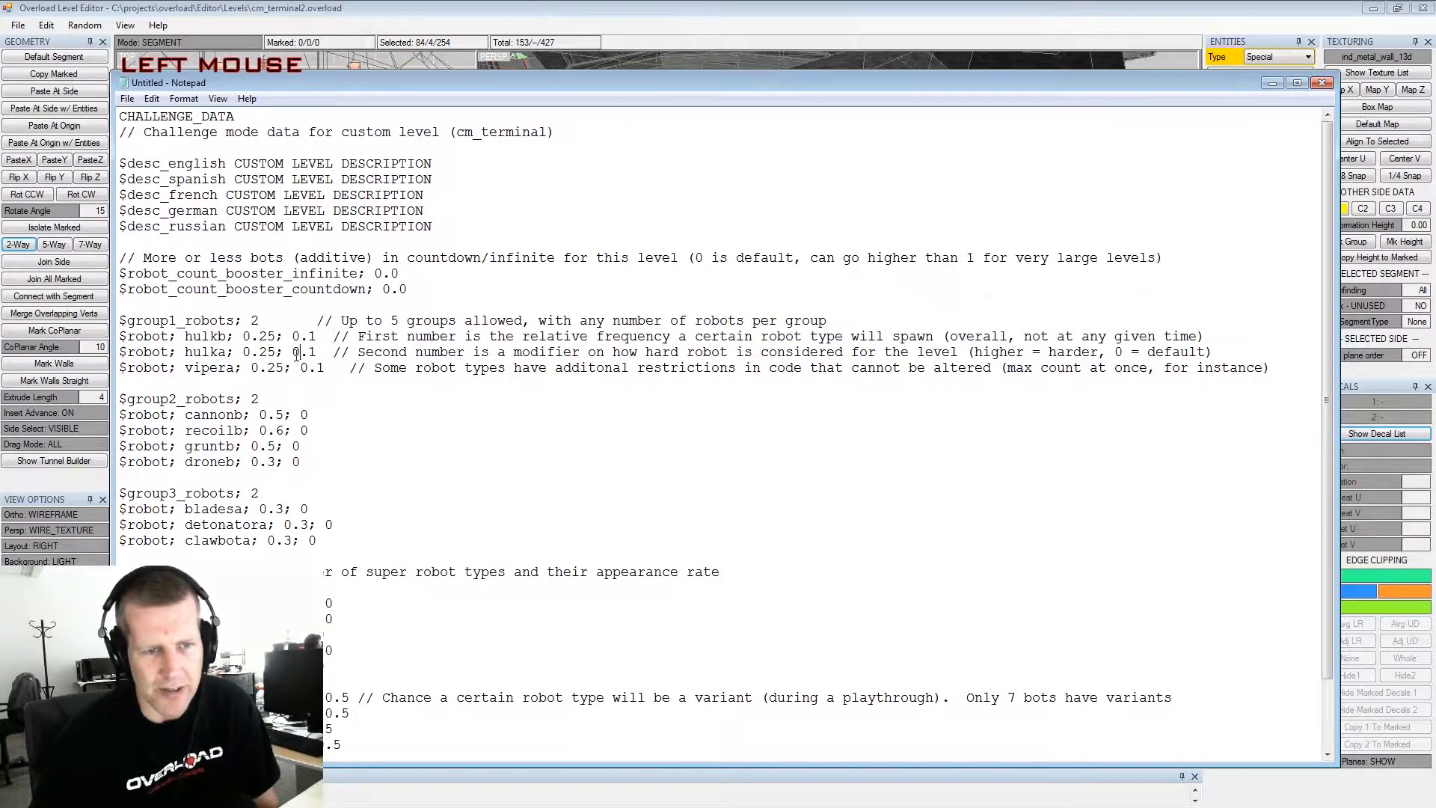
pyautogui.doubleClick(196, 338)
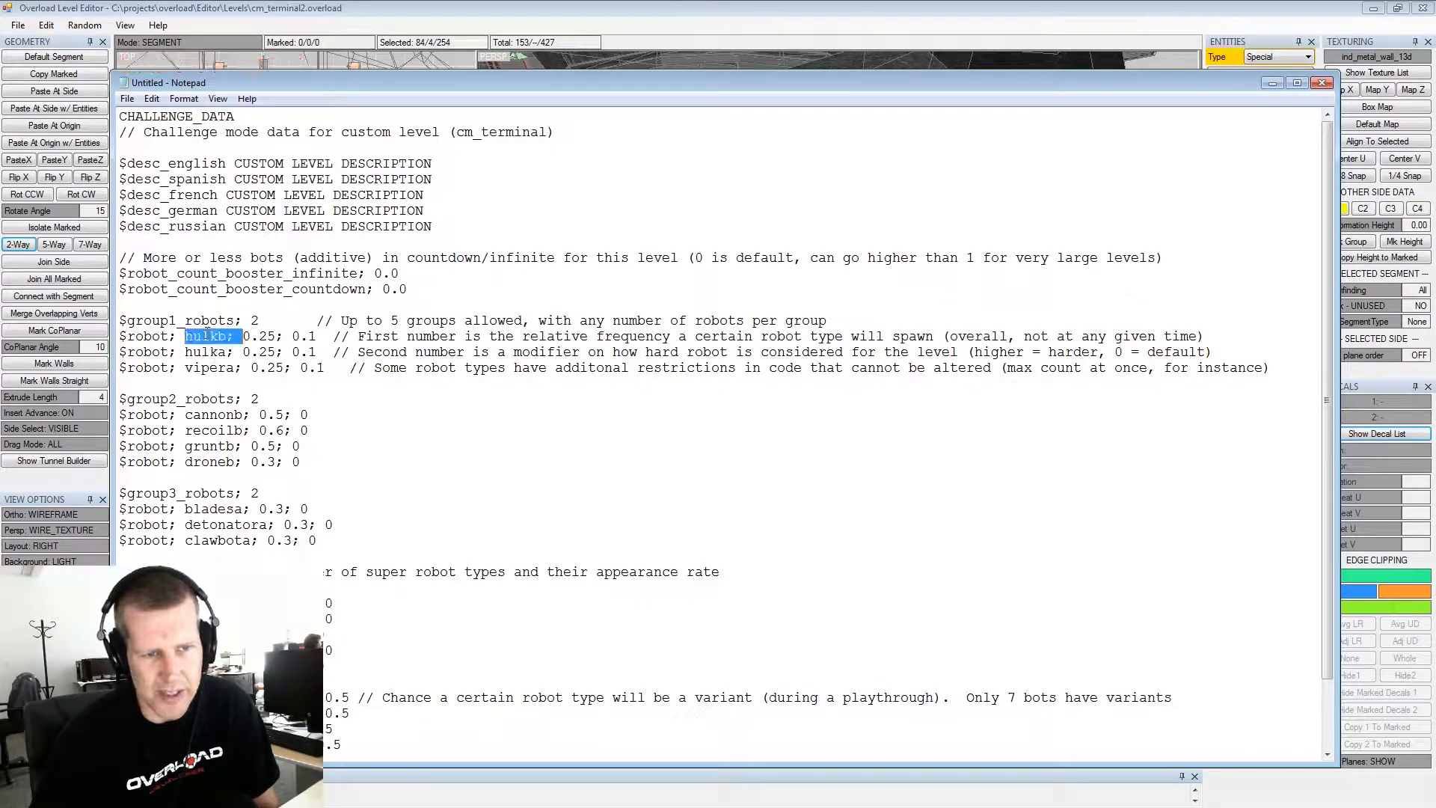
pyautogui.doubleClick(206, 339)
pyautogui.click(206, 339)
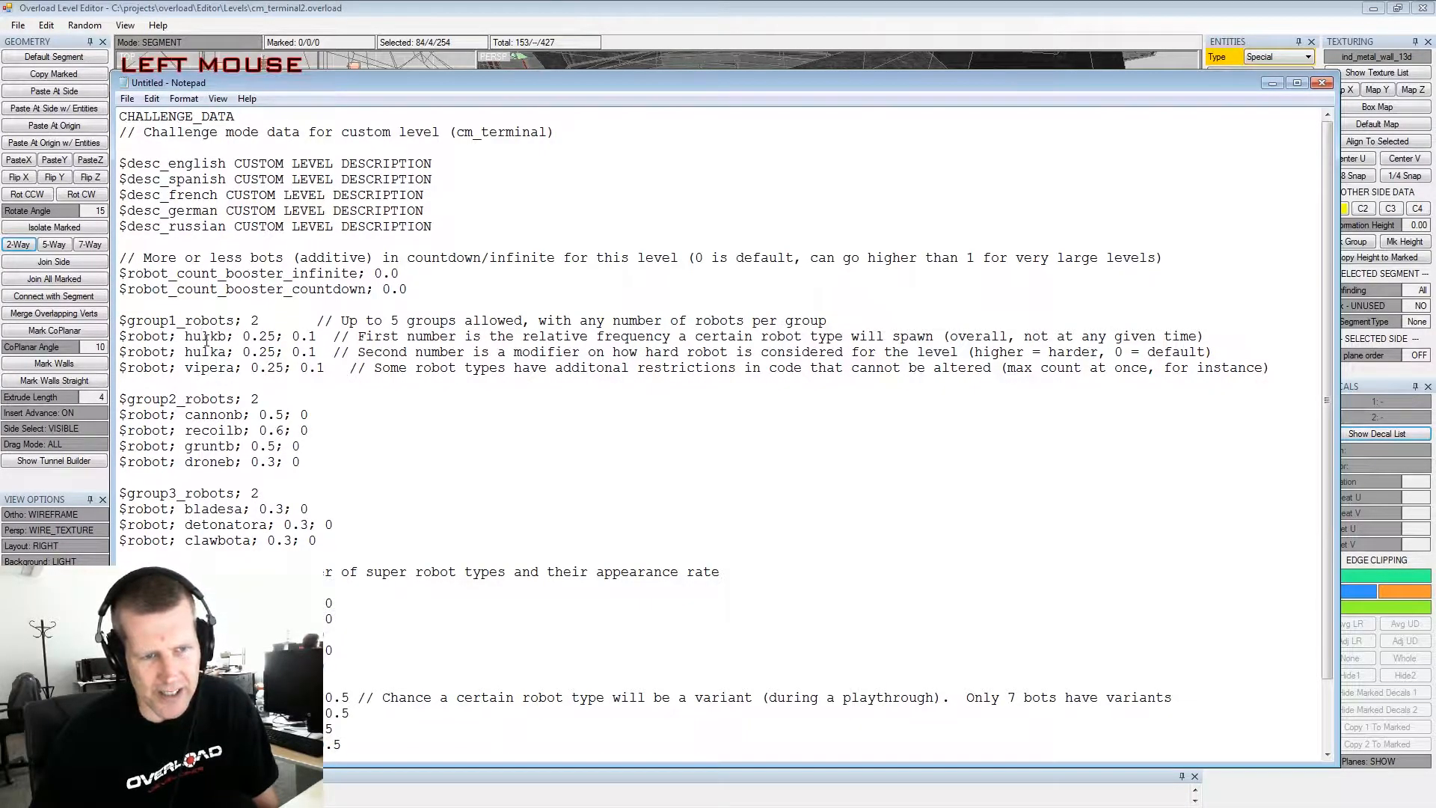
pyautogui.doubleClick(206, 339)
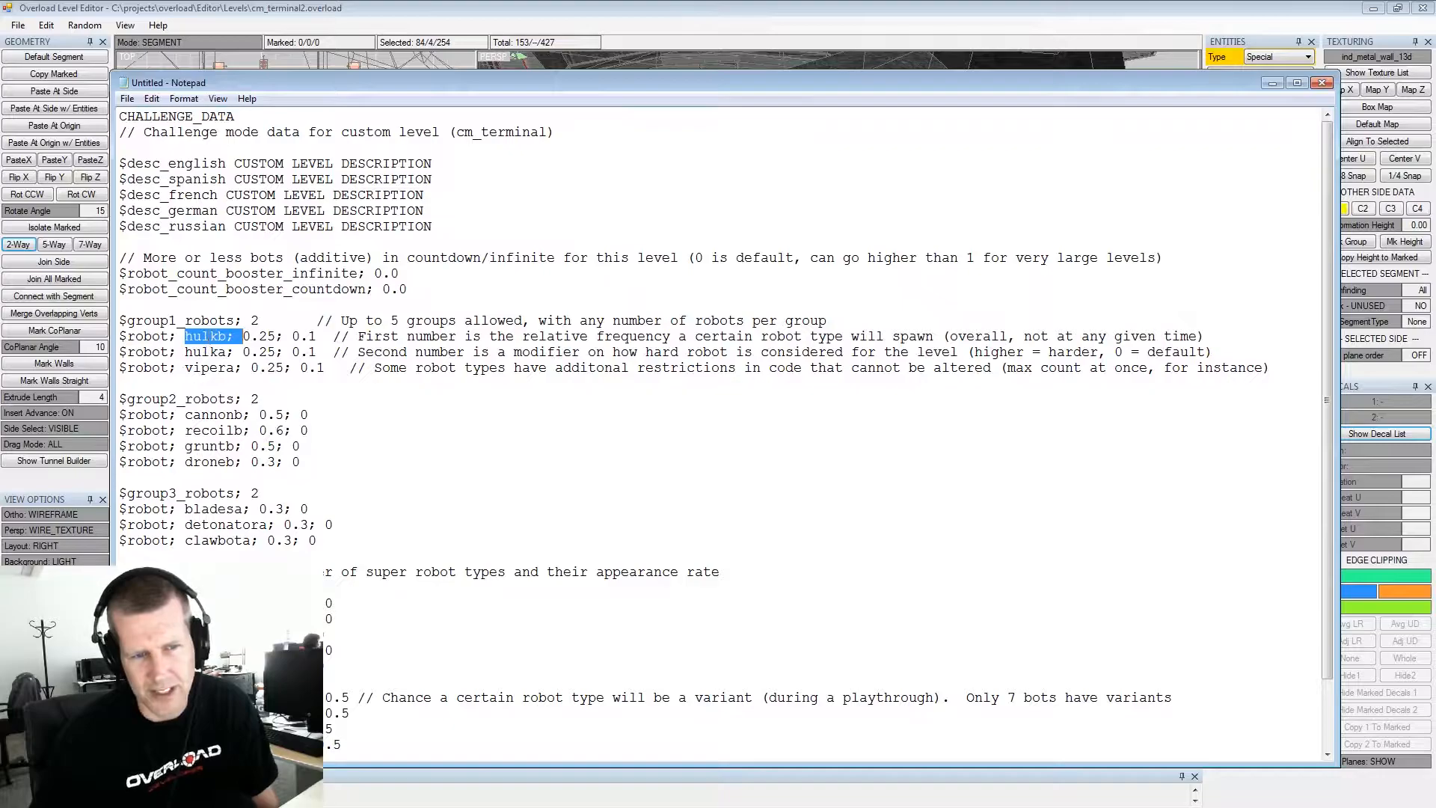
pyautogui.doubleClick(207, 339)
pyautogui.doubleClick(208, 353)
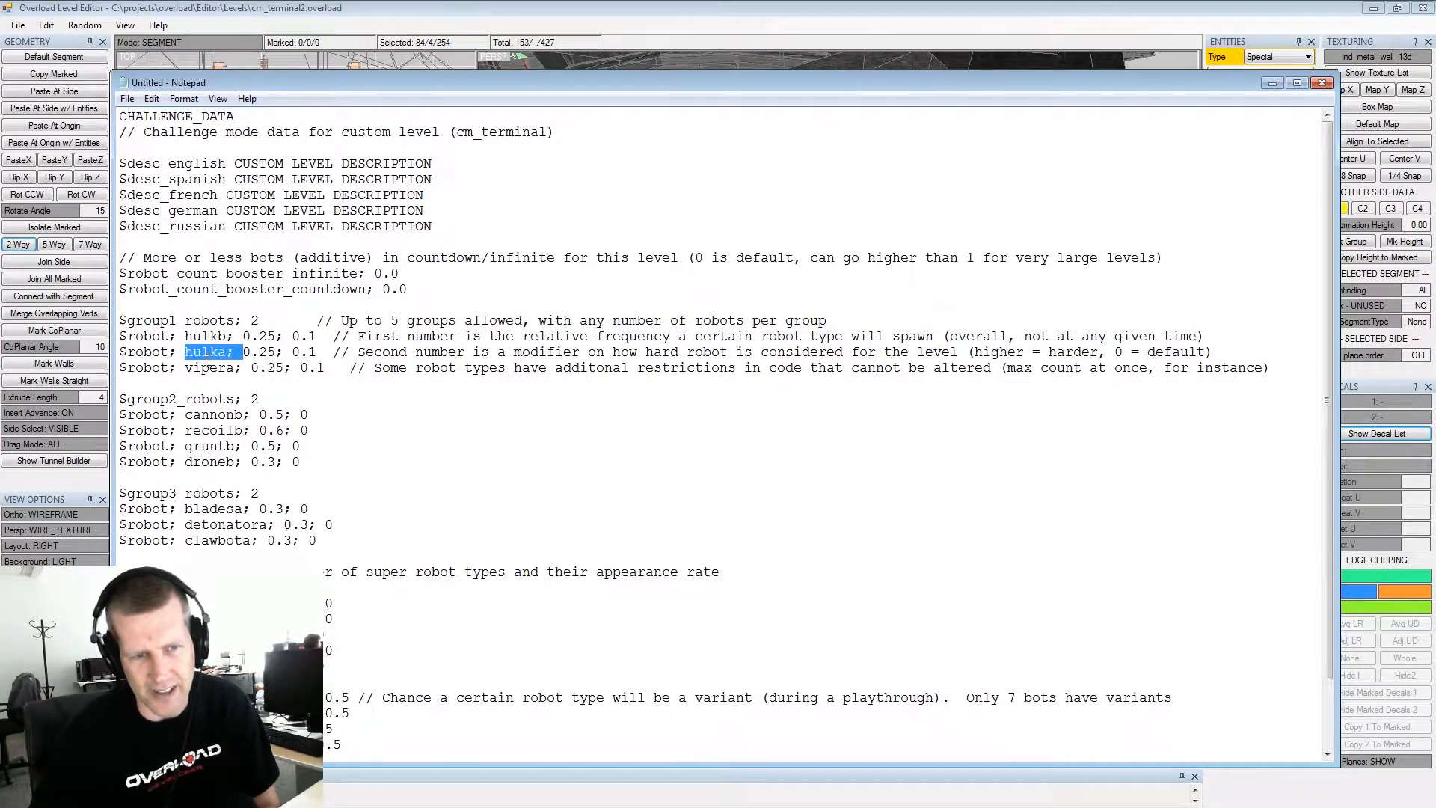
pyautogui.doubleClick(210, 367)
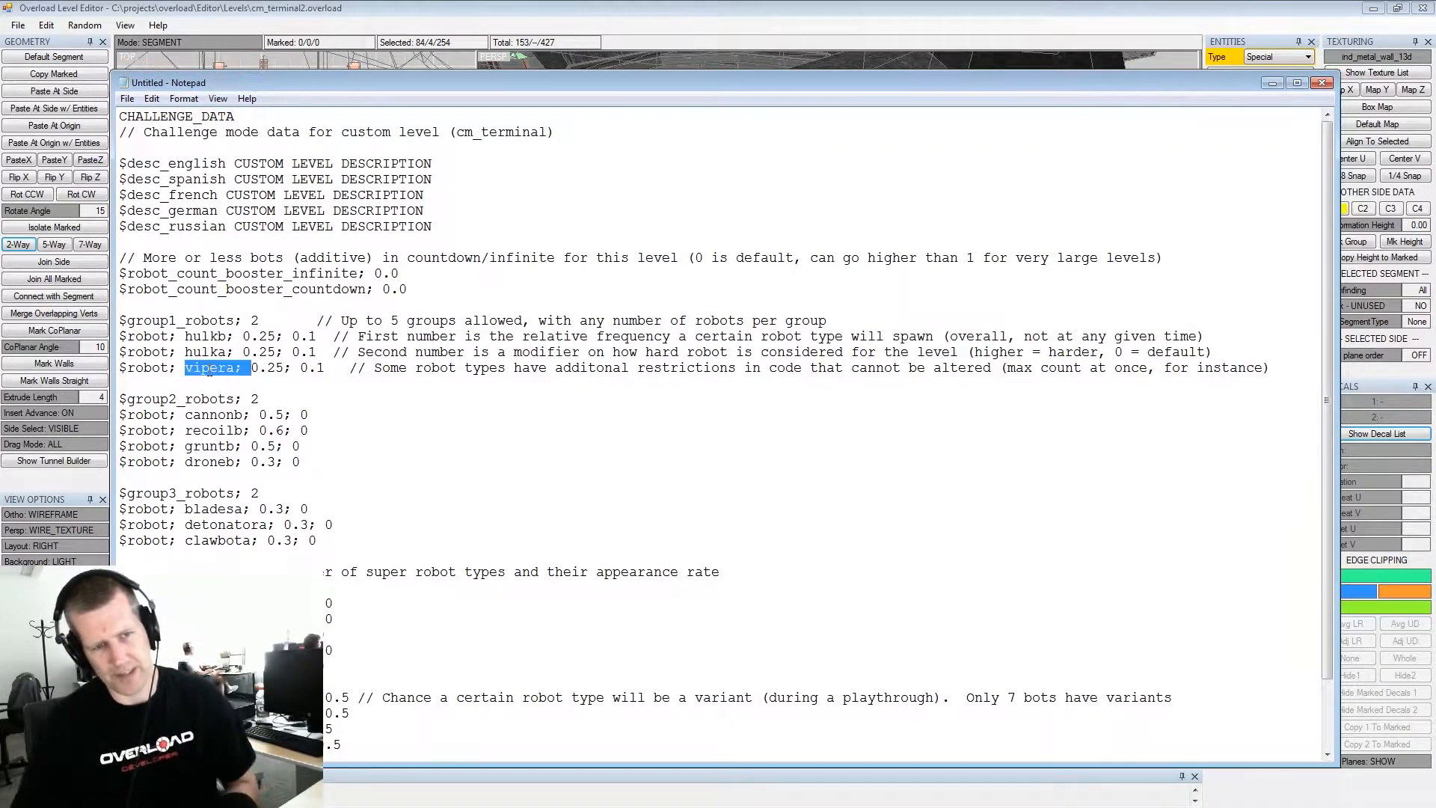
pyautogui.click(216, 334)
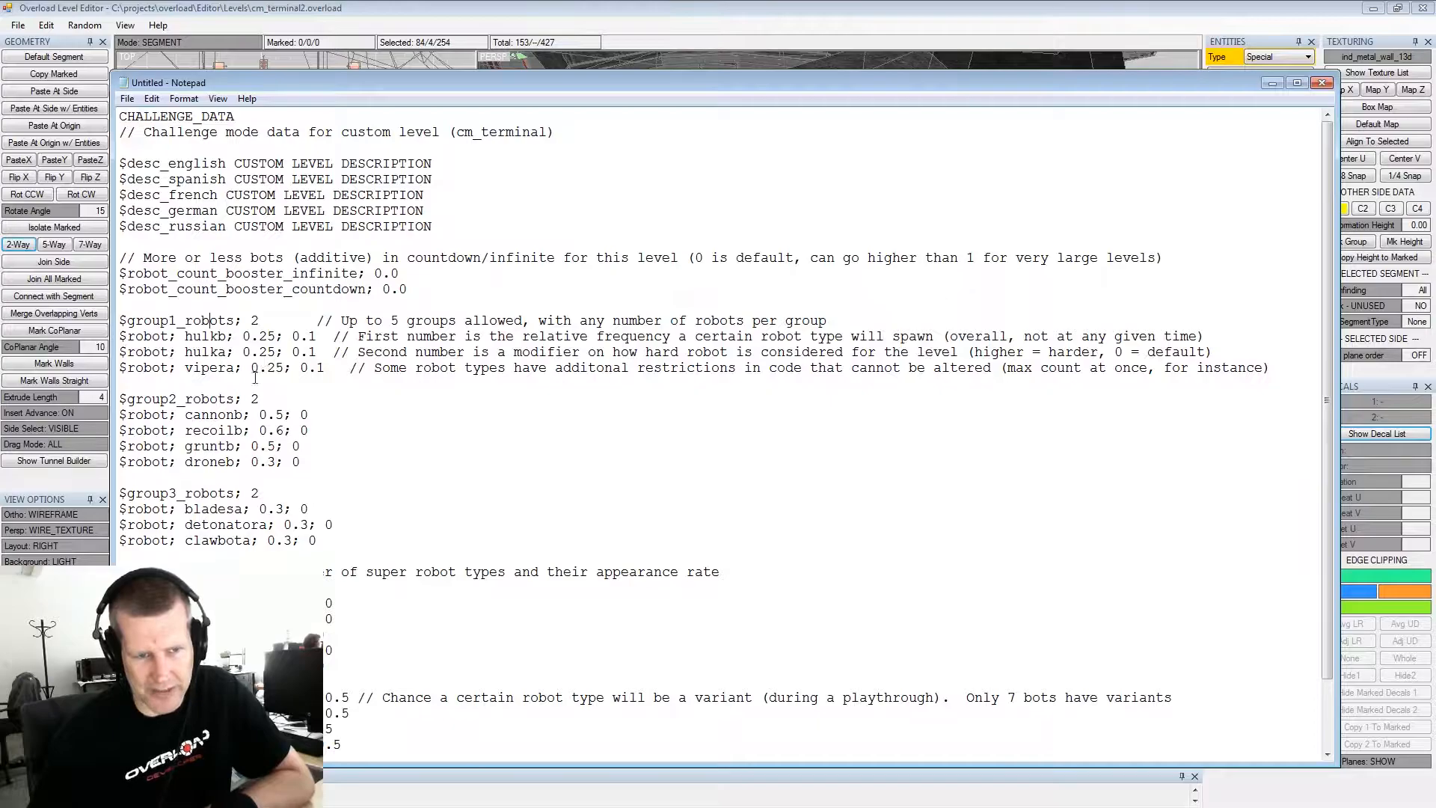
# Compare the robot counts on the group1_robots, group2_robots and group3_robots lines
pyautogui.scroll(-1, 244, 426)
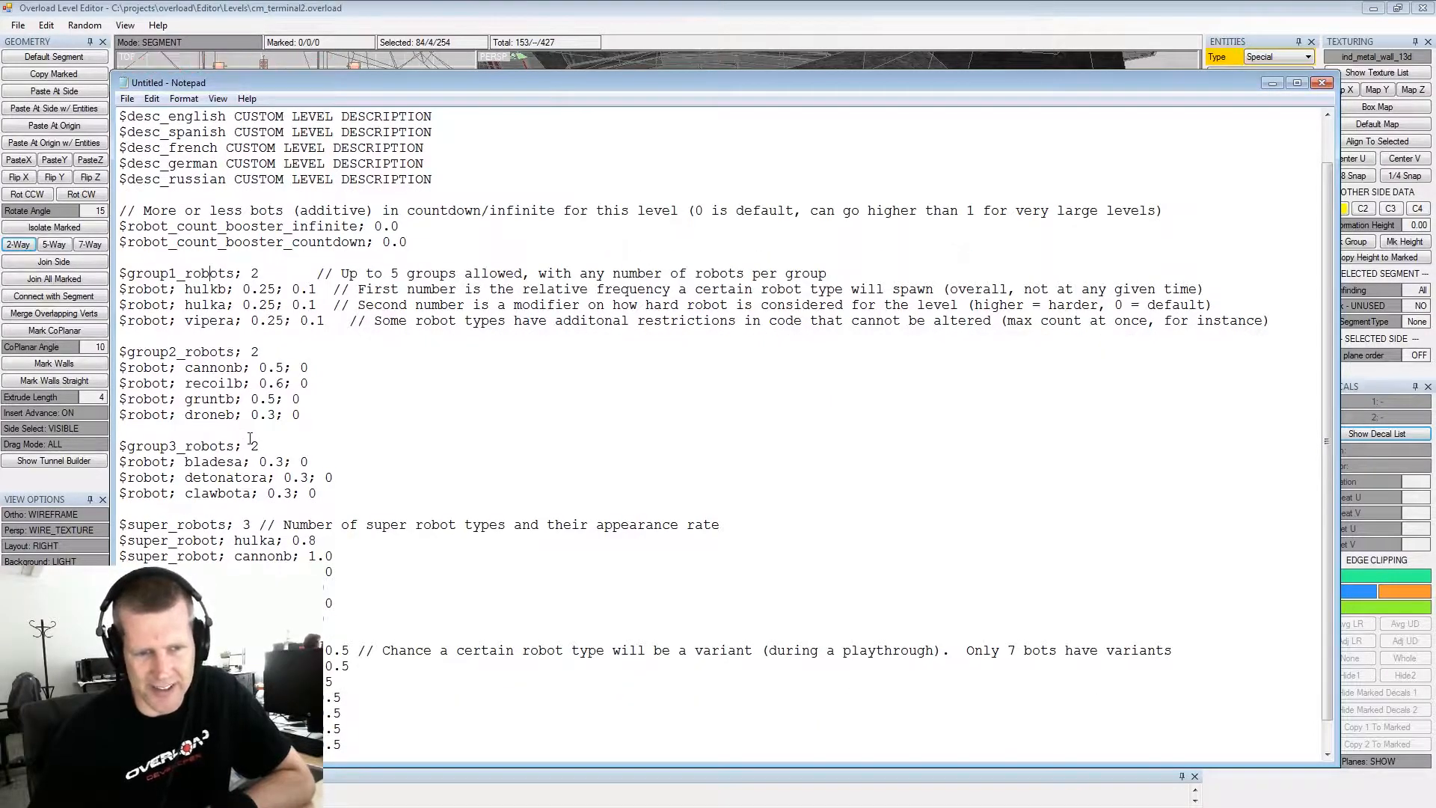
pyautogui.click(219, 351)
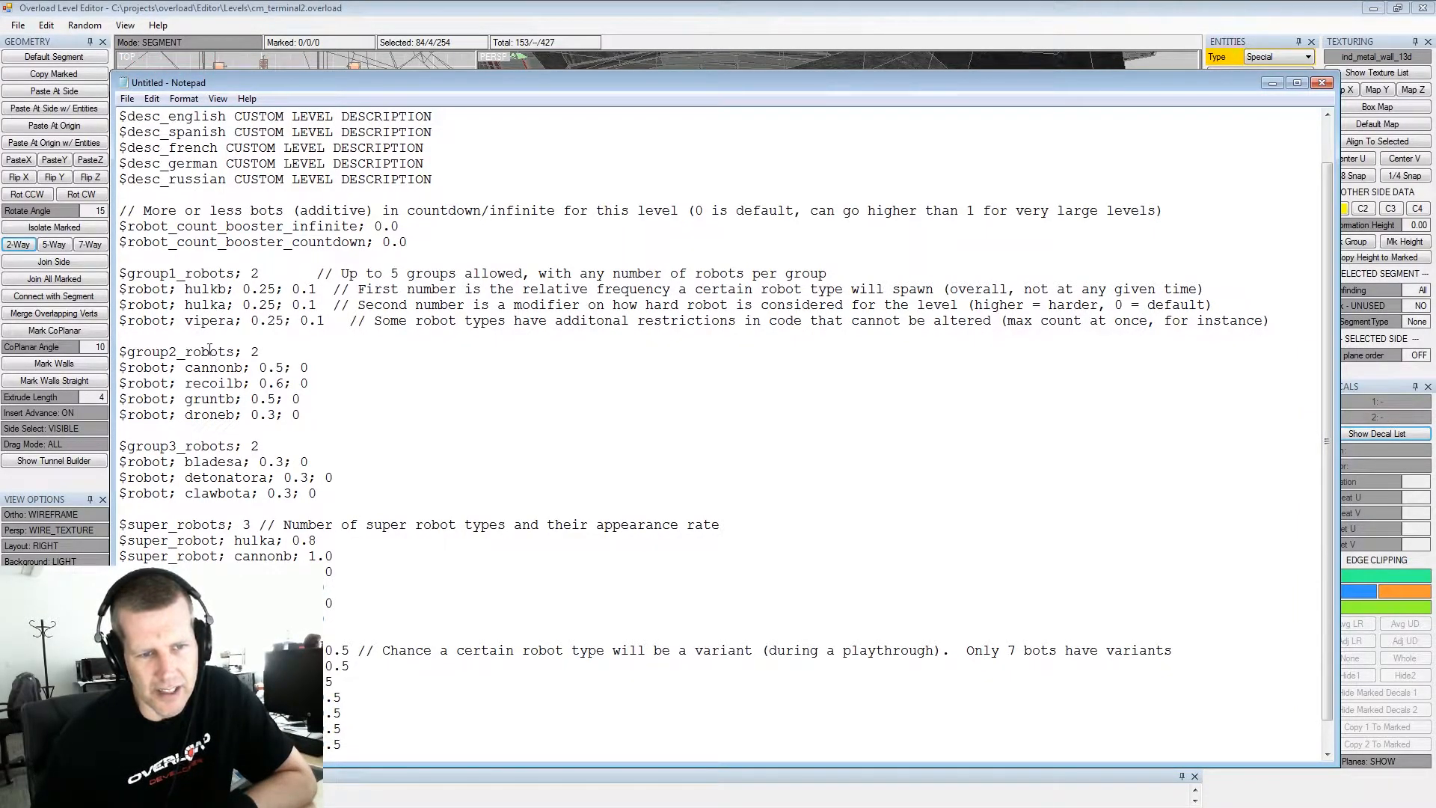
pyautogui.doubleClick(261, 447)
pyautogui.click(270, 273)
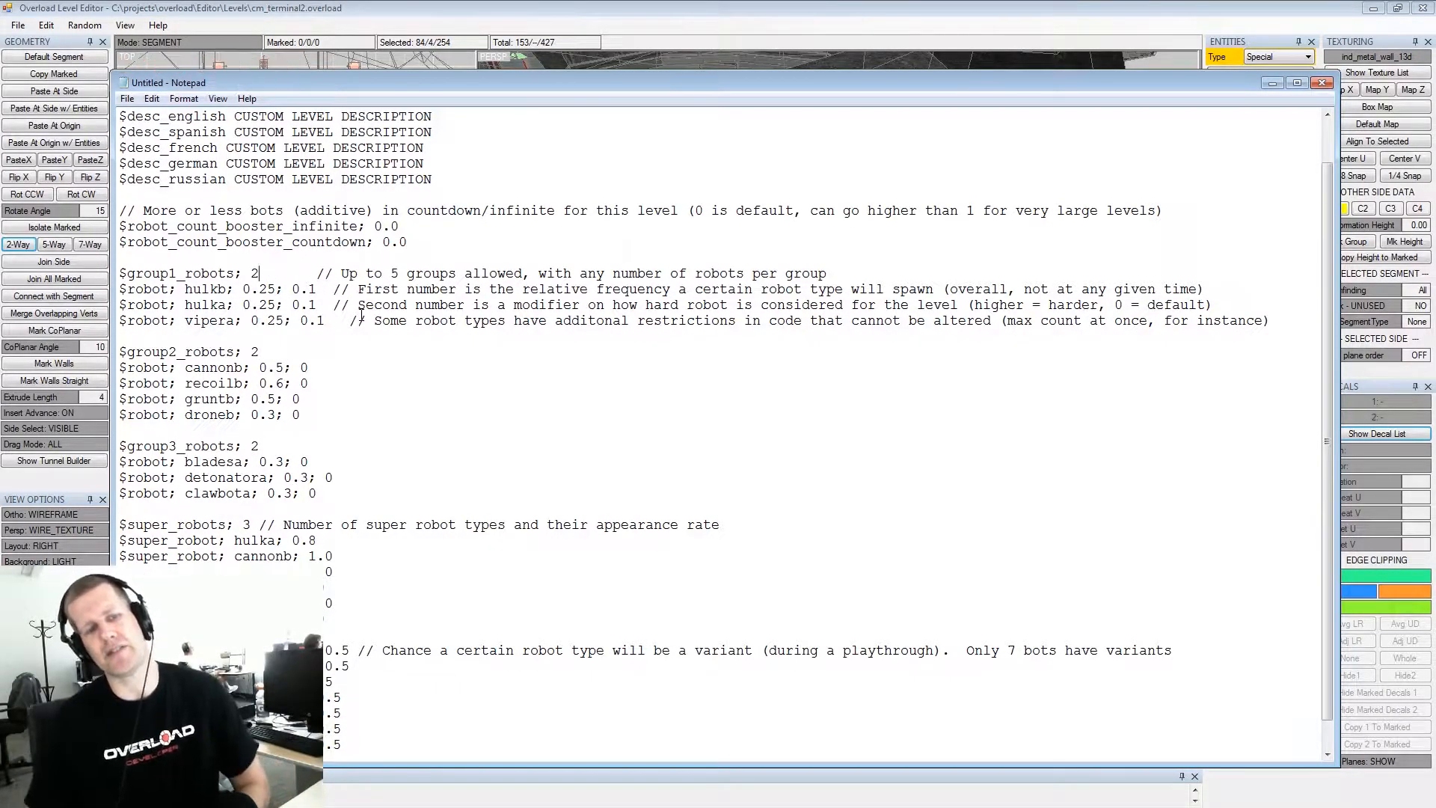
pyautogui.click(270, 448)
pyautogui.click(272, 274)
pyautogui.click(270, 441)
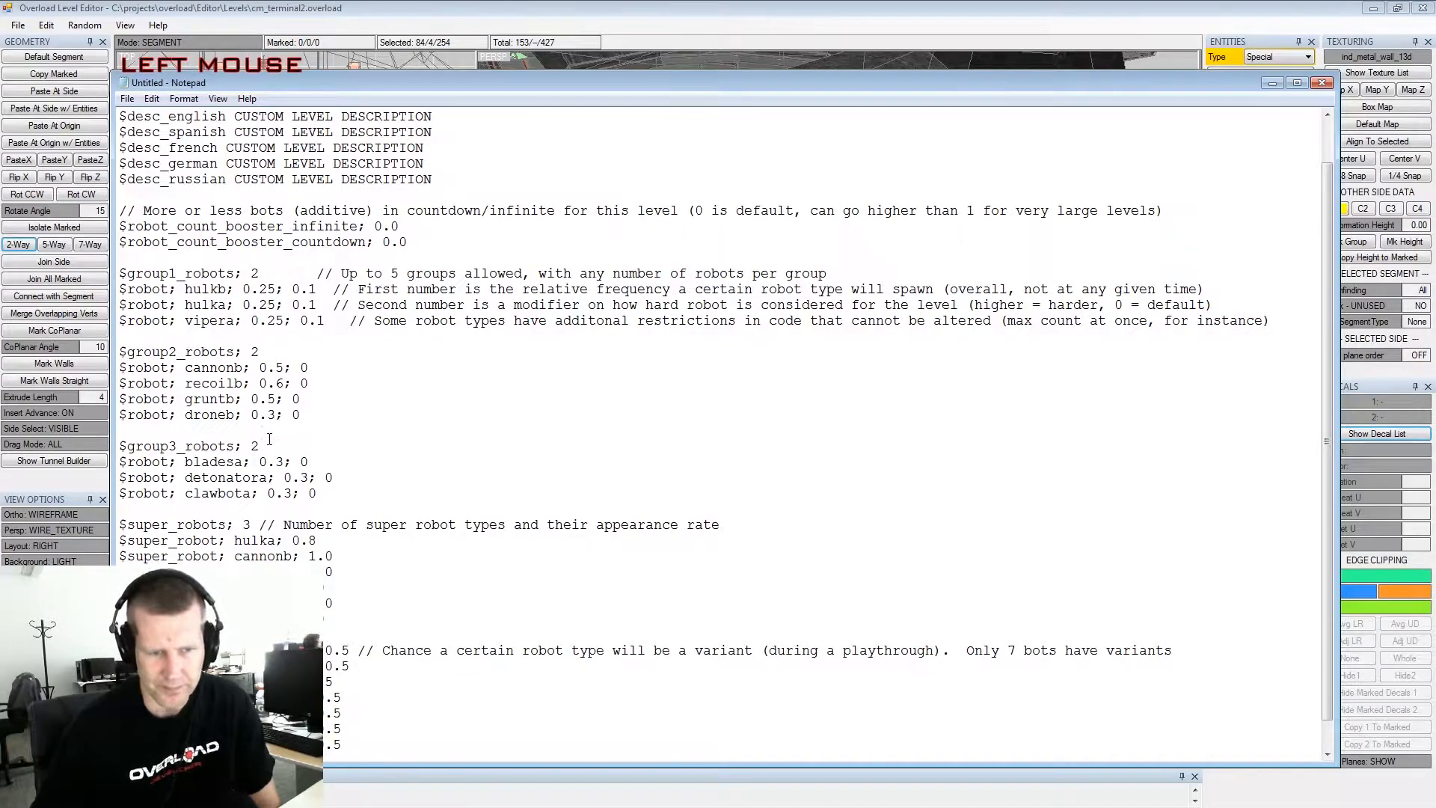
# Examine the super_robots count and the relative spawn frequencies of the group1 and group2 robots
pyautogui.click(238, 532)
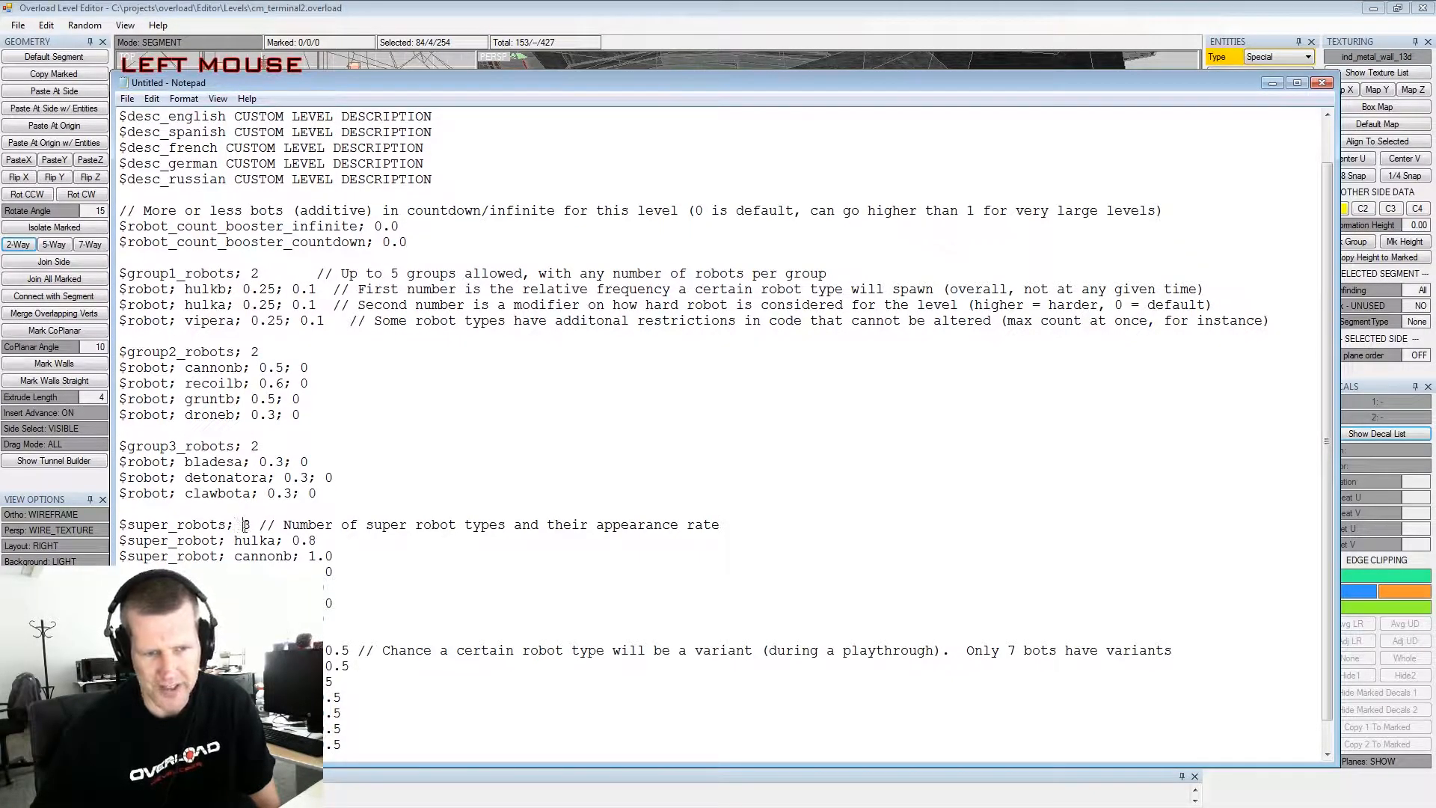
pyautogui.scroll(-1, 278, 432)
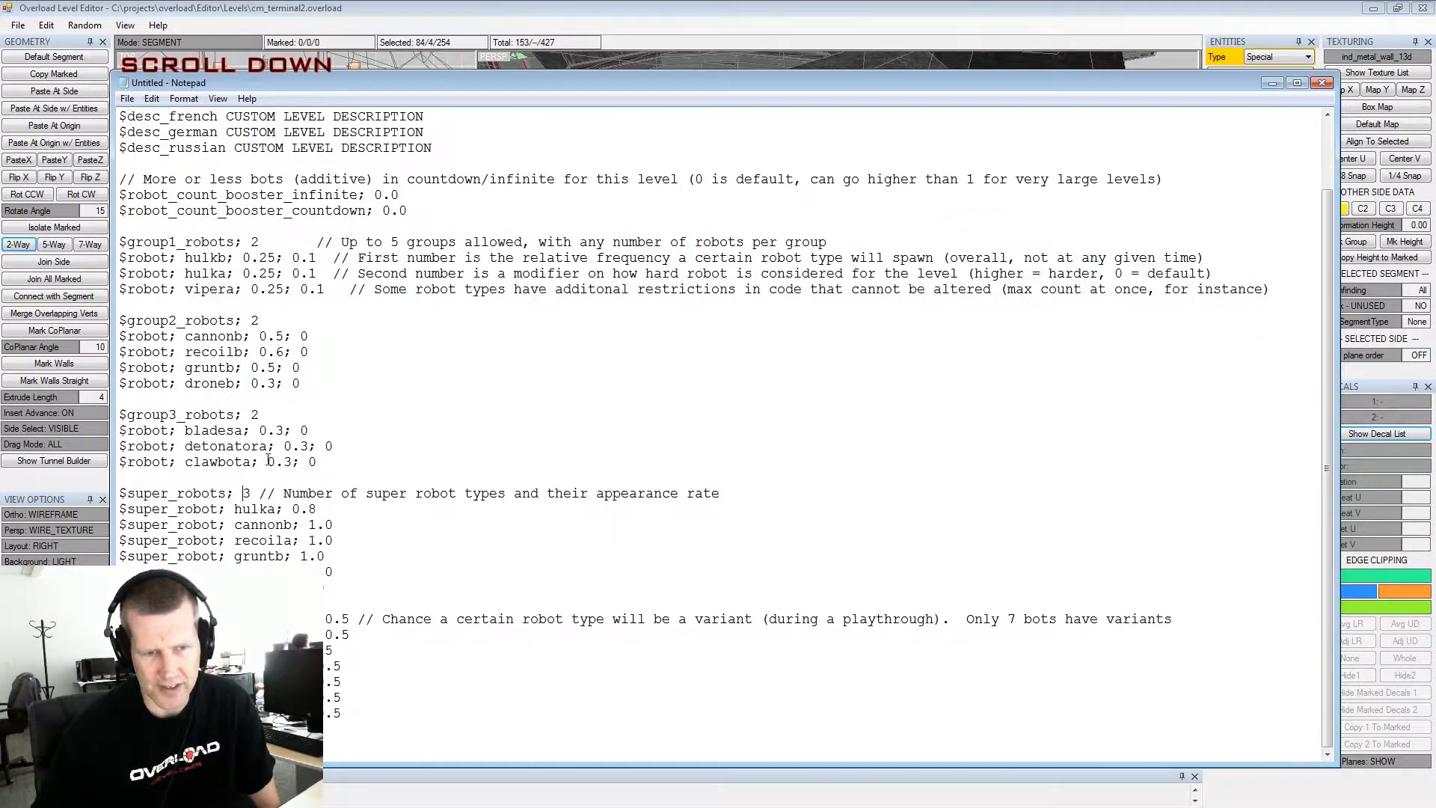
pyautogui.click(274, 258)
pyautogui.click(262, 258)
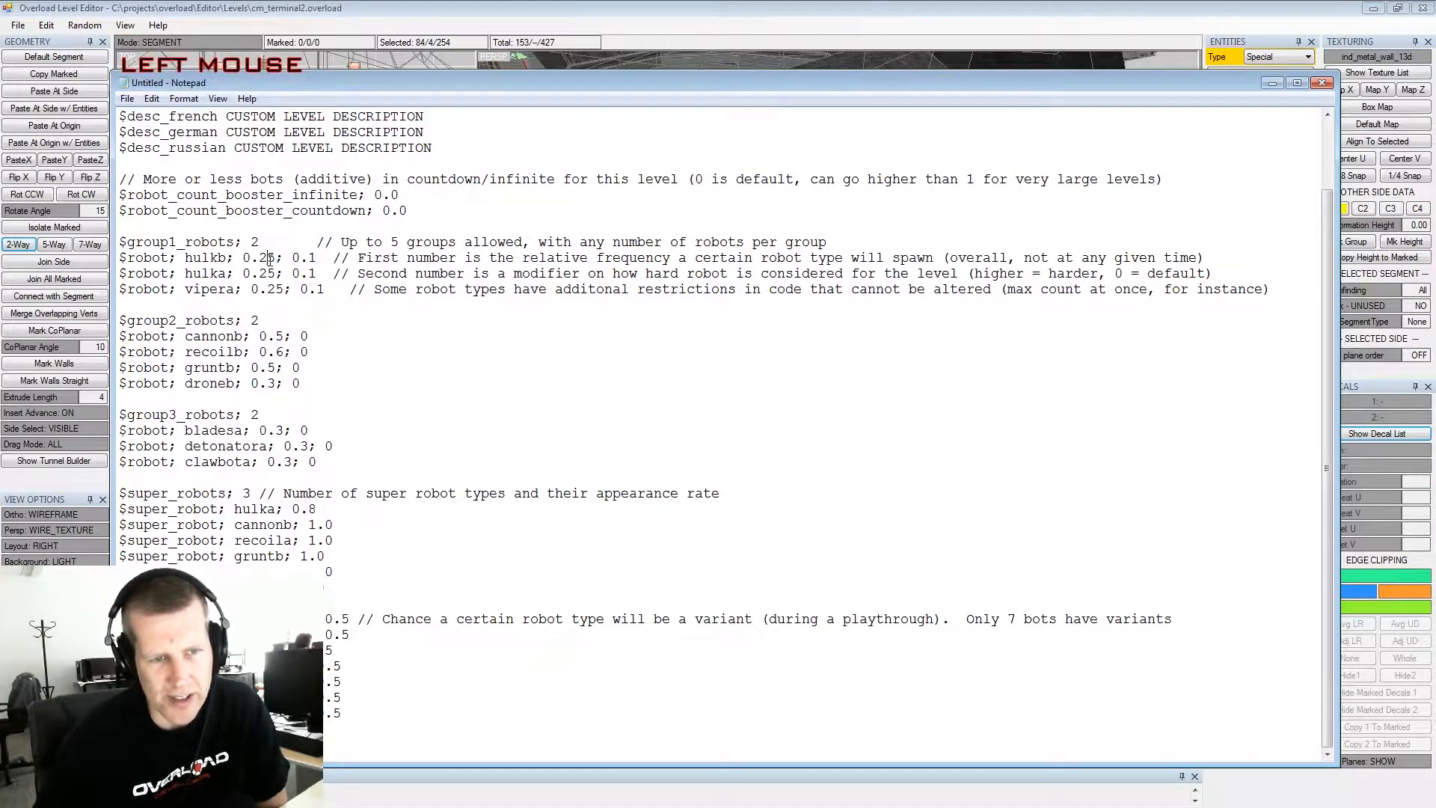
pyautogui.click(277, 290)
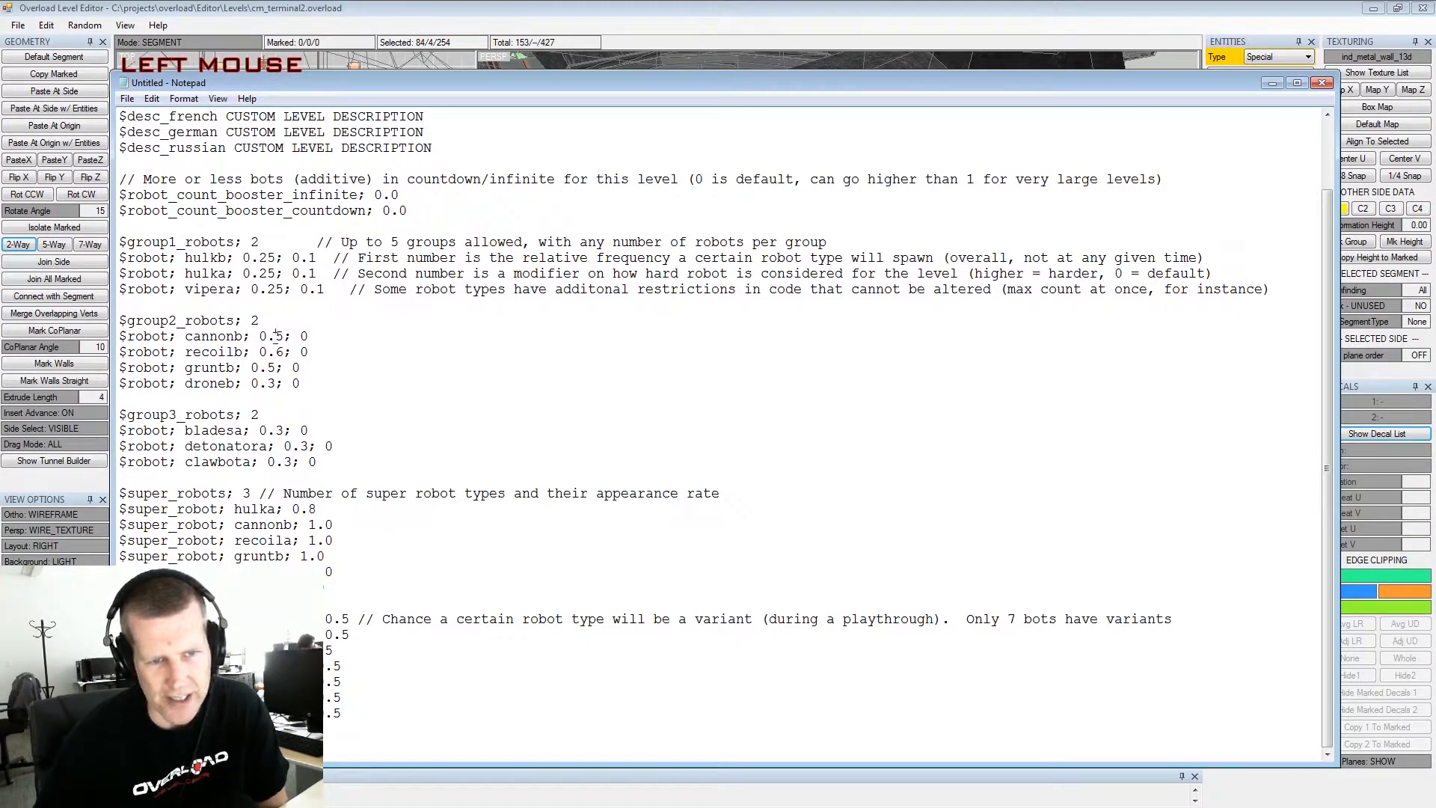
pyautogui.click(274, 360)
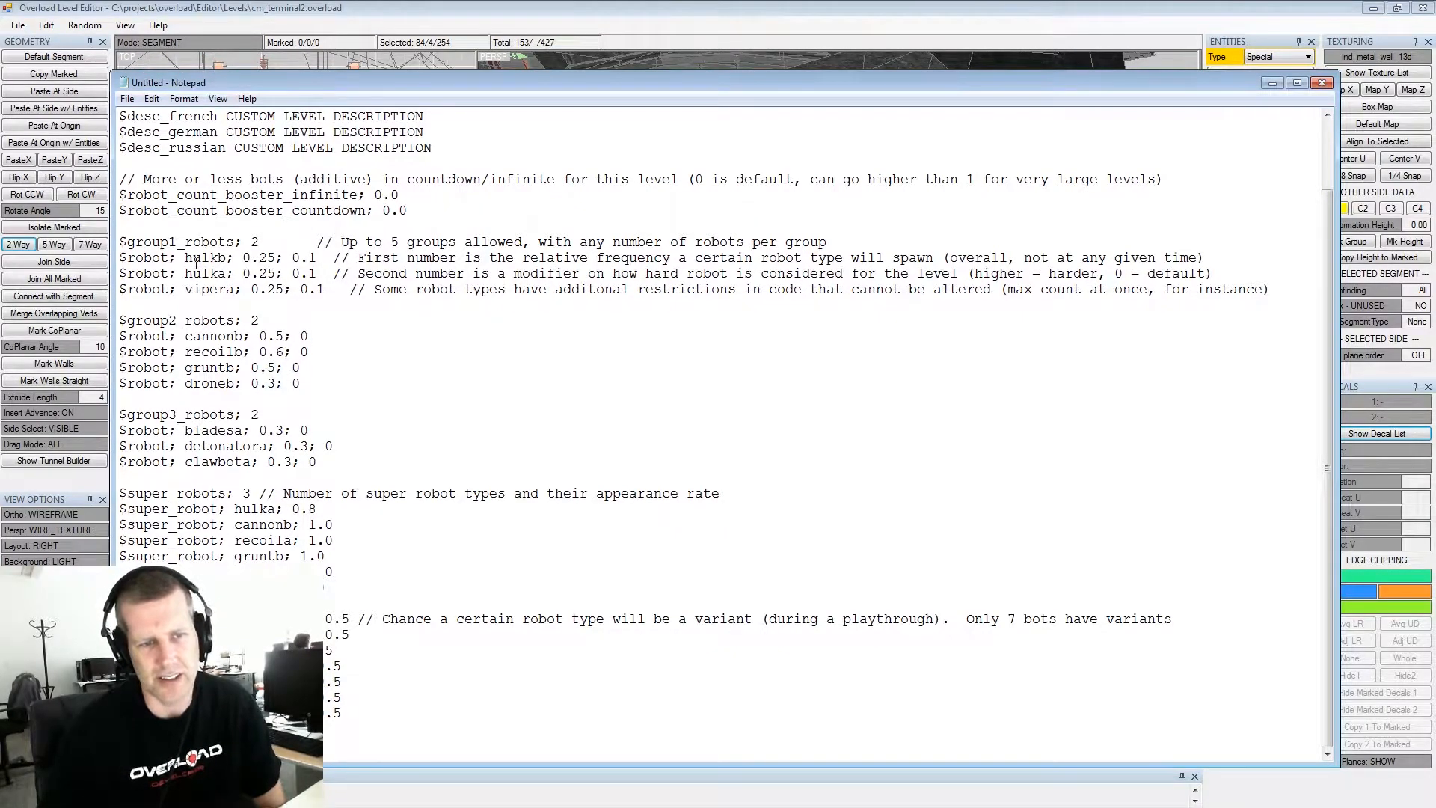
# Examine the hulkb and hulka entries against the cannonb entry in group2 and its spawn frequency
pyautogui.doubleClick(197, 258)
pyautogui.doubleClick(210, 273)
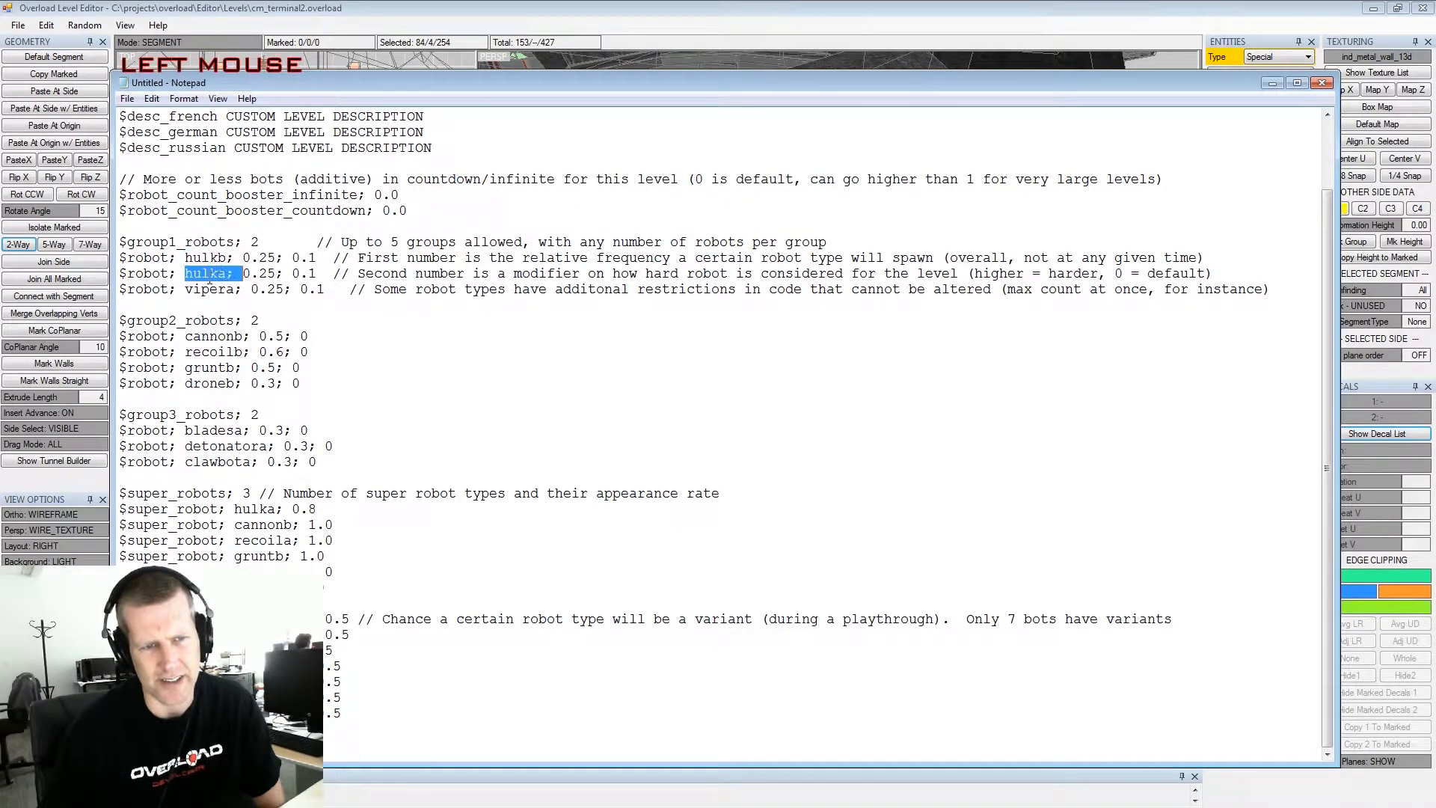
pyautogui.doubleClick(205, 338)
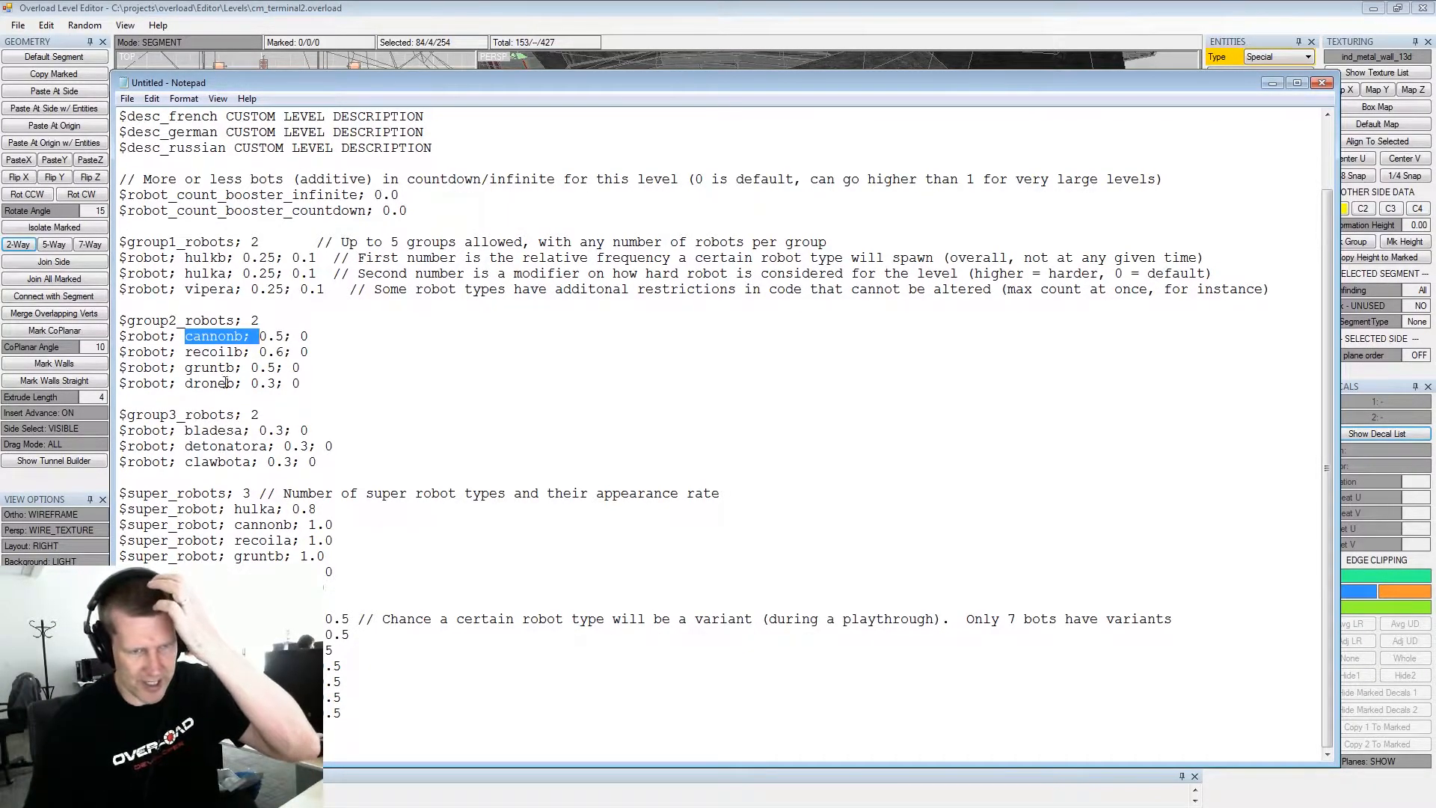
pyautogui.click(217, 336)
pyautogui.click(217, 336)
pyautogui.moveTo(284, 337); pyautogui.dragTo(278, 337)
pyautogui.click(280, 337)
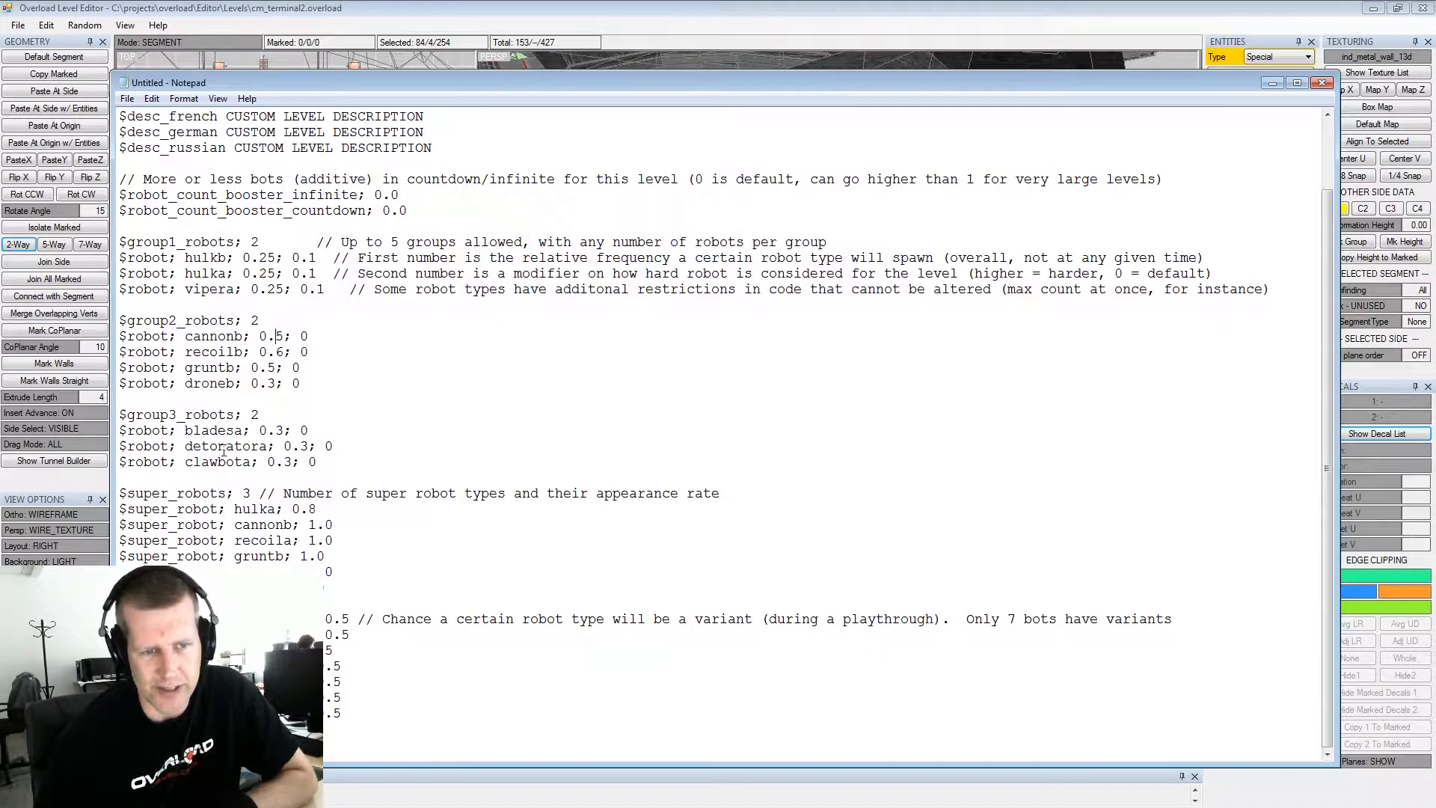
# Compare the relative spawn frequencies of the group3 and group2 robots with those of hulka and hulkb in group1
pyautogui.moveTo(276, 432); pyautogui.dragTo(284, 431)
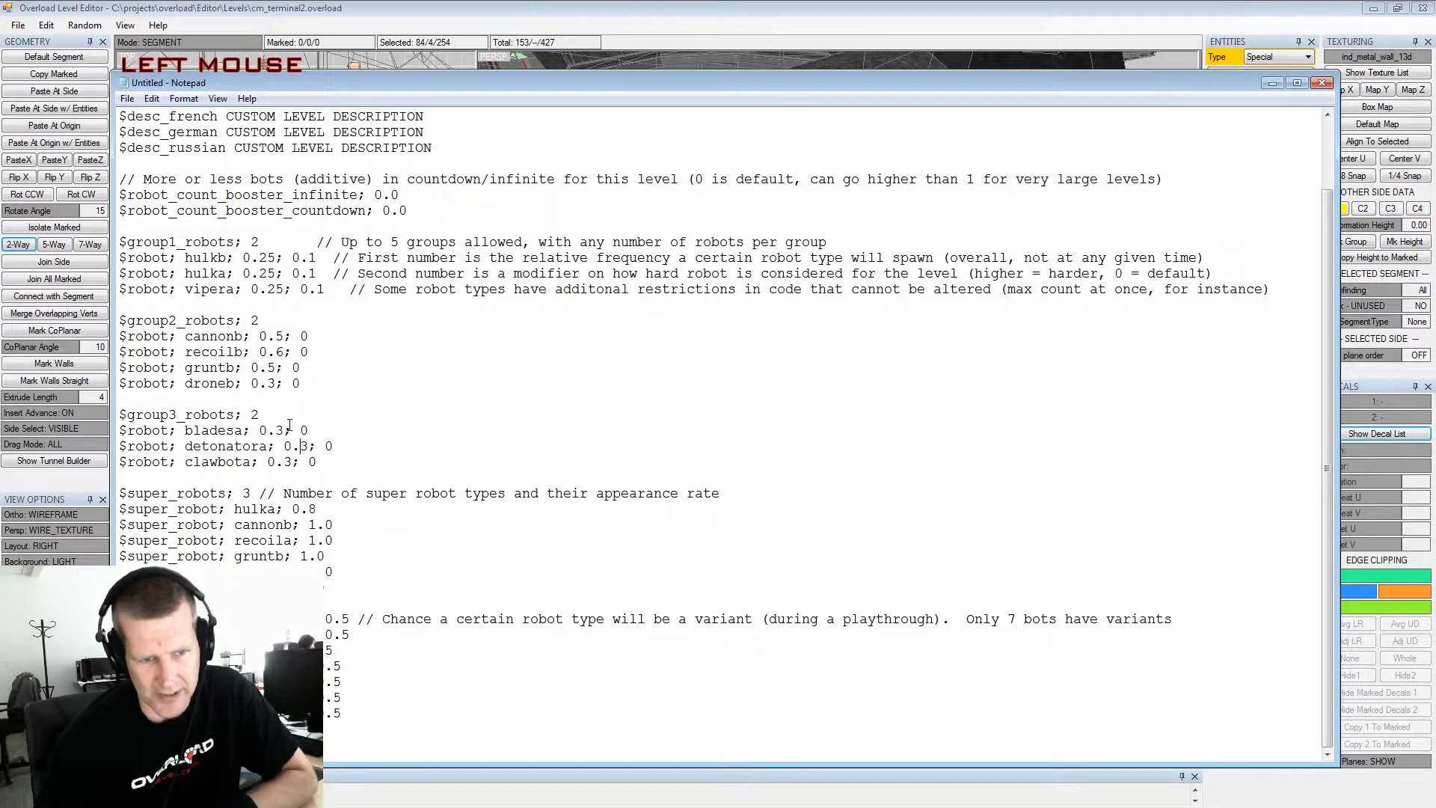
pyautogui.doubleClick(279, 352)
pyautogui.click(280, 336)
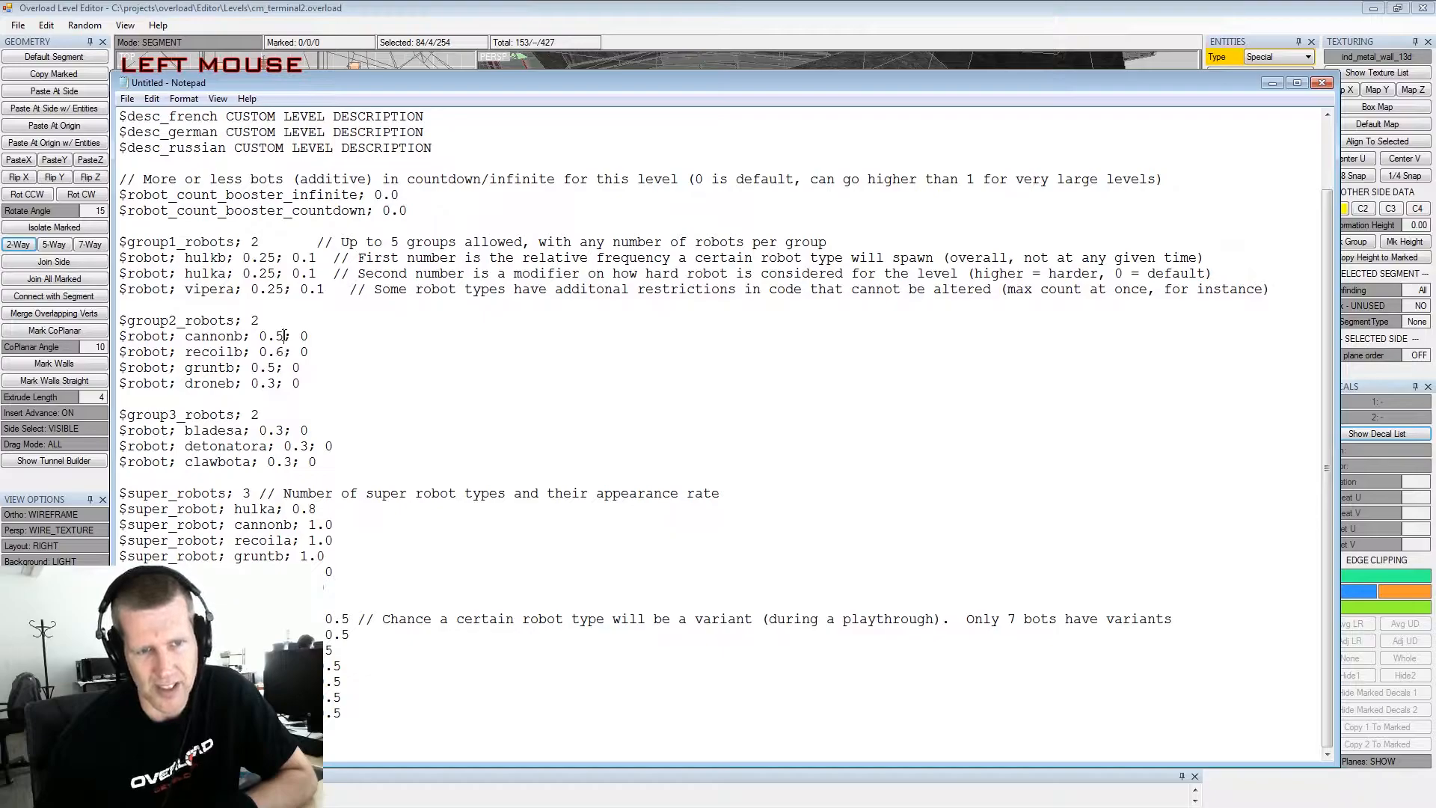
pyautogui.doubleClick(281, 336)
pyautogui.click(281, 336)
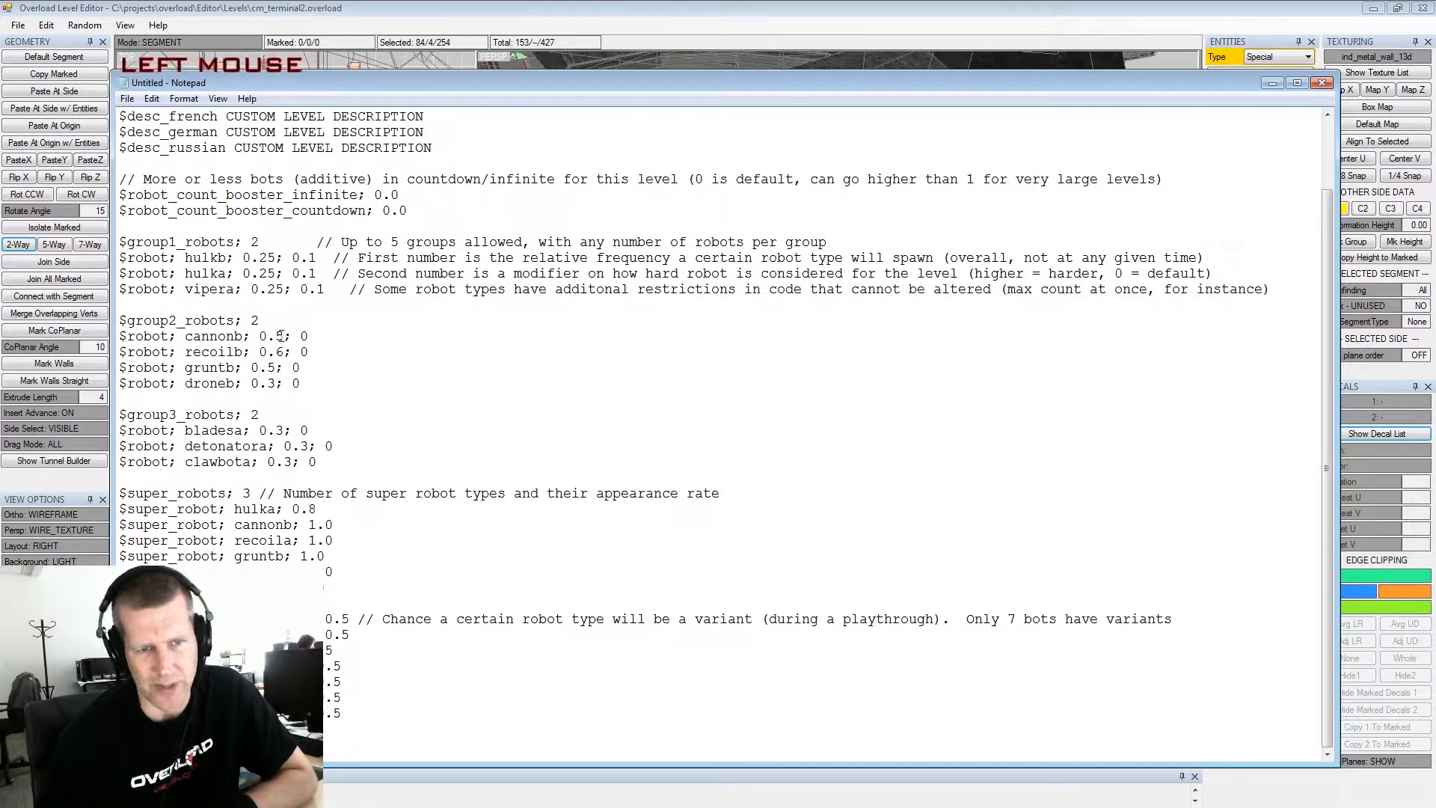
pyautogui.moveTo(276, 273); pyautogui.dragTo(268, 272)
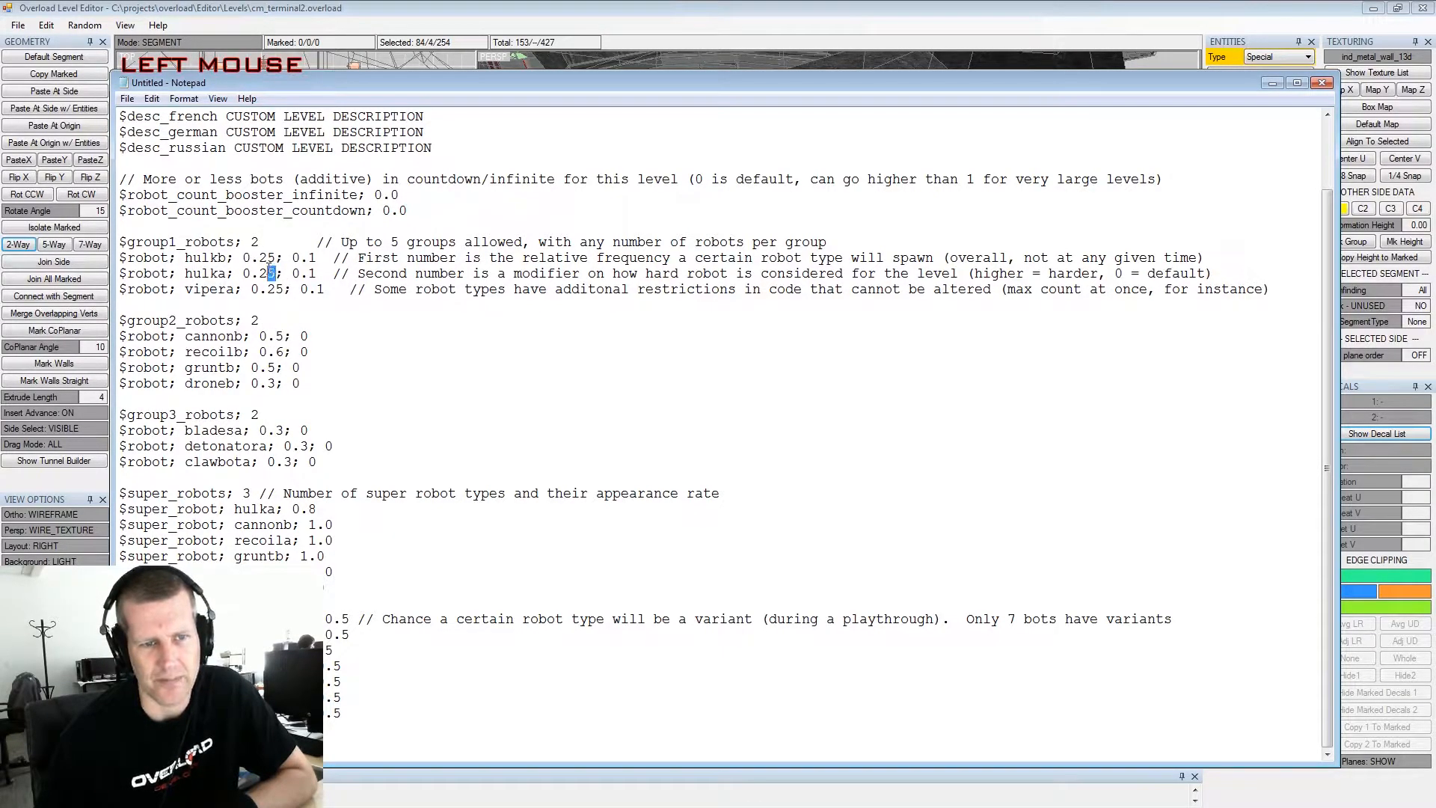
pyautogui.click(263, 258)
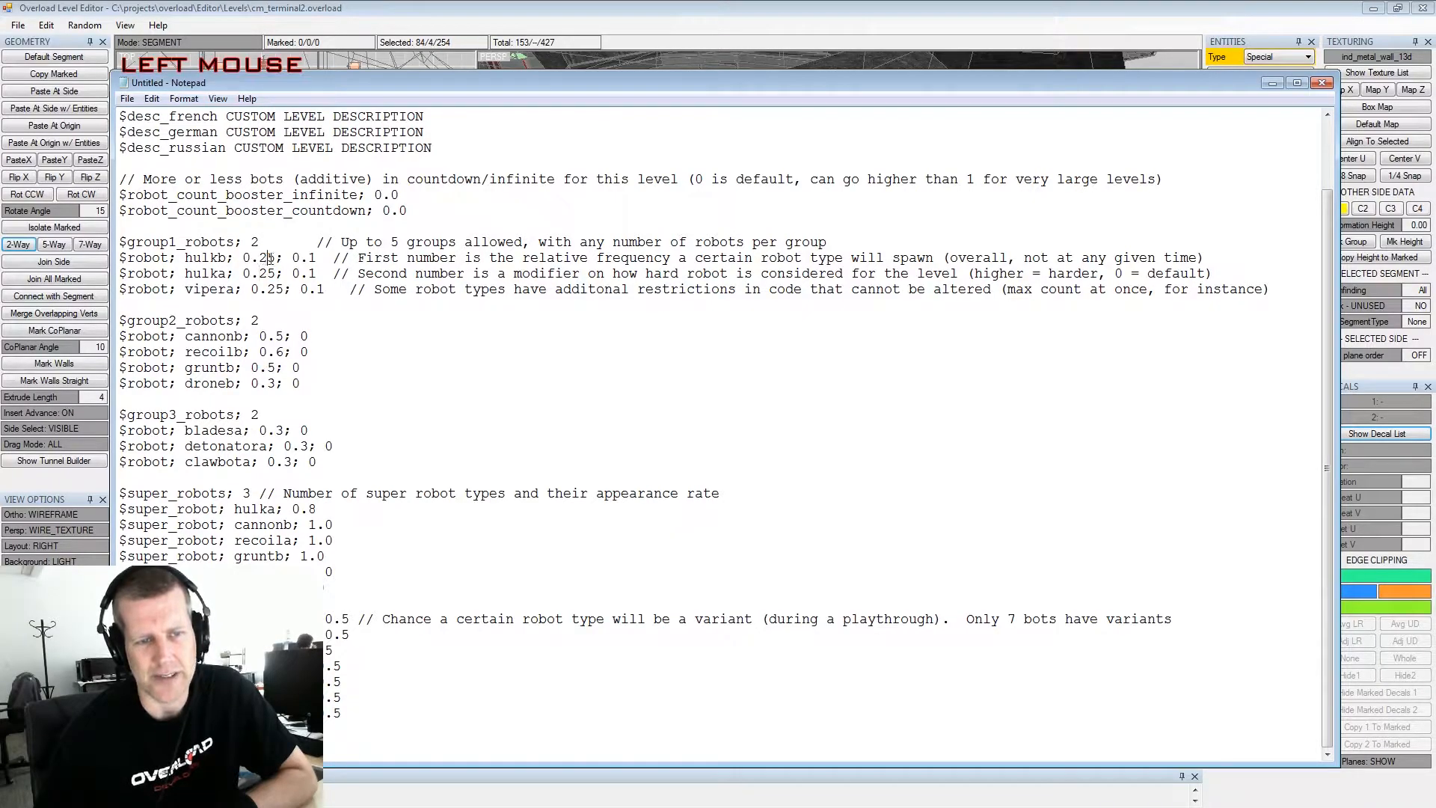
pyautogui.moveTo(275, 258); pyautogui.dragTo(261, 258)
pyautogui.click(262, 257)
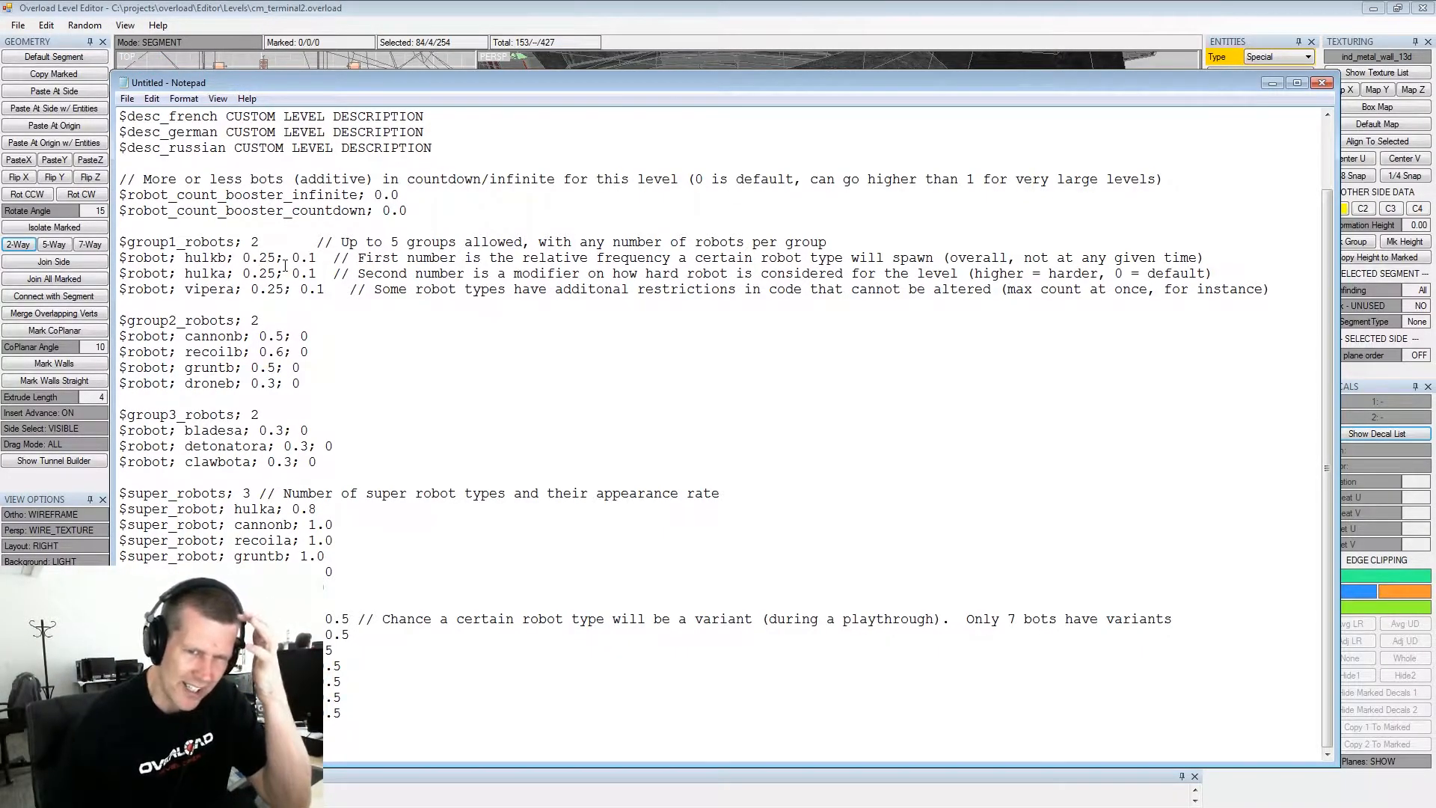
# Examine the second number on the hulkb line, the modifier for how hard the robot is considered
pyautogui.moveTo(319, 258); pyautogui.dragTo(300, 258)
pyautogui.click(300, 258)
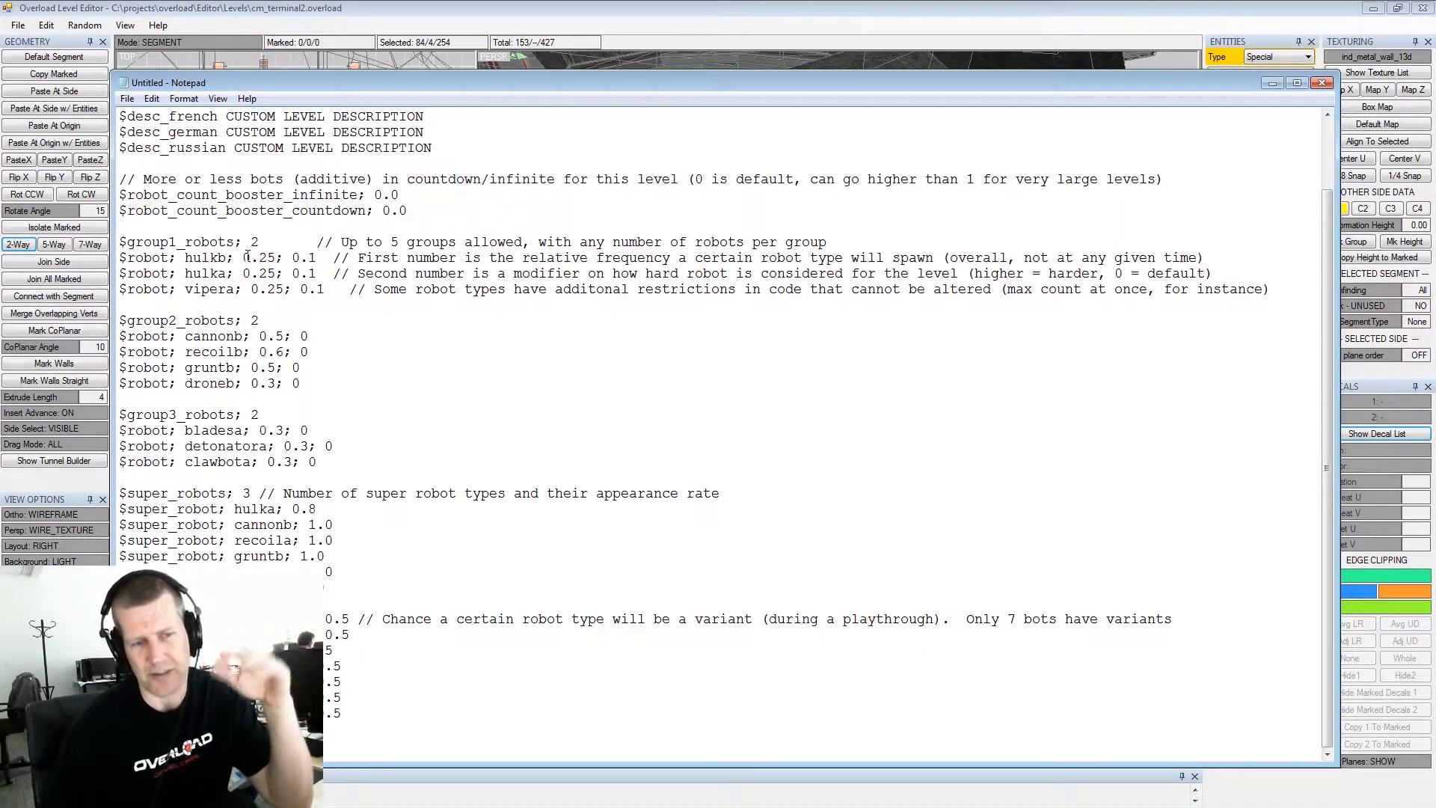
pyautogui.moveTo(320, 258); pyautogui.dragTo(308, 258)
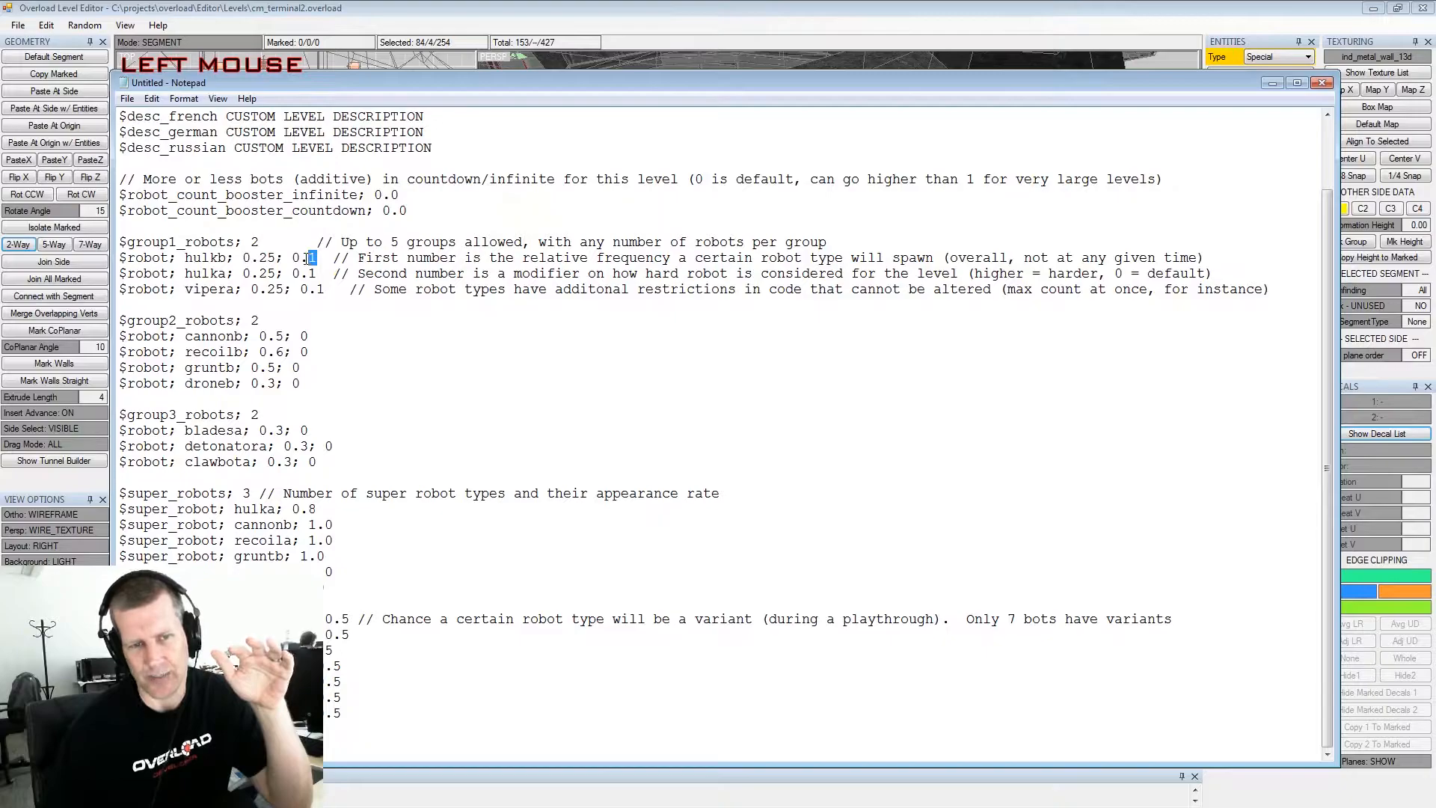
pyautogui.click(301, 258)
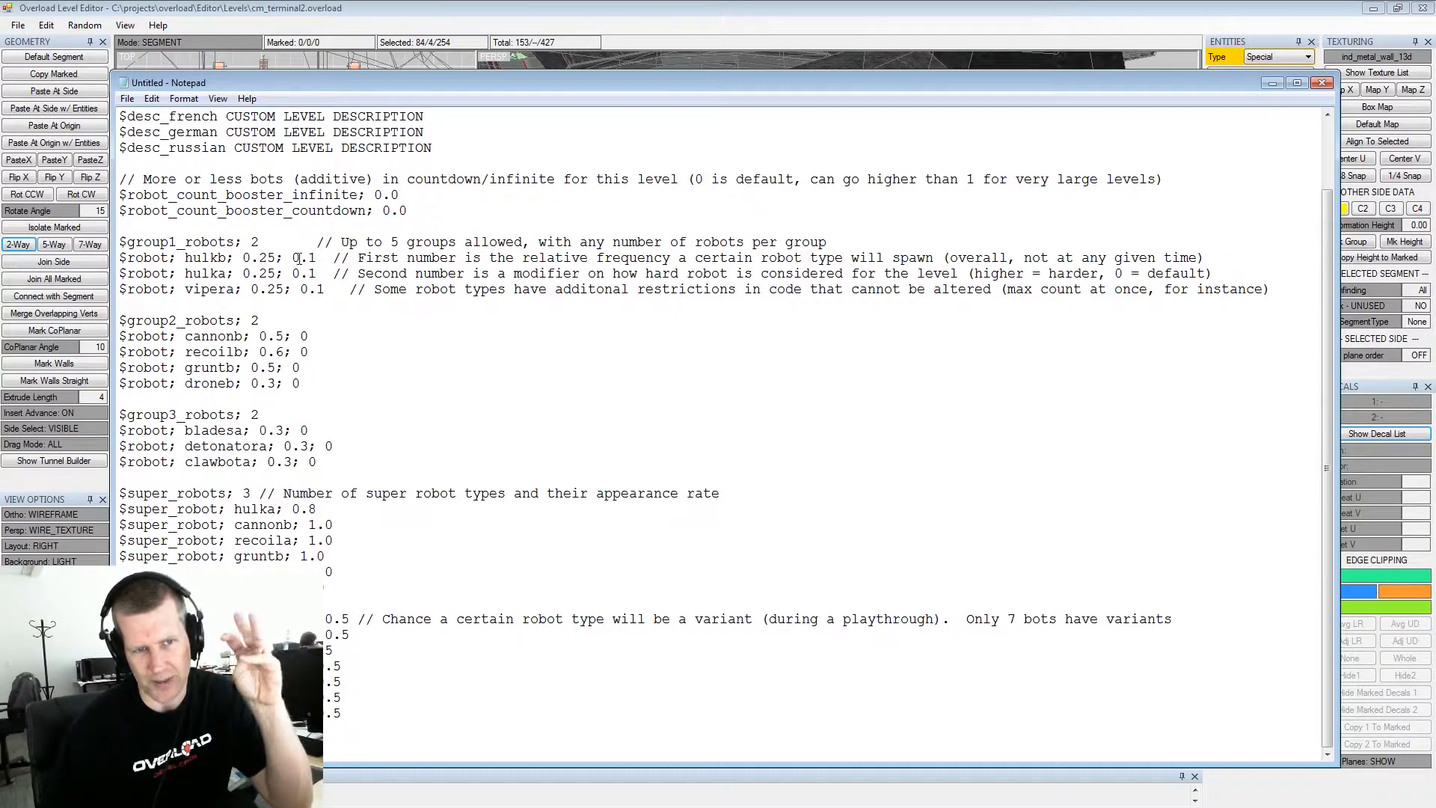
# Examine the difficulty modifiers on the hulkb, hulka and vipera lines in group1_robots
pyautogui.click(317, 278)
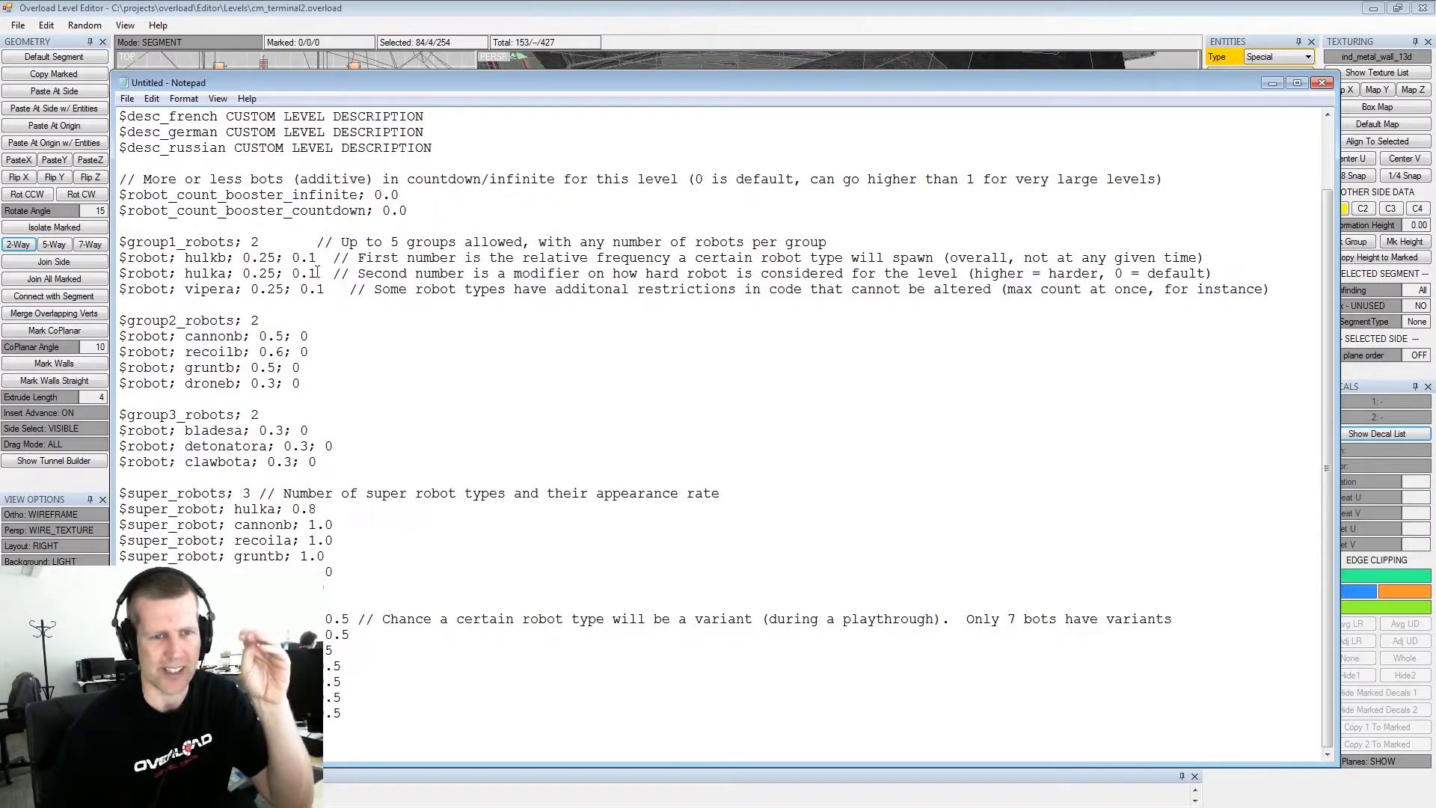
pyautogui.click(317, 272)
pyautogui.click(316, 258)
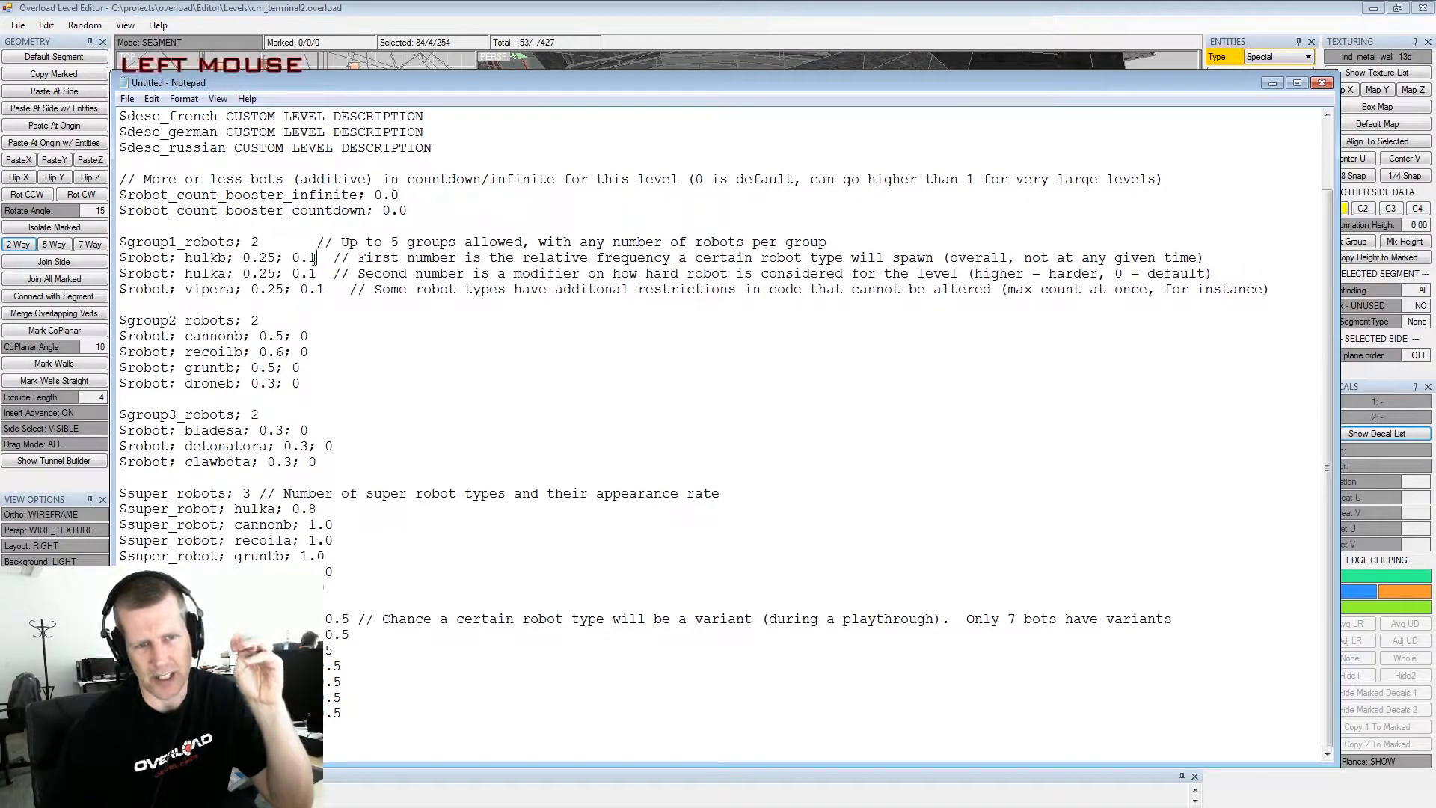
pyautogui.doubleClick(311, 258)
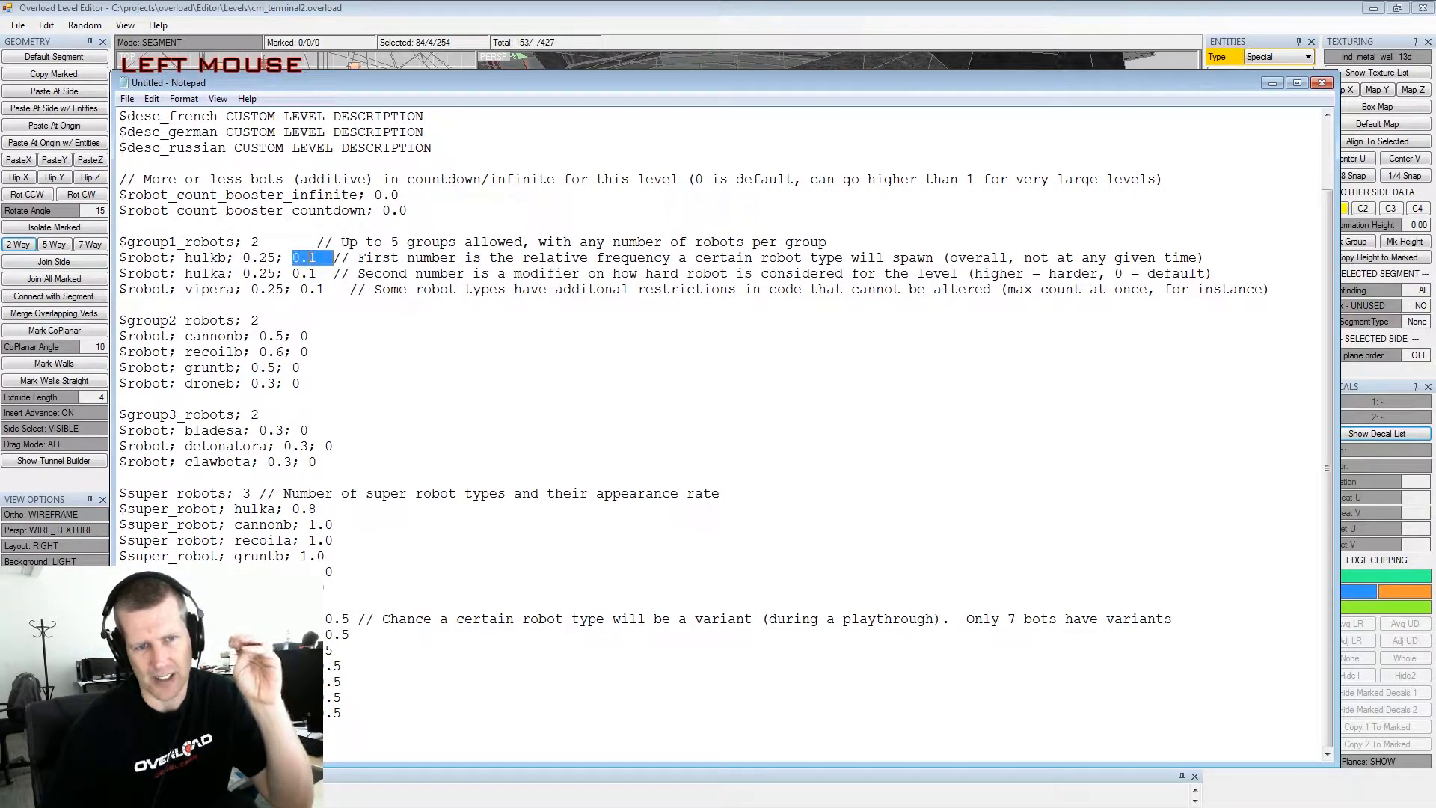
pyautogui.click(314, 259)
pyautogui.click(320, 273)
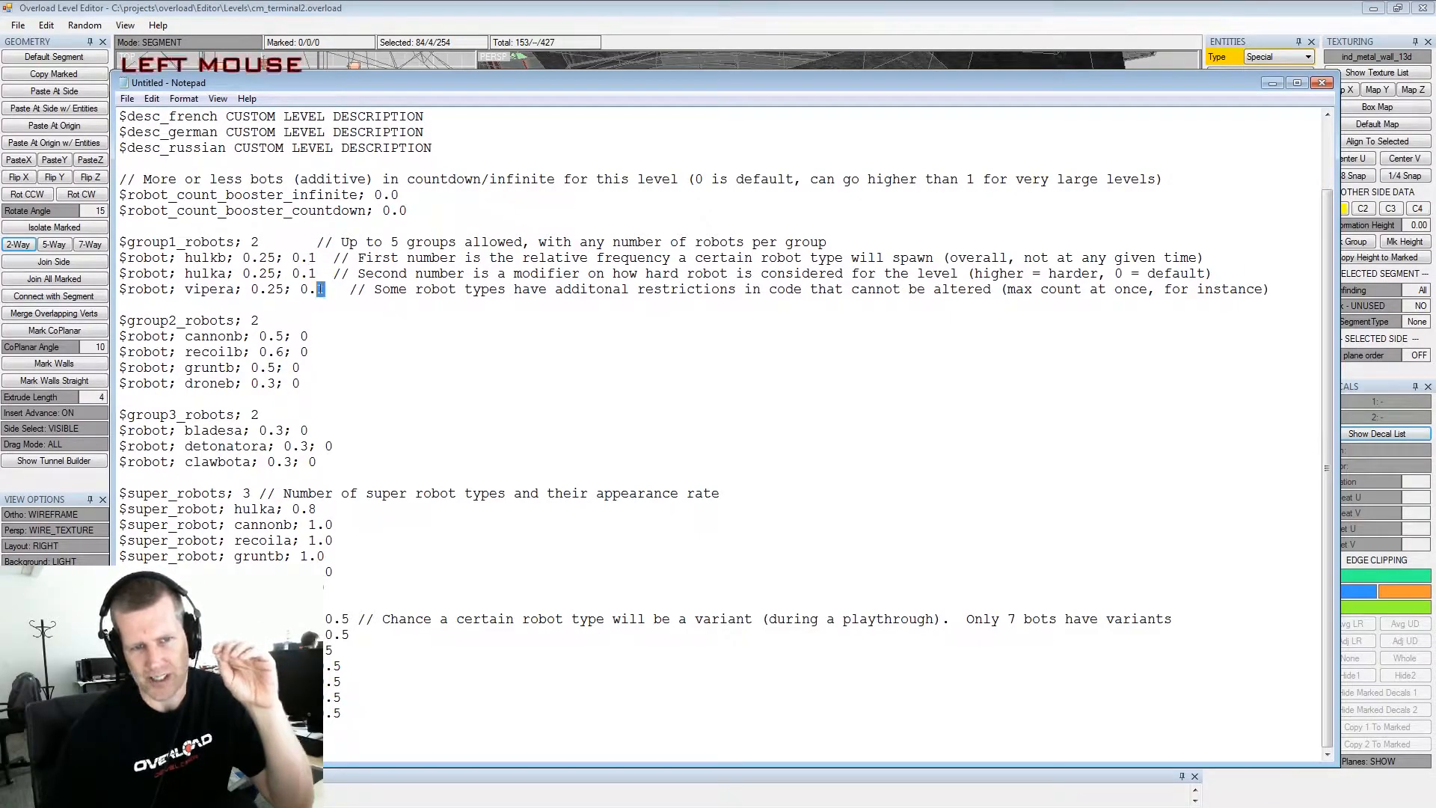
pyautogui.click(321, 272)
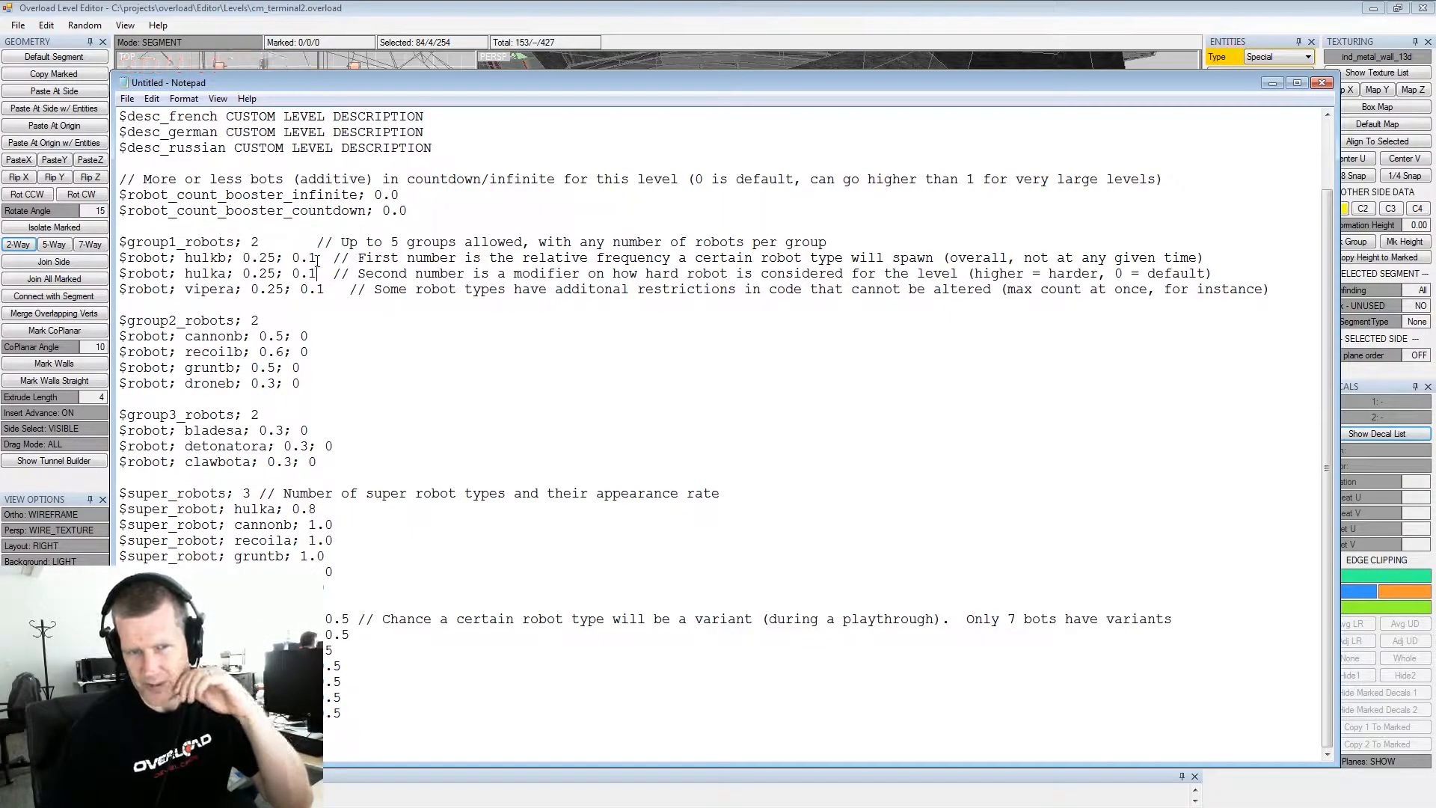
pyautogui.moveTo(314, 258); pyautogui.dragTo(309, 272)
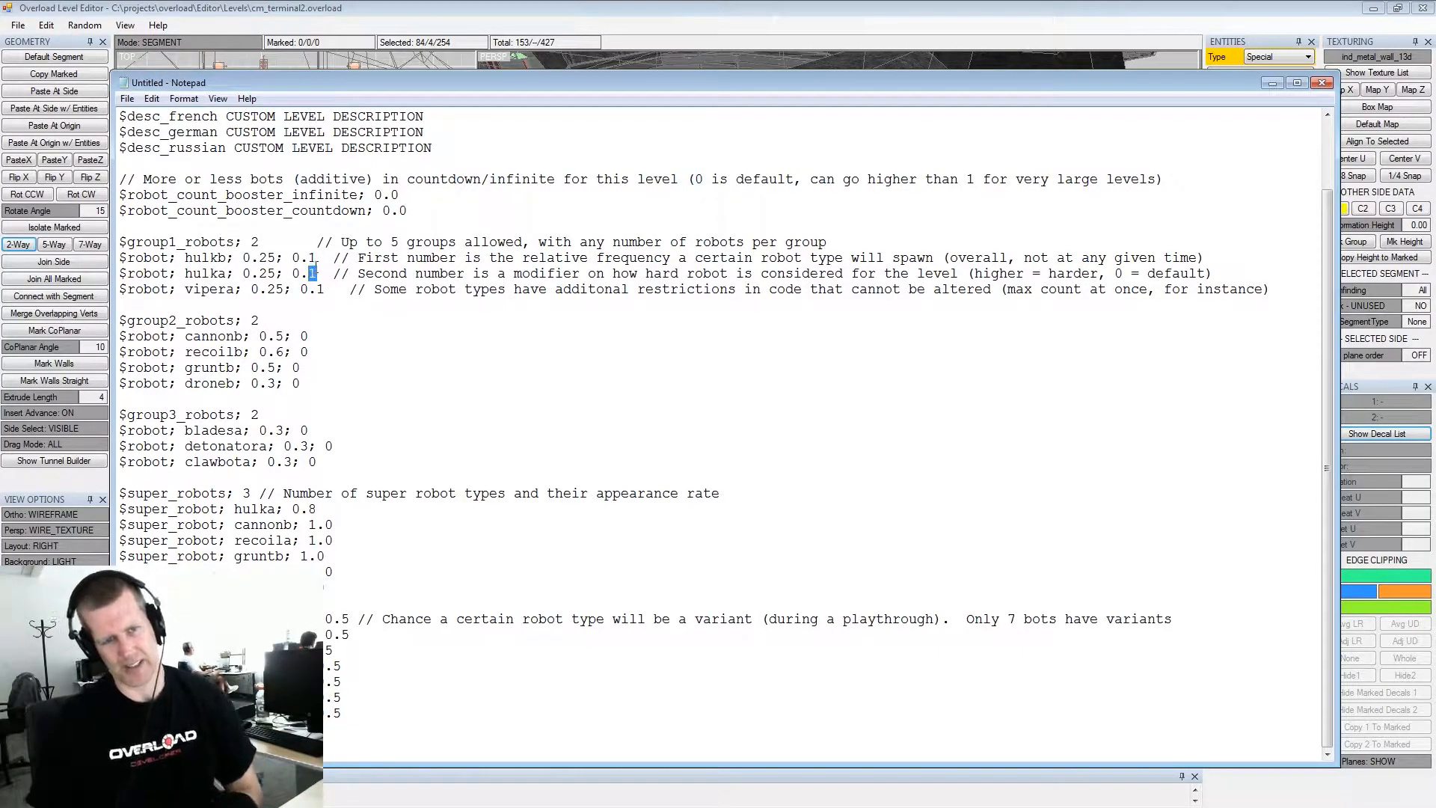
pyautogui.click(312, 273)
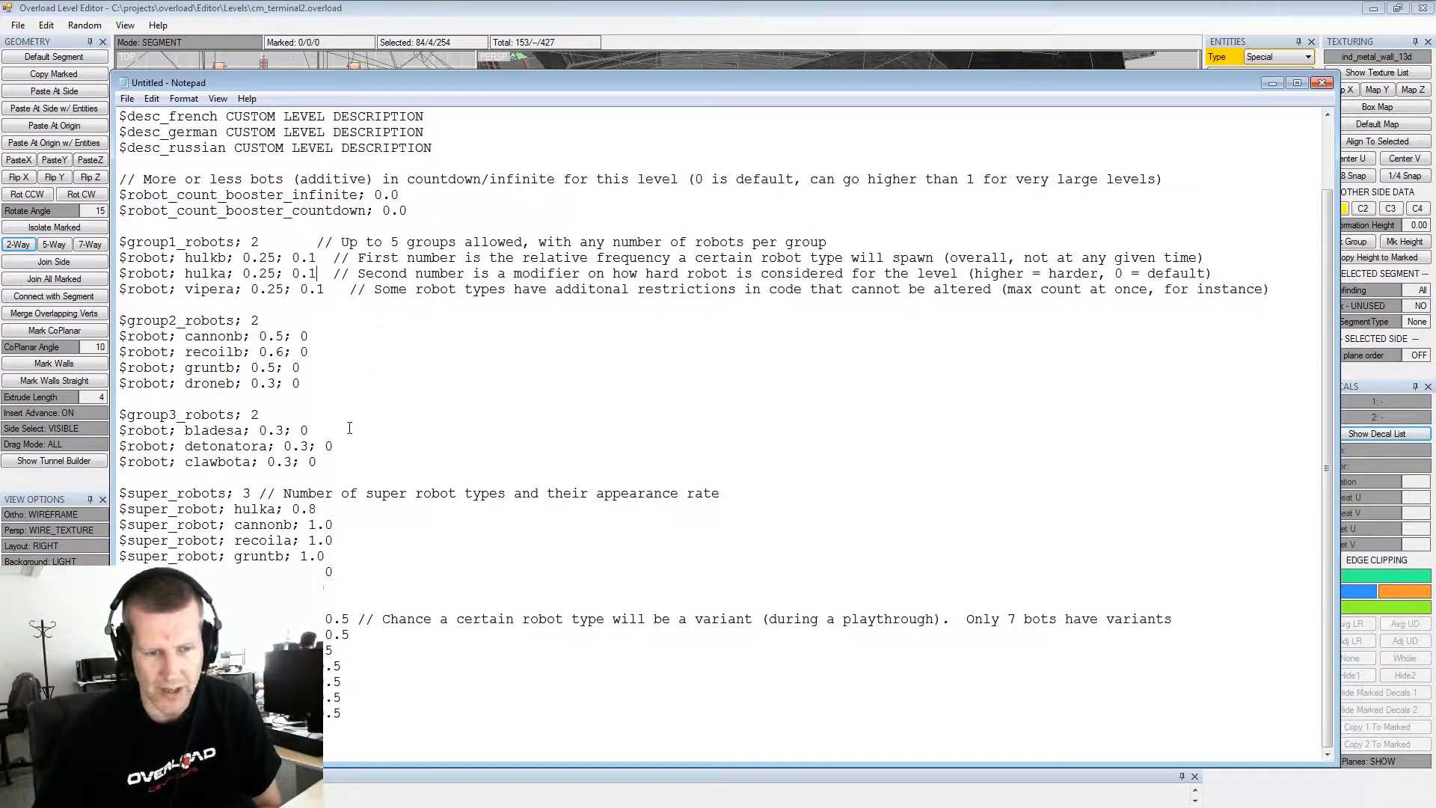
# Examine the super_robots line that sets the number of super robot types for the level
pyautogui.click(340, 447)
pyautogui.click(348, 509)
pyautogui.doubleClick(247, 494)
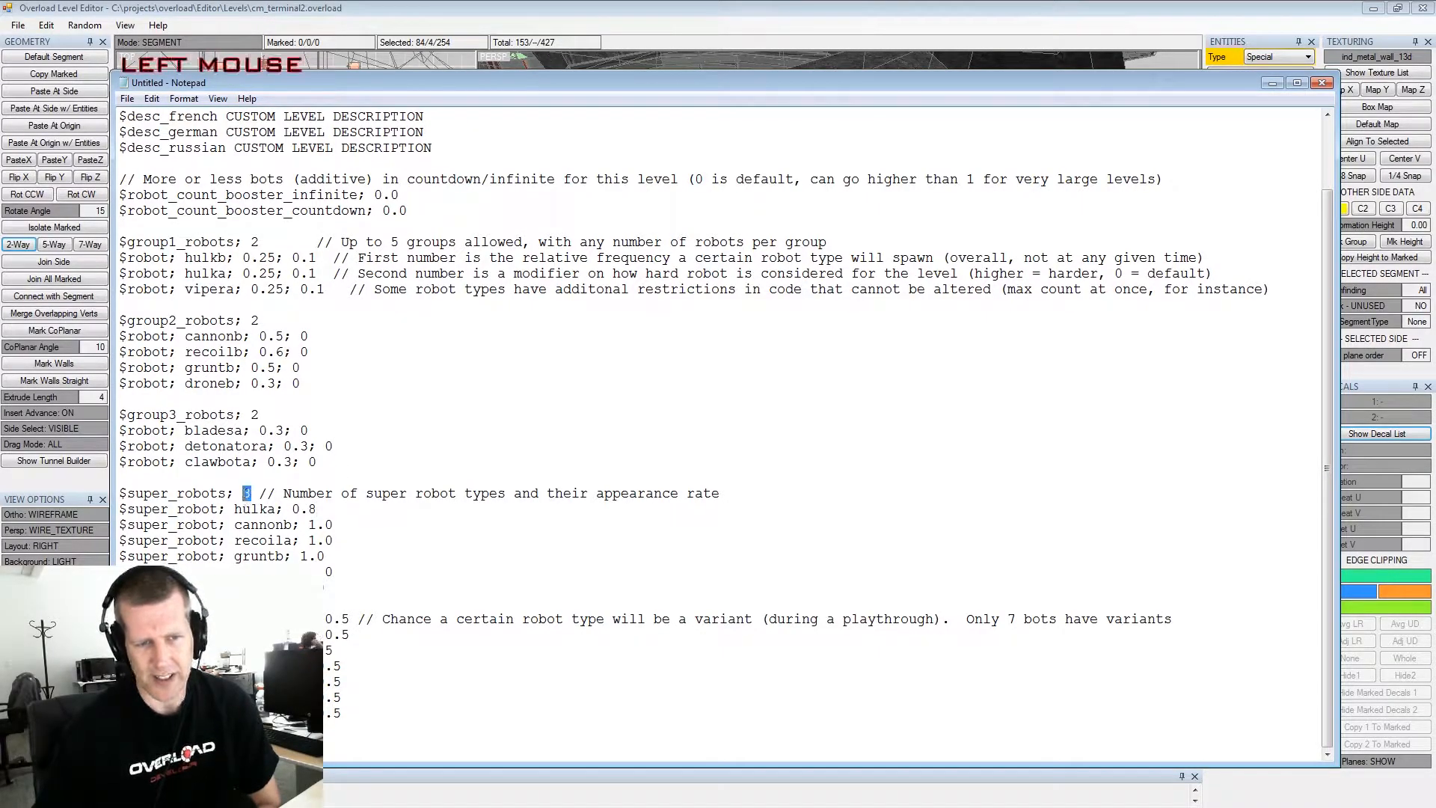
pyautogui.doubleClick(247, 493)
pyautogui.click(247, 493)
pyautogui.doubleClick(247, 493)
pyautogui.click(253, 494)
pyautogui.doubleClick(249, 493)
pyautogui.click(252, 494)
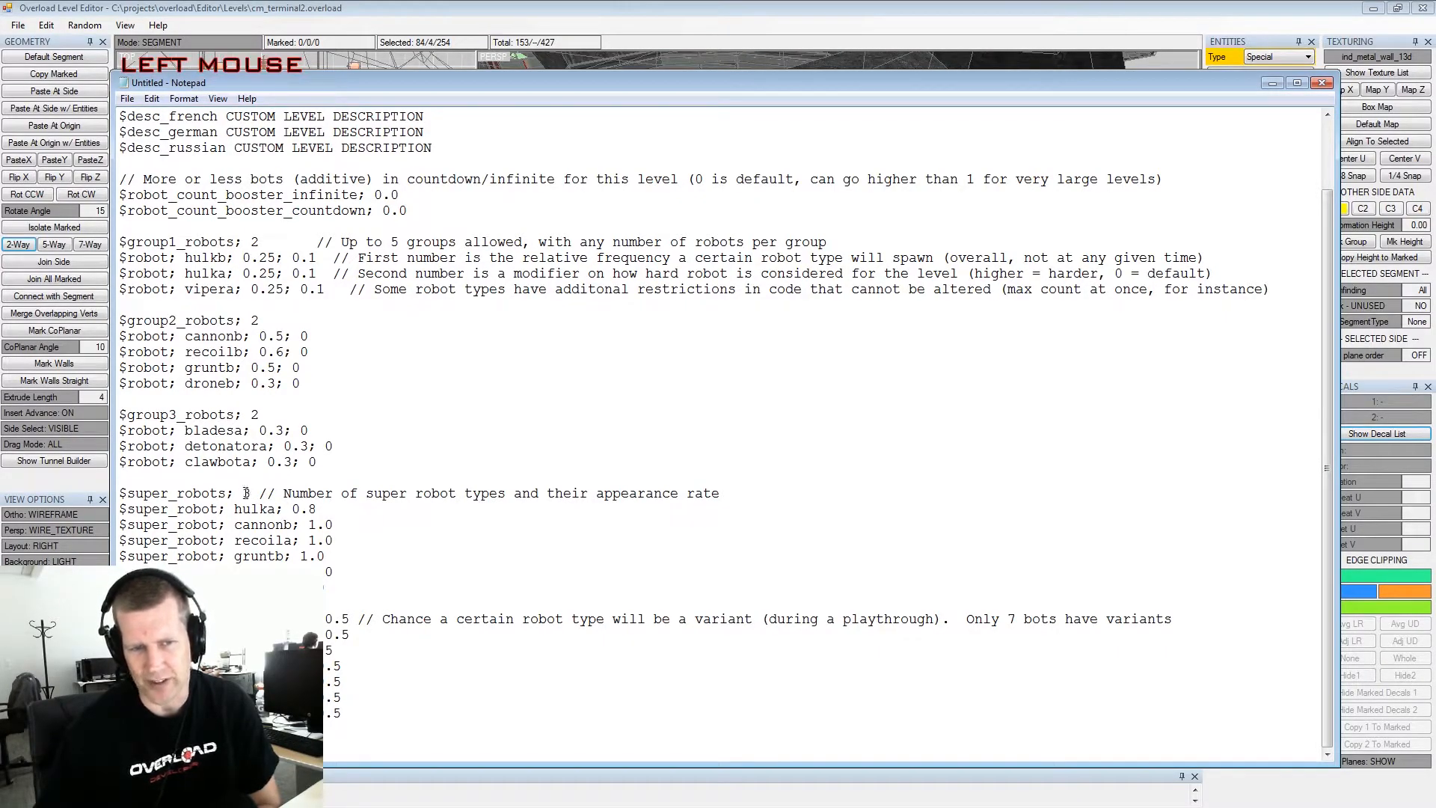
pyautogui.doubleClick(250, 494)
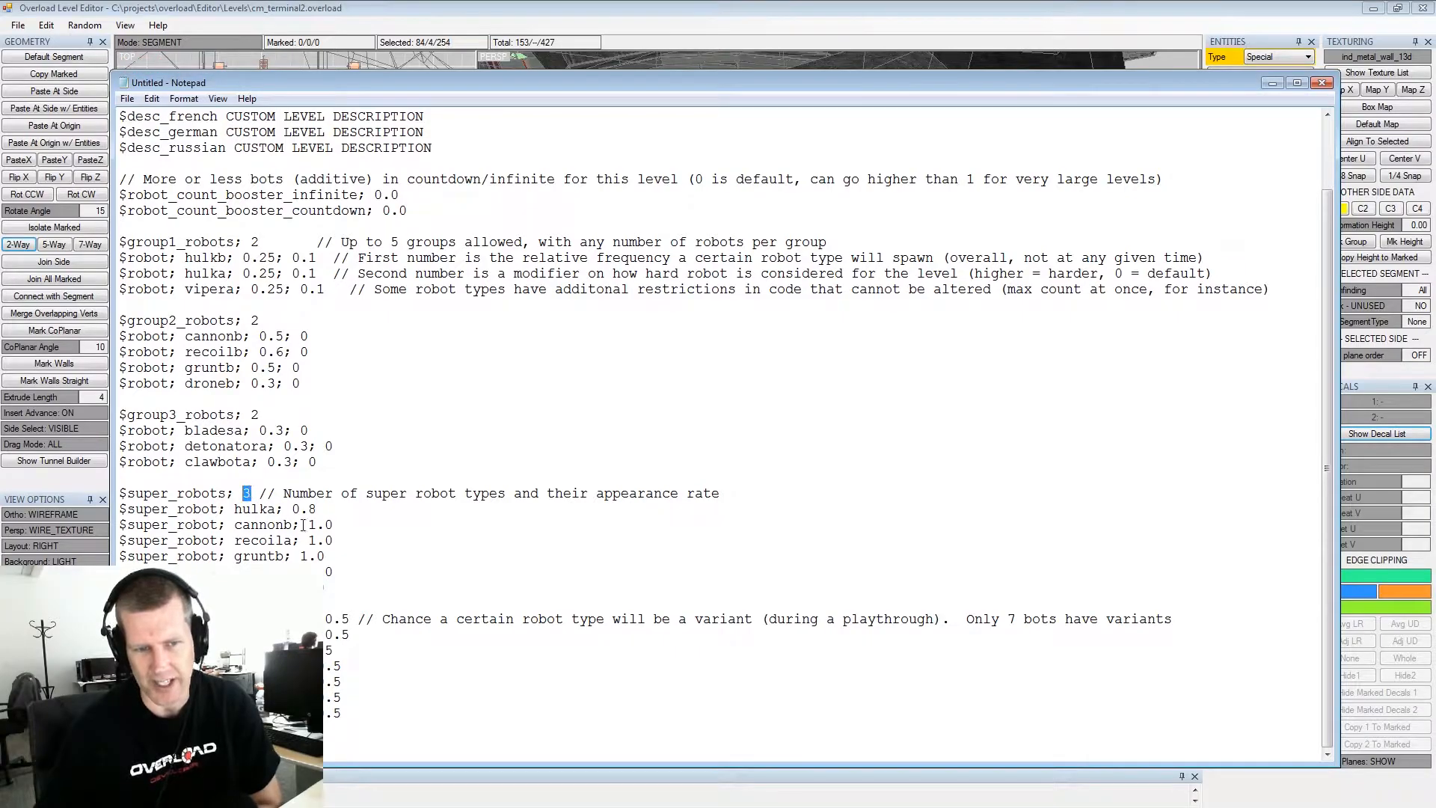
# Compare the full list of super_robot entries with the number of types on the super_robots line
pyautogui.moveTo(329, 587); pyautogui.dragTo(142, 509)
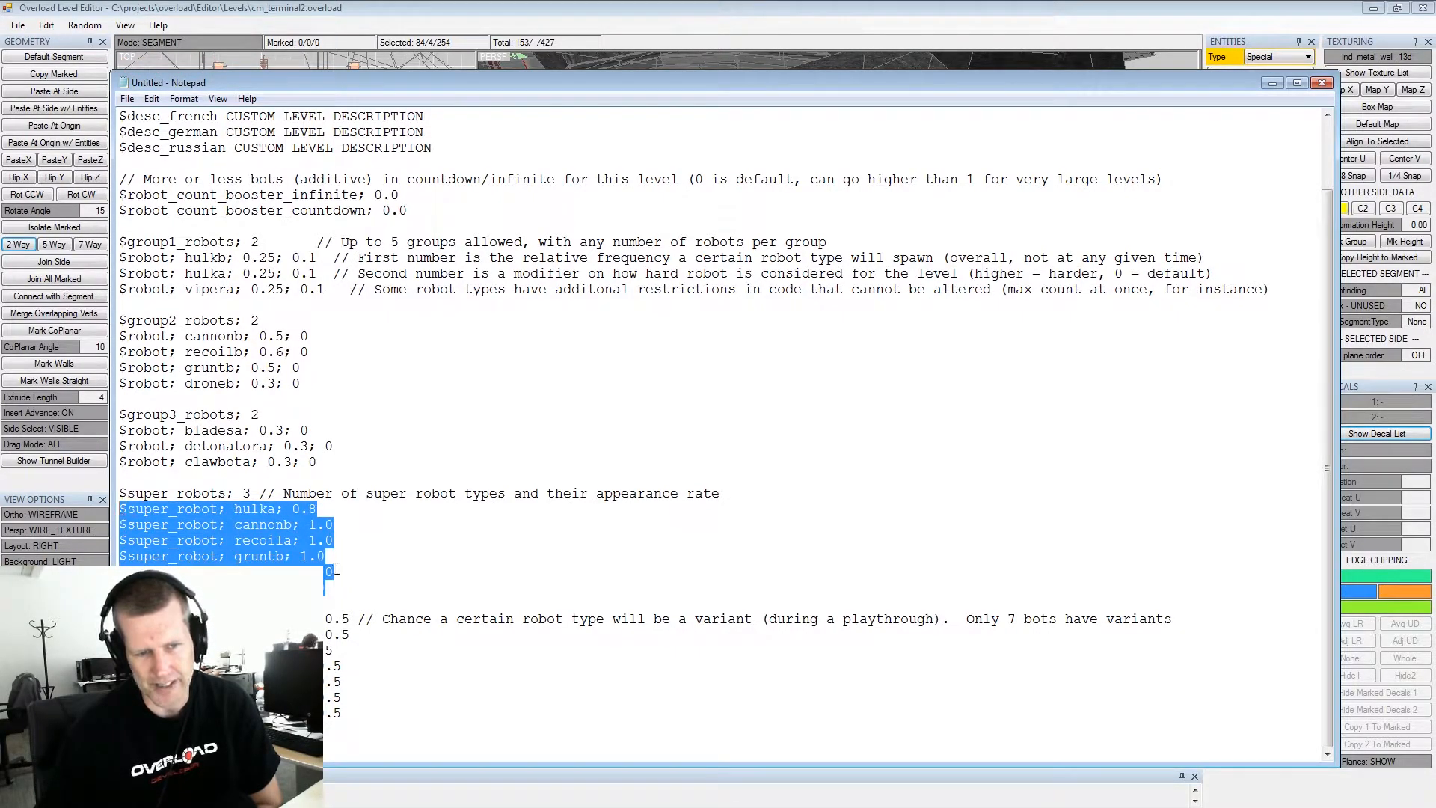
pyautogui.click(332, 590)
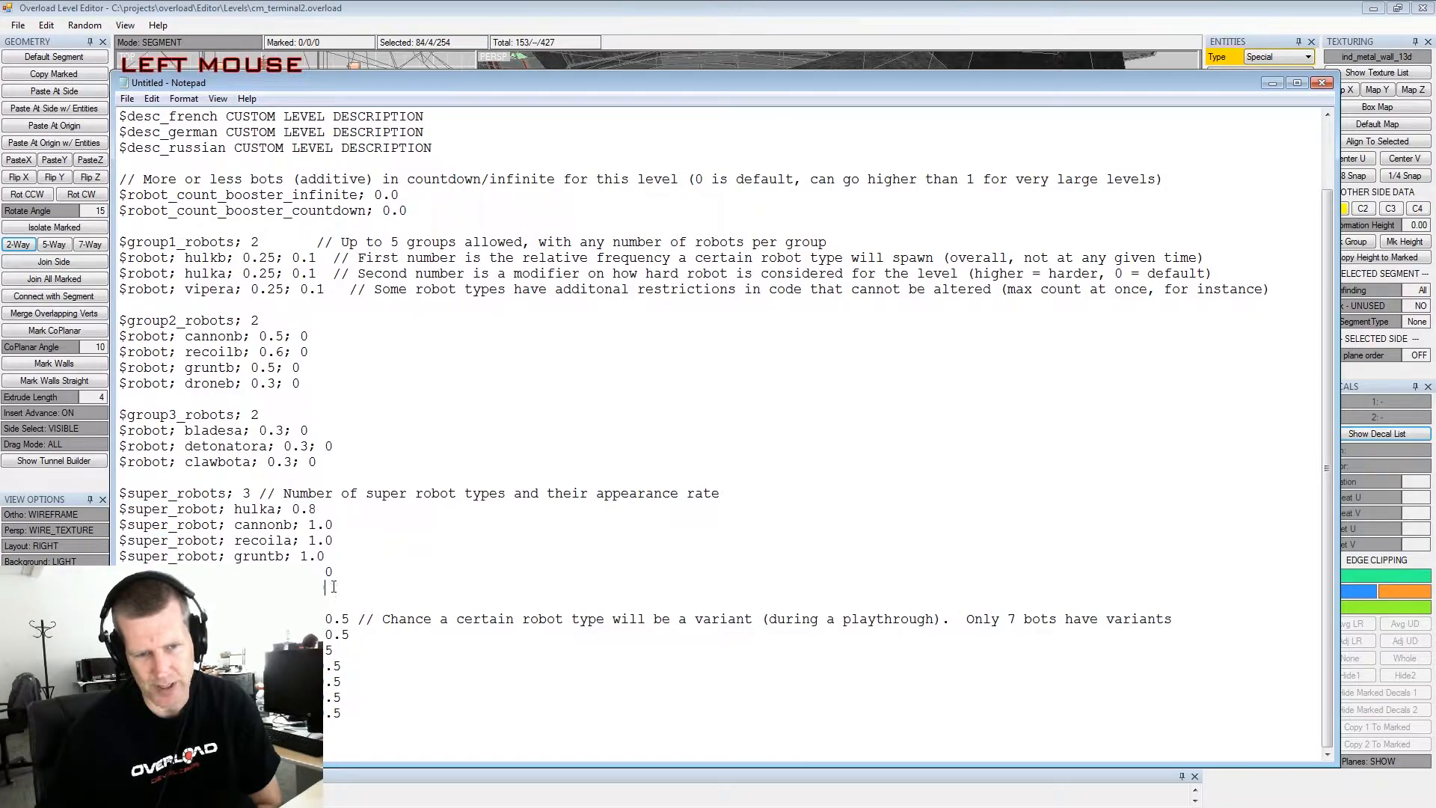
pyautogui.doubleClick(249, 492)
pyautogui.click(243, 492)
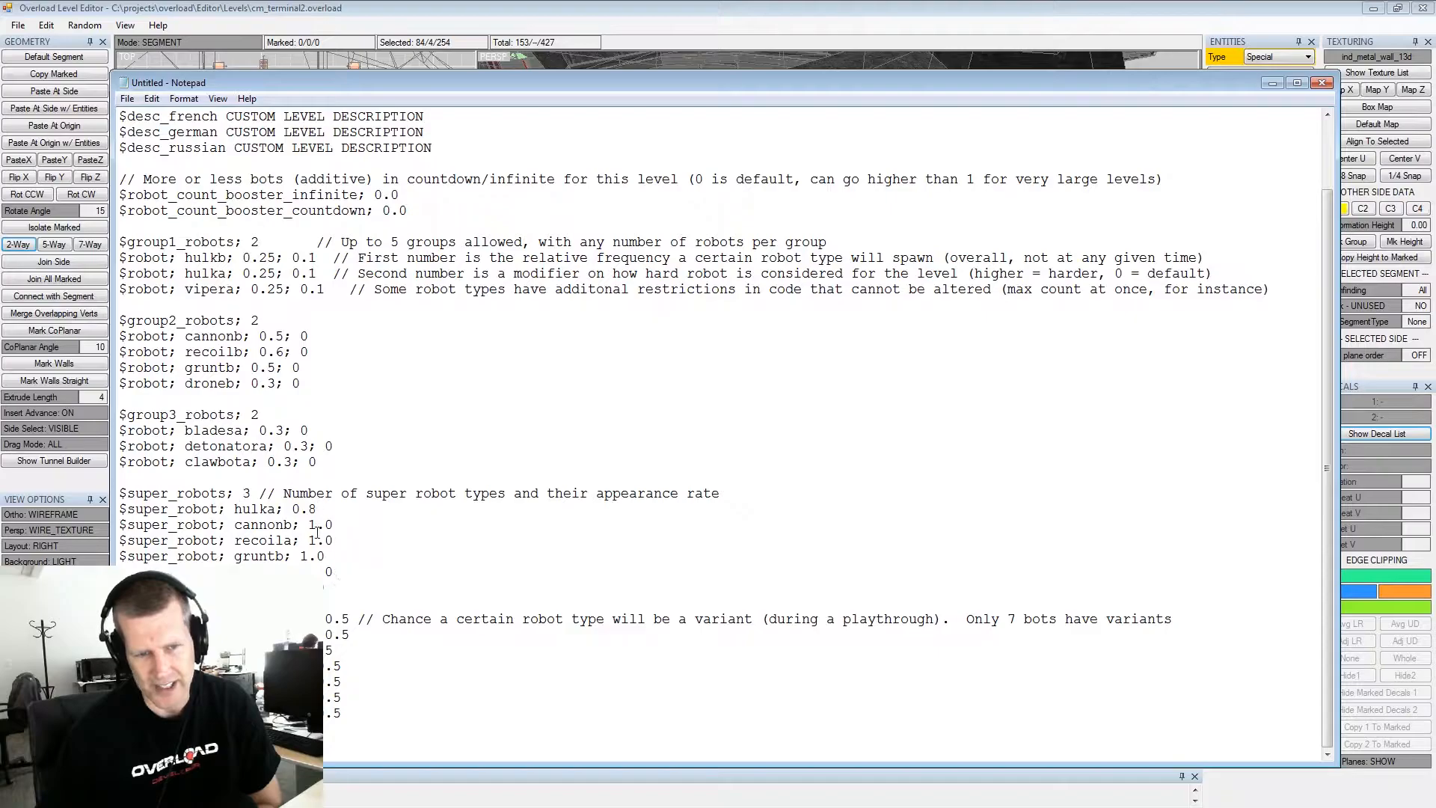
# Examine the individual hulka, cannonb and recoila super_robot entries and the appearance rate of hulka
pyautogui.doubleClick(255, 509)
pyautogui.click(253, 525)
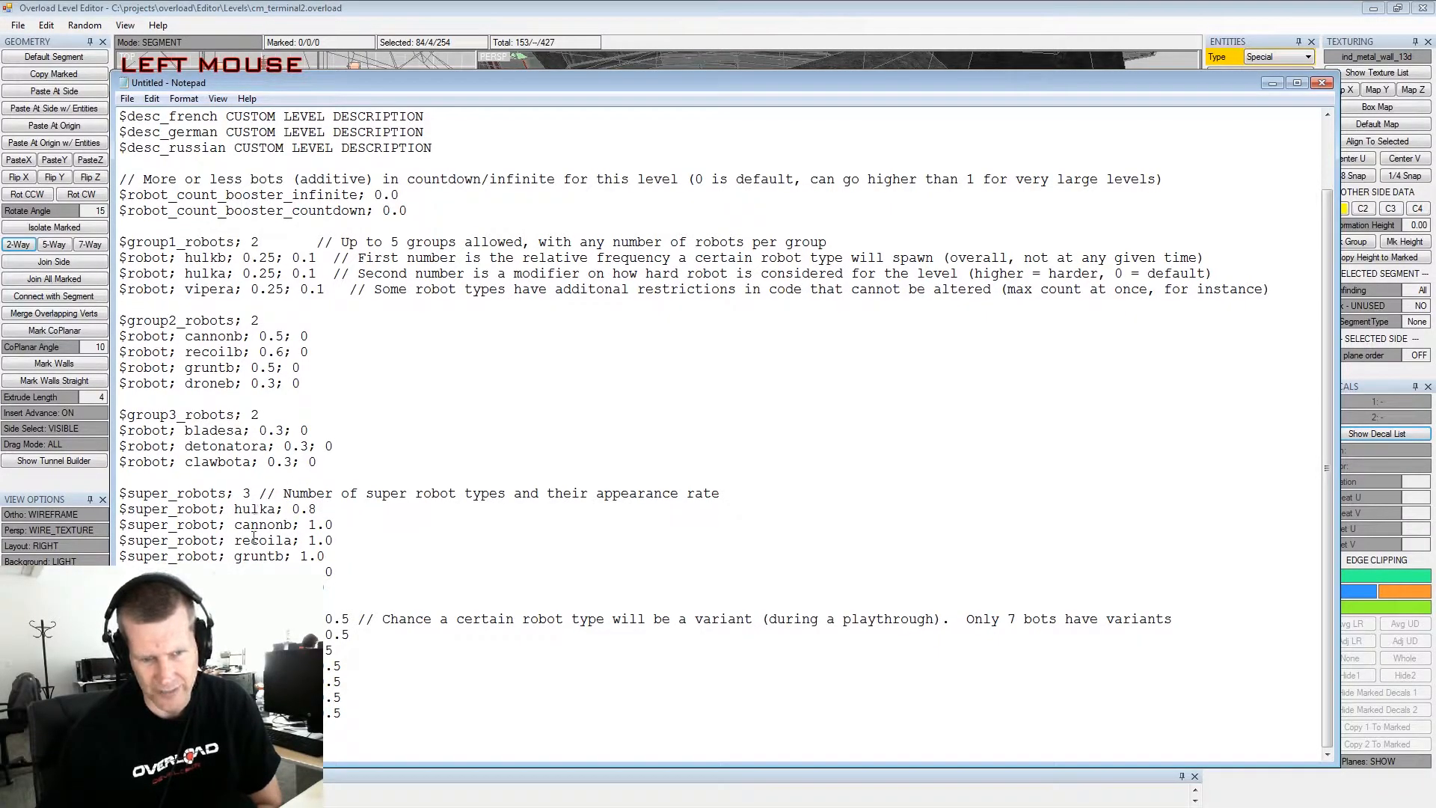
pyautogui.click(315, 511)
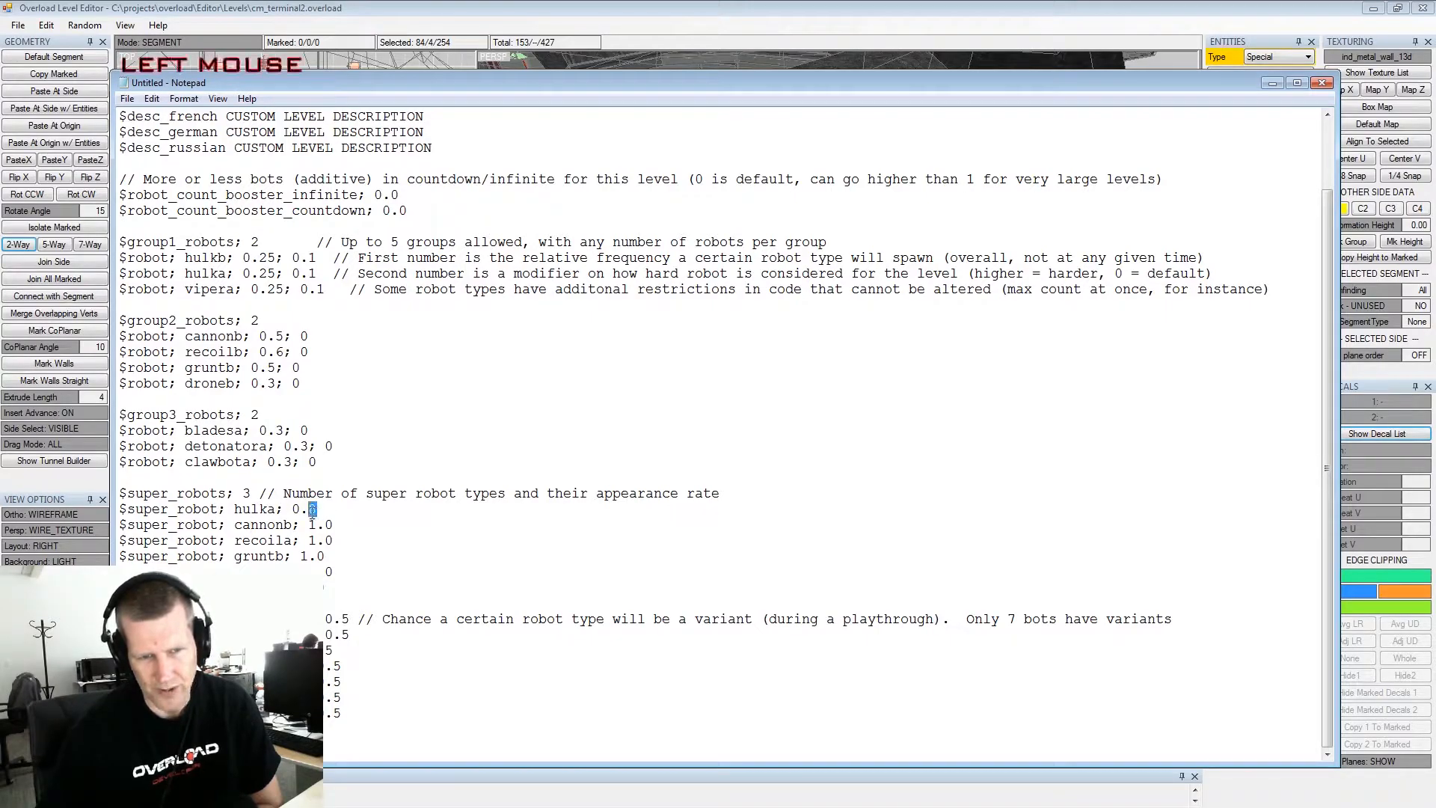
pyautogui.doubleClick(277, 525)
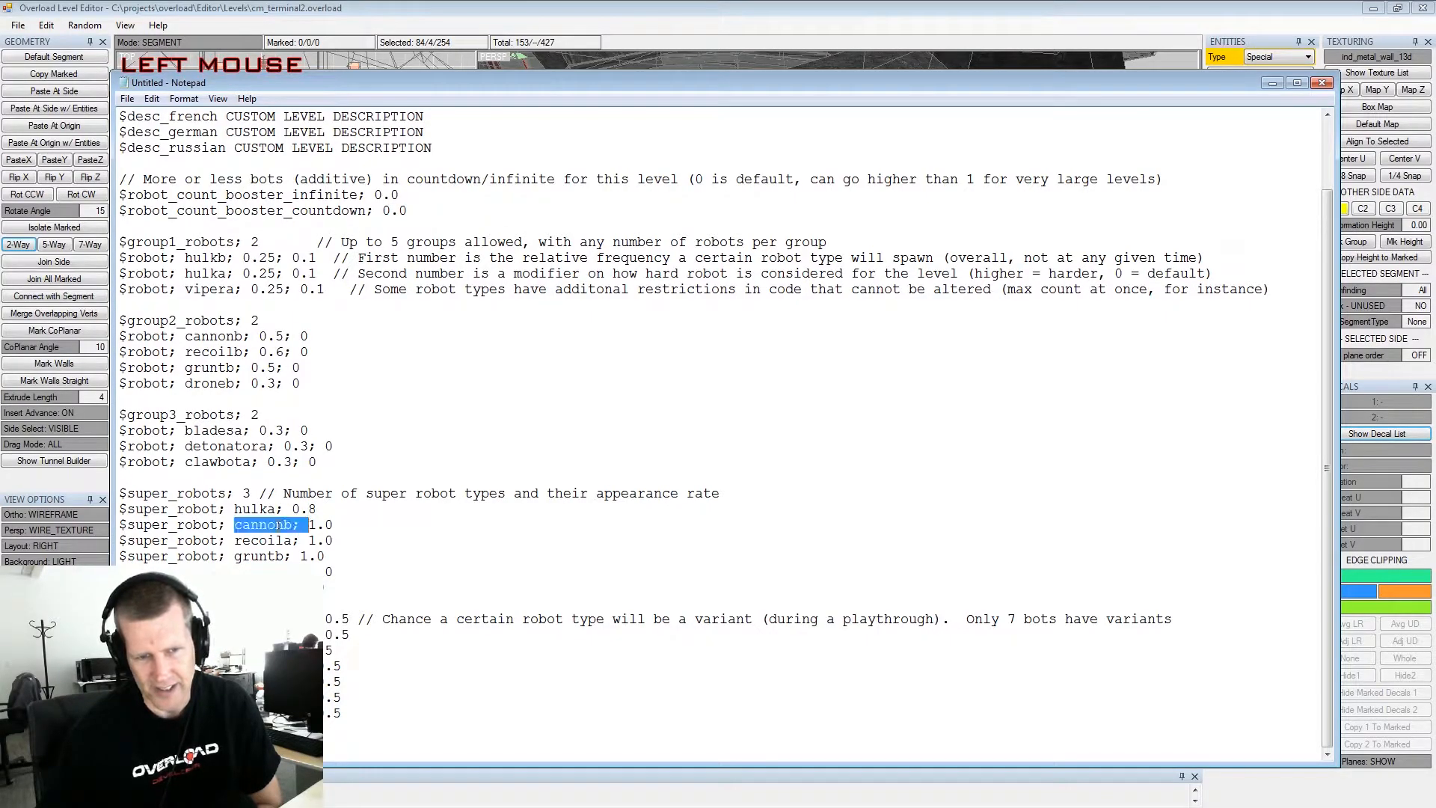
pyautogui.doubleClick(263, 540)
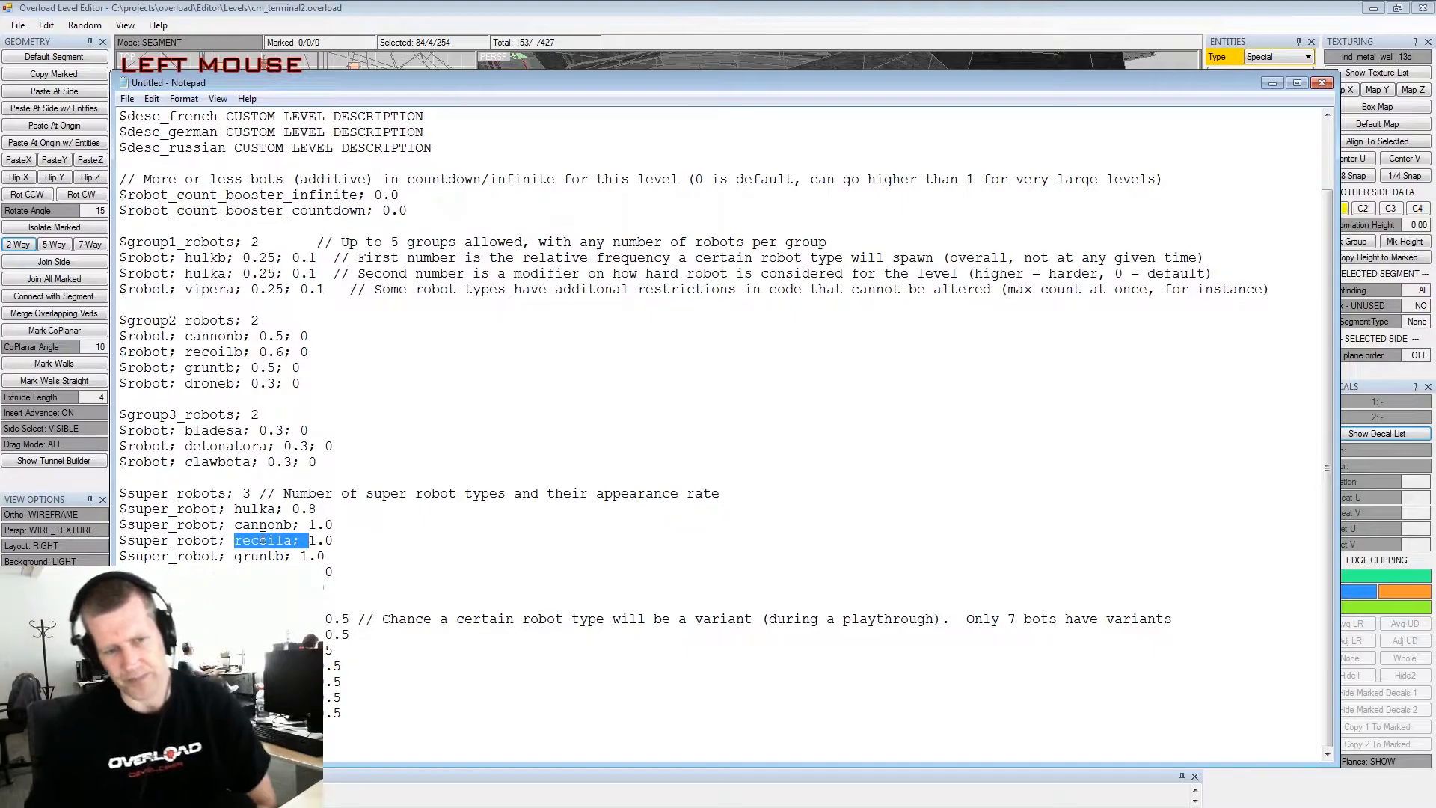
pyautogui.scroll(-1, 263, 558)
pyautogui.click(335, 586)
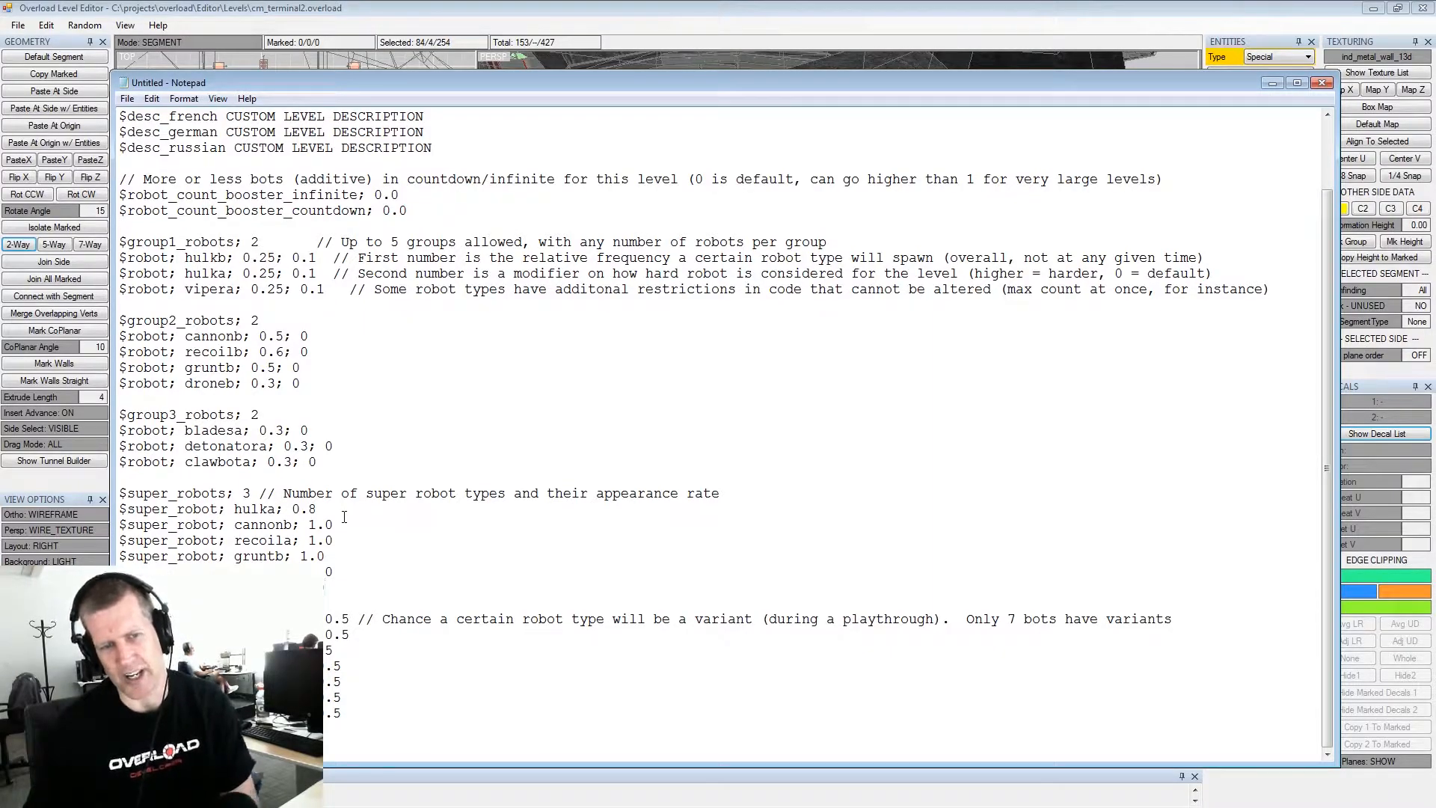
pyautogui.click(332, 586)
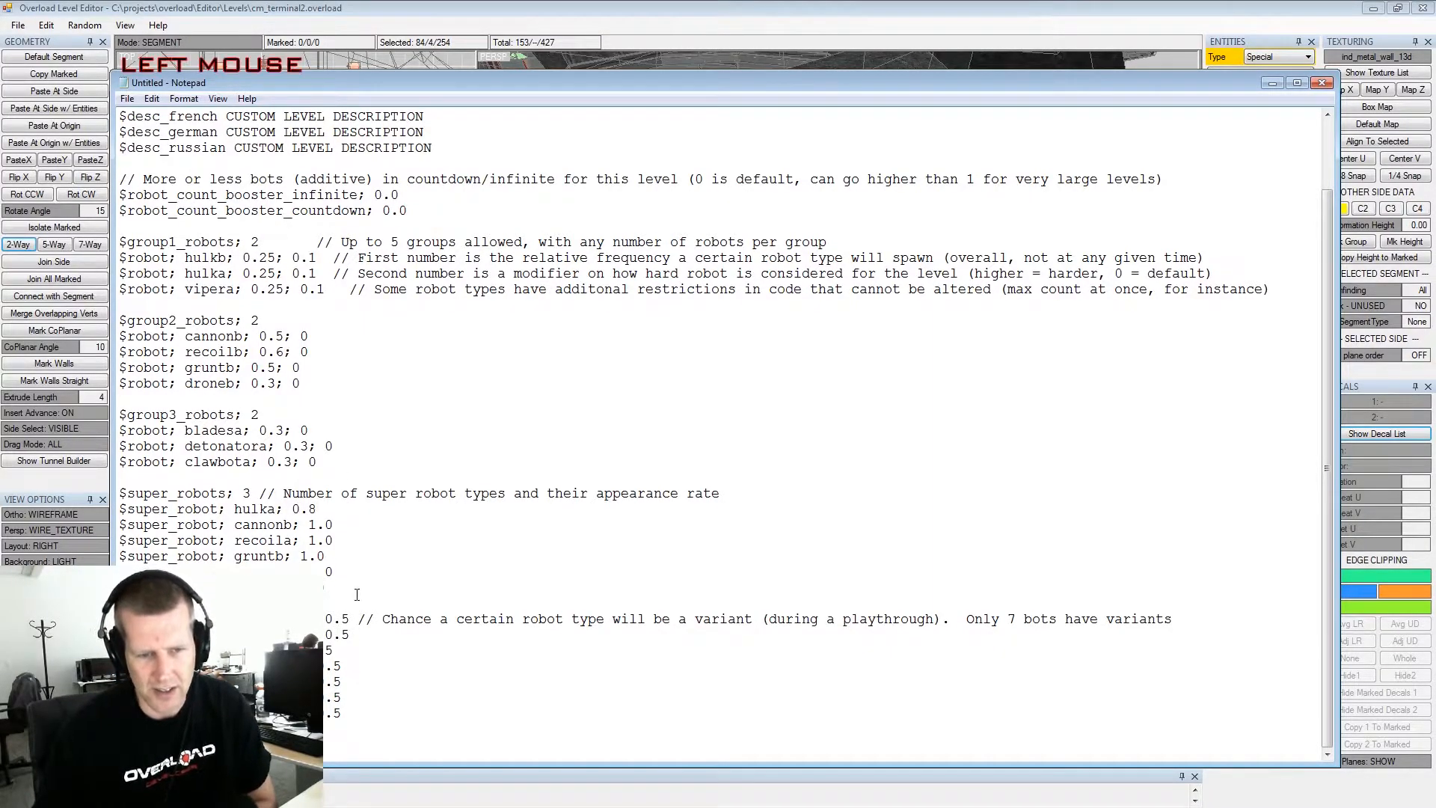
# Examine the end of the super_robot list and the first lines setting the chance of a robot variant
pyautogui.scroll(-1, 332, 586)
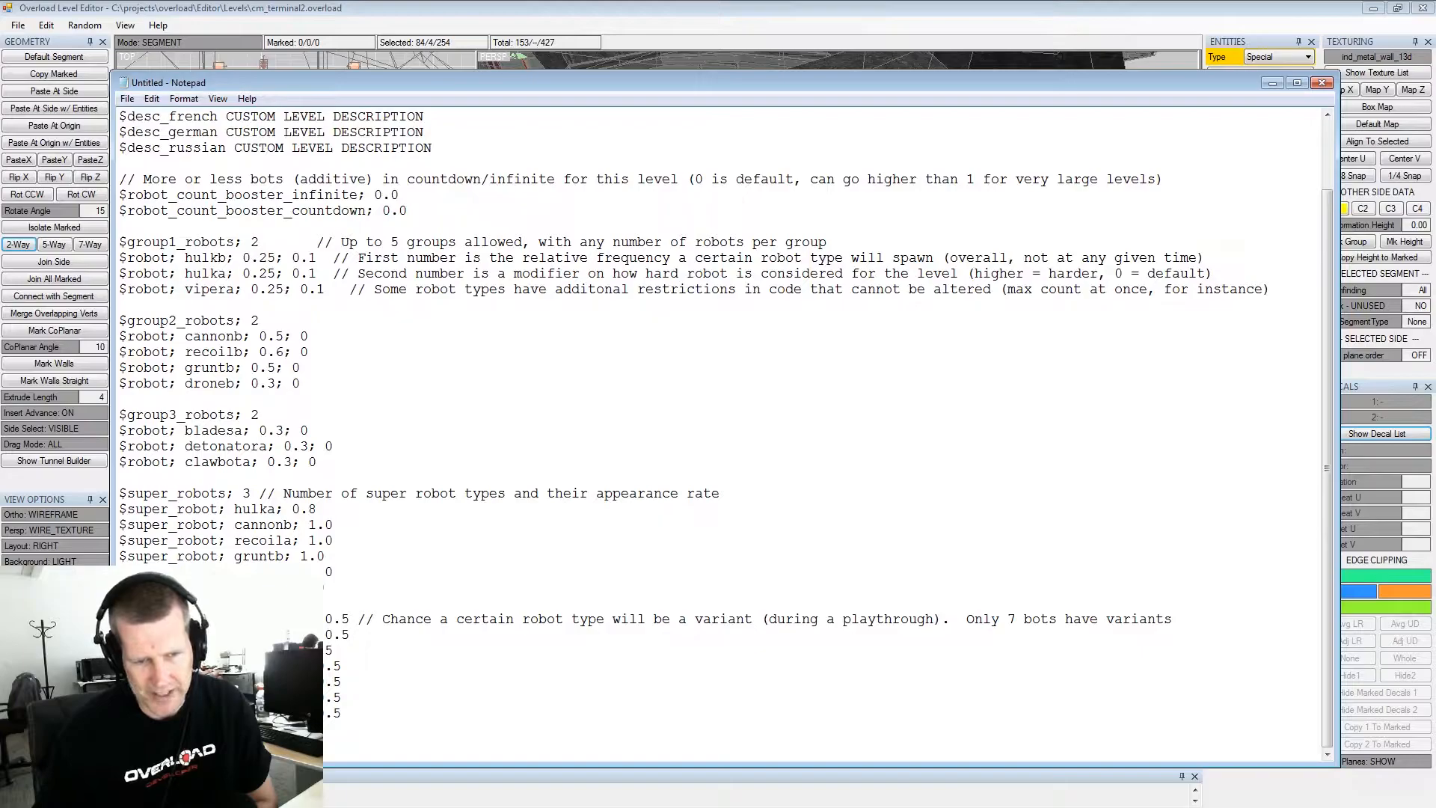
pyautogui.click(326, 587)
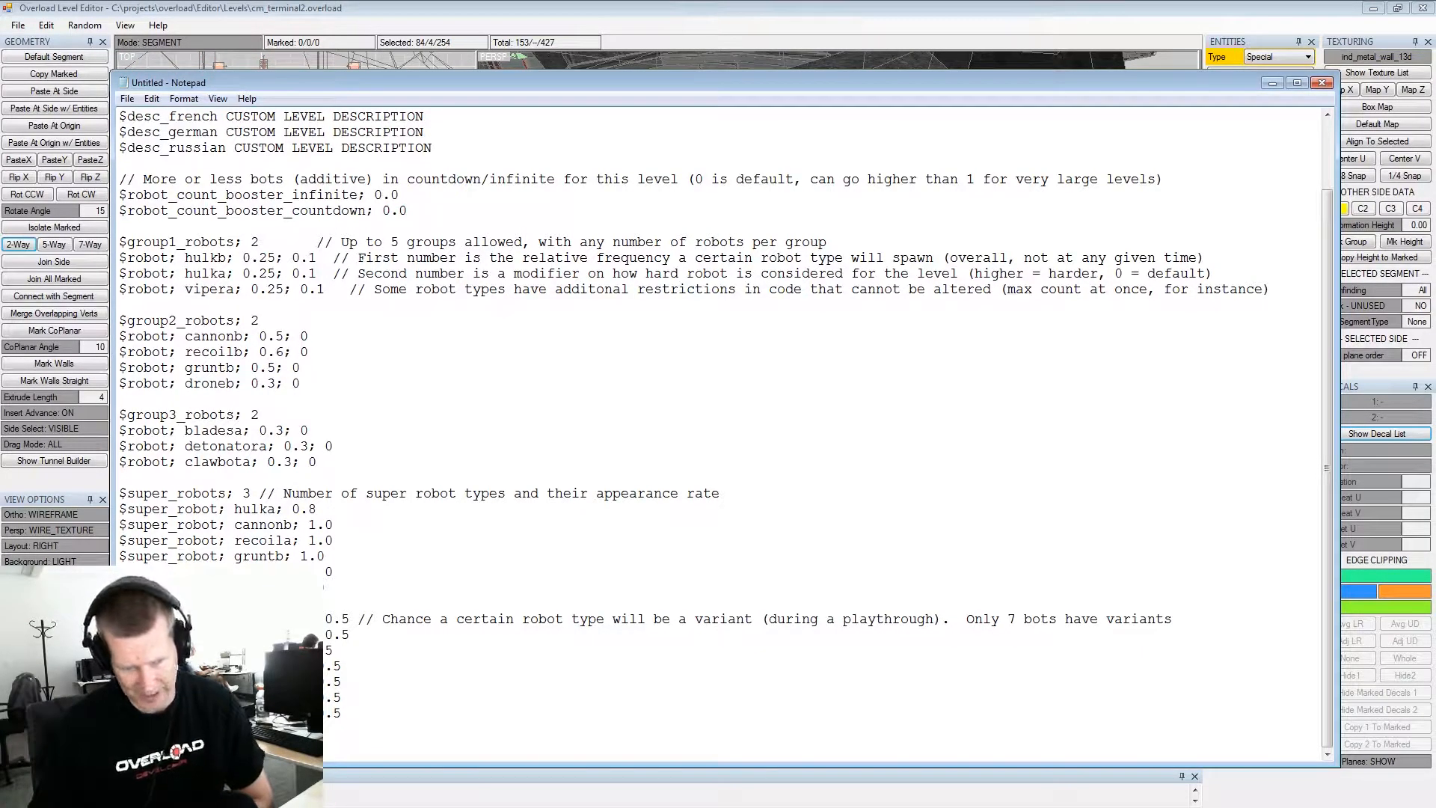
pyautogui.click(326, 587)
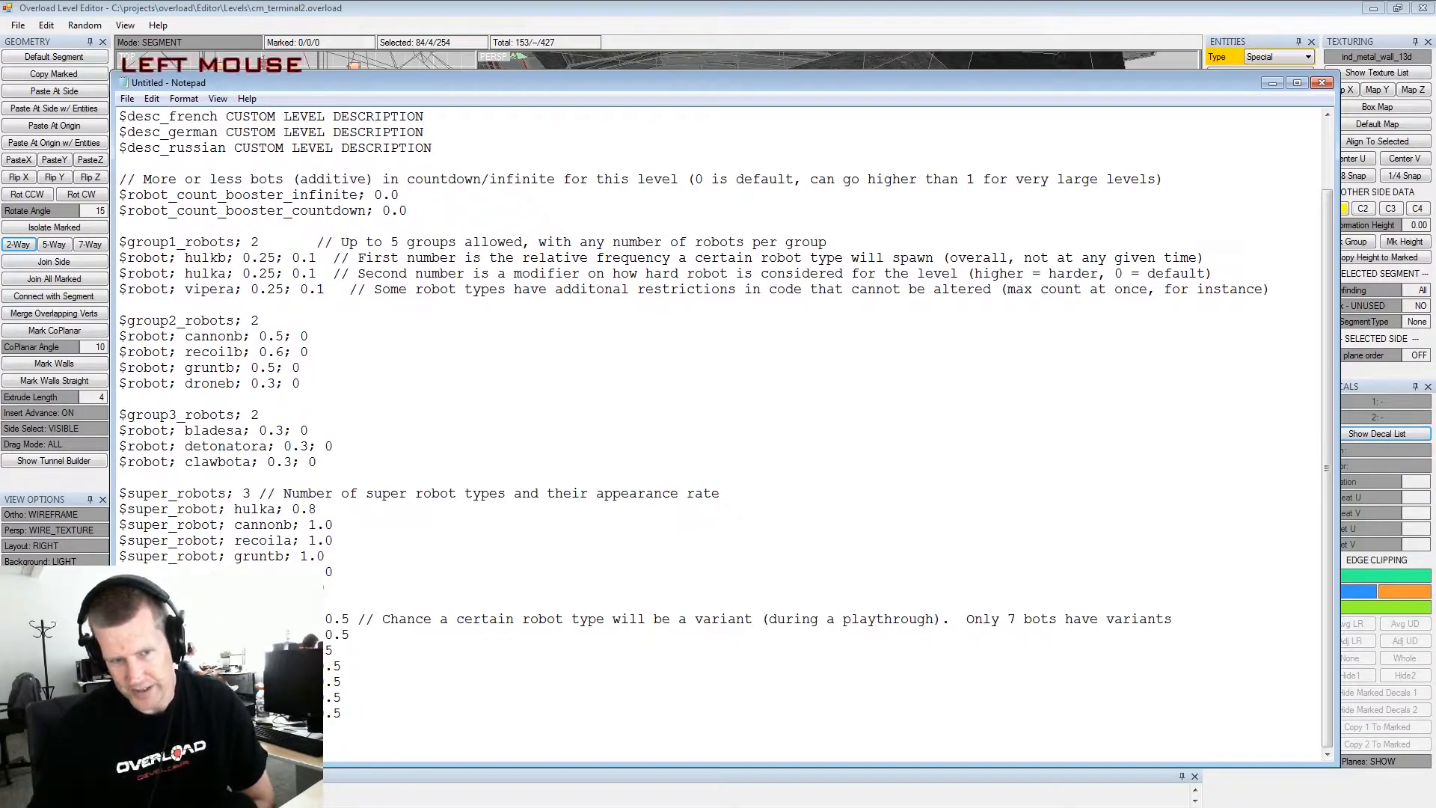
pyautogui.click(326, 587)
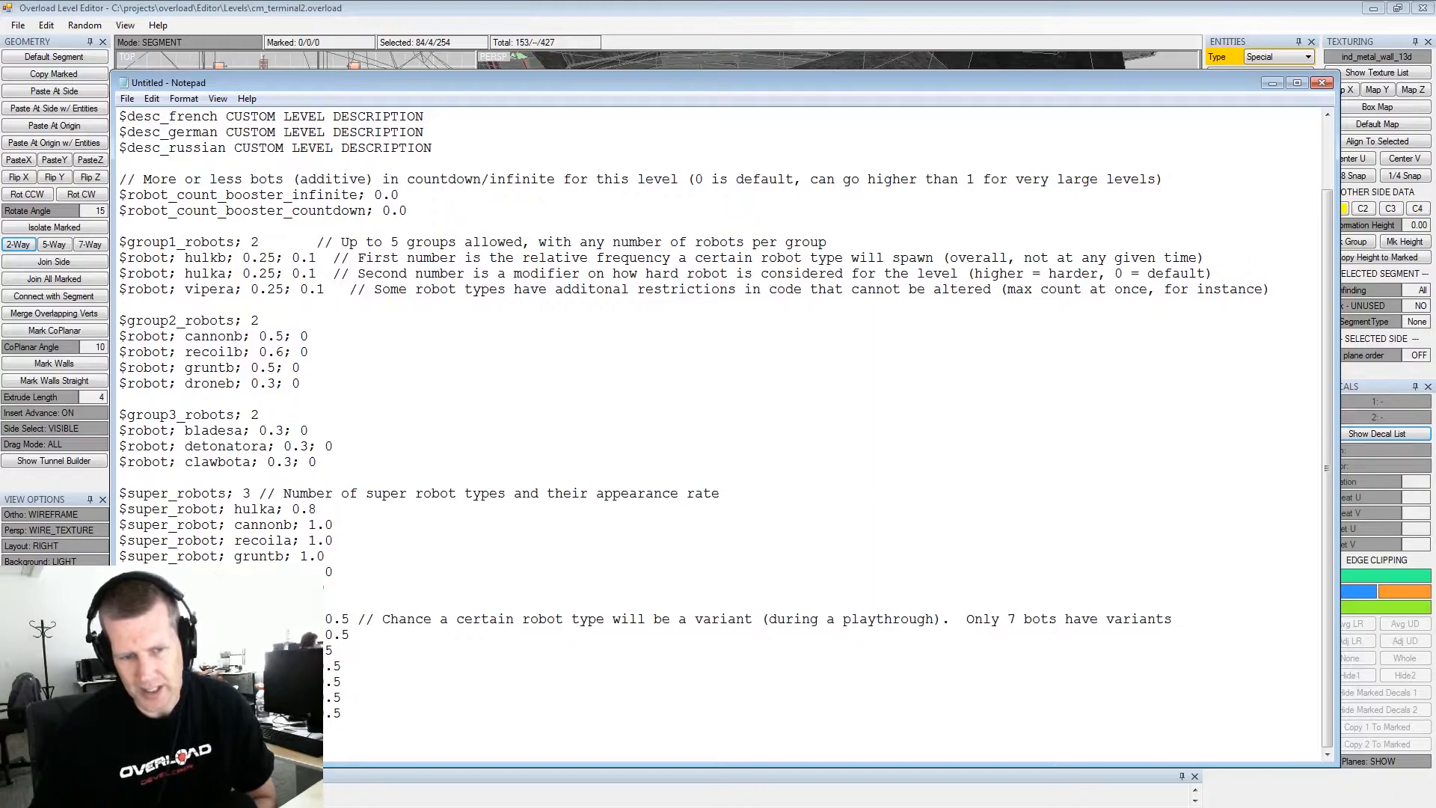
pyautogui.click(326, 587)
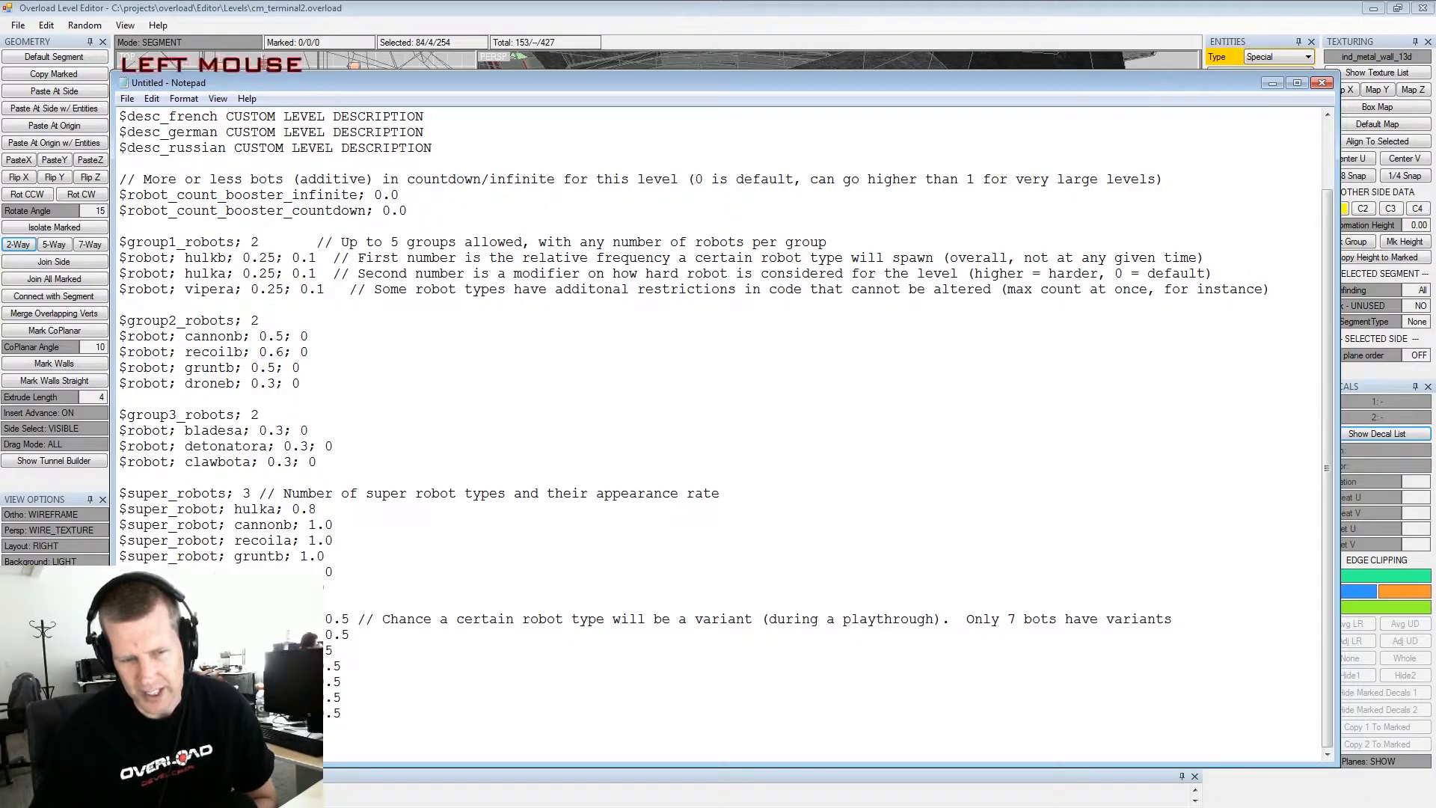
pyautogui.click(350, 619)
pyautogui.click(349, 635)
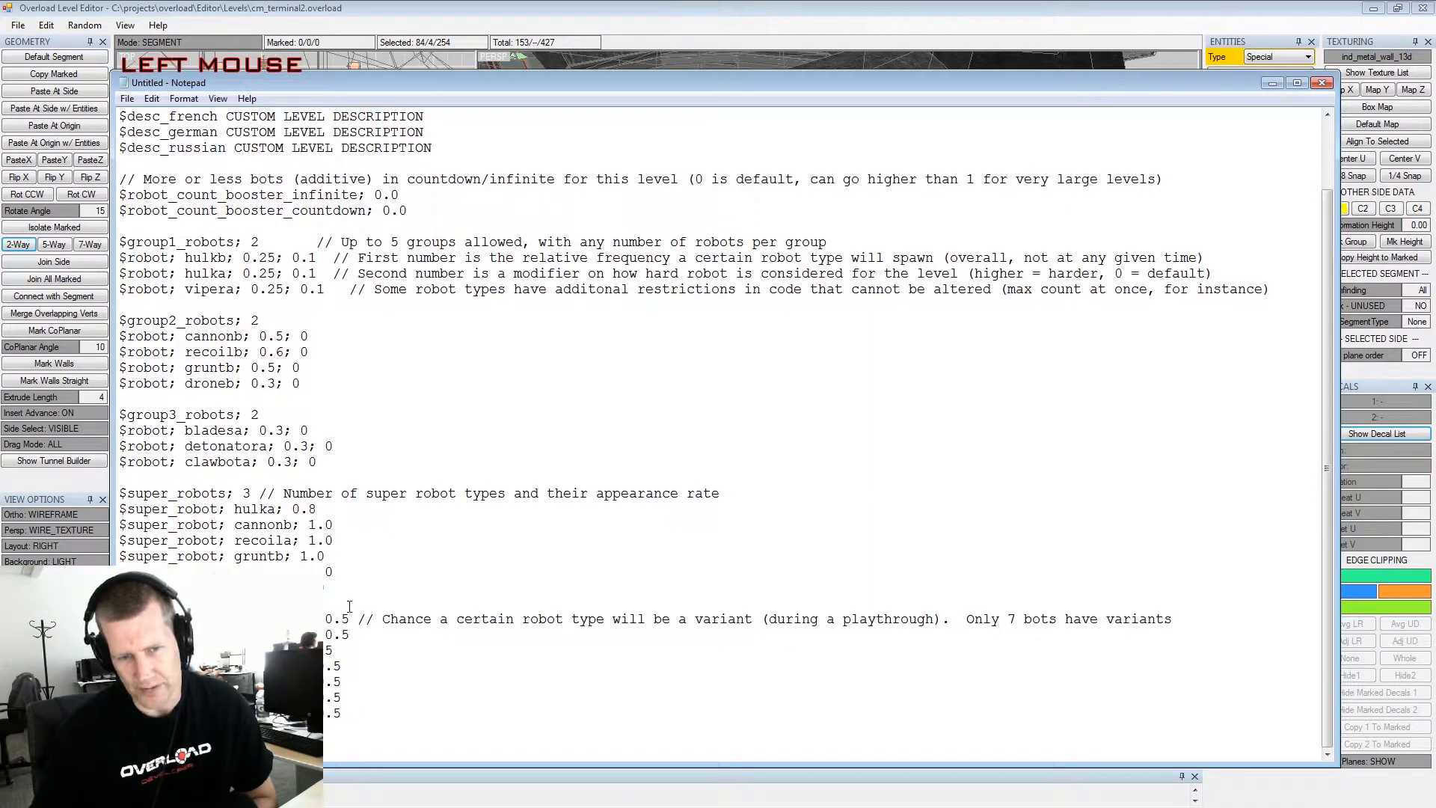
pyautogui.click(350, 617)
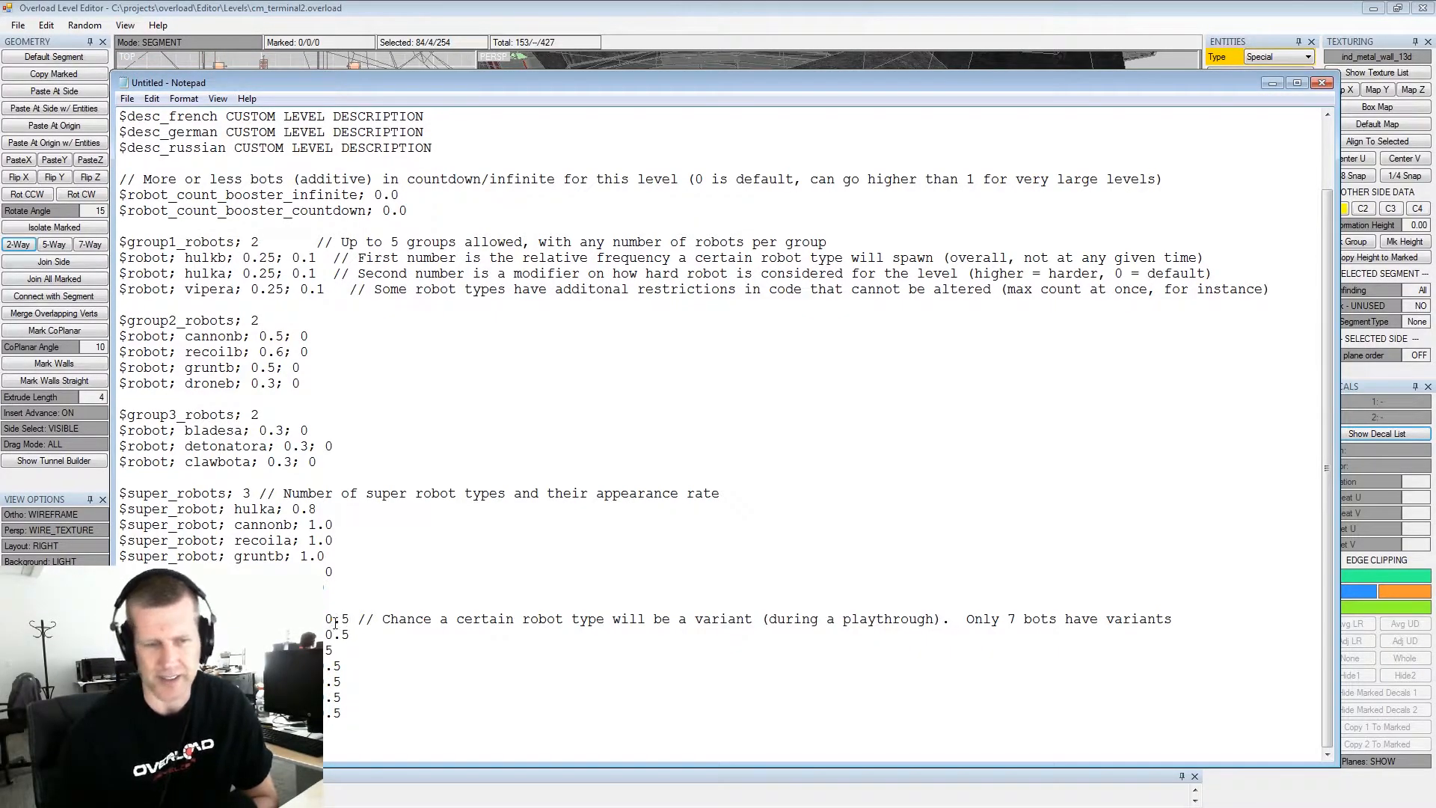
pyautogui.click(324, 588)
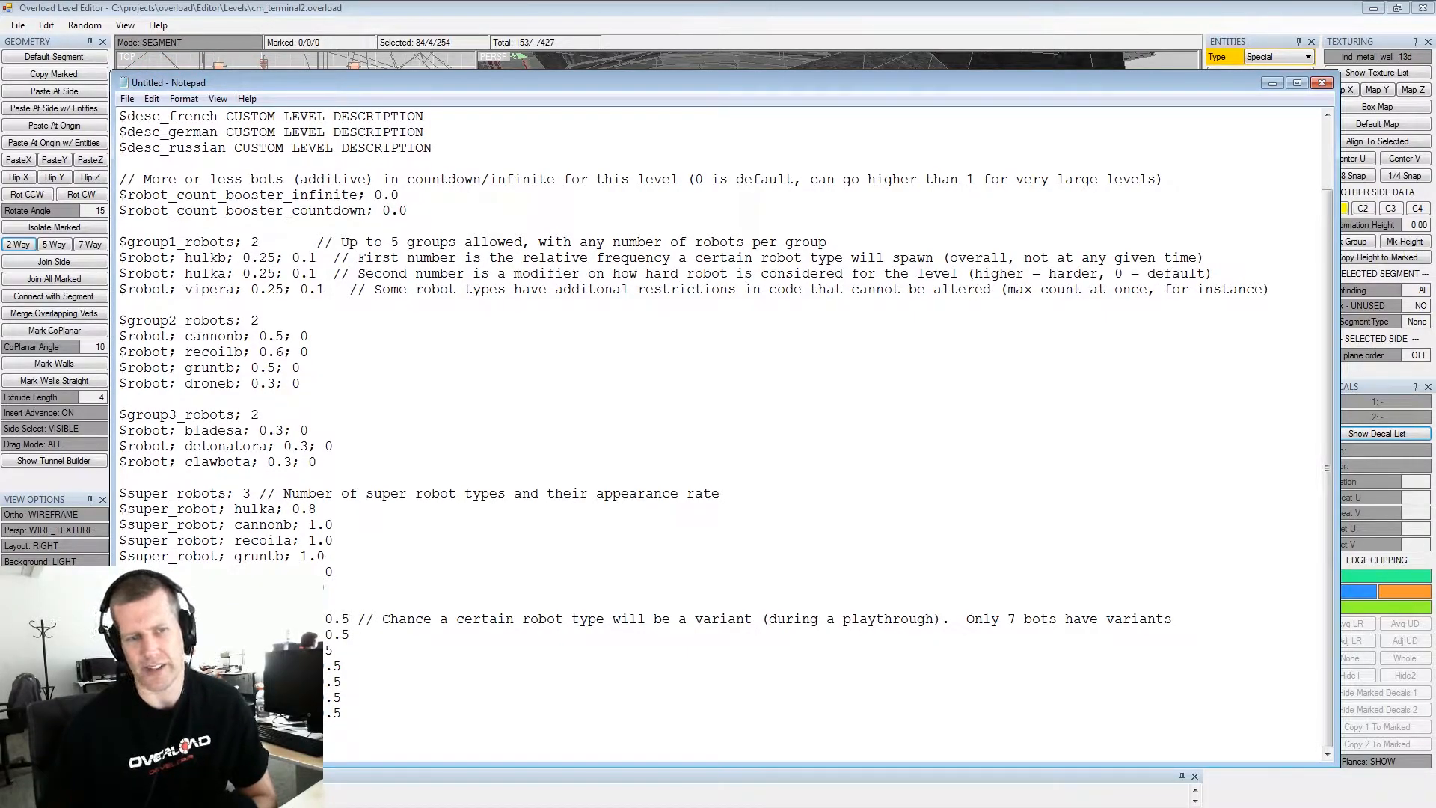
# Examine the second variant chance line alongside the recoilb robot in group2 and the cannonb and hulka super_robot entries
pyautogui.click(218, 352)
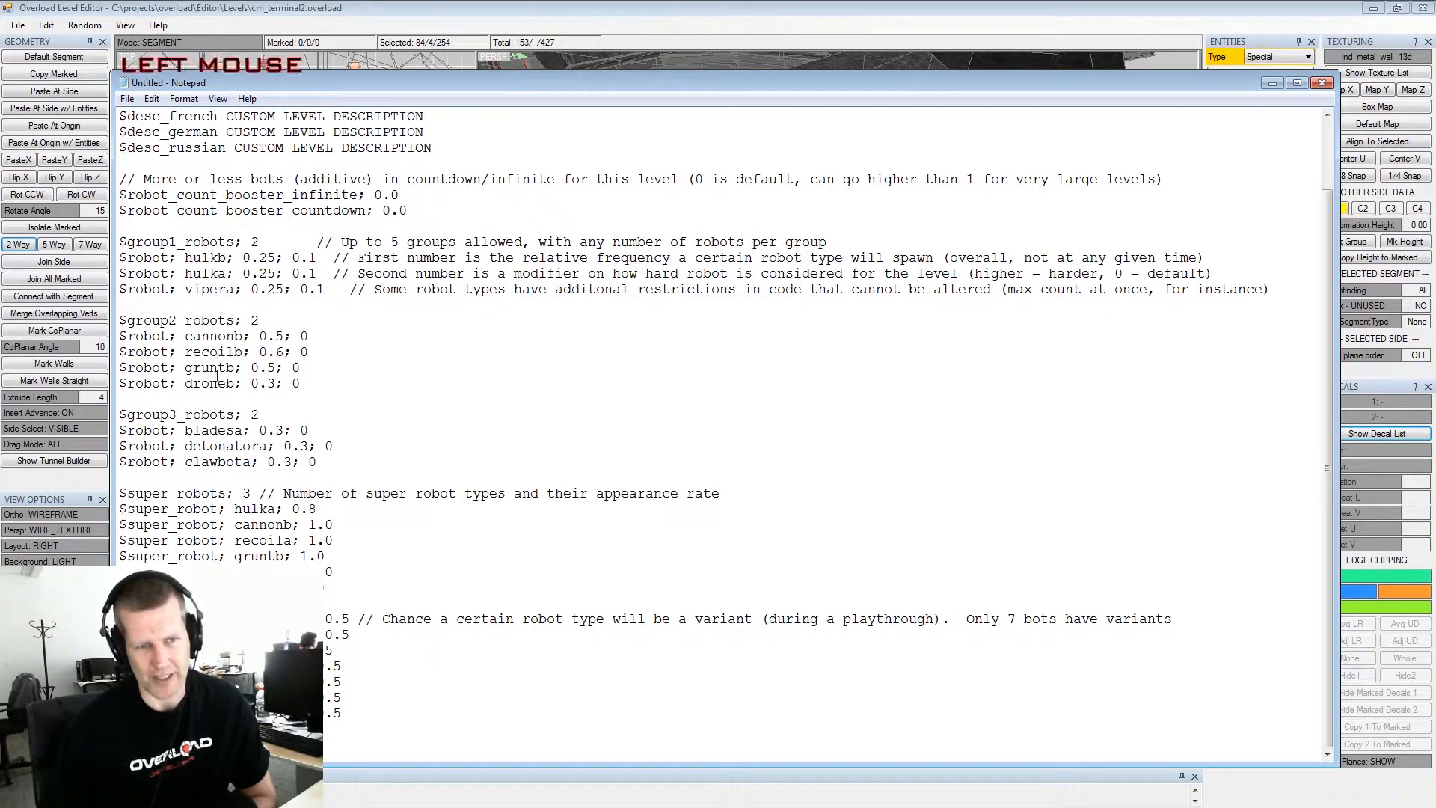
pyautogui.click(326, 634)
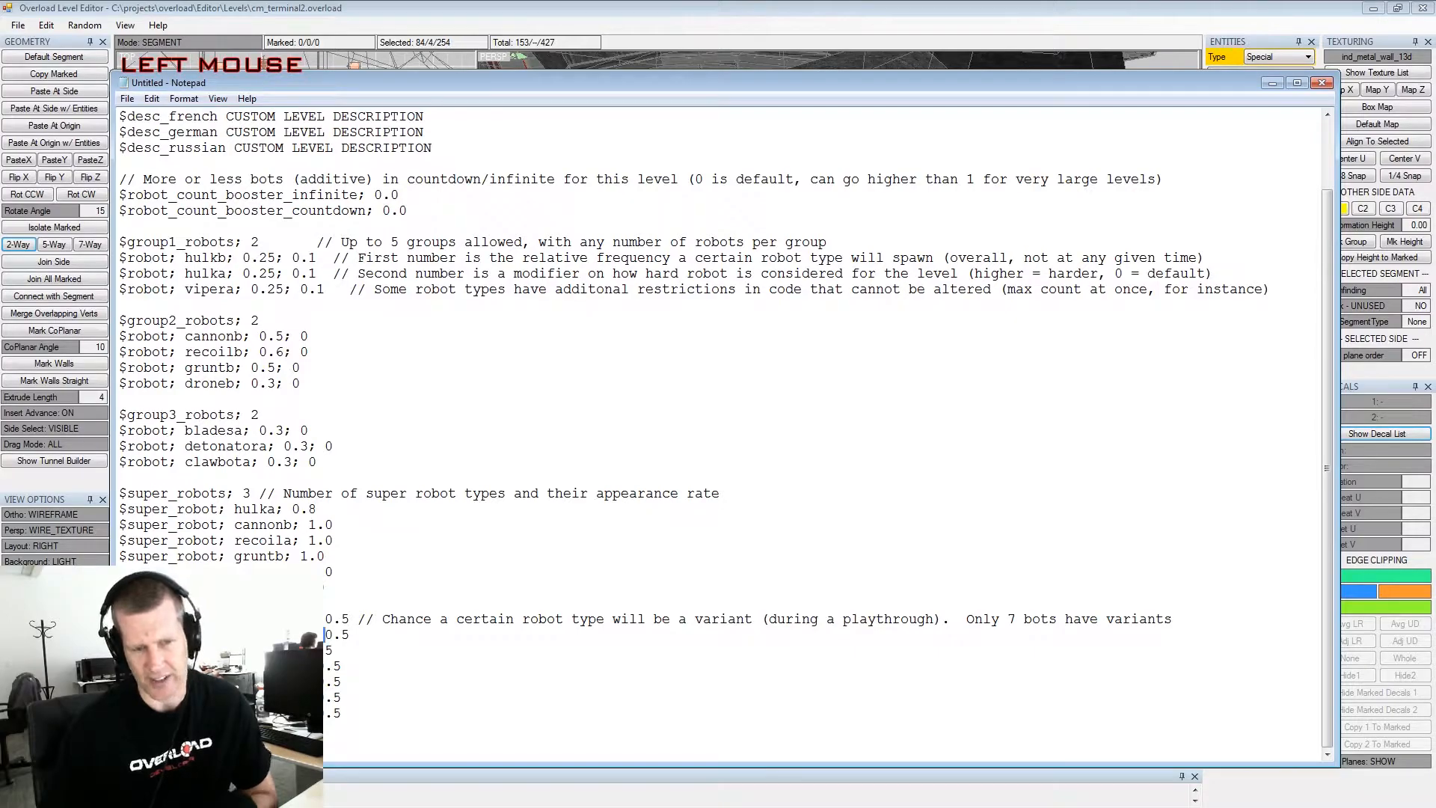
pyautogui.click(325, 634)
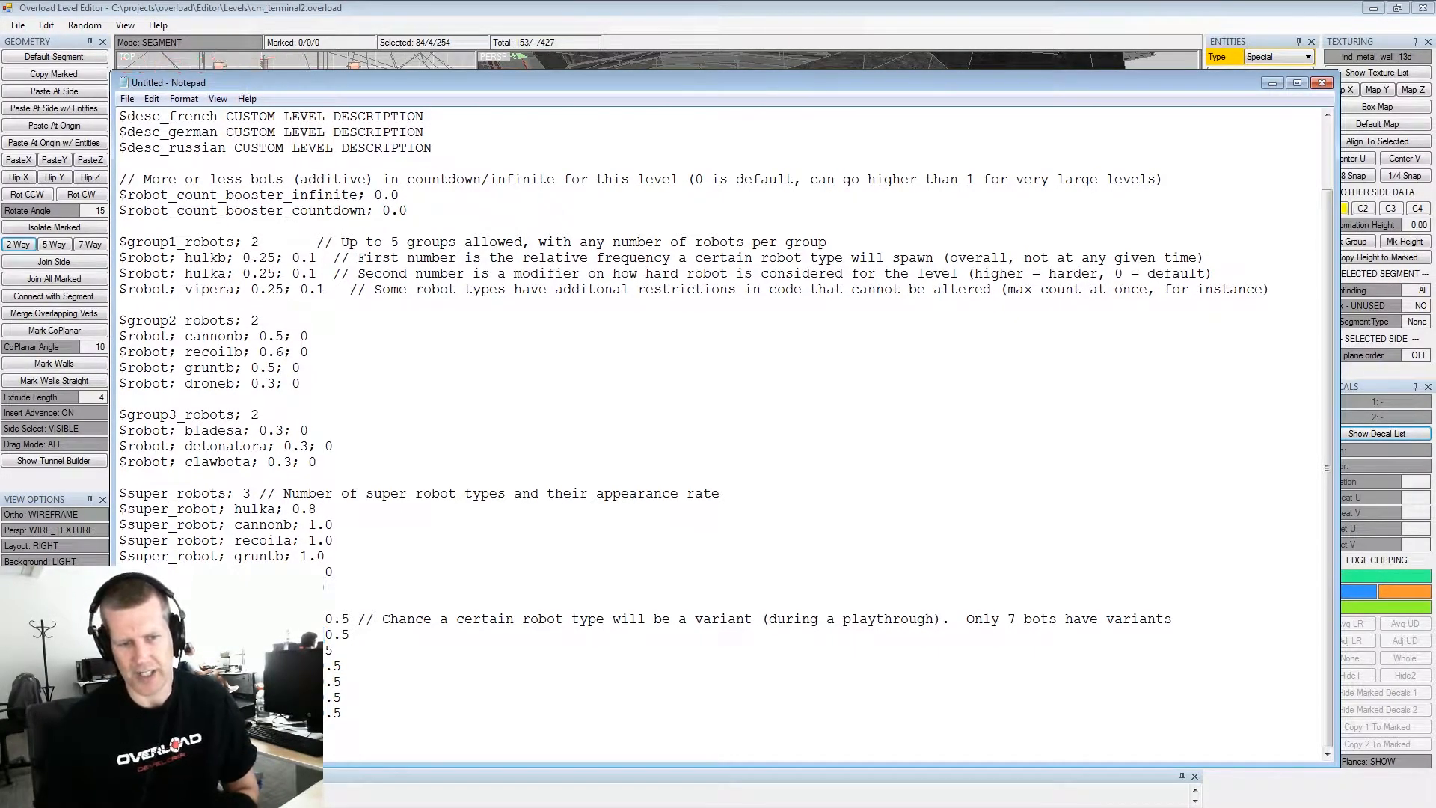
pyautogui.click(355, 634)
pyautogui.click(317, 635)
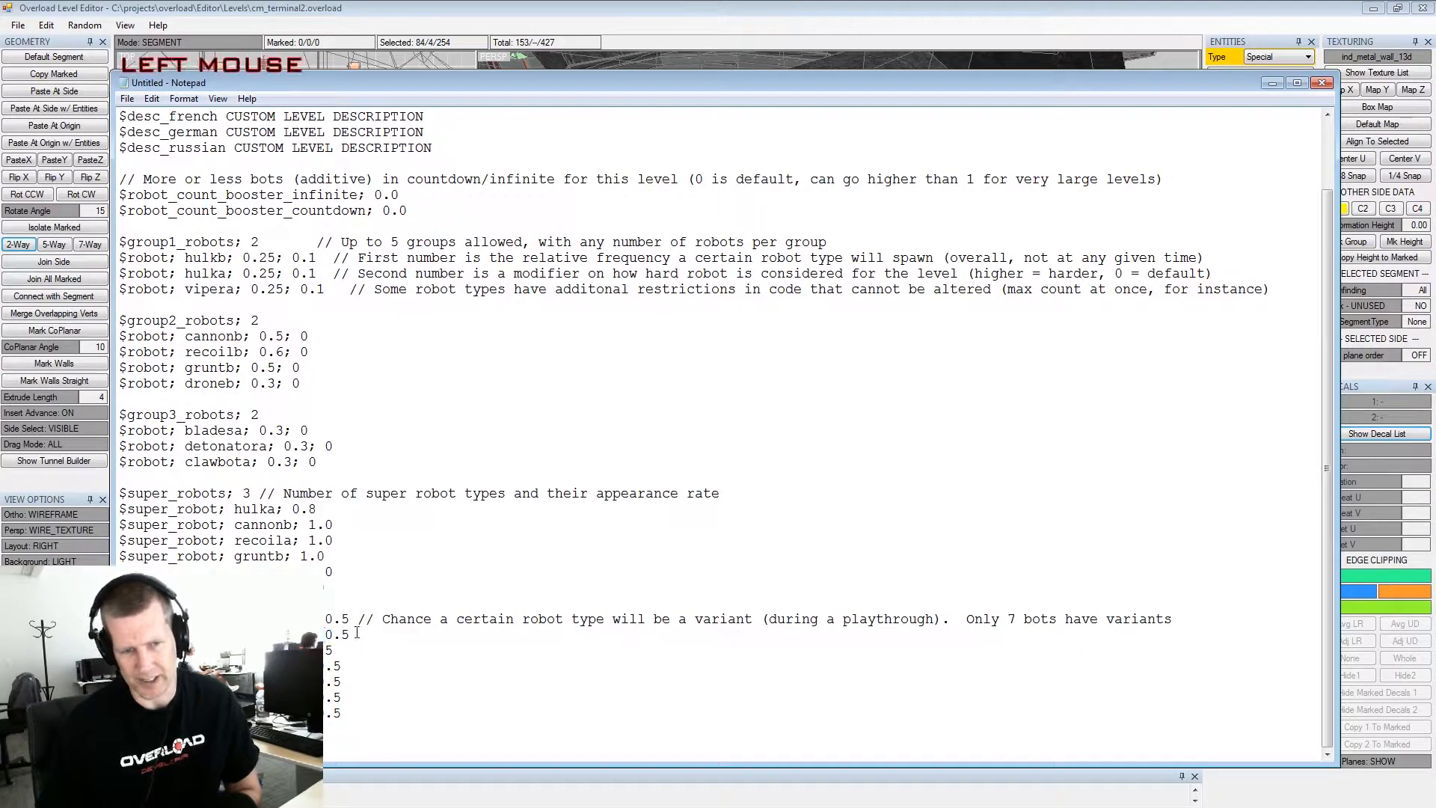
pyautogui.click(318, 634)
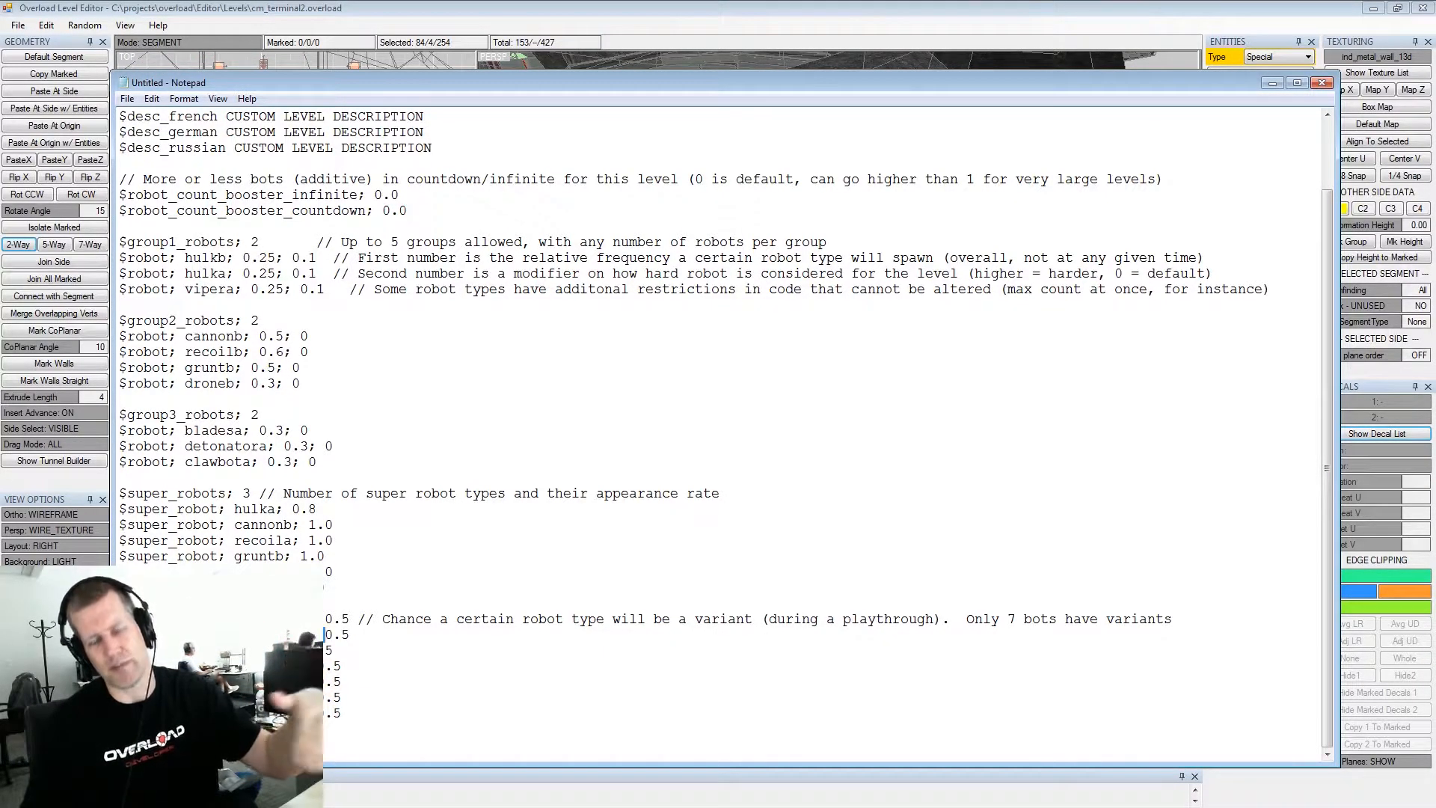
pyautogui.click(299, 635)
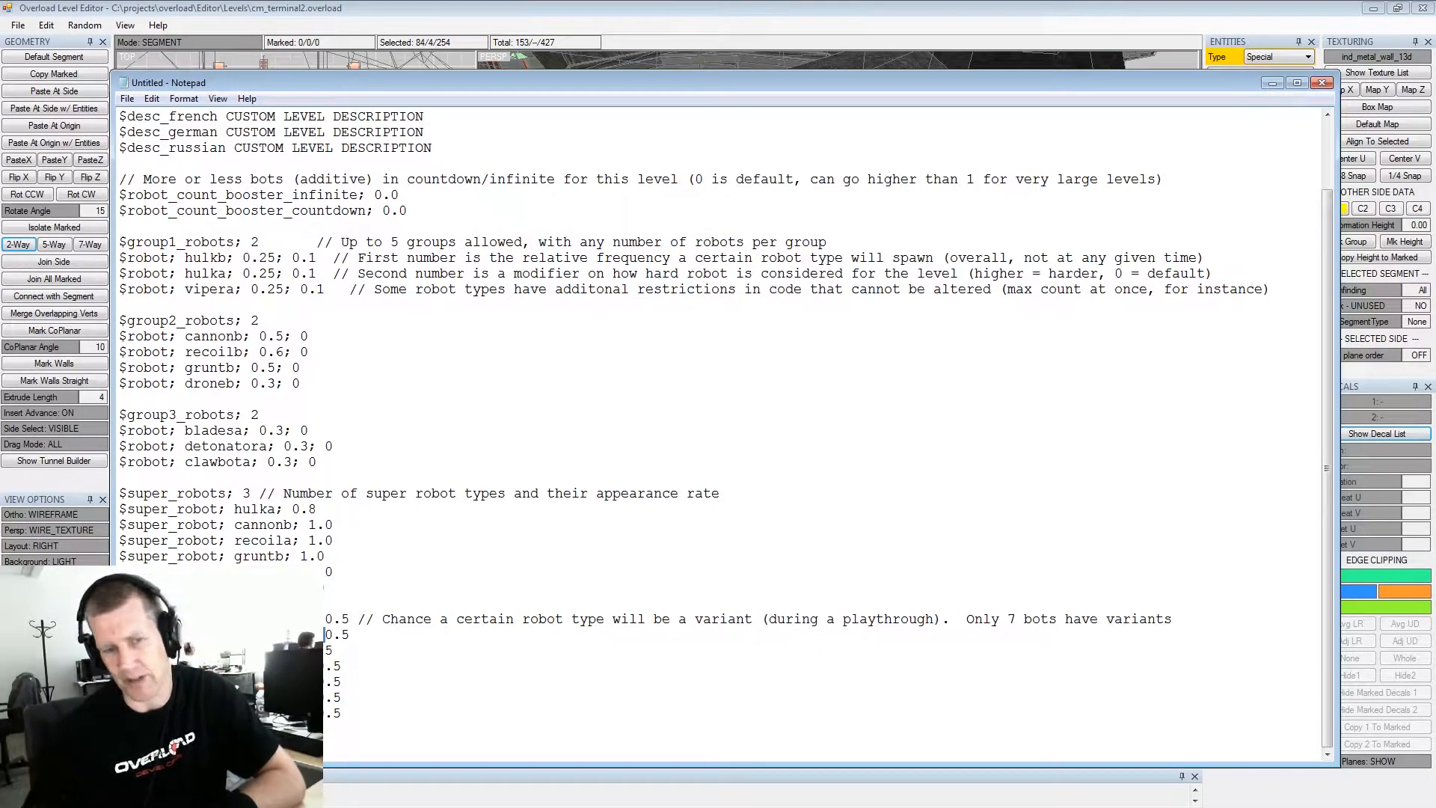
pyautogui.scroll(-1, 299, 635)
pyautogui.click(299, 635)
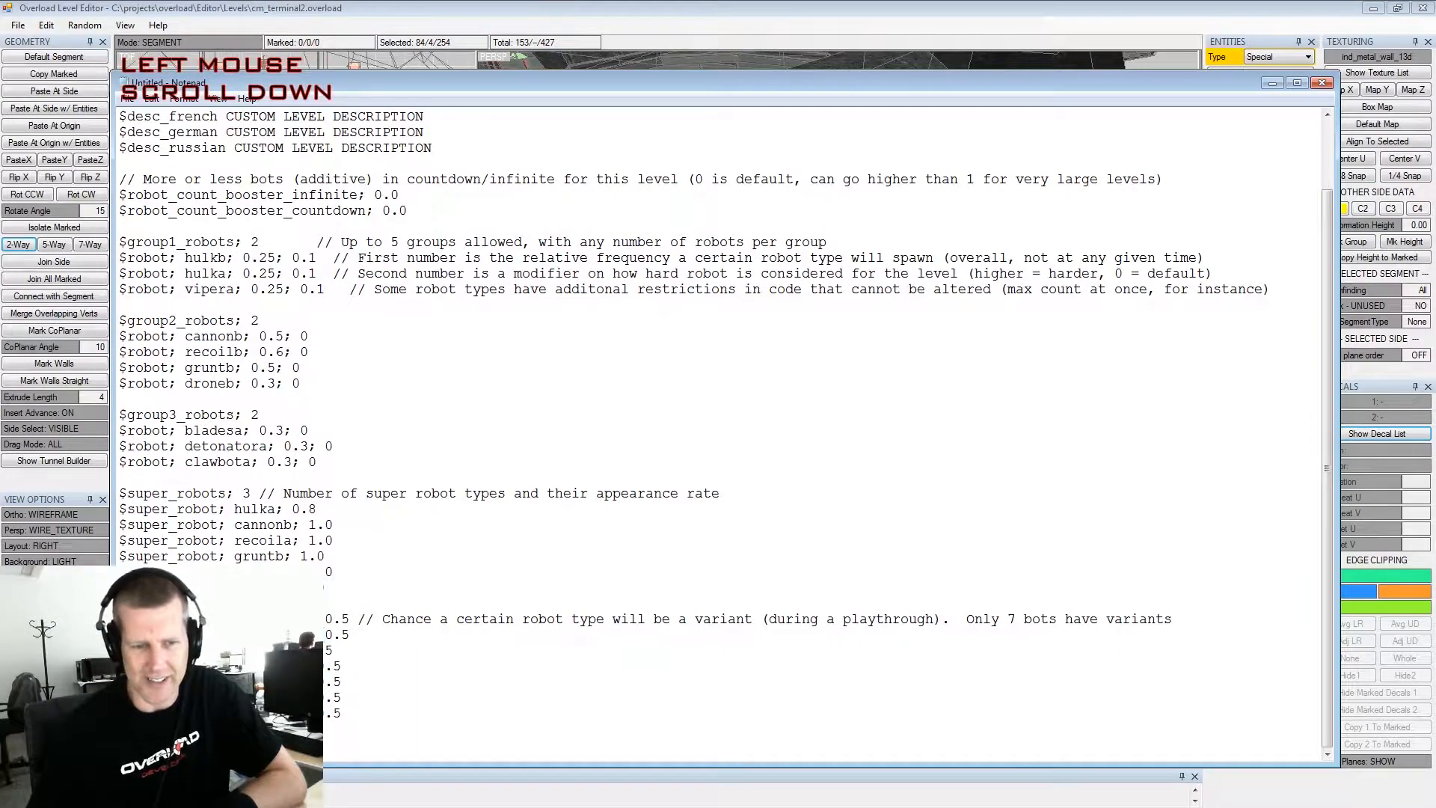
pyautogui.doubleClick(263, 523)
pyautogui.click(262, 510)
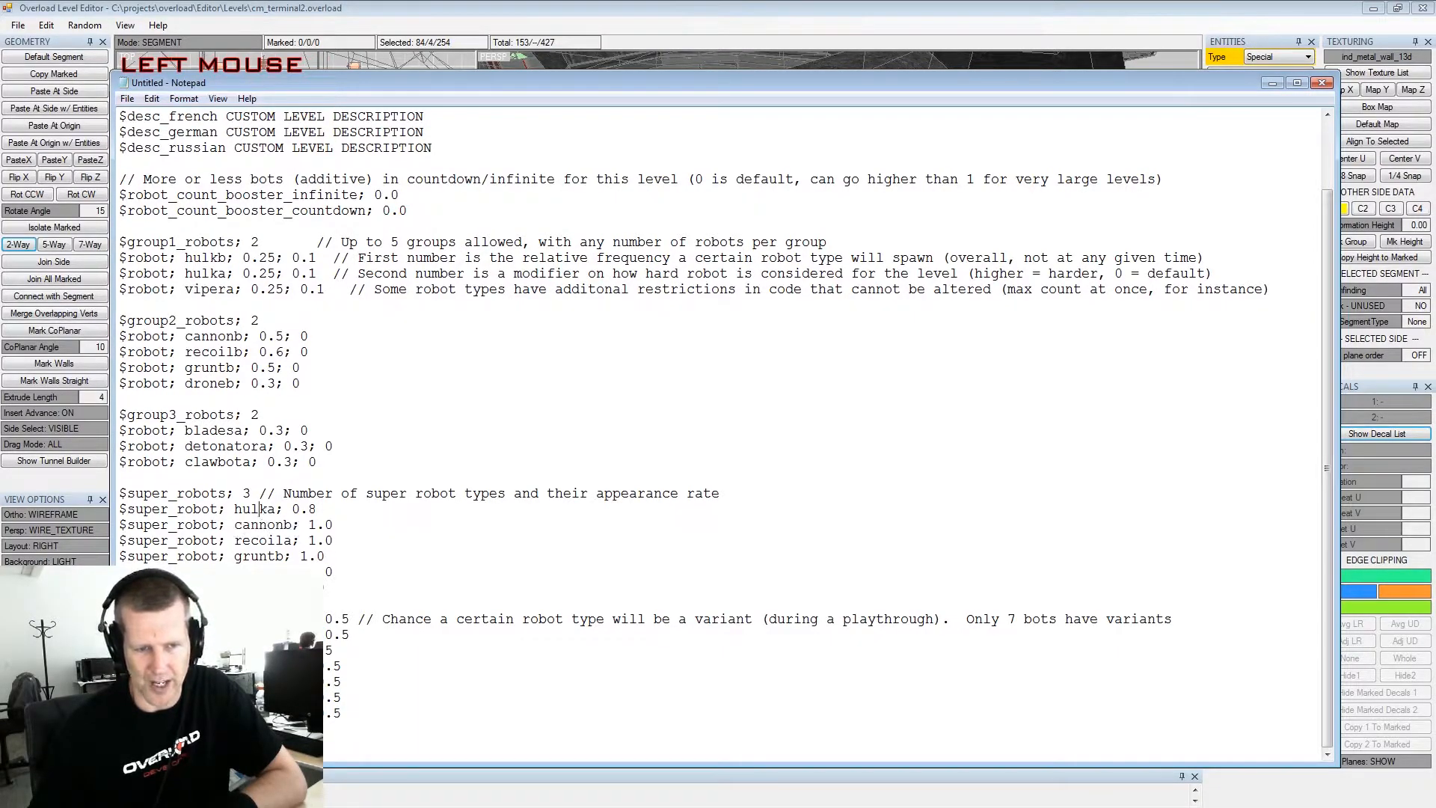
# Examine the robot_variant lines that set each robot type's chance of being a variant
pyautogui.scroll(-1, 260, 509)
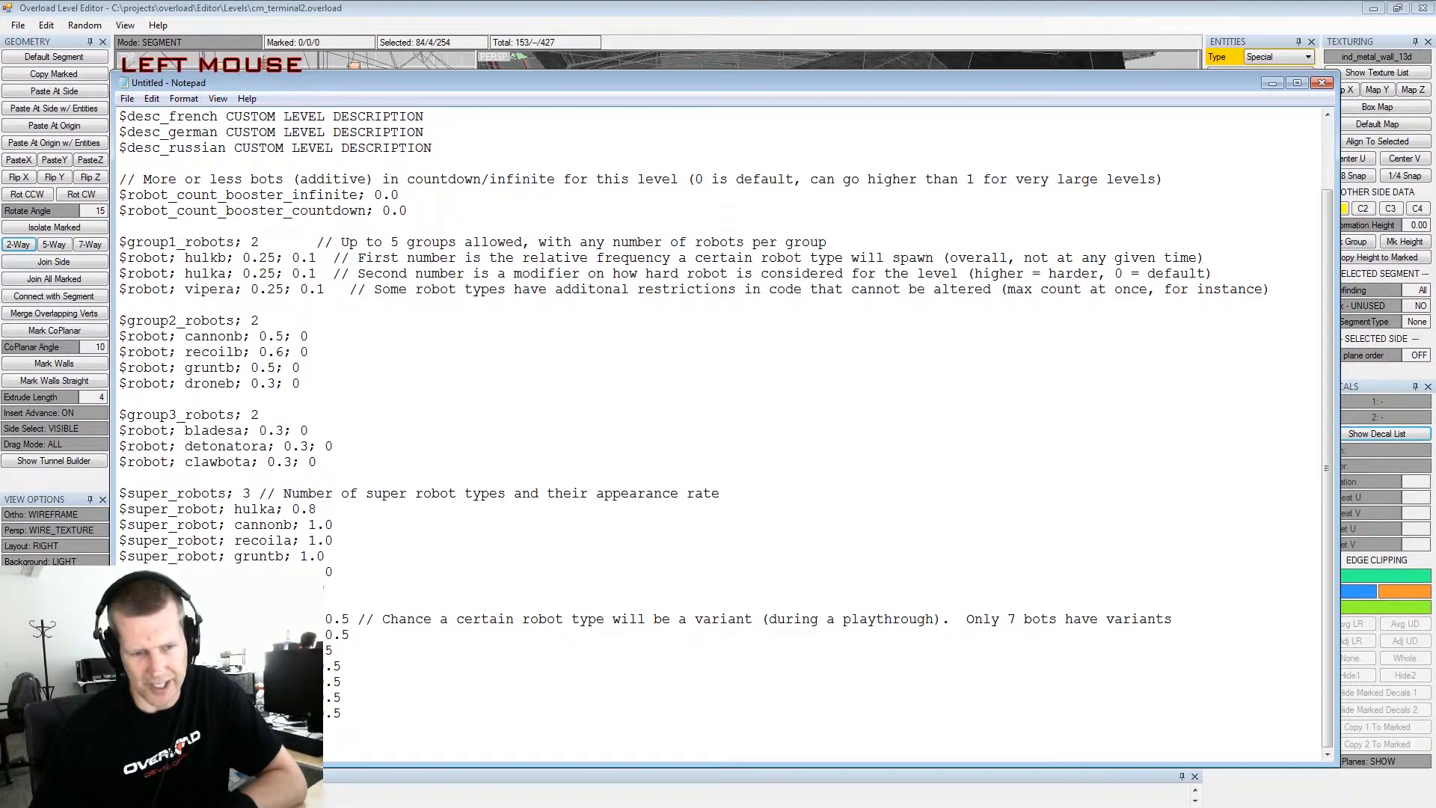
pyautogui.click(261, 509)
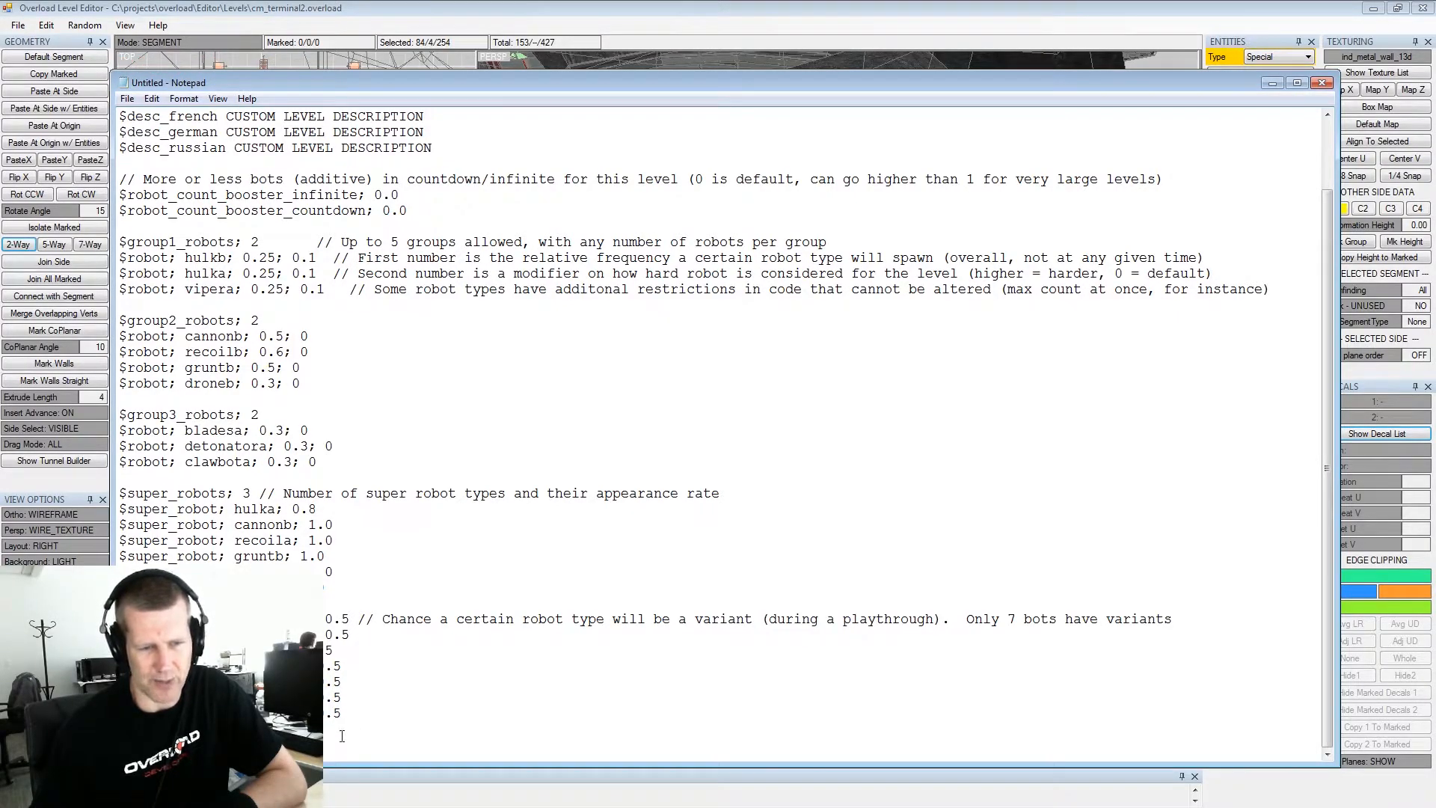
pyautogui.click(363, 722)
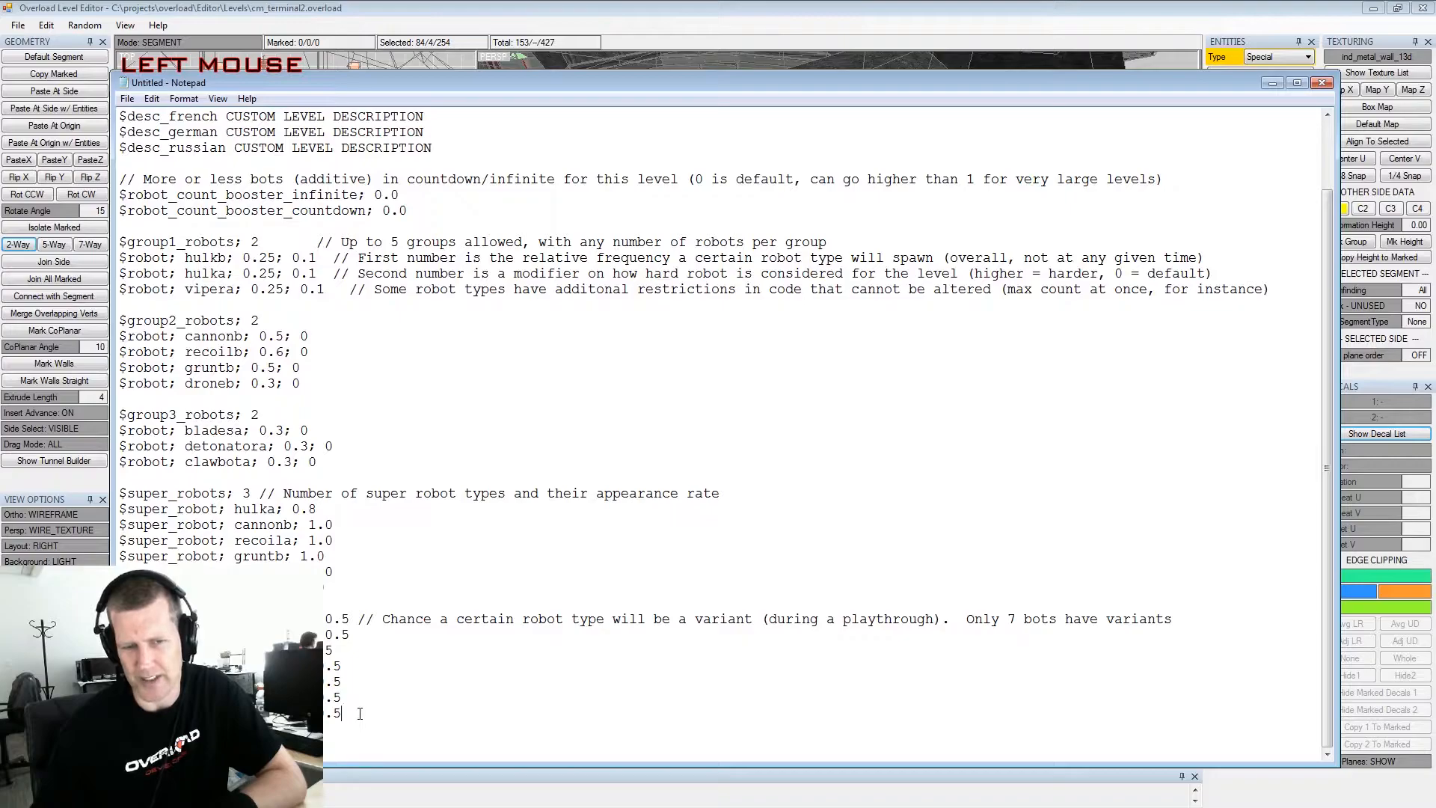
pyautogui.click(356, 650)
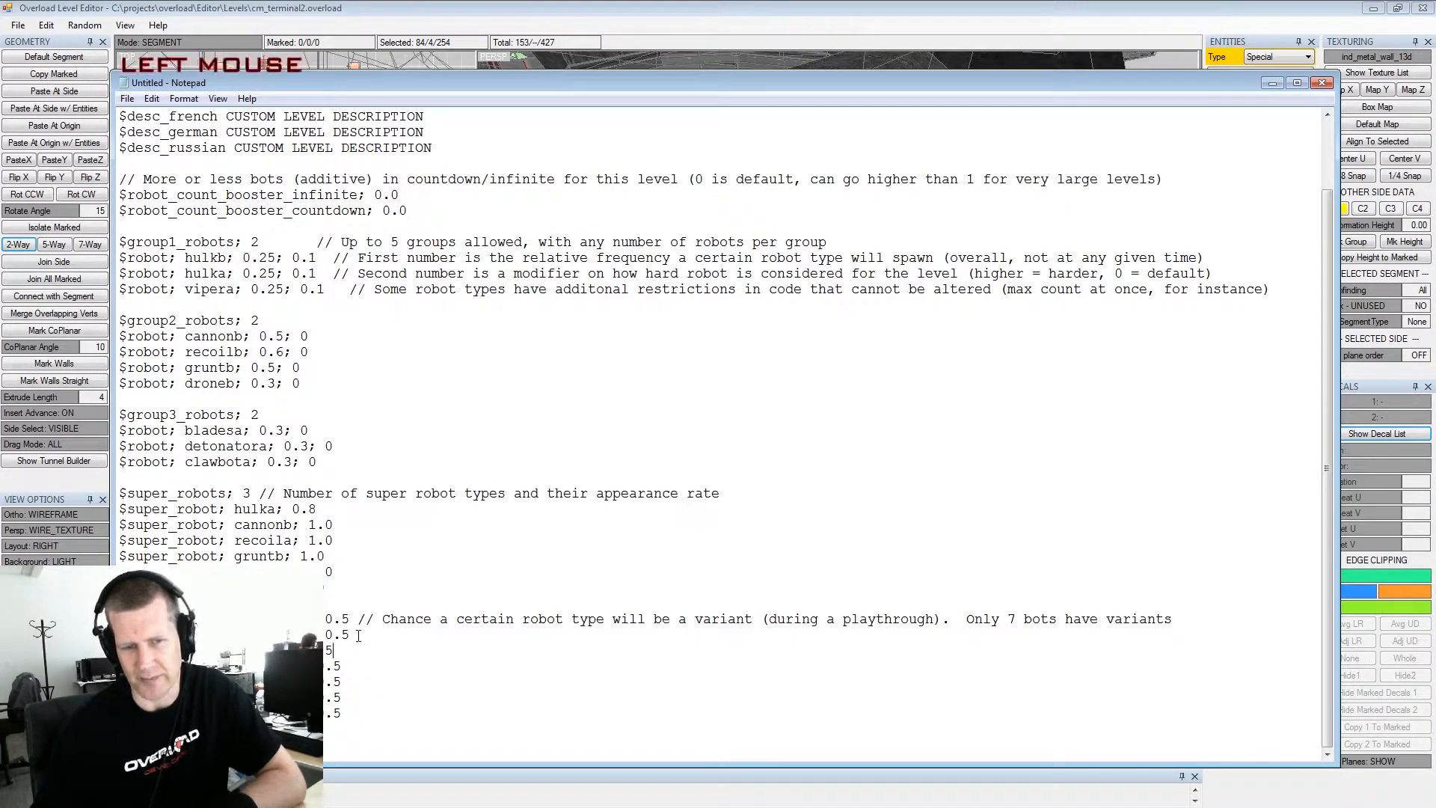
pyautogui.click(353, 682)
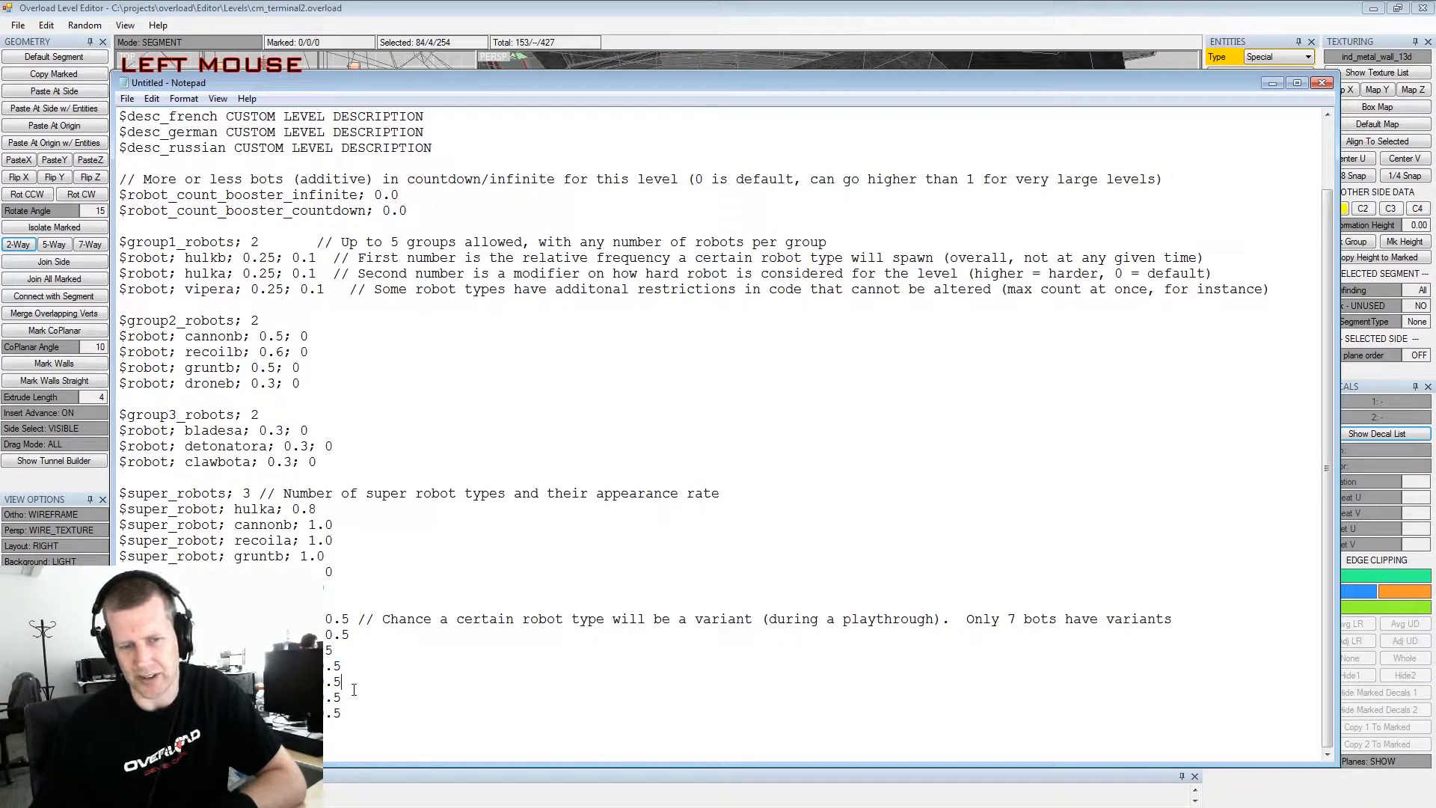
pyautogui.click(349, 692)
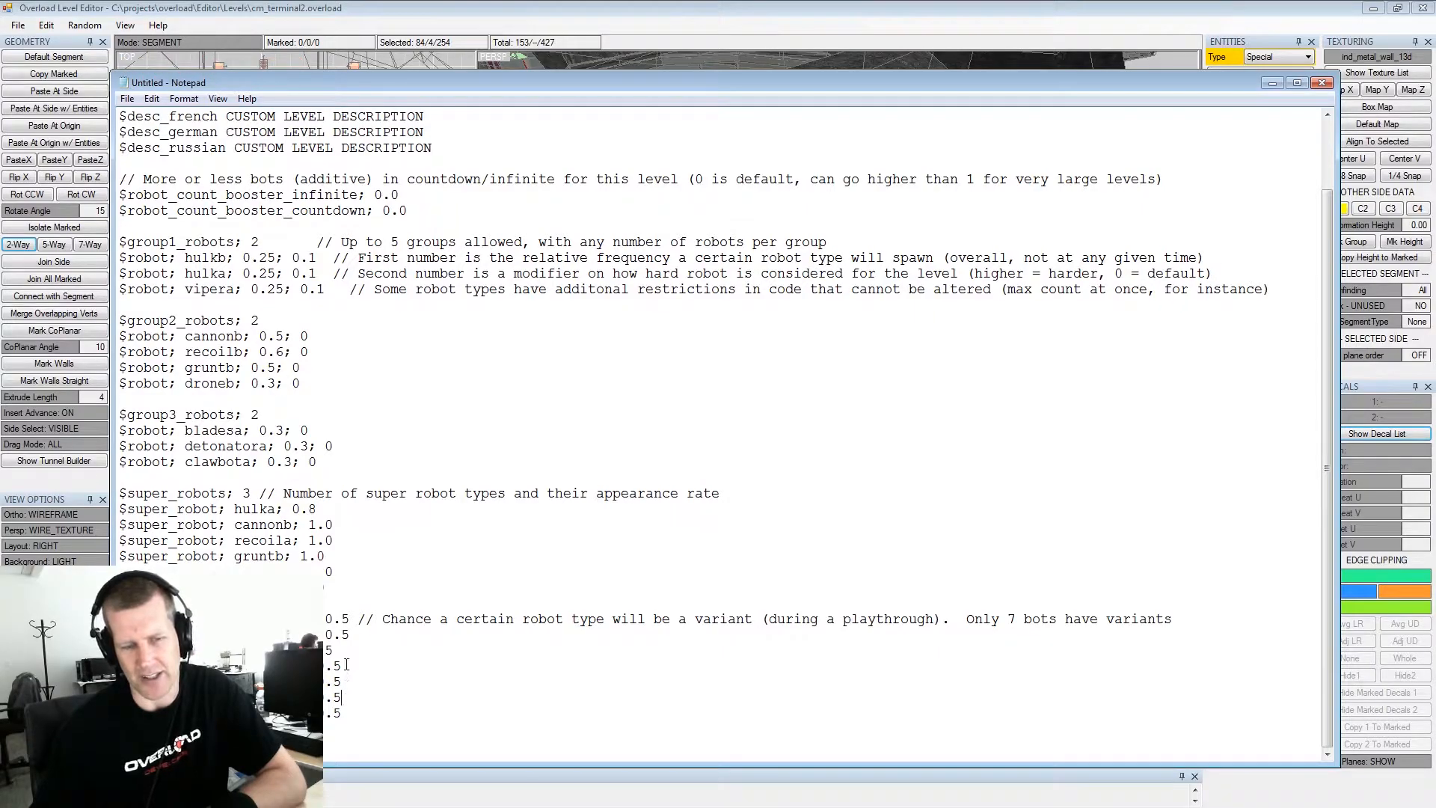
pyautogui.click(346, 664)
pyautogui.click(350, 636)
pyautogui.click(349, 665)
# Examine the level description and robot count booster lines at the beginning of the challenge data
pyautogui.scroll(2, 329, 464)
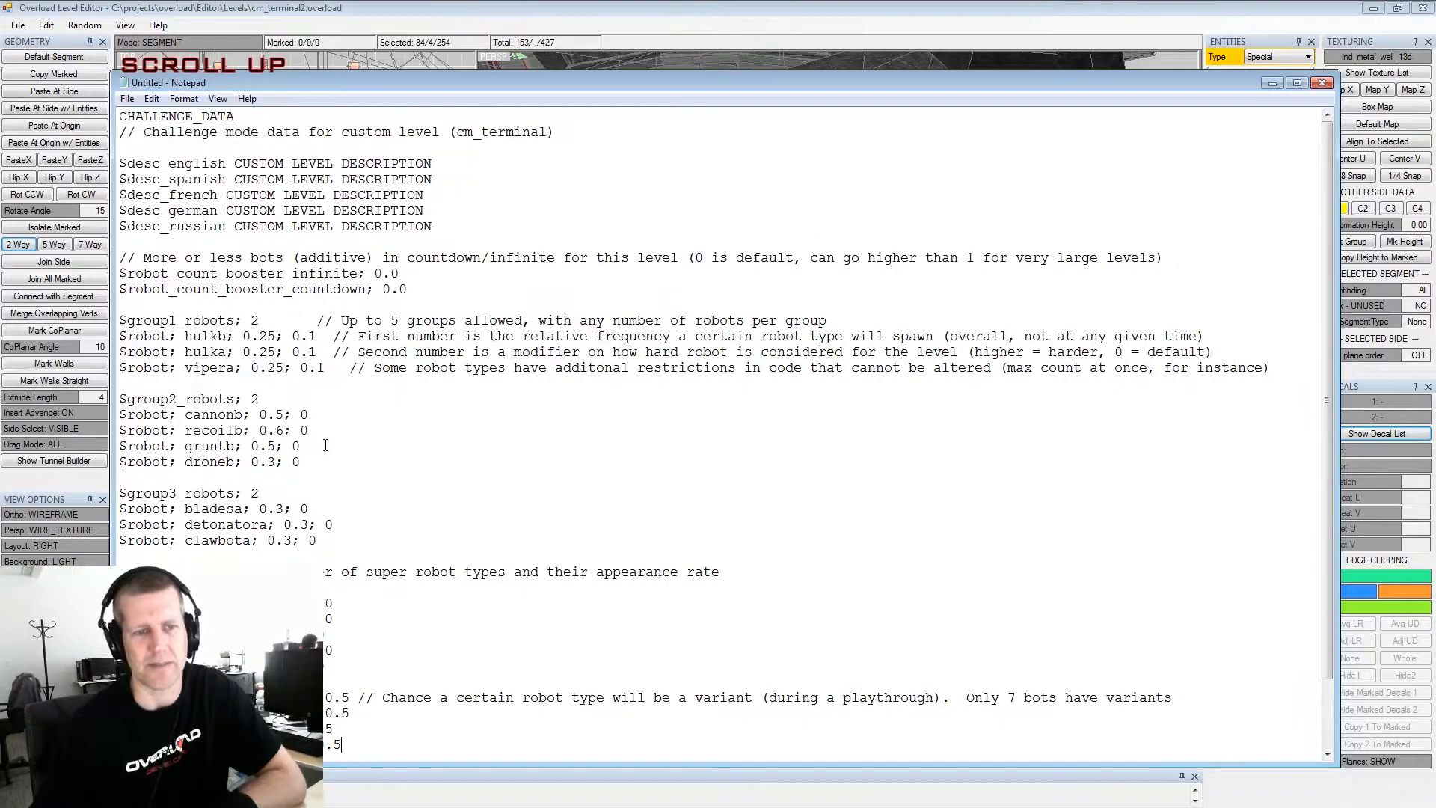
pyautogui.click(478, 183)
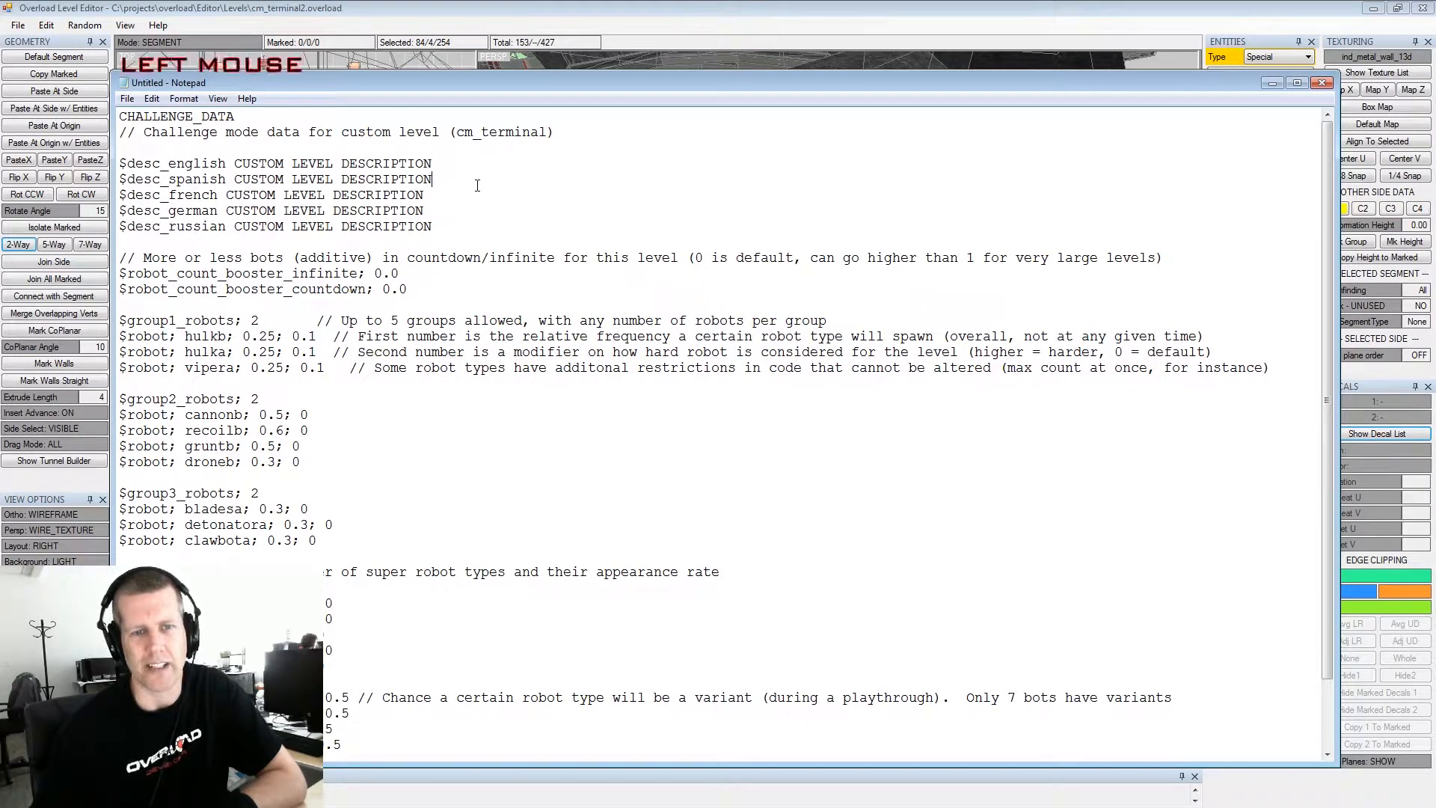
pyautogui.click(1329, 85)
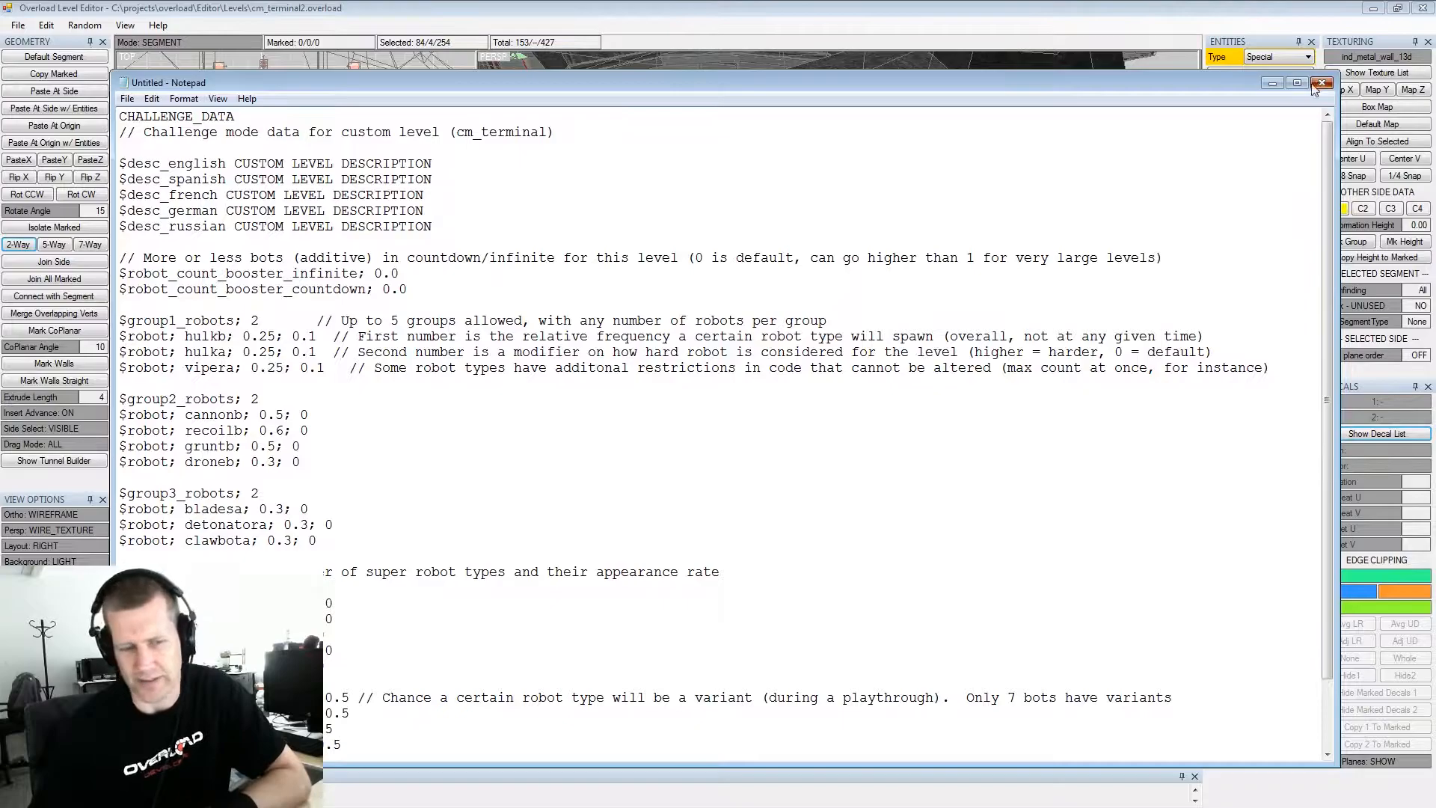
pyautogui.click(1115, 284)
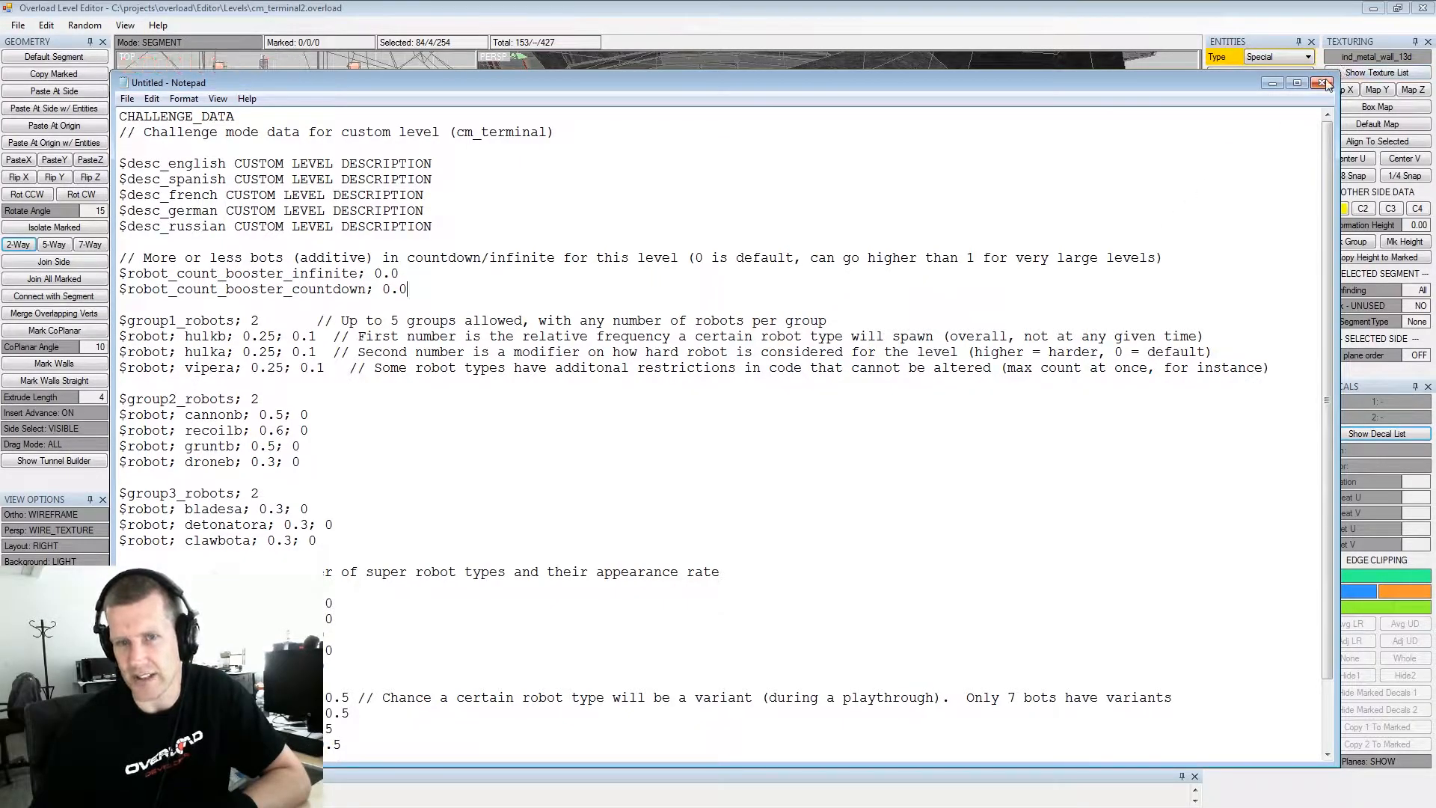
# Set the variant chance of recoilb to 1
pyautogui.scroll(-2, 412, 689)
pyautogui.moveTo(349, 634); pyautogui.dragTo(326, 634)
pyautogui.write('1')
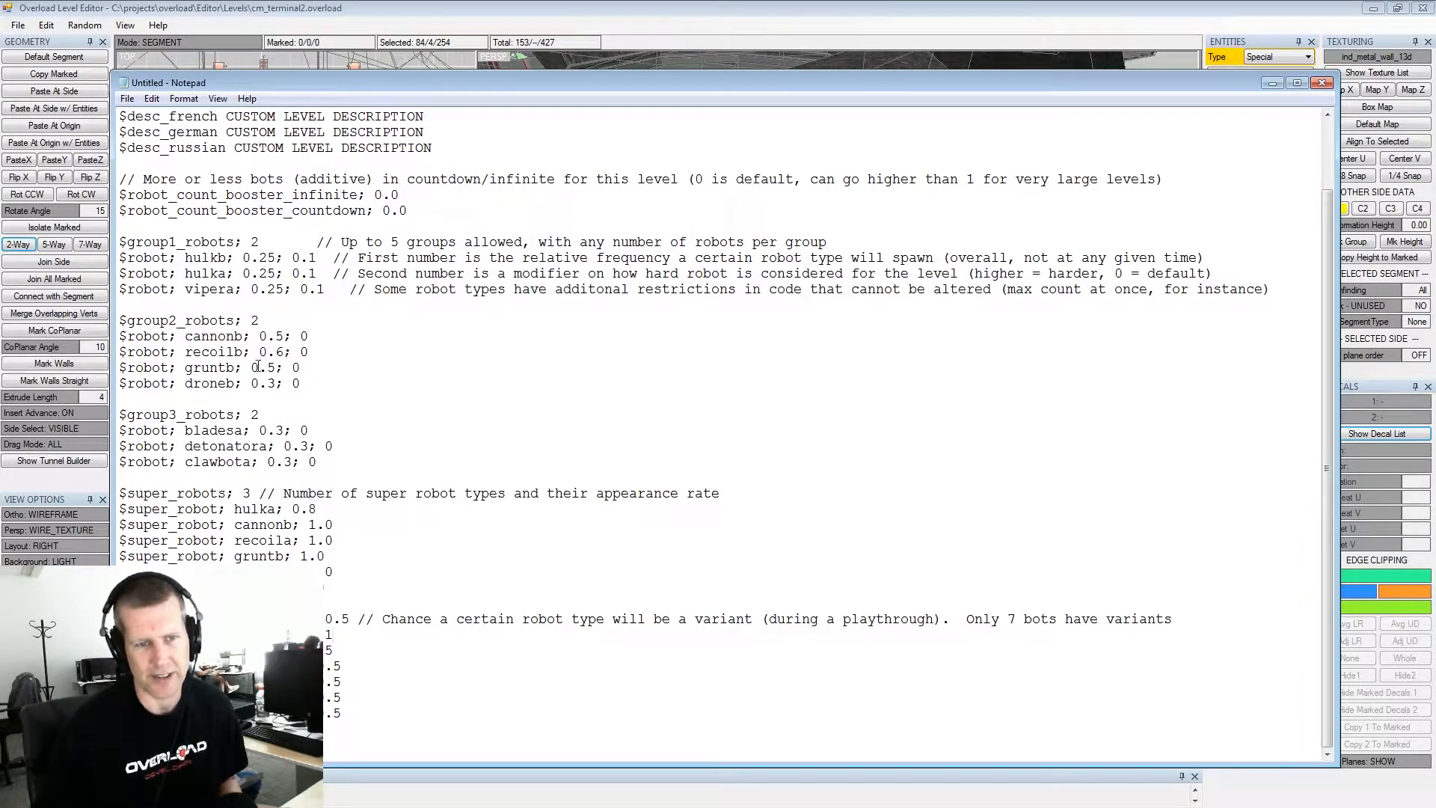
# Delete the gruntb and droneb robots from group2 and the detonatora and clawbota robots from group3
pyautogui.moveTo(118, 367); pyautogui.dragTo(122, 477)
pyautogui.press('BackSpace')
pyautogui.press('BackSpace')
# Set the numbers on the group3_robots and group1_robots lines to 1
pyautogui.click(261, 446)
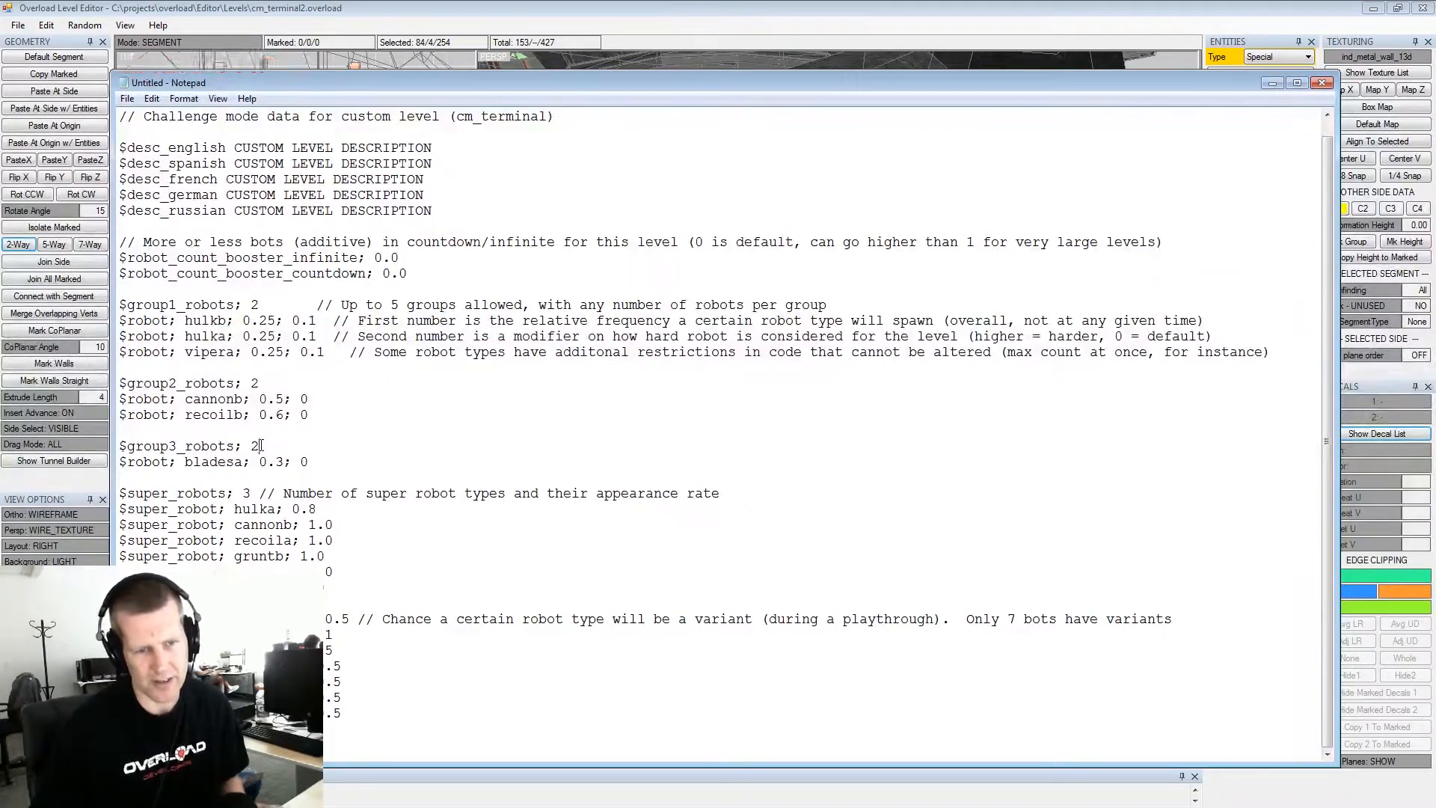
pyautogui.press('BackSpace')
pyautogui.write('1')
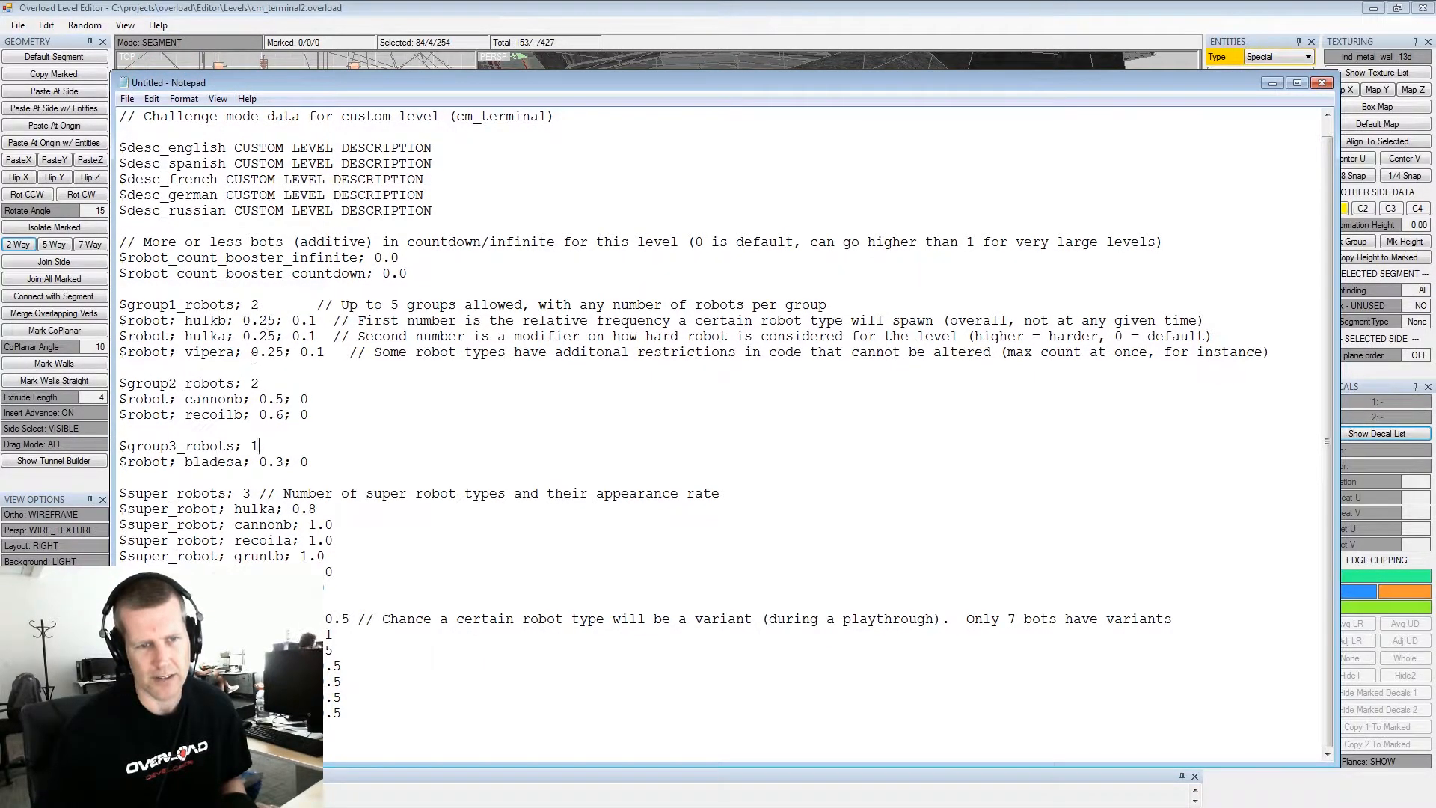
pyautogui.doubleClick(255, 305)
pyautogui.write('1')
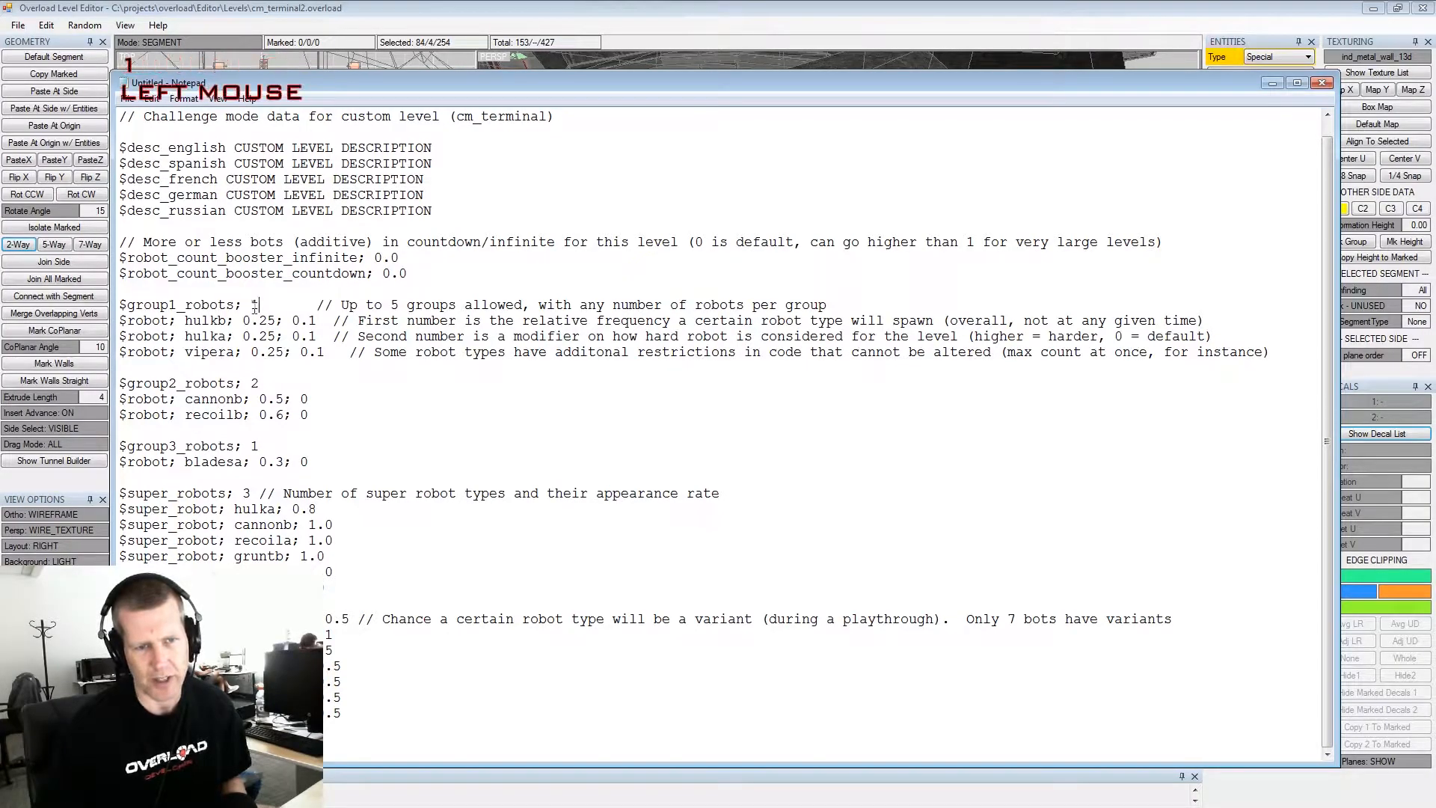
# Delete the gruntb, cannona and grunta super_robot entries together with the extra blank line below them
pyautogui.click(261, 447)
pyautogui.moveTo(252, 493); pyautogui.dragTo(242, 494)
pyautogui.click(252, 494)
pyautogui.click(335, 540)
pyautogui.scroll(-1, 336, 558)
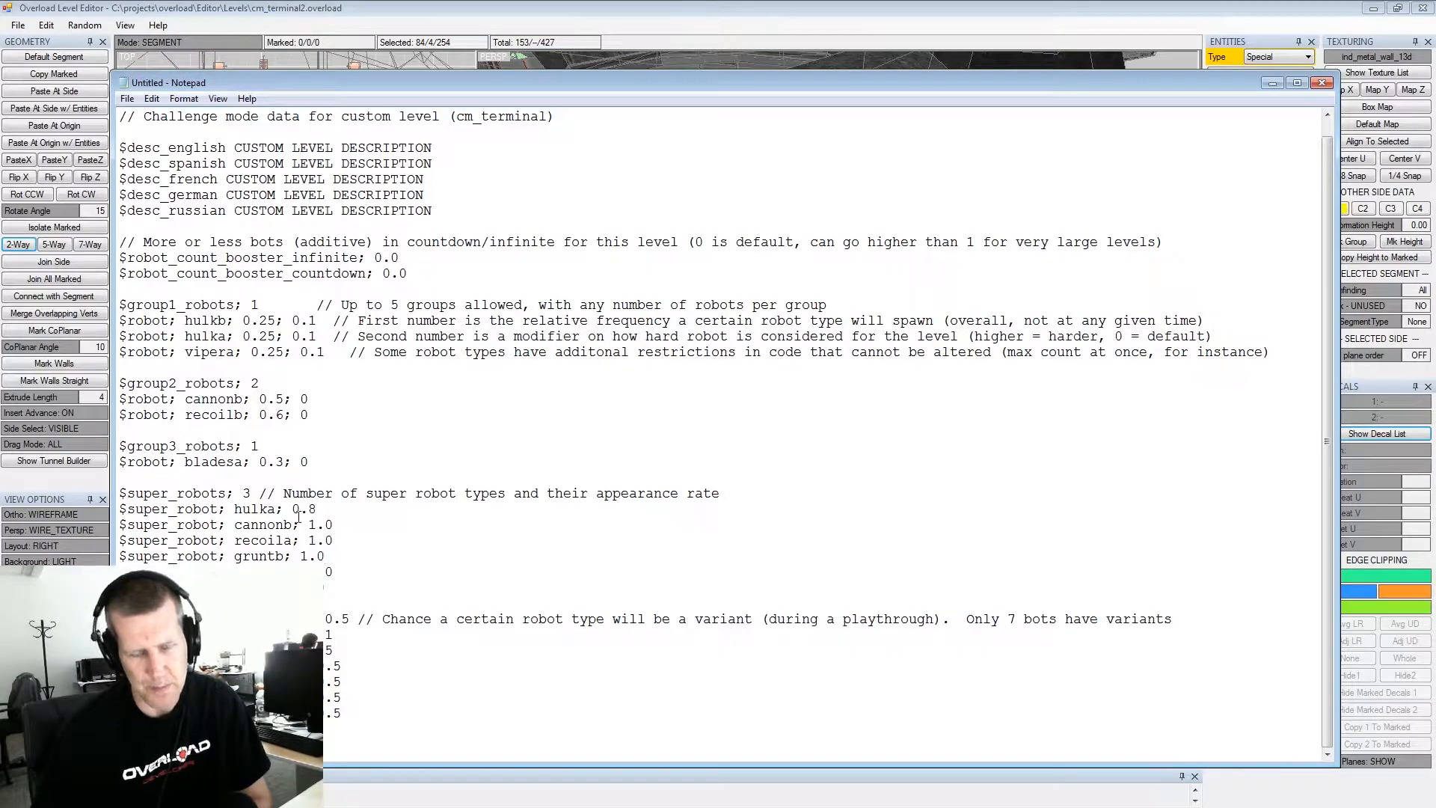
pyautogui.moveTo(323, 509); pyautogui.dragTo(293, 509)
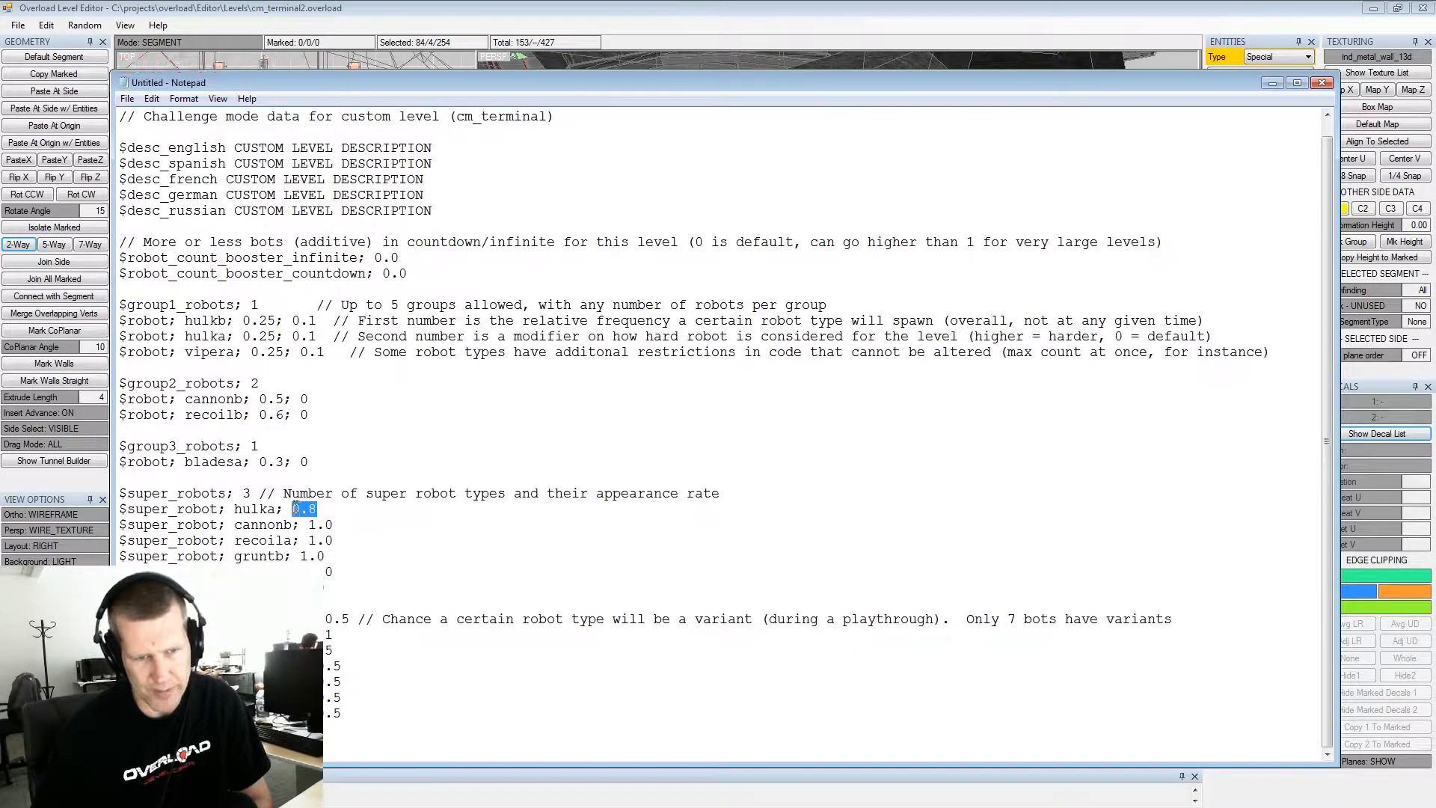
pyautogui.moveTo(344, 586); pyautogui.dragTo(121, 557)
pyautogui.press('BackSpace')
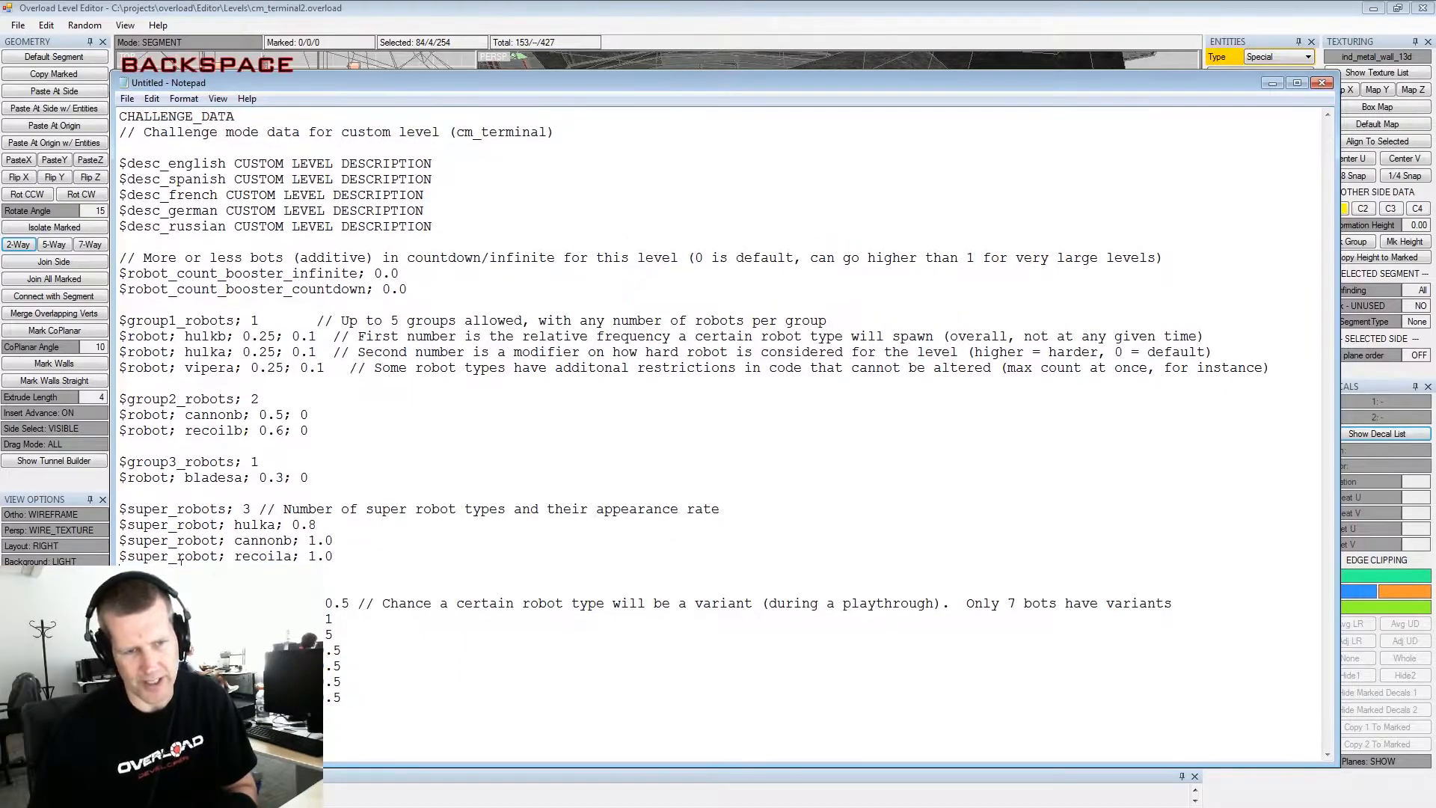
pyautogui.press('BackSpace')
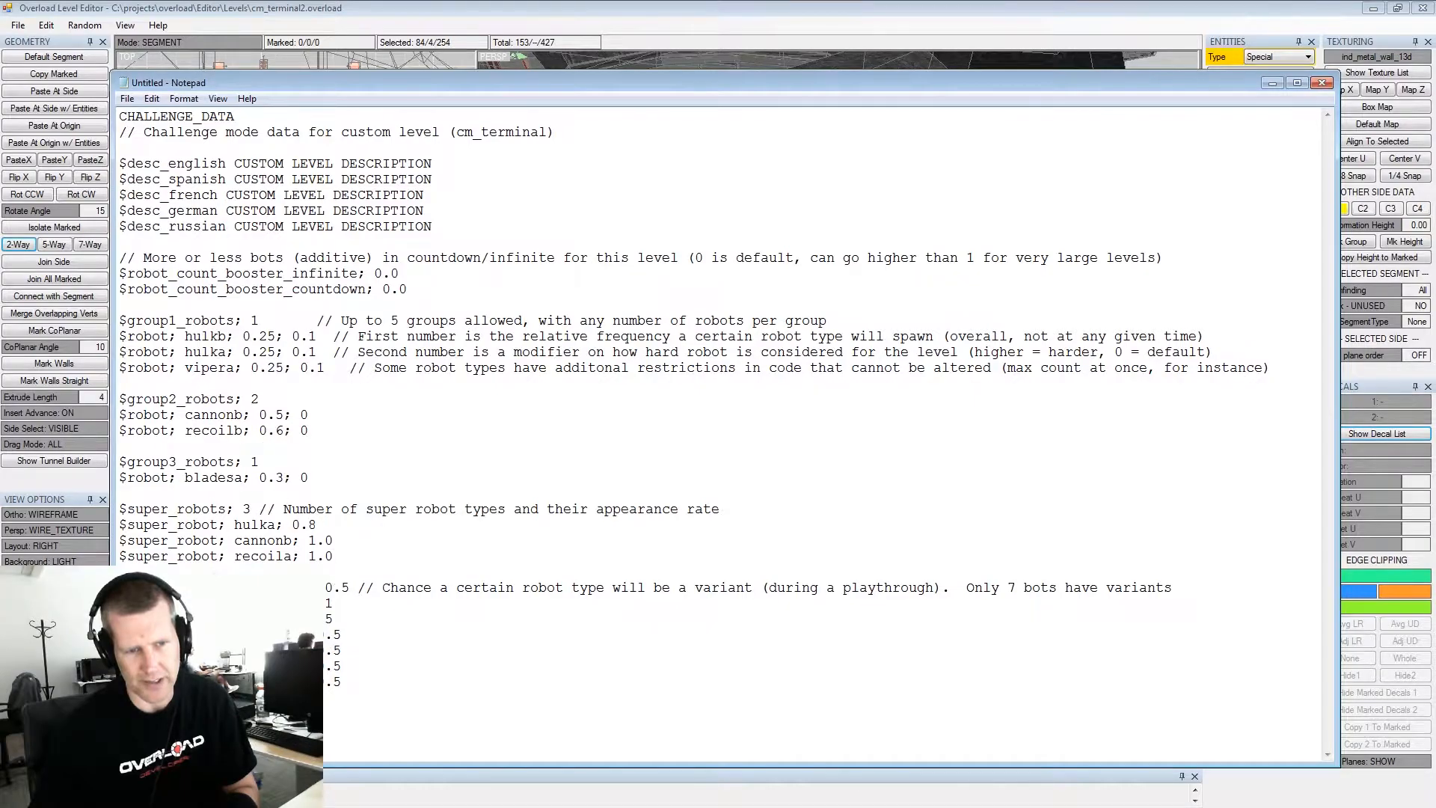
# Set the variant chance of hulka to 1
pyautogui.moveTo(332, 618); pyautogui.dragTo(315, 619)
pyautogui.write('1')
pyautogui.click(359, 640)
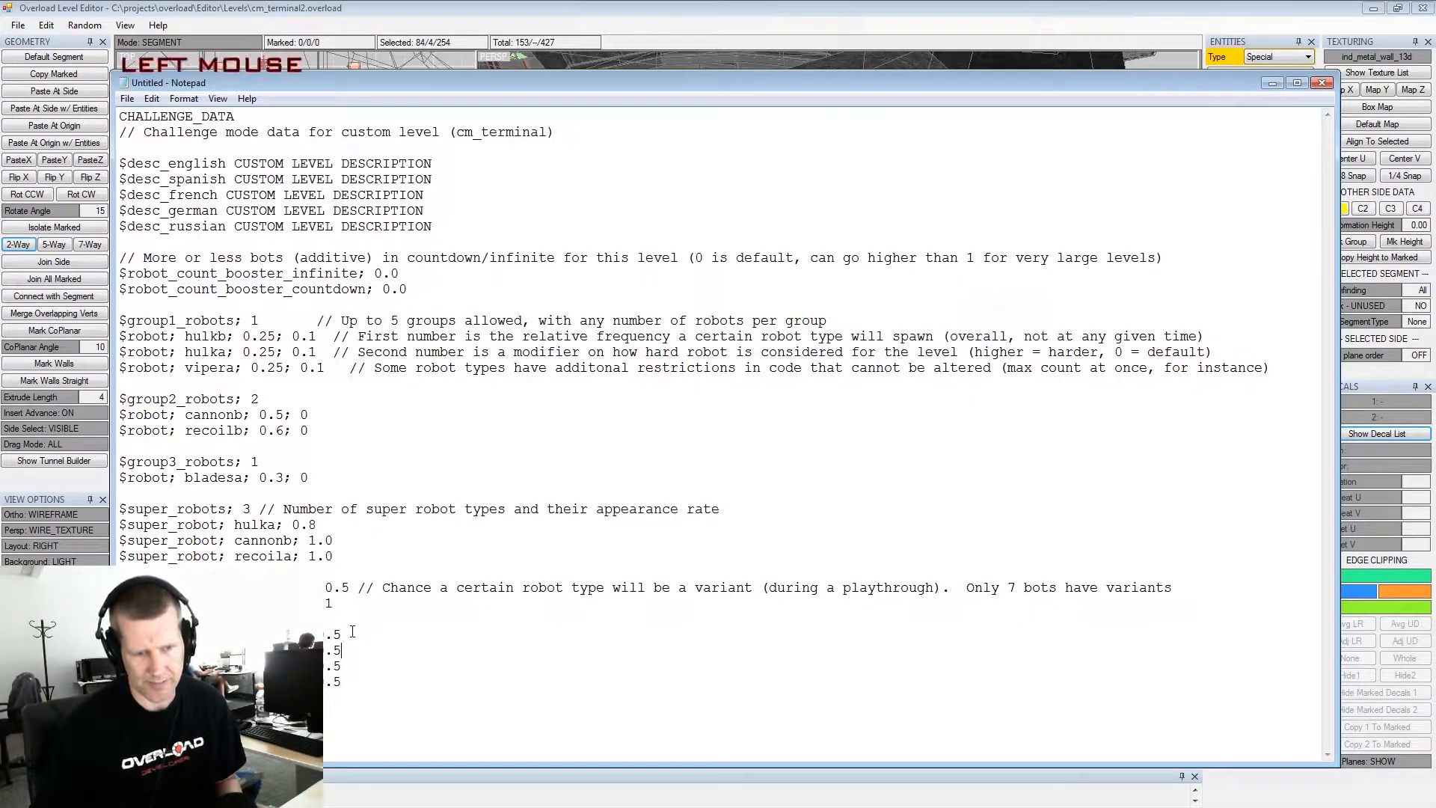
pyautogui.scroll(-2, 250, 171)
# Copy all the edited Notepad data and paste it over the existing text in the Overload Level Editor's Challenge Mode Data window
pyautogui.click(127, 99)
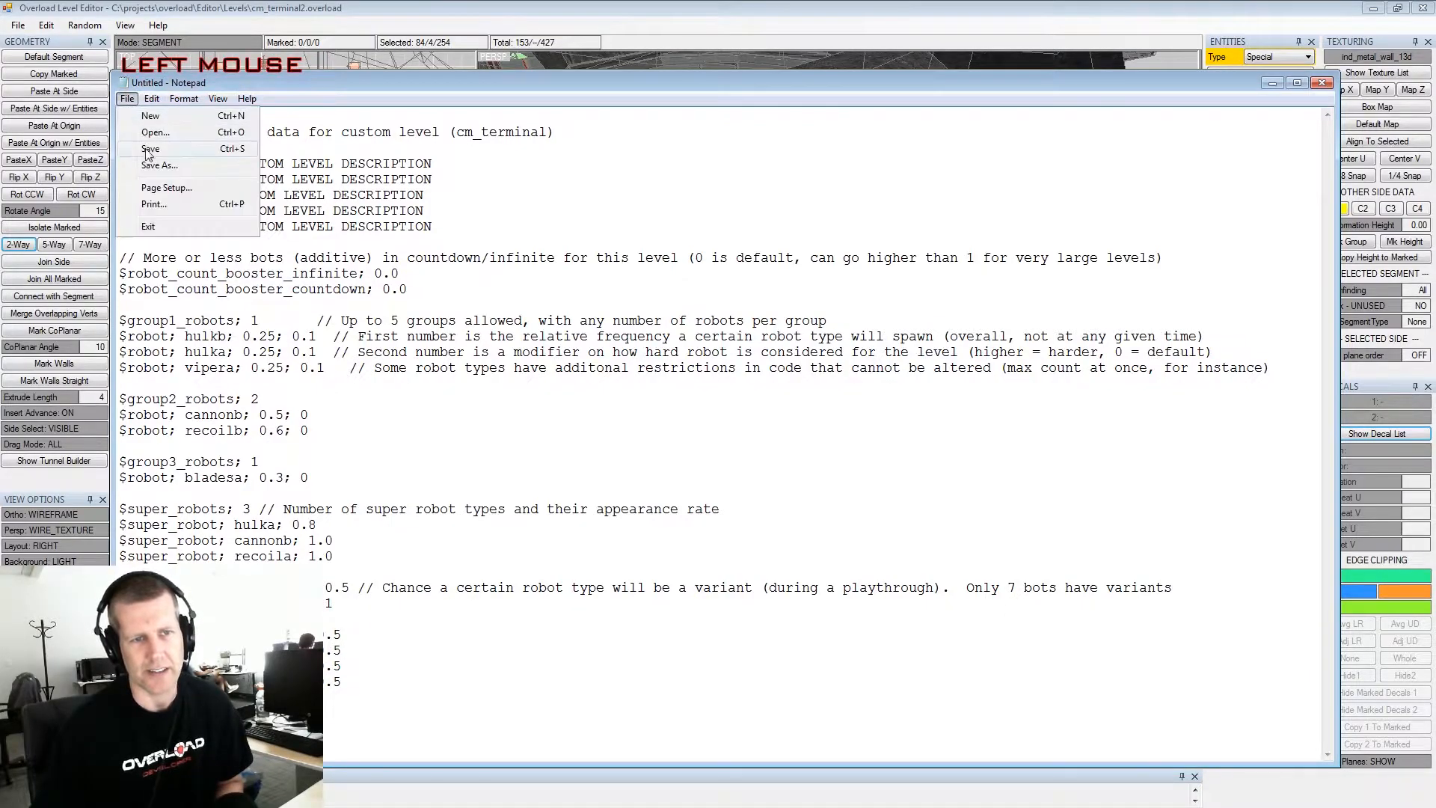
pyautogui.click(394, 179)
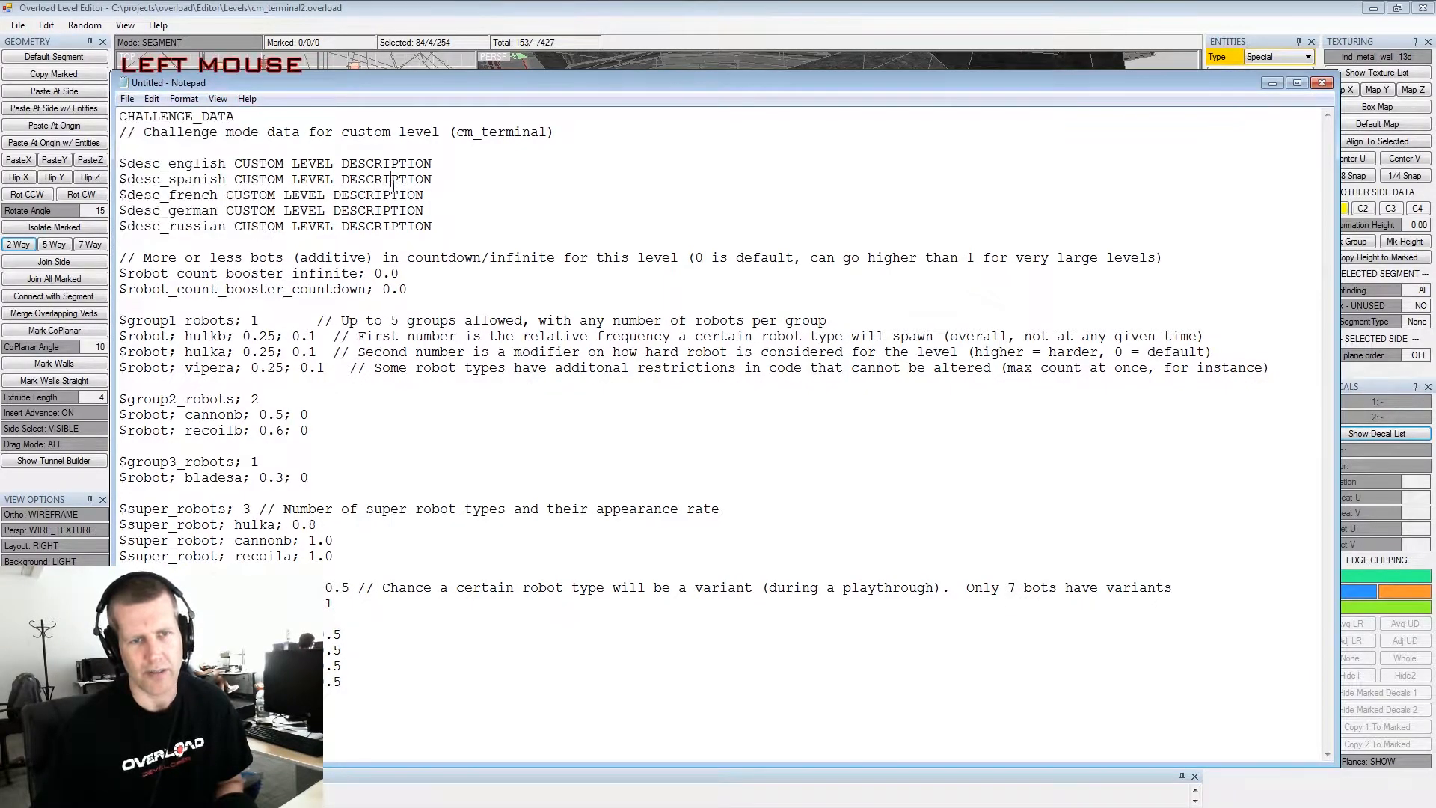
pyautogui.hotkey('ctrl', 'a')
pyautogui.hotkey('ctrl', 'c')
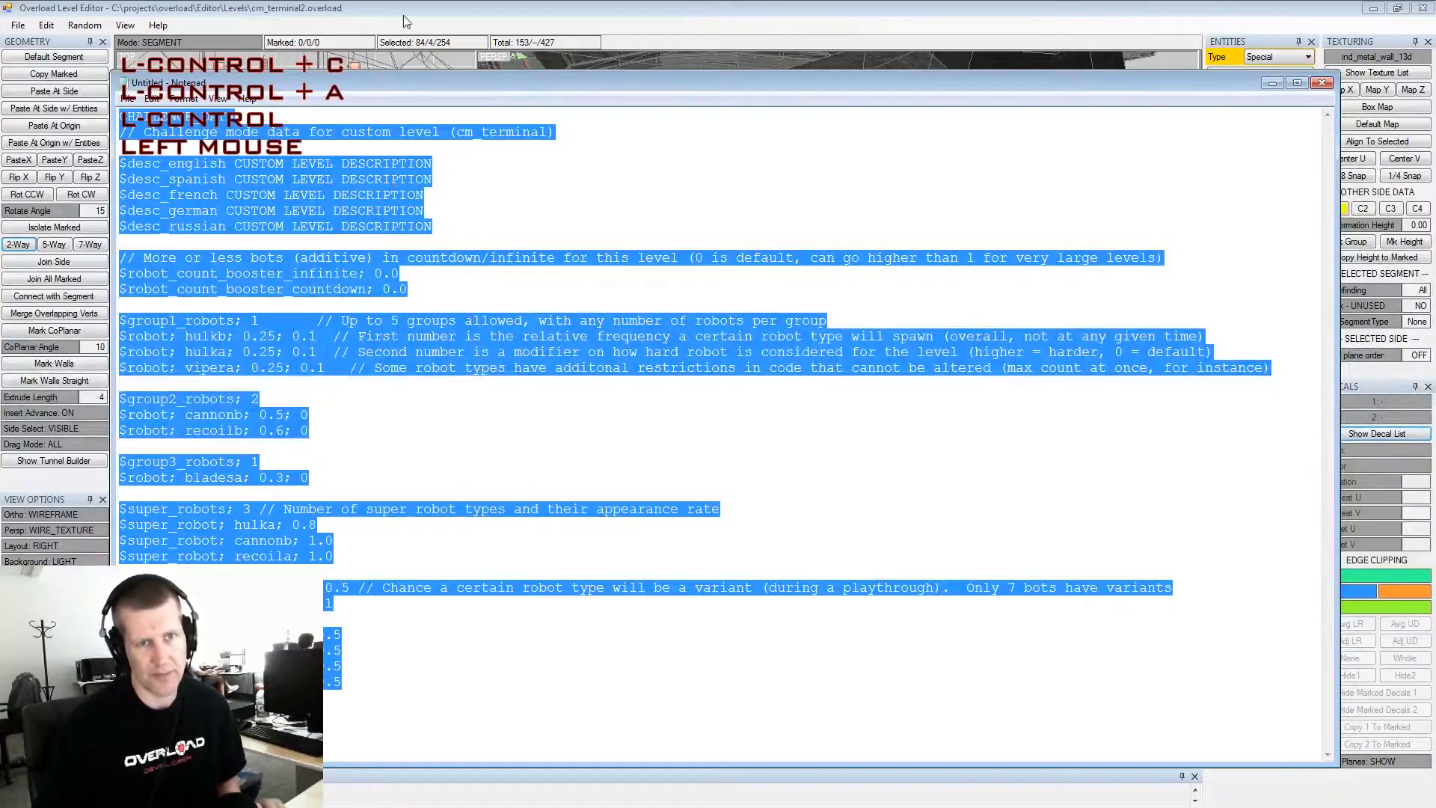
pyautogui.click(411, 9)
pyautogui.click(417, 90)
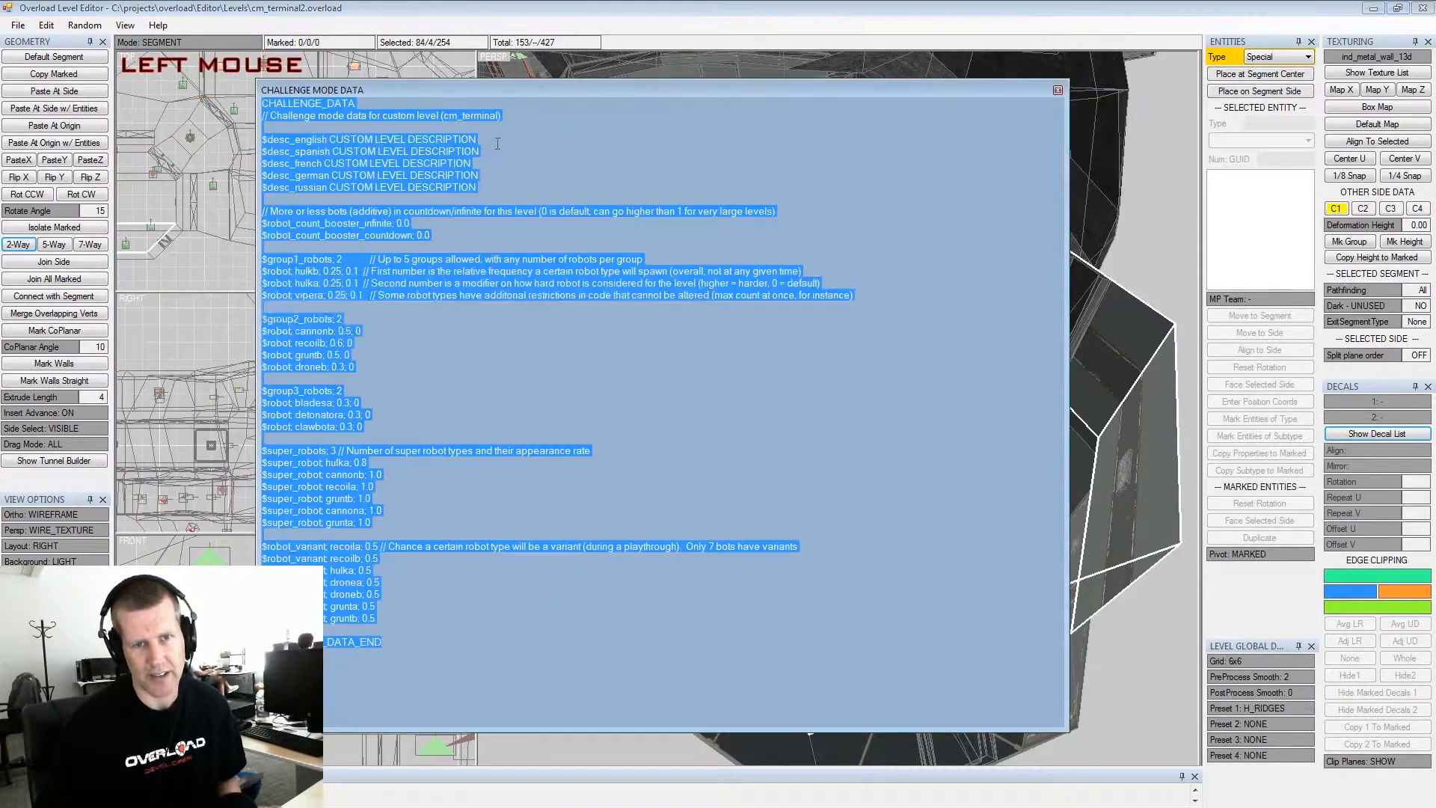
pyautogui.hotkey('ctrl', 'v')
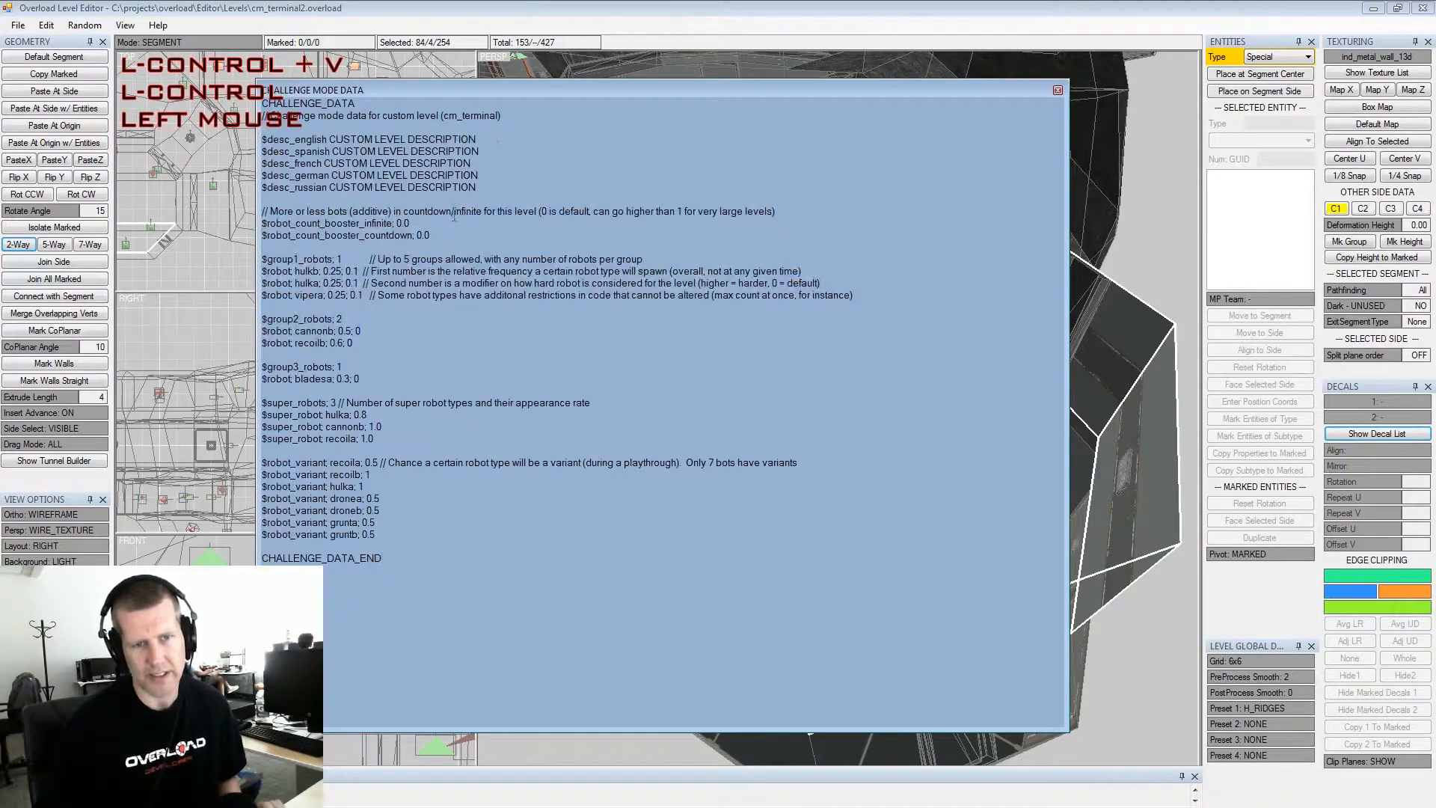
# Save the level and dismiss the critical error notice
pyautogui.click(243, 105)
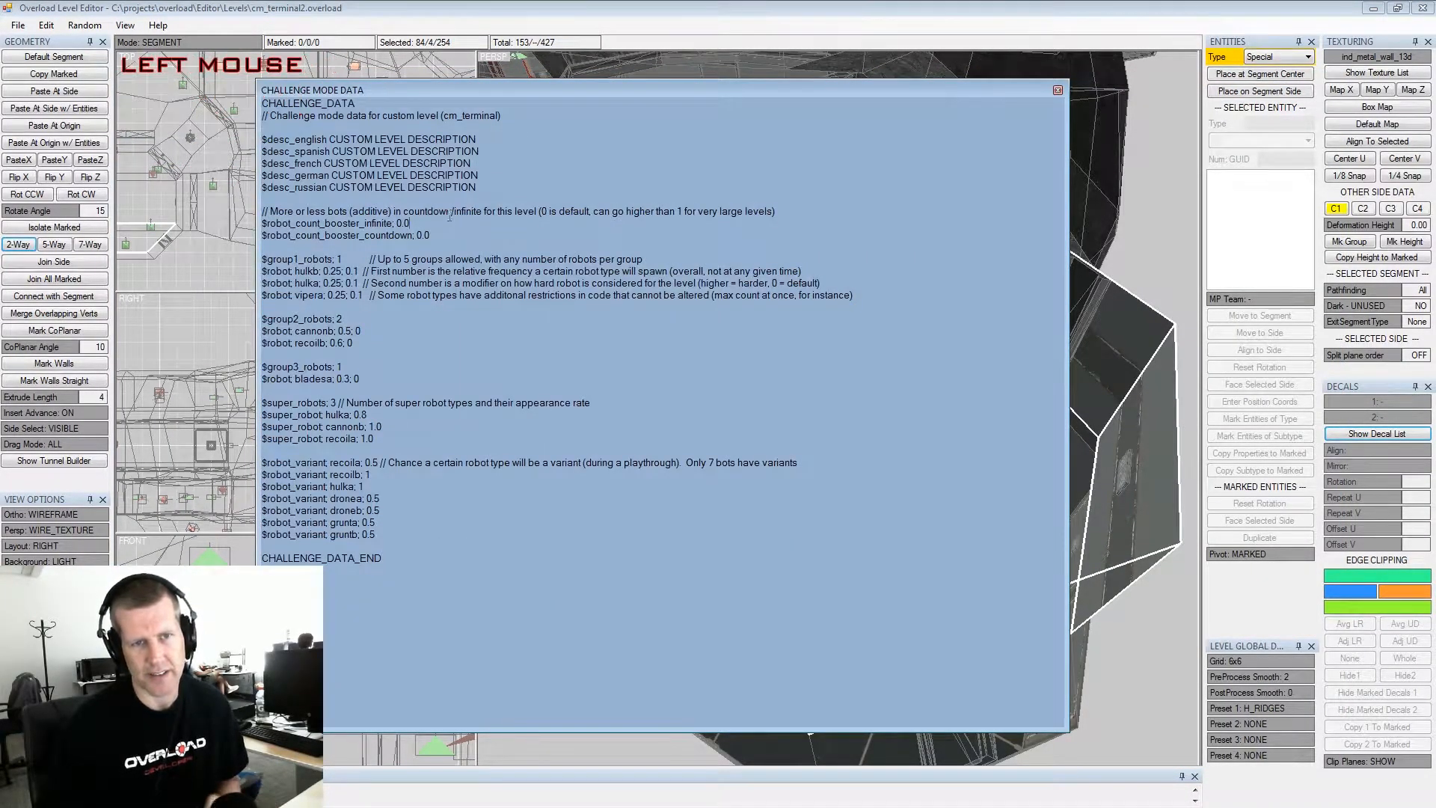
pyautogui.click(18, 25)
pyautogui.click(34, 78)
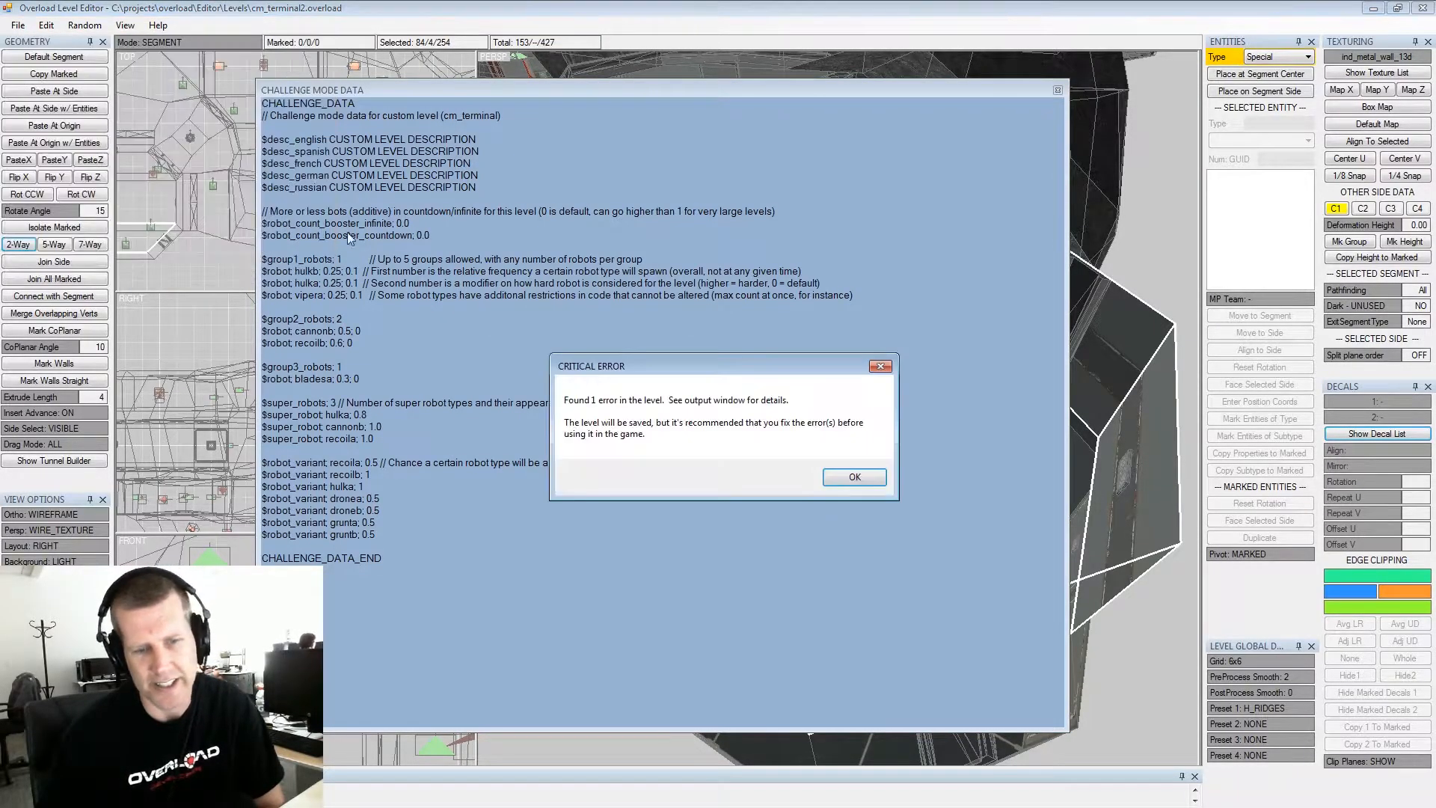
pyautogui.click(854, 477)
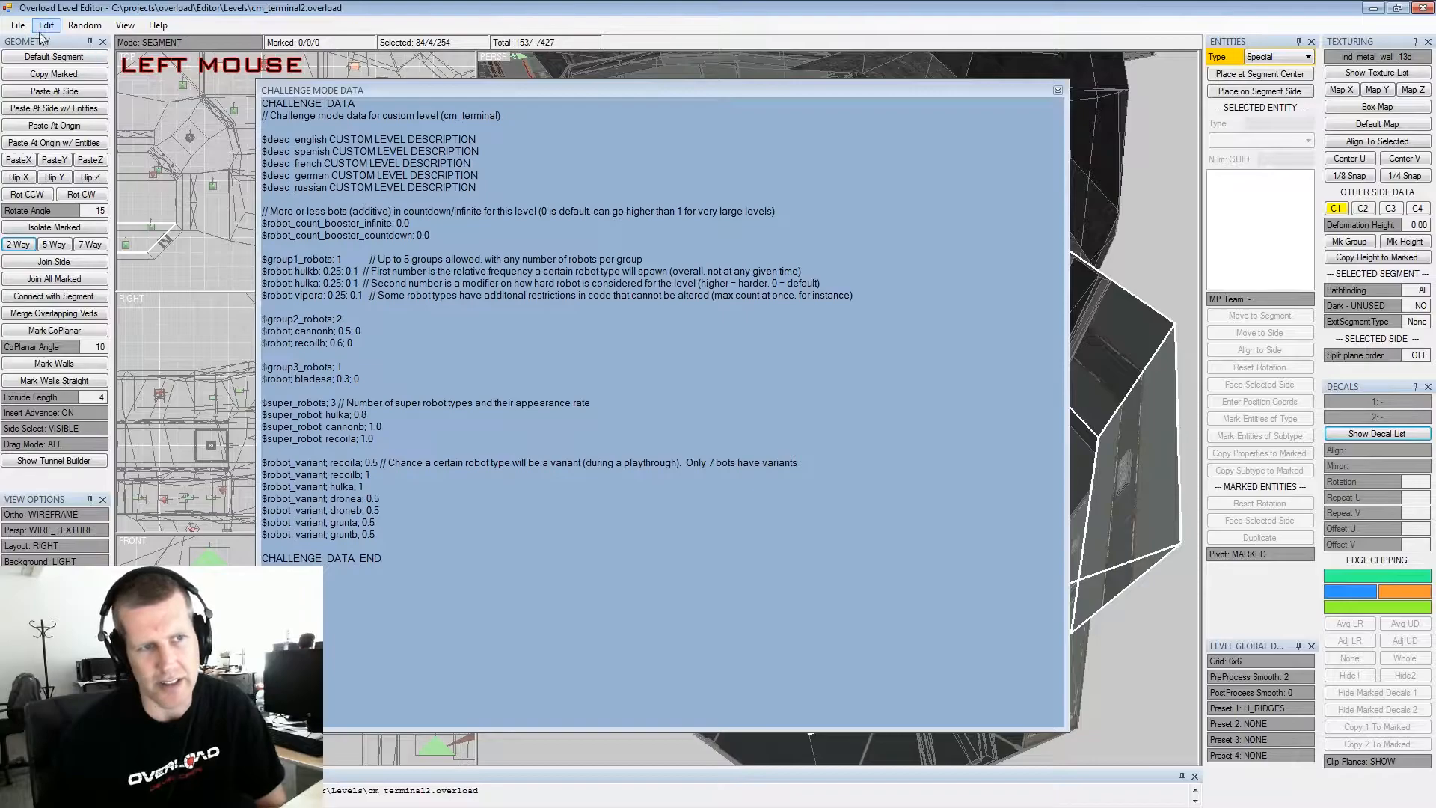
# Export the level for challenge mode as cm_terminal2.cm in the Overload folder, replacing the existing file
pyautogui.click(18, 25)
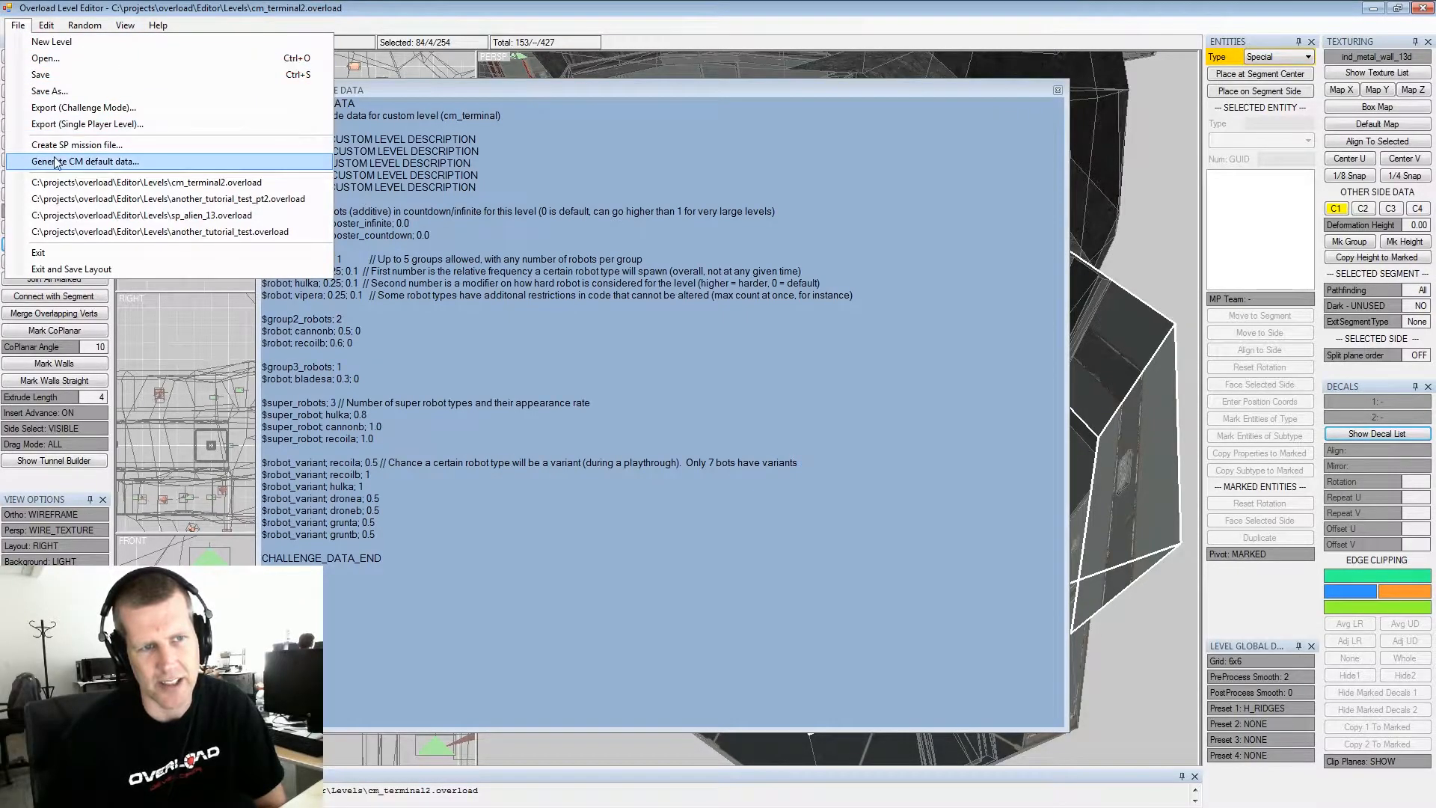
pyautogui.click(64, 108)
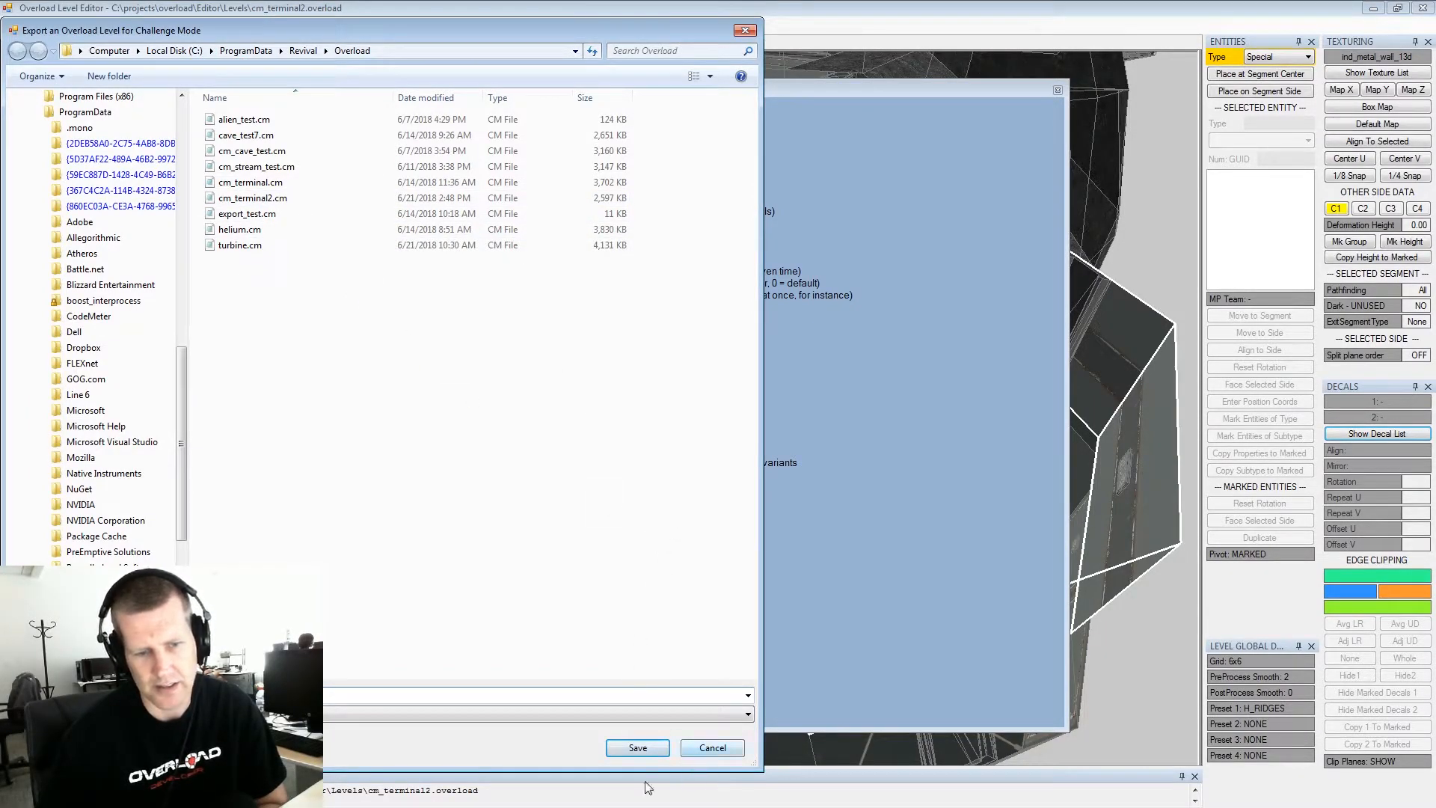
pyautogui.click(645, 752)
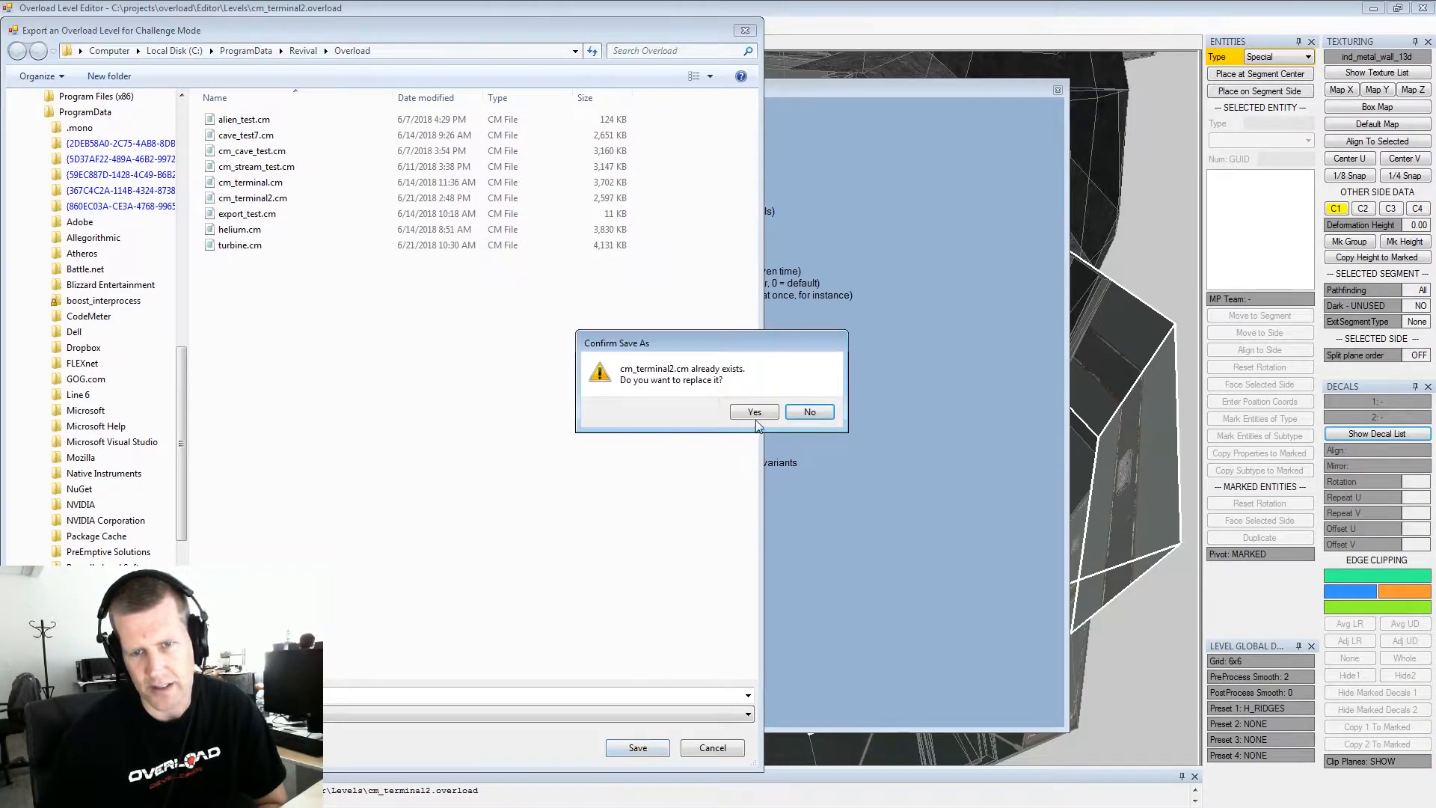
pyautogui.click(758, 410)
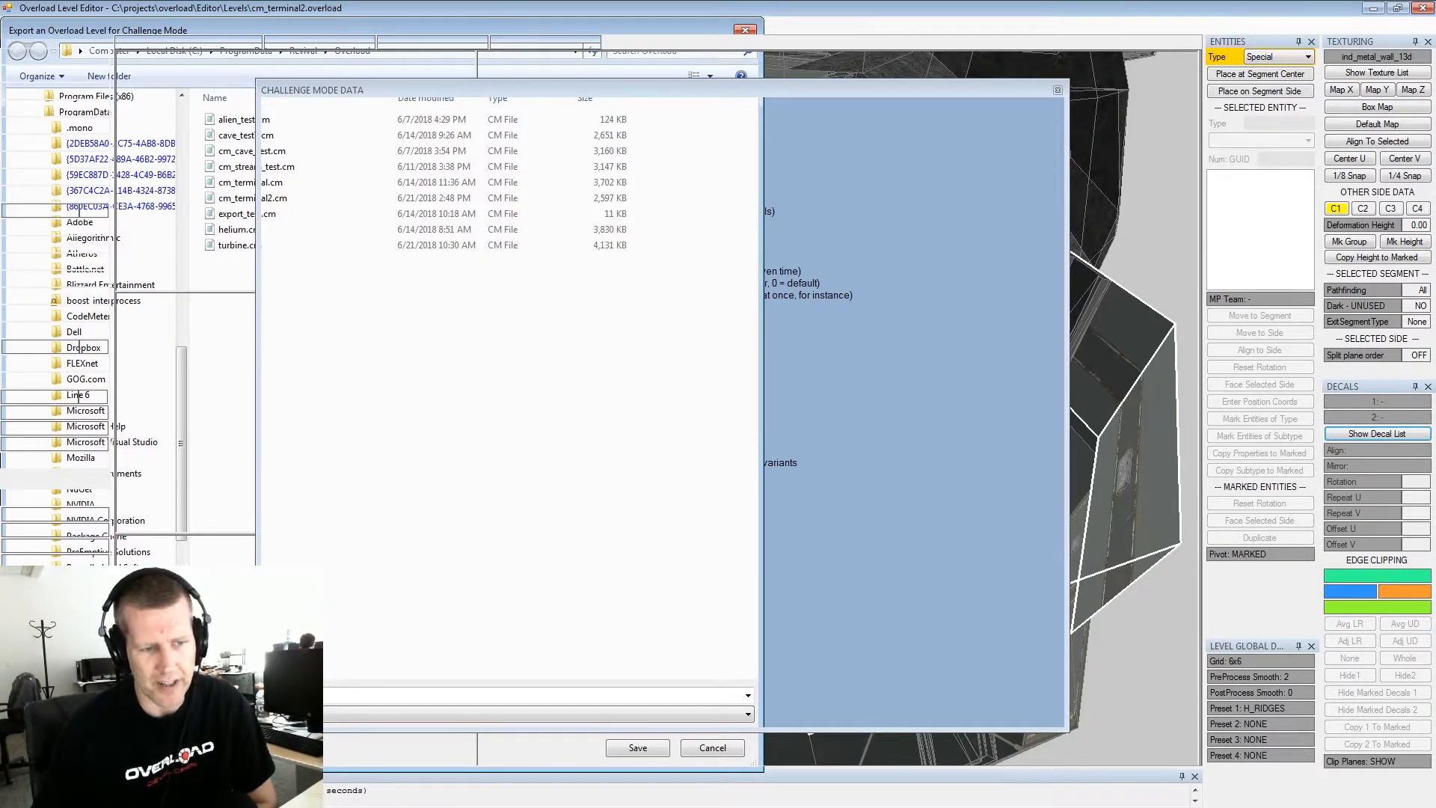
# Switch back to Notepad and examine the cannonb and recoilb robots in group2 and bladesa in group3
pyautogui.click(160, 800)
pyautogui.click(491, 305)
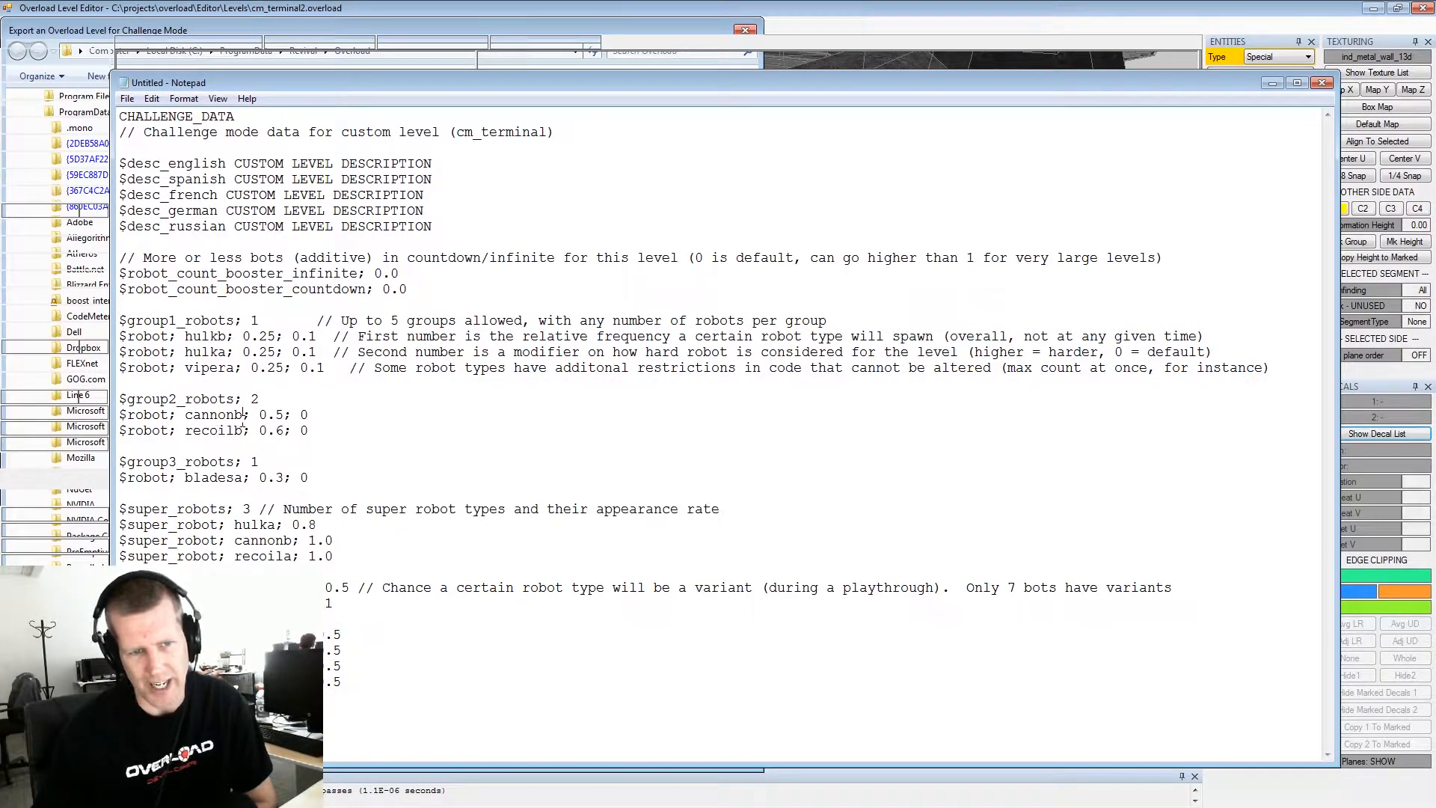
pyautogui.moveTo(243, 419); pyautogui.dragTo(186, 415)
pyautogui.click(202, 416)
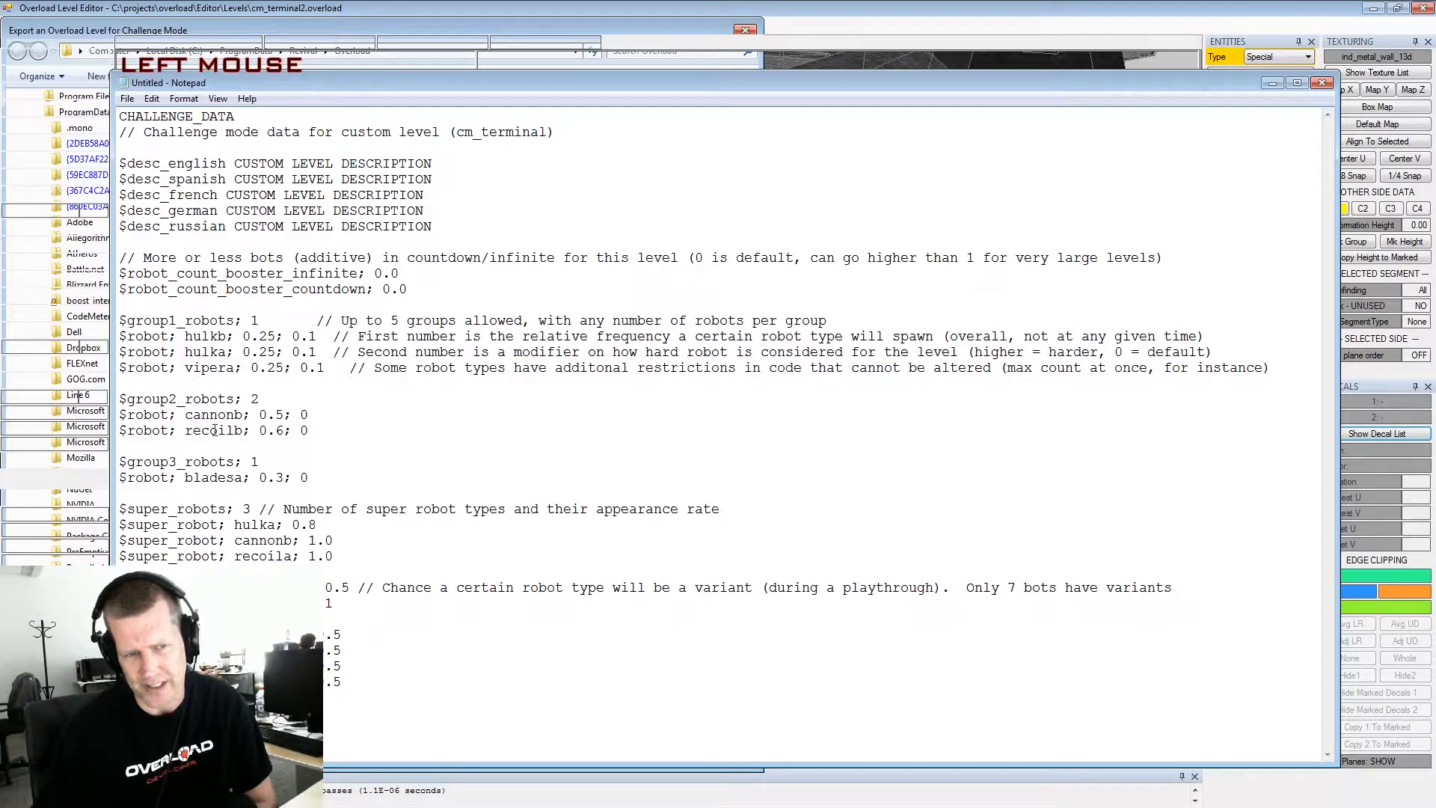
pyautogui.doubleClick(215, 430)
pyautogui.click(214, 430)
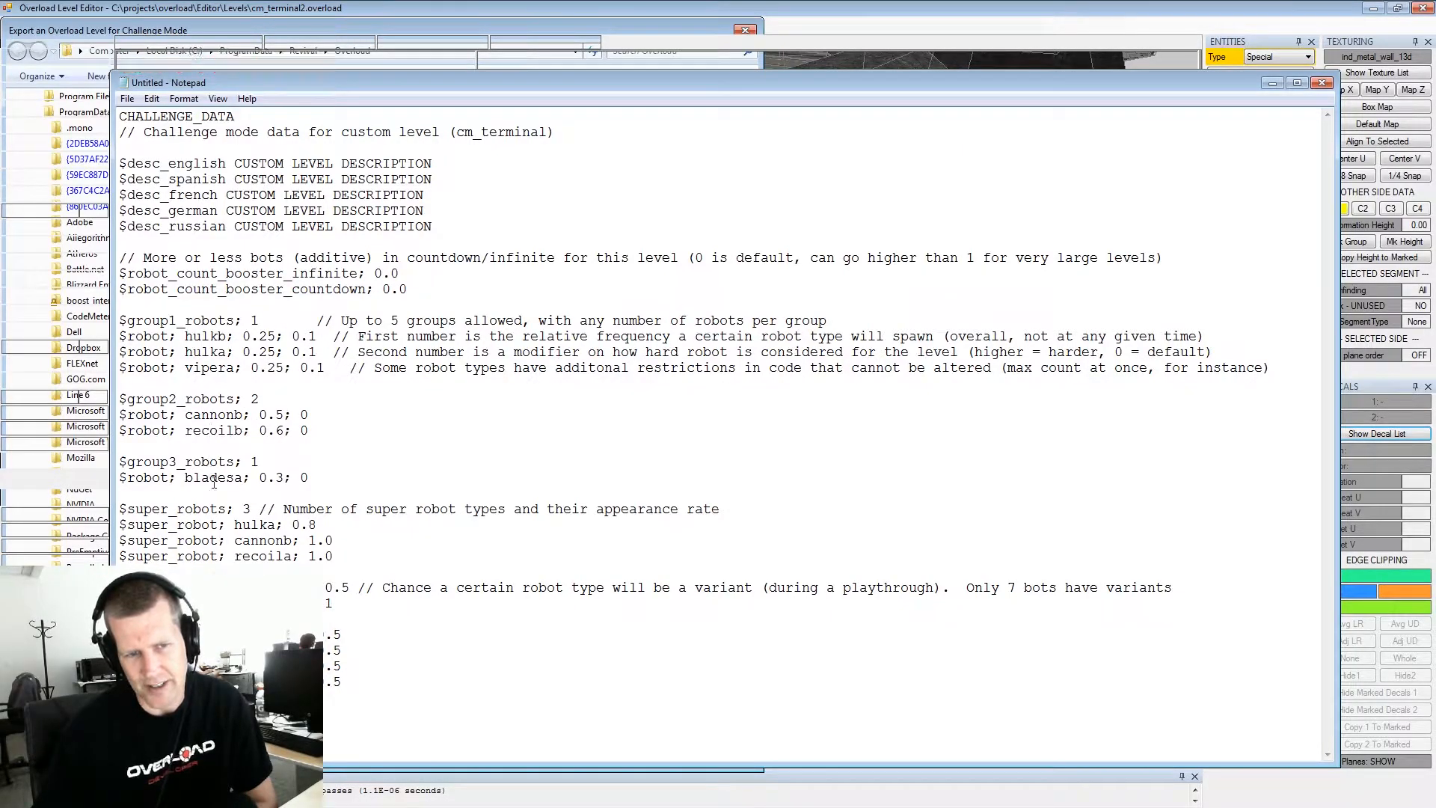
pyautogui.doubleClick(214, 480)
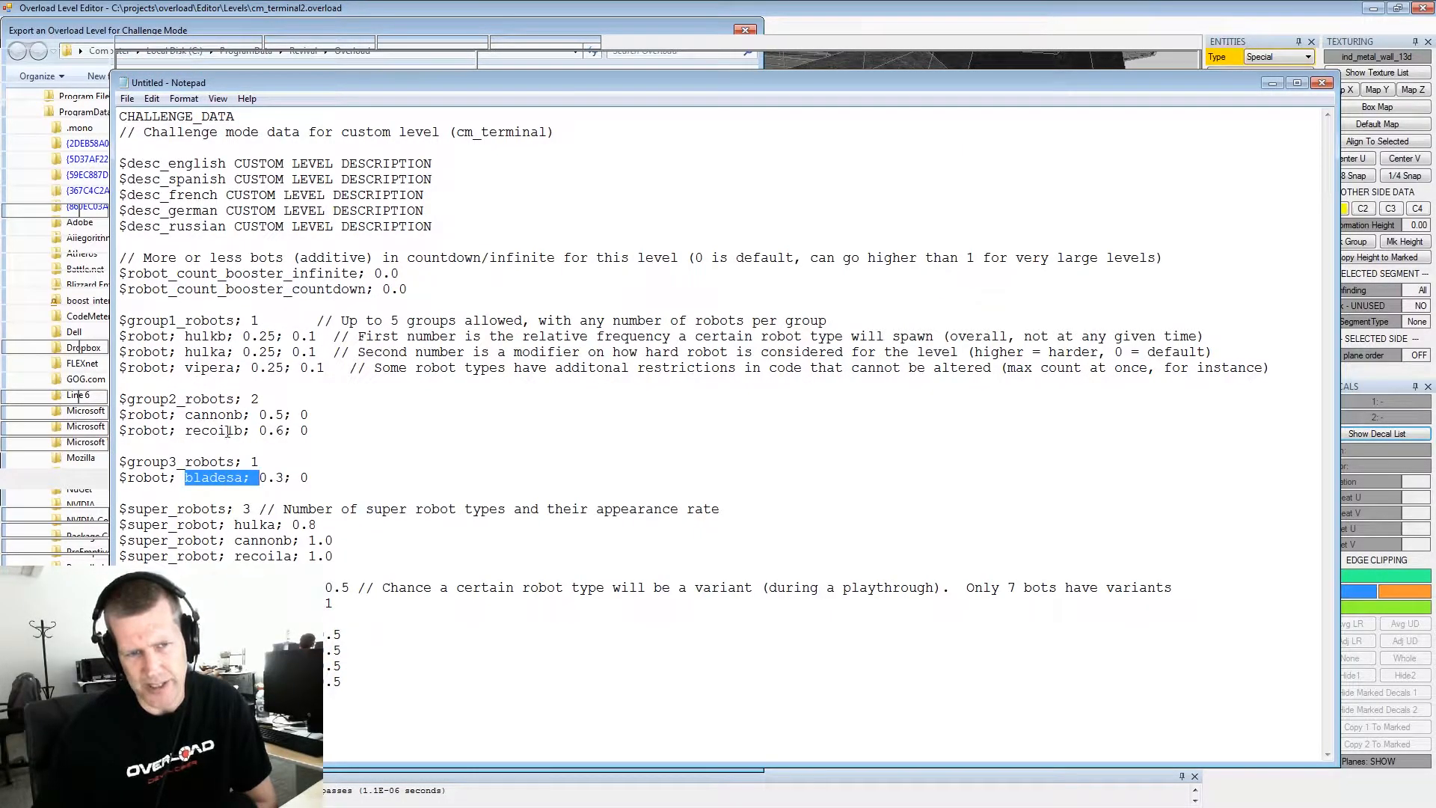
# Examine the hulka, cannonb and recoila super robot entries and the variant chance lines in the Notepad challenge data
pyautogui.click(323, 434)
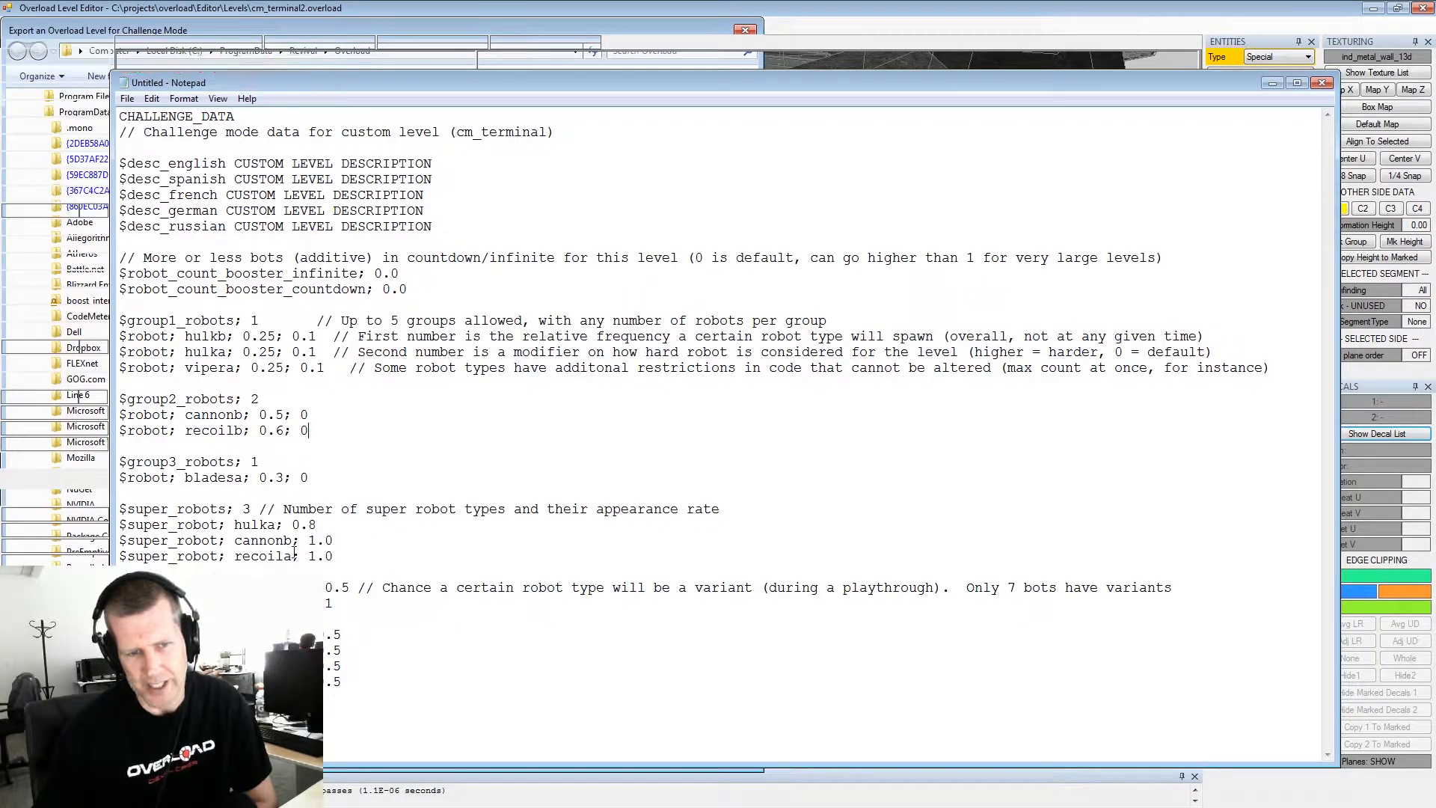
pyautogui.doubleClick(260, 524)
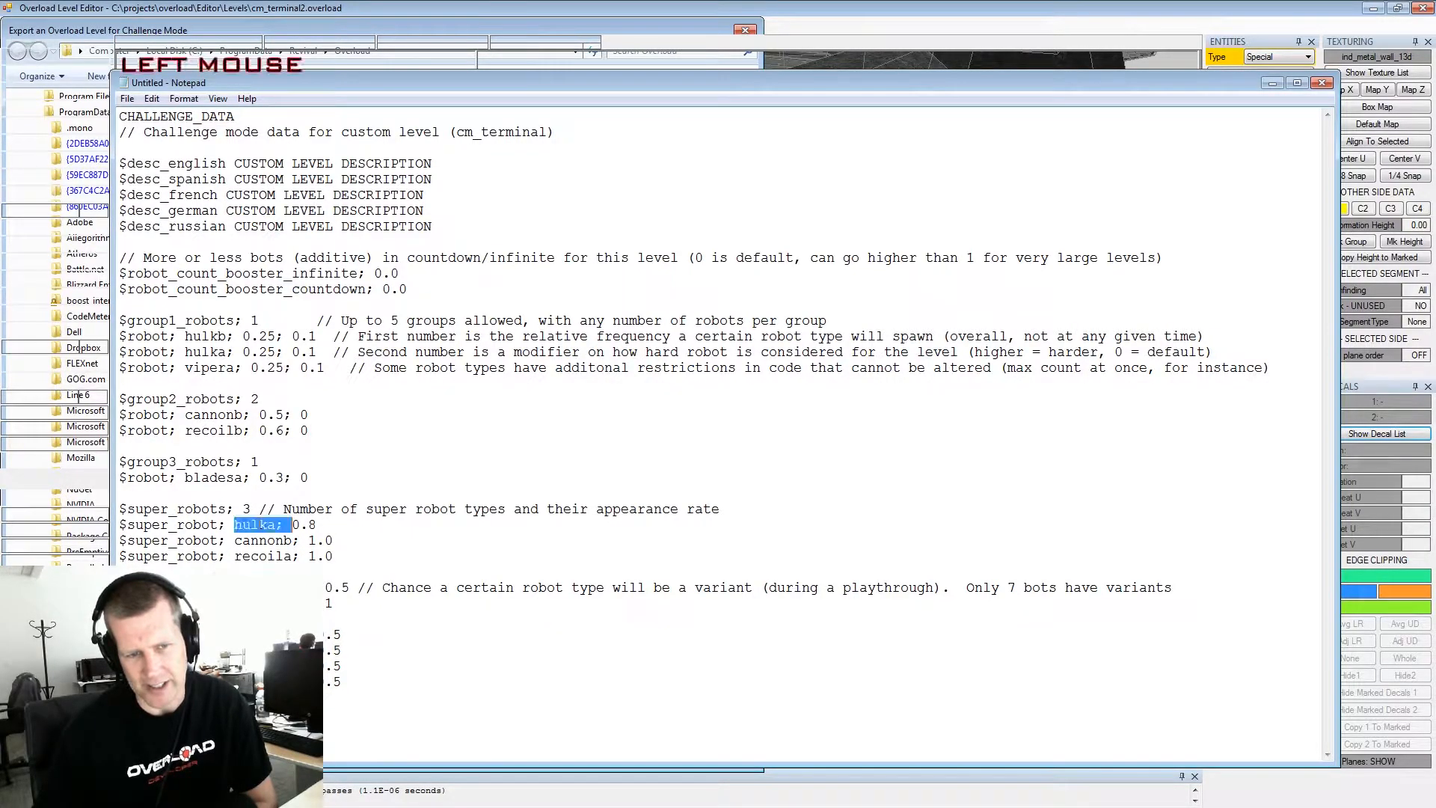
pyautogui.doubleClick(260, 525)
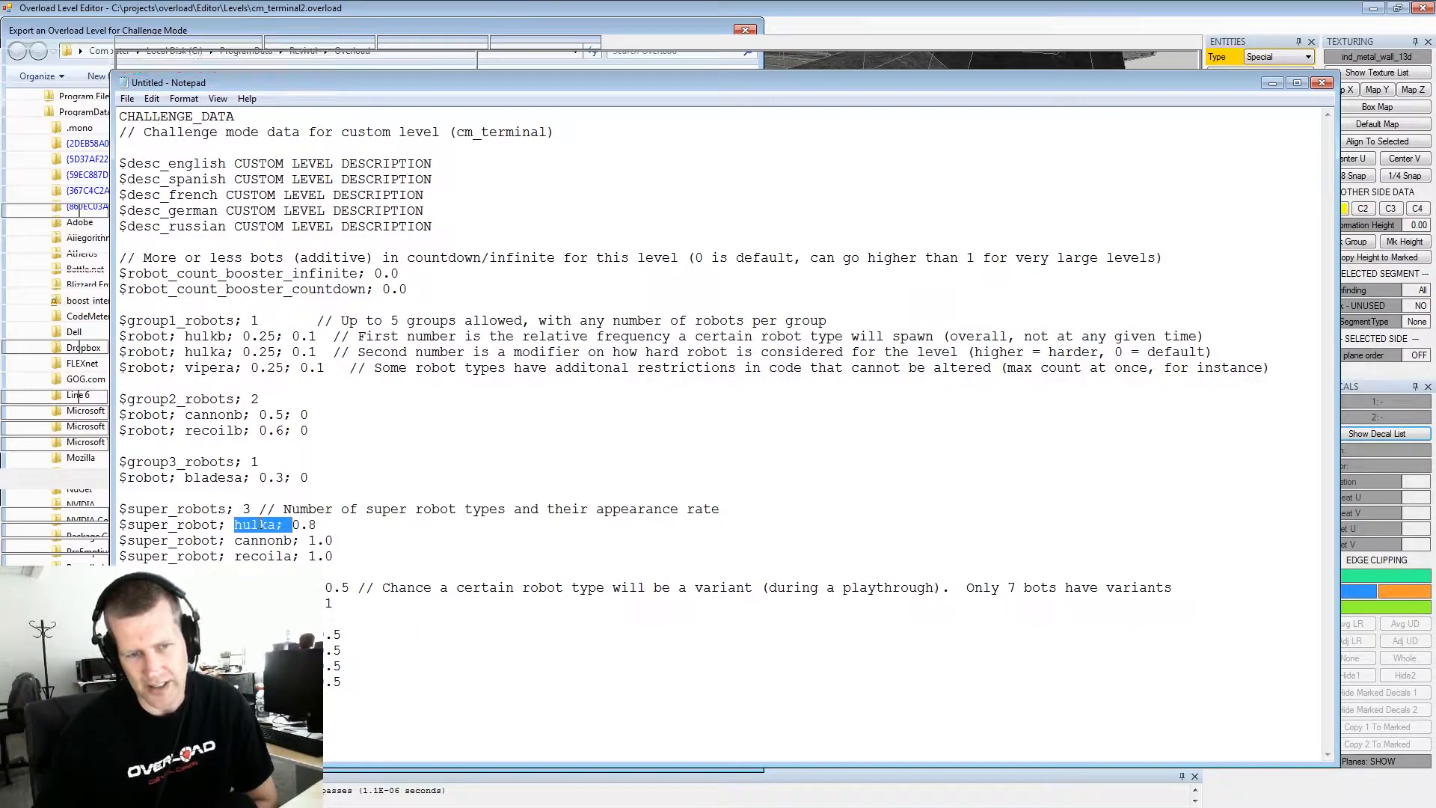
pyautogui.doubleClick(266, 540)
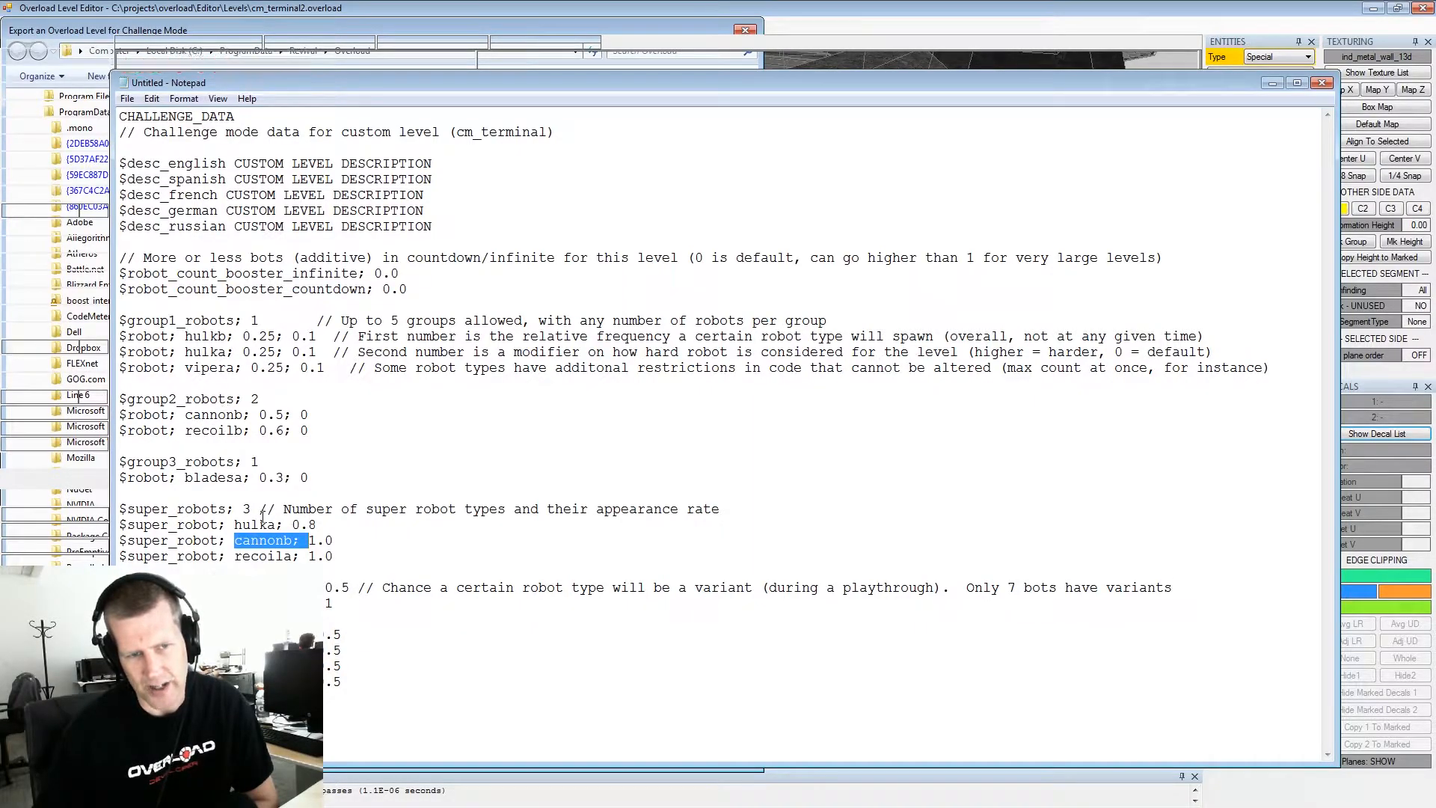
pyautogui.doubleClick(268, 555)
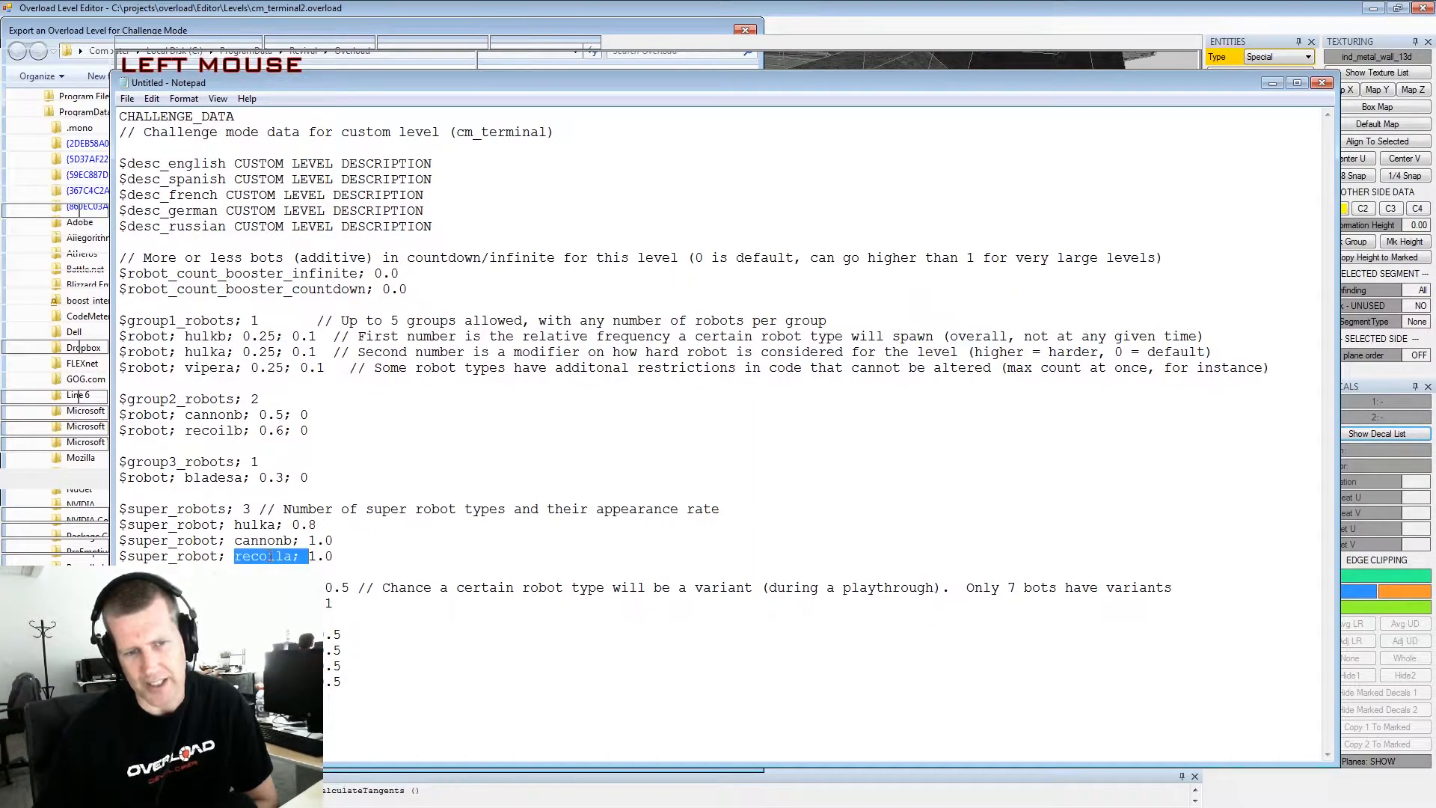
pyautogui.click(269, 556)
pyautogui.click(267, 556)
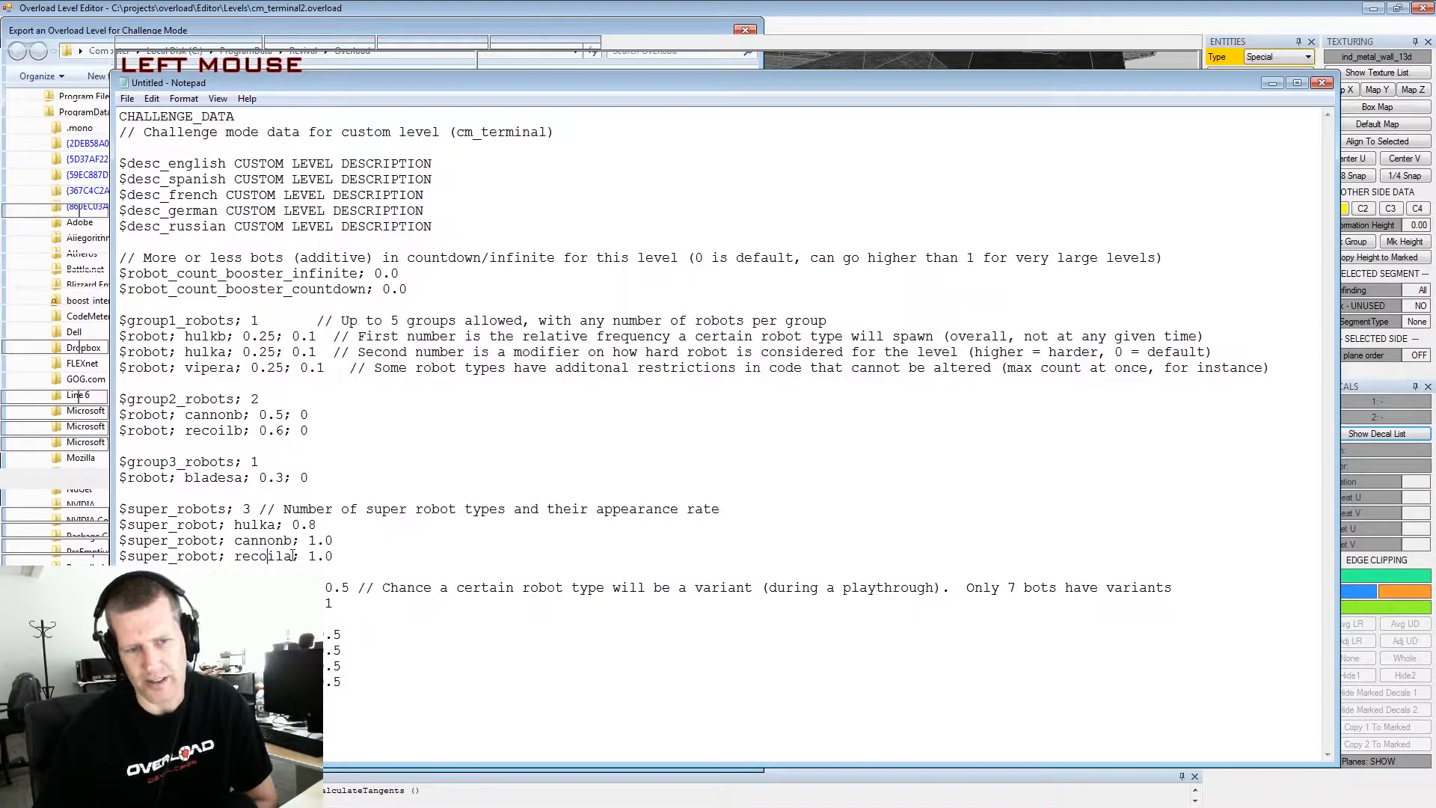
pyautogui.click(337, 540)
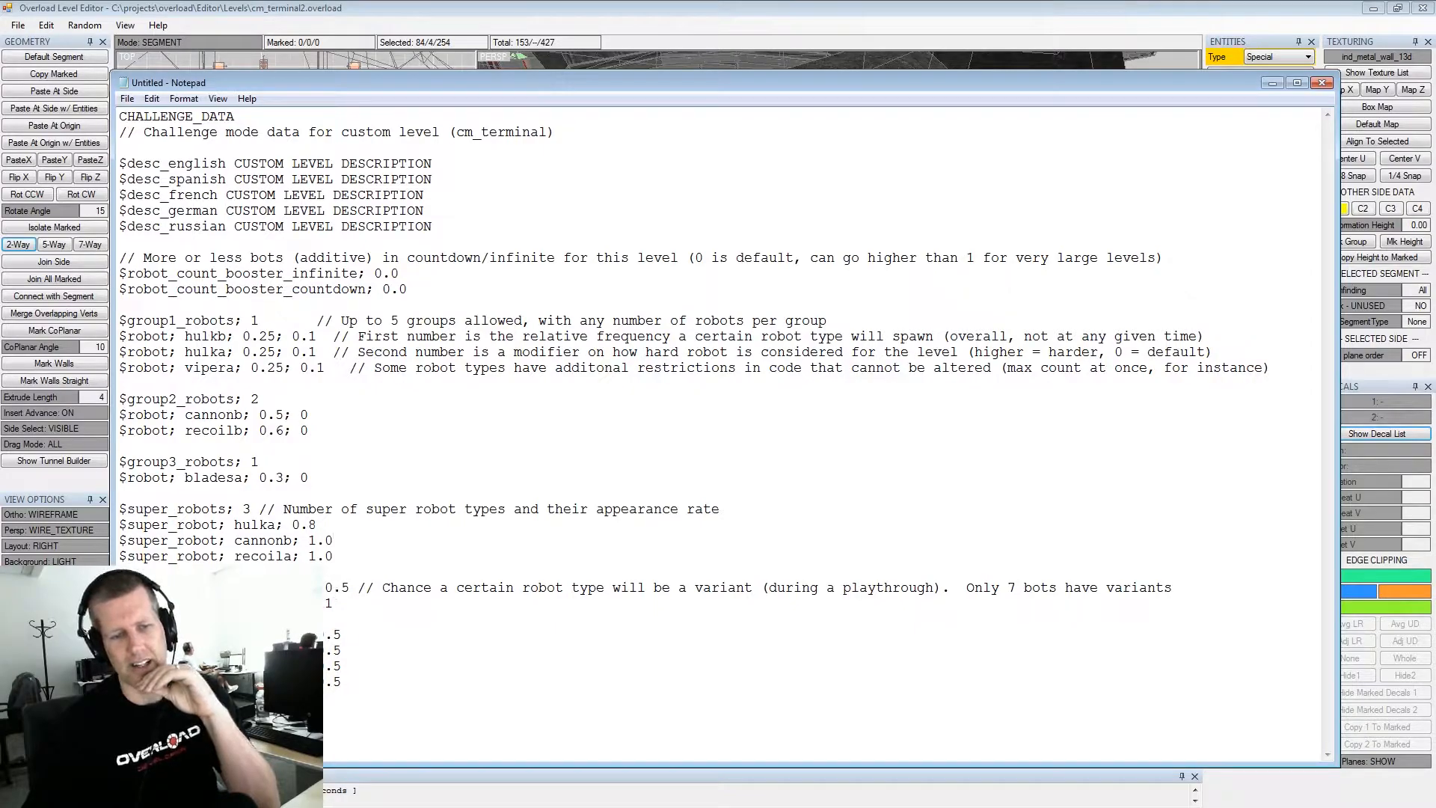
pyautogui.click(335, 540)
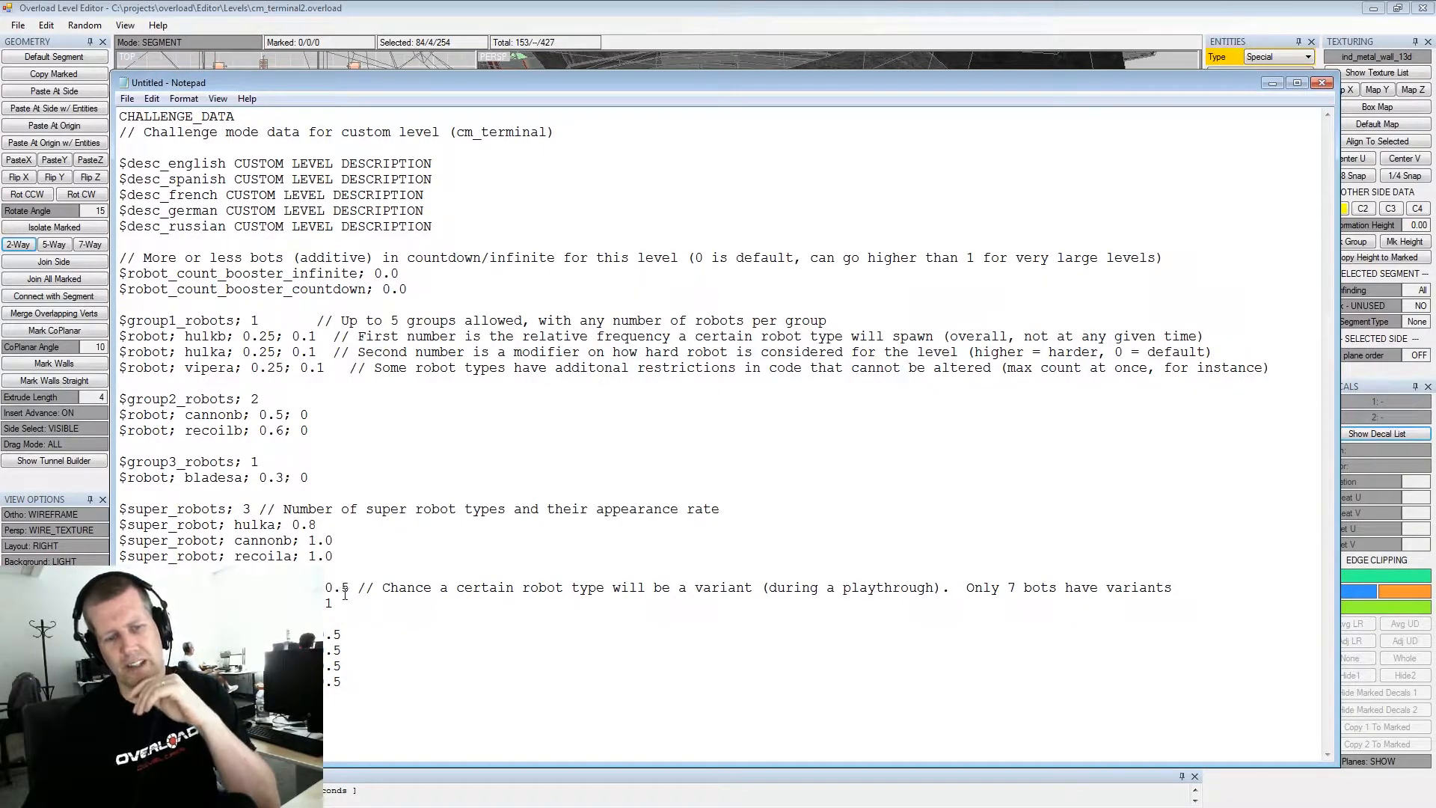
pyautogui.click(333, 597)
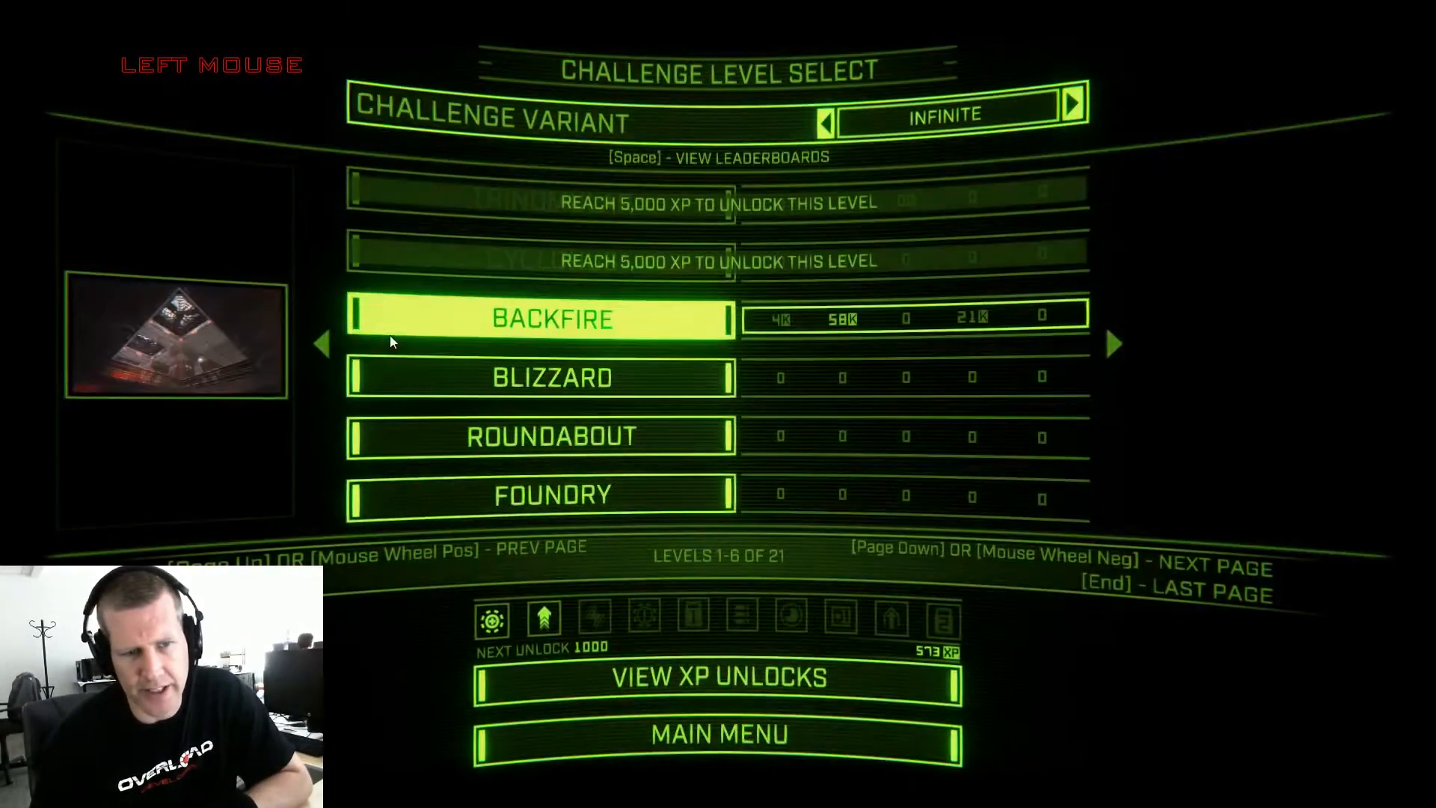
# Switch to the Overload game and start the custom level CM TERMINAL2 with the Infinite challenge variant
pyautogui.click(321, 343)
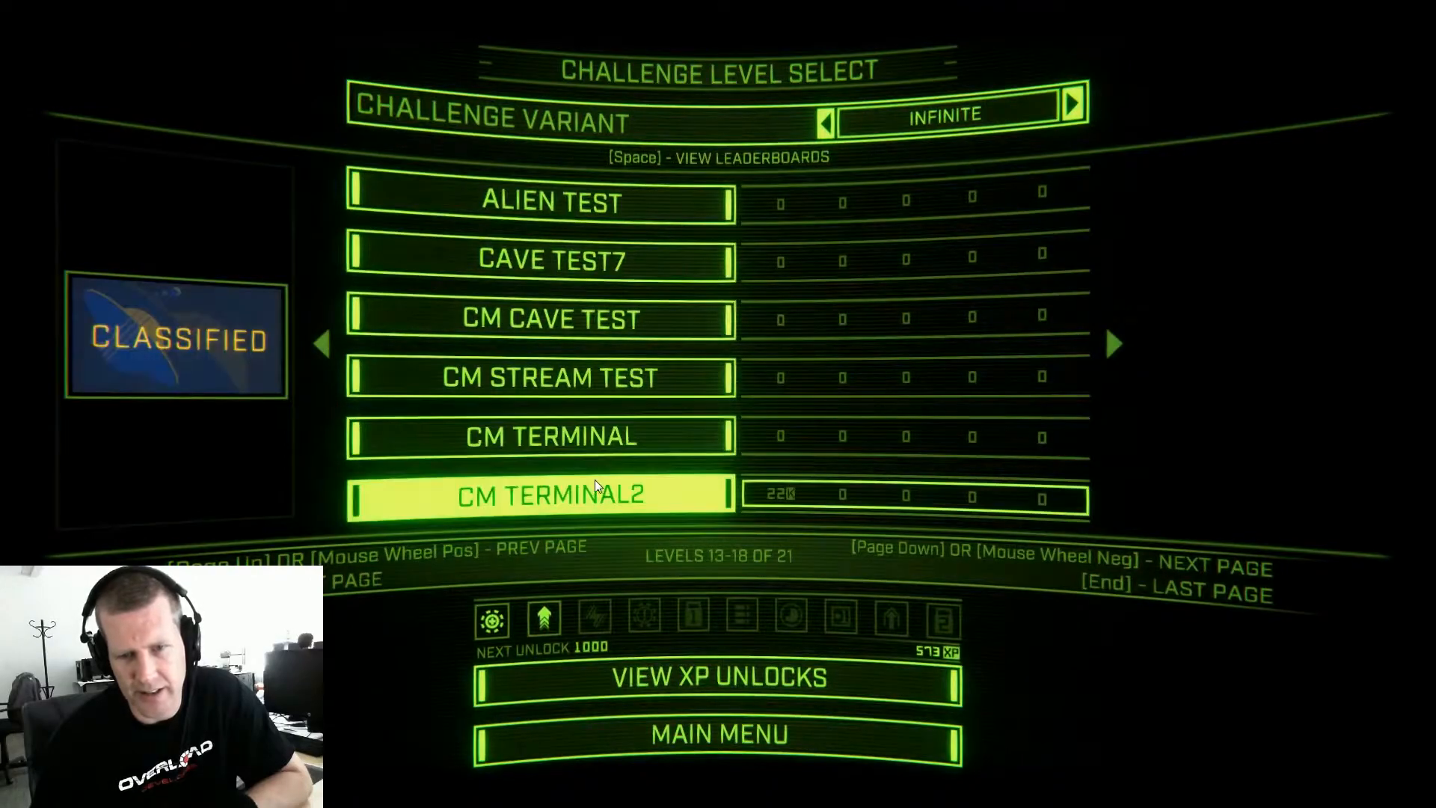
pyautogui.click(595, 482)
pyautogui.click(689, 296)
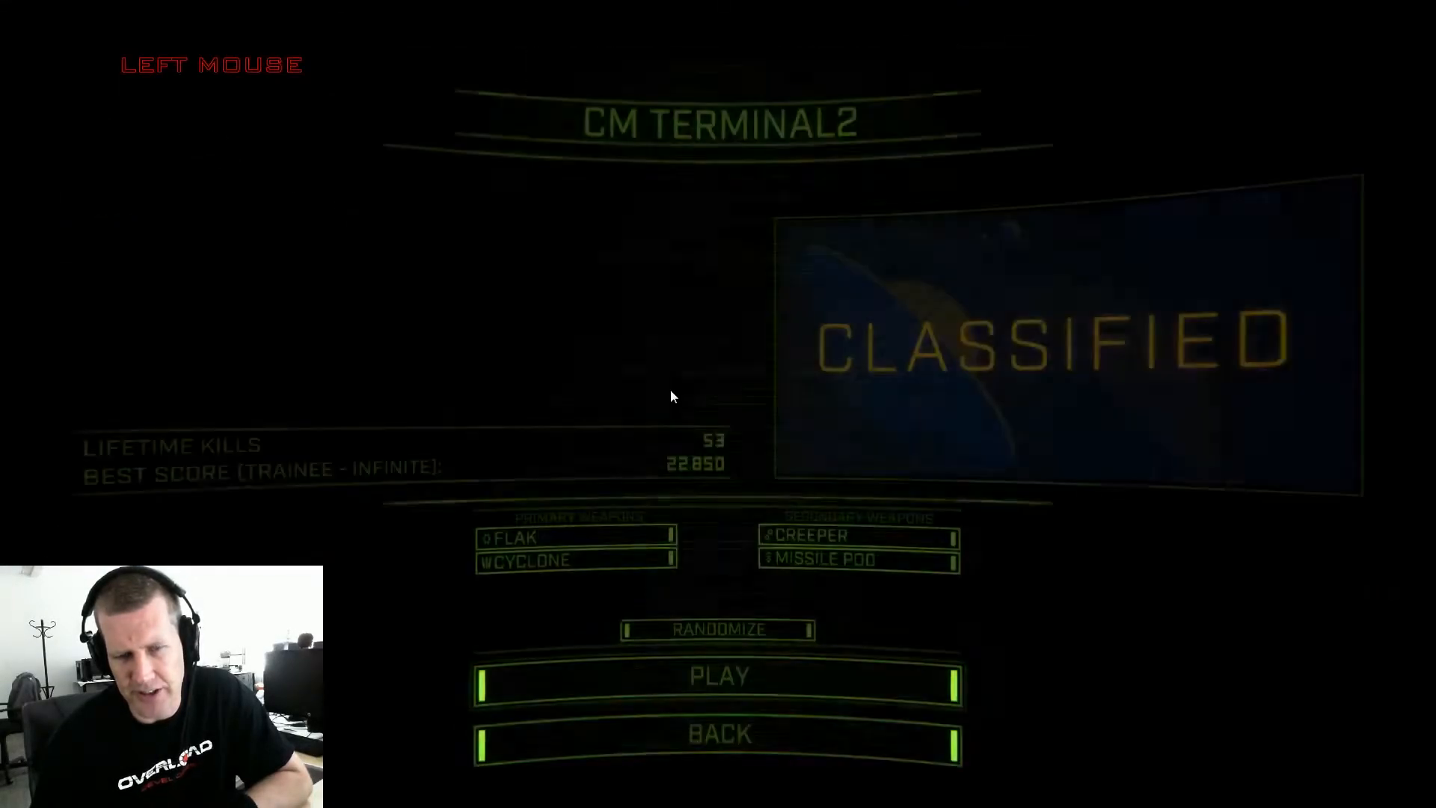
pyautogui.click(759, 675)
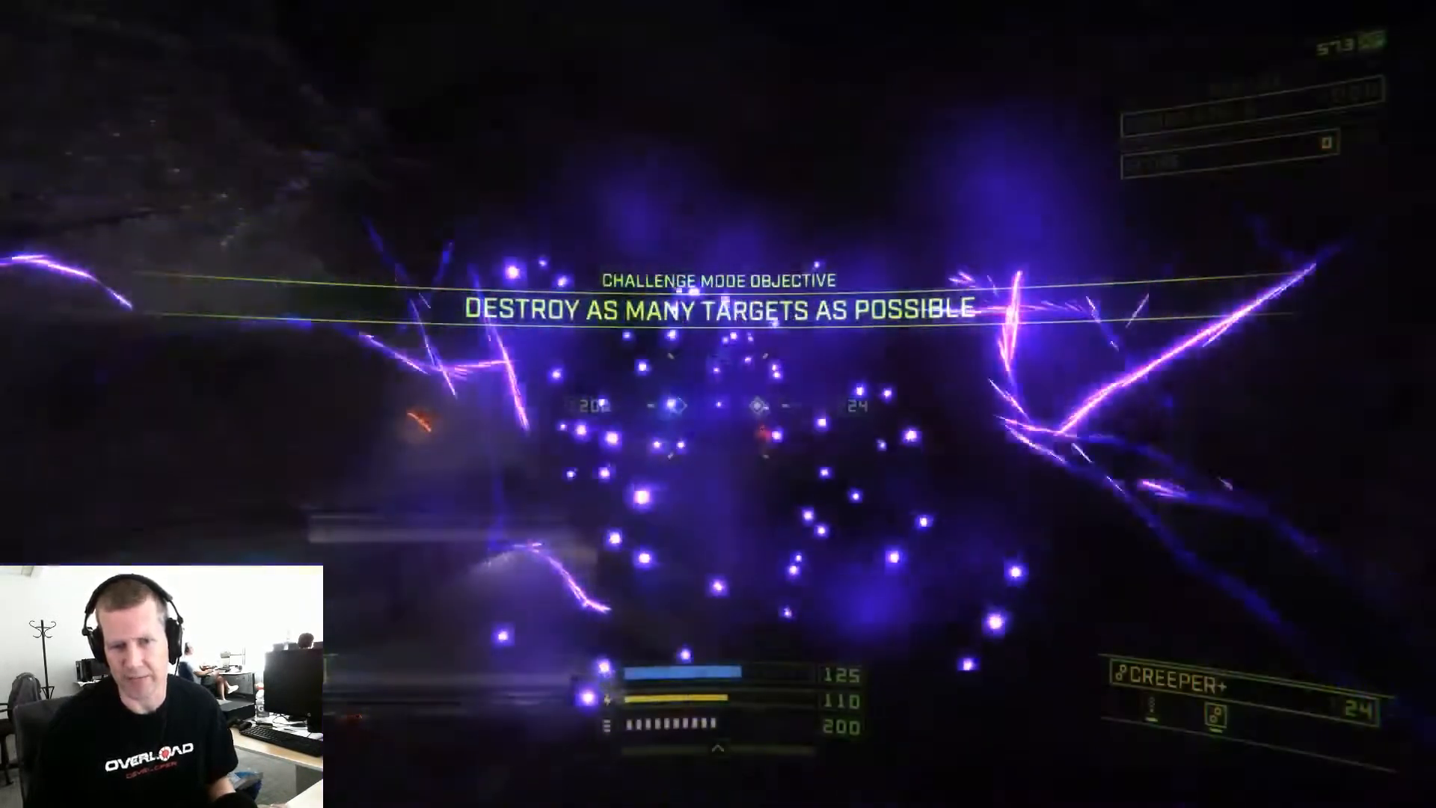
# Playtest the level's opening by flying through the cave, collecting pickups and destroying the first Triton and Kraken robots
pyautogui.press('w')
pyautogui.press('d')
pyautogui.press('a')
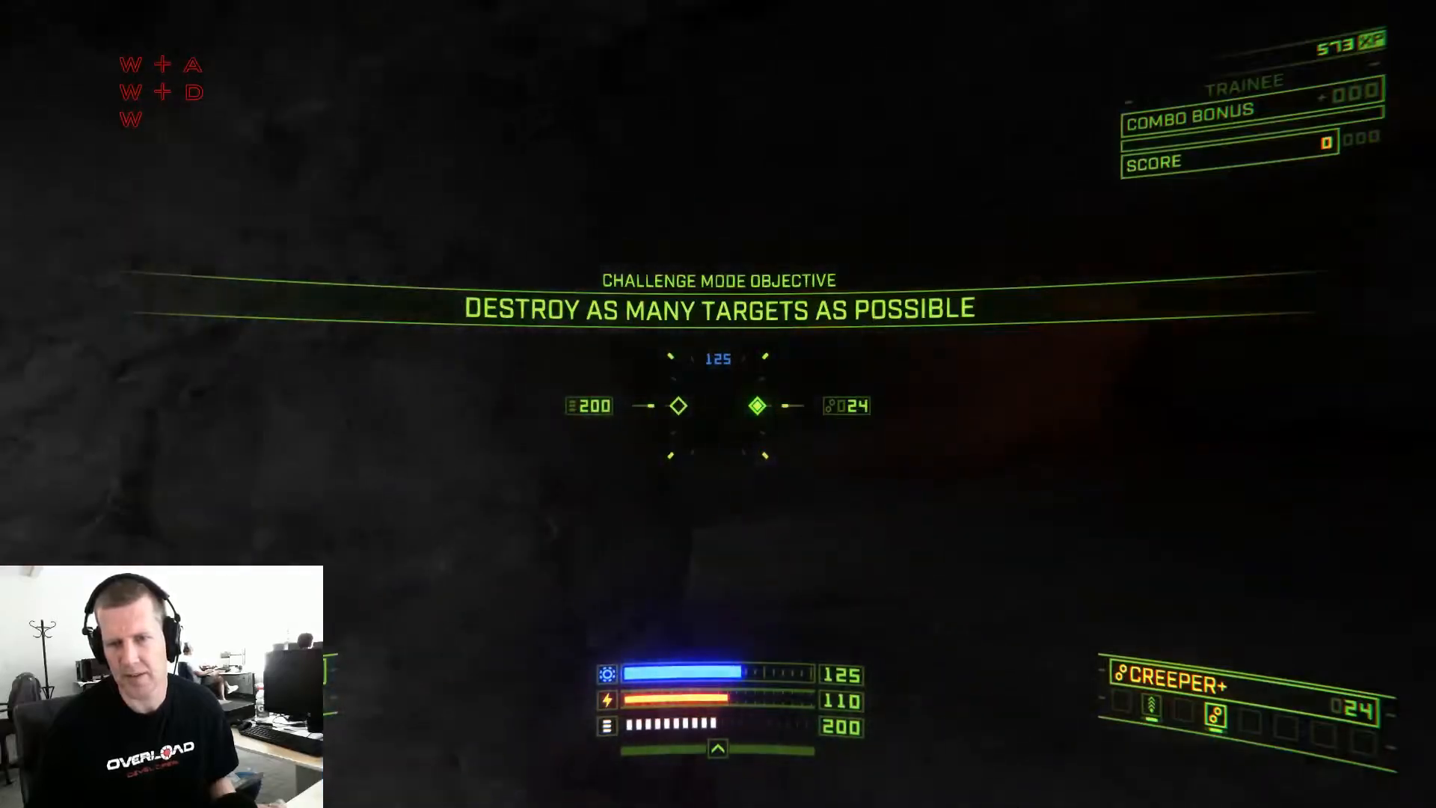
pyautogui.press('d')
pyautogui.press('w')
pyautogui.press('d')
pyautogui.click(718, 405)
pyautogui.press('w')
pyautogui.press('d')
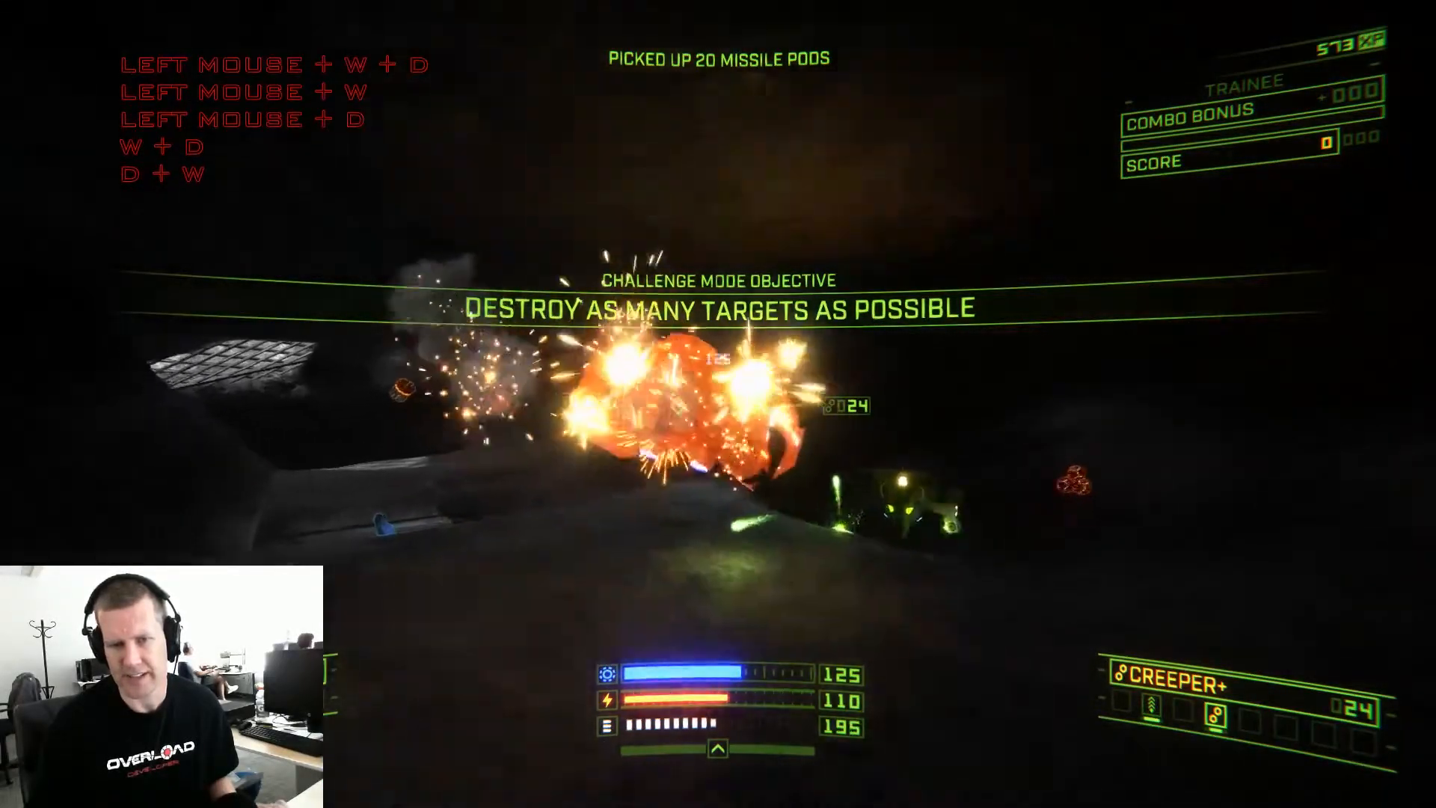
pyautogui.press('d')
pyautogui.click(718, 405)
pyautogui.press('d')
pyautogui.press('w')
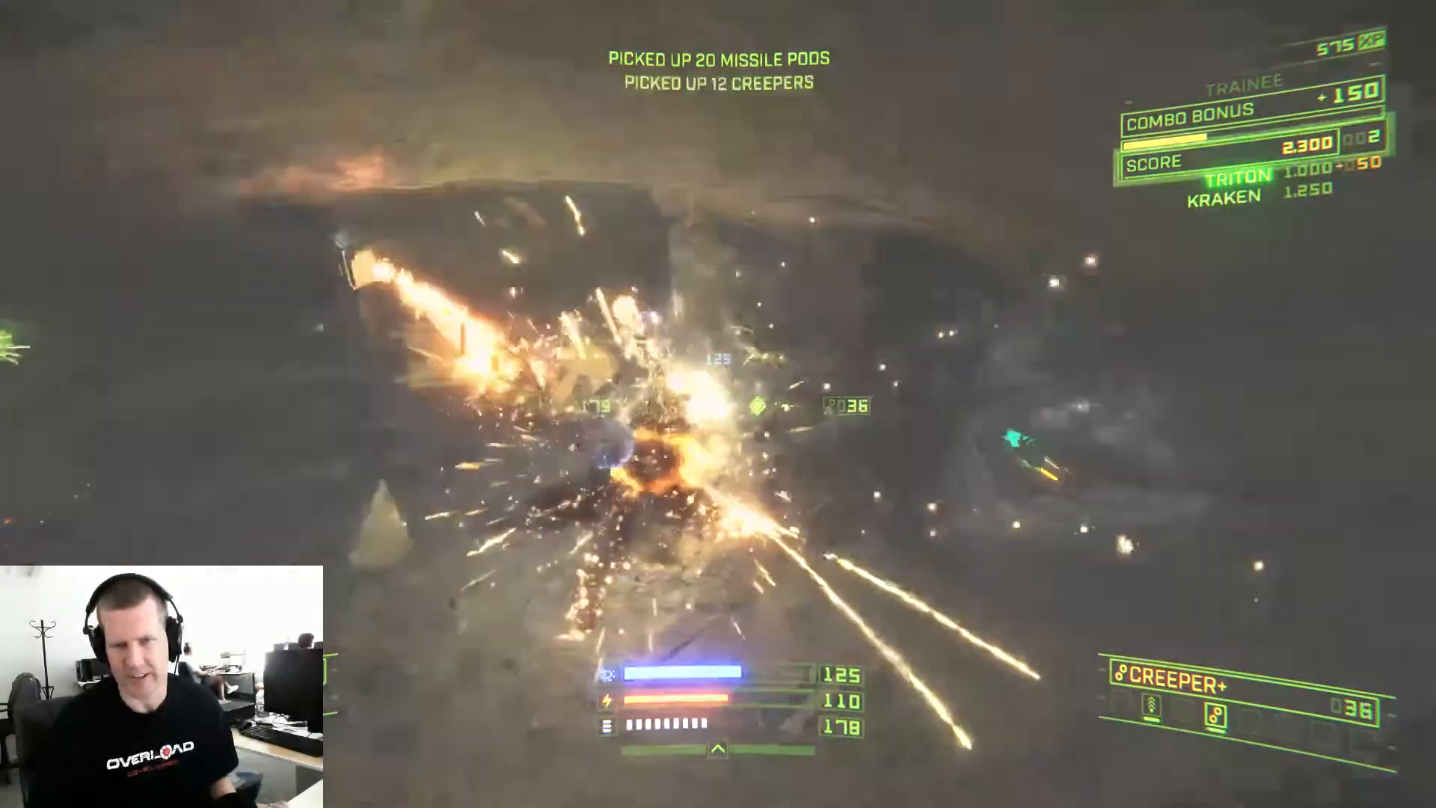
pyautogui.press('w')
pyautogui.press('a')
pyautogui.click(718, 405)
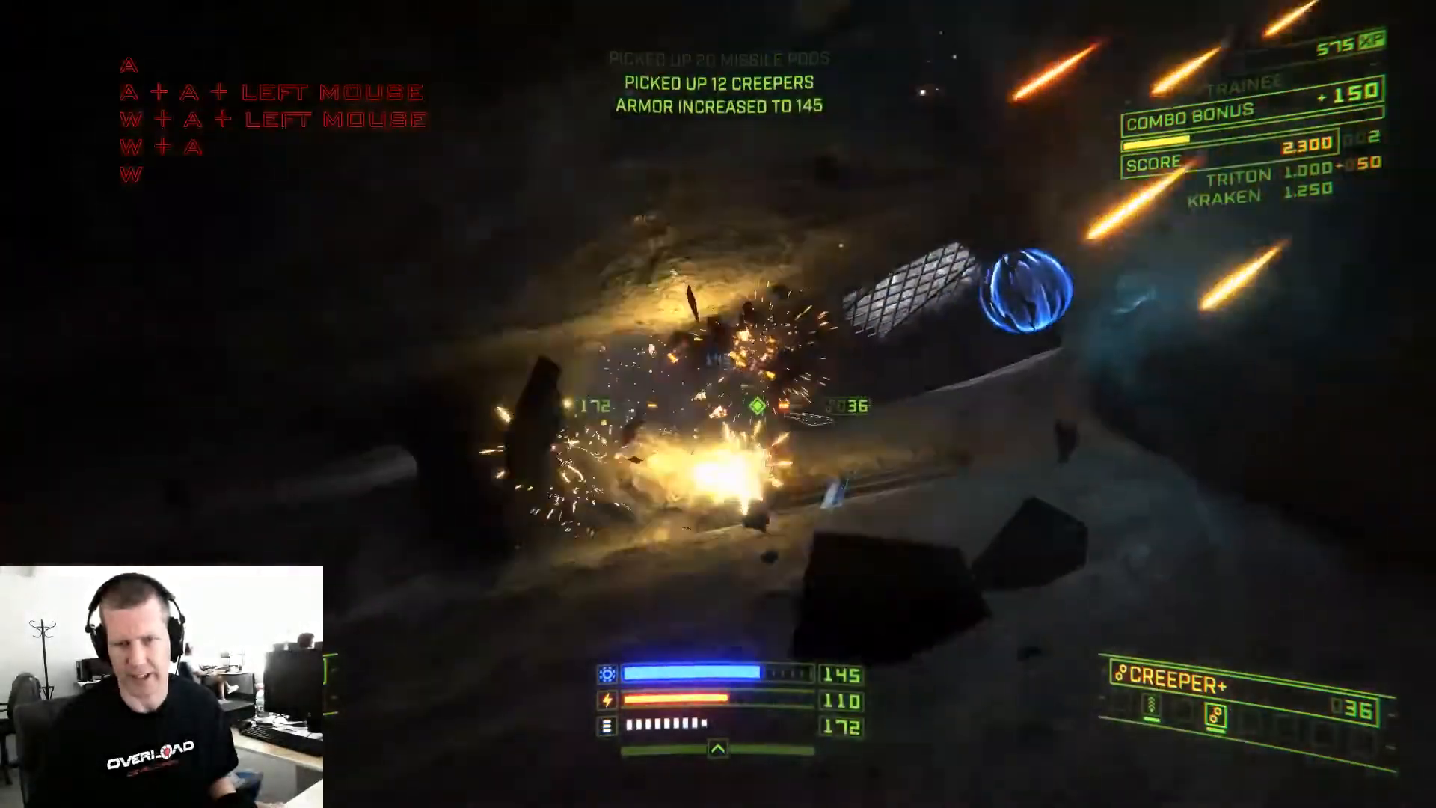
pyautogui.press('w')
pyautogui.click(718, 405)
pyautogui.press('d')
pyautogui.press('a')
pyautogui.press('q')
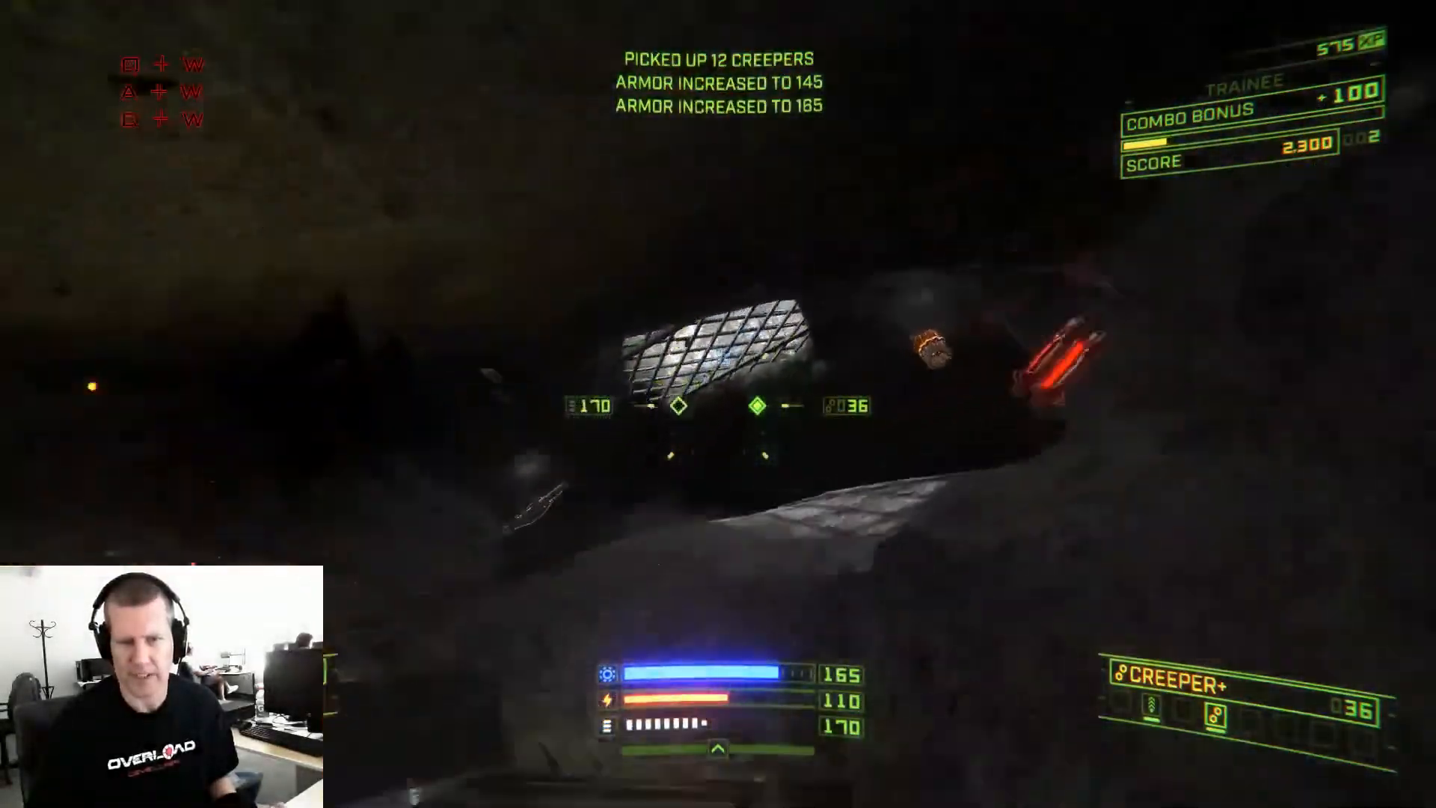
pyautogui.press('d')
pyautogui.press('w')
pyautogui.press('d')
pyautogui.press('s')
pyautogui.press('w')
pyautogui.press('w')
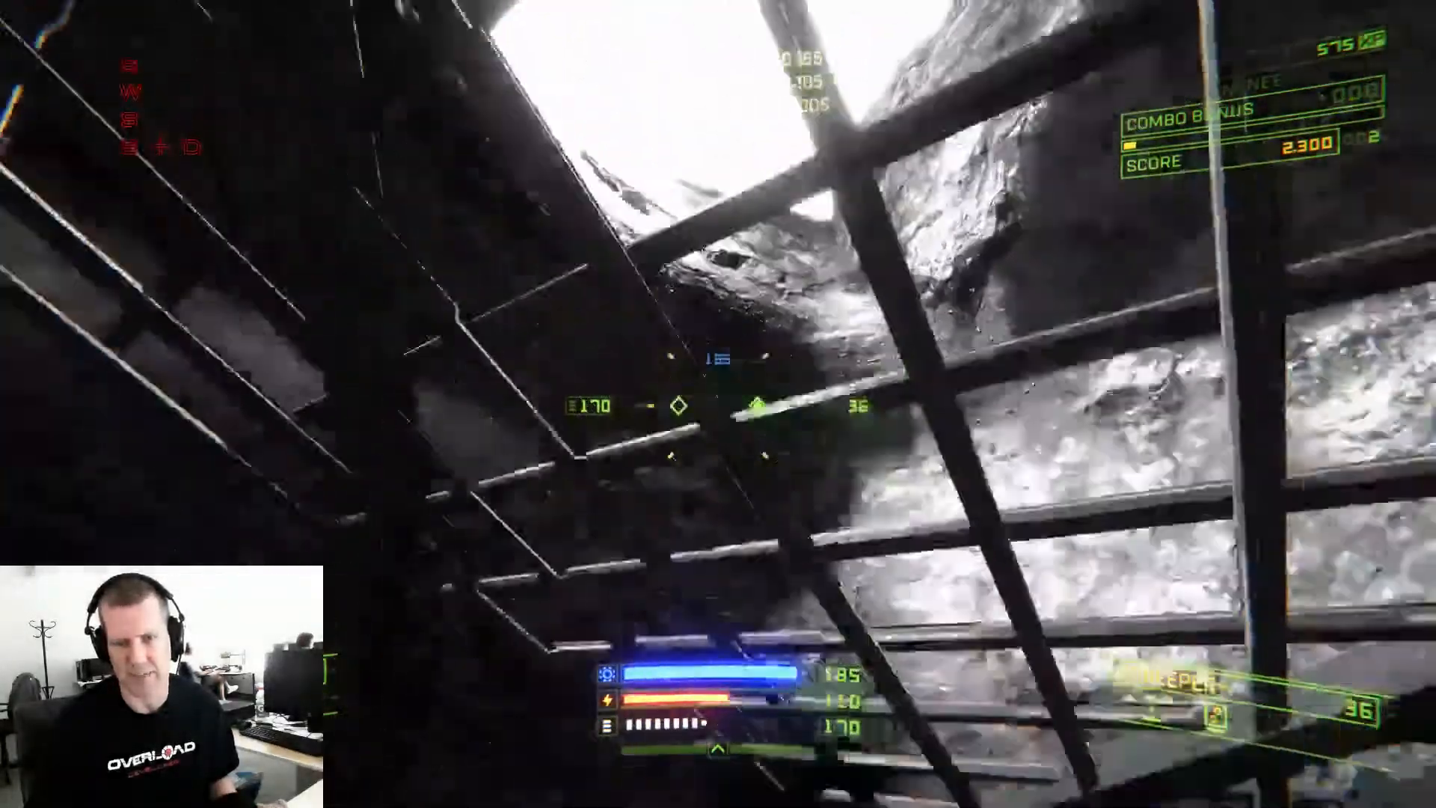
pyautogui.press('d')
pyautogui.click(718, 404)
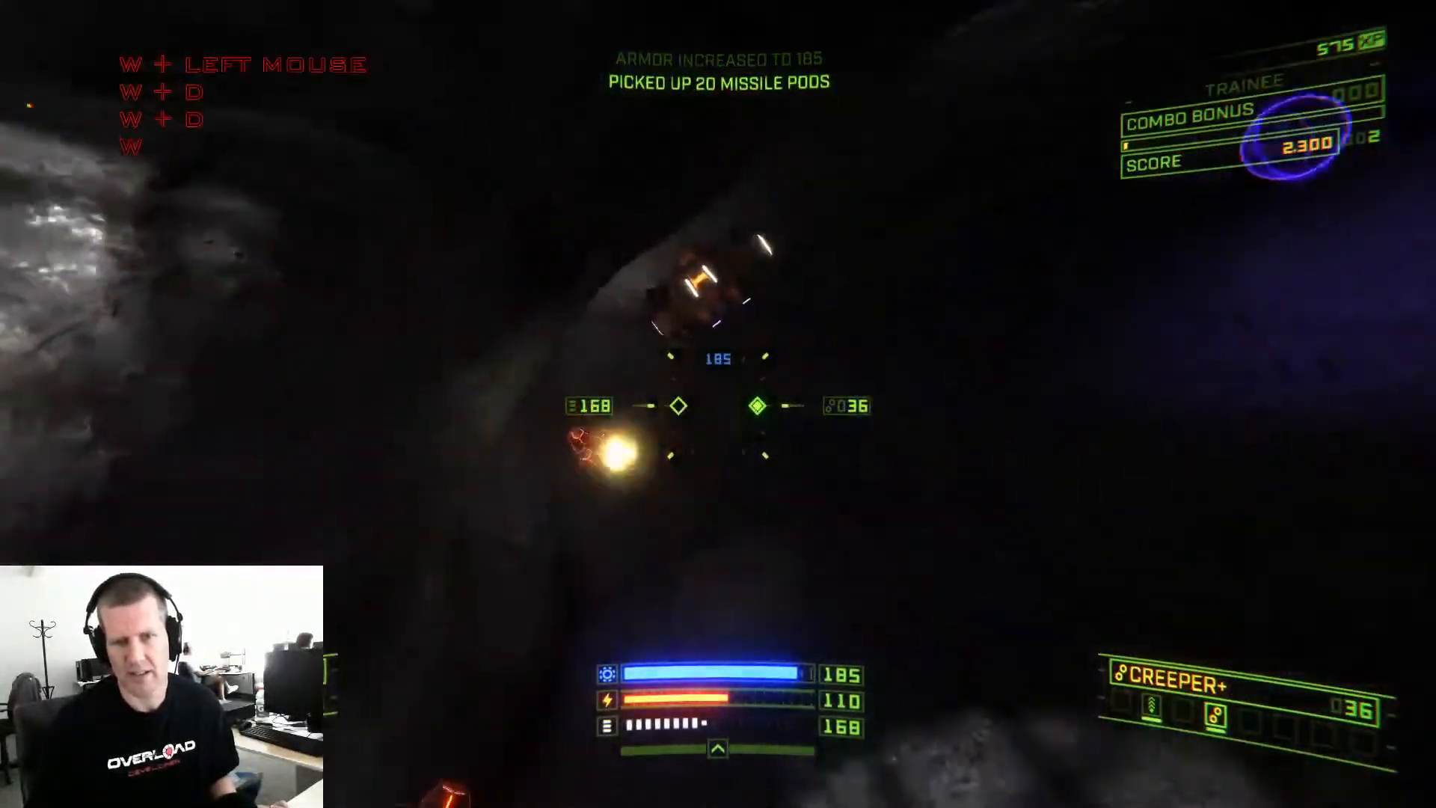
pyautogui.press('d')
pyautogui.press('q')
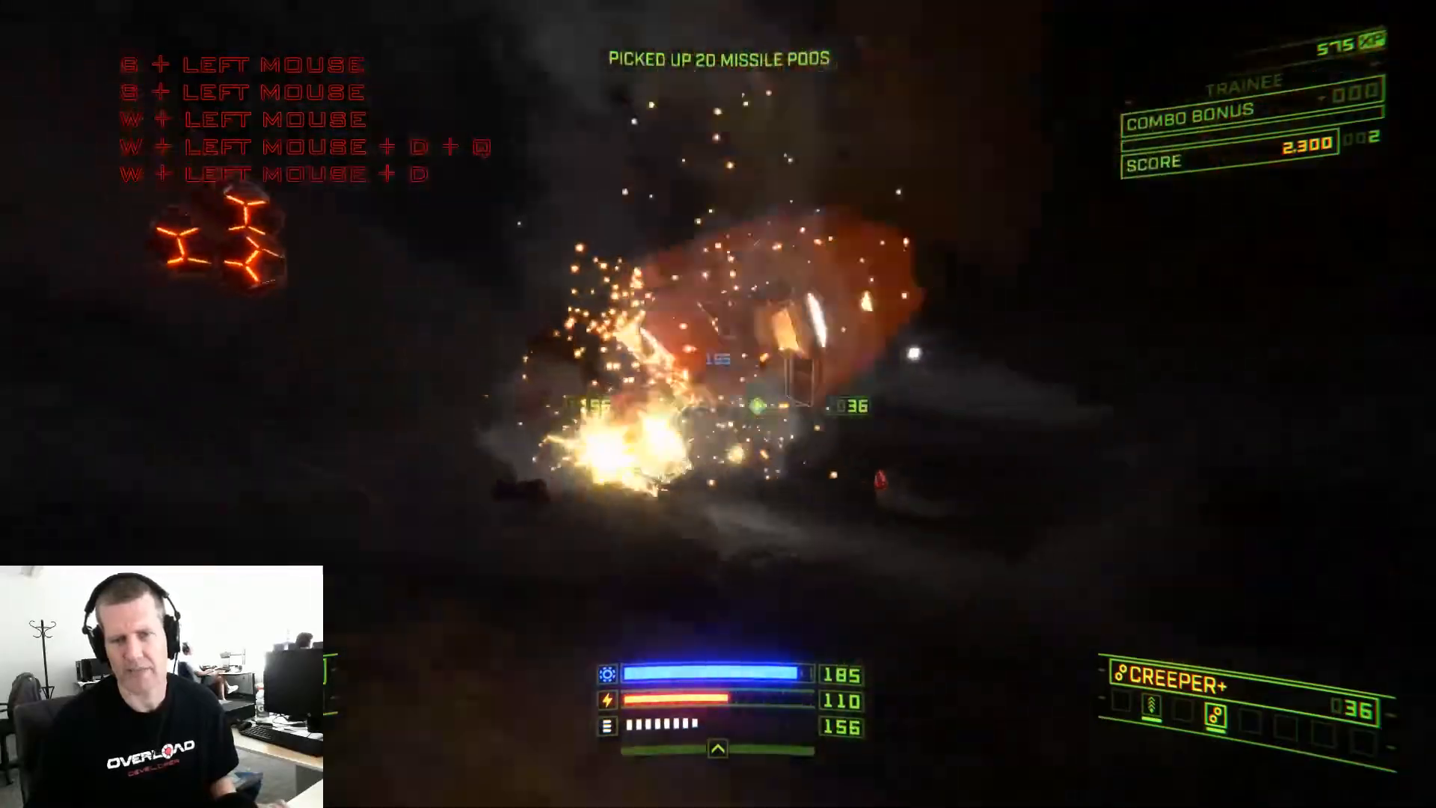
pyautogui.click(718, 403)
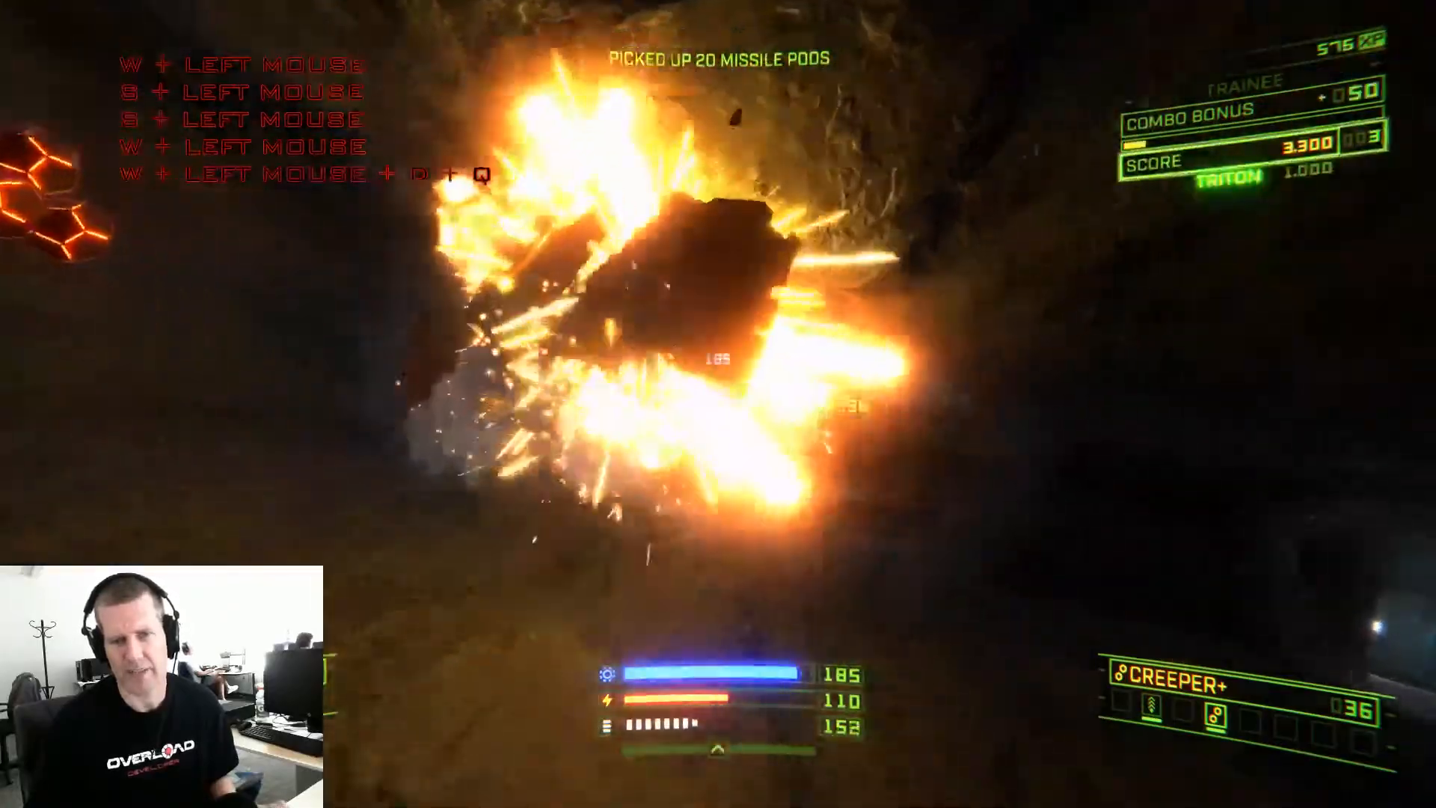
pyautogui.press('a')
pyautogui.press('d')
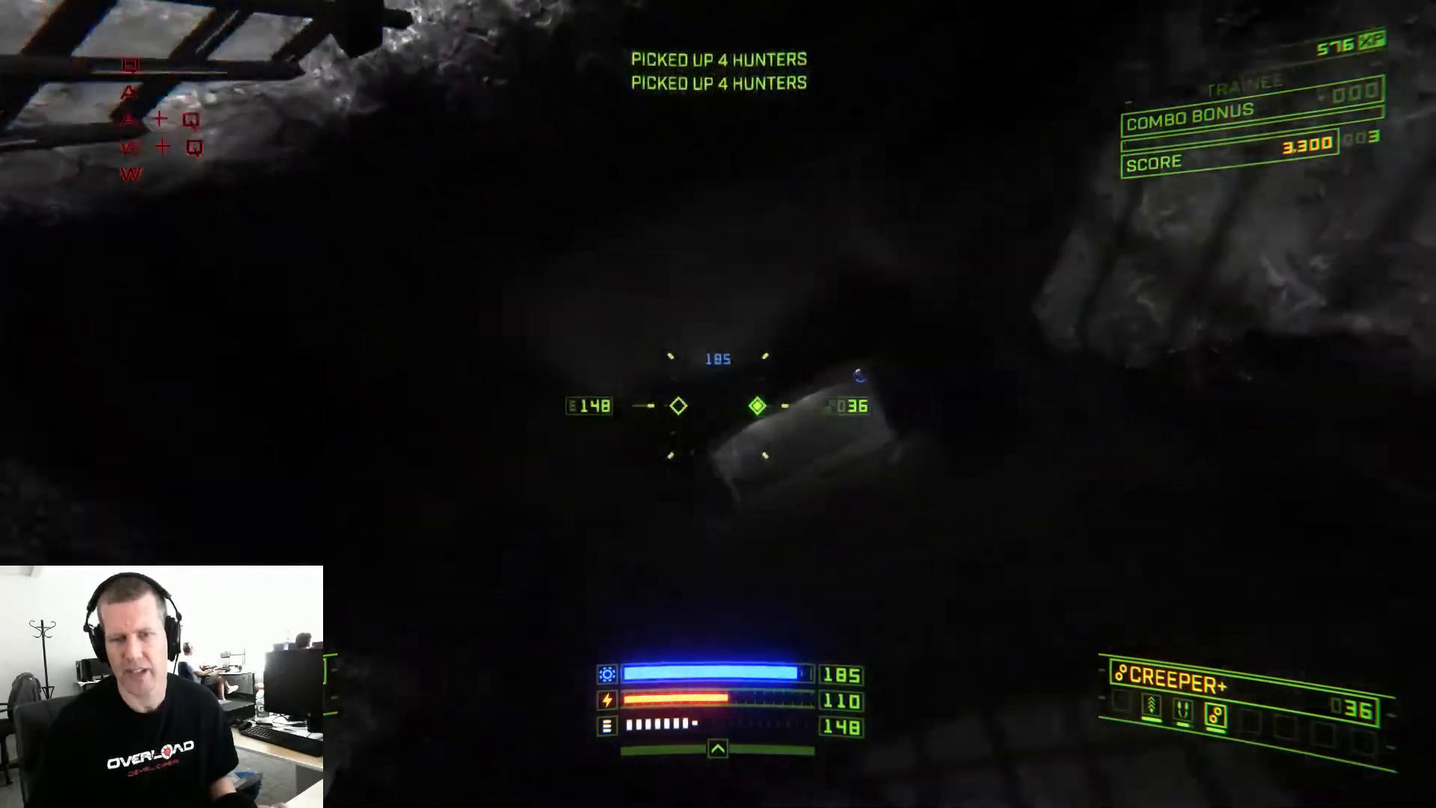
# Fly through the industrial room and back into the cave, shooting the Shredder and Kraken robots that spawn there
pyautogui.hotkey('w', 'q')
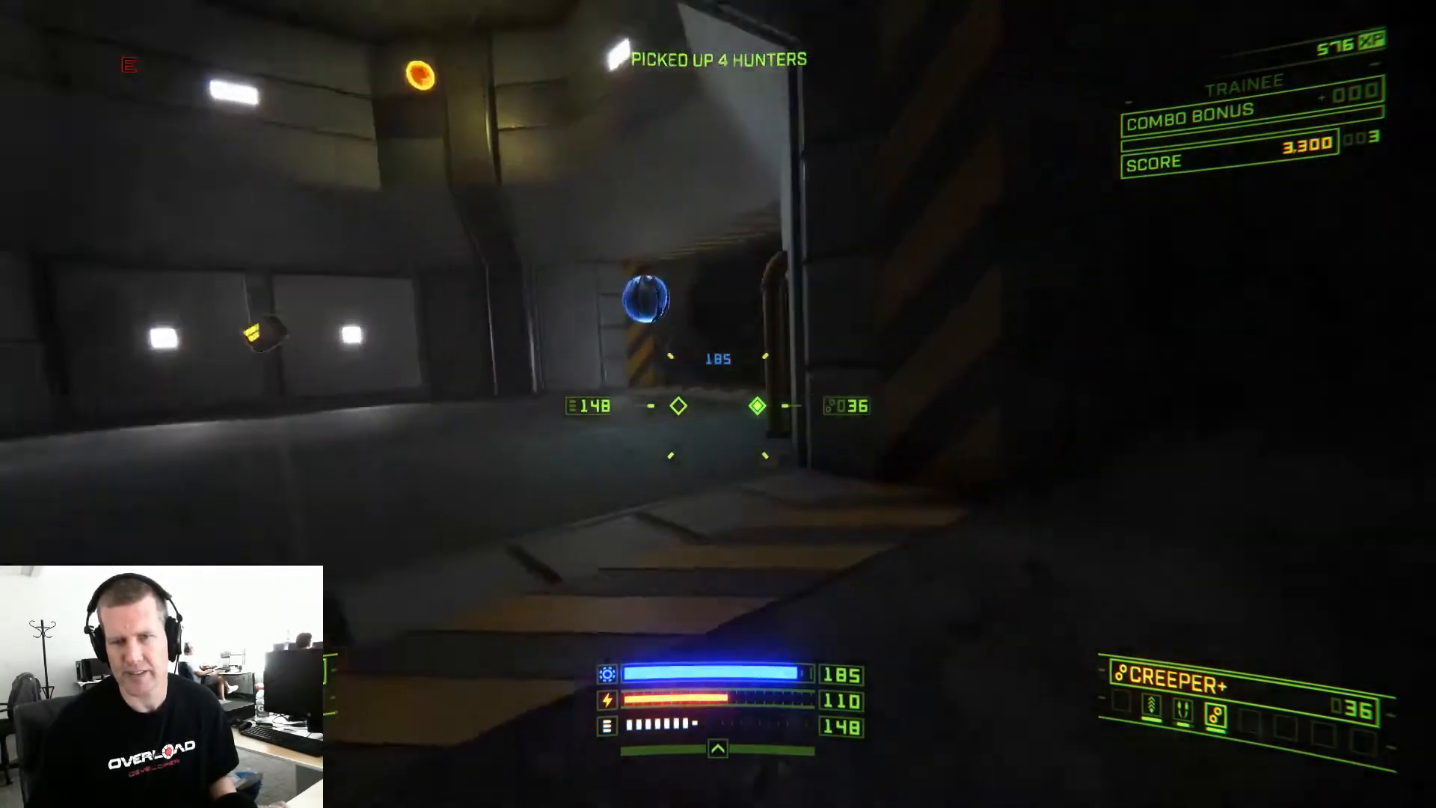
pyautogui.press('s')
pyautogui.press('d')
pyautogui.press('w')
pyautogui.click(718, 404)
pyautogui.press('w')
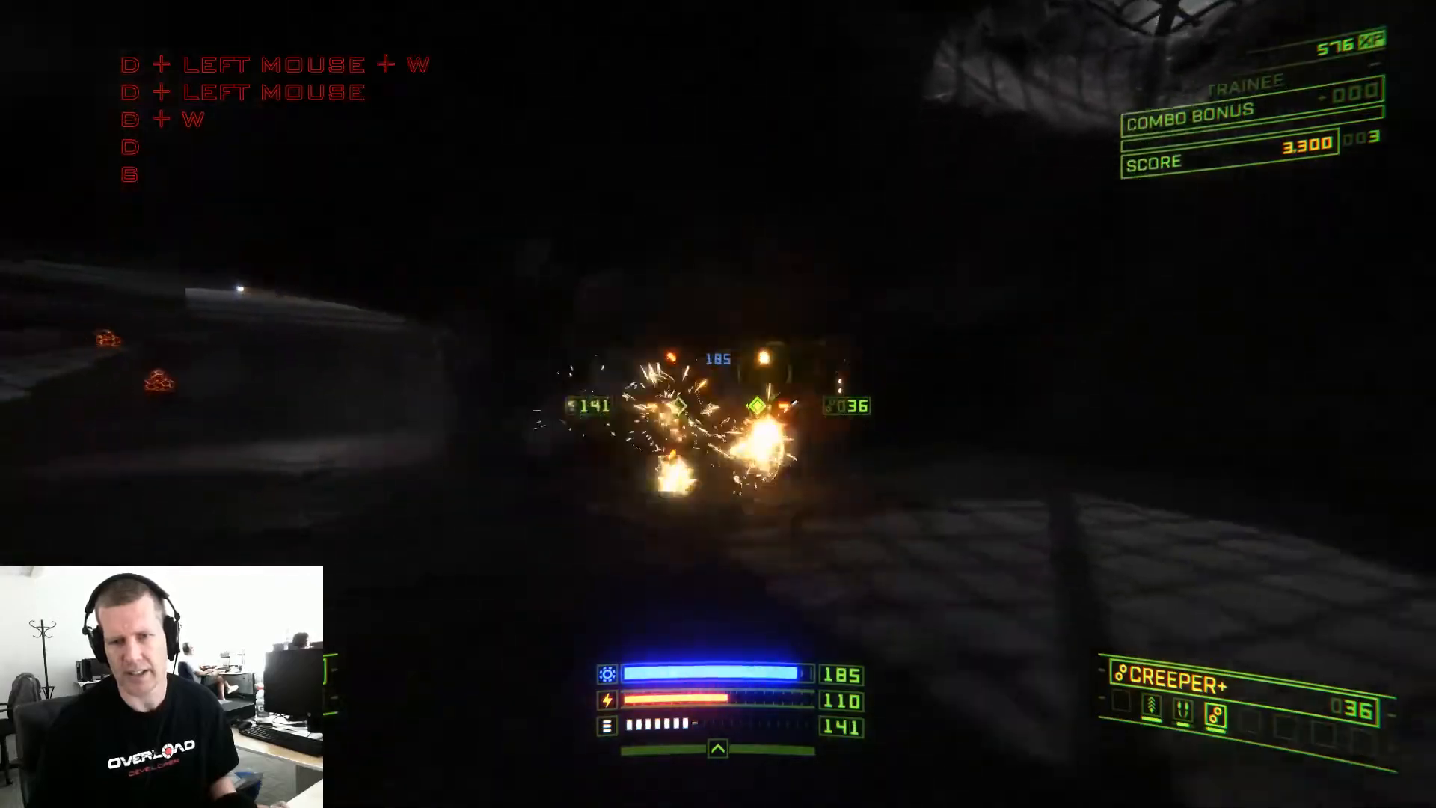
pyautogui.press('d')
pyautogui.press('w')
pyautogui.press('a')
pyautogui.press('w')
pyautogui.click(717, 404)
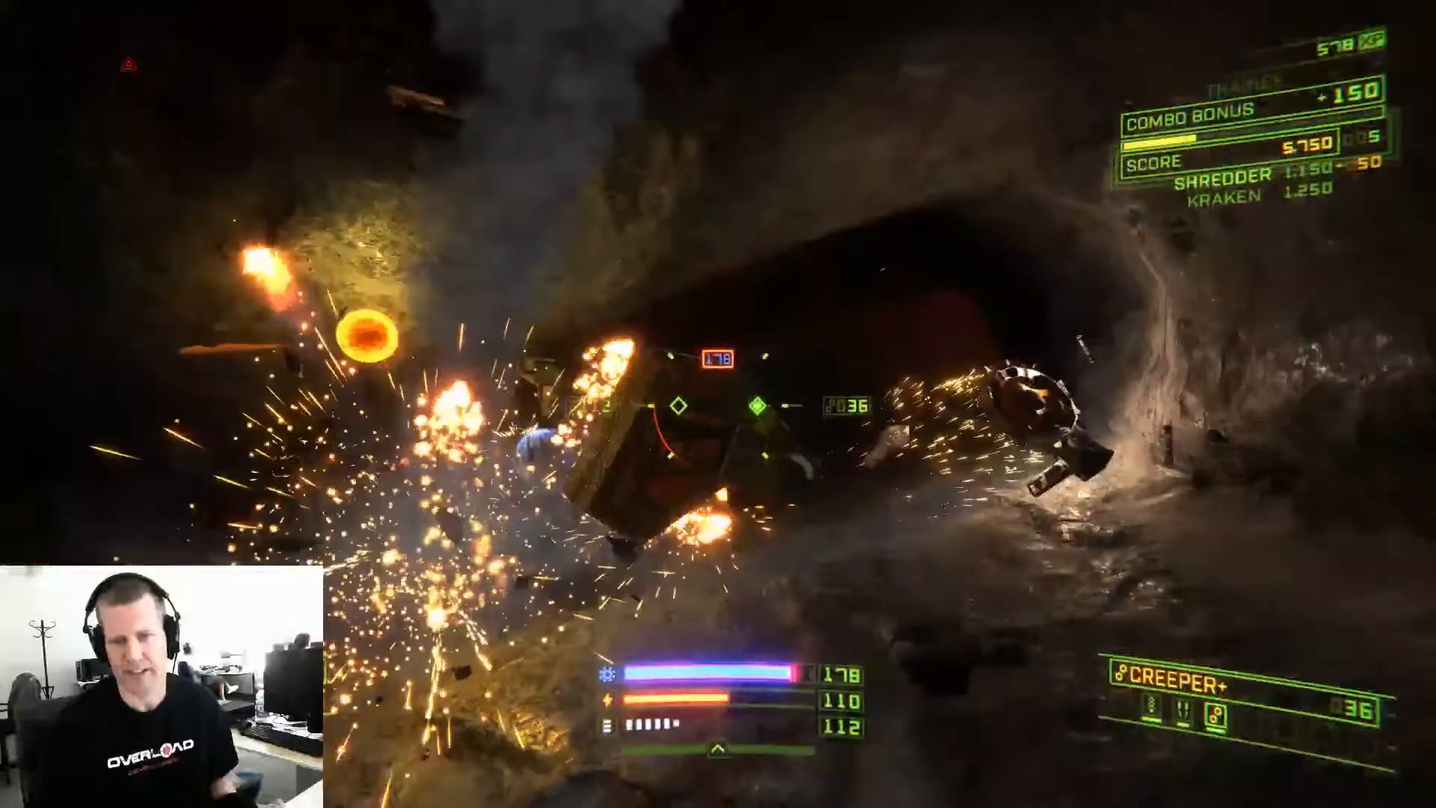
pyautogui.press('w')
pyautogui.press('d')
pyautogui.press('w')
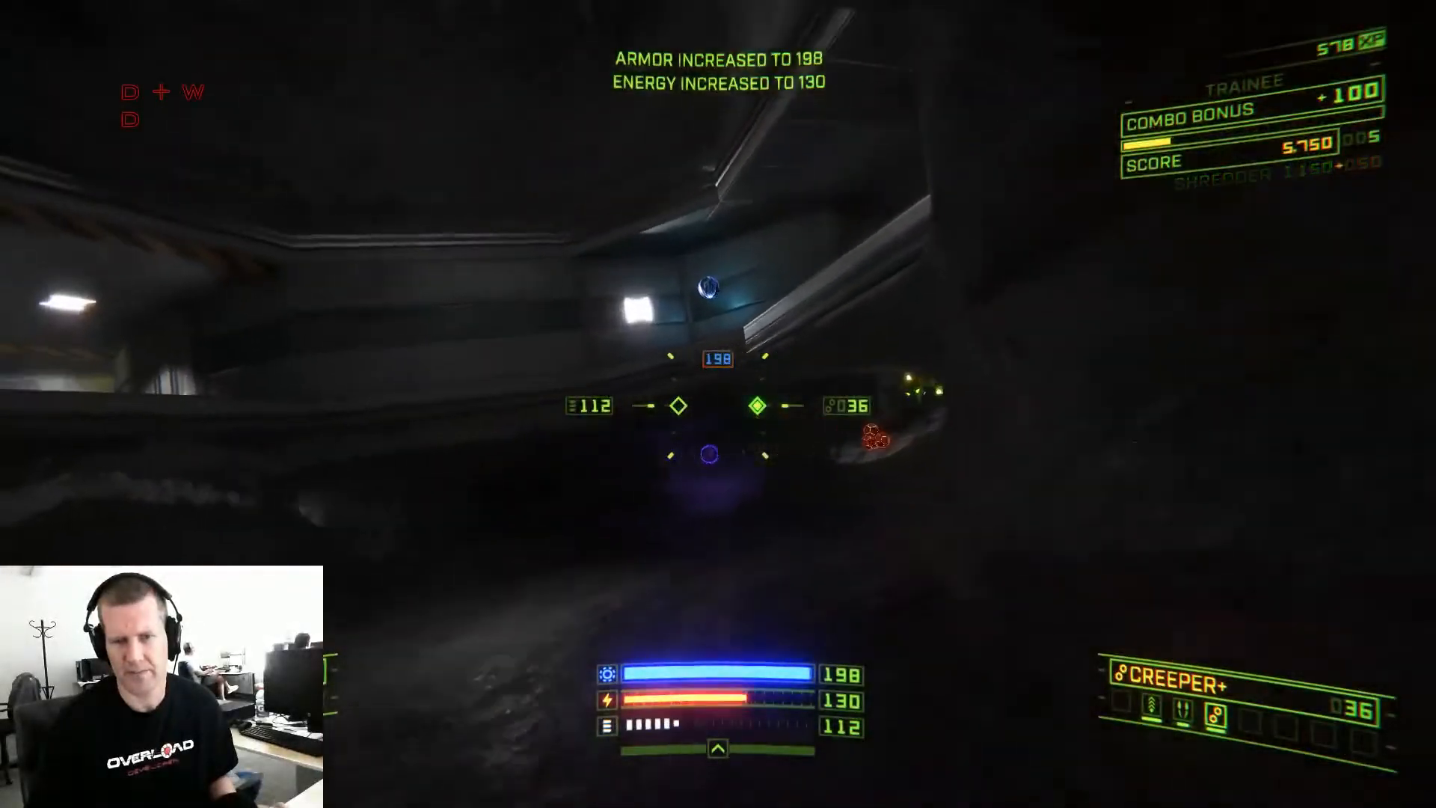
pyautogui.press('q')
pyautogui.press('a')
pyautogui.click(718, 403)
pyautogui.press('d')
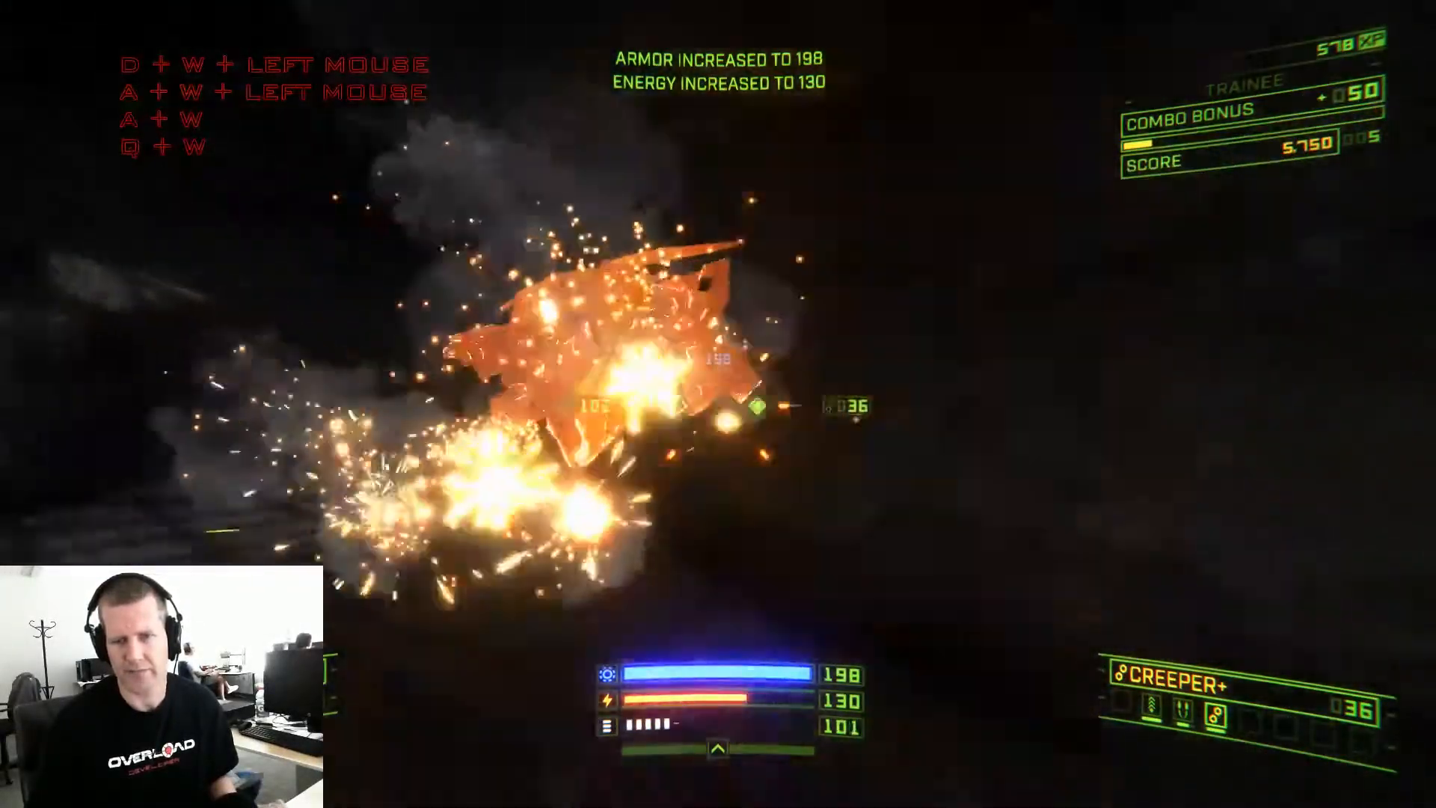
pyautogui.press('w')
pyautogui.press('a')
pyautogui.click(717, 404)
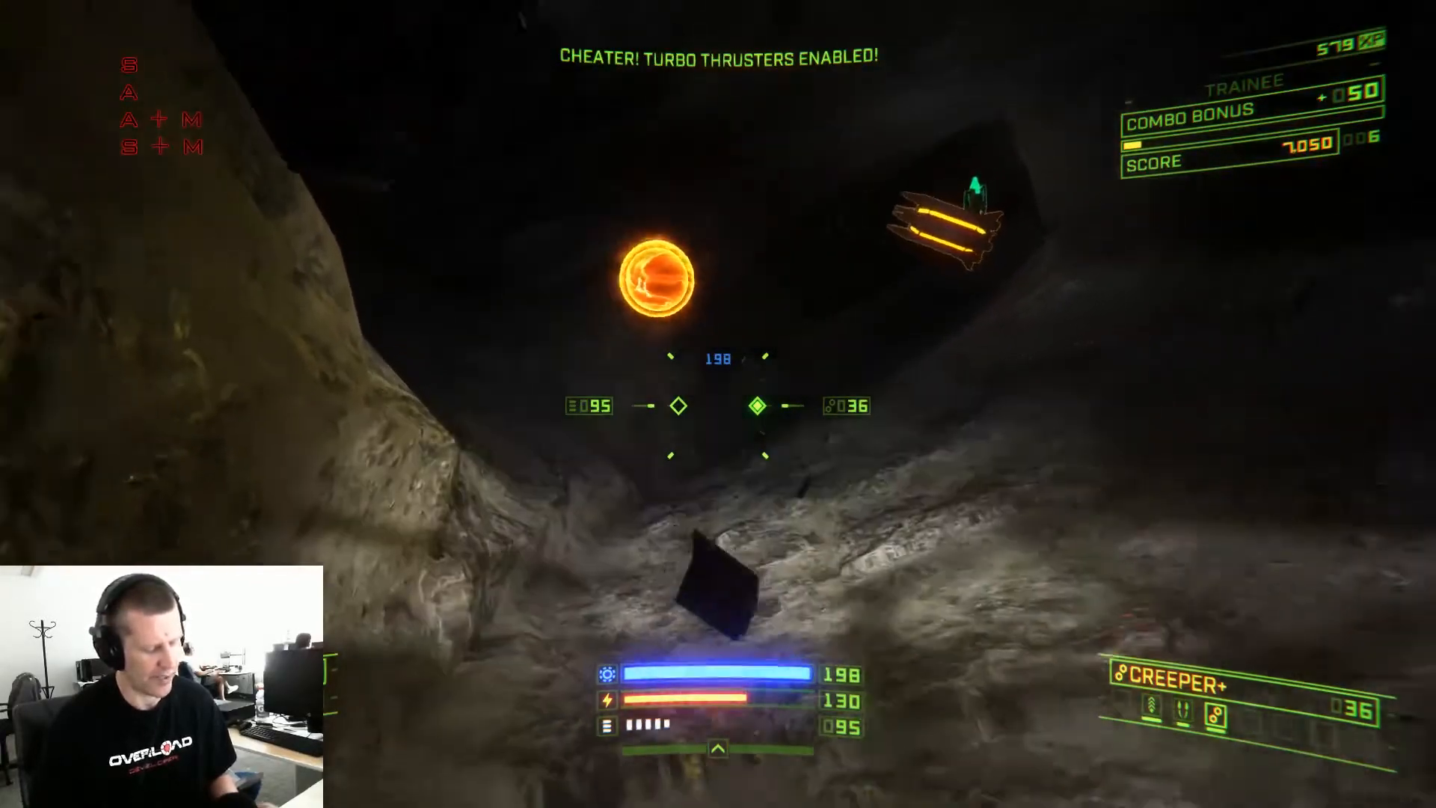
# Continue the playtest with cheats enabled and Missile Pod as the secondary weapon, fighting on until super robots spawn
pyautogui.press('h')
pyautogui.press('y')
pyautogui.press('t')
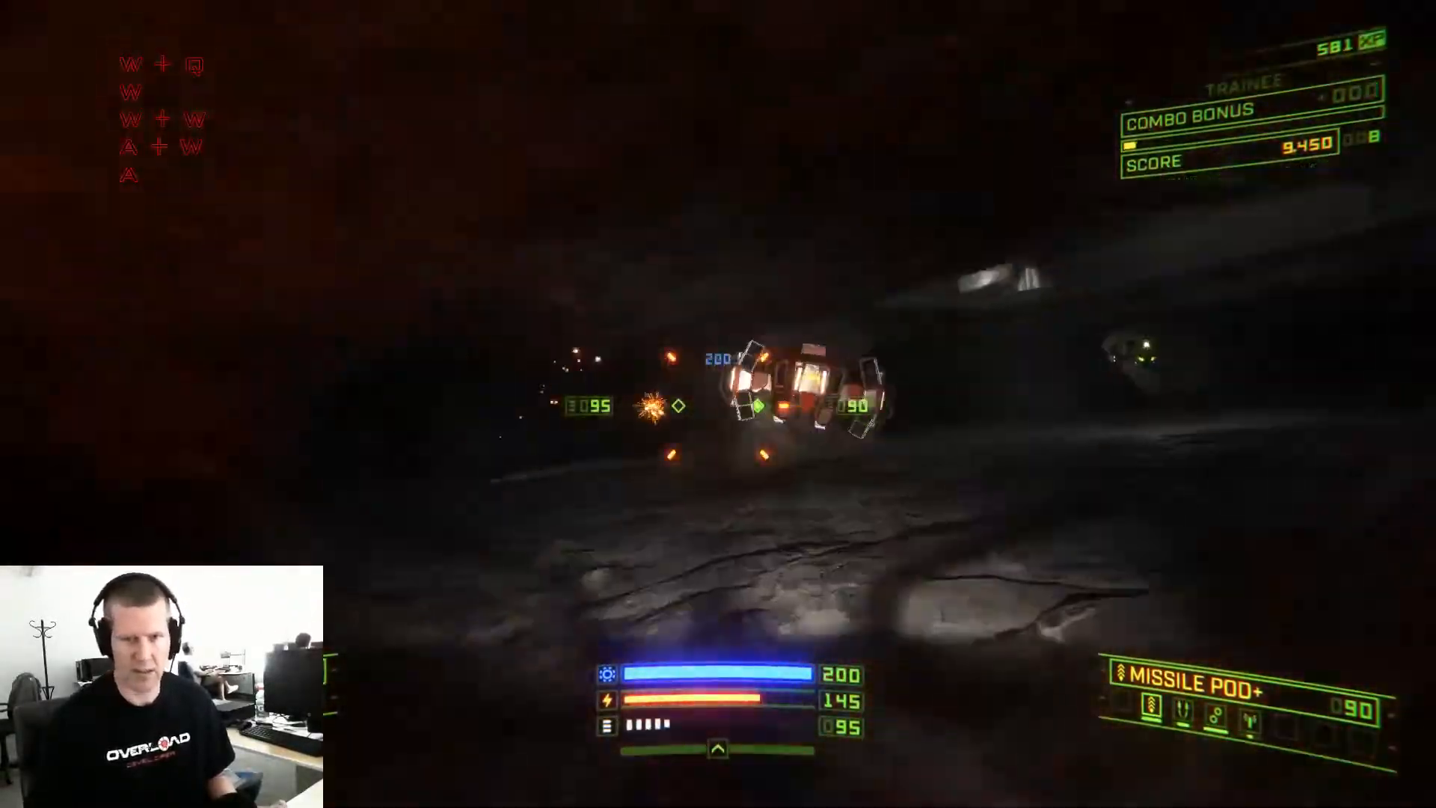
pyautogui.press('r')
pyautogui.click(718, 405)
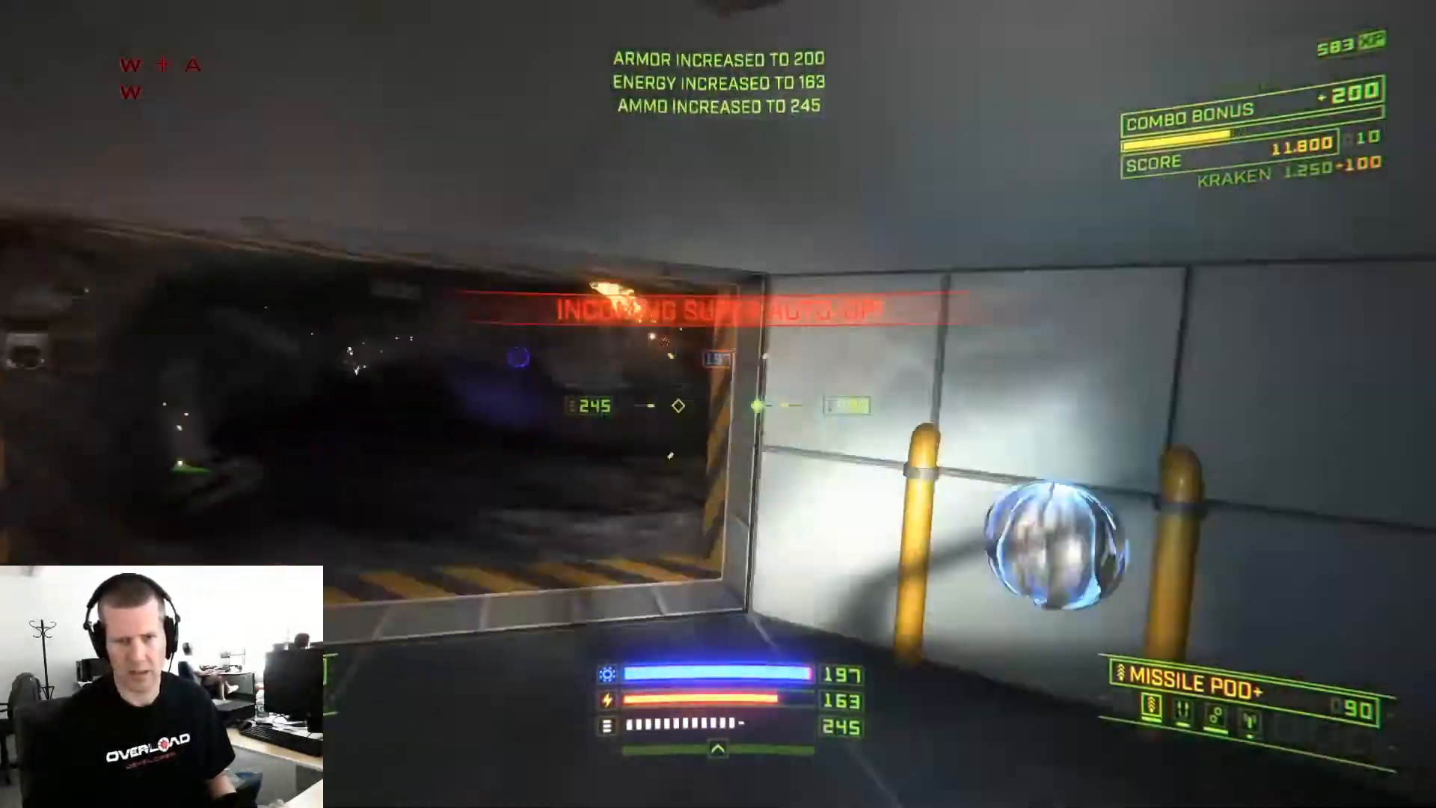
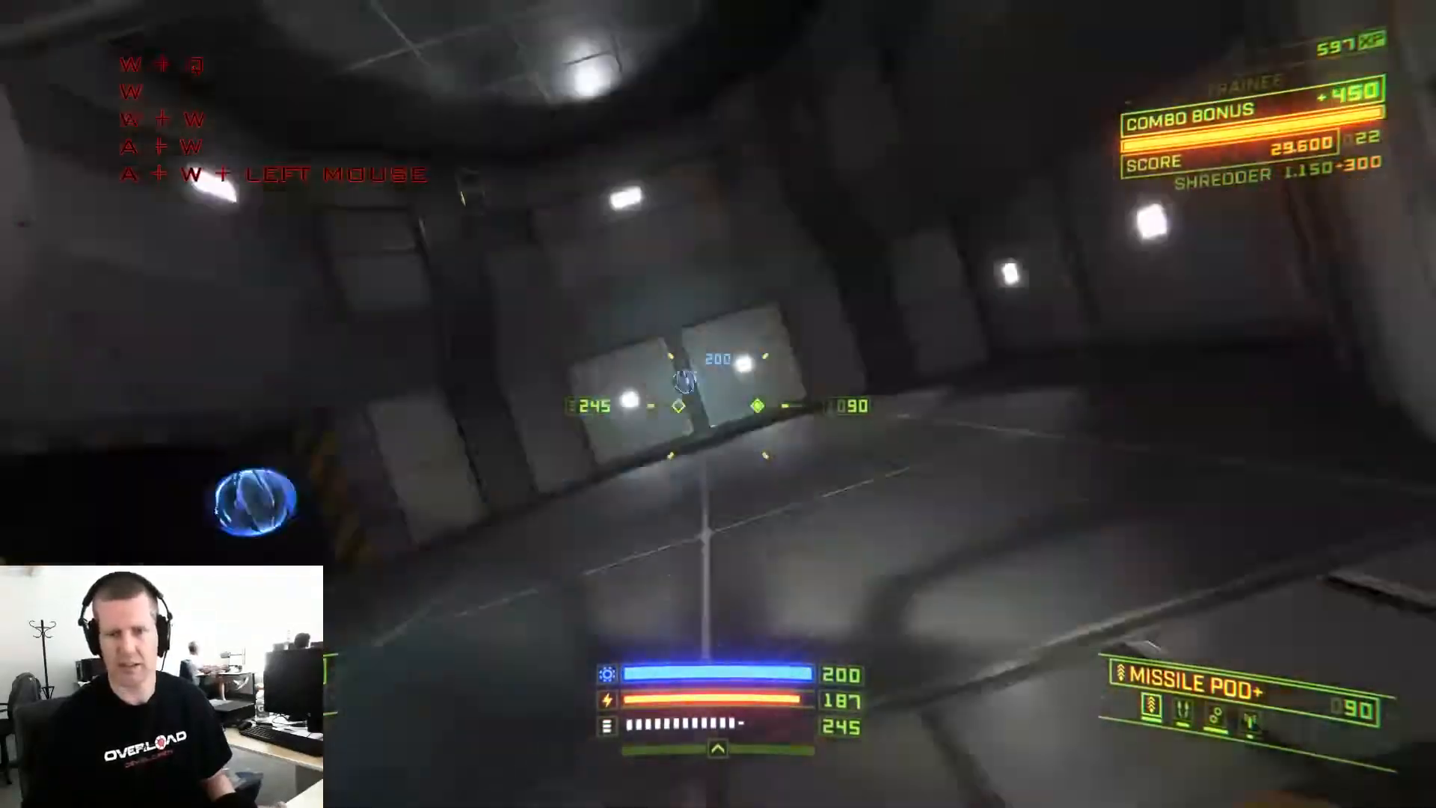
pyautogui.click(717, 404)
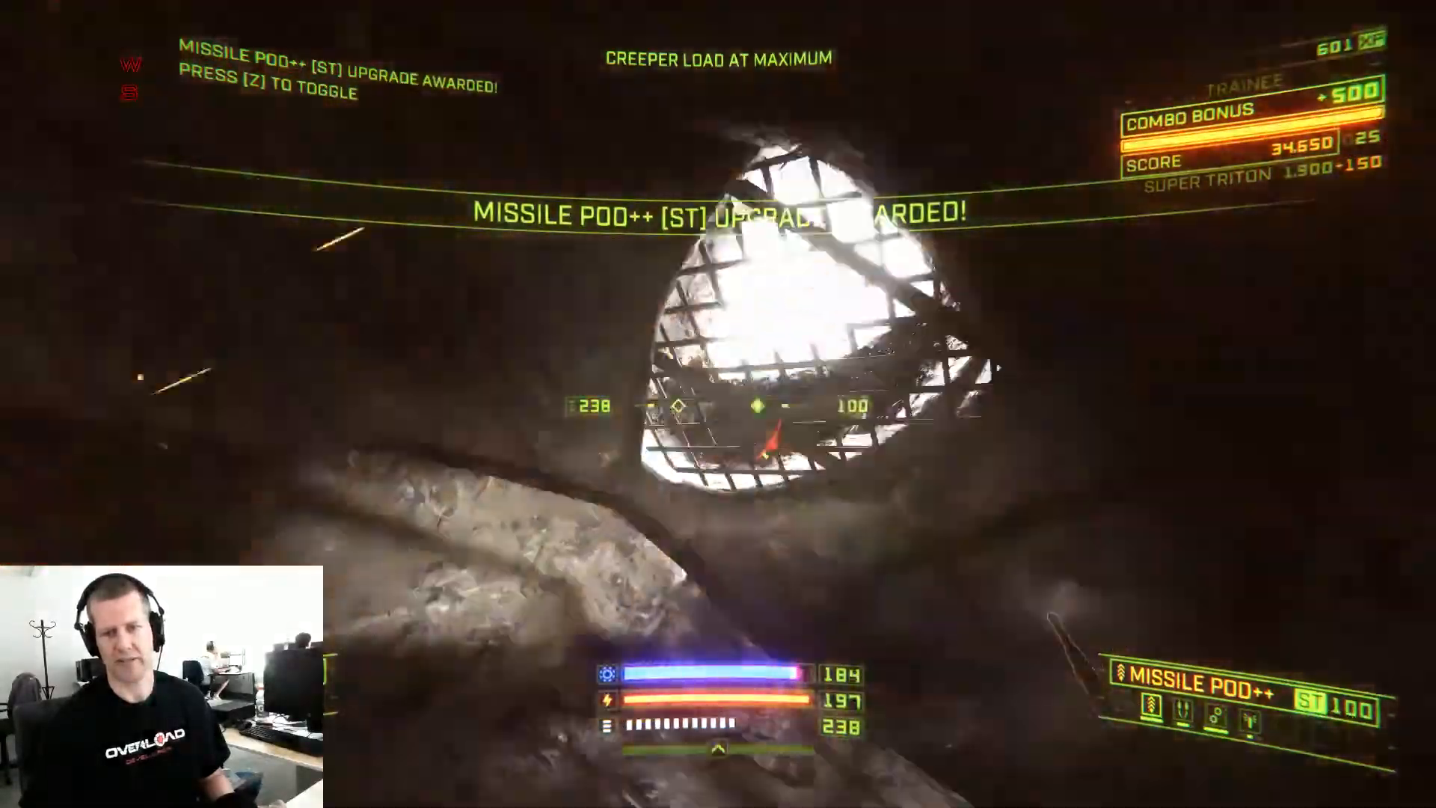
# Continue the playtest in the cave with Missile Pod, collecting Hunter missiles and destroying the Hydra robot
pyautogui.press('a')
pyautogui.press('s')
pyautogui.press('w')
pyautogui.press('d')
pyautogui.press('q')
pyautogui.click(718, 406)
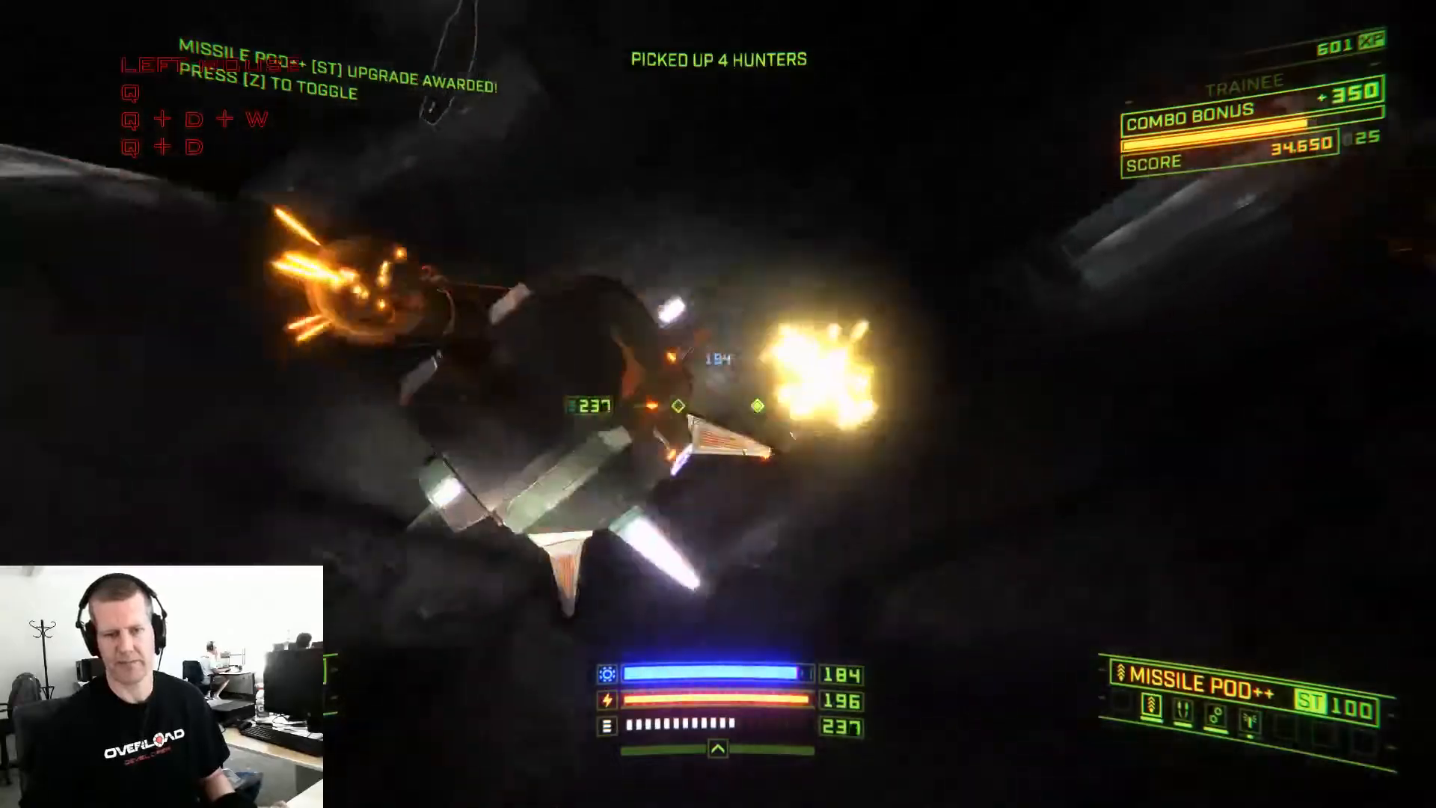
pyautogui.press('w')
pyautogui.press('e')
pyautogui.press('a')
pyautogui.press('w')
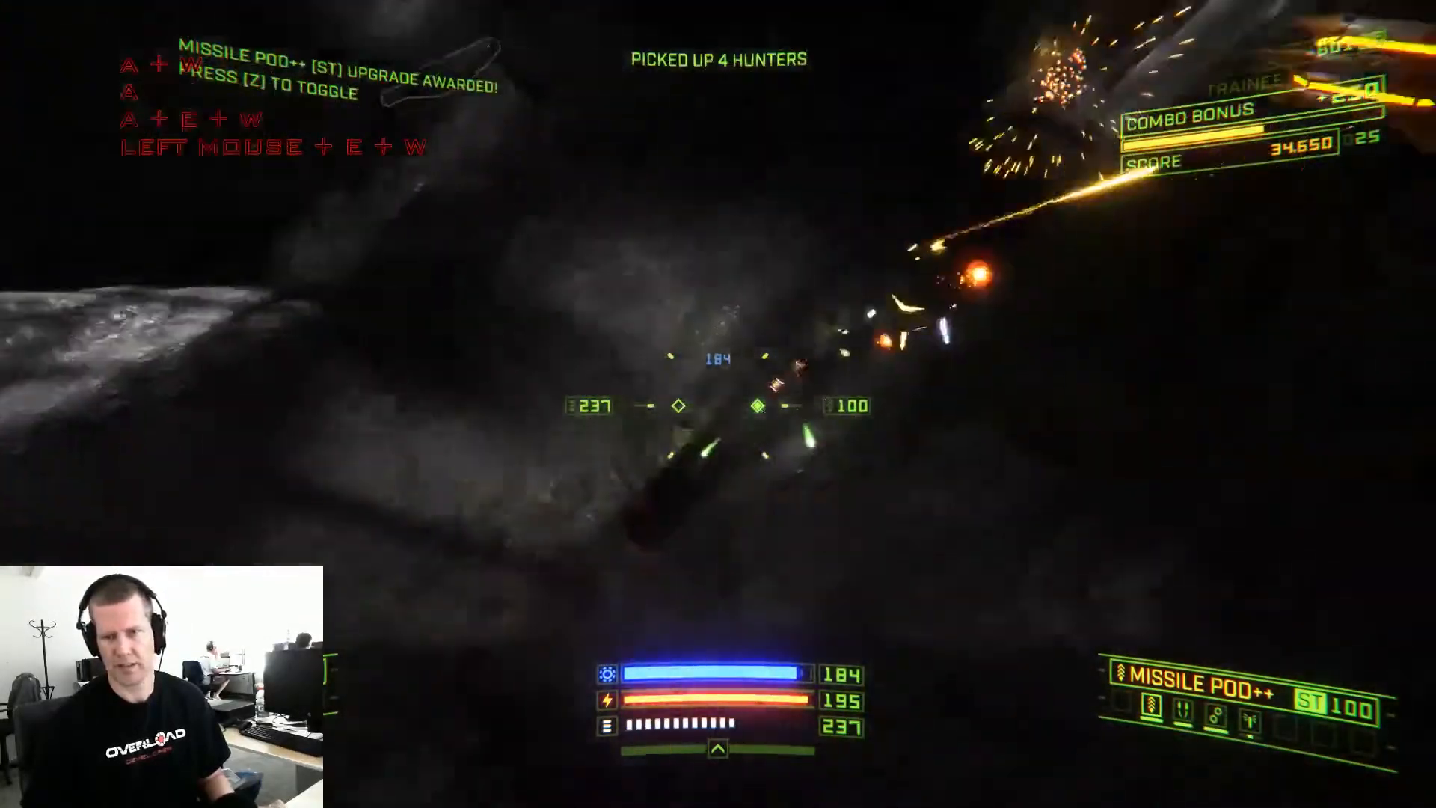
pyautogui.press('r')
pyautogui.click(717, 406)
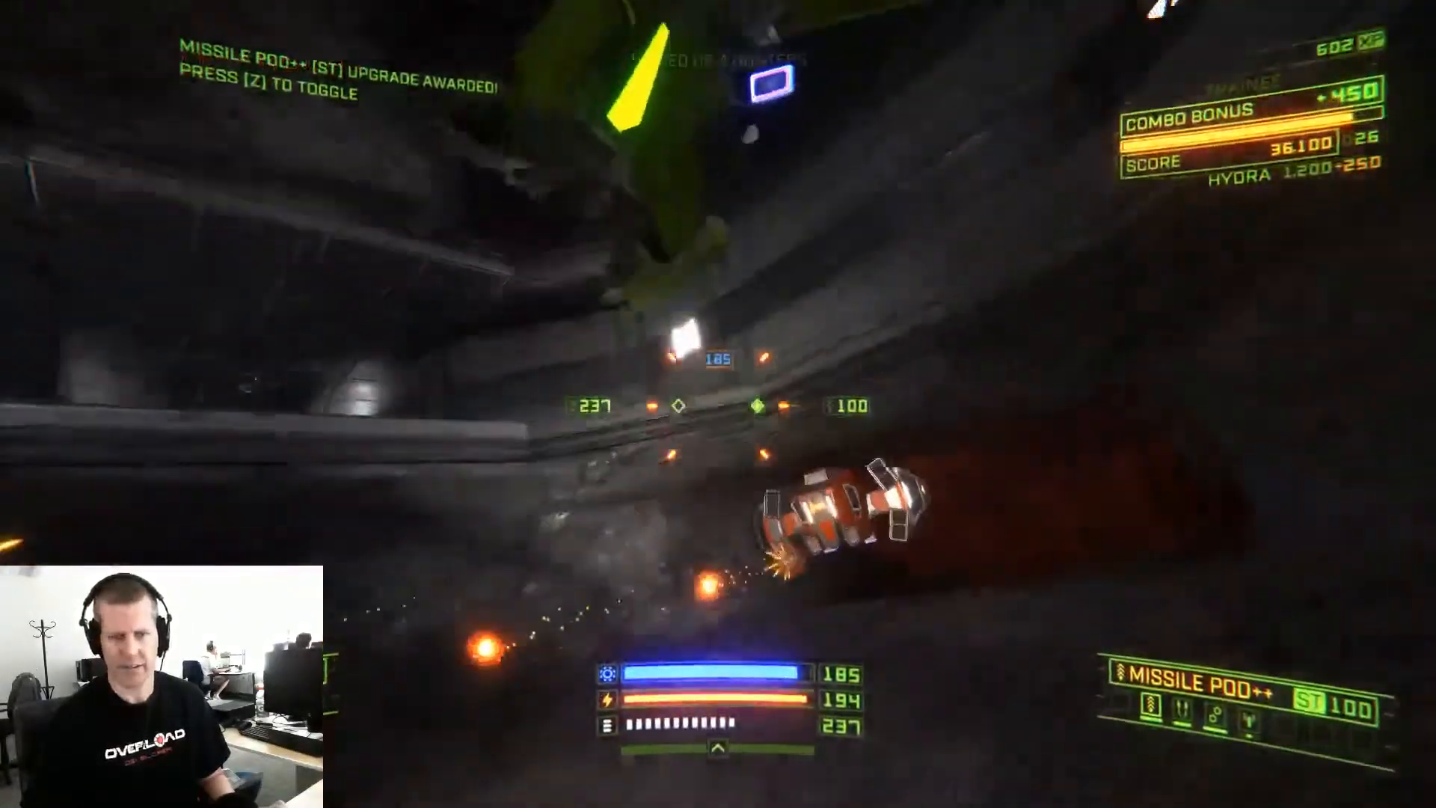
# Fly from the cave into the industrial room, picking up armor and energy and destroying the Triton and Kraken robots
pyautogui.press('w')
pyautogui.press('r')
pyautogui.click(717, 405)
pyautogui.press('a')
pyautogui.press('w')
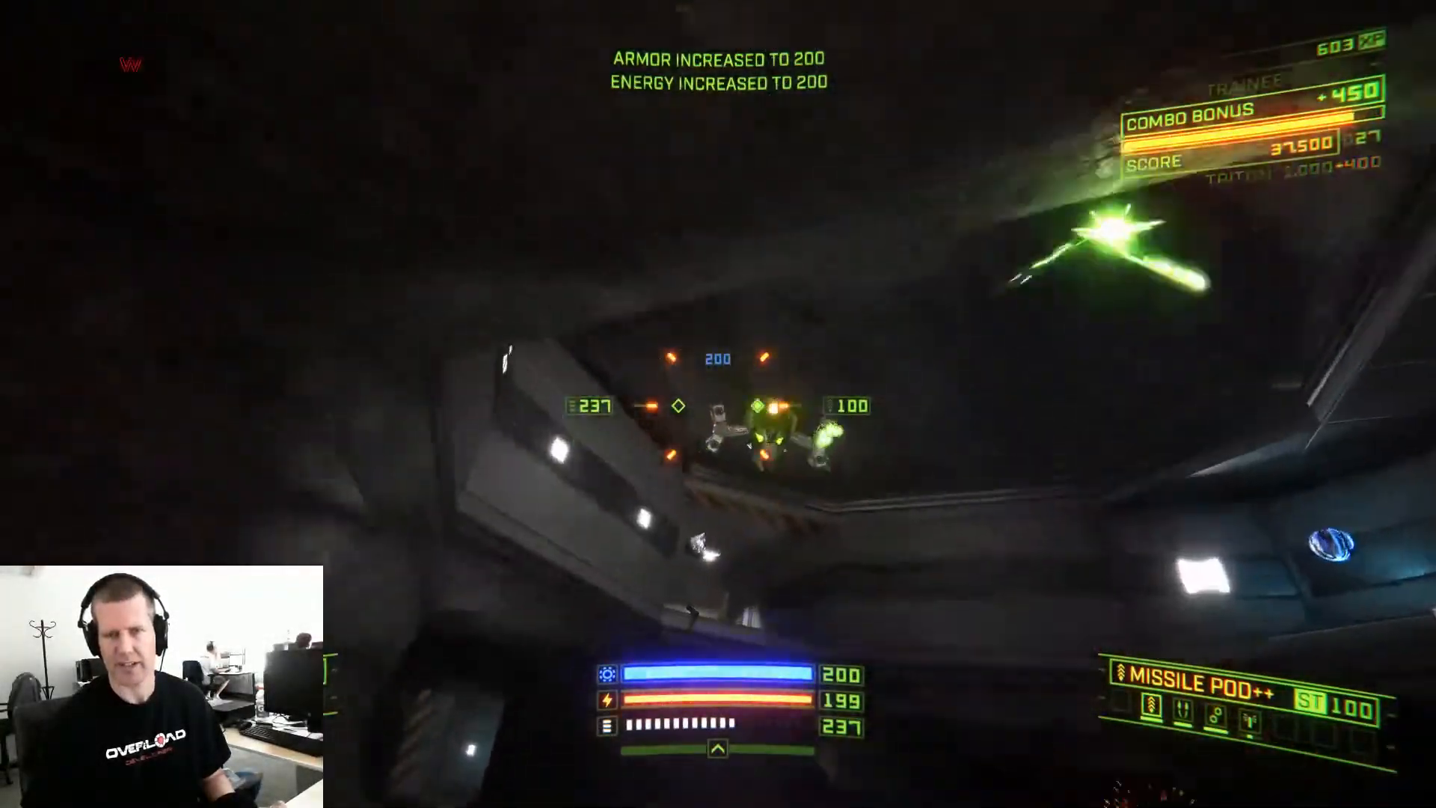
pyautogui.press('r')
pyautogui.click(718, 406)
pyautogui.press('w')
pyautogui.press('a')
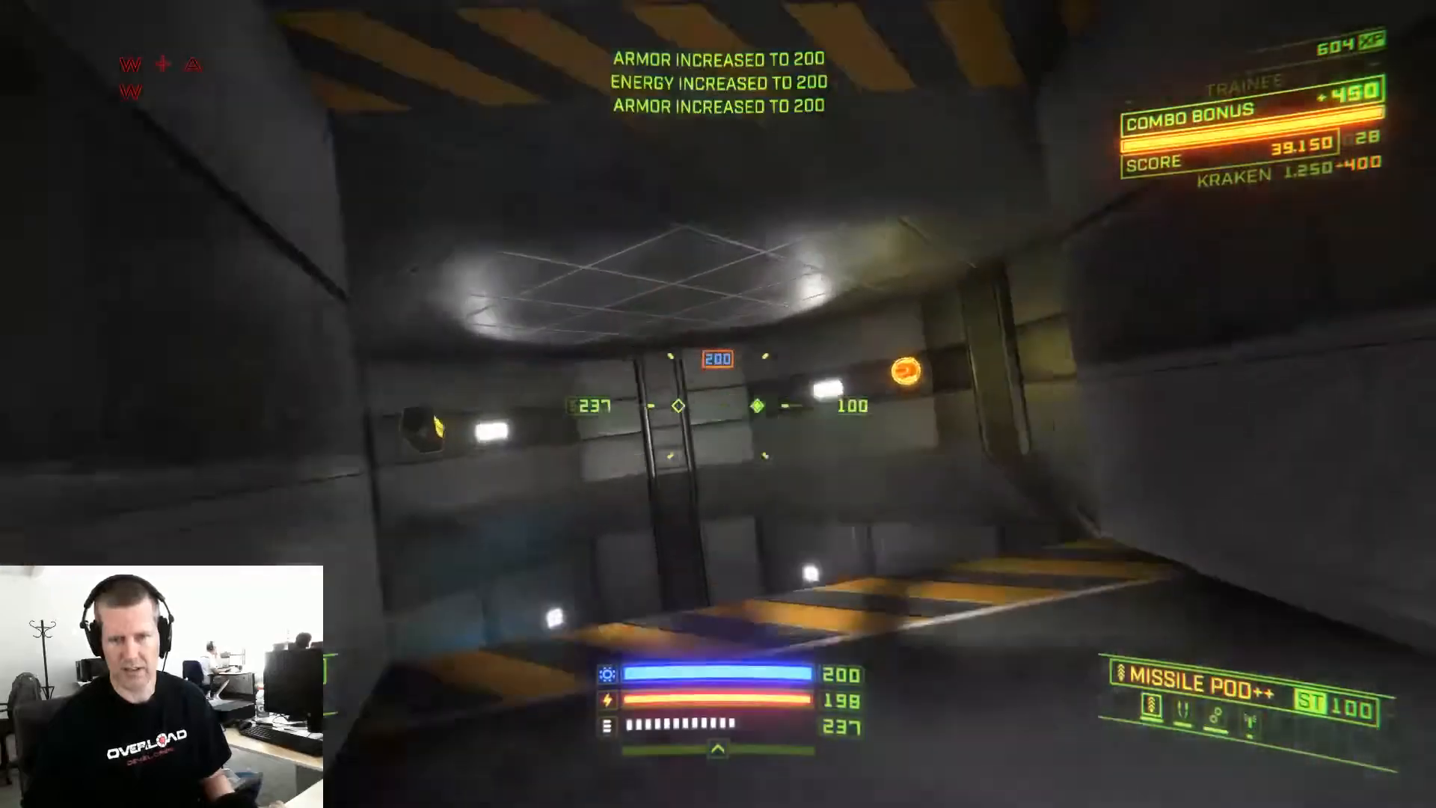
# Pause the challenge run and quit to the main menu
pyautogui.press('Escape')
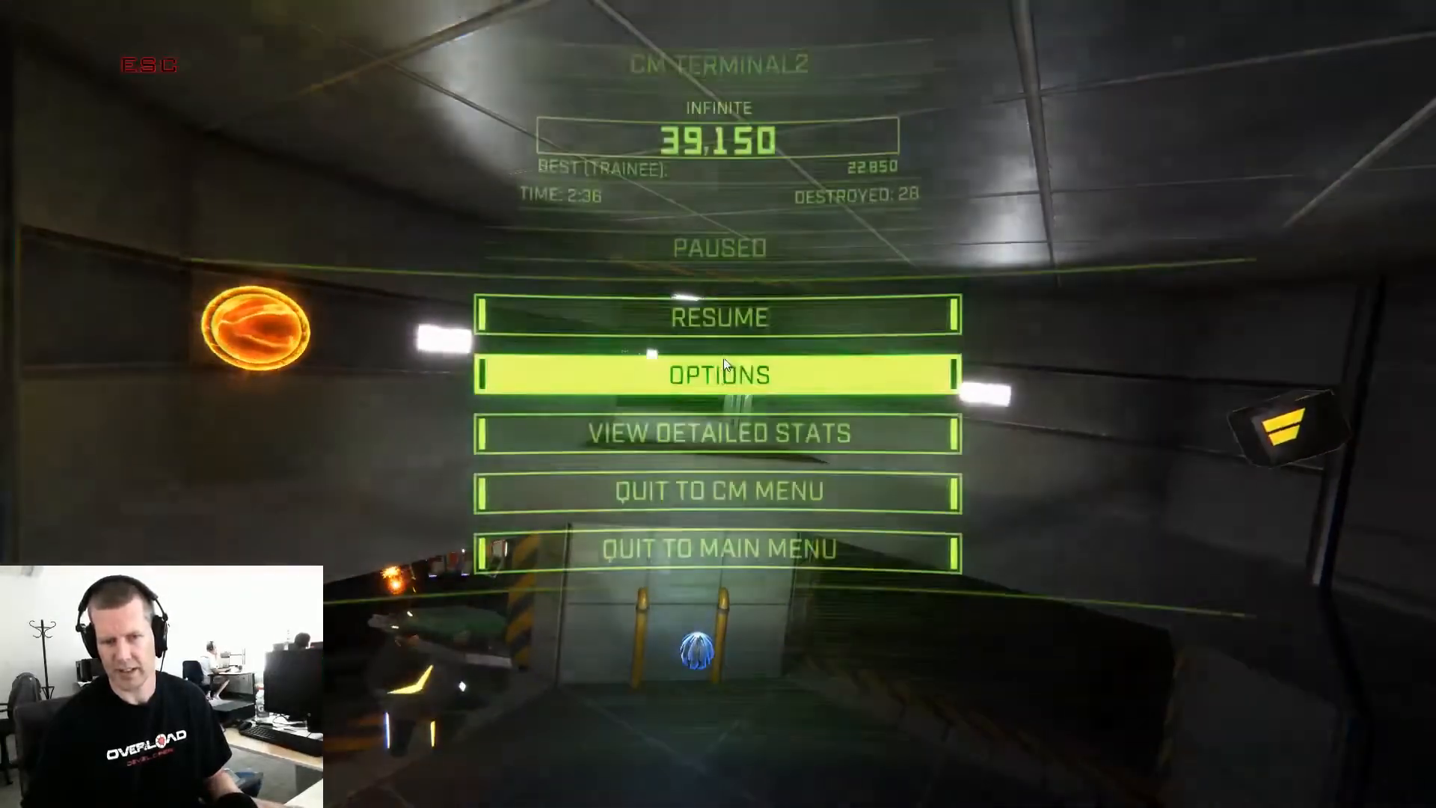
pyautogui.click(693, 552)
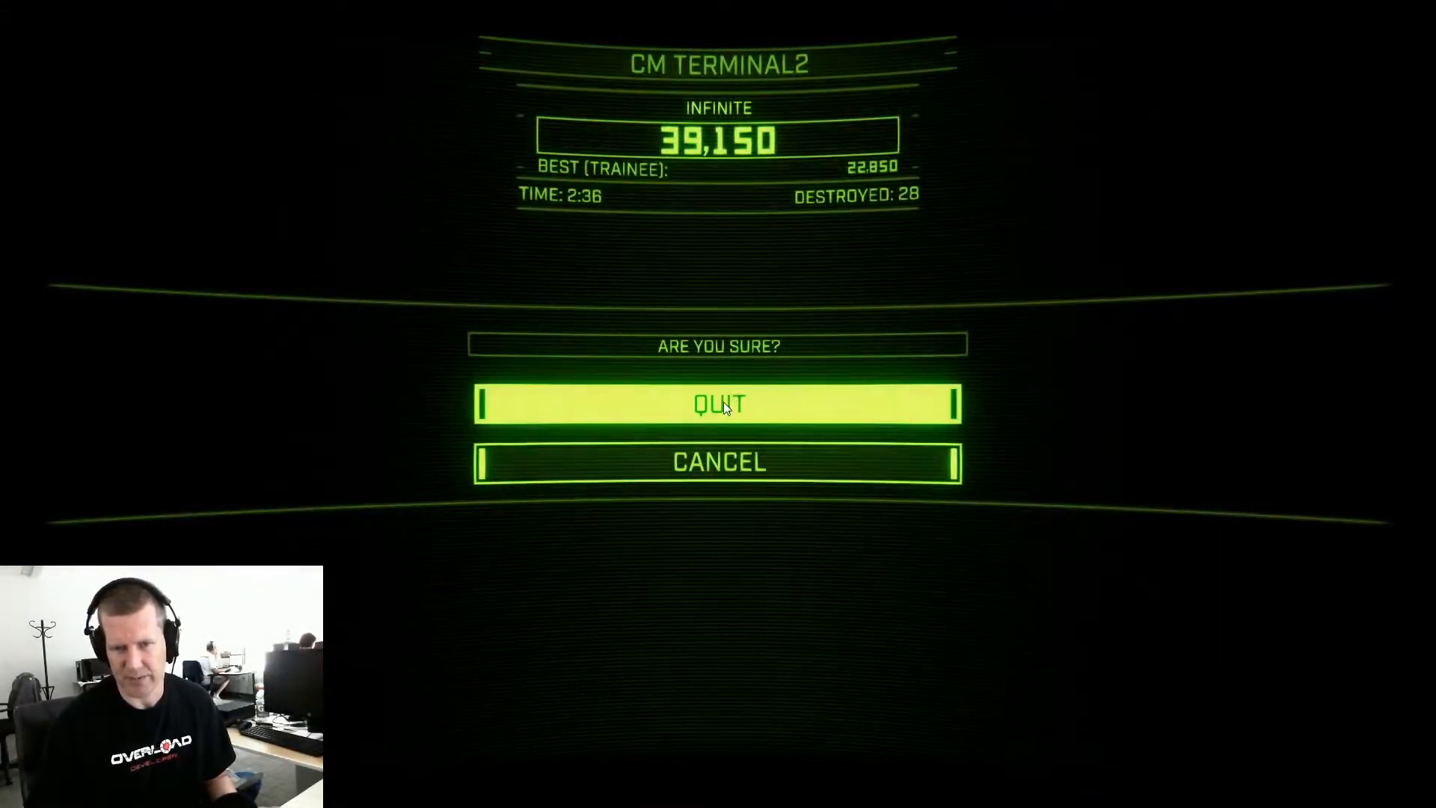
pyautogui.click(723, 402)
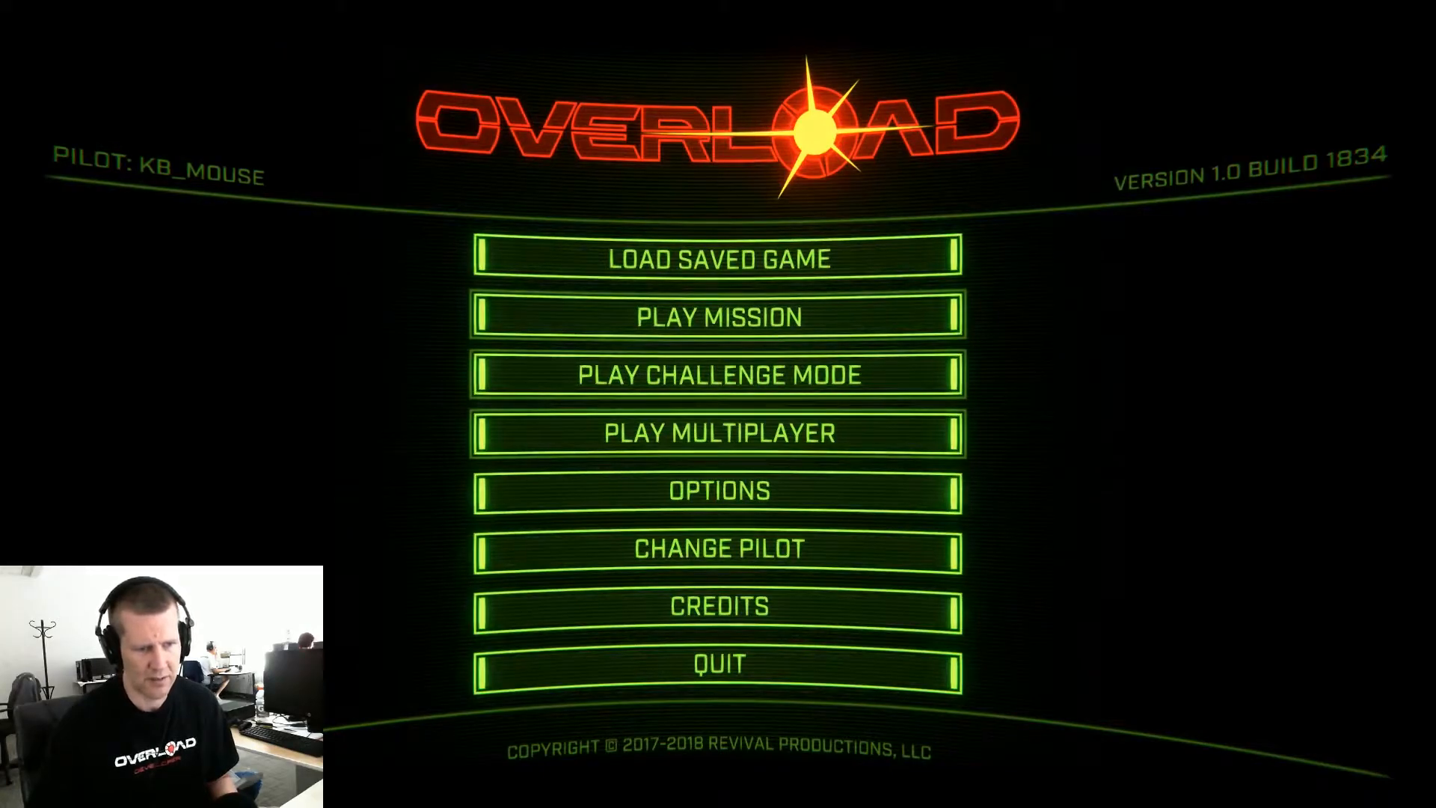
# Switch to the Overload Level Editor and replace the two group 2 robots in the challenge mode data with grunta and dronea
pyautogui.hotkey('alt', 'Tab')
pyautogui.click(567, 382)
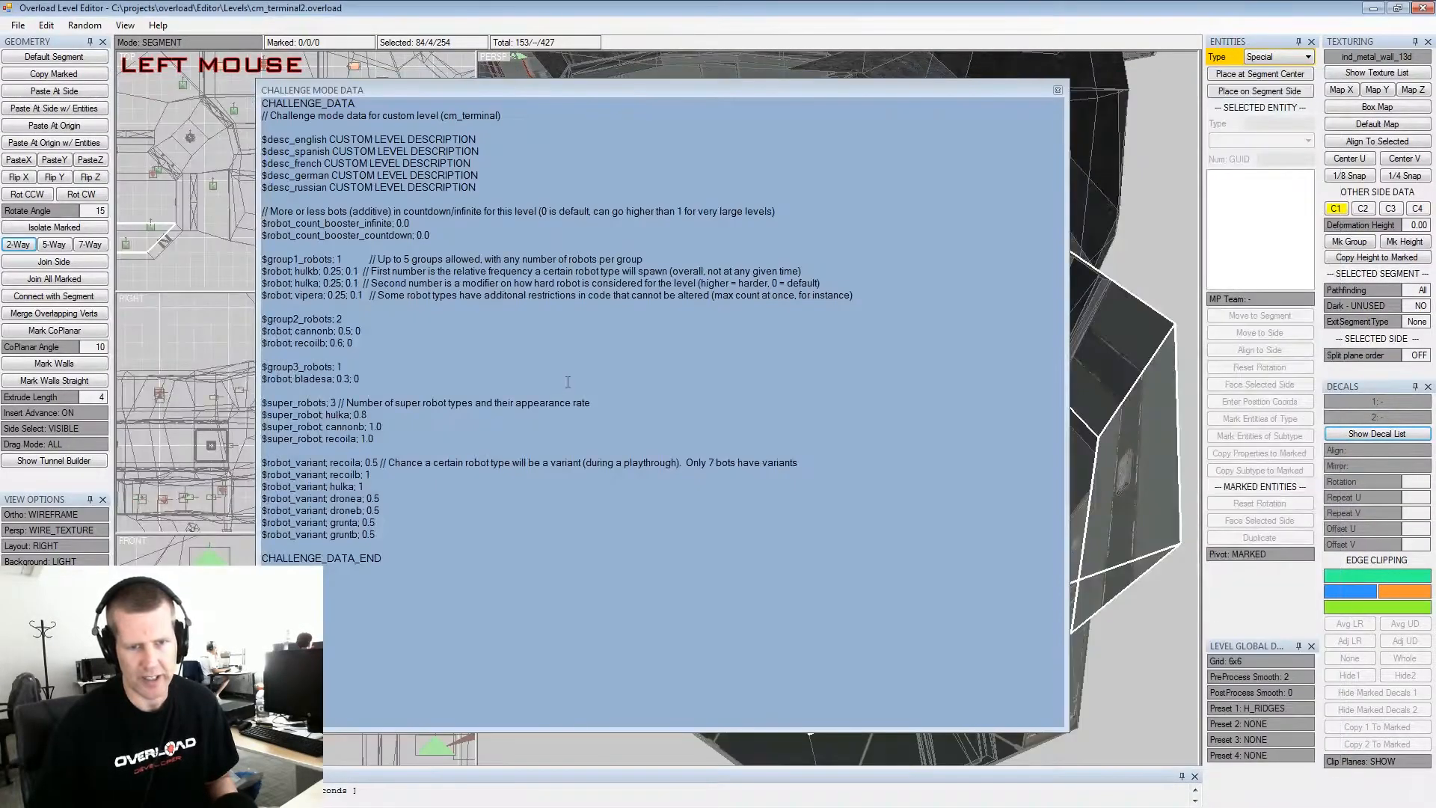
pyautogui.click(334, 330)
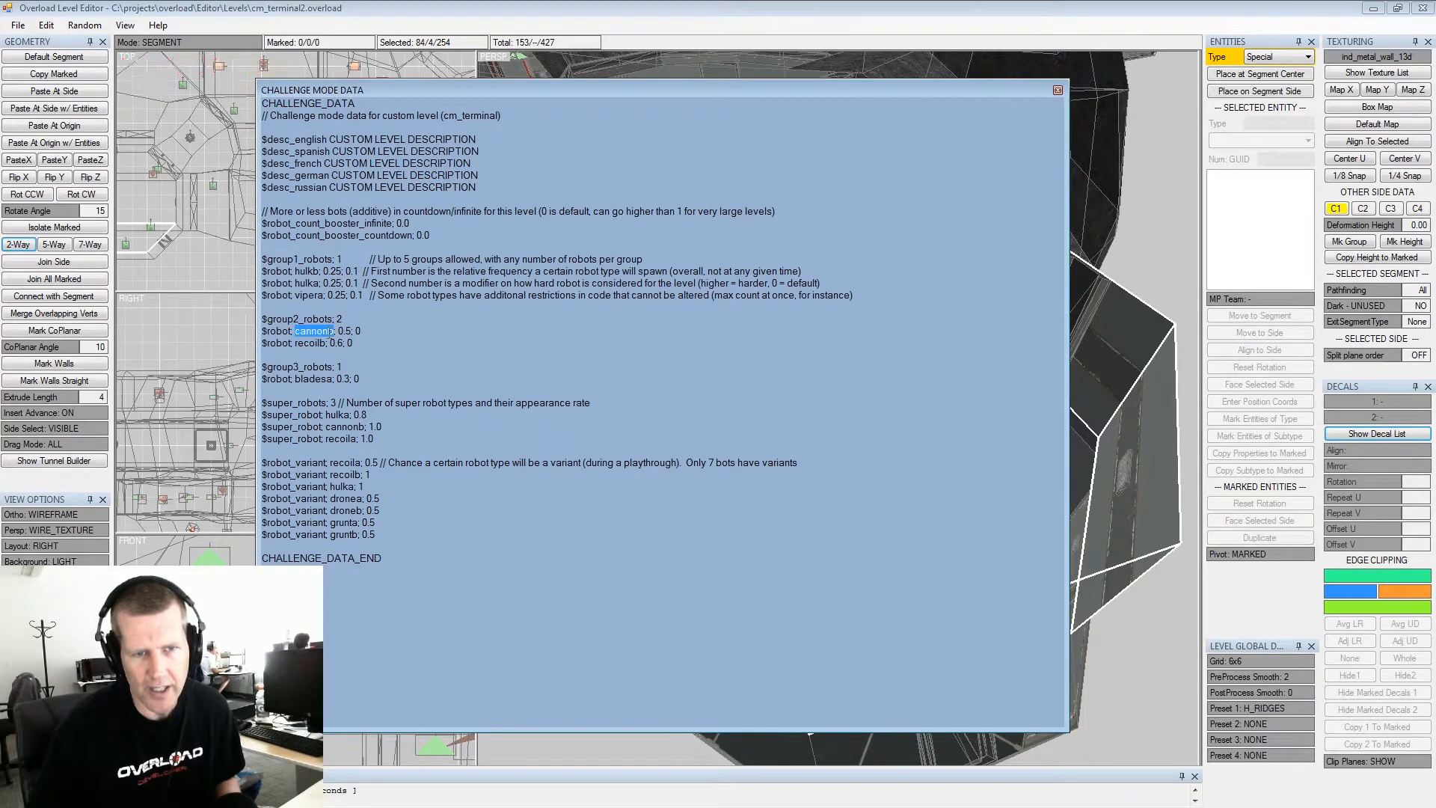
pyautogui.doubleClick(308, 330)
pyautogui.write('gru')
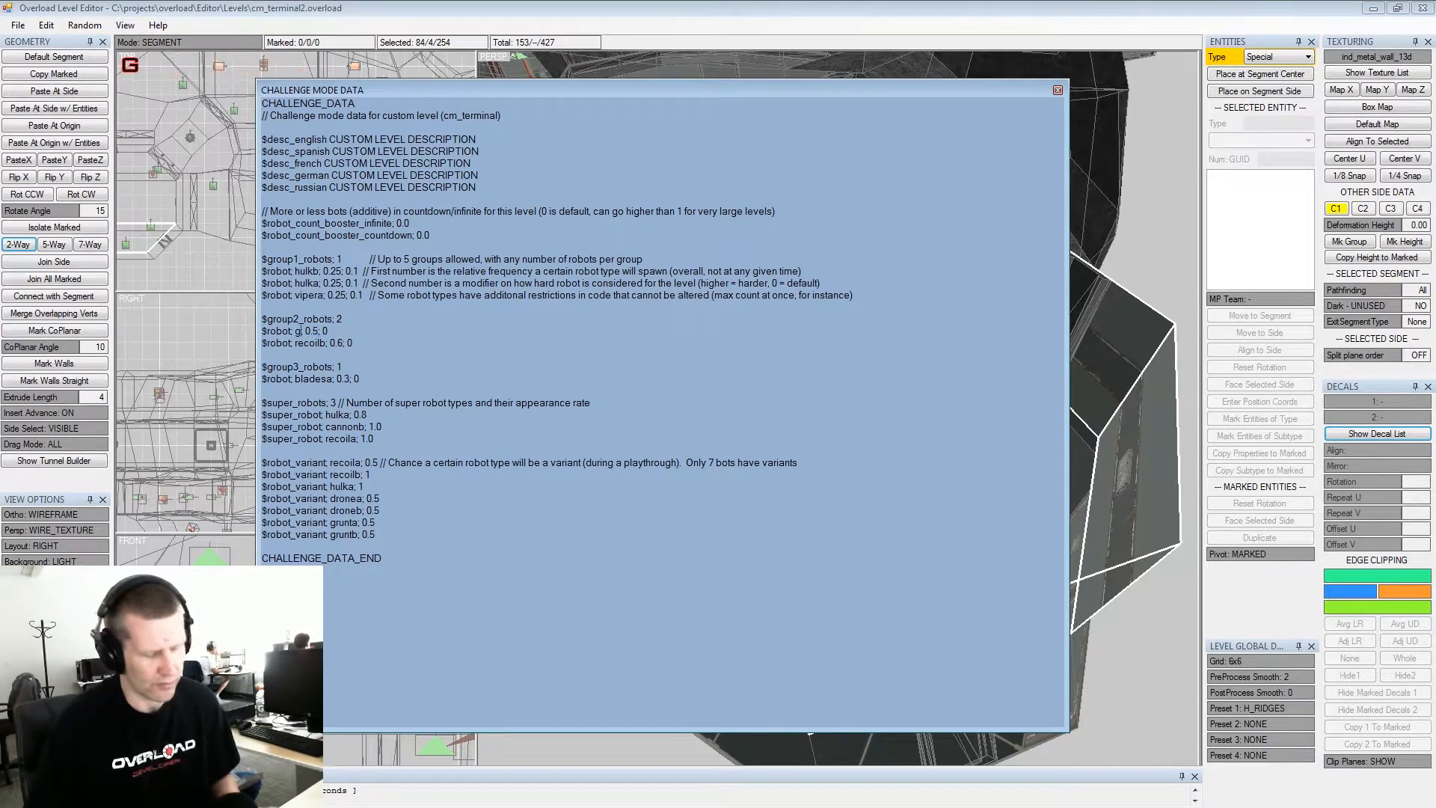
pyautogui.write('nta')
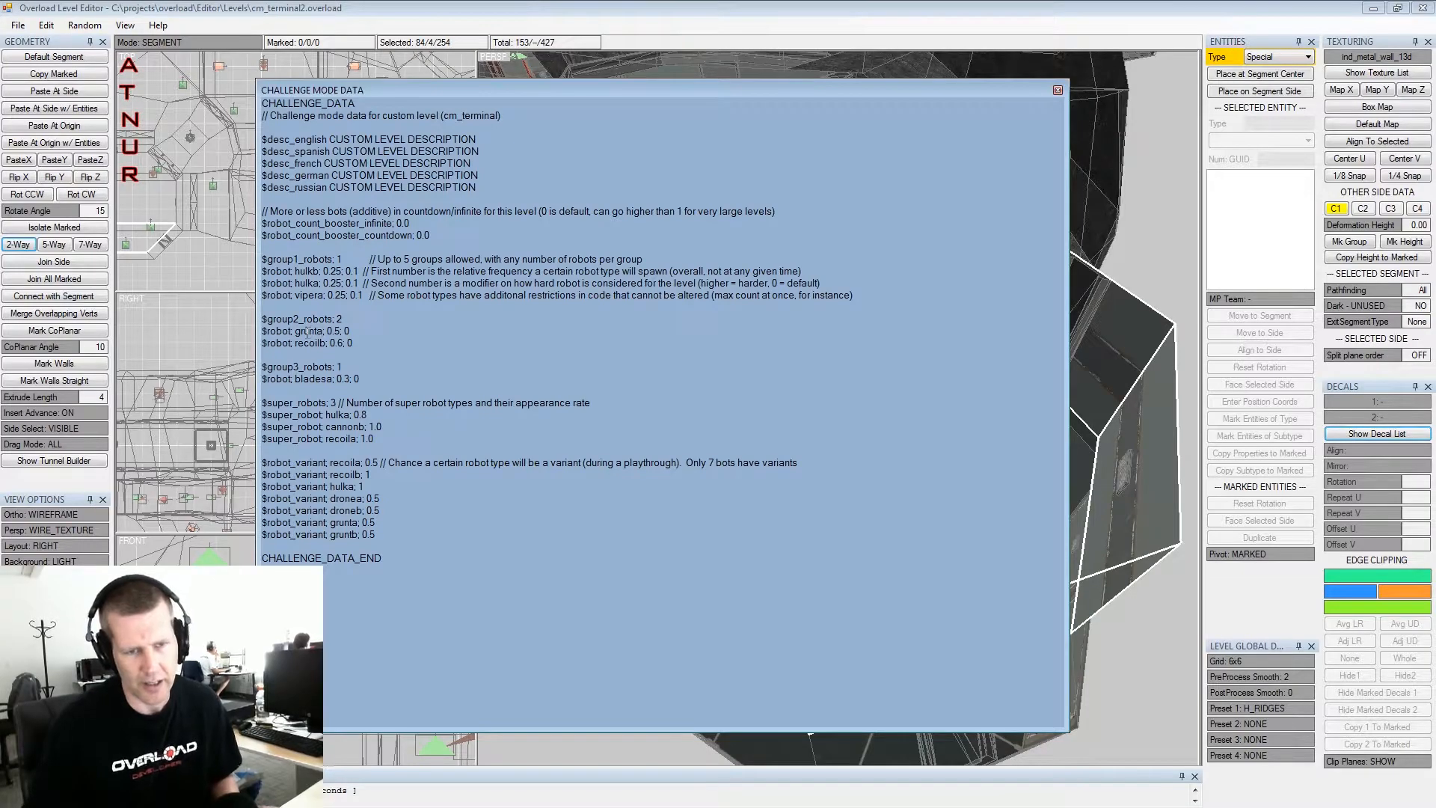
pyautogui.doubleClick(308, 342)
pyautogui.write('dronea')
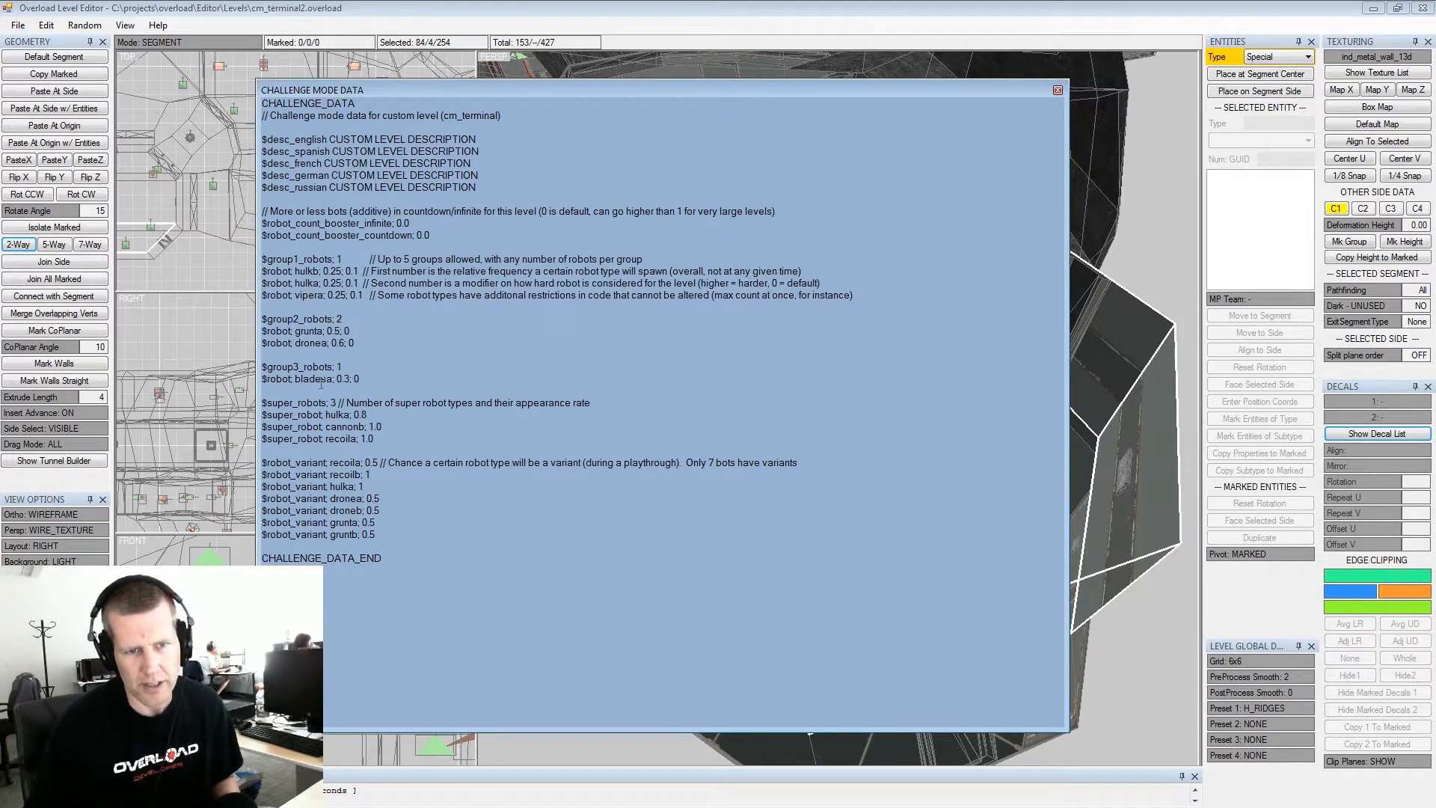
# Replace the group 3 robot with detonatora
pyautogui.doubleClick(314, 379)
pyautogui.write('detonato')
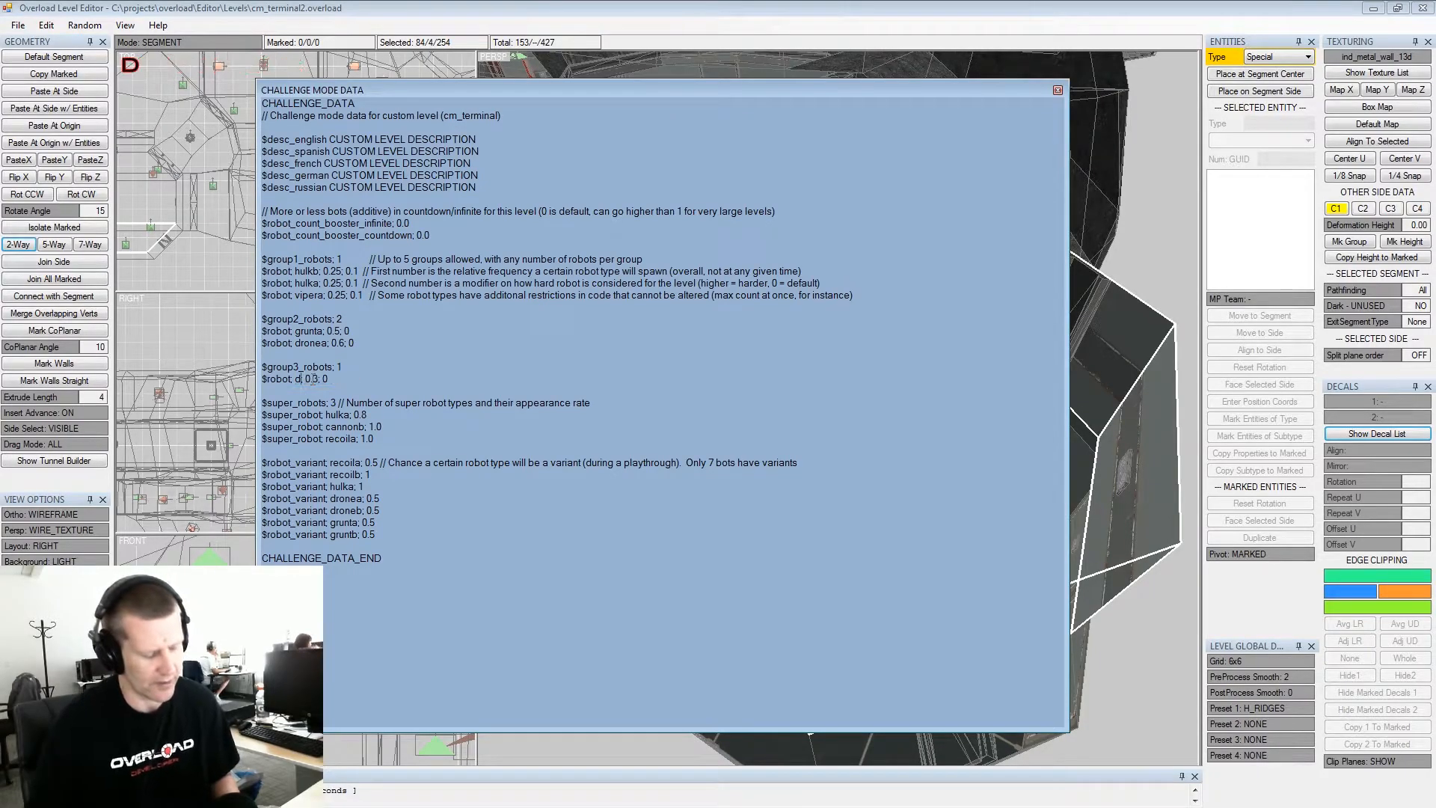
pyautogui.write('ra')
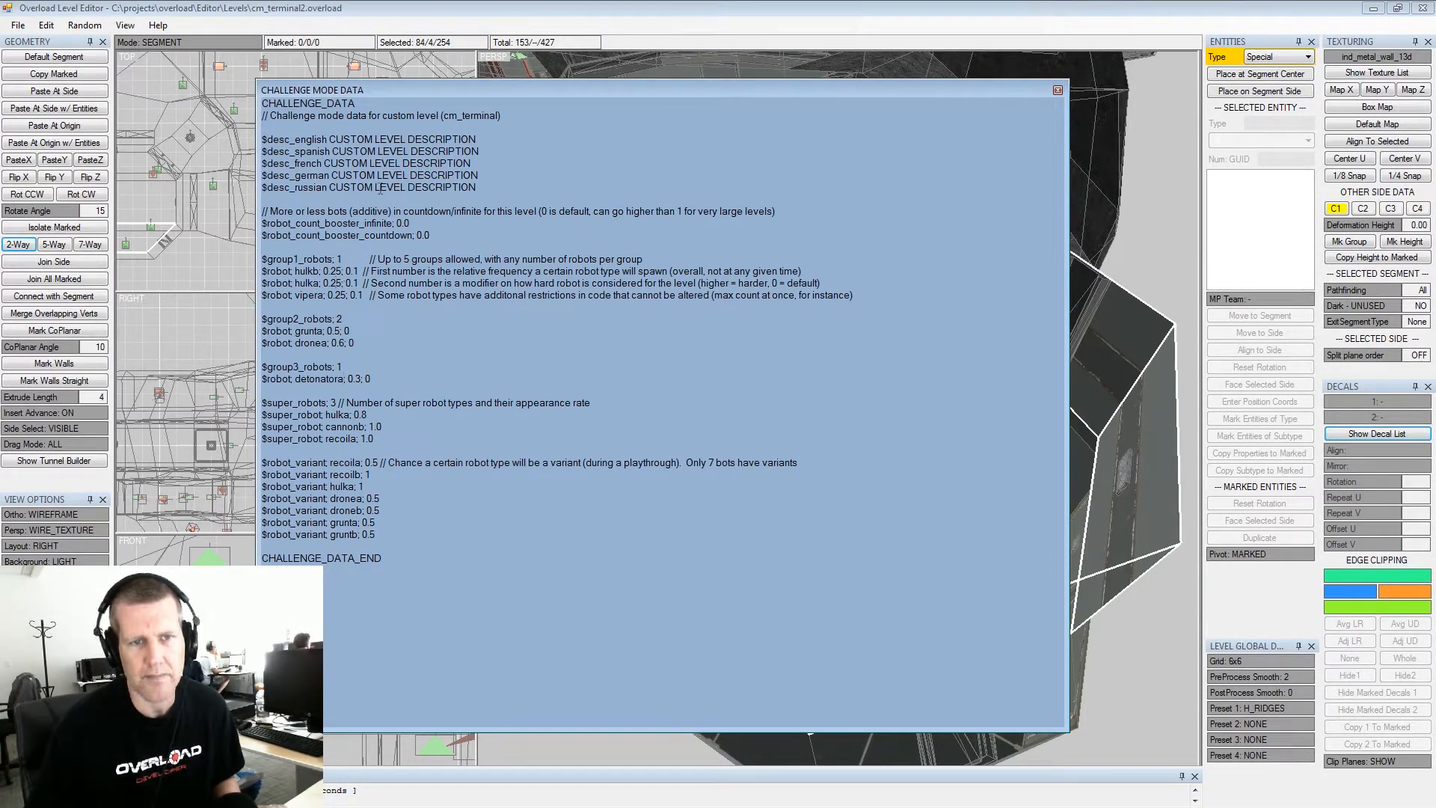
# Set both the infinite and the countdown robot count boosters to 2.0
pyautogui.doubleClick(402, 223)
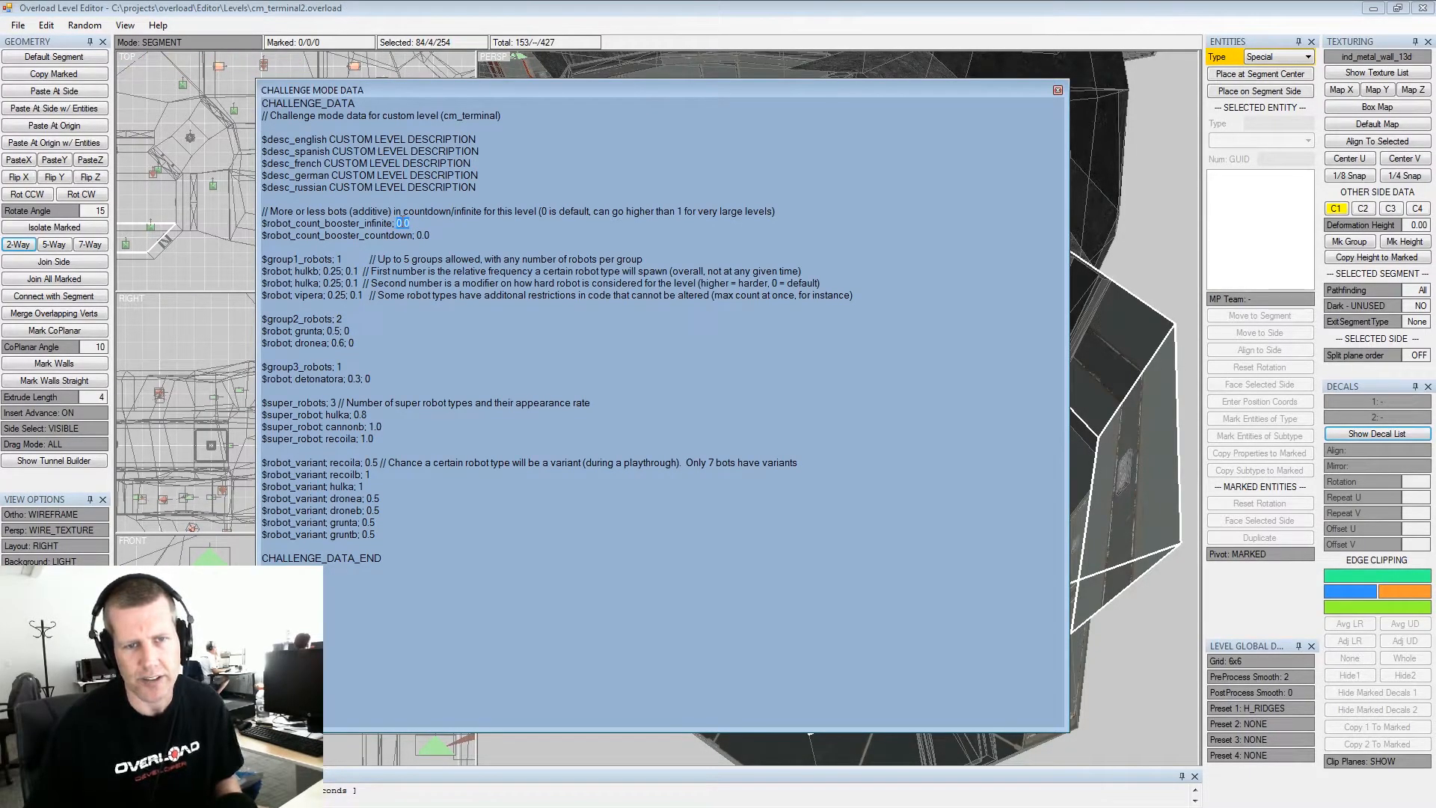
pyautogui.write('2.0')
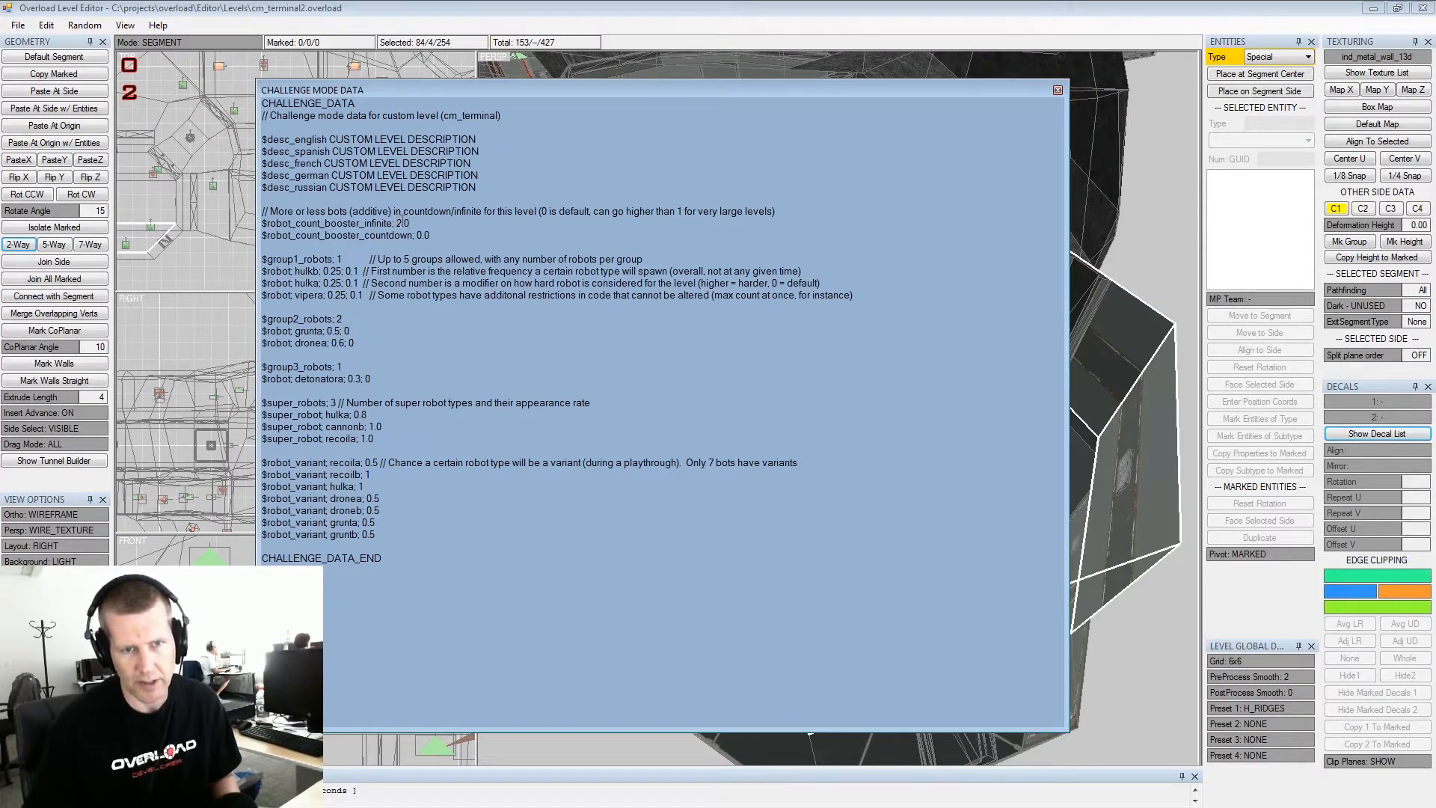
pyautogui.moveTo(417, 238); pyautogui.dragTo(432, 239)
pyautogui.write('2')
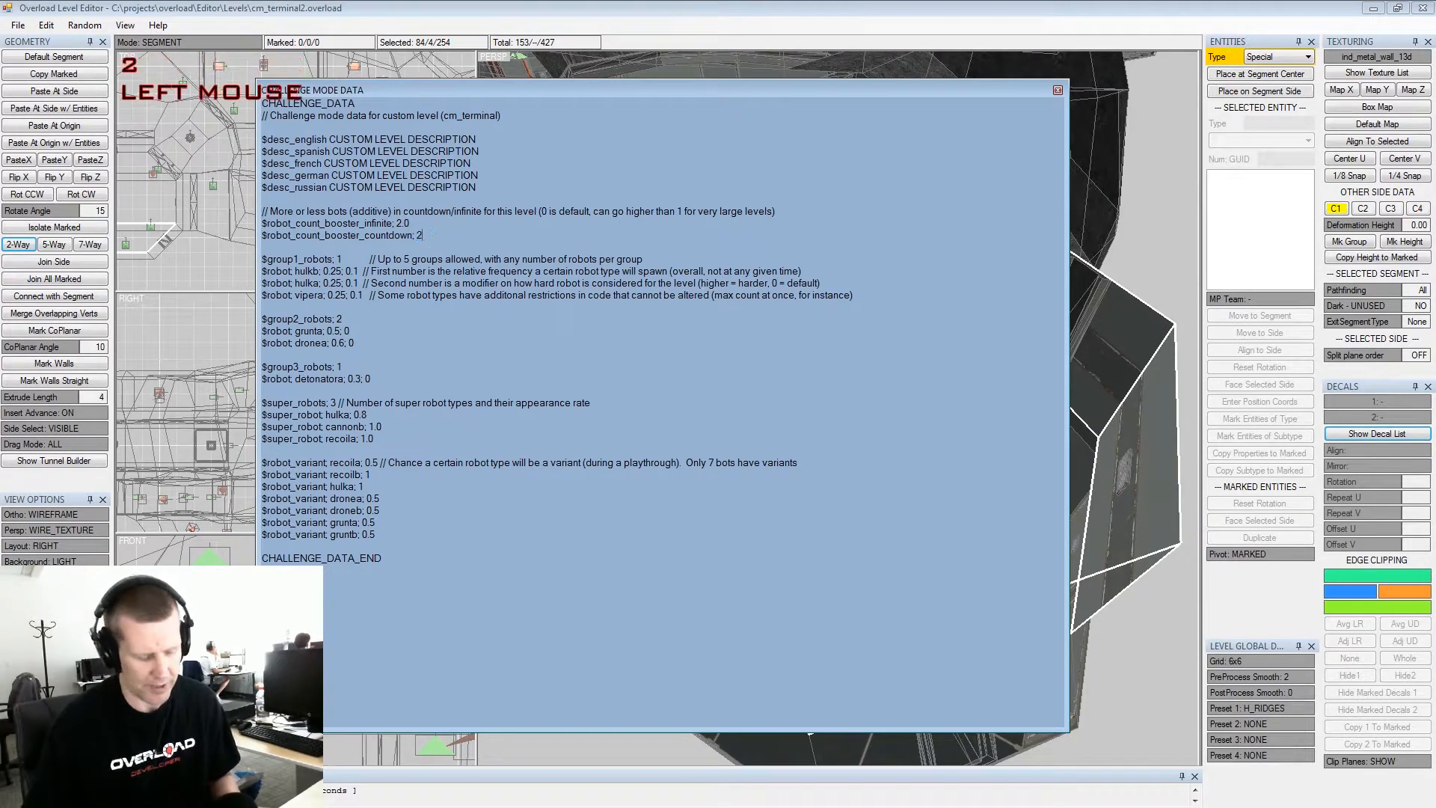
pyautogui.write('.0')
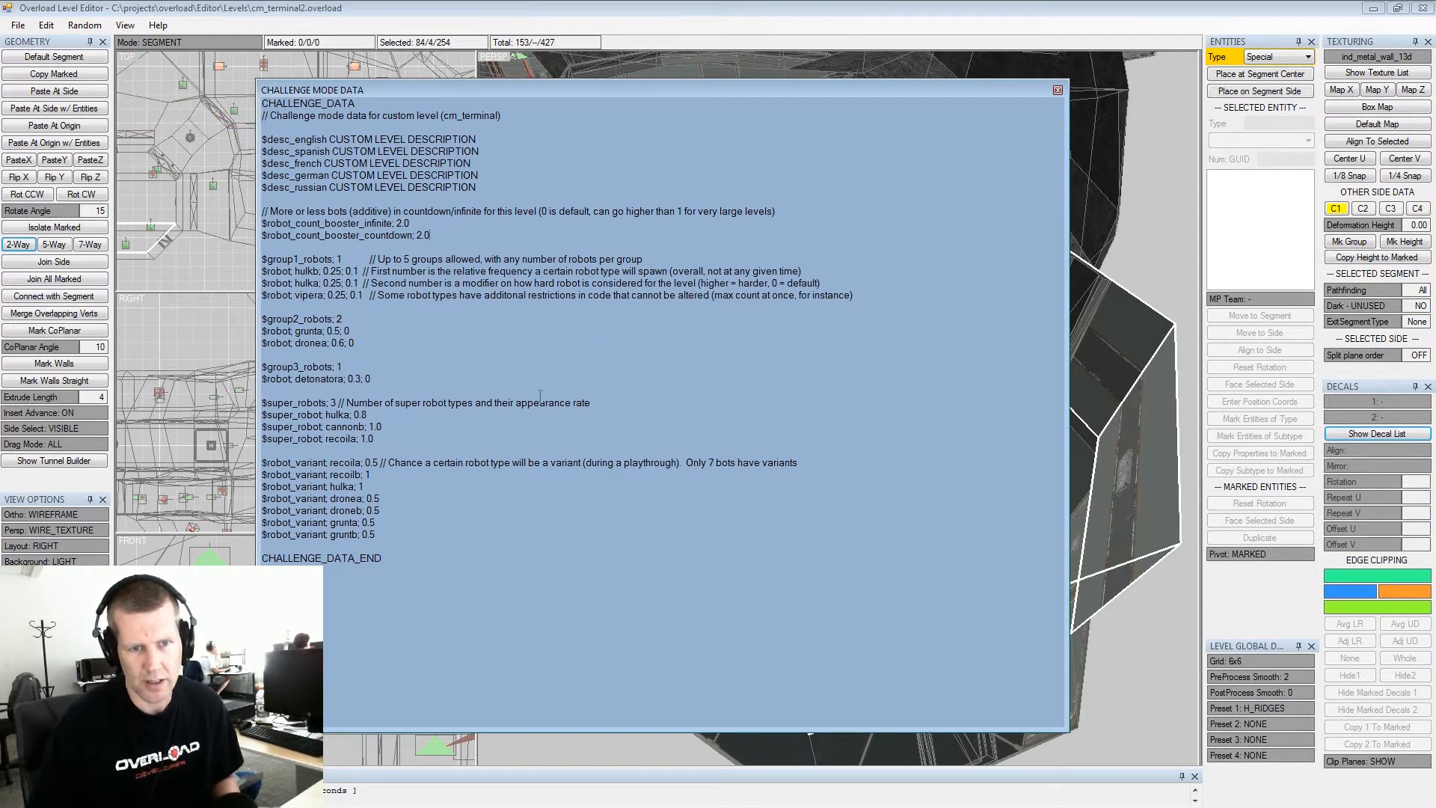
# Set the variant chance of dronea, droneb, grunta and gruntb to 0
pyautogui.click(395, 437)
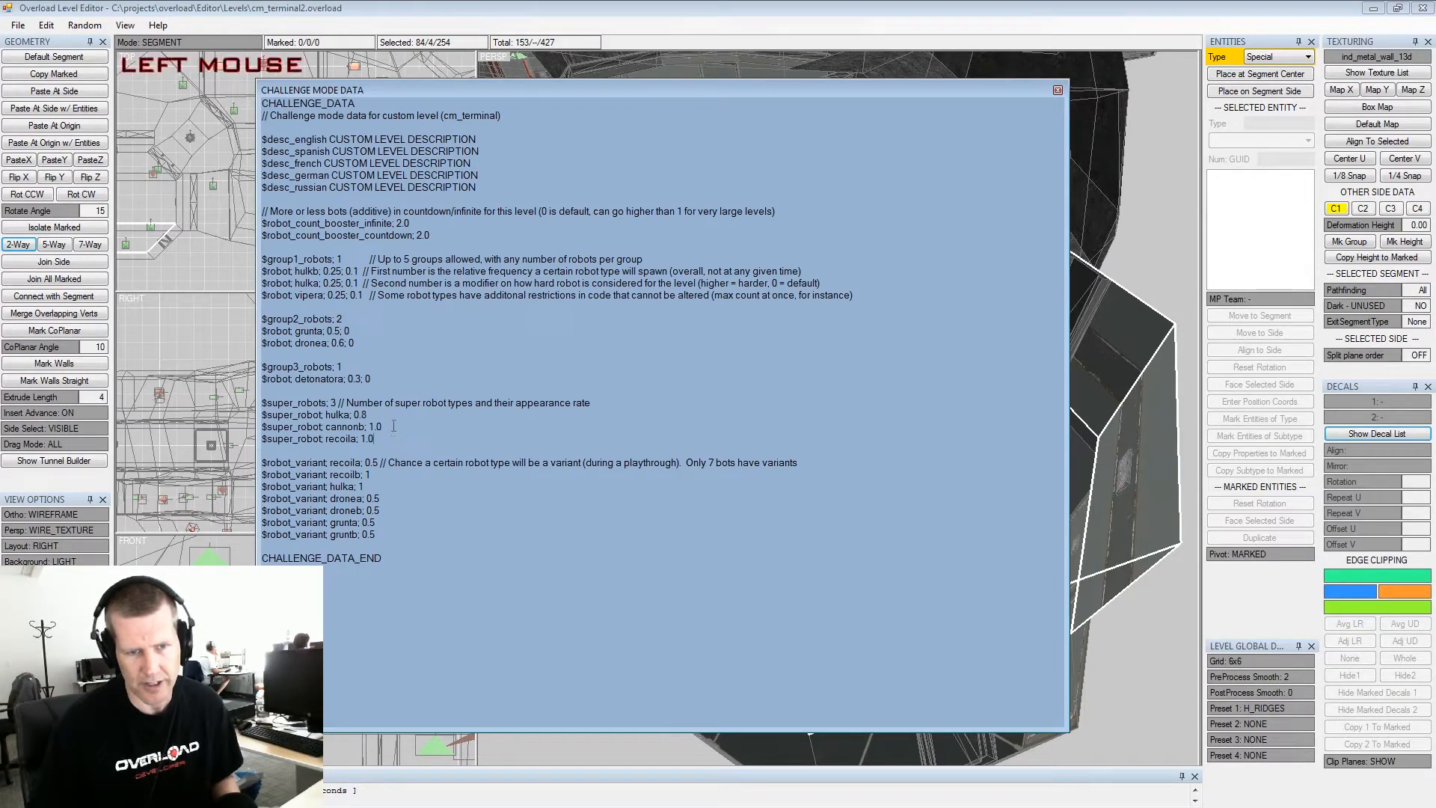
pyautogui.click(397, 443)
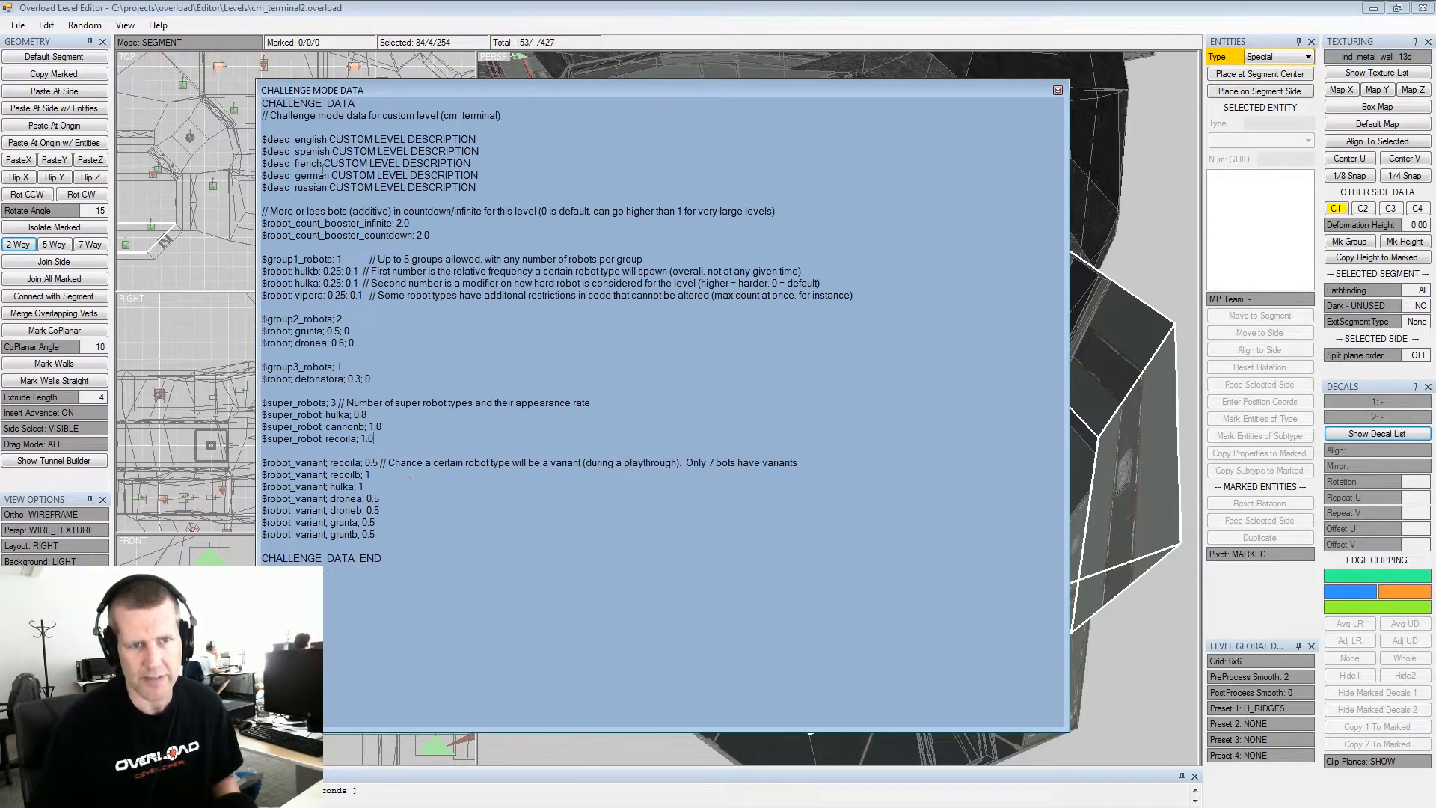
pyautogui.click(390, 495)
pyautogui.press('BackSpace')
pyautogui.press('BackSpace')
pyautogui.click(383, 511)
pyautogui.press('BackSpace')
pyautogui.press('BackSpace')
pyautogui.click(384, 523)
pyautogui.press('BackSpace')
pyautogui.press('BackSpace')
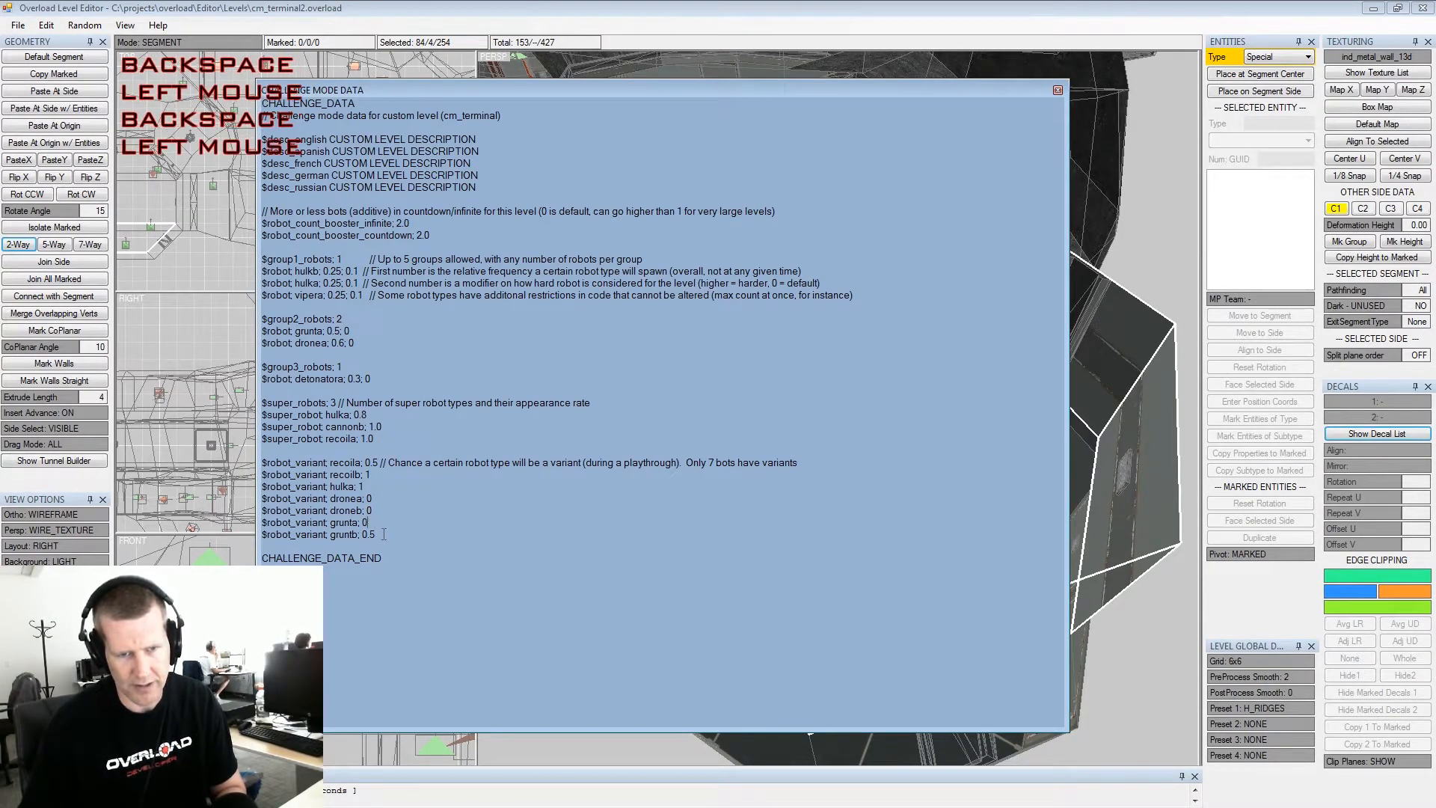
pyautogui.click(383, 534)
pyautogui.press('BackSpace')
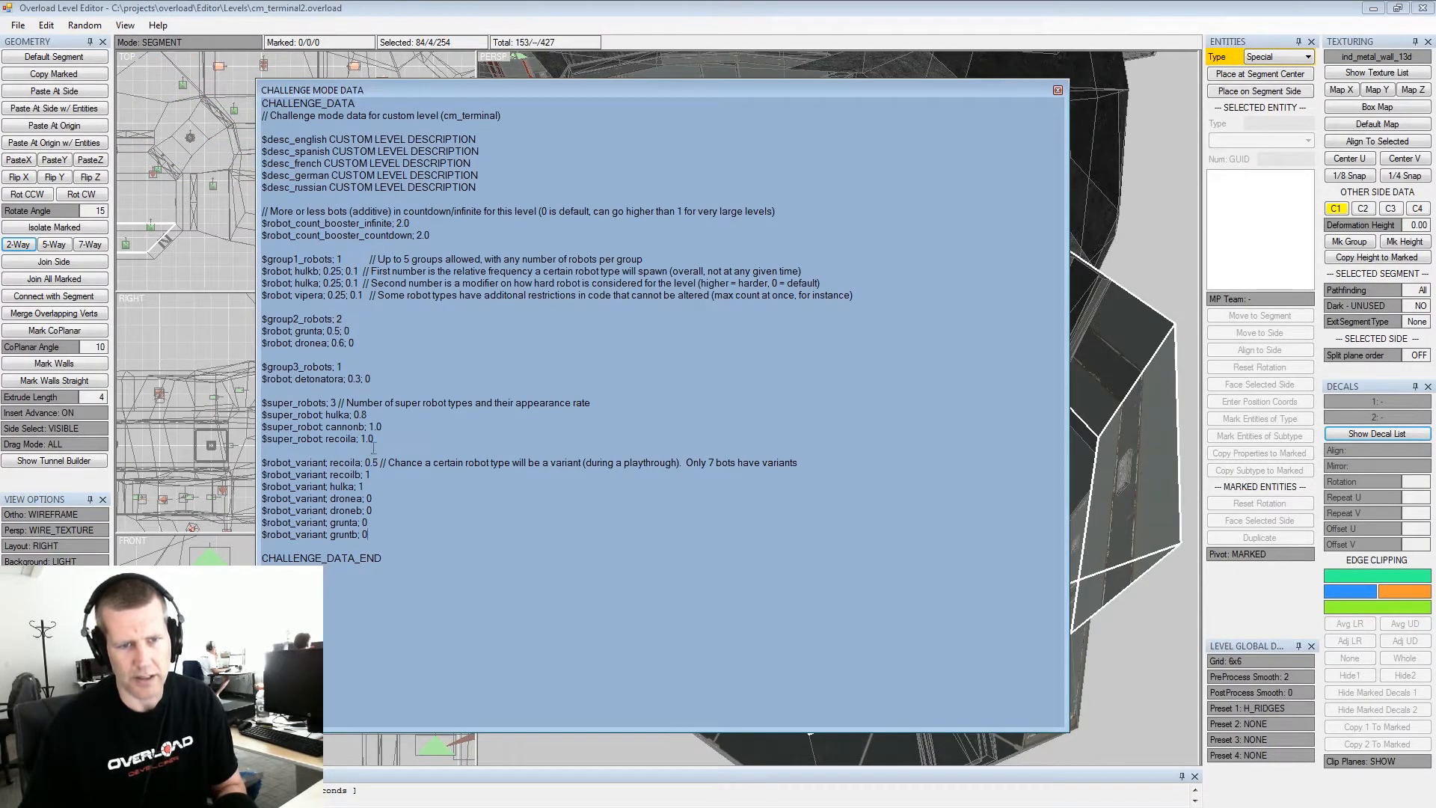
pyautogui.click(369, 413)
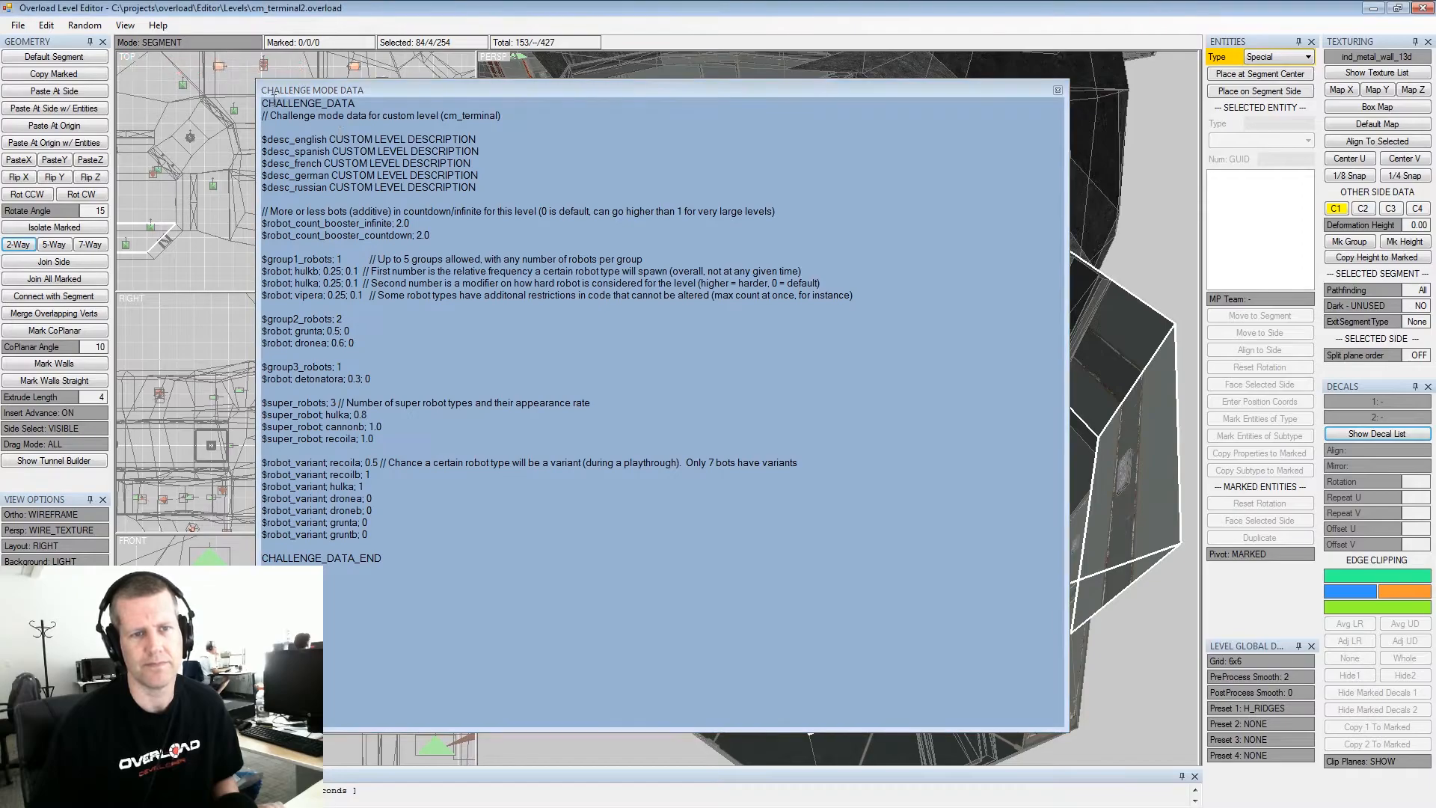
# Save the cm_terminal2 level and minimize the Notepad window with the old challenge data
pyautogui.click(18, 24)
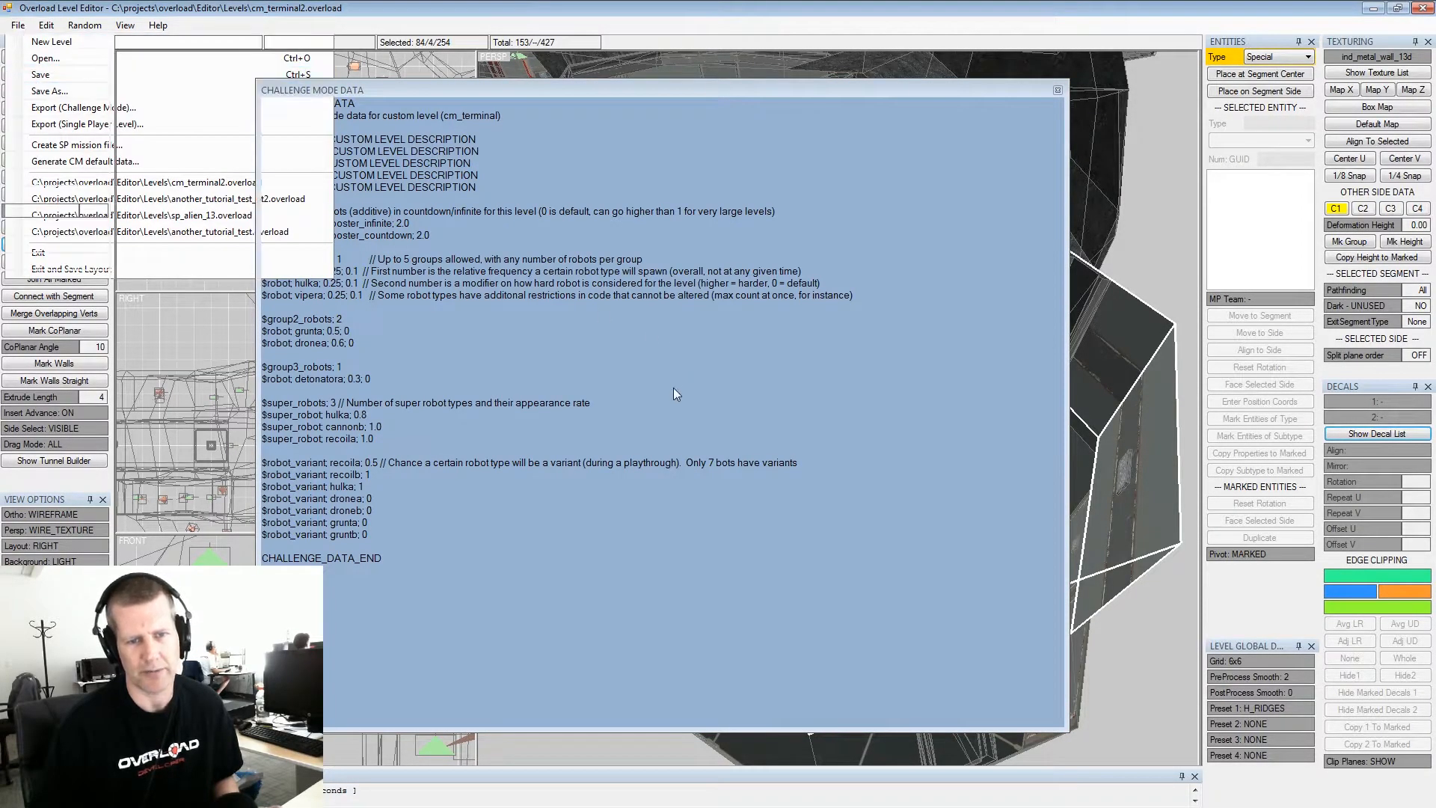
pyautogui.click(39, 76)
pyautogui.click(855, 478)
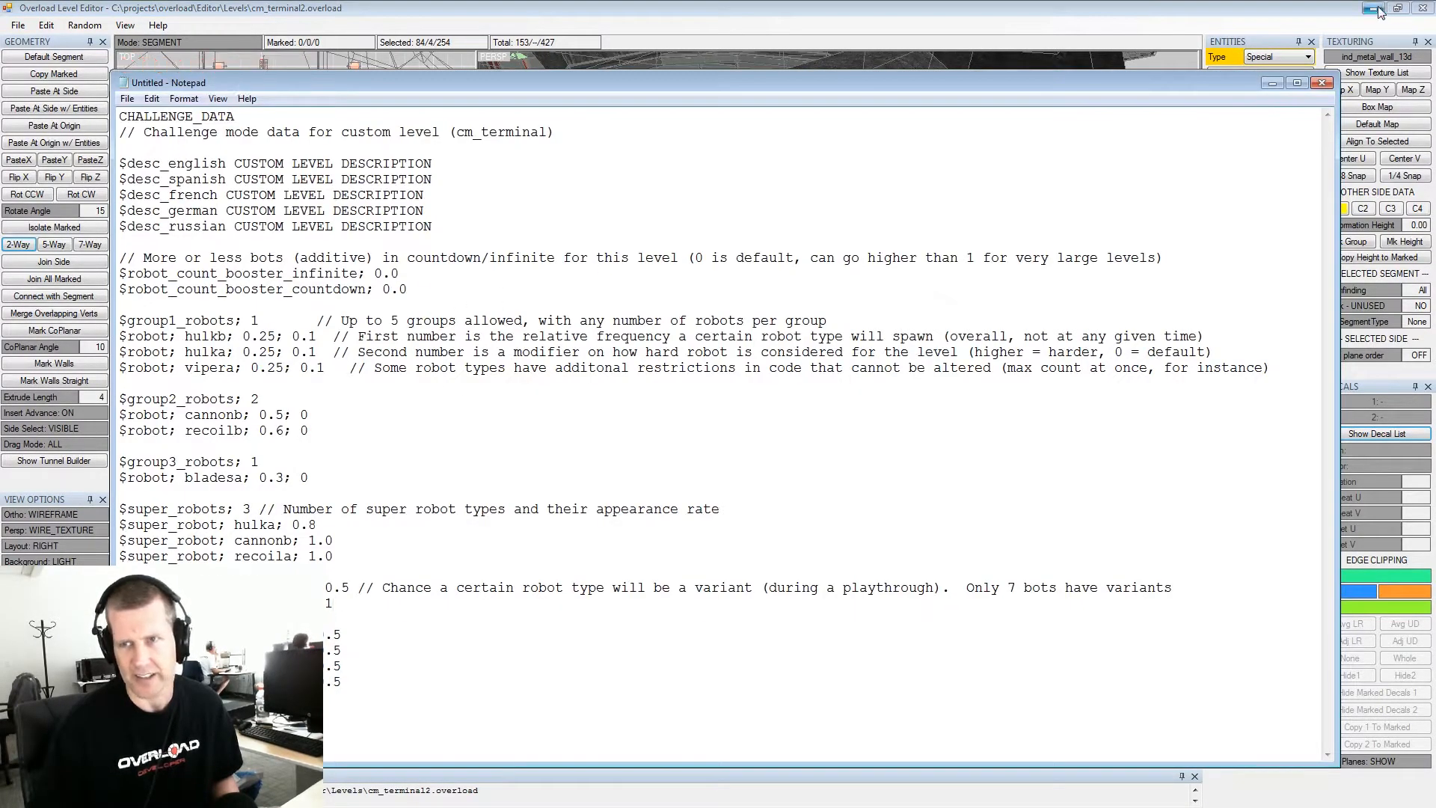
pyautogui.click(1269, 83)
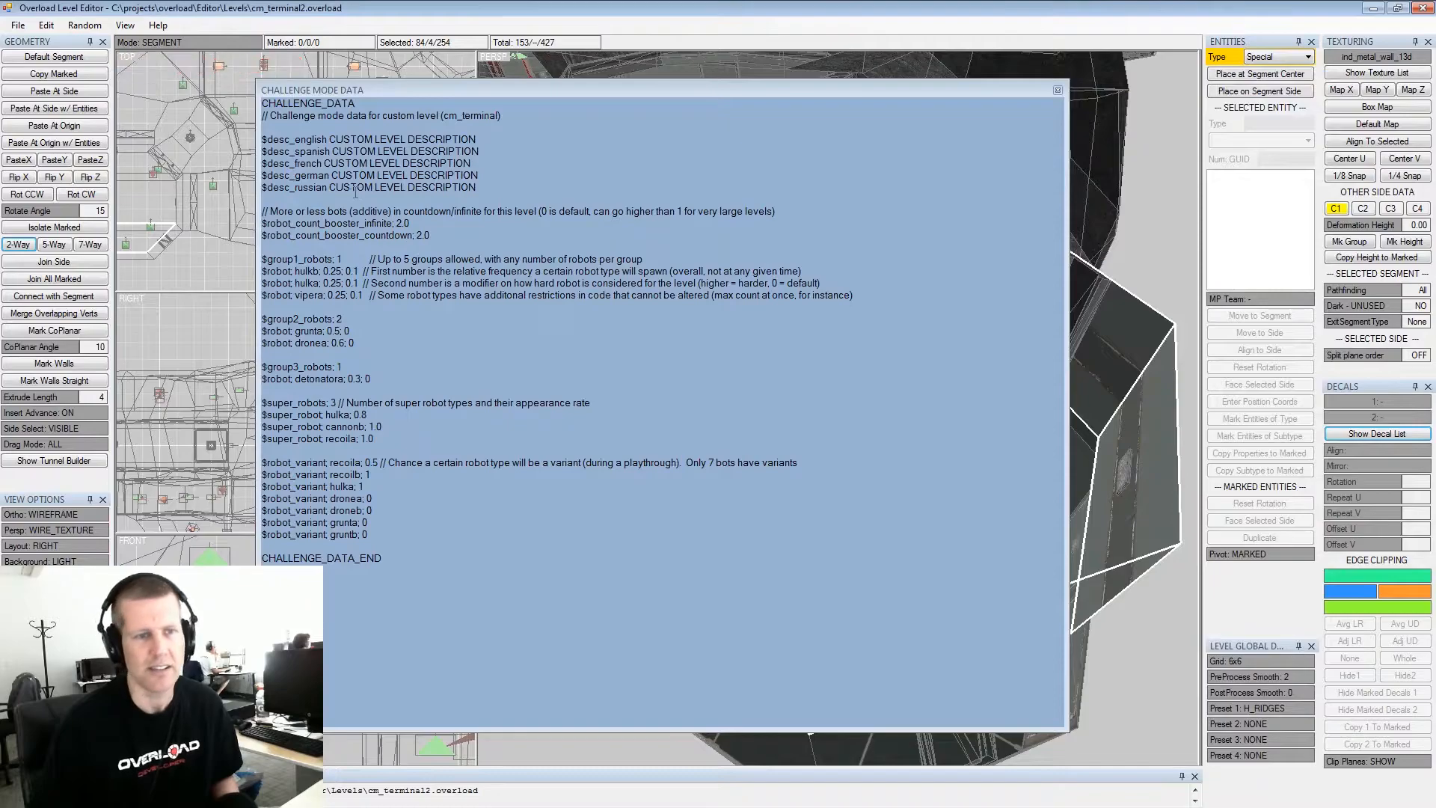
# Export the level for Challenge Mode into the Revival\Overload folder
pyautogui.click(18, 25)
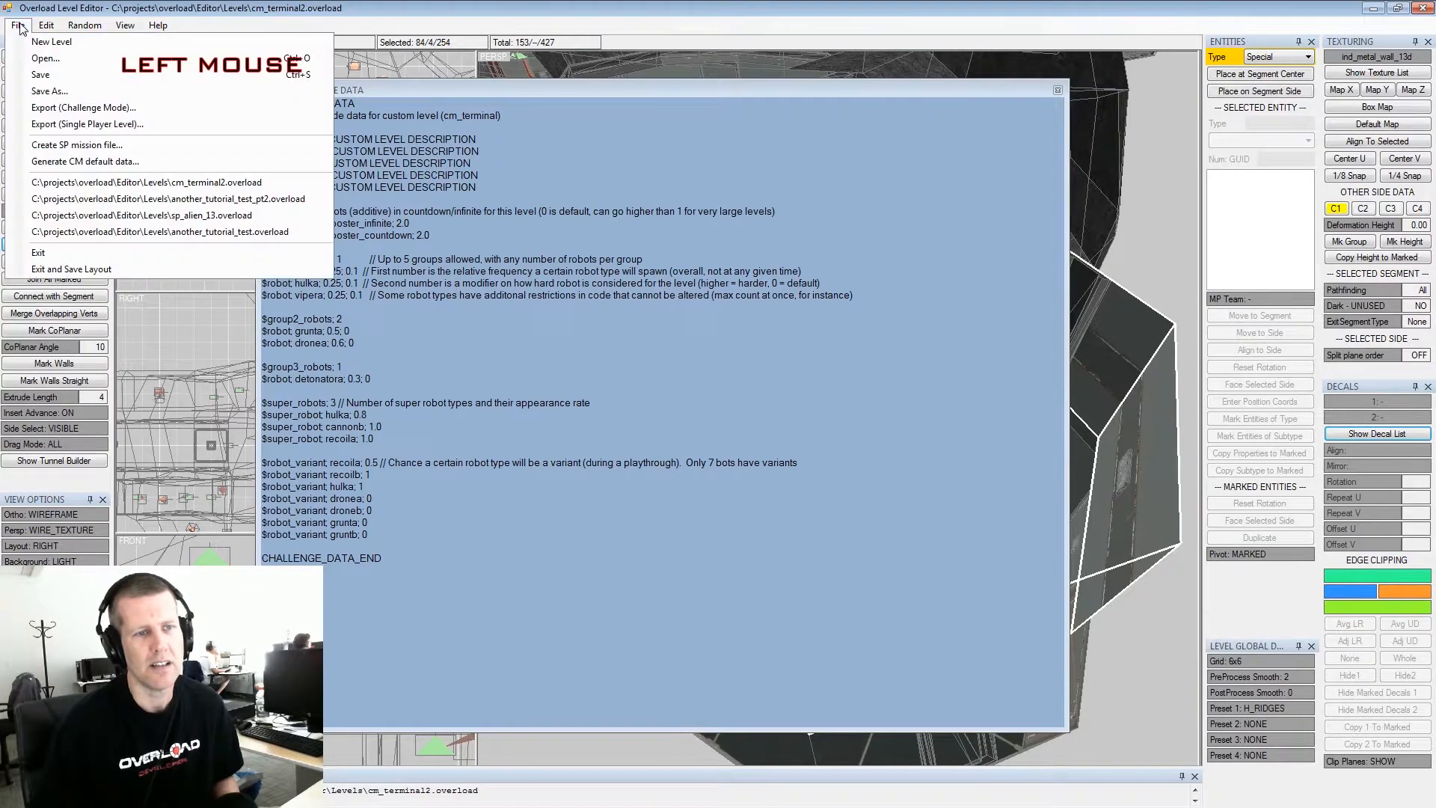
pyautogui.click(82, 109)
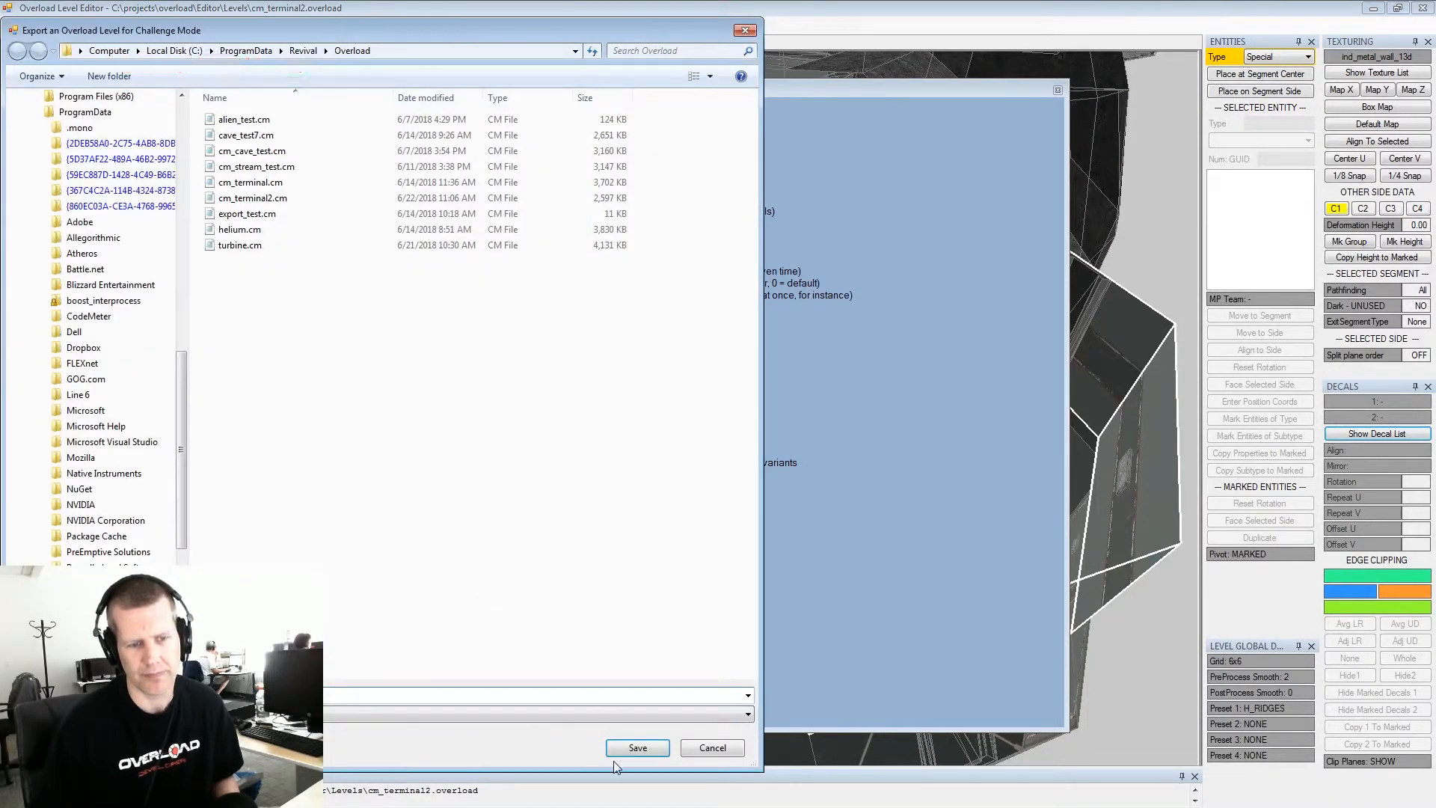
pyautogui.click(636, 749)
# Switch to the Overload game, start CM TERMINAL2 in challenge mode and fly through the opening area to collect ammo
pyautogui.click(756, 408)
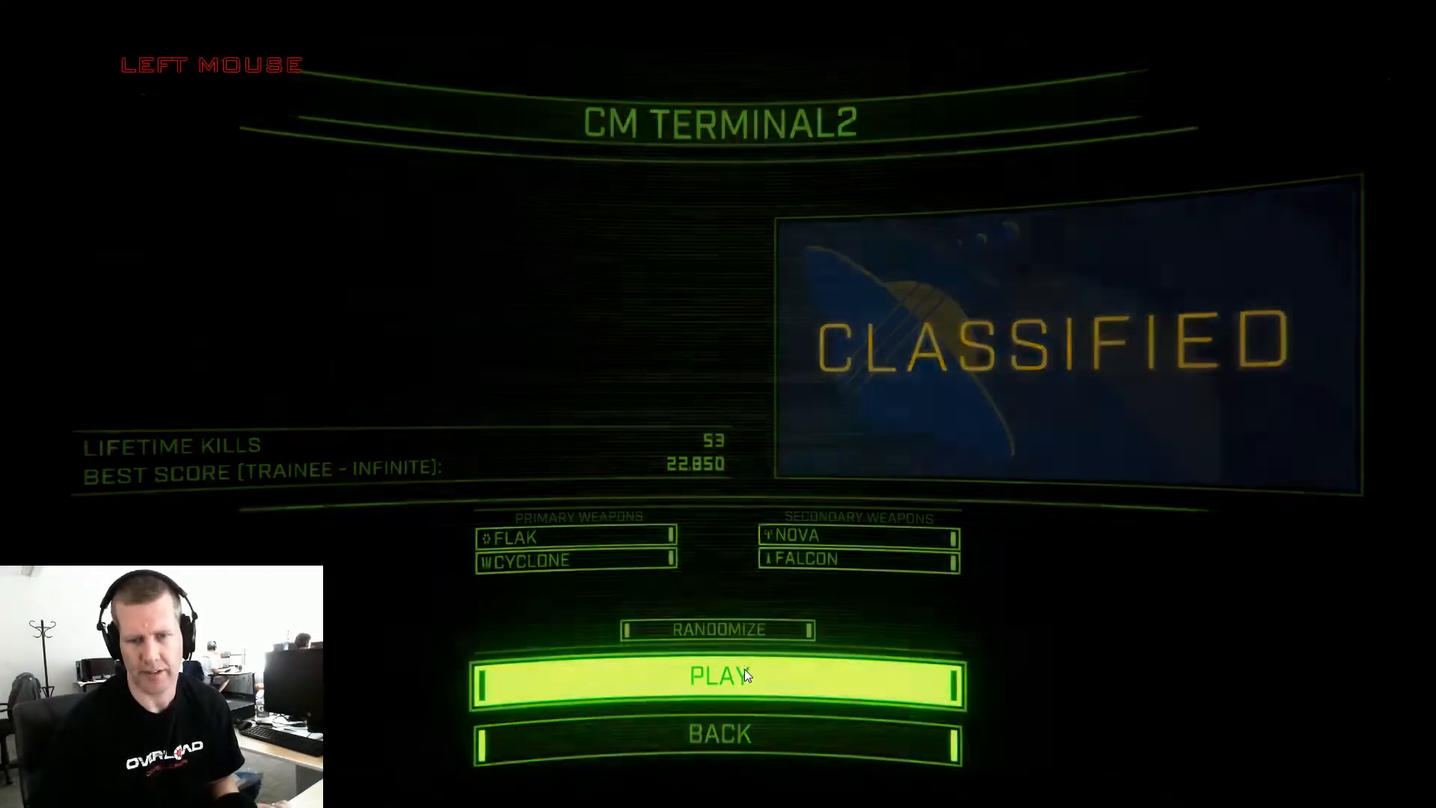
pyautogui.click(743, 668)
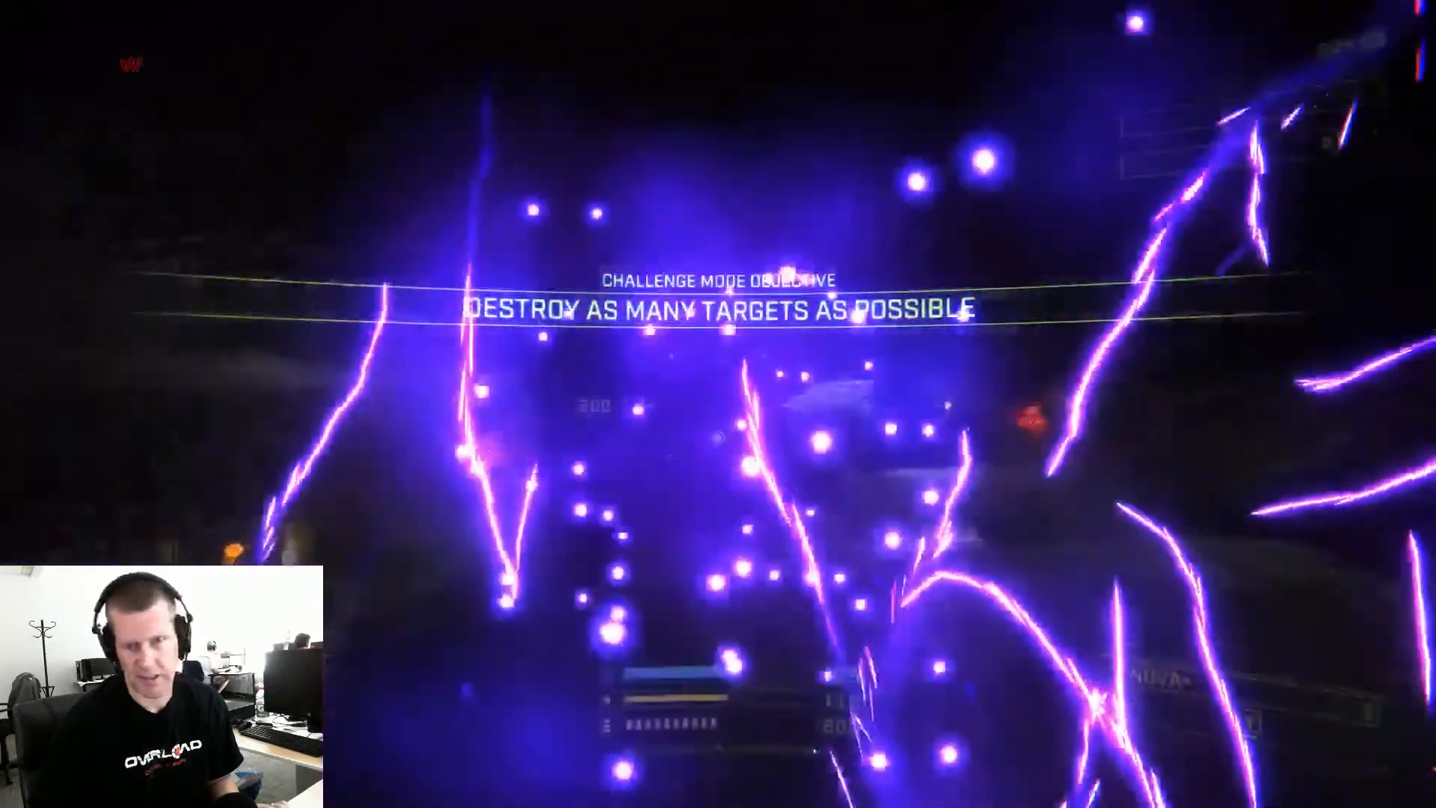
pyautogui.press('w')
pyautogui.press('a')
pyautogui.press('q')
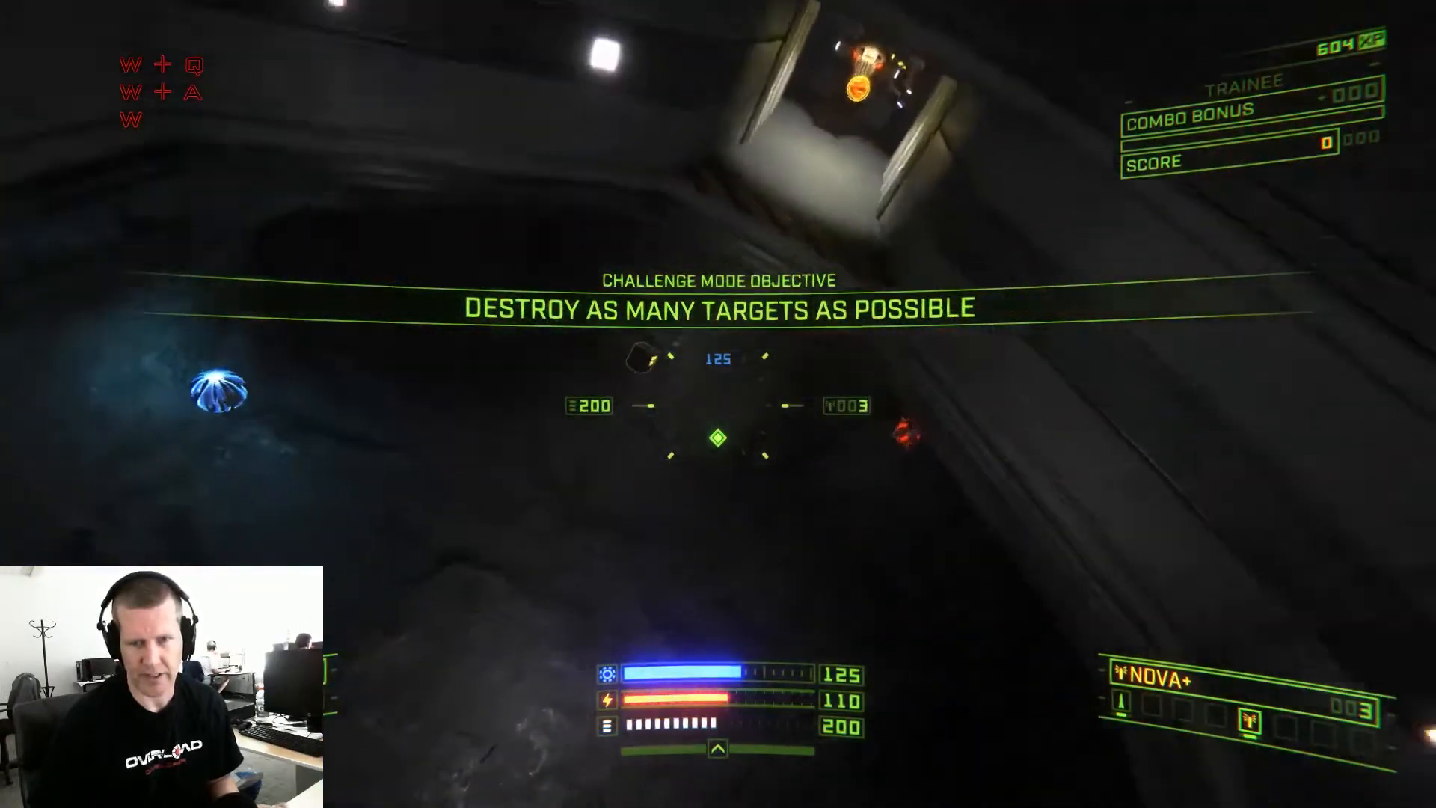
pyautogui.press('e')
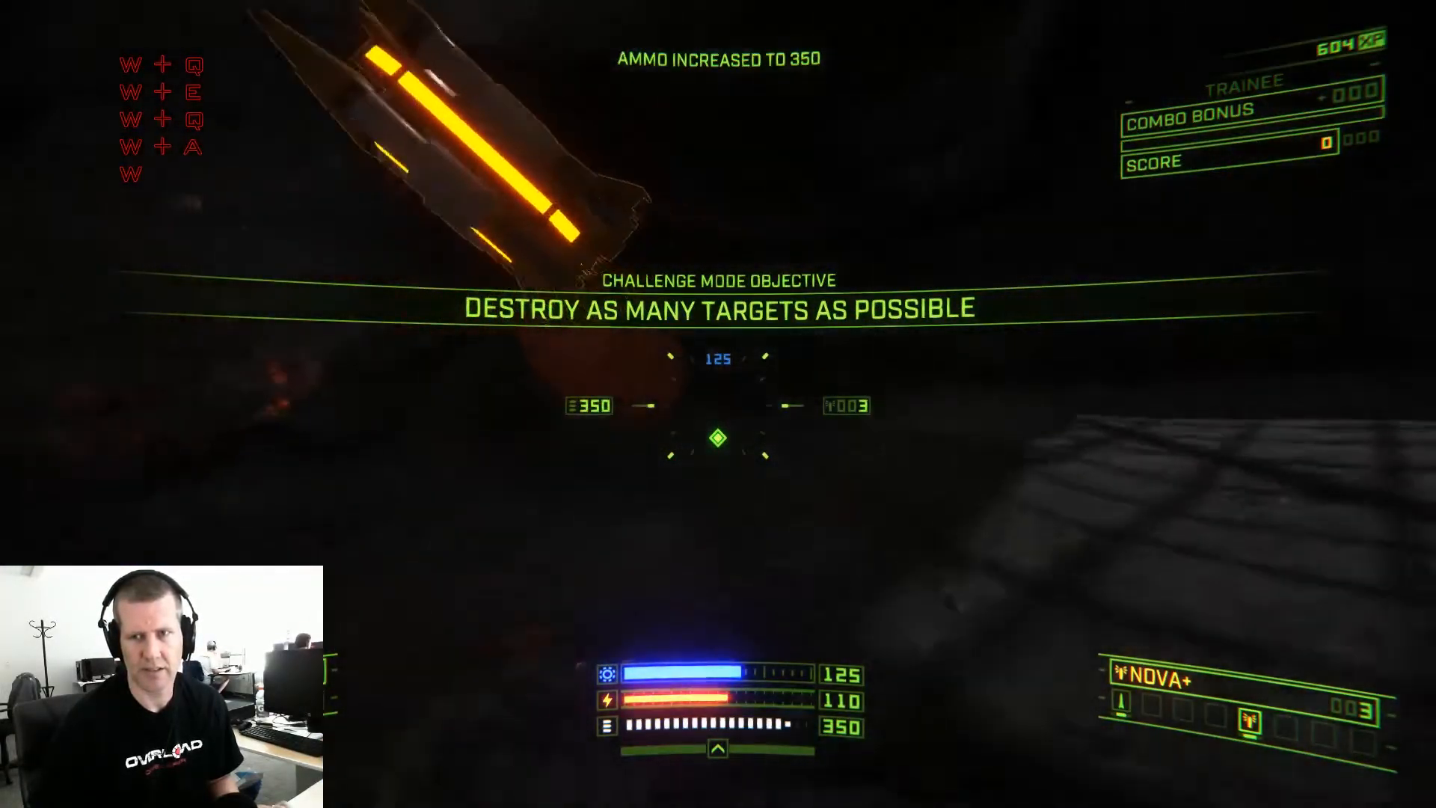
# Playtest the revised robot groups by shooting the first robots in the cave, including the Golem
pyautogui.press('d')
pyautogui.press('a')
pyautogui.press('w')
pyautogui.click(718, 438)
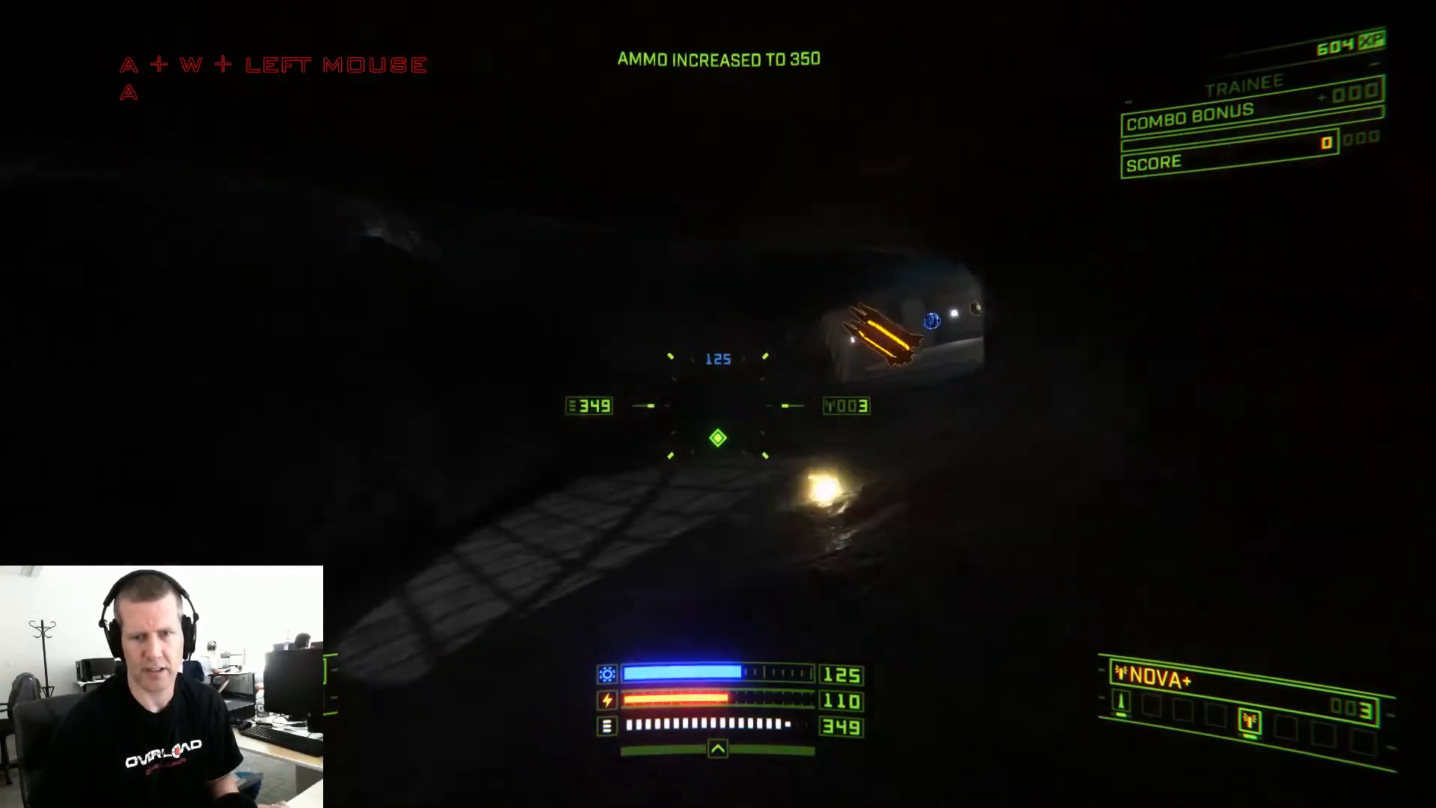
pyautogui.press('a')
pyautogui.click(718, 437)
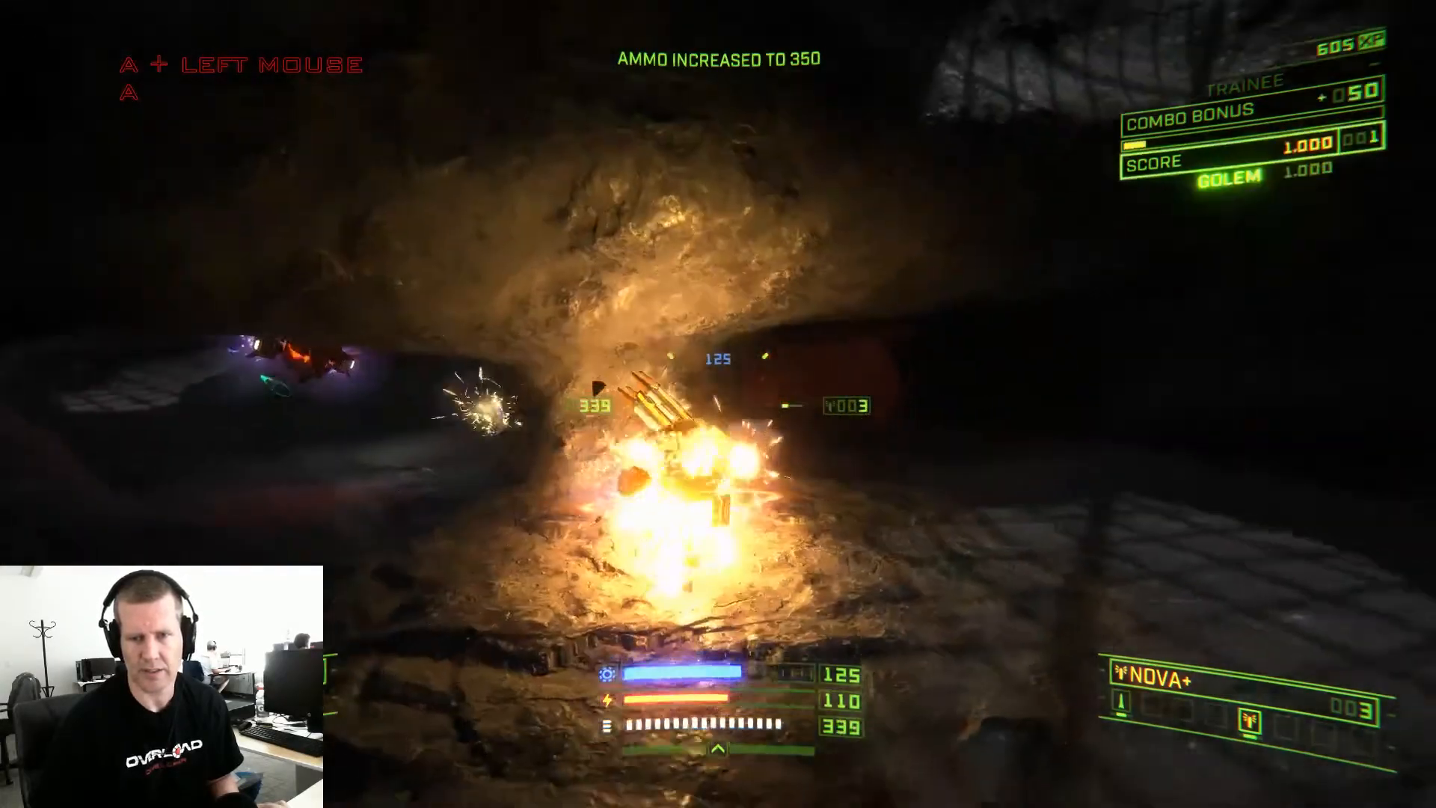
# Shoot the robots attacking in the cave and fly ahead to collect the Falcon missiles
pyautogui.press('w')
pyautogui.click(718, 438)
pyautogui.press('w')
pyautogui.press('d')
pyautogui.press('a')
pyautogui.press('a')
pyautogui.press('w')
pyautogui.press('w')
pyautogui.press('q')
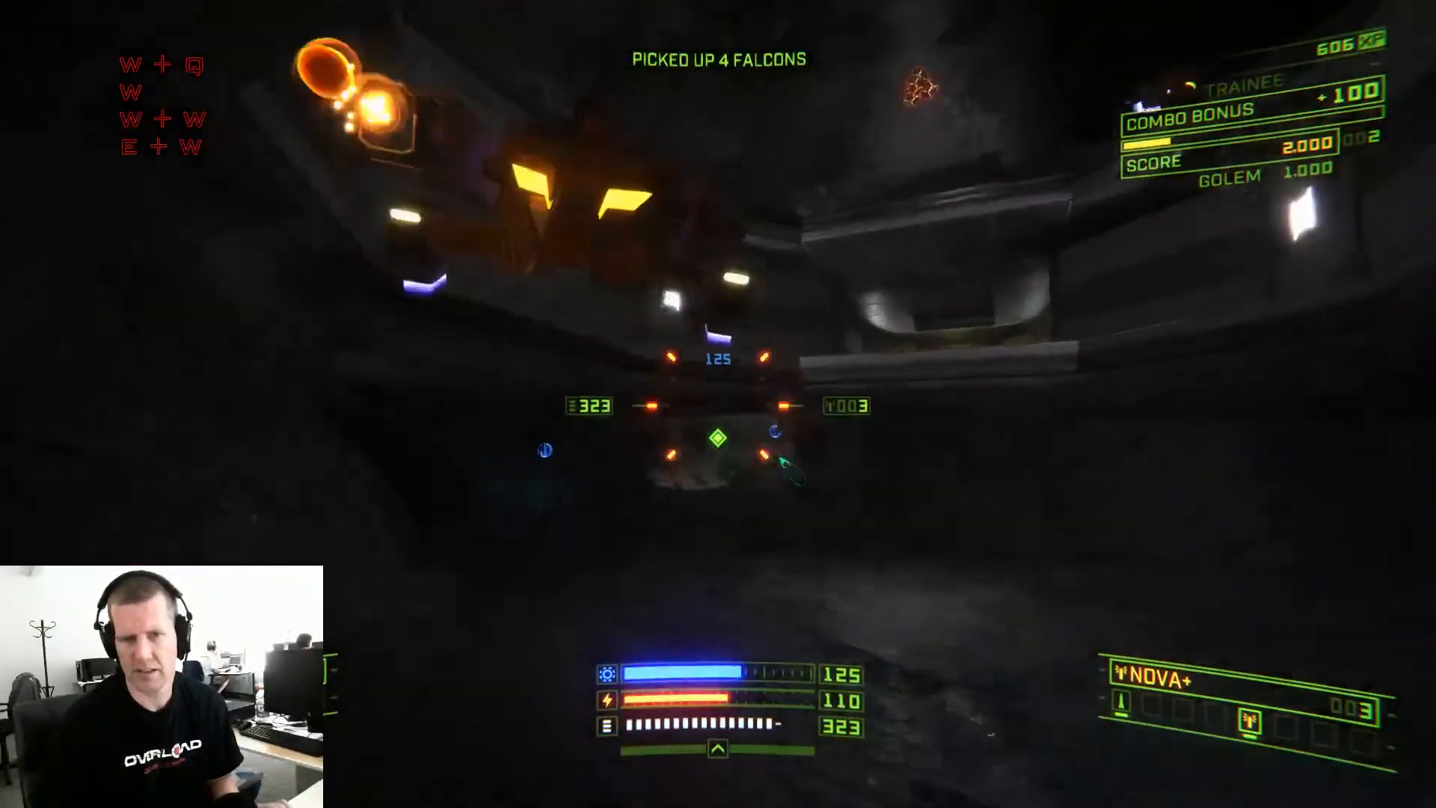
# Fight the Goblin and Harpy robots with guns and a Nova missile, collecting the armor and Nova pickups
pyautogui.press('s')
pyautogui.press('d')
pyautogui.click(718, 438)
pyautogui.press('w')
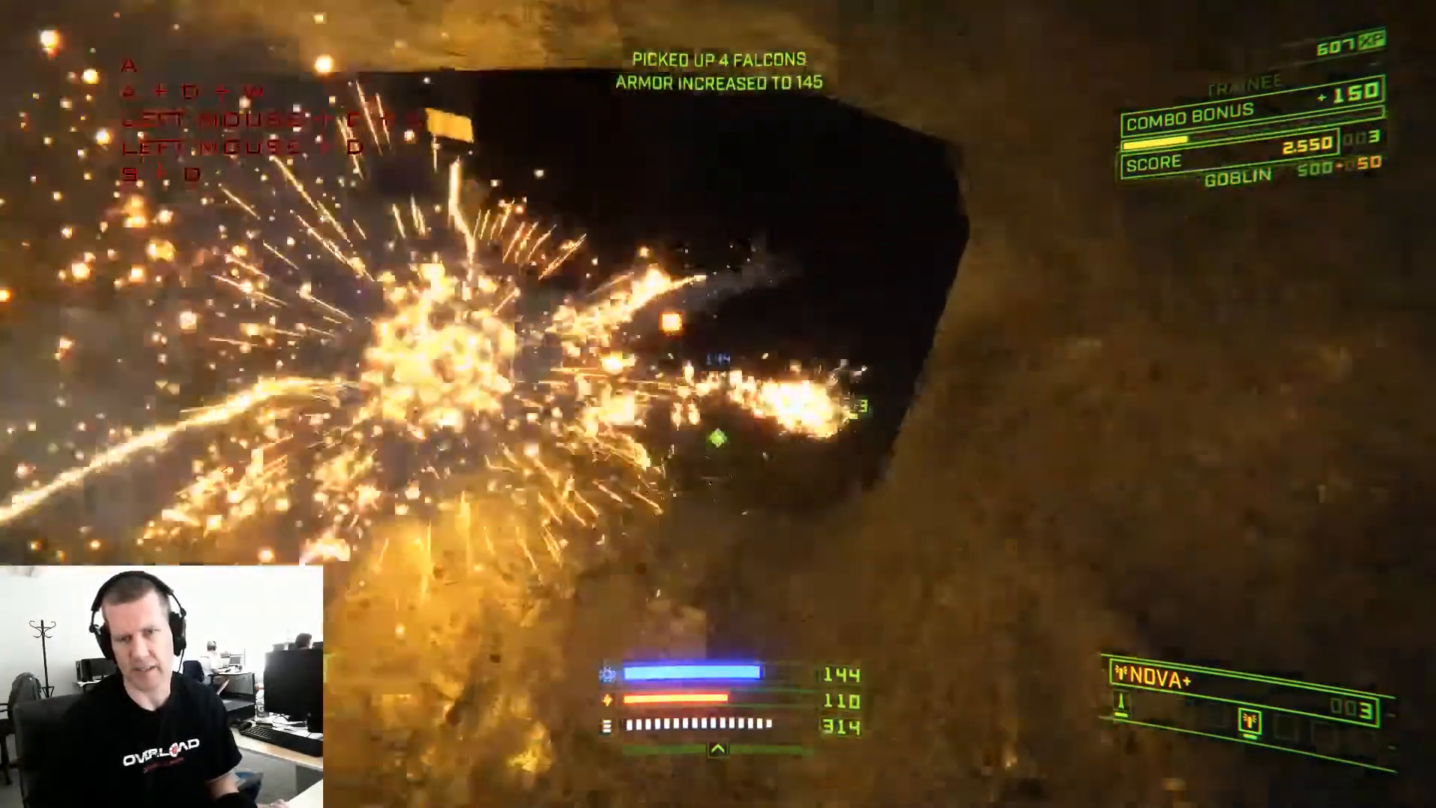
pyautogui.press('a')
pyautogui.press('w')
pyautogui.press('d')
pyautogui.rightClick(718, 438)
pyautogui.click(718, 437)
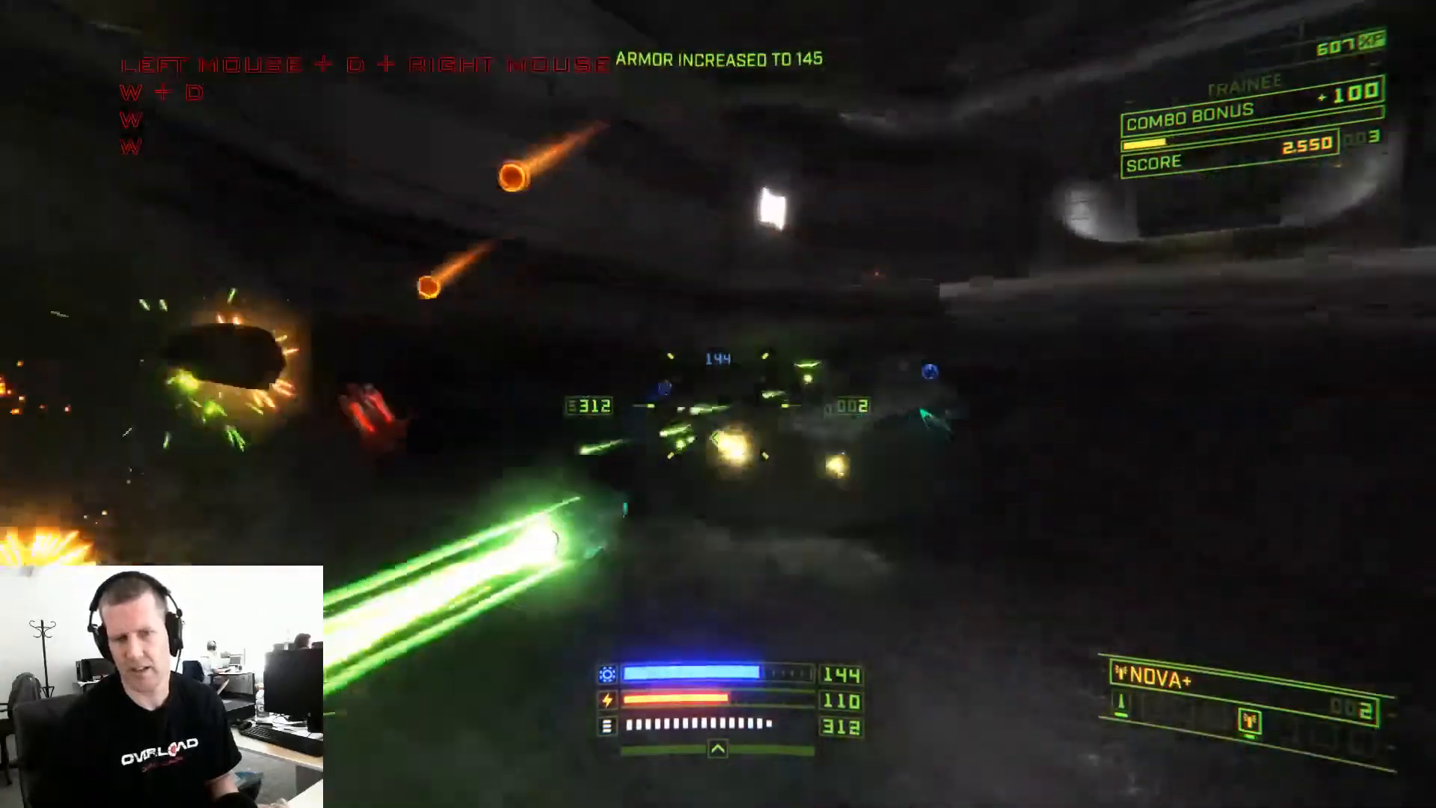
pyautogui.click(718, 437)
pyautogui.press('w')
pyautogui.press('d')
pyautogui.press('q')
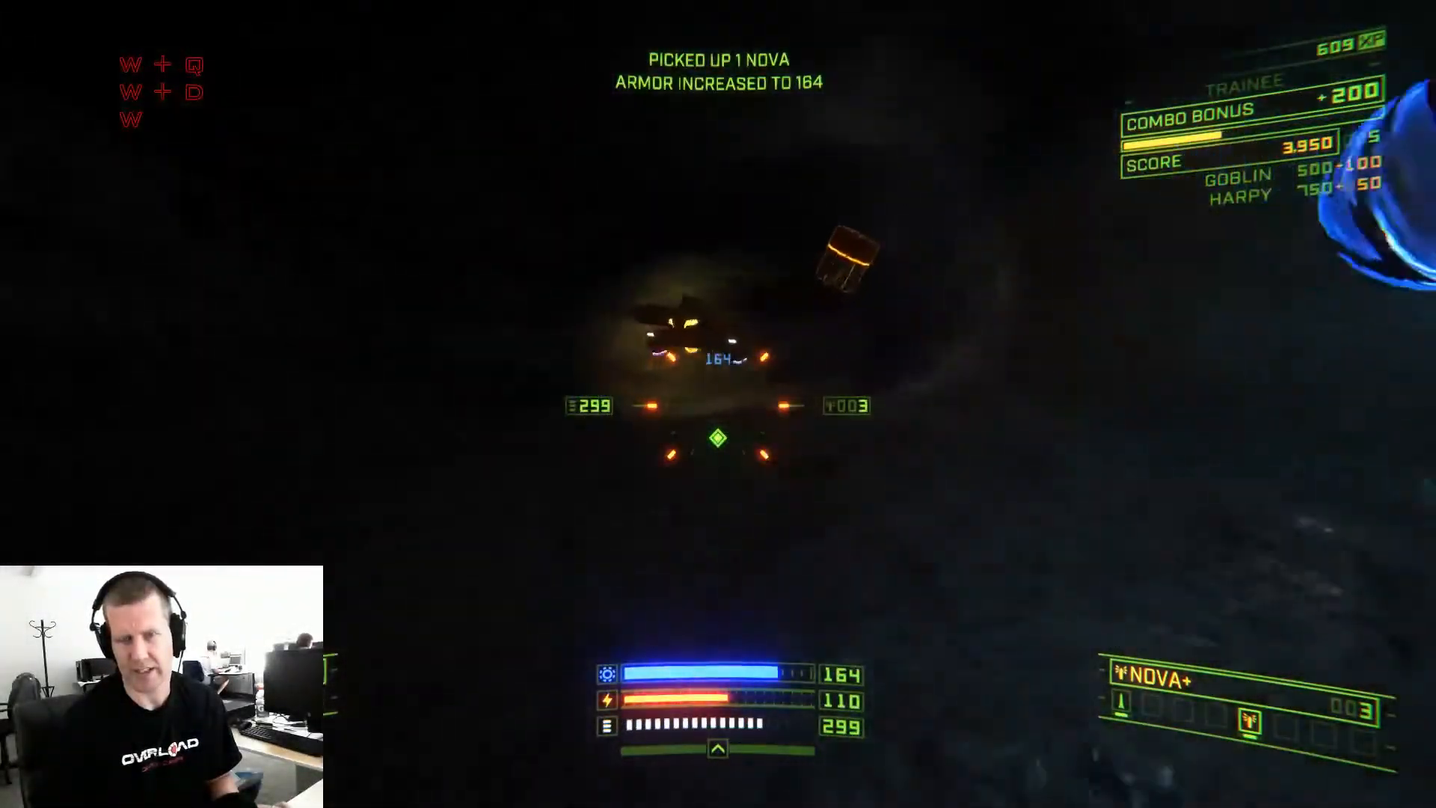
# Pause and resume the playtest, shoot the next wave of robots and fly on through the dark cave
pyautogui.press('Escape')
pyautogui.press('Escape')
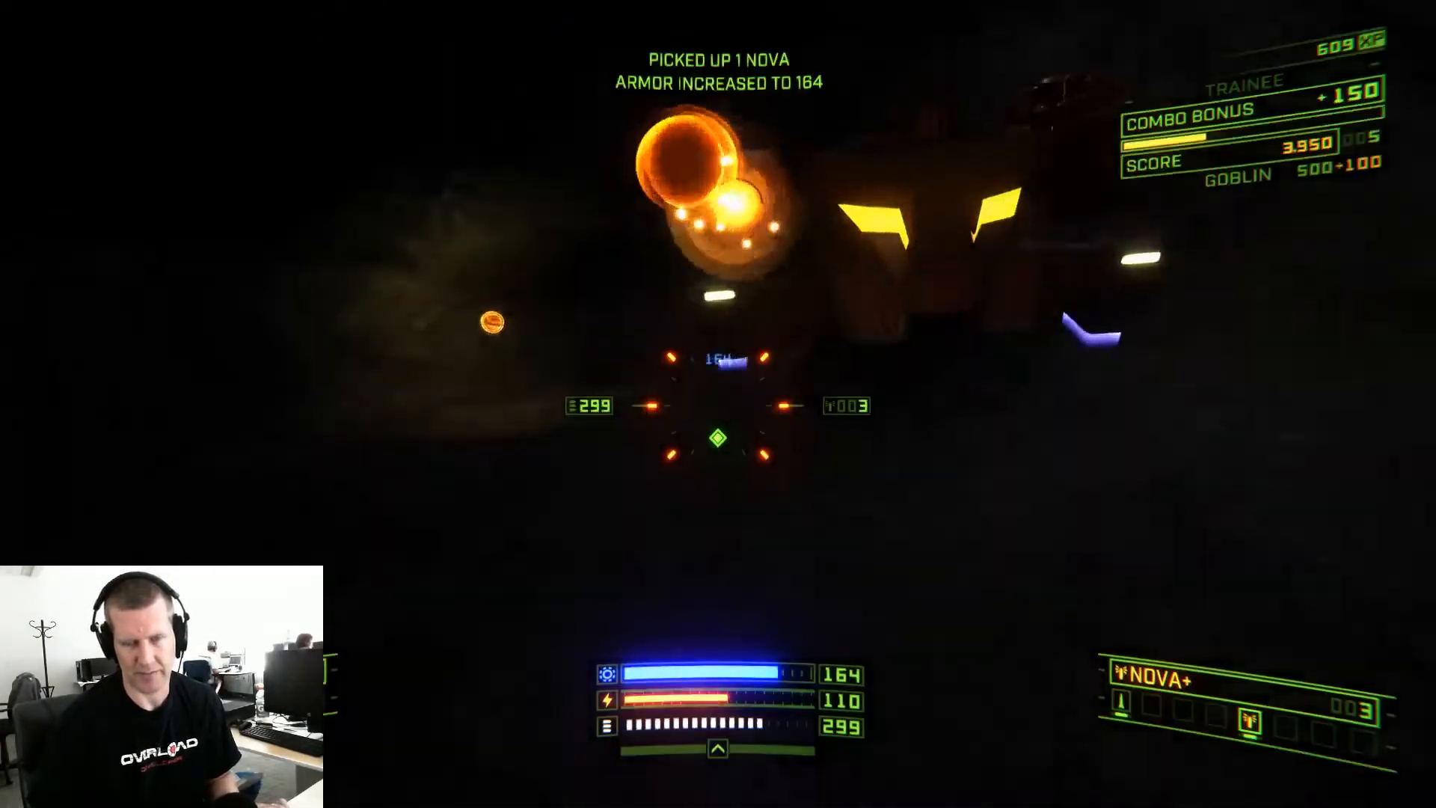
pyautogui.press('w')
pyautogui.press('a')
pyautogui.click(718, 437)
pyautogui.press('d')
pyautogui.press('w')
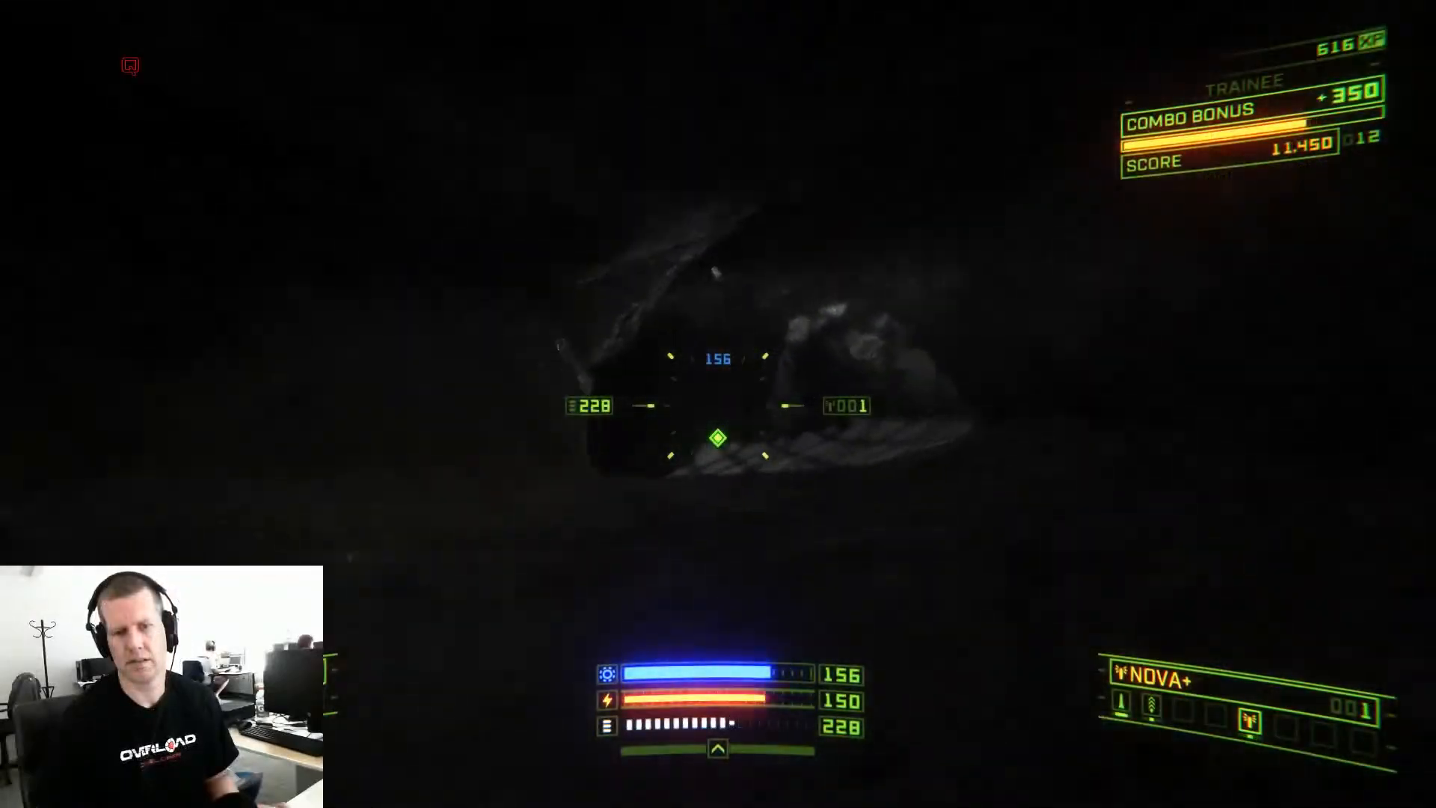
pyautogui.press('w')
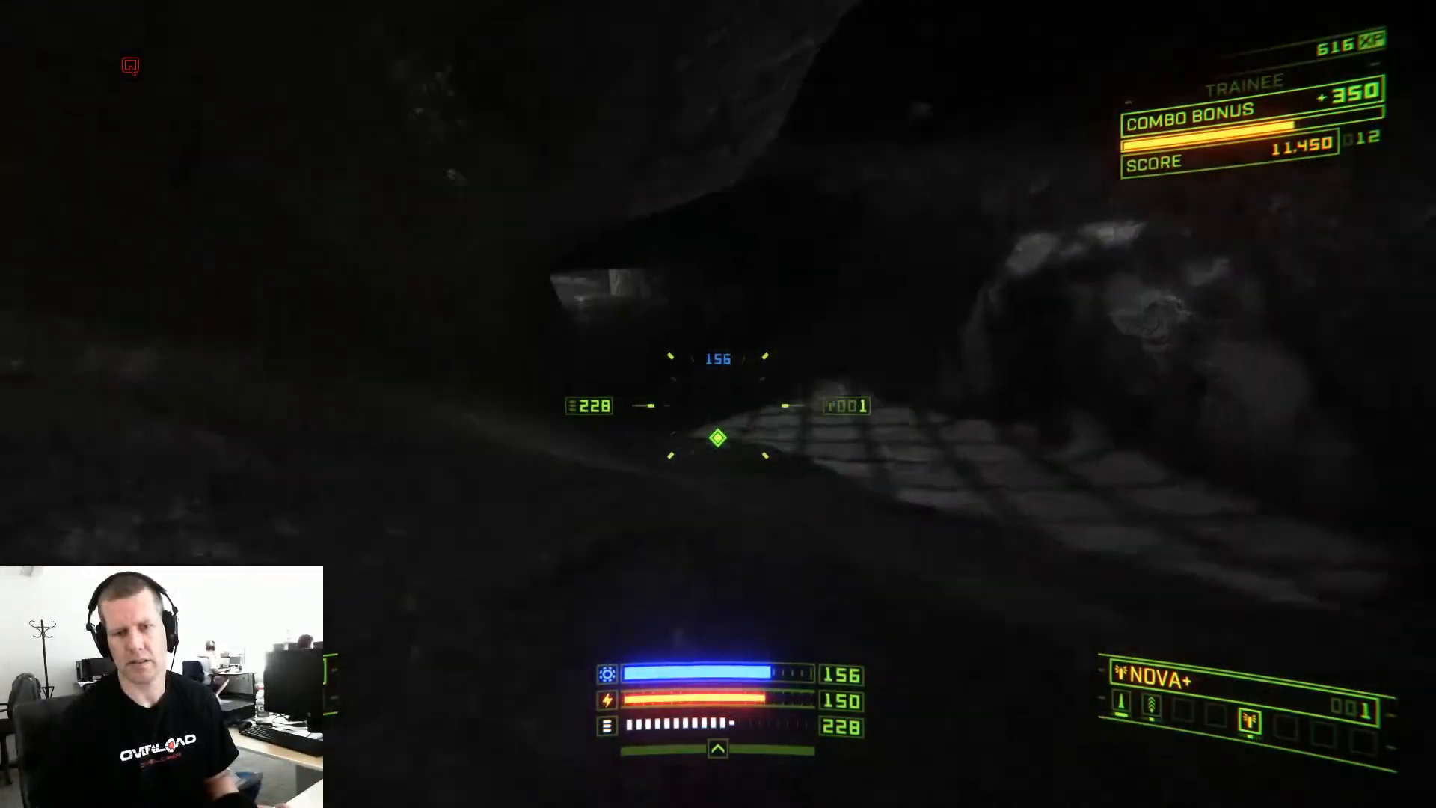
# Quit the CM TERMINAL2 run to the main menu and switch back to the Overload Level Editor
pyautogui.press('Escape')
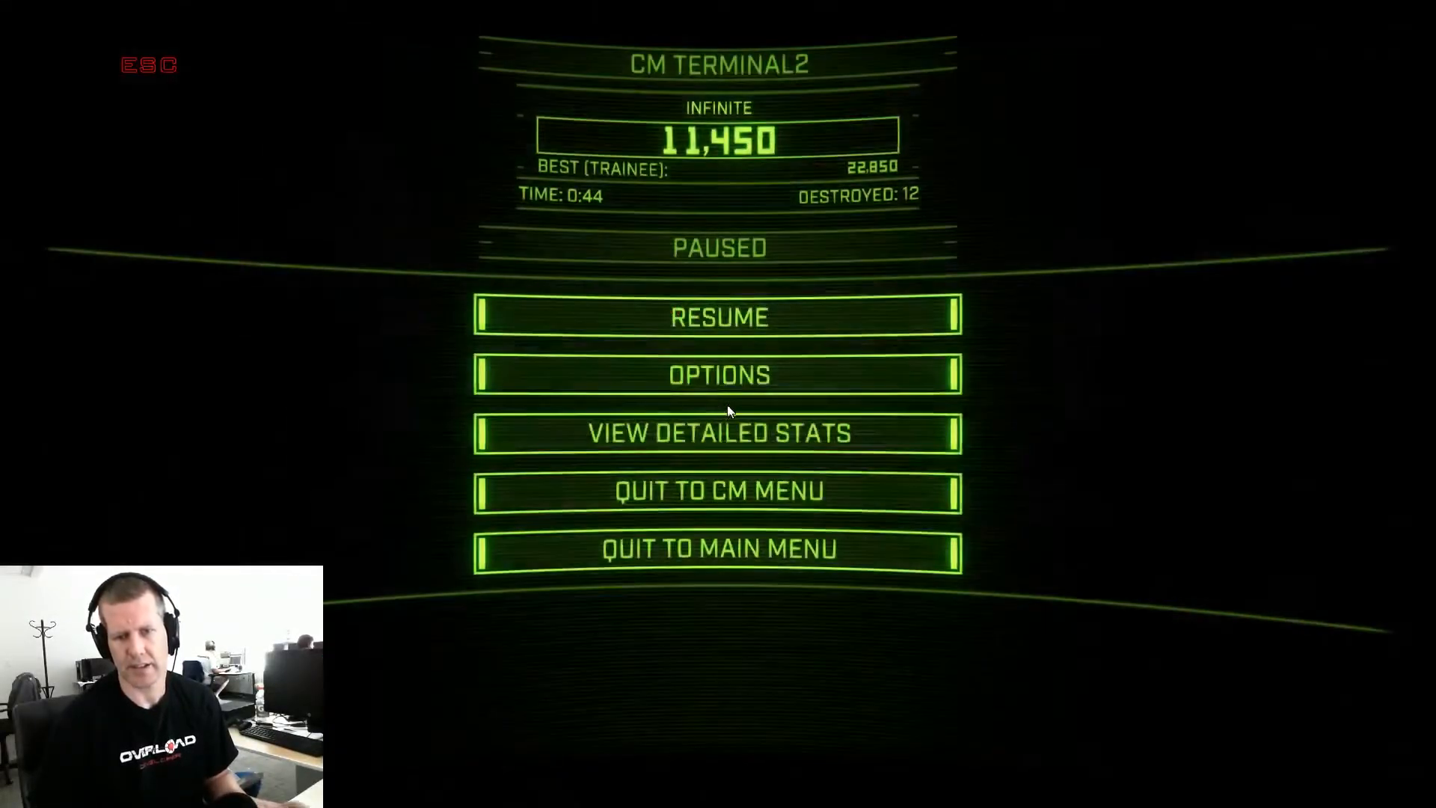
pyautogui.click(788, 565)
pyautogui.click(764, 410)
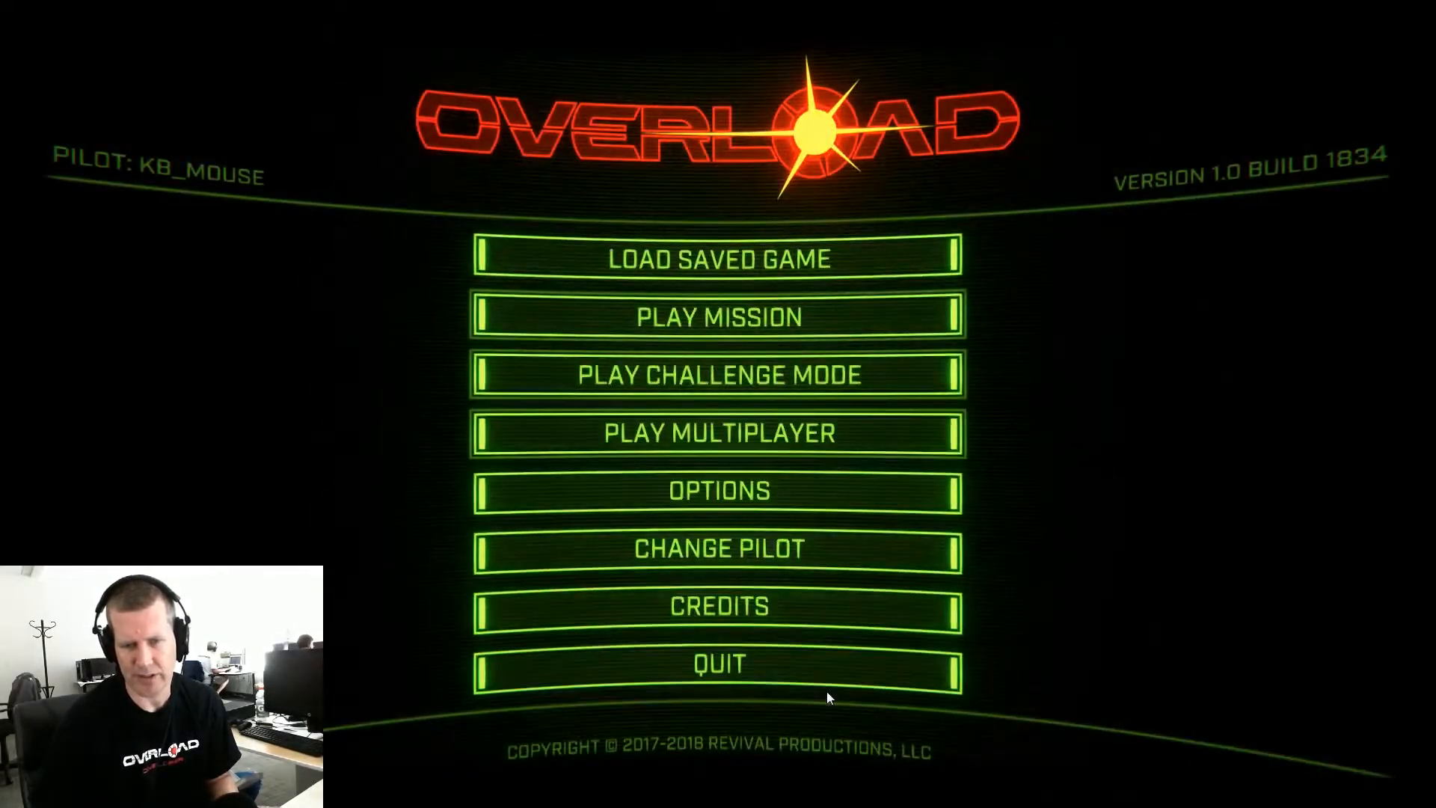
pyautogui.click(716, 385)
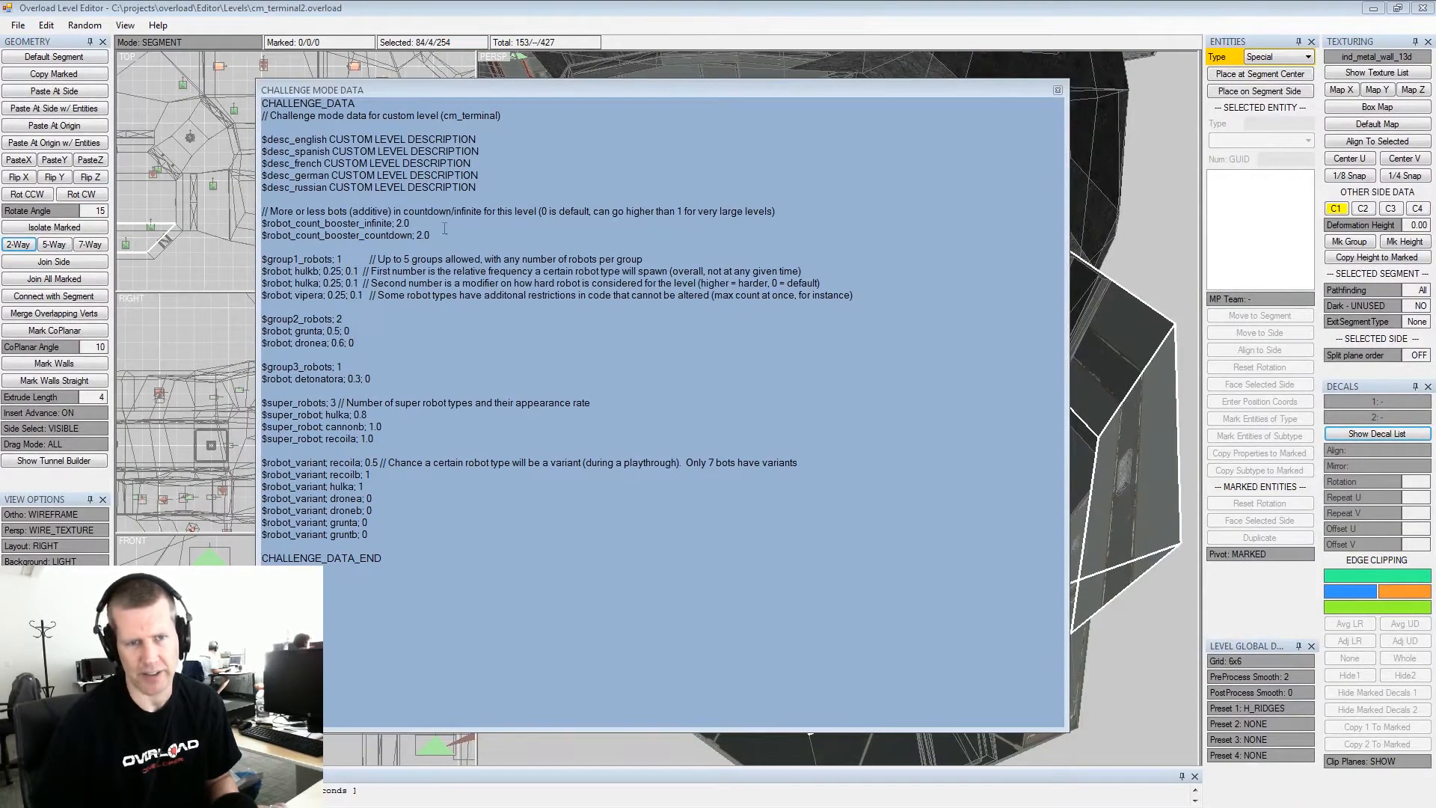
# Review the infinite and countdown robot count booster lines in the challenge mode data and close its window
pyautogui.click(438, 228)
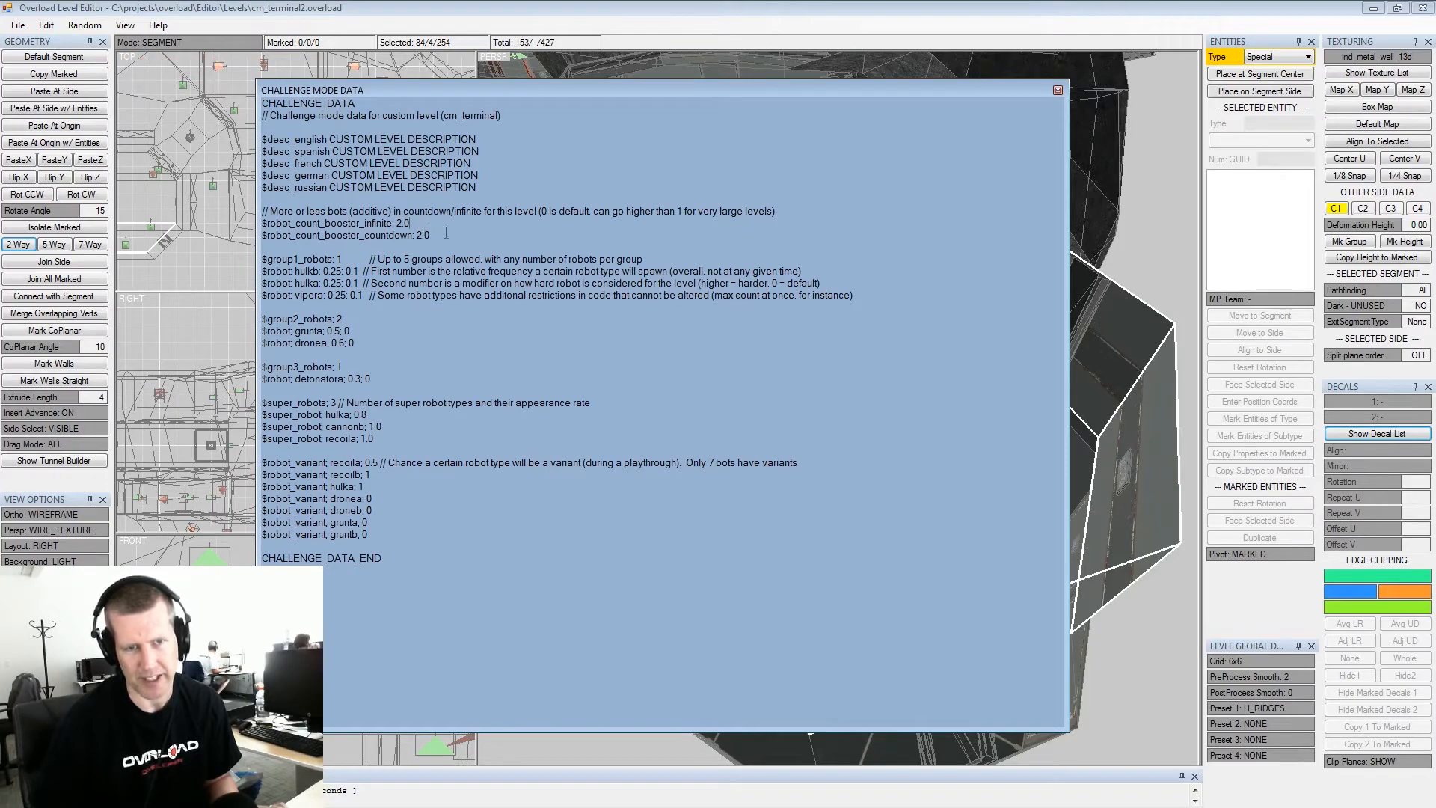
pyautogui.click(442, 223)
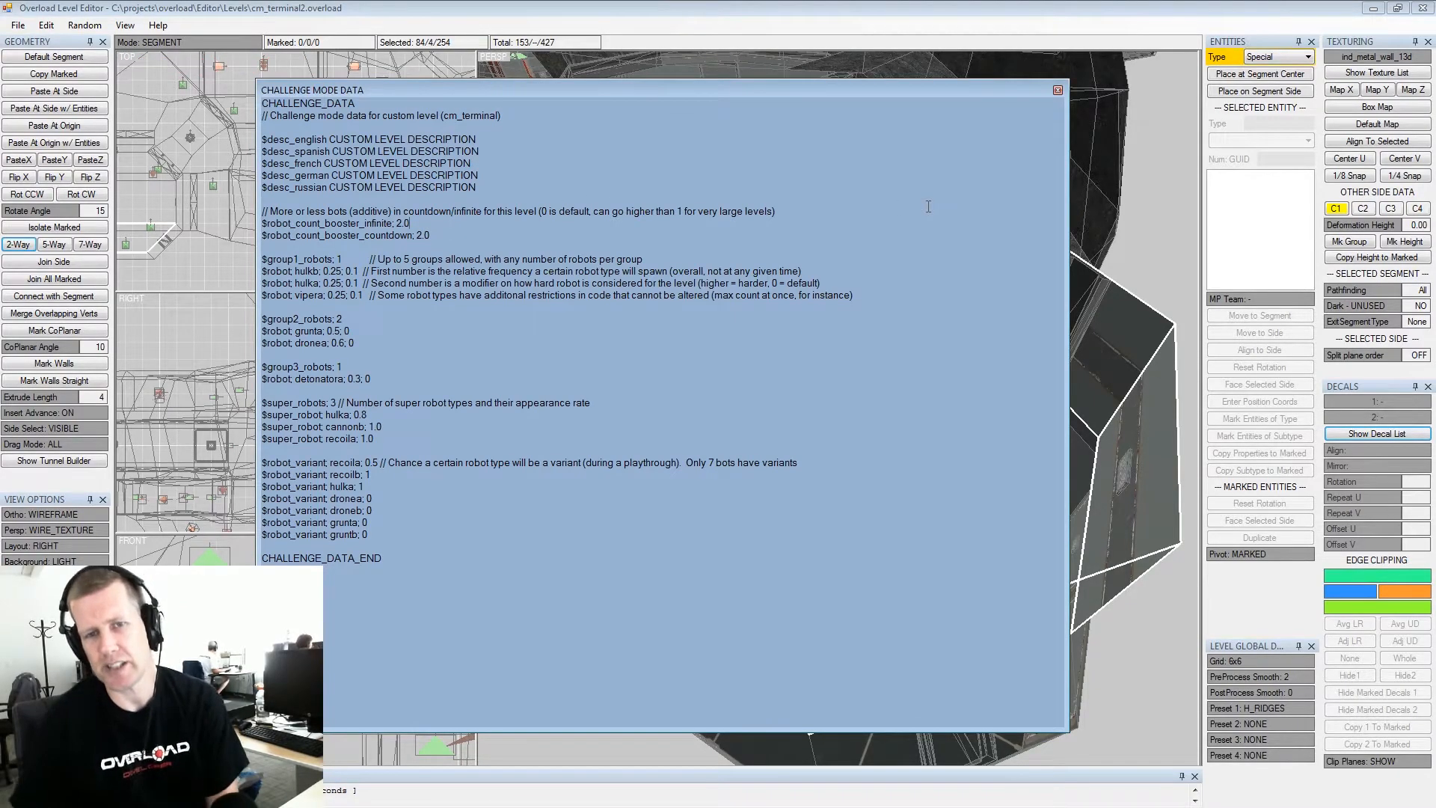
pyautogui.click(430, 235)
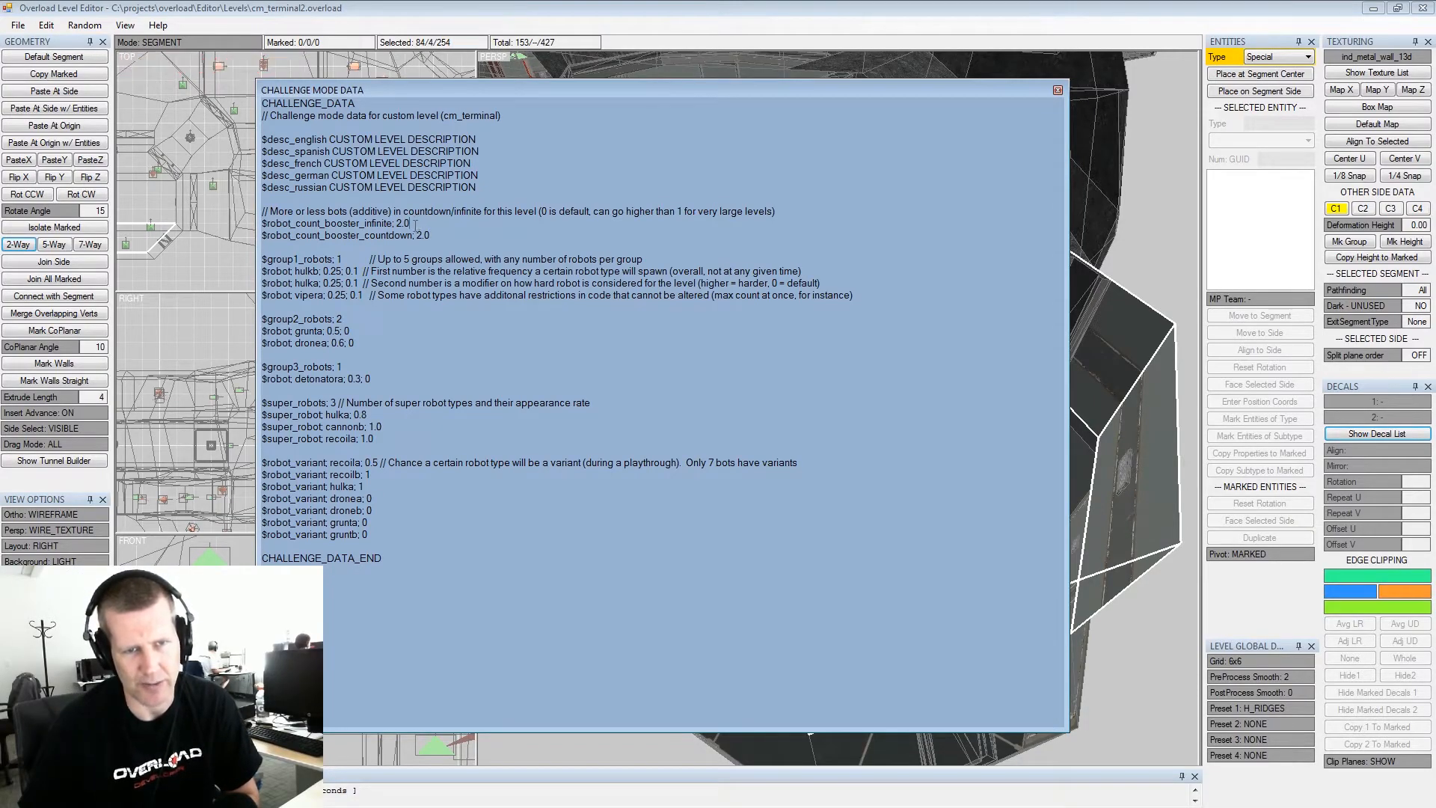
pyautogui.click(411, 223)
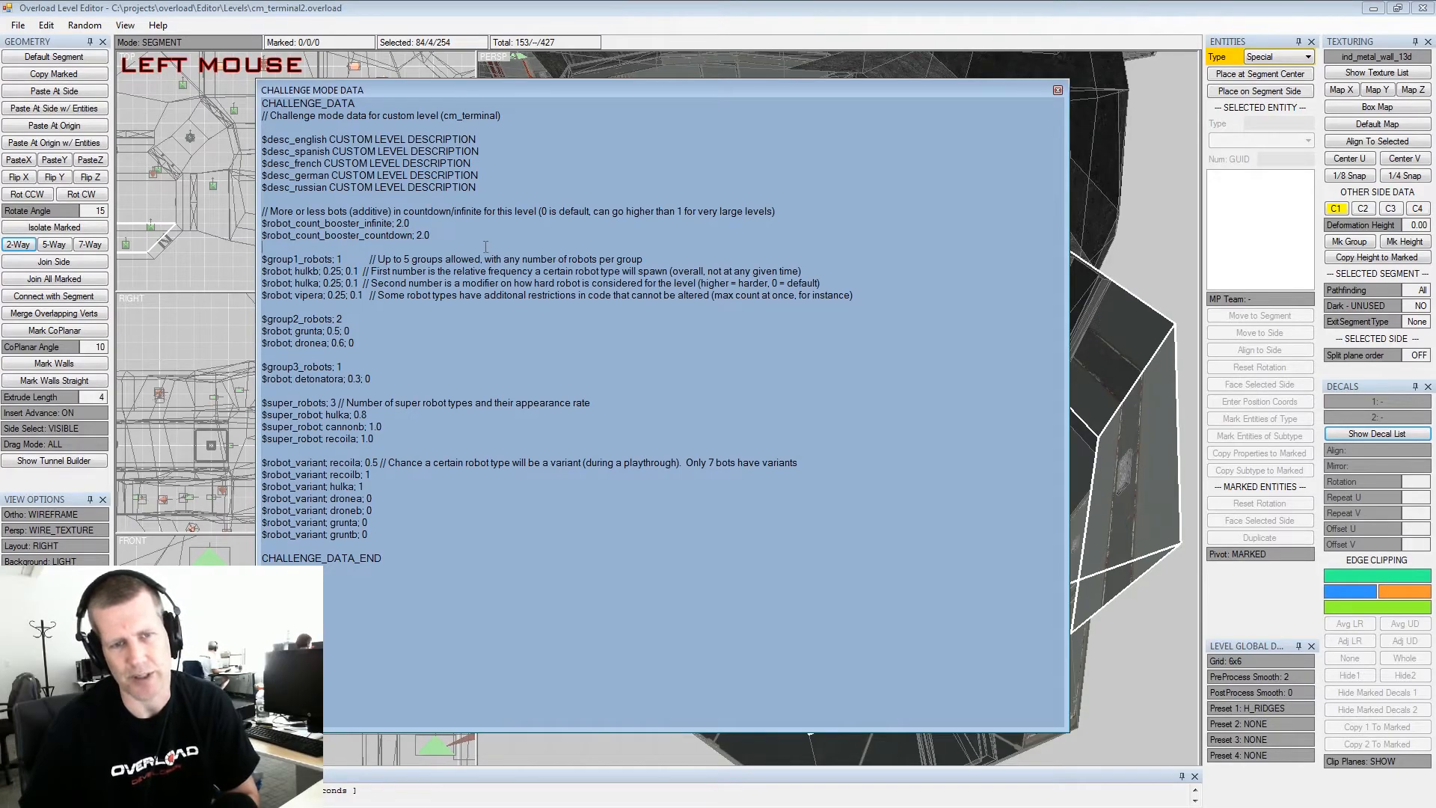
pyautogui.click(476, 225)
pyautogui.click(470, 237)
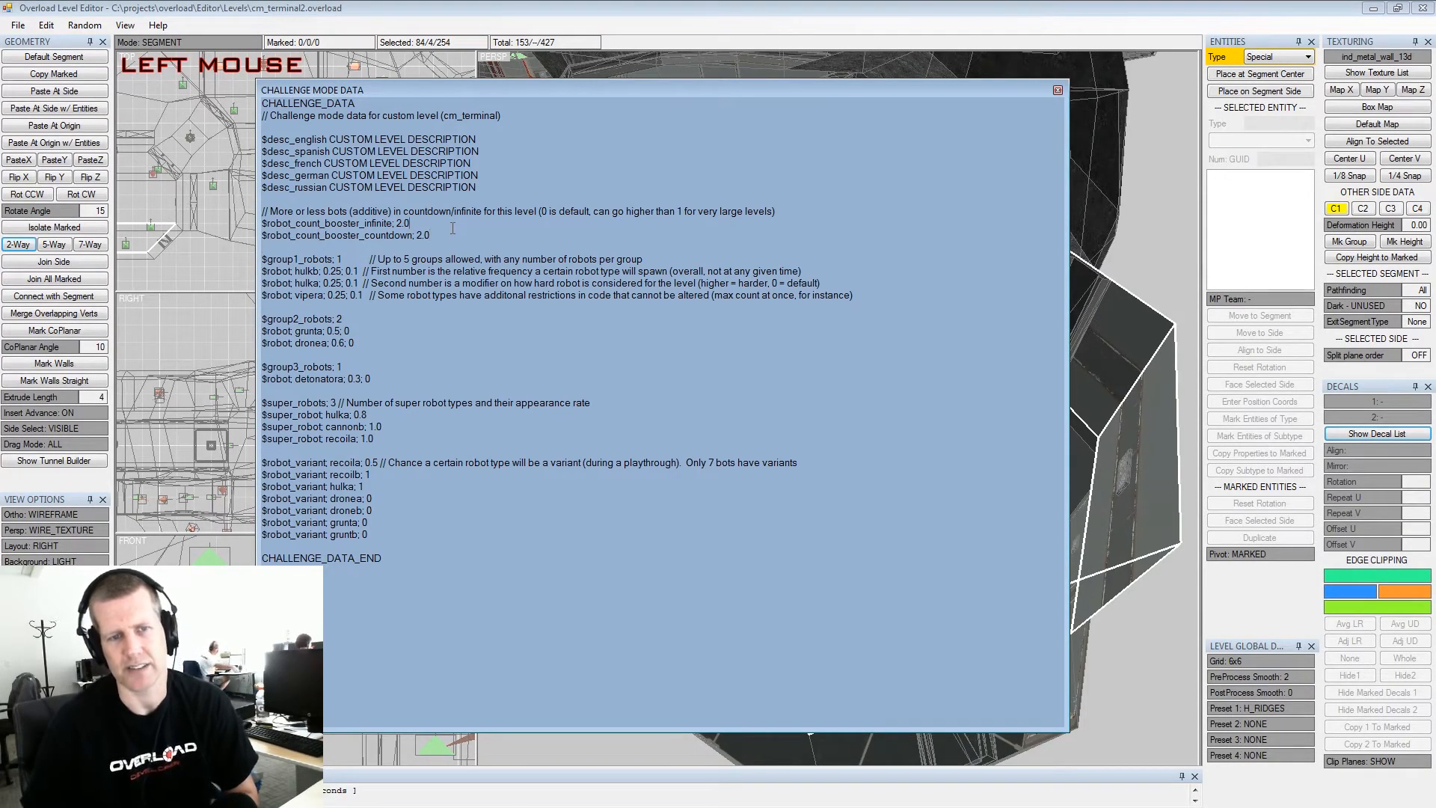
pyautogui.click(433, 241)
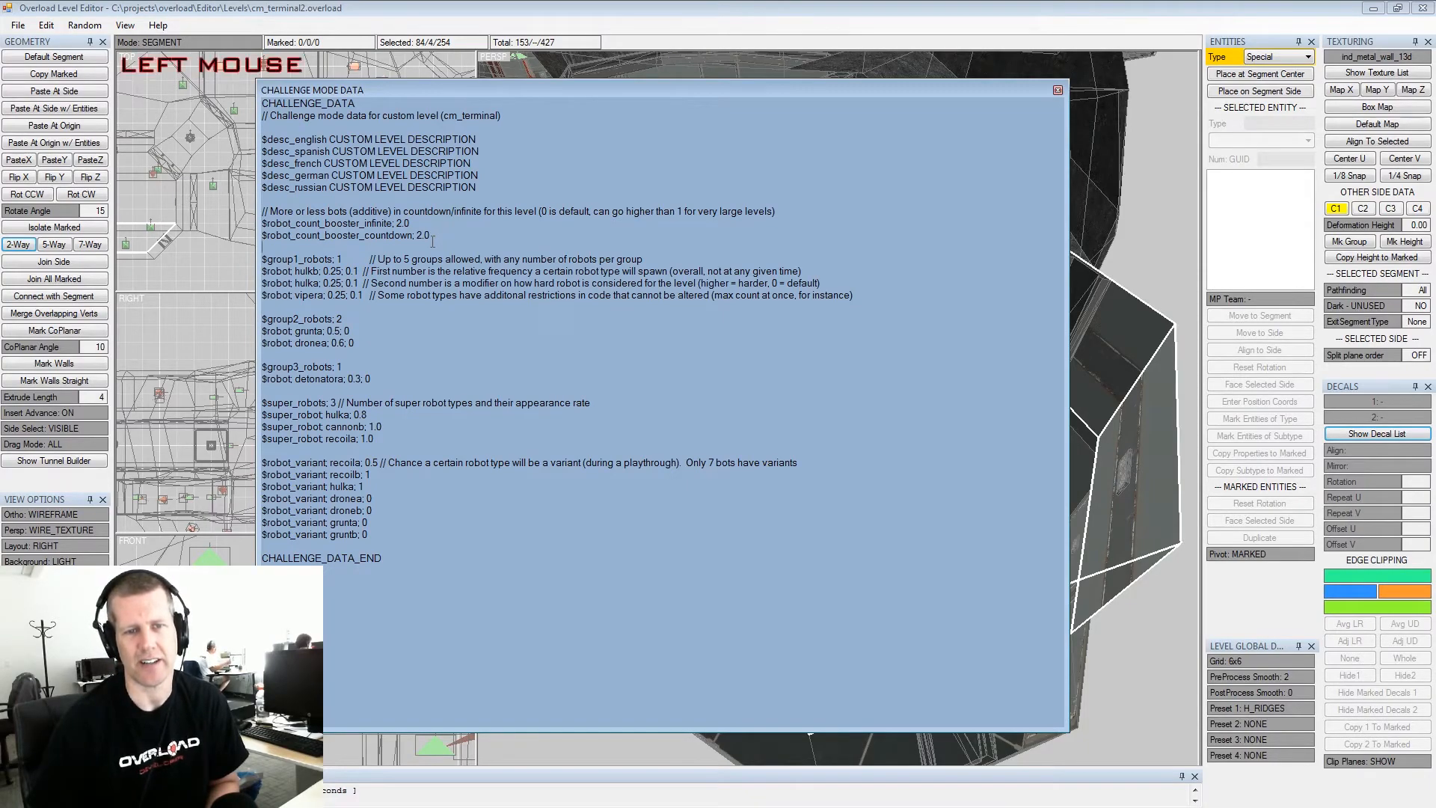
pyautogui.click(431, 221)
pyautogui.click(438, 236)
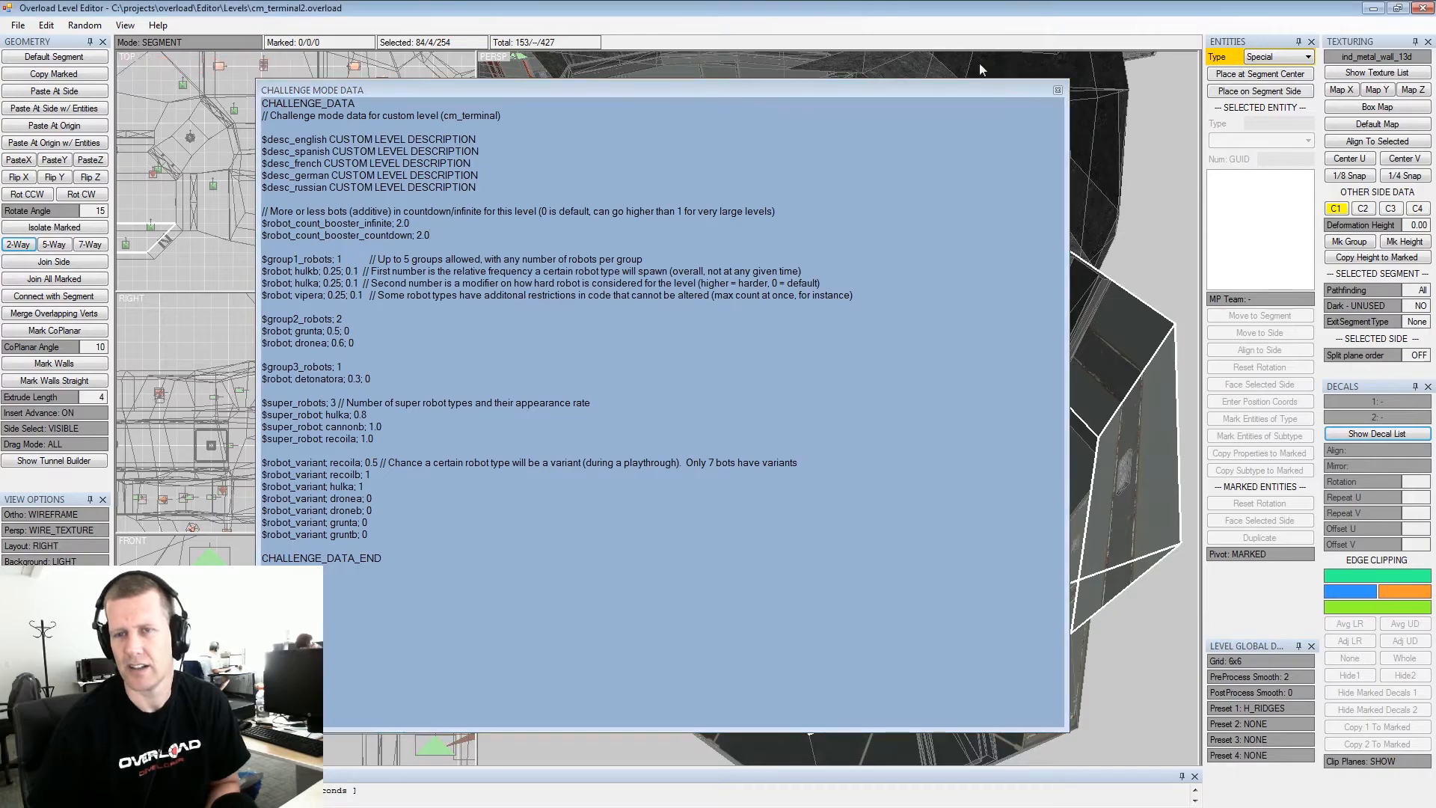
pyautogui.click(442, 232)
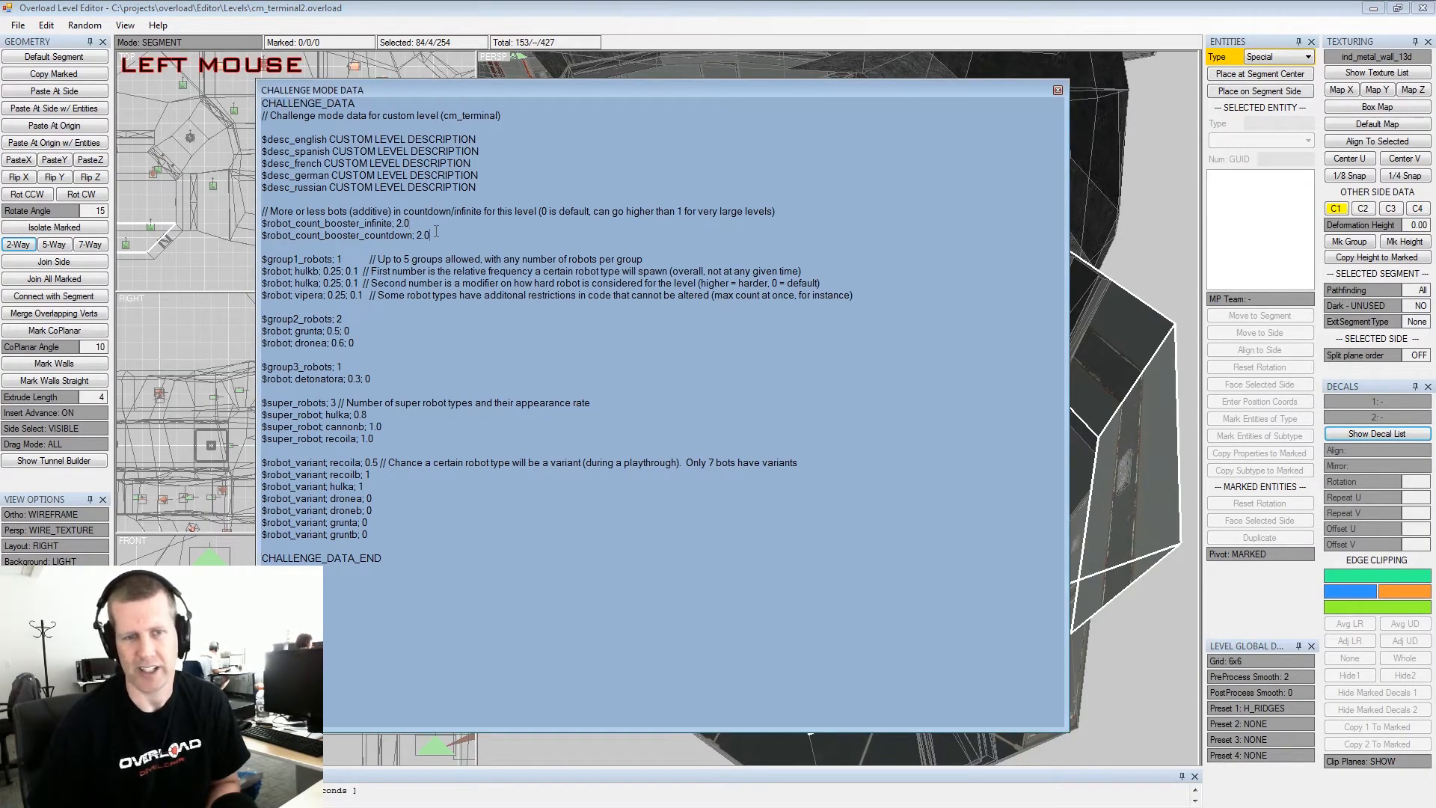
pyautogui.click(432, 225)
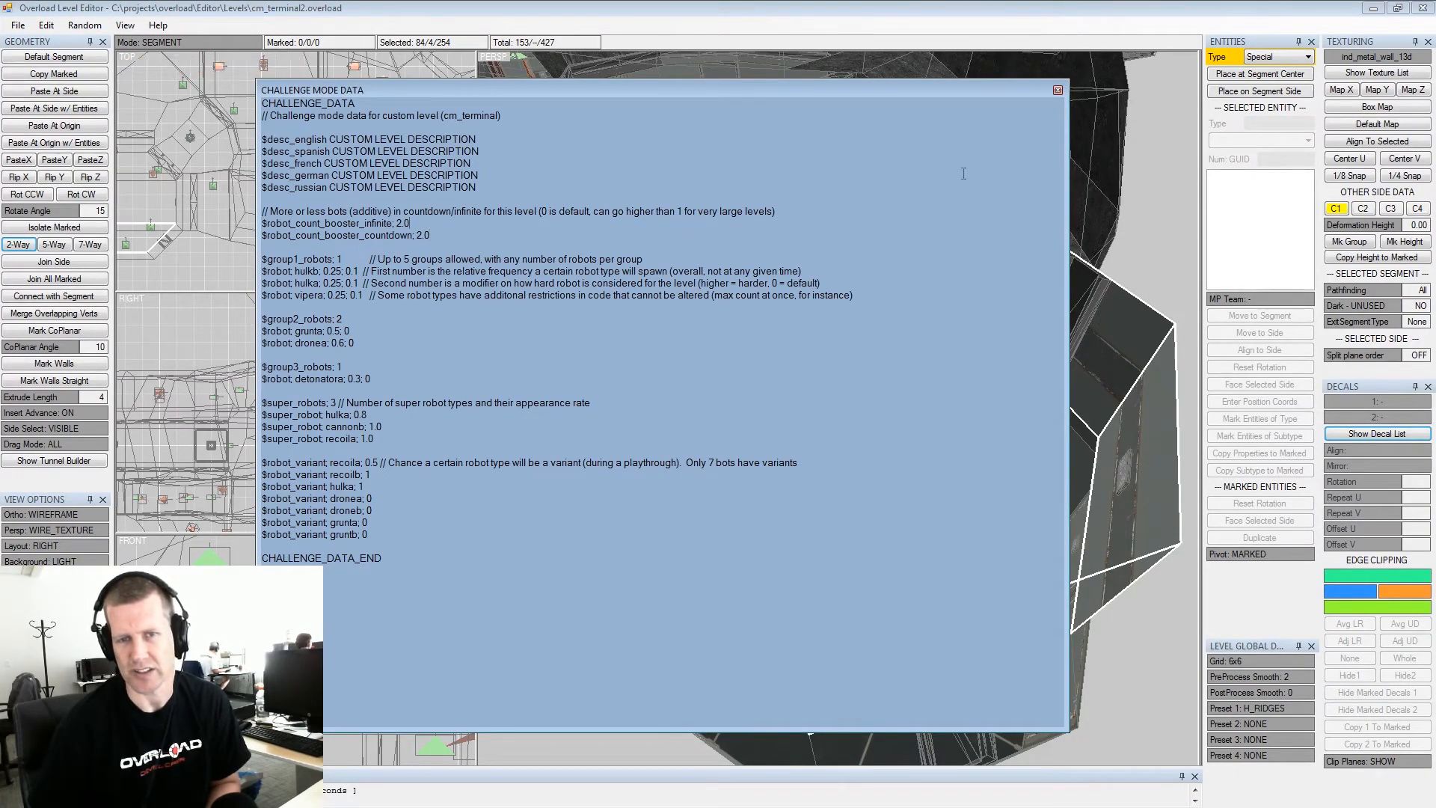
pyautogui.click(1058, 91)
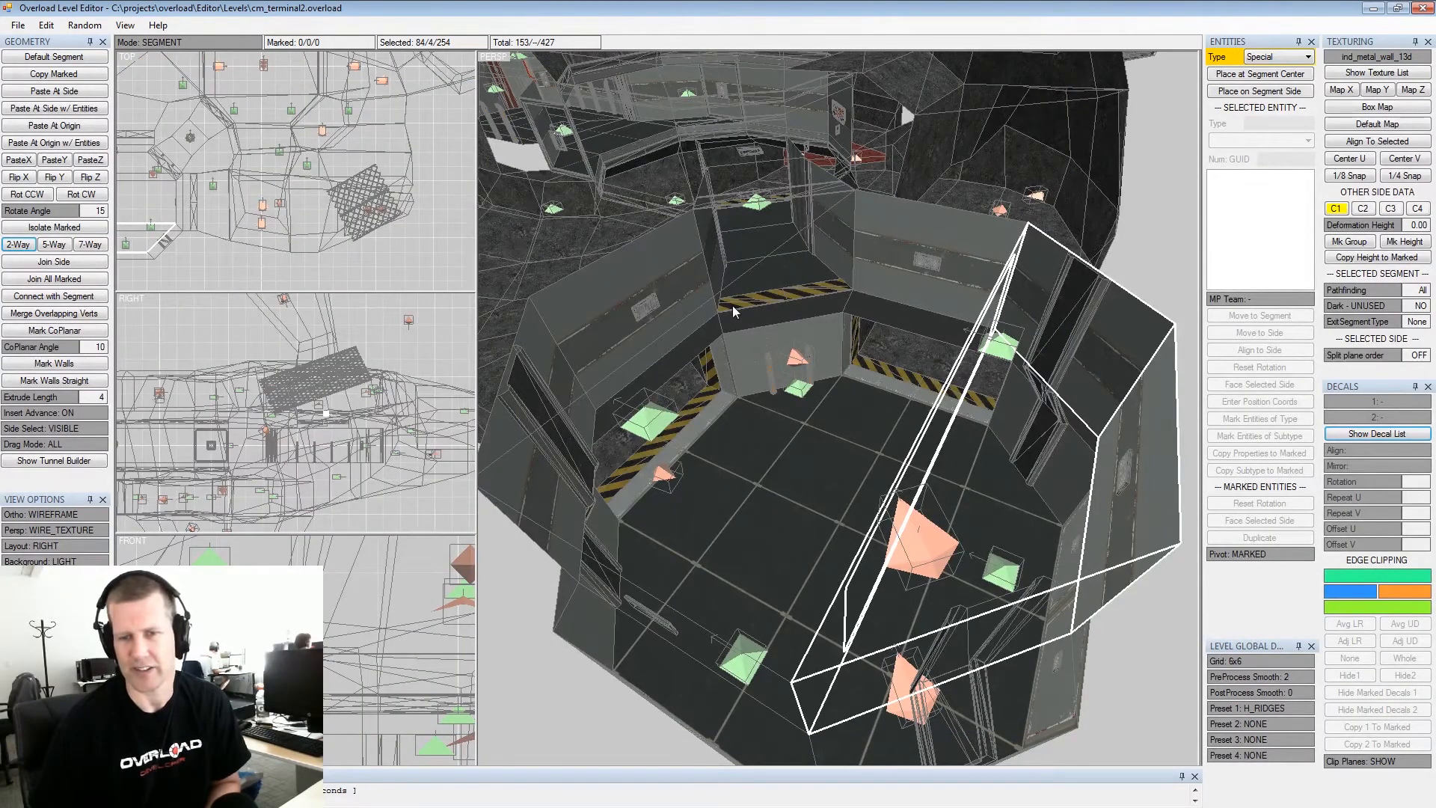
# Examine the terminal room and the surrounding caves and tunnels of the level in the perspective view
pyautogui.keyDown('alt'); pyautogui.moveTo(761, 344); pyautogui.dragTo(772, 301); pyautogui.keyUp('alt')
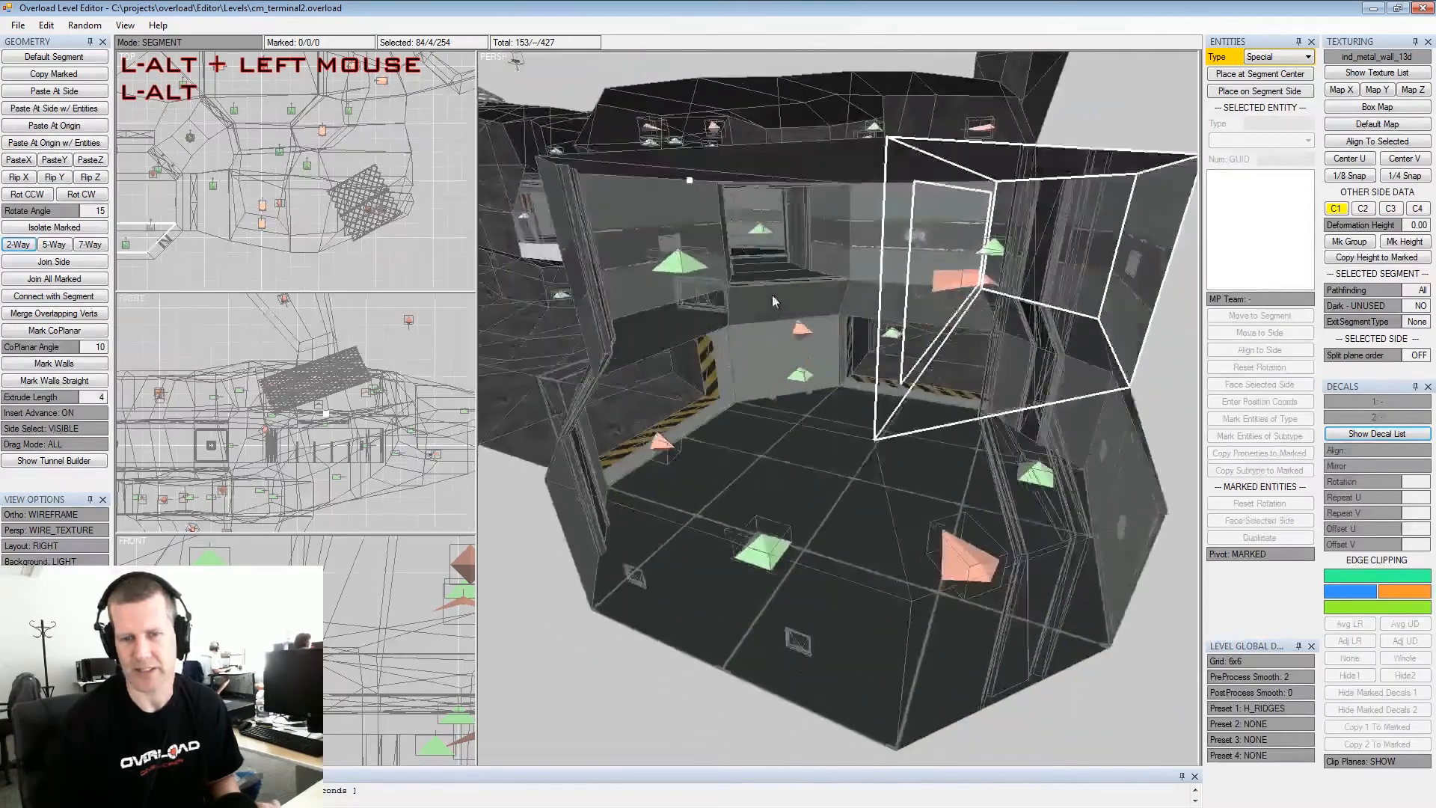
pyautogui.keyDown('alt'); pyautogui.moveTo(773, 302); pyautogui.dragTo(842, 382, button='middle'); pyautogui.keyUp('alt')
pyautogui.keyDown('alt'); pyautogui.scroll(-4, 842, 382); pyautogui.keyUp('alt')
pyautogui.keyDown('alt'); pyautogui.moveTo(843, 383); pyautogui.dragTo(875, 355); pyautogui.keyUp('alt')
pyautogui.keyDown('alt'); pyautogui.moveTo(874, 355); pyautogui.dragTo(903, 380, button='middle'); pyautogui.keyUp('alt')
pyautogui.keyDown('alt'); pyautogui.moveTo(904, 385); pyautogui.dragTo(744, 377); pyautogui.keyUp('alt')
pyautogui.keyDown('alt'); pyautogui.moveTo(845, 381); pyautogui.dragTo(800, 379, button='middle'); pyautogui.keyUp('alt')
pyautogui.keyDown('alt'); pyautogui.scroll(-2, 801, 380); pyautogui.keyUp('alt')
pyautogui.keyDown('alt'); pyautogui.moveTo(987, 379); pyautogui.dragTo(935, 365); pyautogui.keyUp('alt')
pyautogui.keyDown('alt'); pyautogui.moveTo(935, 365); pyautogui.dragTo(923, 358, button='middle'); pyautogui.keyUp('alt')
pyautogui.keyDown('alt'); pyautogui.scroll(-3, 923, 357); pyautogui.keyUp('alt')
pyautogui.keyDown('alt'); pyautogui.moveTo(924, 358); pyautogui.dragTo(831, 366); pyautogui.keyUp('alt')
pyautogui.keyDown('alt'); pyautogui.moveTo(832, 367); pyautogui.dragTo(856, 385, button='middle'); pyautogui.keyUp('alt')
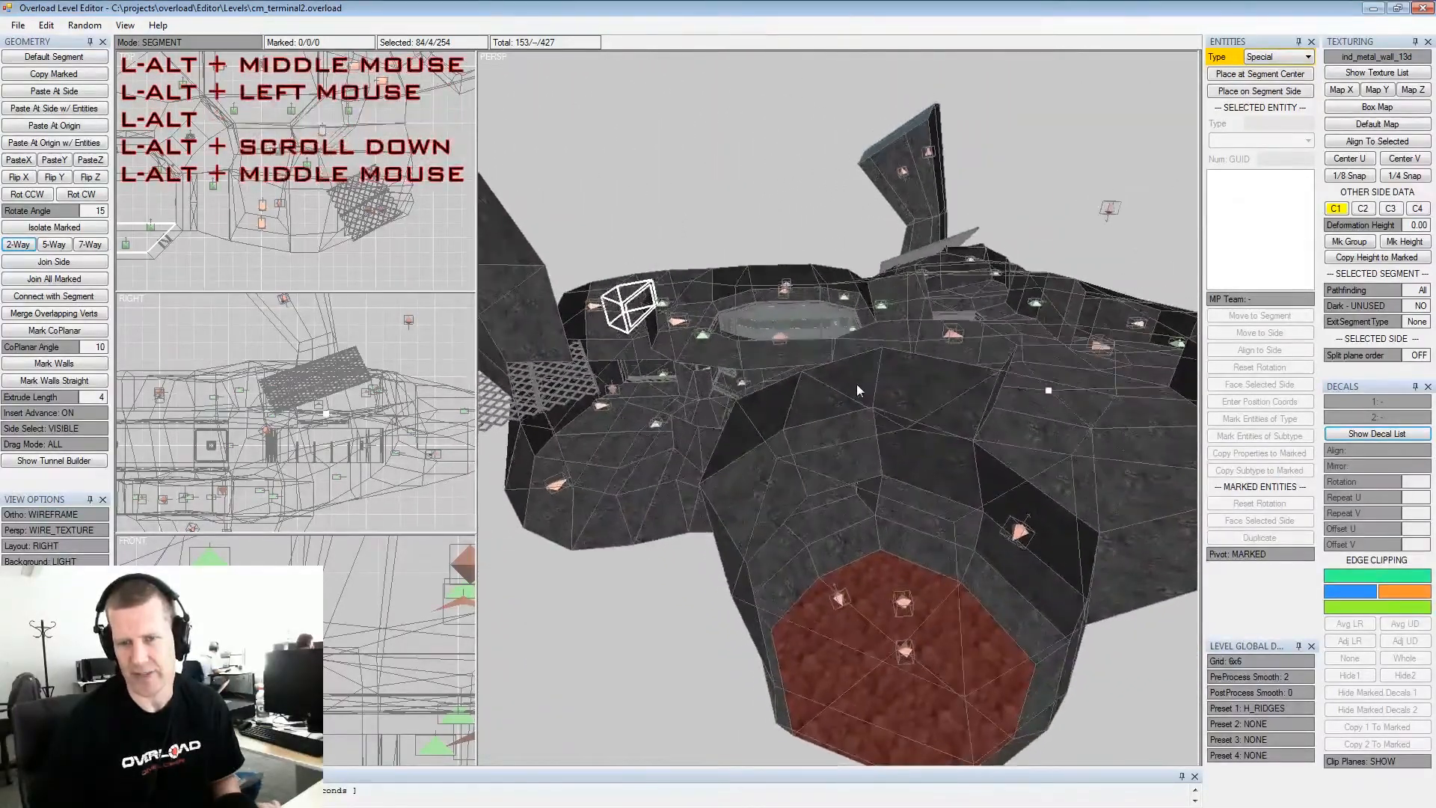
pyautogui.keyDown('alt'); pyautogui.scroll(3, 855, 384); pyautogui.keyUp('alt')
pyautogui.keyDown('alt'); pyautogui.moveTo(855, 384); pyautogui.dragTo(794, 357); pyautogui.keyUp('alt')
pyautogui.keyDown('alt'); pyautogui.moveTo(794, 357); pyautogui.dragTo(828, 405, button='middle'); pyautogui.keyUp('alt')
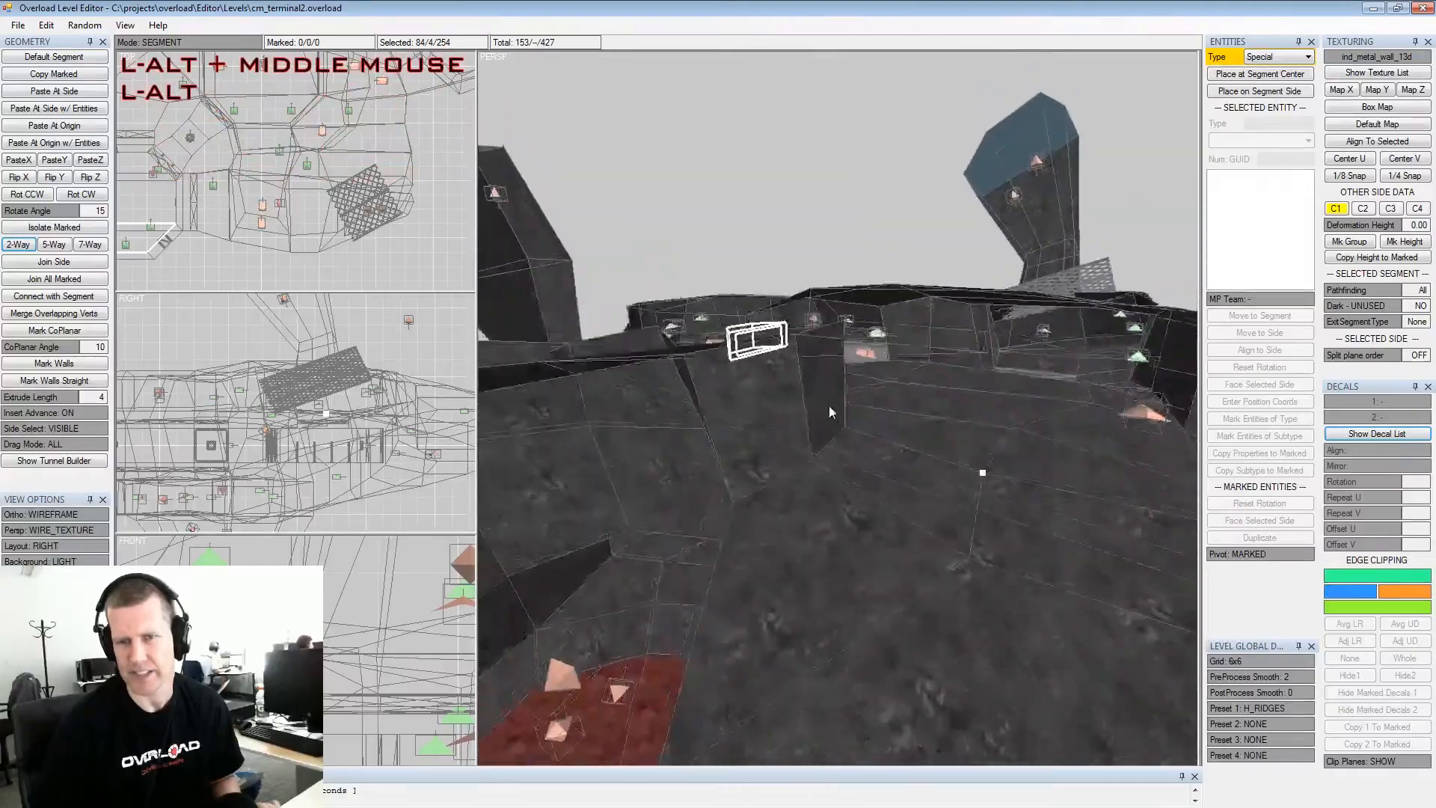
pyautogui.keyDown('alt'); pyautogui.scroll(-3, 829, 406); pyautogui.keyUp('alt')
pyautogui.keyDown('alt'); pyautogui.scroll(3, 850, 372); pyautogui.keyUp('alt')
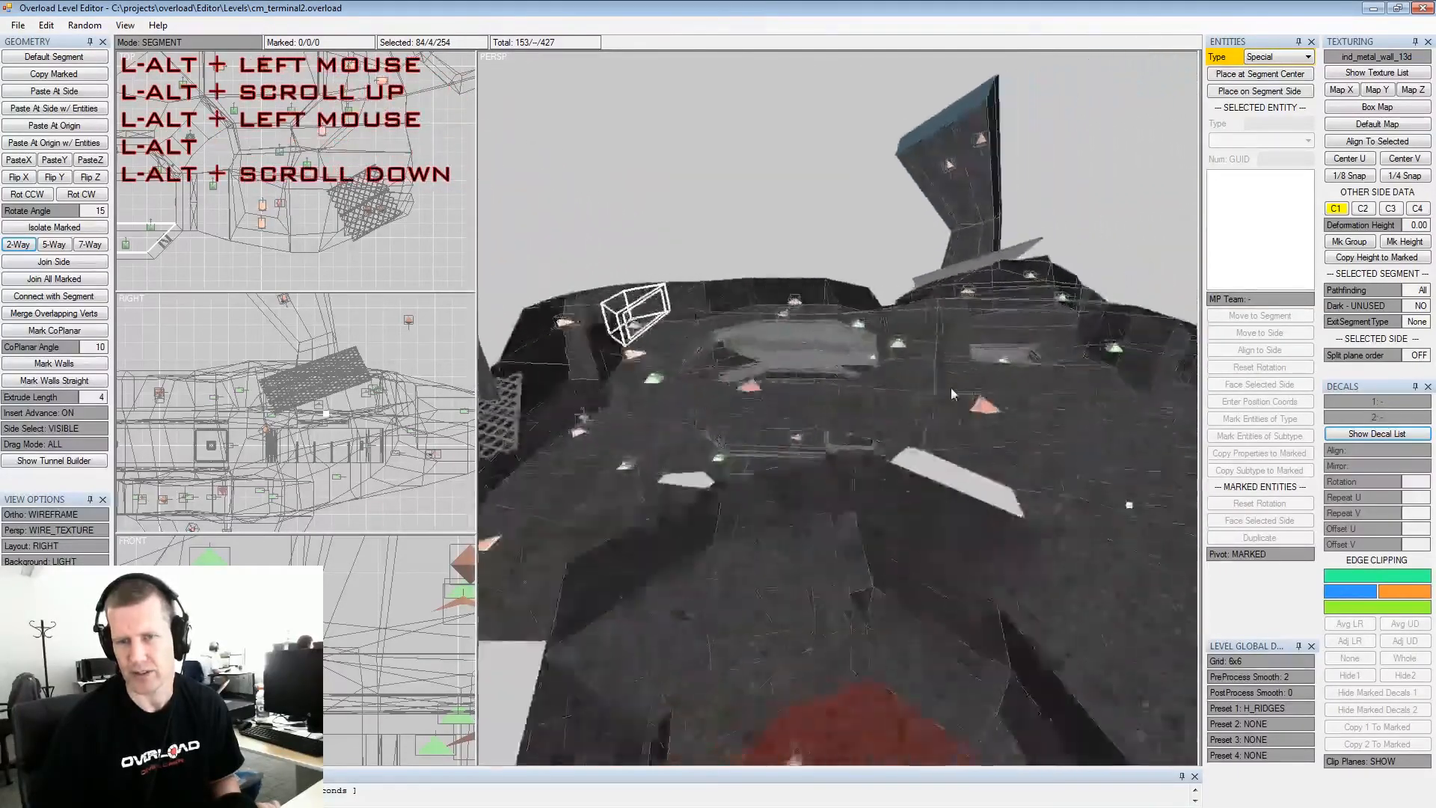